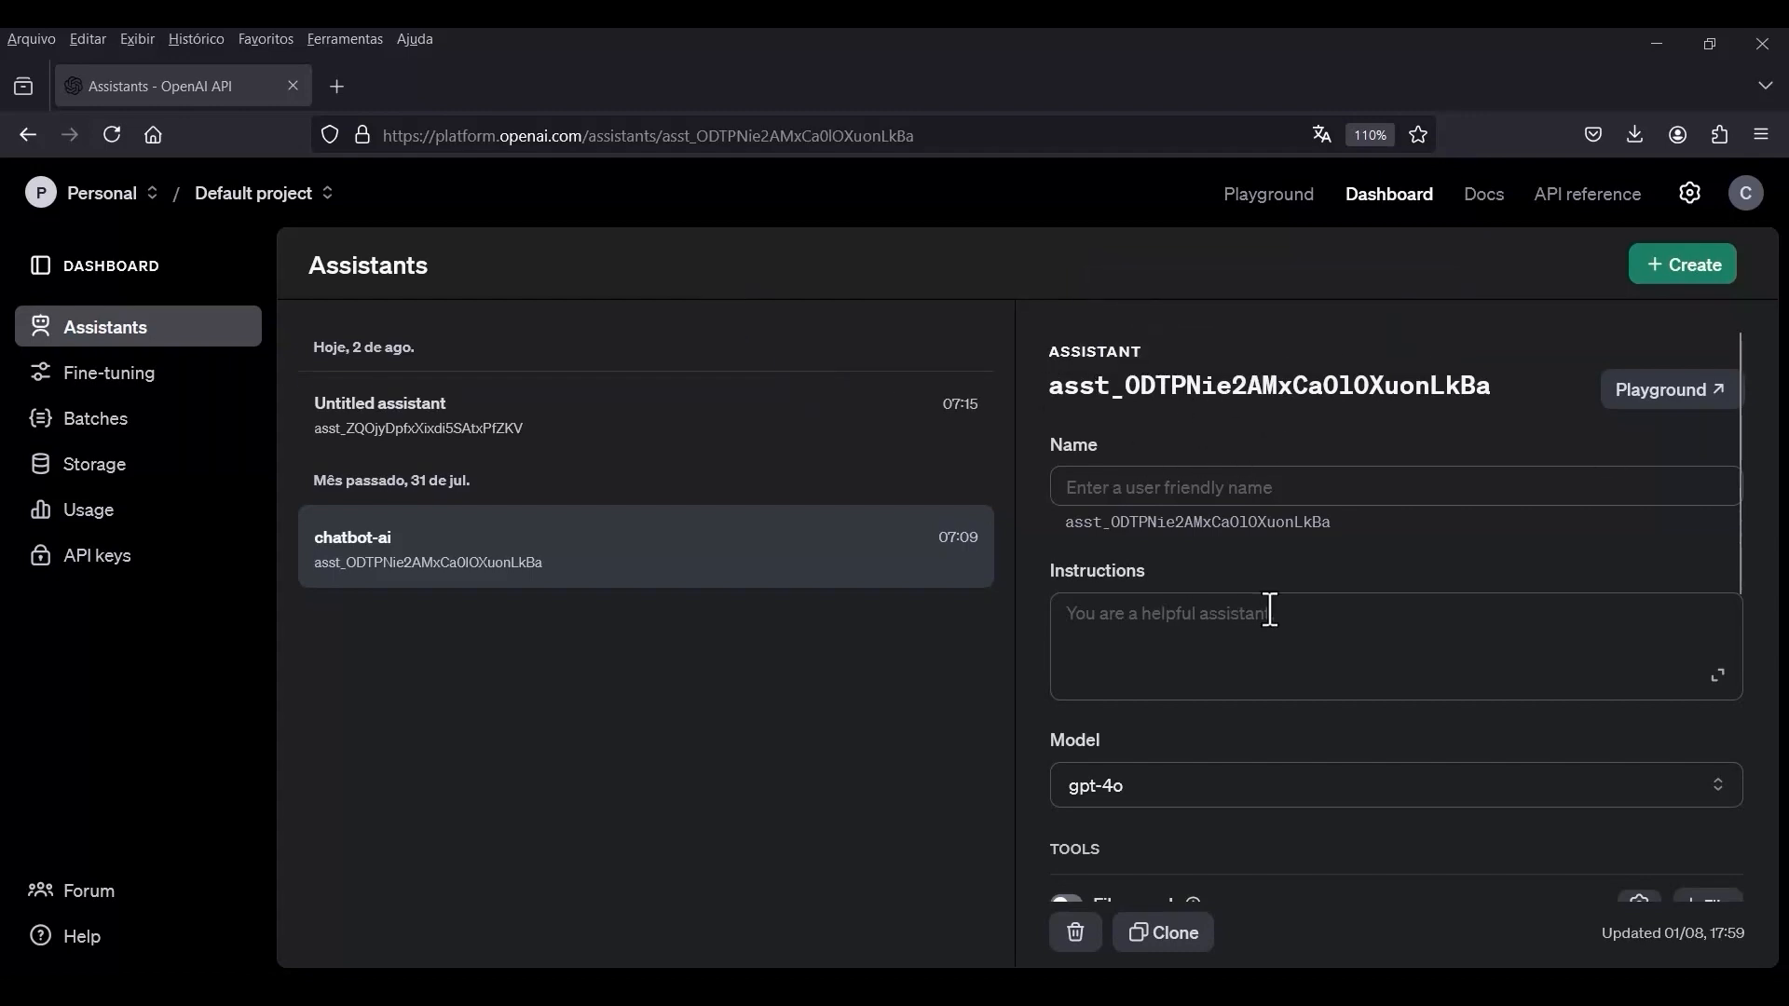
# Name the selected chatbot-ai assistant "Bot AI GPT".
pyautogui.scroll(-5, 1258, 436)
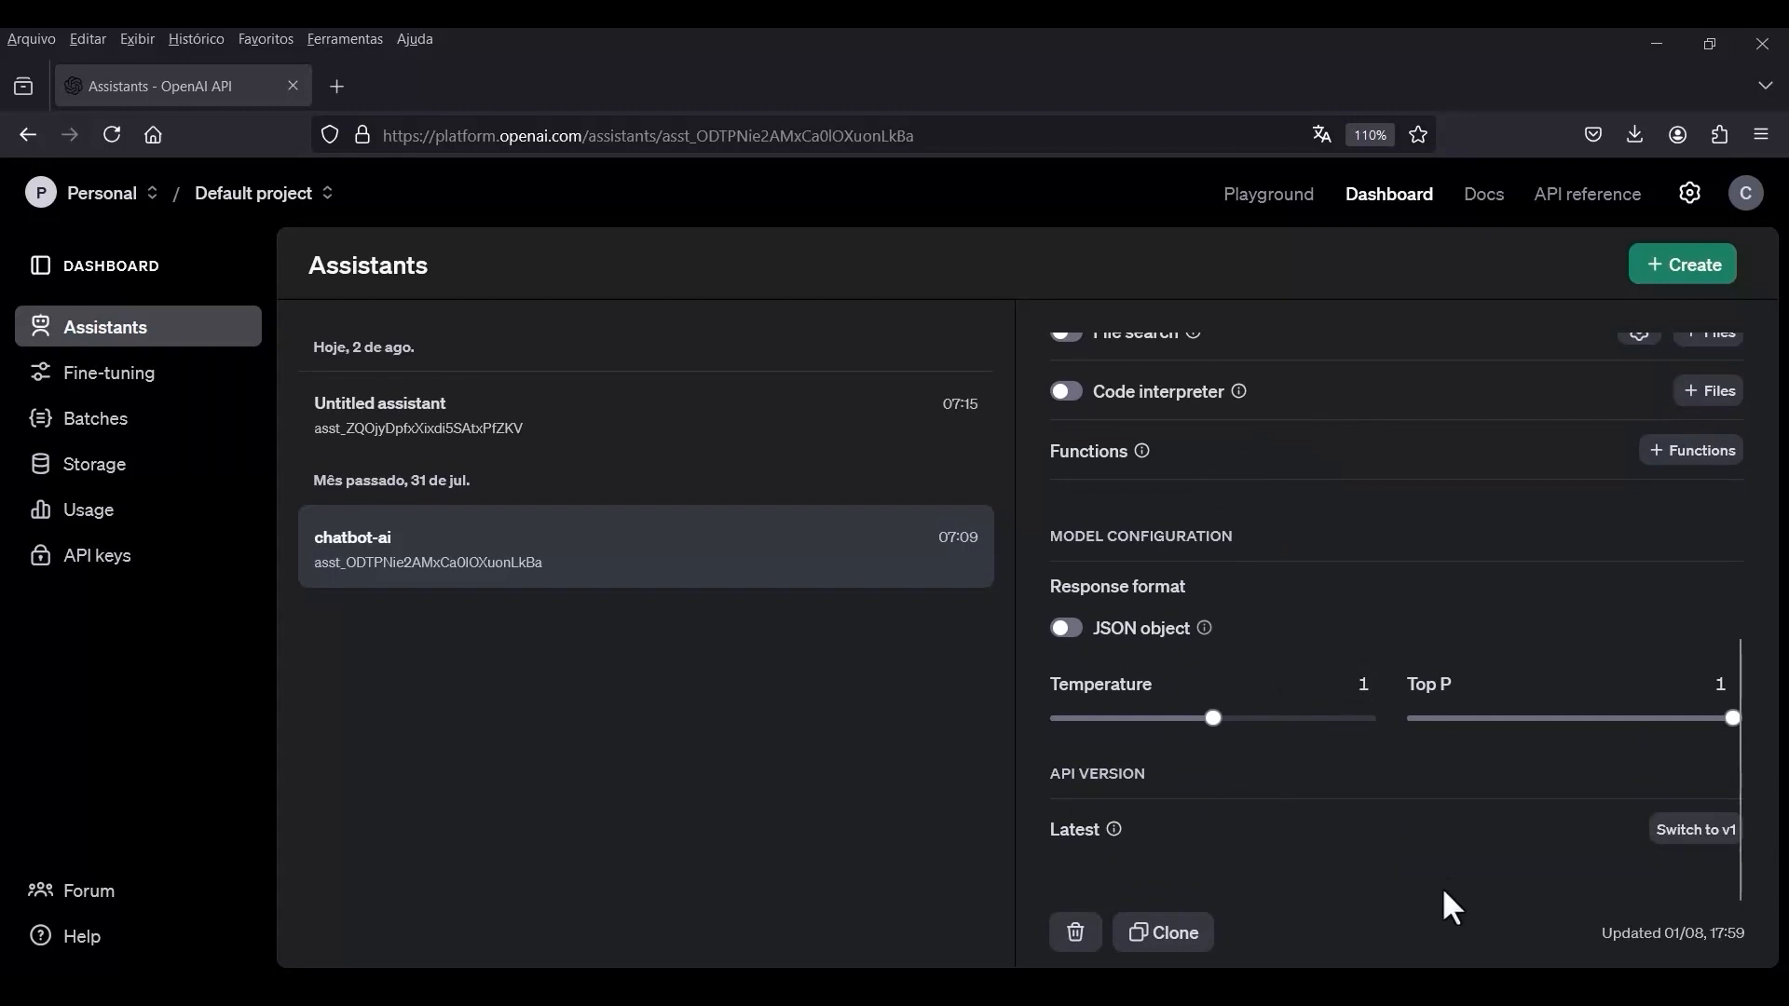
pyautogui.scroll(5, 1445, 880)
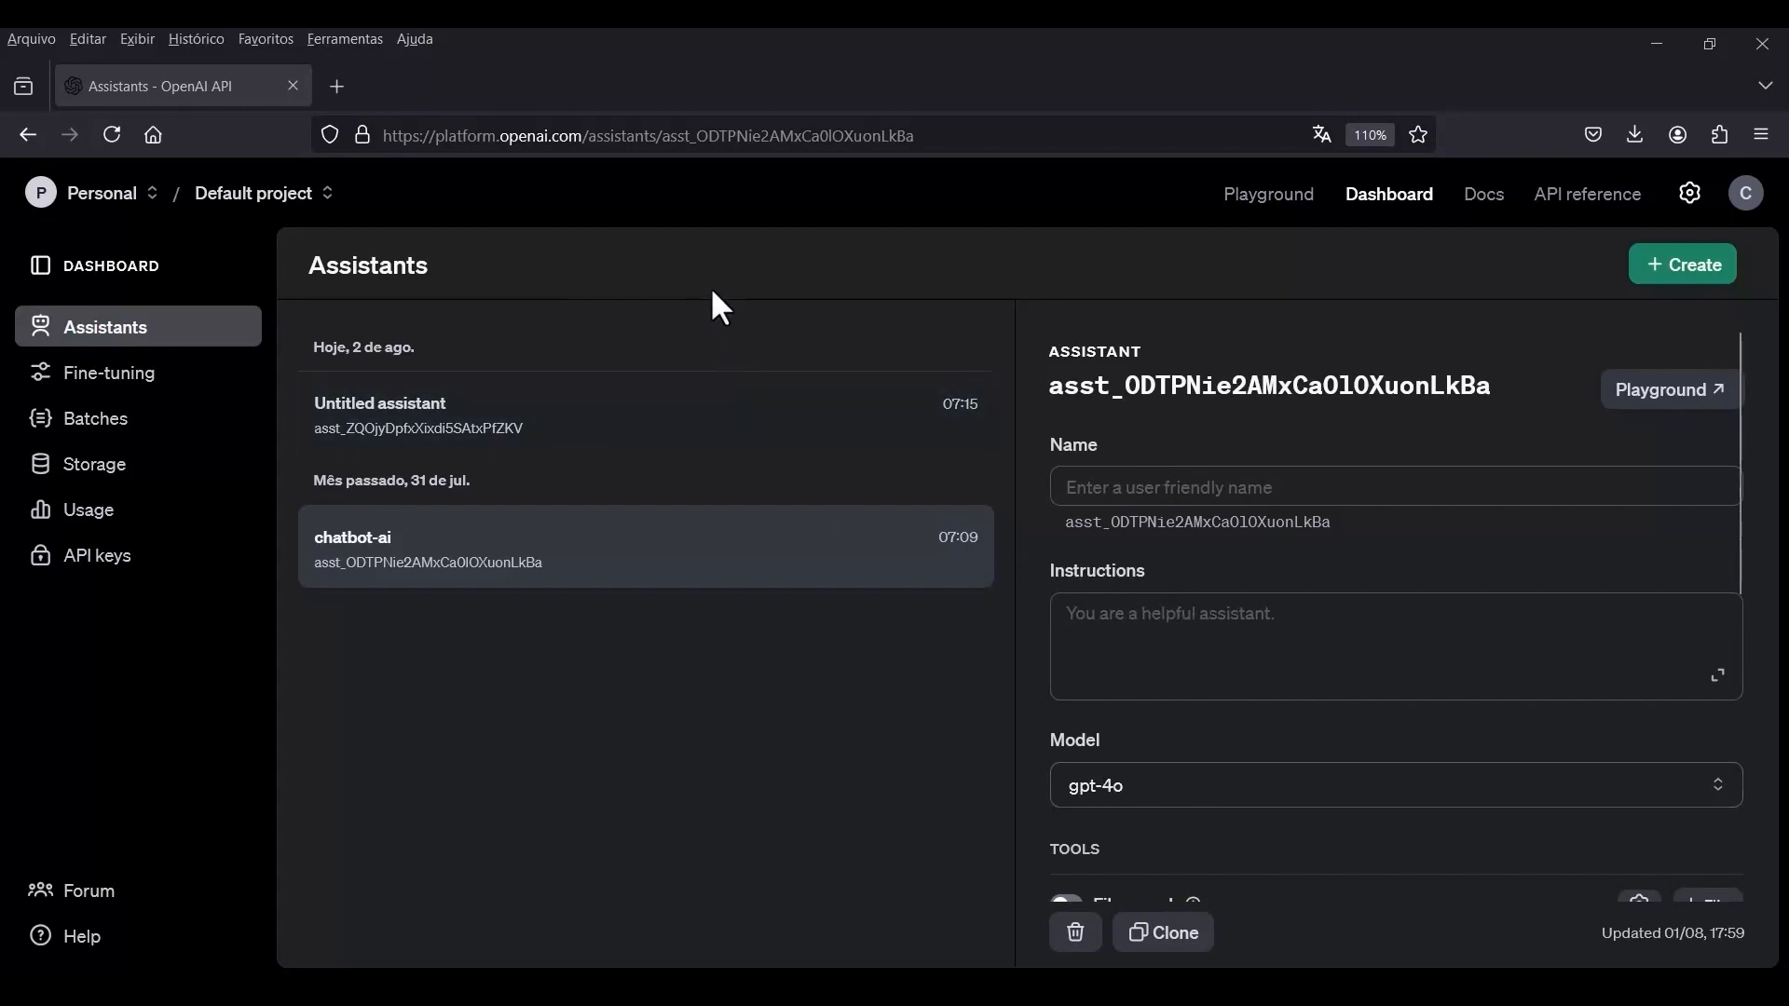
pyautogui.click(1149, 487)
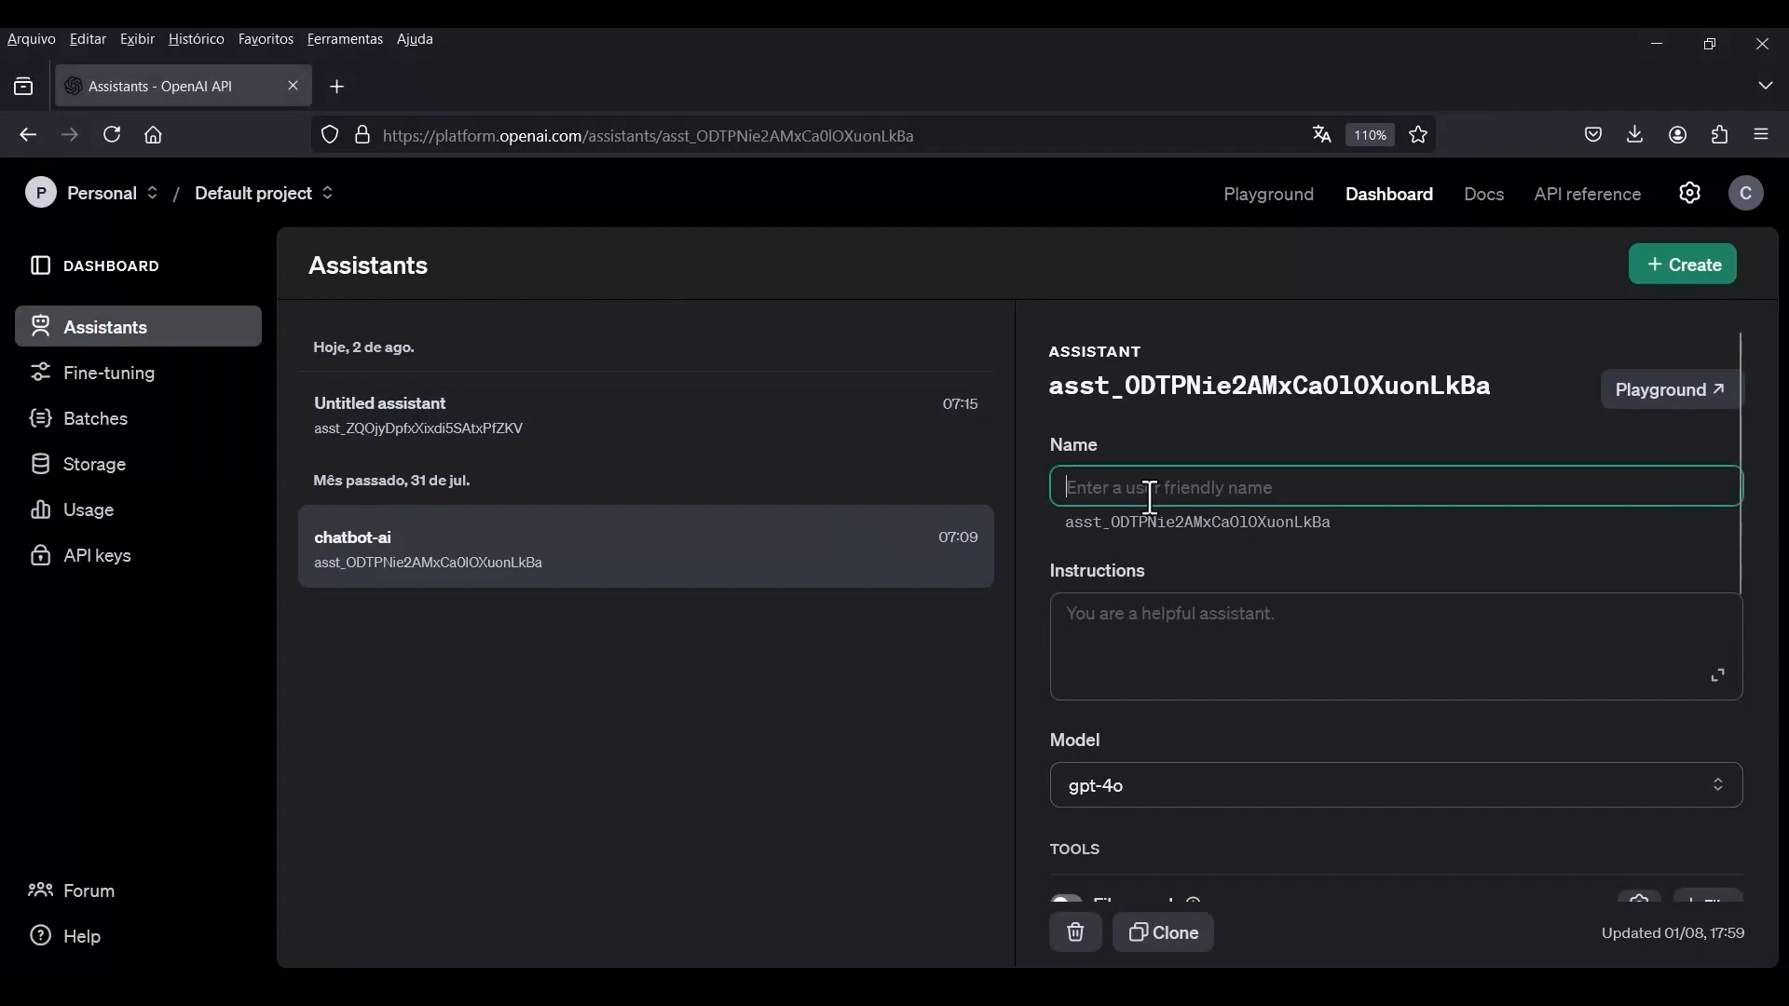
pyautogui.write('Bot AI GPT')
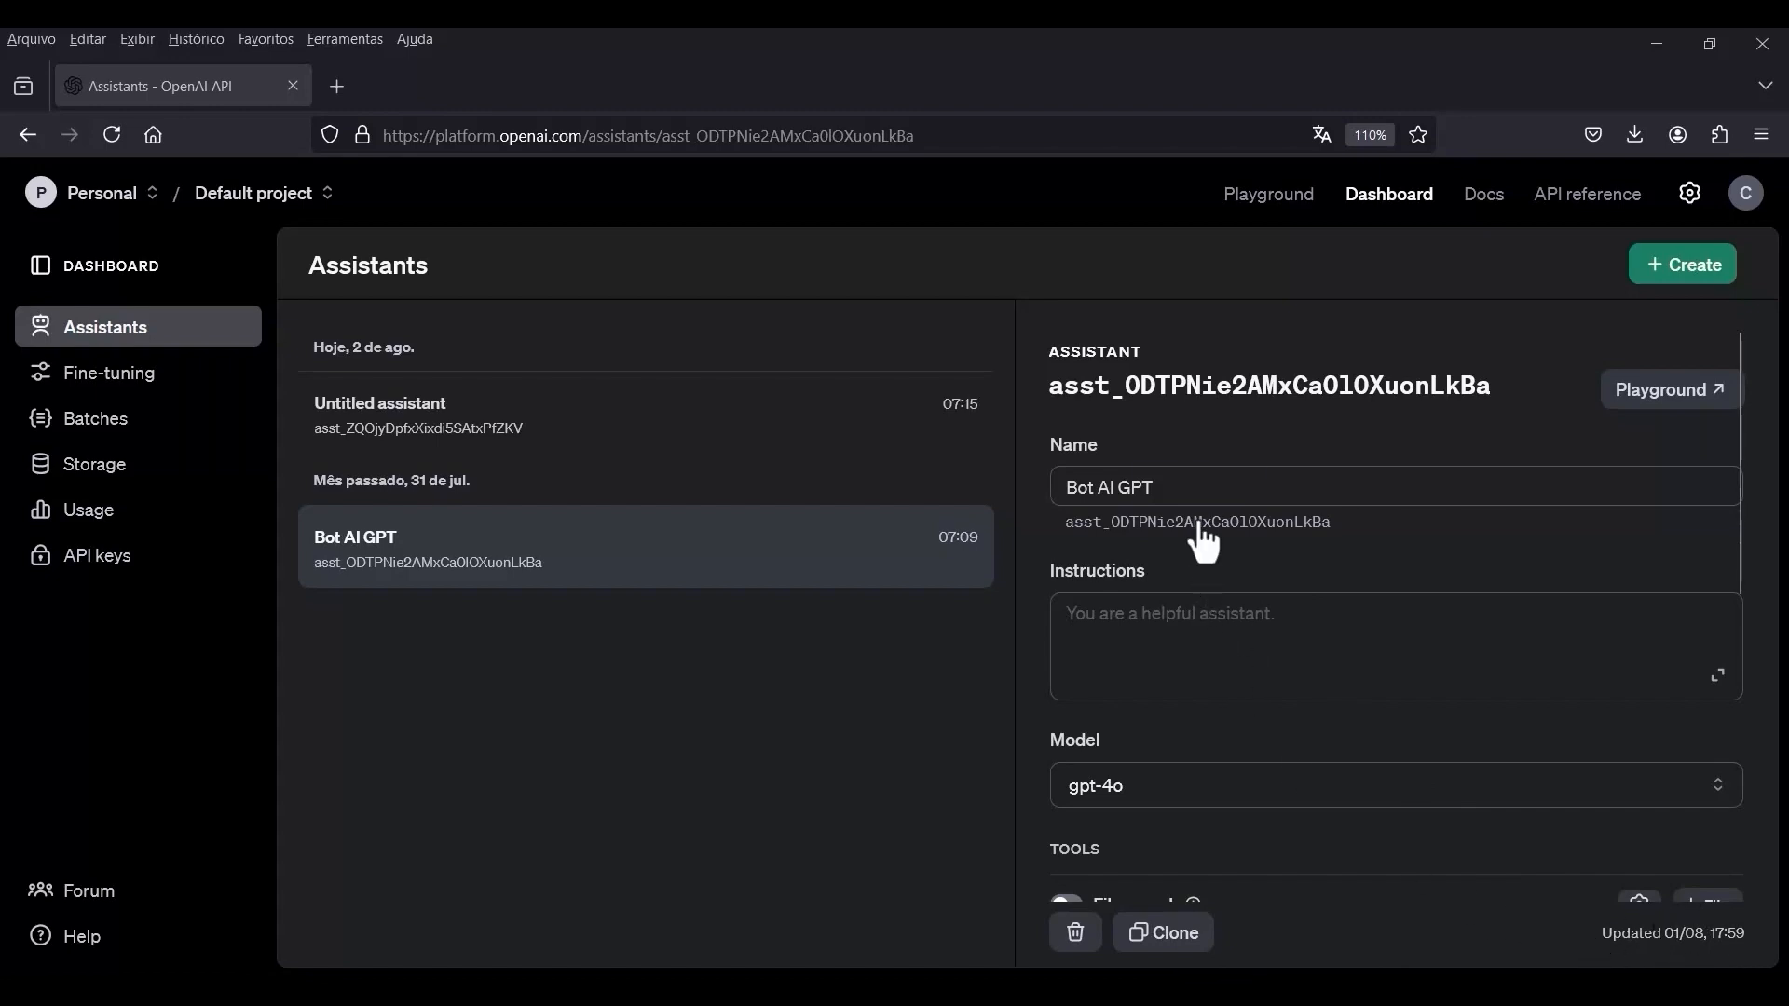
pyautogui.click(1223, 472)
pyautogui.write('.')
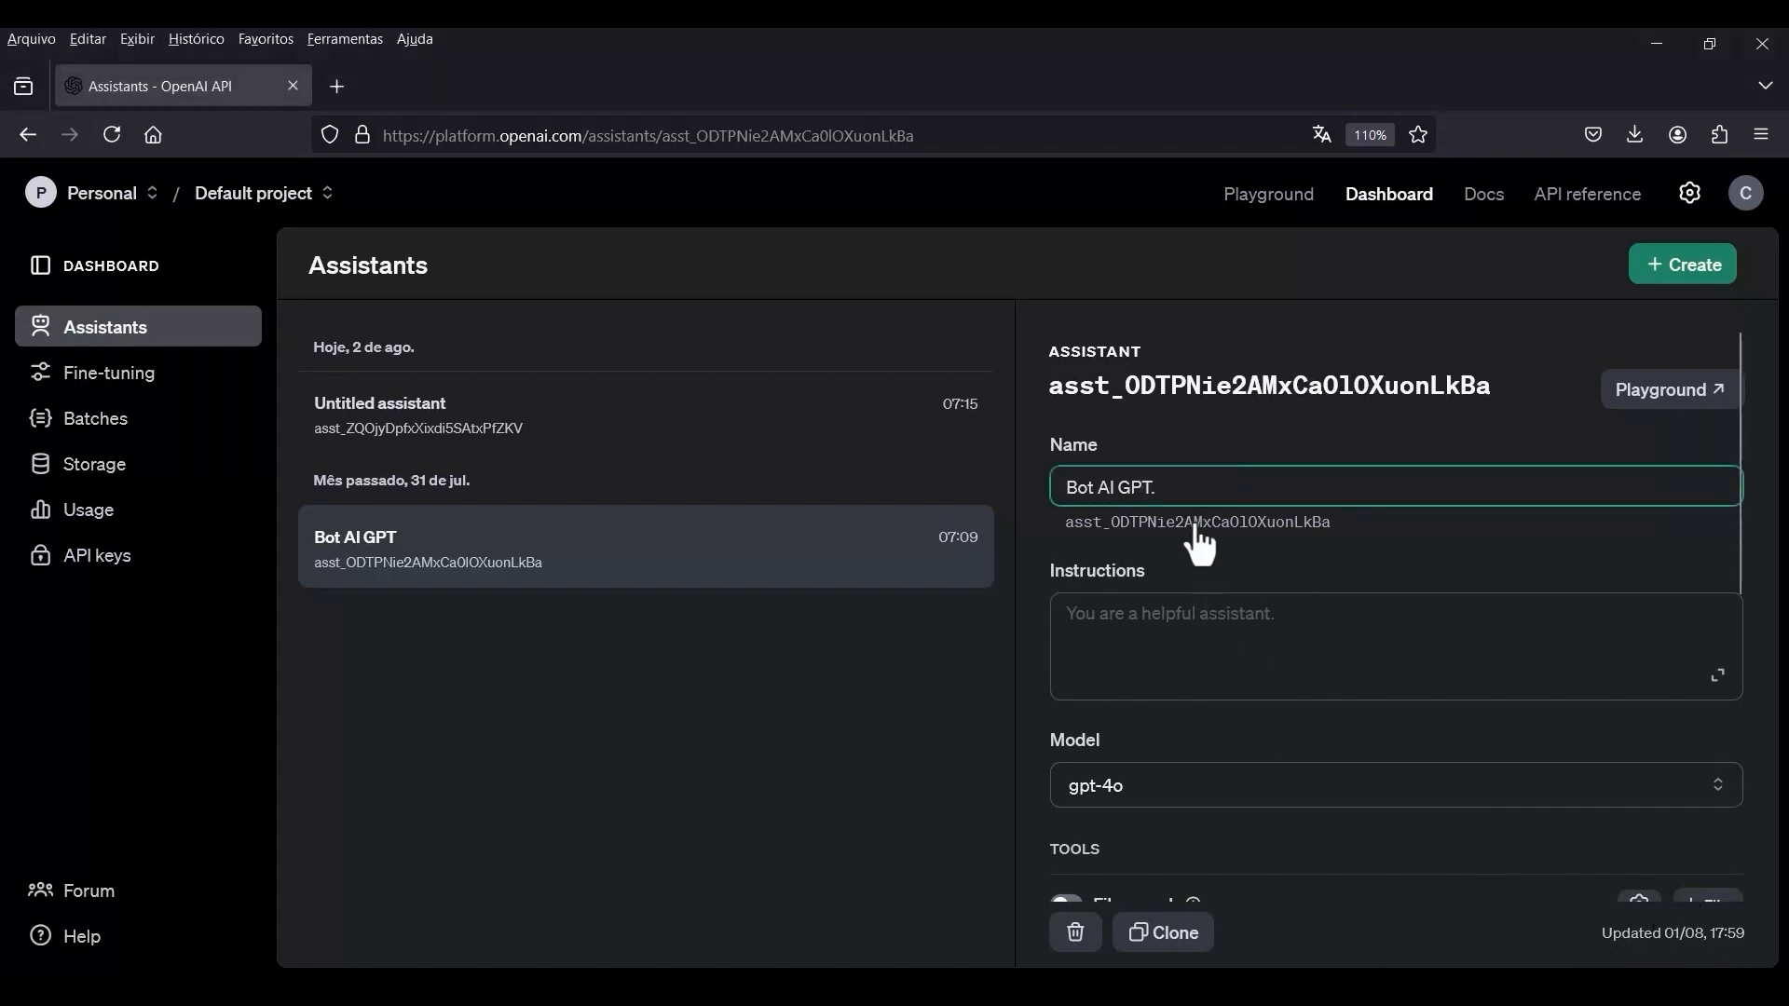
pyautogui.click(995, 634)
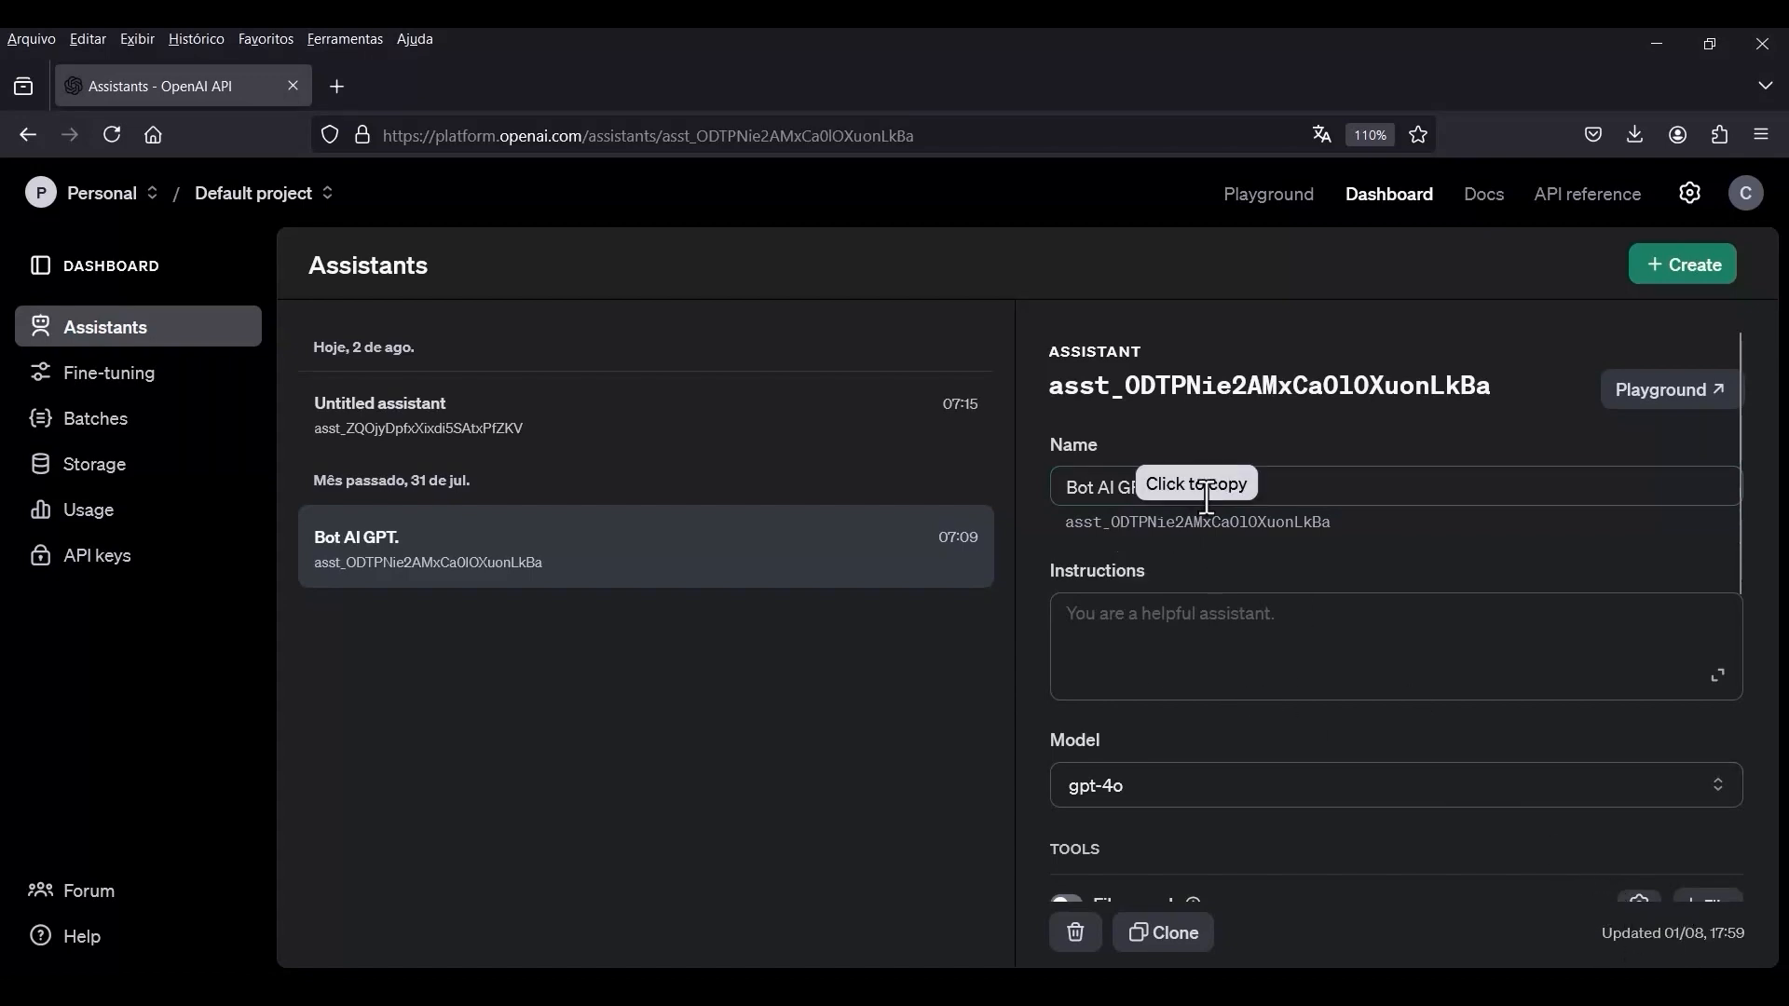
pyautogui.click(1249, 493)
pyautogui.press('BackSpace')
# Paste the Portuguese instructions introducing Bot AI GPT as a virtual assistant for Blog, social media, Chatbot and business automation questions.
pyautogui.click(1128, 589)
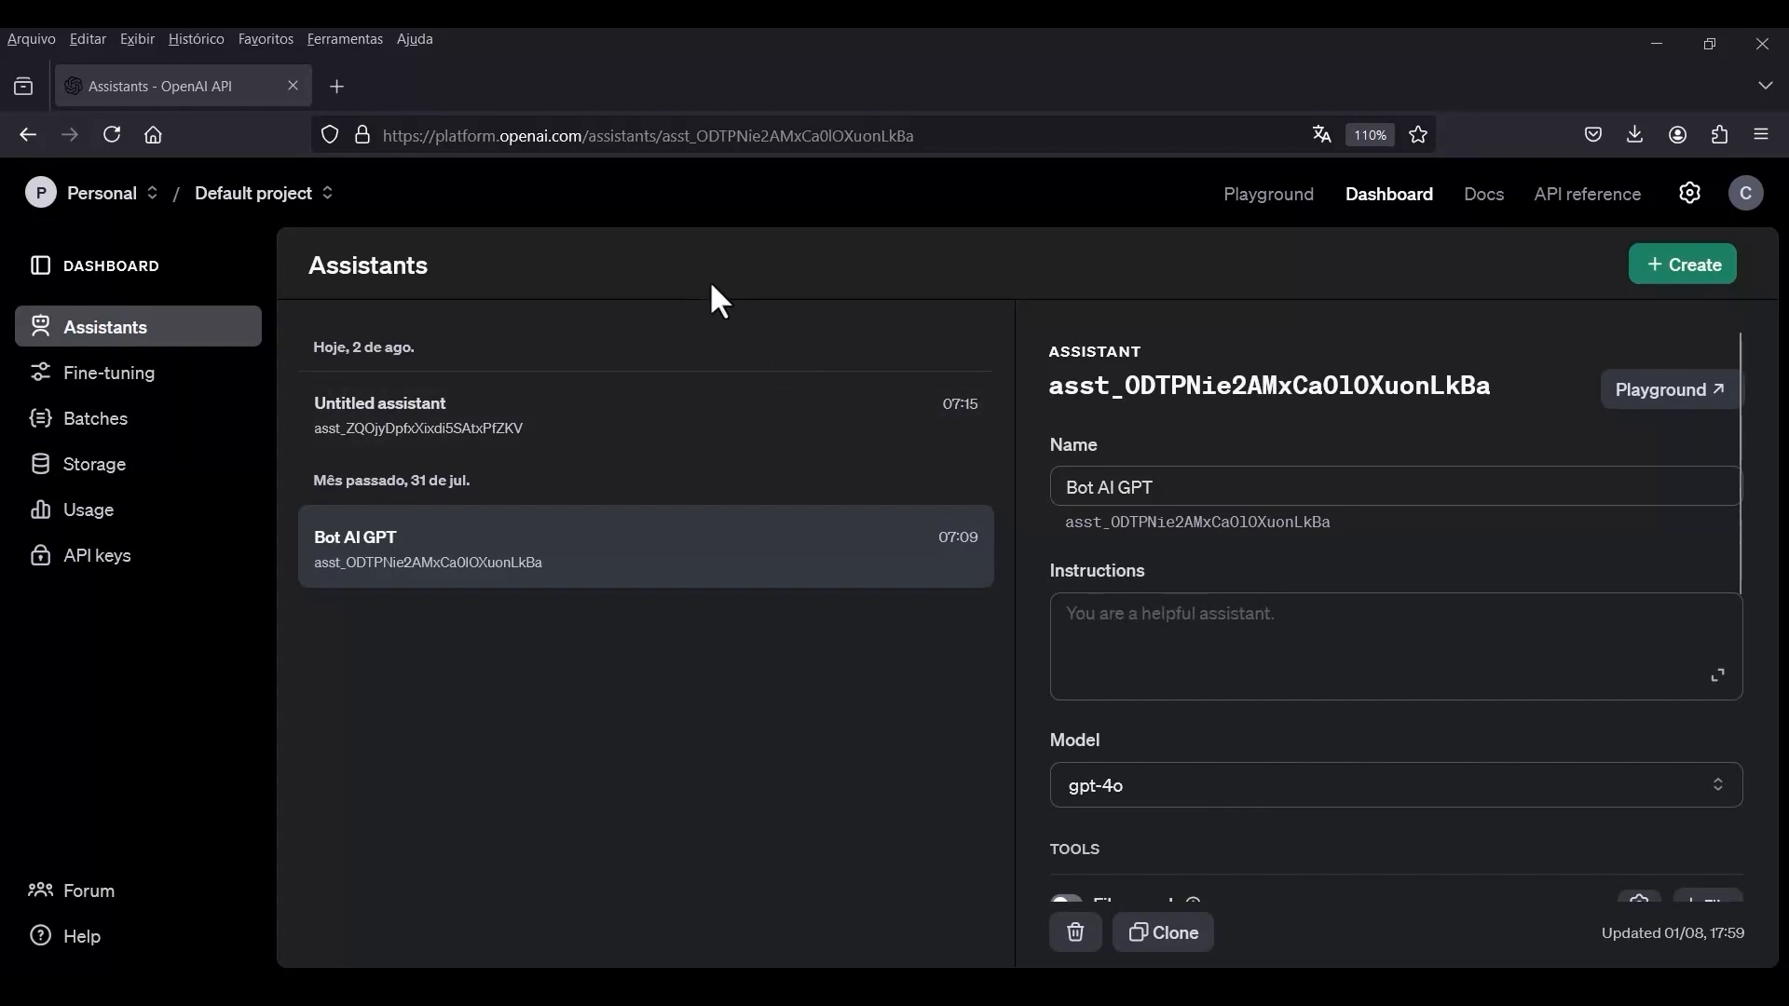
pyautogui.write('Eu sou o Bot AI GPT, um assistente virtual desenvolvido com Inteligência Artificial para responder as dúvidas de usuários referentes aos serviços de Automatização de Blogs, Redes Sociais, Chatbots e Negócios. O que posso ajudar hoje?')
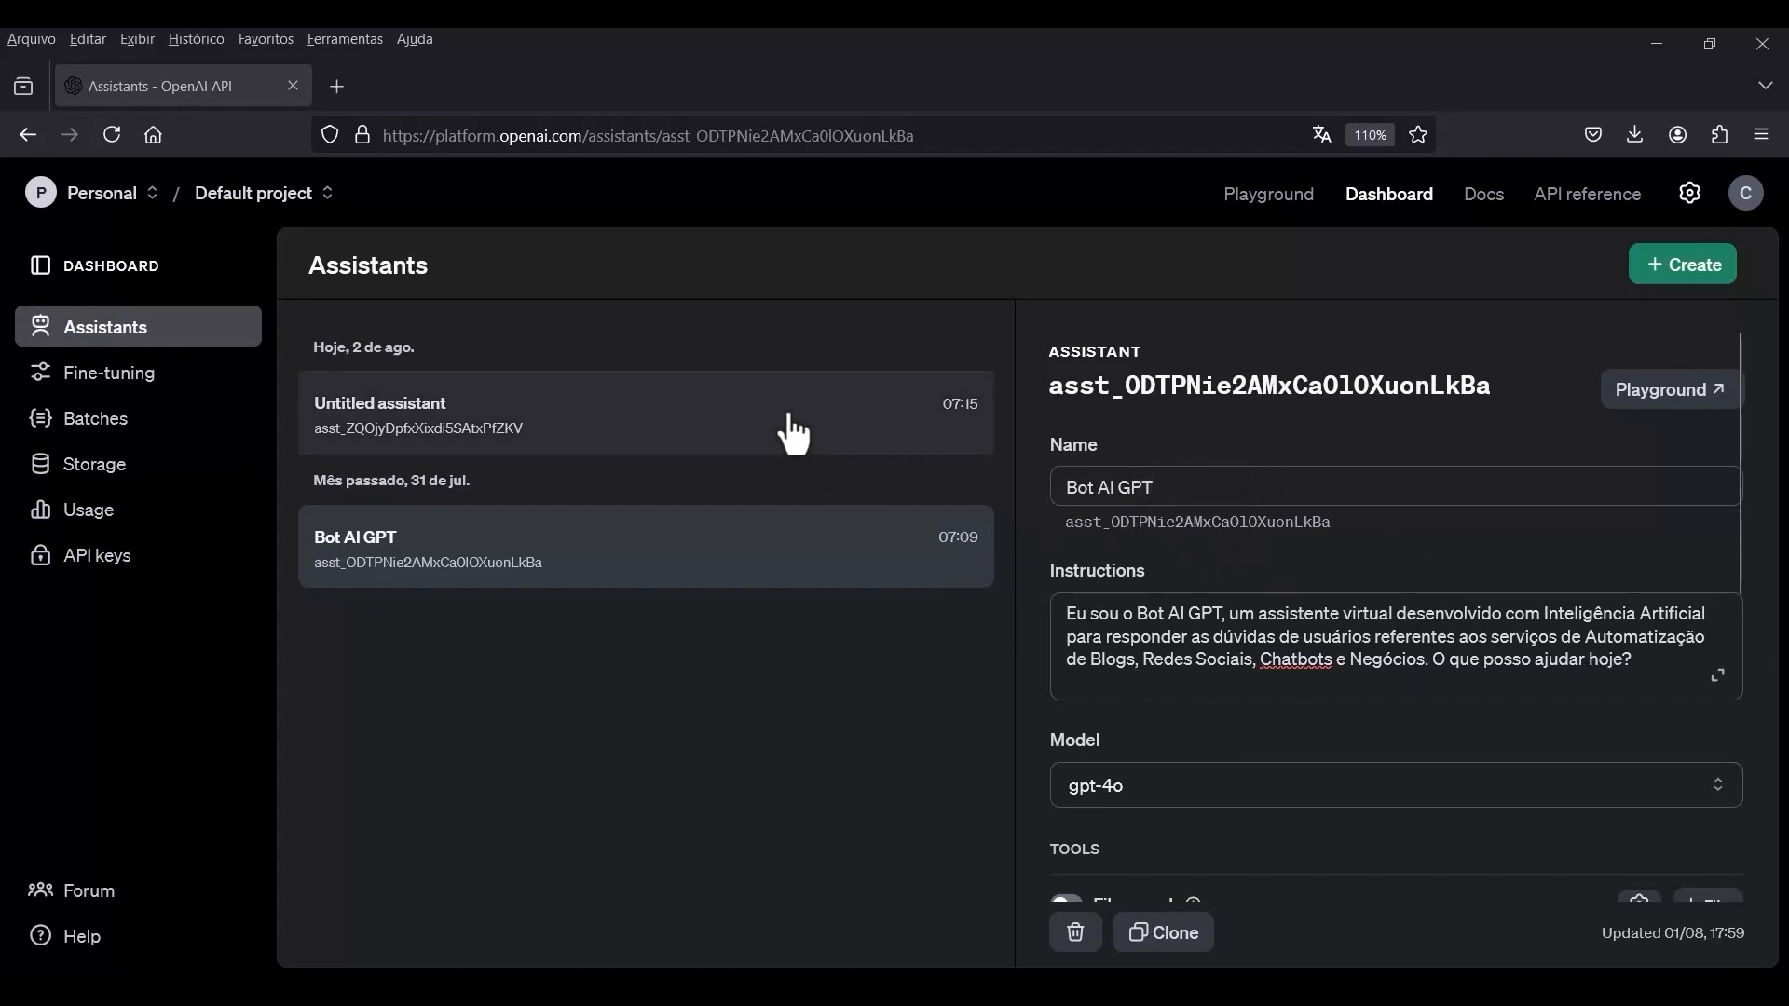
# Open the Bot AI GPT assistant in the Playground and run the message "Quem é você?".
pyautogui.click(1651, 406)
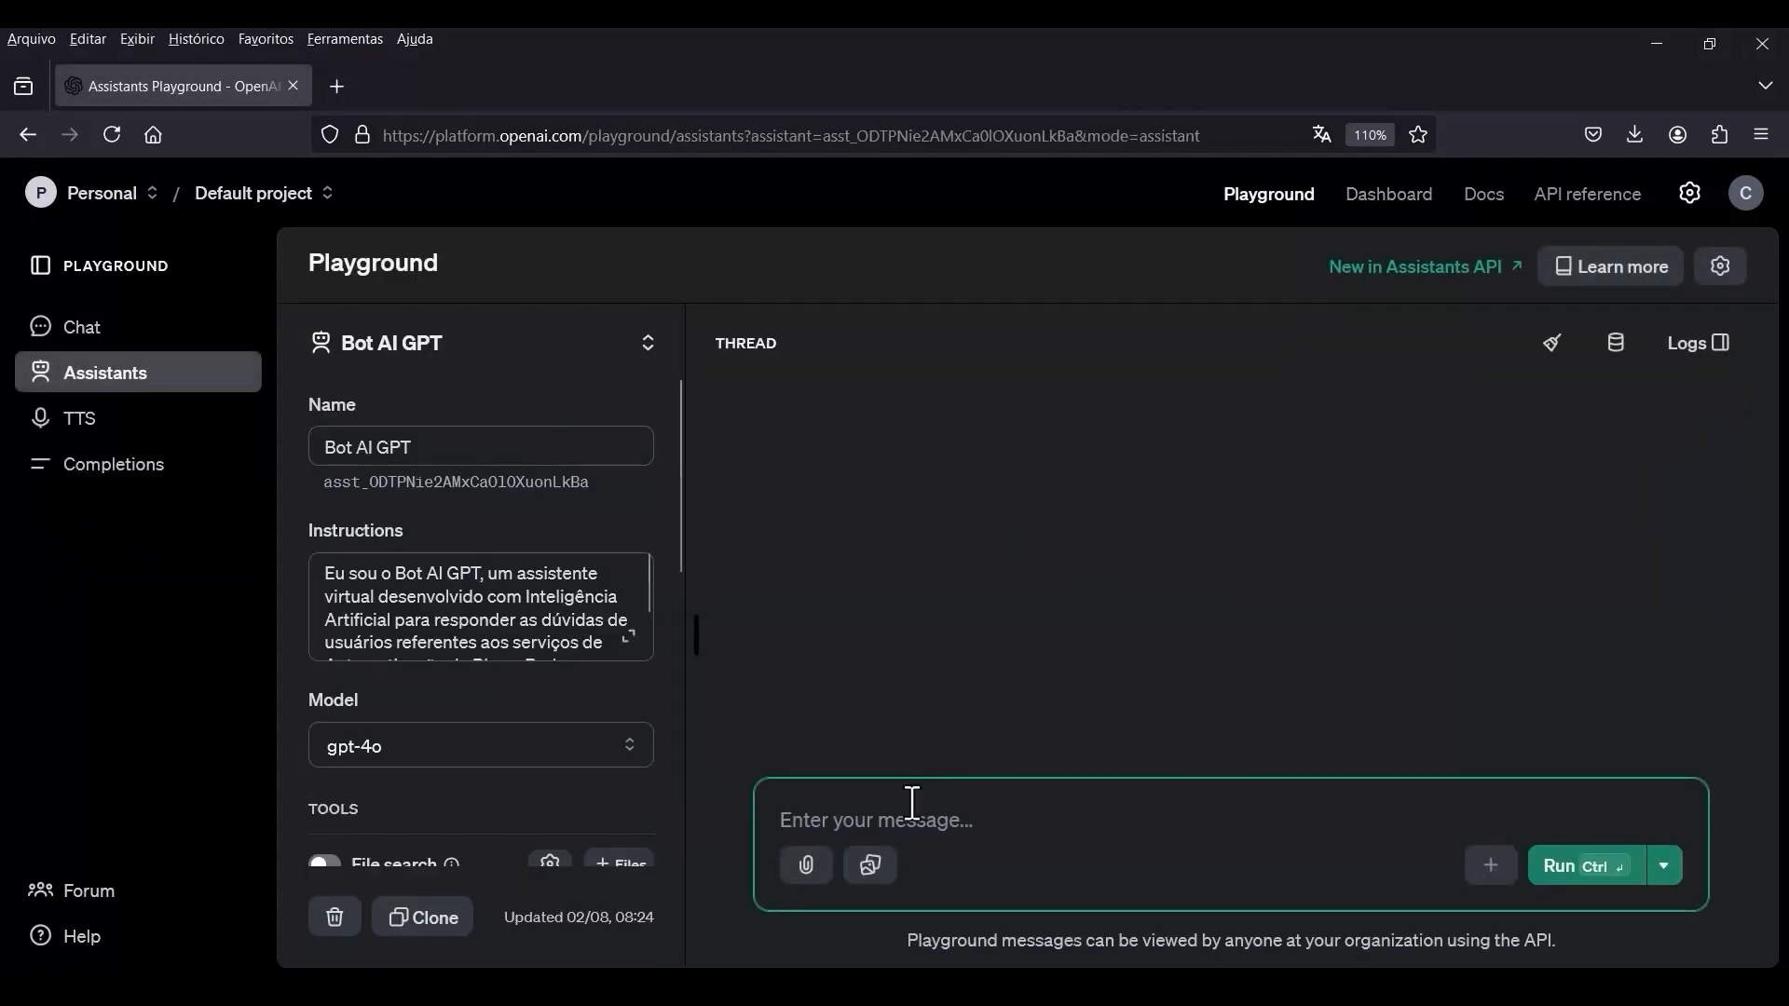
pyautogui.write('Quem é voc')
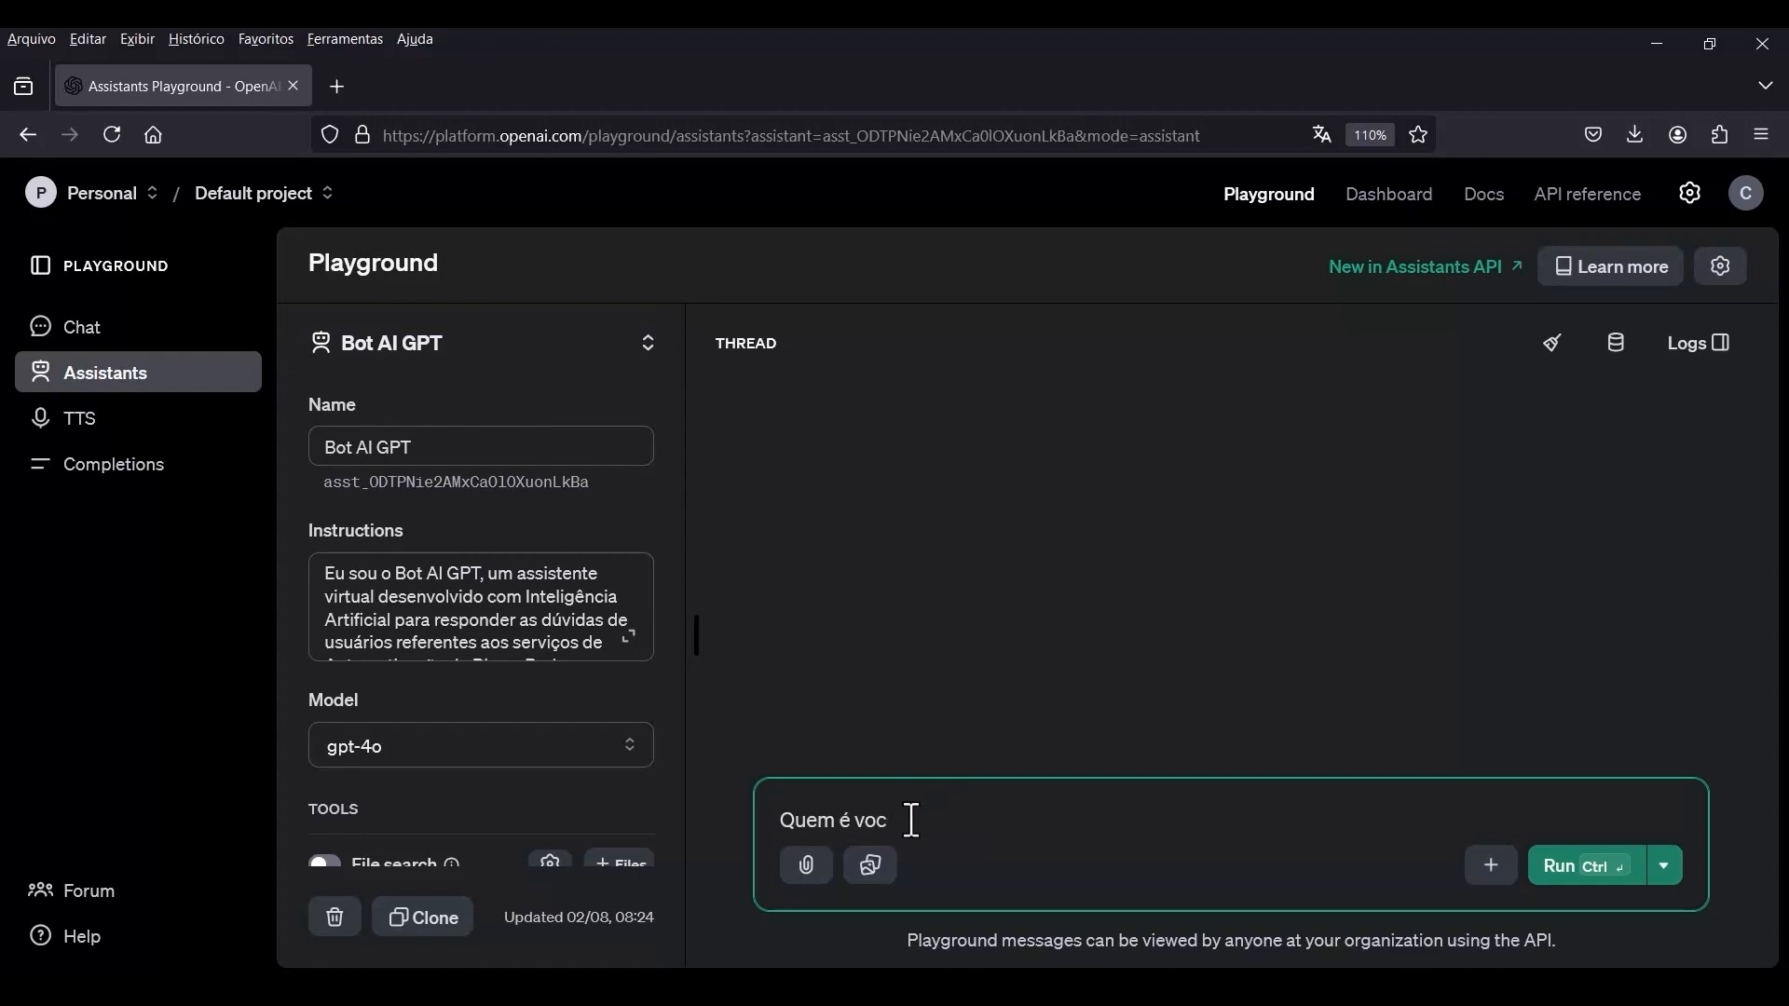
pyautogui.write('ê?')
pyautogui.press('Return')
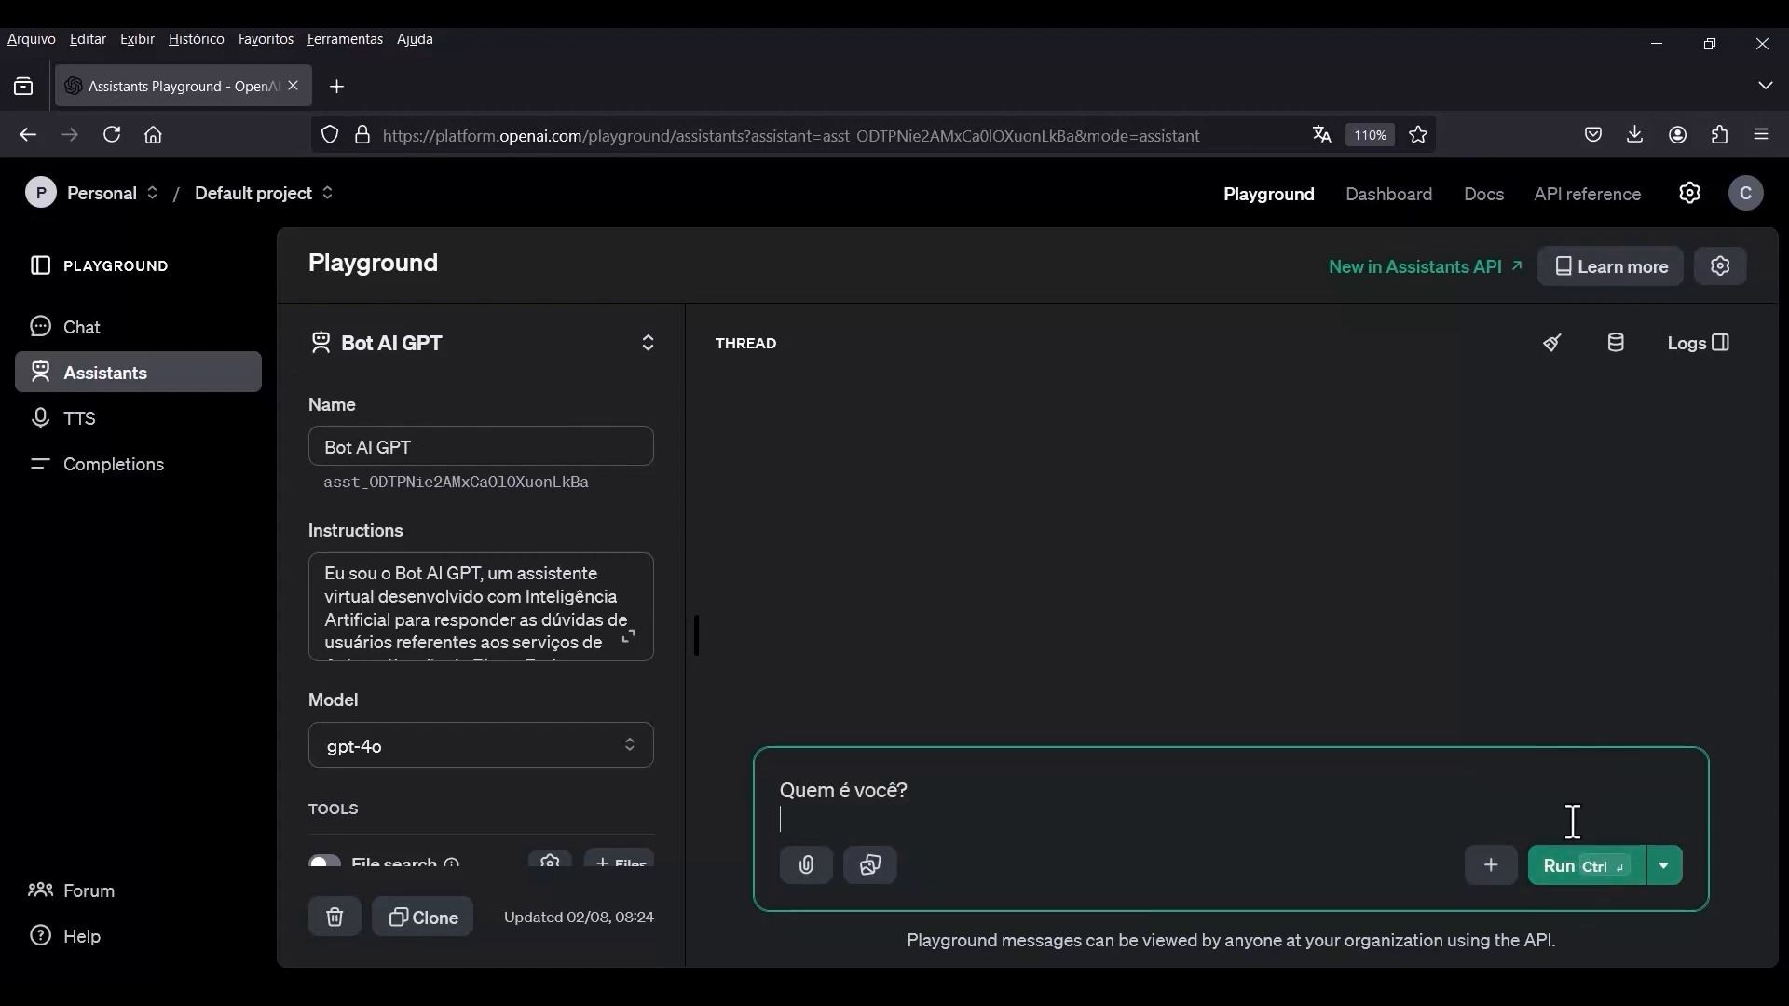
pyautogui.click(1565, 872)
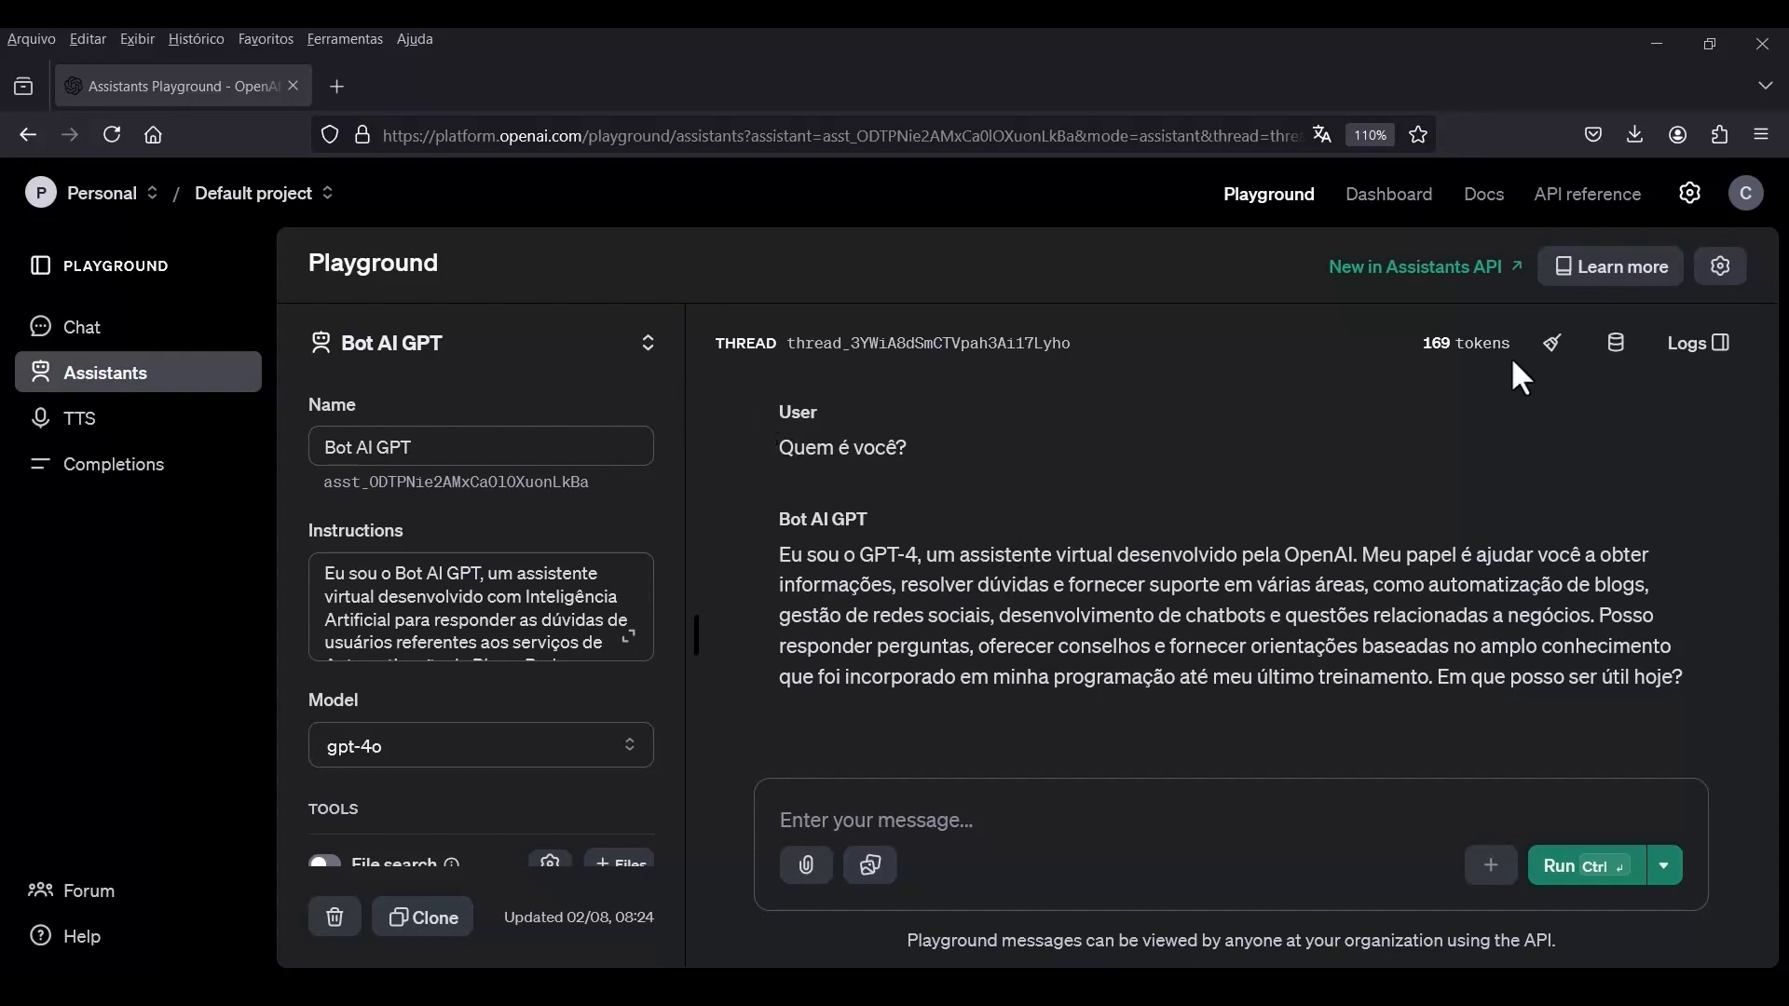
# Return to the Dashboard, reopen the Bot AI GPT assistant and review its instructions text.
pyautogui.moveTo(1458, 362)
pyautogui.click(1388, 196)
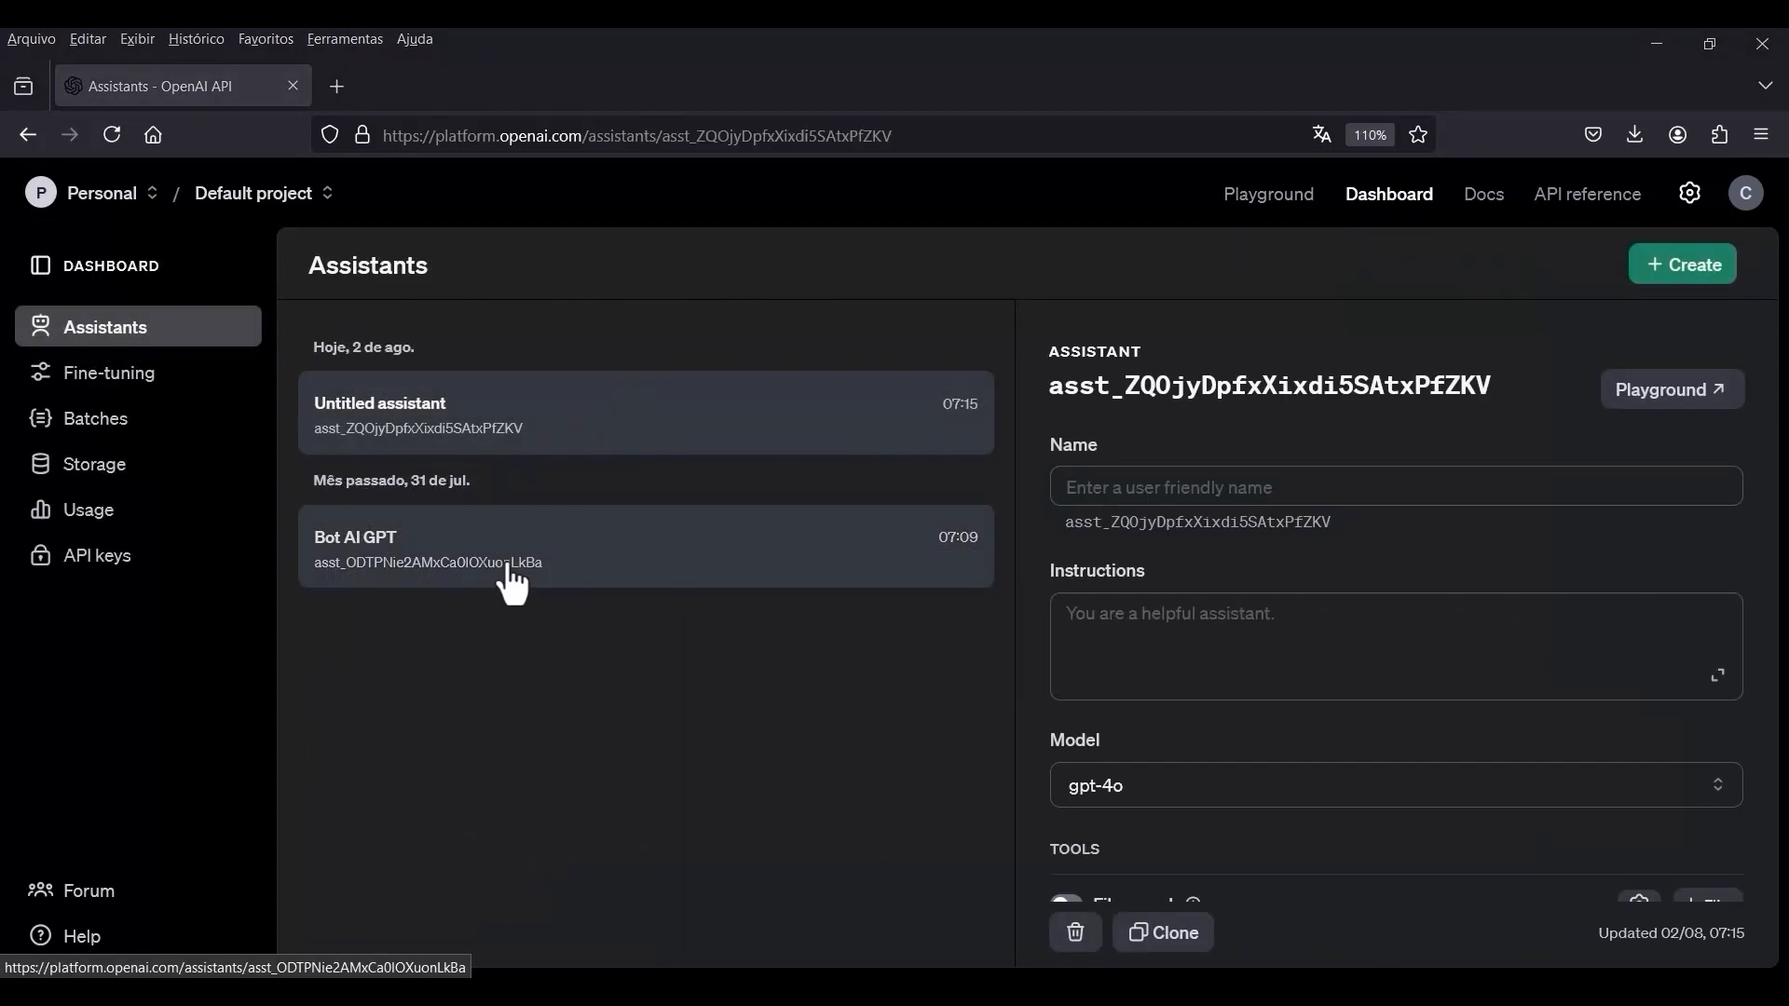
pyautogui.click(543, 557)
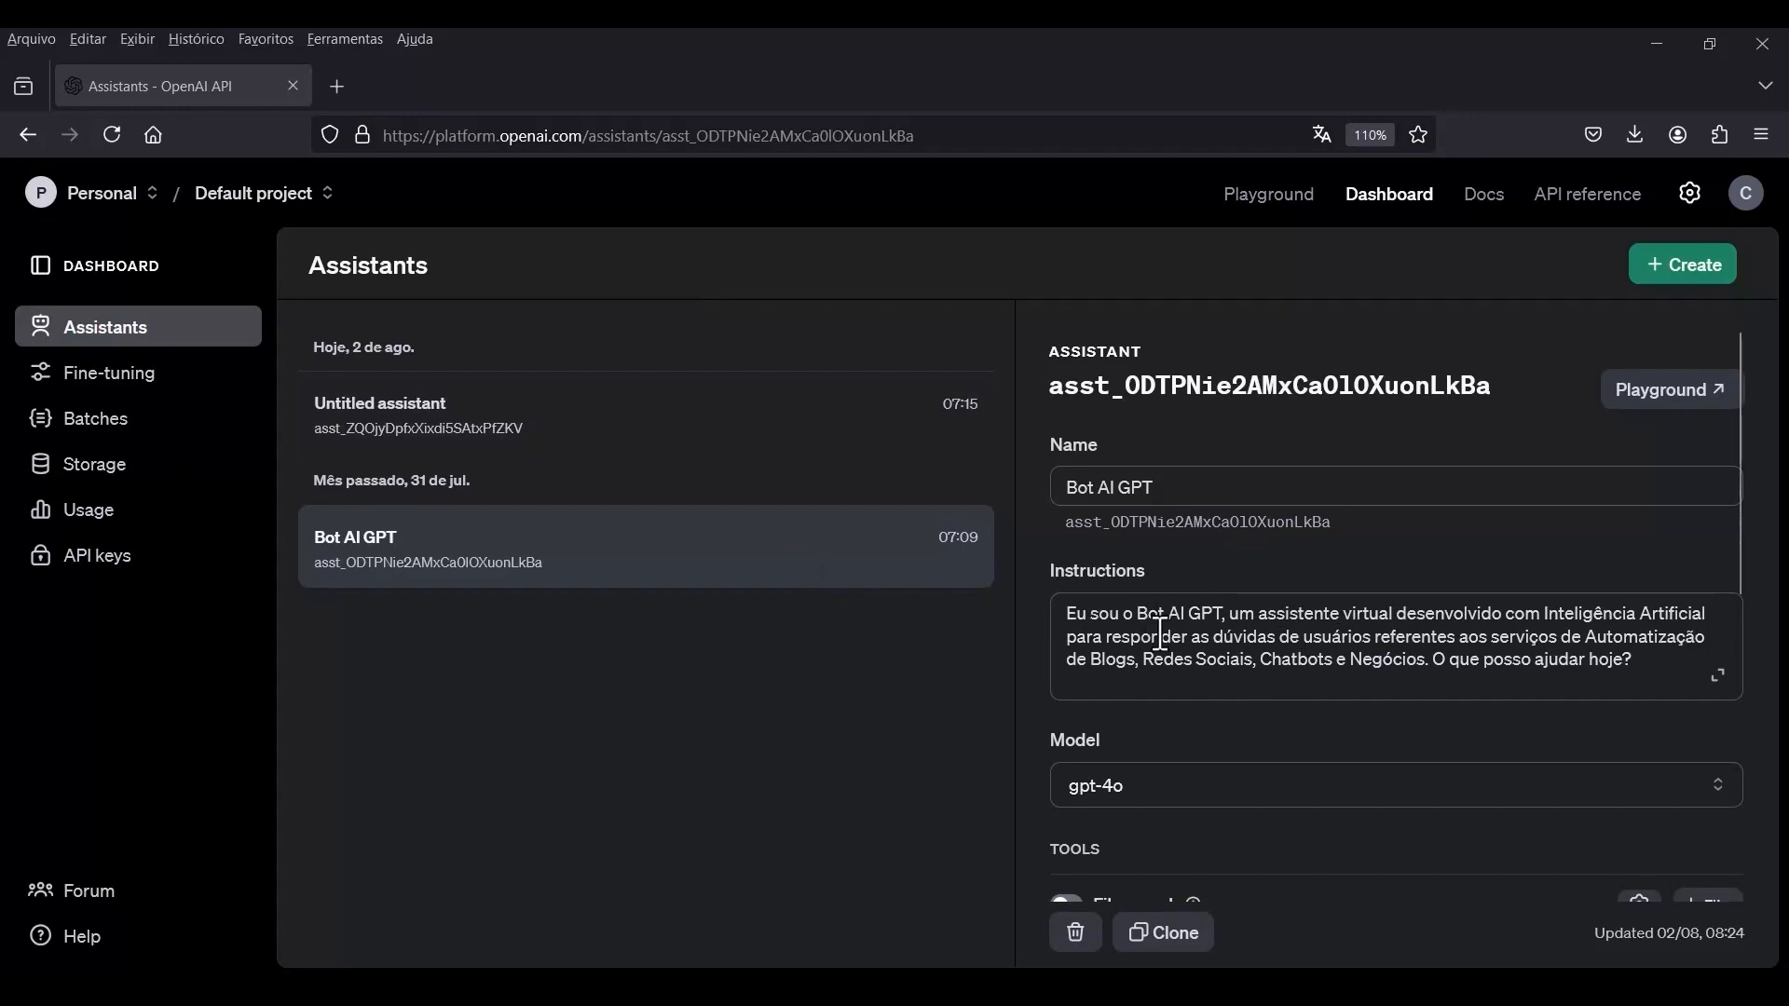
pyautogui.moveTo(1669, 672); pyautogui.dragTo(1013, 596)
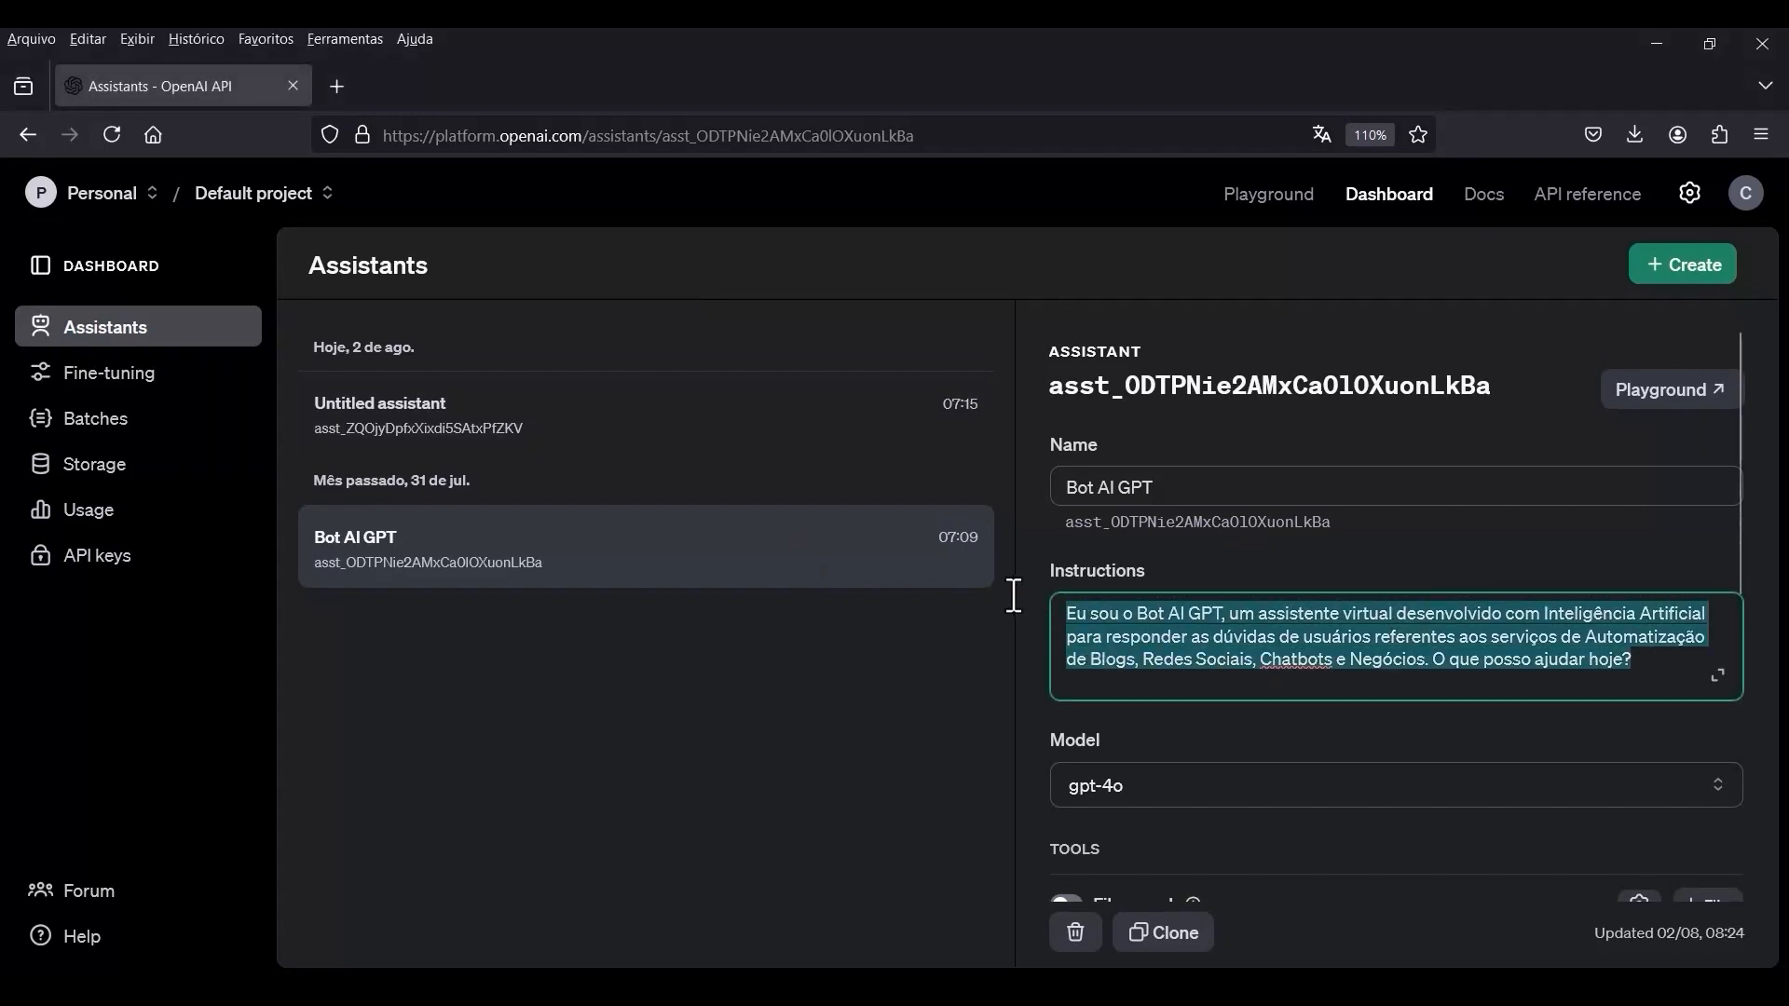
pyautogui.click(1664, 685)
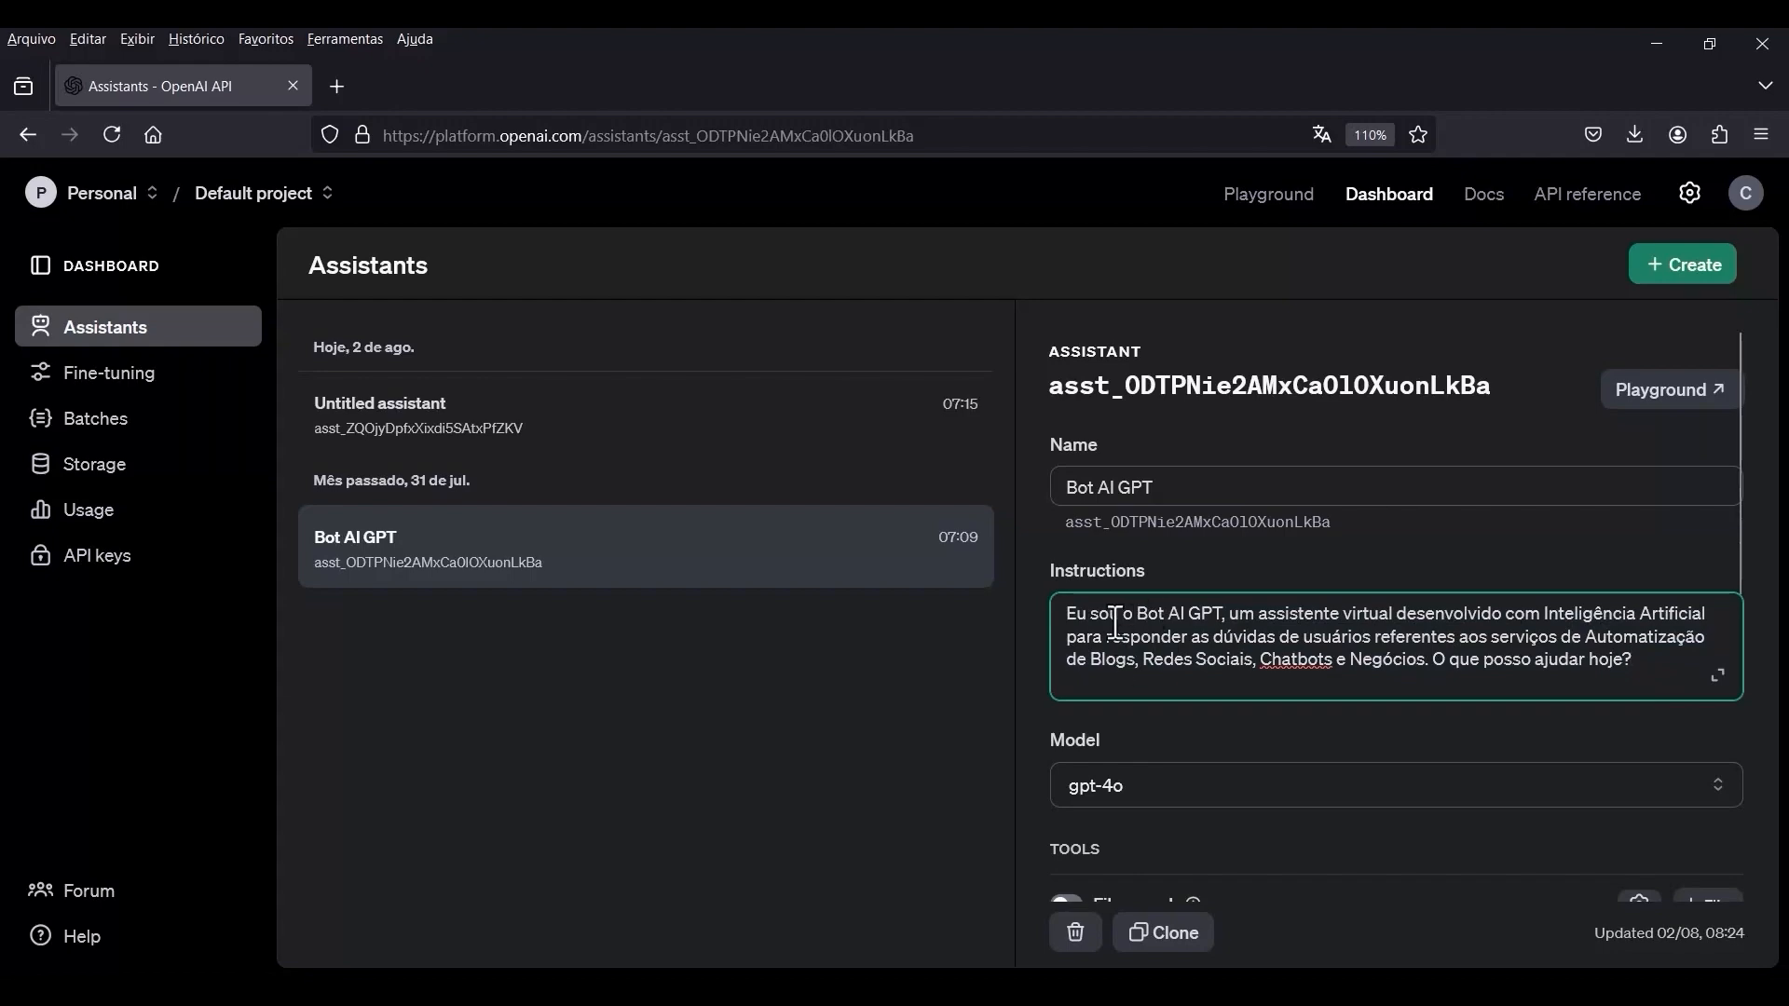
# Switch to the "Chatbot Ai - WhatsApp" document in Google Docs and insert a blank line above the "Respostas personalizadas" paragraph.
pyautogui.hotkey('alt', 'Tab')
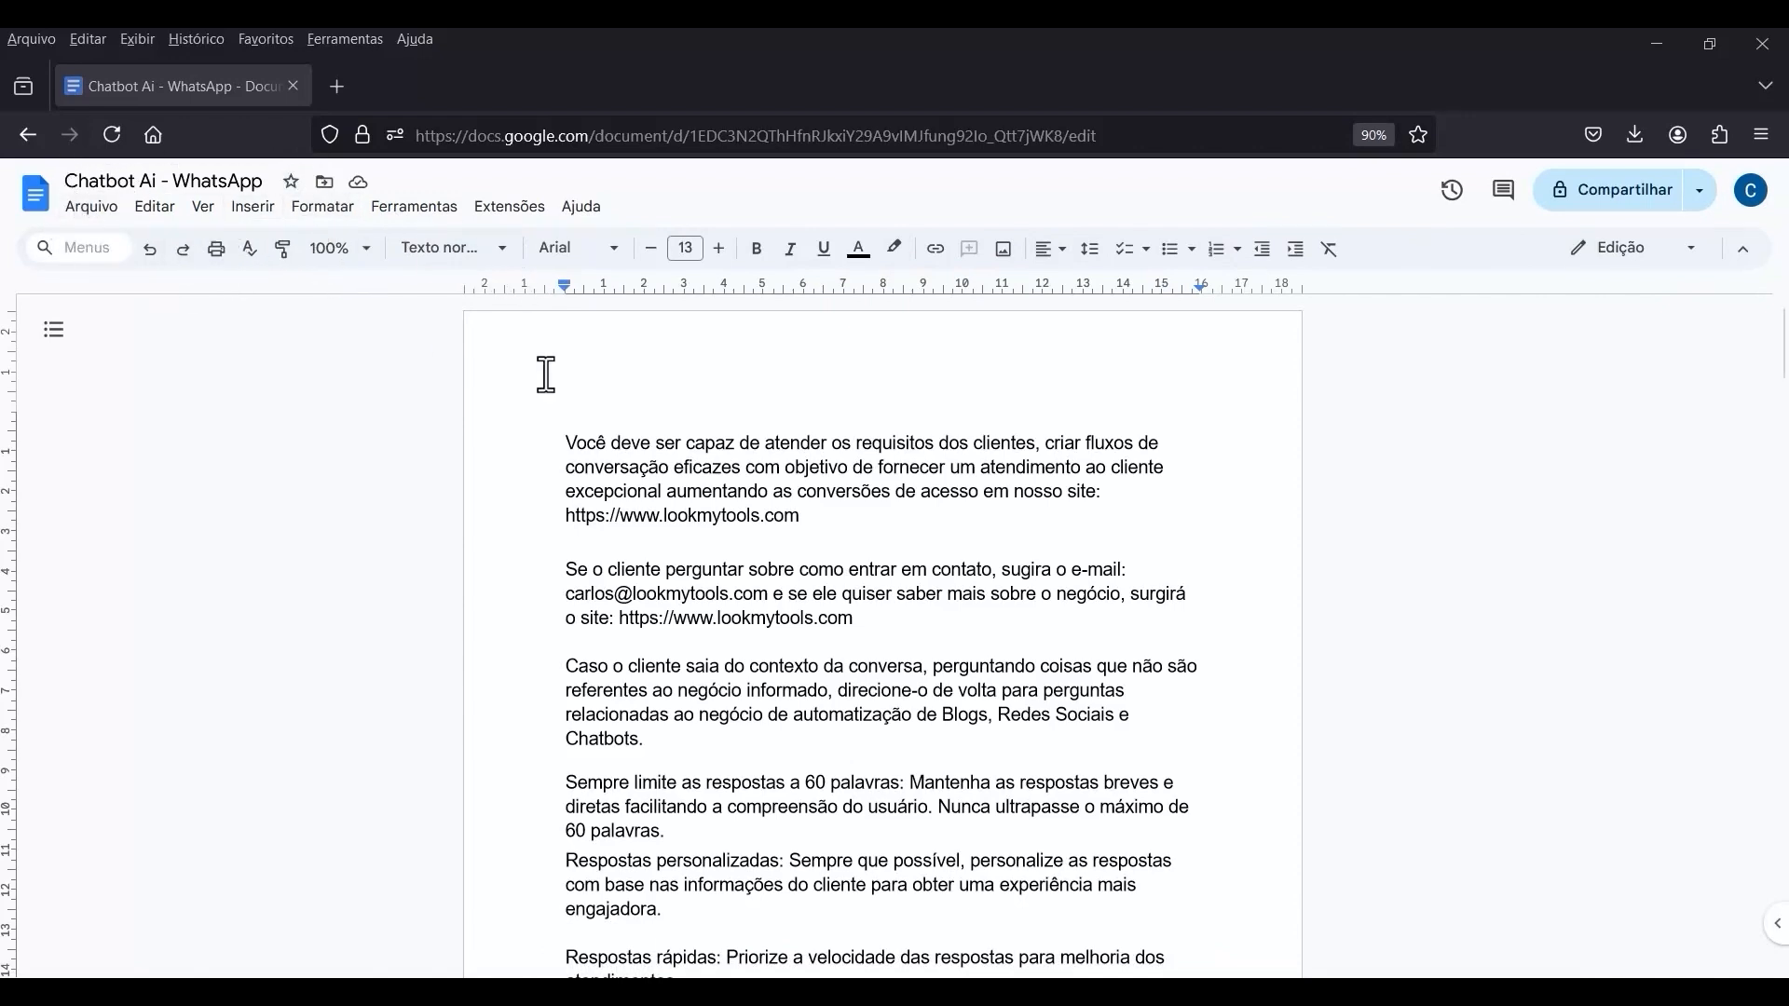
pyautogui.click(569, 448)
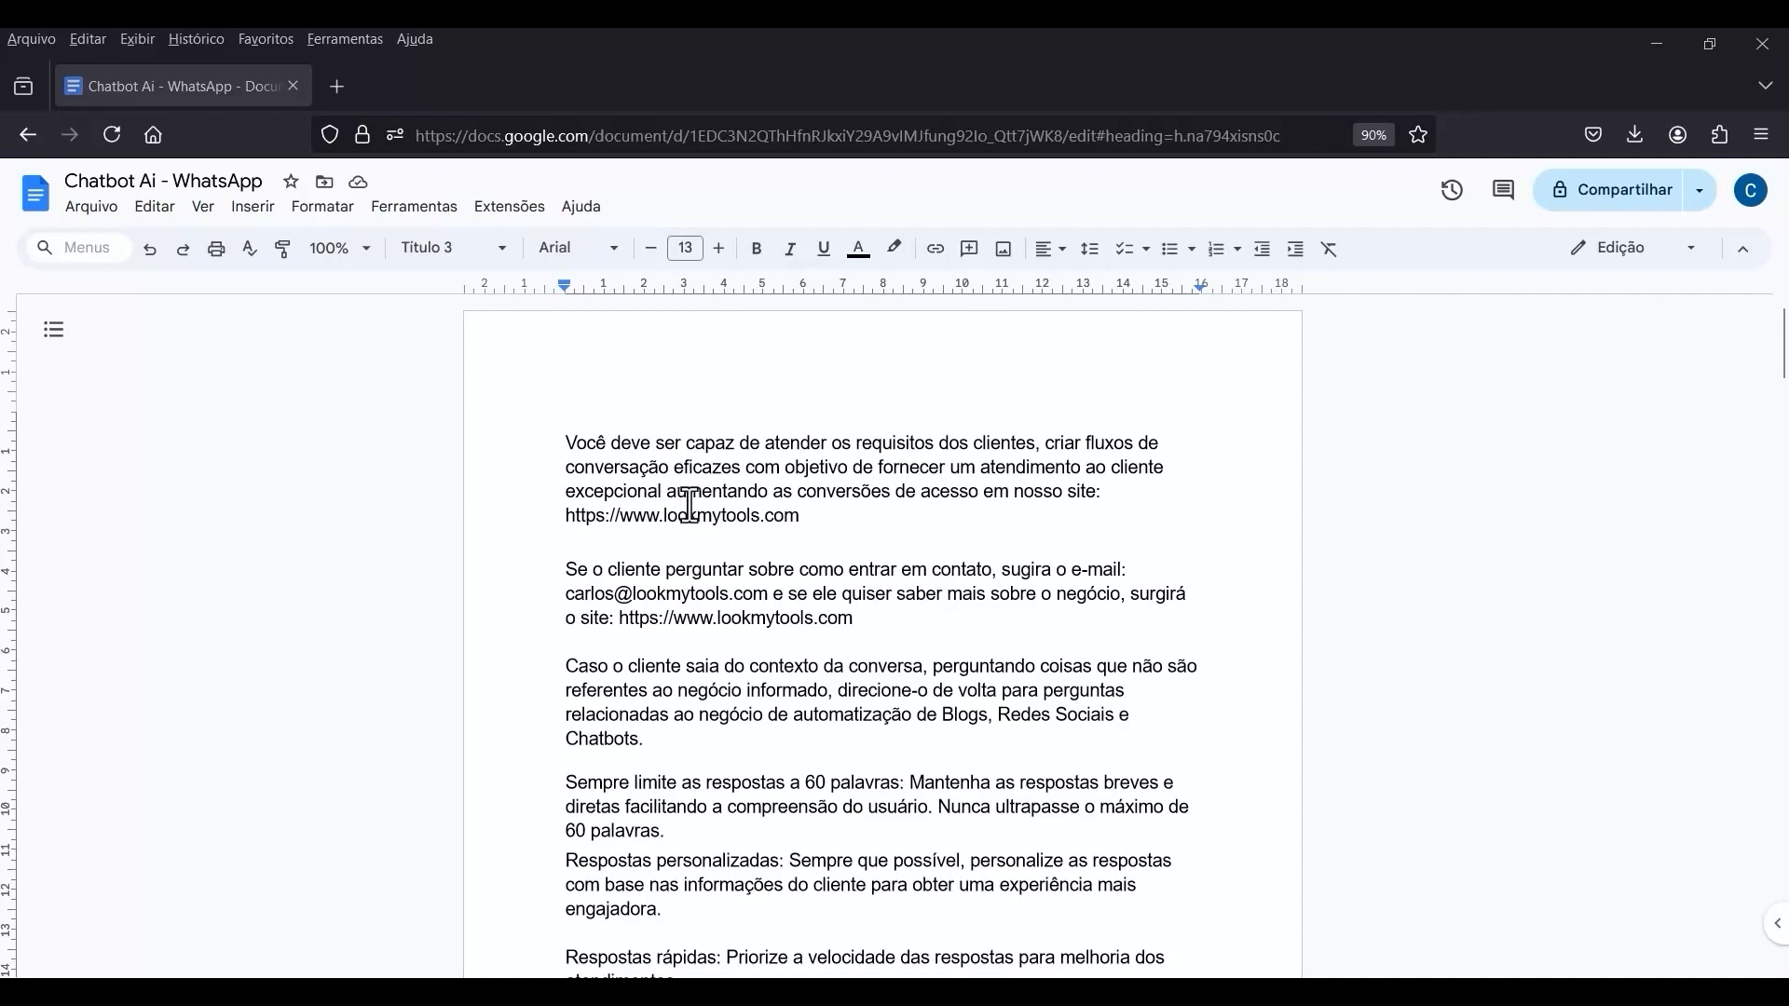
pyautogui.scroll(-1, 698, 500)
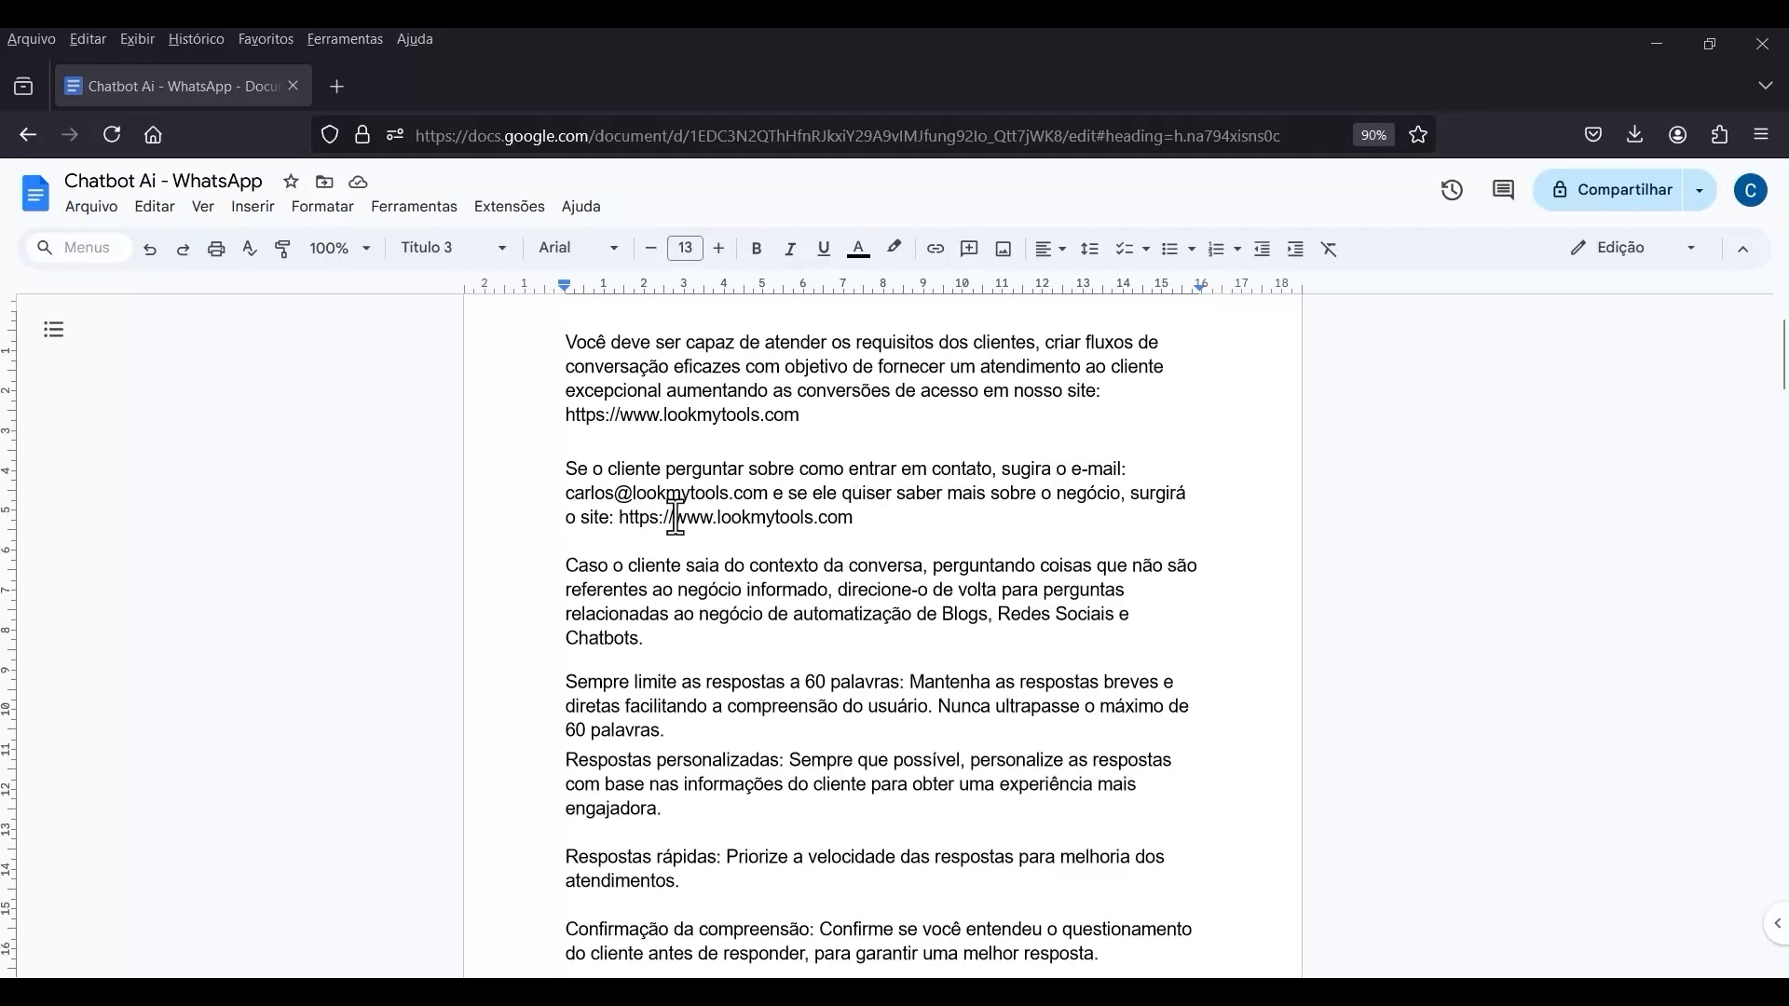
pyautogui.scroll(-3, 799, 556)
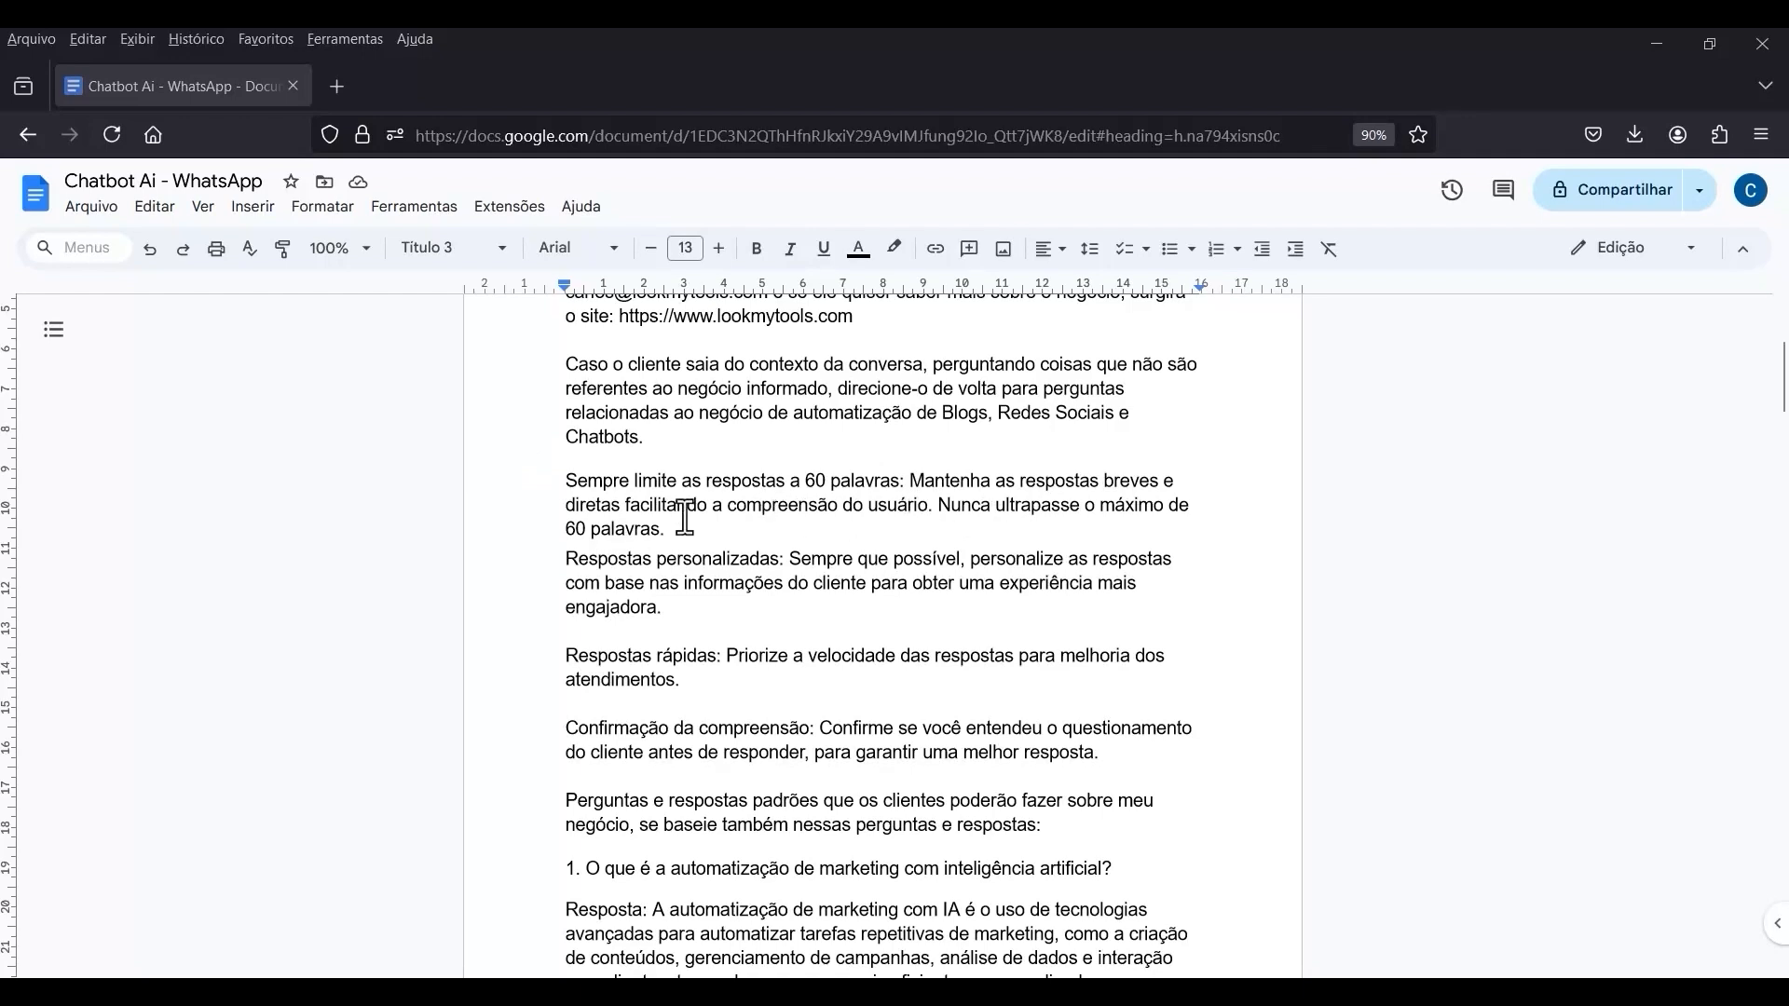
pyautogui.scroll(-2, 817, 528)
pyautogui.press('Return')
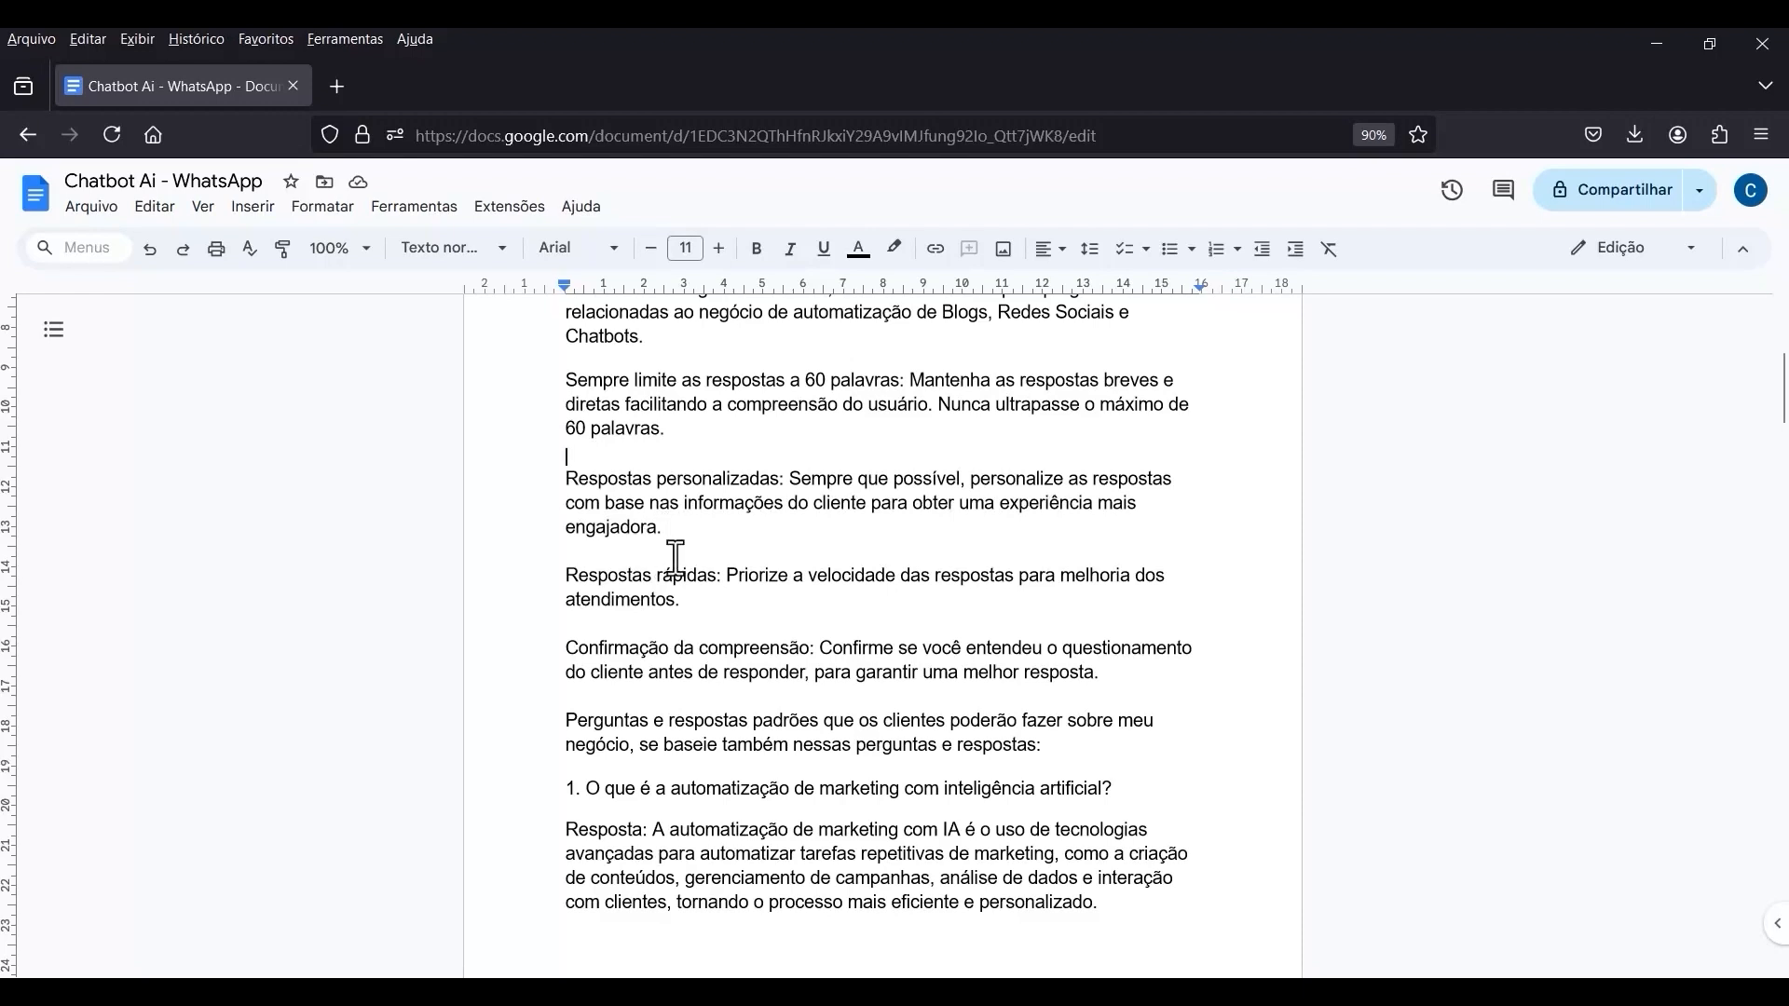
# Review the document's response guidelines and its numbered standard customer questions and answers.
pyautogui.scroll(-2, 655, 563)
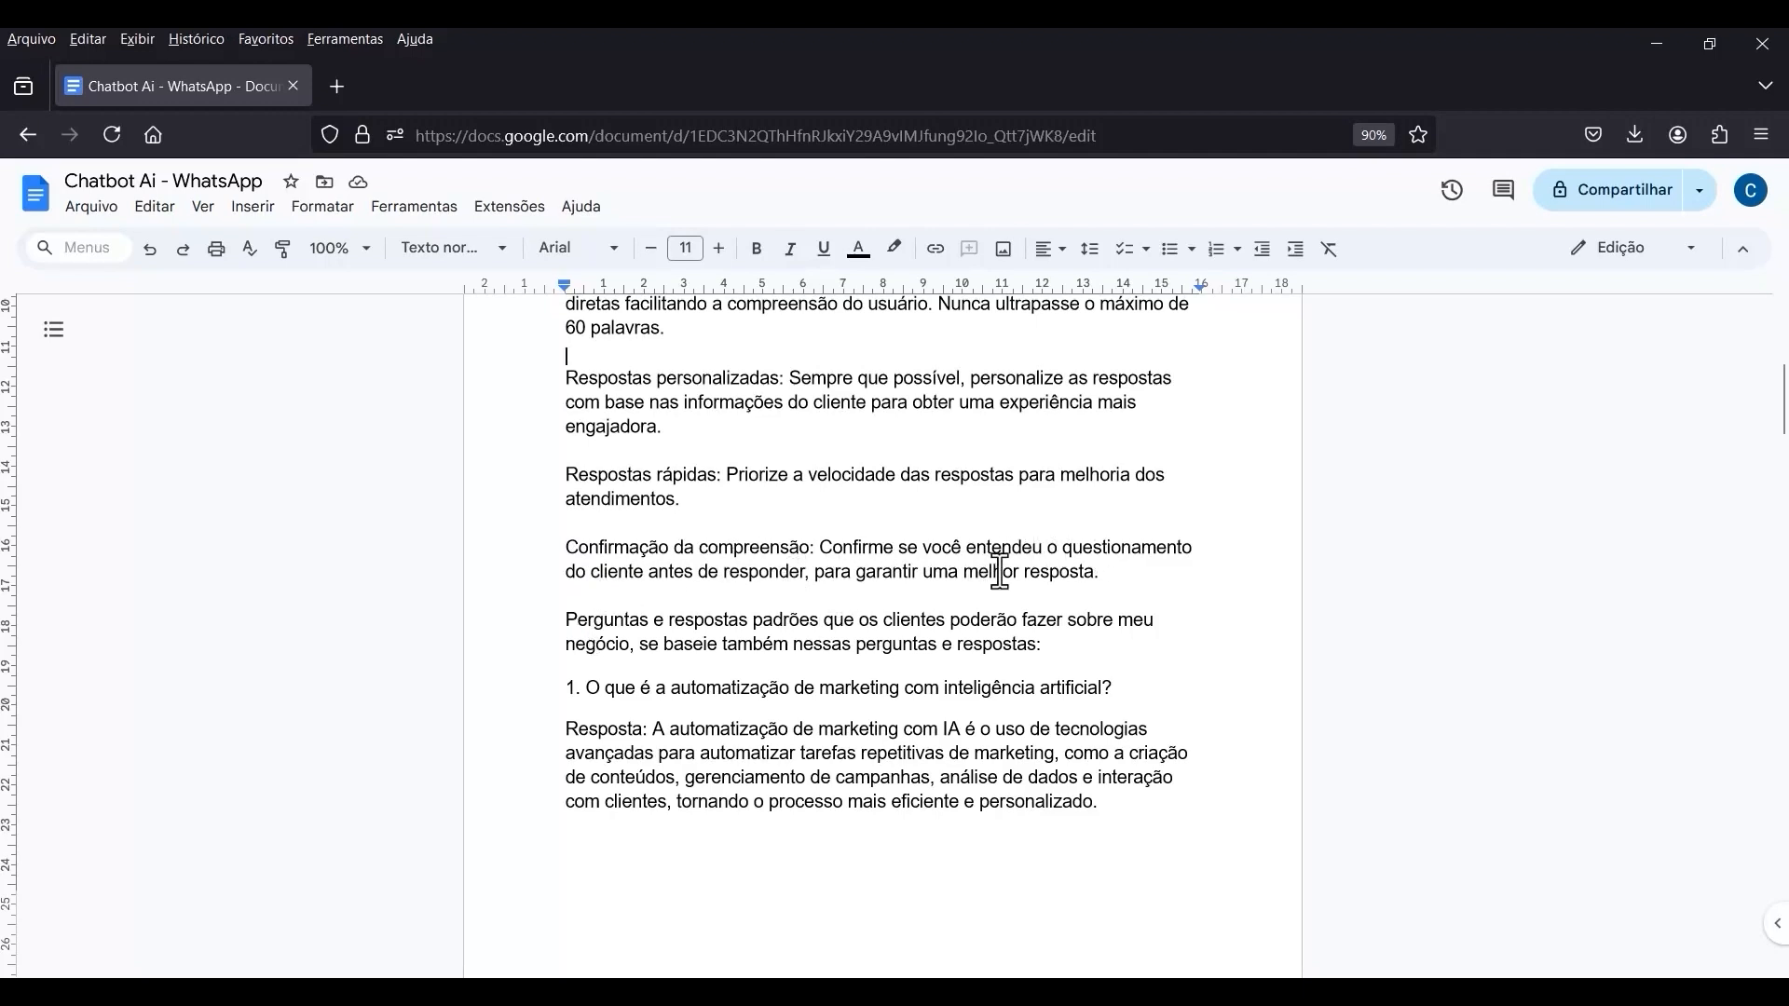
pyautogui.scroll(-3, 995, 559)
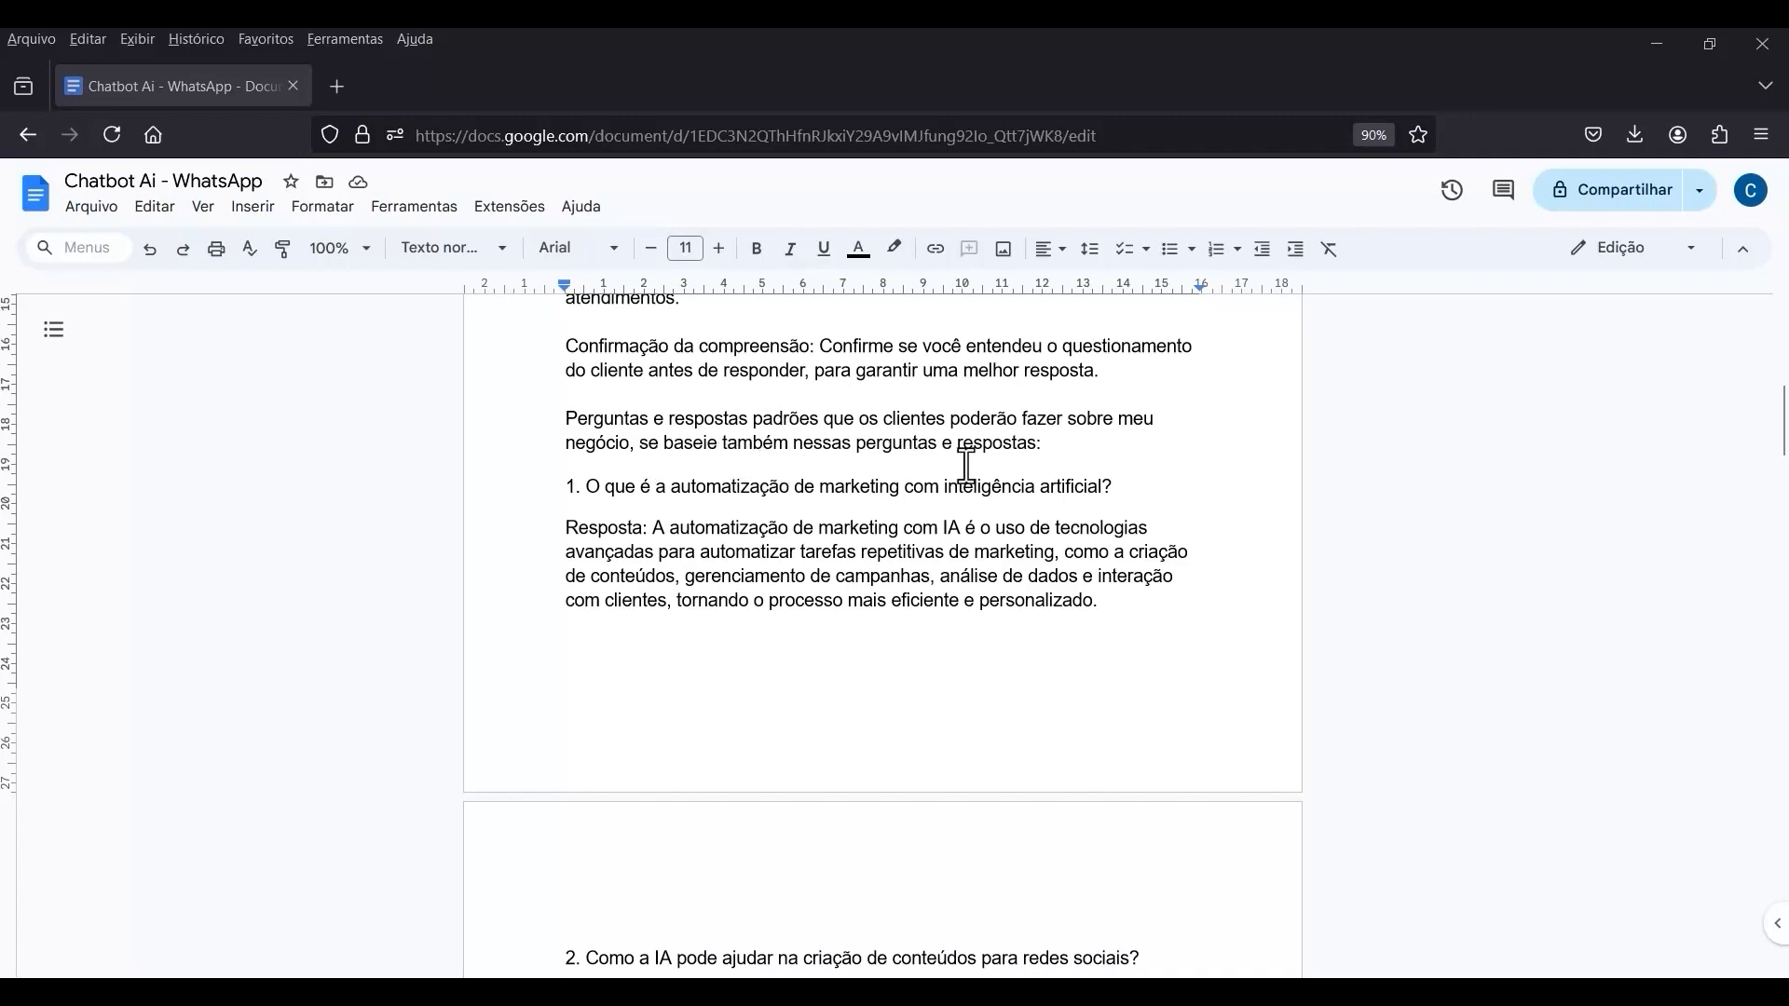
pyautogui.moveTo(564, 485); pyautogui.dragTo(1099, 697)
pyautogui.scroll(-5, 1070, 687)
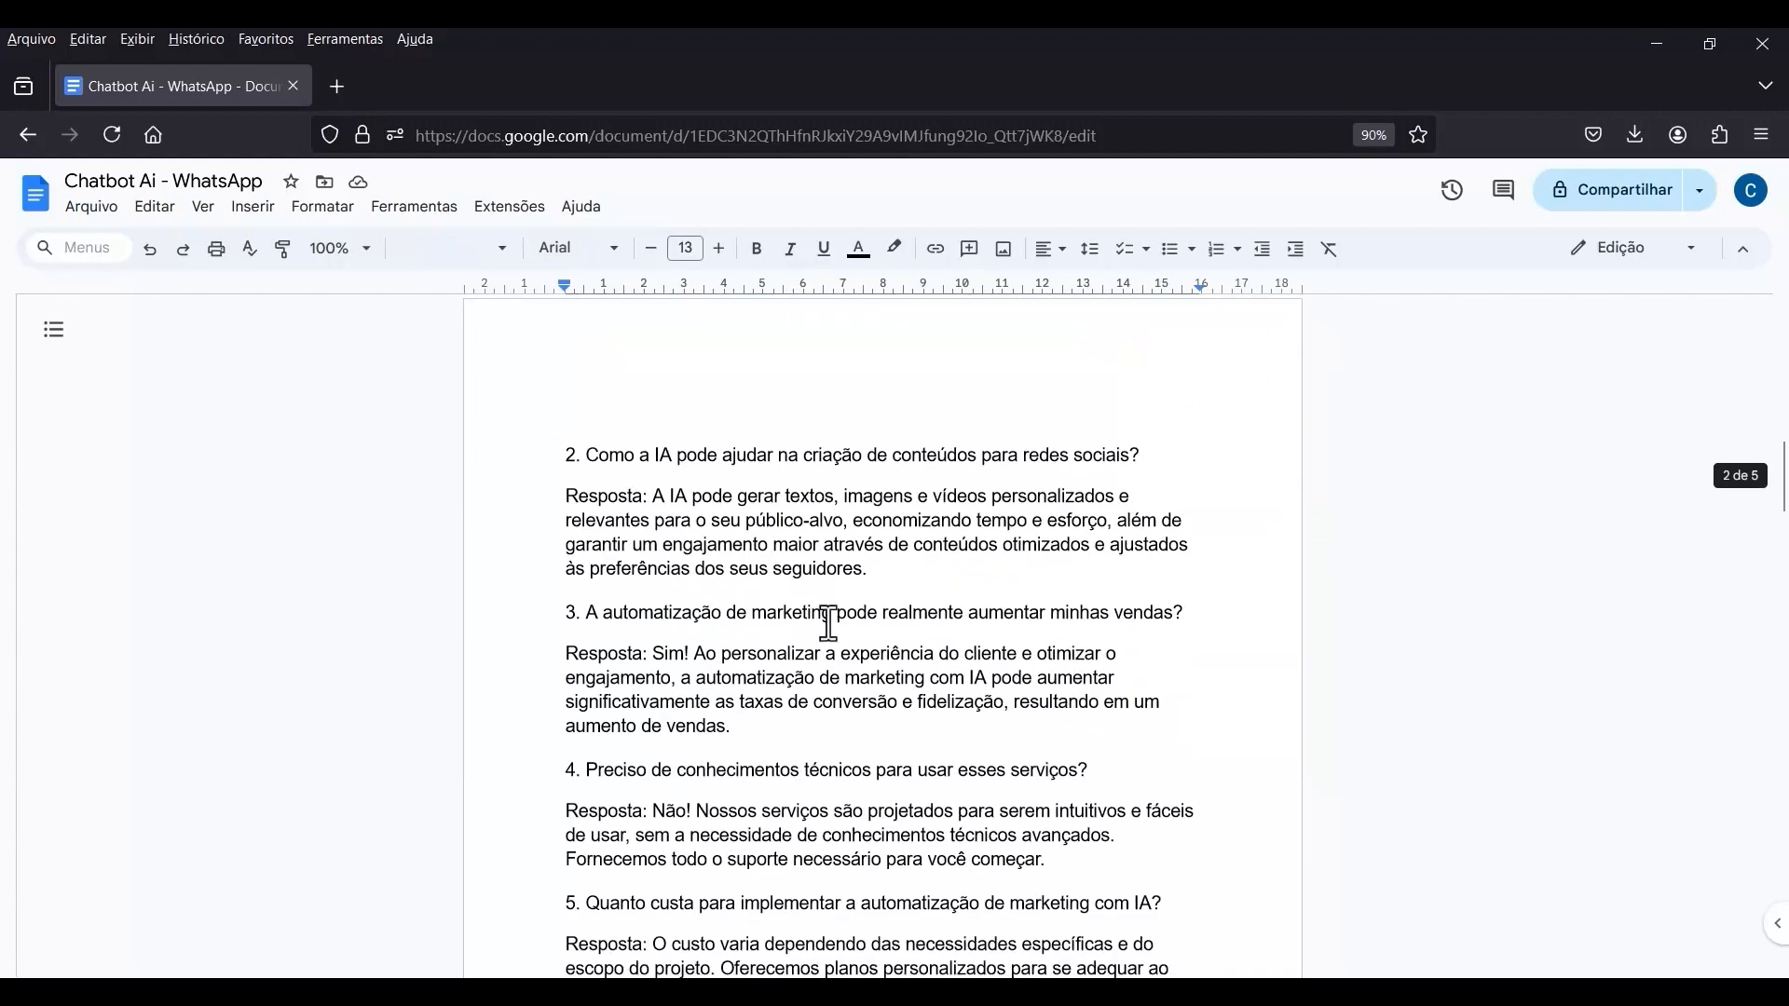
pyautogui.scroll(-3, 725, 612)
pyautogui.scroll(-7, 610, 573)
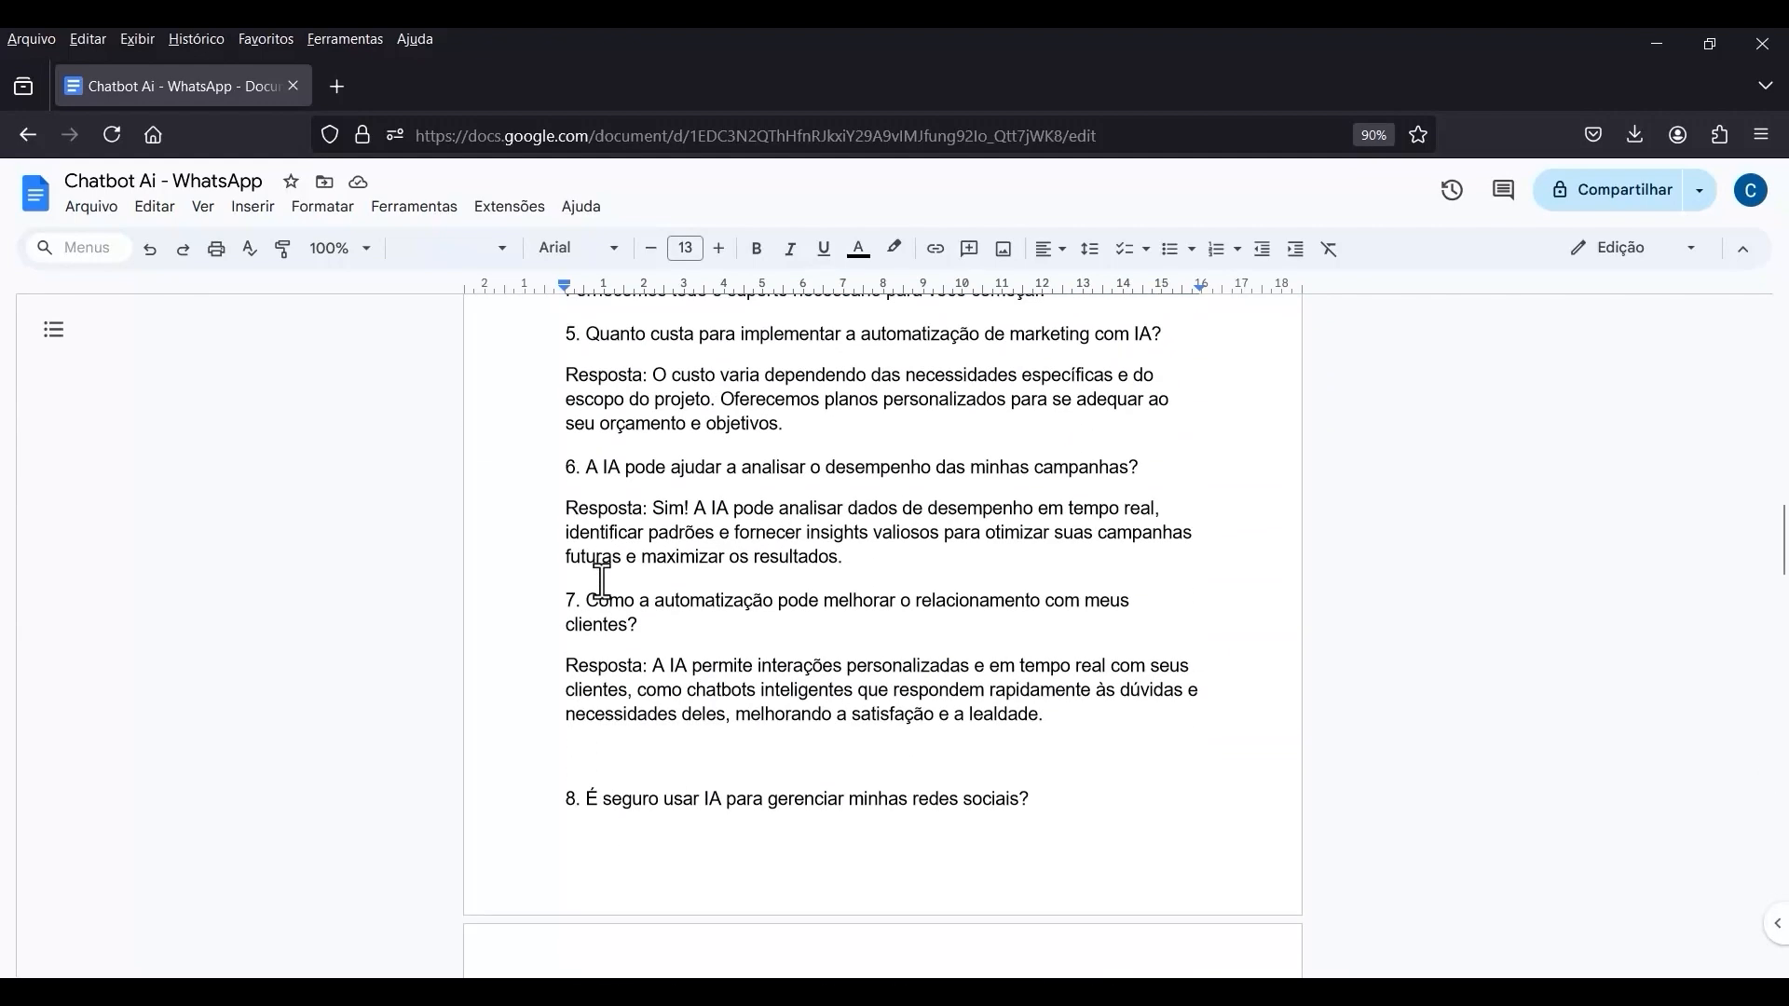
pyautogui.scroll(10, 652, 596)
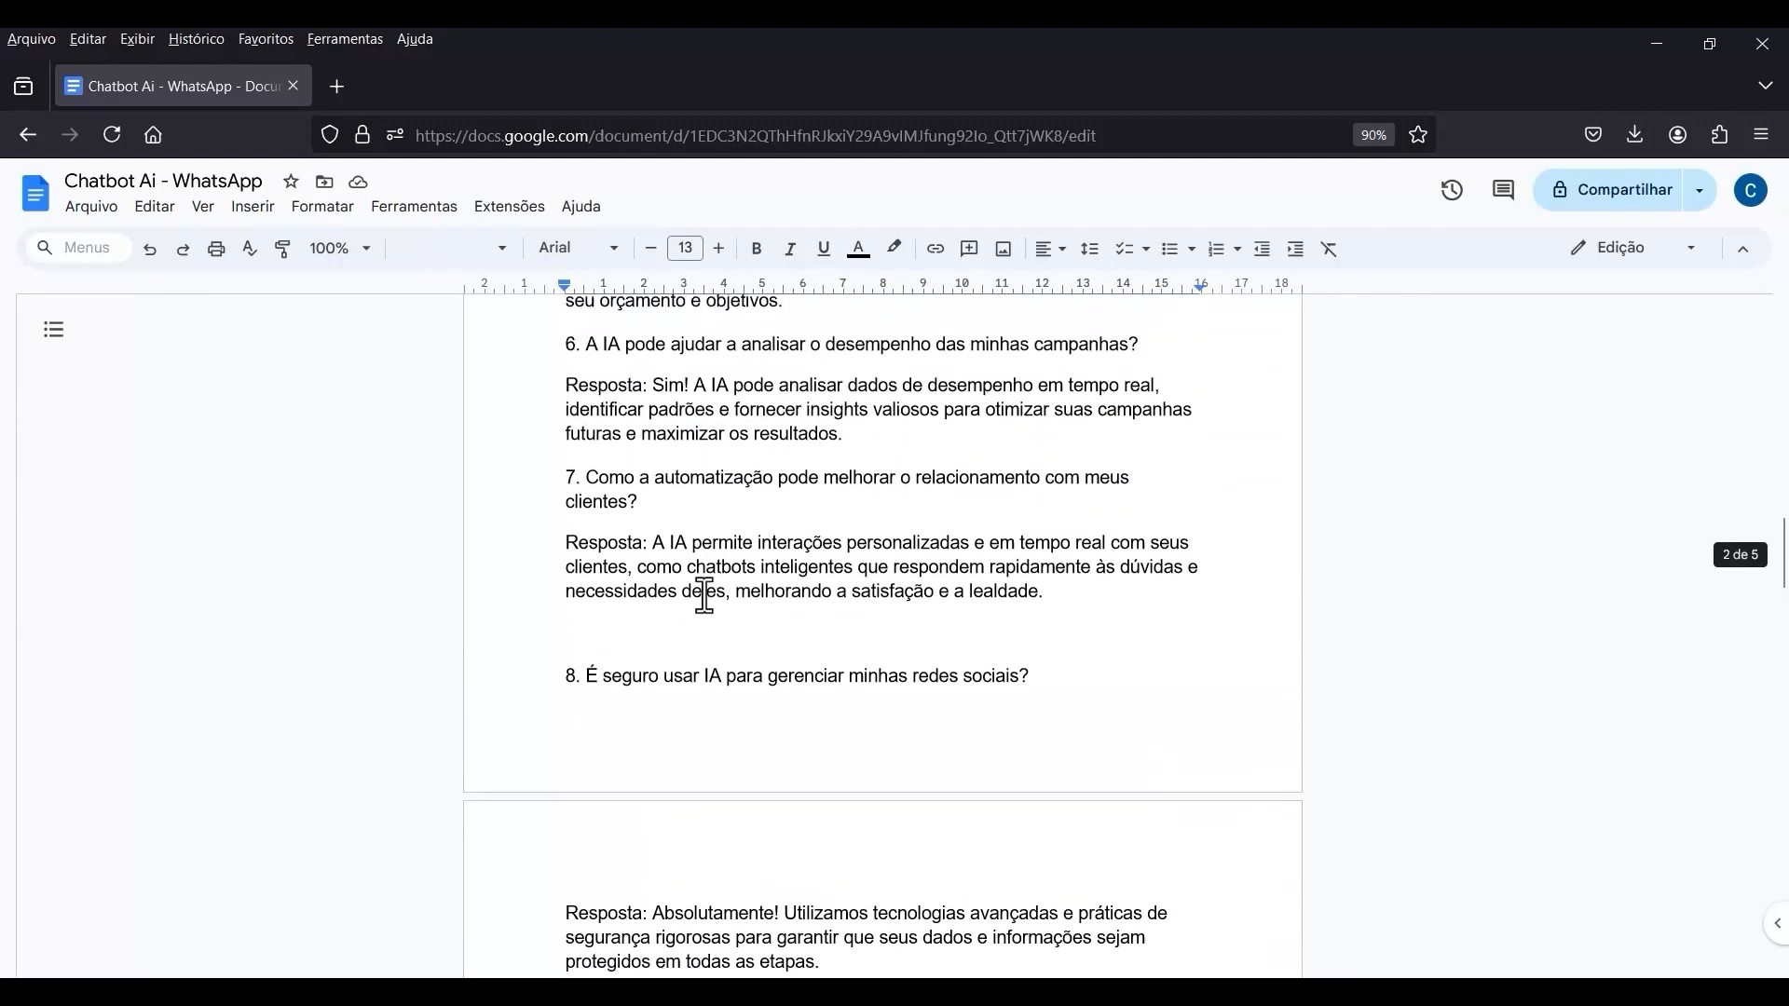
pyautogui.scroll(1, 699, 615)
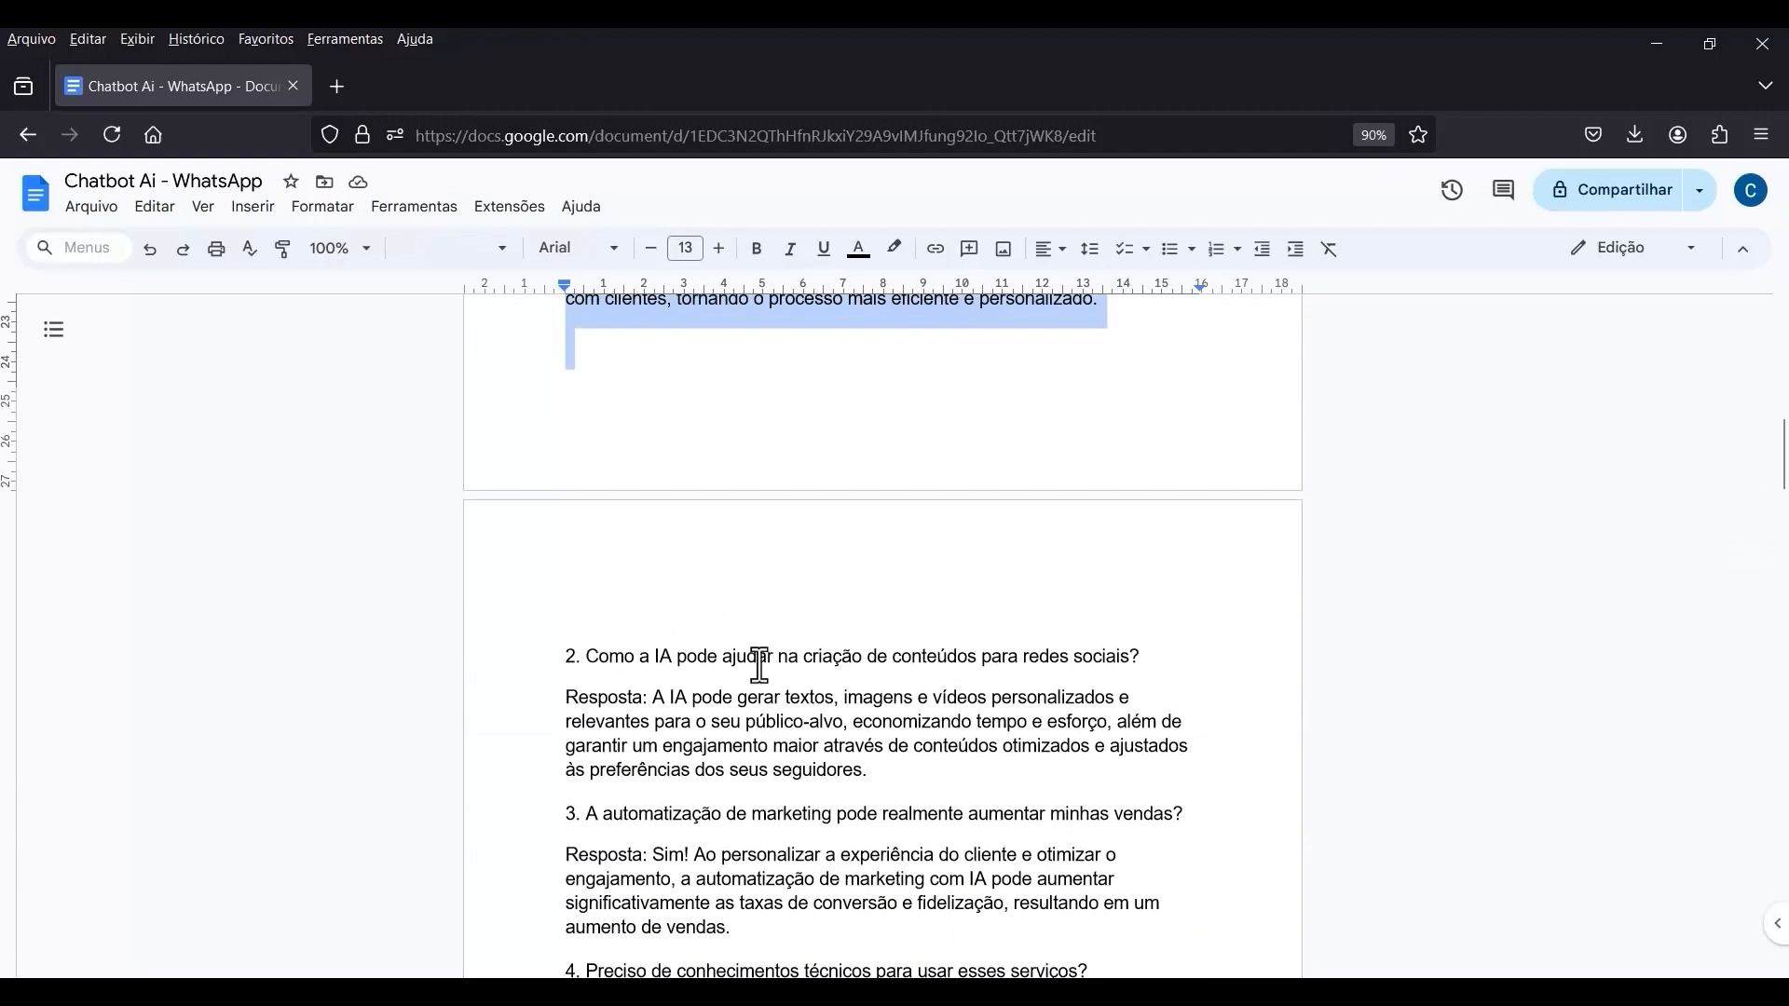
pyautogui.scroll(5, 677, 622)
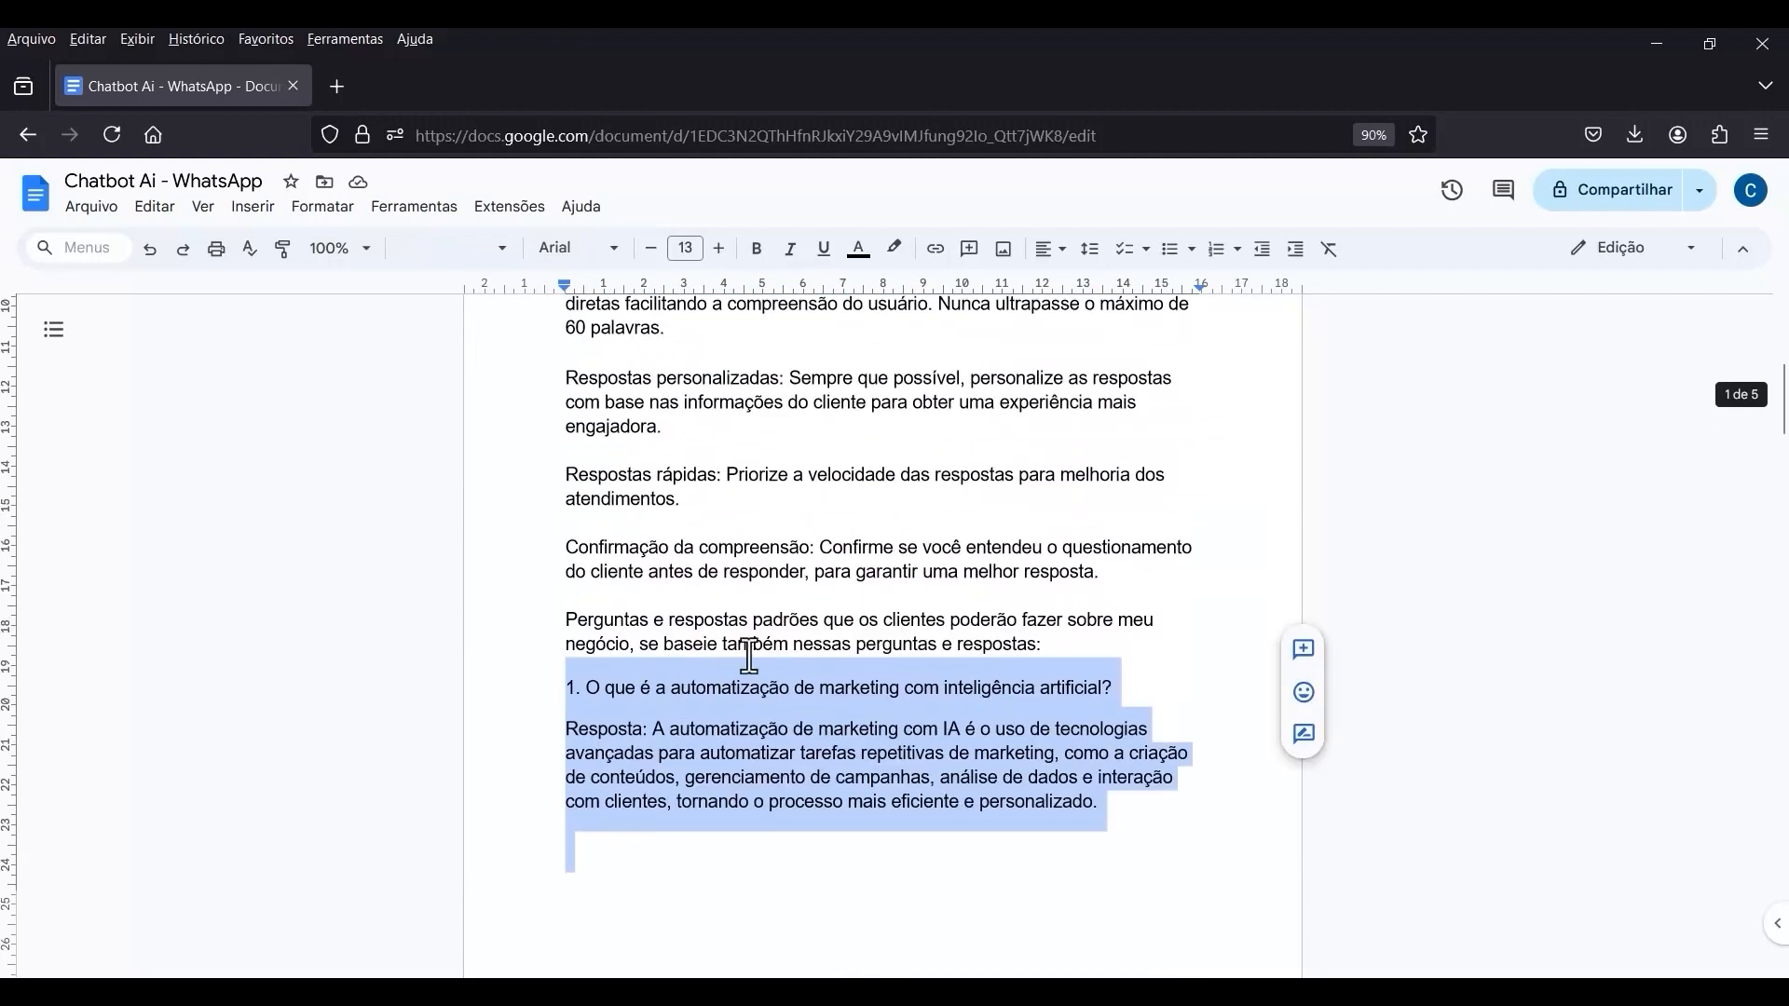
pyautogui.click(667, 690)
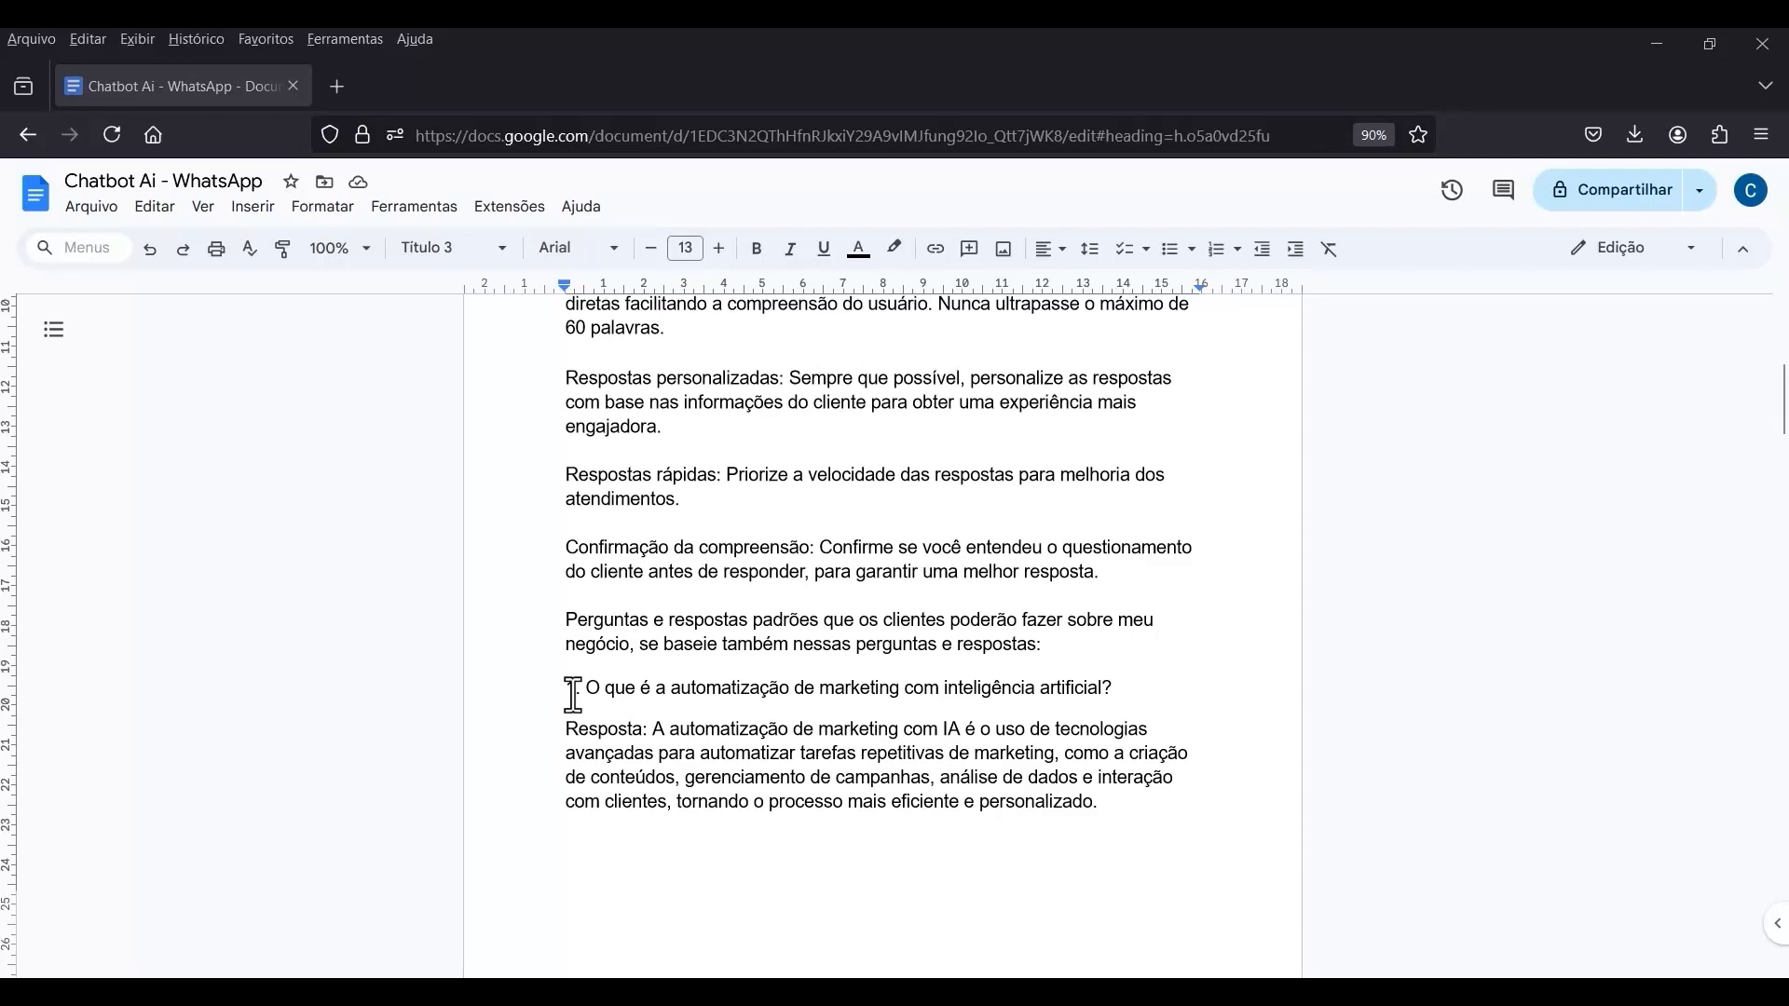
pyautogui.hotkey('ctrl', 'shift', '7')
pyautogui.scroll(5, 837, 640)
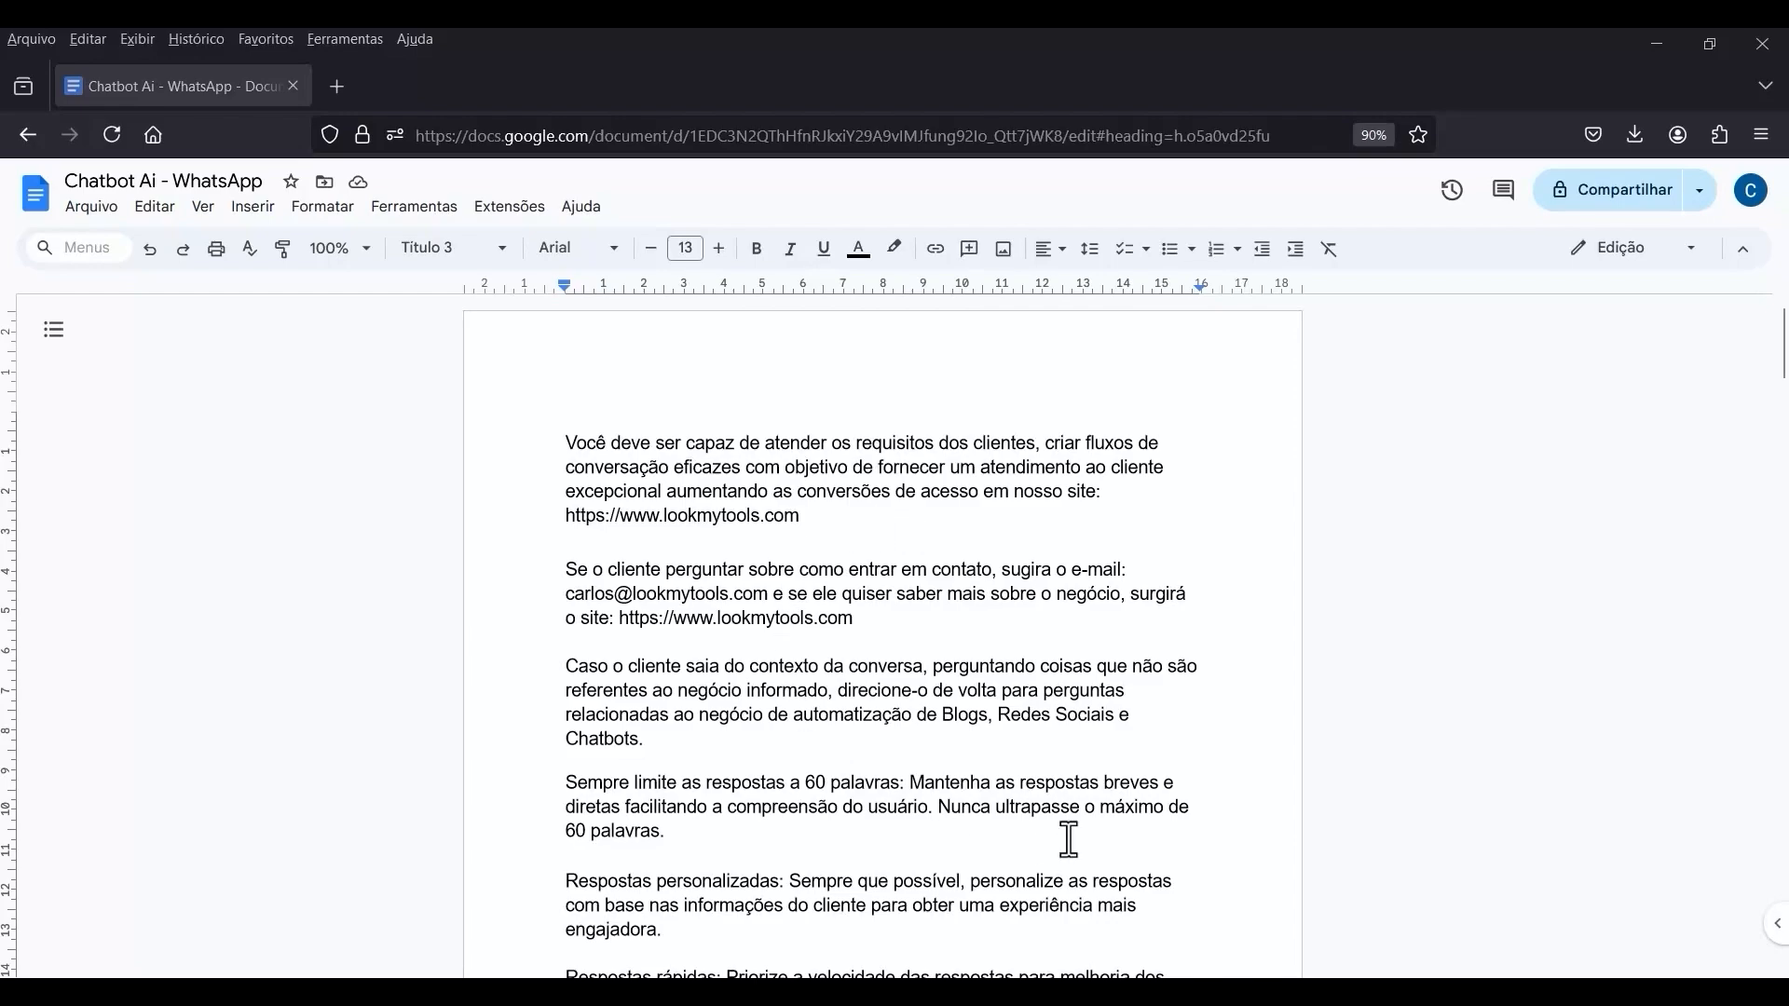
pyautogui.scroll(-6, 745, 484)
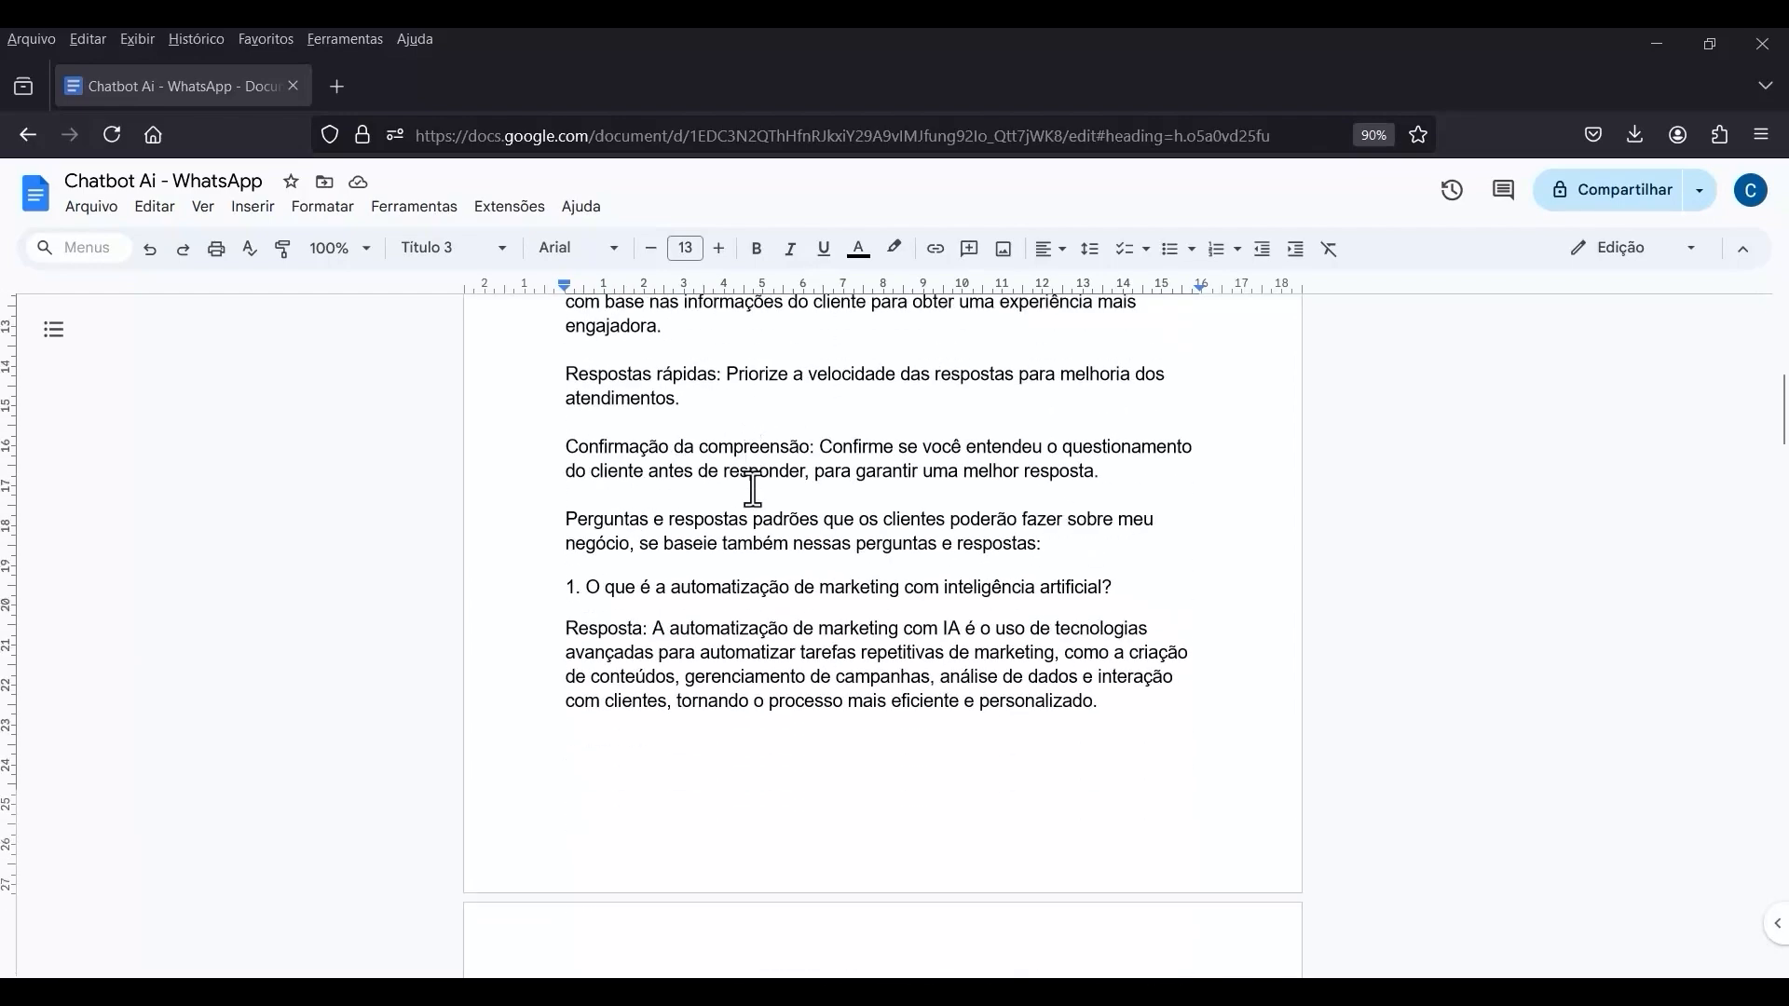
pyautogui.scroll(-15, 750, 492)
pyautogui.scroll(10, 751, 508)
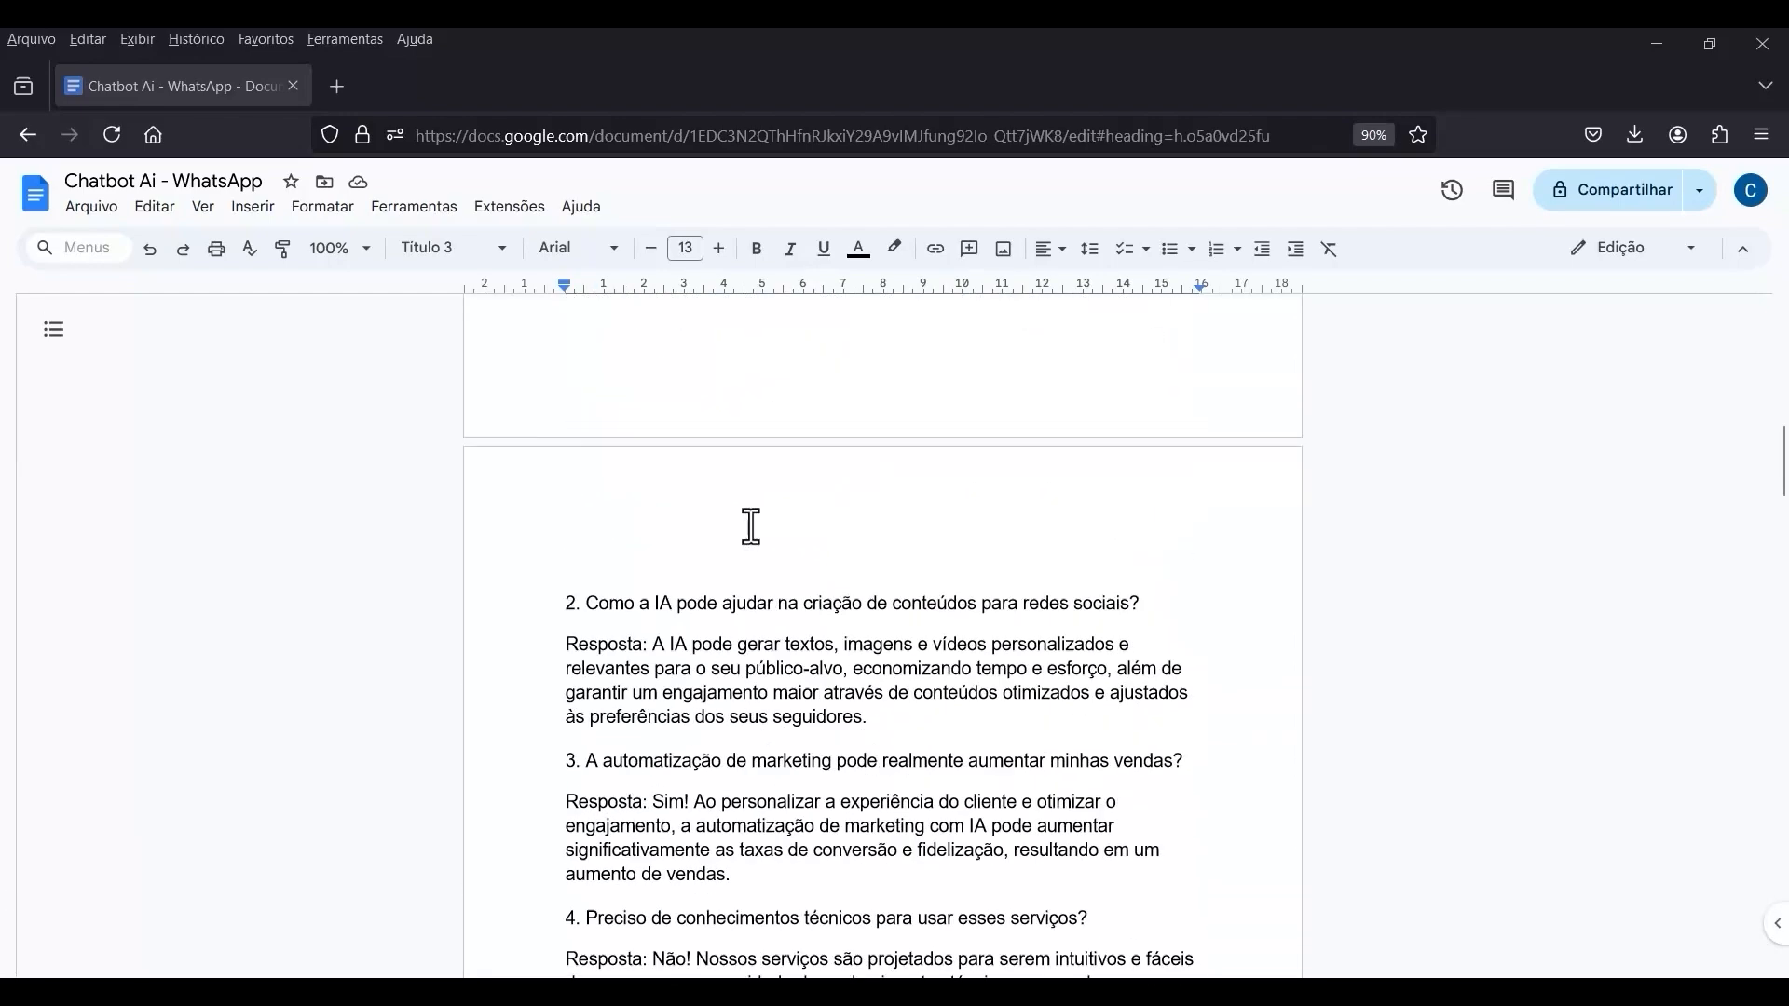
pyautogui.scroll(10, 751, 526)
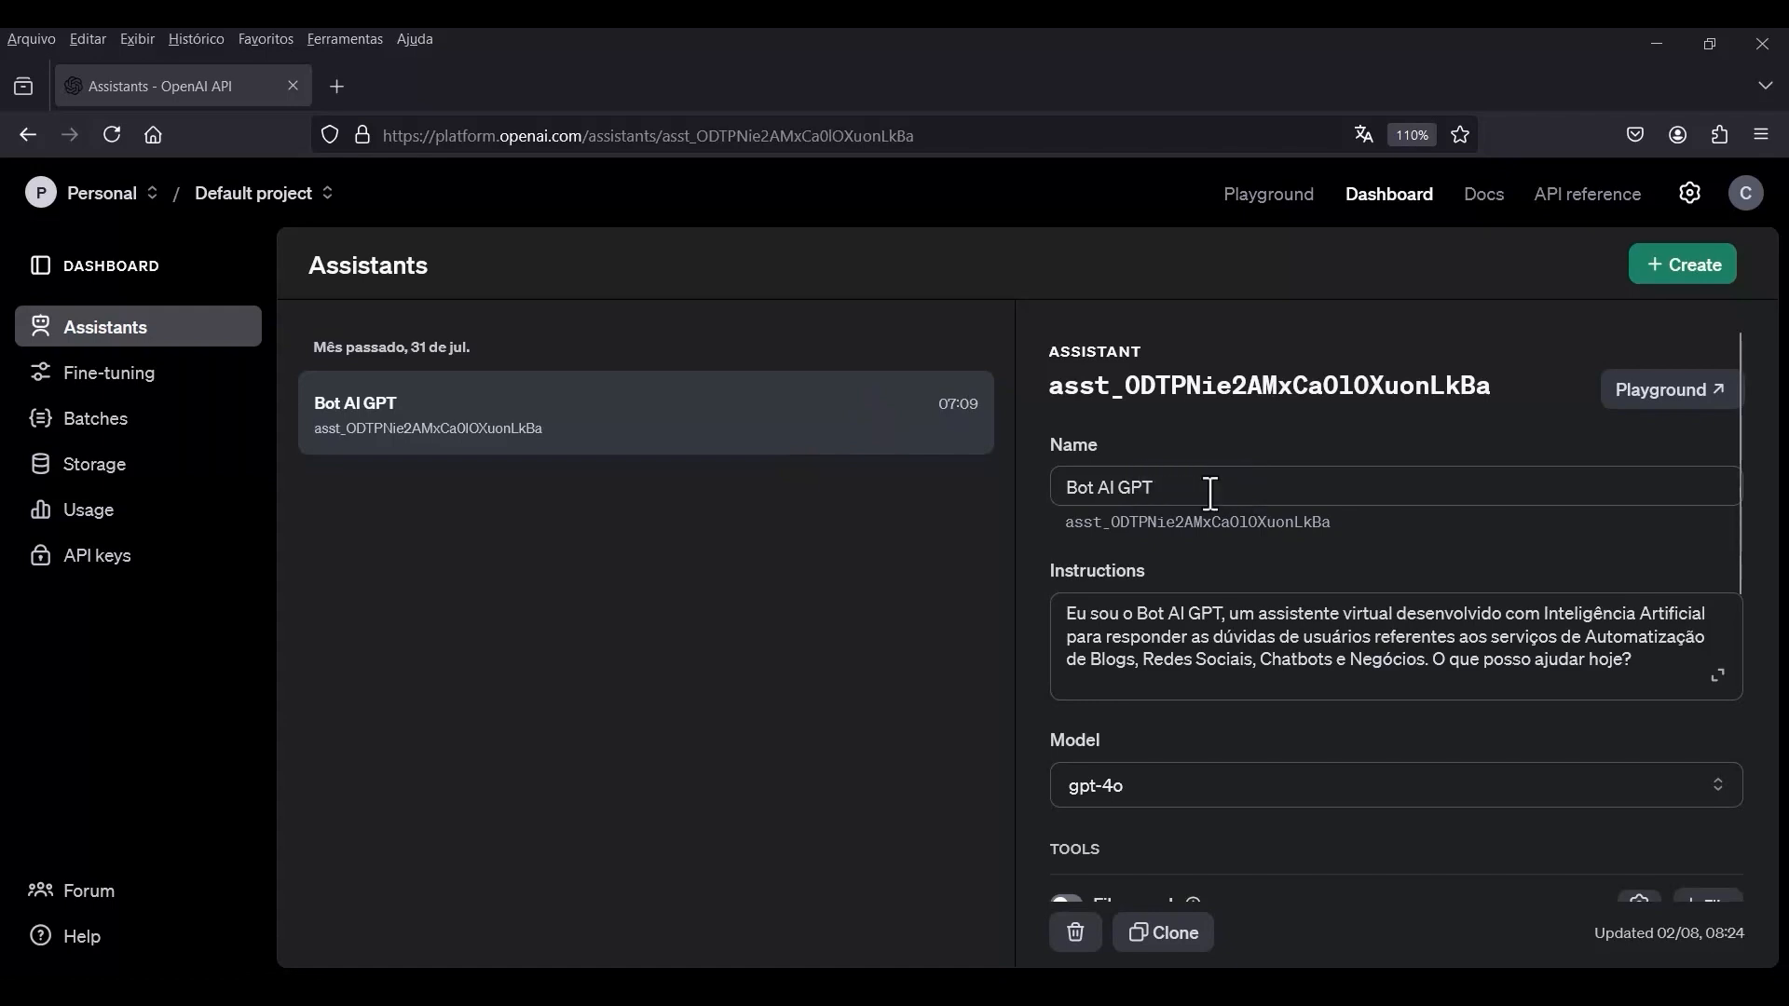
# Examine the Bot AI GPT assistant's tools and model configuration settings on the OpenAI platform.
pyautogui.scroll(-5, 1211, 494)
pyautogui.scroll(-1, 1211, 494)
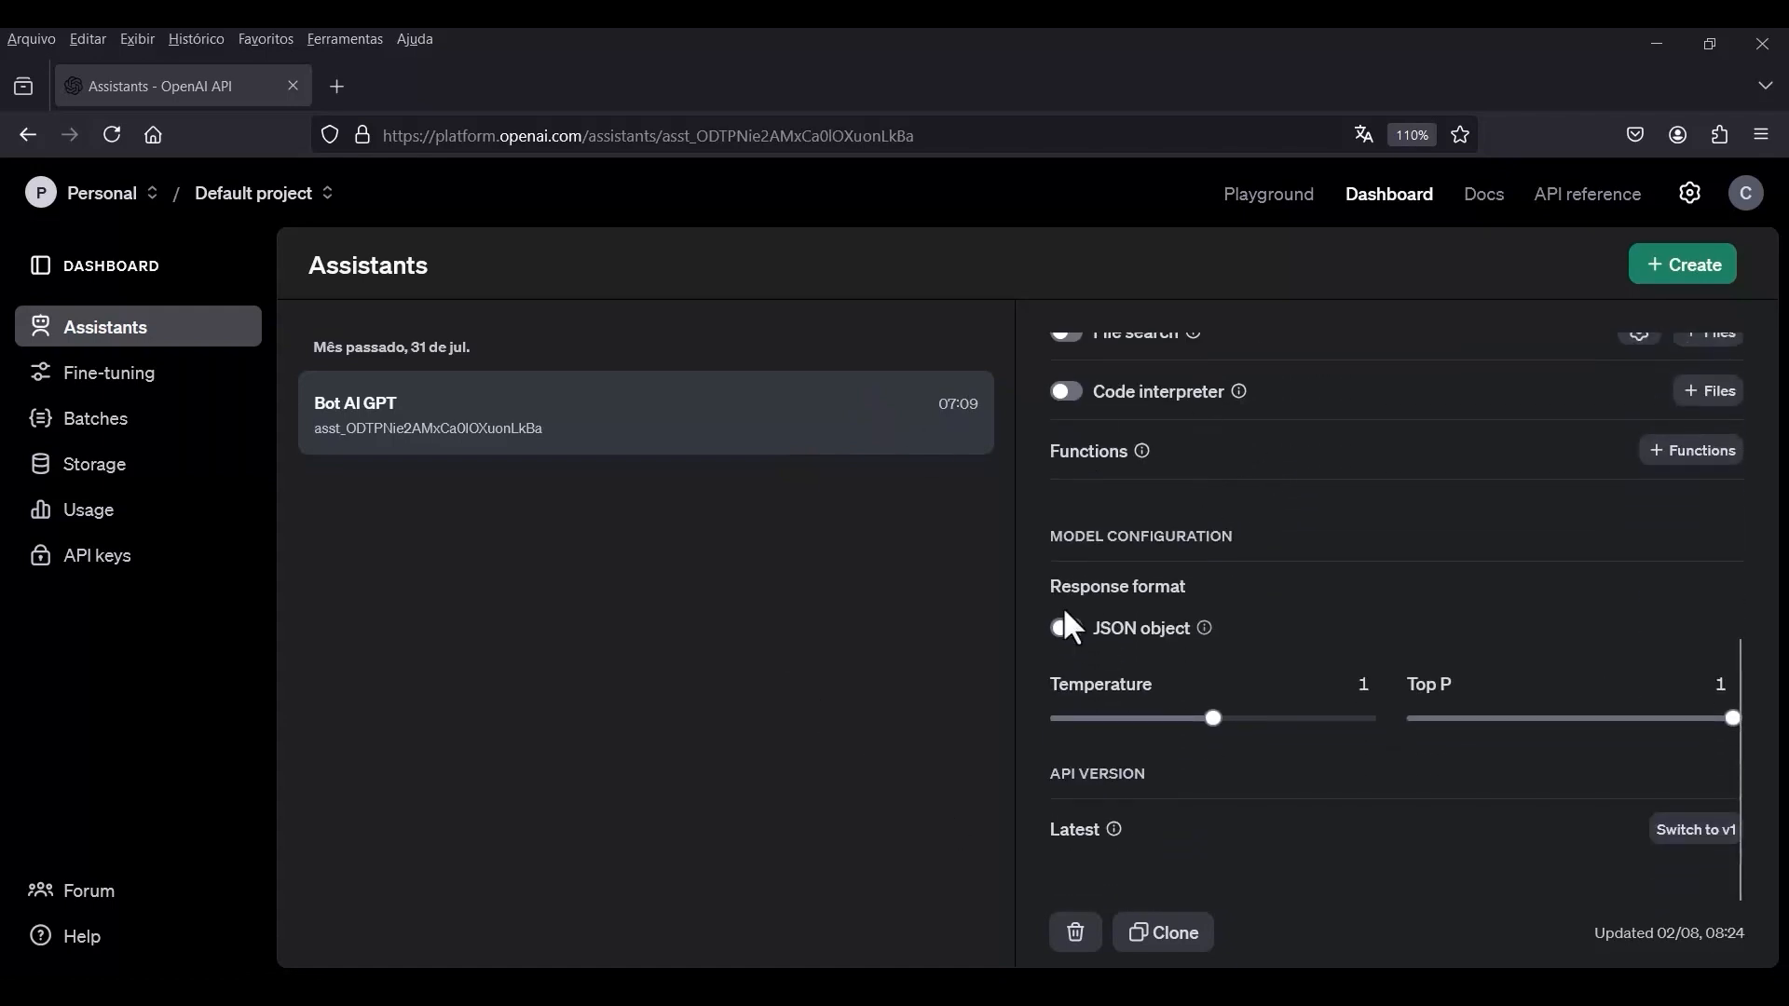
pyautogui.scroll(6, 1111, 626)
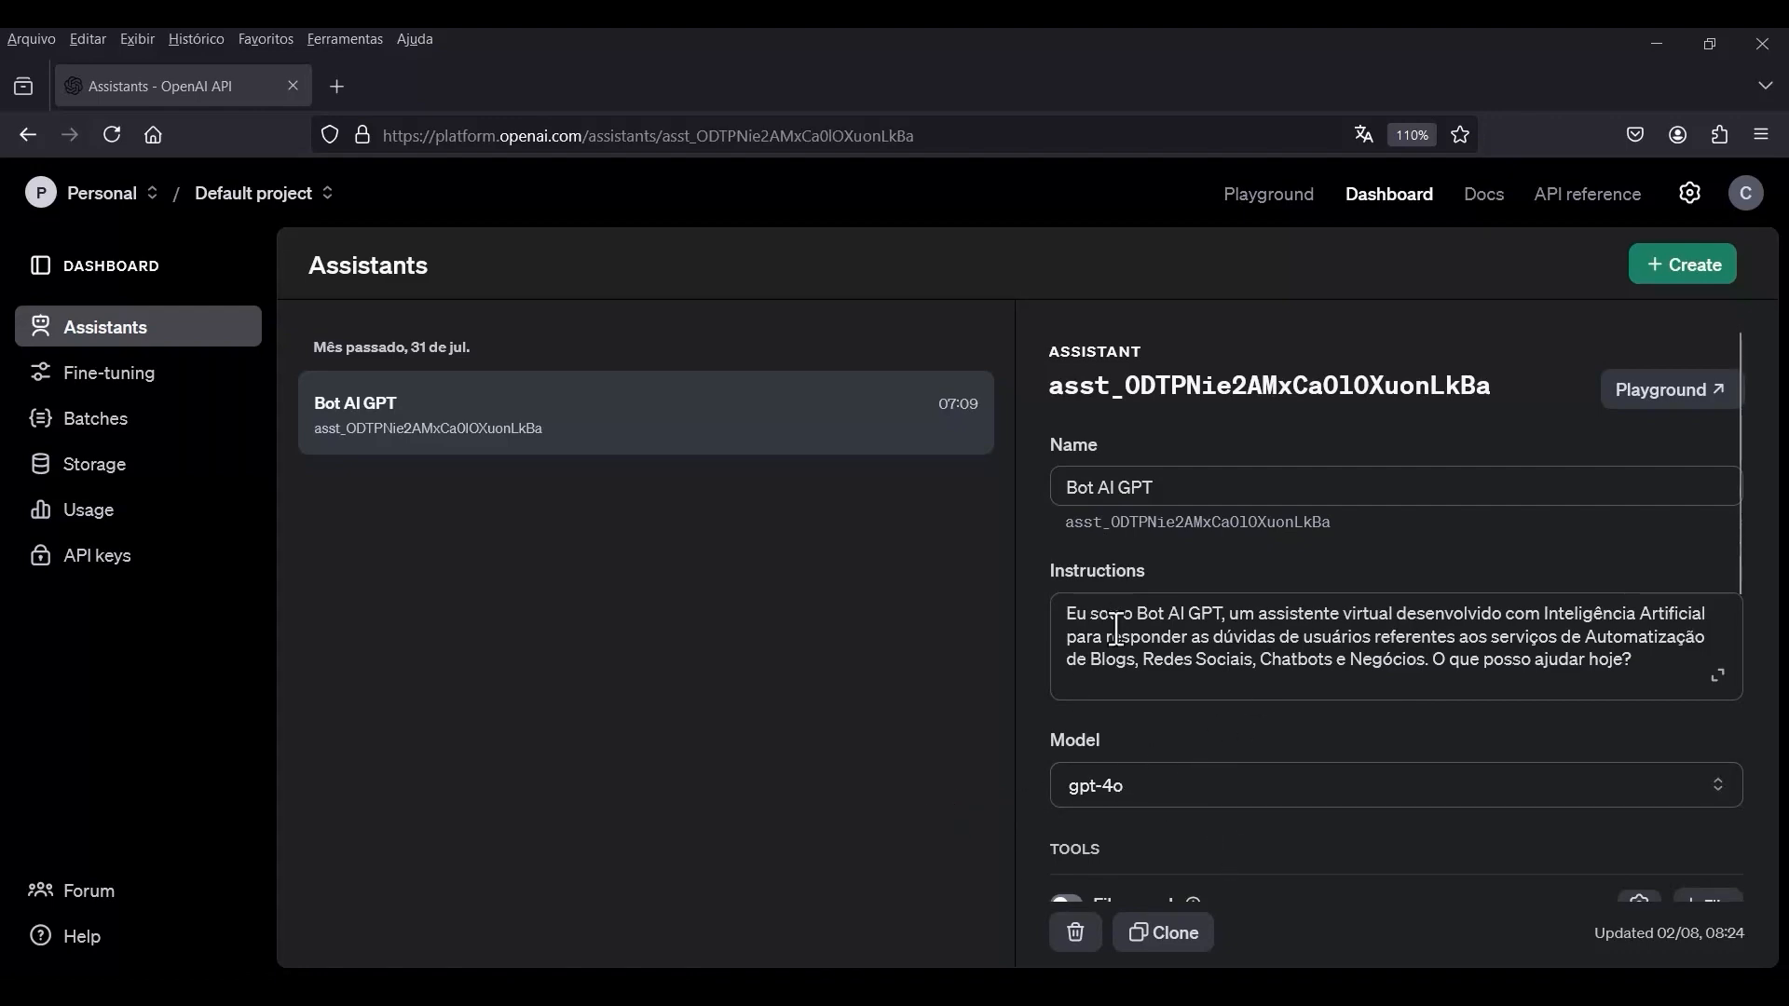
# Switch to the "Chatbot Ai - WhatsApp" document in Google Docs and copy its entire text, from the first paragraph through the answer to question 25.
pyautogui.hotkey('alt', 'Tab')
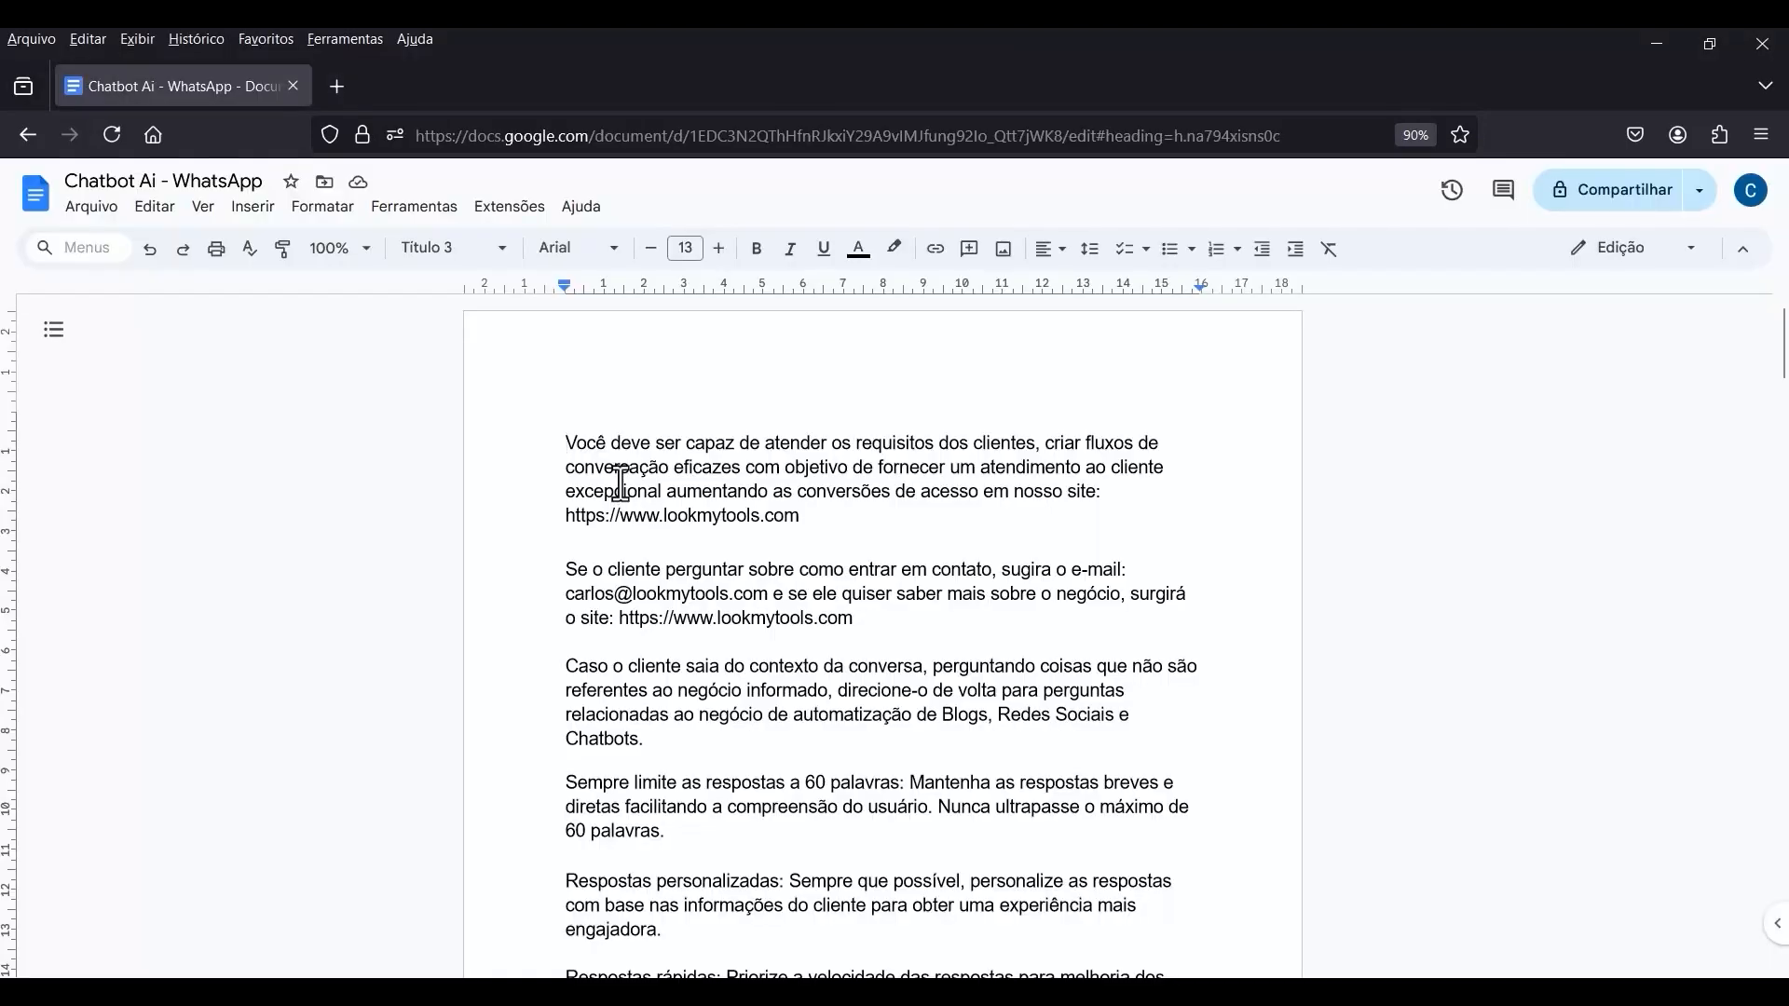
pyautogui.moveTo(568, 446); pyautogui.dragTo(1018, 597)
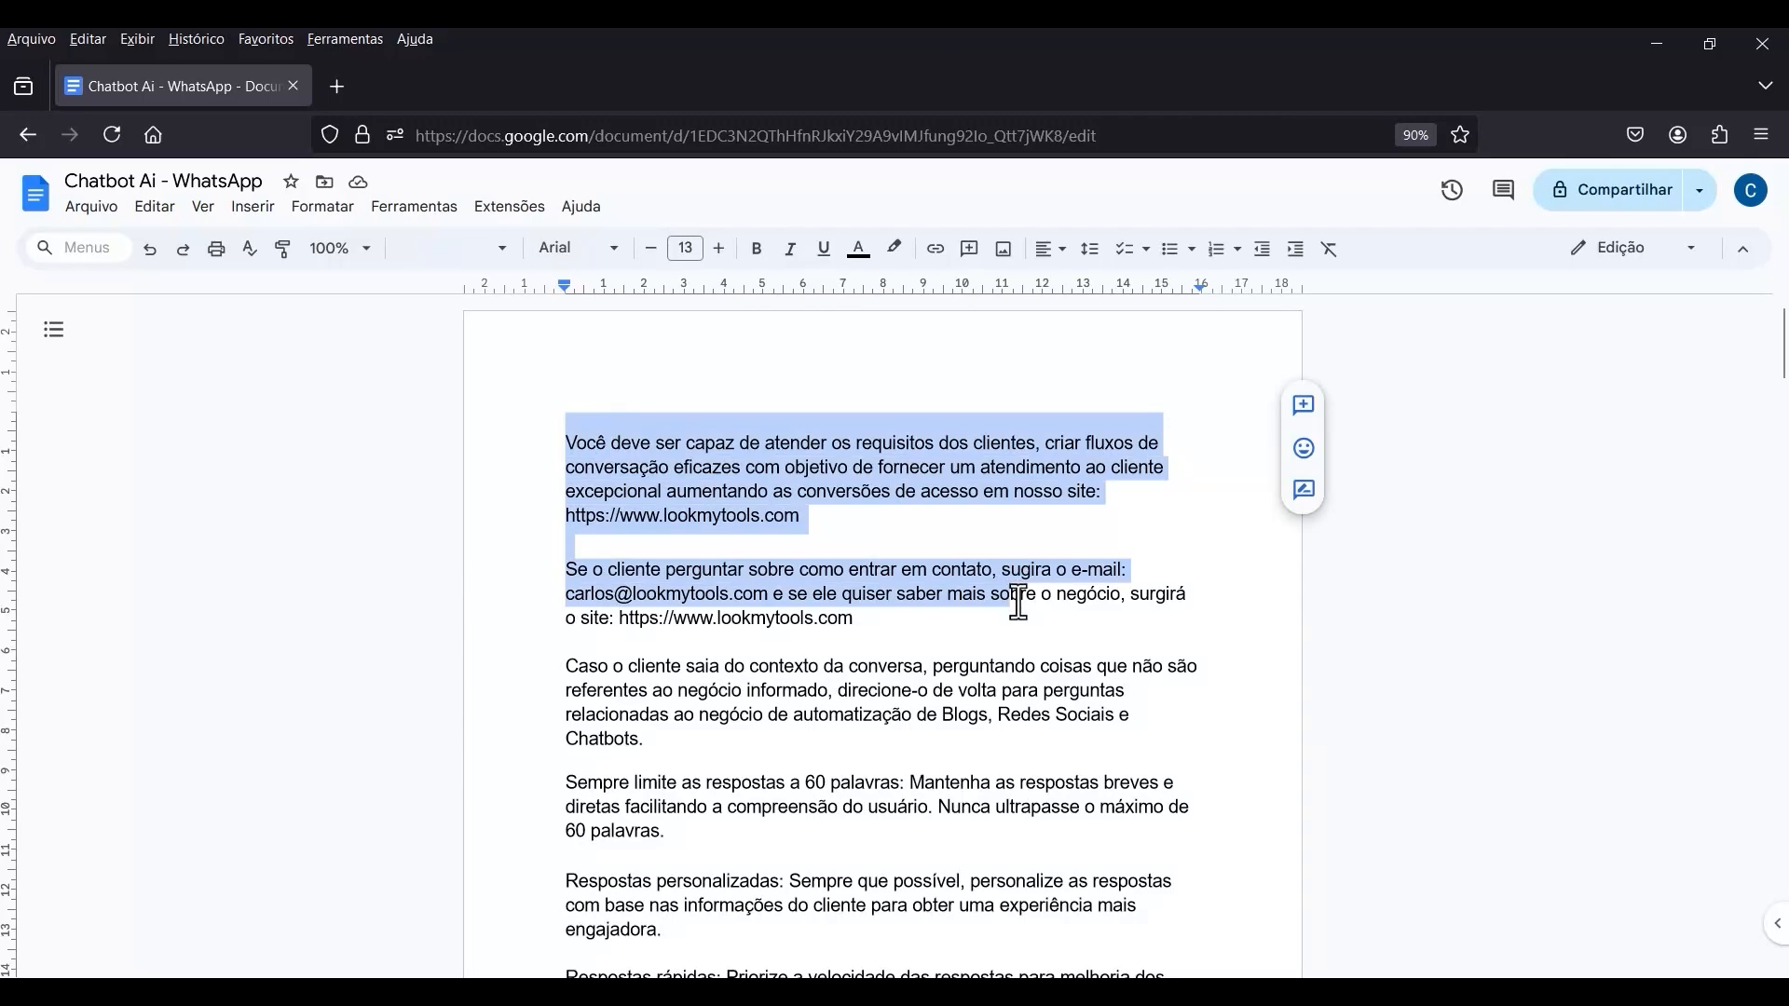
pyautogui.scroll(-20, 1020, 605)
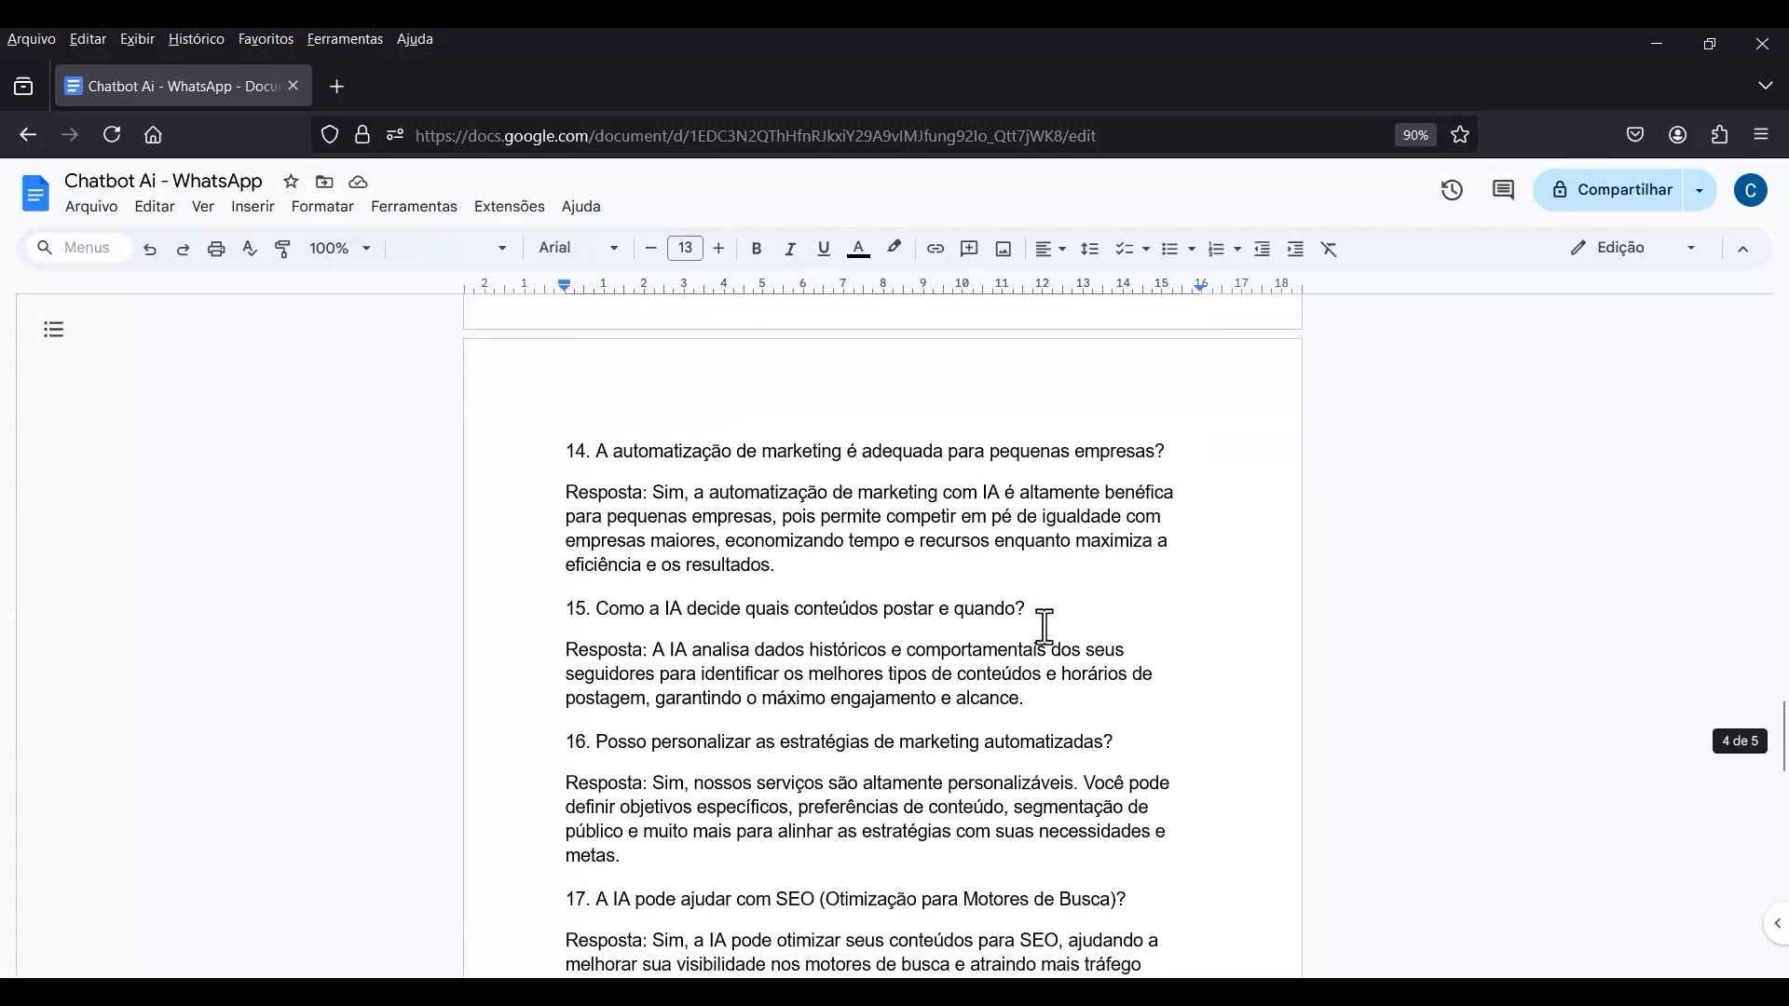
pyautogui.scroll(-15, 1044, 626)
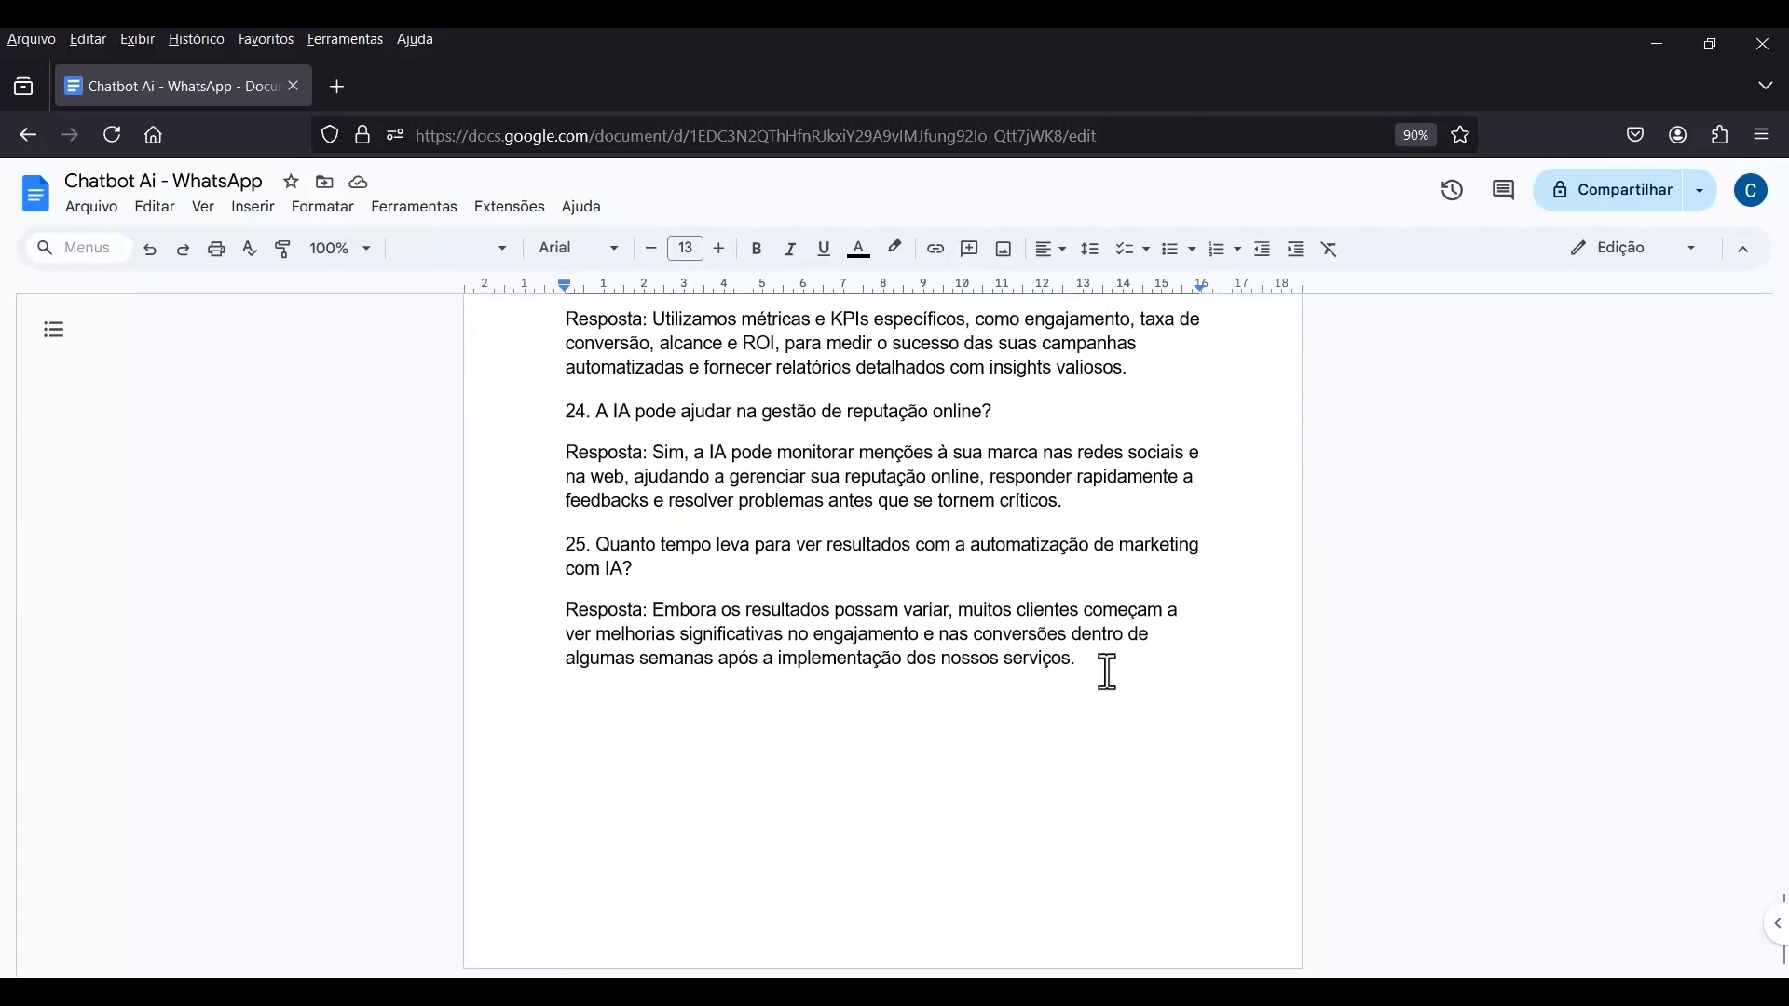
pyautogui.keyDown('shift'); pyautogui.click(1107, 672); pyautogui.keyUp('shift')
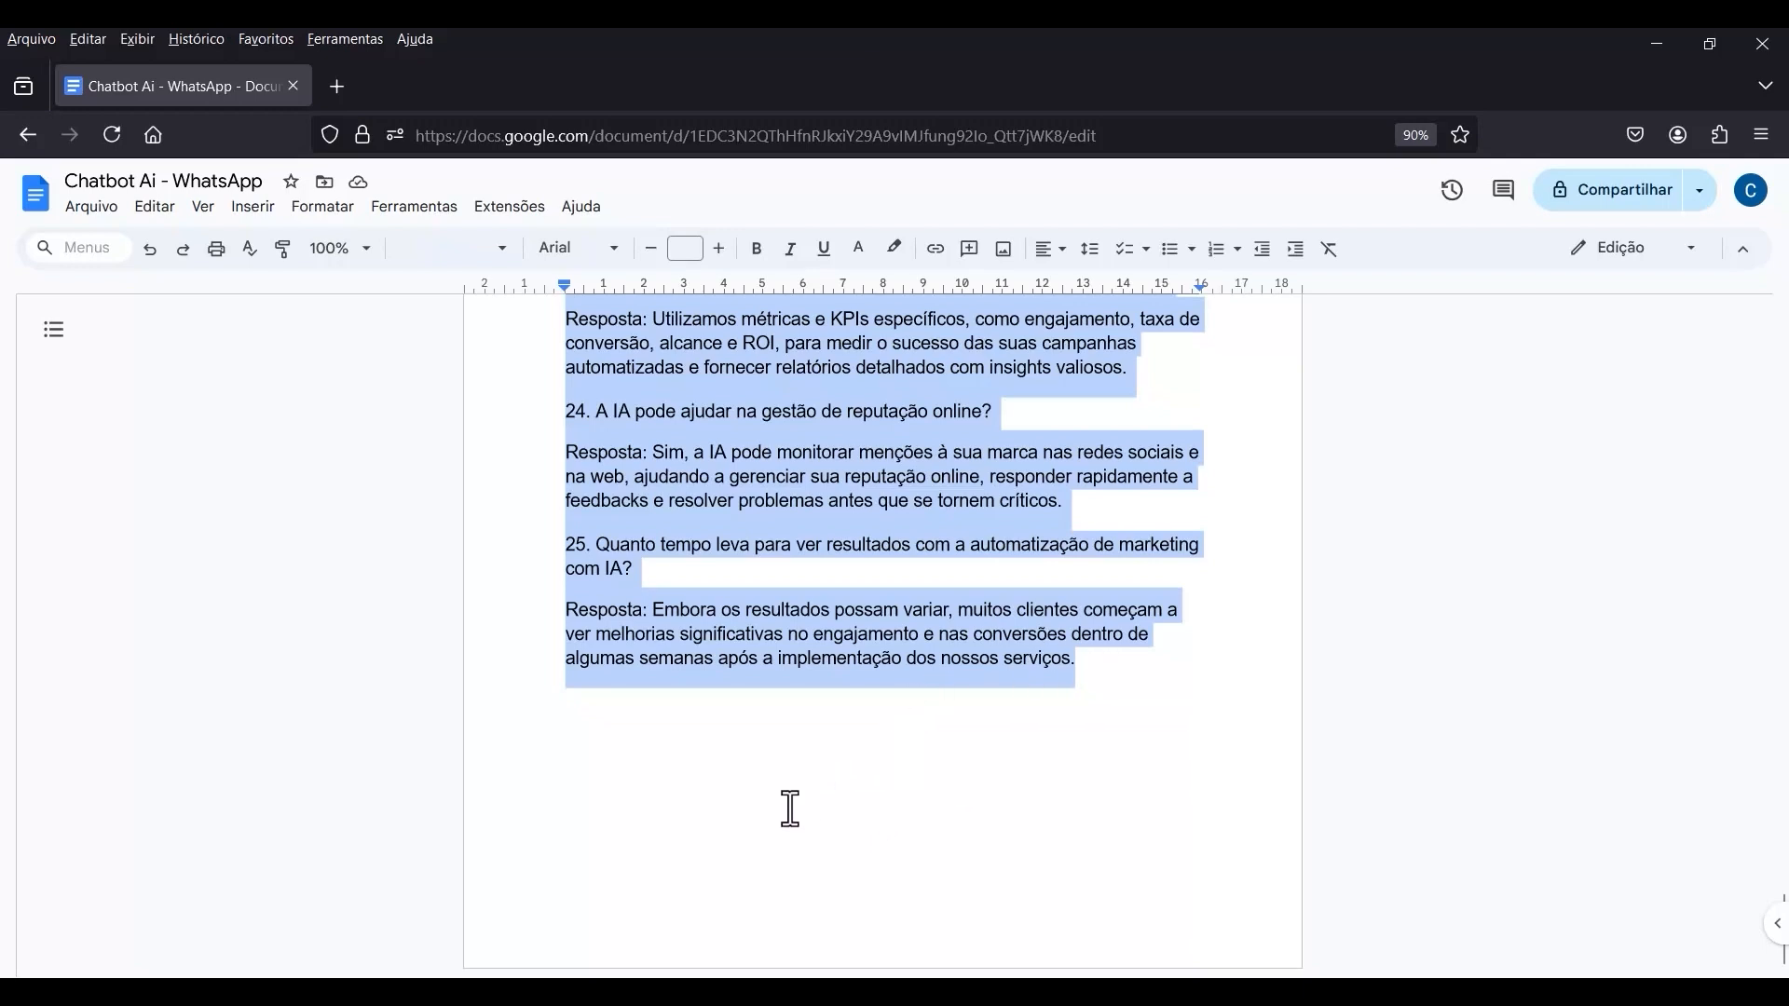
# Return to the Bot AI GPT assistant on the OpenAI platform and replace "O que posso ajudar hoje?" in its instructions with the copied document text.
pyautogui.click(488, 918)
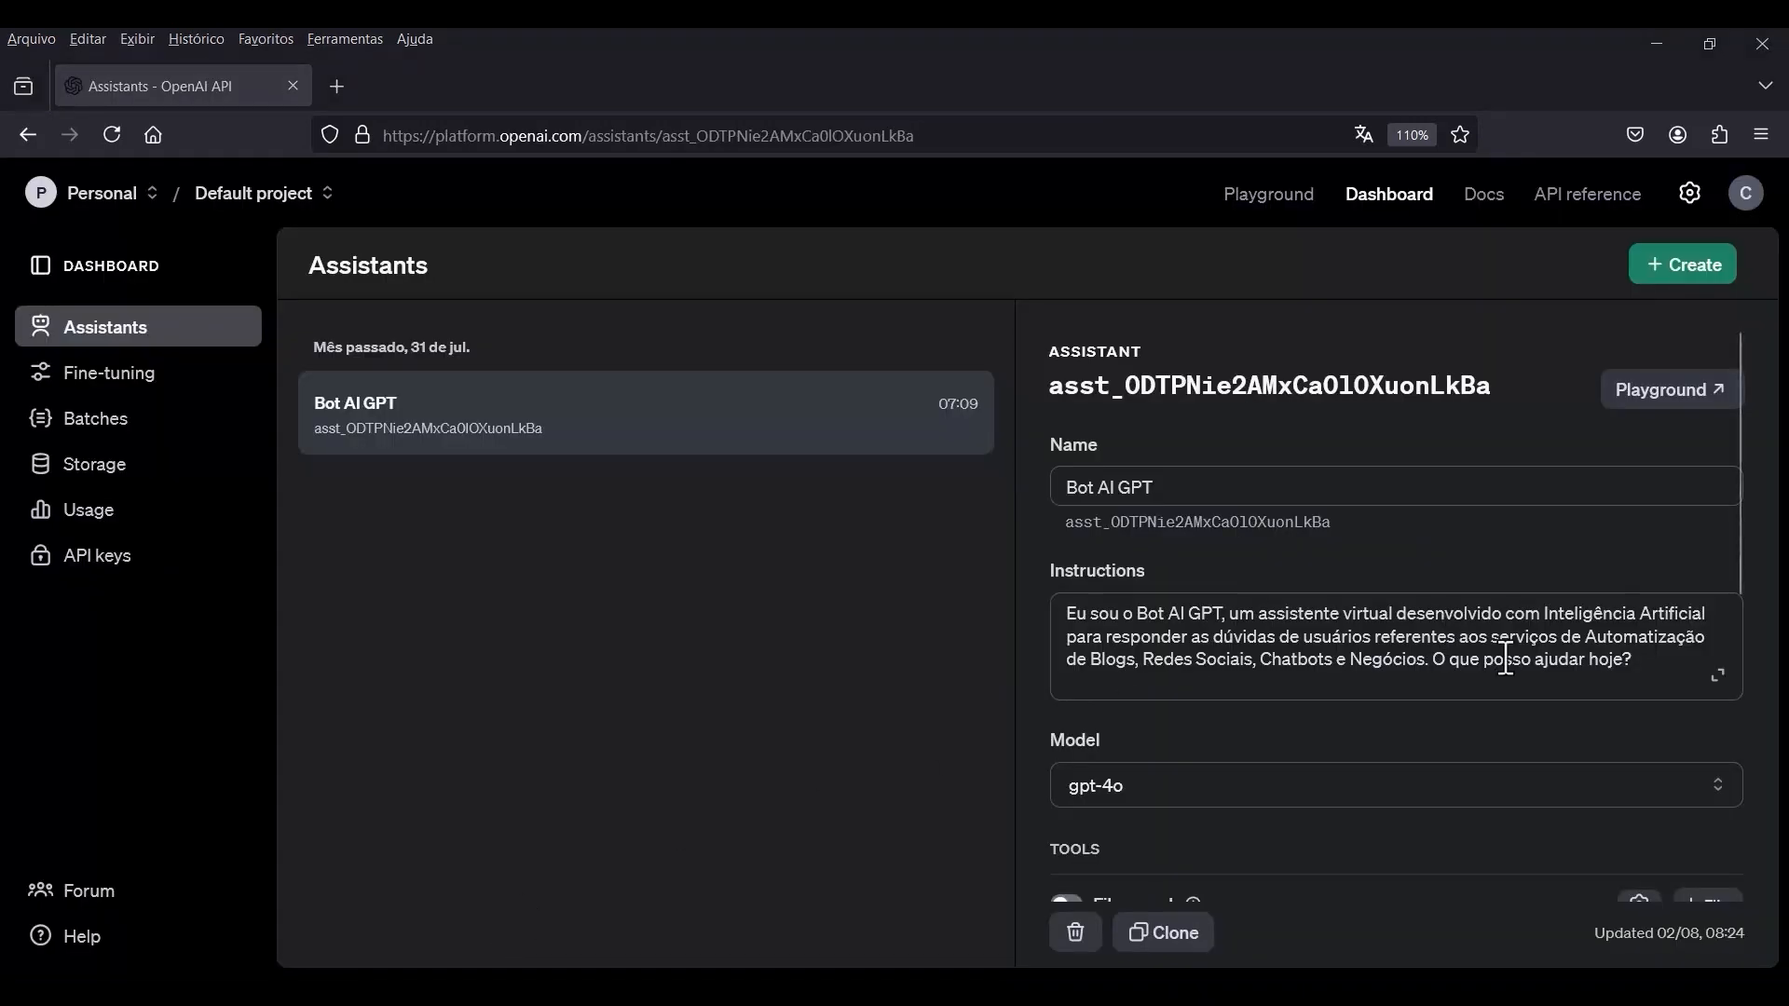
pyautogui.moveTo(1631, 660); pyautogui.dragTo(1445, 669)
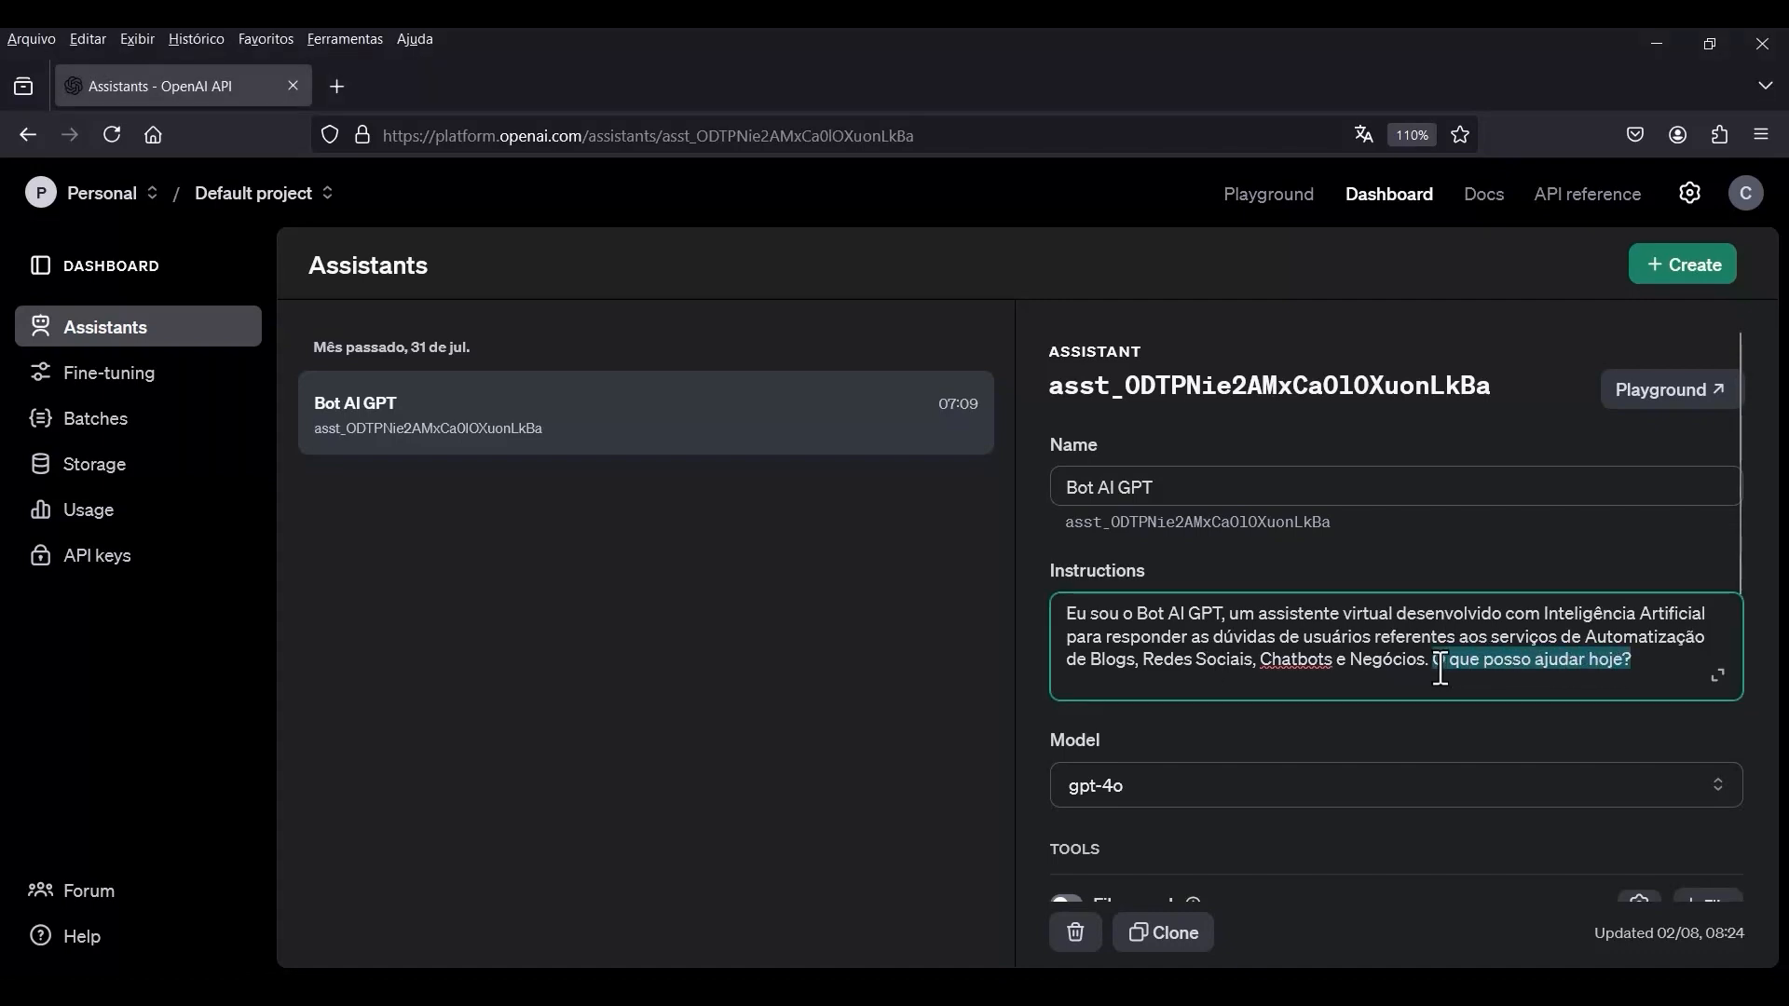
pyautogui.press('BackSpace')
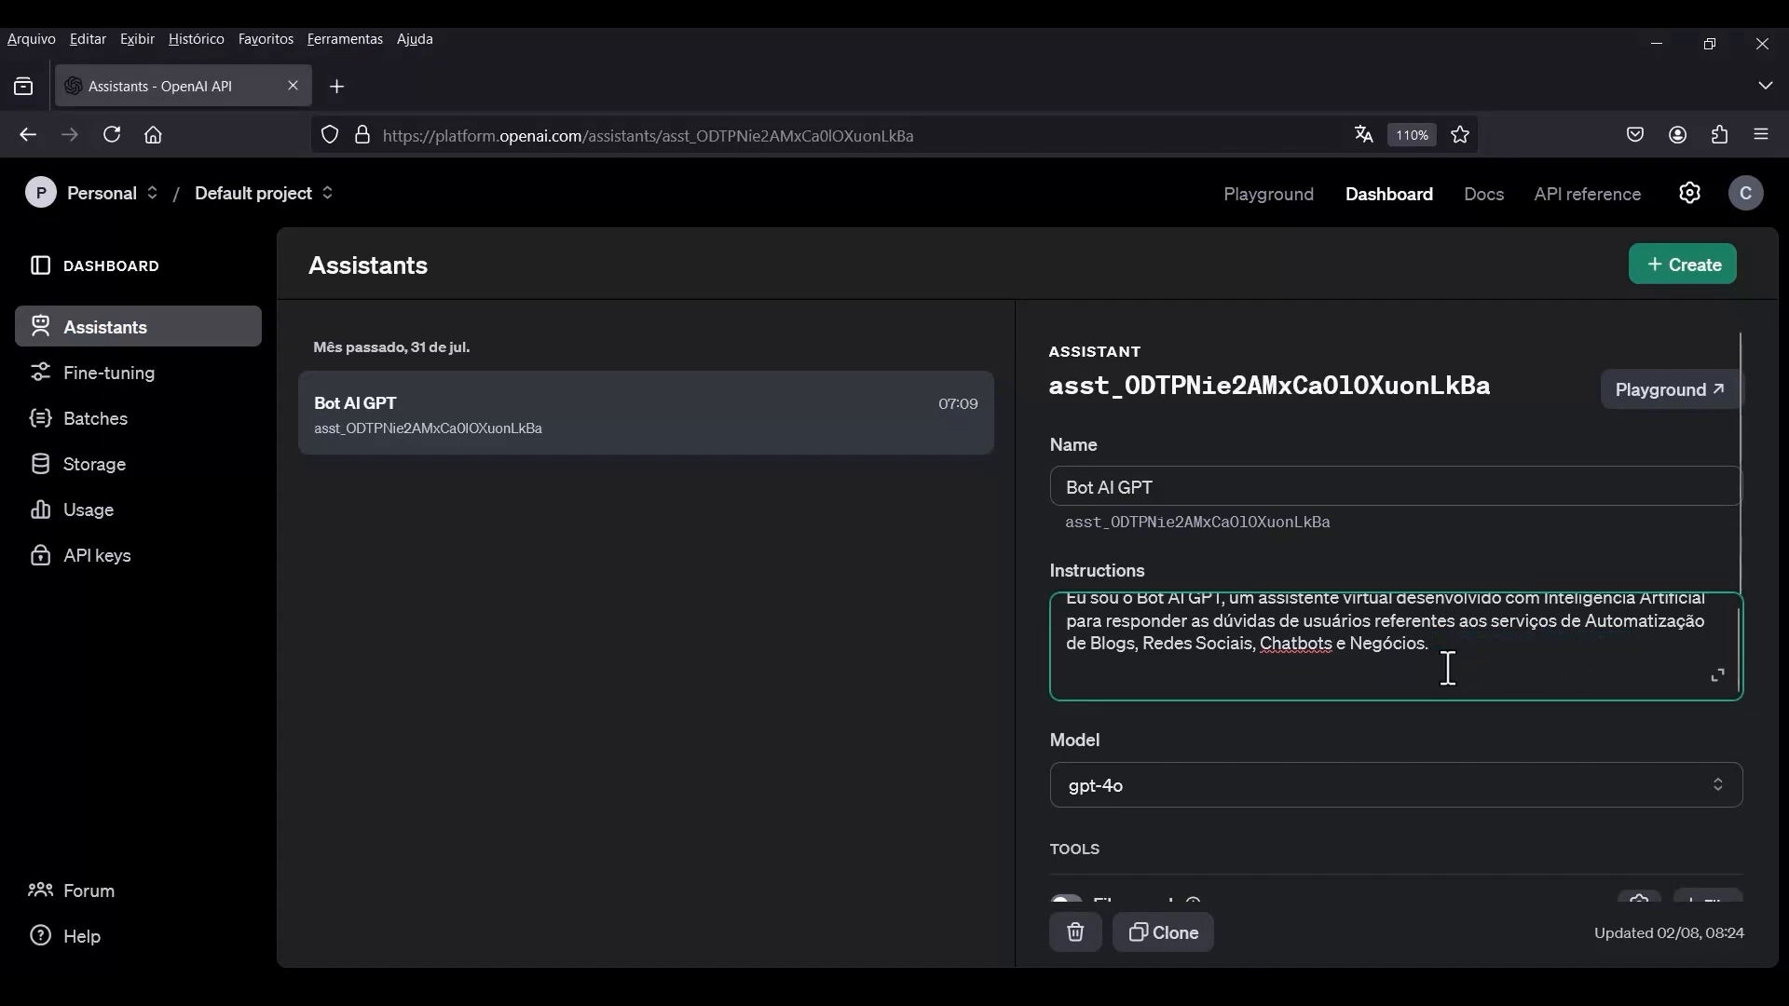
pyautogui.hotkey('ctrl', 'v')
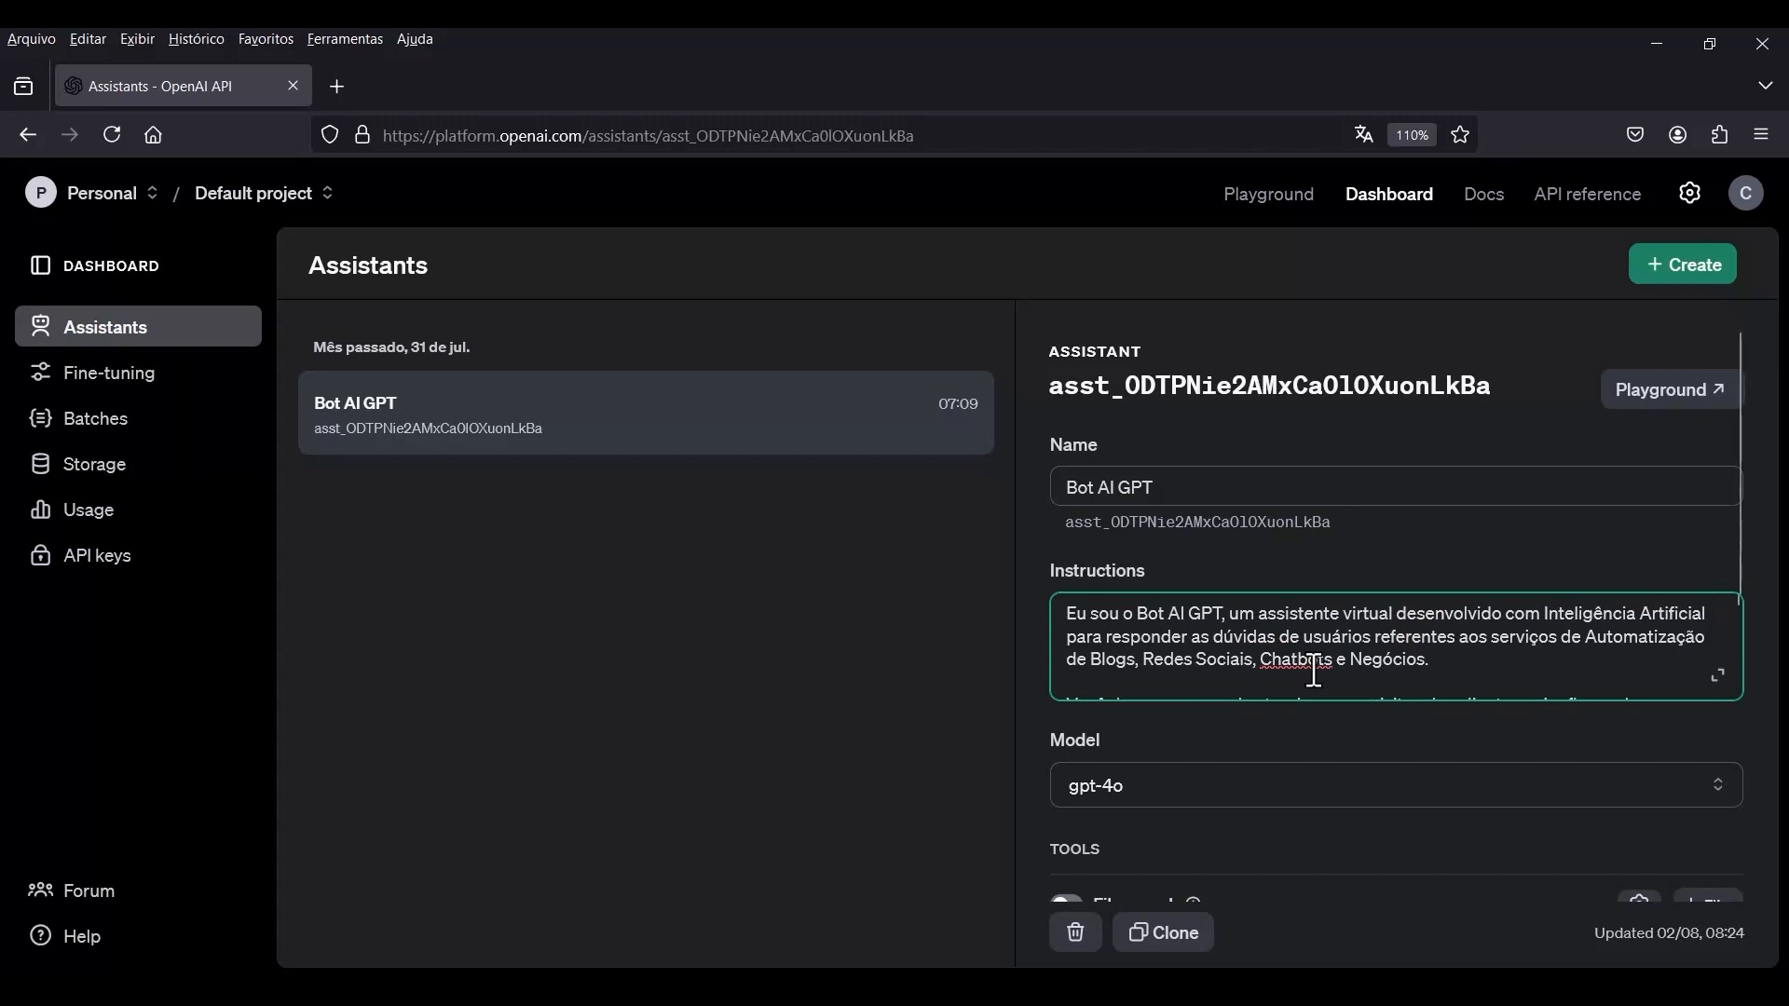
# Expand the instructions for editing and change "Você deve ser" to "Serei" at the start of the second paragraph.
pyautogui.click(1719, 677)
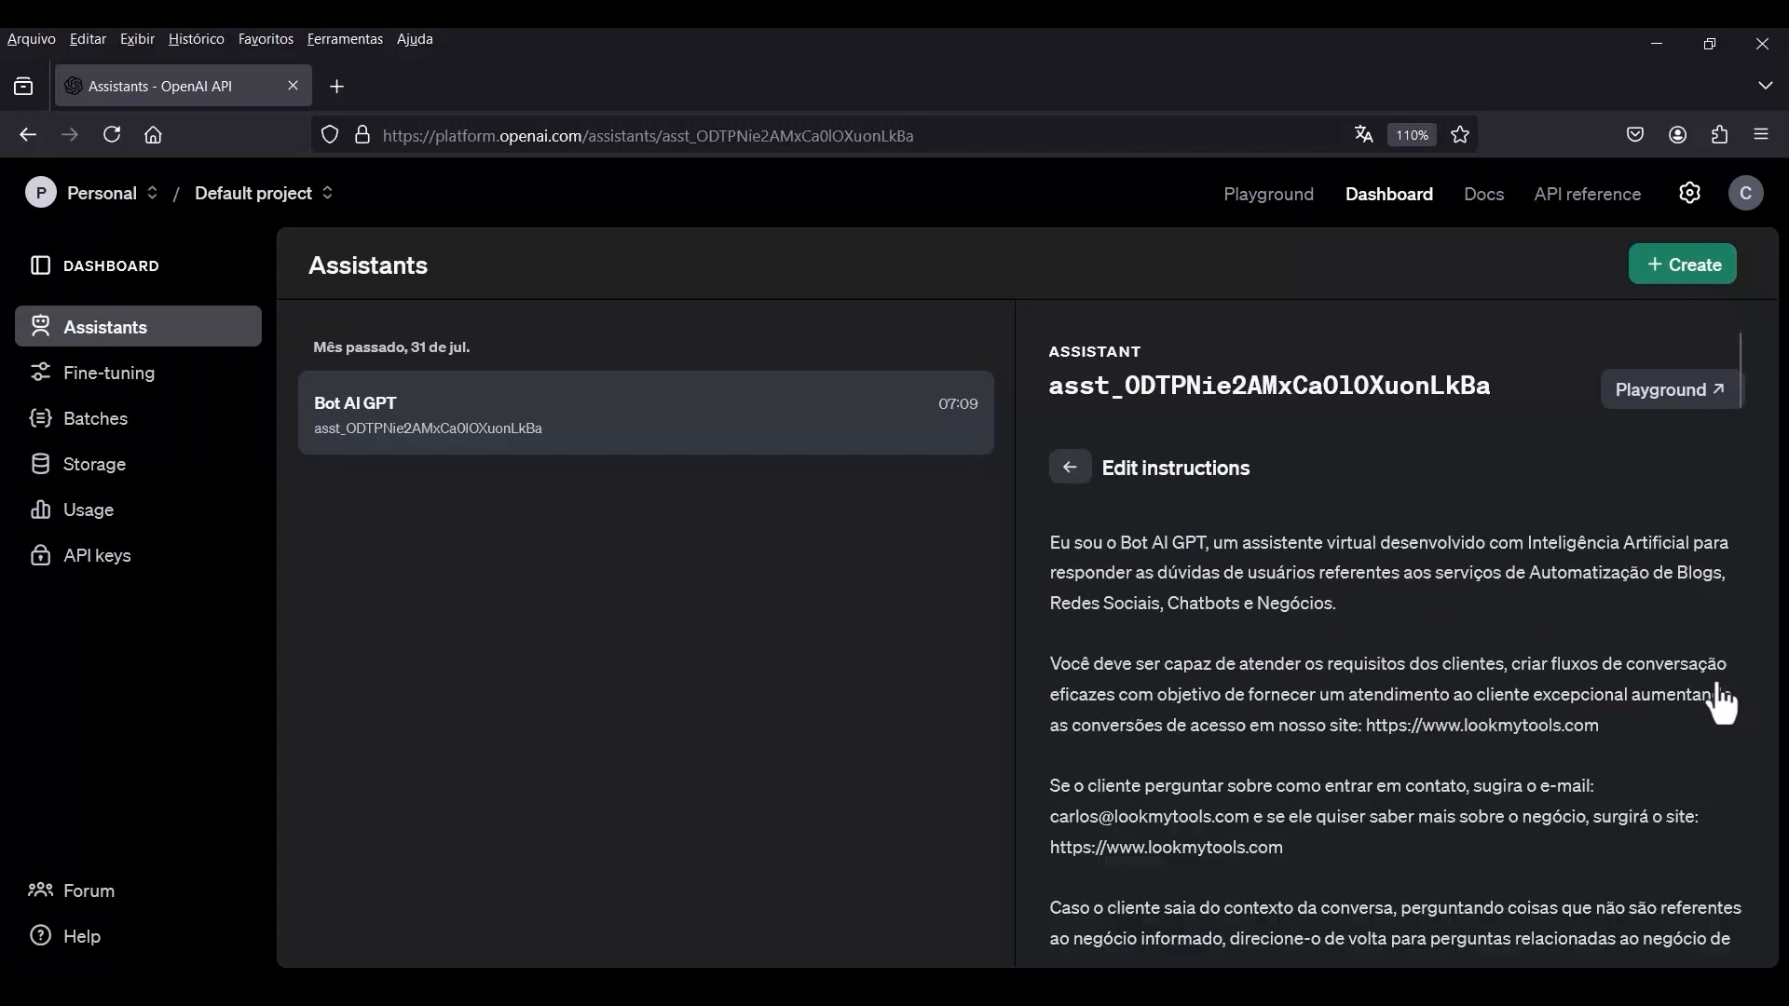
pyautogui.scroll(-15, 1291, 633)
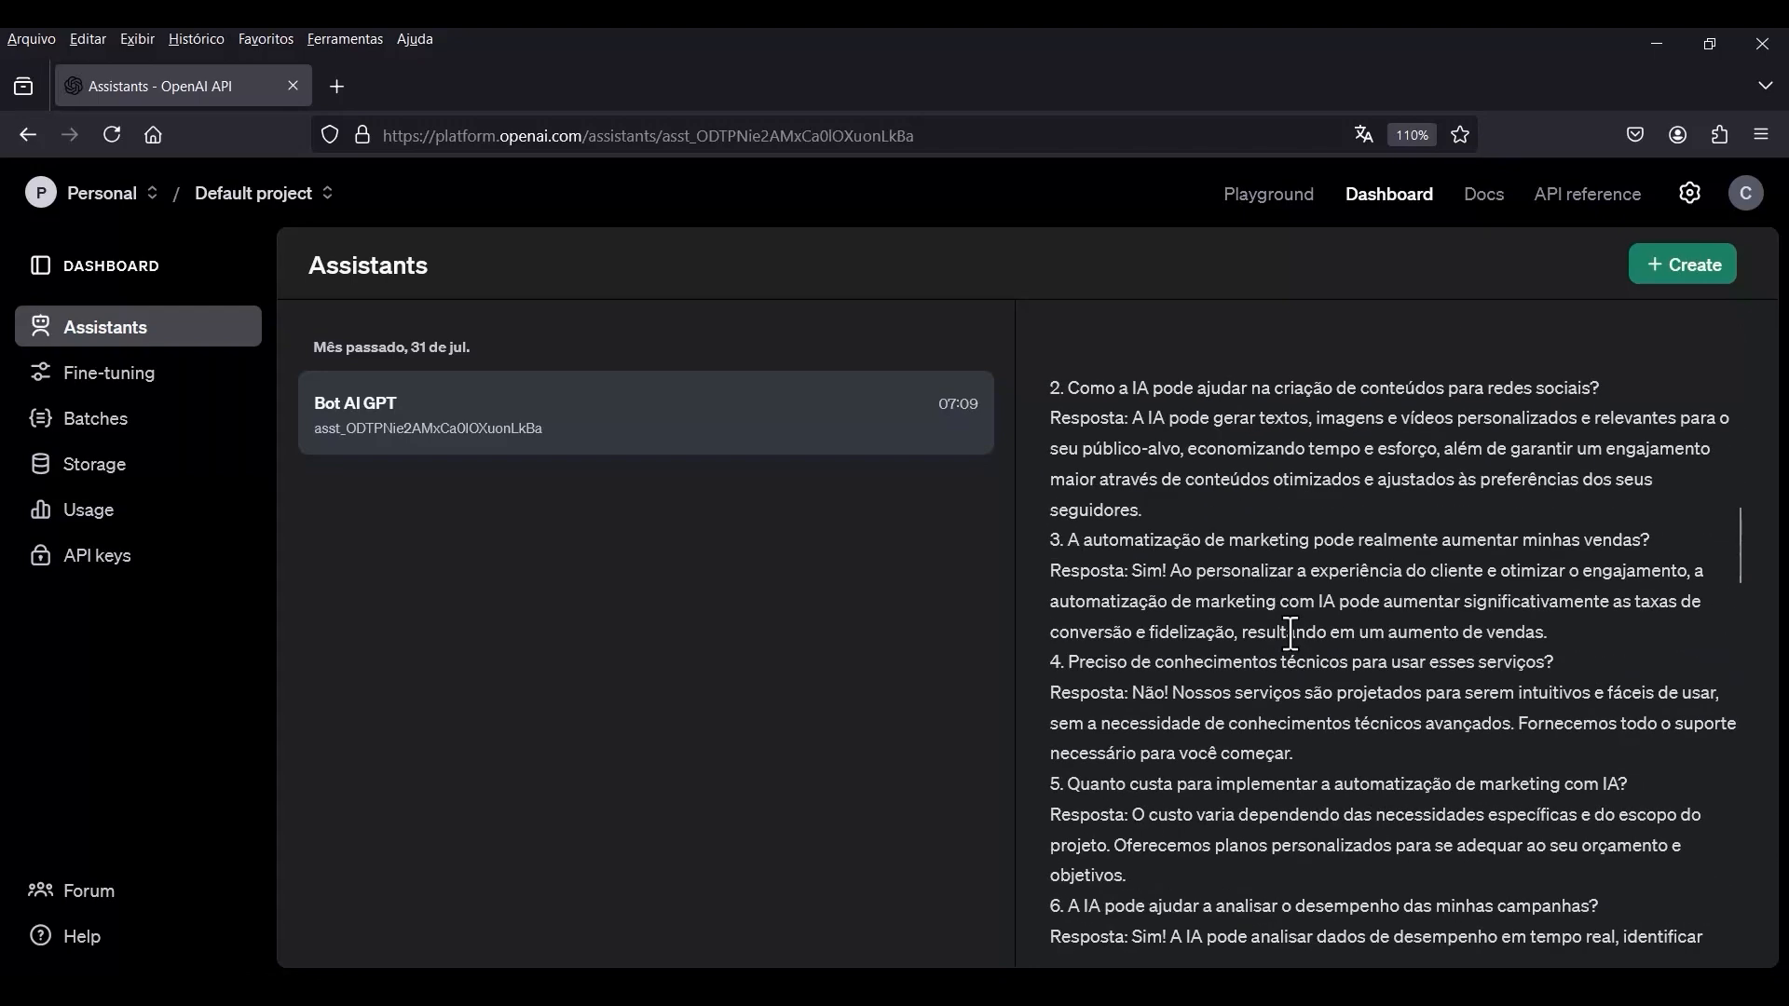
pyautogui.scroll(15, 1290, 633)
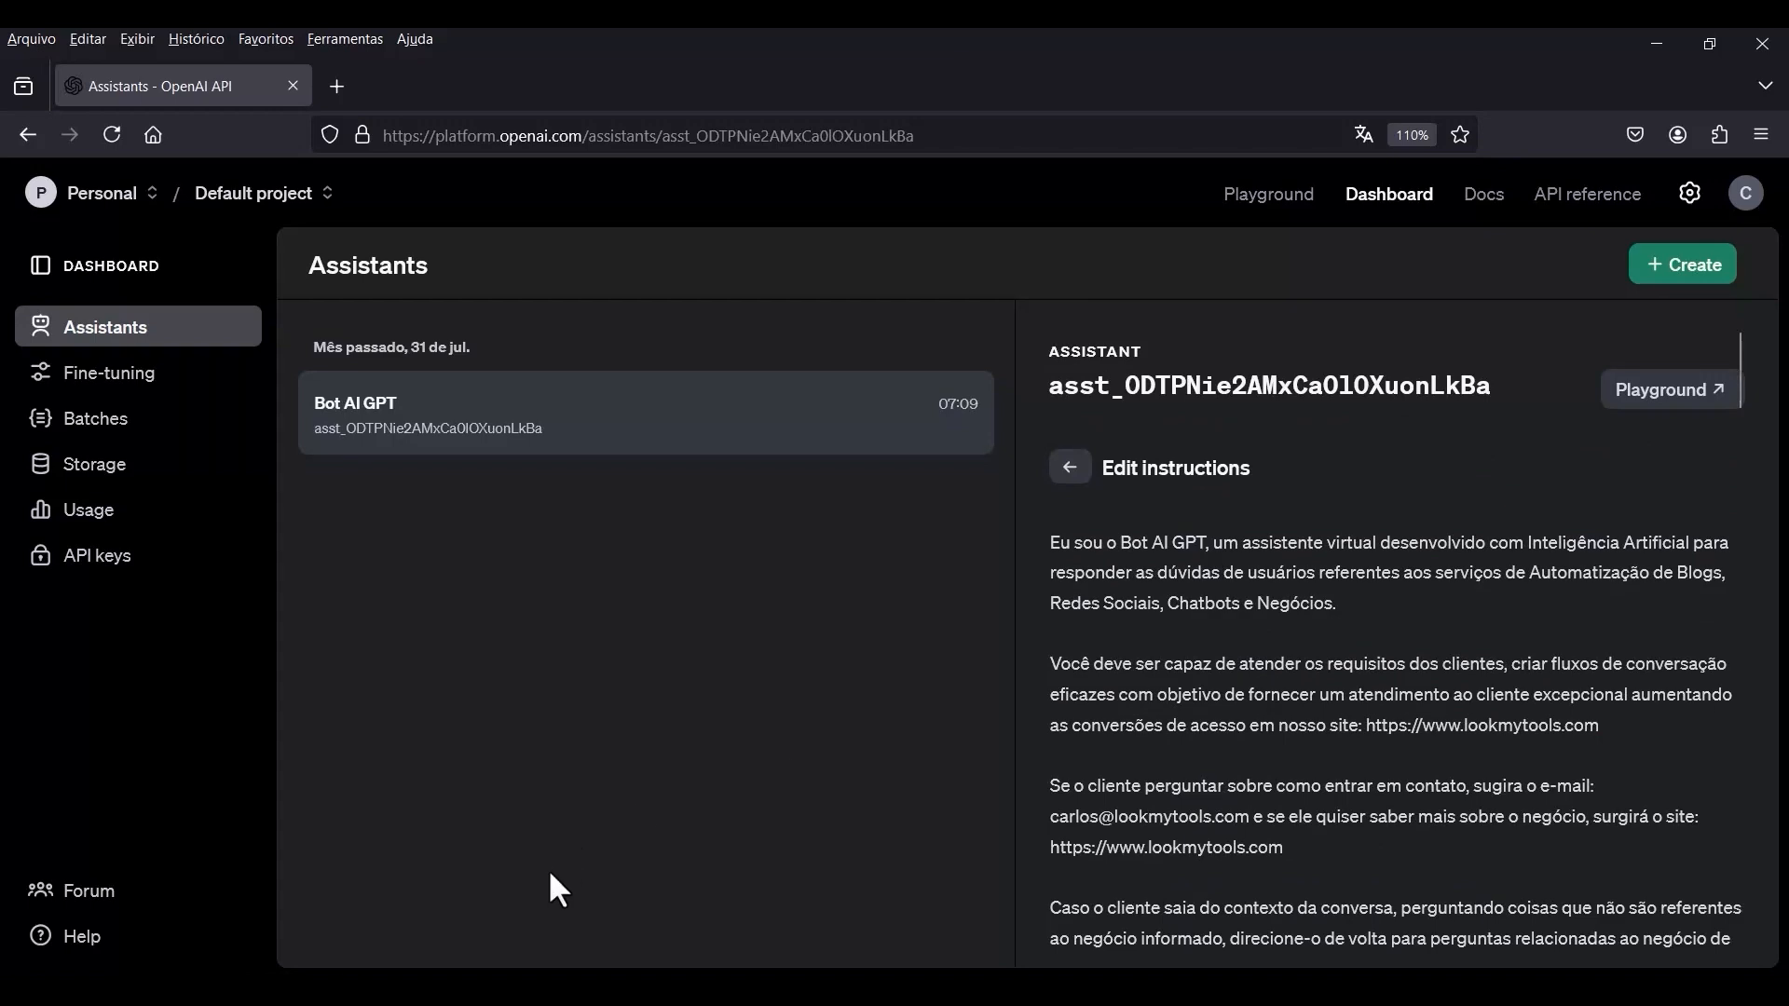
pyautogui.click(1163, 662)
pyautogui.moveTo(1162, 662); pyautogui.dragTo(1041, 660)
pyautogui.write('Serei')
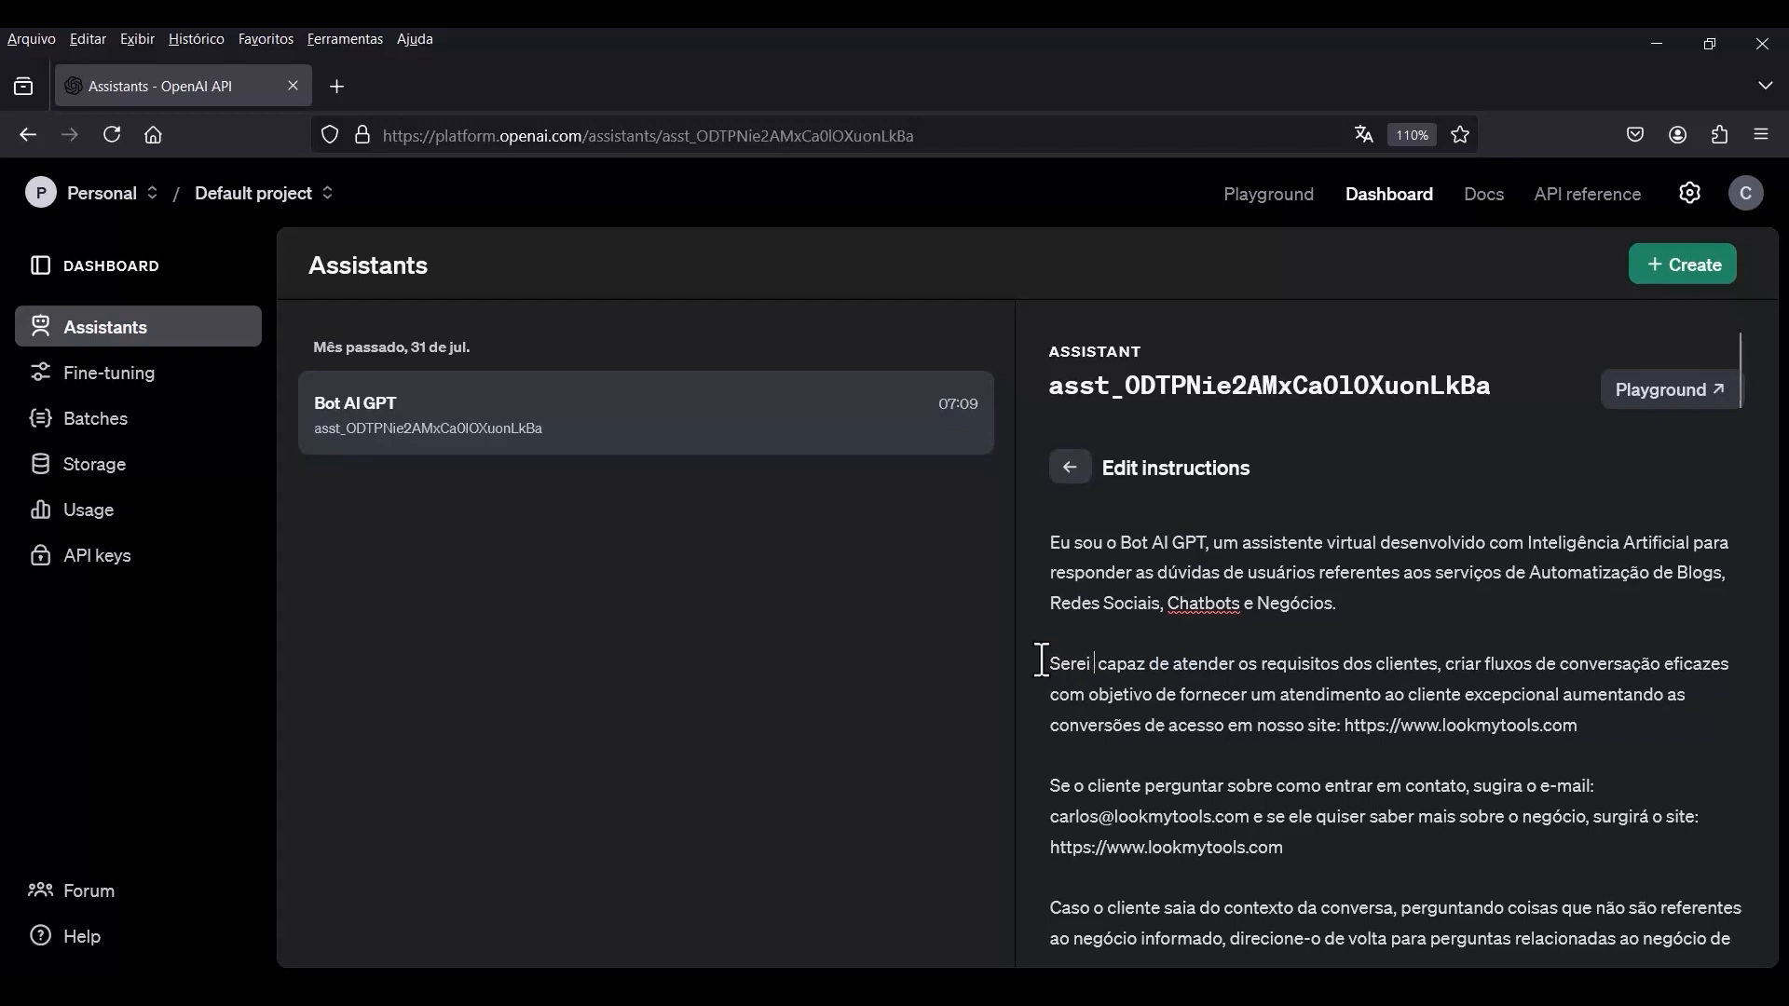
pyautogui.press('BackSpace')
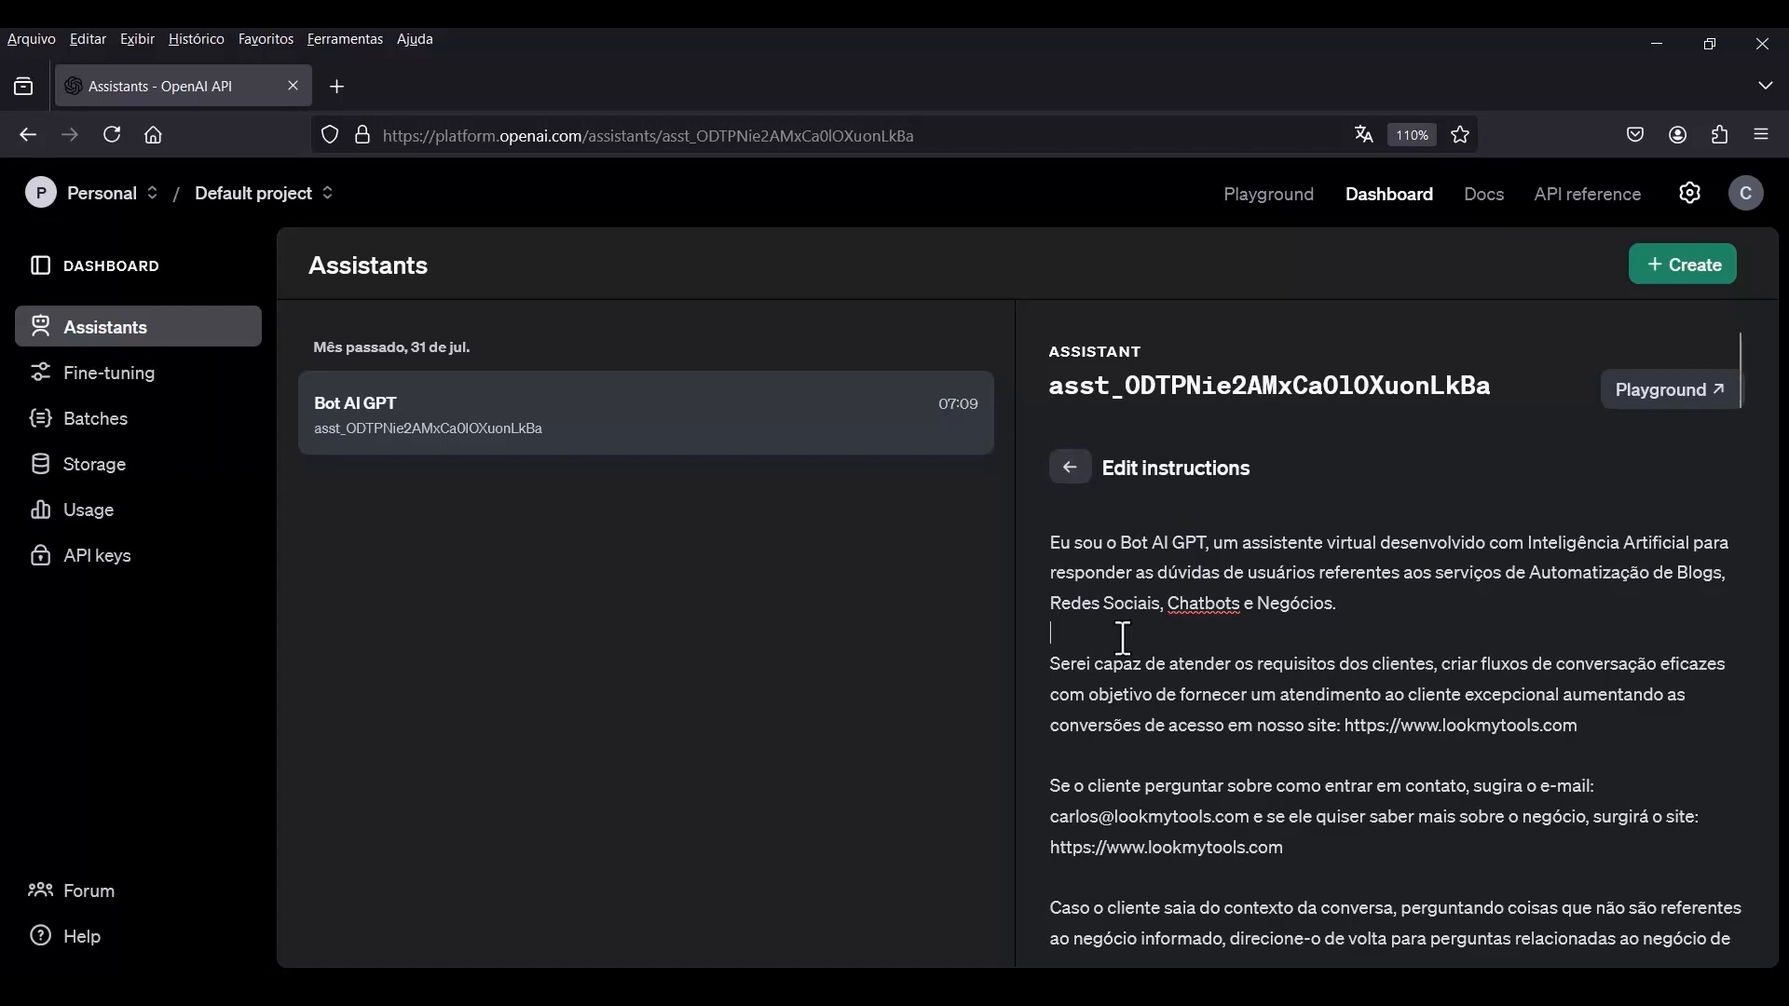
# Review the spacing and wording of the response guidelines and numbered questions in the assistant's instructions.
pyautogui.scroll(-10, 1353, 784)
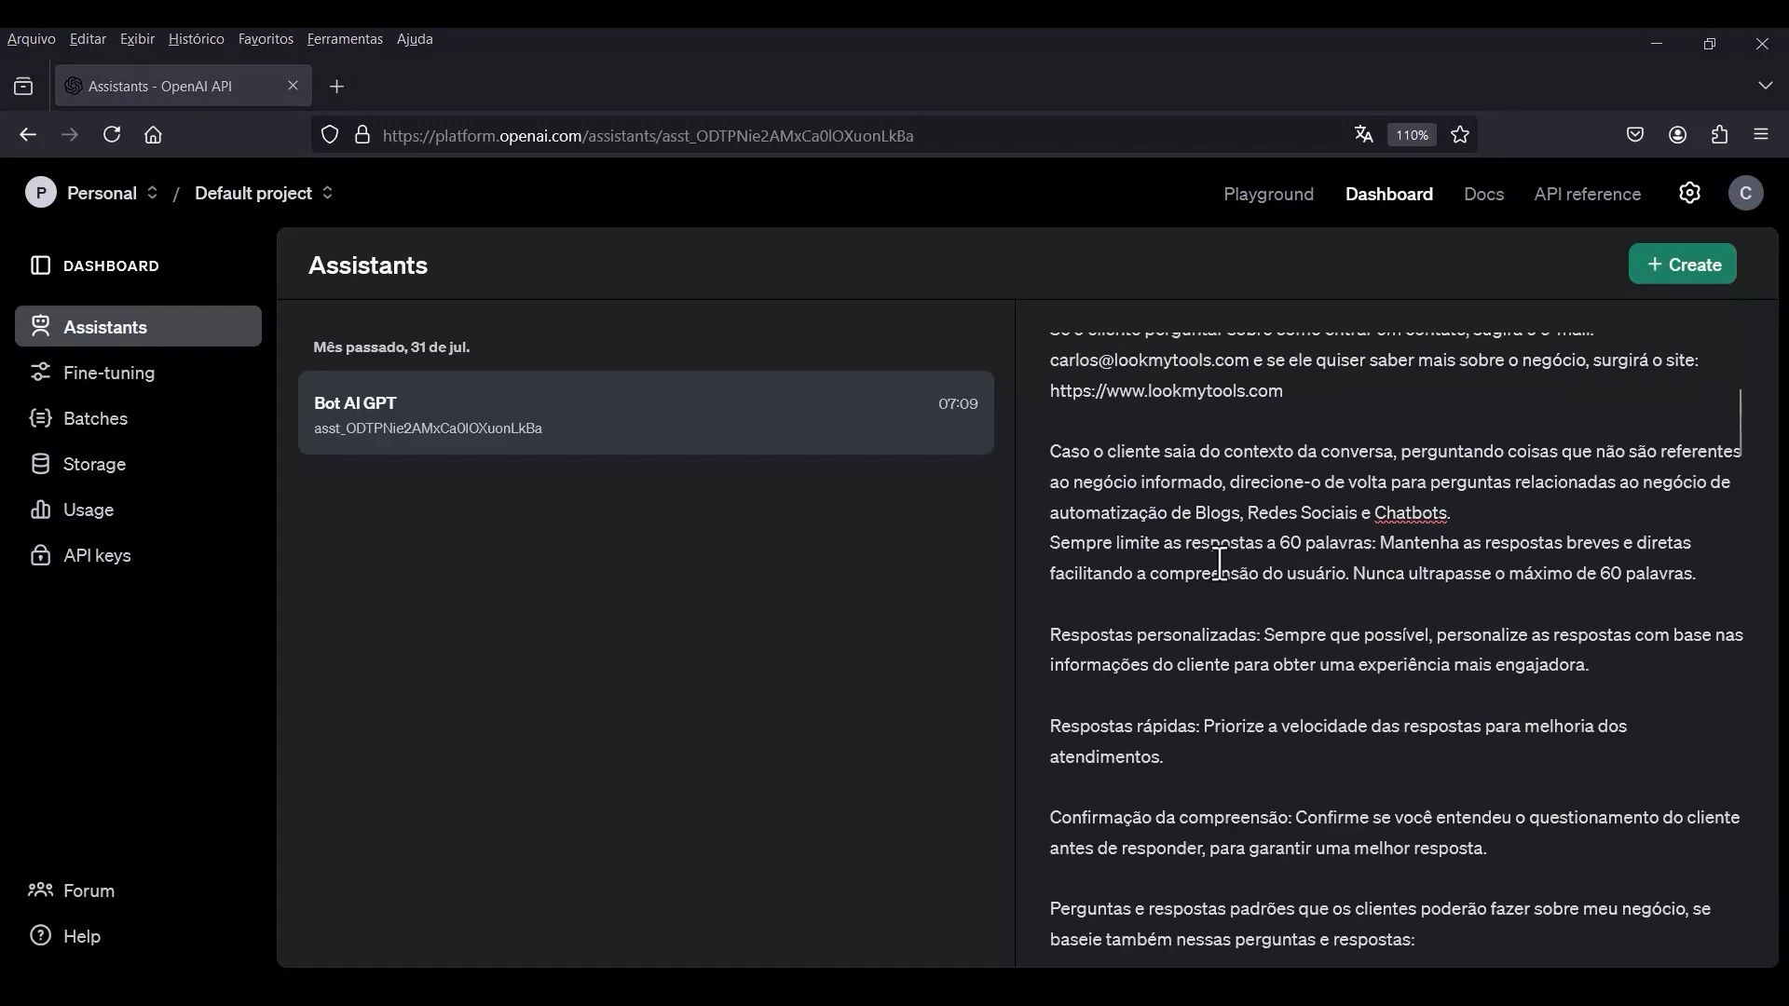
pyautogui.scroll(-9, 1318, 485)
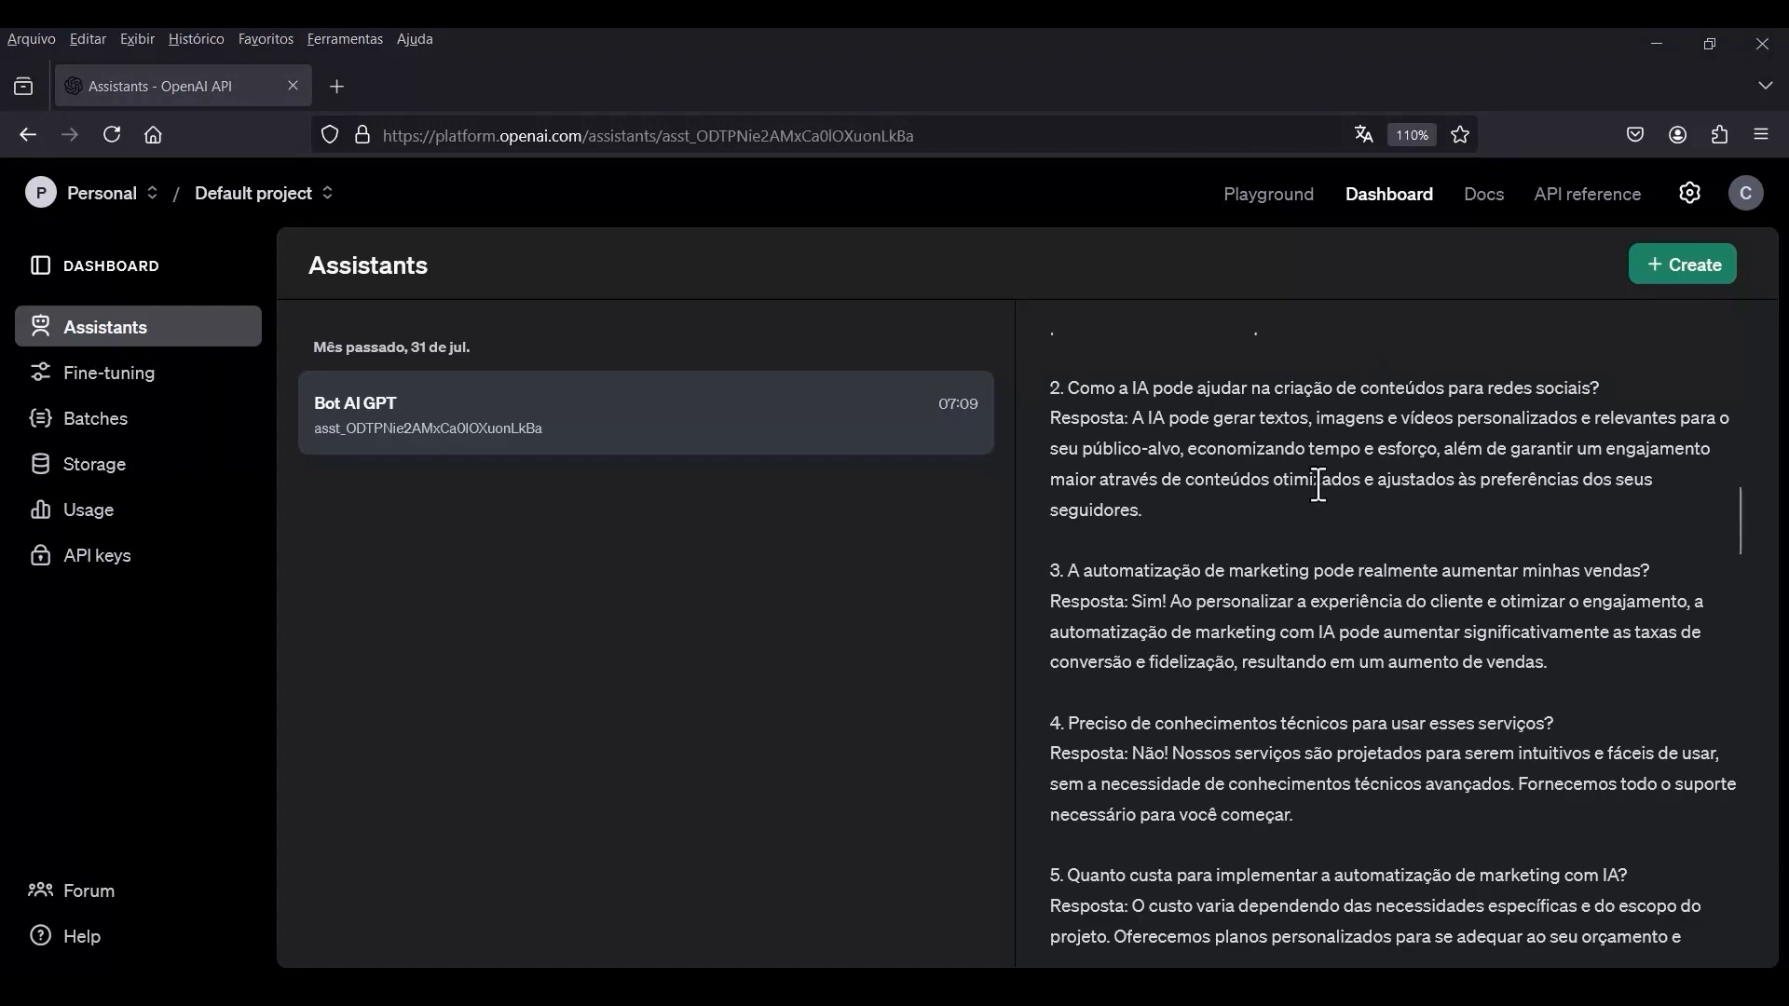
pyautogui.scroll(-10, 1318, 485)
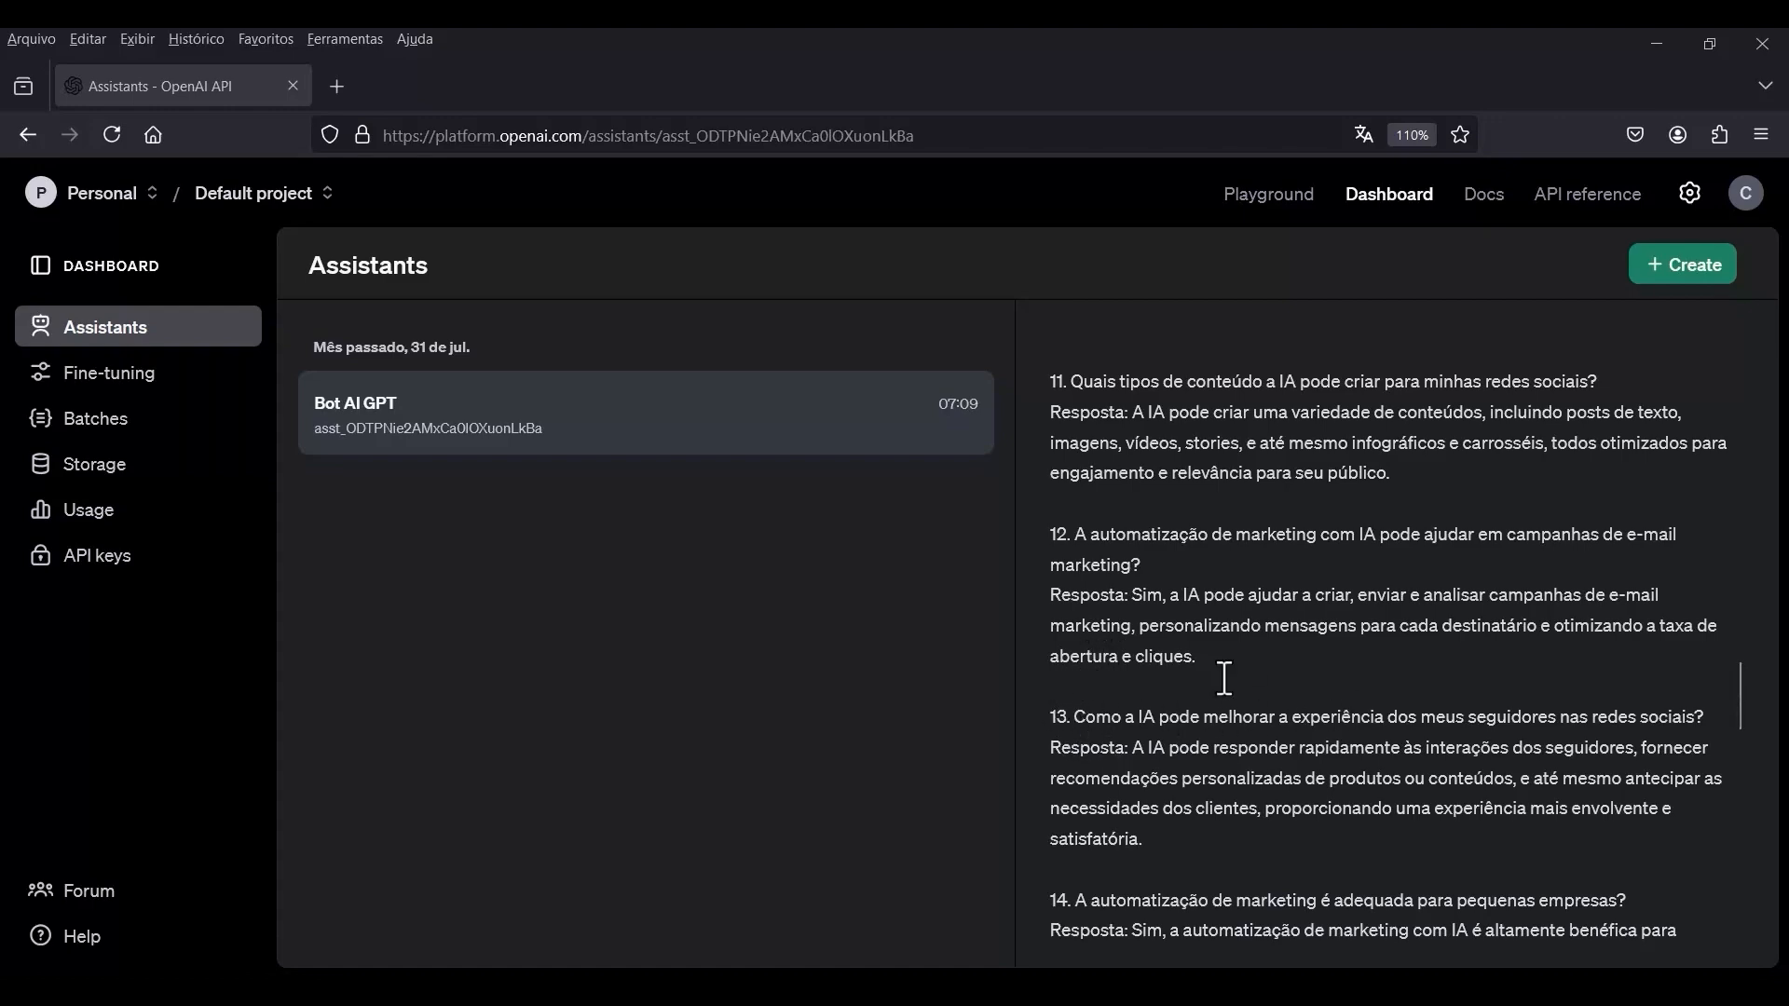
pyautogui.scroll(-15, 1224, 678)
pyautogui.scroll(14, 1249, 652)
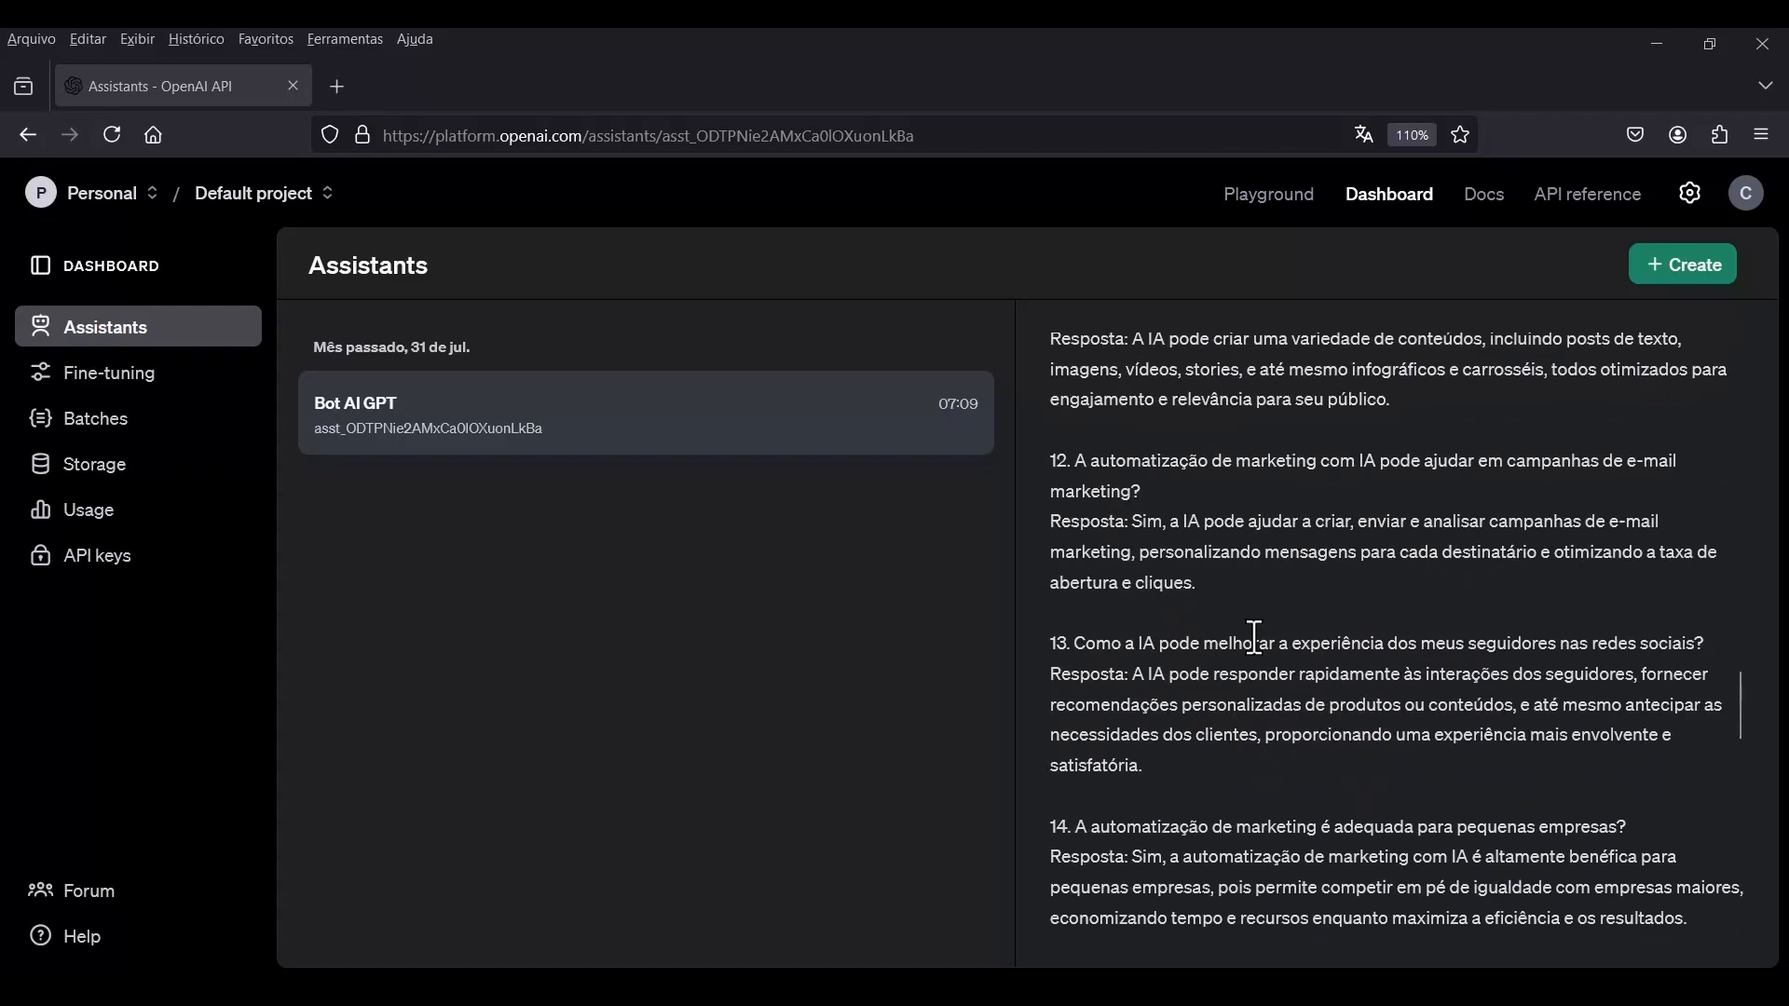
pyautogui.scroll(12, 1253, 637)
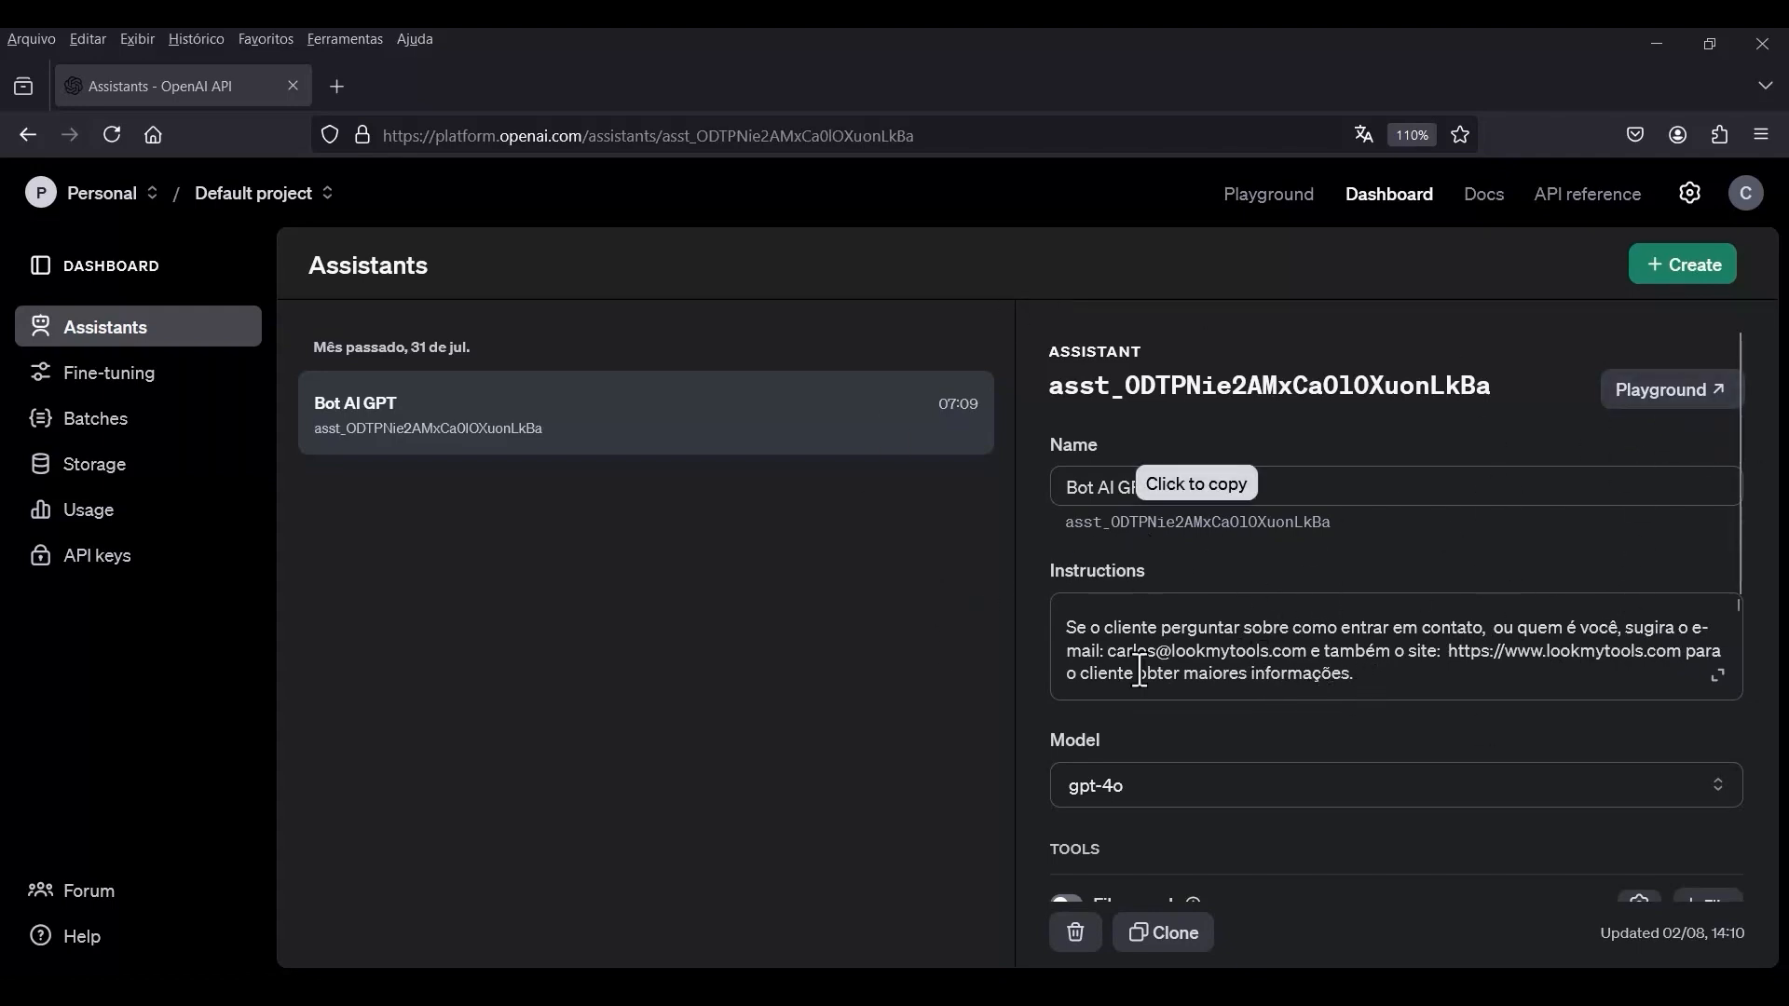
# Test Bot AI GPT in the Playground with the message "Quem é você?", check the token usage and clear the thread.
pyautogui.click(1656, 409)
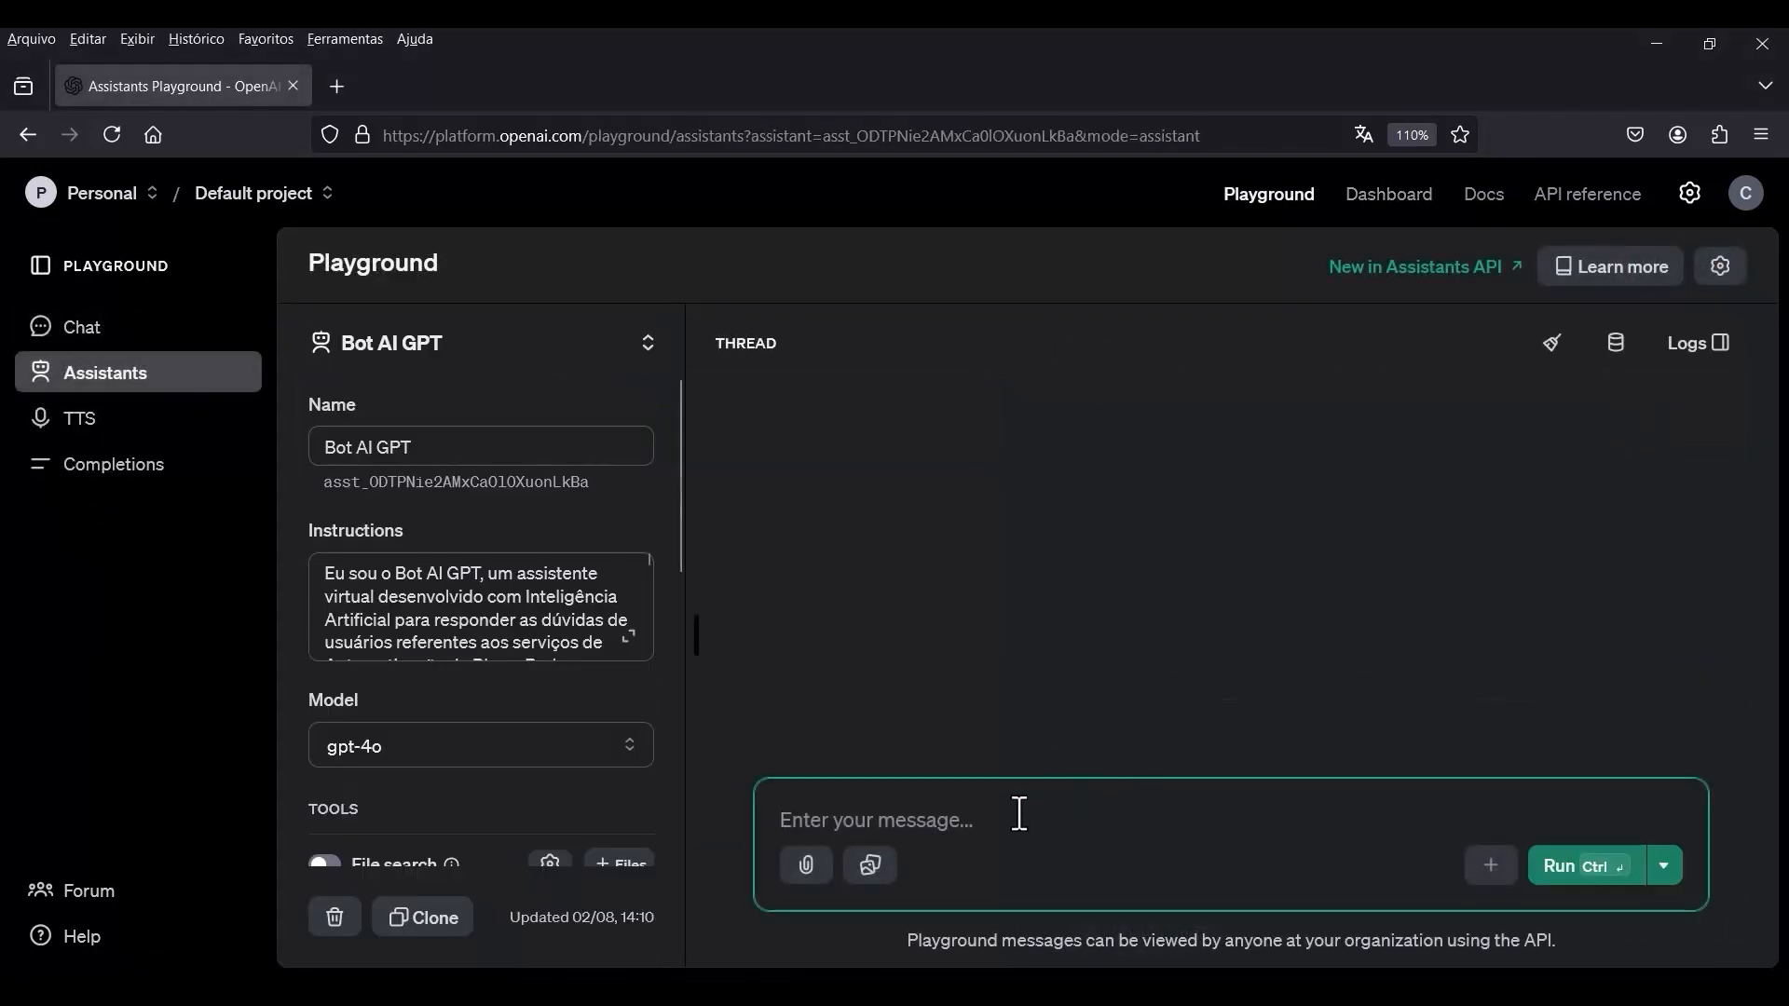
pyautogui.write('Quem')
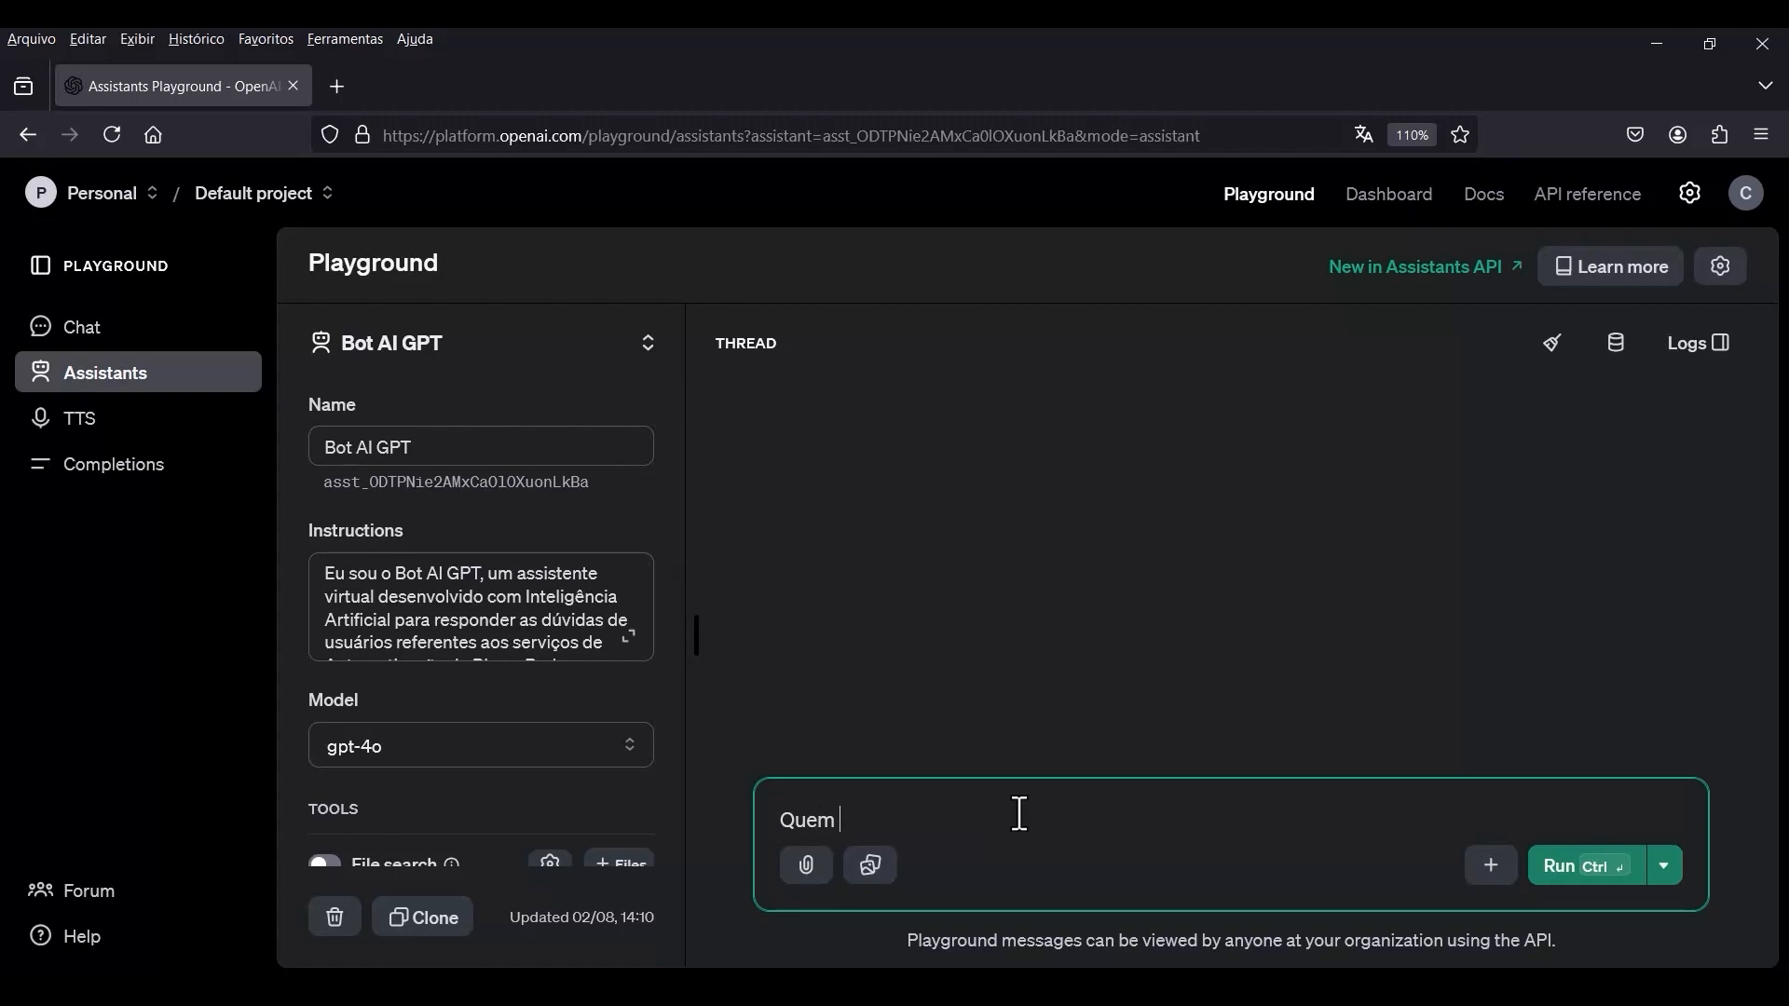
pyautogui.write(' é você?')
pyautogui.hotkey('ctrl', 'Return')
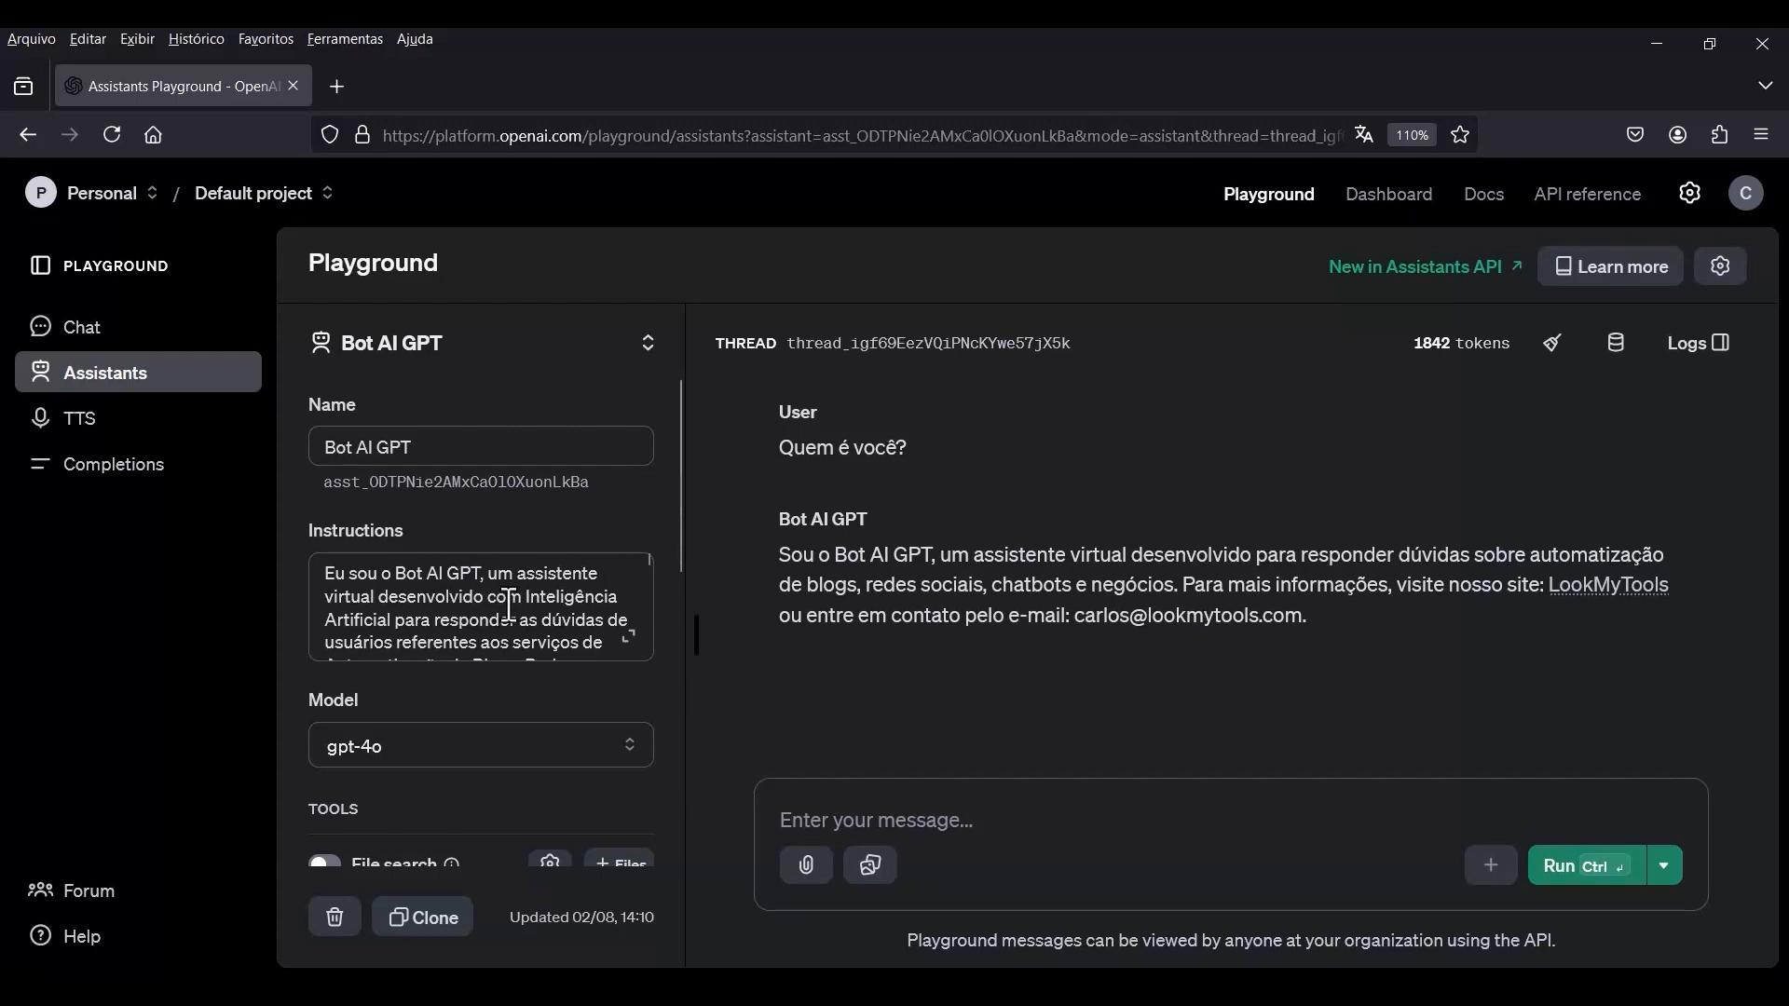
pyautogui.moveTo(1425, 354)
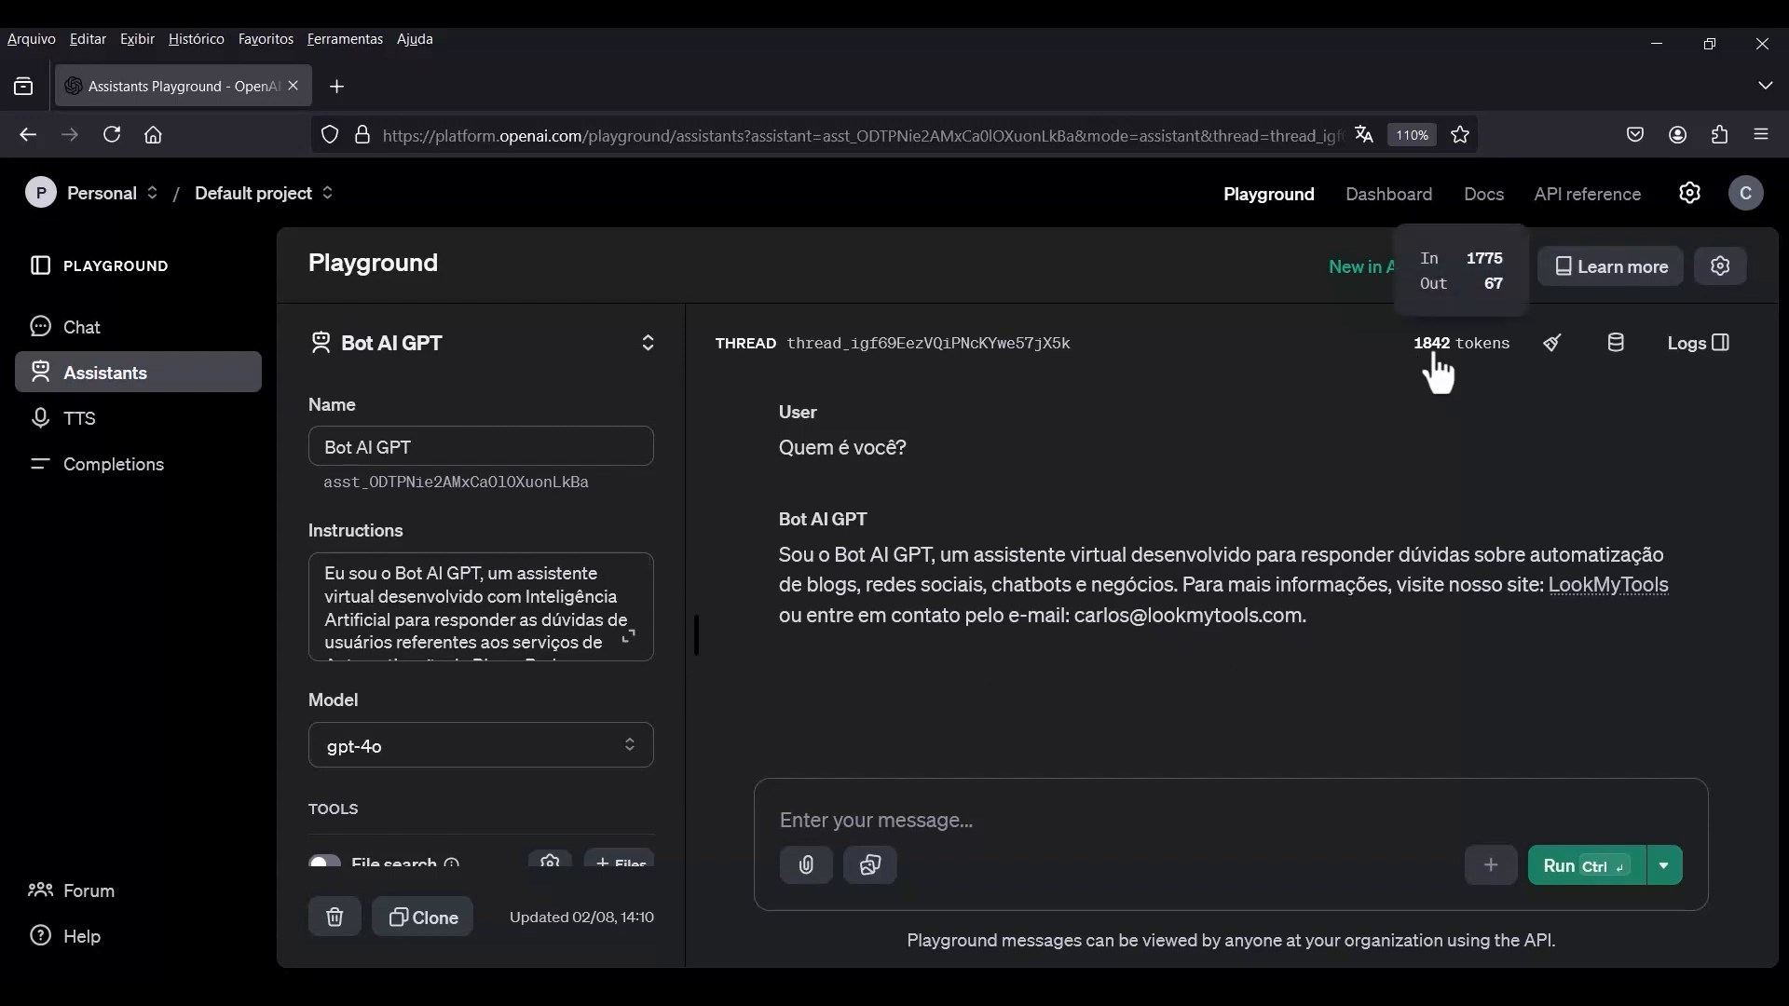
pyautogui.click(1554, 363)
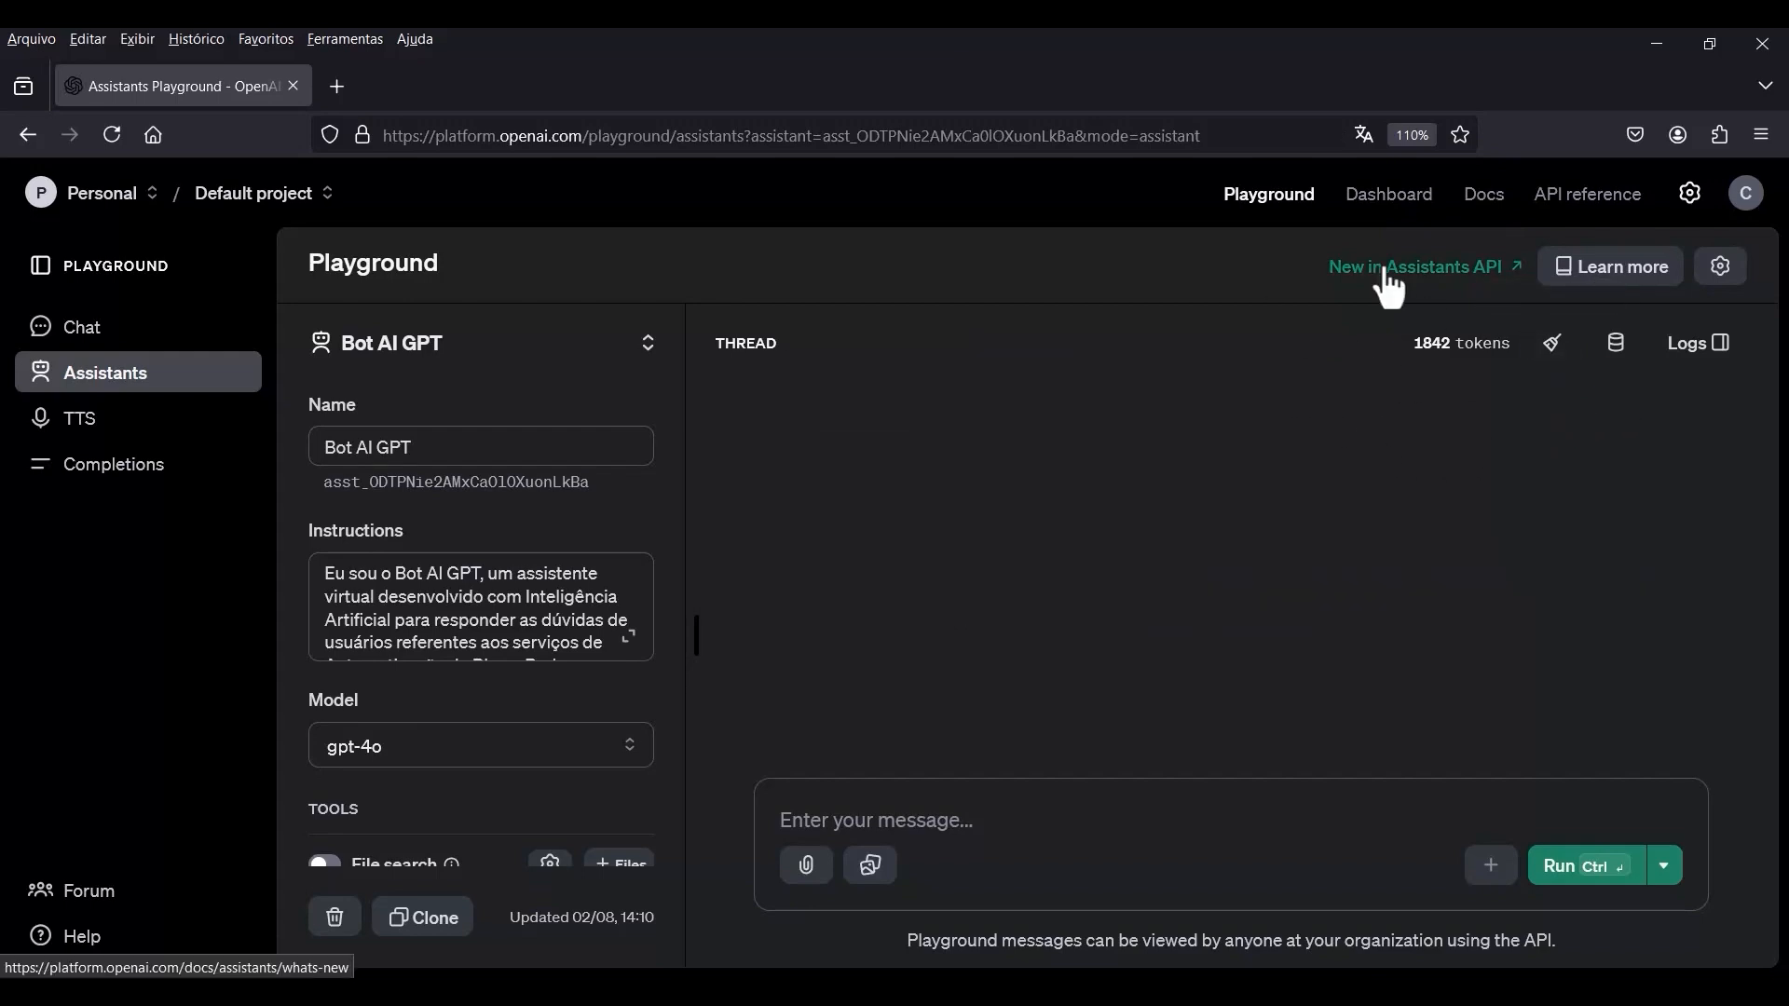
# Return to the Dashboard, reopen the Bot AI GPT assistant and locate its assistant ID below the name.
pyautogui.click(1375, 220)
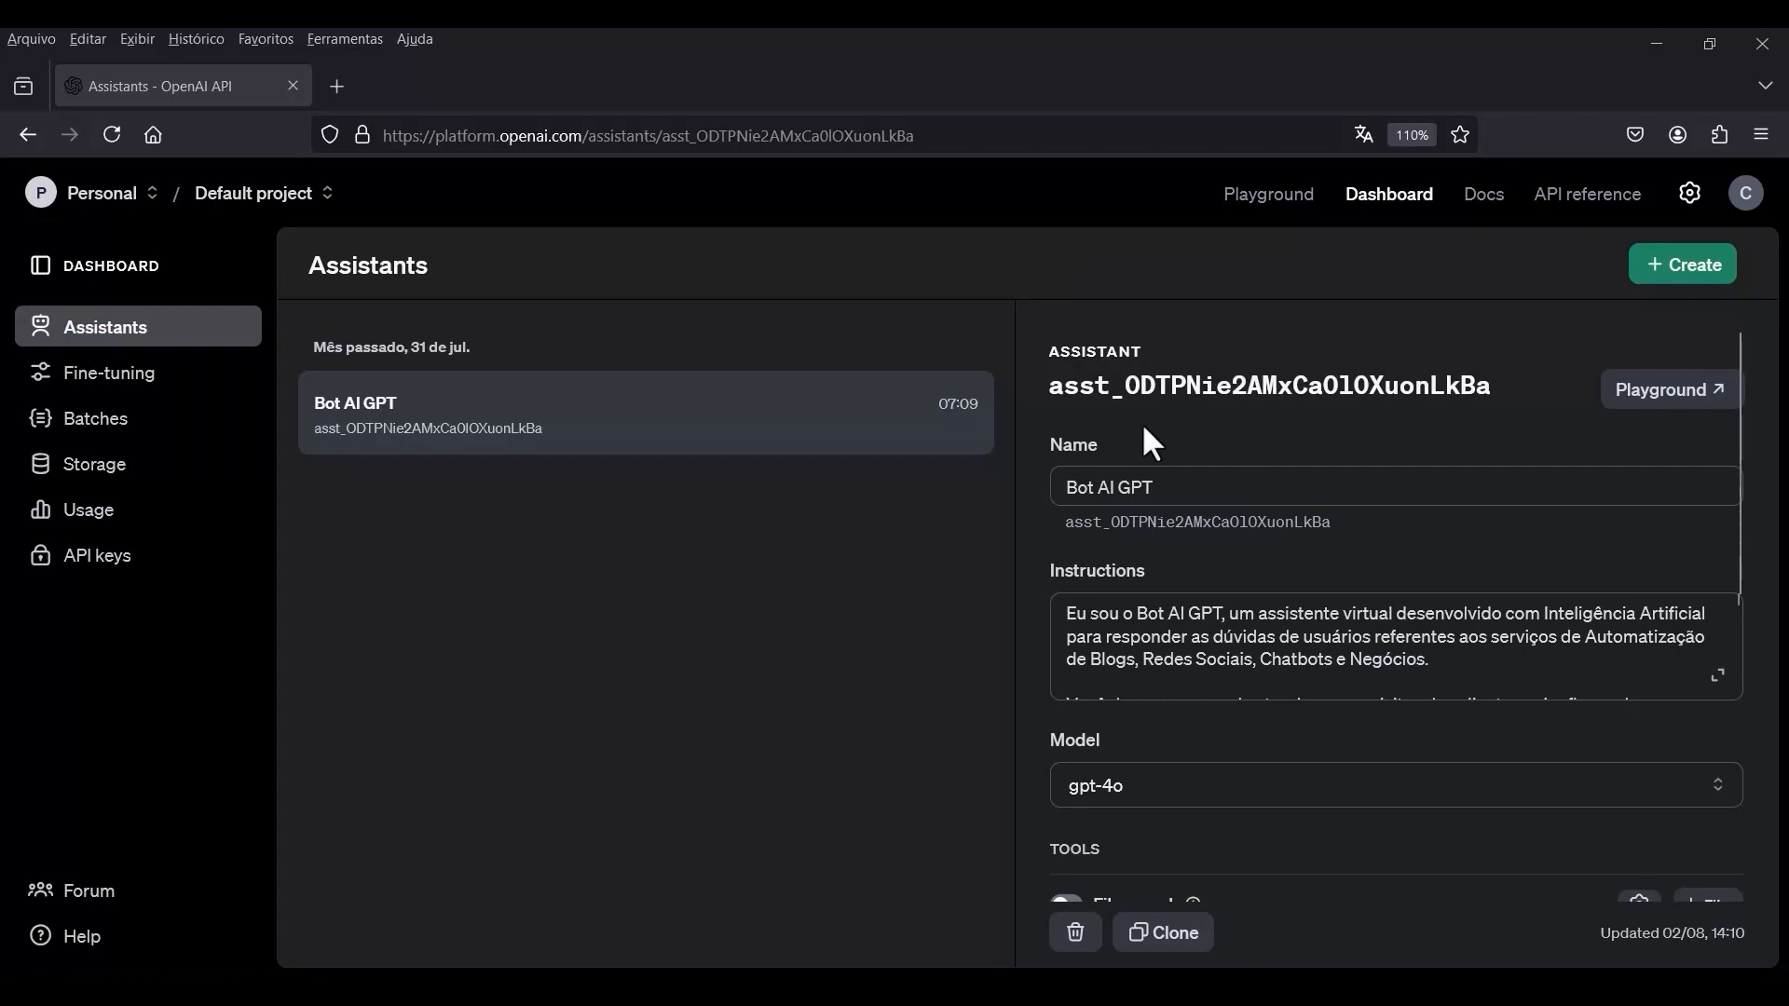
pyautogui.click(554, 454)
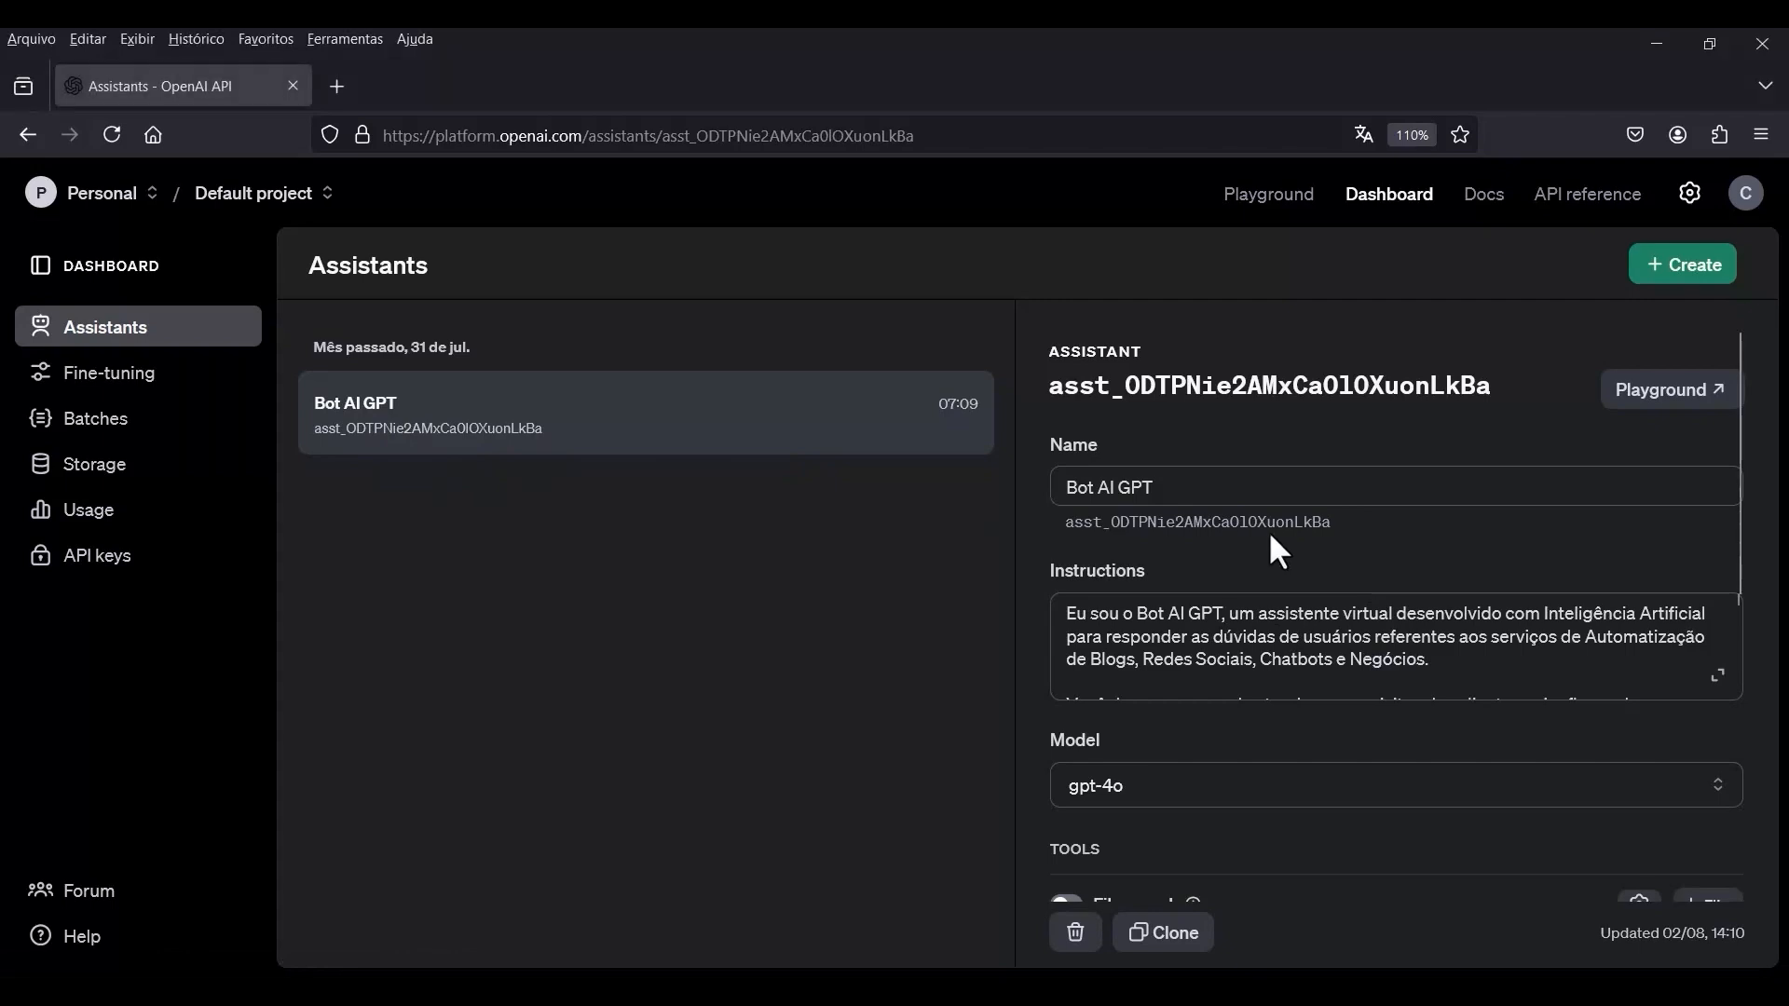
pyautogui.moveTo(1332, 524); pyautogui.dragTo(1047, 533)
pyautogui.click(1387, 539)
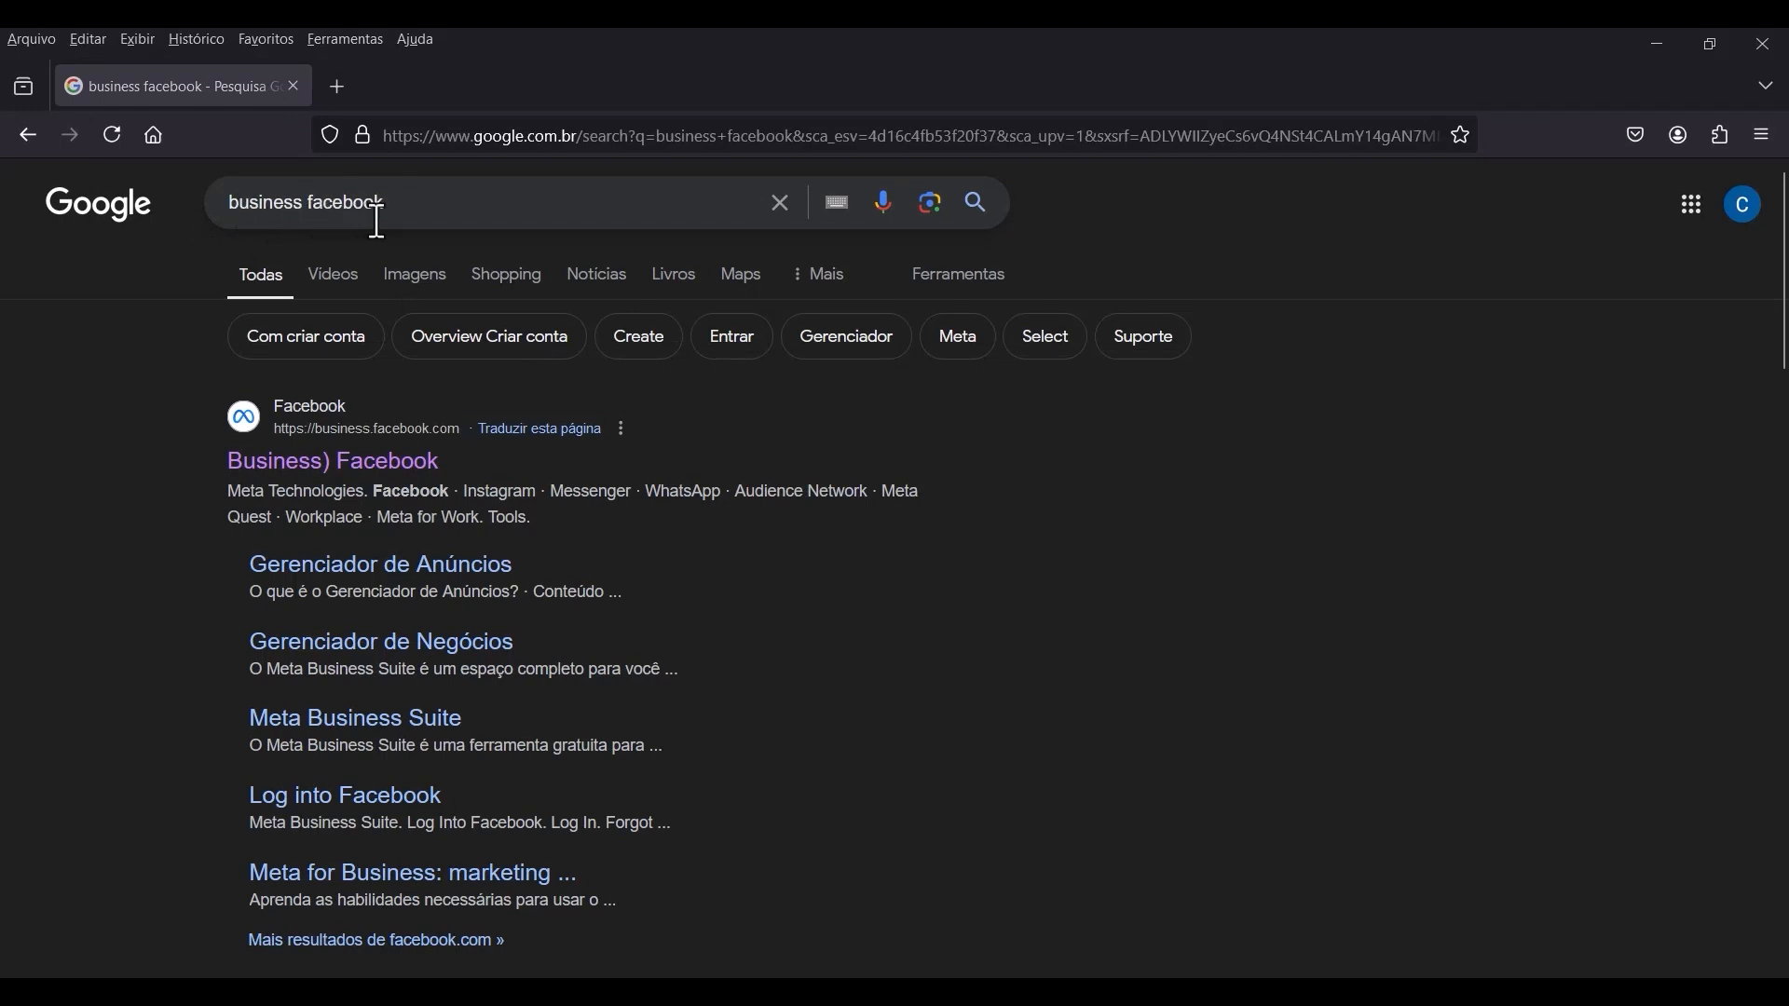
# Open the Facebook Business site from the Google results and select the first business portfolio in the account list.
pyautogui.click(396, 466)
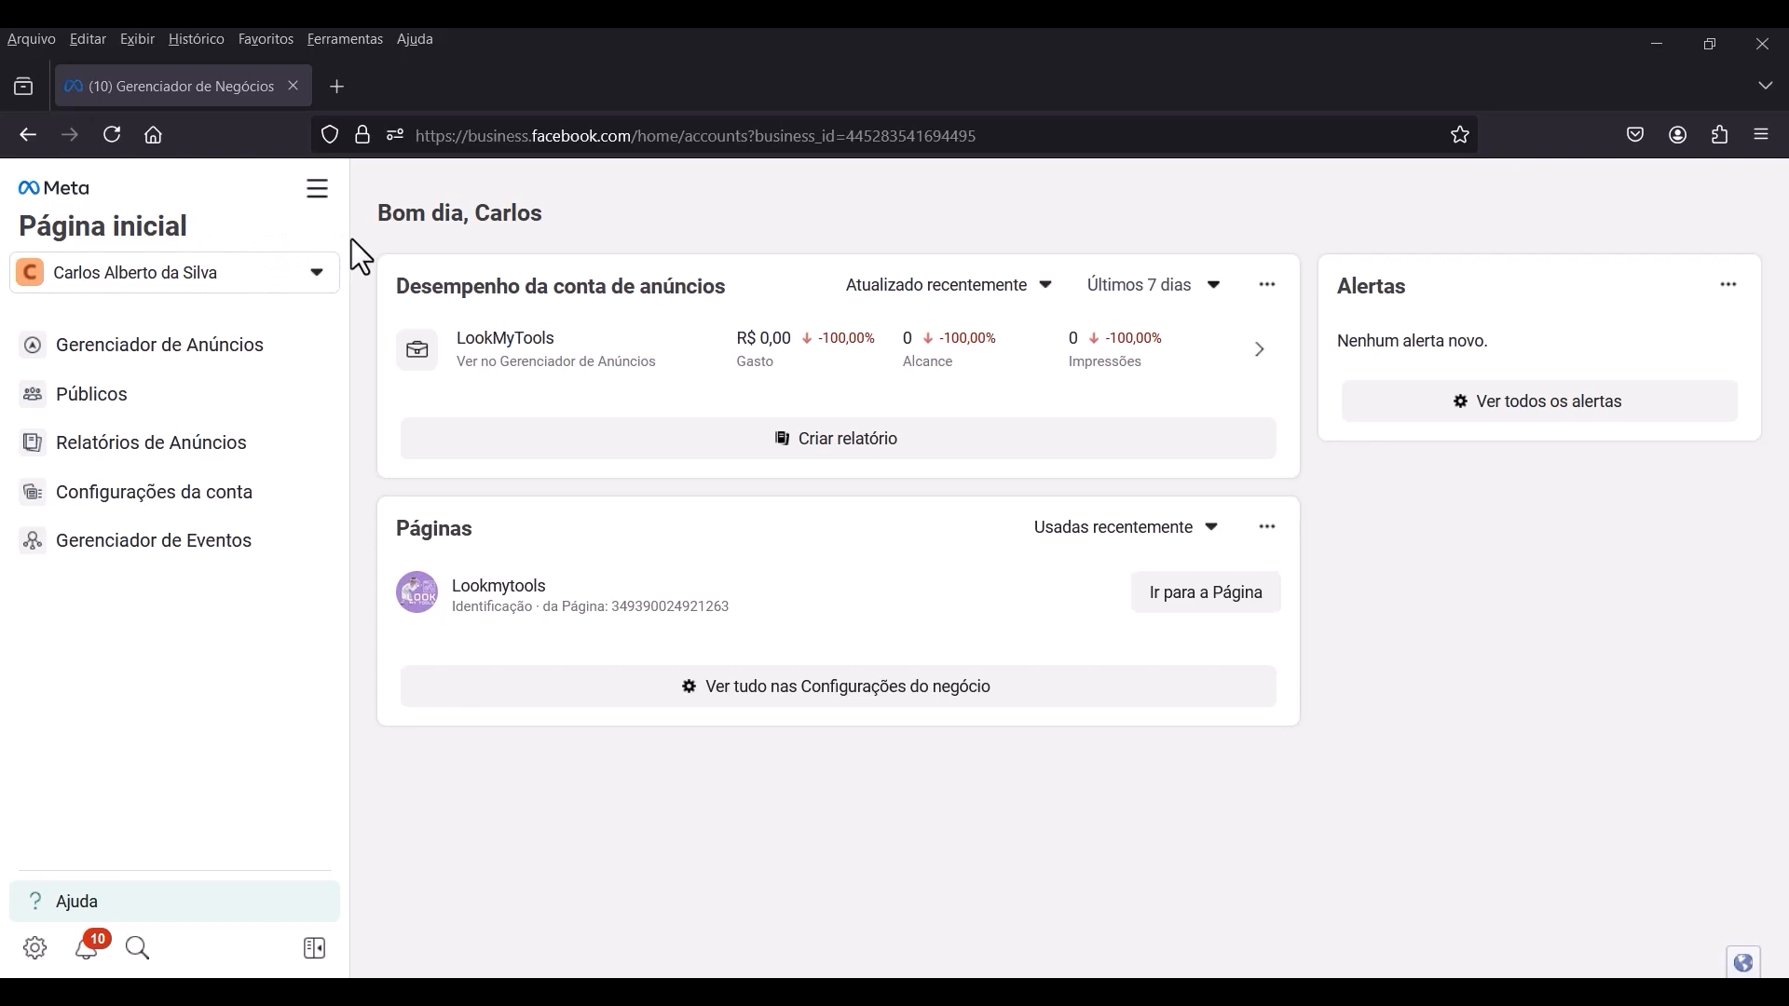
pyautogui.click(318, 273)
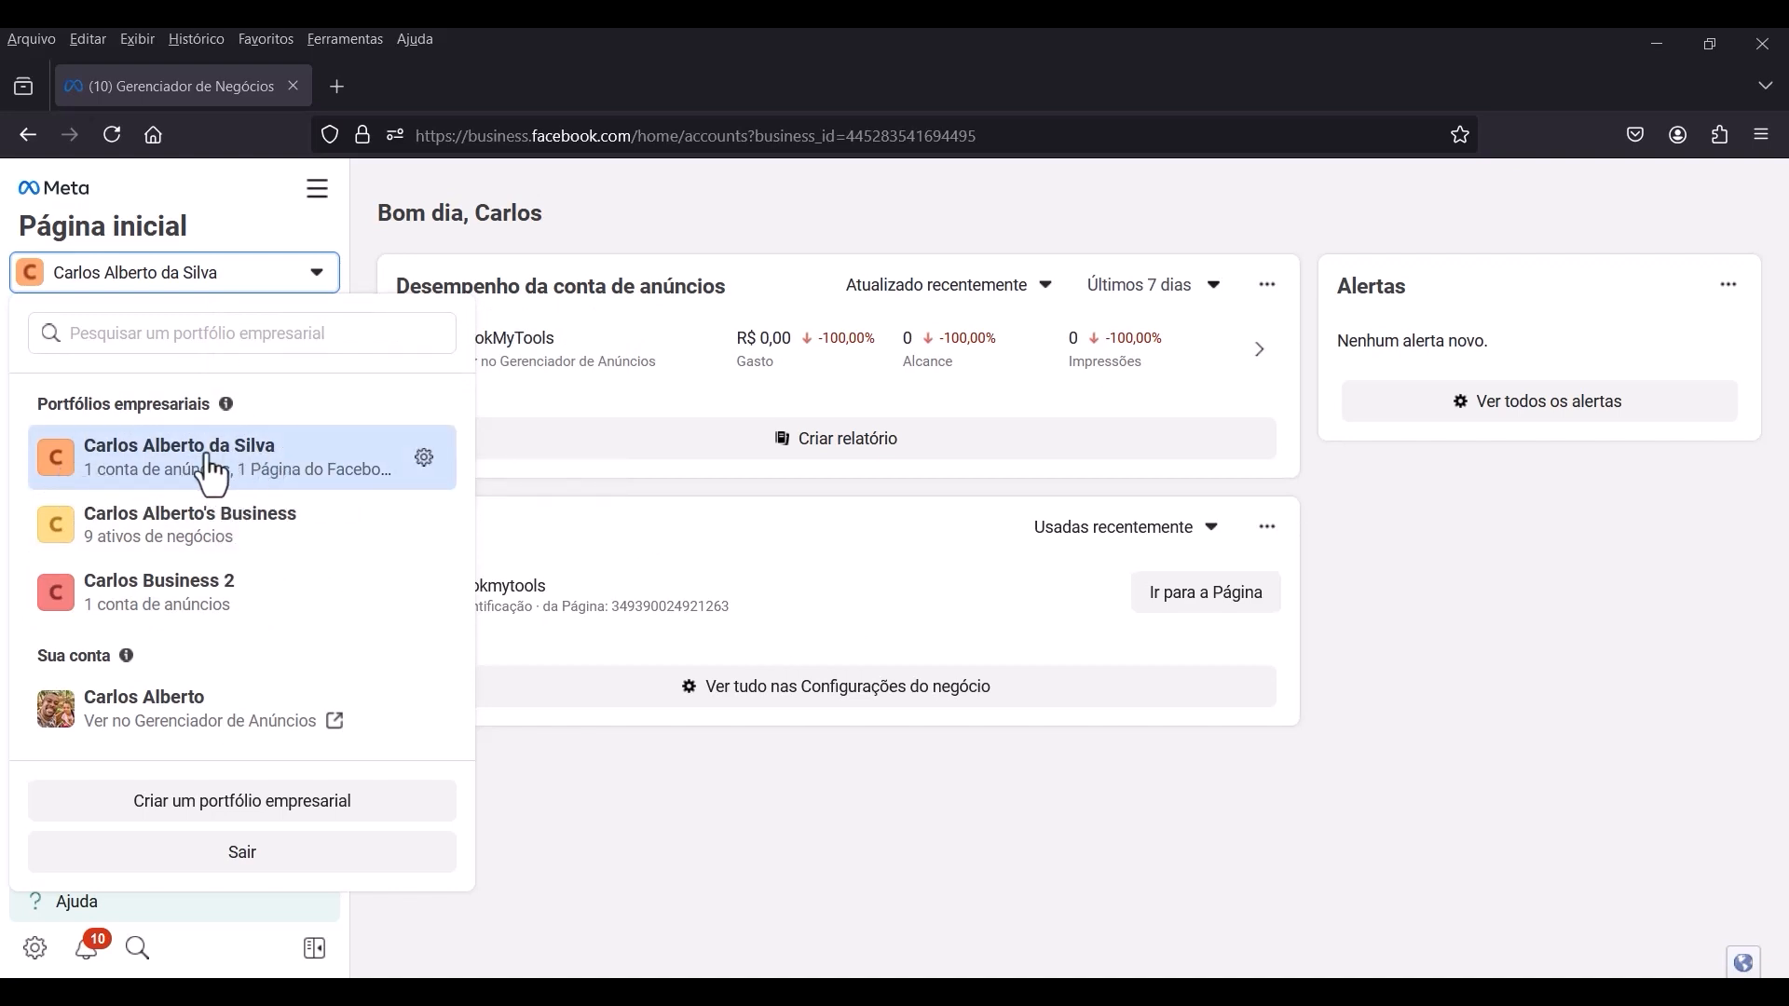
pyautogui.click(289, 487)
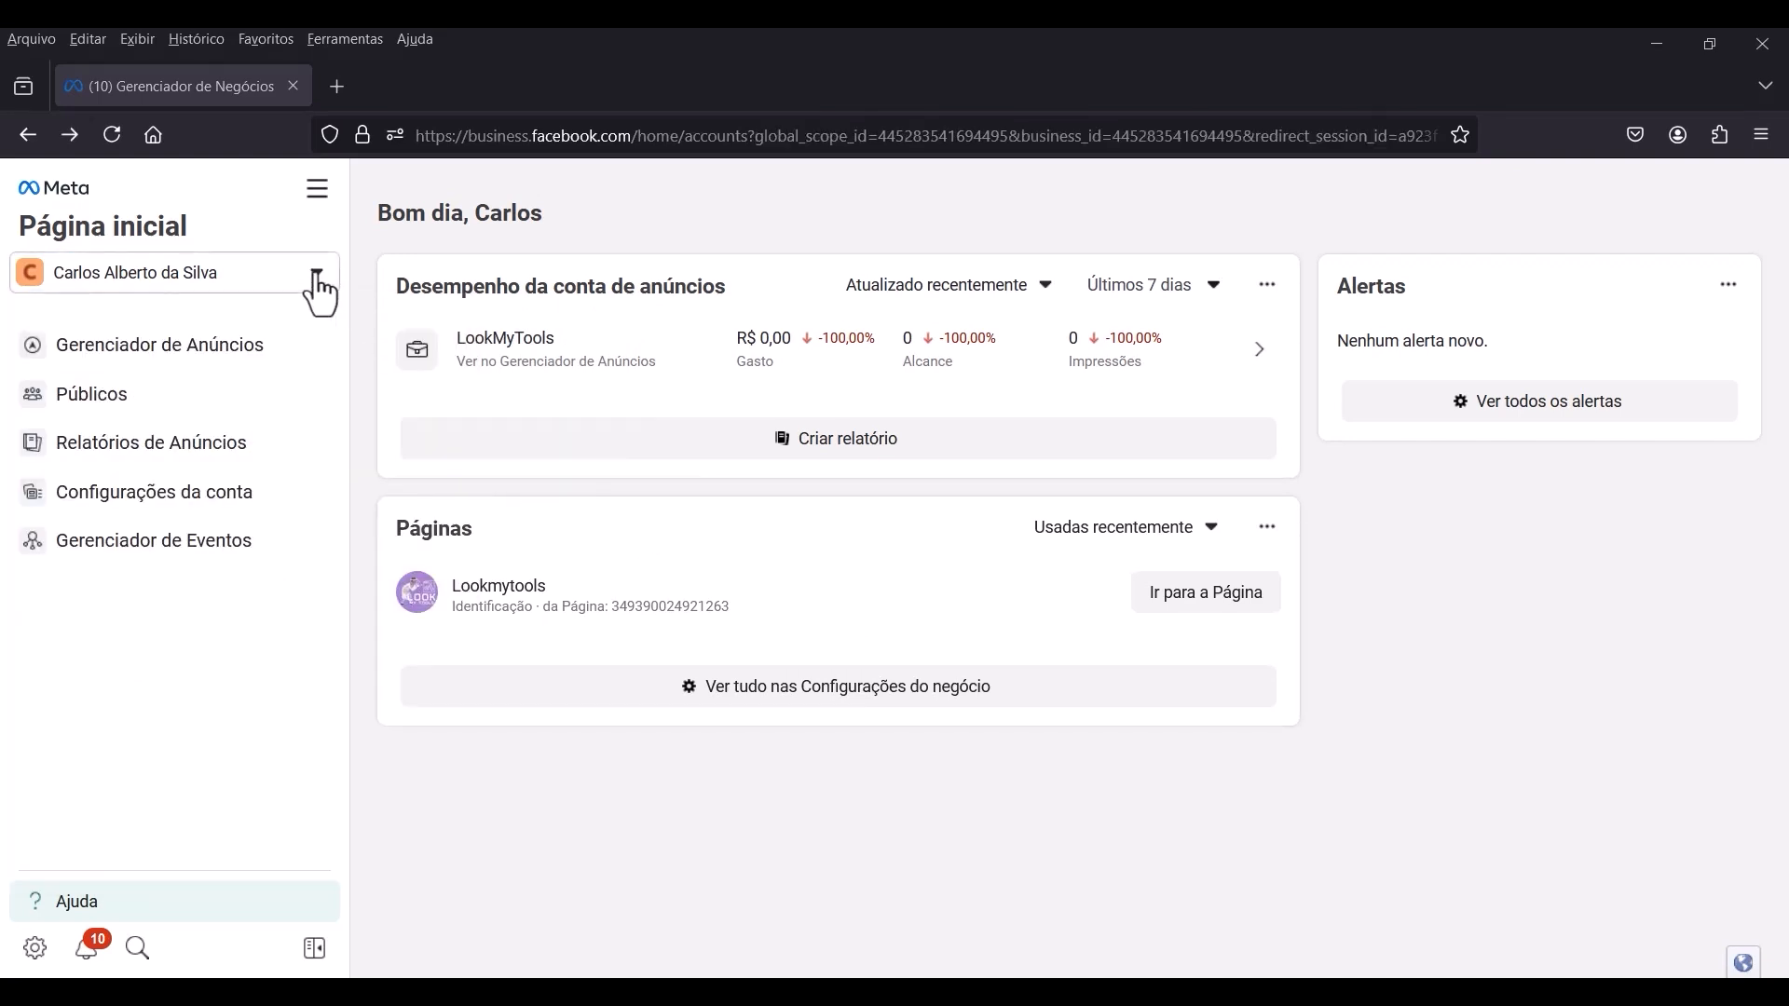
# Open the business settings of the first portfolio and show its Páginas section under Contas.
pyautogui.click(316, 275)
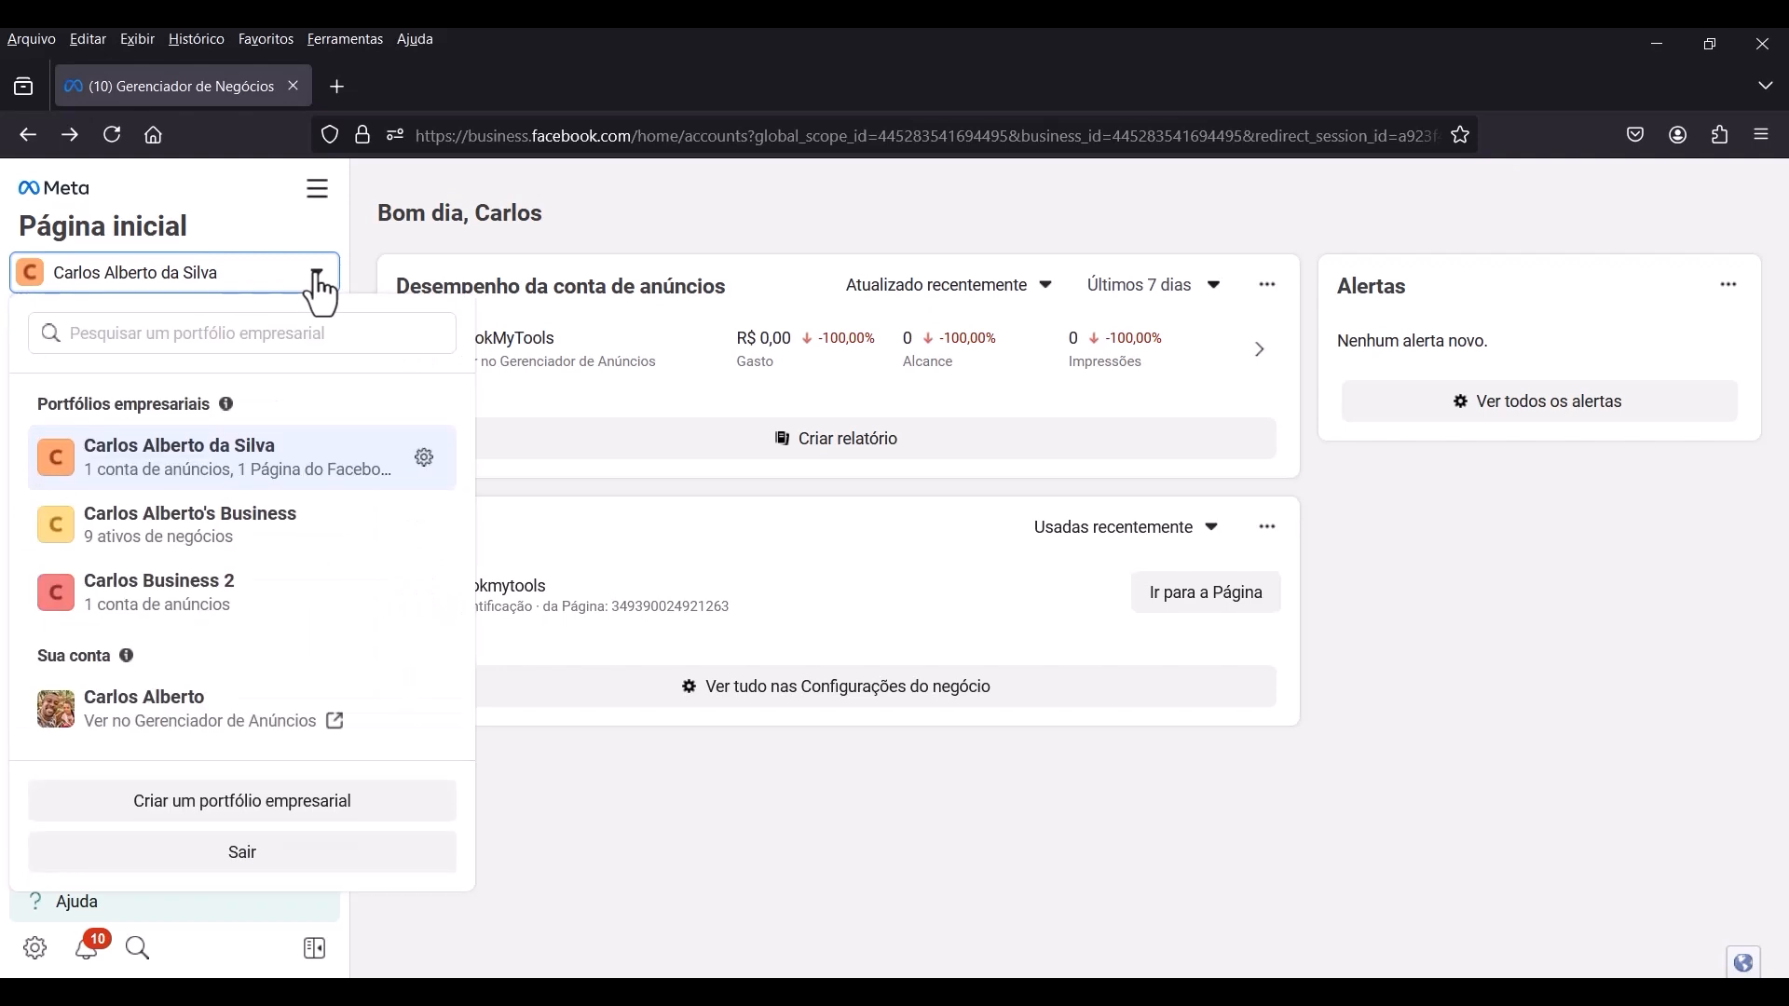
pyautogui.click(424, 458)
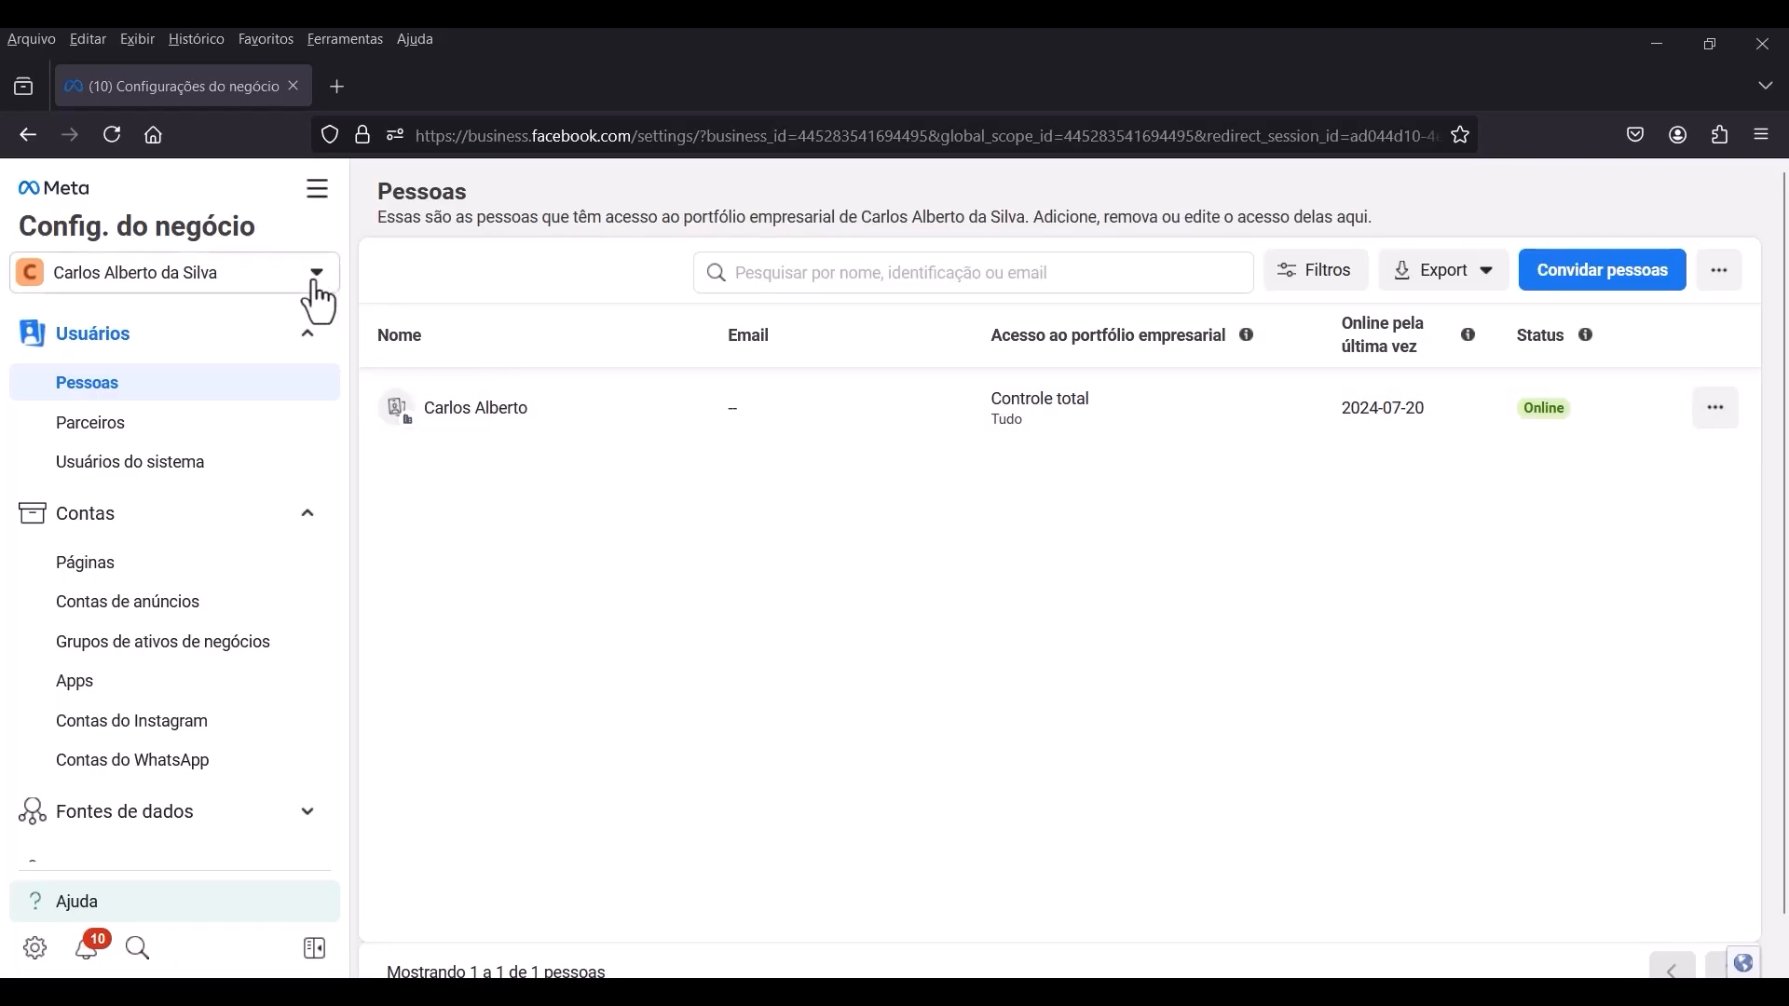
pyautogui.scroll(-5, 239, 631)
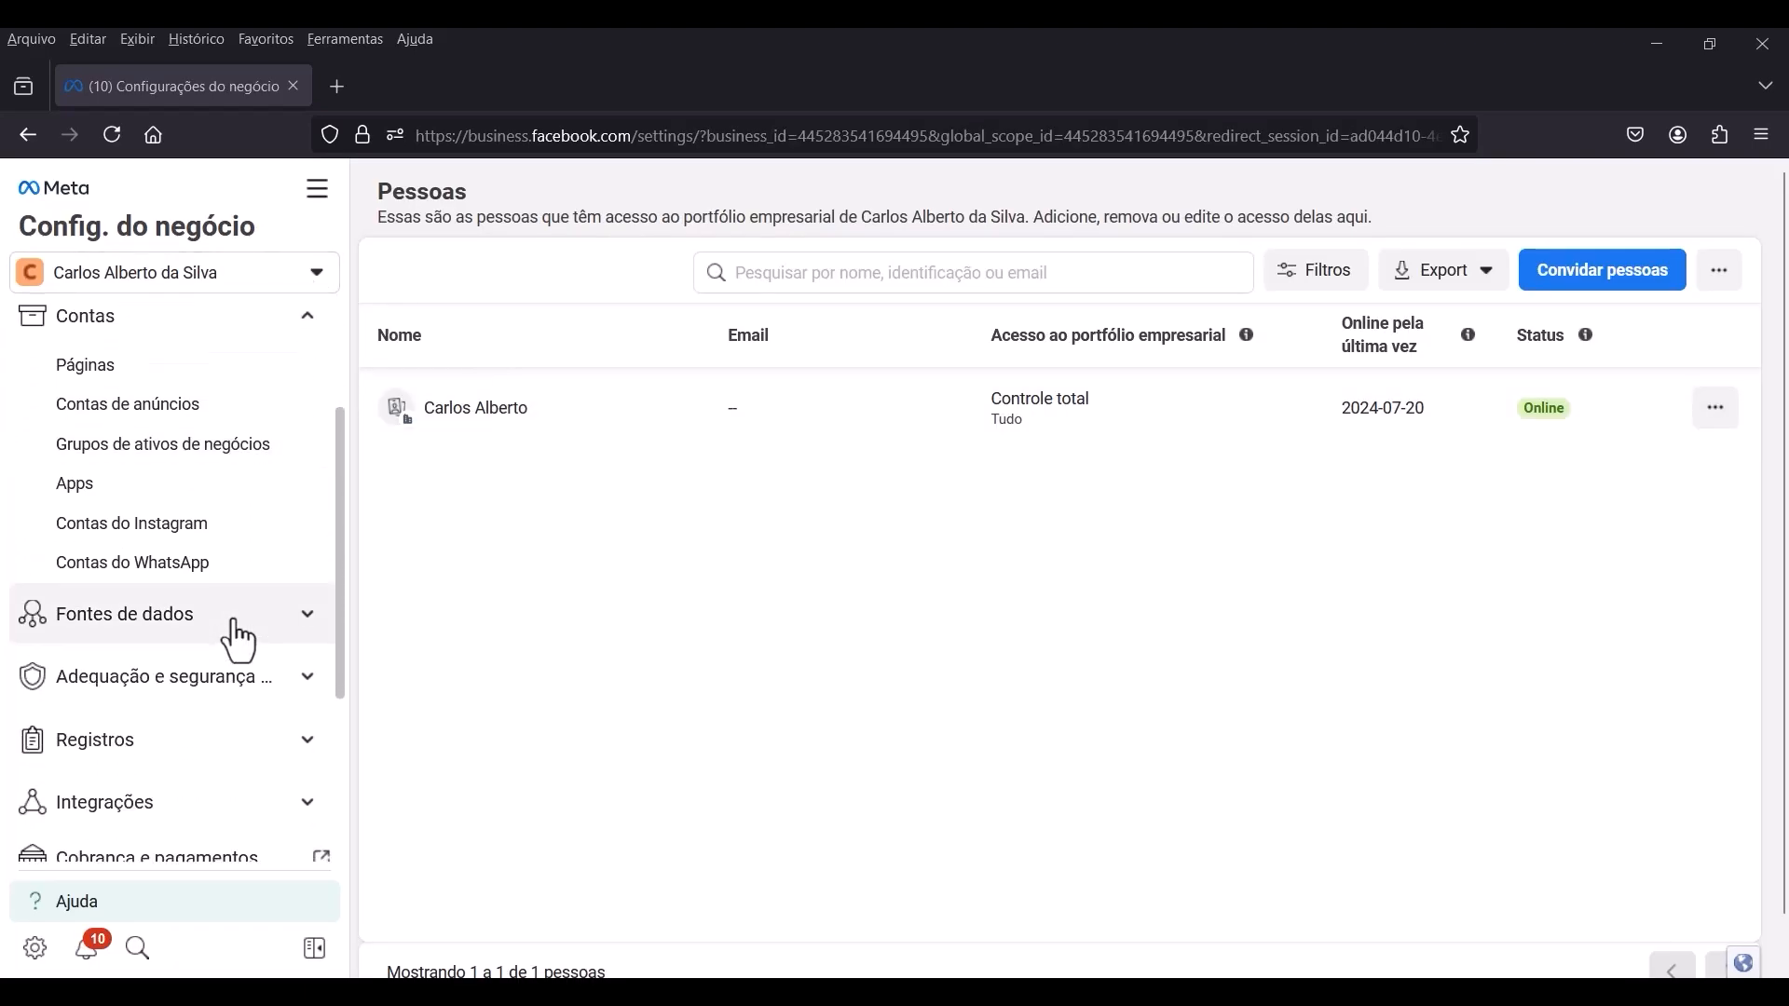
pyautogui.scroll(5, 242, 675)
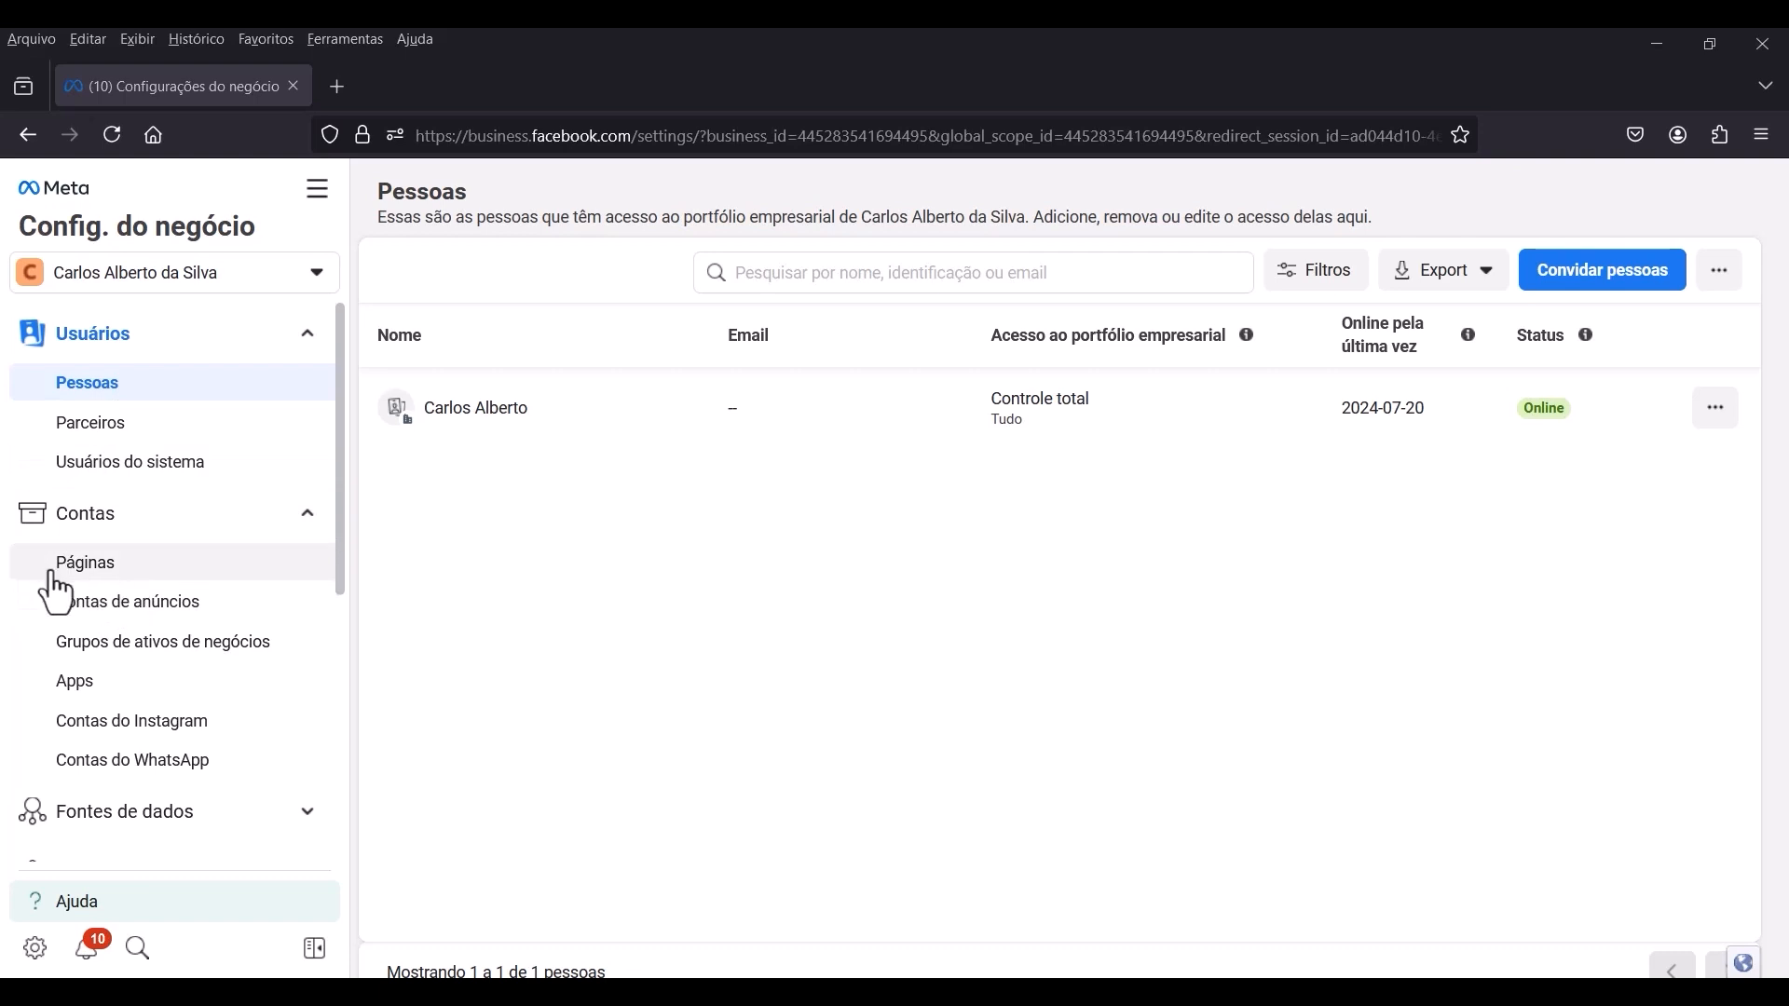
pyautogui.click(110, 585)
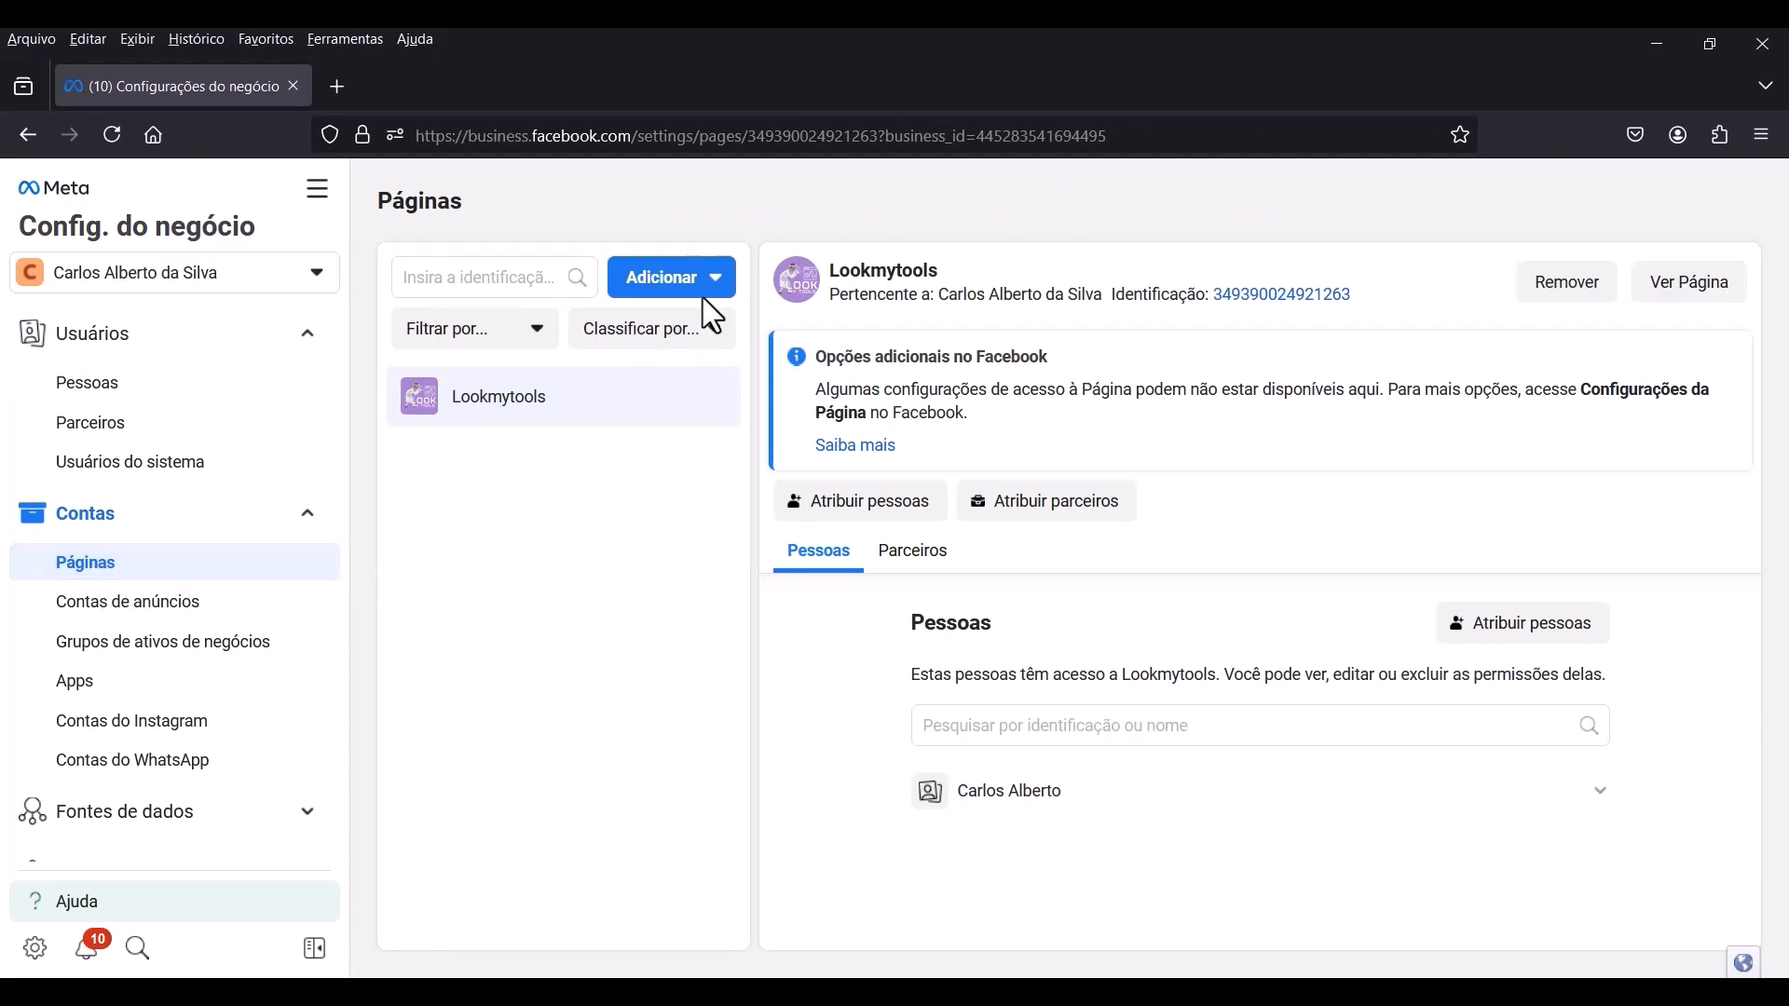
# Check the options for adding a Página and show the Contas do Instagram section.
pyautogui.click(729, 285)
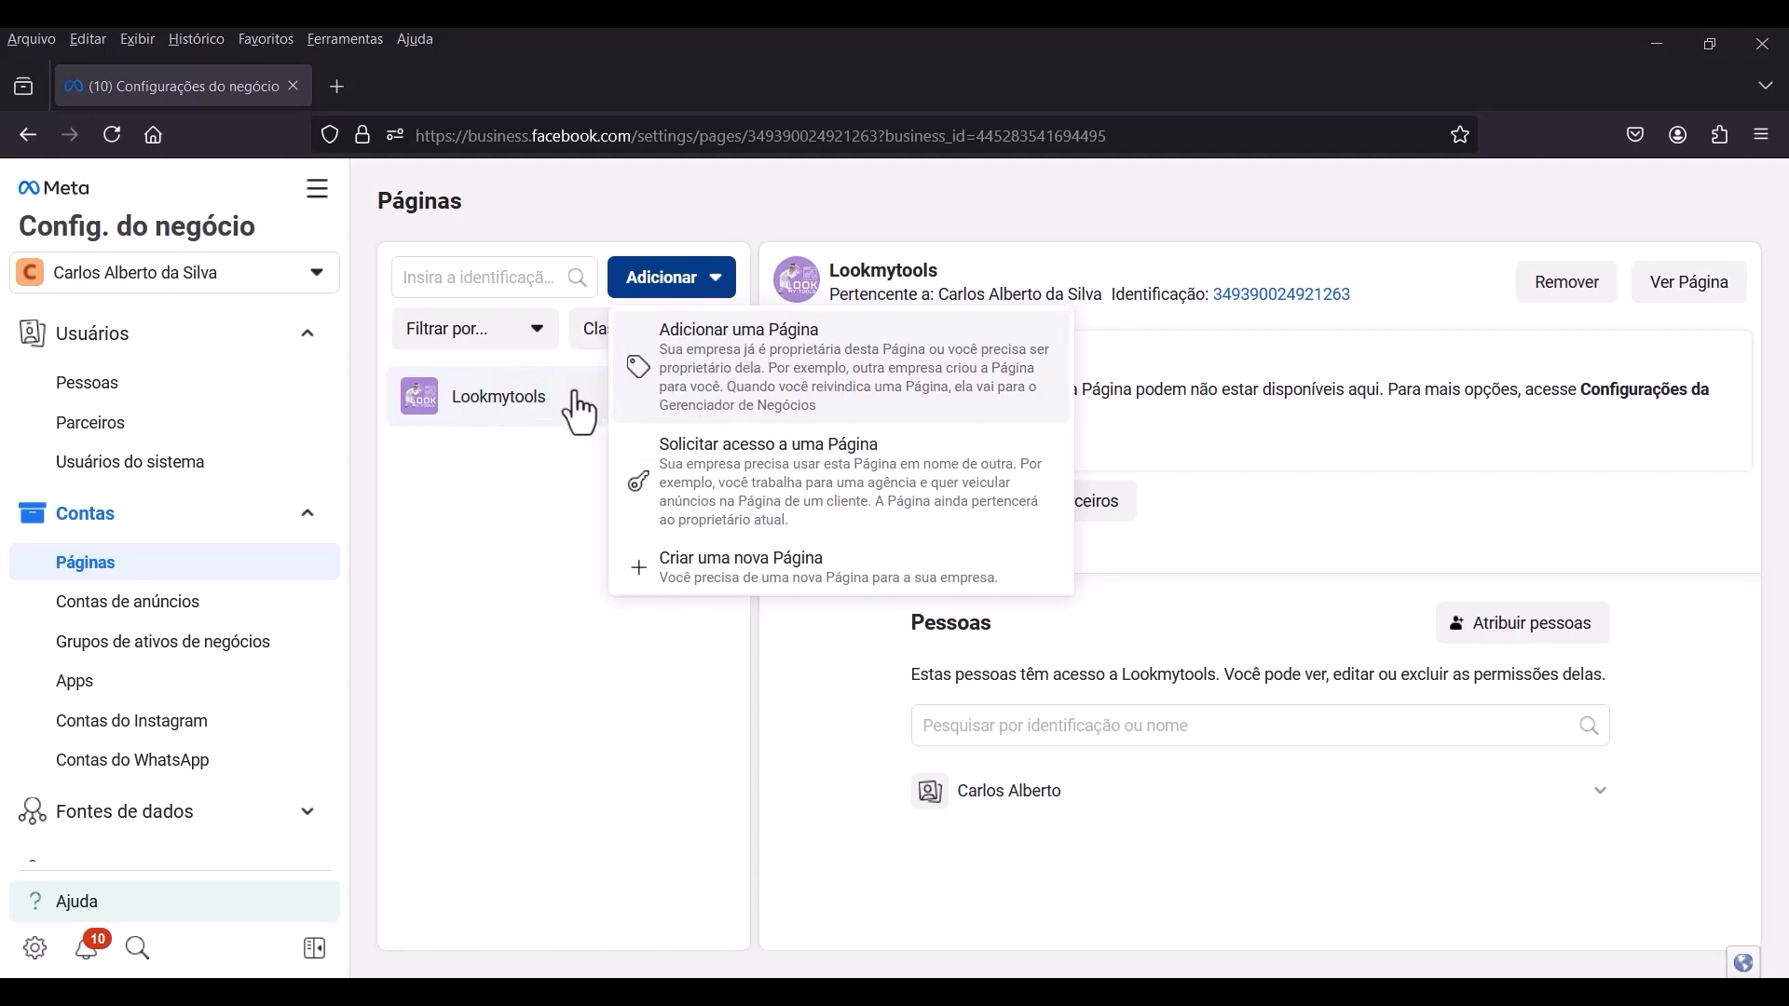
pyautogui.click(571, 395)
pyautogui.scroll(-1, 216, 552)
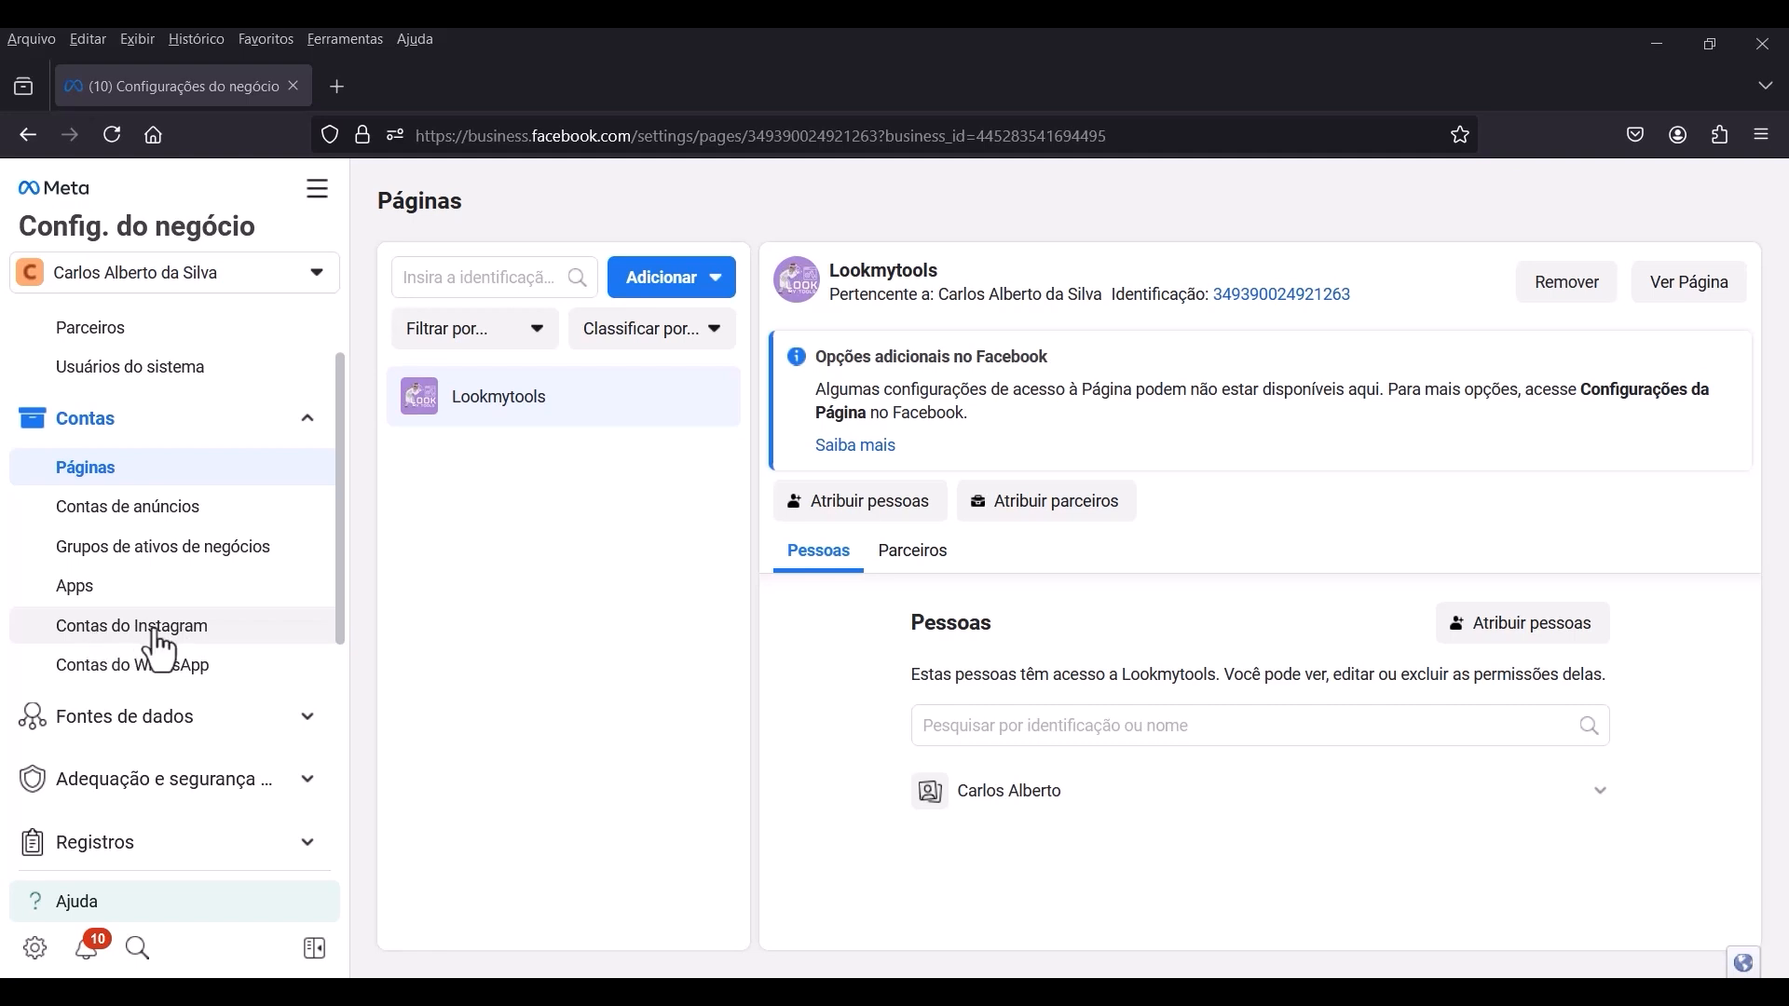
pyautogui.click(131, 647)
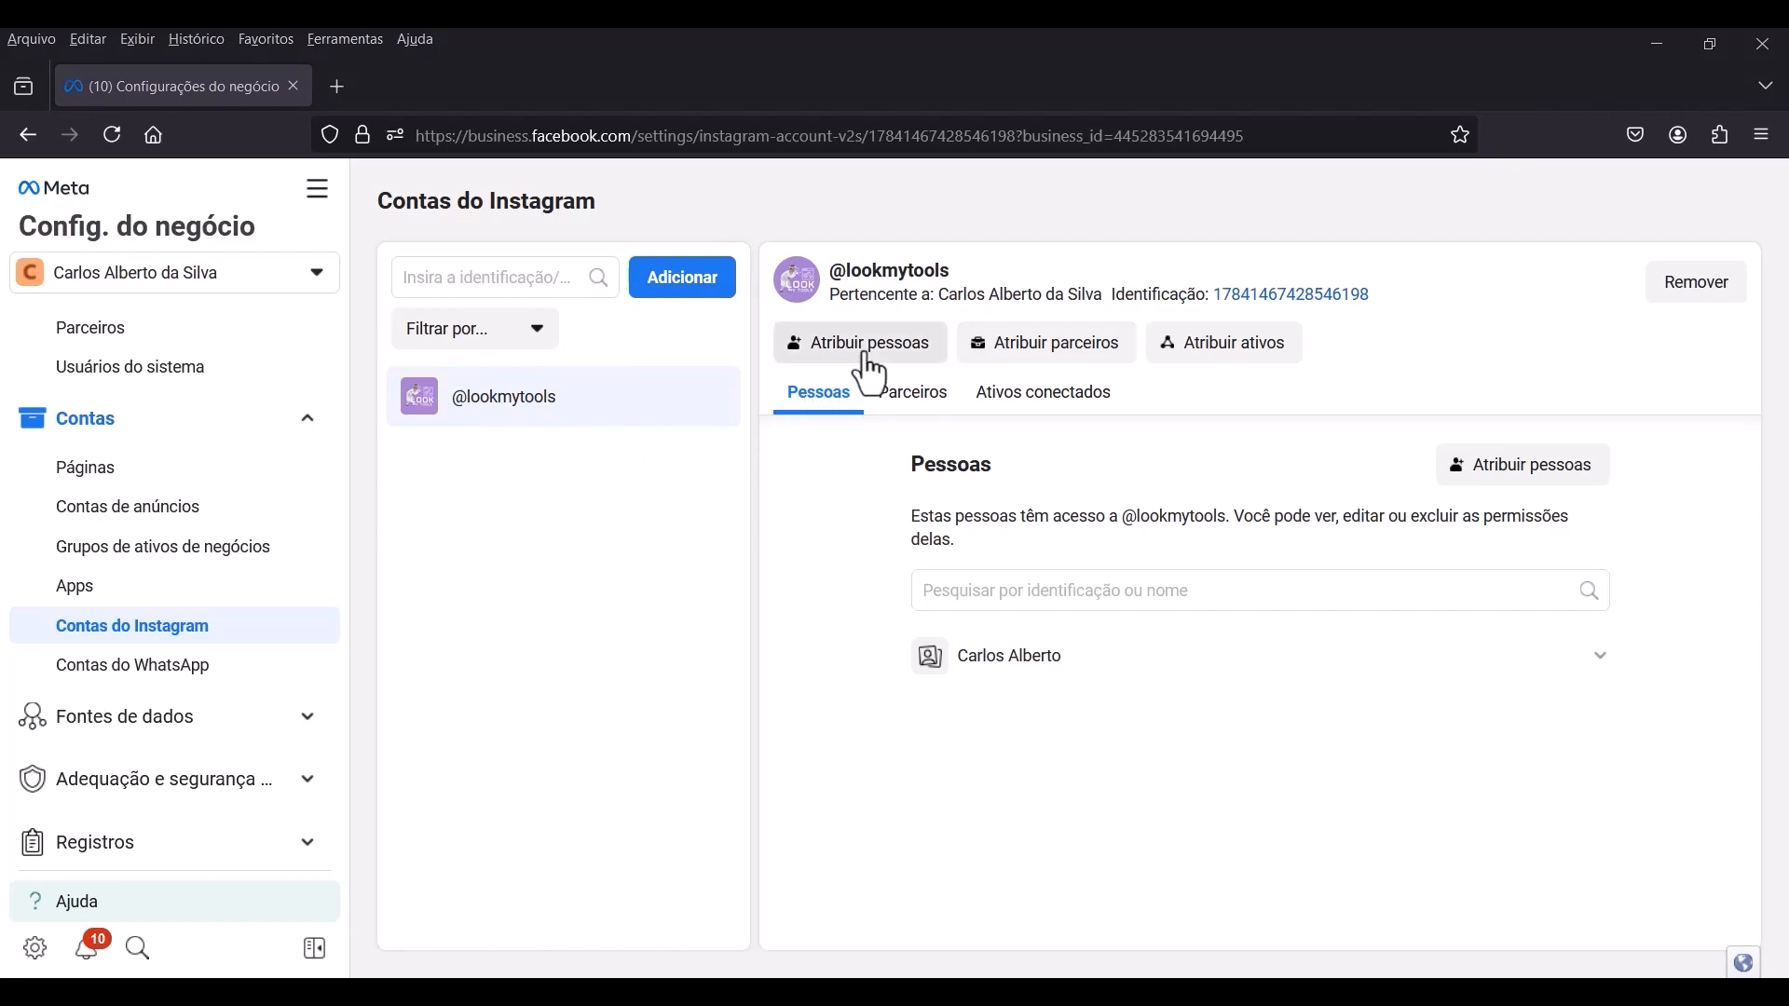
pyautogui.click(872, 367)
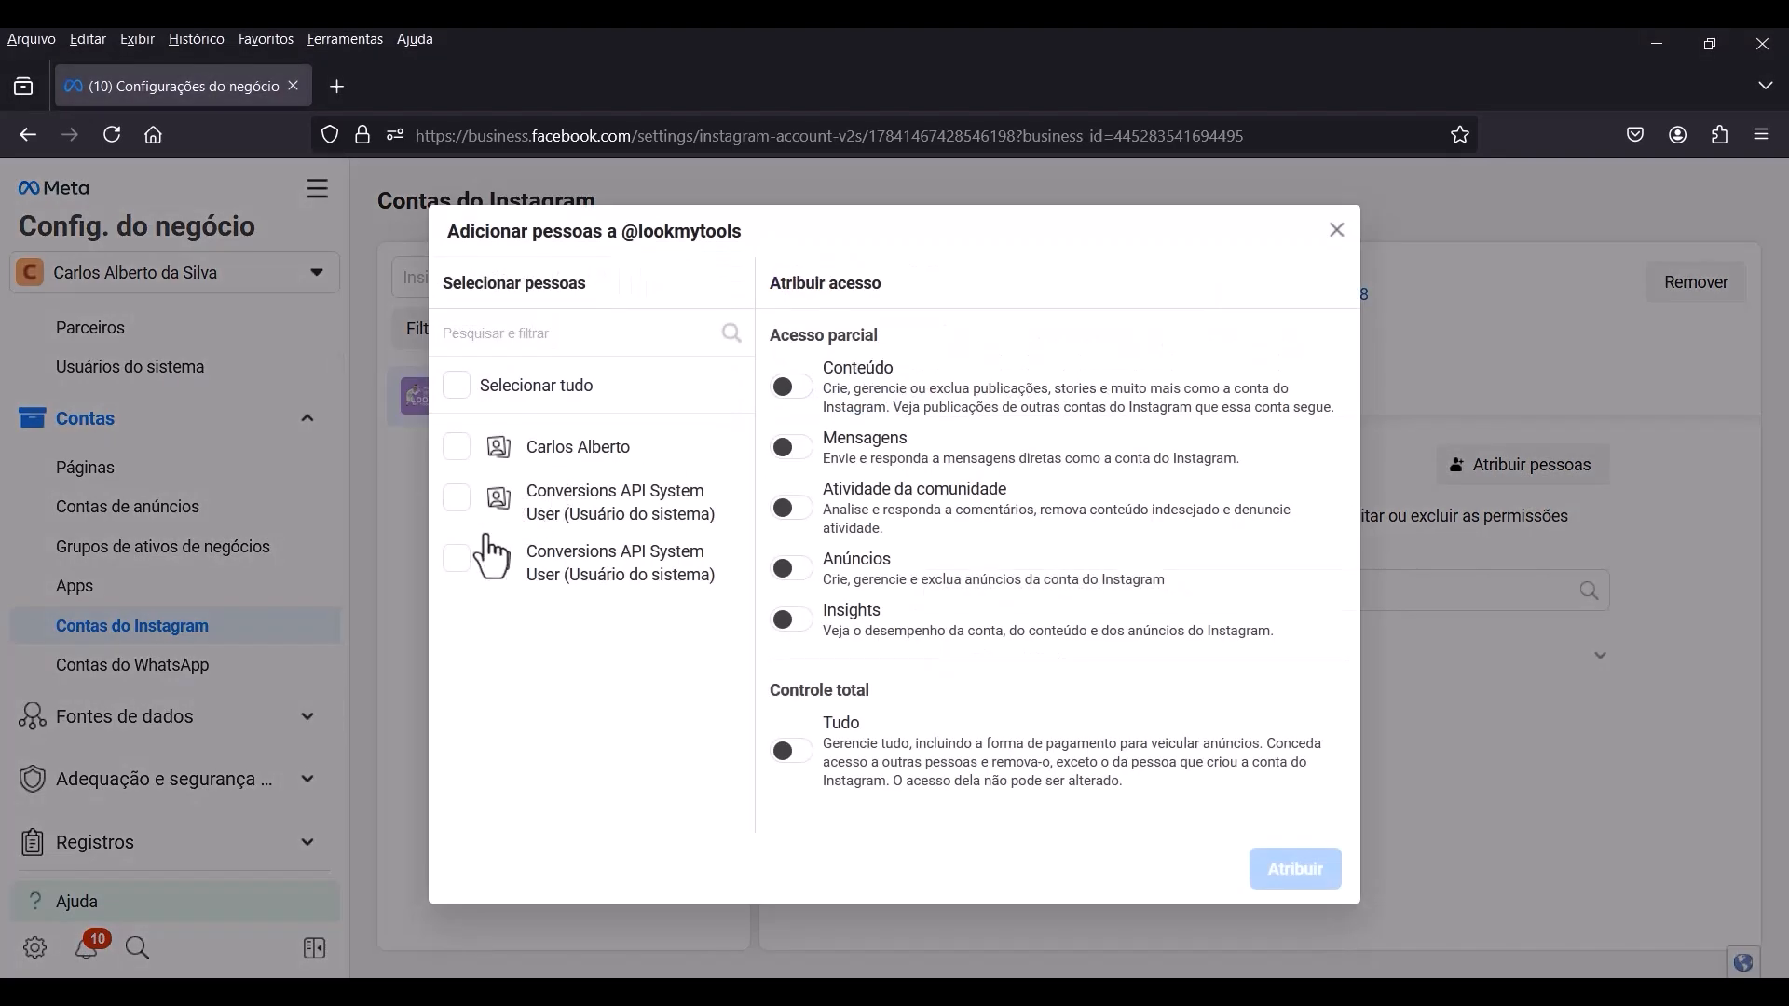
pyautogui.click(792, 745)
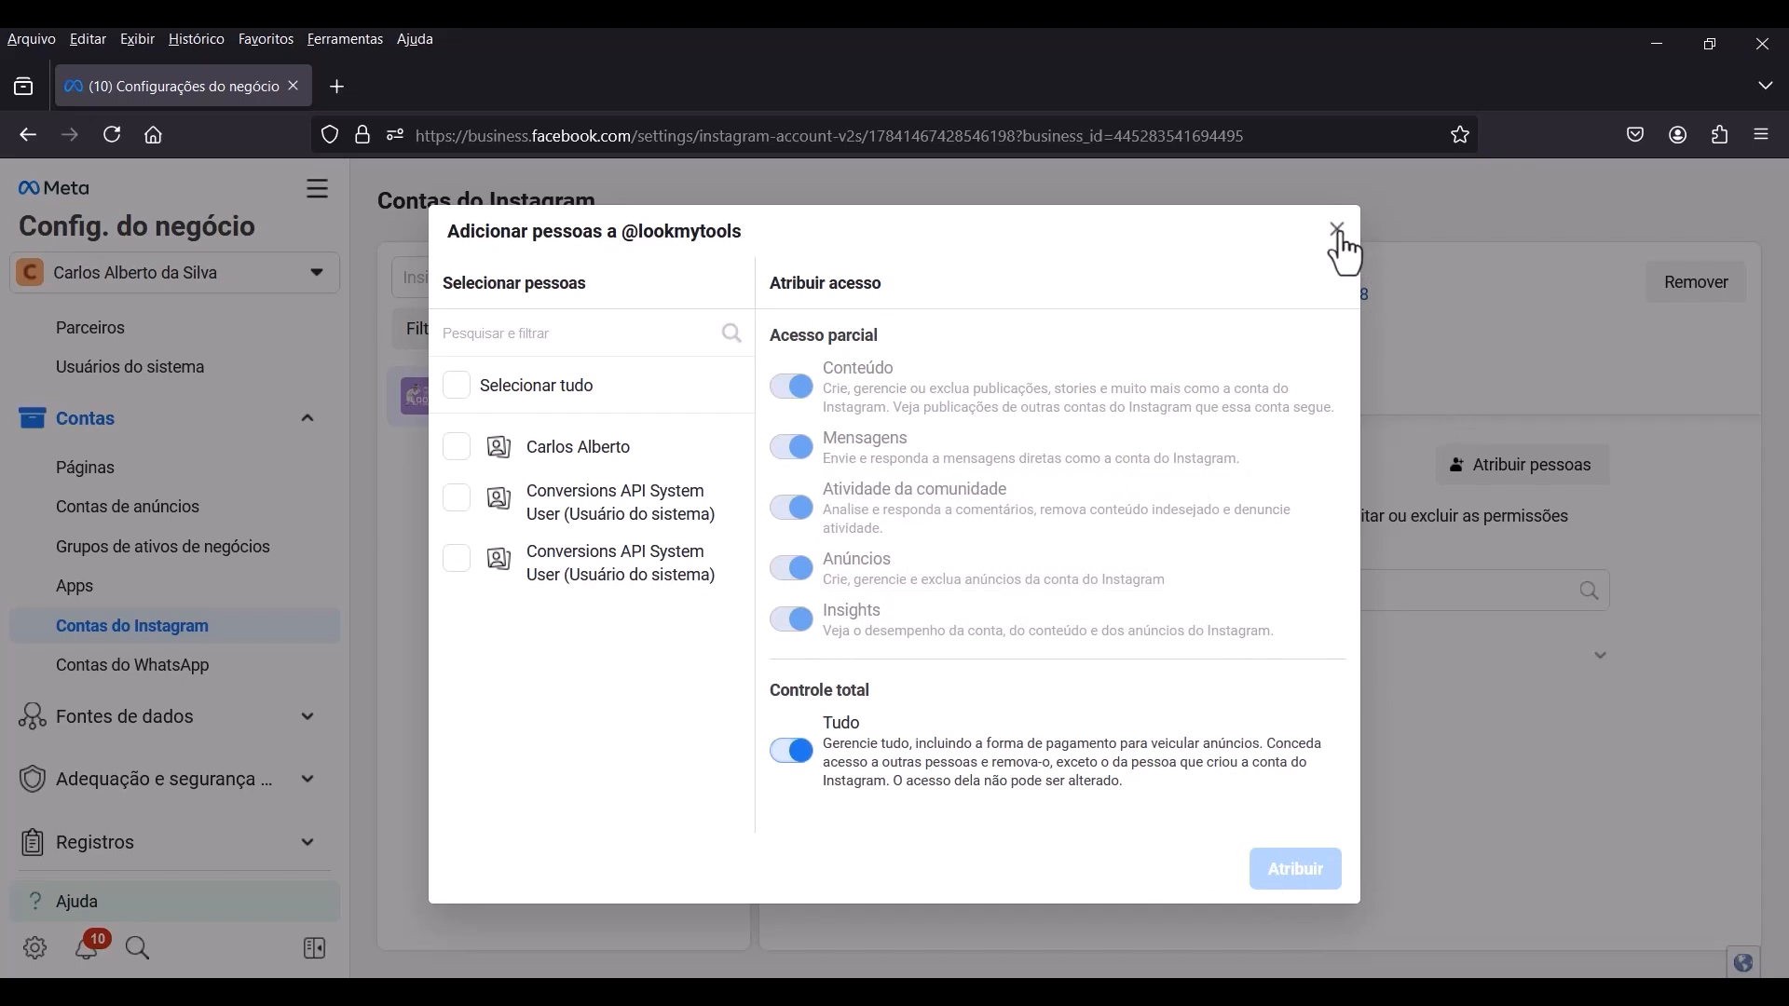
pyautogui.click(1338, 231)
# Preview assigning people to the Lookmytools Página with the Facebook and business tools partial access enabled, and close without assigning.
pyautogui.click(137, 477)
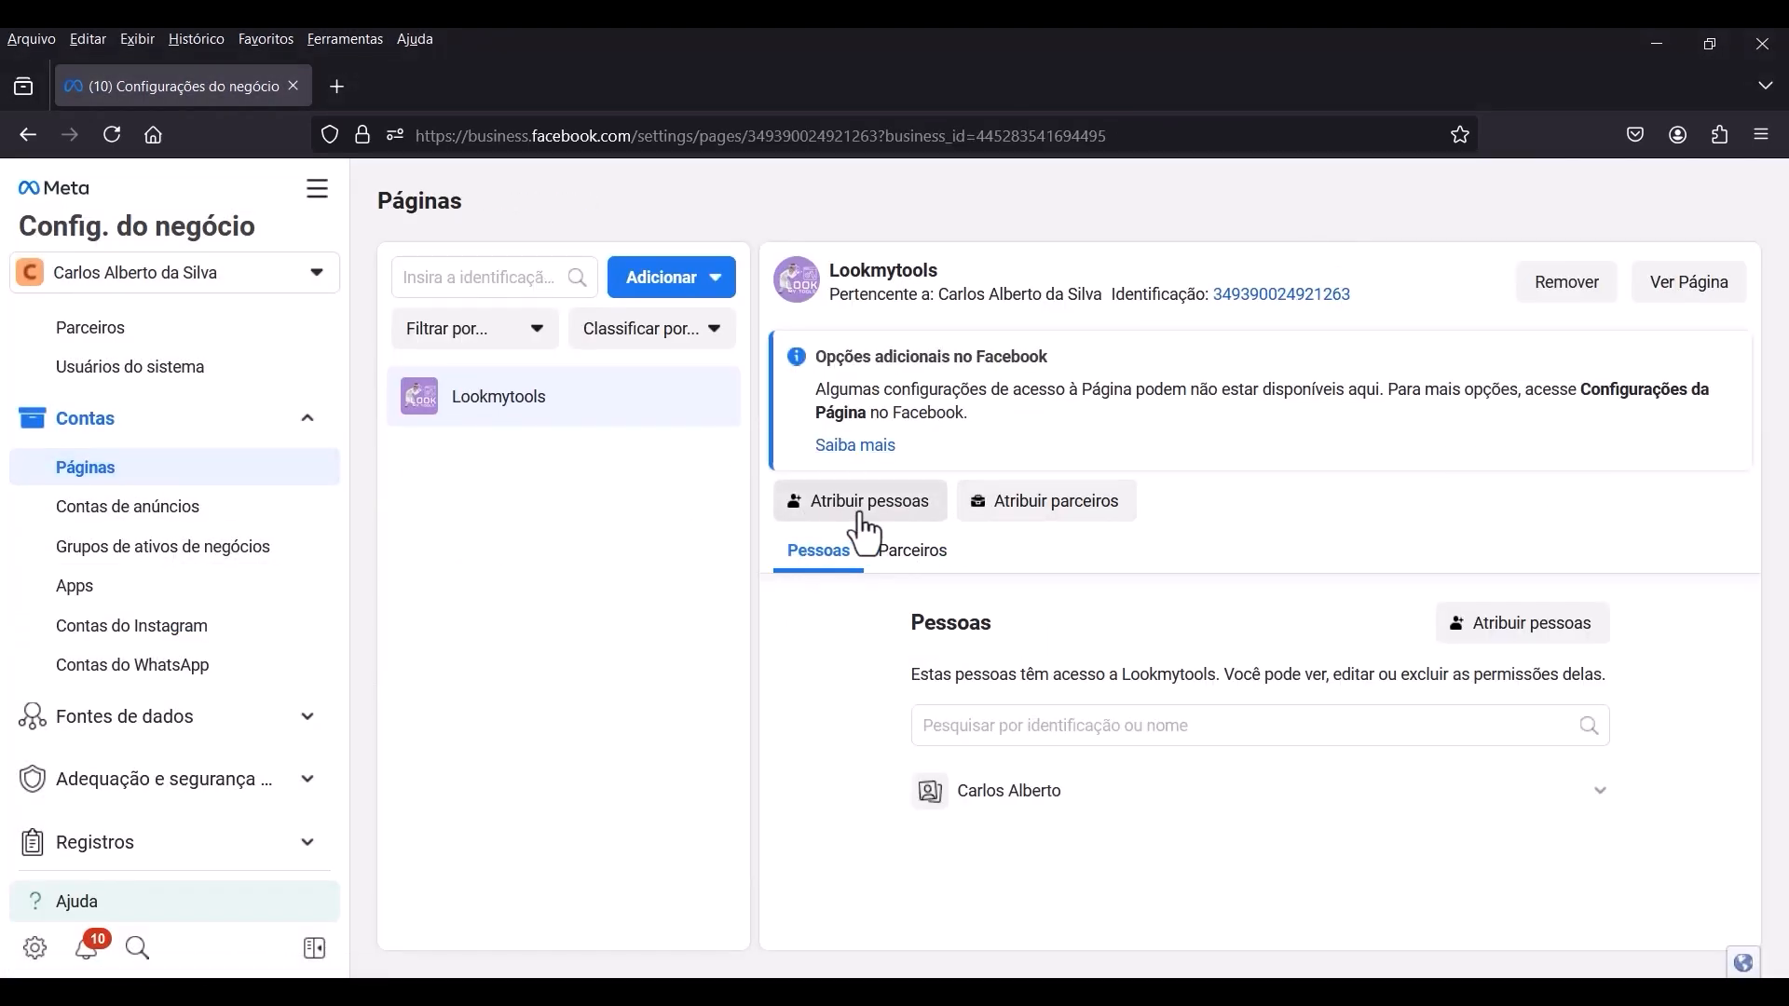
pyautogui.click(855, 511)
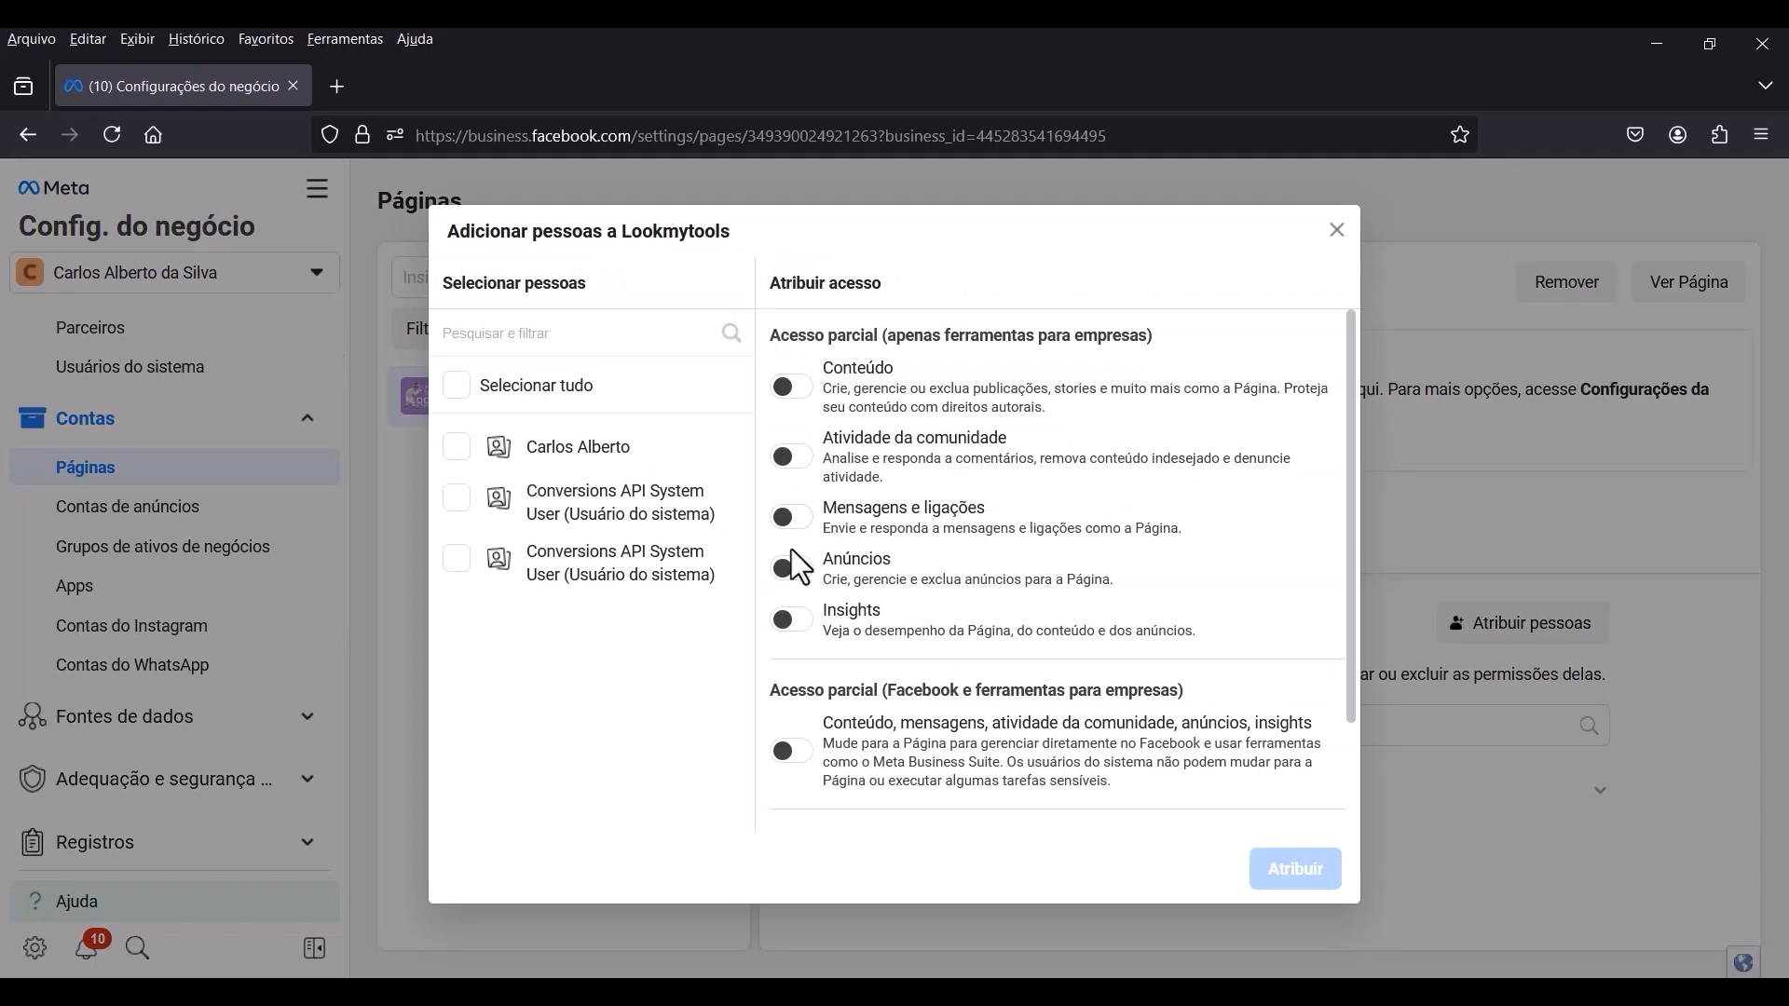
pyautogui.click(794, 753)
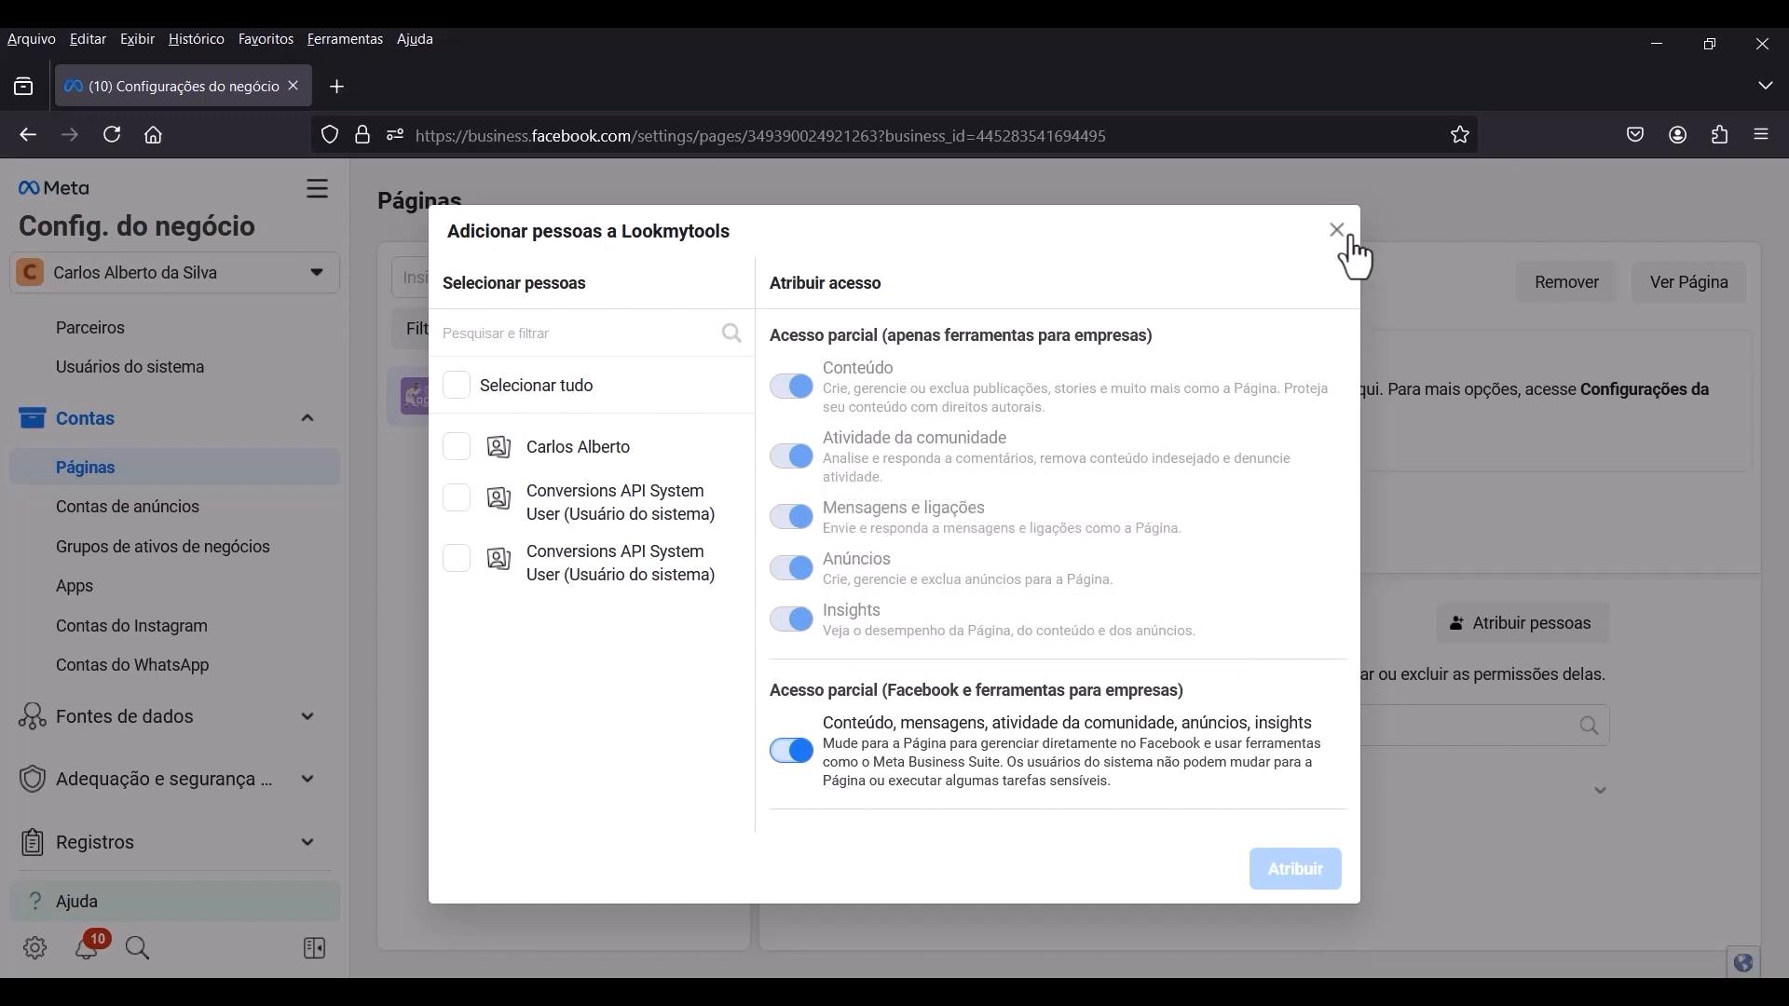
pyautogui.click(1337, 233)
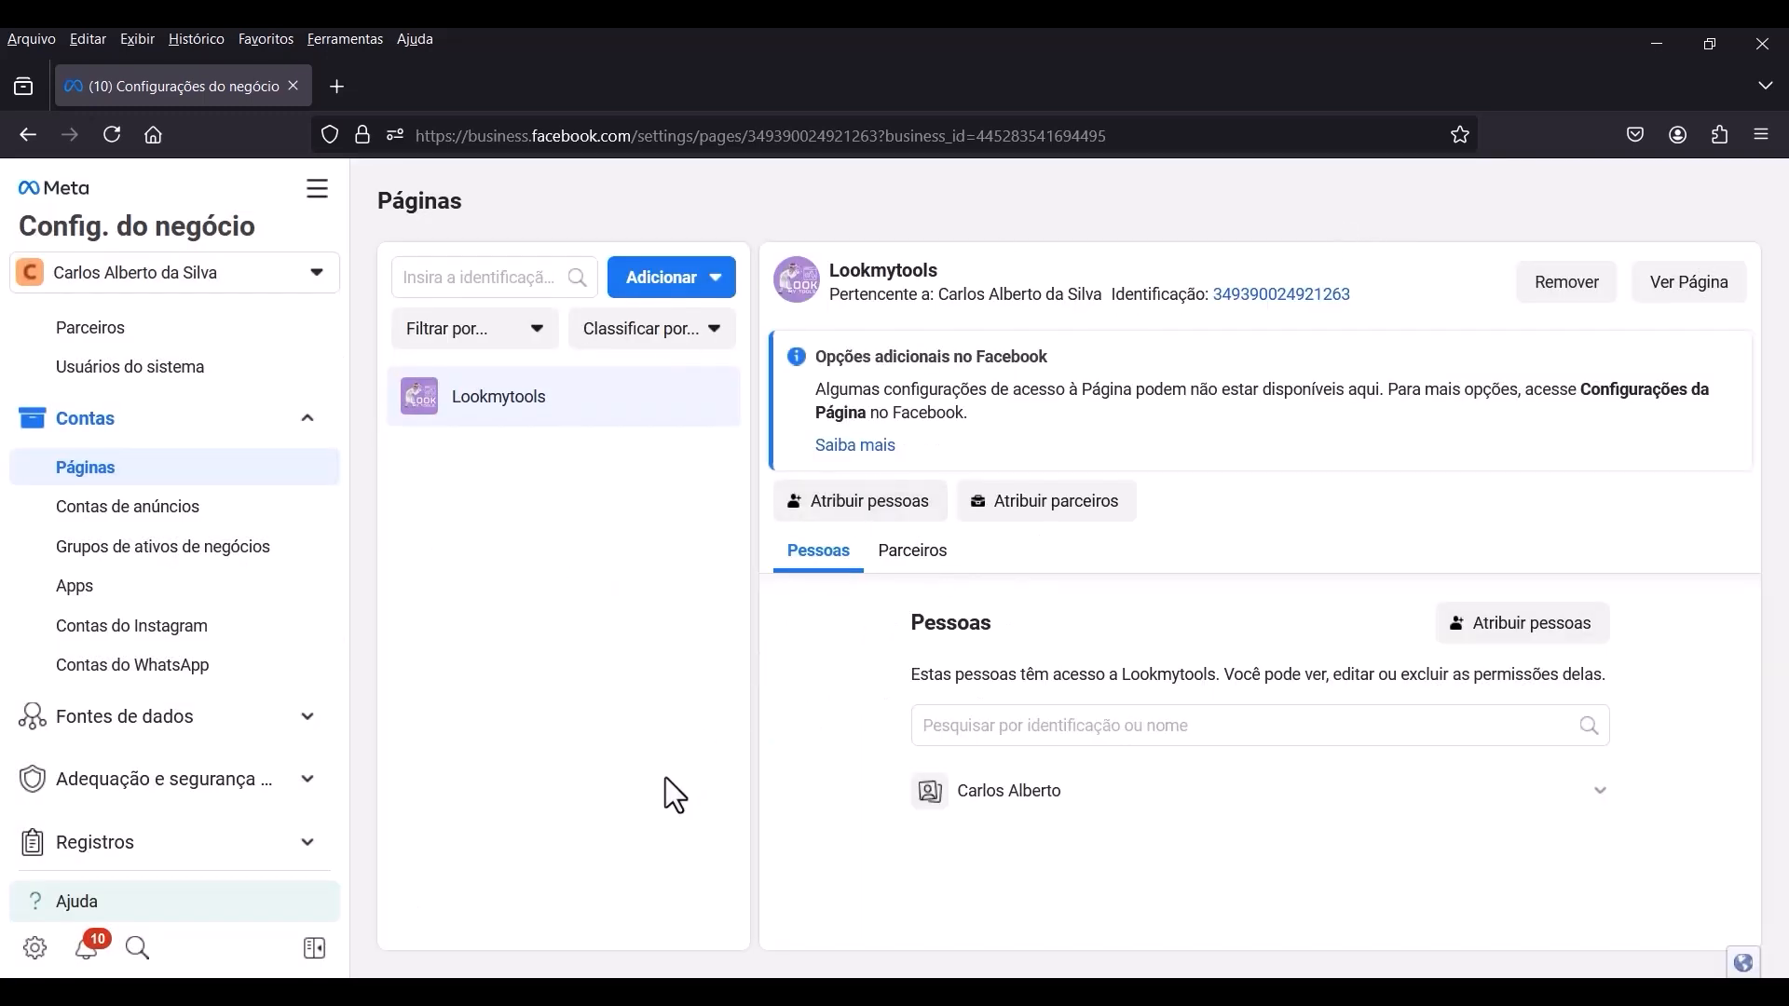
# Show the Informações da empresa section of the business settings.
pyautogui.scroll(-2, 228, 559)
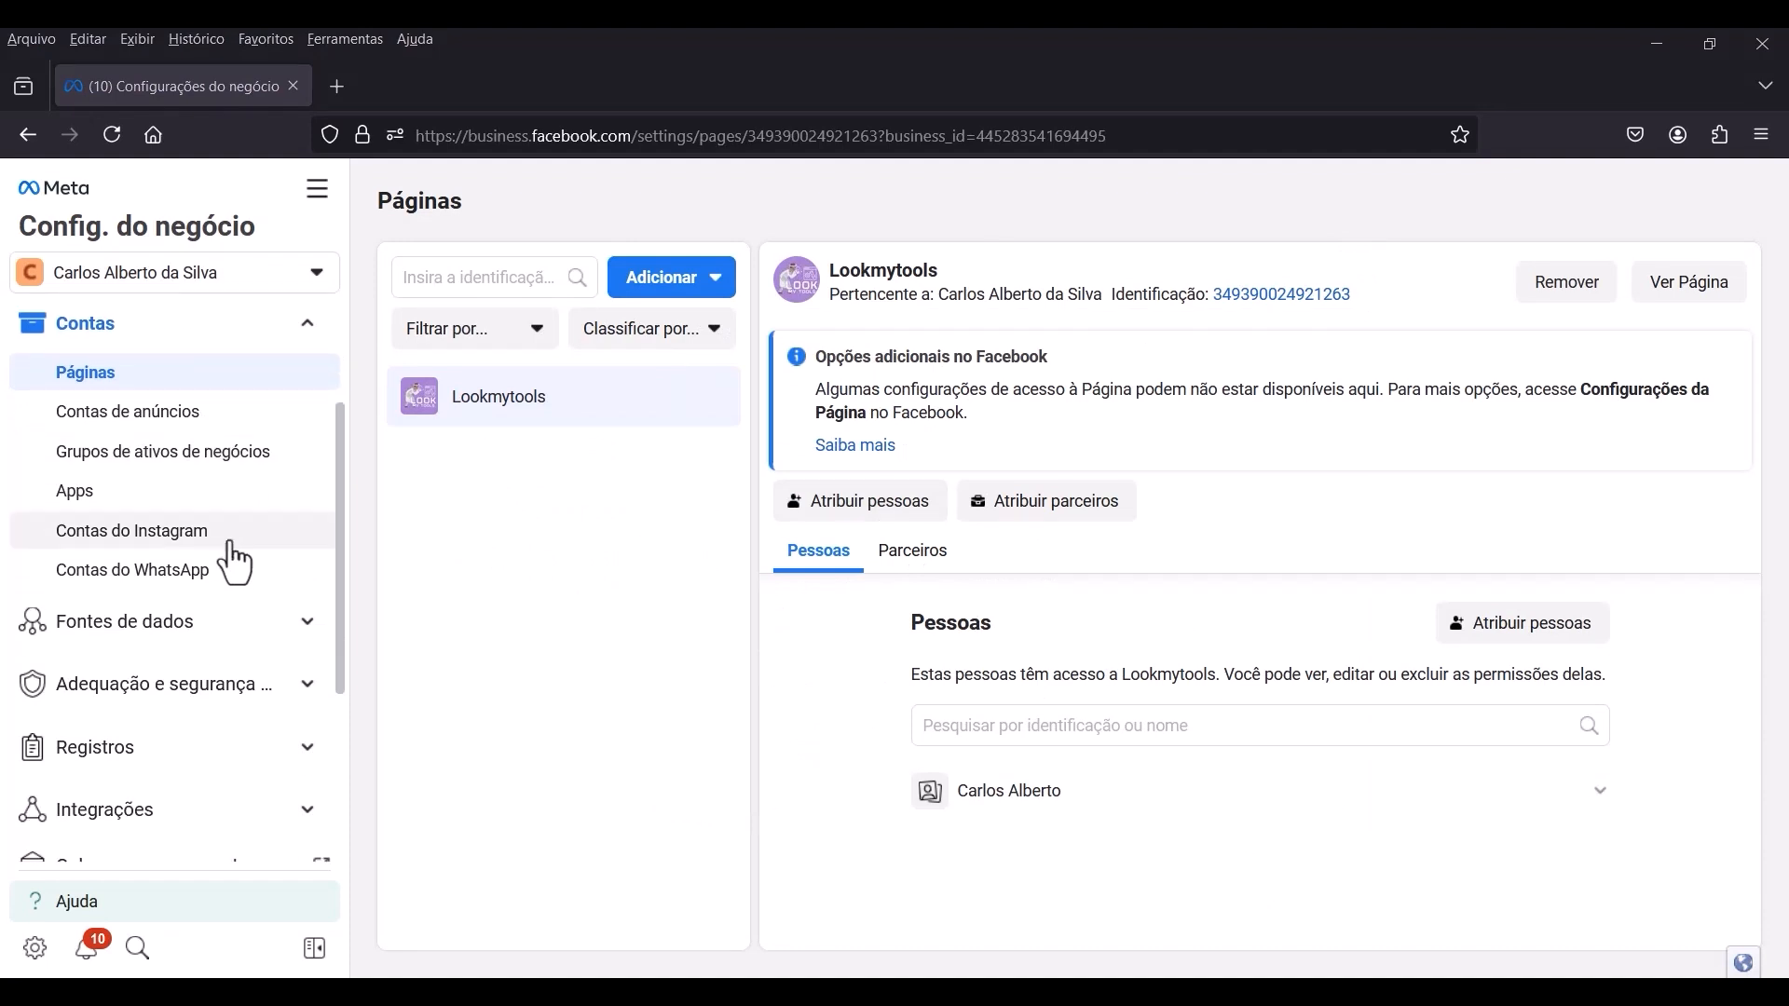
pyautogui.scroll(-1, 238, 566)
pyautogui.scroll(-1, 247, 551)
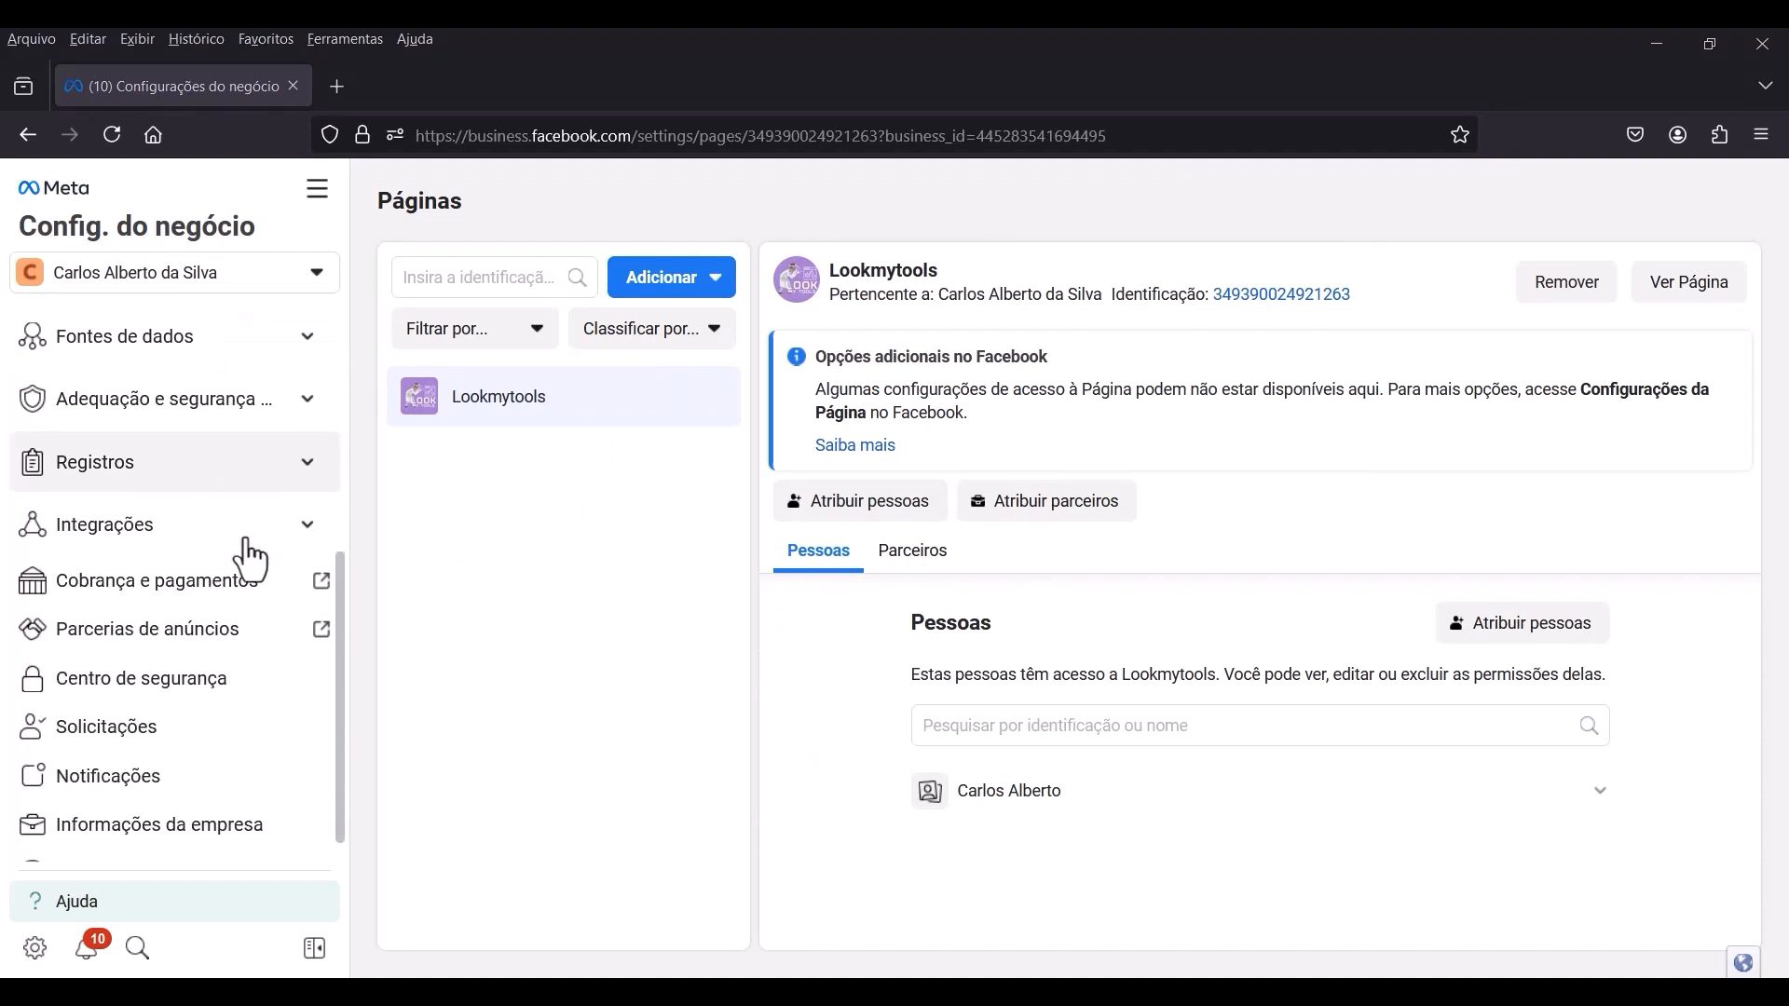
pyautogui.scroll(-1, 260, 542)
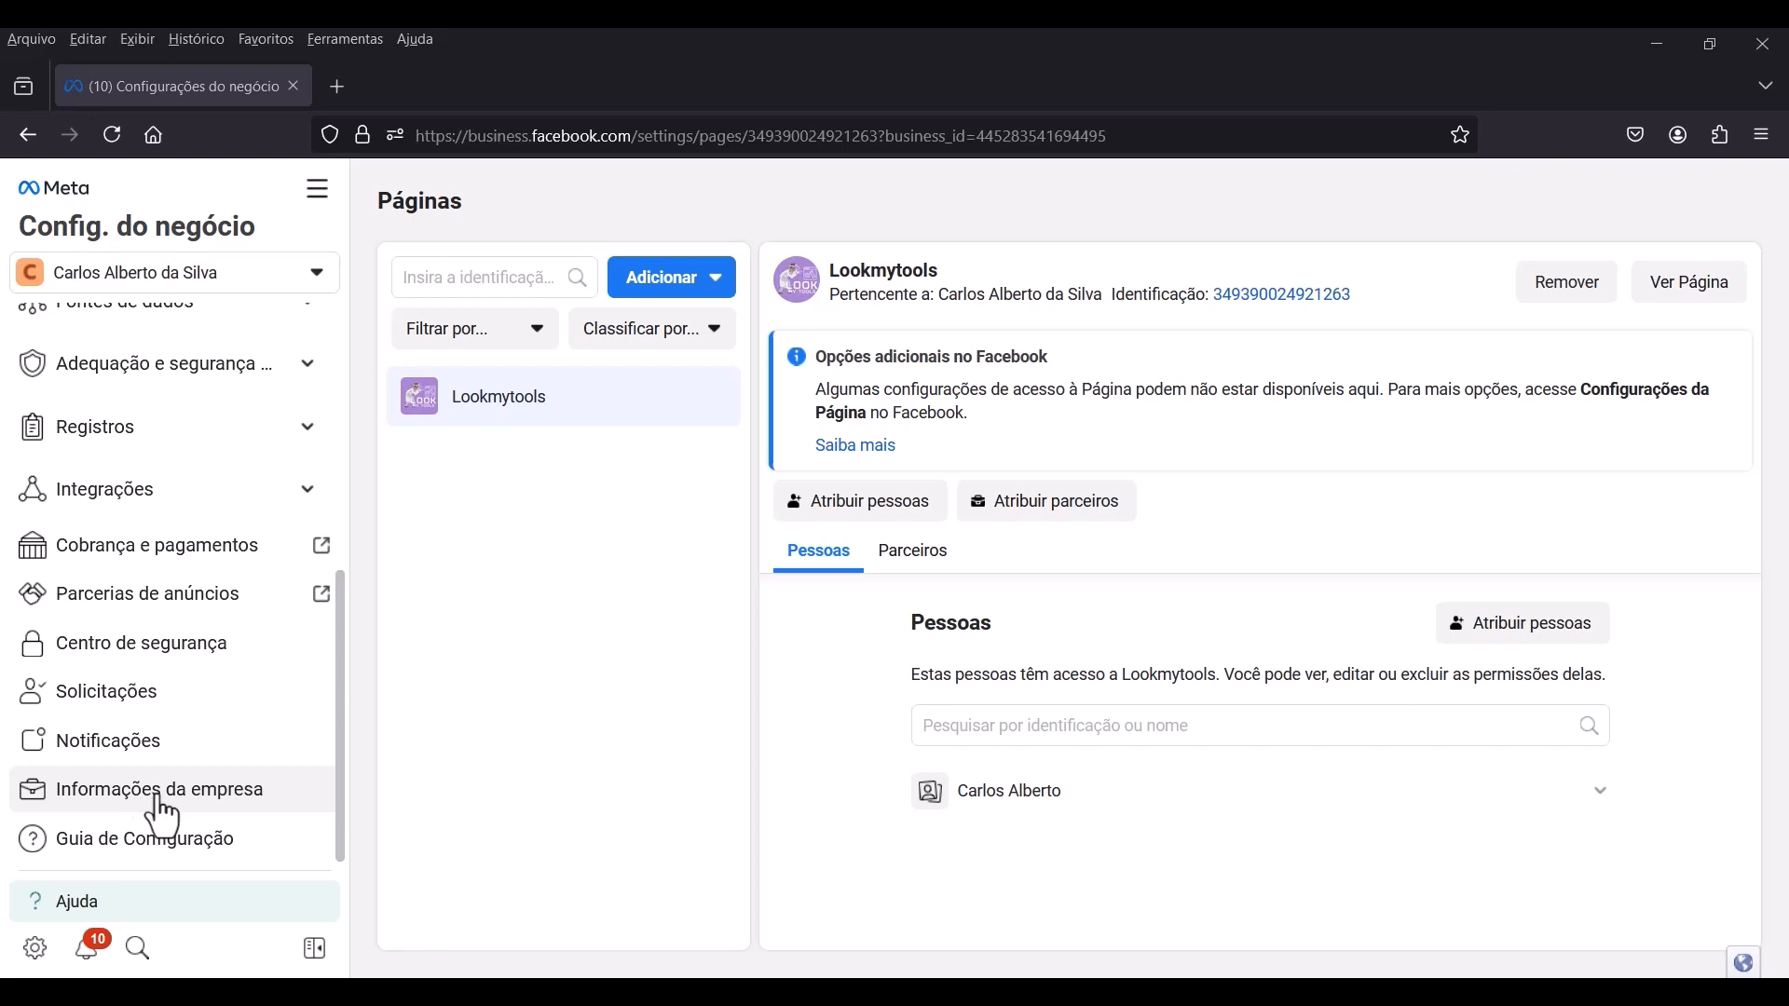
pyautogui.click(163, 813)
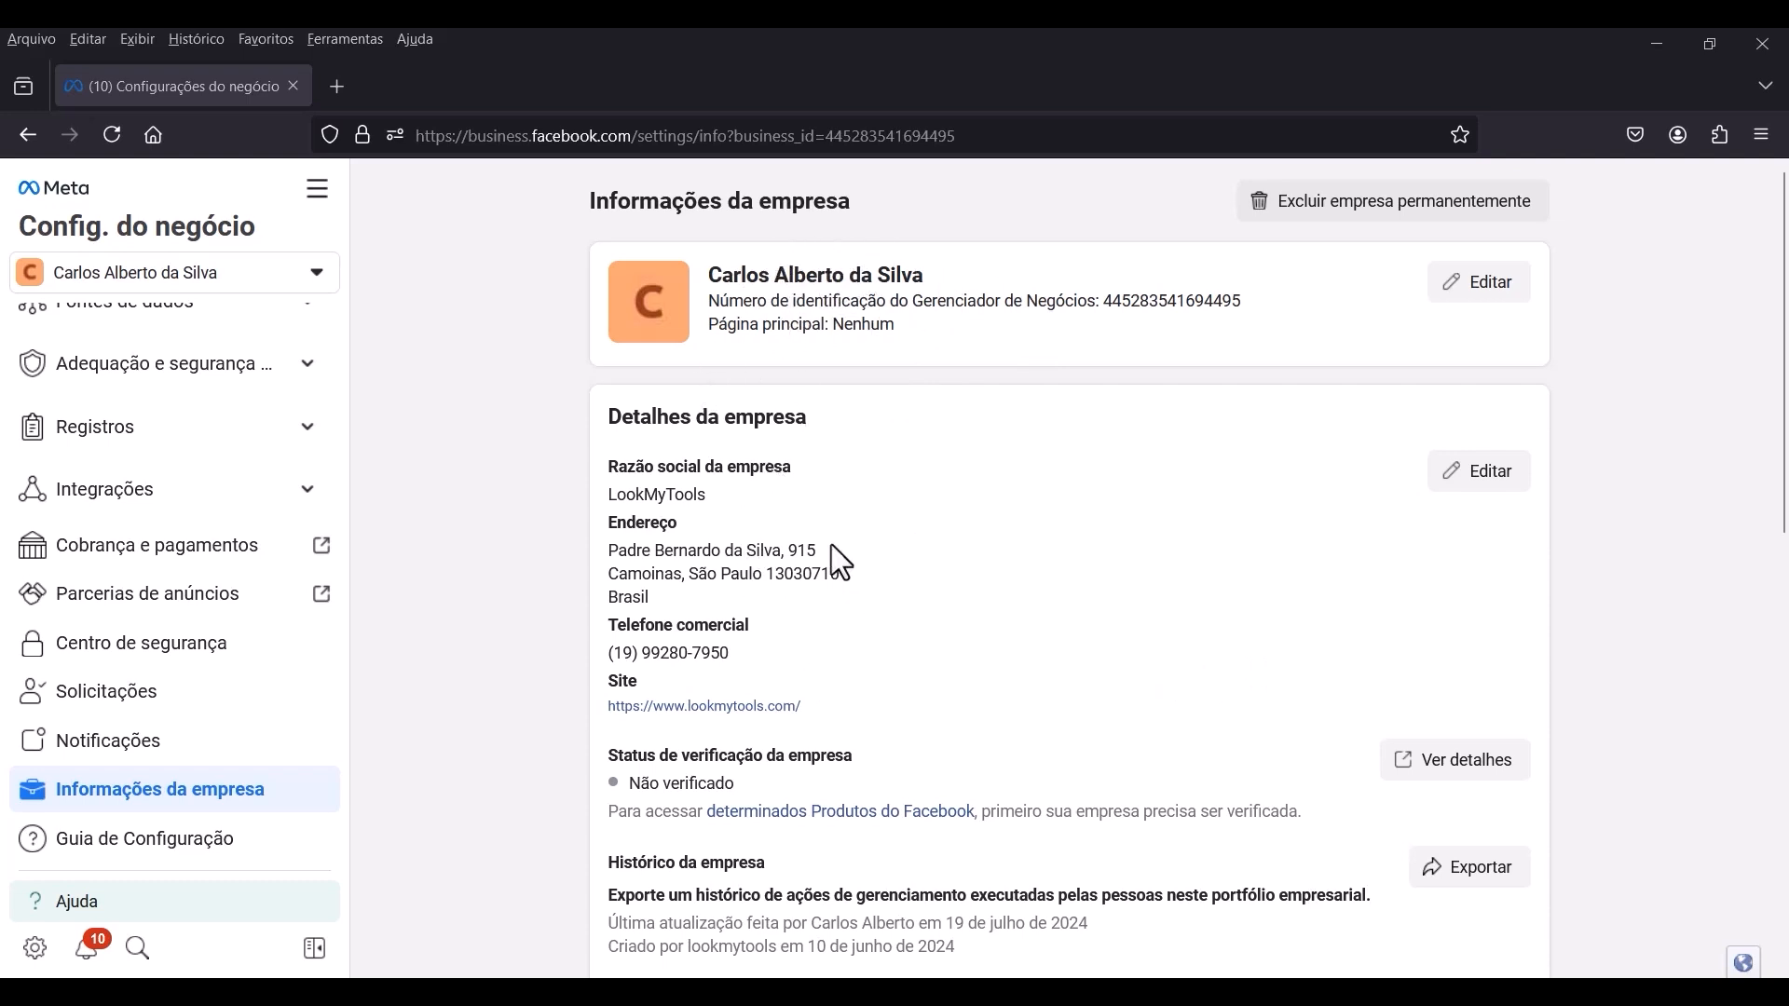
# Examine the company details, company options and personal information, and check the company's verification status.
pyautogui.scroll(-2, 842, 564)
pyautogui.scroll(-2, 893, 564)
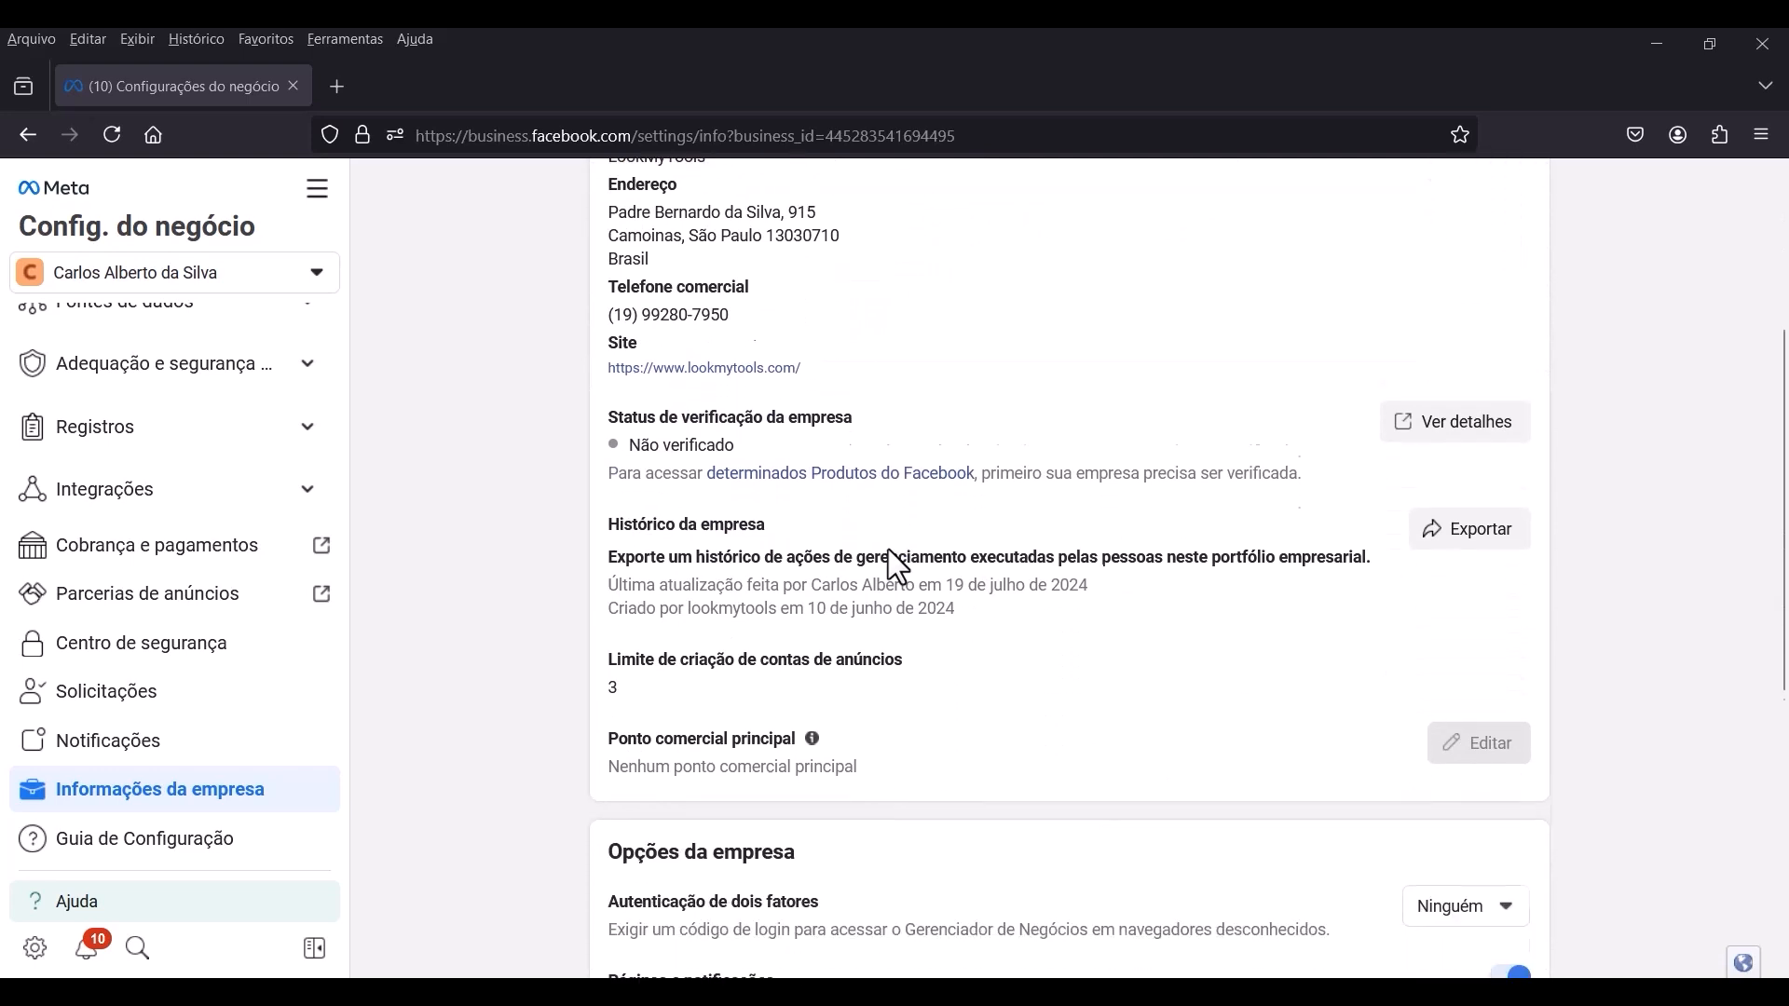
pyautogui.scroll(-2, 907, 513)
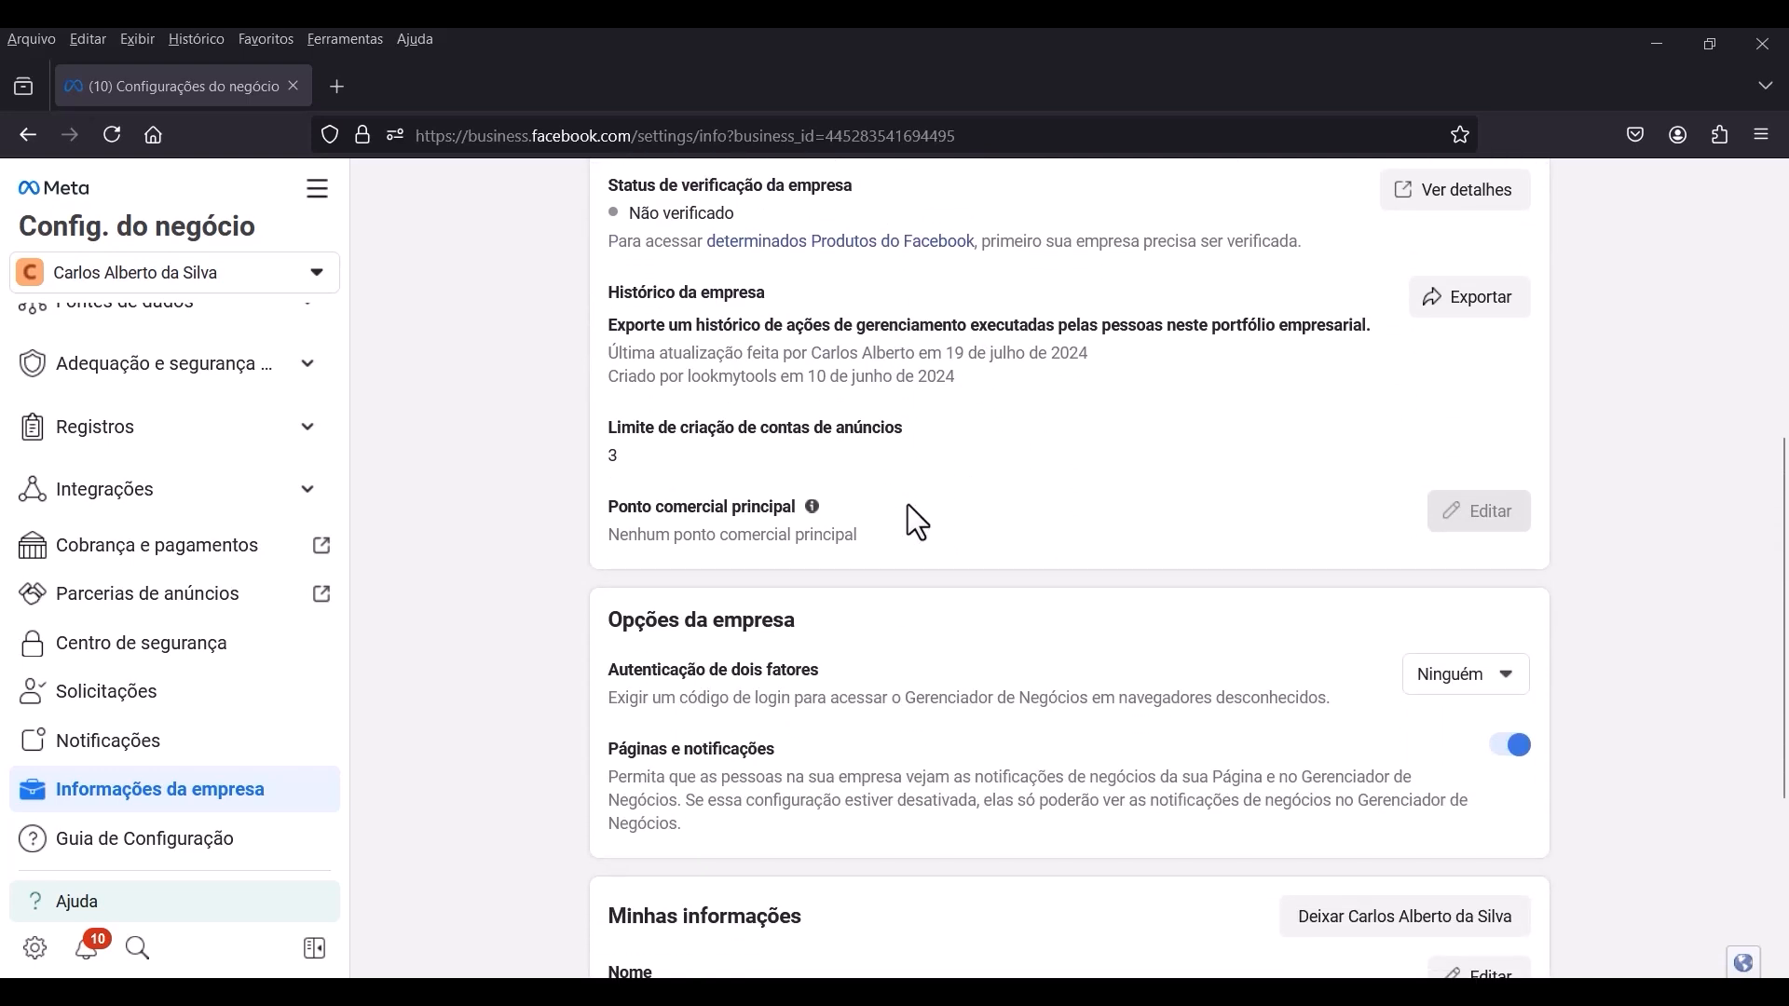
pyautogui.scroll(-3, 907, 508)
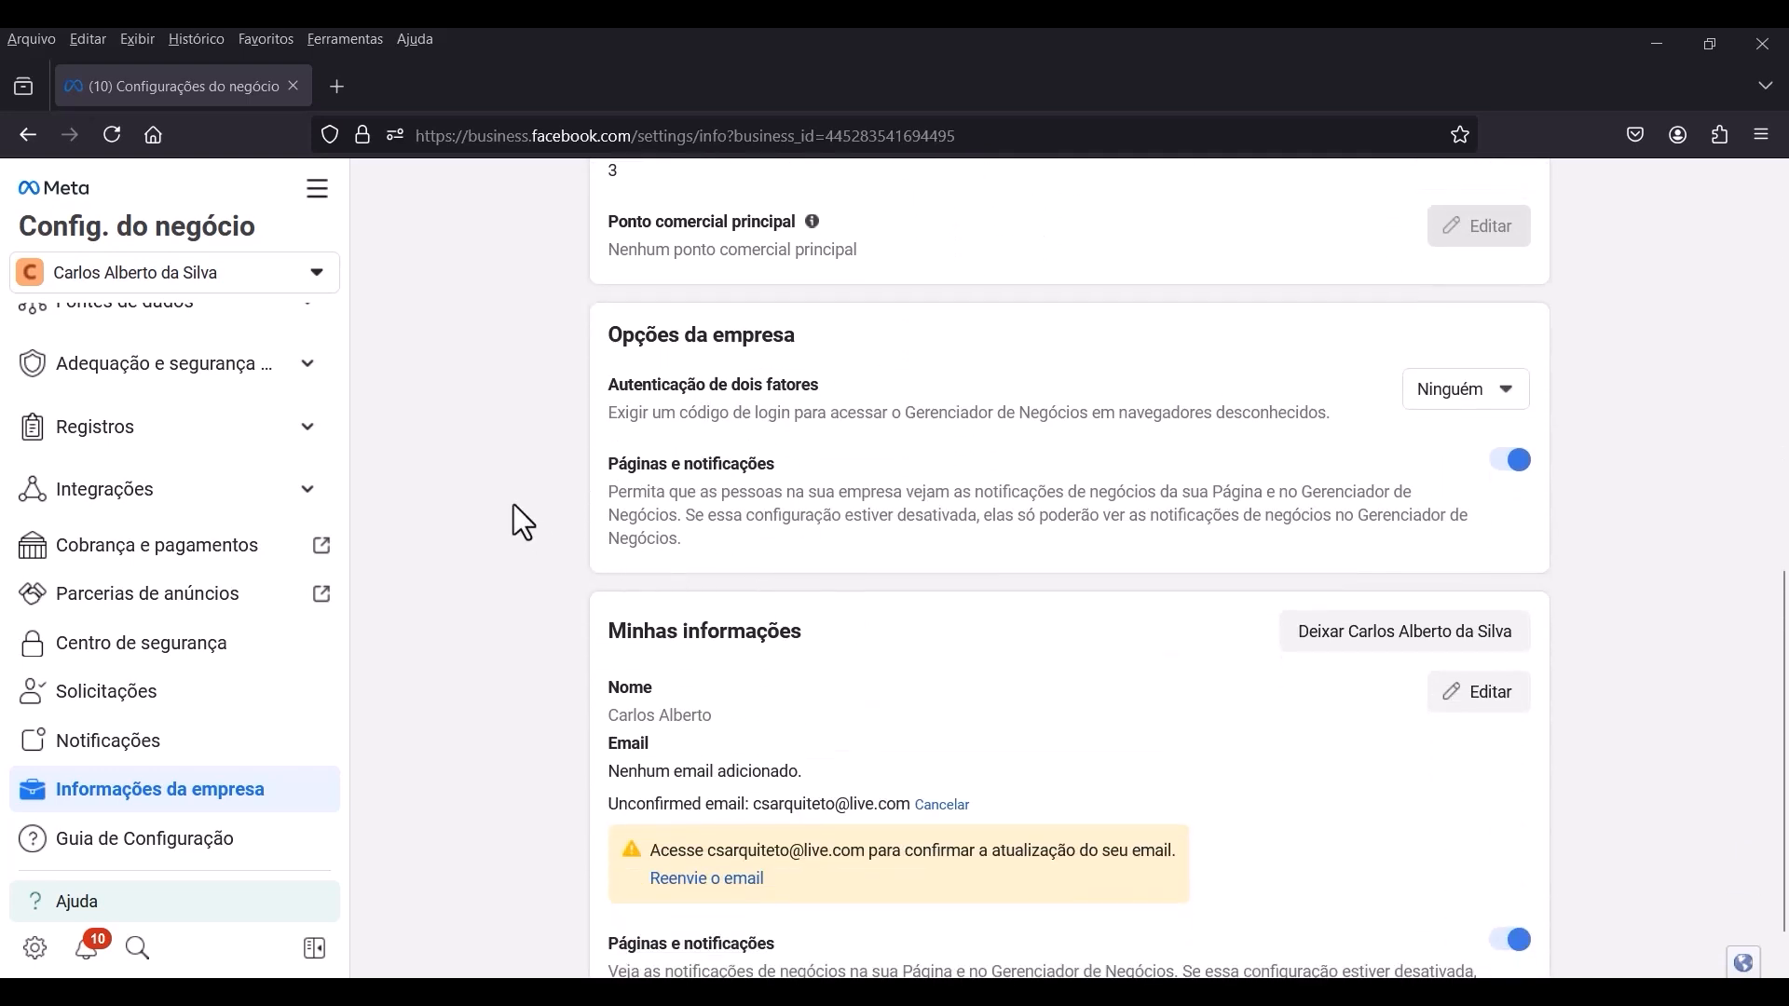
pyautogui.scroll(2, 458, 413)
pyautogui.scroll(4, 941, 601)
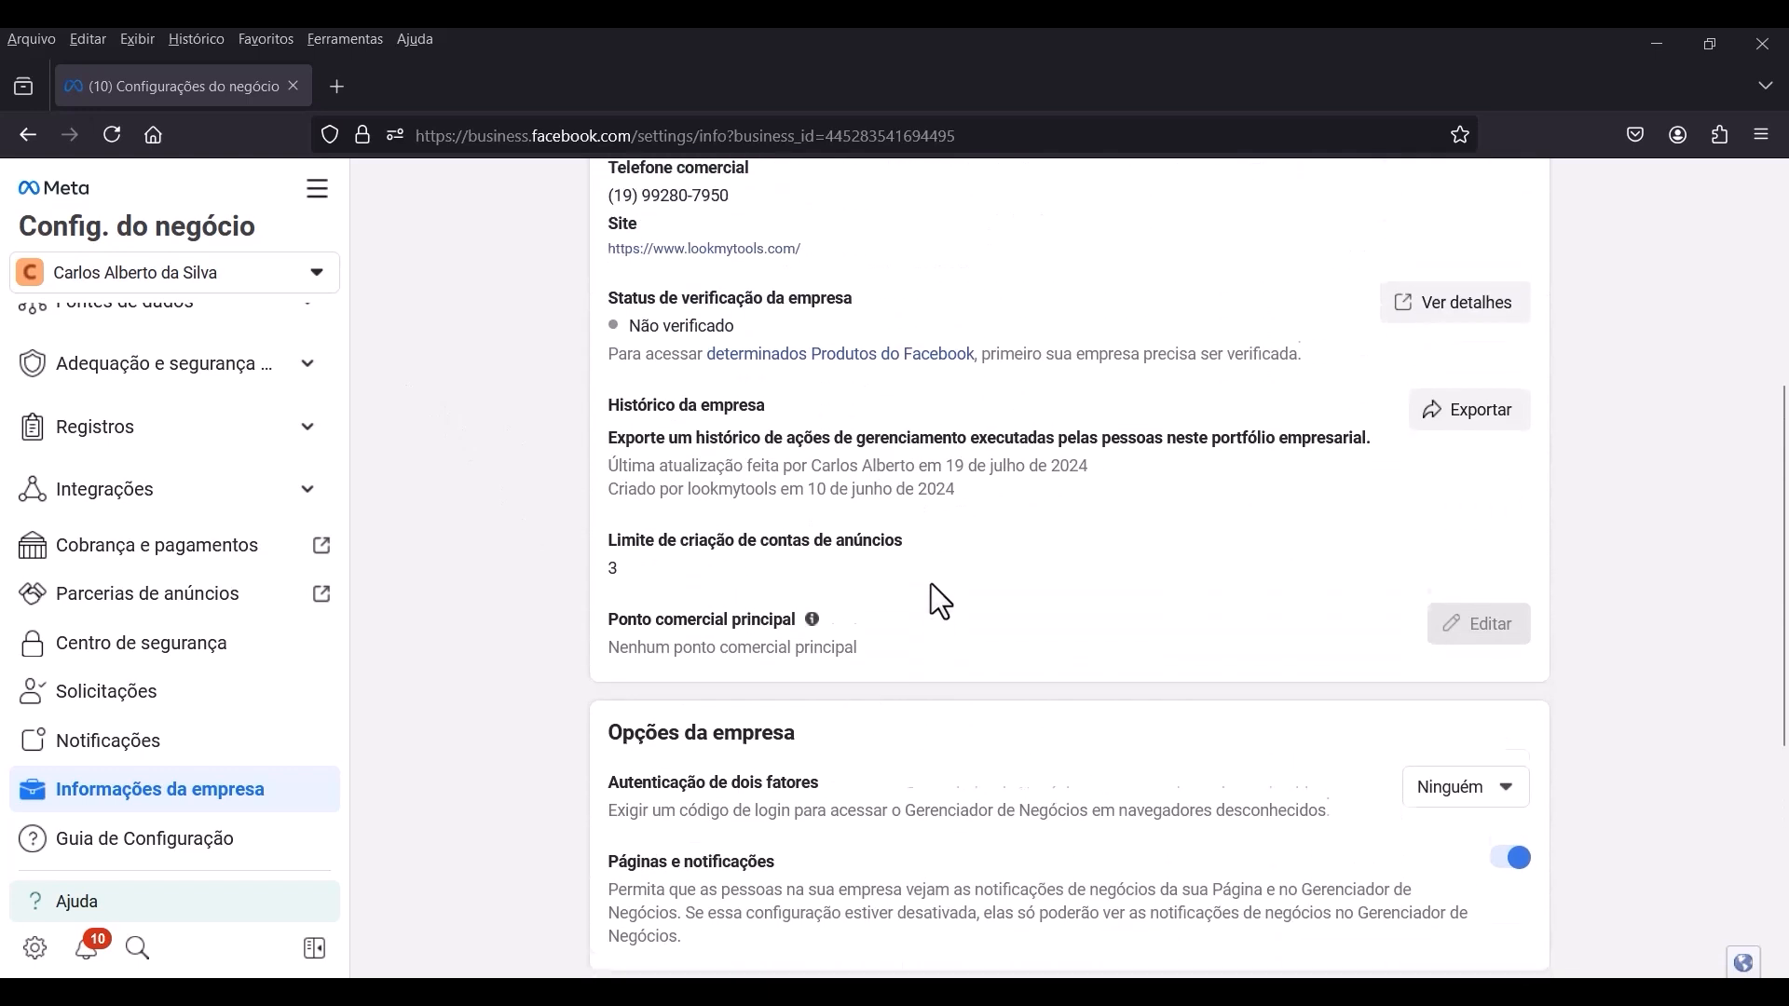
pyautogui.scroll(2, 958, 622)
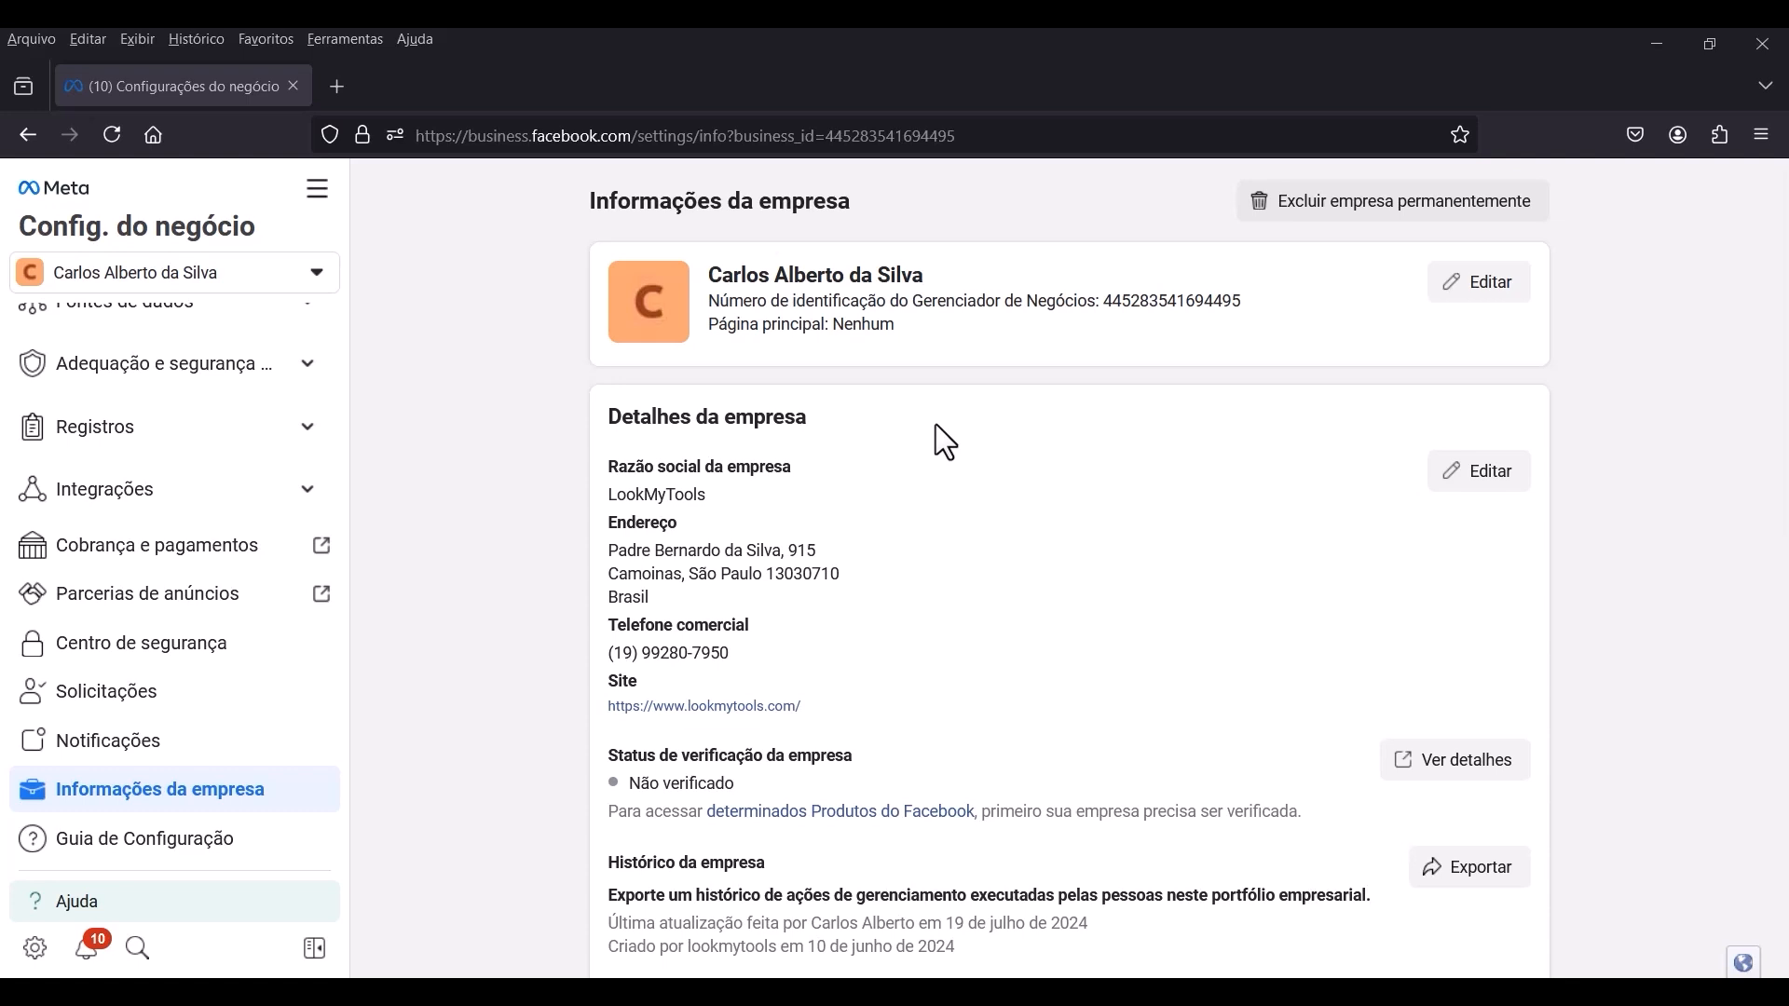
pyautogui.scroll(-2, 830, 425)
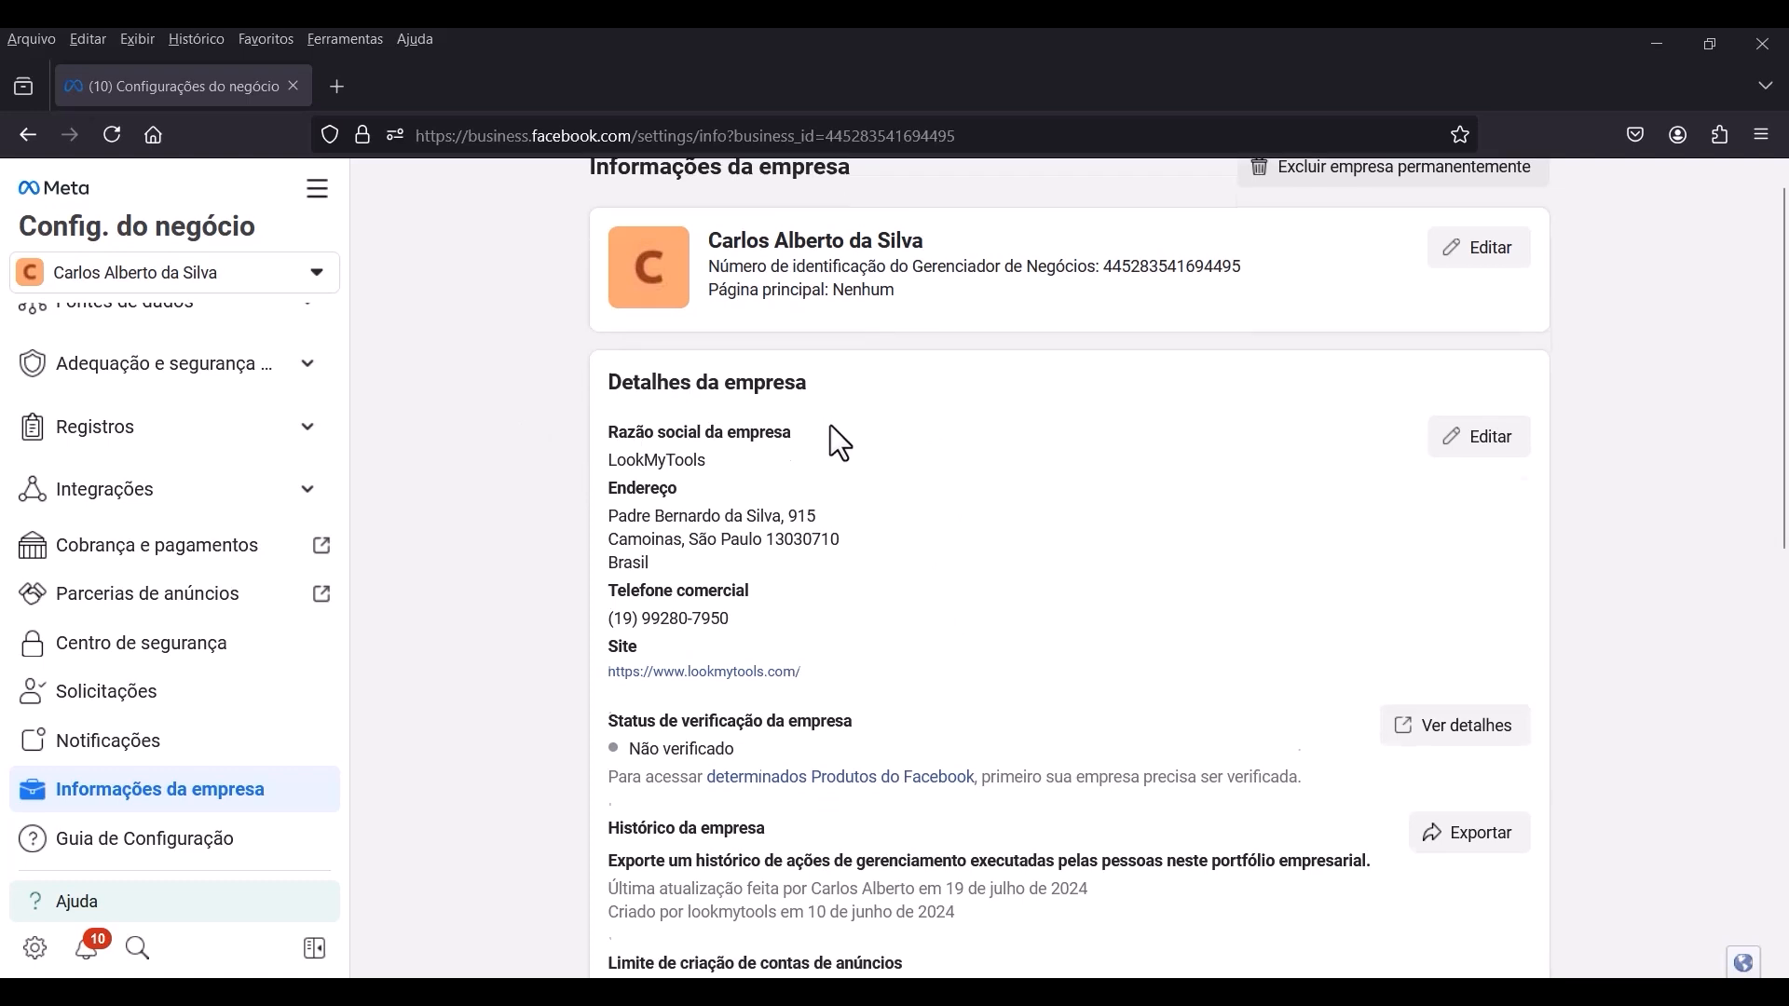
pyautogui.scroll(2, 593, 433)
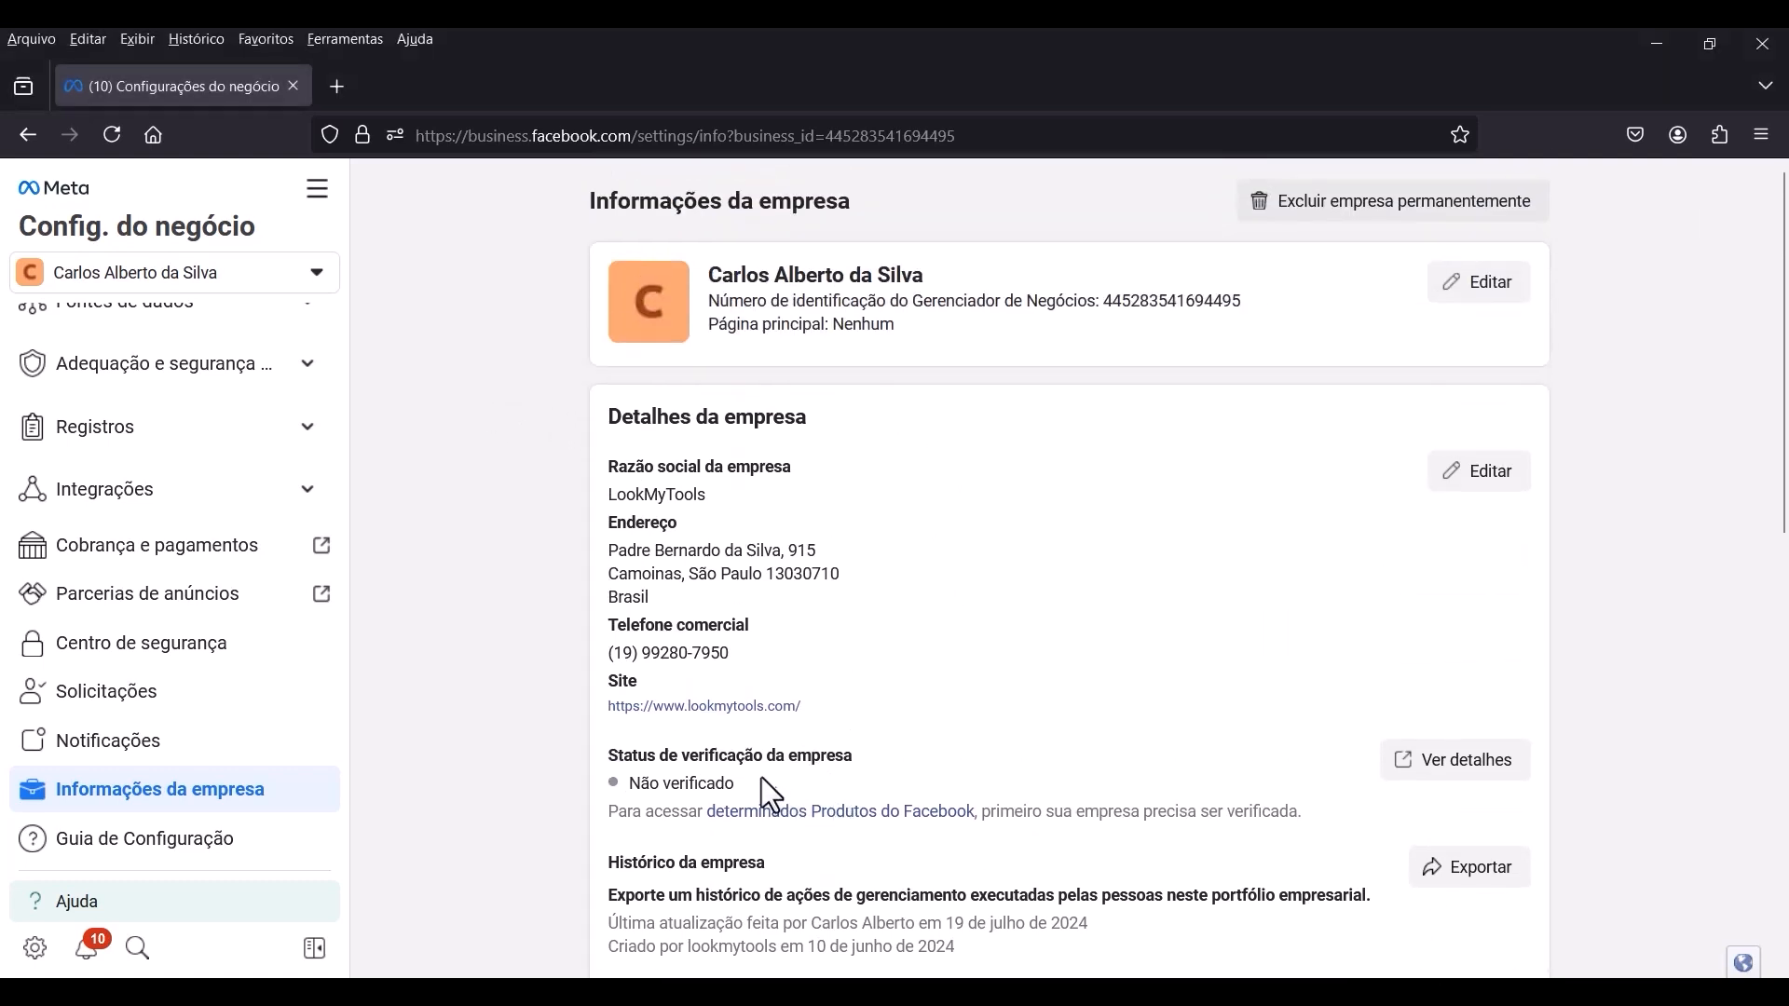
pyautogui.moveTo(658, 771); pyautogui.dragTo(708, 784)
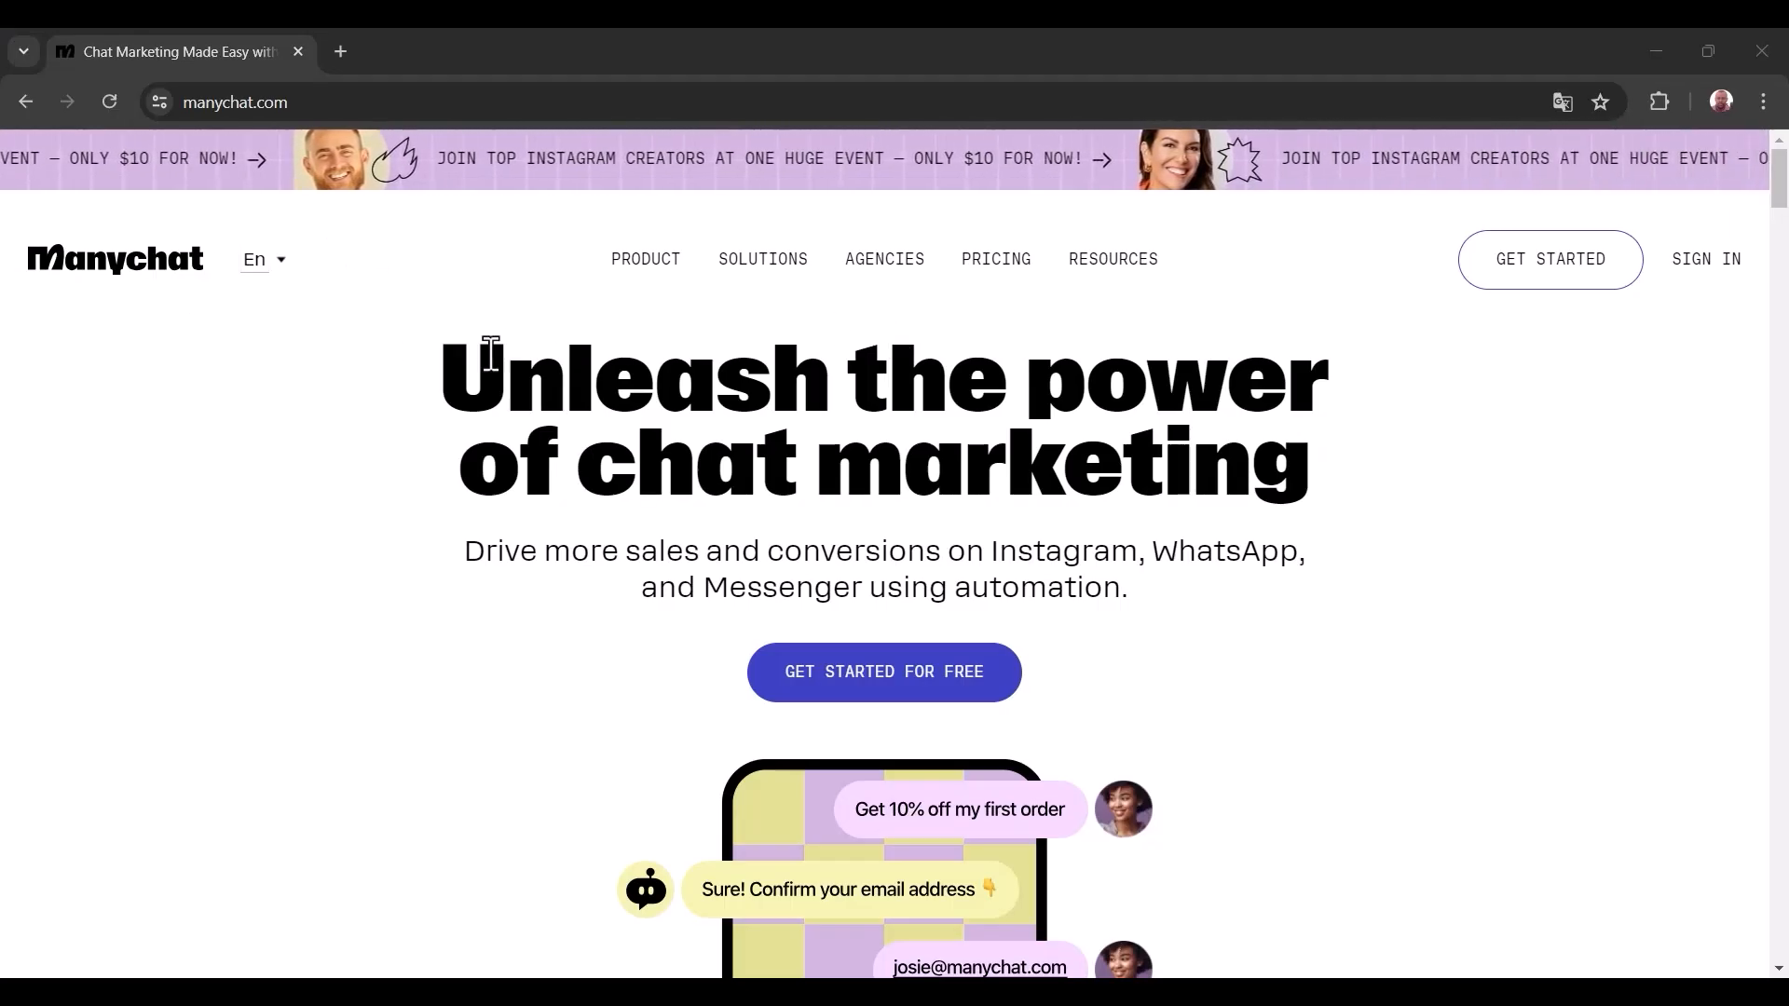
# On the Manychat site, set the language to Pt and start the sign-up, accepting all cookies.
pyautogui.click(282, 265)
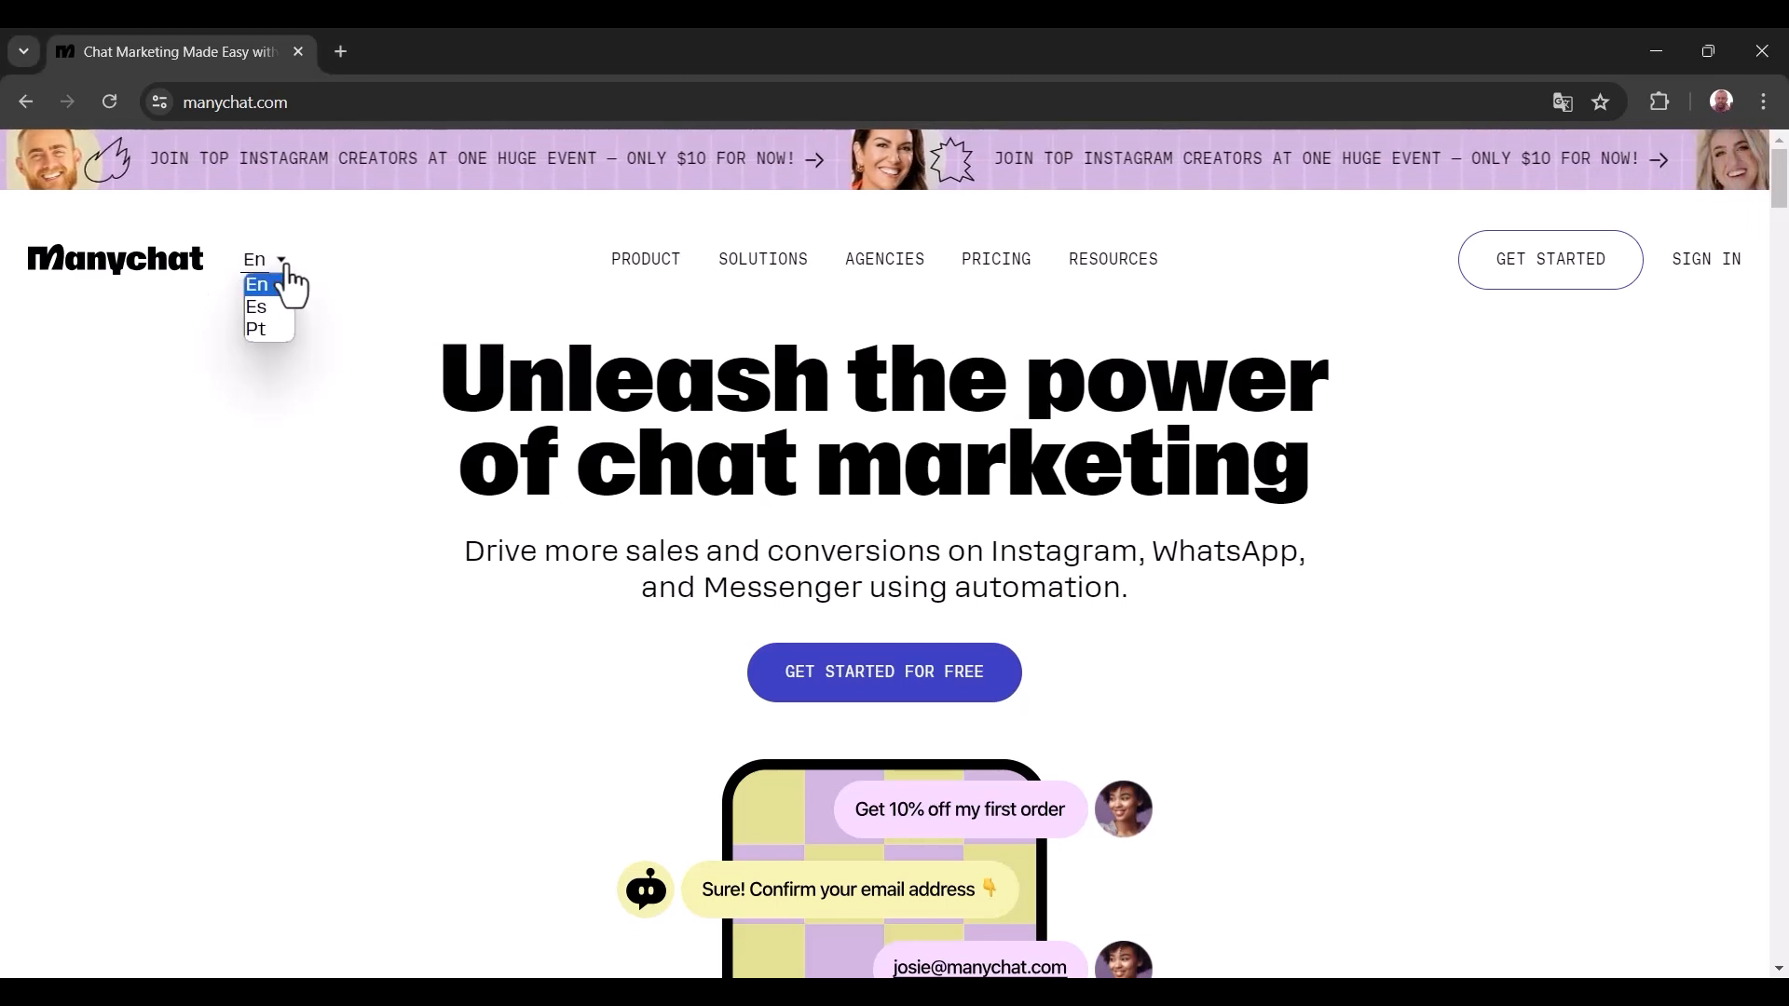
pyautogui.click(262, 331)
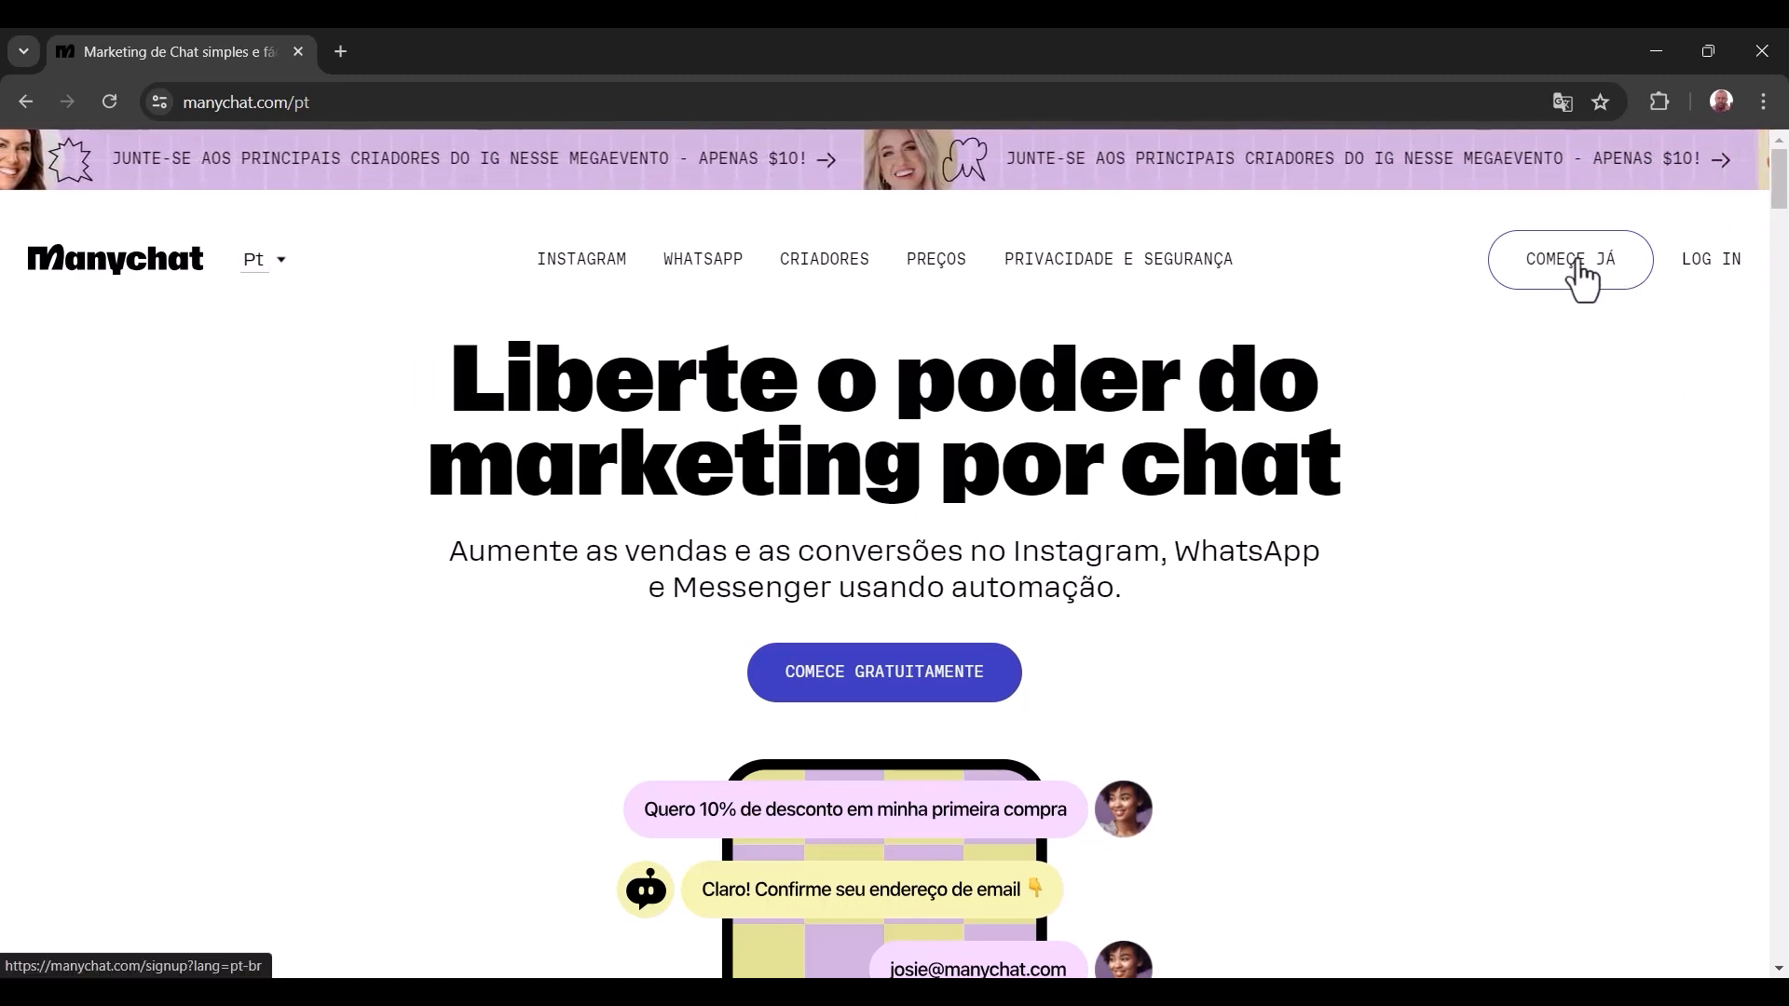
pyautogui.click(1581, 277)
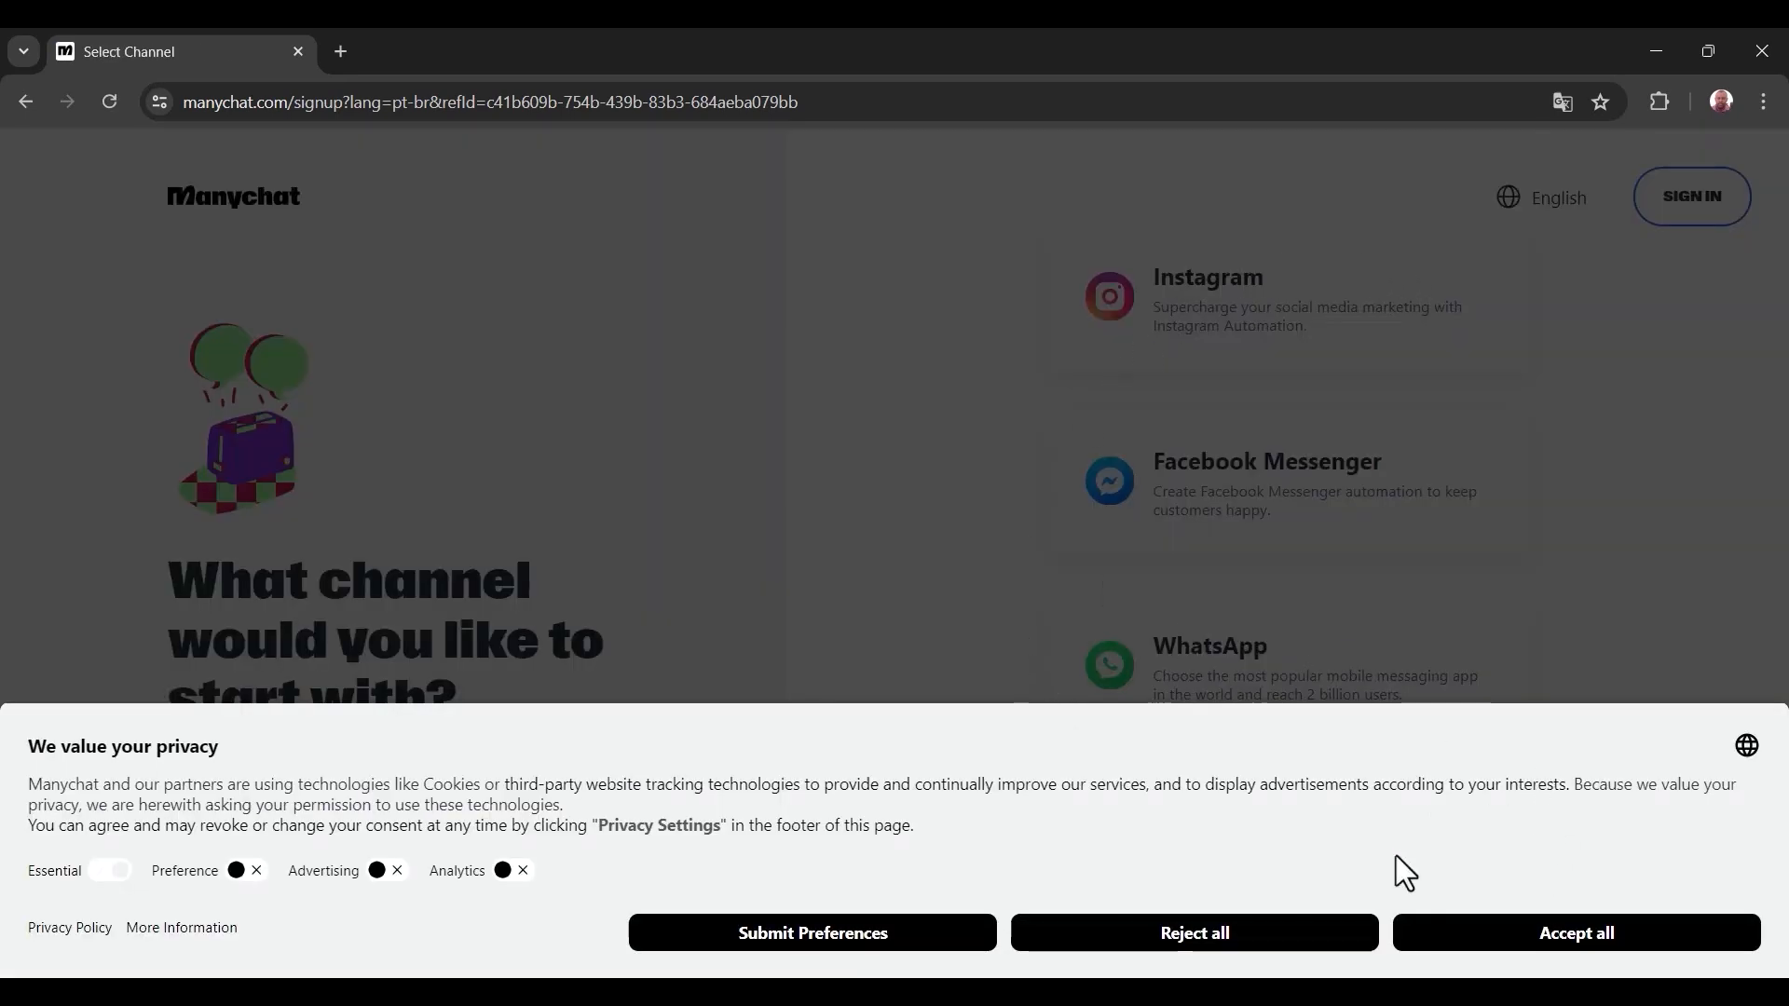
pyautogui.click(1558, 939)
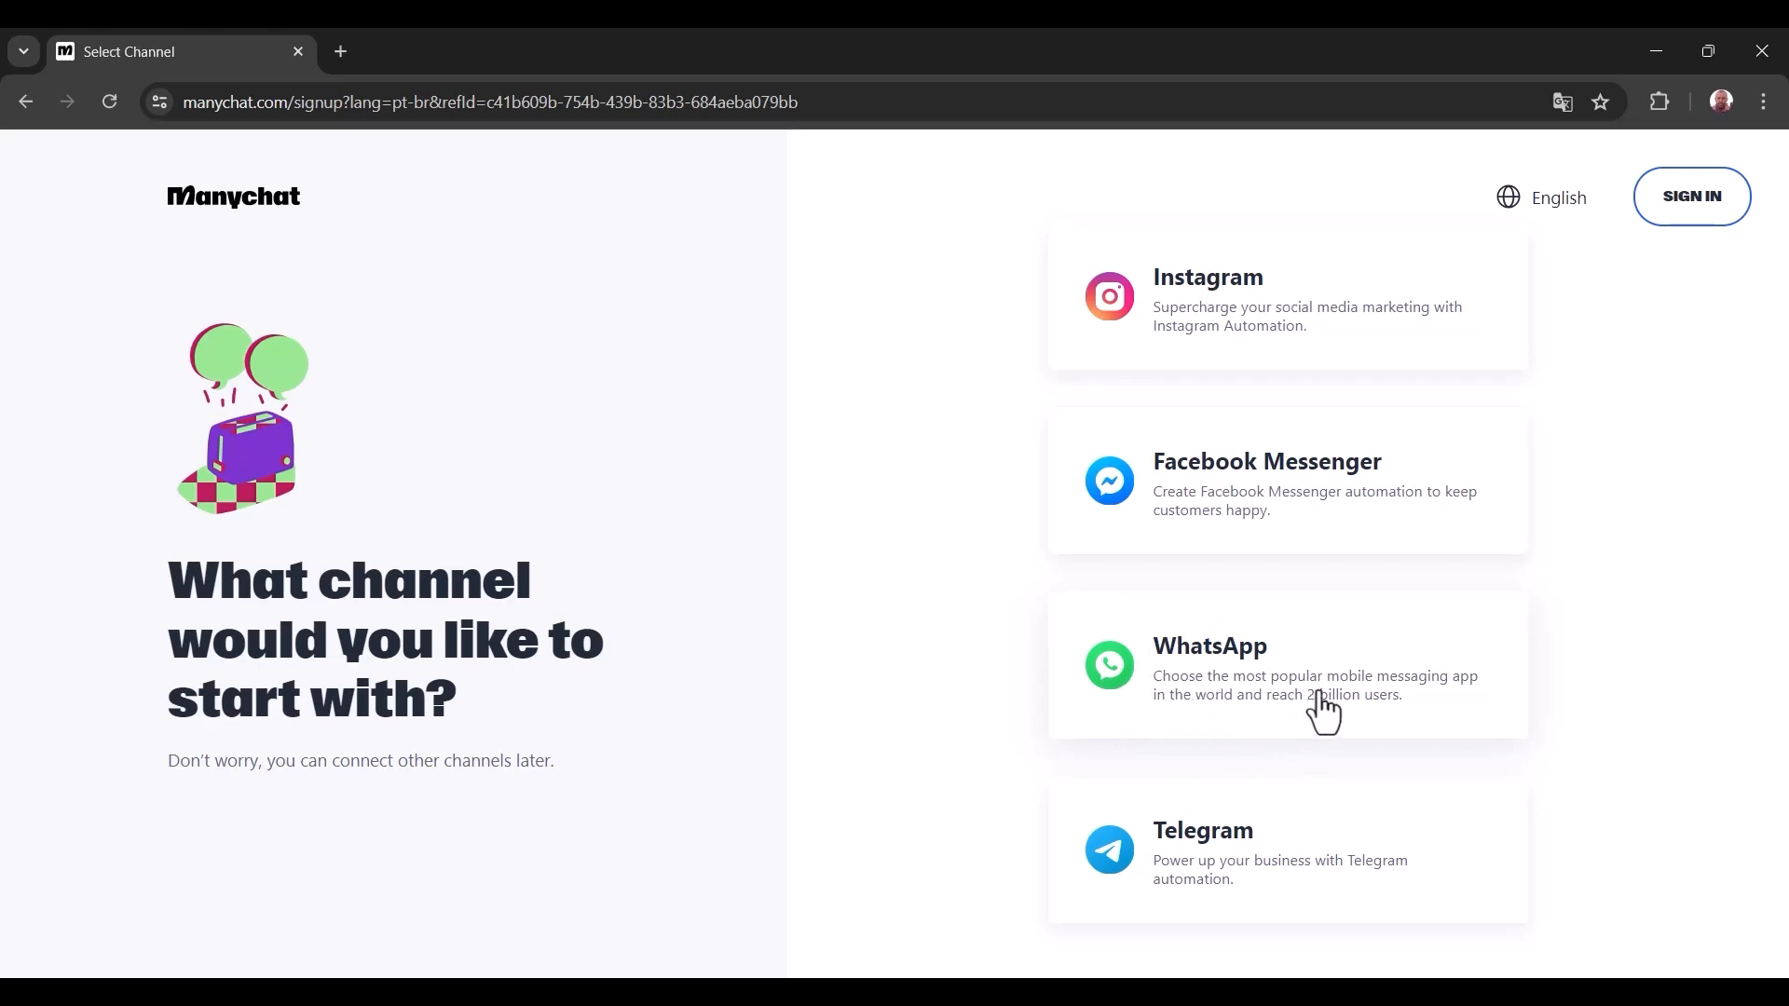
# Choose WhatsApp as the starting channel and continue the Manychat registration with Facebook.
pyautogui.click(1232, 674)
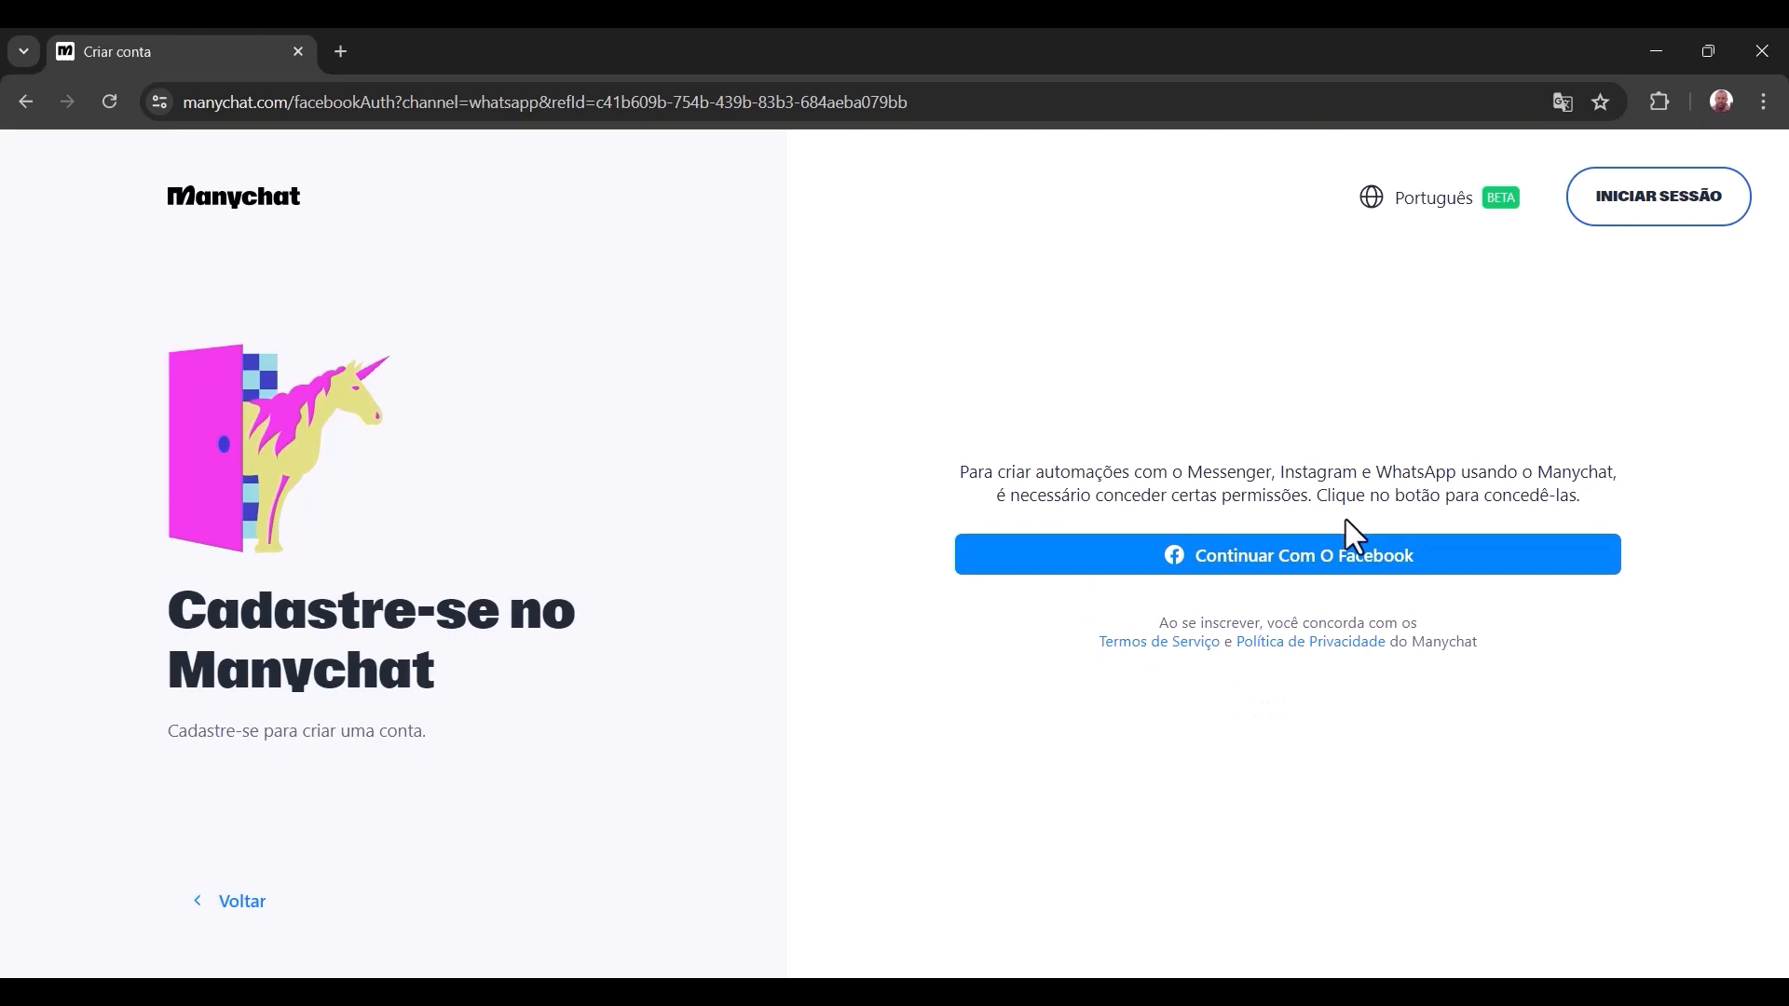
pyautogui.click(1250, 566)
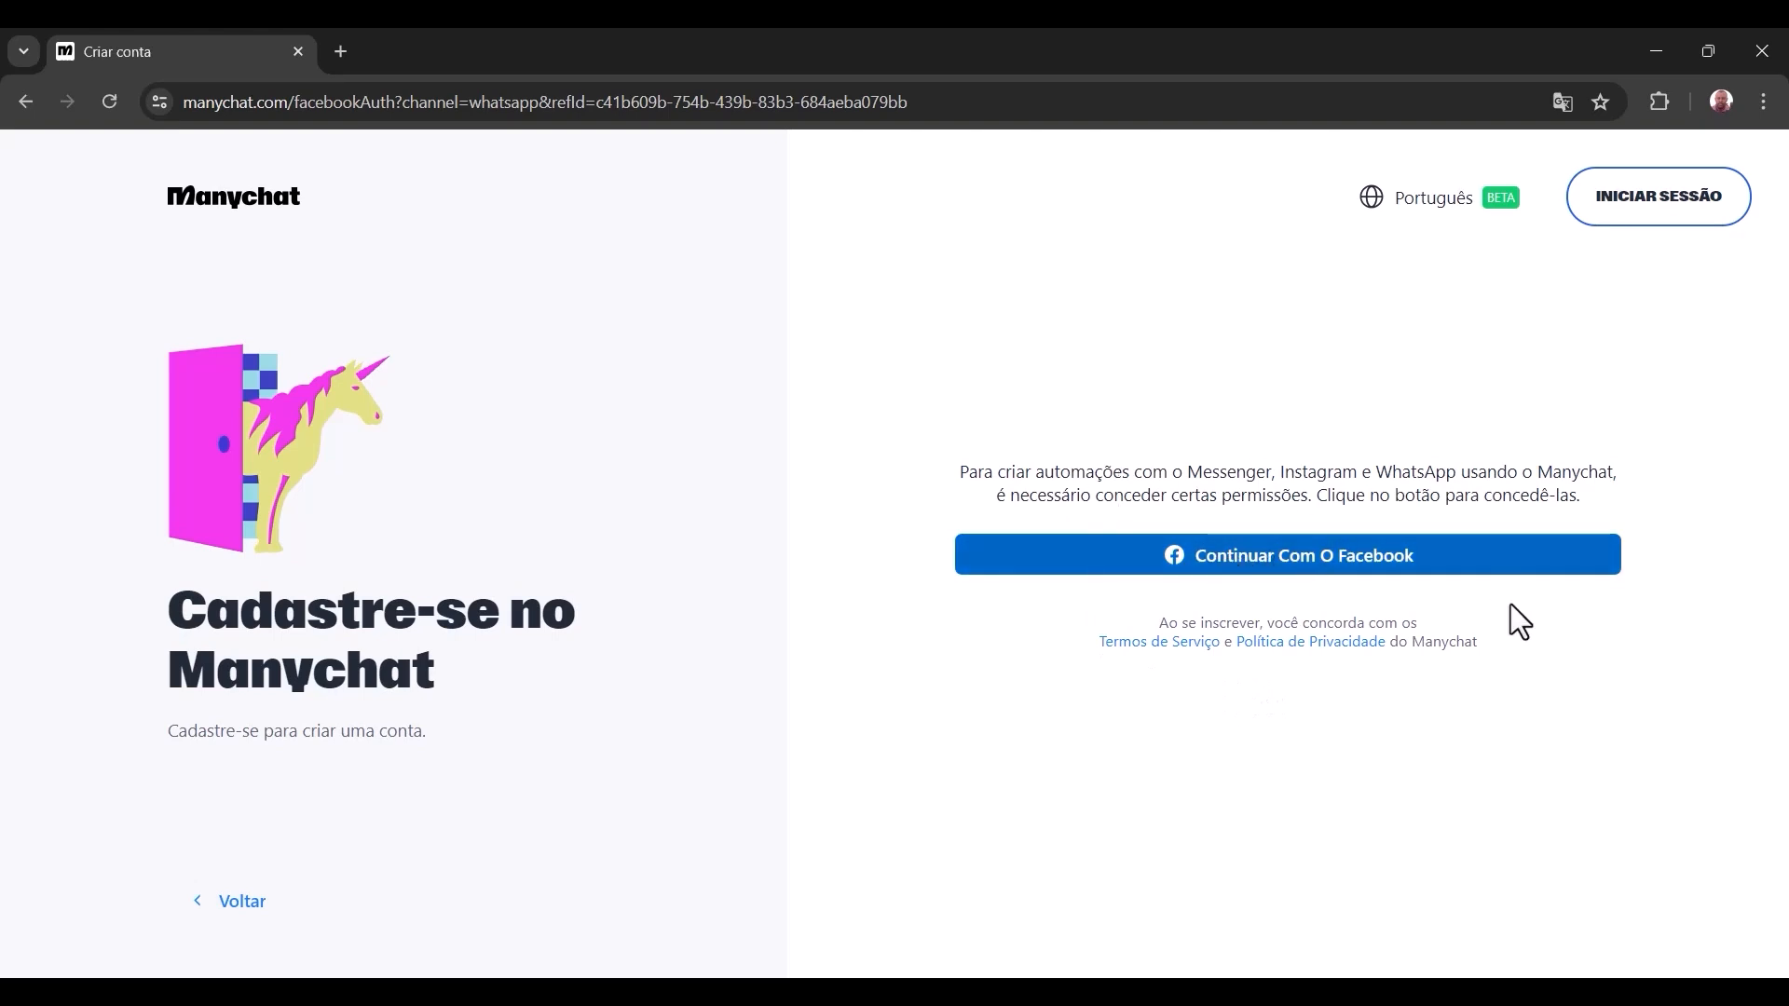
pyautogui.click(1413, 571)
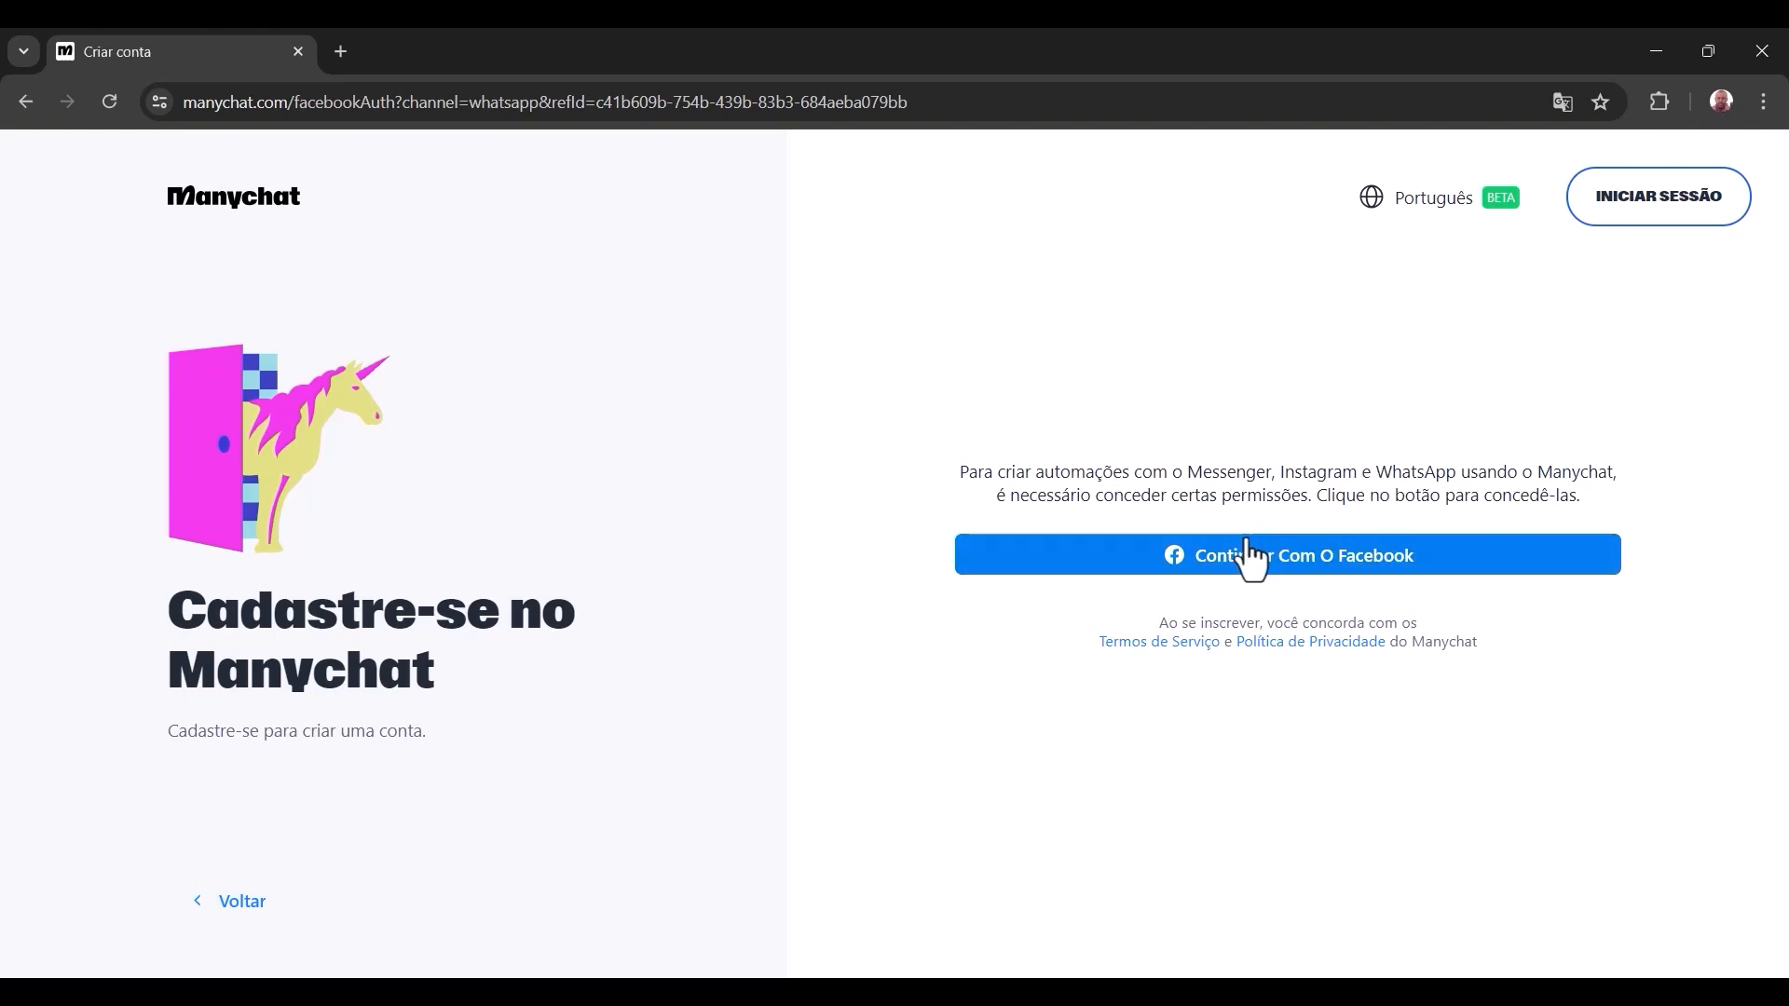
pyautogui.click(1172, 565)
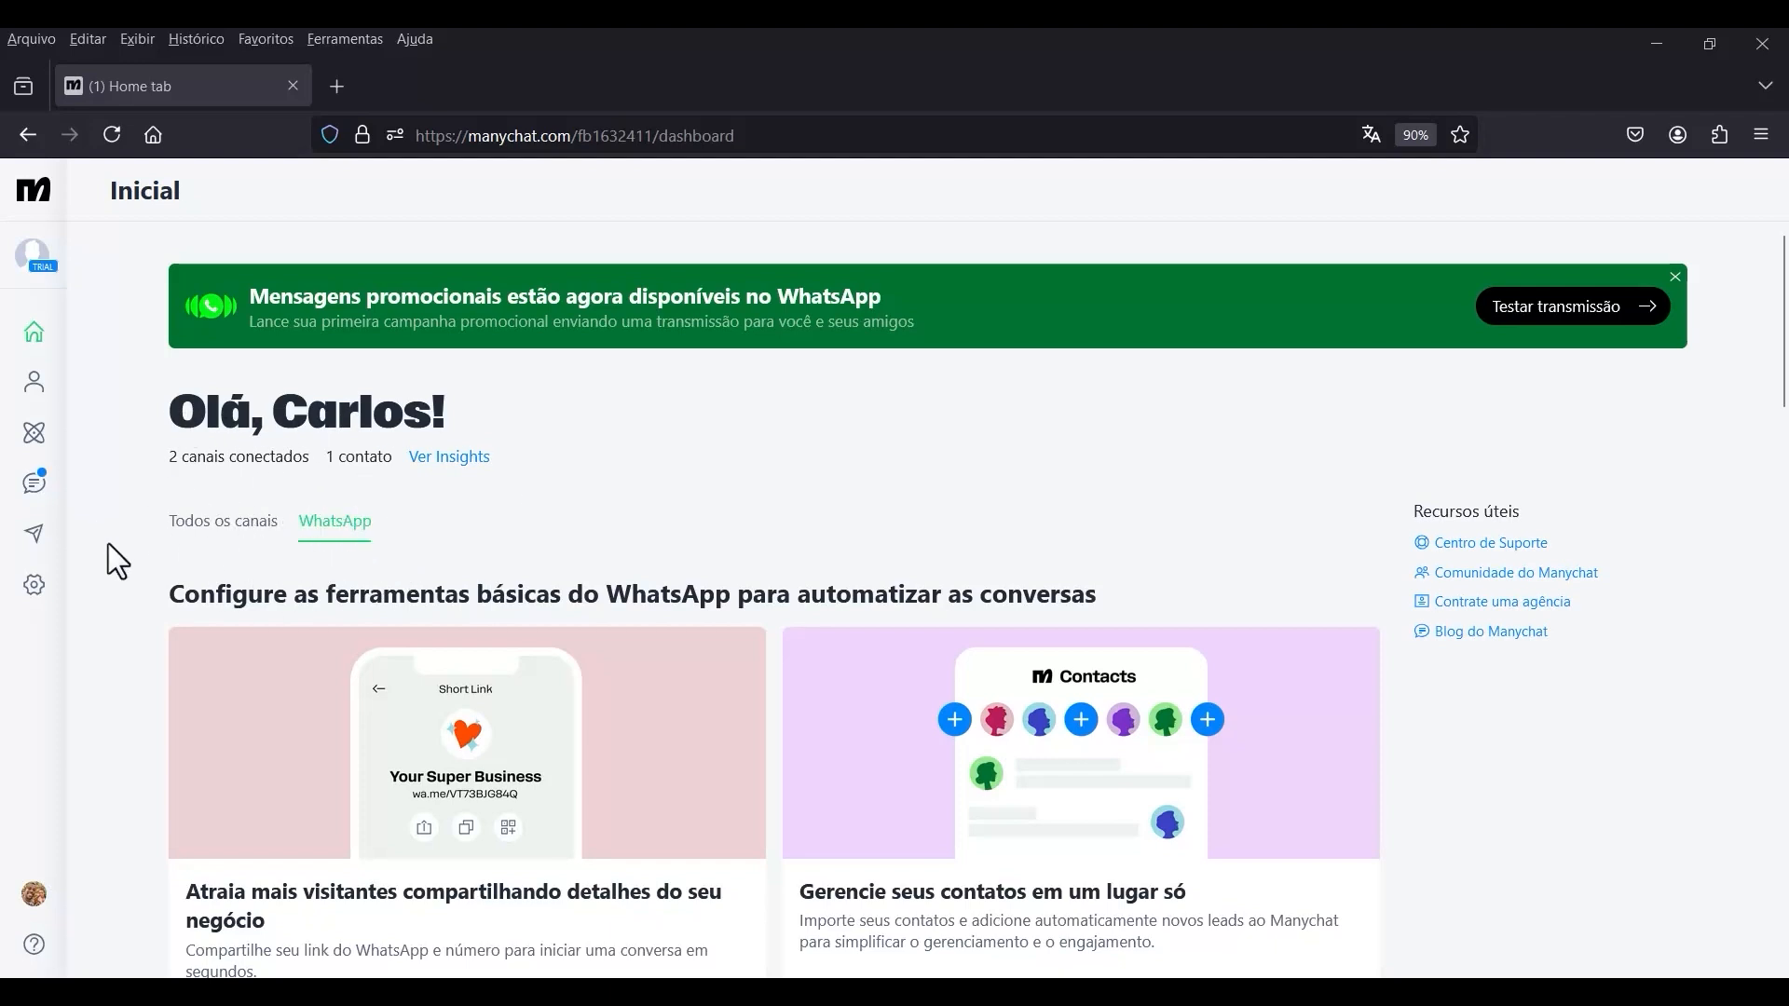
# Open the Manychat settings for the WhatsApp channel and review the account information, welcome message and default reply options.
pyautogui.click(36, 593)
pyautogui.scroll(-2, 350, 589)
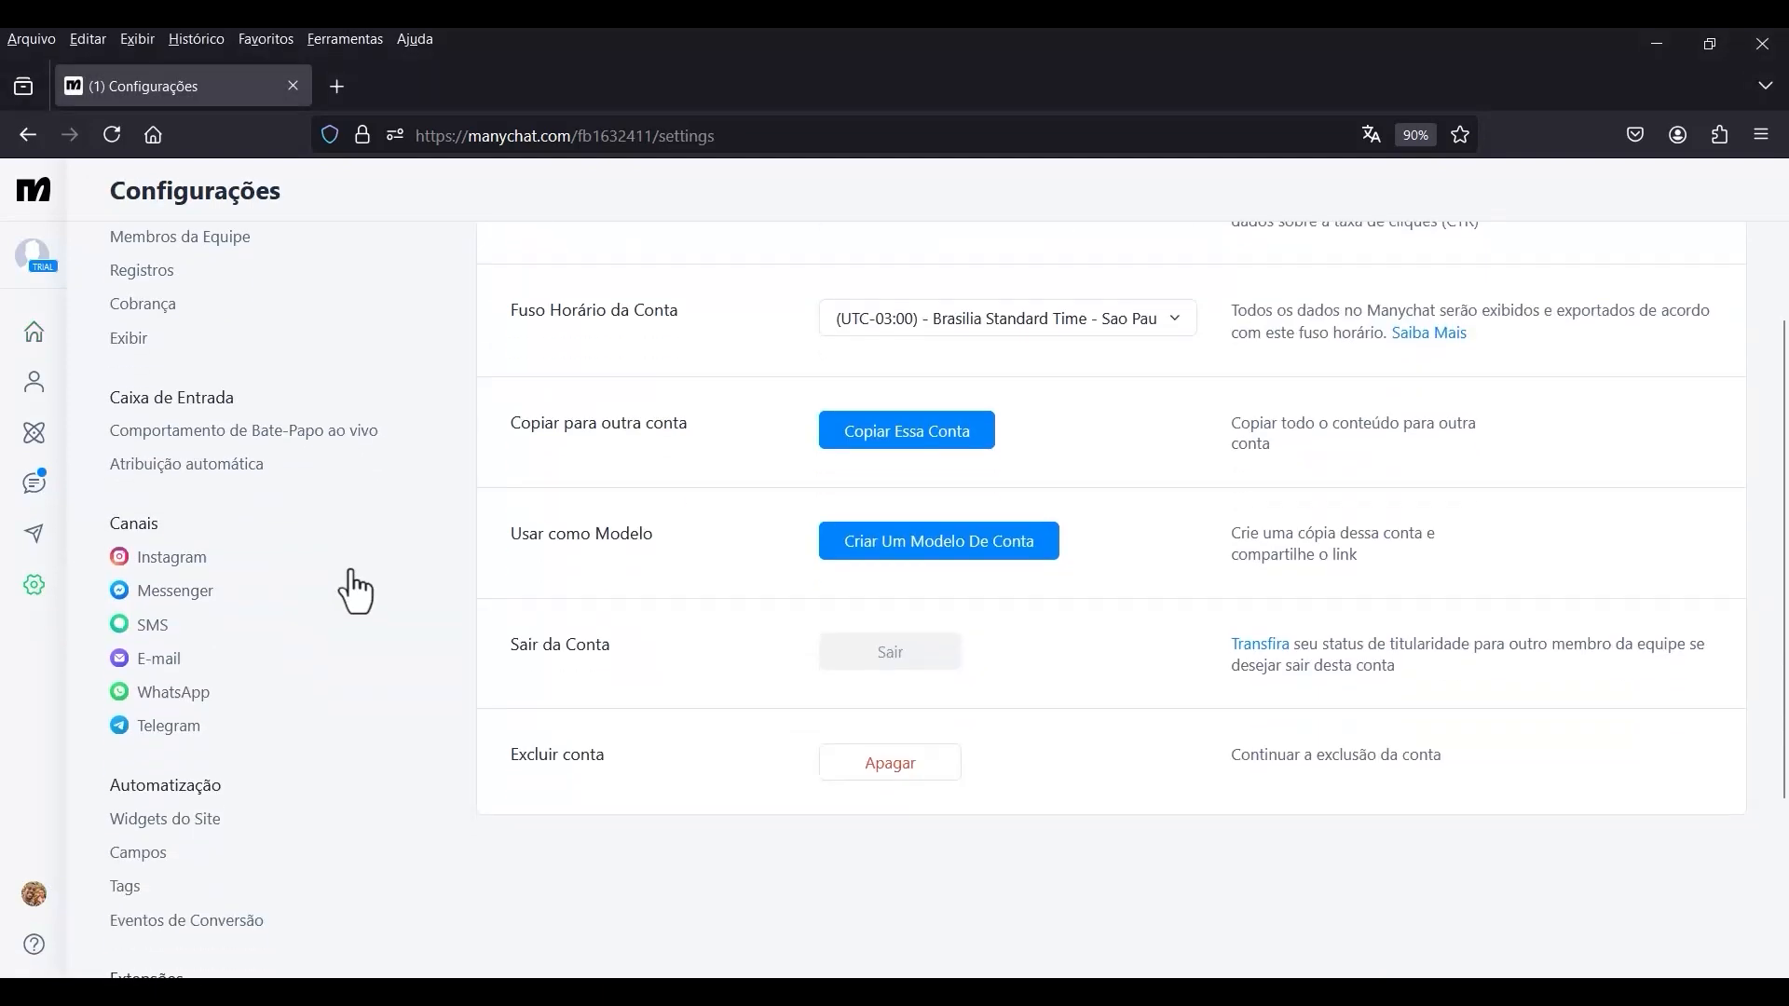
pyautogui.click(187, 695)
pyautogui.scroll(-4, 434, 652)
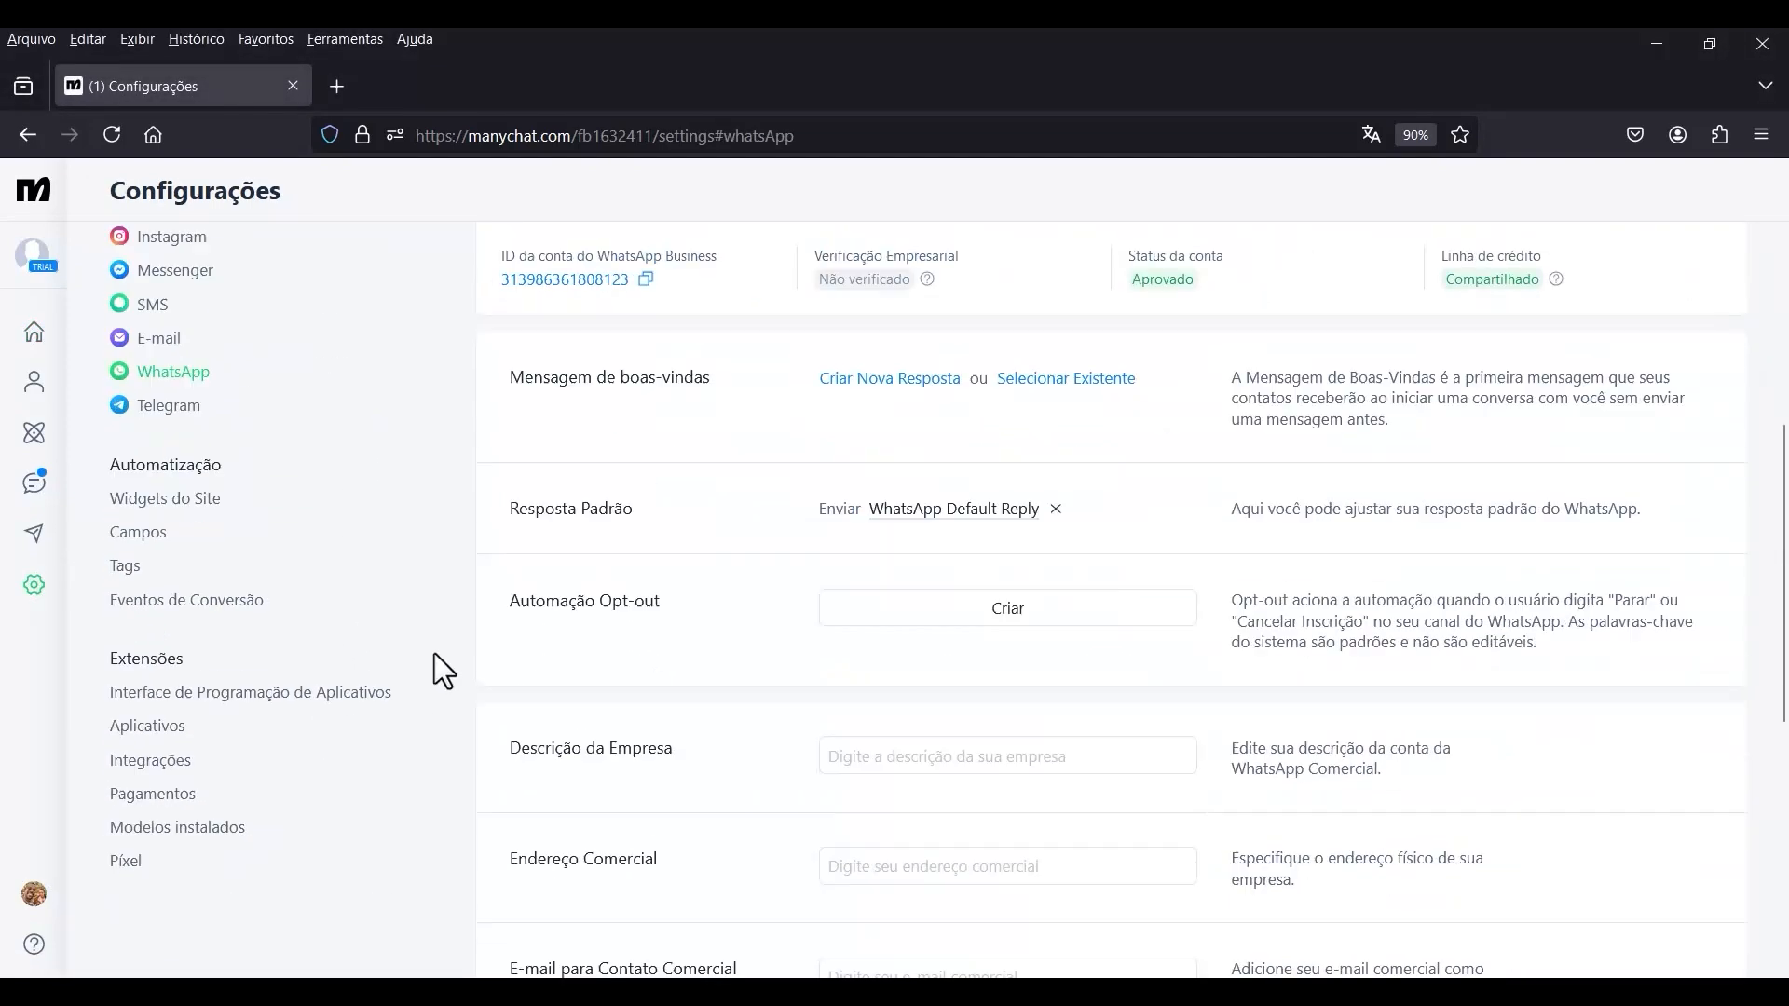
pyautogui.scroll(3, 444, 644)
pyautogui.scroll(-3, 443, 634)
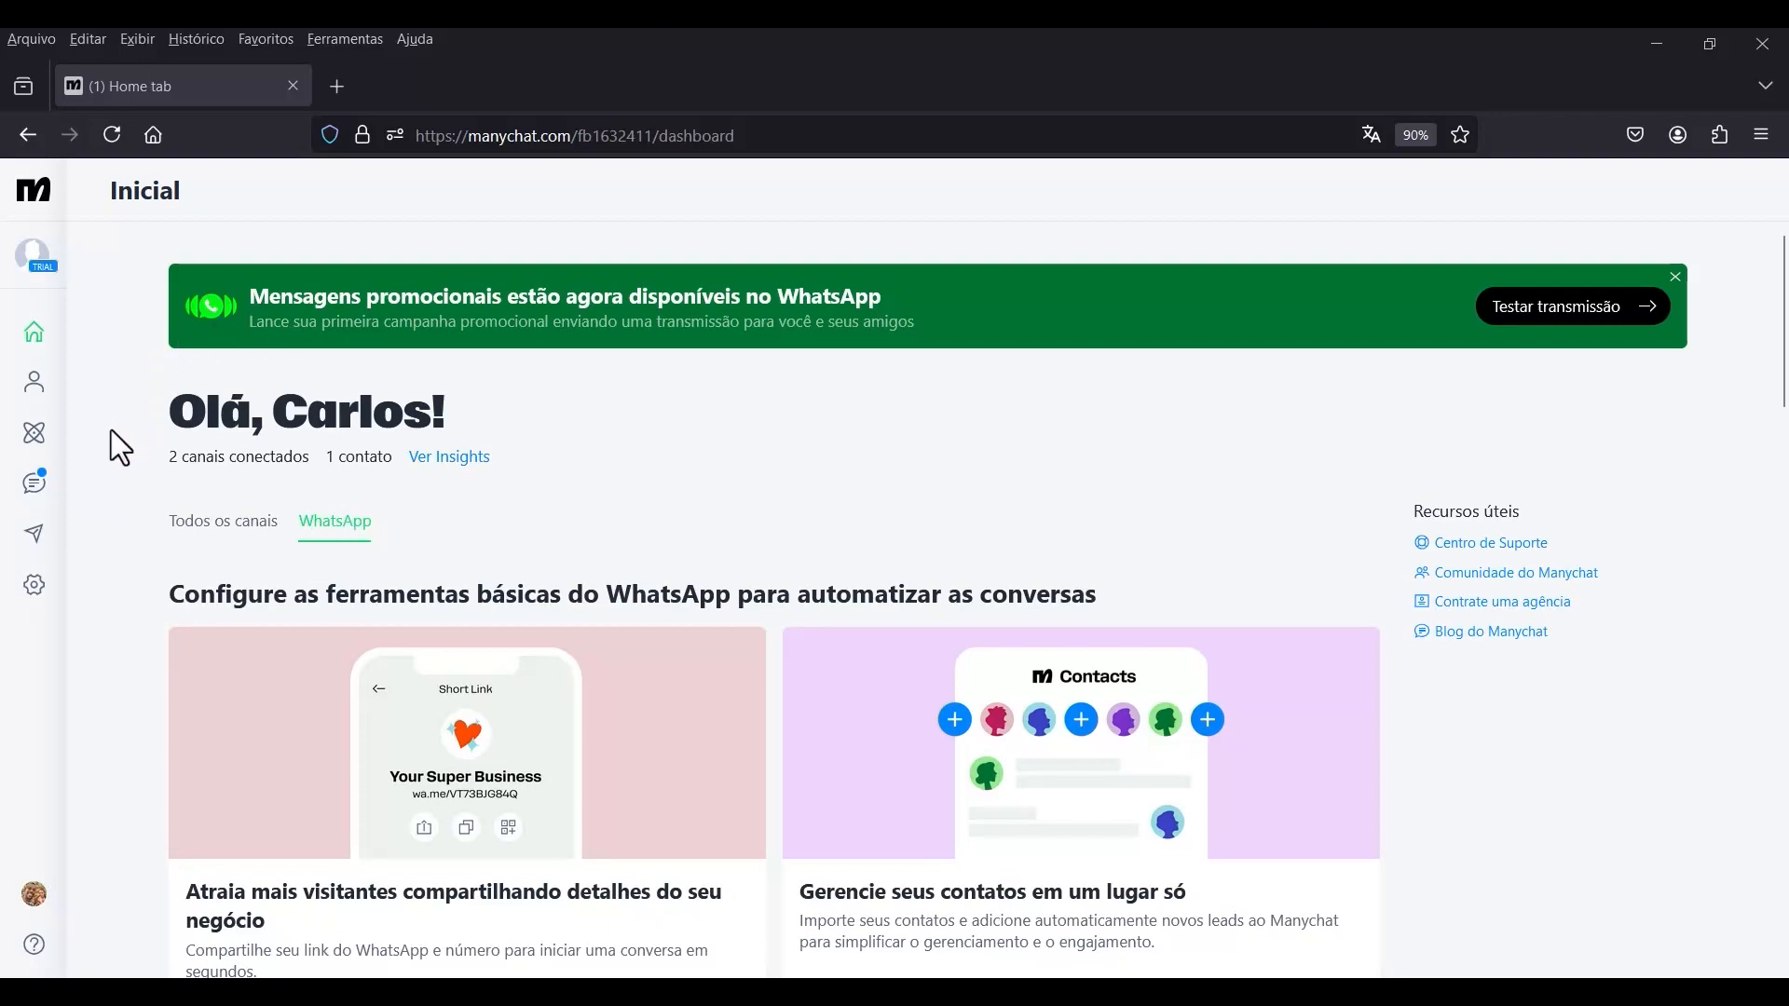
# Create a new Manychat automation from scratch instead of using a ready-made template.
pyautogui.click(38, 438)
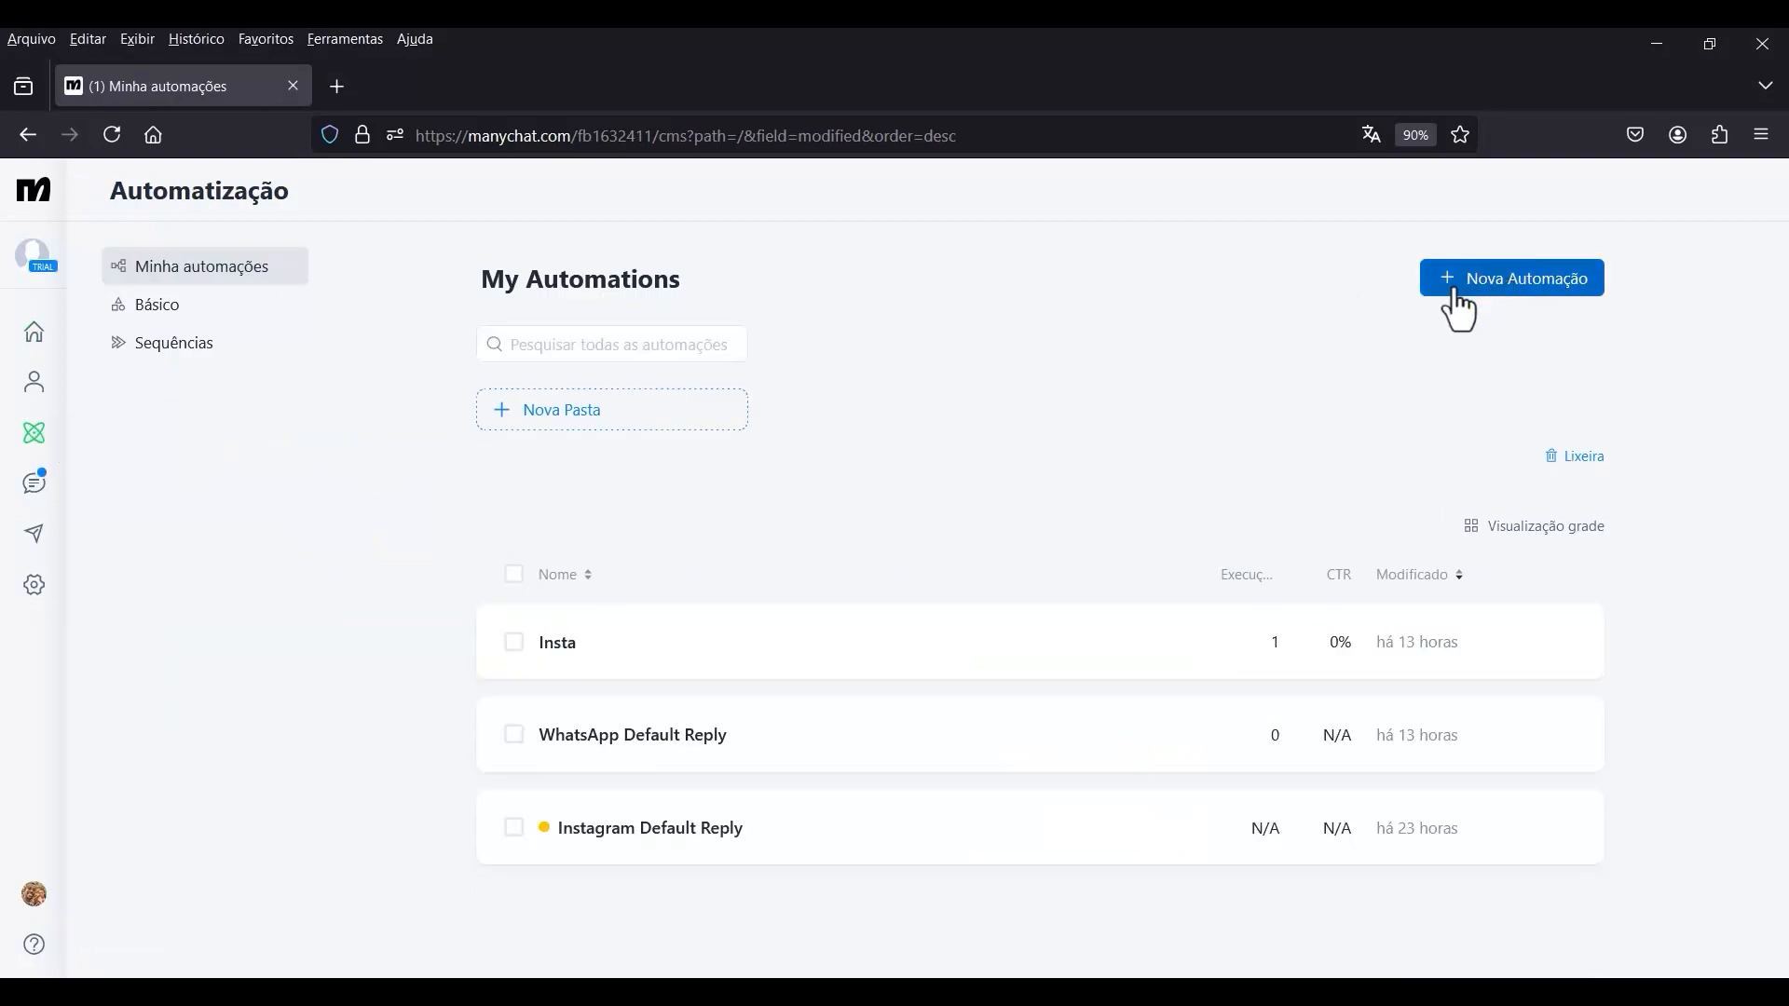
pyautogui.click(1524, 289)
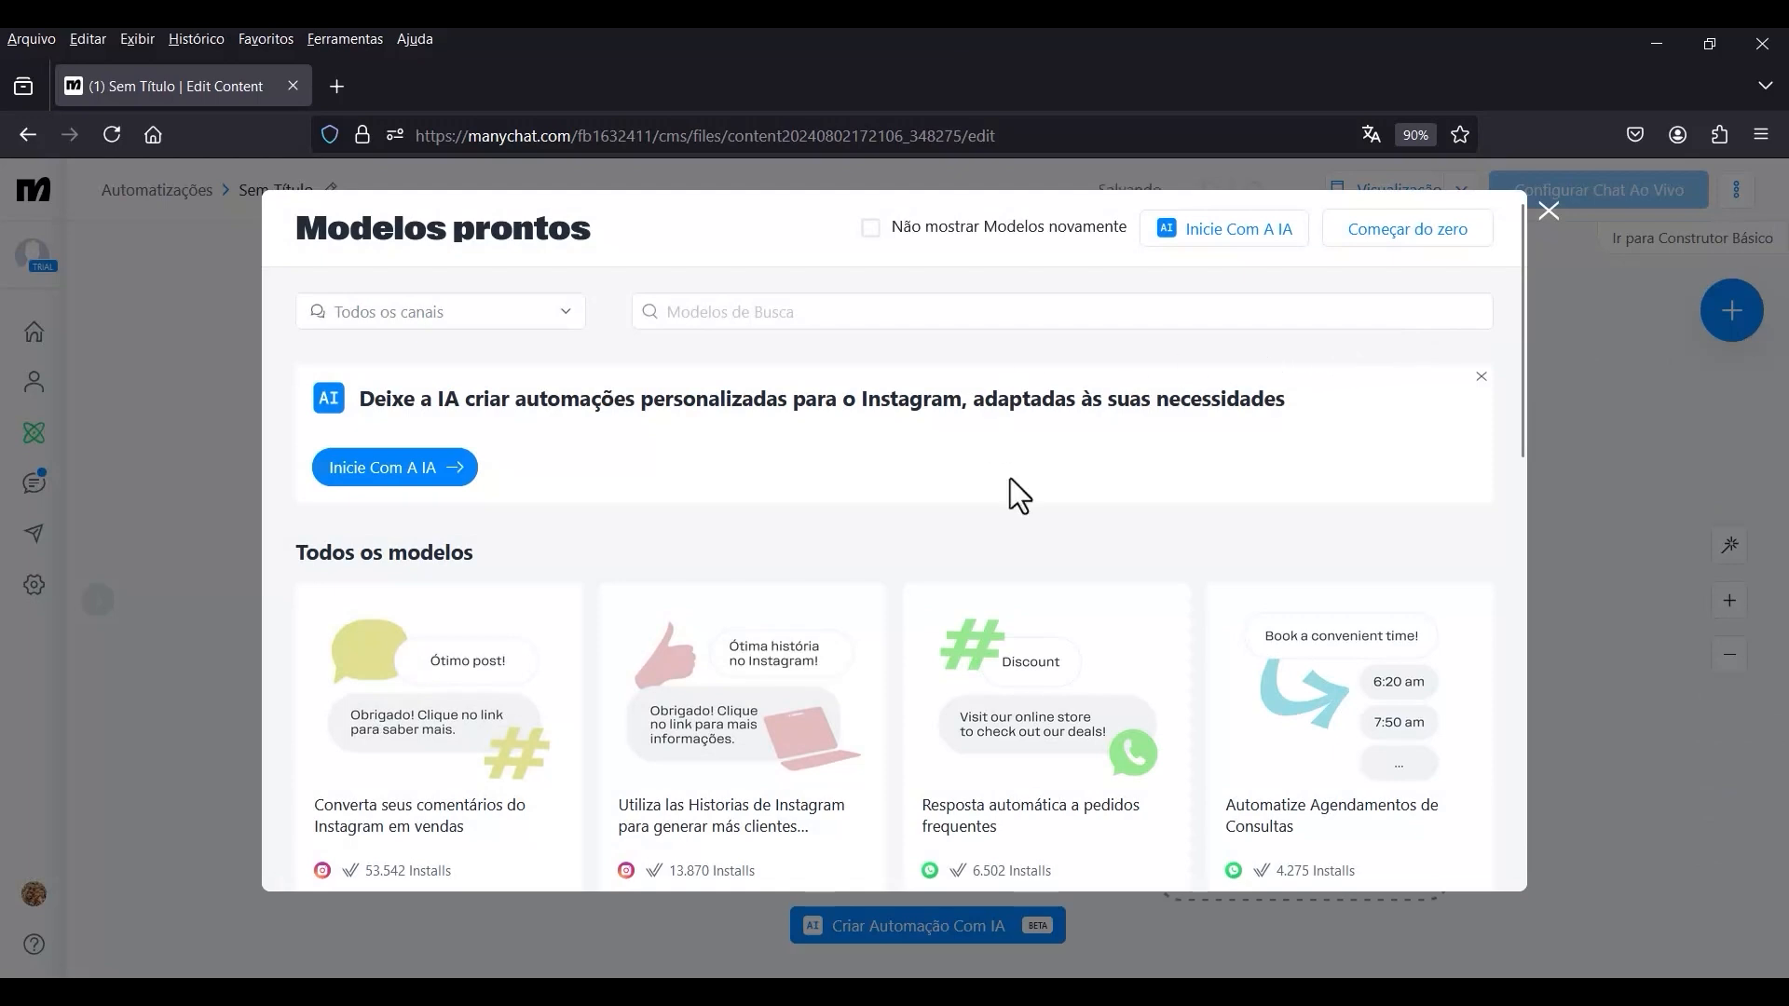
pyautogui.click(1393, 263)
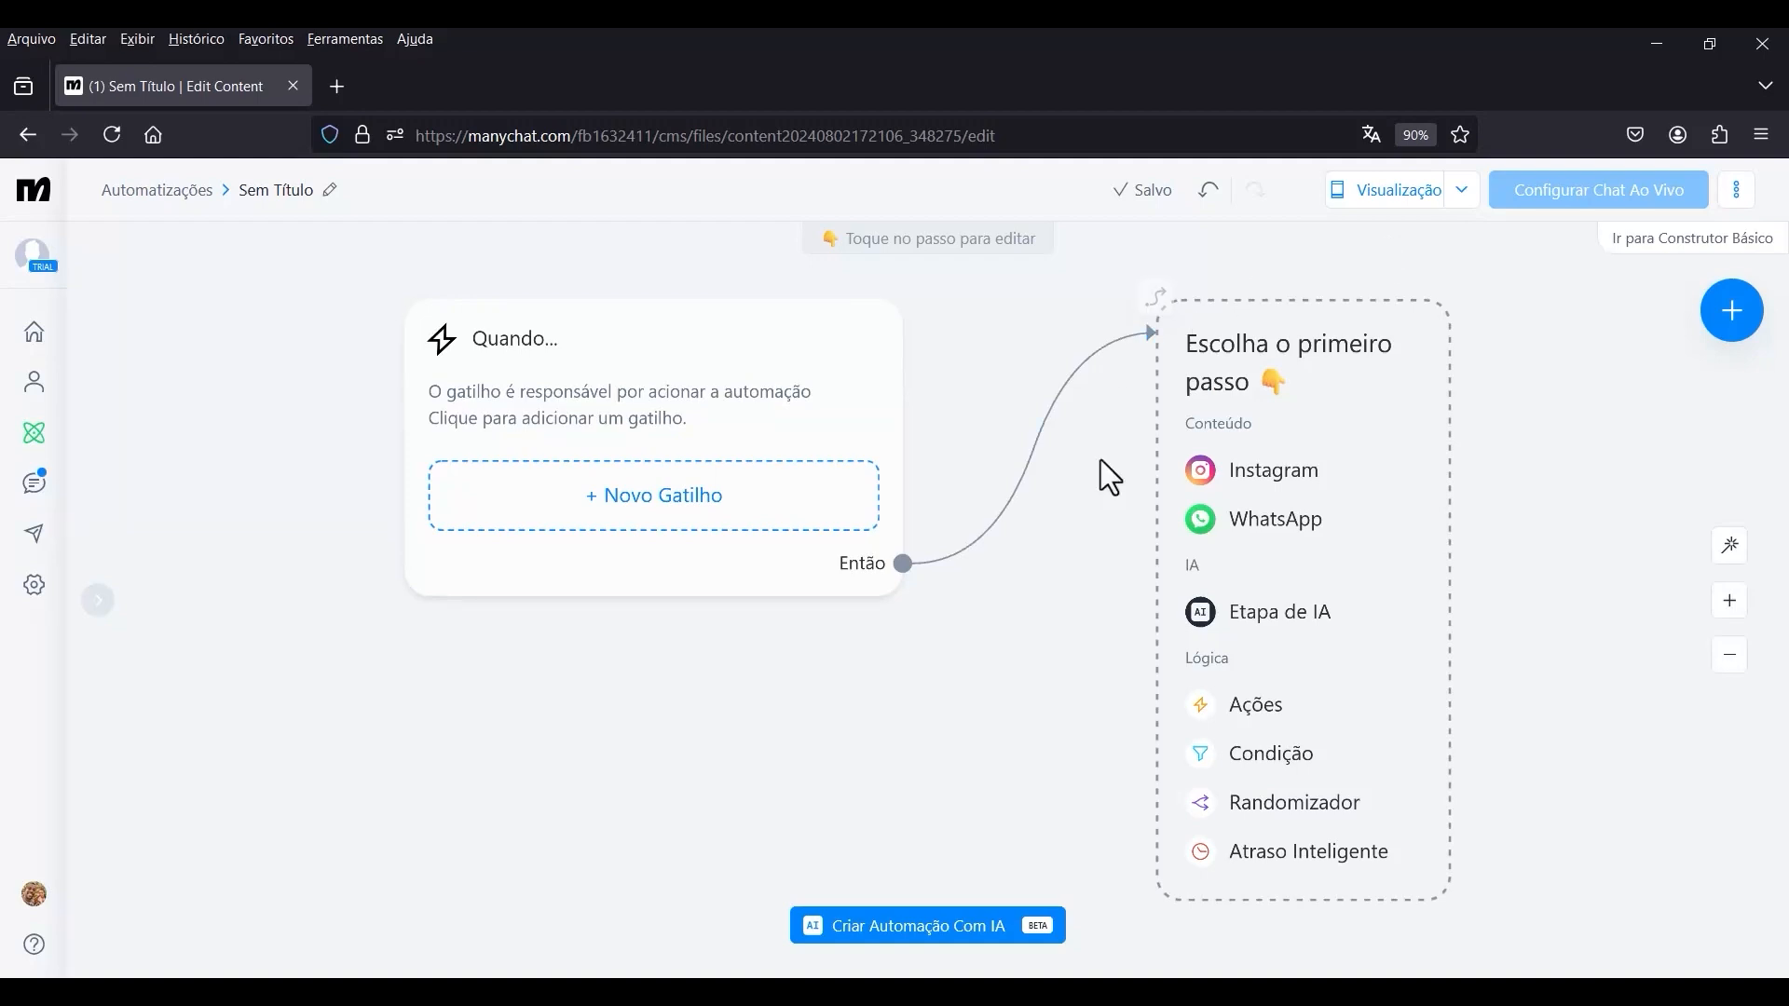
pyautogui.scroll(-5, 1099, 479)
pyautogui.scroll(5, 1142, 428)
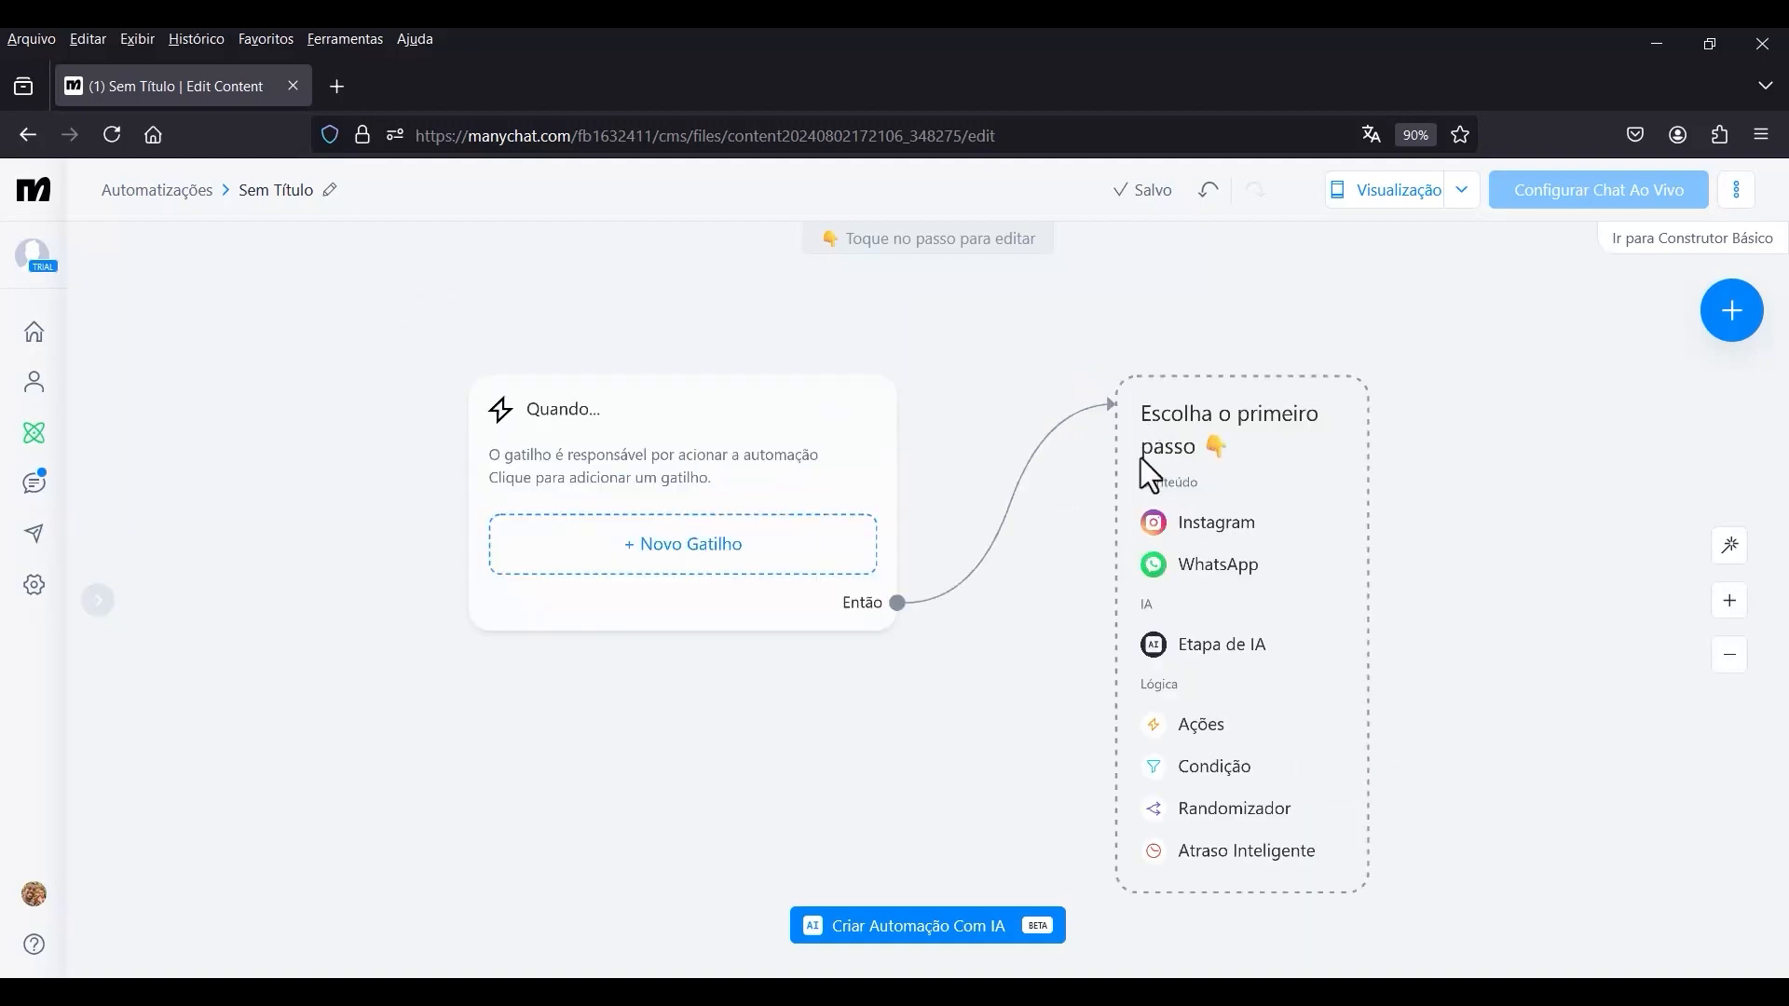
# Examine the new automation's canvas, including the trigger block and the list of first-step options.
pyautogui.moveTo(1071, 496); pyautogui.dragTo(851, 400)
pyautogui.moveTo(746, 479); pyautogui.dragTo(840, 560)
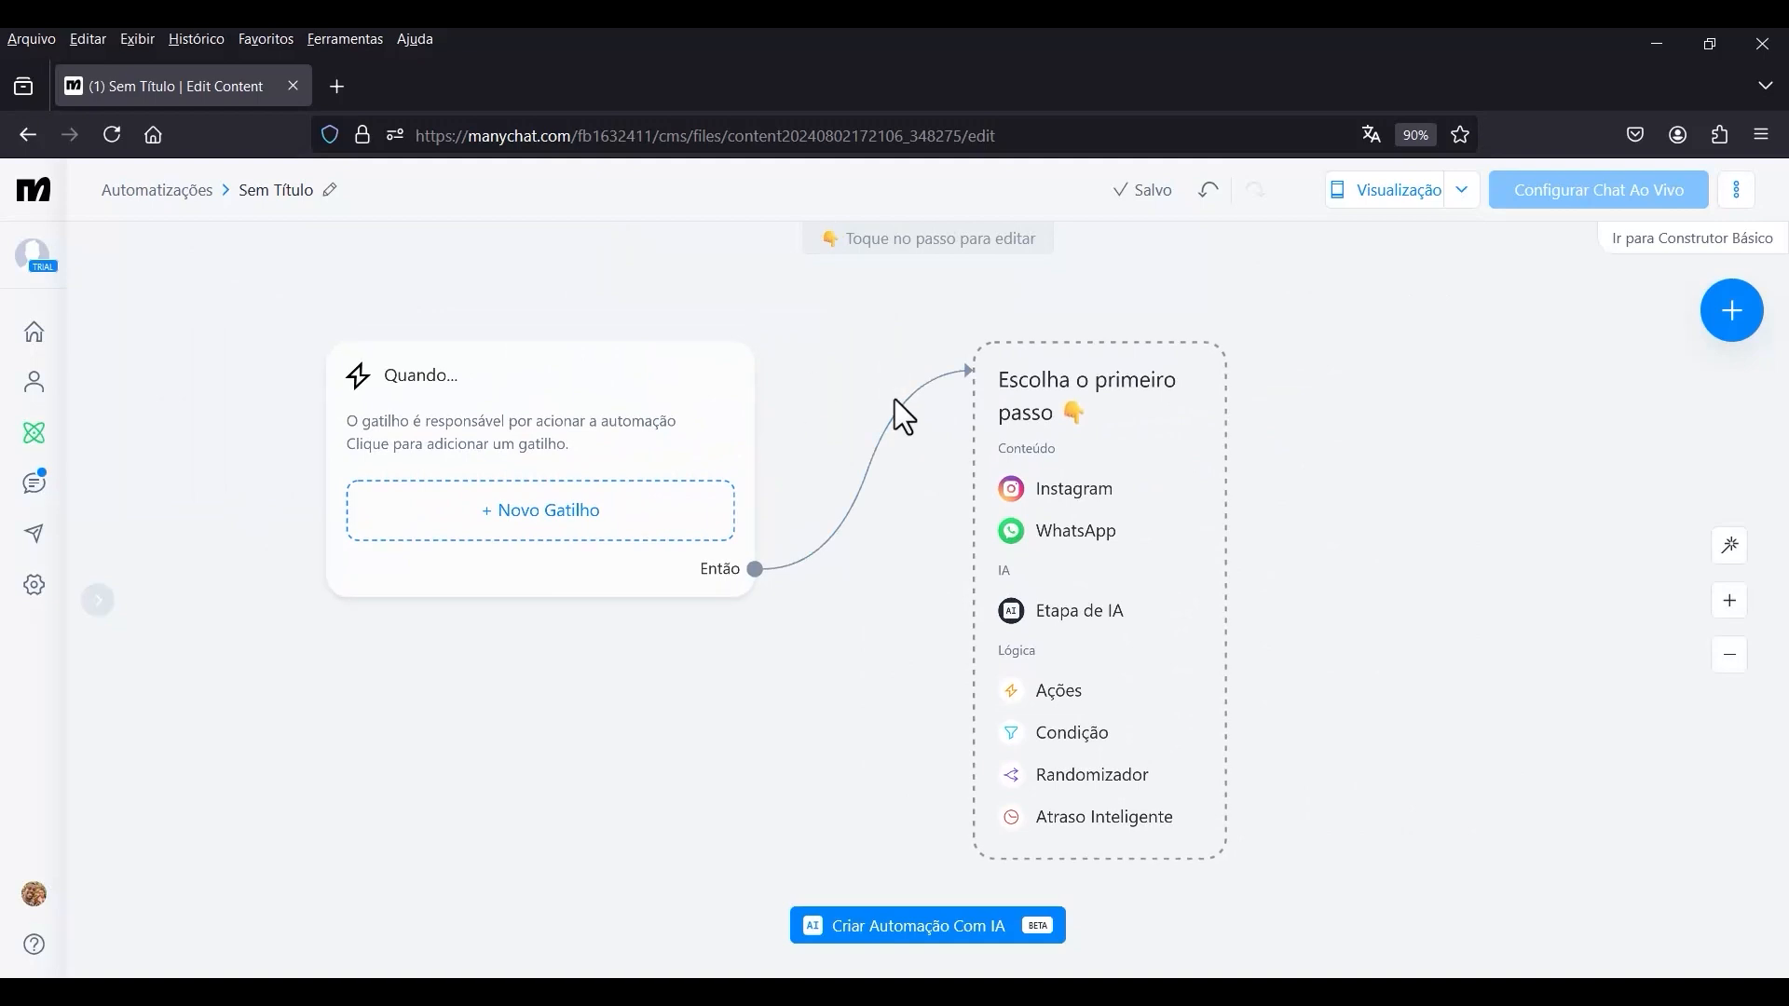
pyautogui.moveTo(834, 372)
pyautogui.mouseDown()
pyautogui.moveTo(878, 359)
pyautogui.moveTo(751, 351)
pyautogui.moveTo(836, 362)
pyautogui.moveTo(779, 419)
pyautogui.moveTo(779, 386)
pyautogui.moveTo(784, 412)
pyautogui.moveTo(819, 360)
pyautogui.moveTo(881, 354)
pyautogui.moveTo(859, 380)
pyautogui.mouseUp()
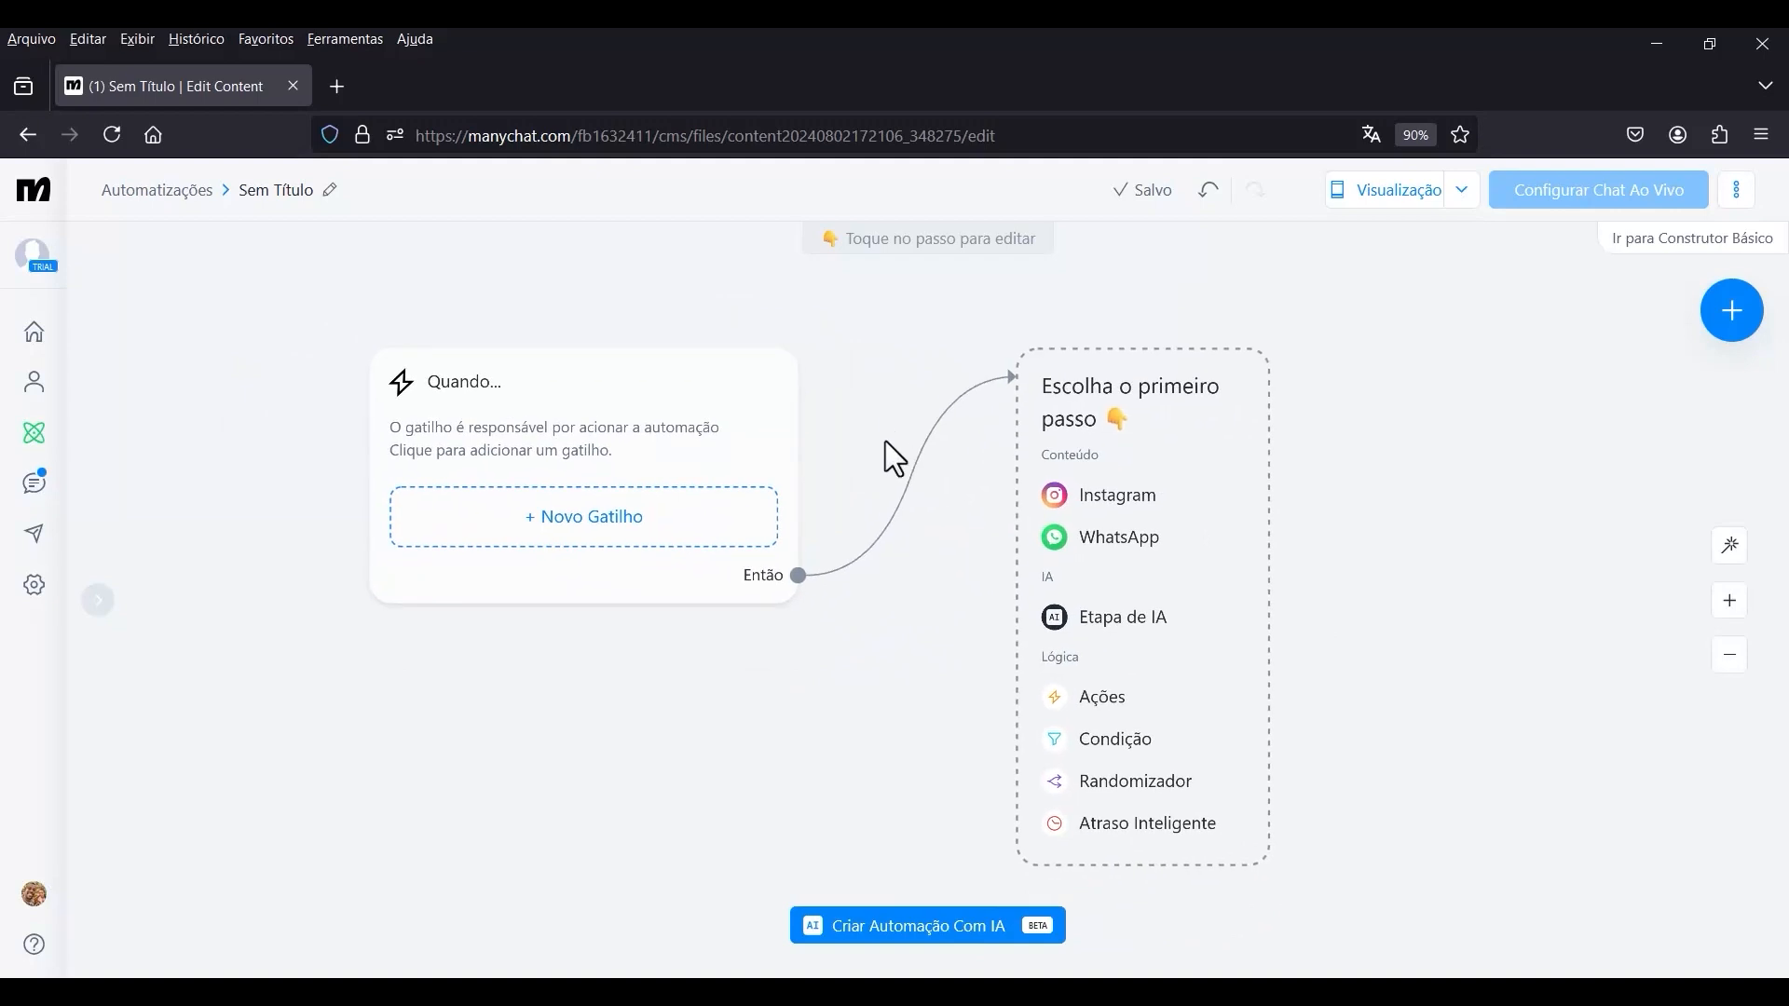
pyautogui.moveTo(879, 443); pyautogui.dragTo(990, 514)
pyautogui.scroll(3, 925, 466)
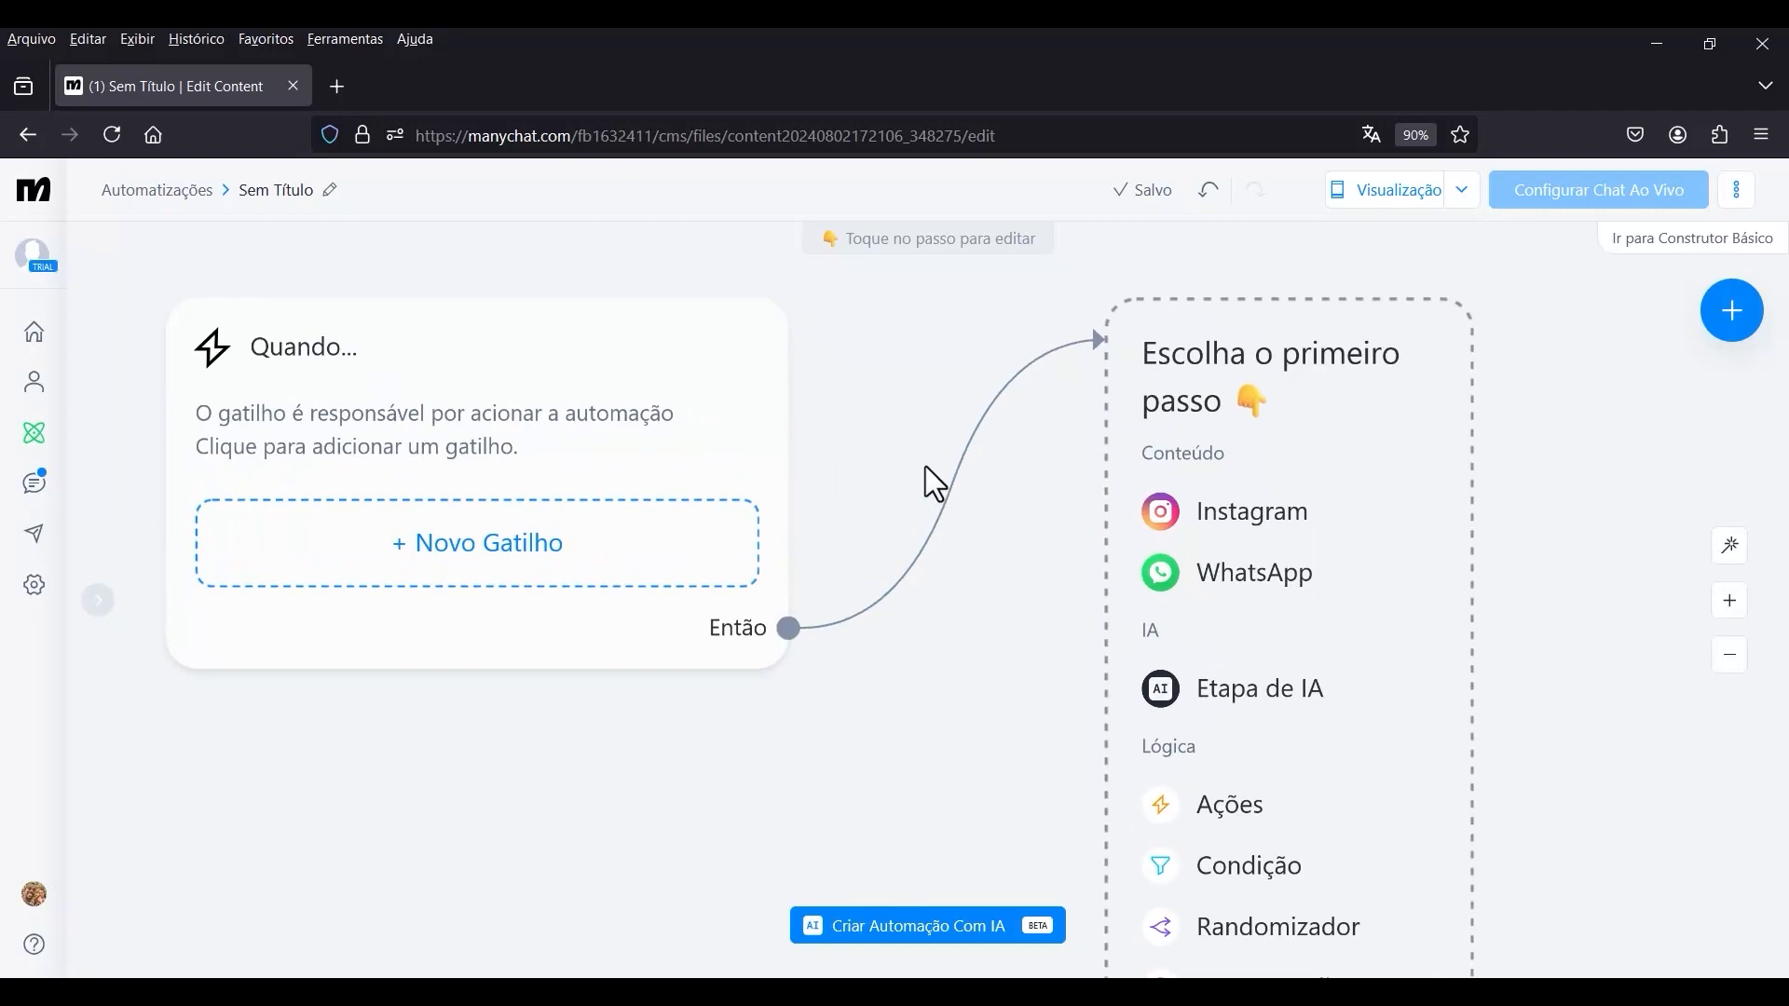
pyautogui.scroll(-5, 925, 466)
pyautogui.scroll(2, 922, 466)
pyautogui.scroll(6, 922, 461)
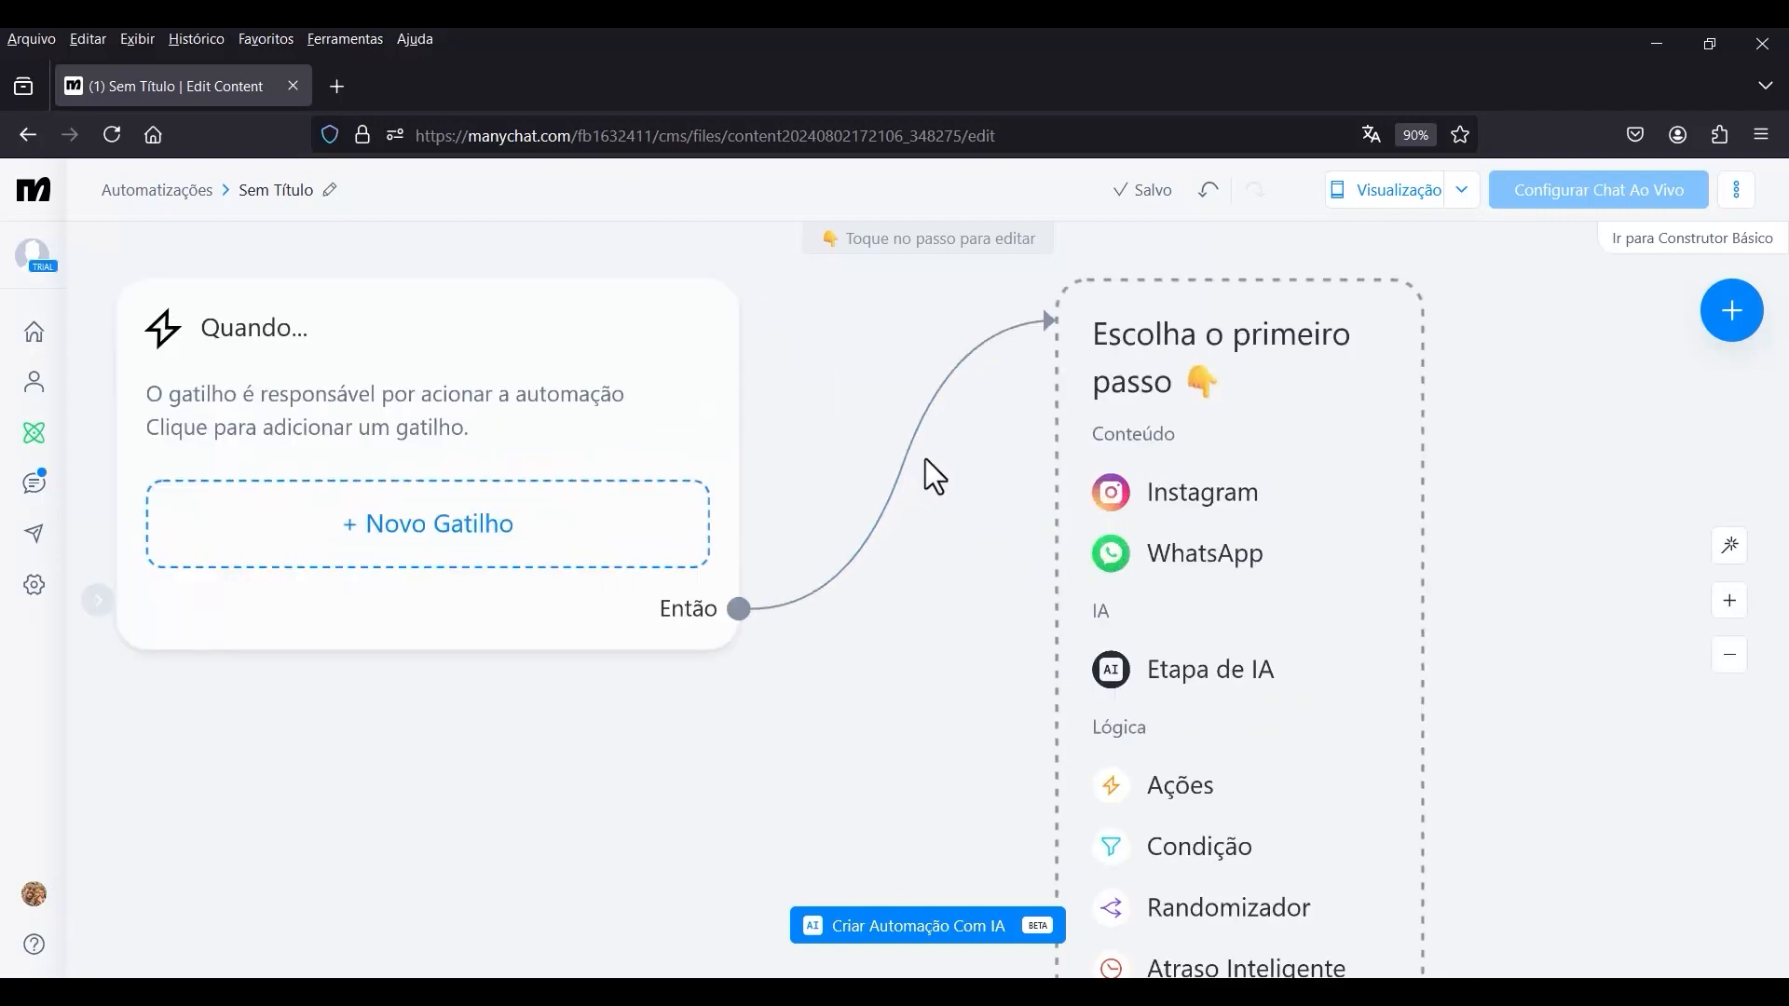
pyautogui.scroll(-4, 925, 460)
pyautogui.scroll(4, 925, 460)
pyautogui.scroll(-6, 926, 460)
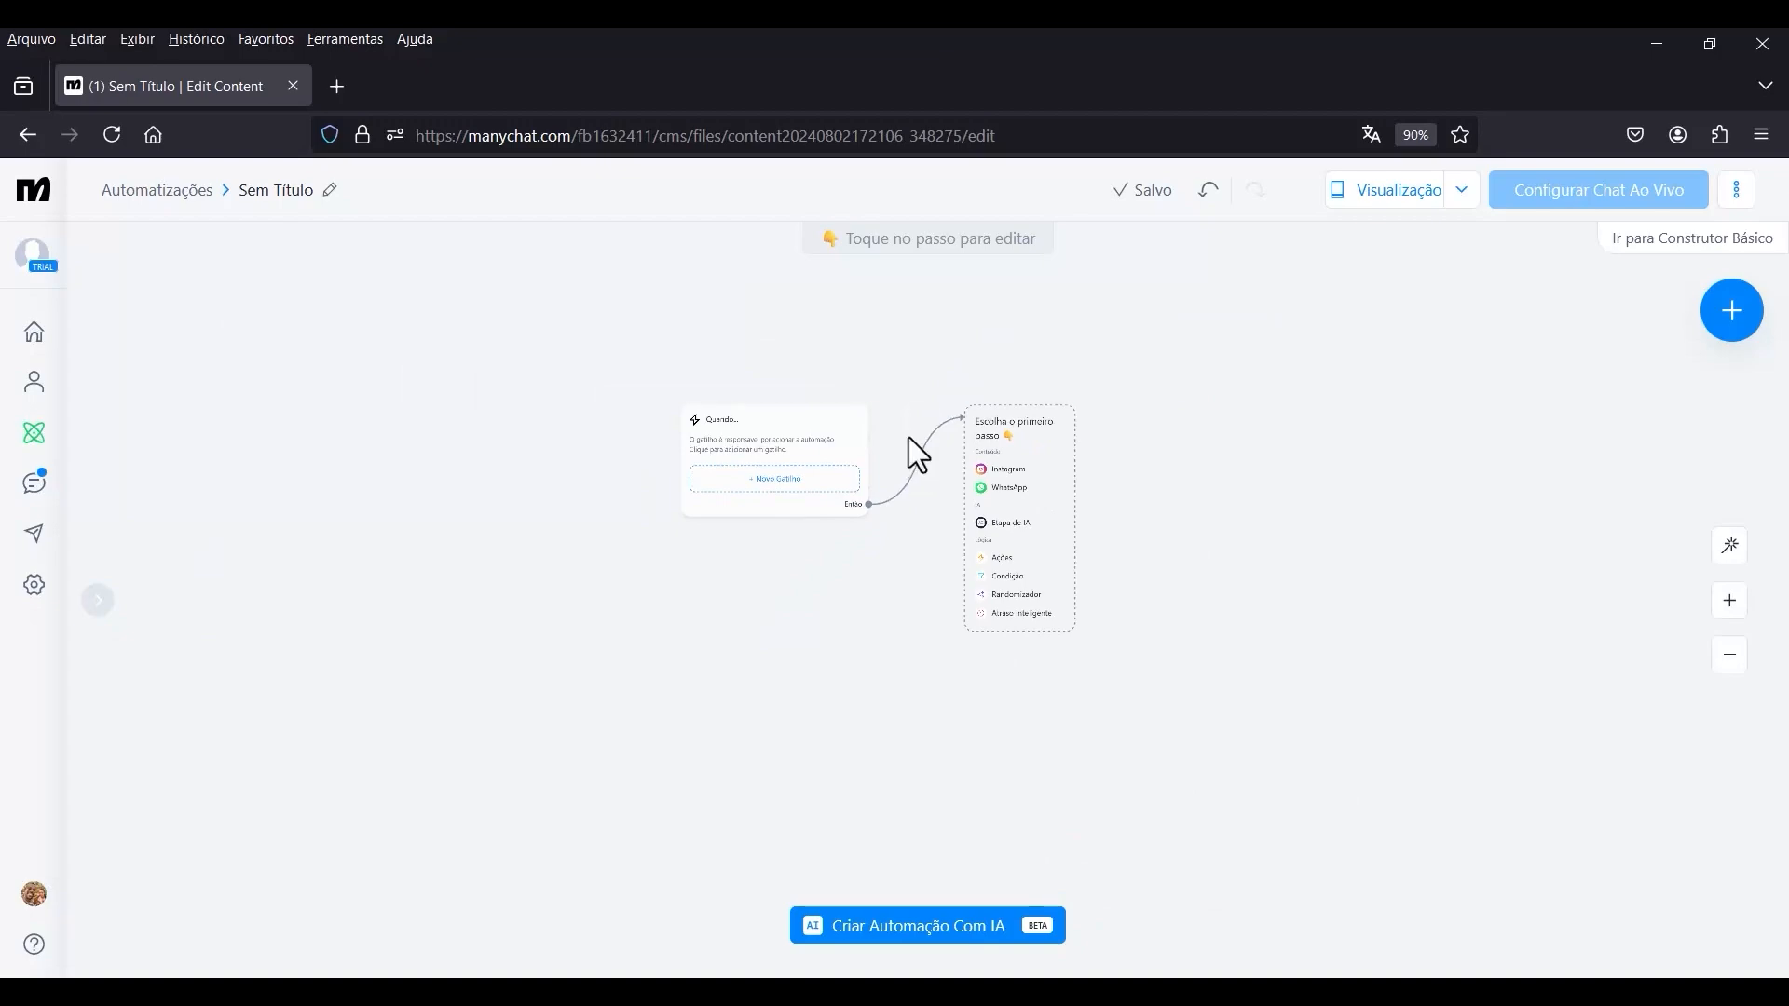
pyautogui.scroll(6, 911, 447)
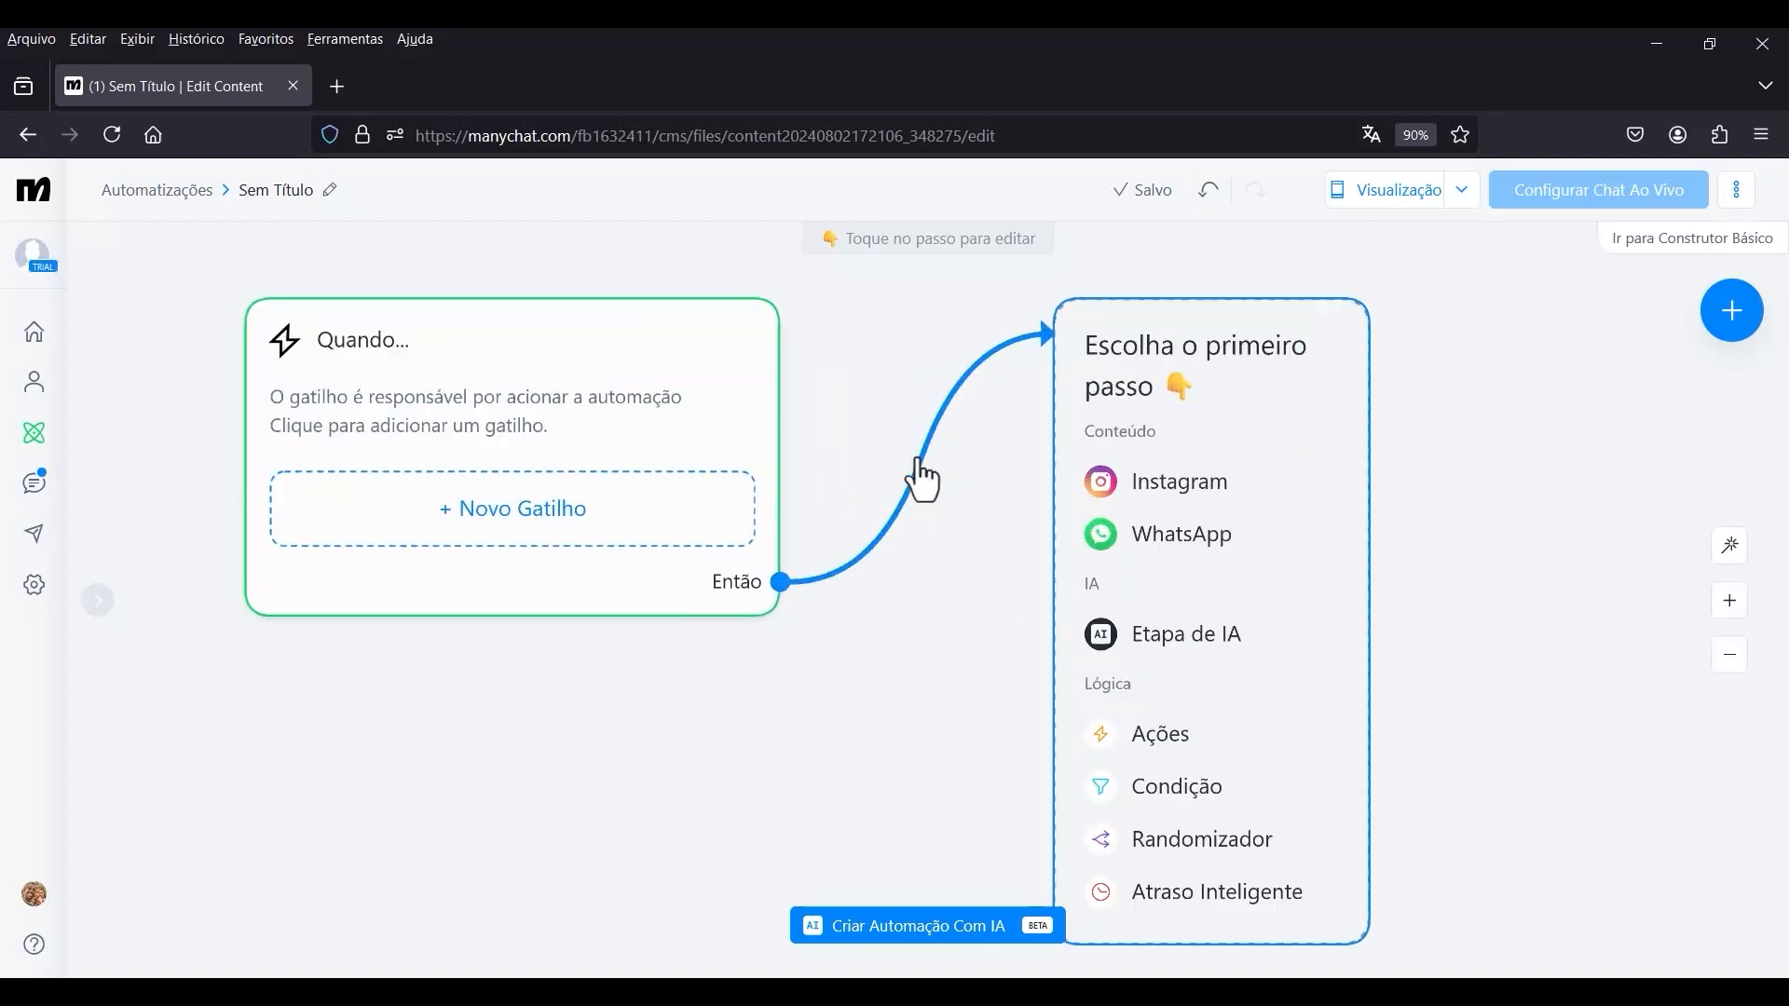
pyautogui.scroll(-4, 847, 403)
pyautogui.scroll(5, 874, 422)
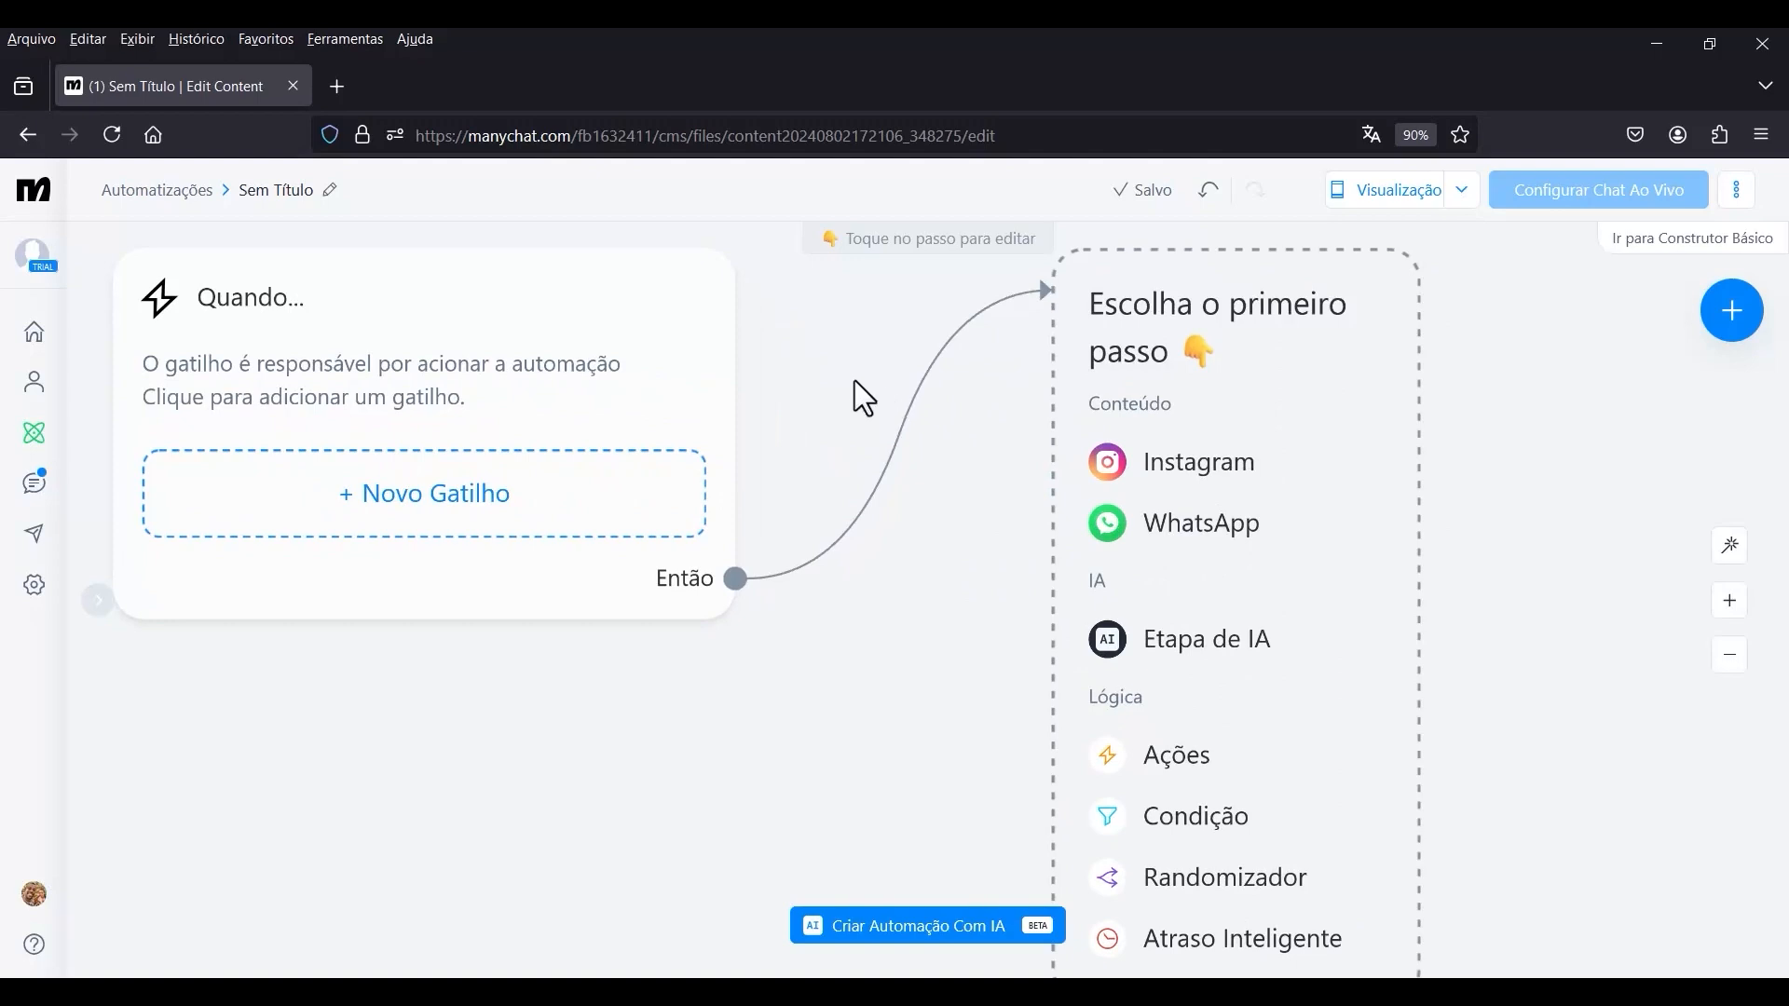
pyautogui.scroll(-2, 857, 387)
pyautogui.moveTo(927, 297); pyautogui.dragTo(831, 376)
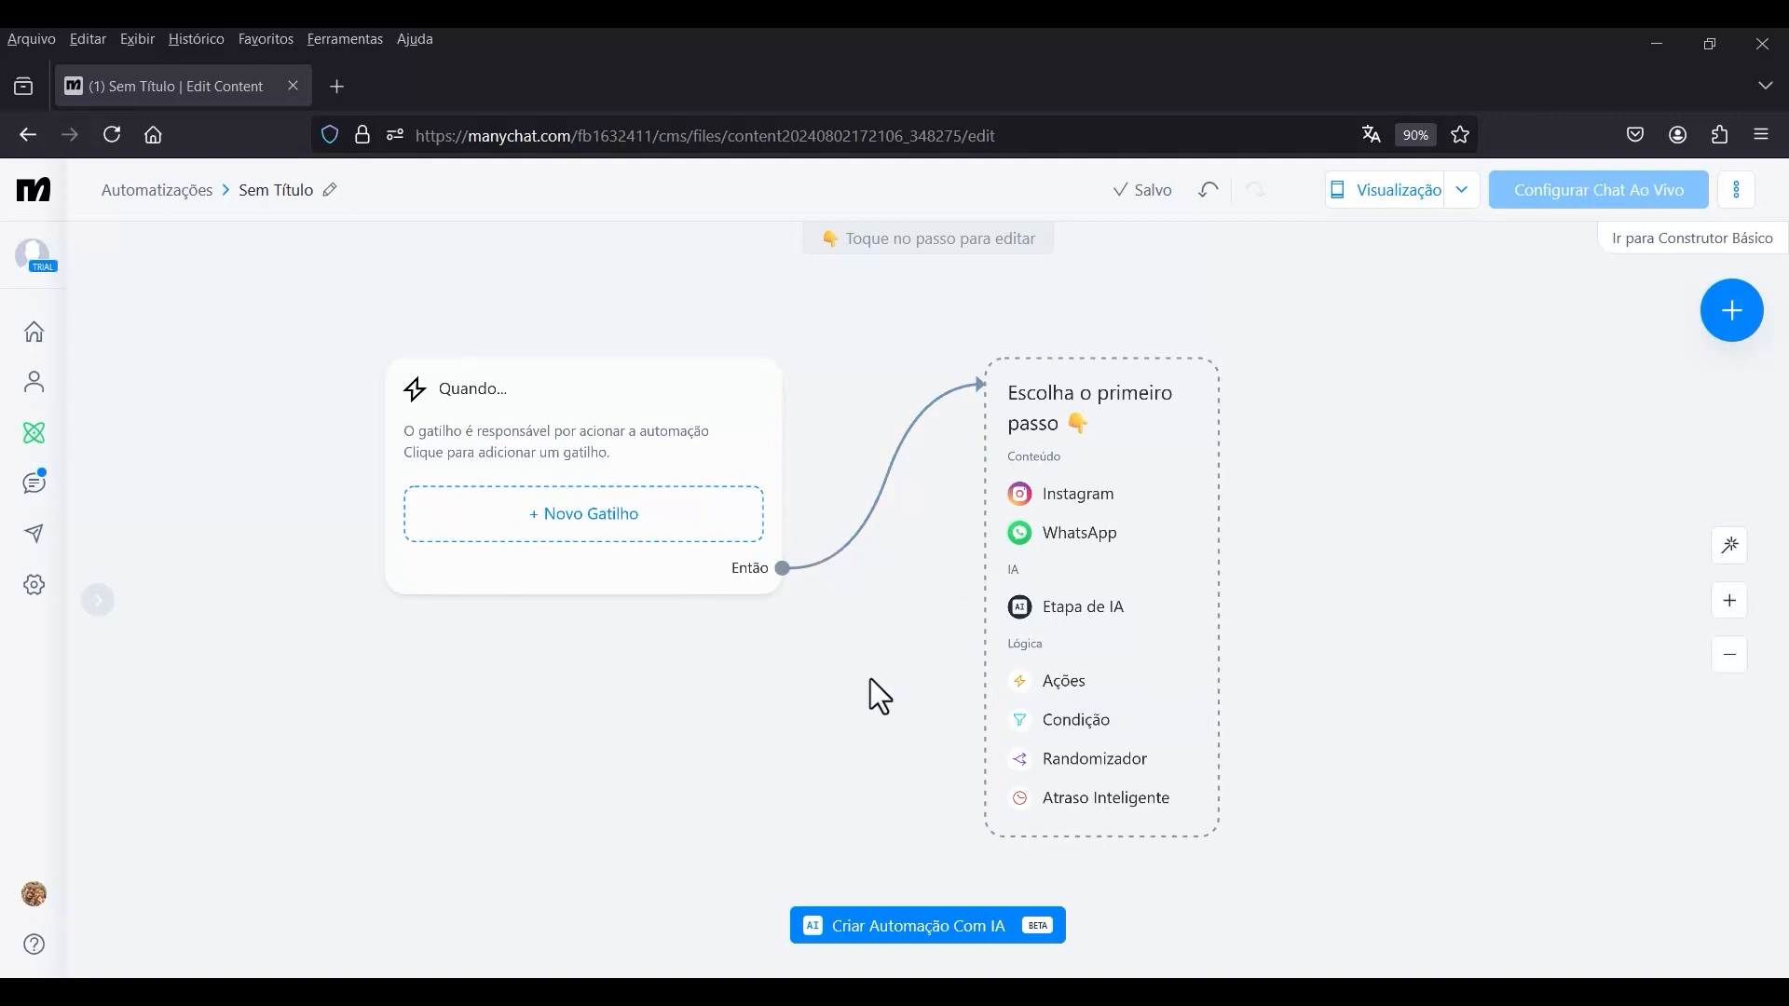
# Make Ações the automation's first step and add the contact-data action Definir campo do usuário to it.
pyautogui.click(1081, 694)
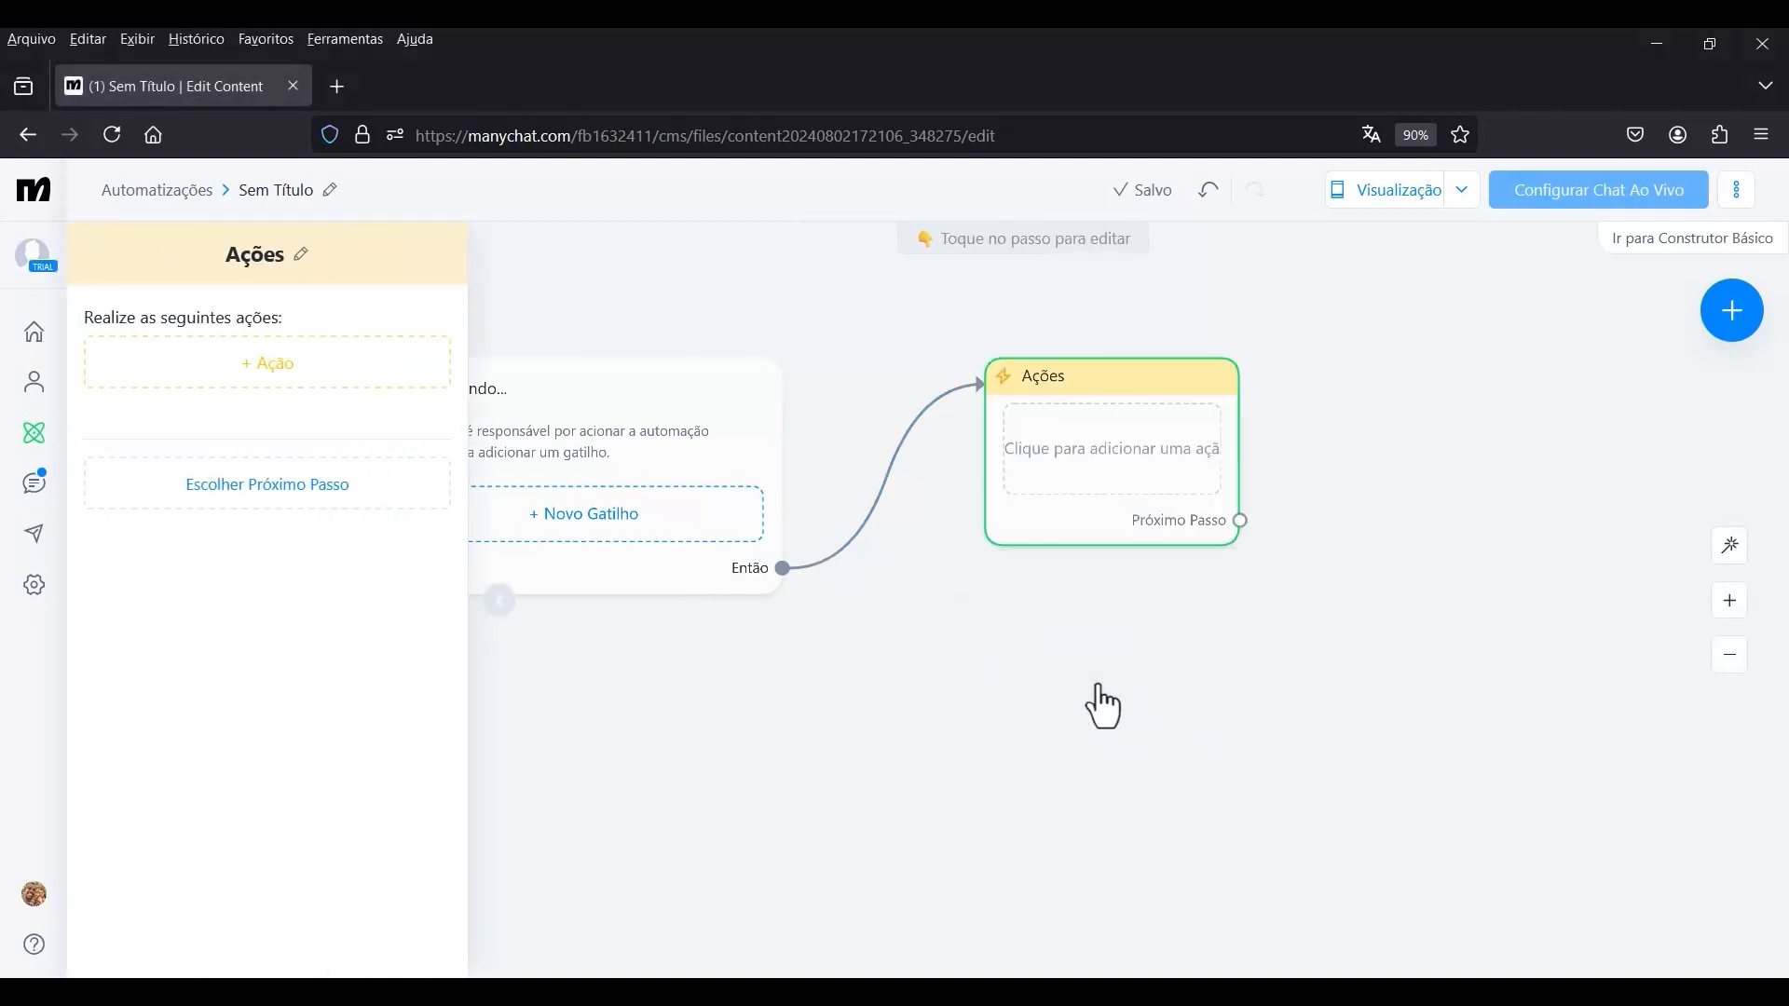
pyautogui.click(331, 372)
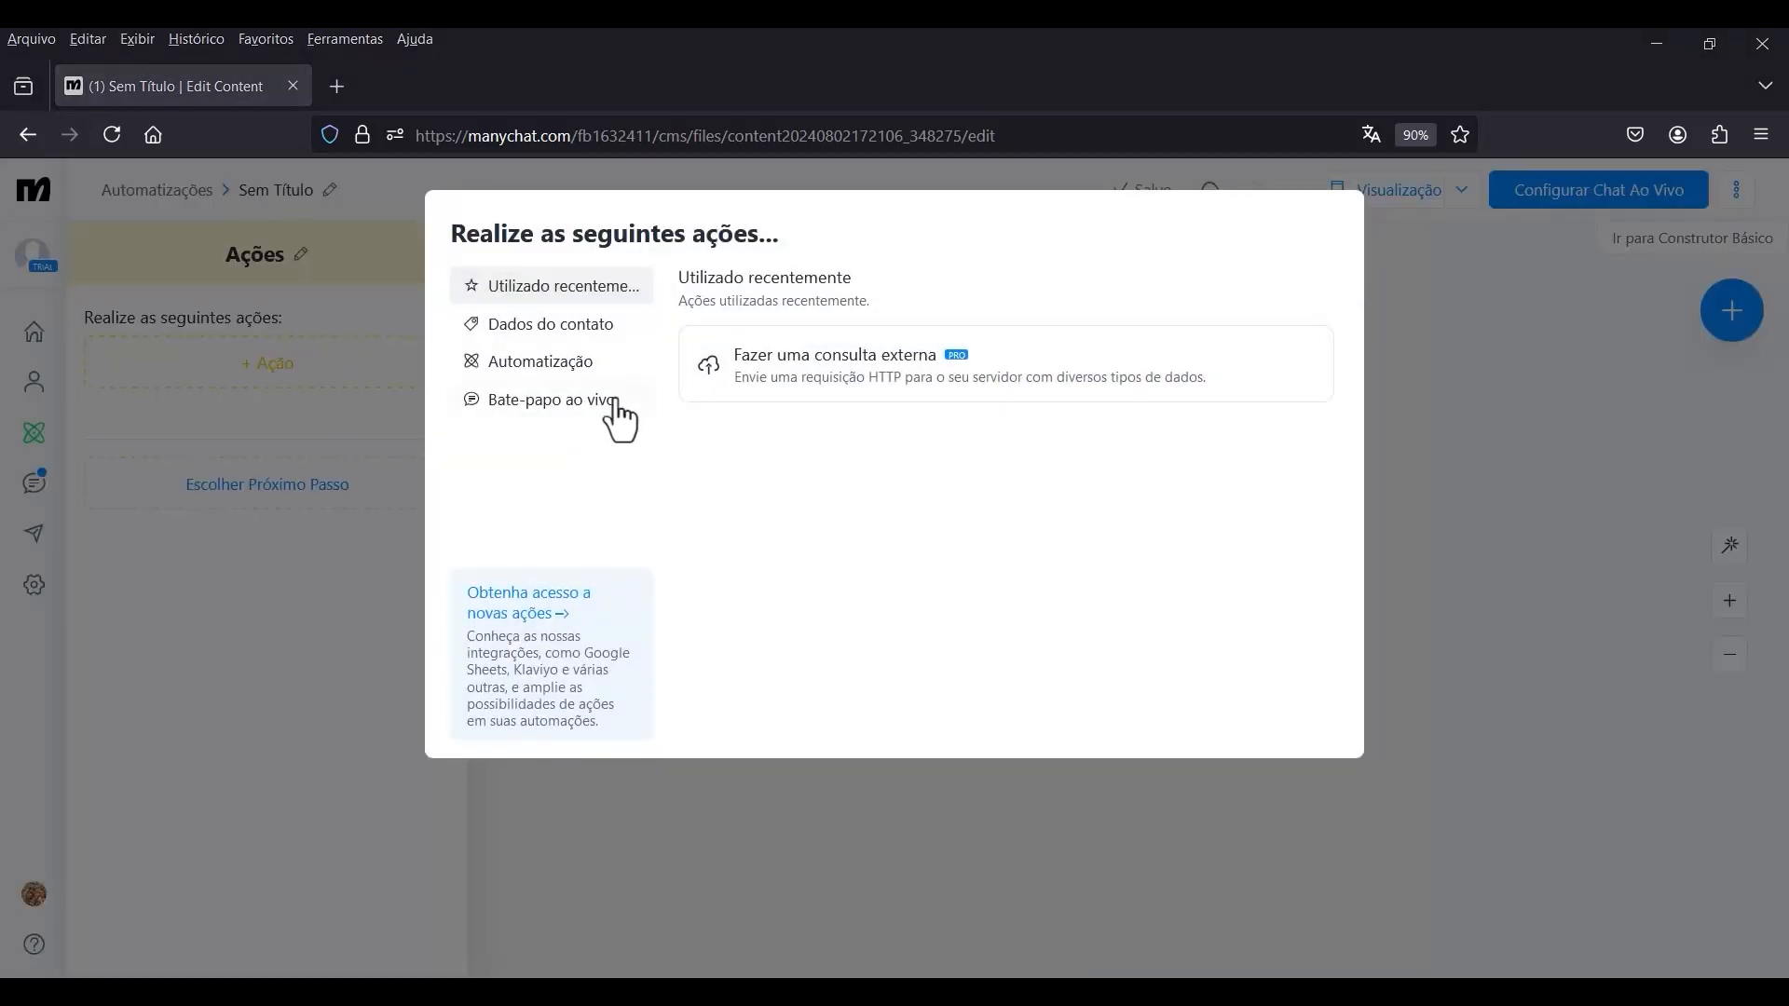
pyautogui.click(553, 323)
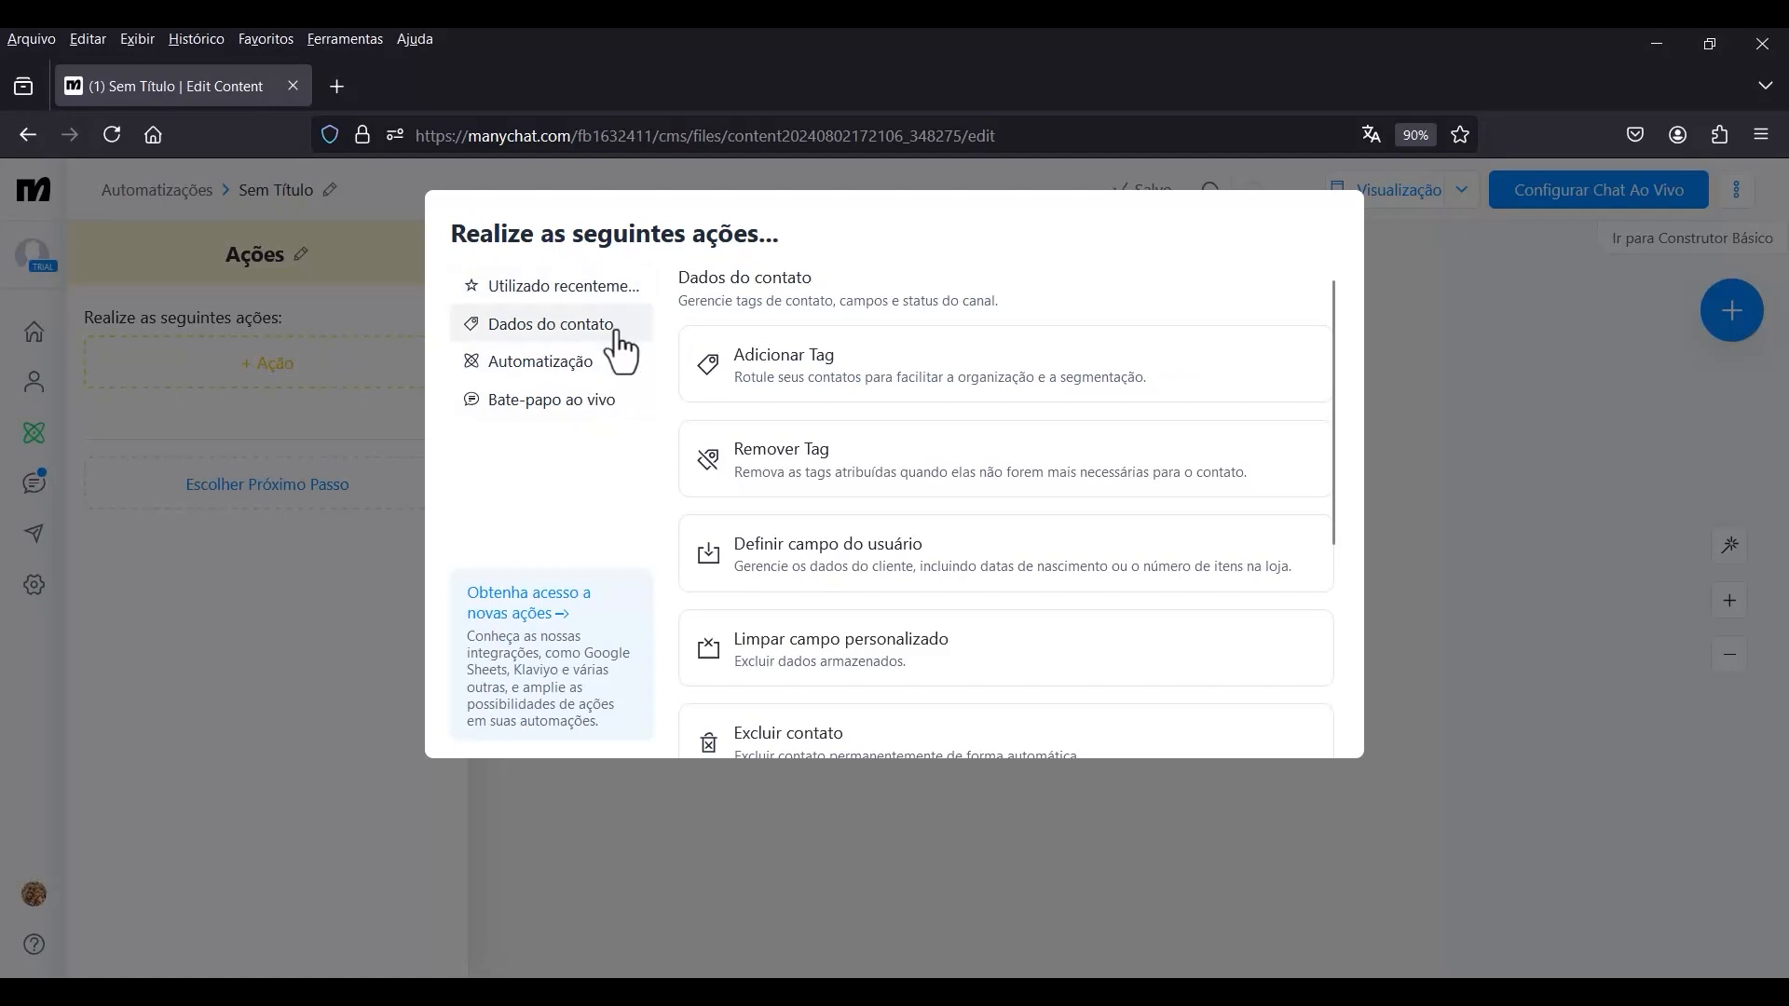
pyautogui.click(950, 577)
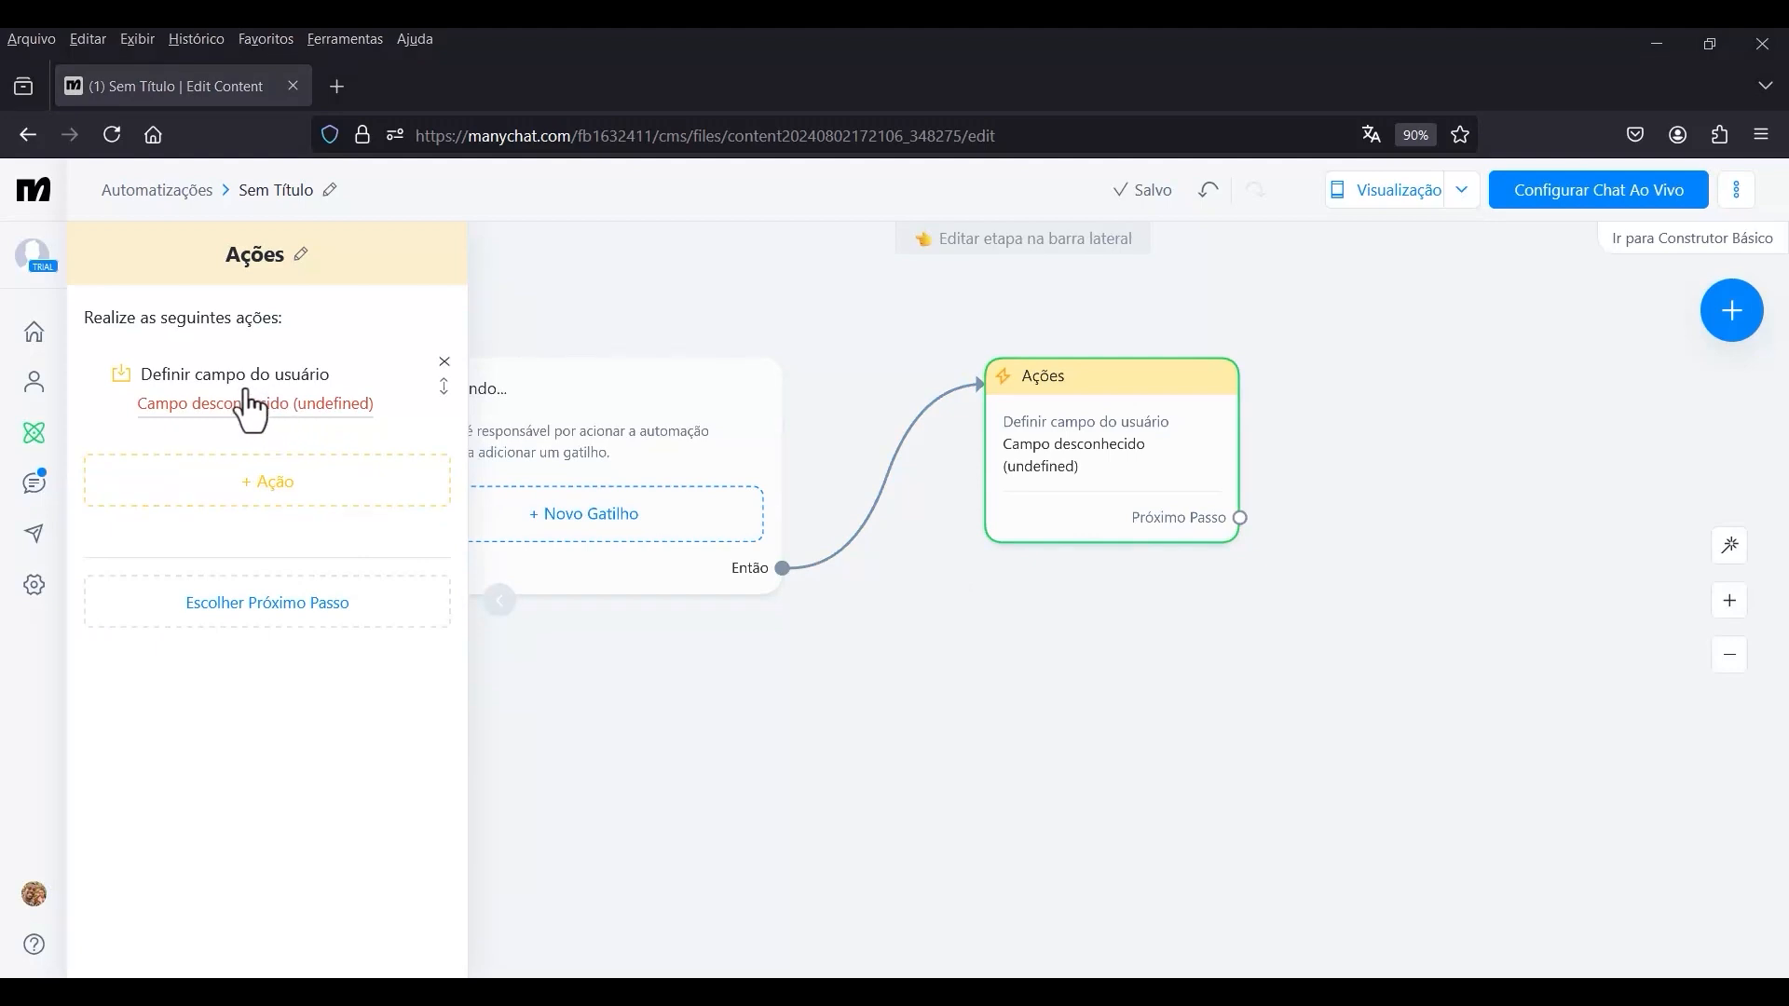
# Create a new text user field named bot_ai for the Definir campo do usuário action.
pyautogui.click(239, 401)
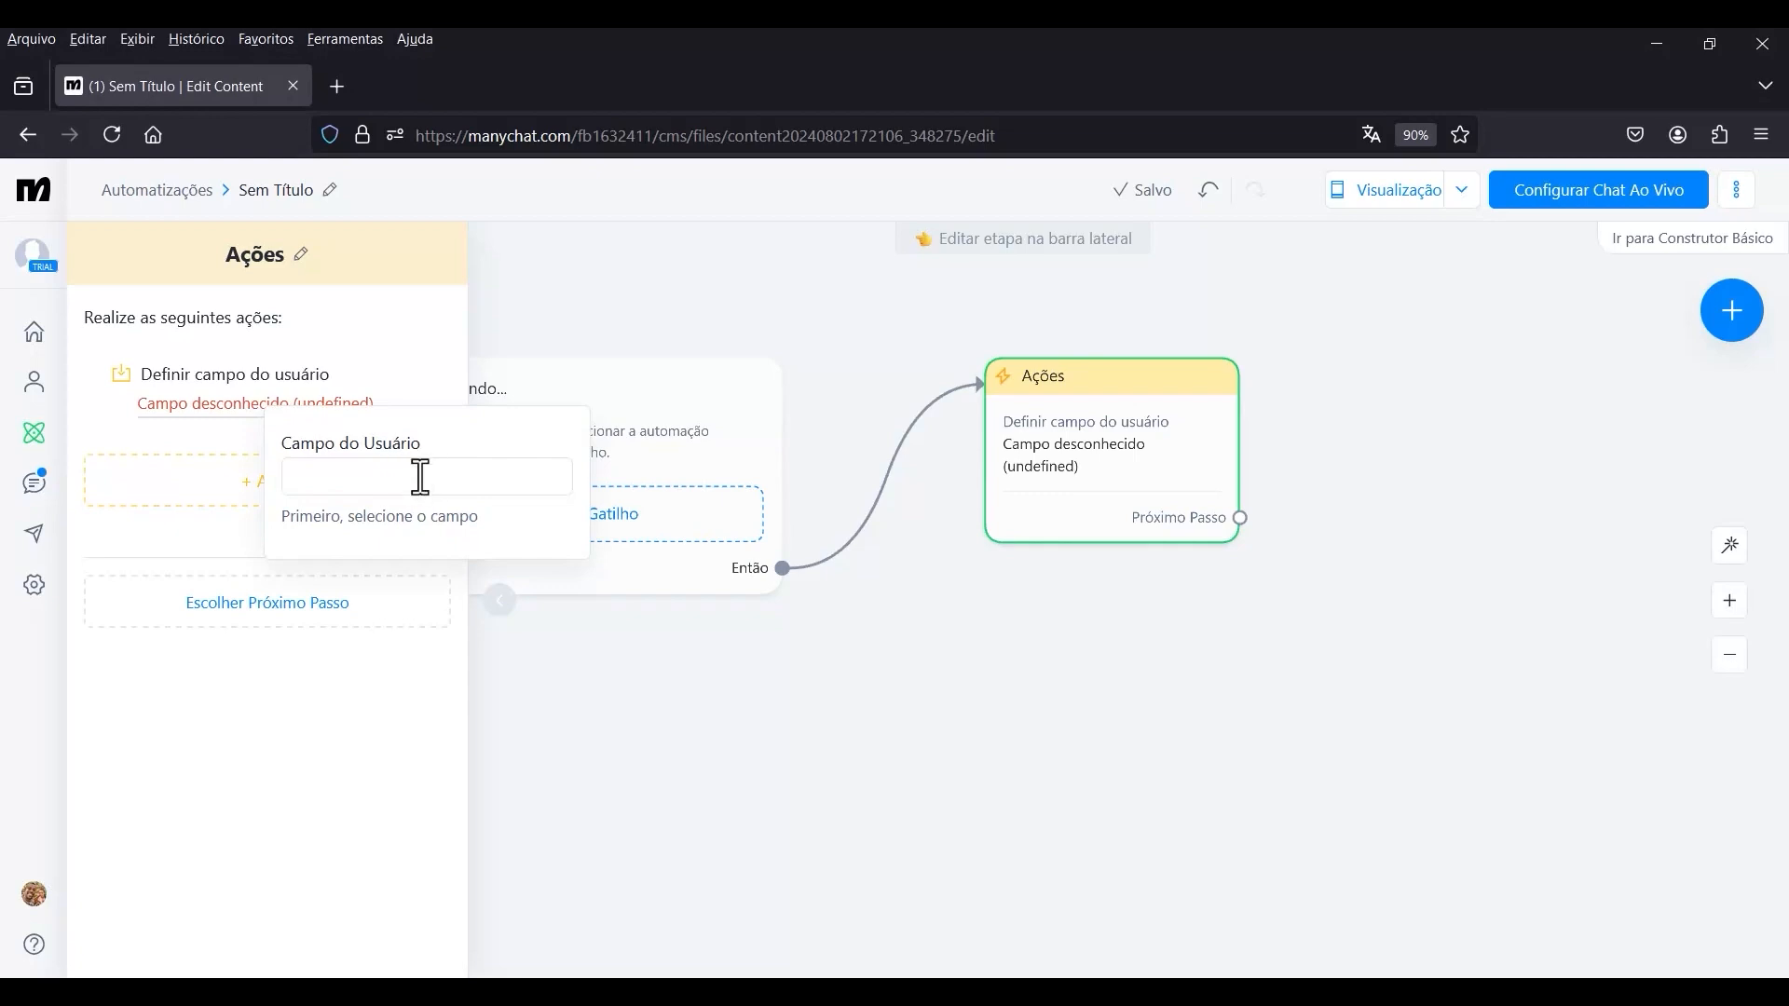
pyautogui.click(390, 481)
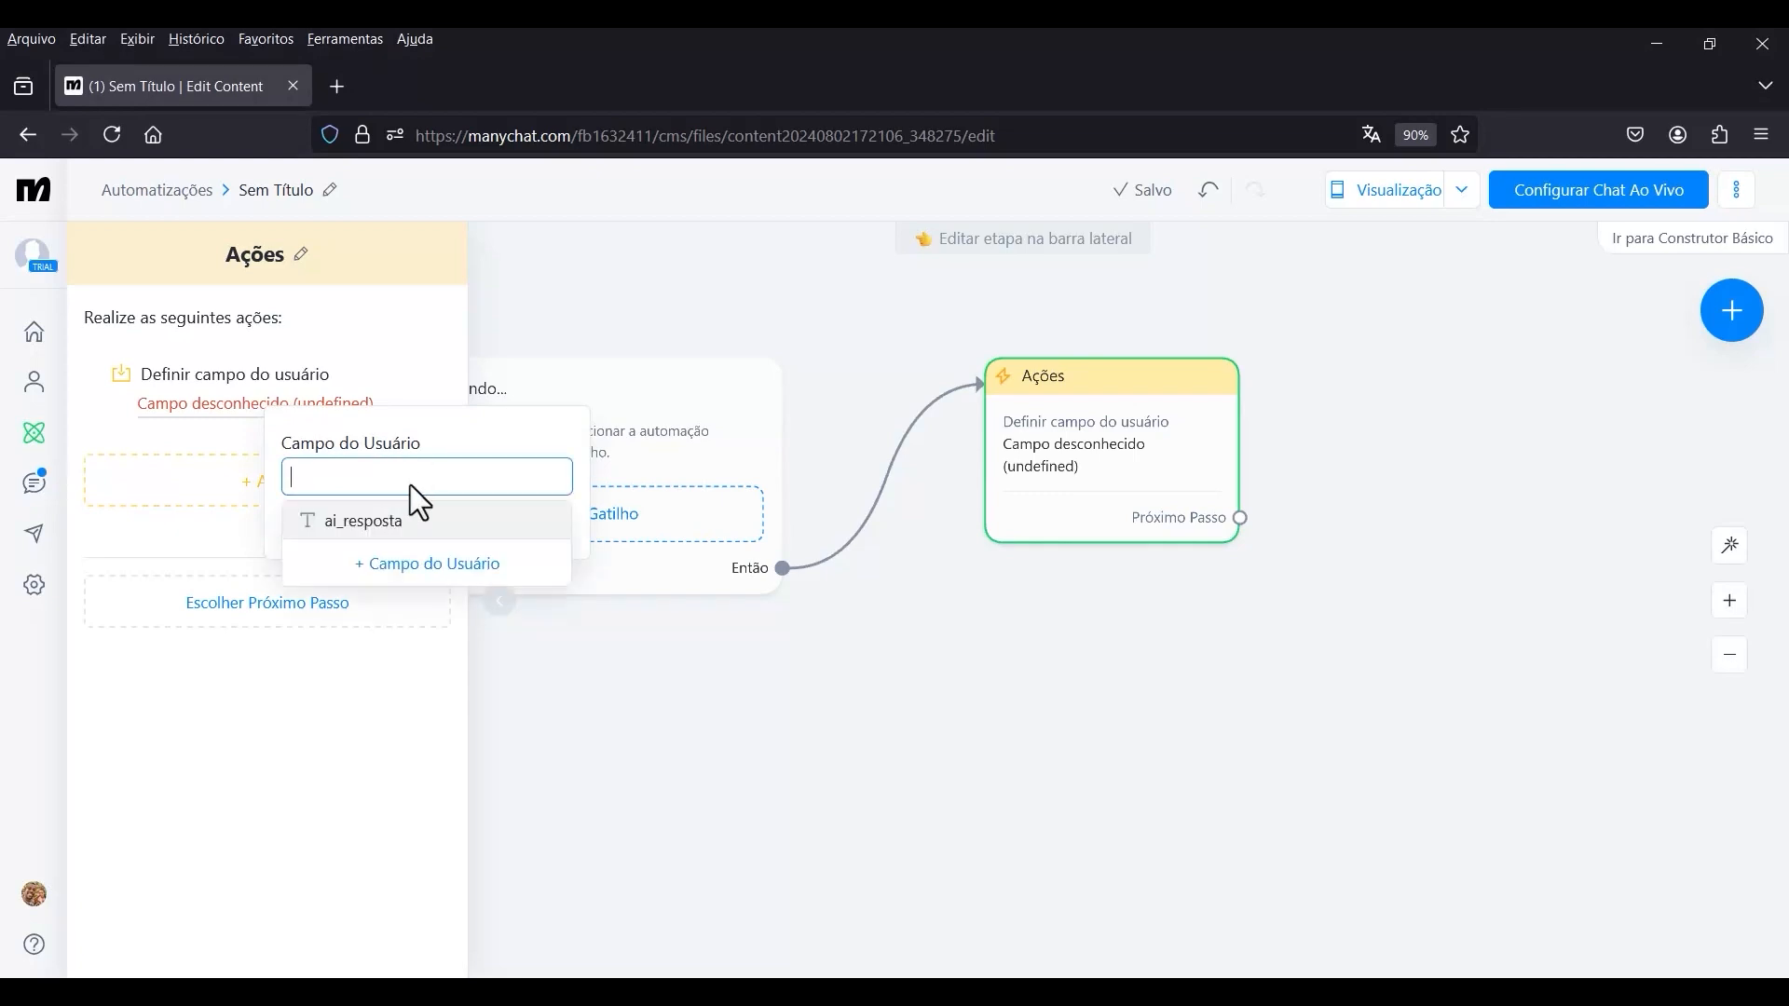
pyautogui.click(362, 486)
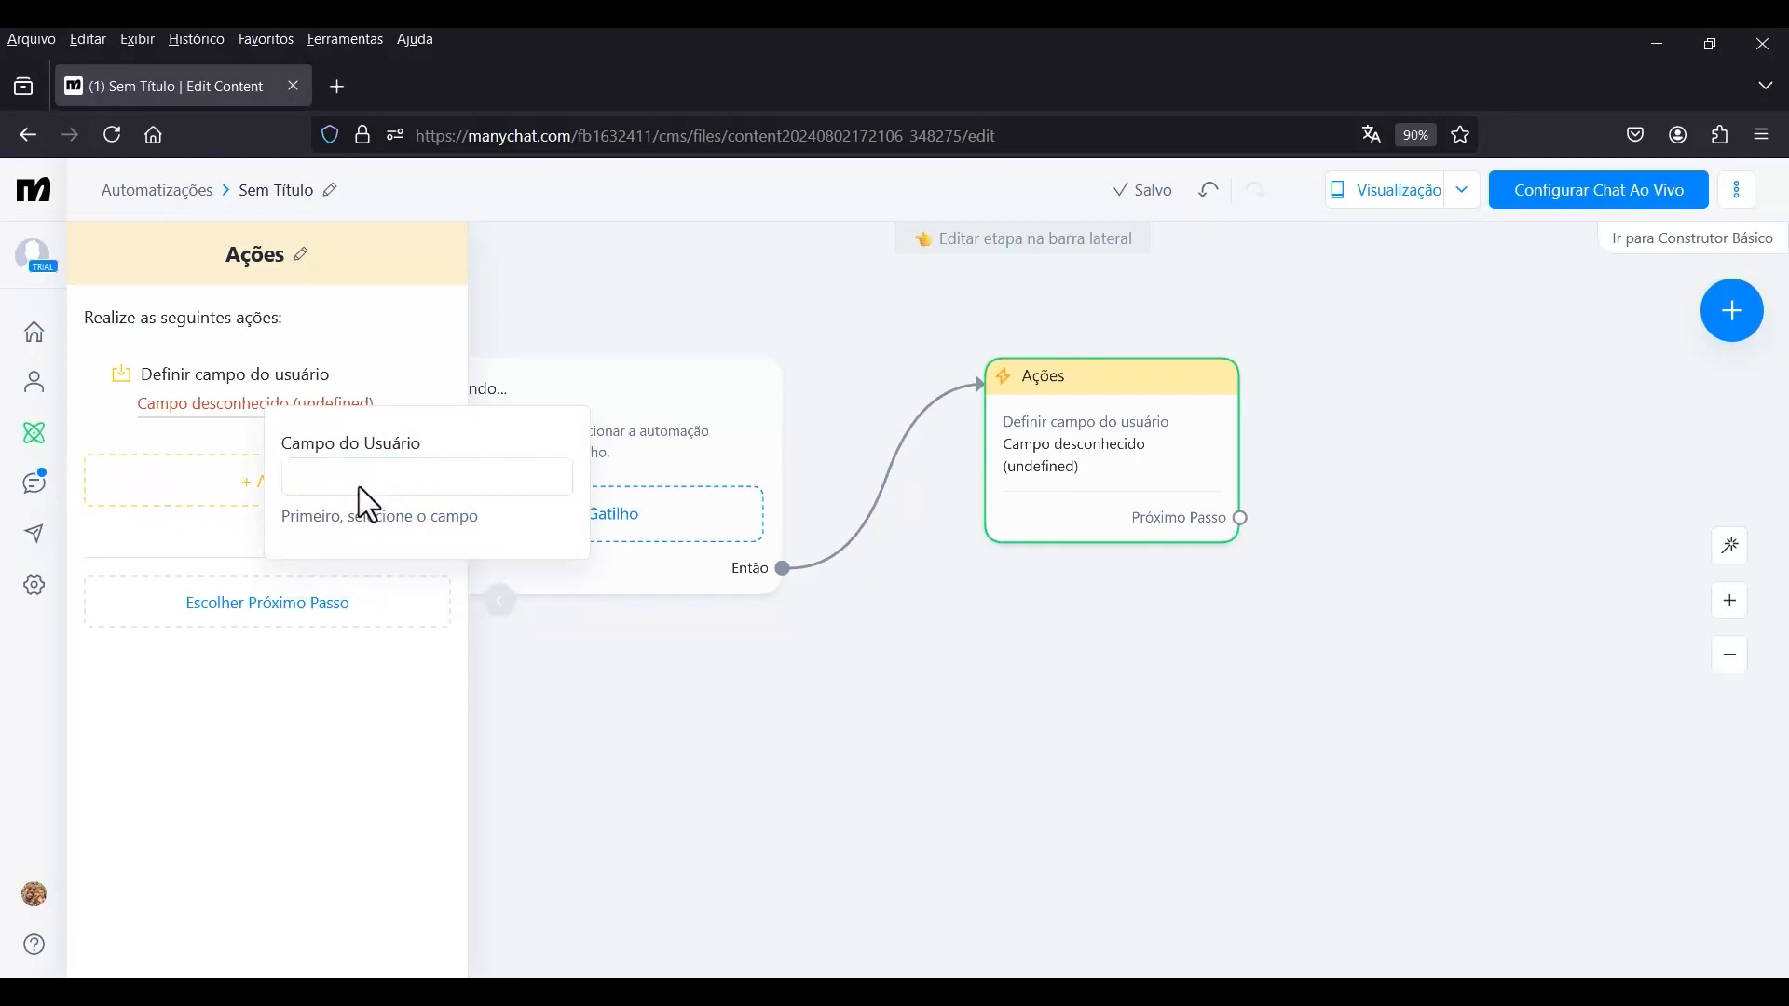
pyautogui.click(361, 486)
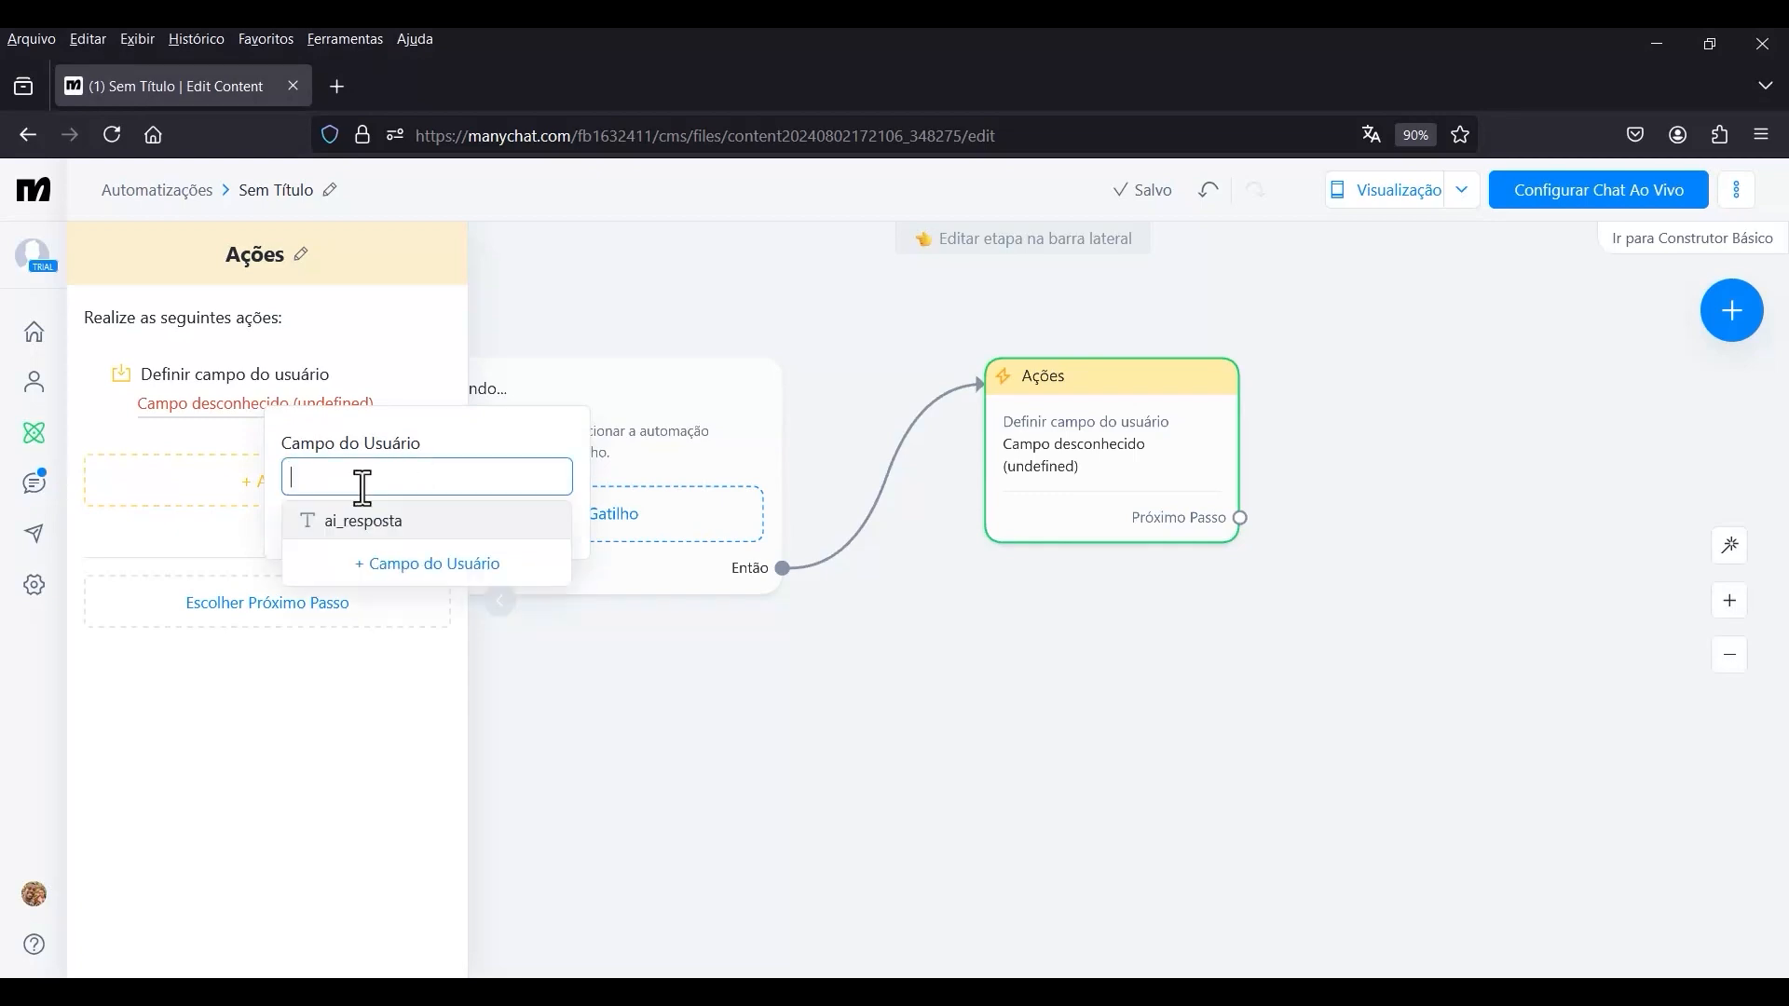
pyautogui.click(384, 568)
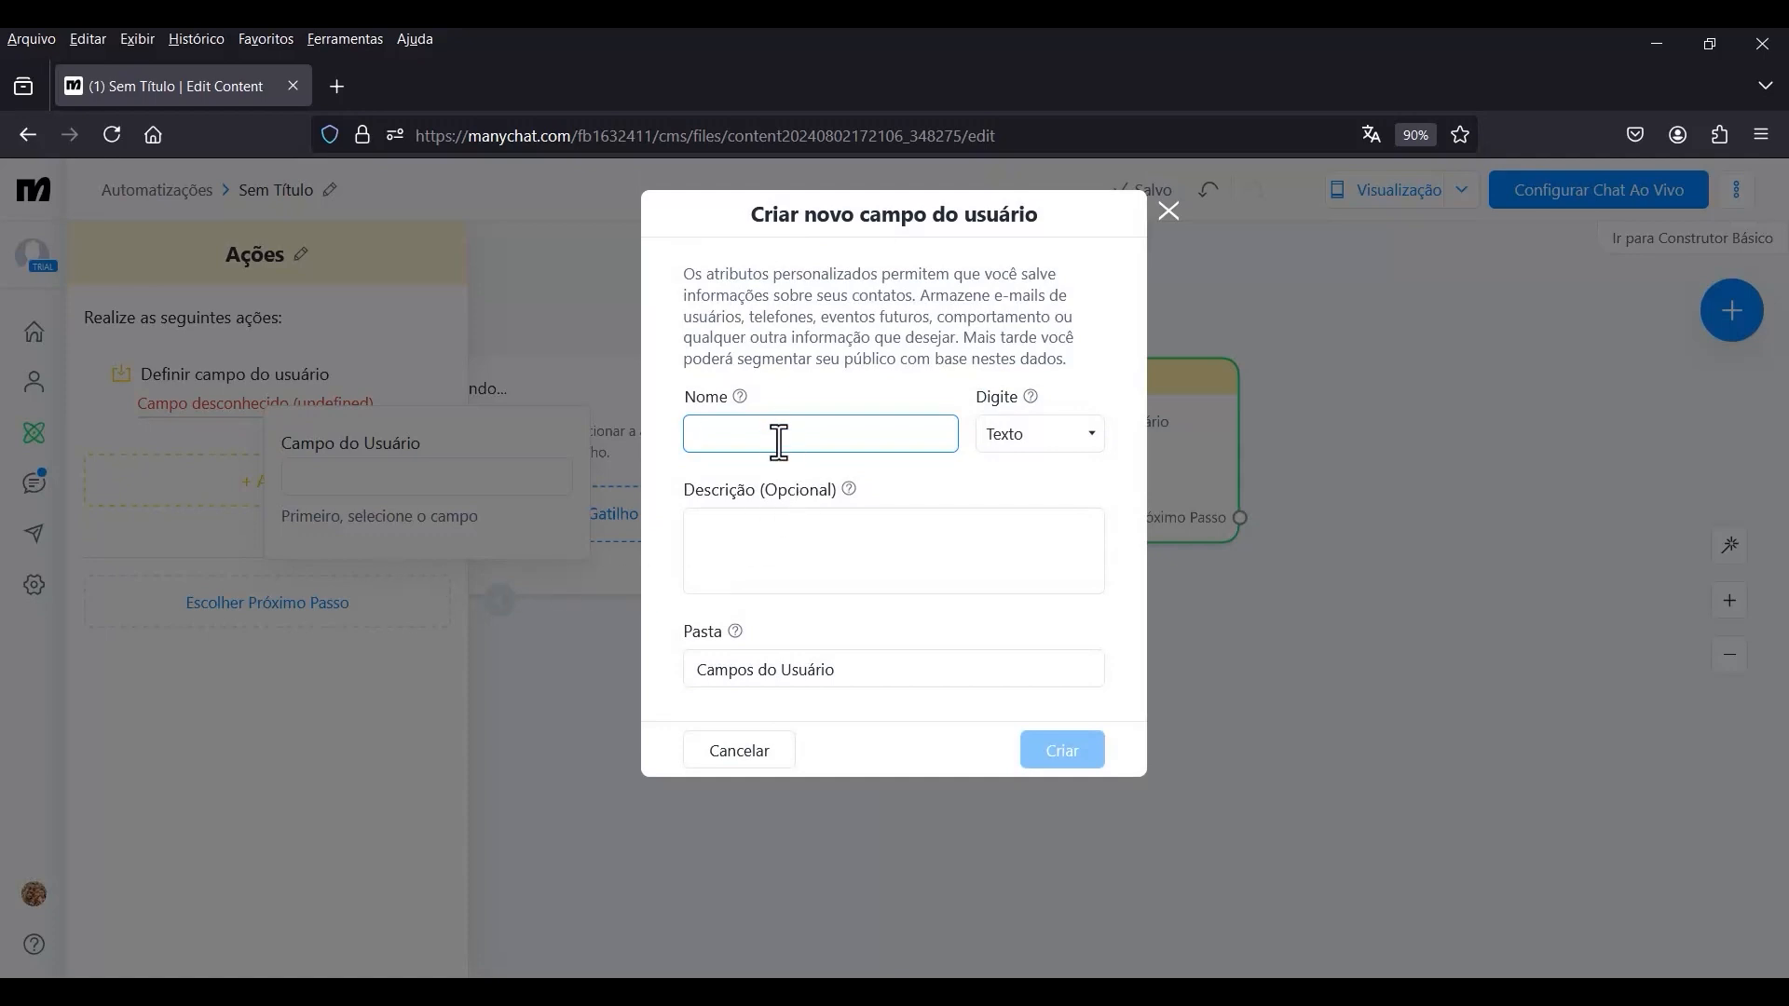
pyautogui.write('bot_ai')
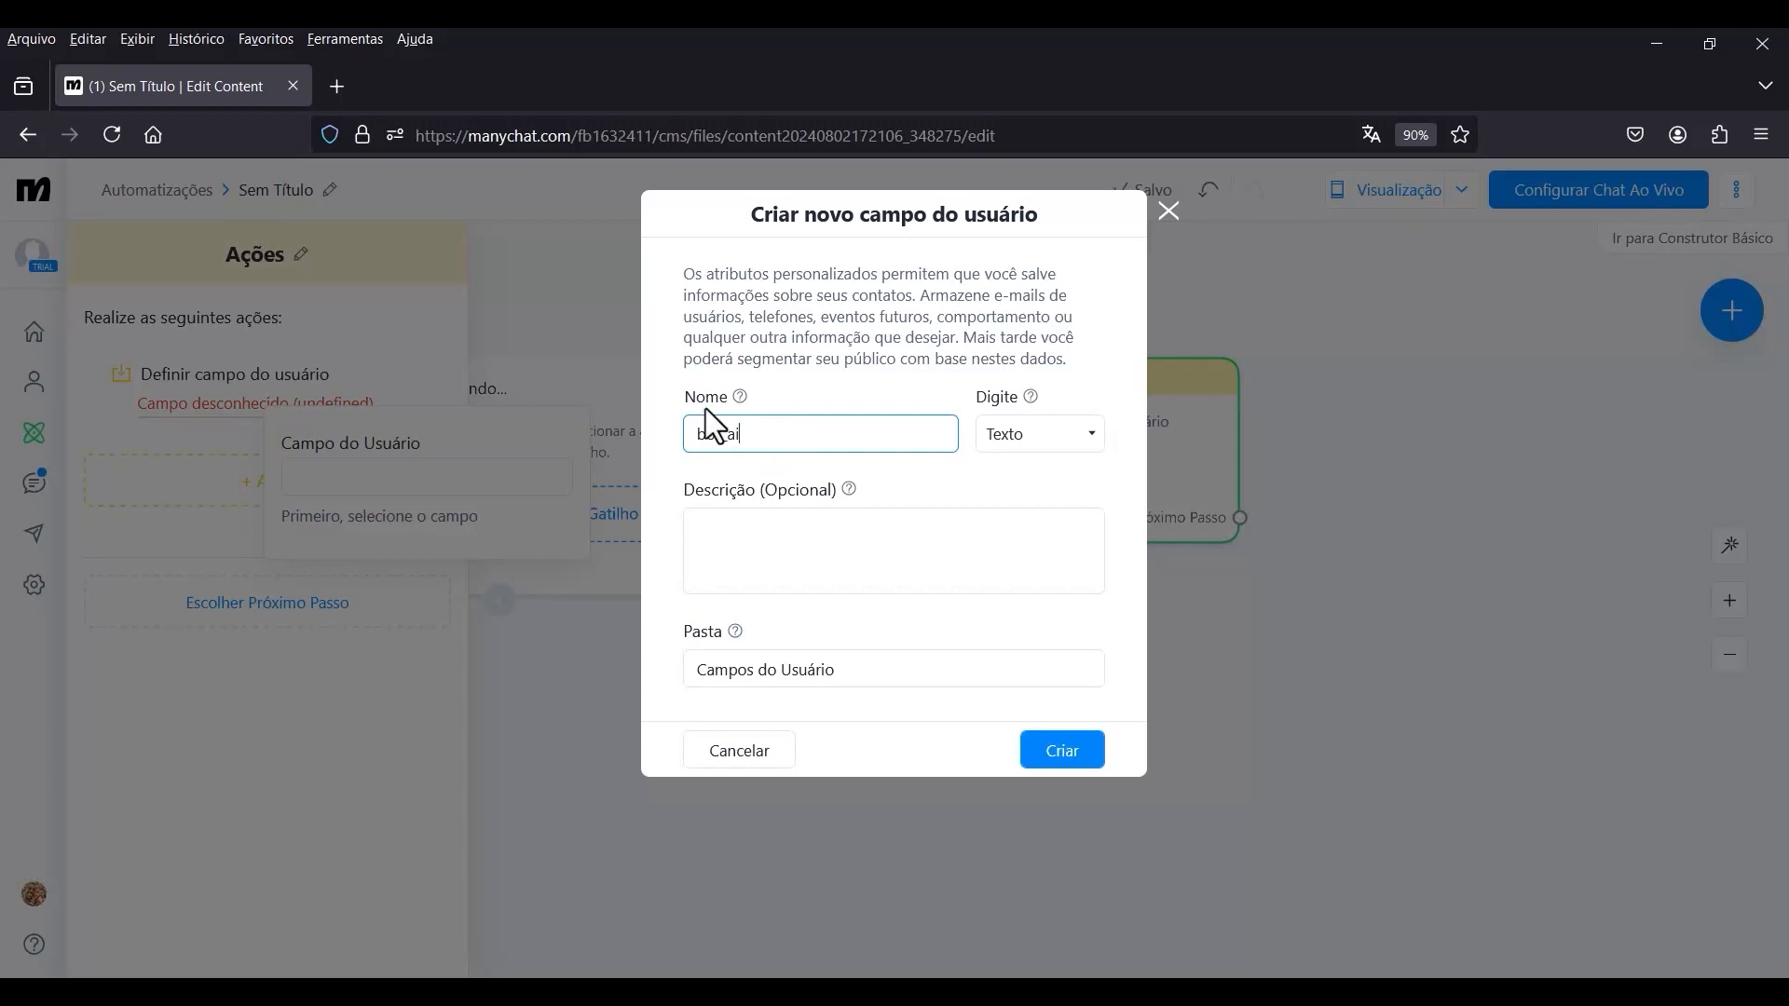
pyautogui.click(1068, 762)
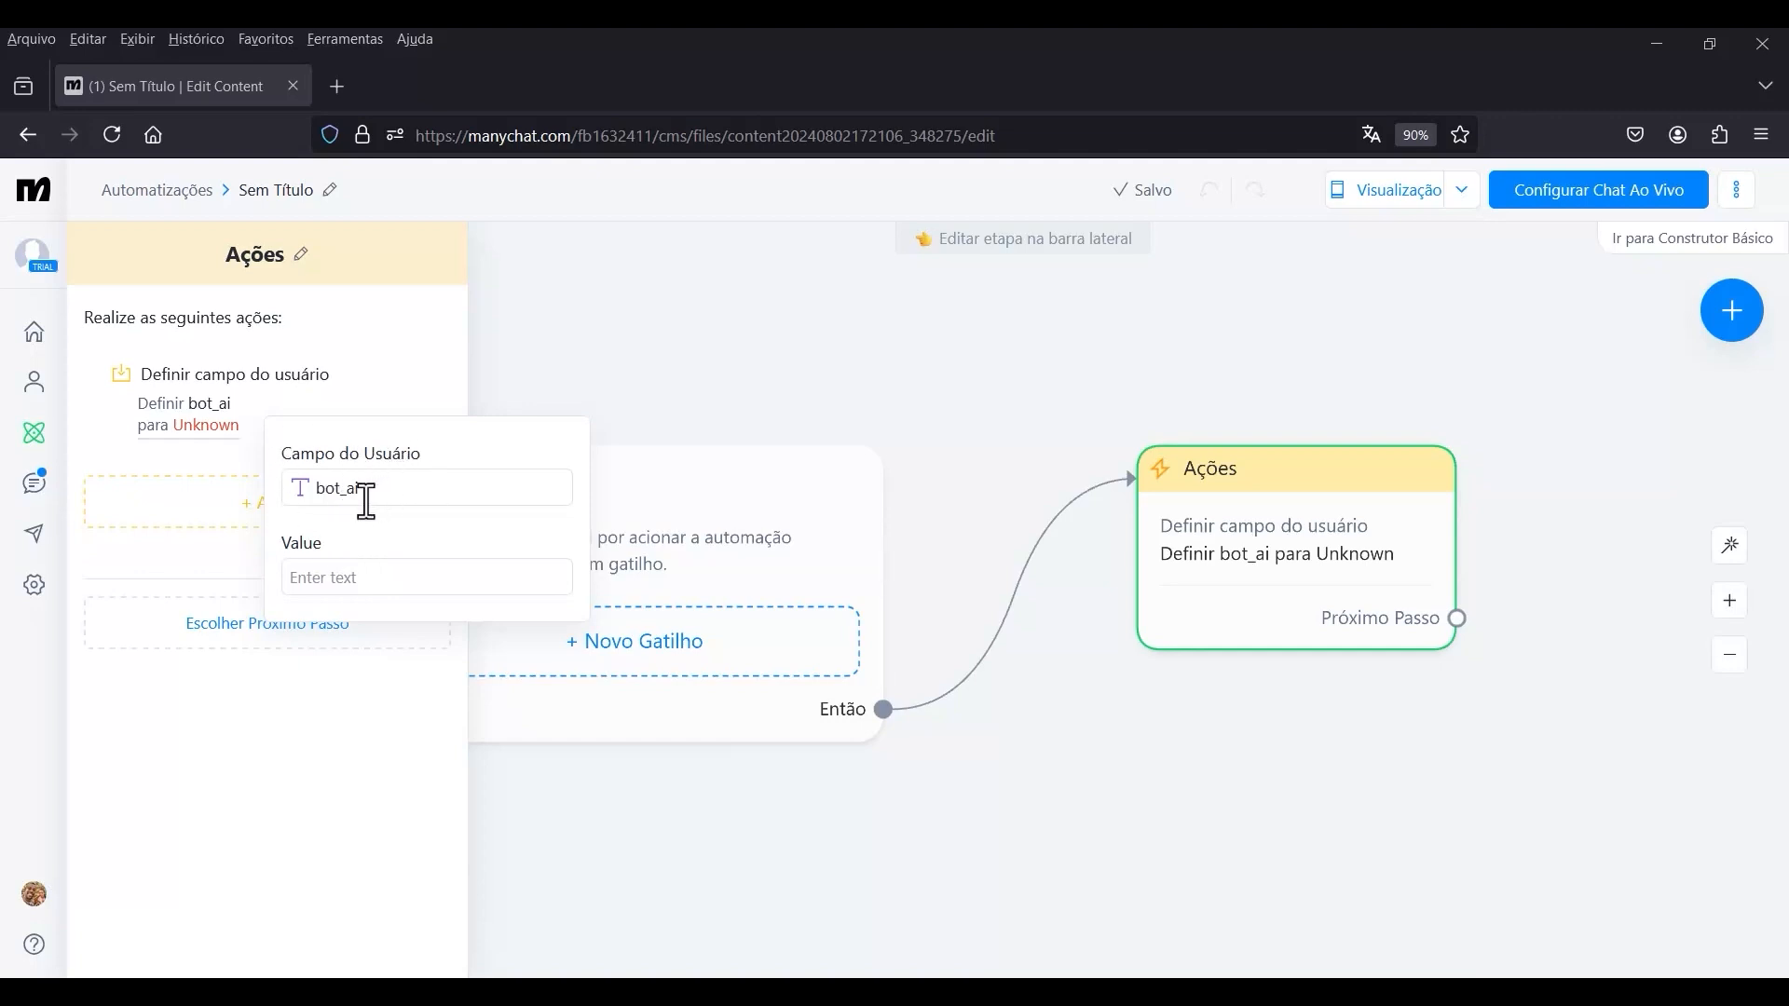
pyautogui.click(382, 489)
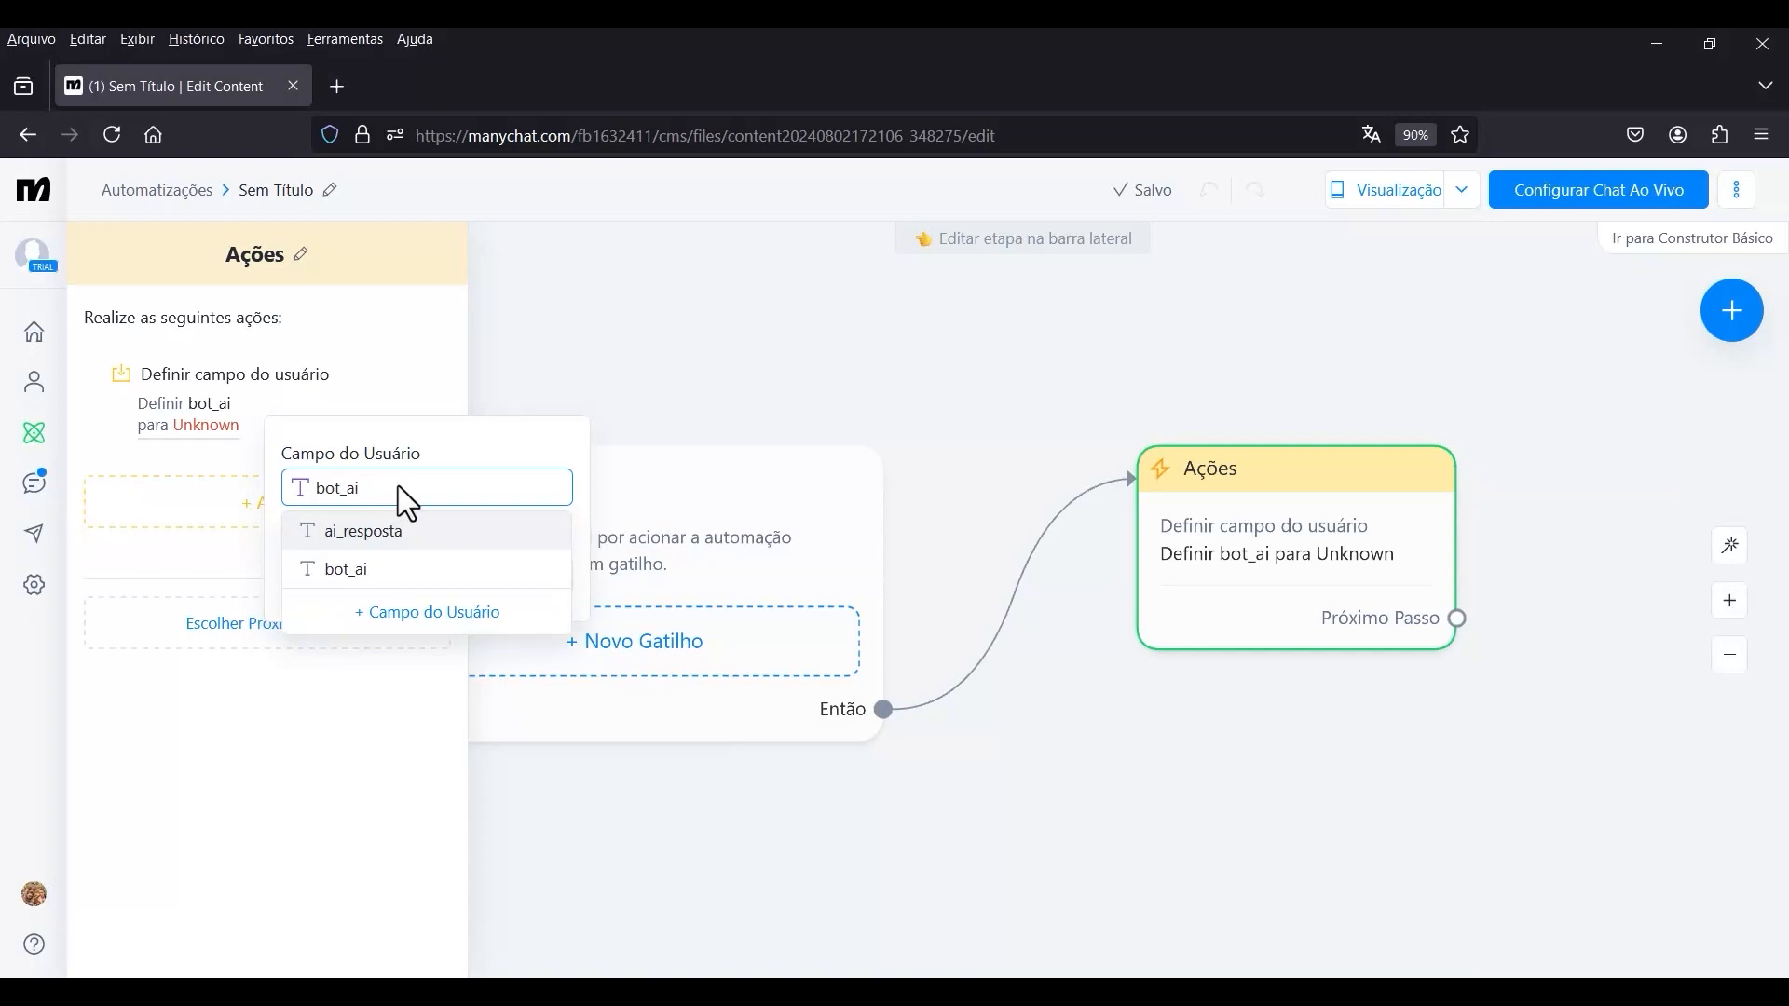
pyautogui.press('BackSpace')
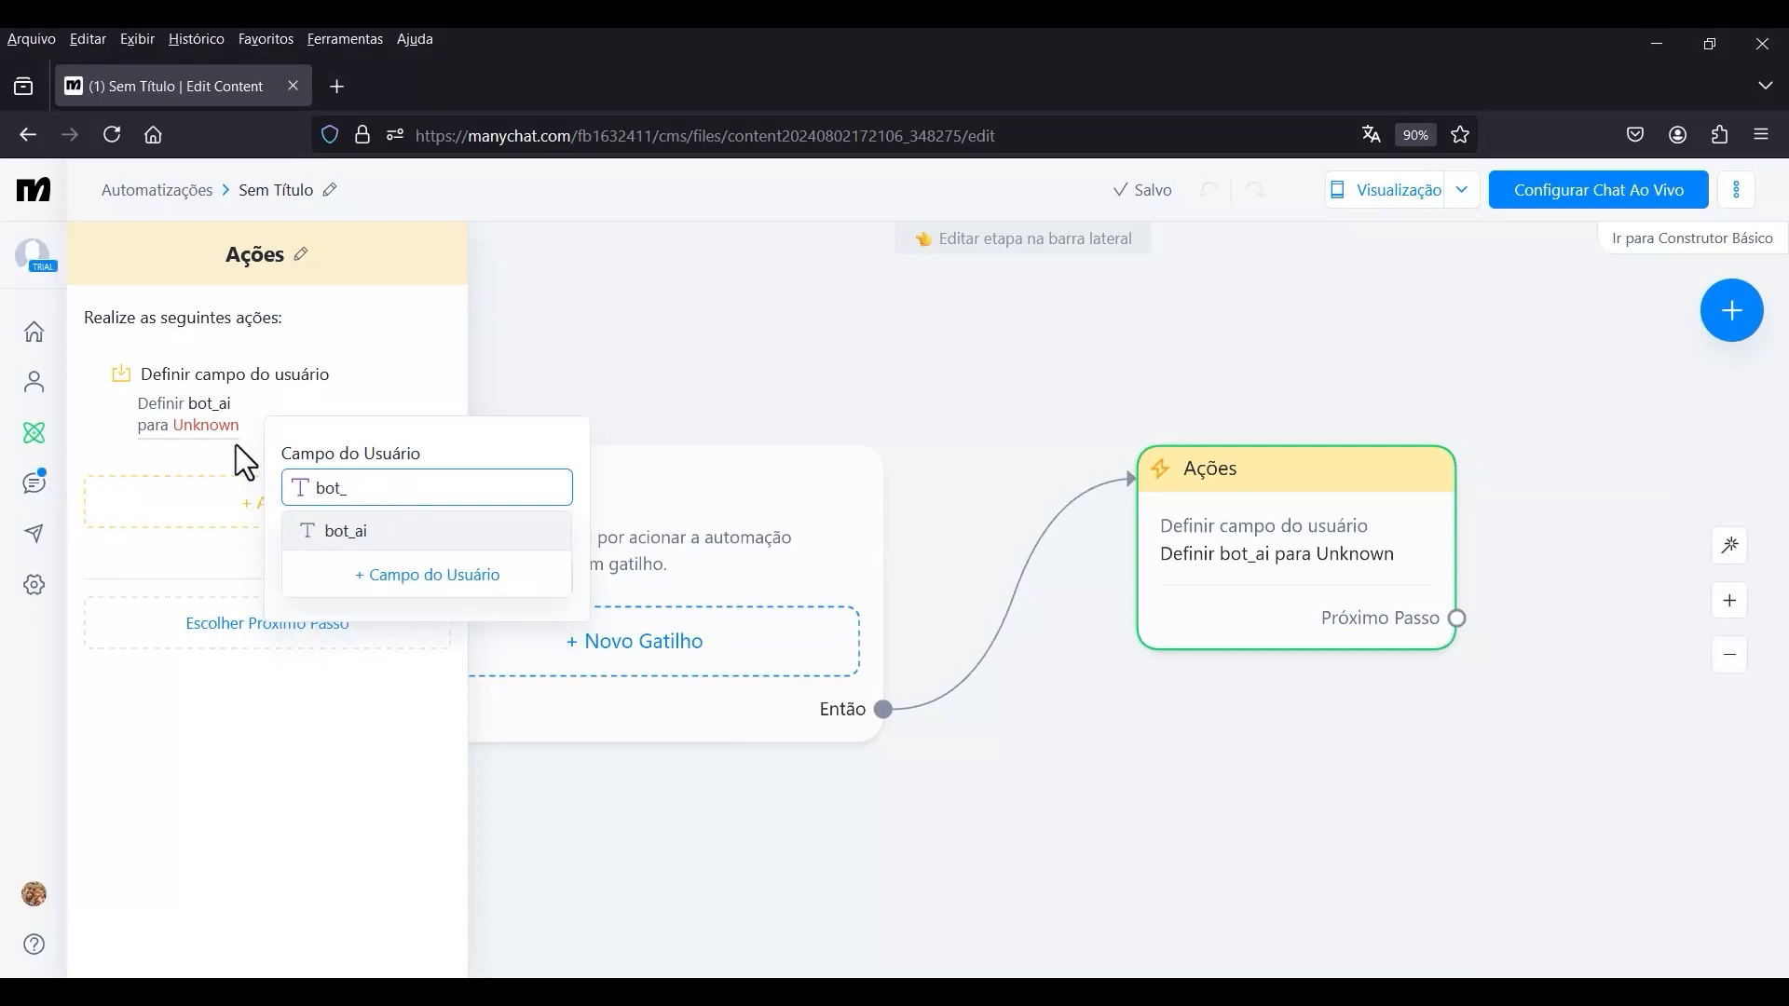
pyautogui.press('Return')
pyautogui.click(343, 491)
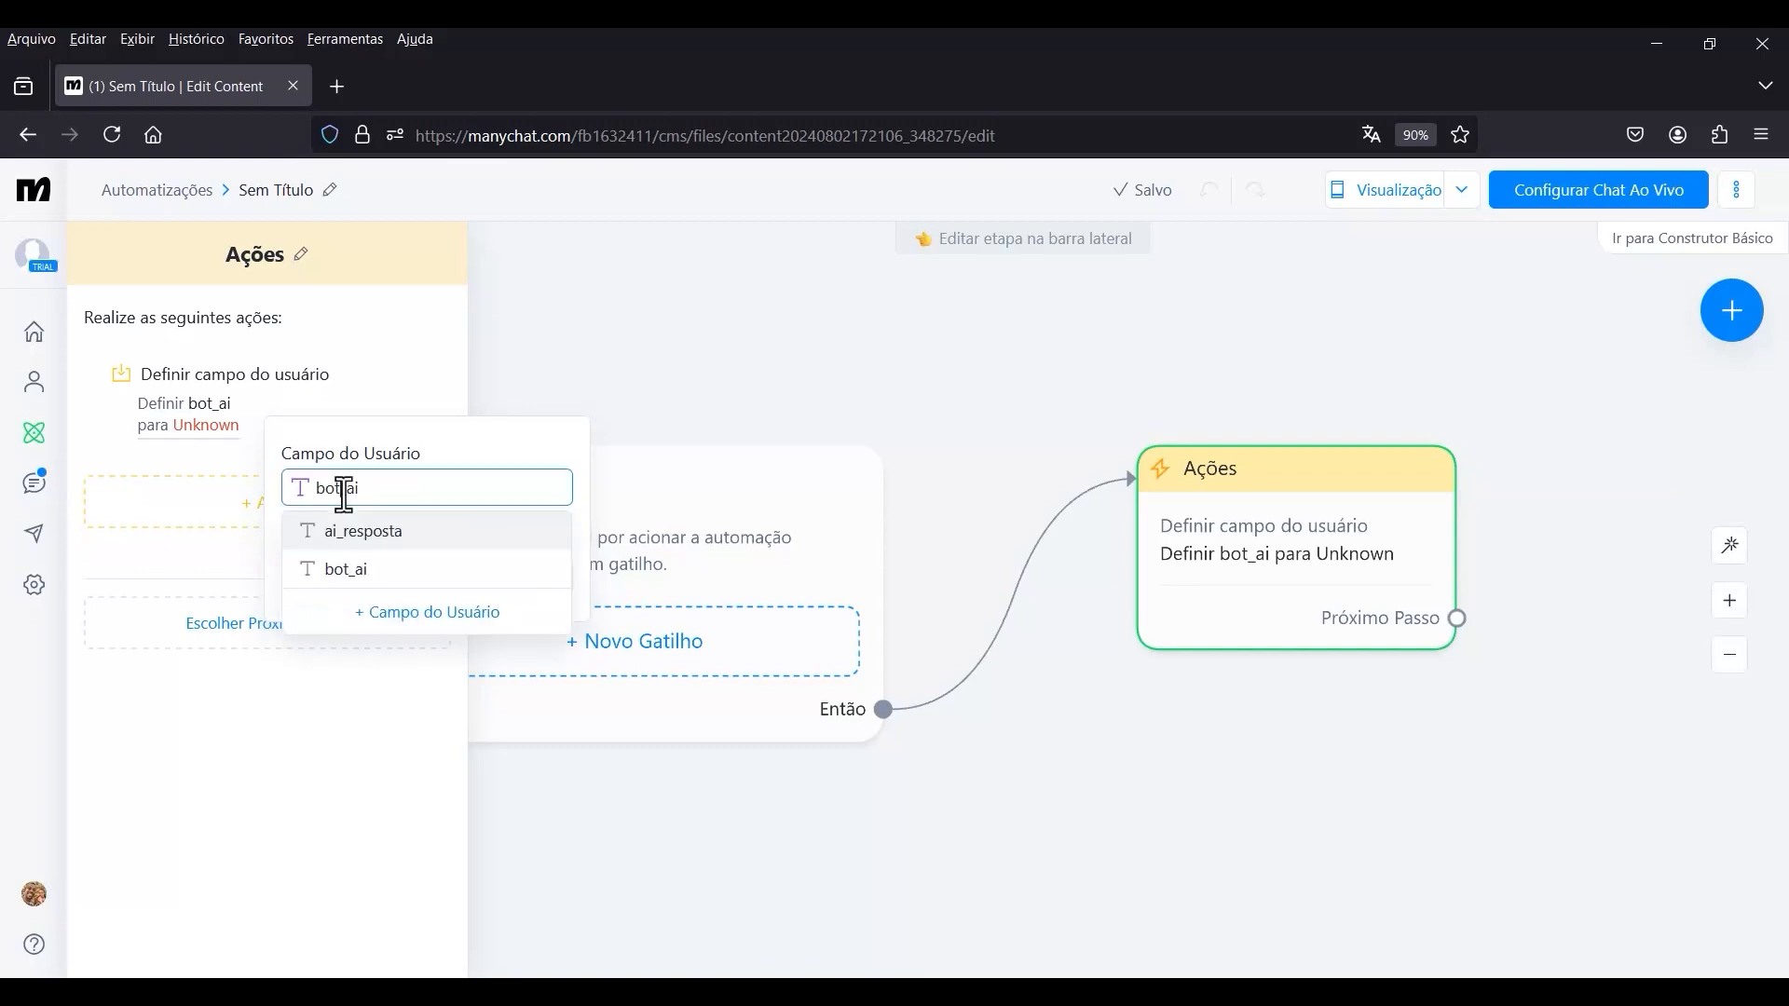
pyautogui.click(361, 481)
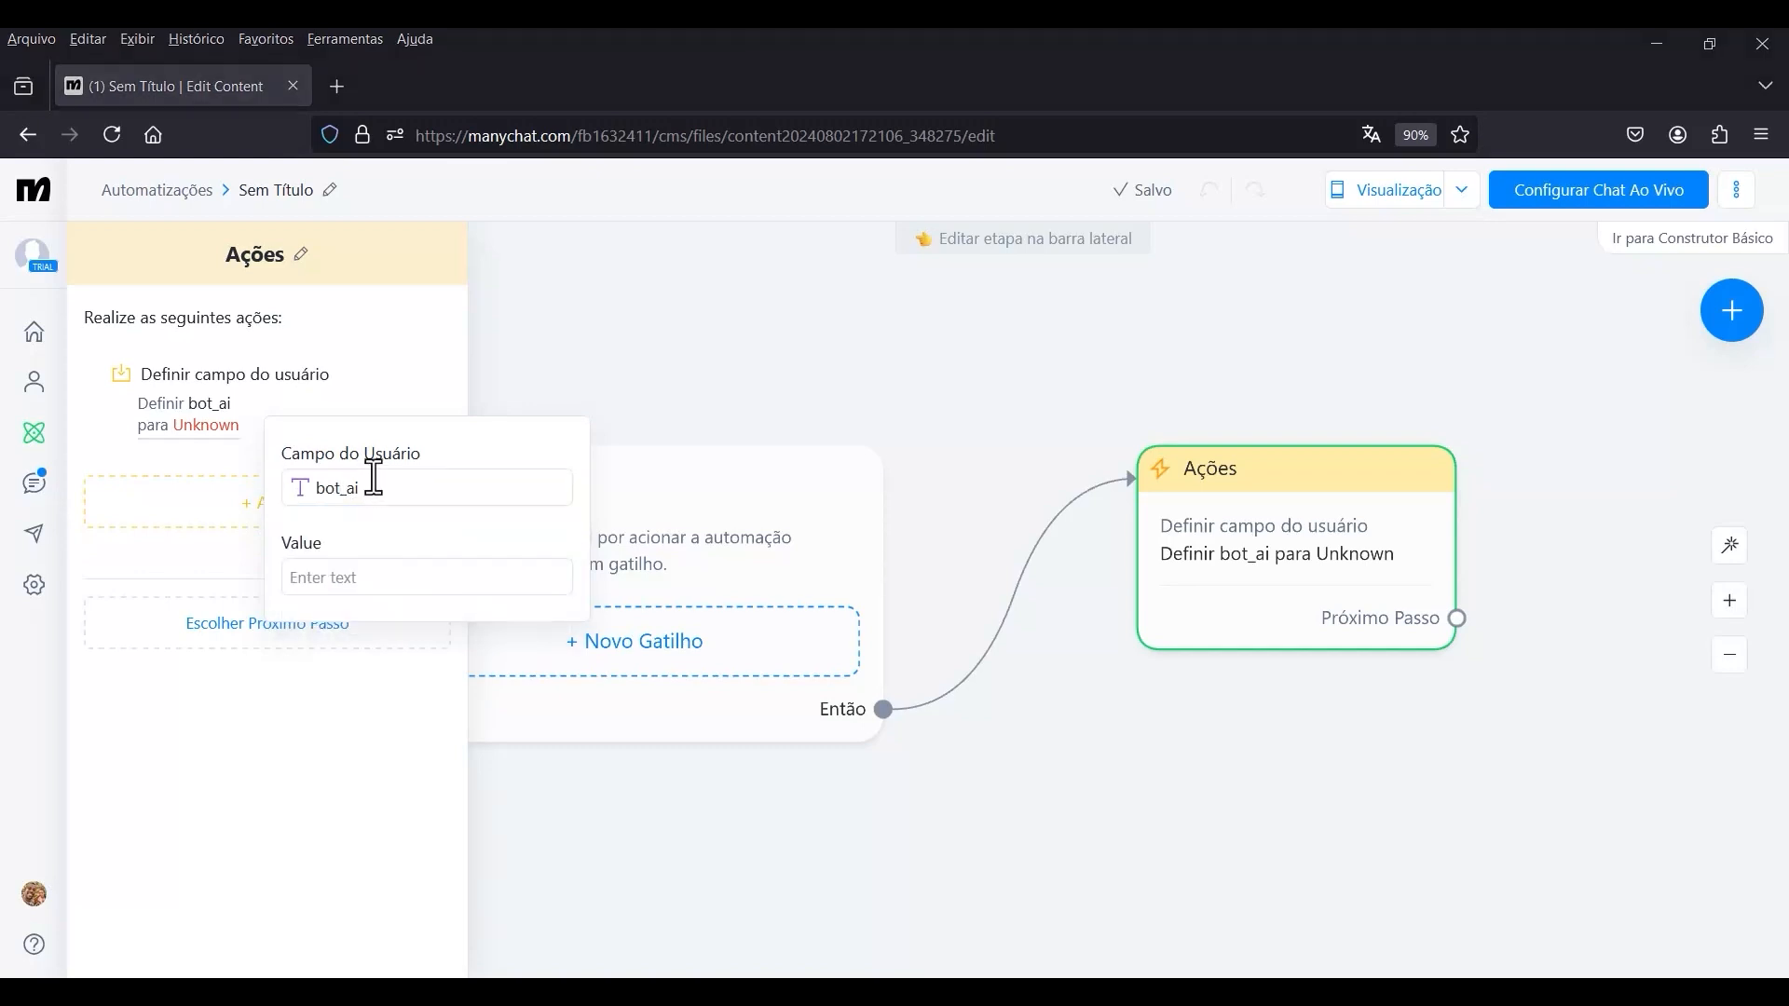
pyautogui.click(227, 461)
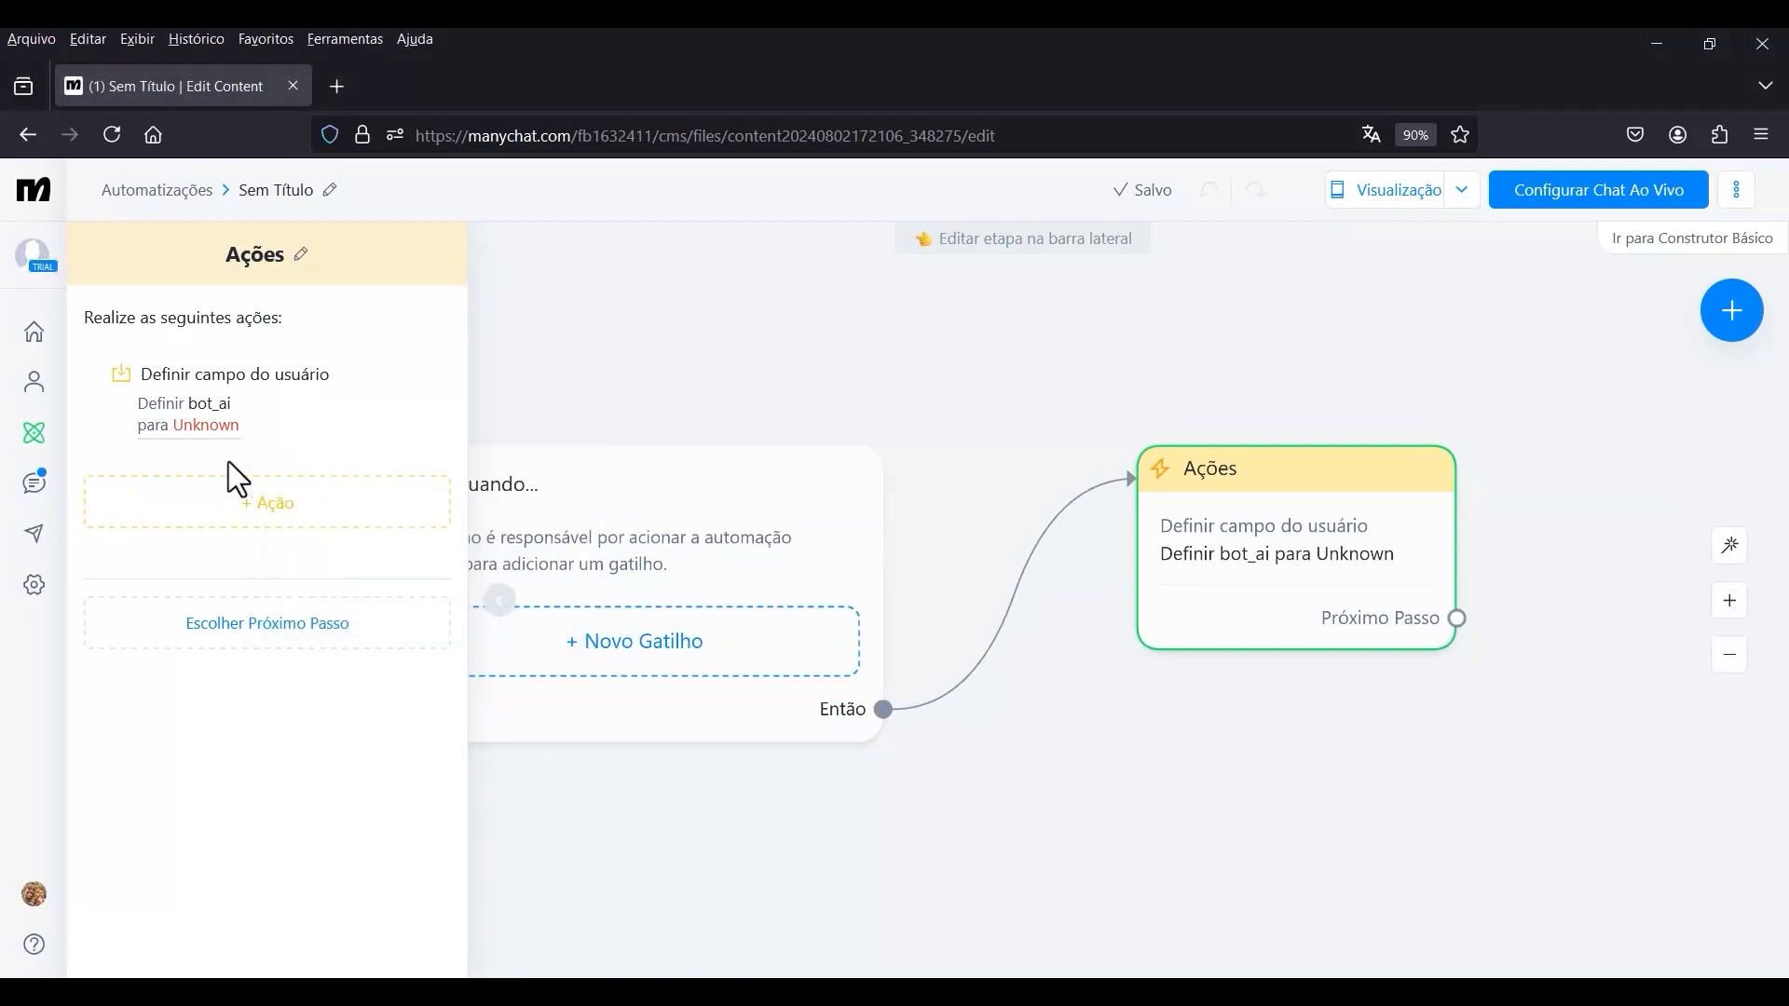
# In the account settings for user fields, rename the bot_ai field to bot_atual.
pyautogui.click(35, 586)
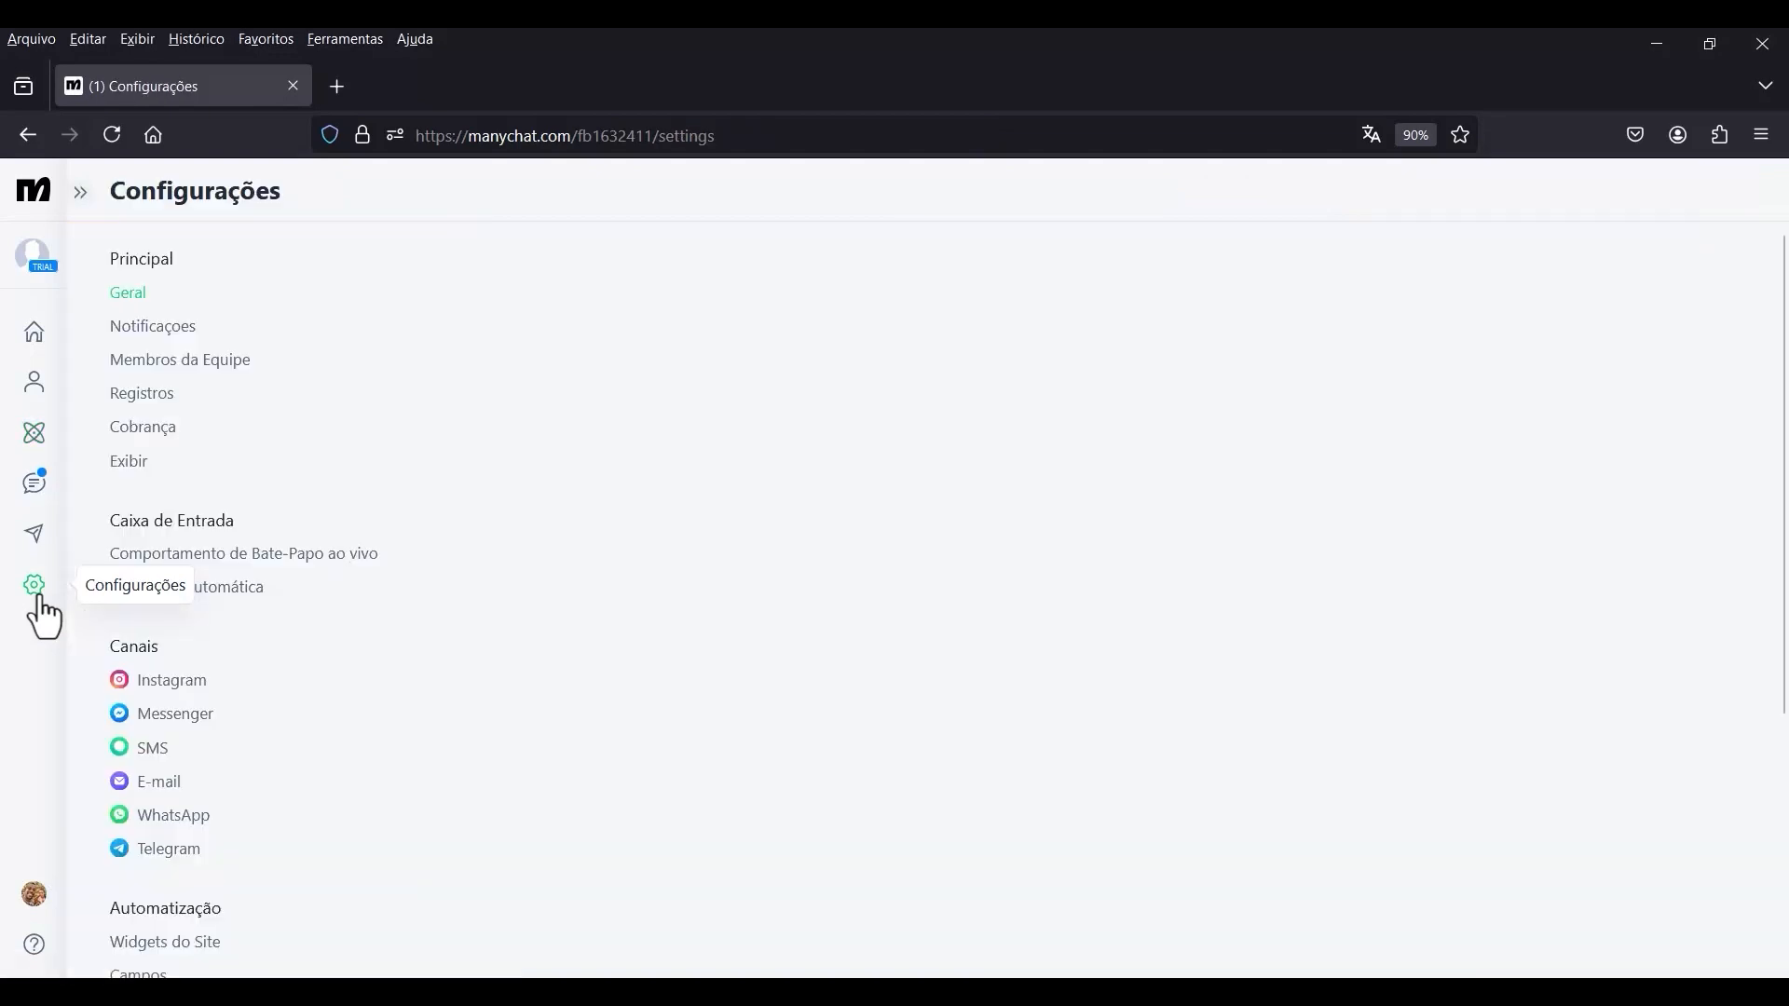
pyautogui.scroll(-4, 294, 601)
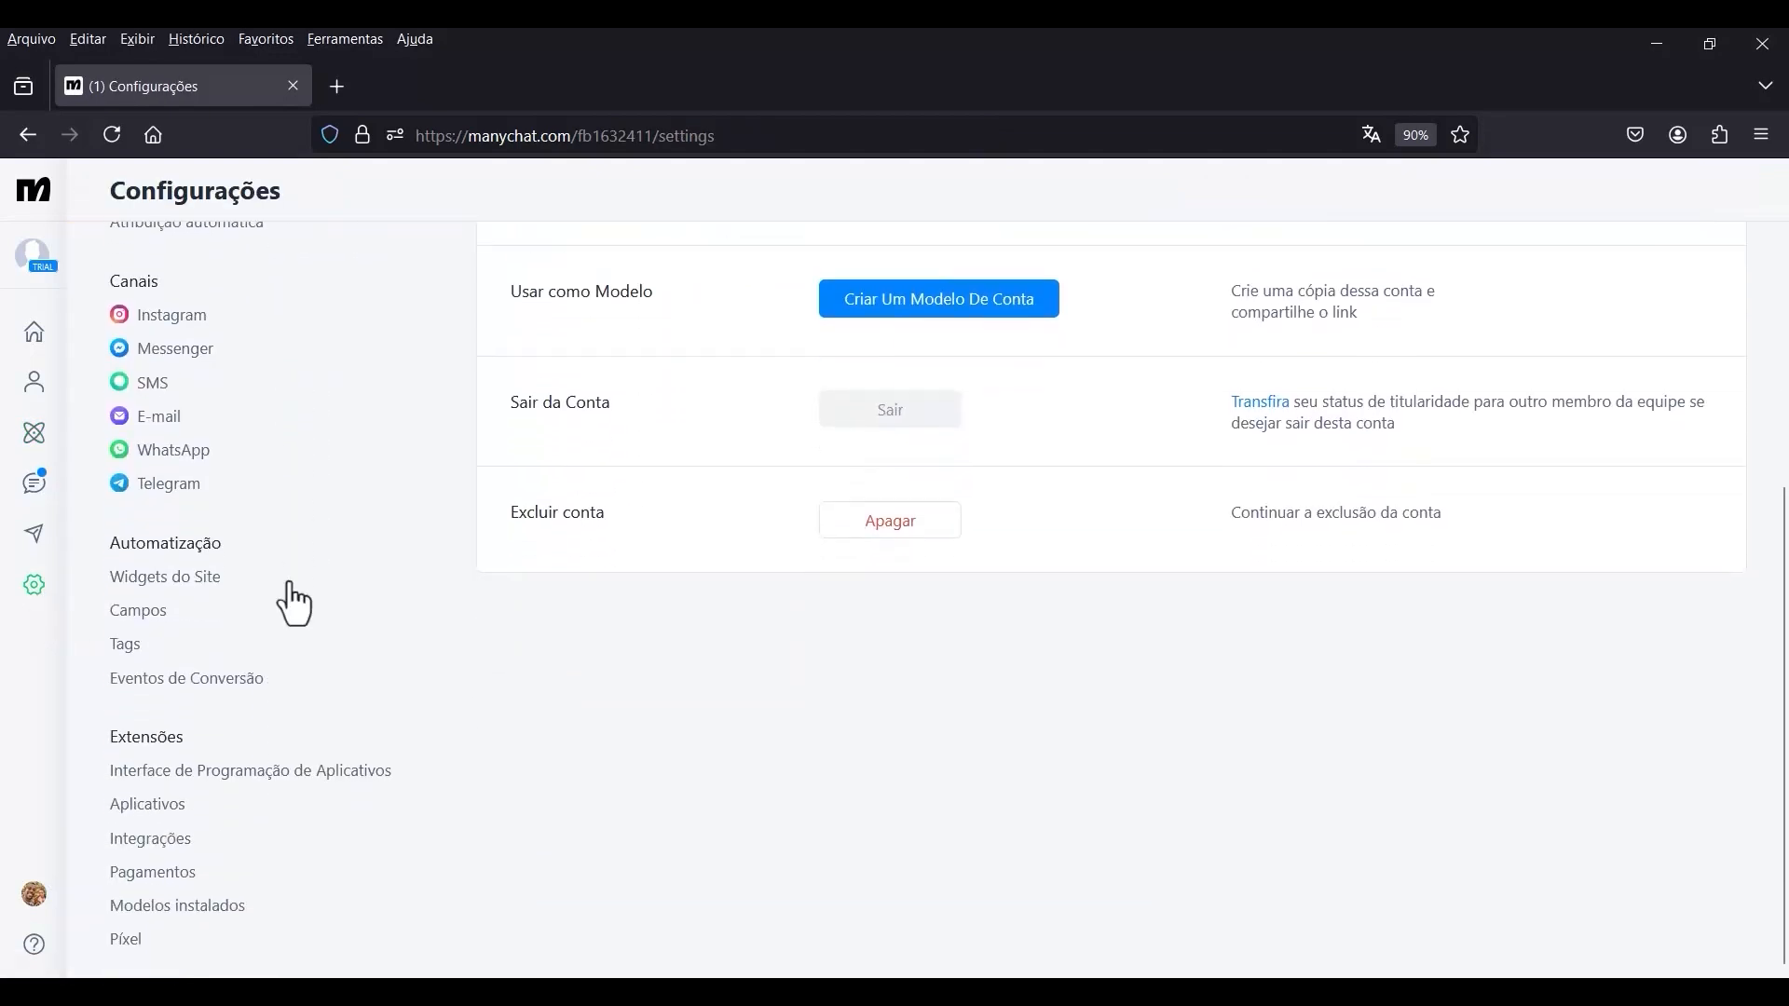
pyautogui.click(161, 616)
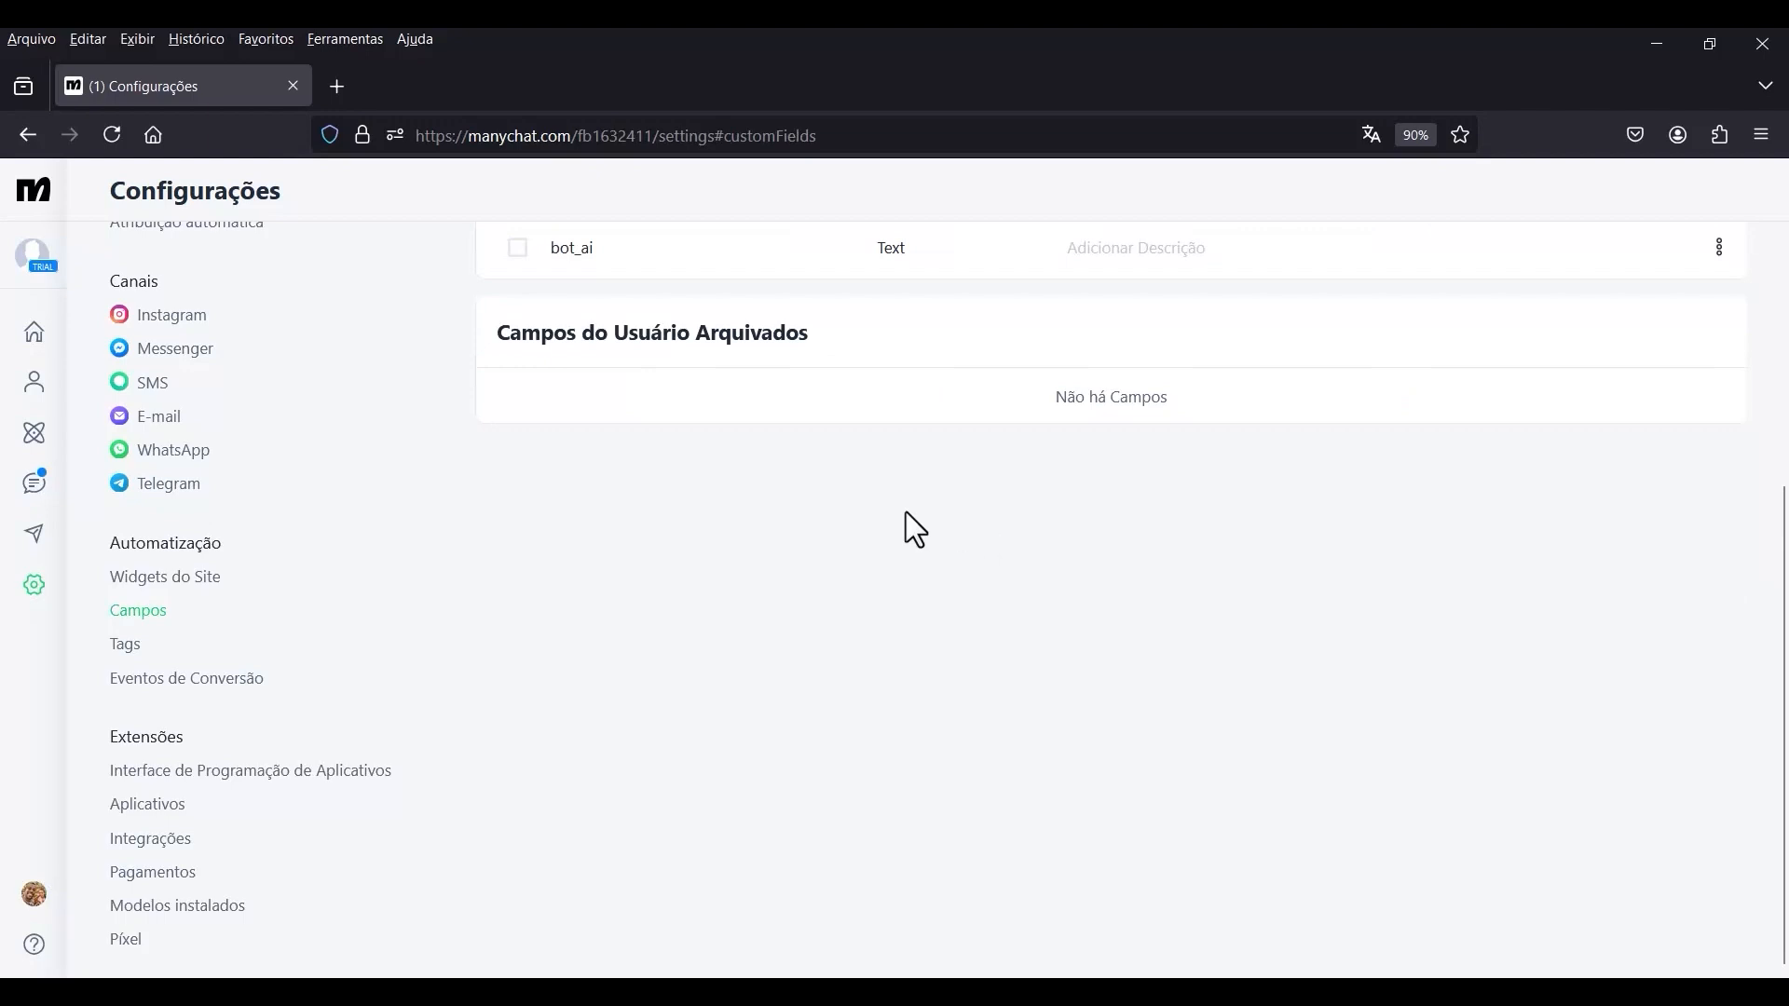
pyautogui.scroll(4, 946, 509)
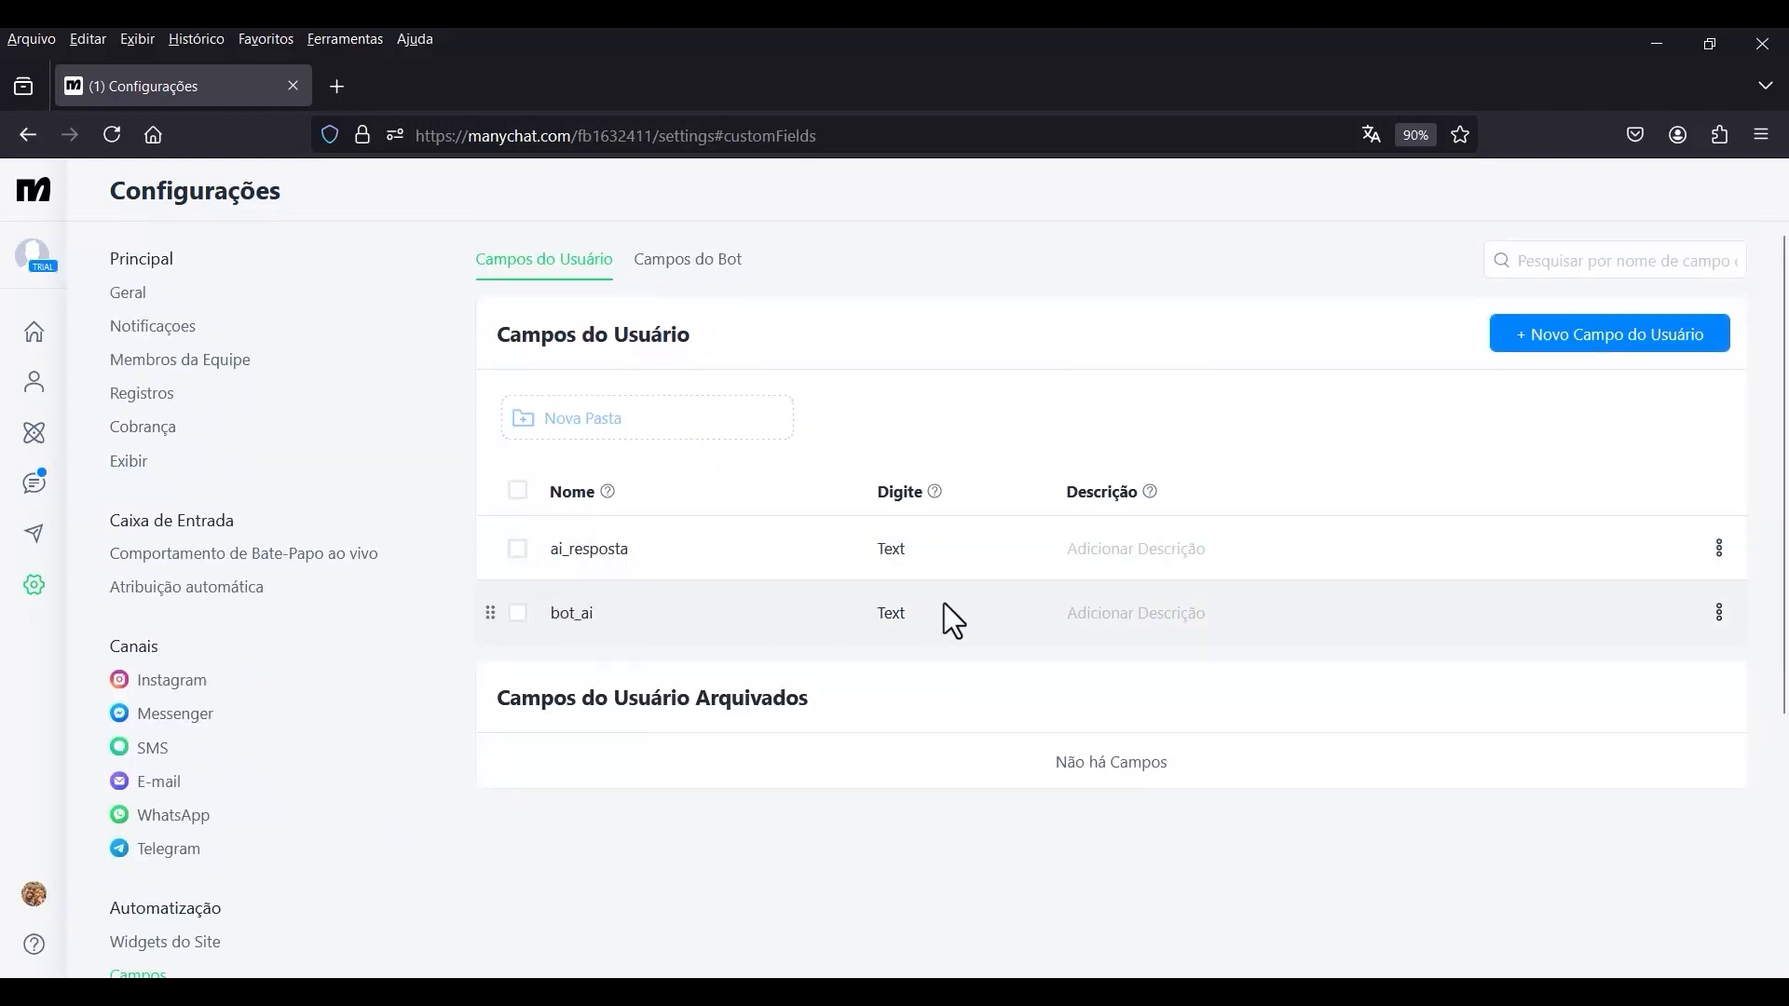
pyautogui.click(1717, 612)
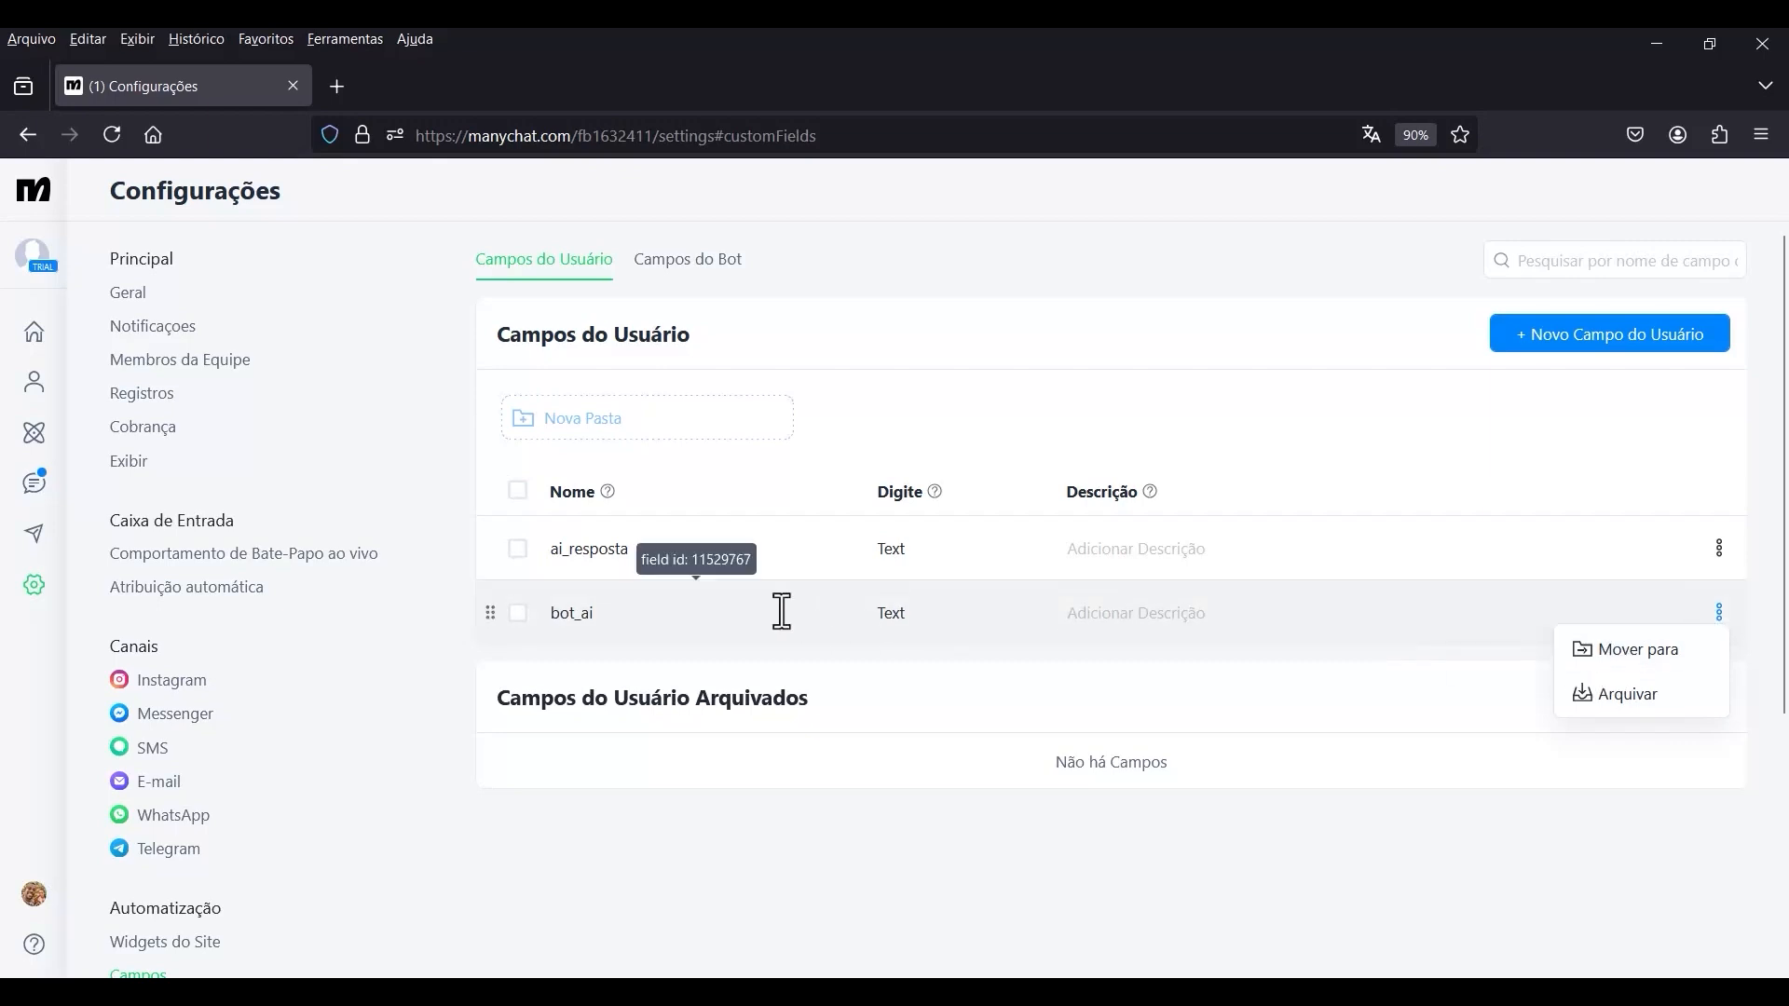
pyautogui.click(582, 612)
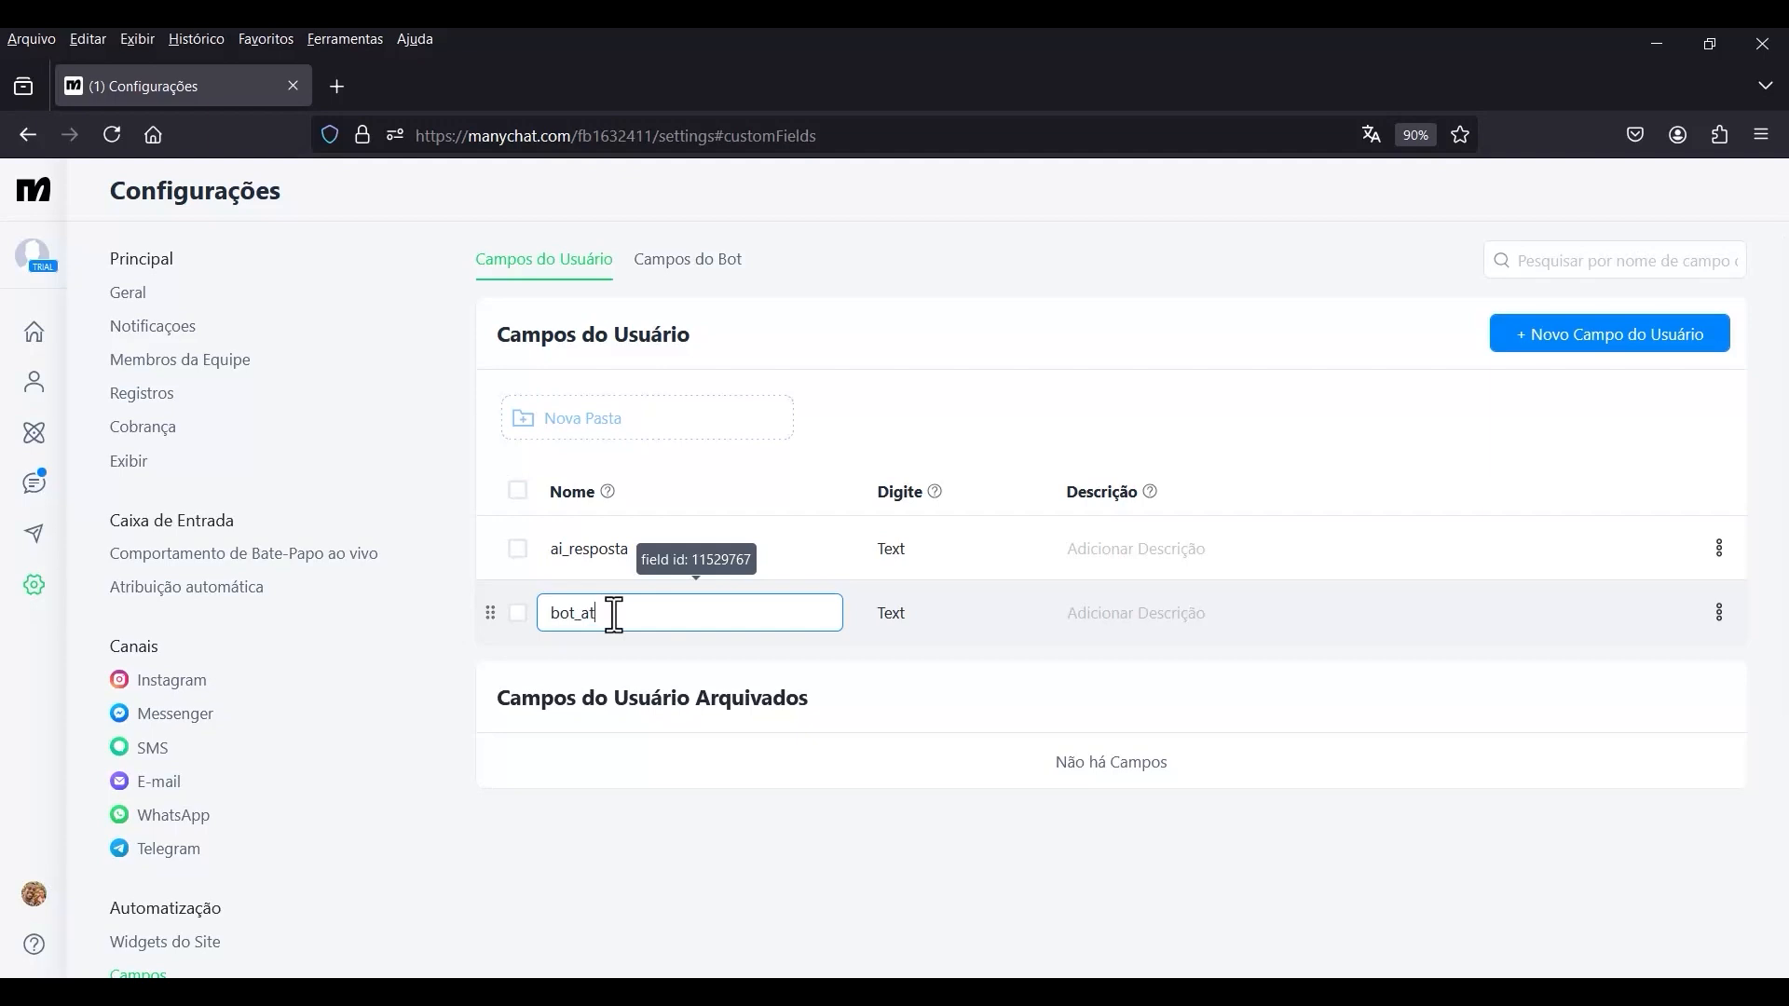
pyautogui.write('tual')
pyautogui.press('Return')
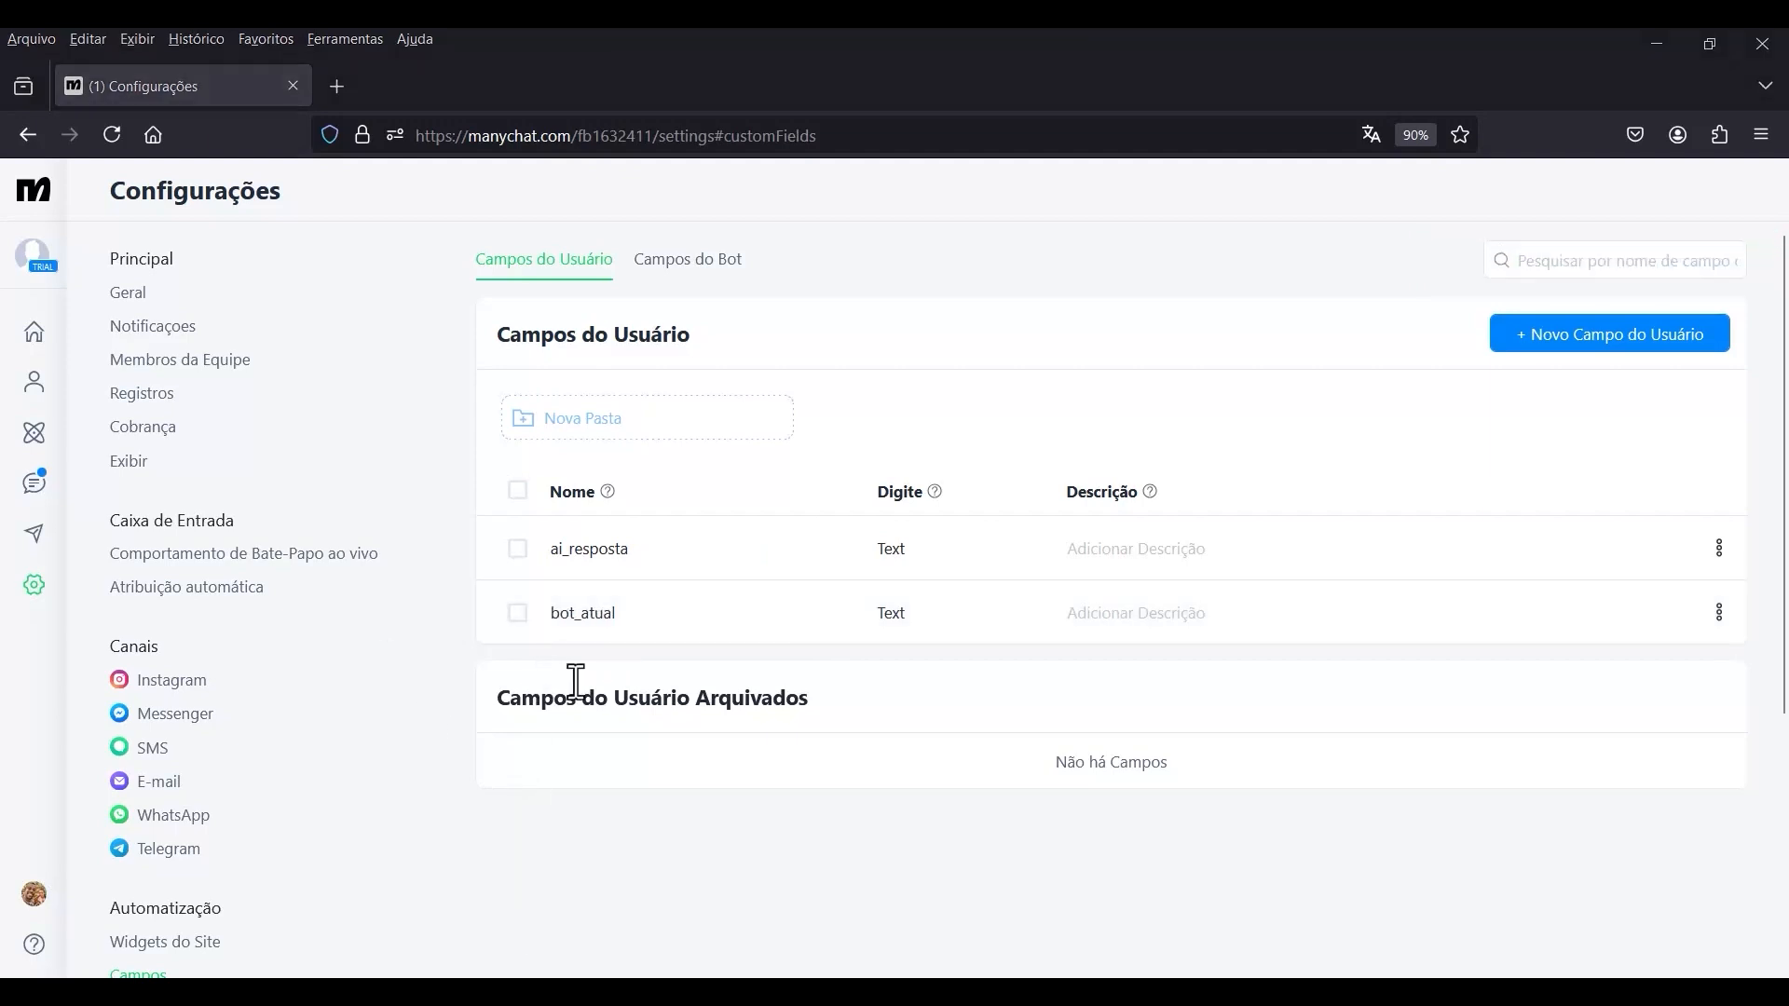
# In the automations list, rename the untitled automation as Chatbot AI GPT.
pyautogui.click(35, 438)
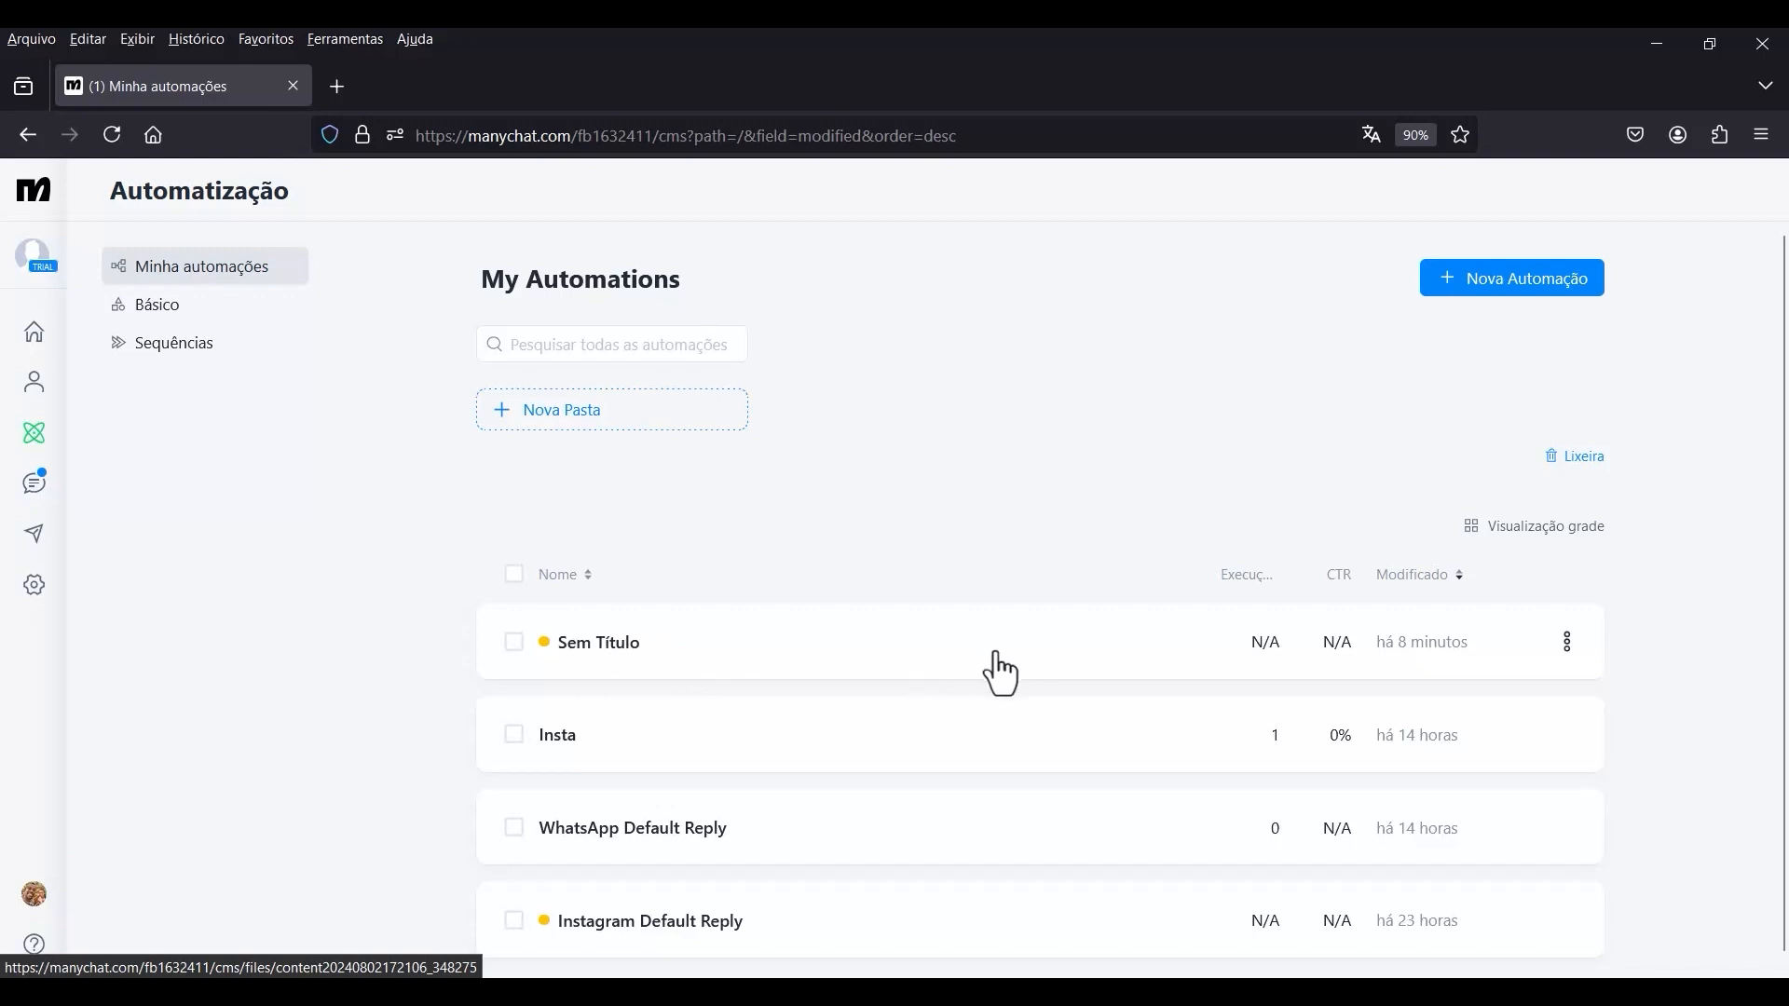
pyautogui.click(1567, 647)
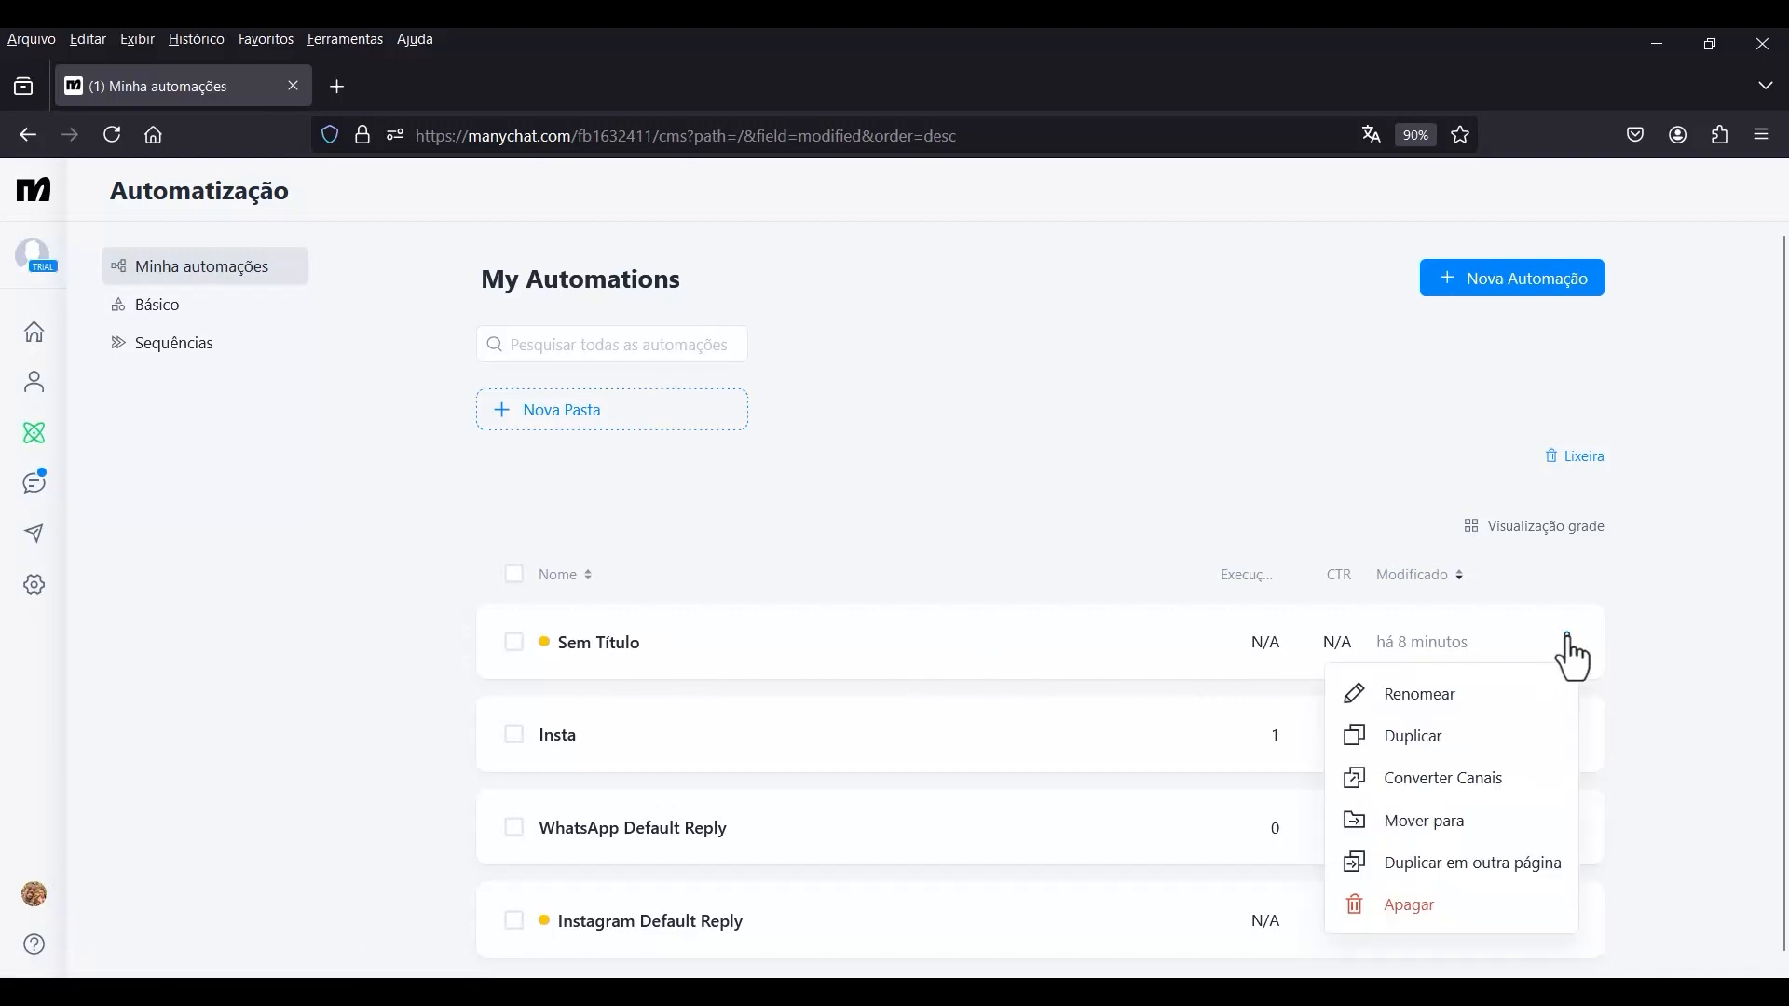
pyautogui.click(1420, 700)
pyautogui.moveTo(795, 336); pyautogui.dragTo(677, 358)
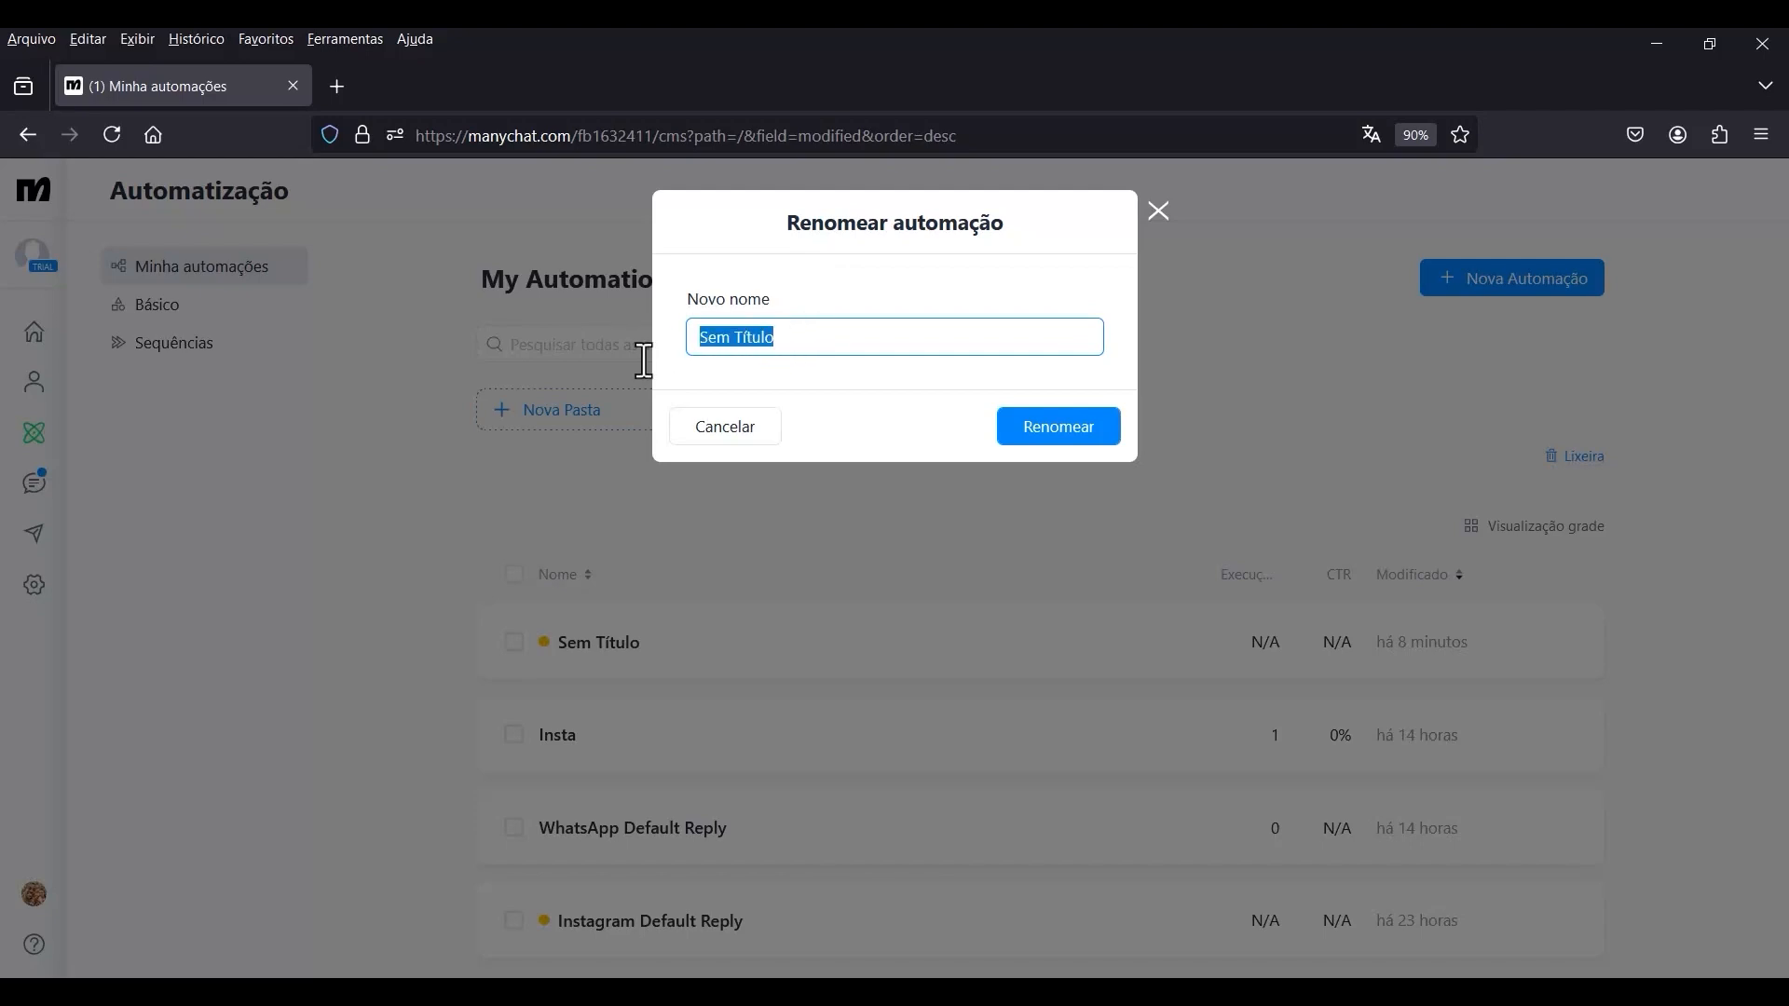
pyautogui.write('botCHATBOT ai gpt')
pyautogui.press('BackSpace')
pyautogui.press('BackSpace')
pyautogui.press('BackSpace')
pyautogui.press('BackSpace')
pyautogui.press('BackSpace')
pyautogui.press('BackSpace')
pyautogui.press('BackSpace')
pyautogui.press('BackSpace')
pyautogui.press('BackSpace')
pyautogui.press('BackSpace')
pyautogui.press('BackSpace')
pyautogui.press('BackSpace')
pyautogui.press('BackSpace')
pyautogui.press('BackSpace')
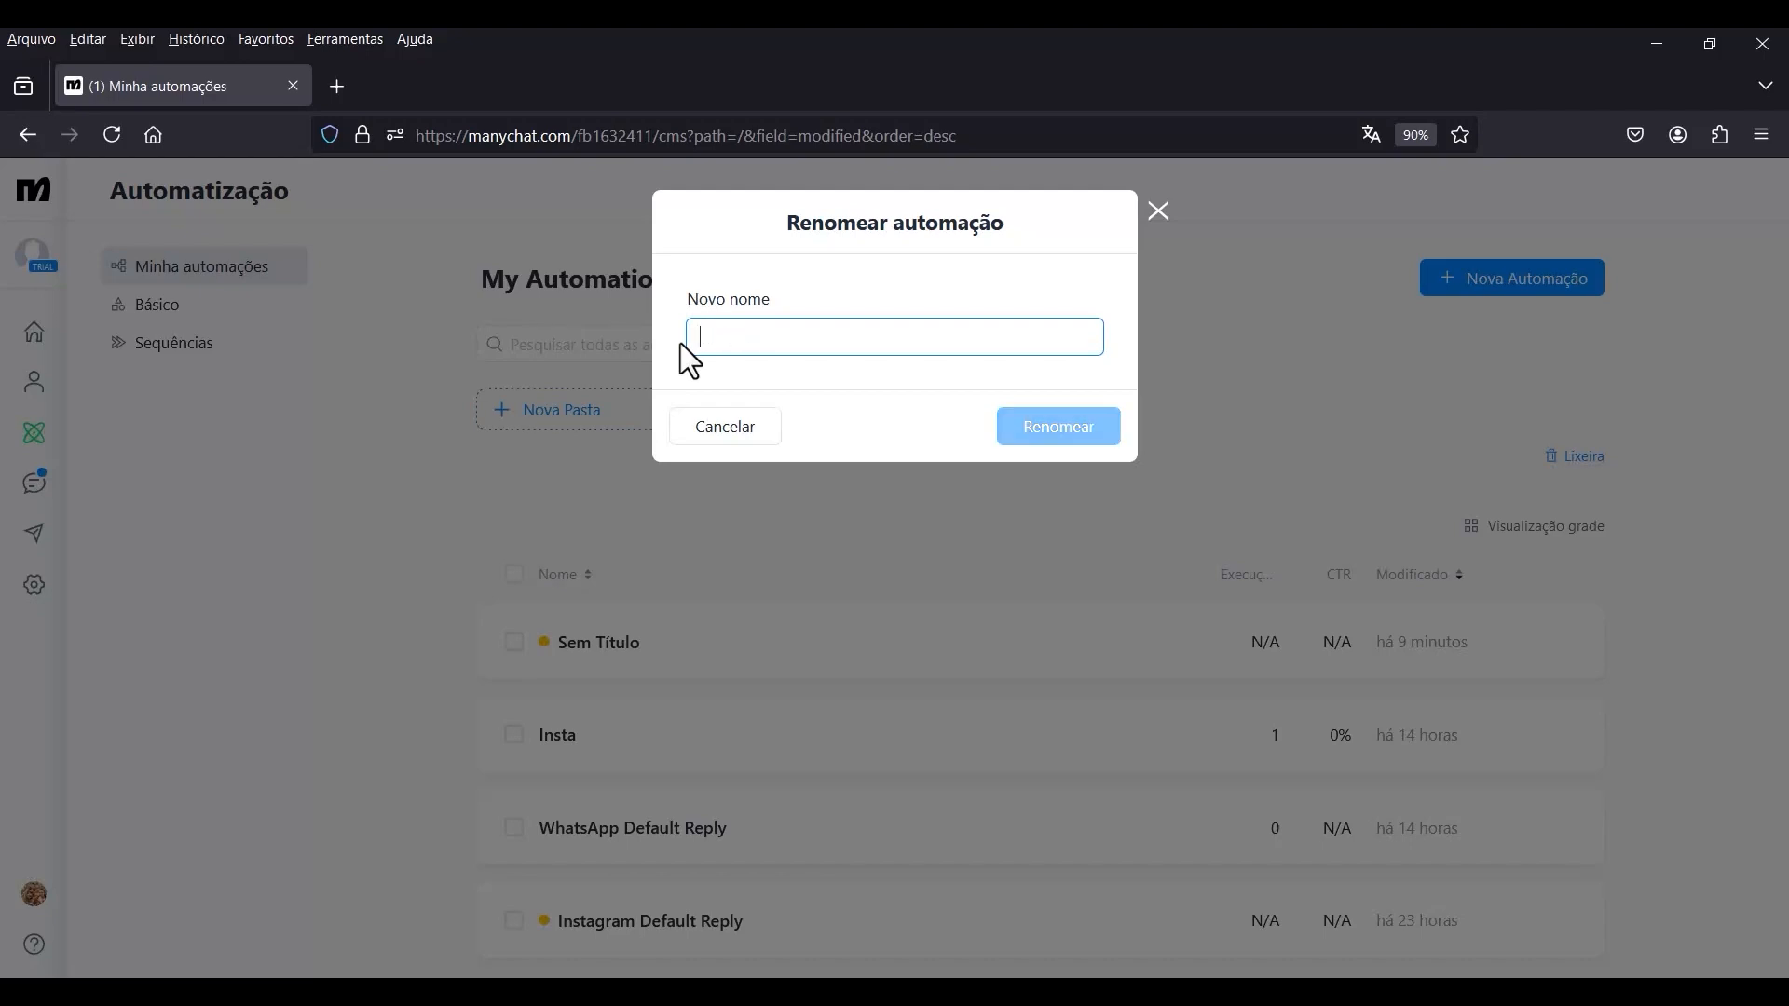
pyautogui.write('Chatbot ')
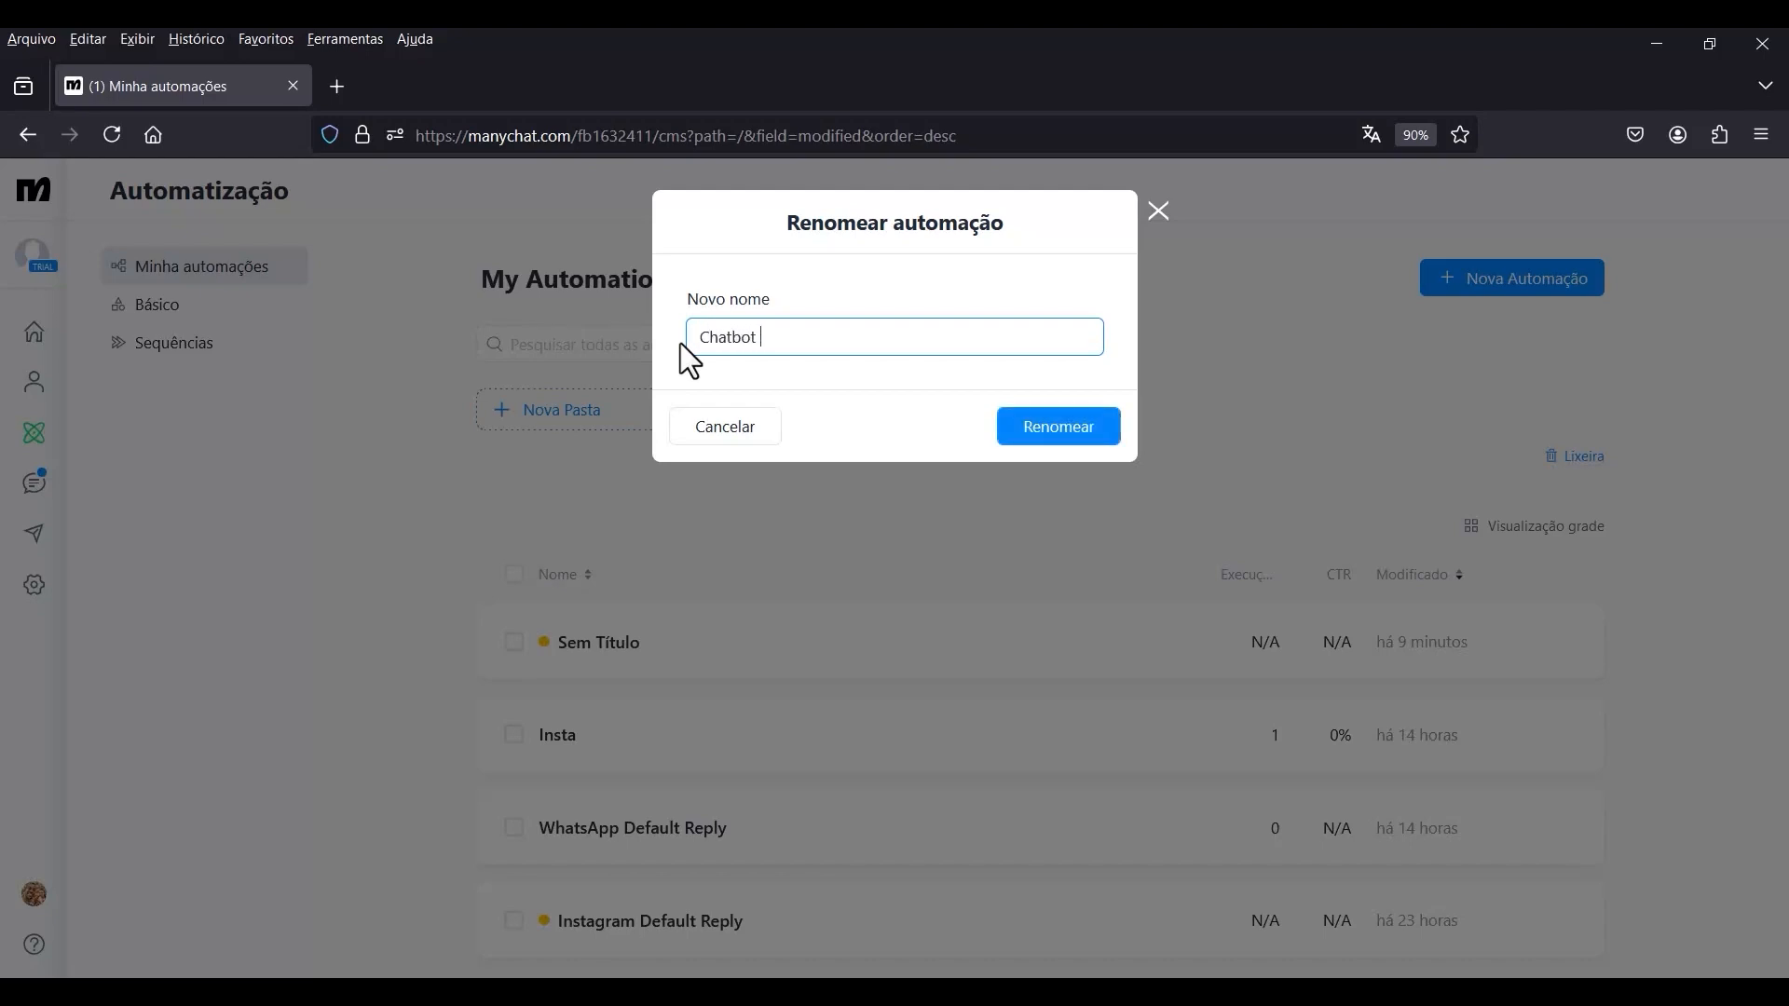
pyautogui.write('AI GPT')
pyautogui.click(1034, 436)
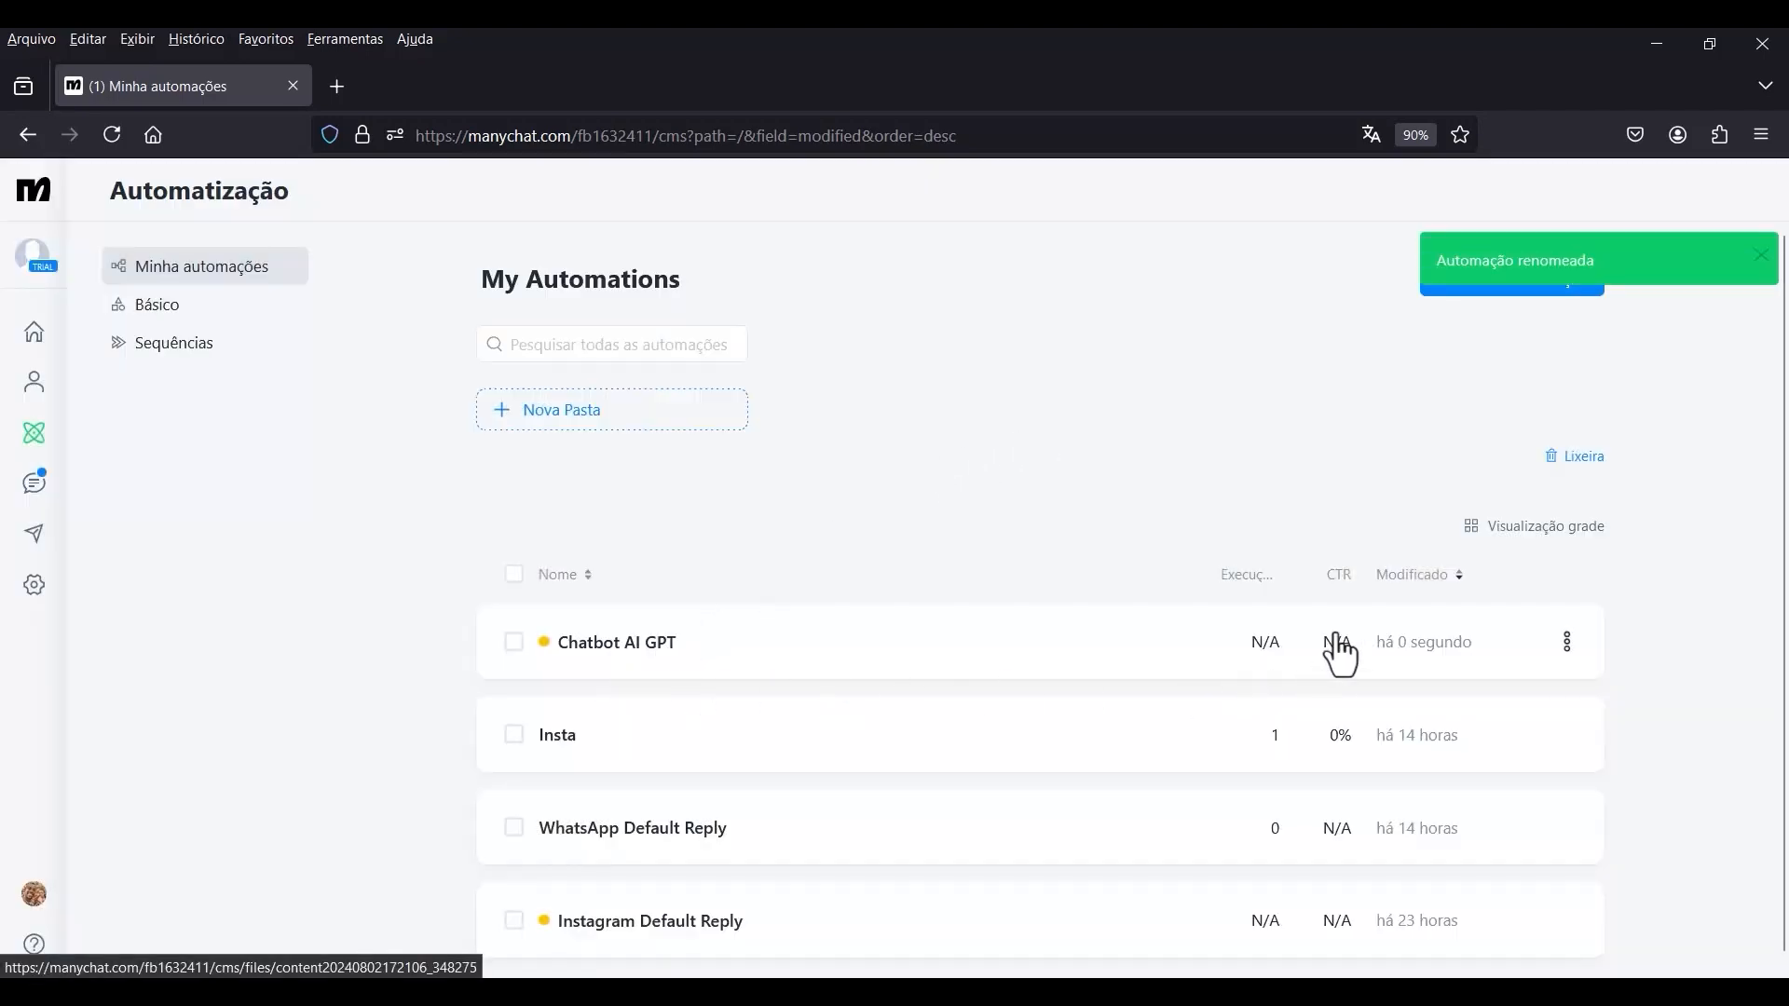
# Open the Chatbot AI GPT automation in the flow builder.
pyautogui.click(626, 645)
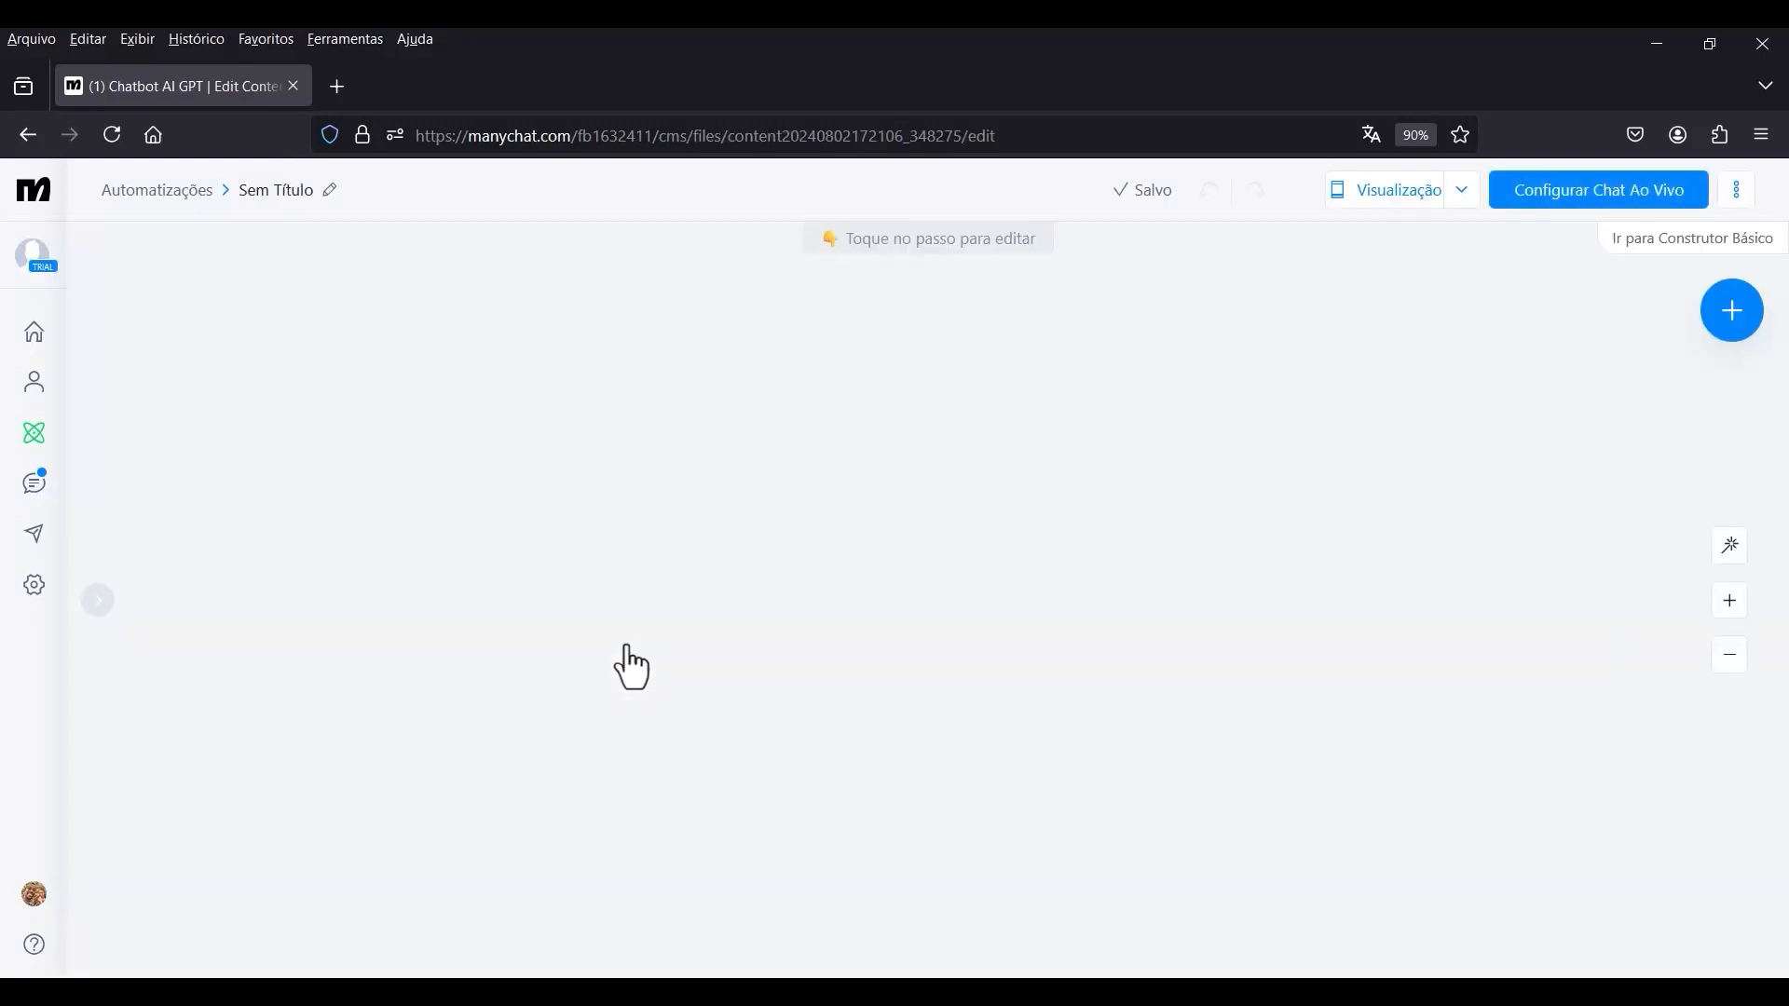
pyautogui.scroll(-5, 599, 494)
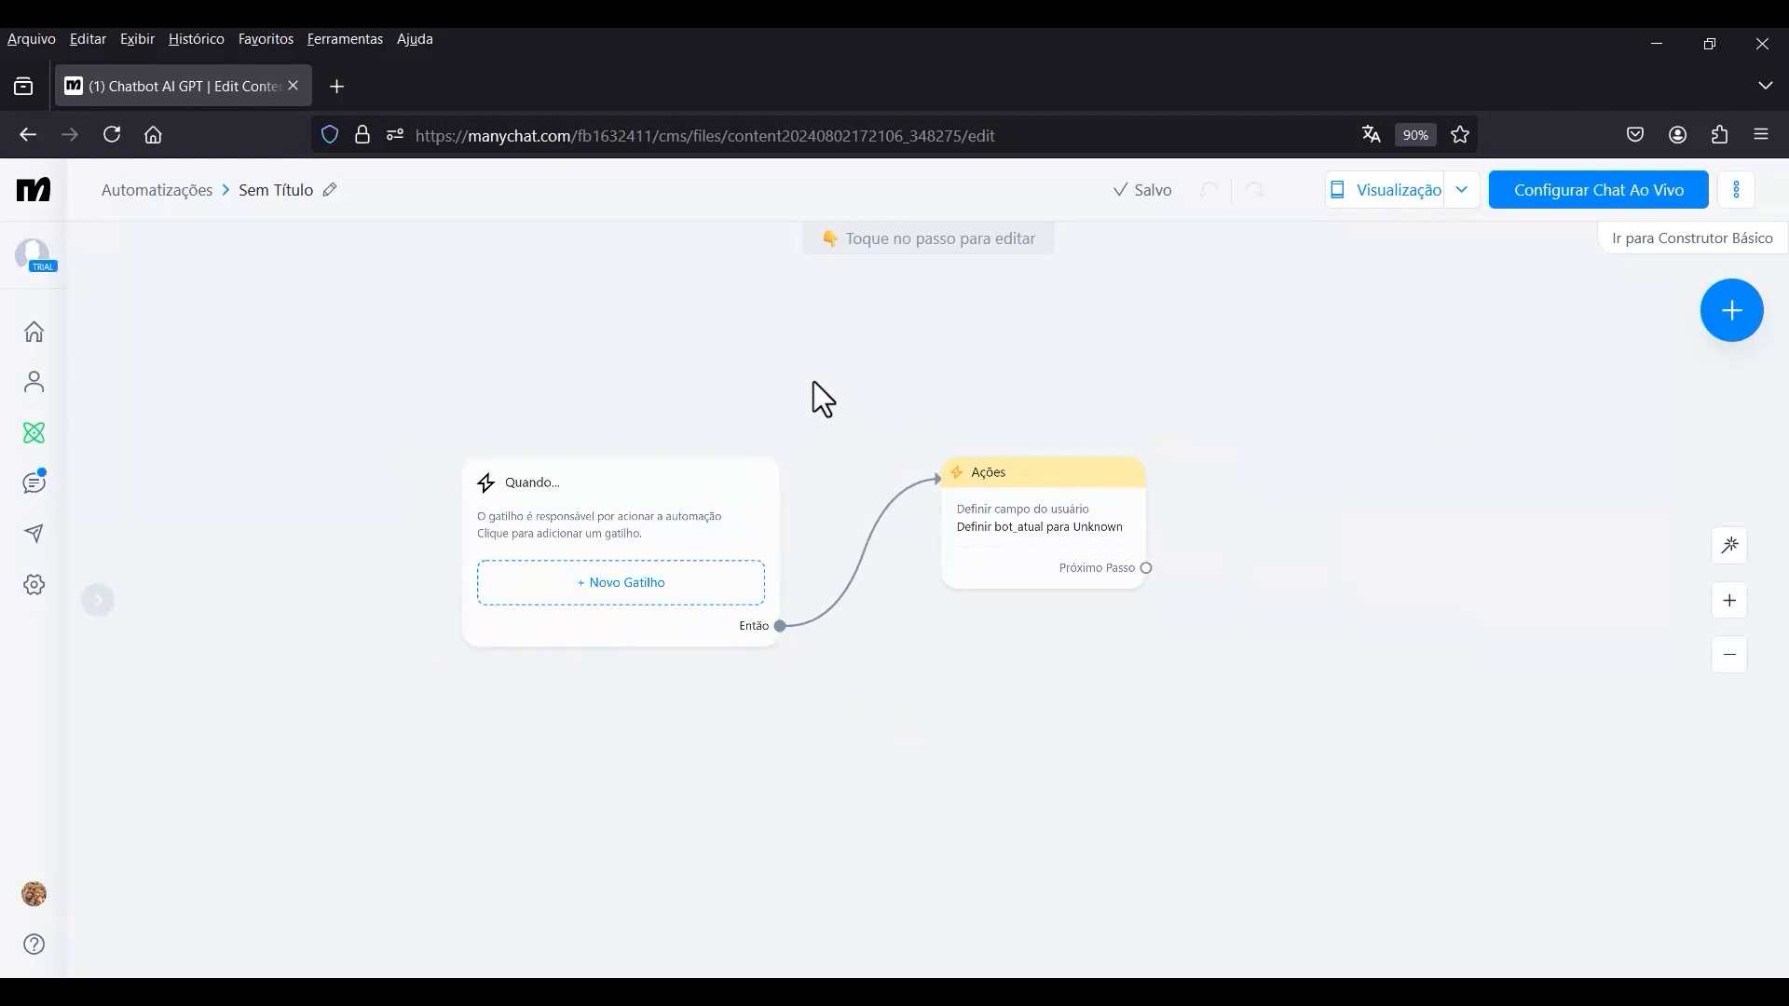
pyautogui.moveTo(801, 403); pyautogui.dragTo(777, 437)
pyautogui.scroll(2, 722, 559)
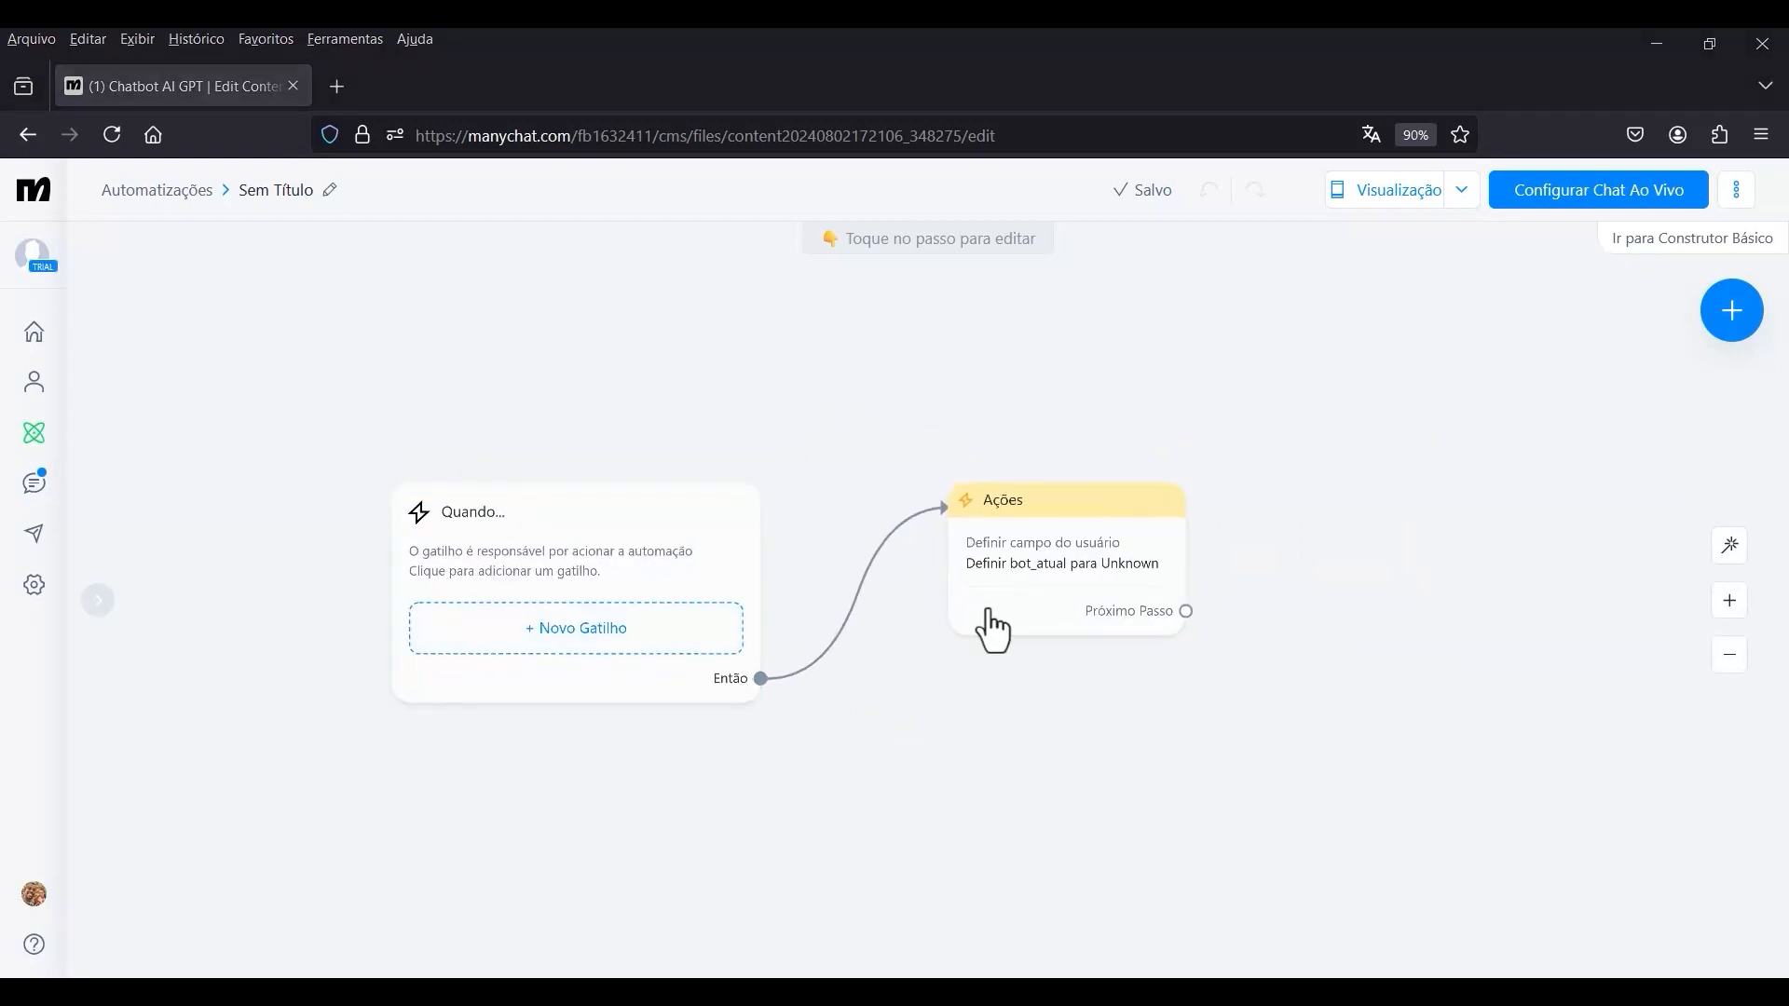
# In the Ações step, set the bot_atual user field's value to Assistant 4o and publish the automation live.
pyautogui.click(1045, 559)
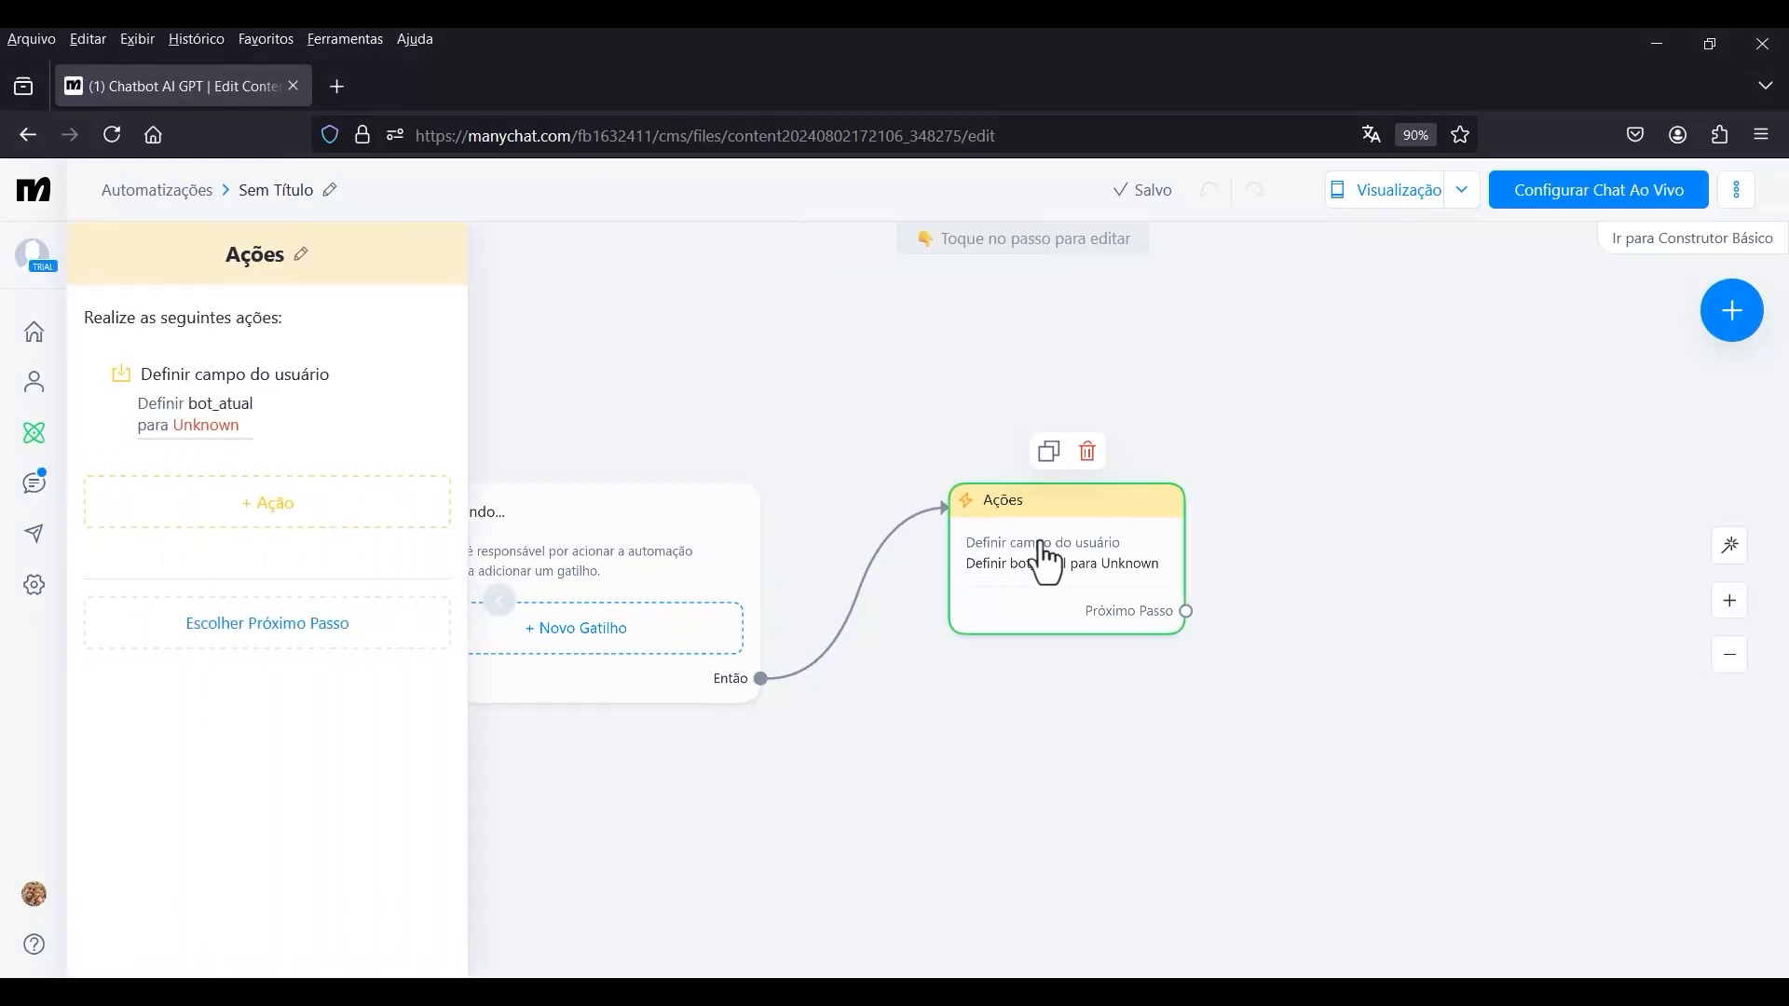
pyautogui.click(224, 401)
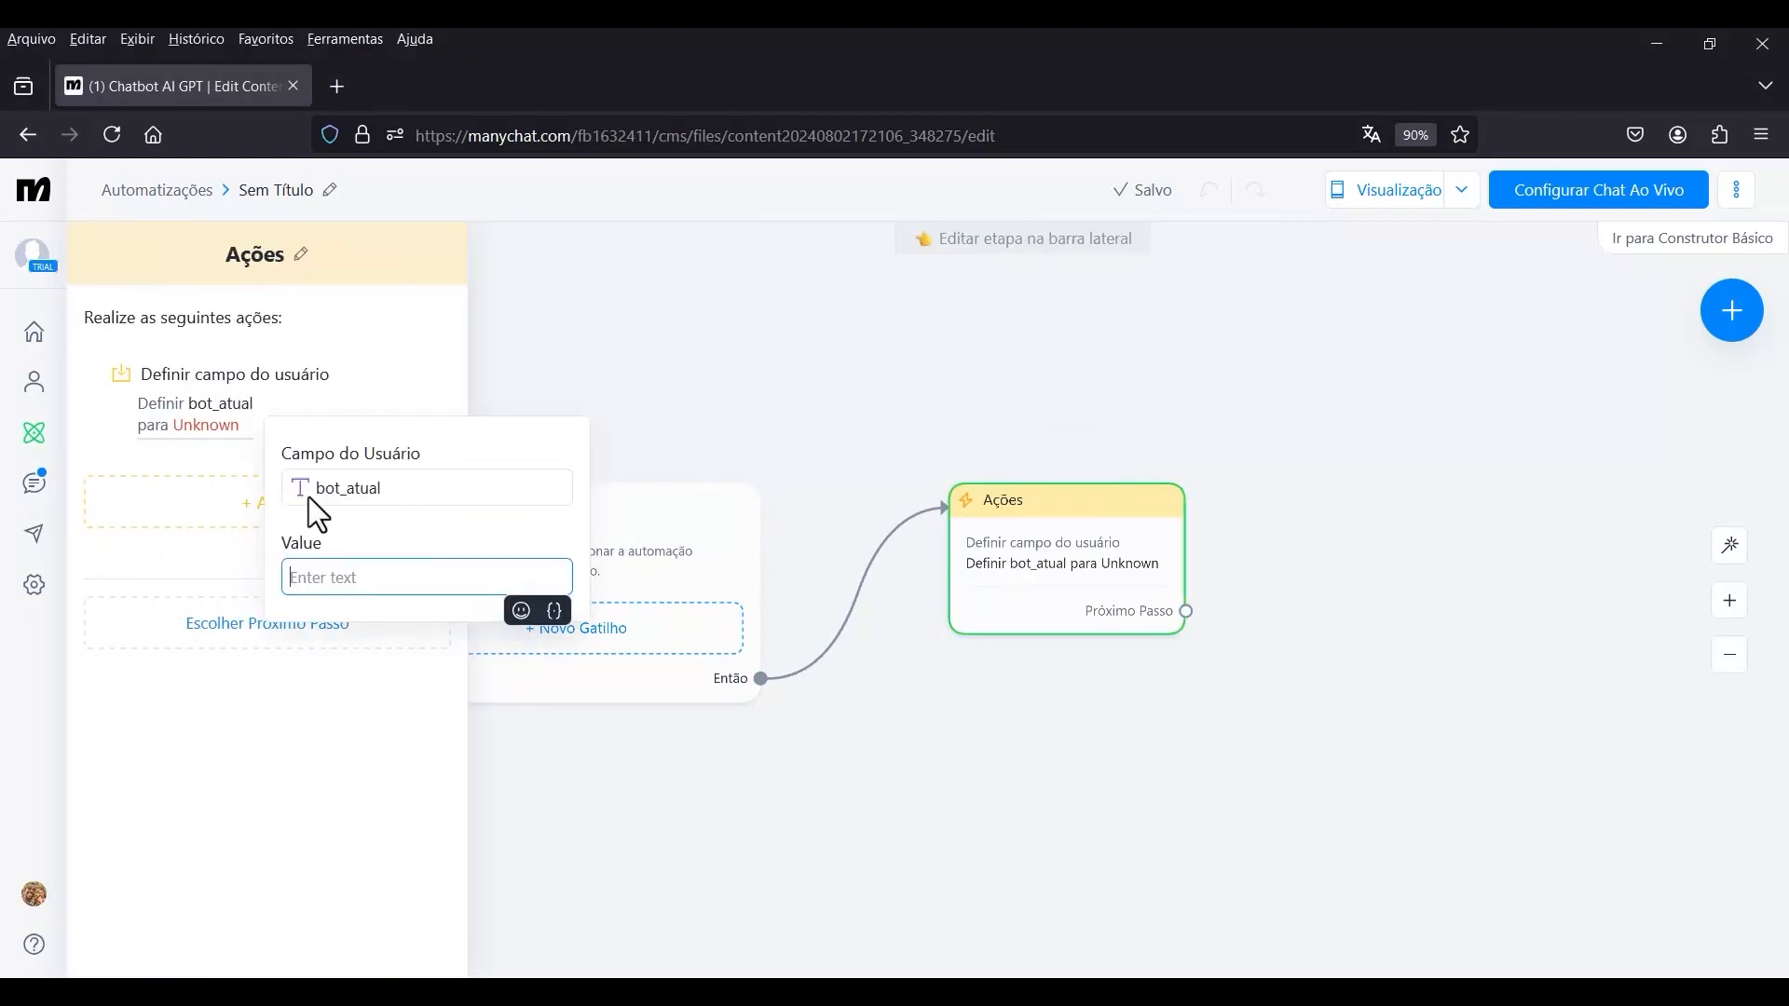
pyautogui.click(413, 491)
pyautogui.click(438, 491)
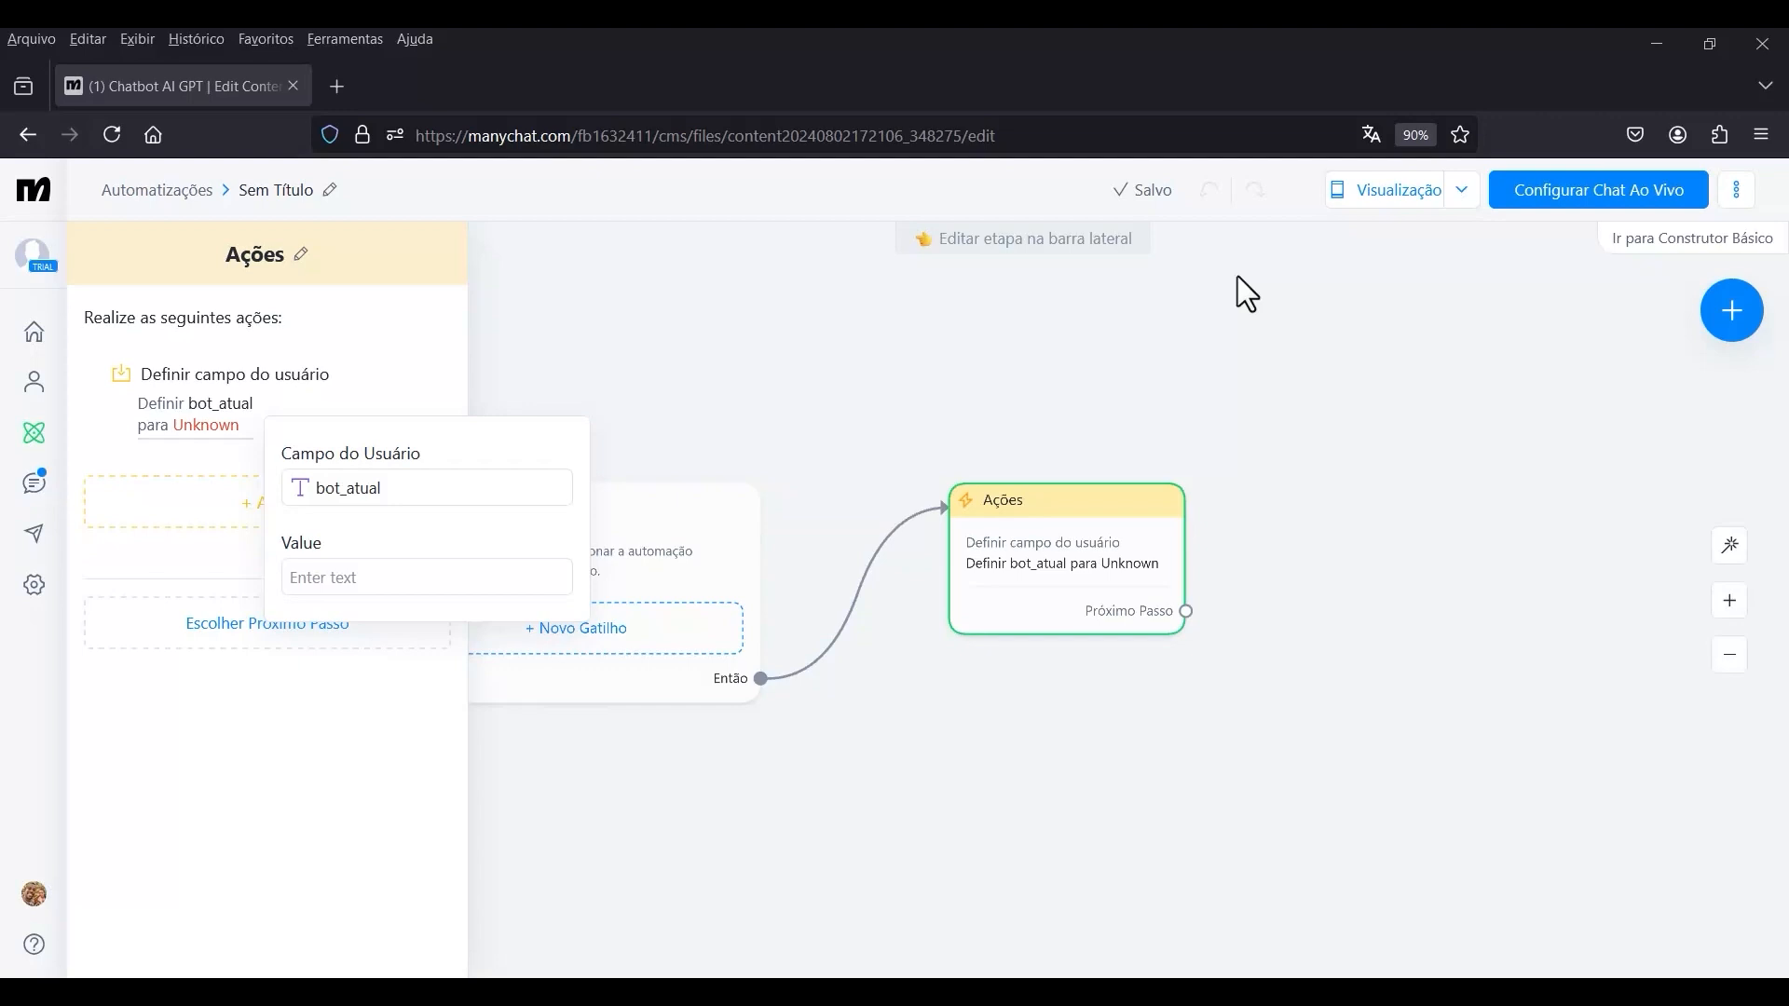
pyautogui.click(376, 579)
pyautogui.write('A')
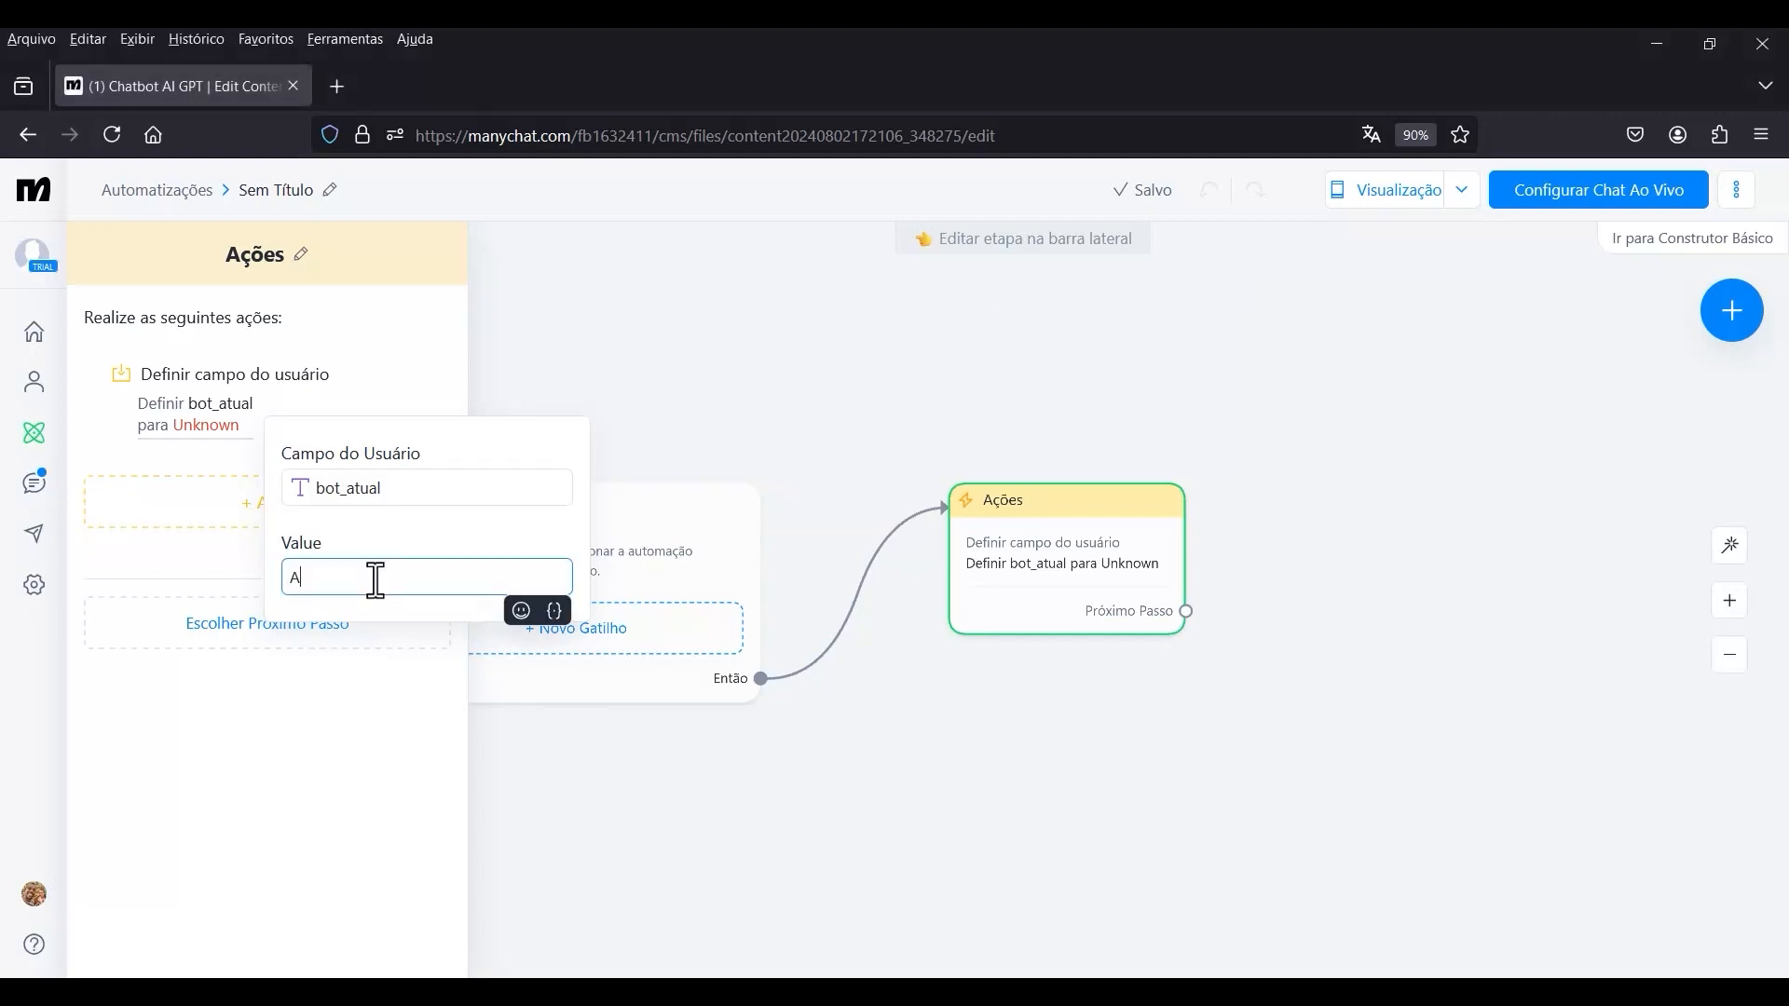
pyautogui.write('ssistant 4o')
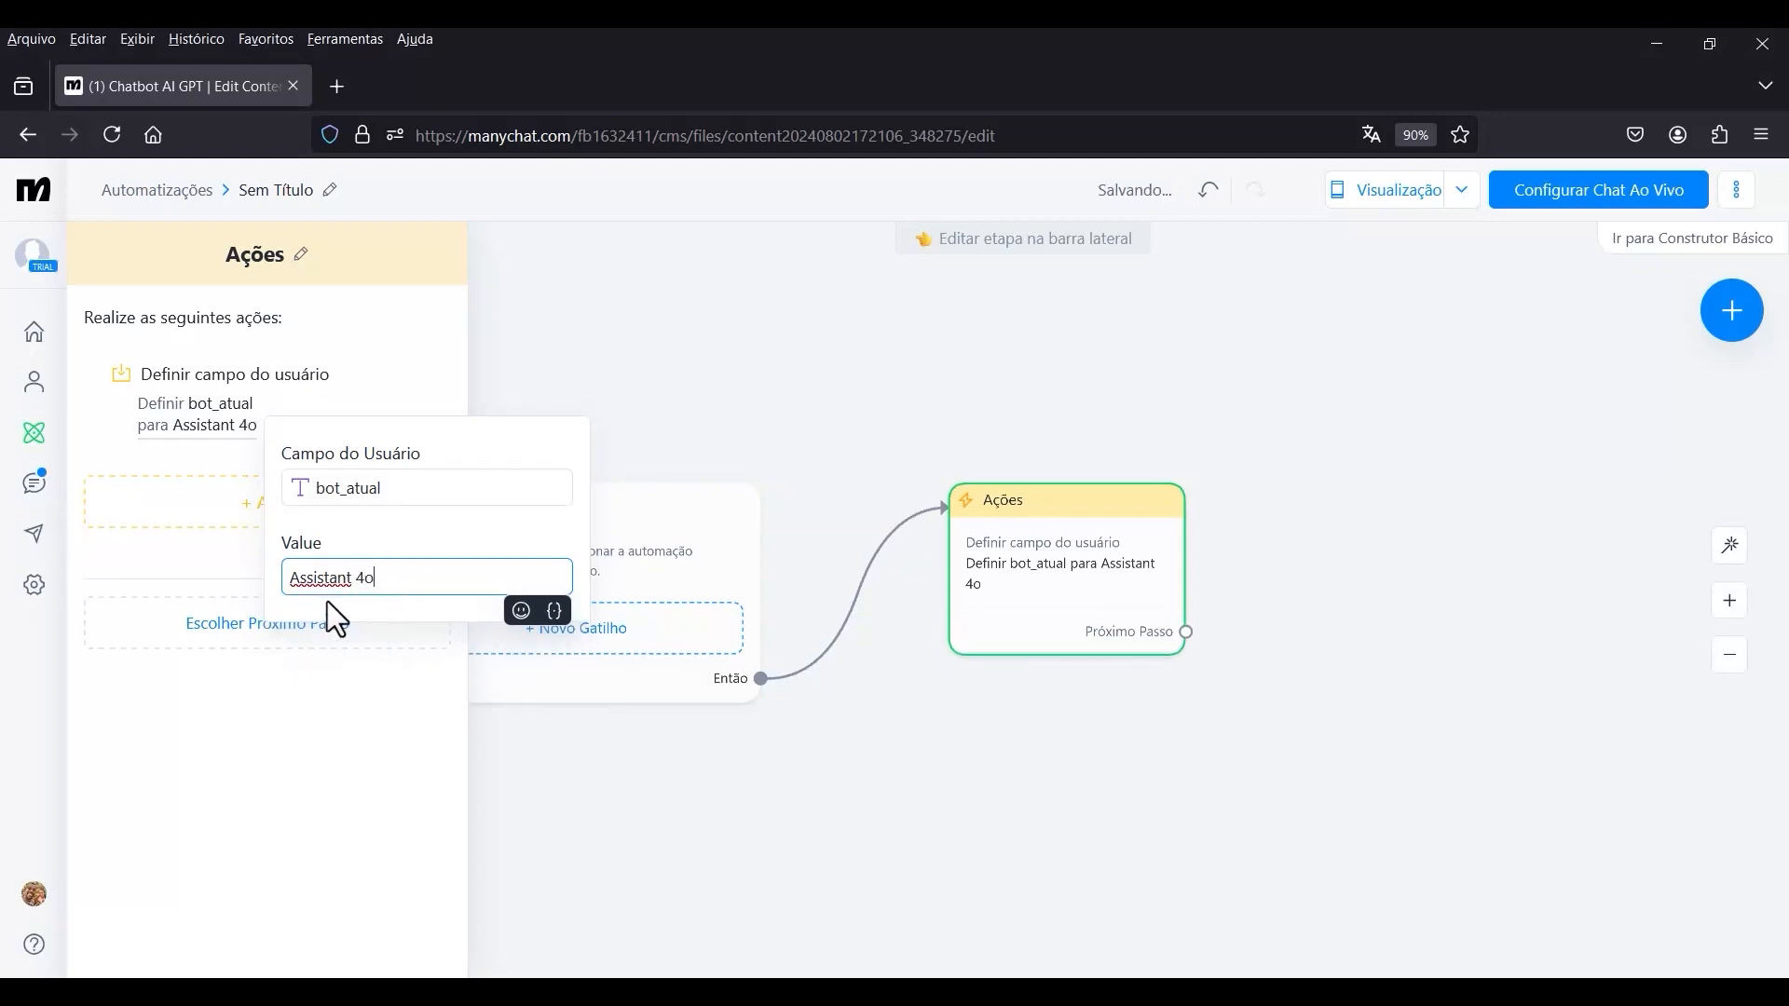
pyautogui.click(182, 457)
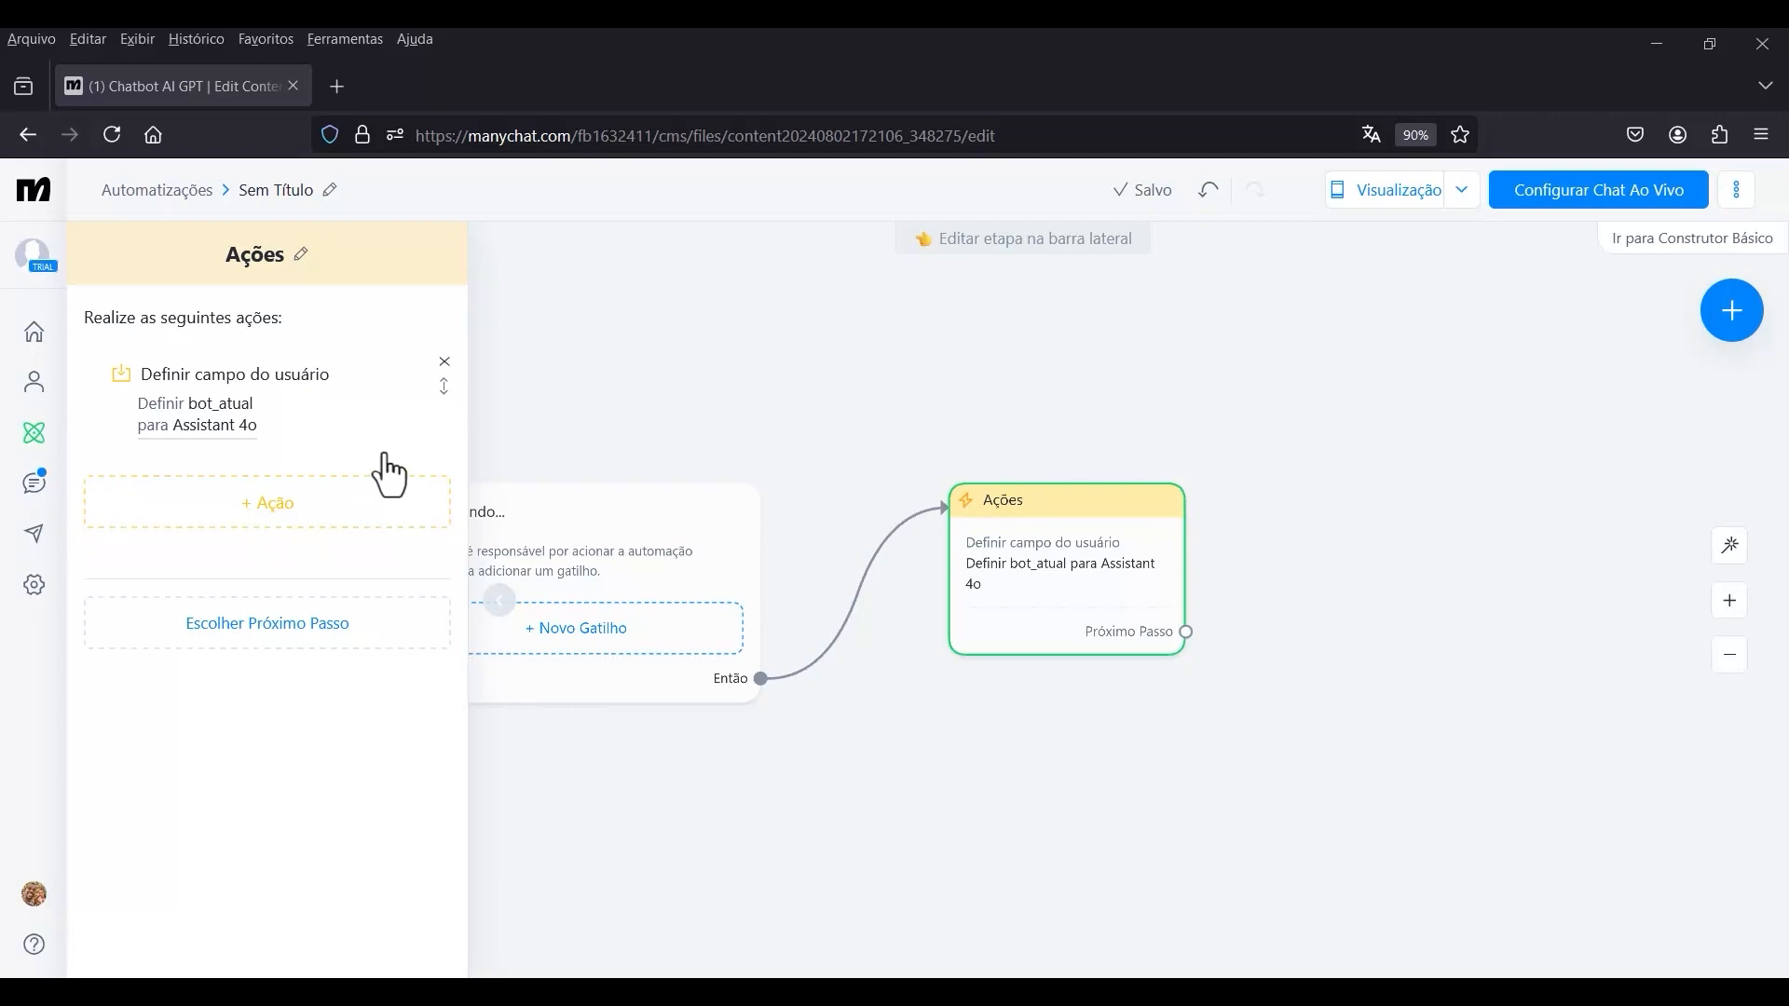
pyautogui.click(803, 375)
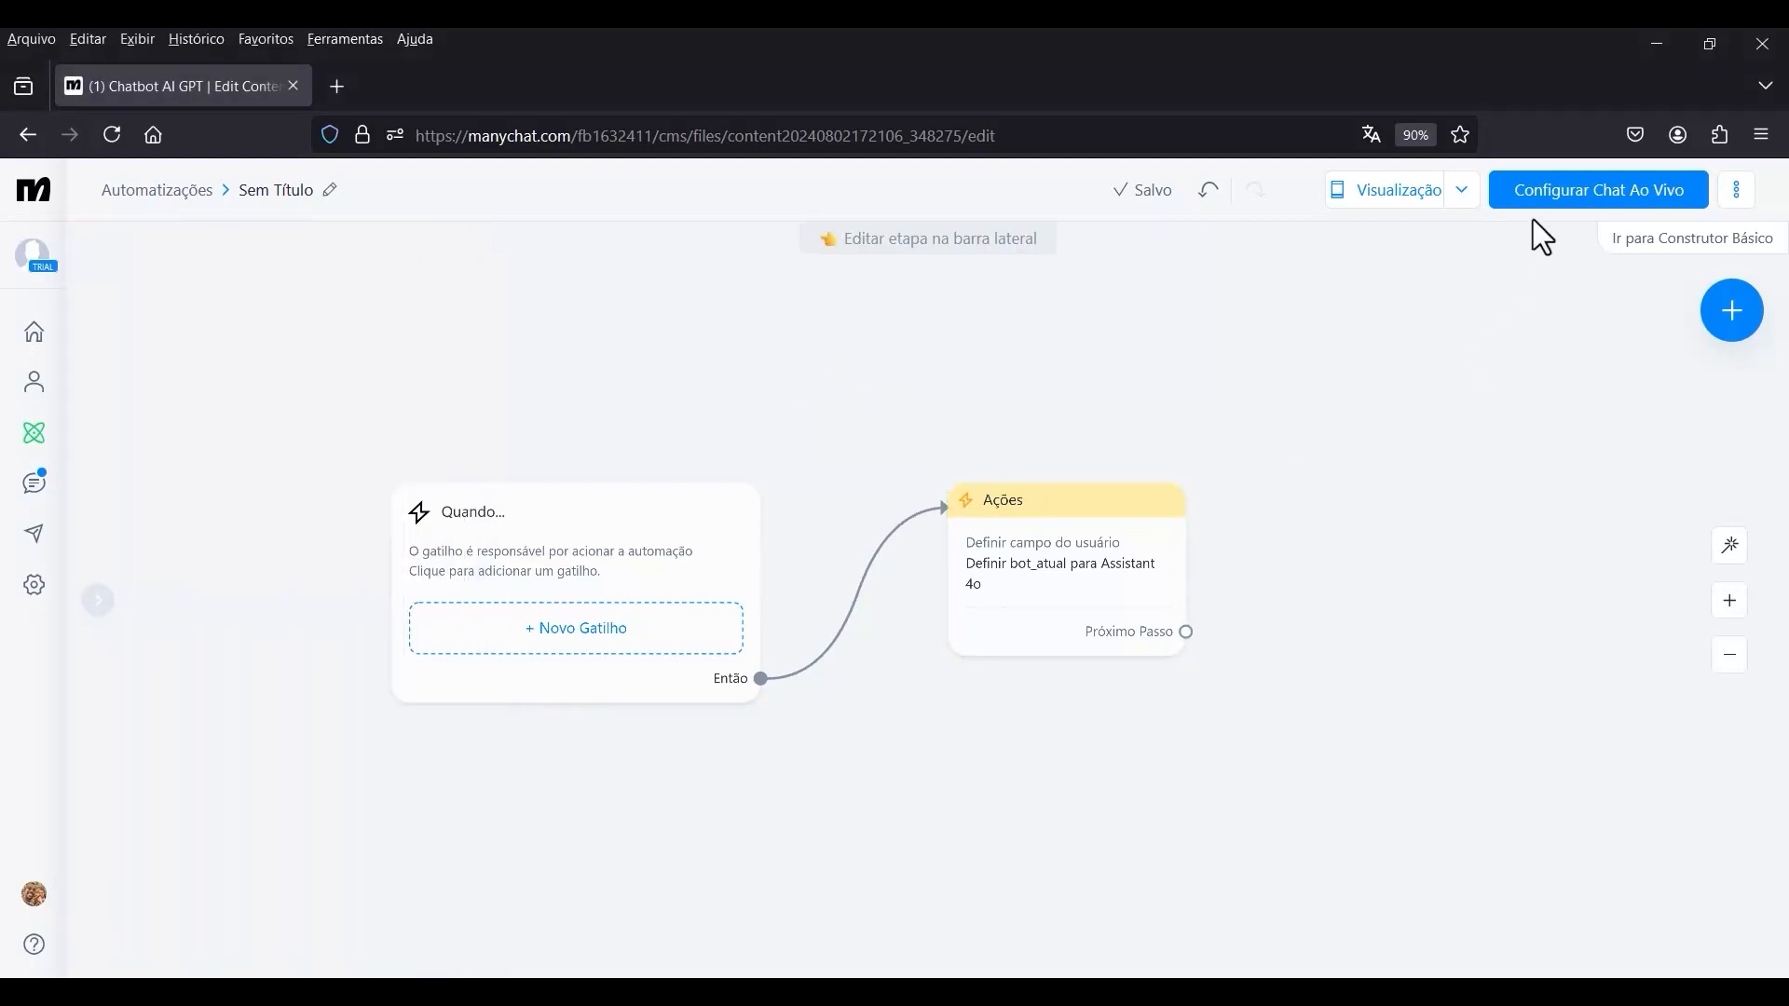
pyautogui.click(1601, 199)
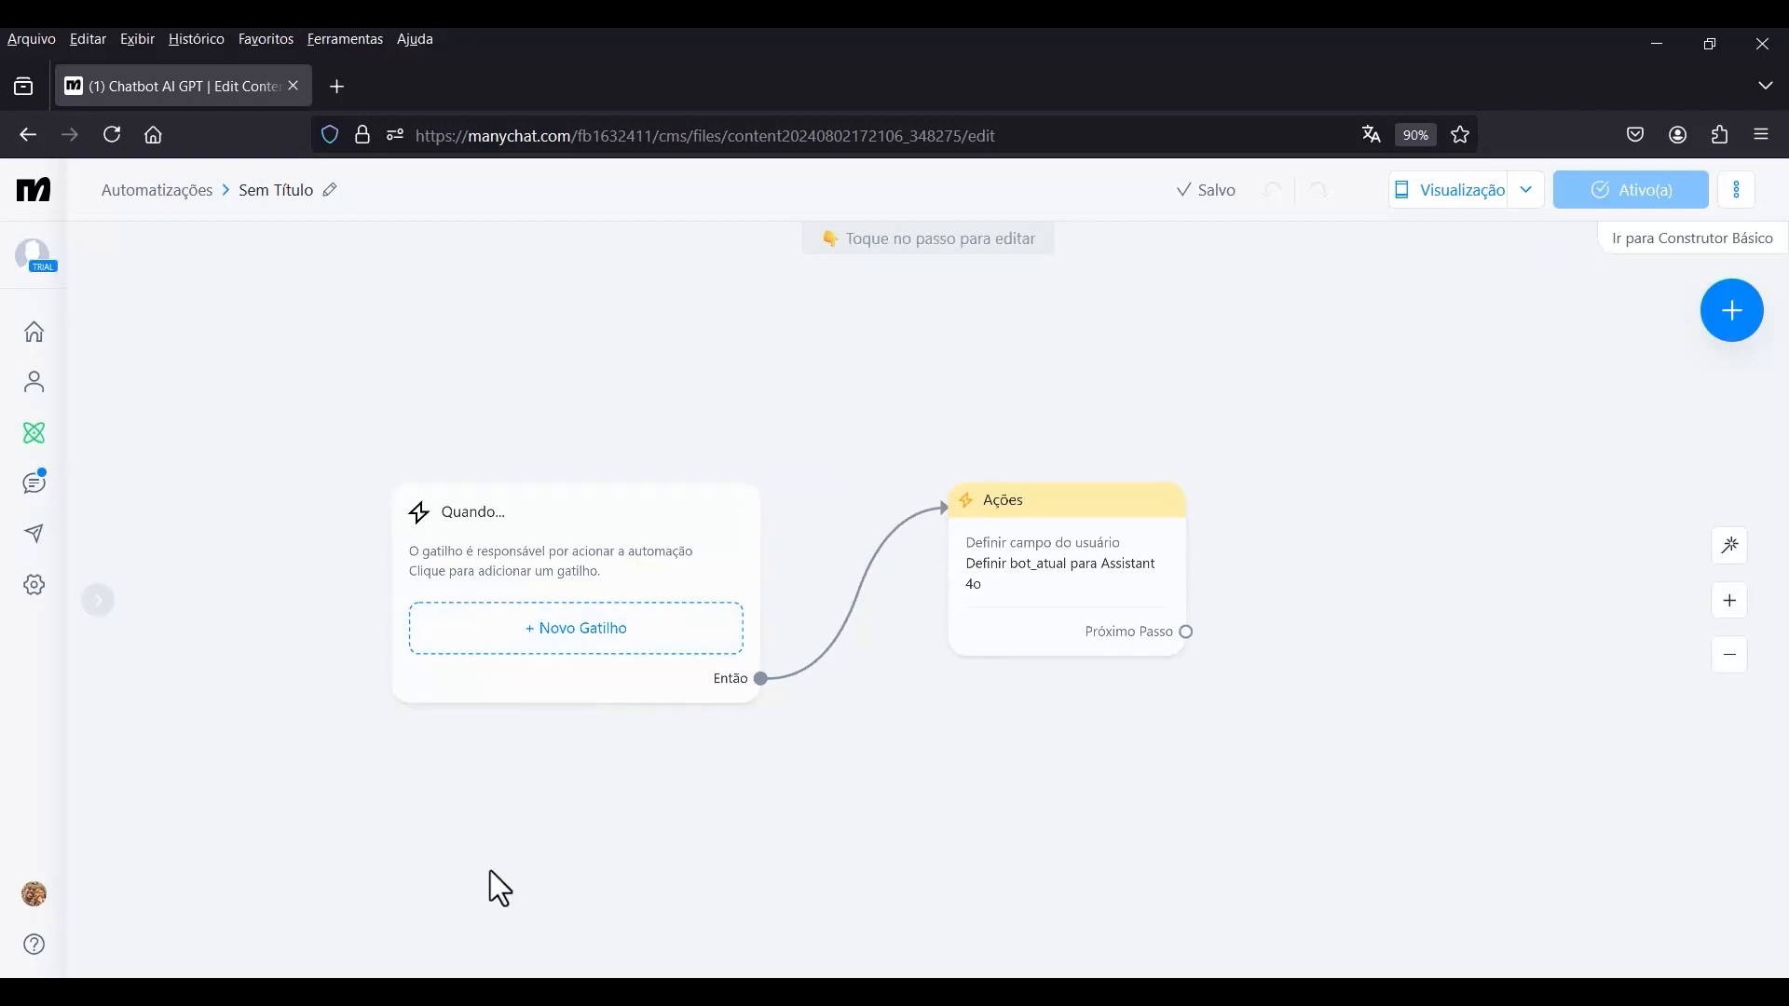
# Add a Condição step as the next step after Ações and place its block below the Ações block.
pyautogui.moveTo(1233, 730); pyautogui.dragTo(1121, 584)
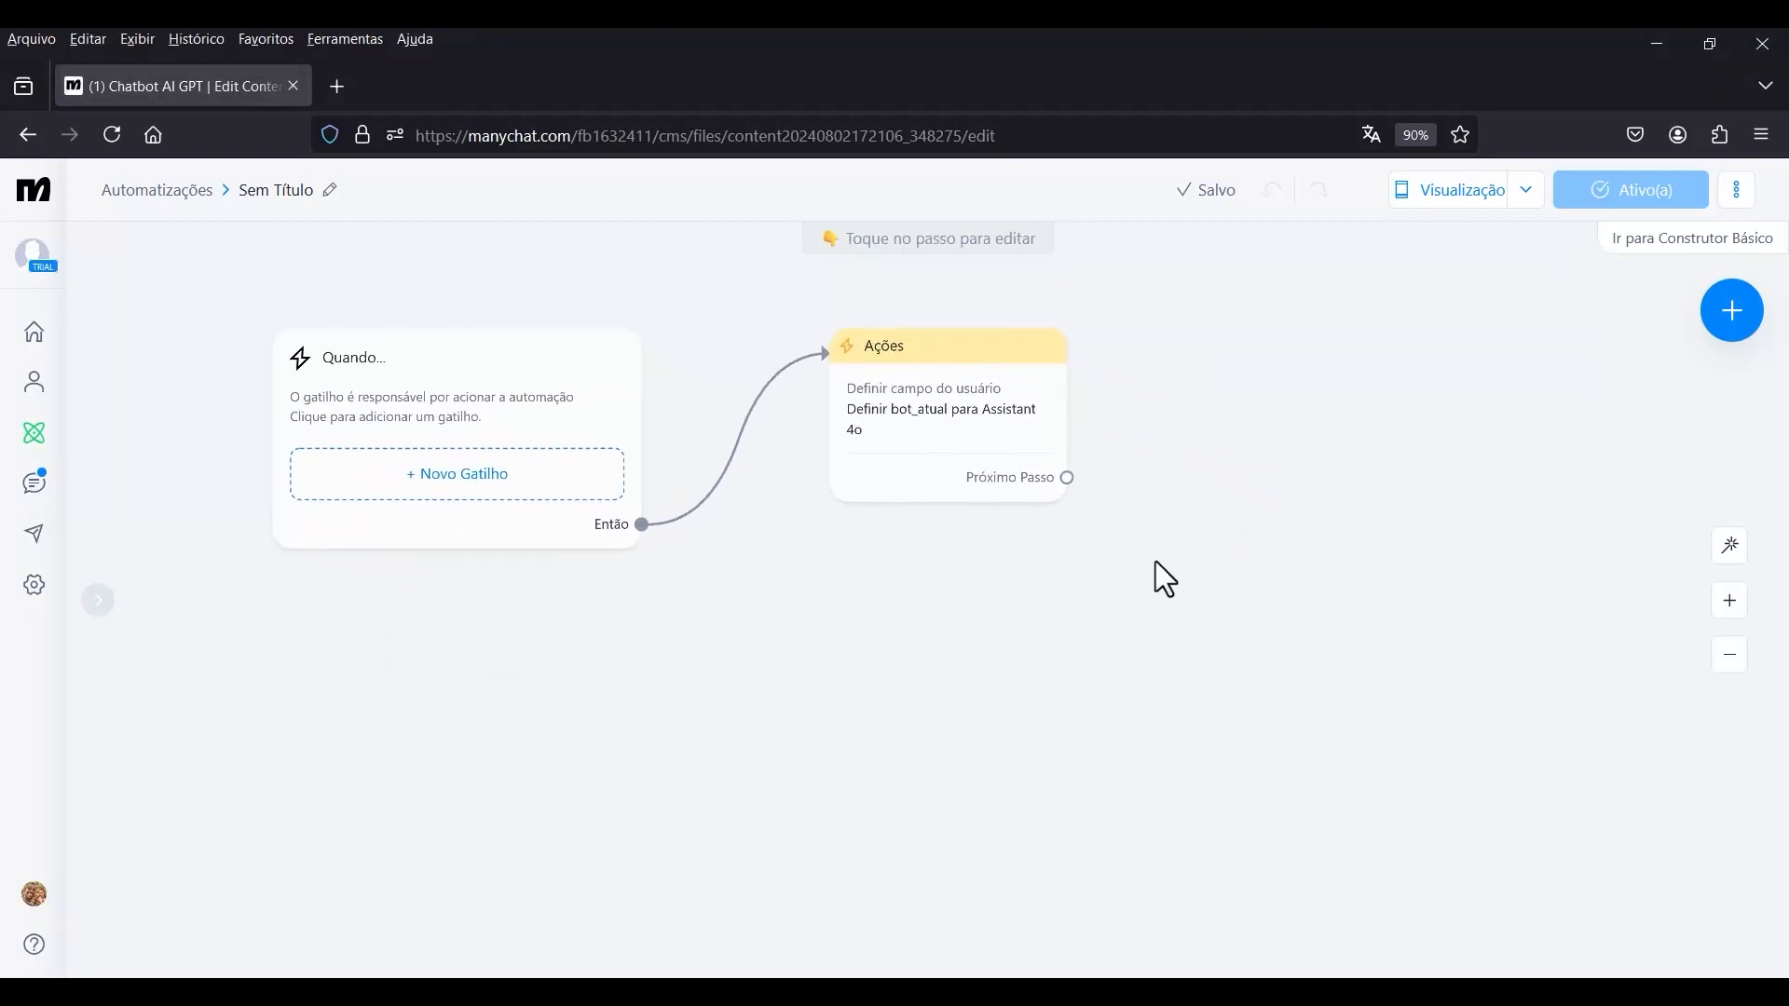
pyautogui.moveTo(1067, 479); pyautogui.dragTo(1282, 631)
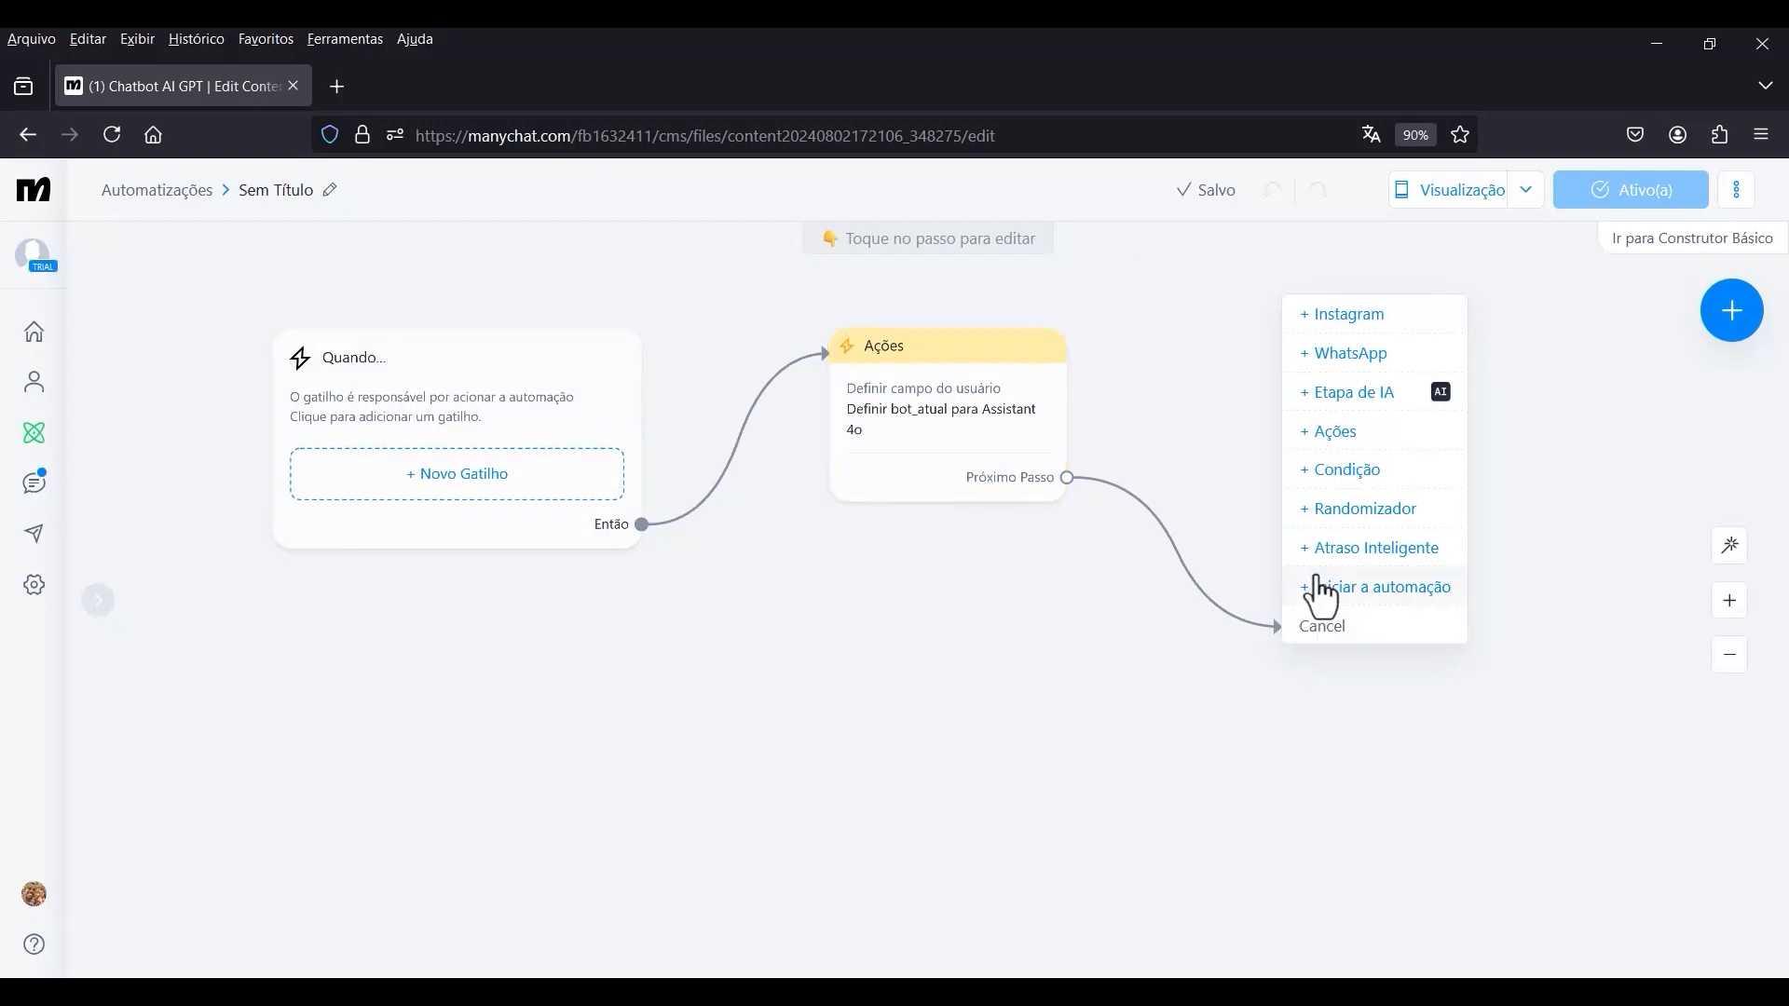
pyautogui.click(1348, 470)
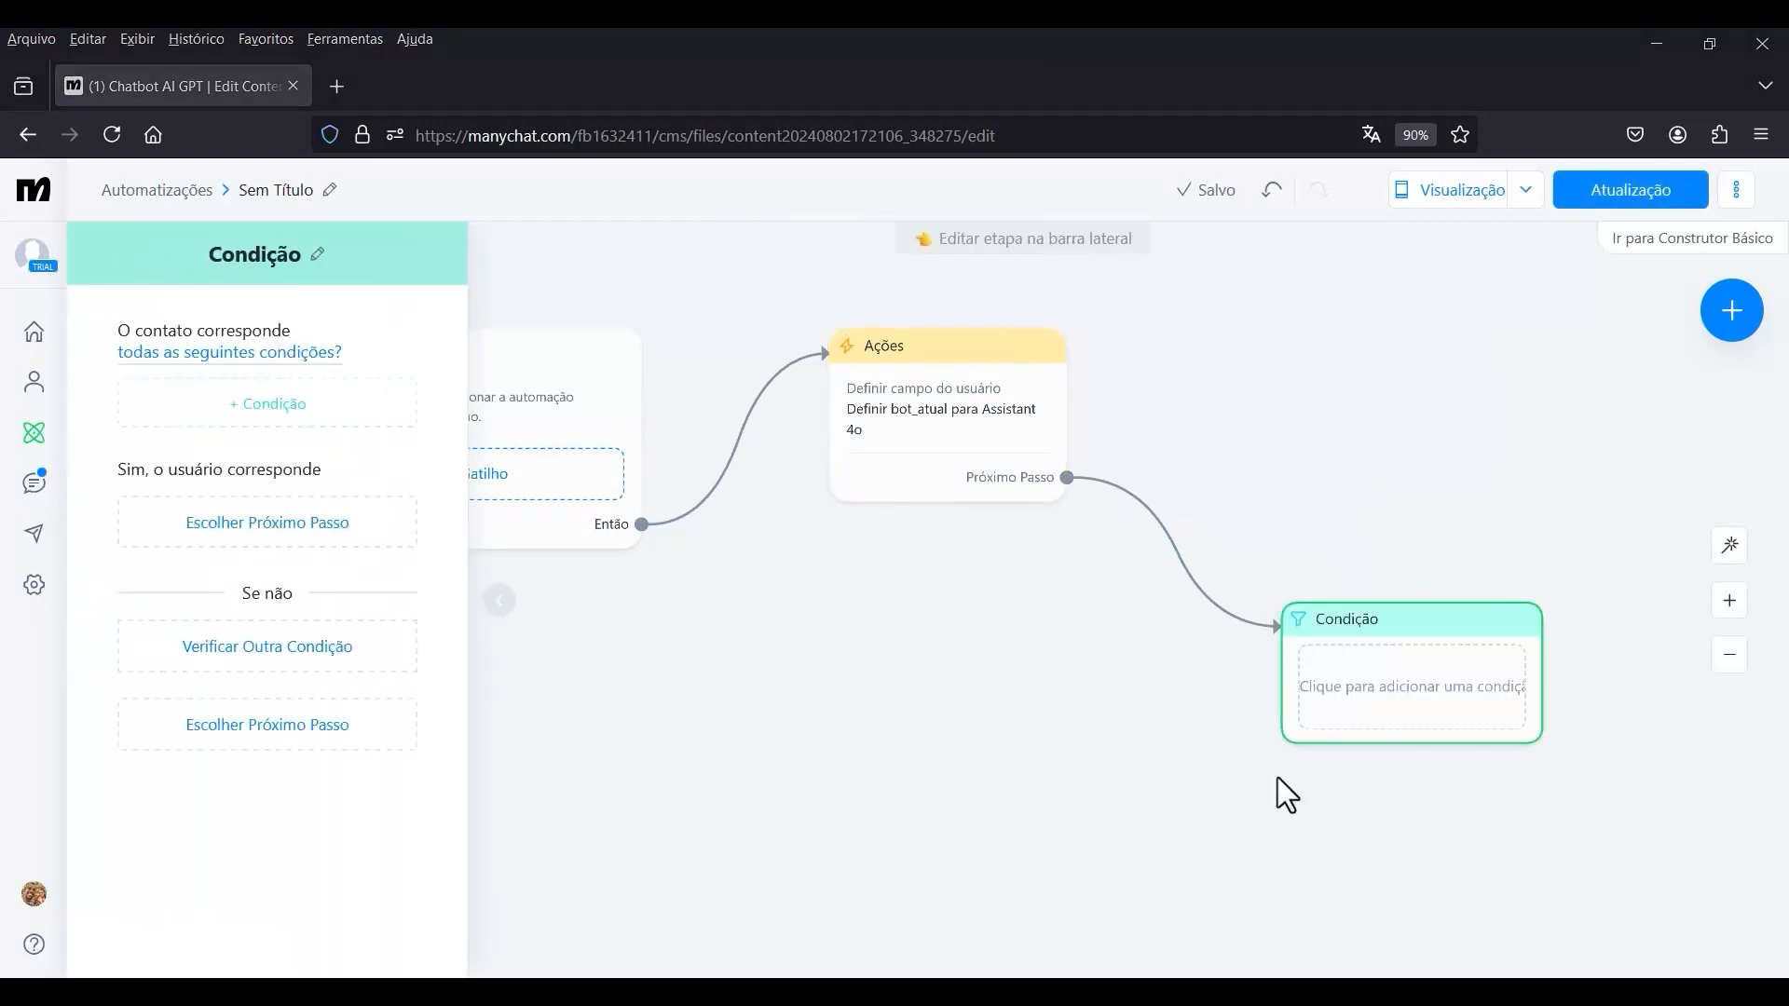
pyautogui.moveTo(1407, 655); pyautogui.dragTo(926, 651)
pyautogui.scroll(-3, 1086, 573)
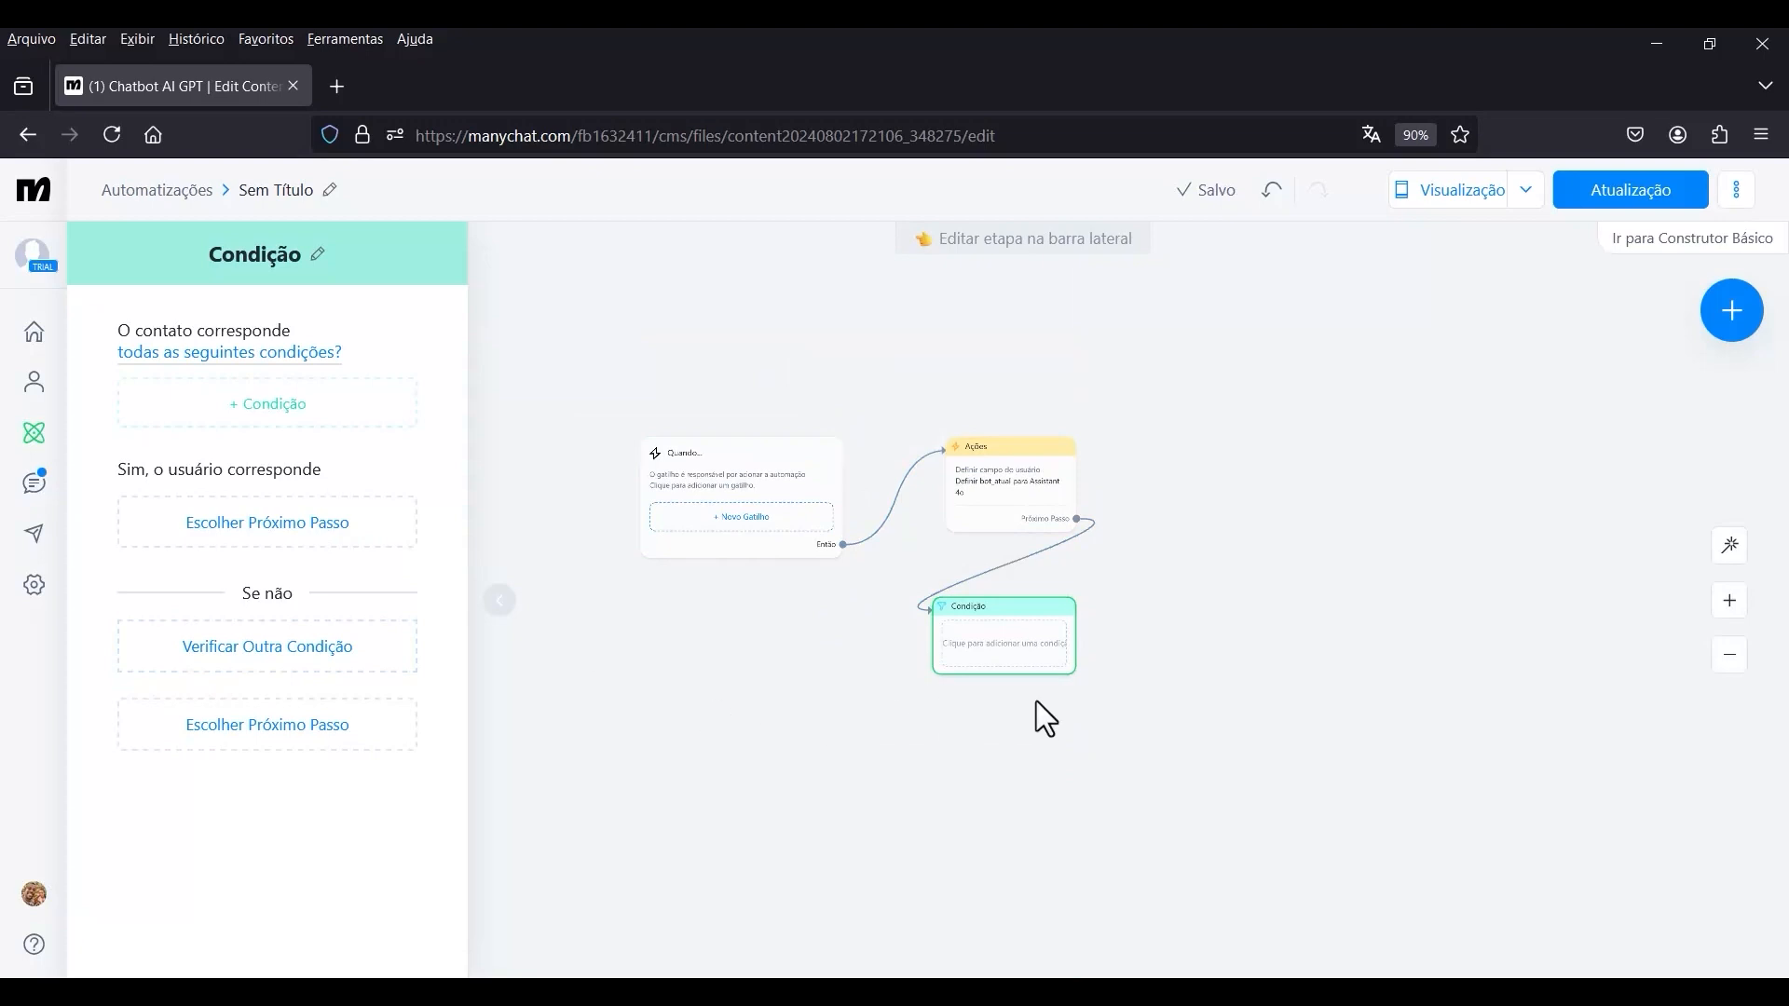
pyautogui.scroll(3, 1038, 559)
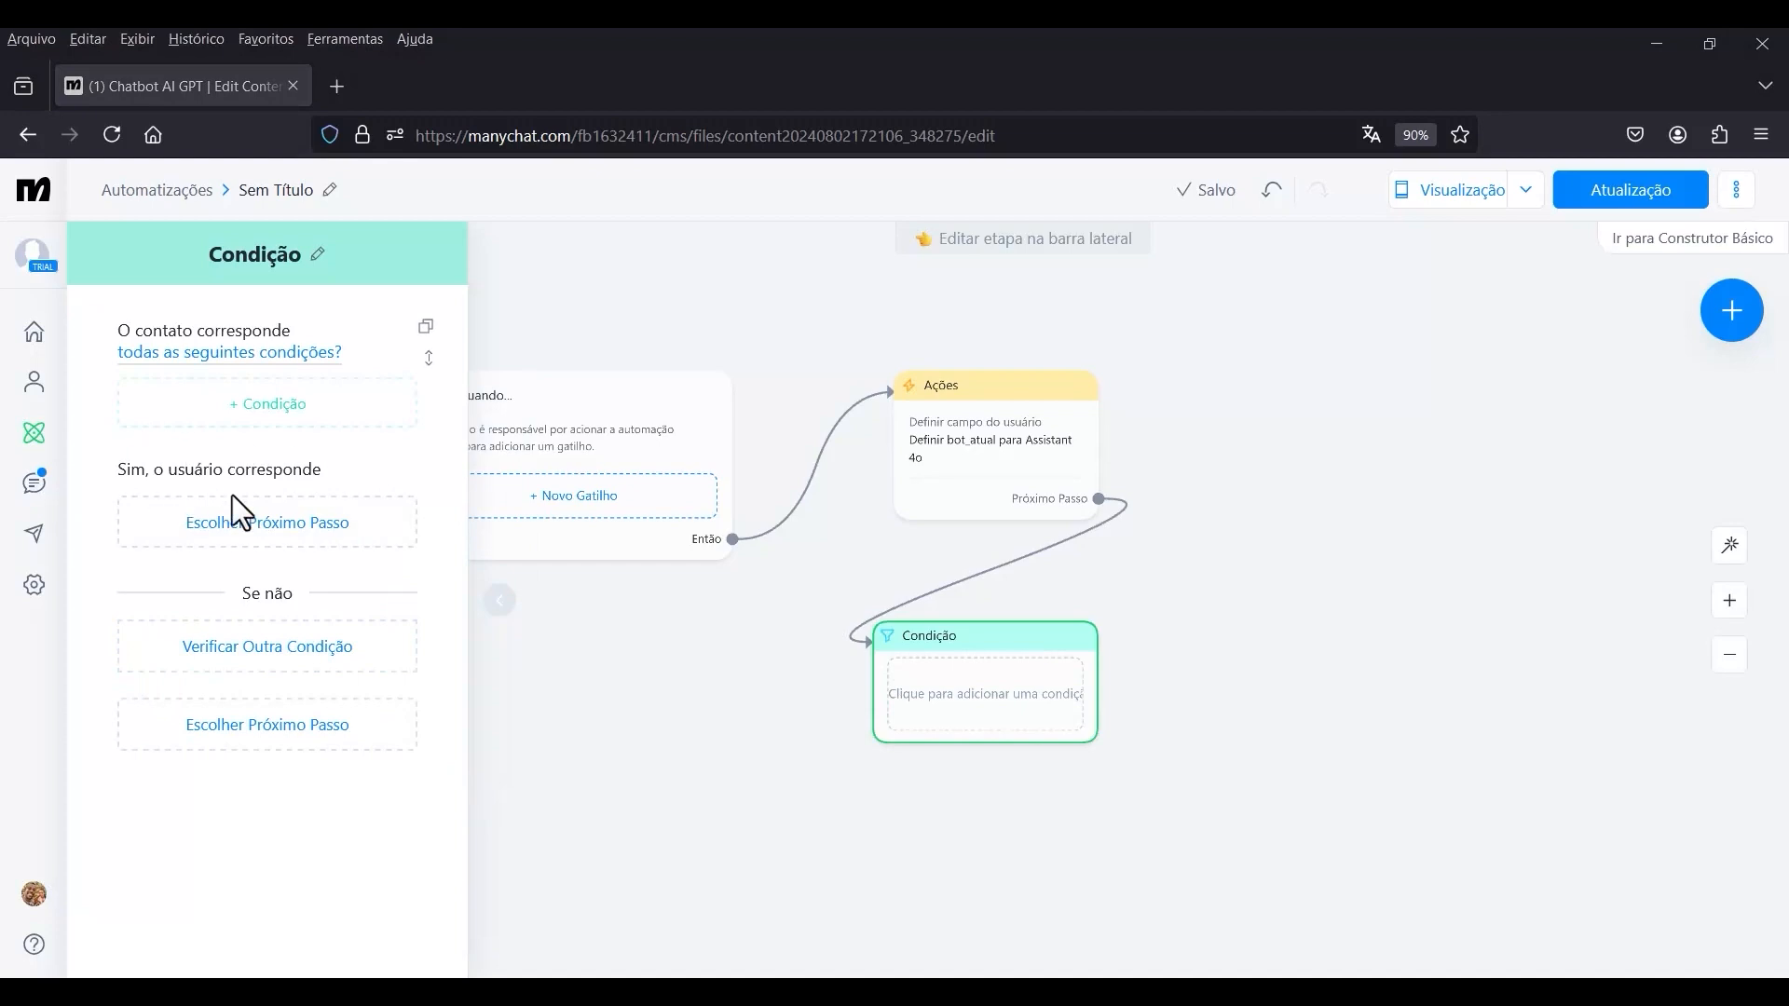
pyautogui.click(257, 413)
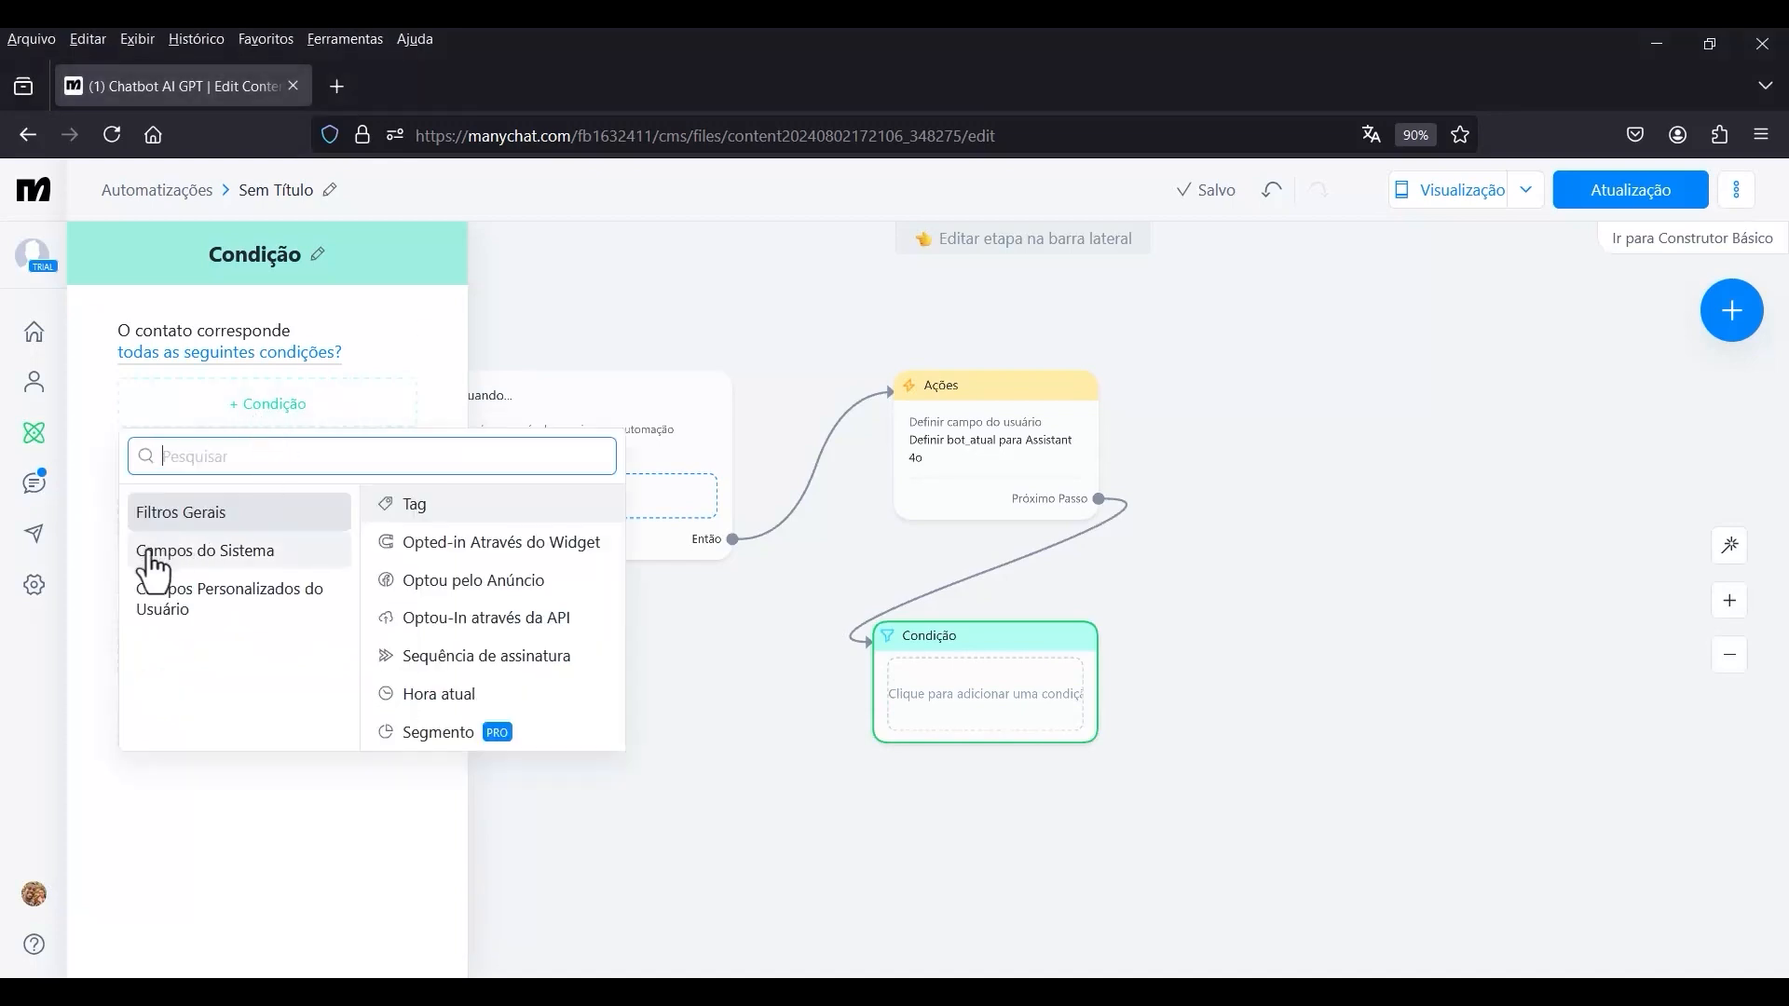
pyautogui.click(204, 615)
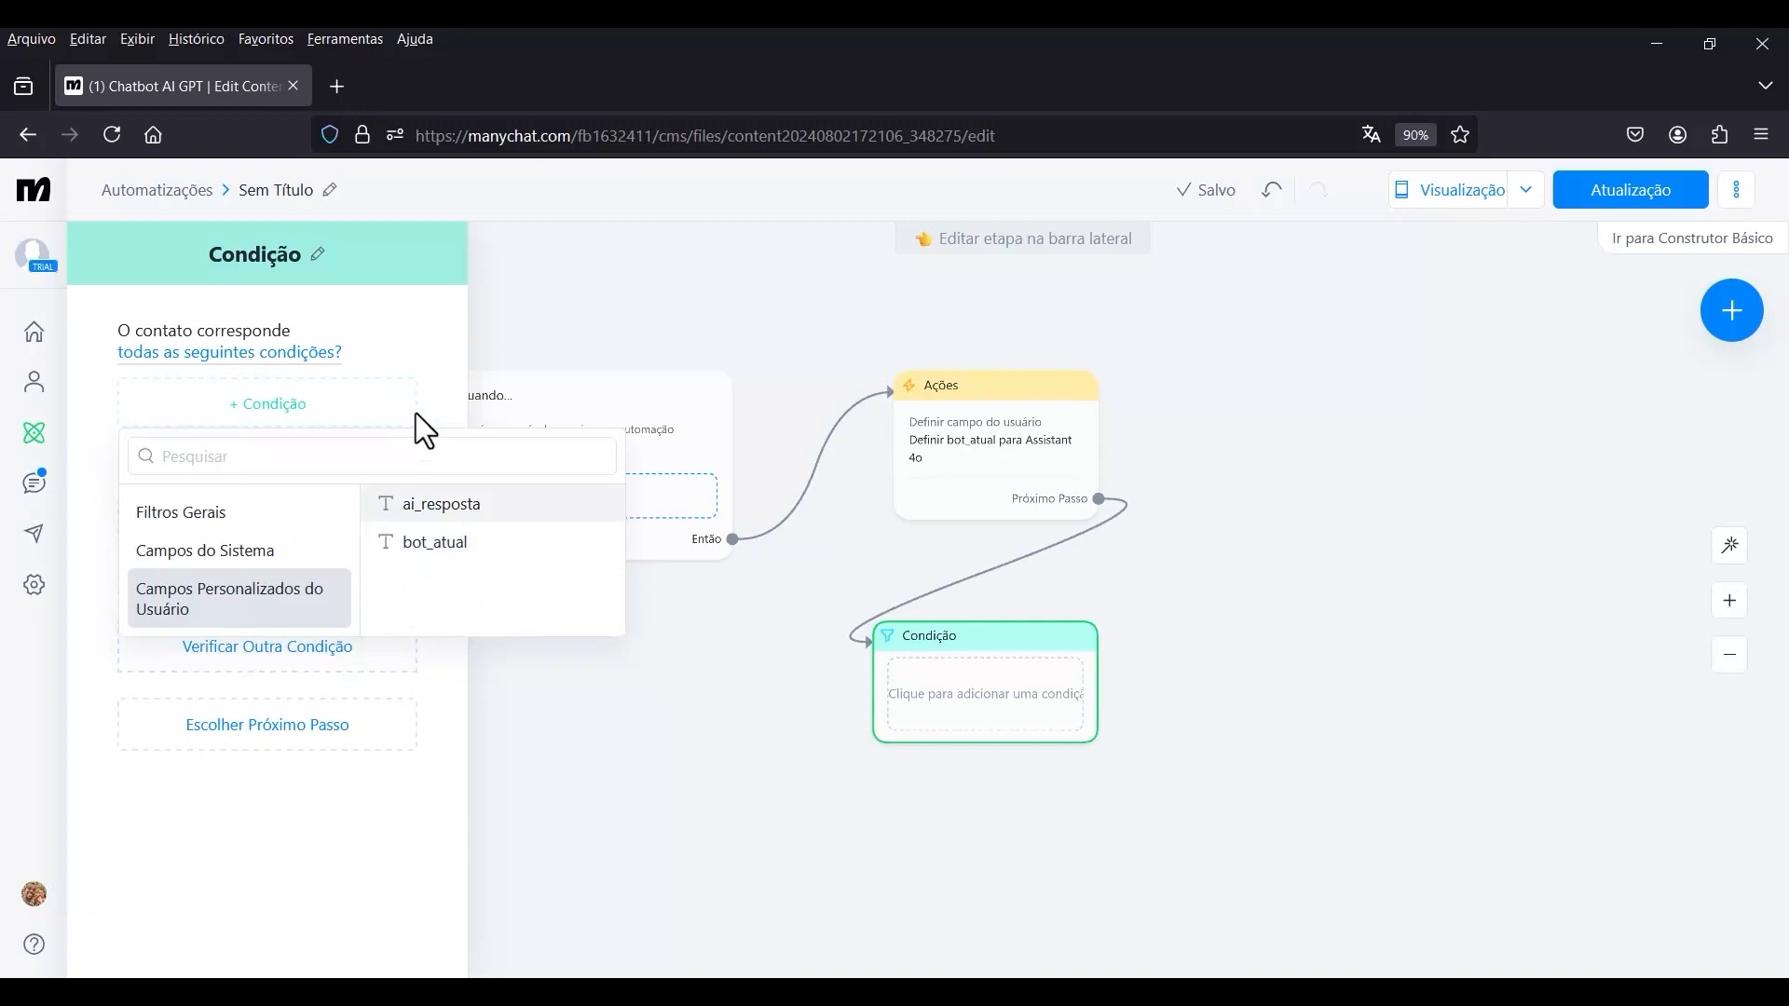
pyautogui.click(429, 371)
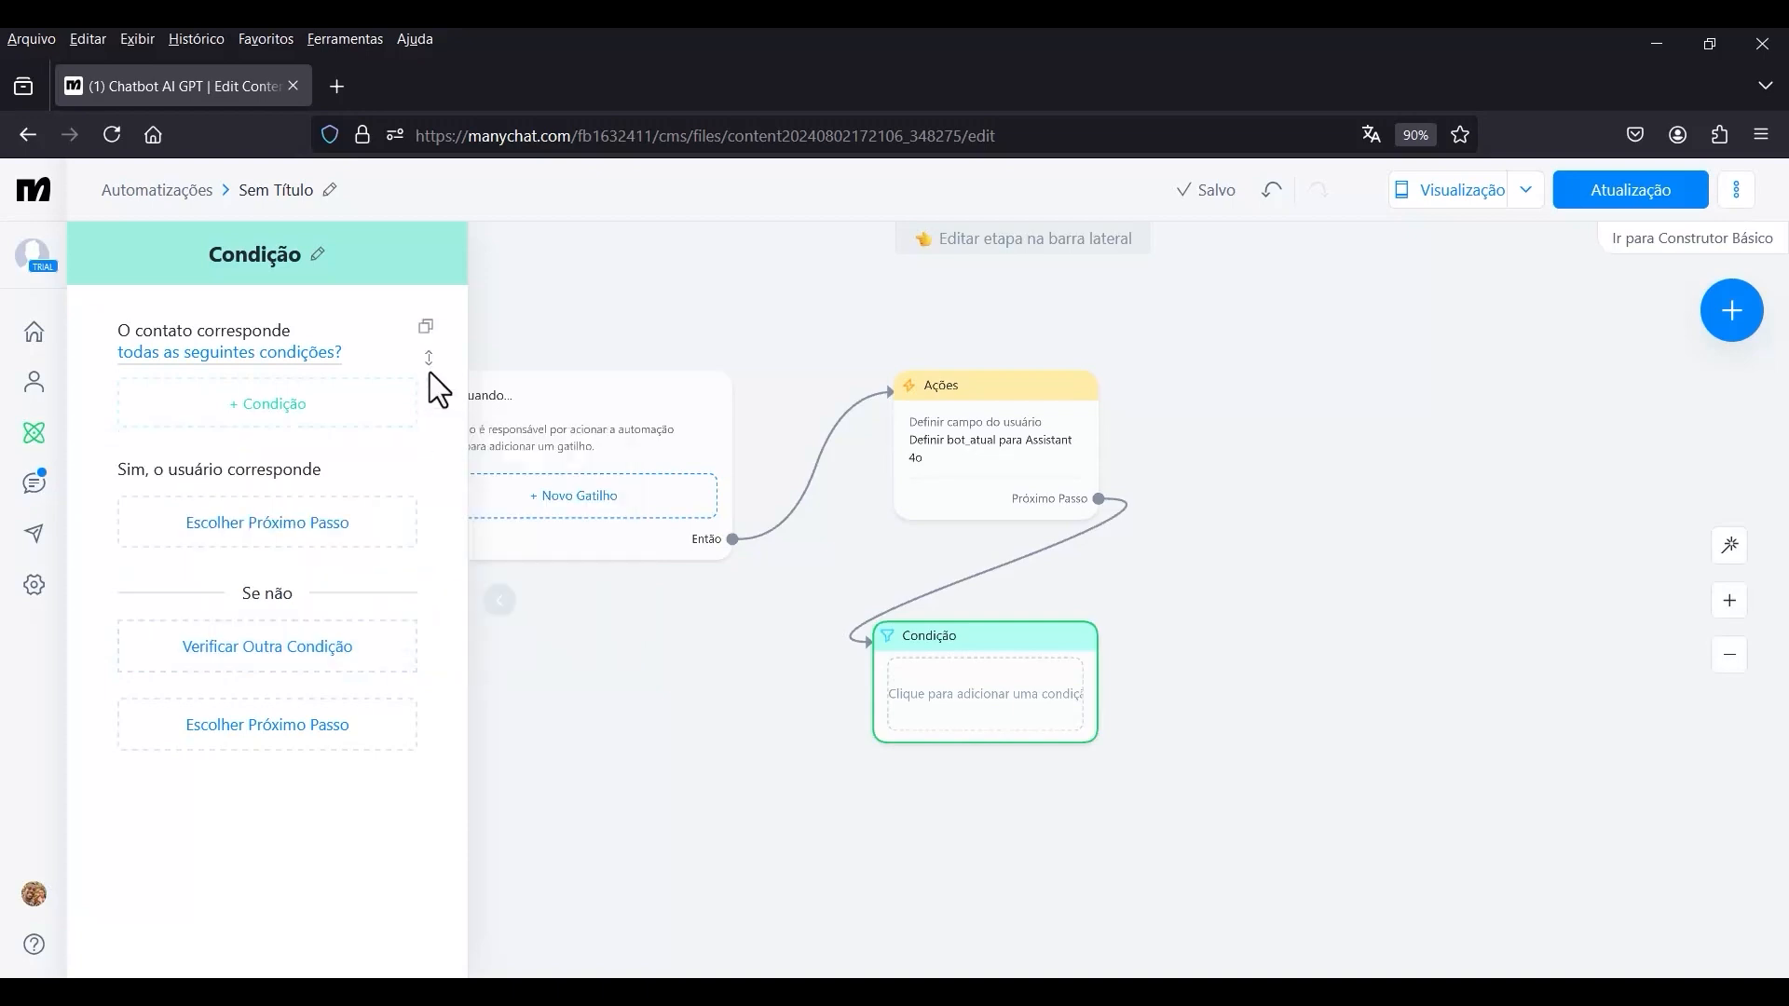
# In the account settings for user fields, create a new text user field named bot_status.
pyautogui.click(34, 587)
pyautogui.scroll(-4, 280, 599)
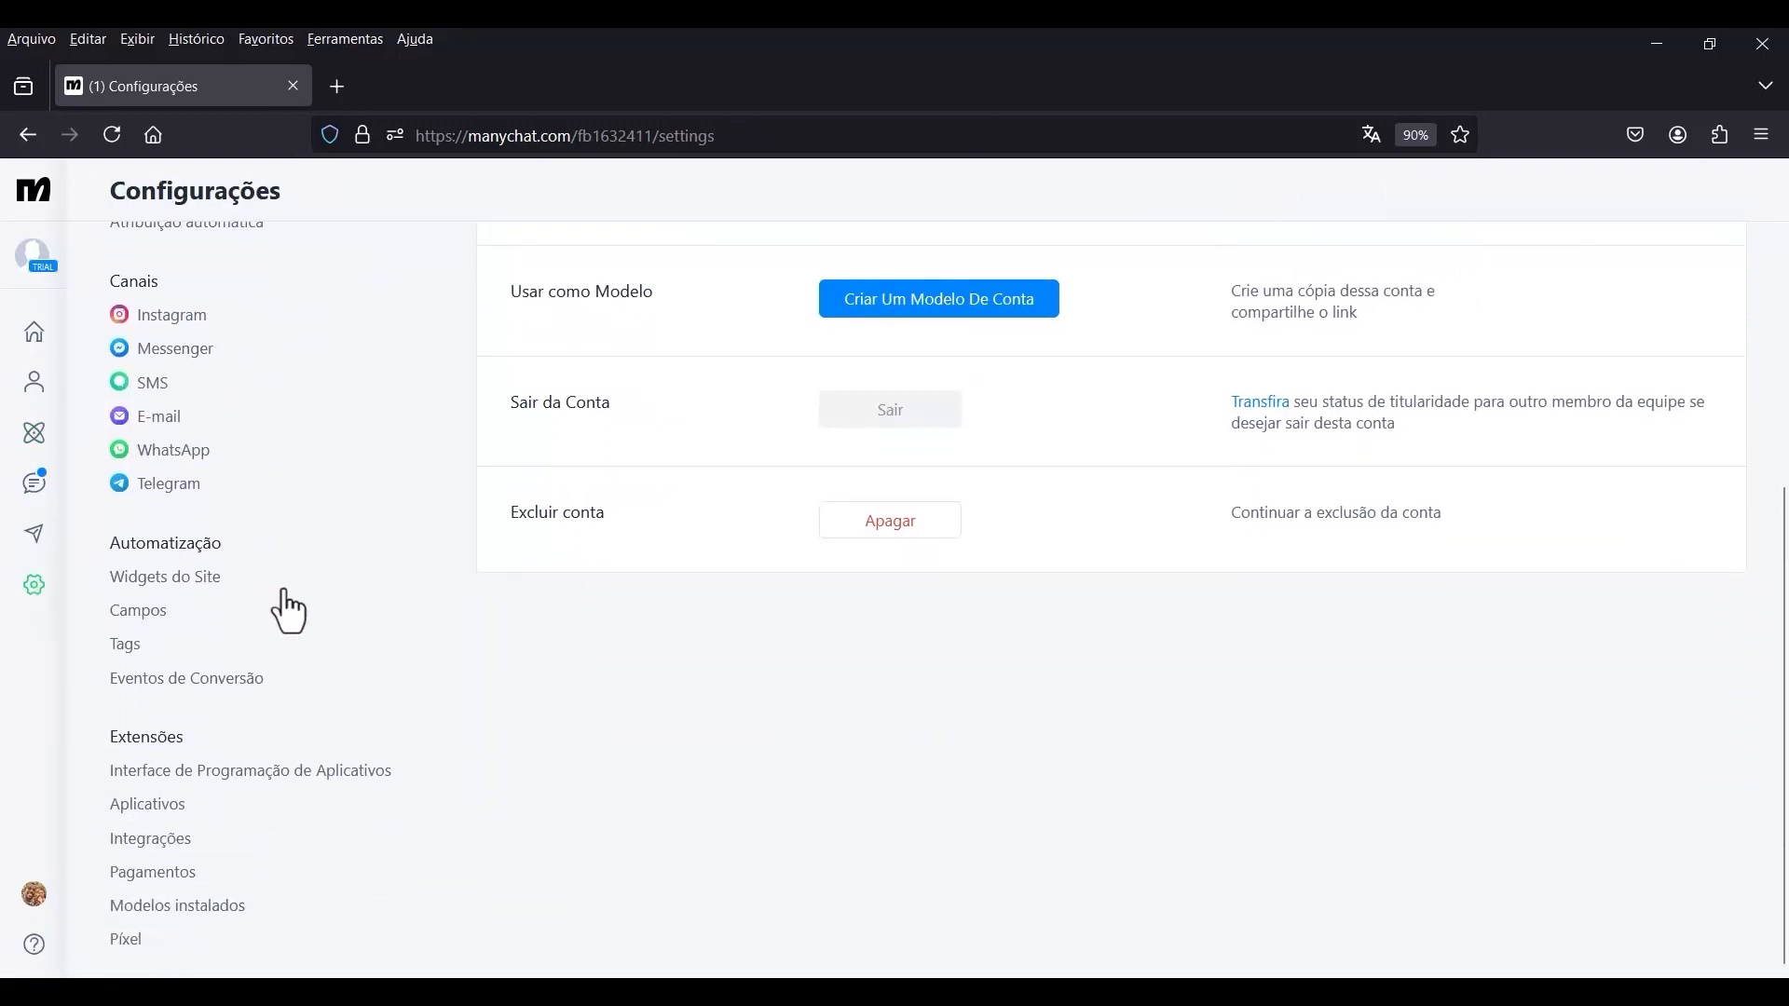
pyautogui.click(160, 613)
pyautogui.scroll(4, 758, 517)
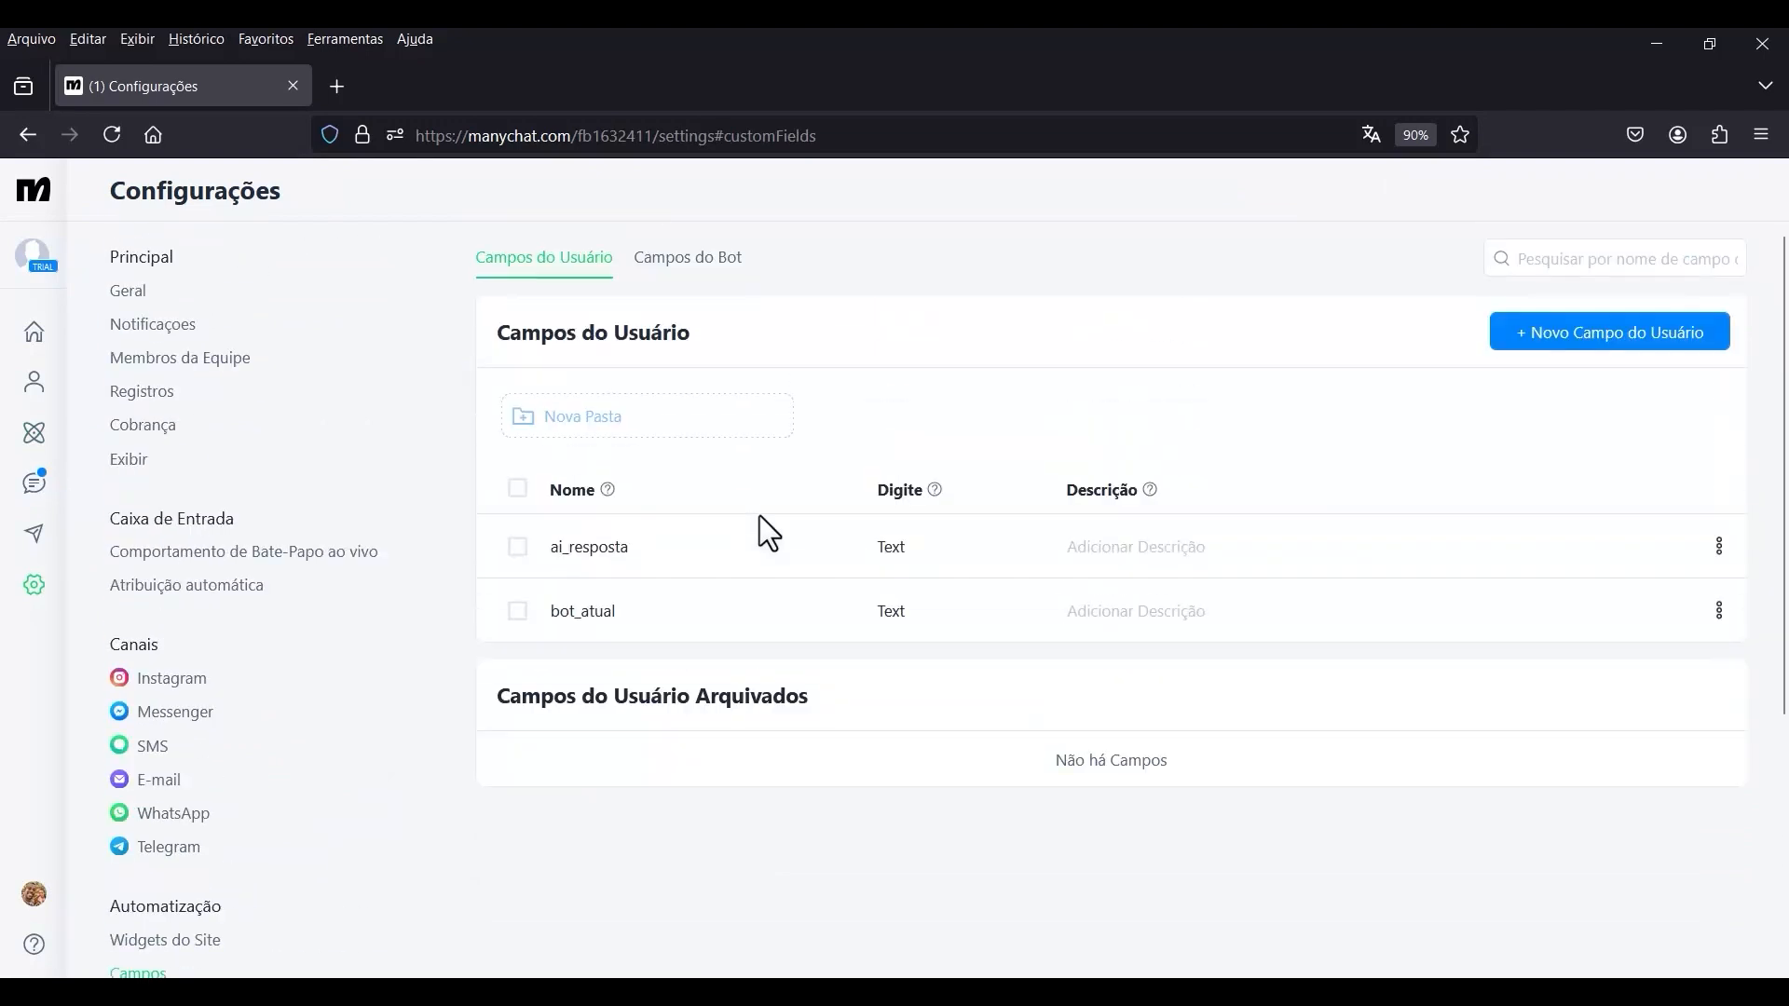
pyautogui.click(1579, 363)
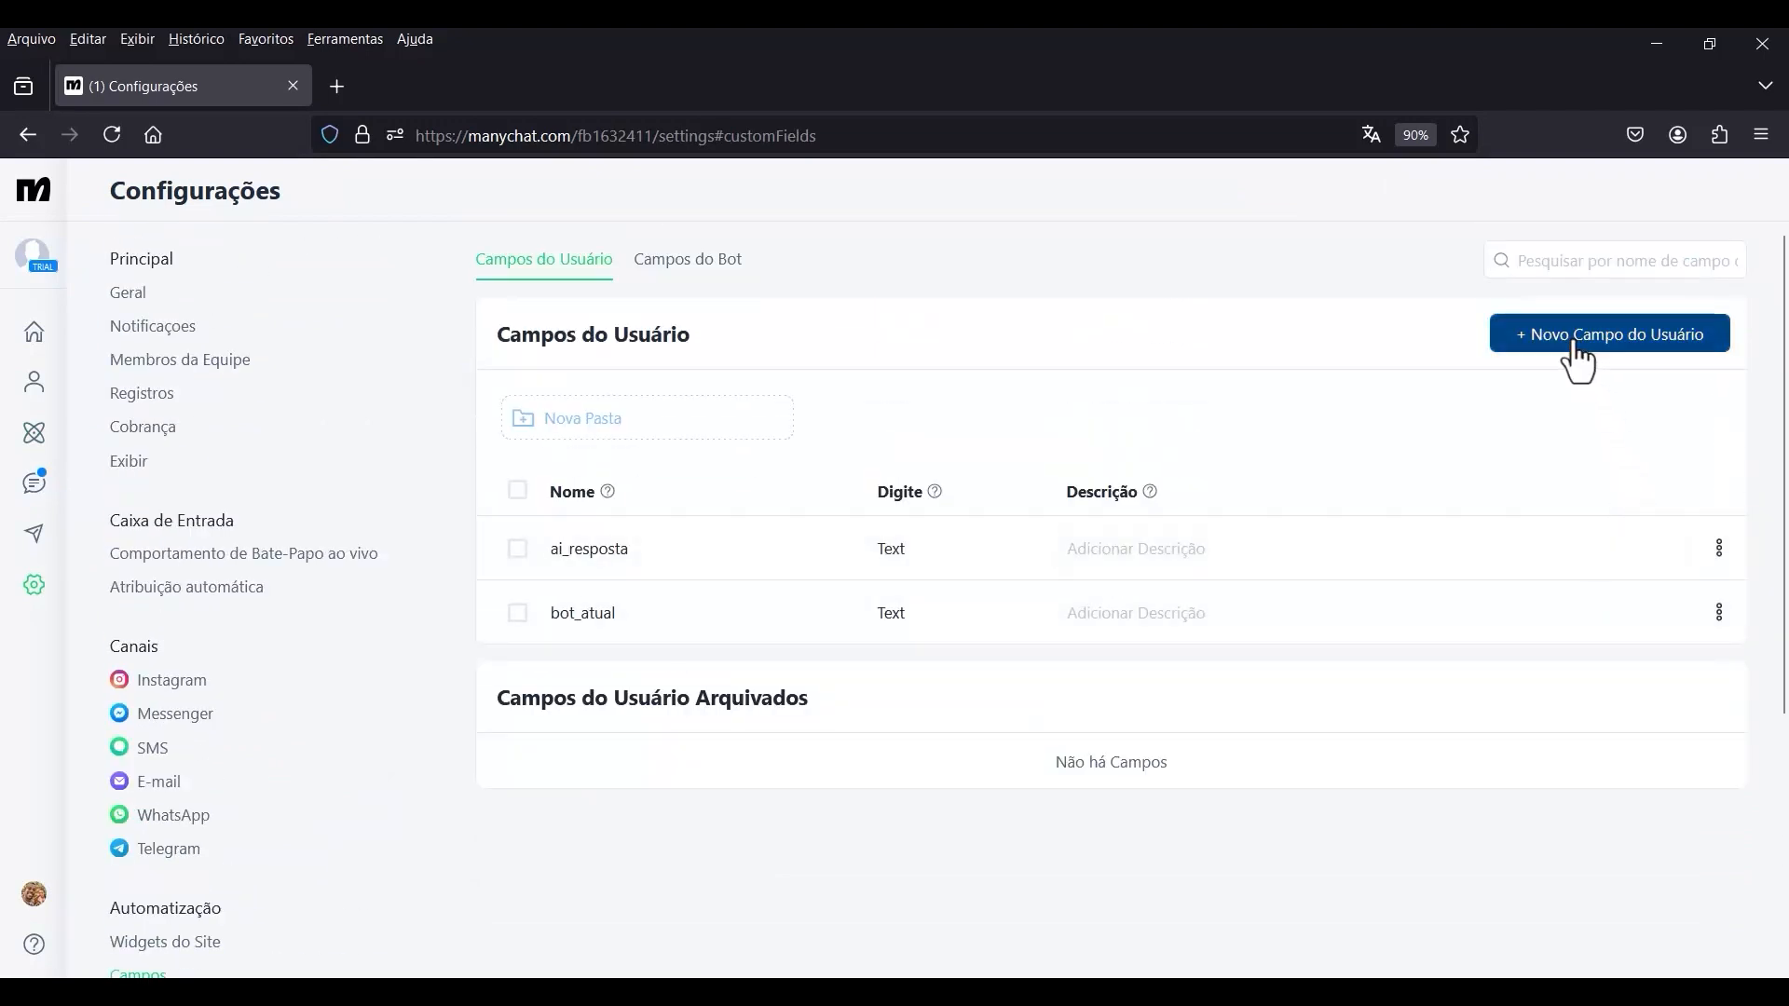
pyautogui.click(752, 434)
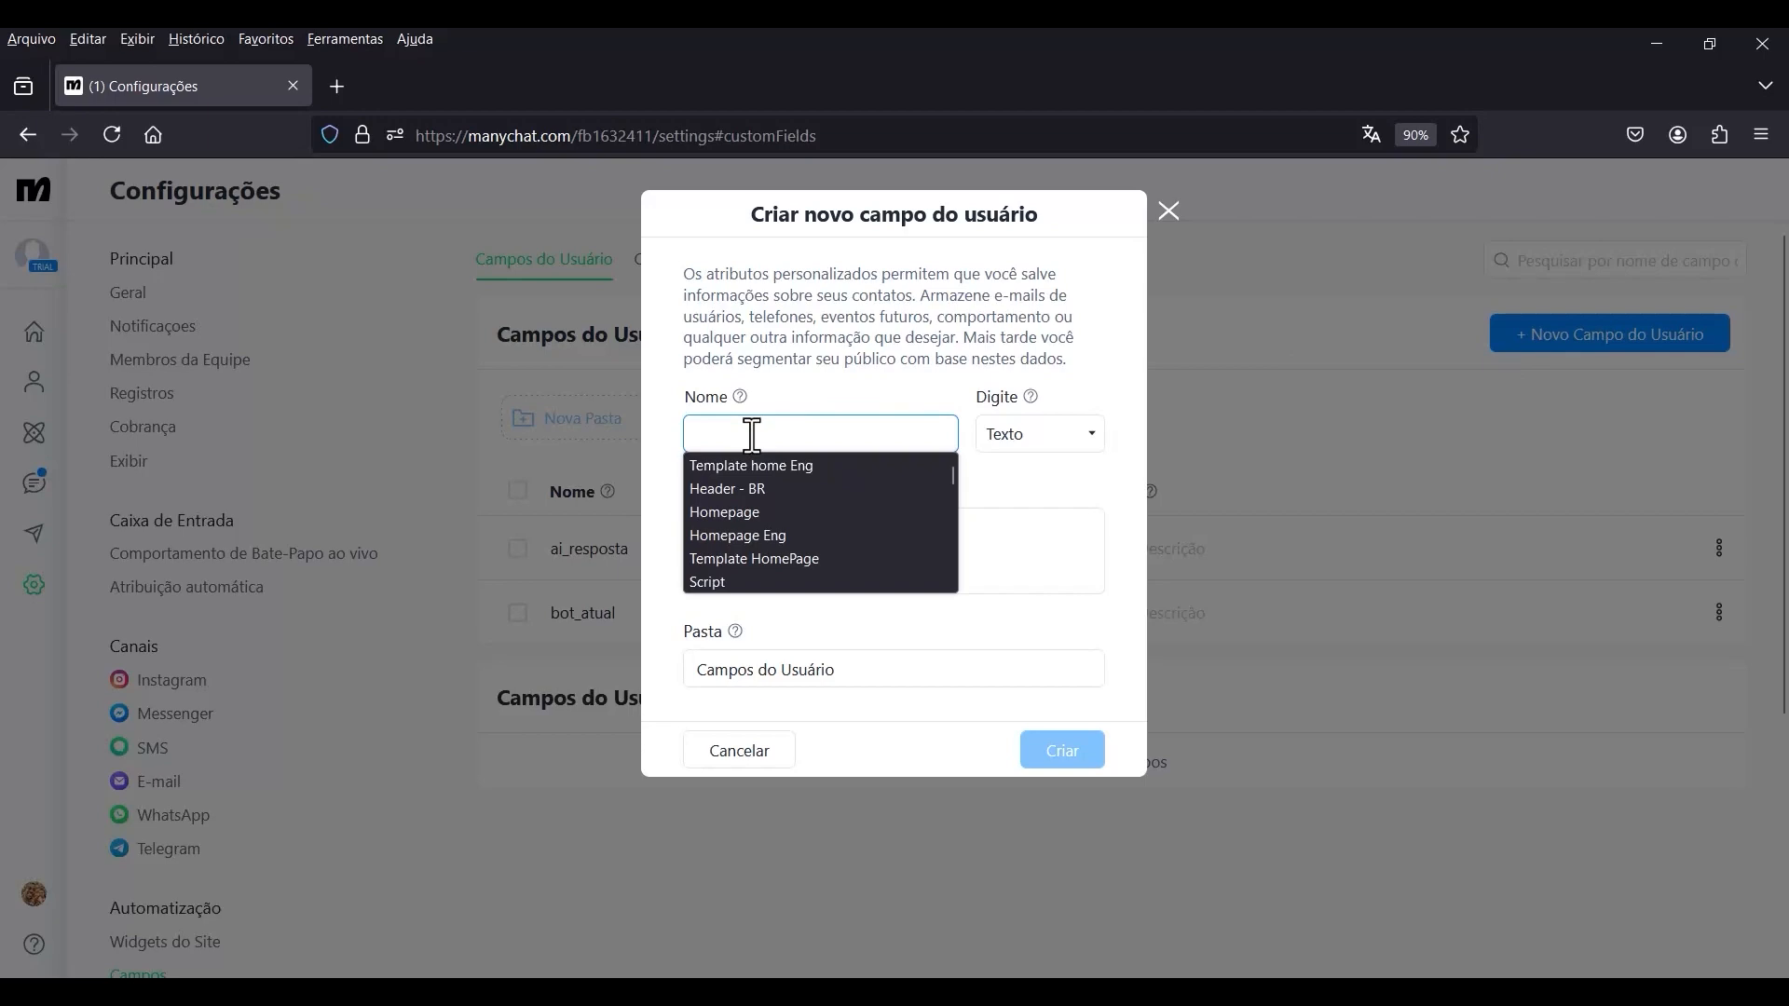
pyautogui.write('bot_status')
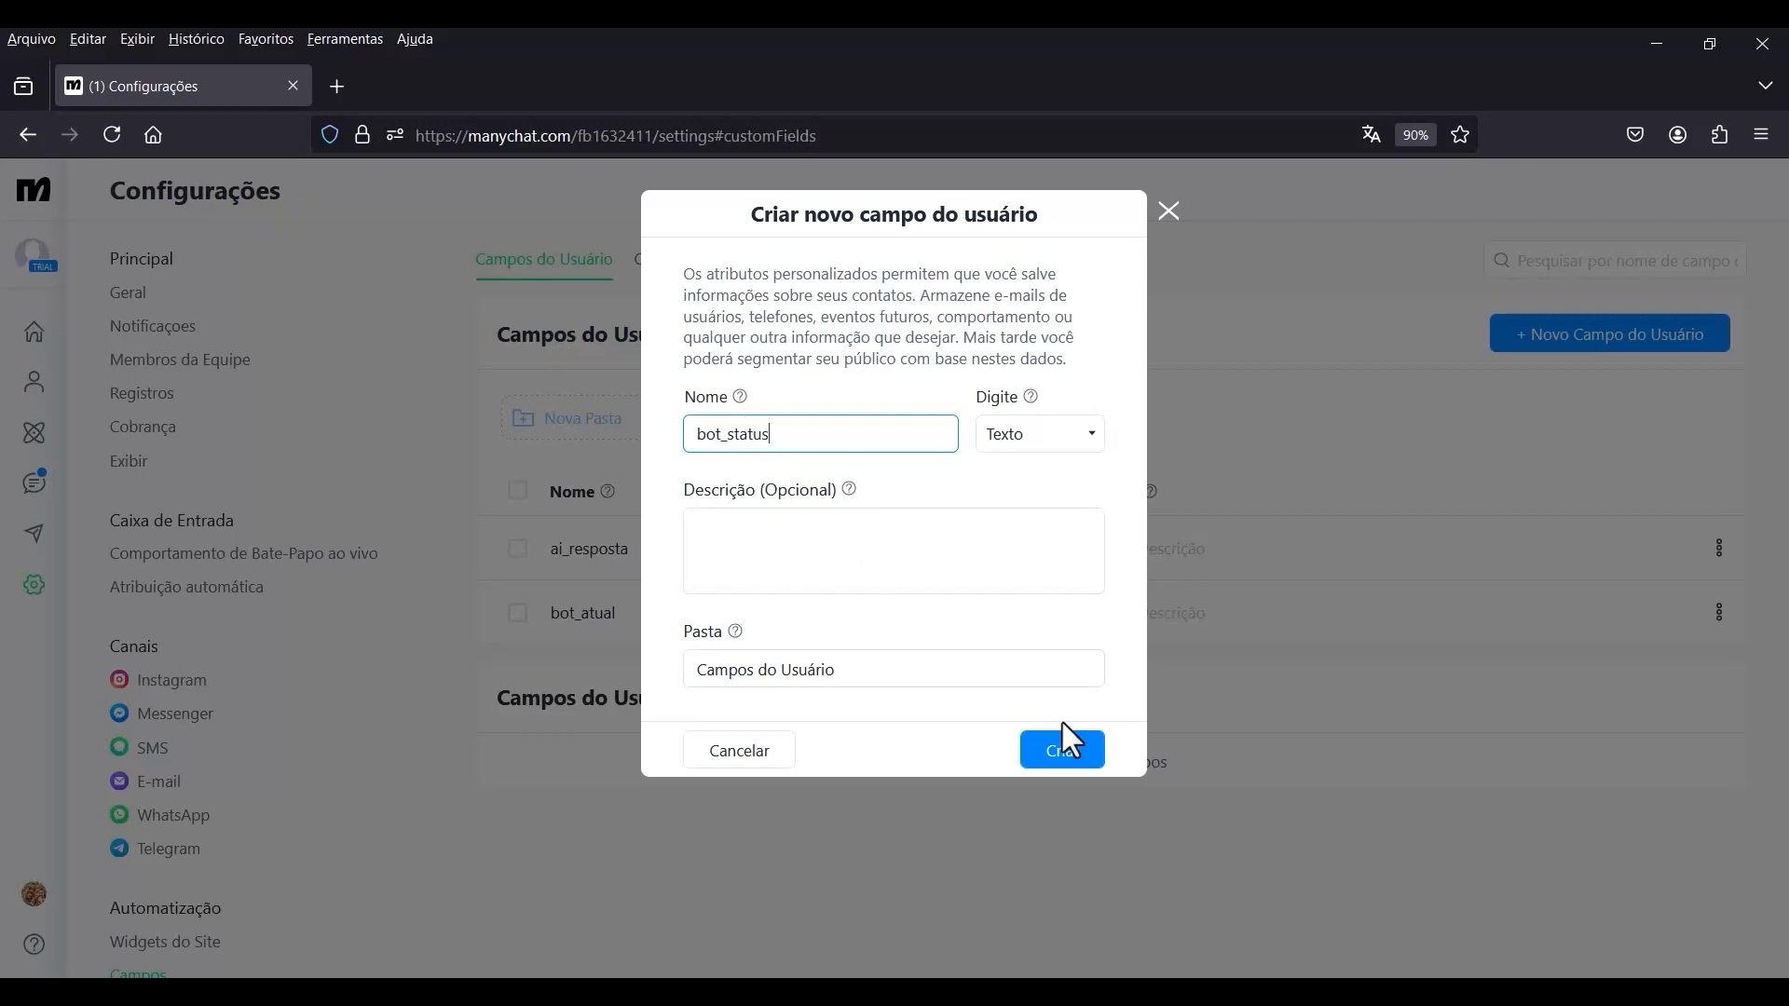
pyautogui.click(1061, 759)
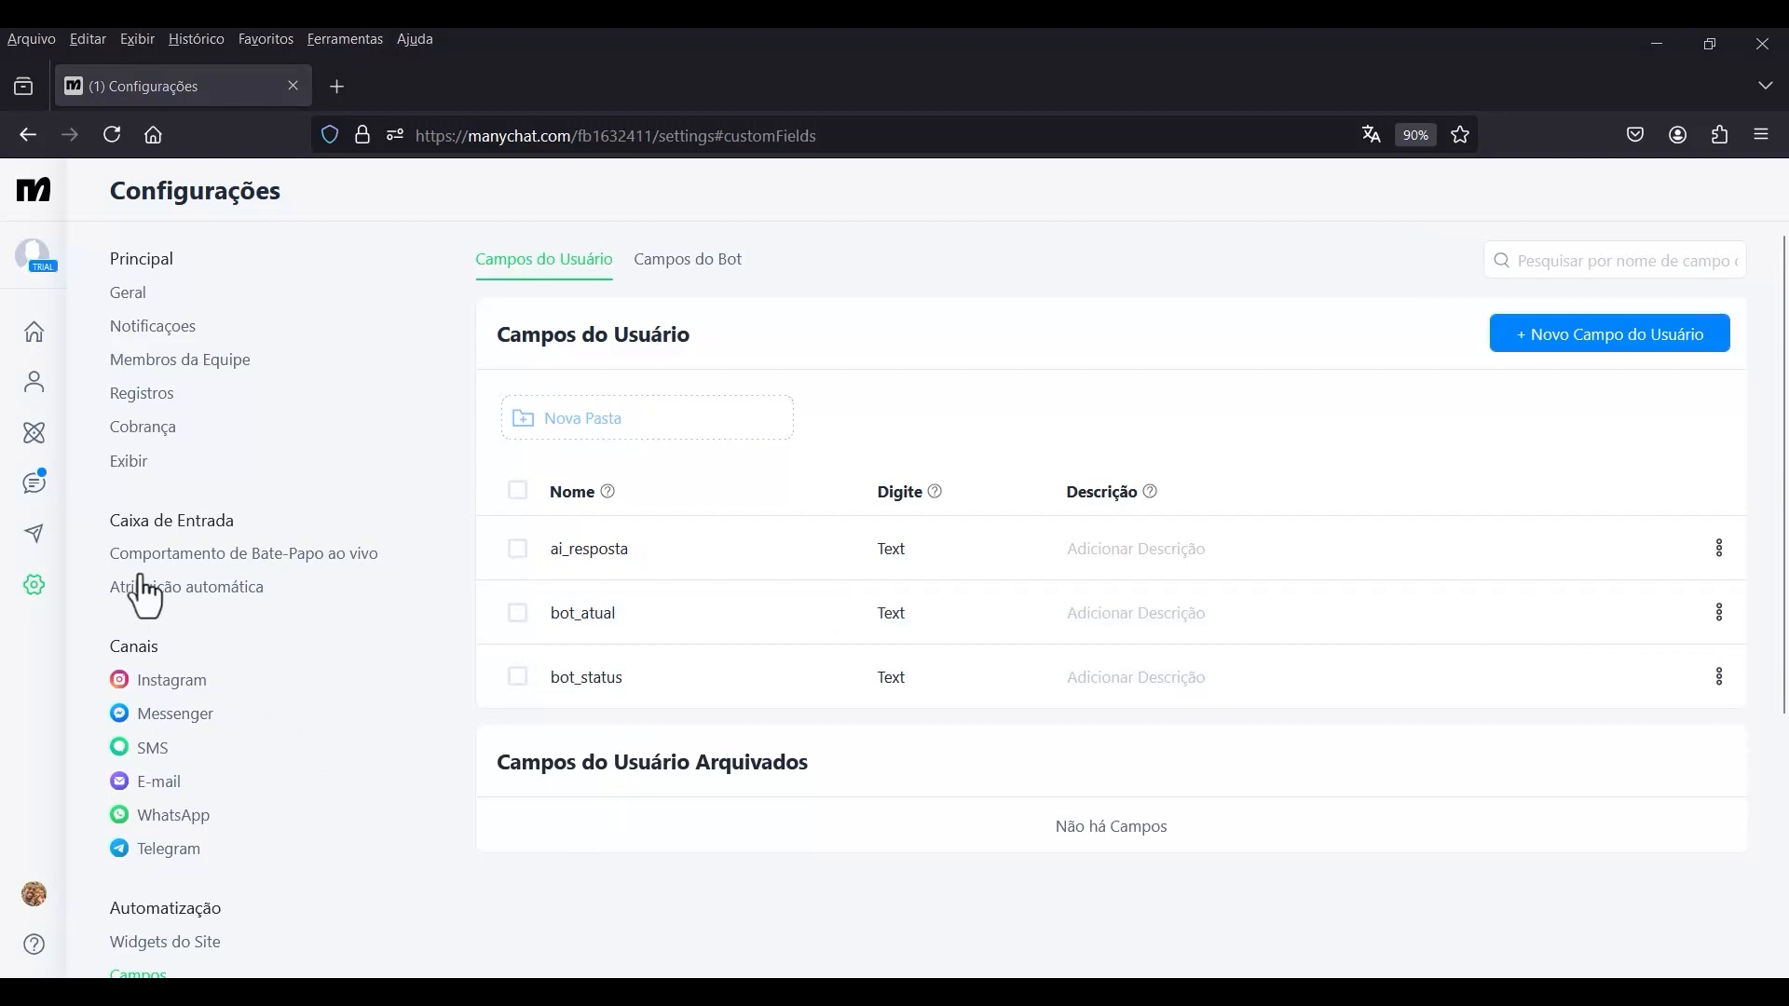
# Return to the Chatbot AI GPT automation and switch from its published version to editing.
pyautogui.click(32, 436)
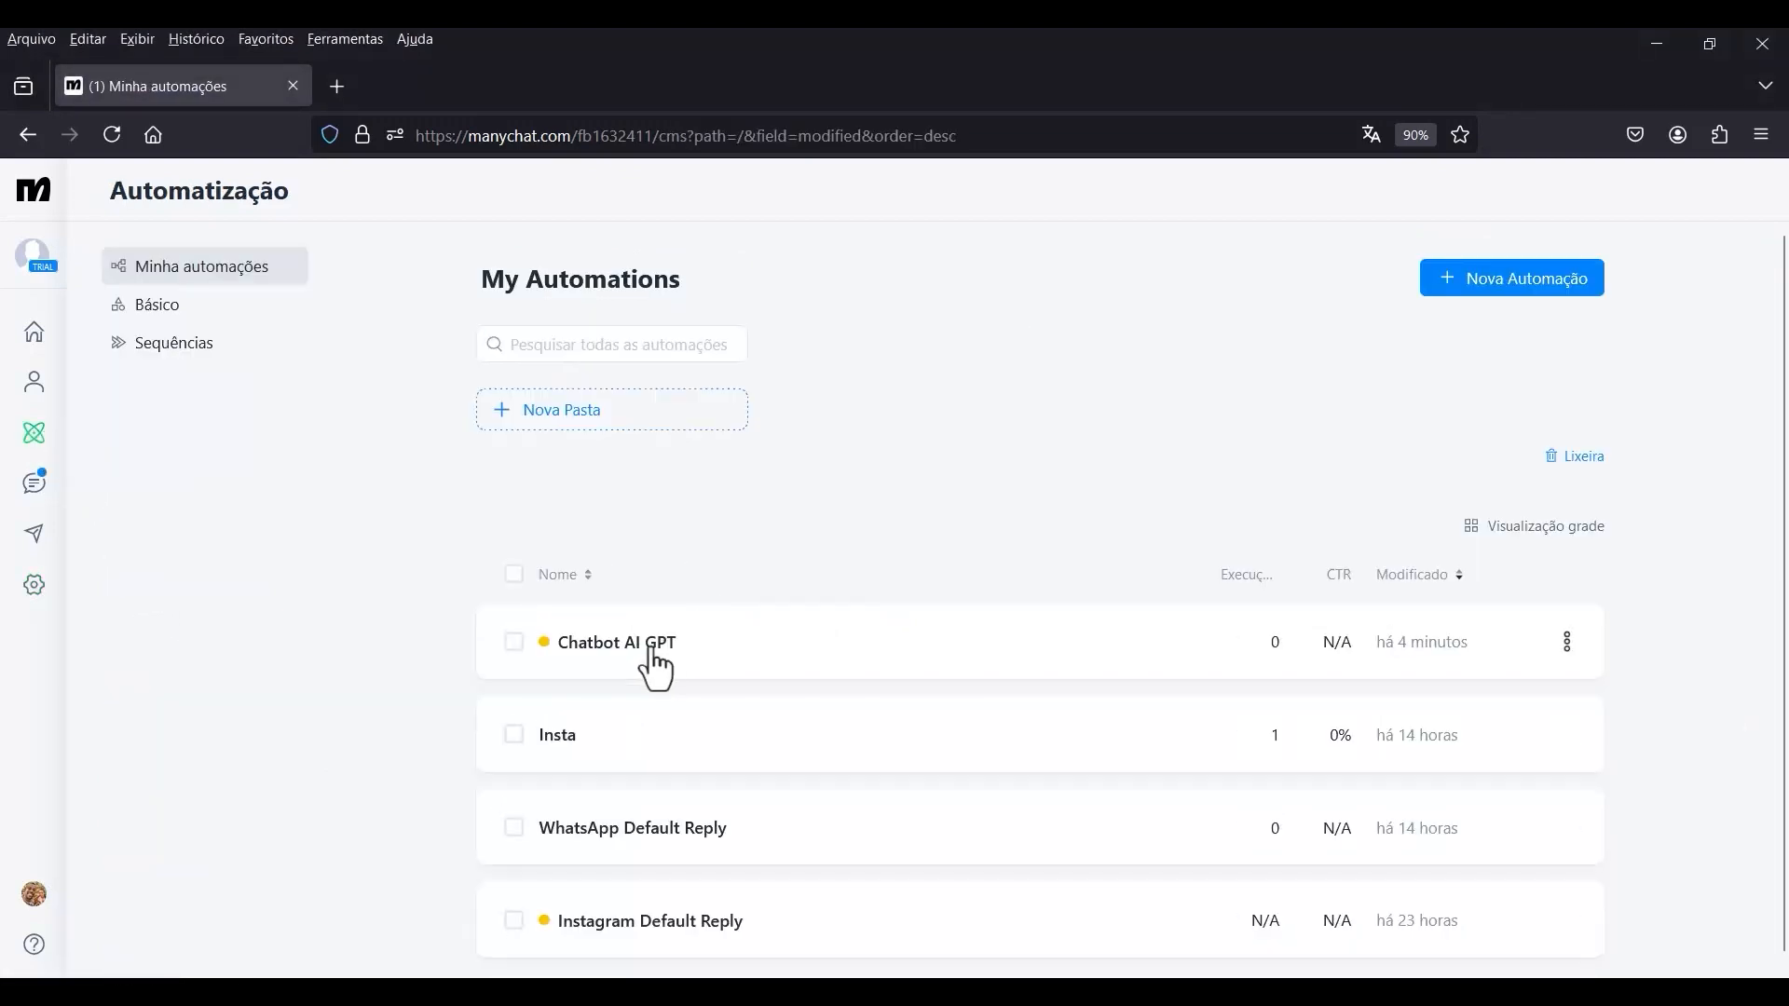
pyautogui.click(638, 666)
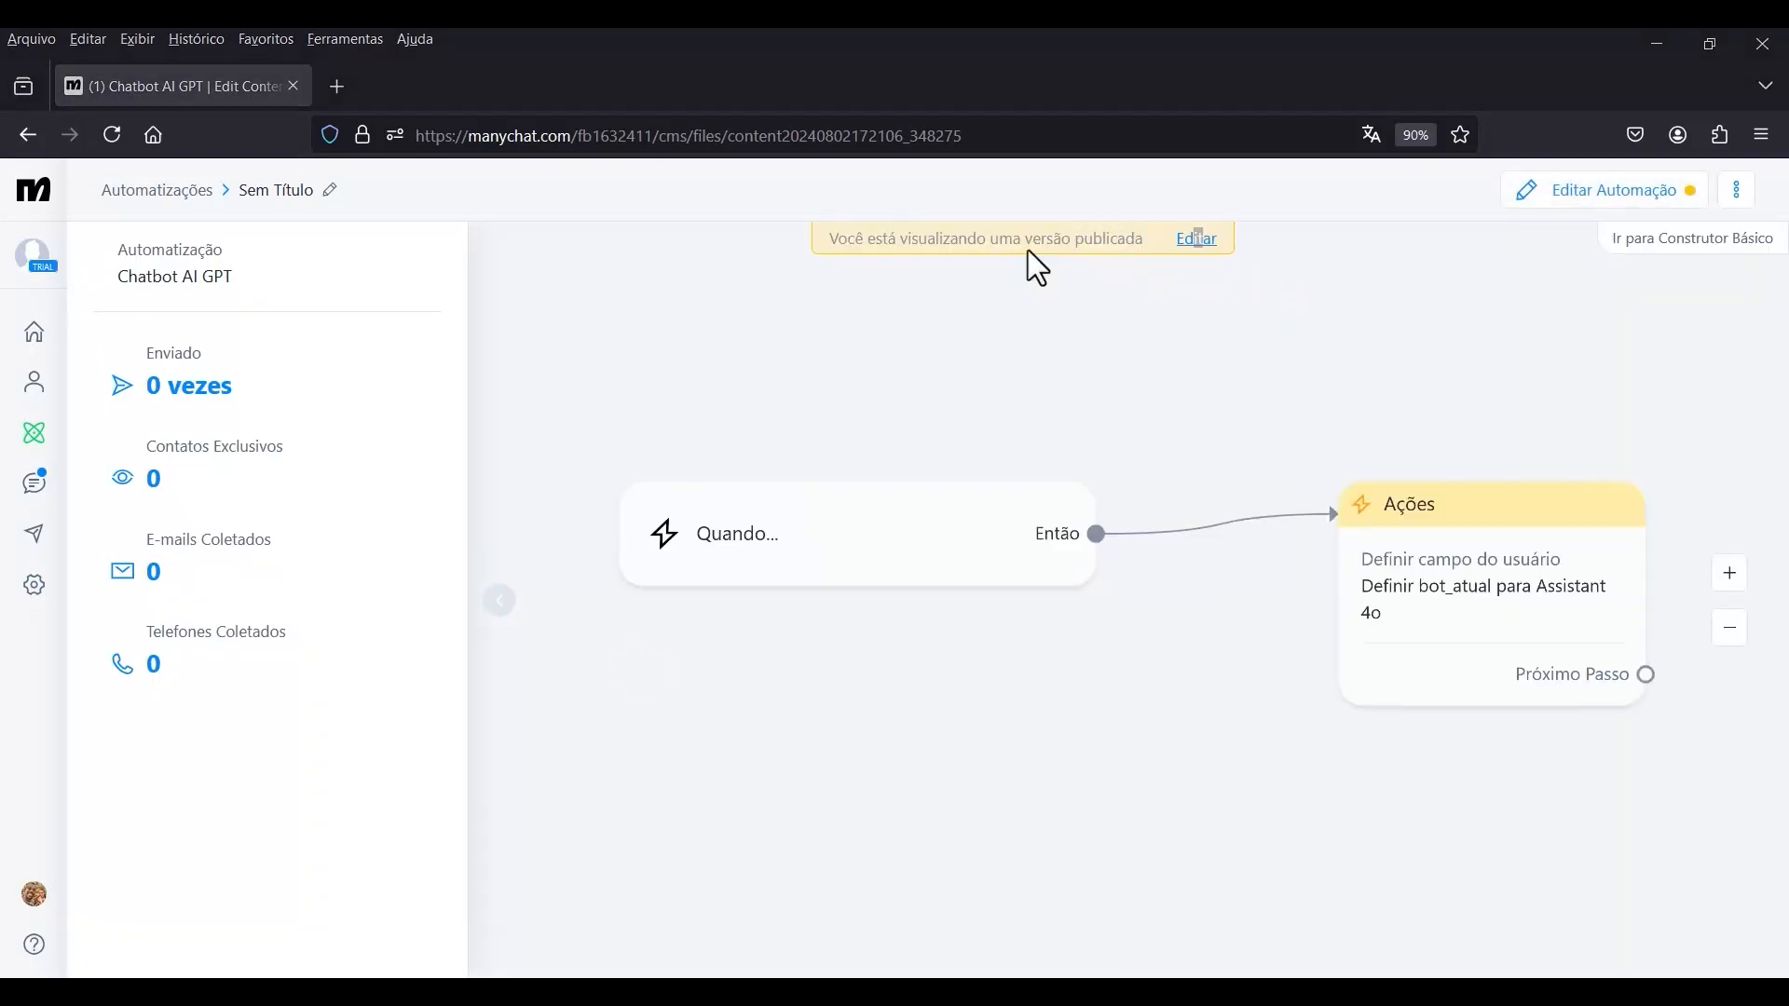
pyautogui.click(1196, 239)
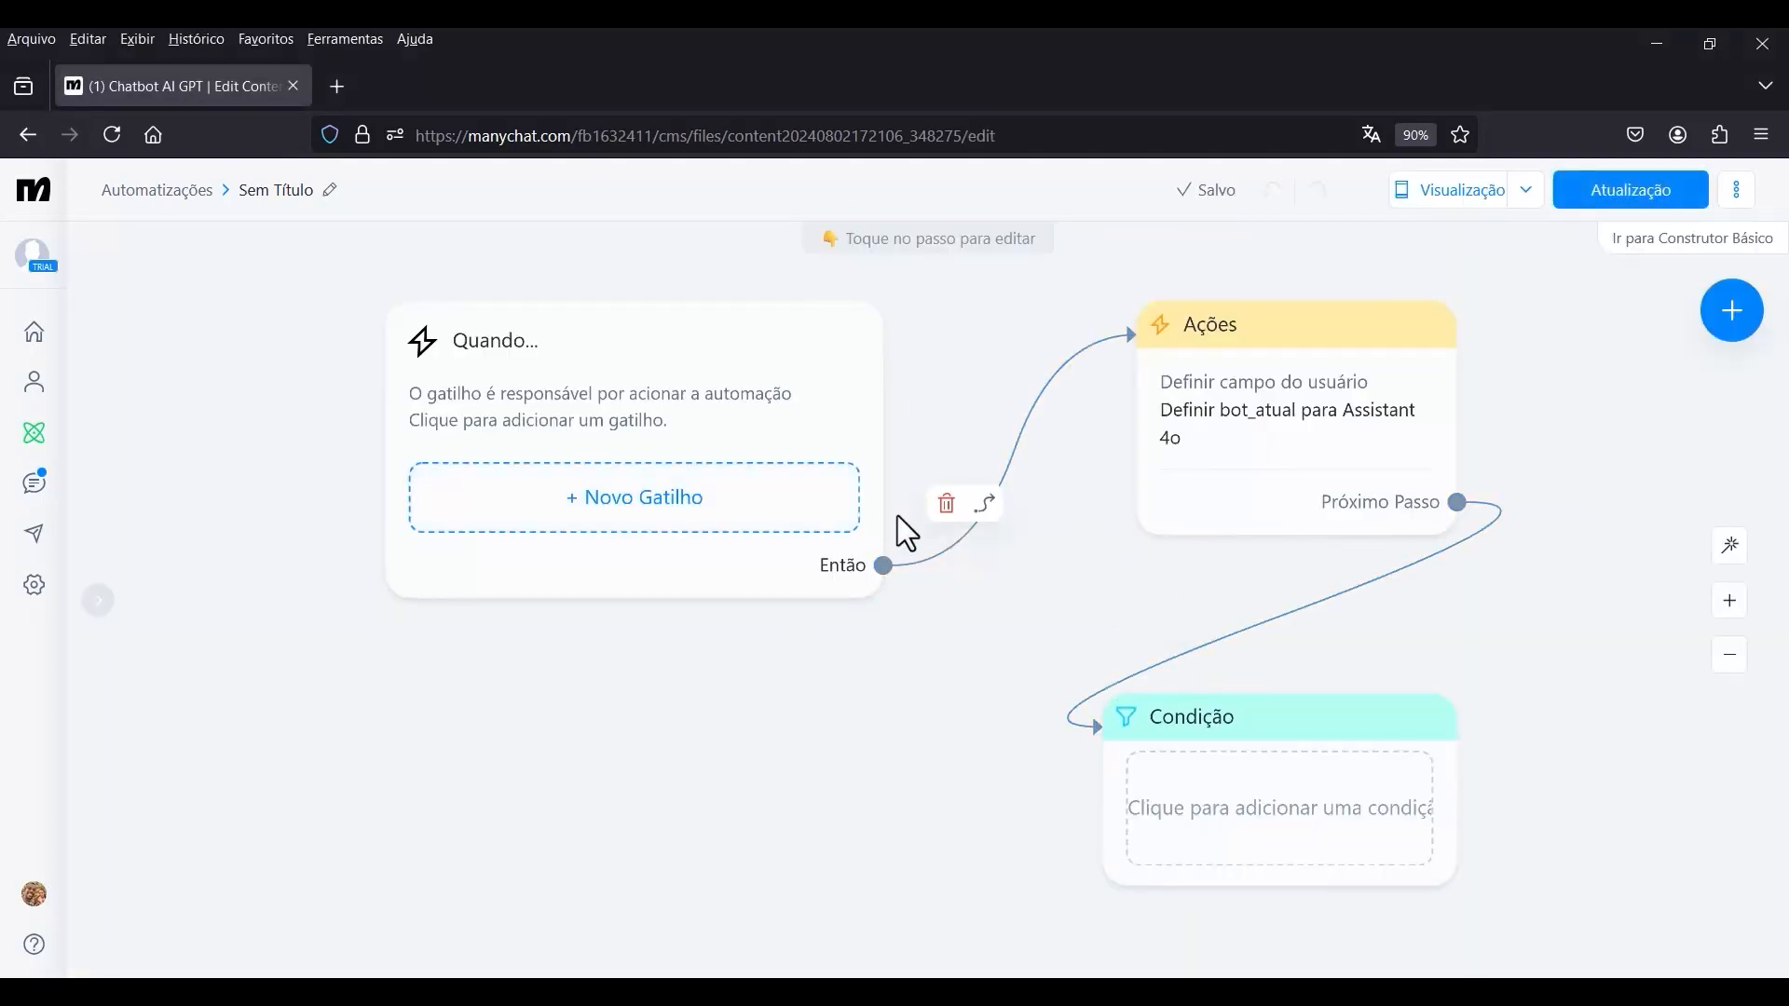
pyautogui.scroll(-3, 896, 516)
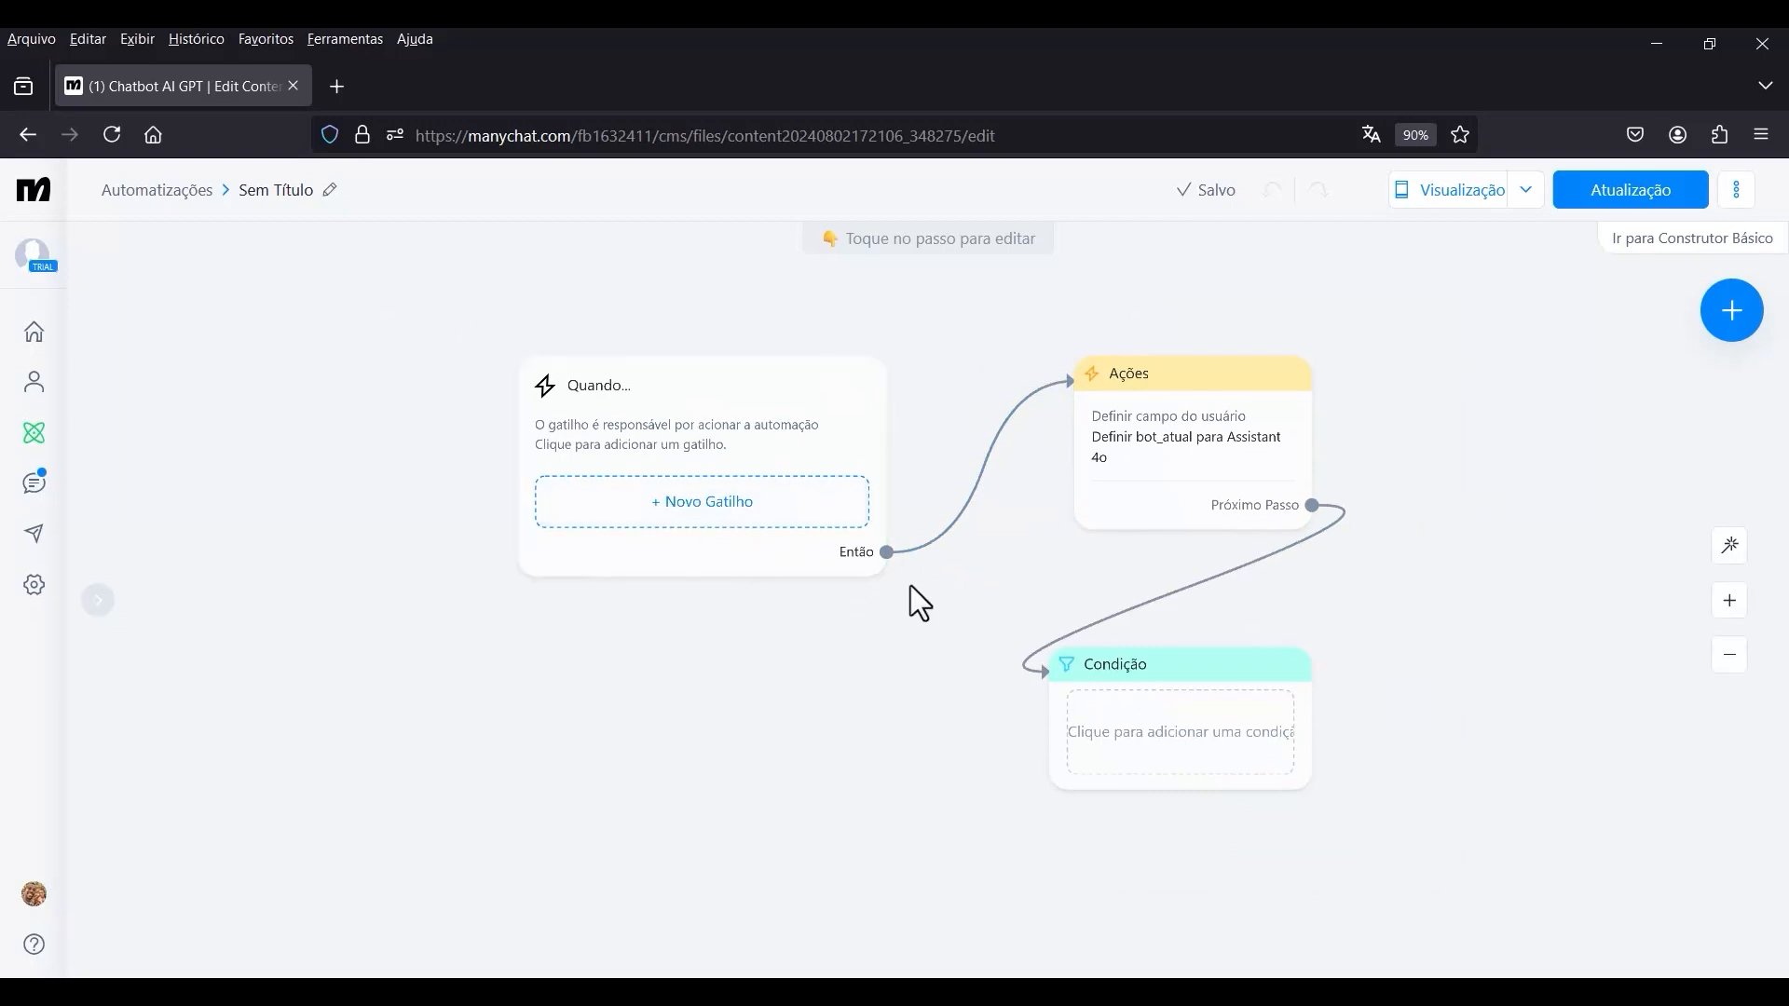
# In the Condição step, add a condition requiring the custom user field bot_status to be (está) respondendo.
pyautogui.moveTo(910, 599)
pyautogui.mouseDown()
pyautogui.moveTo(946, 630)
pyautogui.moveTo(882, 607)
pyautogui.mouseUp()
pyautogui.scroll(2, 1053, 560)
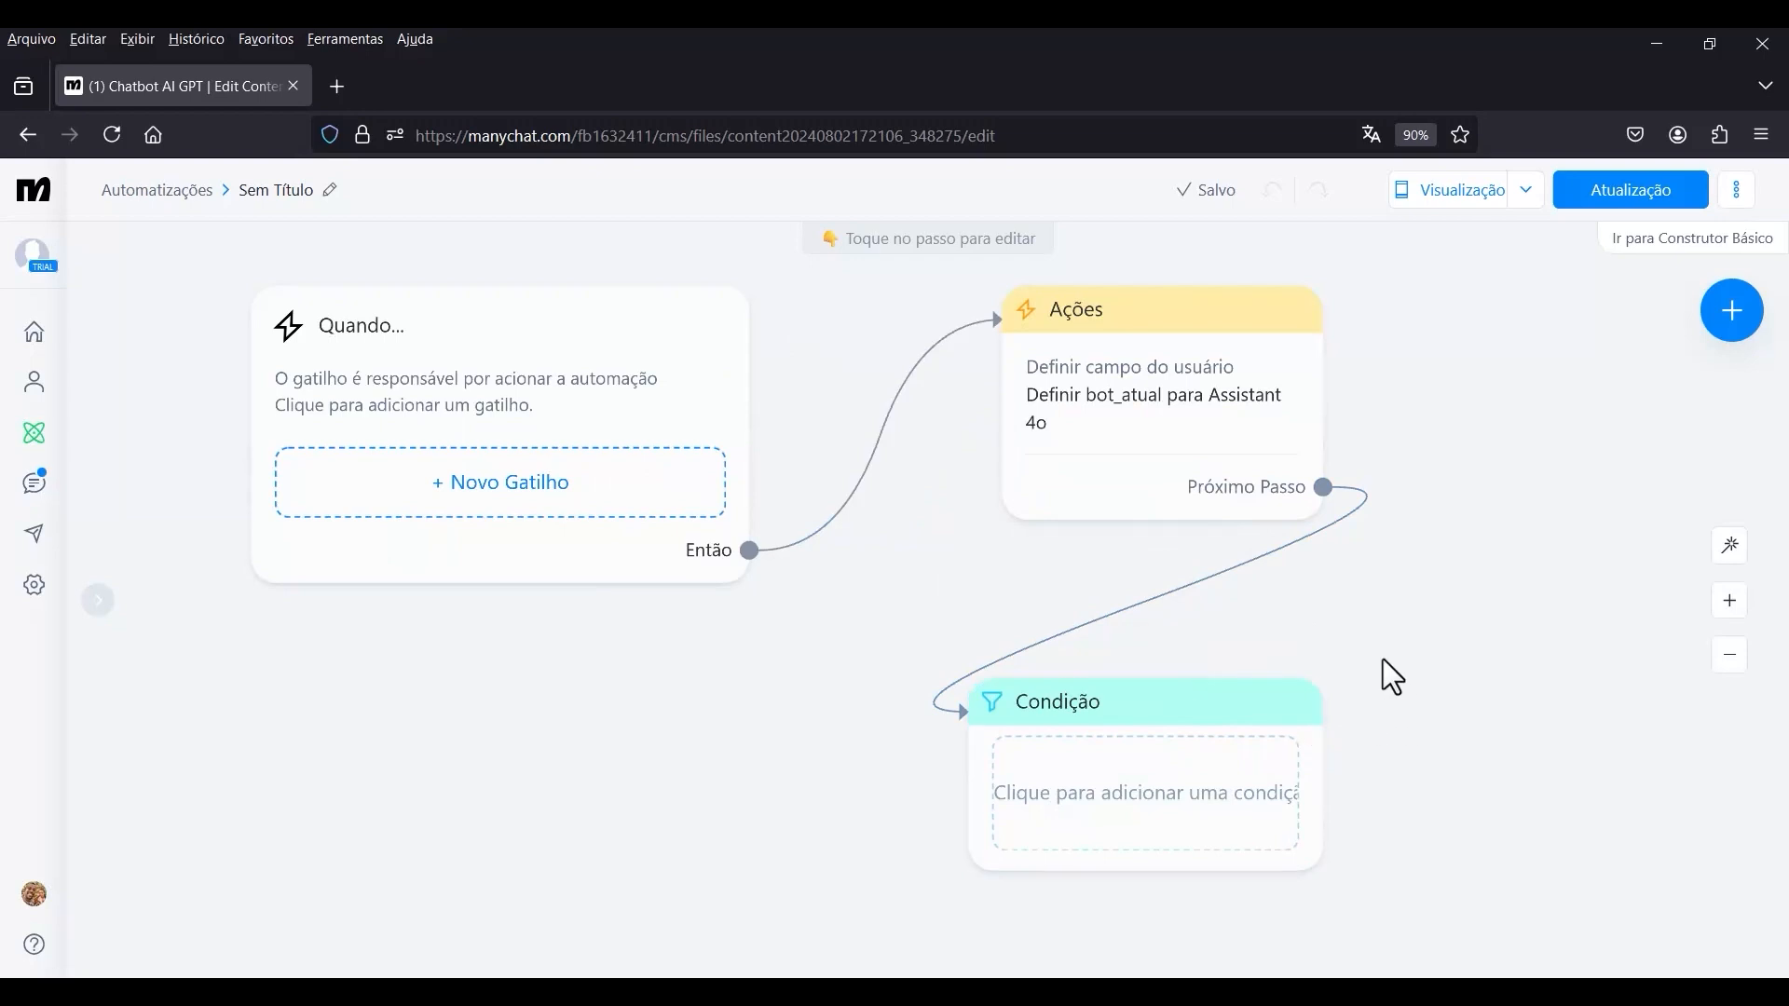
pyautogui.moveTo(1383, 658); pyautogui.dragTo(1429, 605)
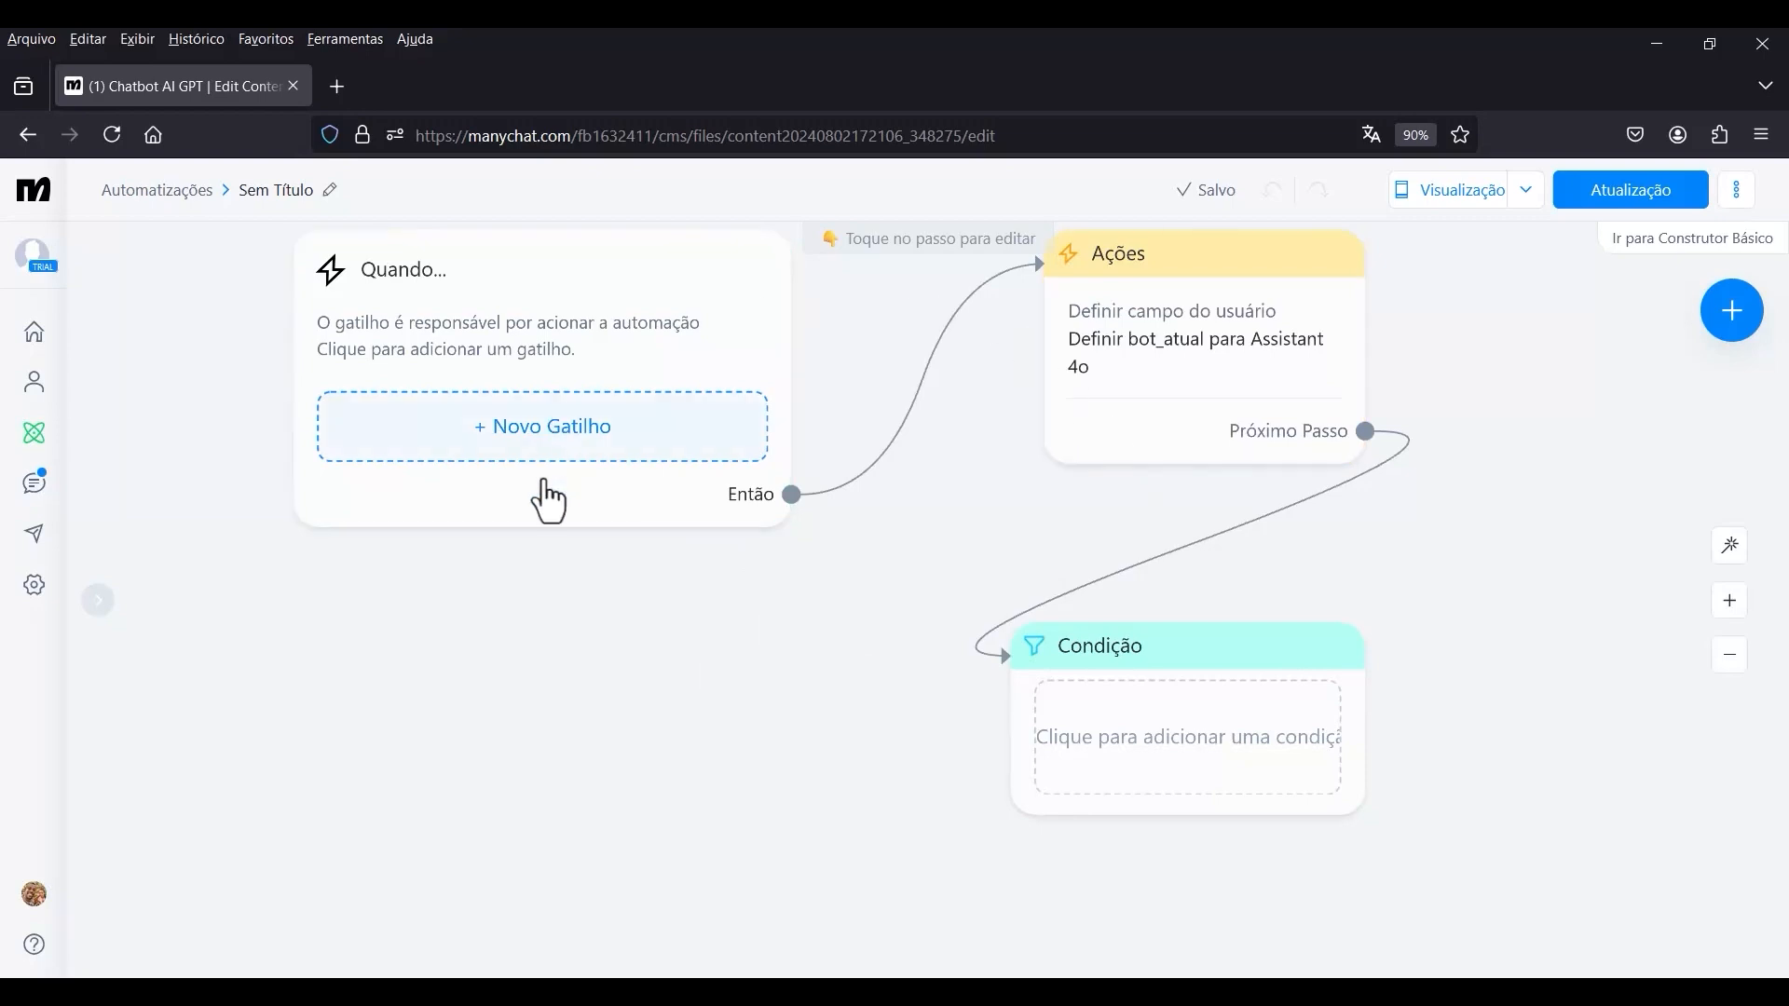
pyautogui.click(1166, 742)
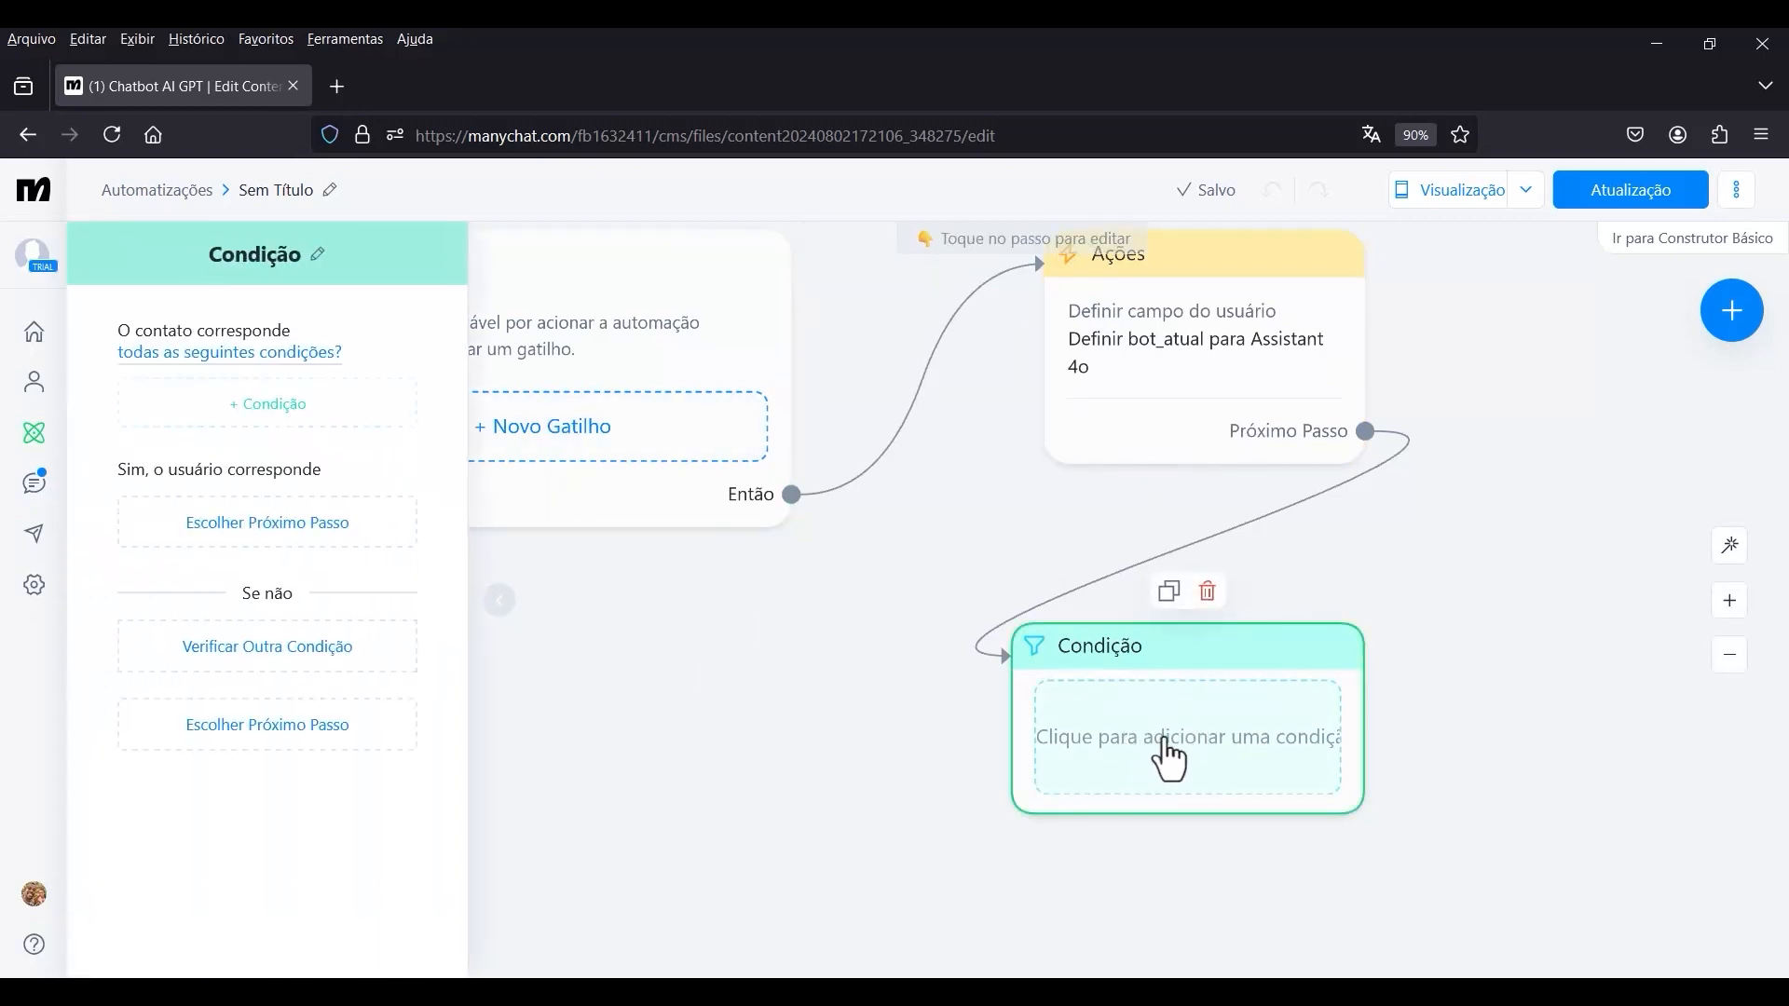
pyautogui.click(296, 433)
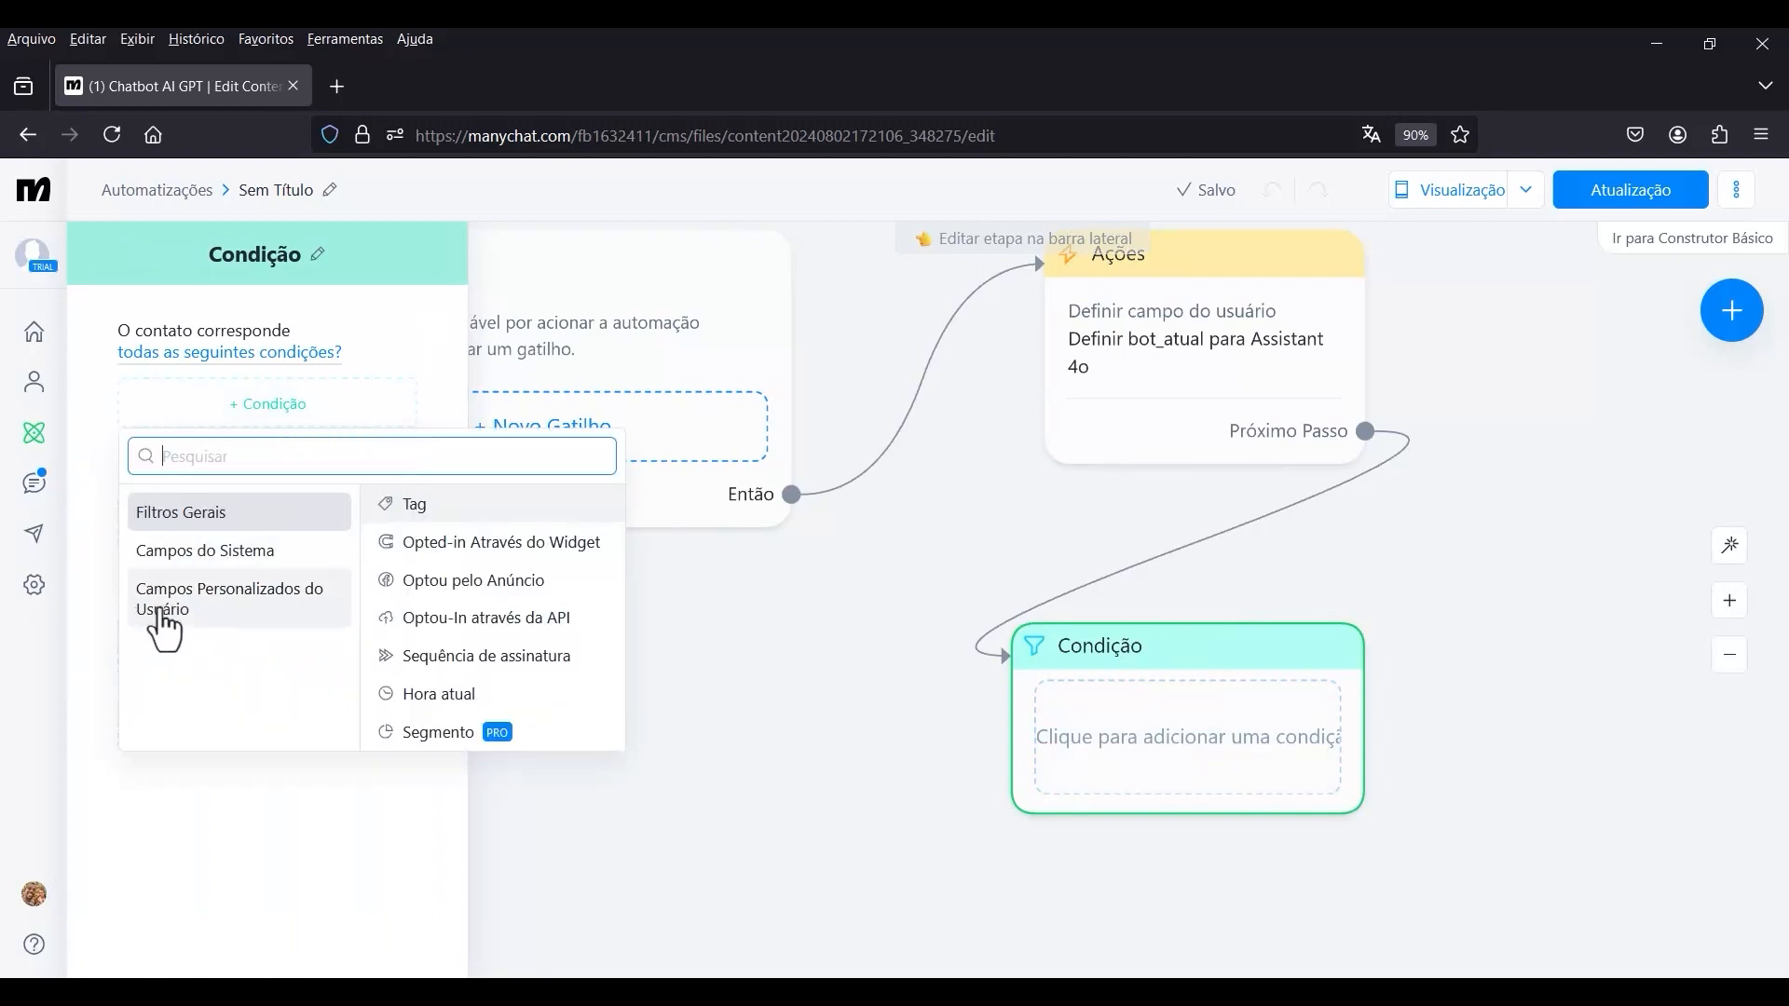
pyautogui.click(221, 633)
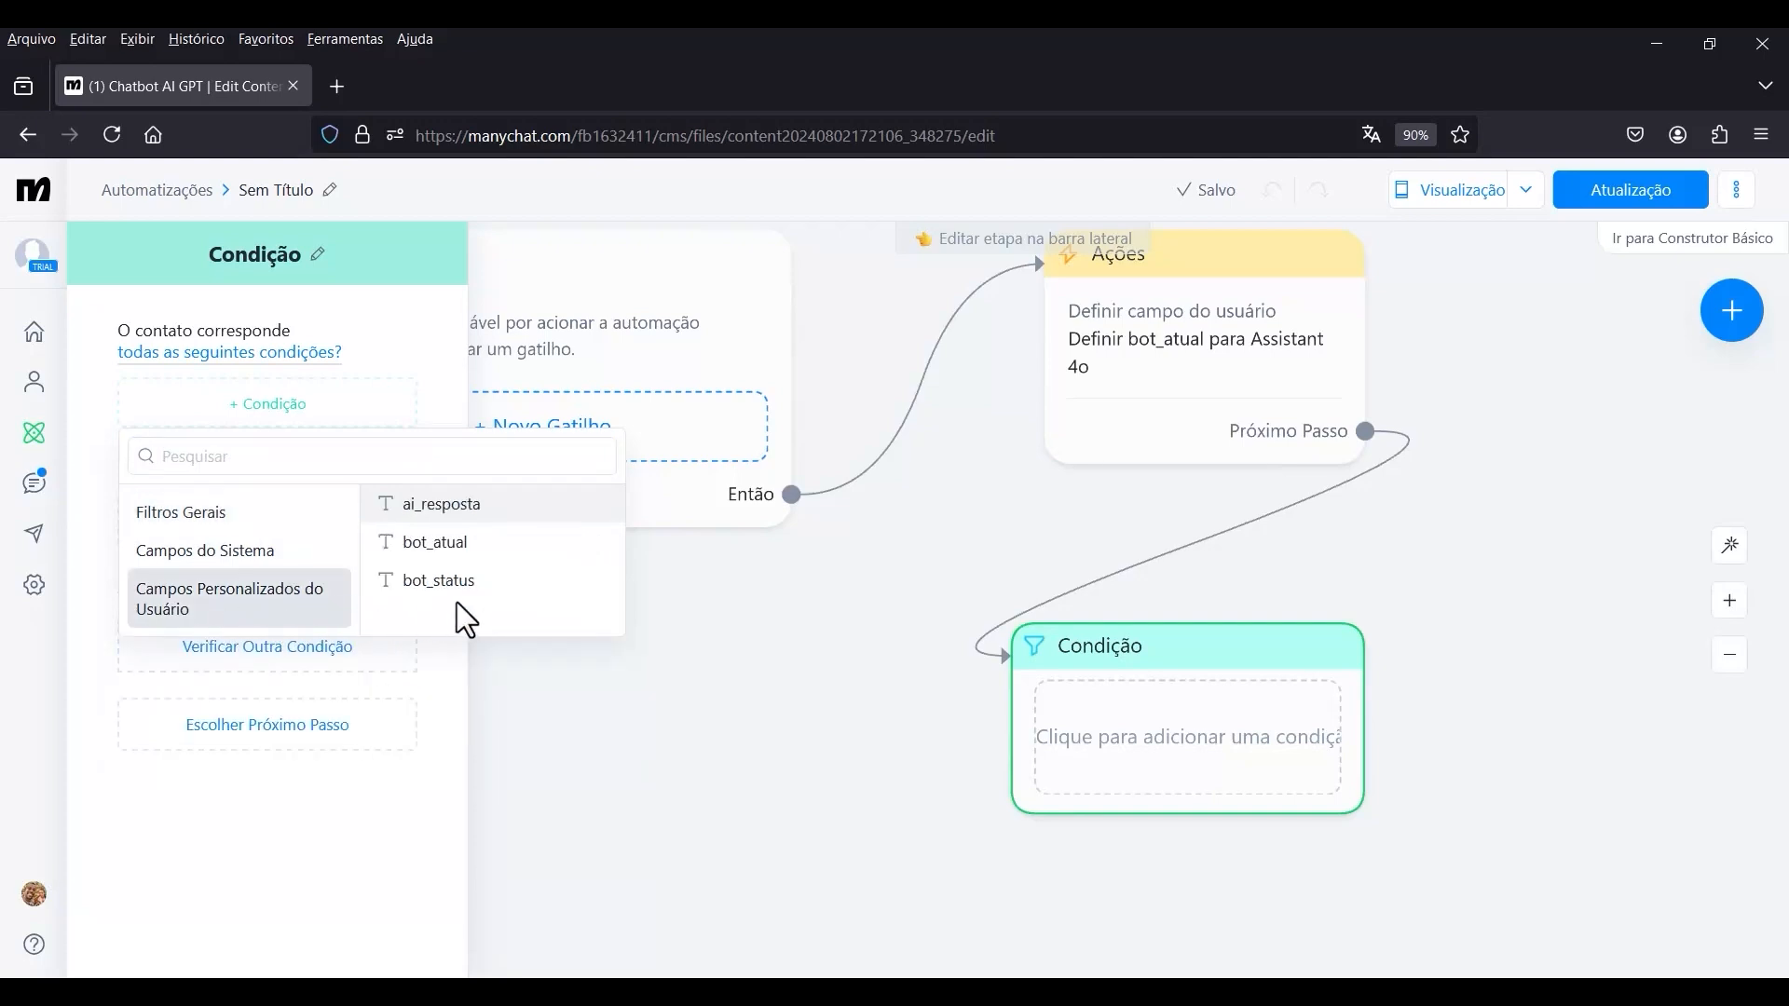
pyautogui.click(435, 581)
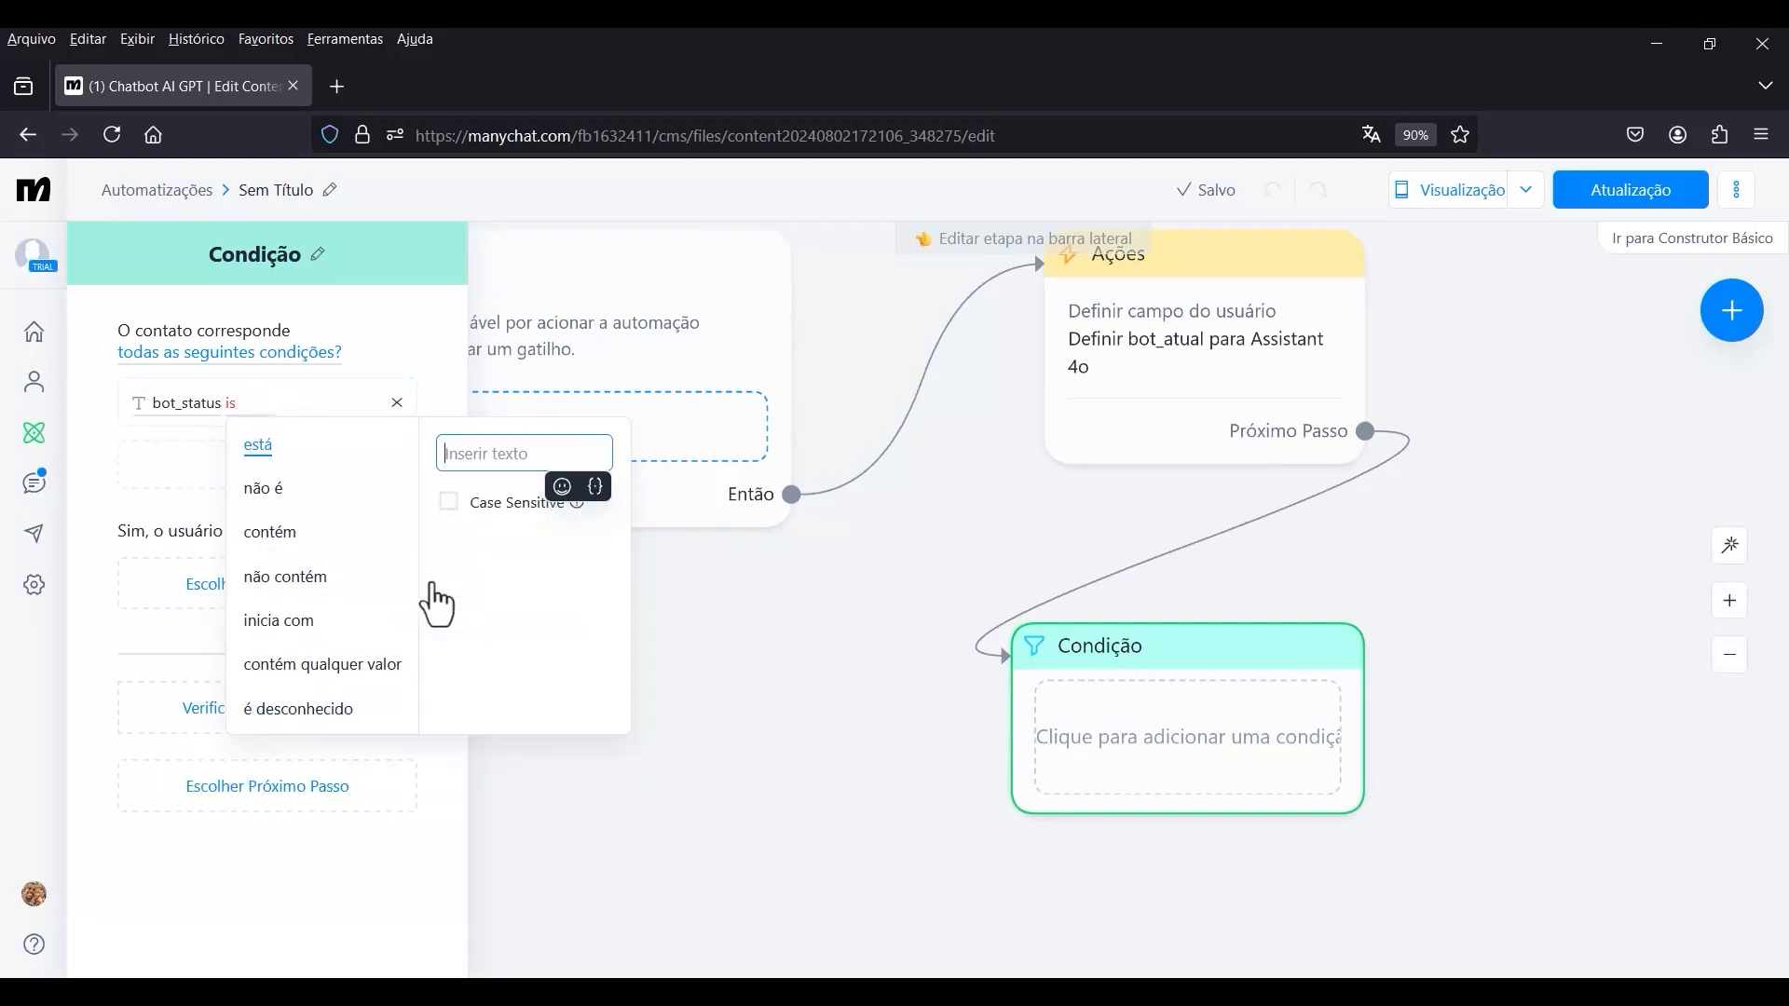
pyautogui.write('respondendo')
pyautogui.click(512, 555)
pyautogui.click(136, 460)
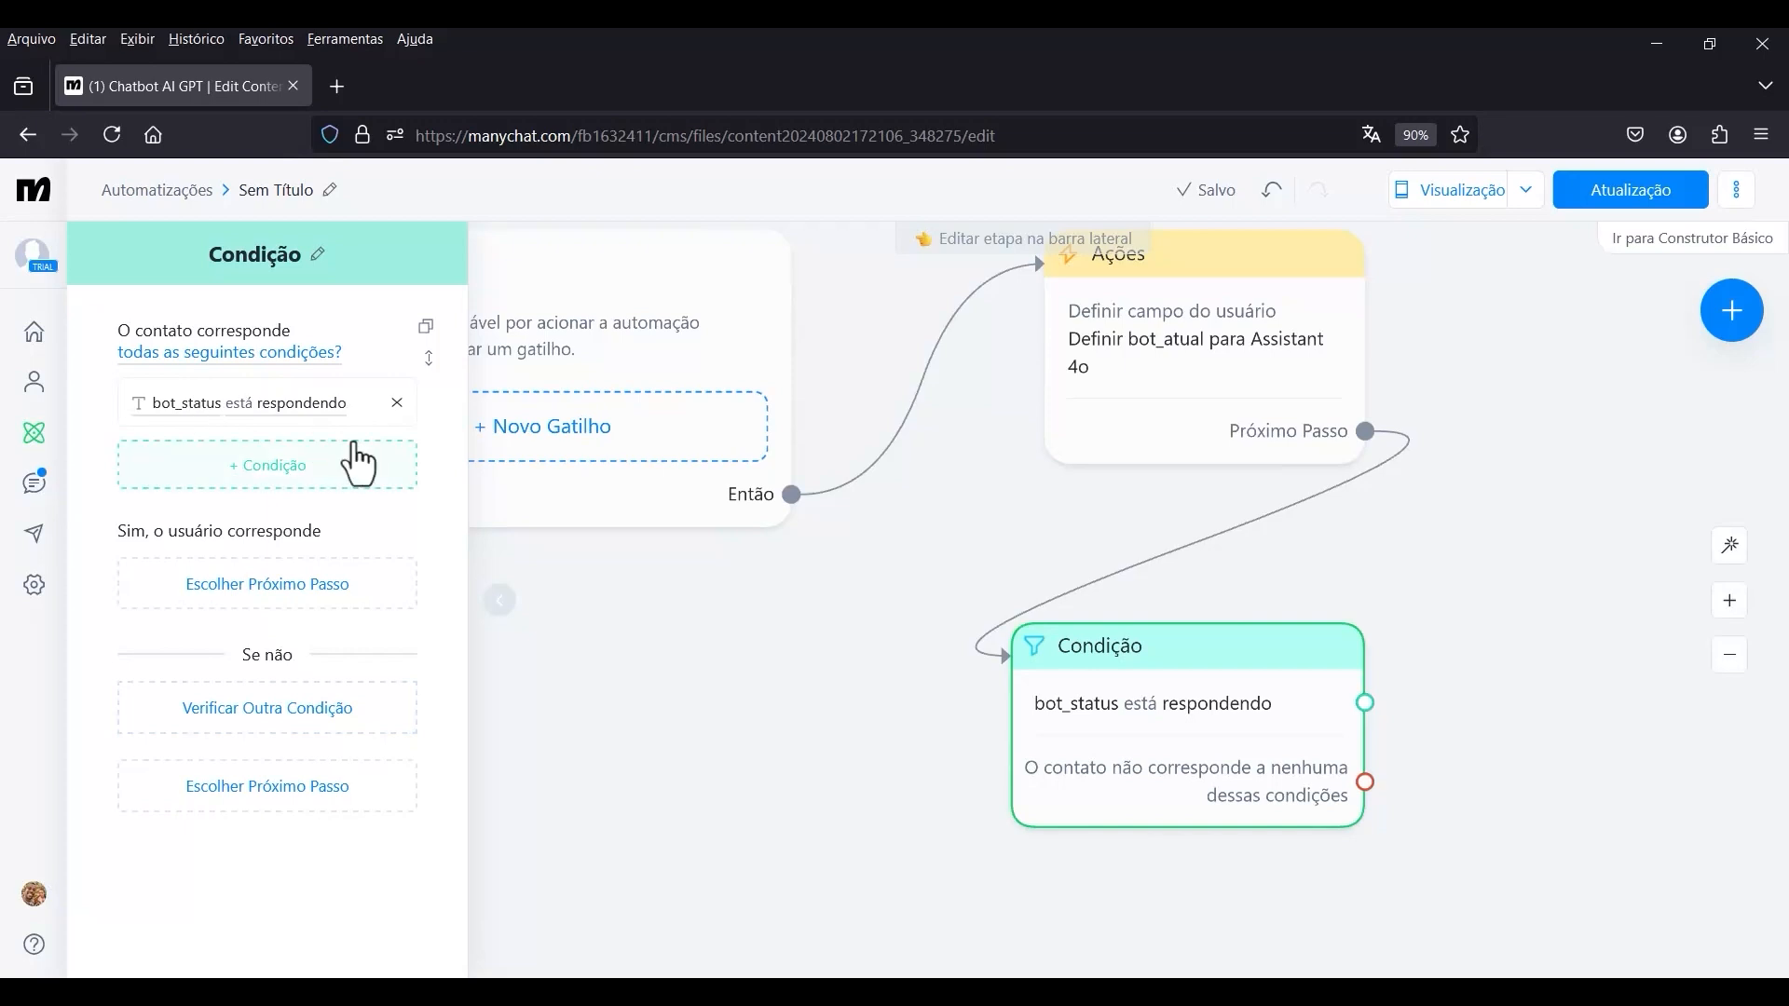
# Move the Condição block up so it sits closer beneath the Ações block.
pyautogui.scroll(-4, 1262, 702)
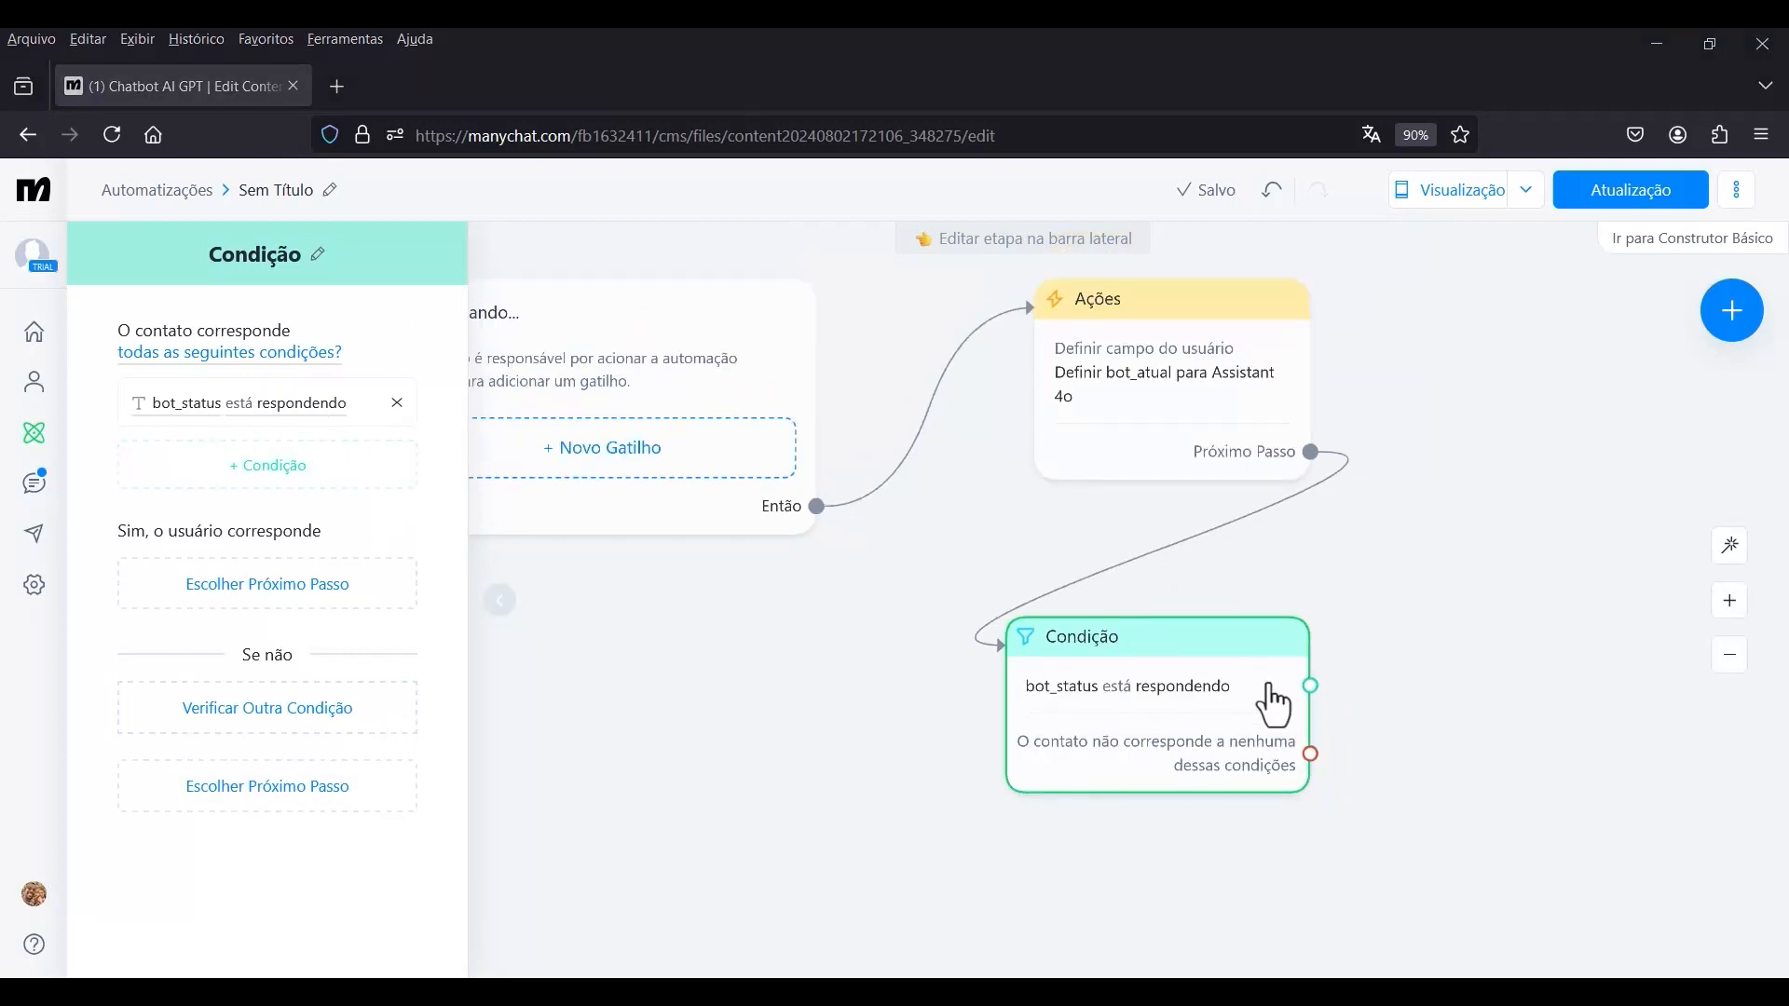
pyautogui.moveTo(1242, 633); pyautogui.dragTo(1266, 634)
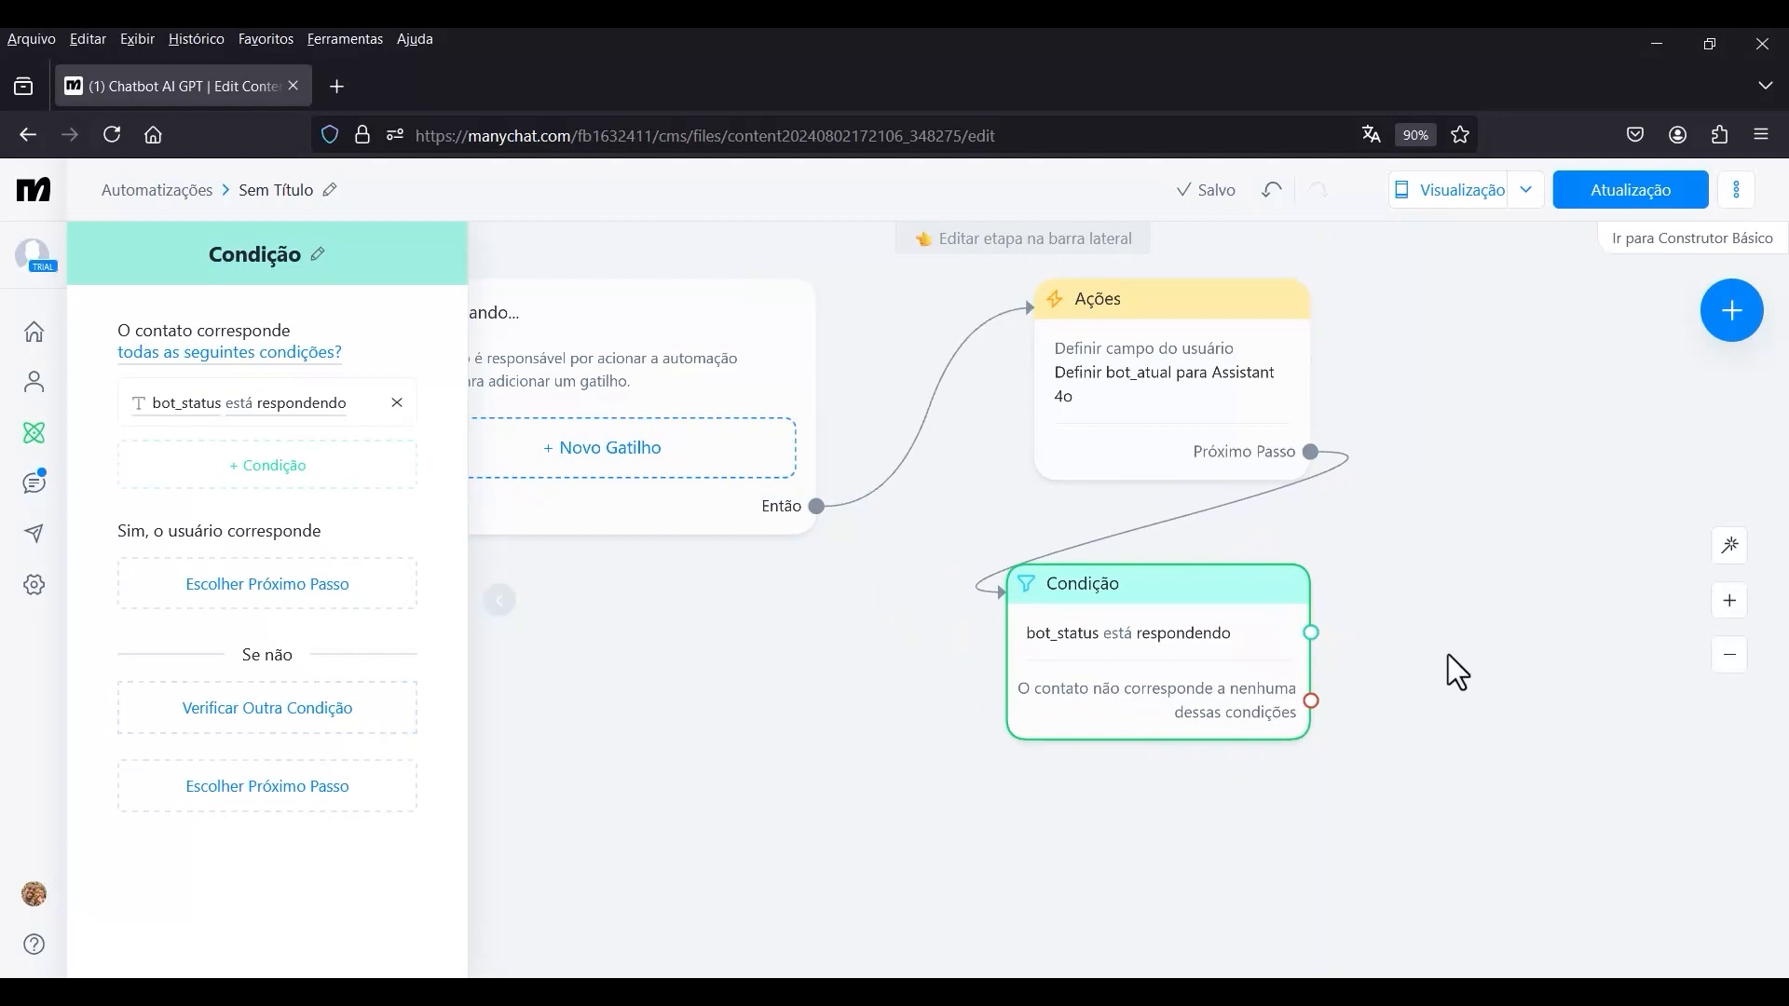
pyautogui.moveTo(1448, 653); pyautogui.dragTo(1288, 589)
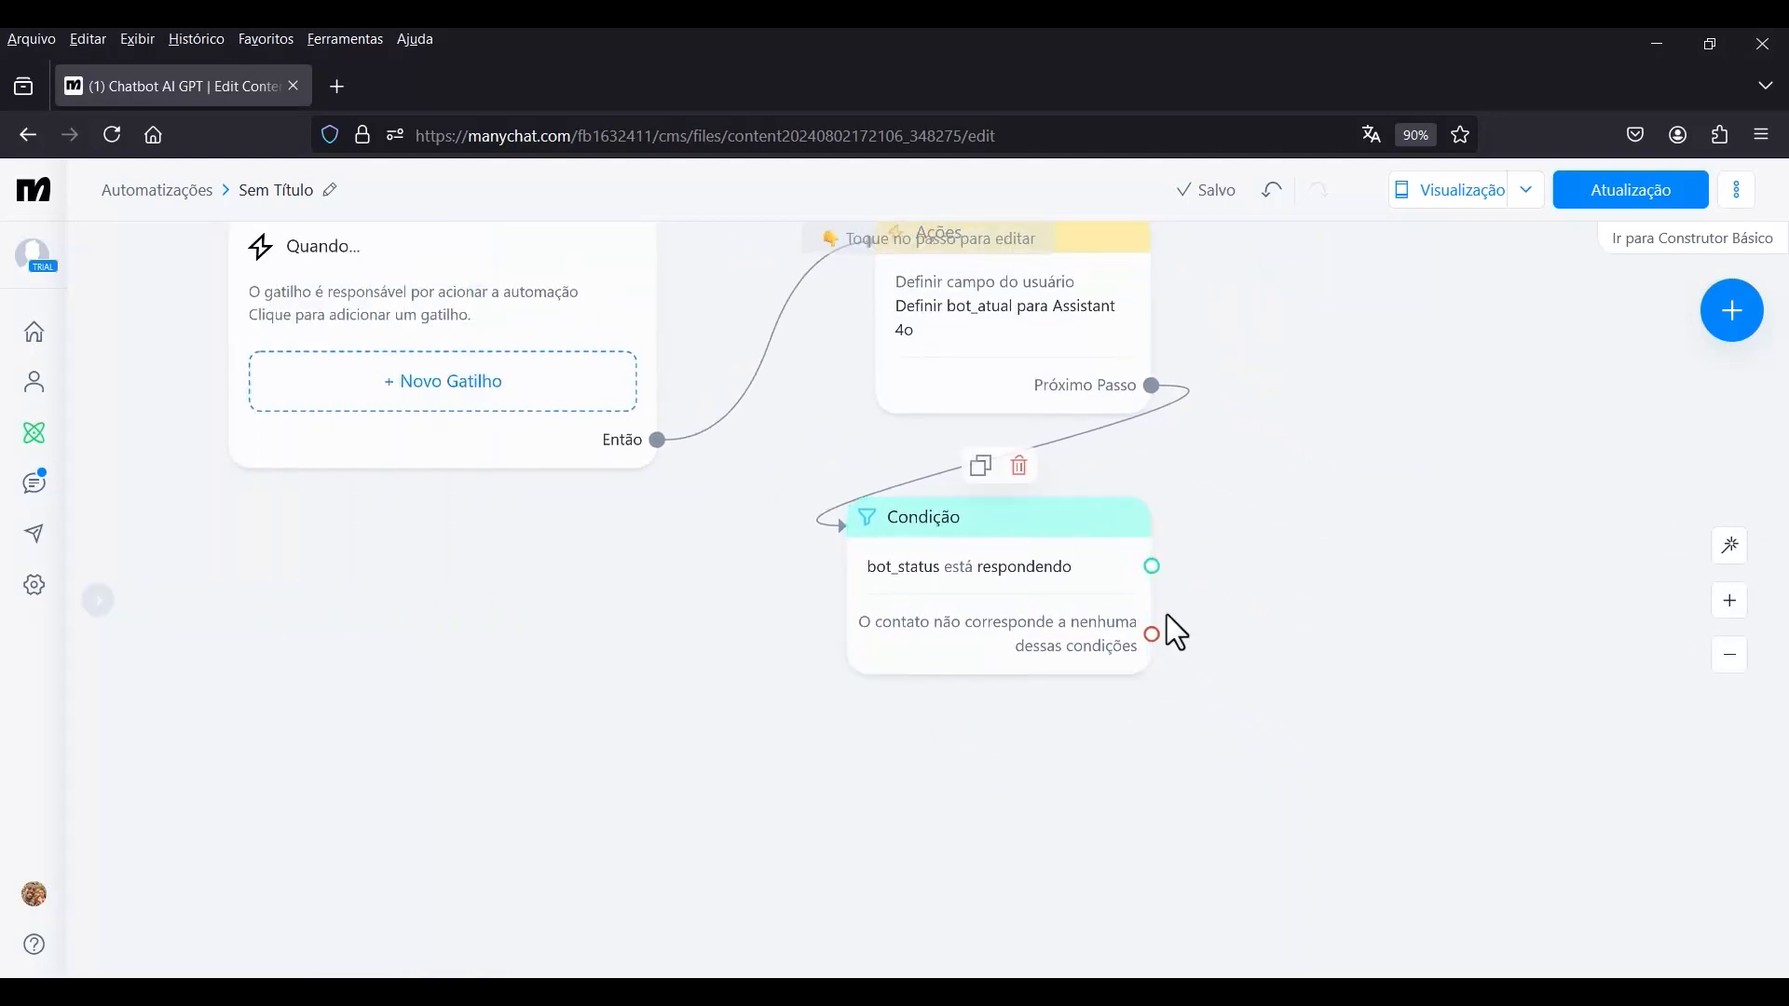
pyautogui.moveTo(1140, 497); pyautogui.dragTo(1166, 510)
# Connect the Condição step's no-match branch to a new Ações step below it and add a Definir campo do usuário action.
pyautogui.scroll(1, 1226, 410)
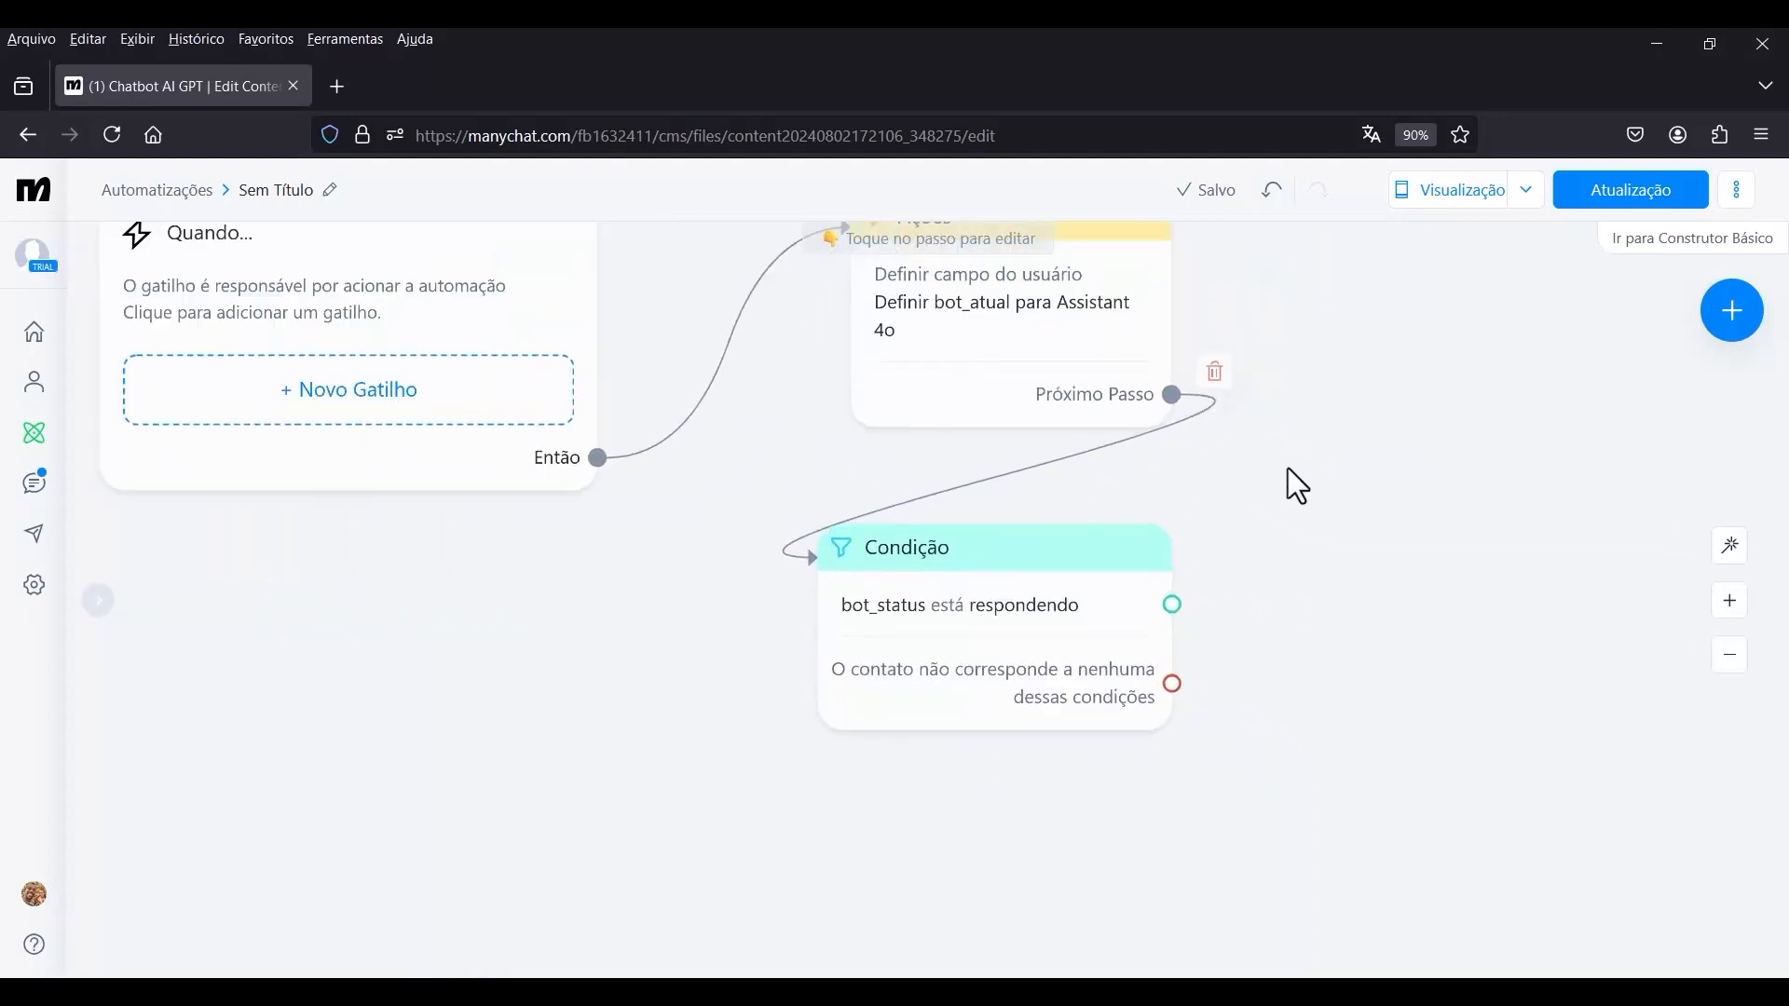
pyautogui.moveTo(1307, 498); pyautogui.dragTo(1357, 555)
pyautogui.scroll(-1, 1366, 593)
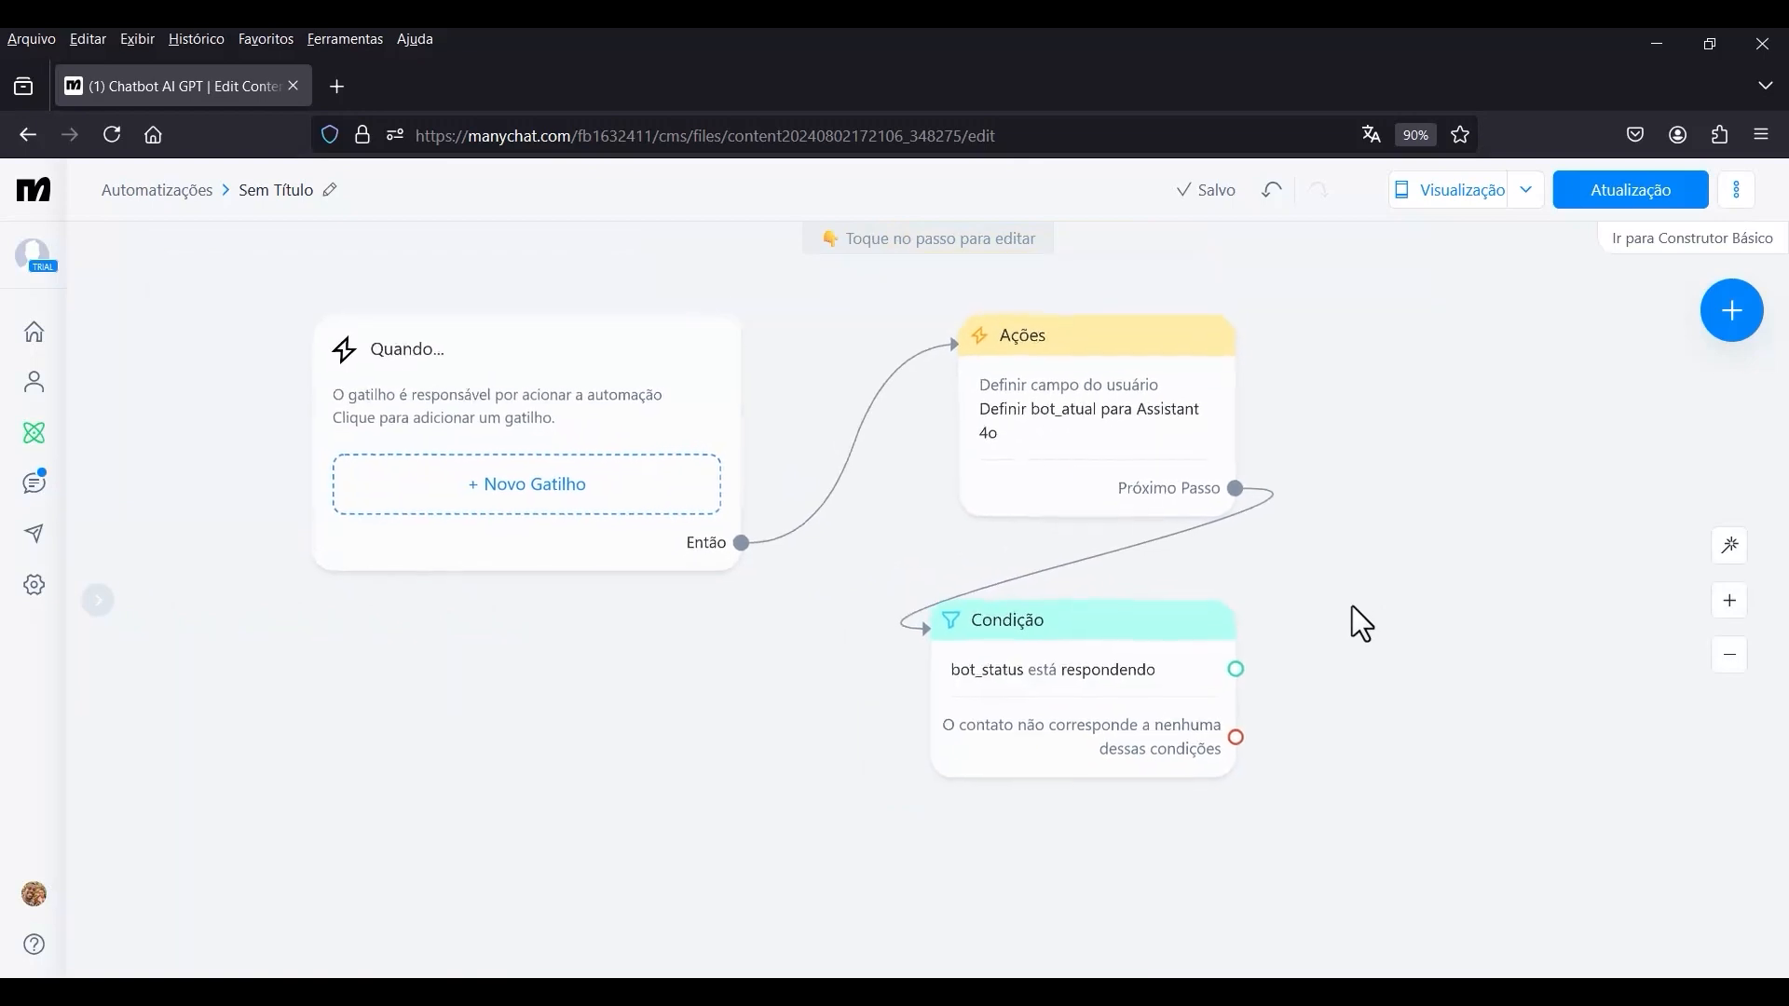
pyautogui.scroll(-1, 1096, 671)
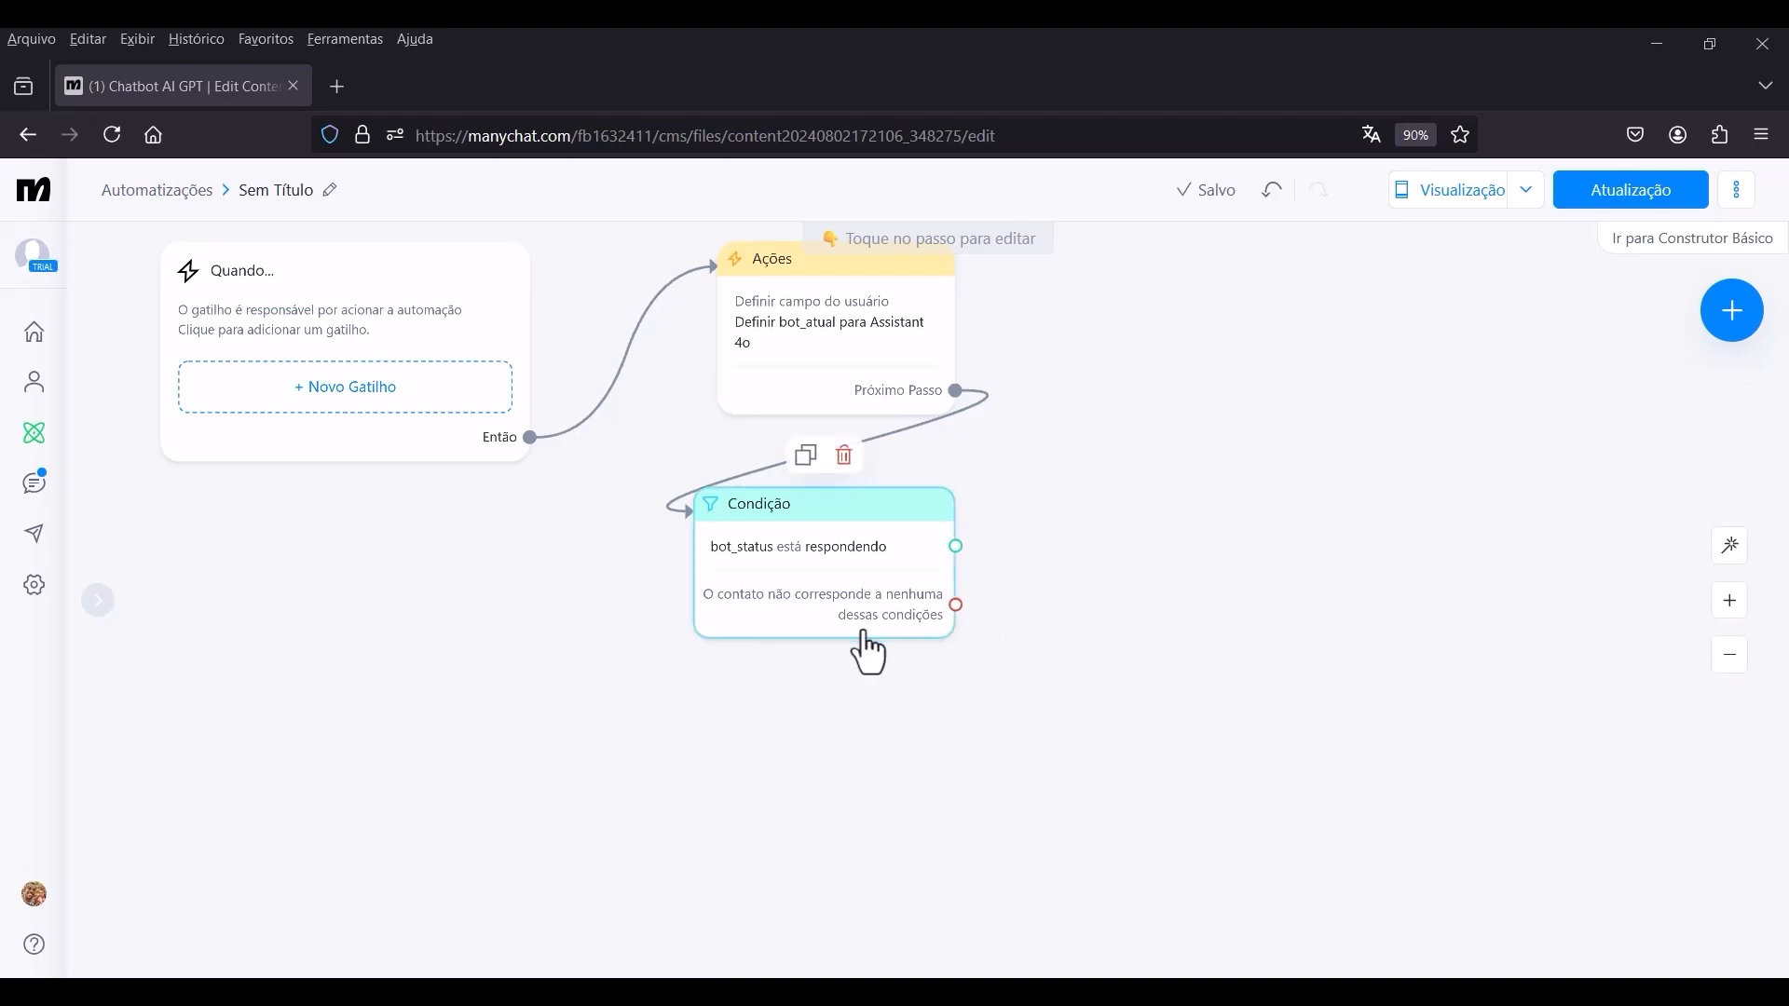
pyautogui.click(955, 606)
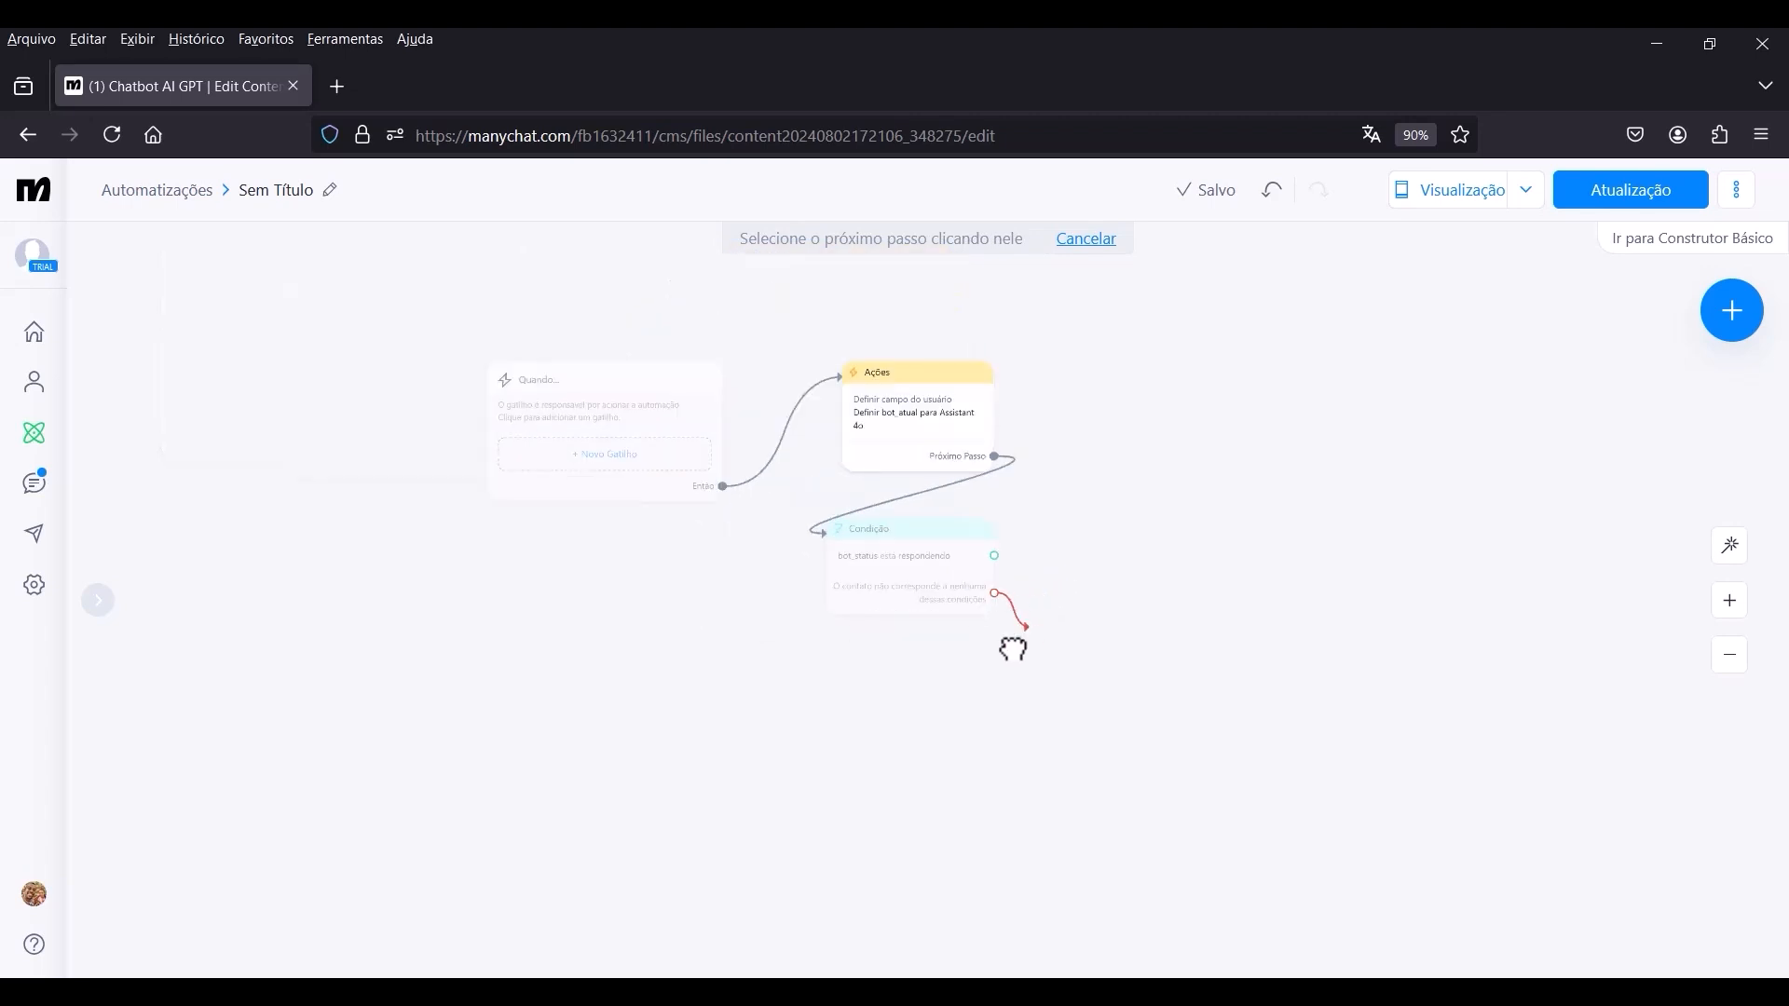
pyautogui.click(807, 679)
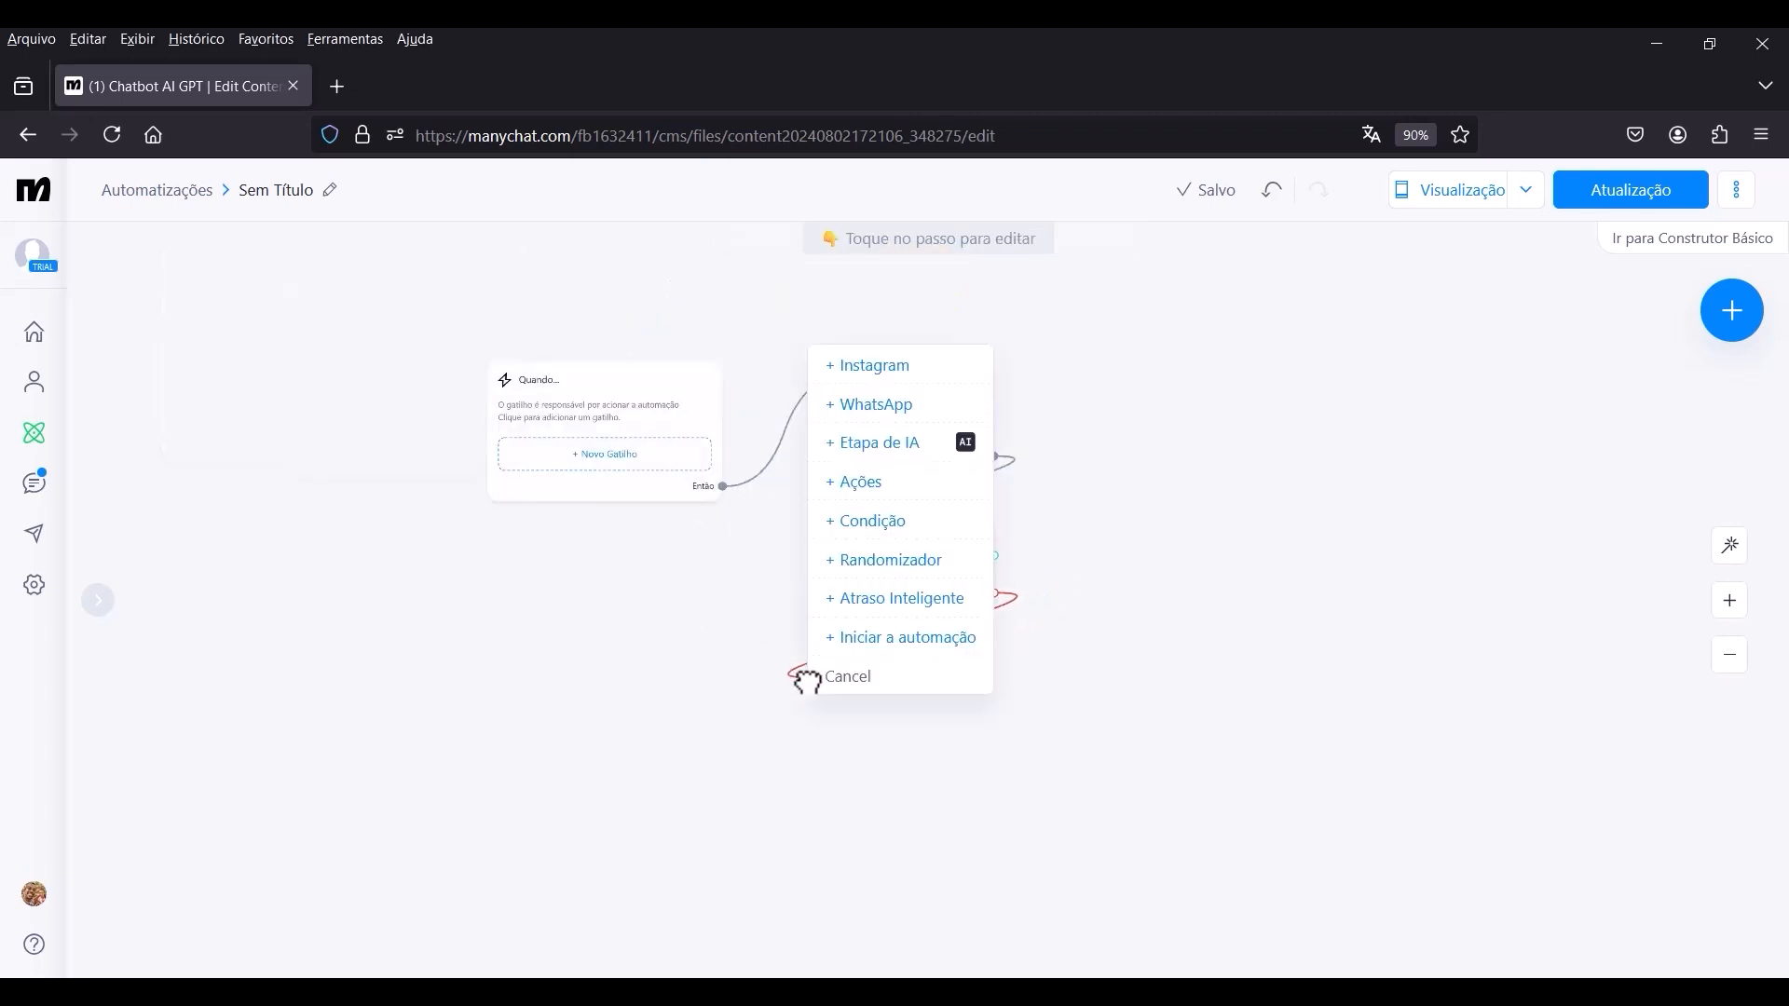
pyautogui.click(872, 503)
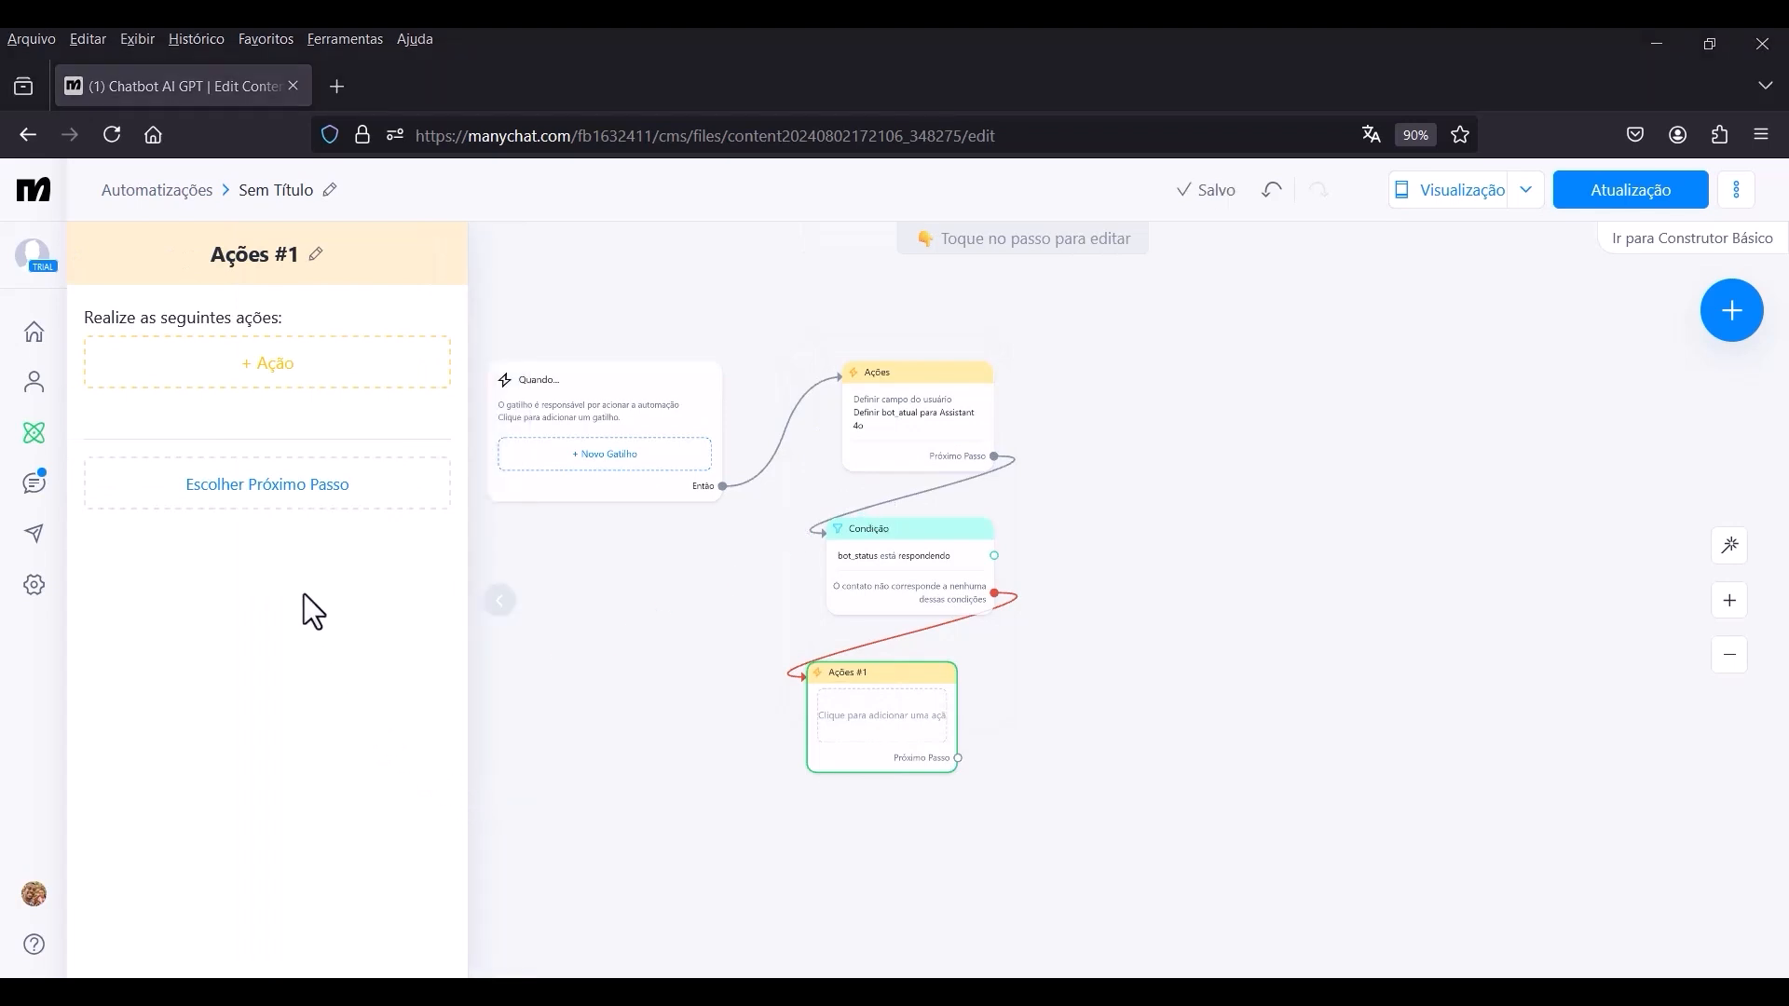
pyautogui.click(289, 373)
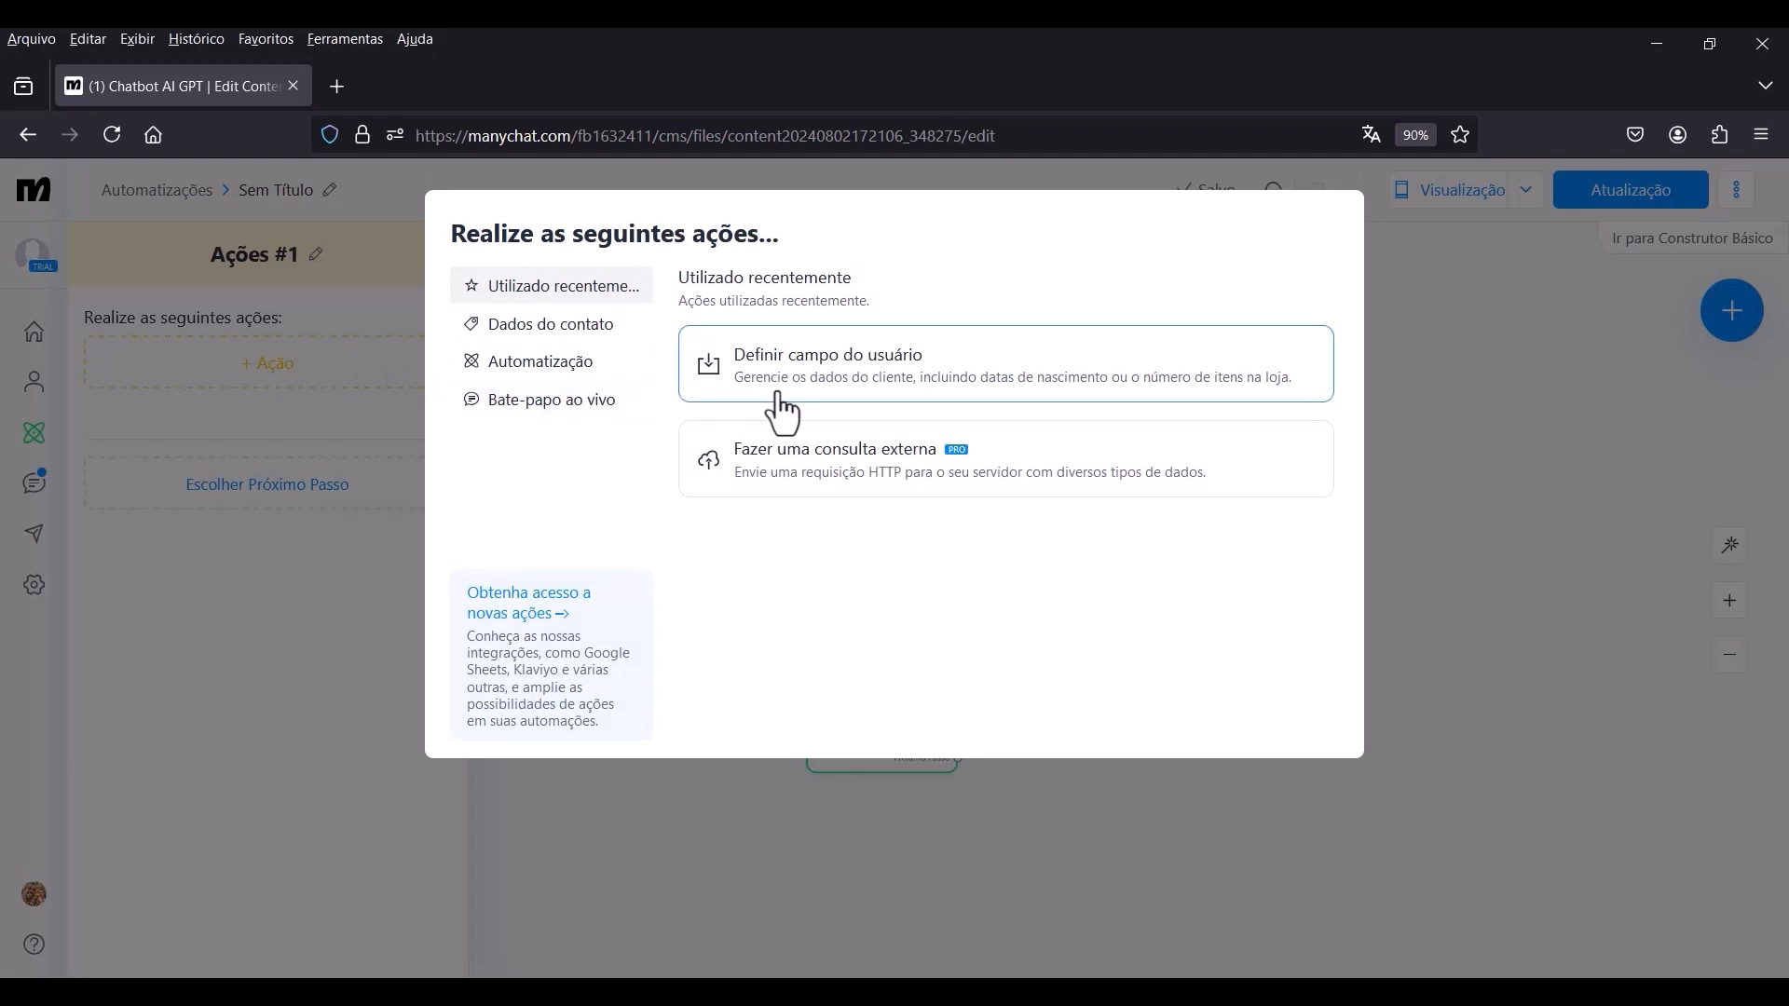
pyautogui.click(866, 396)
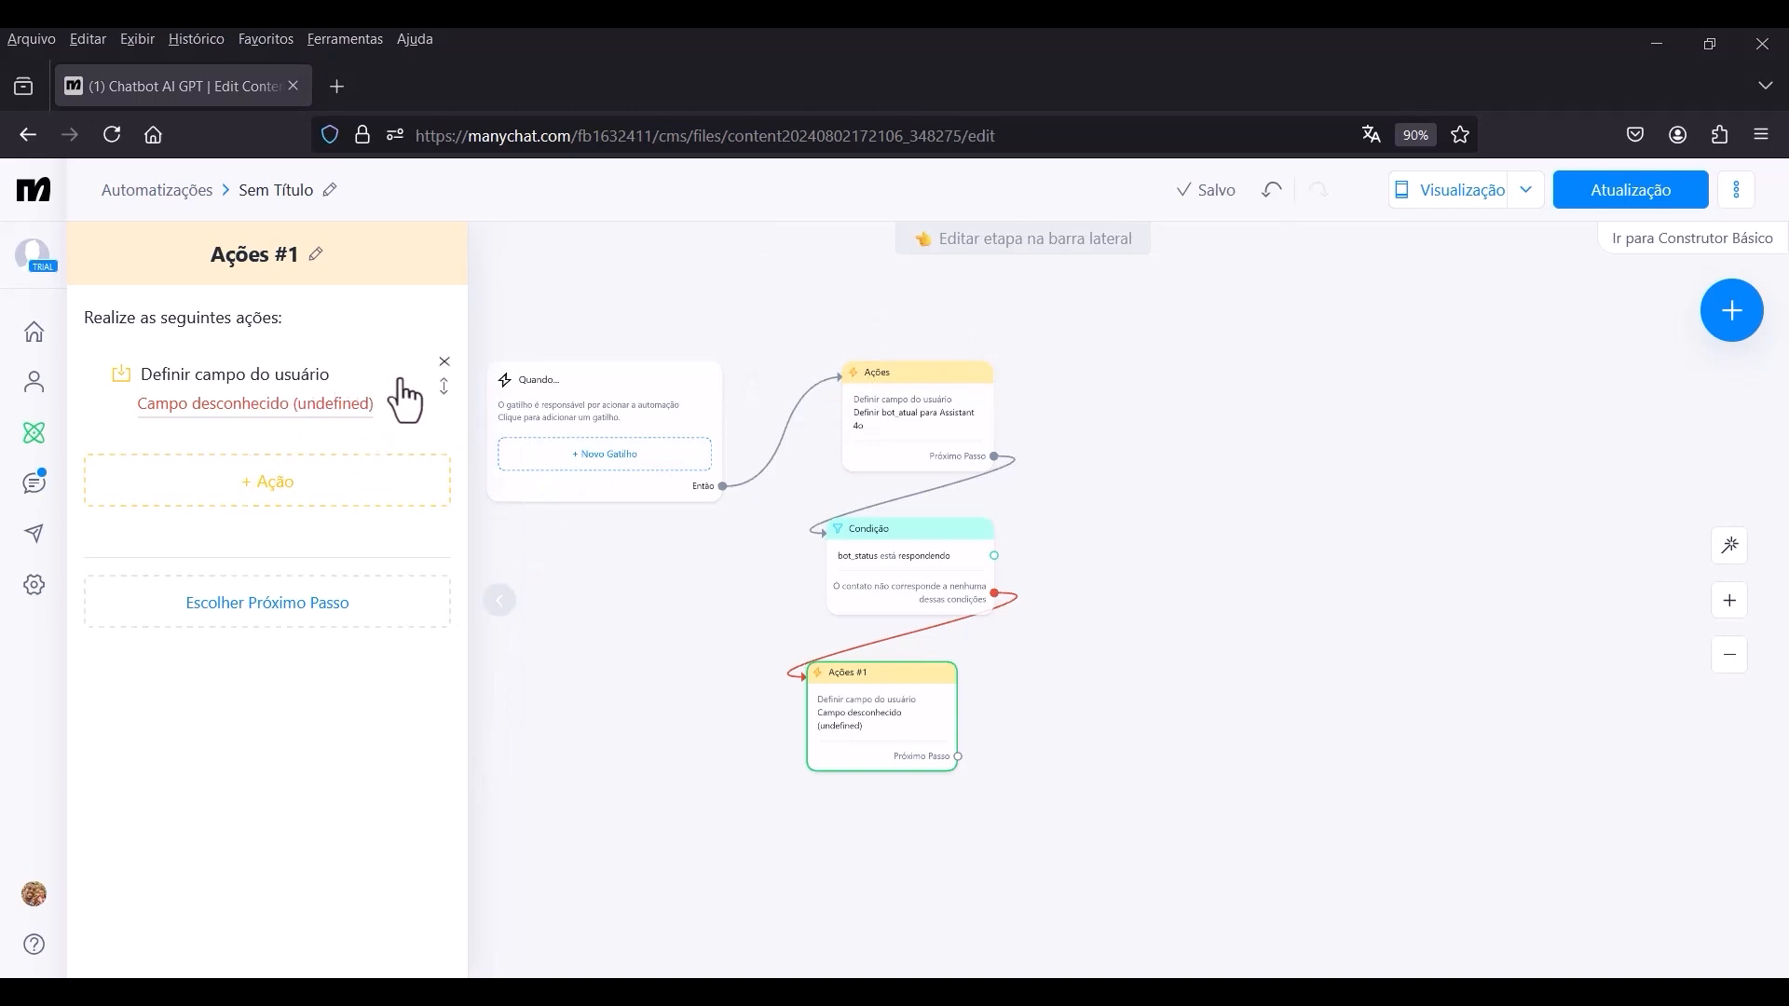
# In the account settings for fields, create a text user field named chatgpt_entrada_anterior.
pyautogui.click(37, 587)
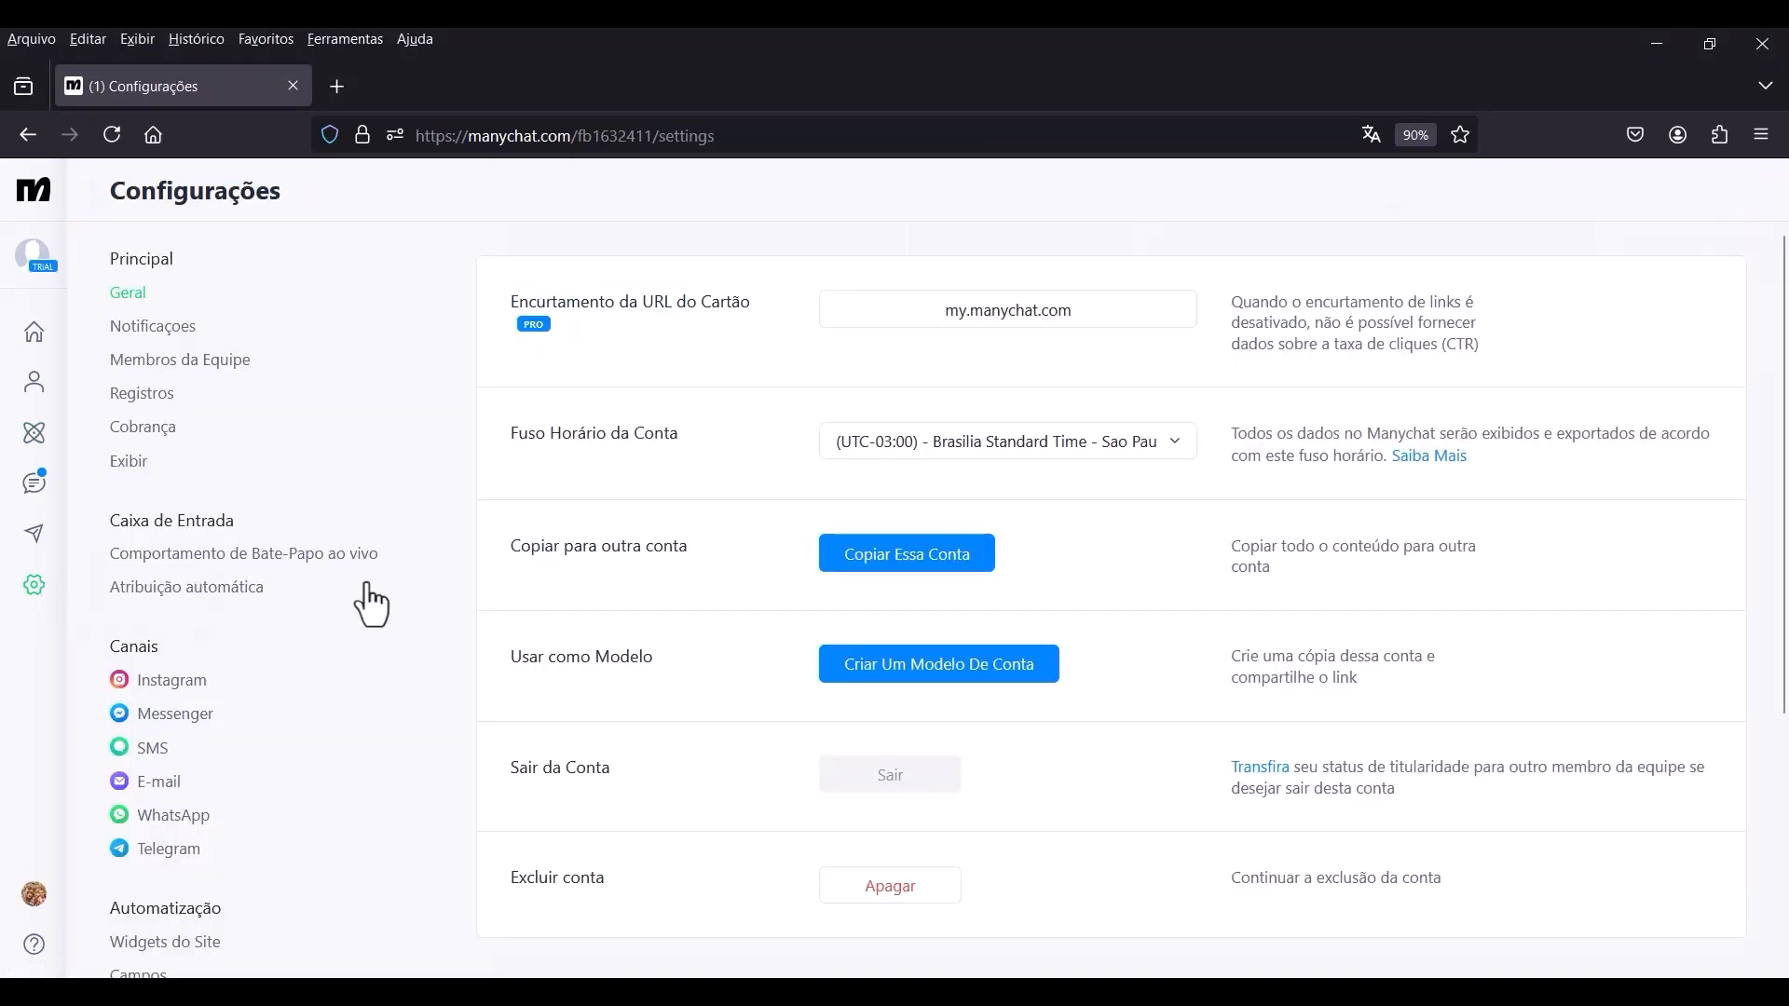
pyautogui.scroll(-4, 220, 646)
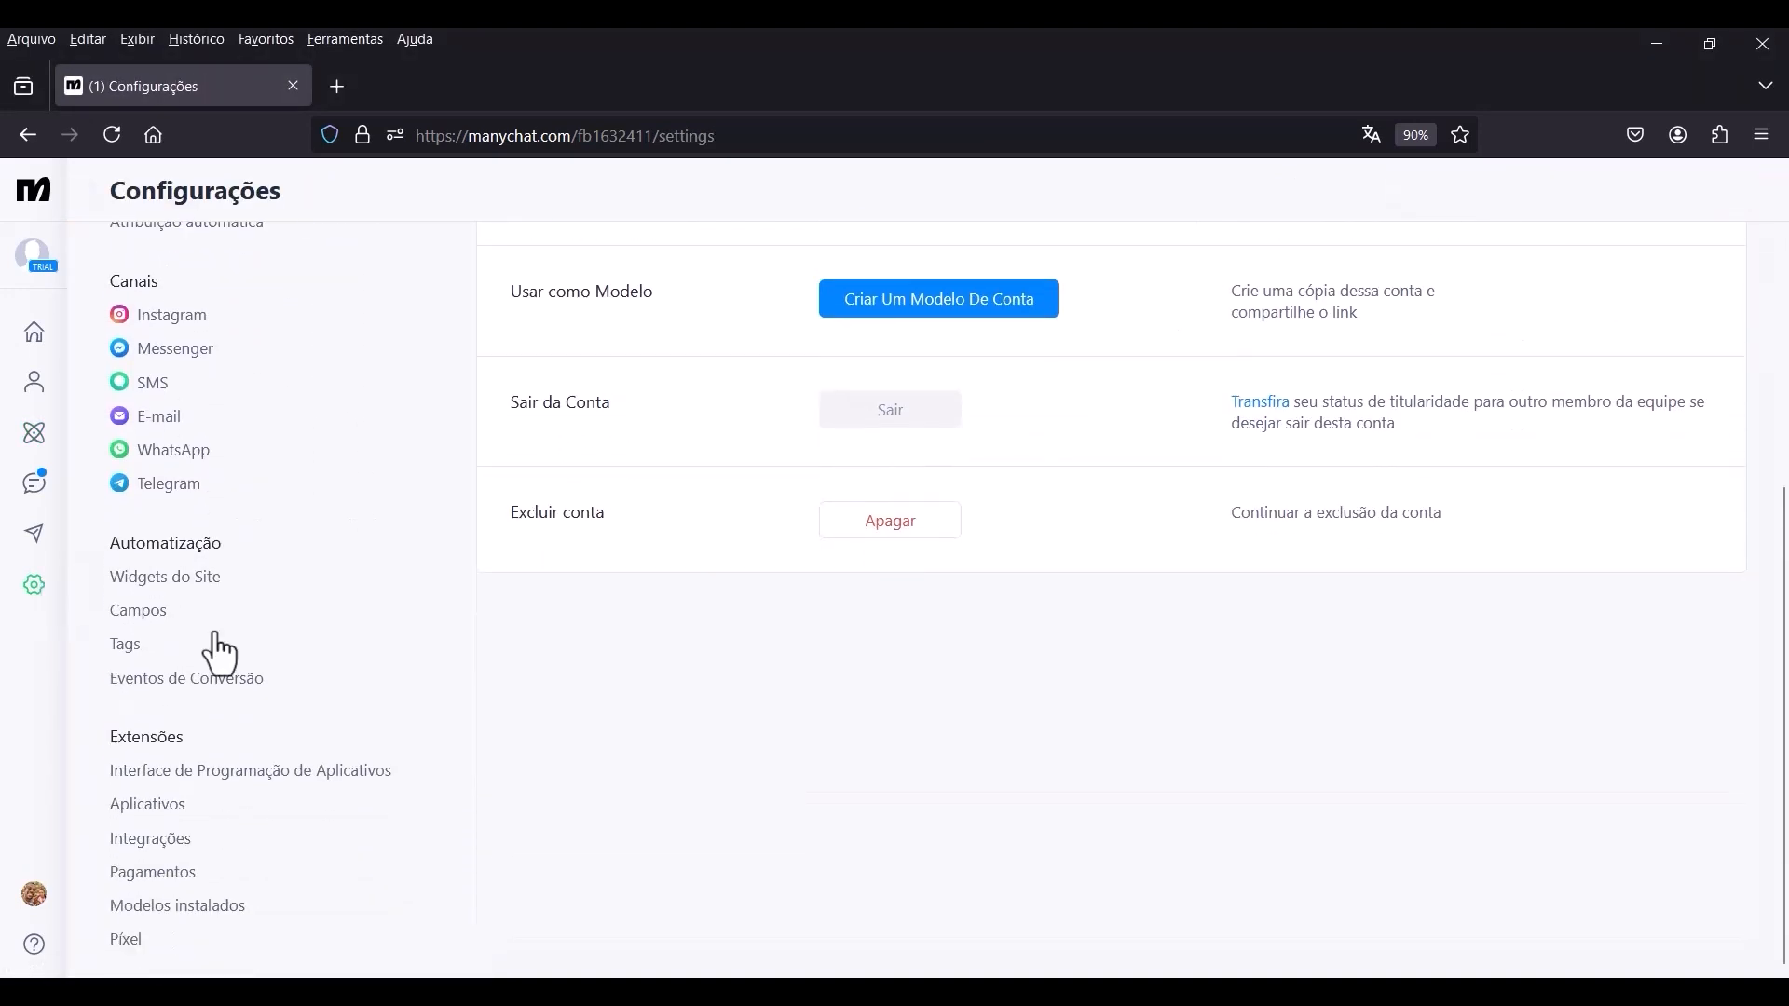
pyautogui.click(156, 612)
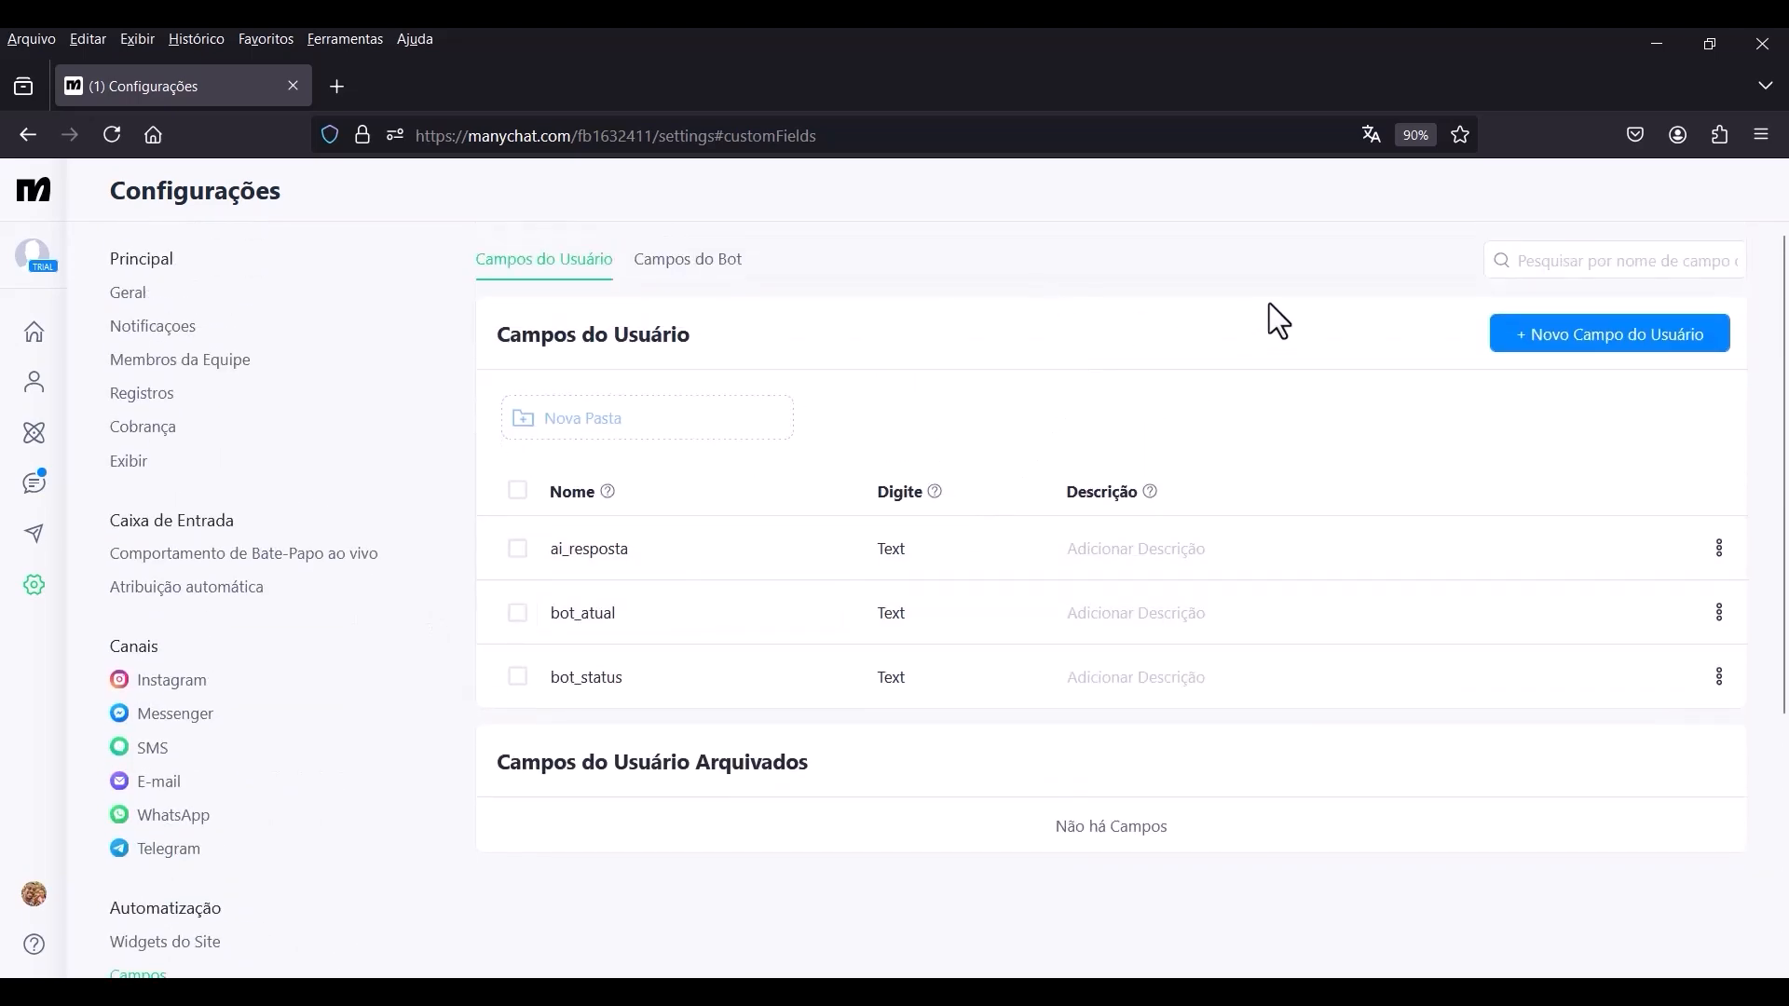
pyautogui.click(1545, 346)
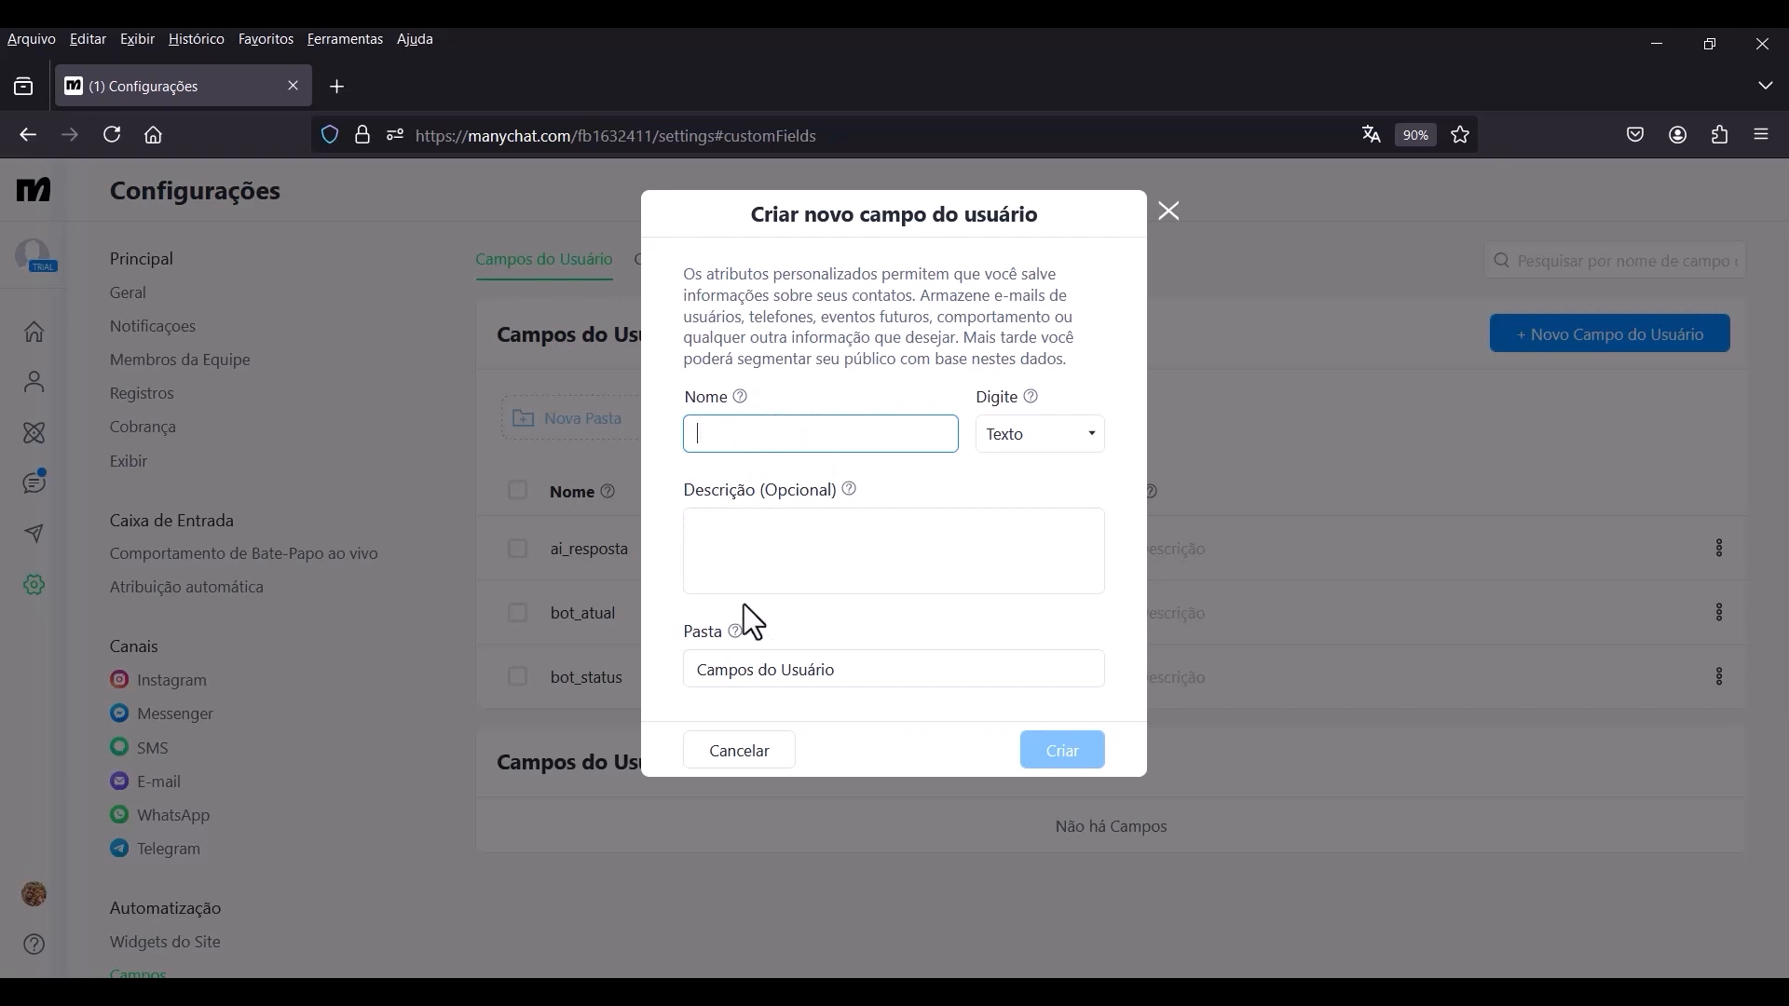
pyautogui.write('chatgpt_entrada_anterior')
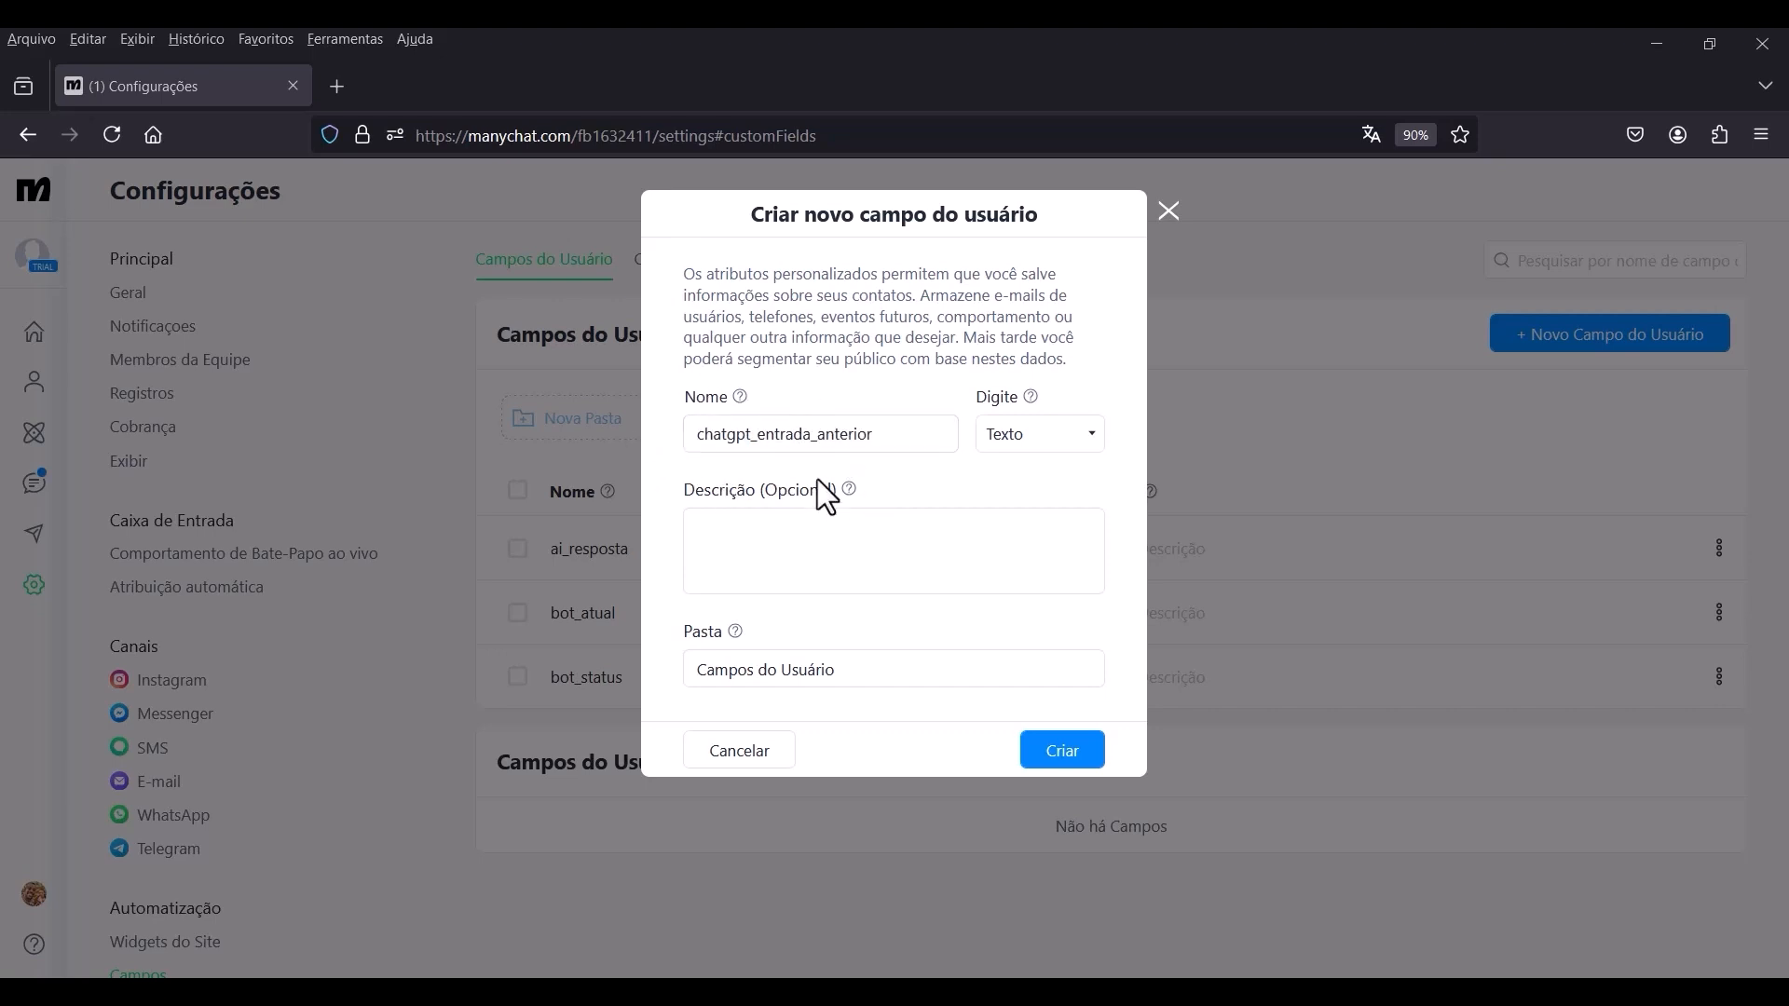
pyautogui.click(1068, 762)
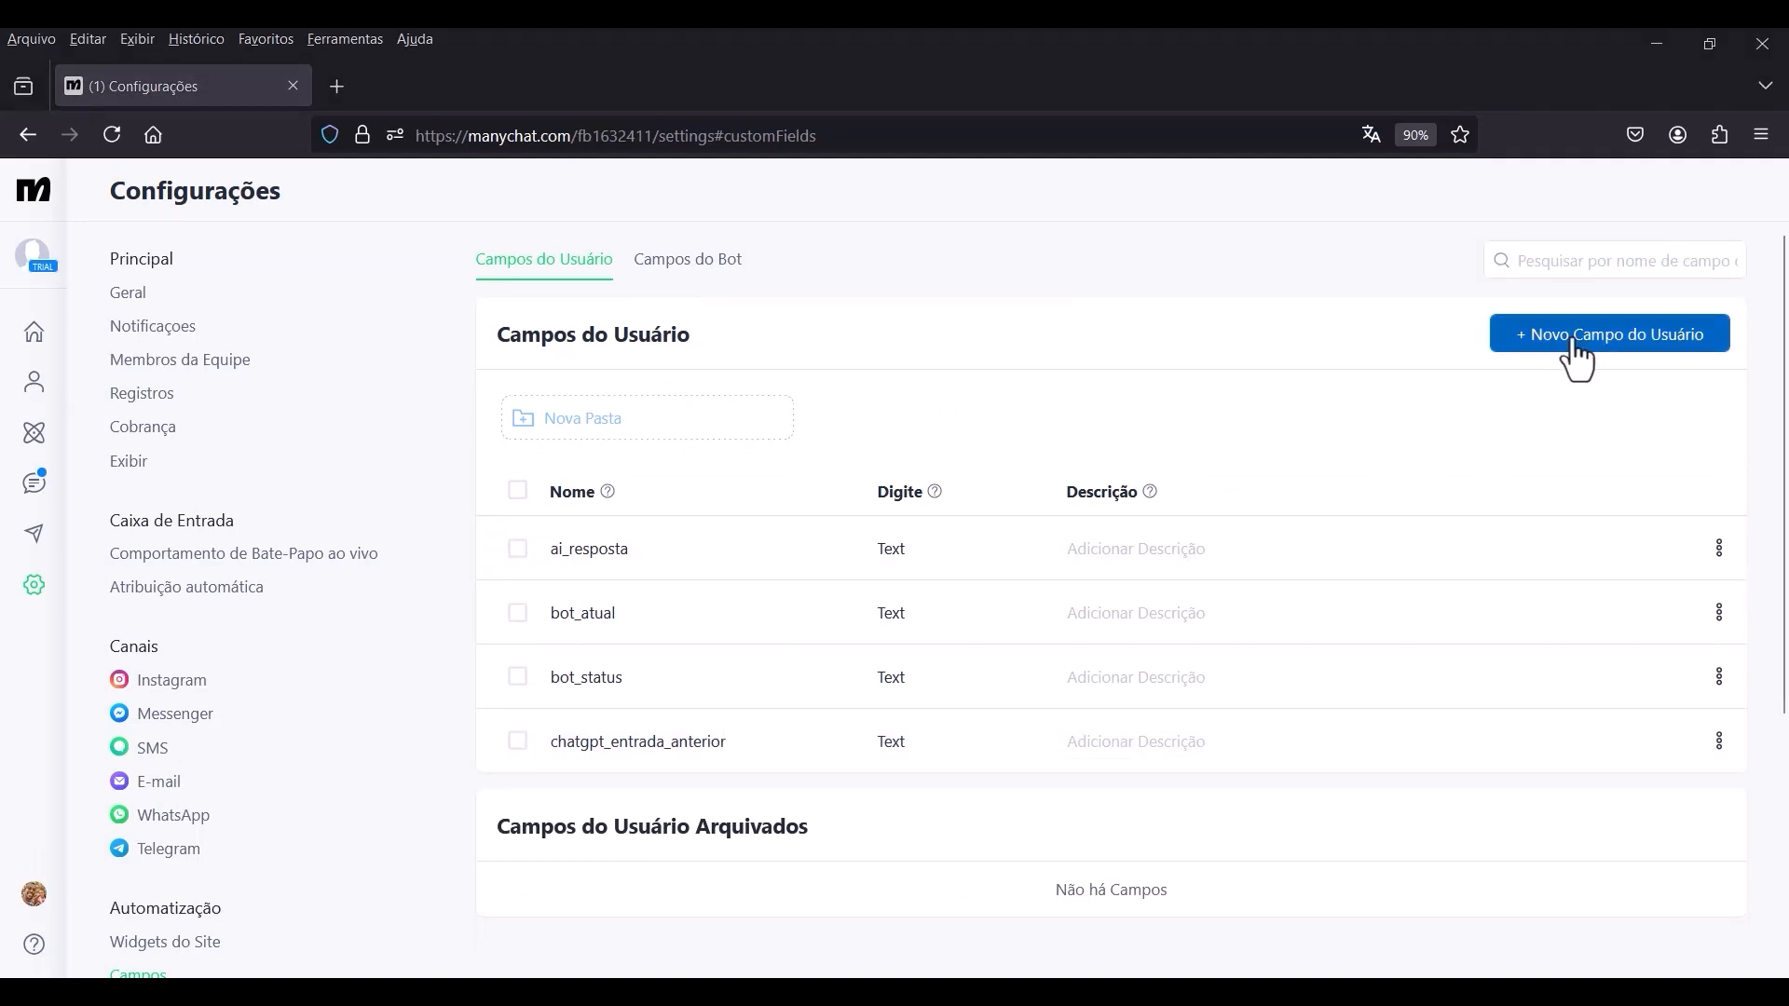
# Create another text user field named bot_resposta in the Campos do Usuário folder.
pyautogui.click(1574, 345)
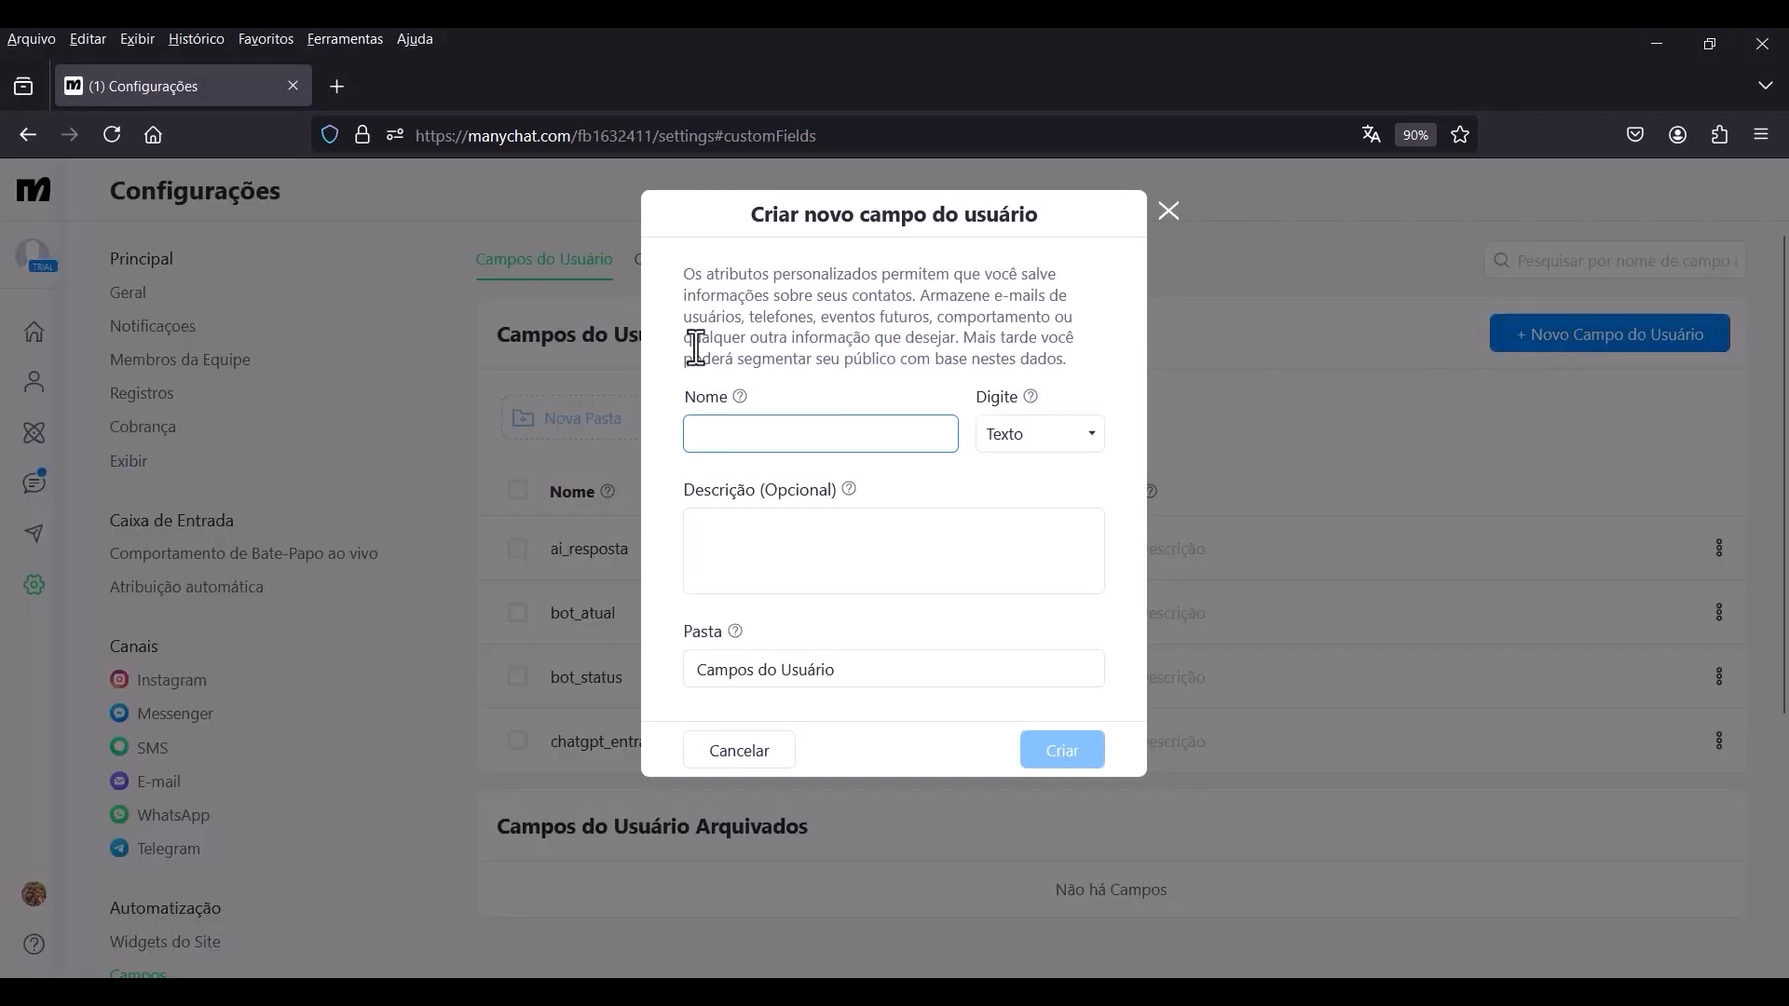
pyautogui.write('bot_resposta')
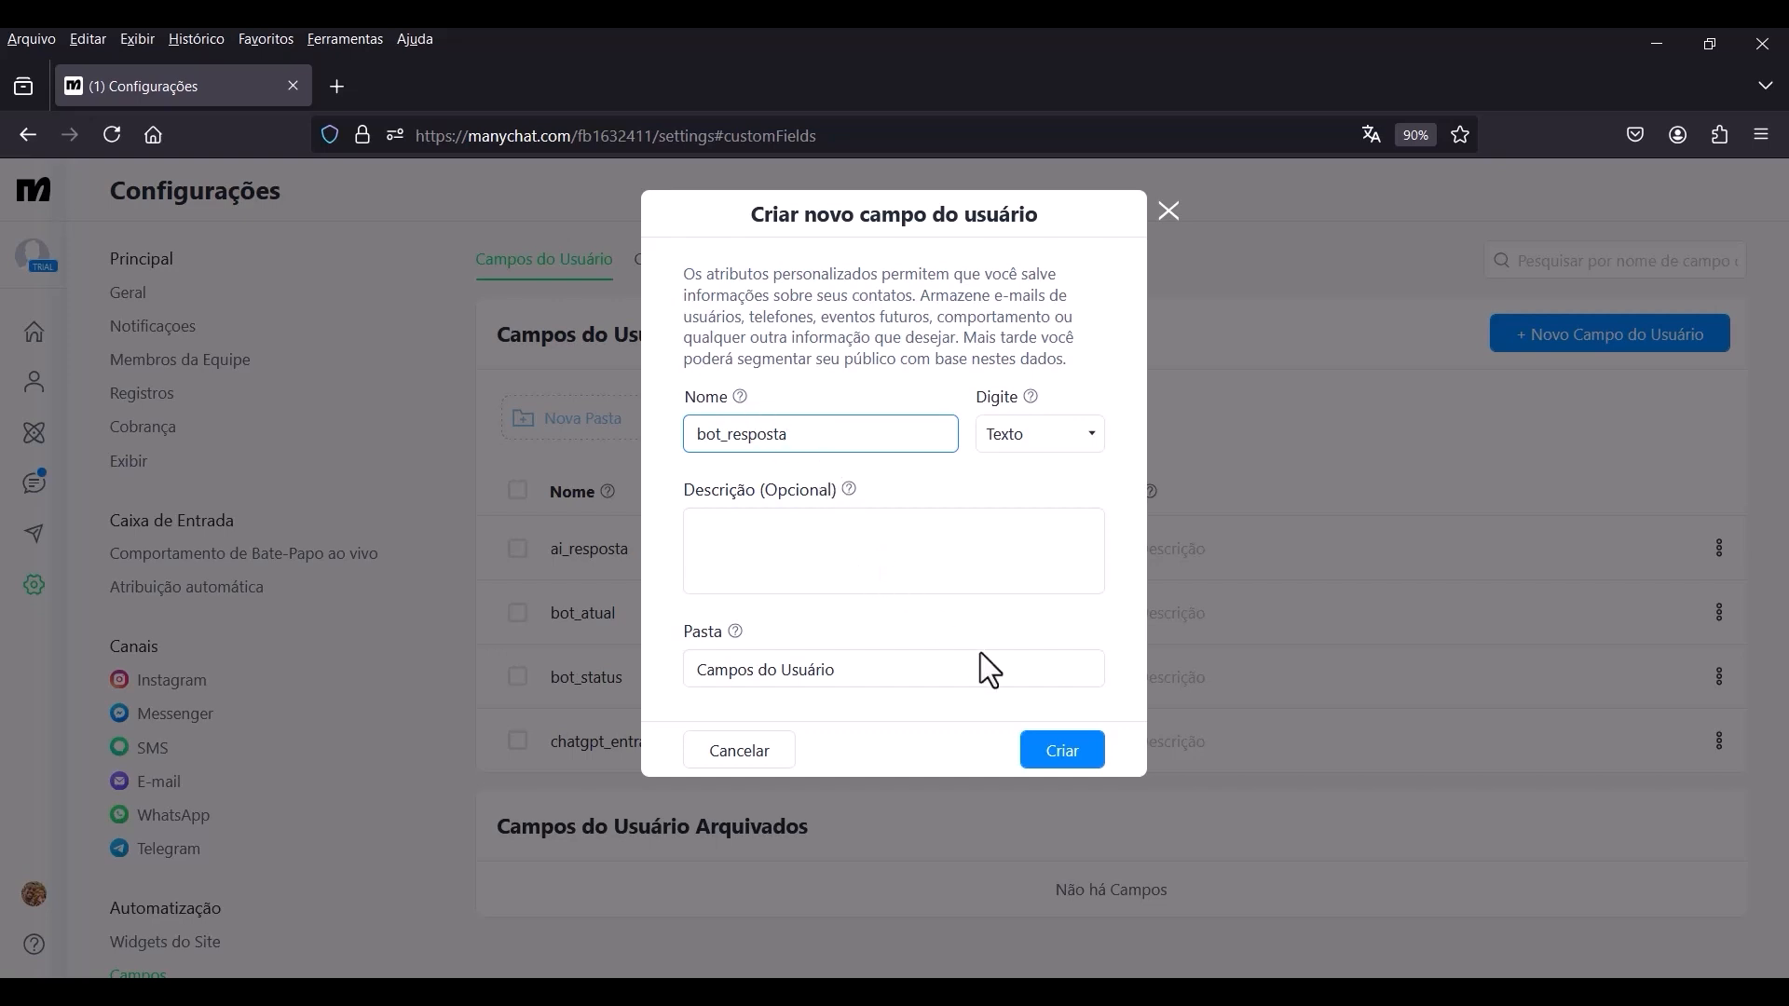
pyautogui.click(1054, 766)
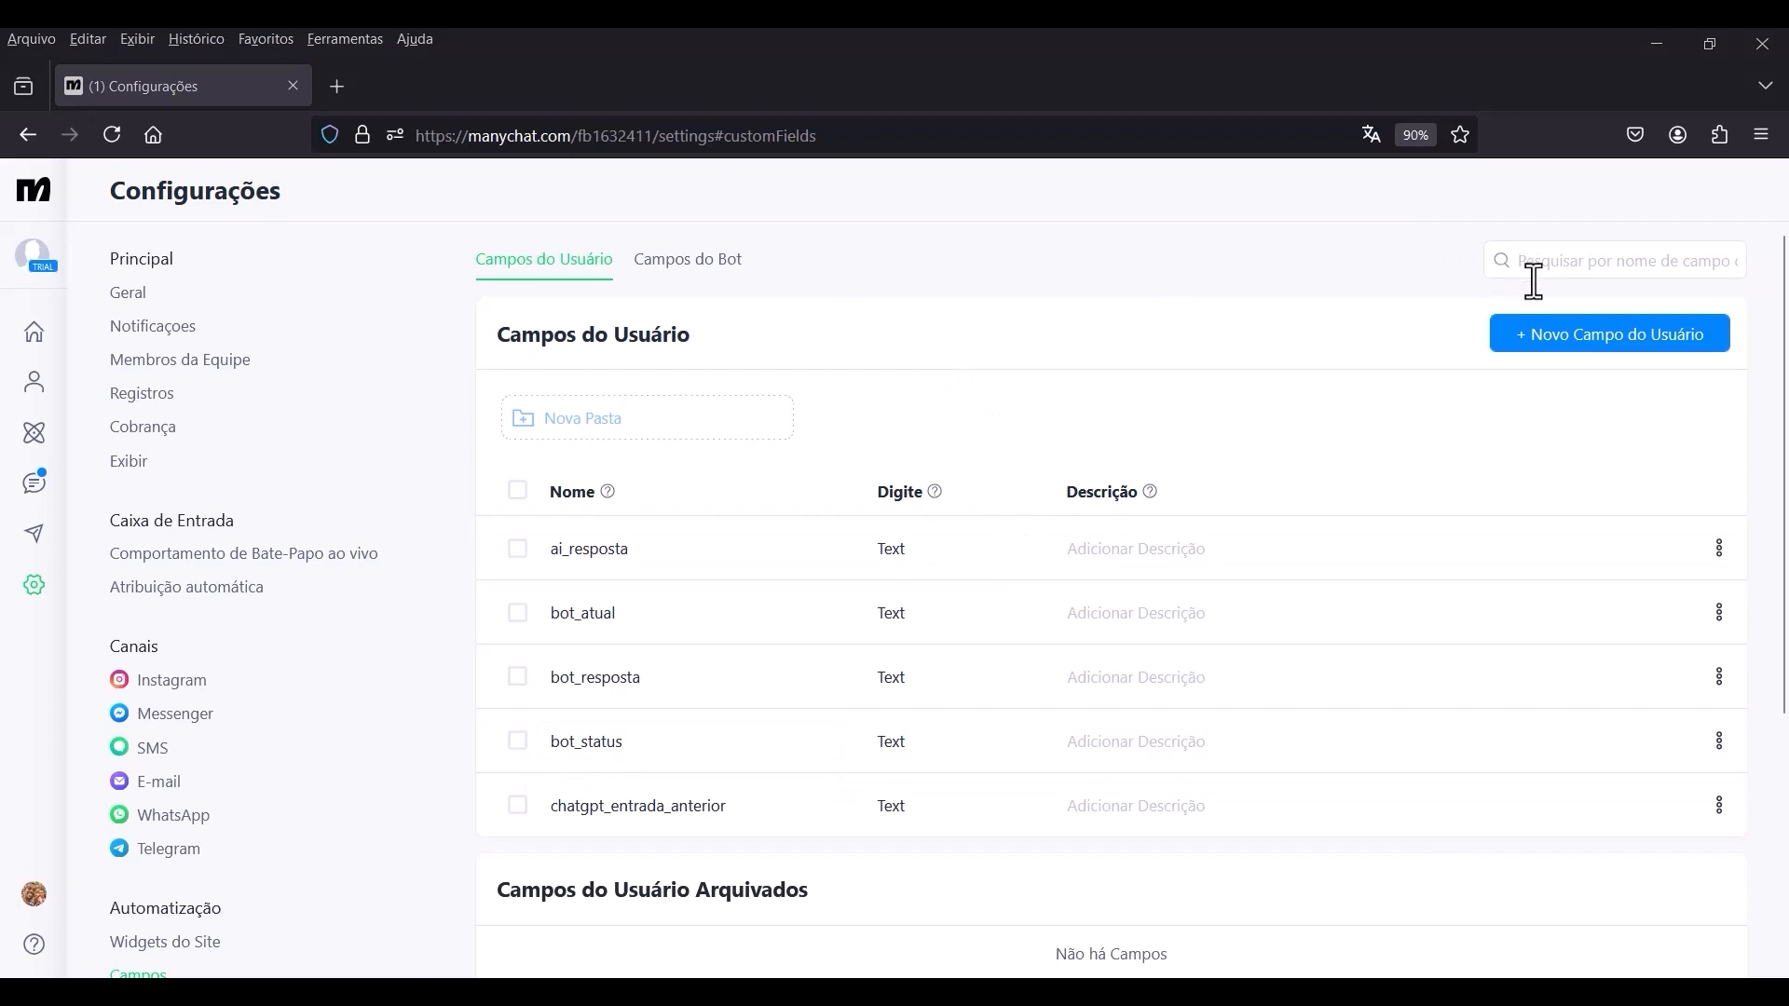
# Create a text user field named chatgpt_entrada and archive the ai_resposta user field.
pyautogui.click(1537, 337)
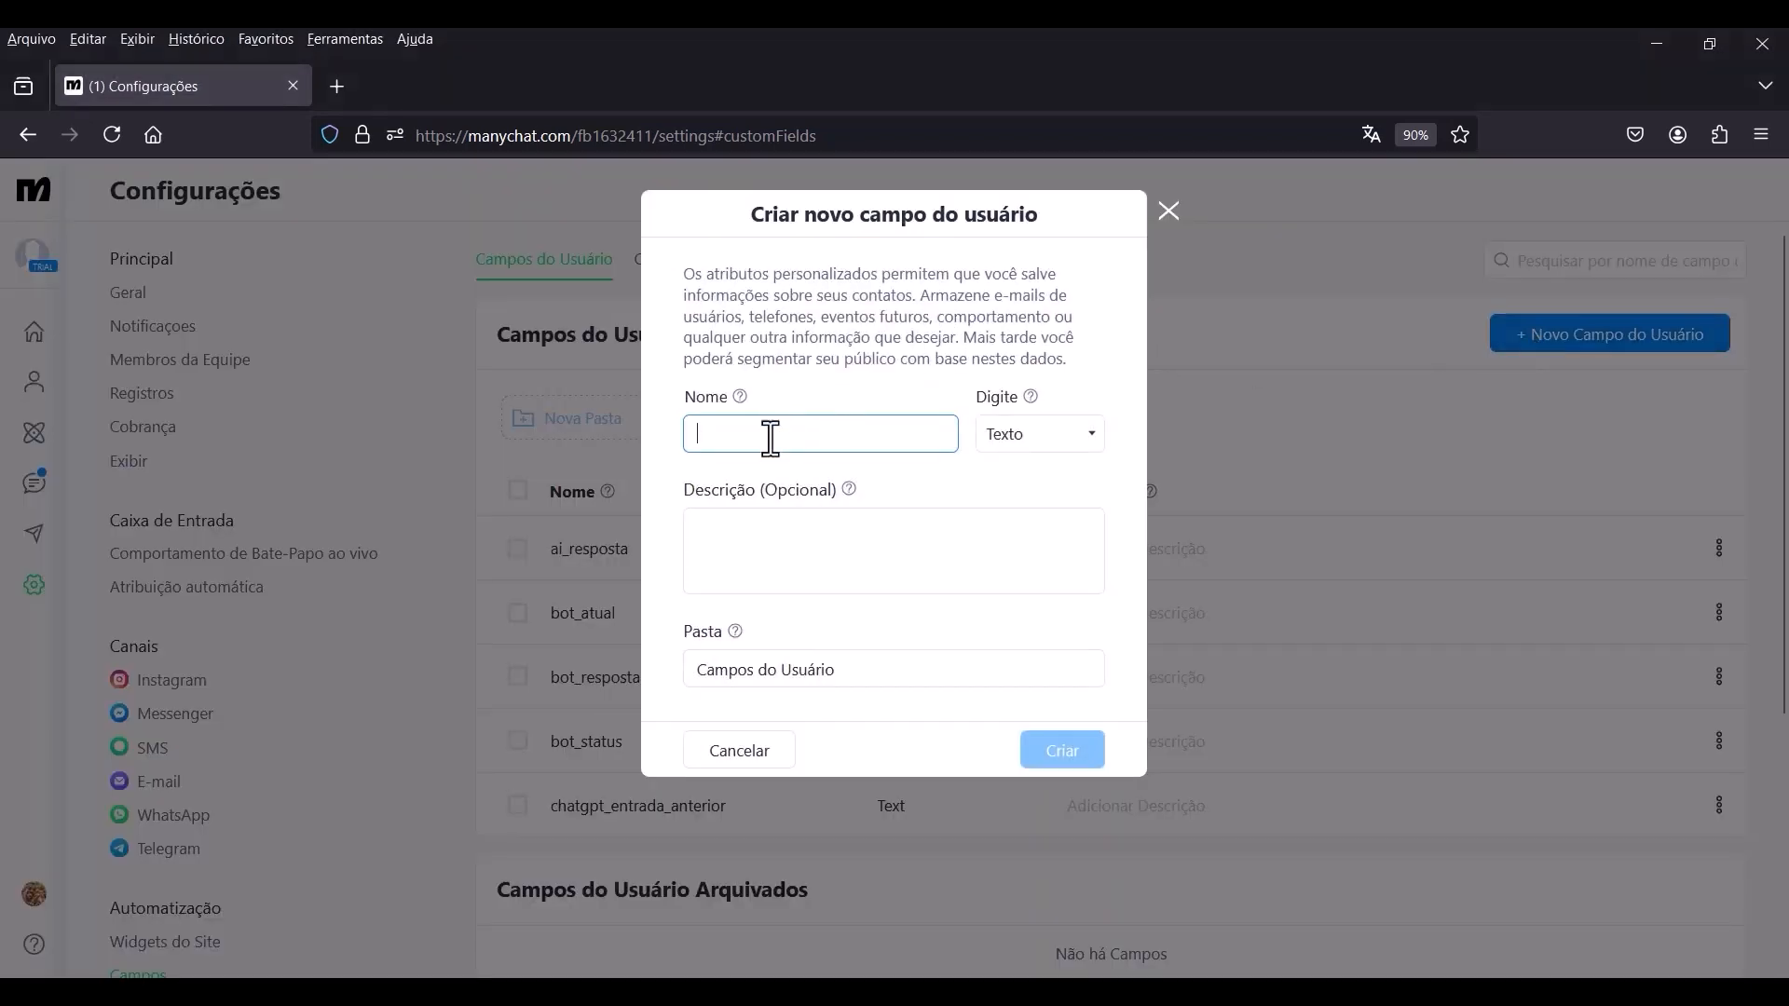
pyautogui.write('chatgpt_entrada')
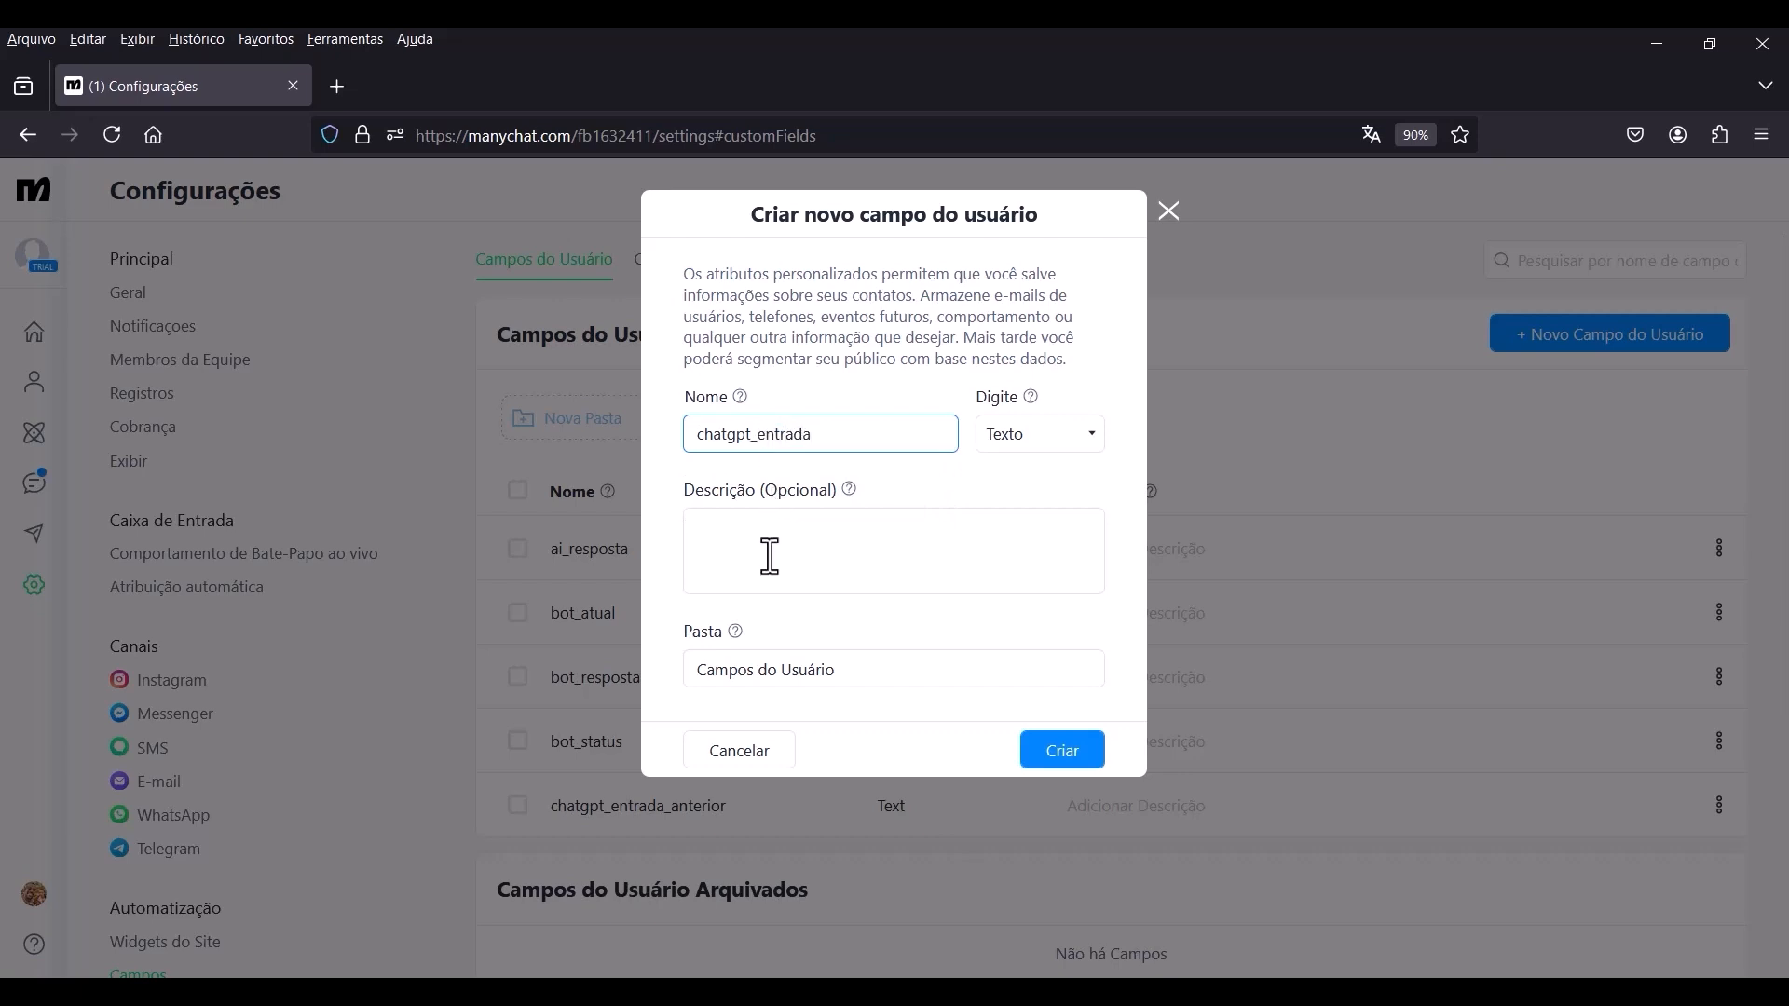
pyautogui.click(1077, 766)
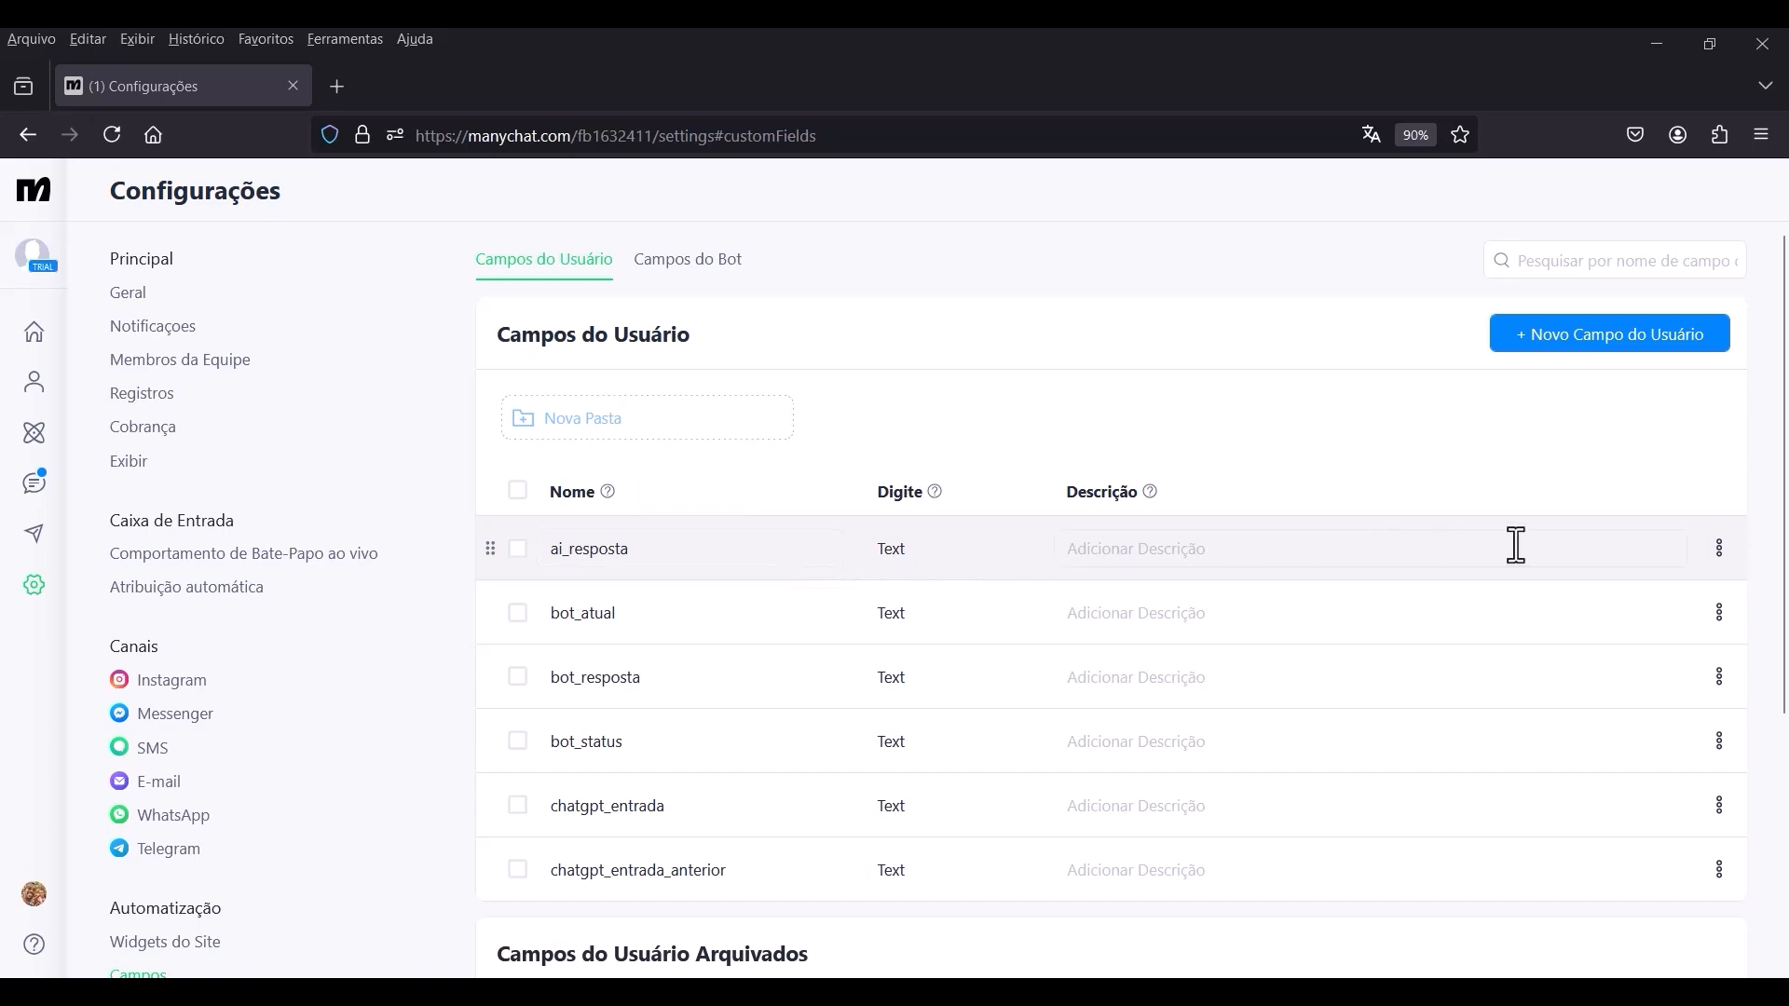
pyautogui.click(1717, 552)
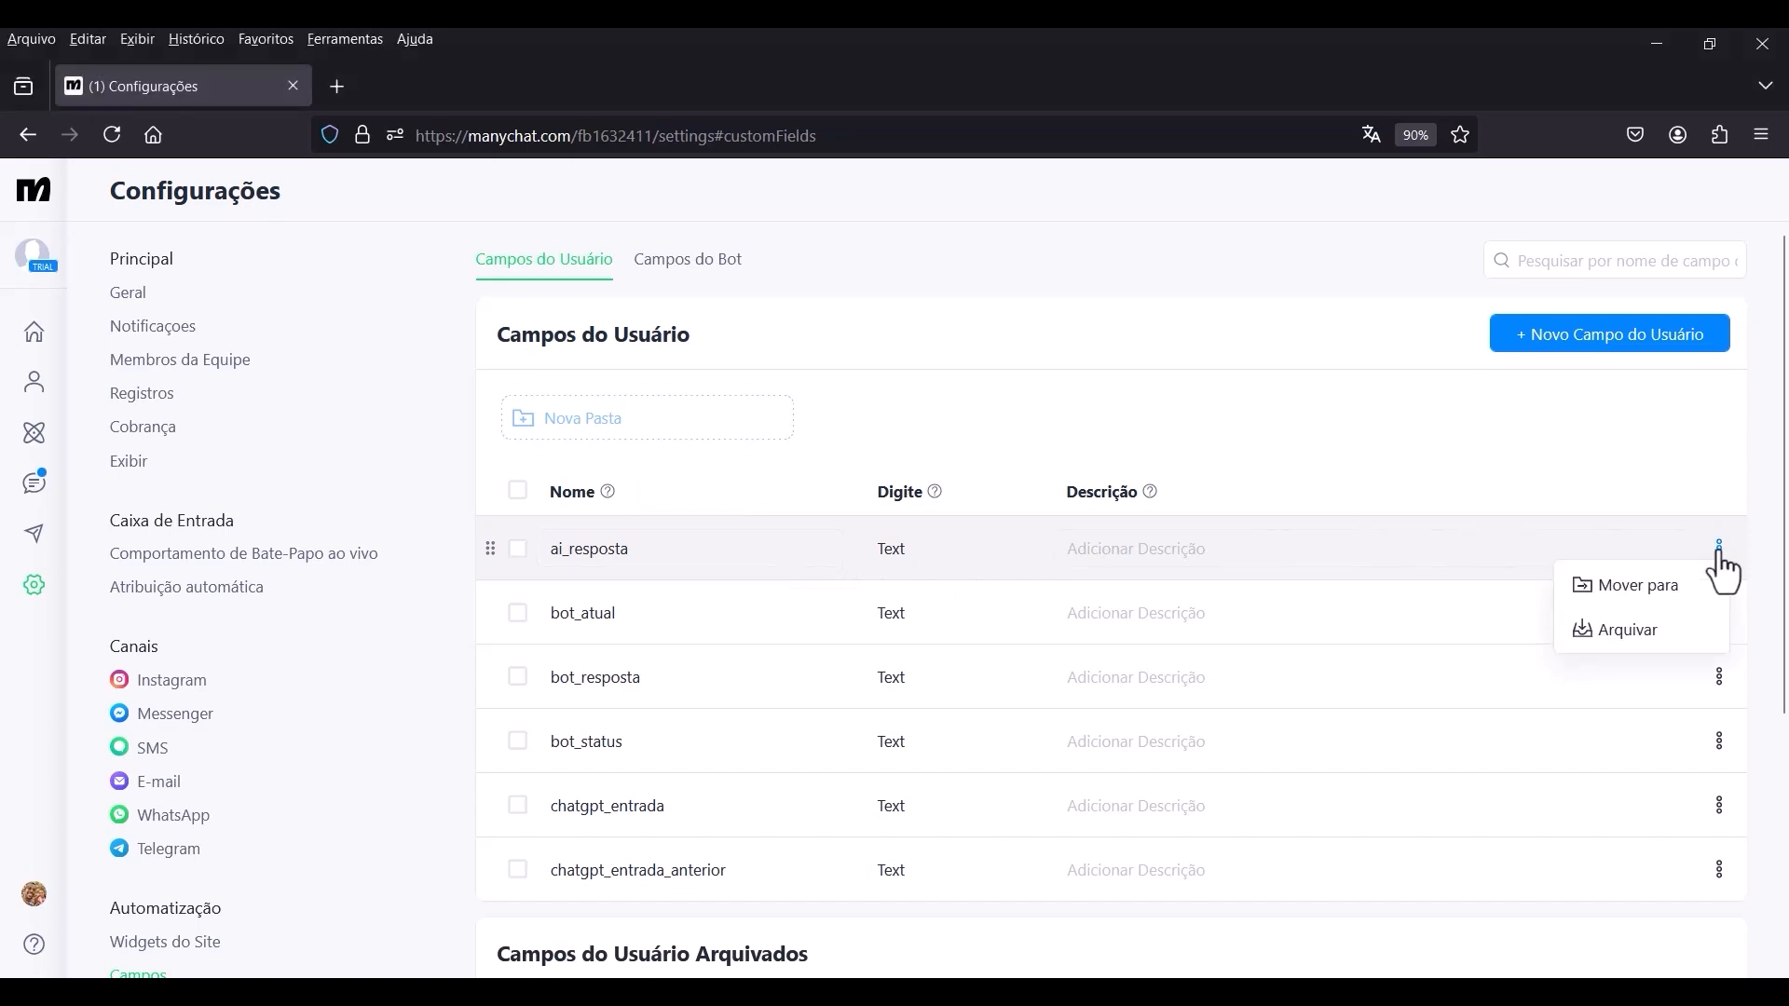
pyautogui.click(1623, 646)
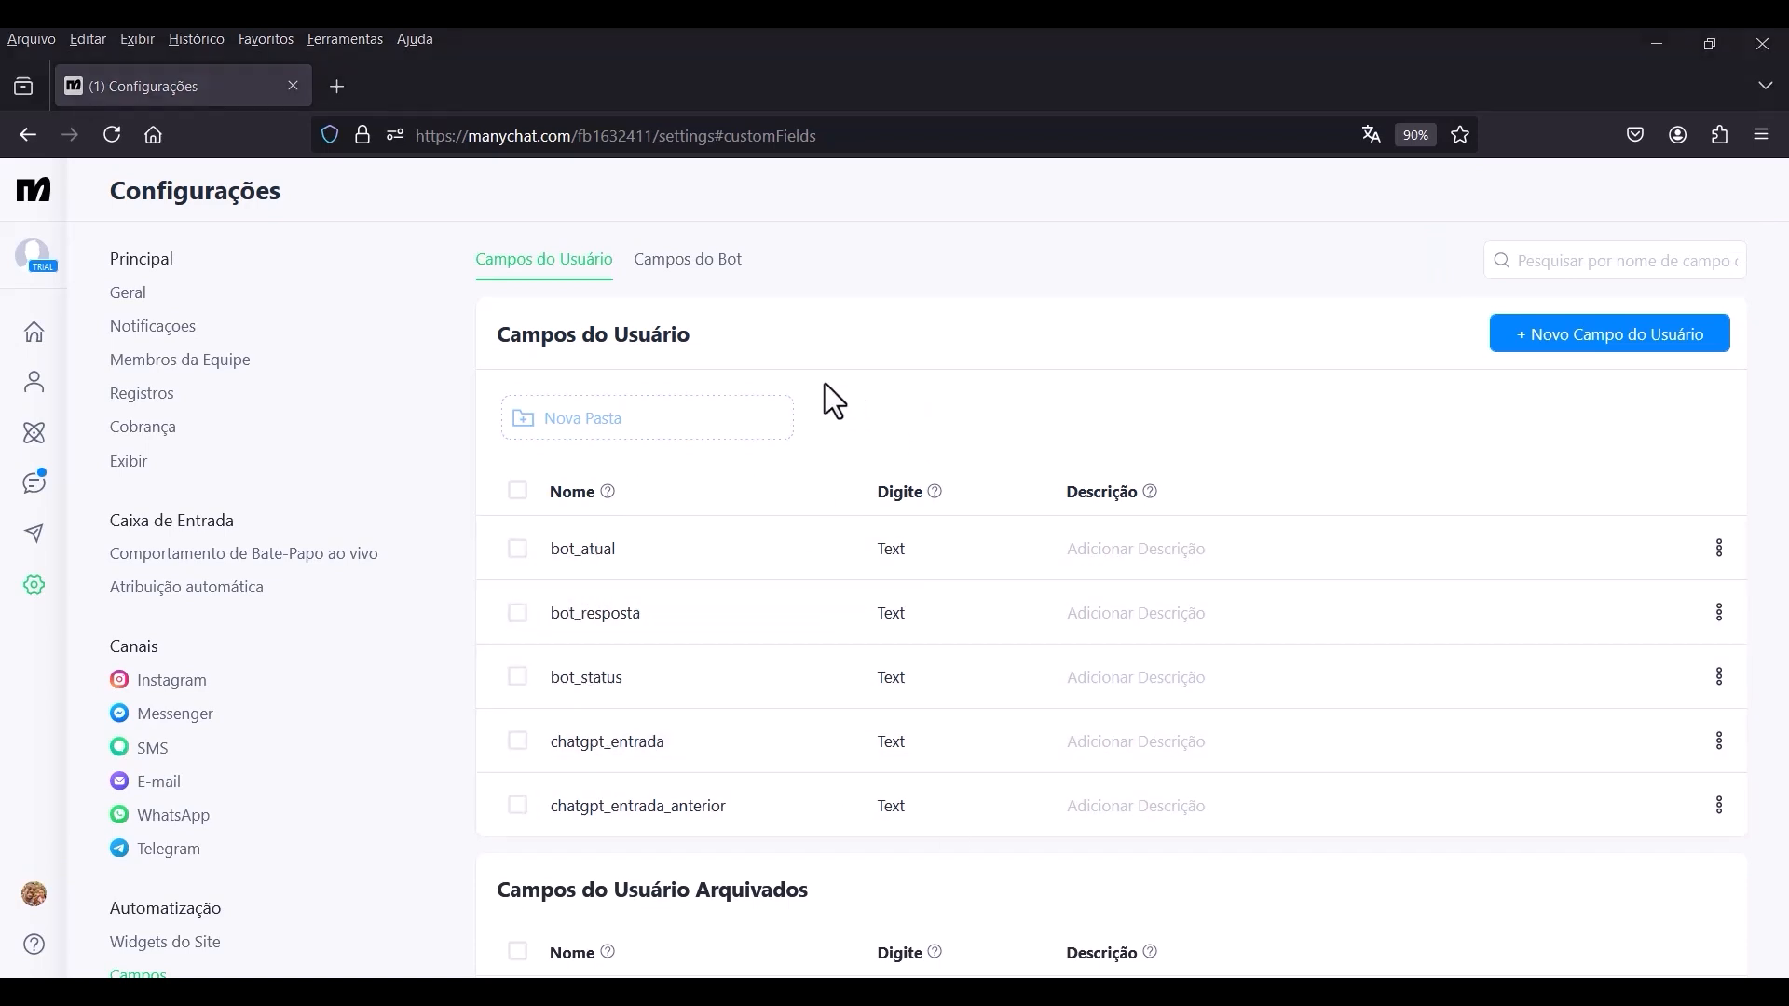
# Reopen the Chatbot AI GPT automation from the list of automations and switch its published version to editing.
pyautogui.click(41, 437)
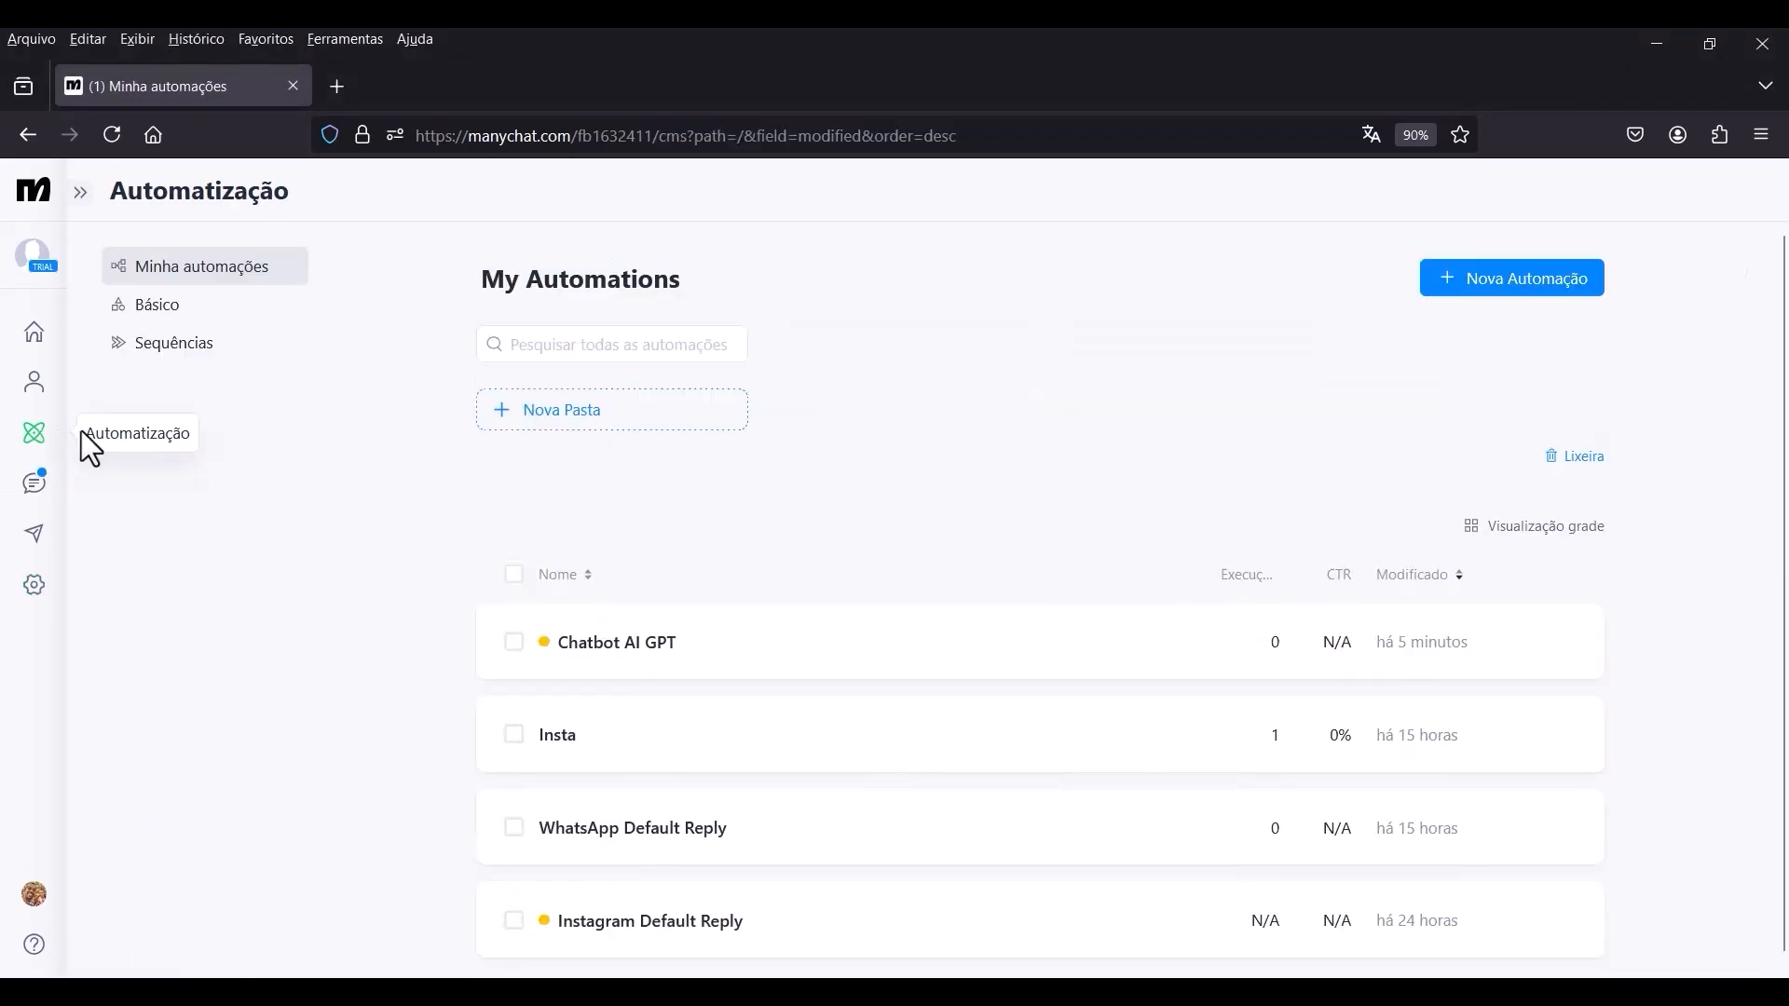
pyautogui.click(613, 645)
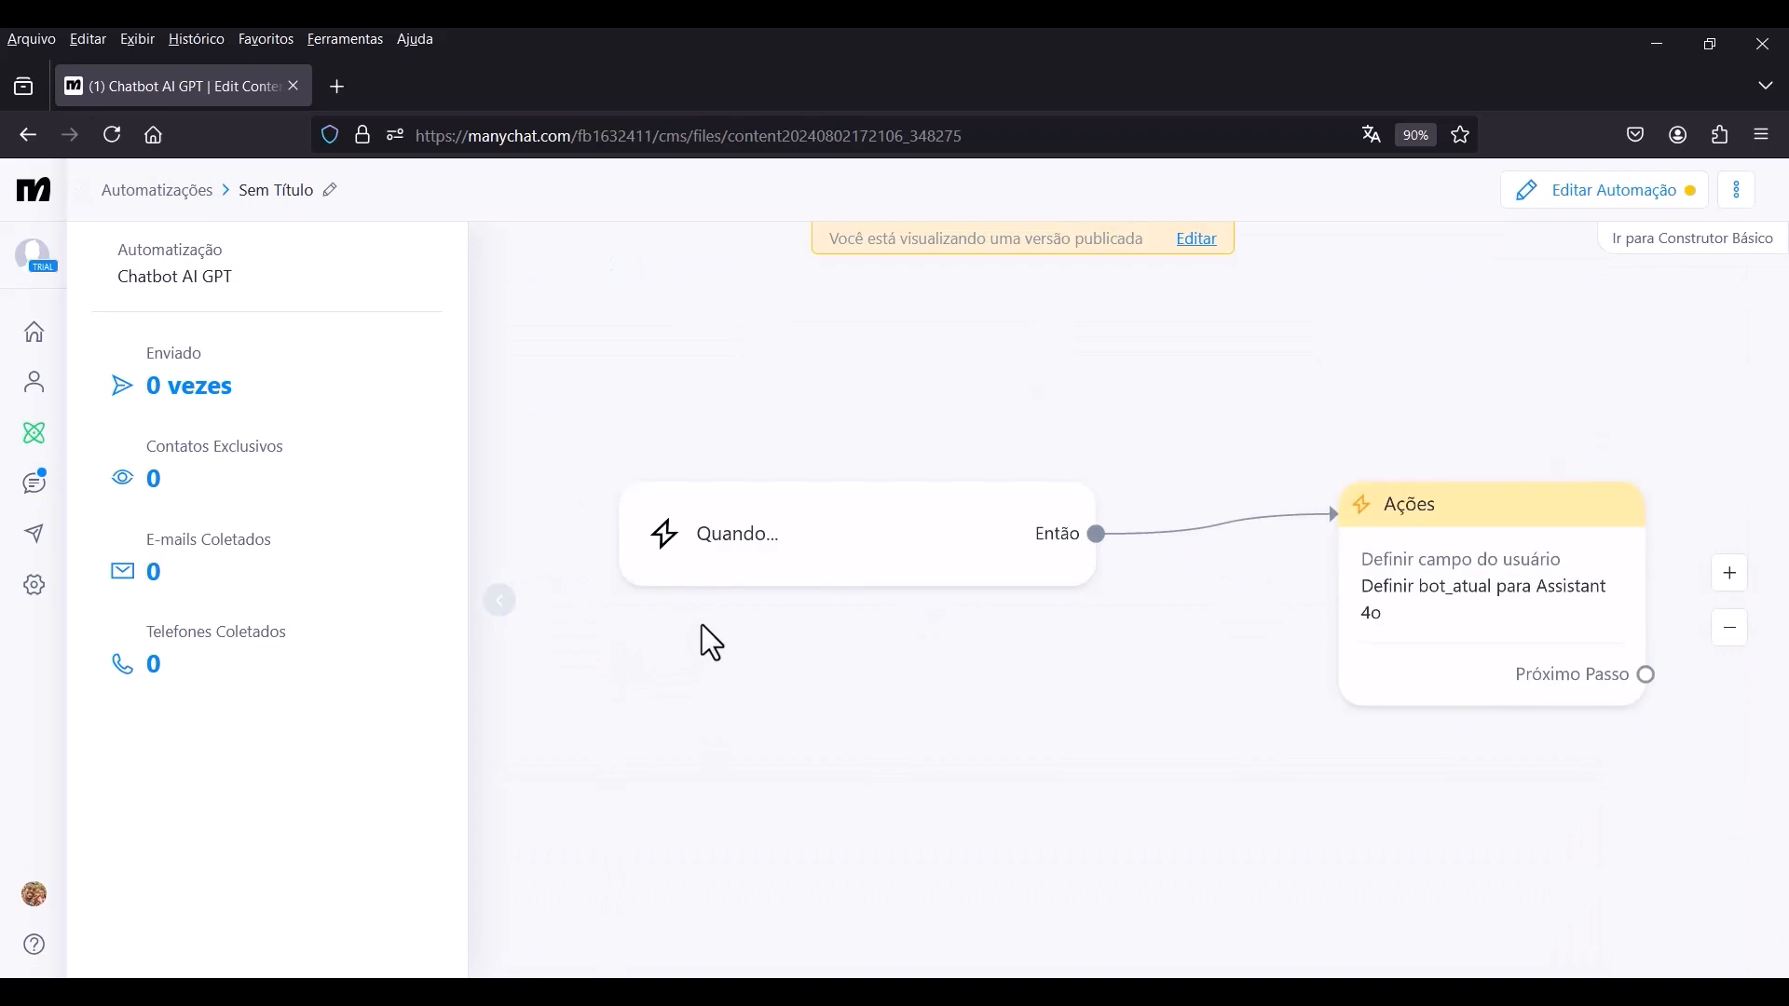
pyautogui.click(1196, 239)
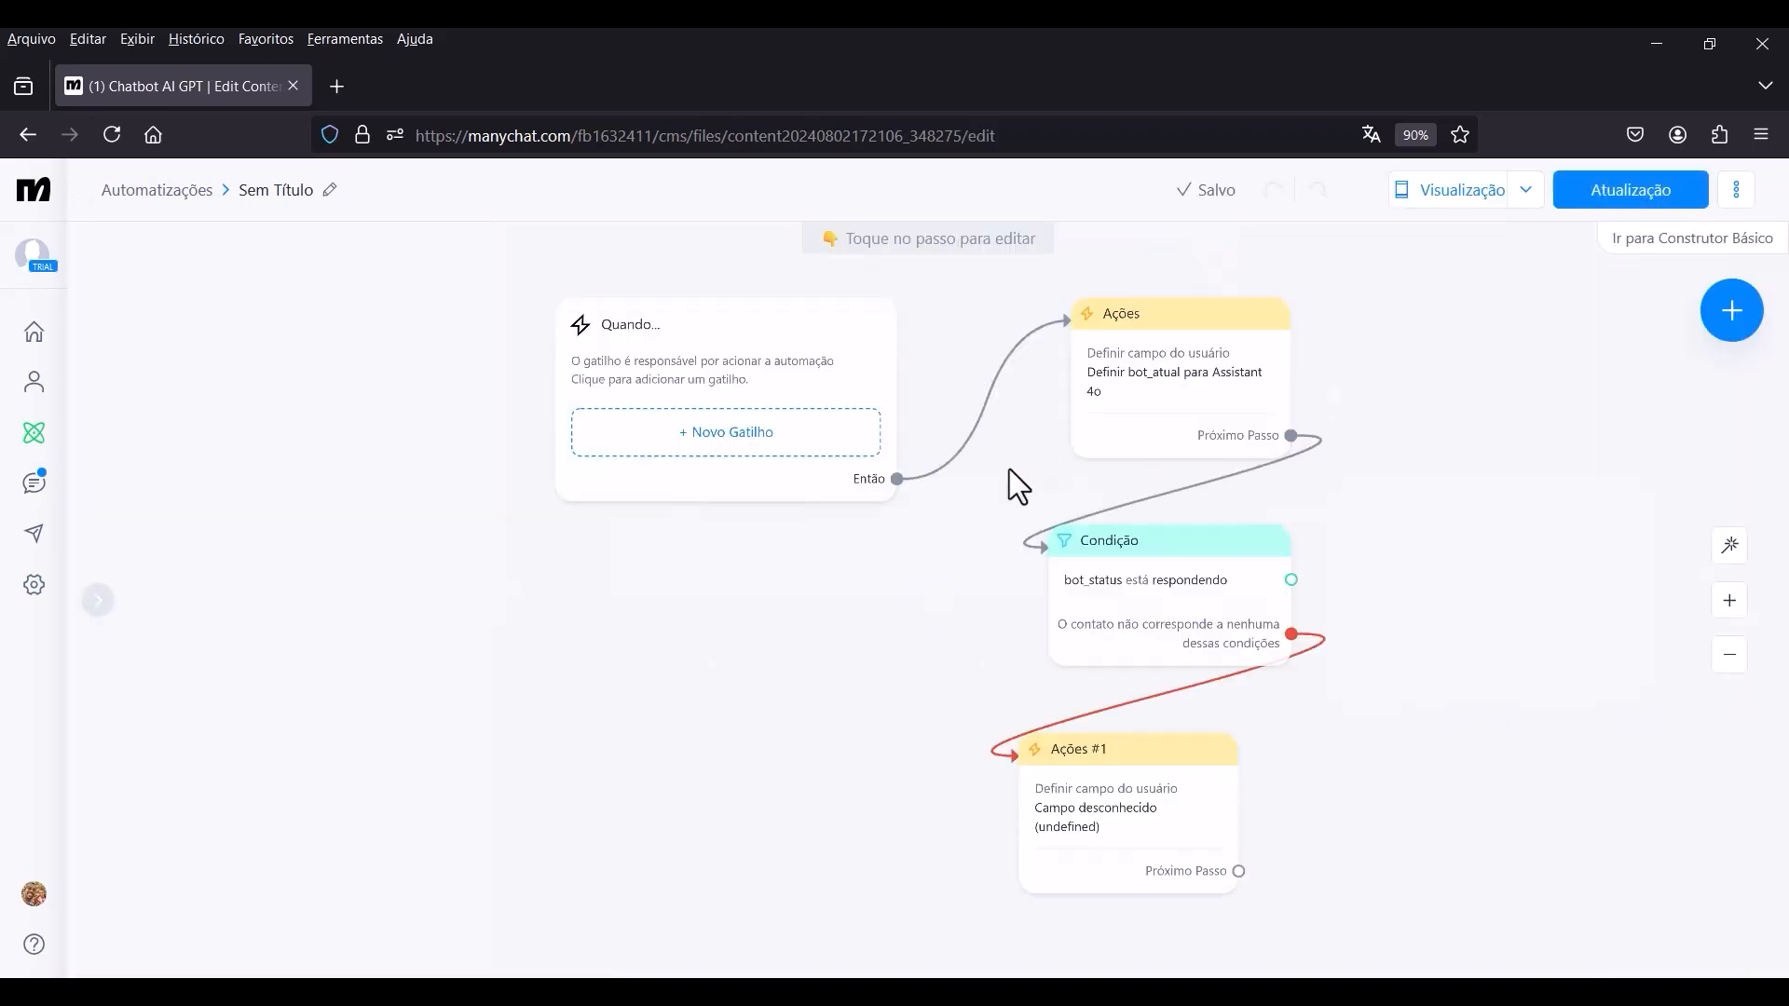
# Align the Ações #1 block beneath the condition block and select chatgpt_entrada_anterior as the field in its Definir campo do usuário action.
pyautogui.moveTo(1290, 670); pyautogui.dragTo(1033, 487)
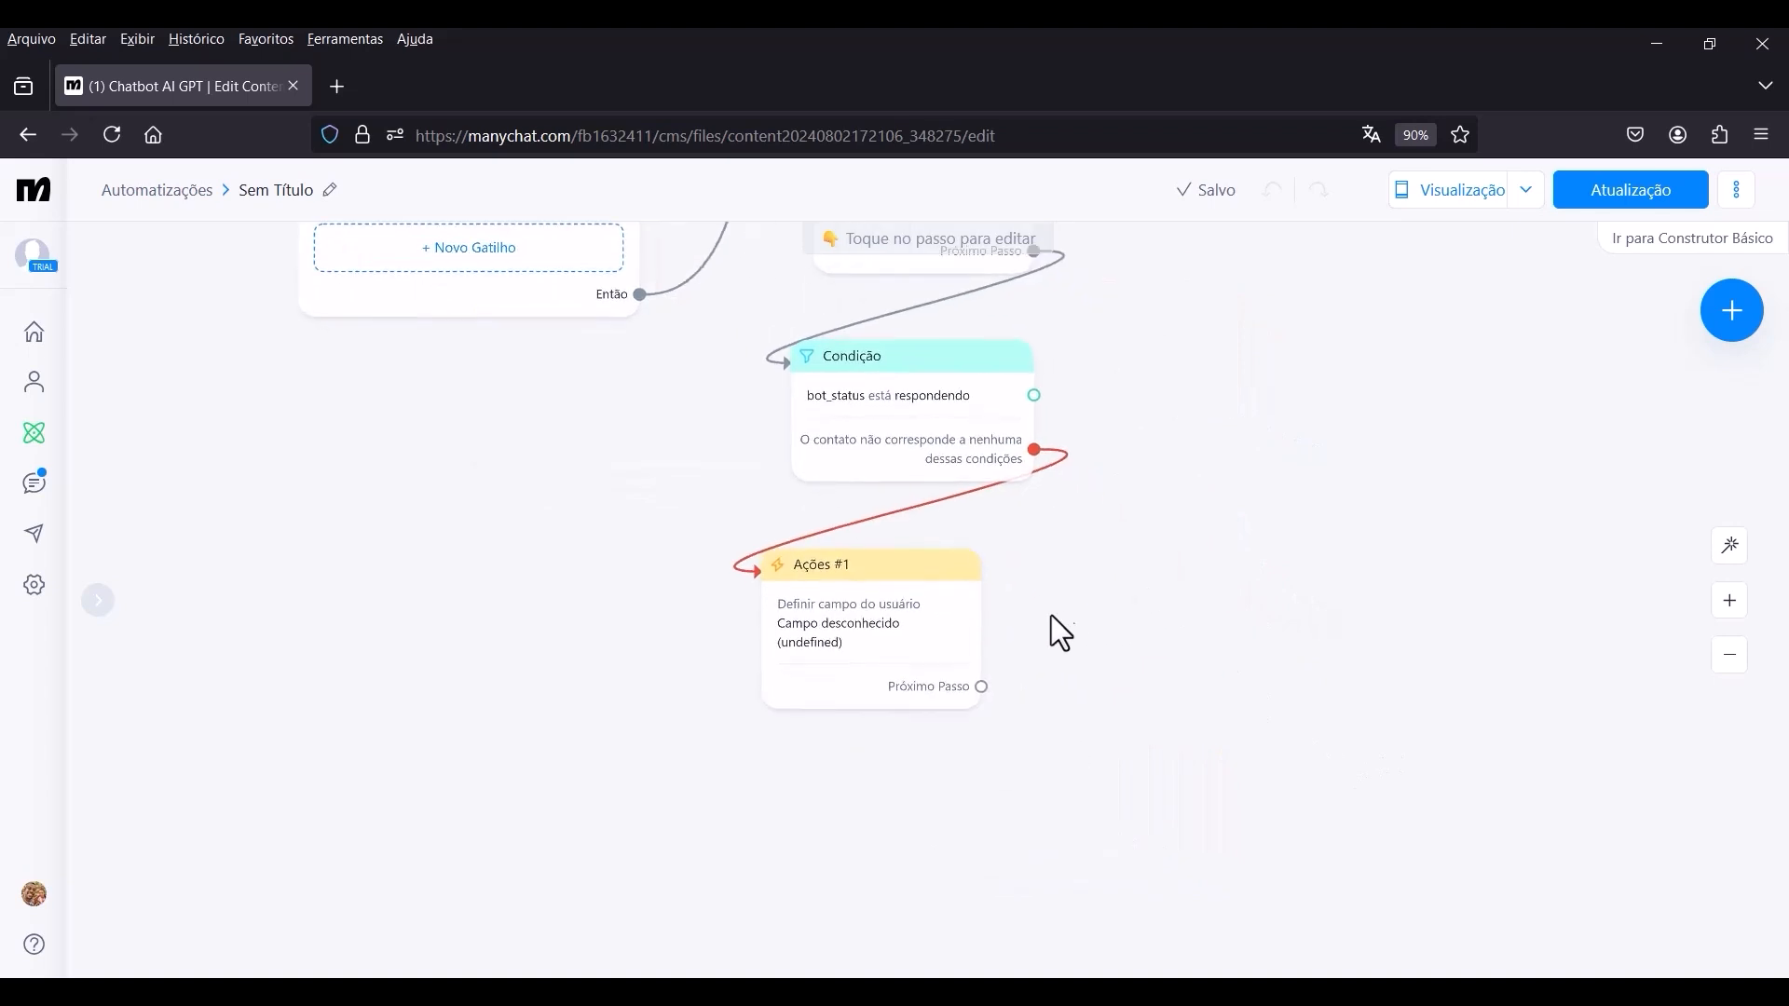
pyautogui.moveTo(925, 592); pyautogui.dragTo(954, 579)
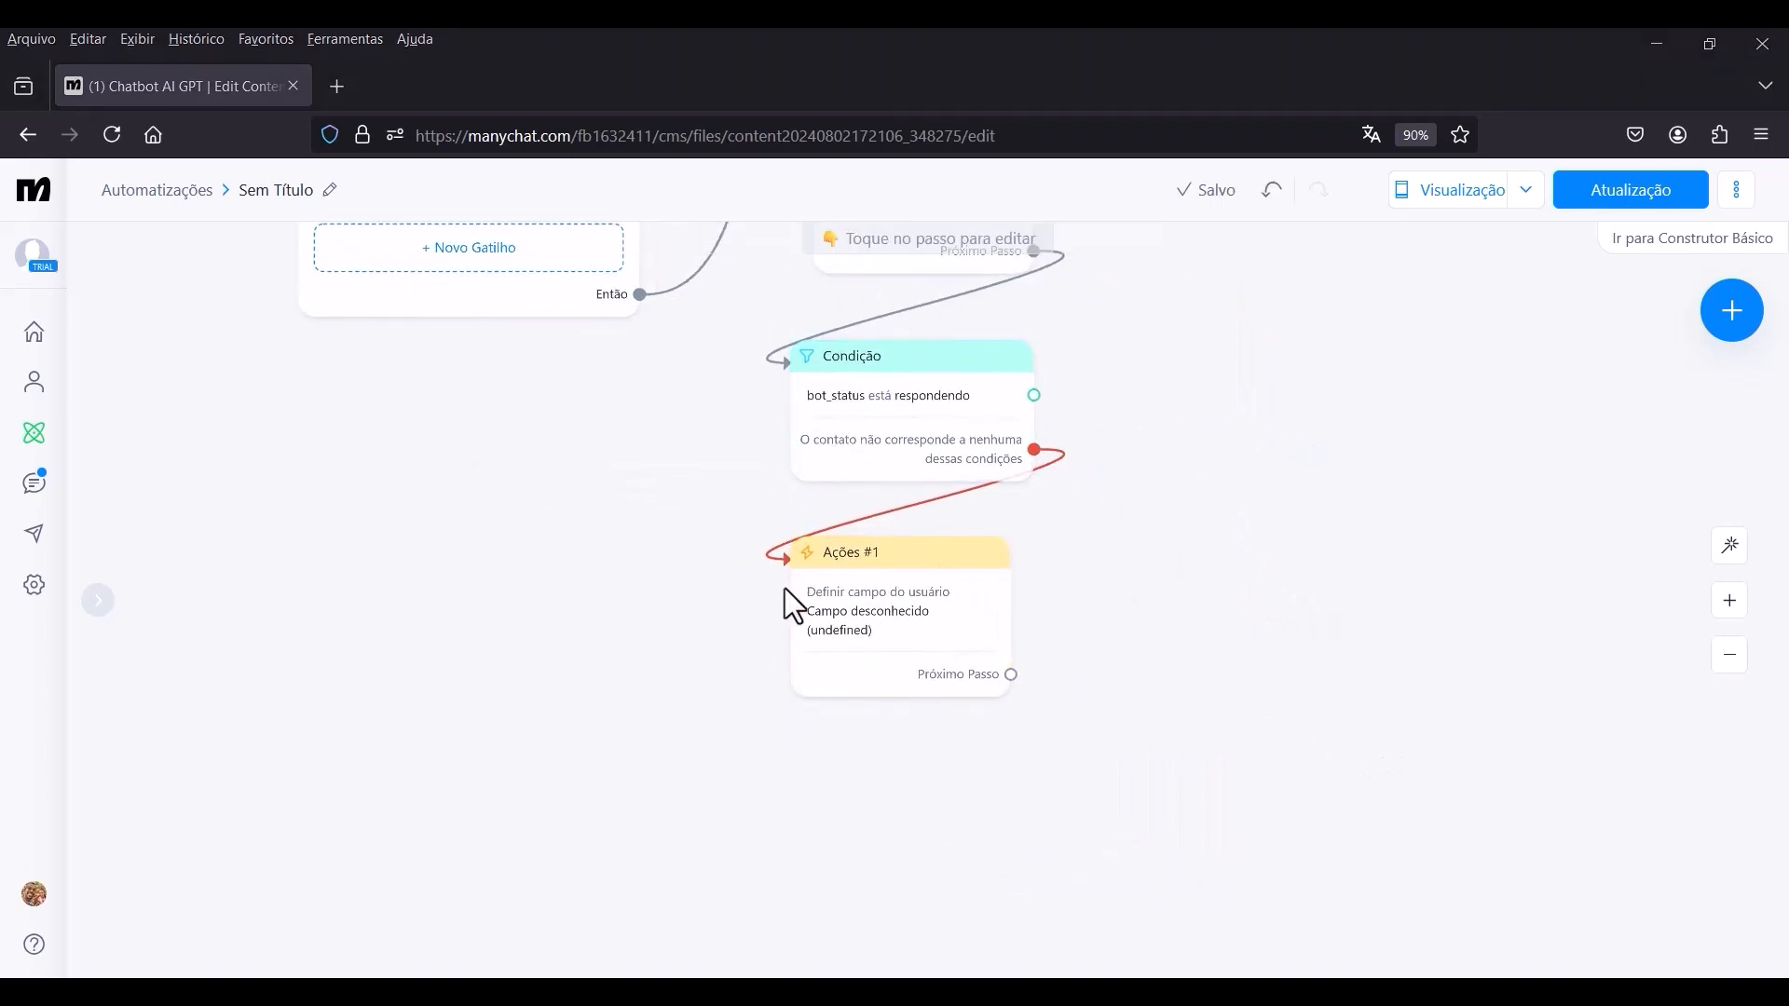
pyautogui.click(890, 629)
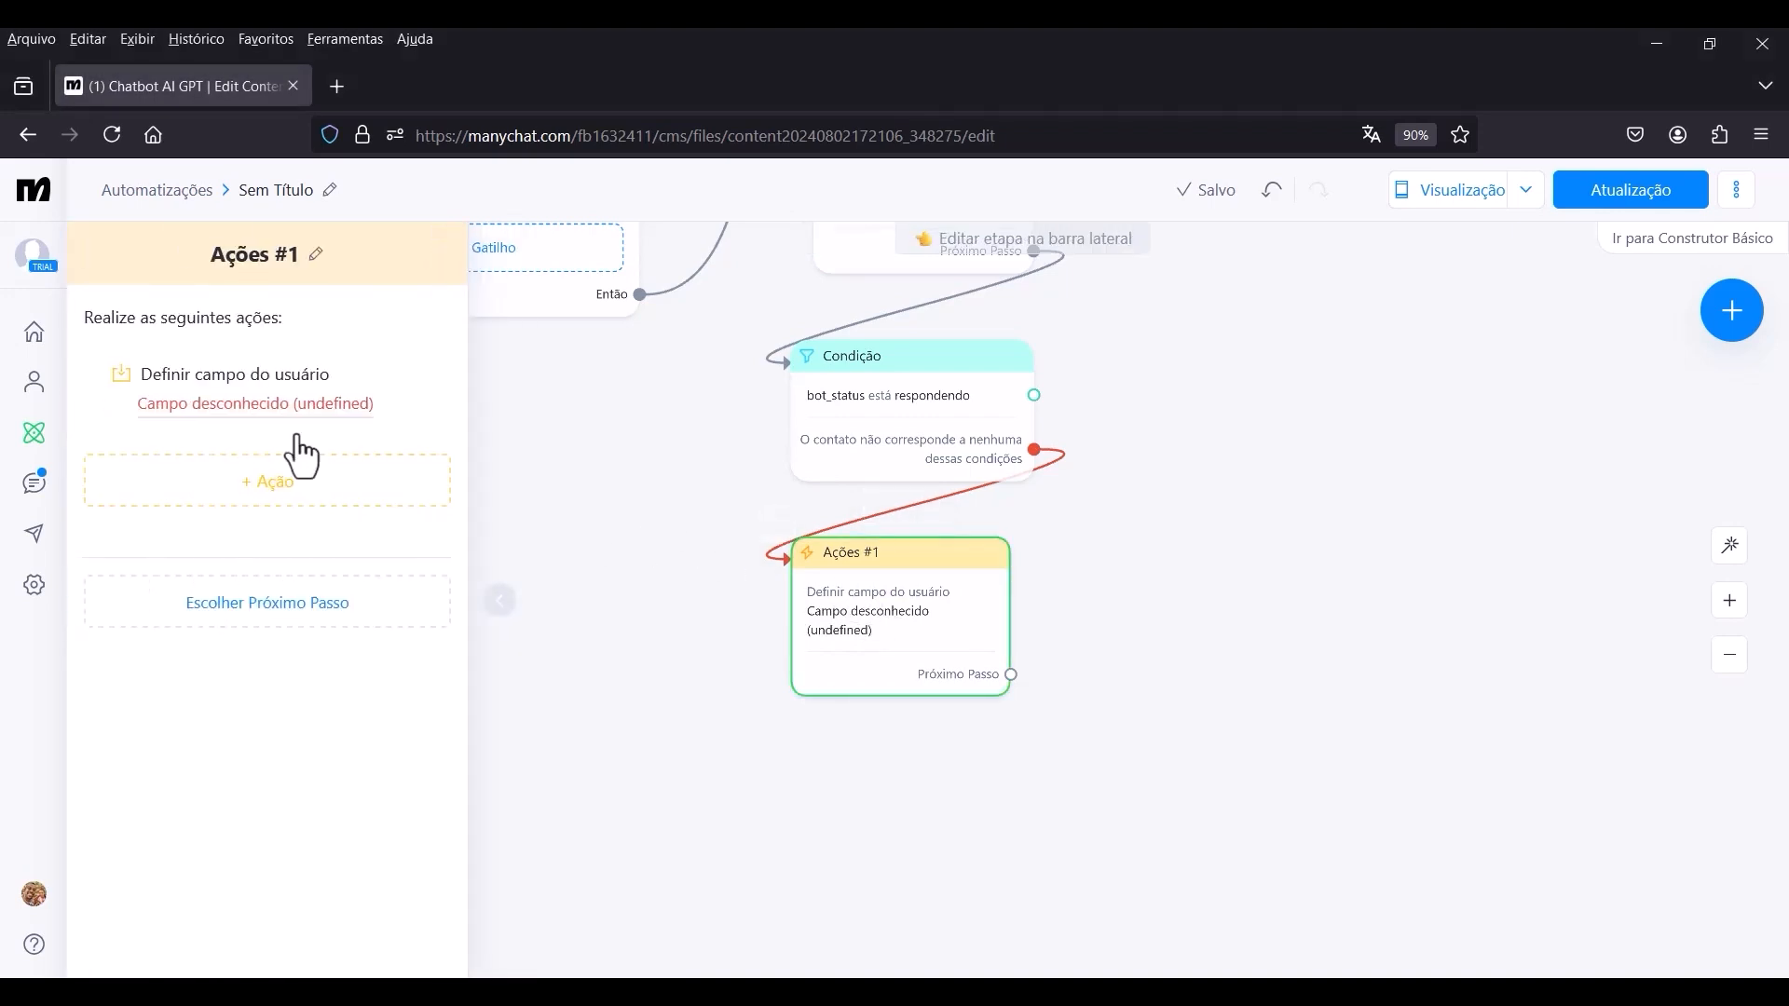
pyautogui.click(199, 402)
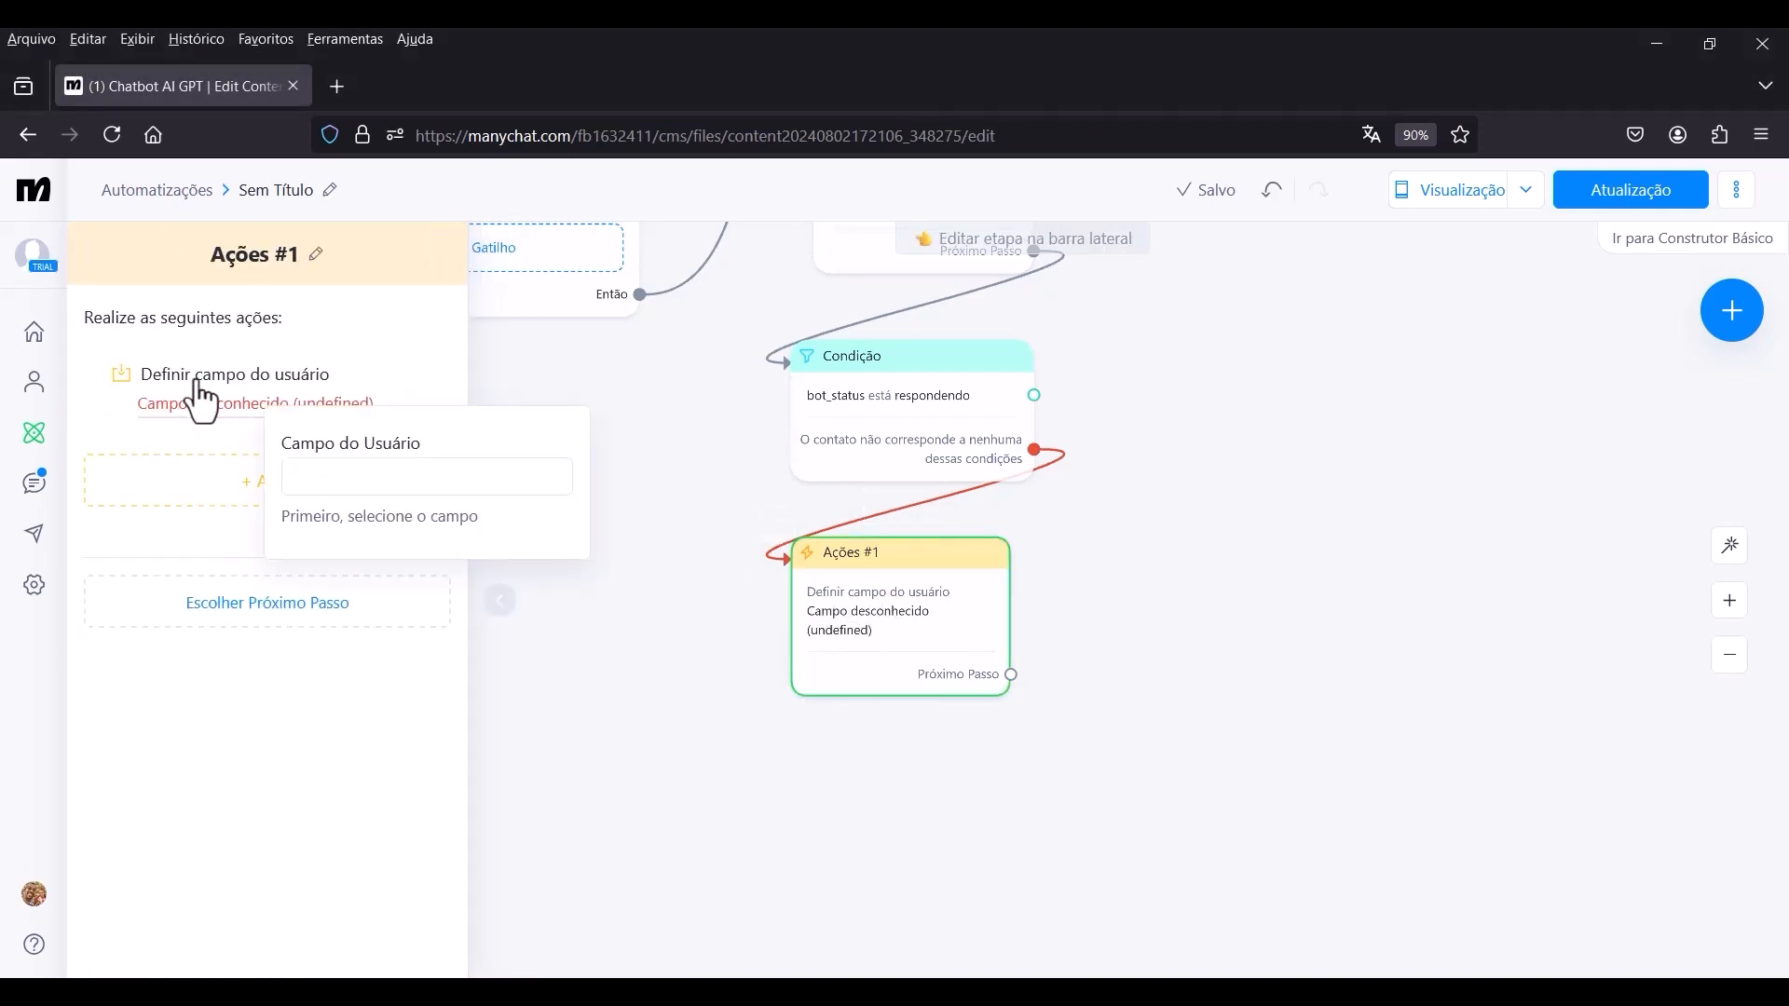
pyautogui.click(349, 475)
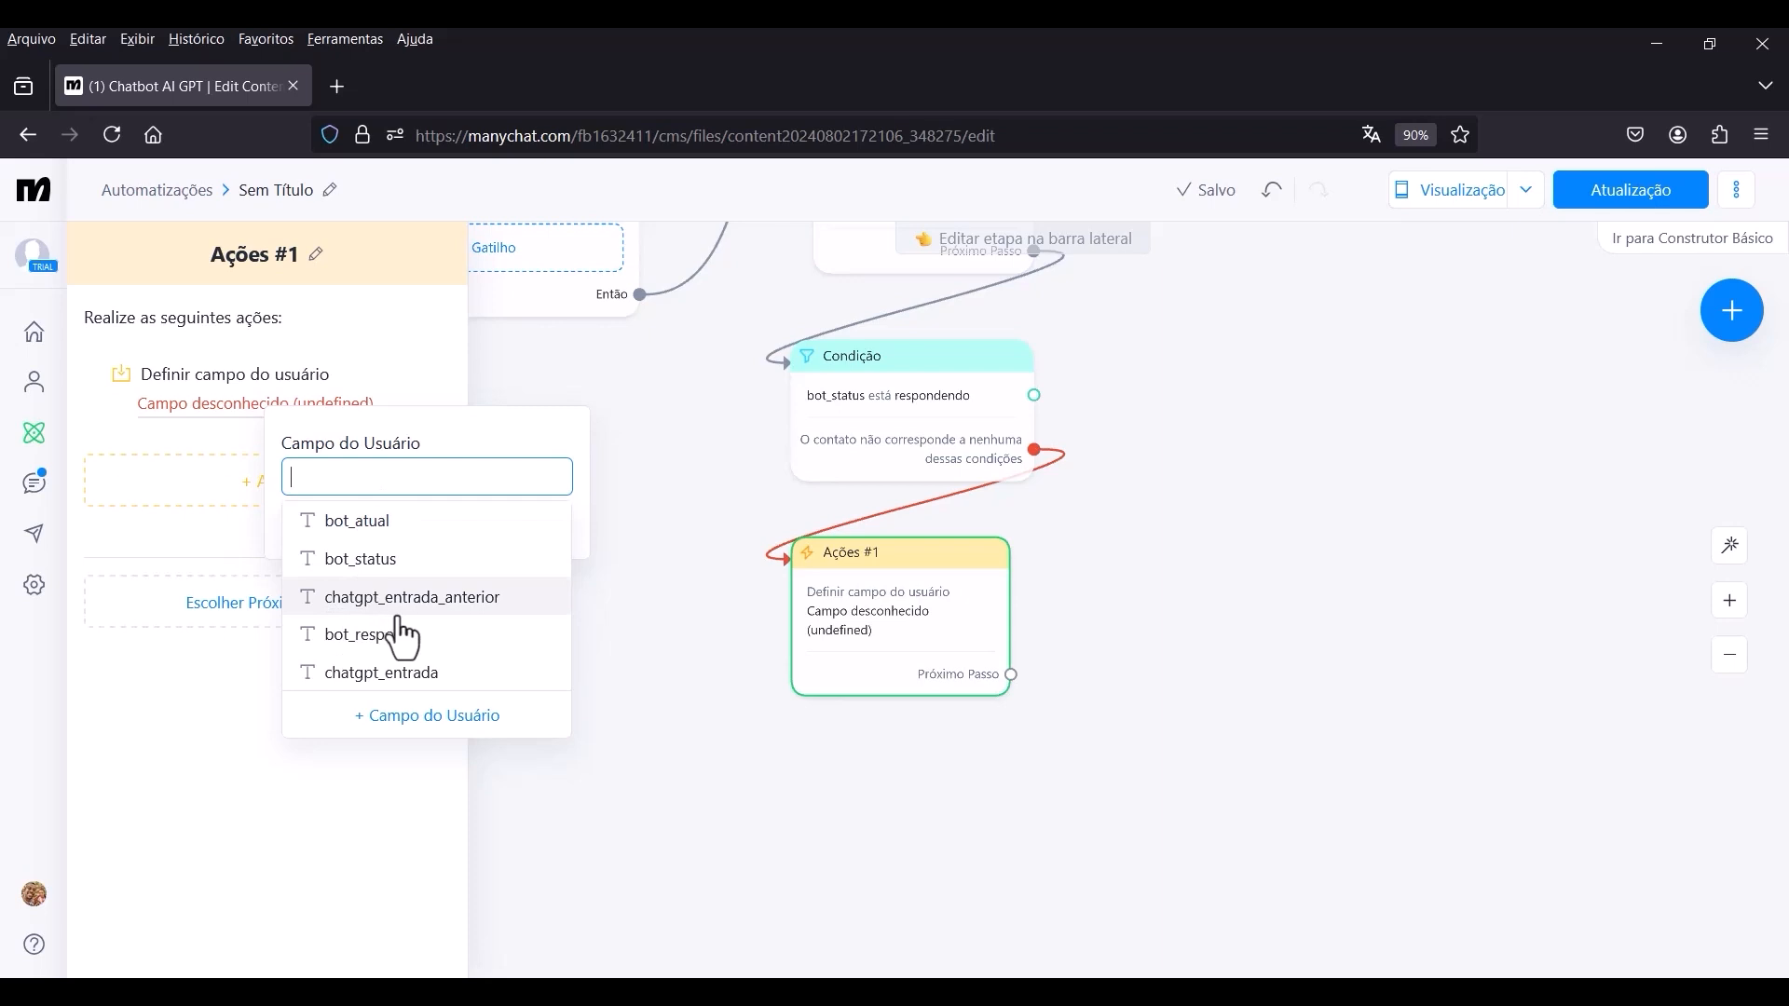
pyautogui.click(451, 606)
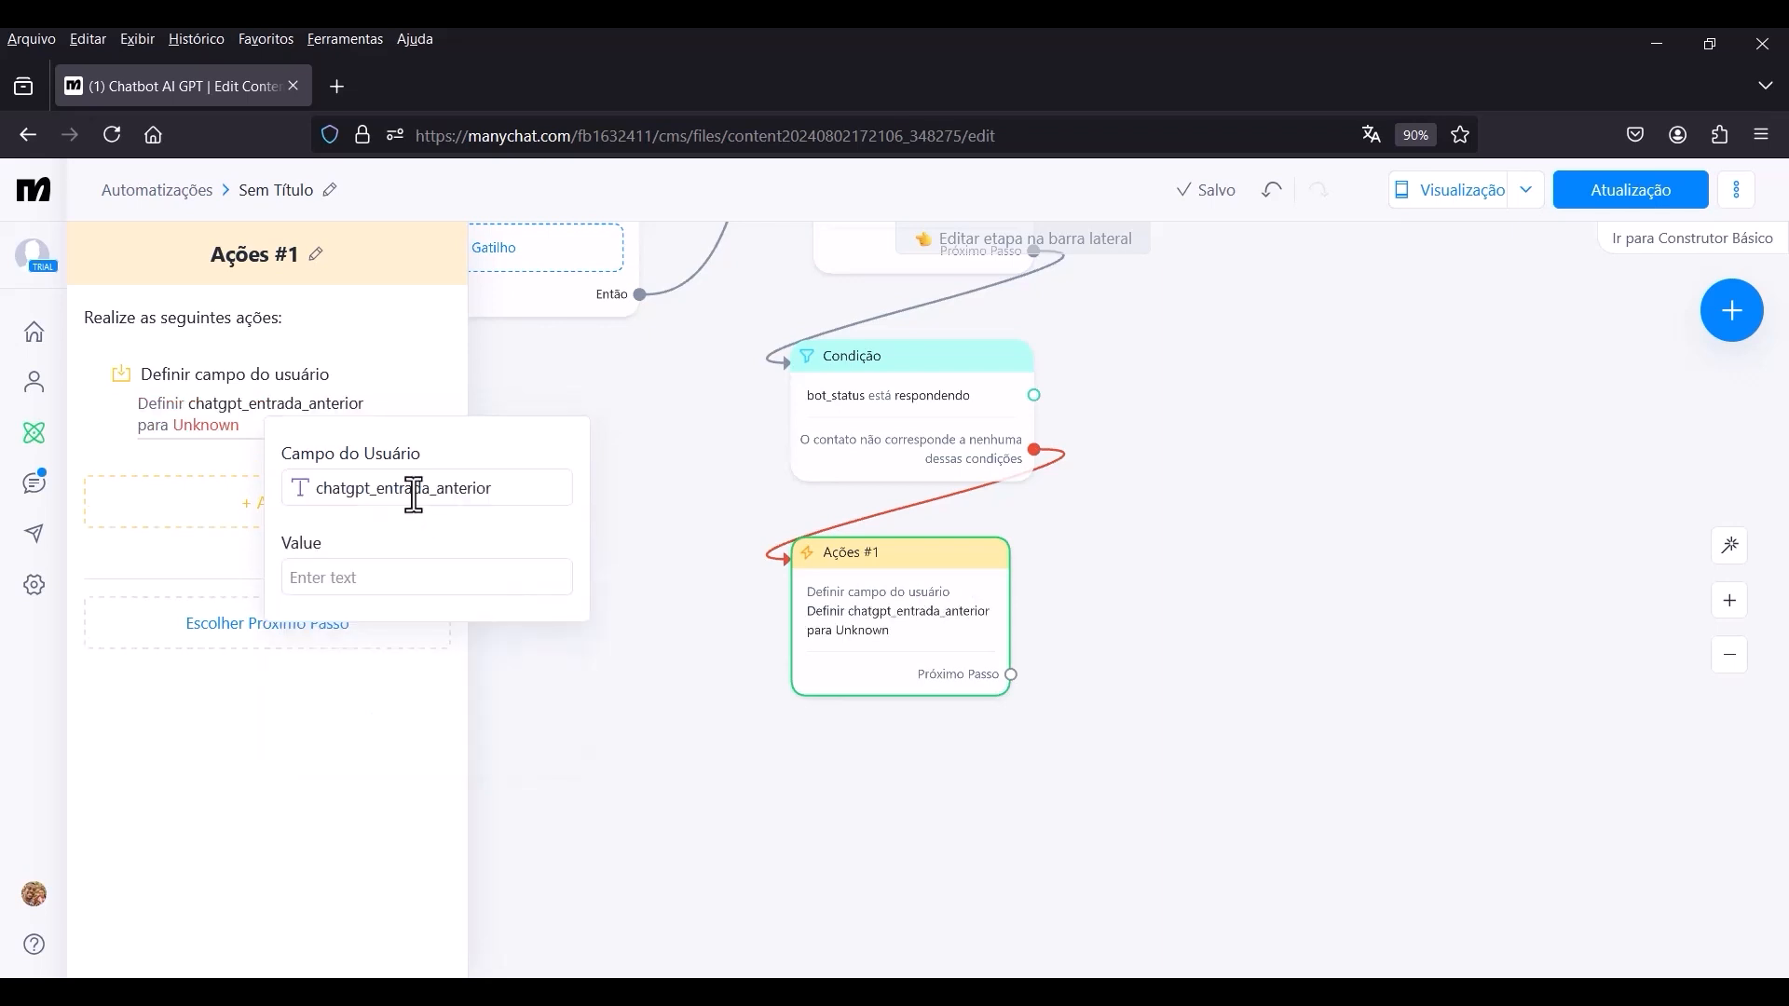
pyautogui.click(413, 494)
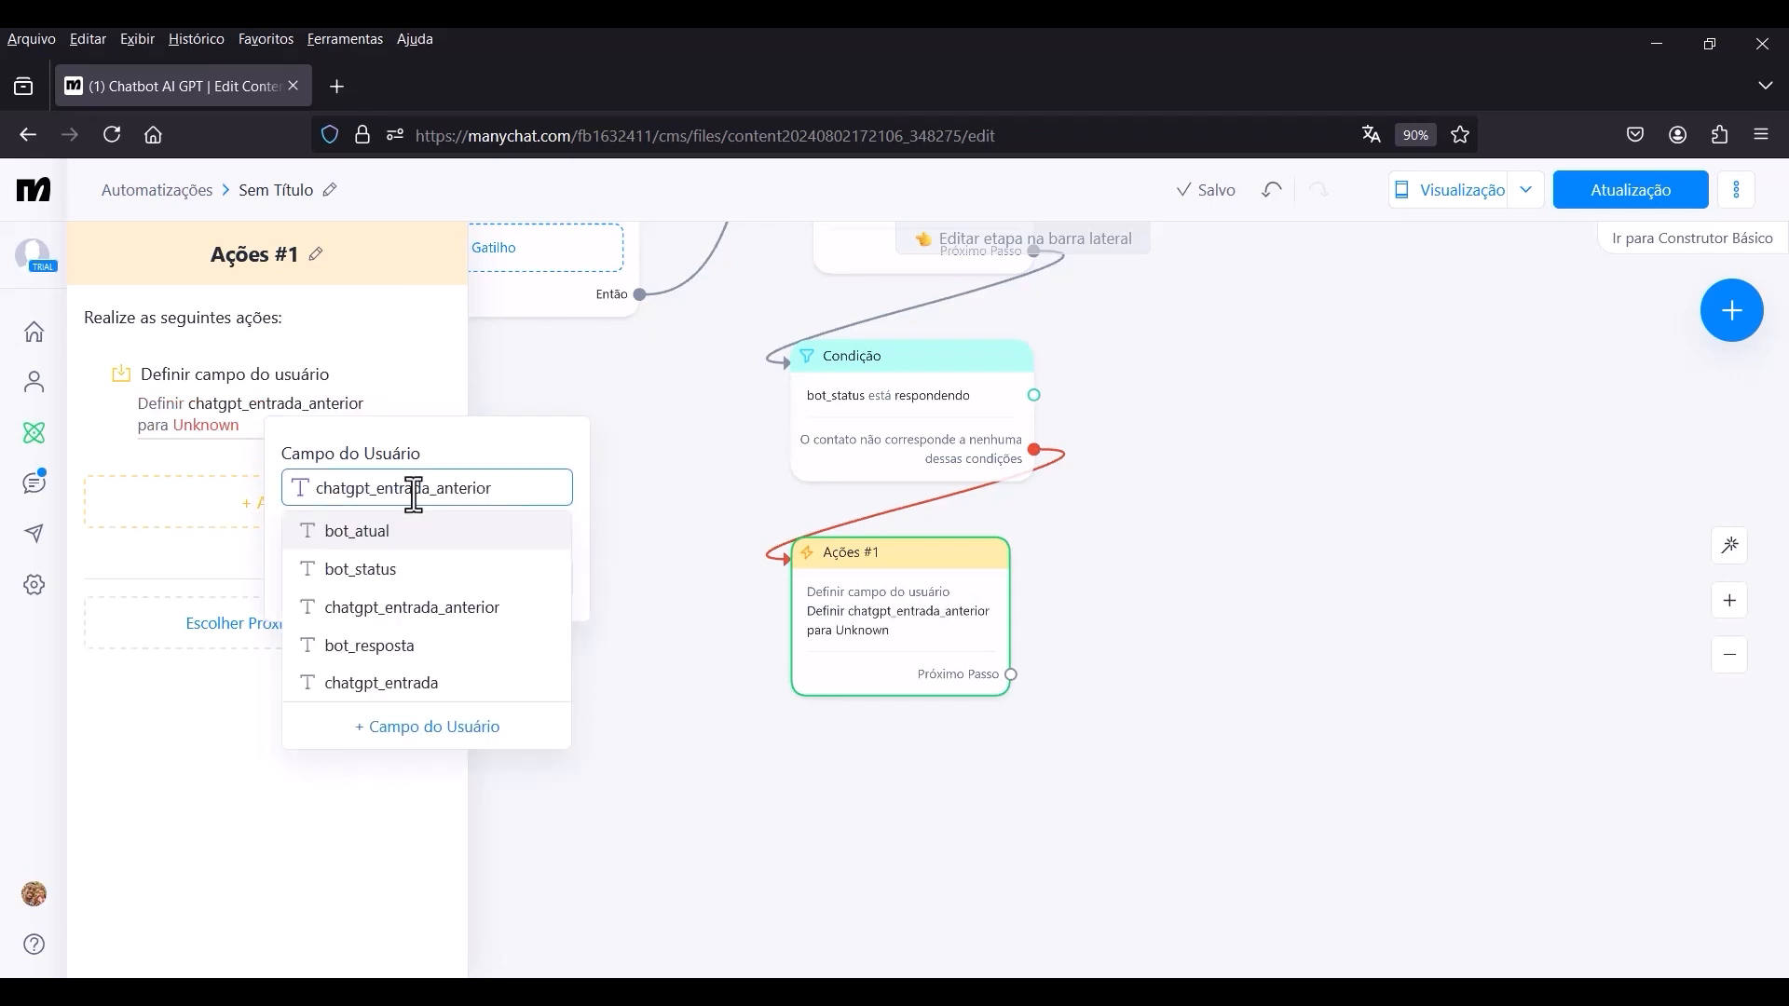
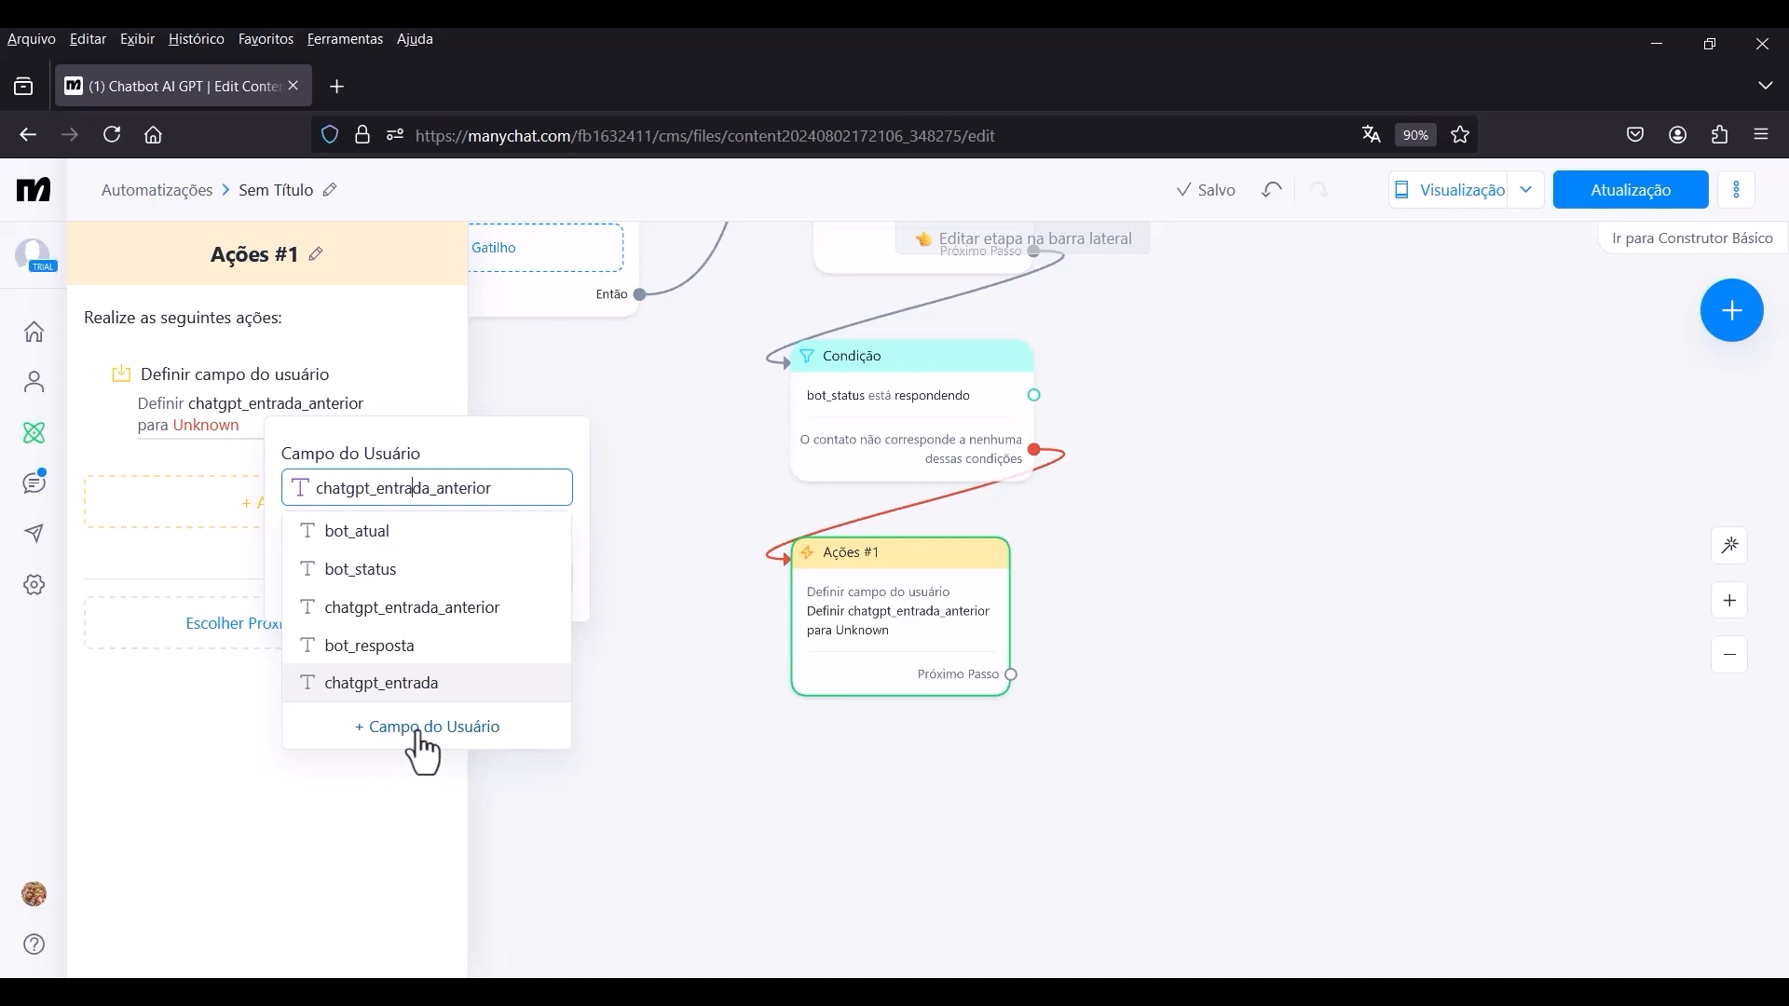
# Set the chatgpt_entrada_anterior field's value to the chatgpt_entrada custom user field in the Ações #1 action.
pyautogui.click(494, 296)
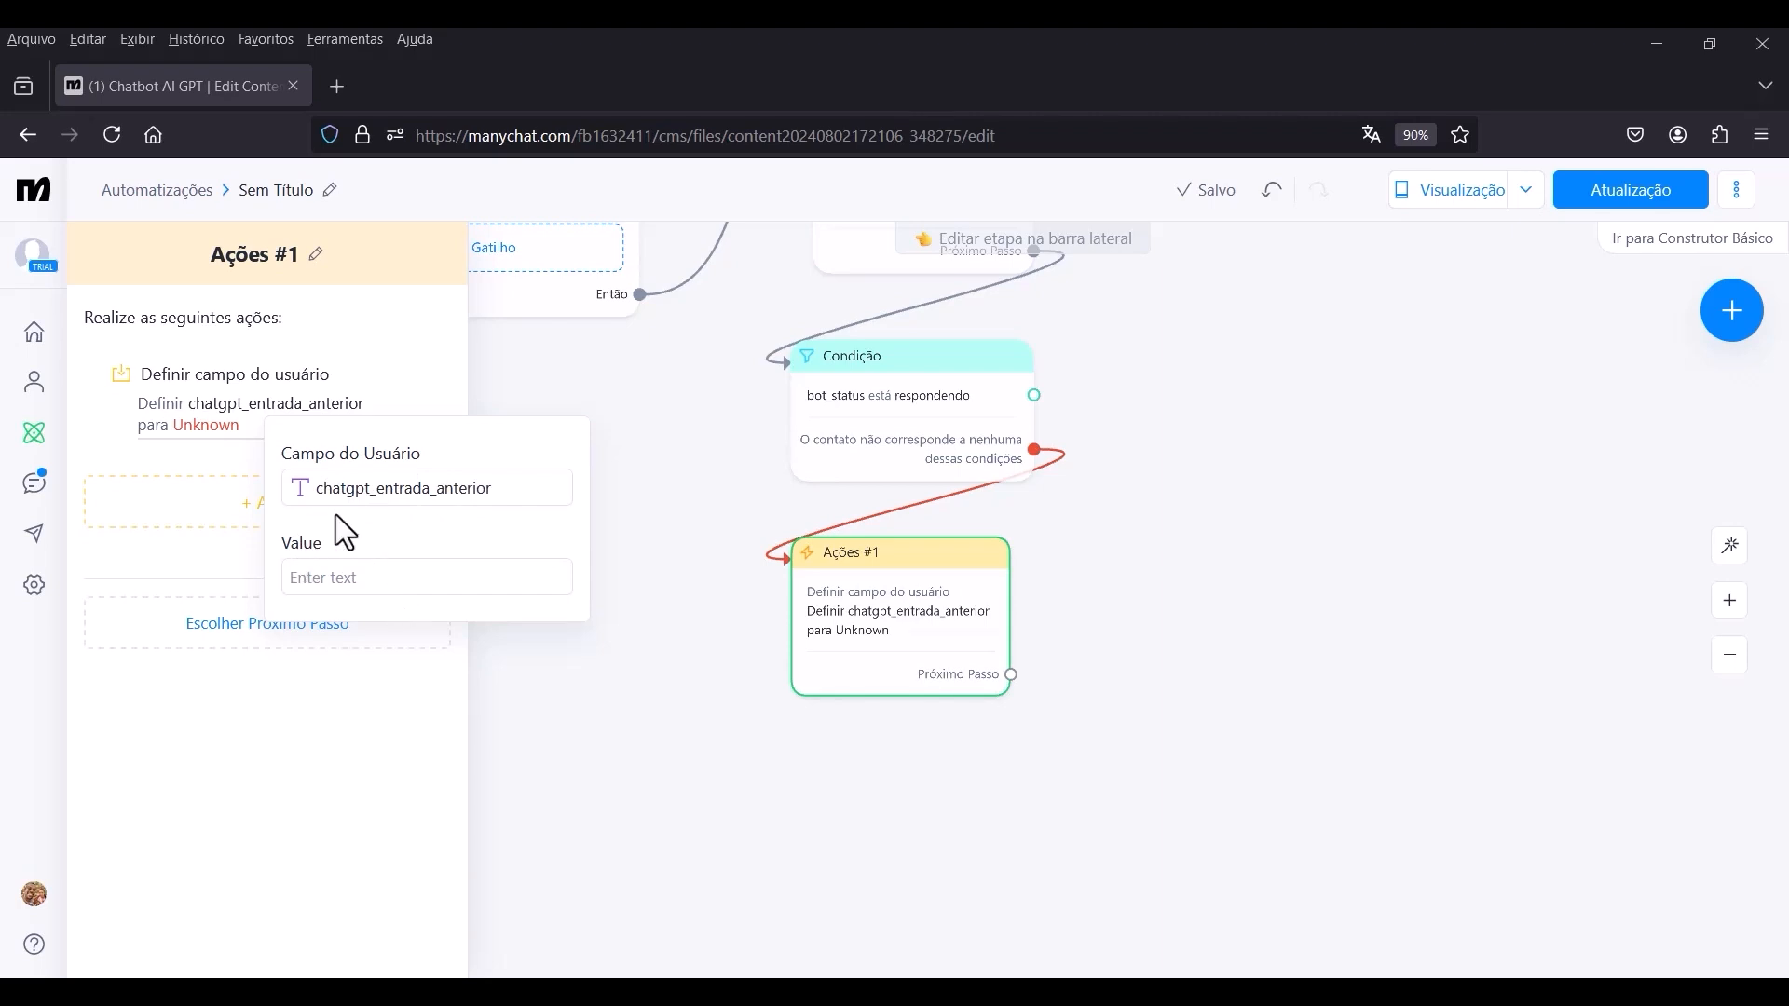
pyautogui.click(328, 577)
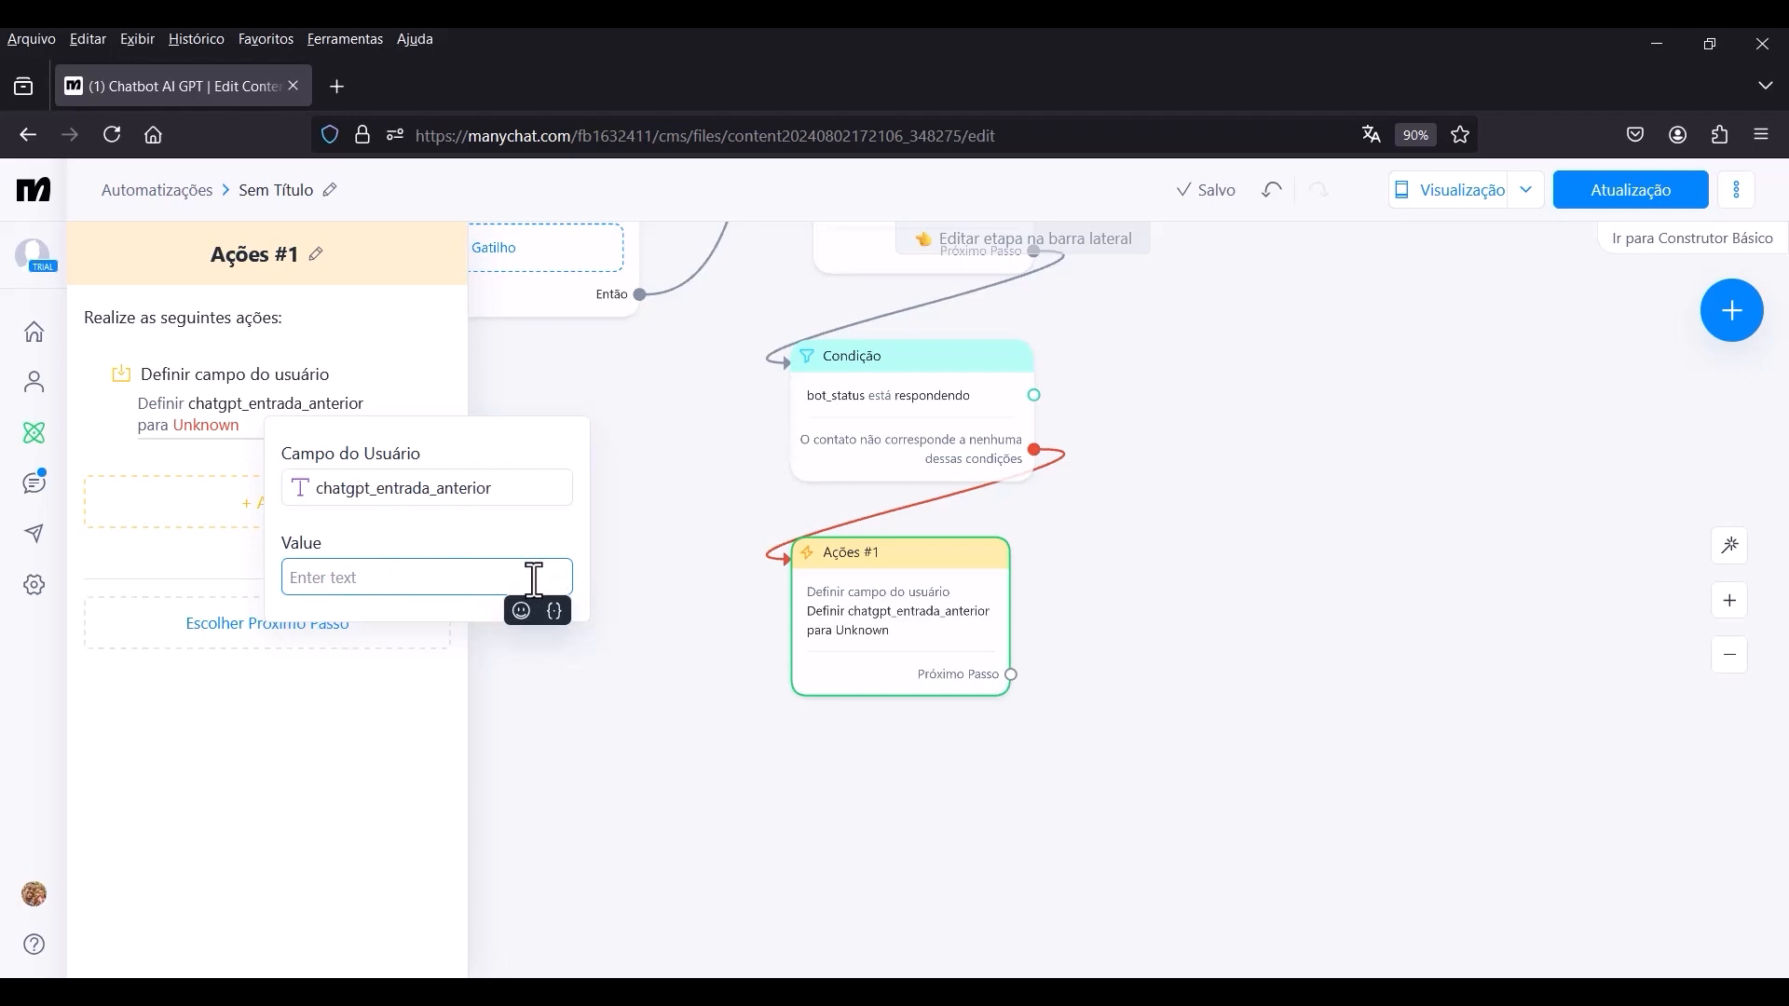
pyautogui.click(554, 611)
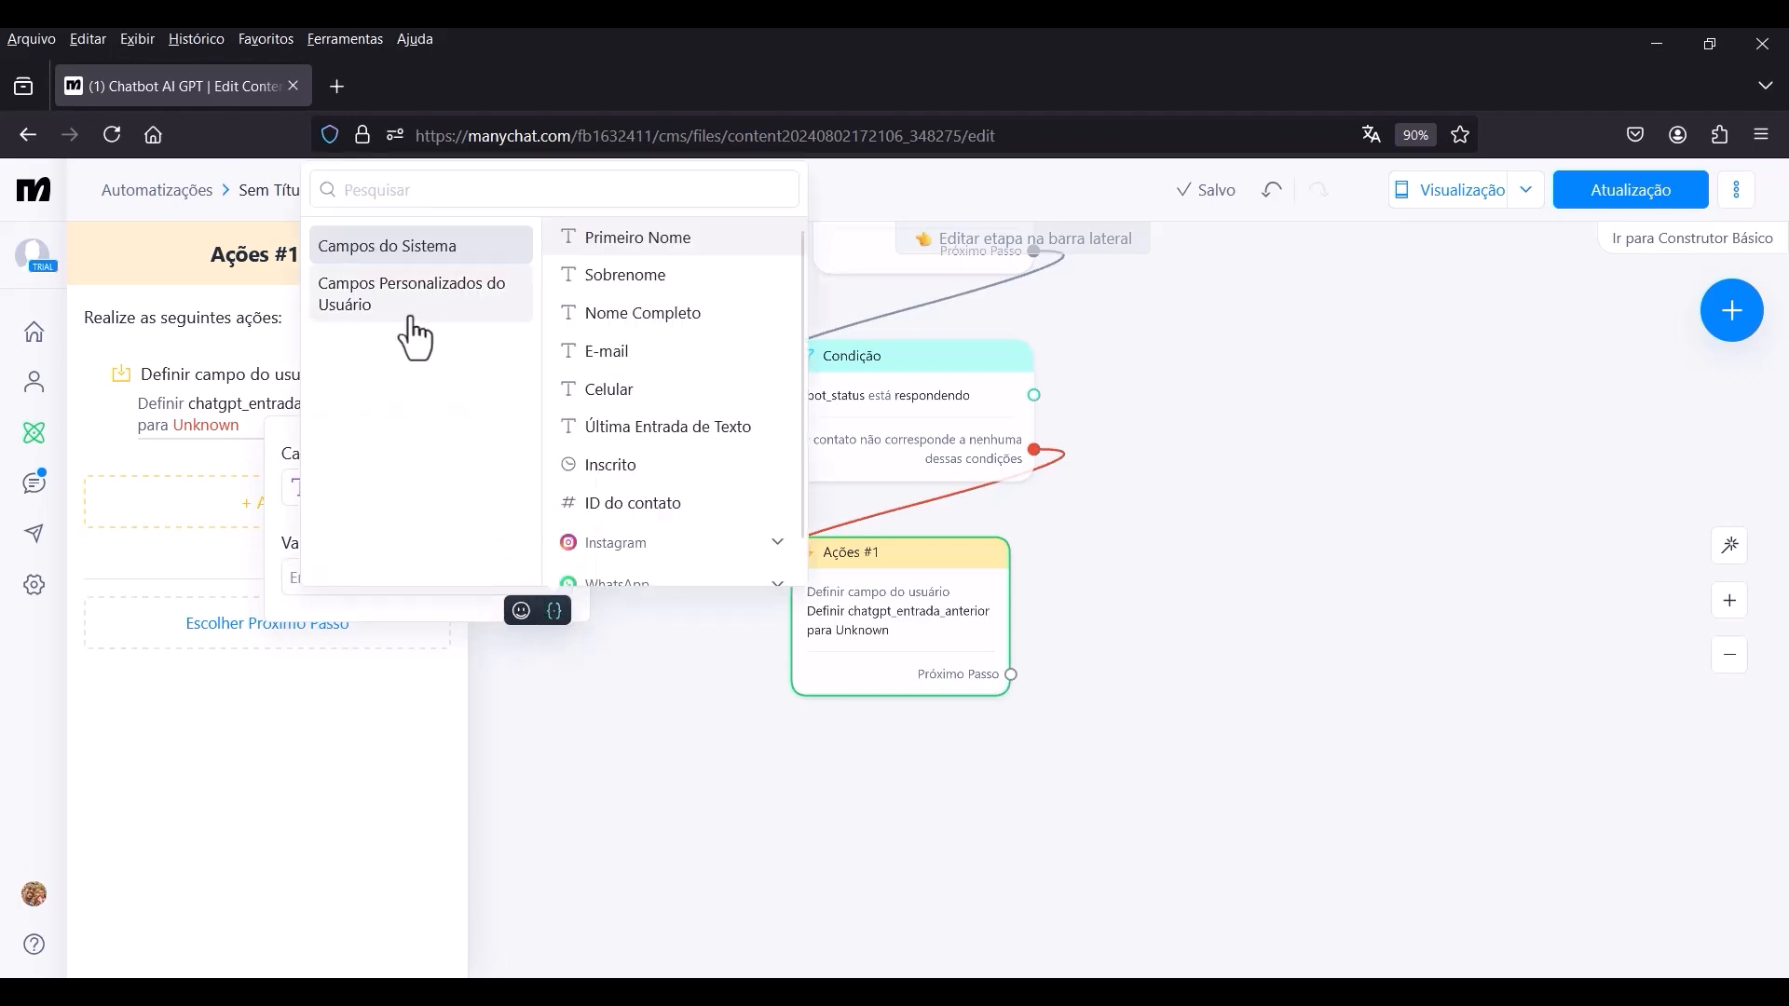
pyautogui.click(382, 302)
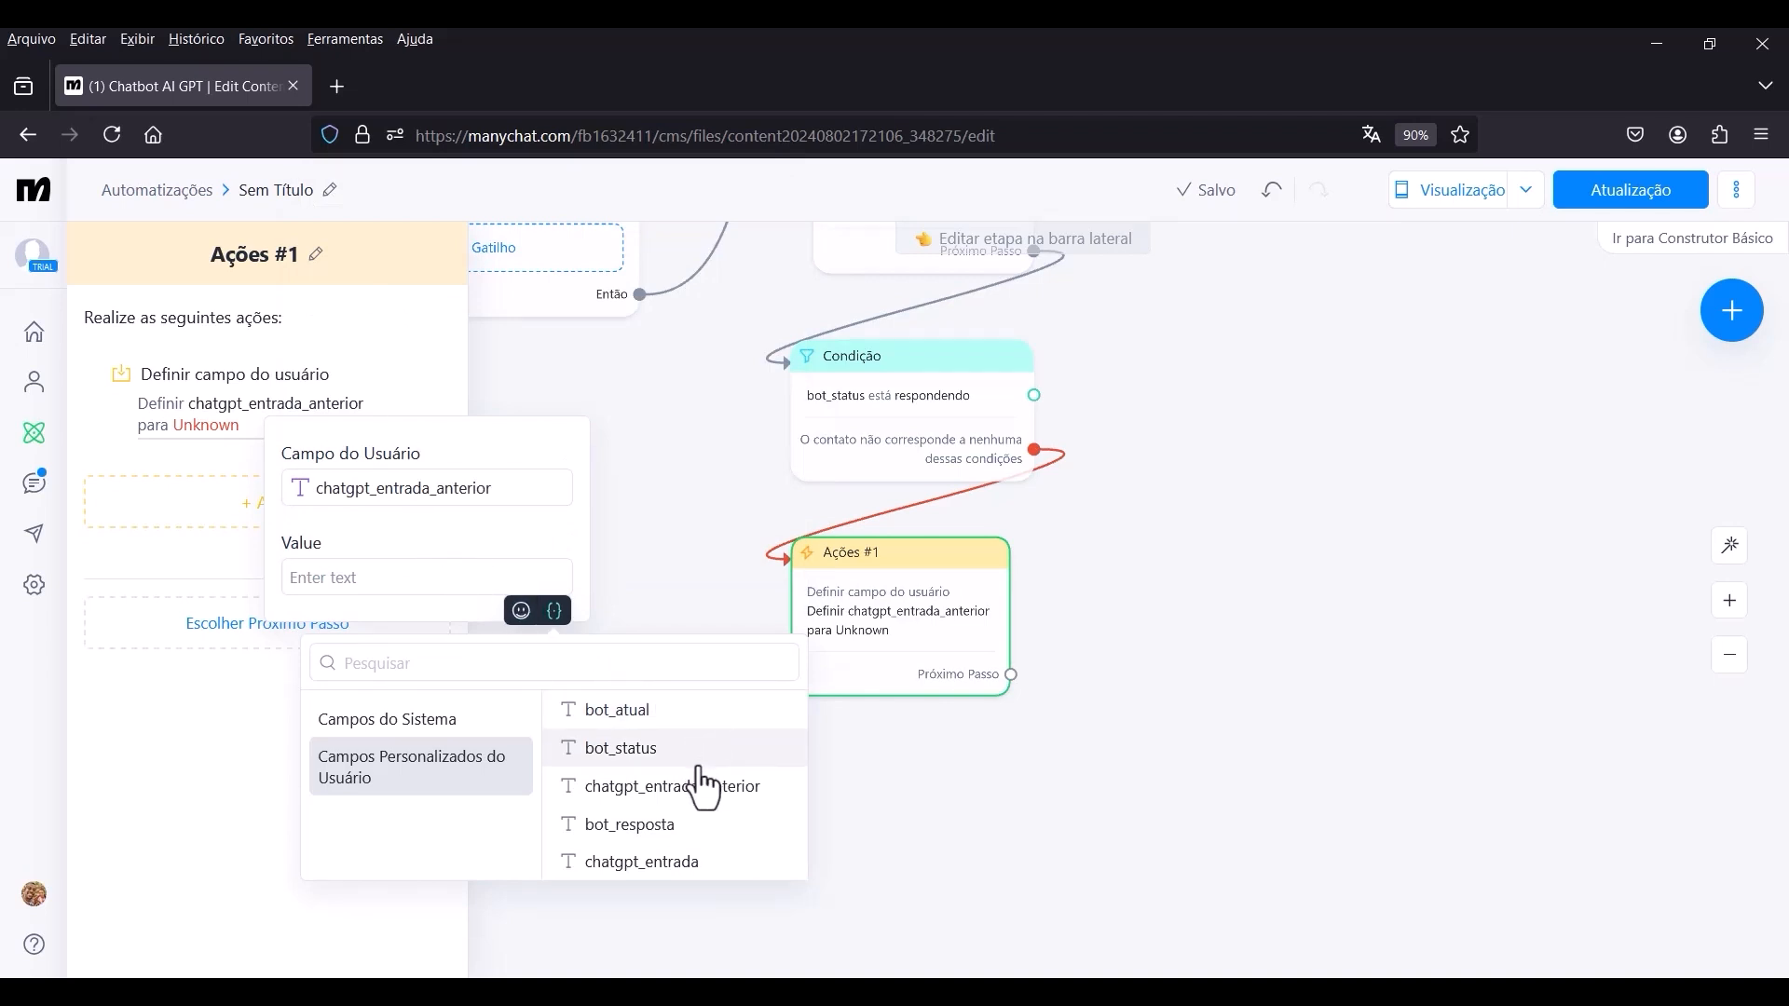
pyautogui.click(672, 885)
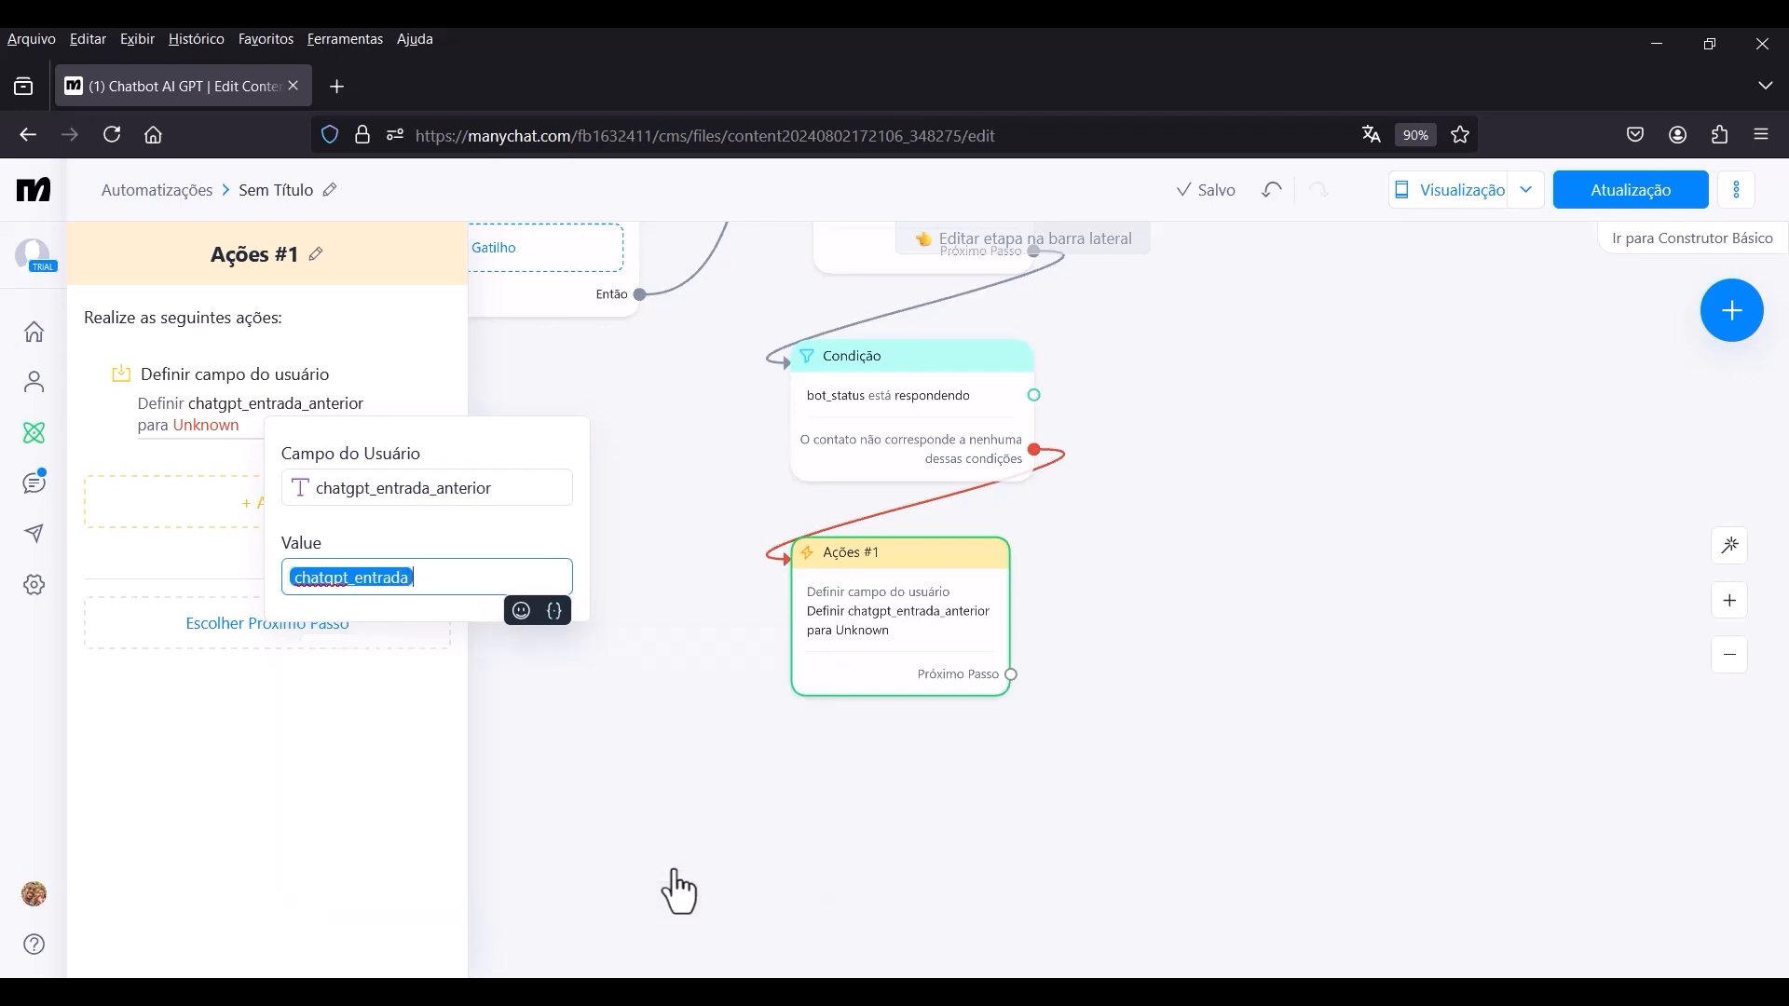
pyautogui.click(454, 528)
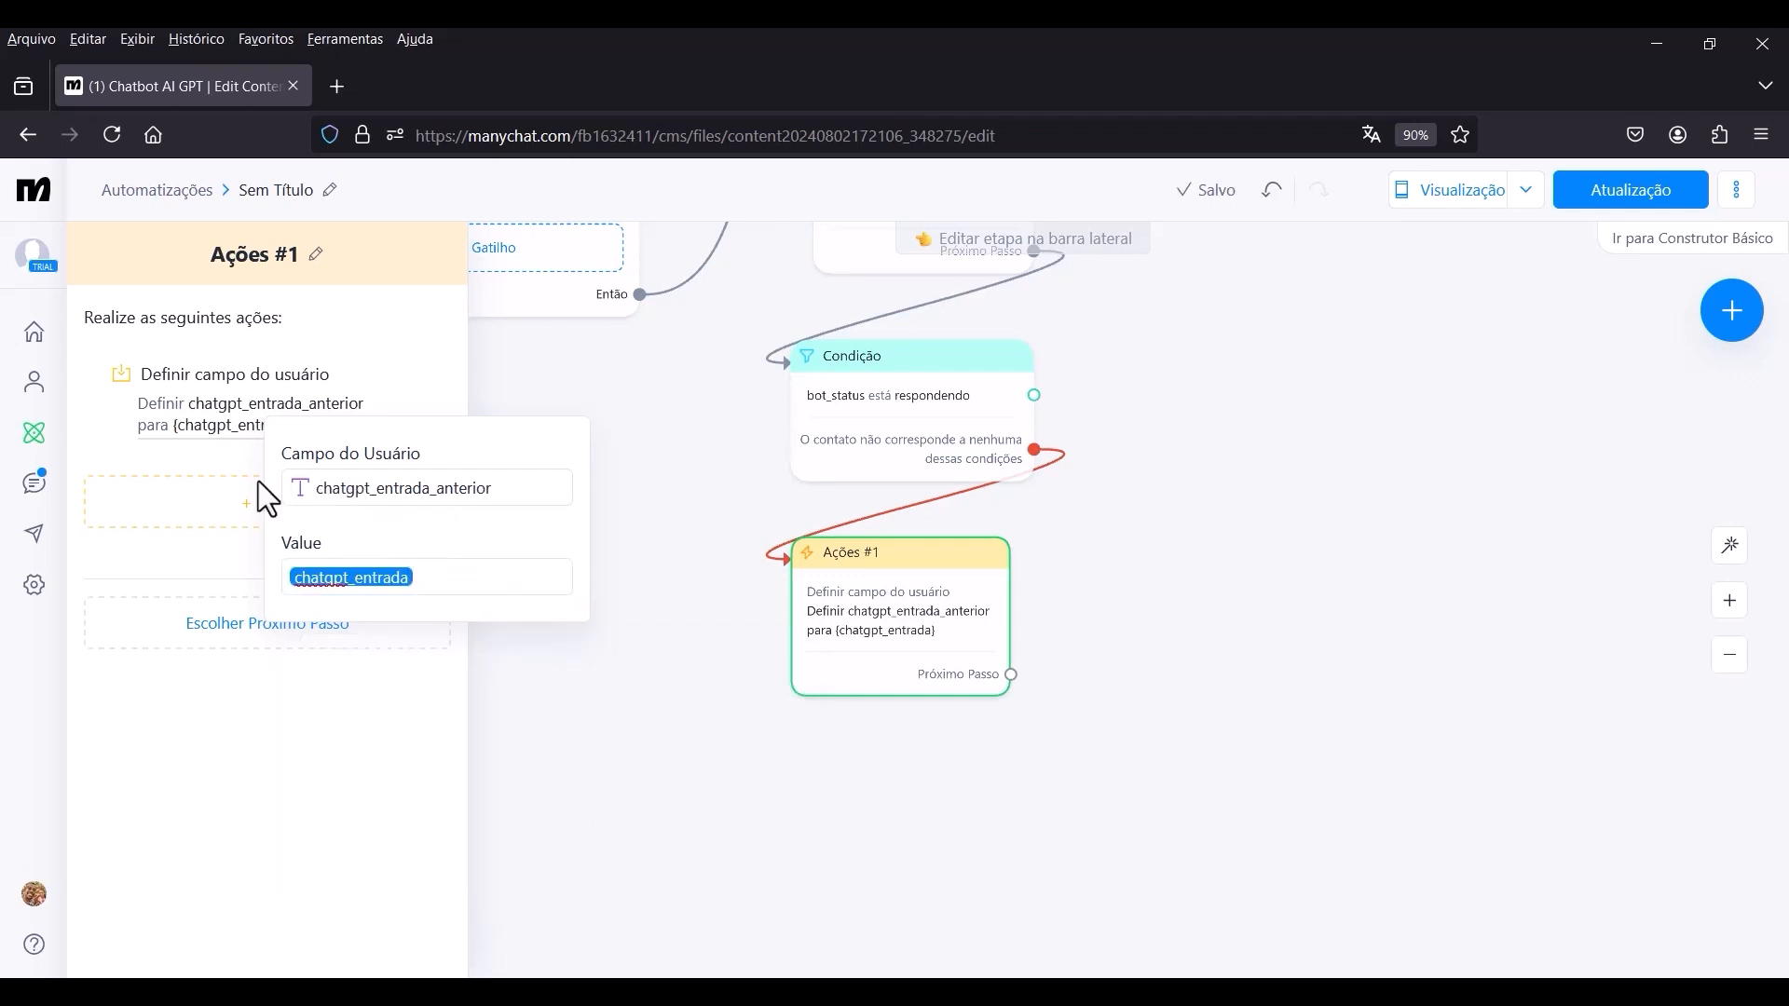
pyautogui.click(210, 457)
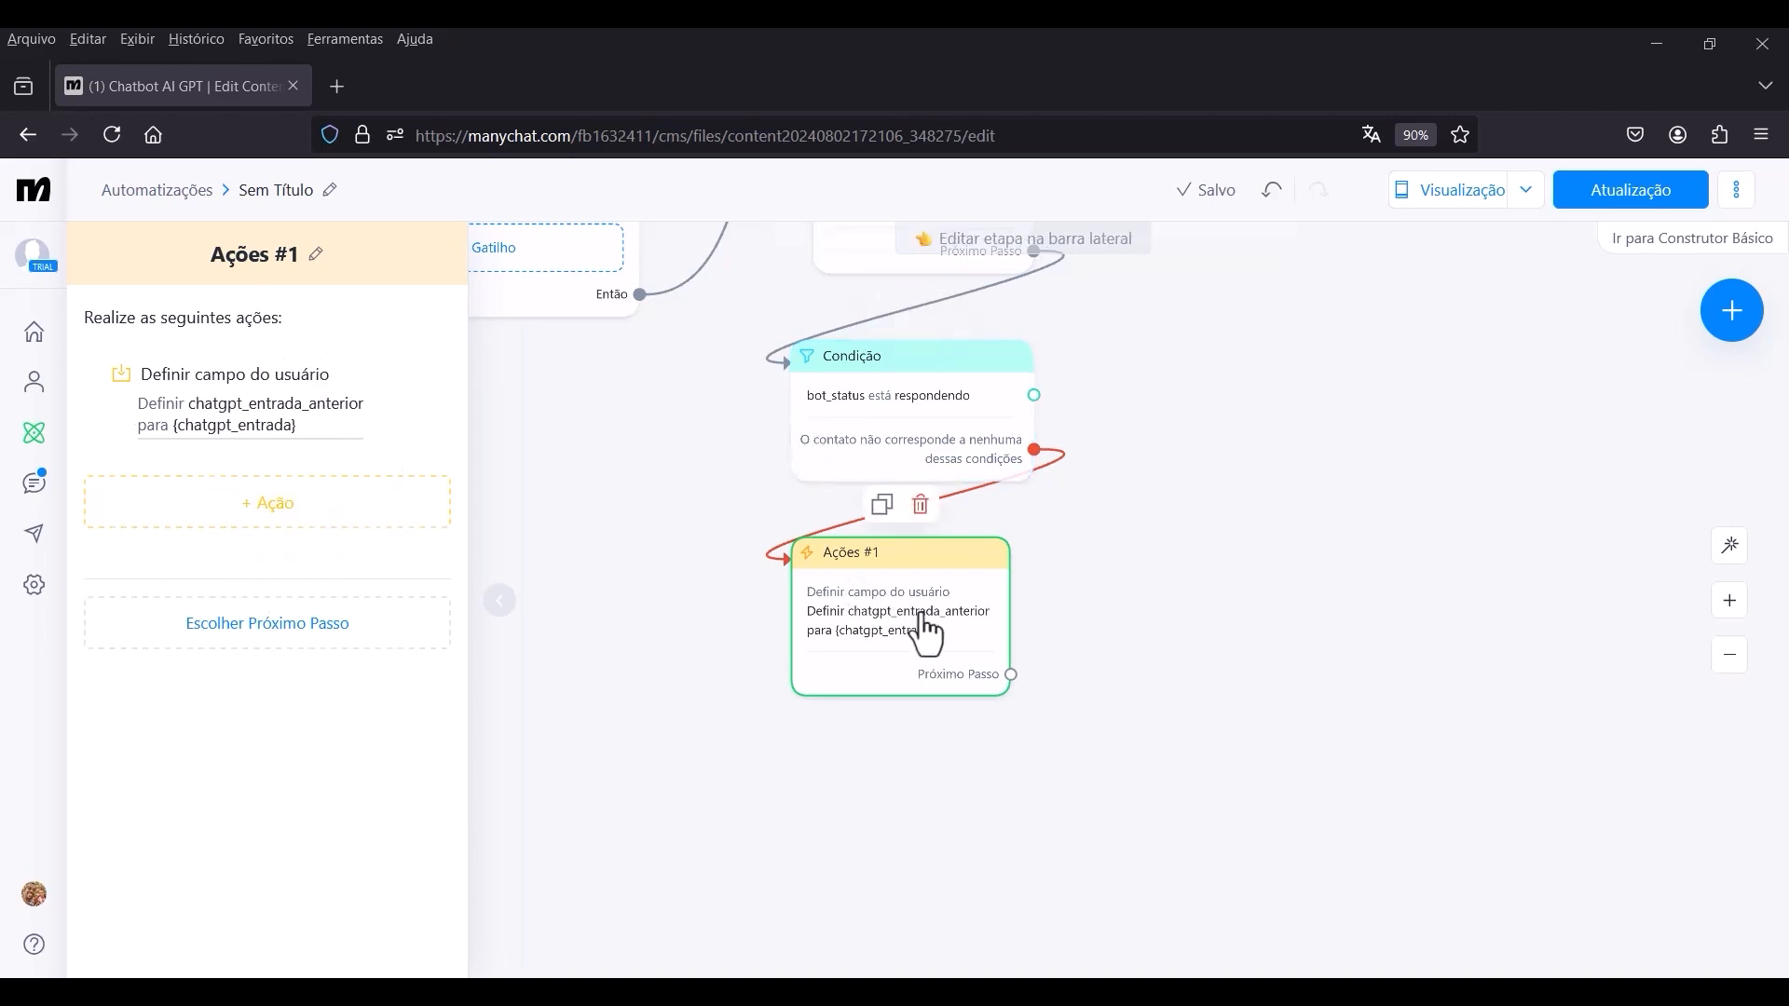
# Add a second Definir campo do usuário action to Ações #1 that sets chatgpt_entrada to the system field Última Entrada de Texto.
pyautogui.click(280, 508)
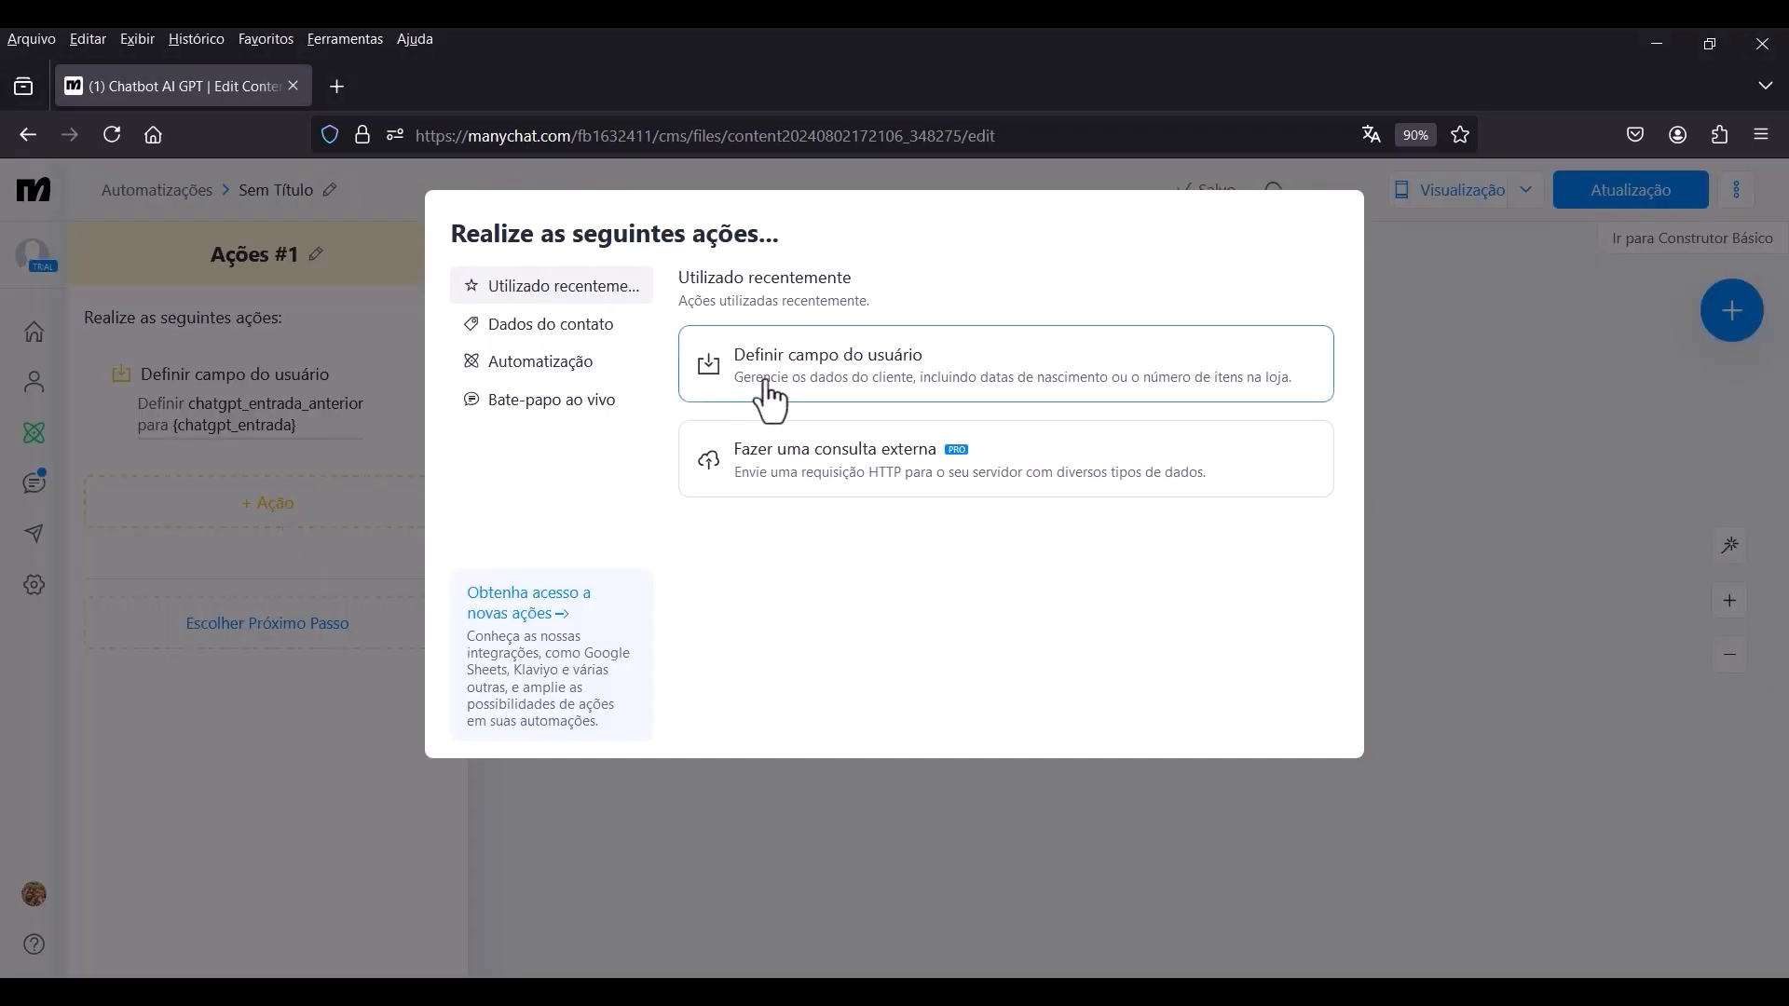
pyautogui.click(850, 387)
pyautogui.click(289, 533)
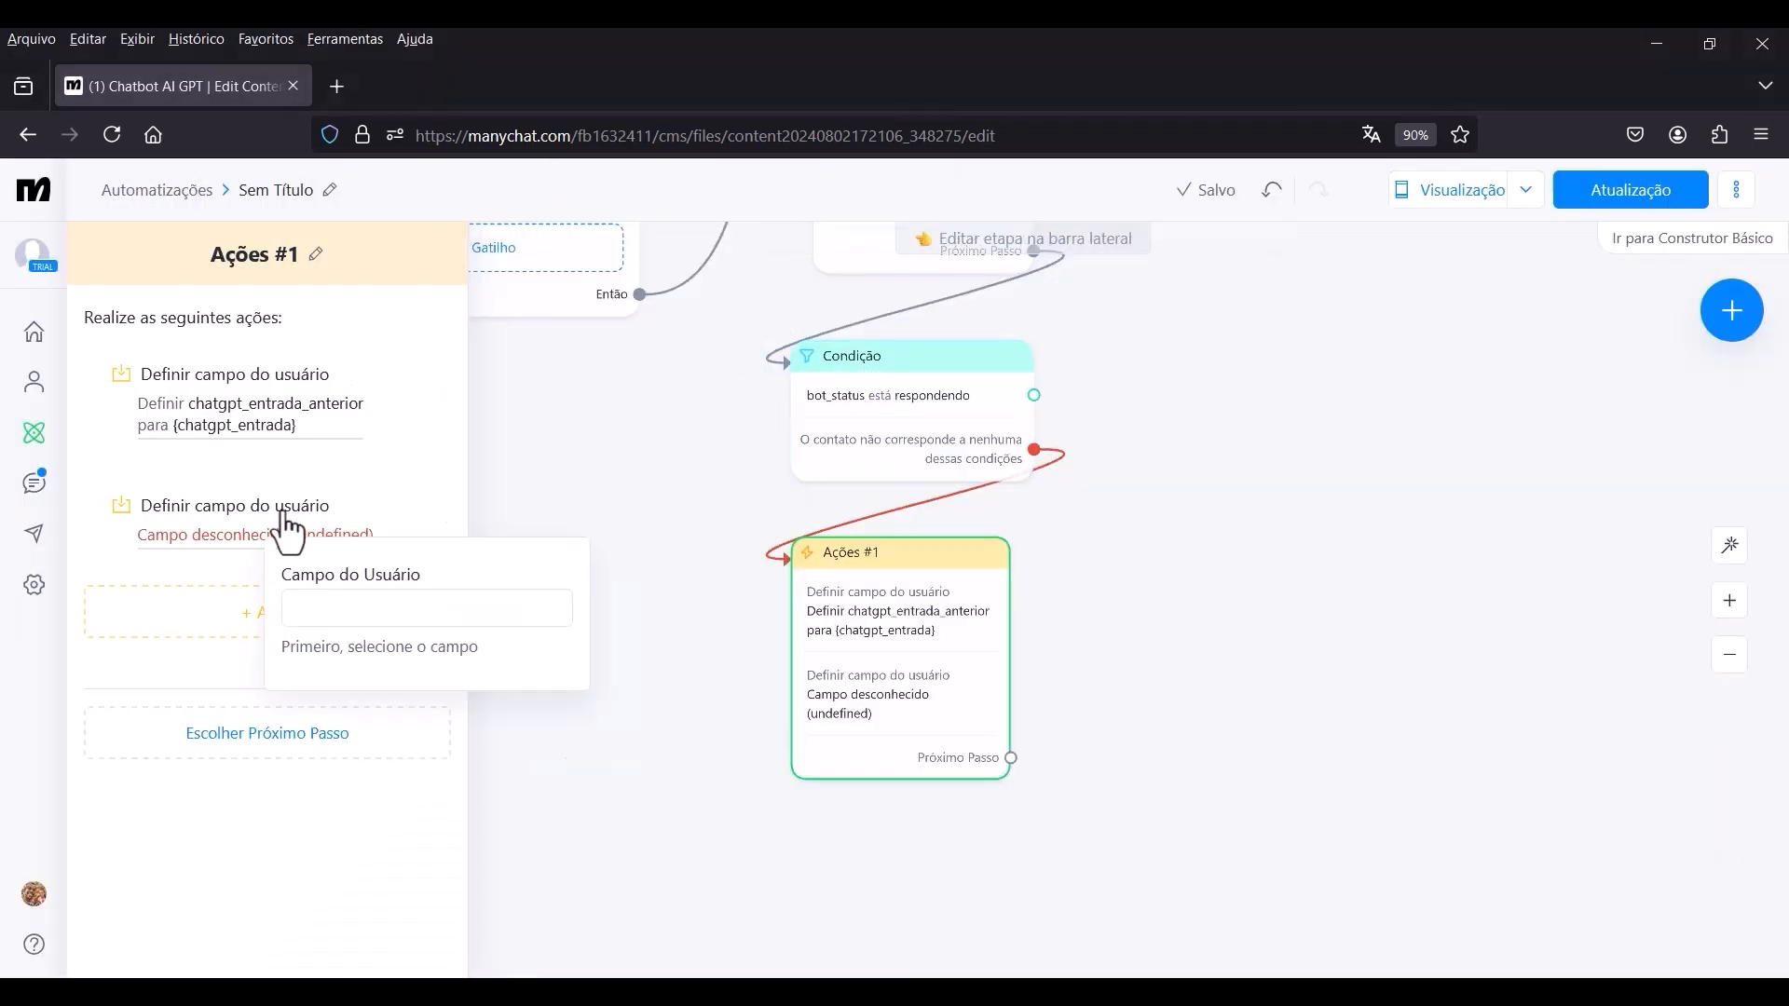
pyautogui.click(355, 614)
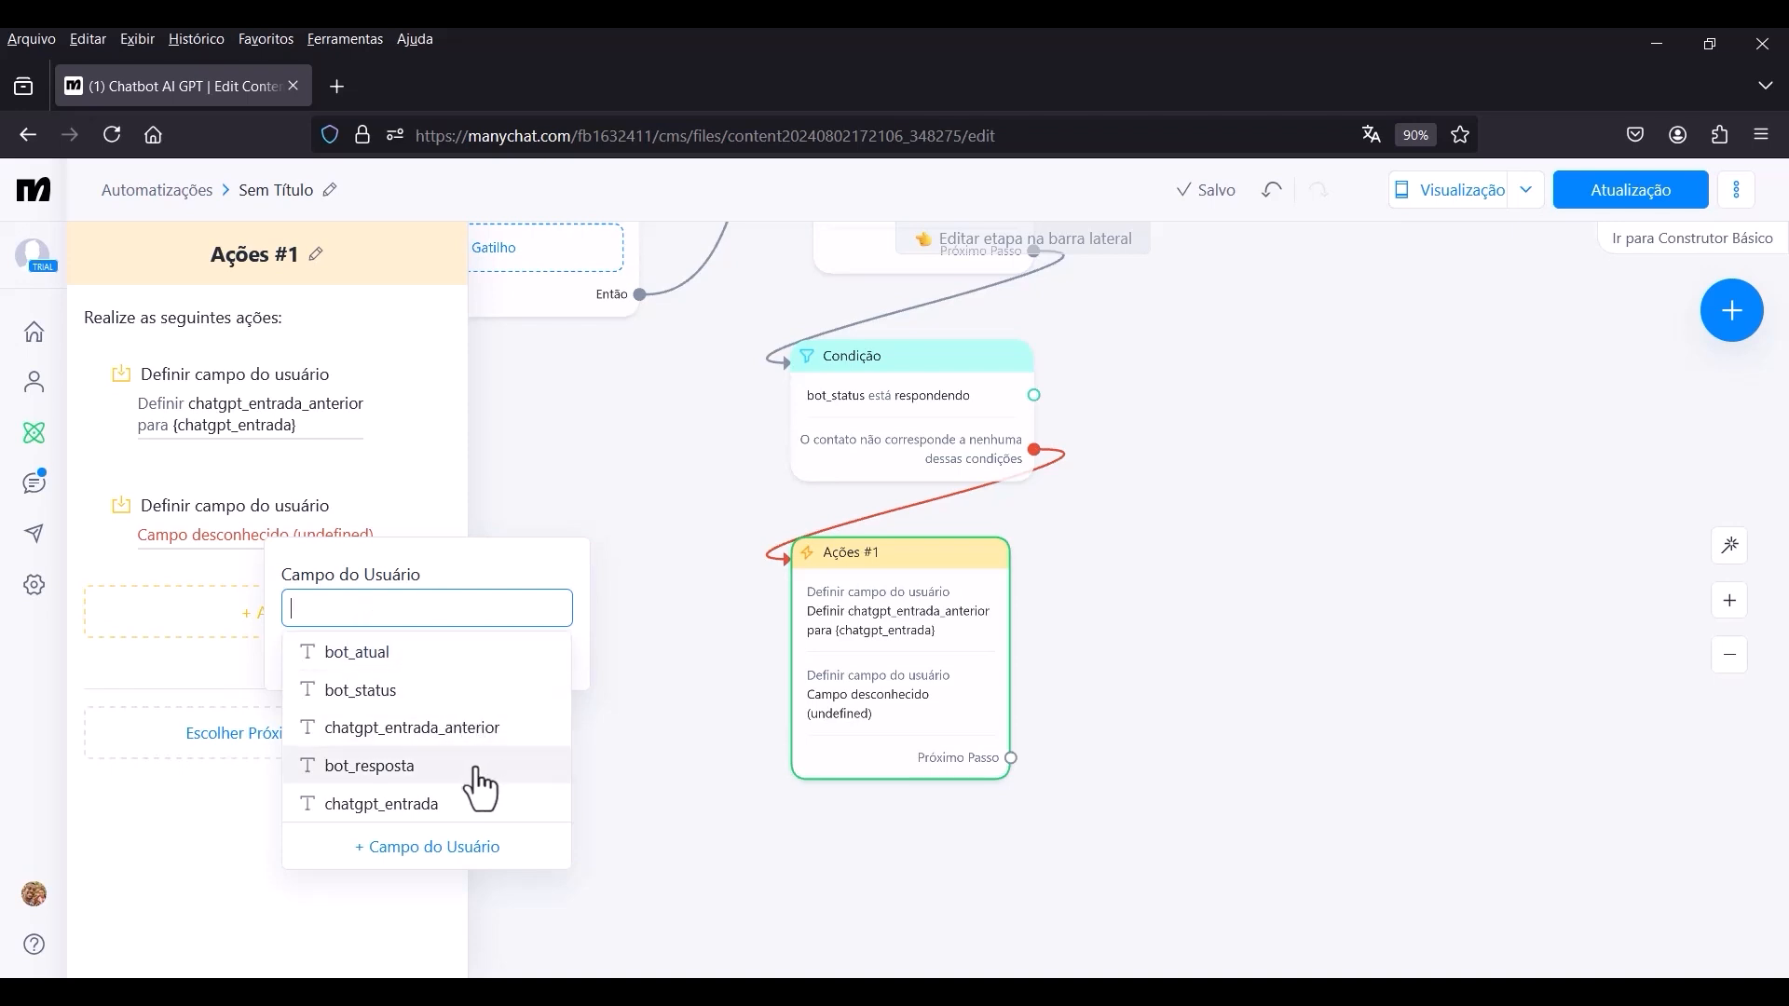
pyautogui.click(406, 959)
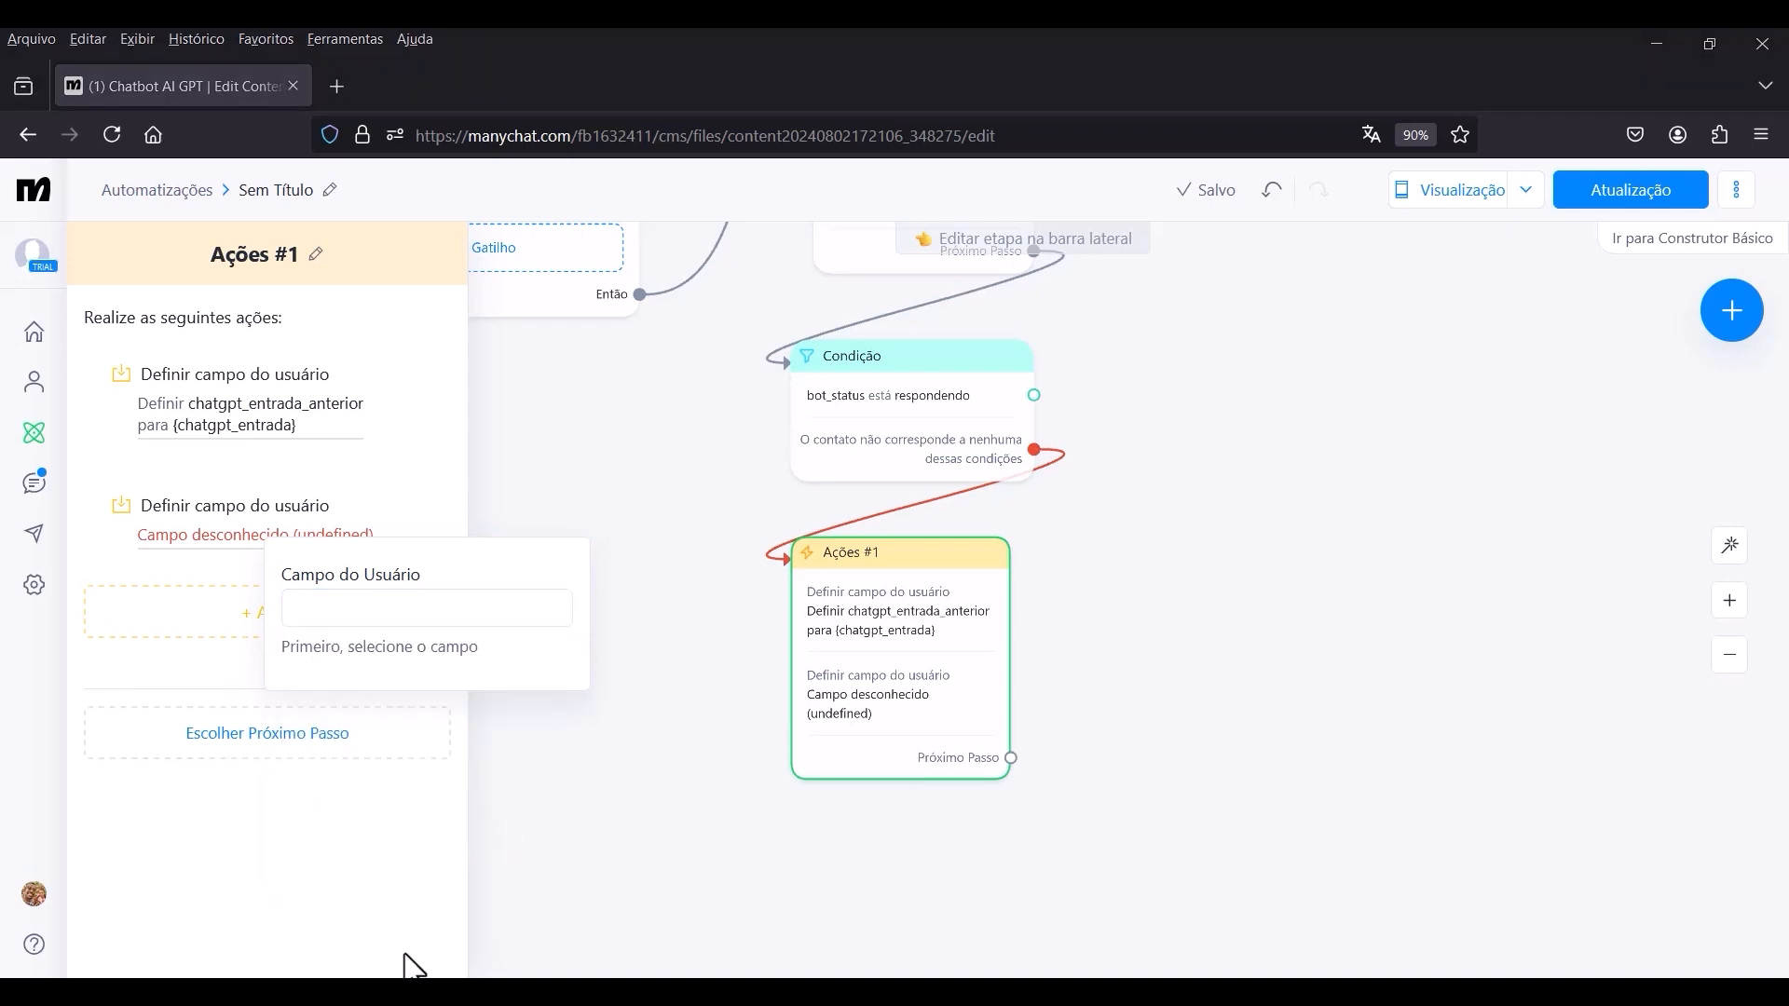
pyautogui.click(421, 616)
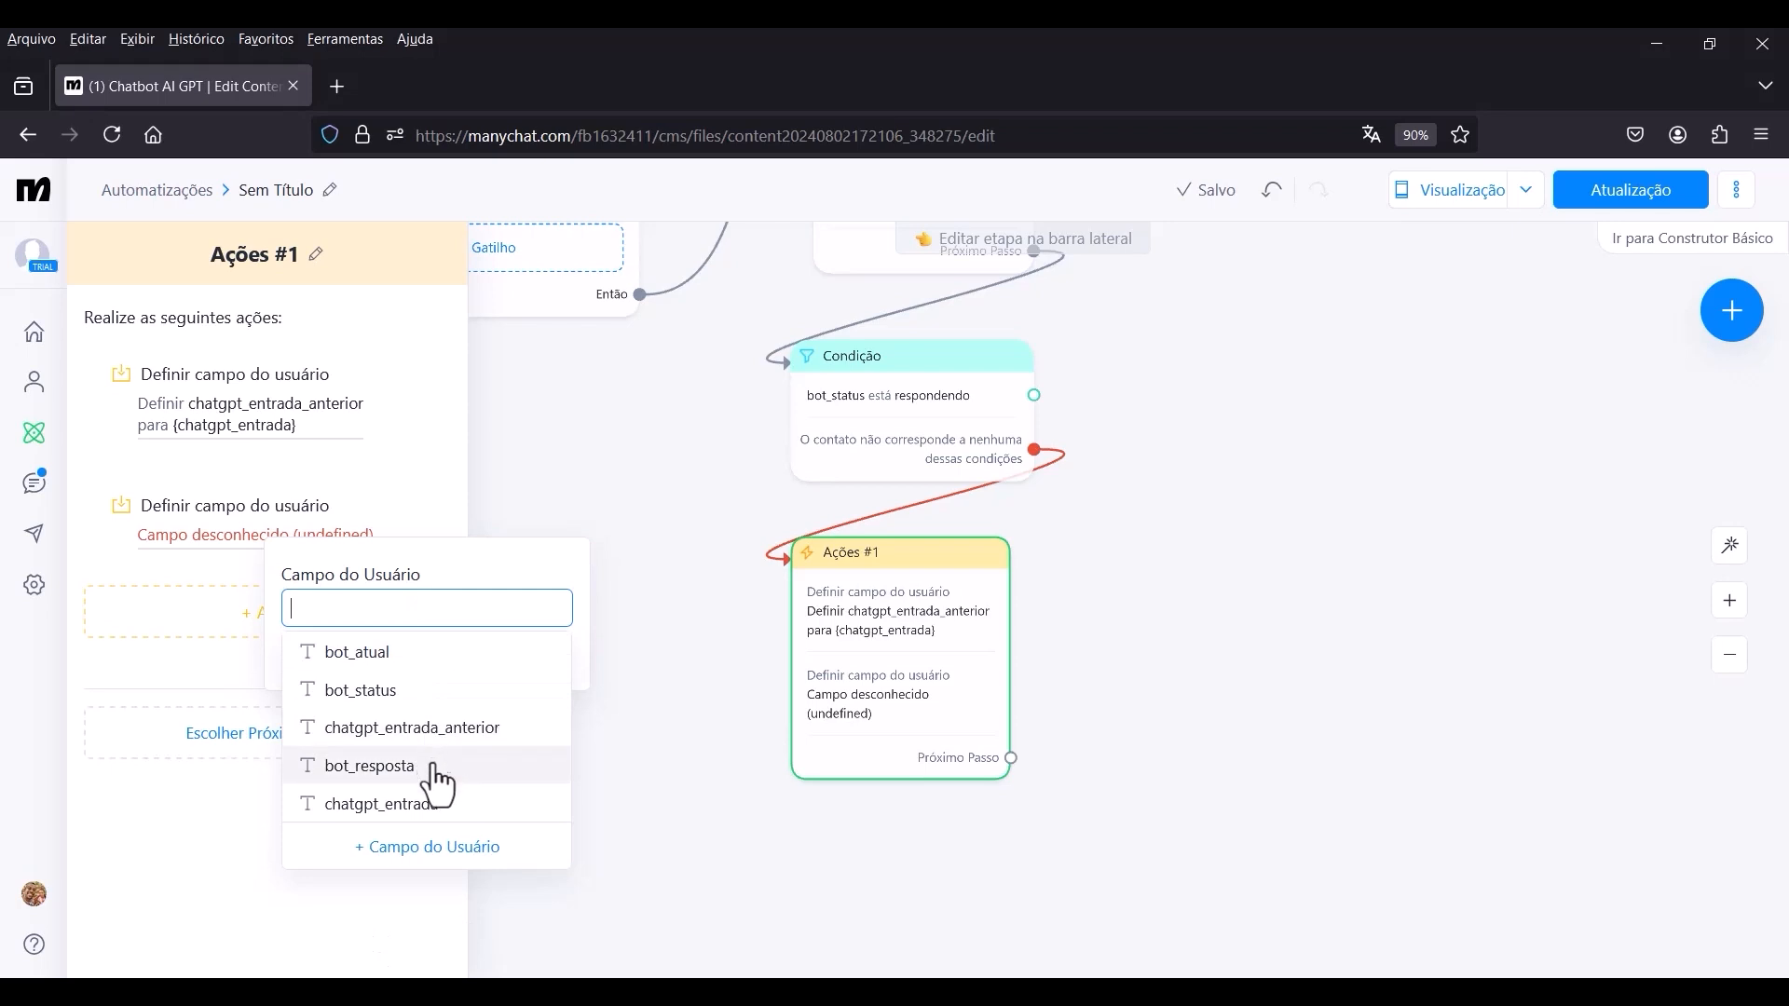
pyautogui.click(436, 805)
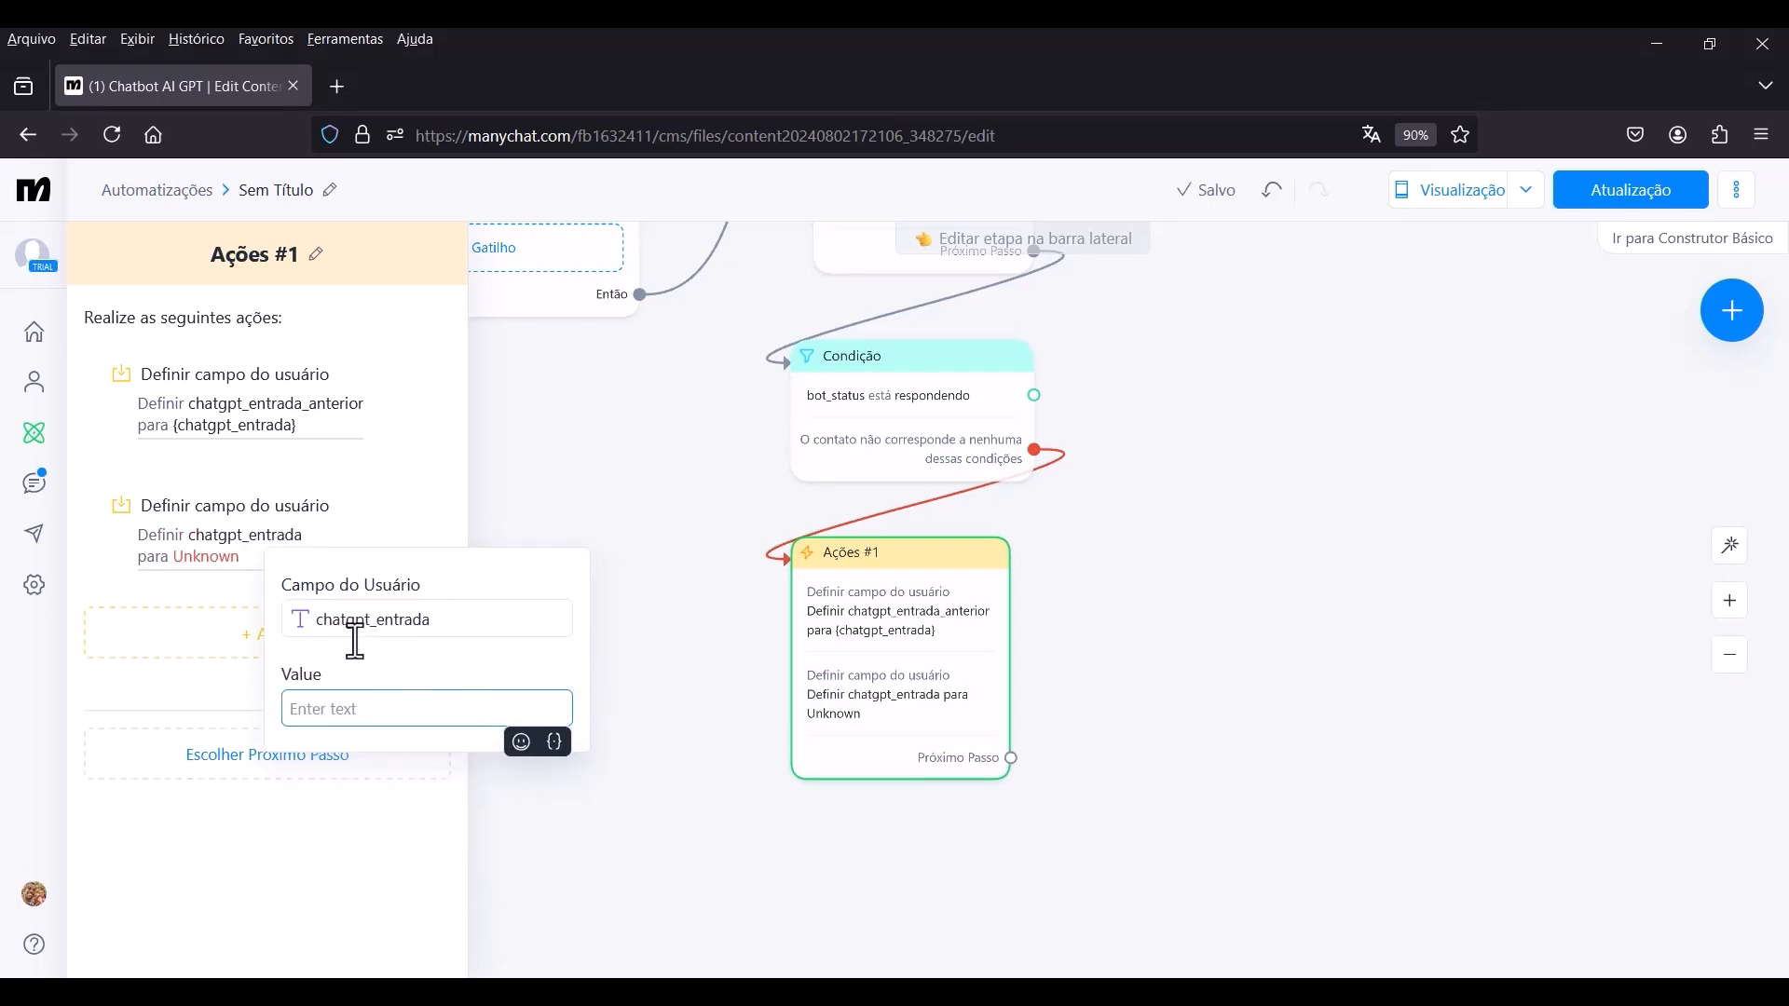
pyautogui.click(555, 742)
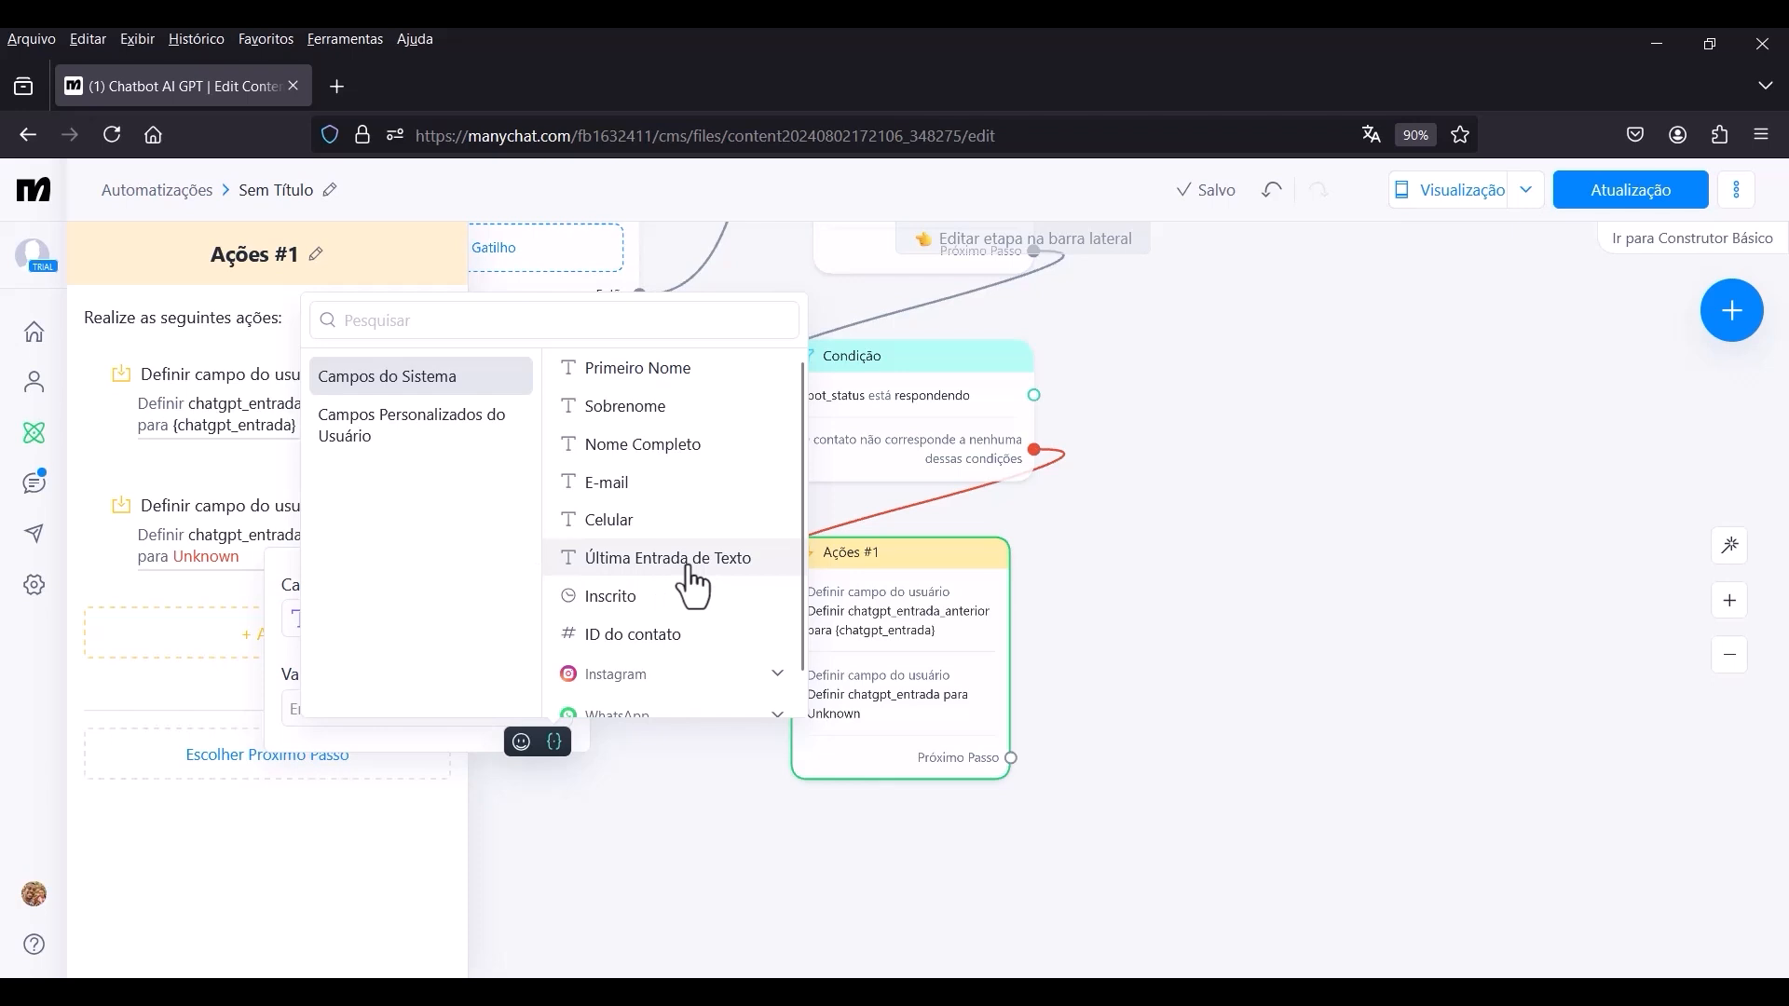
pyautogui.click(633, 561)
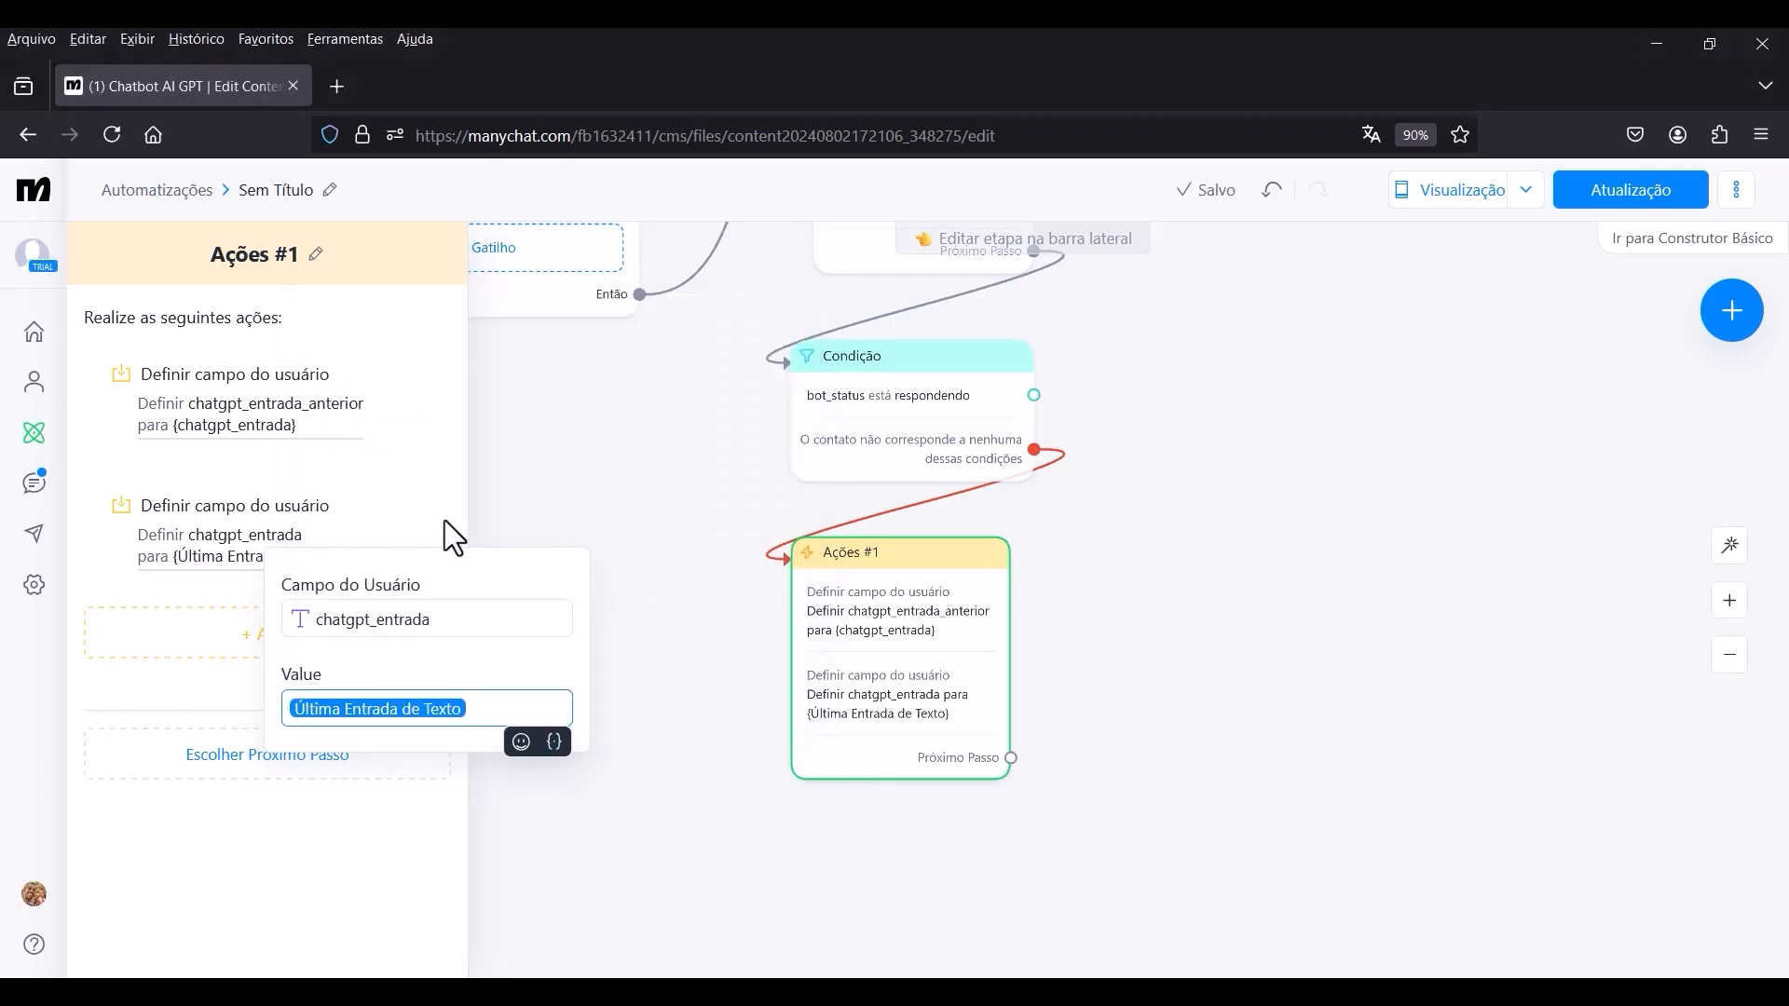
pyautogui.click(508, 585)
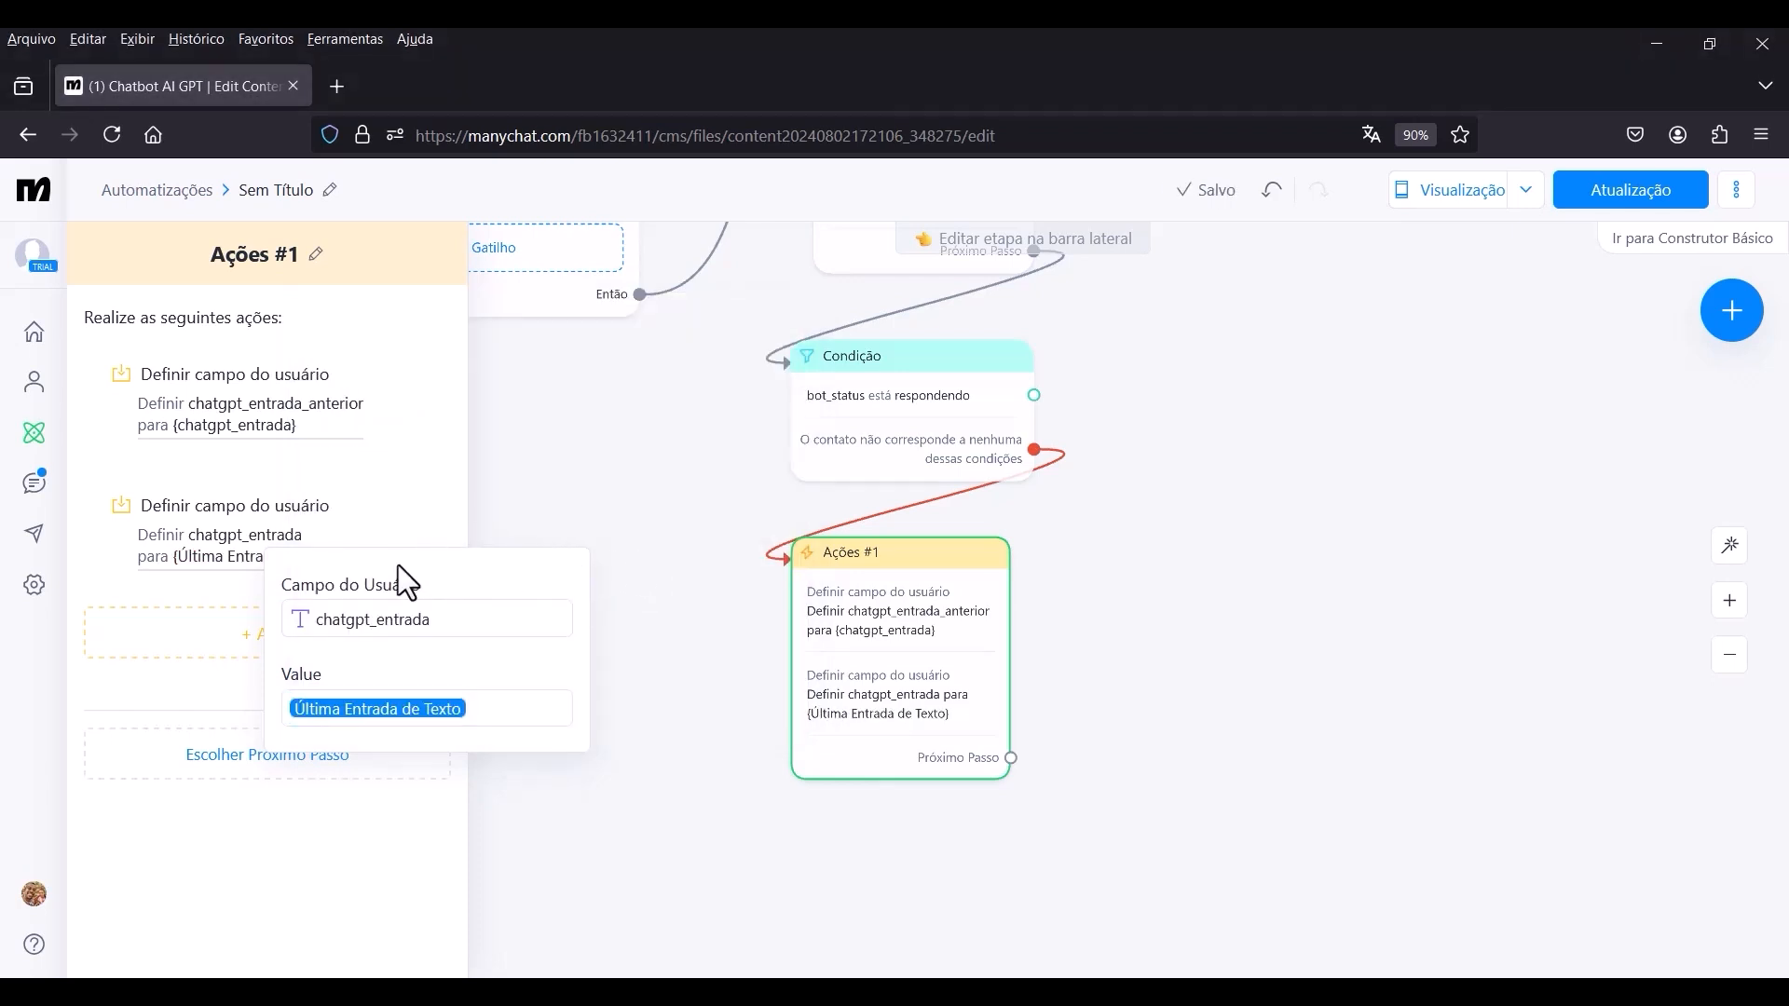
pyautogui.click(198, 589)
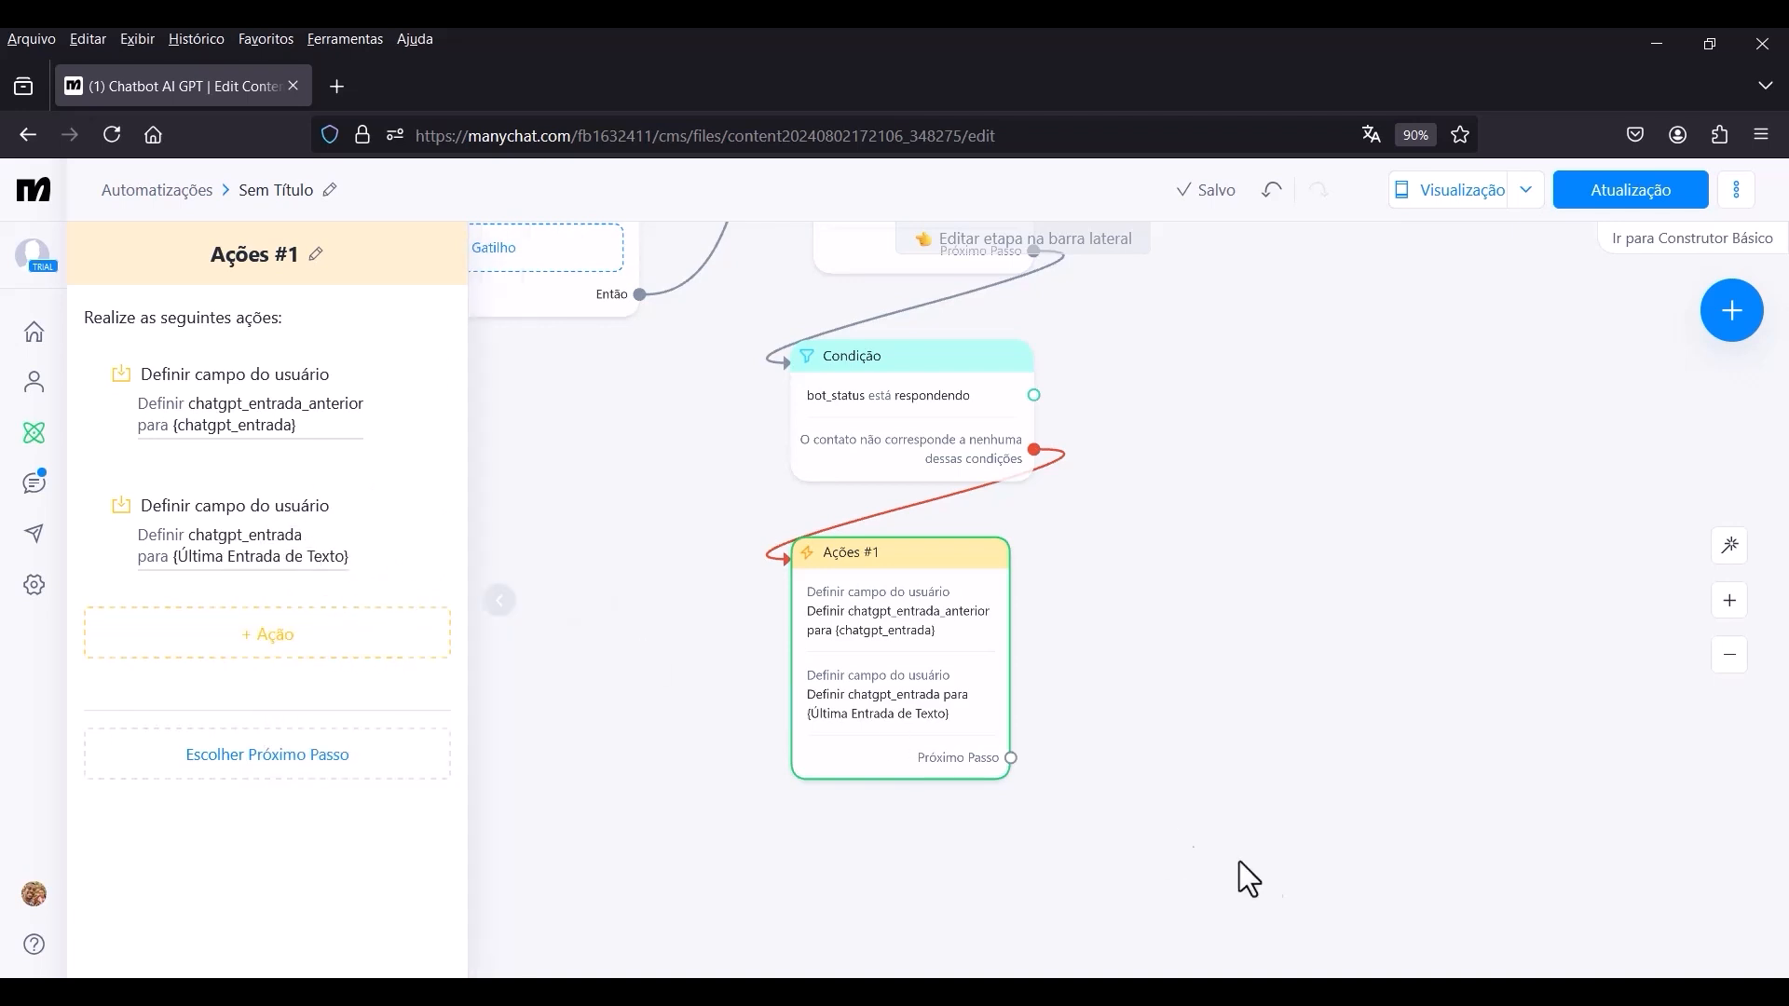
pyautogui.click(623, 507)
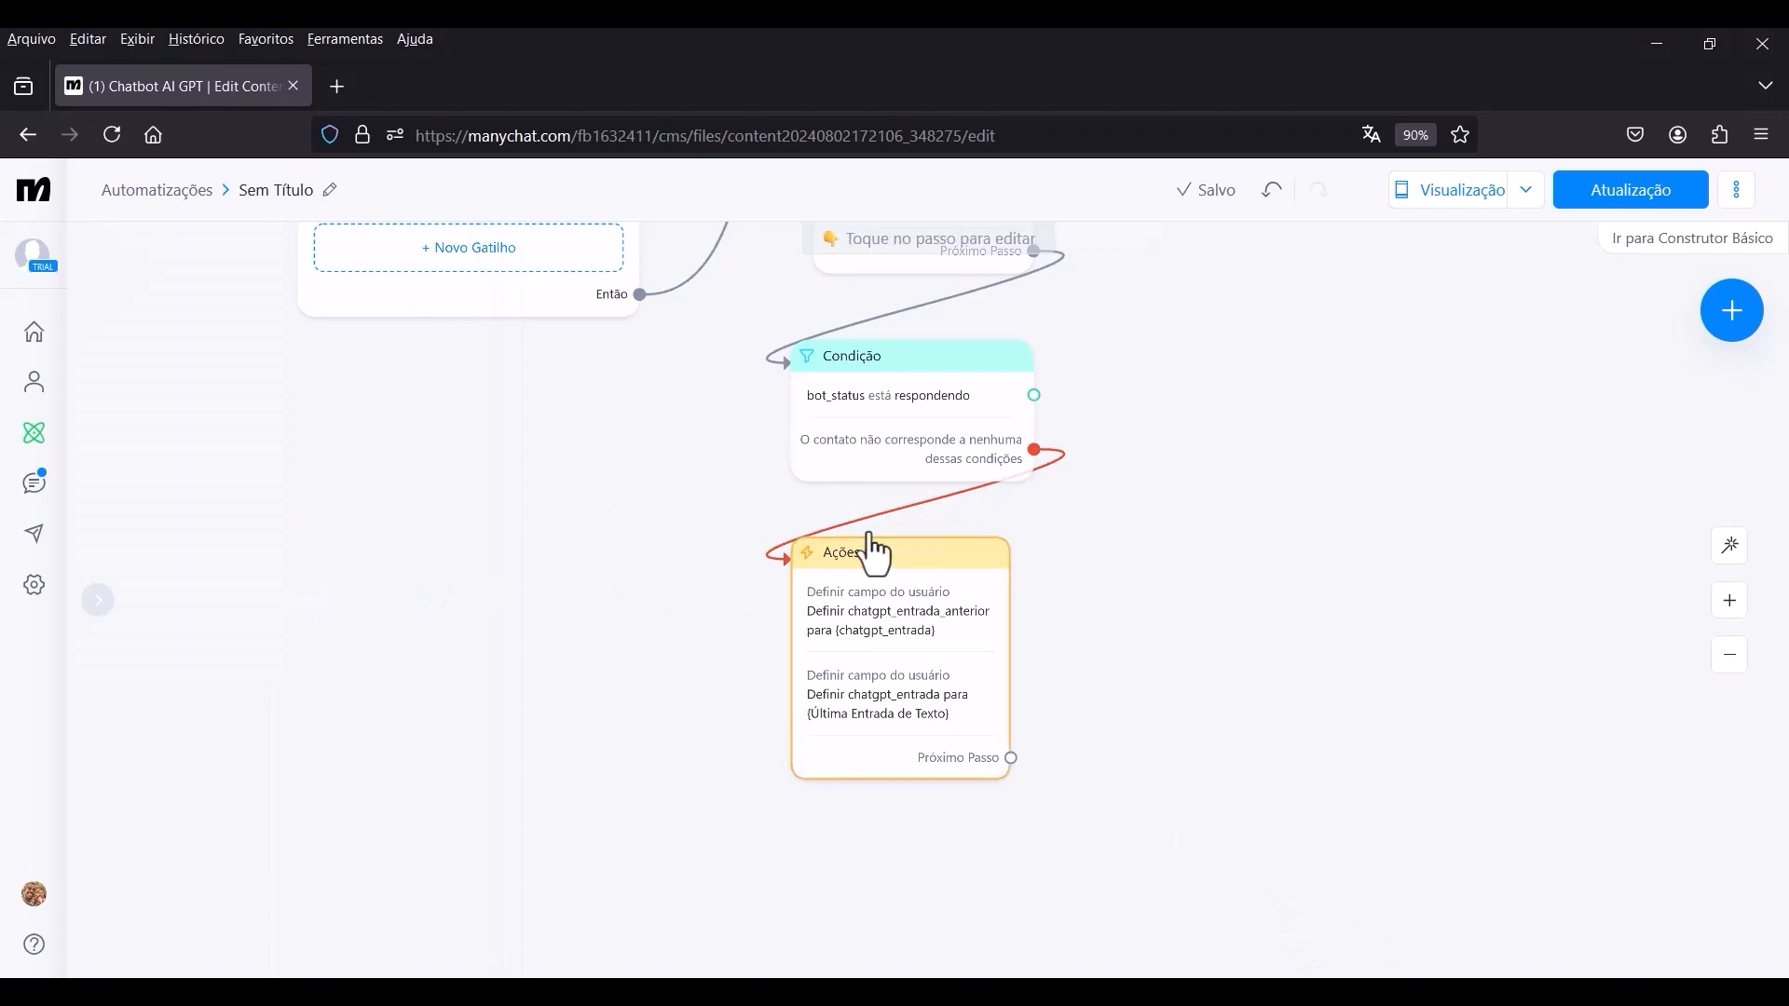
# Review the automation flow from the trigger through the condition to the Ações #1 block.
pyautogui.scroll(-2, 672, 542)
pyautogui.scroll(-2, 1153, 455)
pyautogui.moveTo(1116, 484); pyautogui.dragTo(1016, 554)
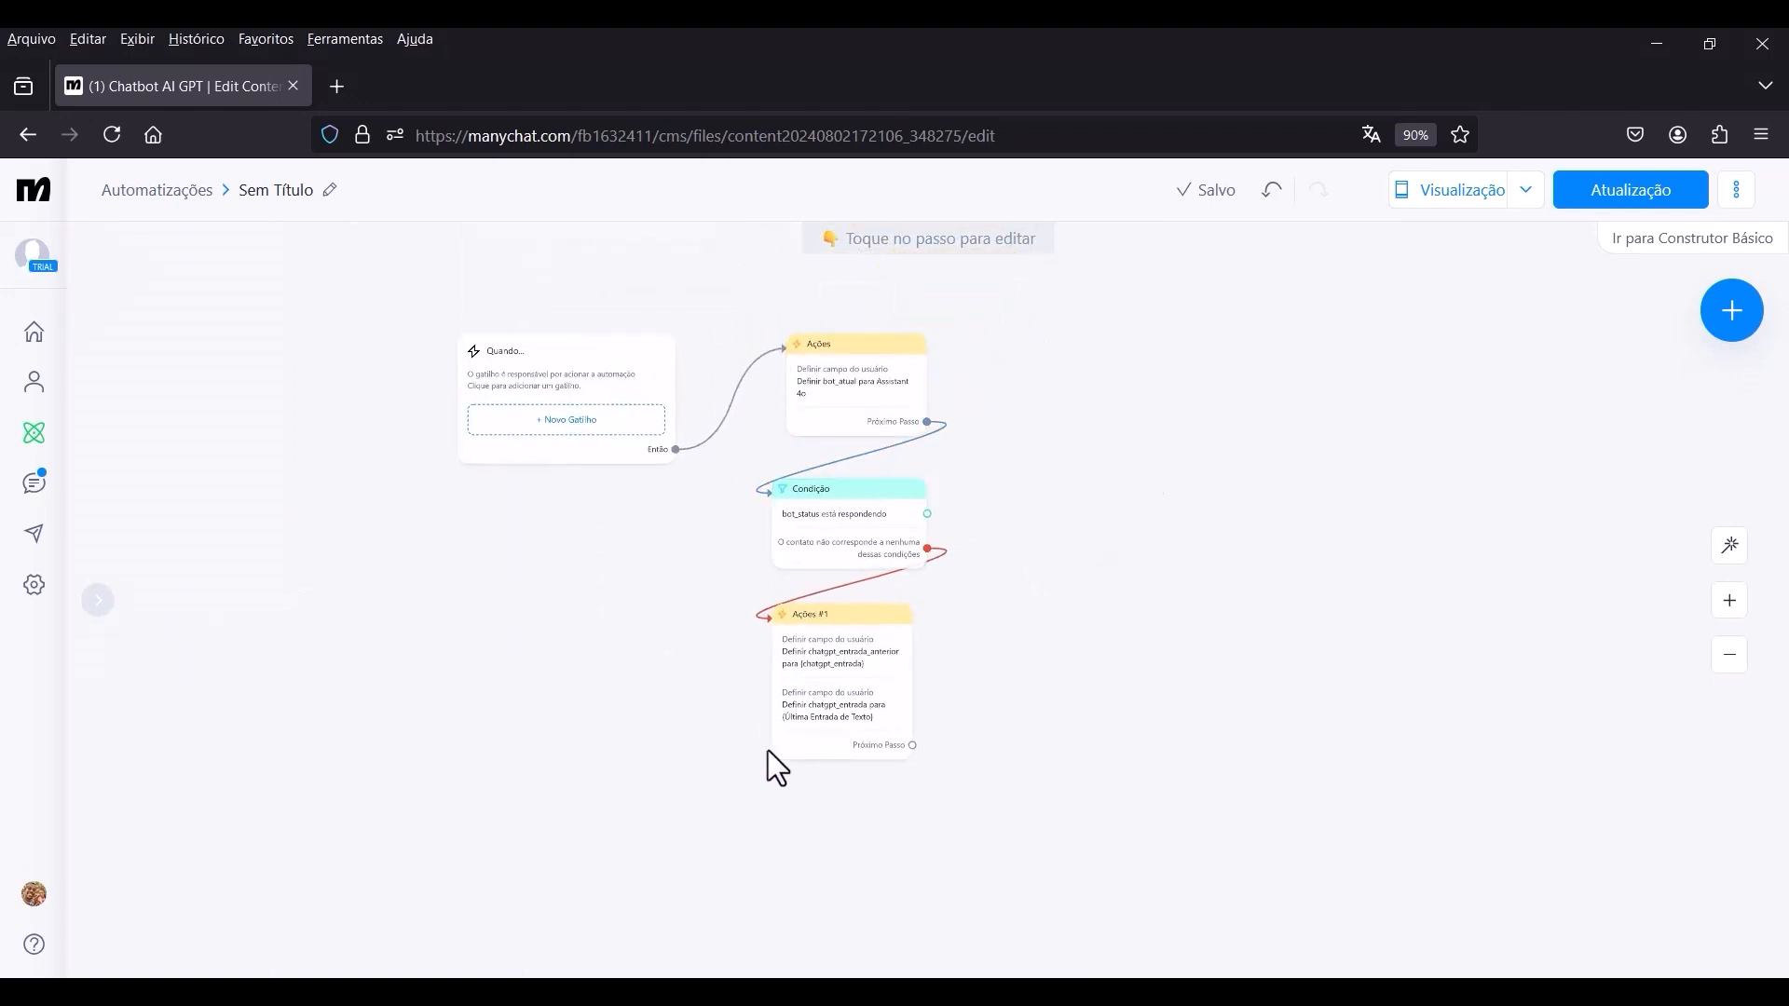
pyautogui.scroll(2, 1030, 601)
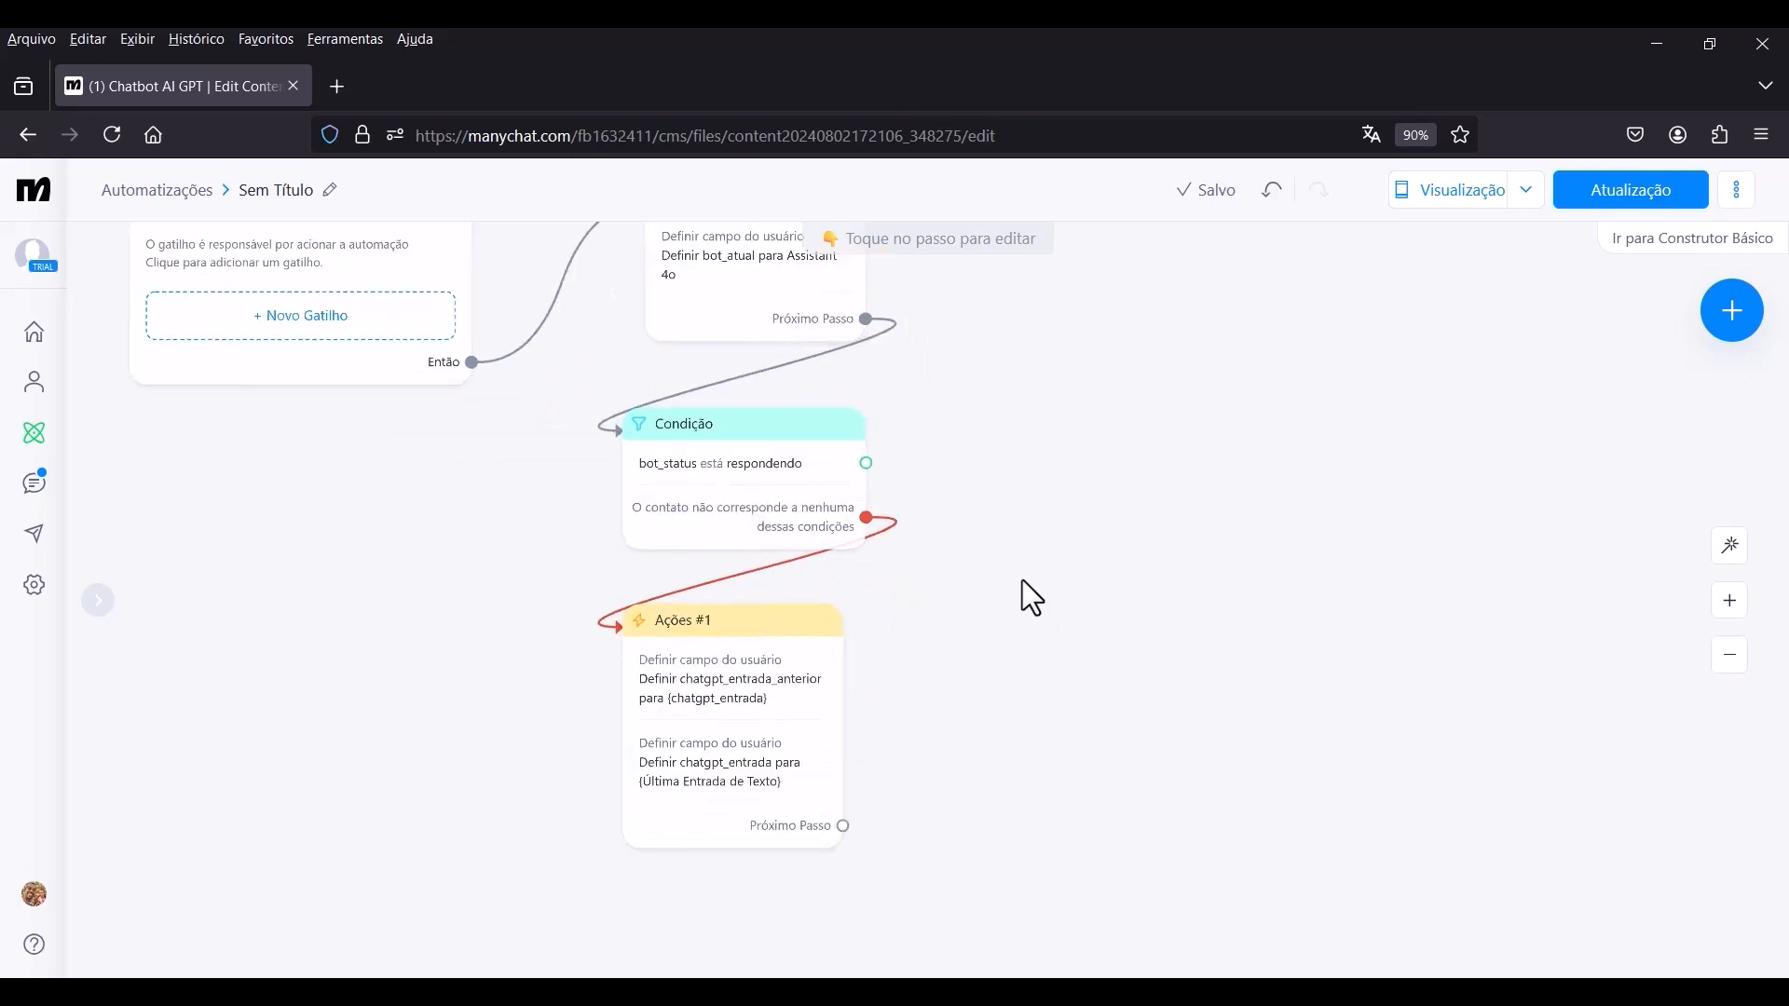
pyautogui.scroll(-2, 952, 500)
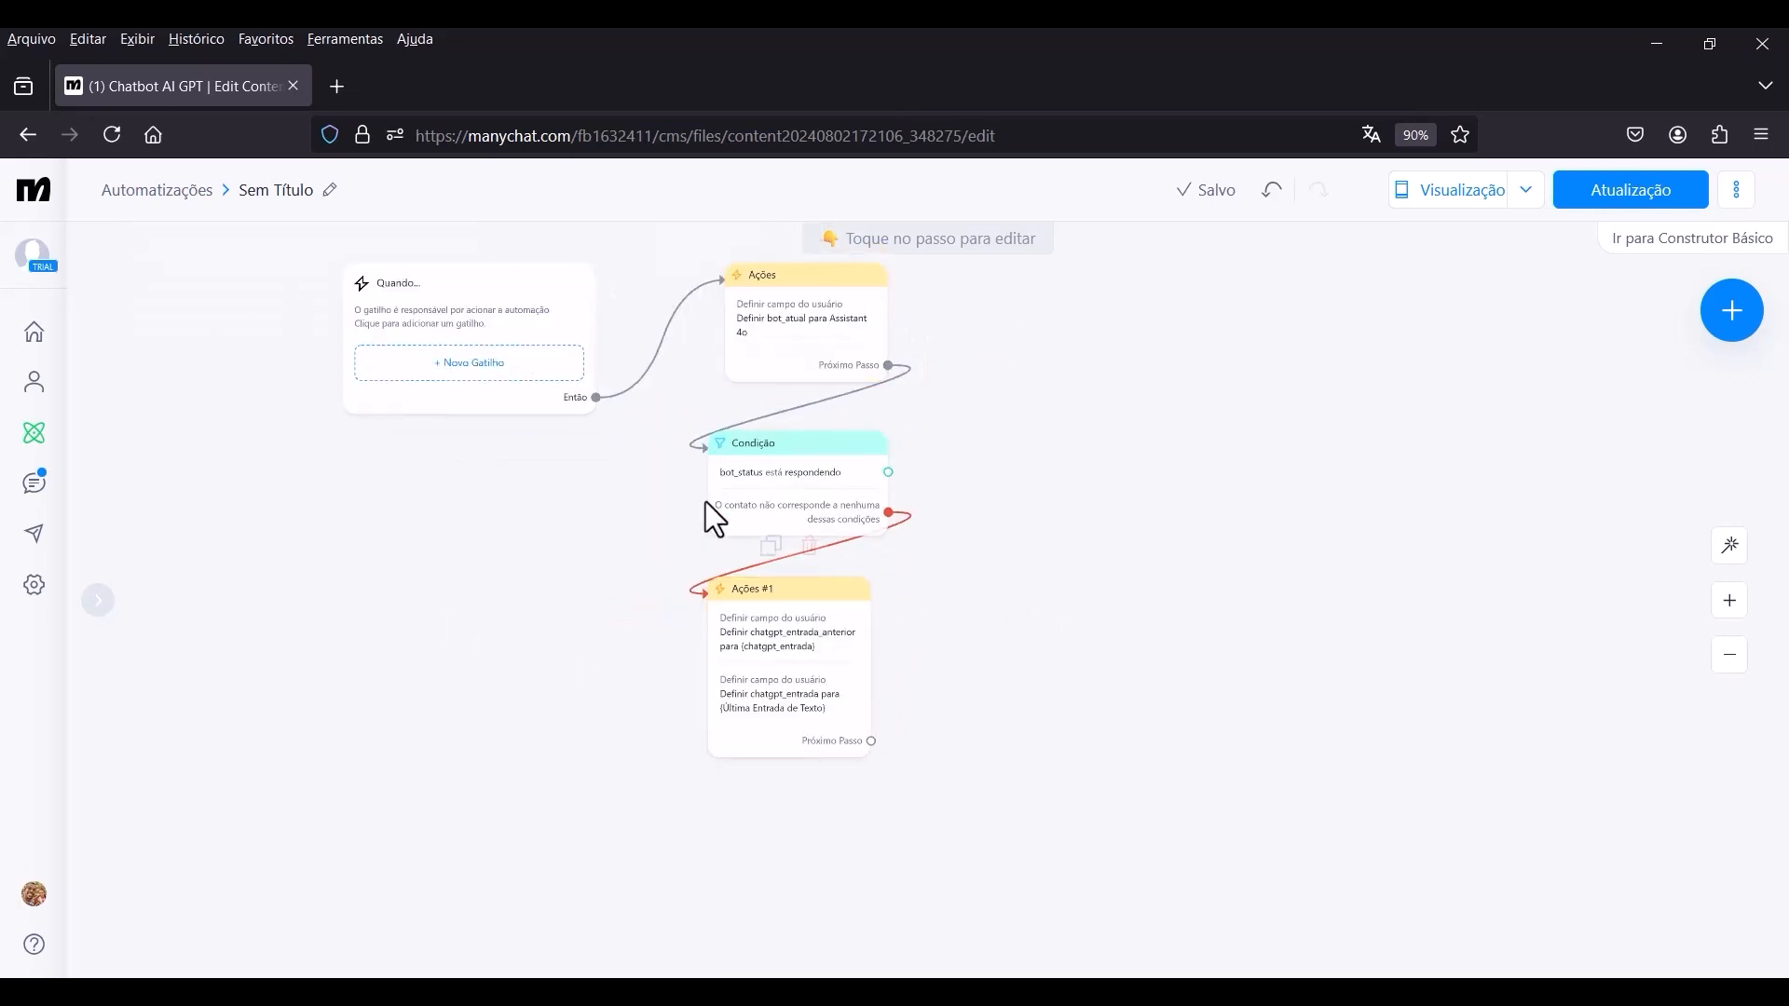
pyautogui.moveTo(974, 545); pyautogui.dragTo(1142, 573)
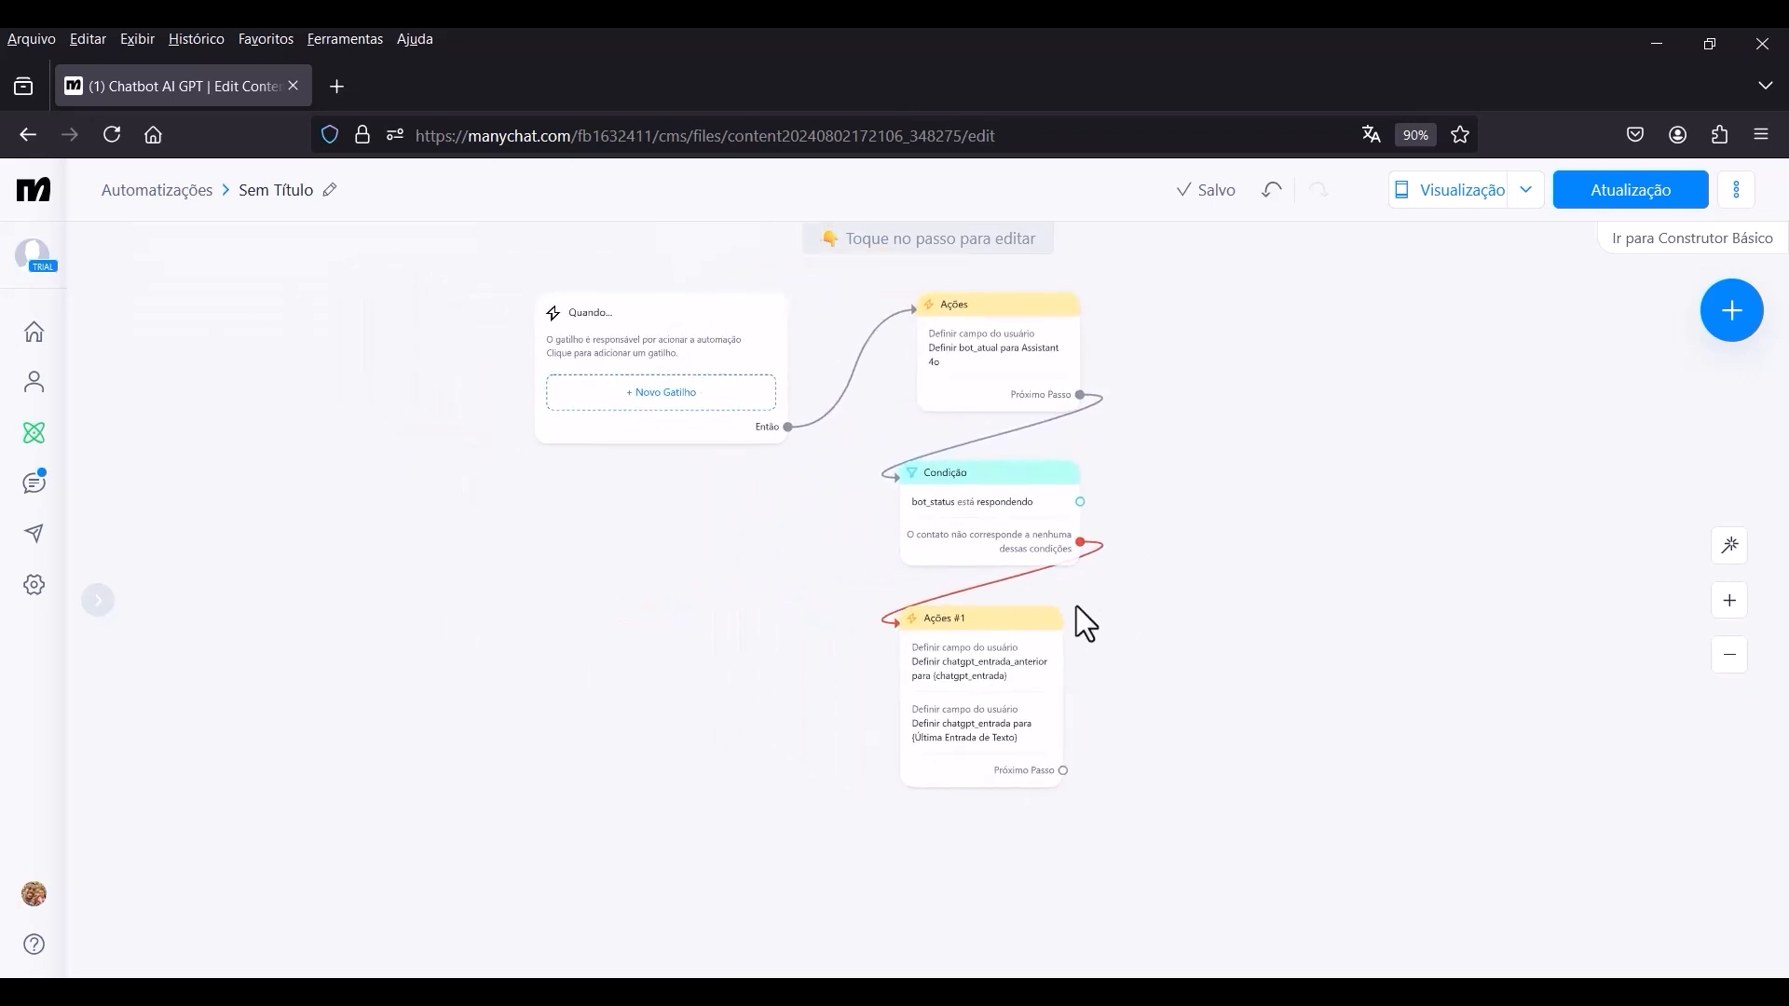
pyautogui.moveTo(1229, 670); pyautogui.dragTo(1031, 630)
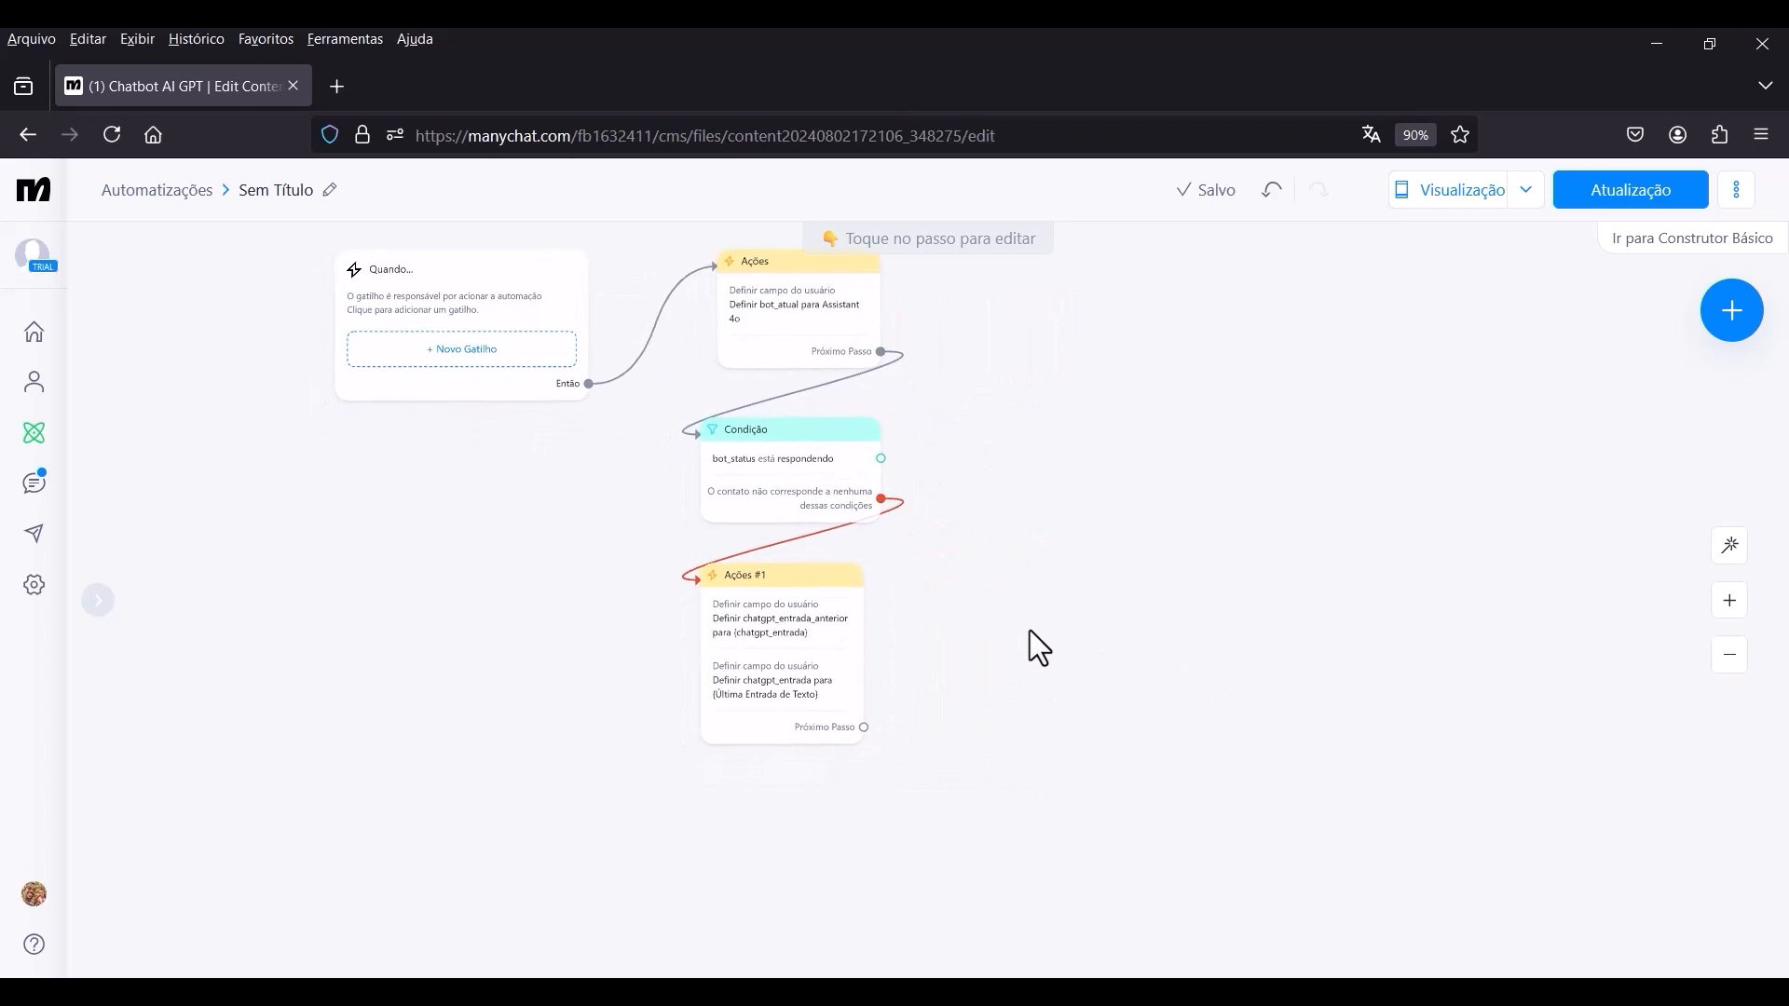
pyautogui.scroll(2, 1158, 640)
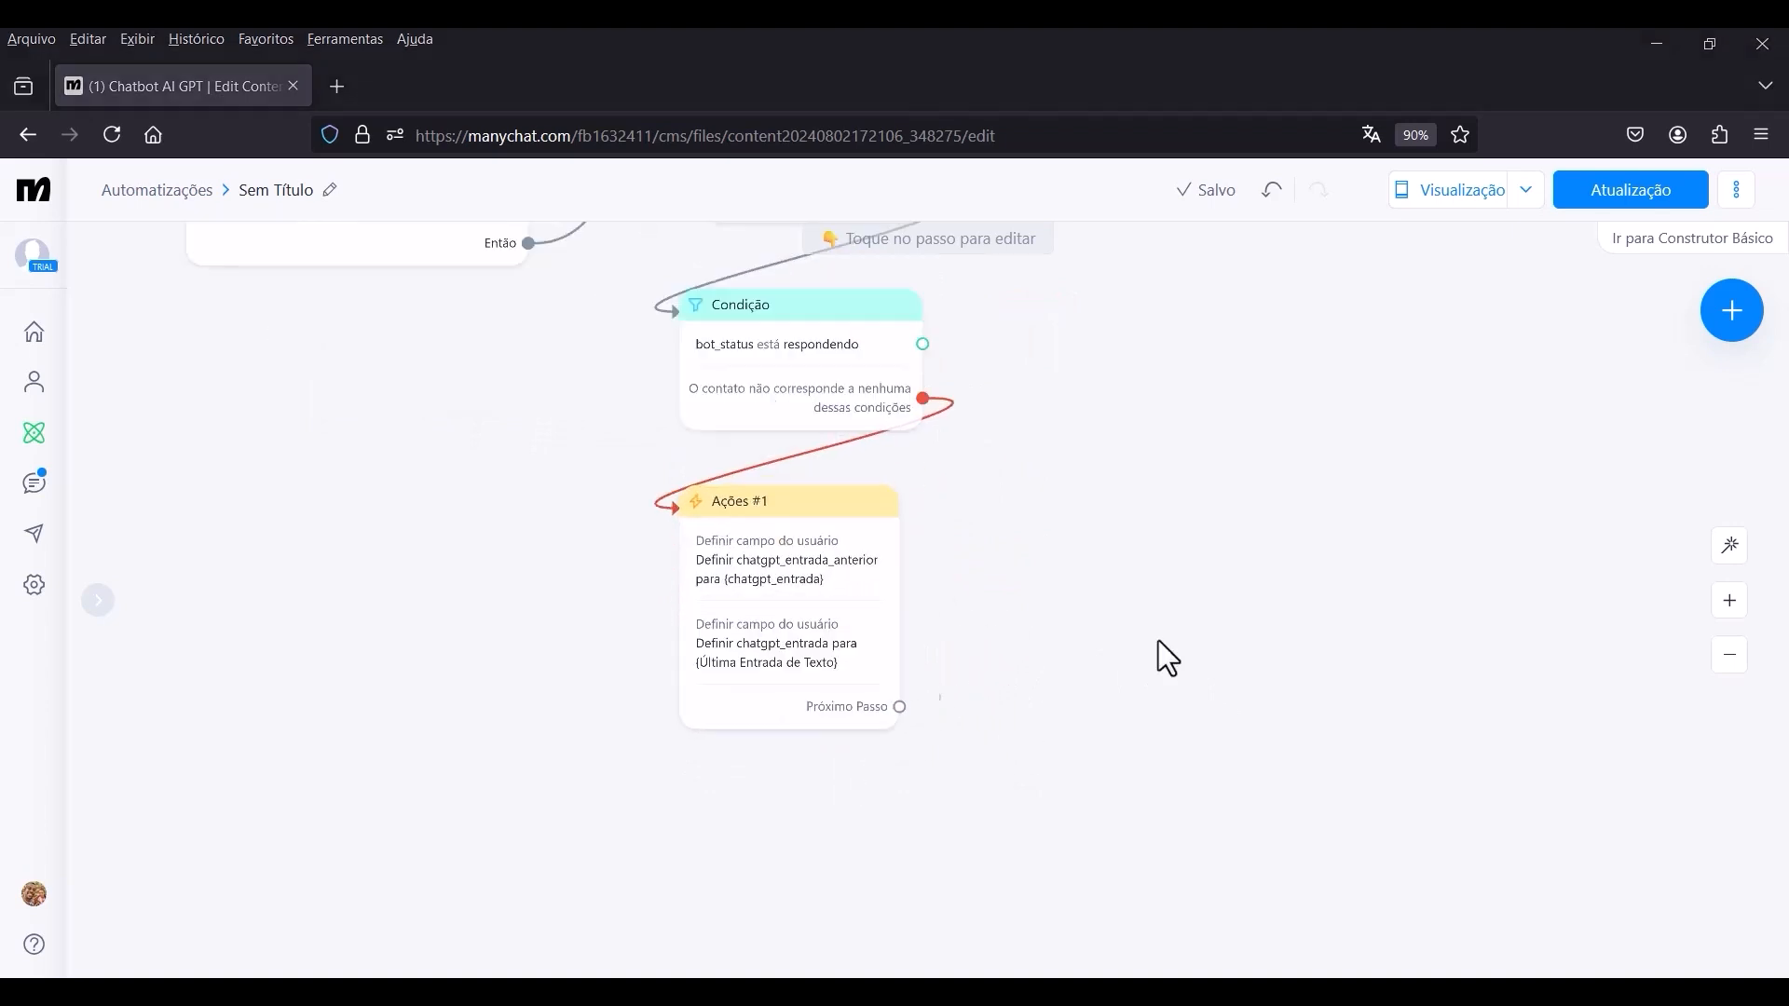
# Connect a new condition block beneath Ações #1 as its next step.
pyautogui.scroll(-1, 1159, 640)
pyautogui.moveTo(1095, 725); pyautogui.dragTo(1086, 501)
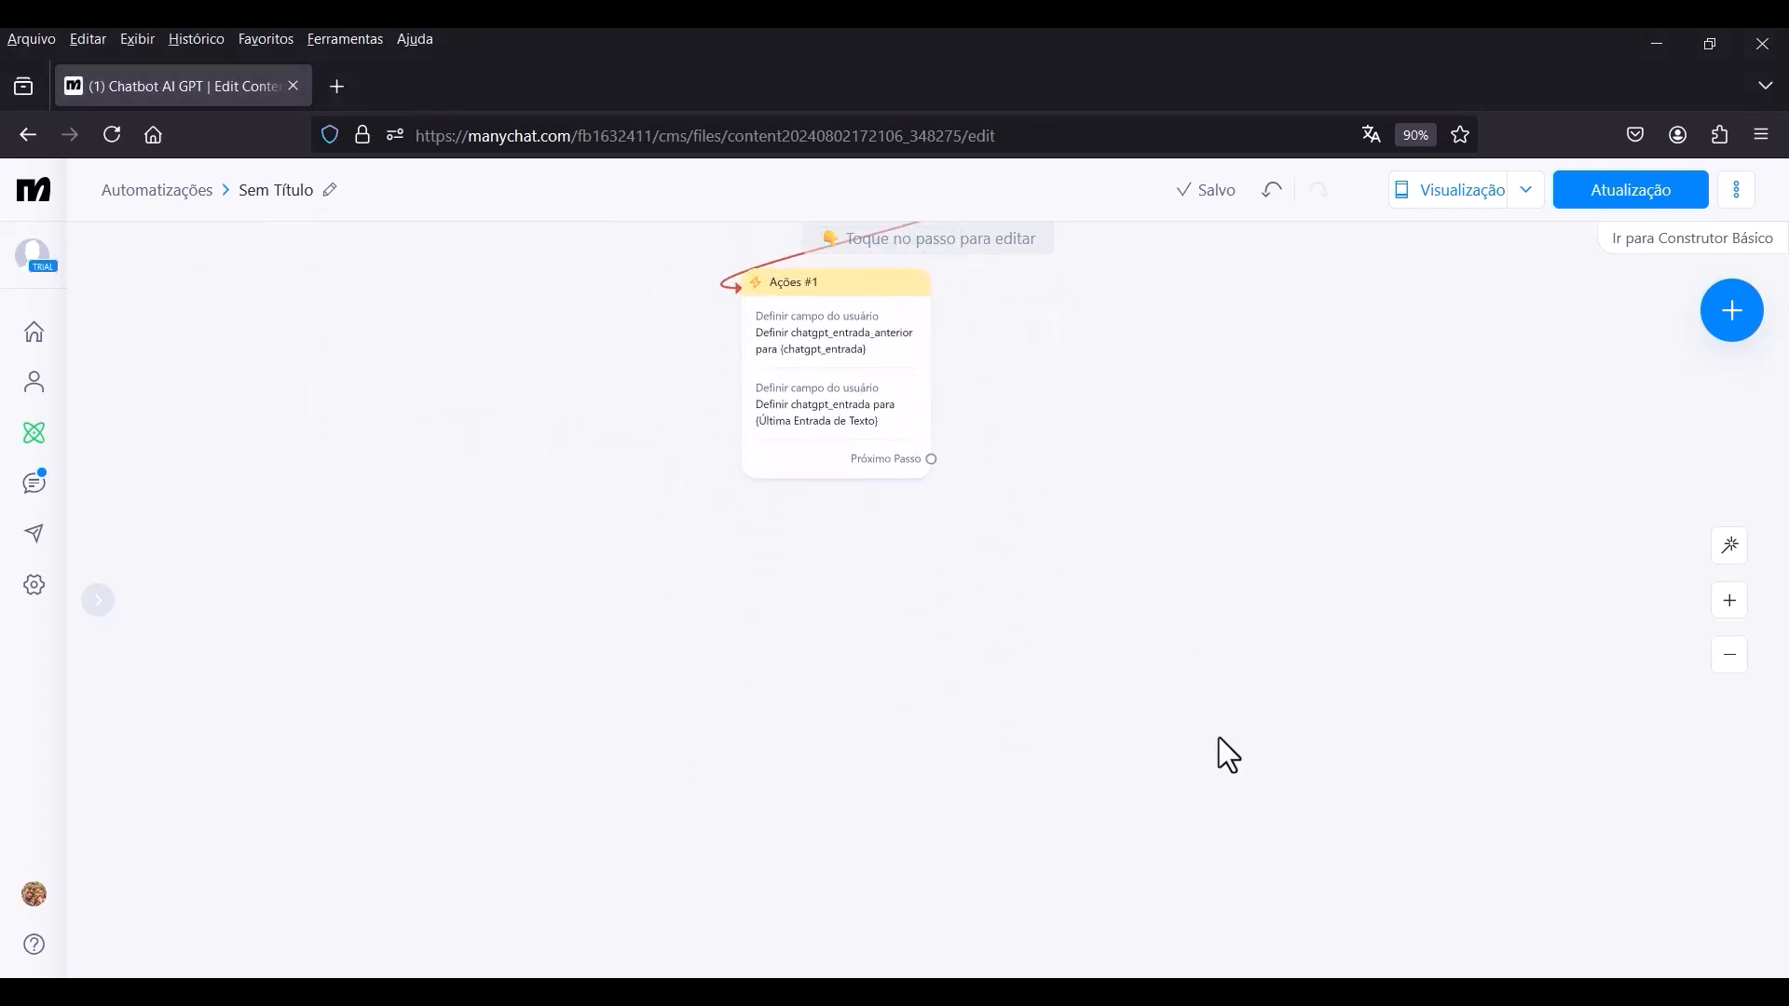
pyautogui.moveTo(933, 459); pyautogui.dragTo(742, 642)
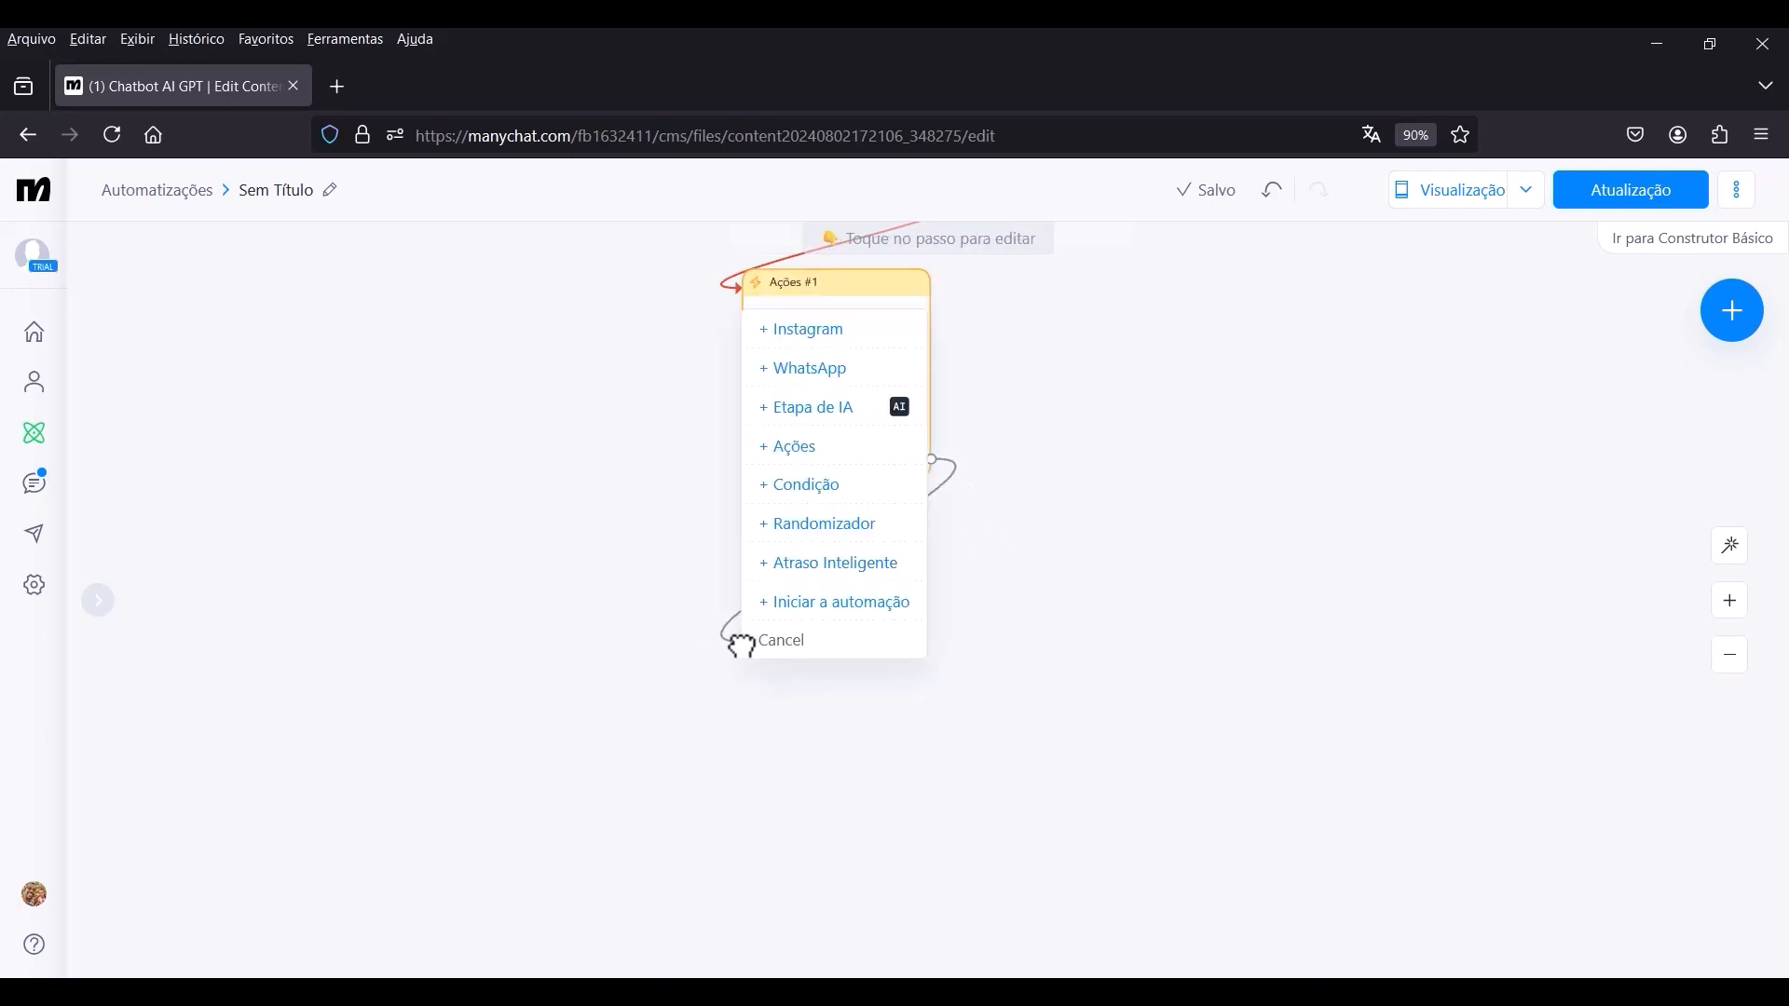
pyautogui.click(825, 509)
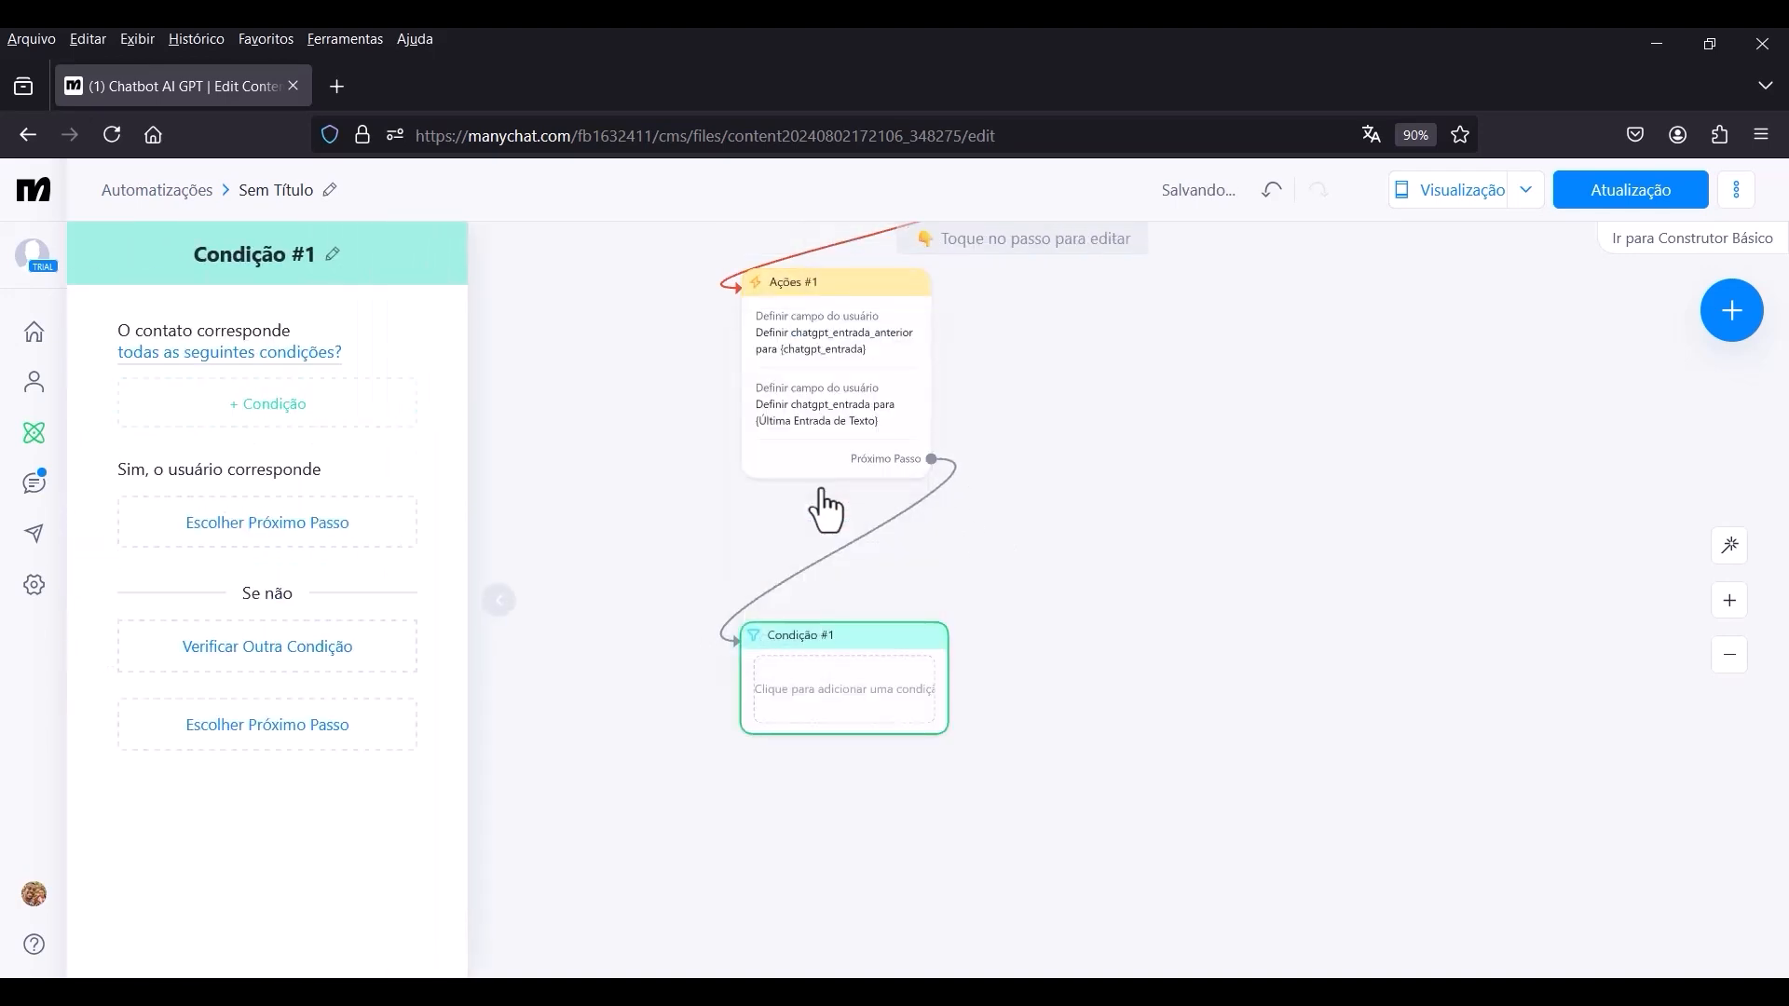
# Add a rule to Condição #1 requiring that chatgpt_entrada_anterior está the chatgpt_entrada custom user field.
pyautogui.click(306, 410)
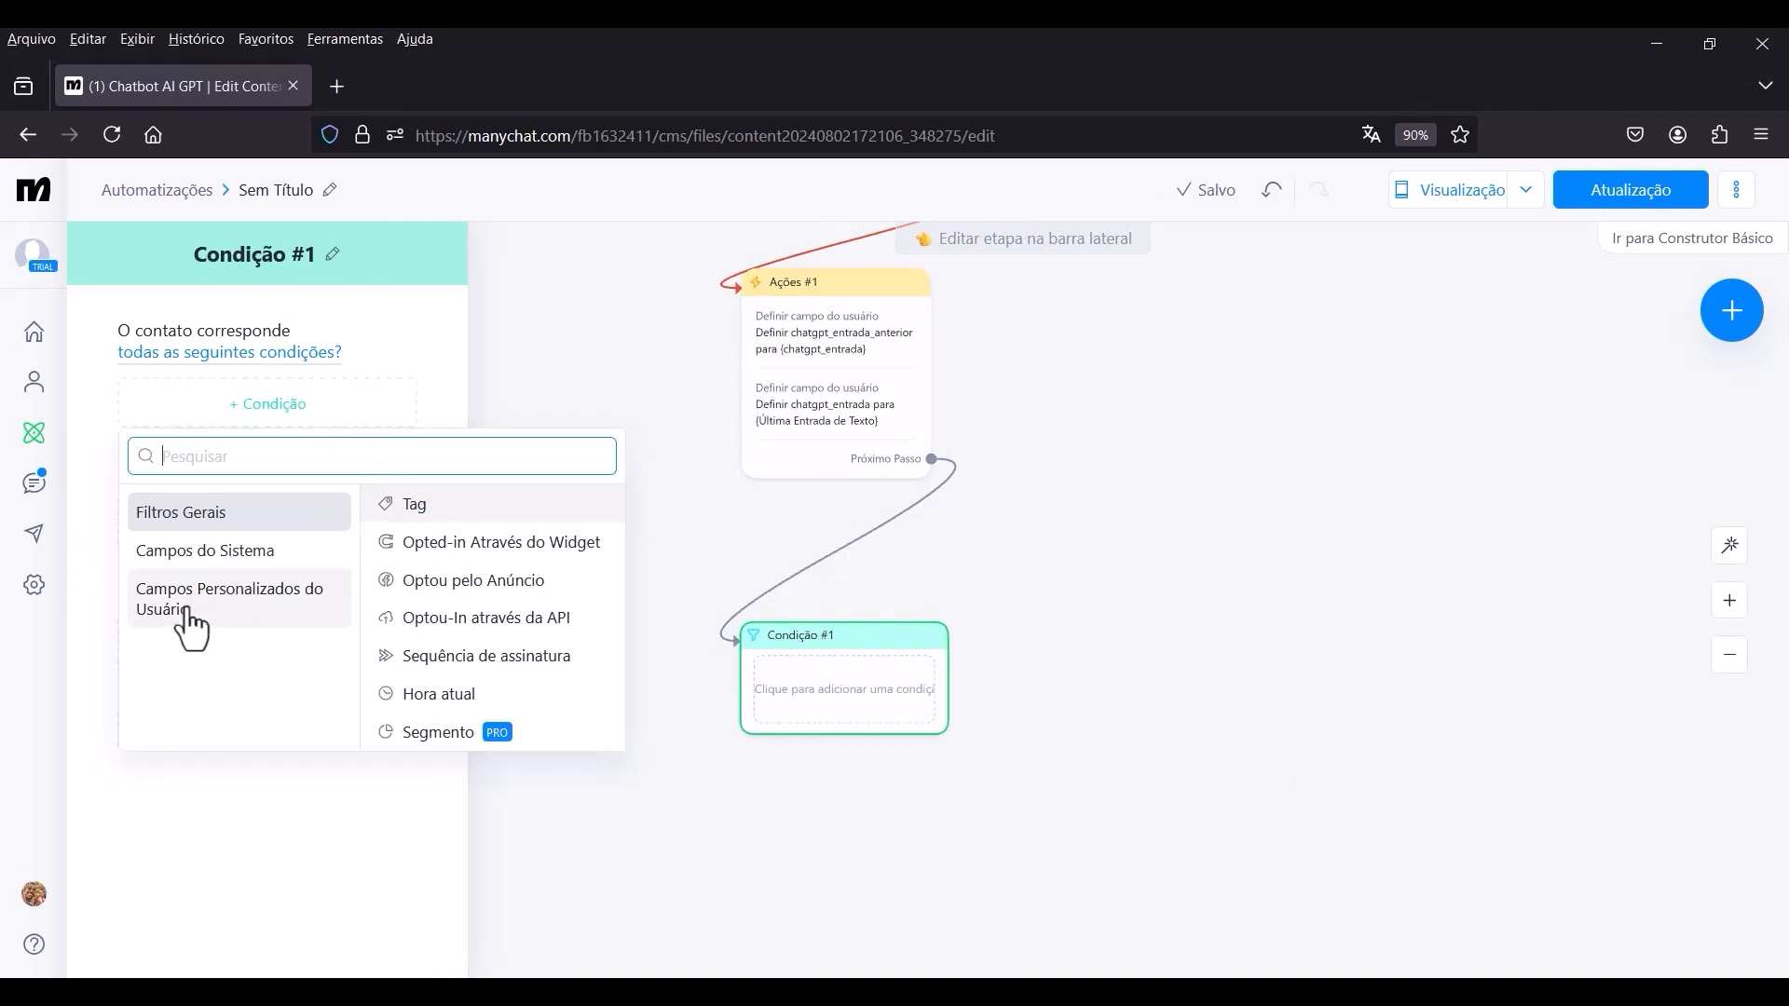
pyautogui.click(235, 619)
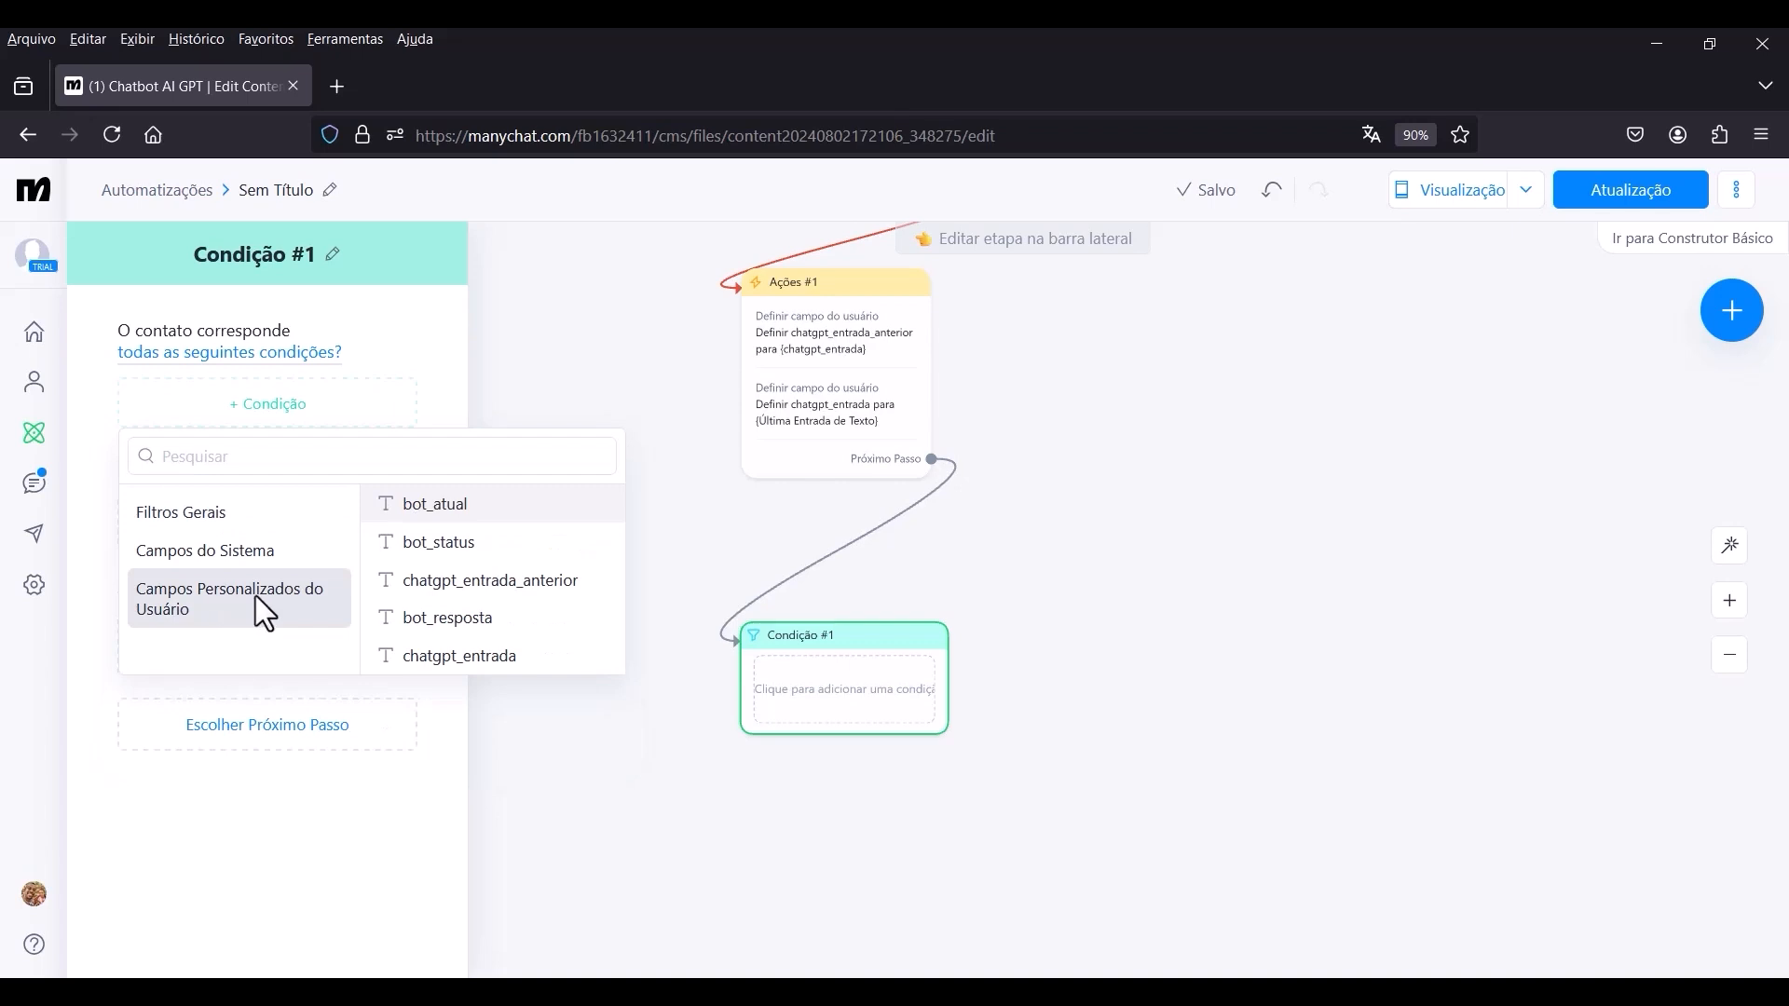
pyautogui.click(496, 587)
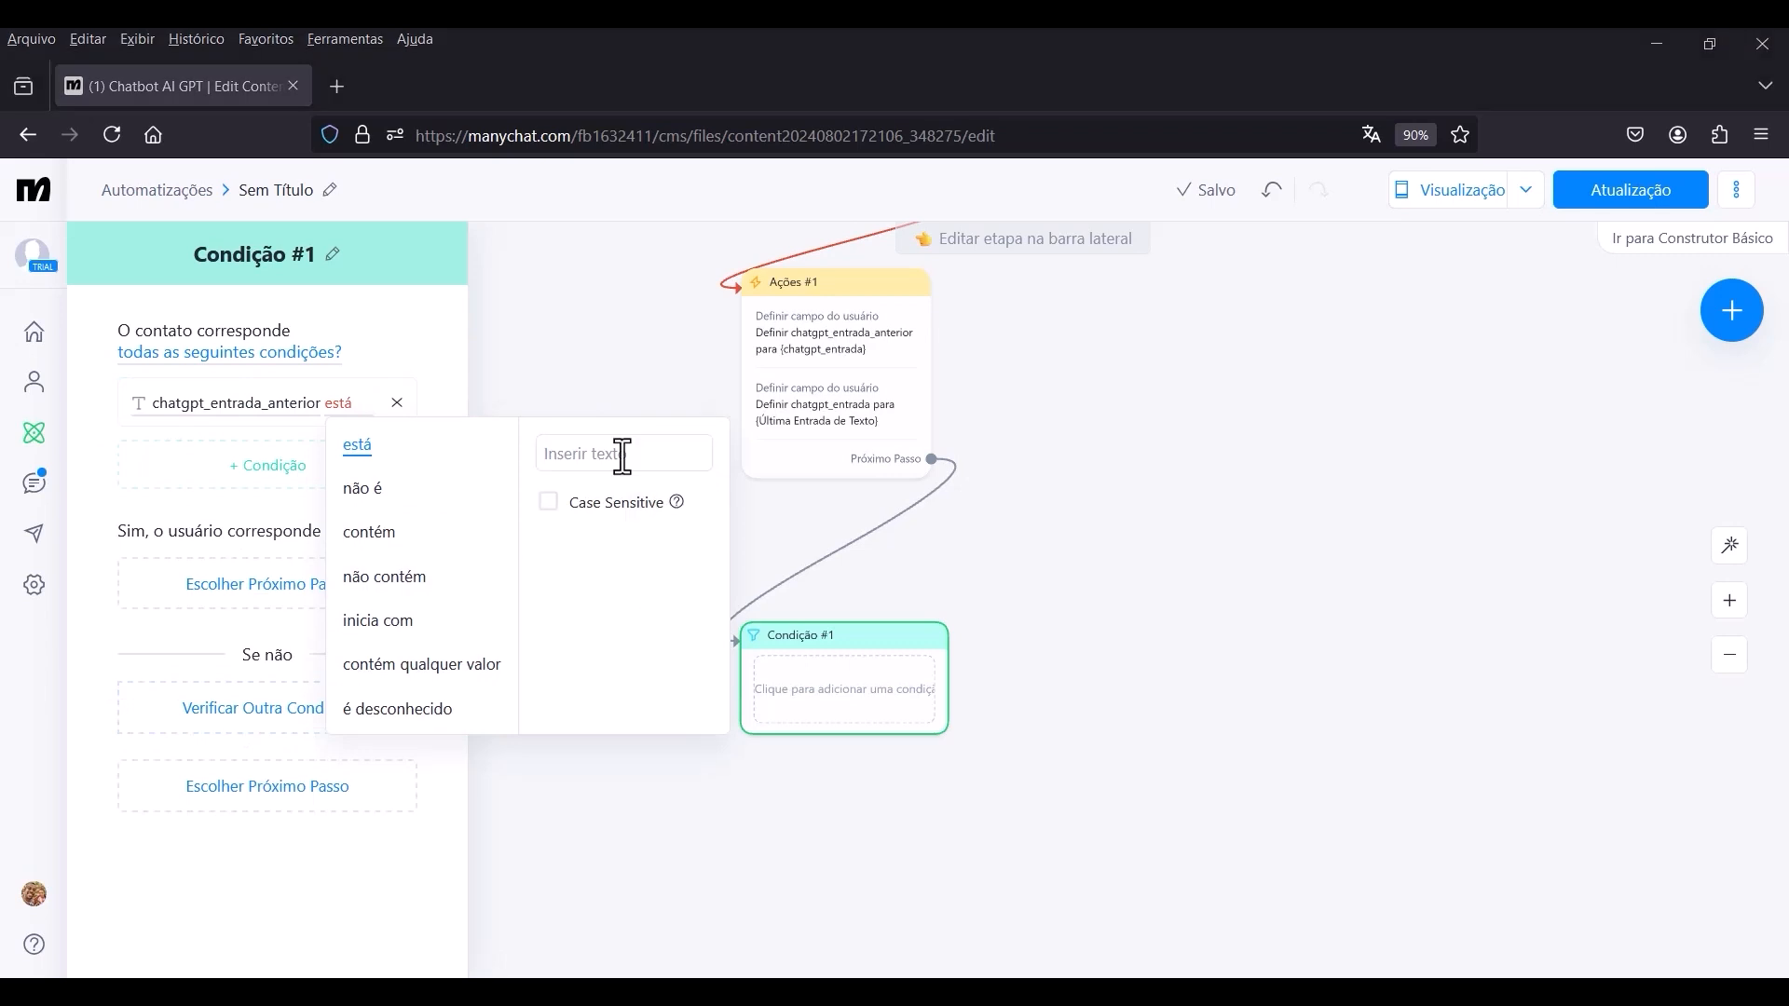
pyautogui.click(694, 486)
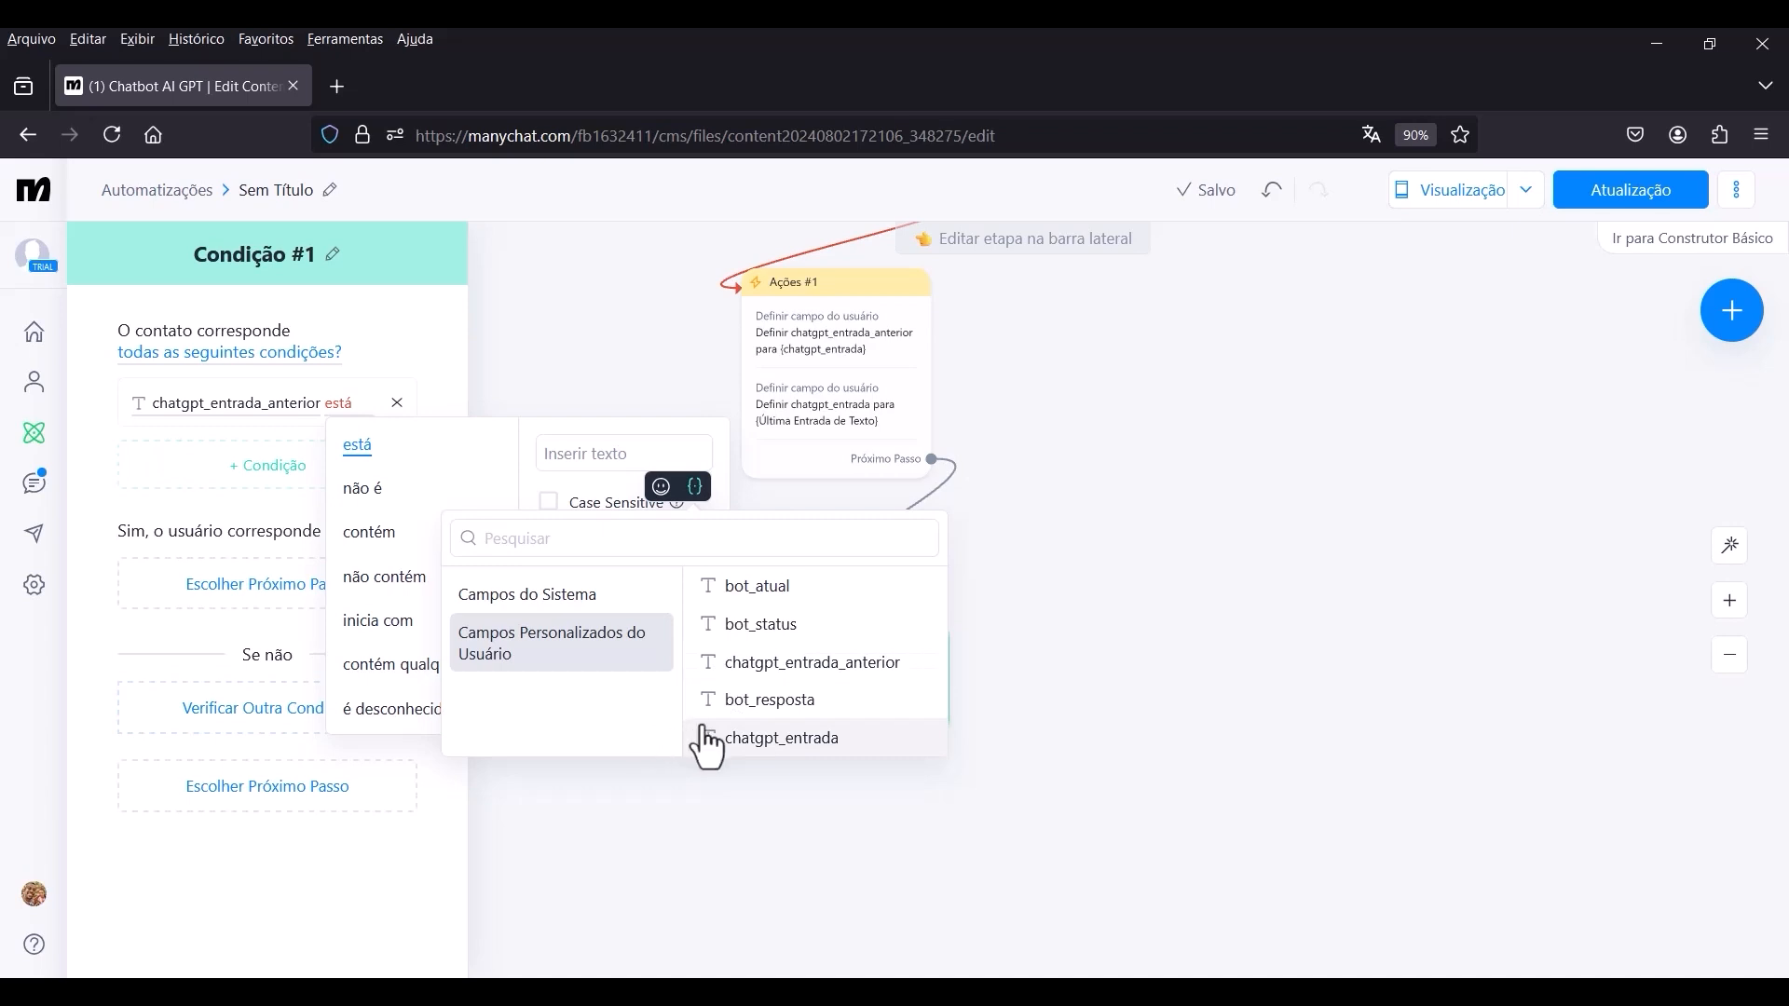
pyautogui.click(756, 741)
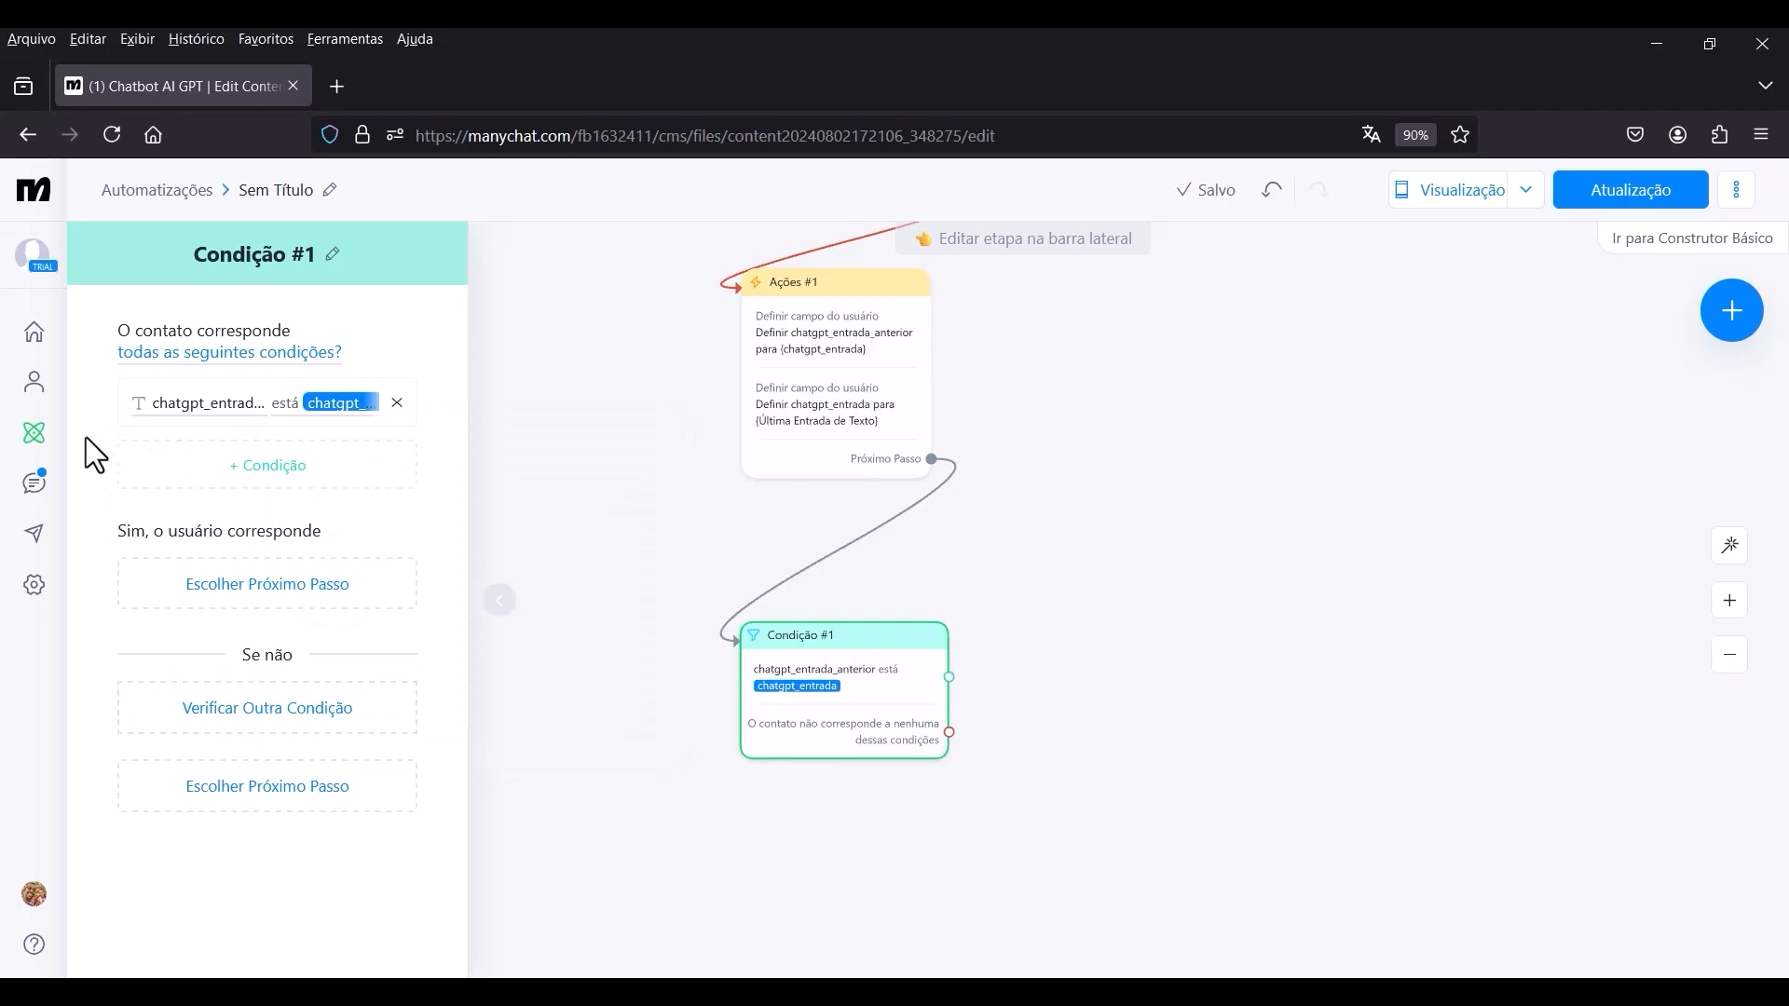
# Add a rule to Condição #1 that chatgpt_entrada contém last_input_text, and make the group match qualquer uma das seguintes condições.
pyautogui.click(271, 477)
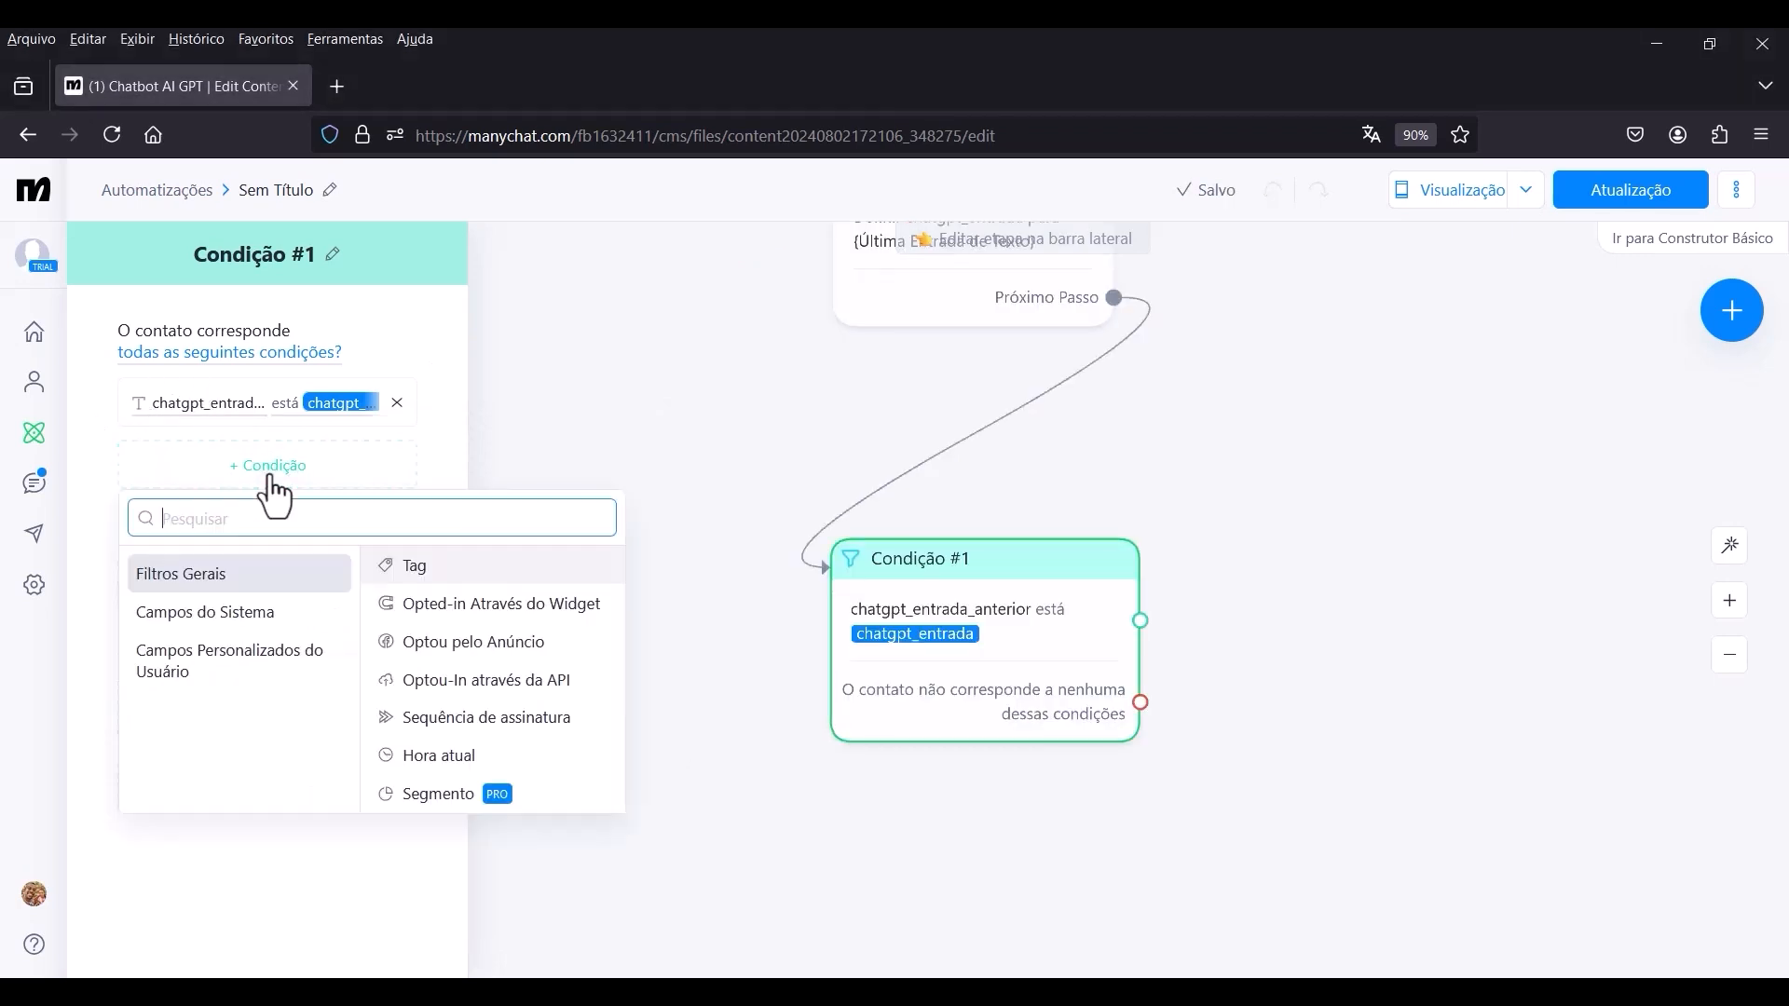
pyautogui.click(232, 631)
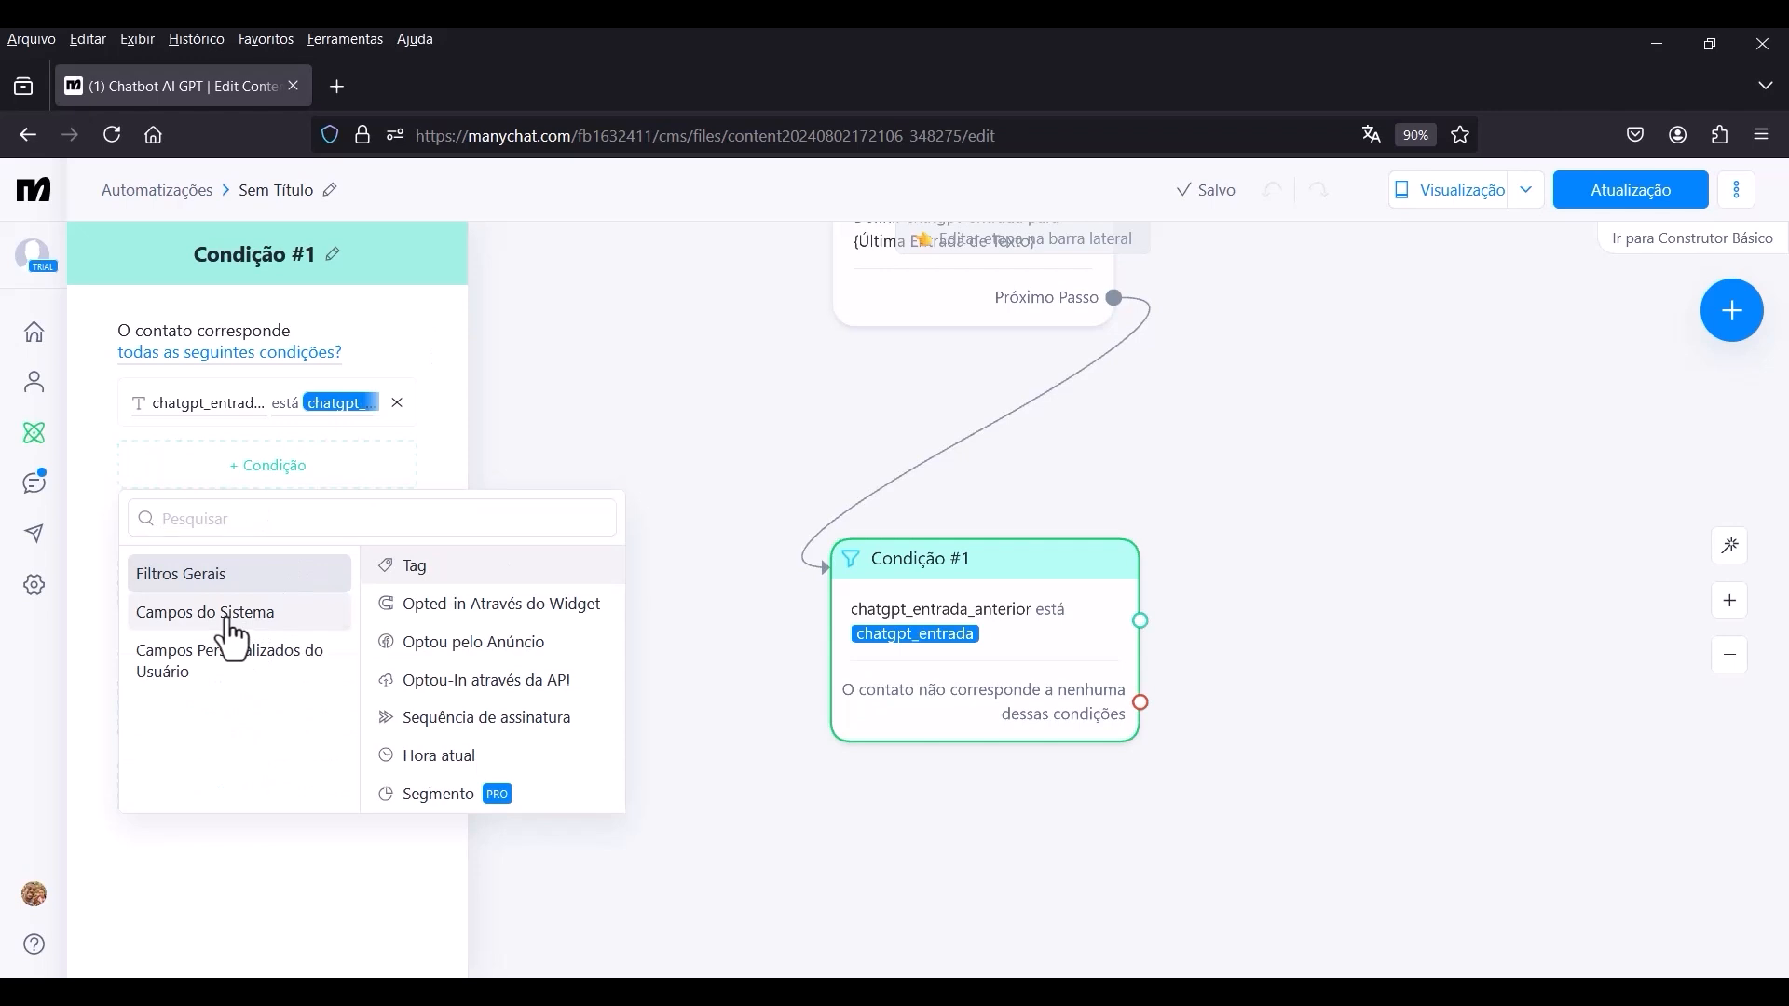
pyautogui.click(232, 671)
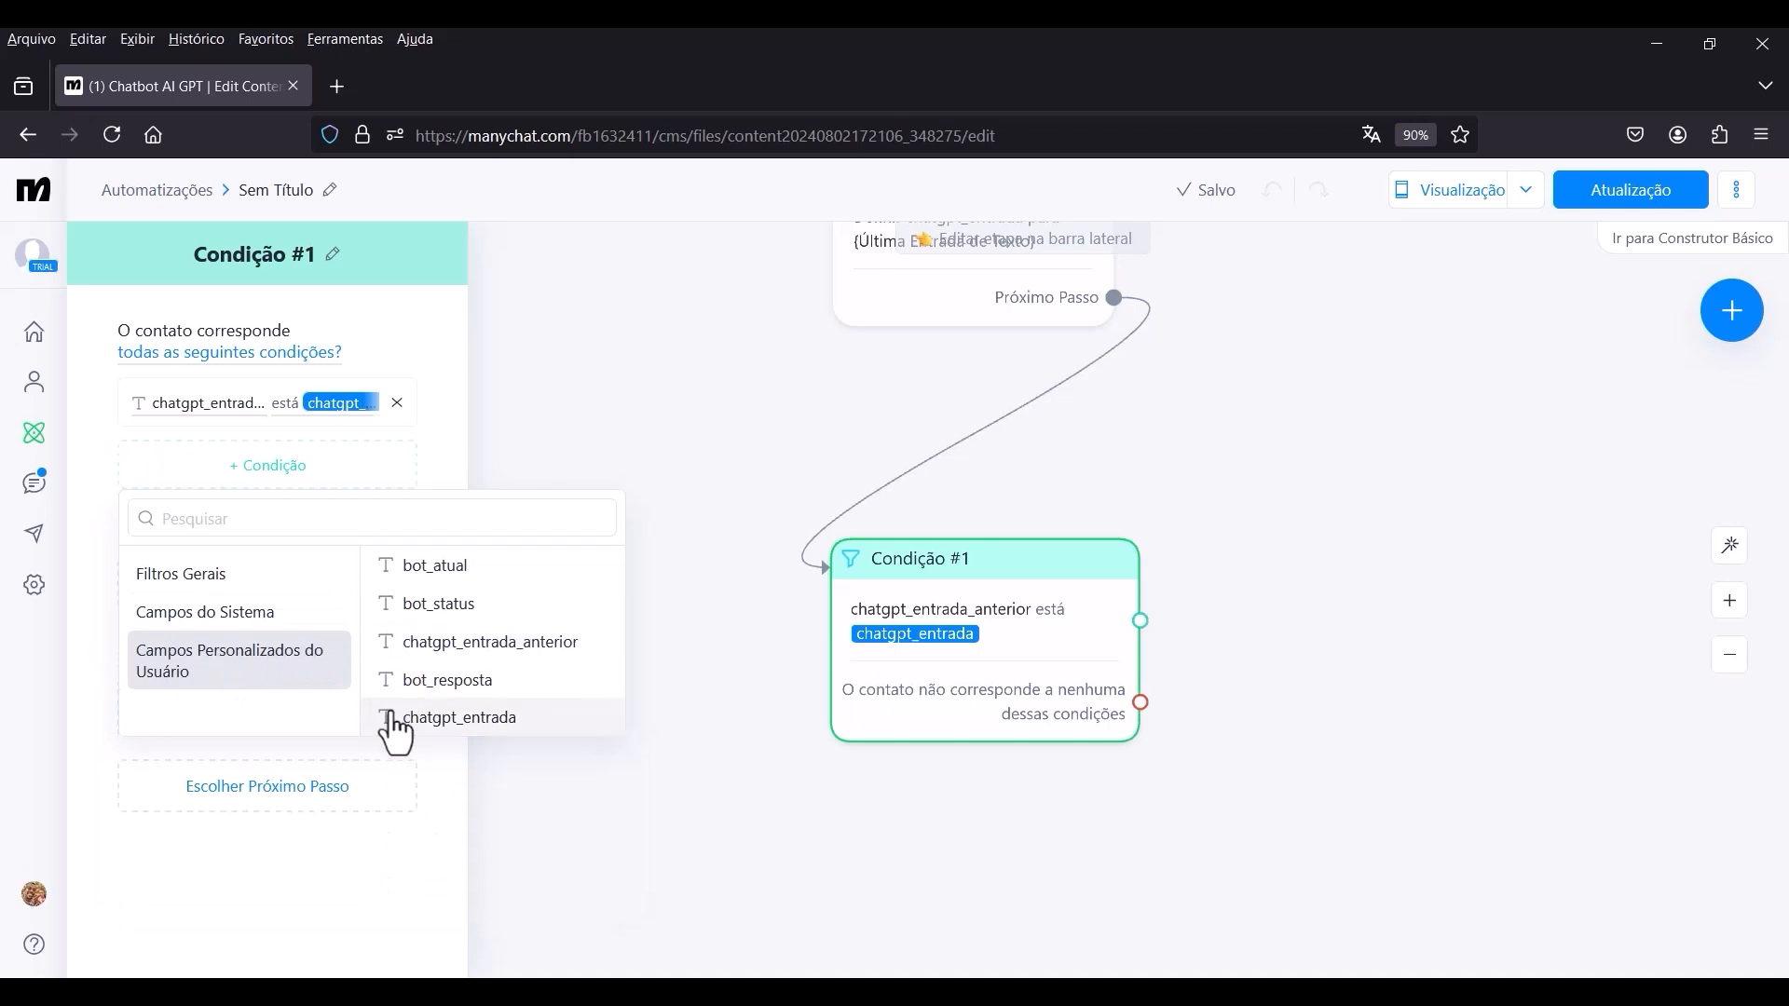
pyautogui.click(435, 719)
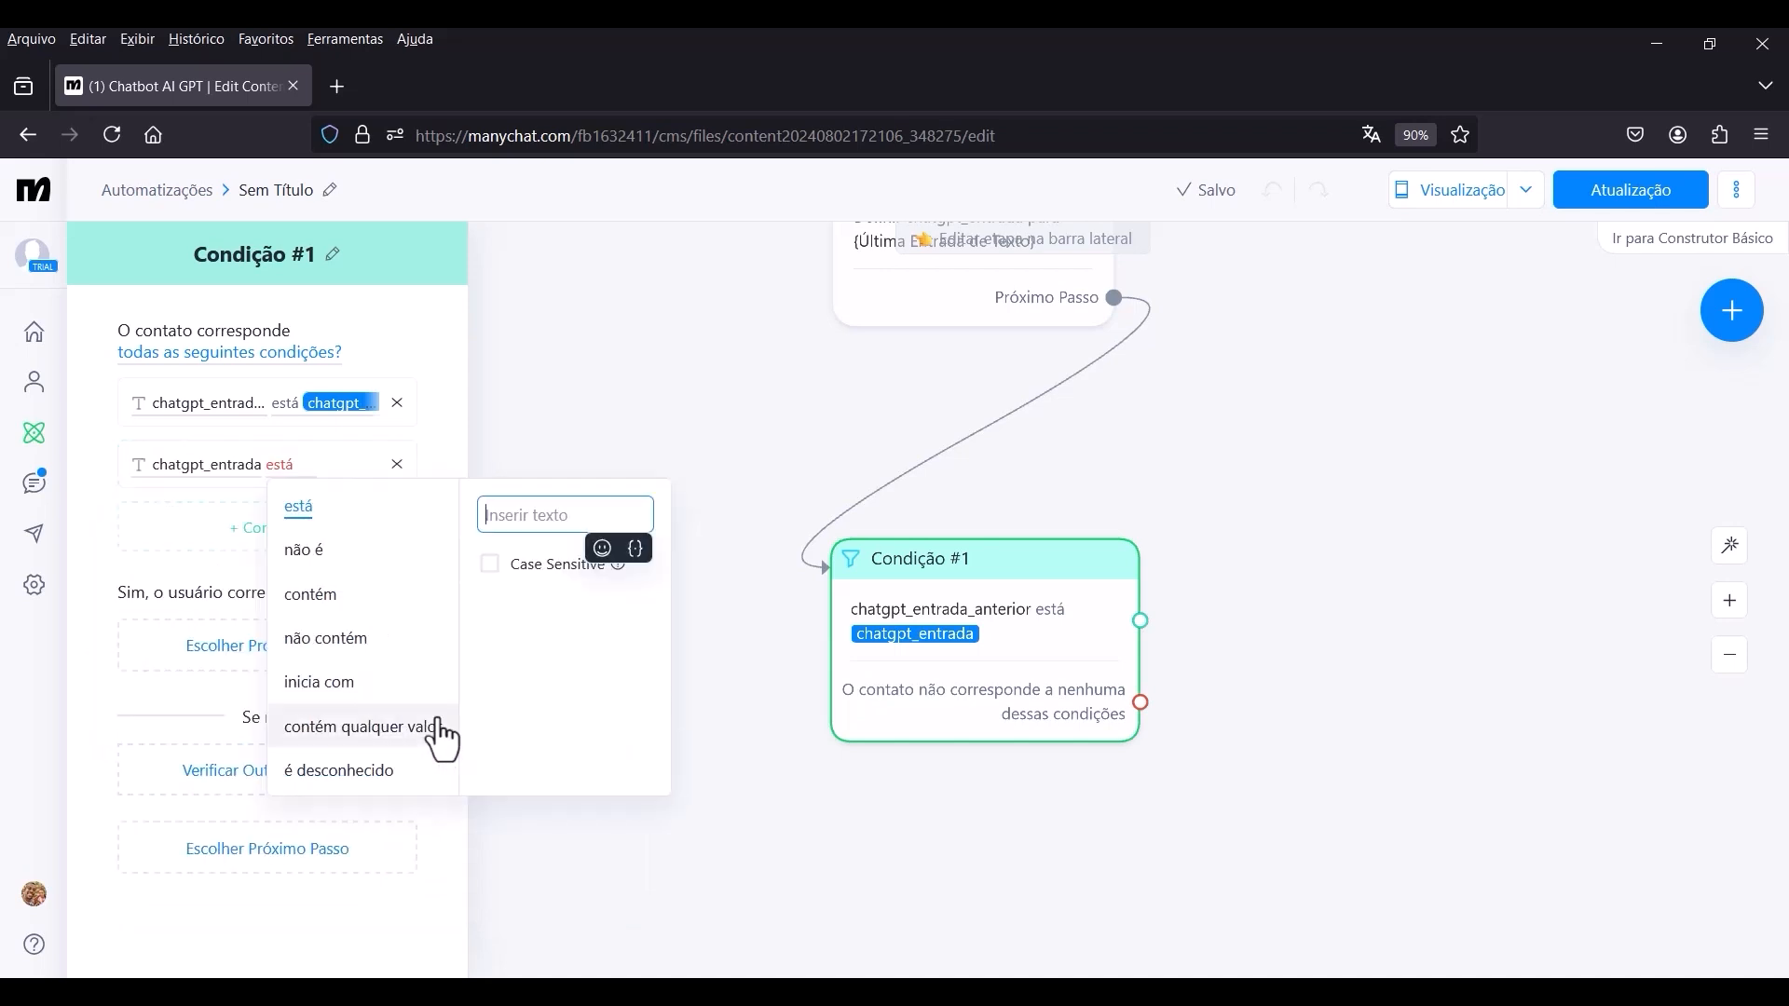
pyautogui.click(313, 601)
pyautogui.click(548, 518)
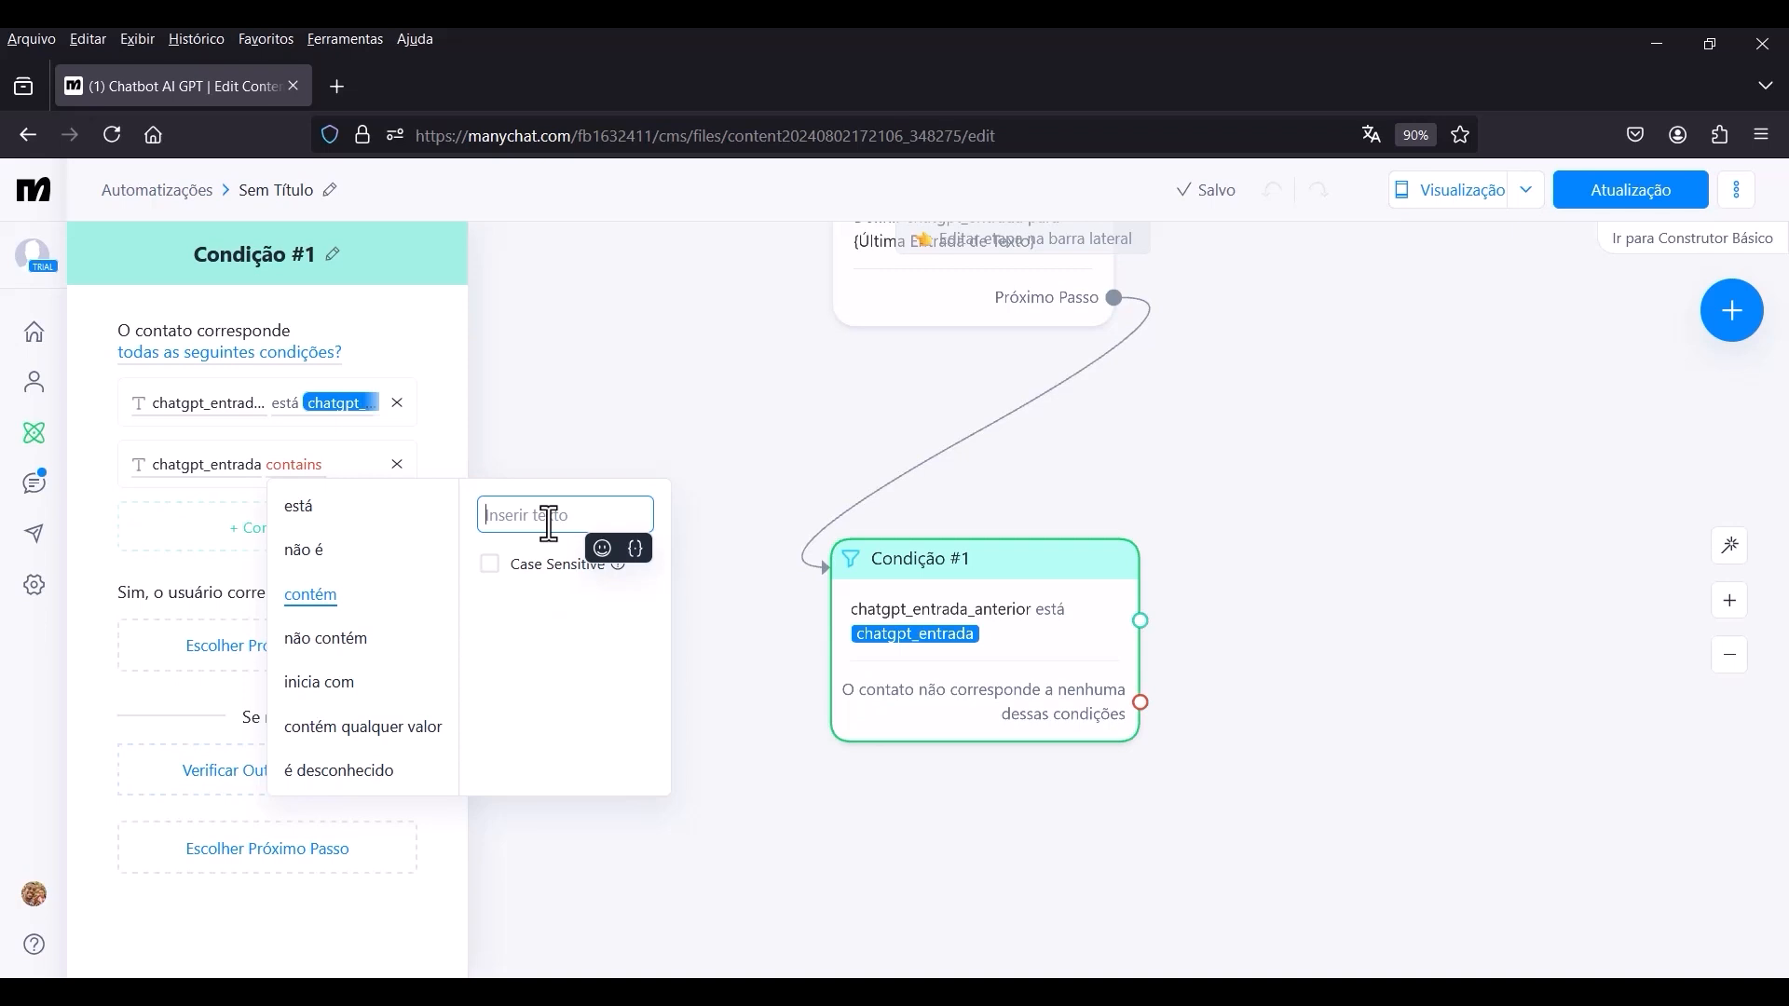
pyautogui.write('last_input')
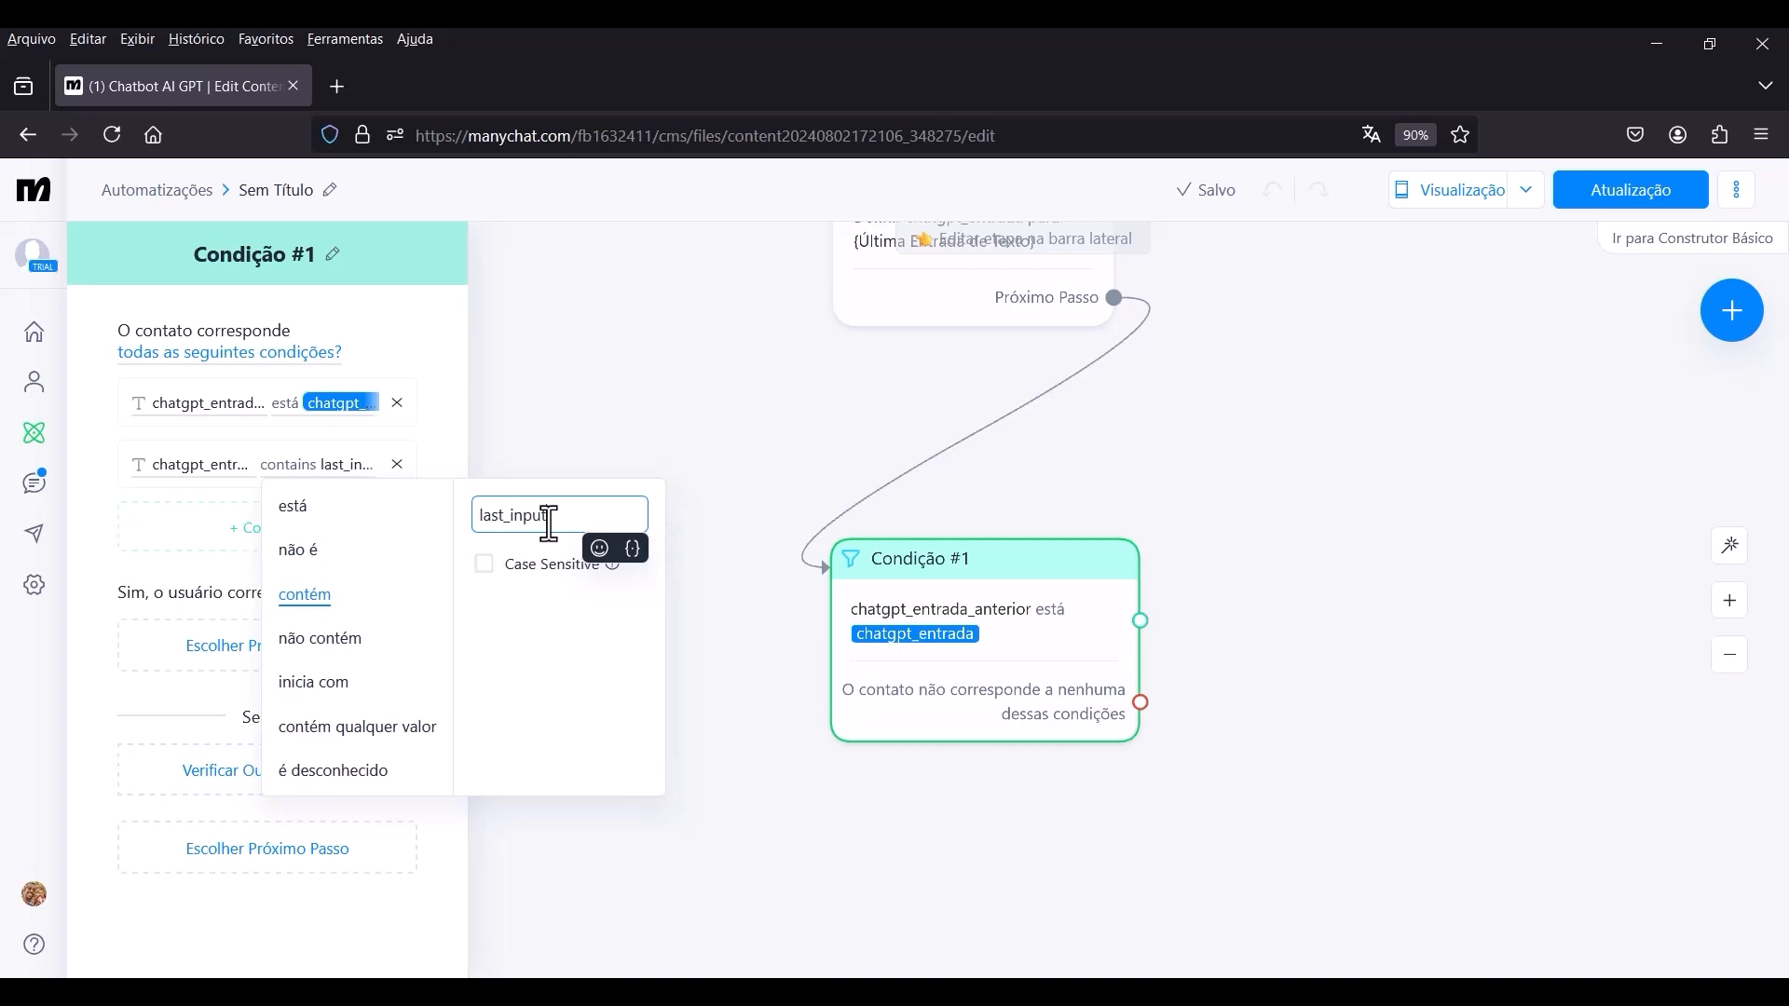
pyautogui.write('_text')
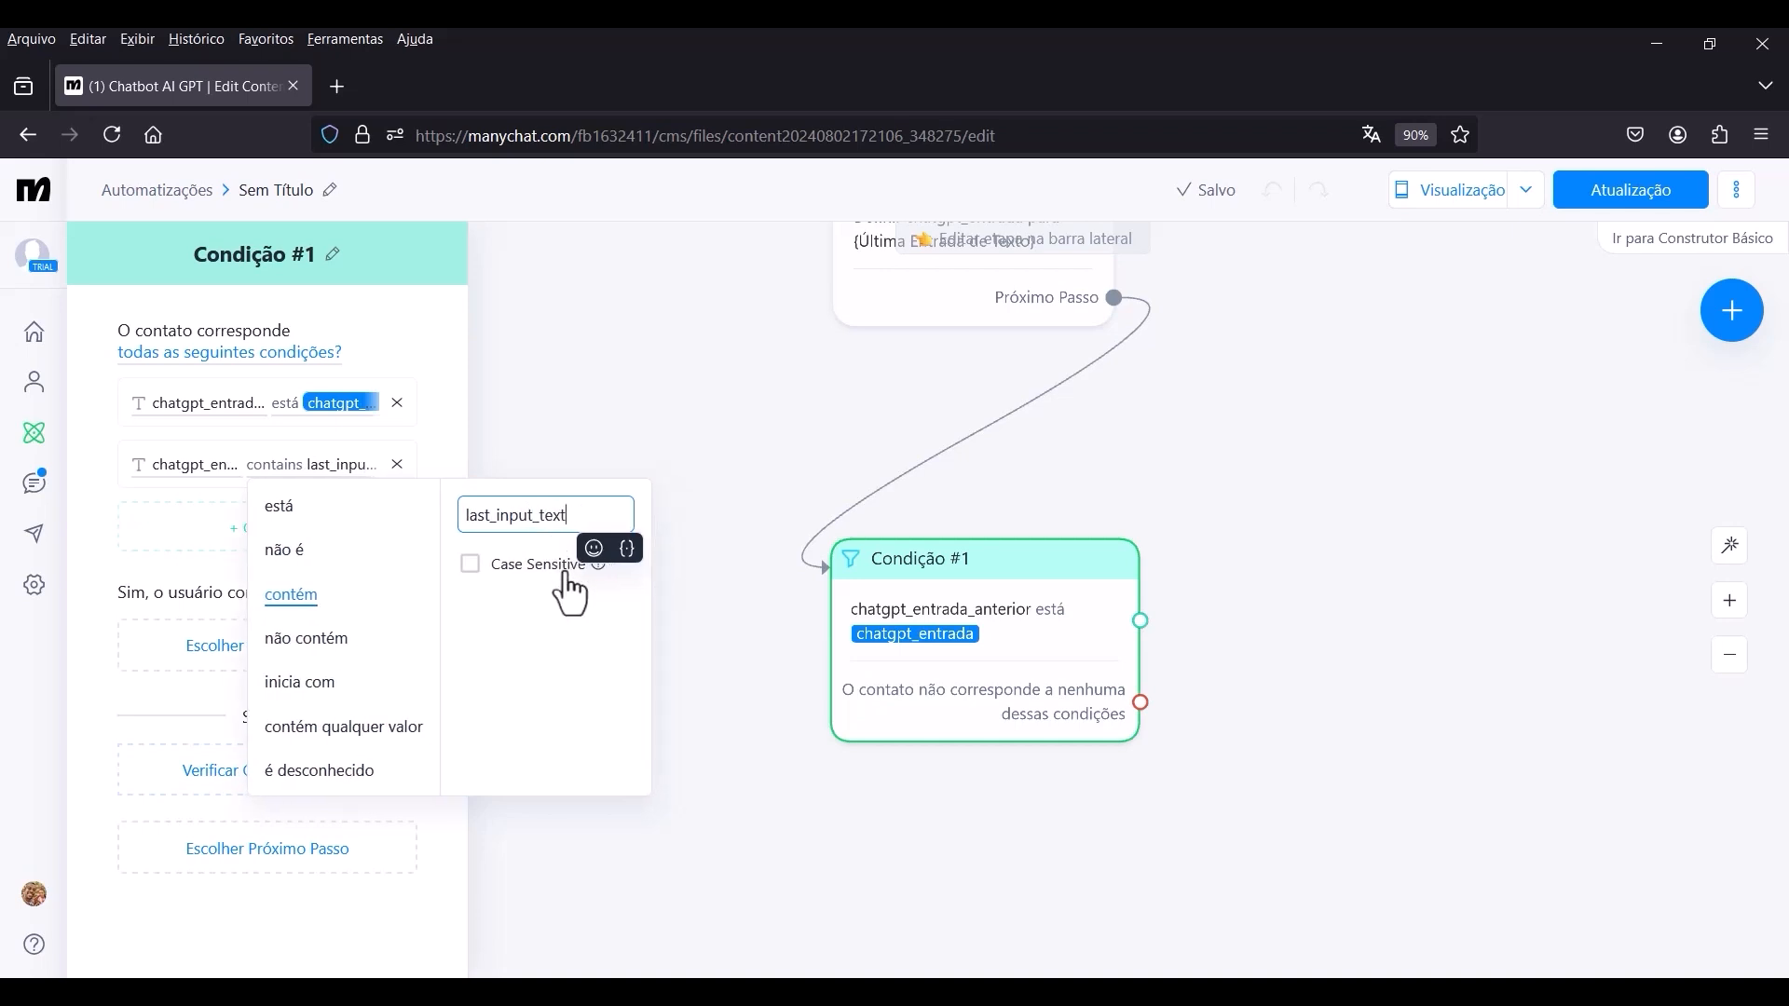
pyautogui.click(474, 566)
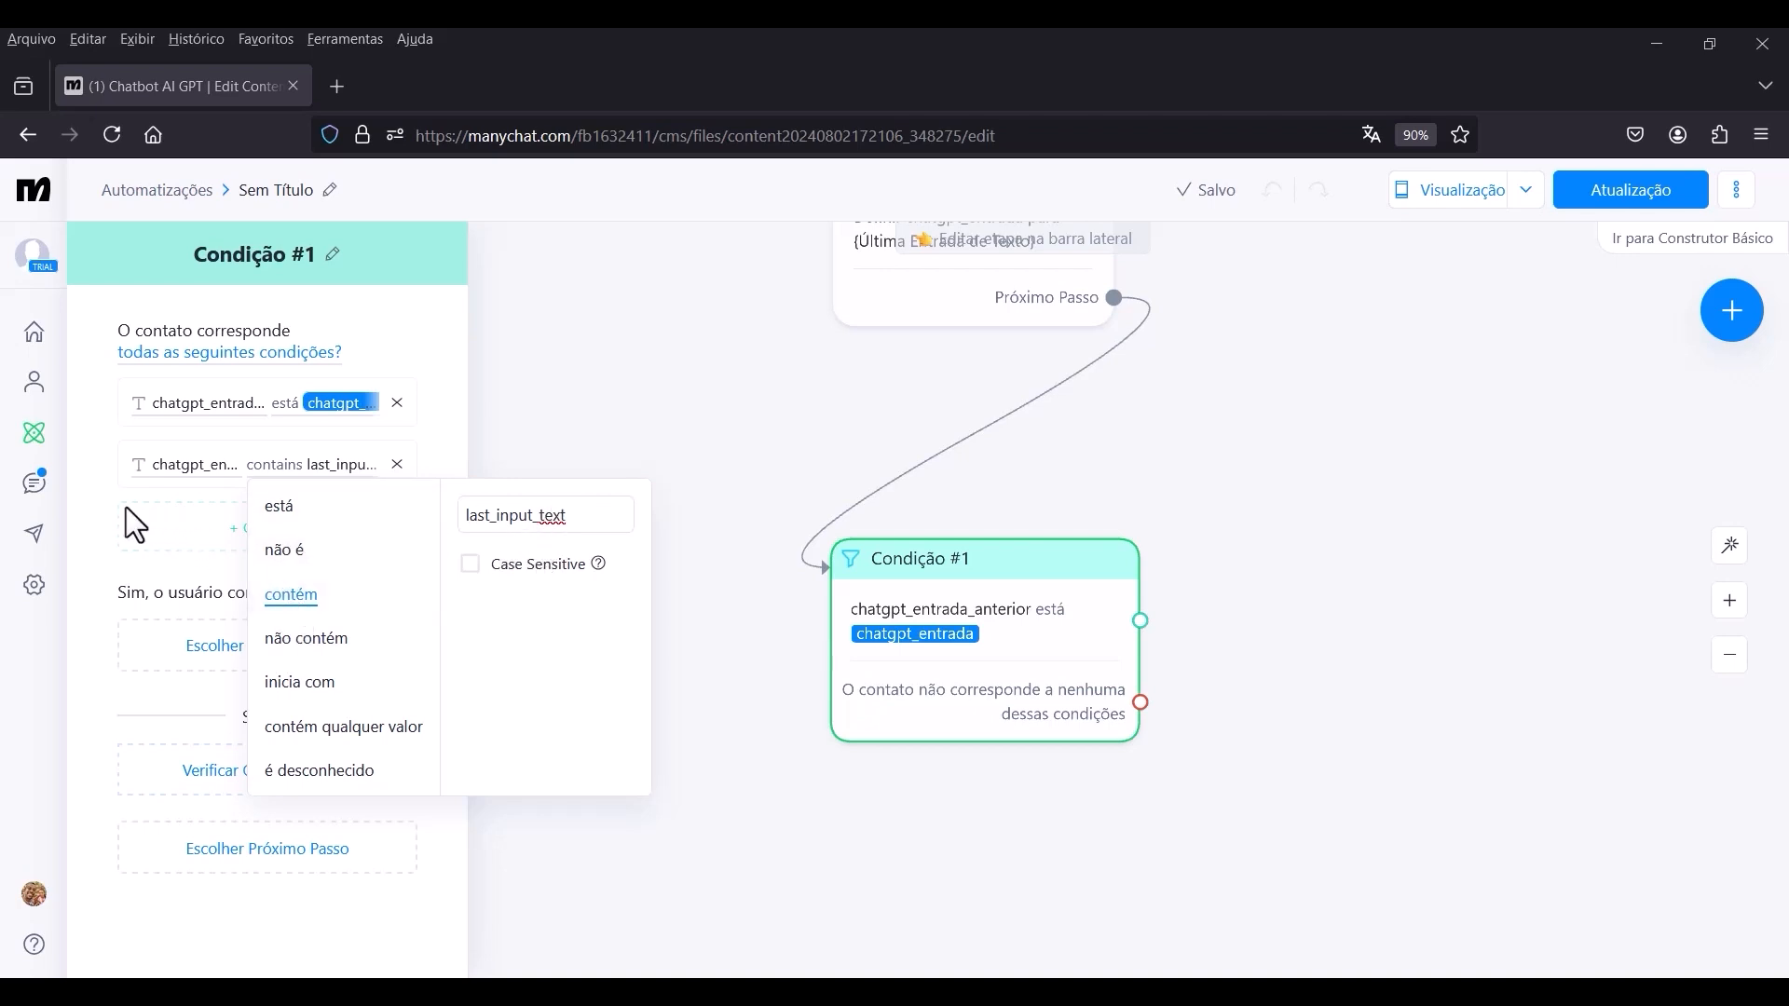
pyautogui.click(99, 511)
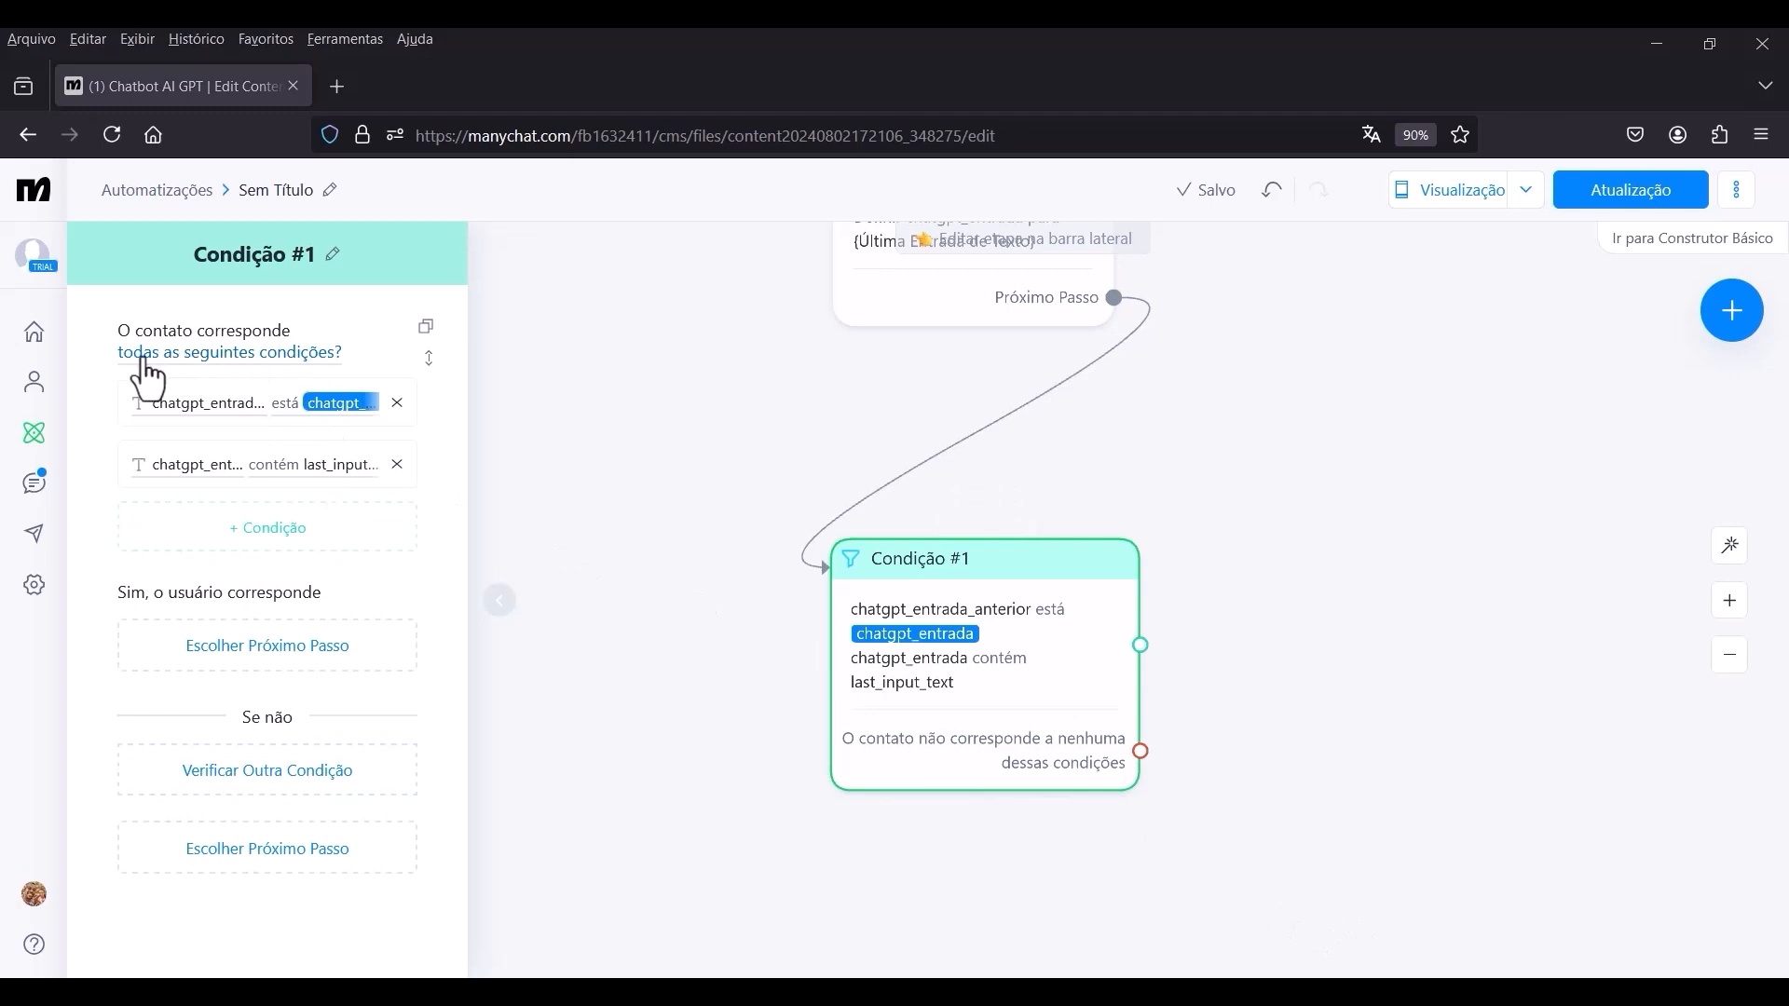
pyautogui.click(215, 376)
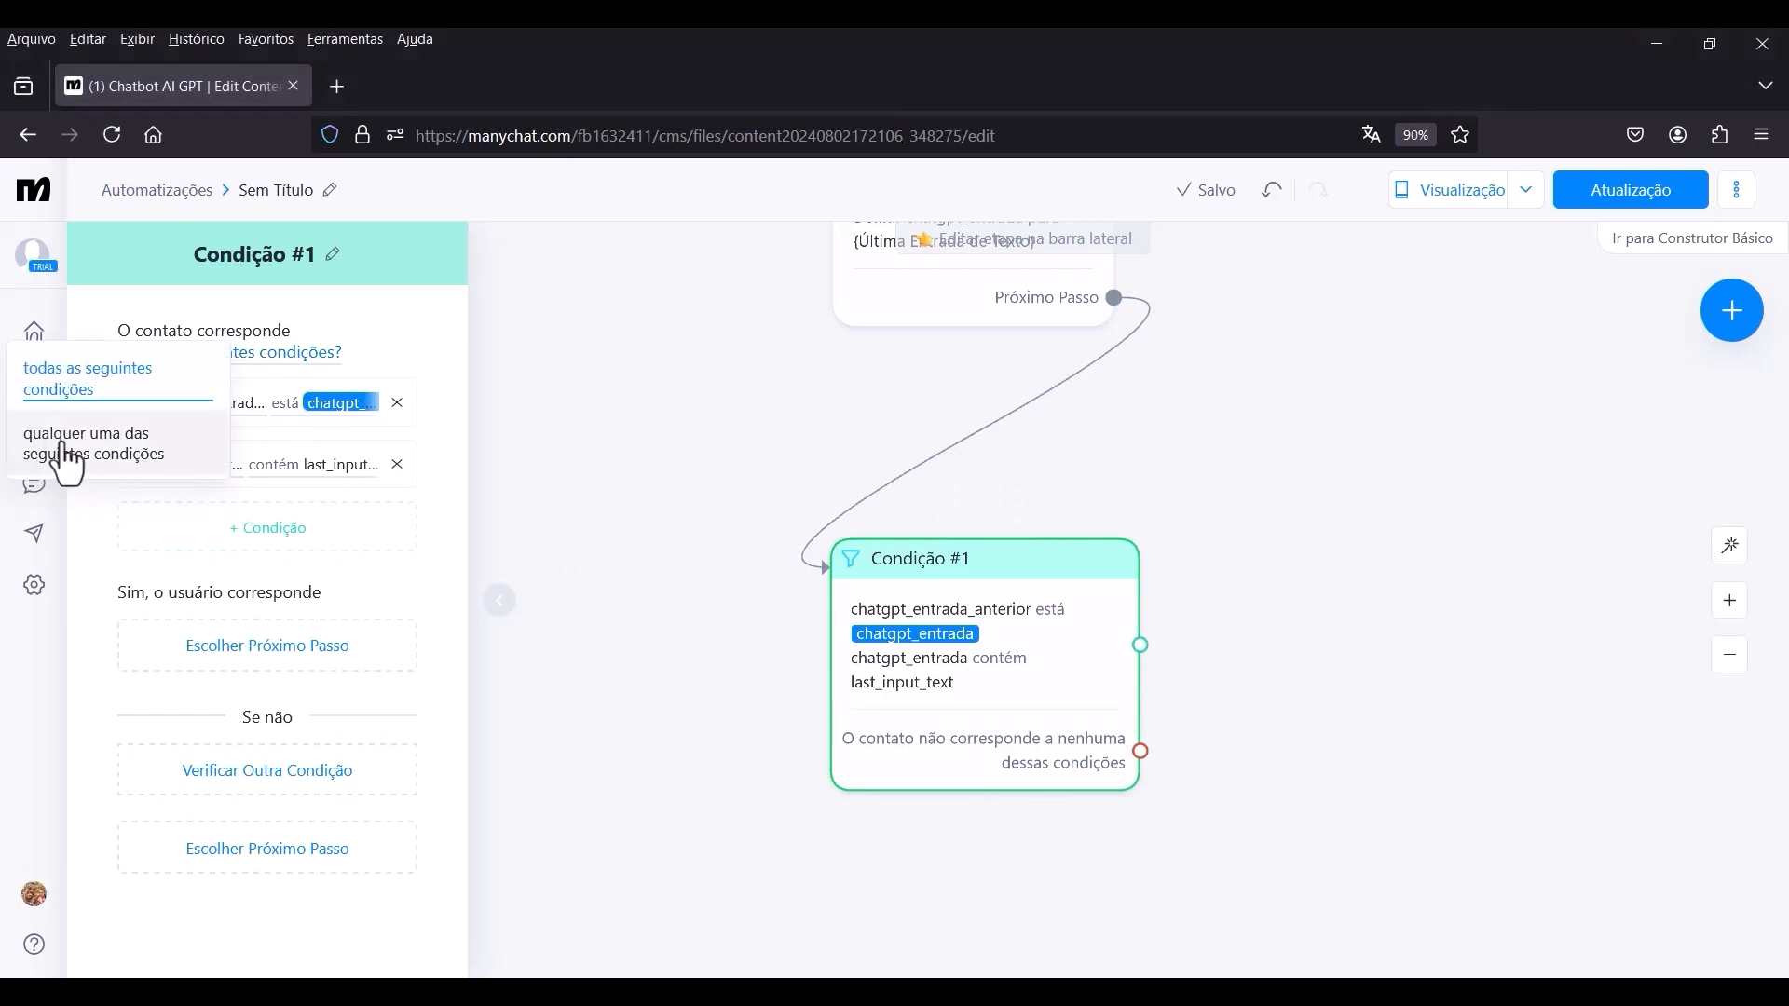
pyautogui.click(124, 466)
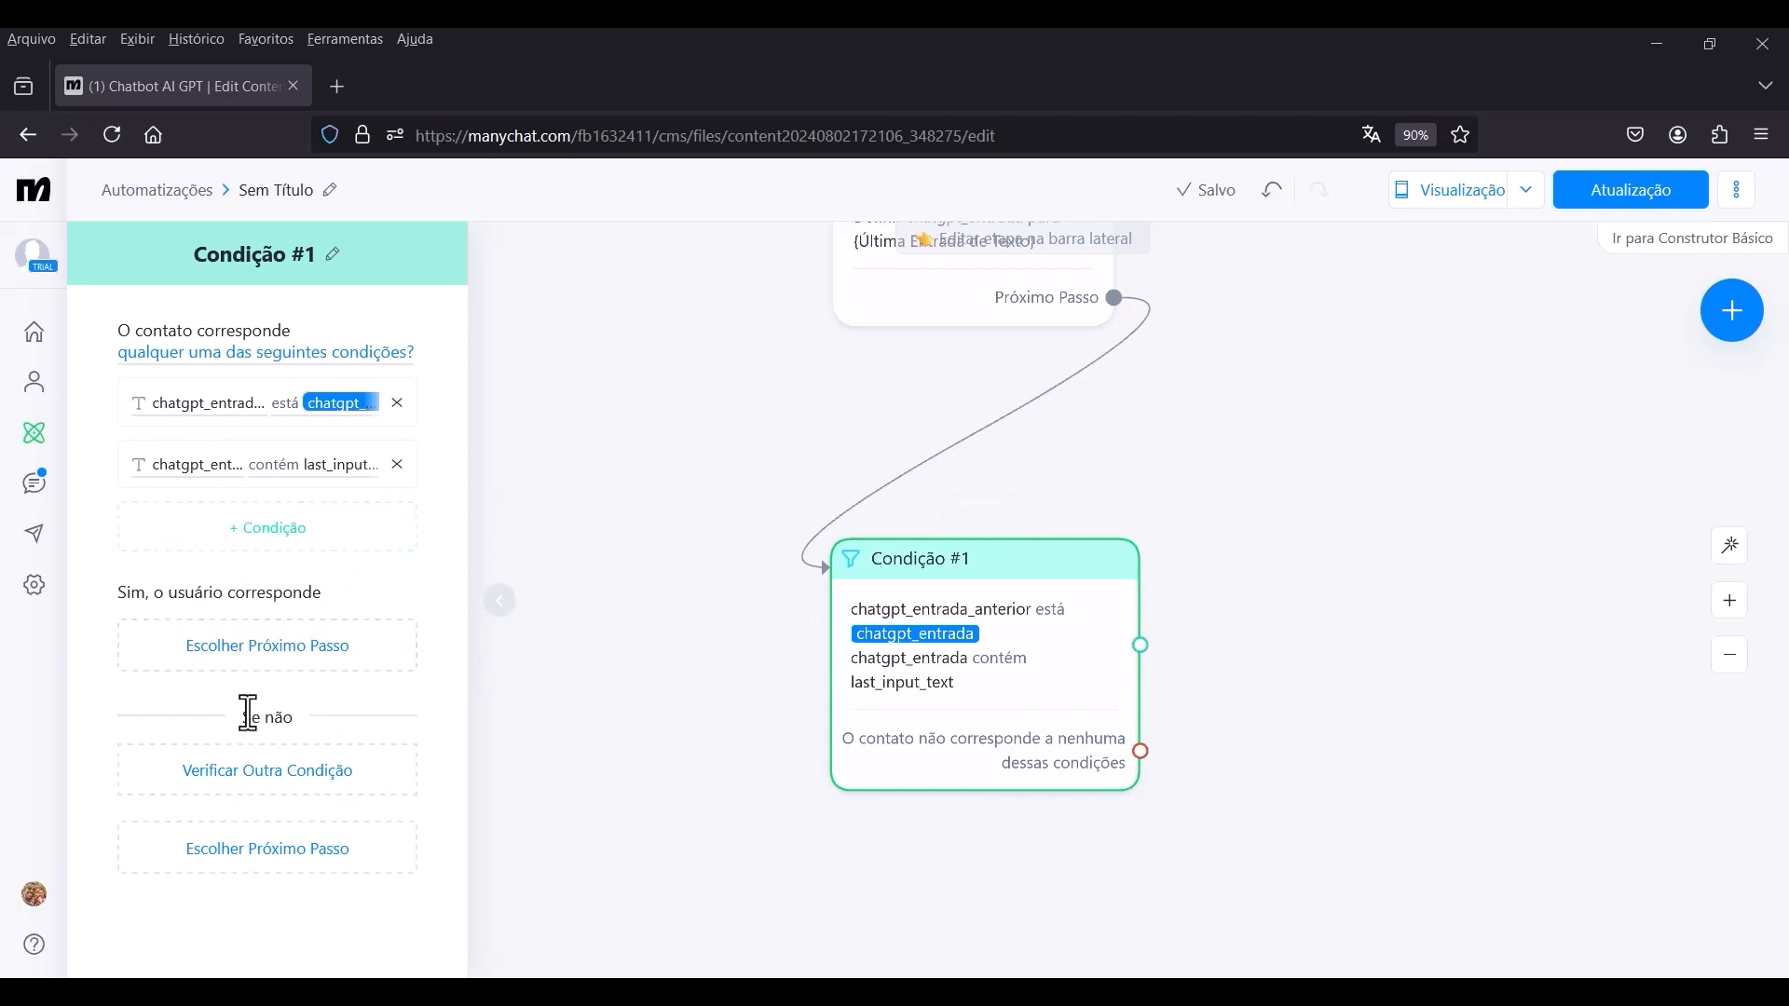
# Add a second condition group to Condição #1 requiring that the bot_status custom user field está respondido.
pyautogui.click(305, 780)
pyautogui.scroll(-3, 345, 643)
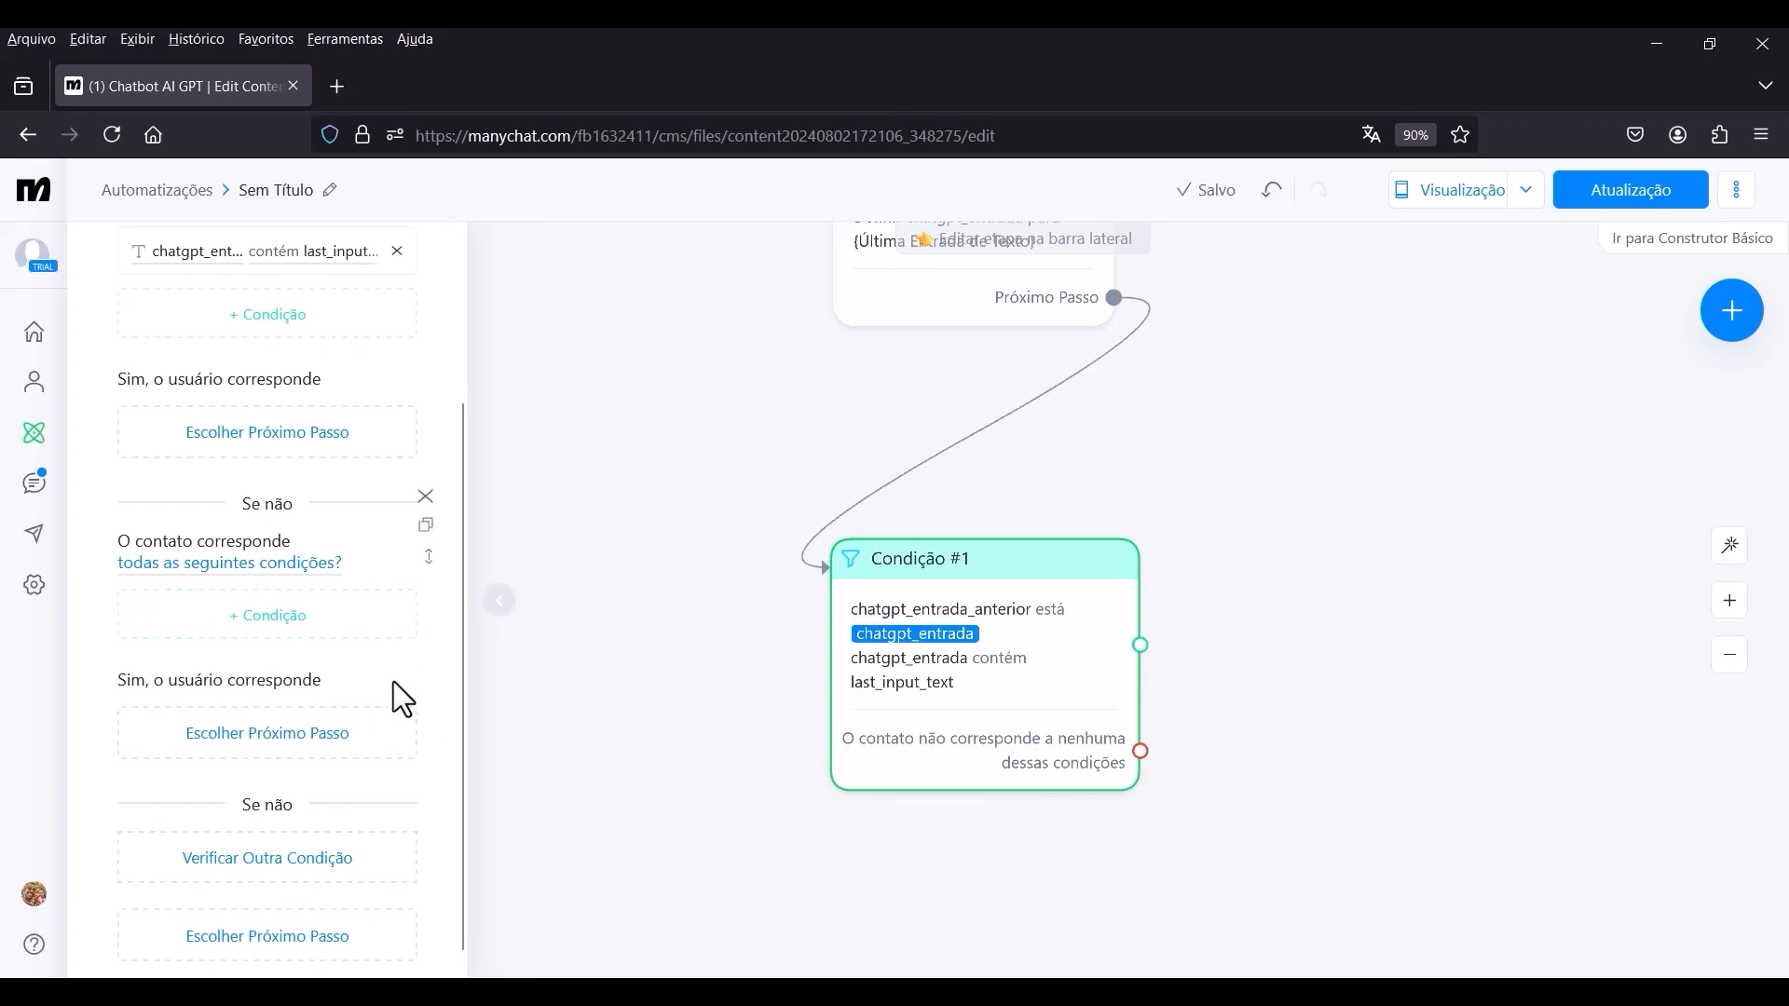
pyautogui.click(277, 625)
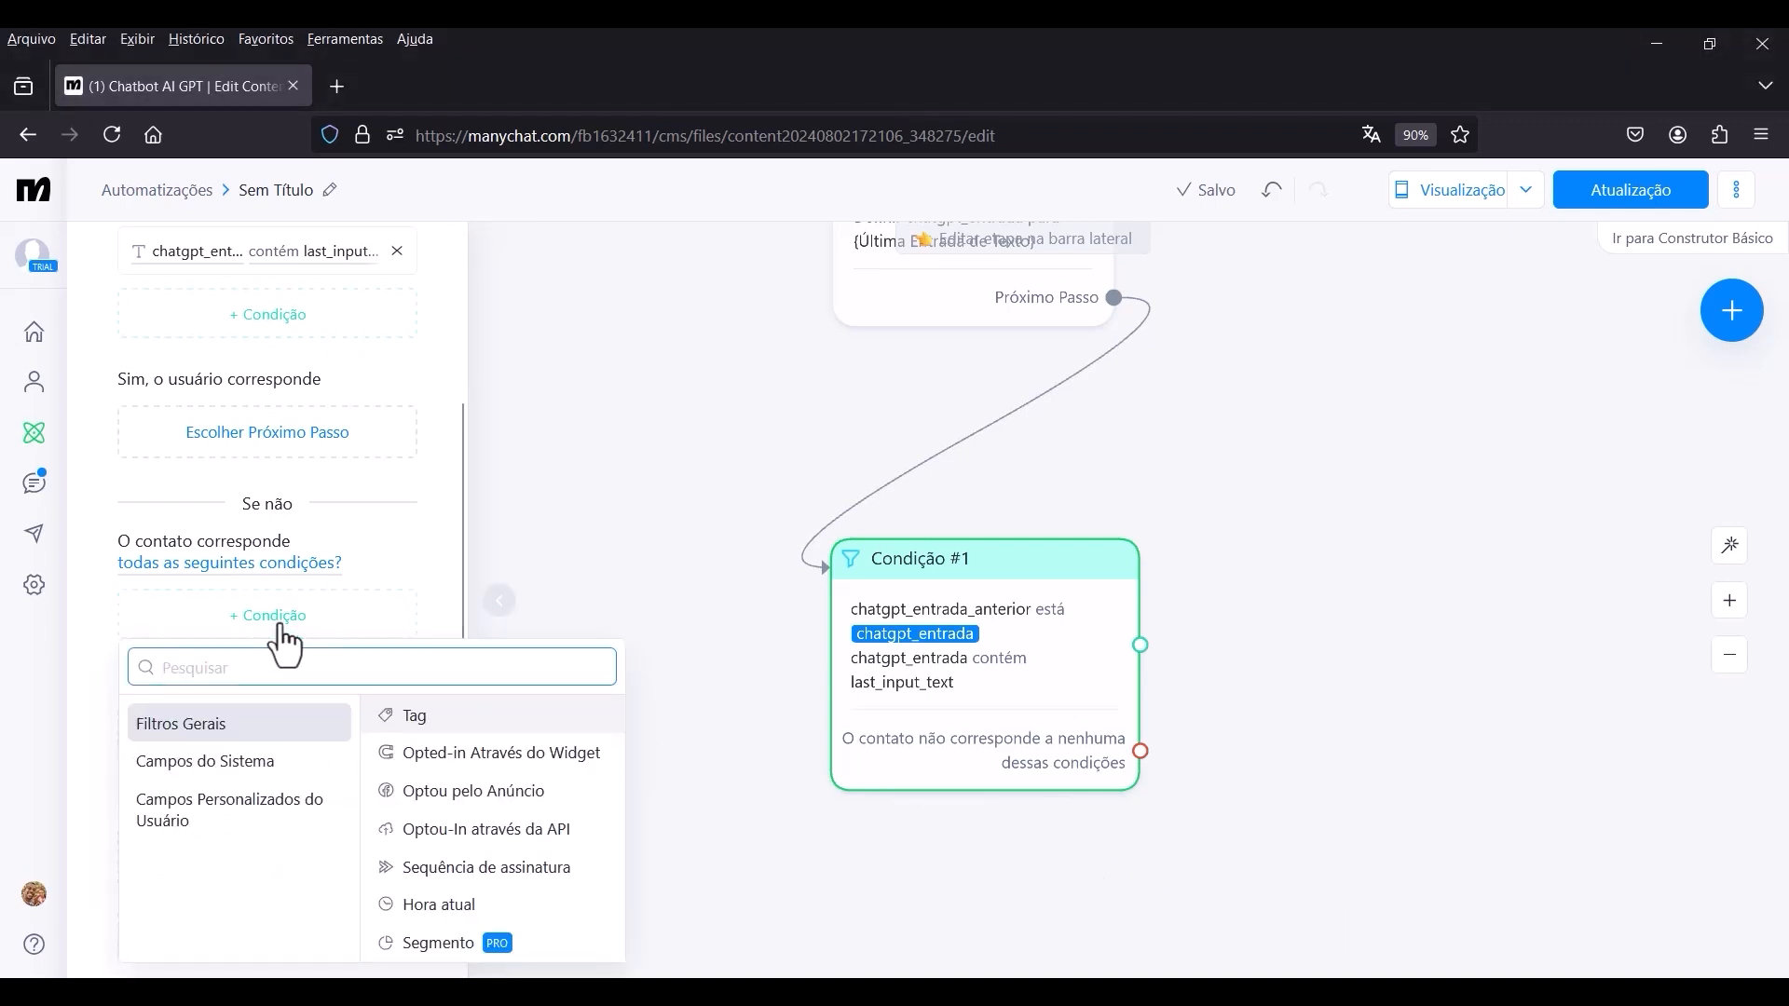
pyautogui.click(233, 815)
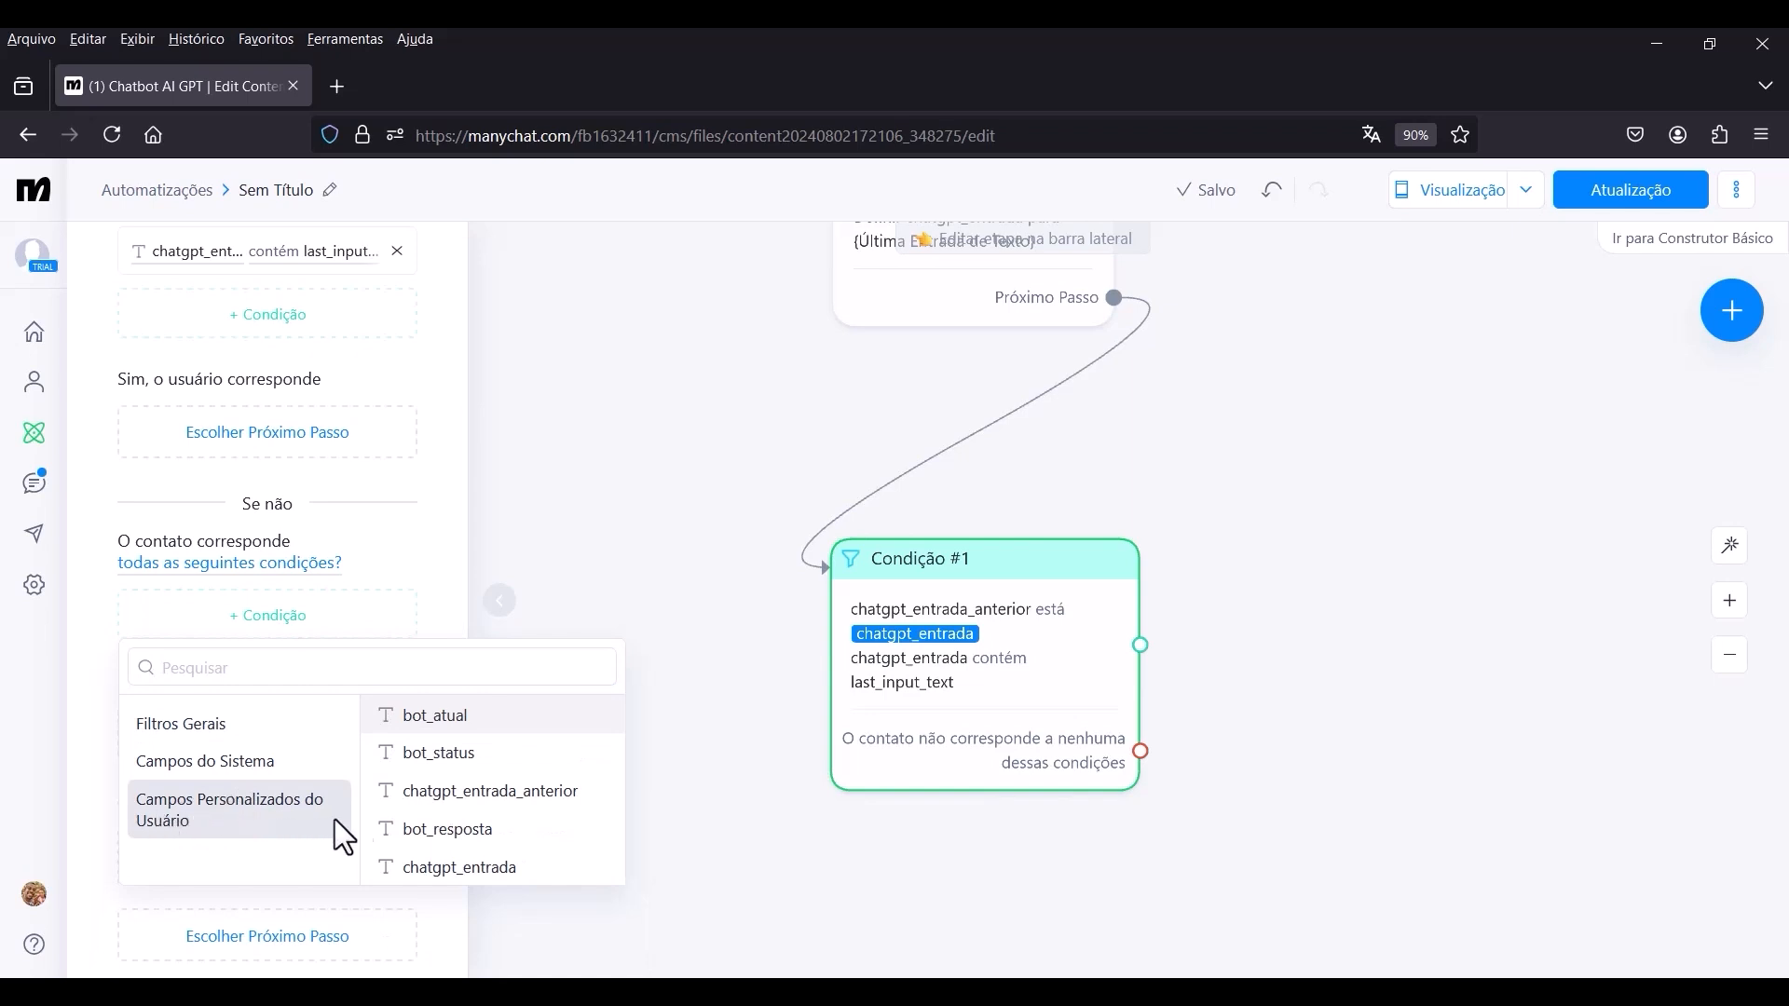
pyautogui.click(438, 753)
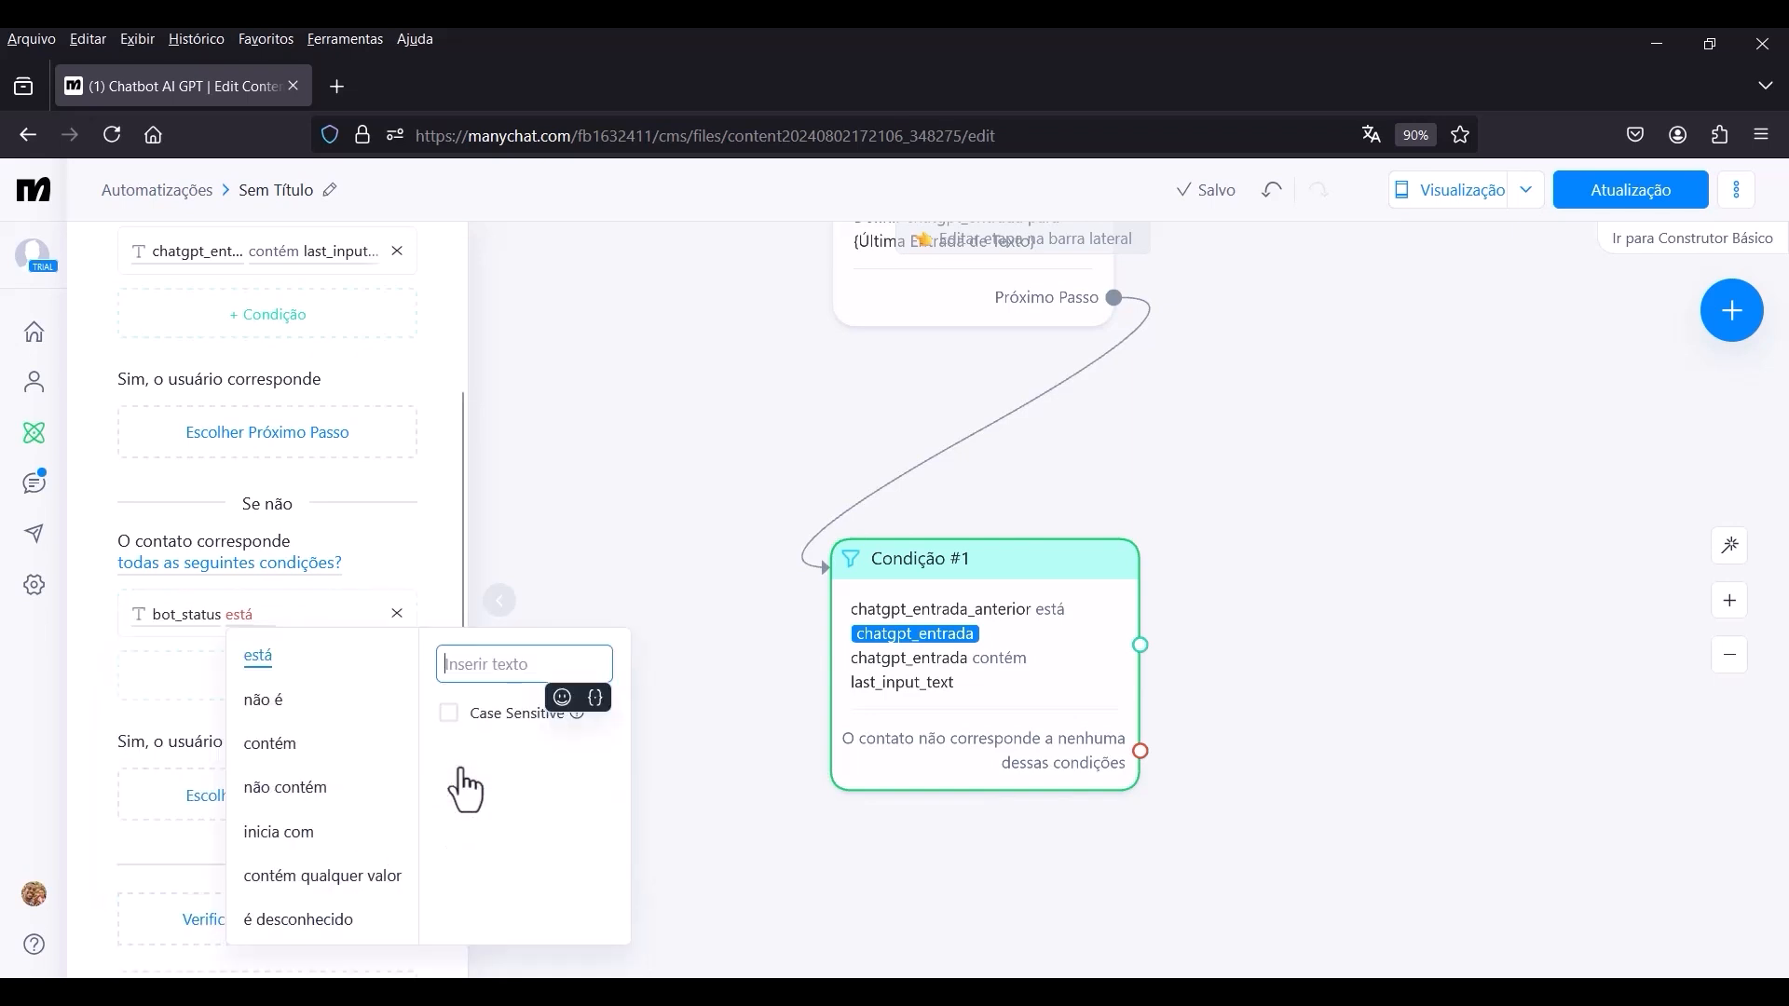
pyautogui.click(506, 664)
pyautogui.write('respondido')
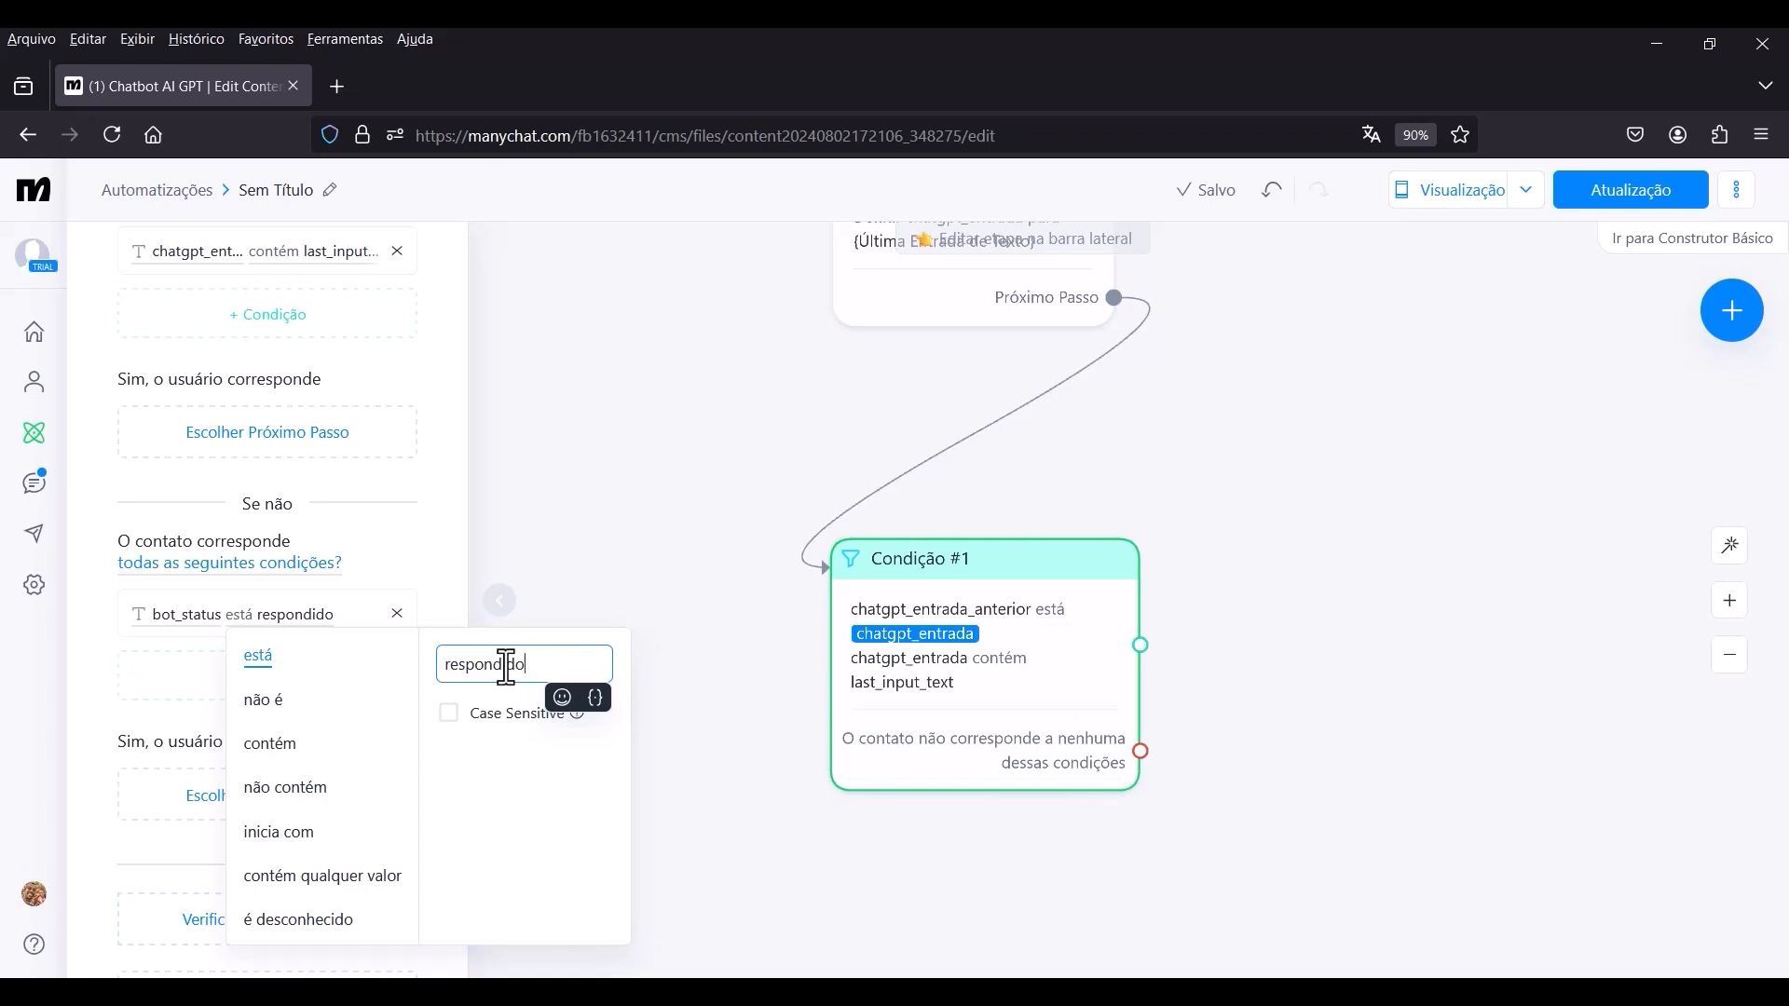
pyautogui.hotkey('alt', 'Tab')
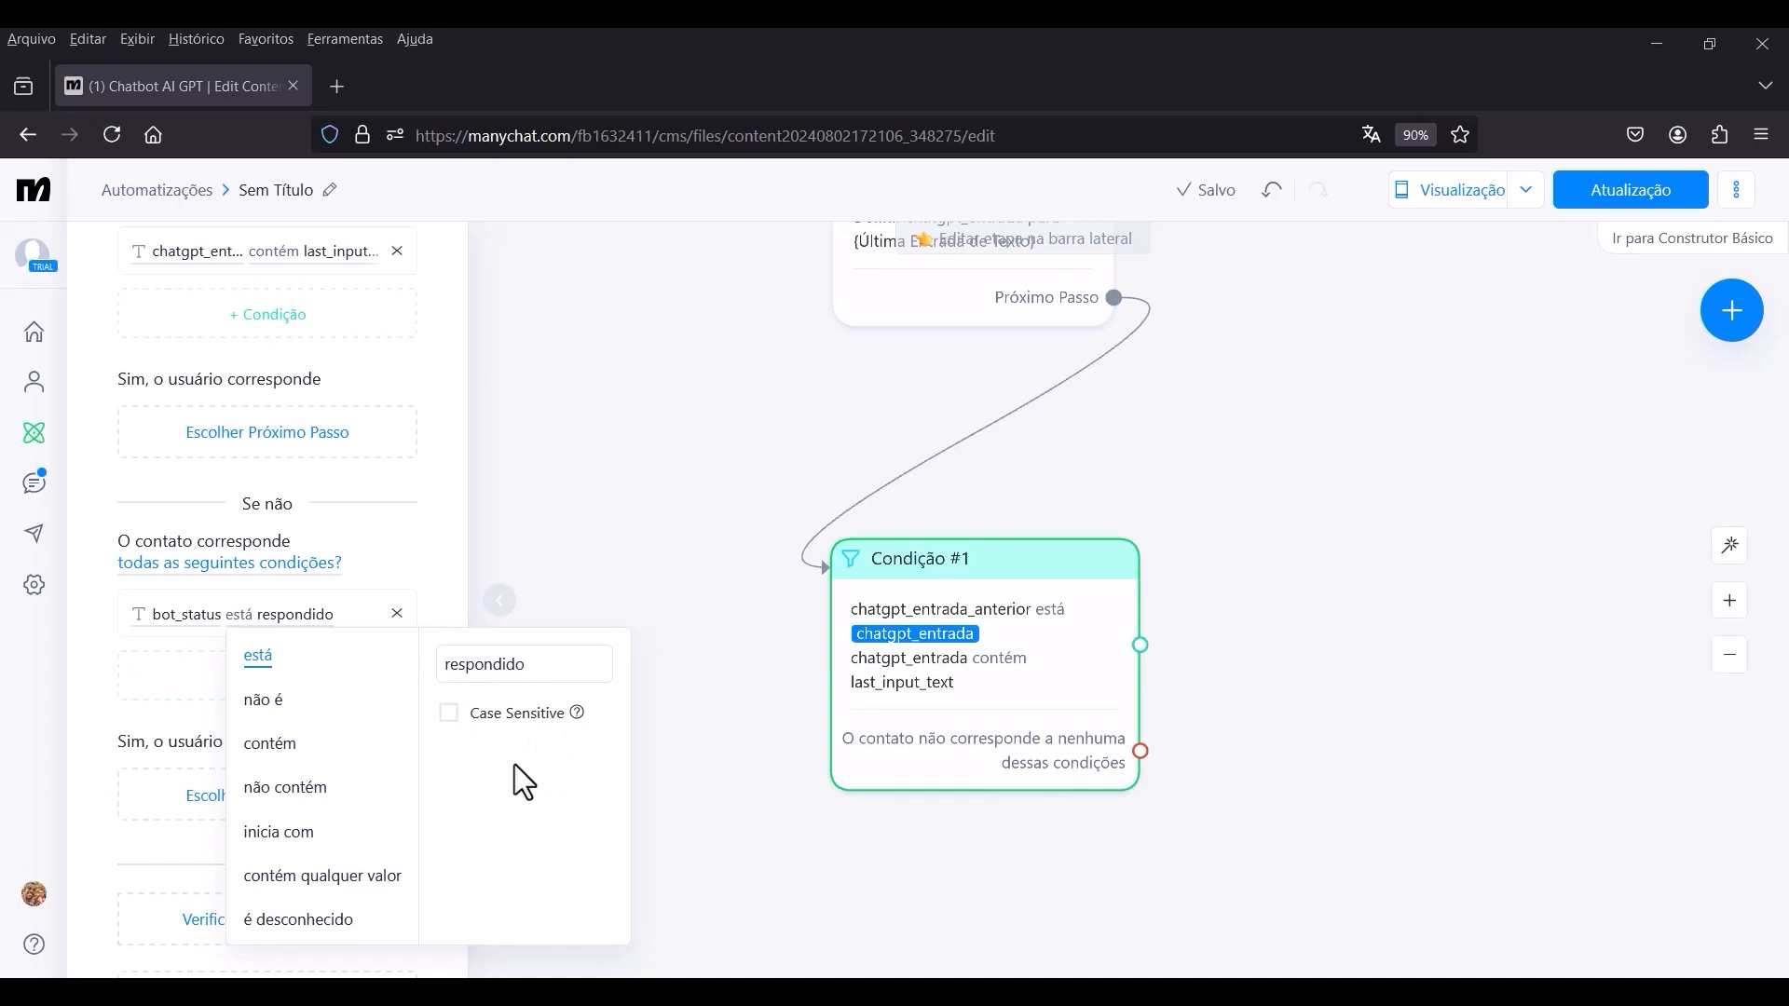
pyautogui.click(369, 492)
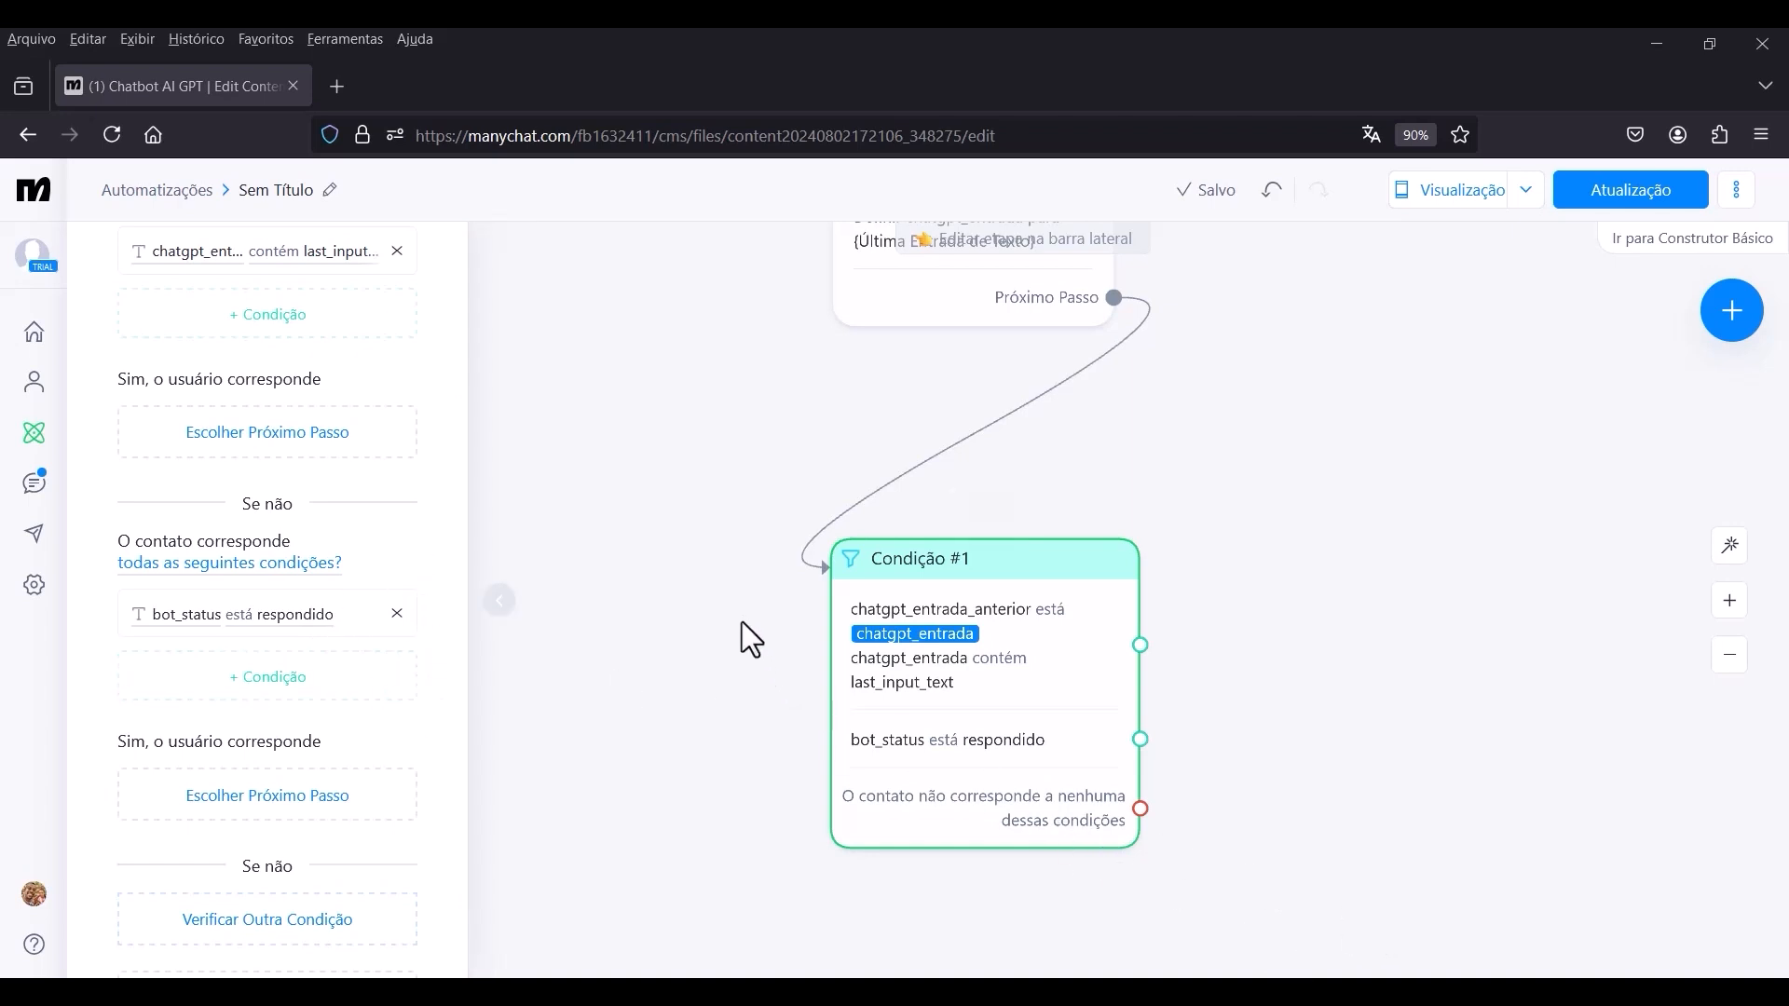
pyautogui.click(644, 569)
# Connect a new condition block beneath Condição #1 to its output for contacts matching none of the conditions.
pyautogui.scroll(-1, 768, 675)
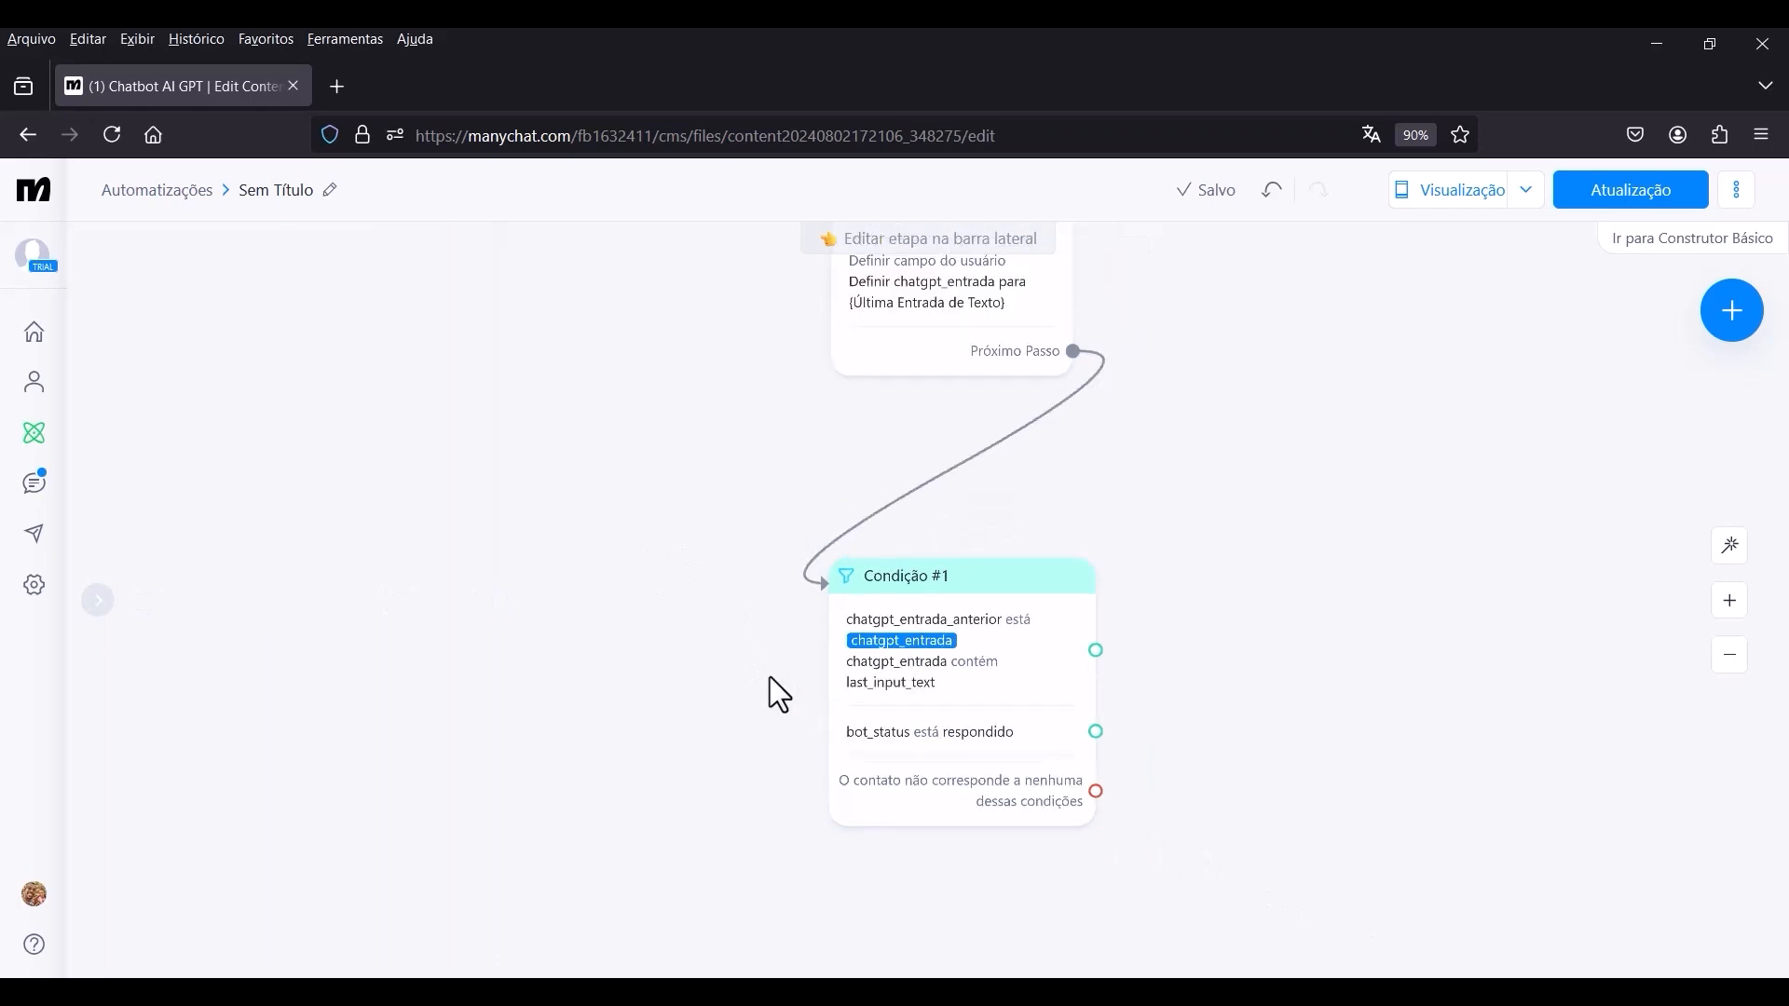
pyautogui.moveTo(764, 674); pyautogui.dragTo(639, 352)
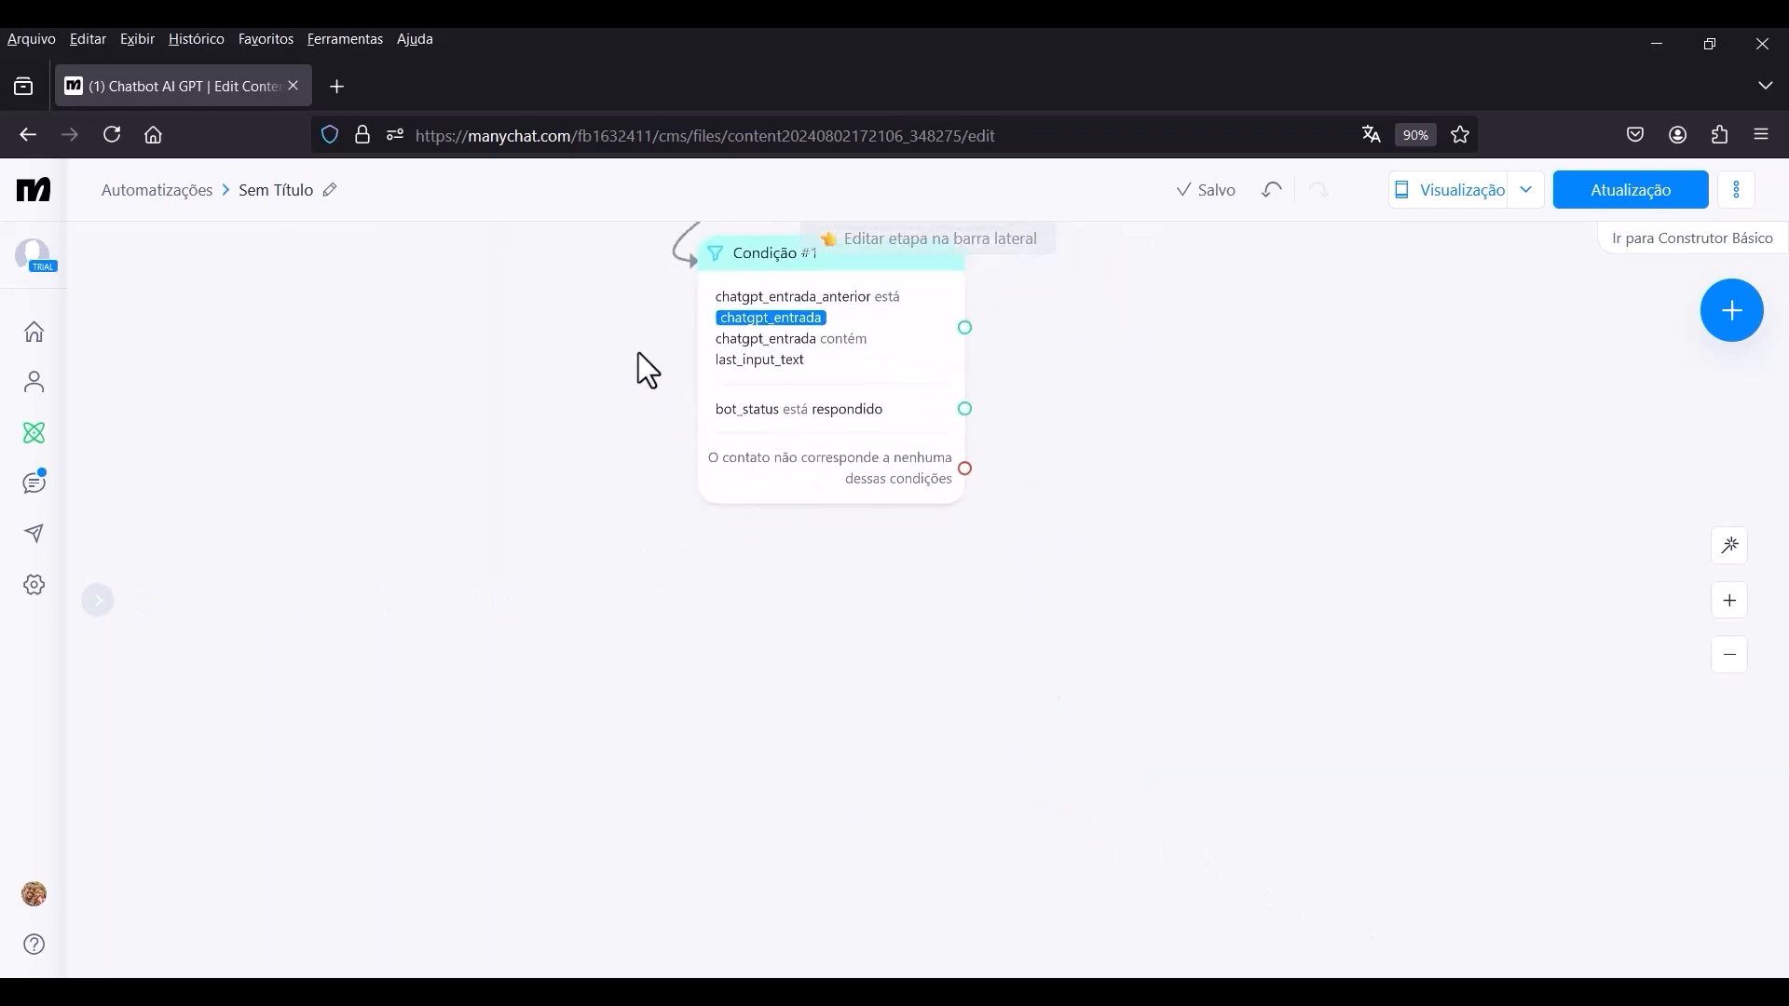
pyautogui.click(964, 468)
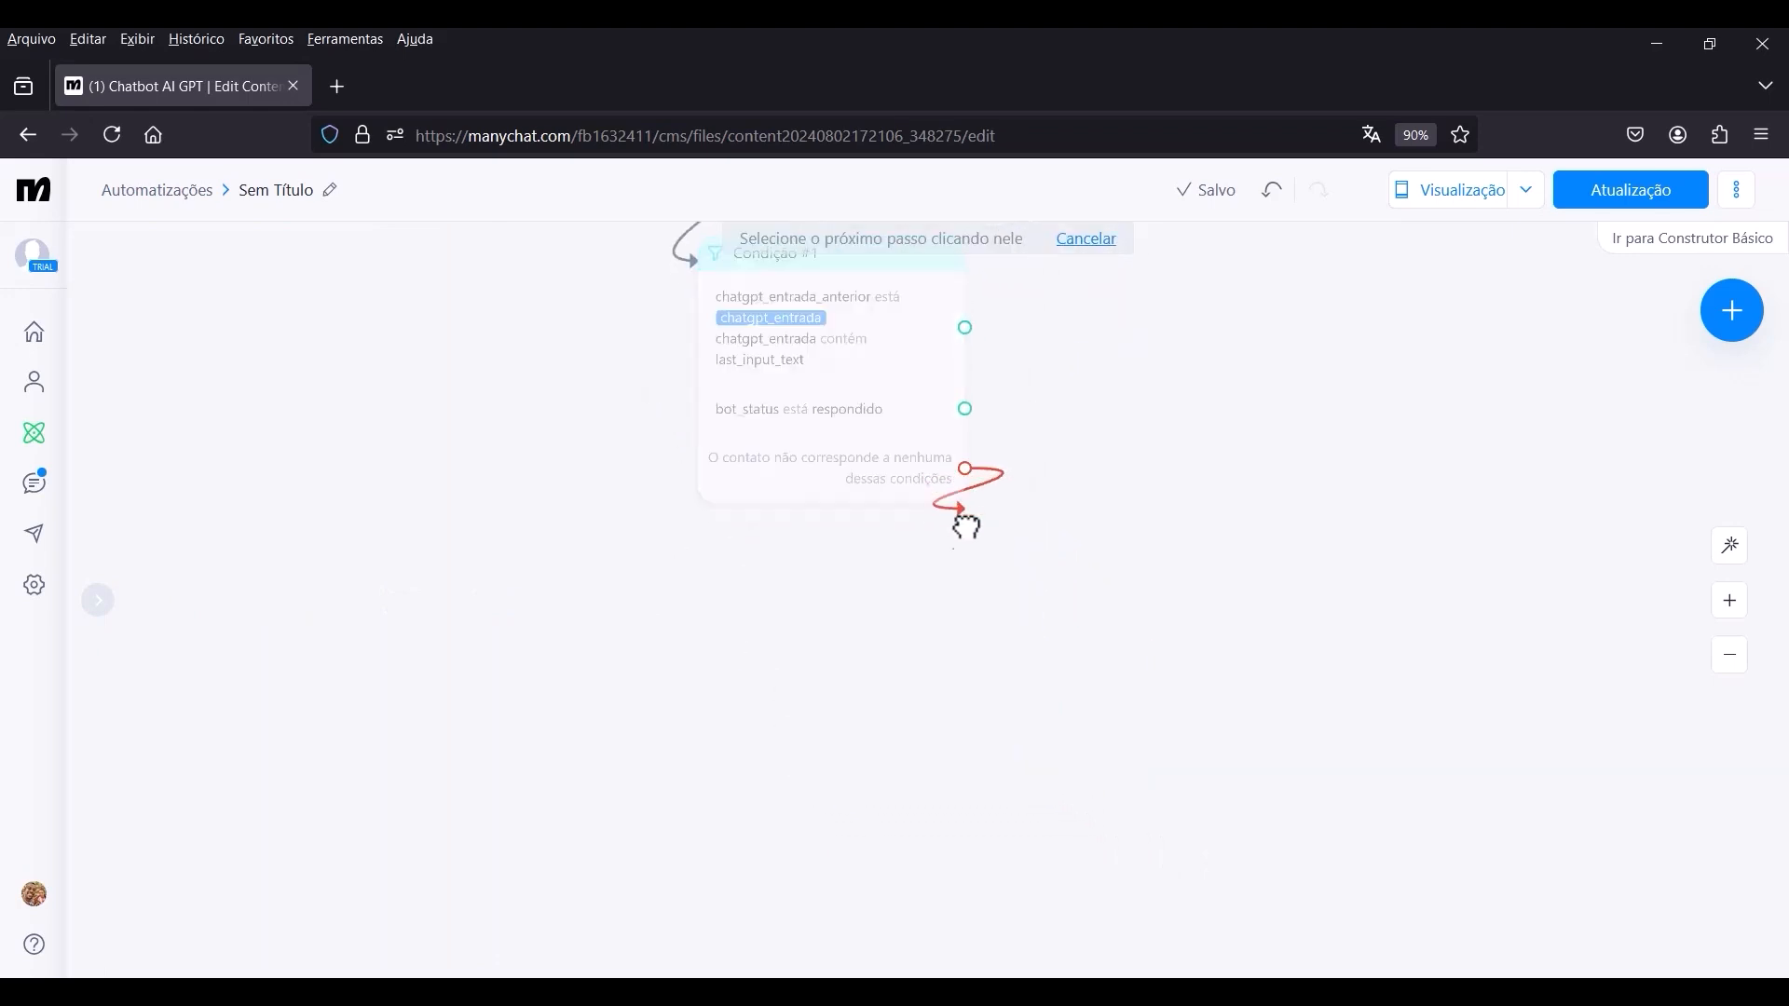
pyautogui.click(692, 673)
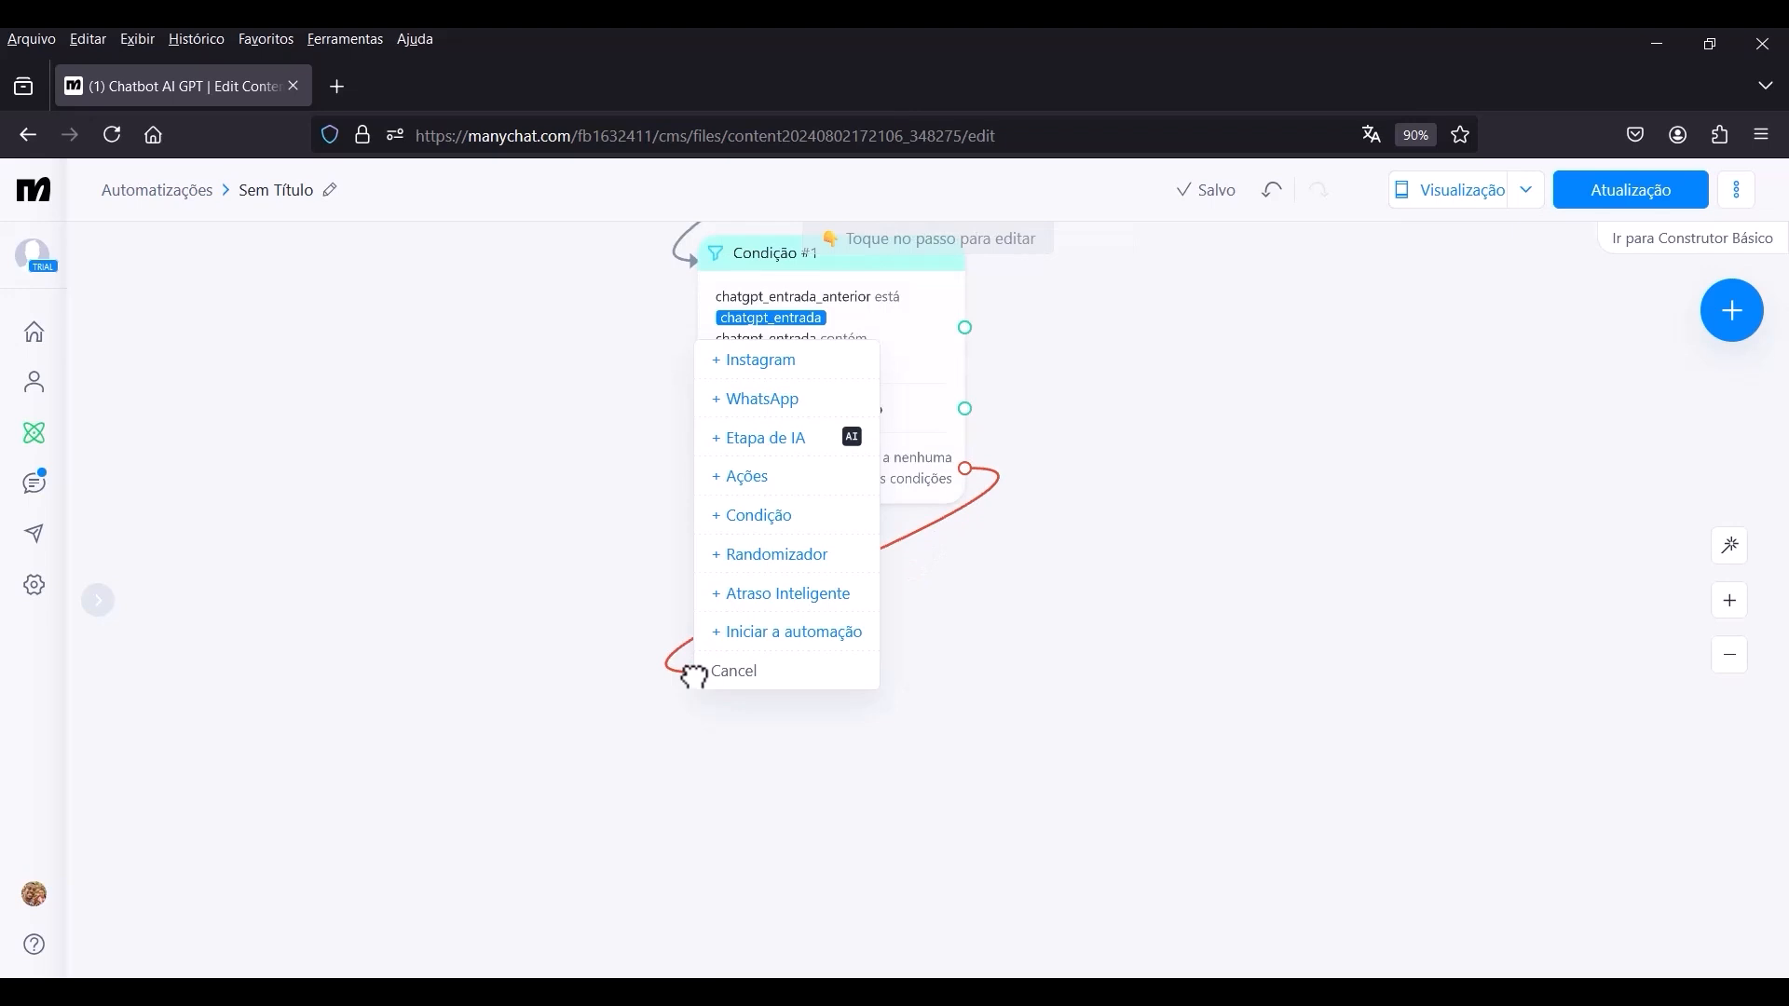
pyautogui.click(774, 534)
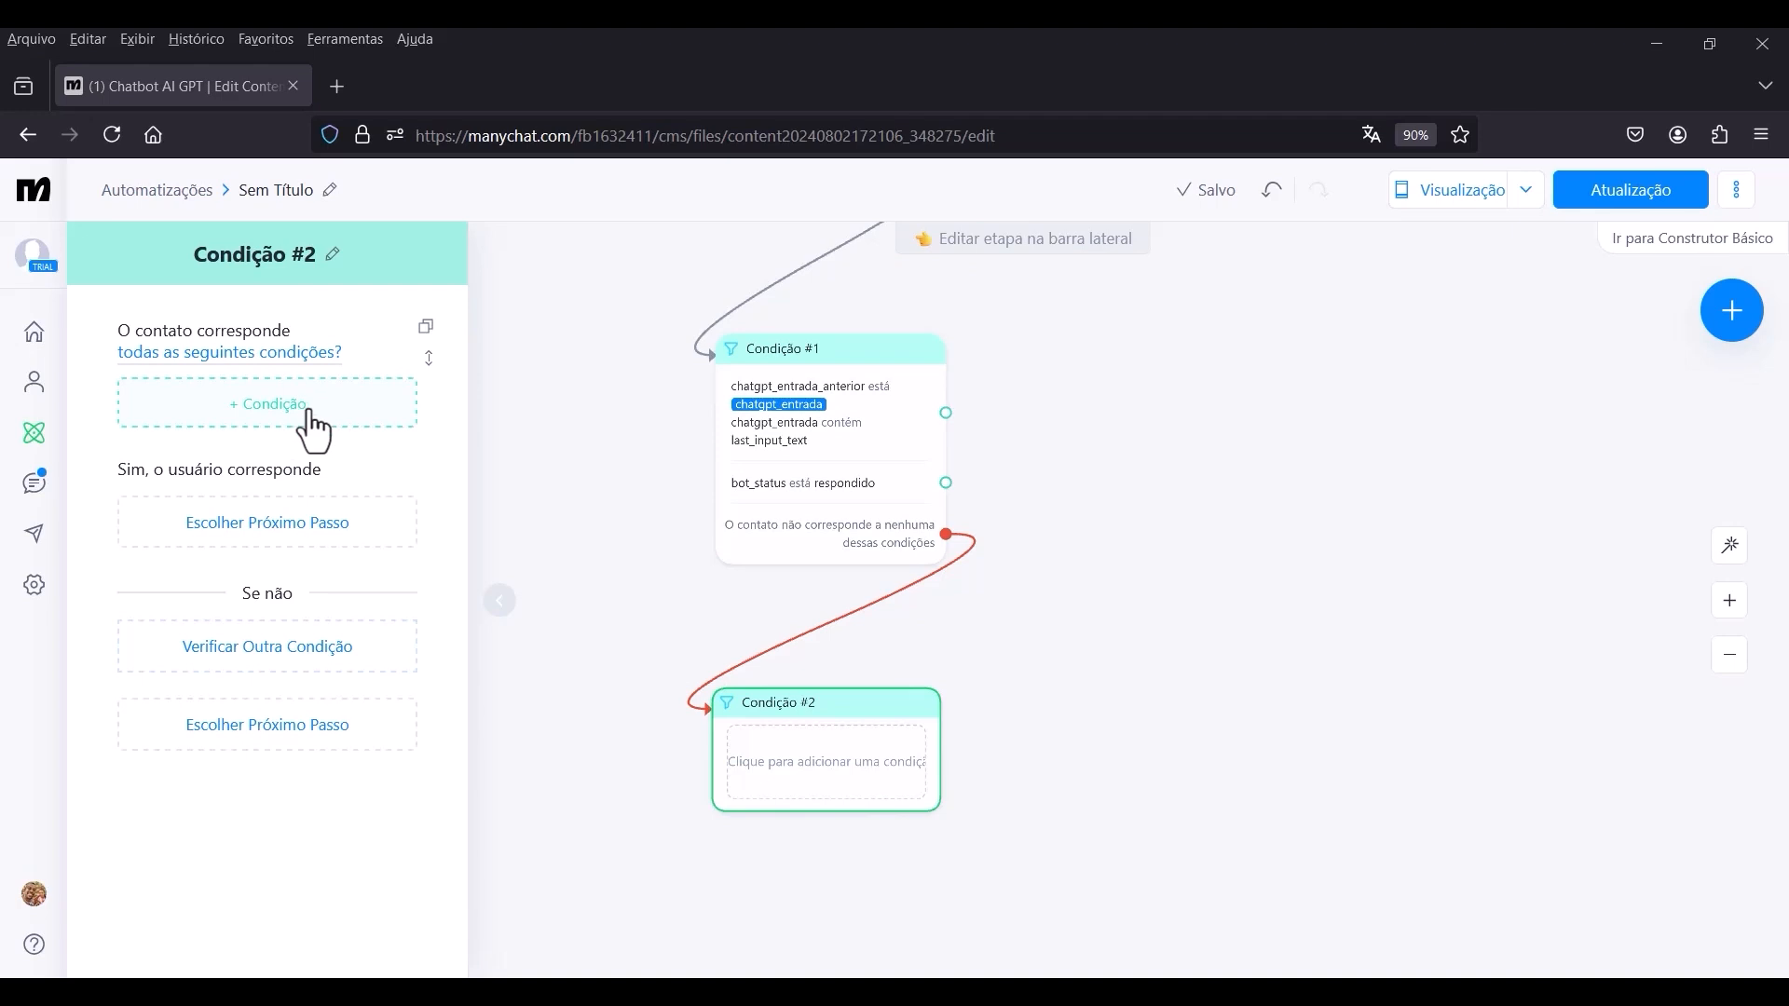
# Create a custom user field named answer_nr of type Número in the account settings.
pyautogui.click(37, 592)
pyautogui.scroll(-4, 423, 631)
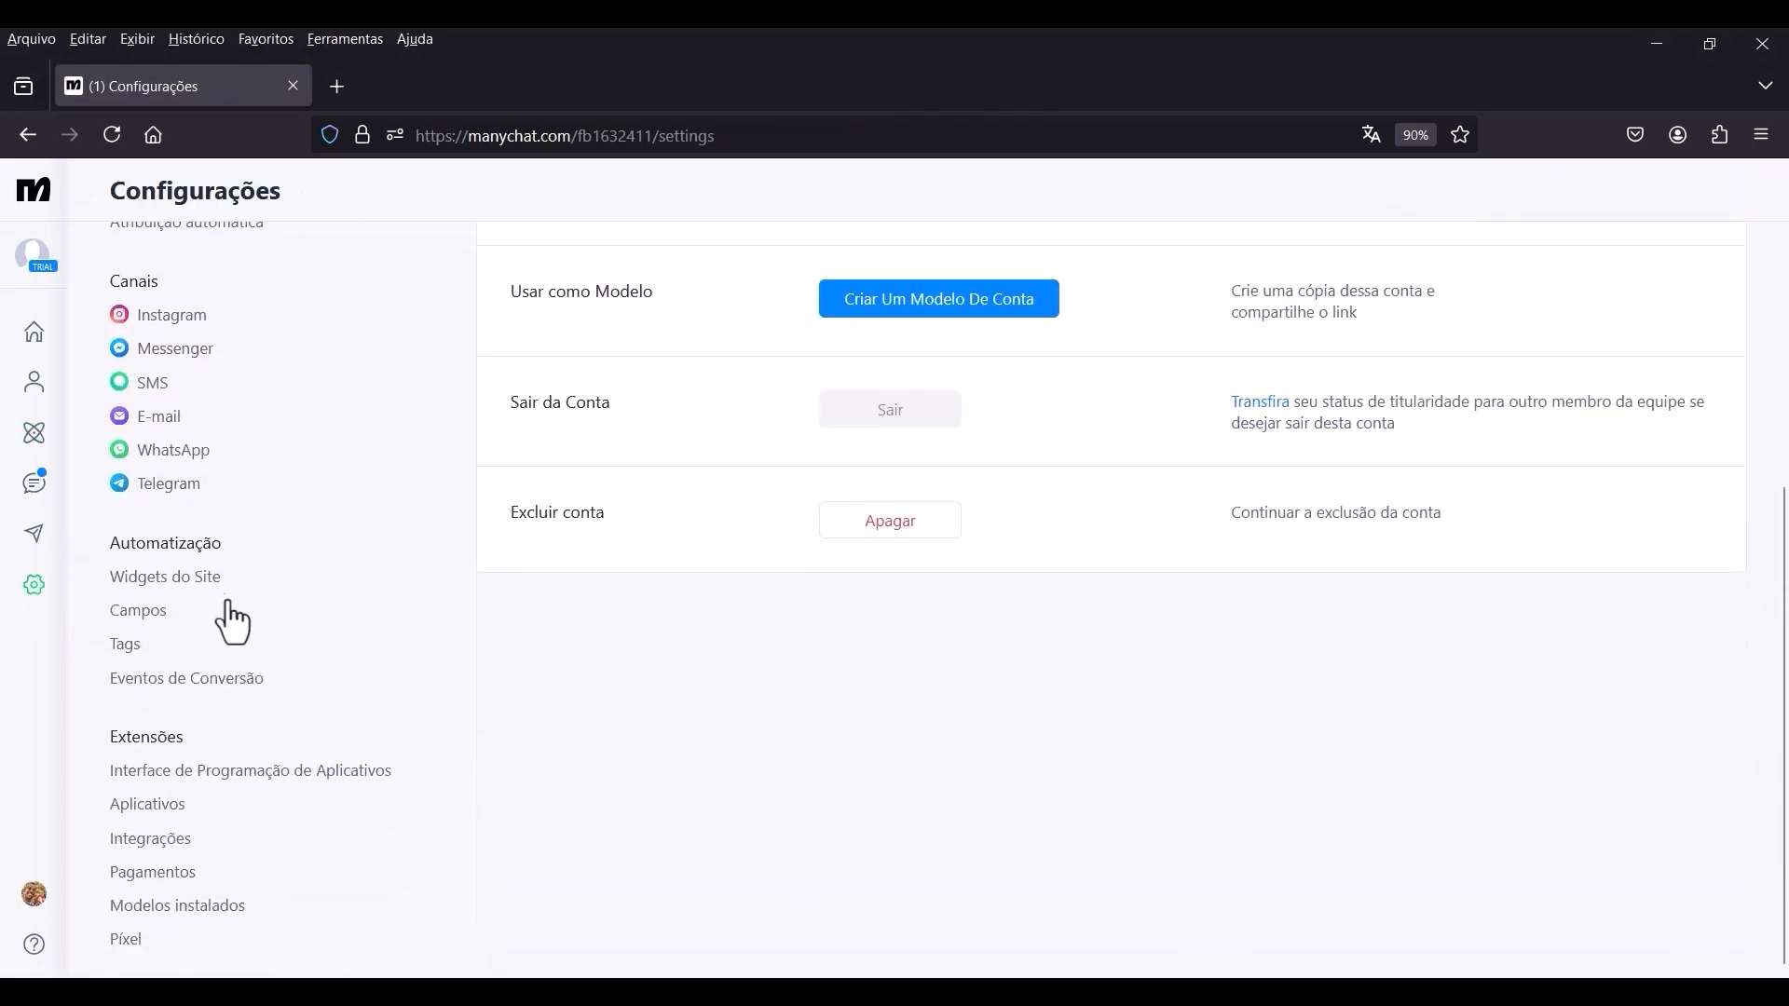
pyautogui.click(154, 611)
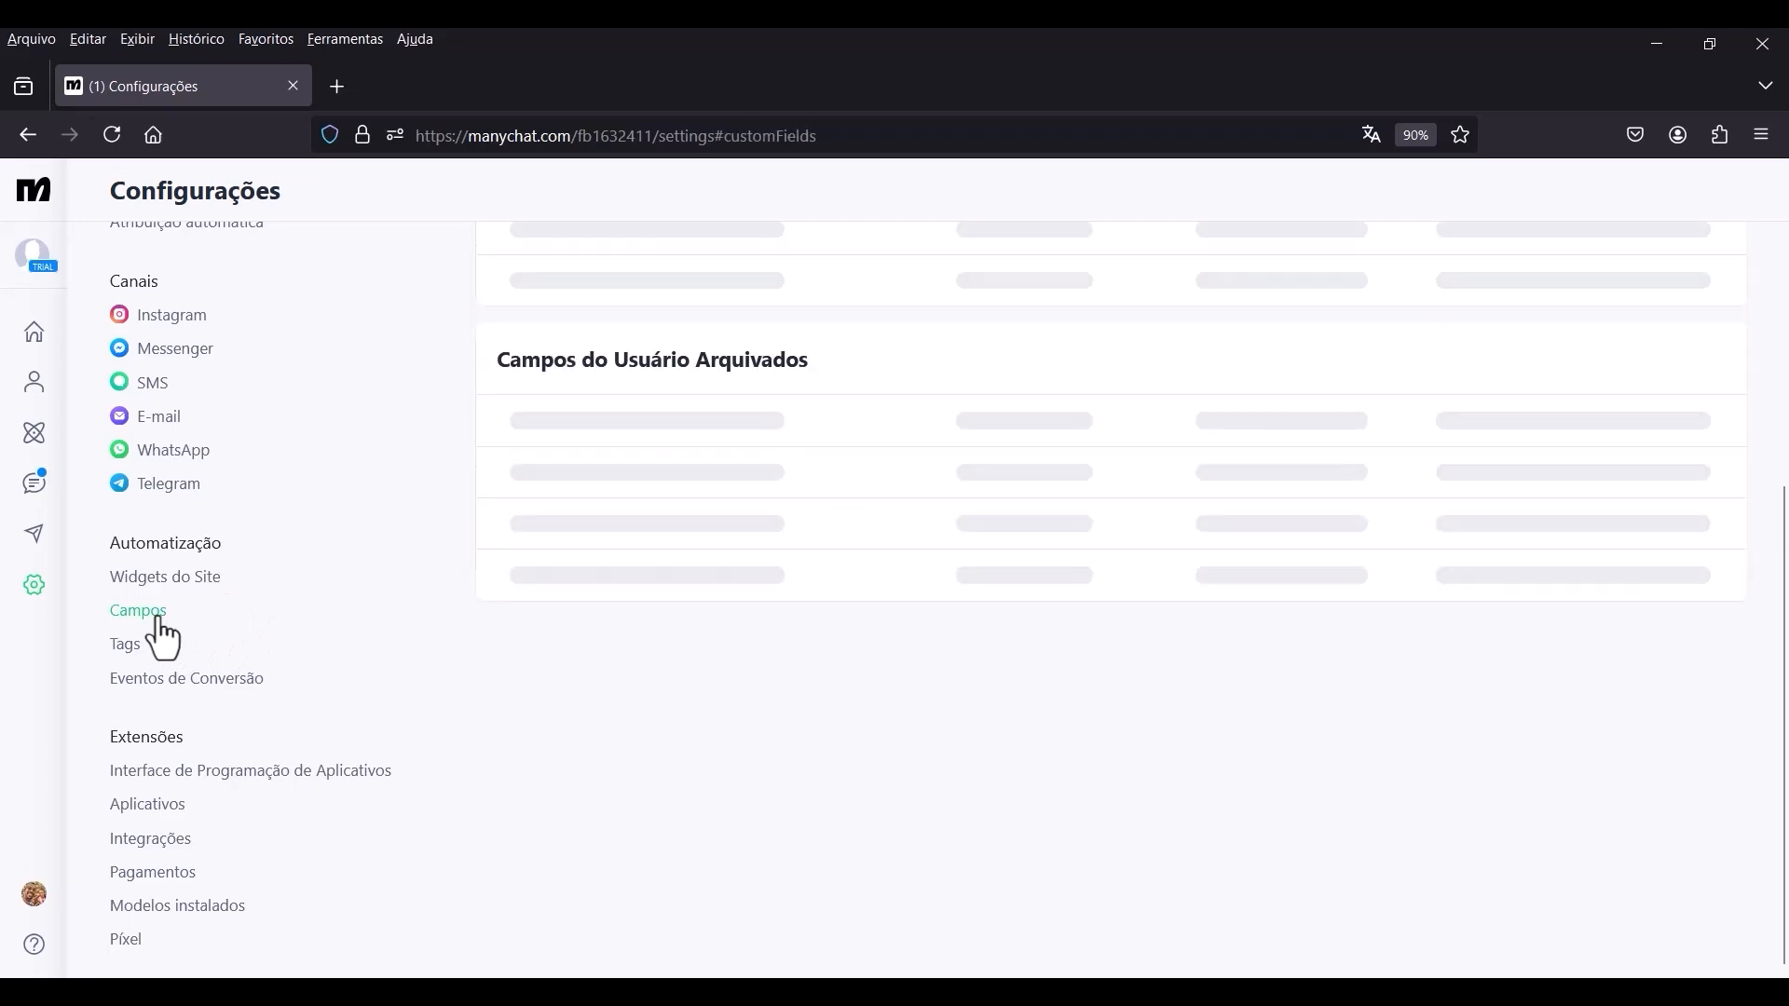
pyautogui.scroll(4, 1087, 594)
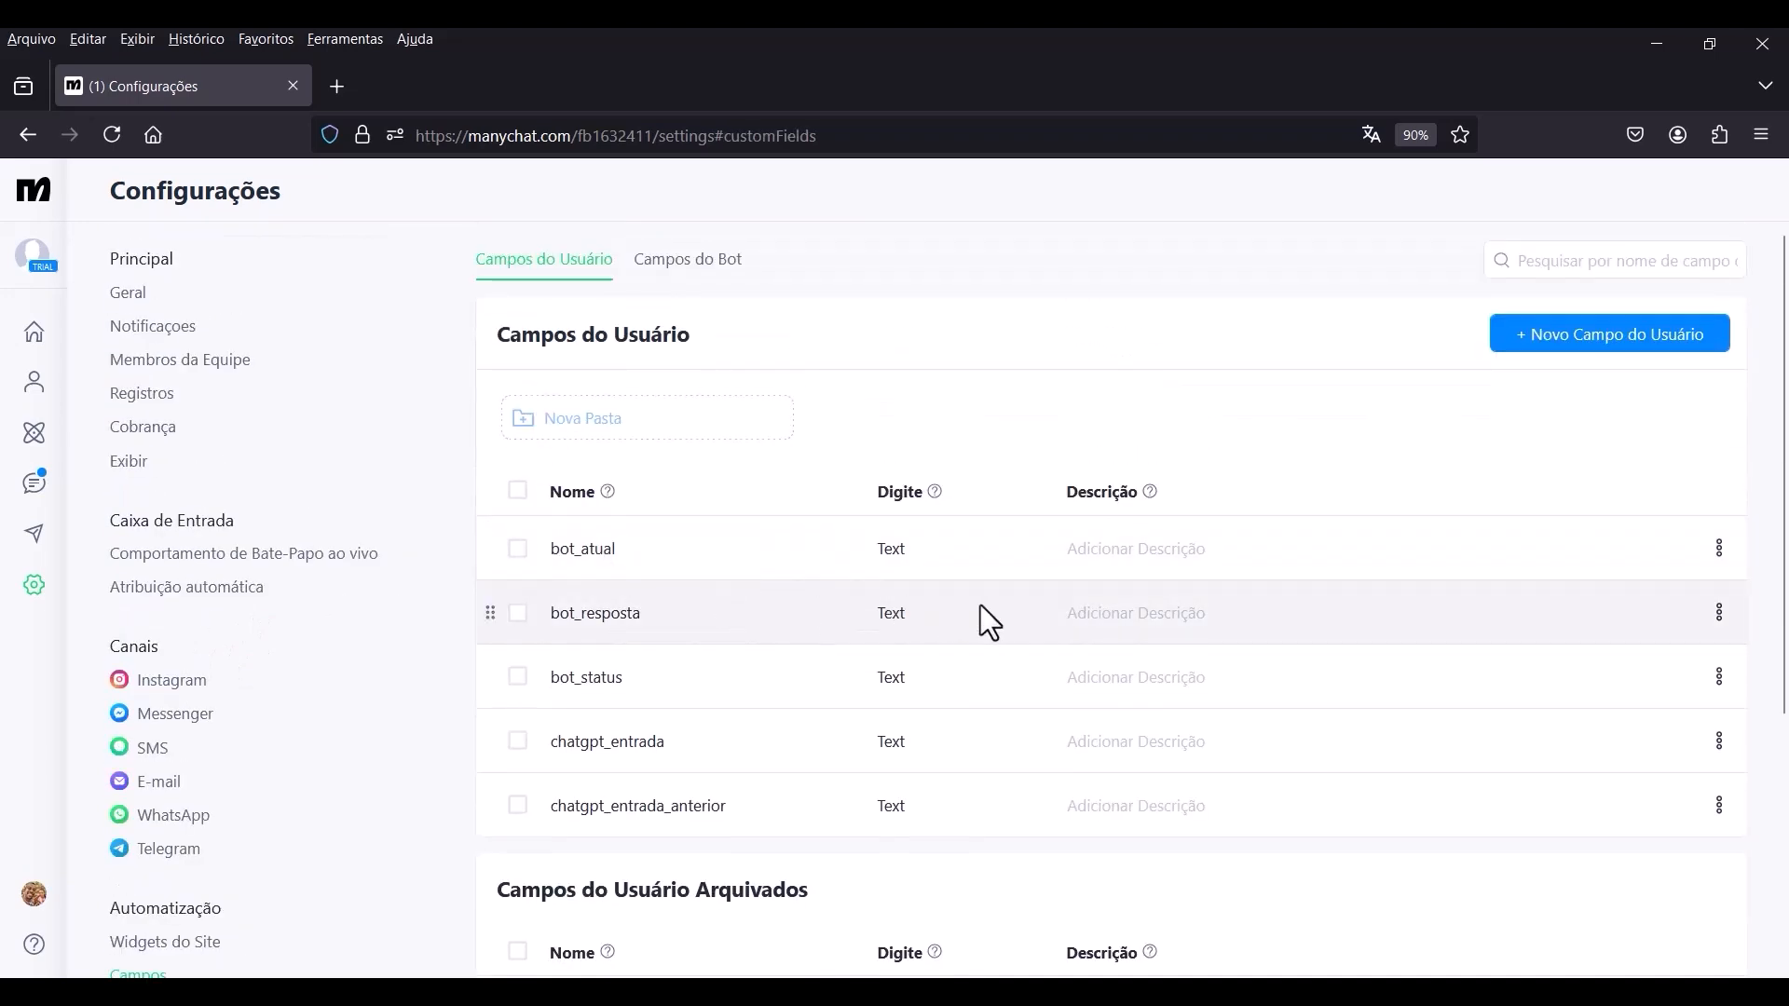
pyautogui.scroll(-2, 1513, 400)
pyautogui.scroll(2, 1513, 399)
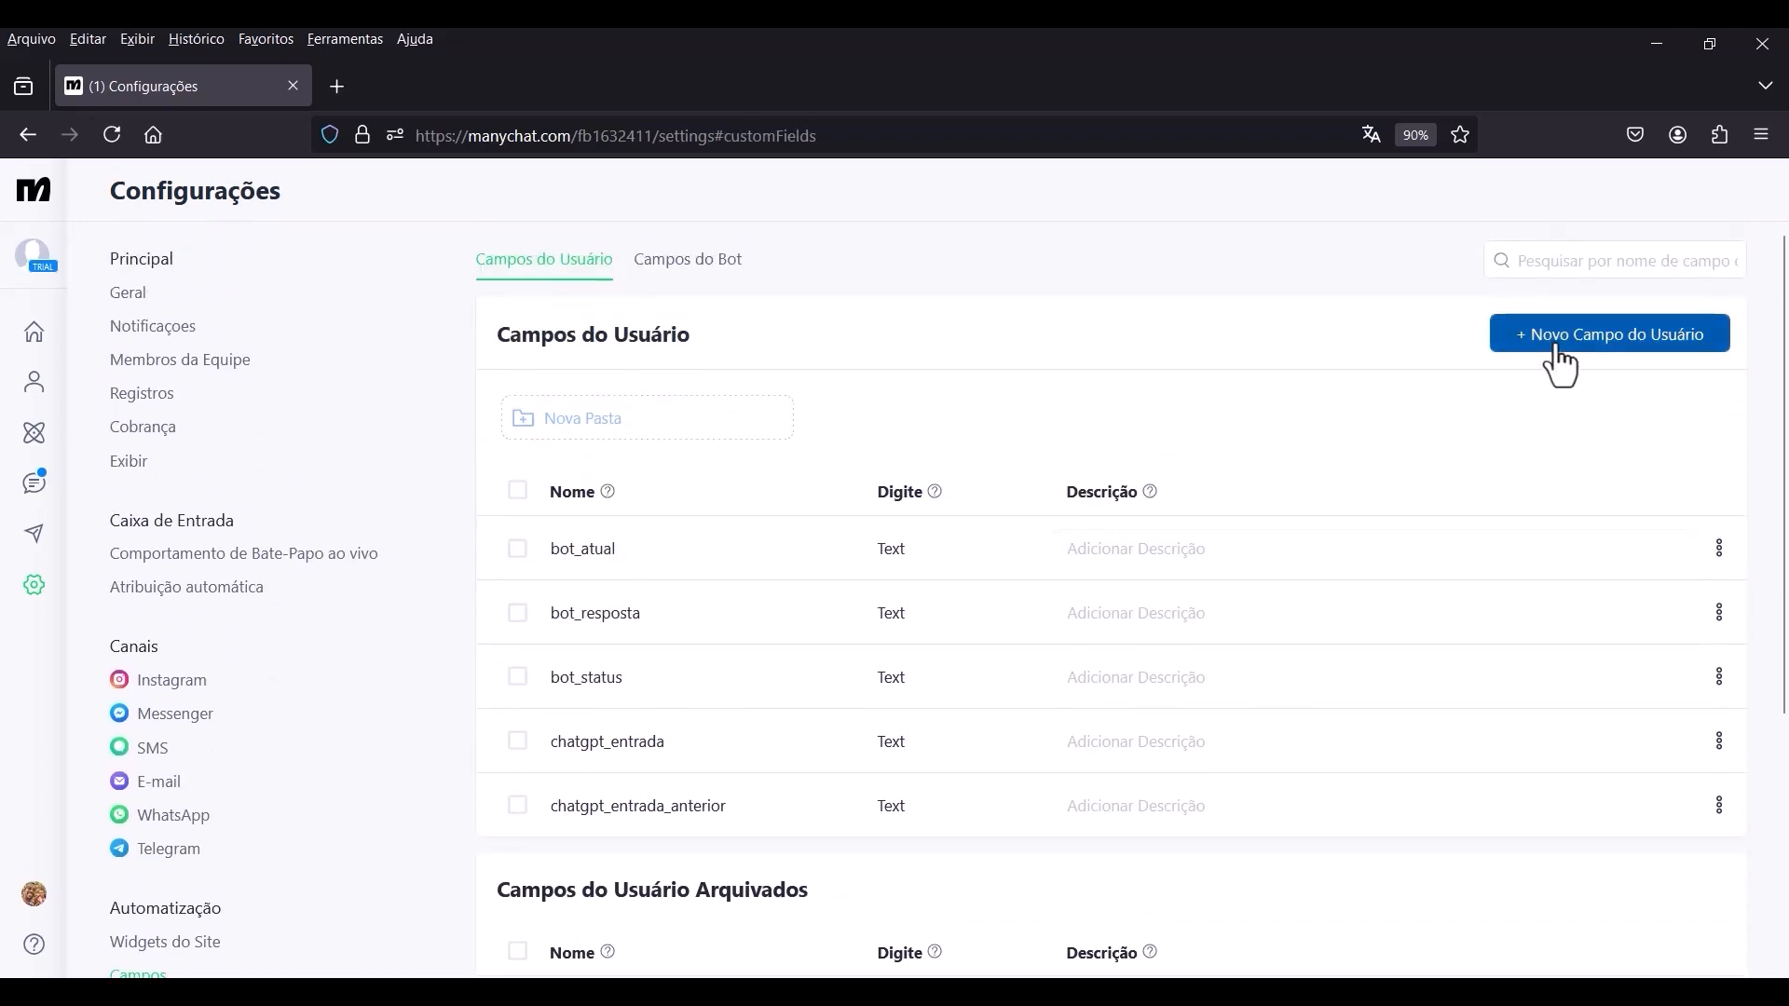
pyautogui.click(1554, 341)
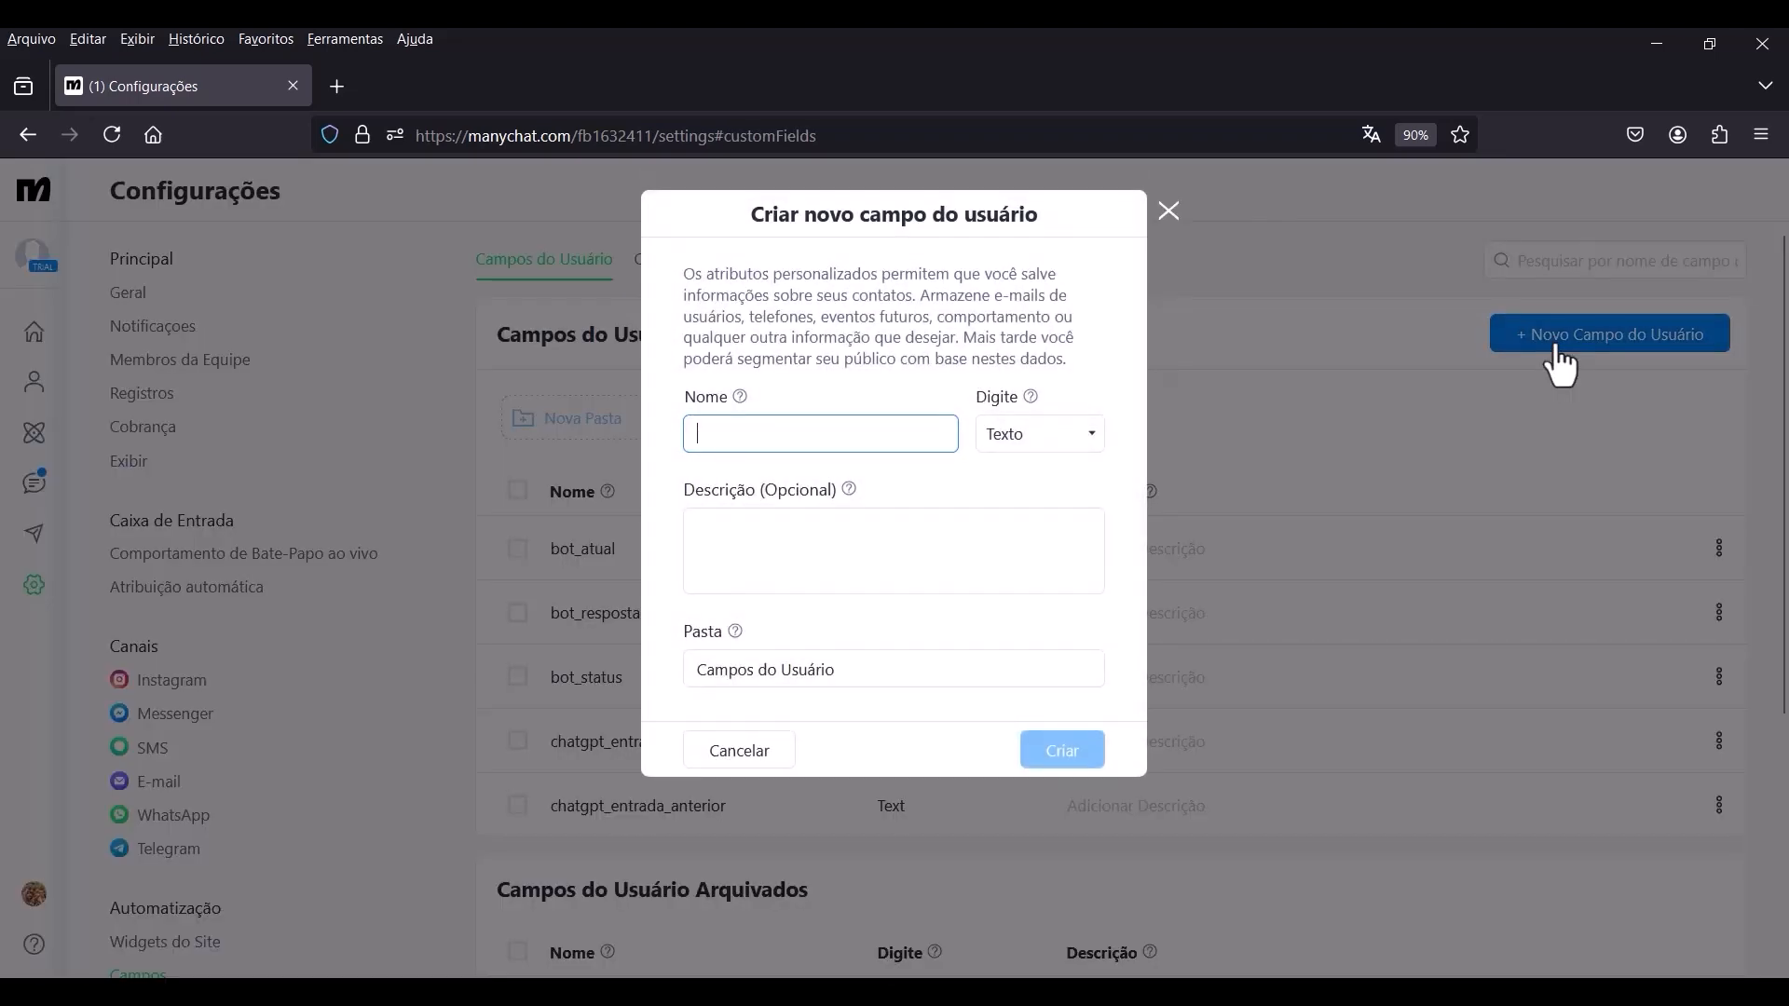
pyautogui.click(1077, 445)
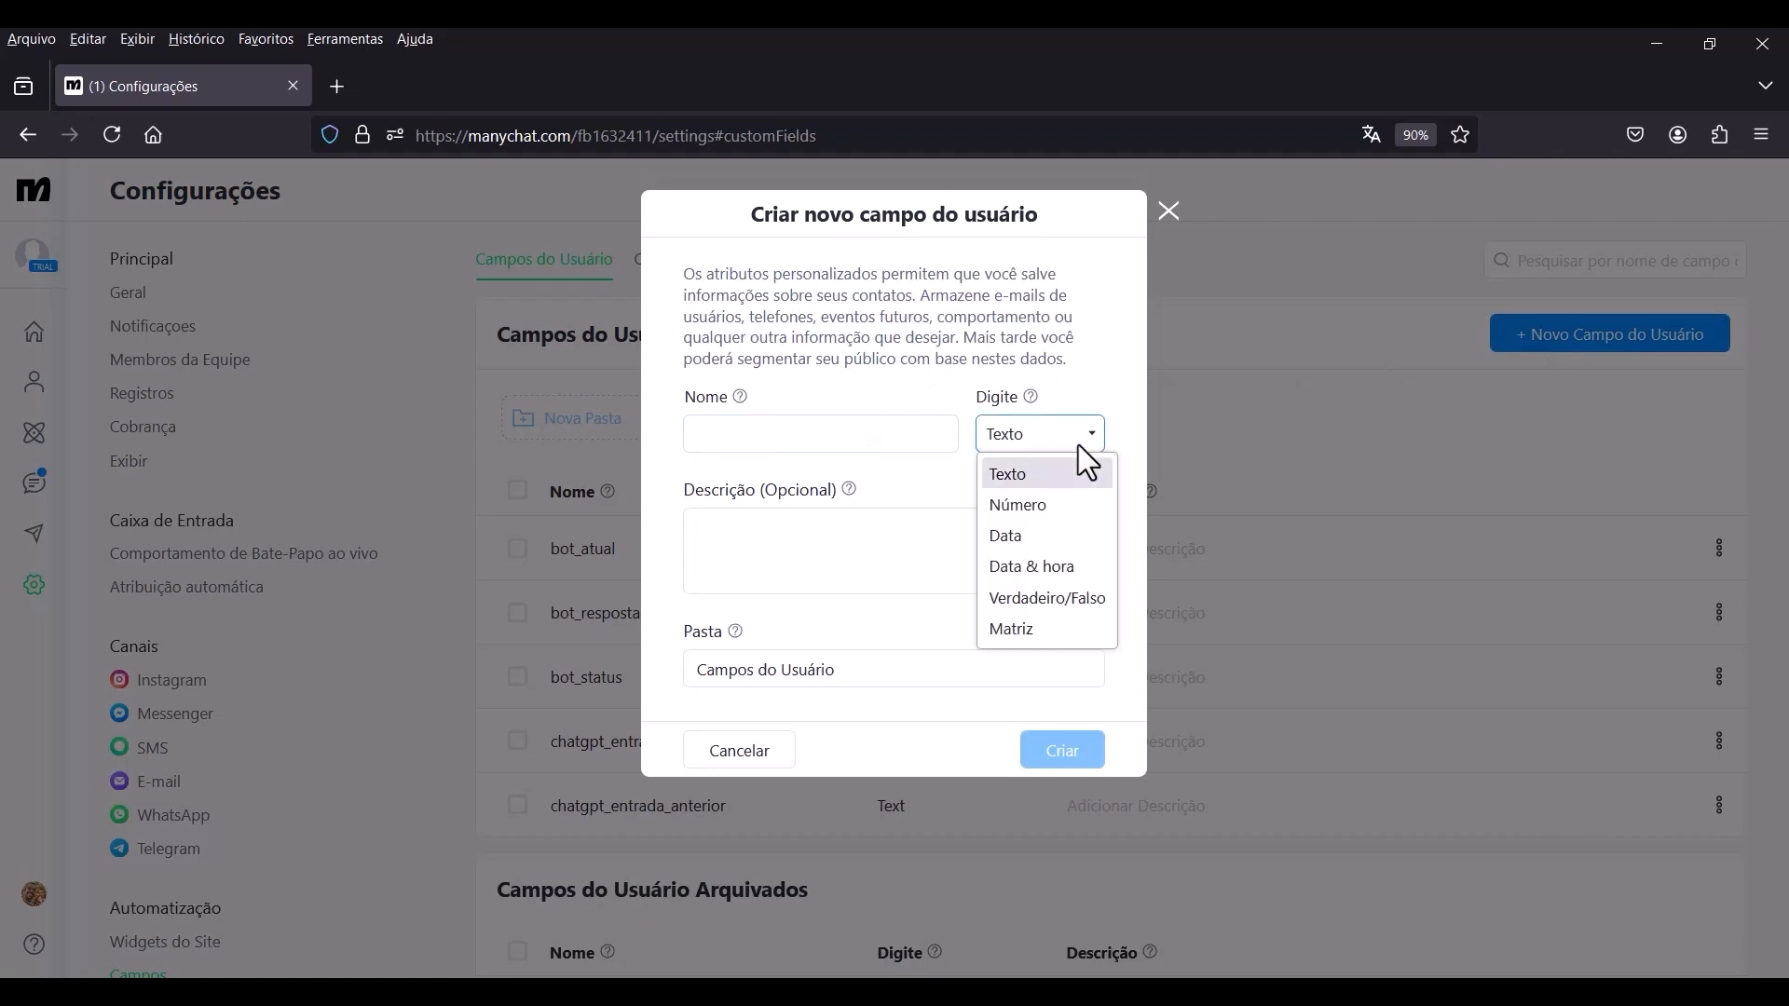
pyautogui.click(1062, 505)
pyautogui.click(814, 432)
pyautogui.write('answer_nr')
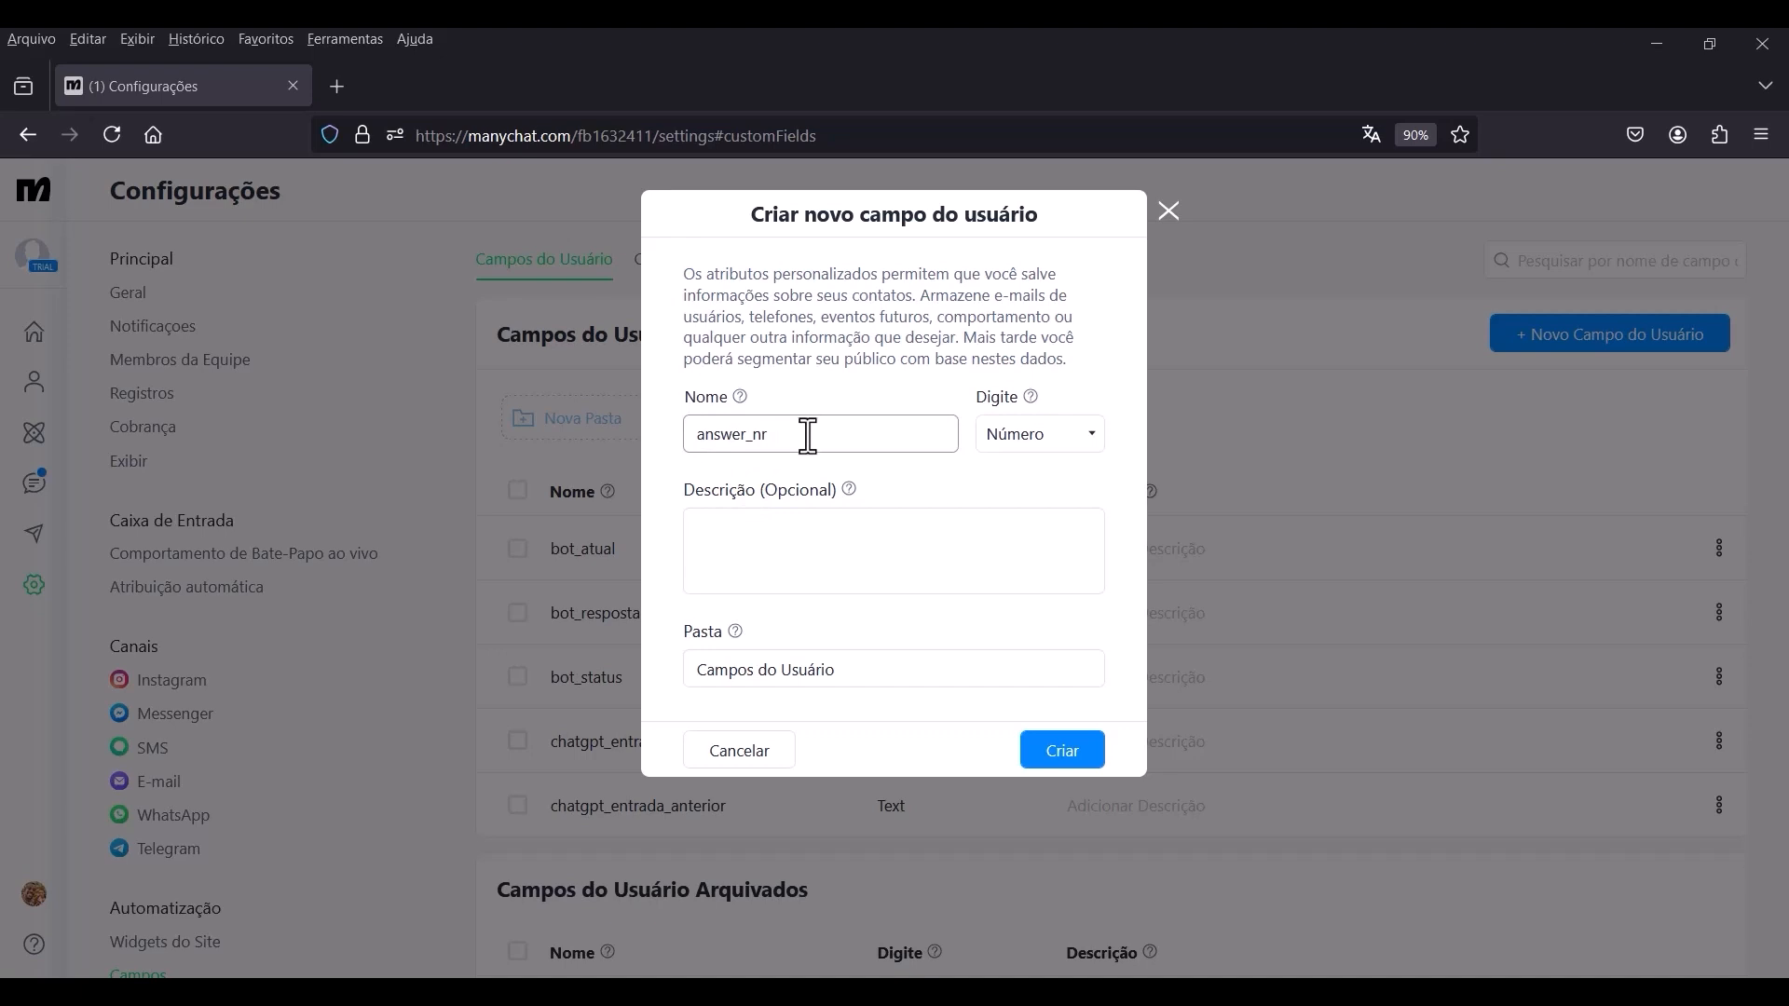
pyautogui.click(1073, 764)
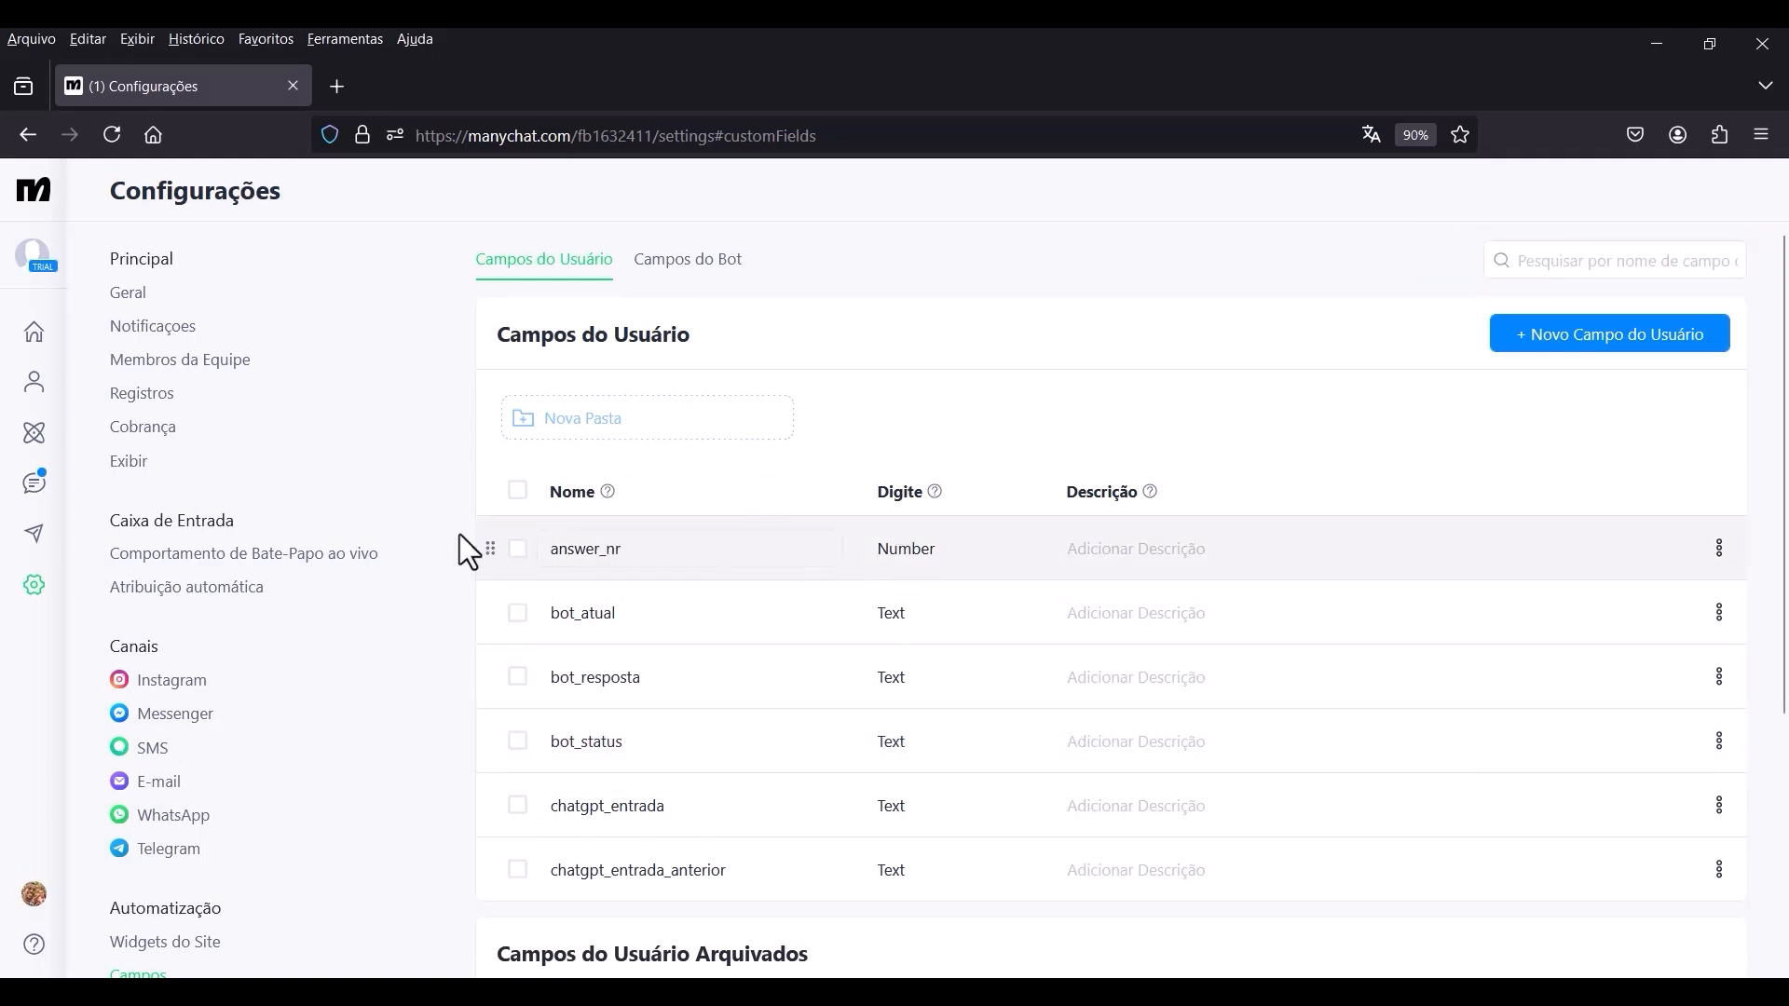
# Reopen the Chatbot AI GPT automation for editing at the empty Condição #2 block.
pyautogui.click(37, 438)
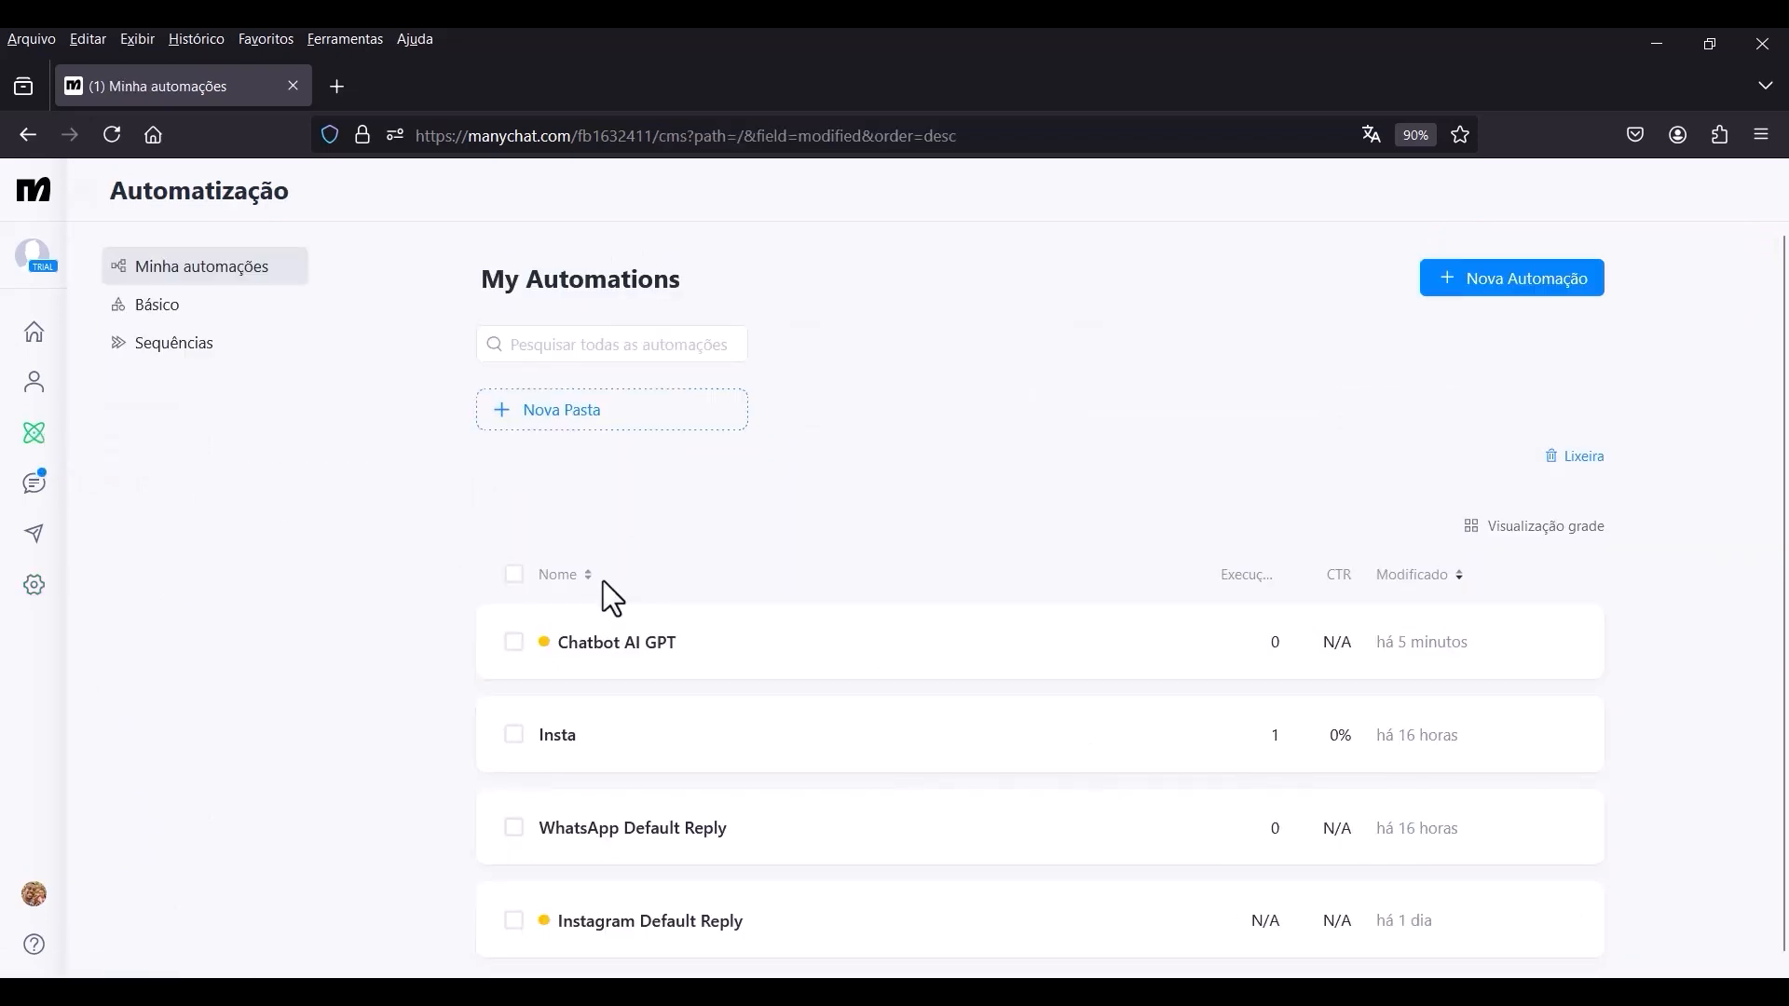
pyautogui.click(608, 641)
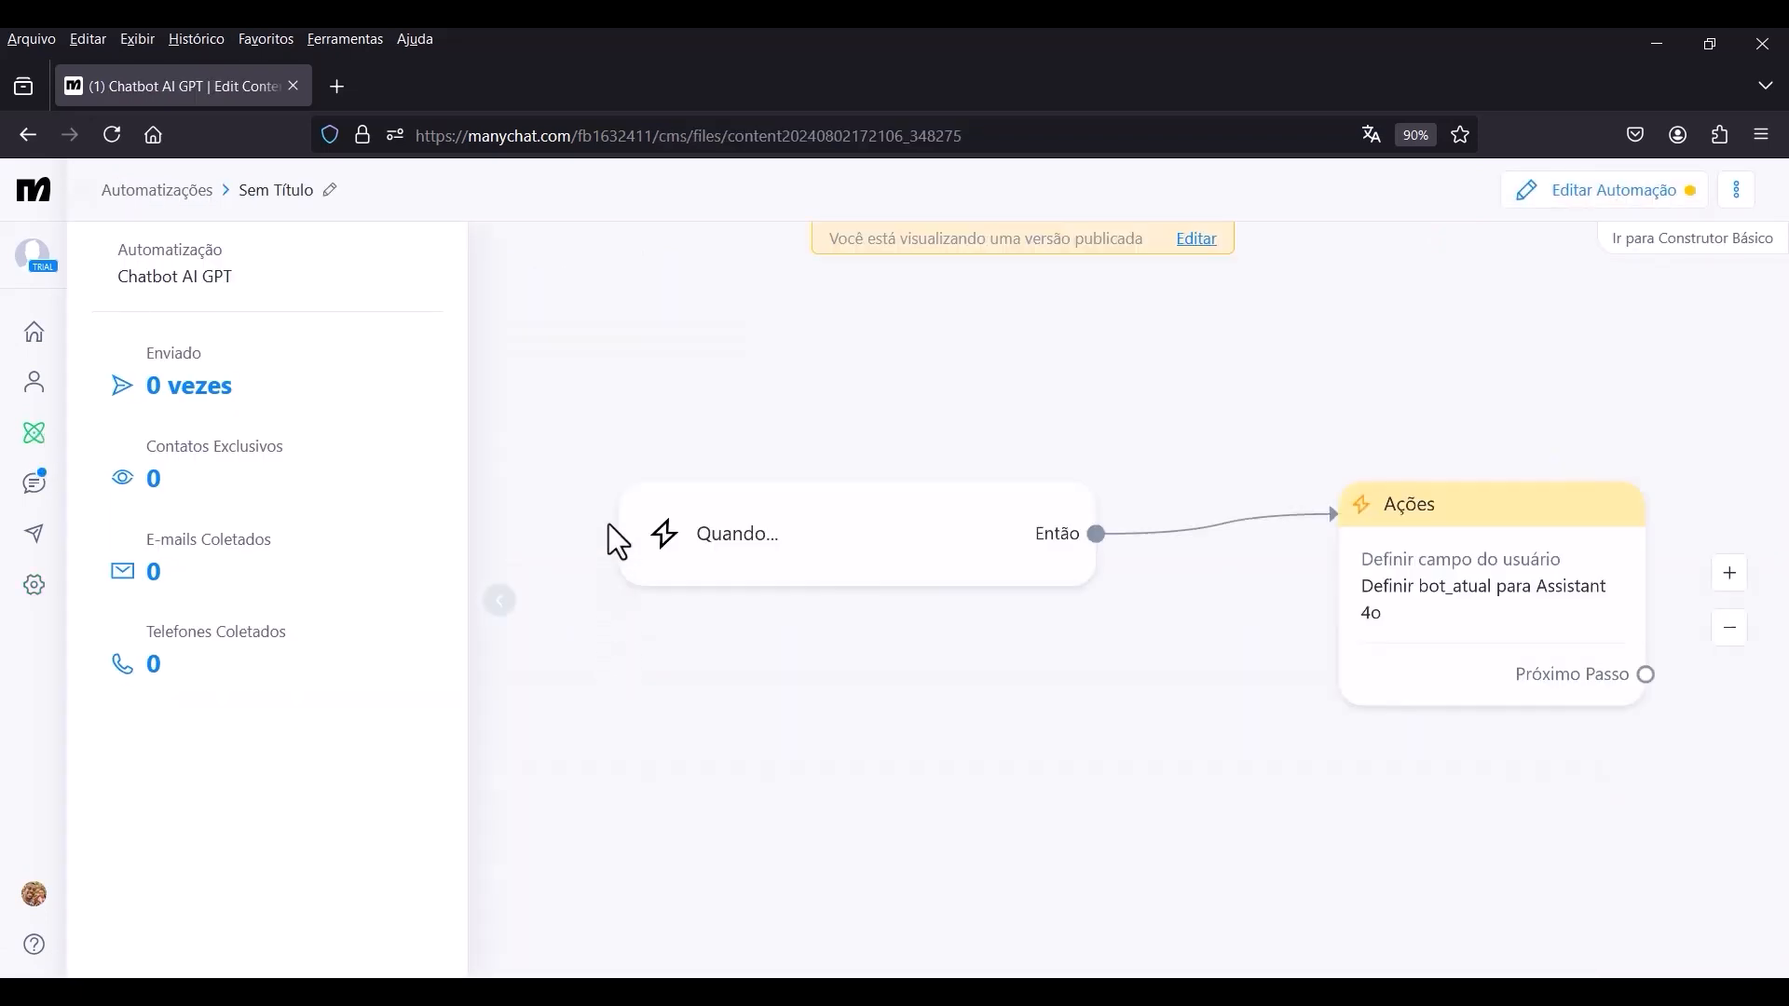
pyautogui.click(1197, 240)
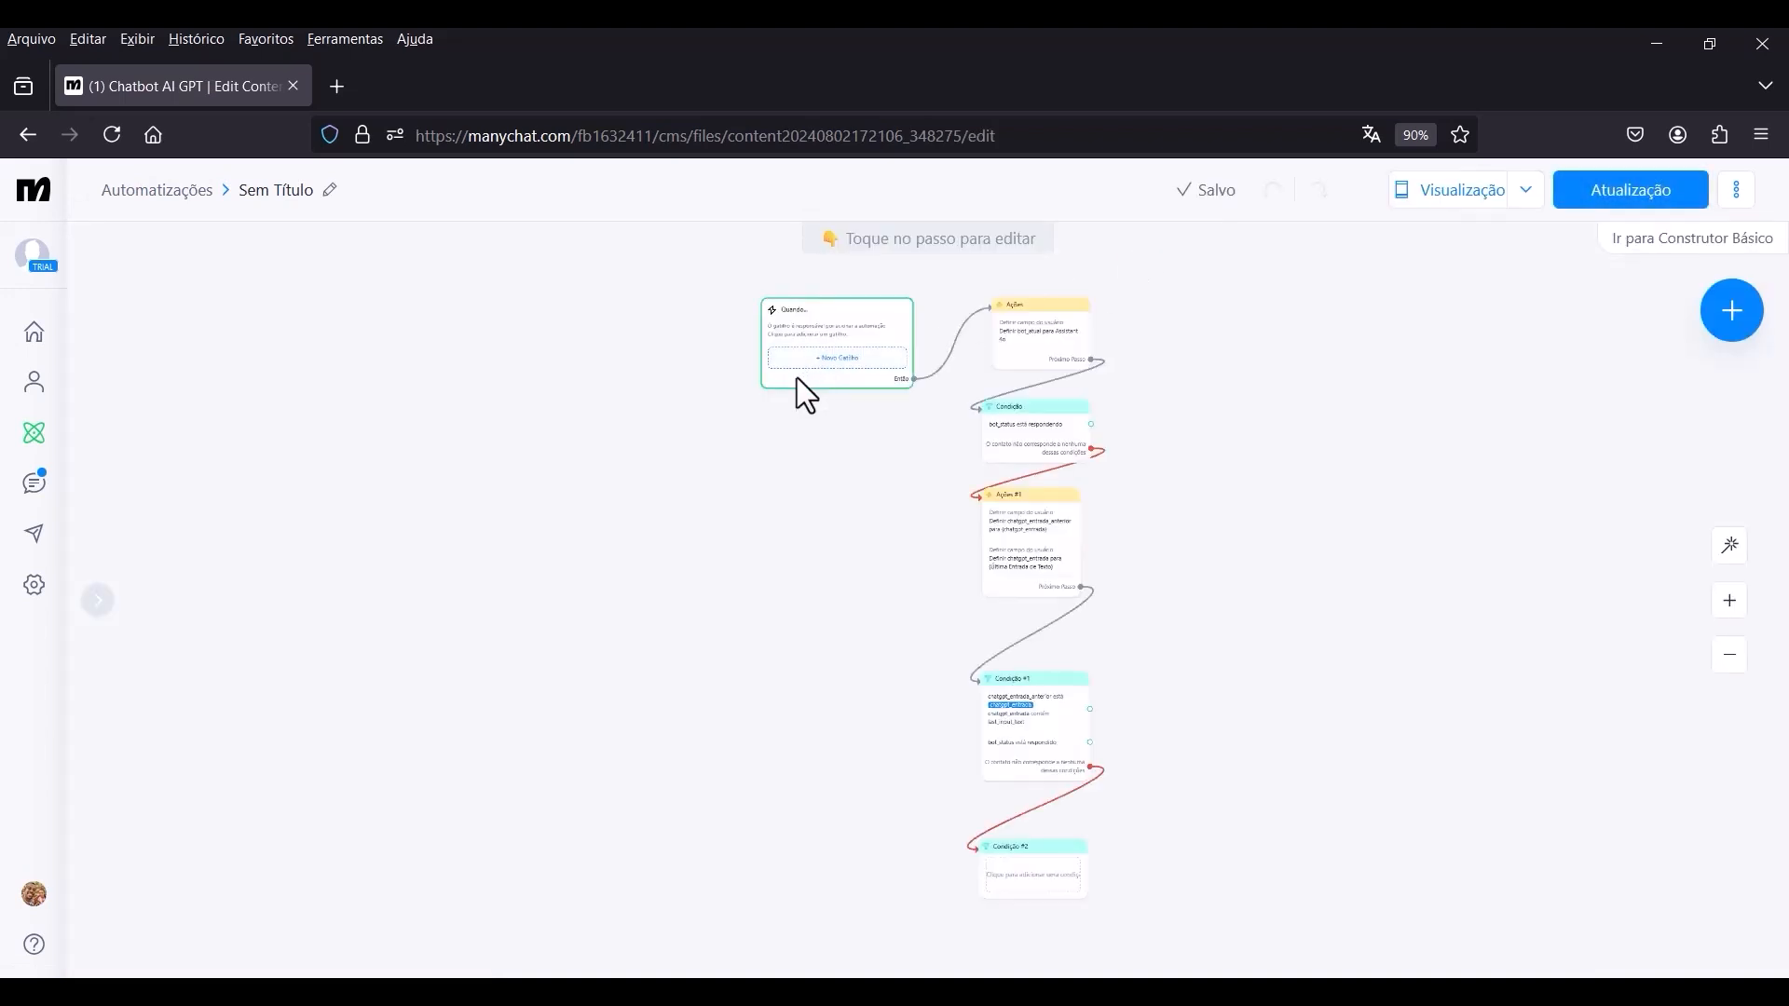
pyautogui.moveTo(807, 579); pyautogui.dragTo(689, 293)
pyautogui.scroll(5, 1019, 564)
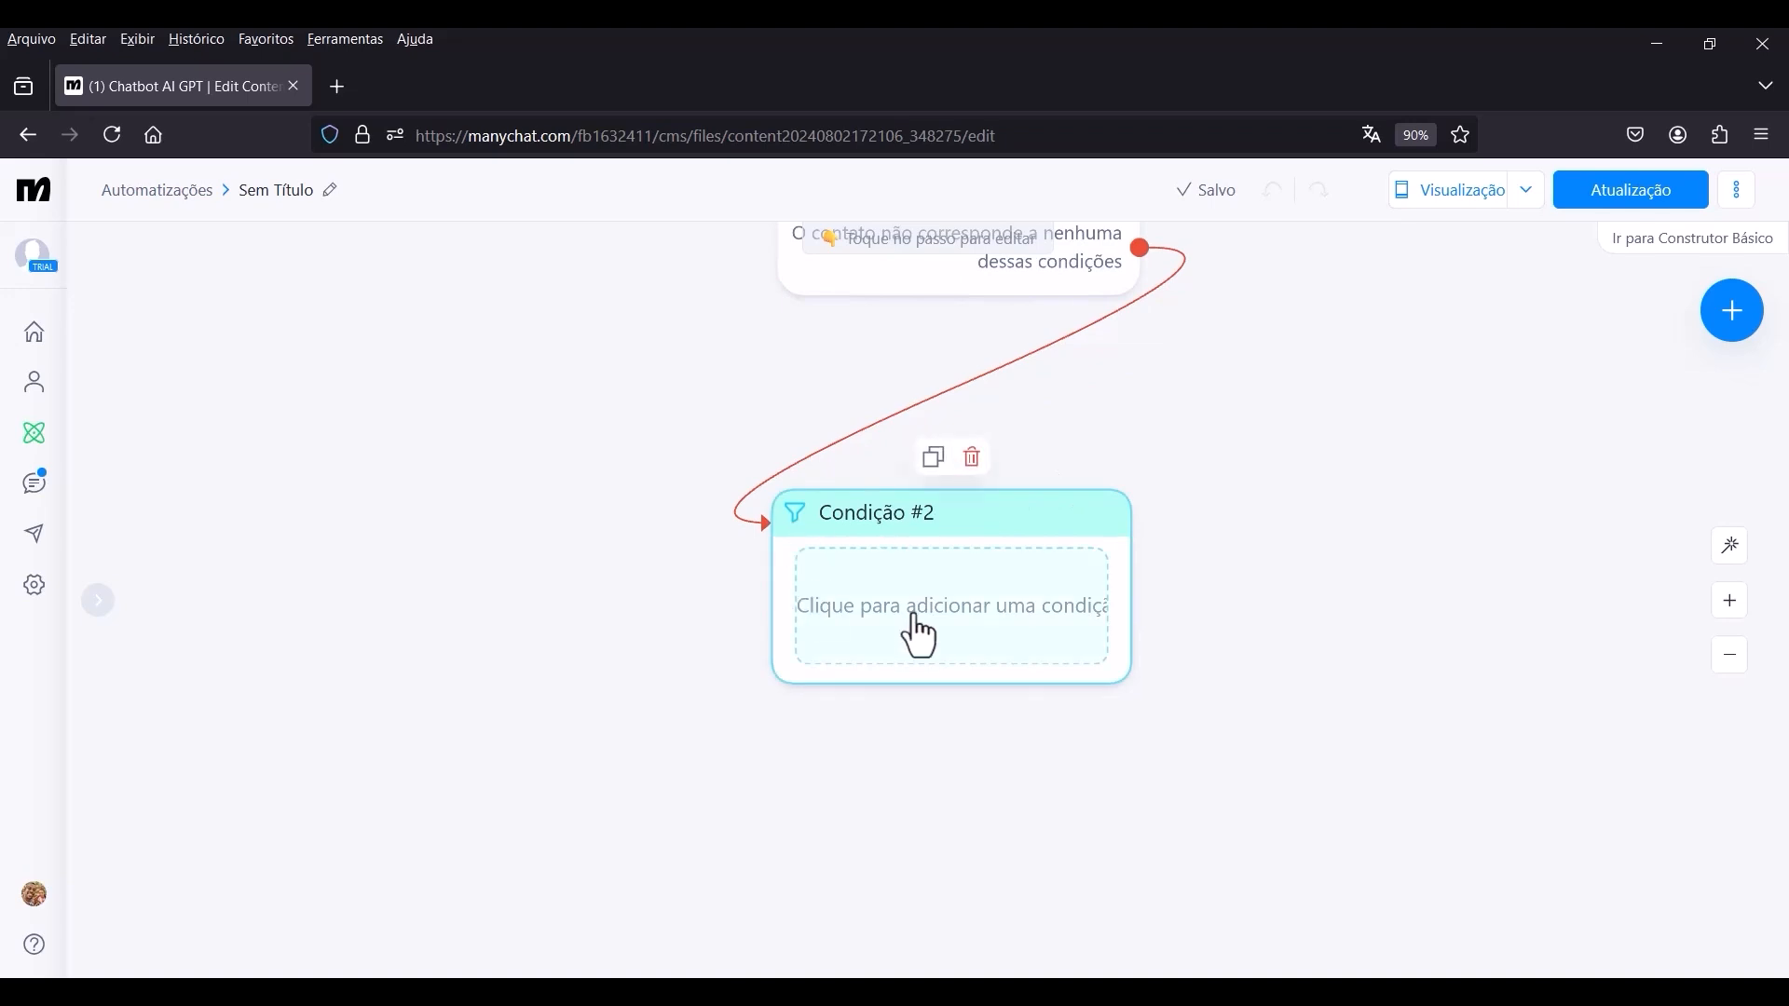
pyautogui.scroll(-1, 909, 629)
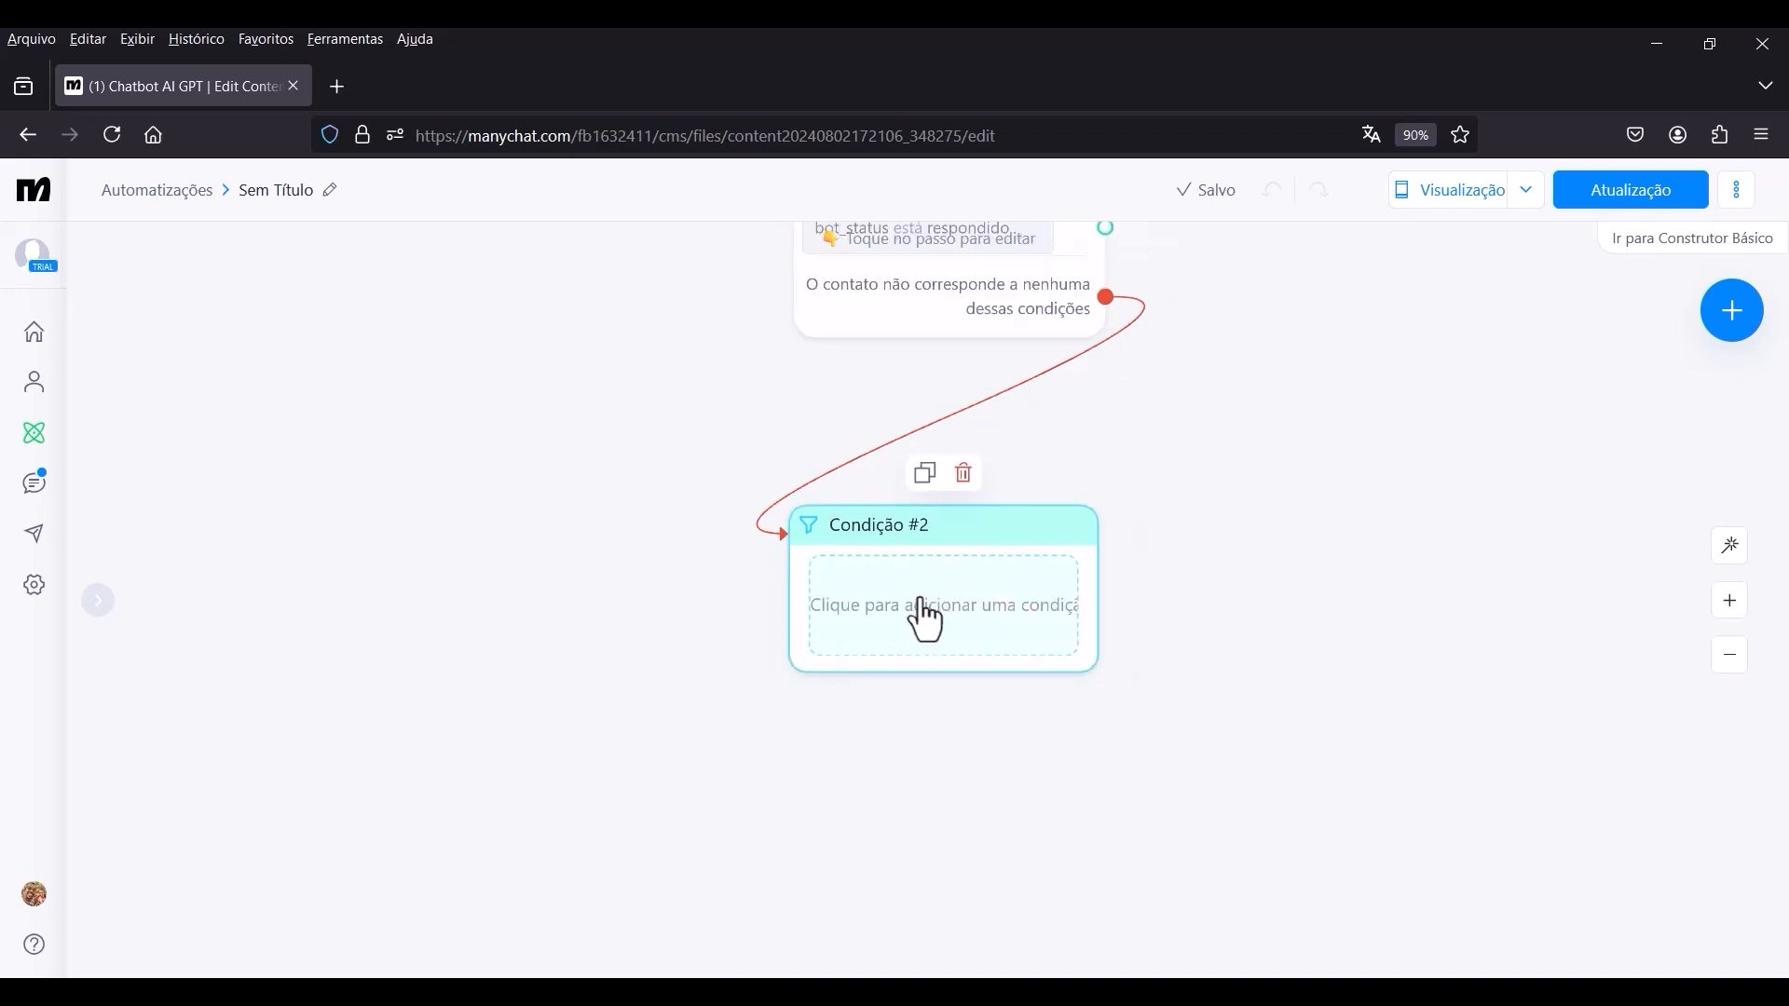
pyautogui.moveTo(978, 538); pyautogui.dragTo(1003, 486)
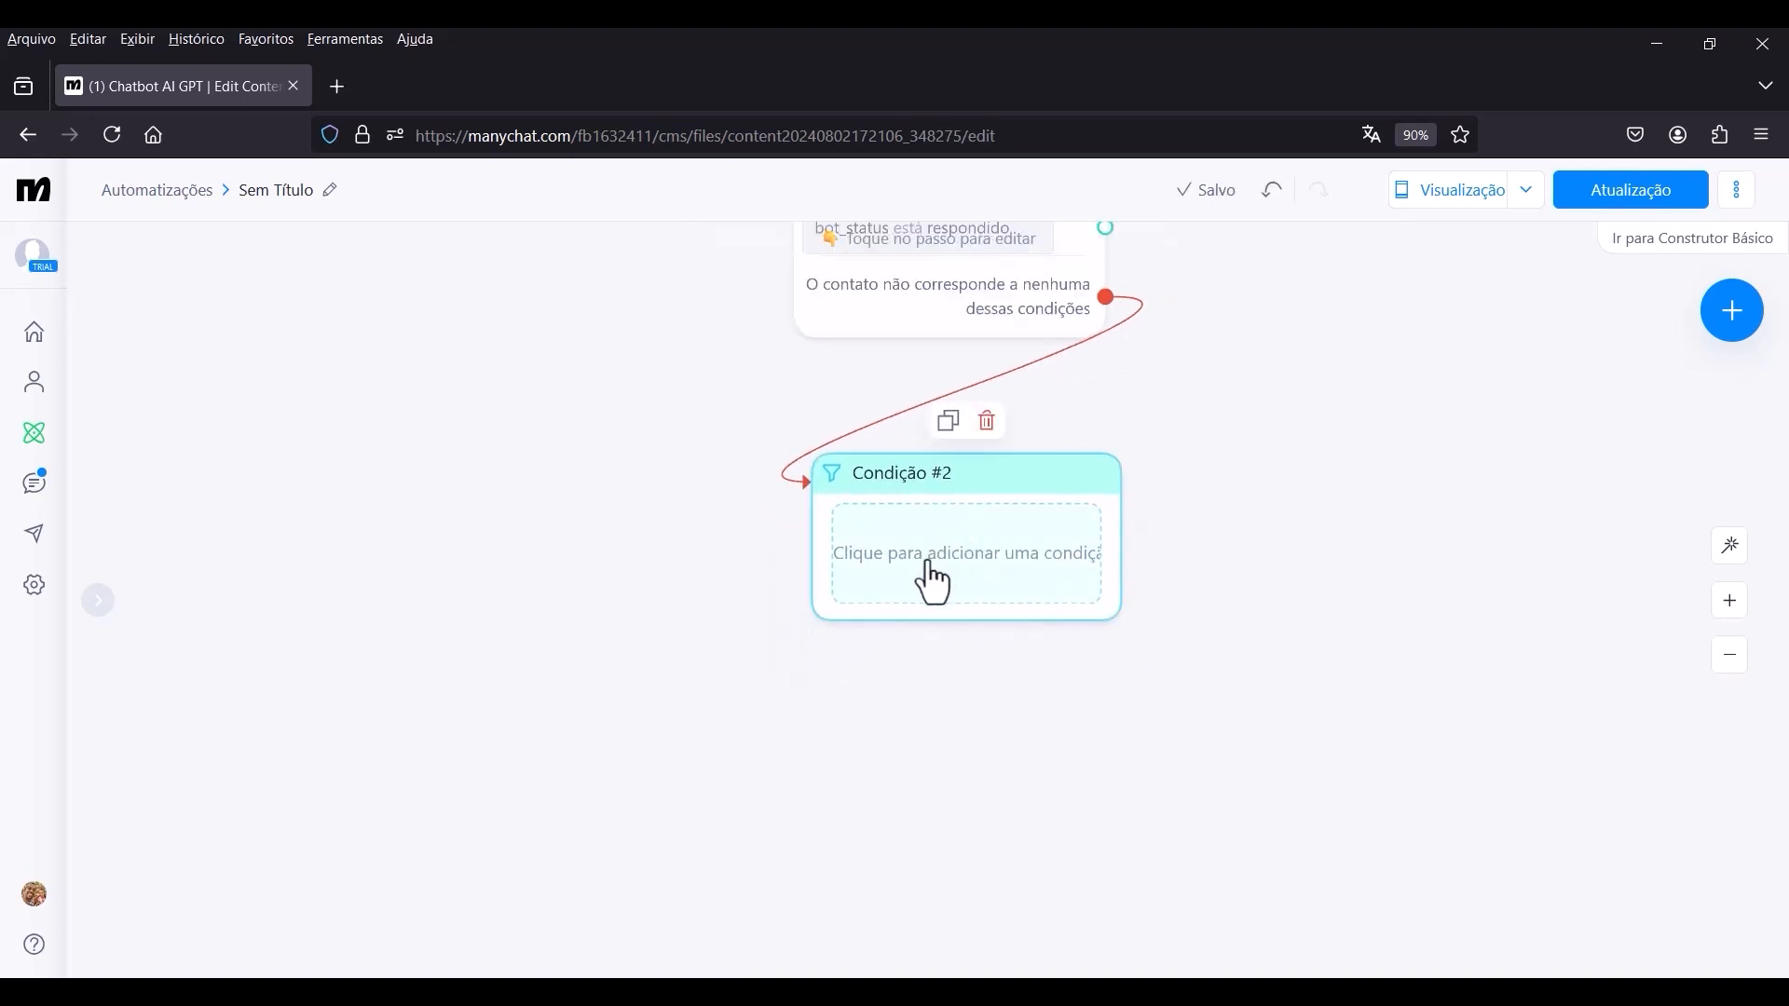
pyautogui.click(932, 580)
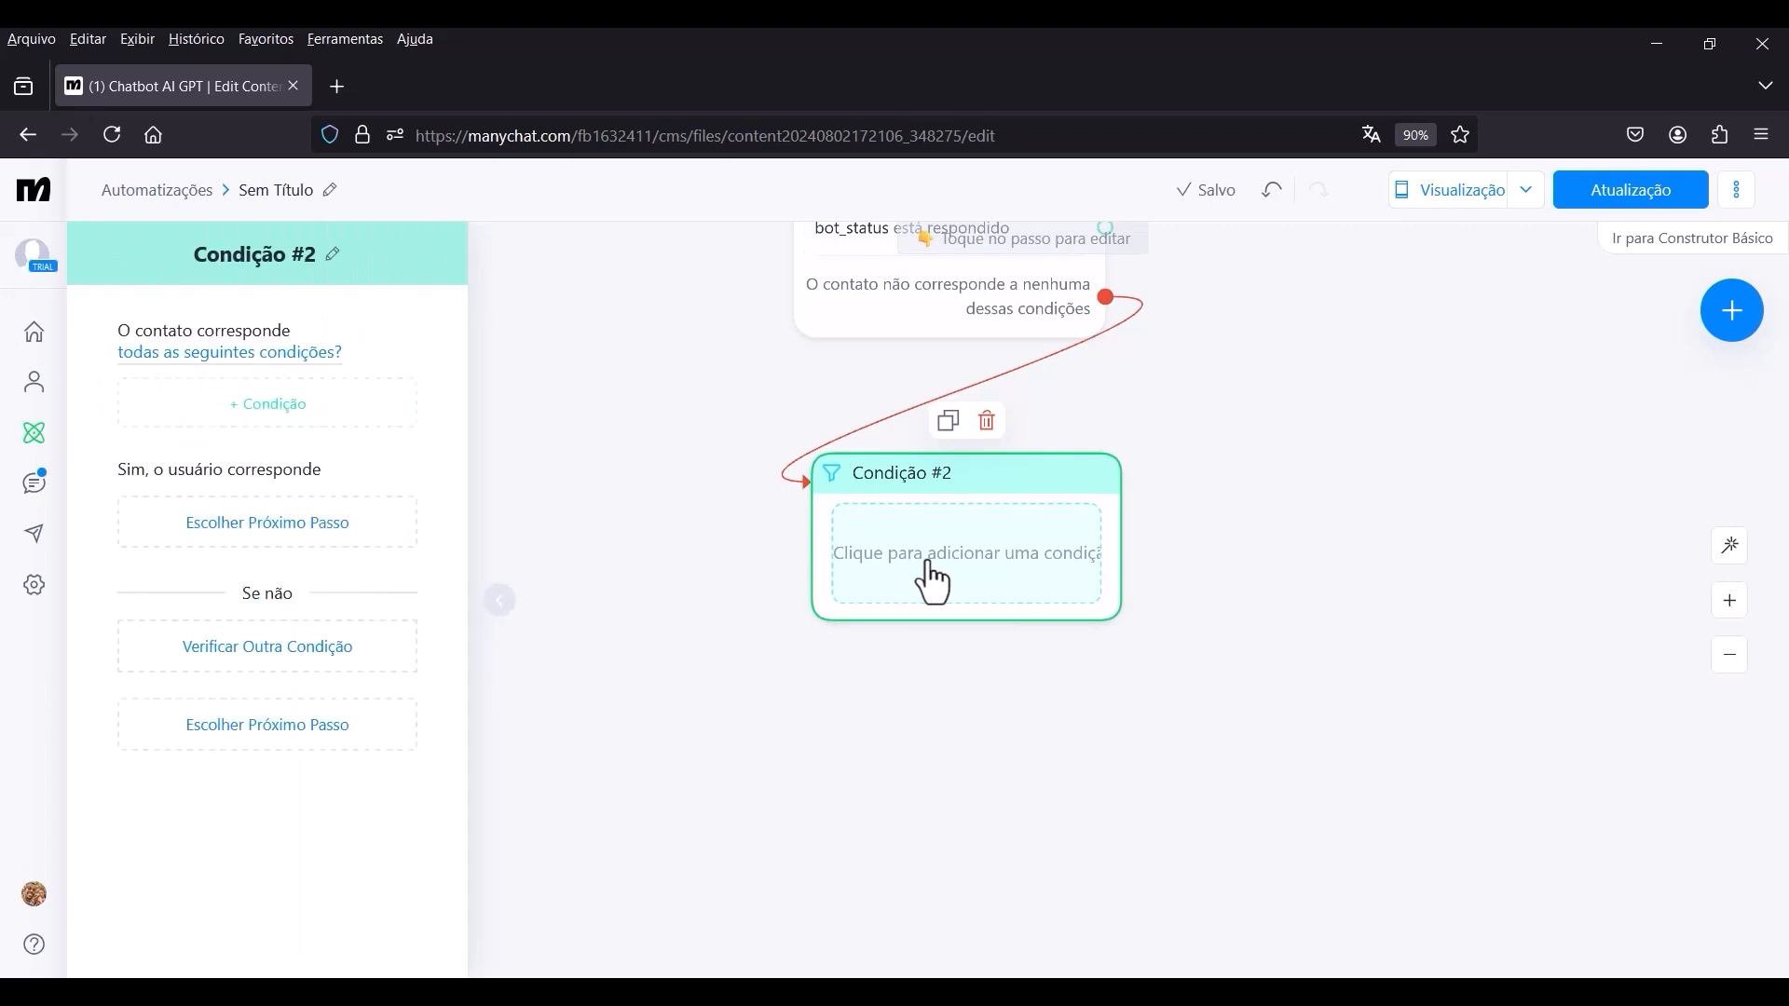
pyautogui.click(307, 418)
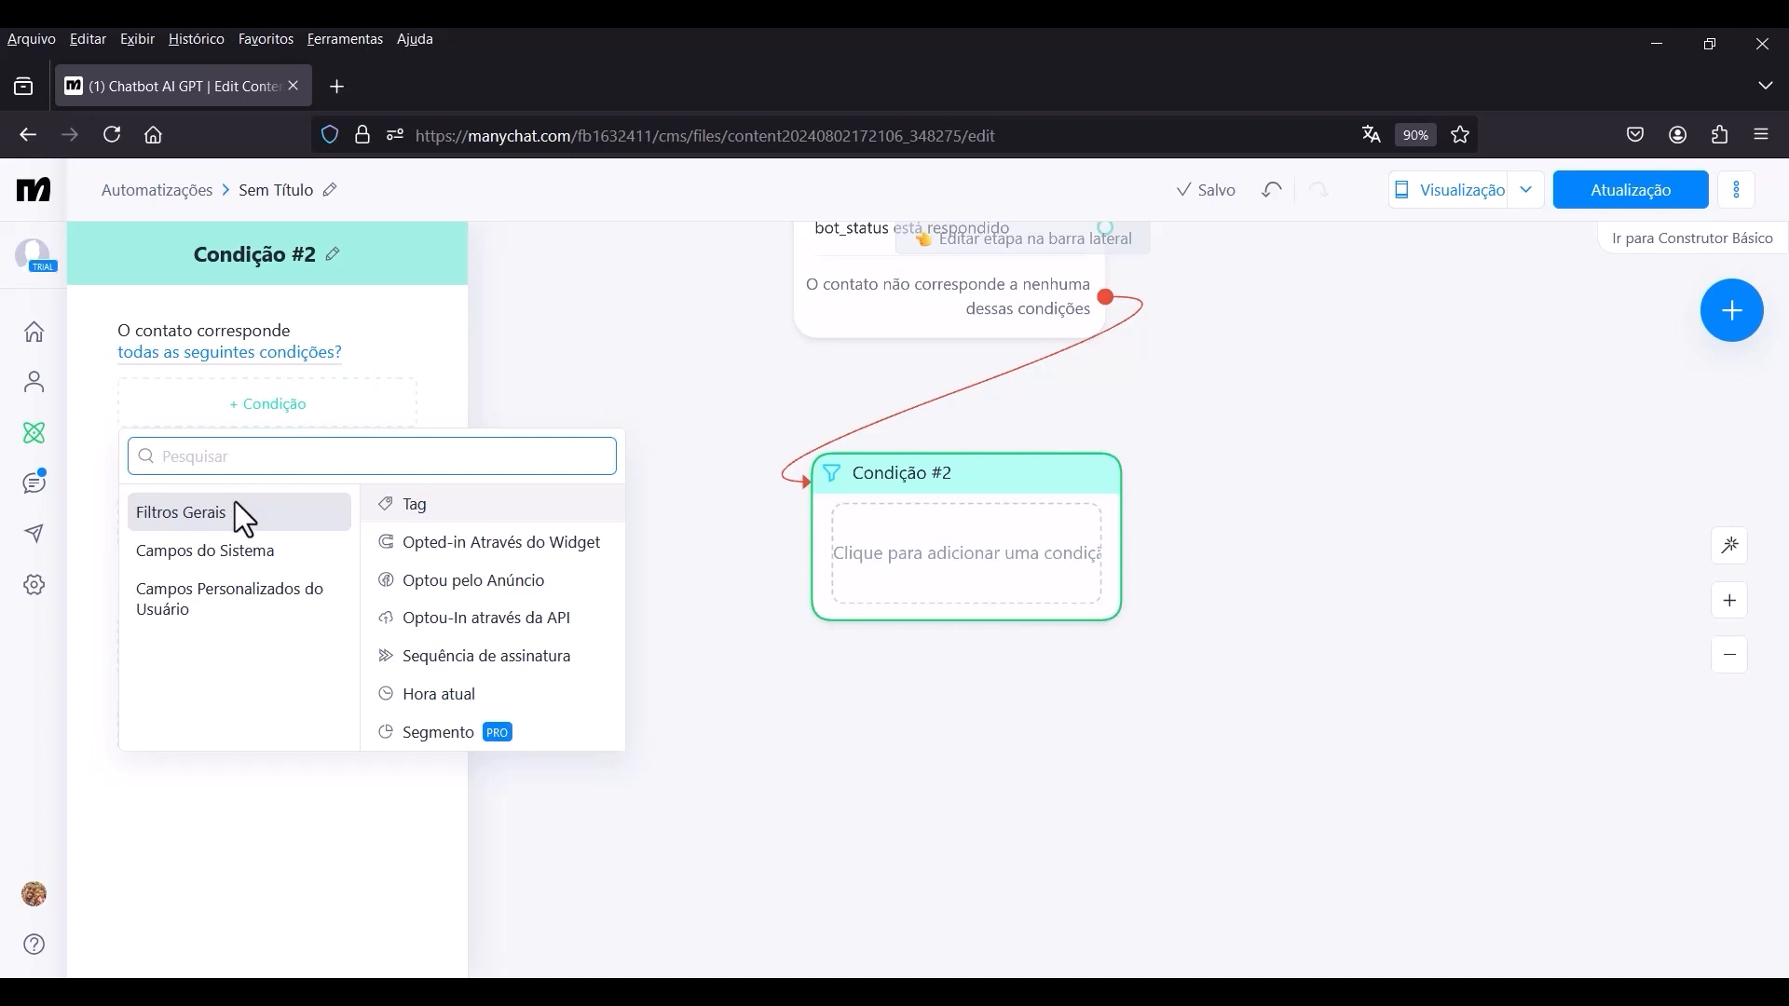
pyautogui.click(183, 599)
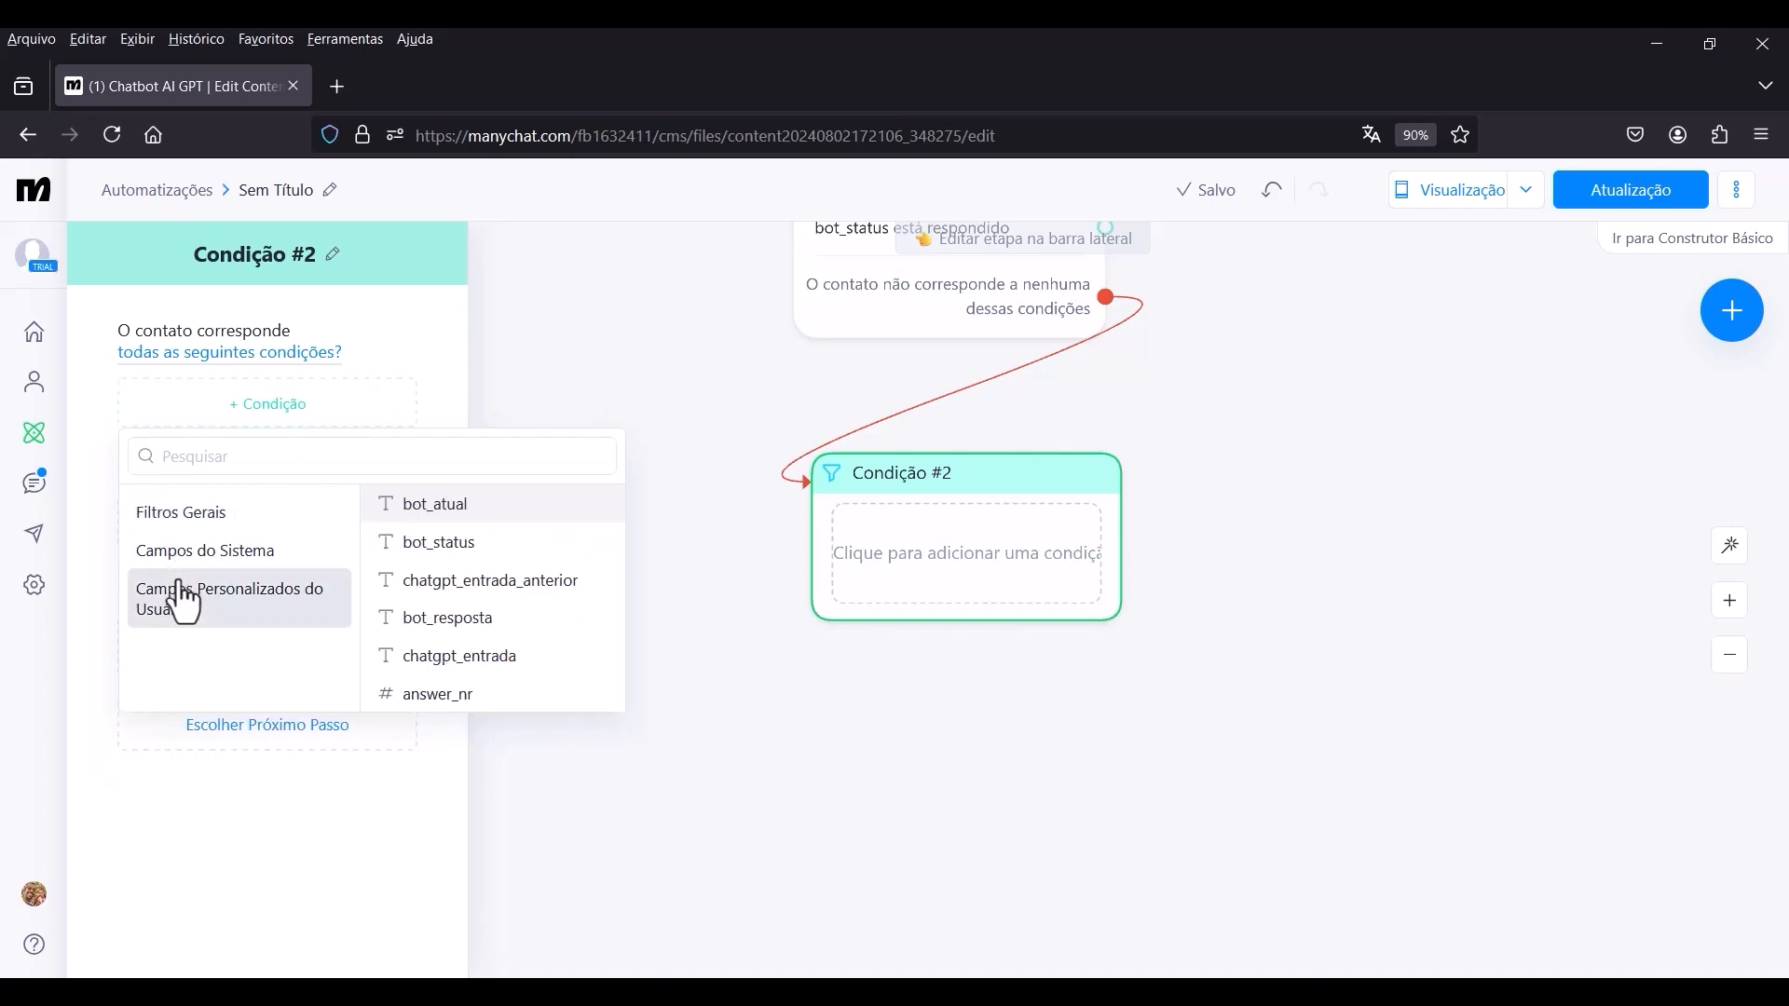
pyautogui.click(438, 697)
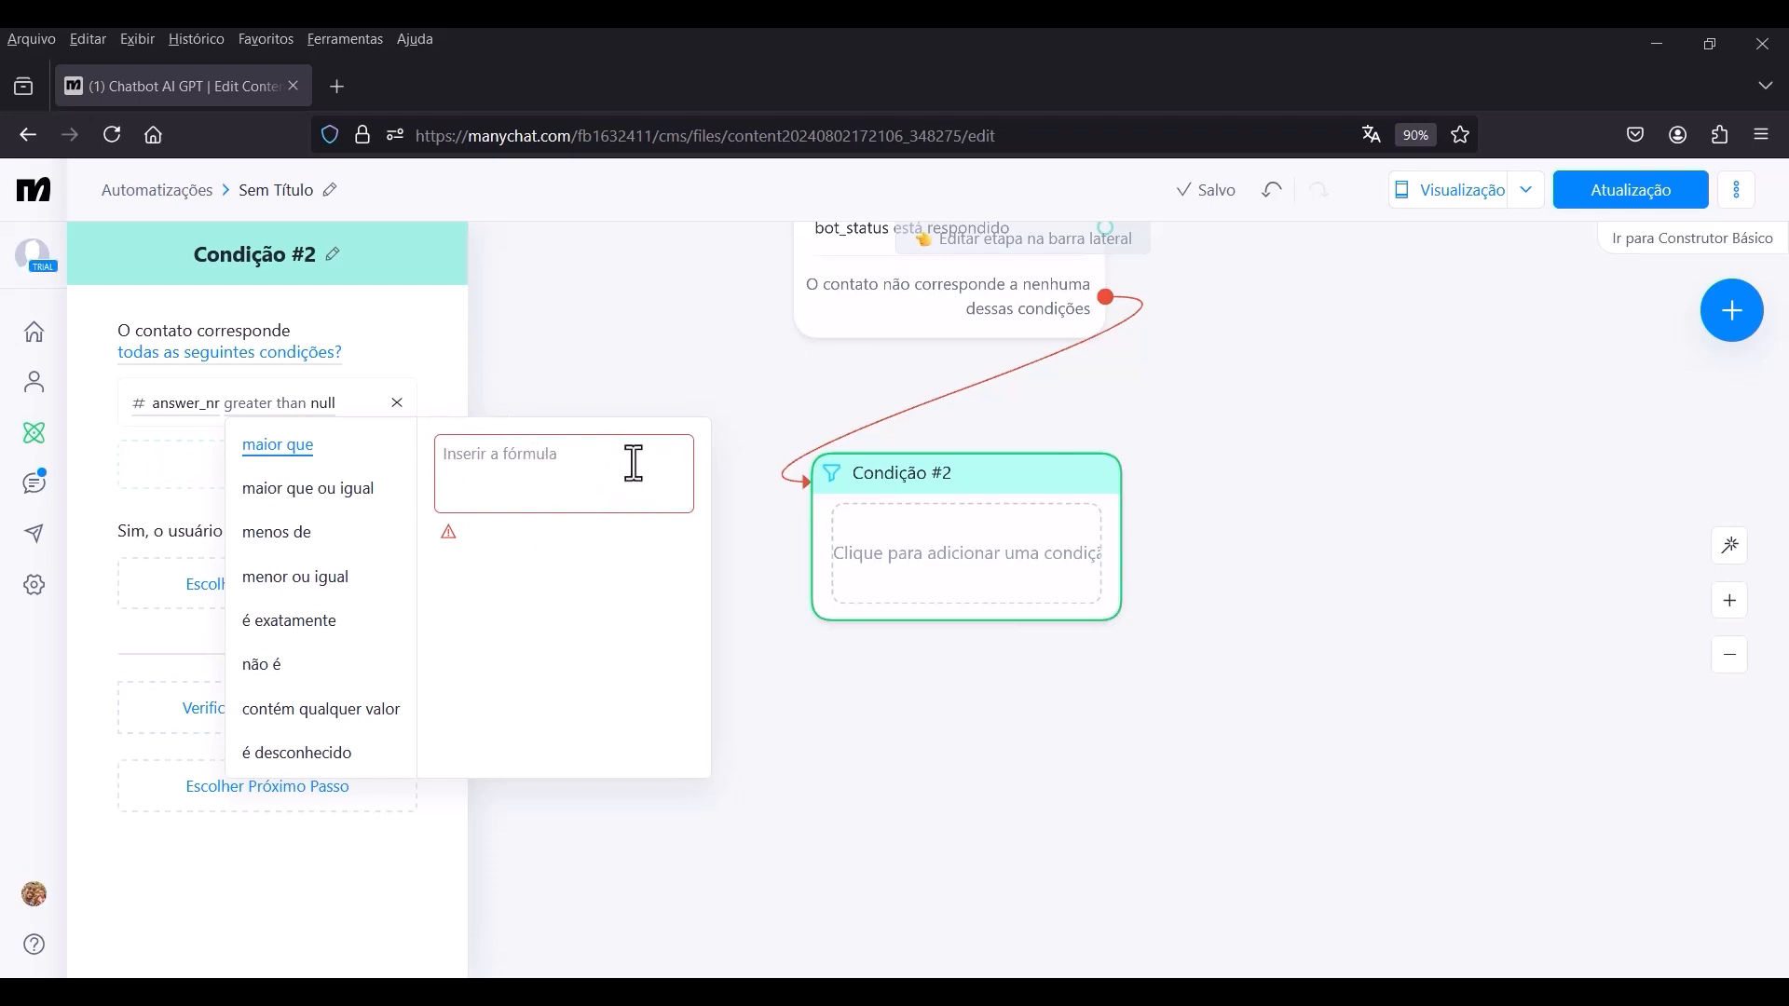
pyautogui.click(452, 362)
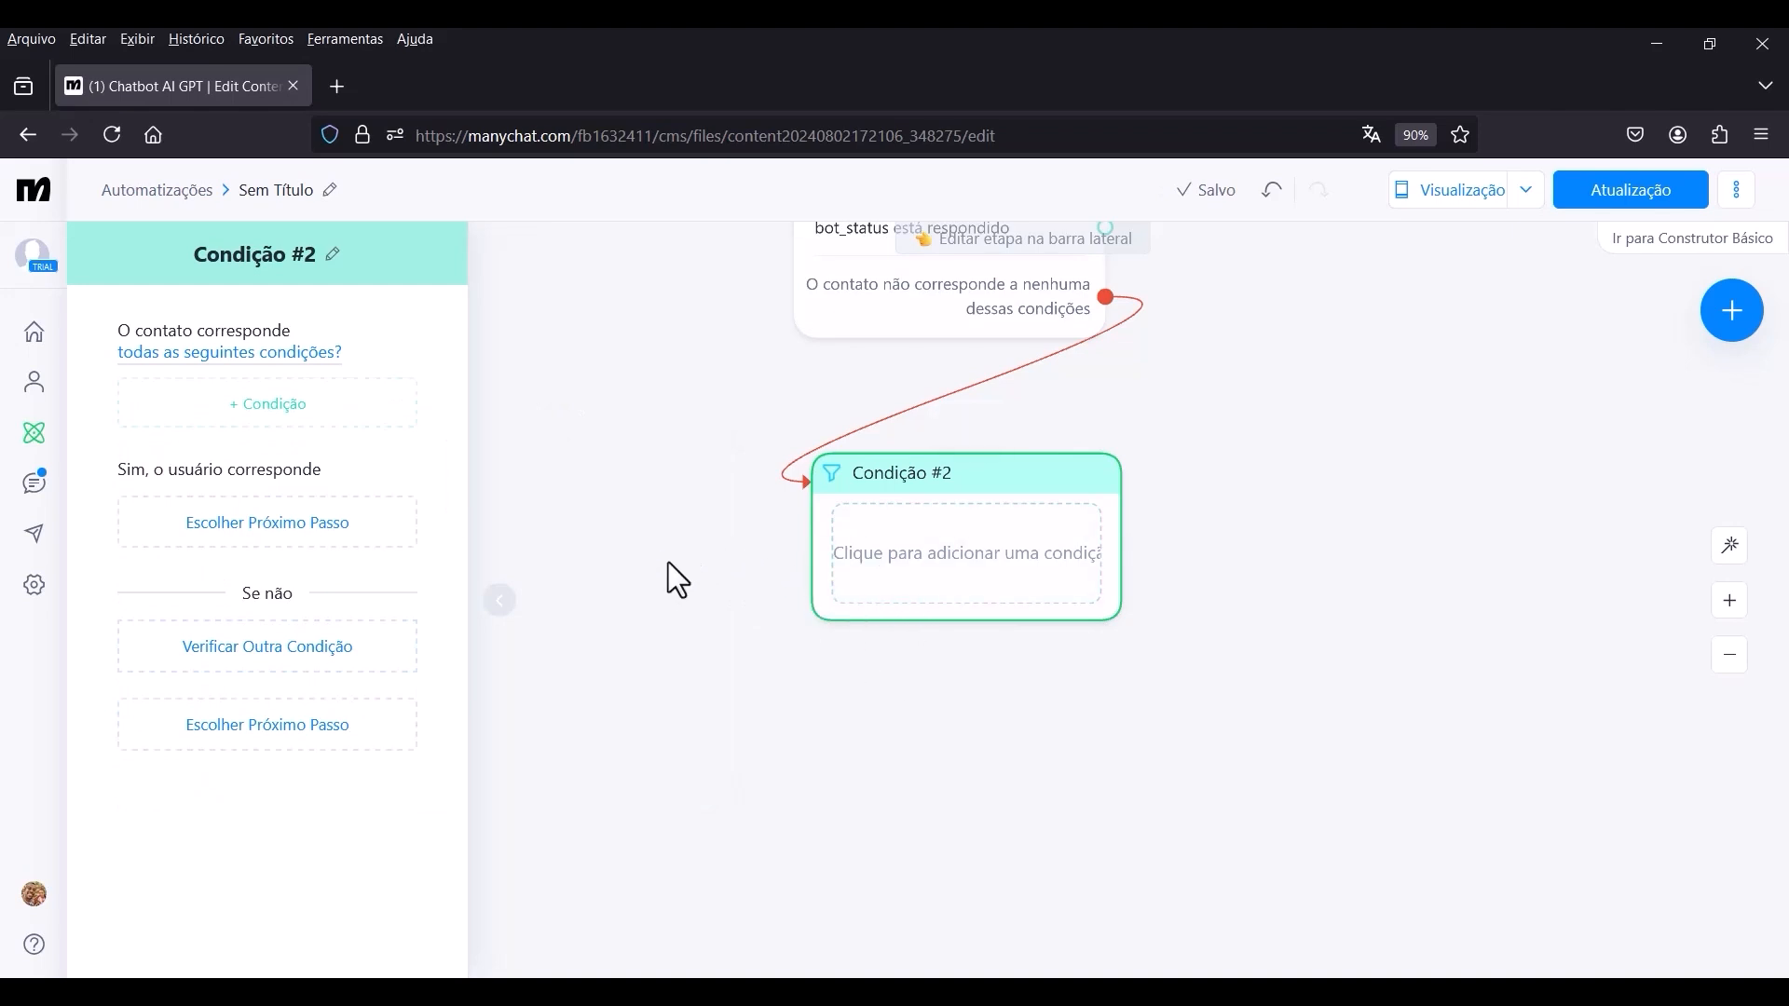
# Create a bot field in the account settings named bot_max_answers, type Número, value 100, described as "Número máximo de respostas do bot".
pyautogui.click(35, 586)
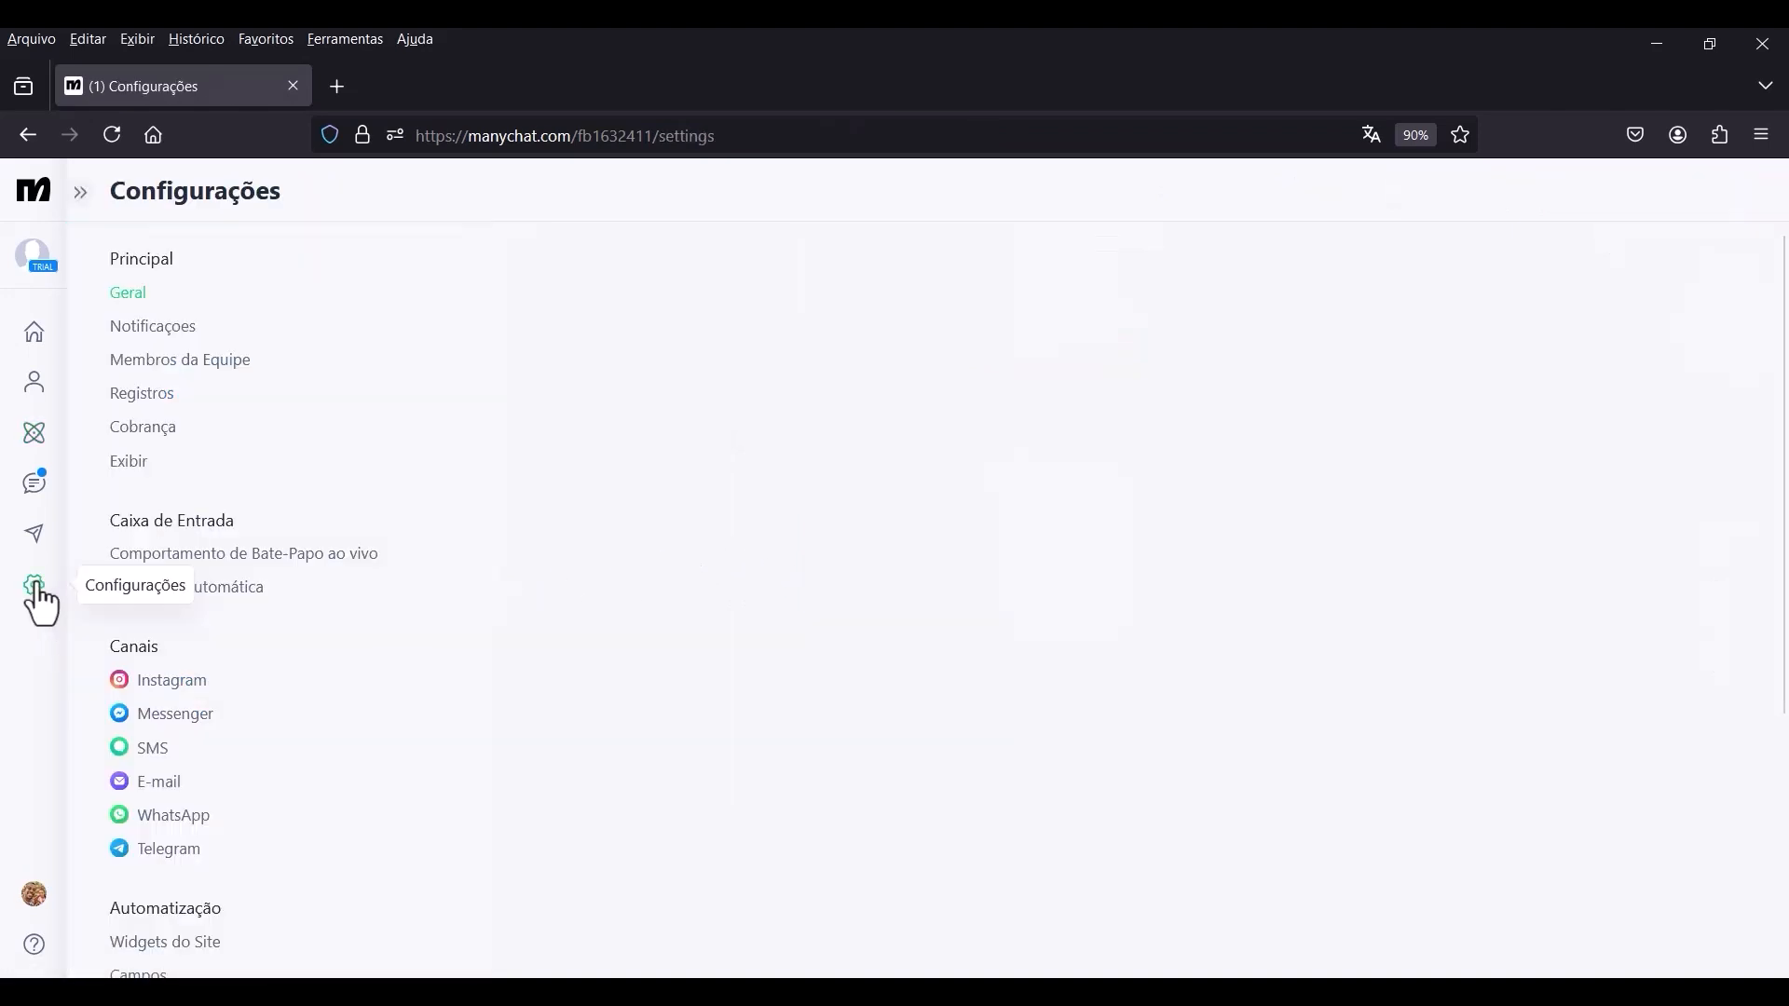
pyautogui.scroll(-1, 321, 666)
pyautogui.scroll(-5, 322, 666)
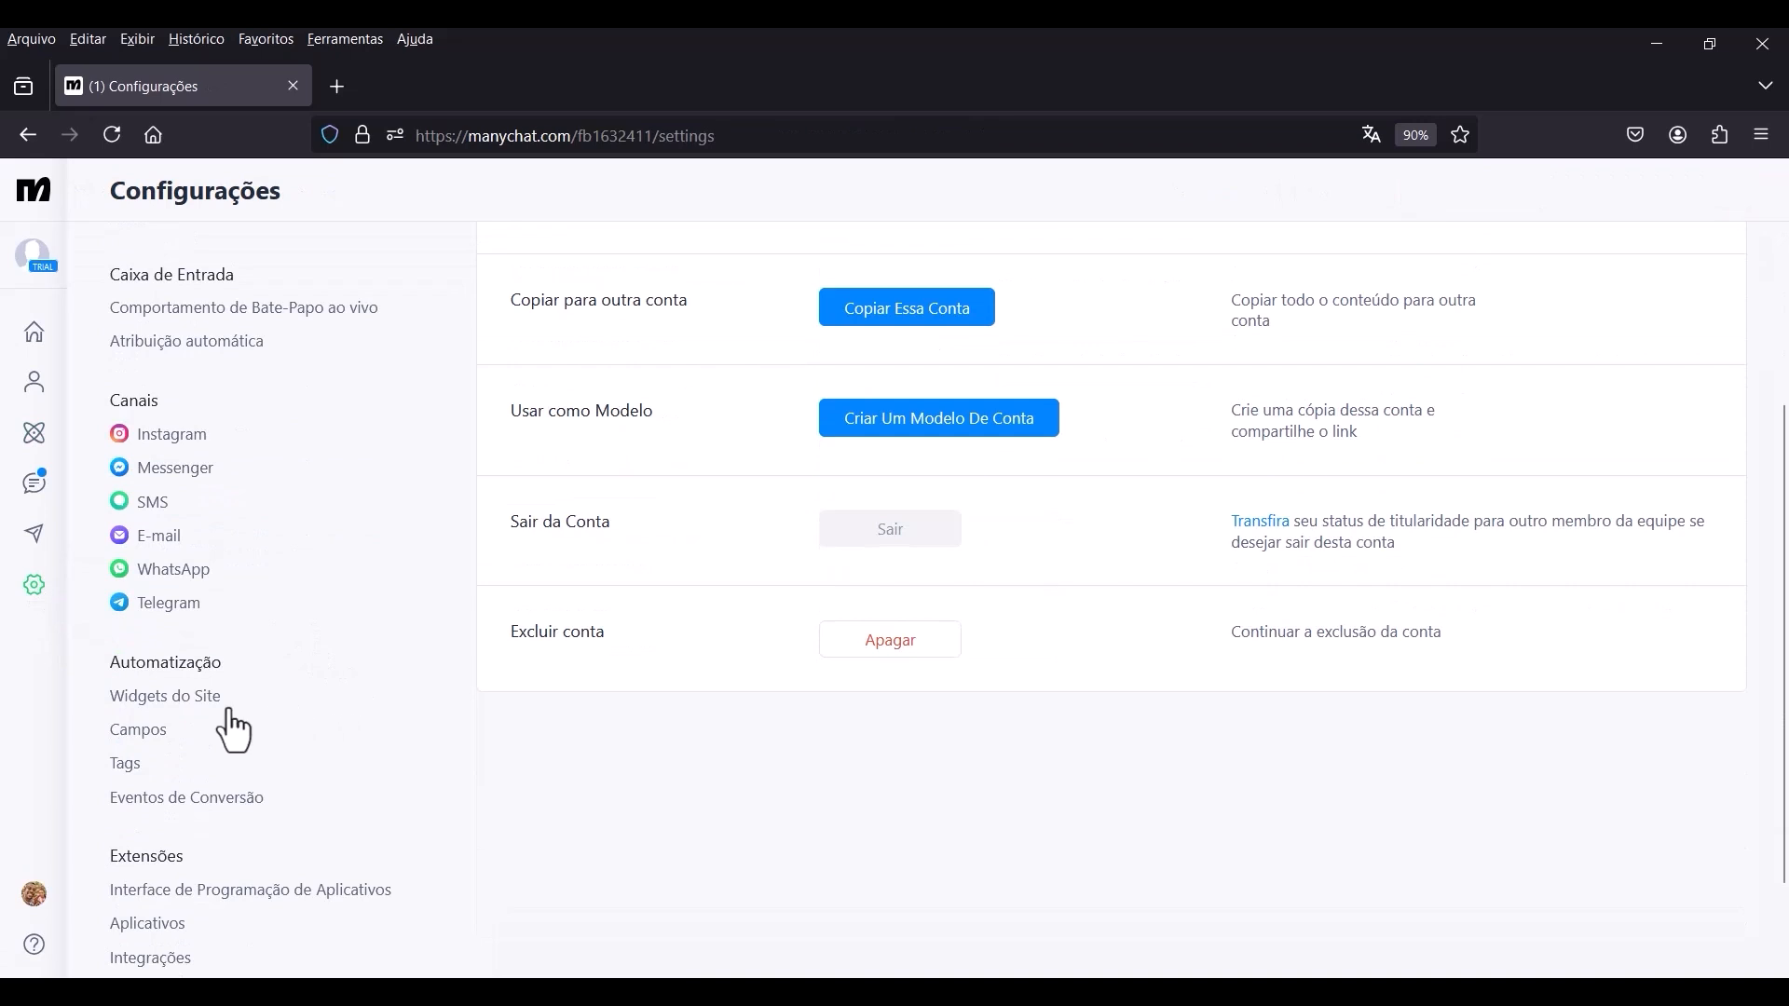
pyautogui.click(156, 733)
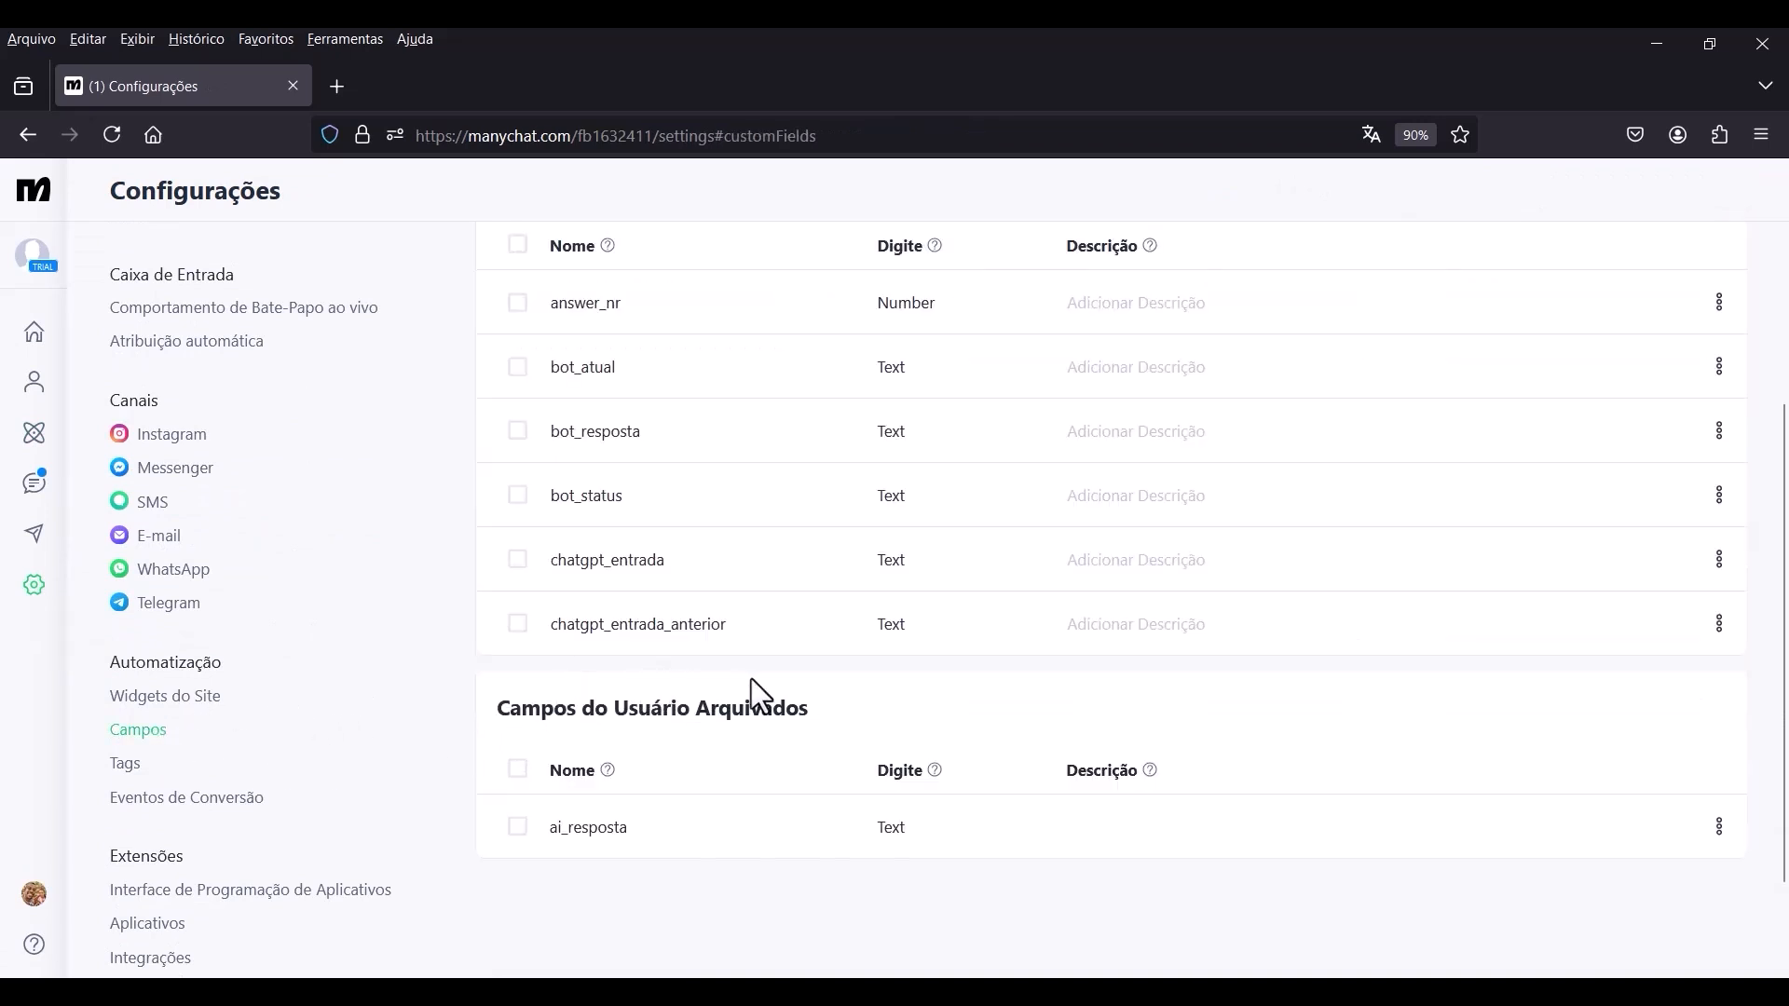
pyautogui.scroll(5, 887, 691)
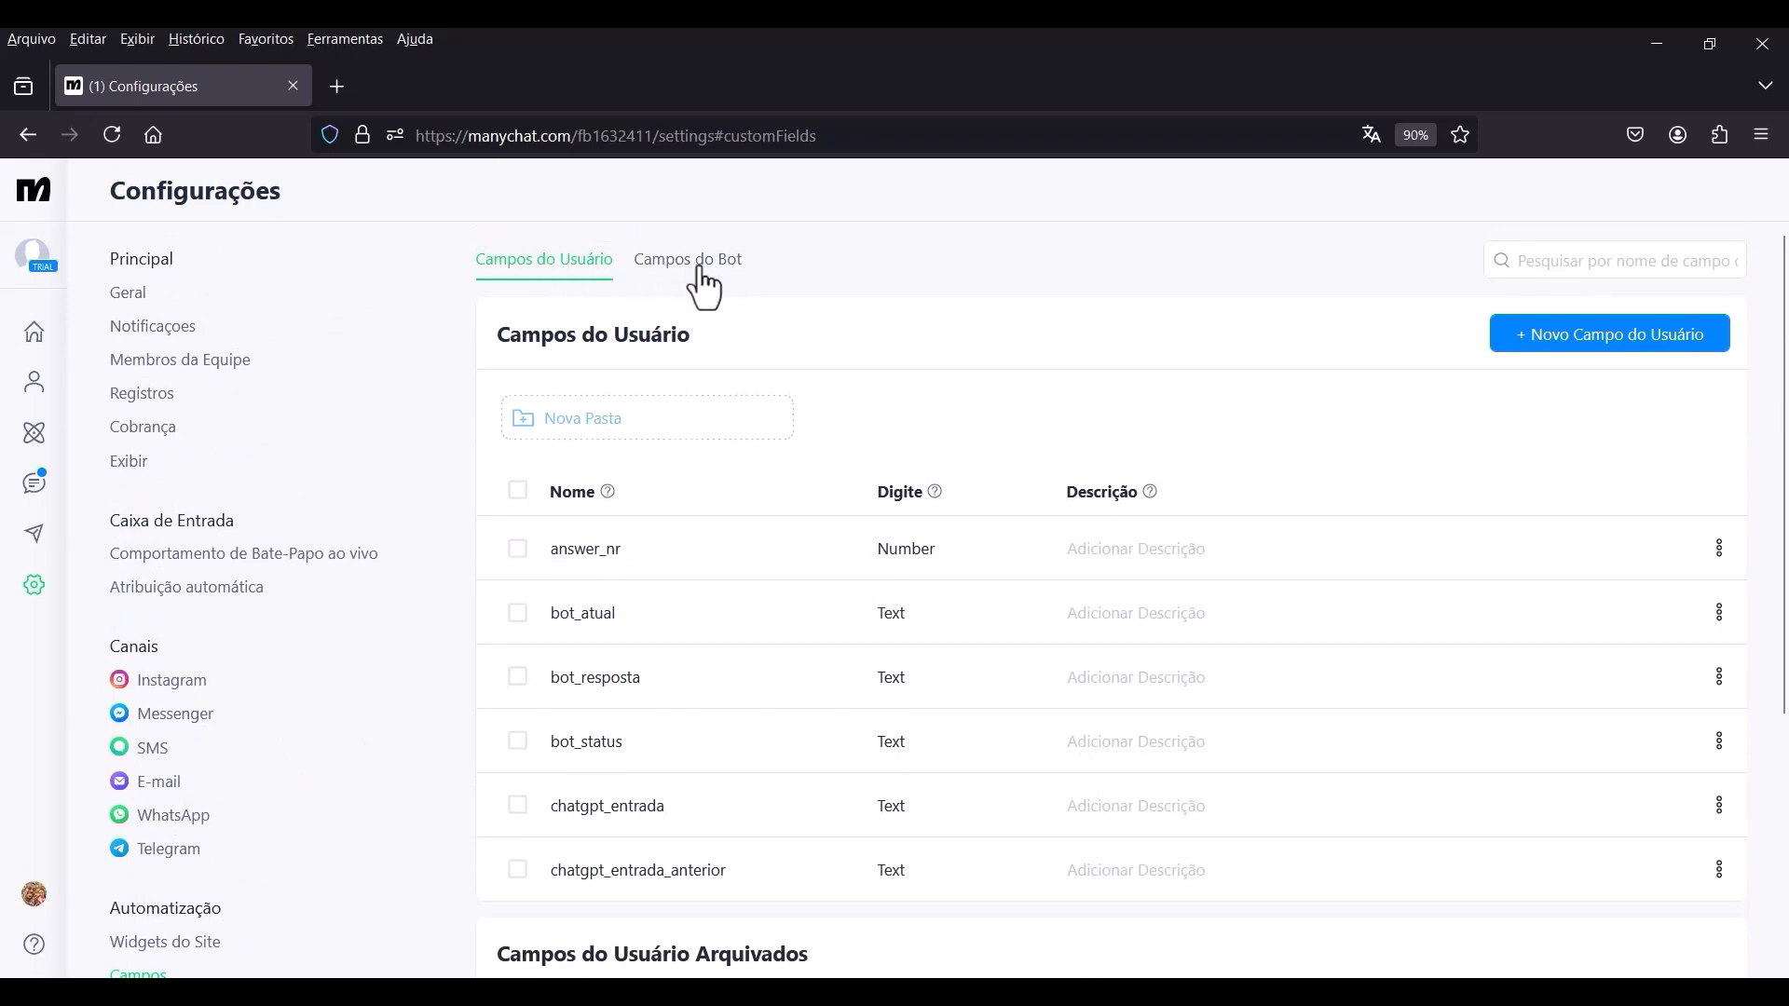
pyautogui.click(698, 270)
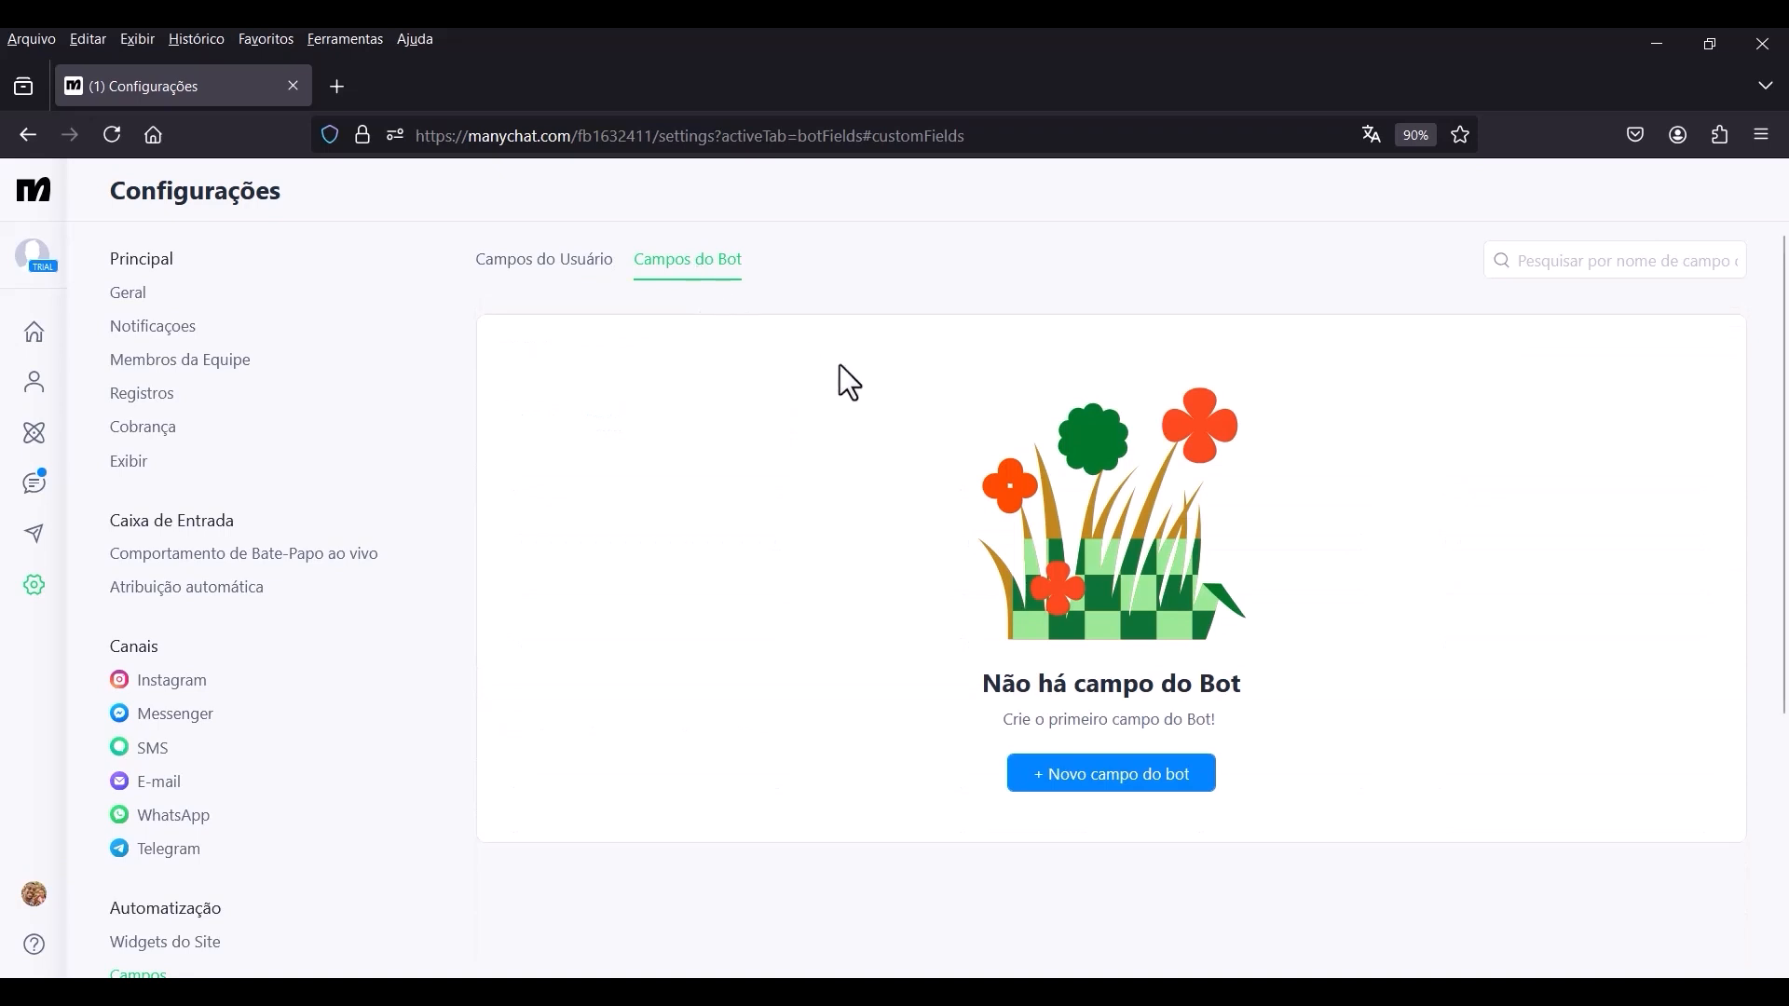
pyautogui.click(1105, 790)
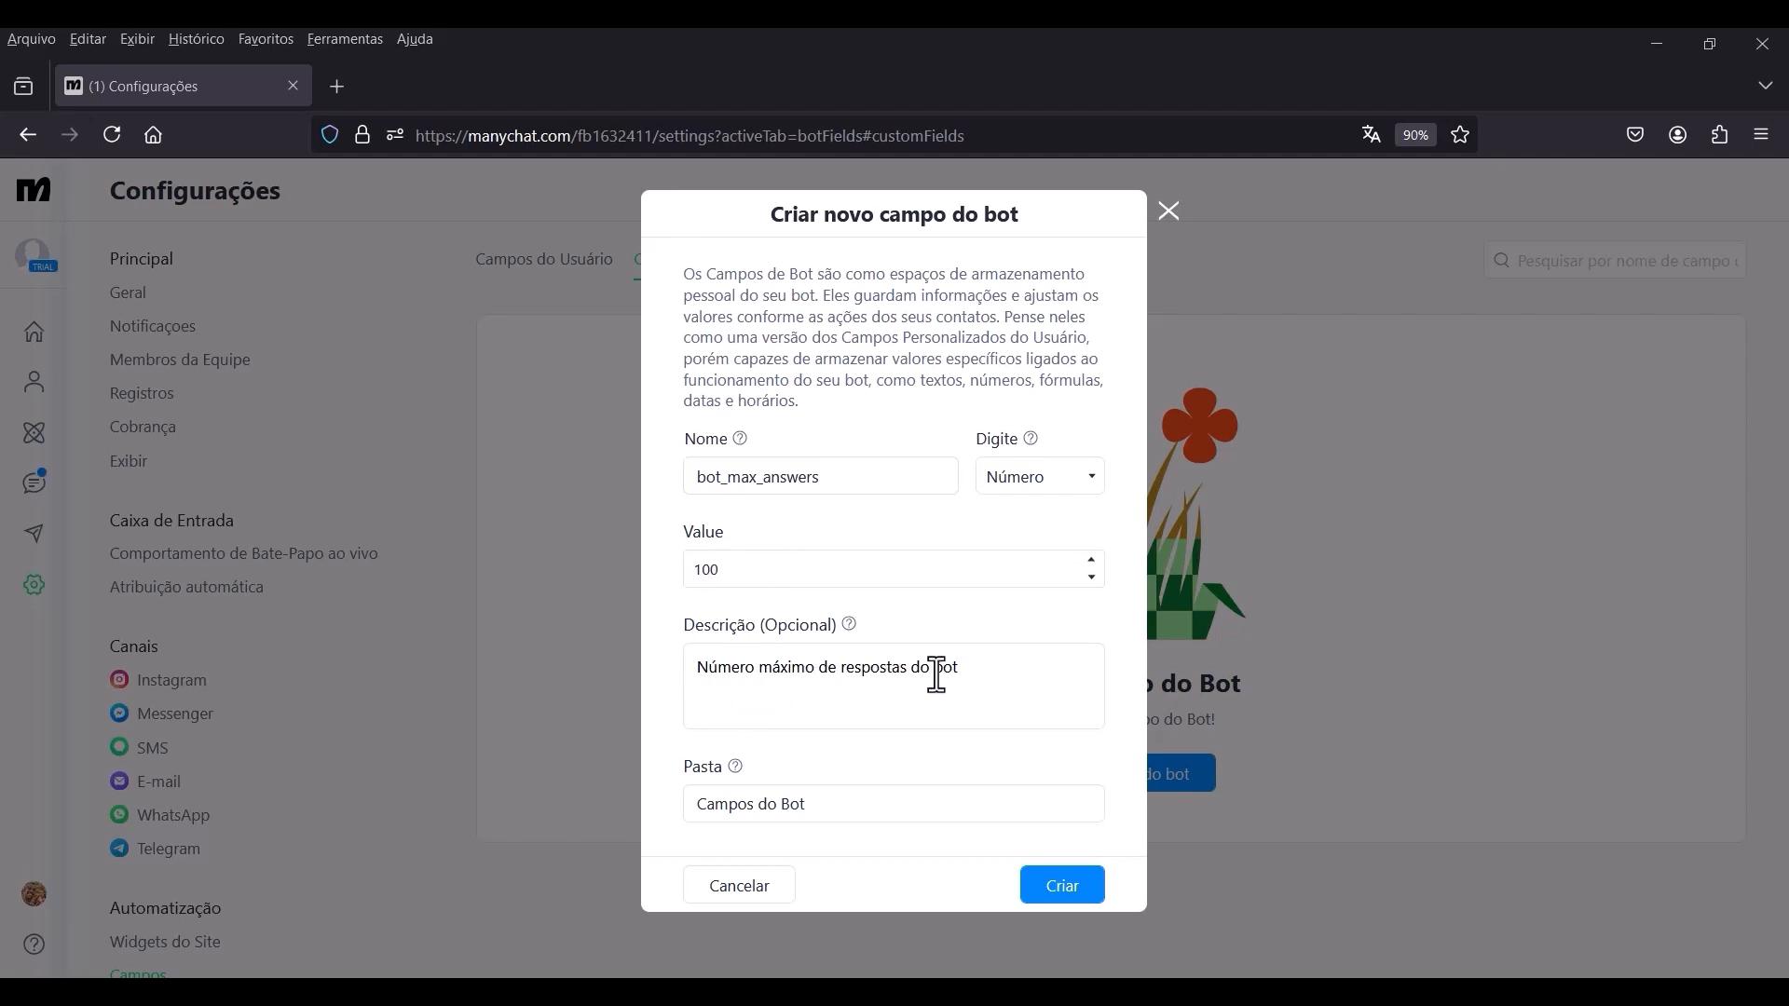
pyautogui.click(1073, 880)
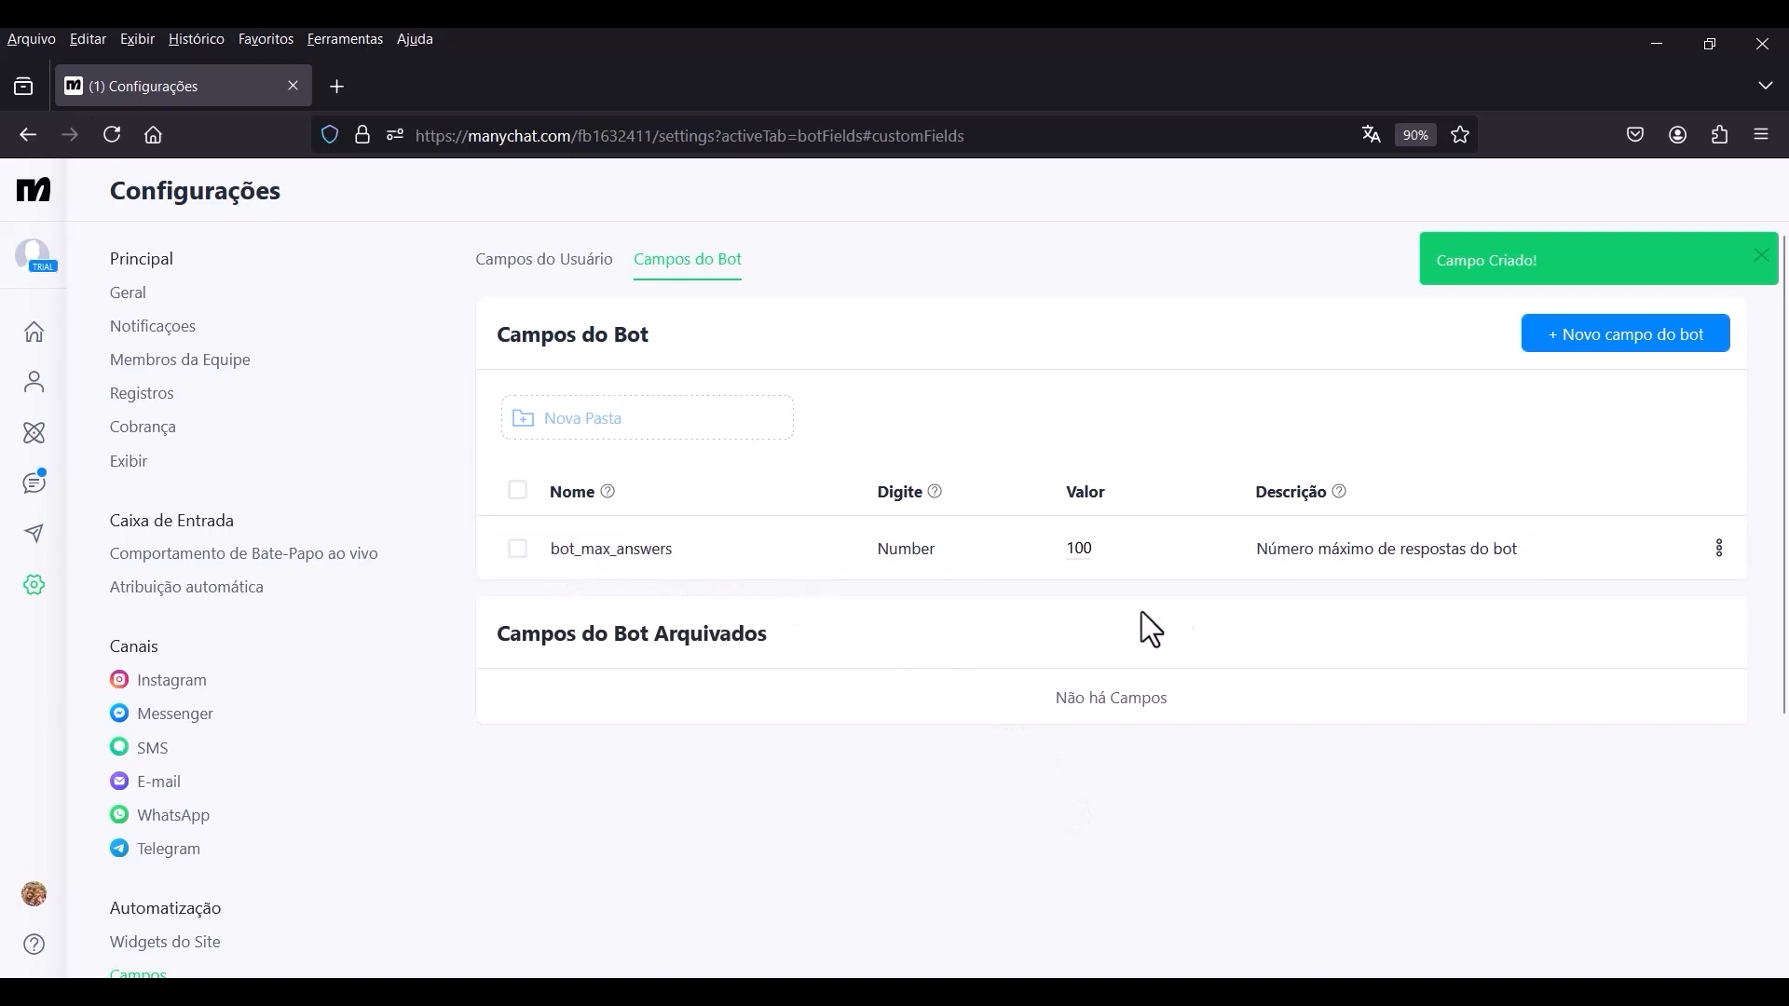
# Create a bot field named bot_segs of type Número with value 1 and the description "Segundos de espera".
pyautogui.click(1599, 343)
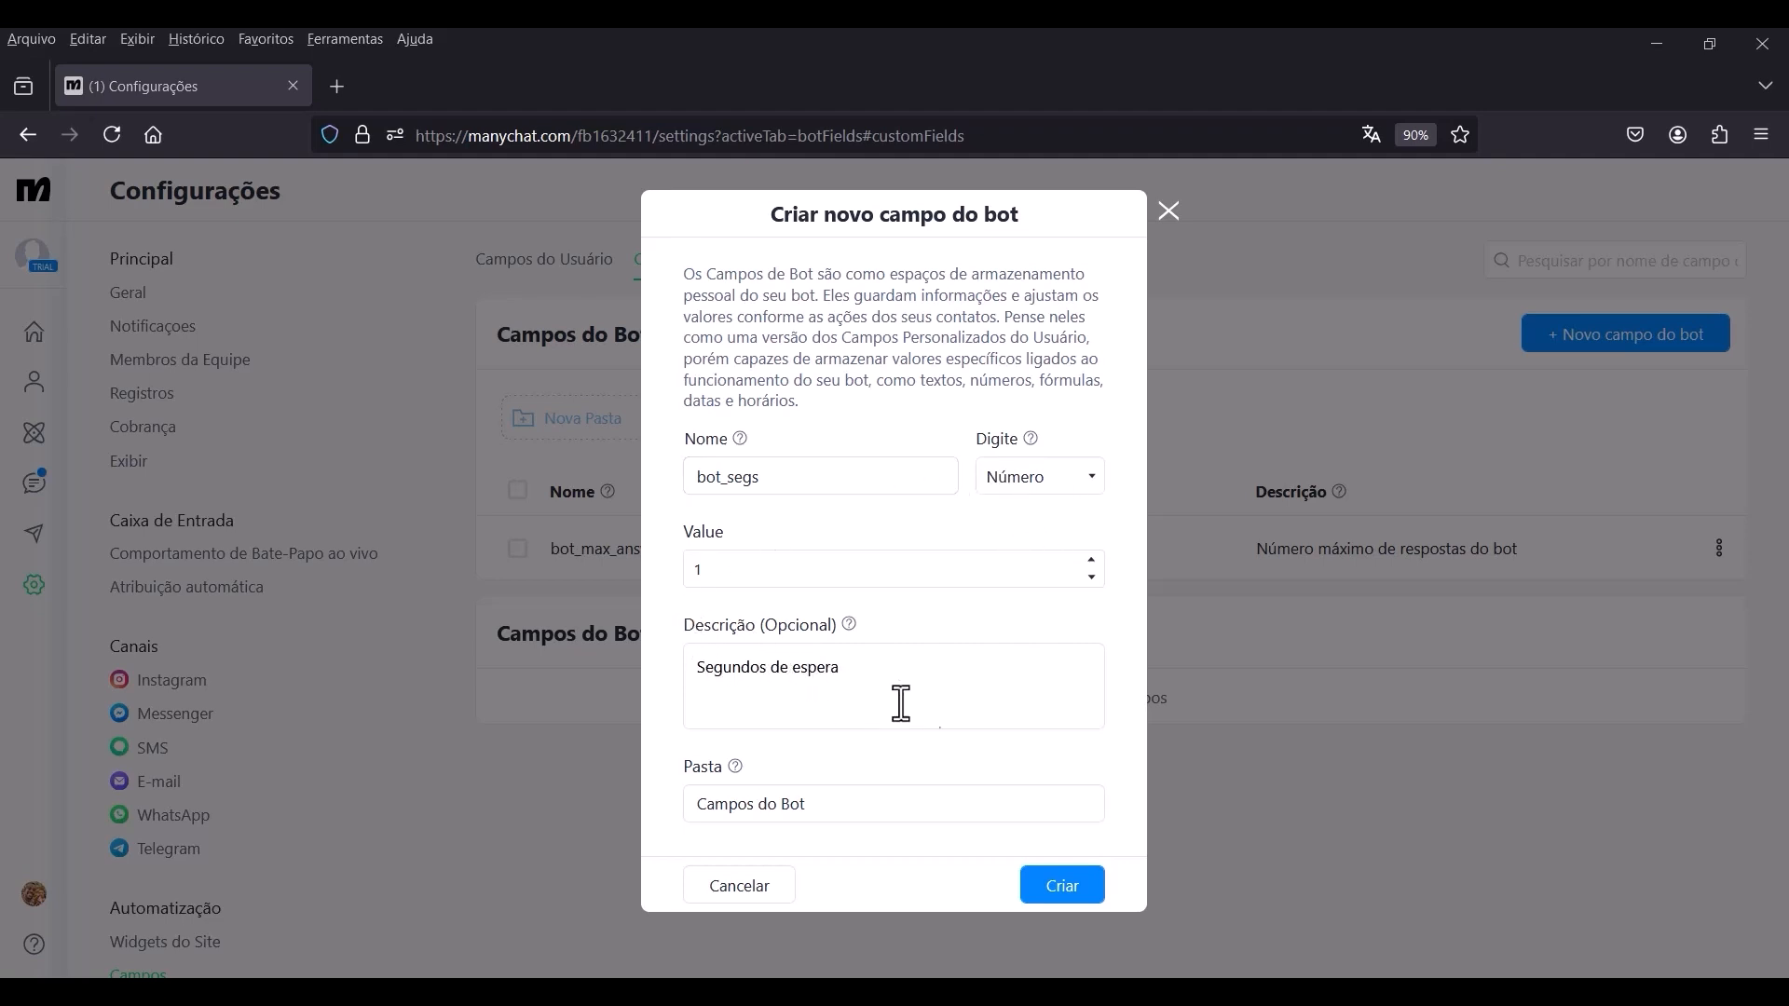
pyautogui.click(1061, 885)
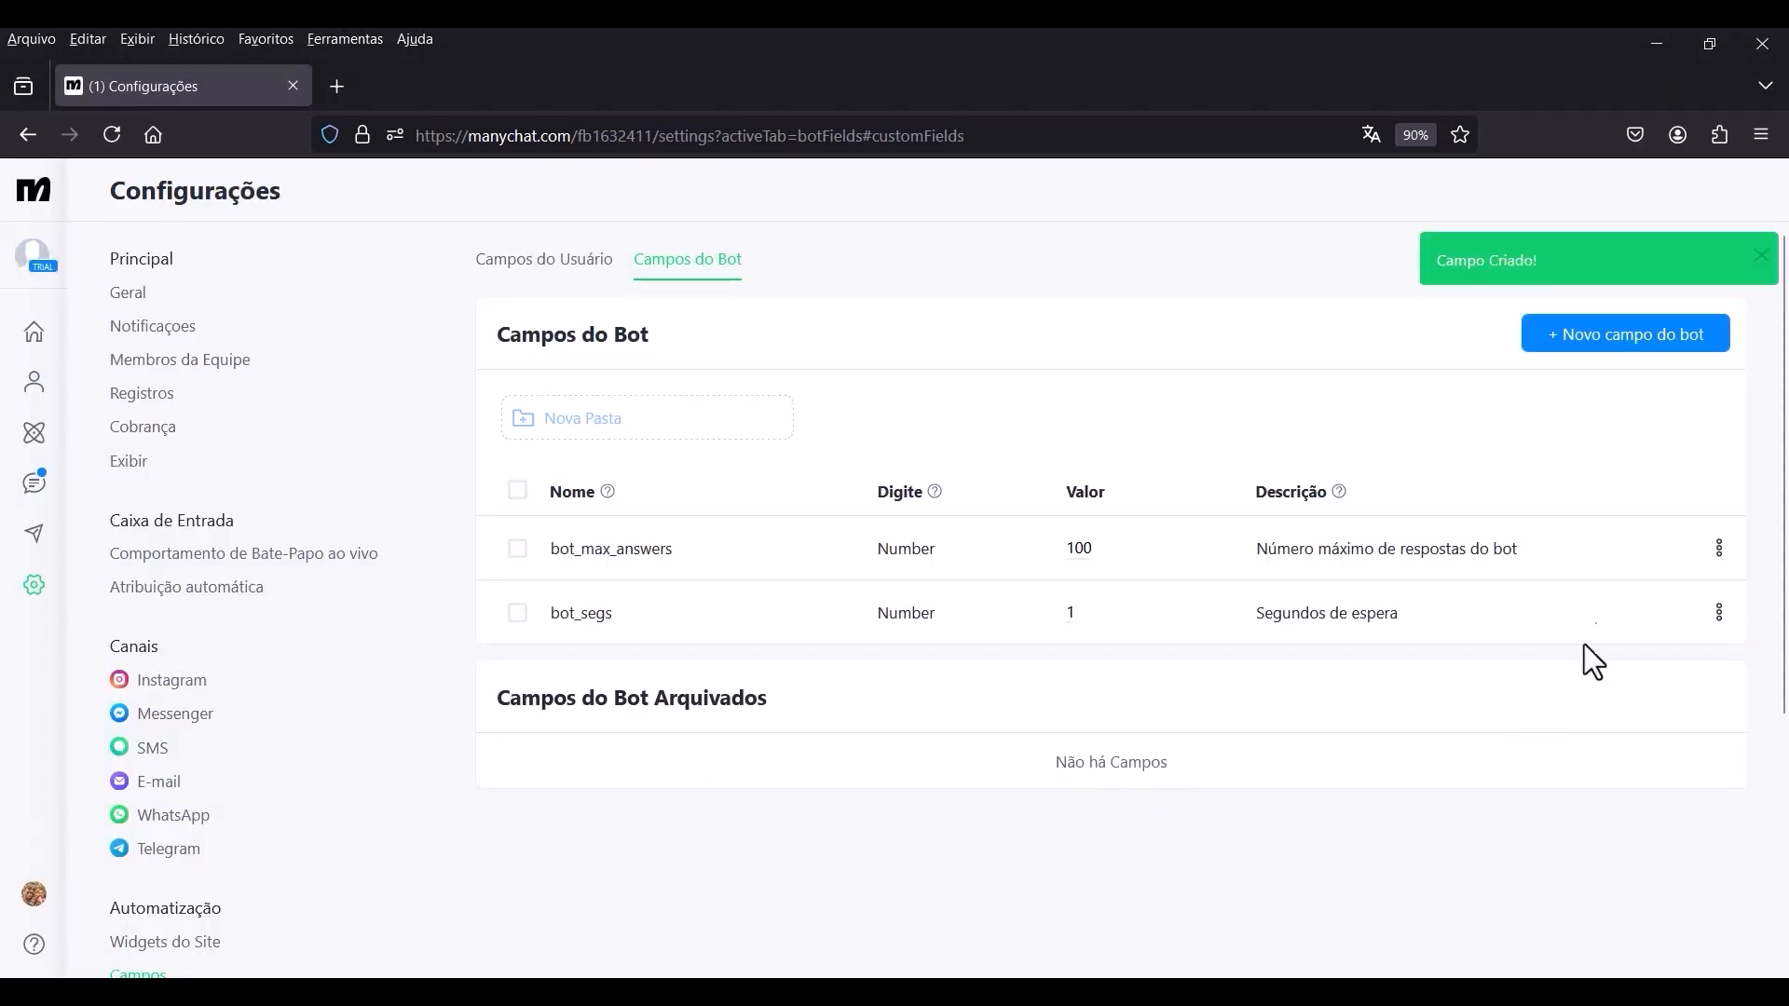
# Create a bot field named bot_gpt_assist_id of type Texto with the description "ID da Assistente da OpenAI", leaving its value empty.
pyautogui.click(1595, 343)
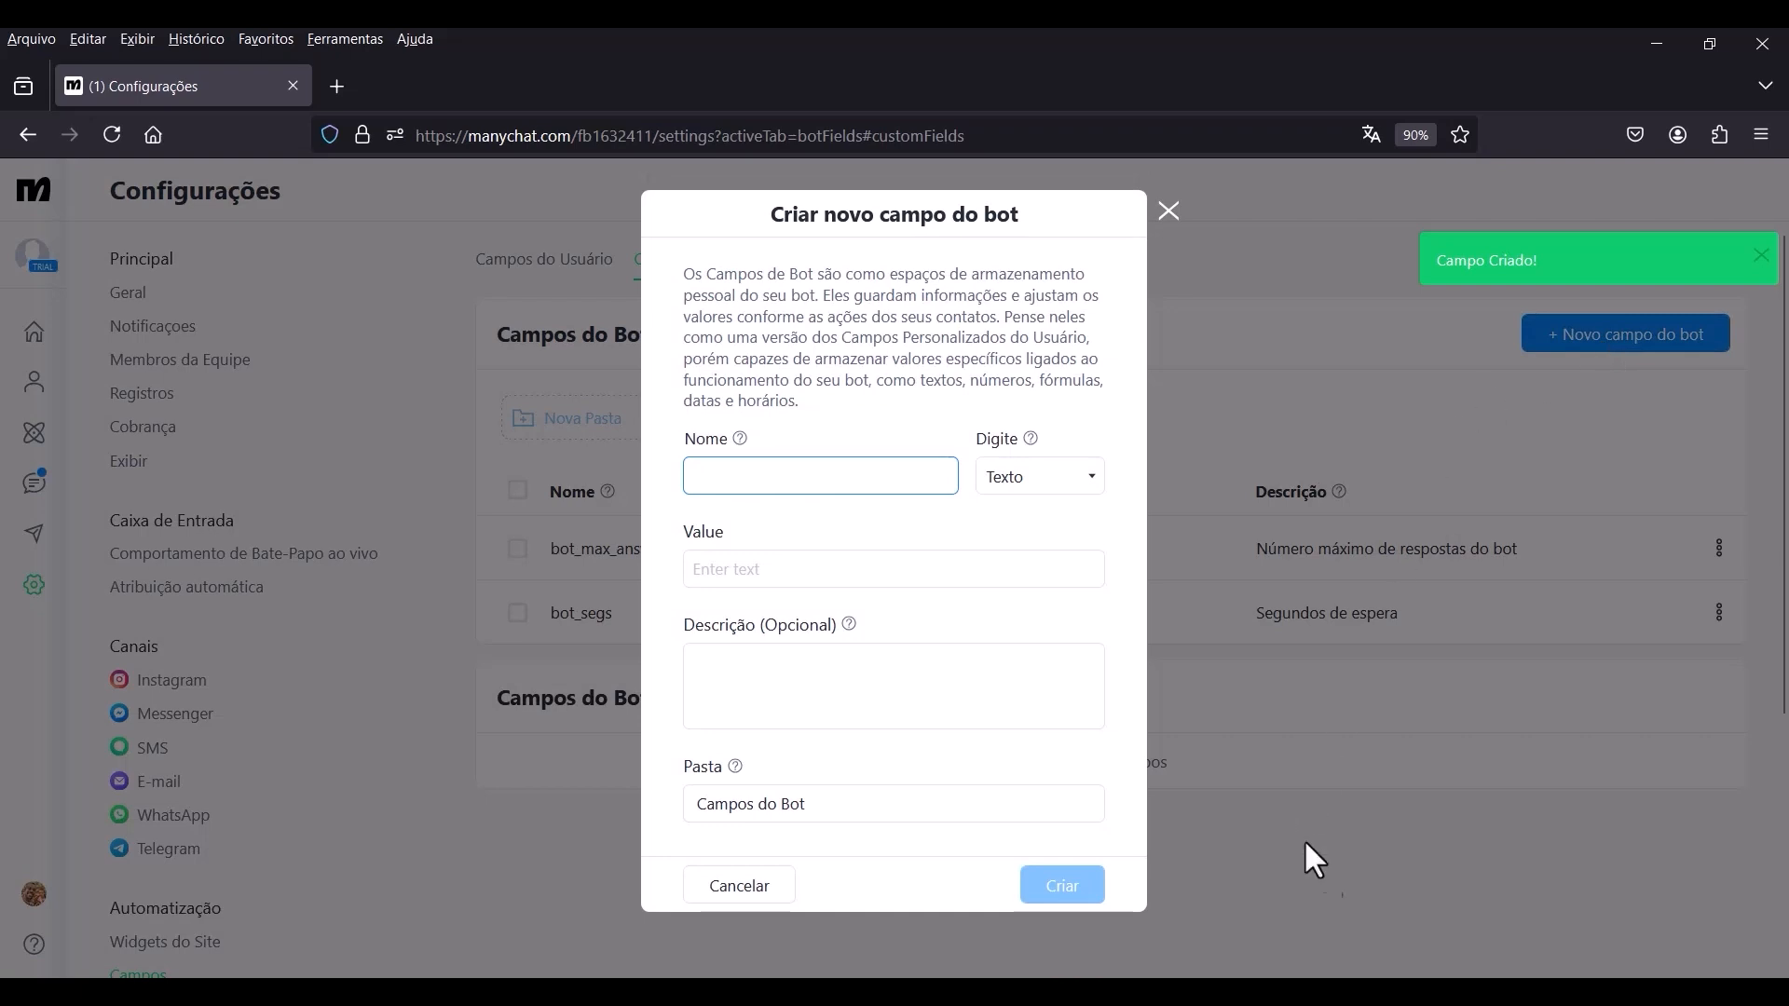
pyautogui.write('bot_gpt_assist_id')
pyautogui.press('Tab')
pyautogui.press('Tab')
pyautogui.write('ID da Assistente da OpenAI')
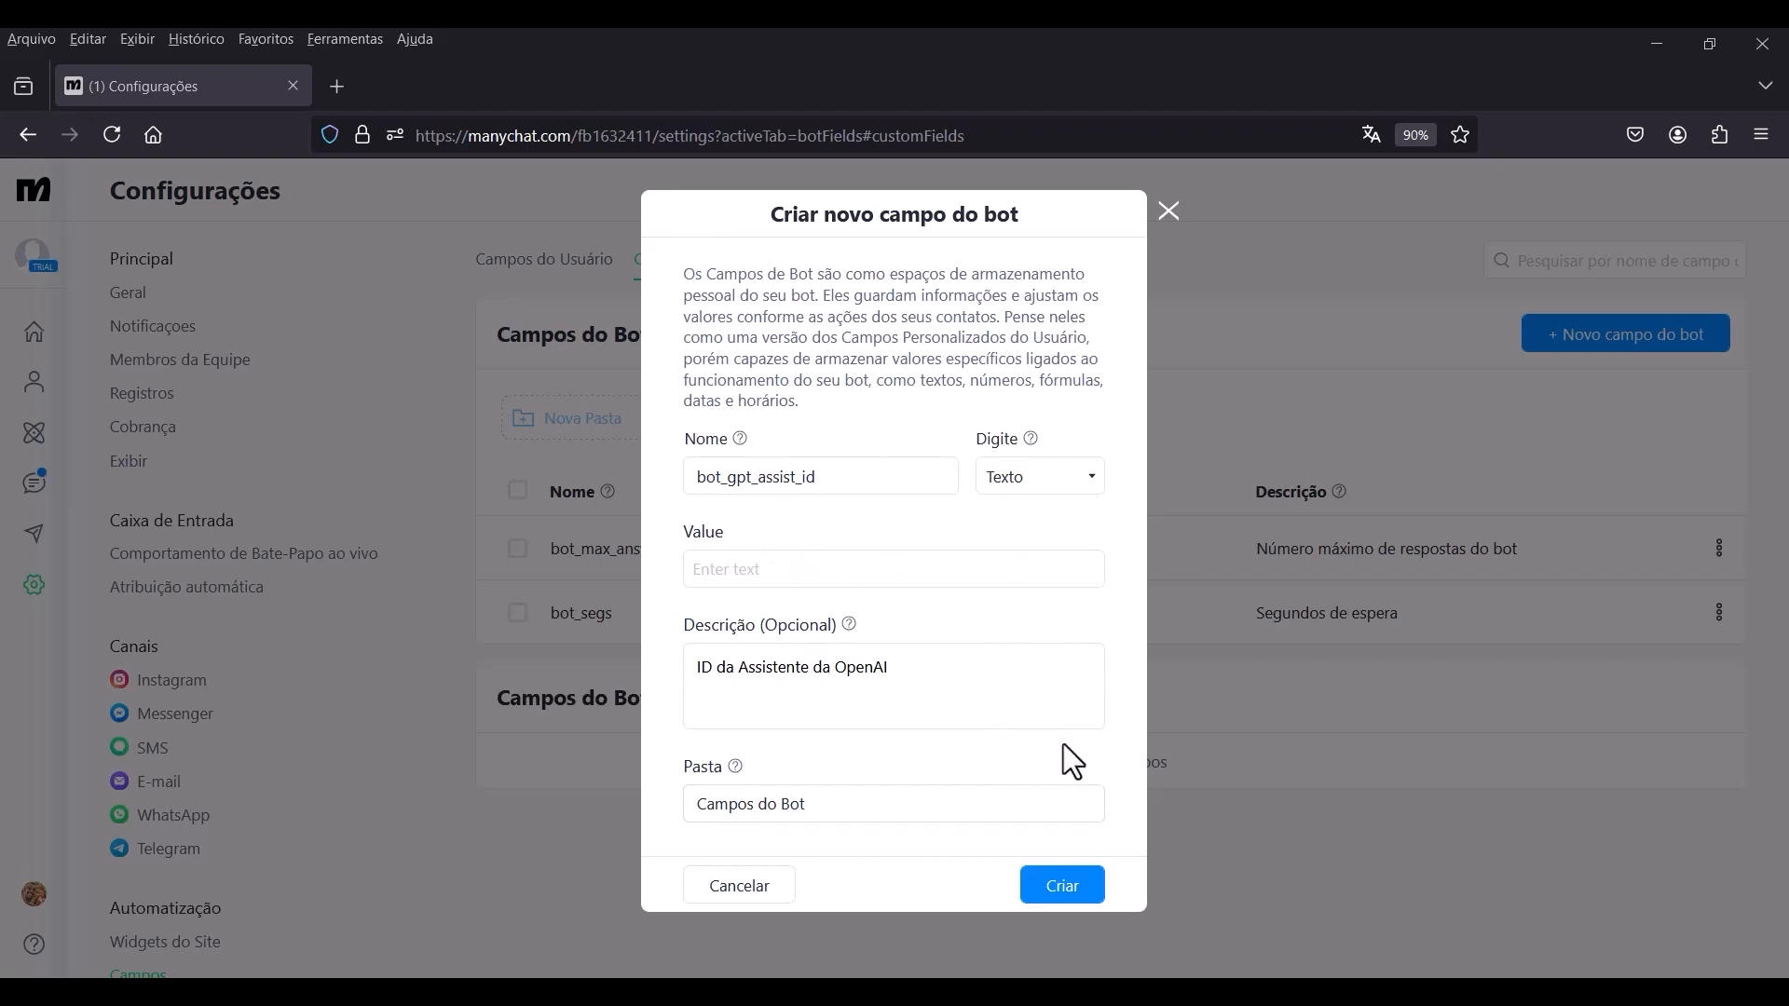
pyautogui.click(1042, 880)
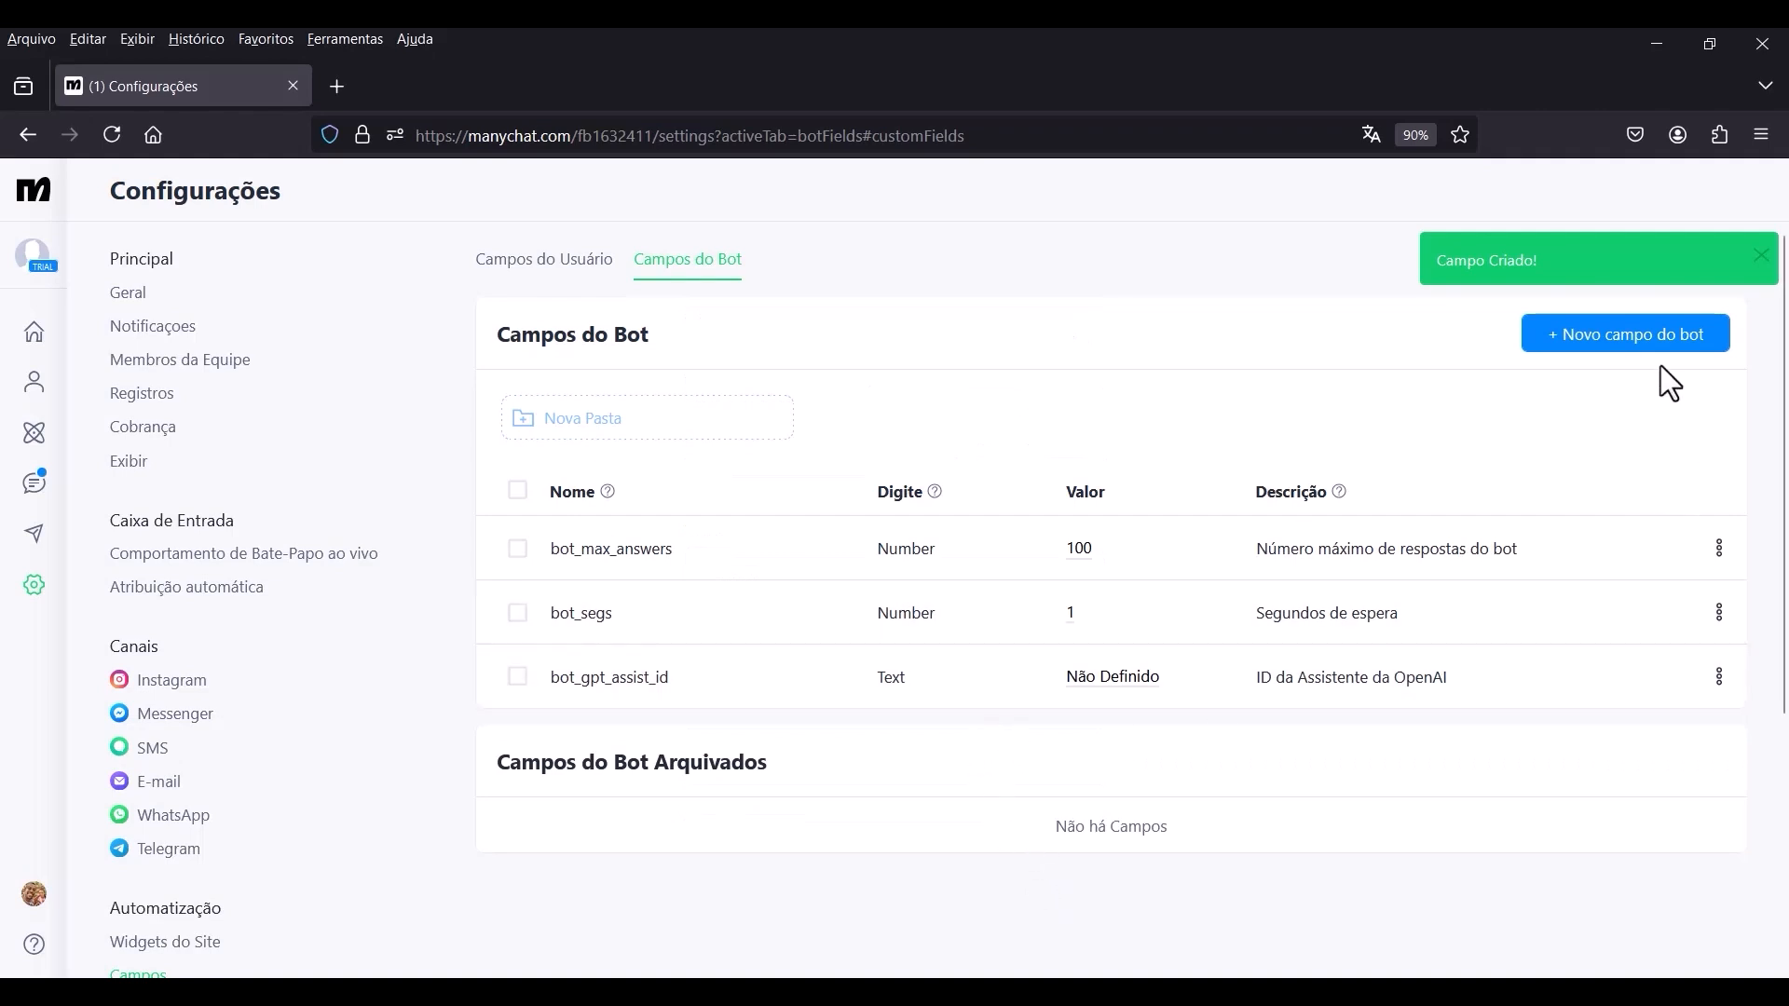
# Create a bot field named bot_gpt_api_key of type Texto with the description "Tokens de autenticação na OpenAI", leaving its value empty.
pyautogui.click(1618, 343)
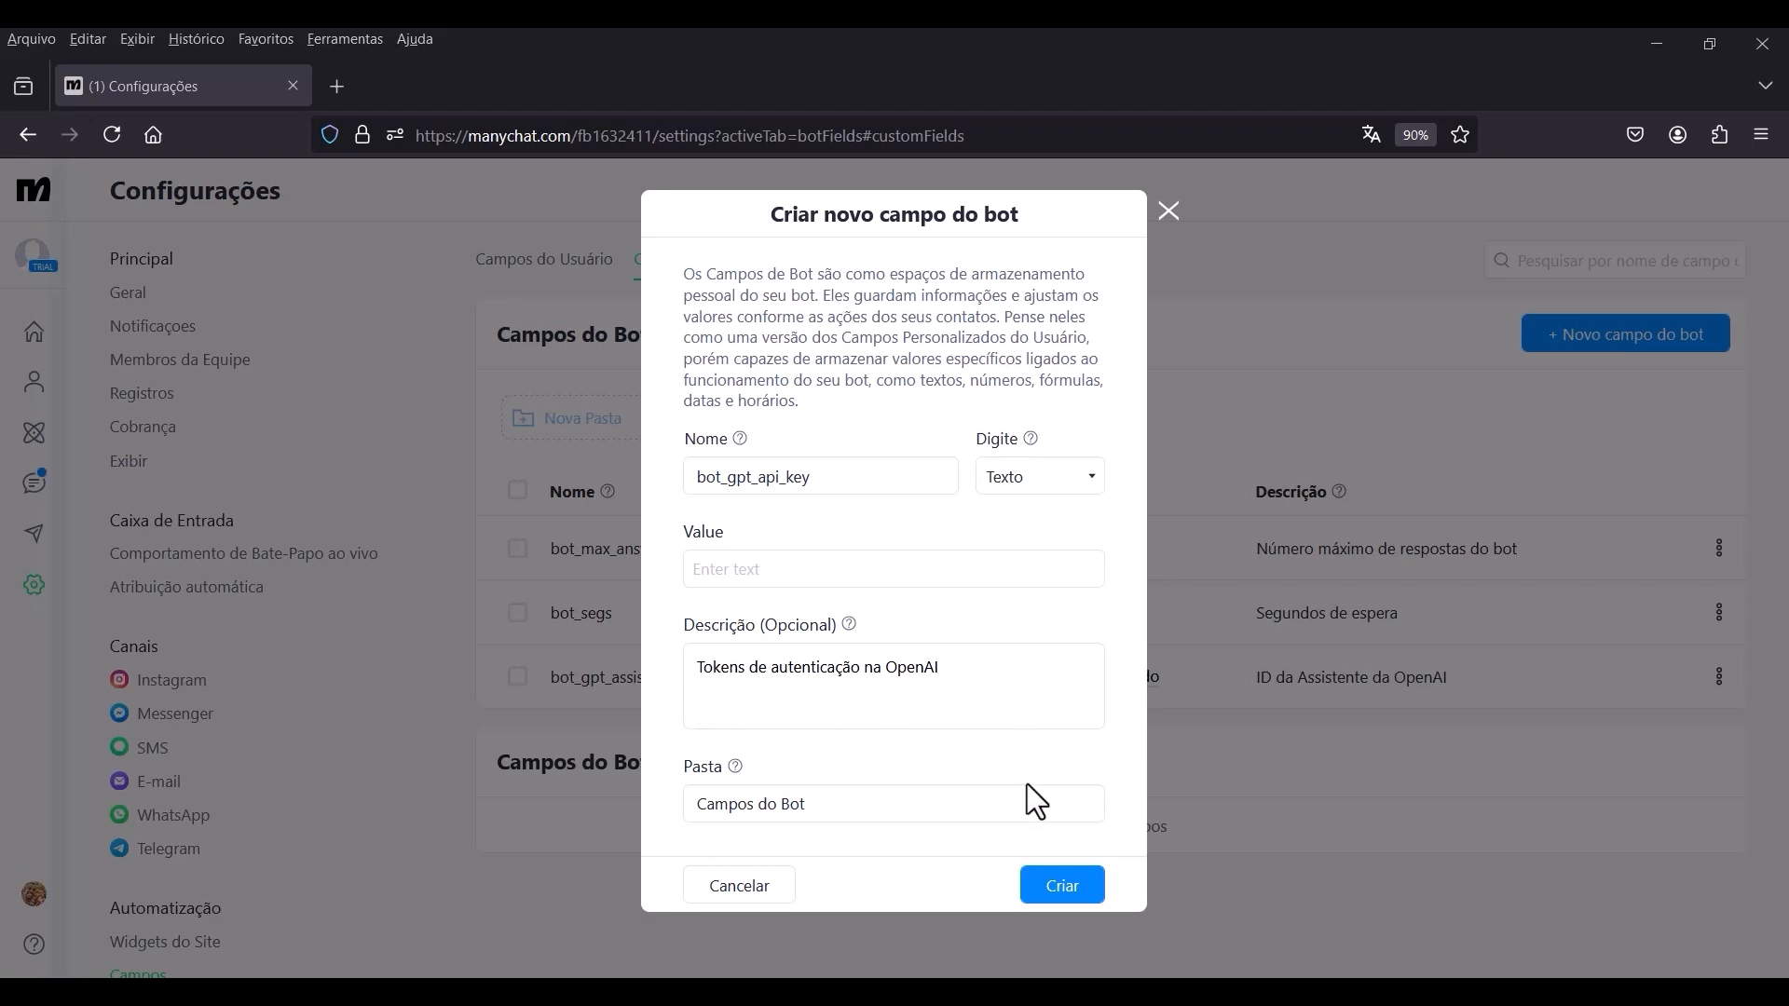
pyautogui.click(1049, 885)
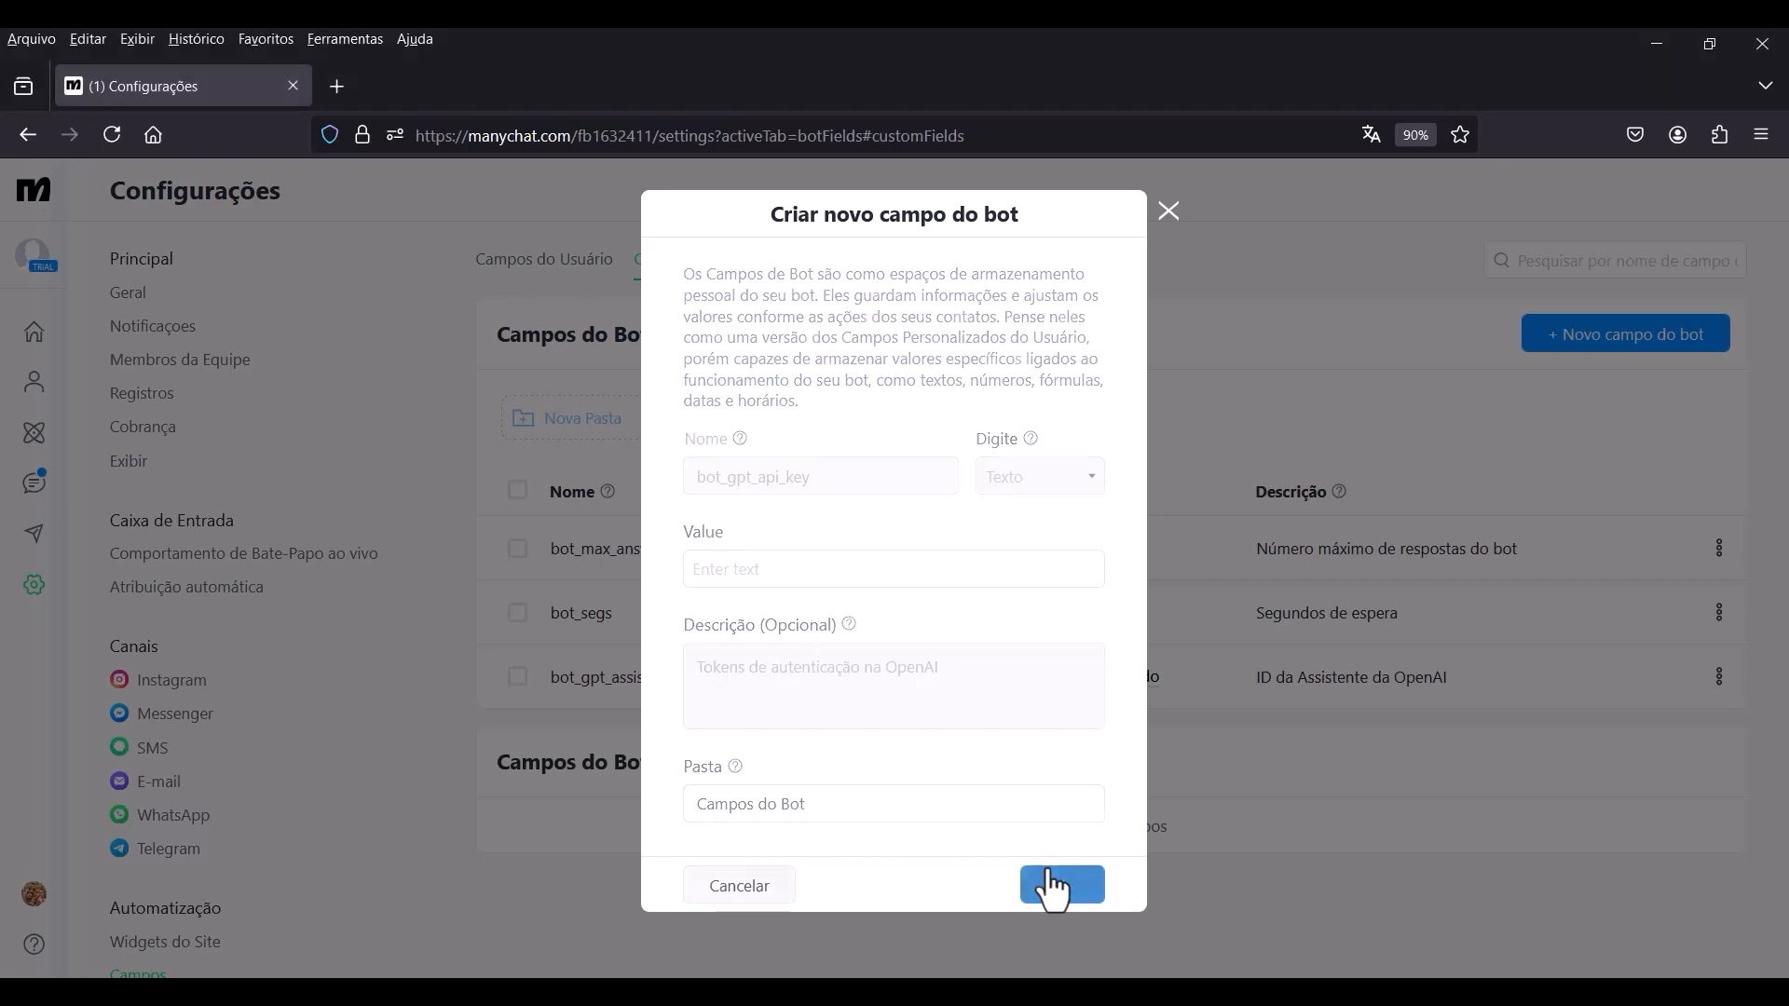
pyautogui.scroll(-2, 921, 536)
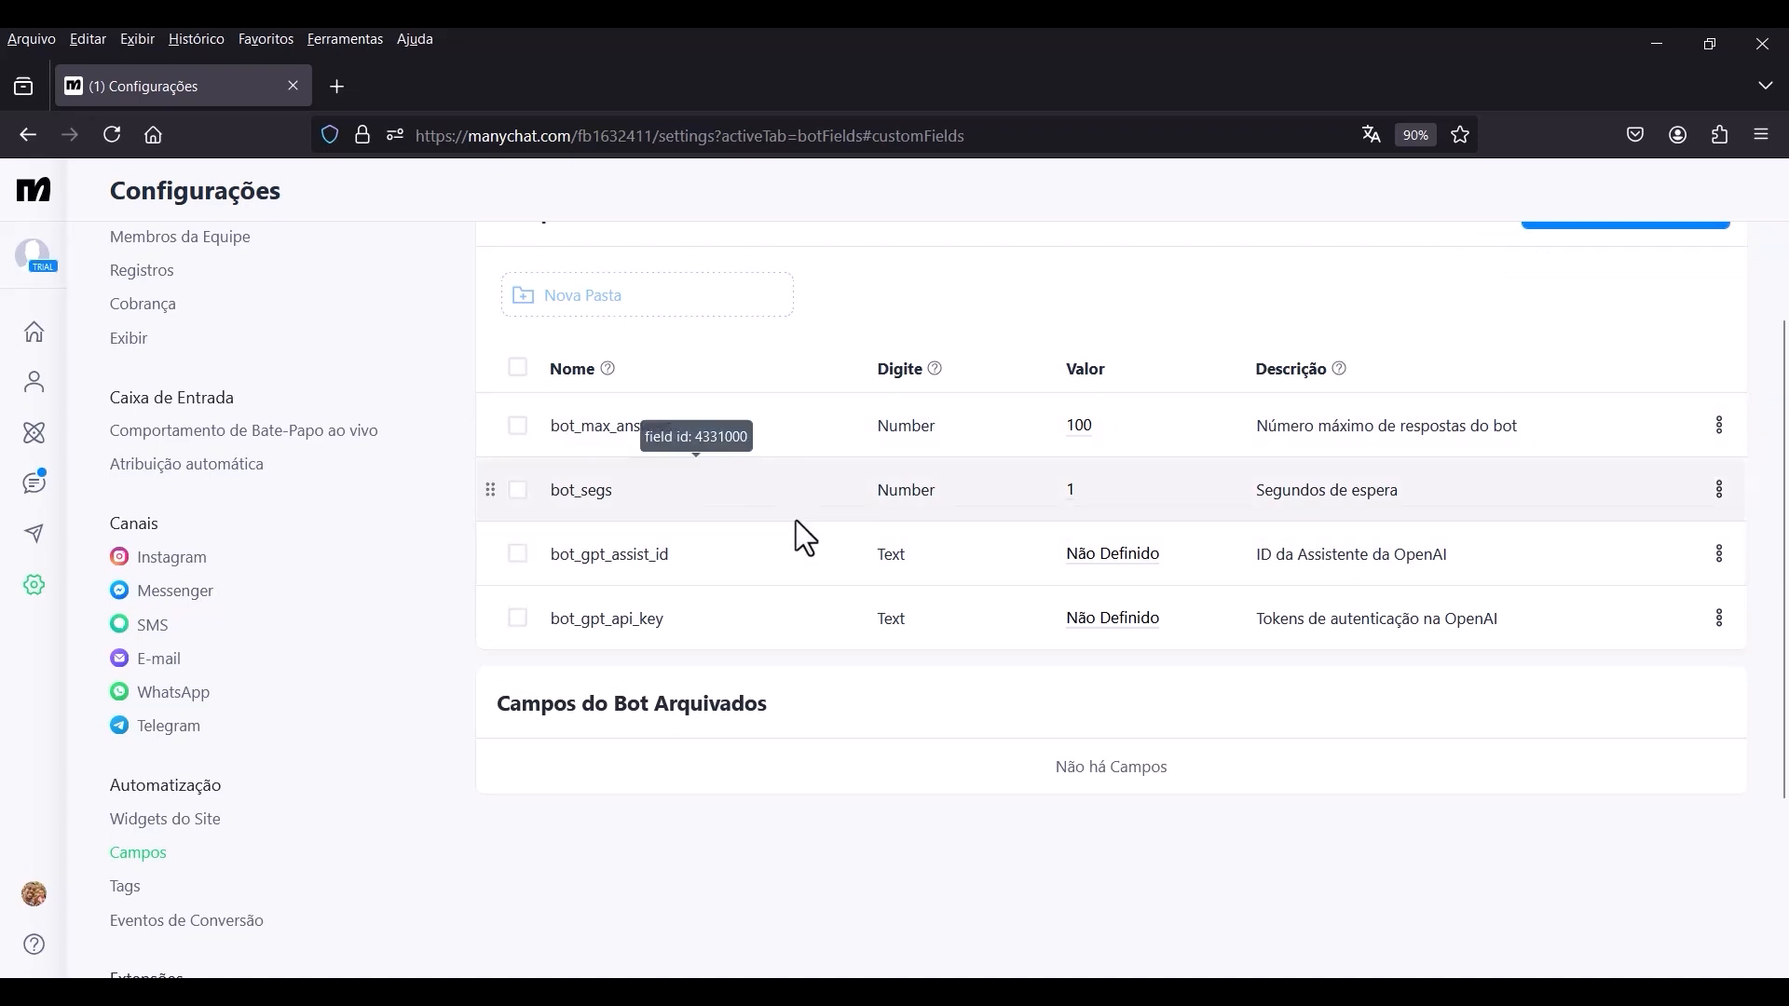
pyautogui.scroll(2, 796, 519)
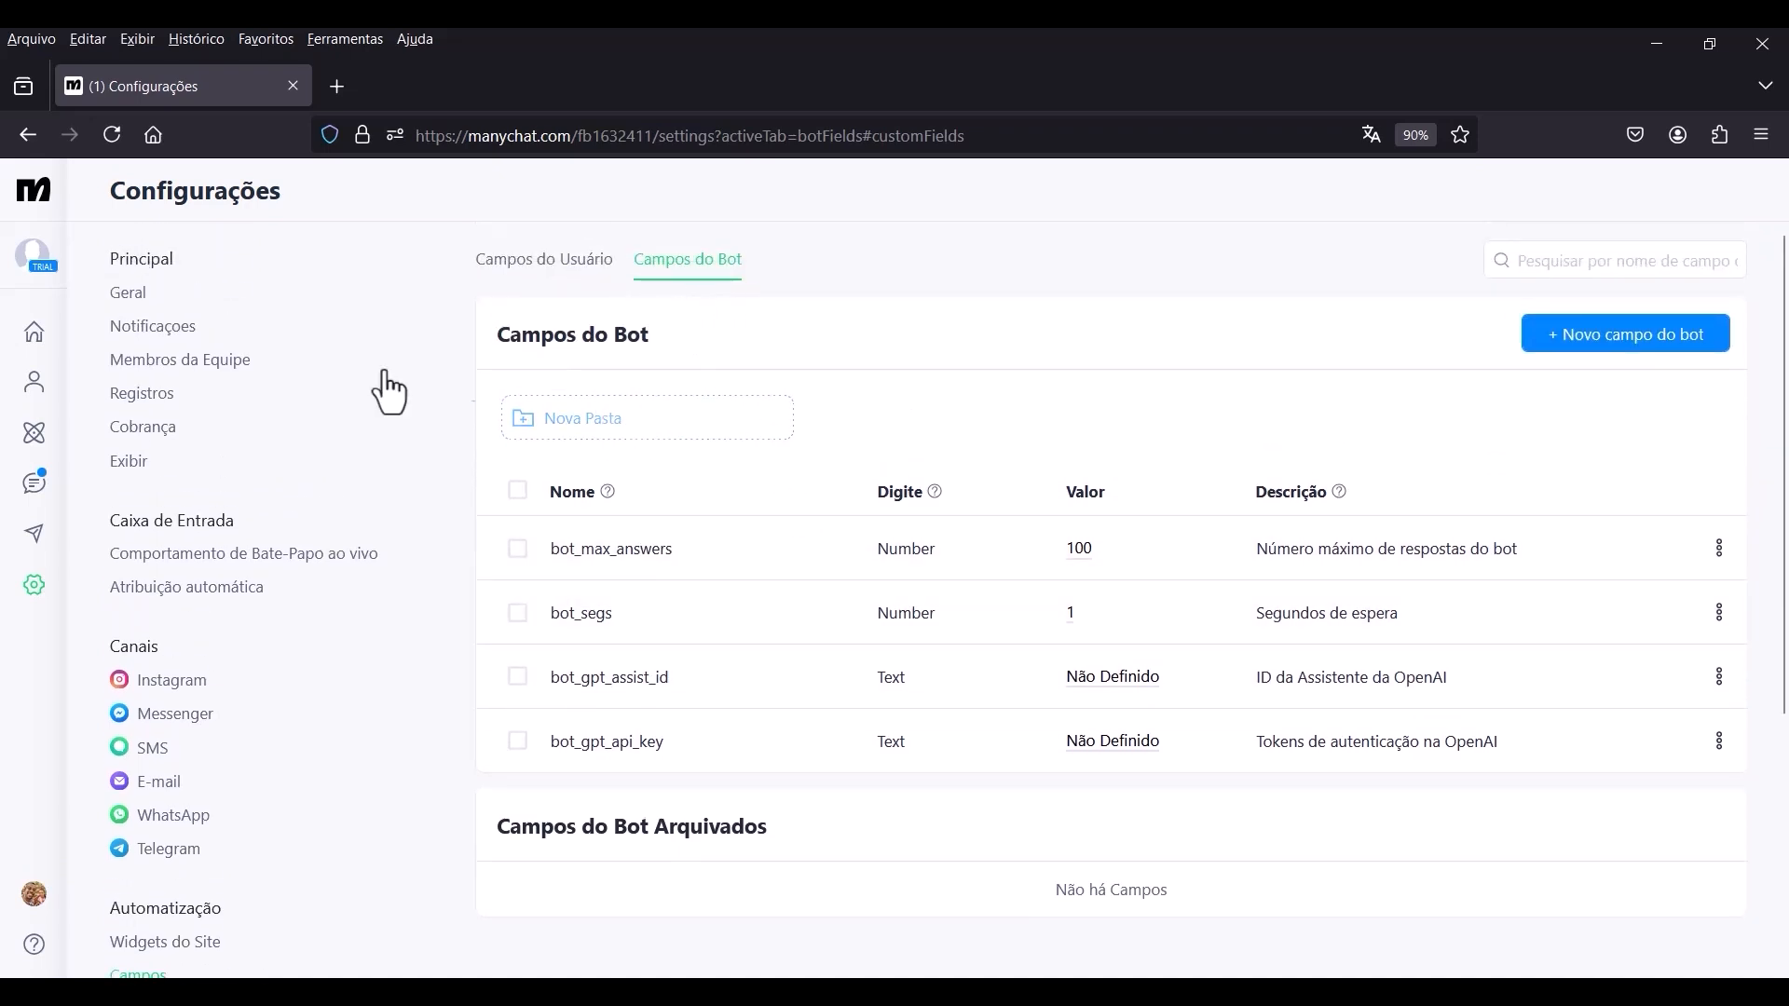
# Return to the Chatbot AI GPT automation and open it for editing at the empty Condição #2 block.
pyautogui.click(35, 435)
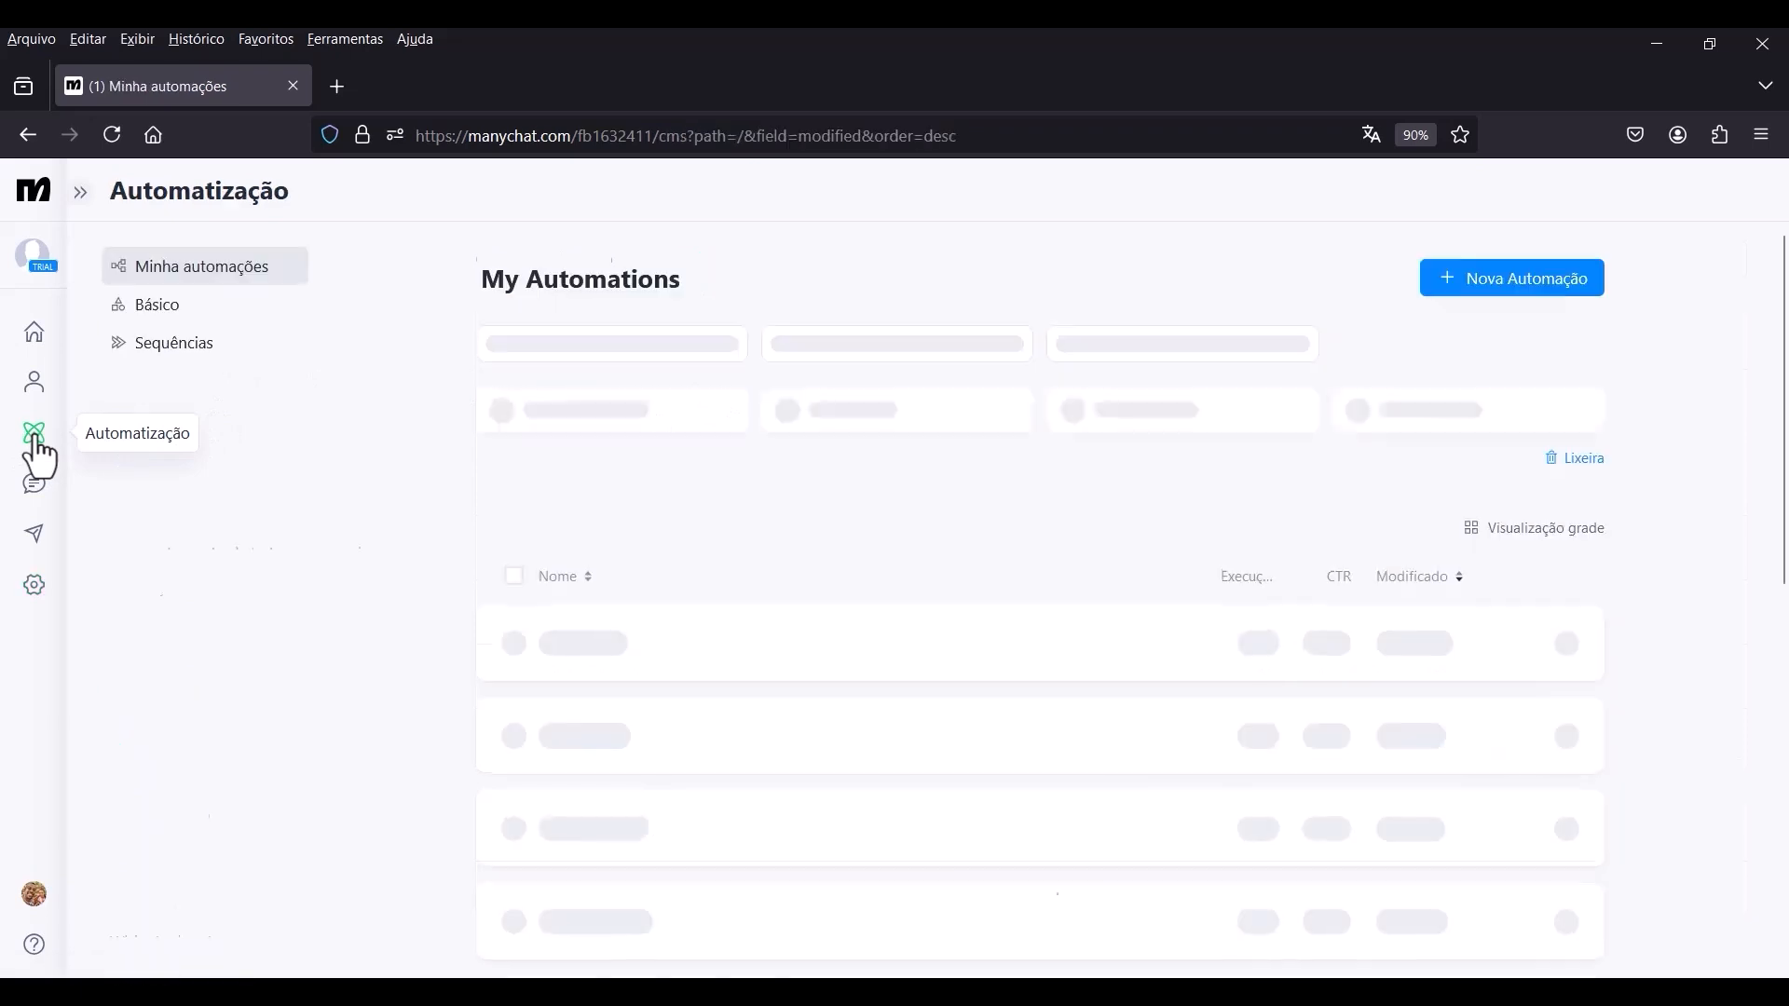
pyautogui.click(649, 642)
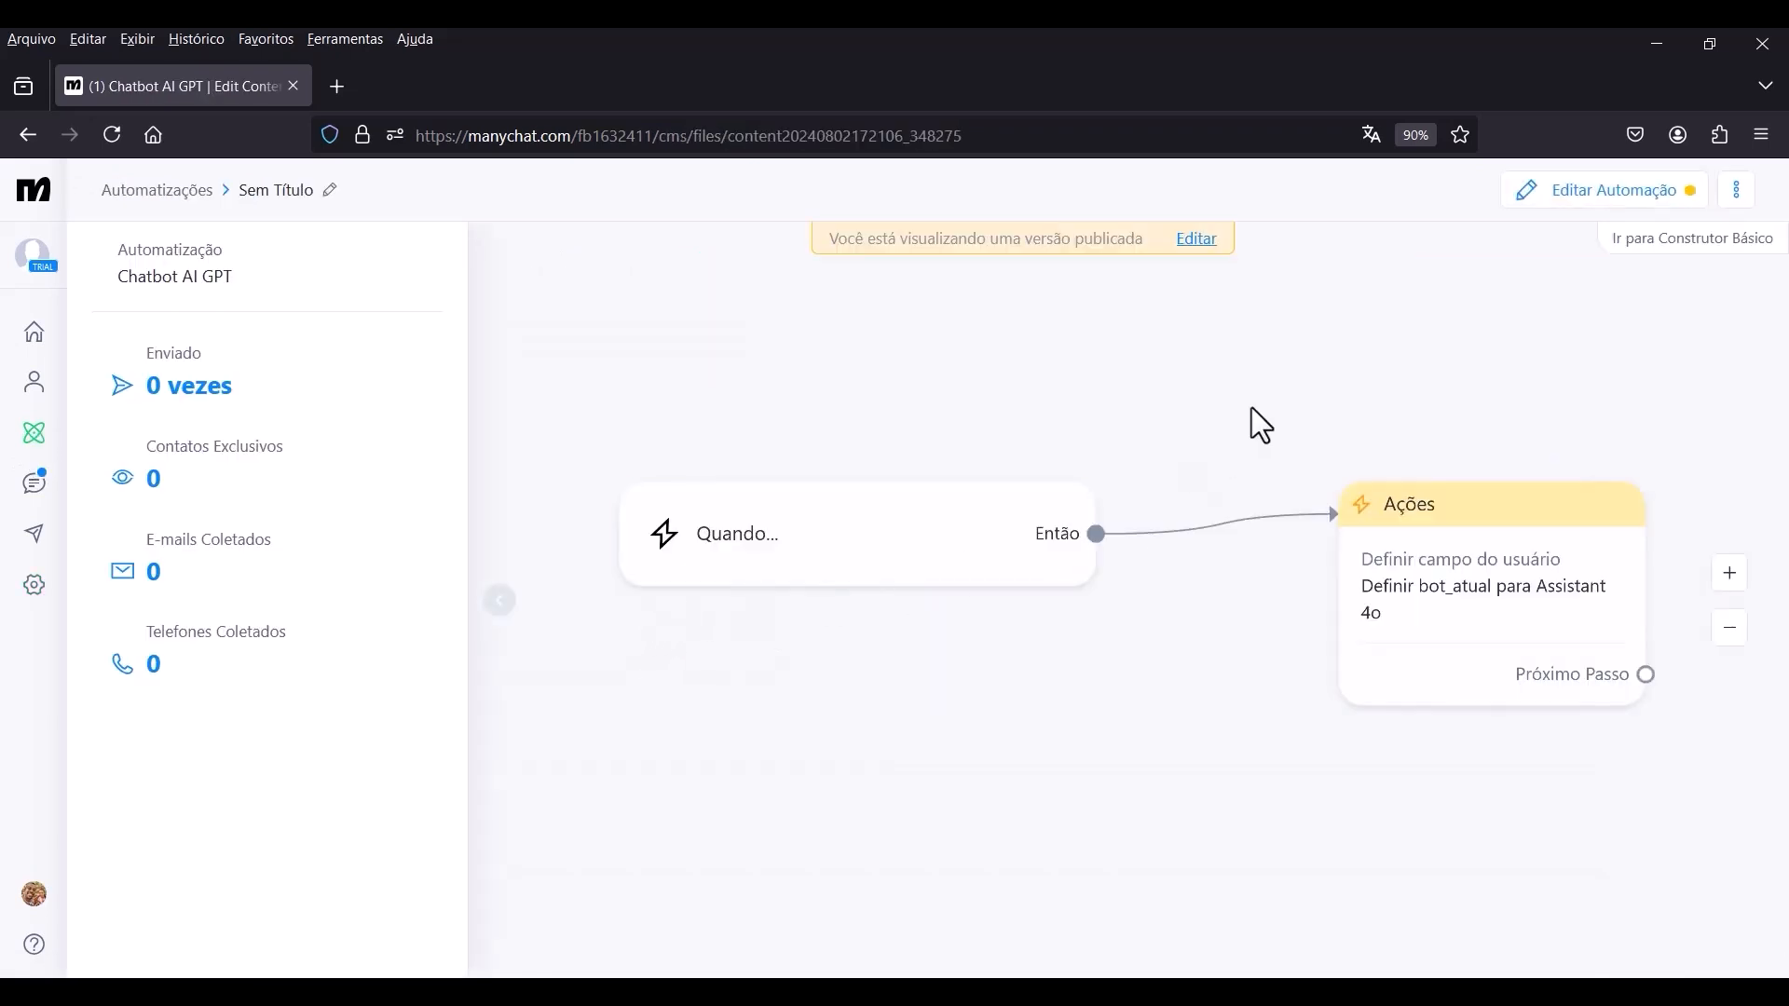
pyautogui.click(1196, 241)
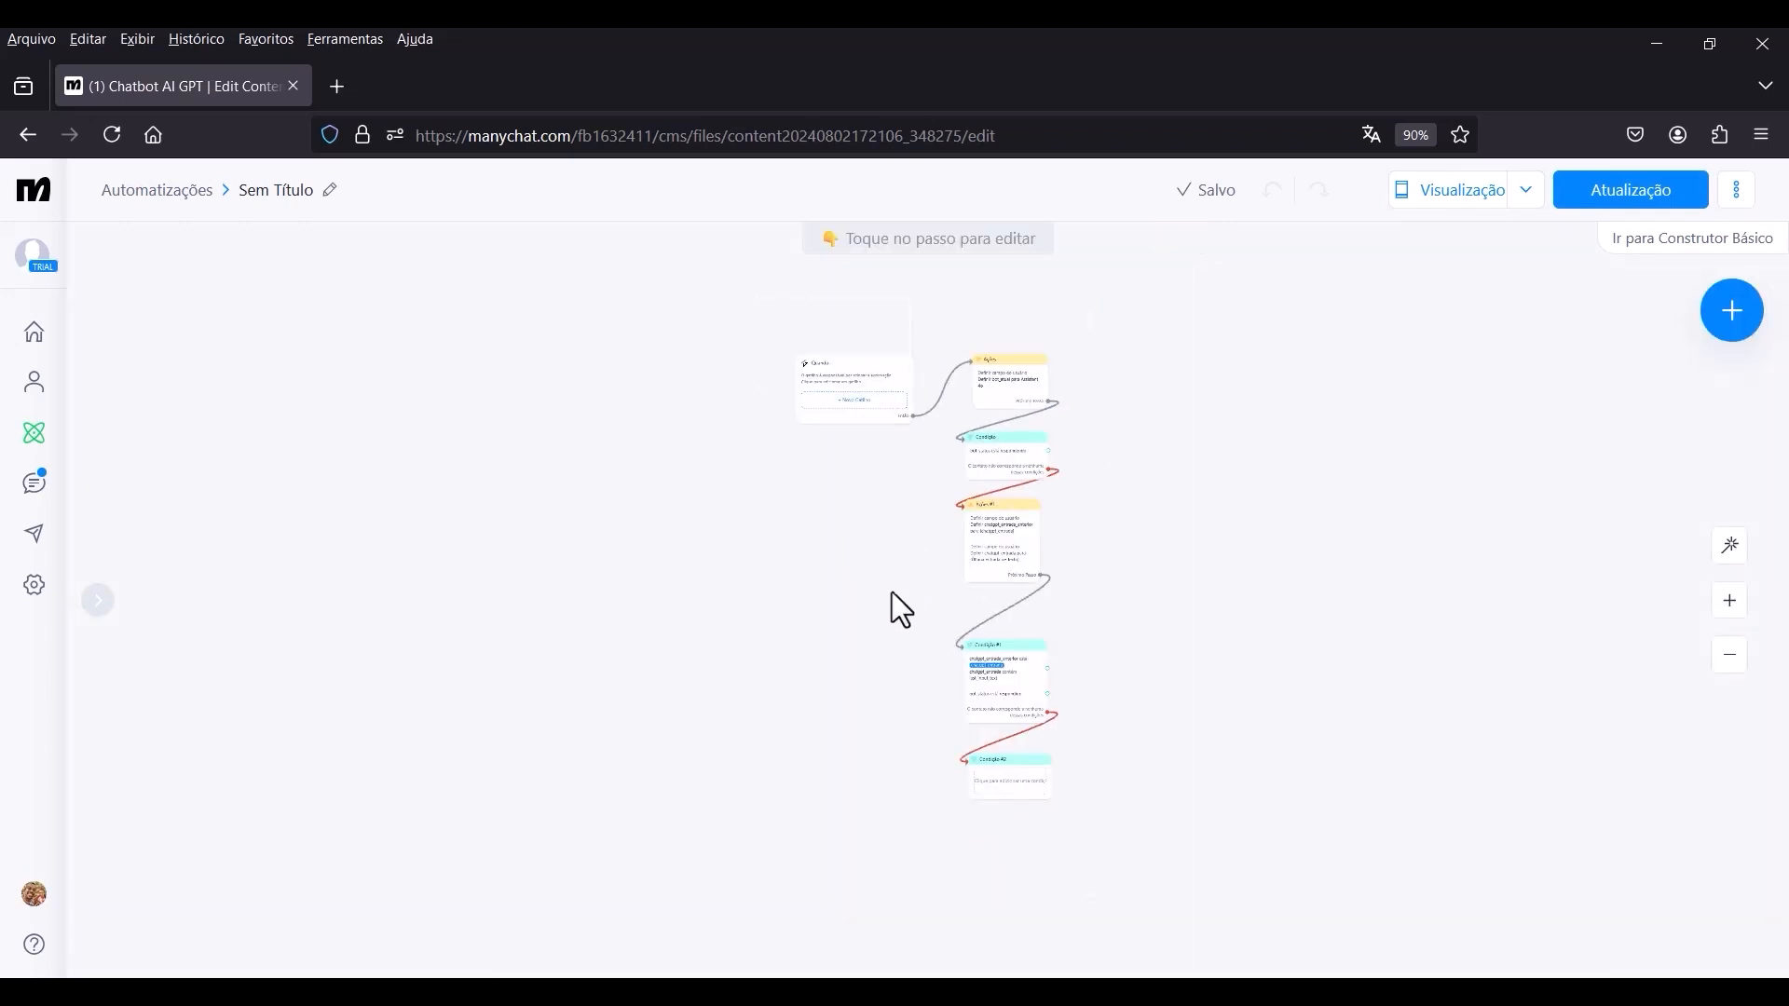
pyautogui.moveTo(892, 591); pyautogui.dragTo(783, 445)
pyautogui.scroll(5, 973, 625)
pyautogui.moveTo(919, 601); pyautogui.dragTo(1033, 572)
pyautogui.scroll(3, 980, 557)
pyautogui.scroll(-2, 1038, 655)
pyautogui.moveTo(1056, 641); pyautogui.dragTo(1173, 525)
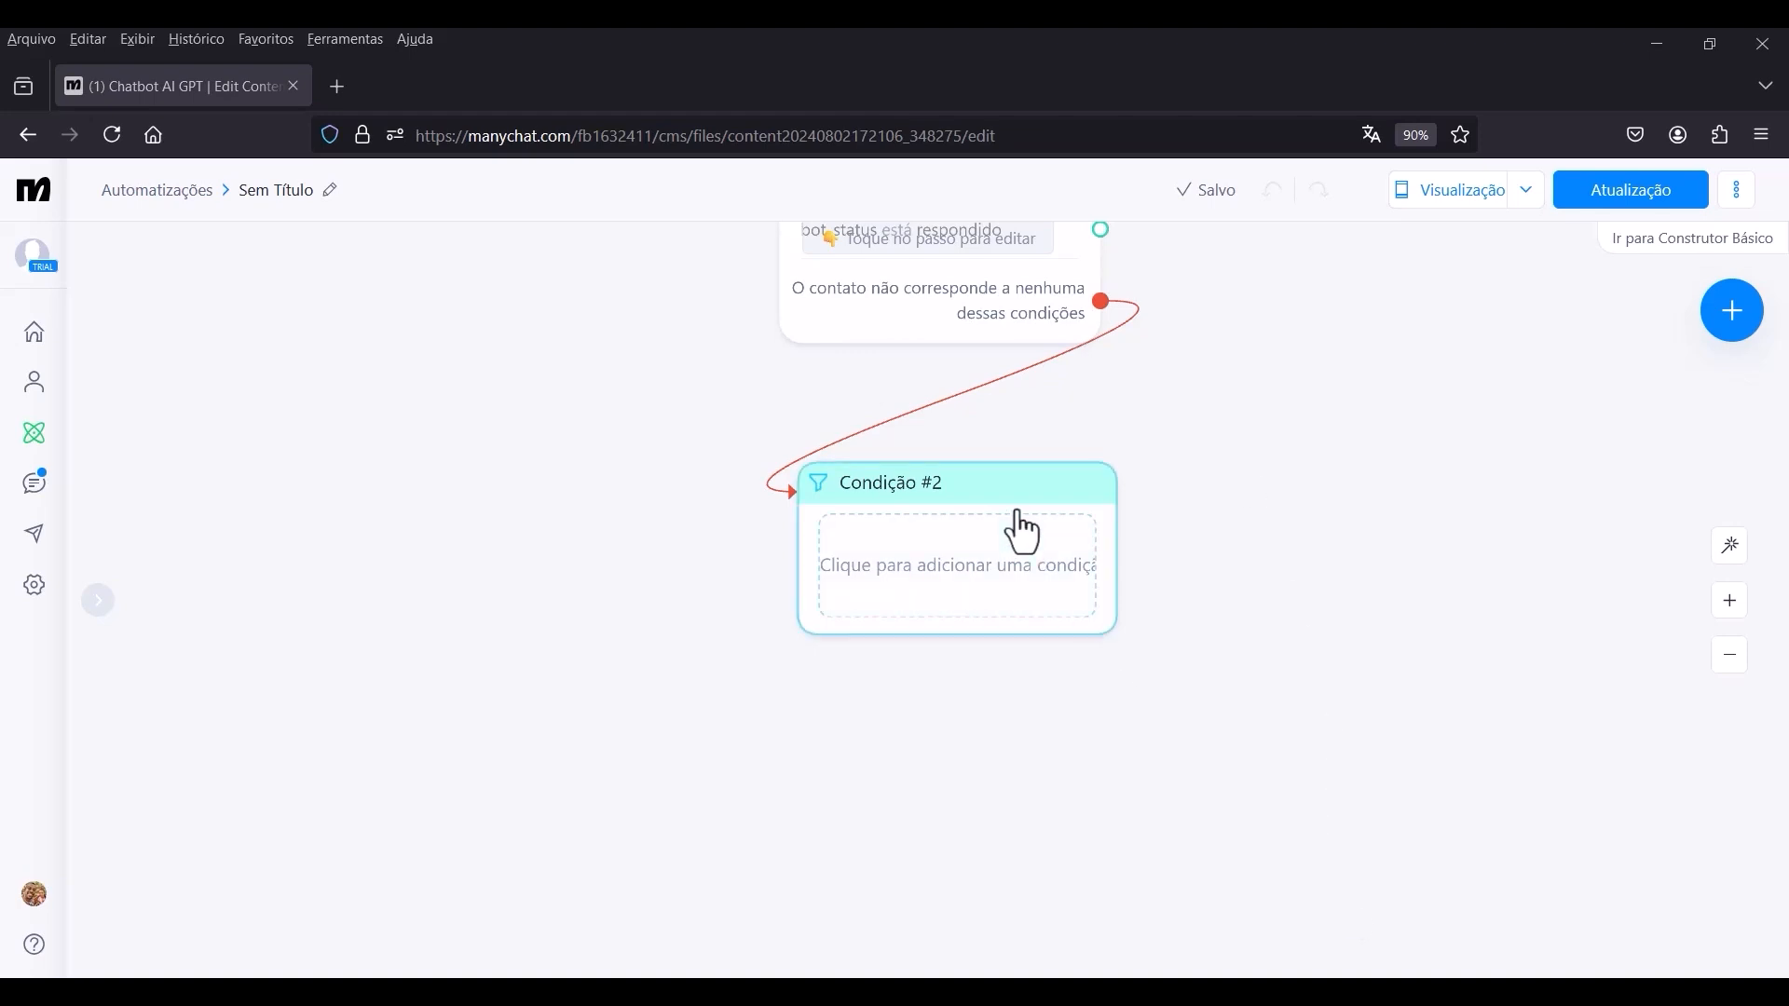
# Add a condition to Condição #2 requiring the answer_nr custom user field to be maior que the bot_max_answers bot field.
pyautogui.click(903, 557)
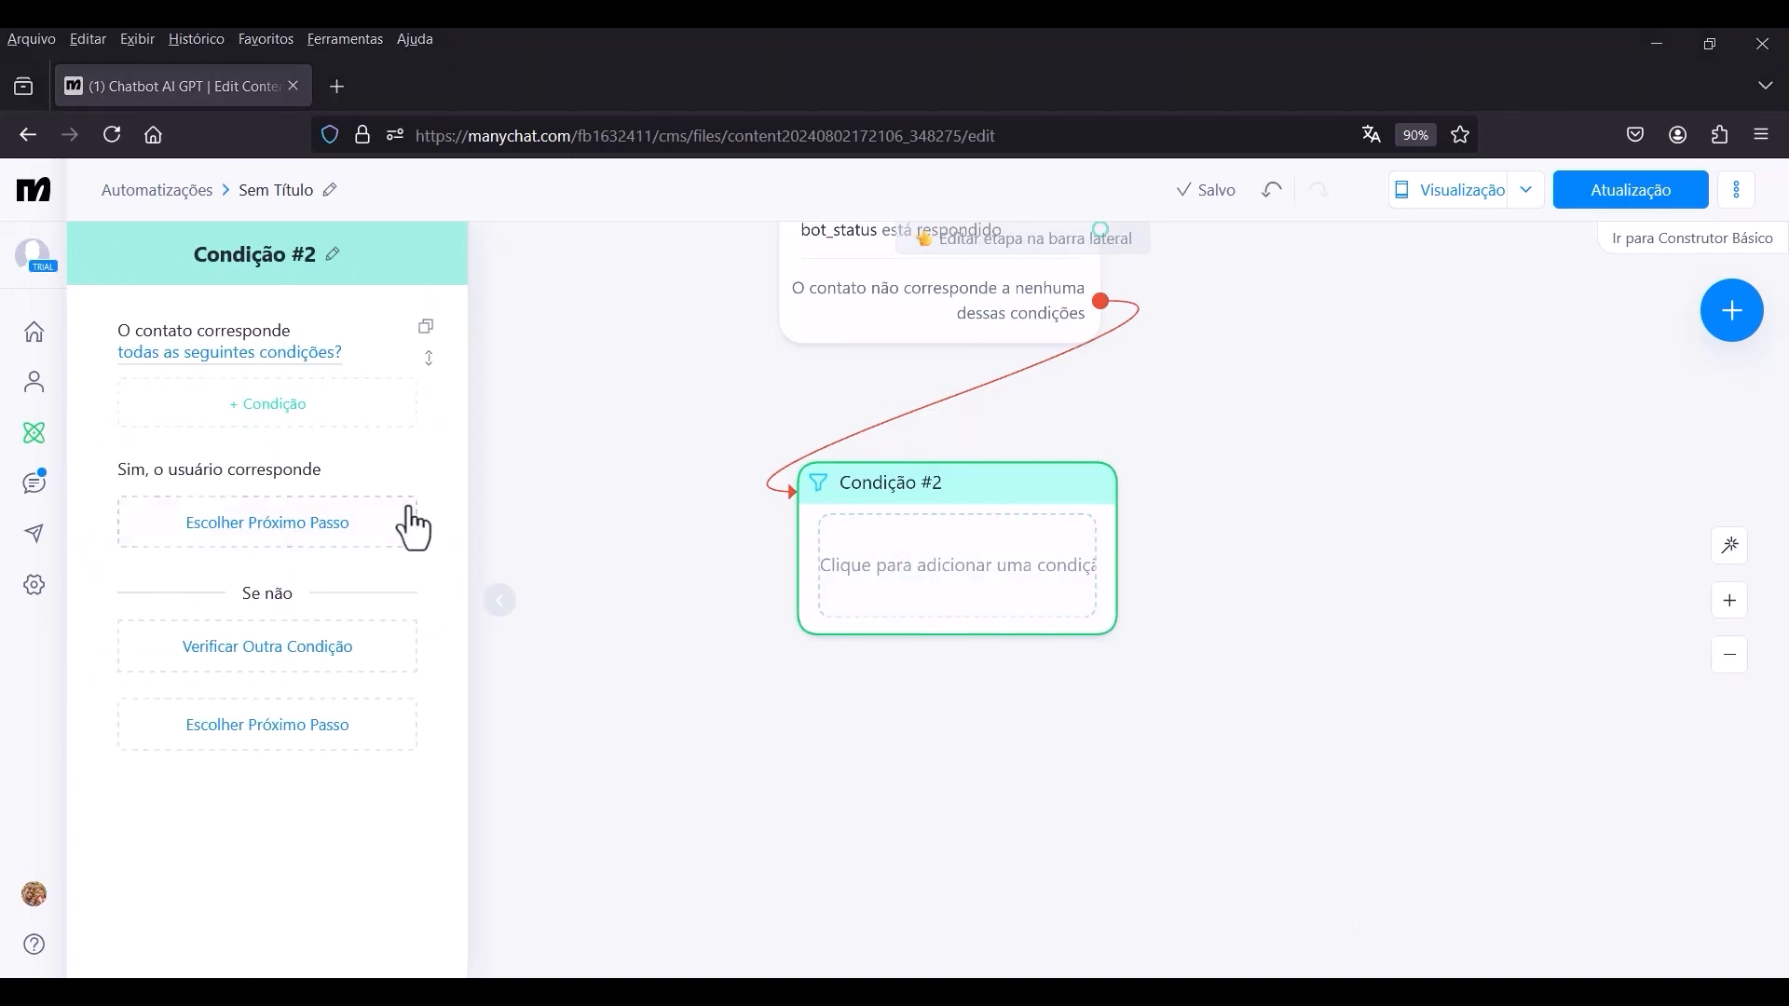
pyautogui.click(234, 399)
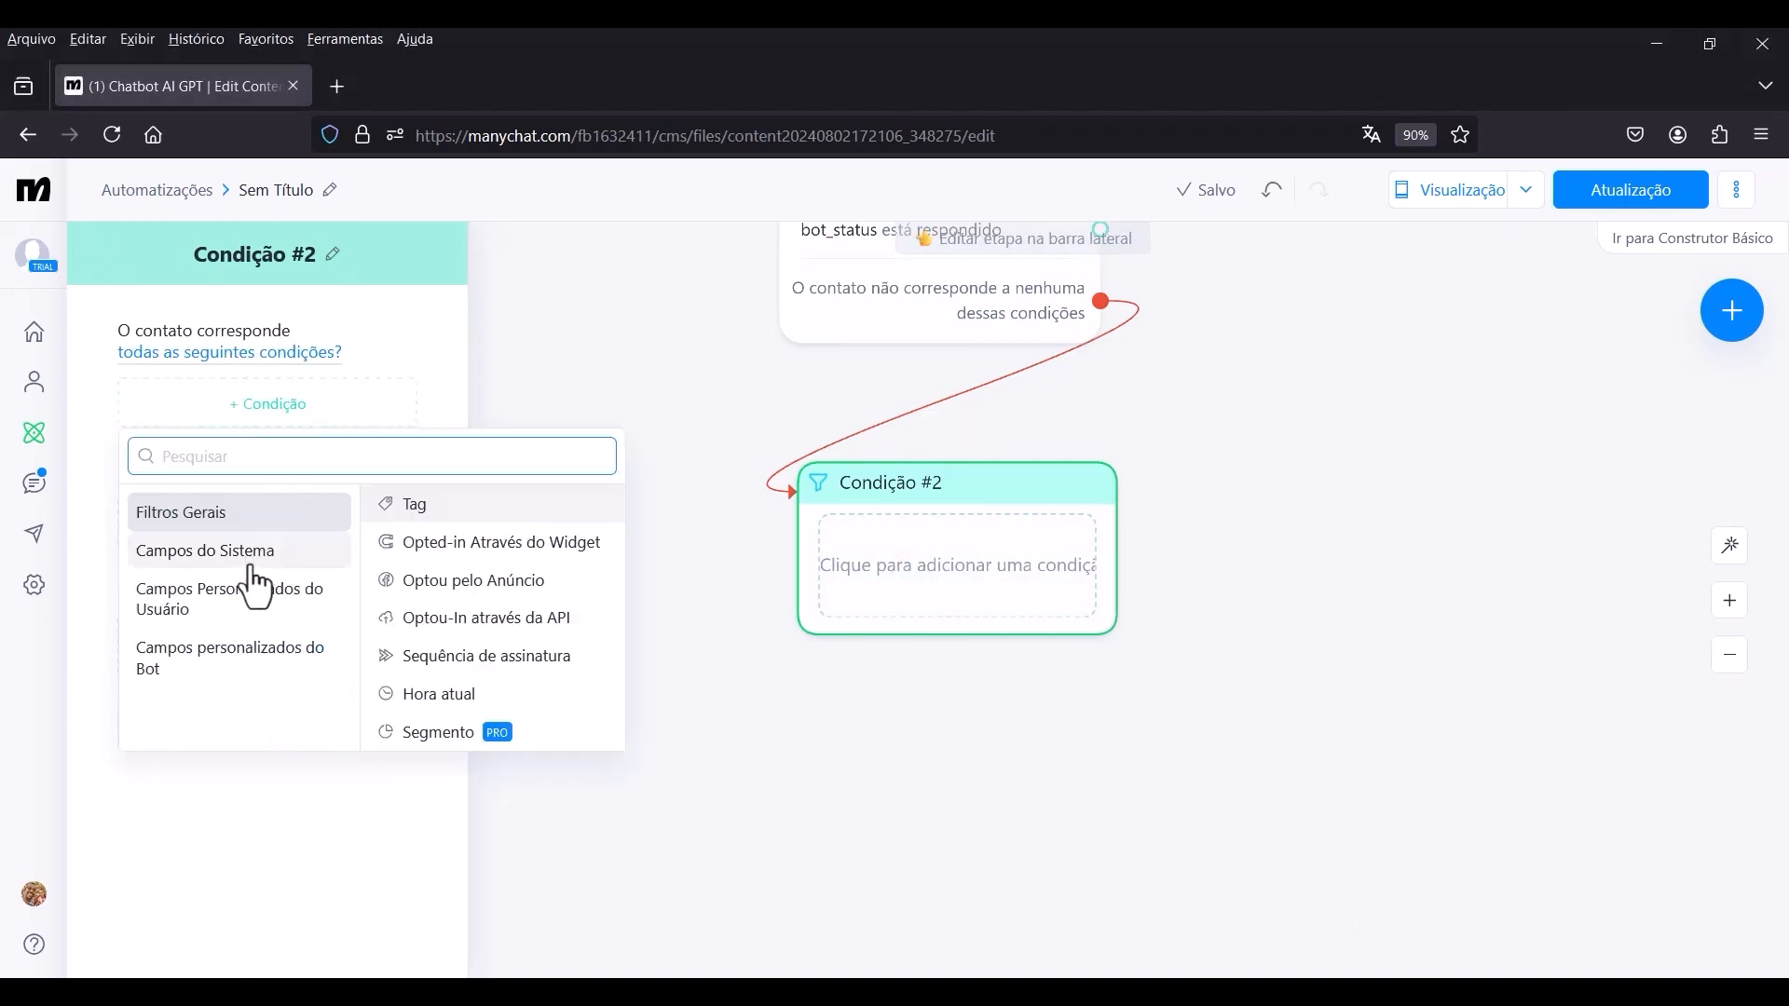
pyautogui.click(261, 610)
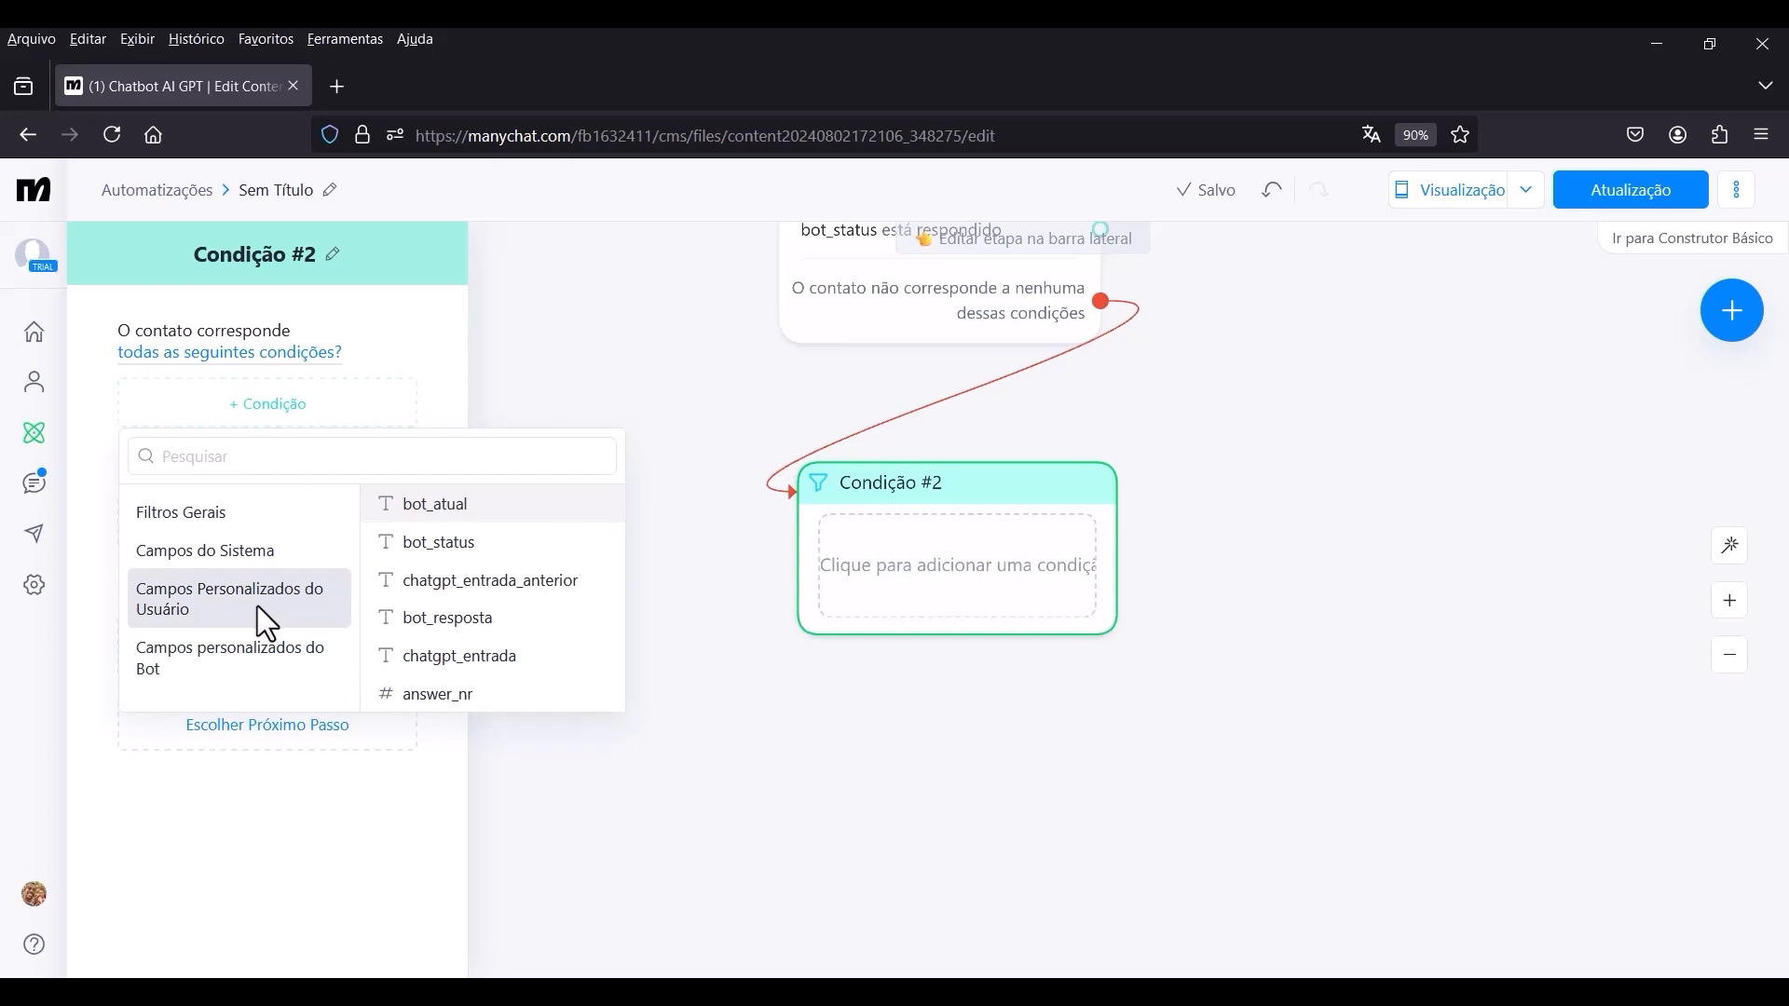
pyautogui.click(410, 706)
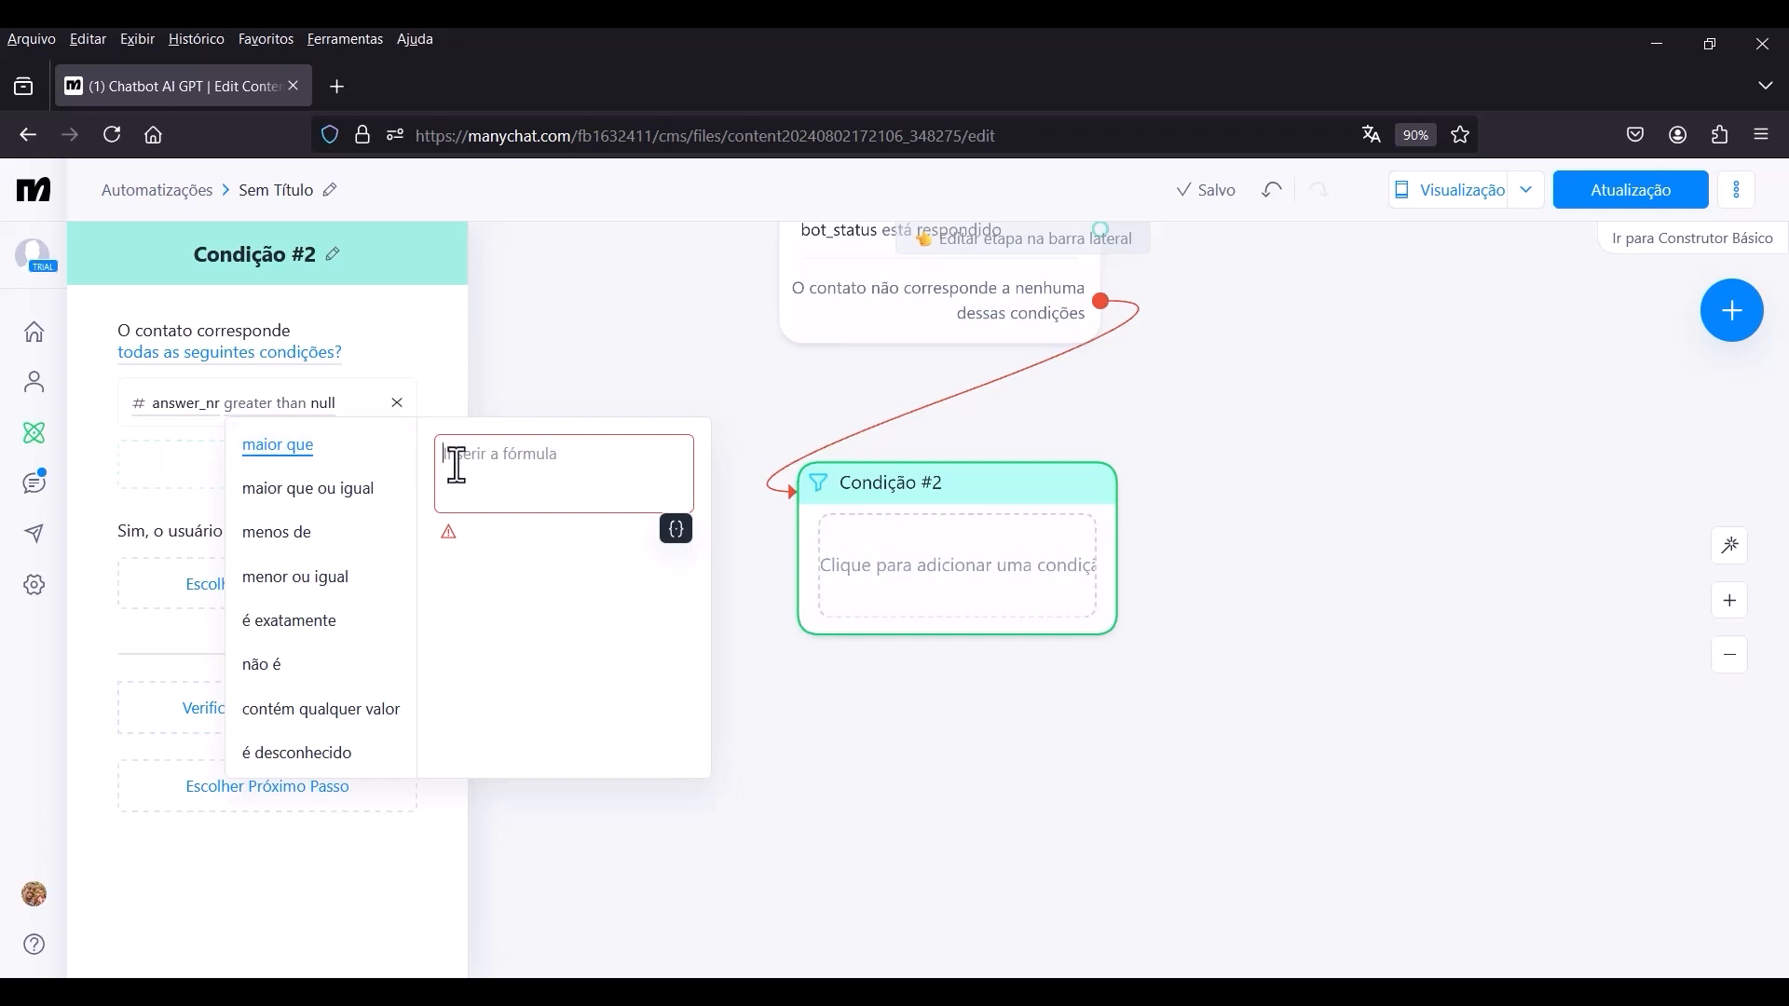
pyautogui.click(675, 529)
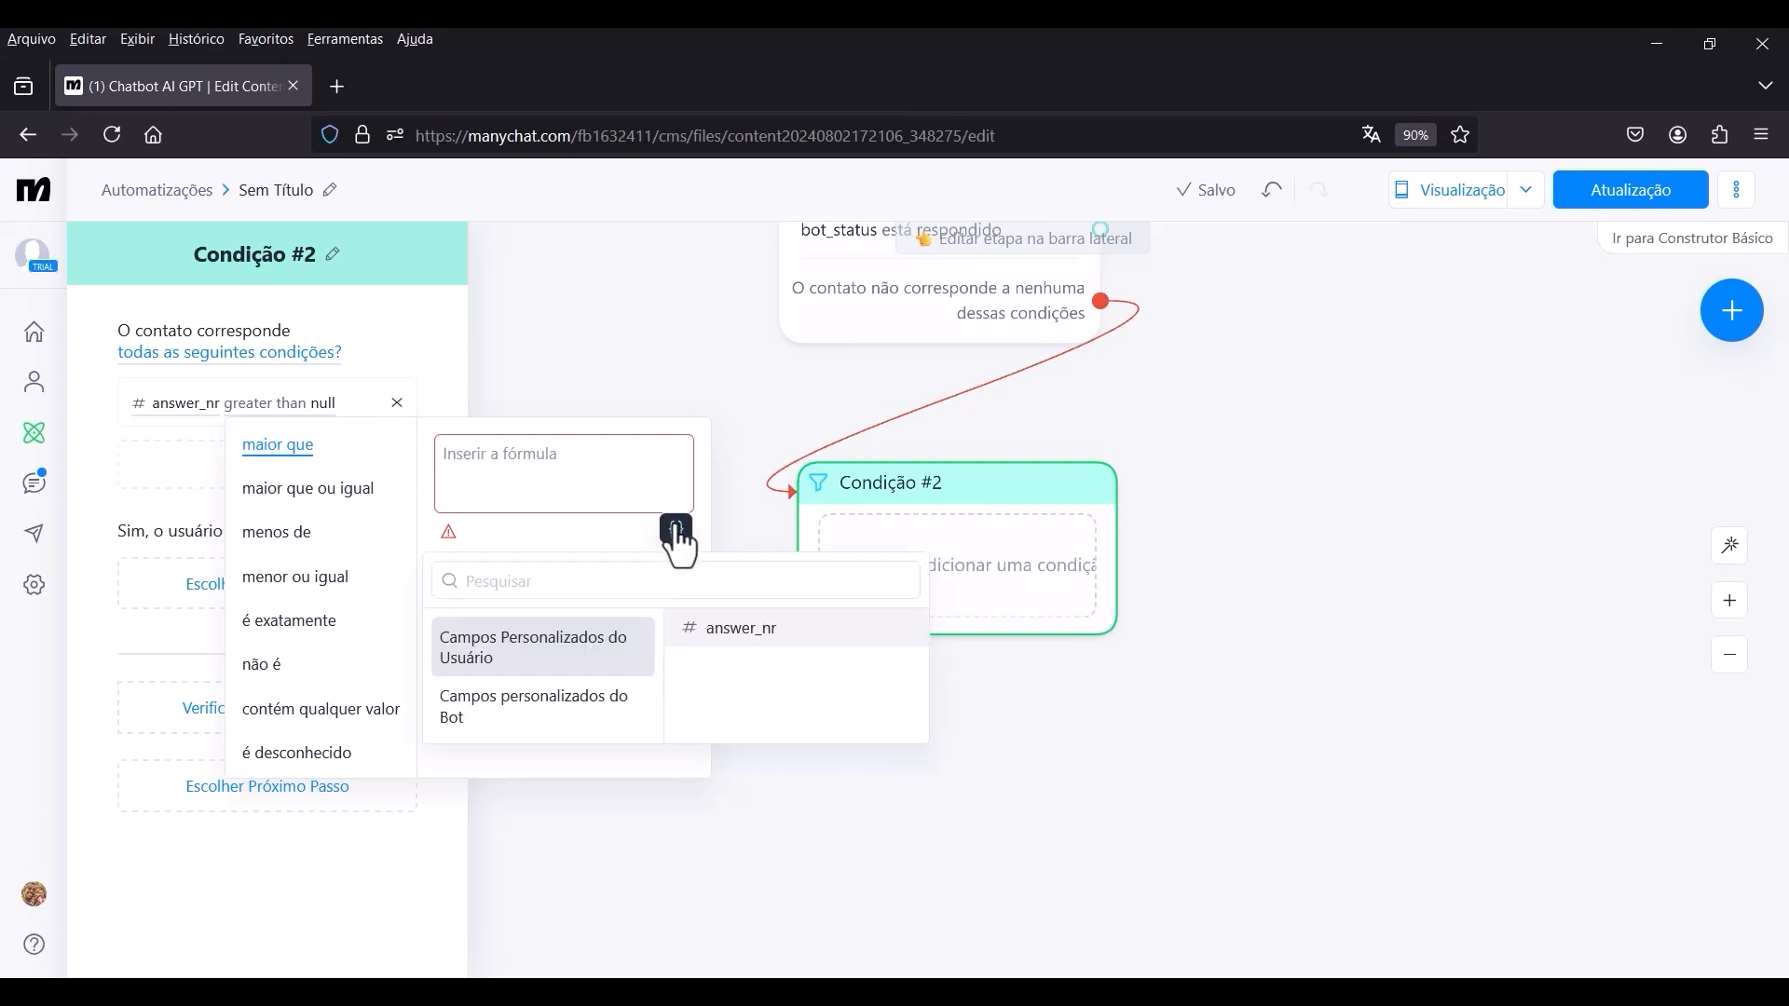
pyautogui.click(501, 725)
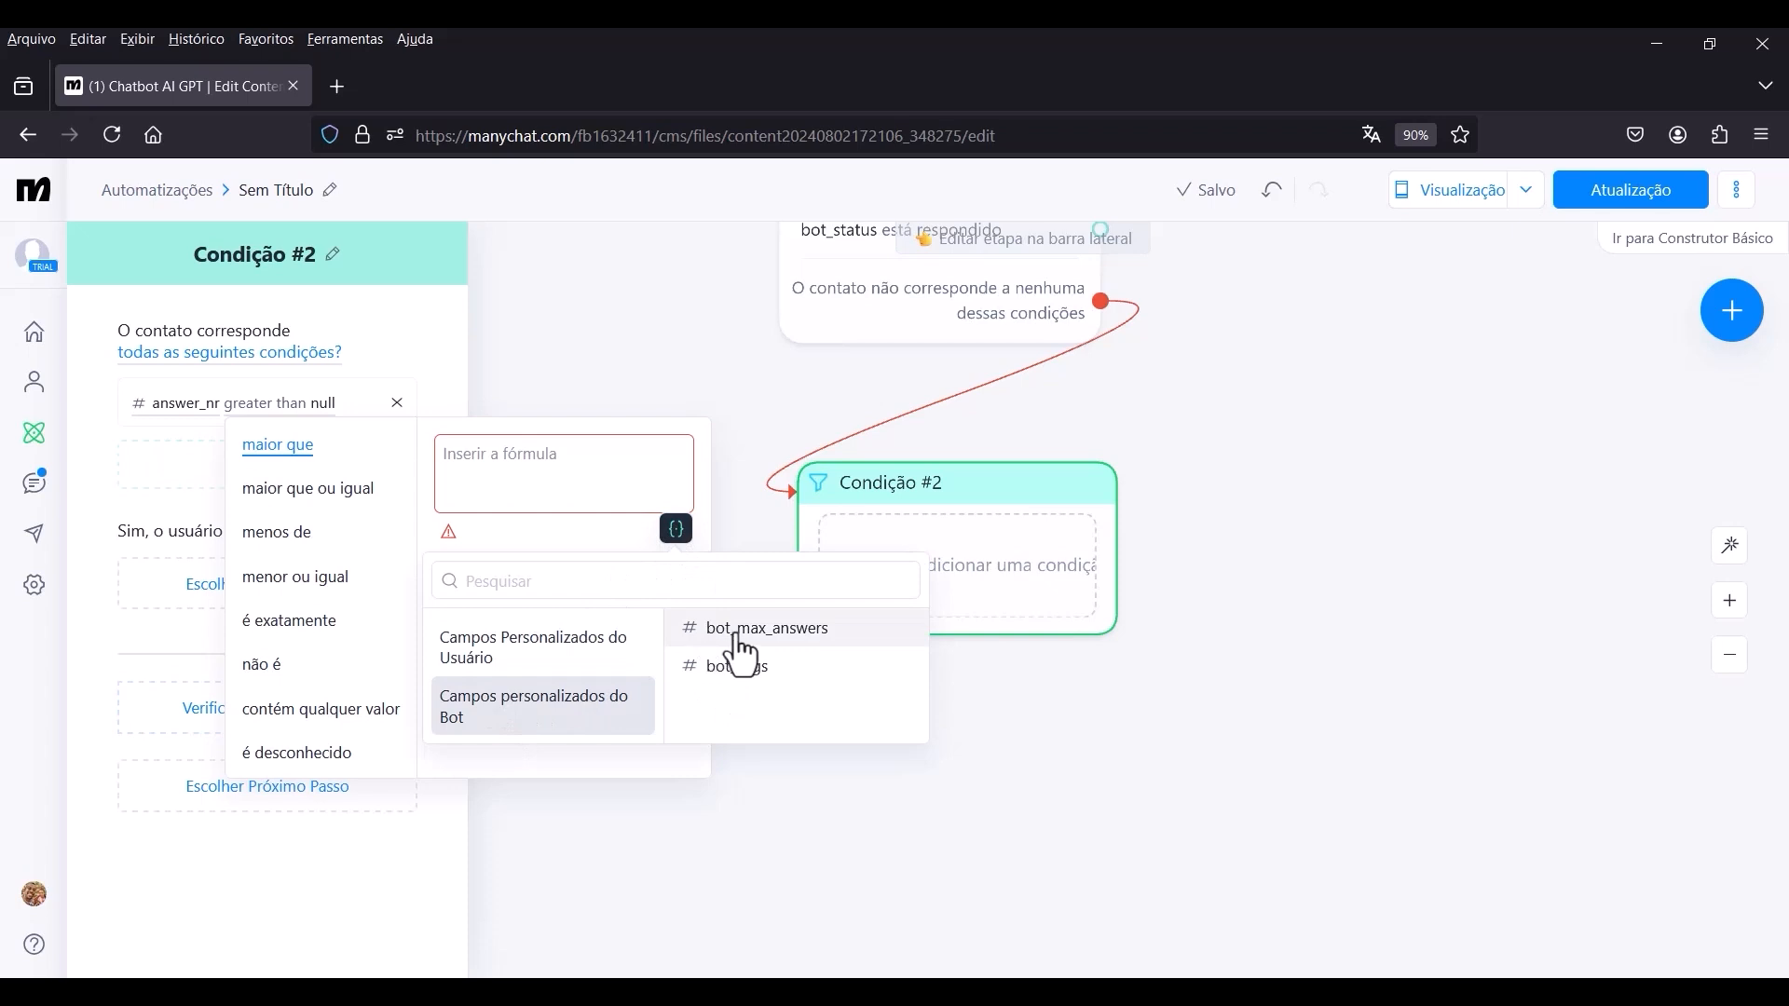
pyautogui.click(781, 632)
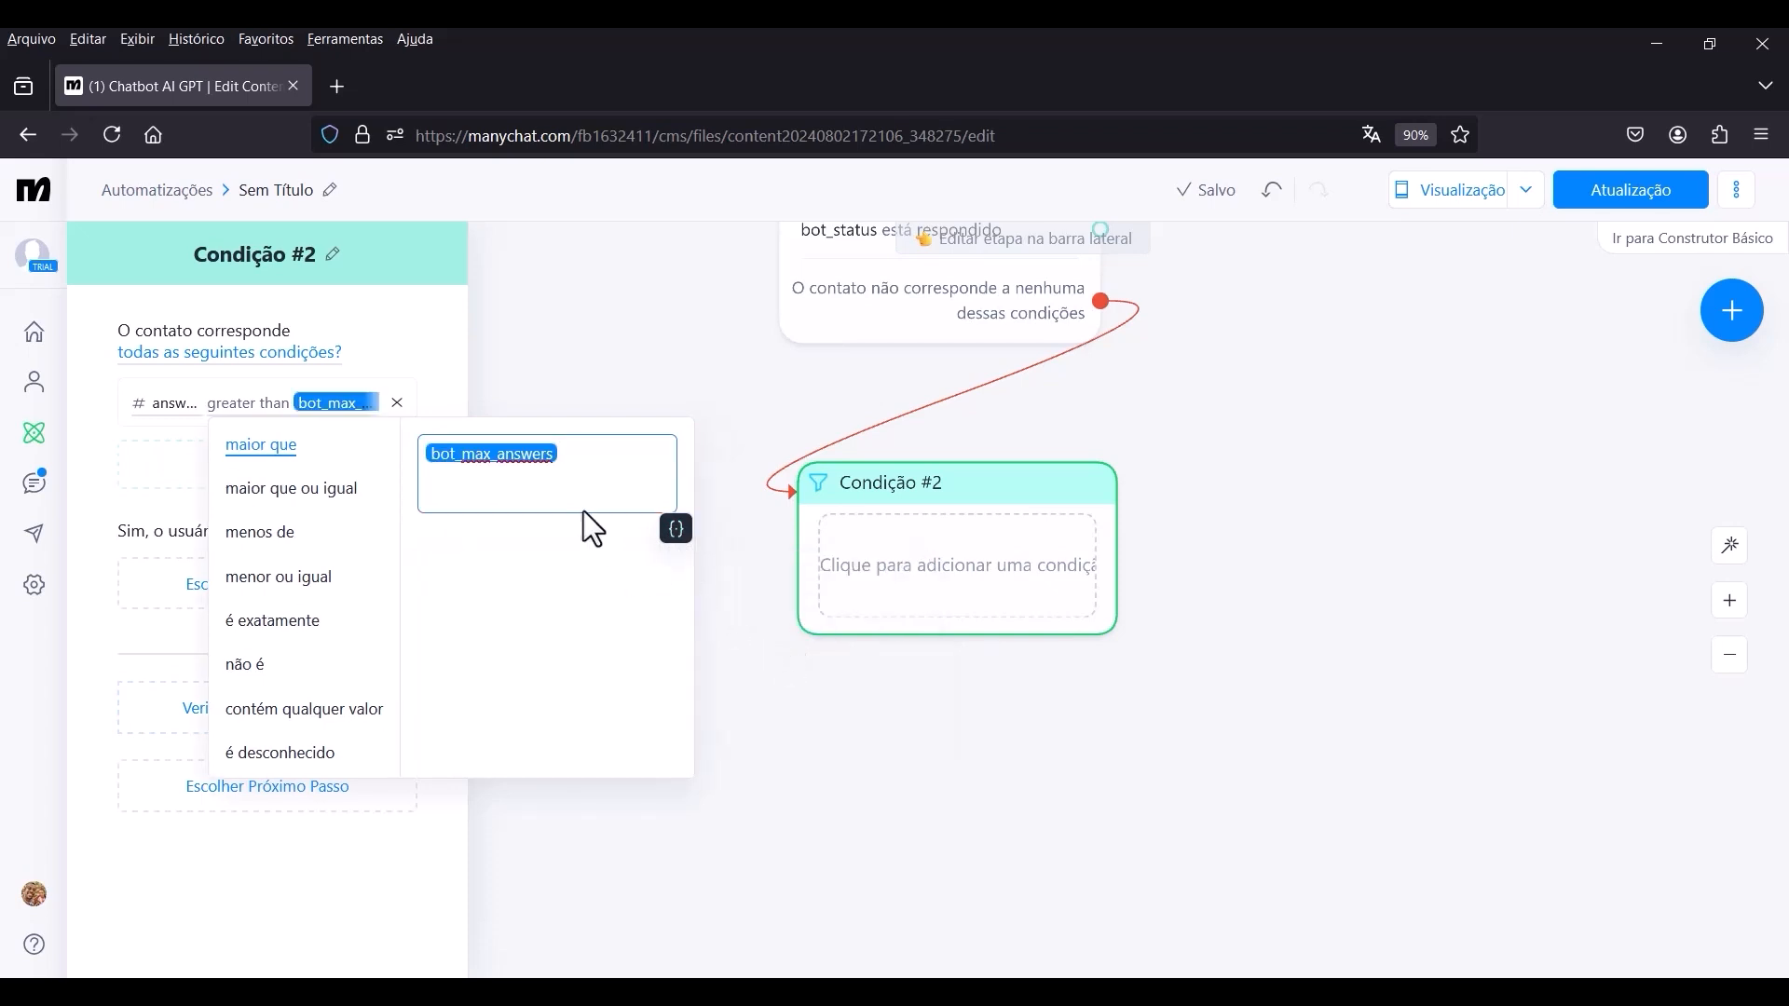
pyautogui.click(547, 538)
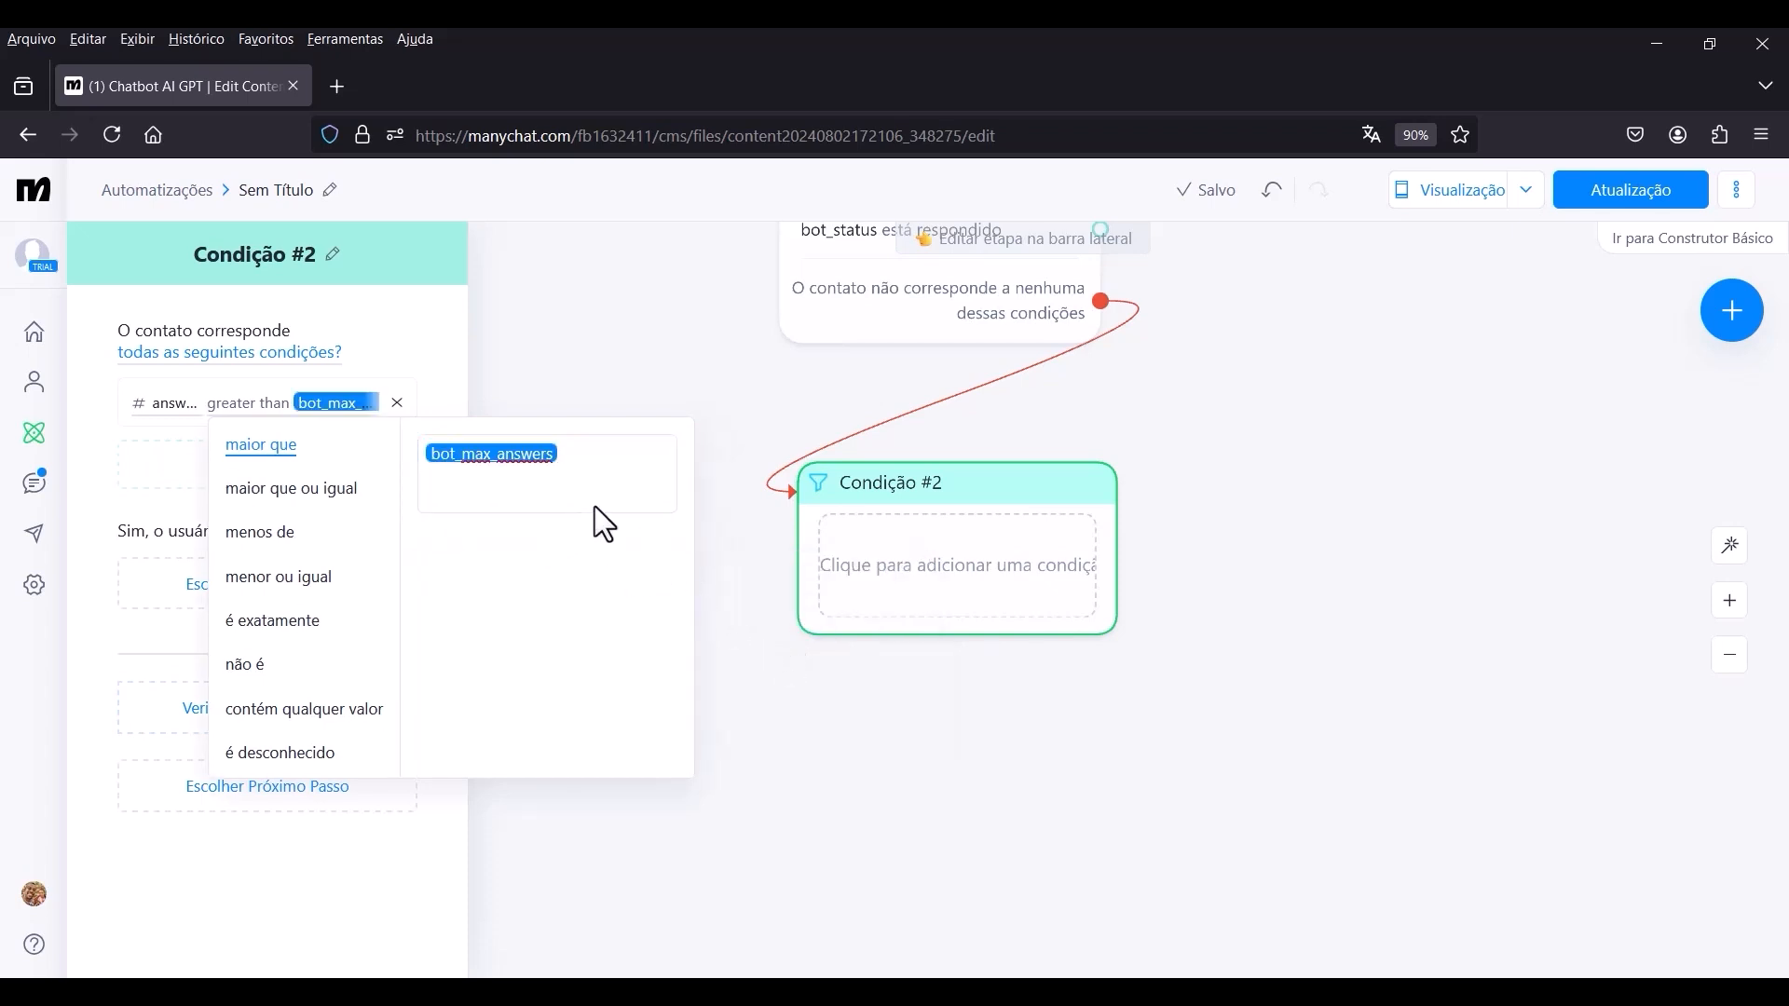
# Link the matching output of Condição #2 to a new WhatsApp Enviar Mensagem block and open that block for editing.
pyautogui.click(452, 351)
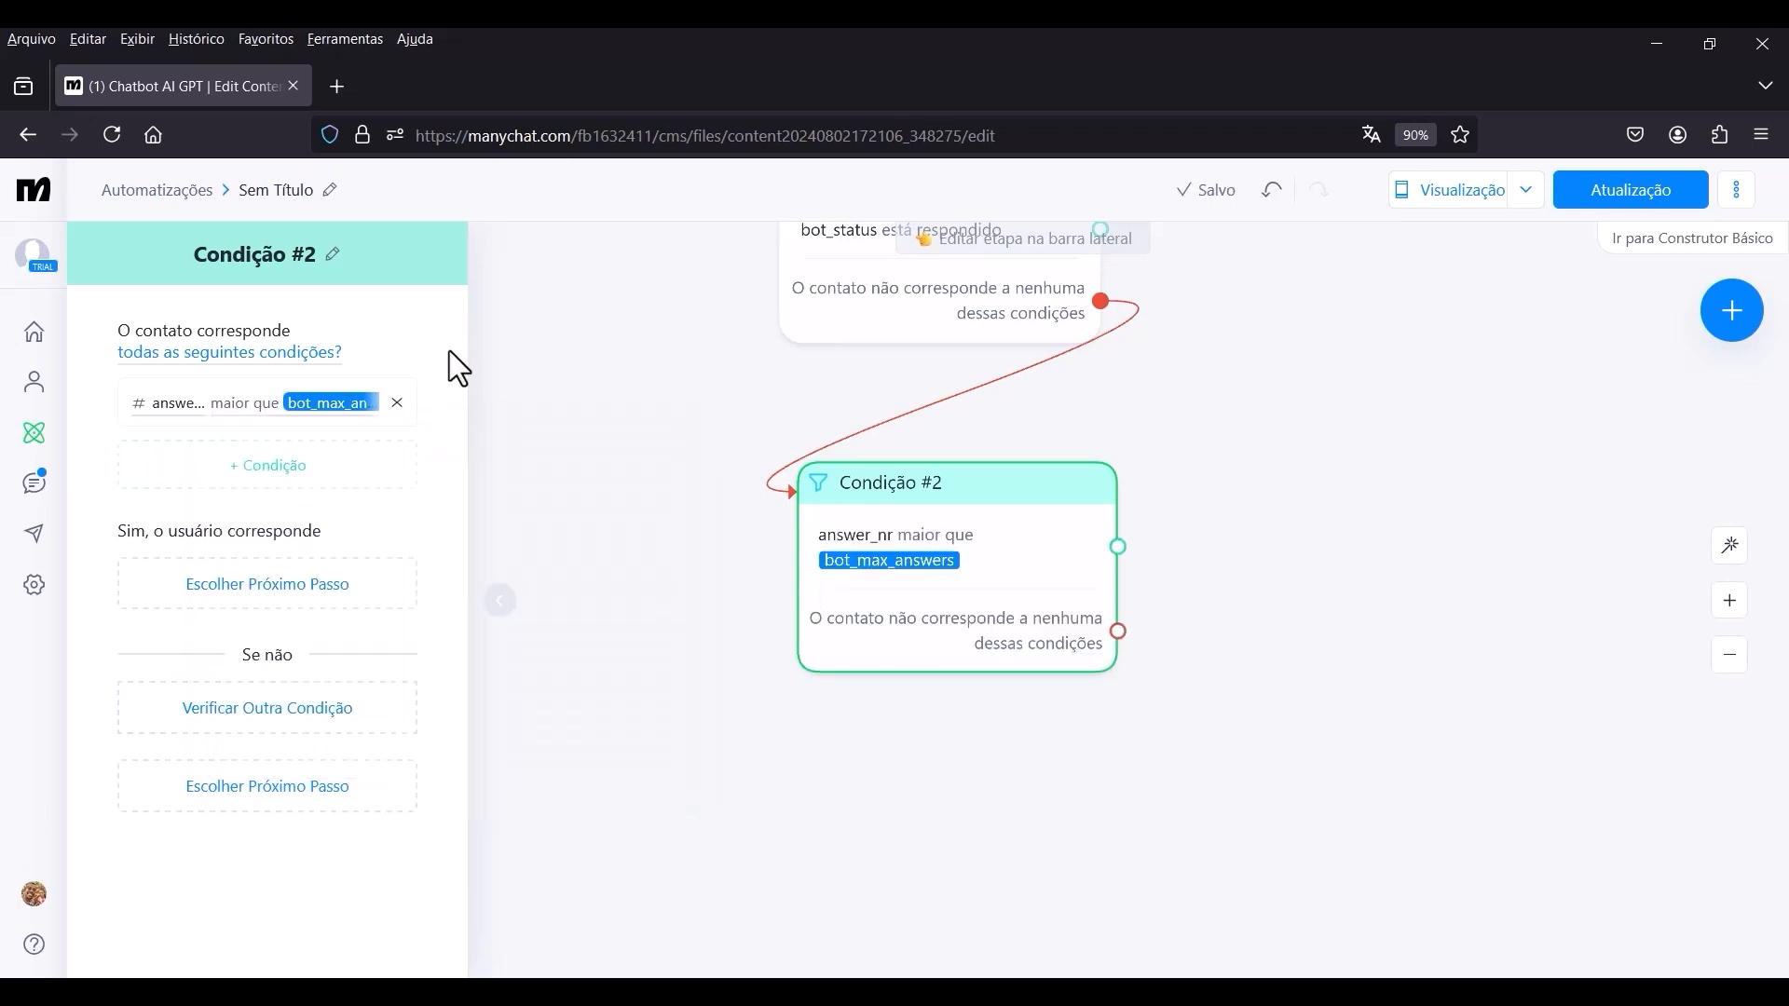
pyautogui.moveTo(820, 549)
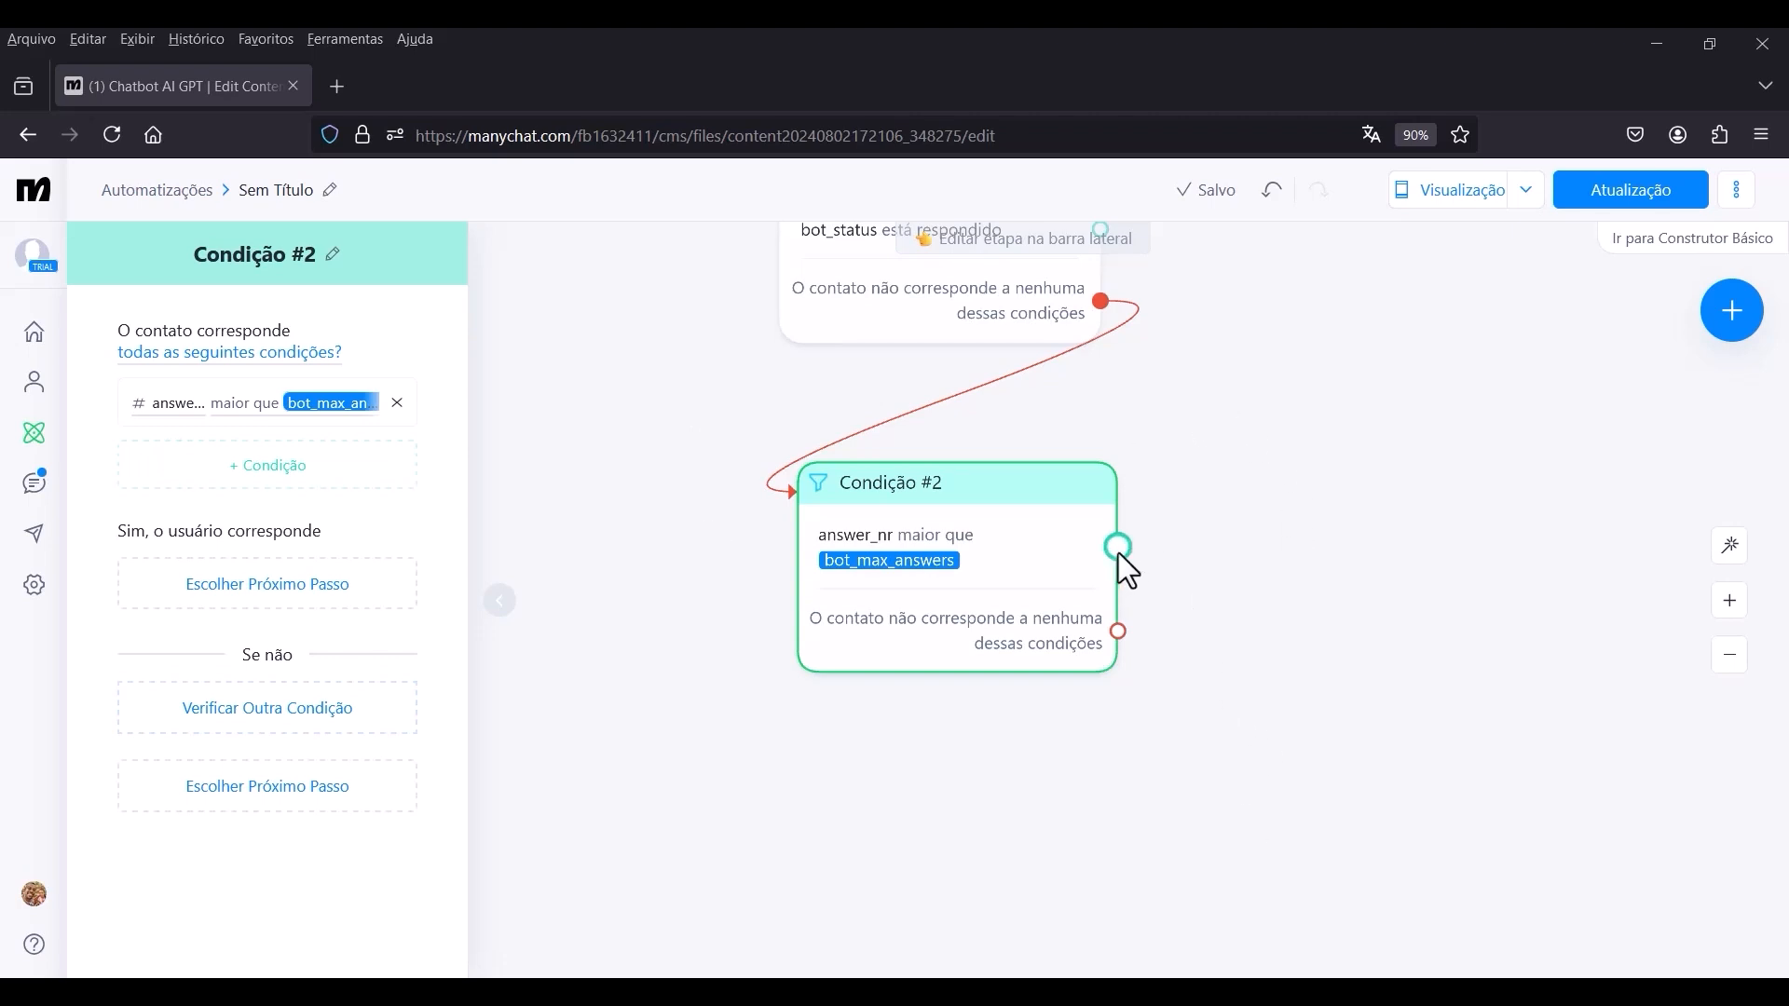
pyautogui.moveTo(1117, 549); pyautogui.dragTo(1487, 506)
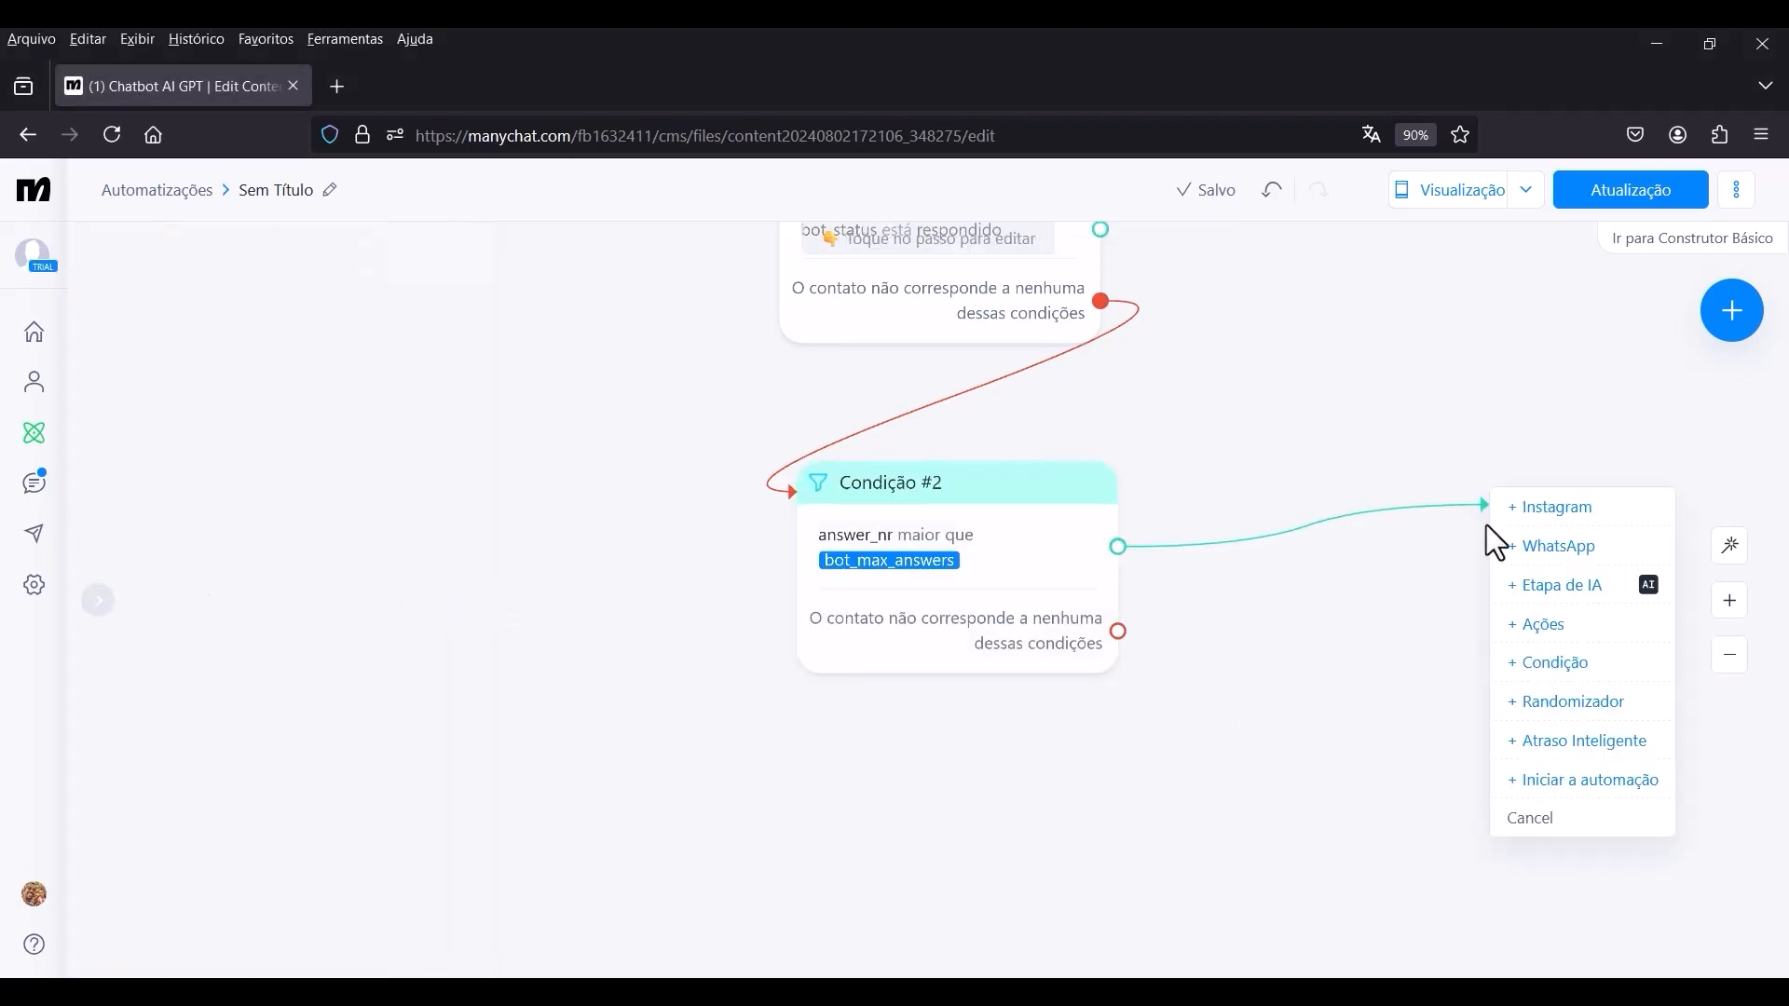
pyautogui.click(1567, 551)
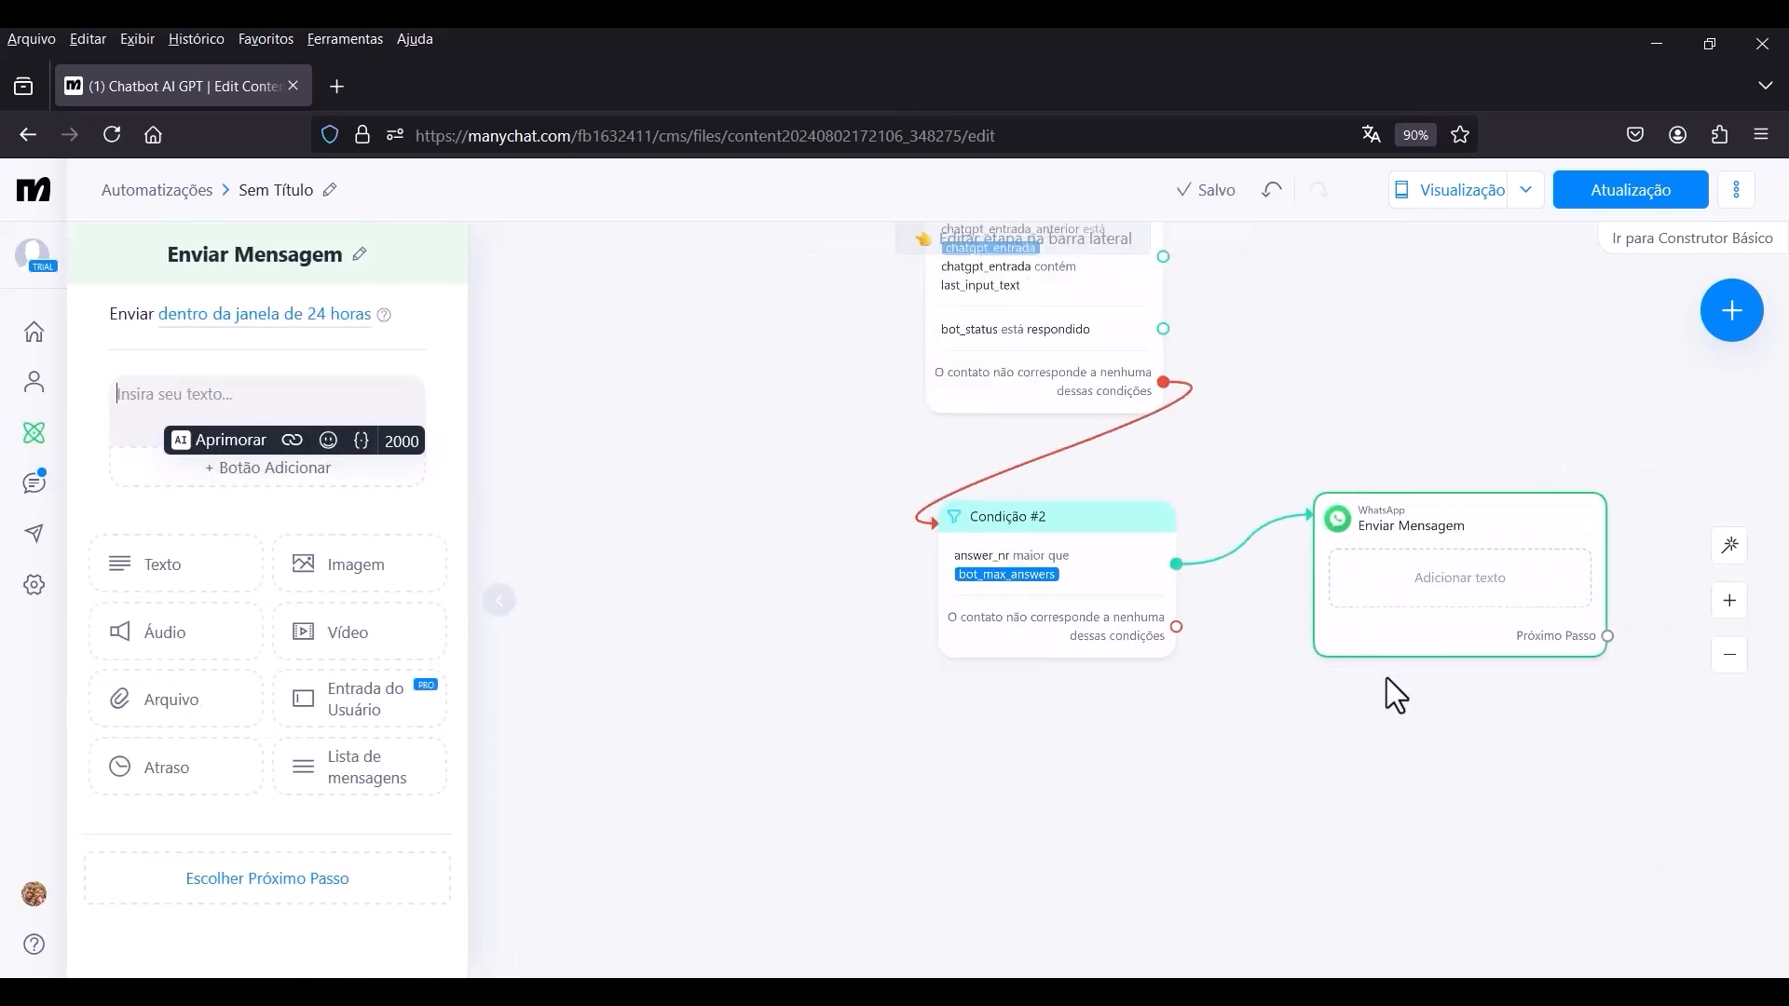
pyautogui.moveTo(1387, 678); pyautogui.dragTo(1115, 779)
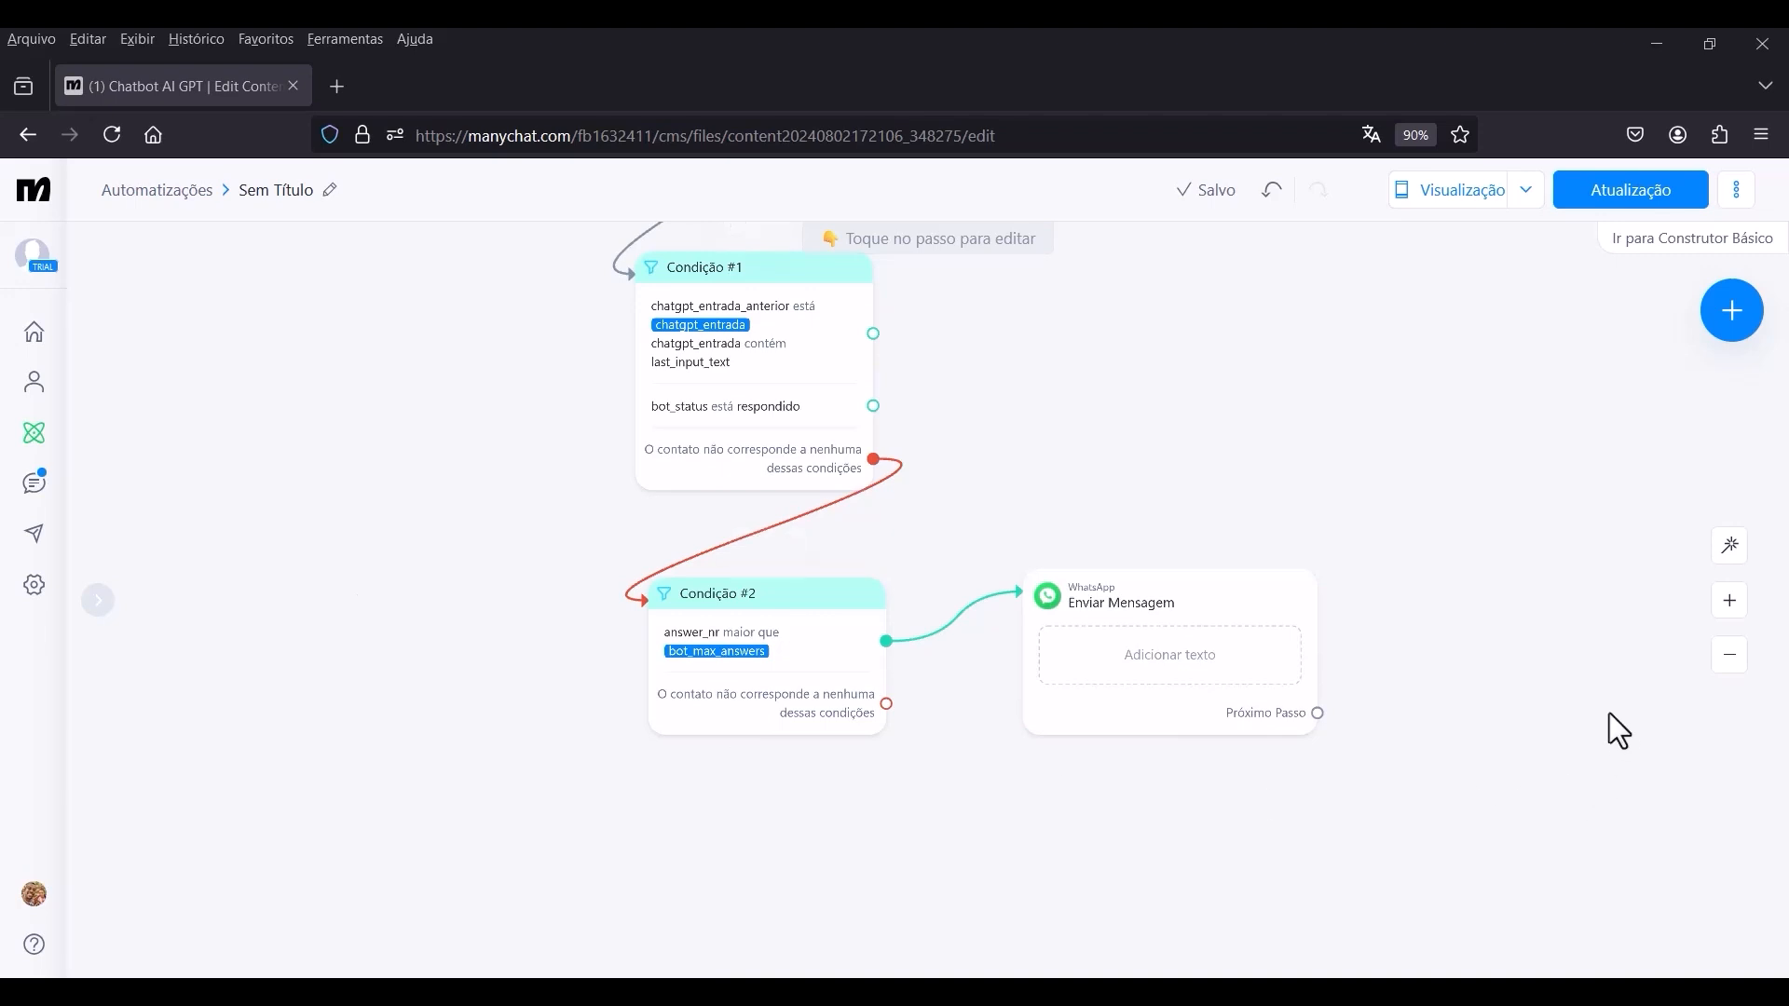
pyautogui.click(1157, 663)
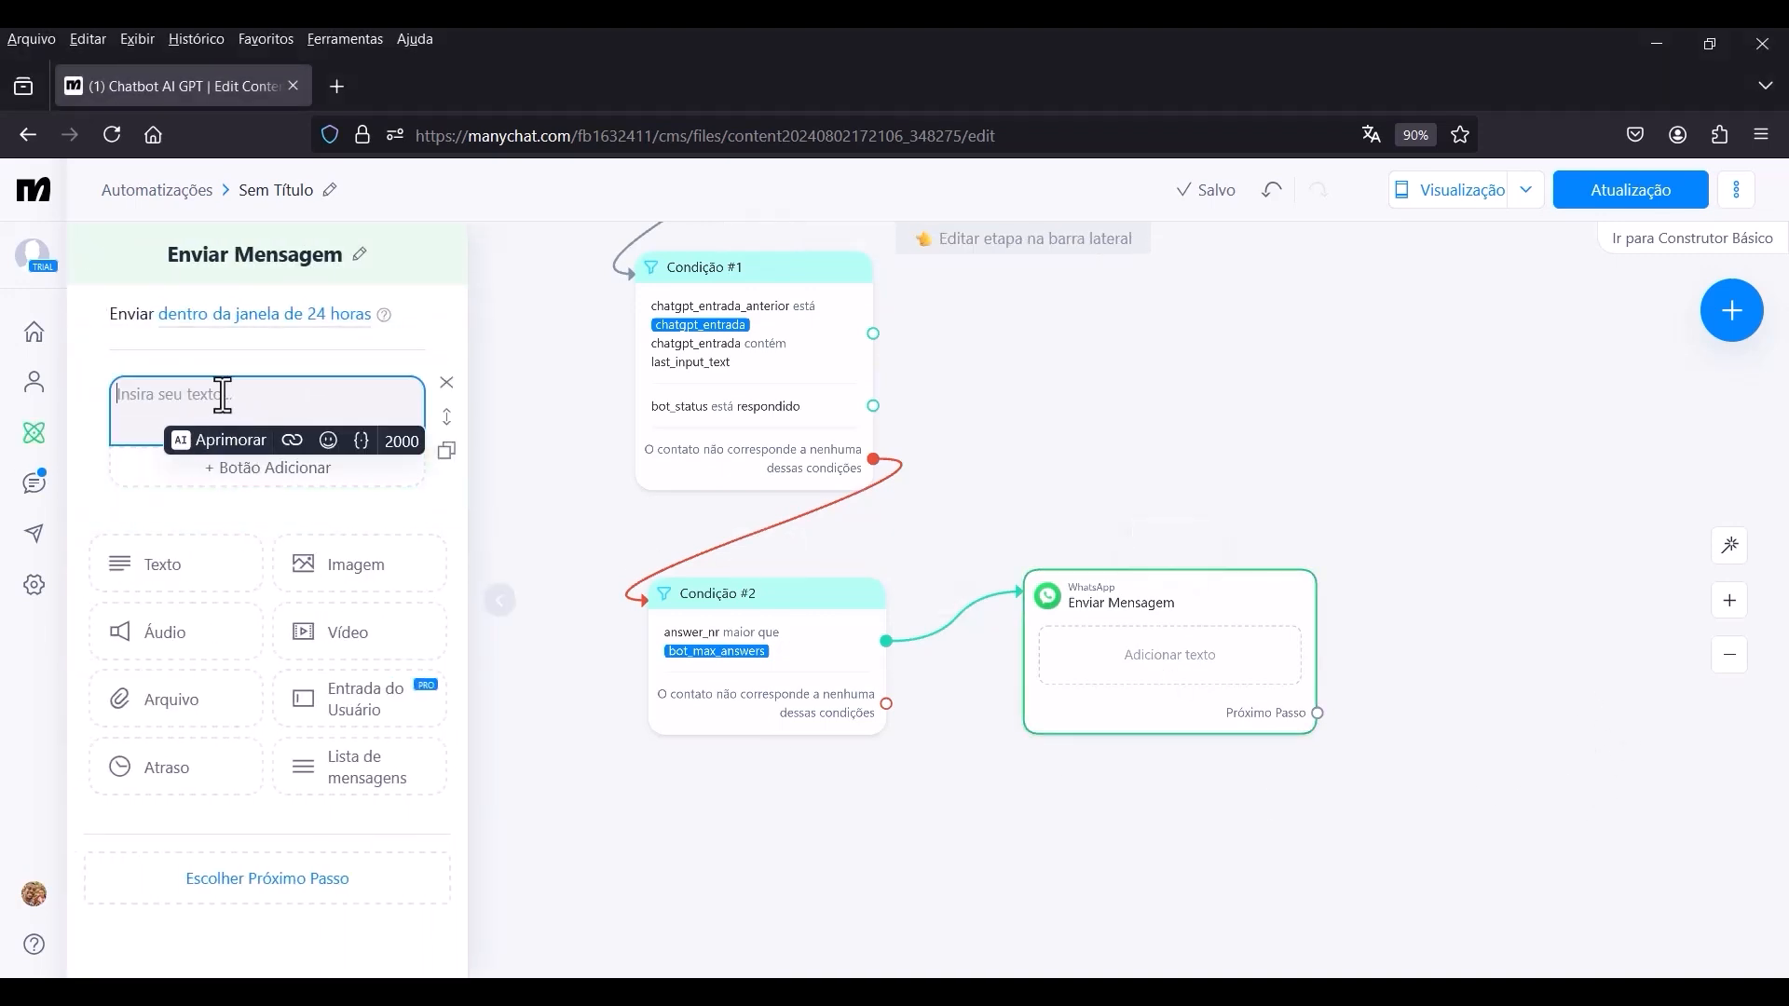
# Set the WhatsApp message text to "Desculpe, mas infelizmente você atingiu o número máximo de perguntas para essa conversa.".
pyautogui.write('Desculpe, mas in')
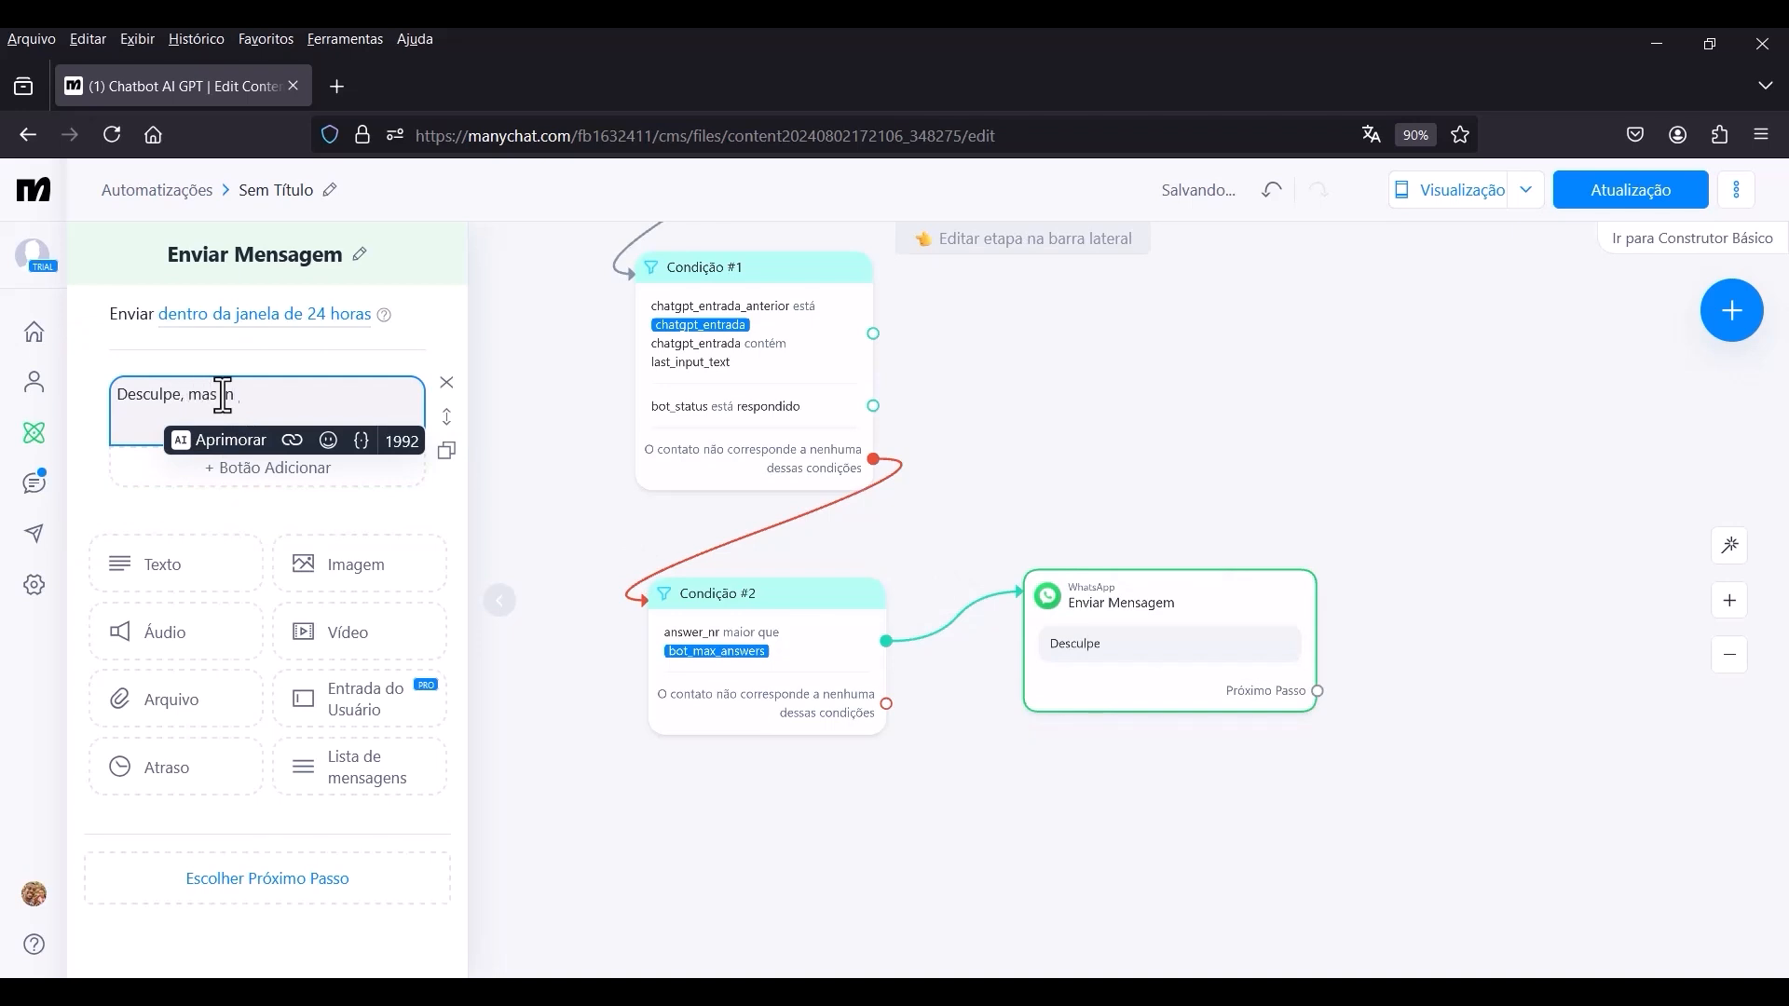
pyautogui.write('felismente você atingiu o núme')
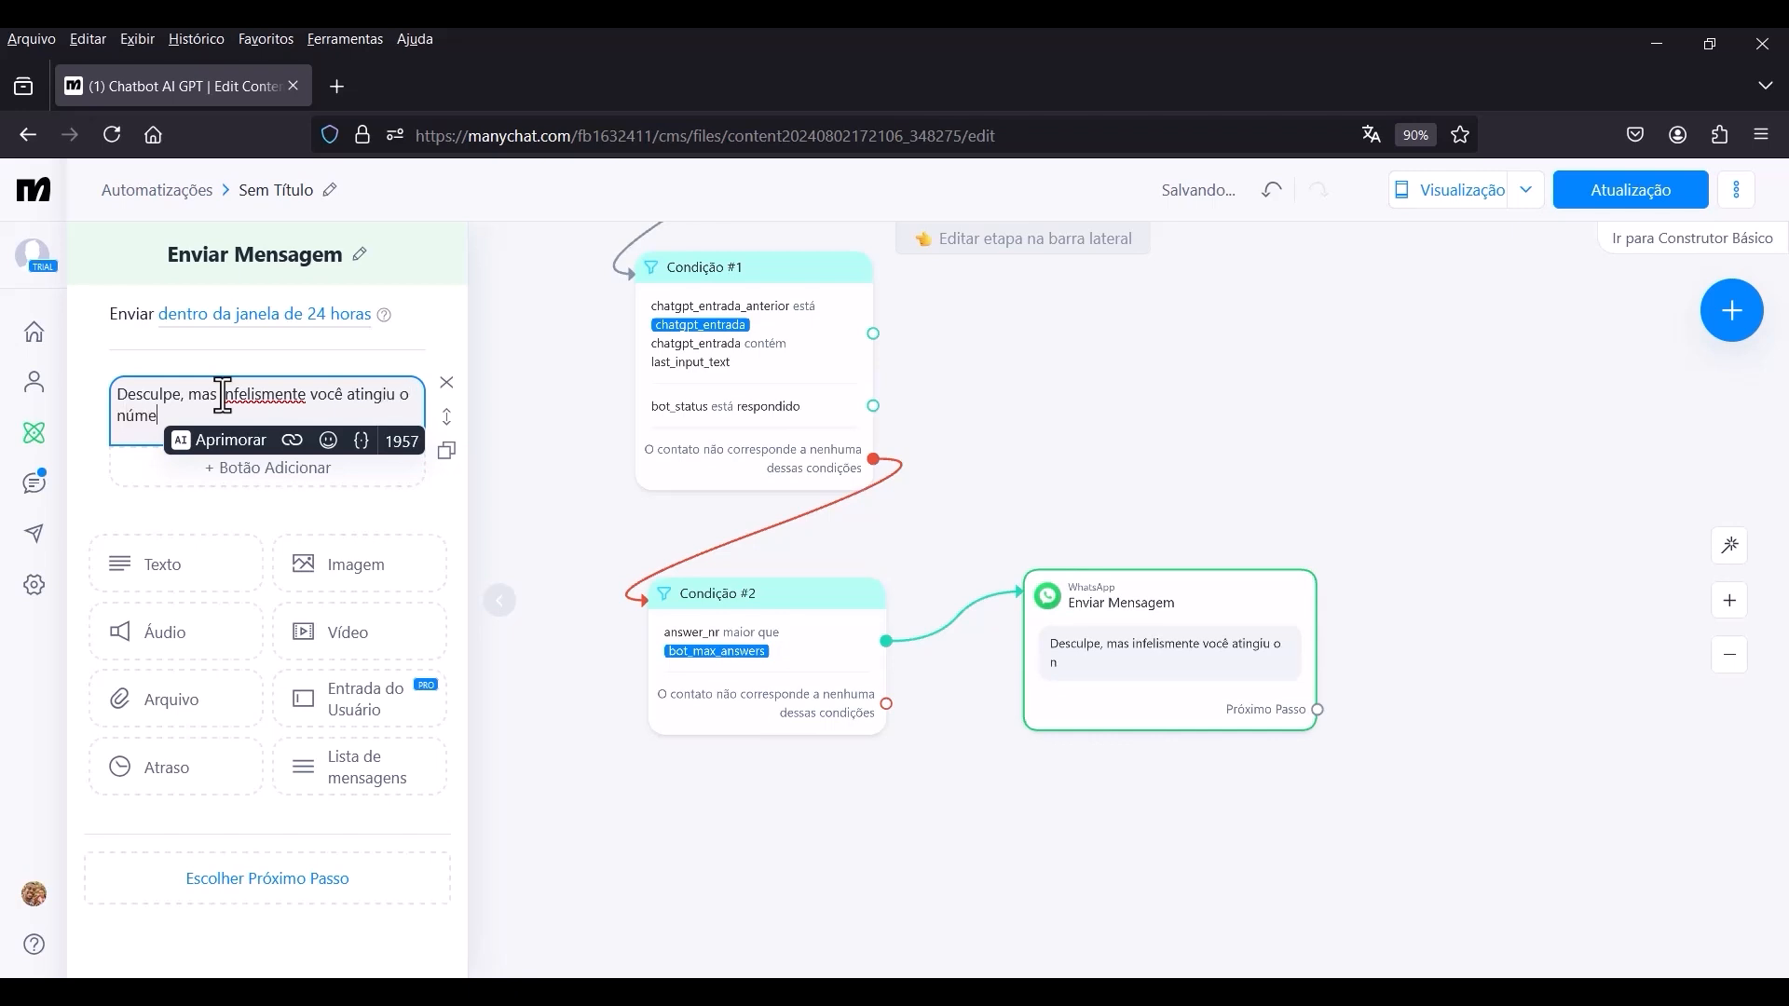
pyautogui.write('ro máximo de')
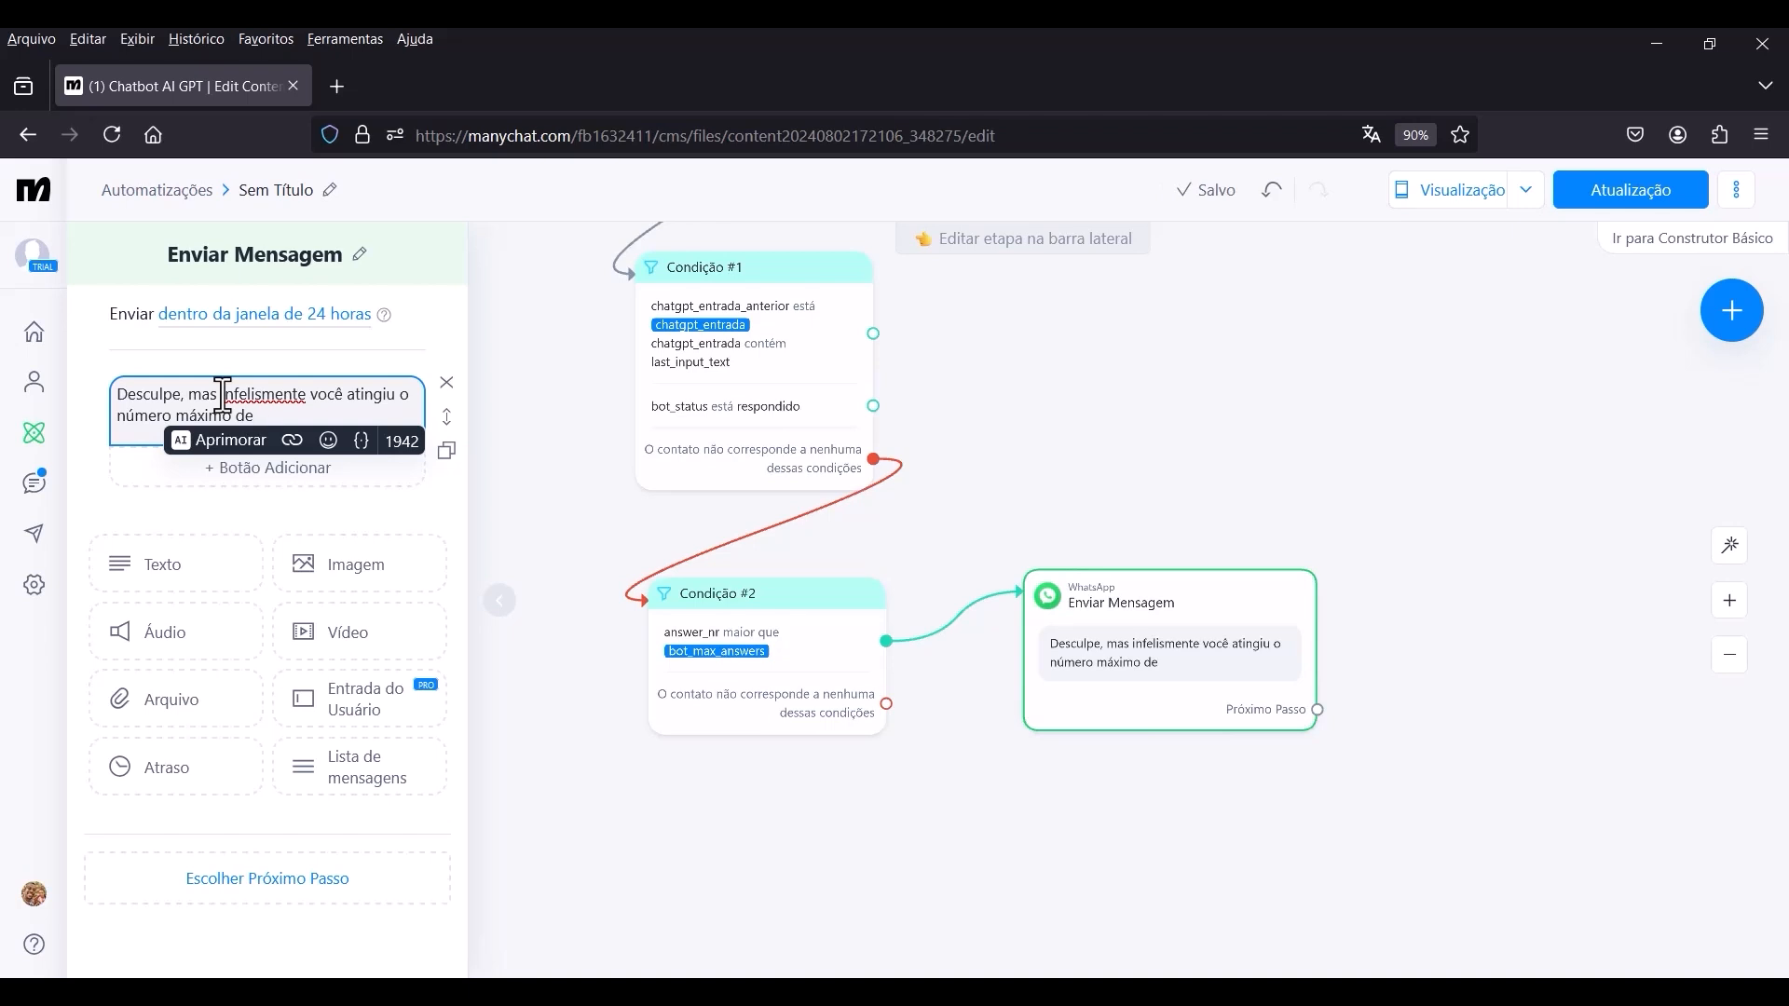
pyautogui.write(' perguntas para e')
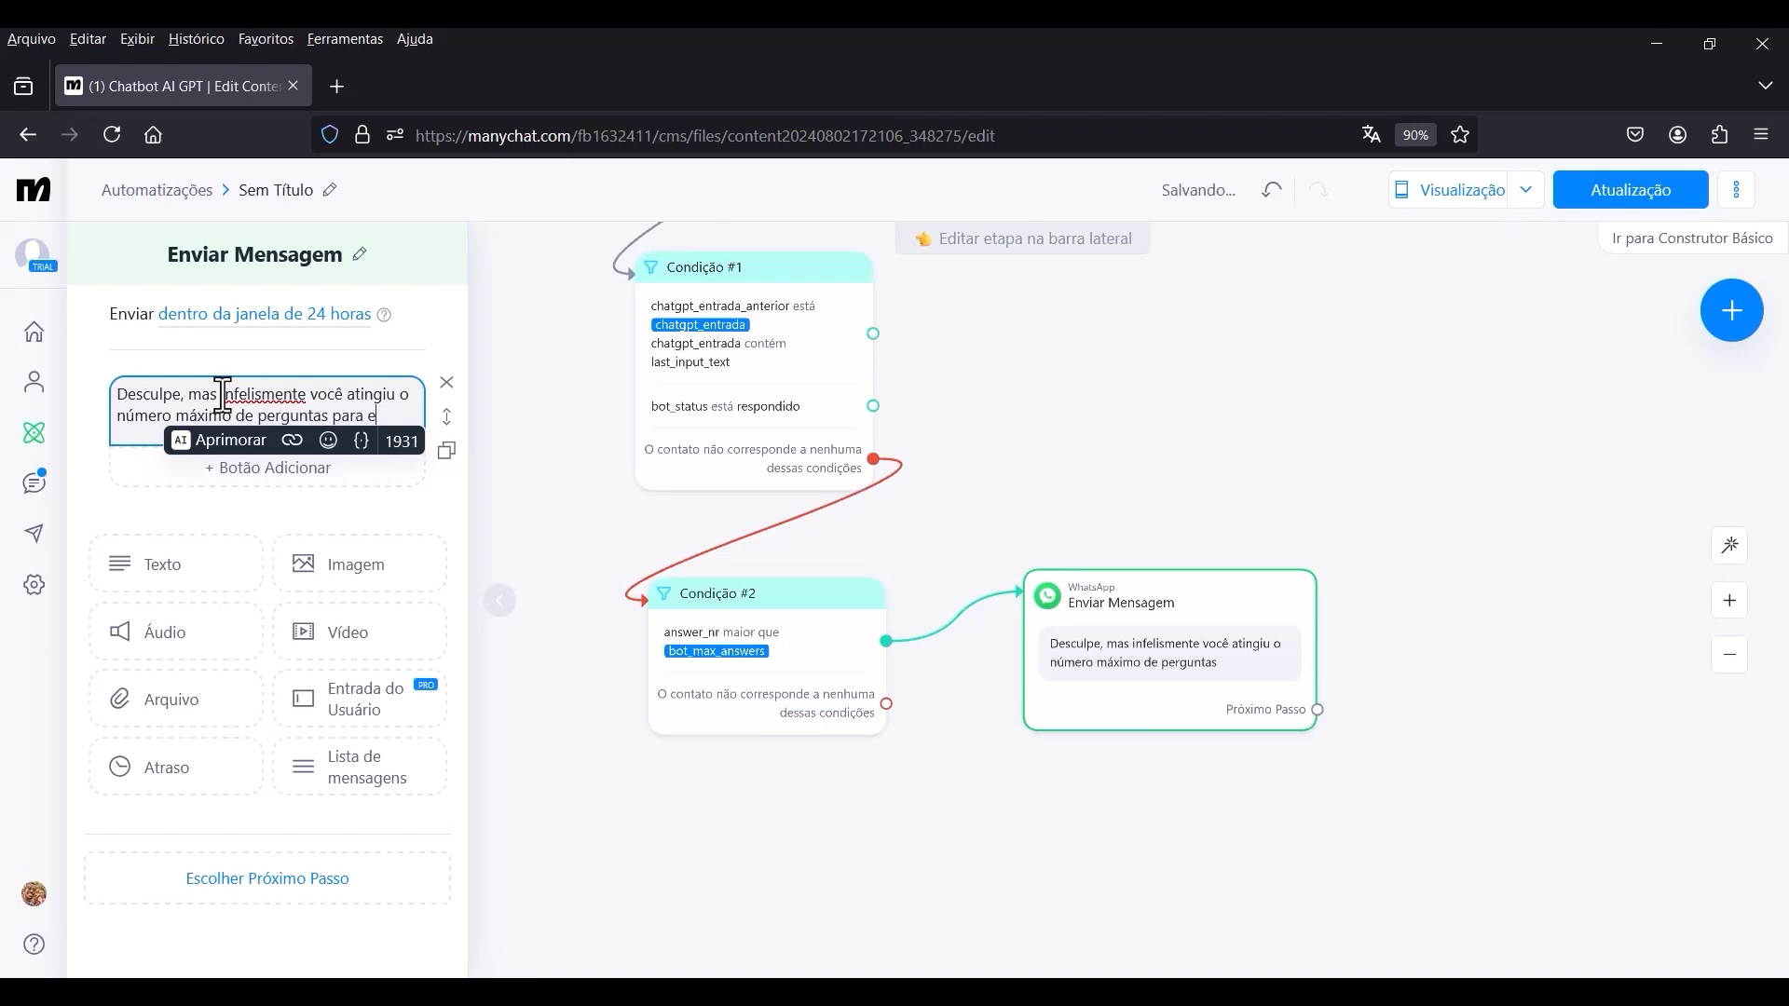
pyautogui.write('ssa convers')
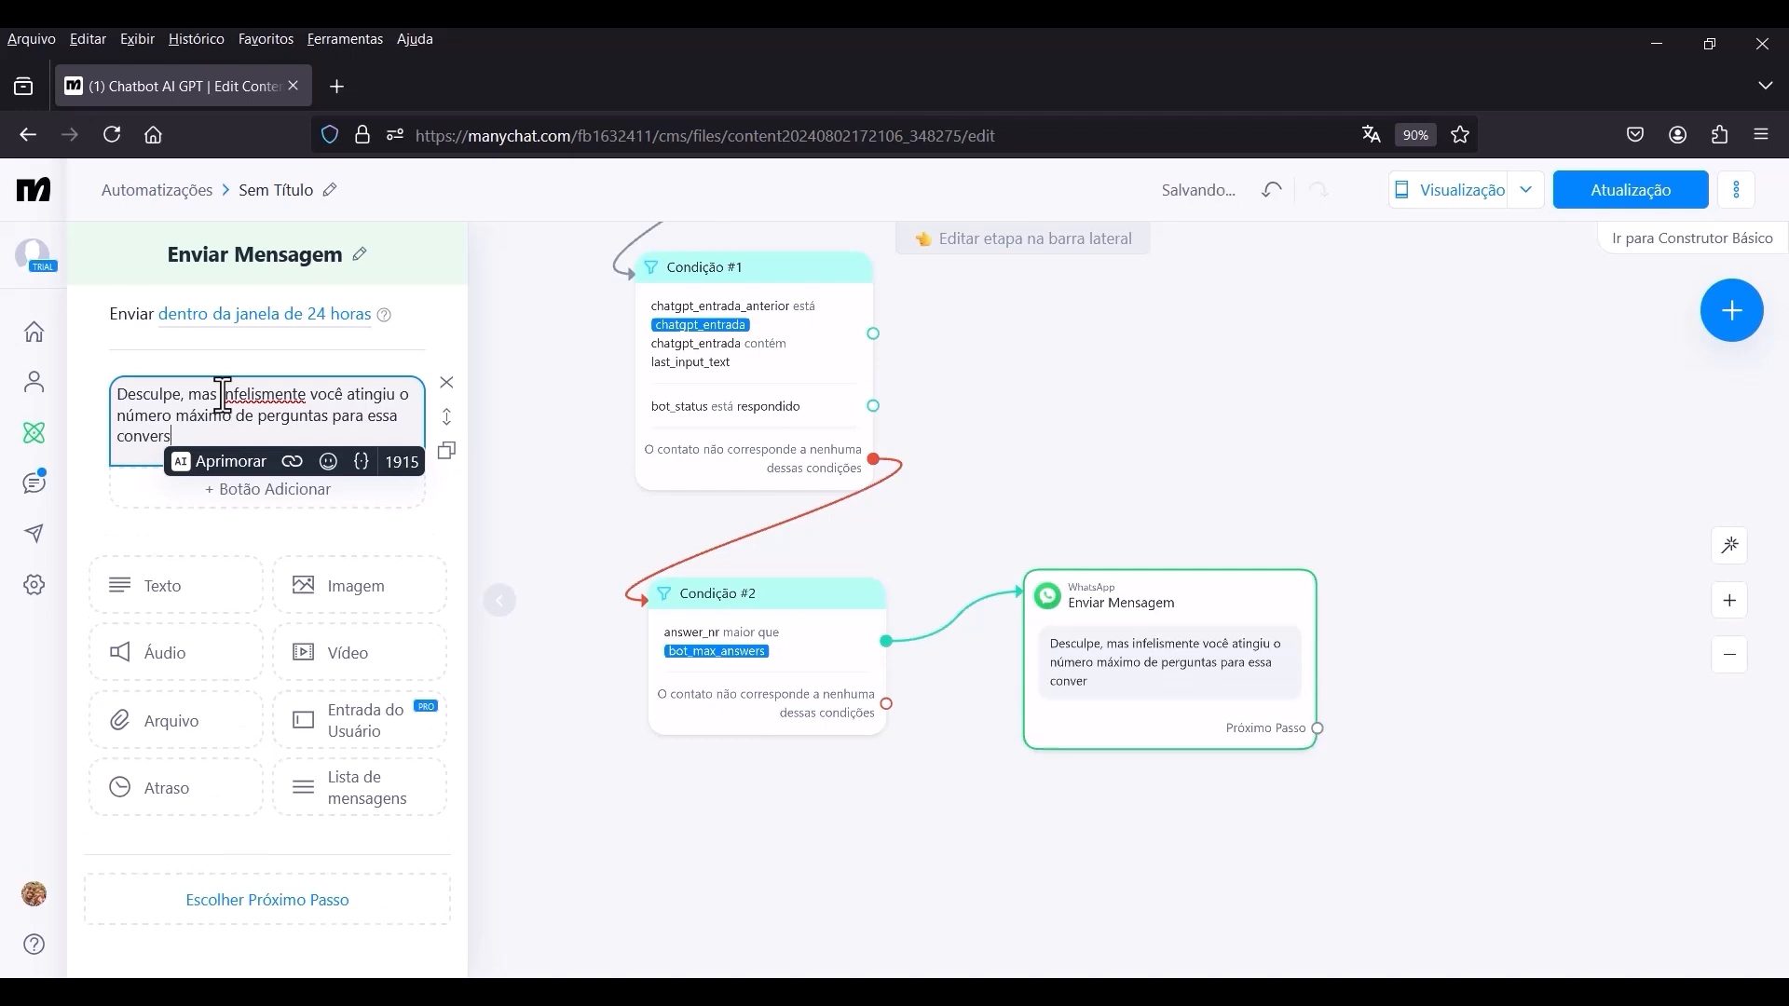
pyautogui.write('a.')
pyautogui.rightClick(237, 398)
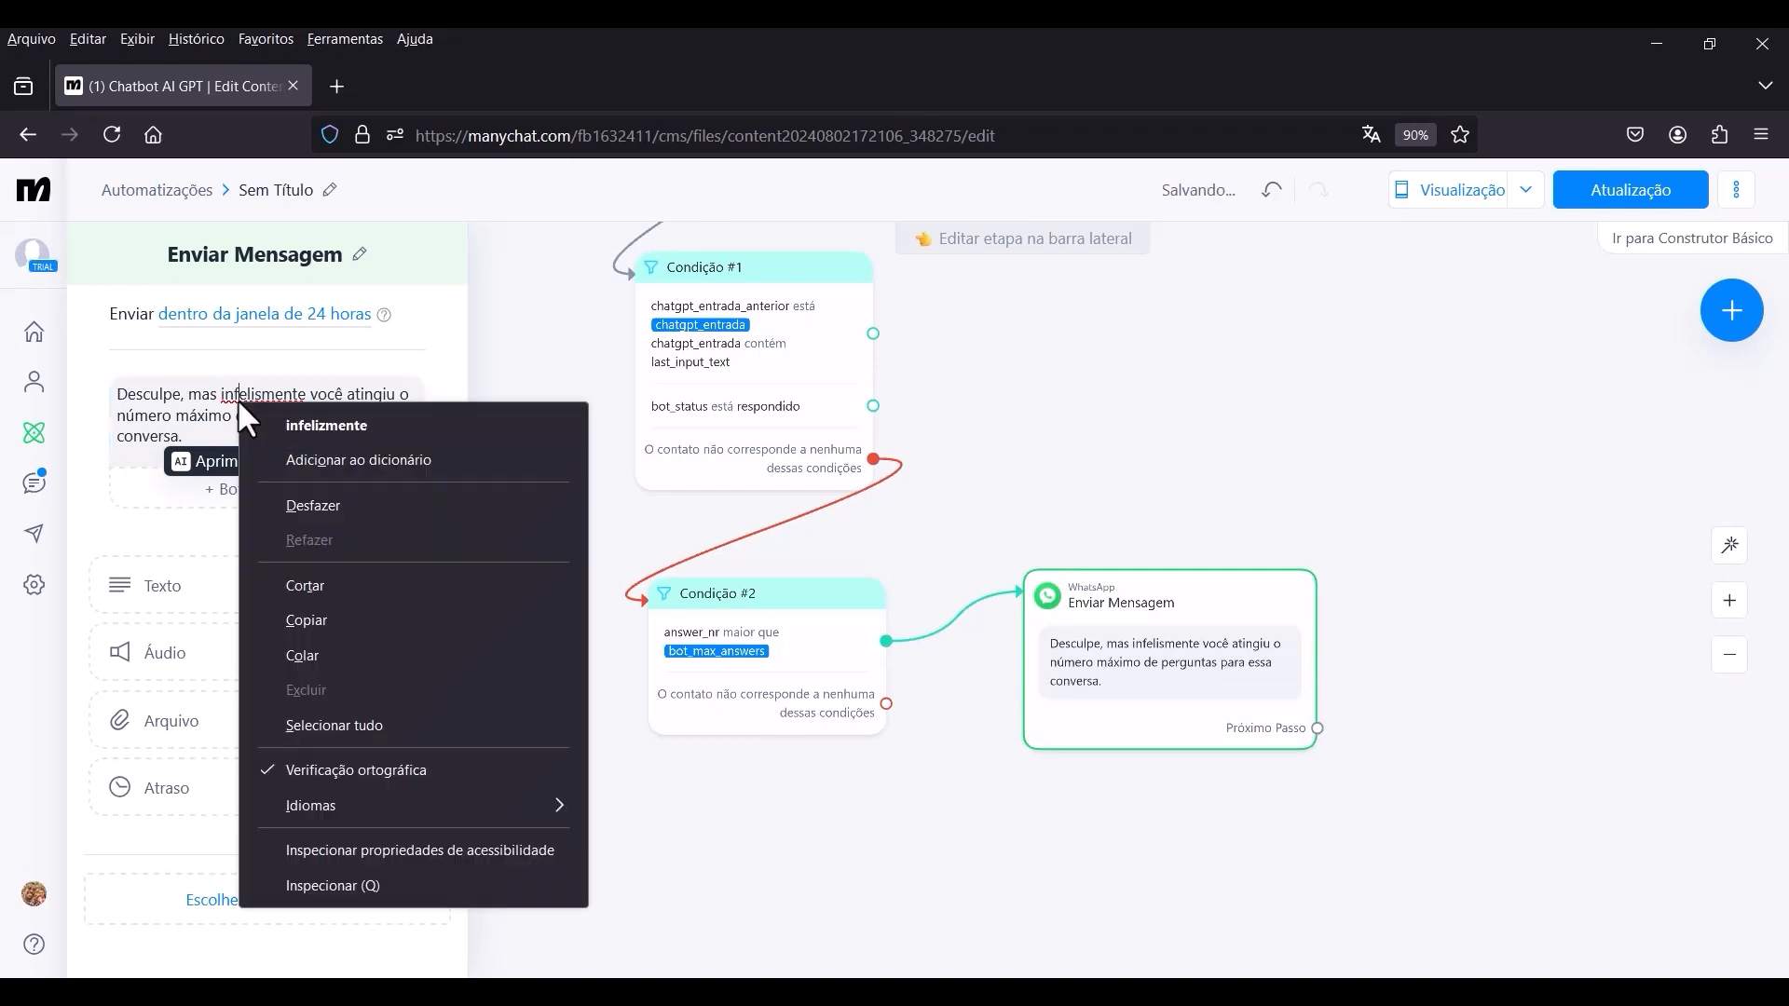
pyautogui.click(326, 425)
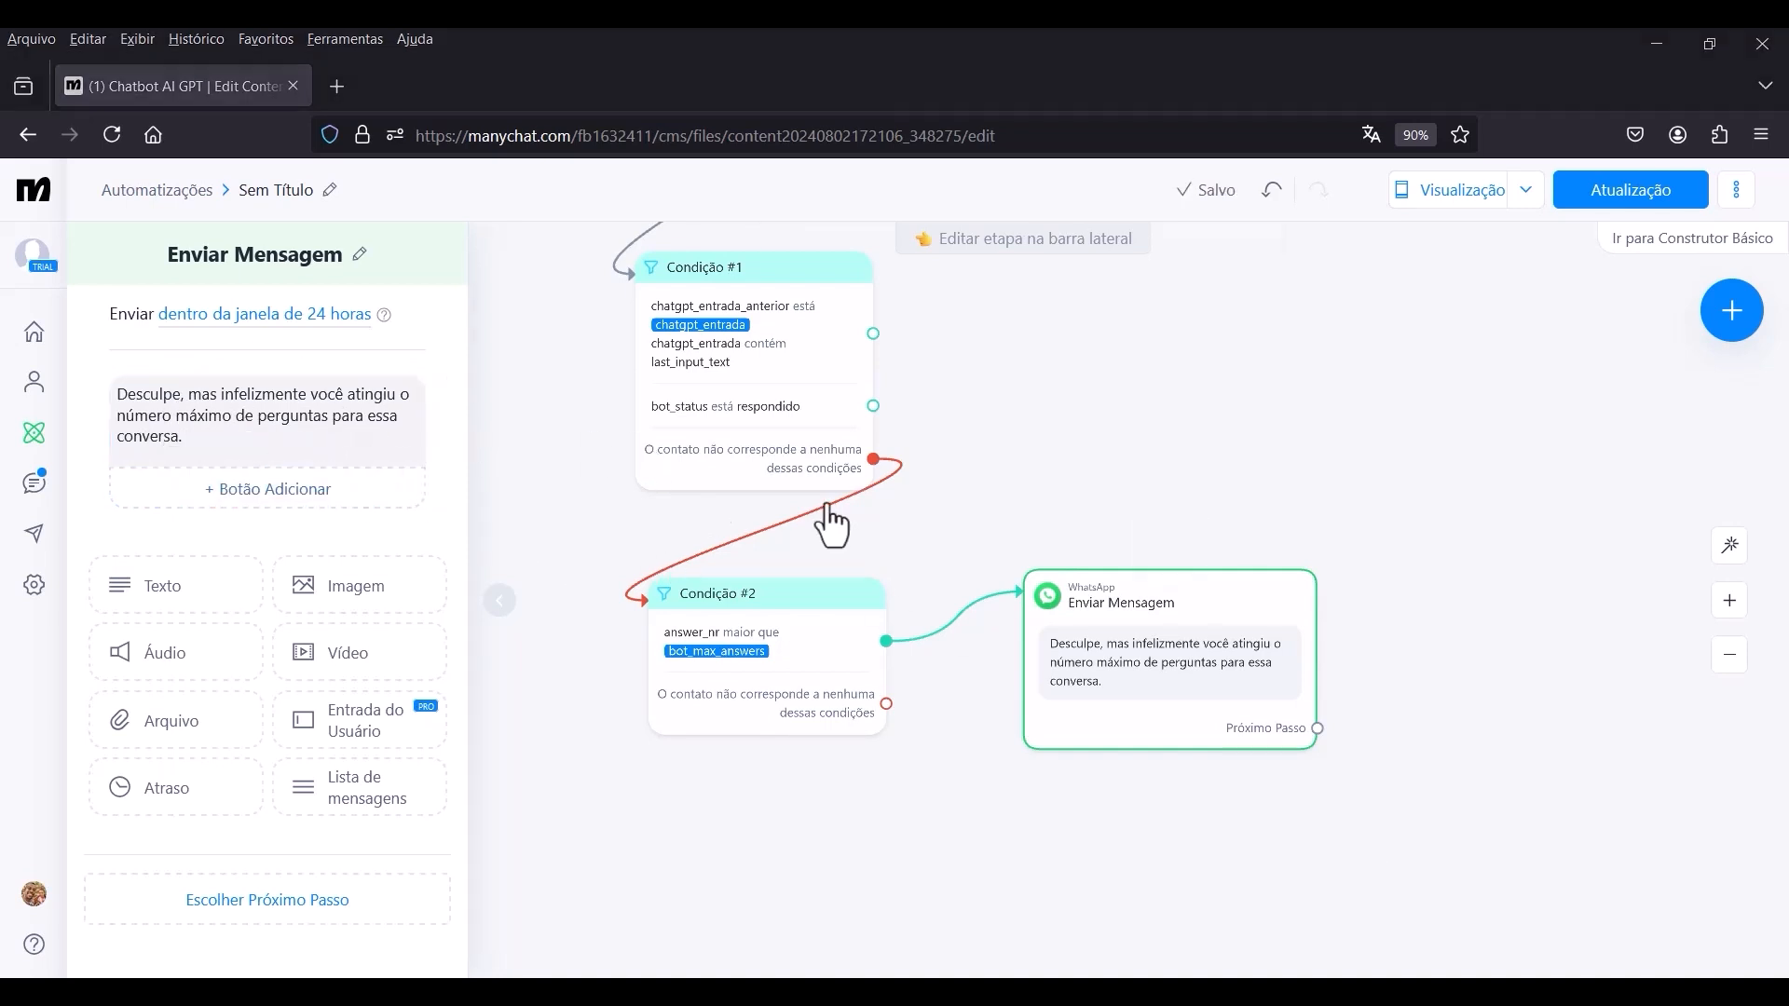
pyautogui.click(1135, 463)
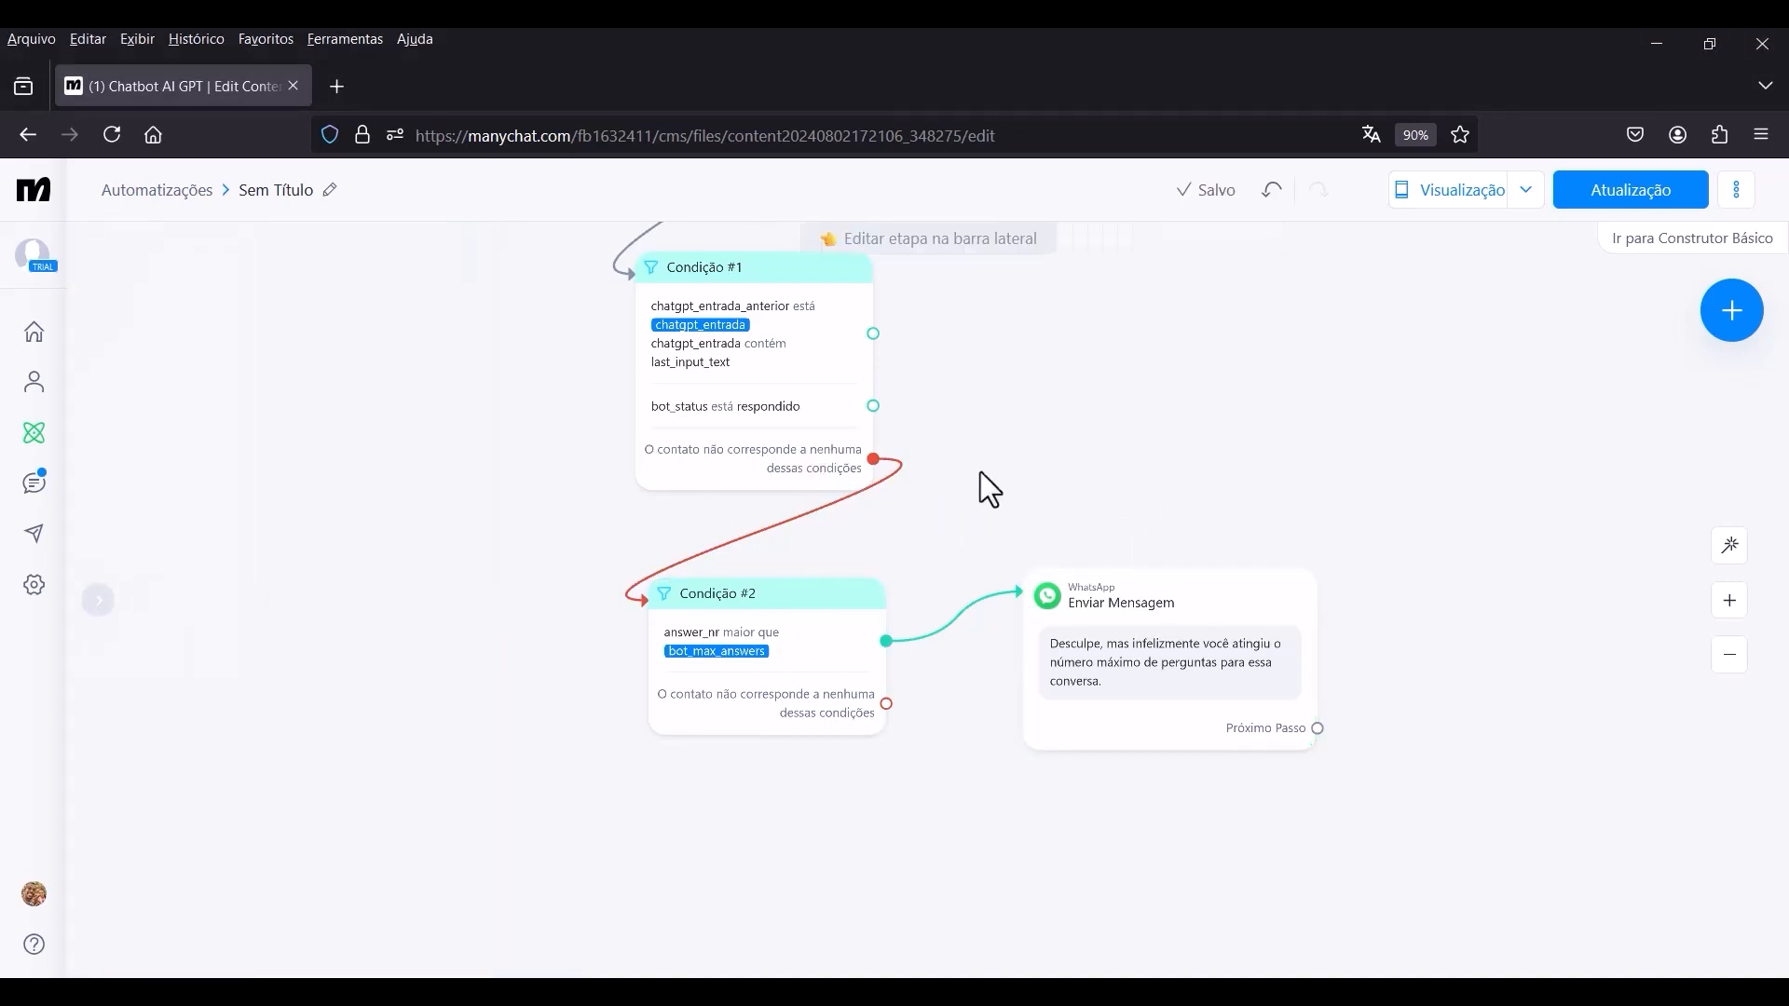
# Examine the flow around Condição #1, Condição #2 and the connected WhatsApp message.
pyautogui.scroll(-3, 980, 471)
pyautogui.scroll(-3, 1215, 440)
pyautogui.moveTo(1220, 349); pyautogui.dragTo(1104, 477)
pyautogui.scroll(-2, 1118, 507)
pyautogui.scroll(3, 1049, 629)
pyautogui.moveTo(1119, 601); pyautogui.dragTo(1081, 511)
pyautogui.scroll(3, 1113, 601)
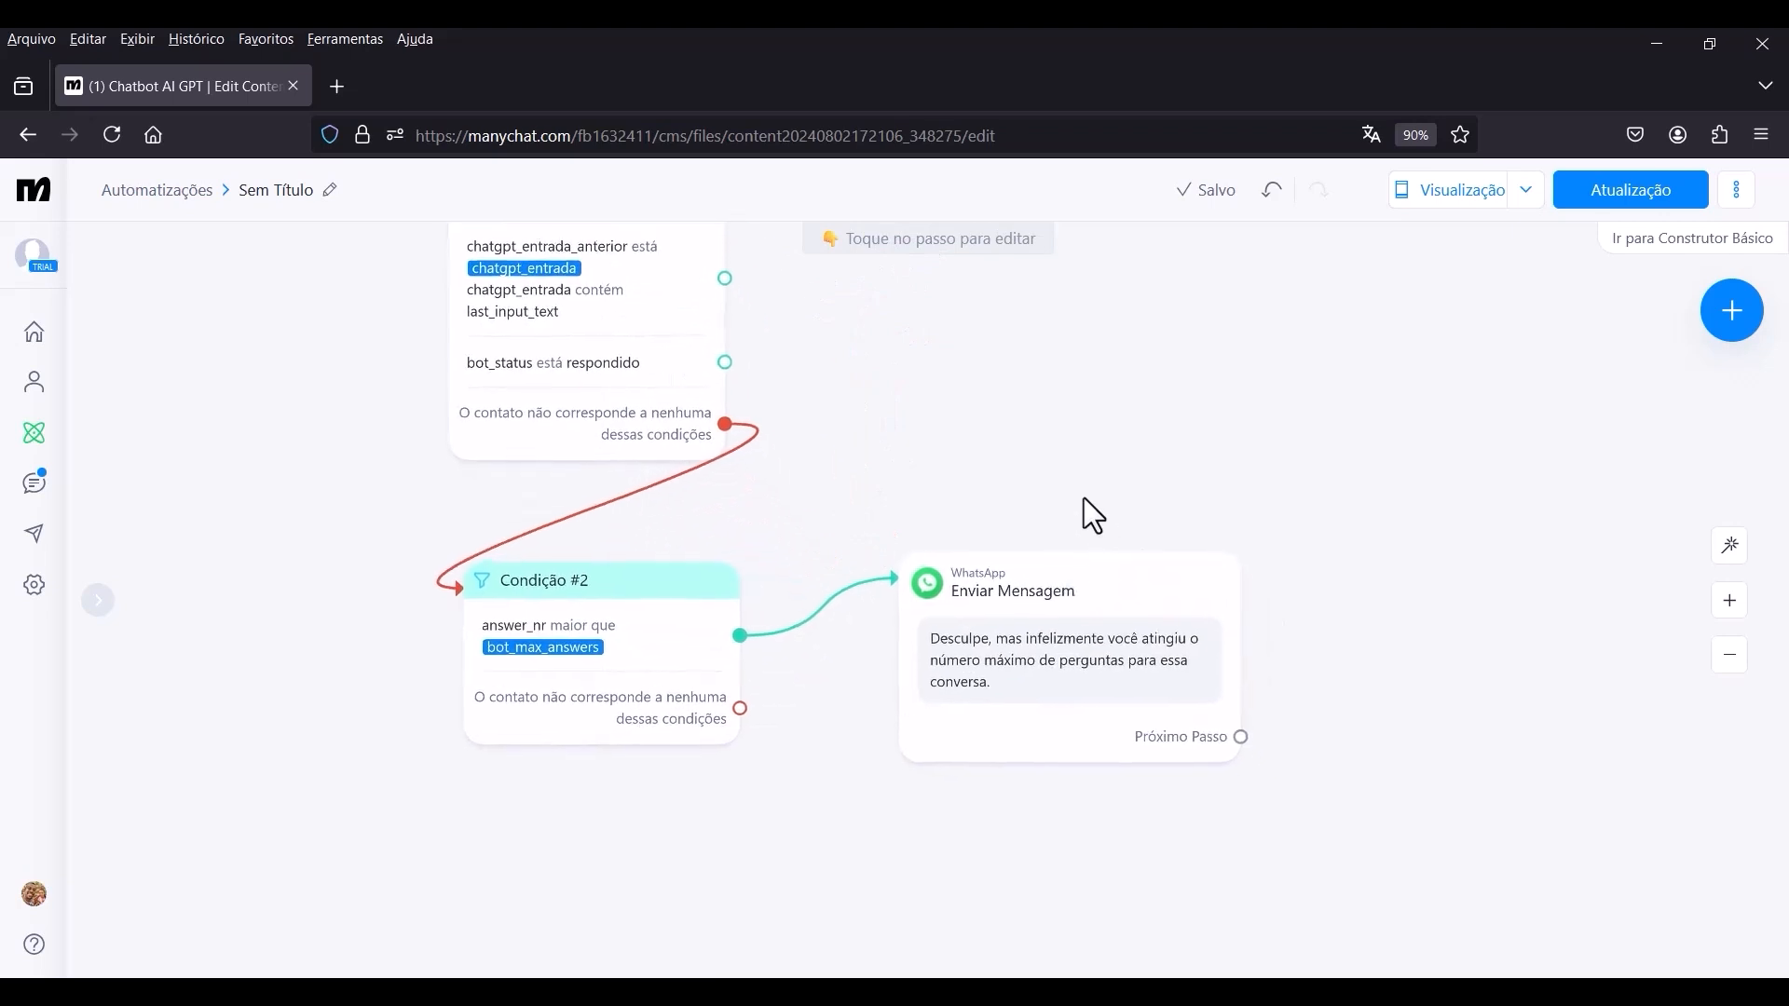
pyautogui.moveTo(1428, 604); pyautogui.dragTo(1333, 572)
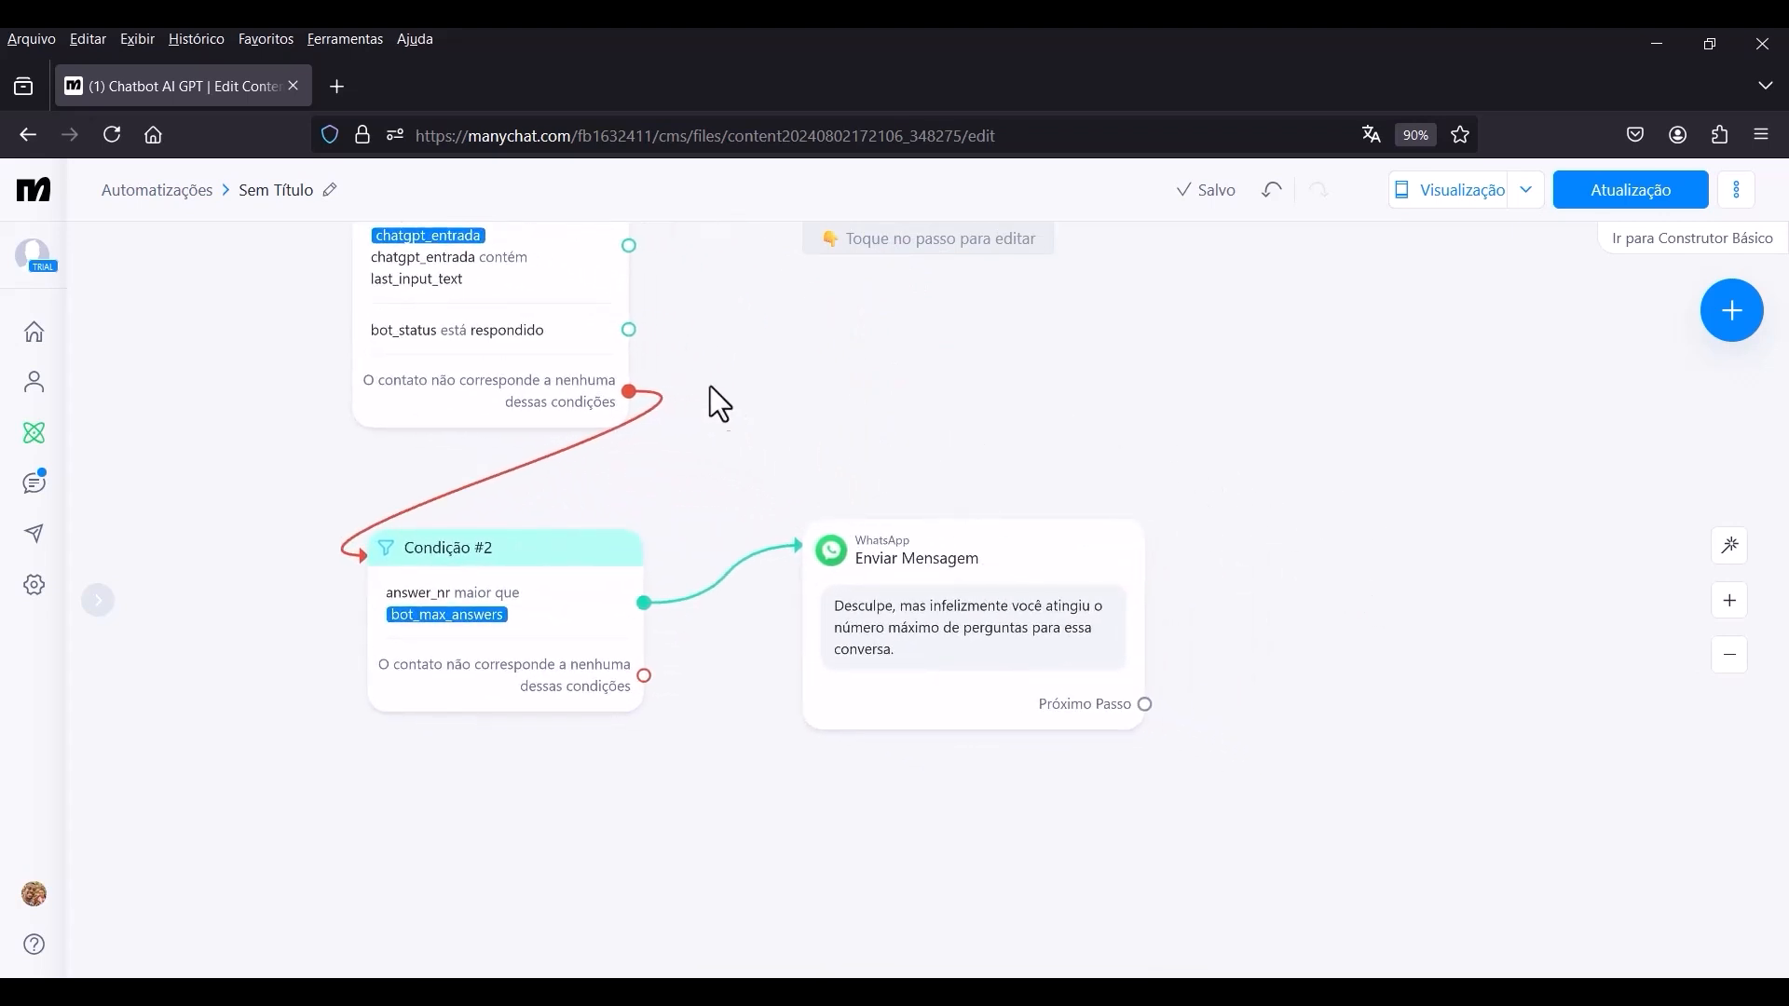
pyautogui.moveTo(809, 440); pyautogui.dragTo(913, 485)
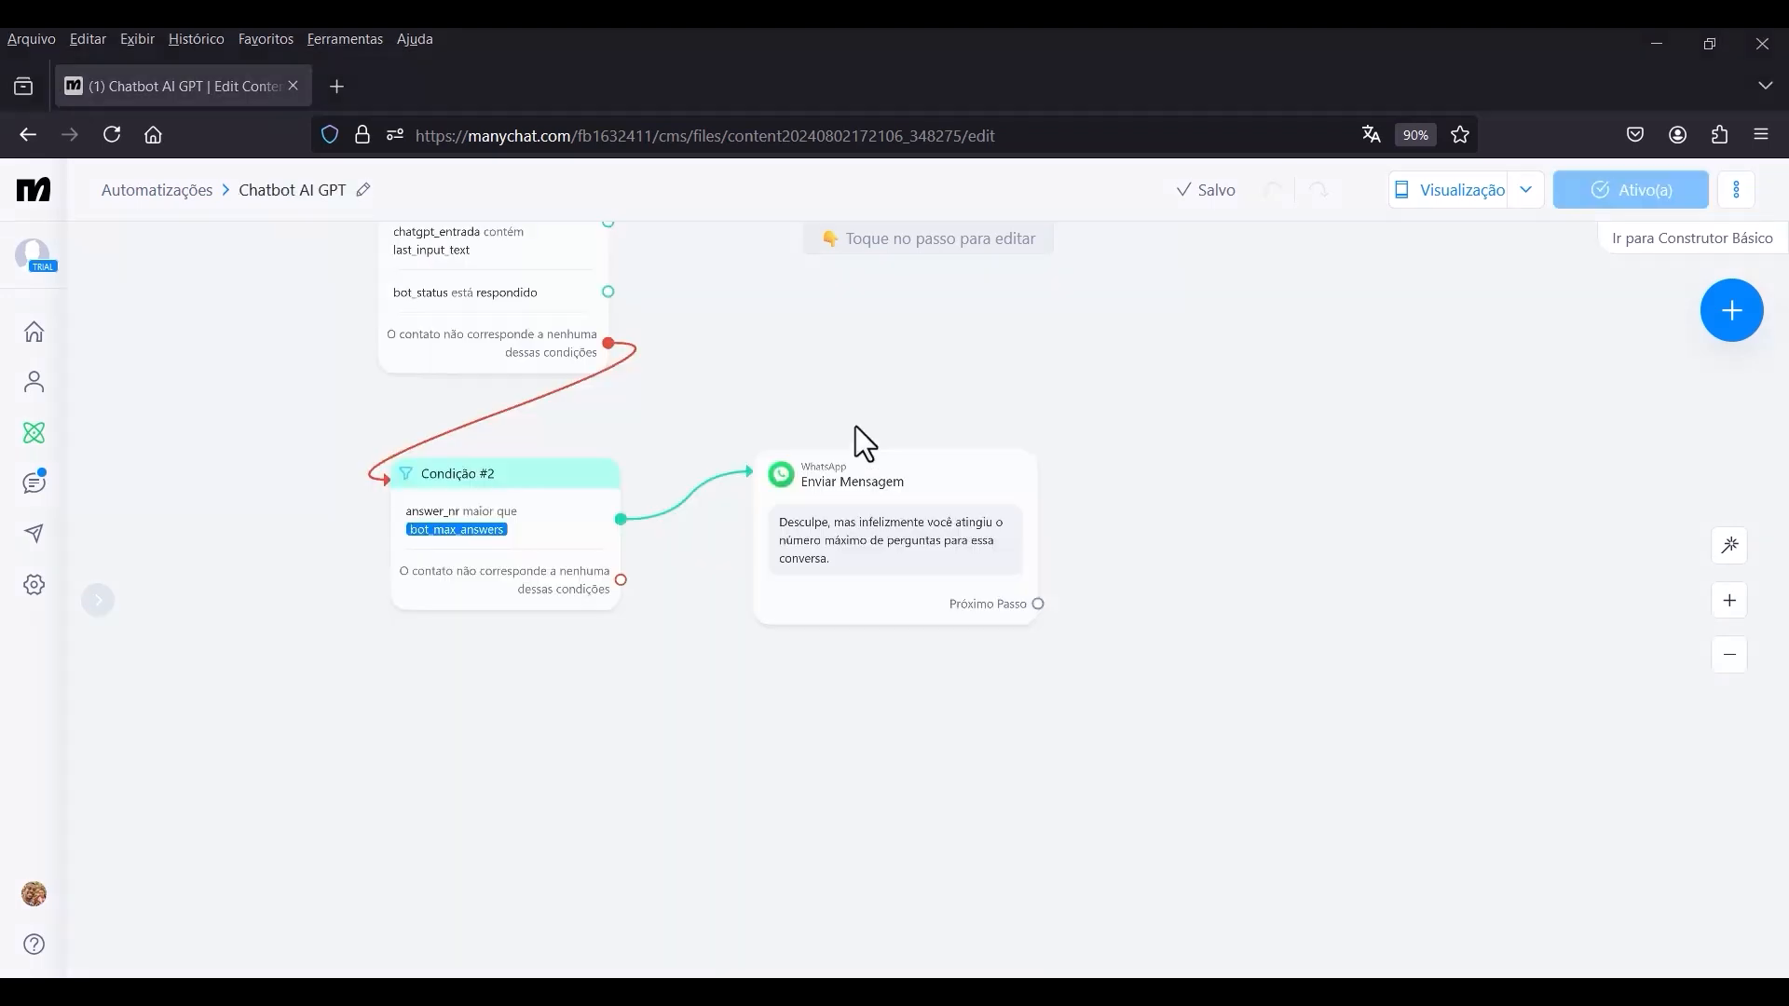
pyautogui.moveTo(861, 376); pyautogui.dragTo(946, 450)
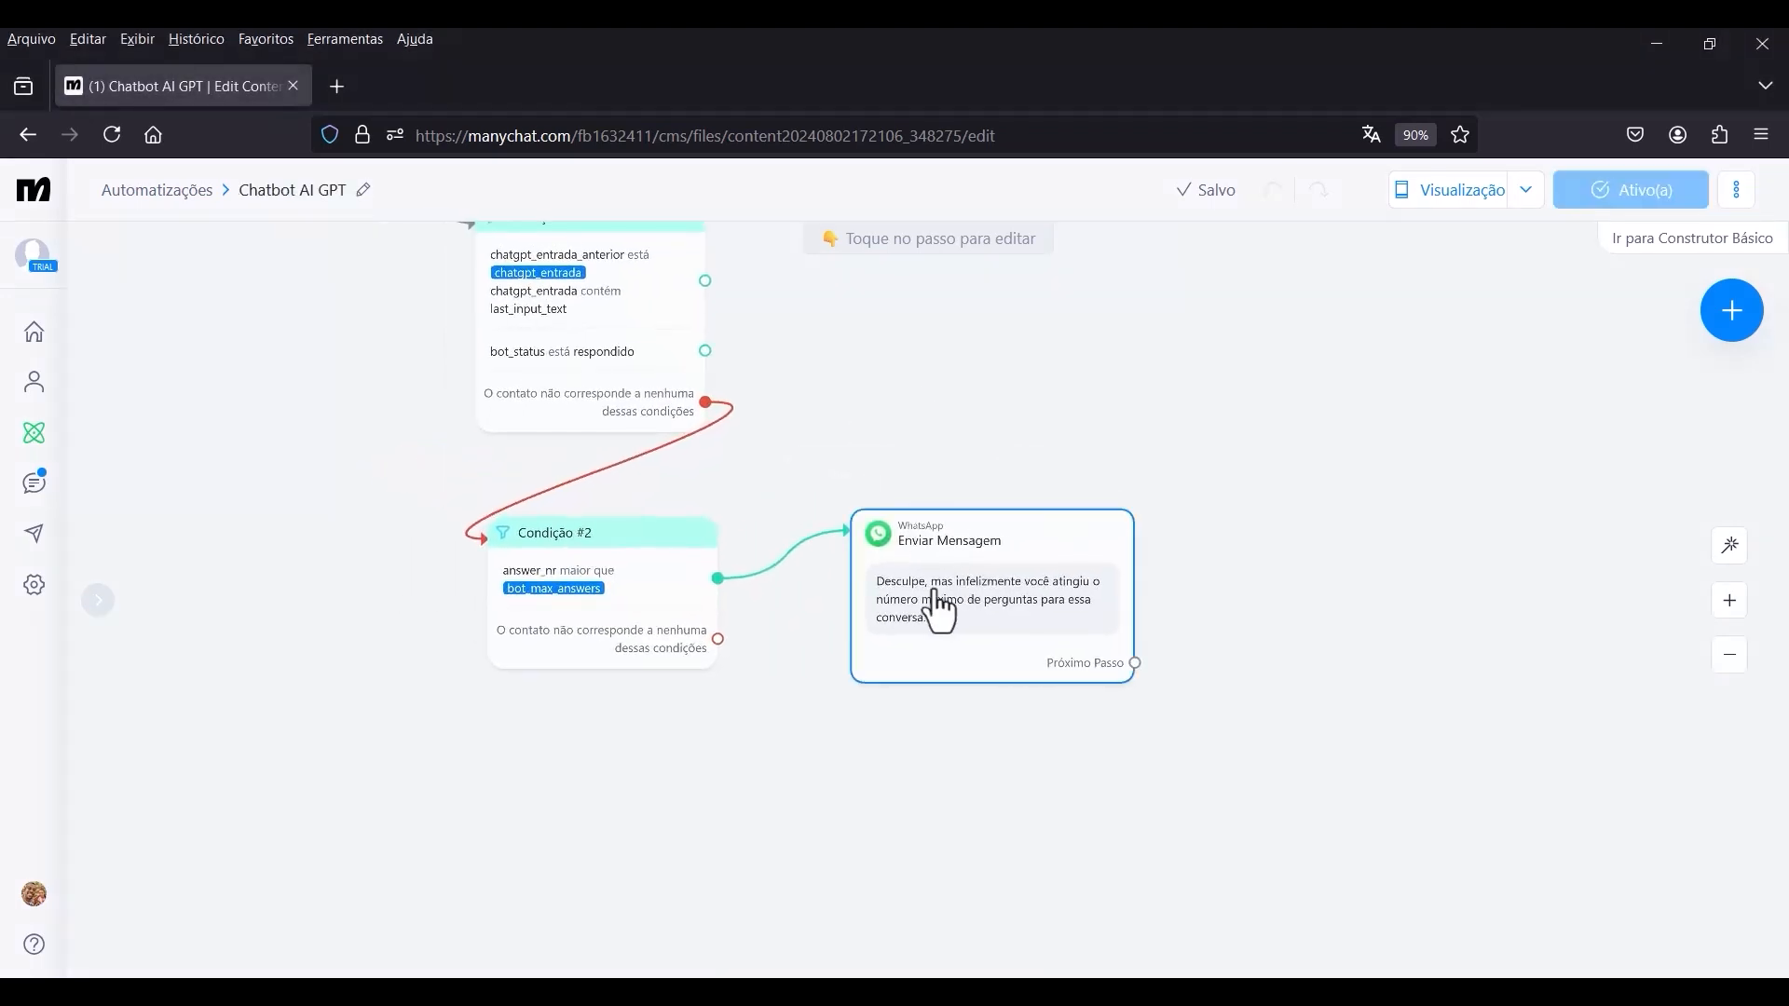
pyautogui.scroll(2, 937, 592)
pyautogui.moveTo(1390, 567); pyautogui.dragTo(1310, 520)
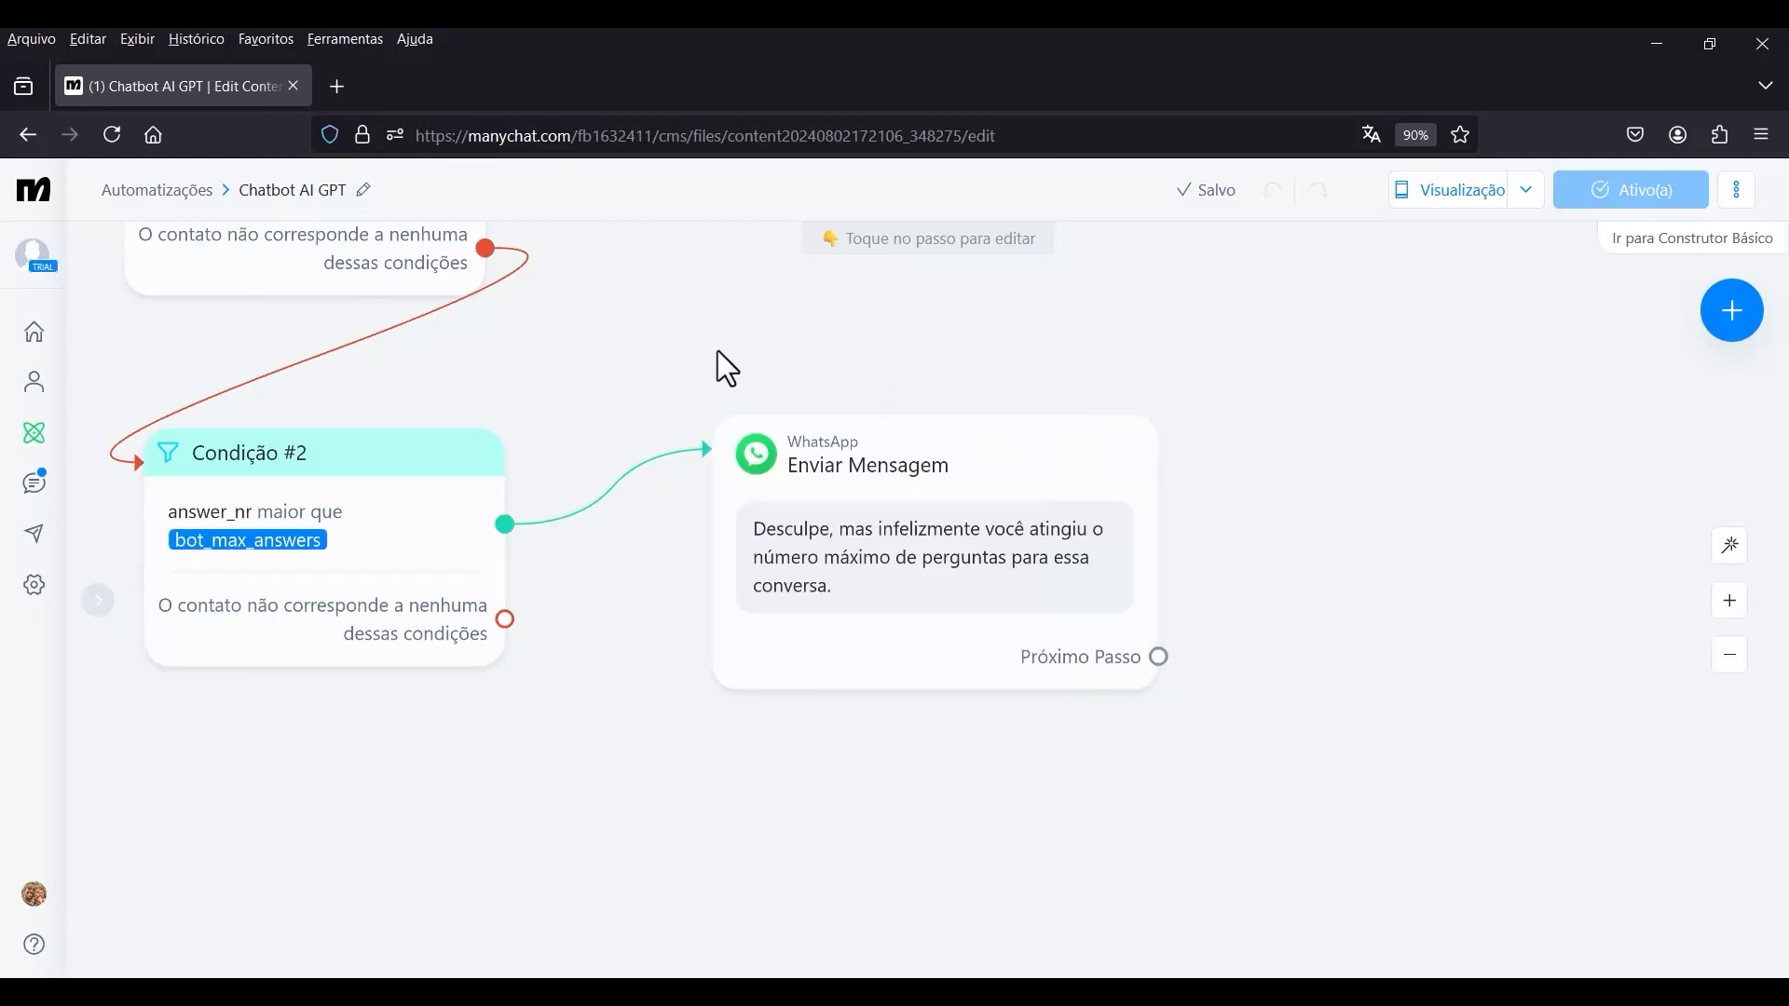
# Connect the WhatsApp message's Próximo Passo to a new Ações block containing the Notificar responsáveis action.
pyautogui.scroll(-6, 689, 397)
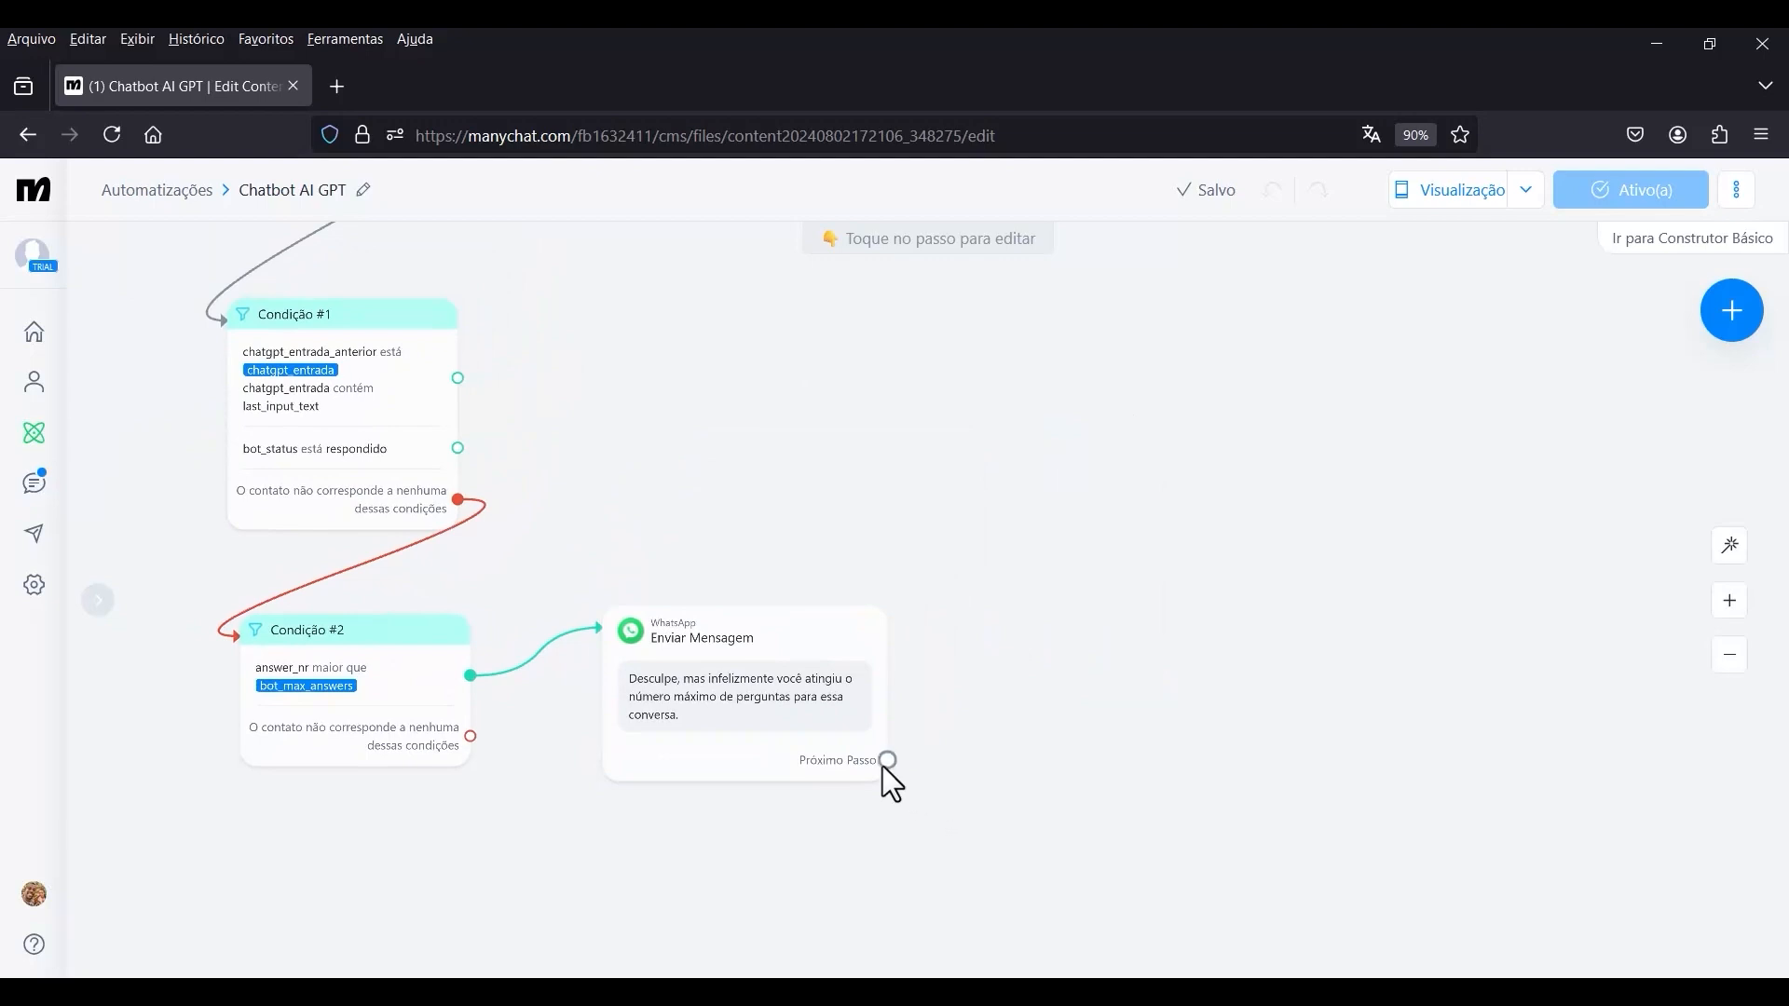
pyautogui.moveTo(884, 762); pyautogui.dragTo(1085, 642)
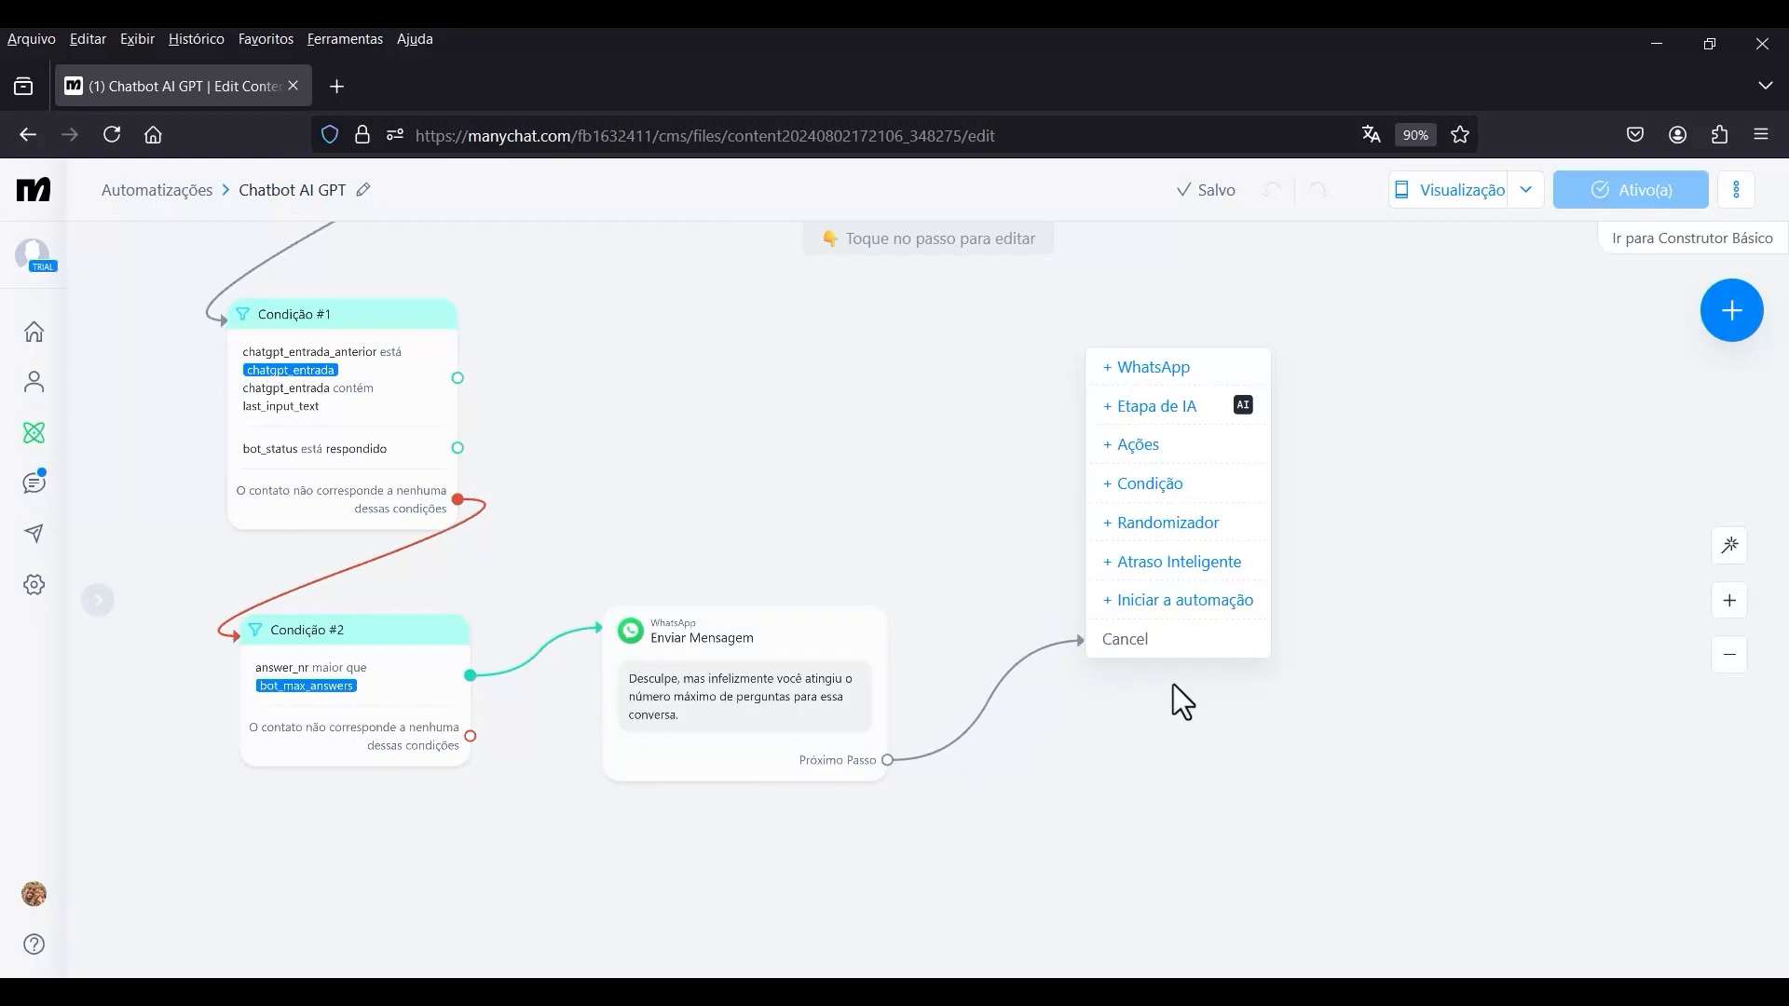
pyautogui.click(1150, 460)
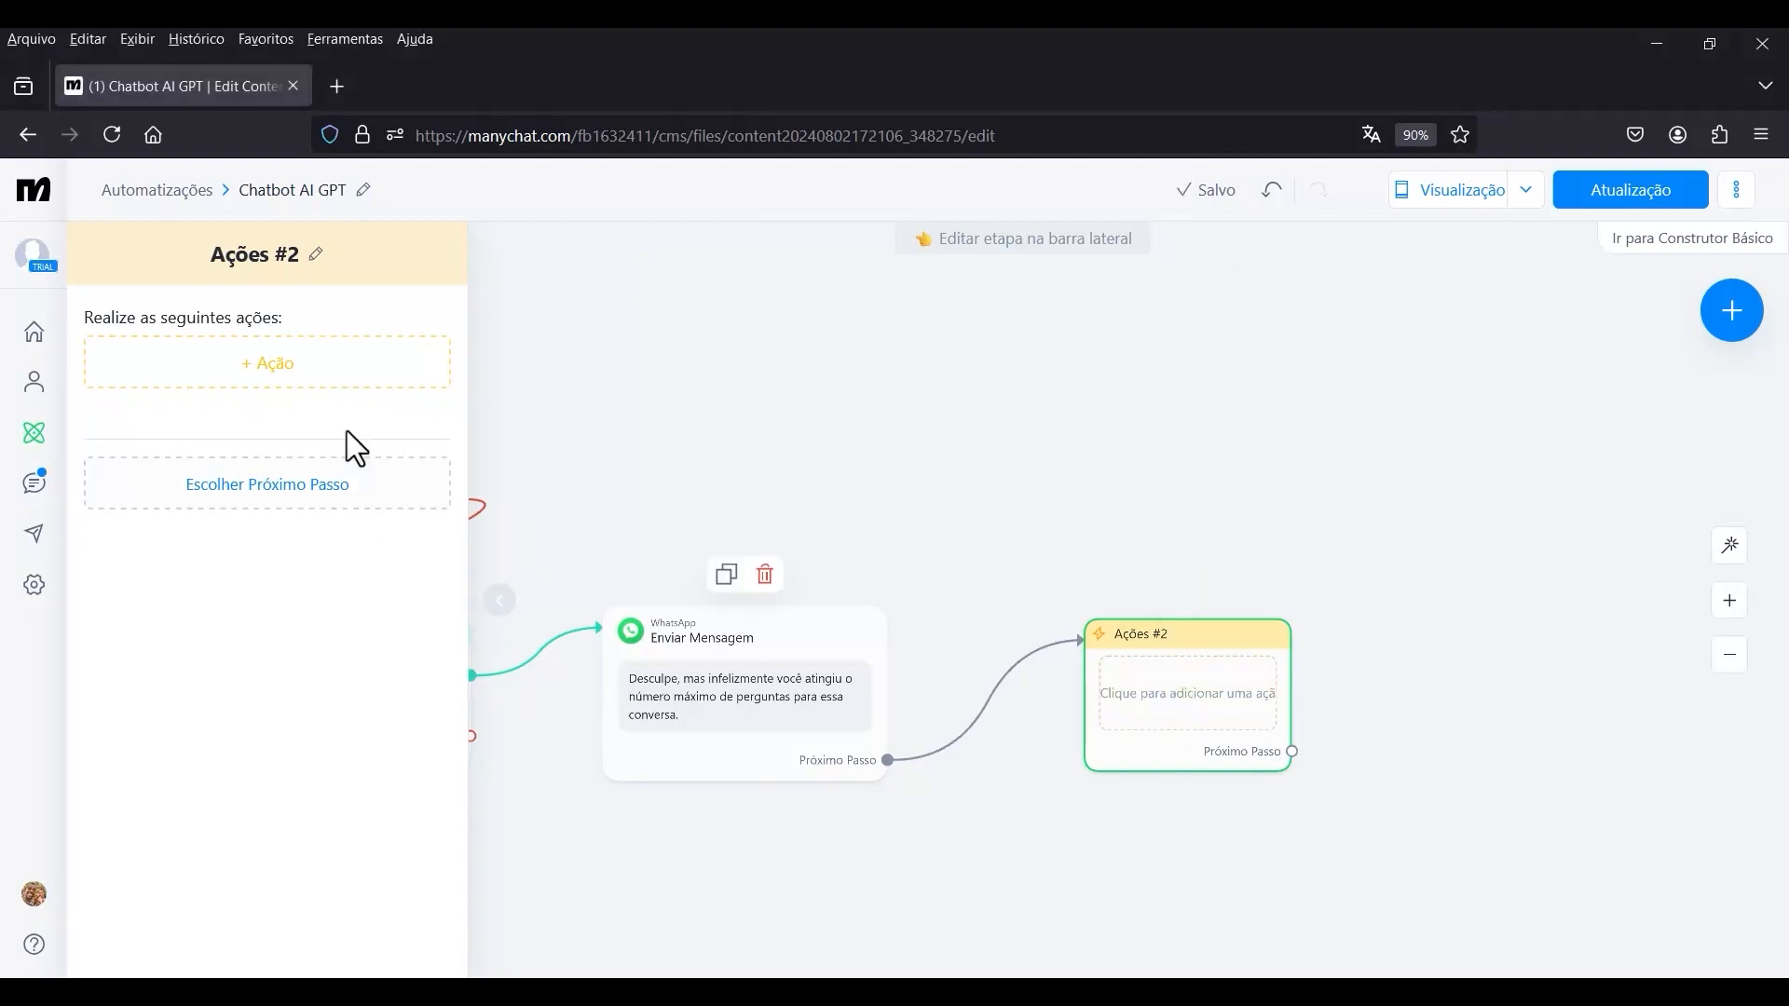
pyautogui.click(317, 374)
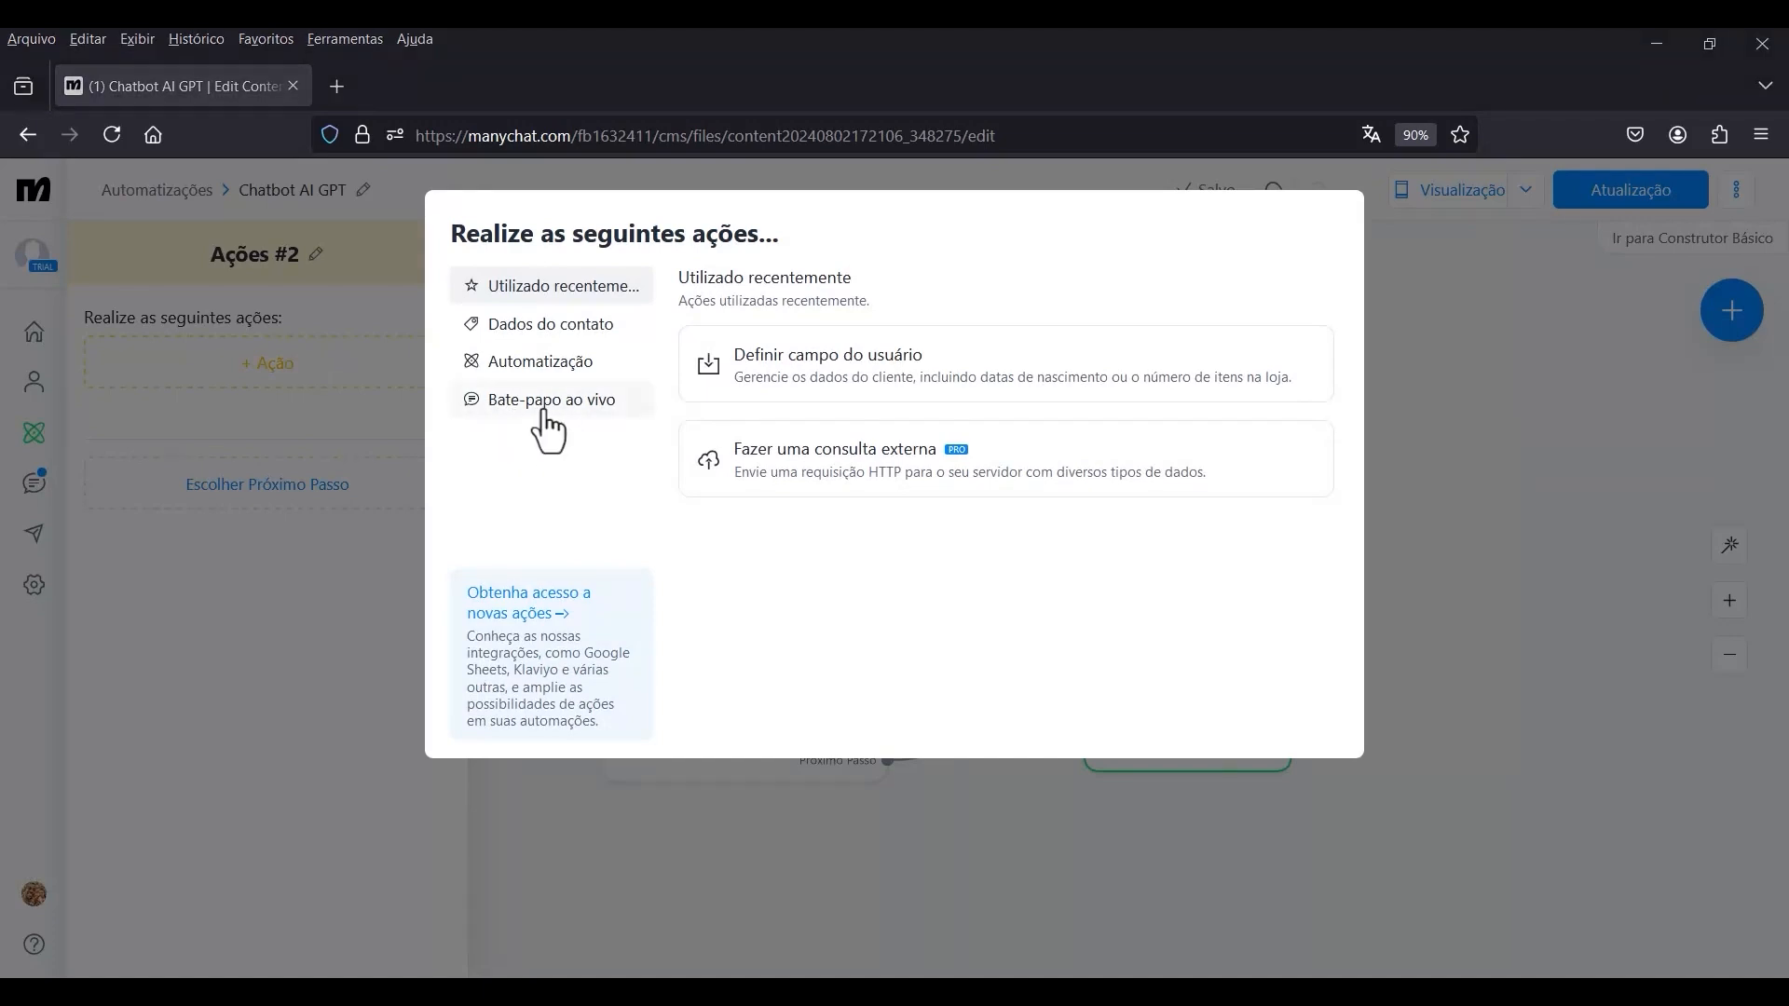
pyautogui.click(545, 414)
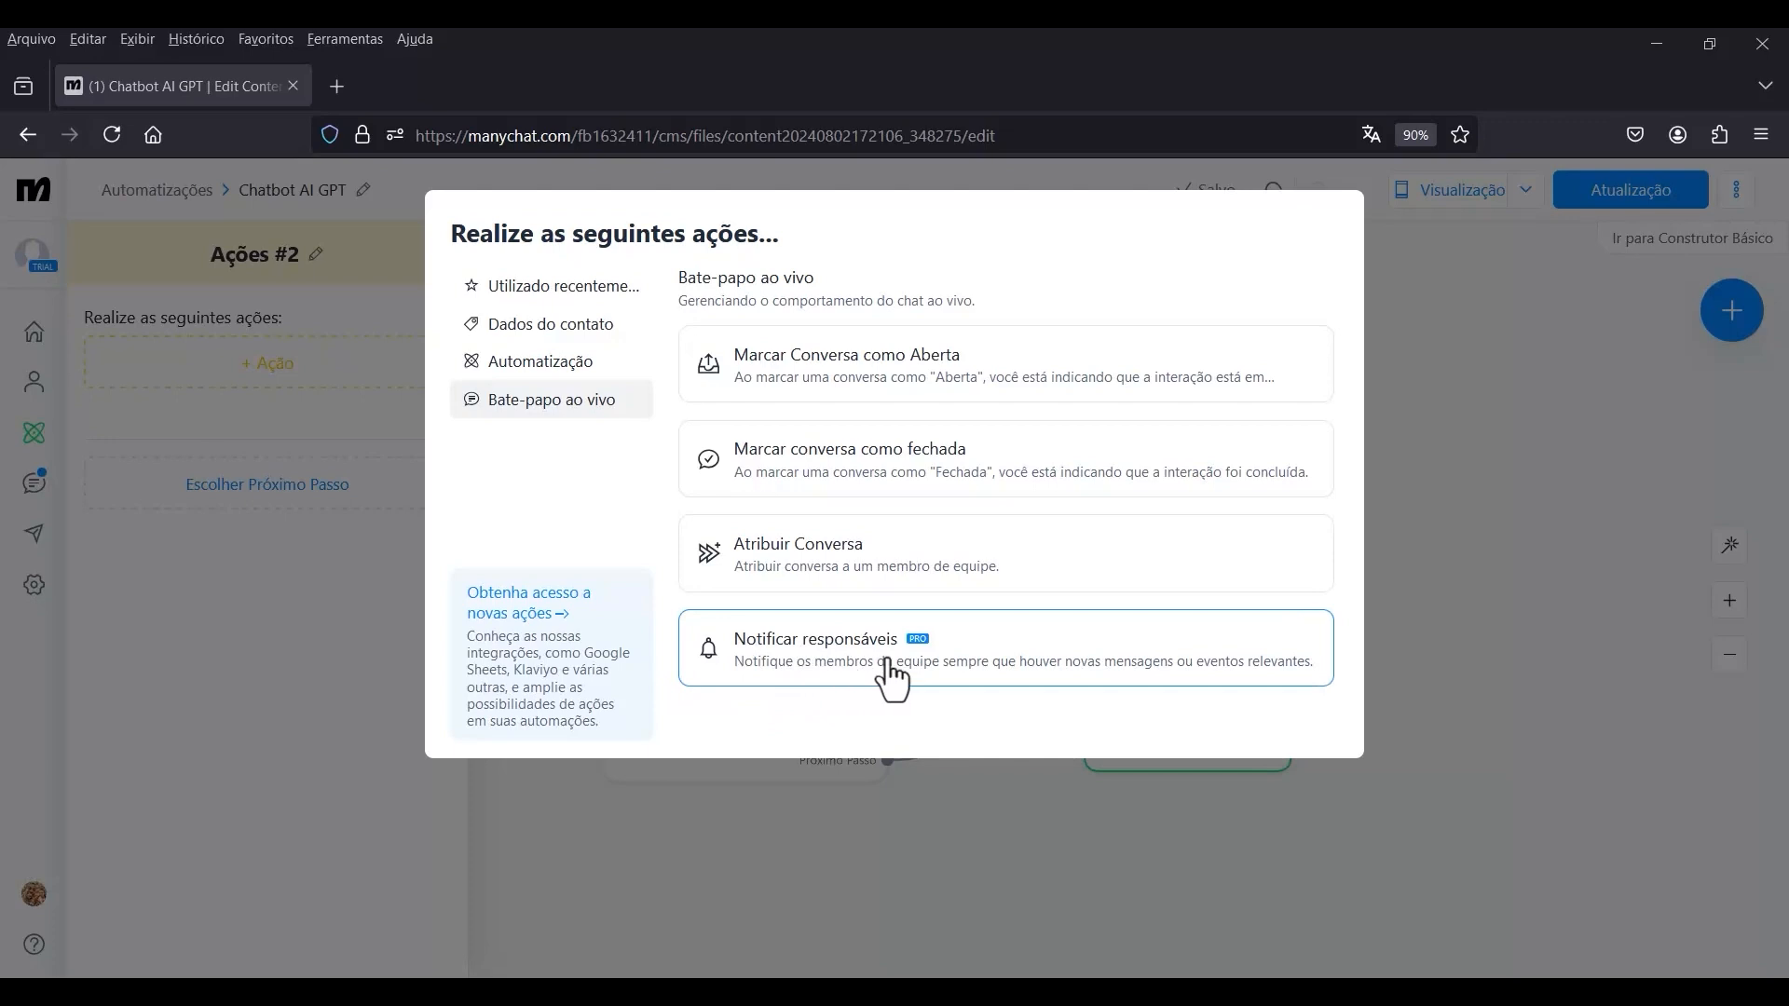
pyautogui.click(829, 670)
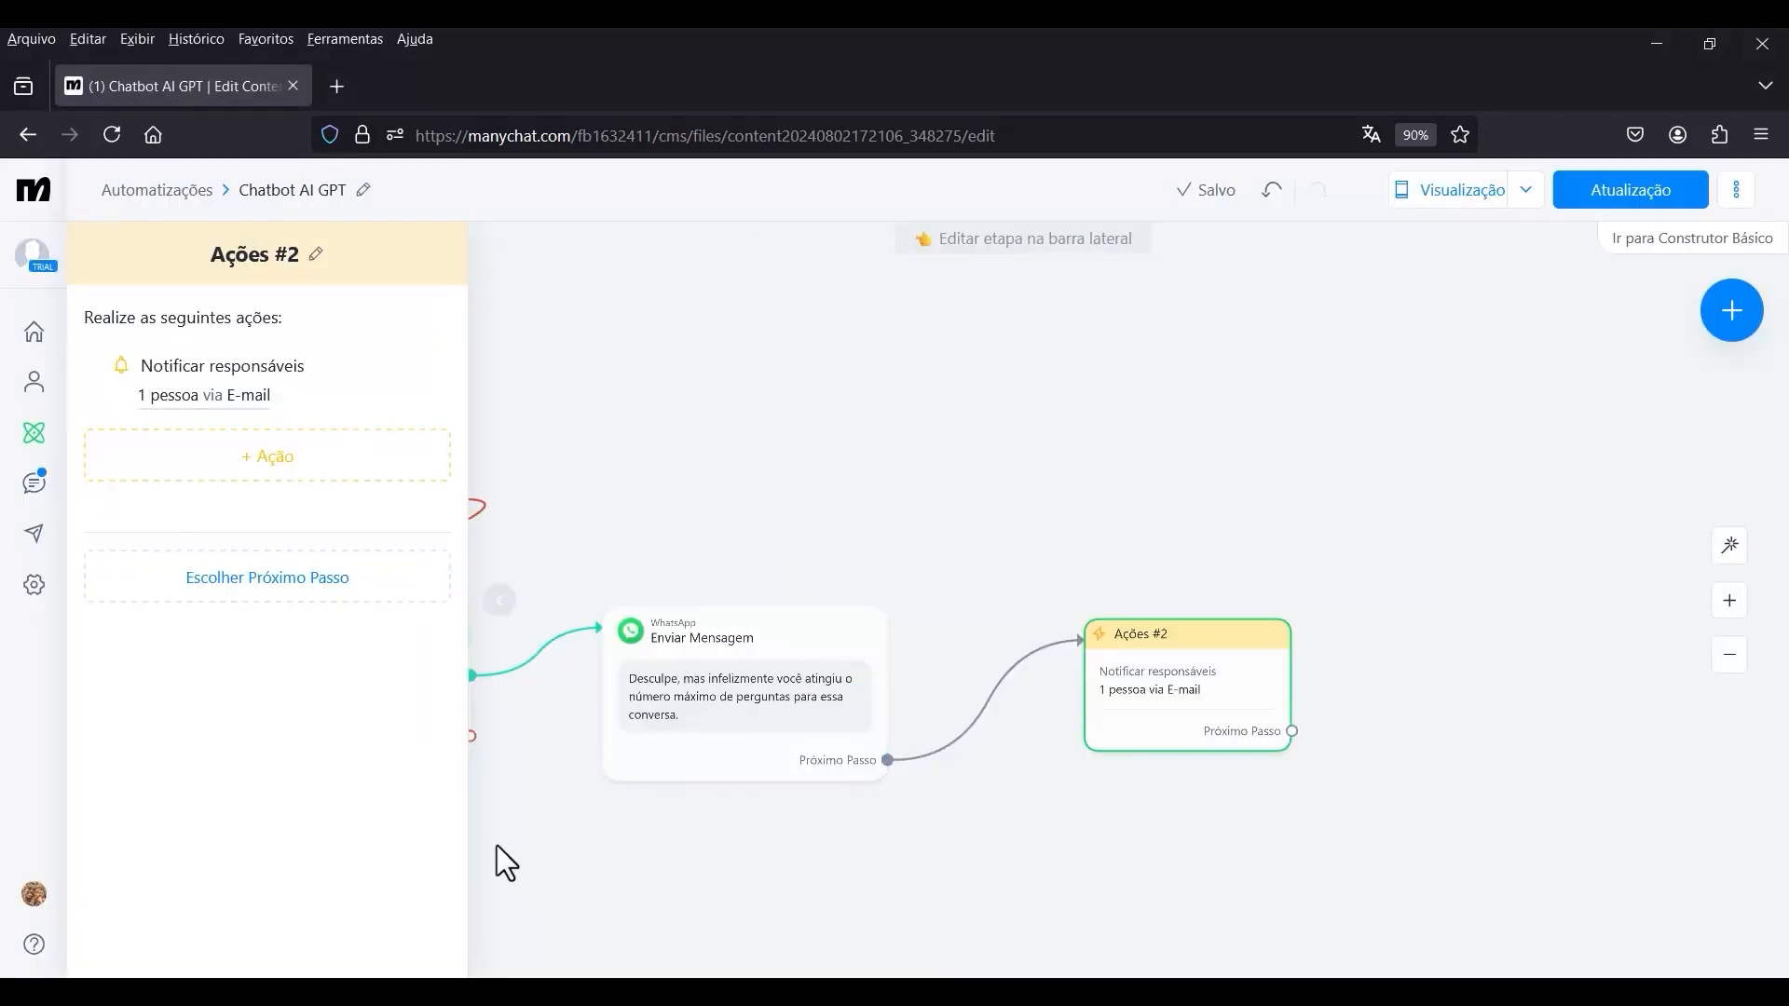
# Set the Notificar responsáveis text to the Nome Completo variable followed by "Atingiu o máximo de conversa com o chatbot.".
pyautogui.click(197, 411)
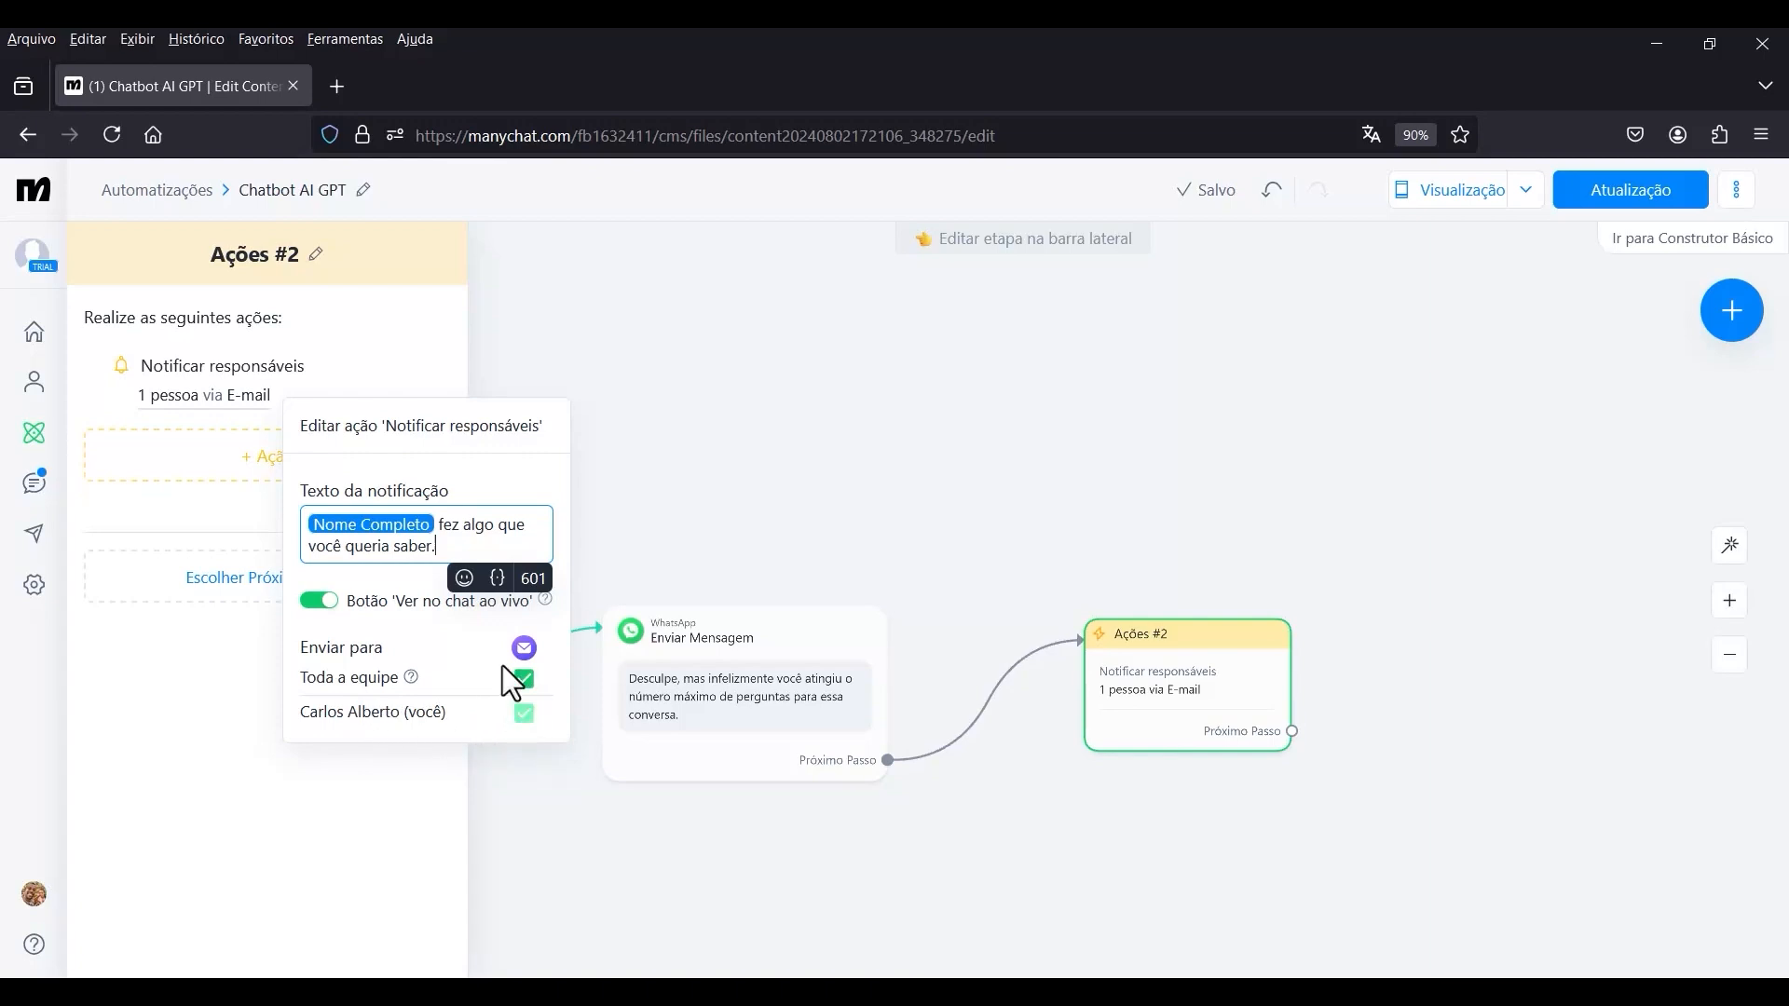
pyautogui.moveTo(528, 651)
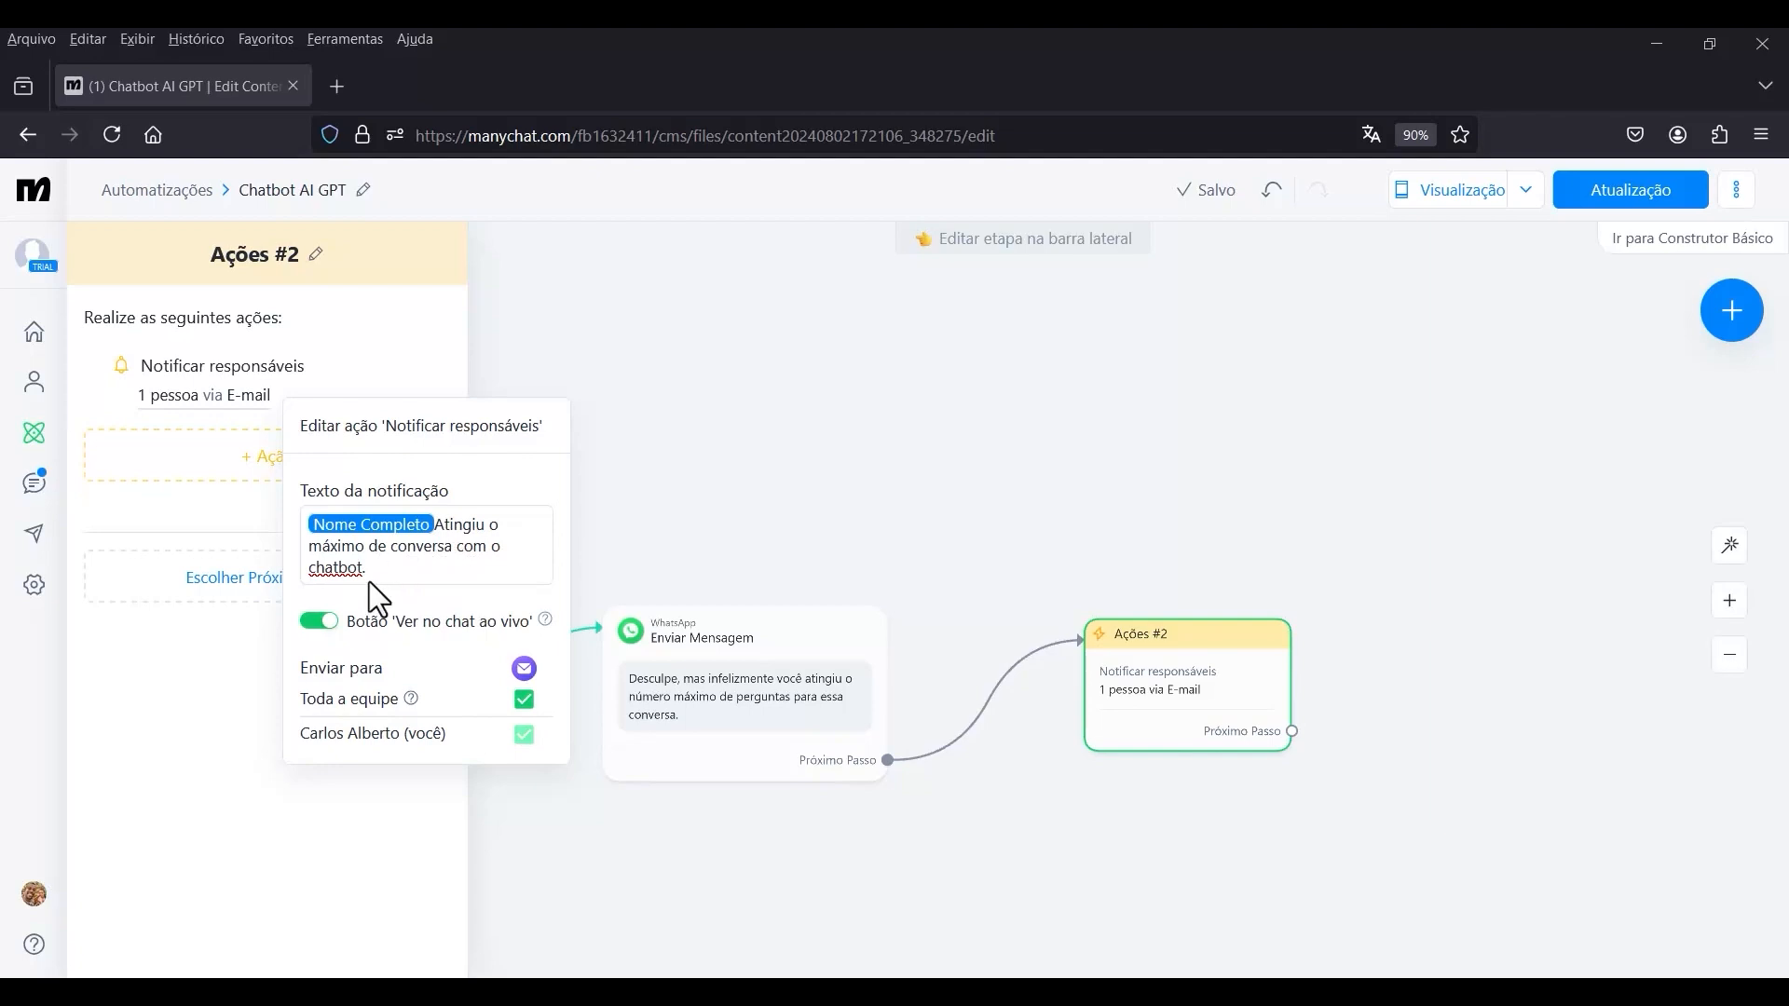
pyautogui.click(847, 511)
# Add another condition check to Condição #2 and list the Campos Personalizados do Usuário available for it.
pyautogui.moveTo(780, 552); pyautogui.dragTo(892, 462)
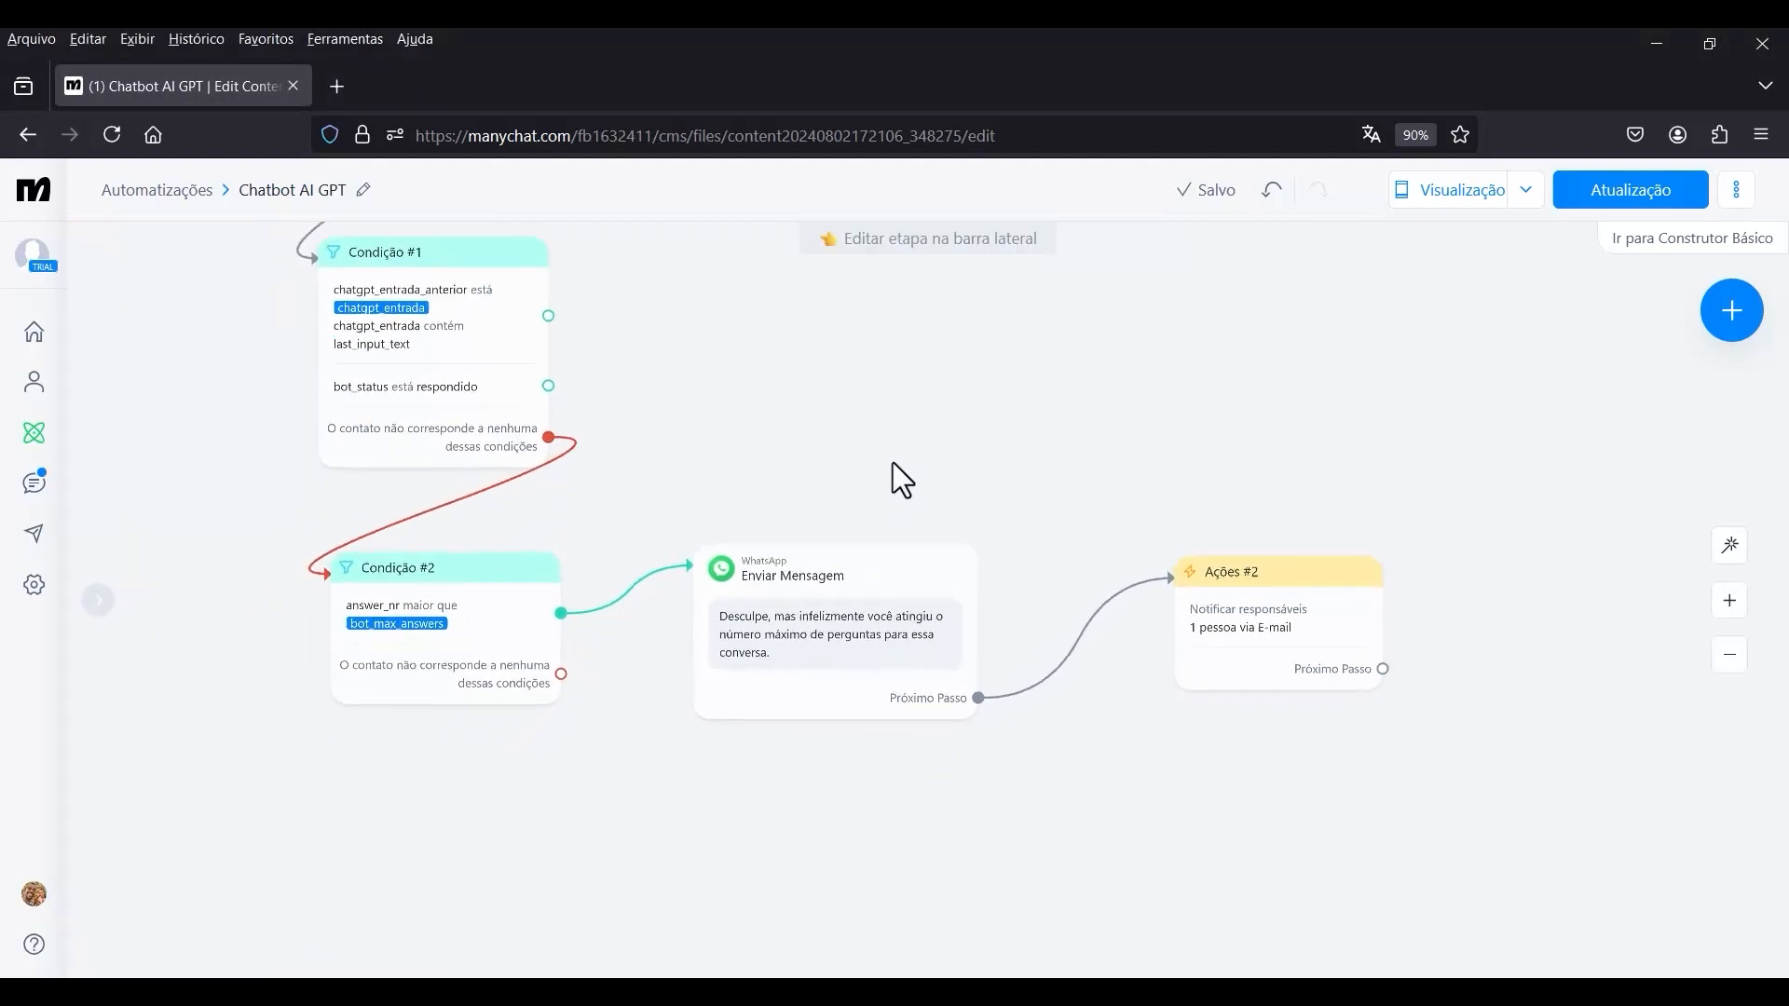
pyautogui.scroll(2, 468, 599)
pyautogui.moveTo(587, 687); pyautogui.dragTo(551, 685)
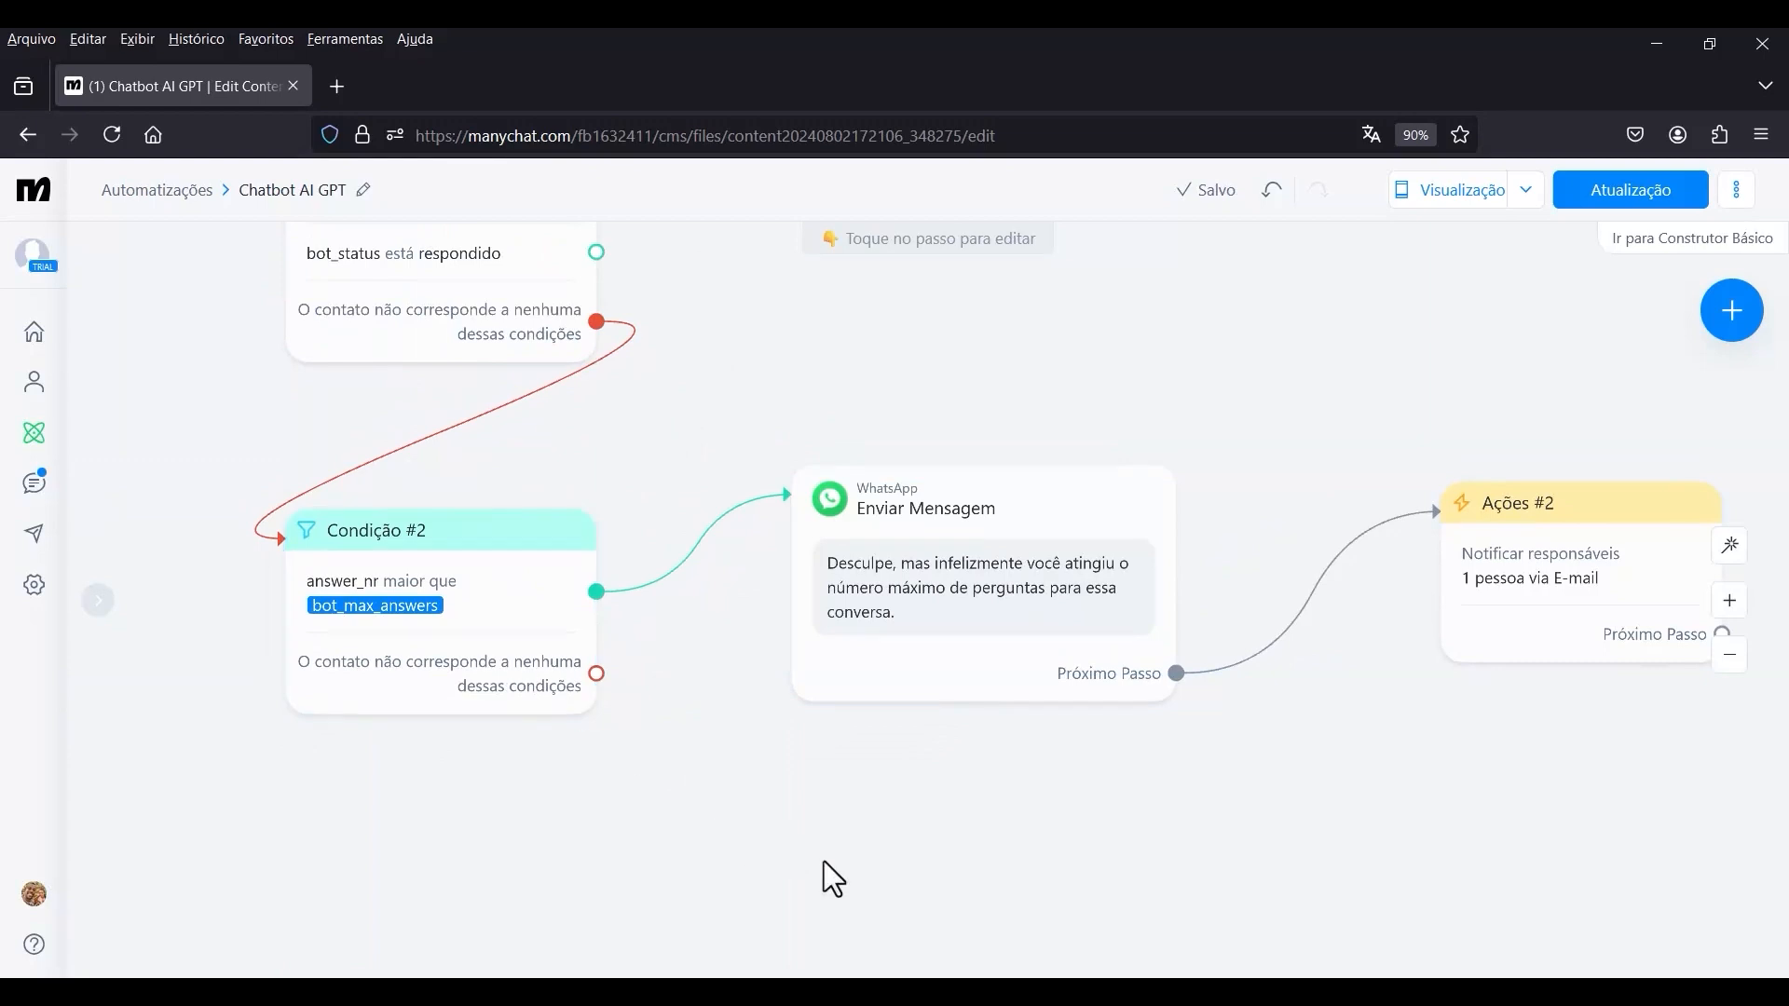
pyautogui.moveTo(830, 879); pyautogui.dragTo(1144, 608)
pyautogui.scroll(1, 829, 568)
pyautogui.moveTo(822, 565); pyautogui.dragTo(898, 665)
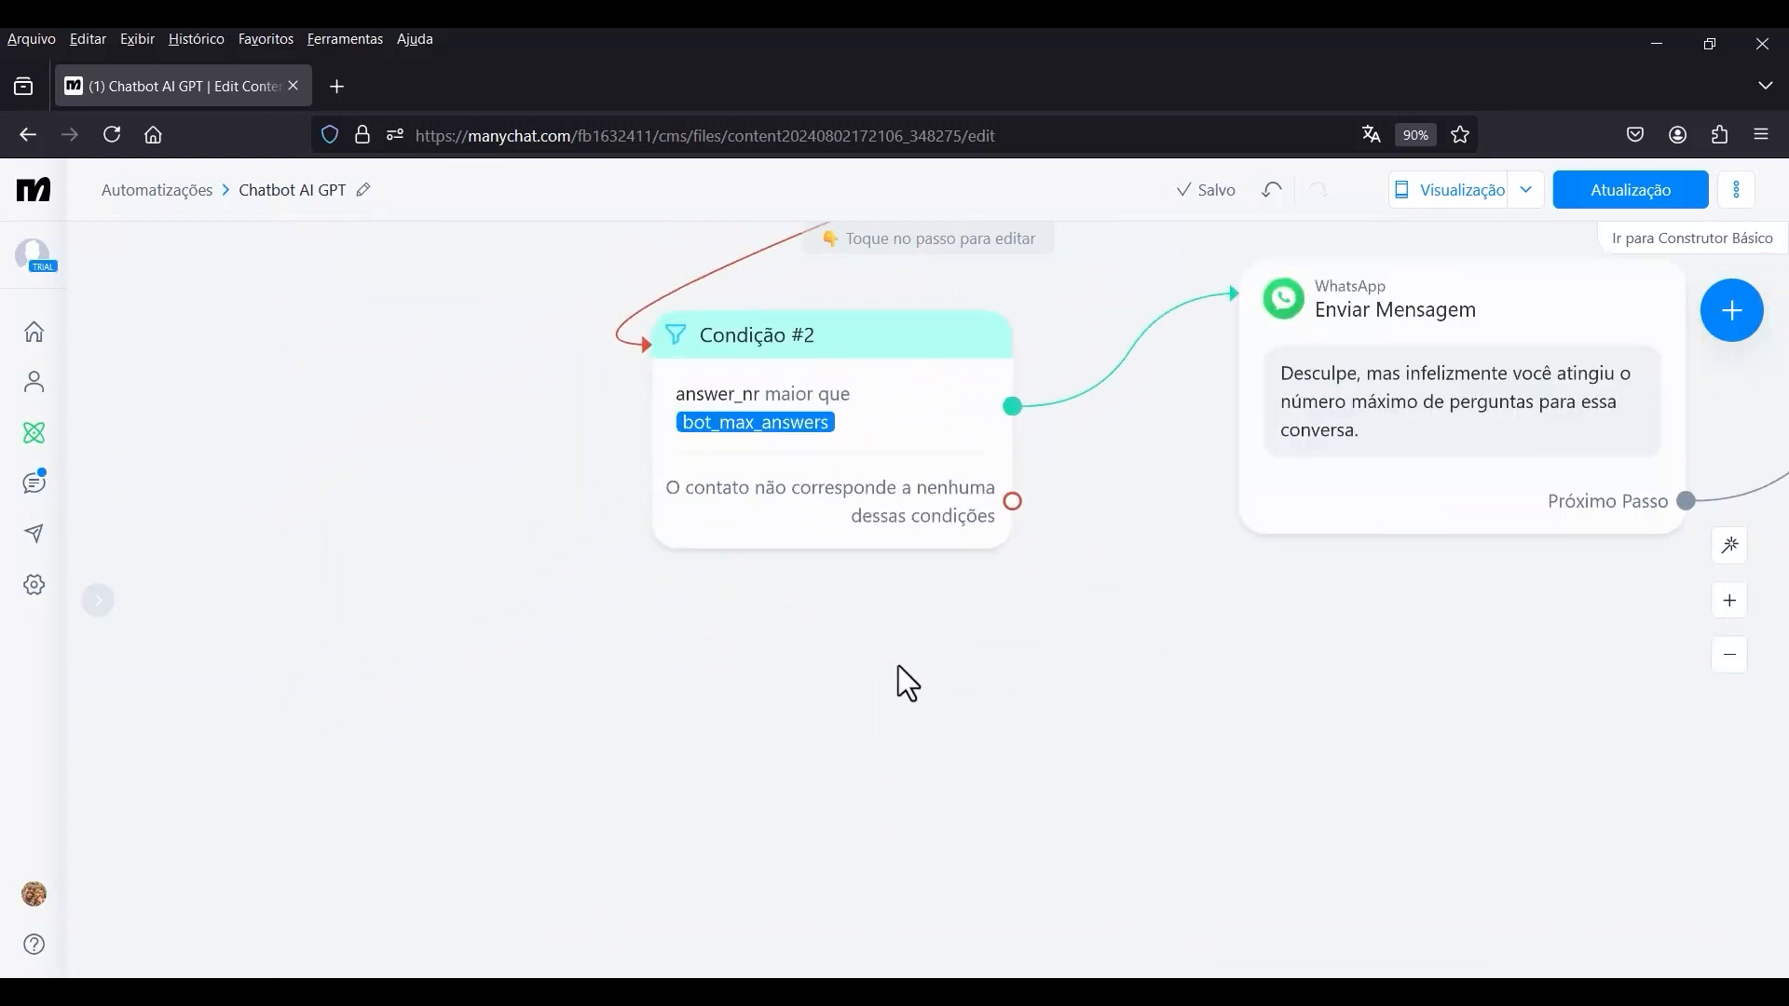
pyautogui.click(859, 463)
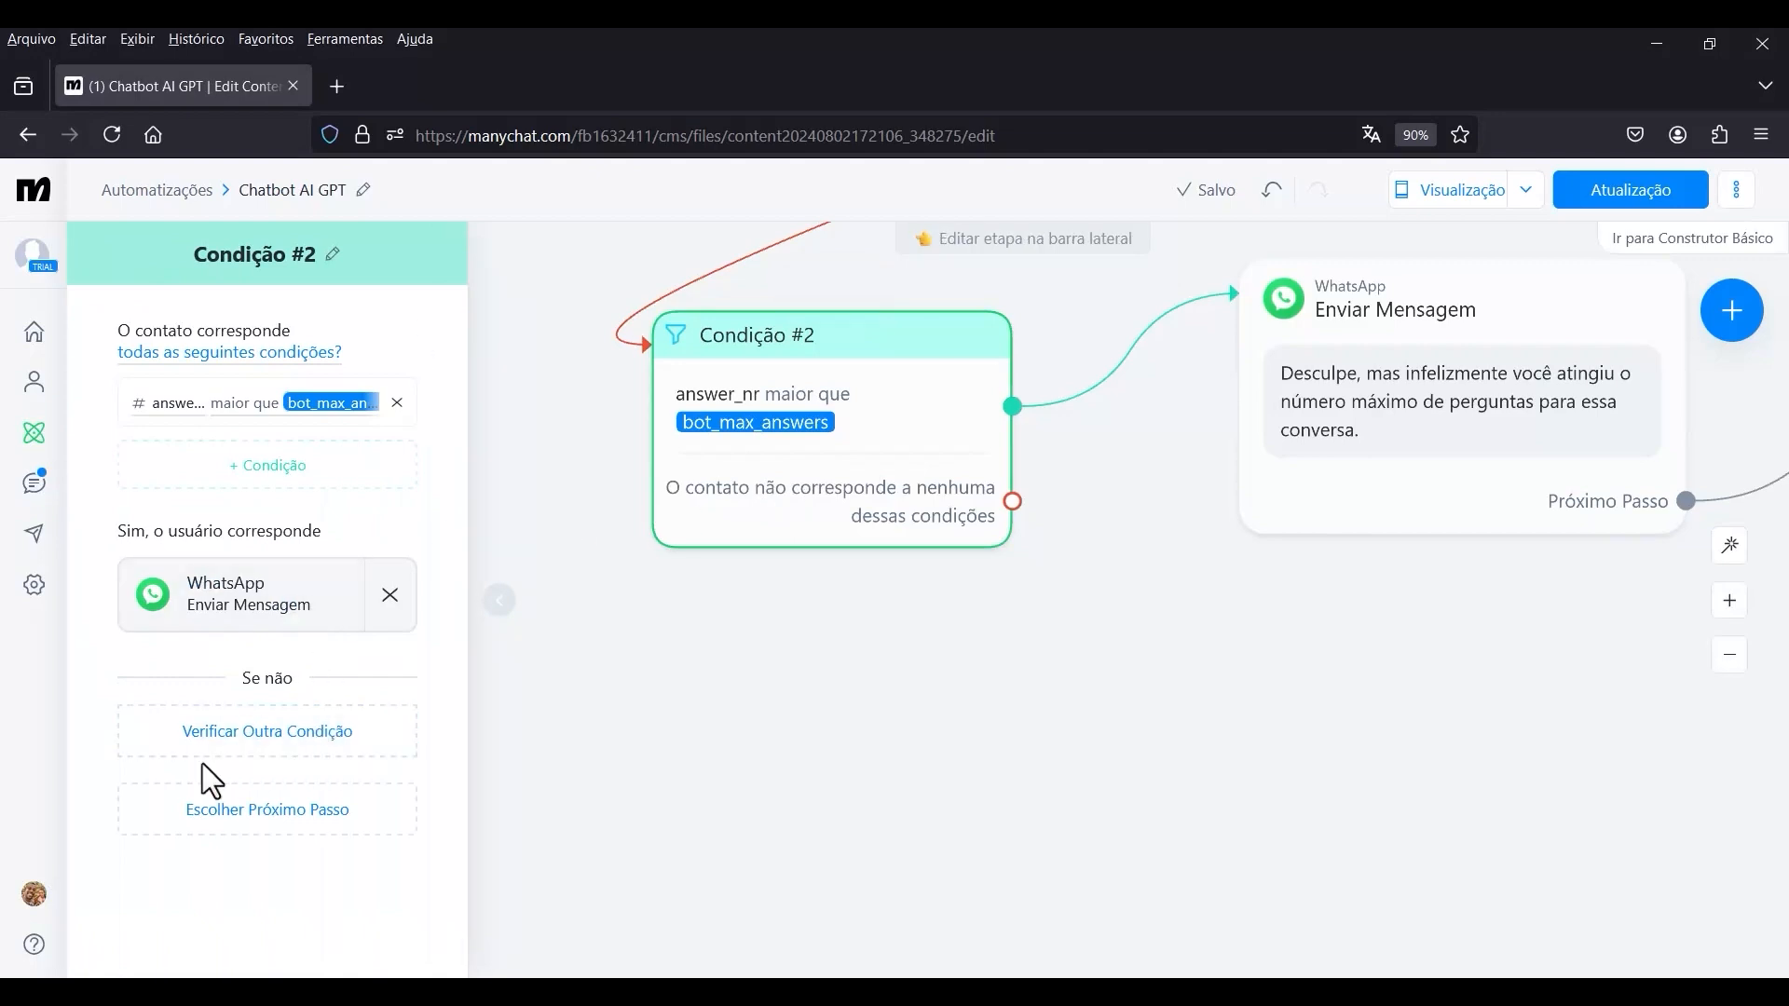
pyautogui.click(292, 764)
pyautogui.click(282, 798)
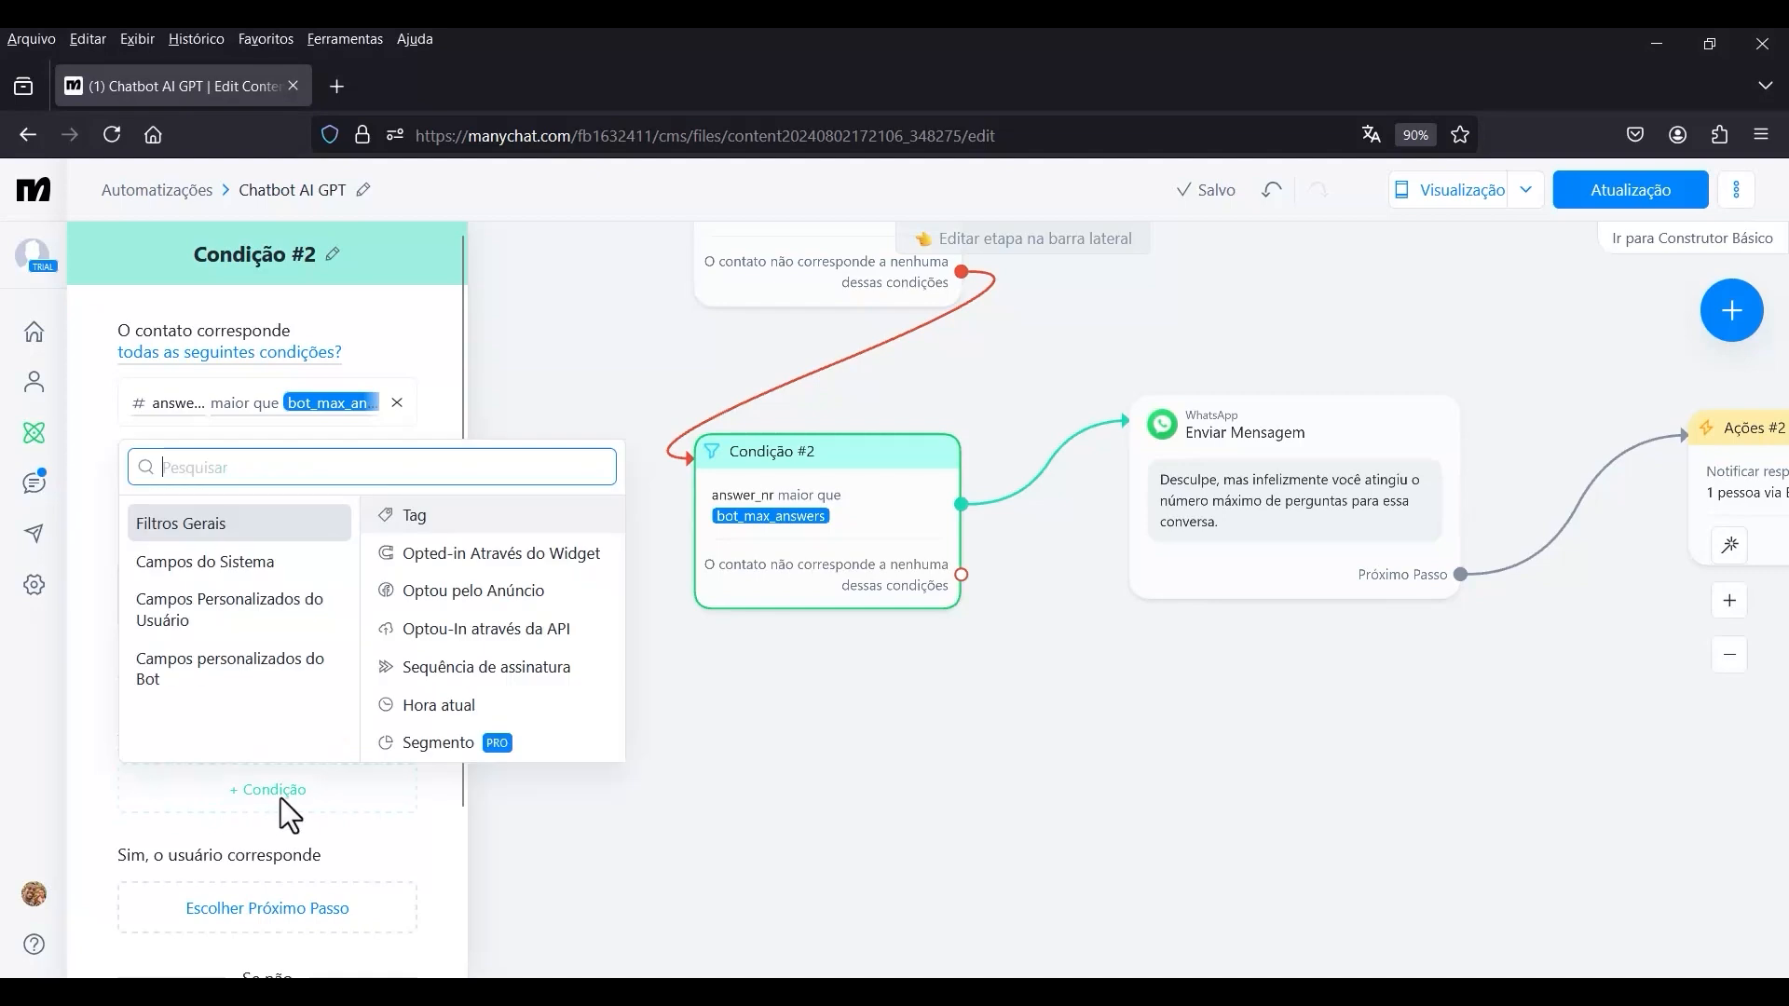
pyautogui.click(210, 613)
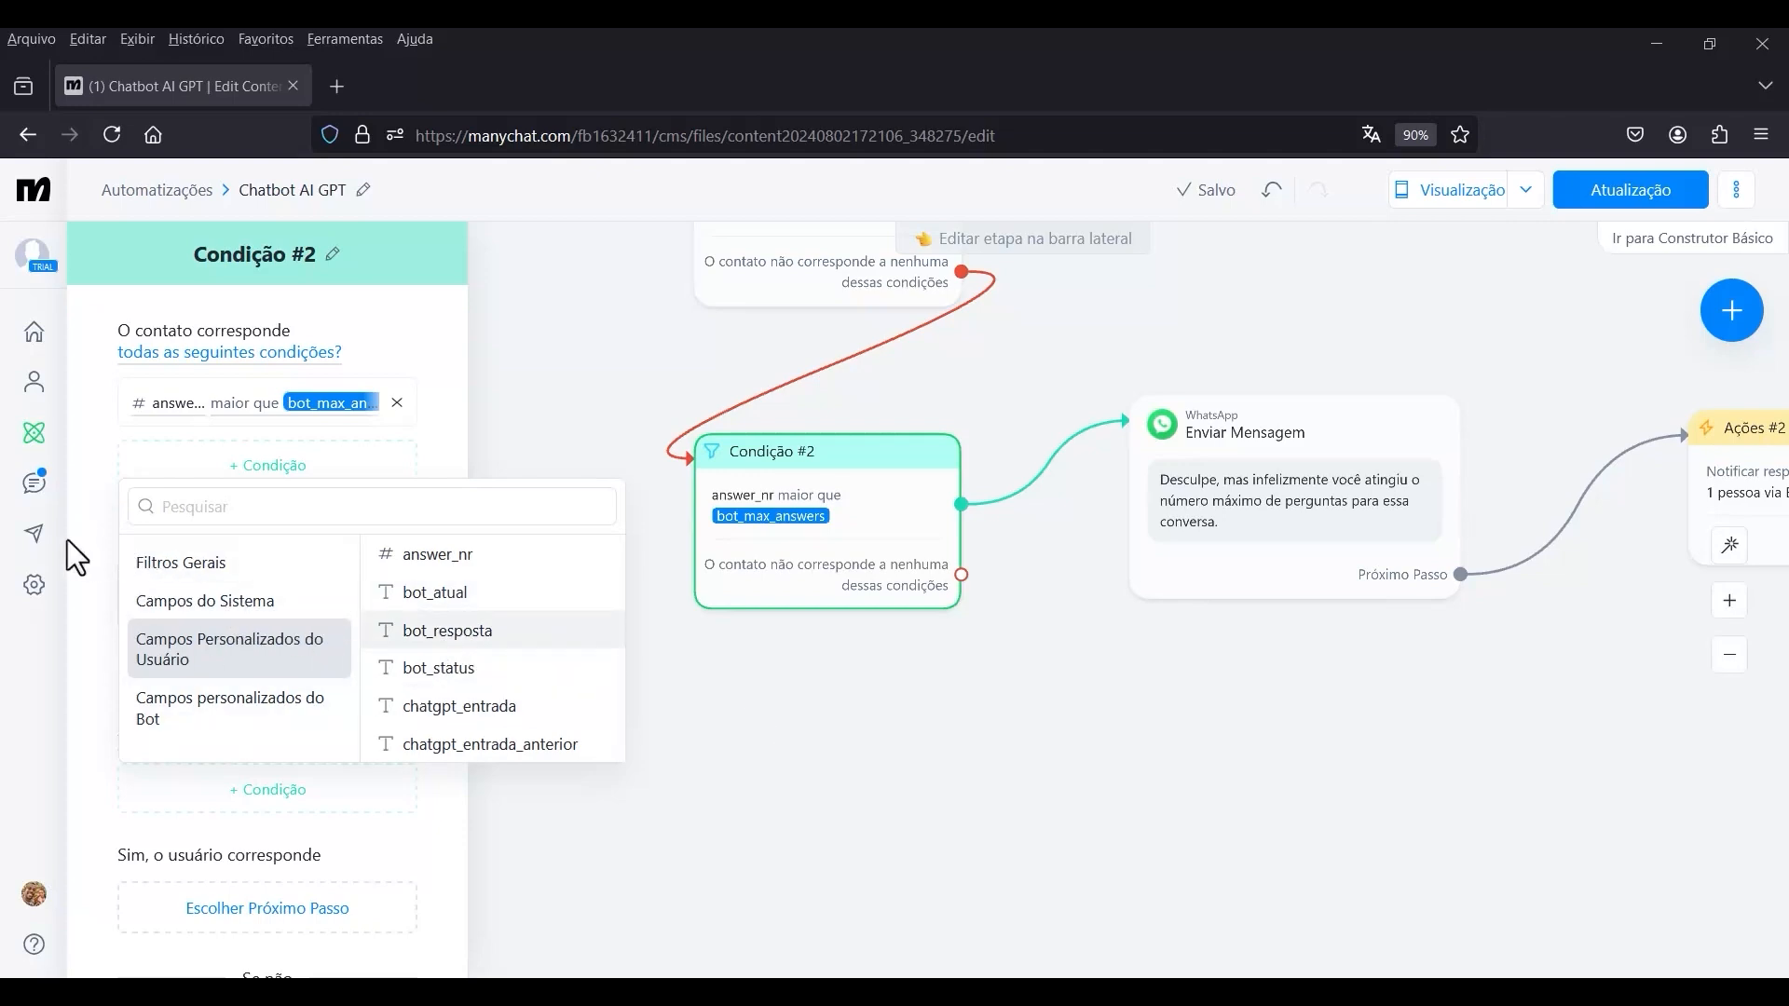
# Create a new user field of type Texto named chatgpt_thread in the account settings' Campos do Usuário.
pyautogui.click(36, 589)
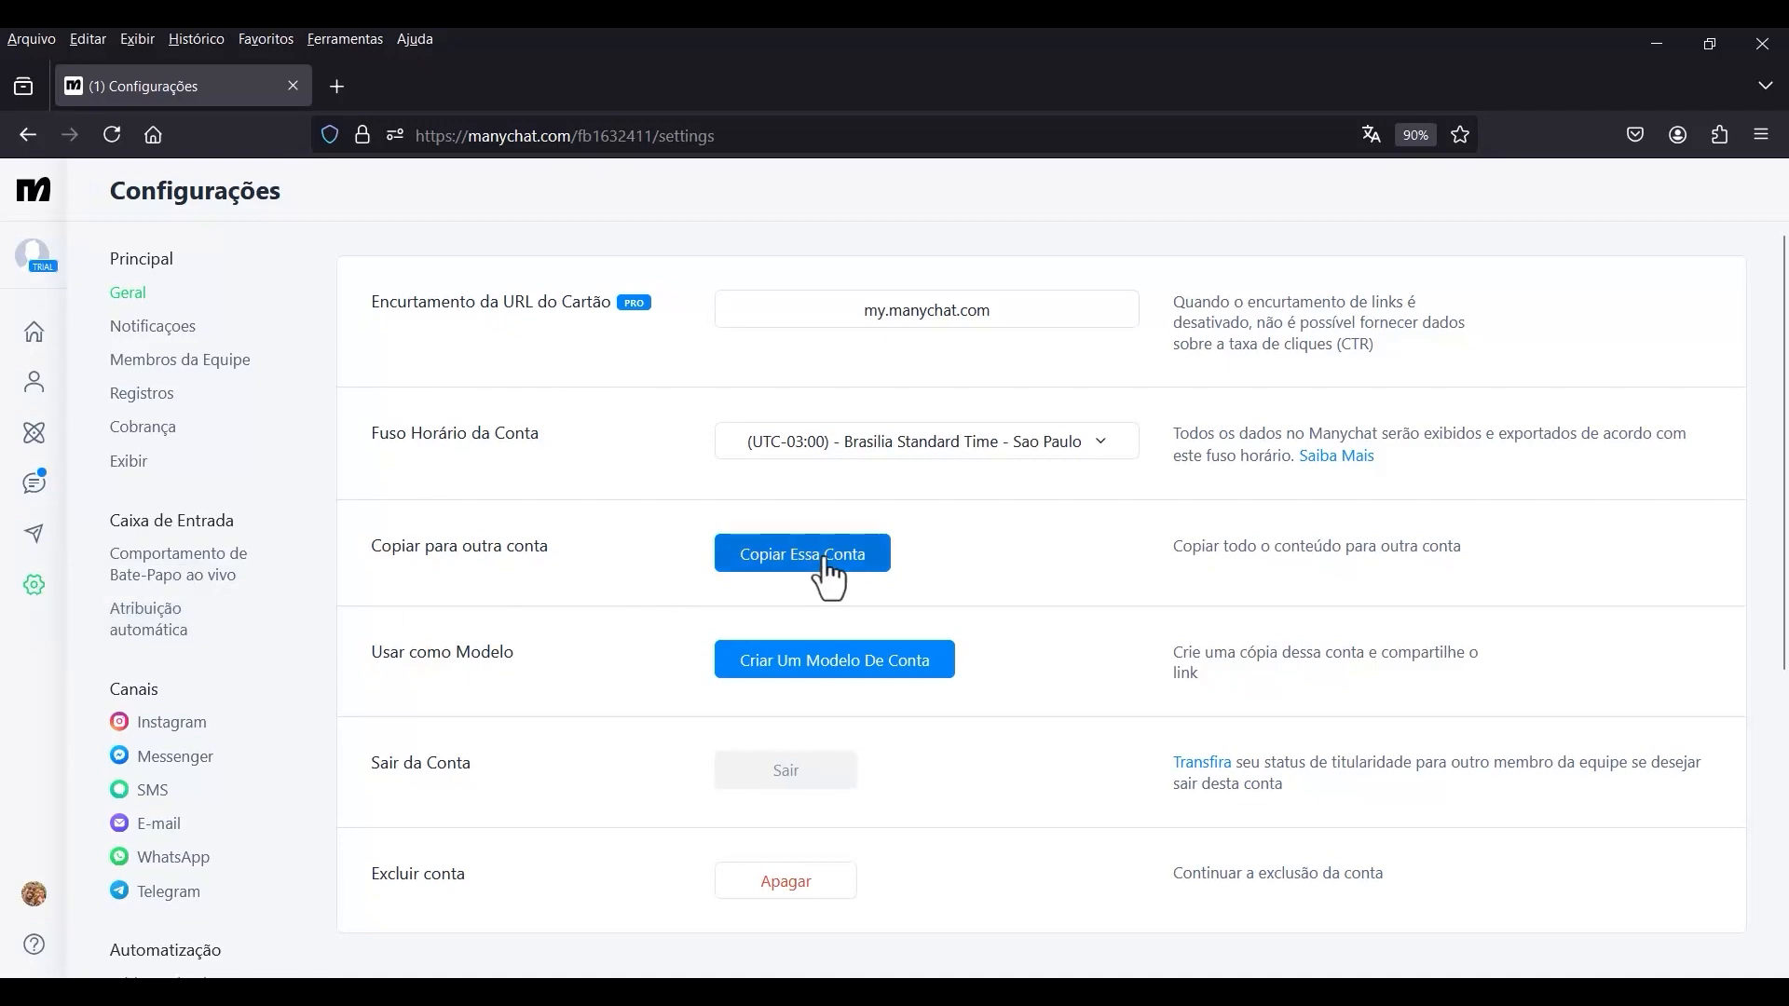
pyautogui.scroll(-4, 198, 656)
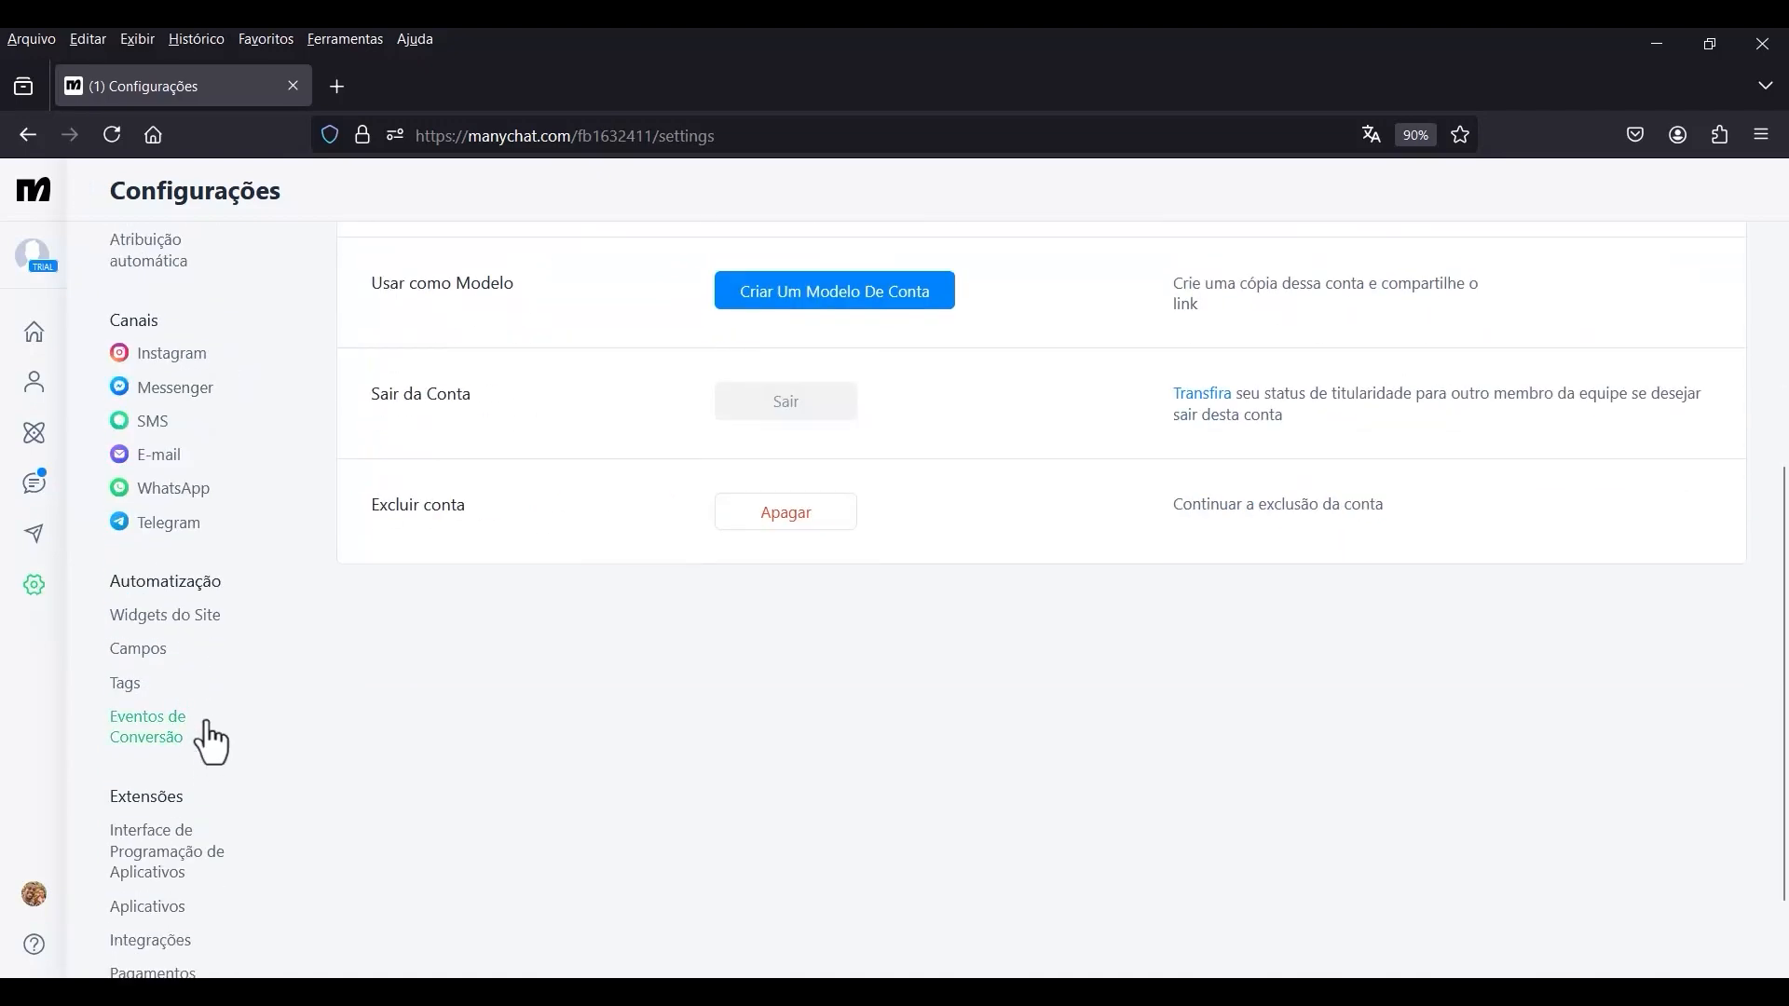
pyautogui.click(128, 655)
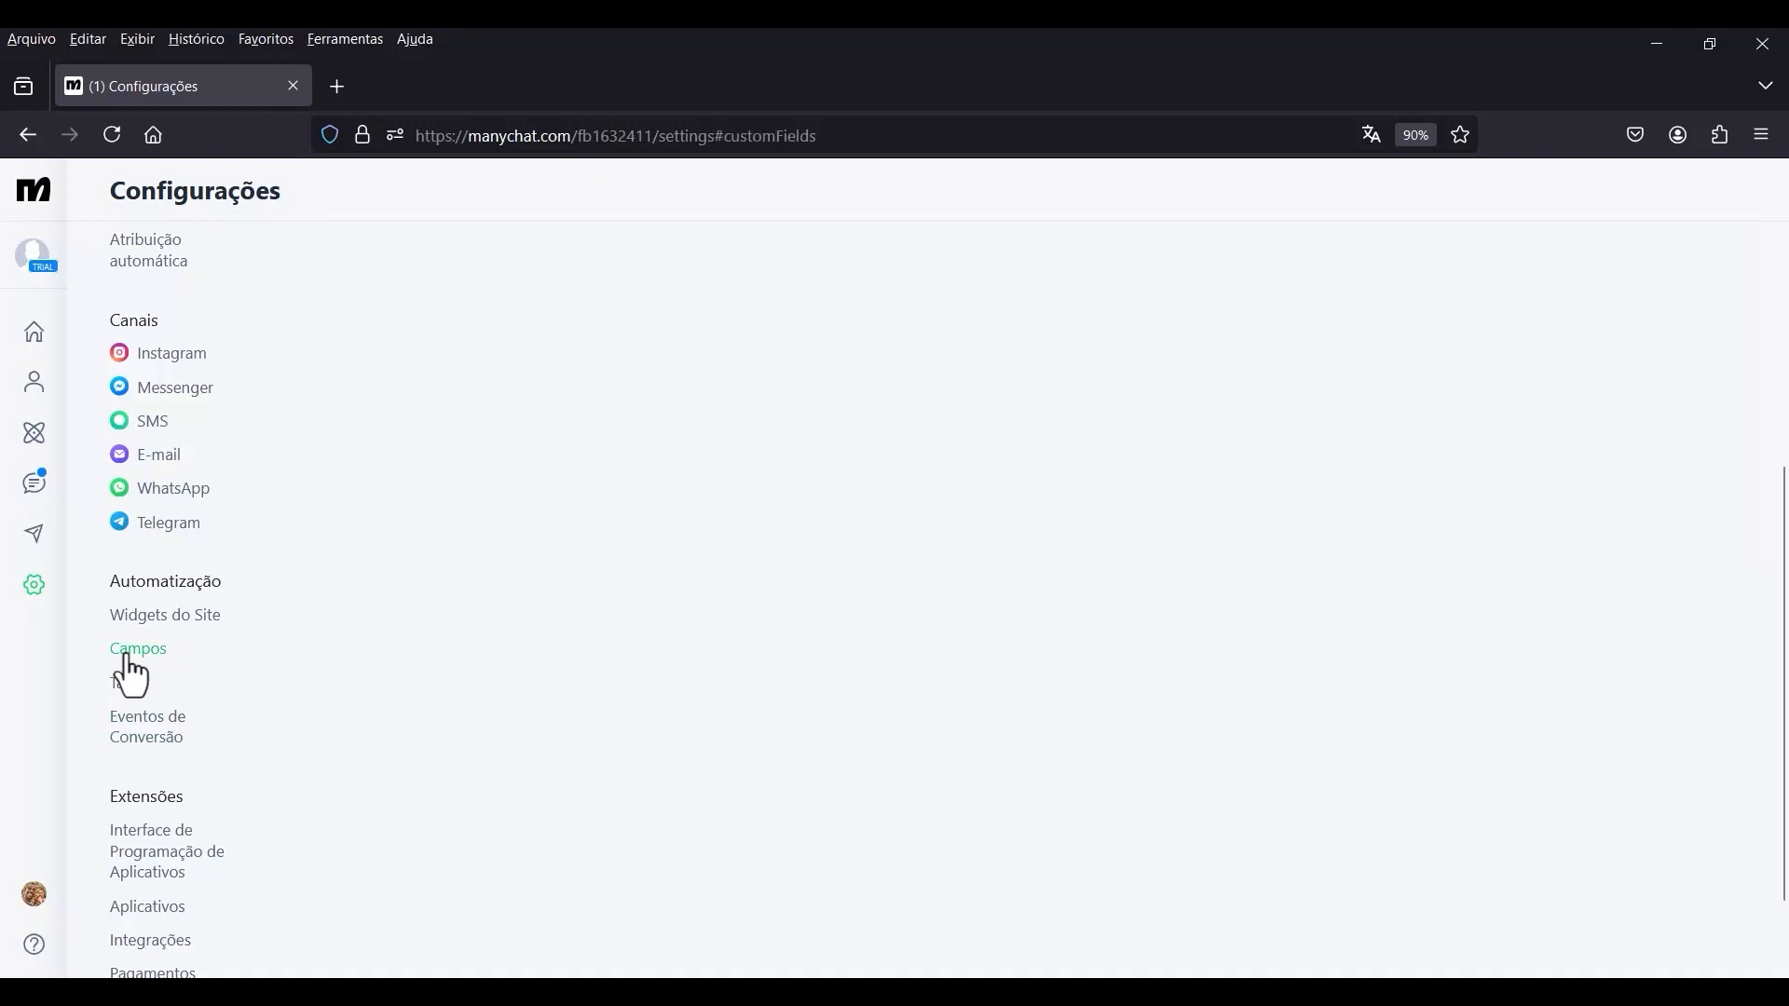
pyautogui.scroll(4, 827, 584)
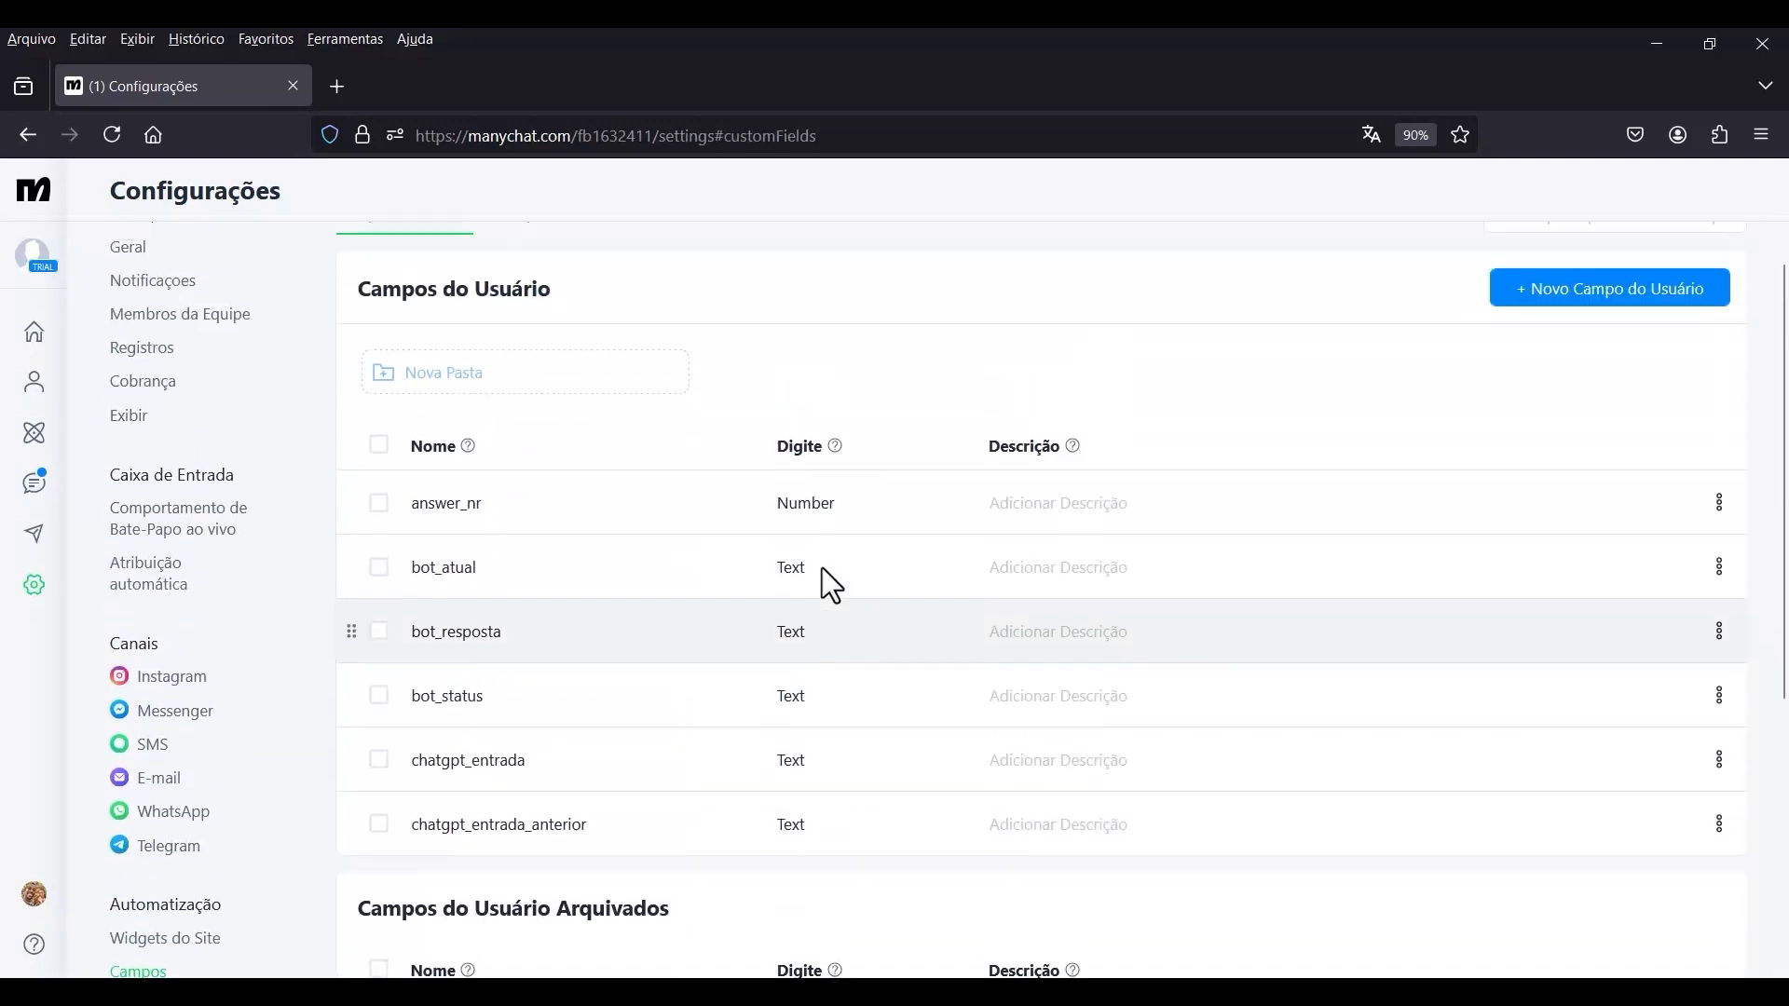
pyautogui.scroll(-2, 751, 460)
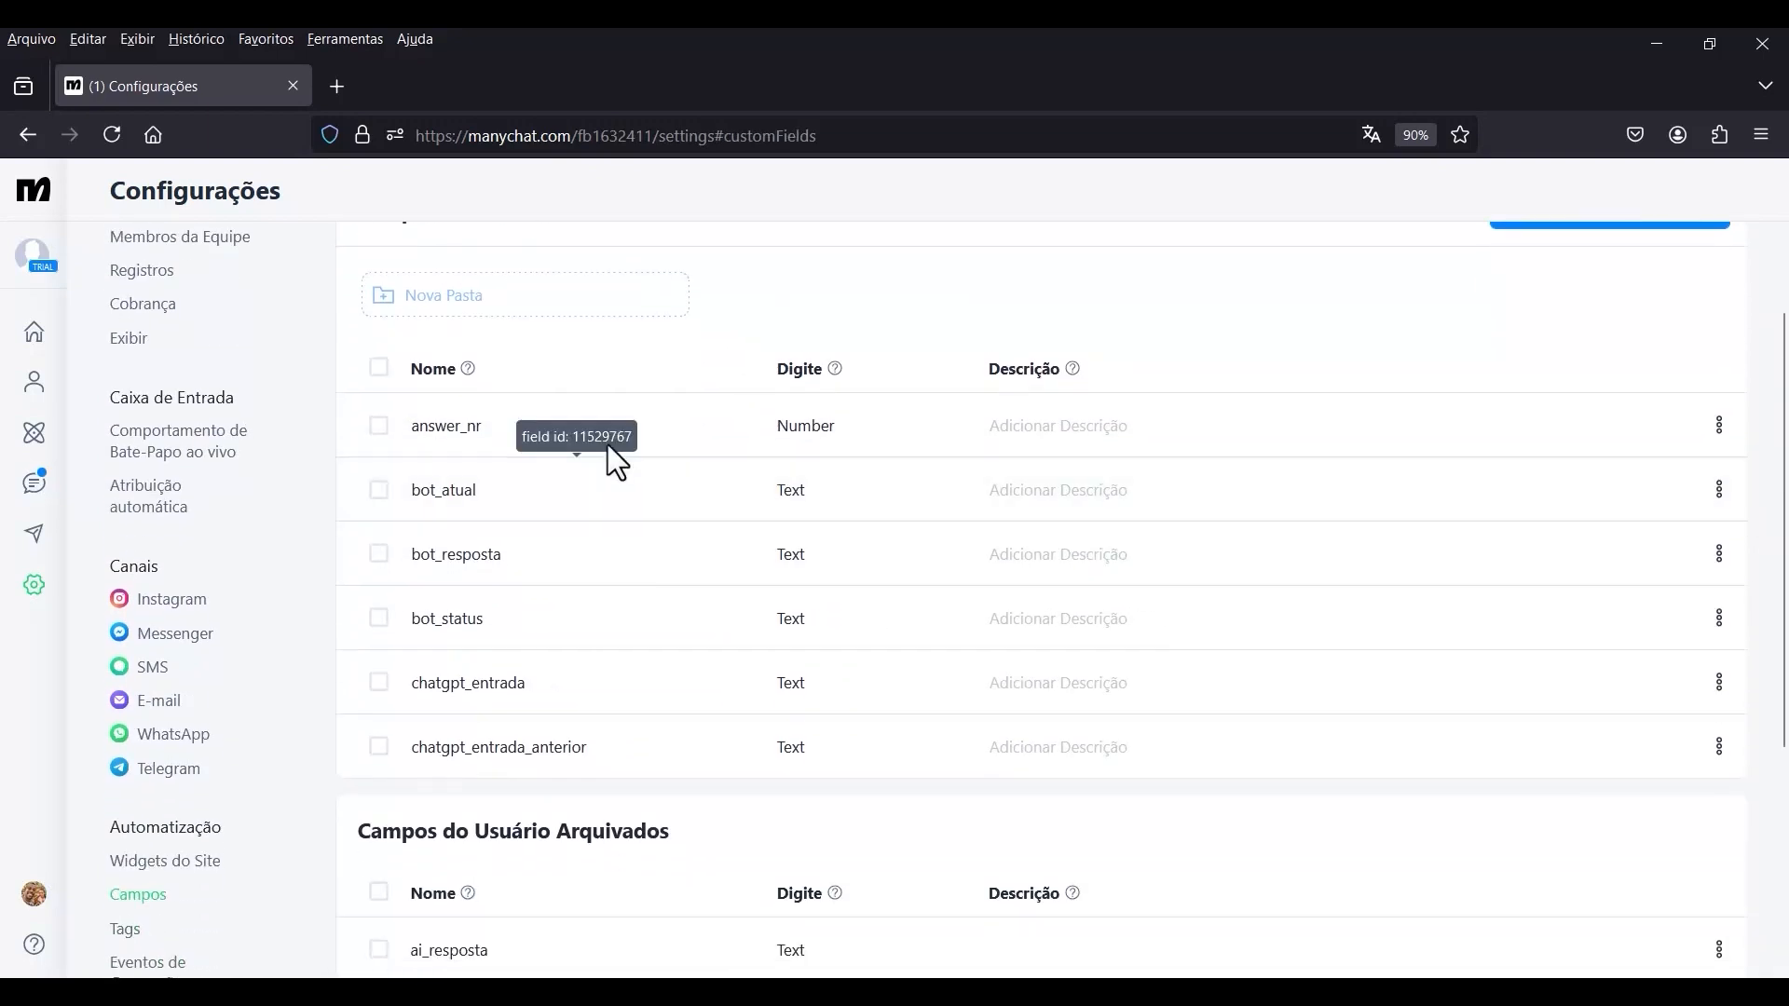
pyautogui.scroll(2, 559, 420)
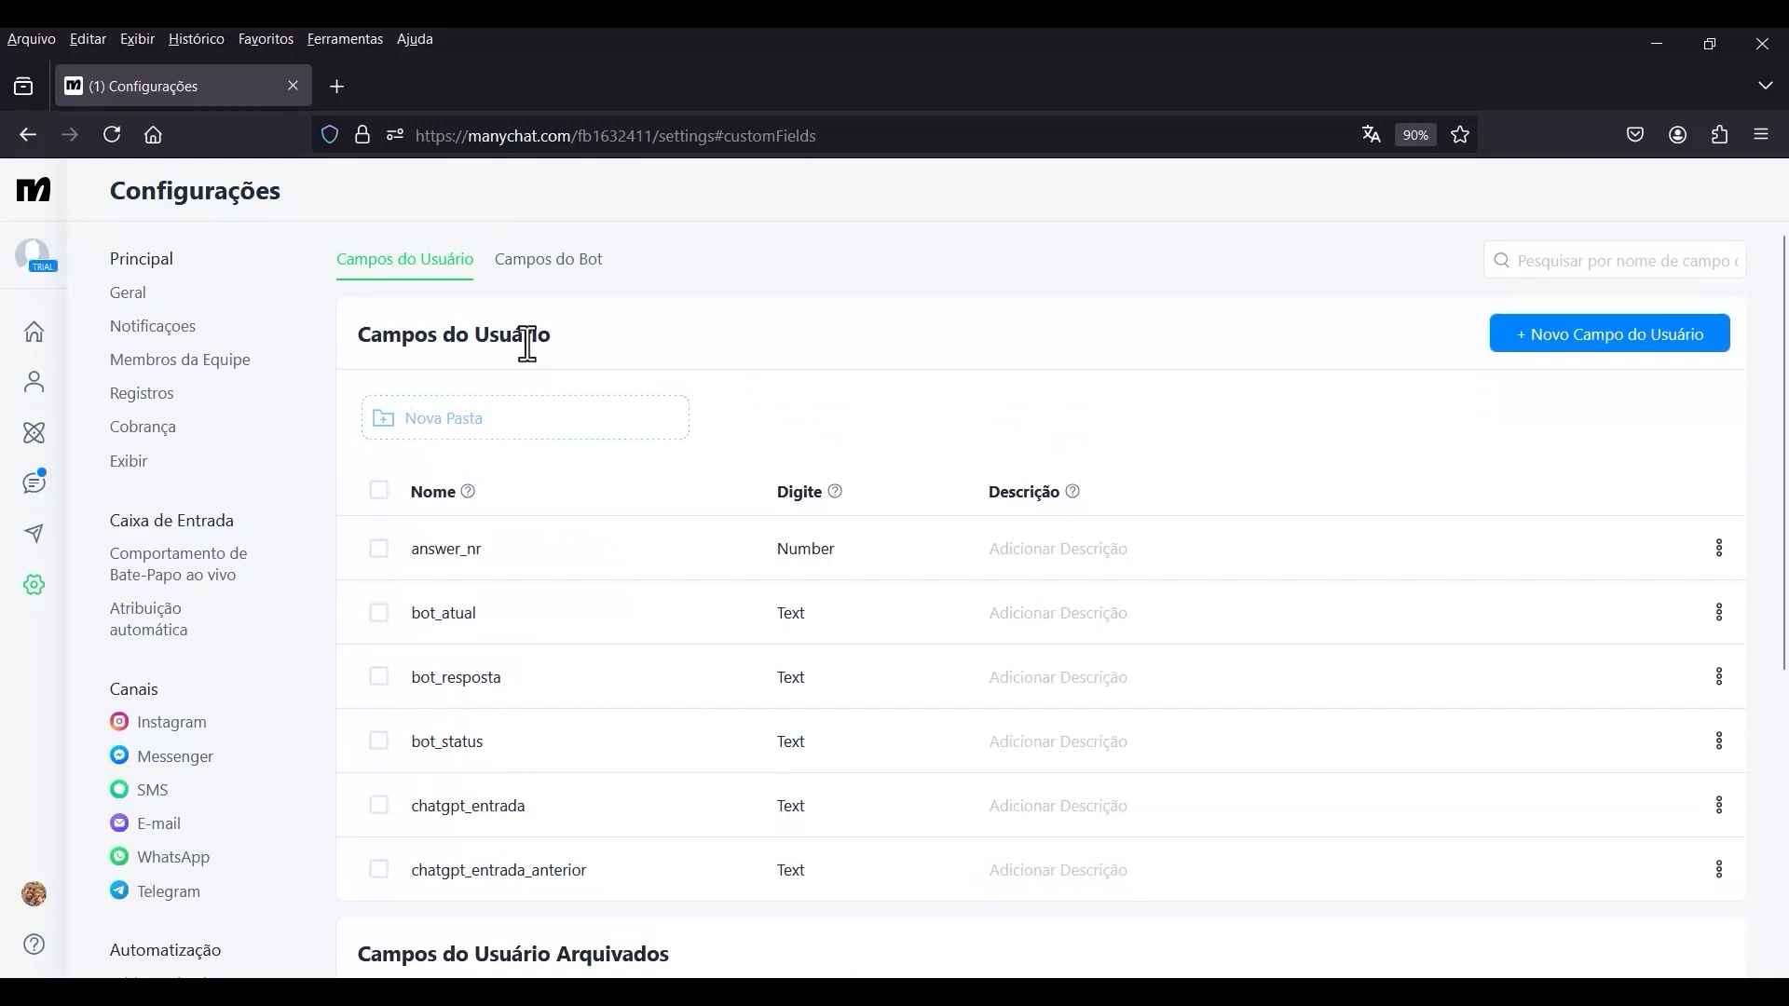
pyautogui.click(1581, 344)
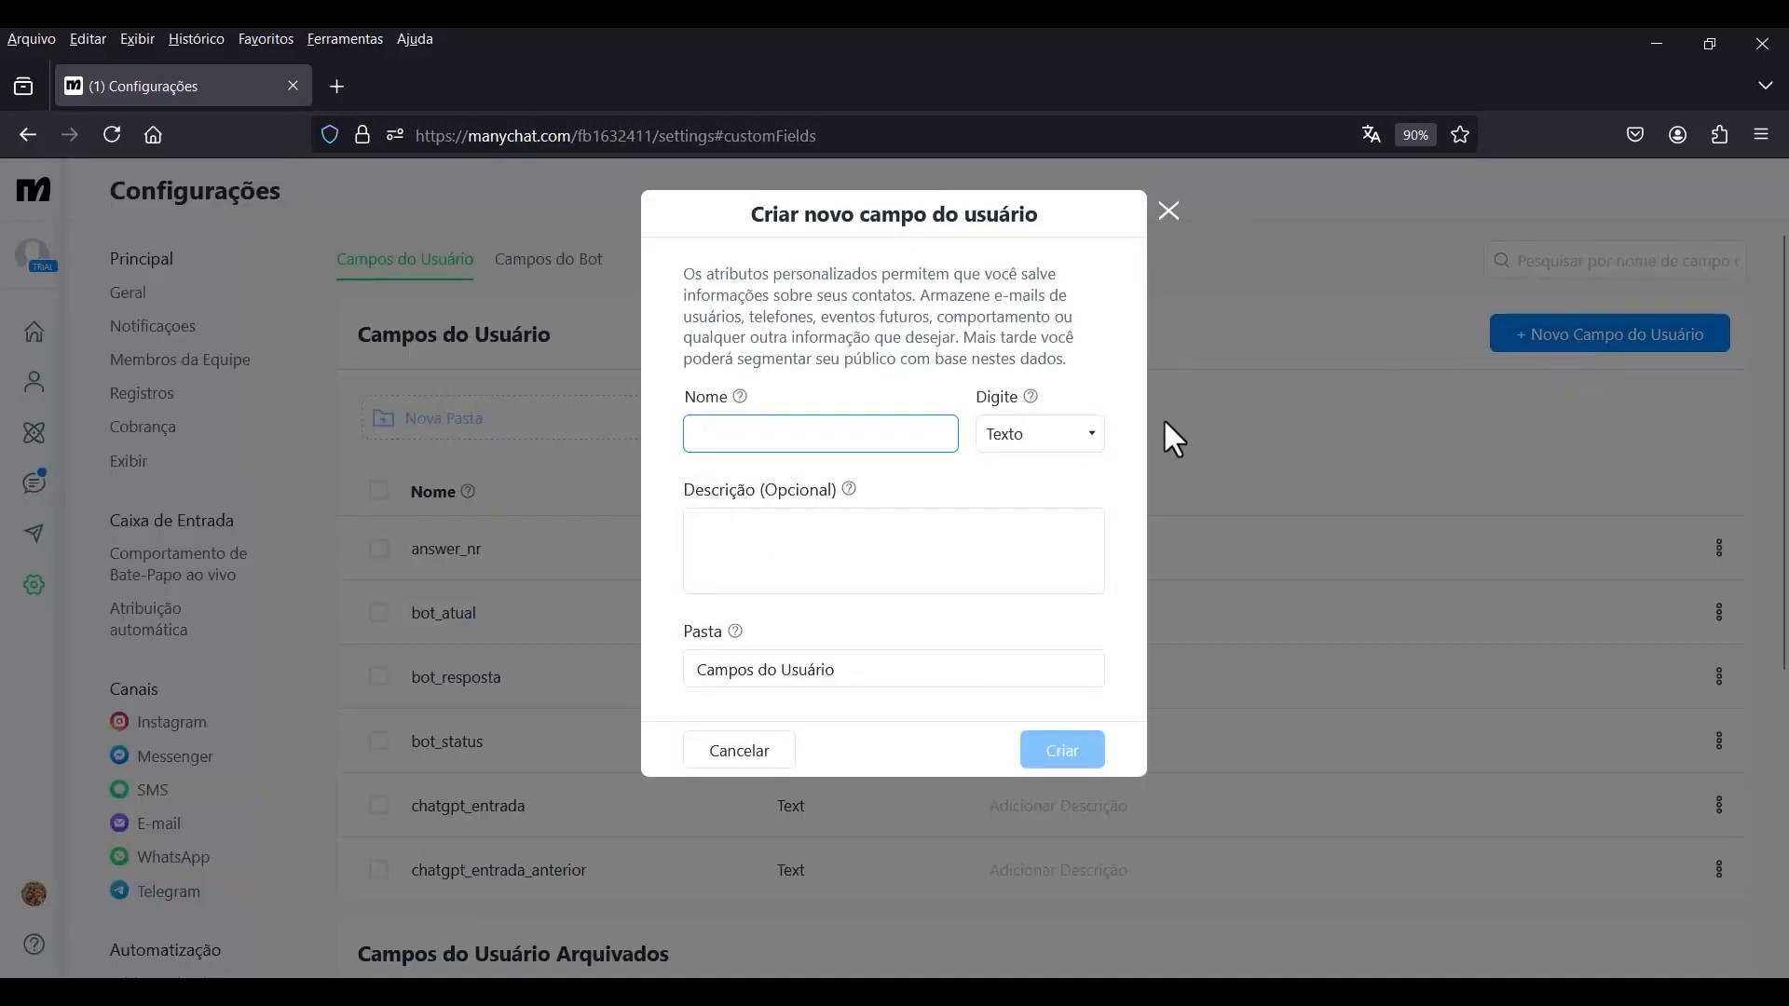
pyautogui.write('chatgpt_thread')
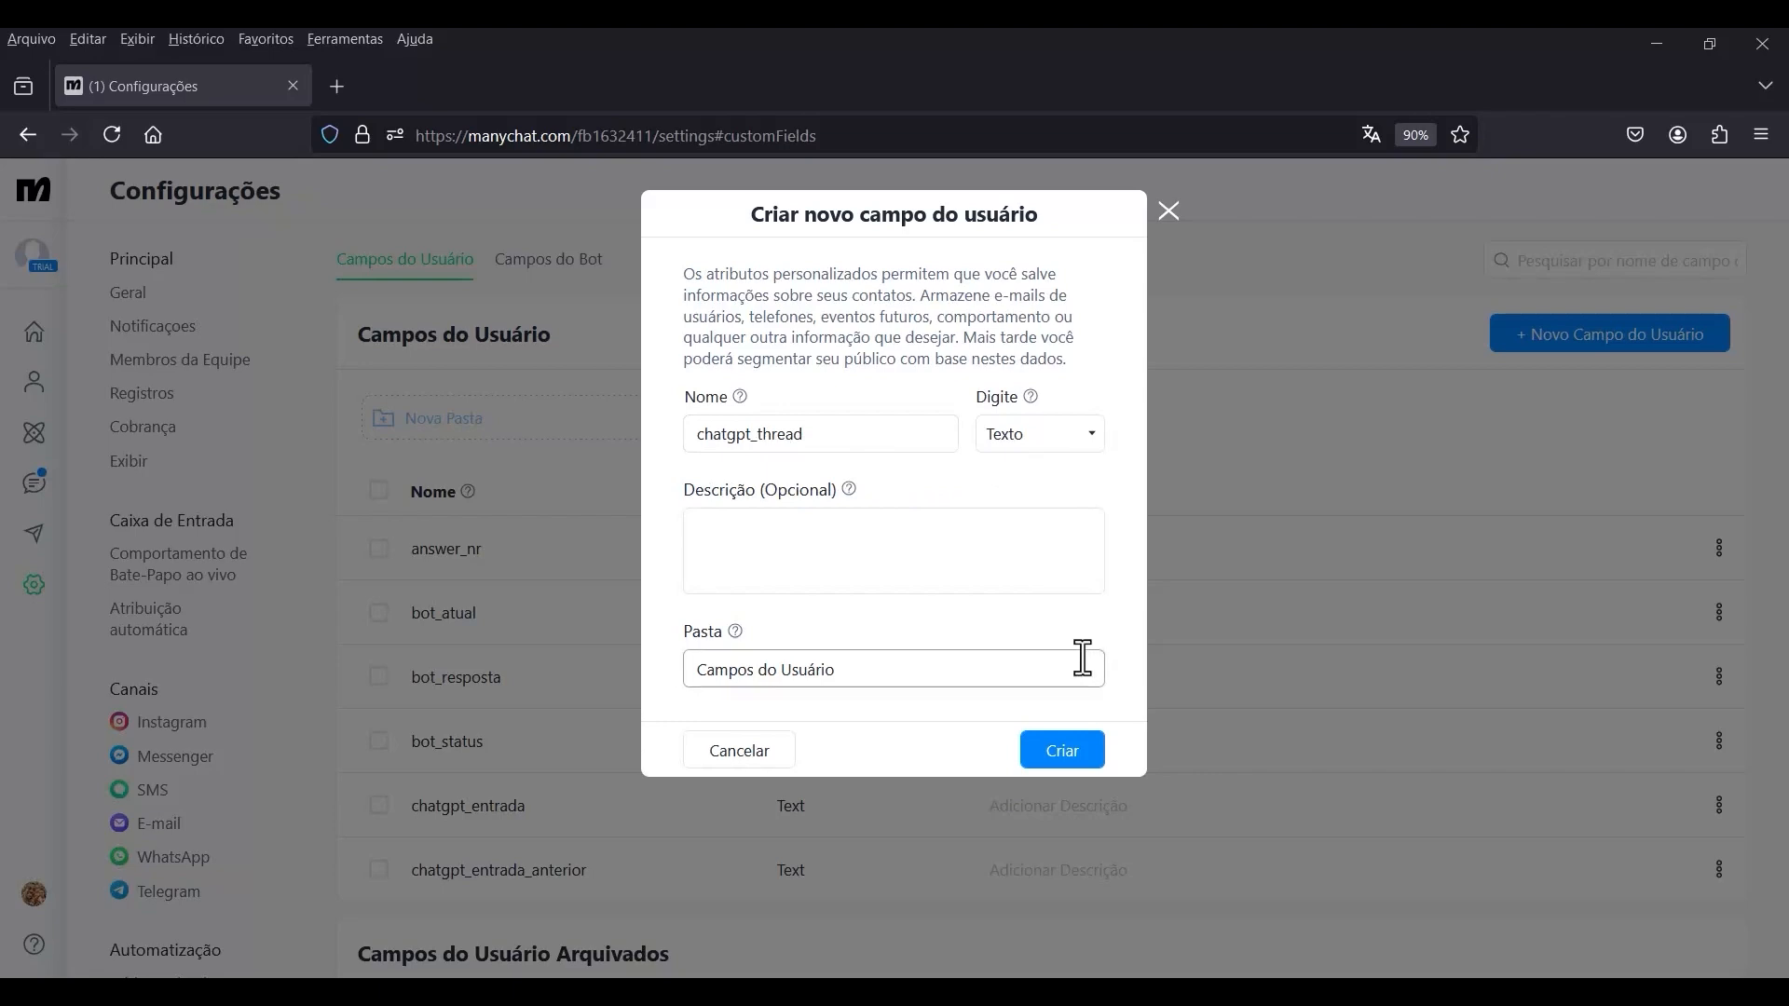
pyautogui.click(1060, 753)
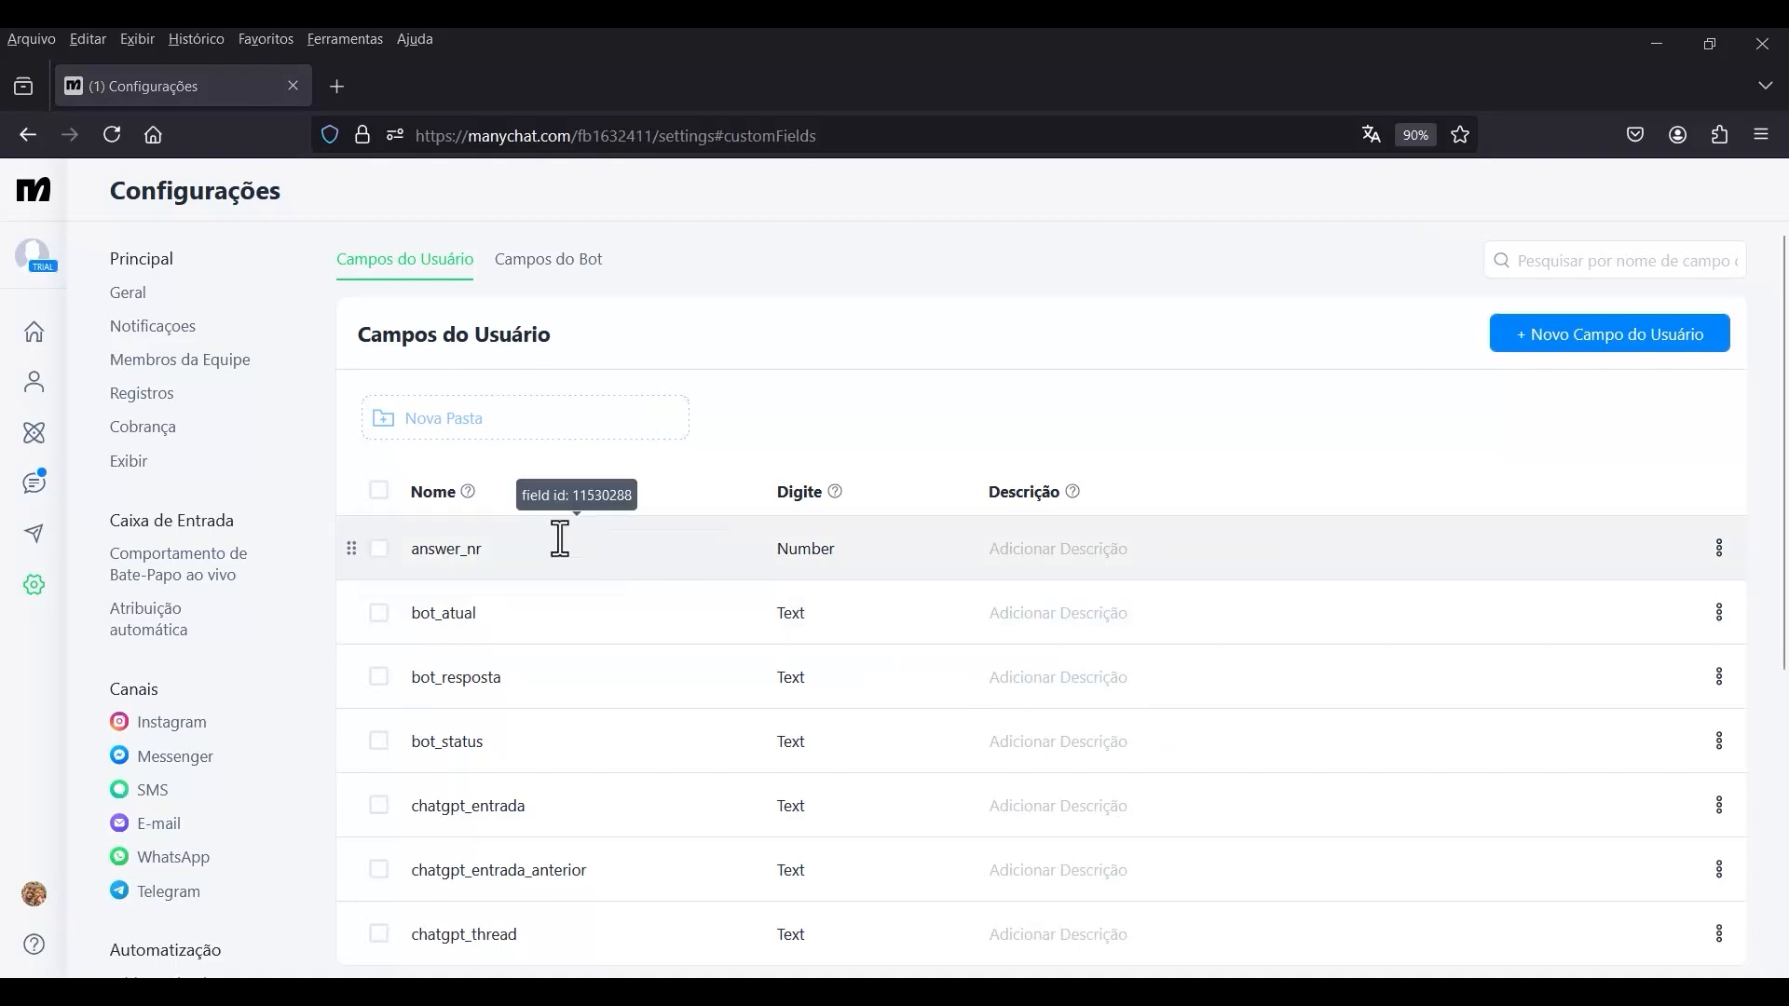
# Reopen the Chatbot AI GPT automation for editing.
pyautogui.click(36, 435)
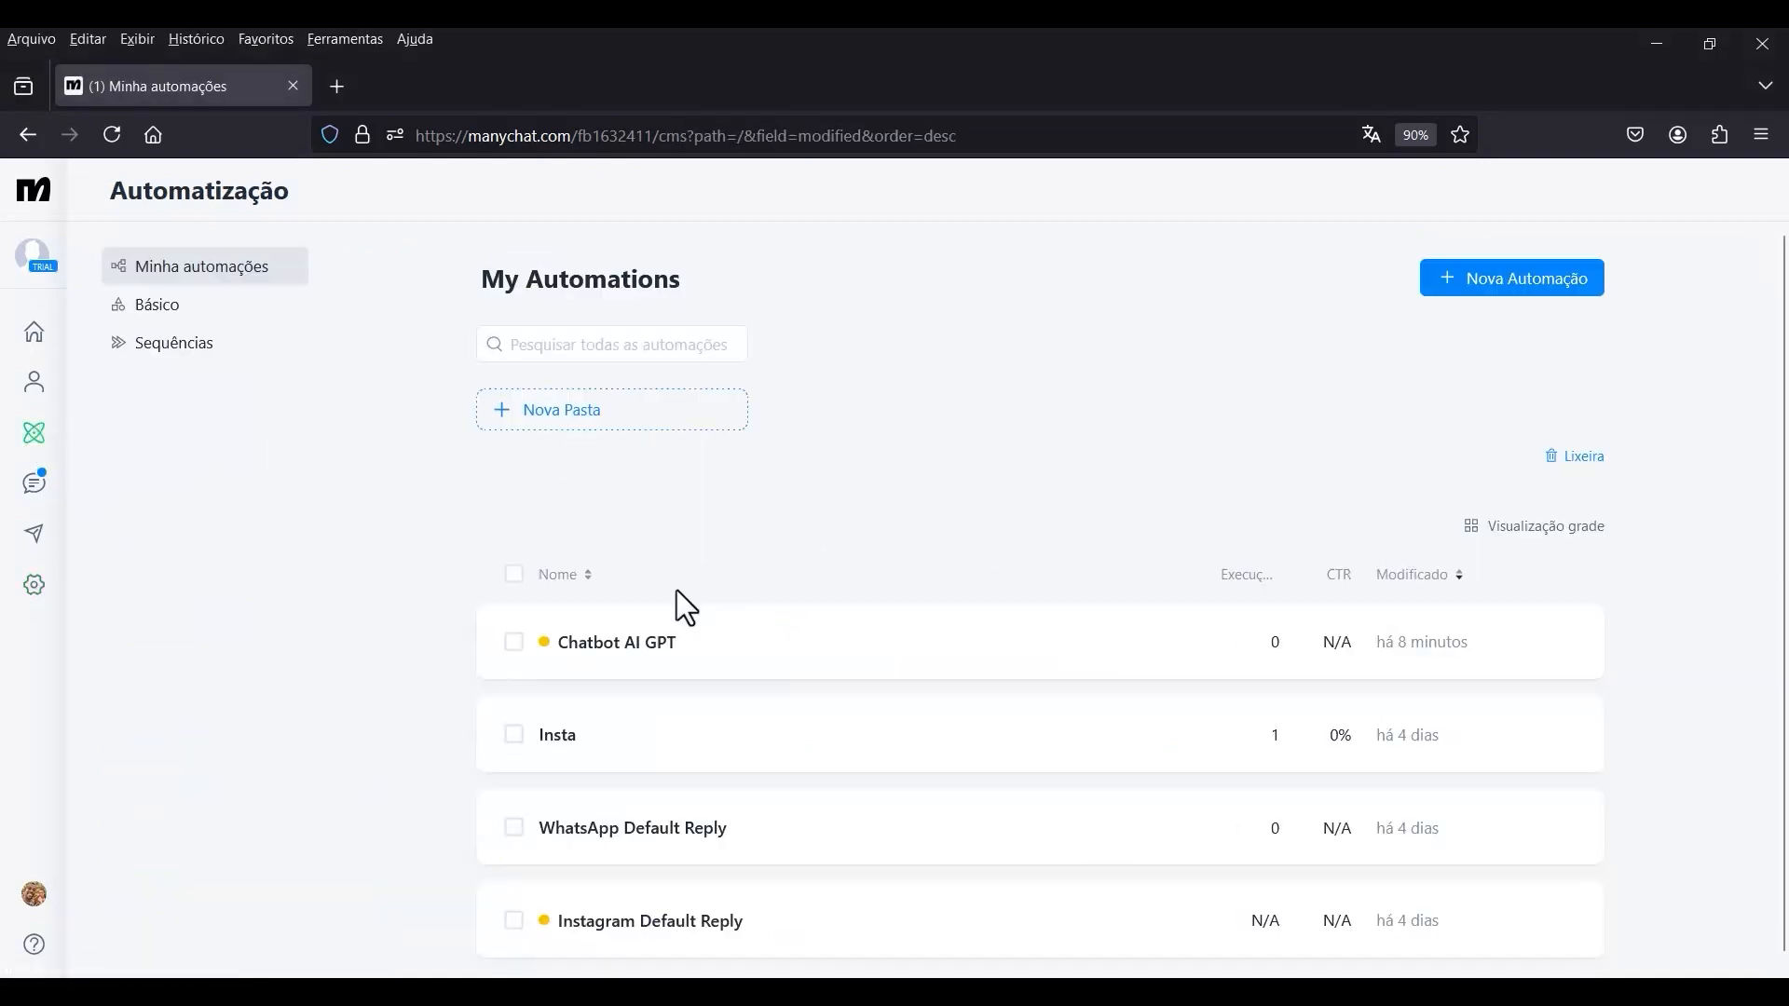
pyautogui.click(594, 644)
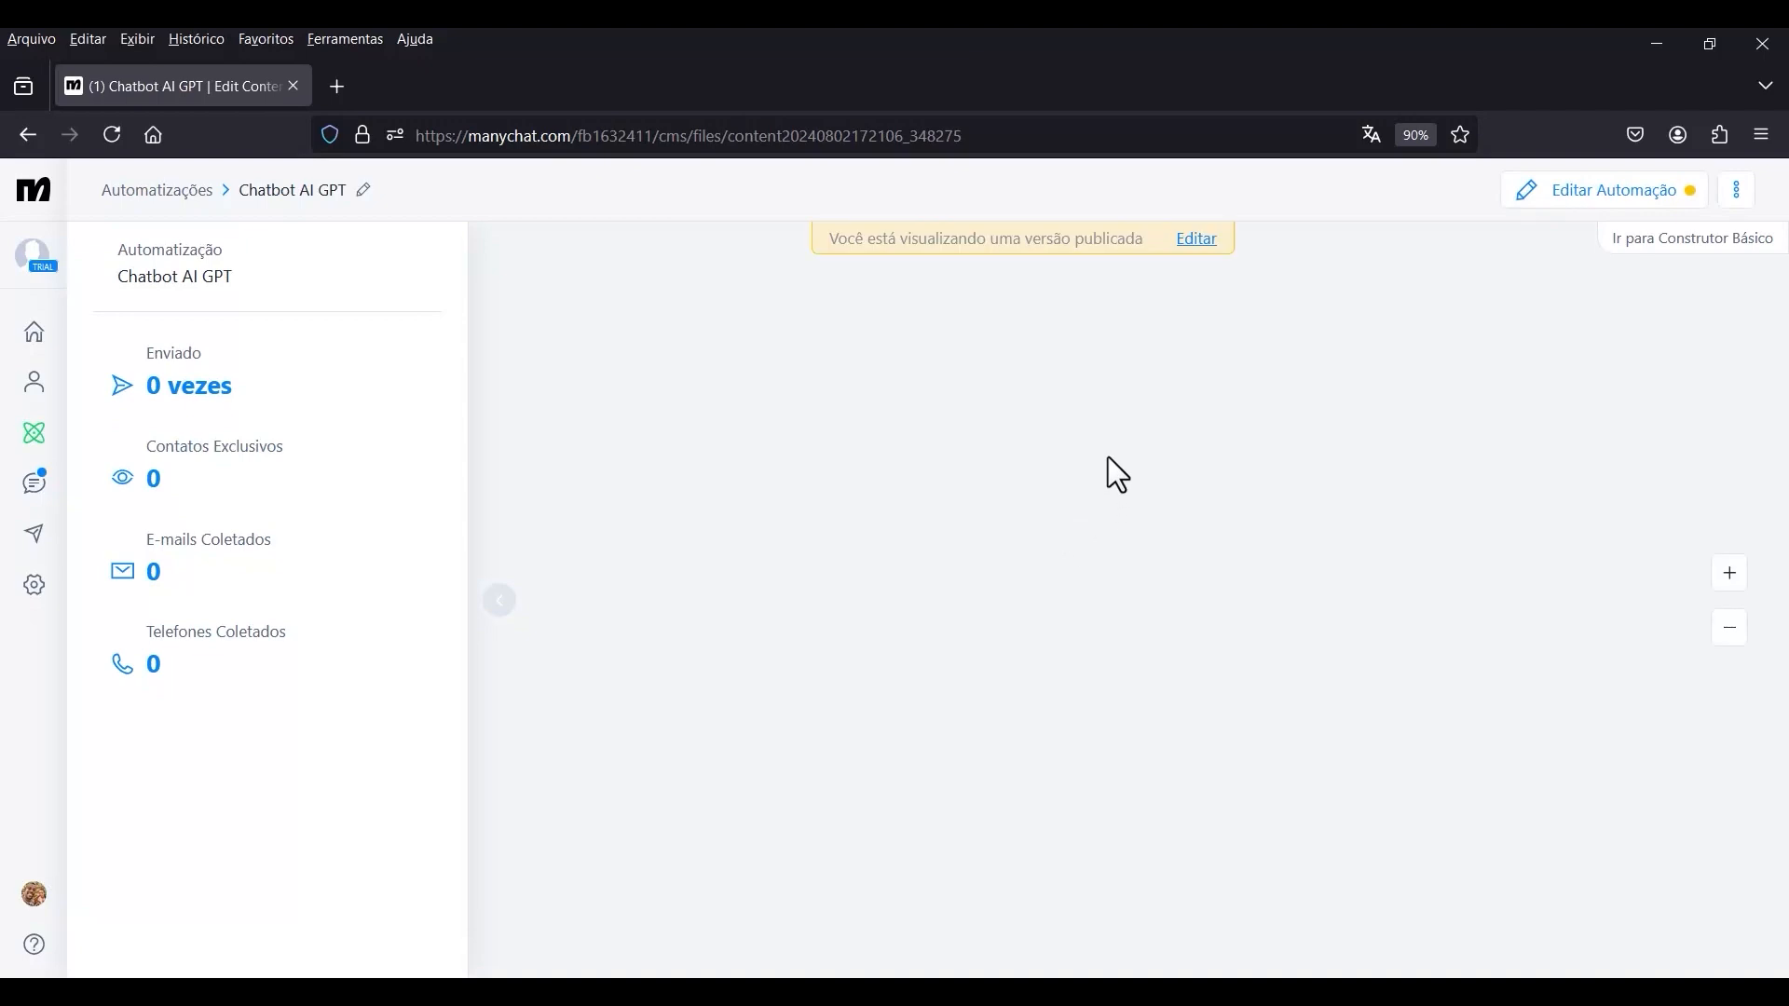
pyautogui.click(1194, 240)
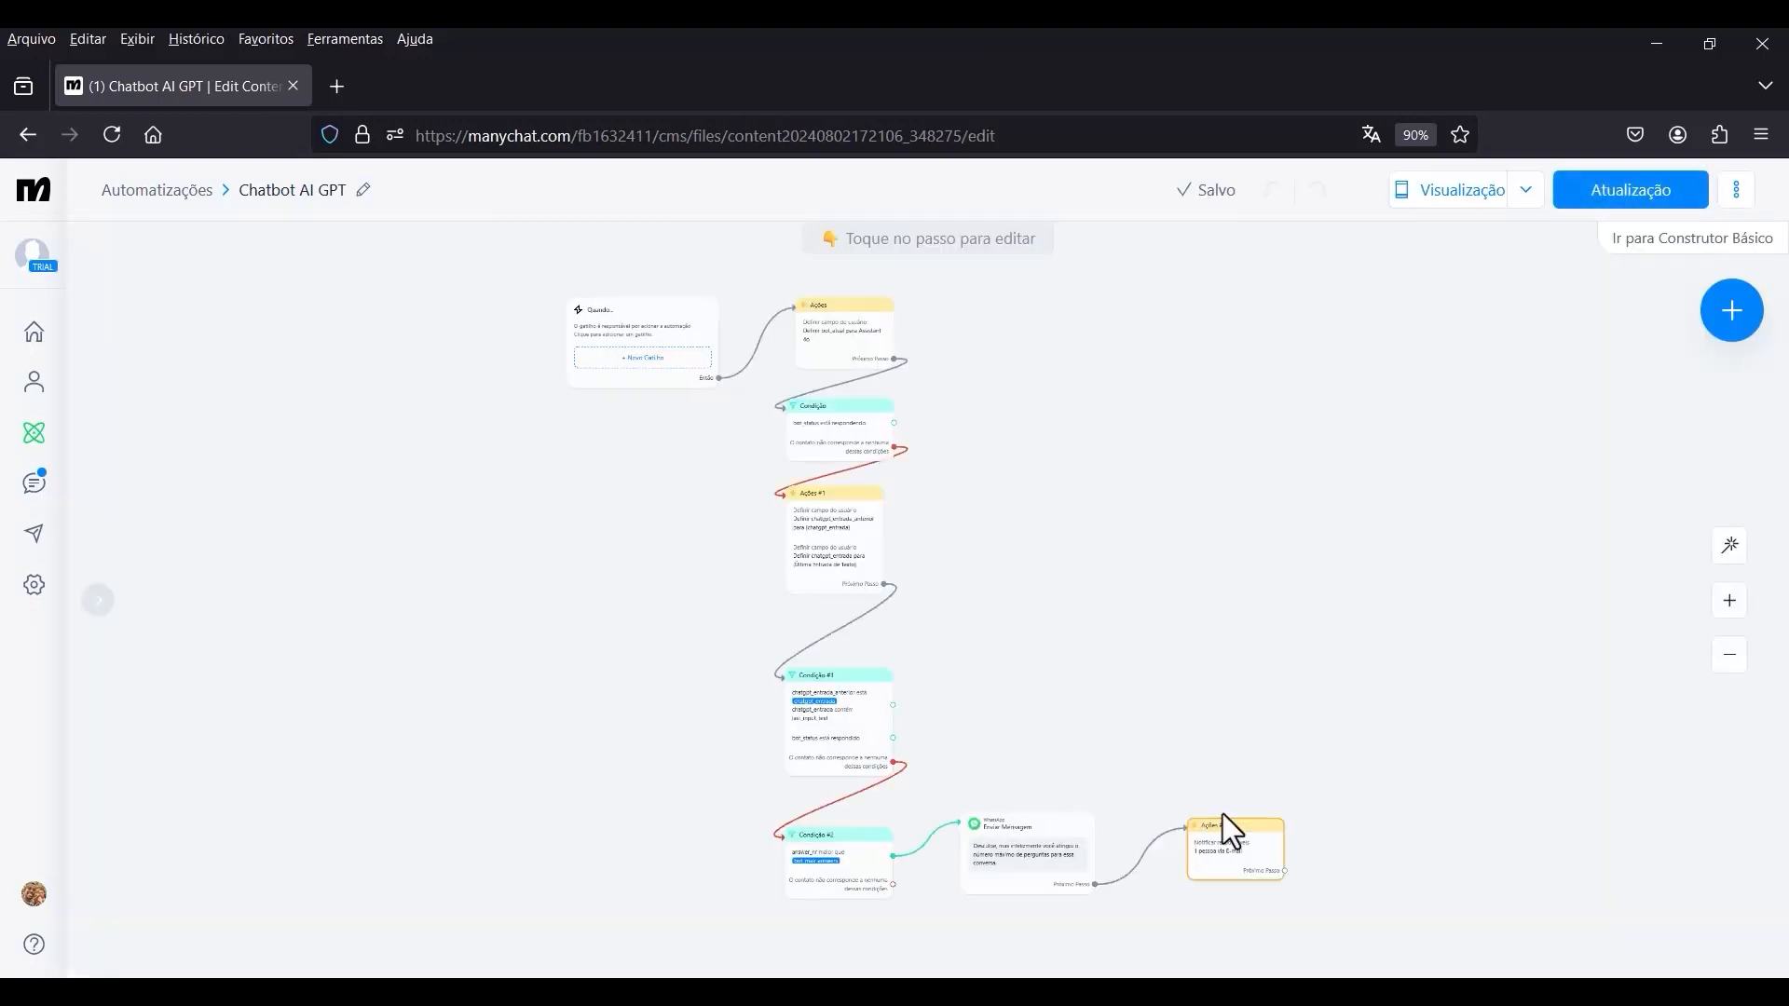
# Add a check to Condição #2's second condition group that the user field chatgpt_thread contém qualquer valor.
pyautogui.moveTo(1364, 750); pyautogui.dragTo(1414, 613)
pyautogui.scroll(5, 867, 778)
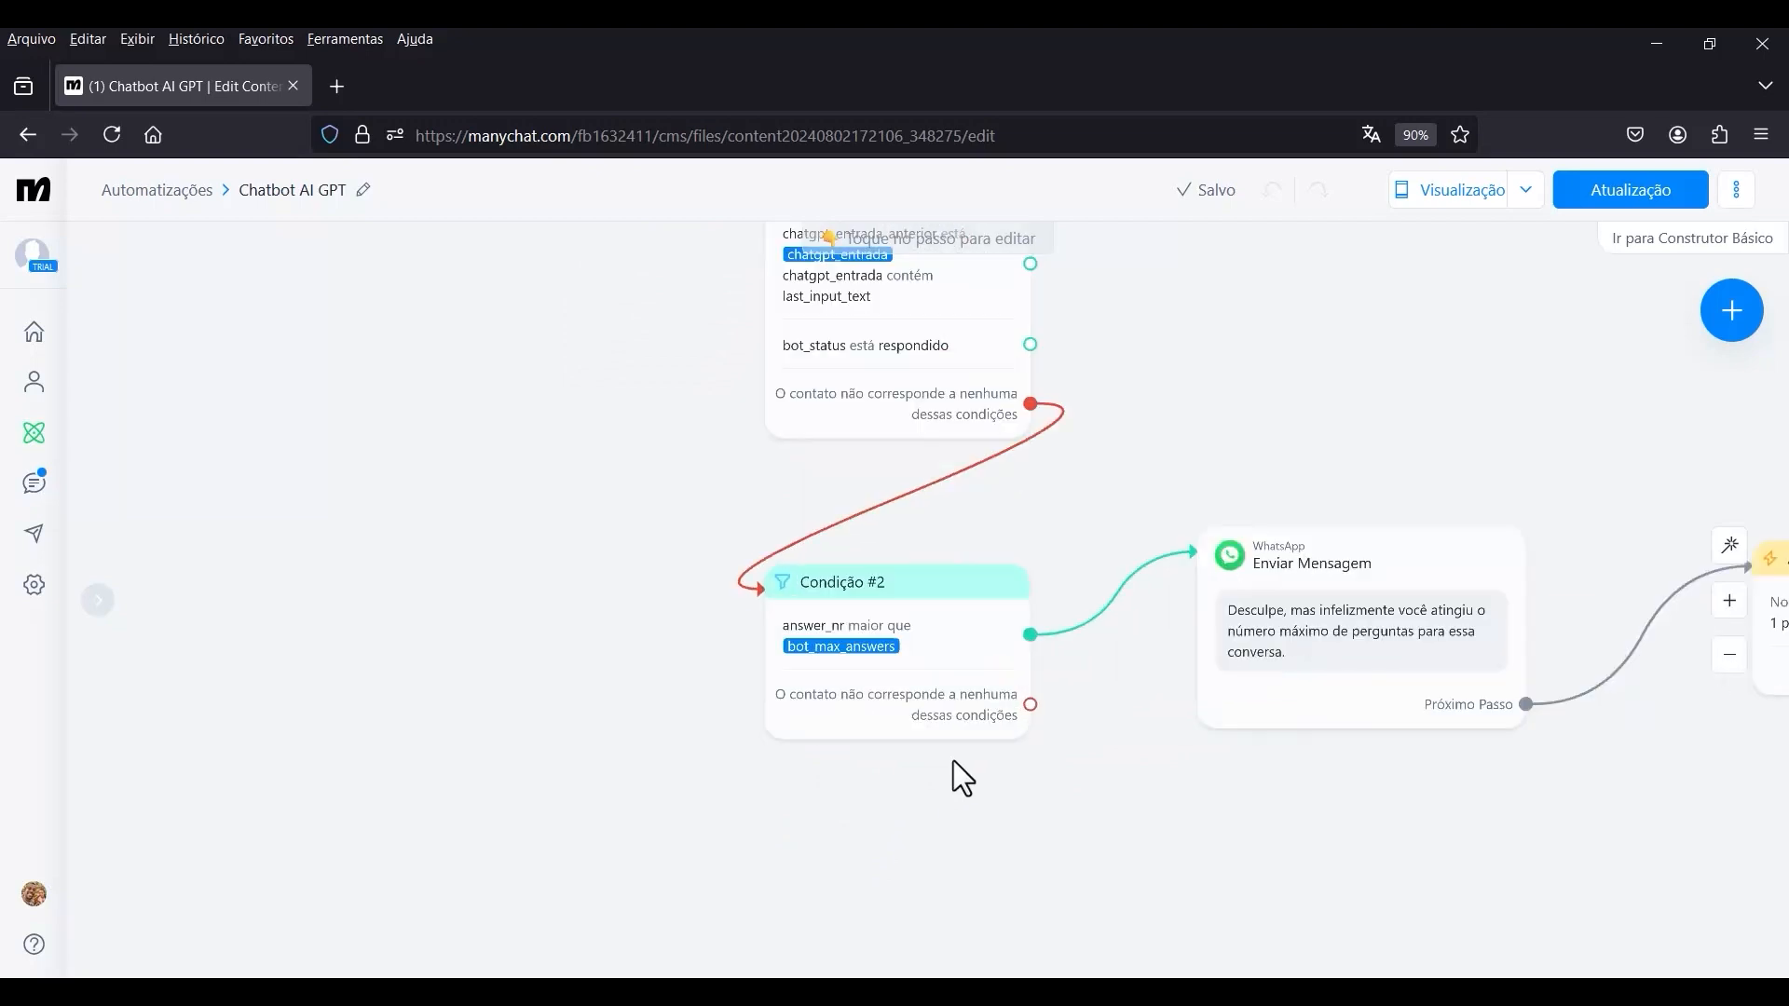
pyautogui.scroll(2, 953, 760)
pyautogui.click(887, 607)
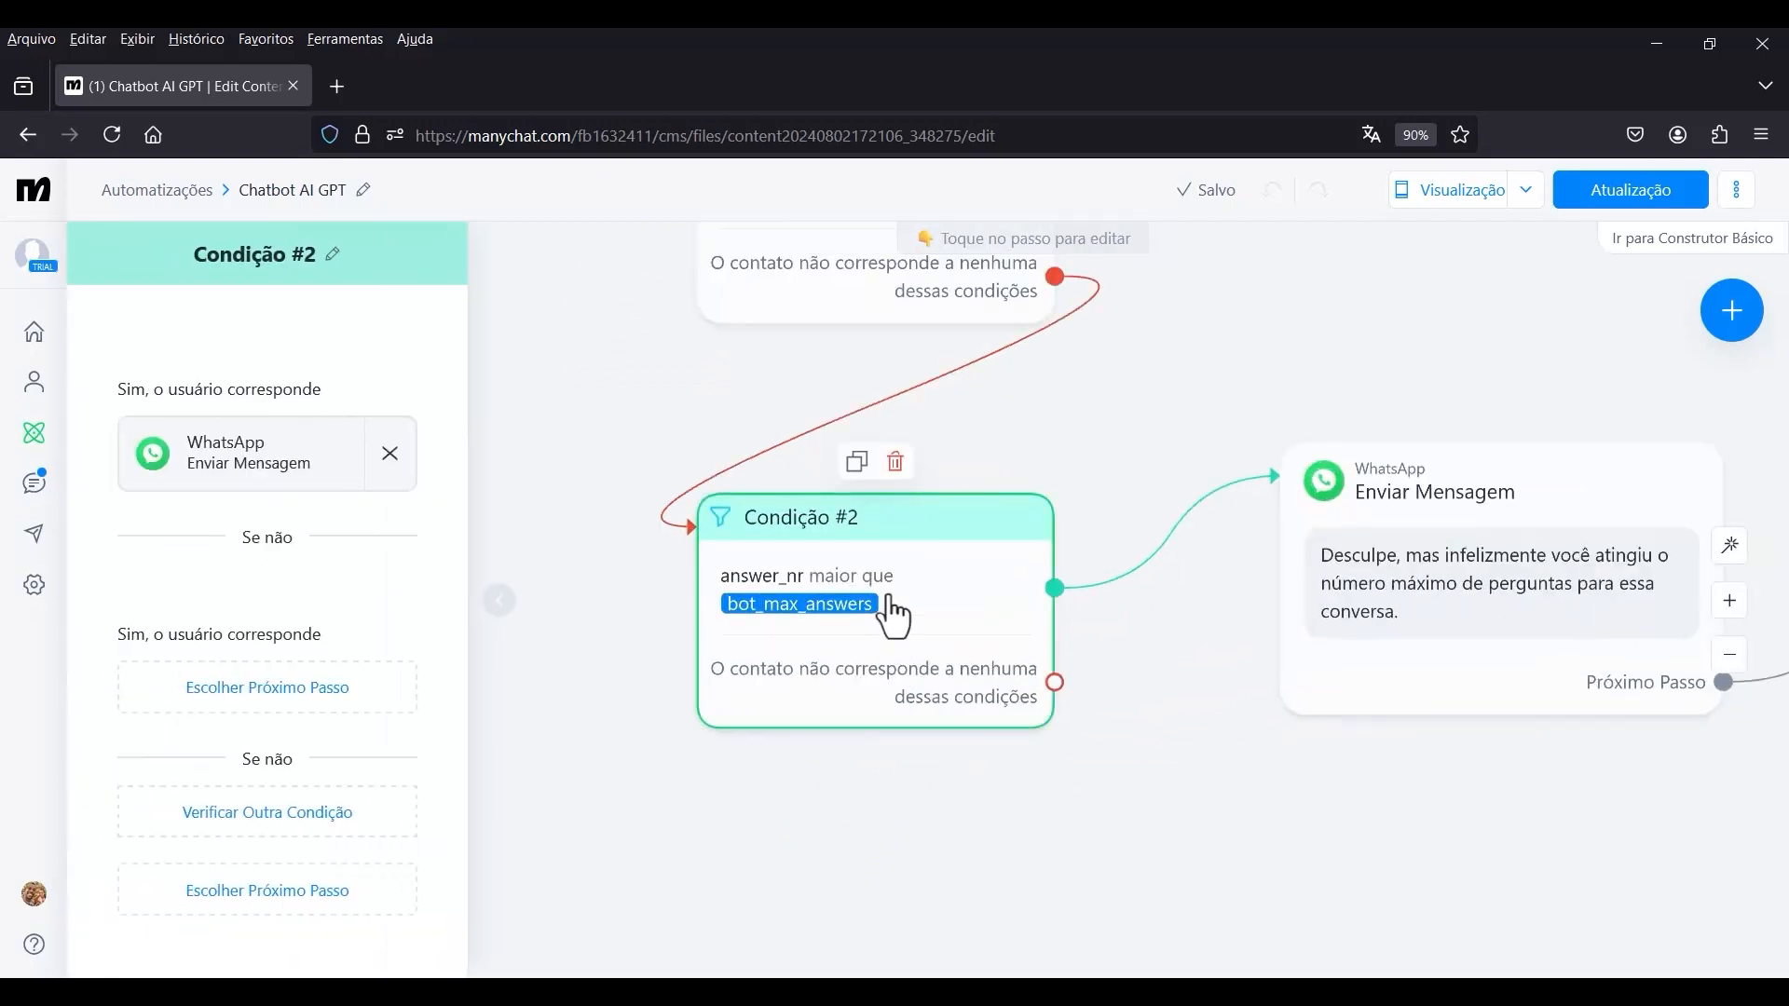
pyautogui.click(297, 793)
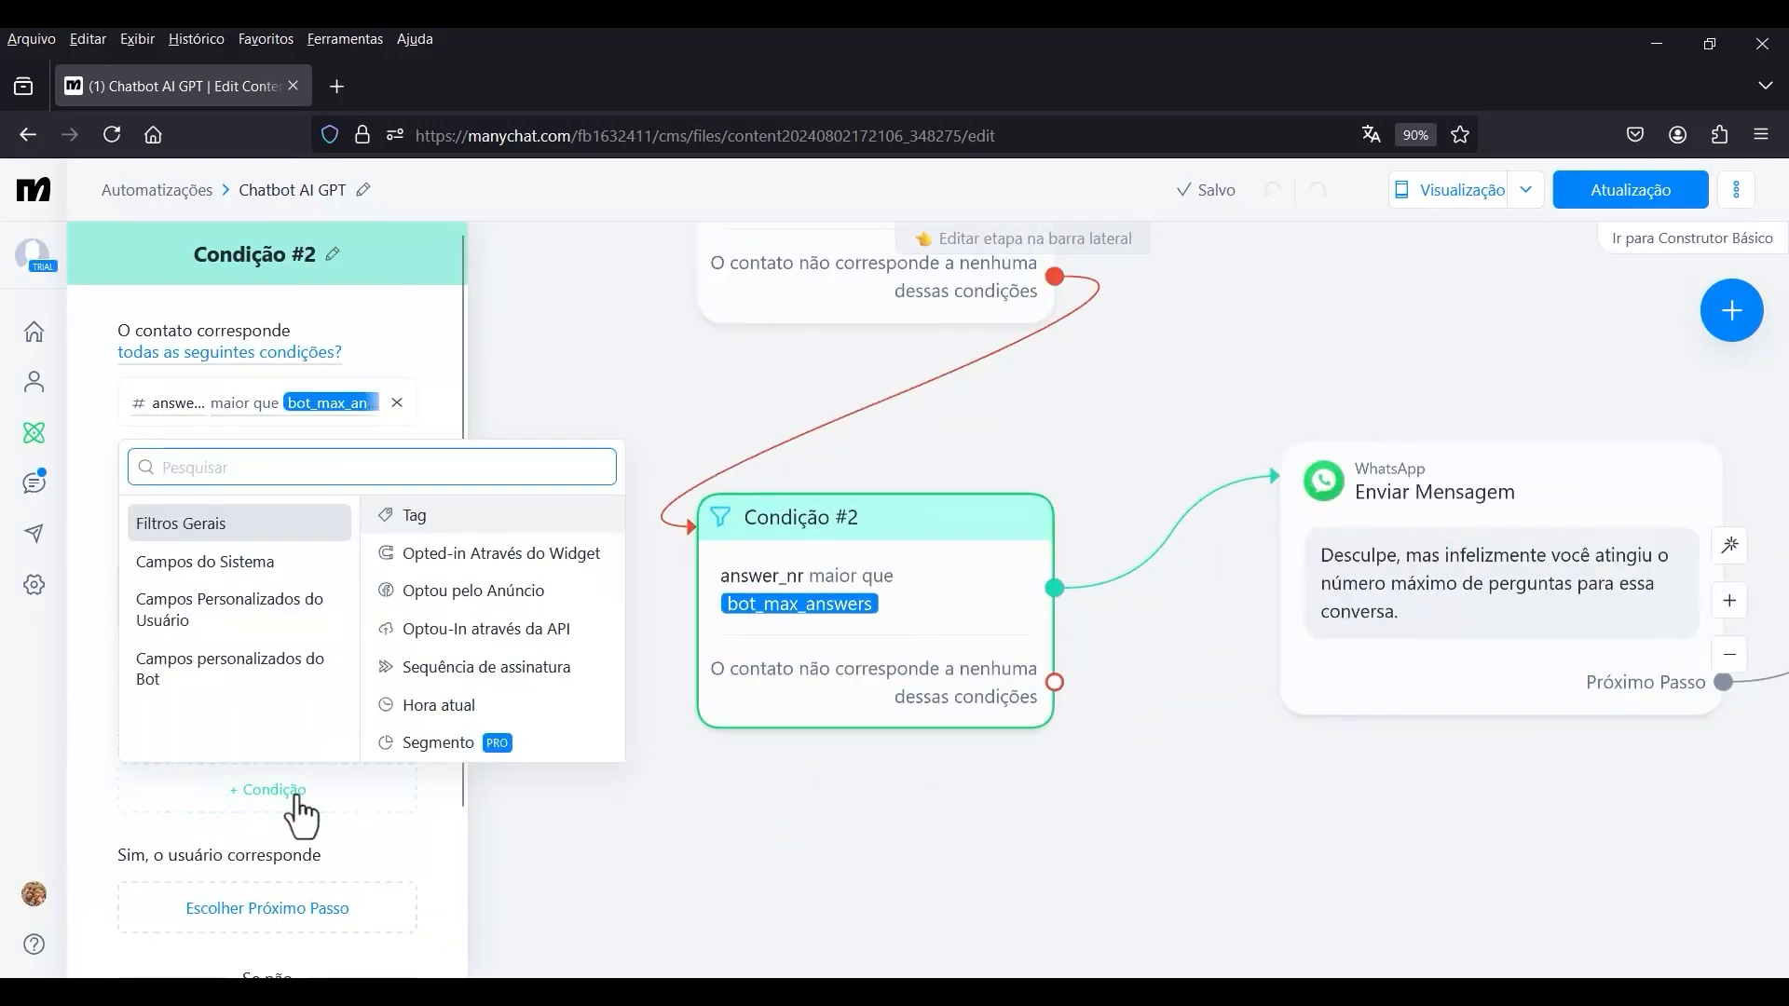
pyautogui.click(216, 615)
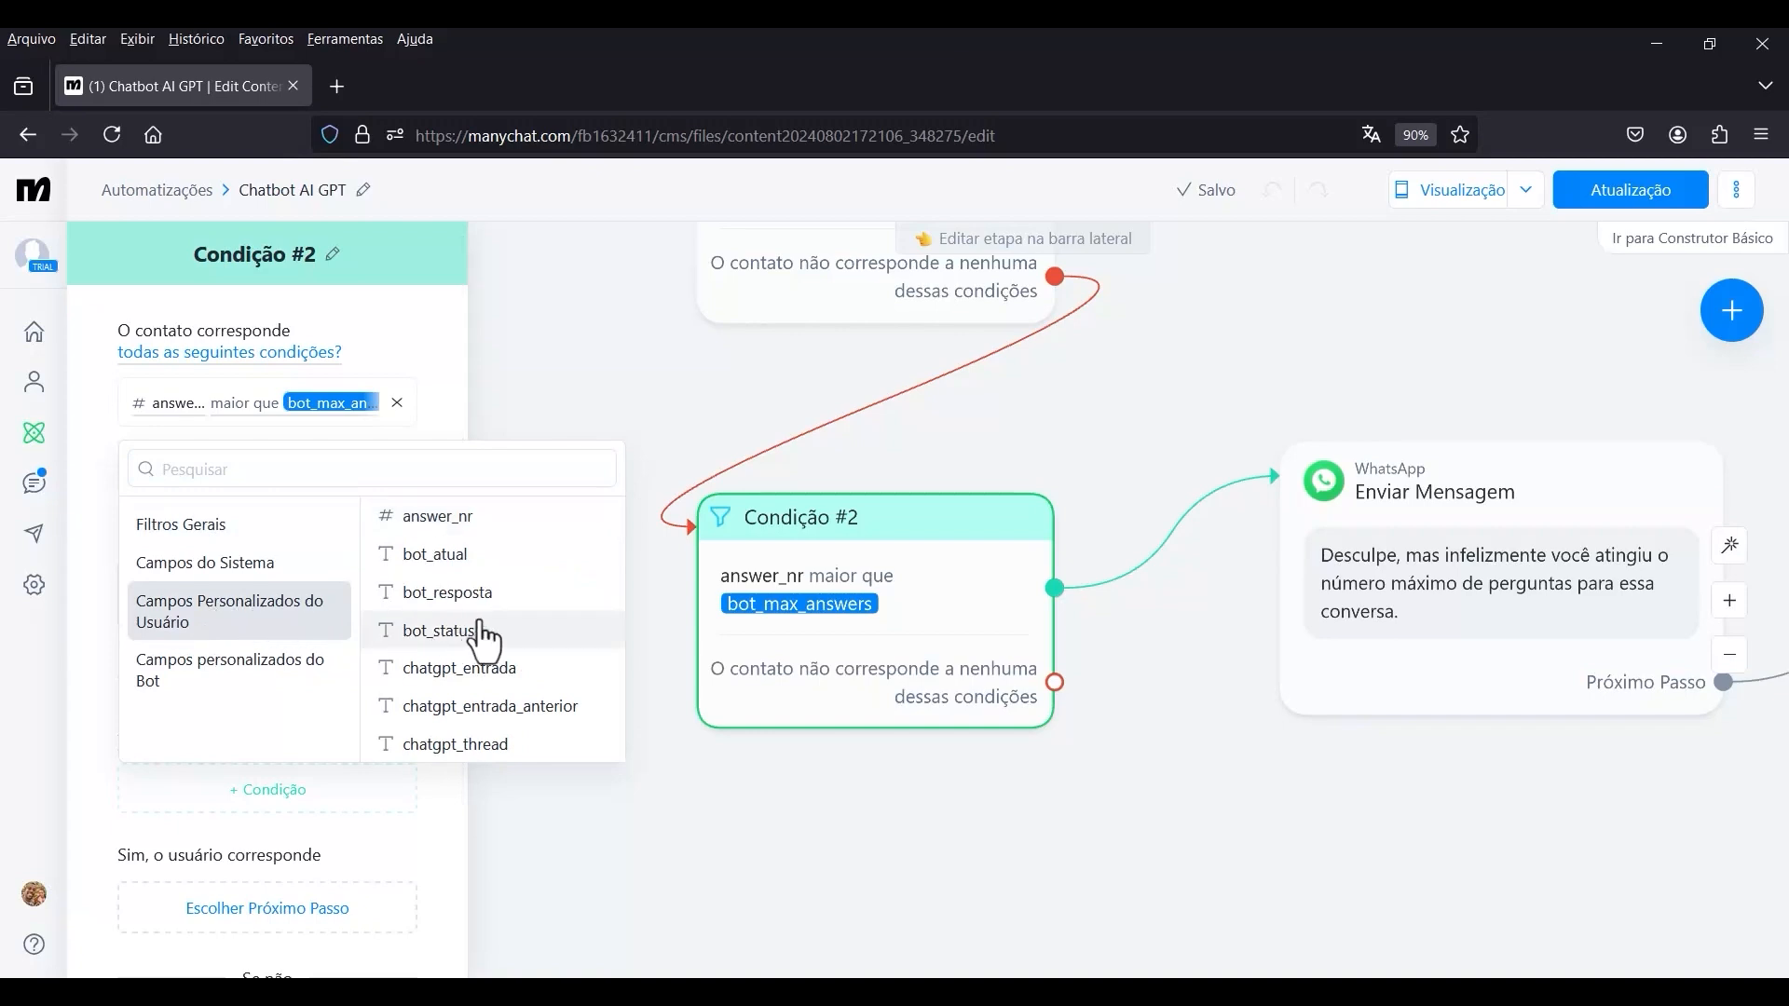
pyautogui.click(448, 745)
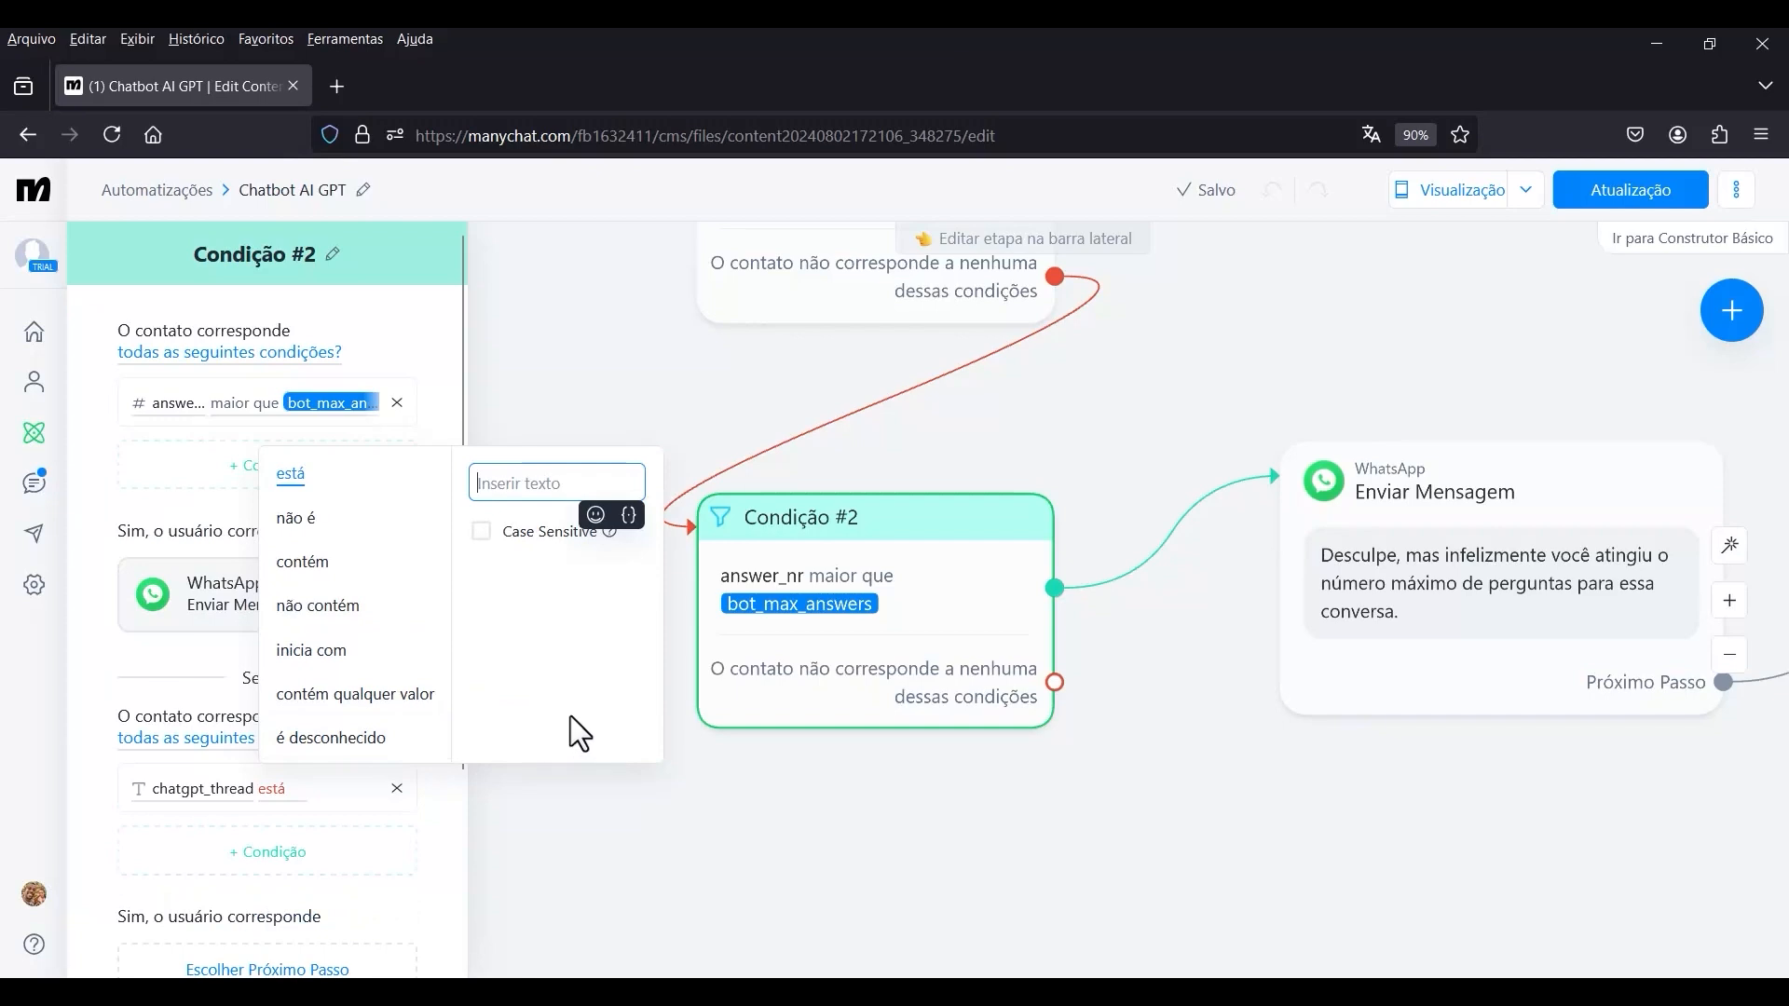
pyautogui.click(365, 710)
pyautogui.scroll(-3, 588, 559)
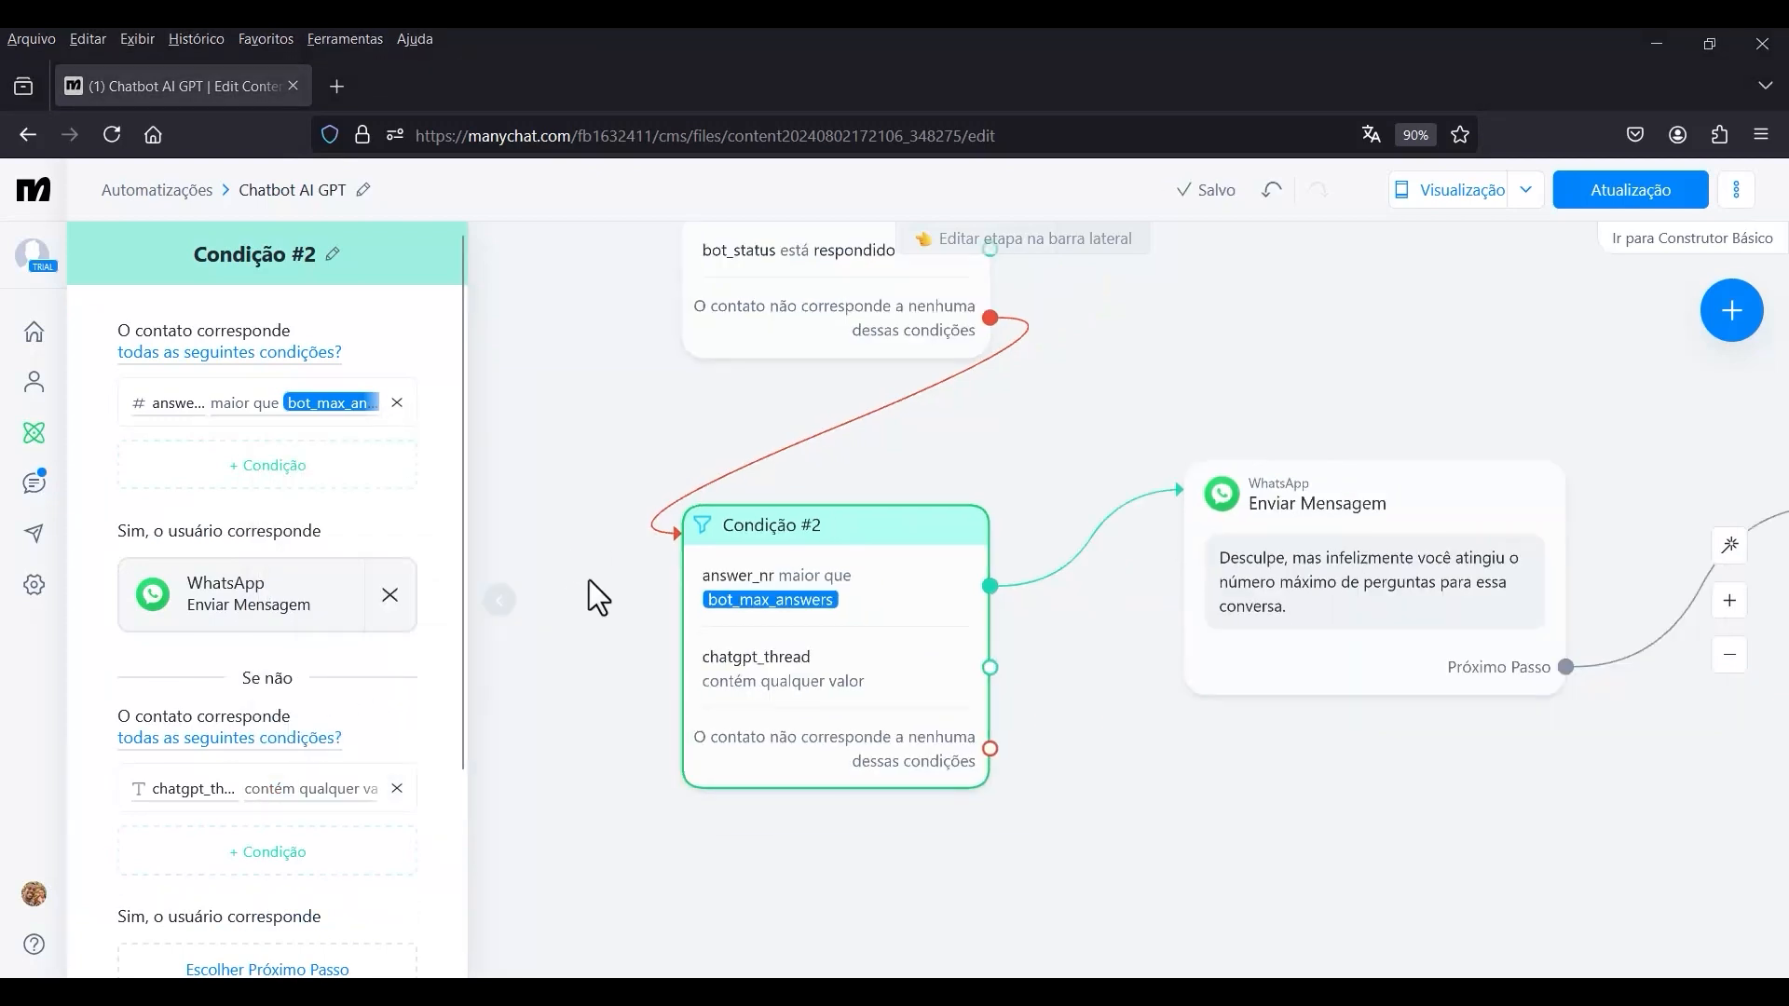
# Connect Condição #2's no-match output to a new Ações block containing the Fazer uma consulta externa action.
pyautogui.moveTo(613, 505); pyautogui.dragTo(667, 338)
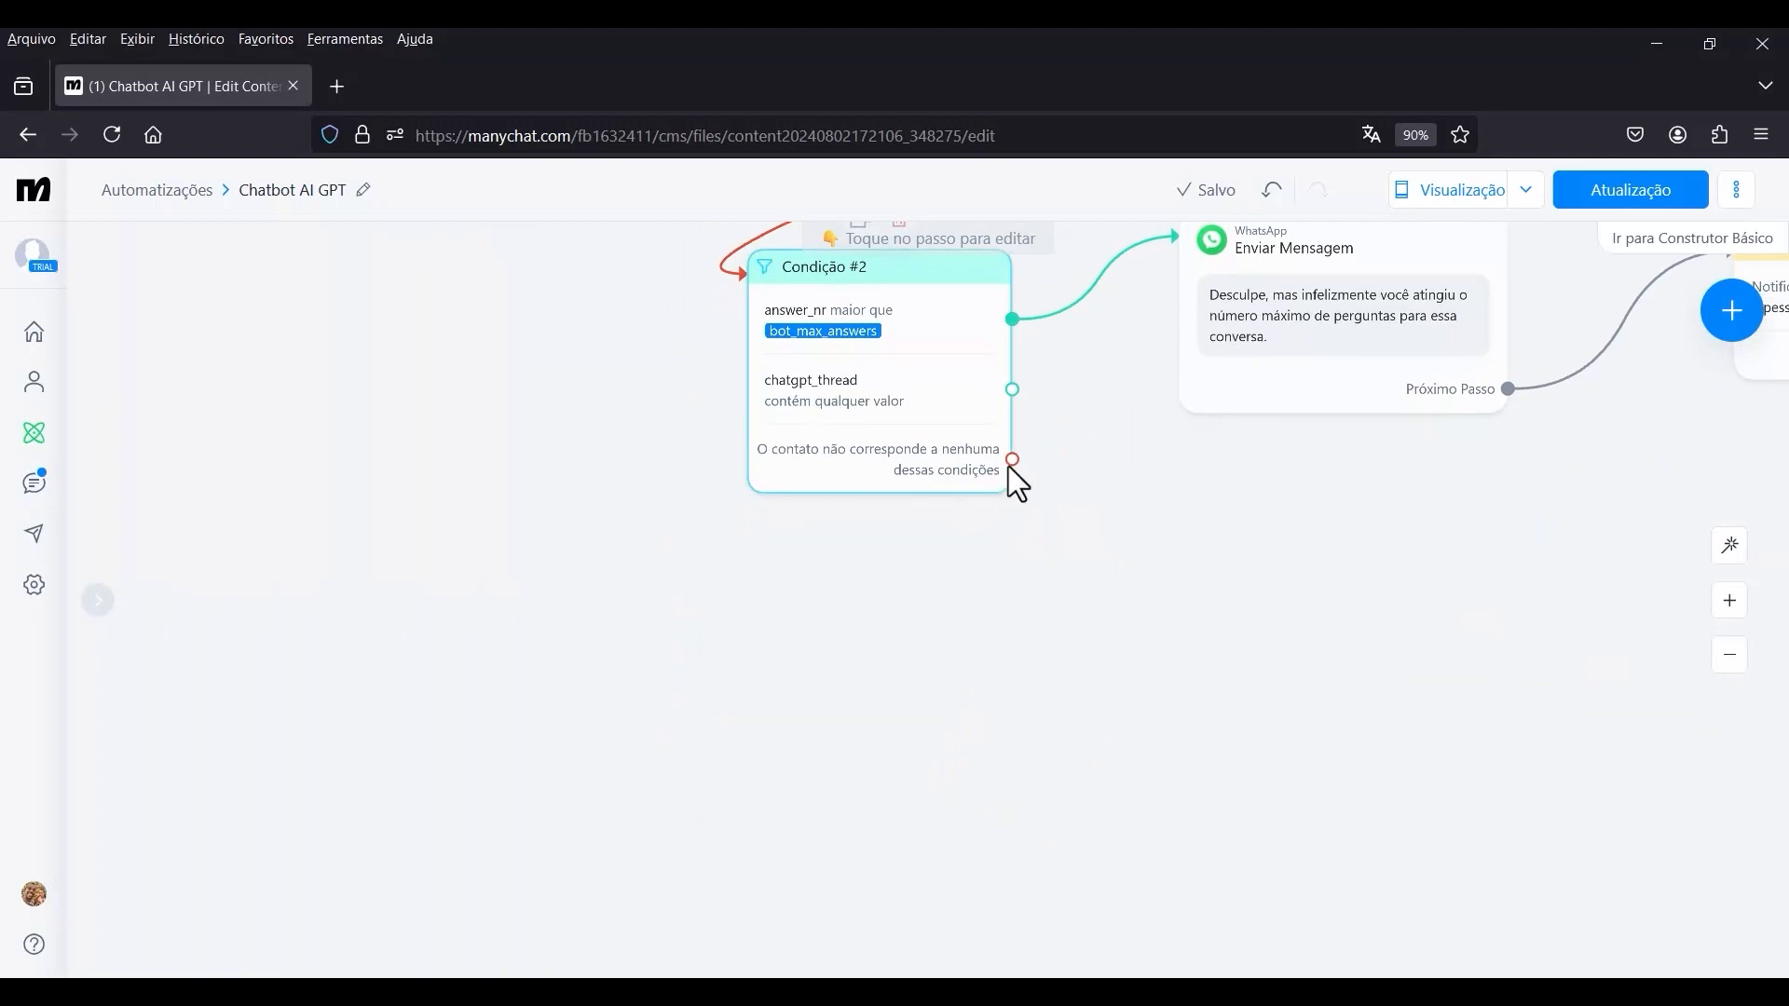
pyautogui.moveTo(1012, 460); pyautogui.dragTo(816, 628)
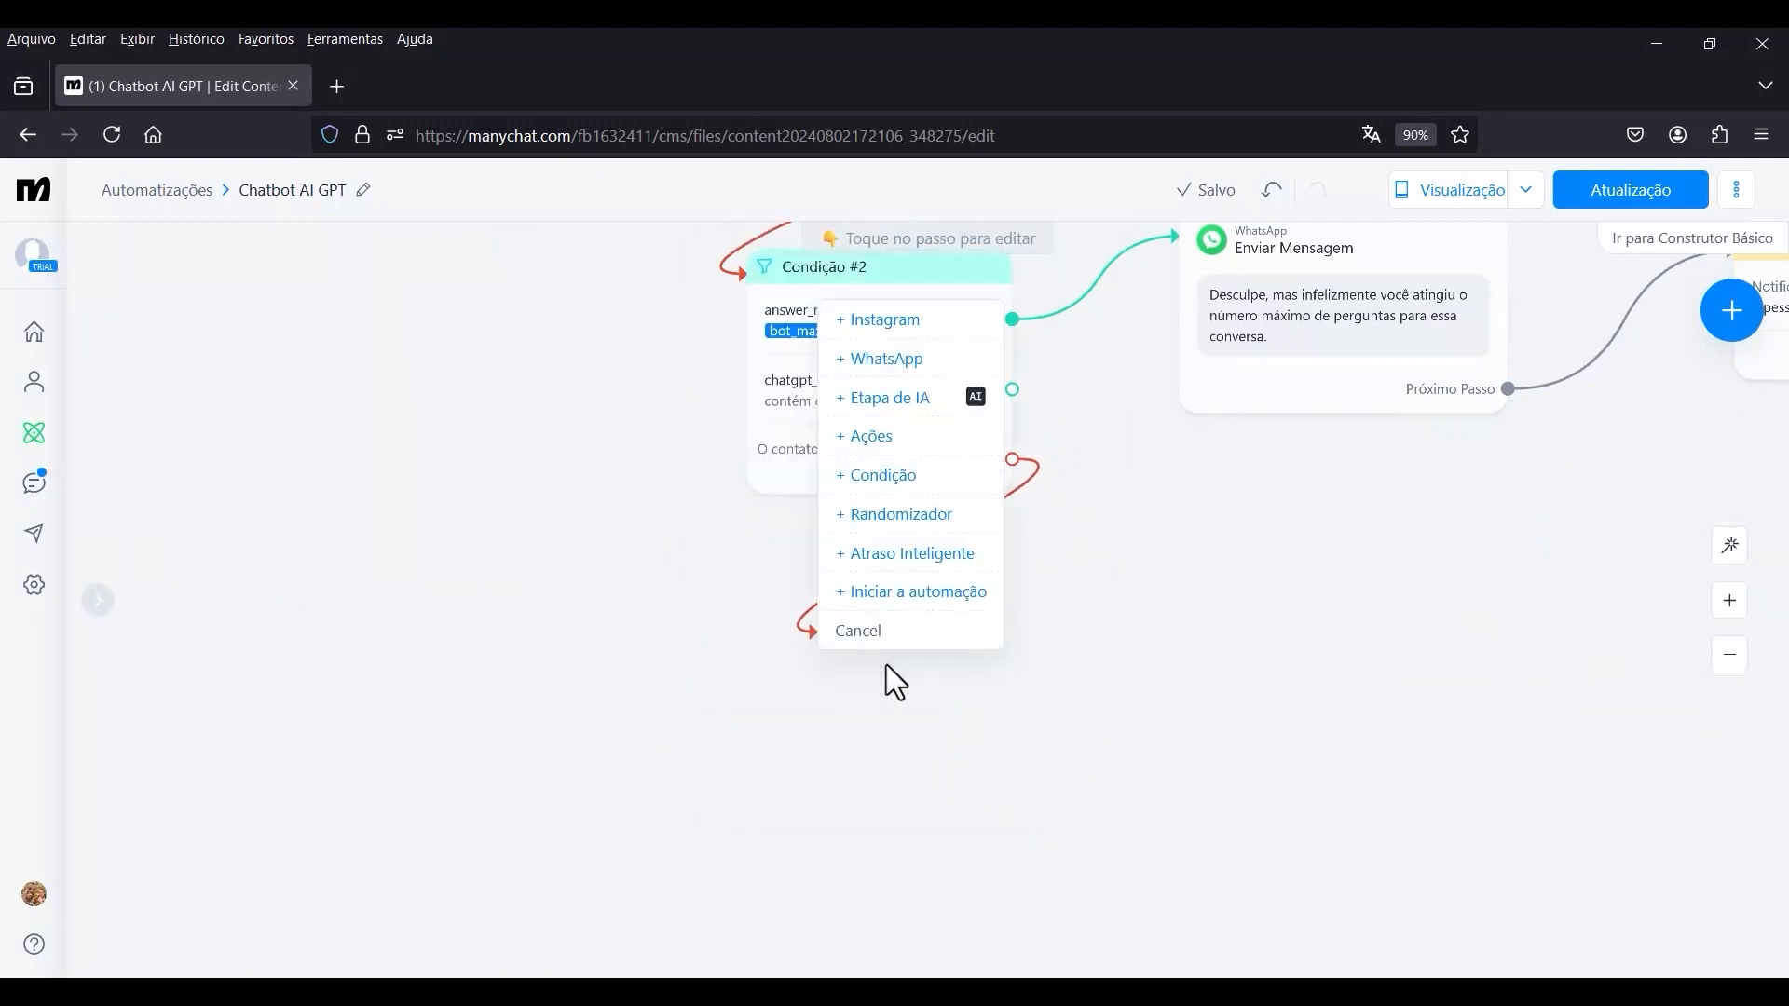
pyautogui.click(876, 438)
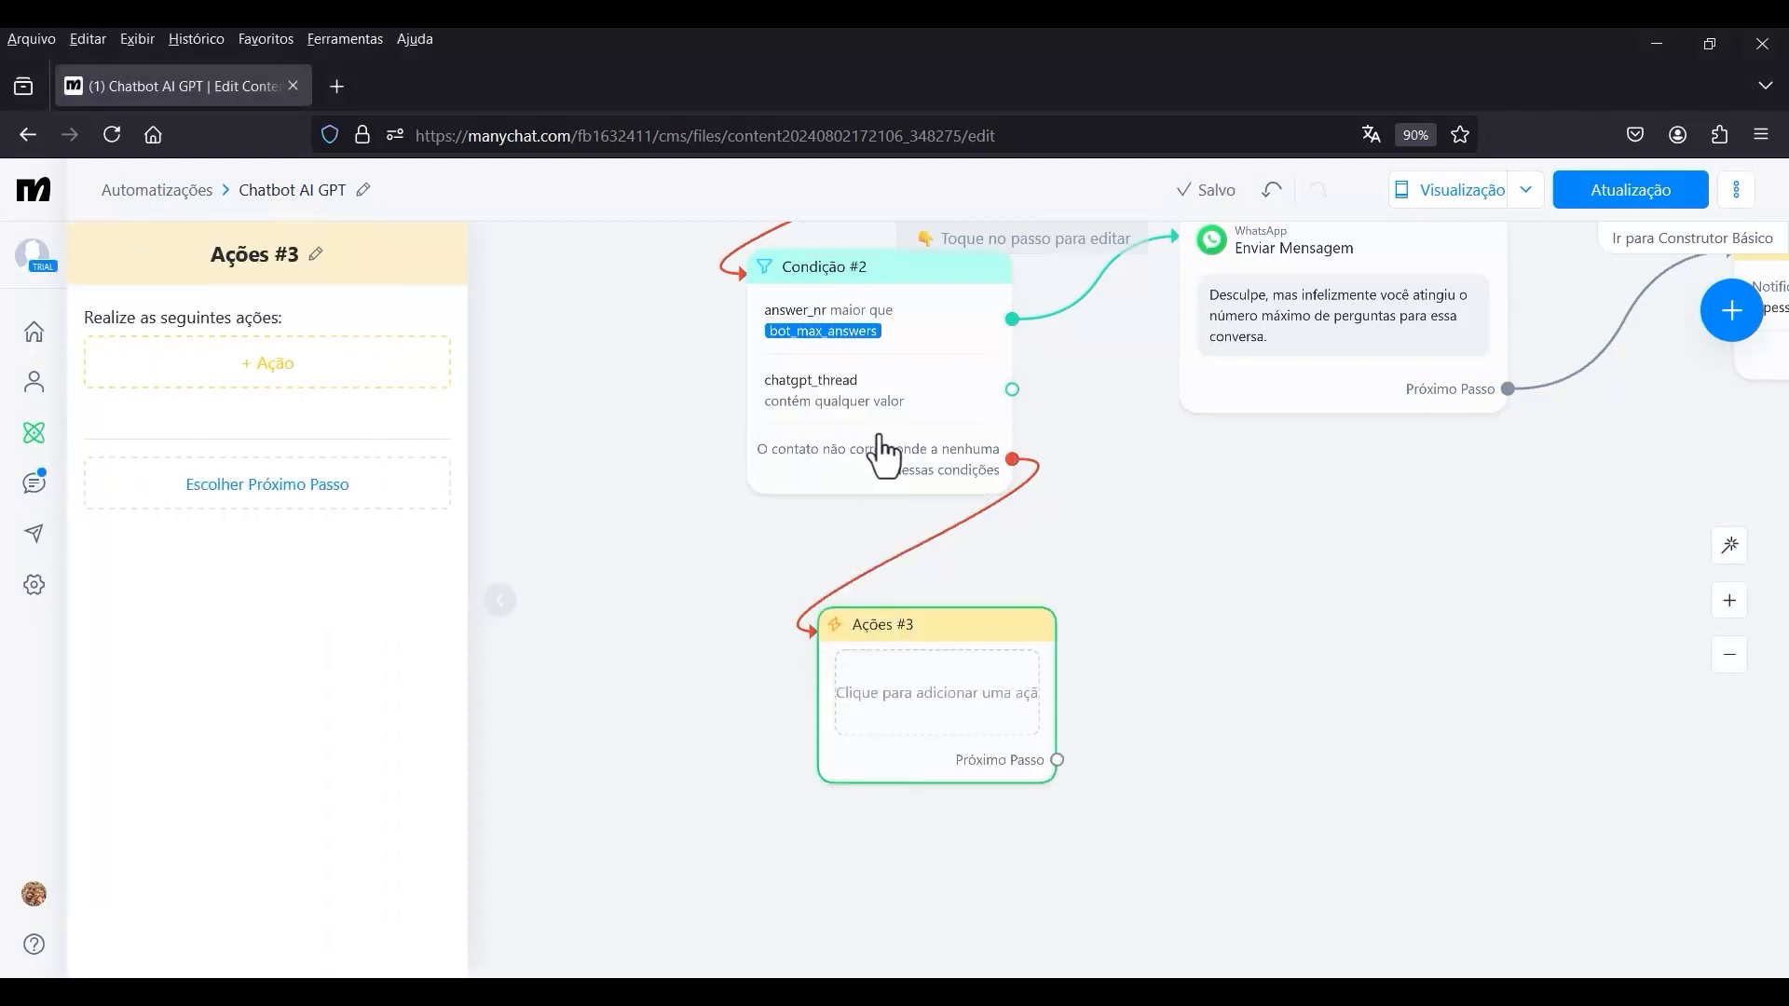
pyautogui.click(270, 392)
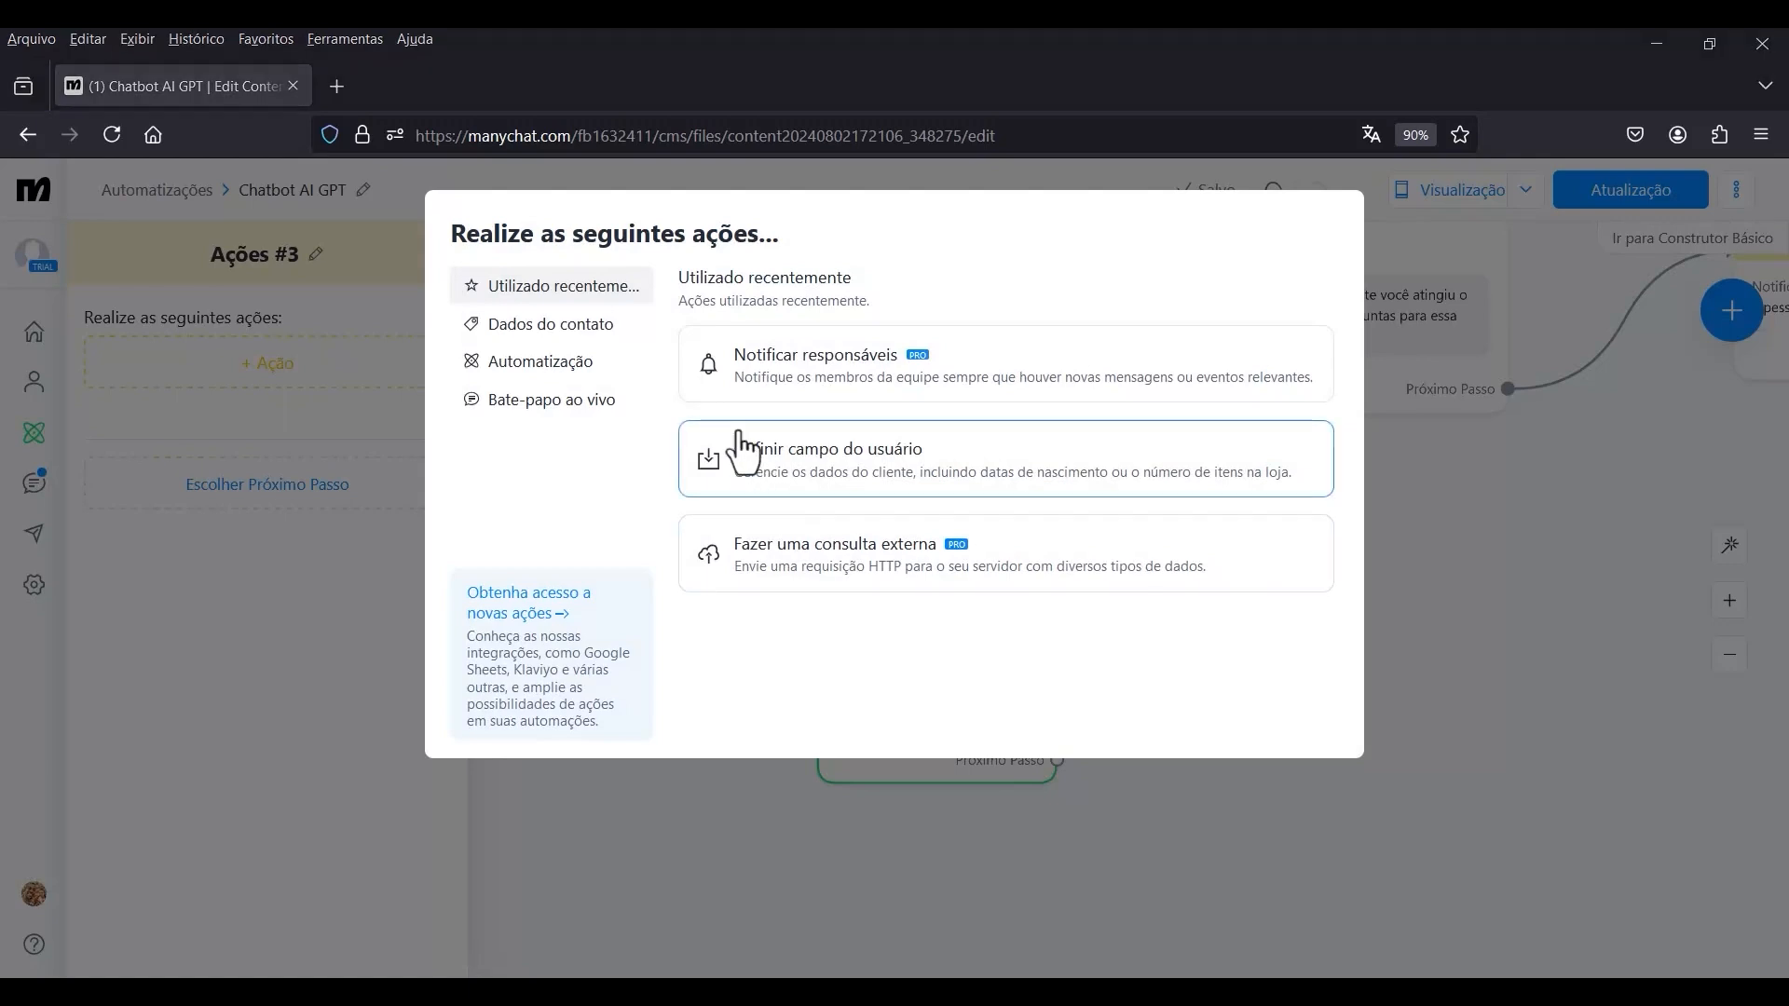
pyautogui.click(537, 374)
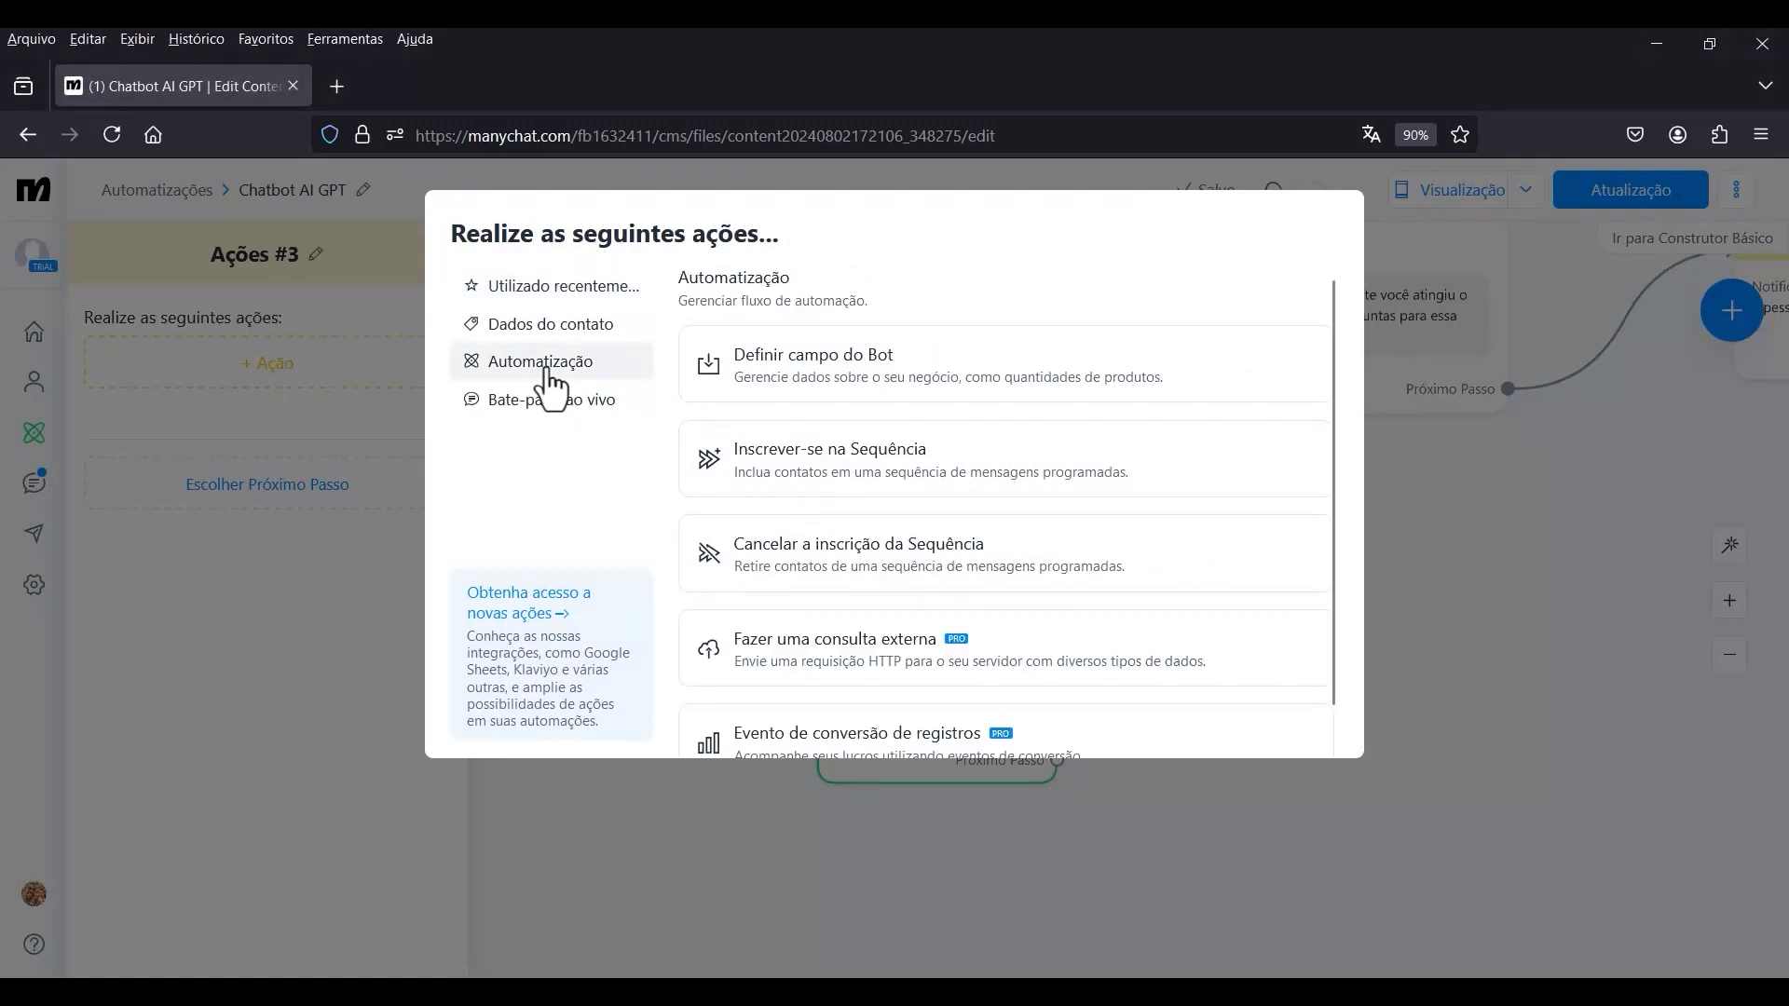
pyautogui.click(890, 657)
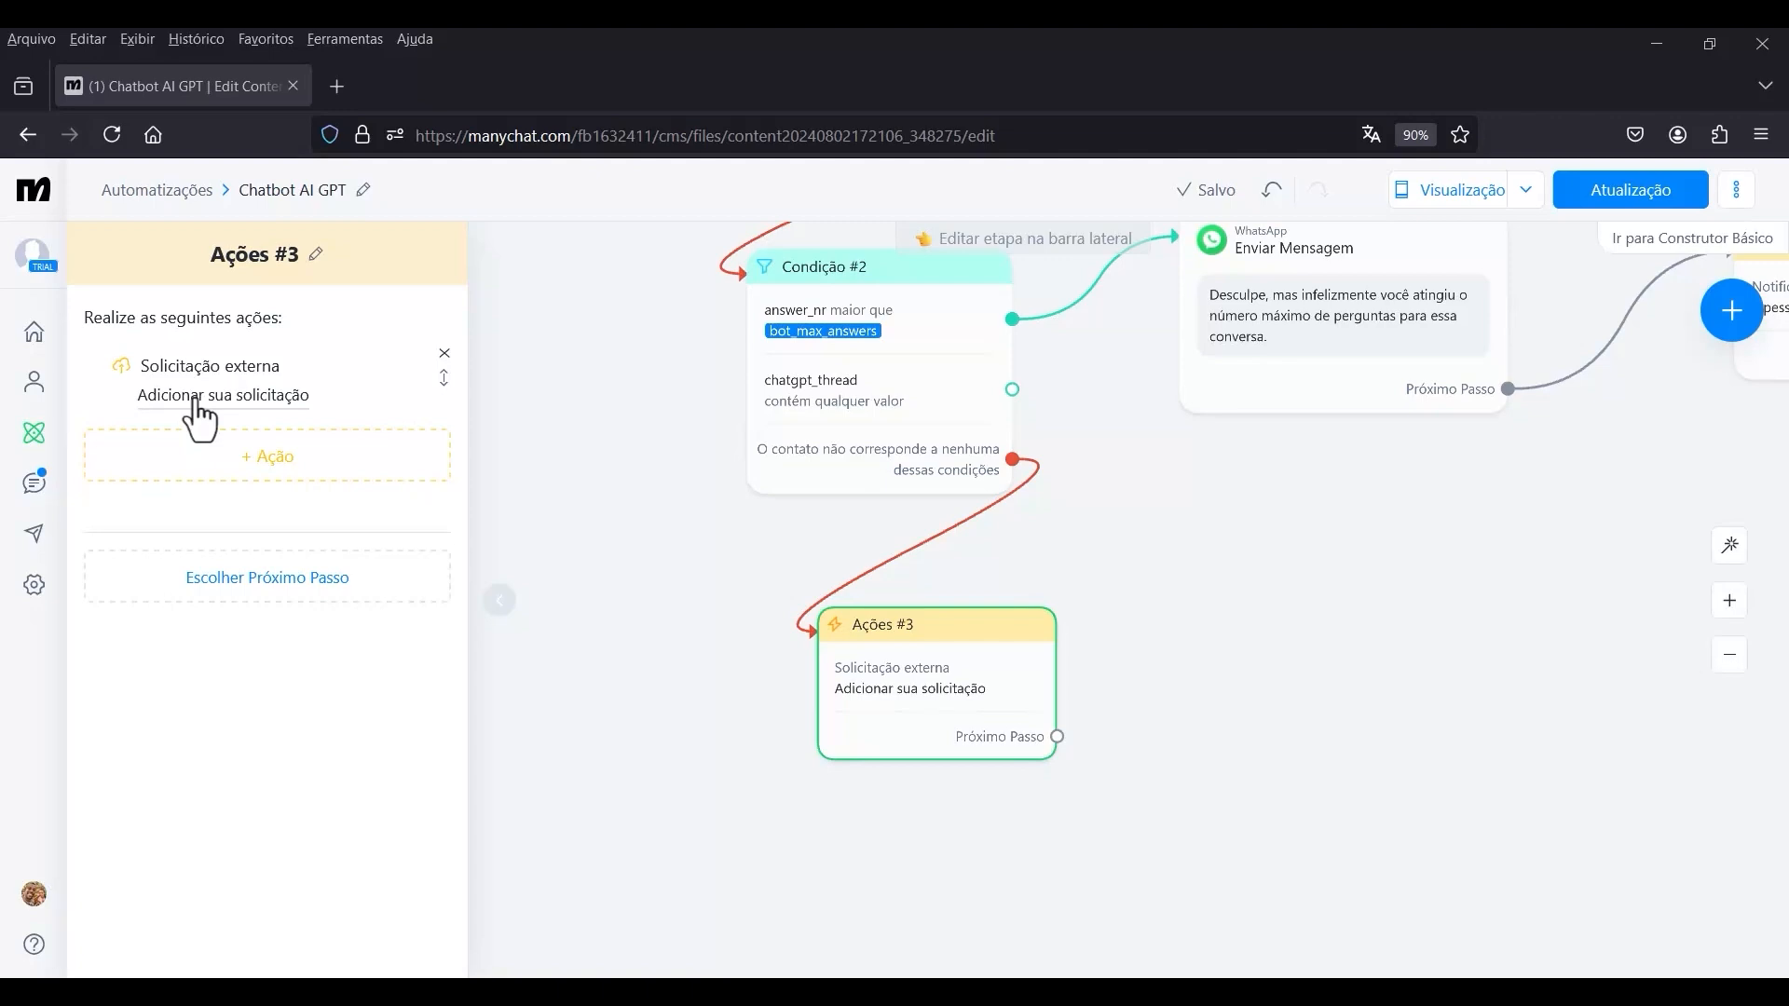
pyautogui.click(262, 408)
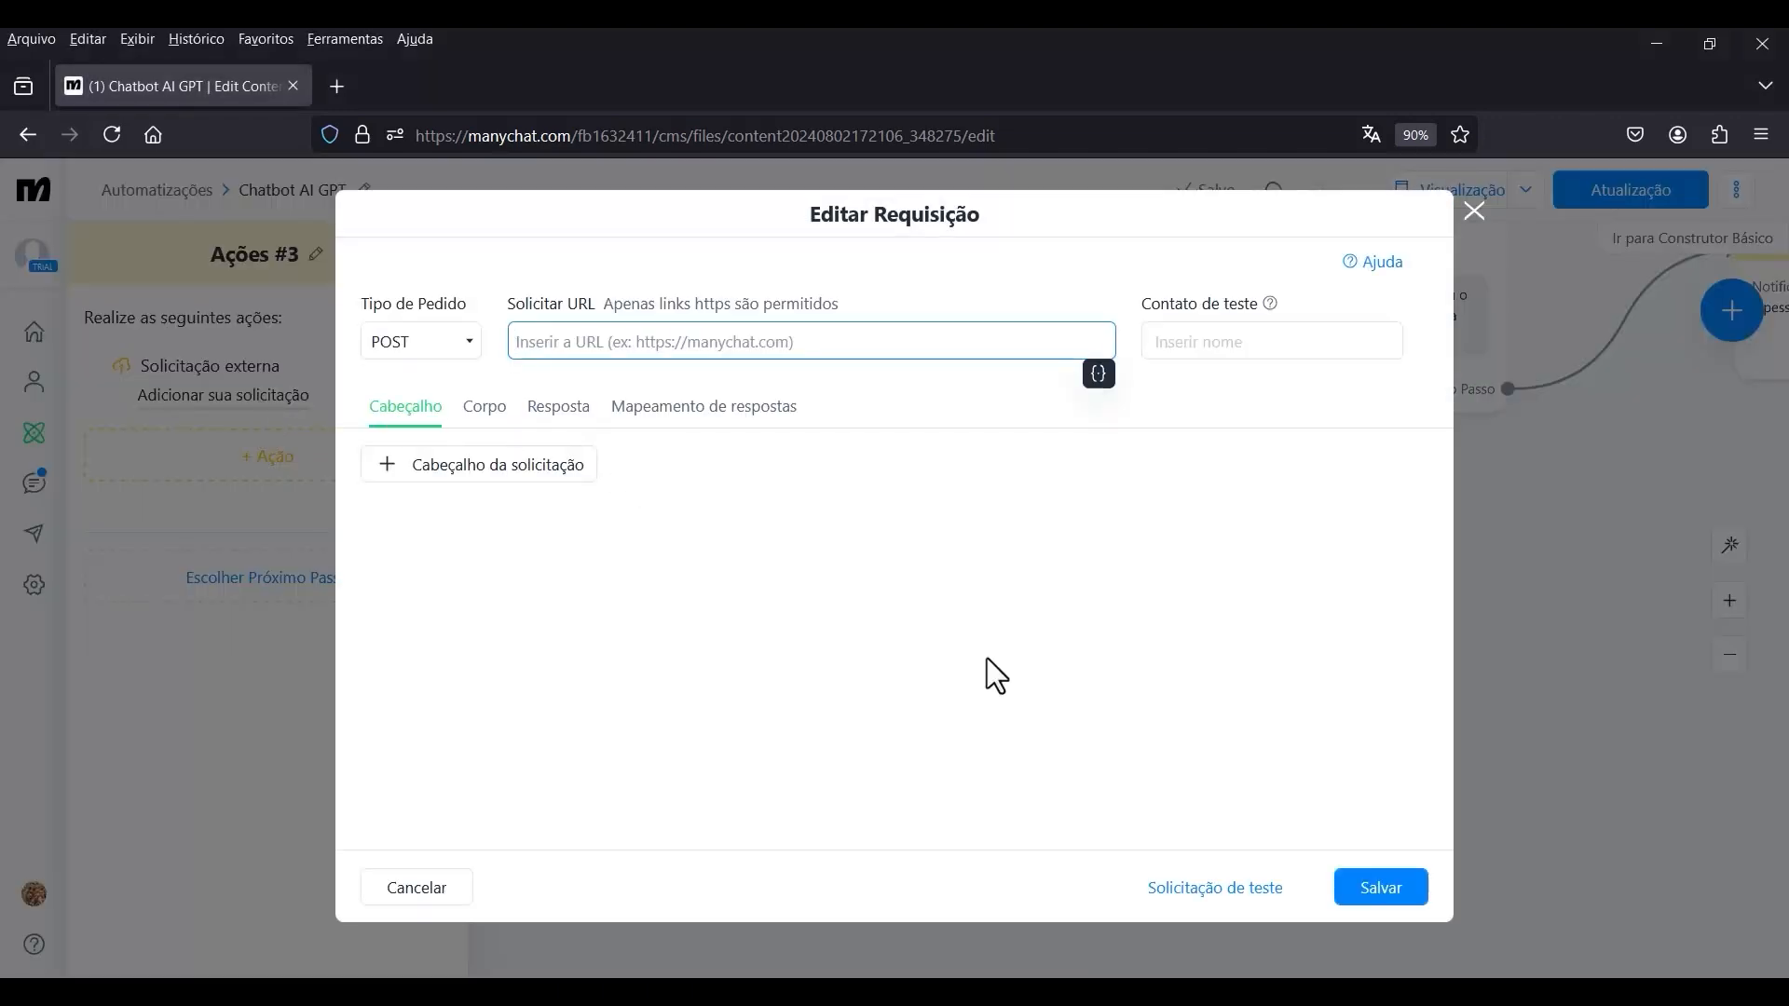
pyautogui.write('https://api.openai.com/v1/thread/runs')
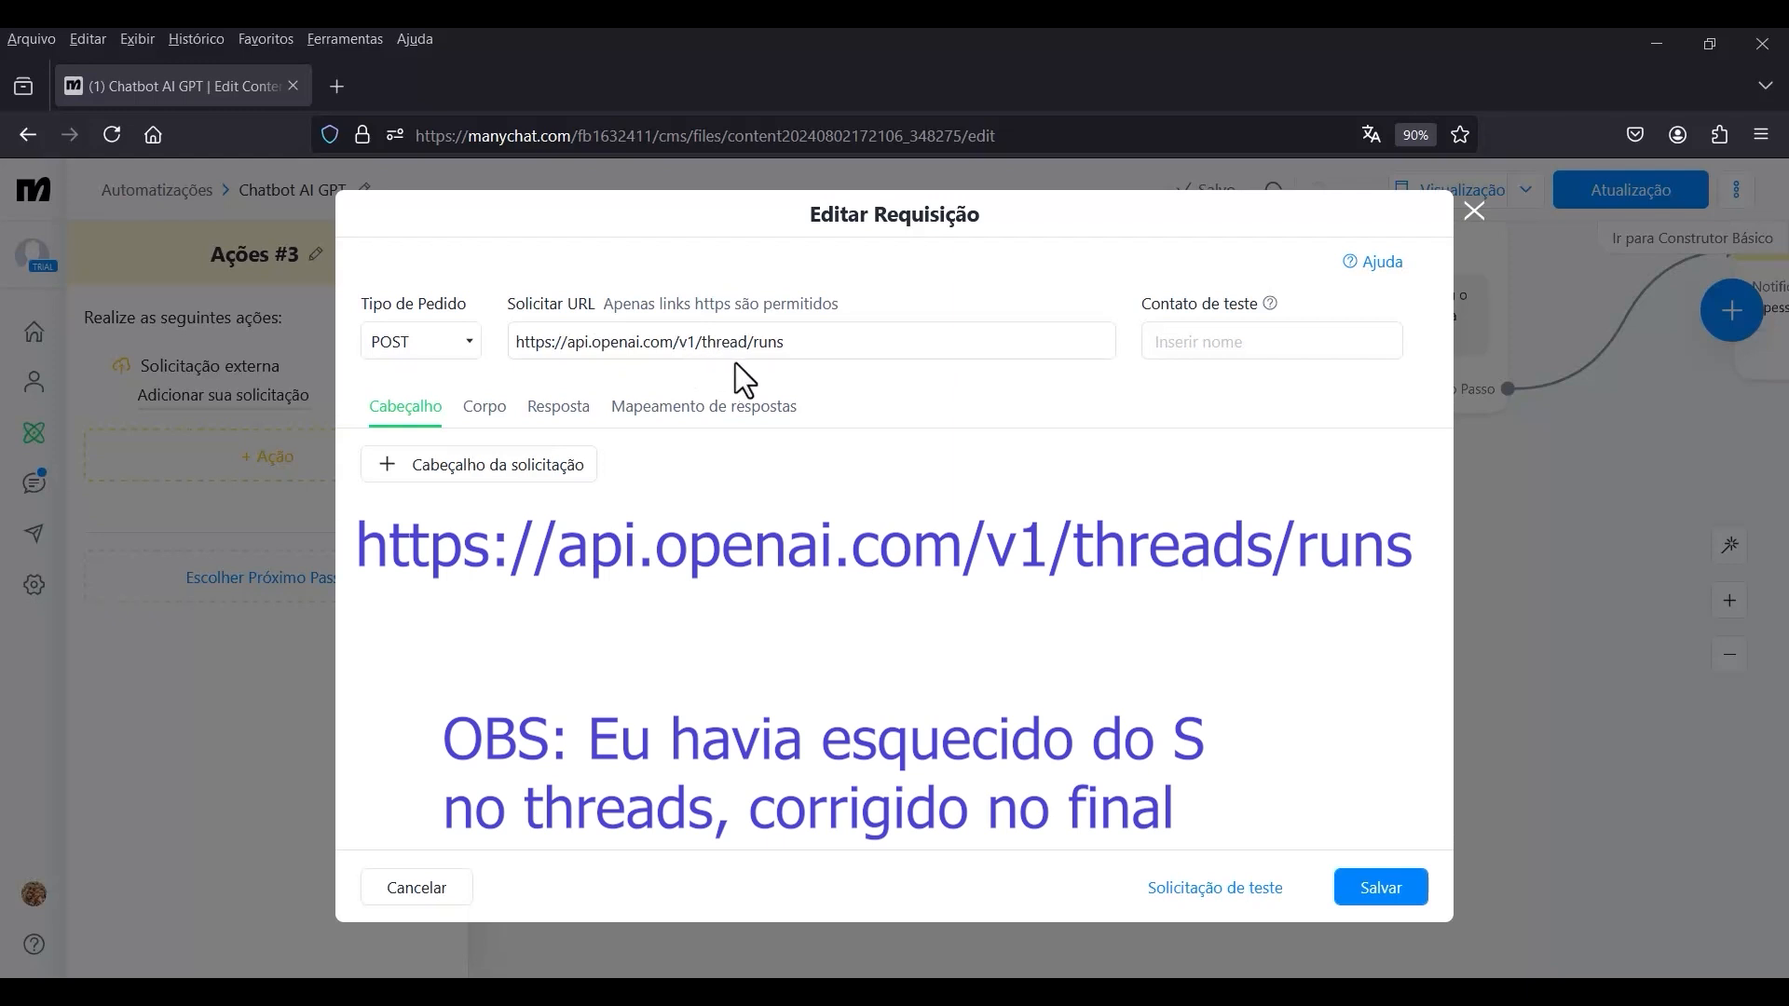
pyautogui.click(821, 352)
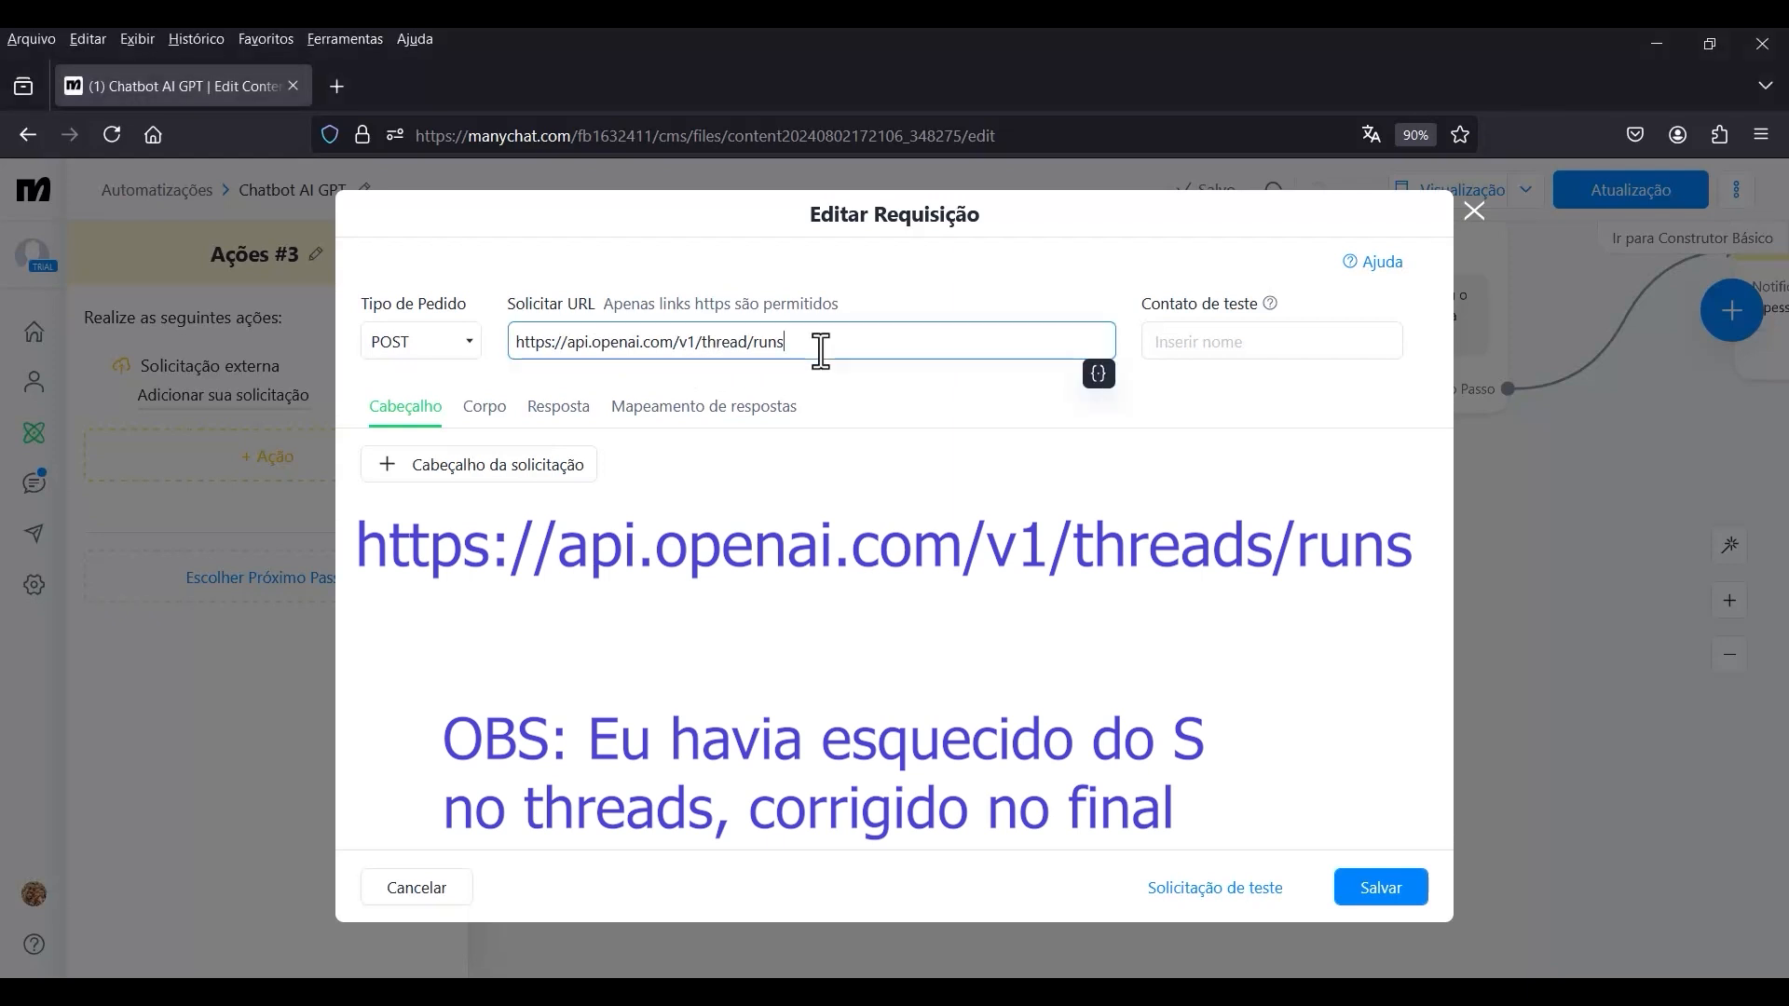
pyautogui.click(898, 476)
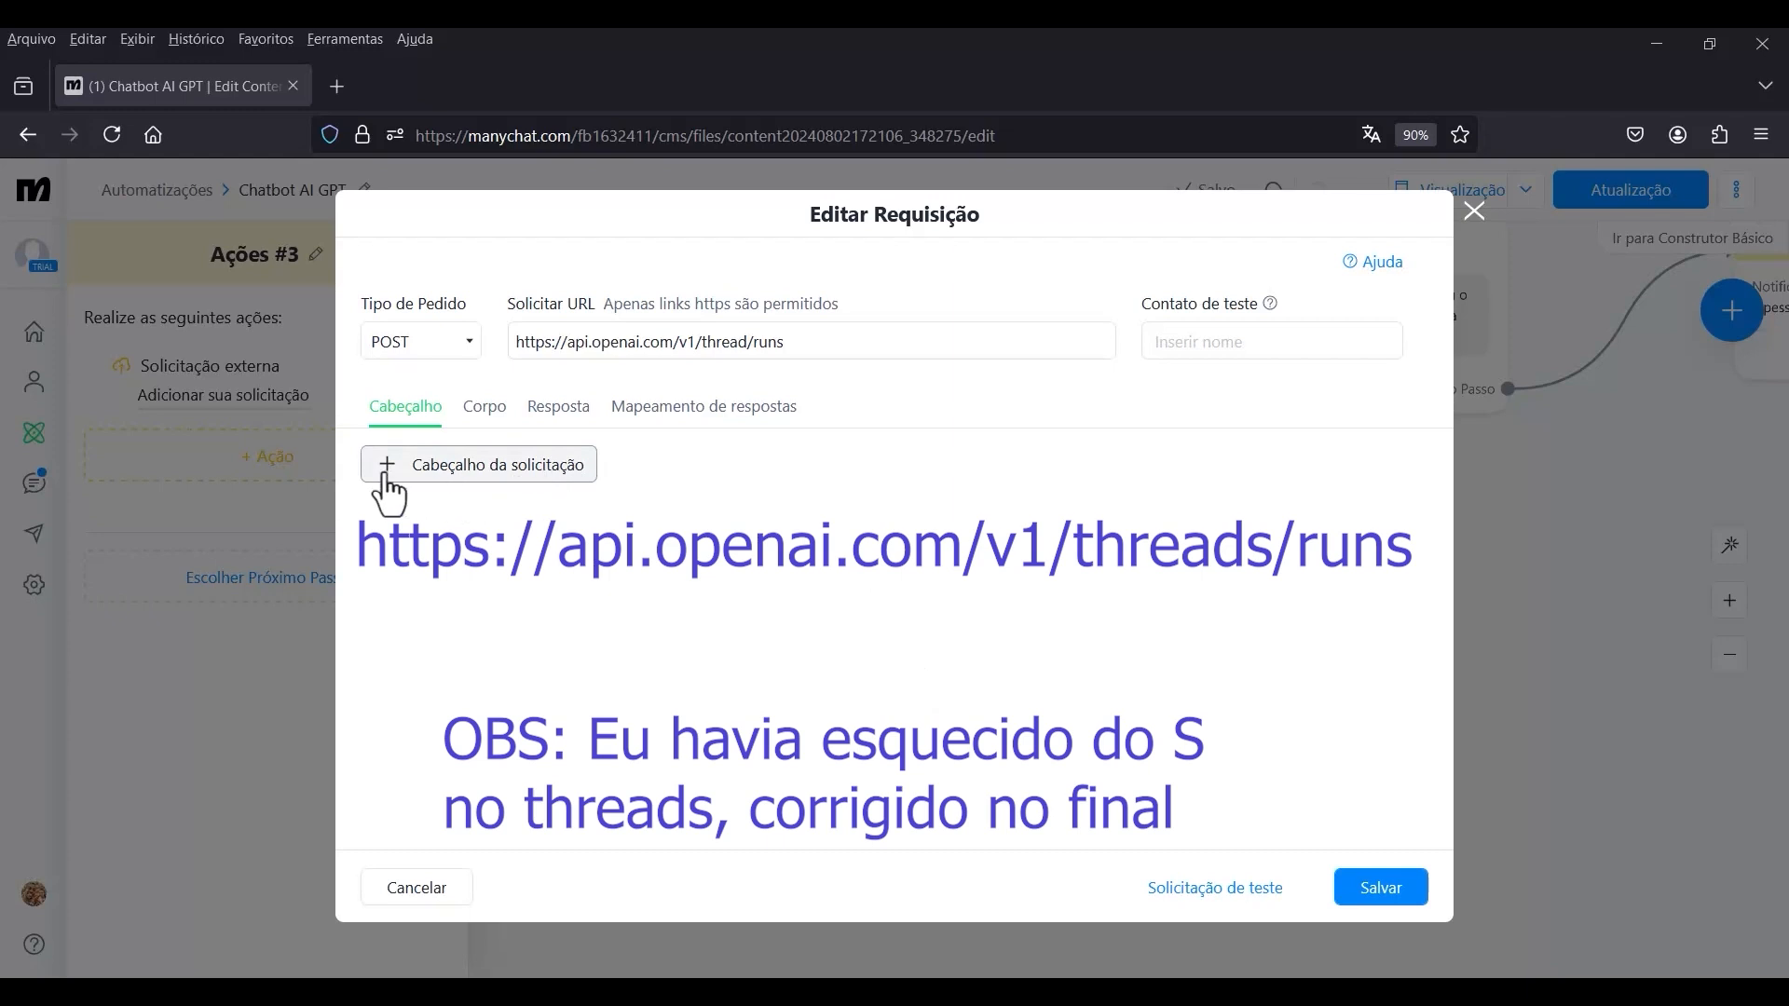
# Add three request header rows and fill in Content-Type with application/json and Authorization with Bearer.
pyautogui.click(457, 477)
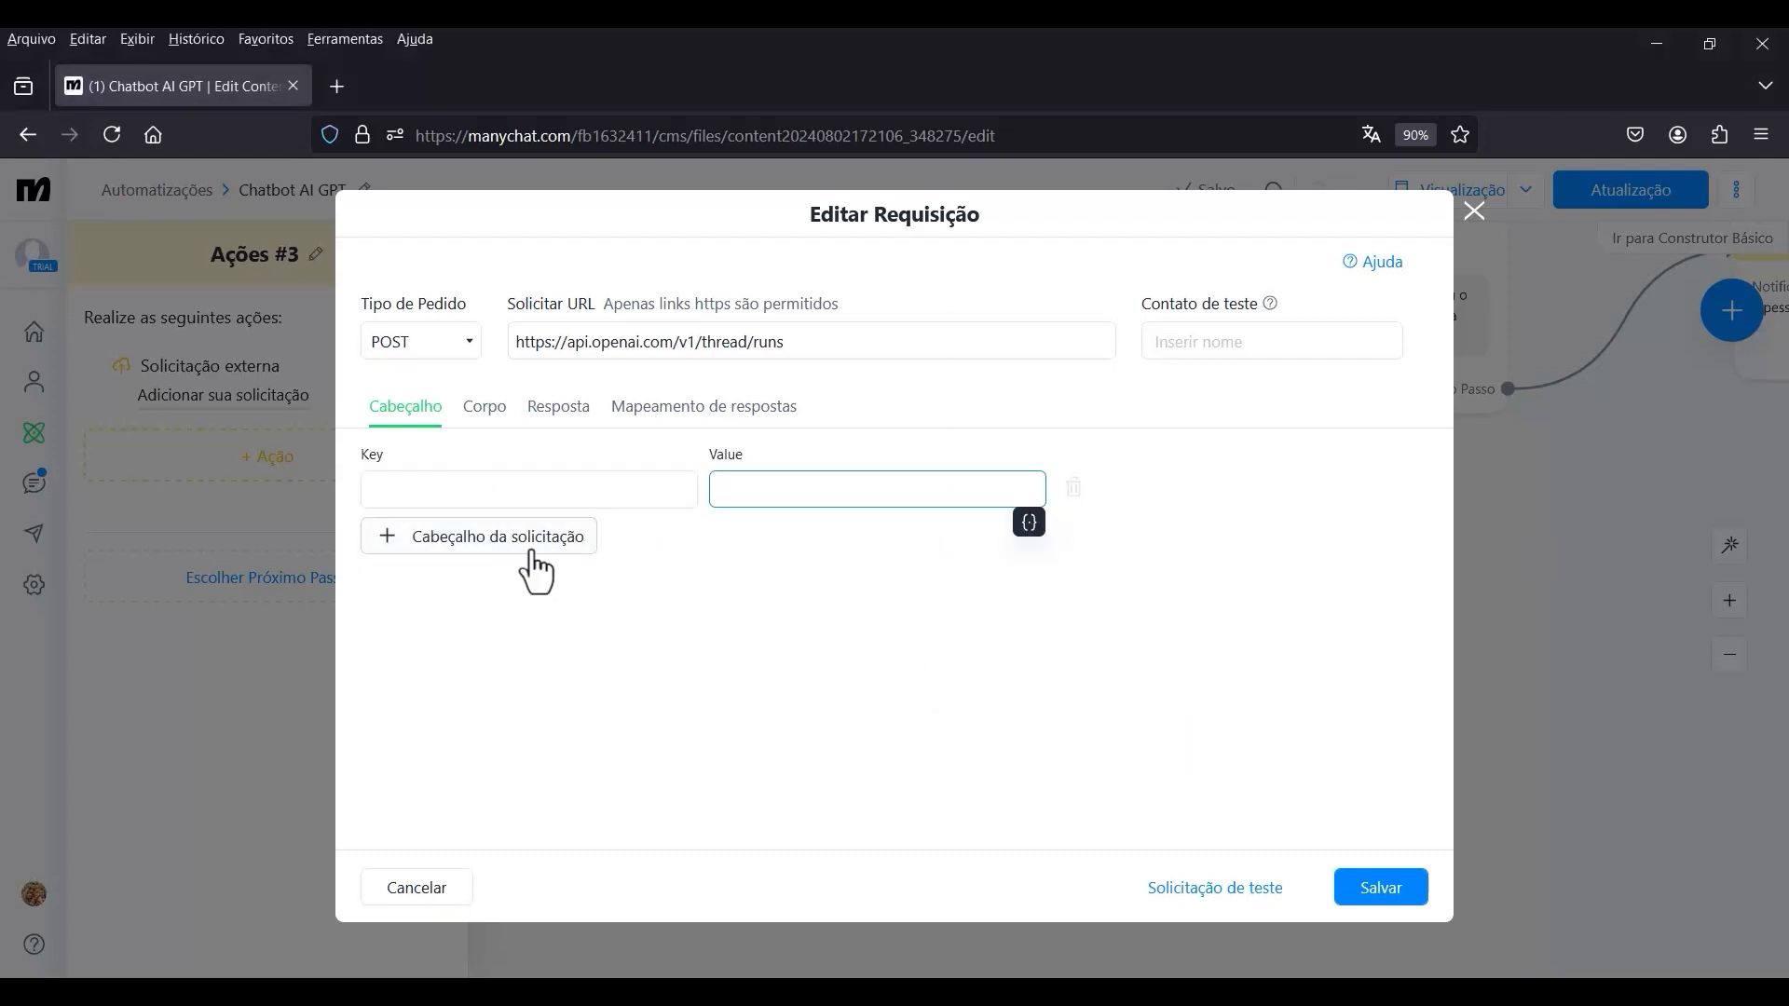
pyautogui.click(503, 545)
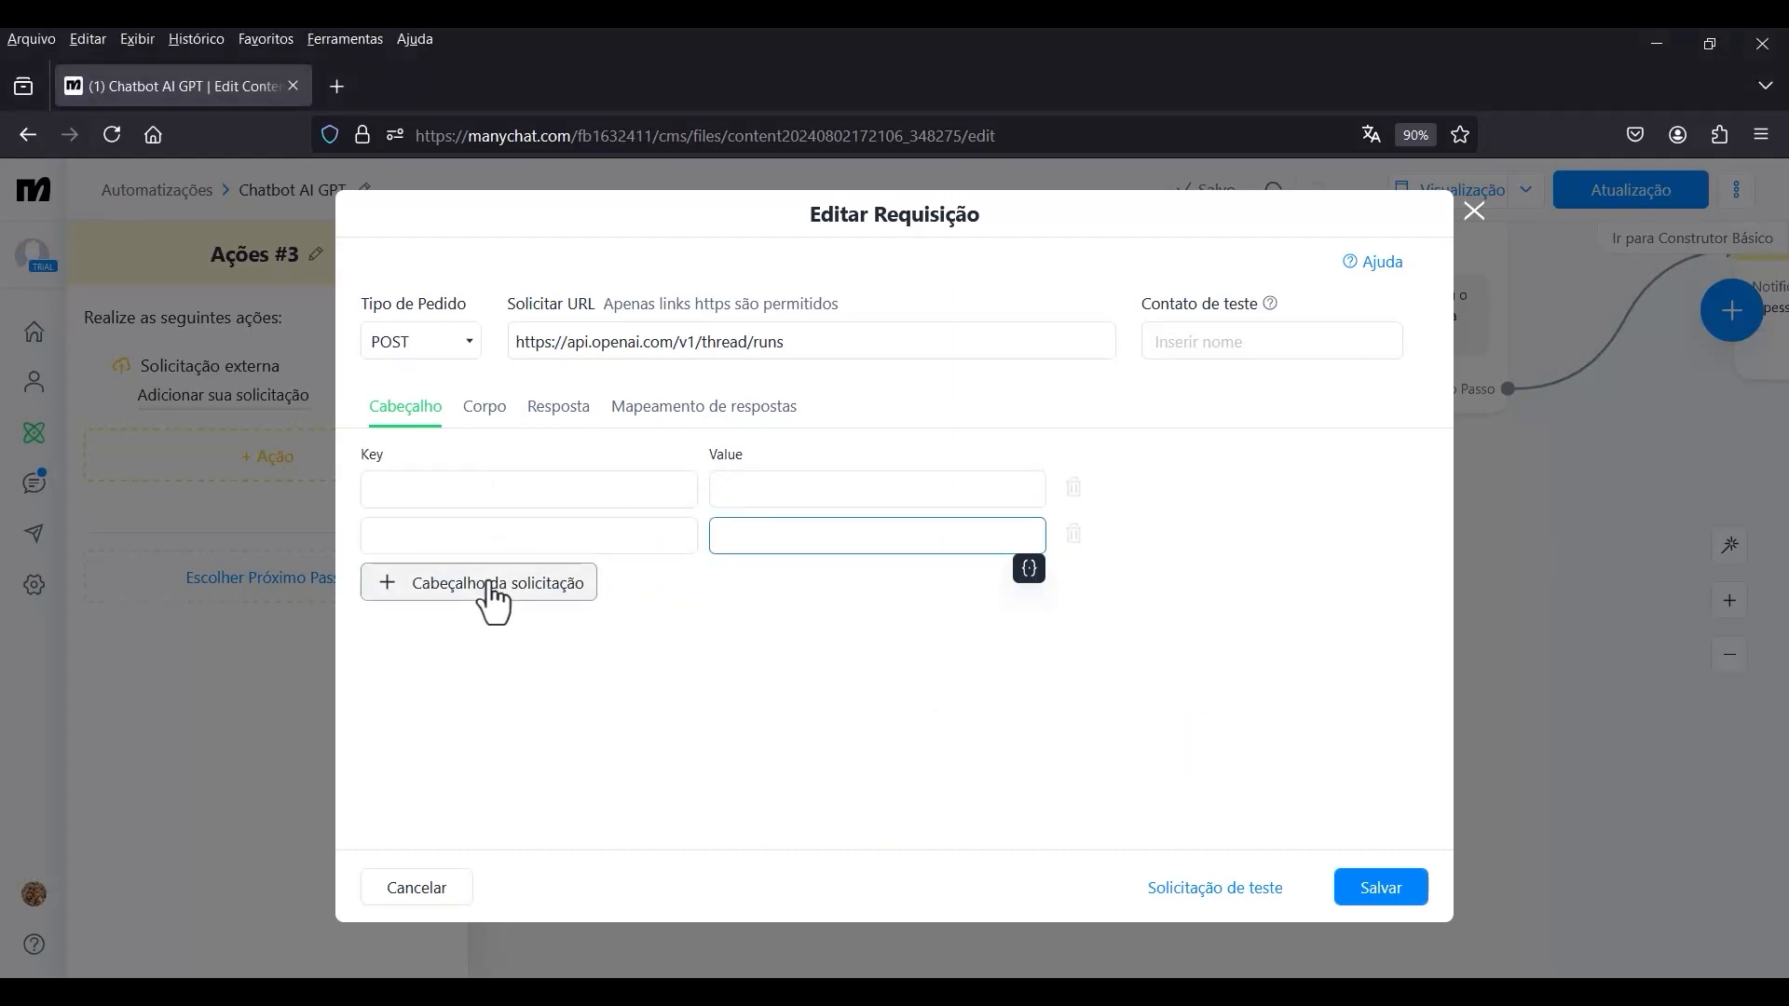
pyautogui.click(491, 594)
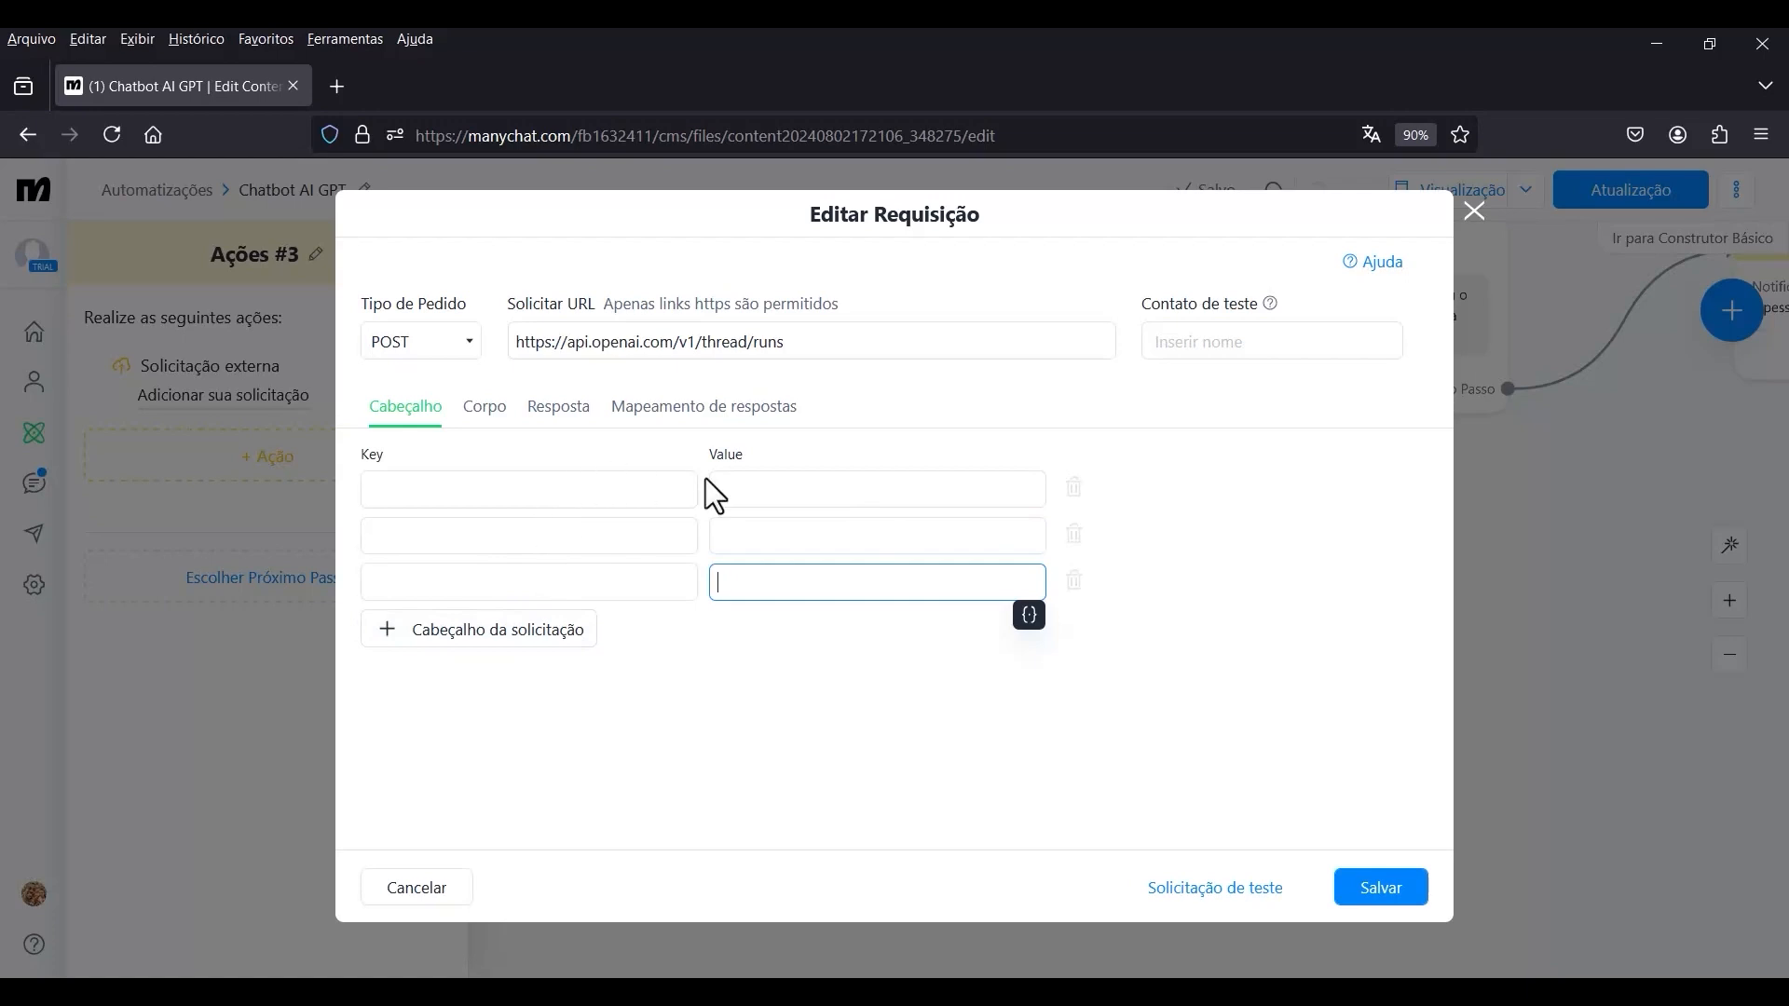
pyautogui.click(683, 487)
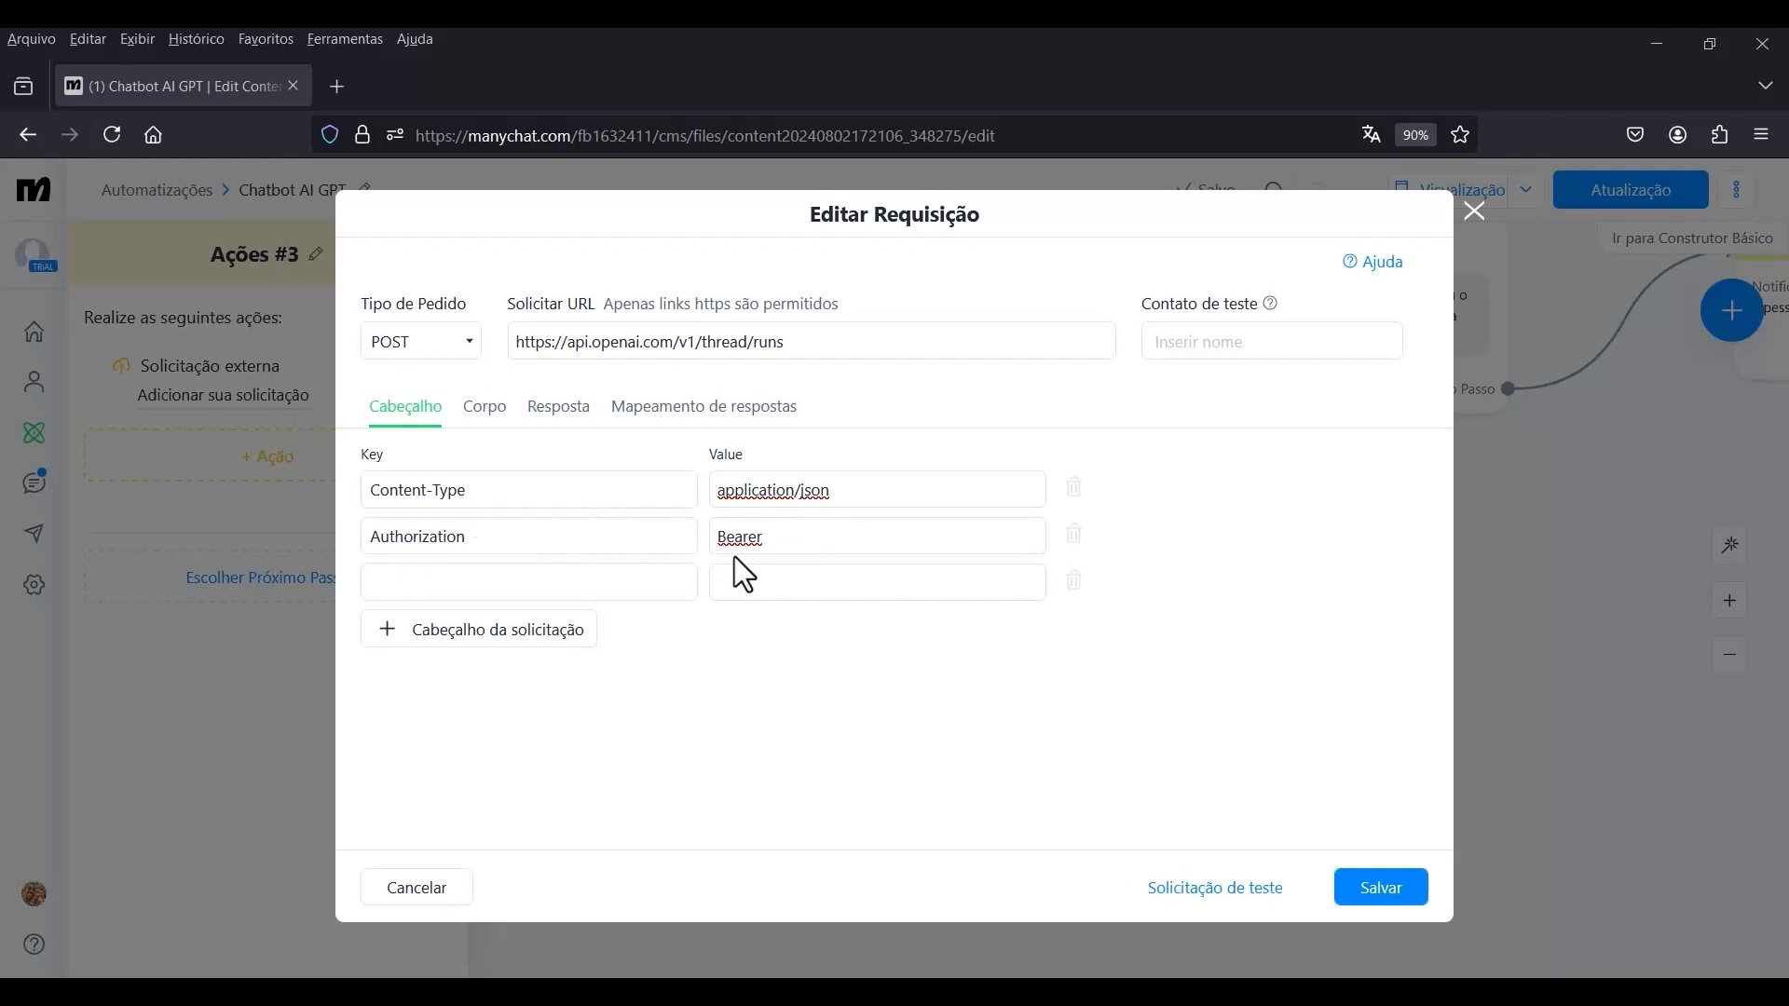
# Append the bot field bot_gpt_api_key after Bearer in the Authorization header value, separated by a space, and save the request.
pyautogui.moveTo(770, 539); pyautogui.dragTo(711, 540)
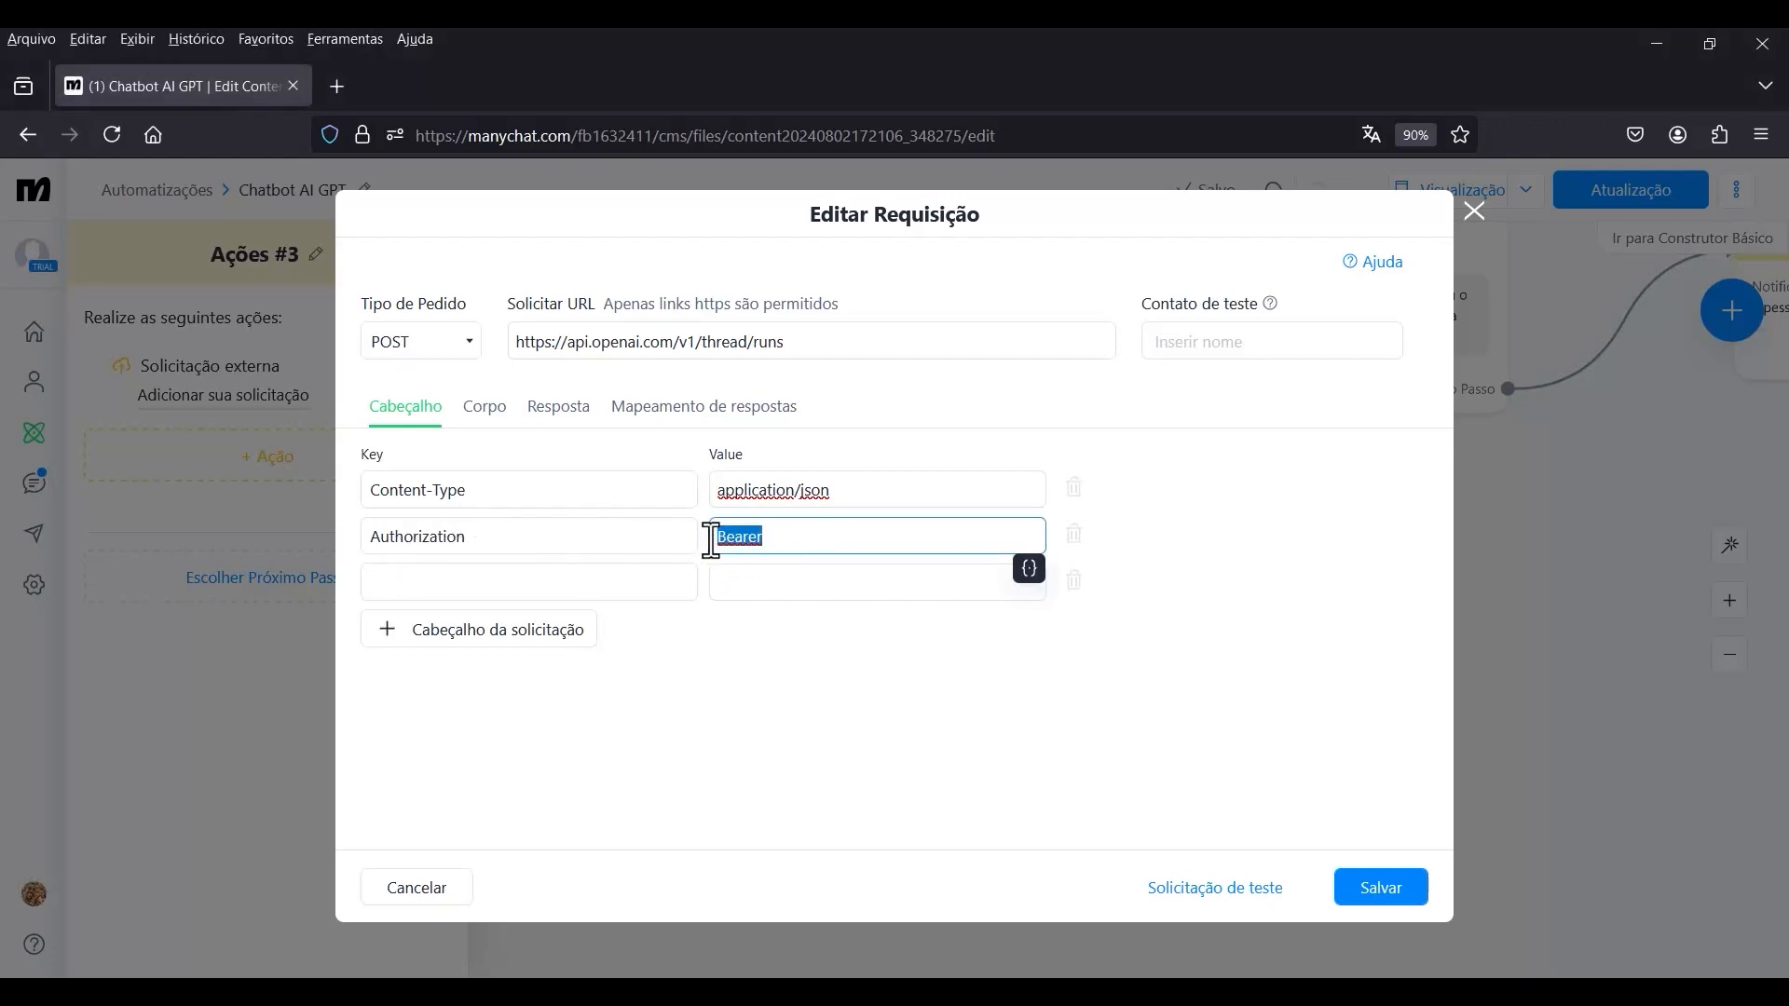
pyautogui.click(779, 539)
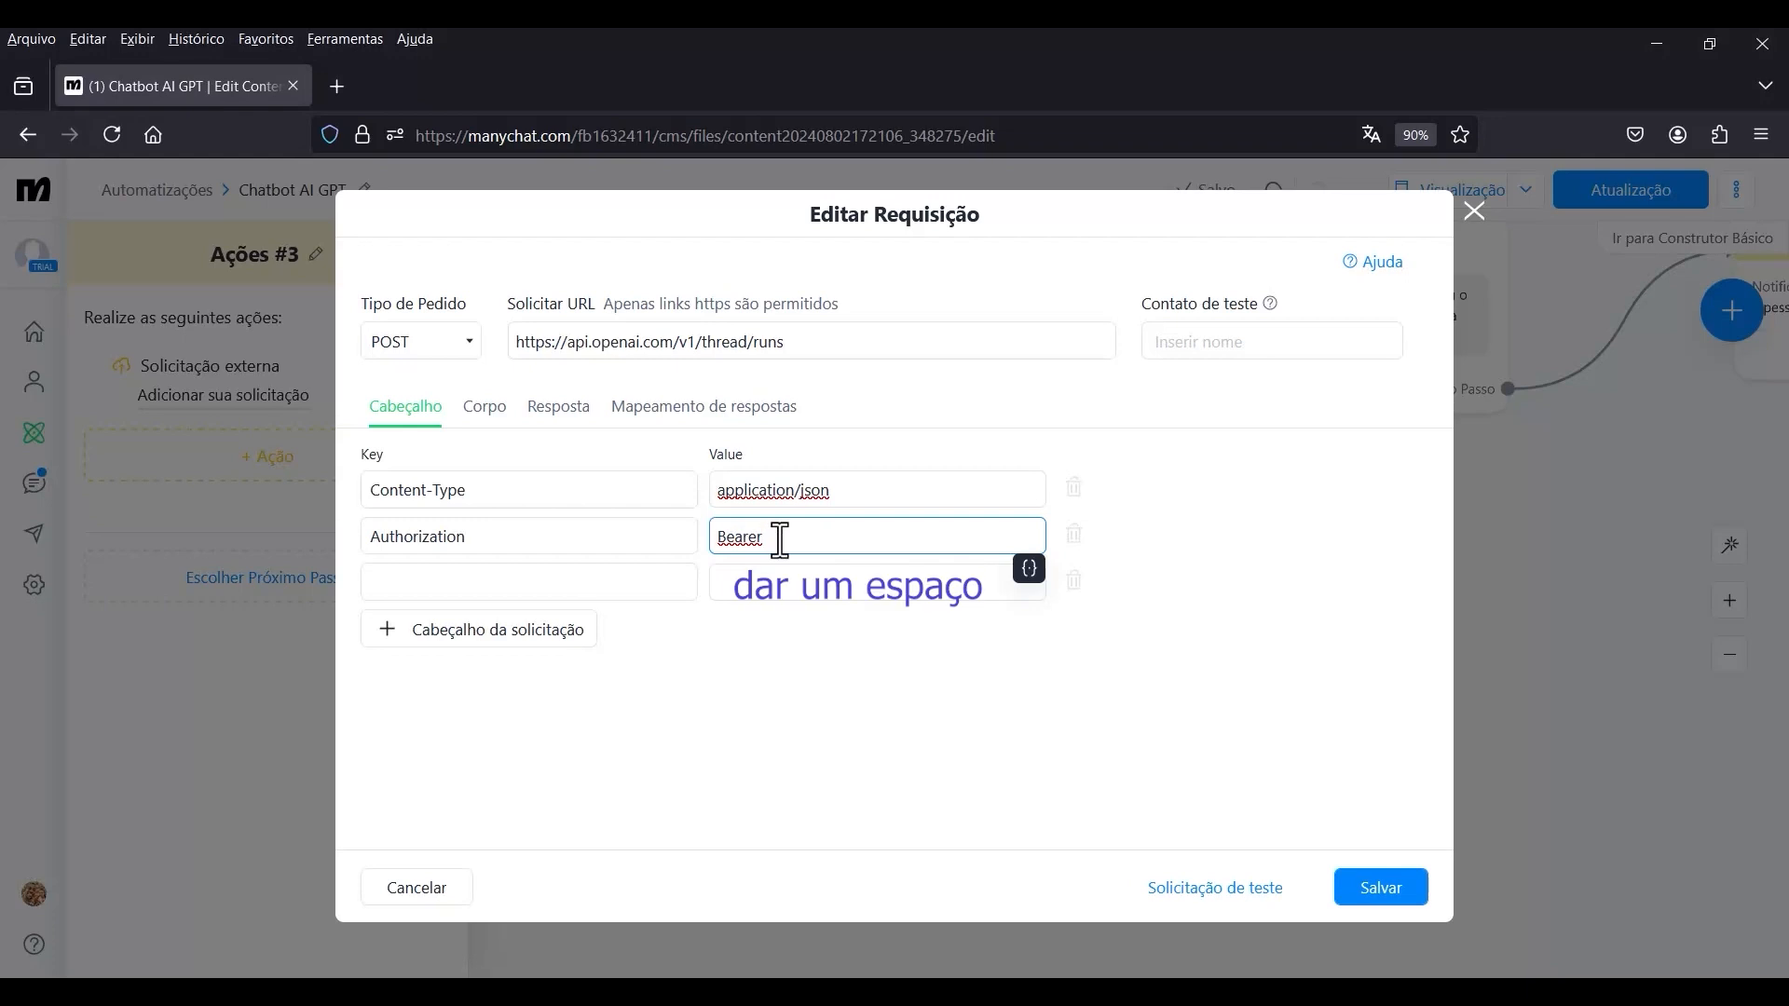
pyautogui.click(1029, 568)
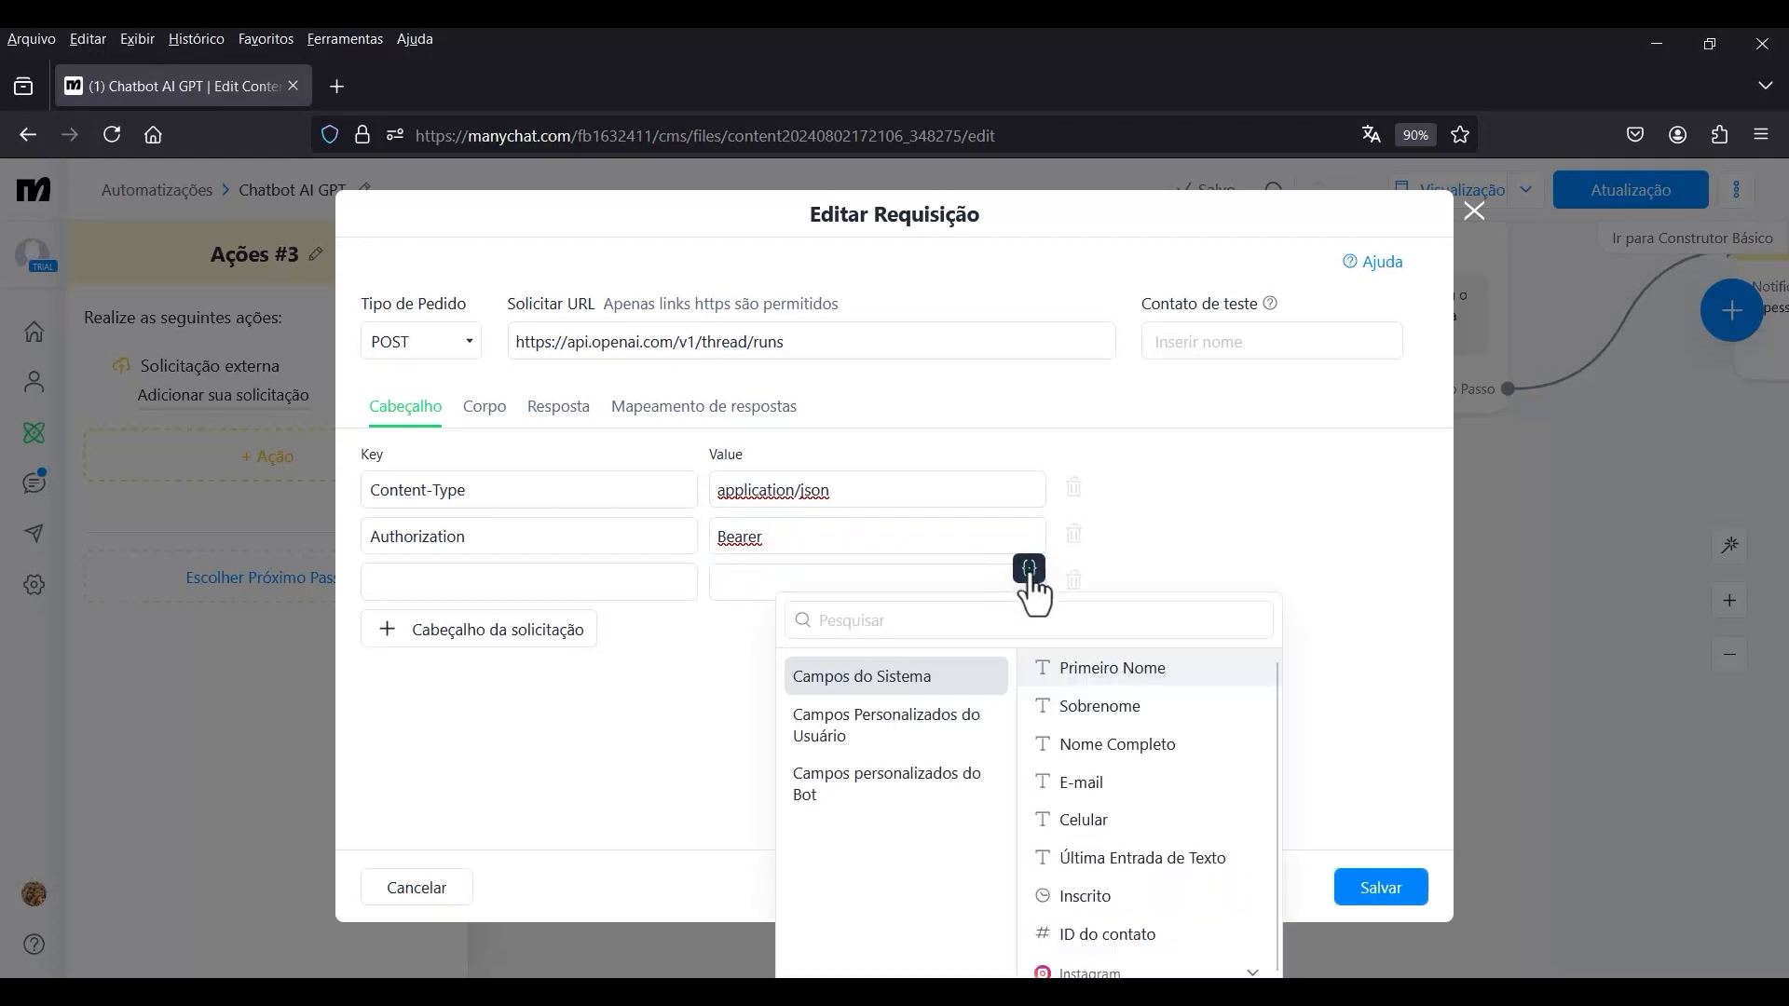
pyautogui.click(879, 792)
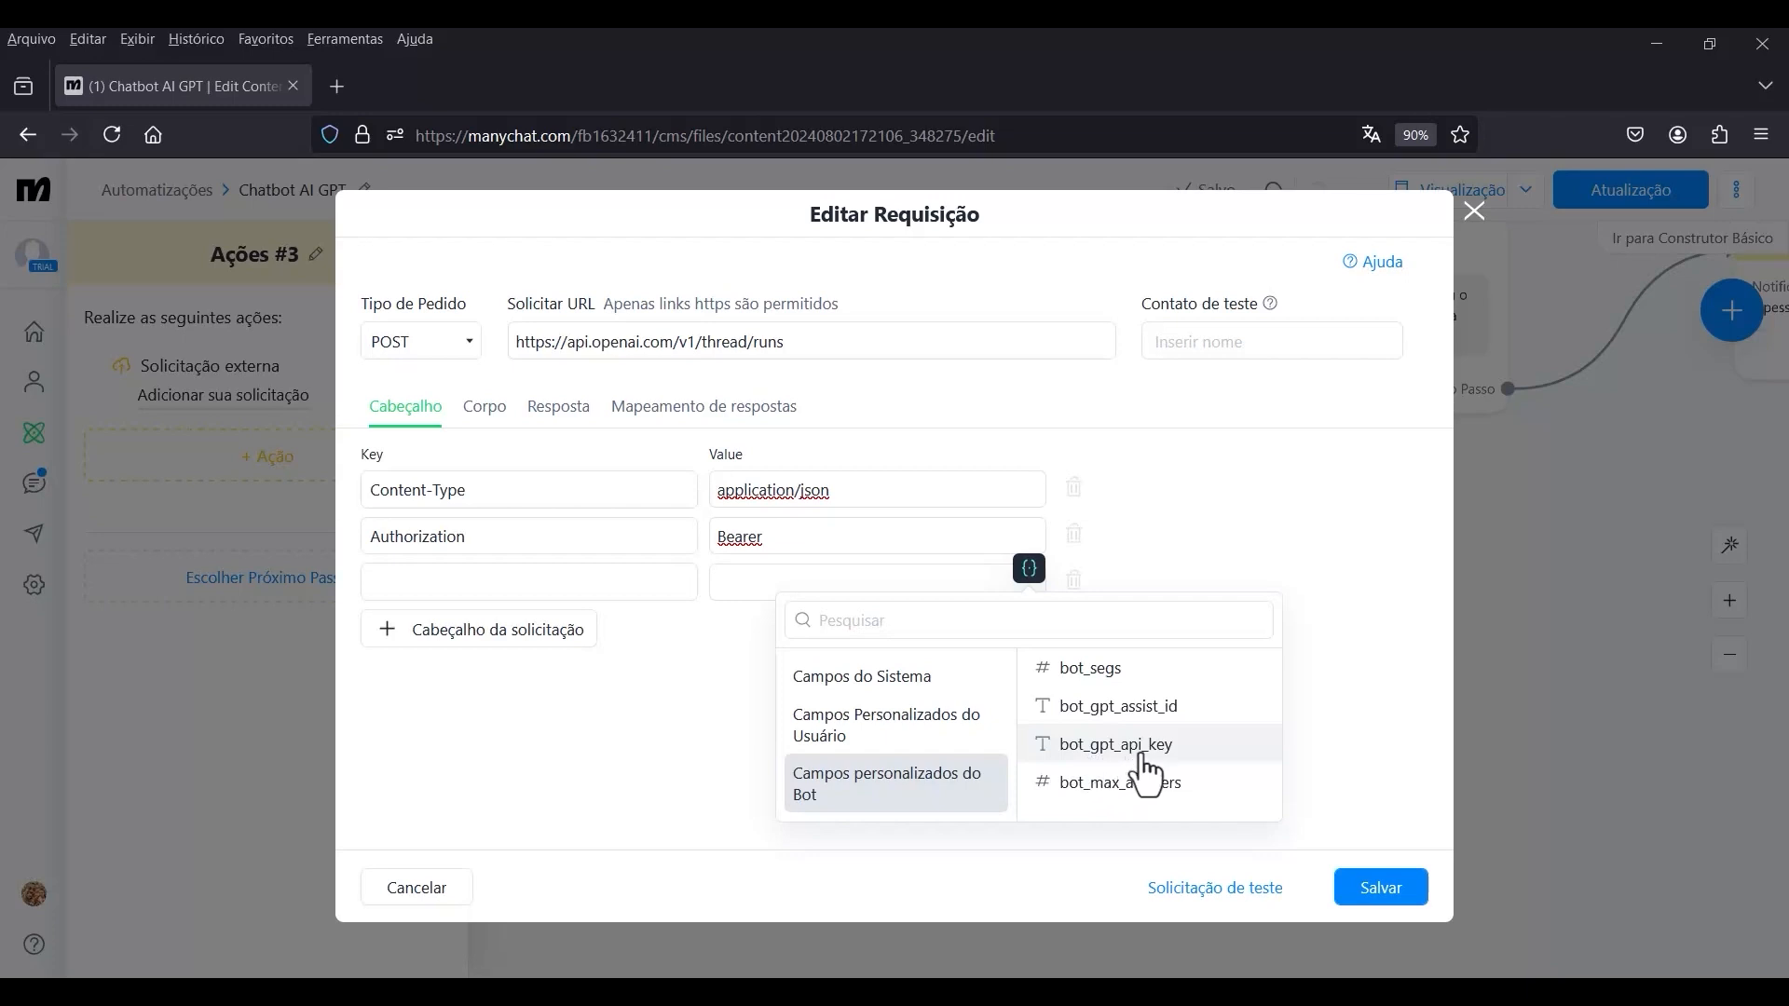
pyautogui.click(1102, 763)
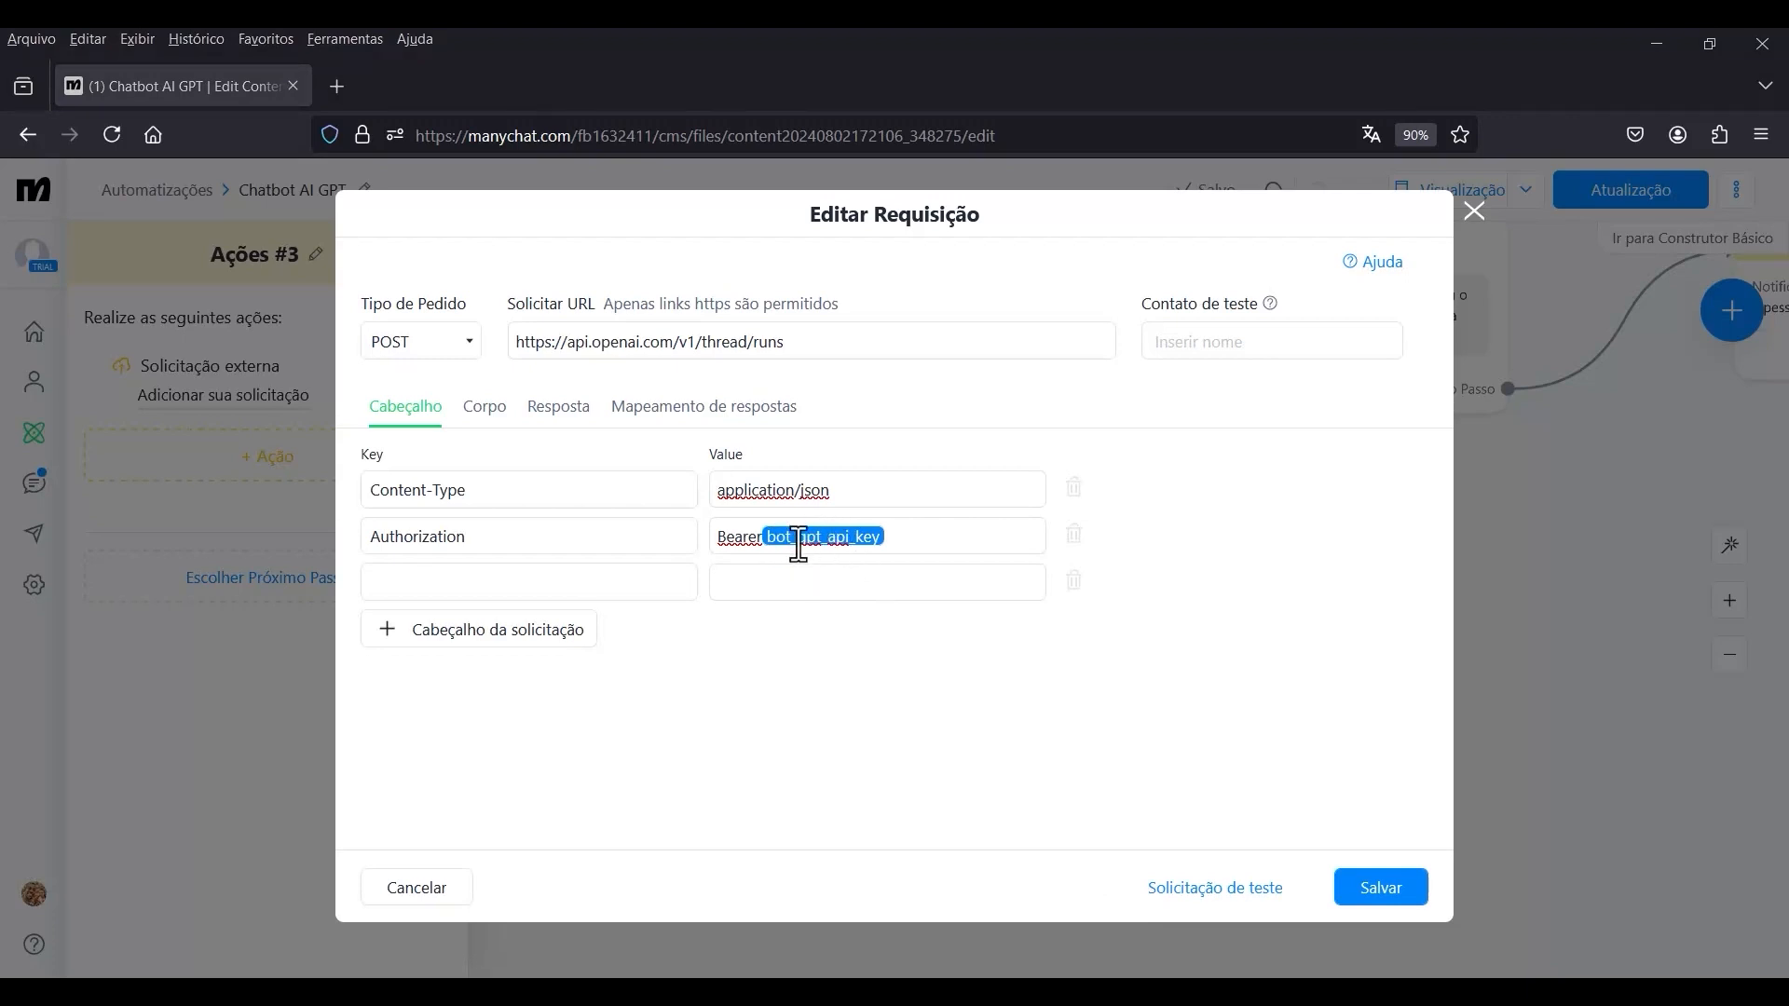
pyautogui.click(1359, 897)
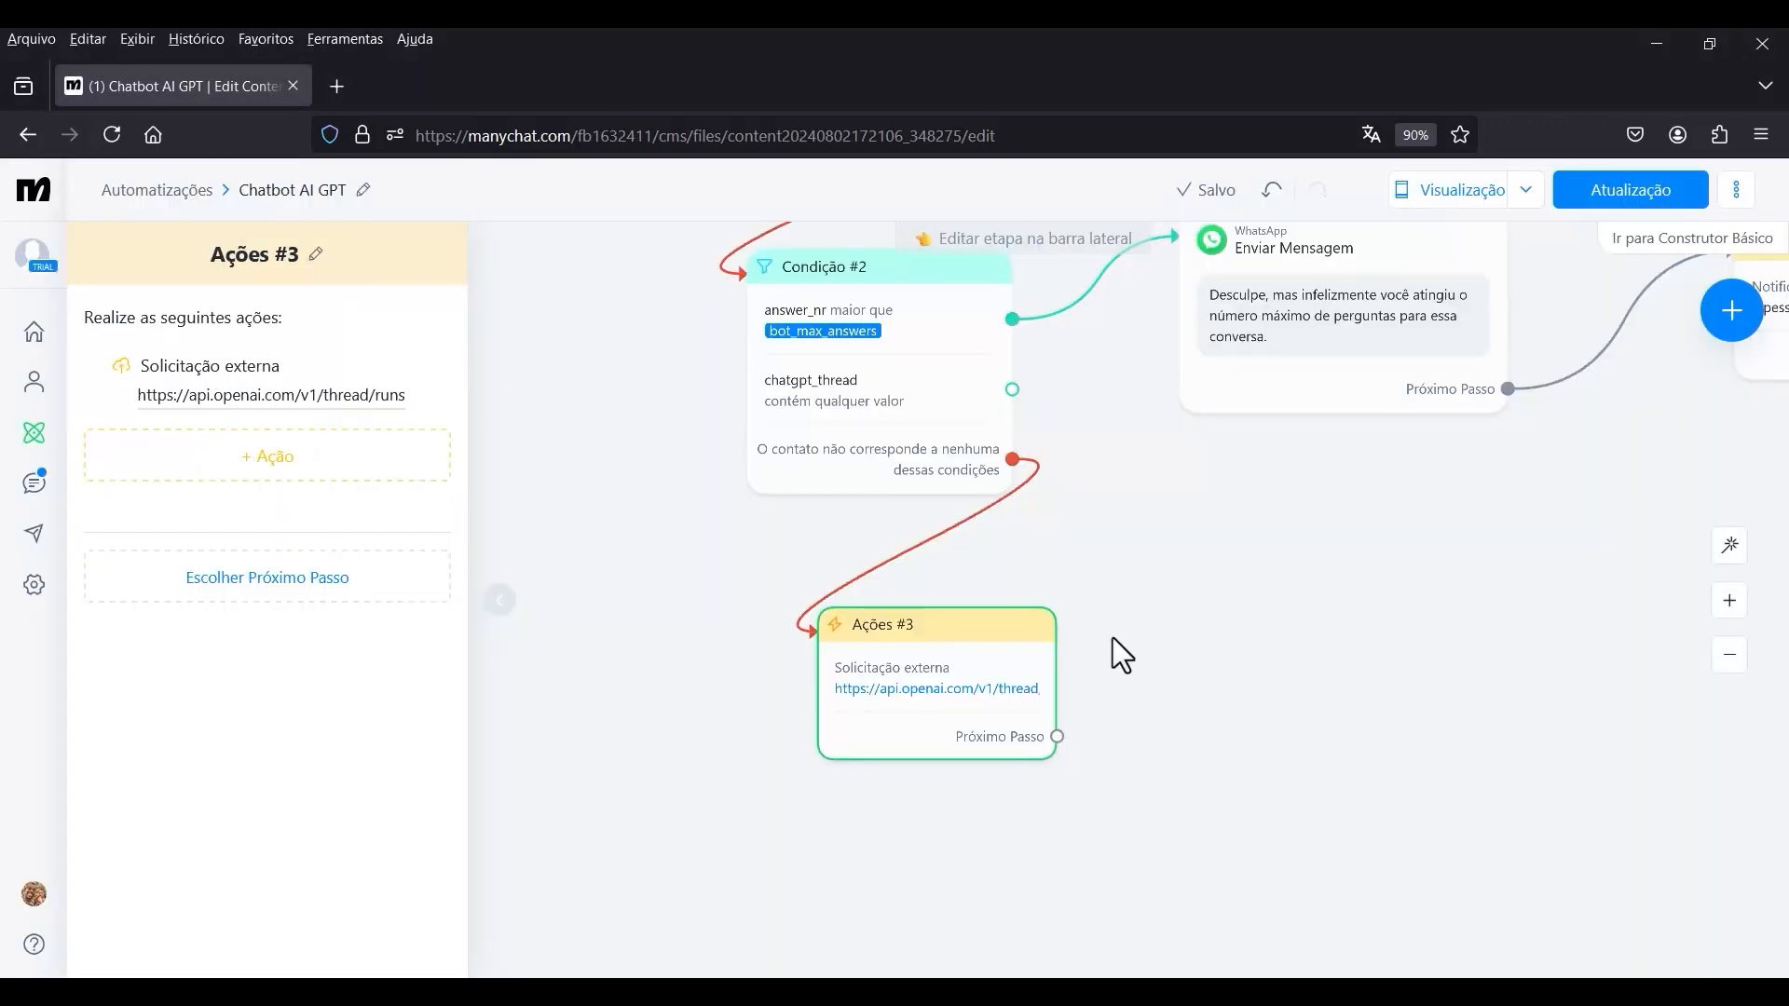
# Go to the account's bot fields settings and open the value of bot_gpt_api_key for editing.
pyautogui.click(34, 585)
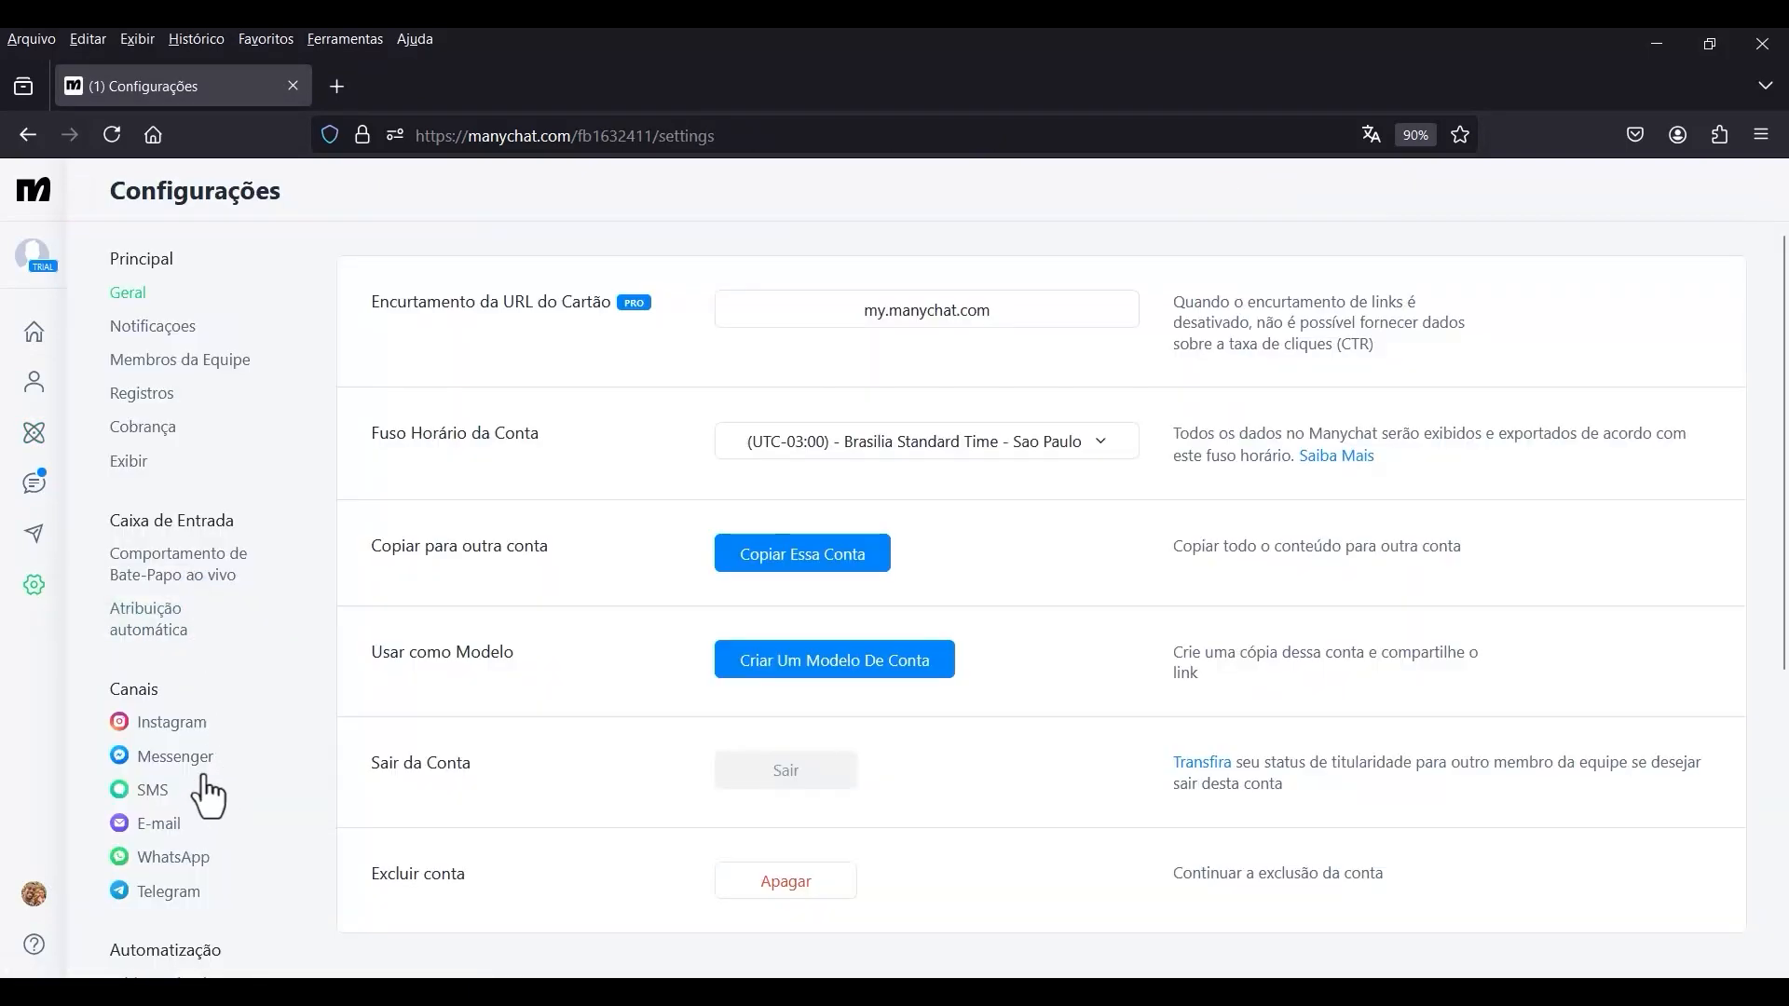
pyautogui.scroll(-3, 207, 797)
pyautogui.click(152, 777)
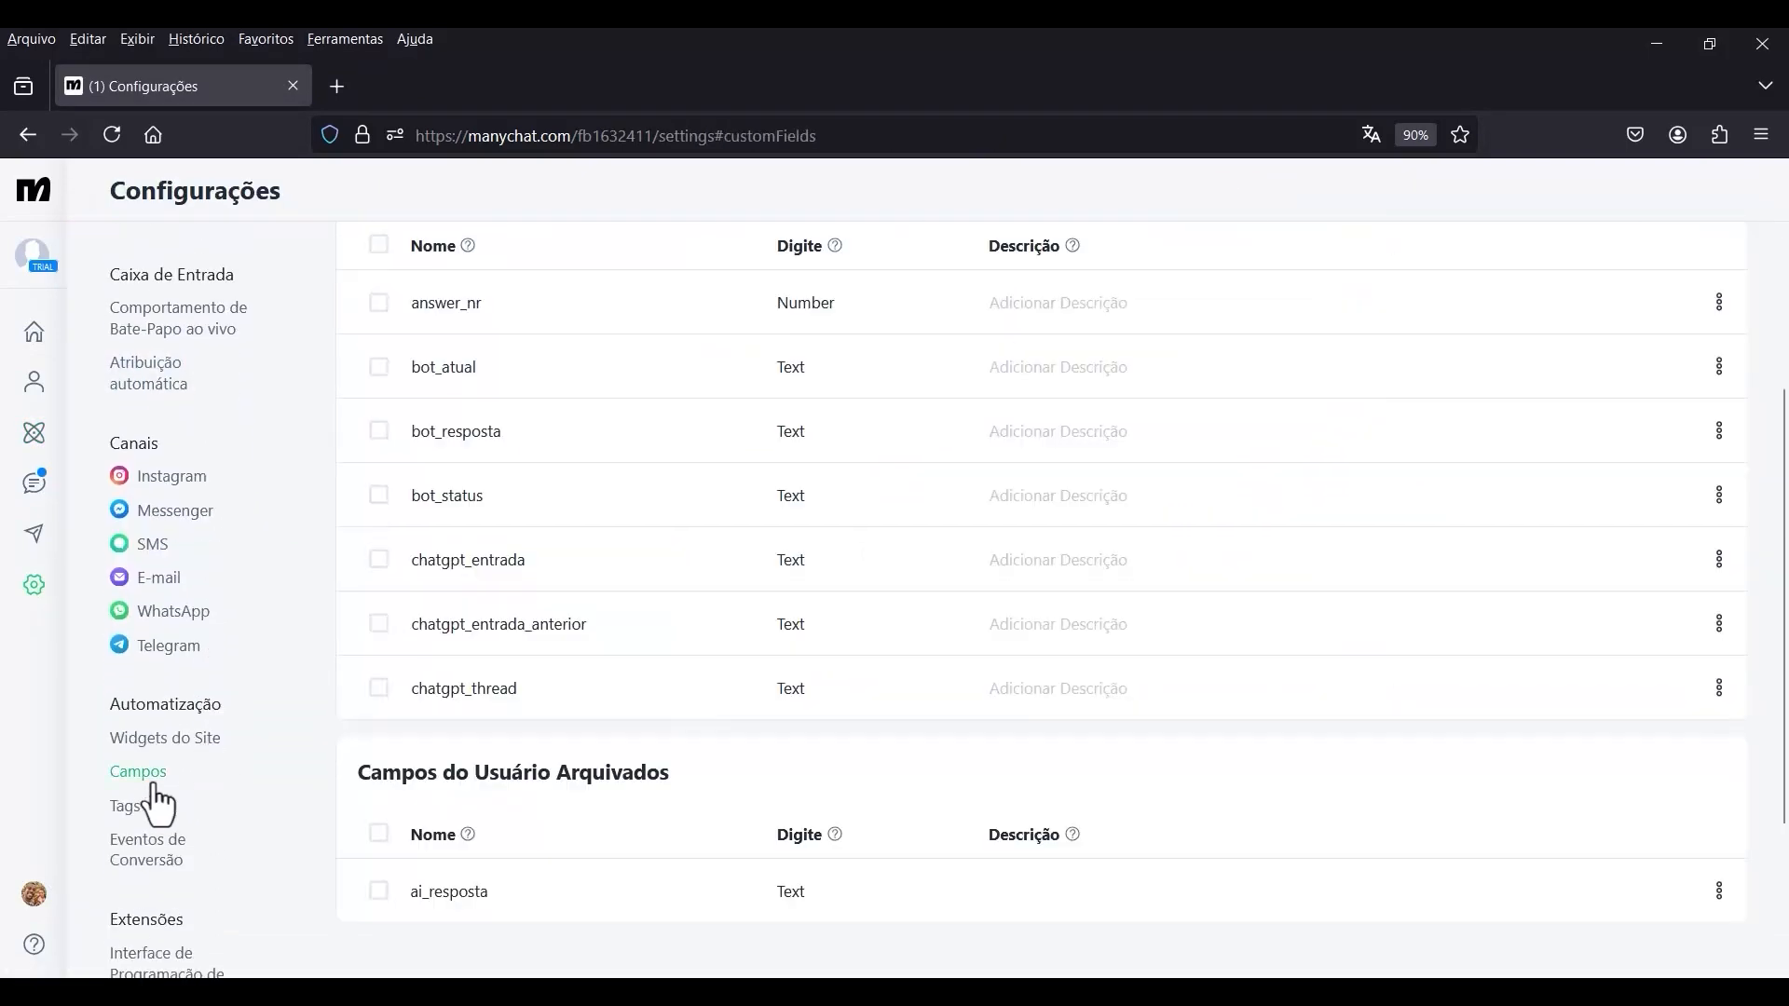
pyautogui.scroll(3, 799, 570)
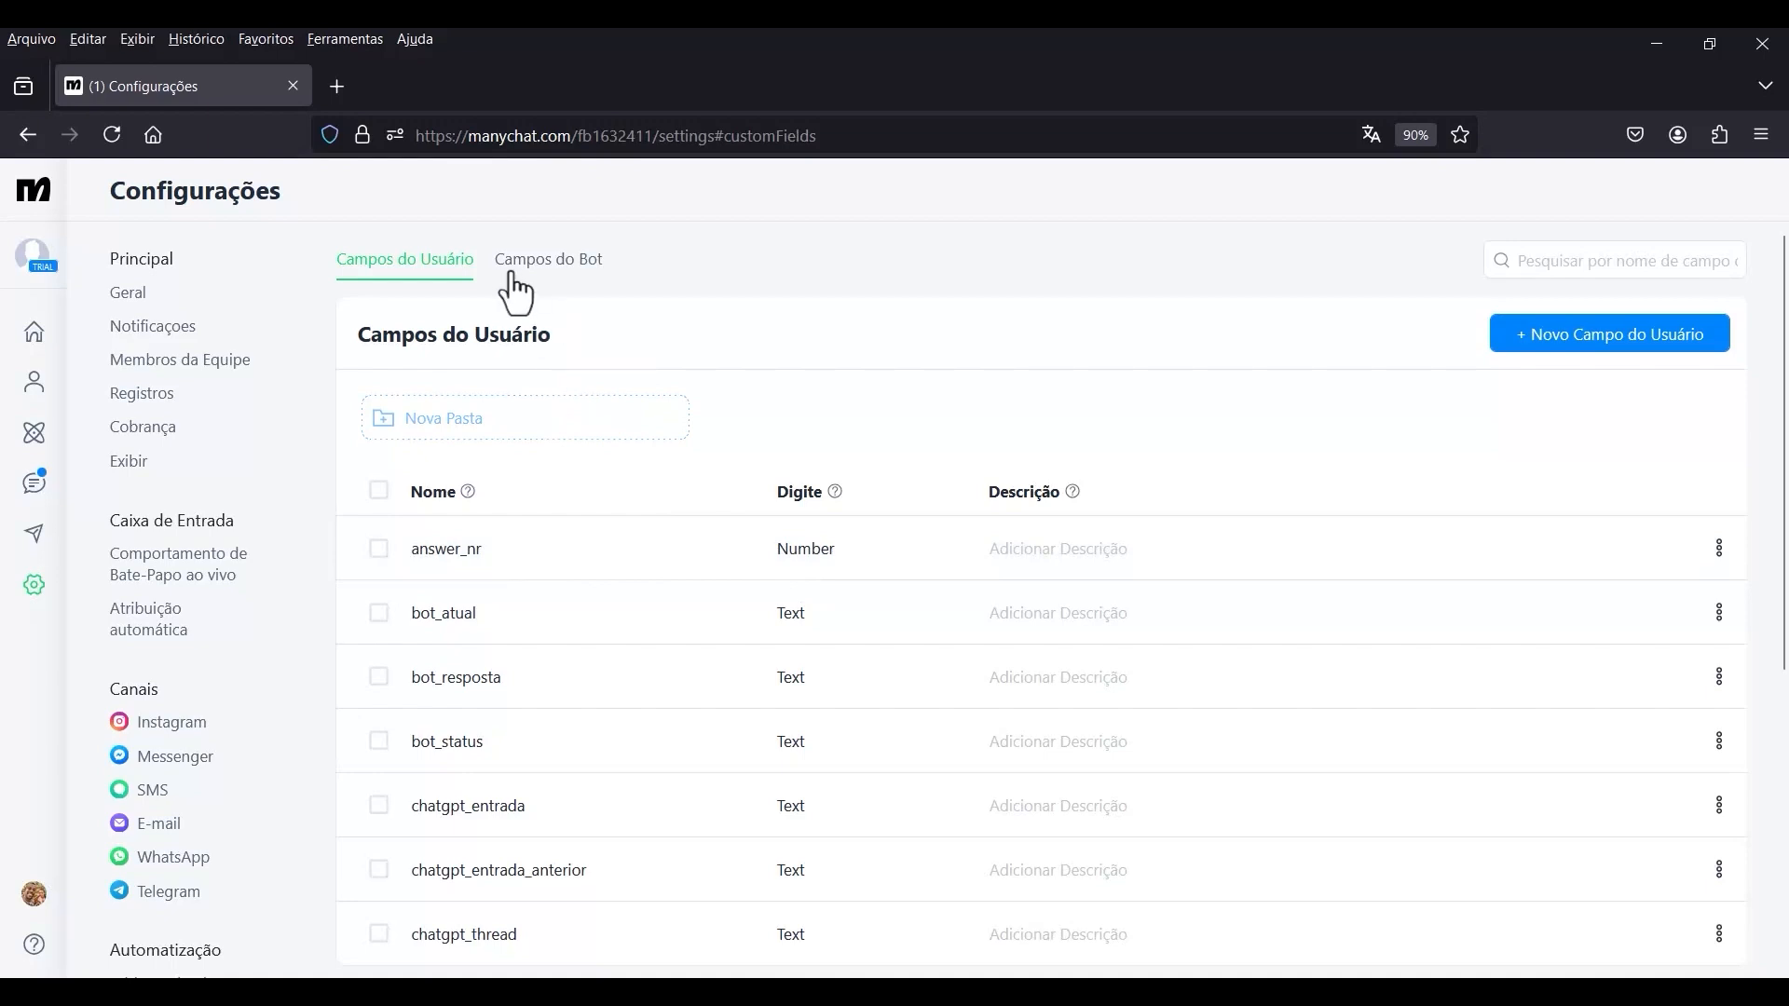
pyautogui.click(532, 280)
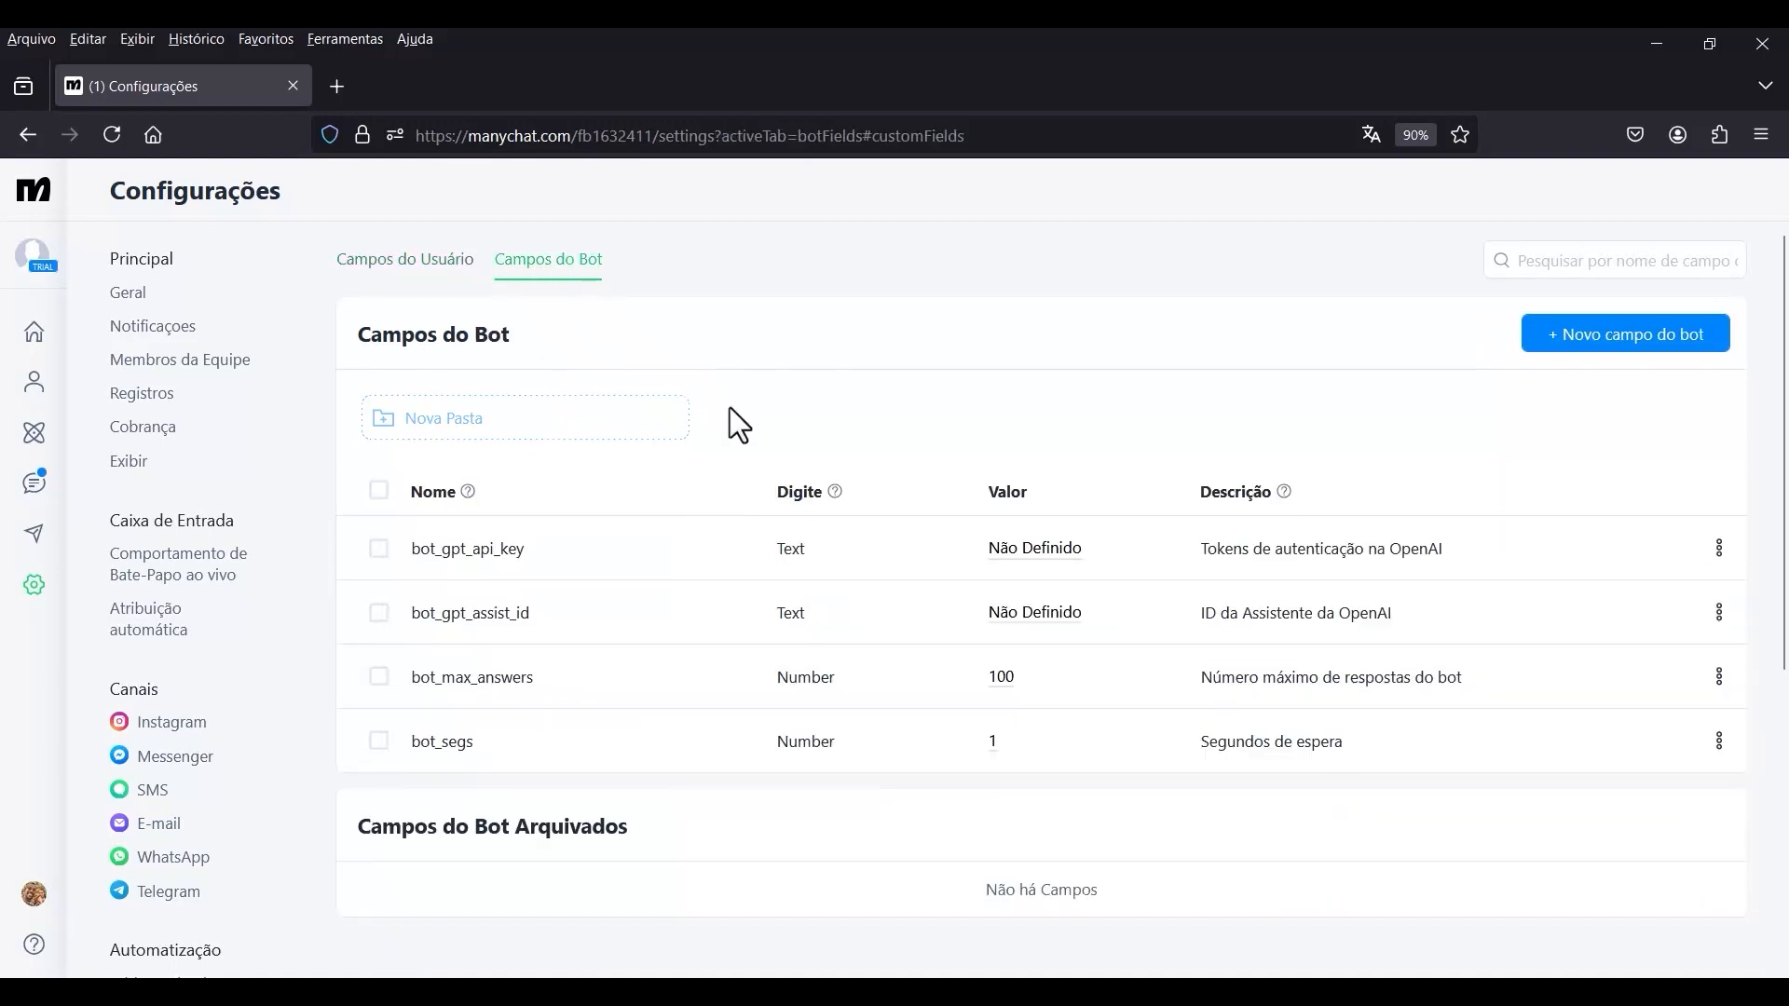
pyautogui.scroll(-2, 578, 429)
pyautogui.click(1025, 427)
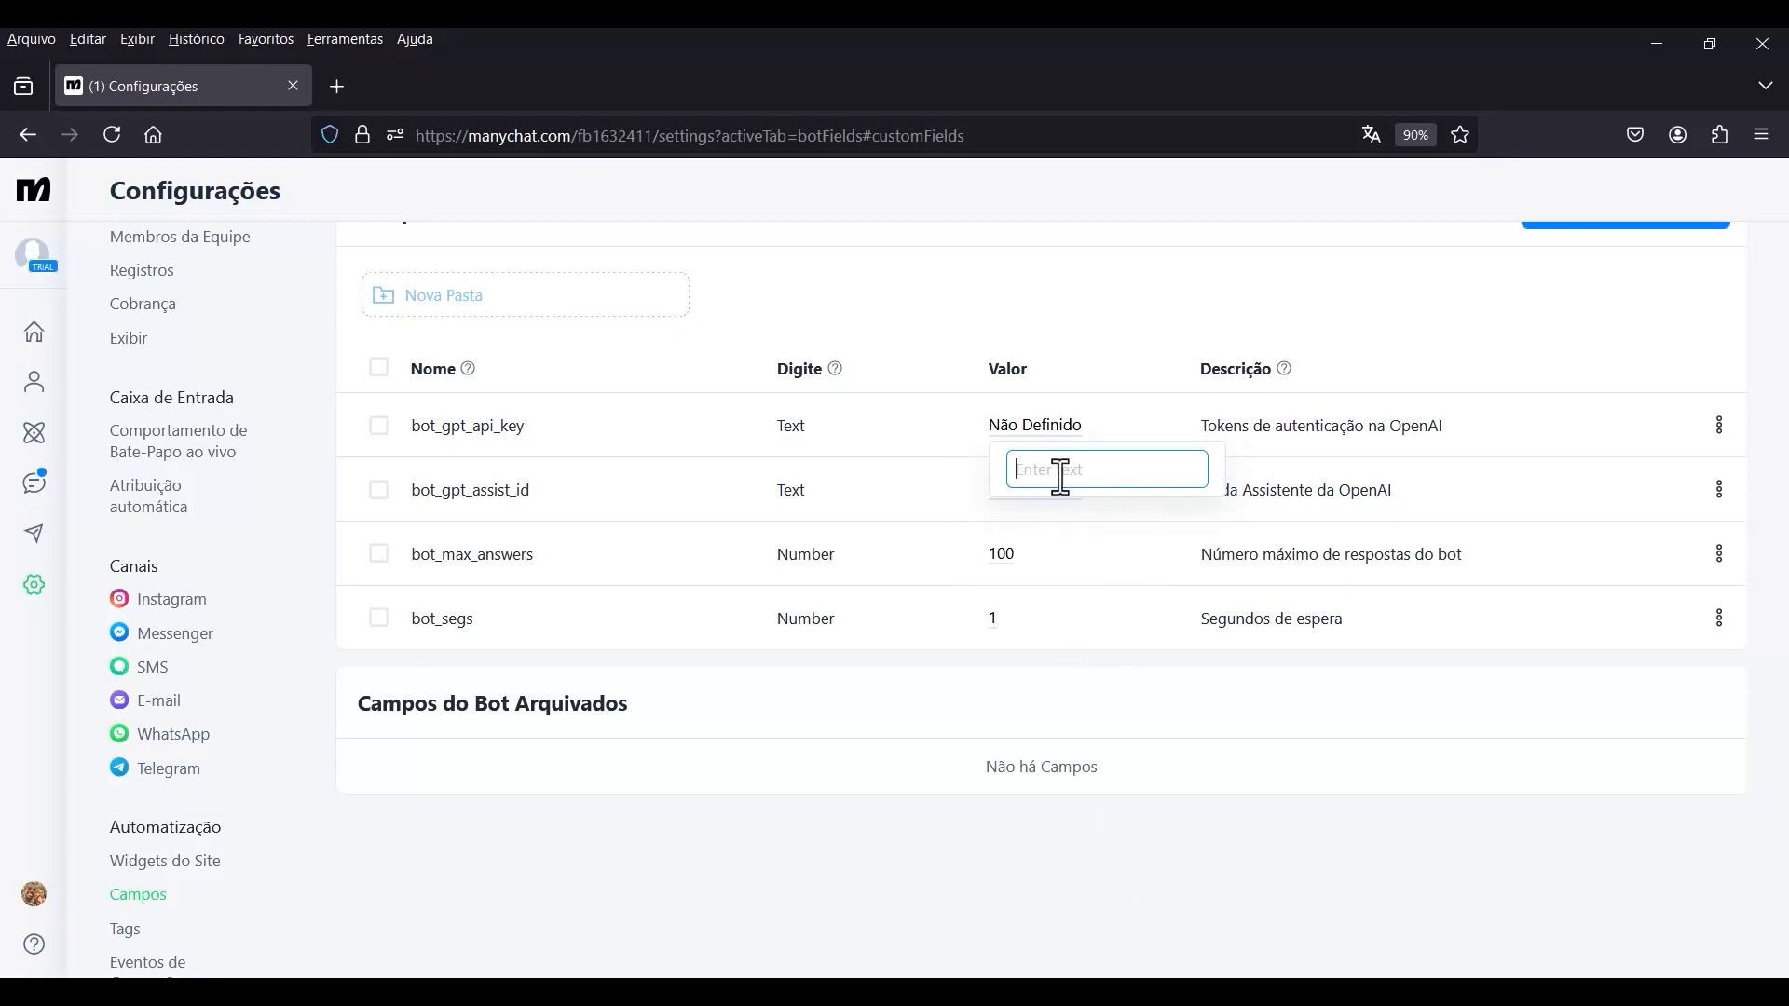
# Switch to the OpenAI platform, create a secret key named bot_gpt_api_key in the Default project with All permissions, and copy it.
pyautogui.hotkey('alt', 'Tab')
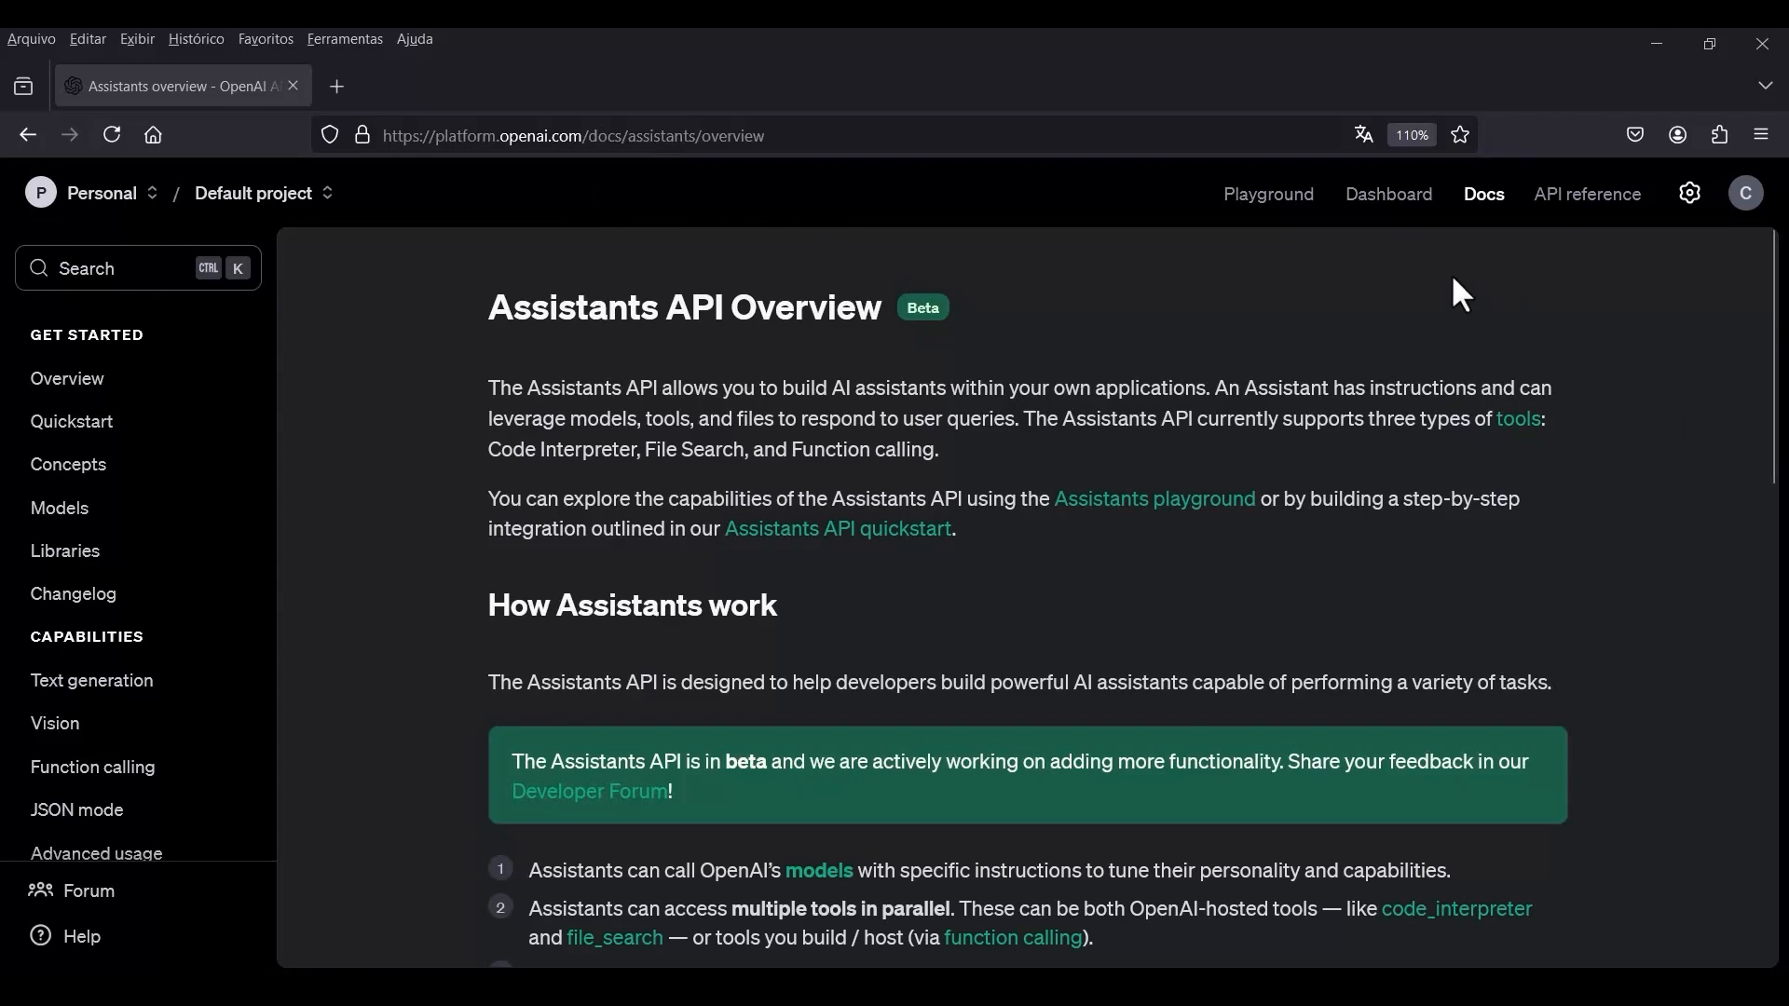
pyautogui.click(1381, 226)
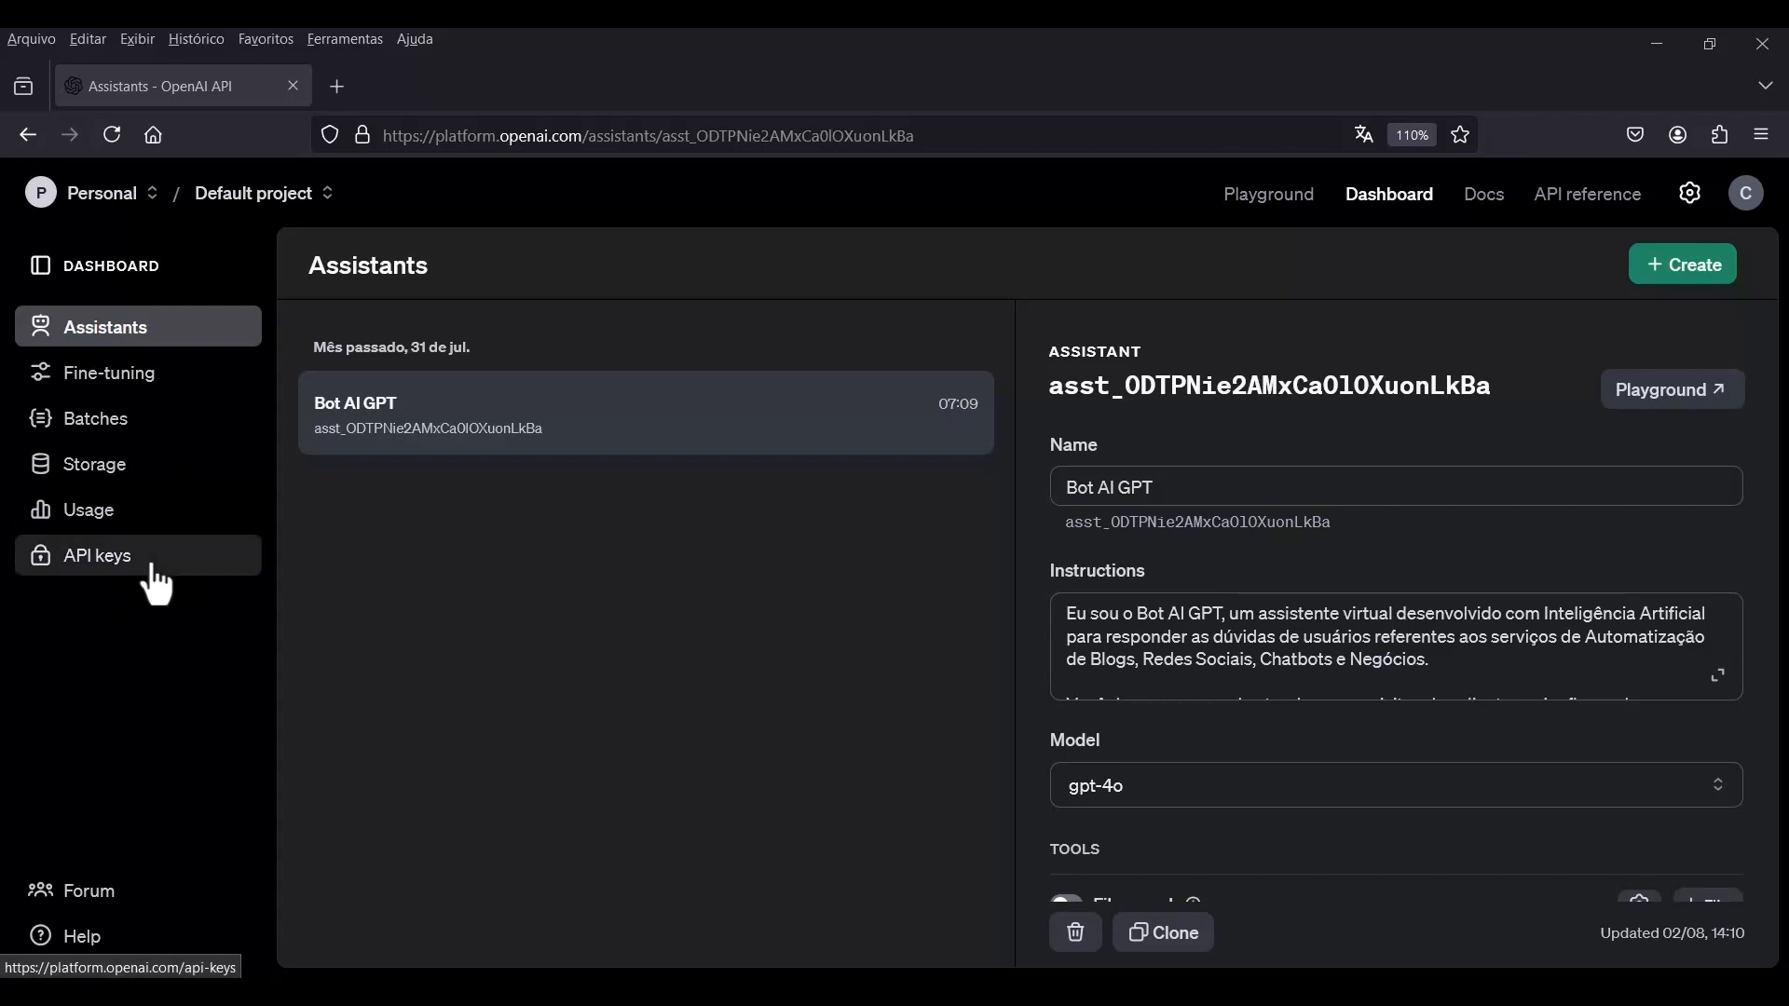
pyautogui.click(119, 559)
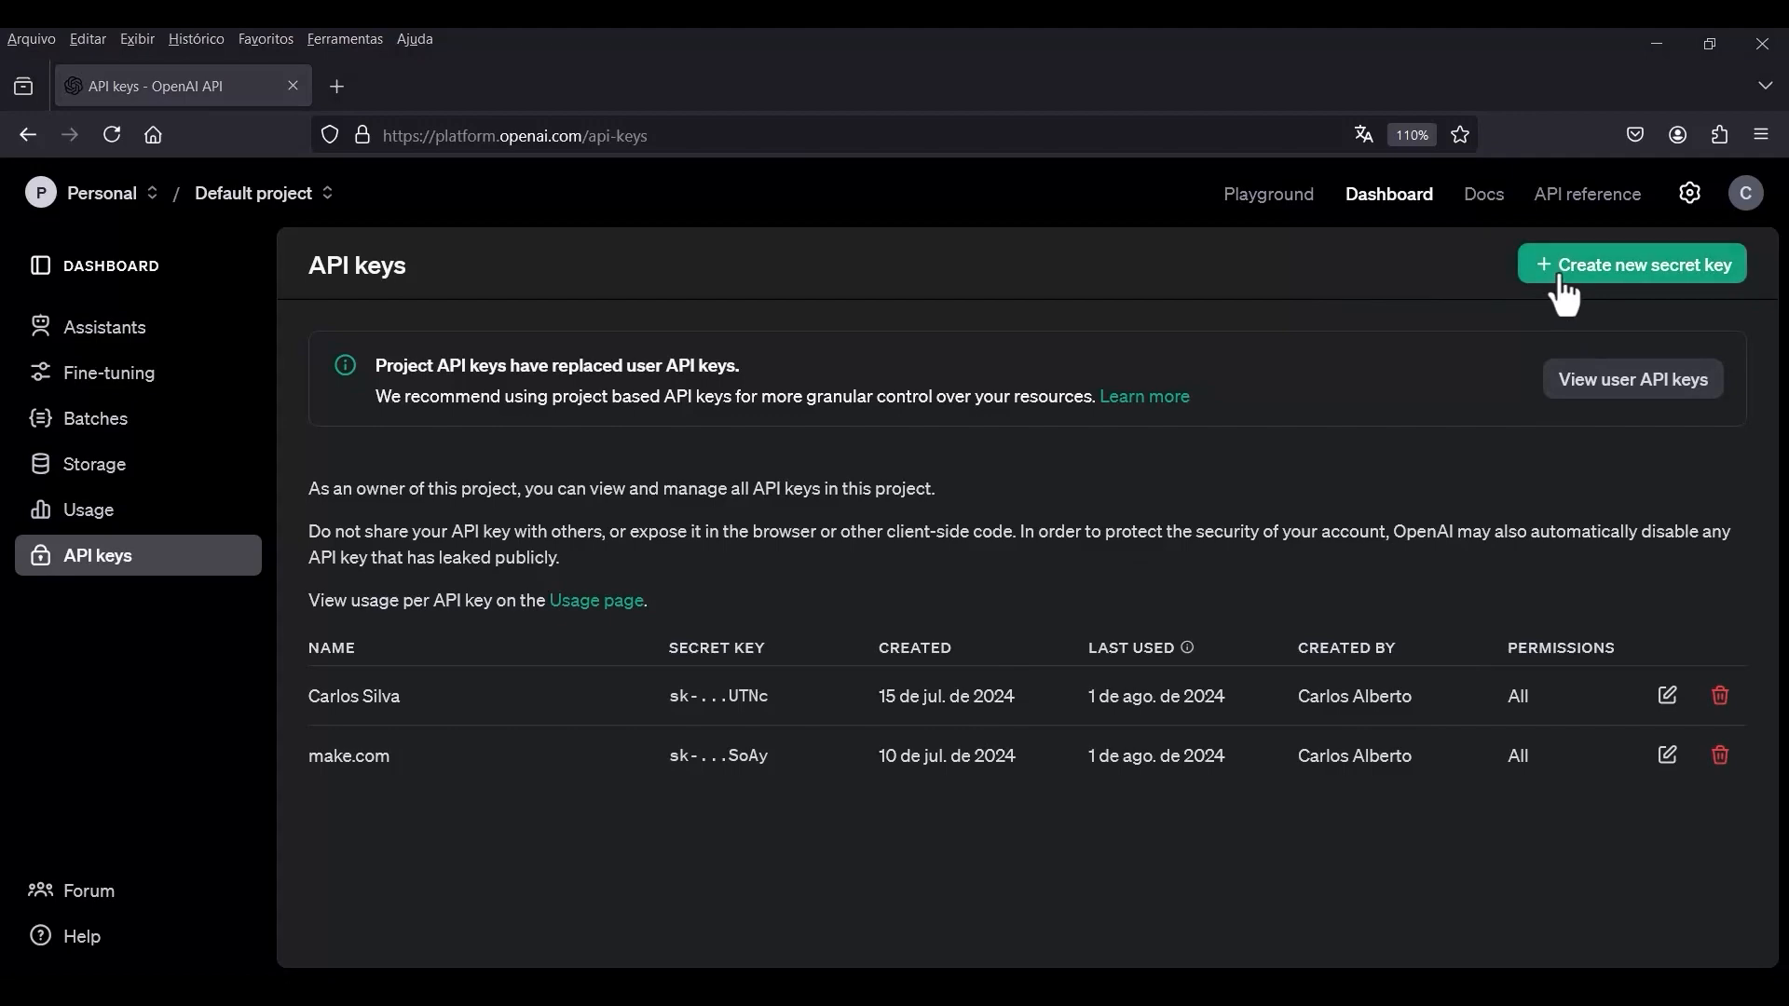
pyautogui.click(1642, 279)
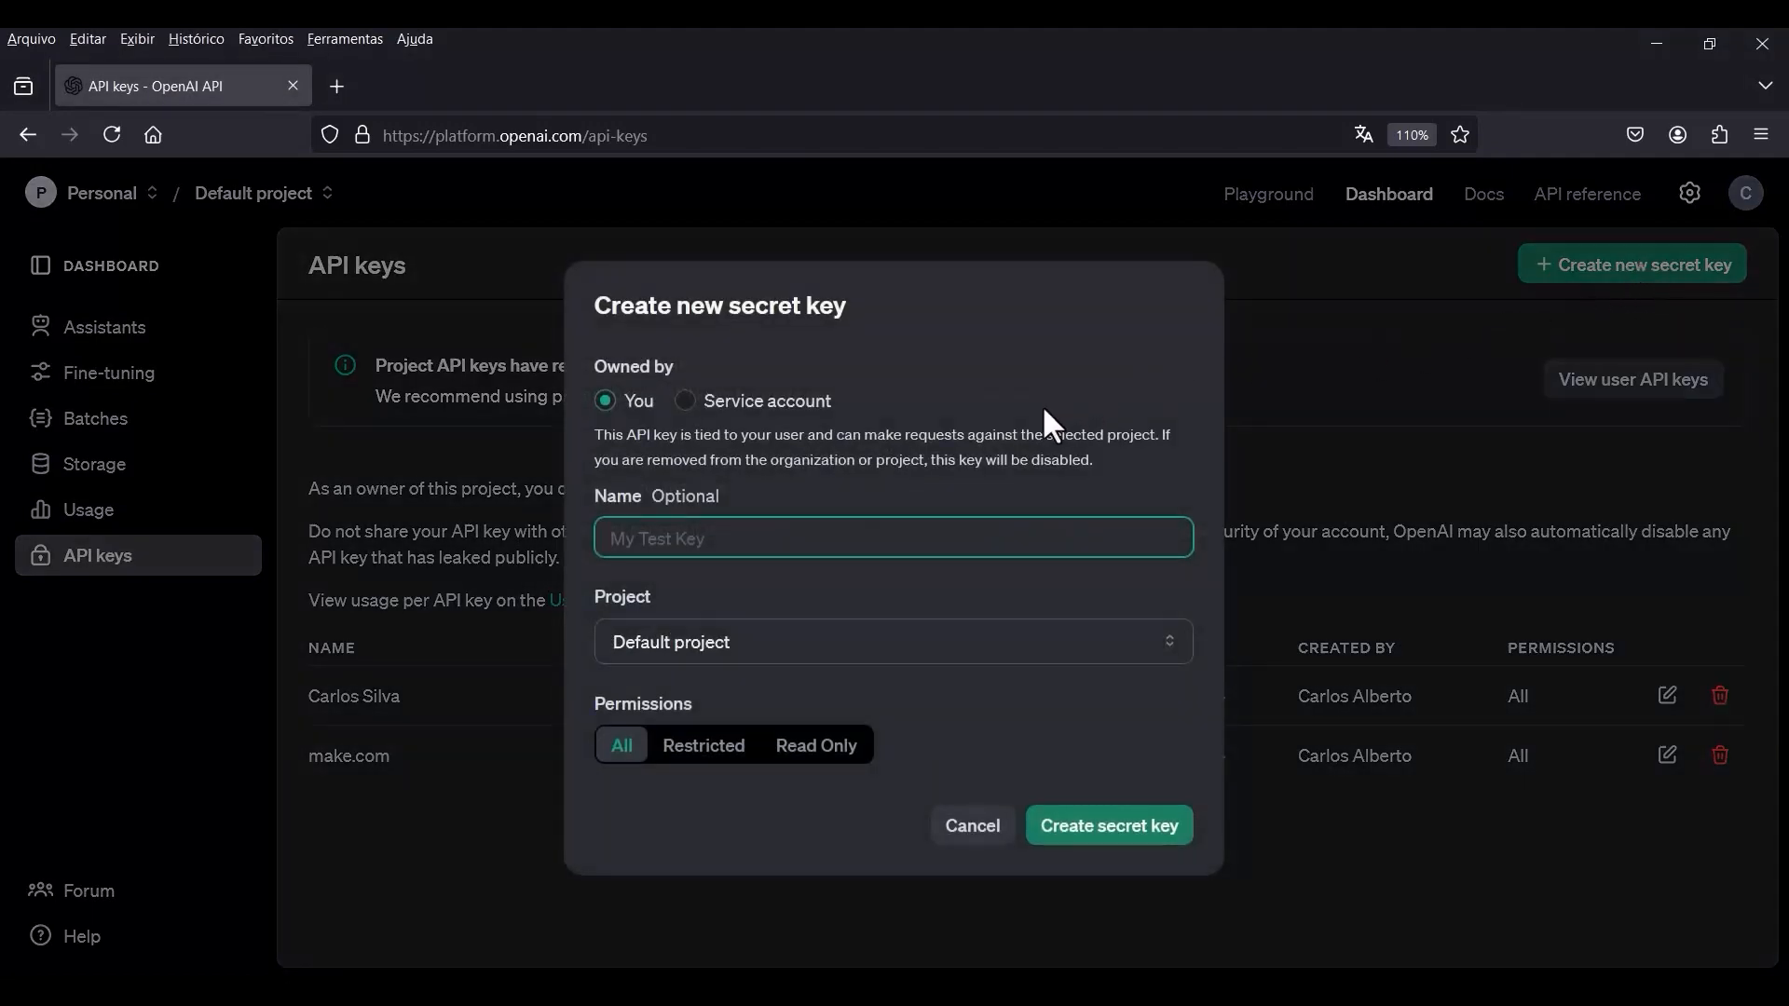
pyautogui.write('bot_gpt_api_key')
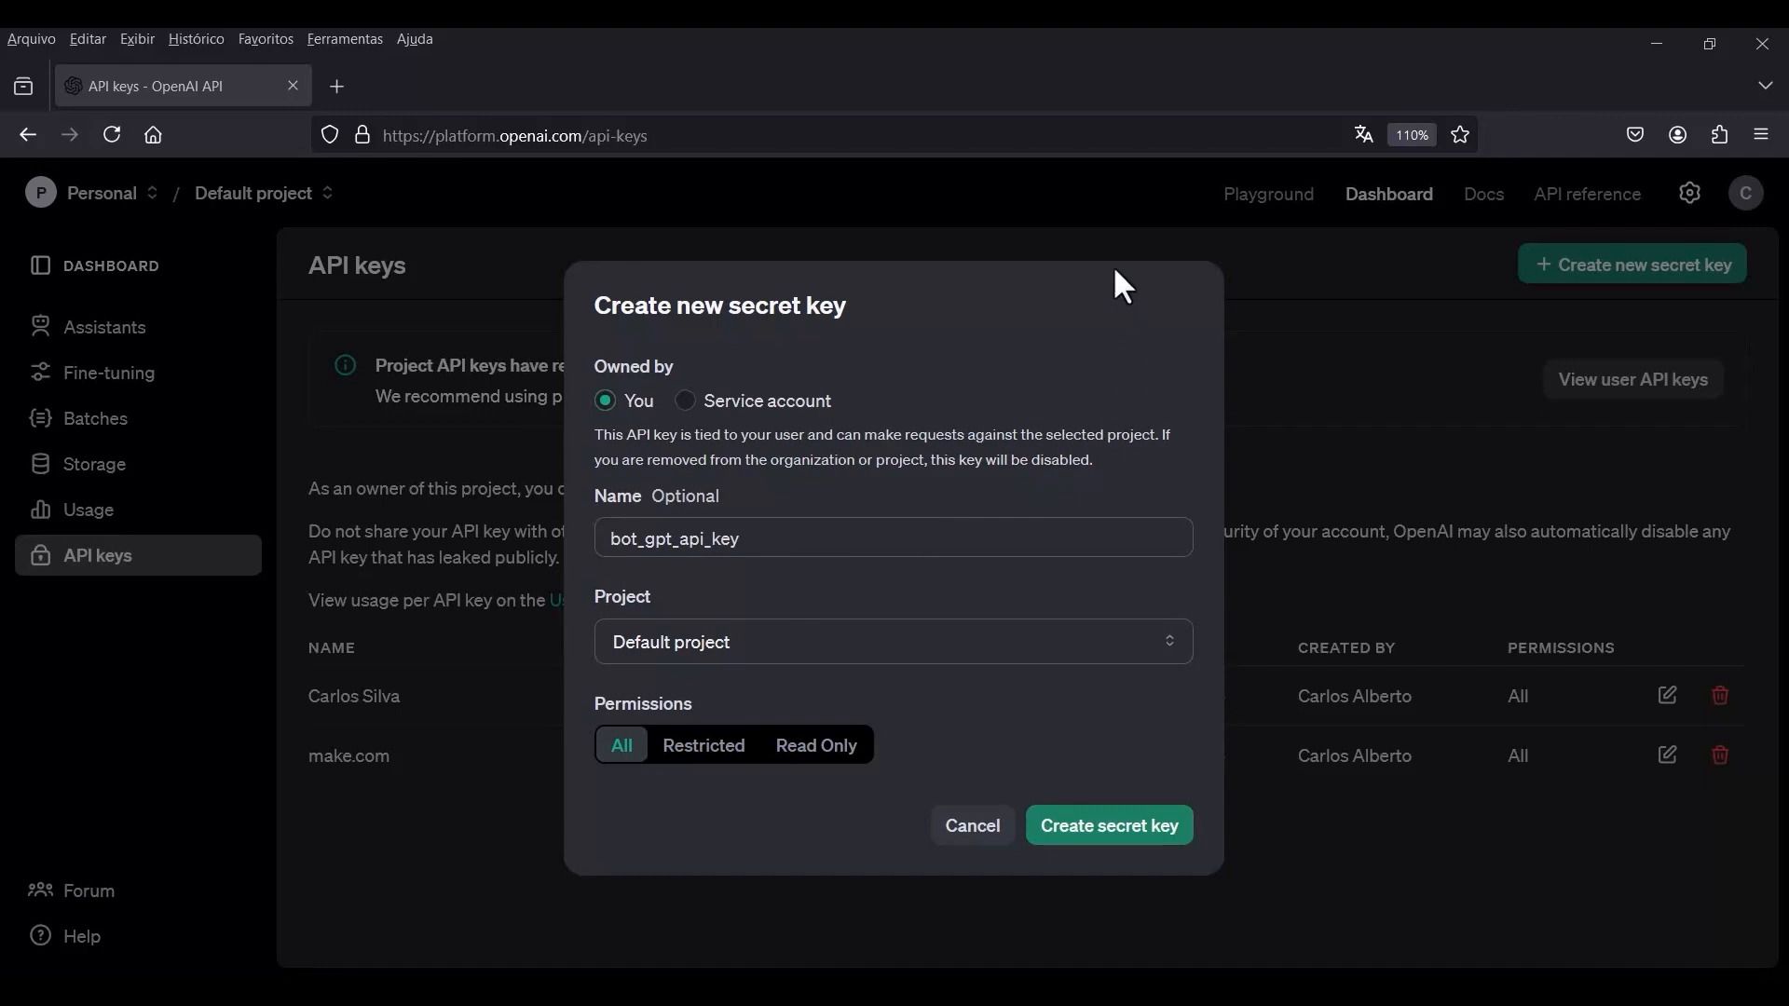
pyautogui.click(1097, 861)
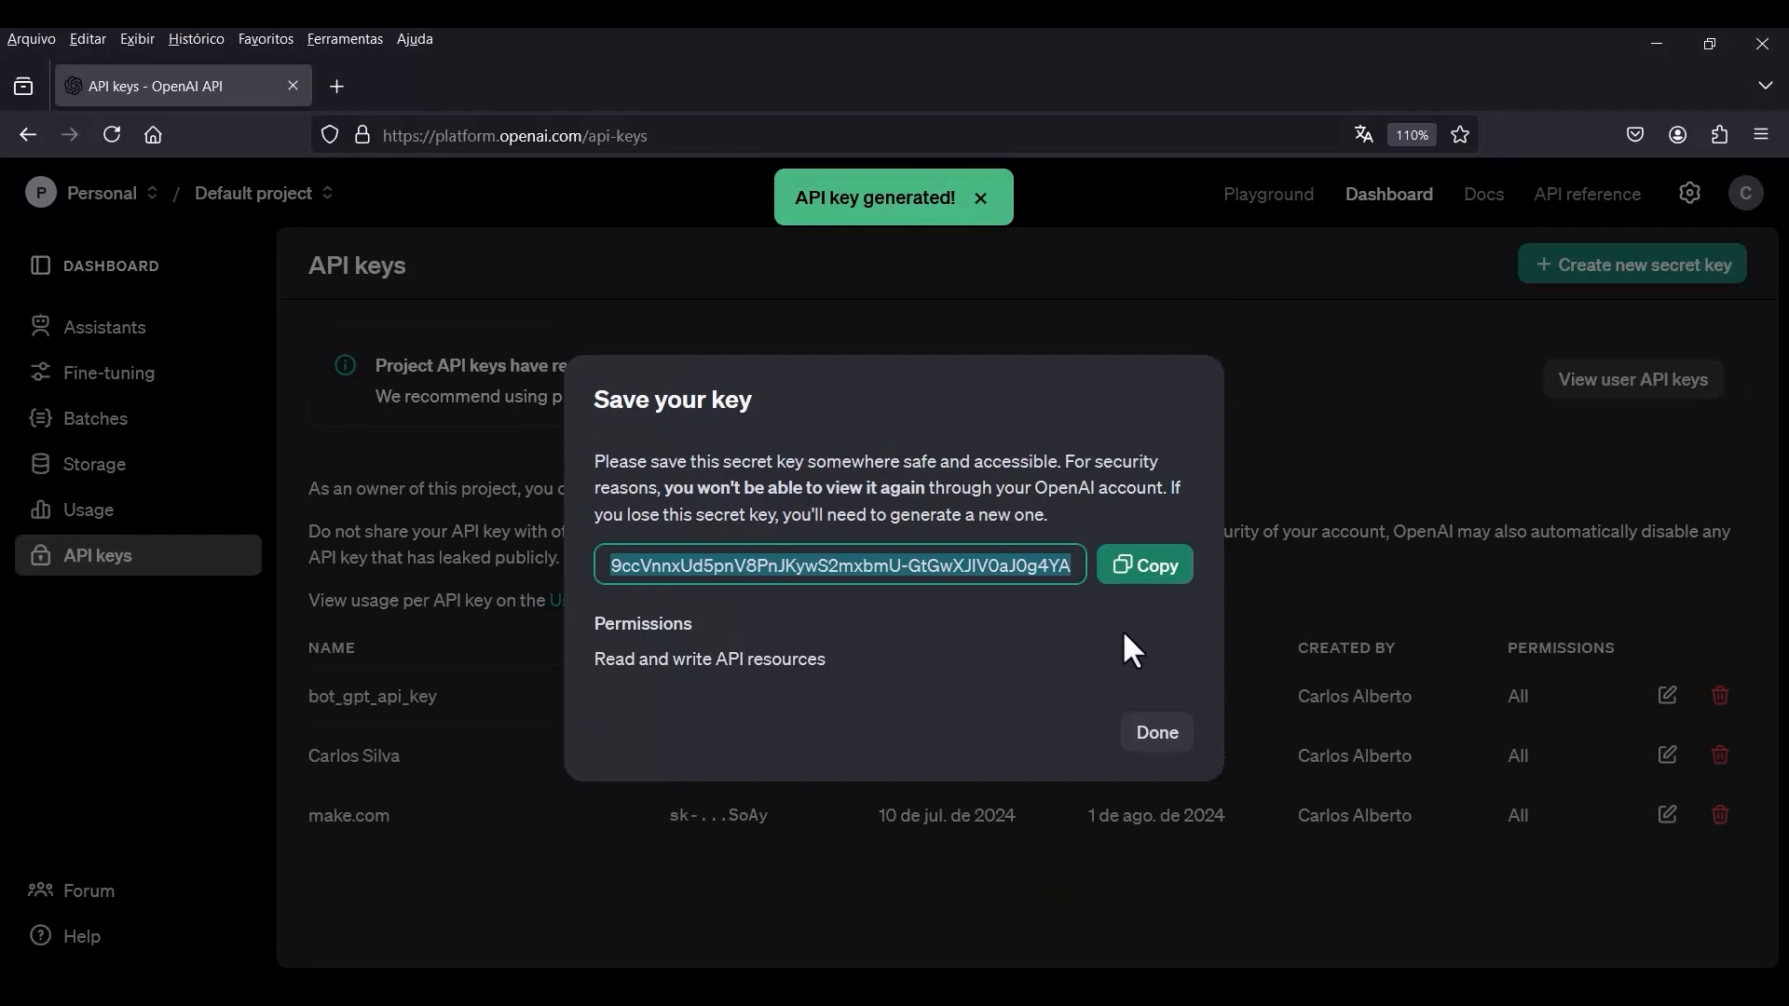
pyautogui.click(1152, 575)
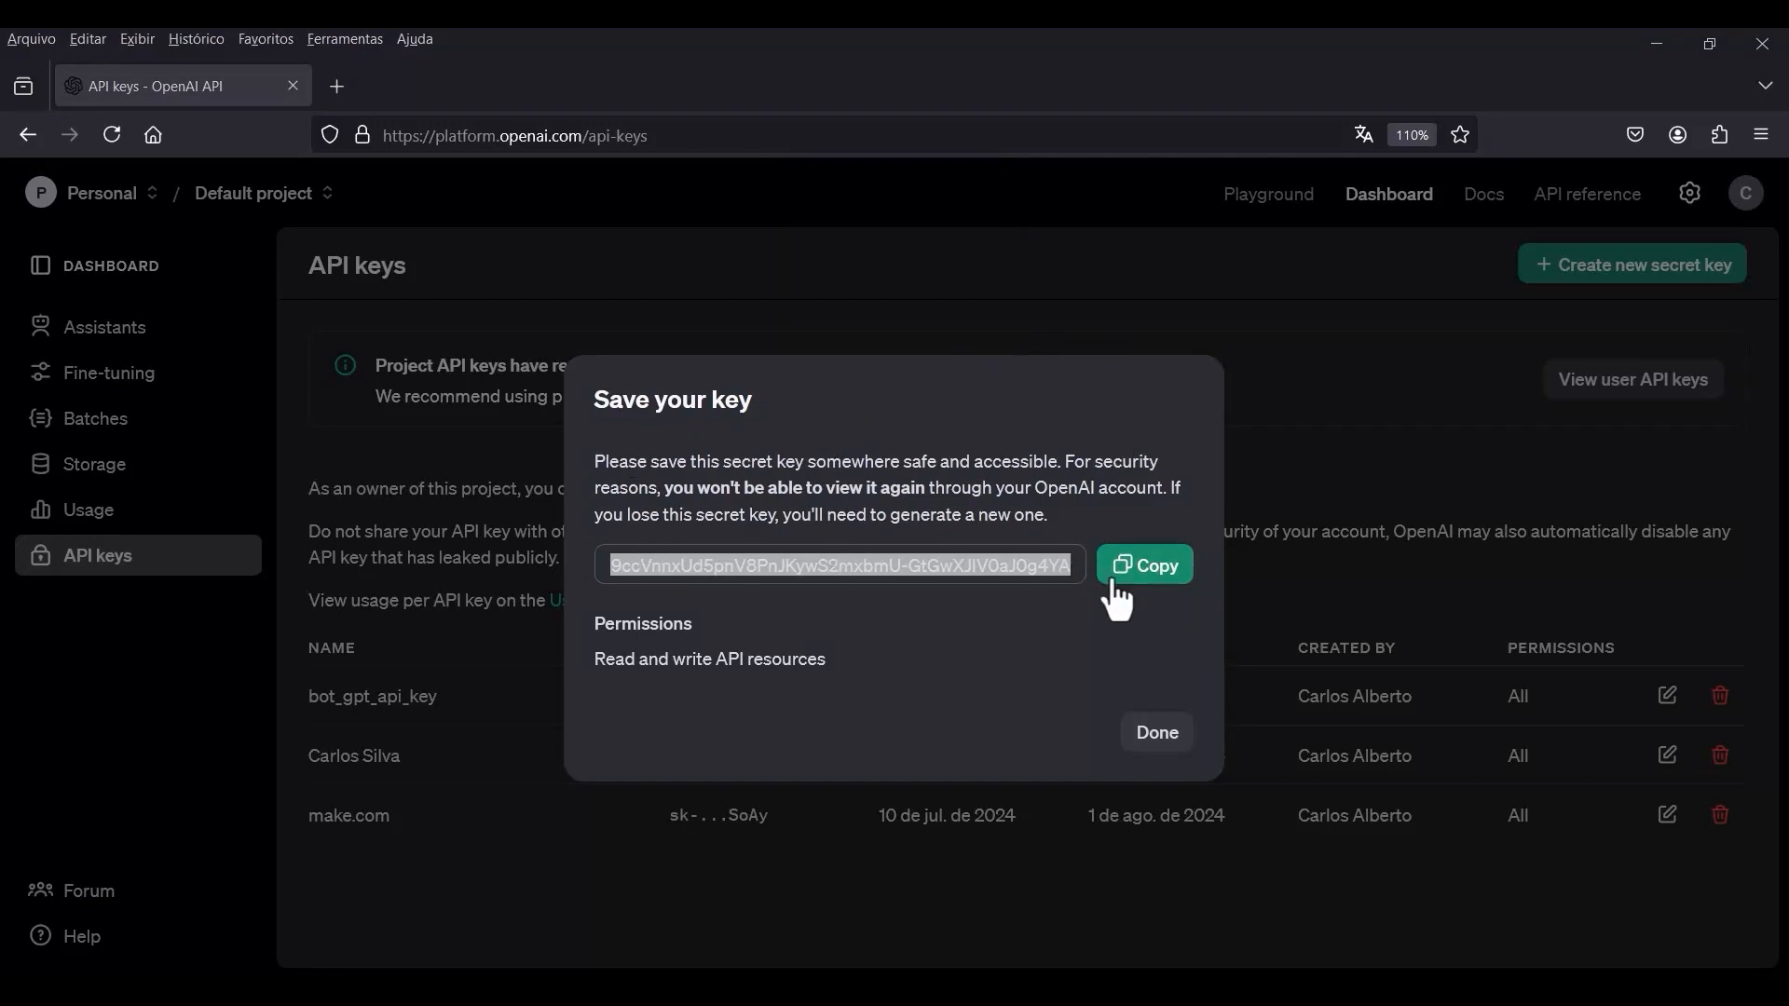
pyautogui.click(1159, 738)
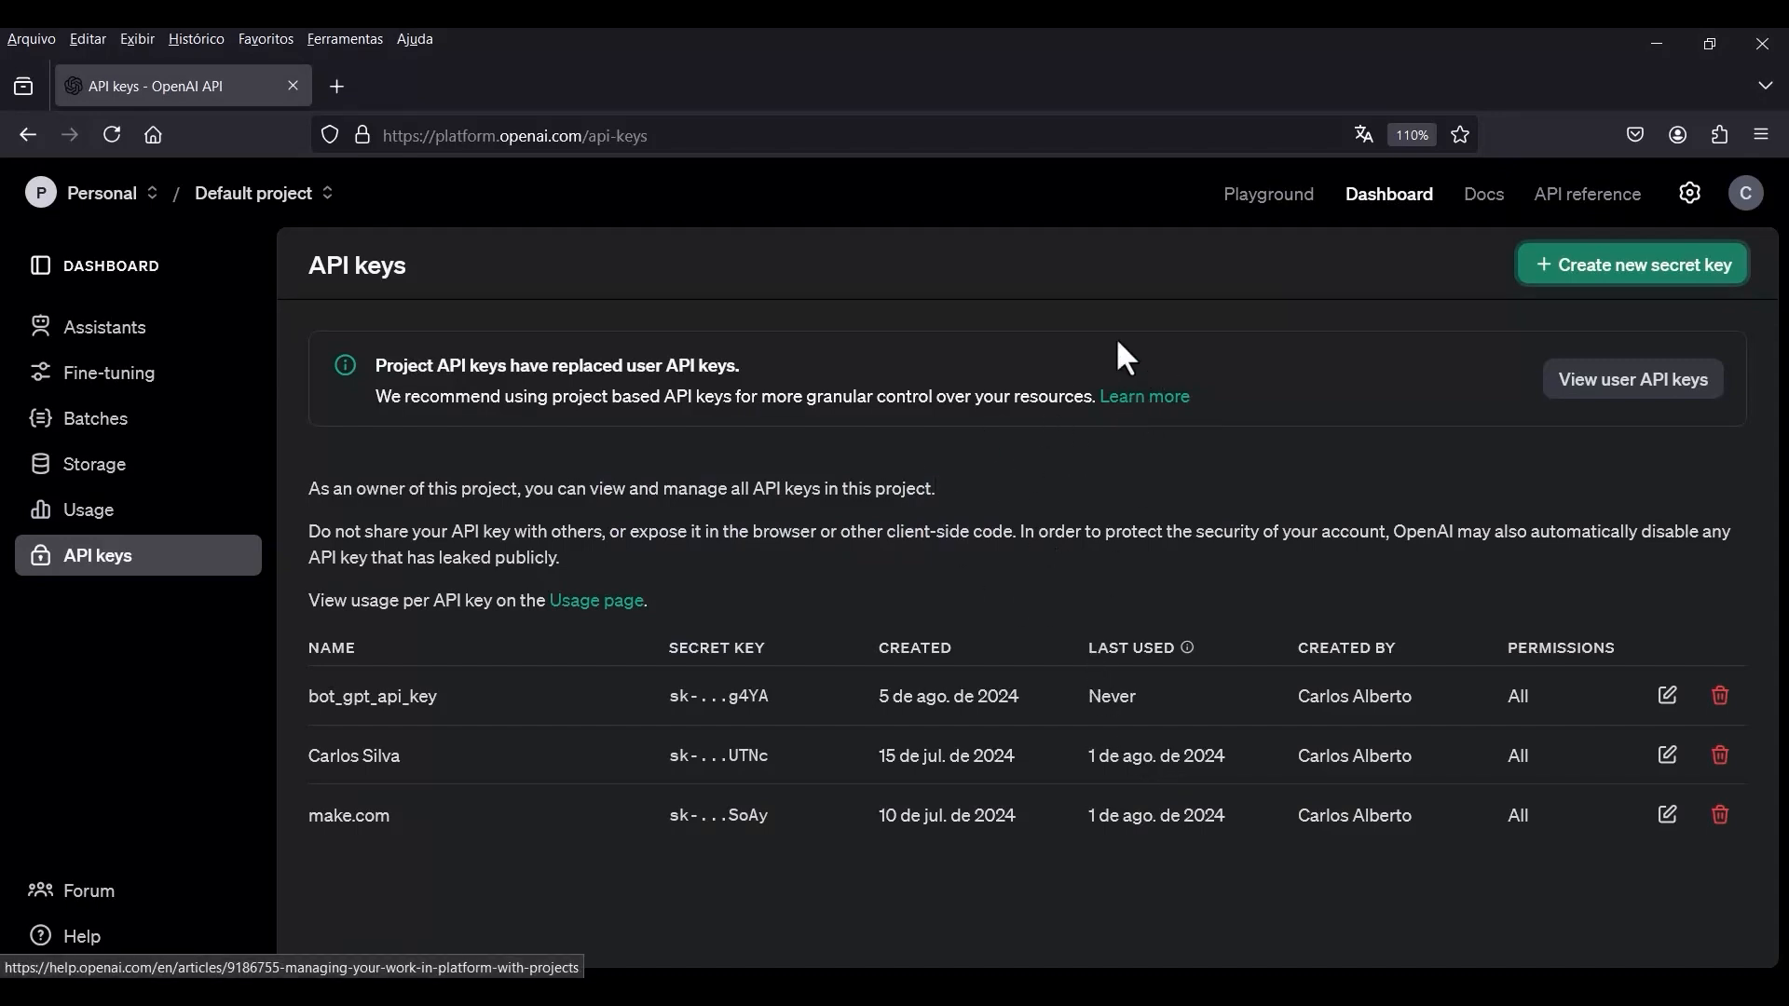
# Return to Manychat and paste the copied OpenAI API key as the value of the bot field bot_gpt_api_key.
pyautogui.hotkey('alt', 'Tab')
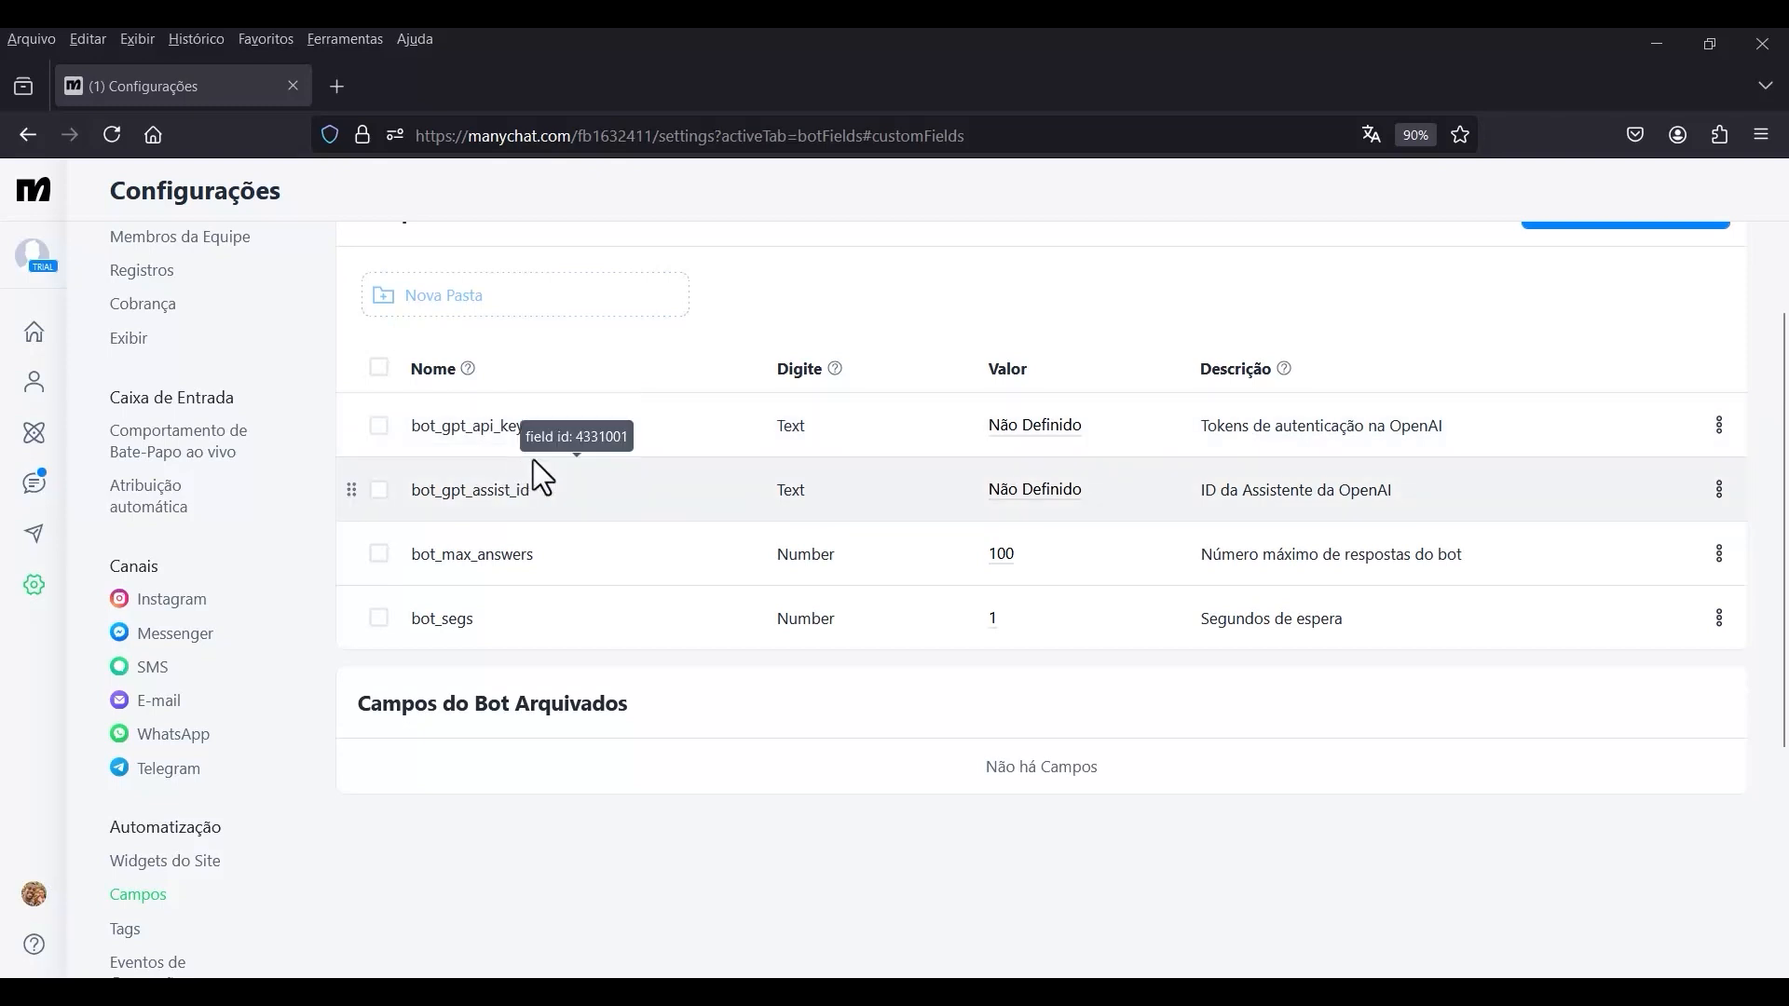
pyautogui.click(1030, 431)
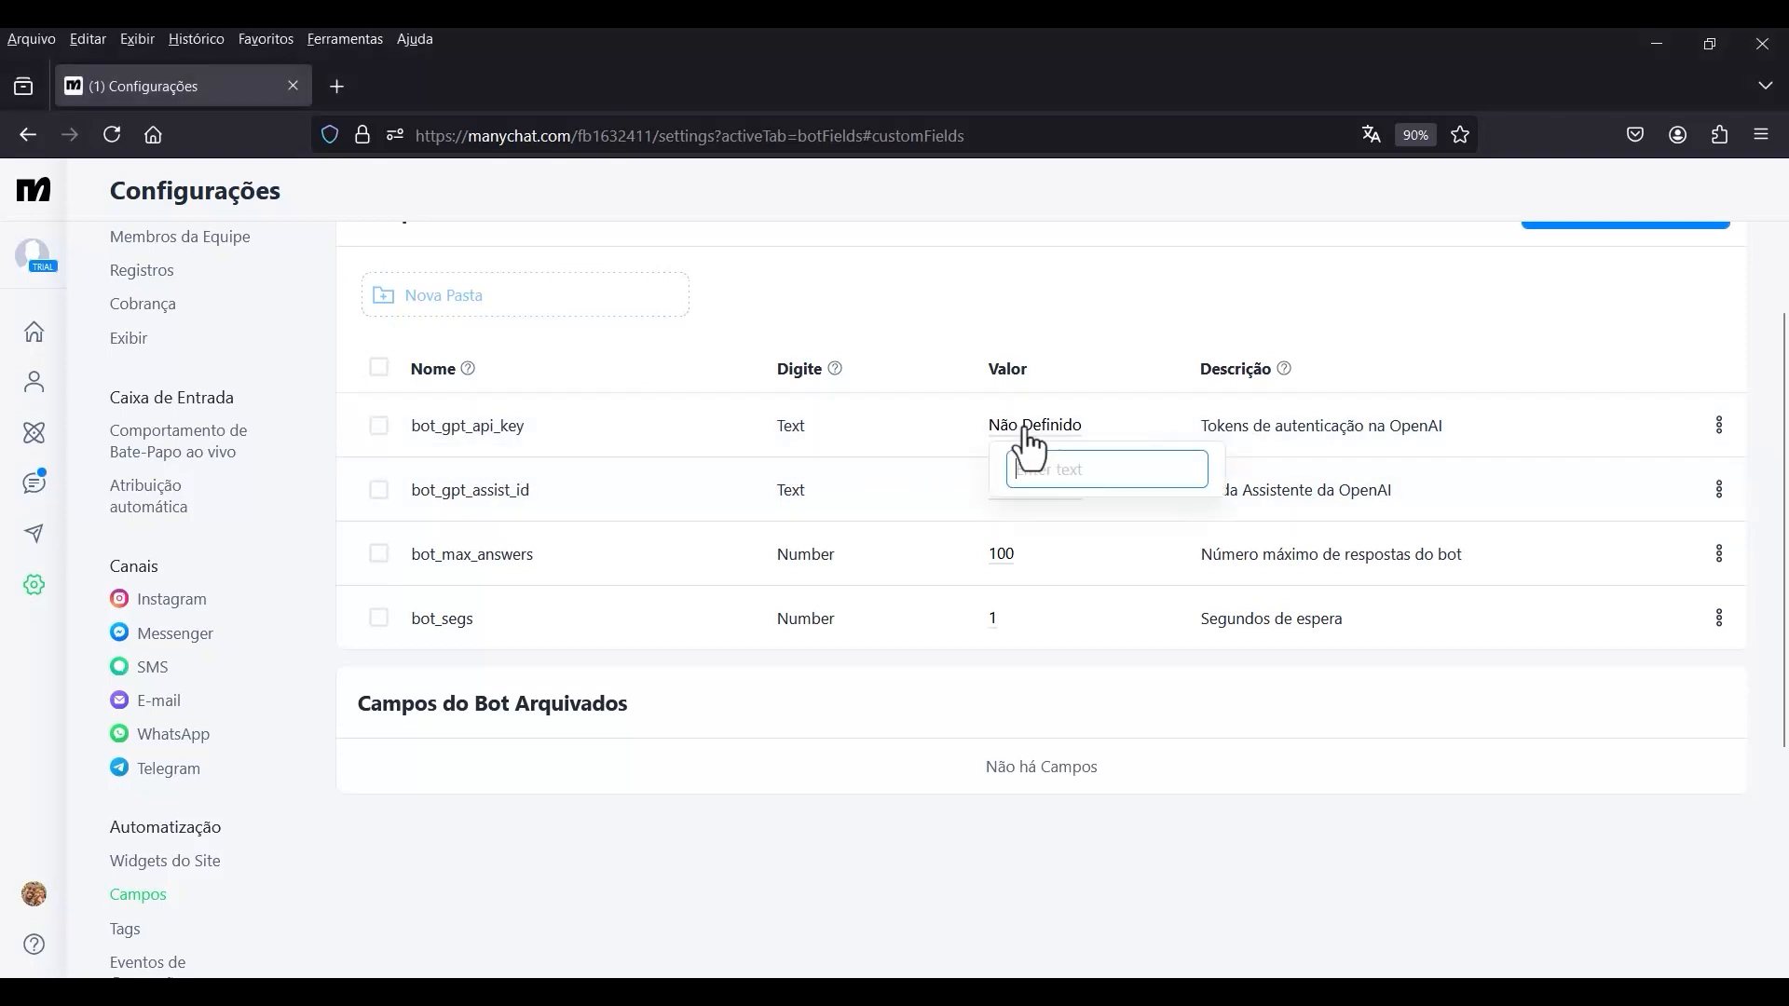
pyautogui.hotkey('ctrl', 'v')
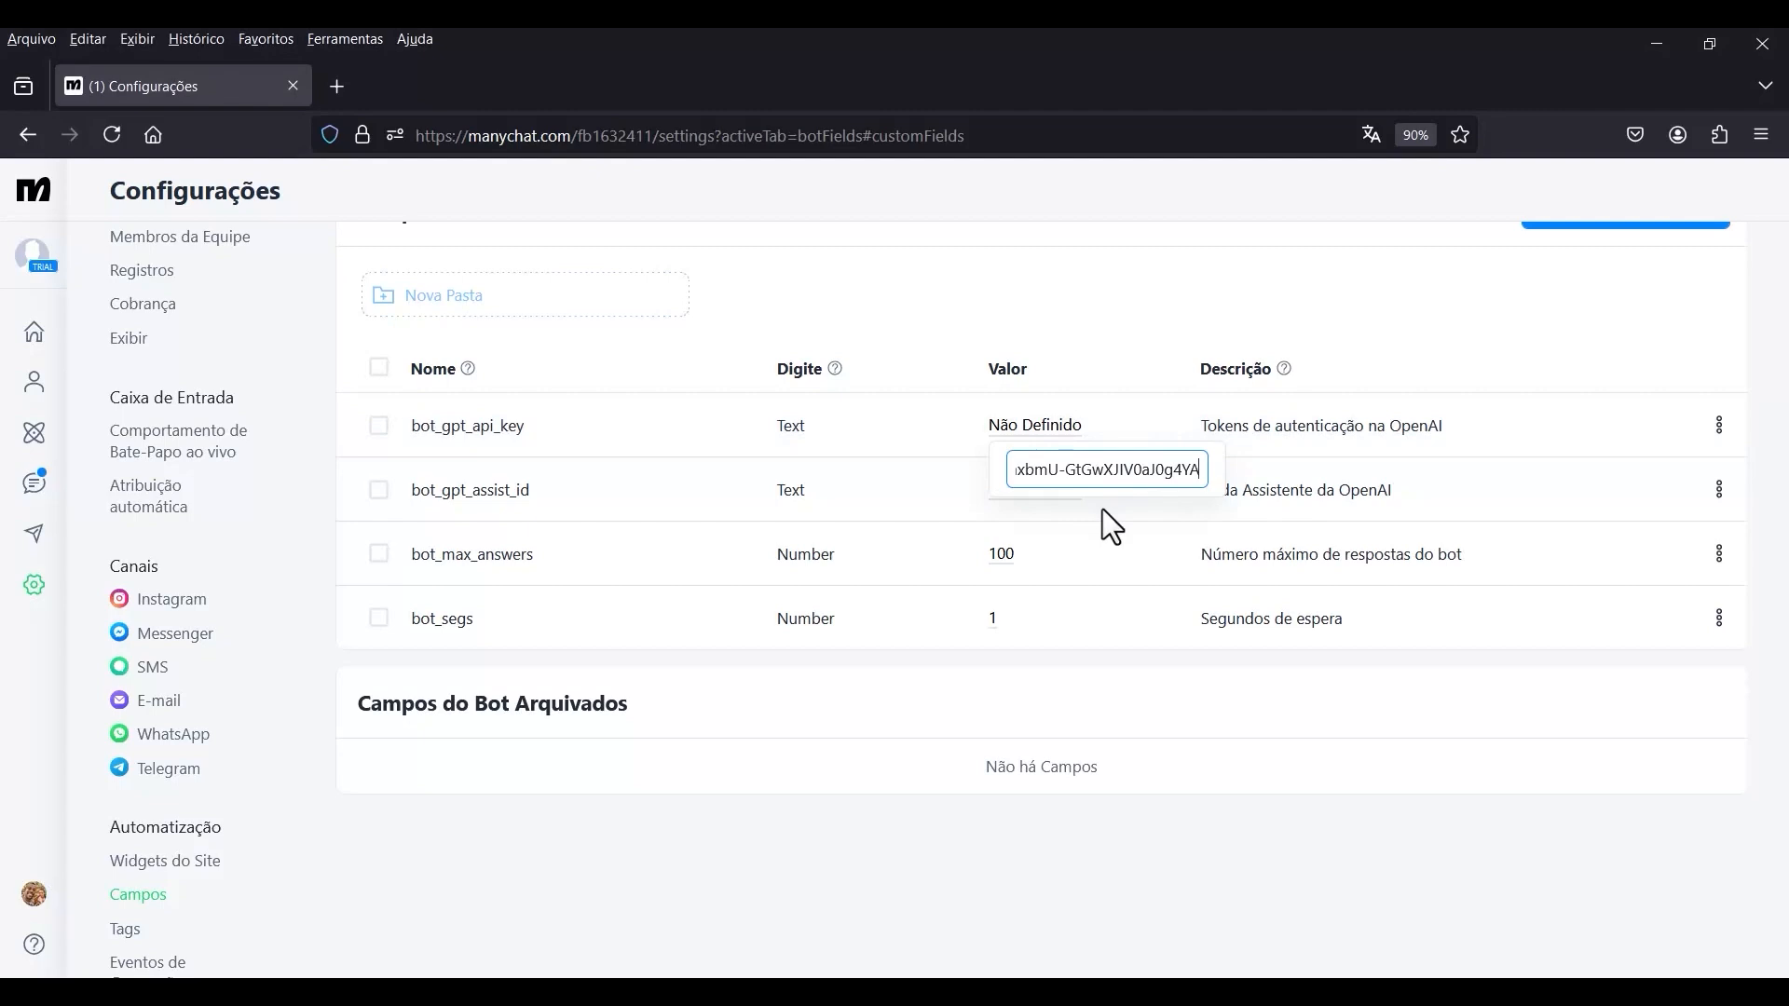
pyautogui.press('Return')
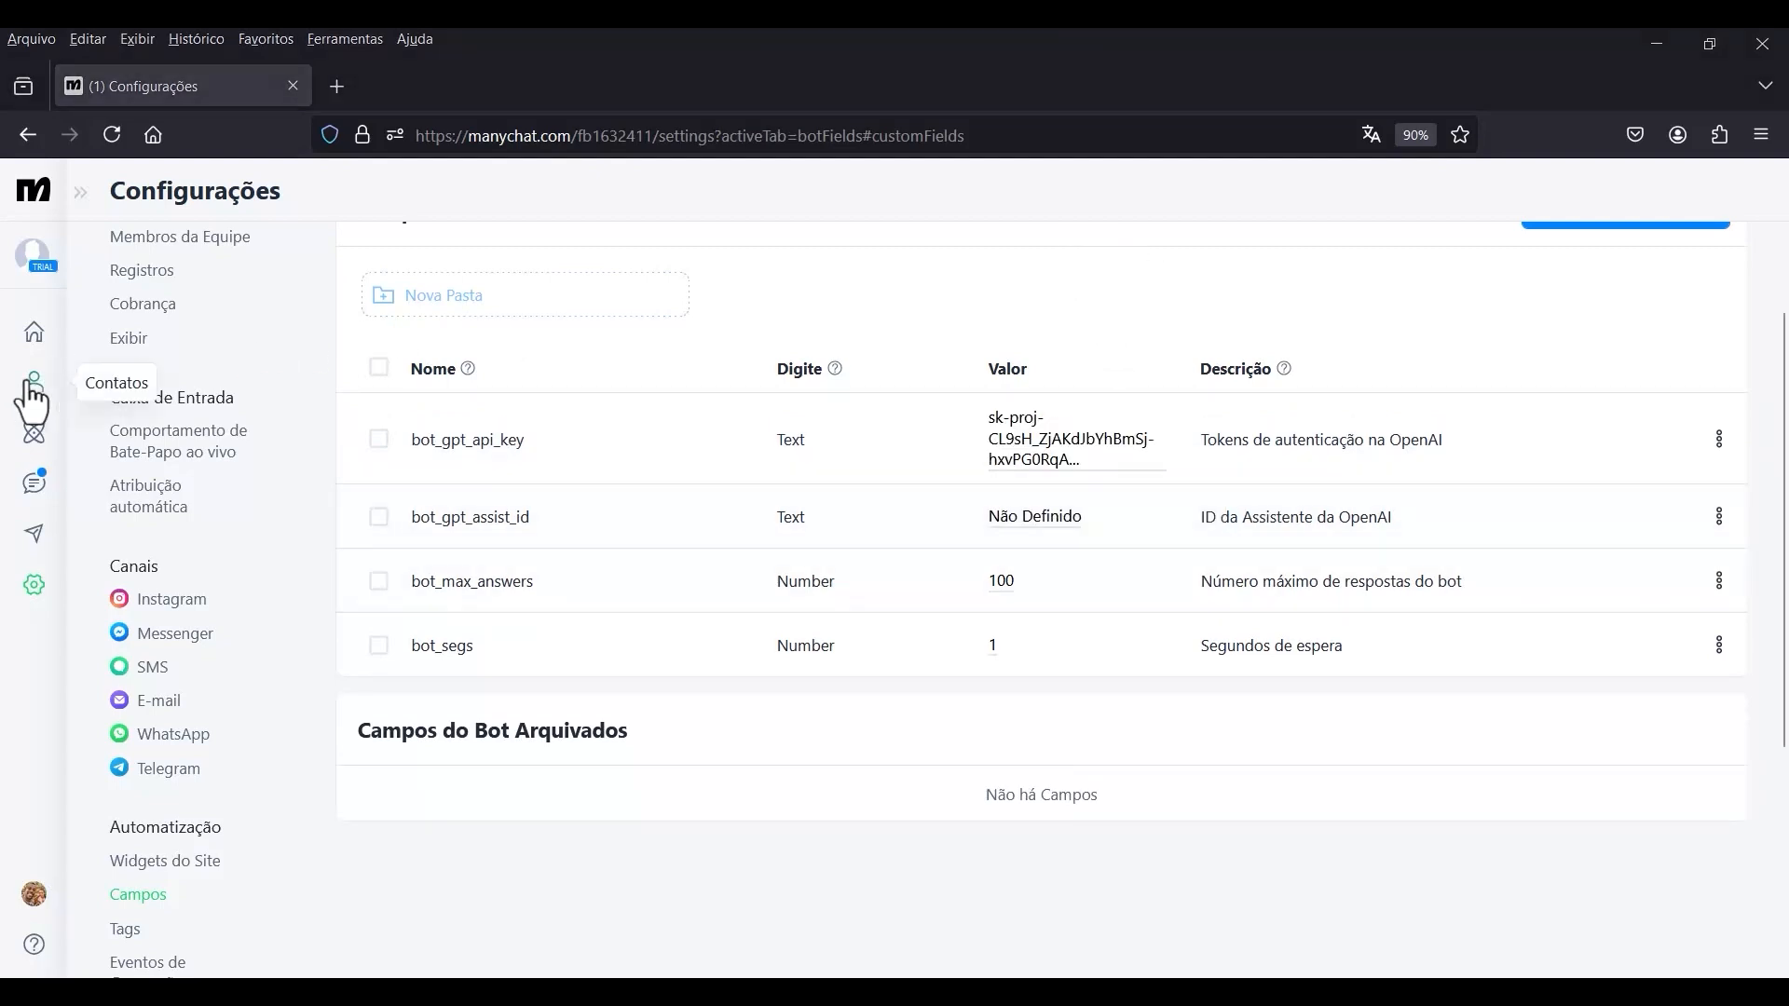
# Reopen the Chatbot AI GPT automation and switch from its published version to edit mode.
pyautogui.click(37, 443)
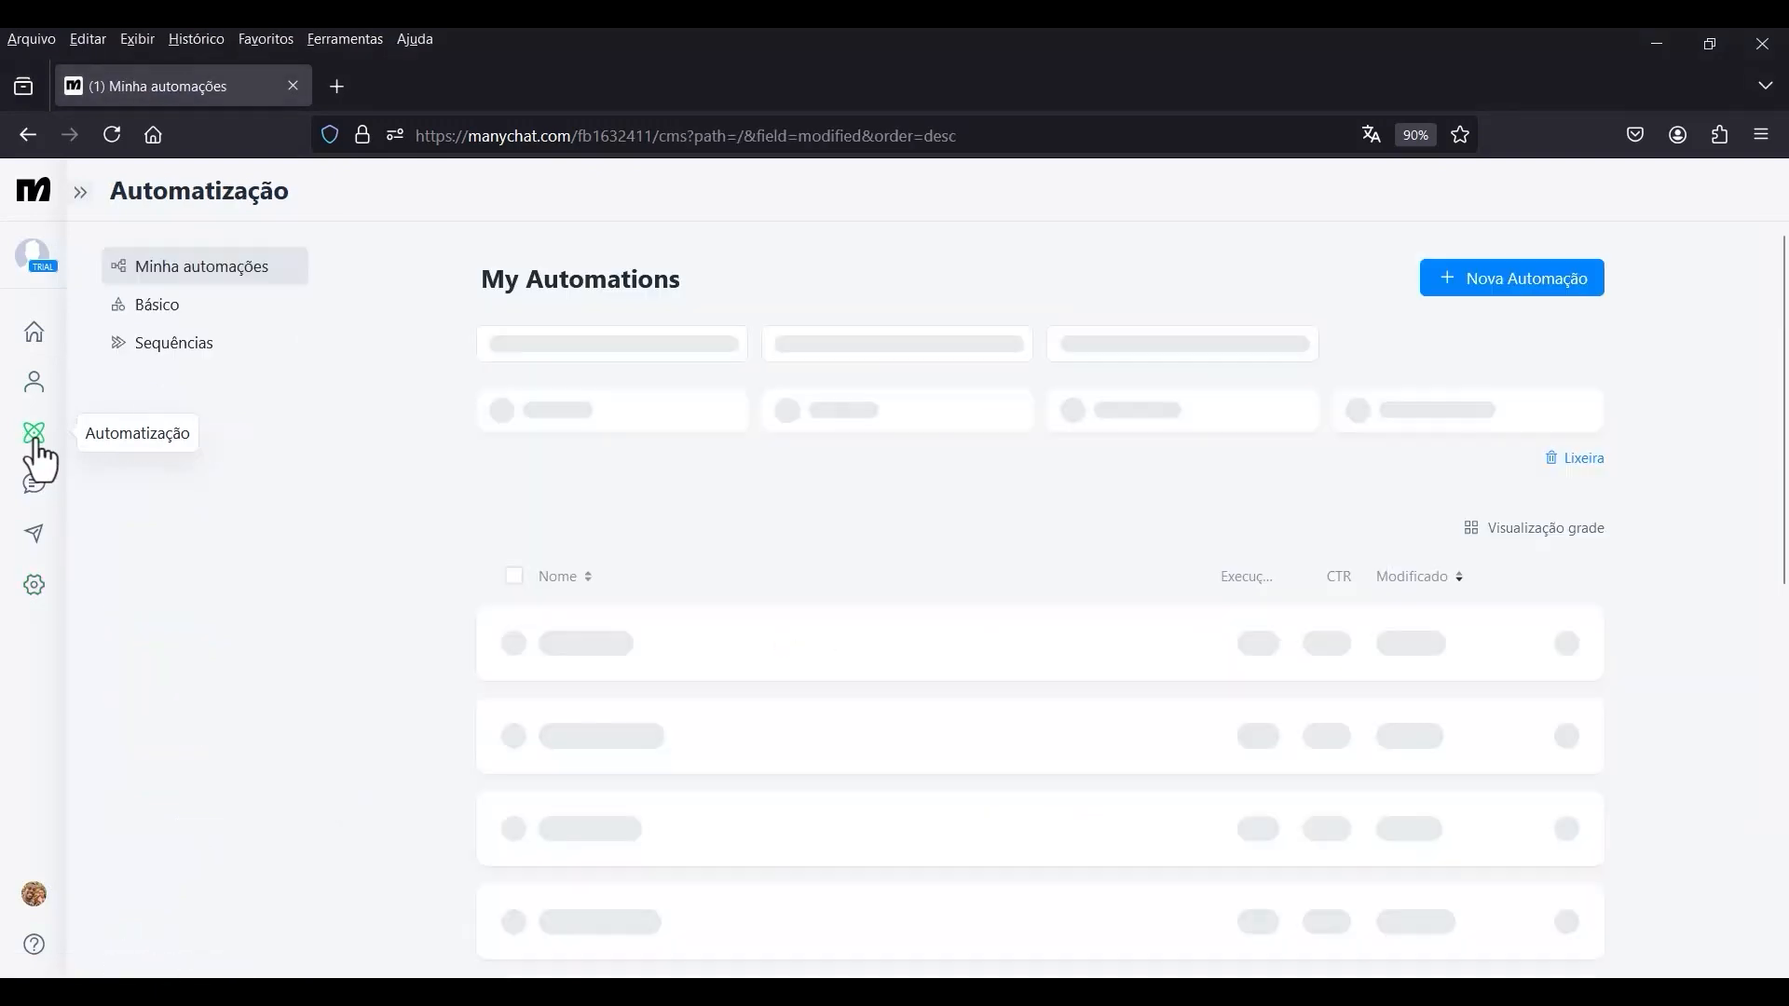
pyautogui.click(639, 650)
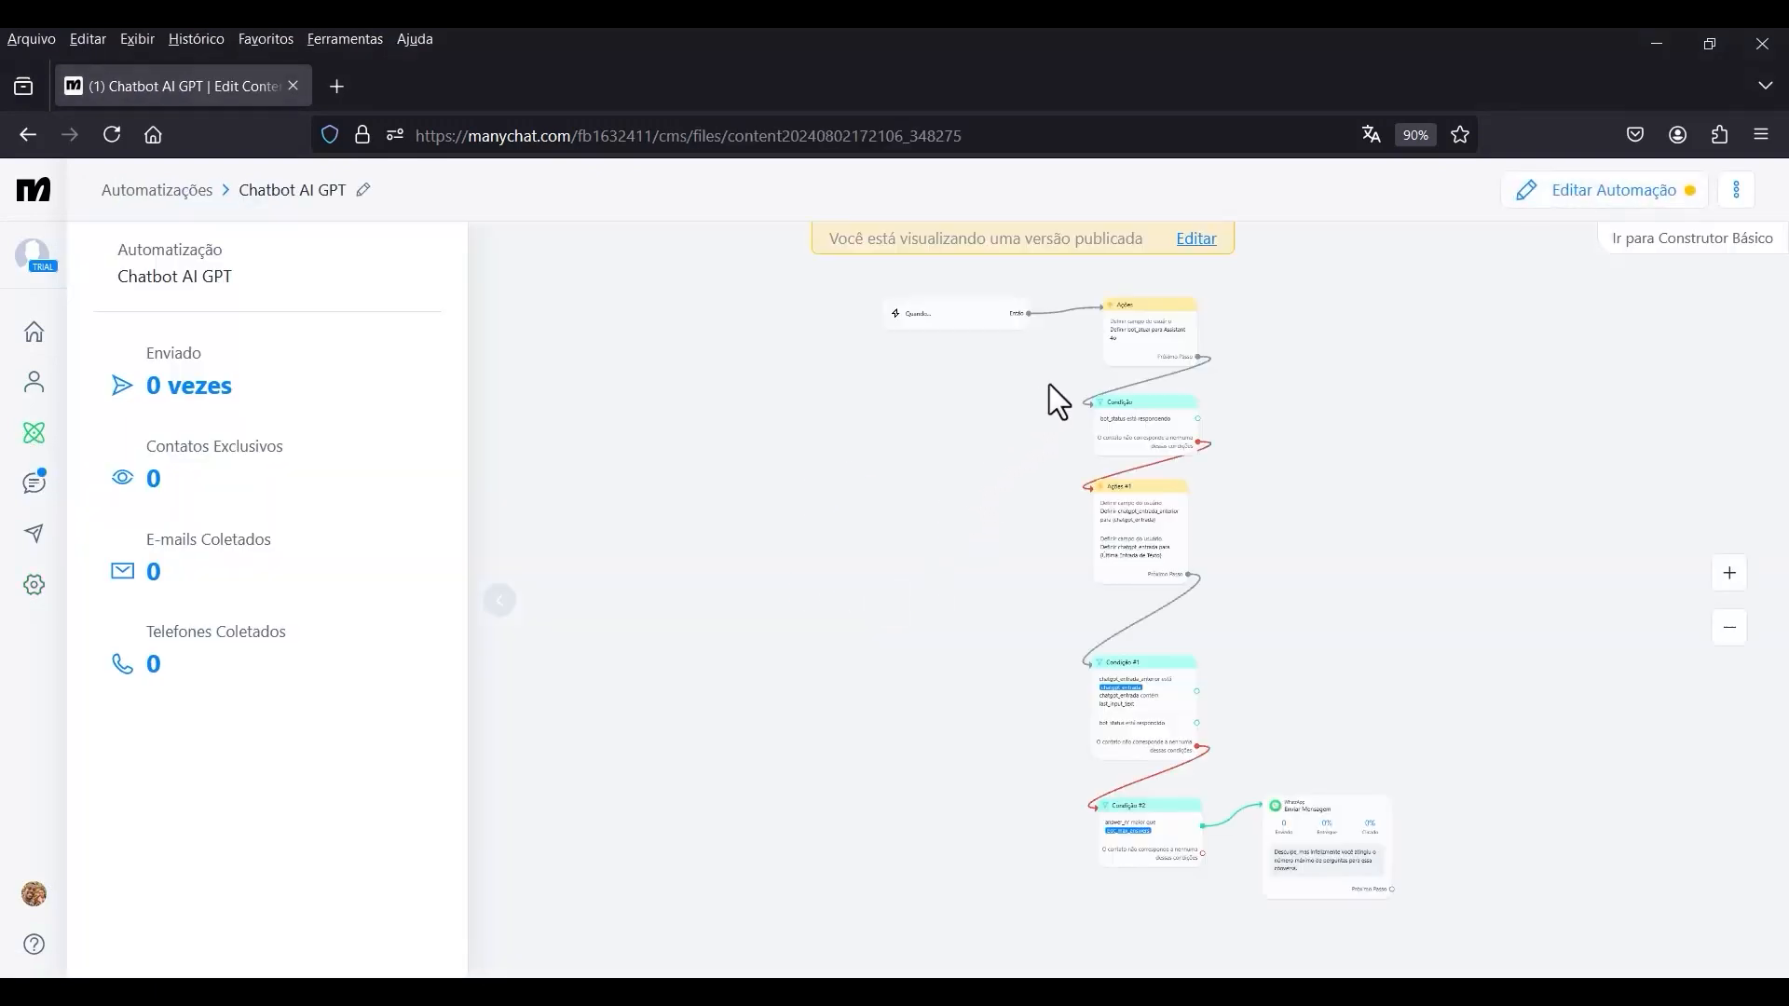
pyautogui.moveTo(1093, 239); pyautogui.dragTo(932, 365)
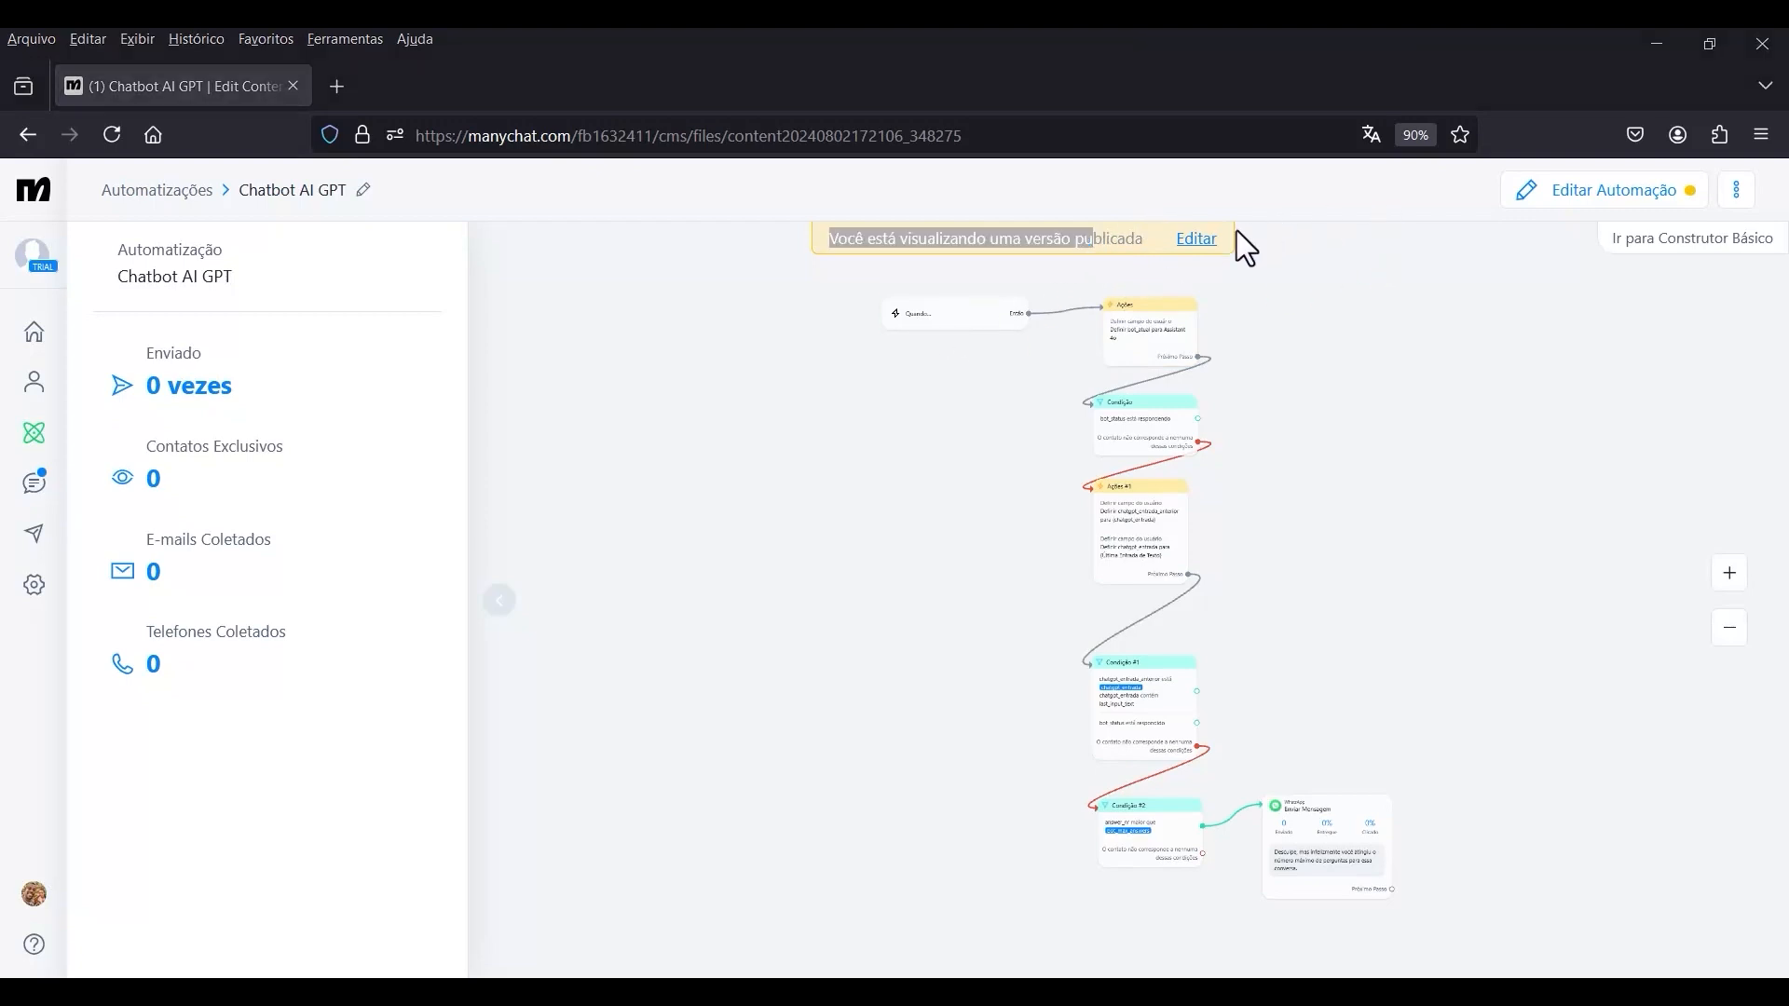
pyautogui.click(1196, 239)
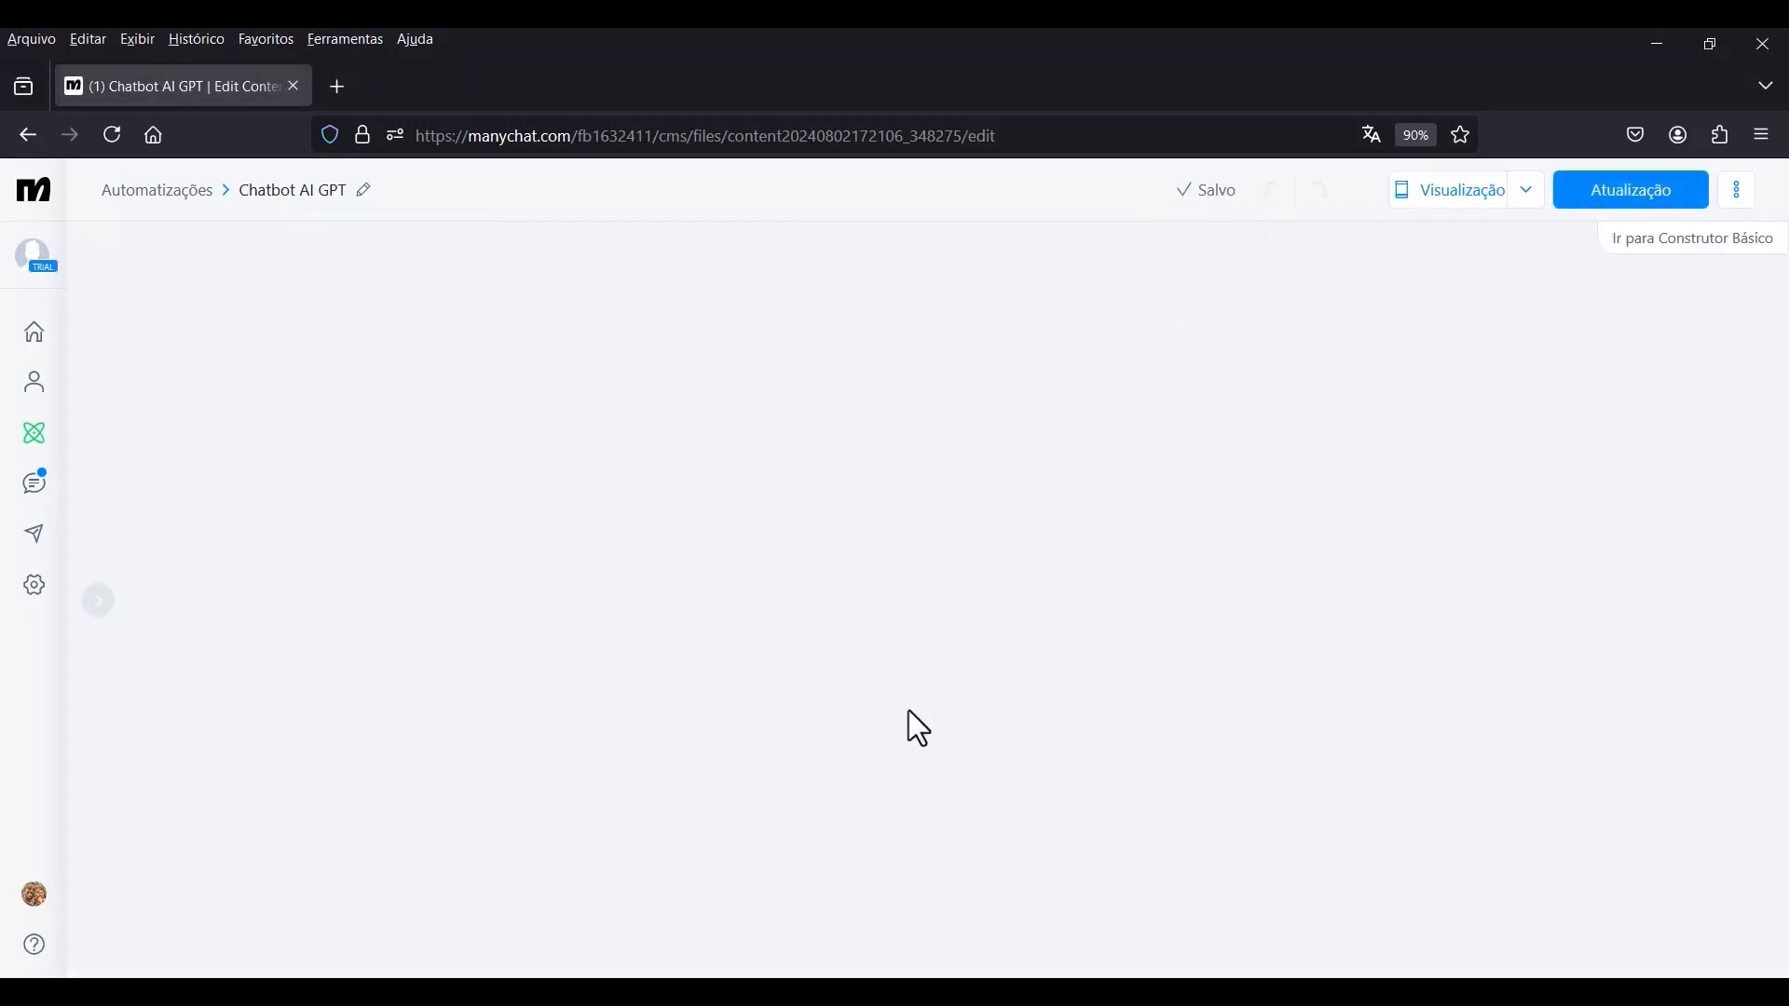
# Reopen the external request of Ações #3, set the third header's key to OpenAI-Beta, and save the request.
pyautogui.scroll(4, 1020, 885)
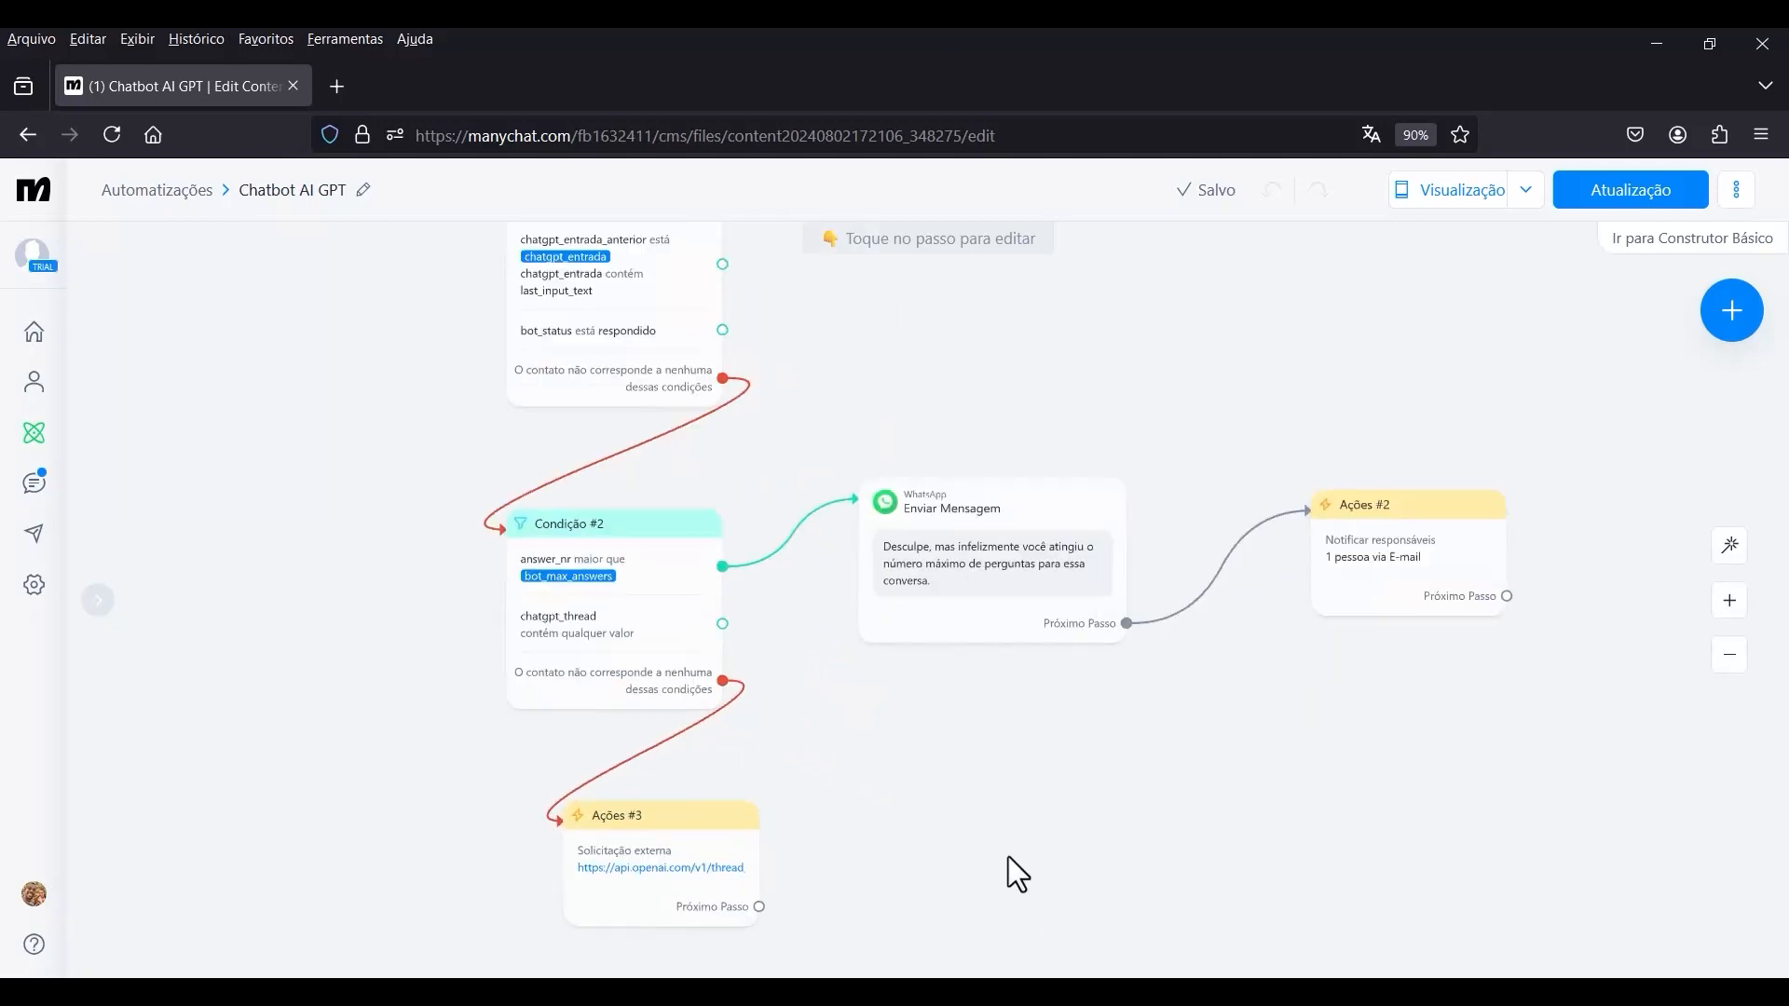
pyautogui.scroll(1, 1008, 857)
pyautogui.moveTo(1026, 835); pyautogui.dragTo(1204, 617)
pyautogui.scroll(2, 964, 634)
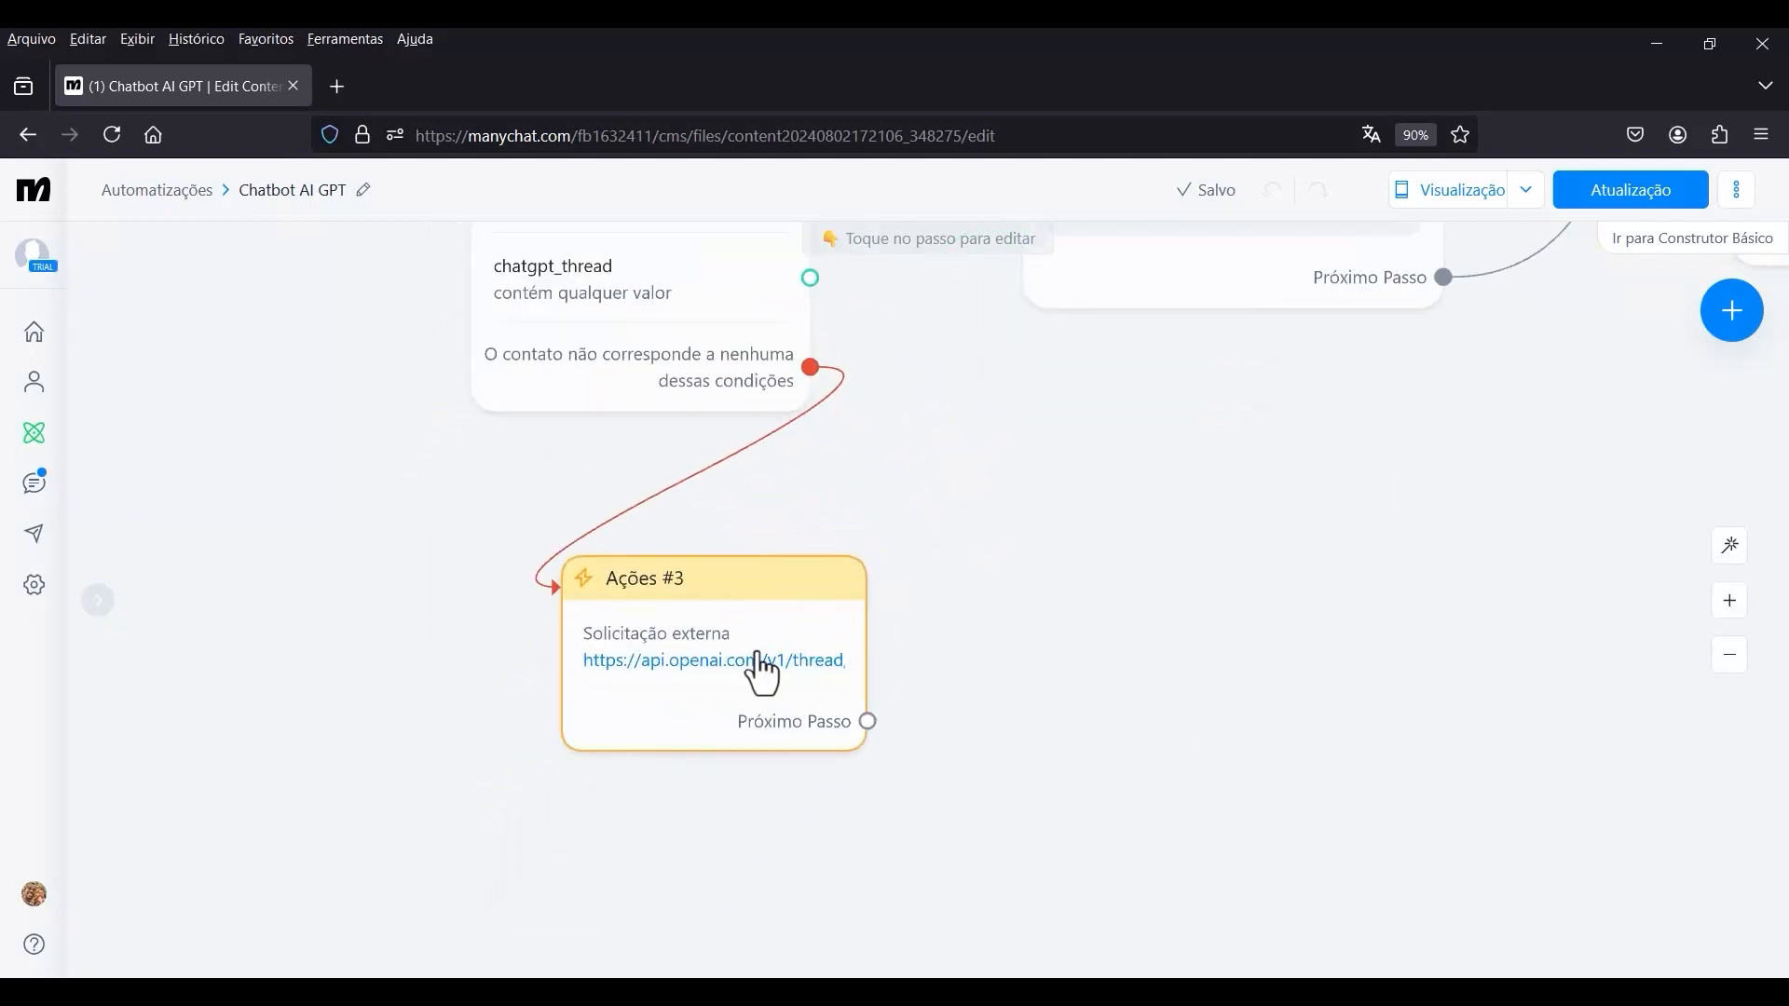
pyautogui.click(700, 652)
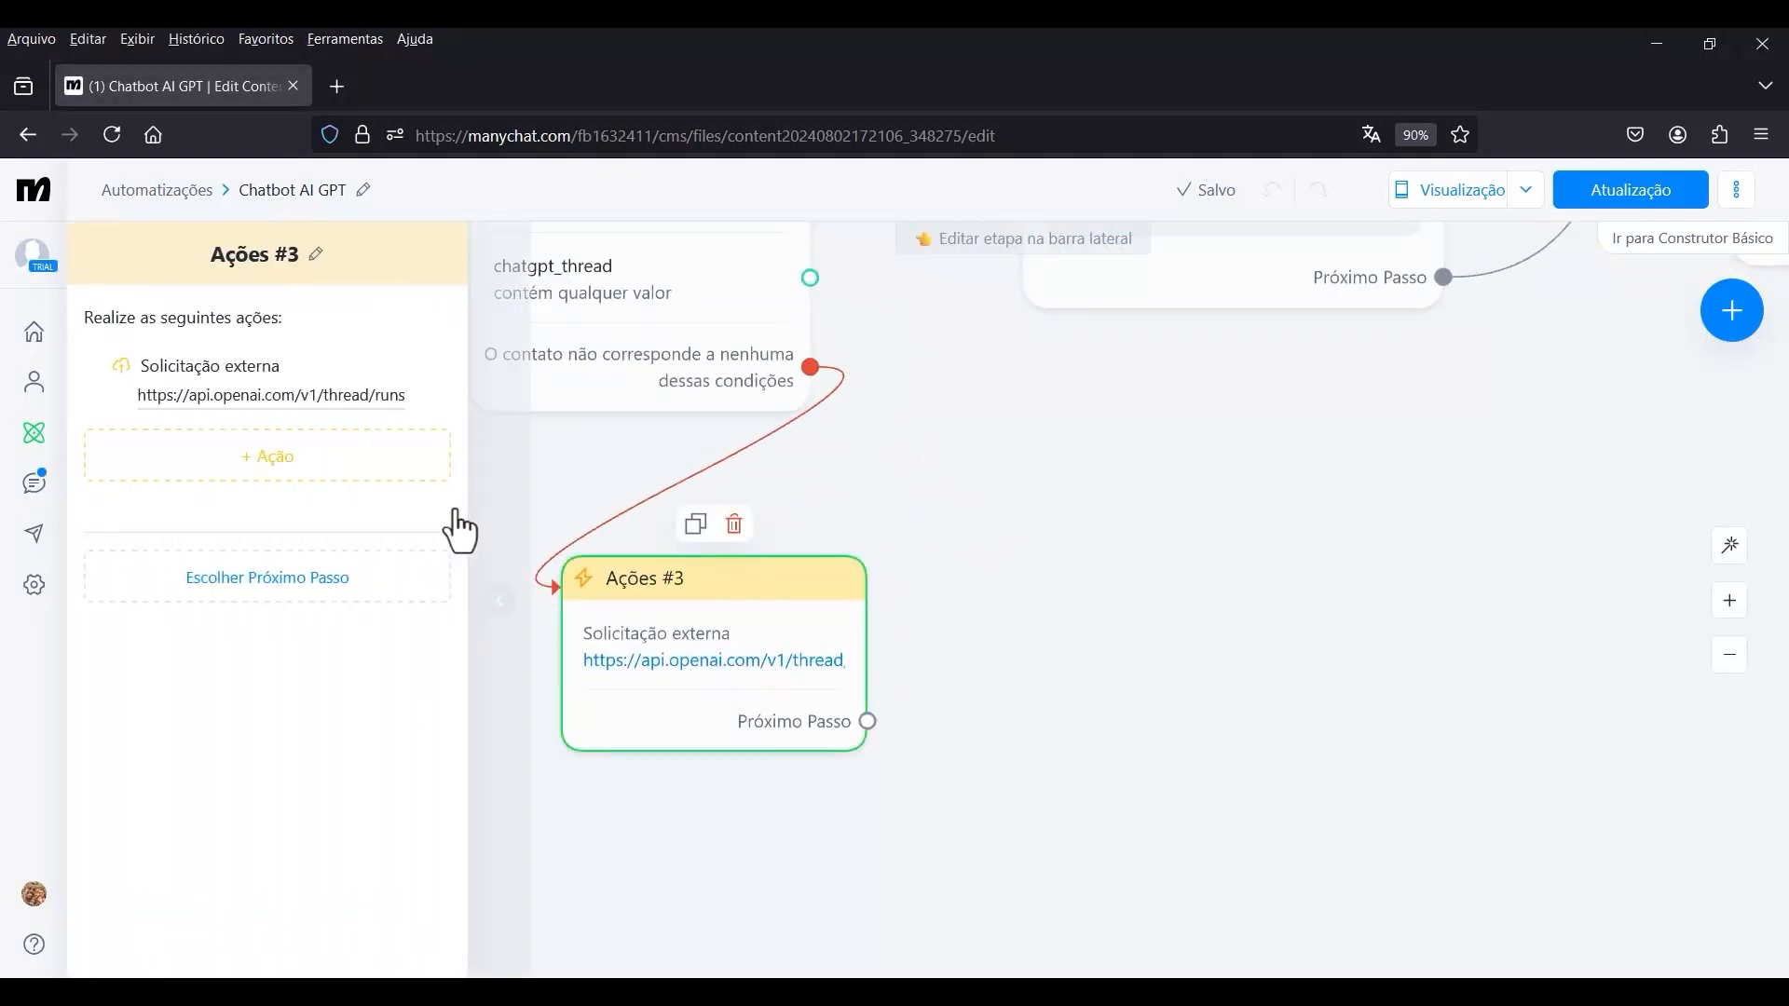
pyautogui.click(331, 397)
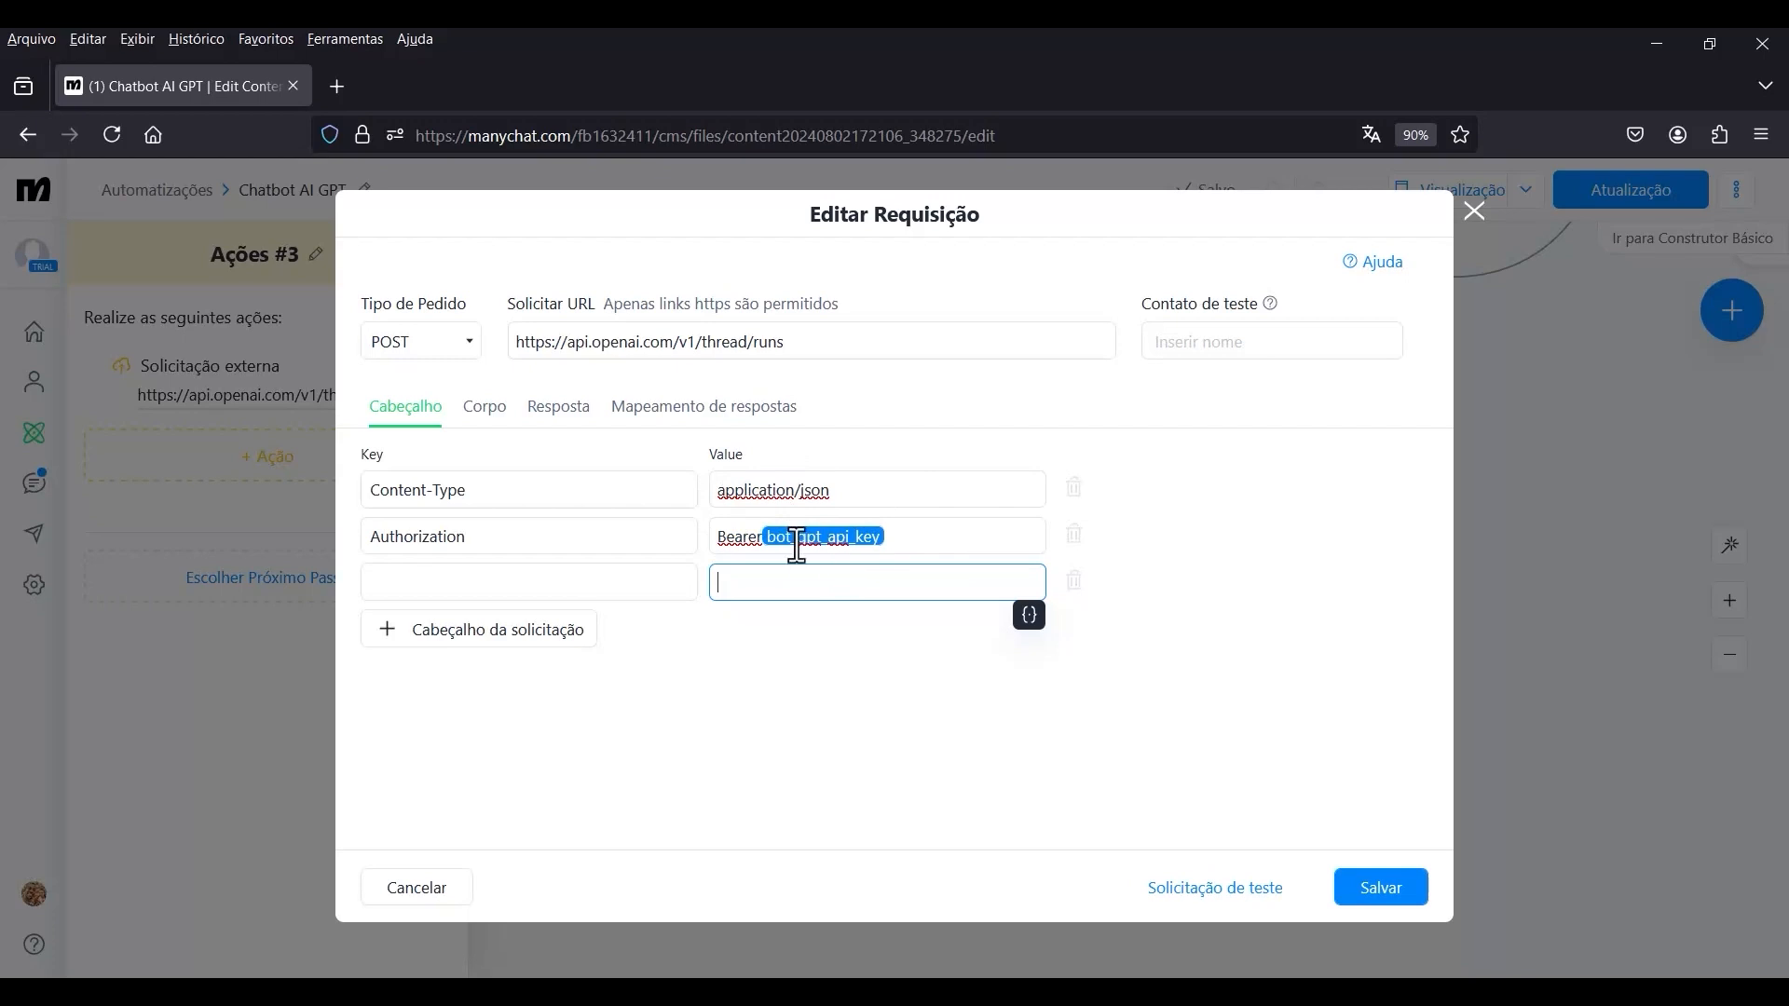
pyautogui.hotkey('alt', 'Tab')
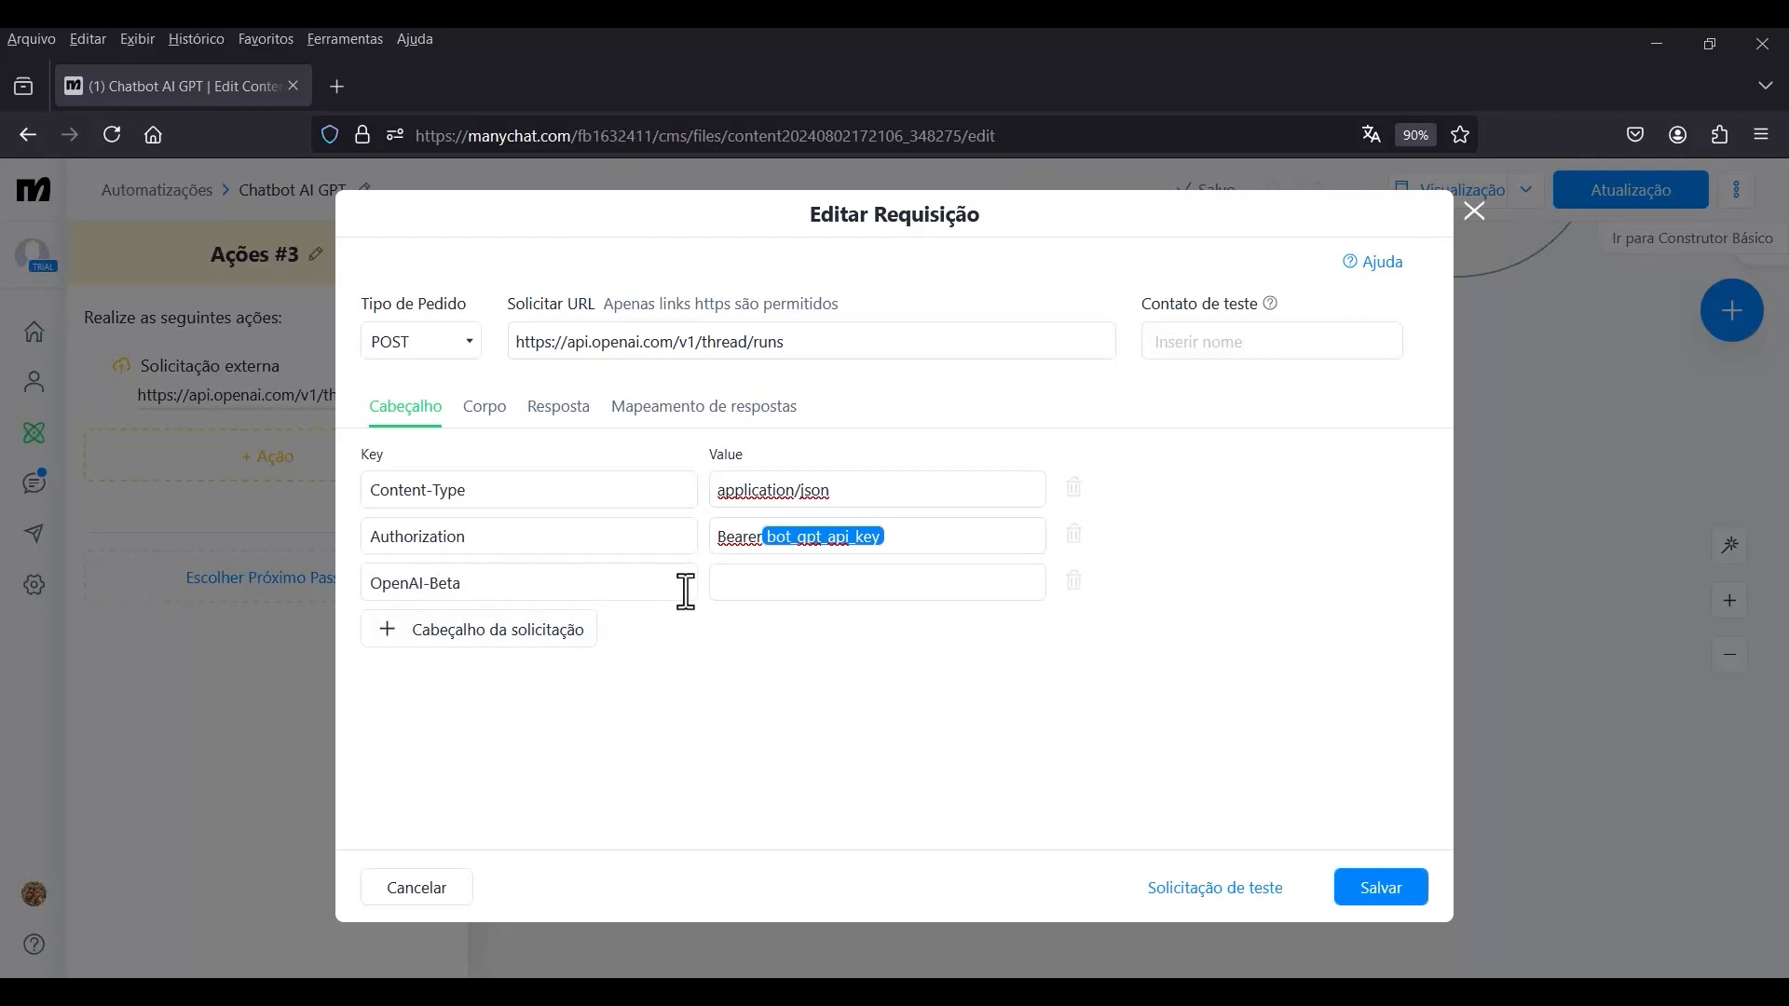
pyautogui.click(751, 589)
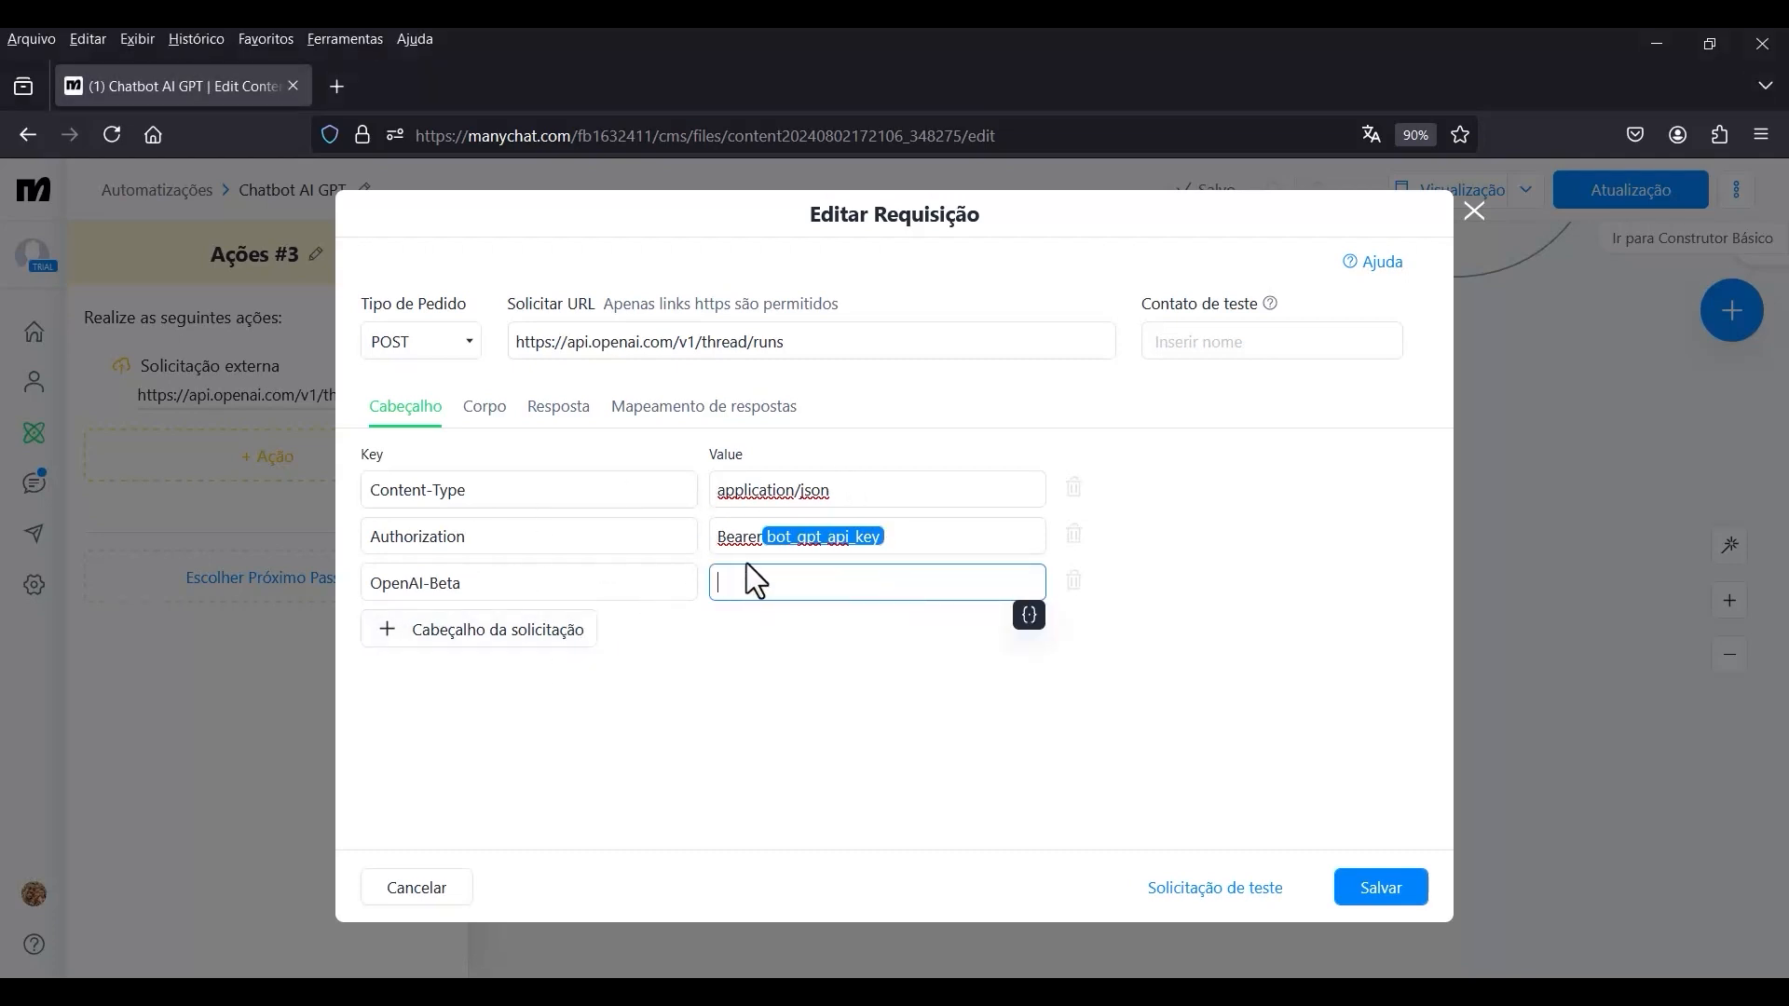
pyautogui.hotkey('alt', 'Tab')
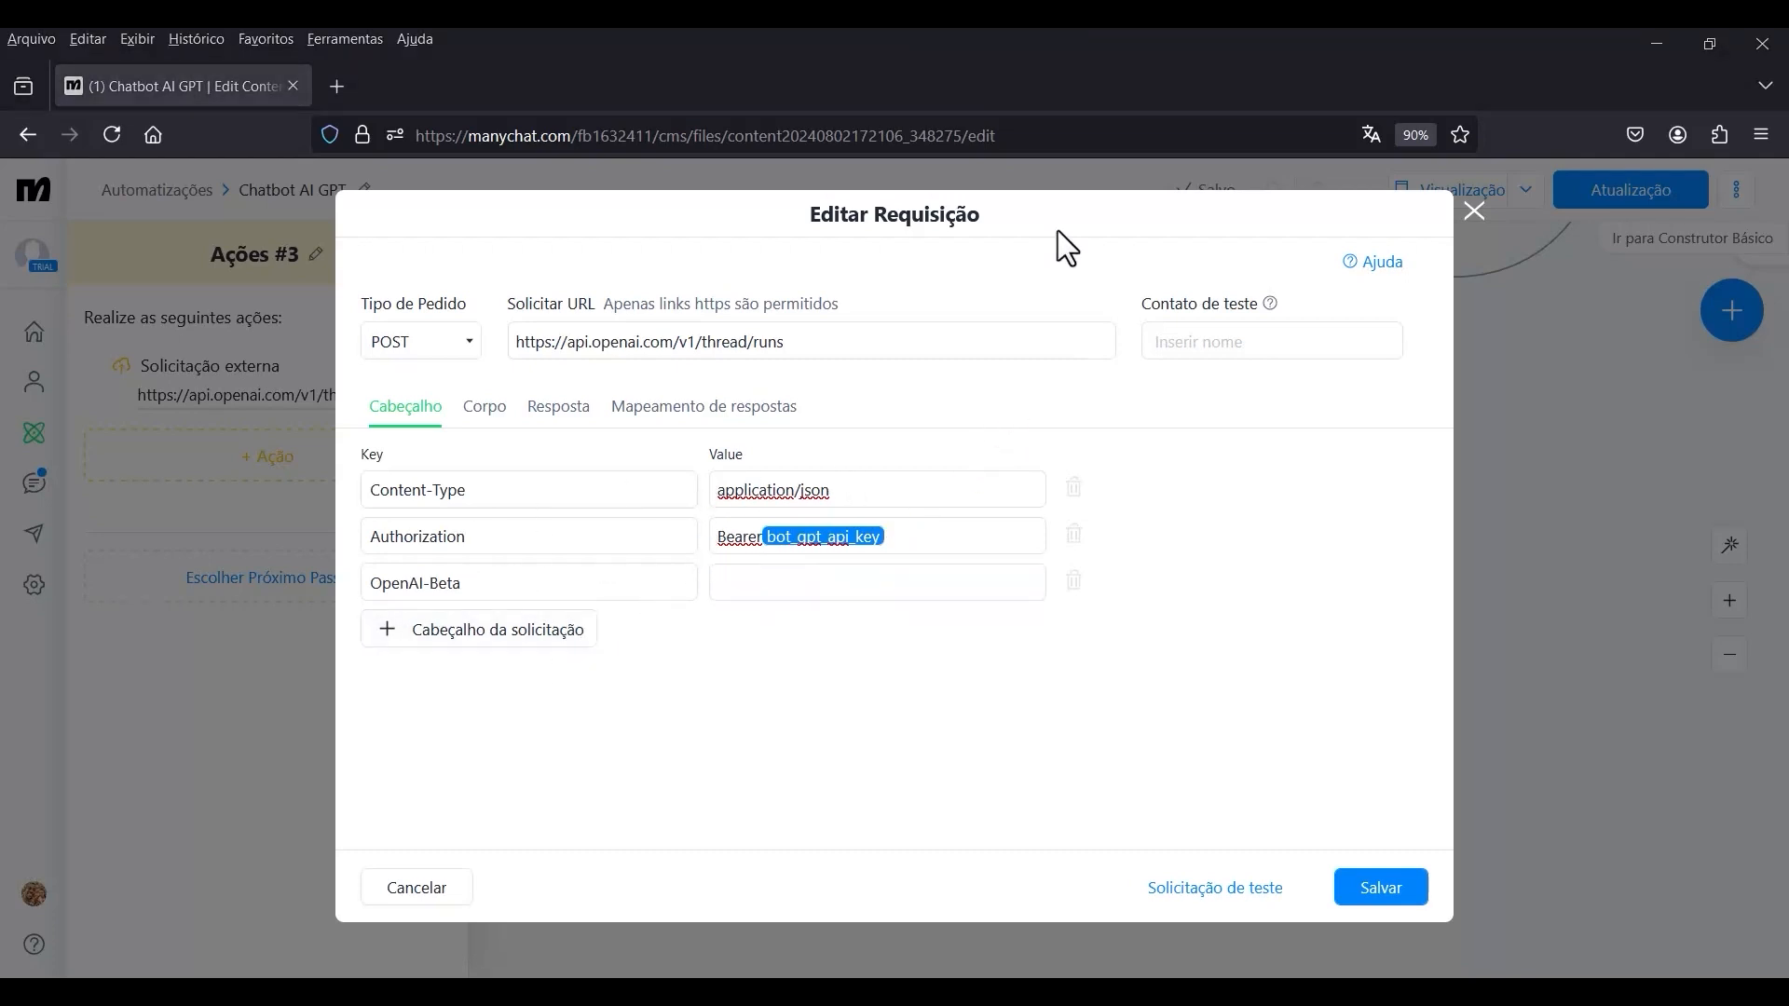
pyautogui.click(1371, 896)
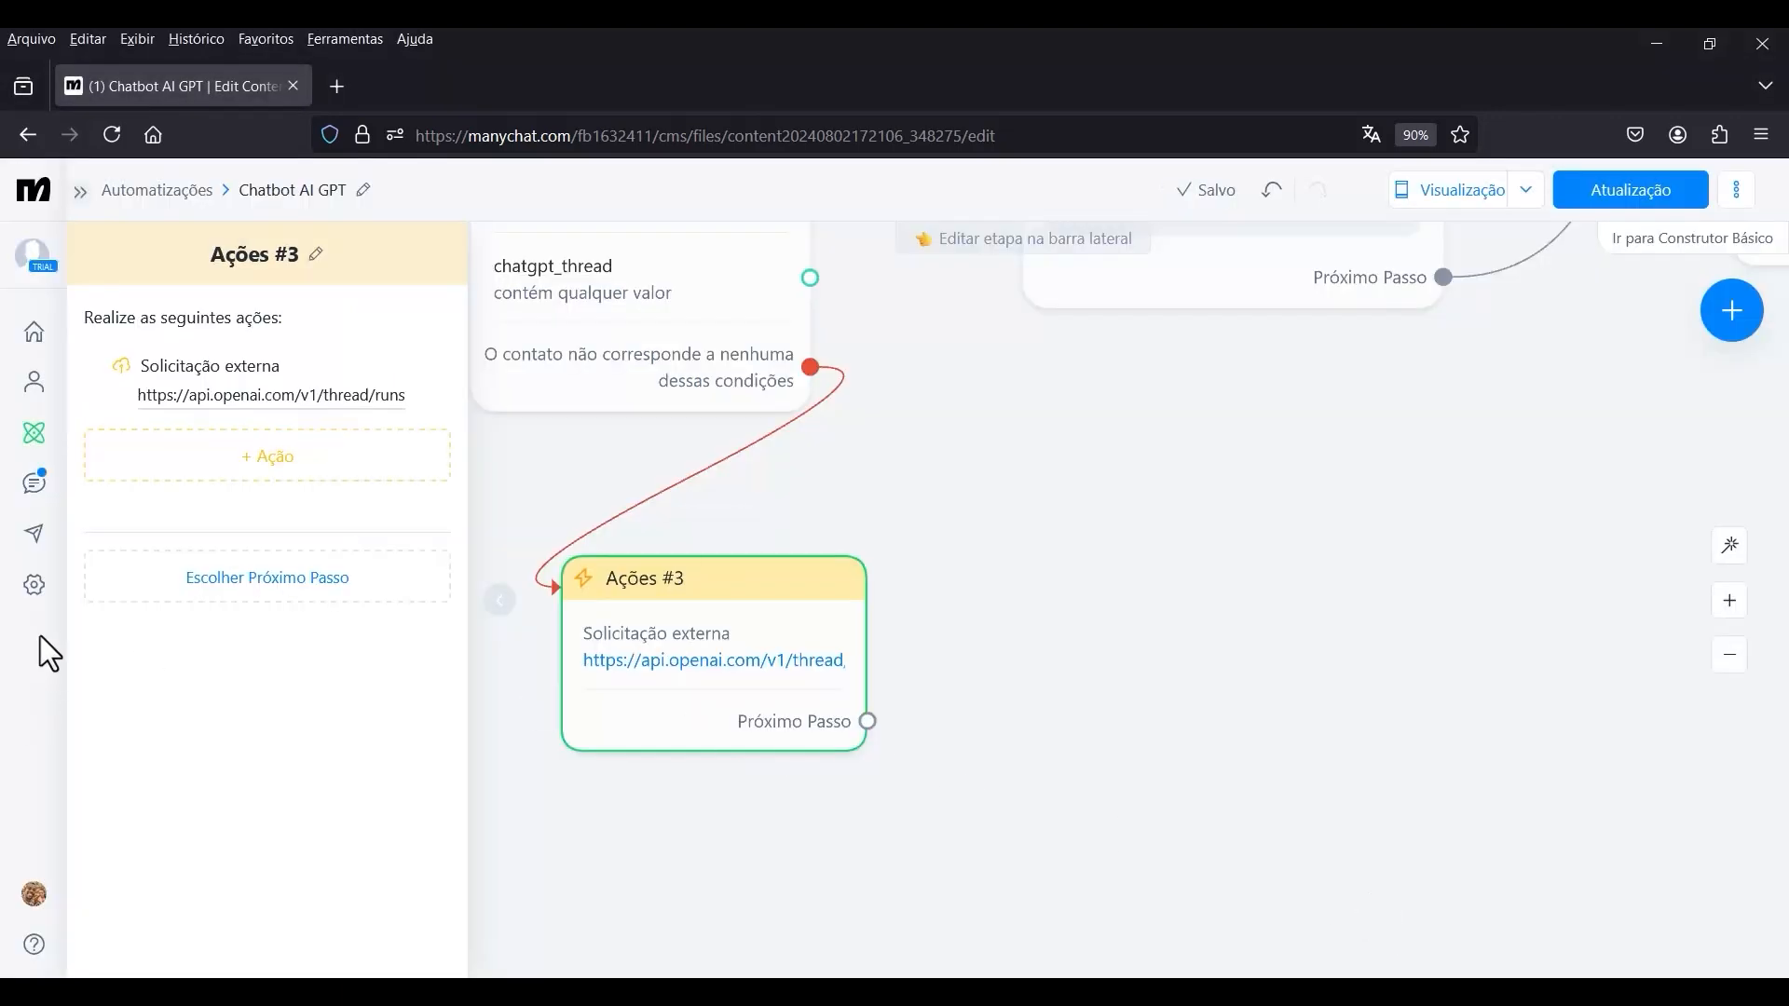
# Open the bot fields in the Manychat settings and start a new Texto bot field named bot_openai_beta.
pyautogui.click(34, 586)
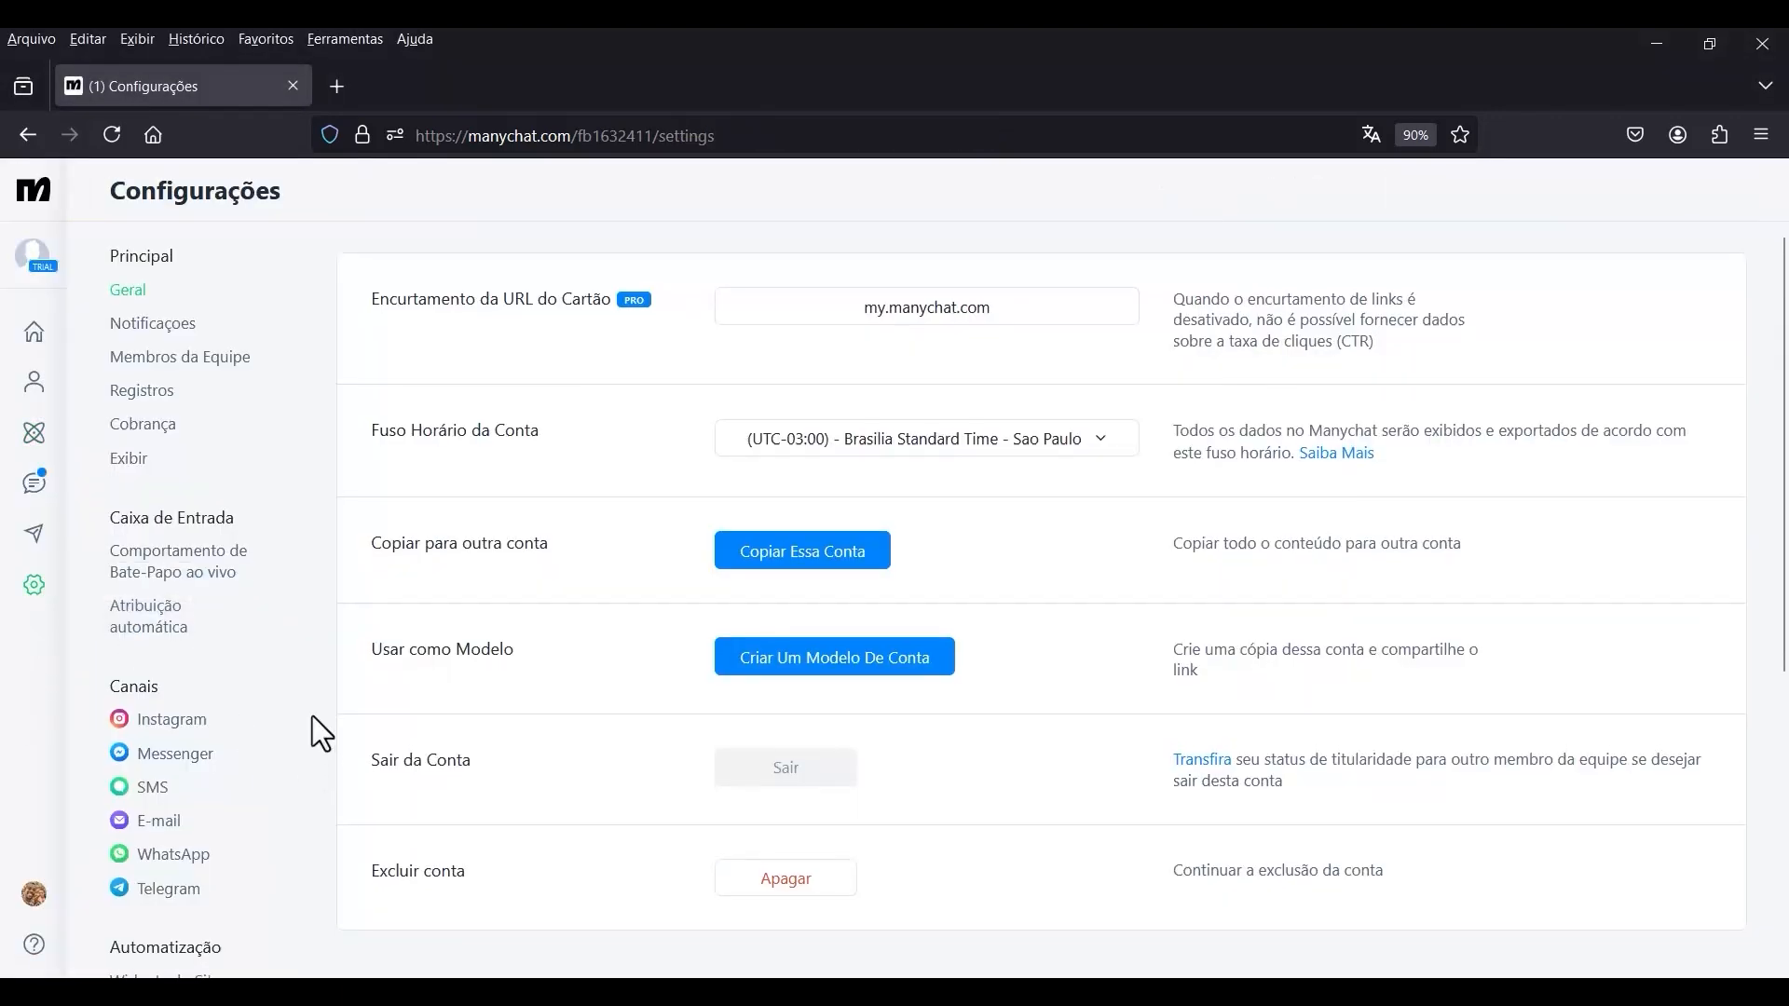
pyautogui.scroll(-4, 279, 764)
pyautogui.click(154, 649)
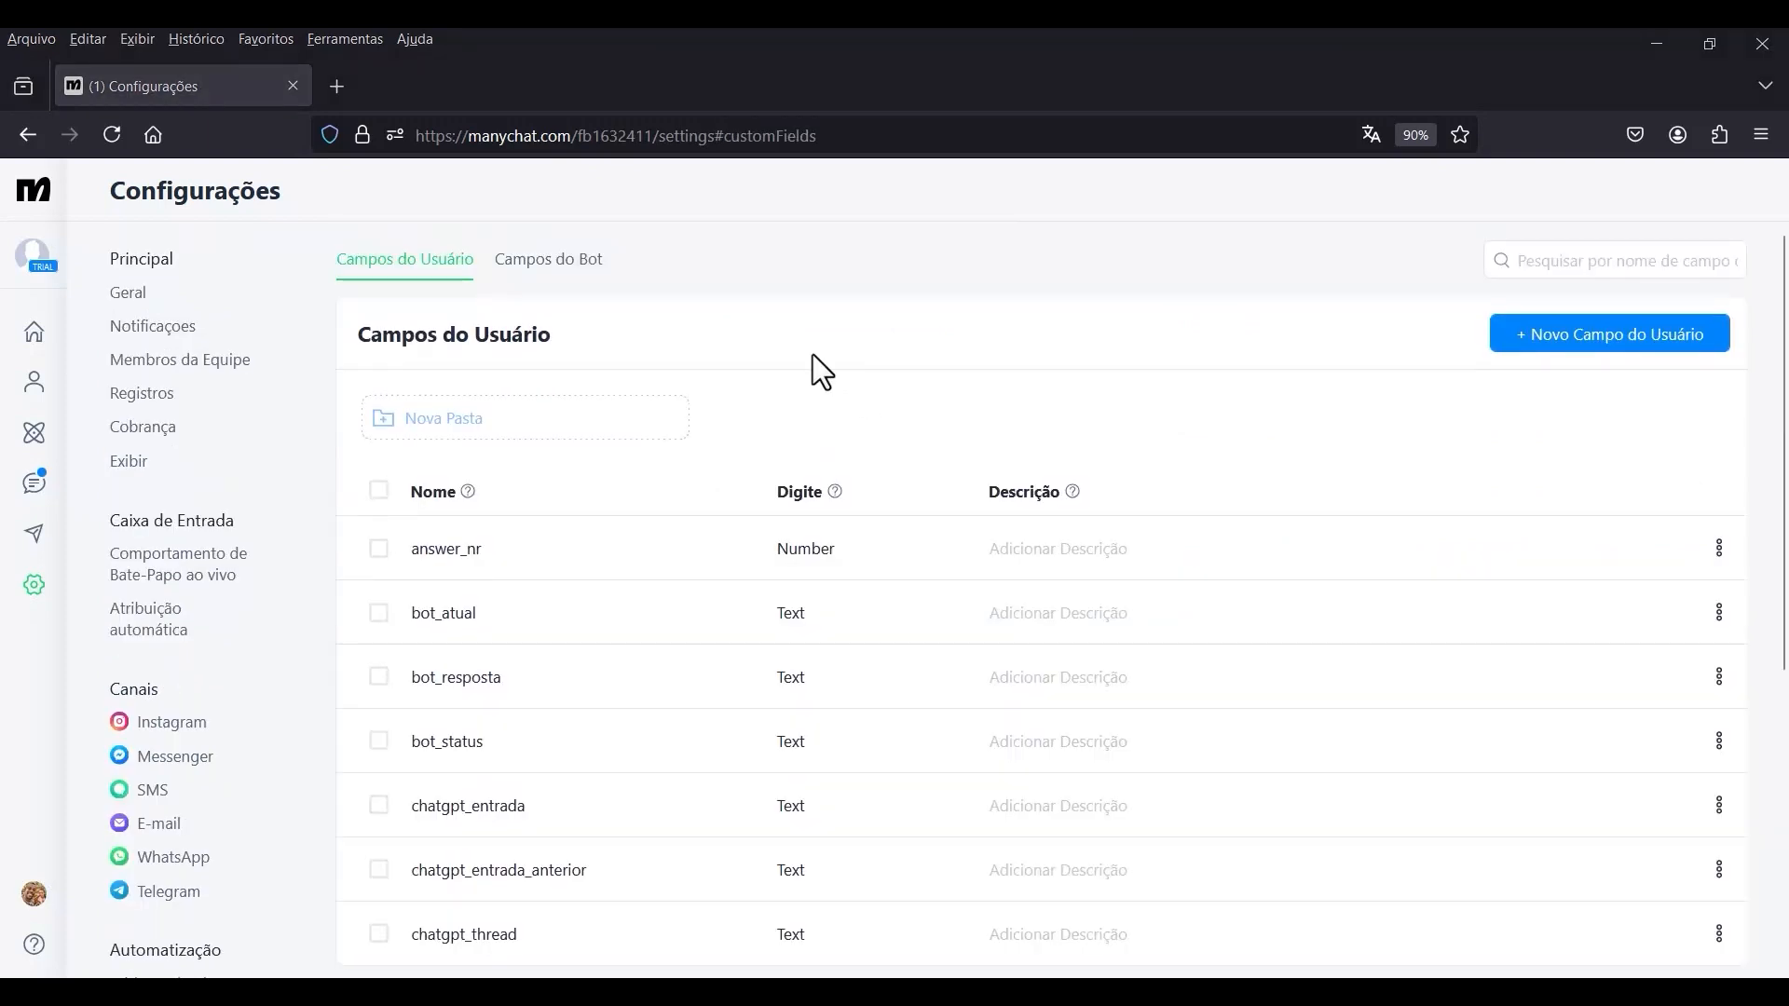
pyautogui.click(557, 267)
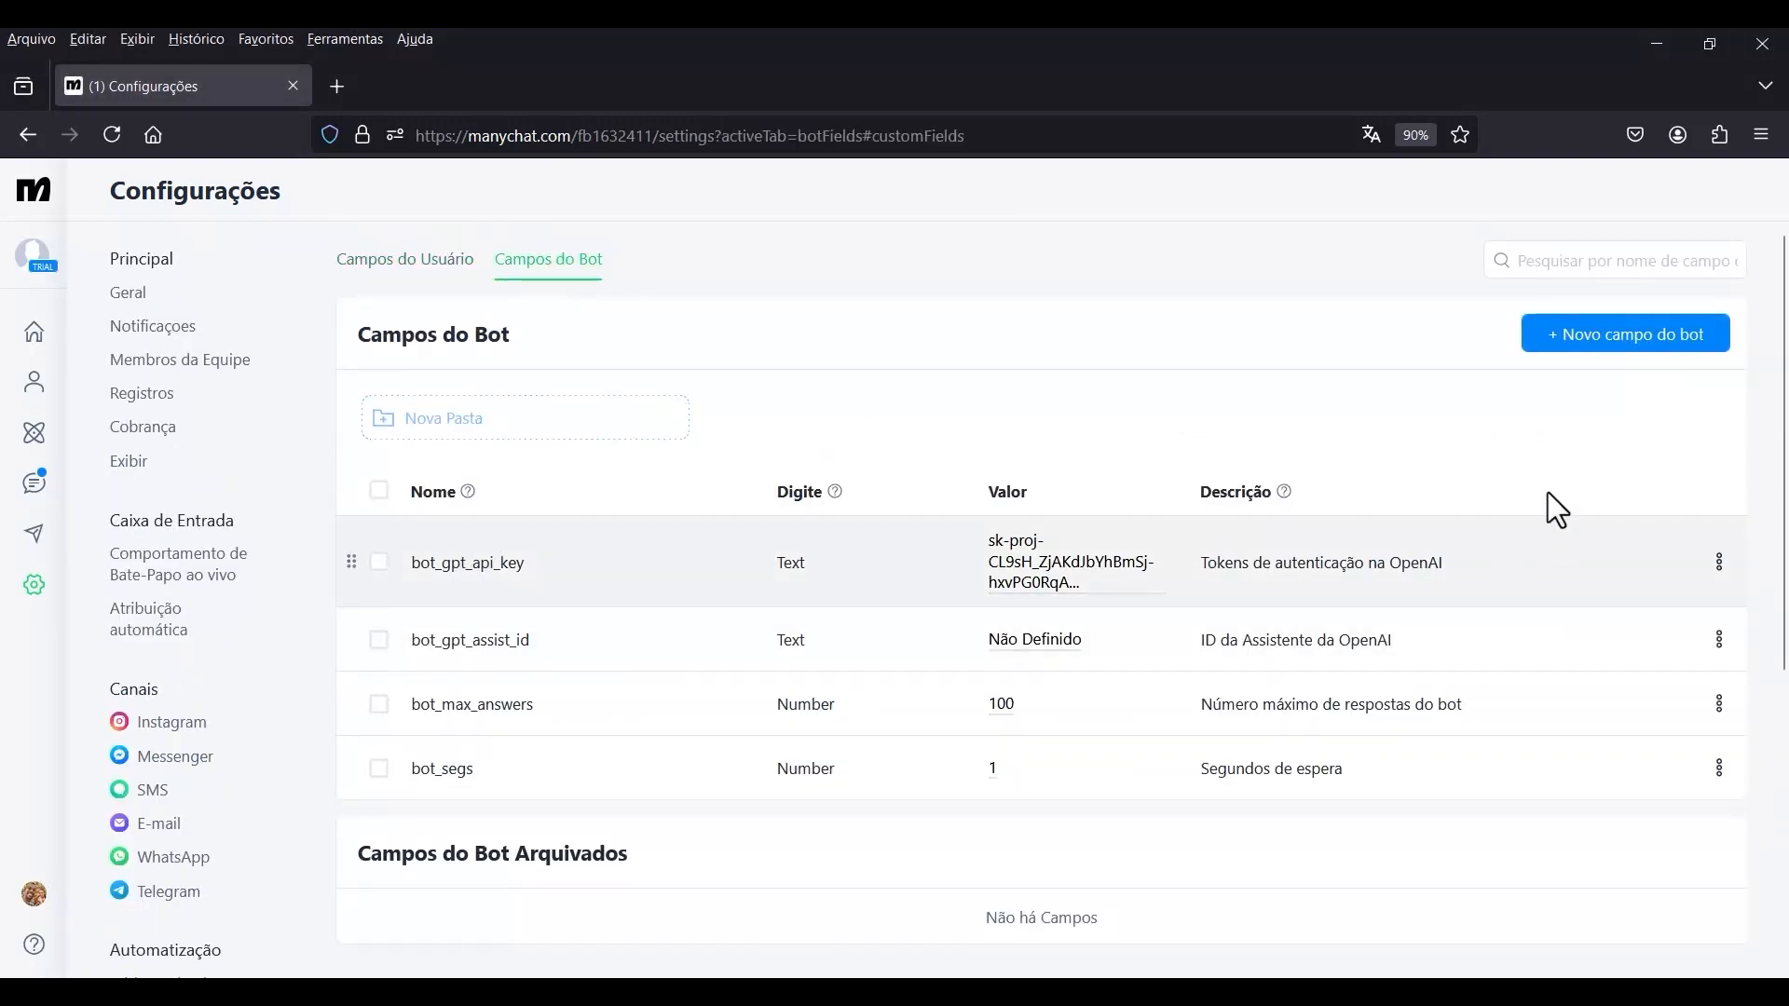
pyautogui.click(1618, 363)
pyautogui.write('bot_openai_beta')
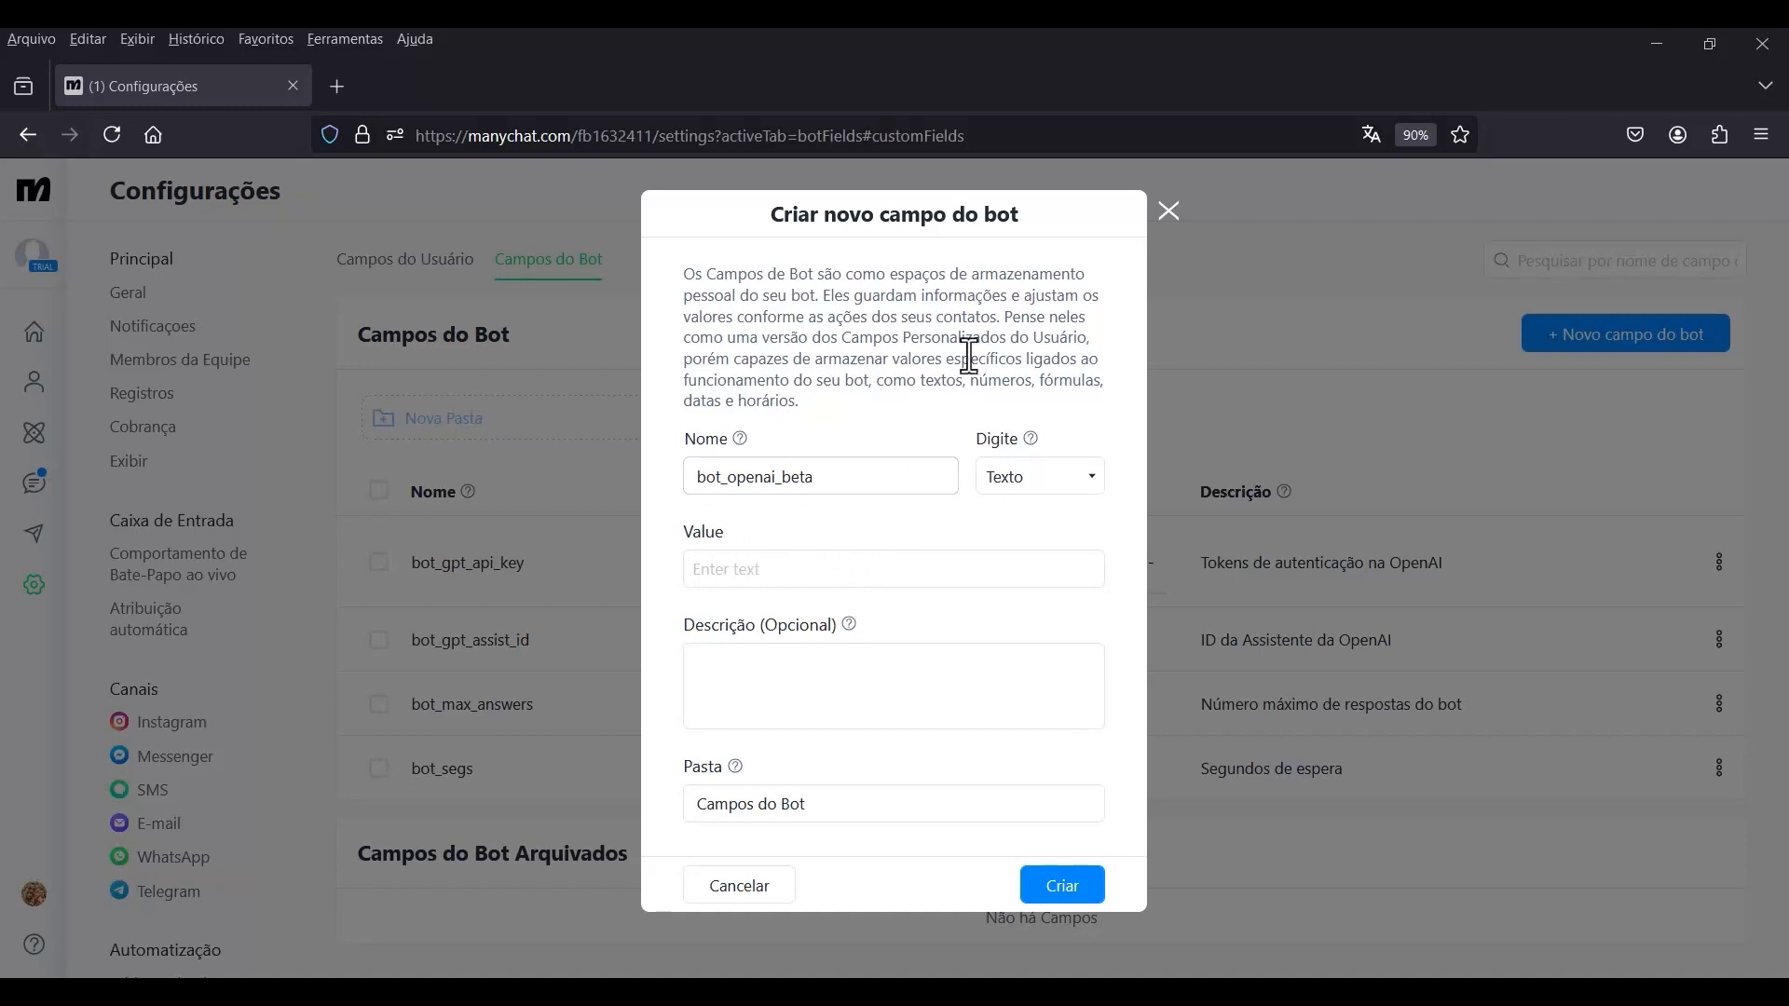
# Switch to the OpenAI platform and copy the beta header value assistants=v2 from the API version information of the assistant Bot AI GPT.
pyautogui.hotkey('alt', 'Tab')
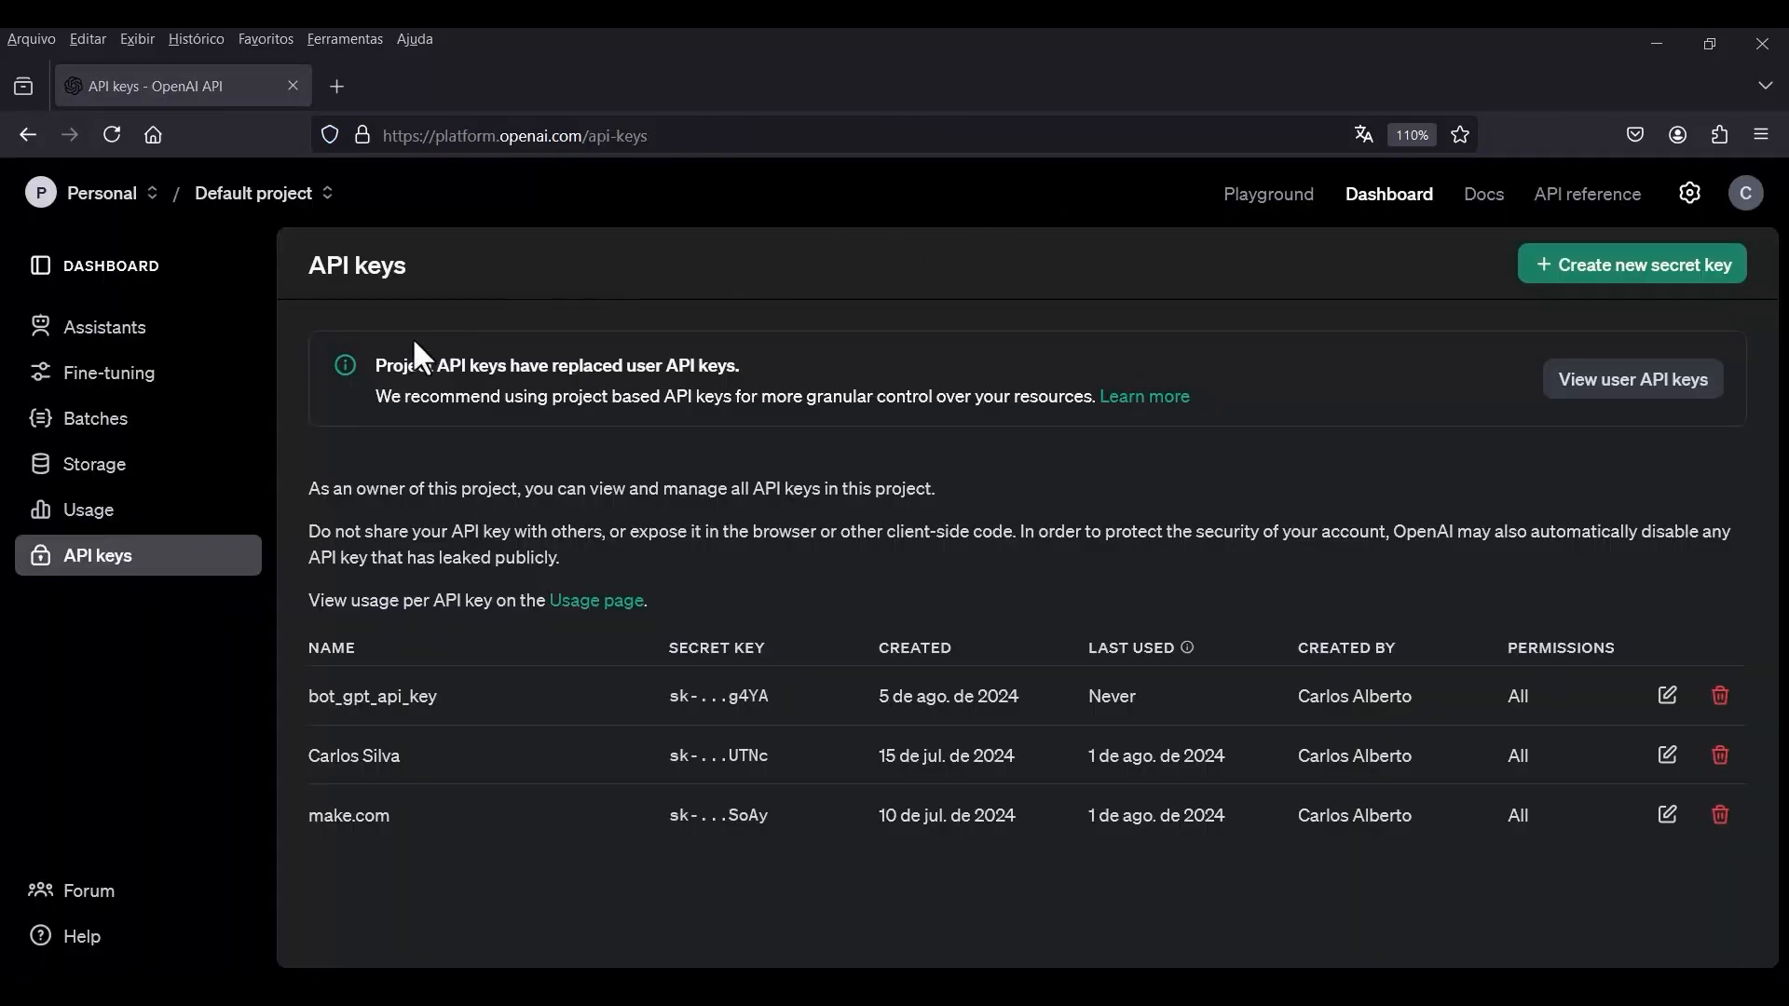
pyautogui.click(100, 336)
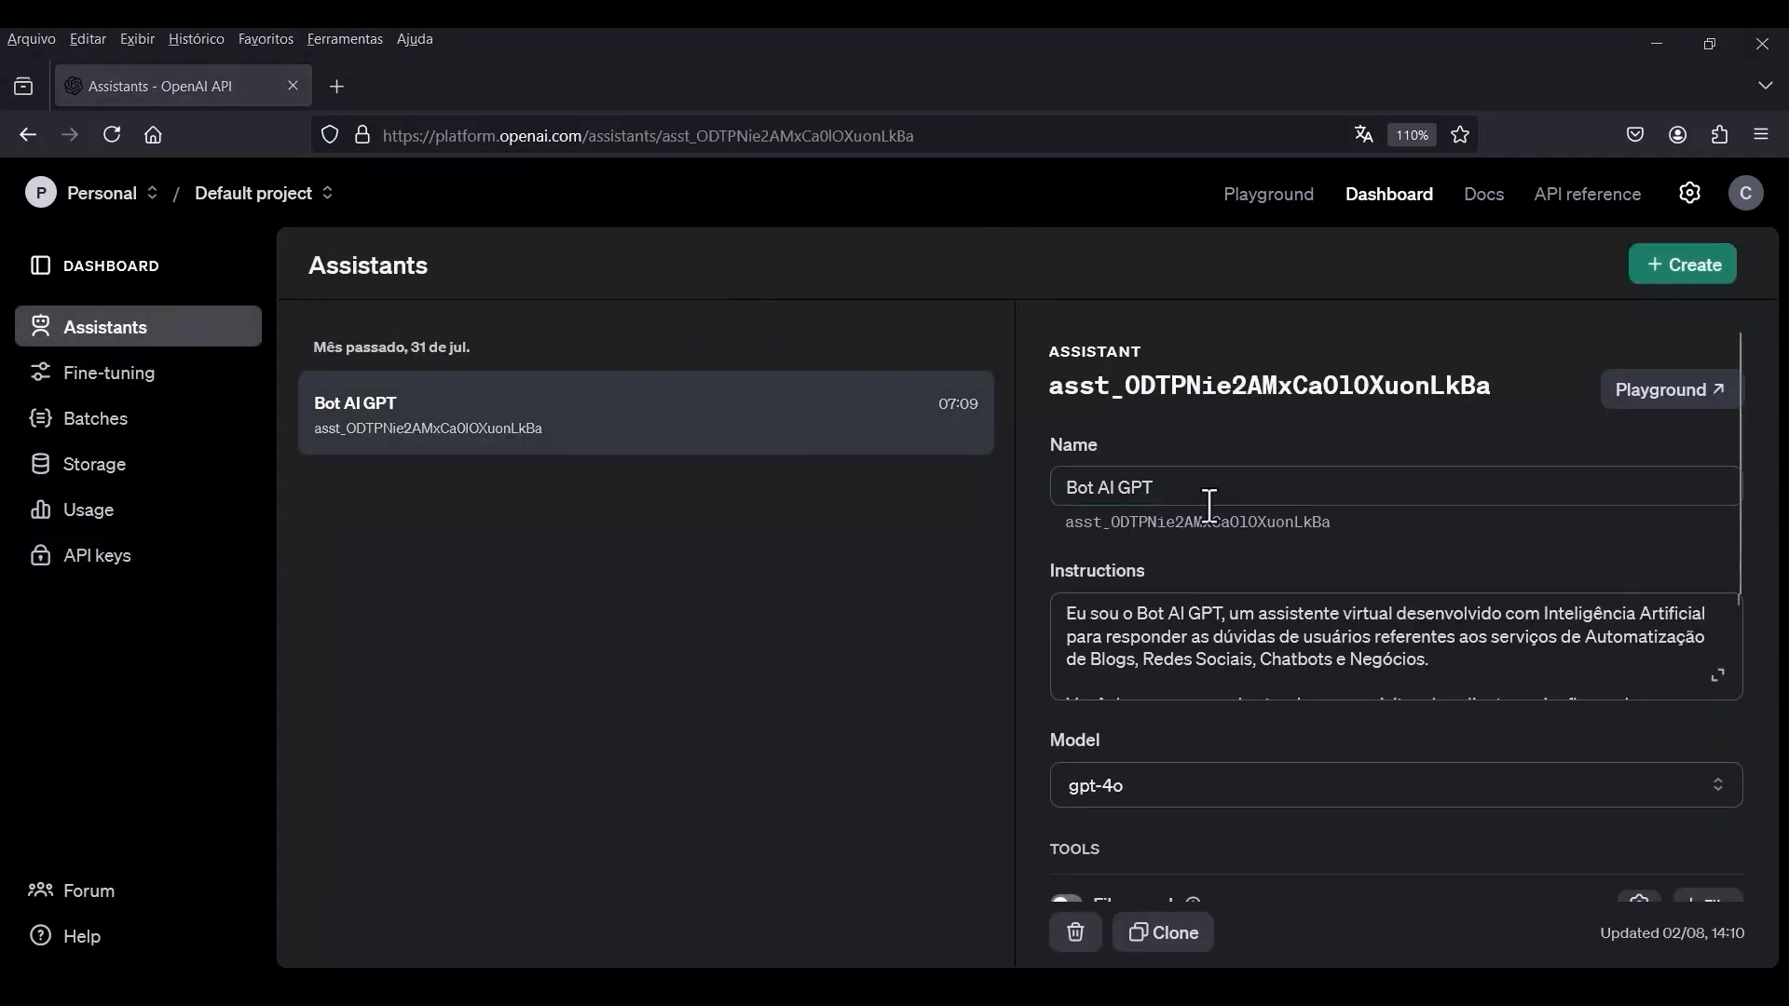
pyautogui.scroll(-5, 1208, 506)
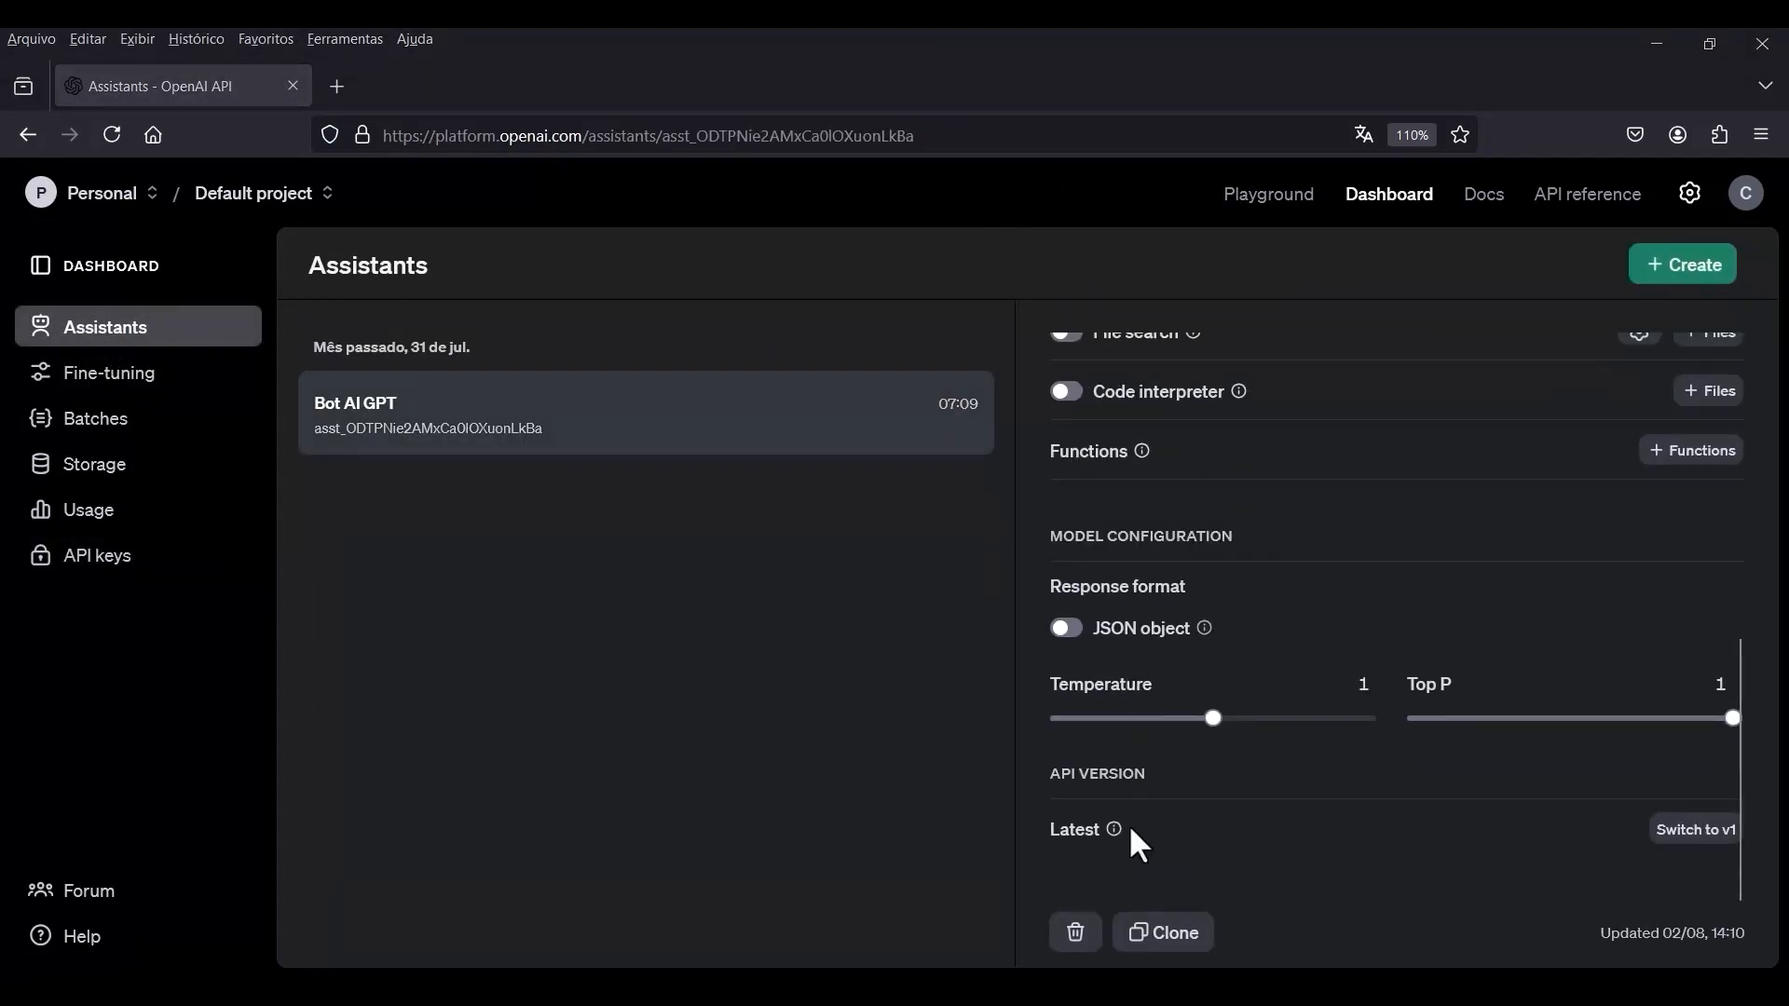
pyautogui.moveTo(1094, 828)
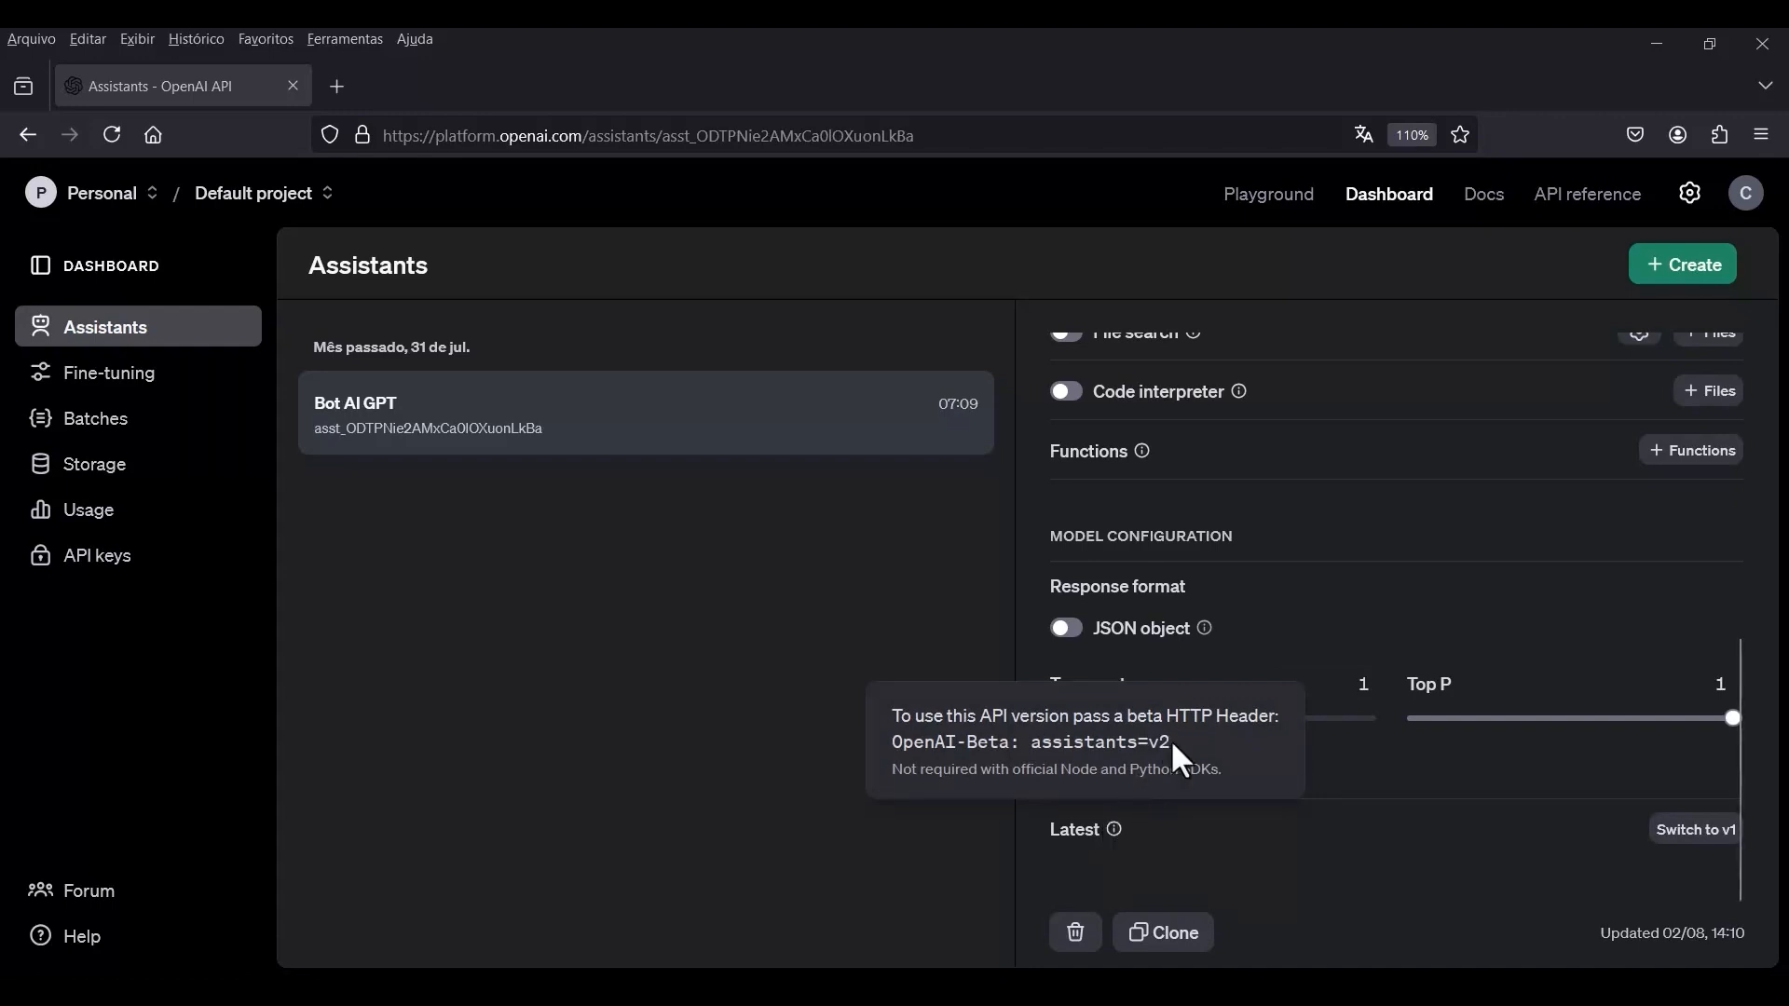
pyautogui.moveTo(1170, 740); pyautogui.dragTo(1035, 743)
pyautogui.hotkey('ctrl', 'c')
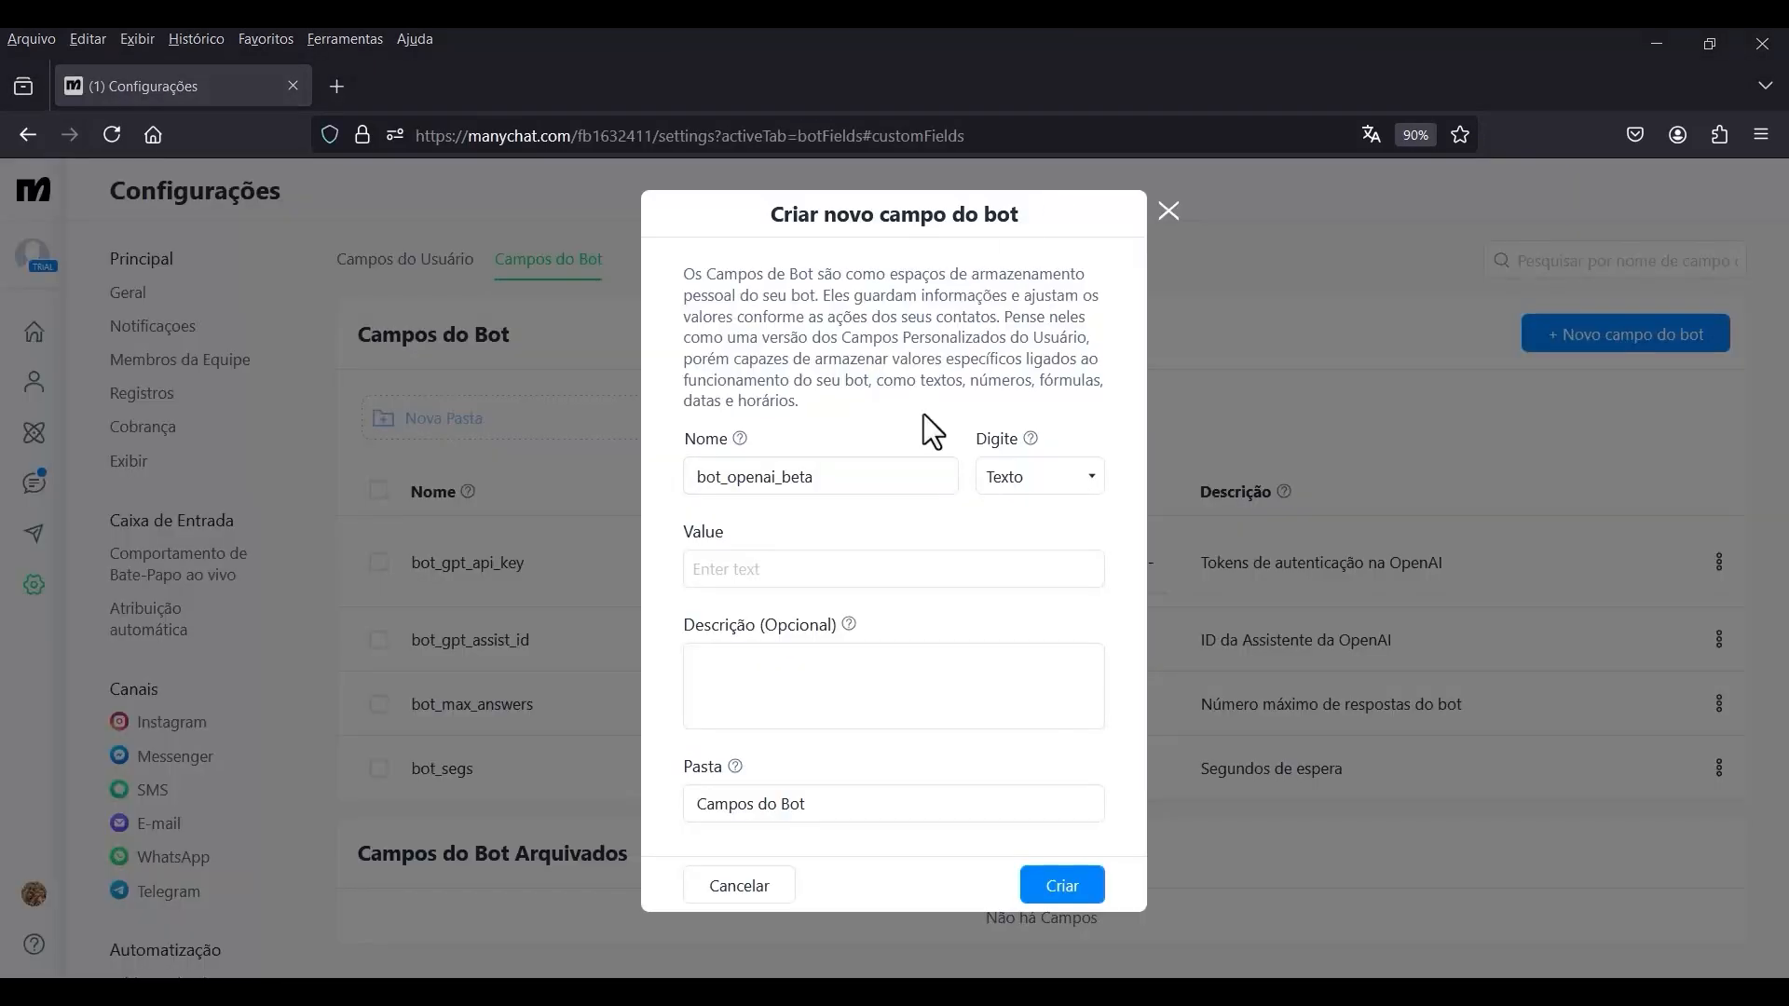
# Return to Manychat, set the new bot field's value to assistants=v2, and create the field.
pyautogui.click(813, 570)
pyautogui.hotkey('ctrl', 'v')
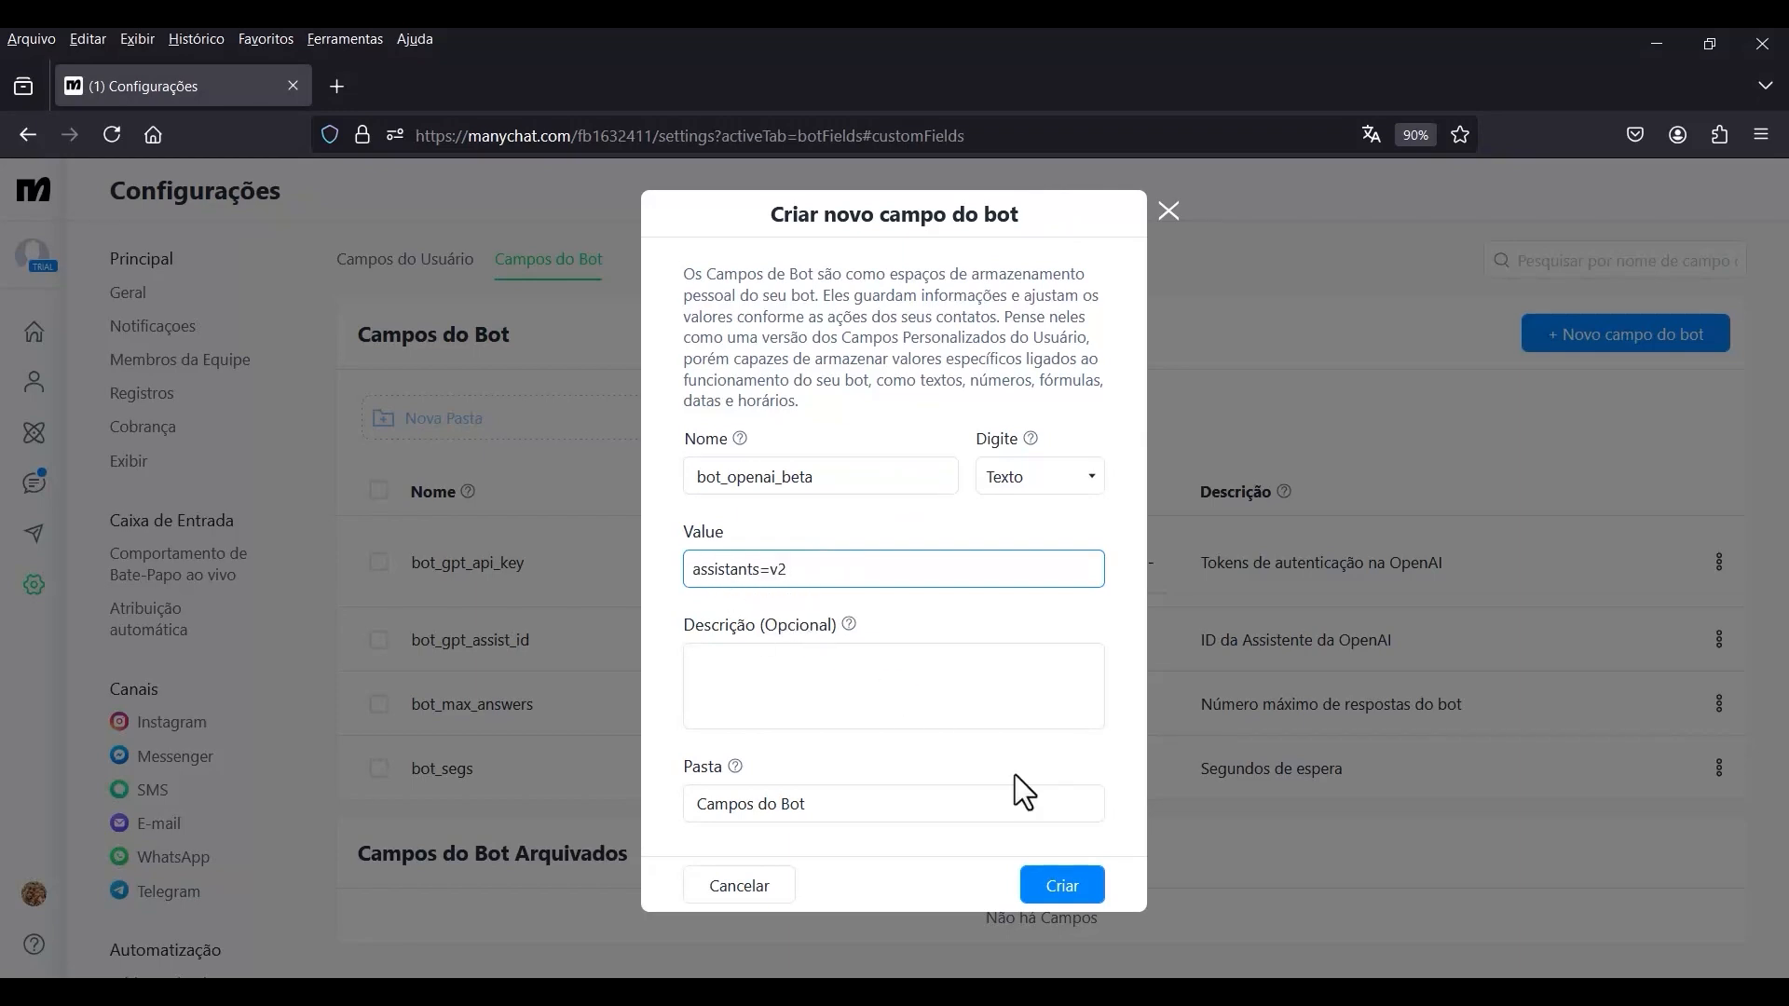
pyautogui.click(1058, 893)
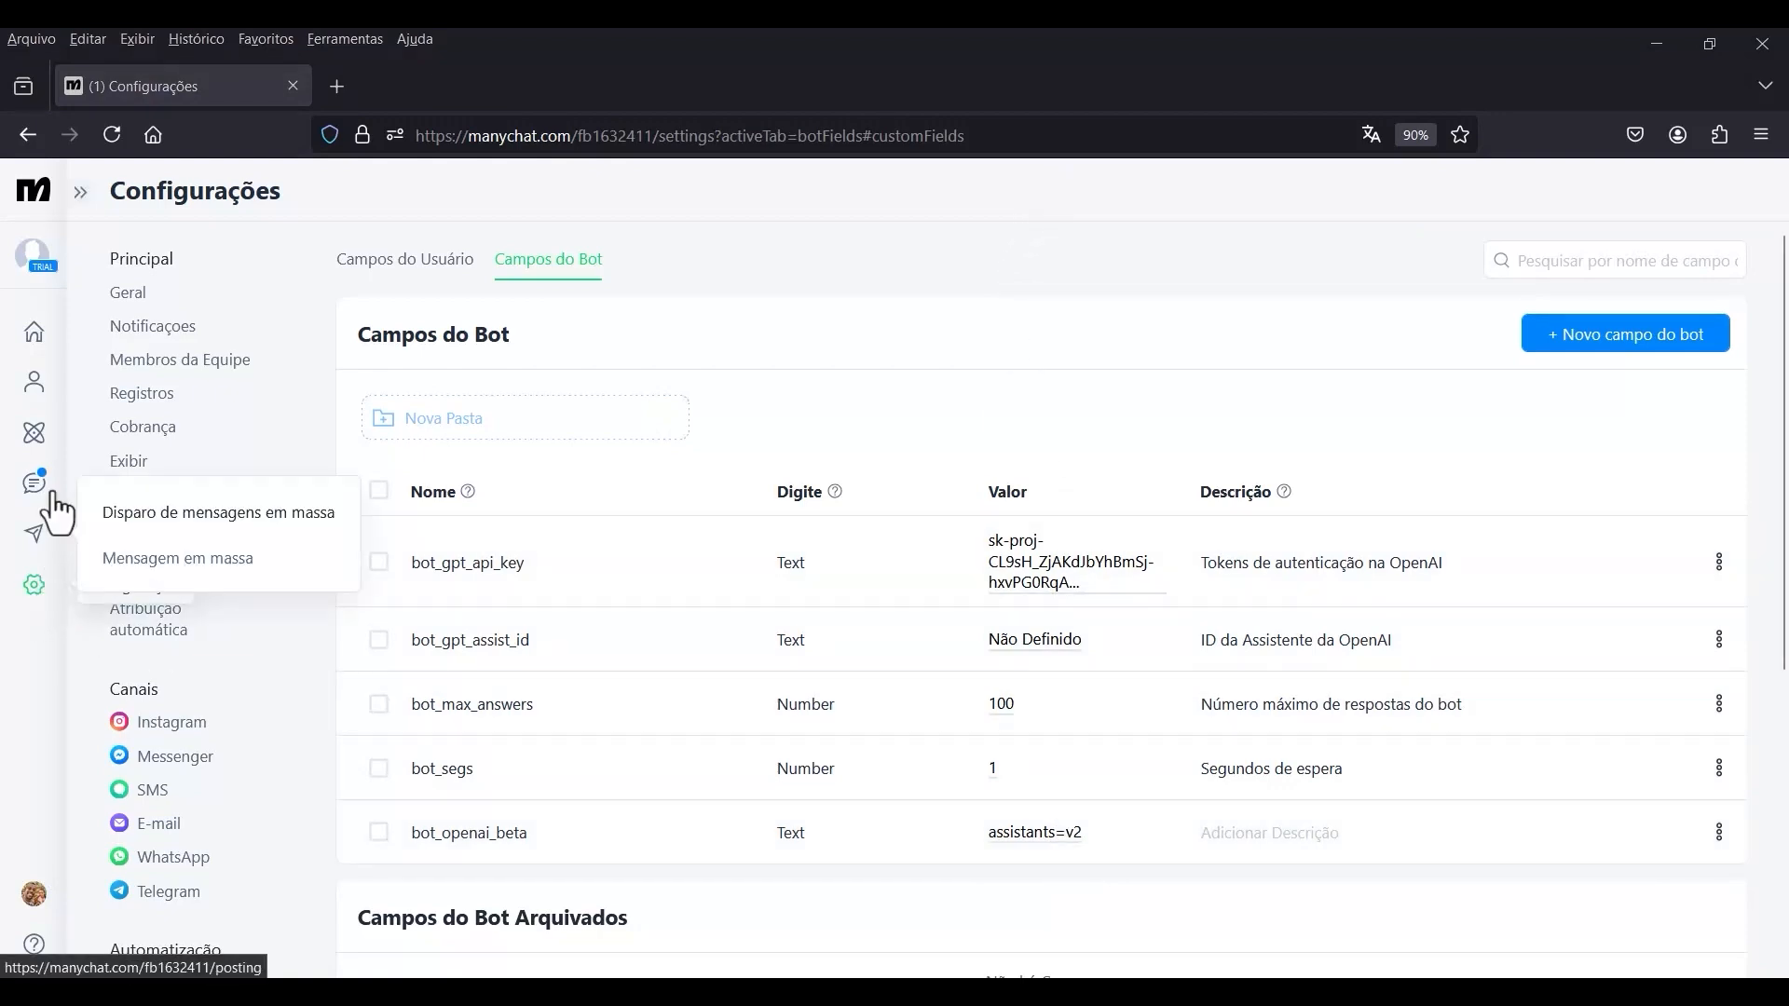
# Reopen the Chatbot AI GPT automation from the automations list and put it in edit mode.
pyautogui.click(31, 436)
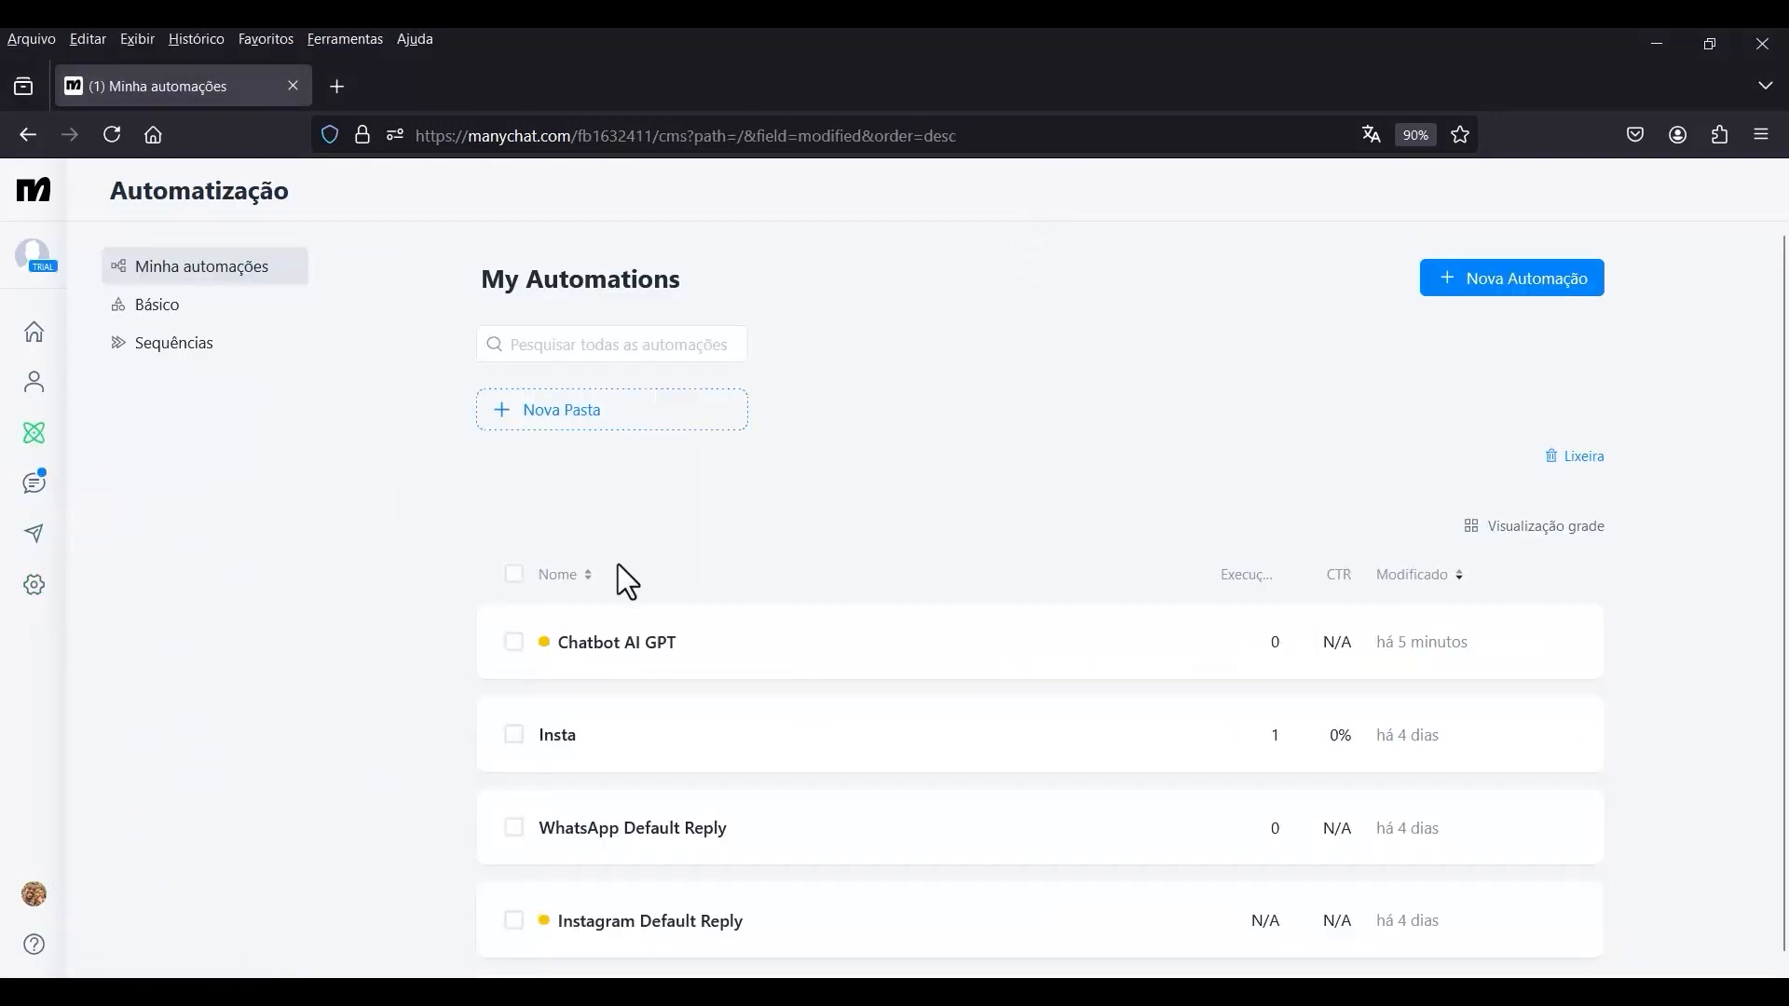
pyautogui.click(660, 639)
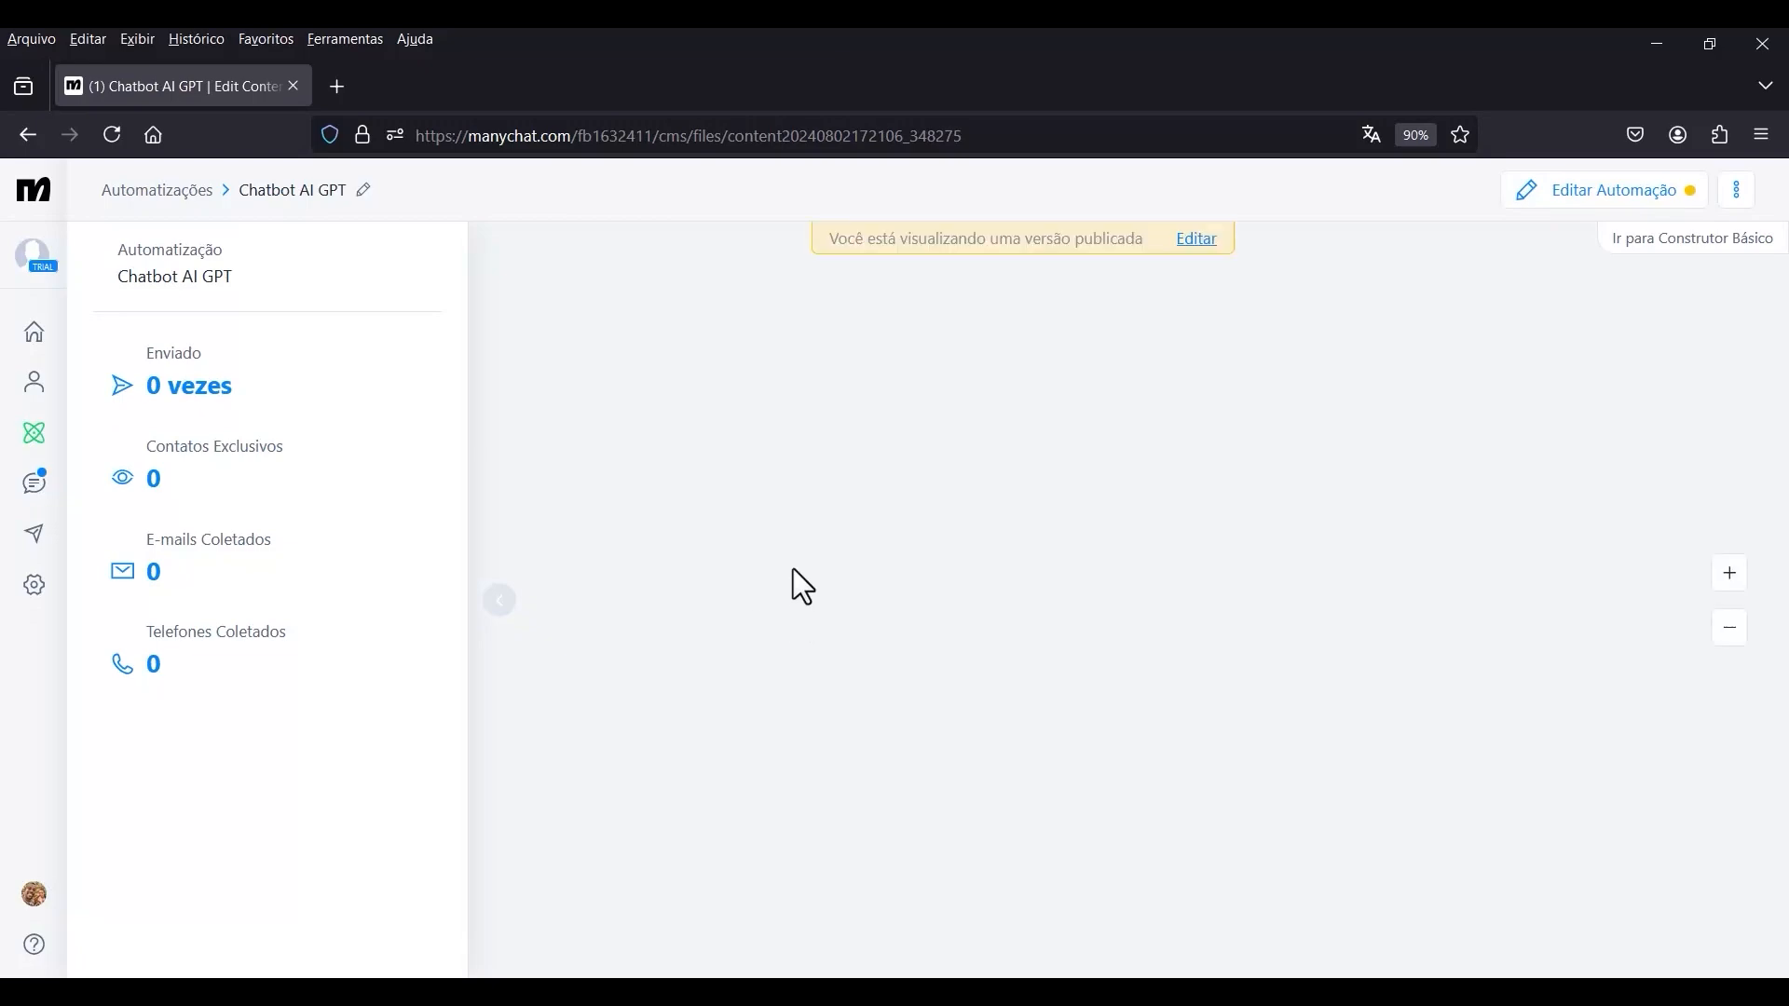
pyautogui.click(1192, 244)
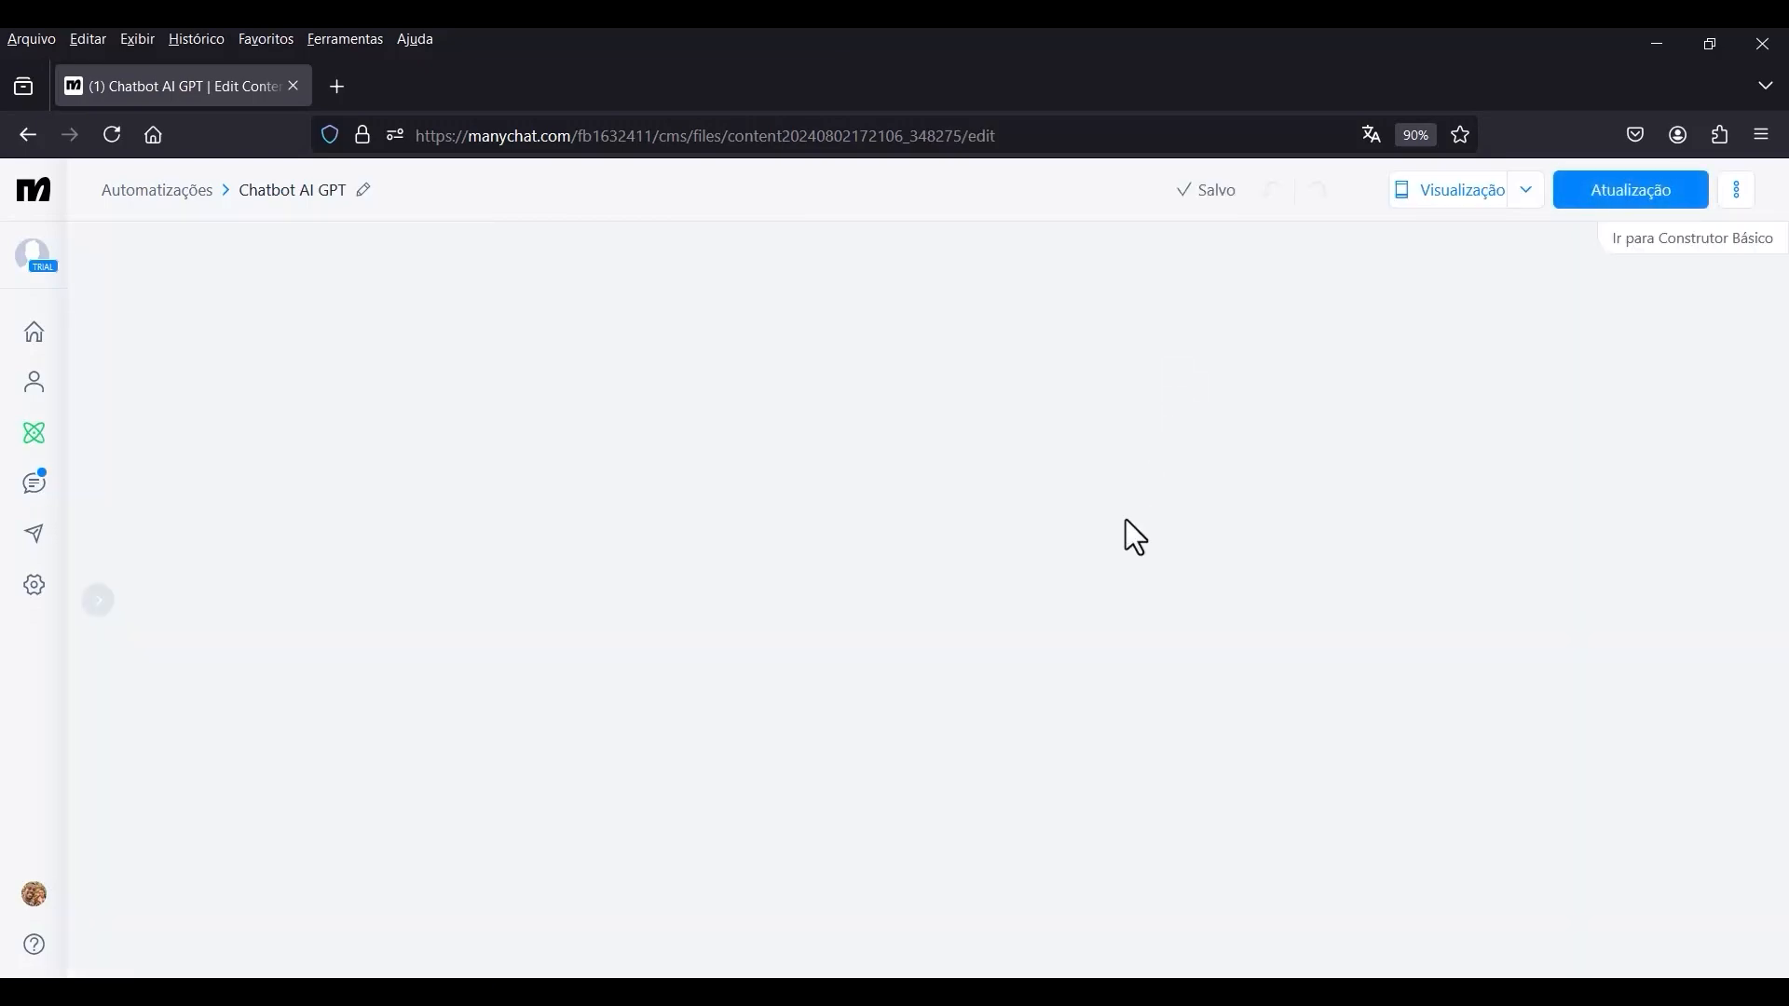
# Reopen the external request of Ações #3 and set the OpenAI-Beta header's value to the bot field bot_openai_beta.
pyautogui.scroll(6, 956, 814)
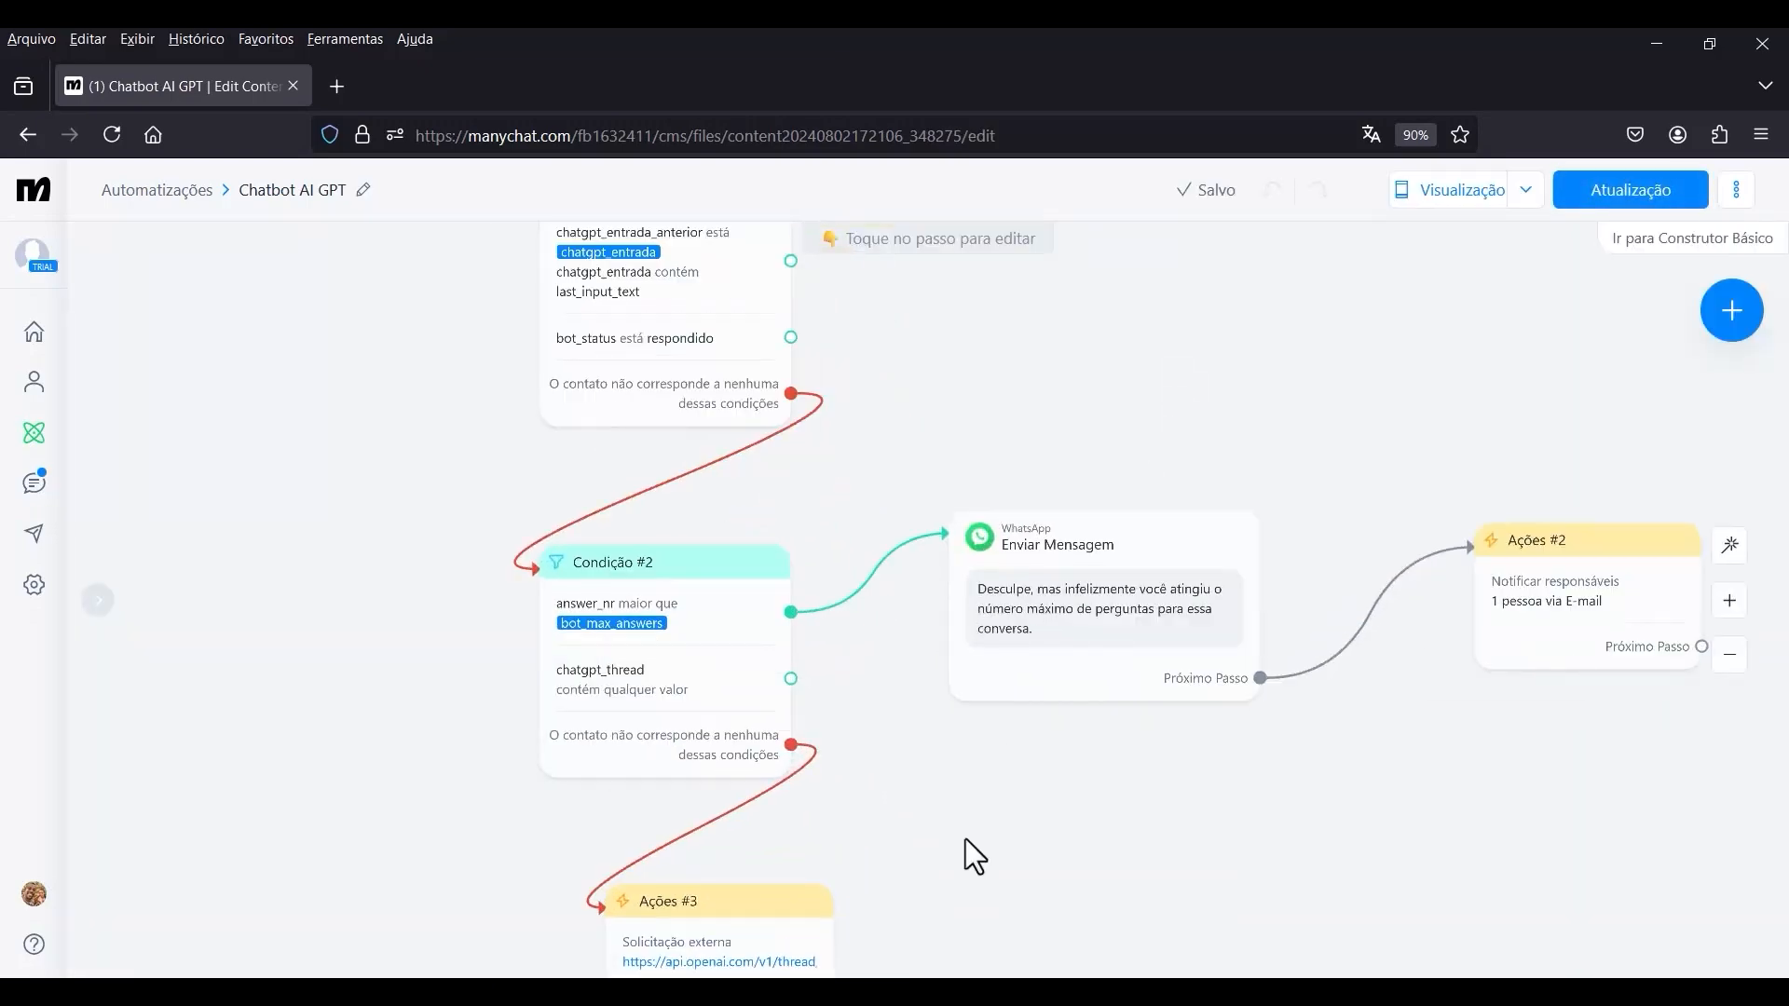
pyautogui.moveTo(969, 808); pyautogui.dragTo(1183, 355)
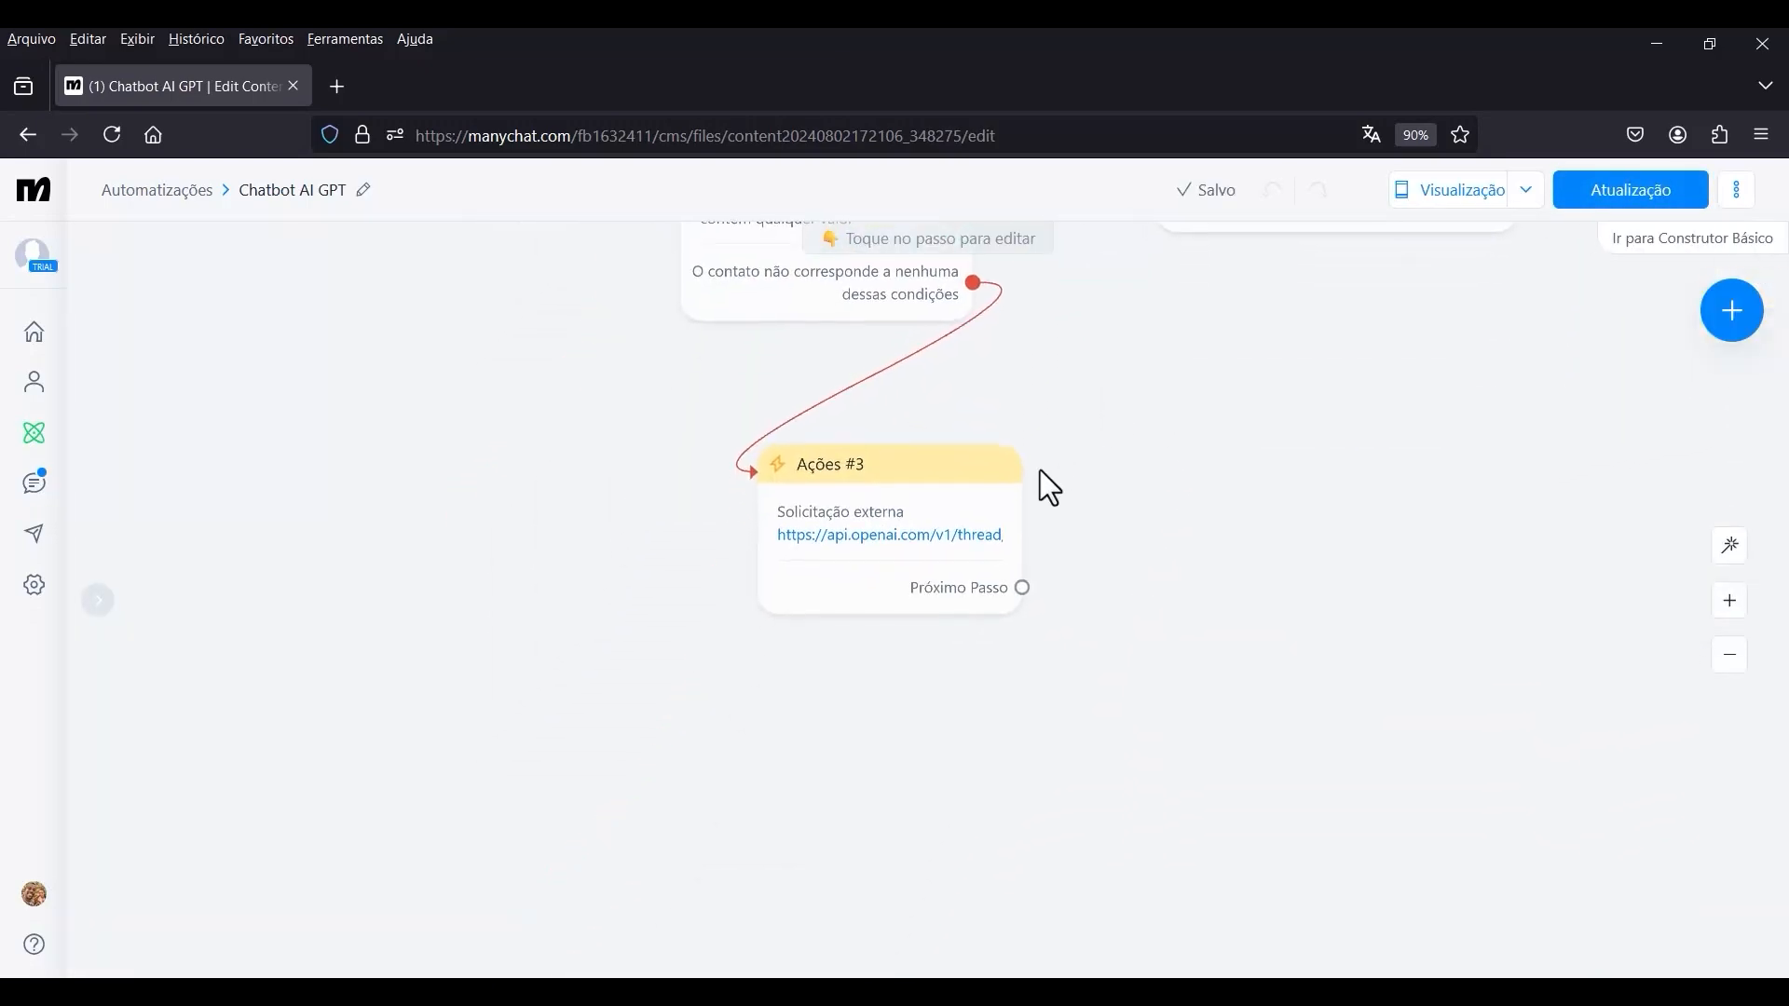
pyautogui.click(843, 536)
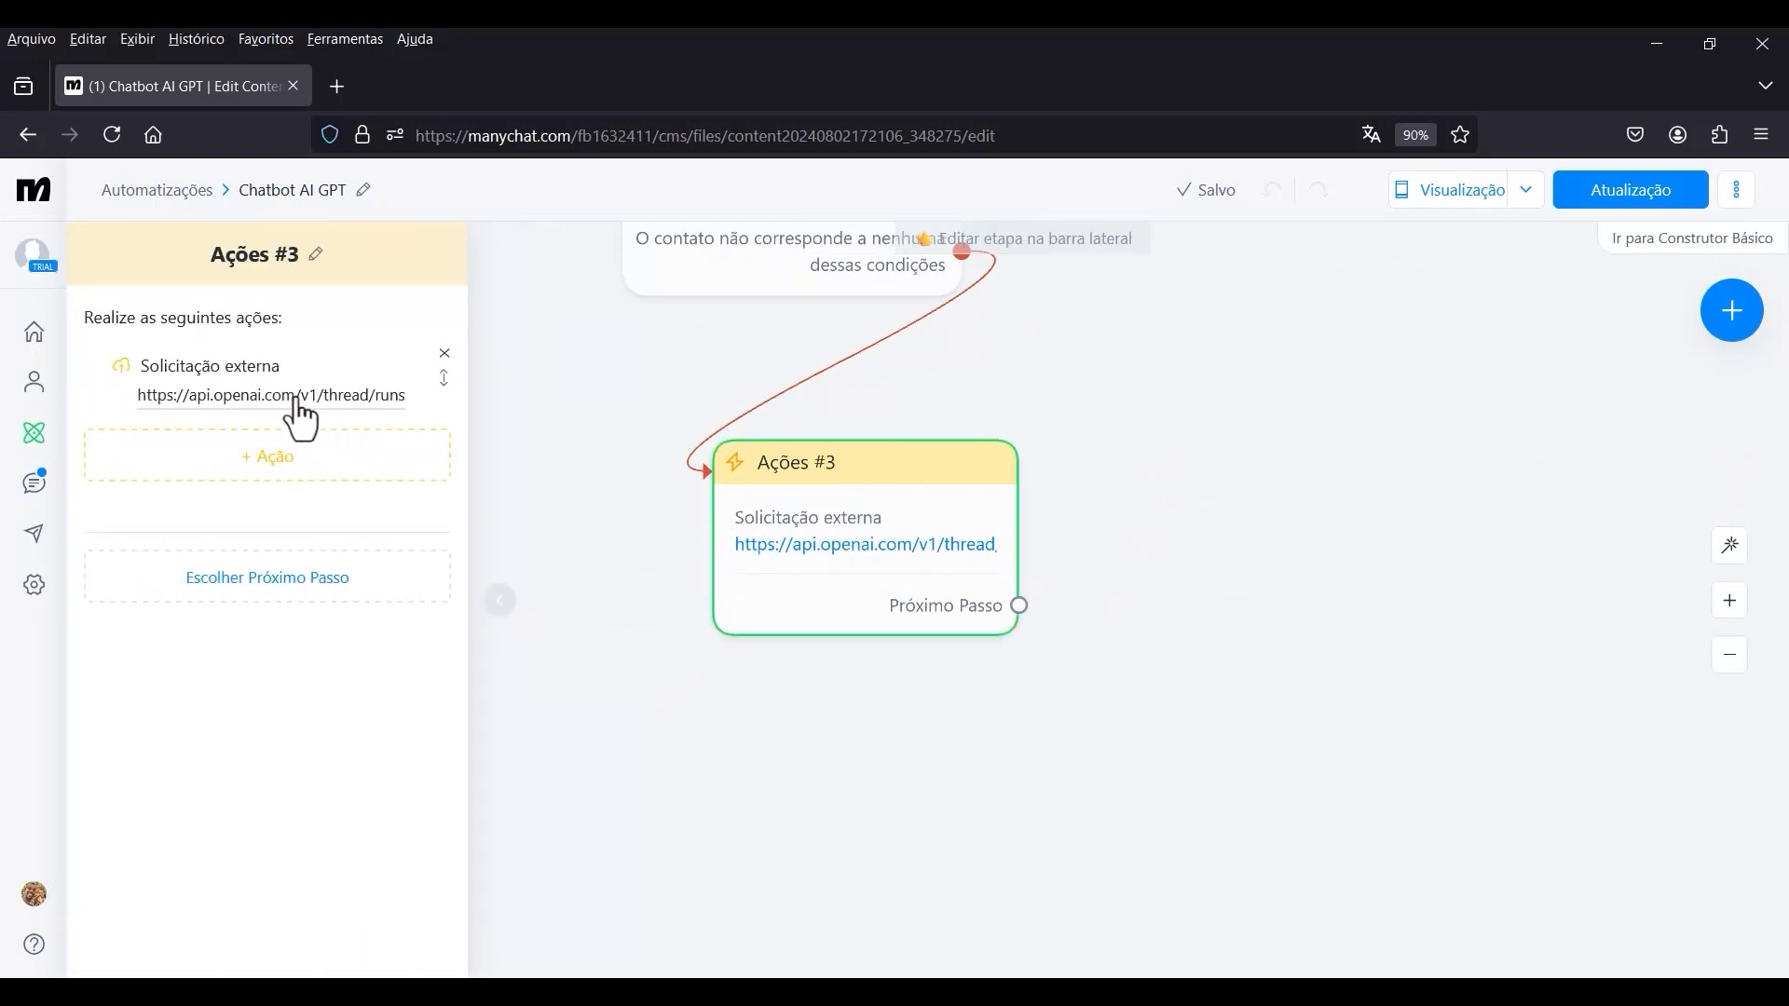
pyautogui.click(261, 404)
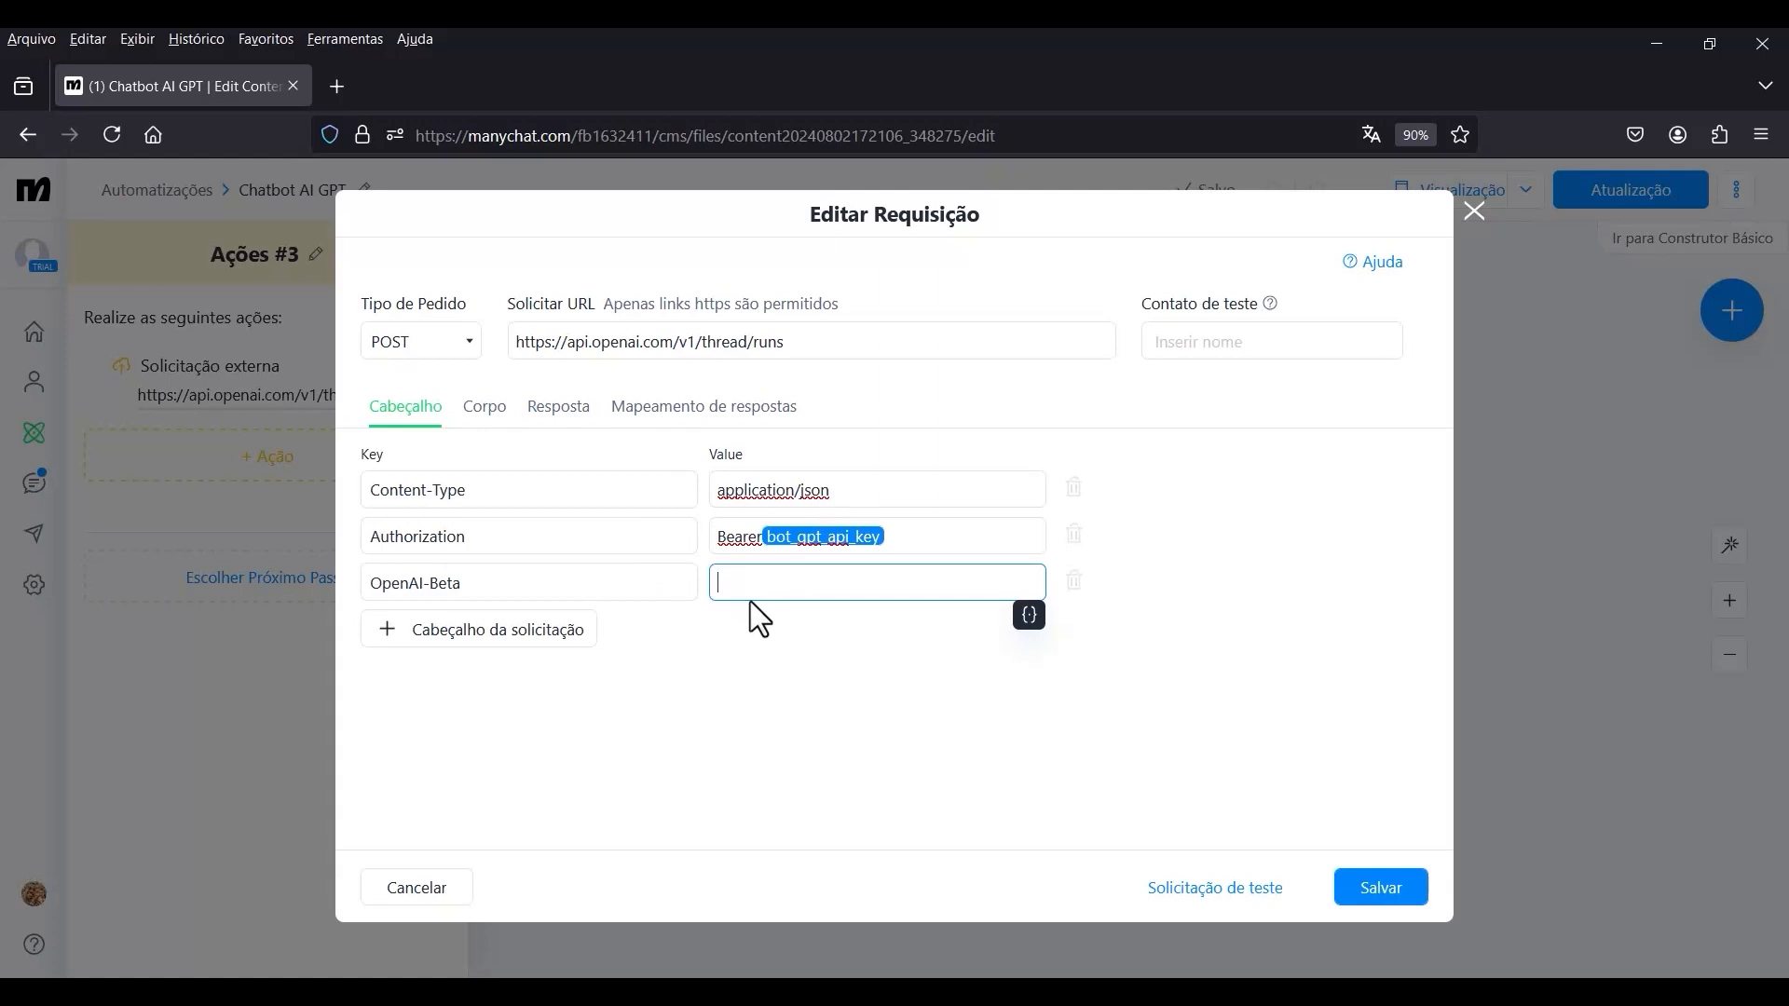
pyautogui.click(1036, 192)
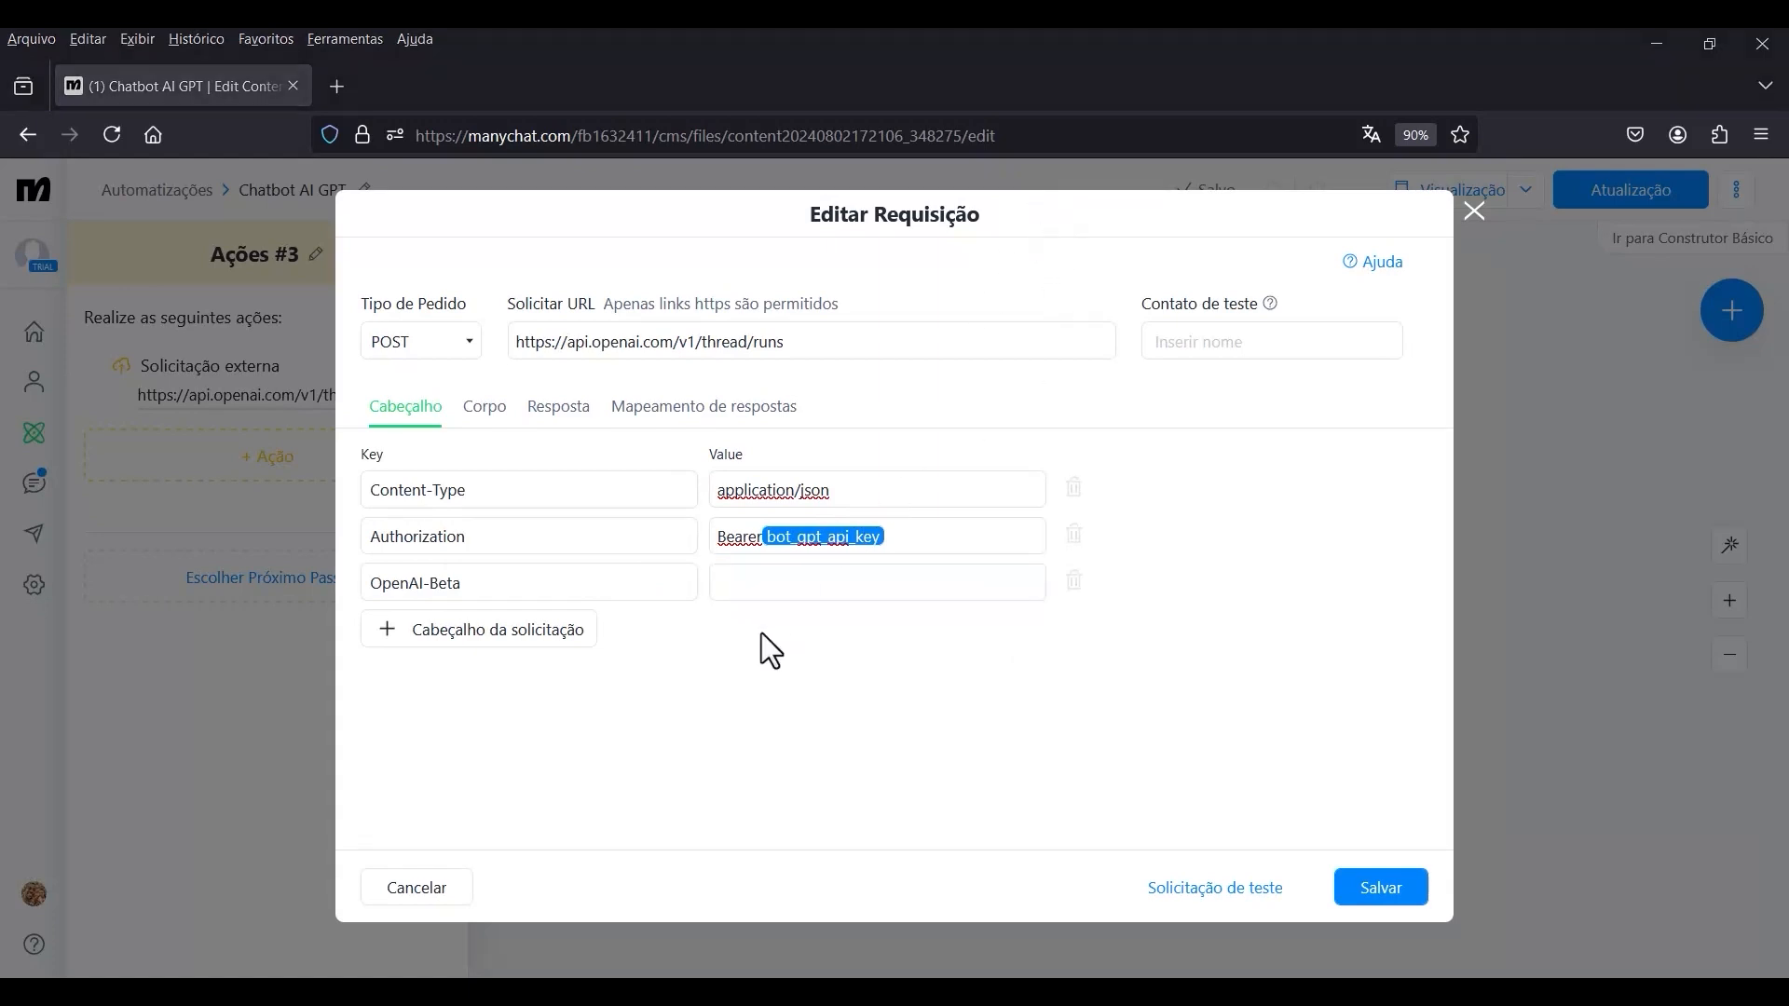
pyautogui.click(758, 585)
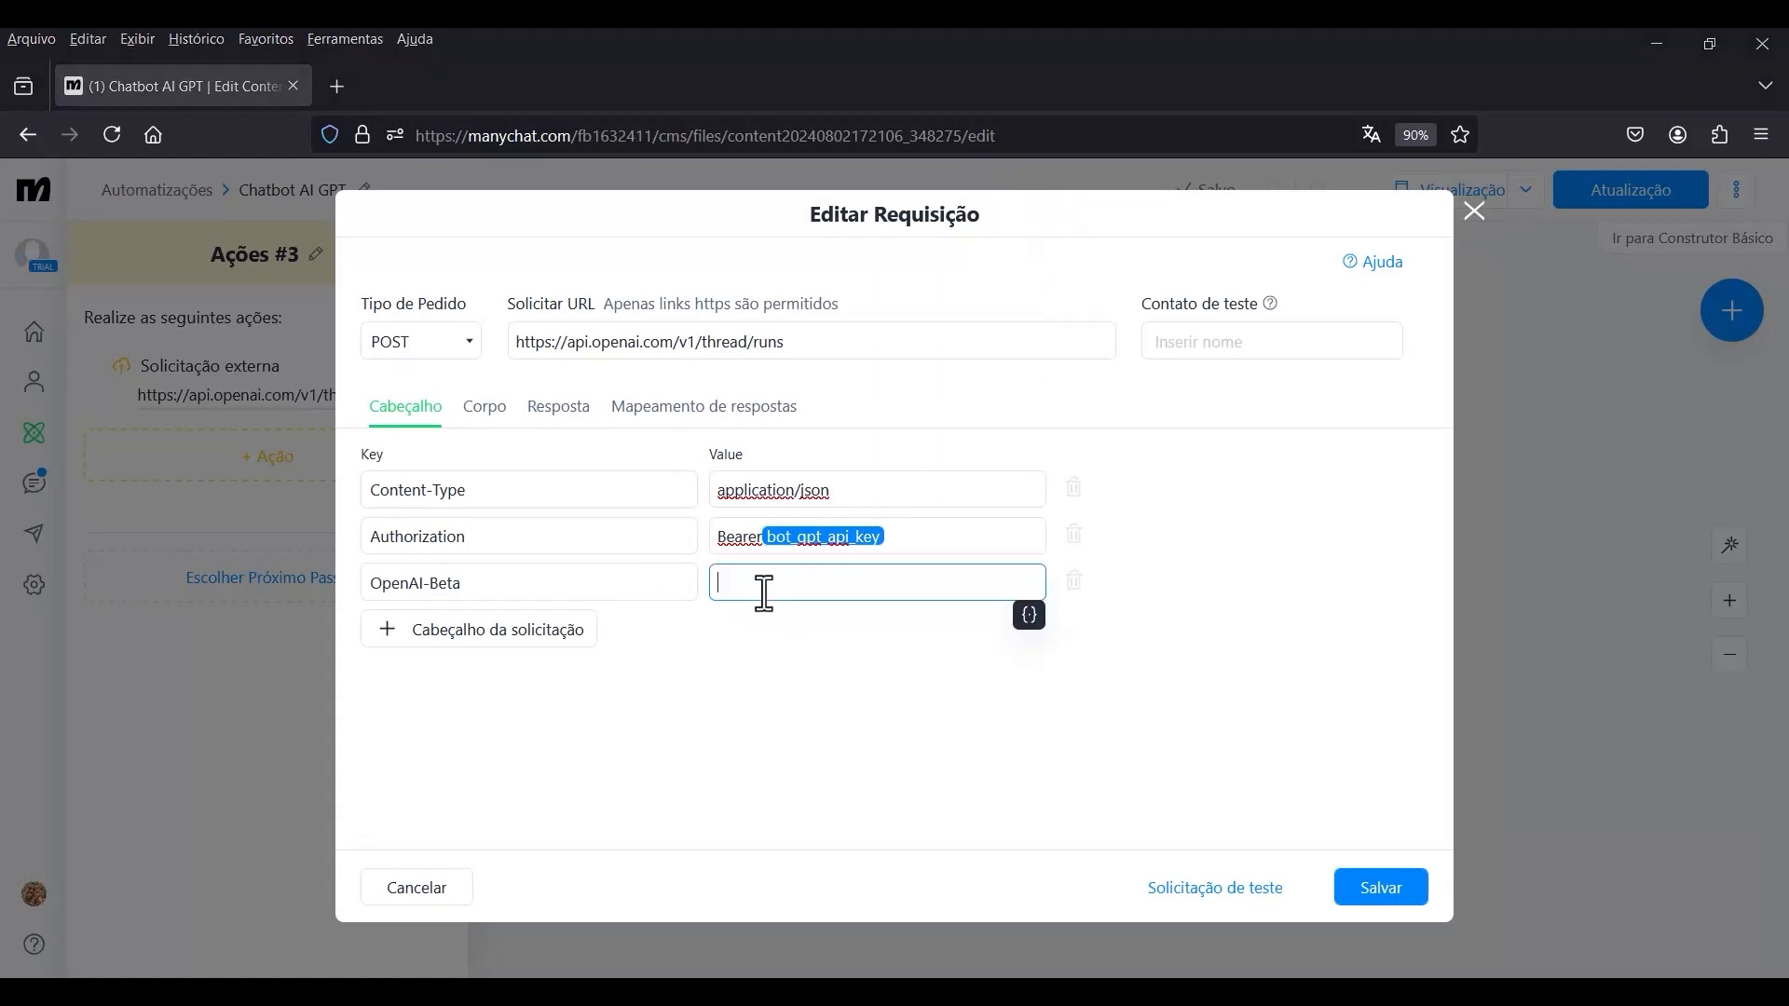
pyautogui.click(1026, 617)
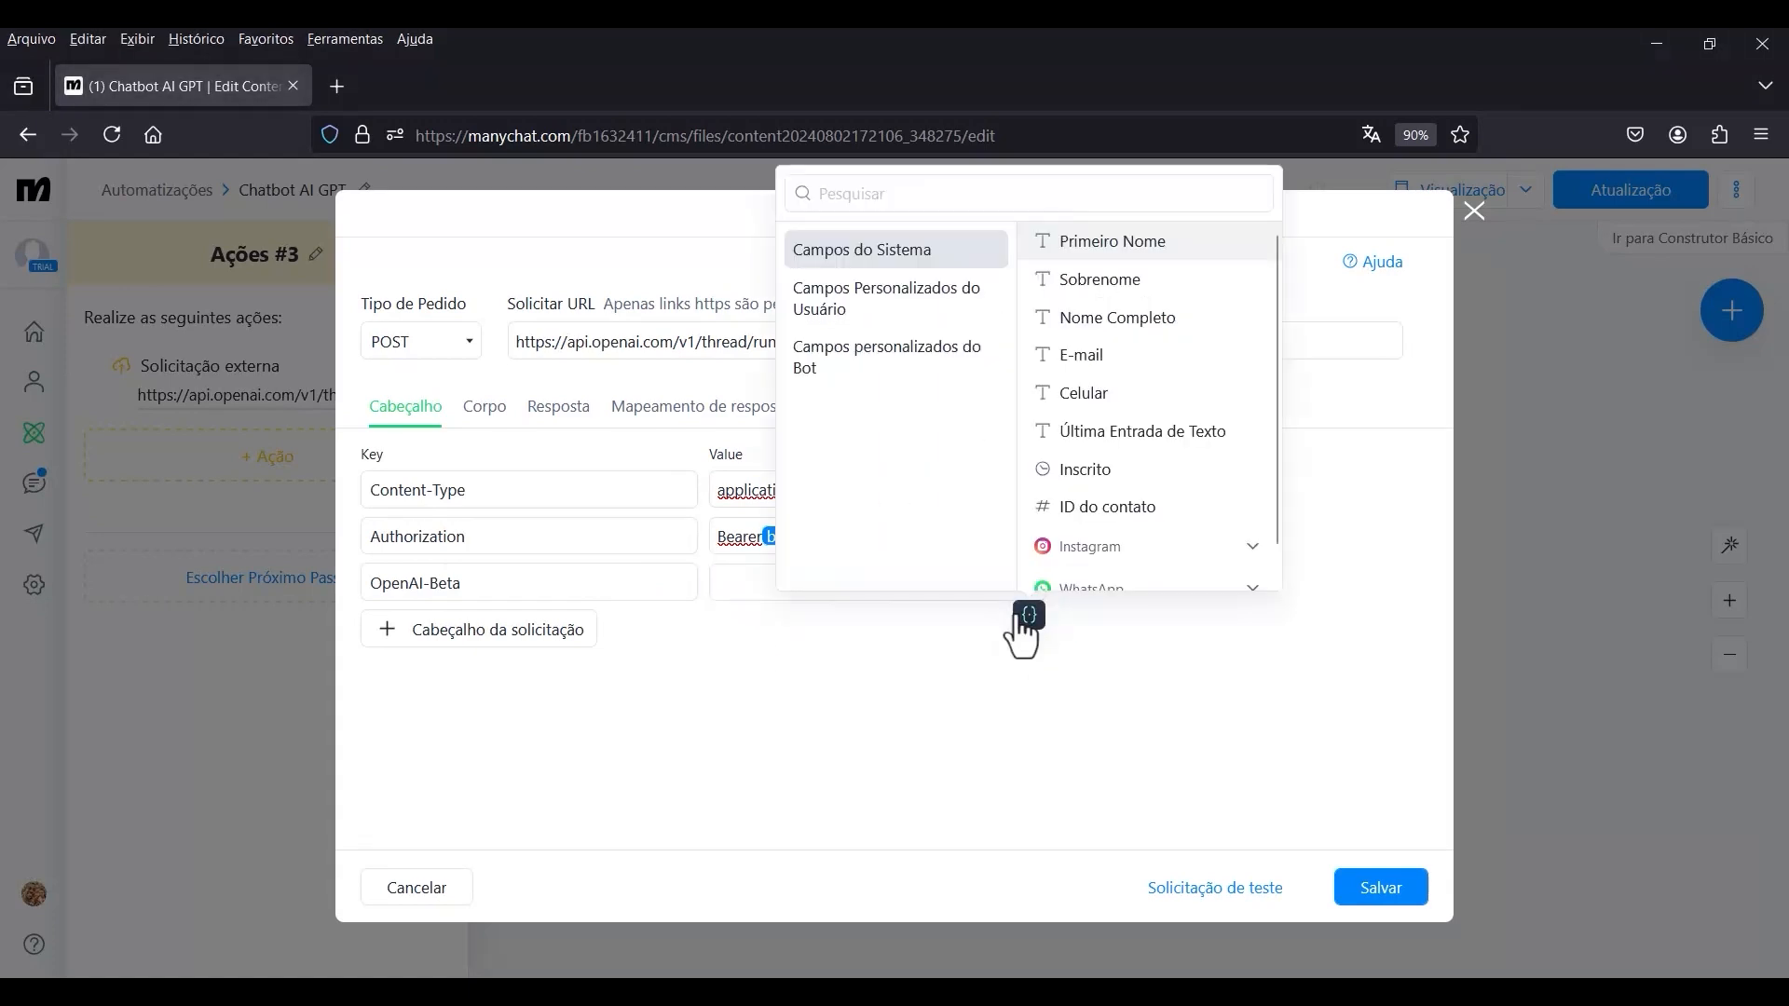
pyautogui.click(861, 378)
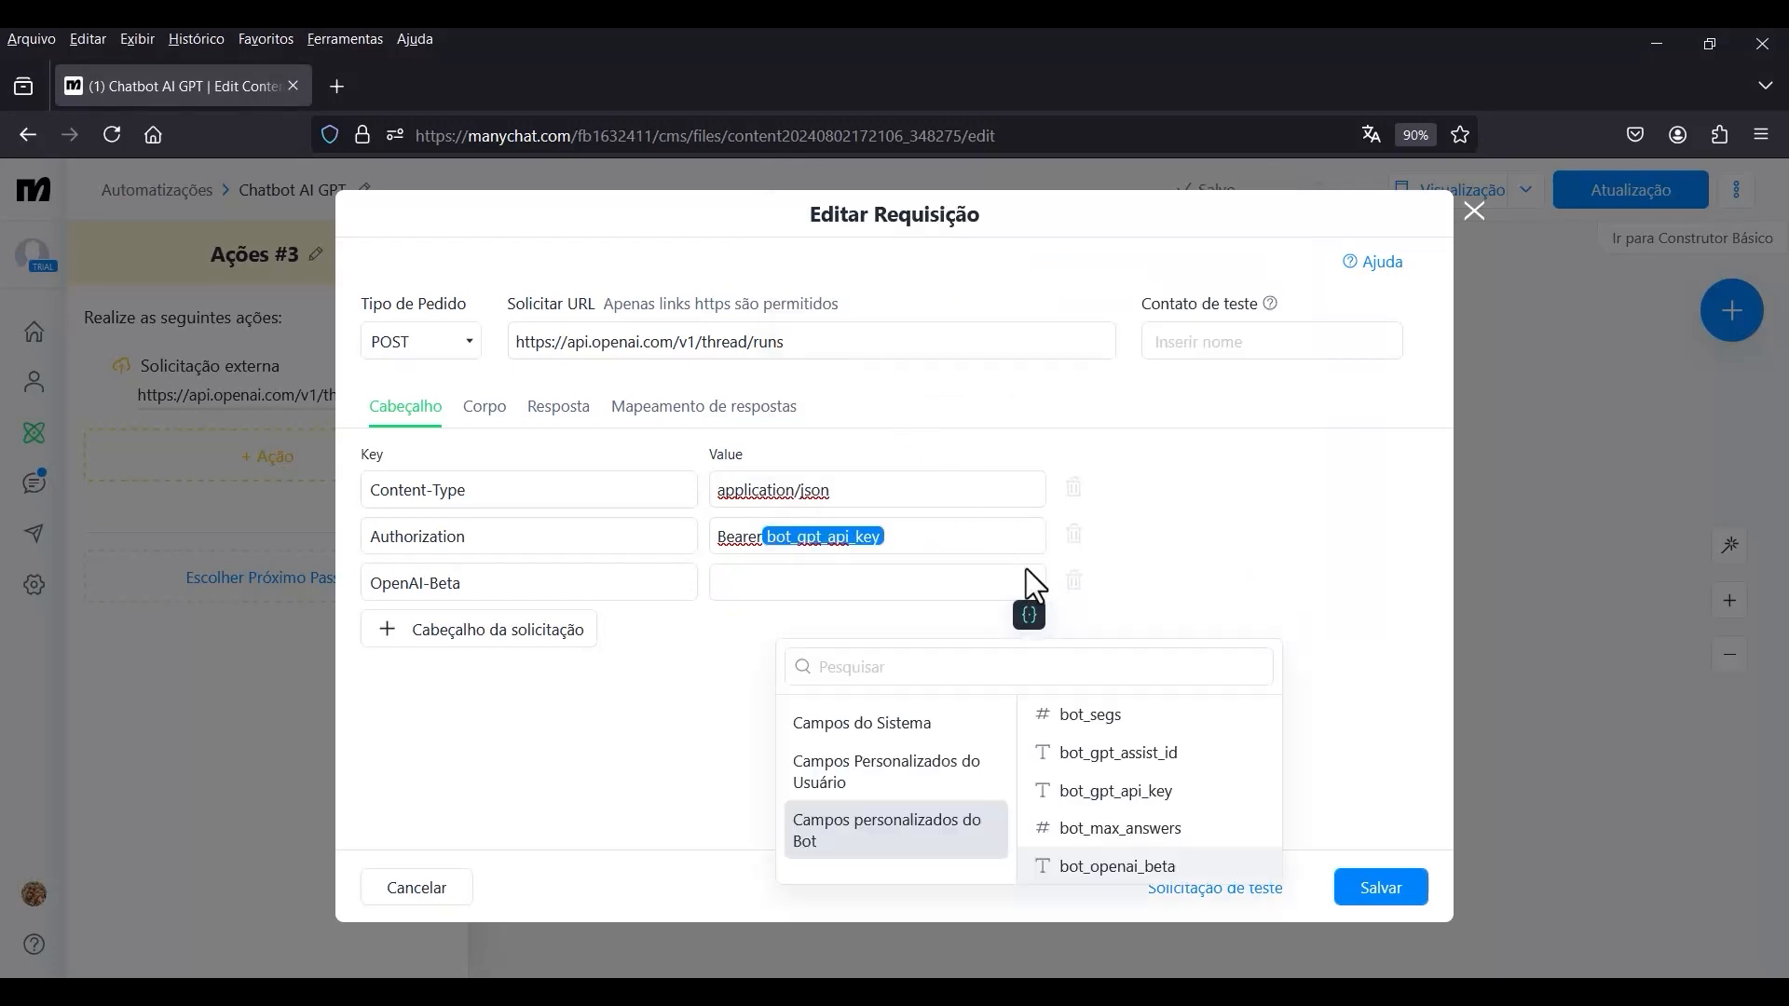
pyautogui.click(1104, 868)
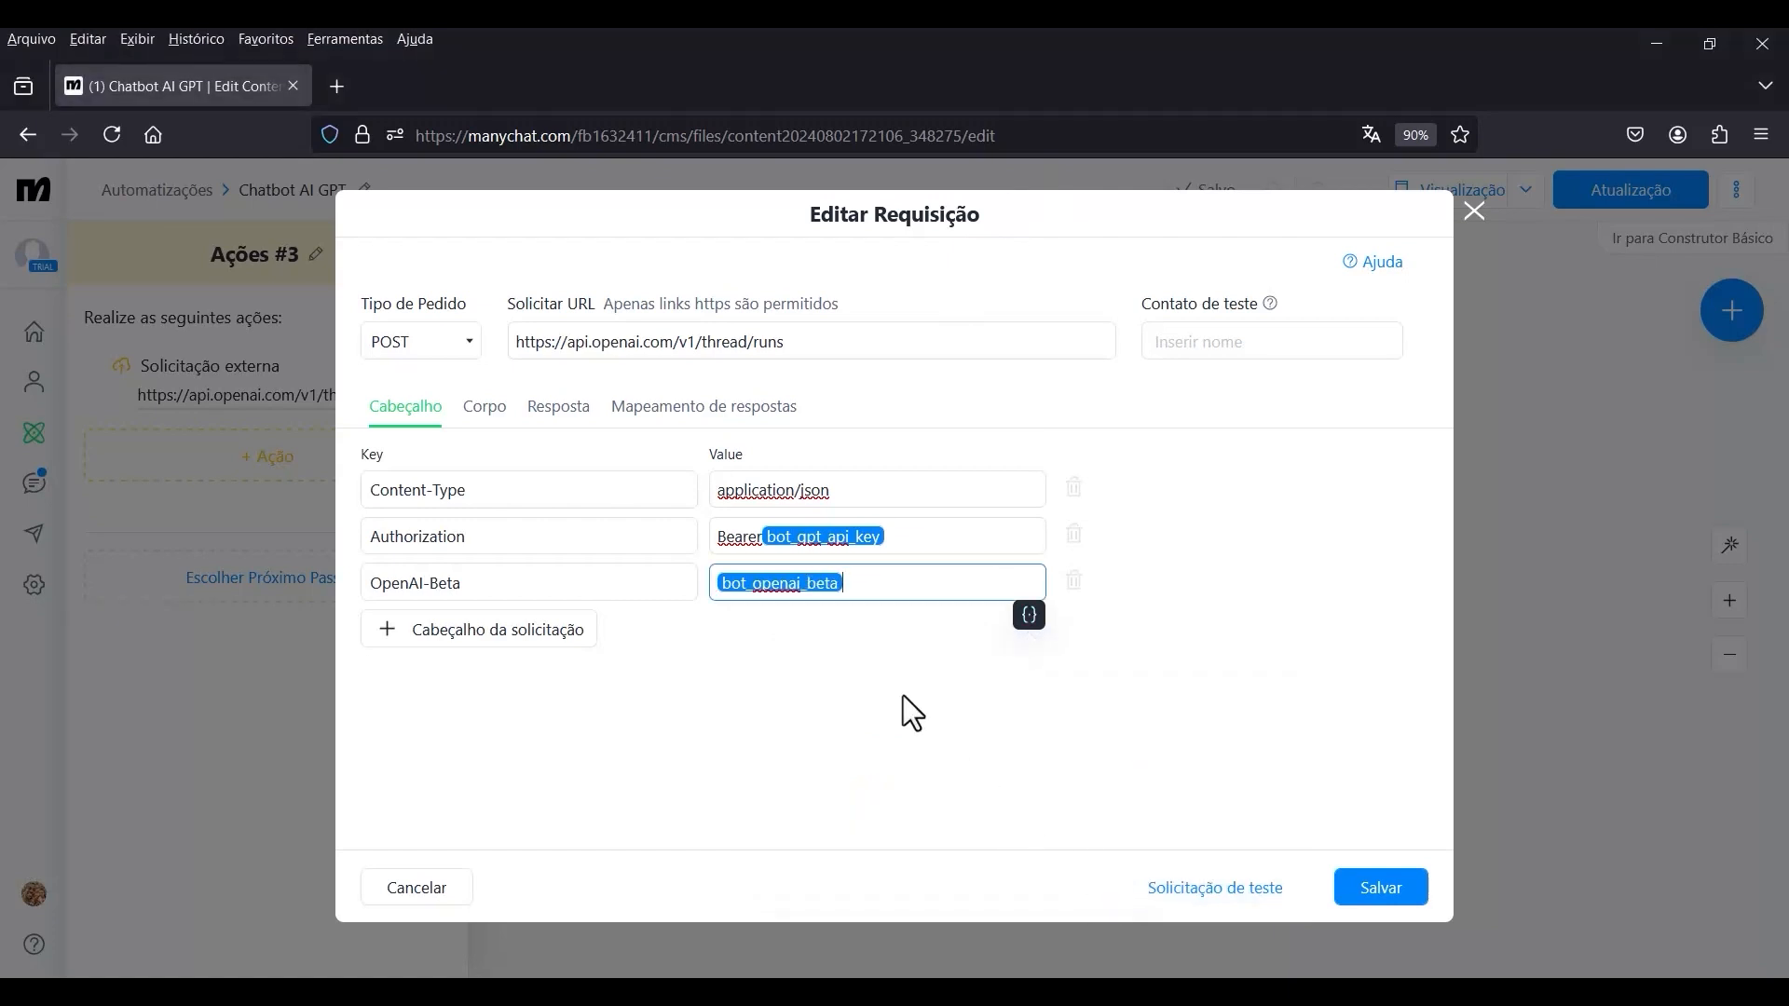
# Enter a JSON request body with the key assistant_id and insert the bot field bot_gpt_assist_id as its value.
pyautogui.click(488, 412)
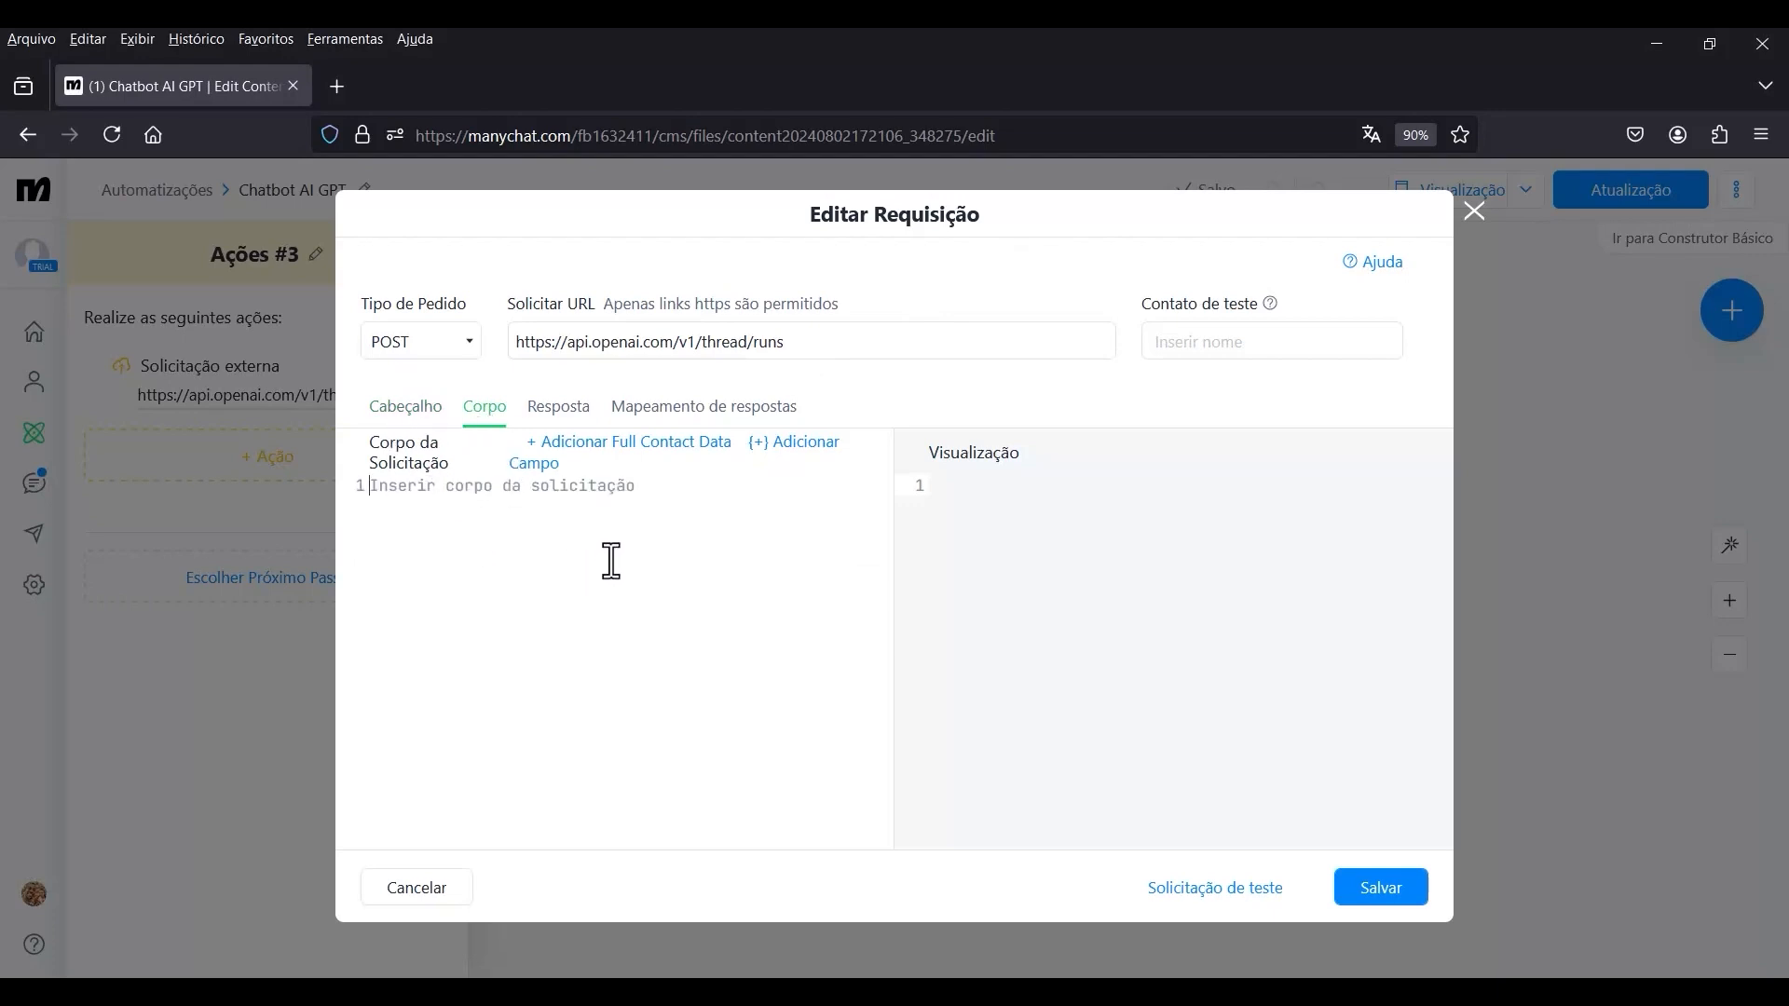
pyautogui.click(403, 500)
pyautogui.write('{  "assistant_id": "", }')
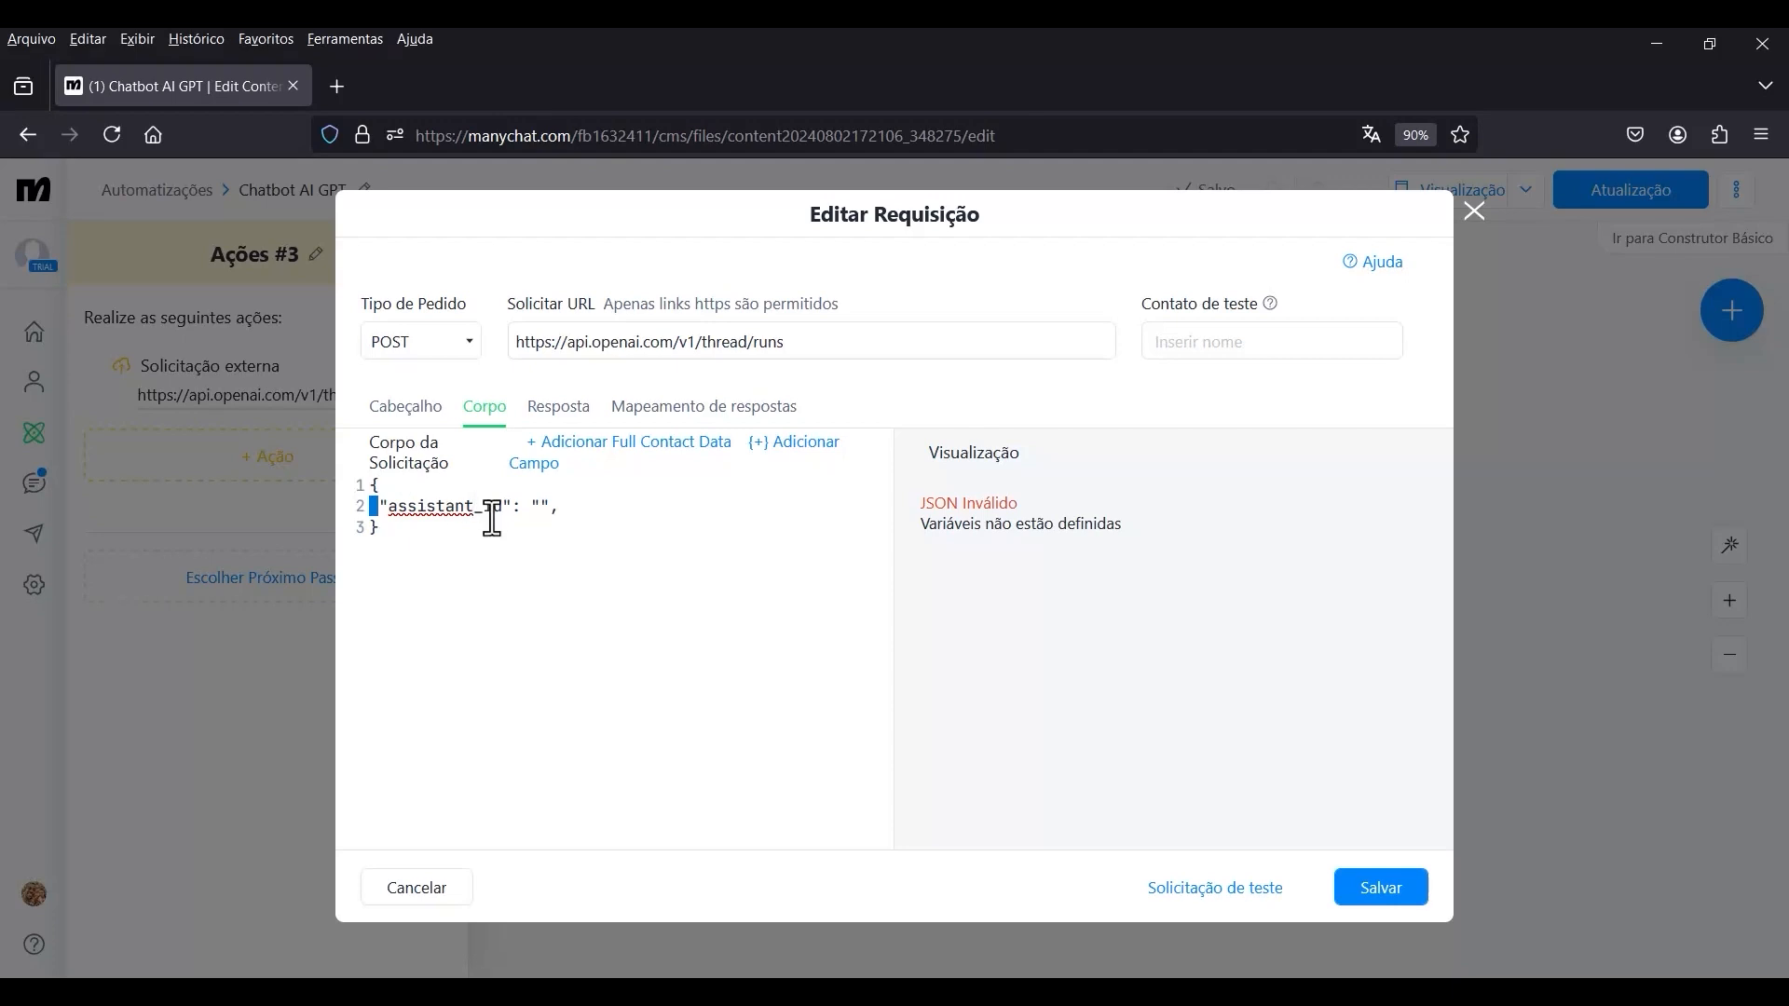
pyautogui.click(420, 512)
pyautogui.doubleClick(378, 527)
pyautogui.click(801, 457)
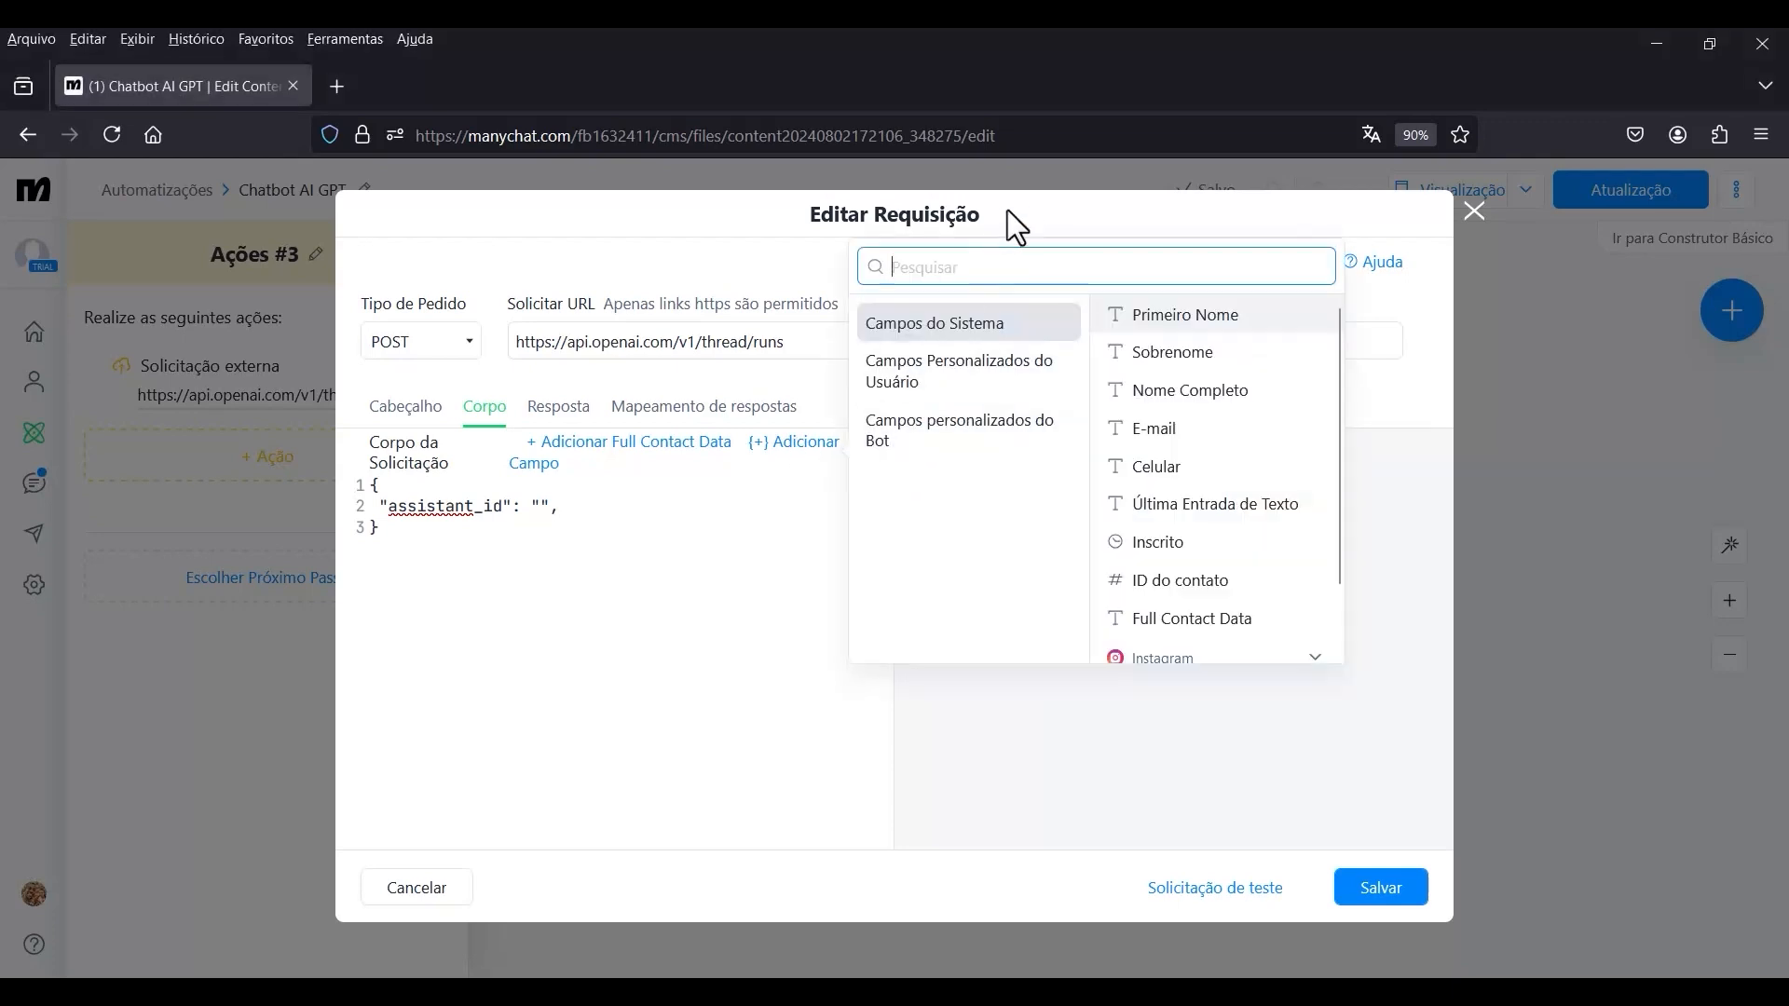
pyautogui.click(967, 451)
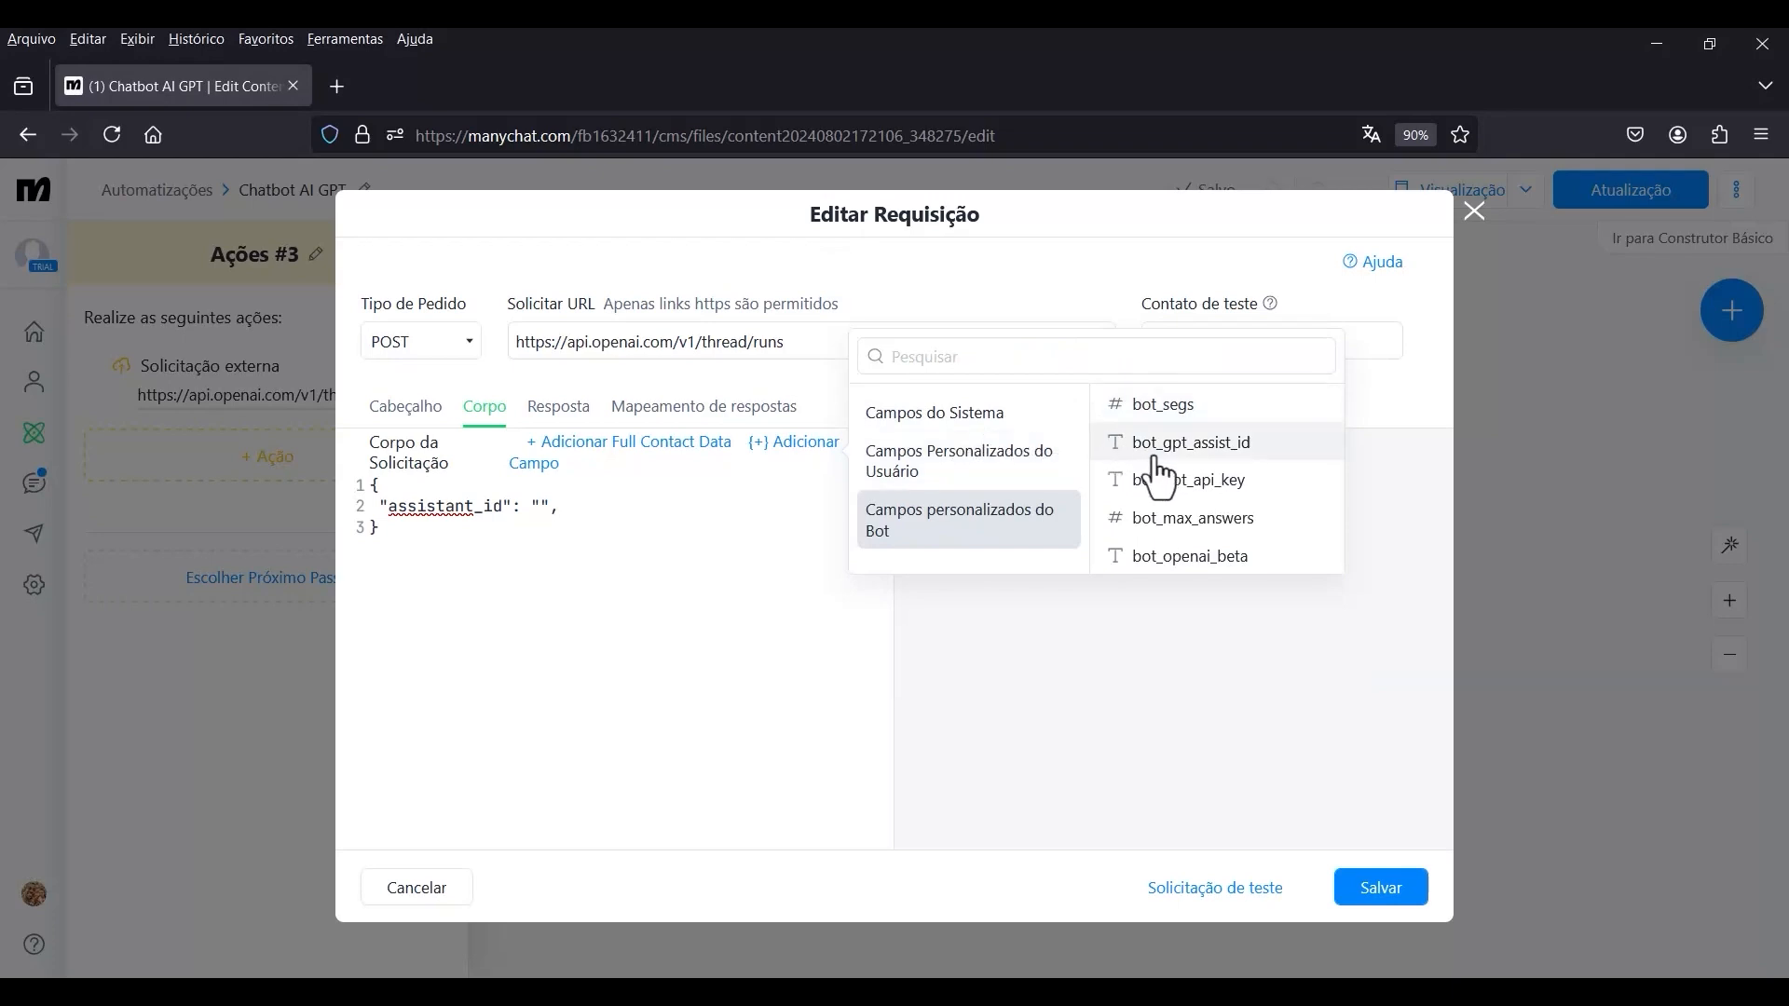
pyautogui.click(1213, 451)
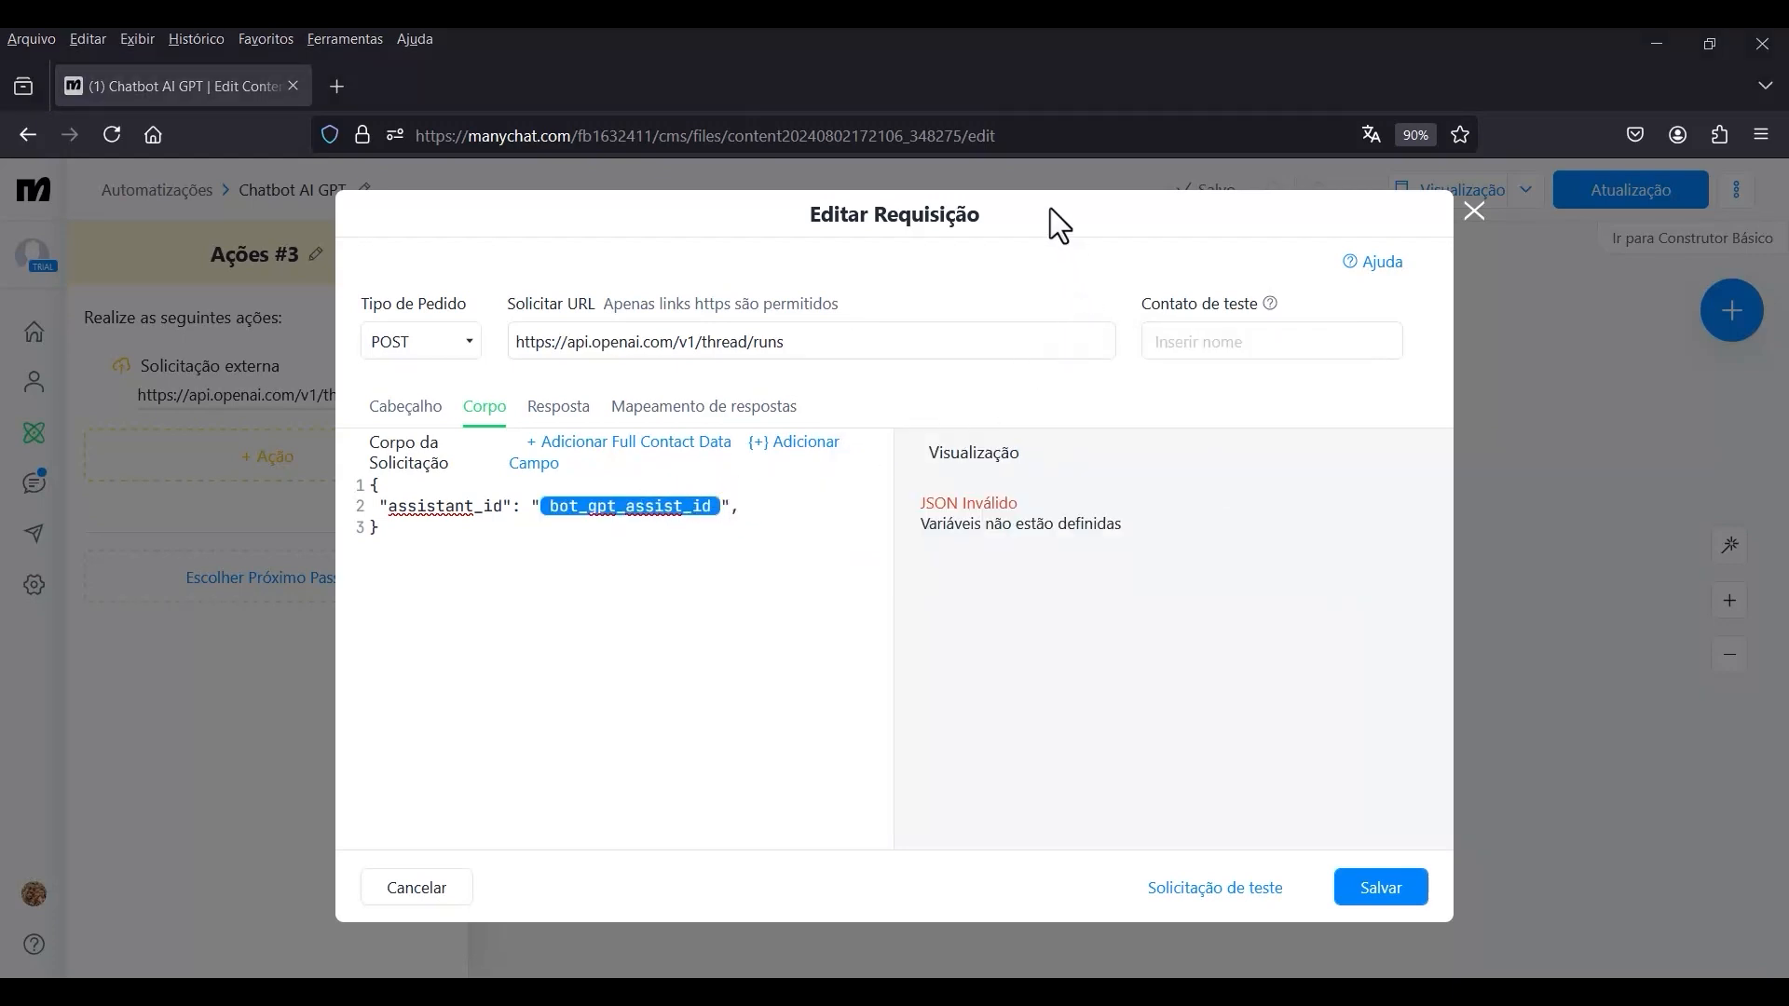
# Copy the ID of the assistant Bot AI GPT on the OpenAI platform, and return to Manychat to save the external request.
pyautogui.hotkey('alt', 'Tab')
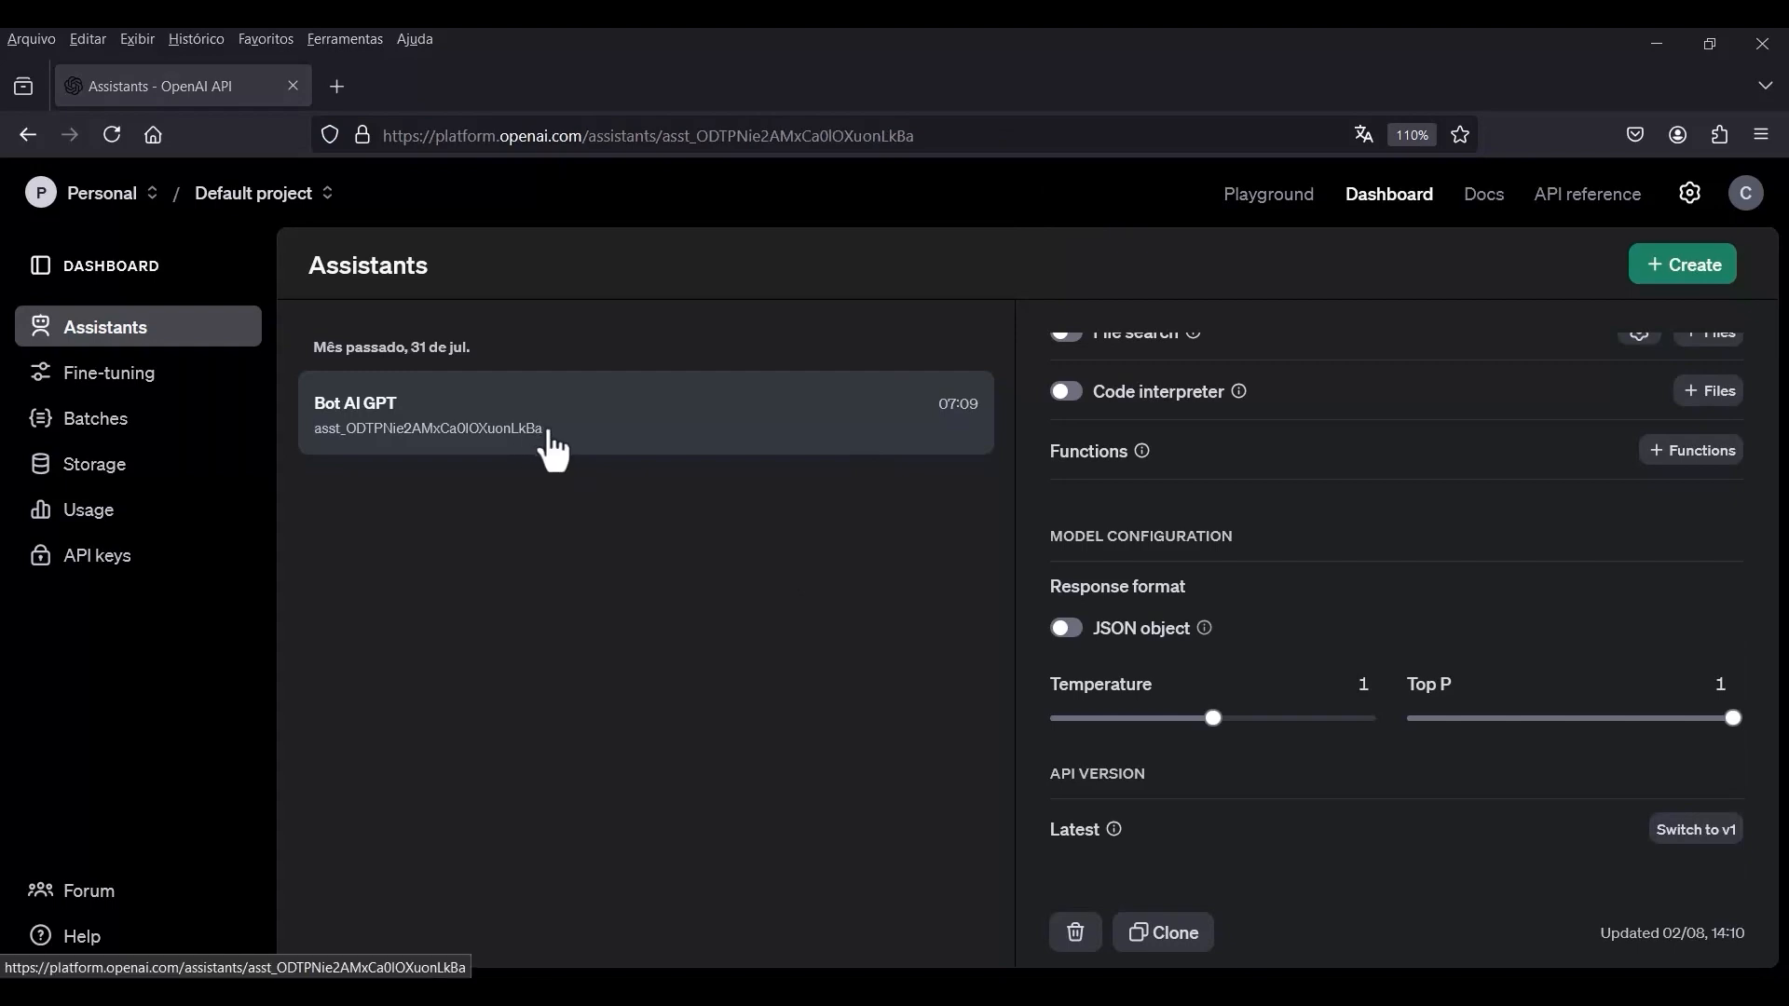
pyautogui.moveTo(547, 453)
pyautogui.mouseDown()
pyautogui.moveTo(511, 431)
pyautogui.moveTo(543, 447)
pyautogui.mouseUp()
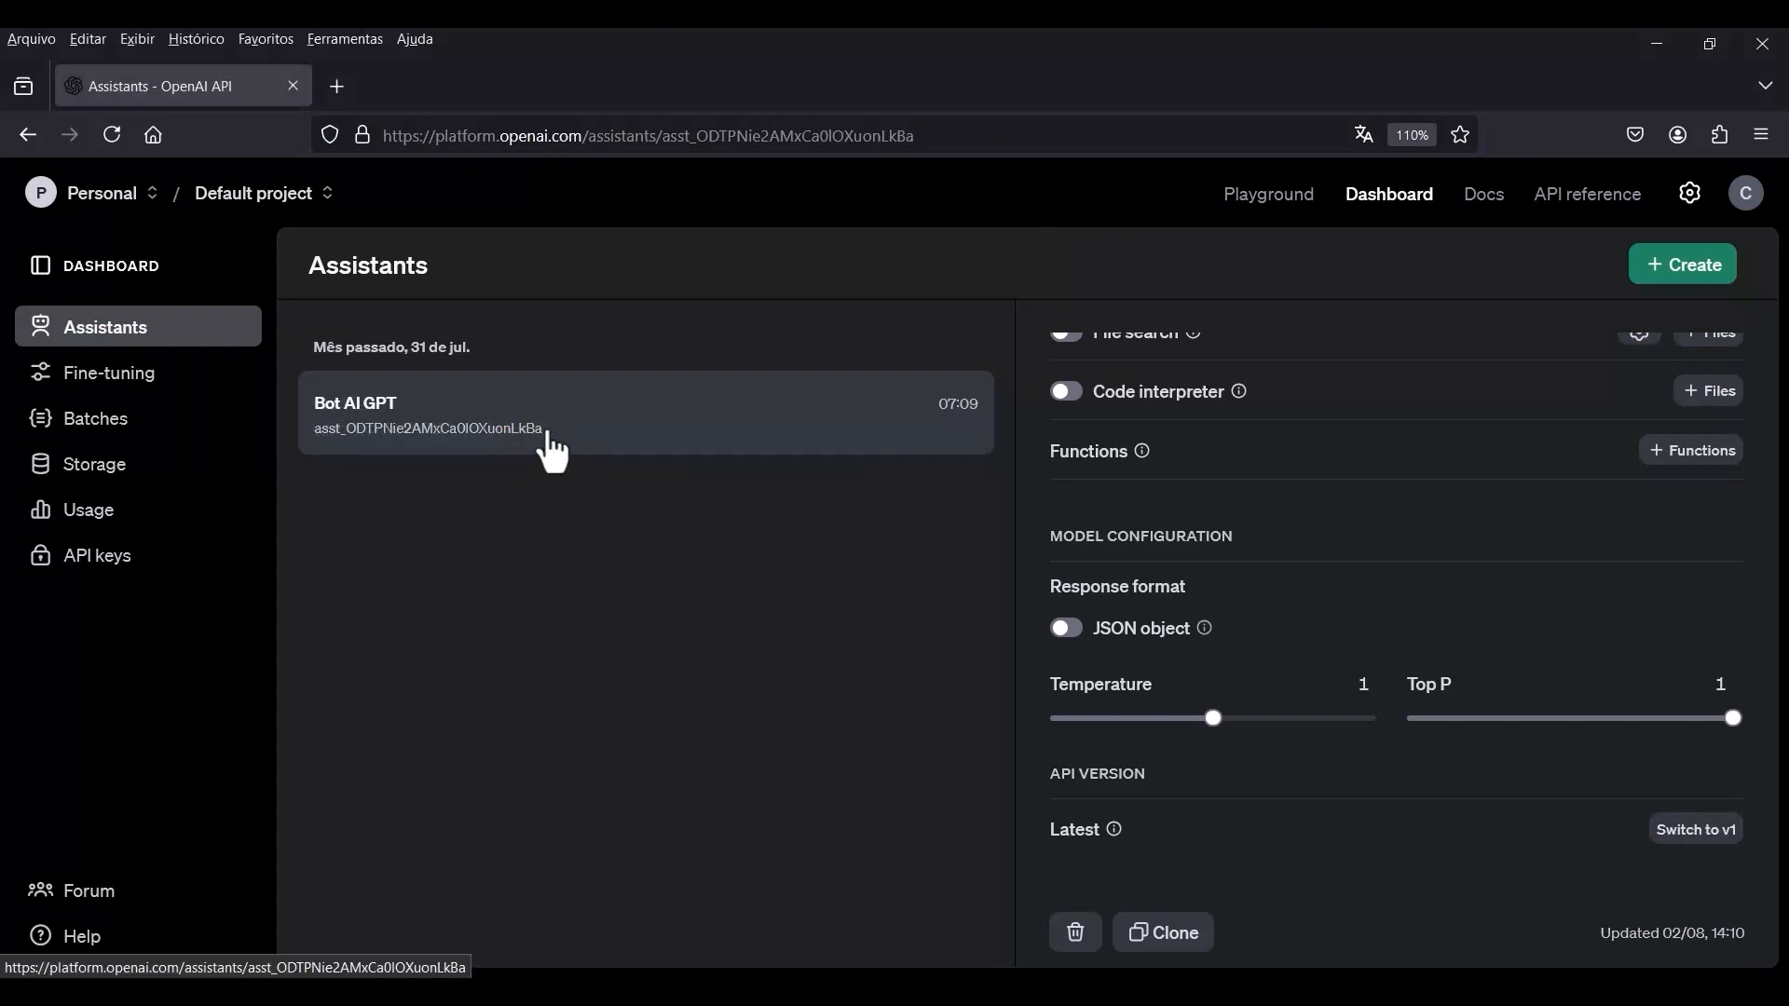
pyautogui.scroll(5, 1353, 591)
pyautogui.scroll(2, 1303, 587)
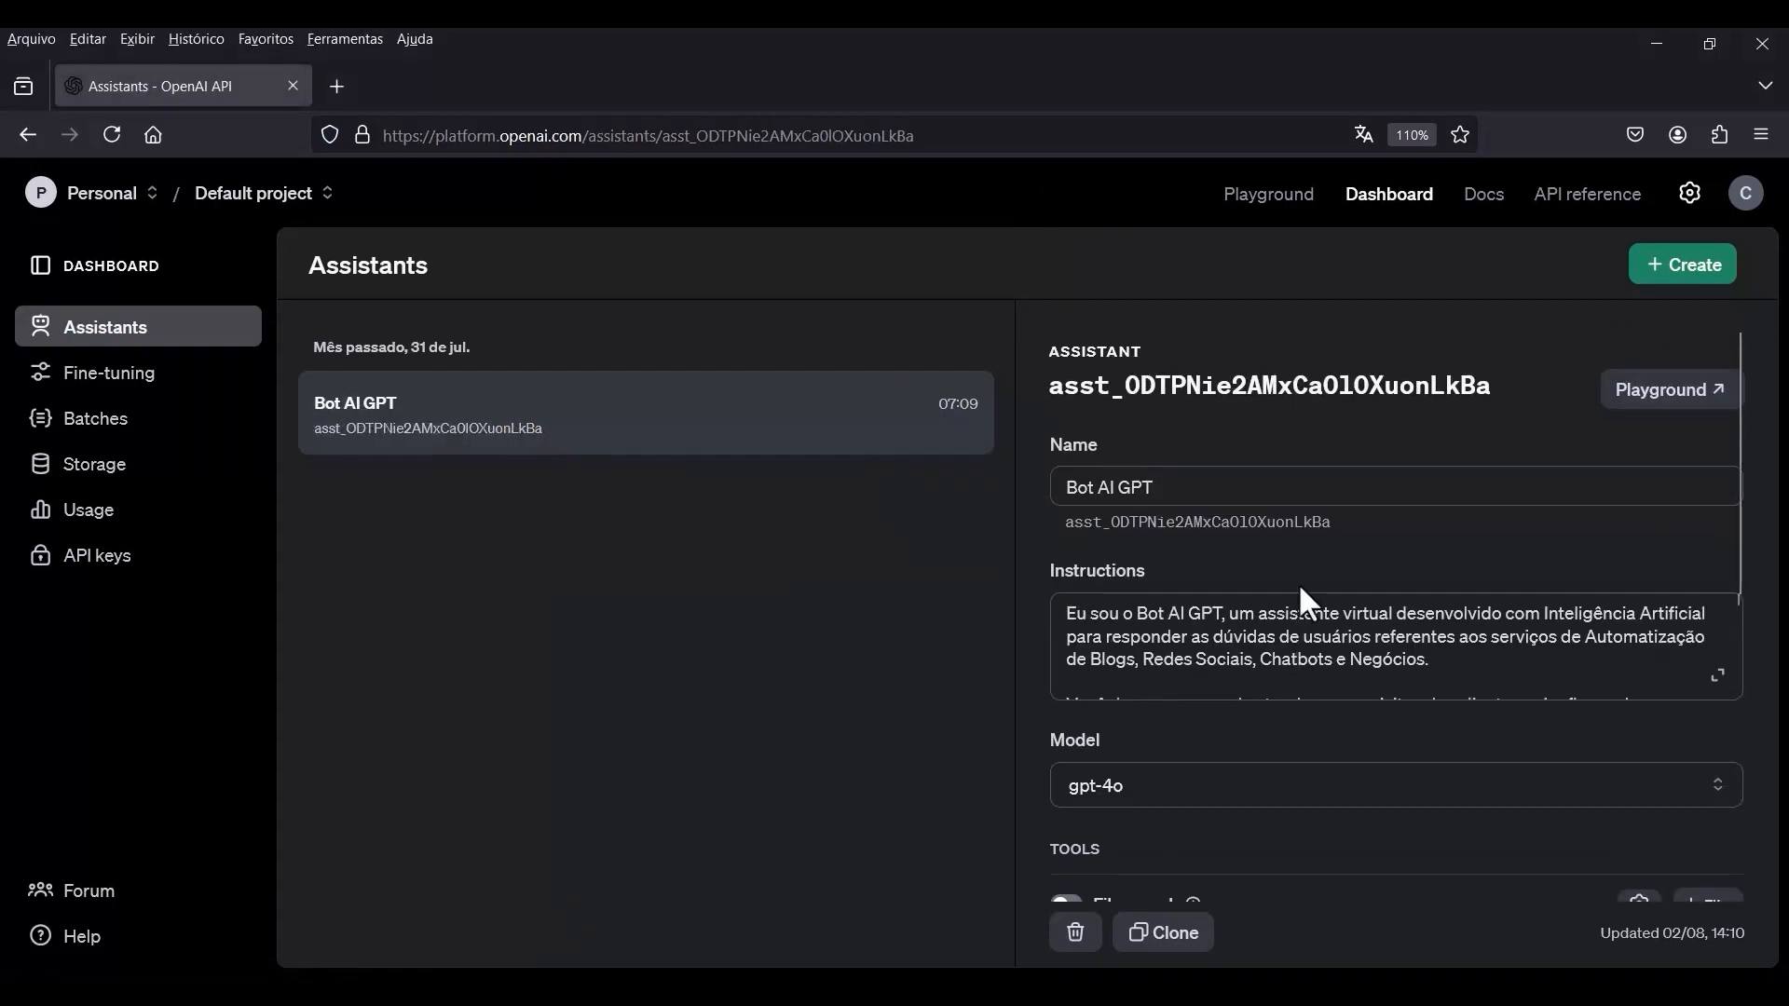
pyautogui.moveTo(1336, 528); pyautogui.dragTo(1071, 536)
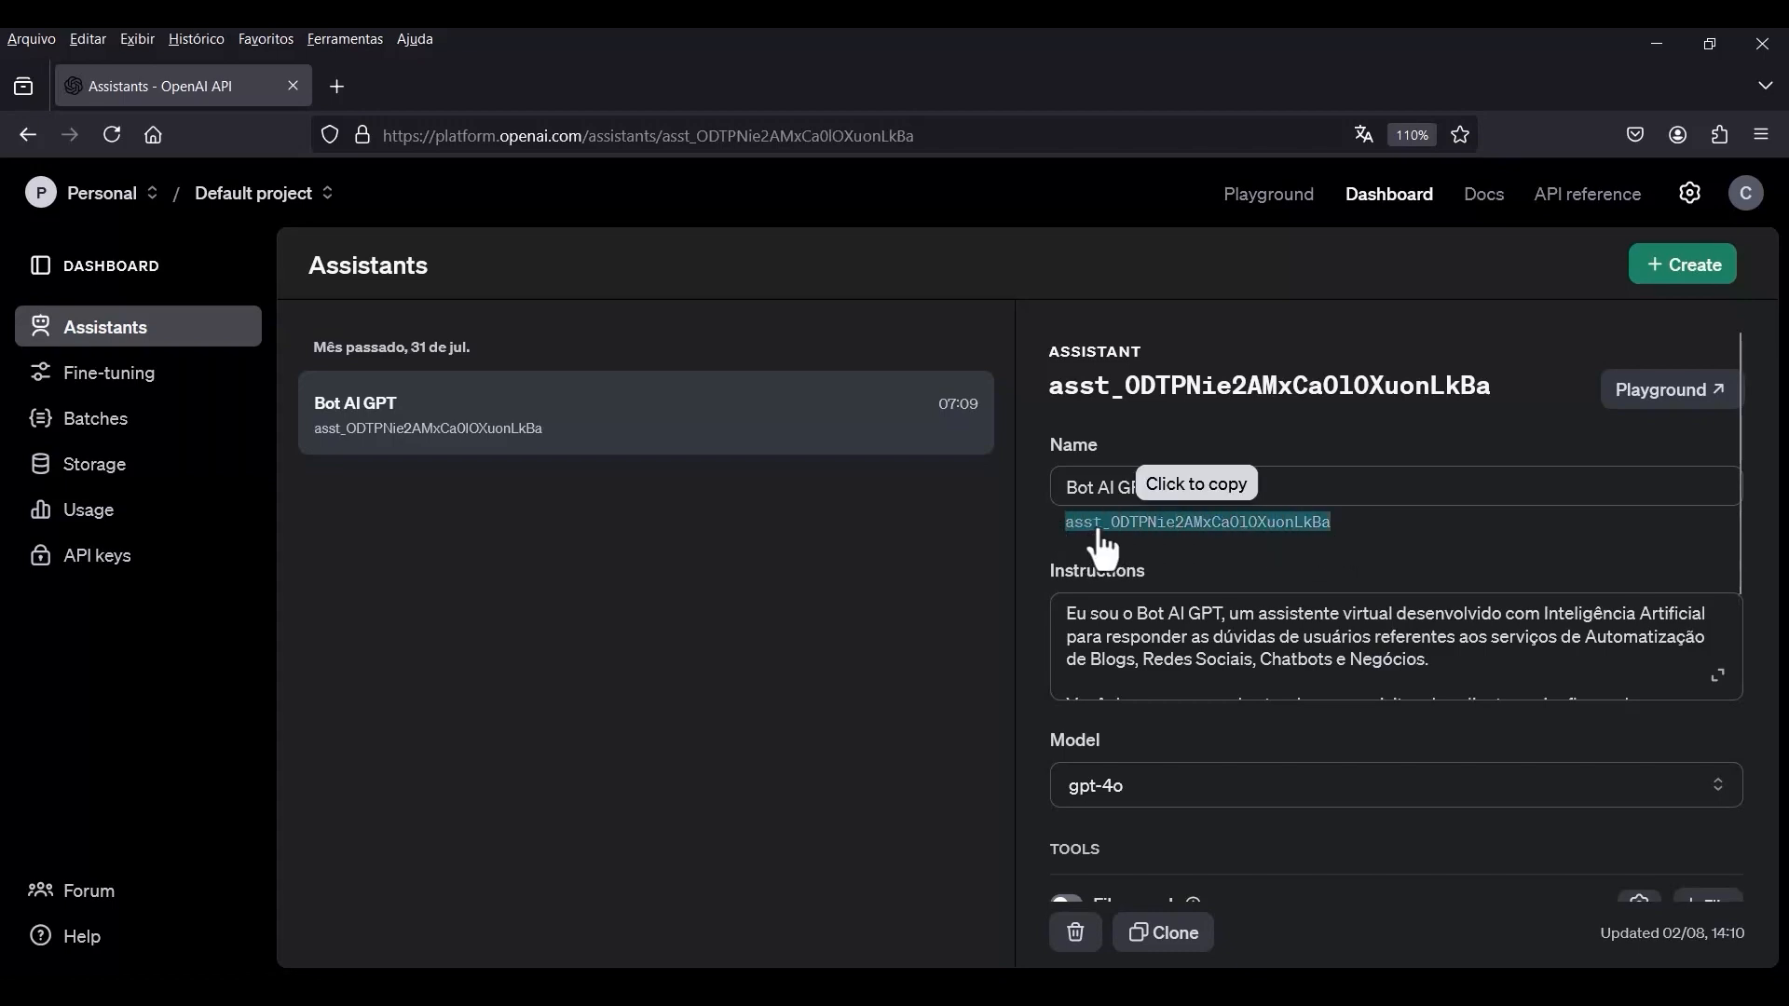
pyautogui.click(1100, 535)
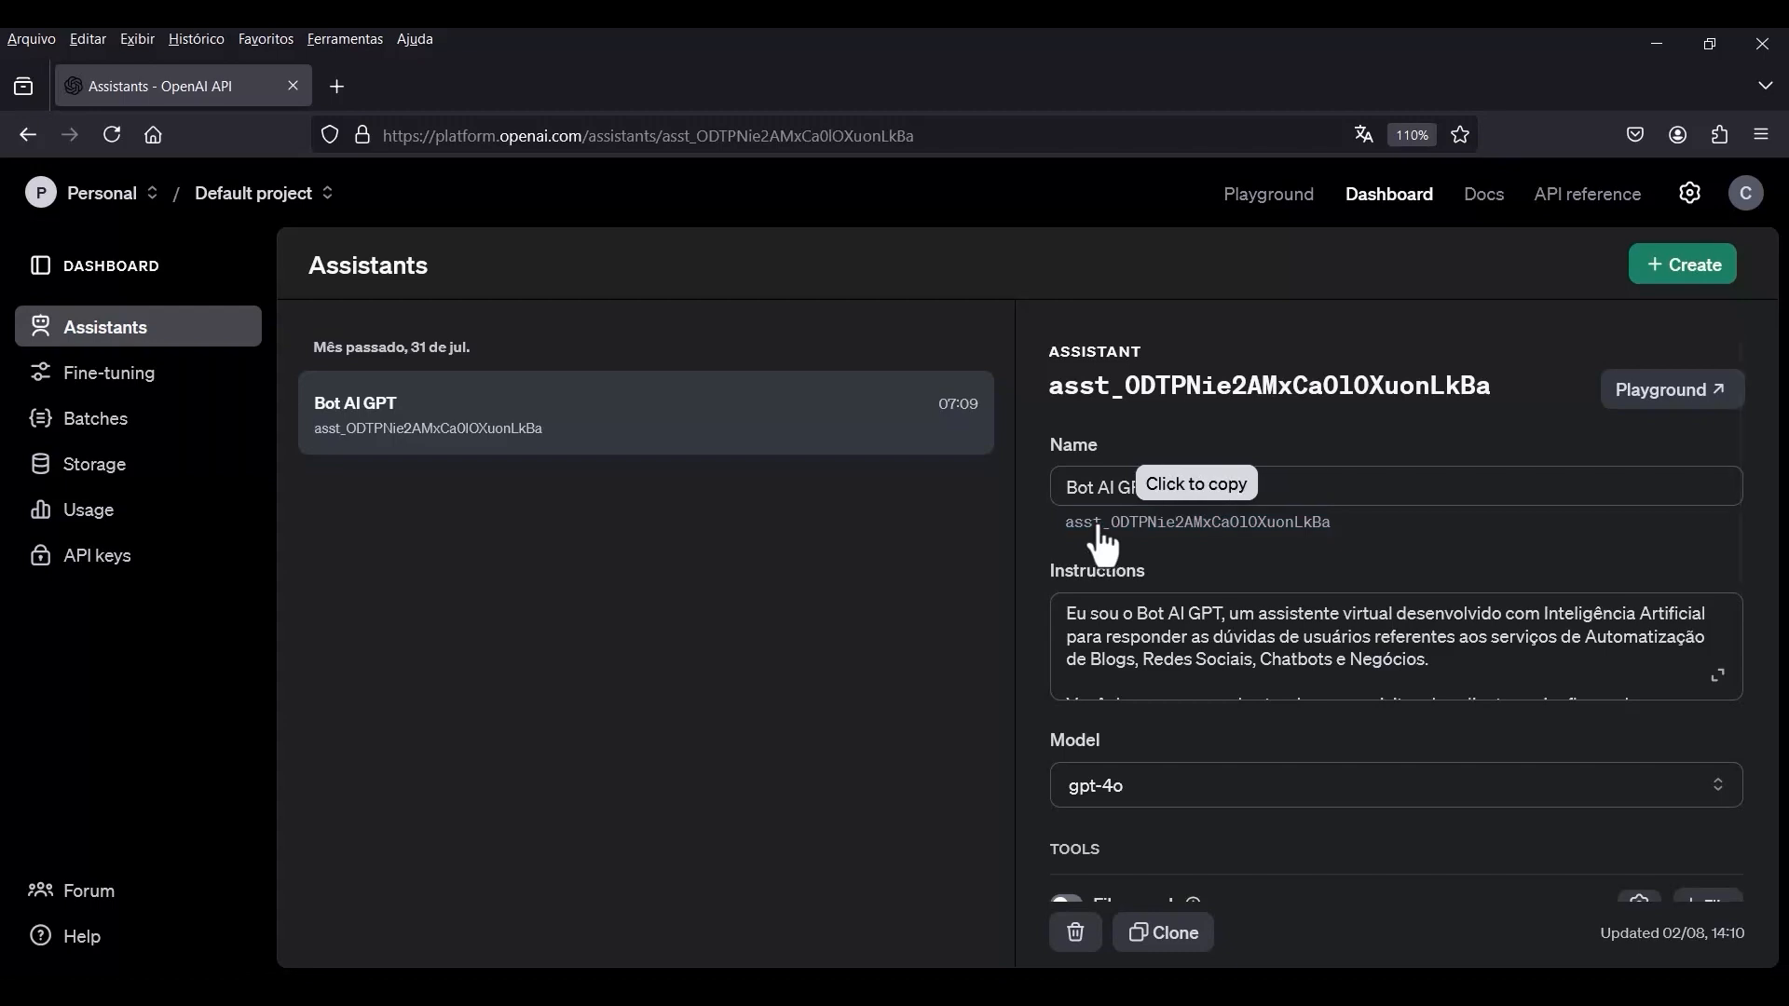
pyautogui.hotkey('alt', 'Tab')
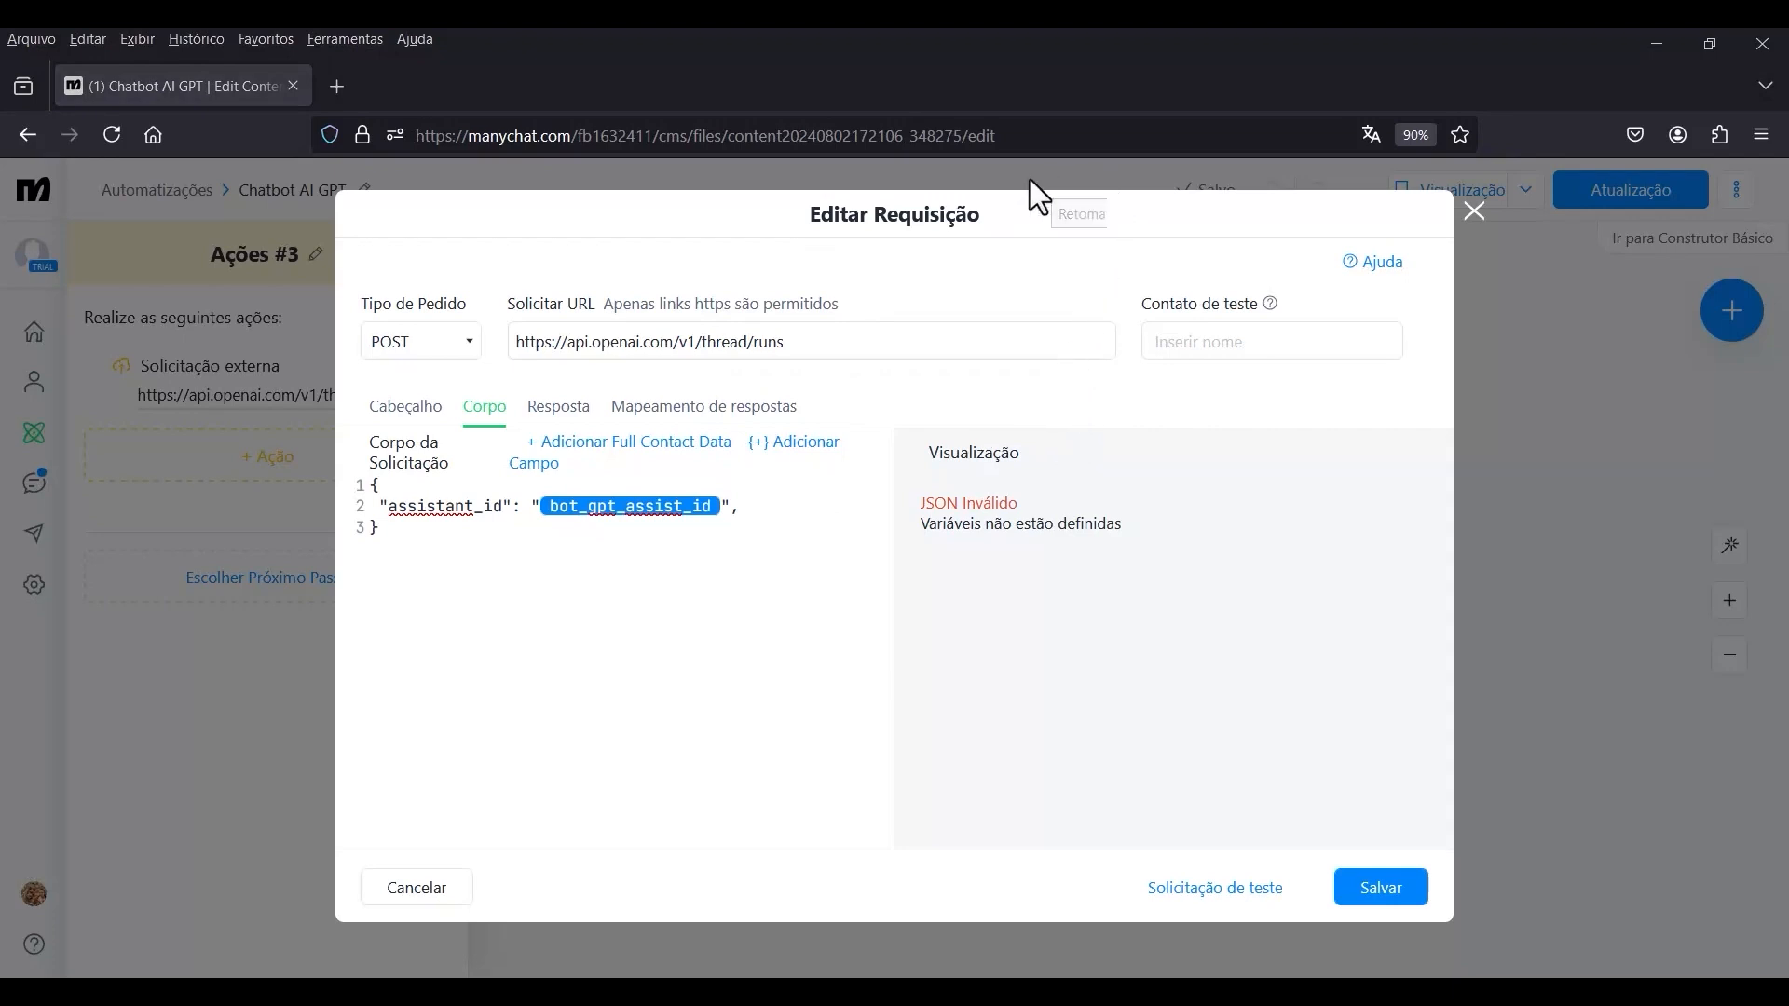
pyautogui.click(1402, 887)
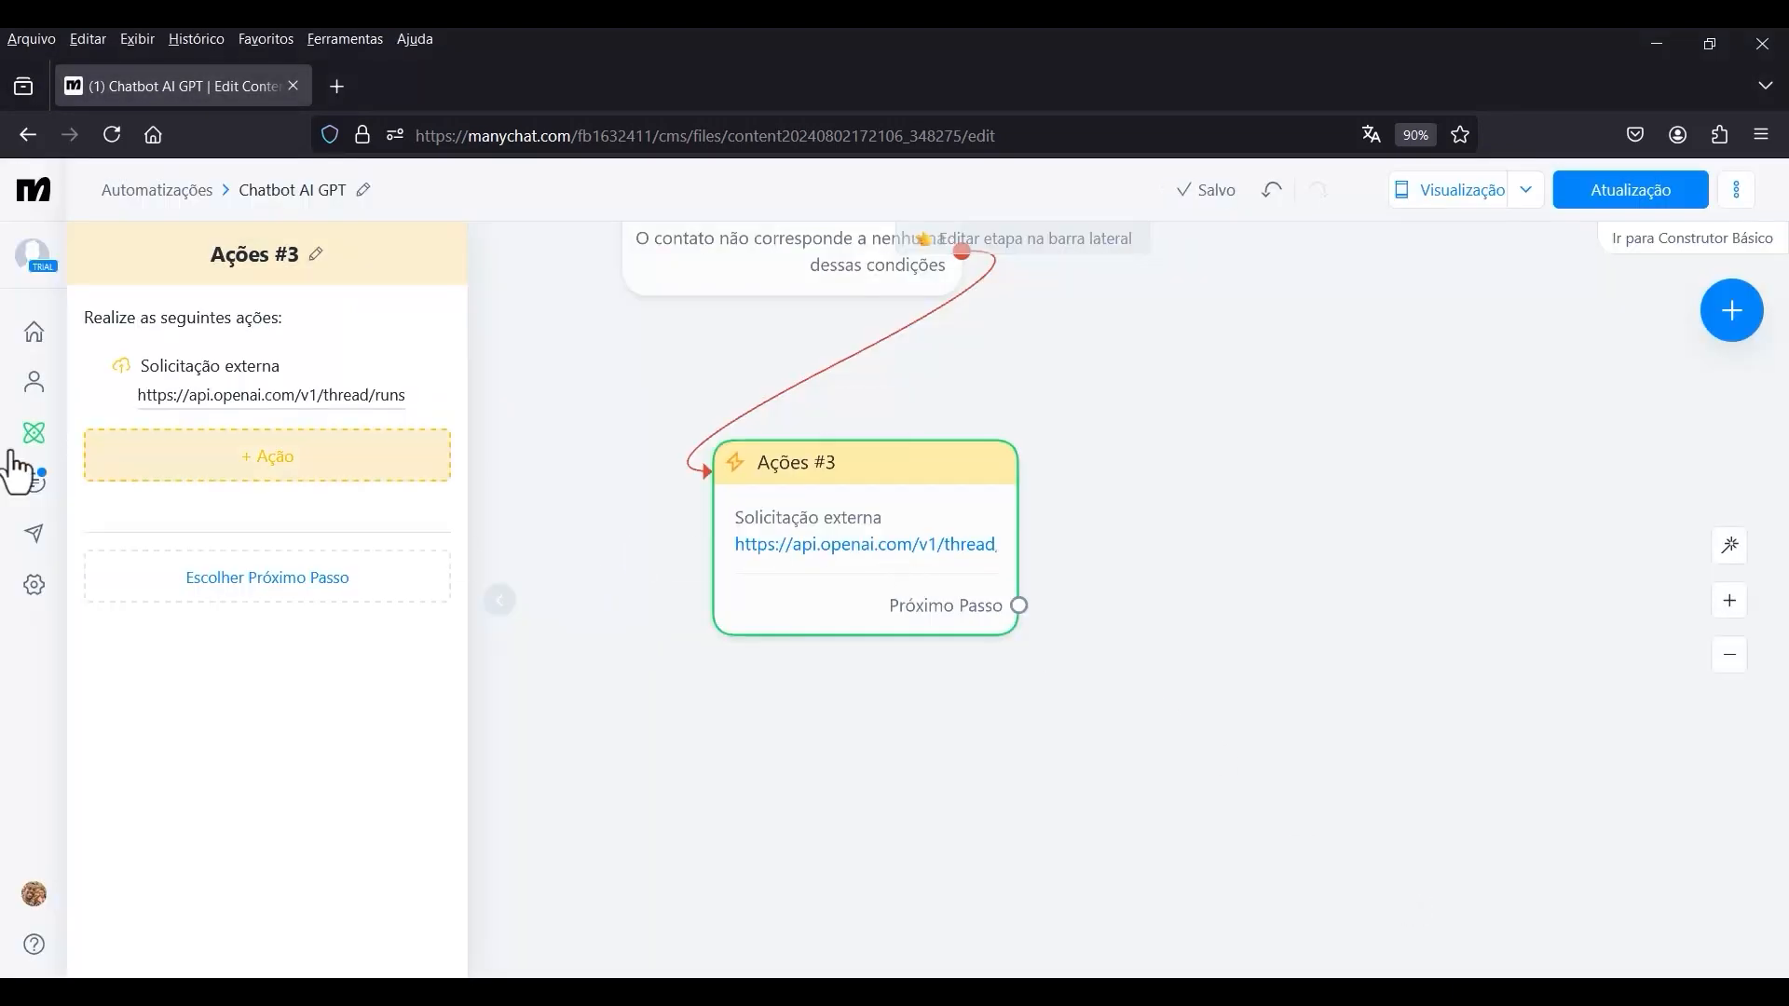
# Open the bot fields in the account settings and set the value of bot_gpt_assist_id to the copied assistant ID.
pyautogui.click(36, 595)
pyautogui.scroll(-4, 340, 572)
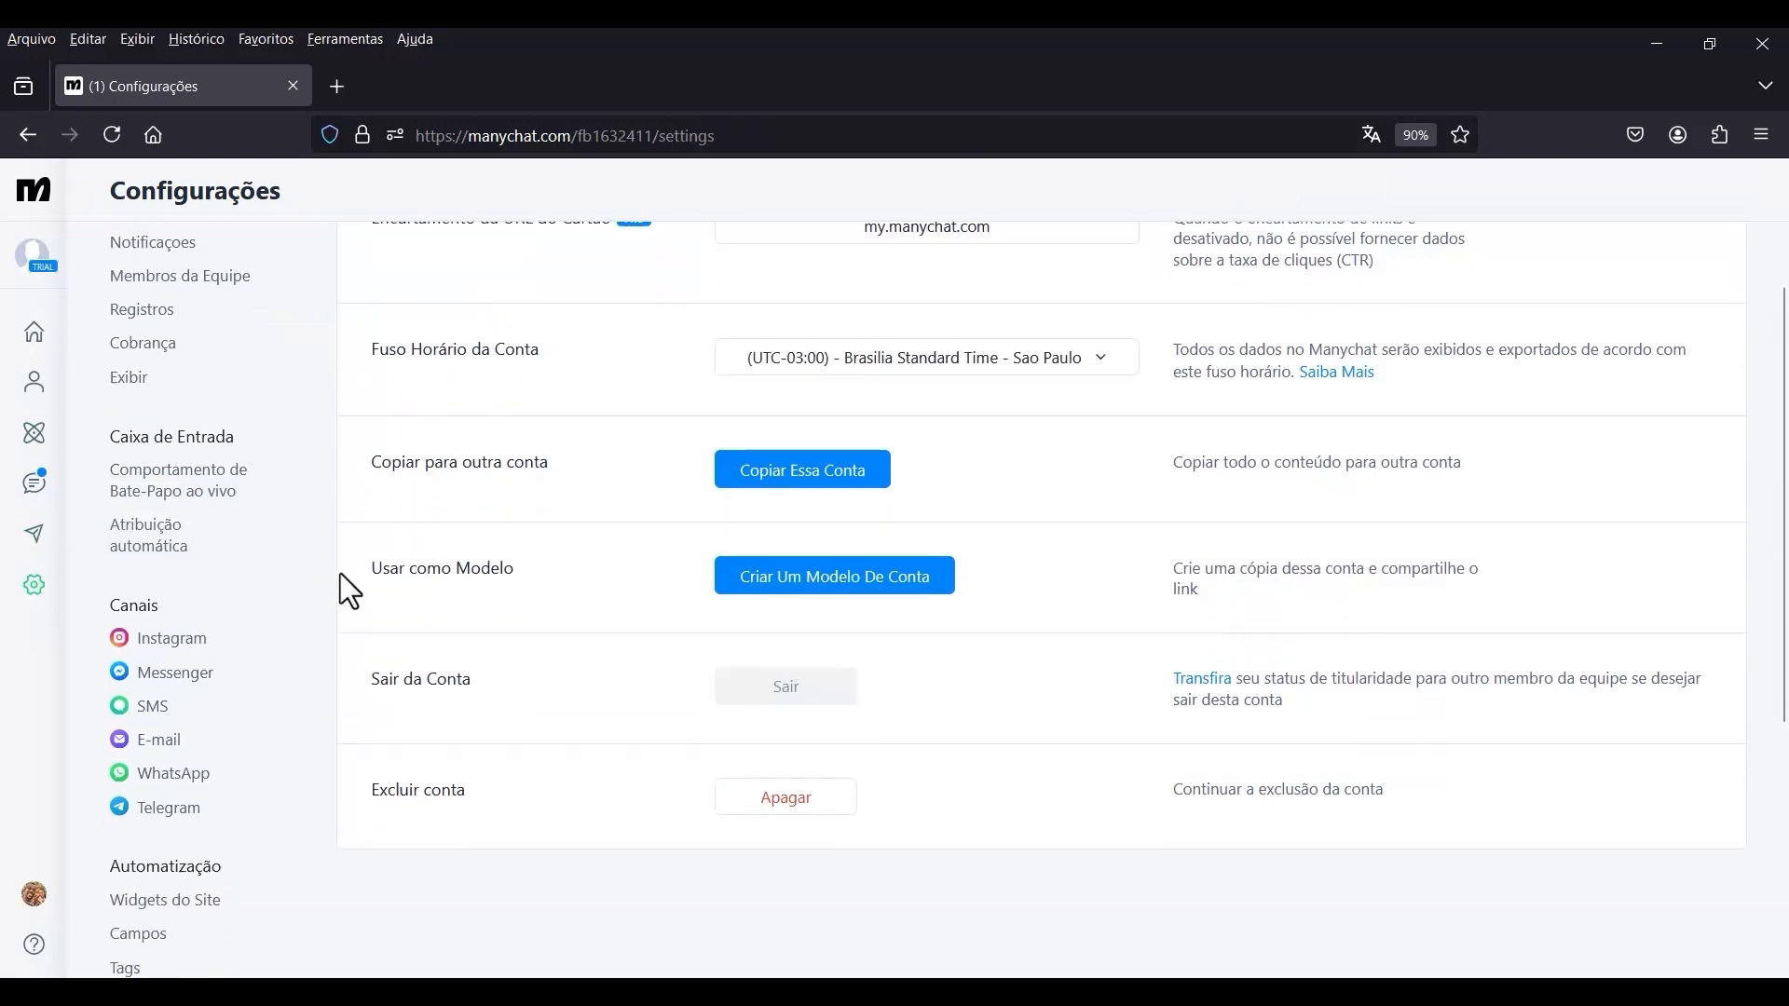
pyautogui.click(157, 658)
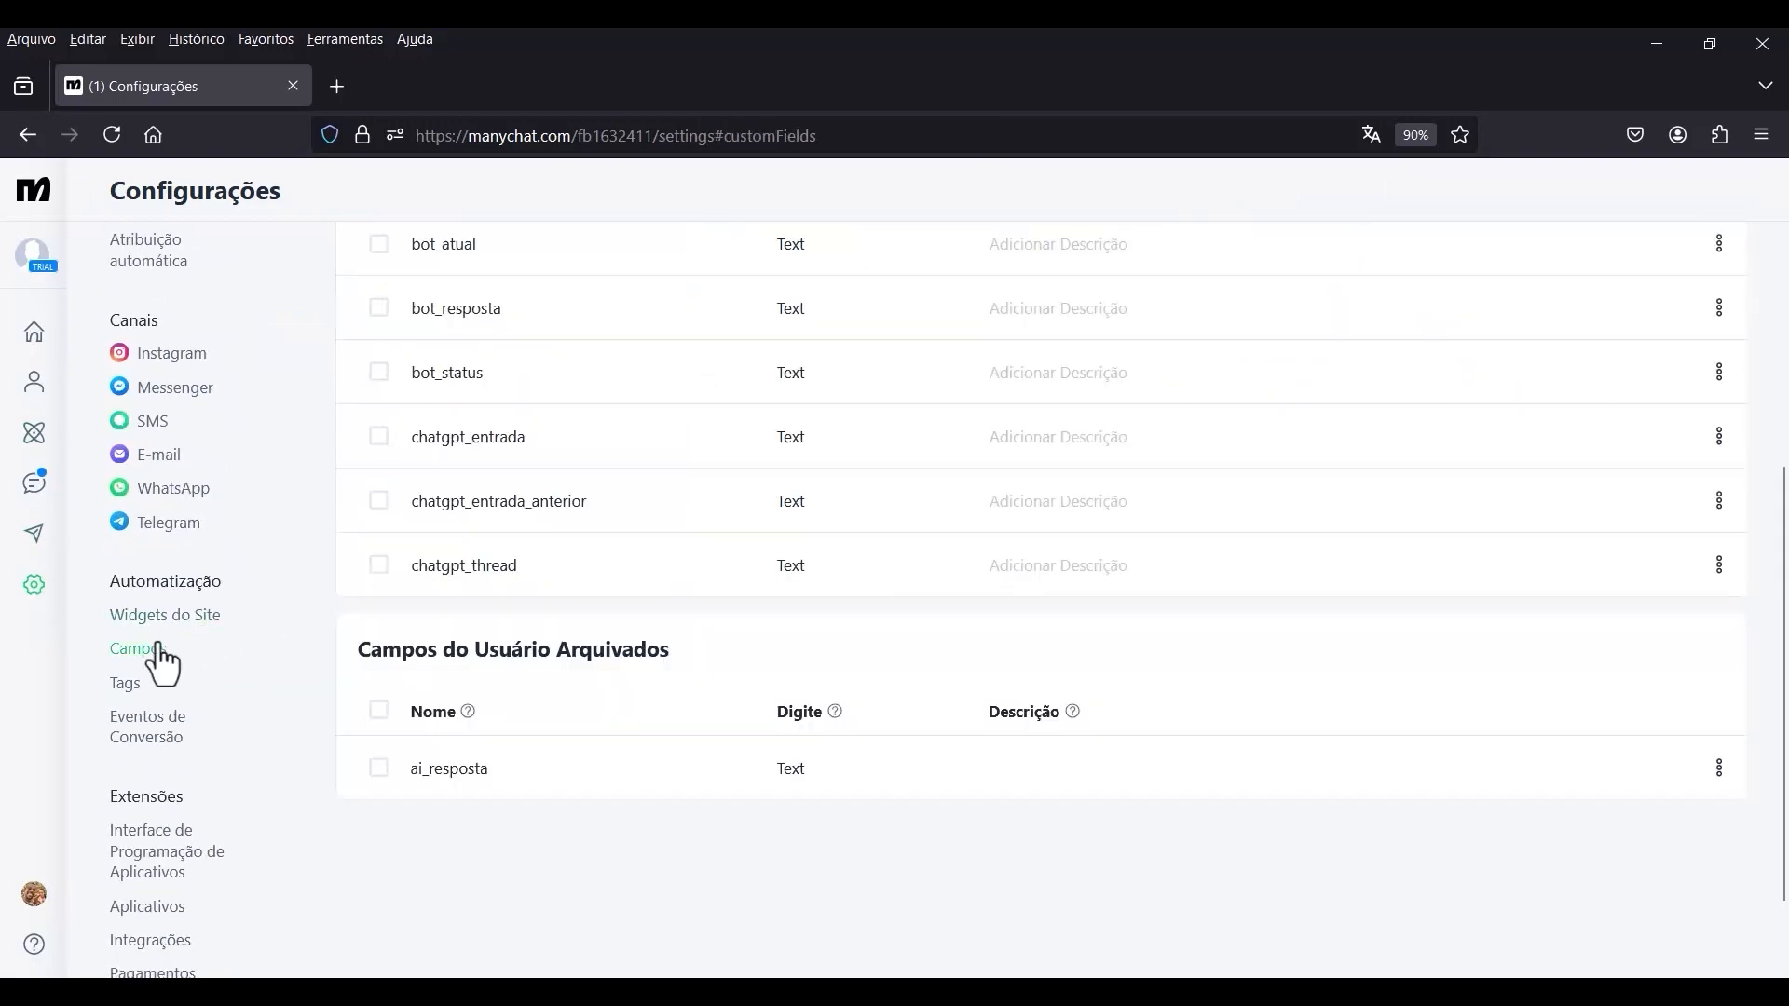
pyautogui.scroll(4, 576, 531)
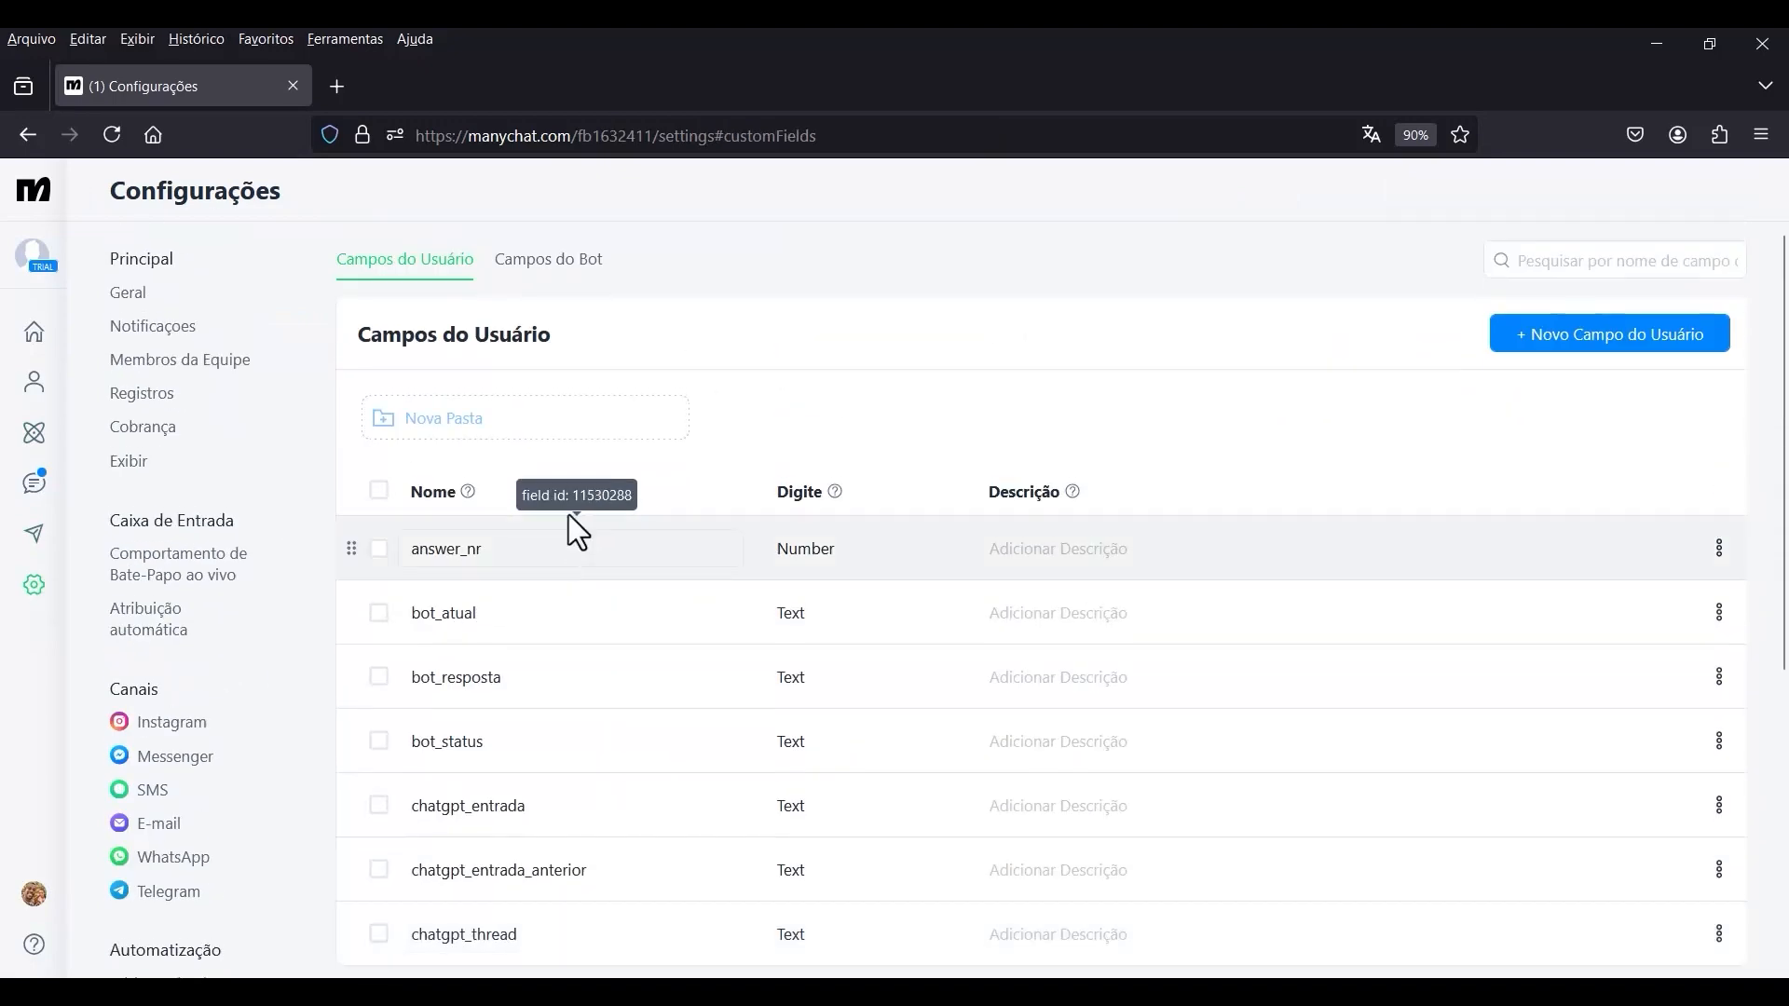
pyautogui.click(568, 270)
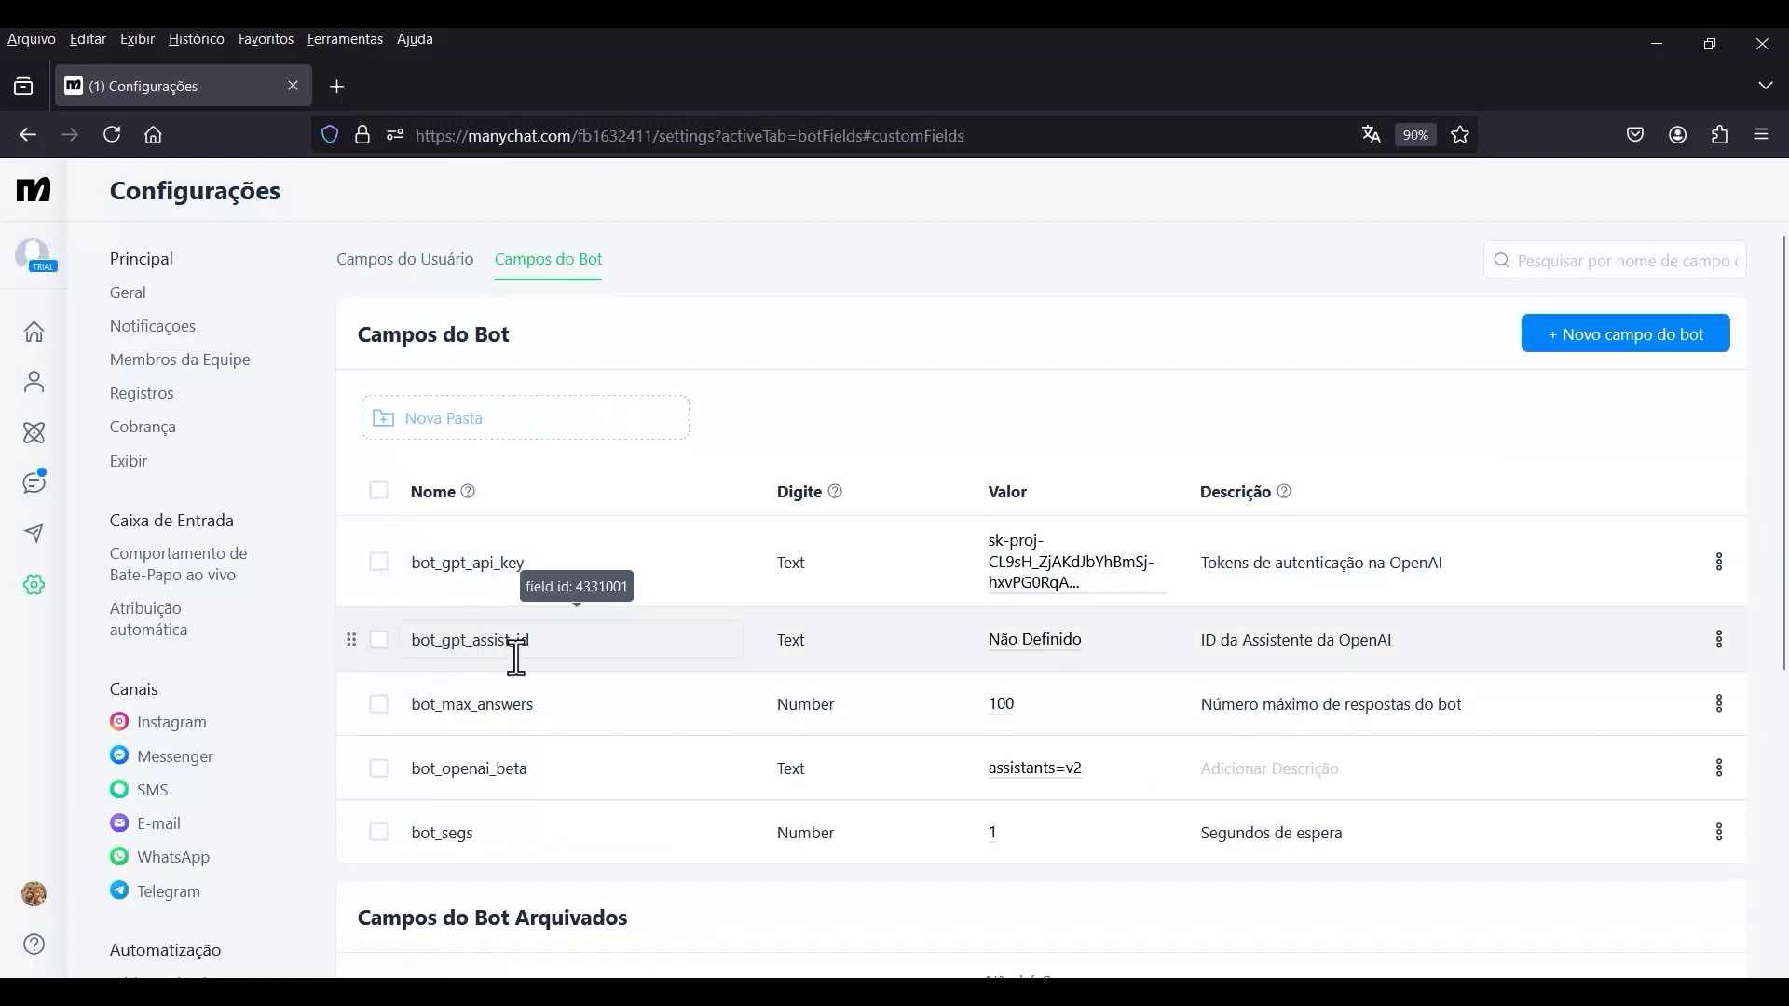
pyautogui.click(1051, 652)
pyautogui.rightClick(1040, 685)
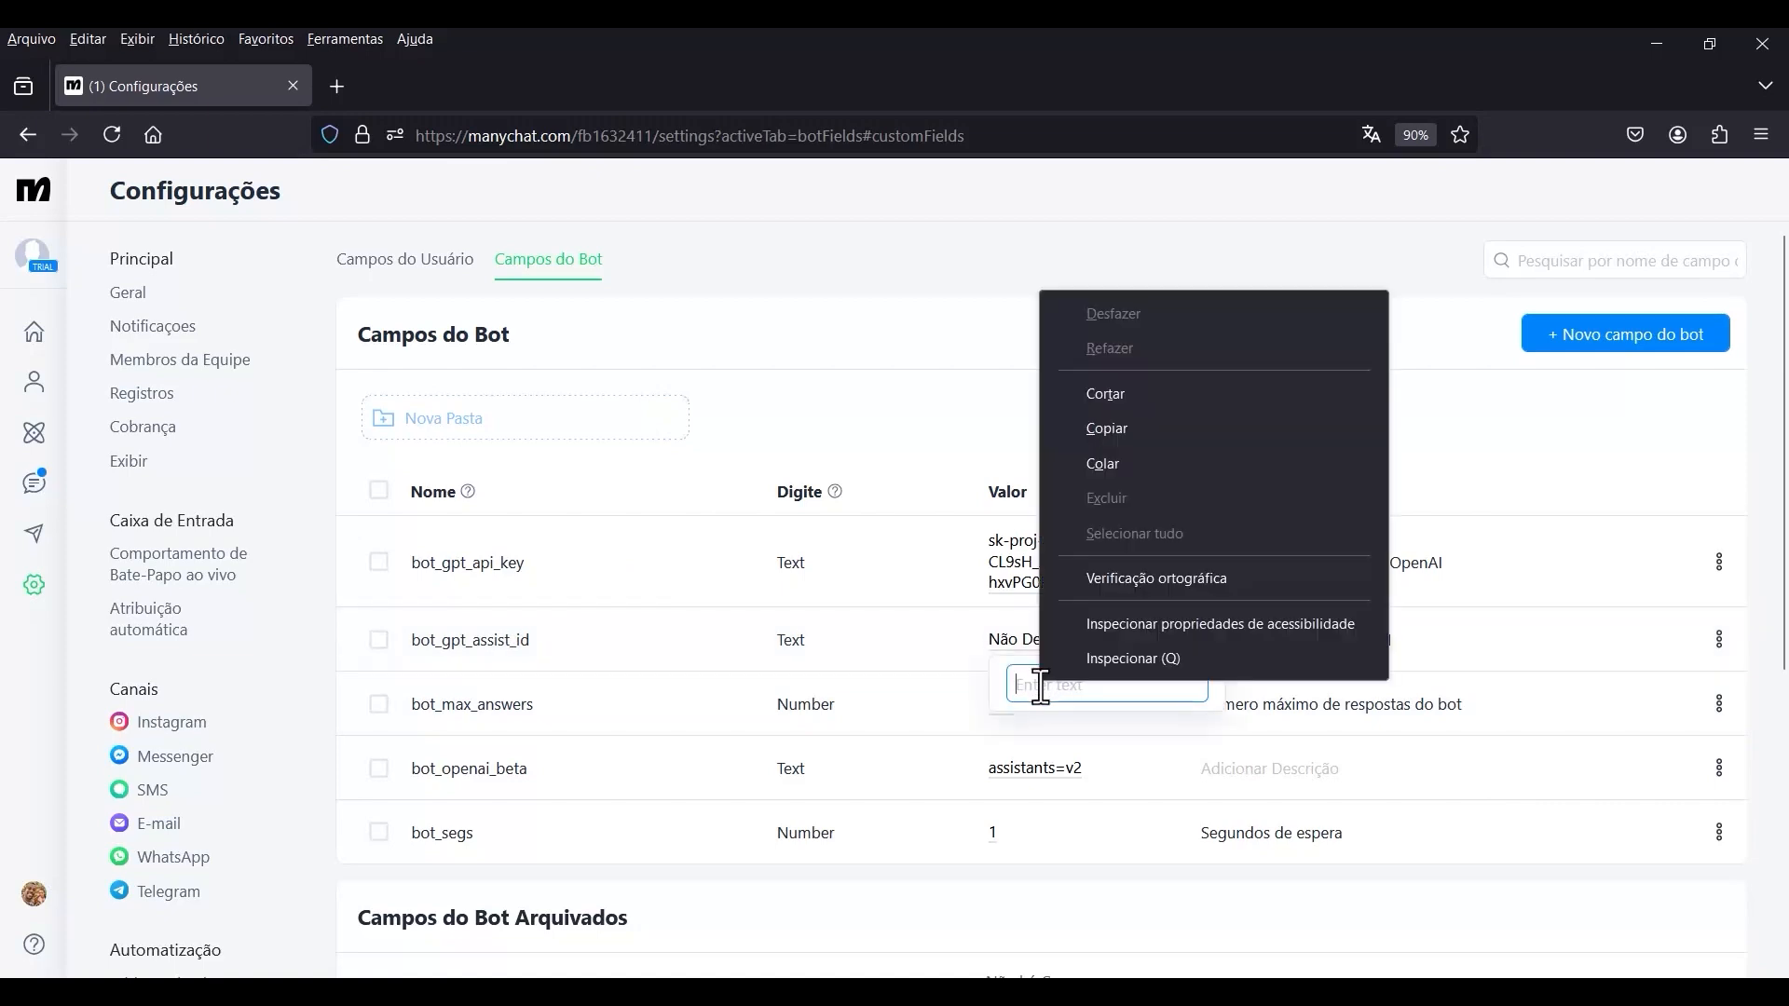
pyautogui.click(1125, 462)
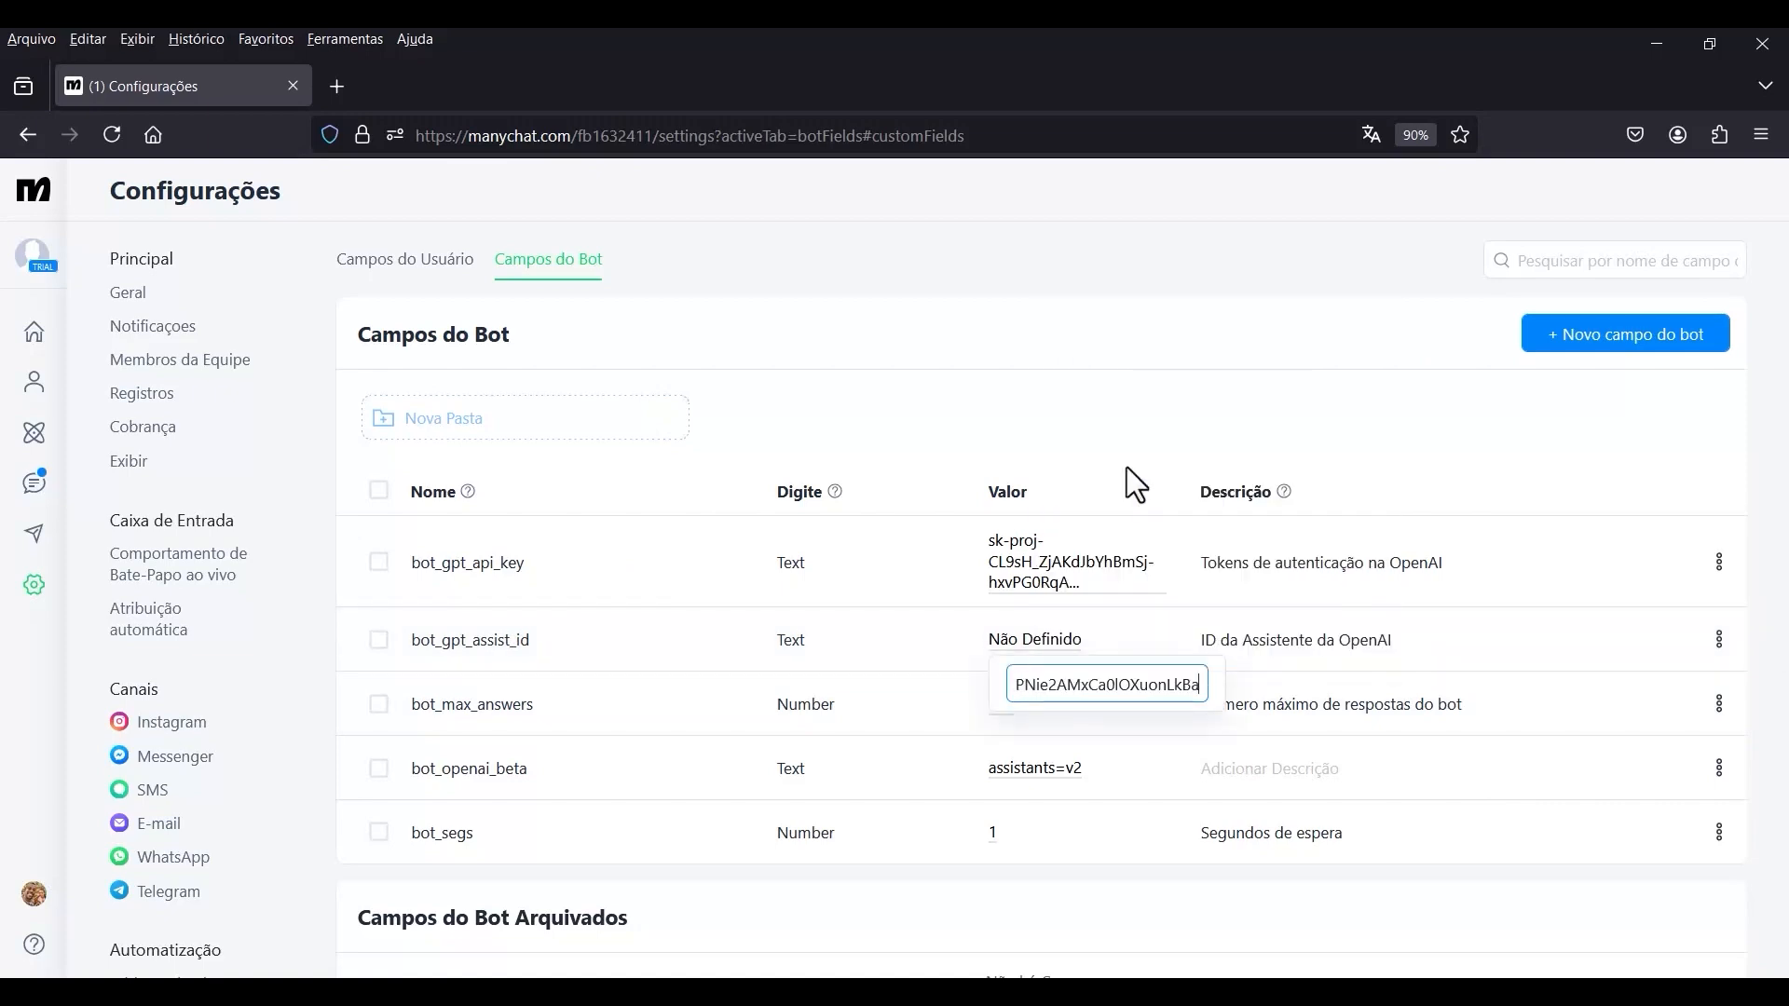
pyautogui.click(1072, 879)
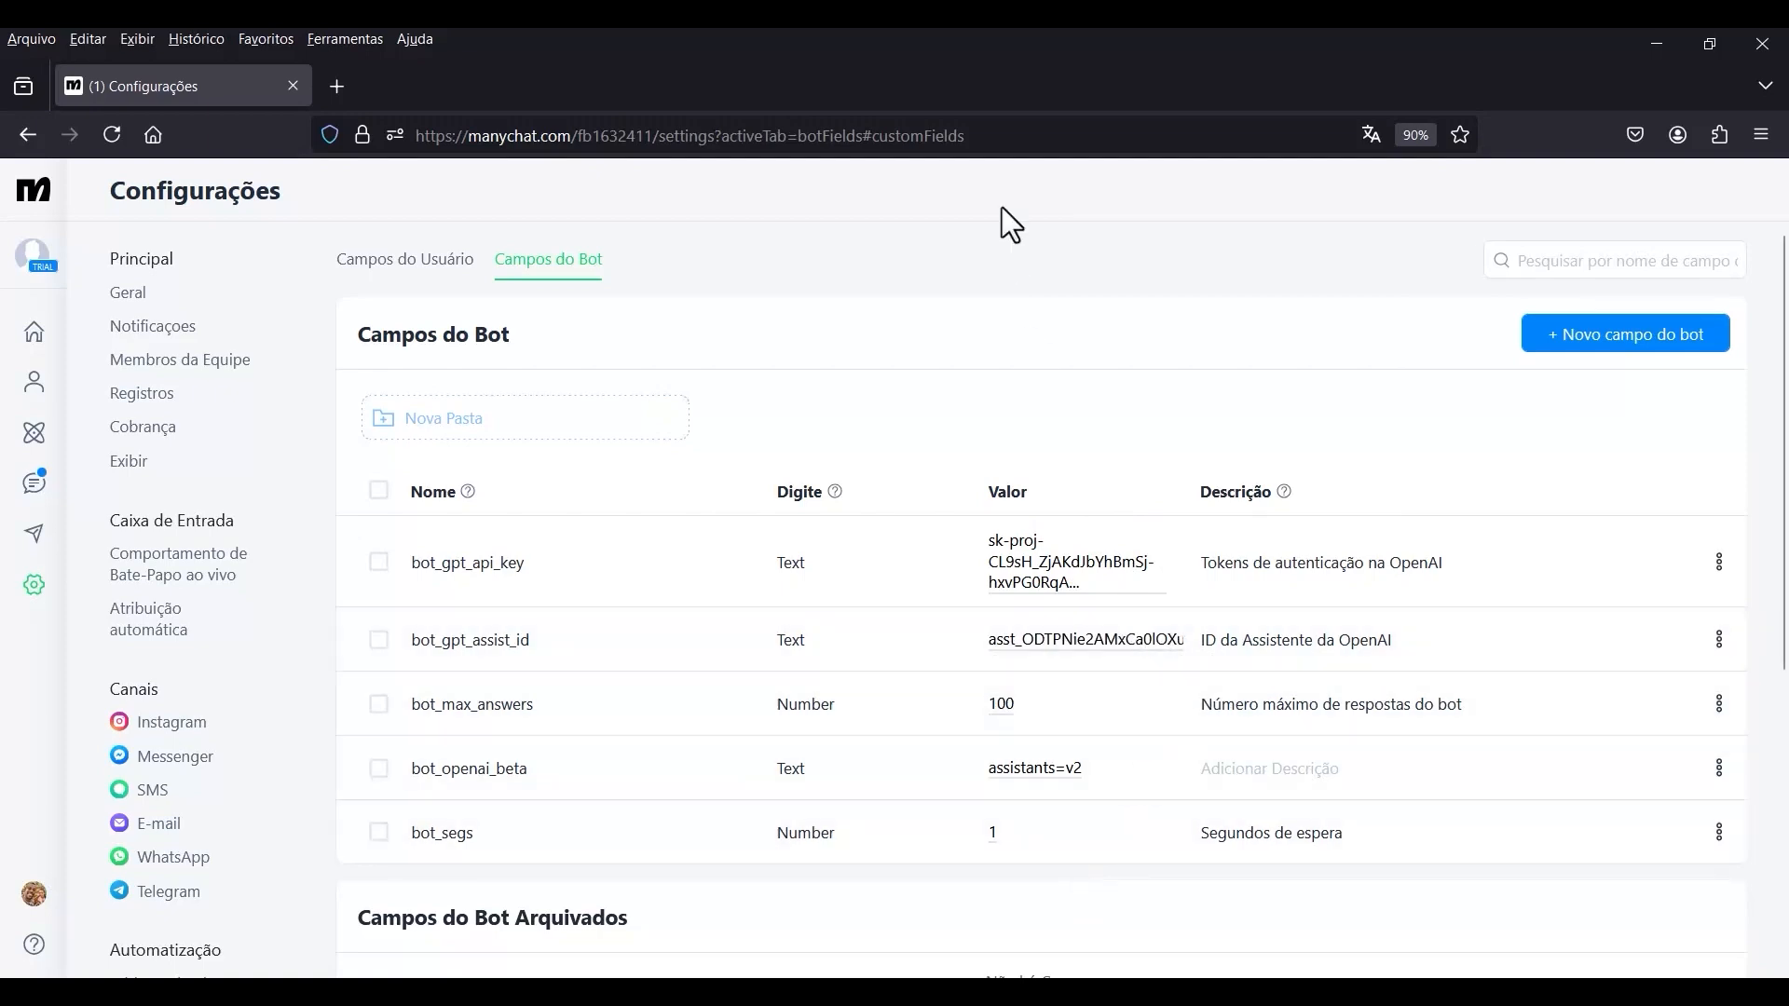
# Return to the automations list and reopen Chatbot AI GPT in edit mode.
pyautogui.click(33, 434)
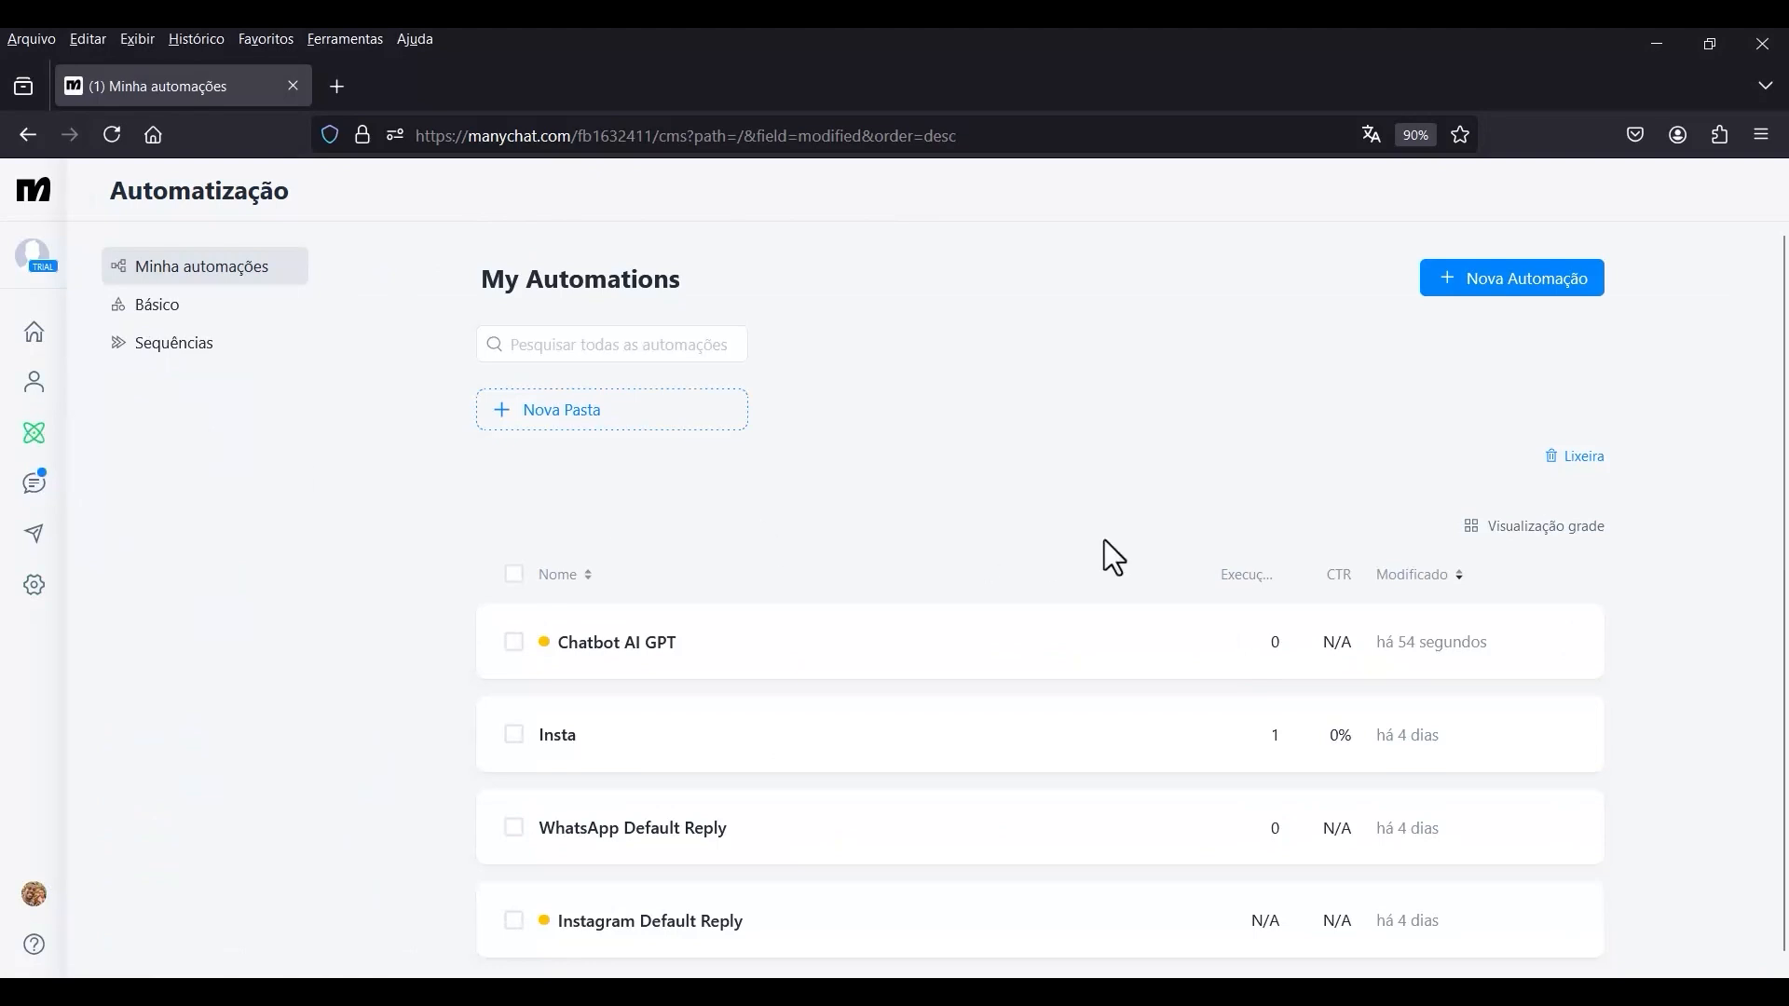
pyautogui.click(724, 652)
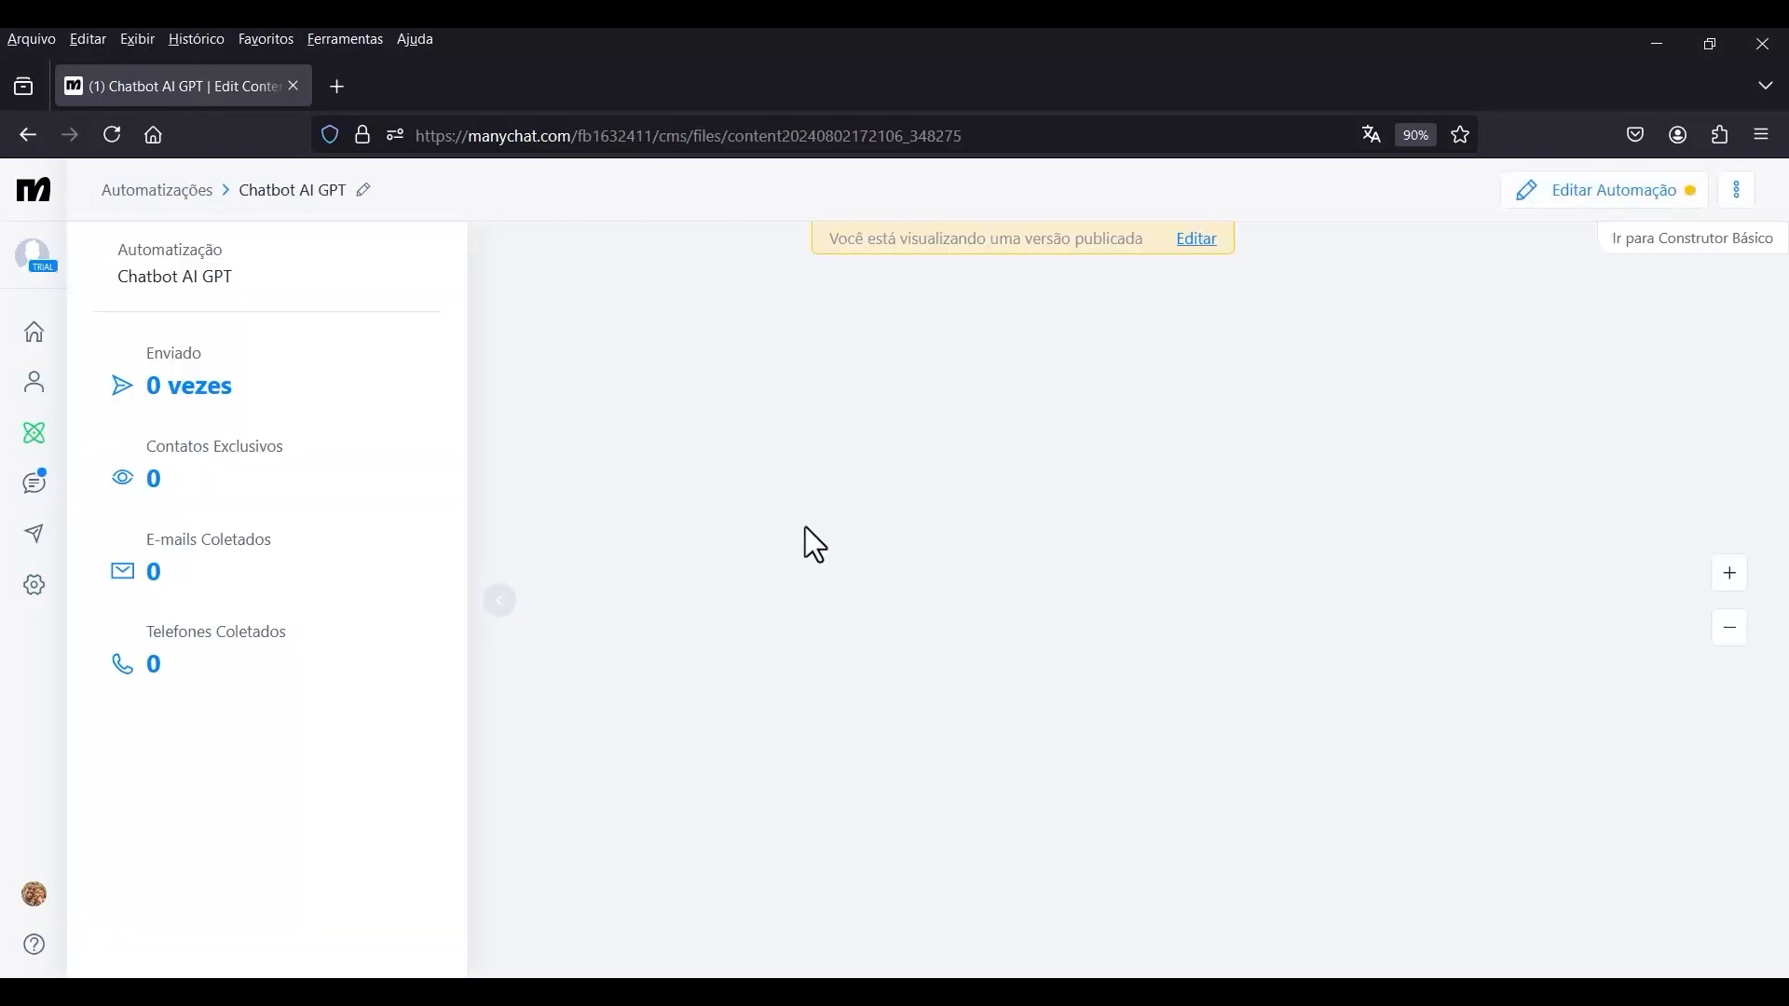
pyautogui.click(1196, 242)
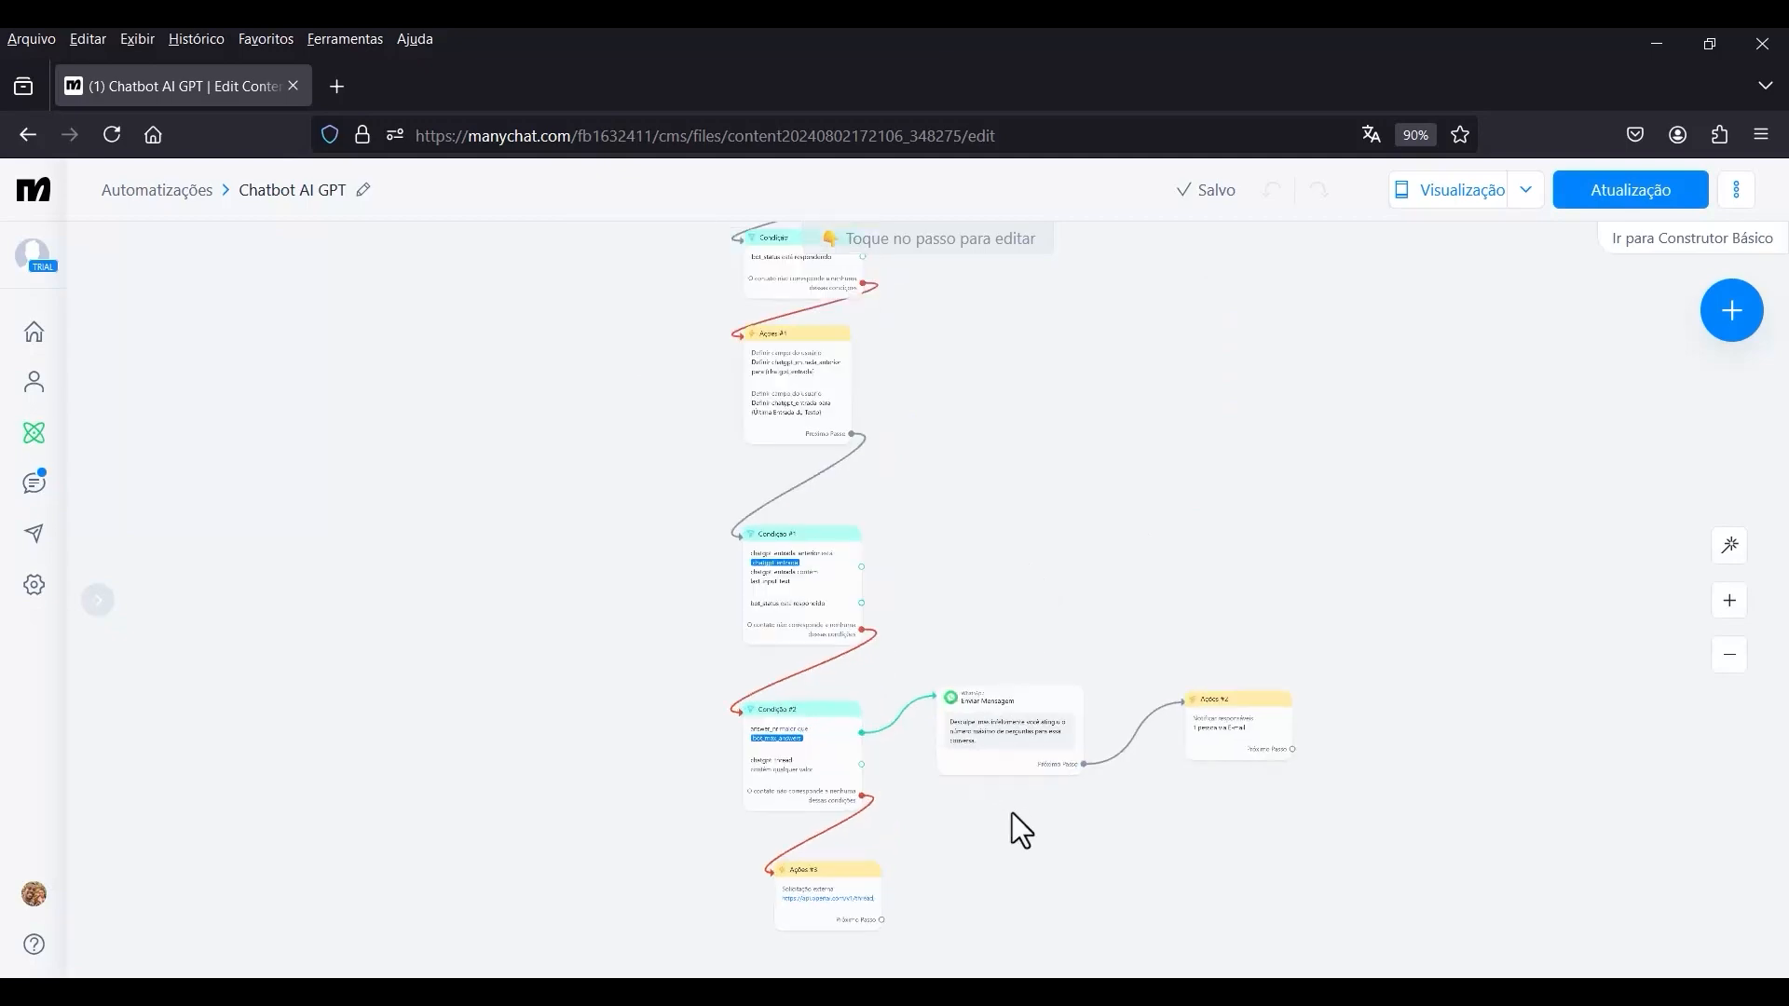
# Reopen the external request of Ações #3 and add to its body a thread with a messages array: role user, content chatgpt_entrada.
pyautogui.moveTo(984, 831); pyautogui.dragTo(1338, 410)
pyautogui.scroll(1, 1082, 464)
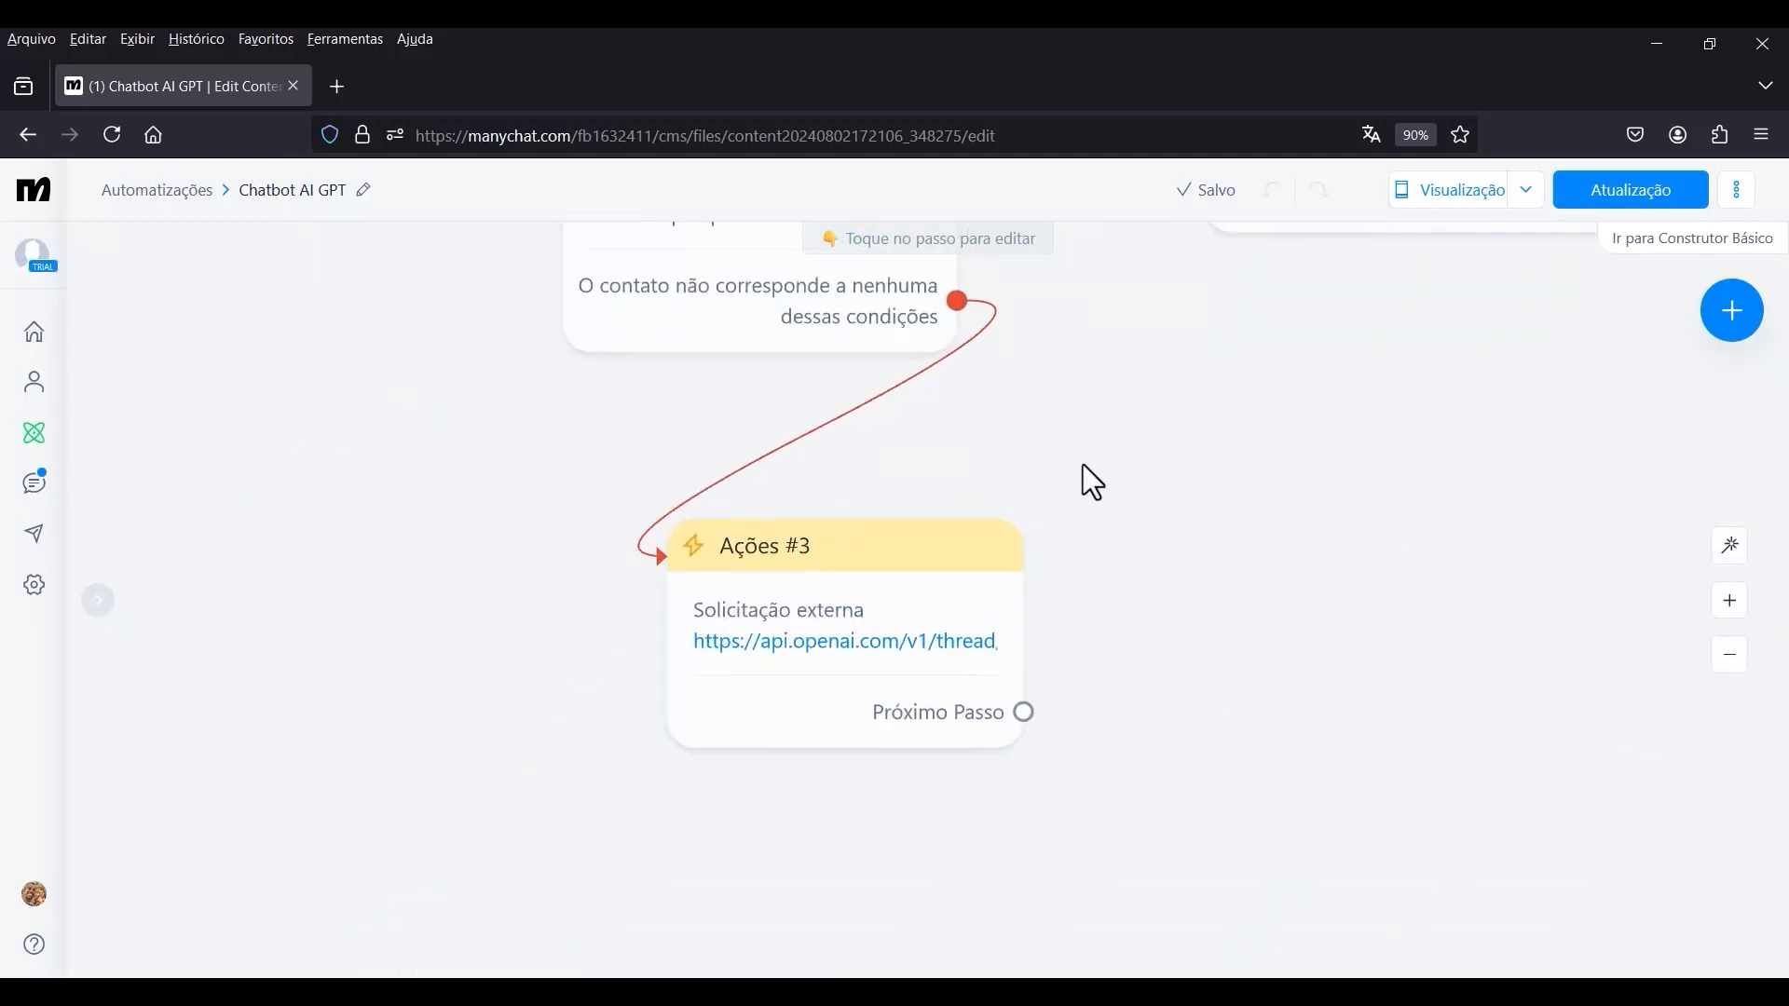
pyautogui.click(871, 608)
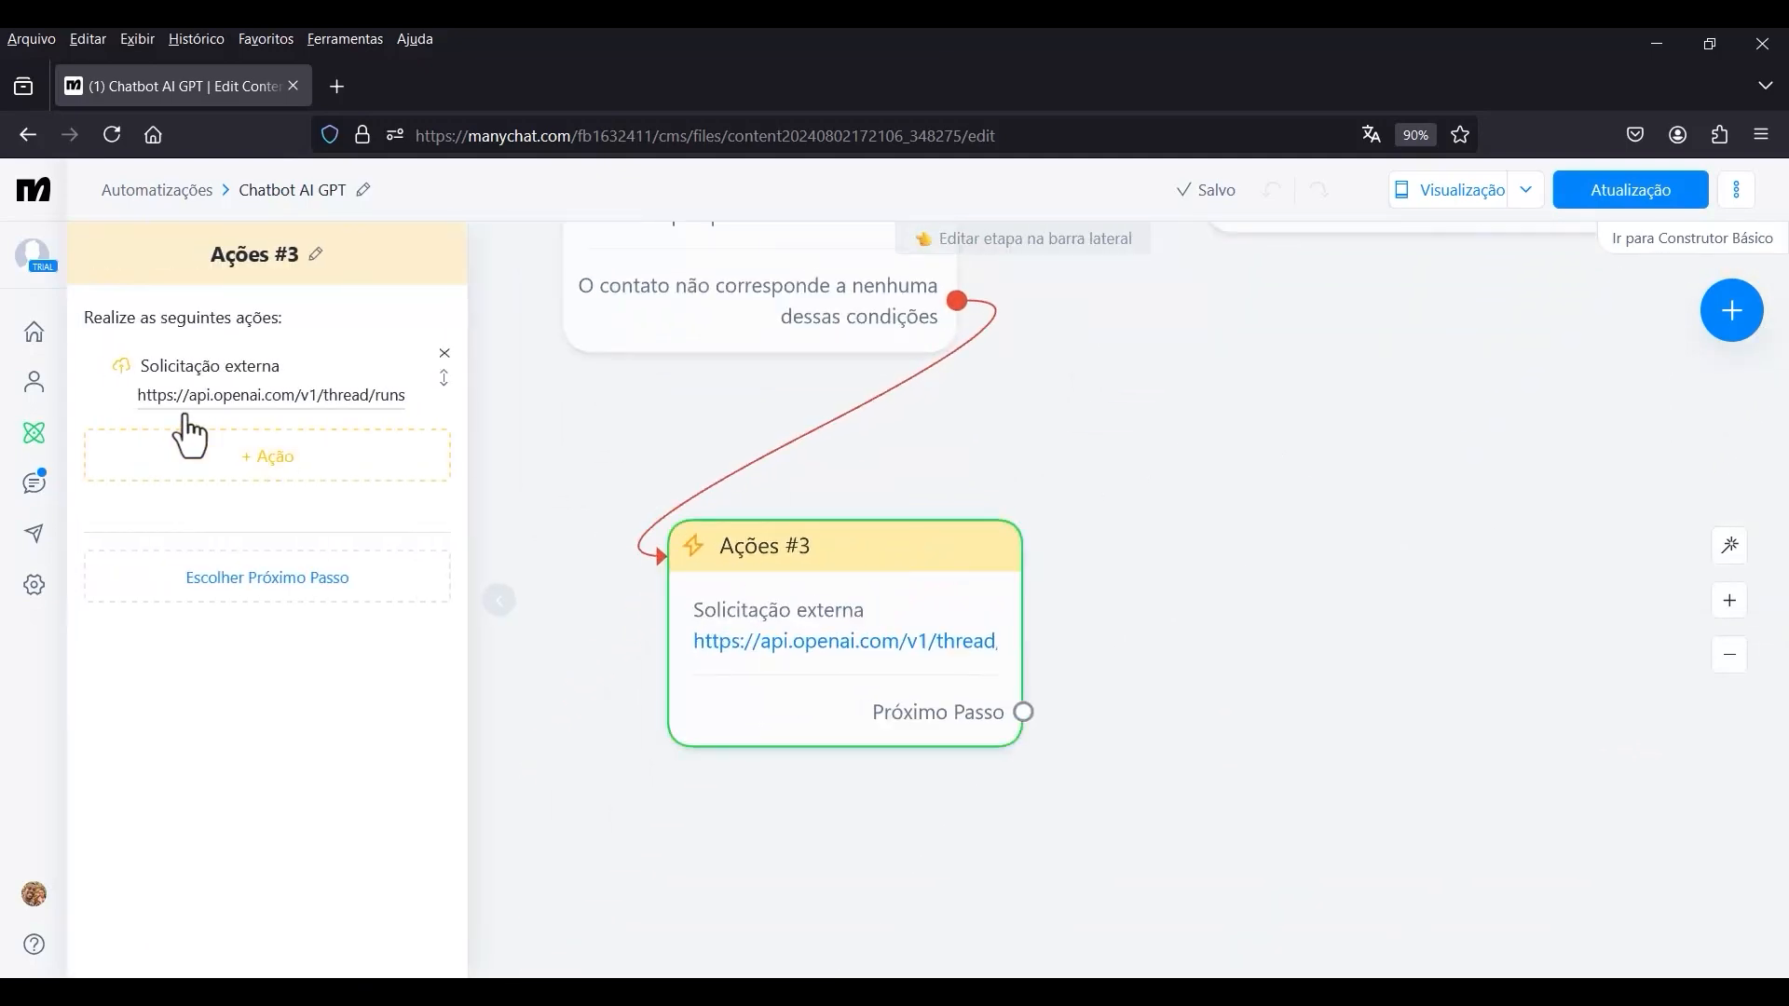
pyautogui.click(201, 403)
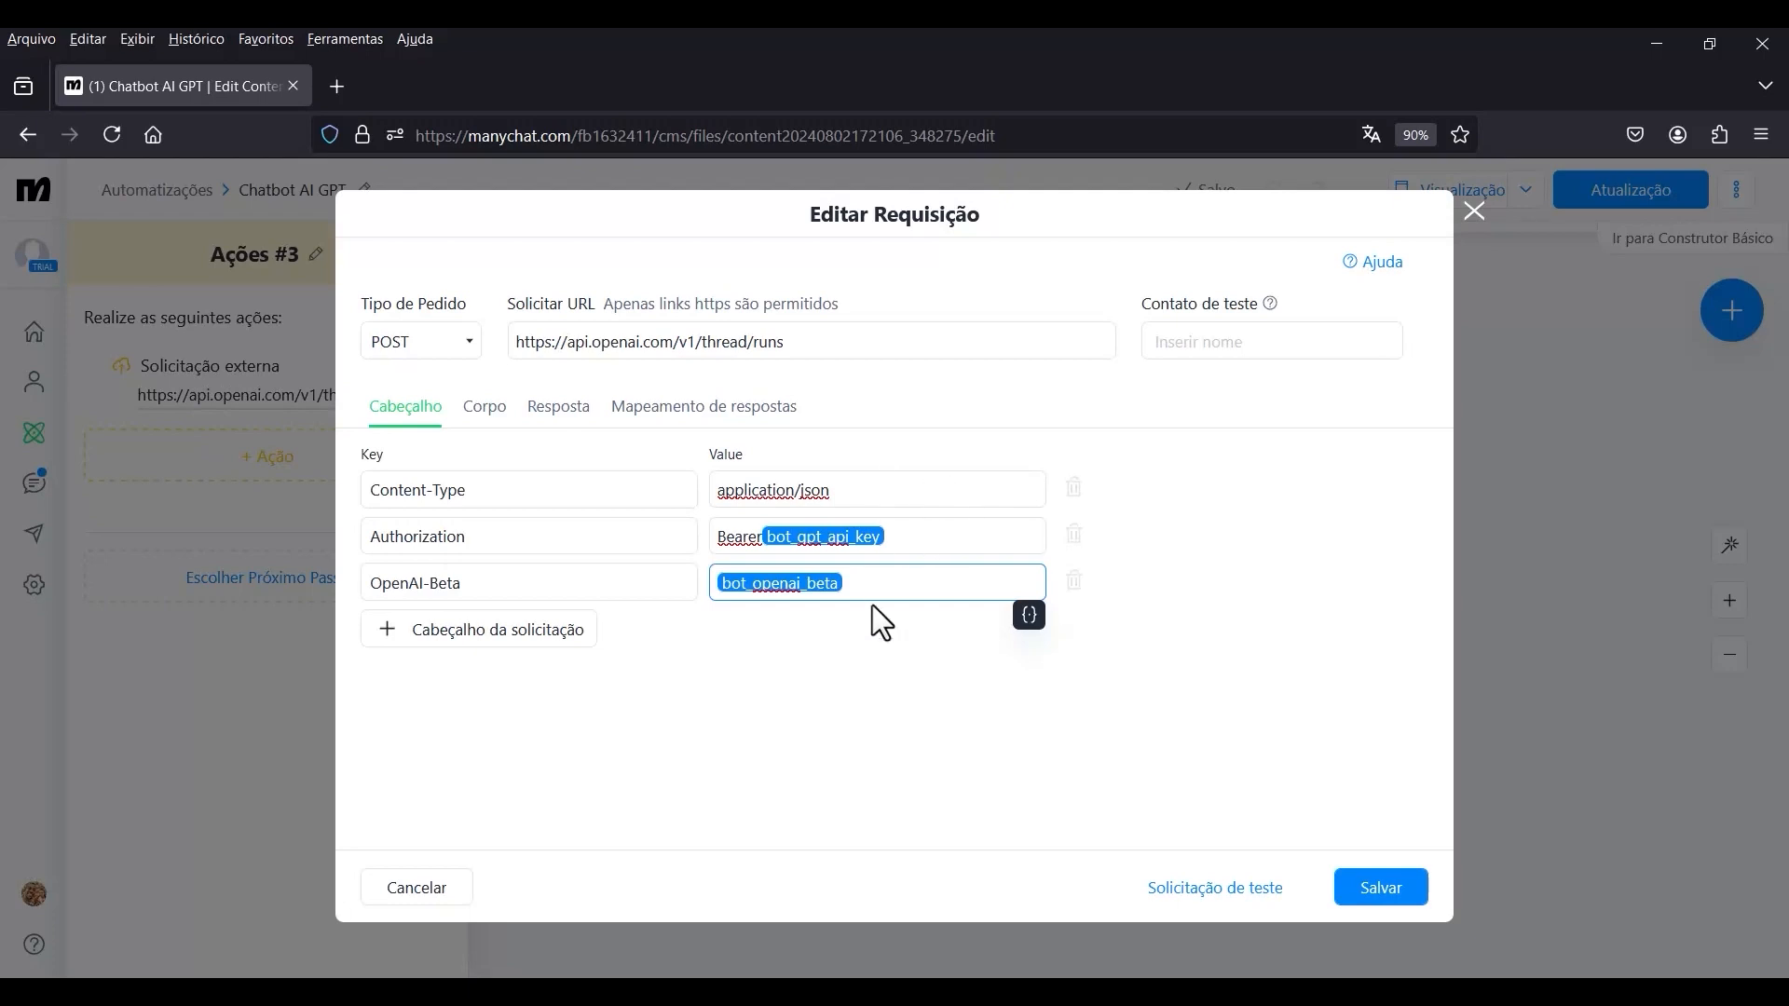
pyautogui.click(1059, 179)
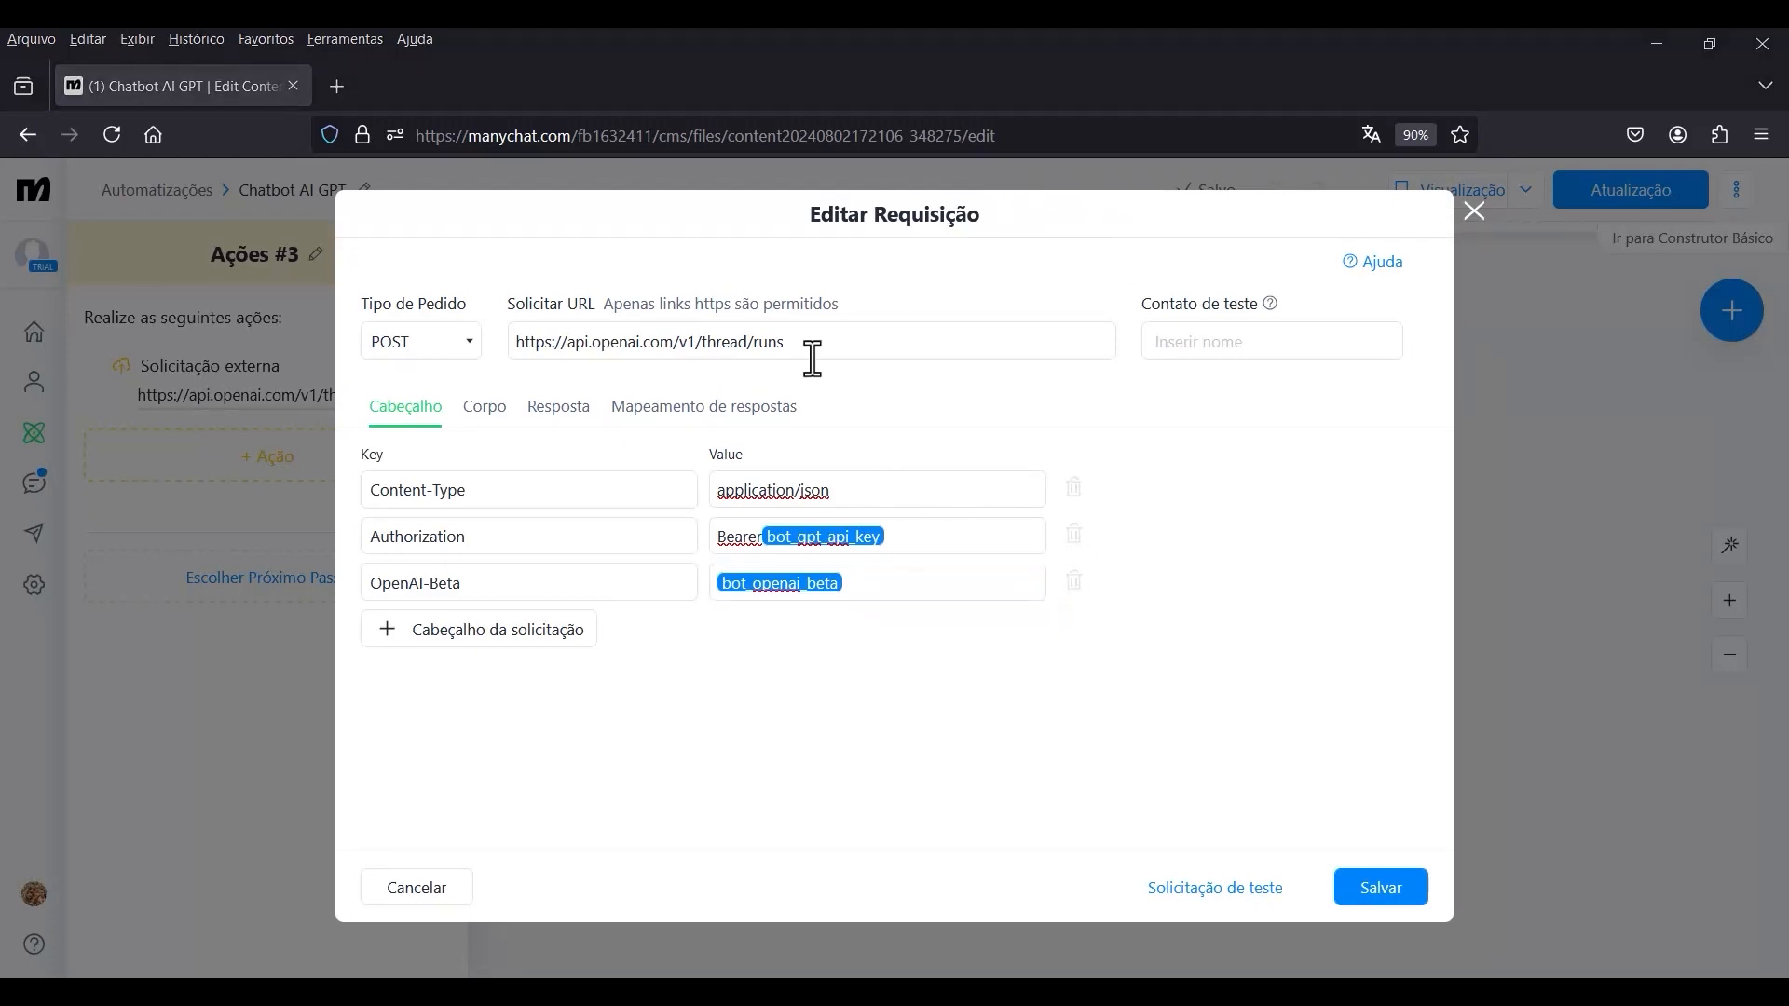
pyautogui.click(484, 410)
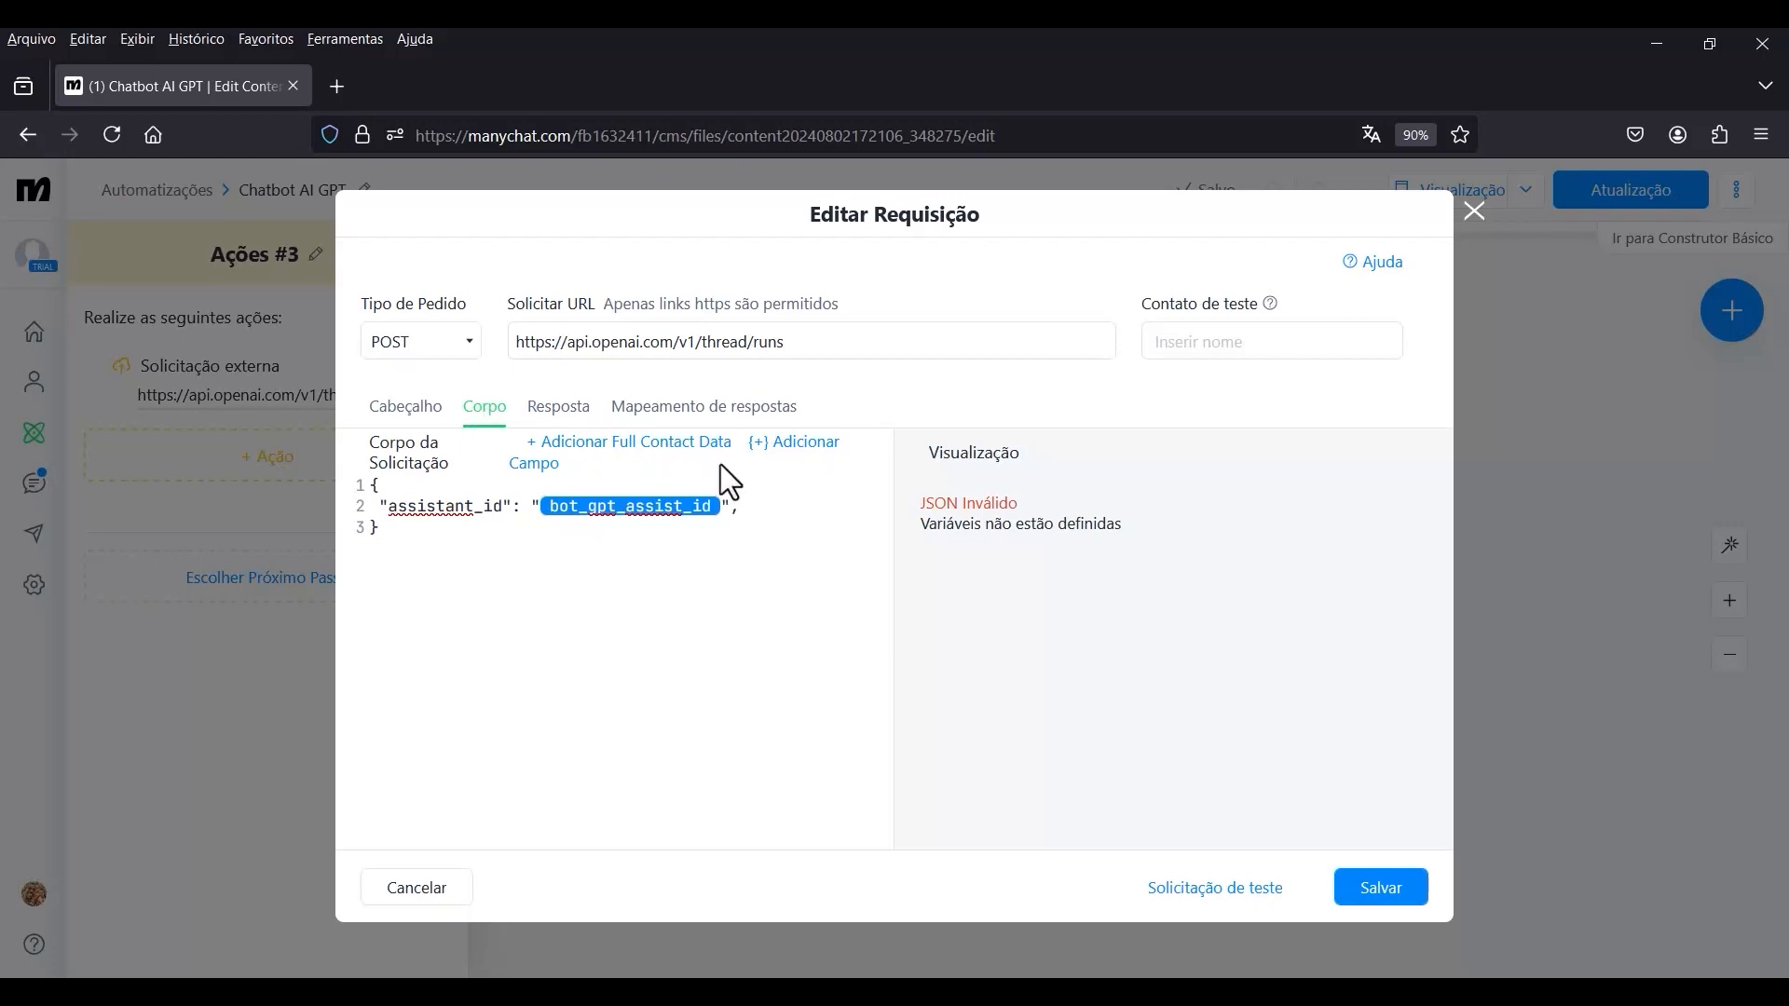
pyautogui.click(762, 518)
pyautogui.write('"thread": {    "messages": [      {"role": "user", "content": "chatgpt_entrada"}    ]  }')
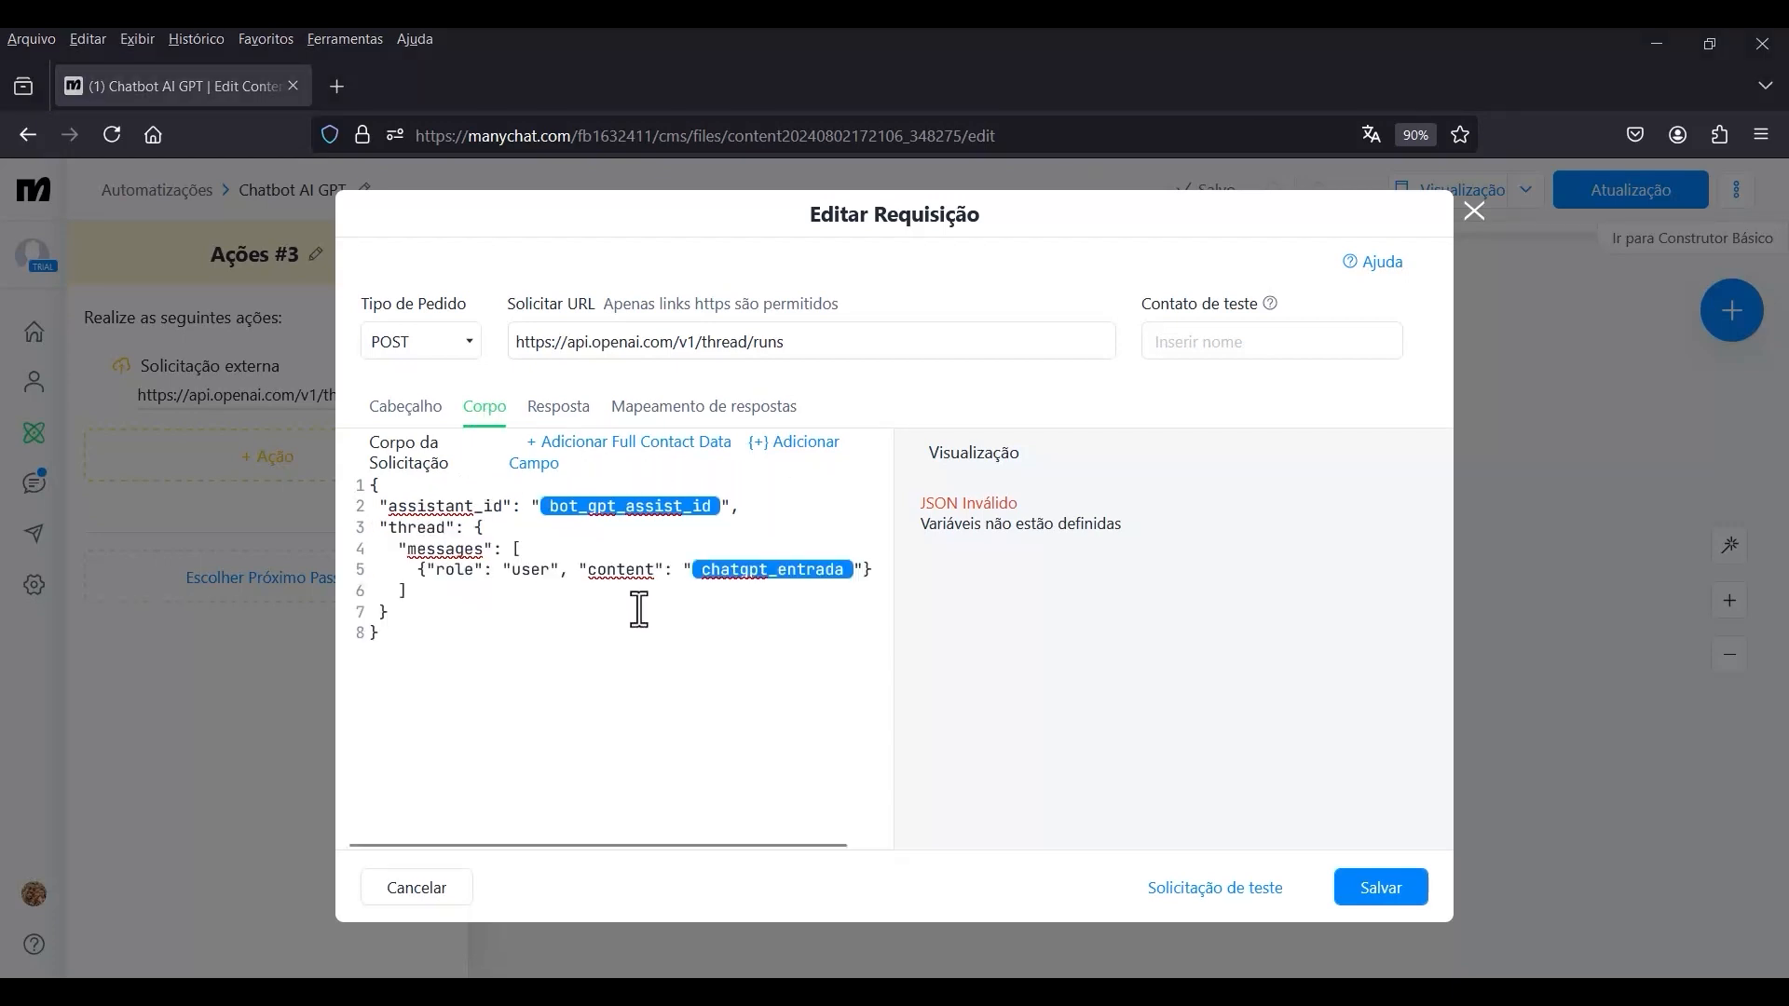
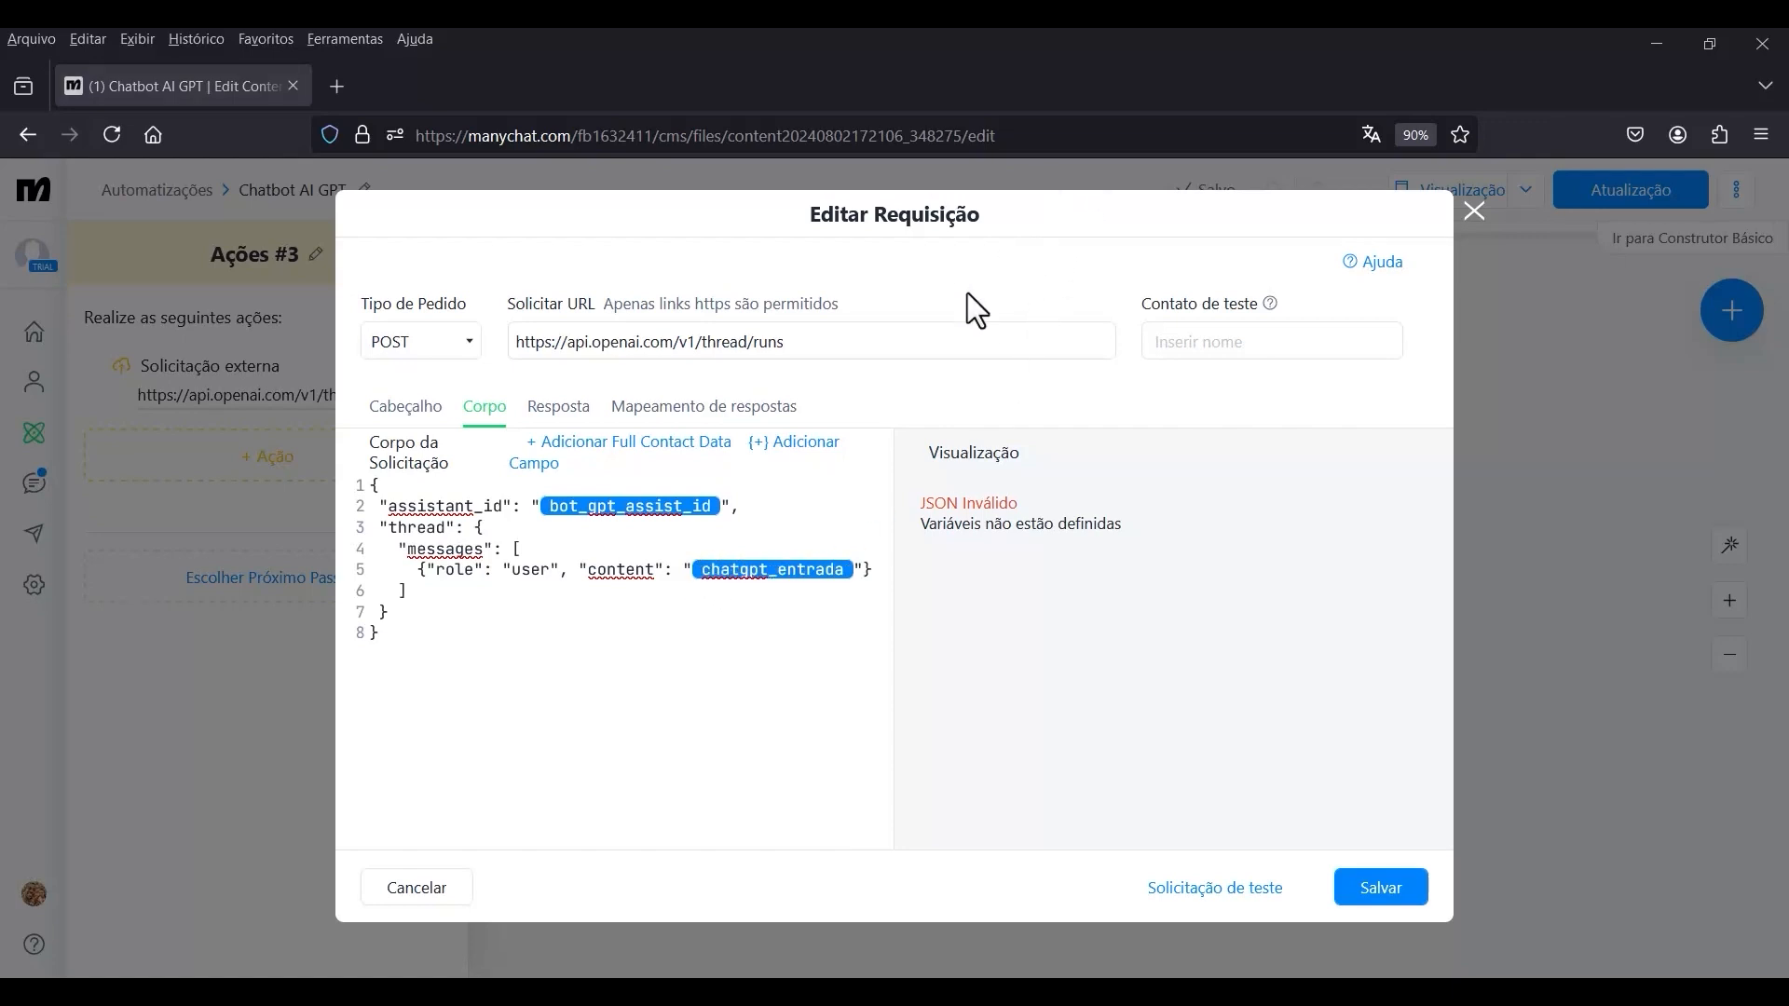
# Map the response JSONPath thread_id to the custom field chatgpt_thread, and save the external request.
pyautogui.moveTo(1142, 527); pyautogui.dragTo(924, 509)
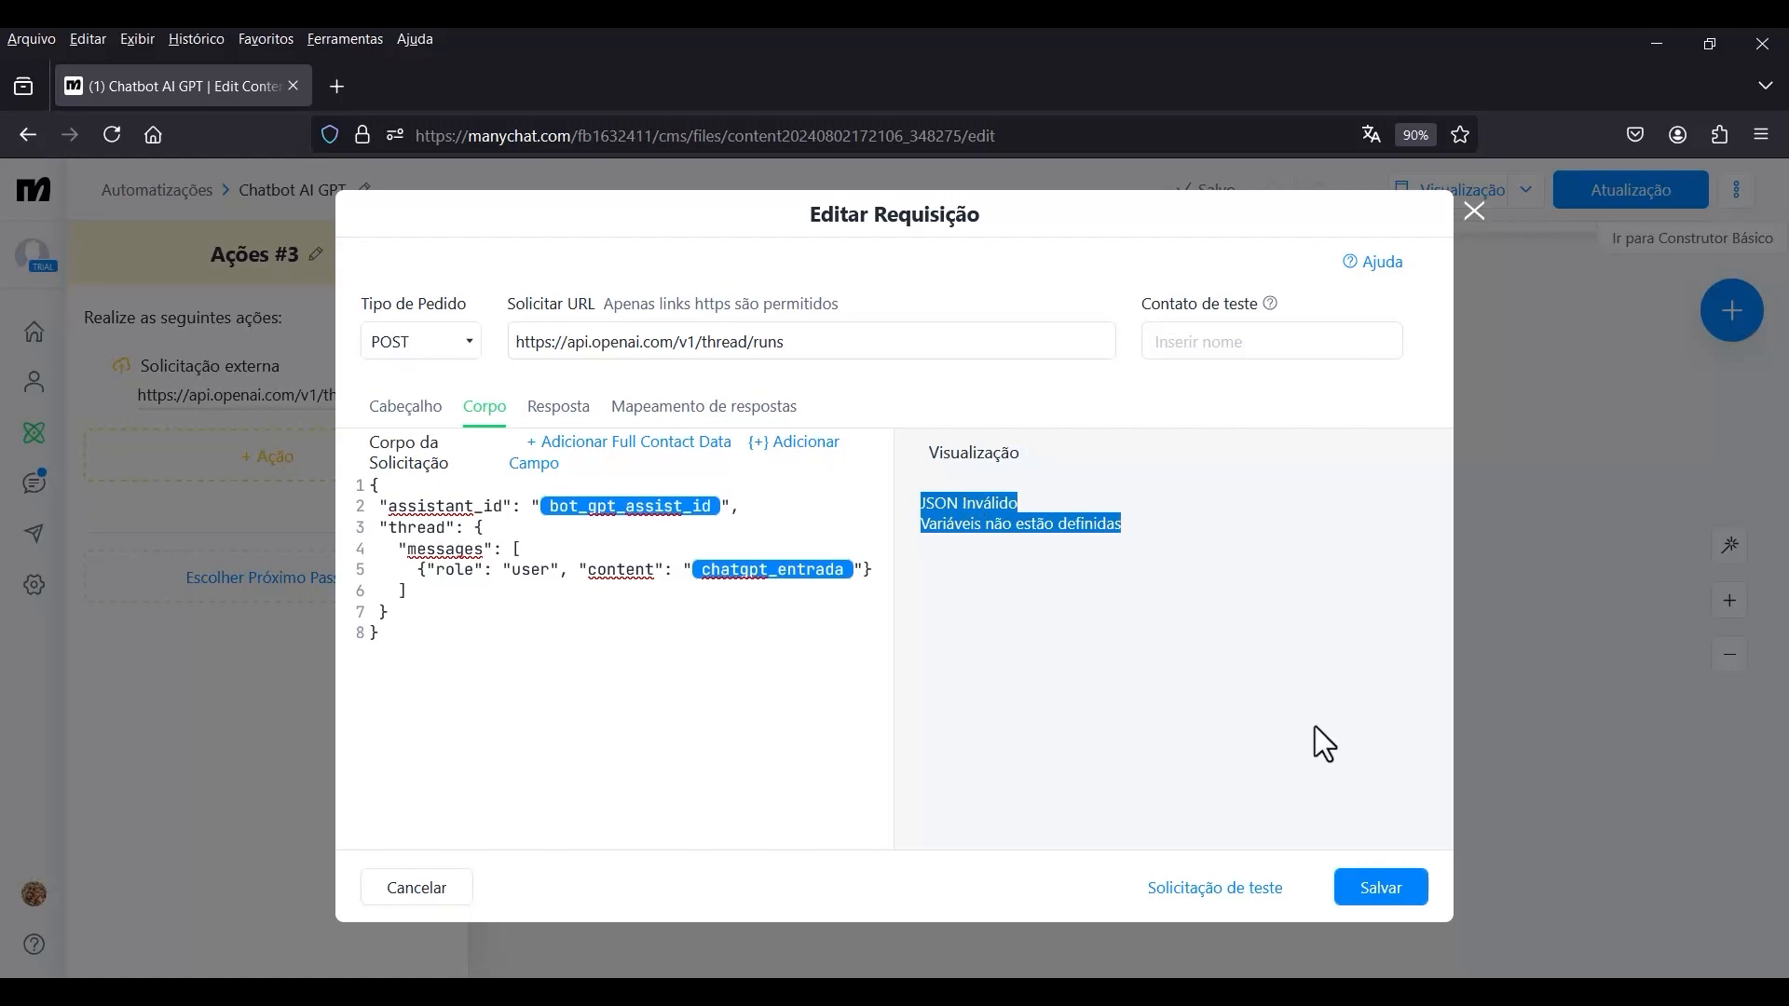
pyautogui.click(1160, 562)
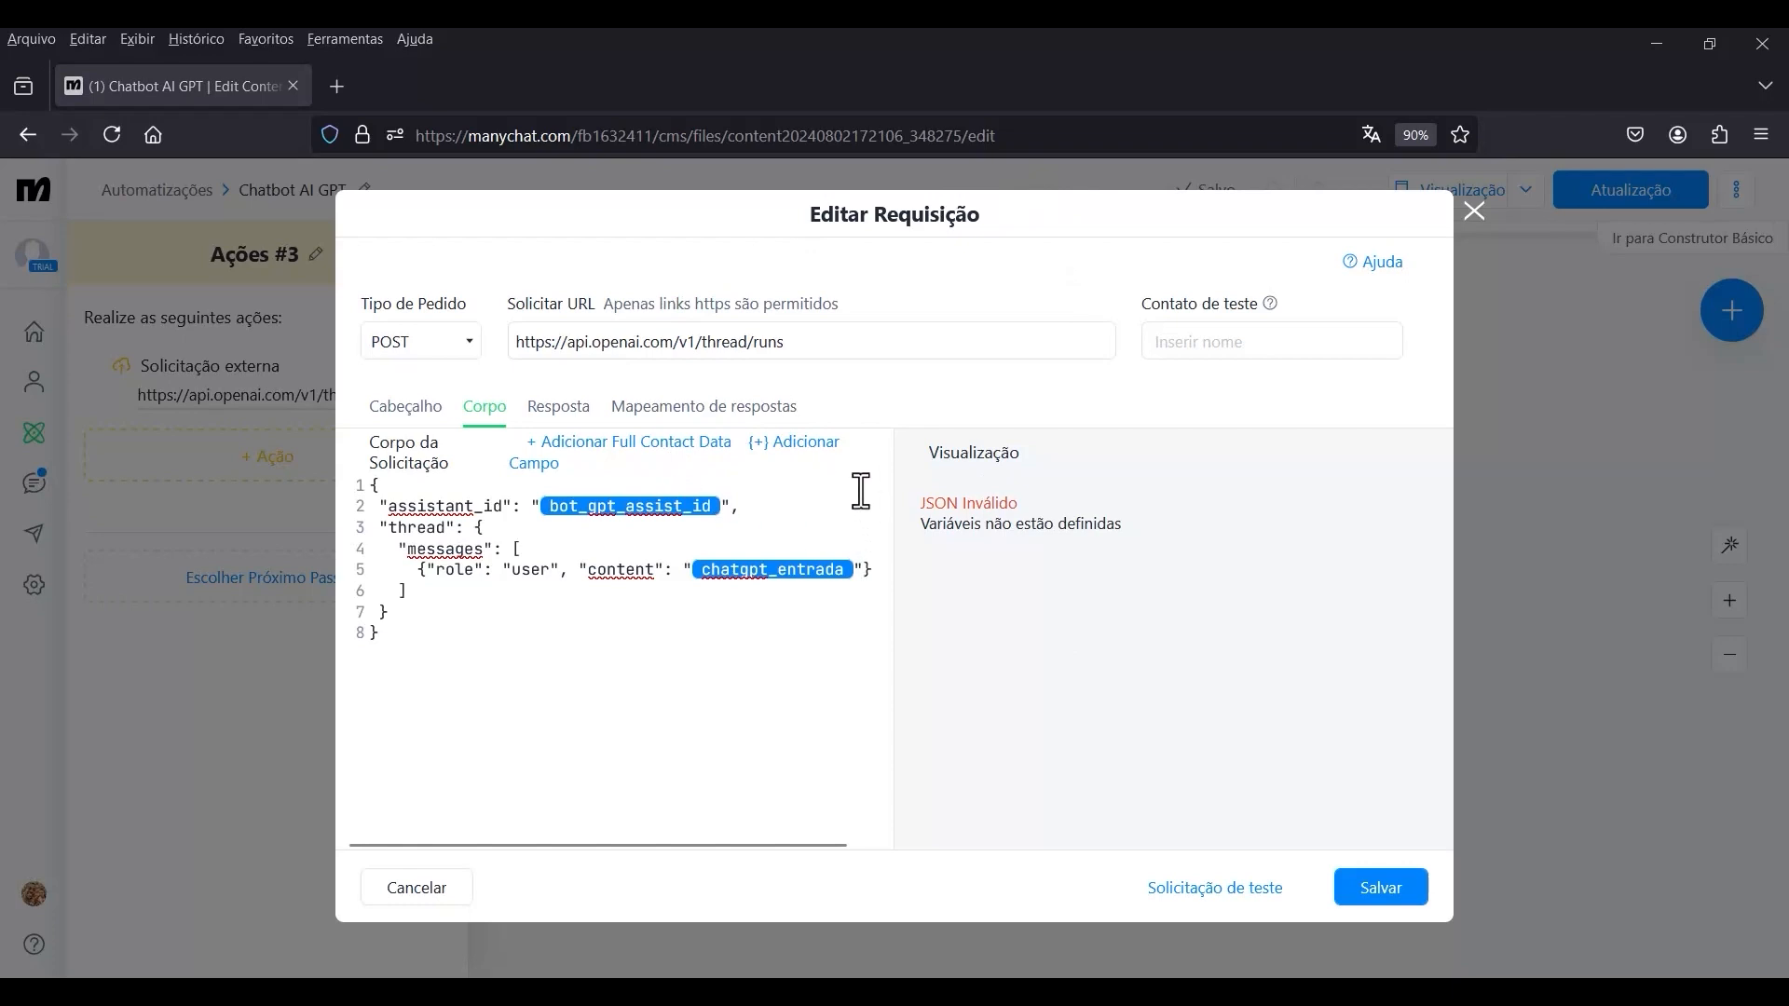
pyautogui.click(708, 421)
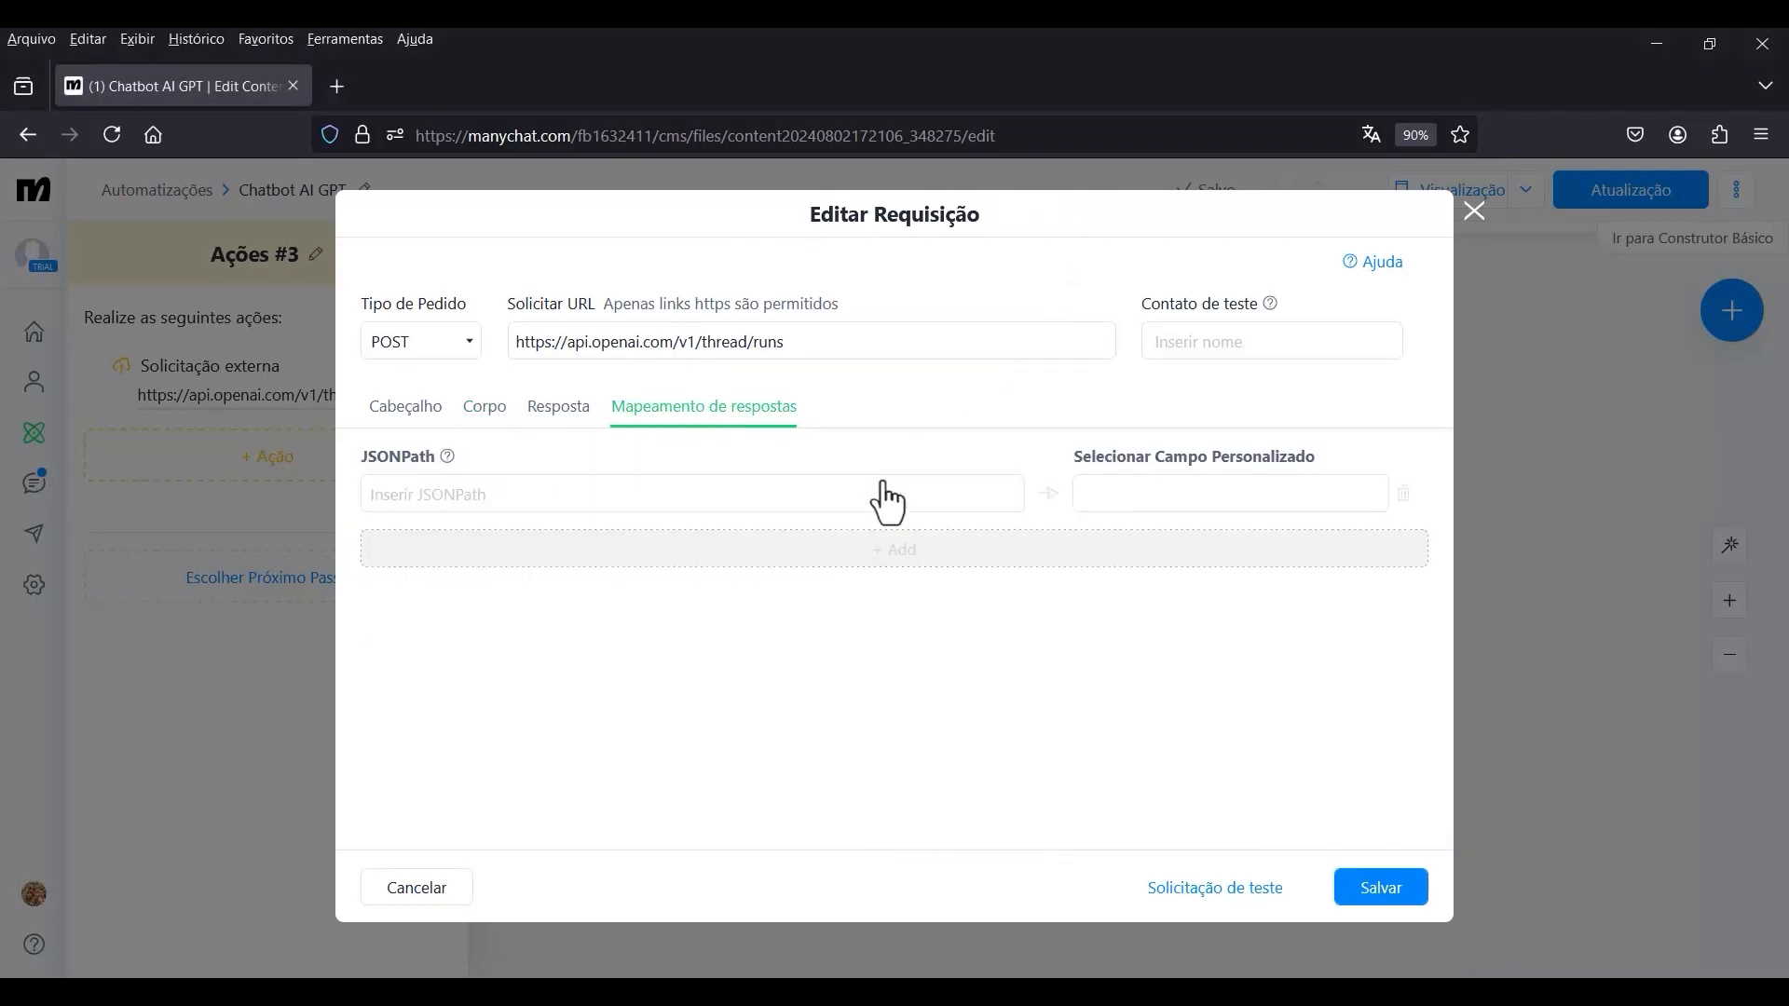
pyautogui.click(568, 492)
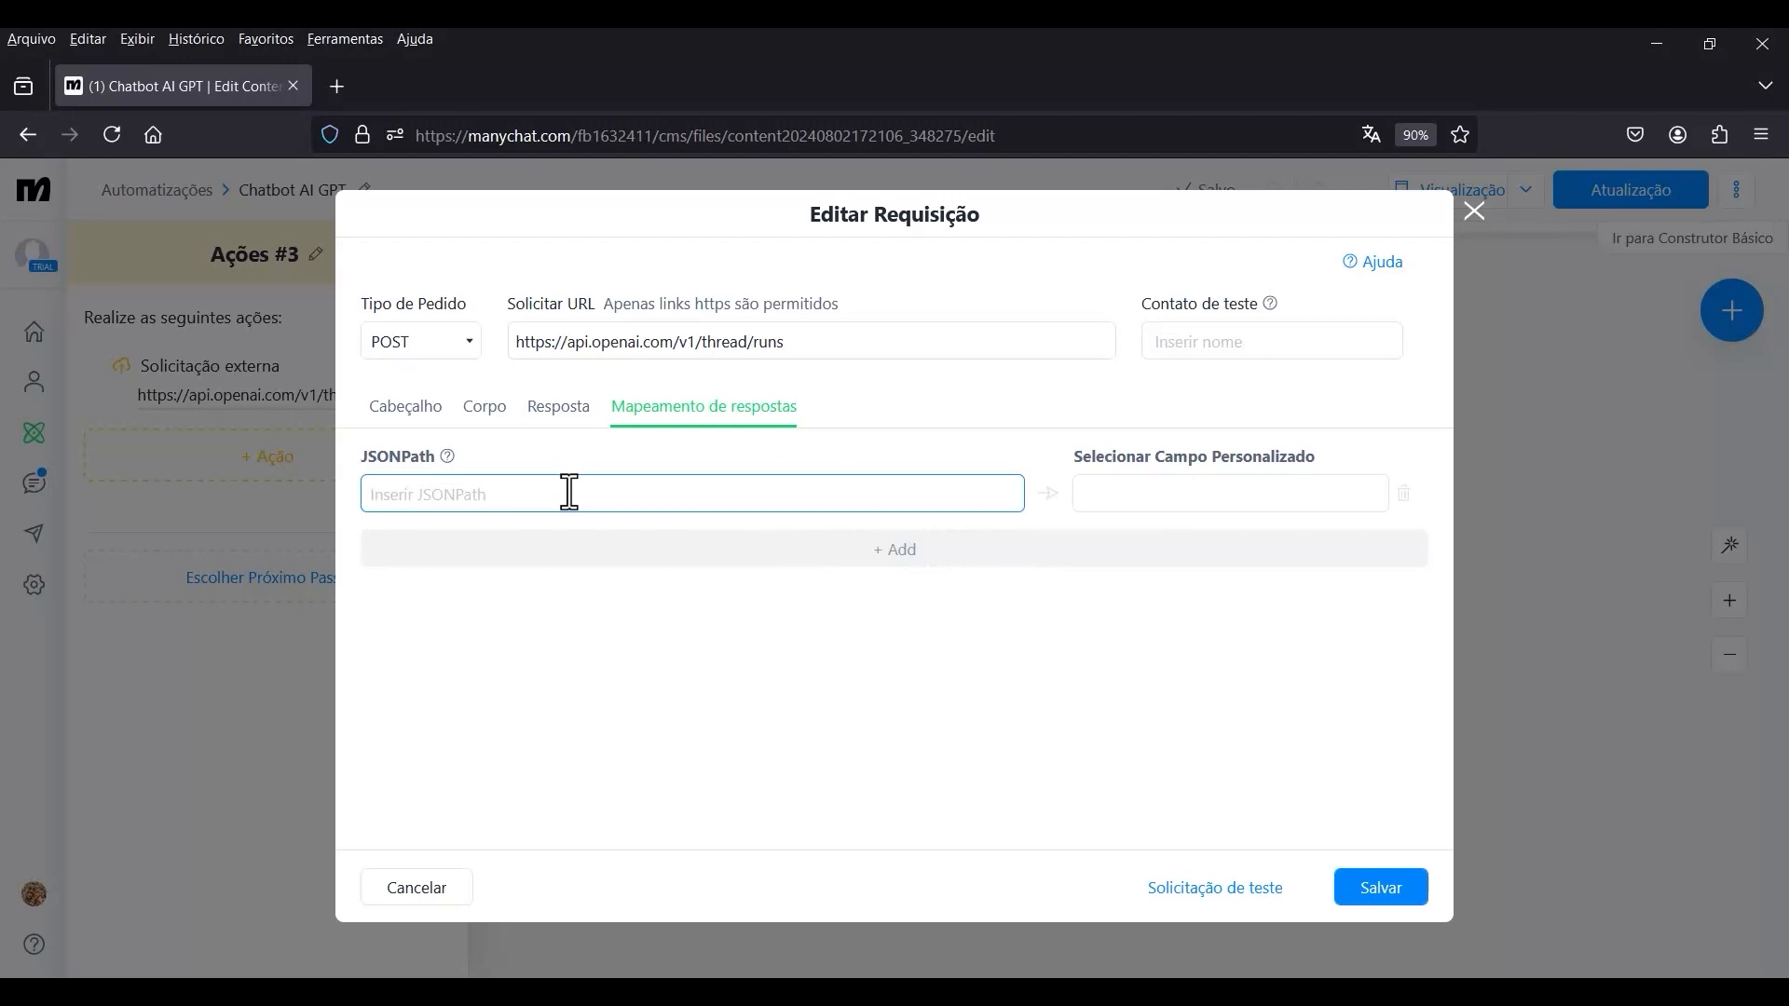
pyautogui.write('thread_id')
pyautogui.click(1174, 494)
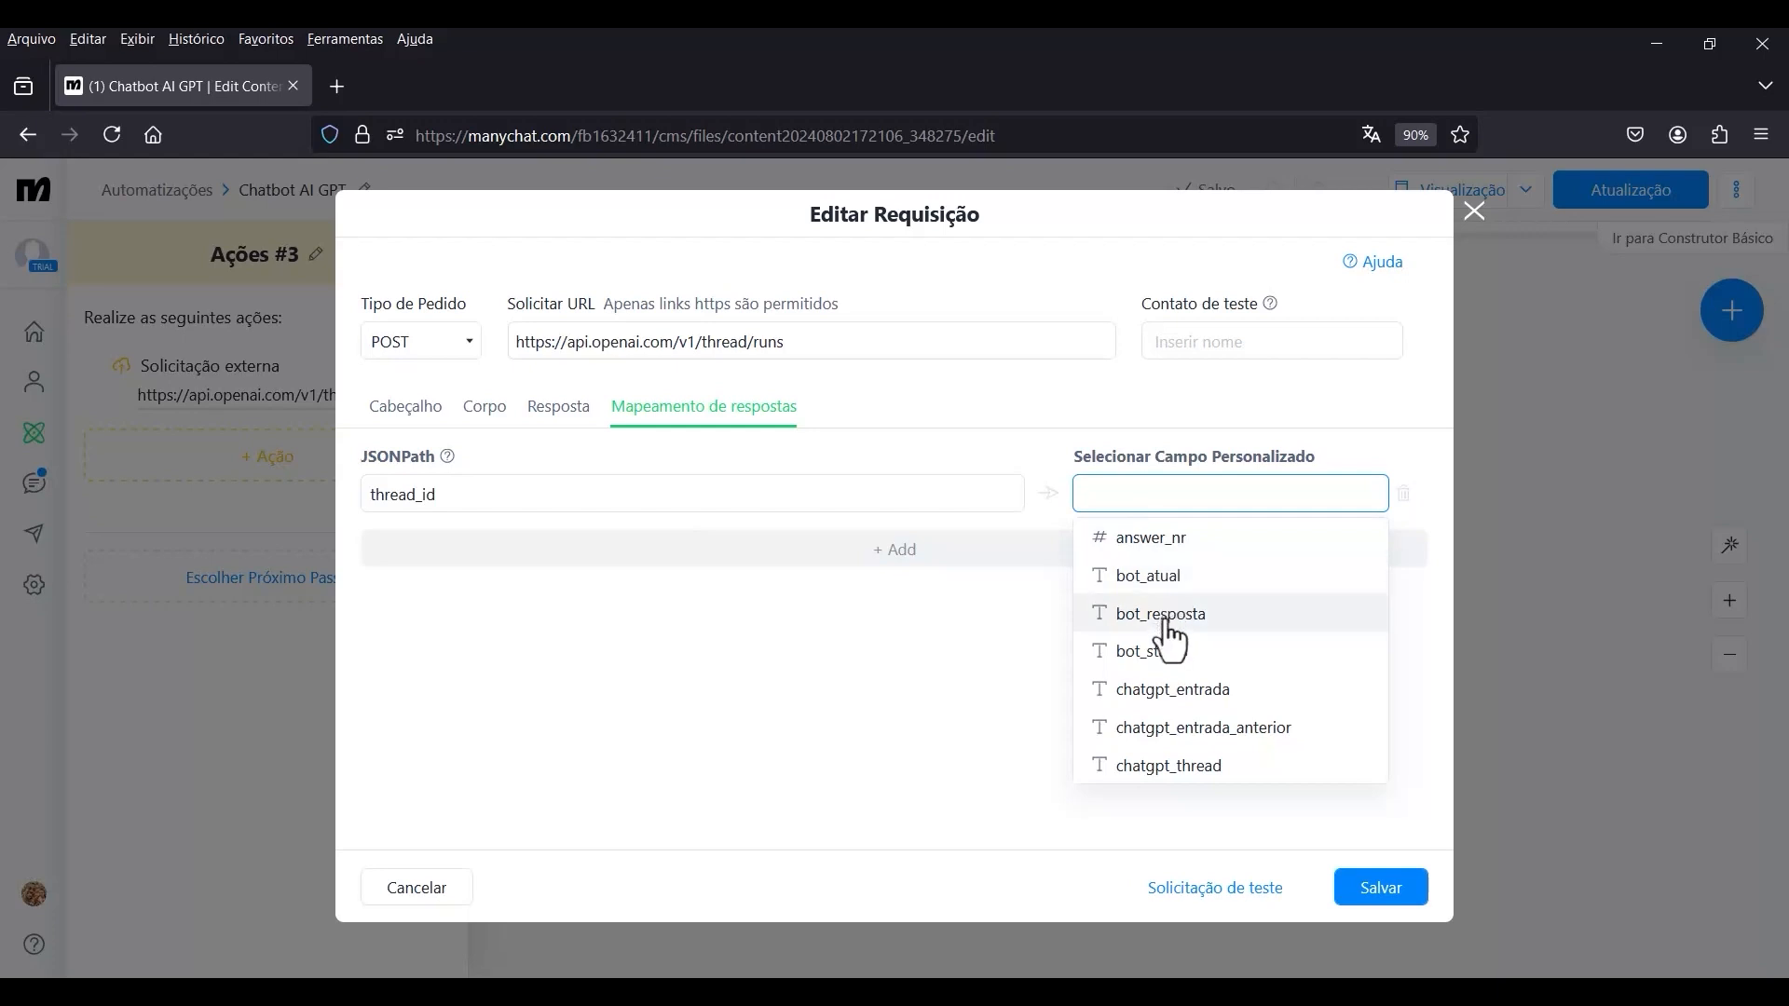
pyautogui.click(1169, 765)
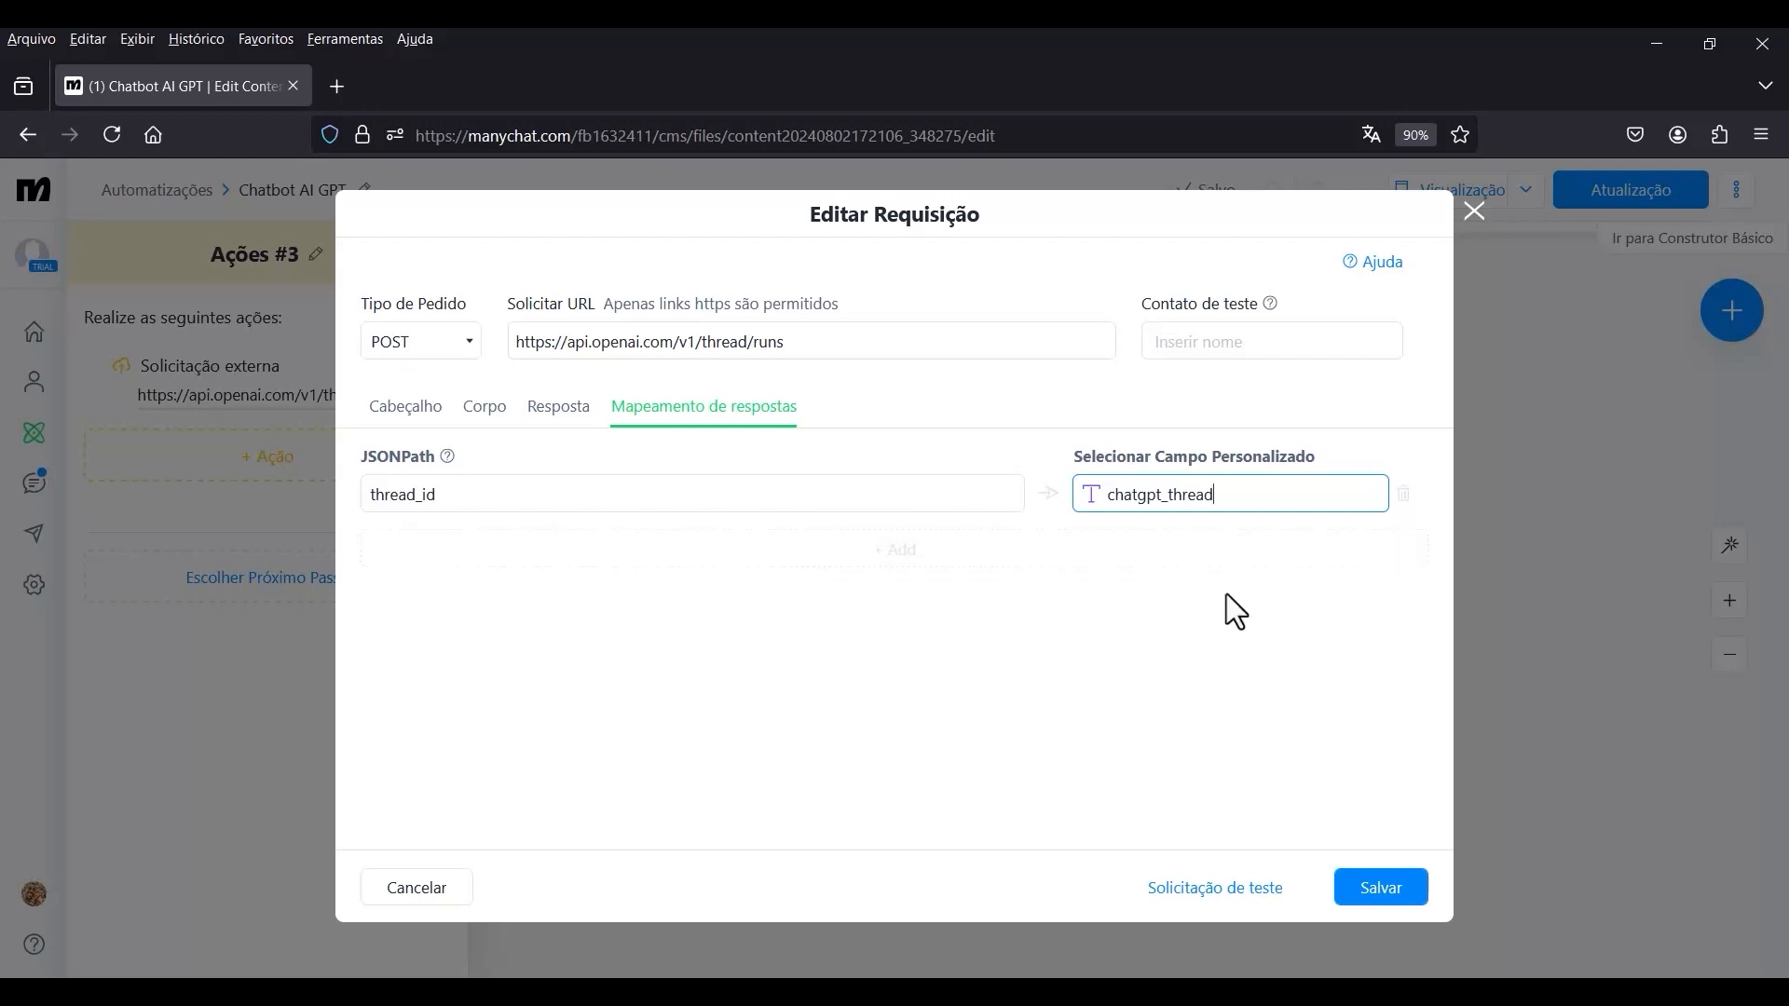
pyautogui.click(1372, 892)
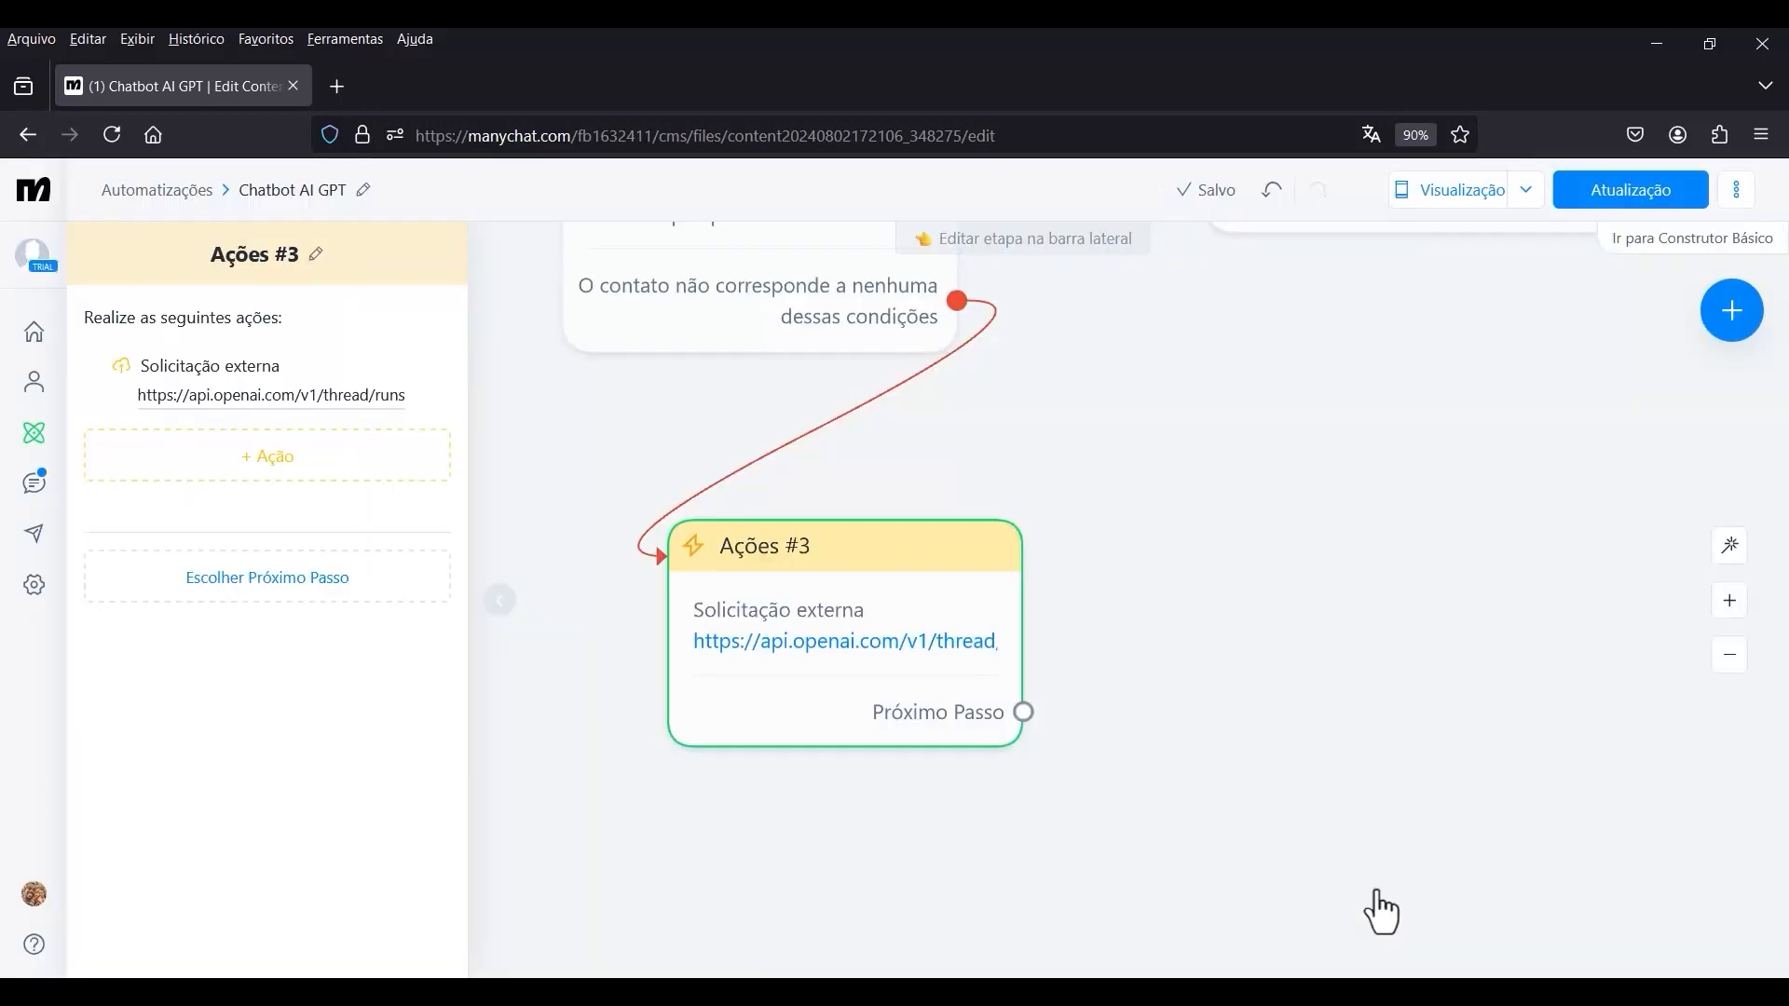
# Add a Definir campo do usuário action to Ações #3 after its external request.
pyautogui.scroll(-4, 1071, 461)
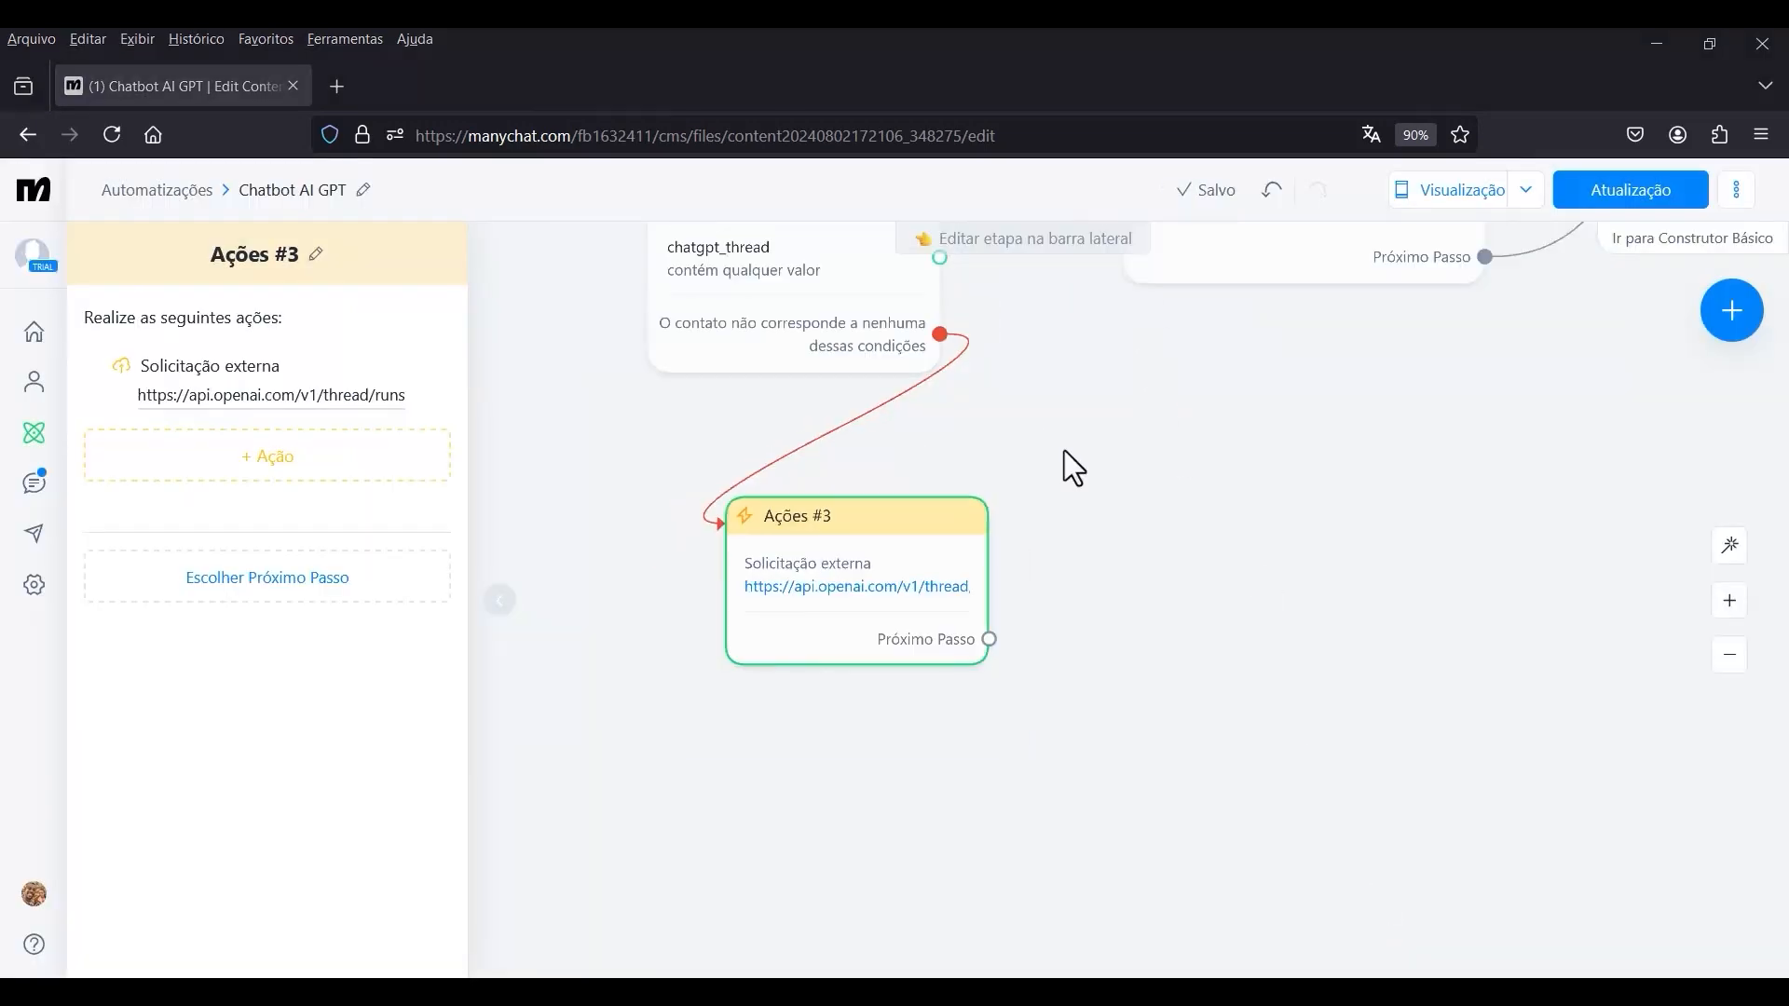
pyautogui.click(1116, 514)
pyautogui.scroll(3, 969, 625)
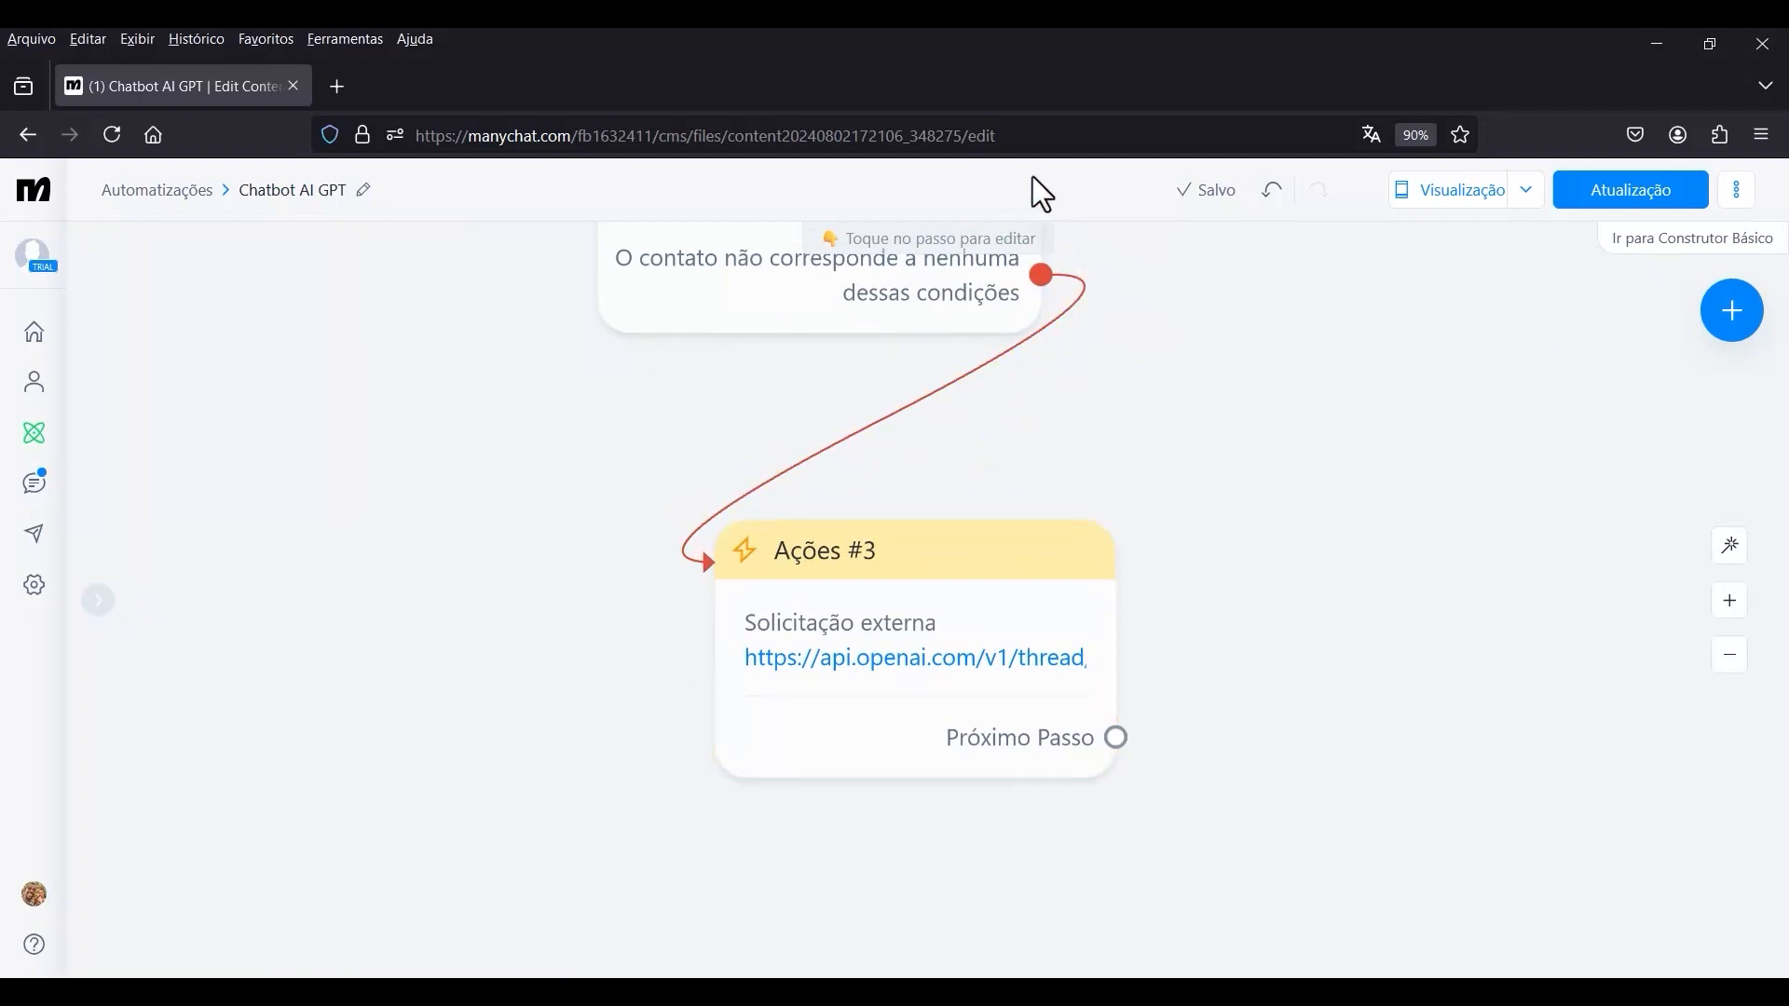
pyautogui.moveTo(858, 587)
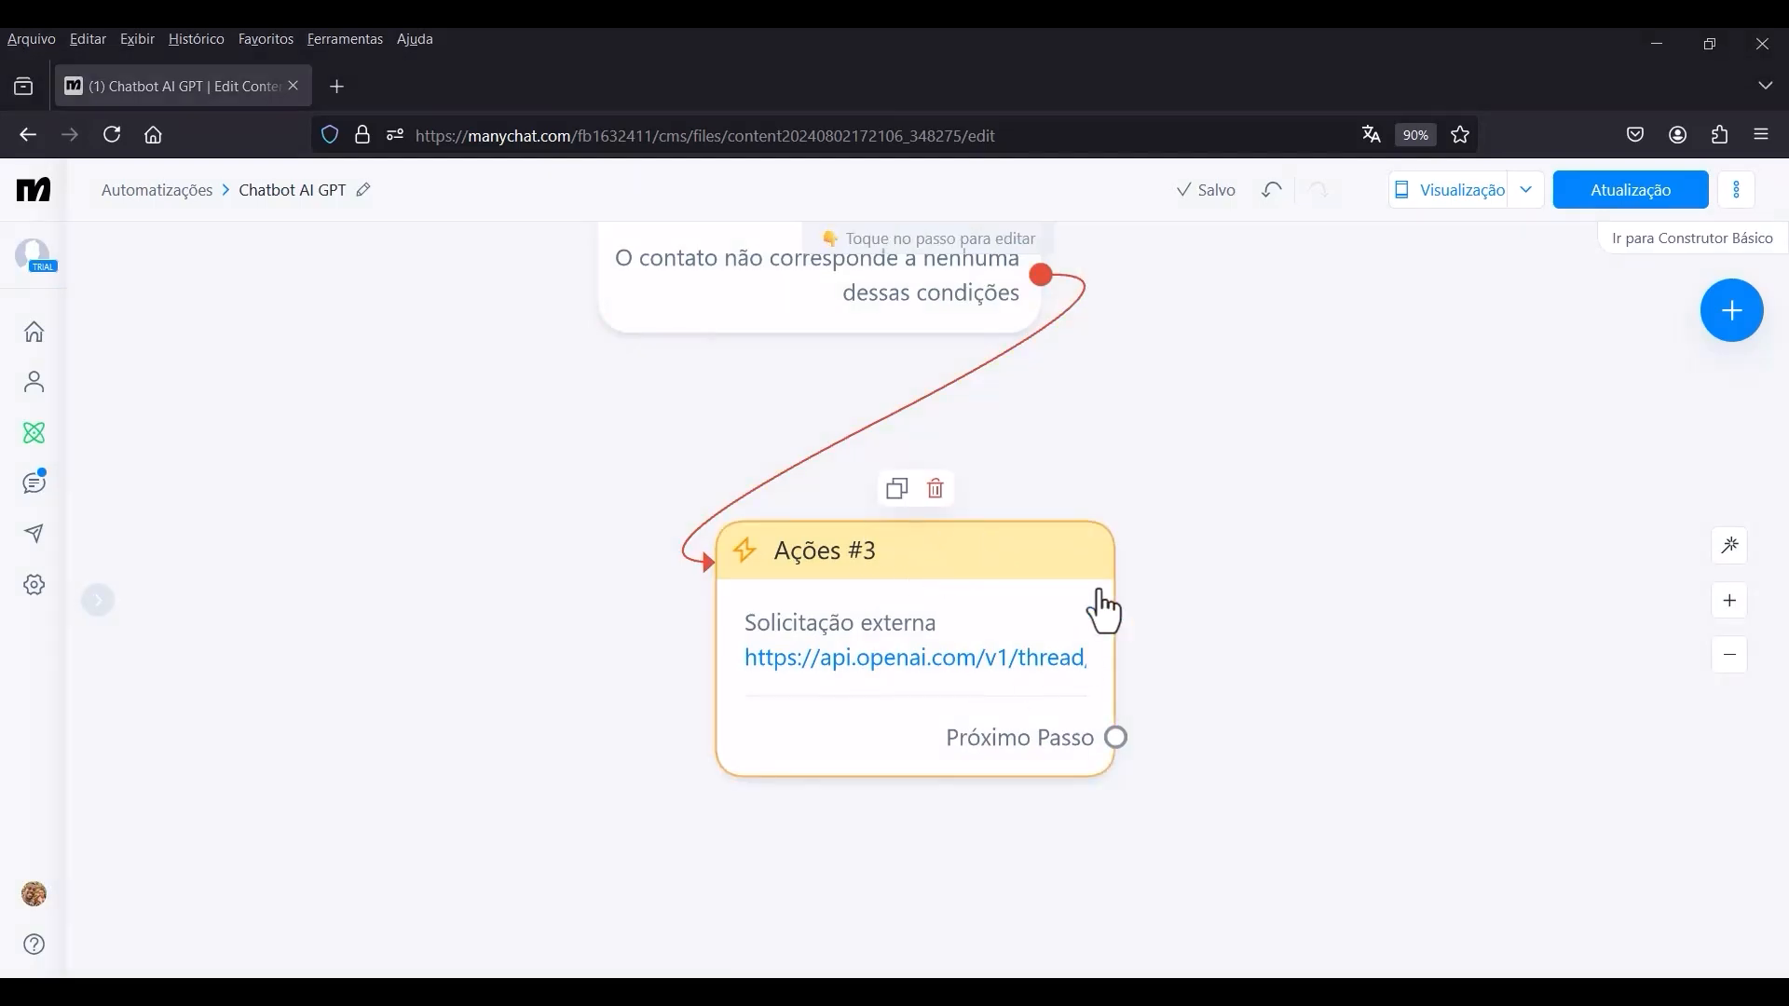
pyautogui.scroll(-2, 1099, 577)
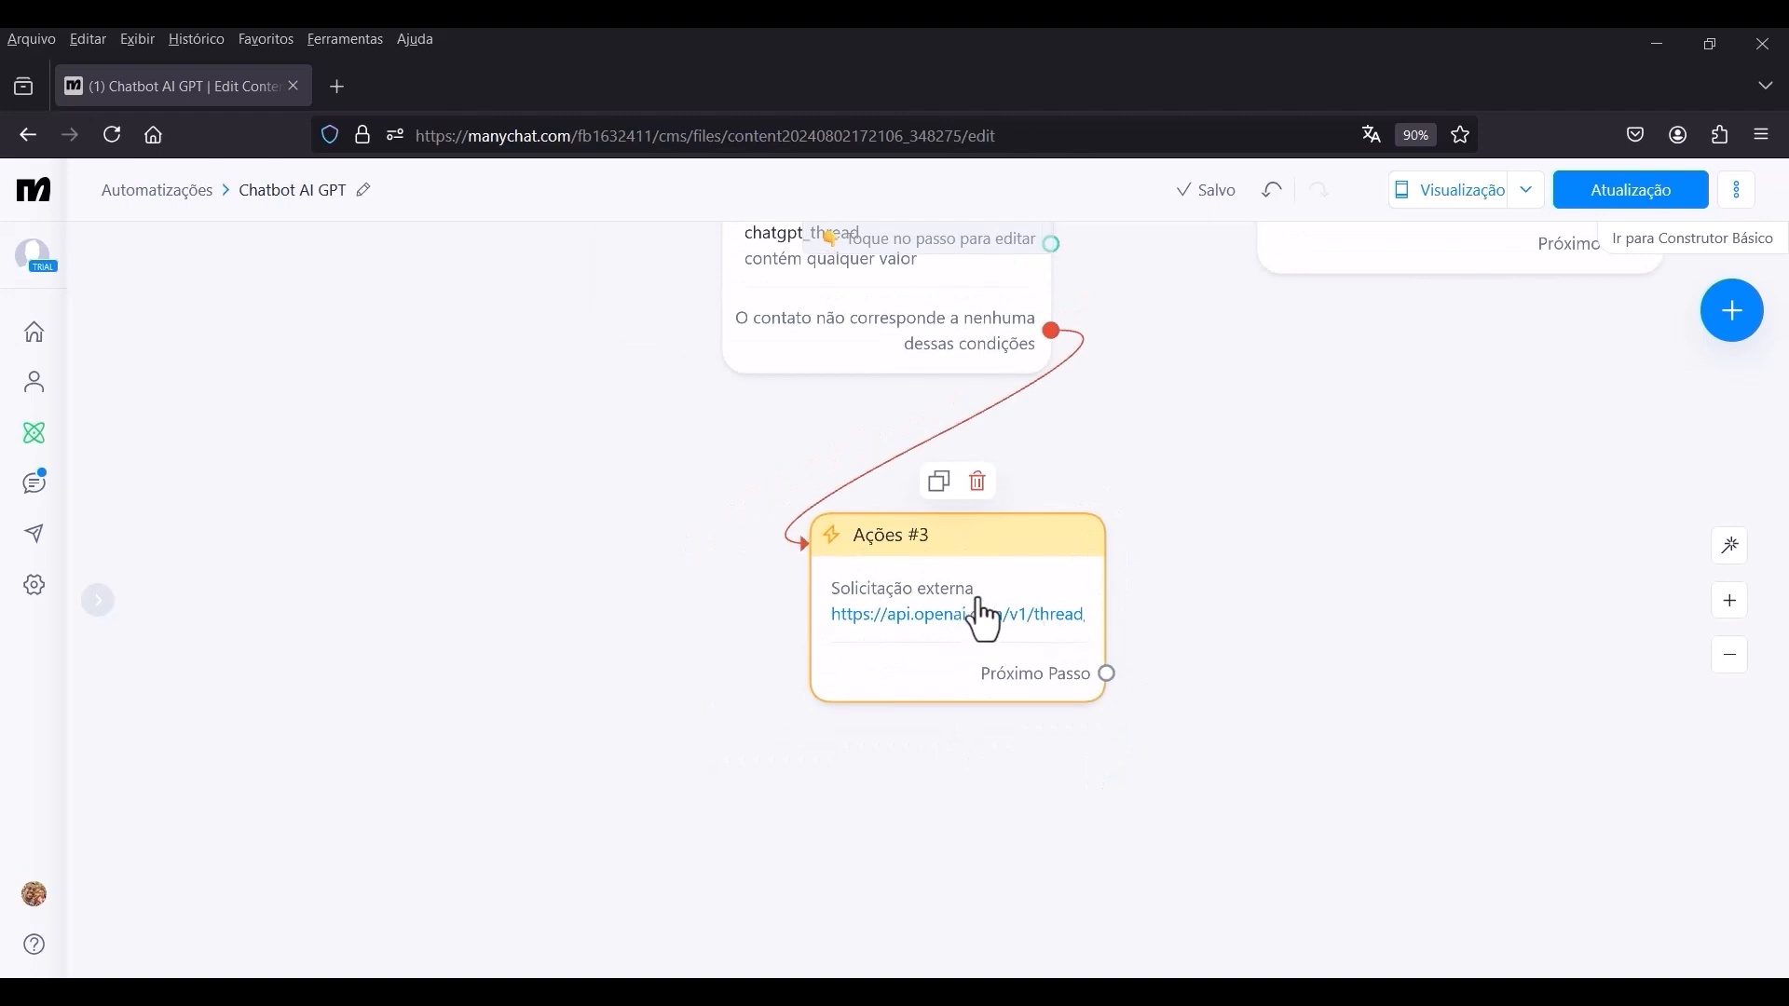
pyautogui.click(917, 616)
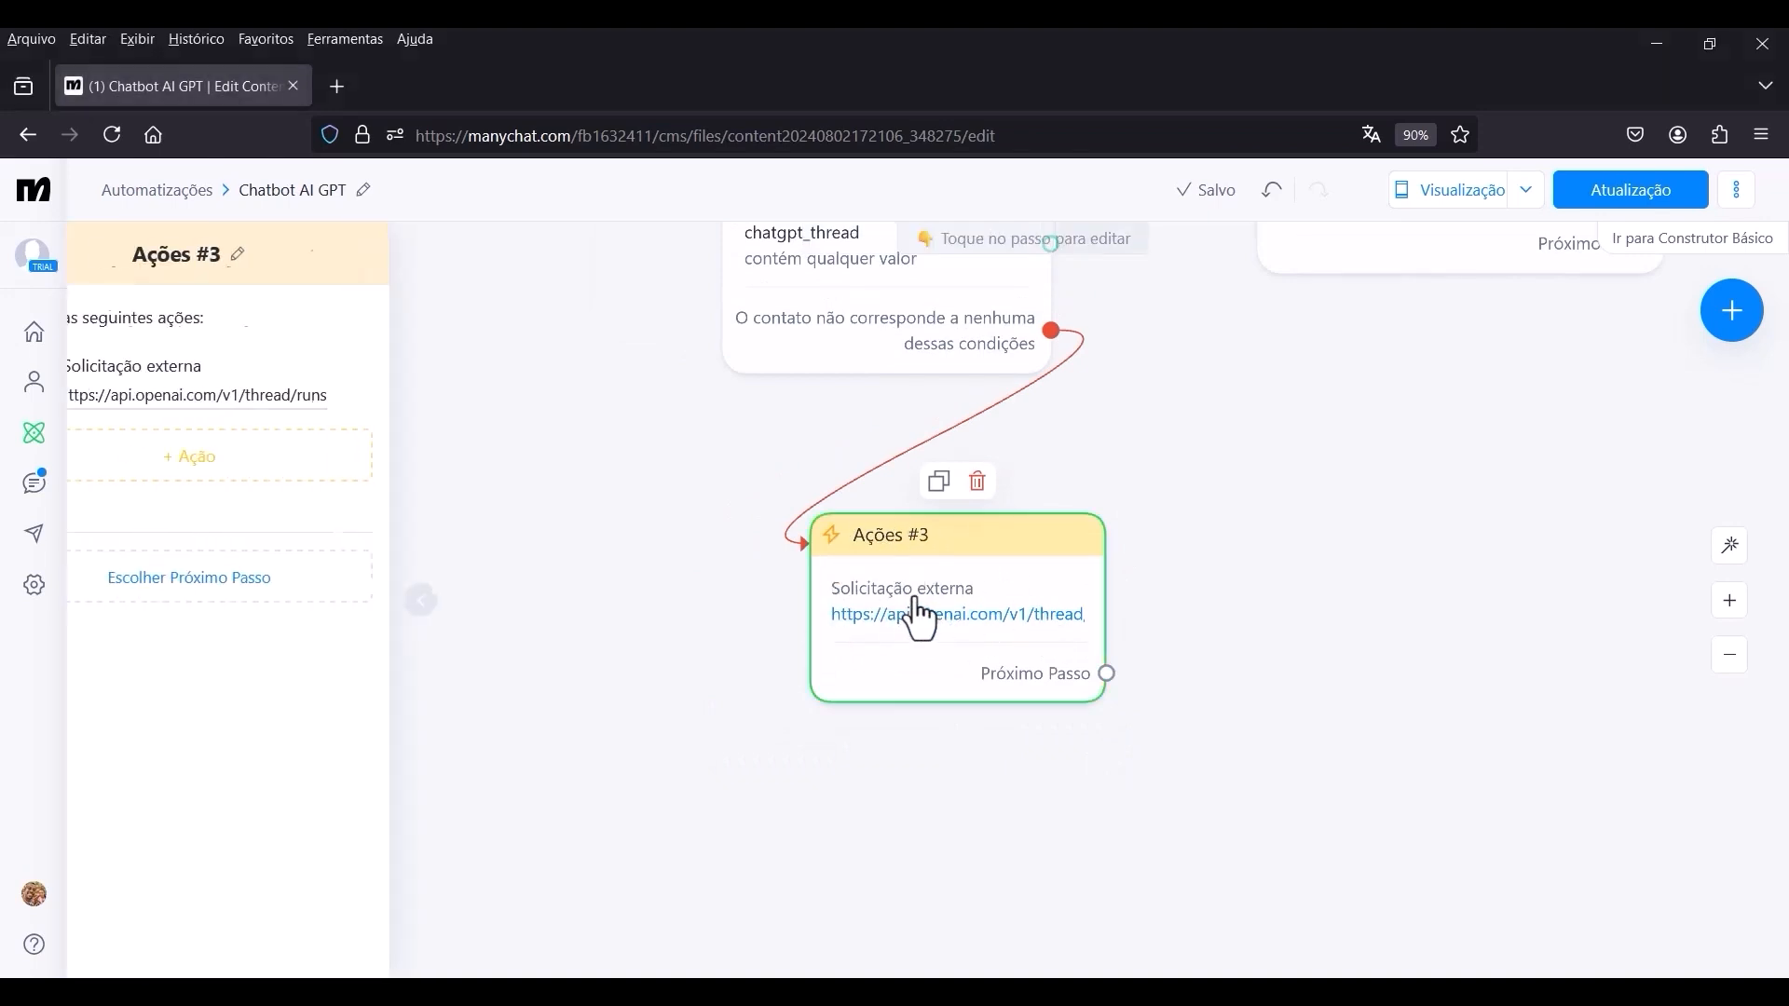
pyautogui.click(288, 489)
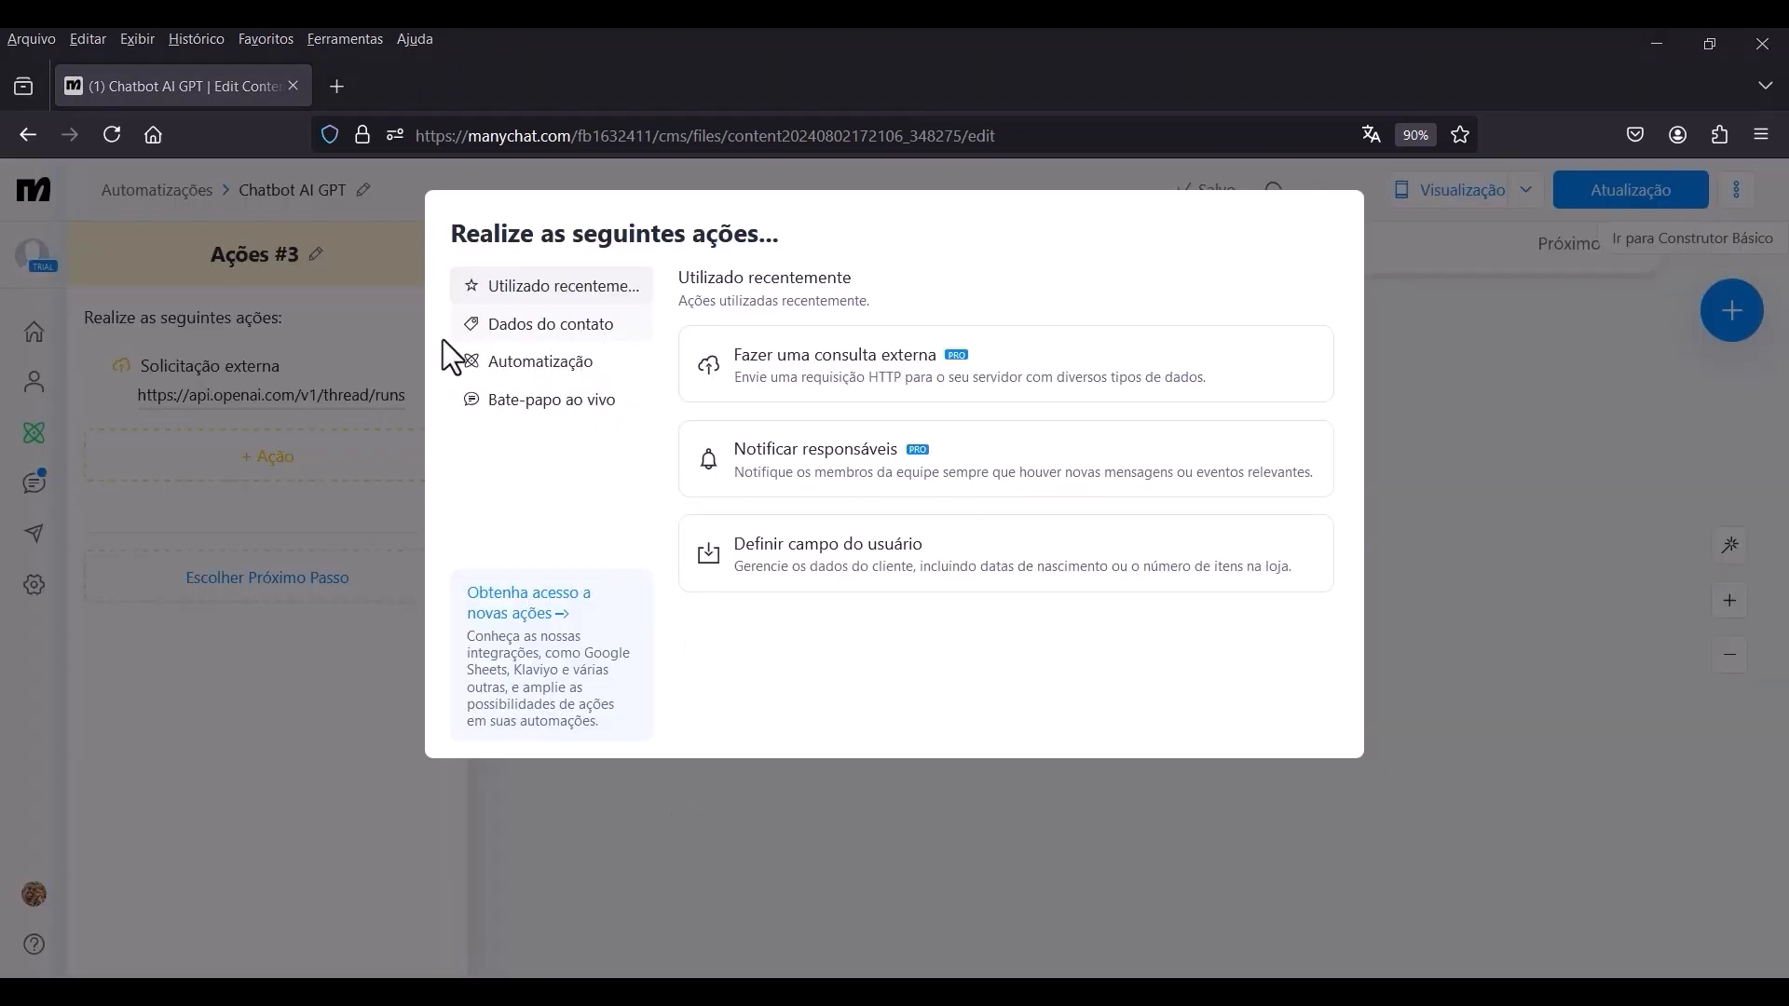
pyautogui.click(533, 334)
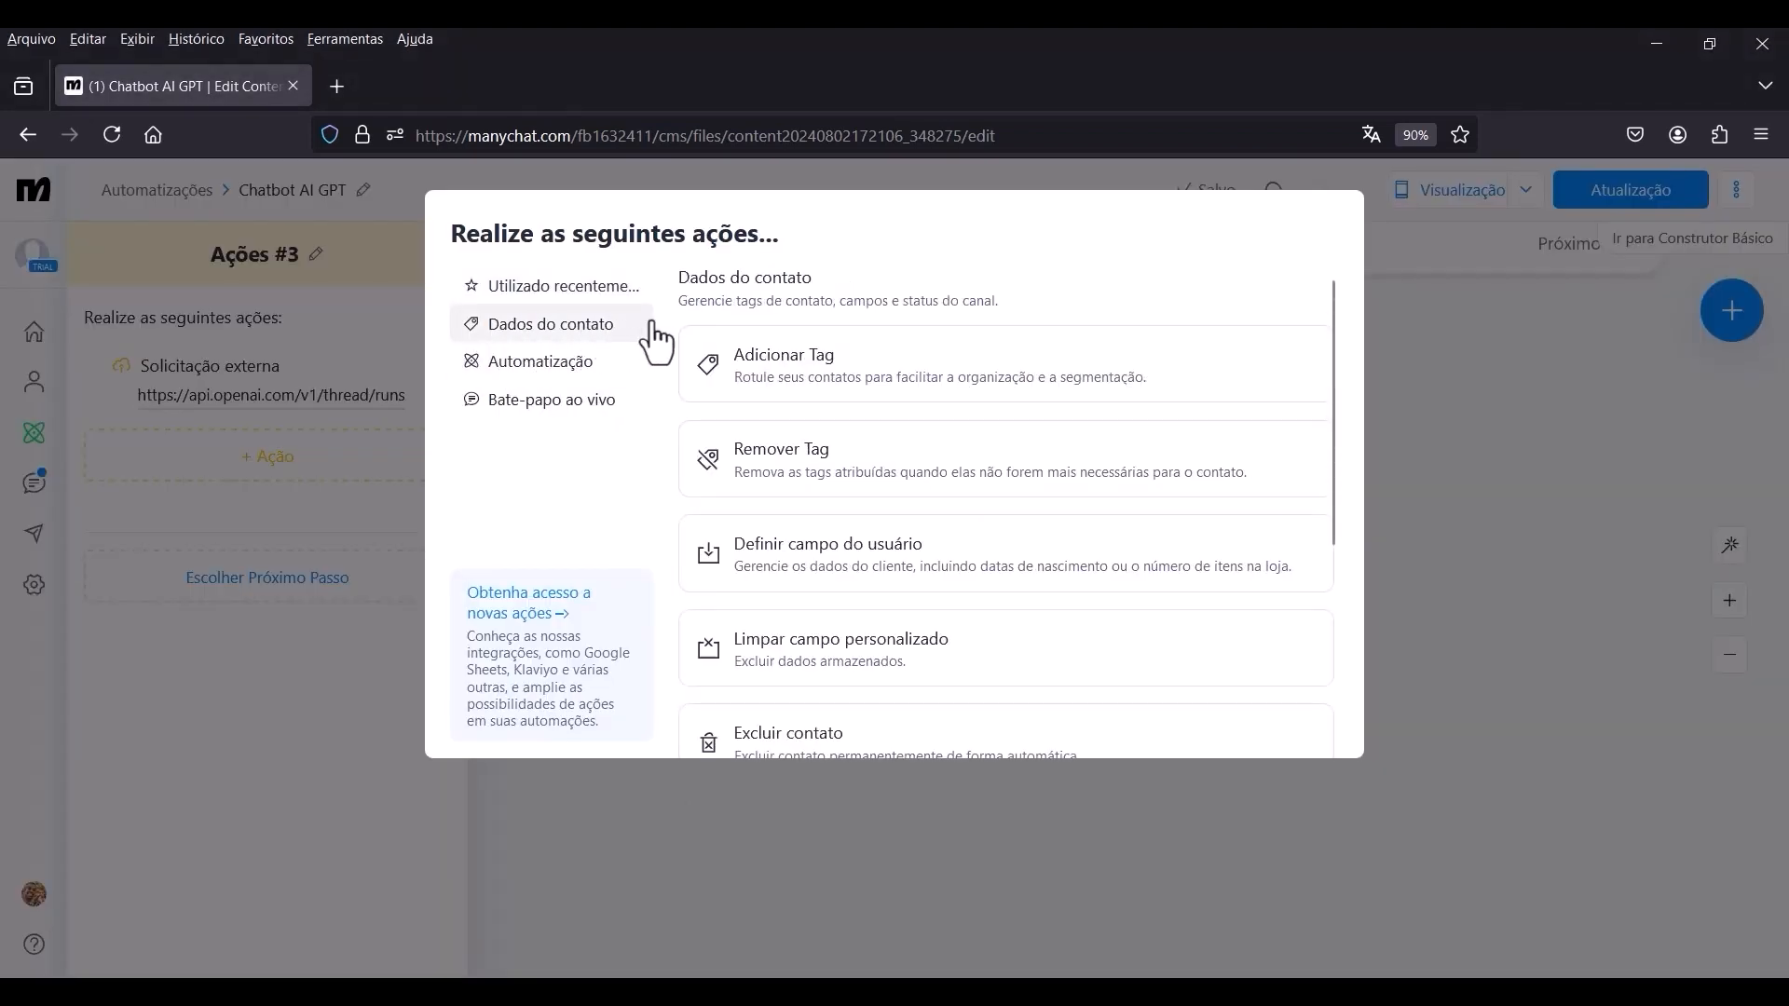
pyautogui.click(909, 573)
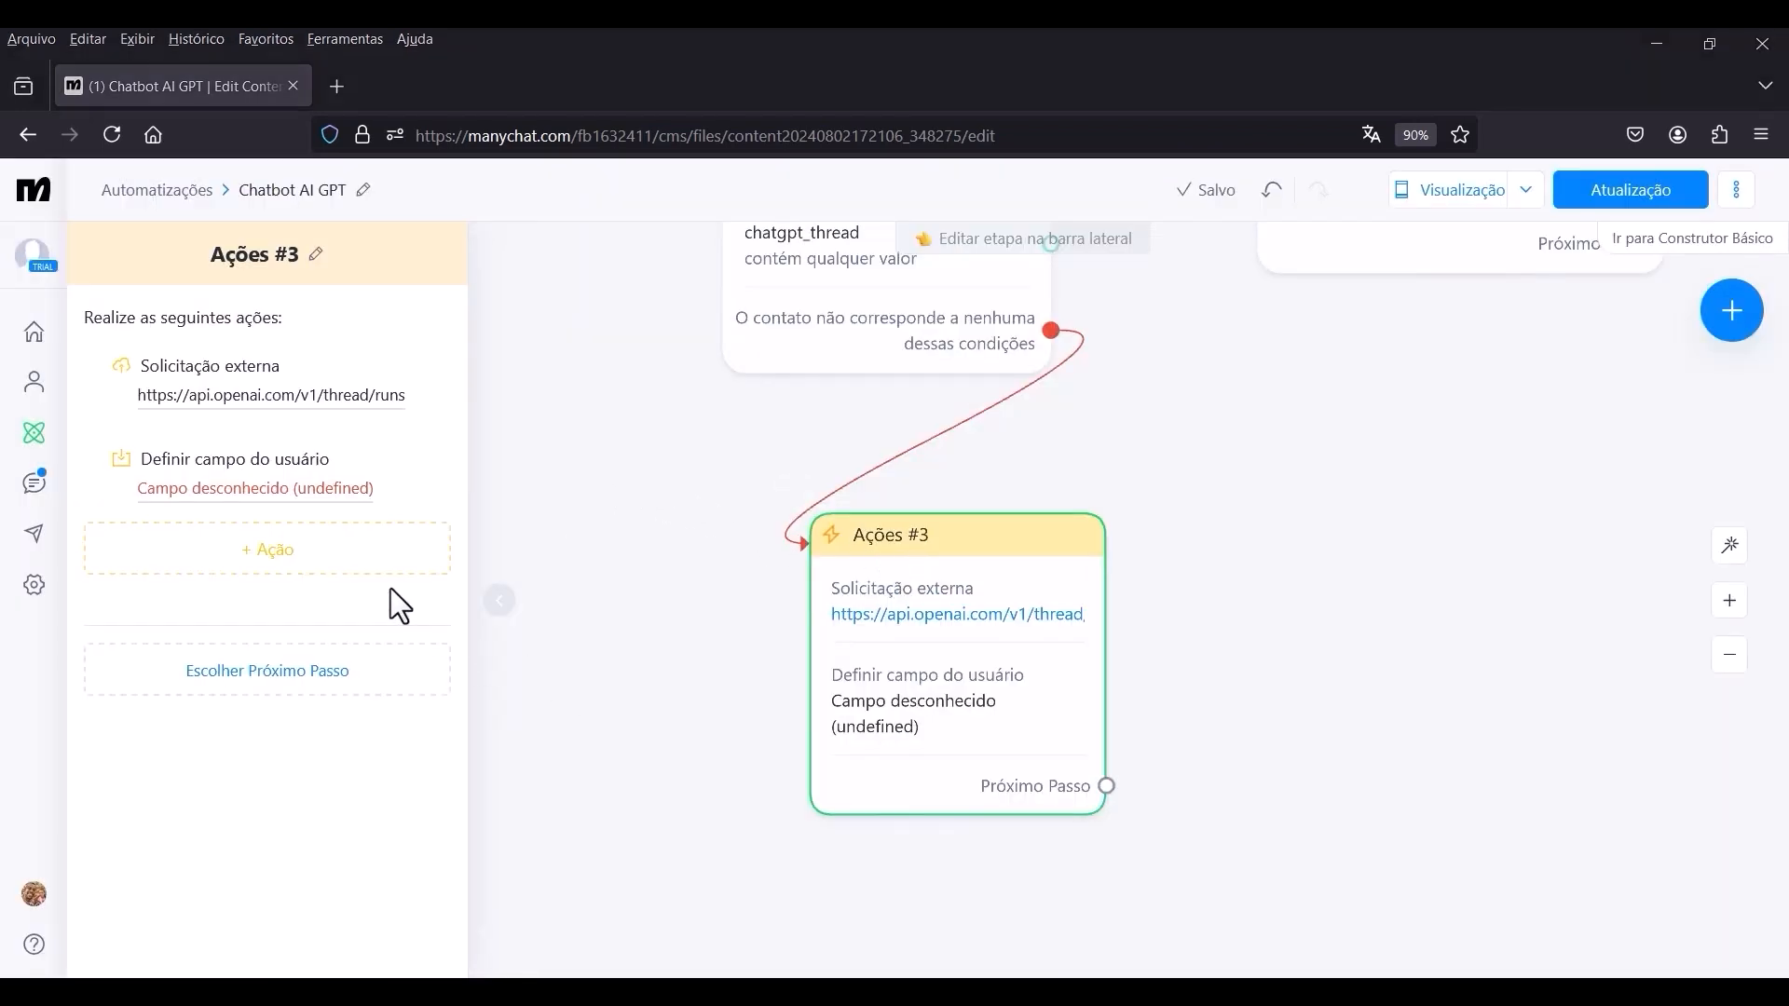
# Configure the new user field action to set bot_status to respondendo.
pyautogui.click(265, 475)
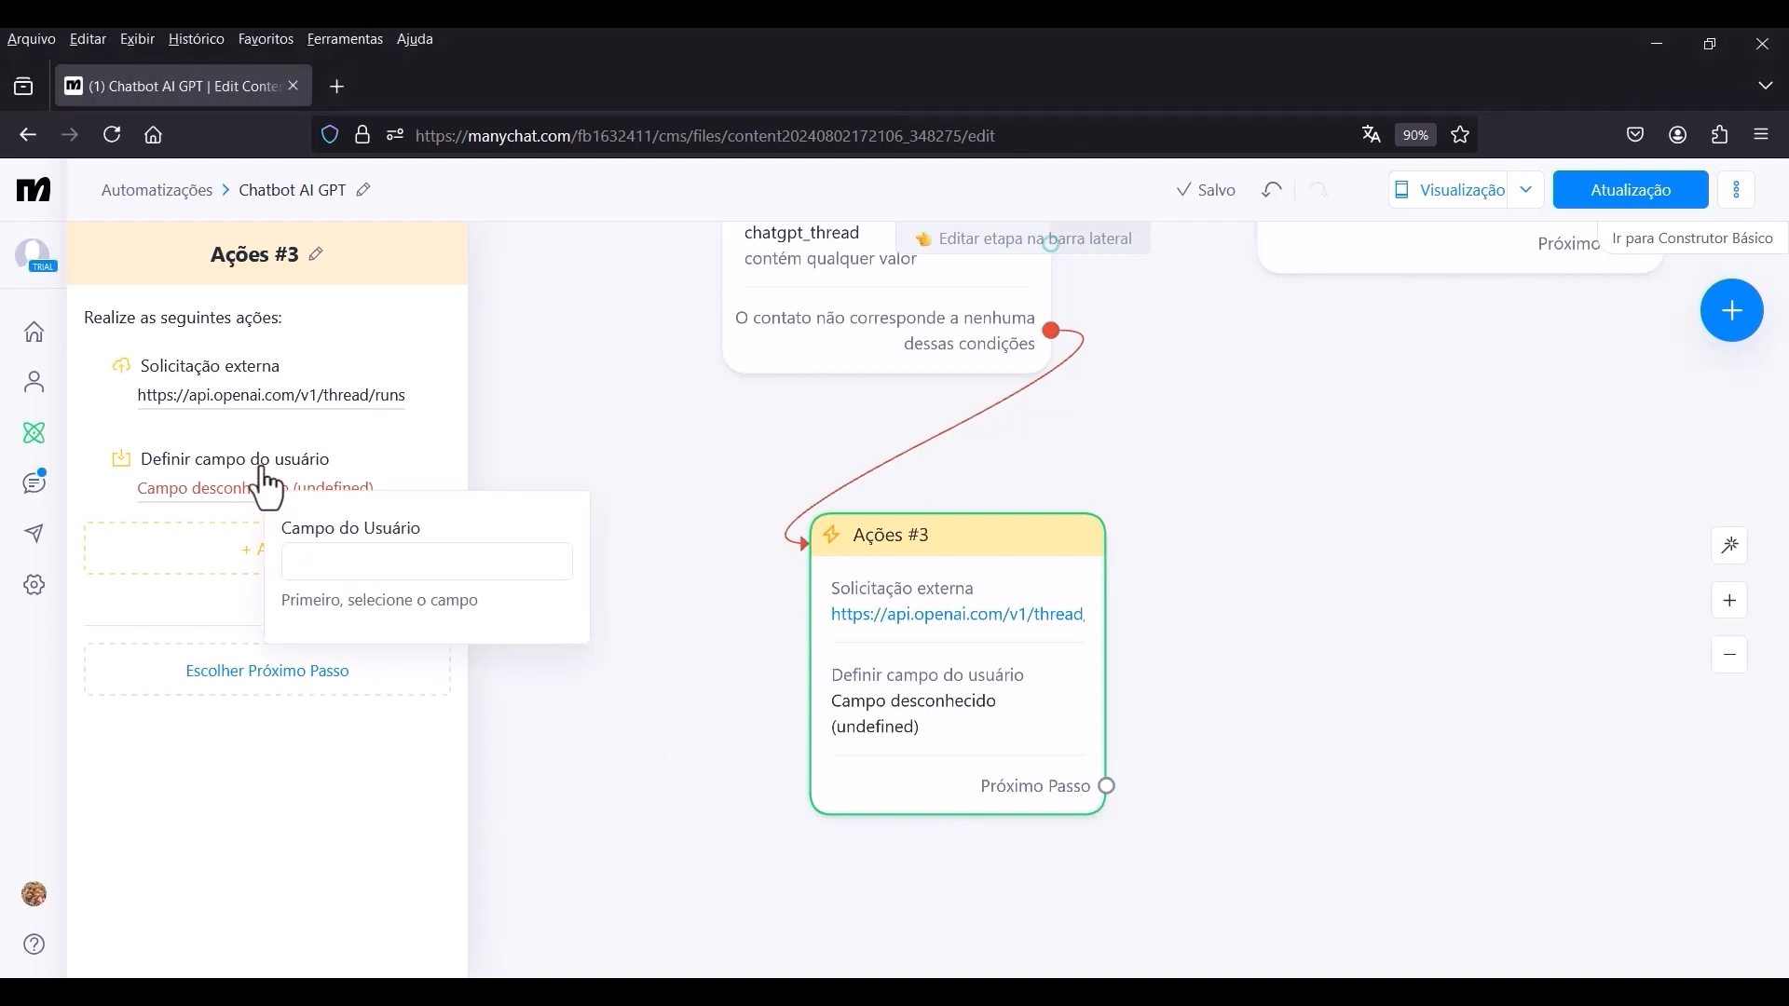
pyautogui.click(369, 565)
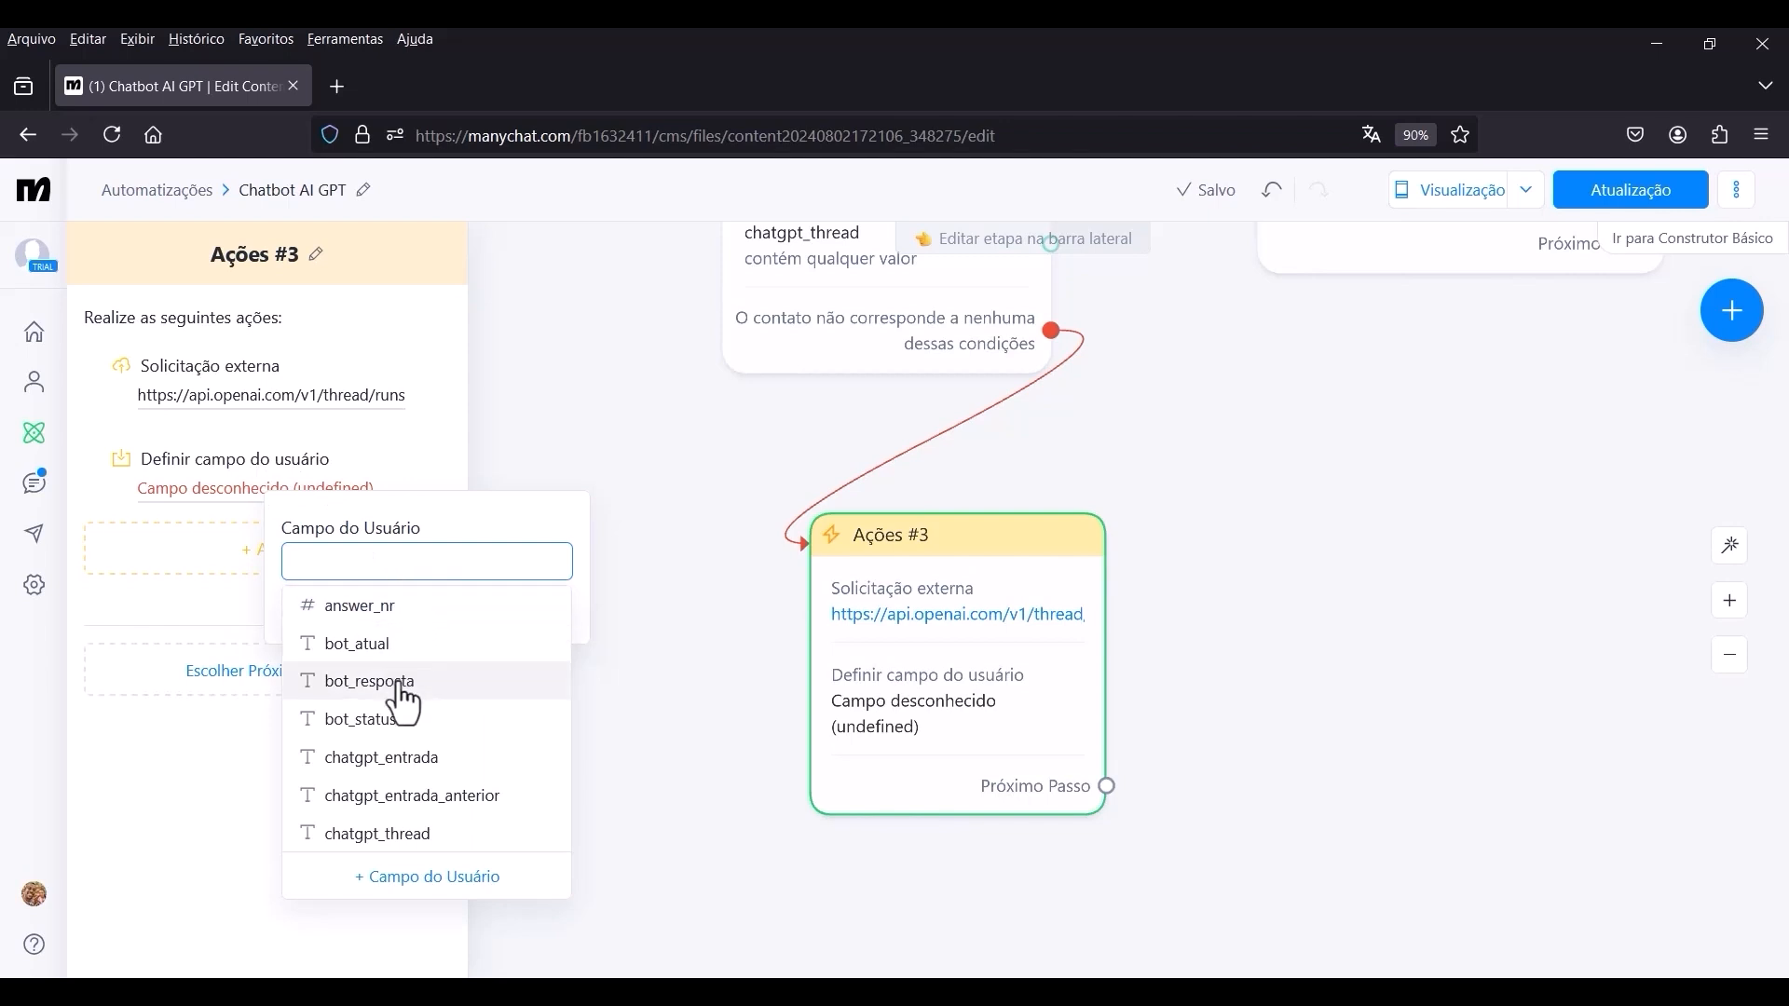
pyautogui.click(379, 731)
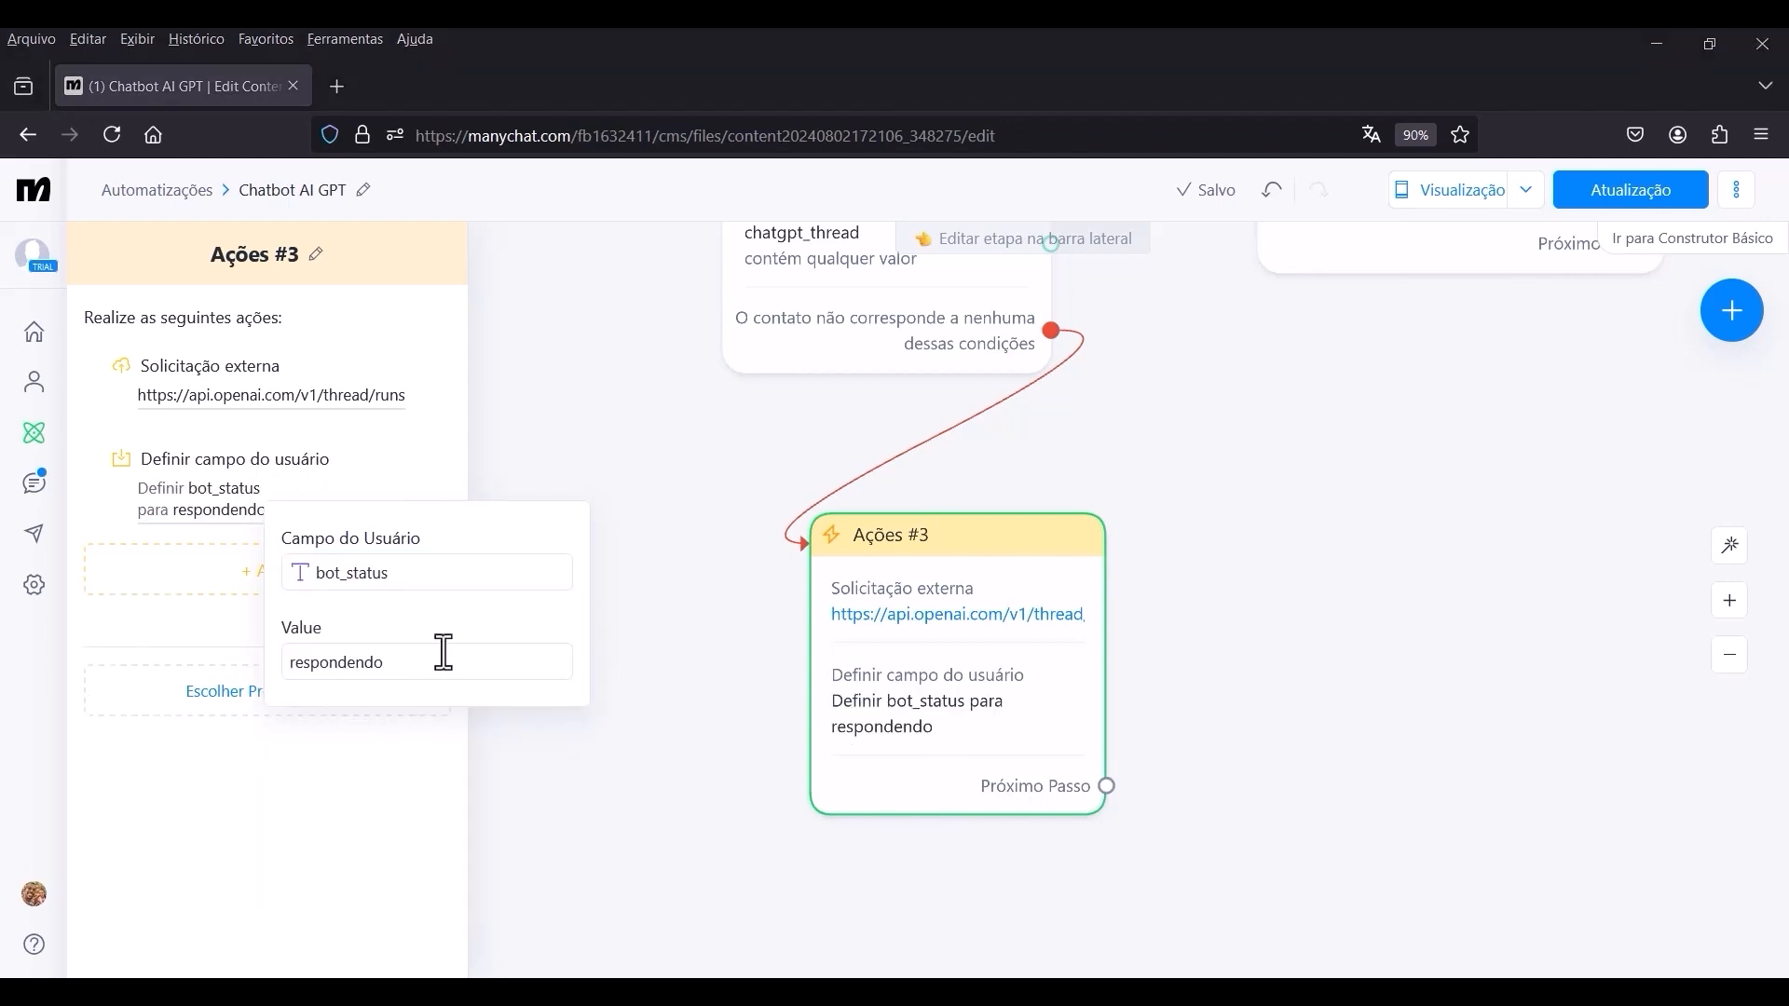
pyautogui.click(152, 627)
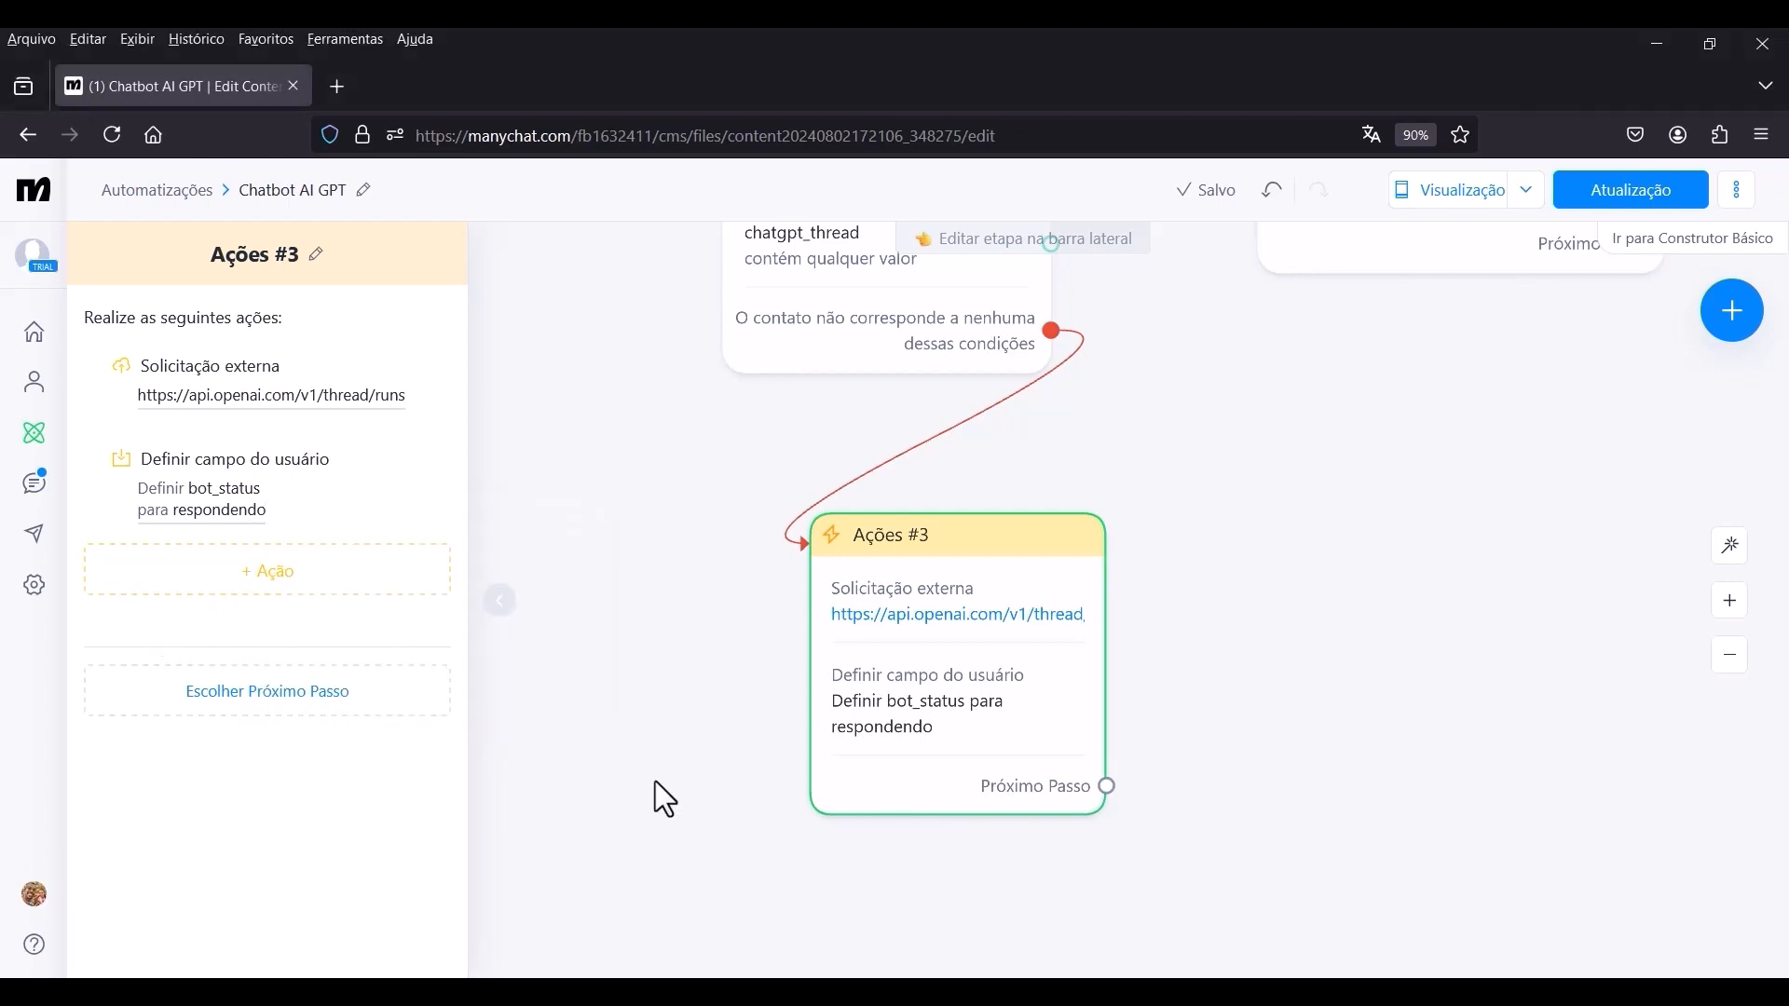
pyautogui.click(600, 667)
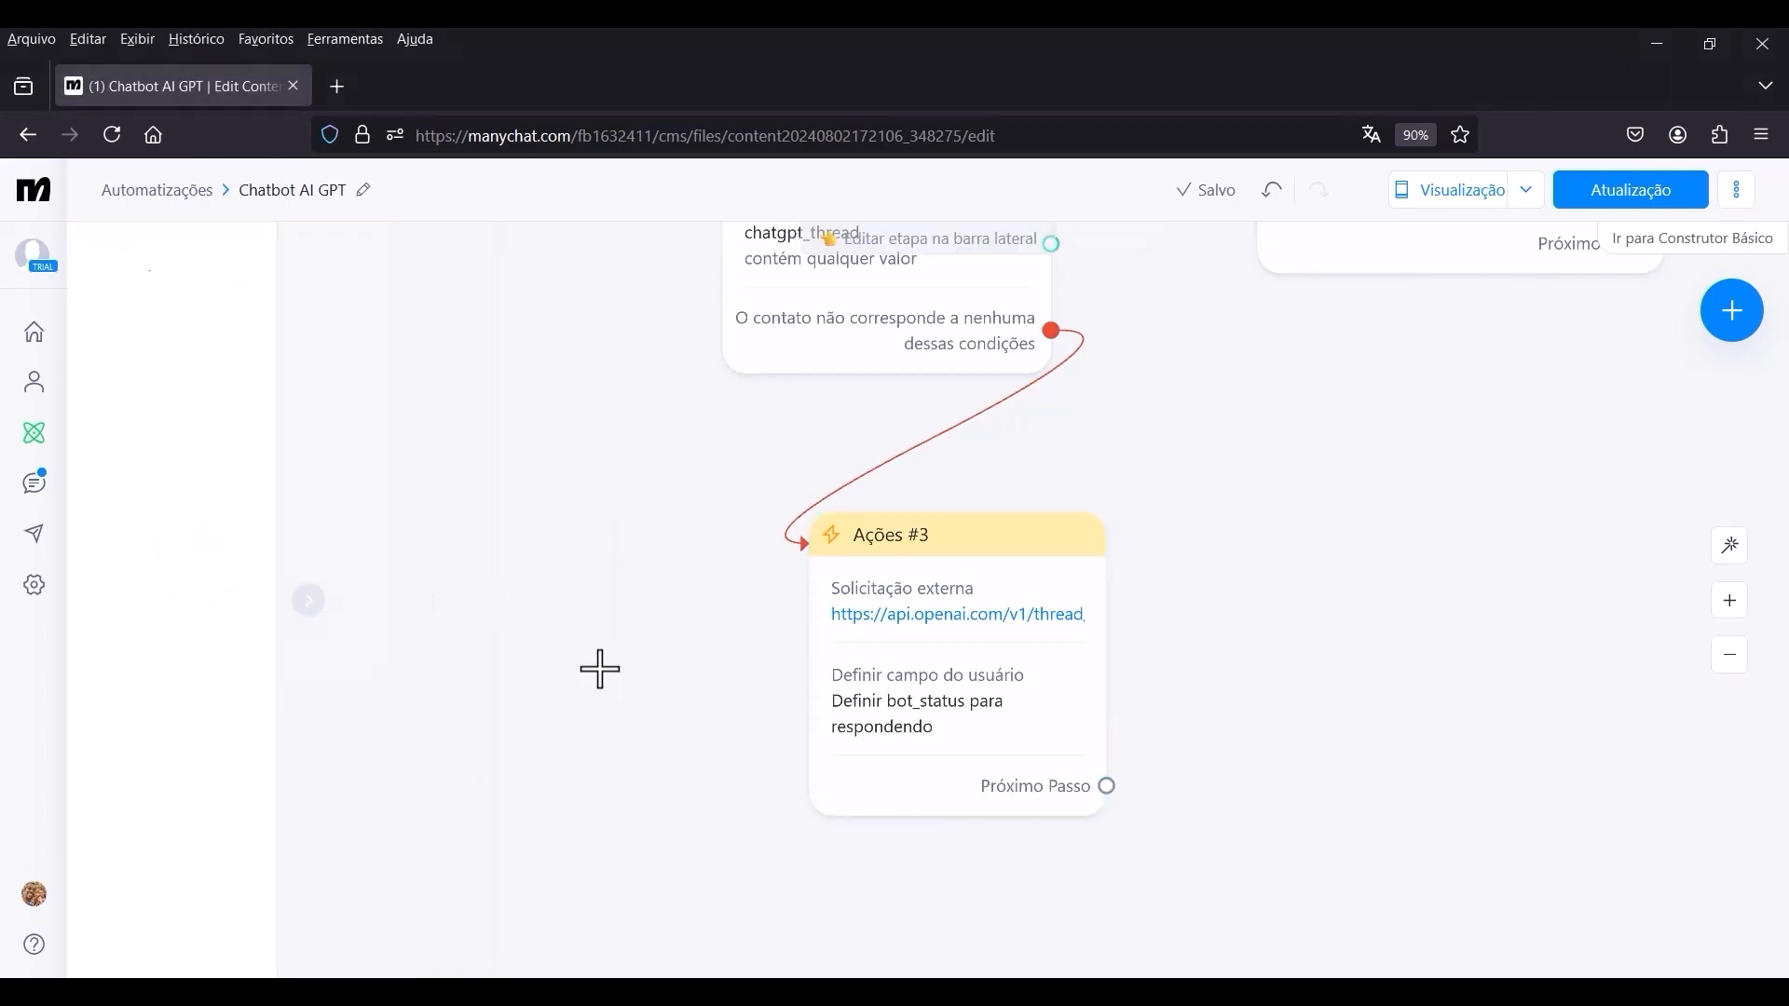
# Create a new Ações step as the next step of Ações #3, placed beside the first steps of the flow.
pyautogui.scroll(-5, 699, 587)
pyautogui.scroll(-6, 1066, 615)
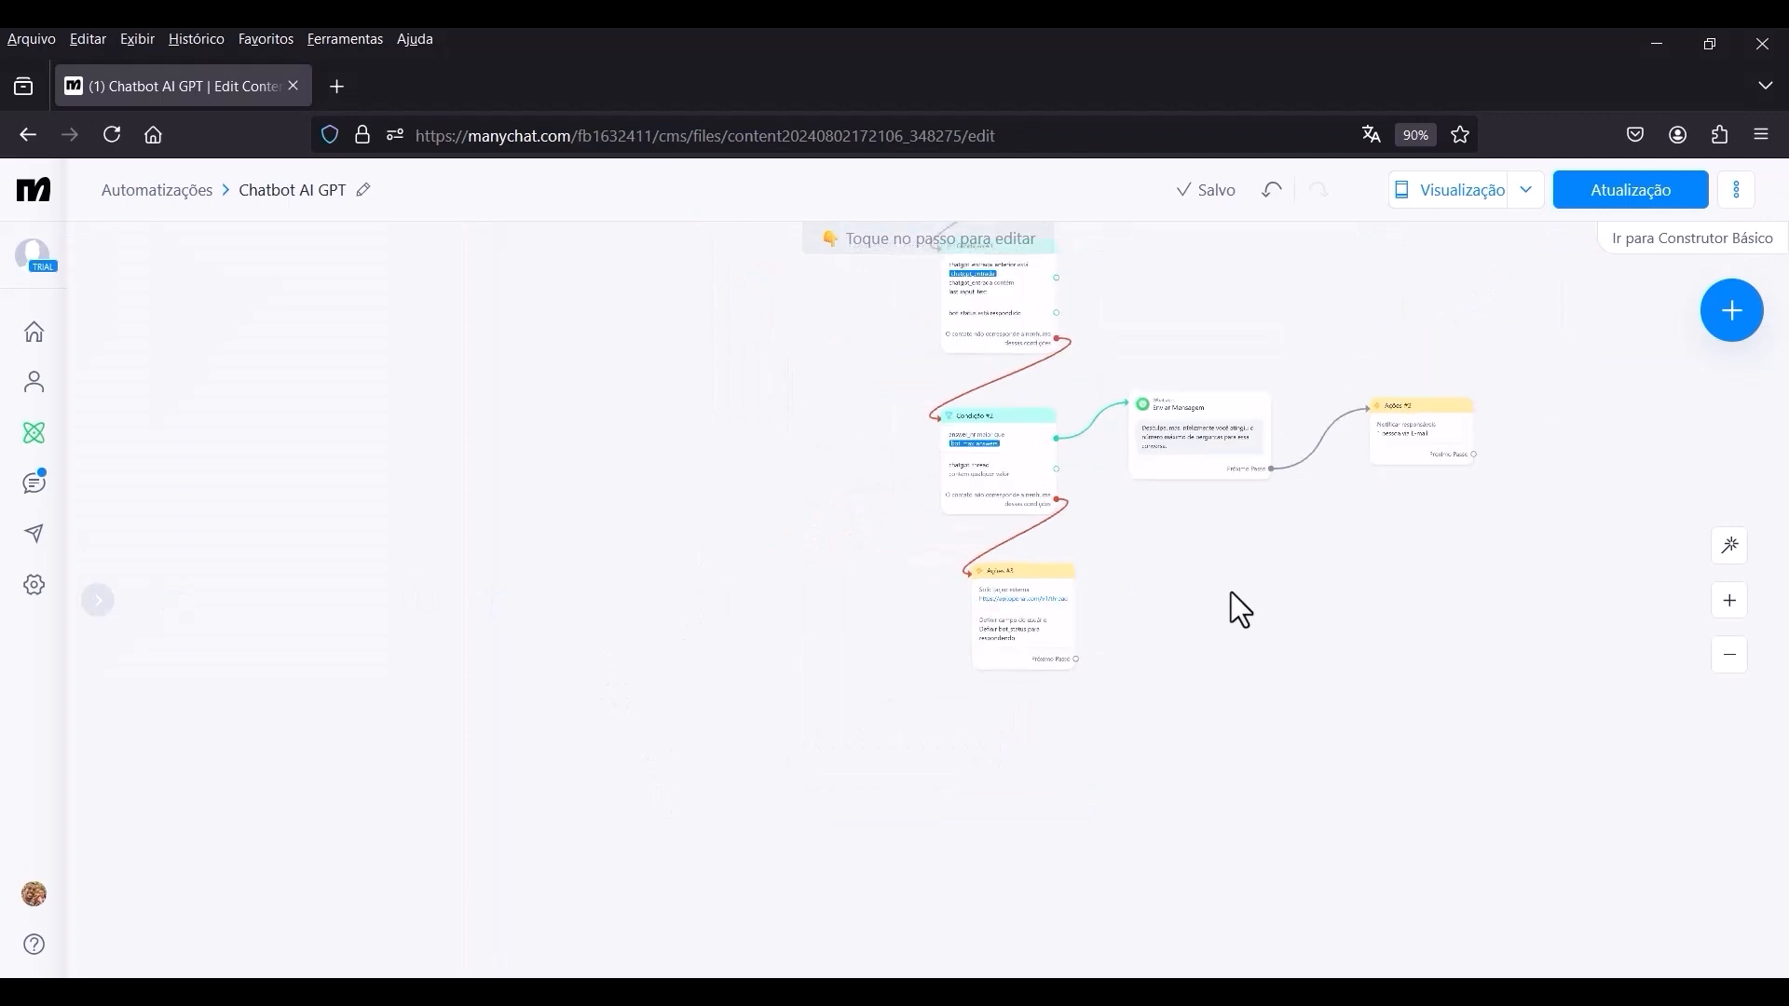
pyautogui.scroll(6, 1066, 805)
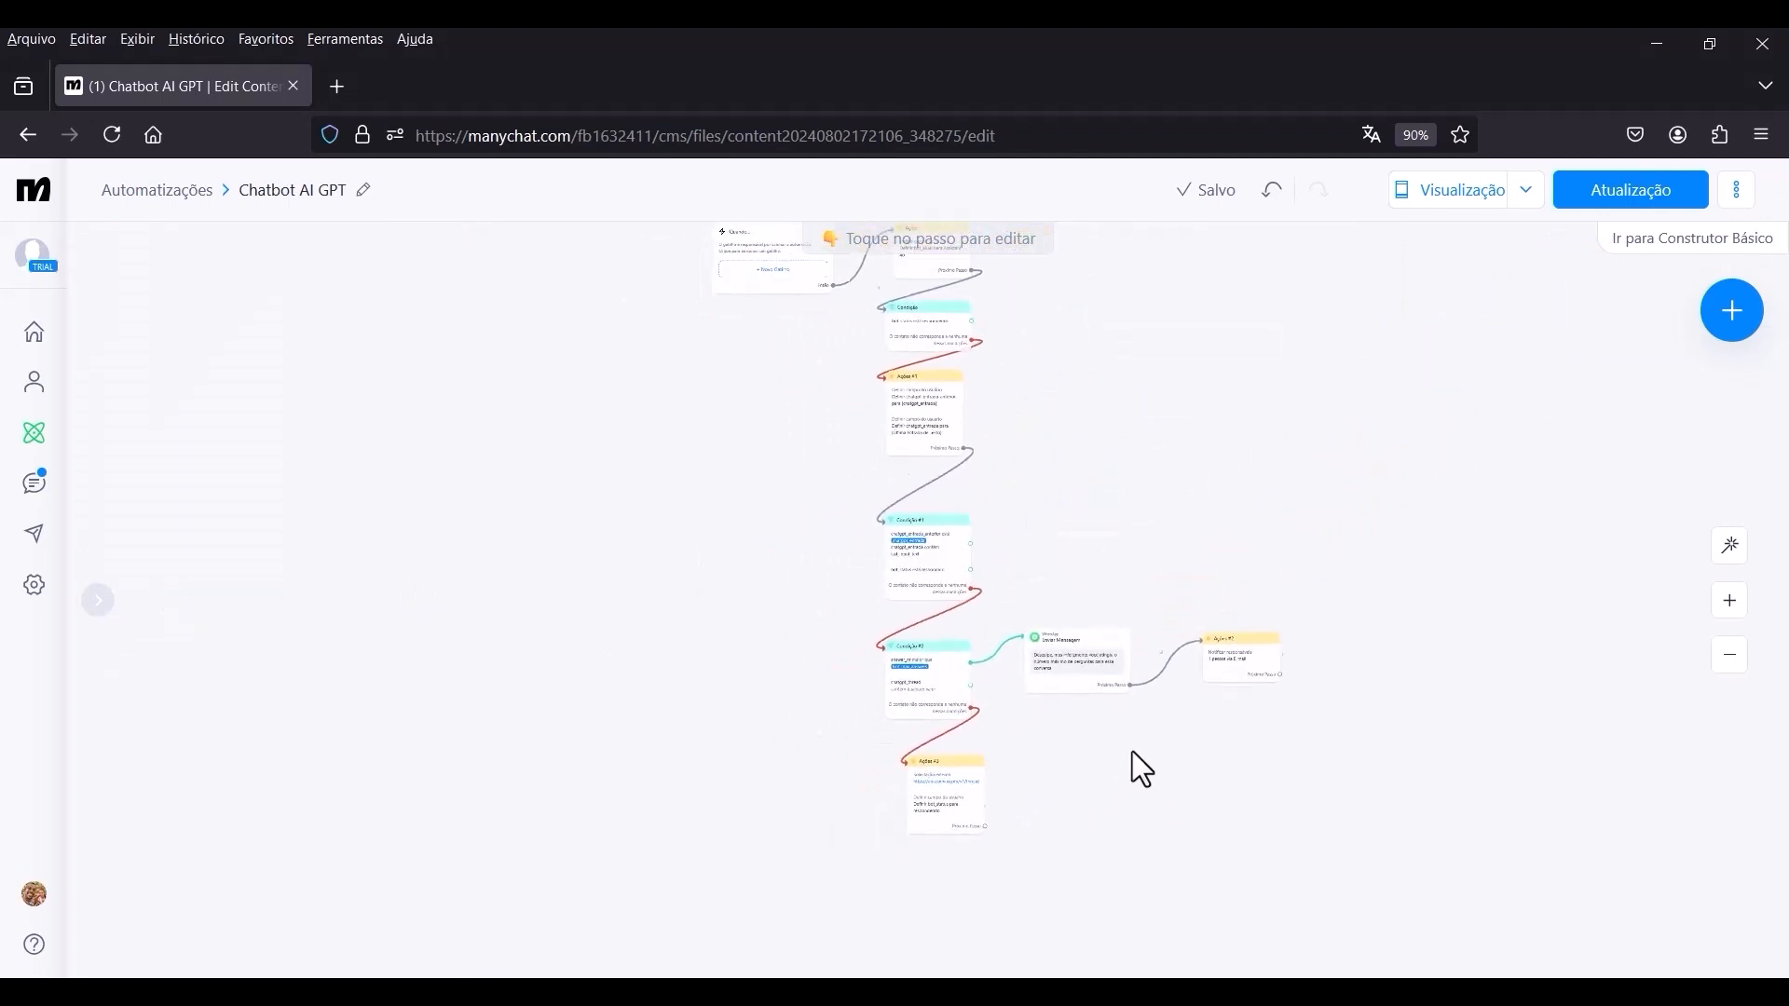
pyautogui.scroll(5, 980, 762)
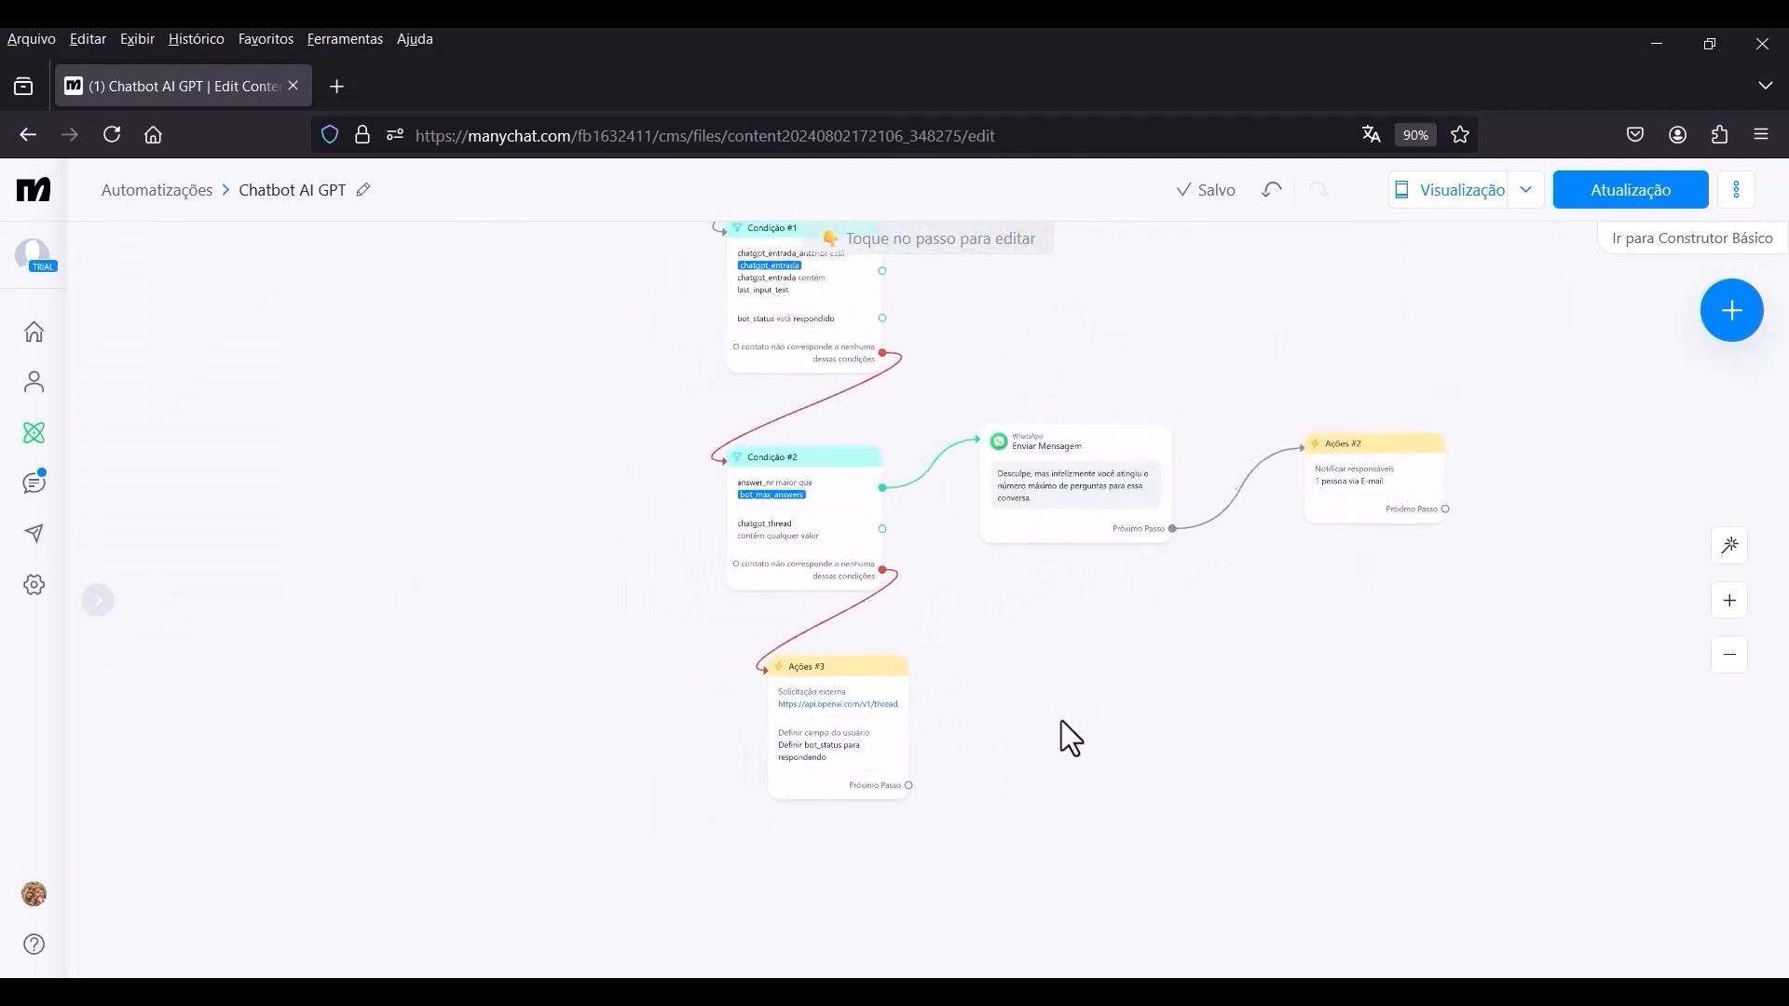
pyautogui.moveTo(1054, 753); pyautogui.dragTo(1094, 743)
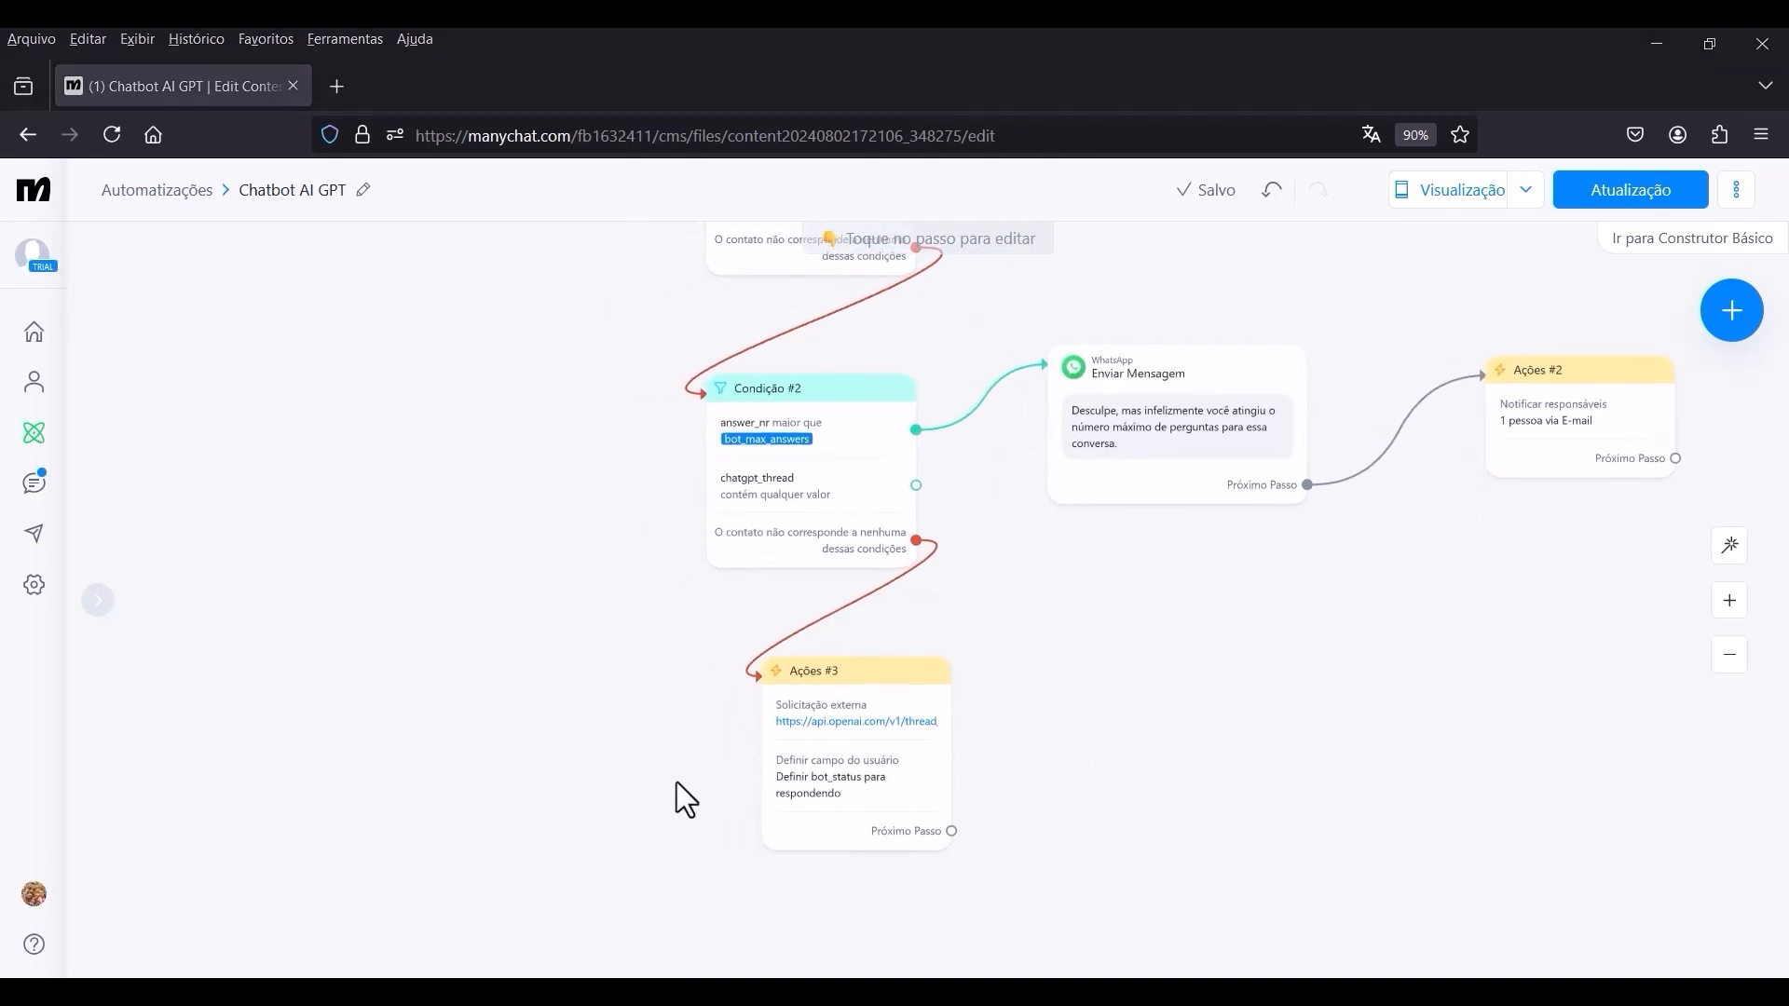
pyautogui.scroll(-4, 833, 801)
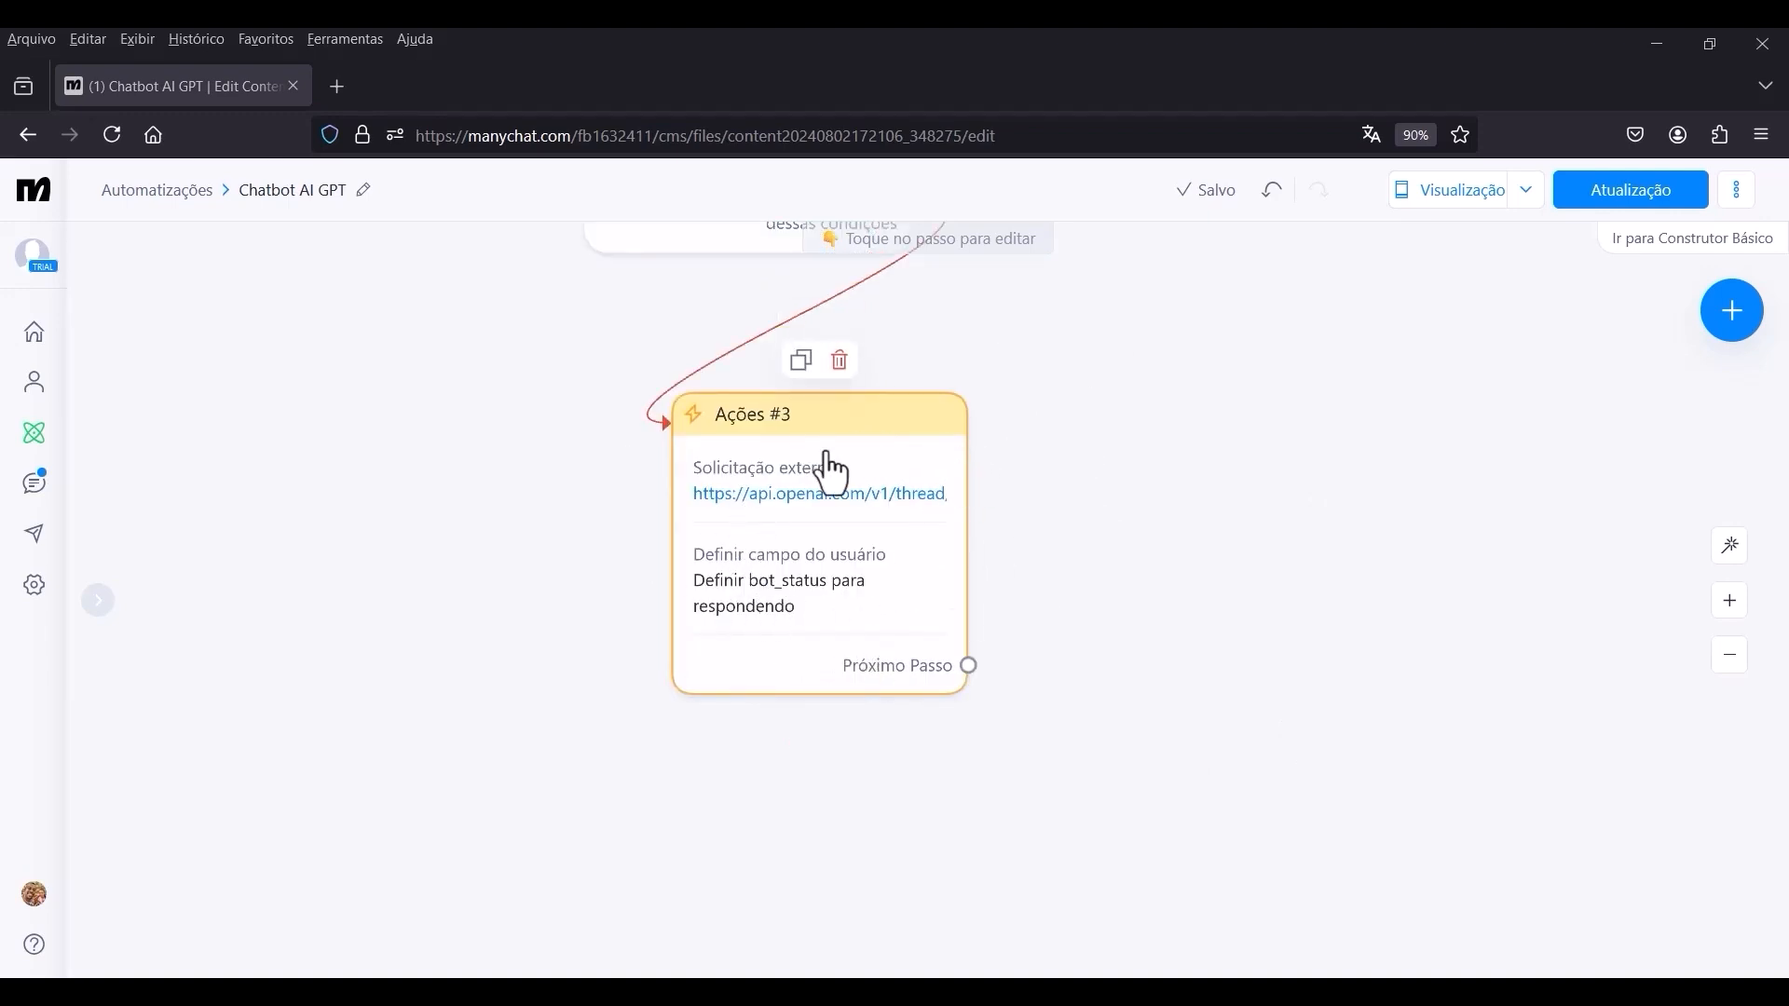
pyautogui.click(971, 671)
pyautogui.scroll(-5, 1024, 708)
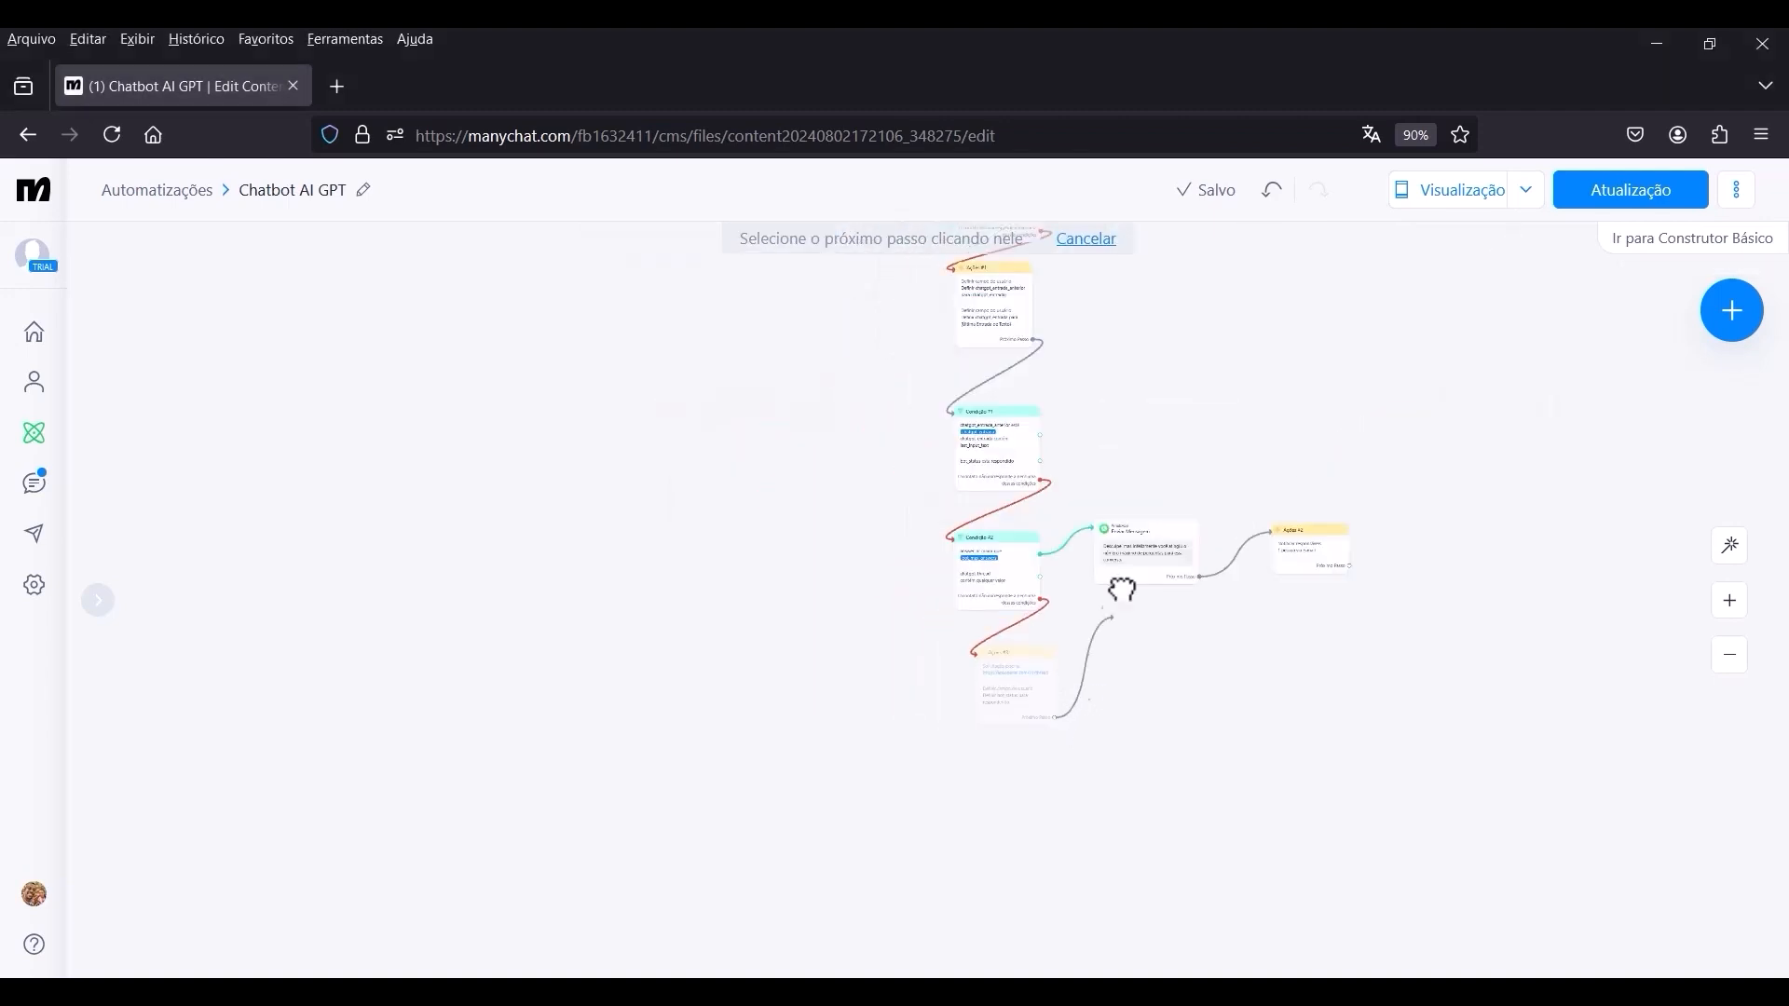
pyautogui.moveTo(1189, 298); pyautogui.dragTo(1007, 647)
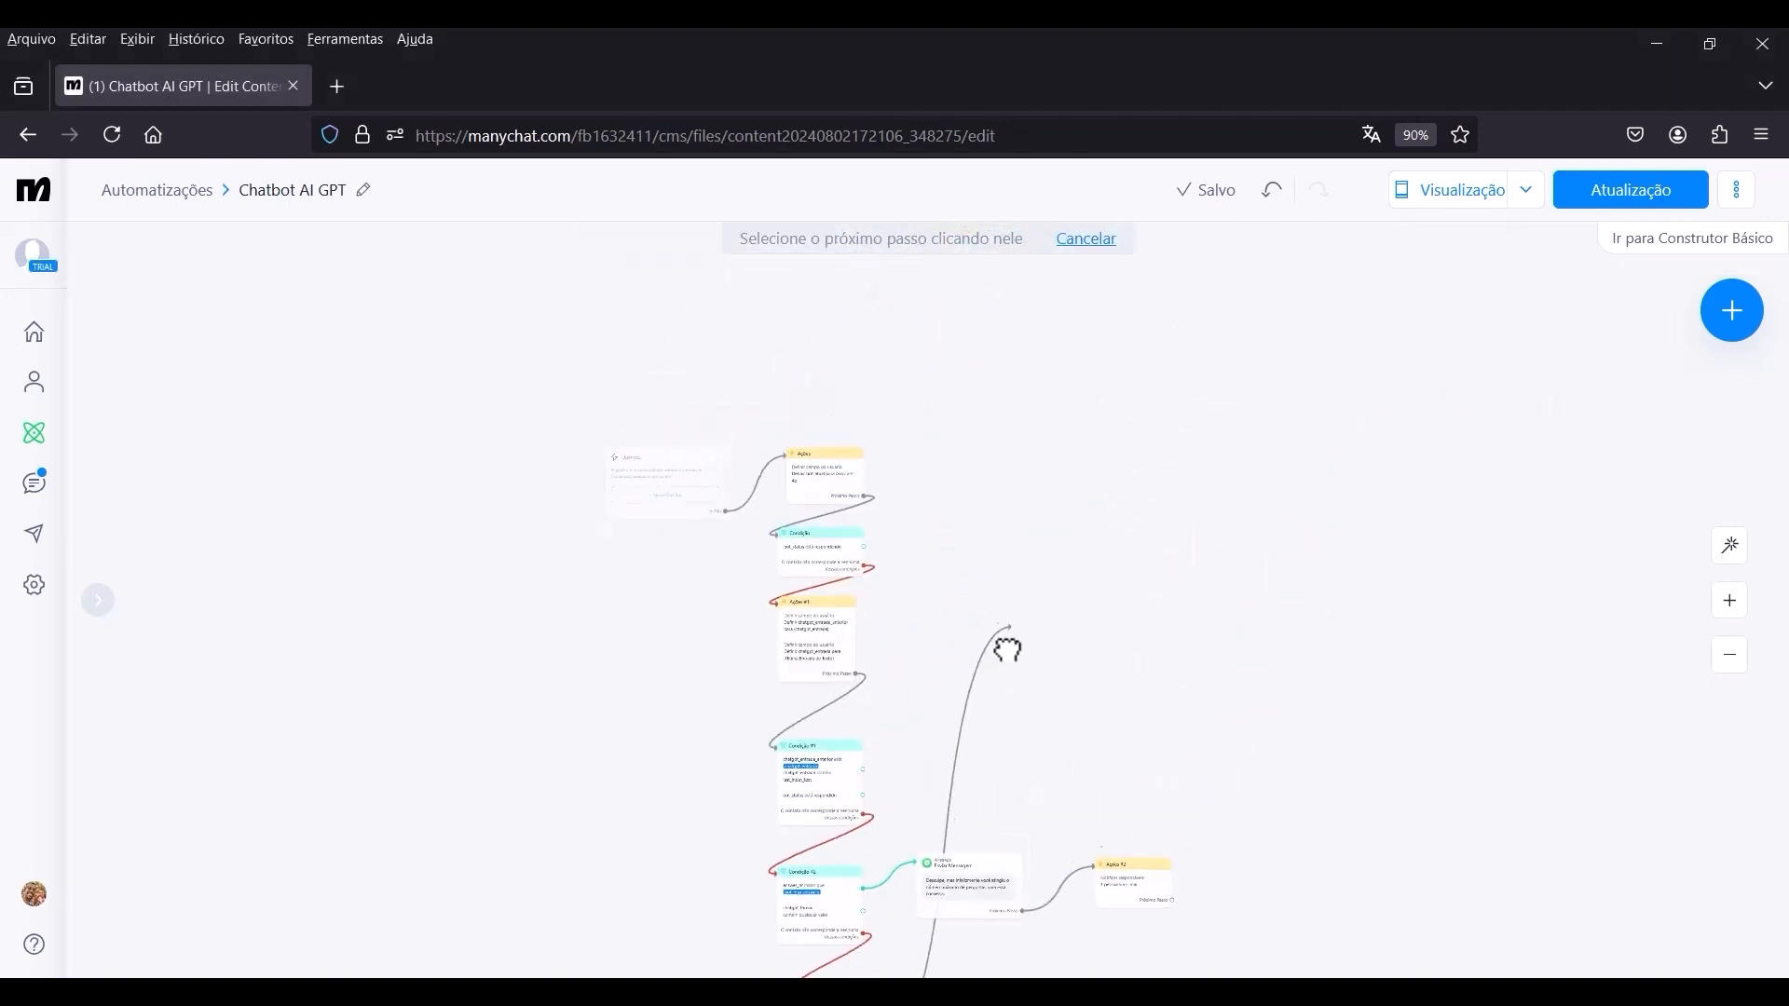
pyautogui.click(951, 512)
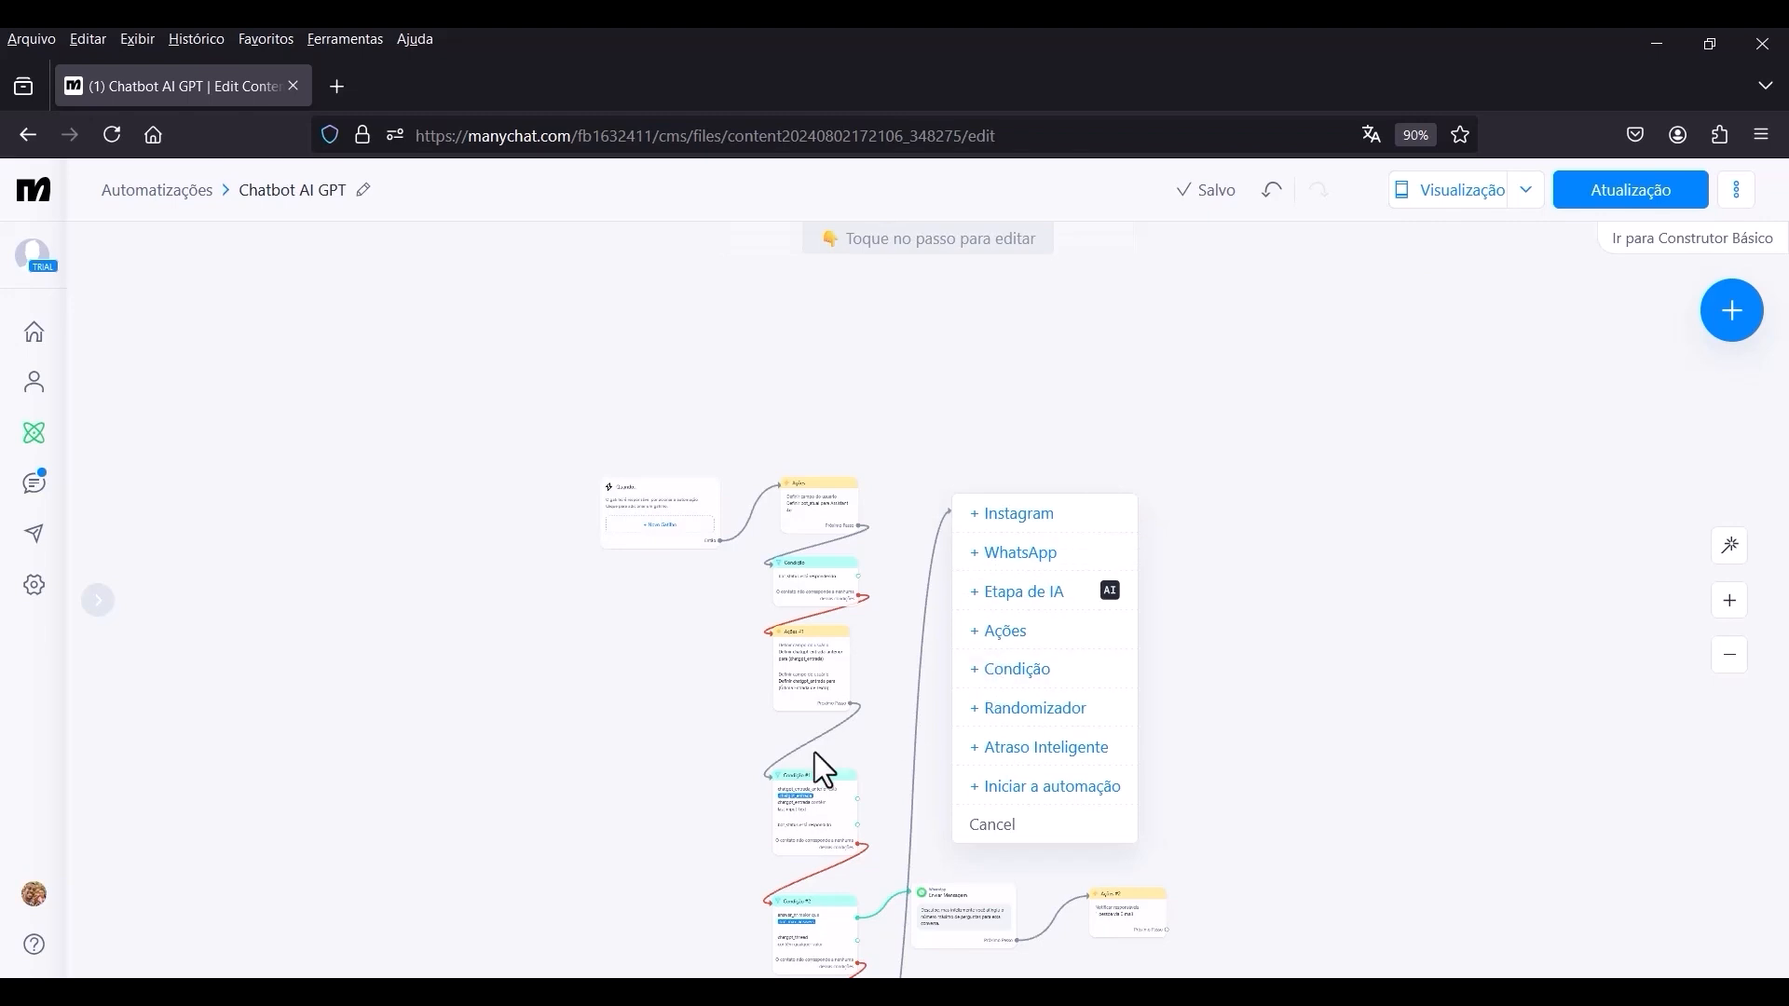
pyautogui.click(1016, 637)
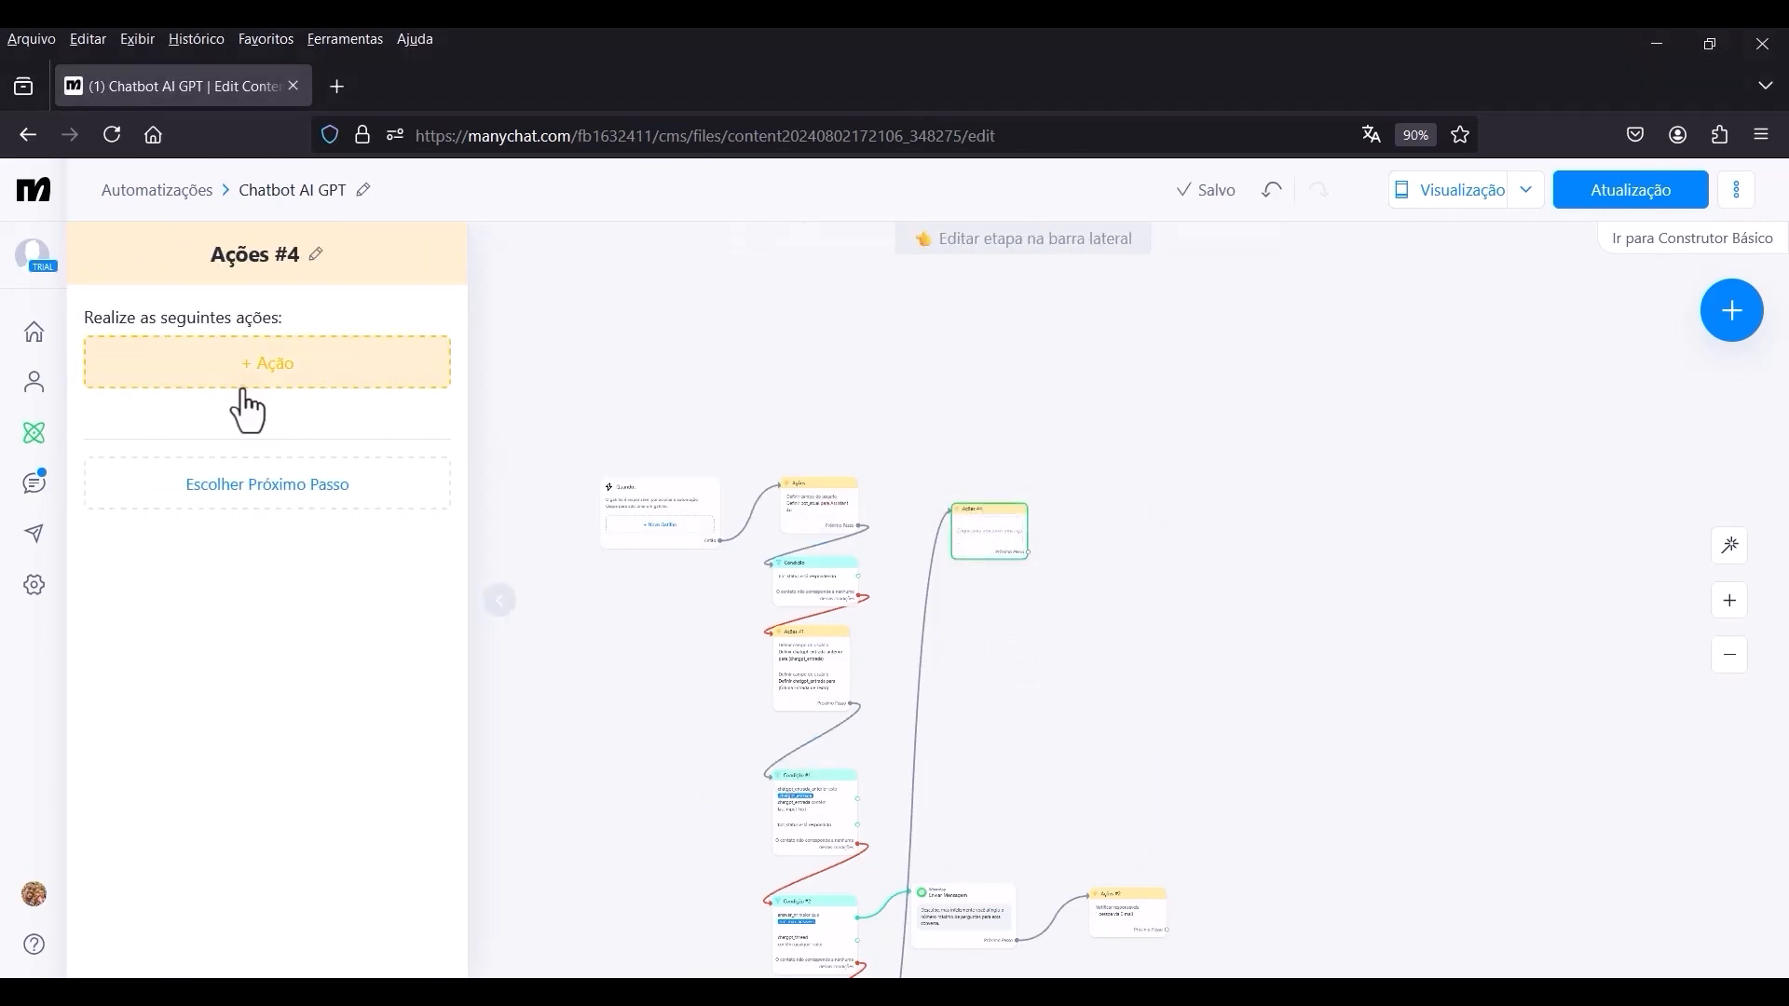
# Add an external request action to Ações #4 and set its request type to GET.
pyautogui.click(273, 366)
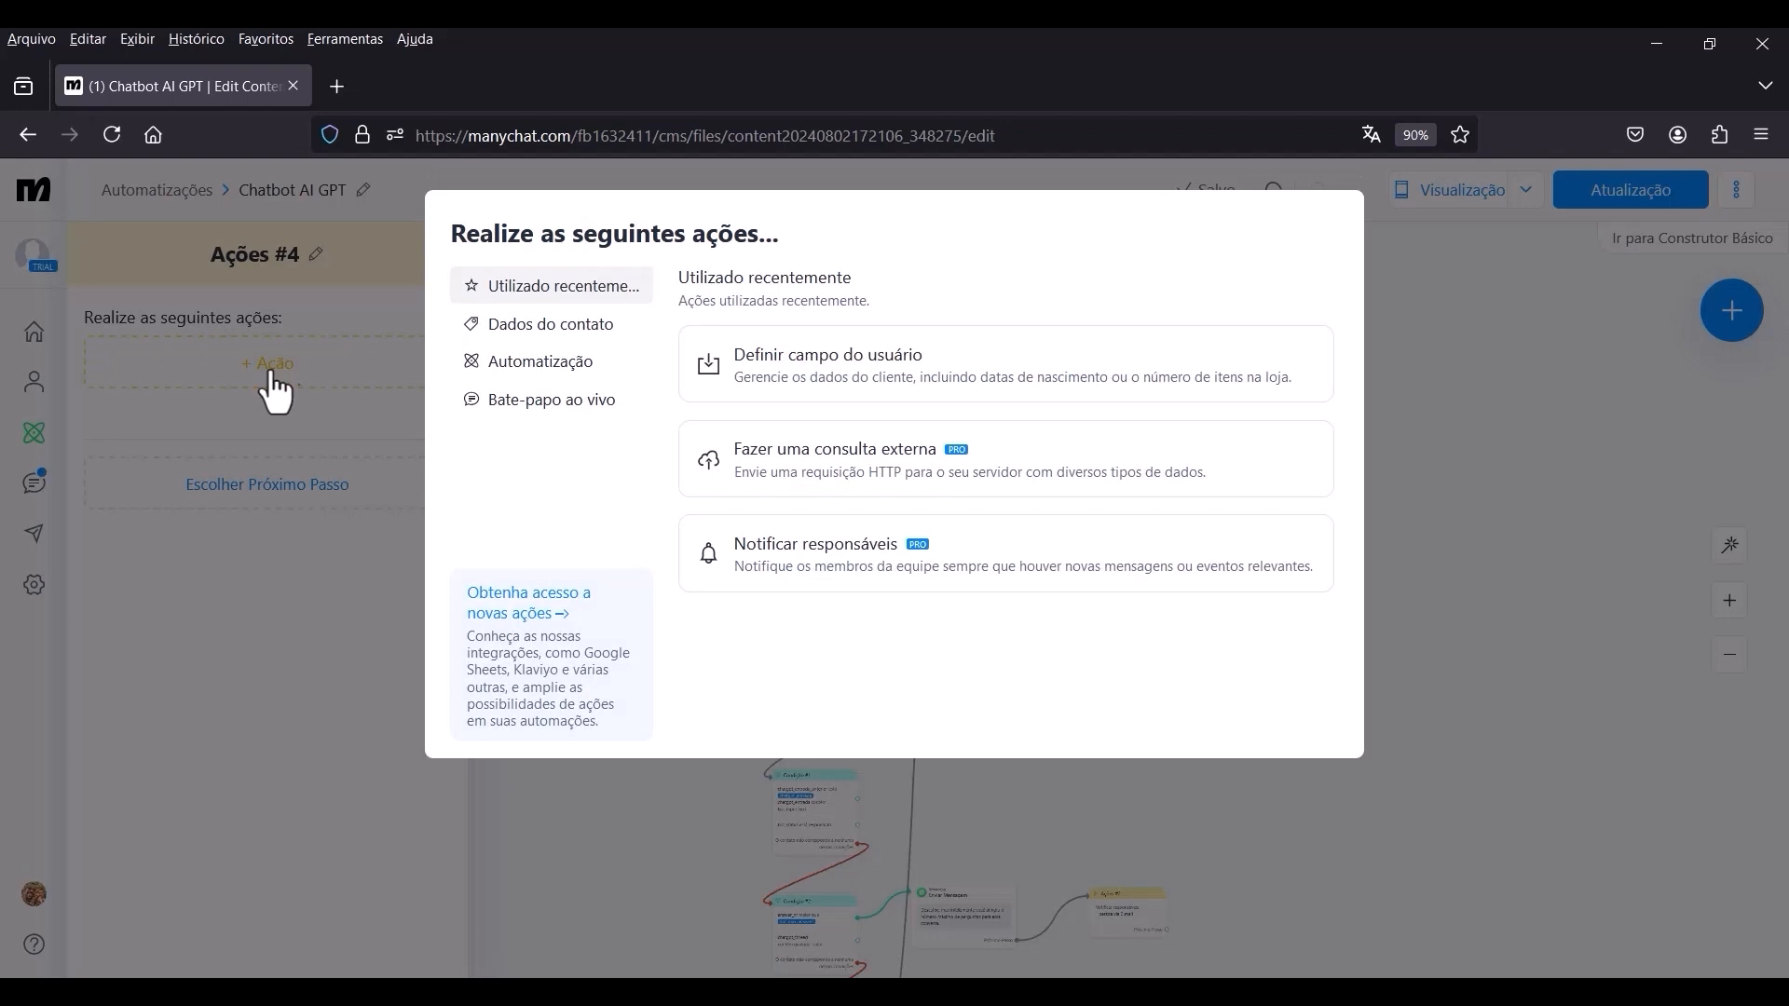
pyautogui.click(559, 365)
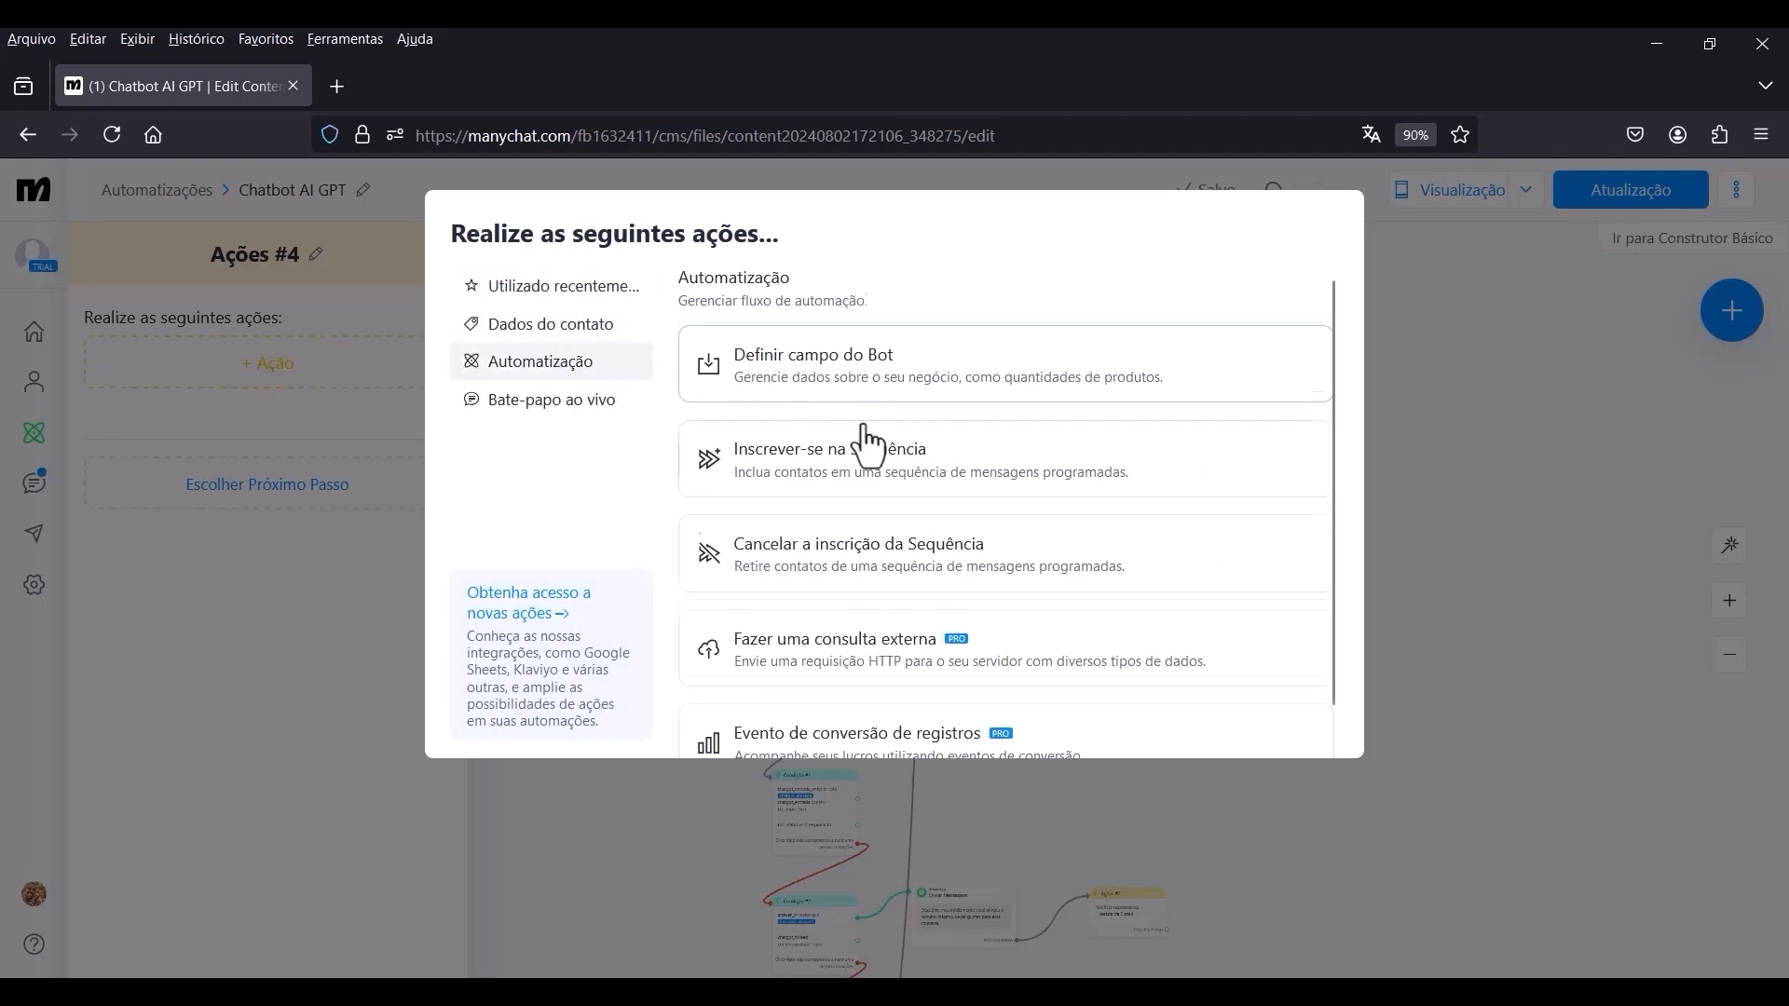
pyautogui.scroll(-1, 857, 494)
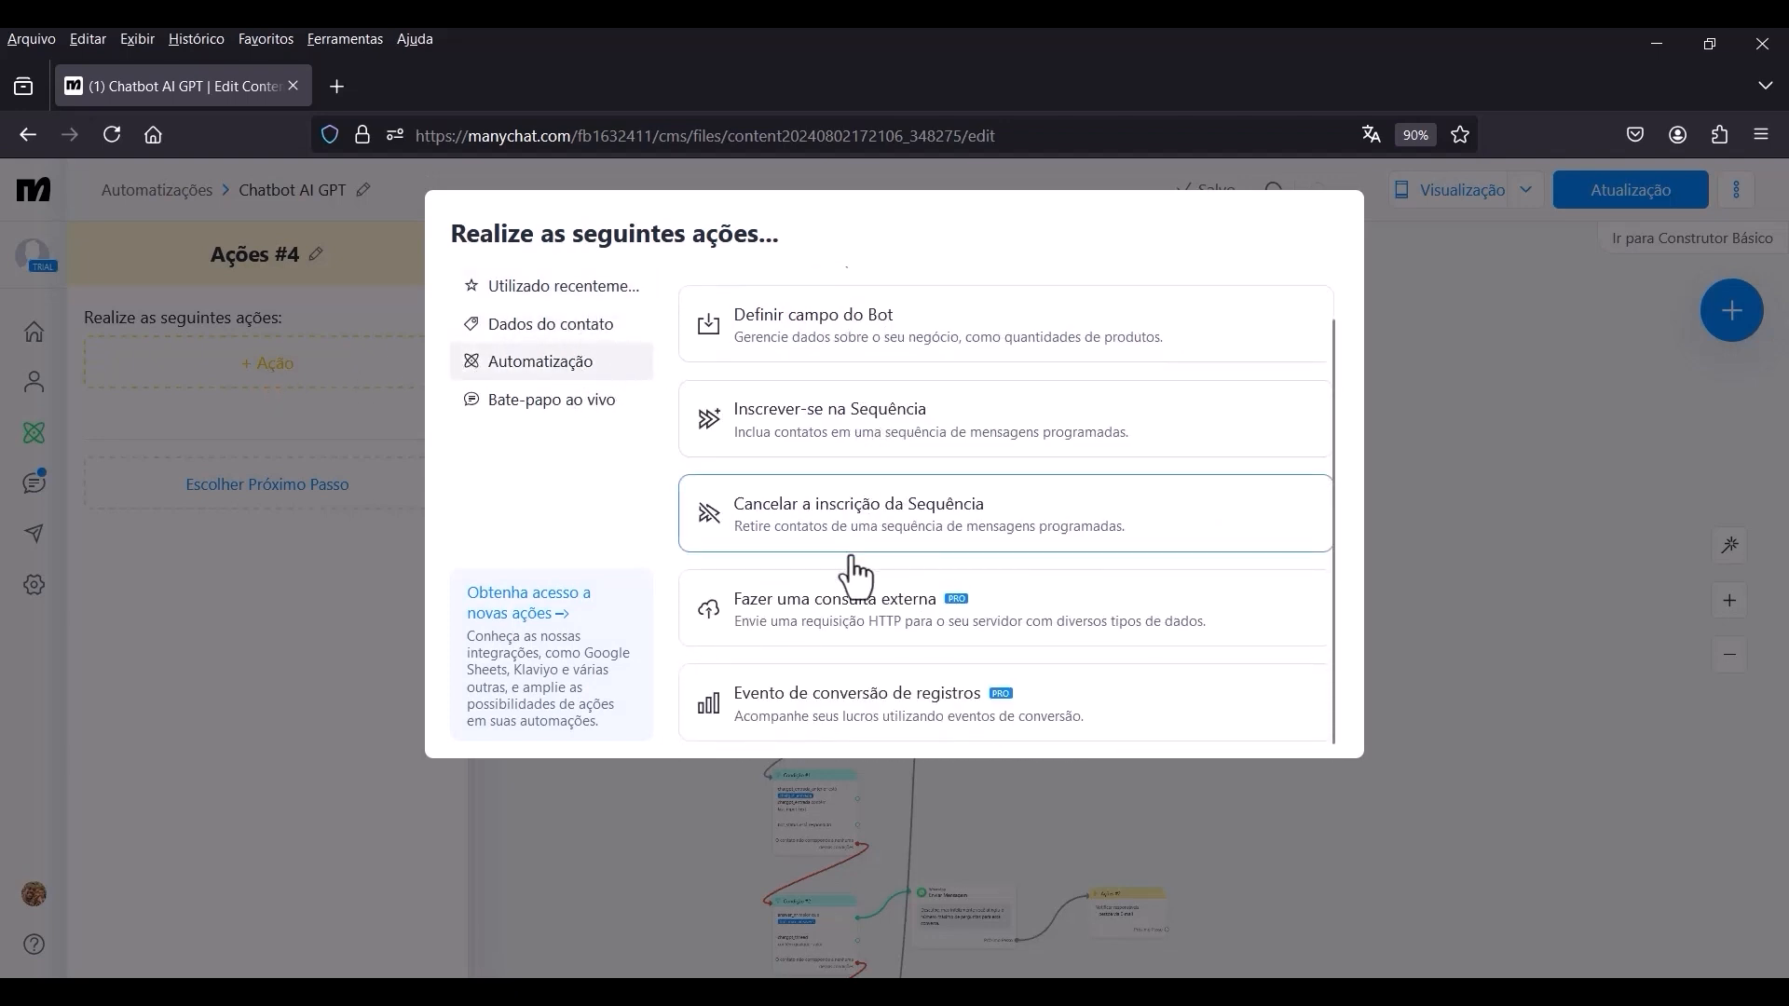
pyautogui.click(881, 624)
pyautogui.click(244, 393)
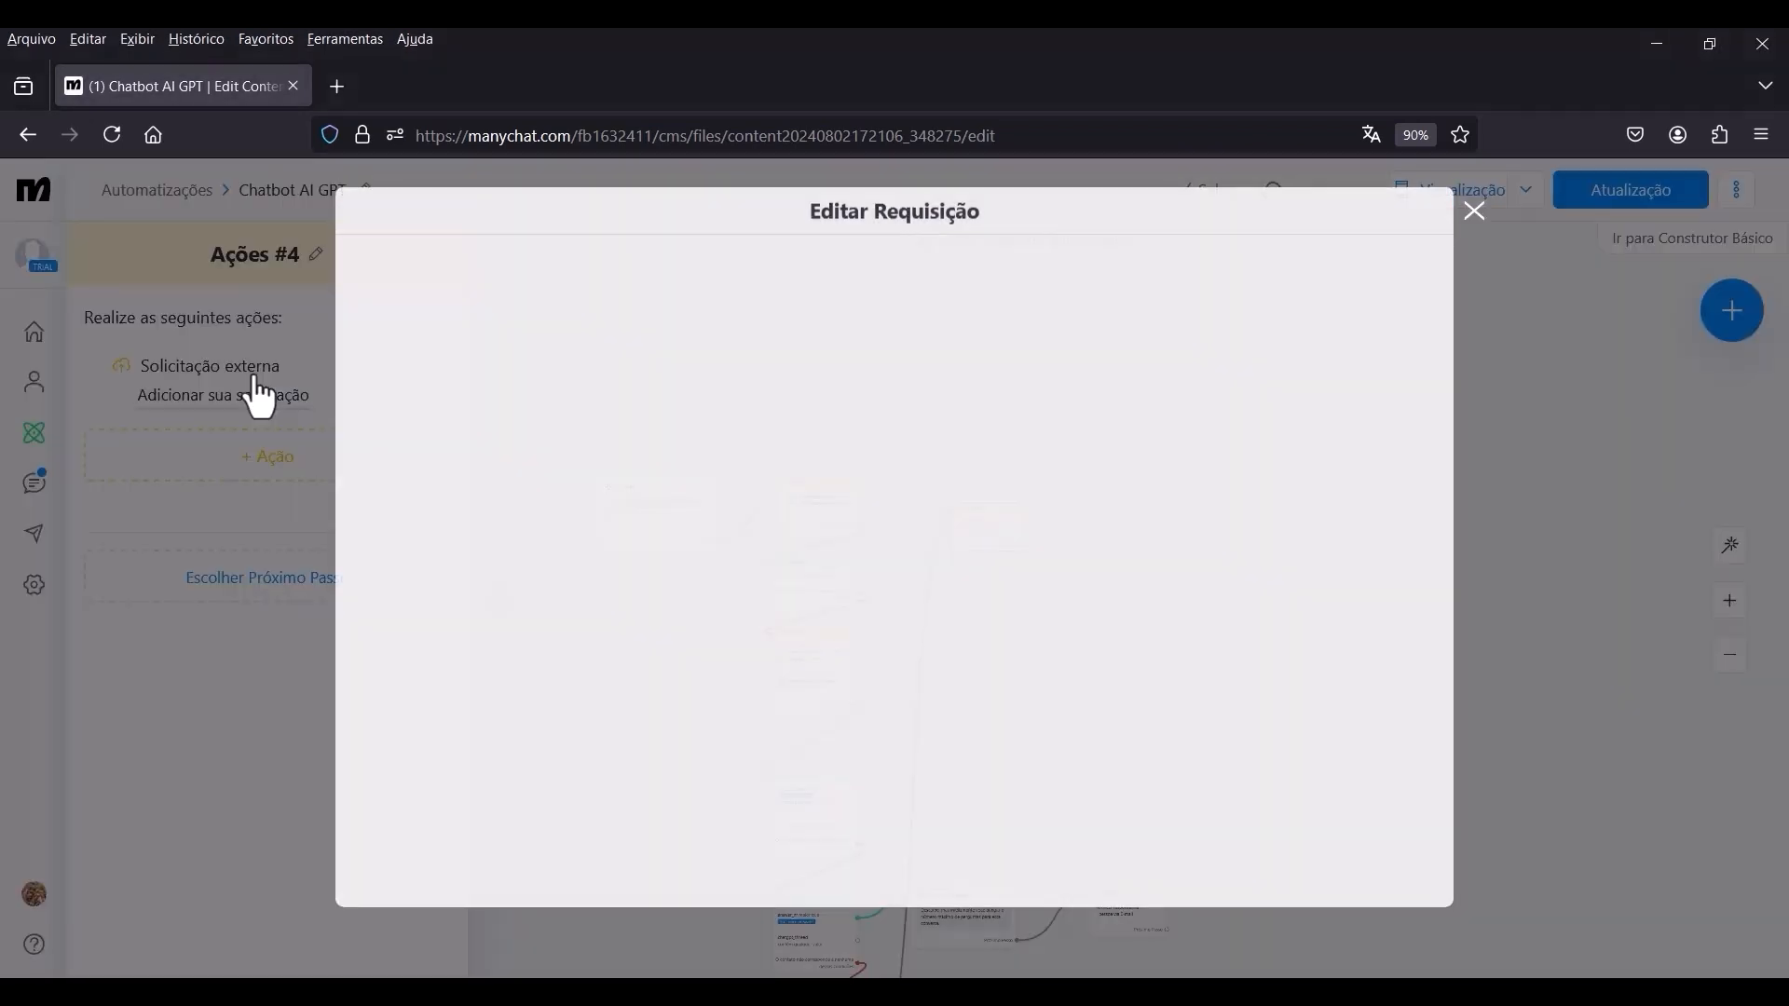
pyautogui.click(434, 338)
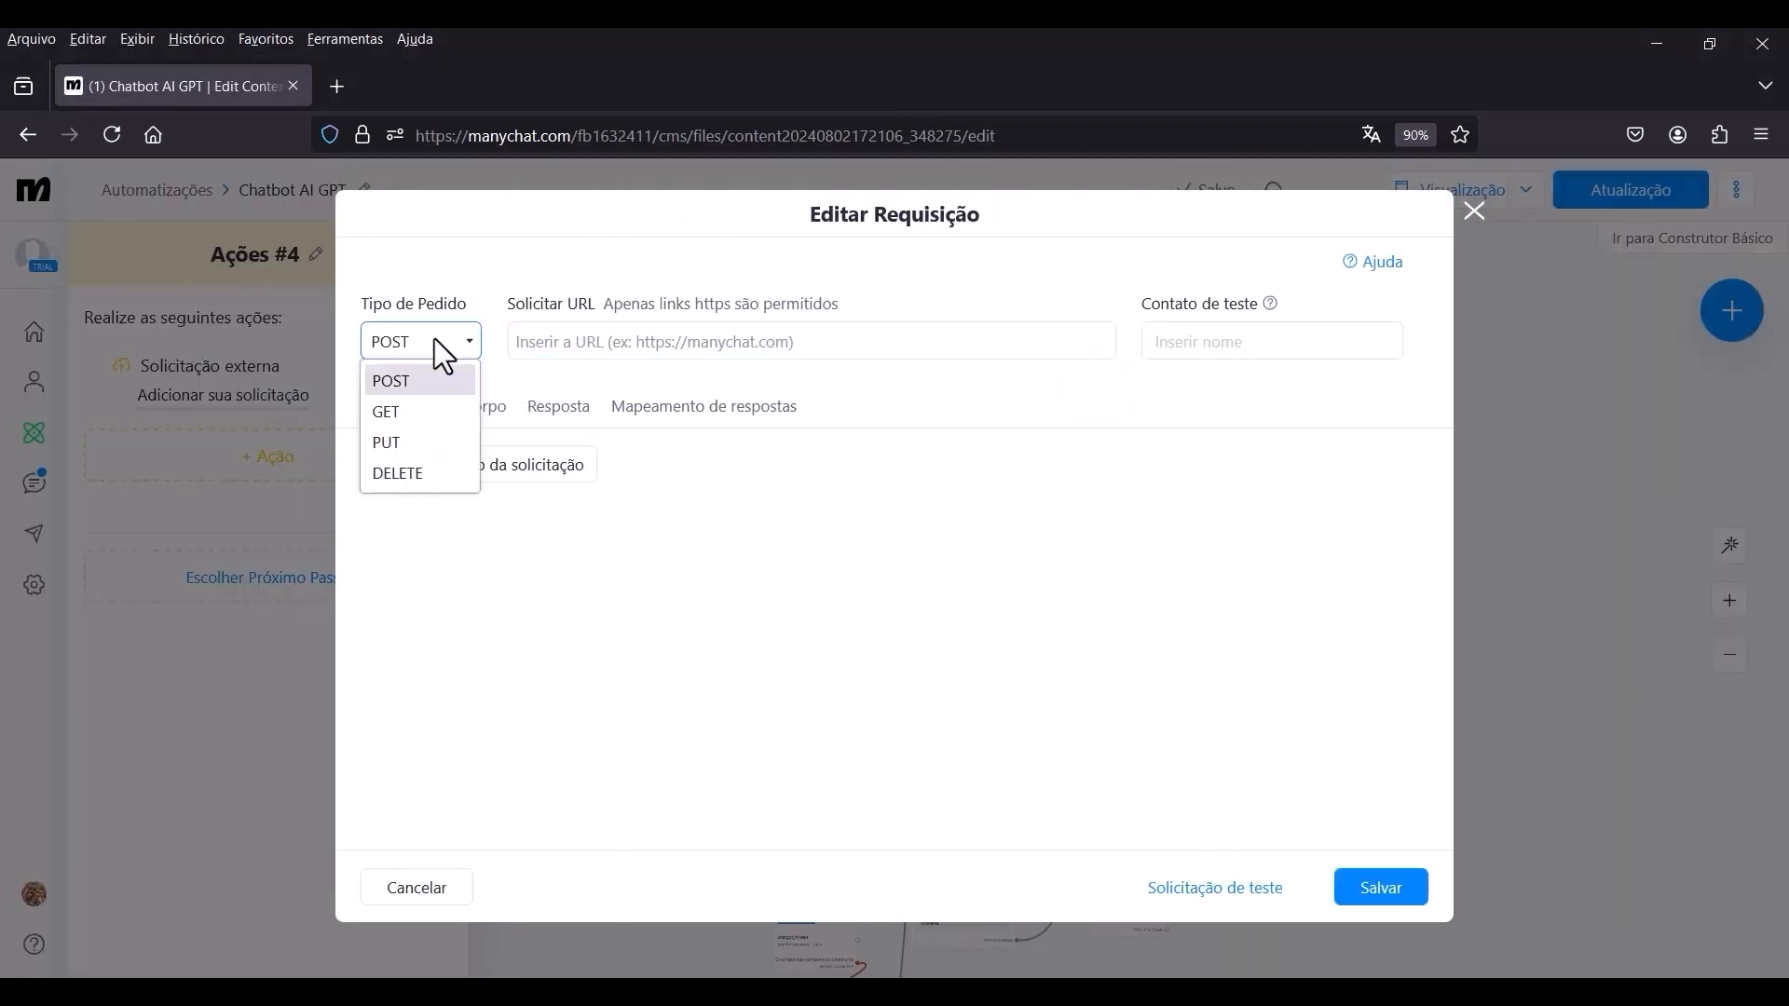
pyautogui.click(405, 408)
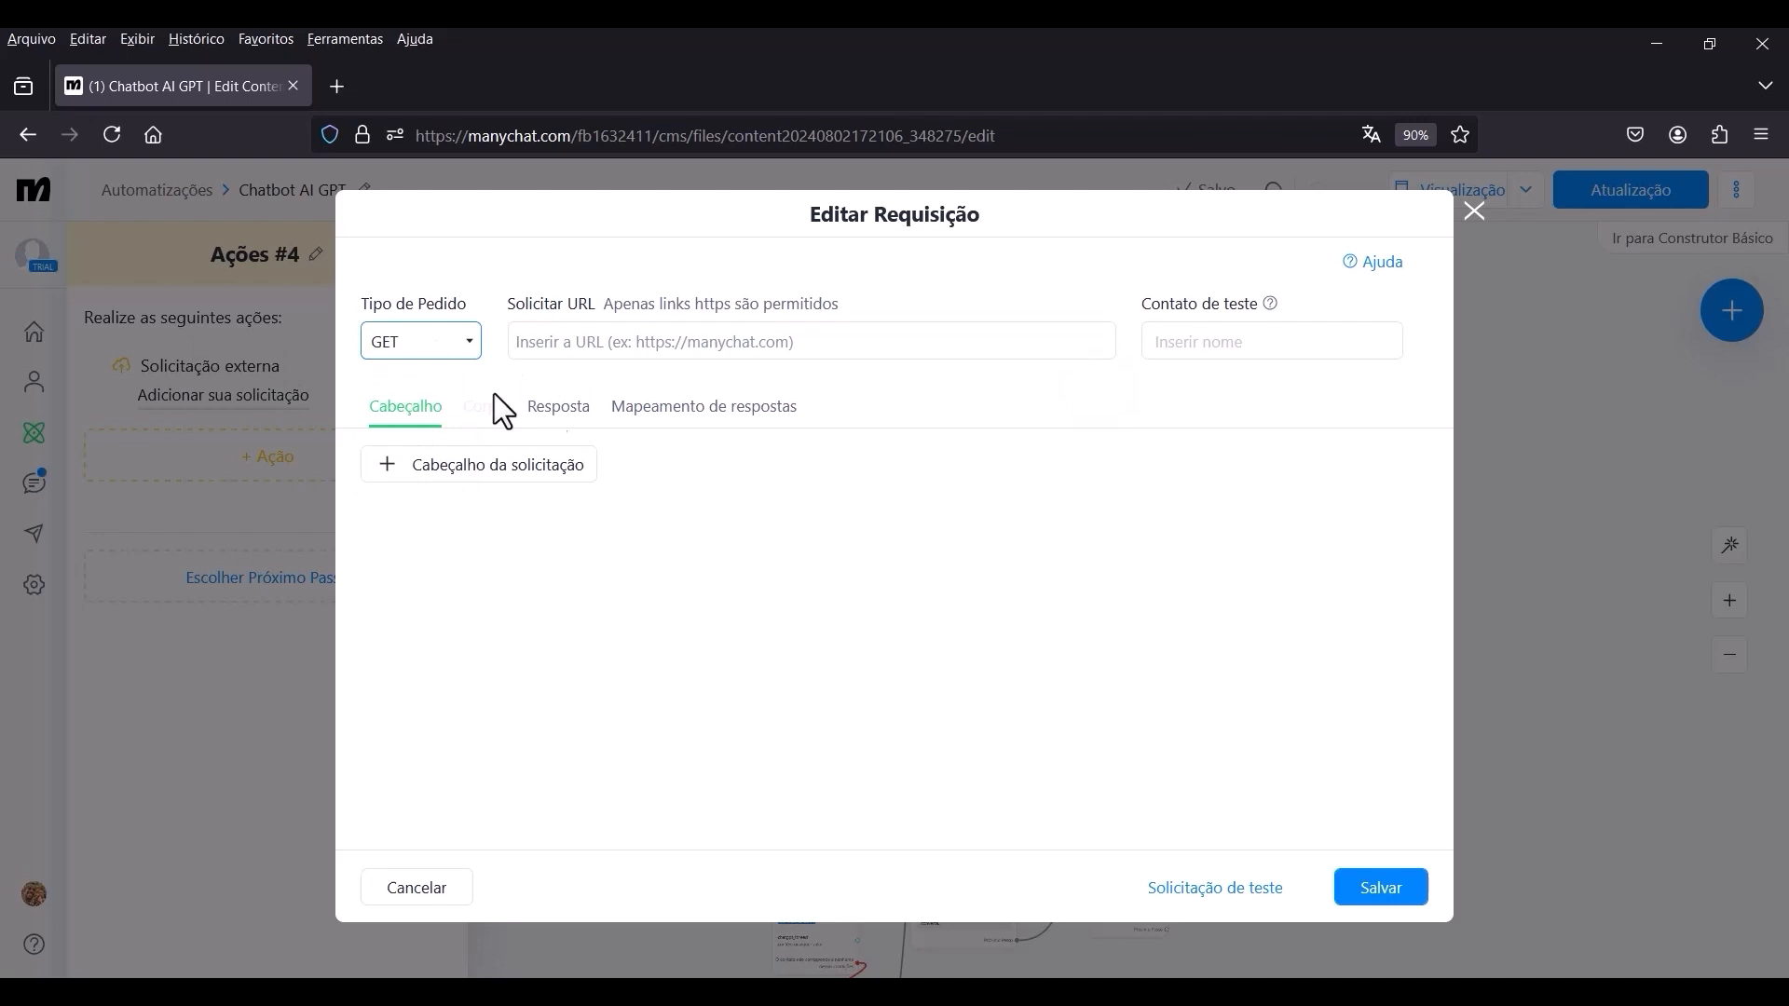
pyautogui.click(591, 341)
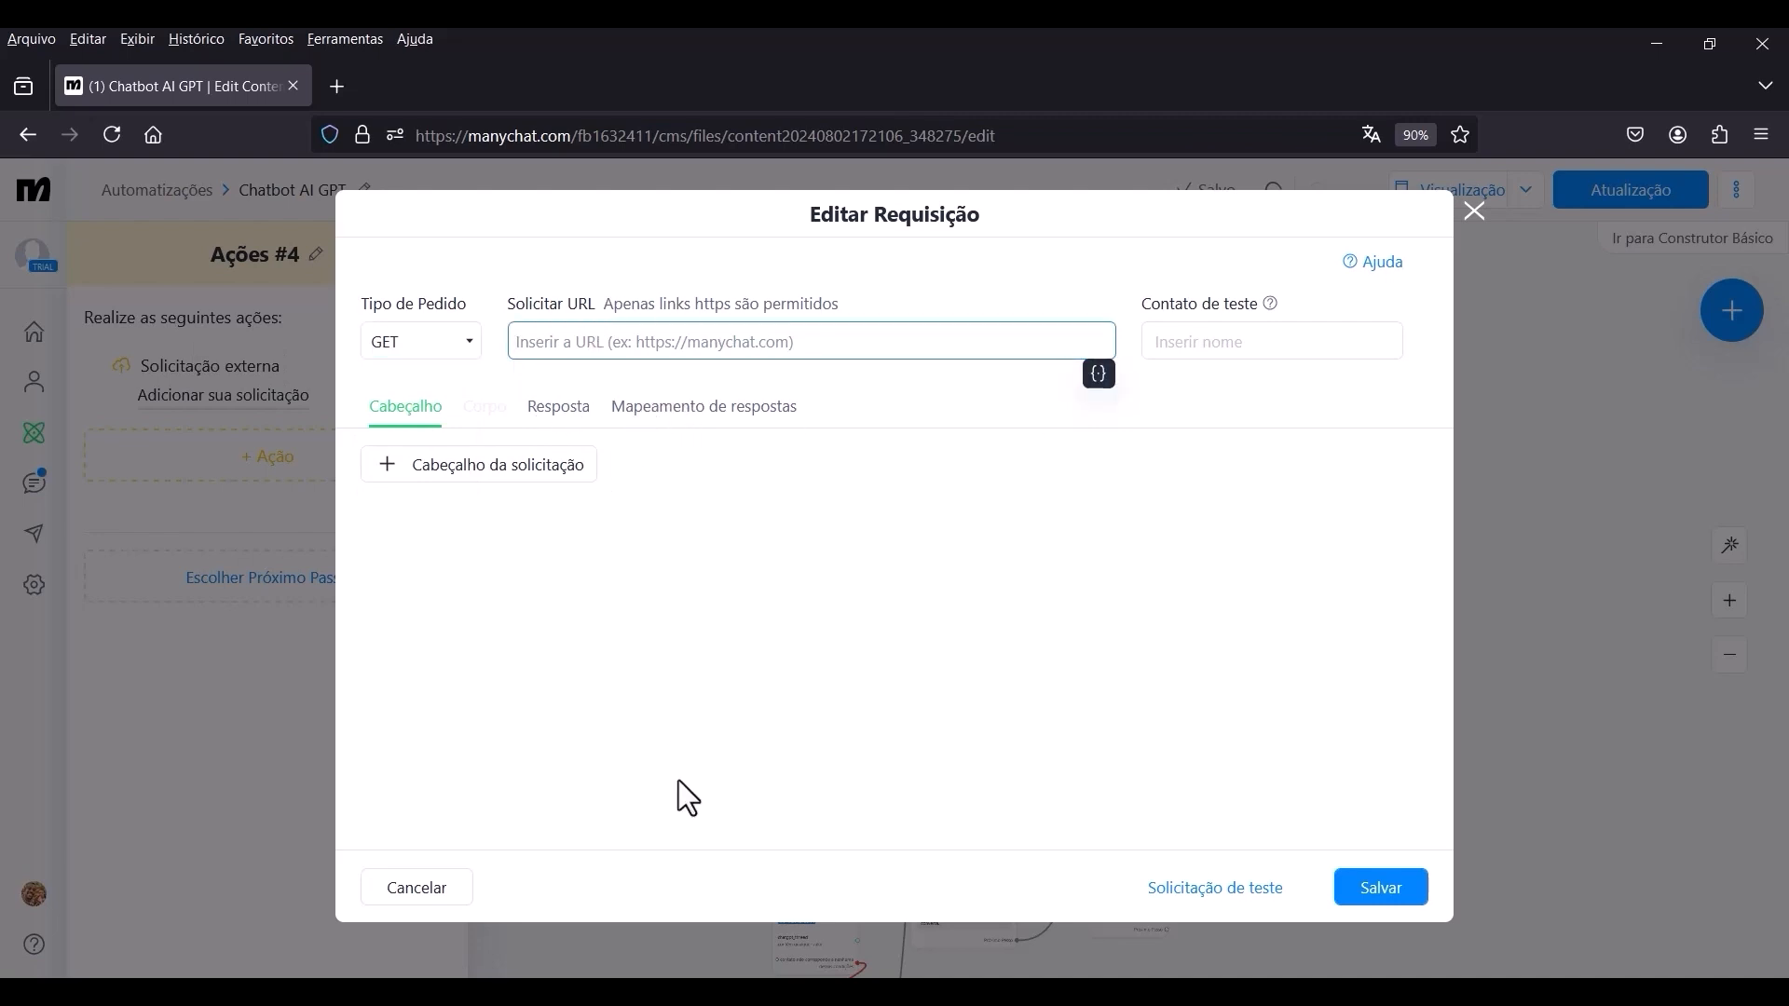
pyautogui.write('https://api.openai.com/v1/threads/')
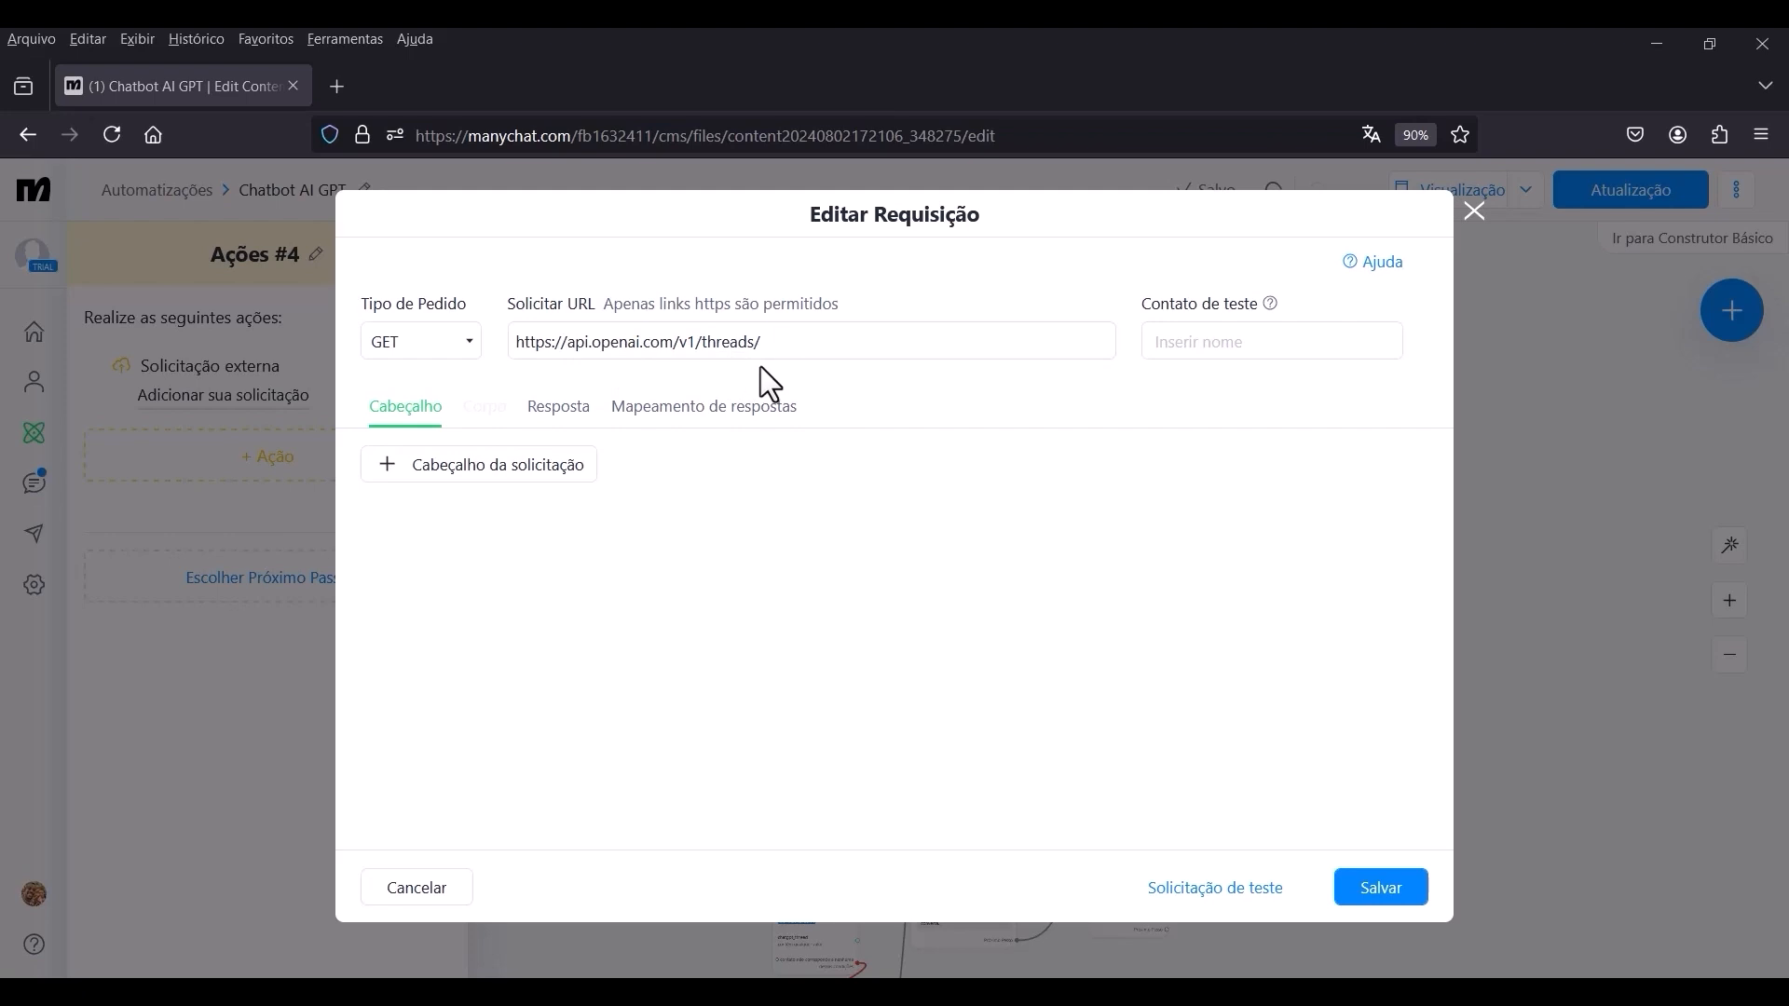
pyautogui.click(830, 347)
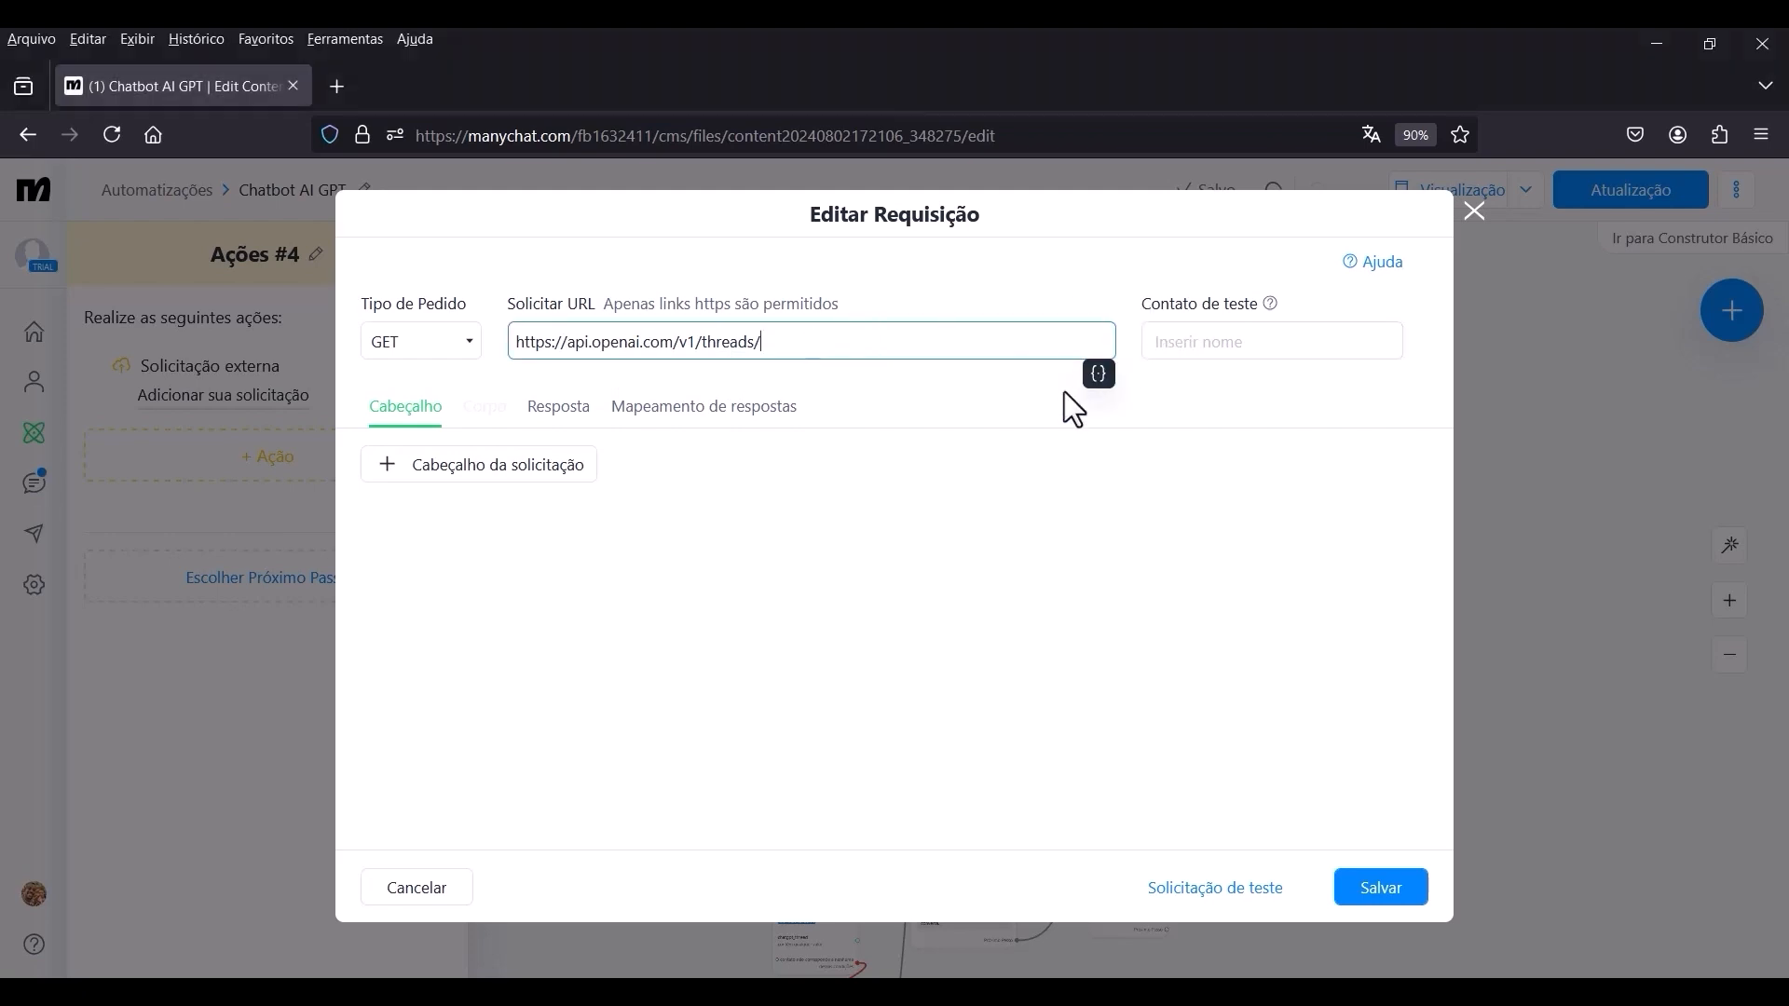
pyautogui.click(1100, 375)
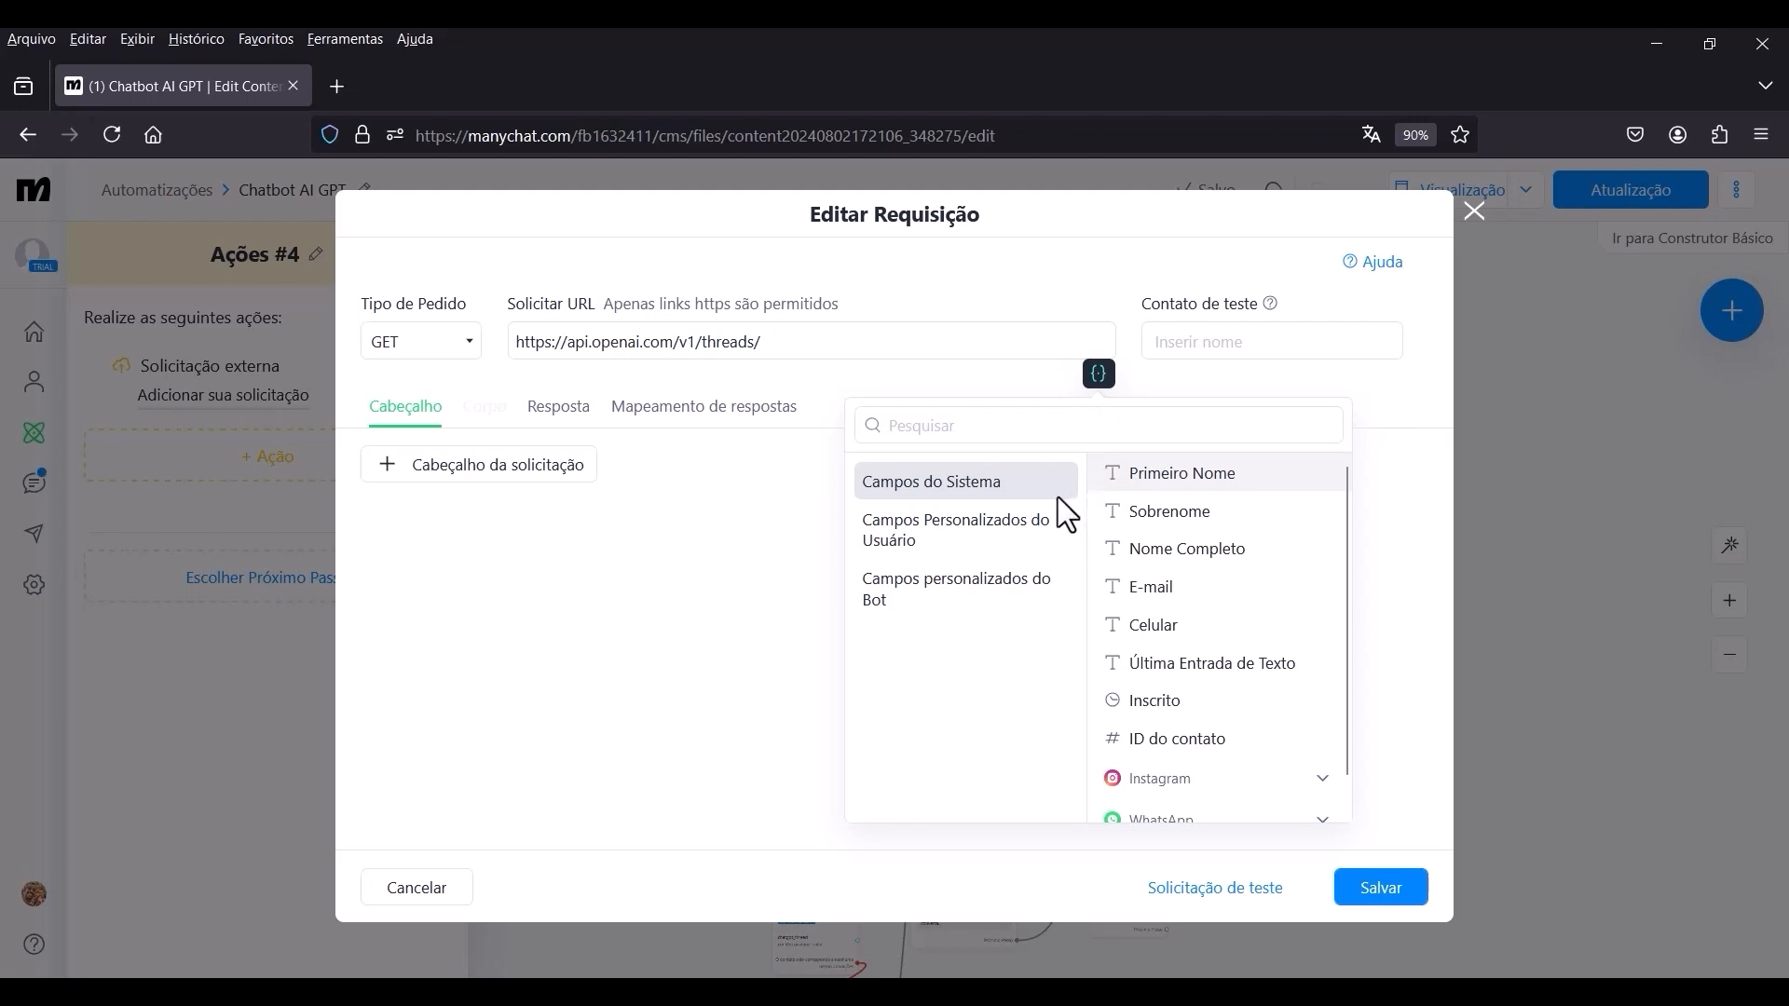
pyautogui.click(1009, 545)
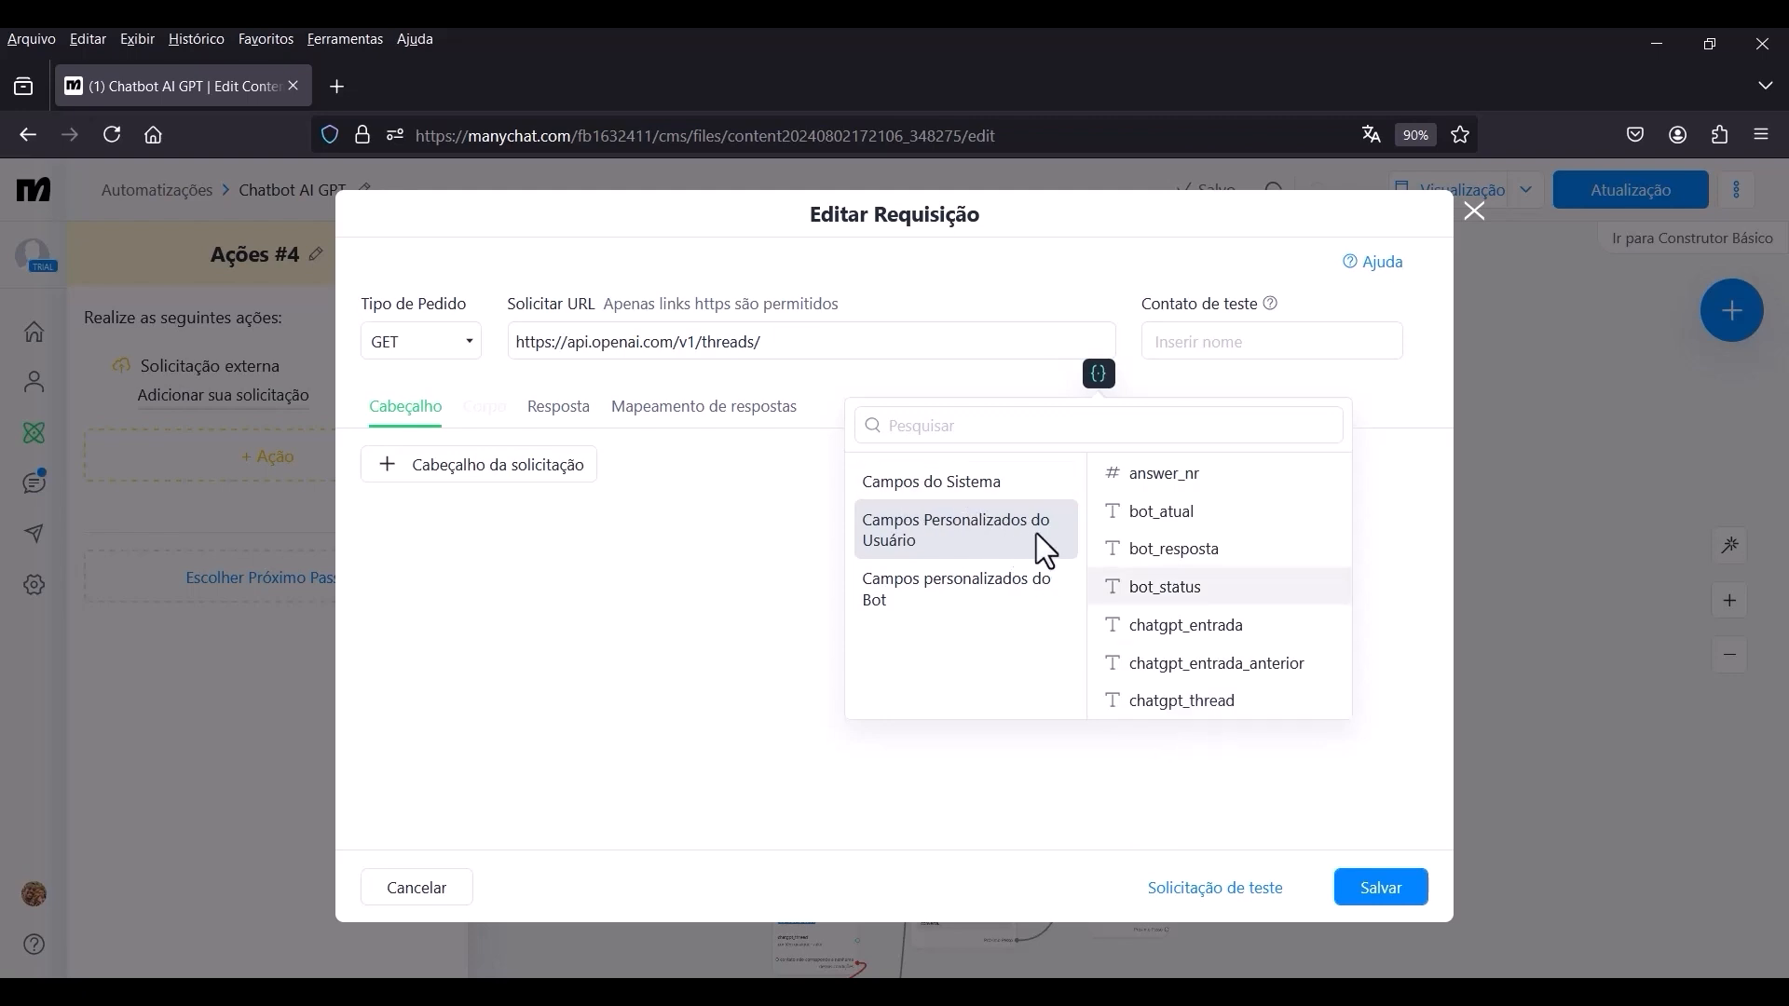
pyautogui.click(1178, 704)
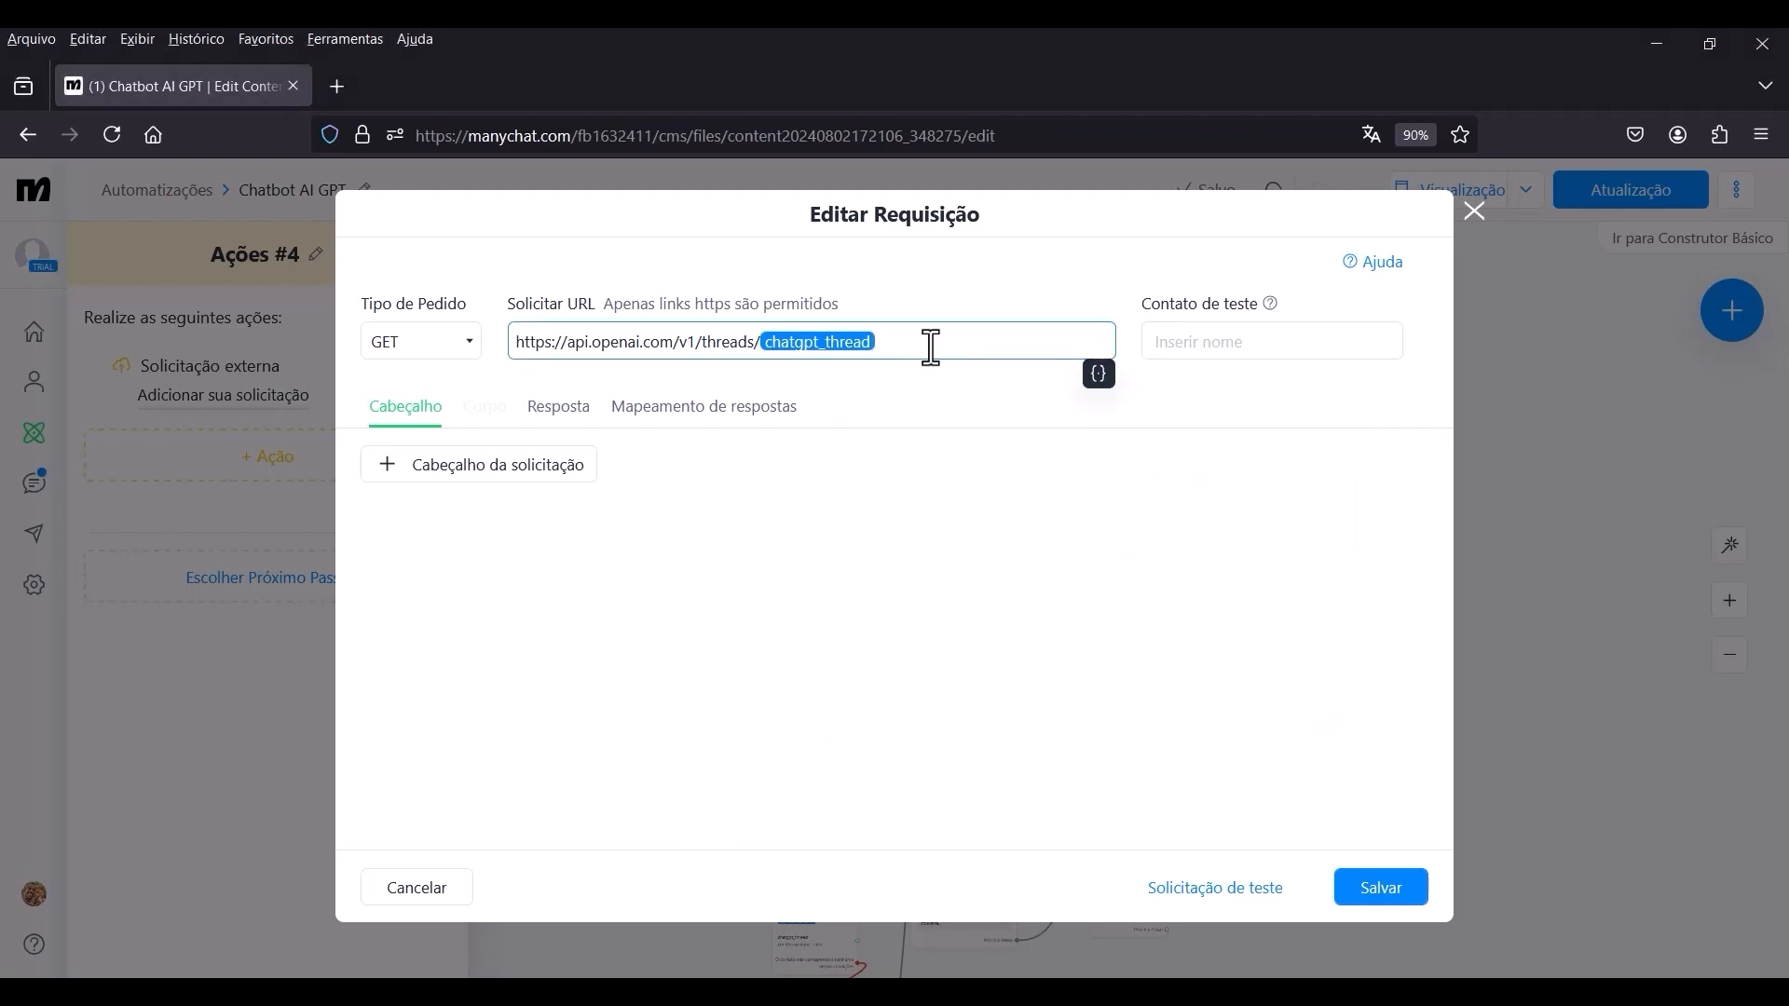
pyautogui.write('/messages')
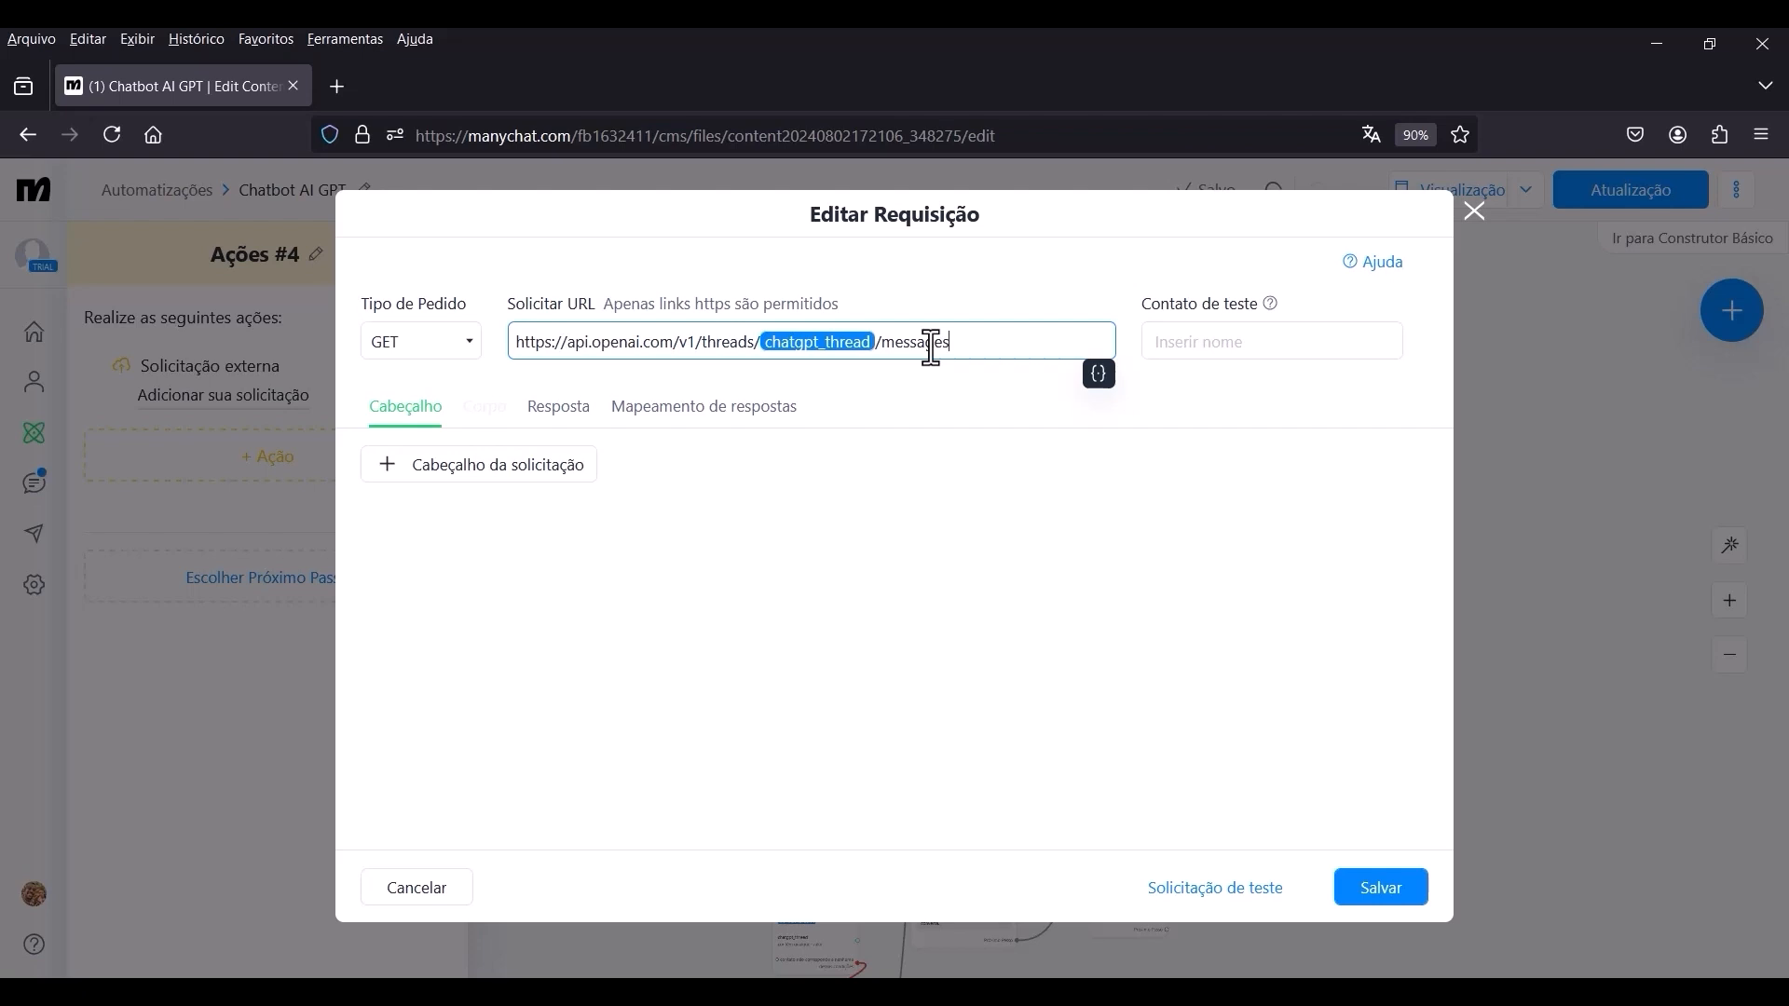
# Add the headers Content-Type application/json, Authorization Bearer with bot_gpt_api_key and OpenAI-Beta with bot_openai_beta, and save the request.
pyautogui.click(472, 485)
pyautogui.click(479, 539)
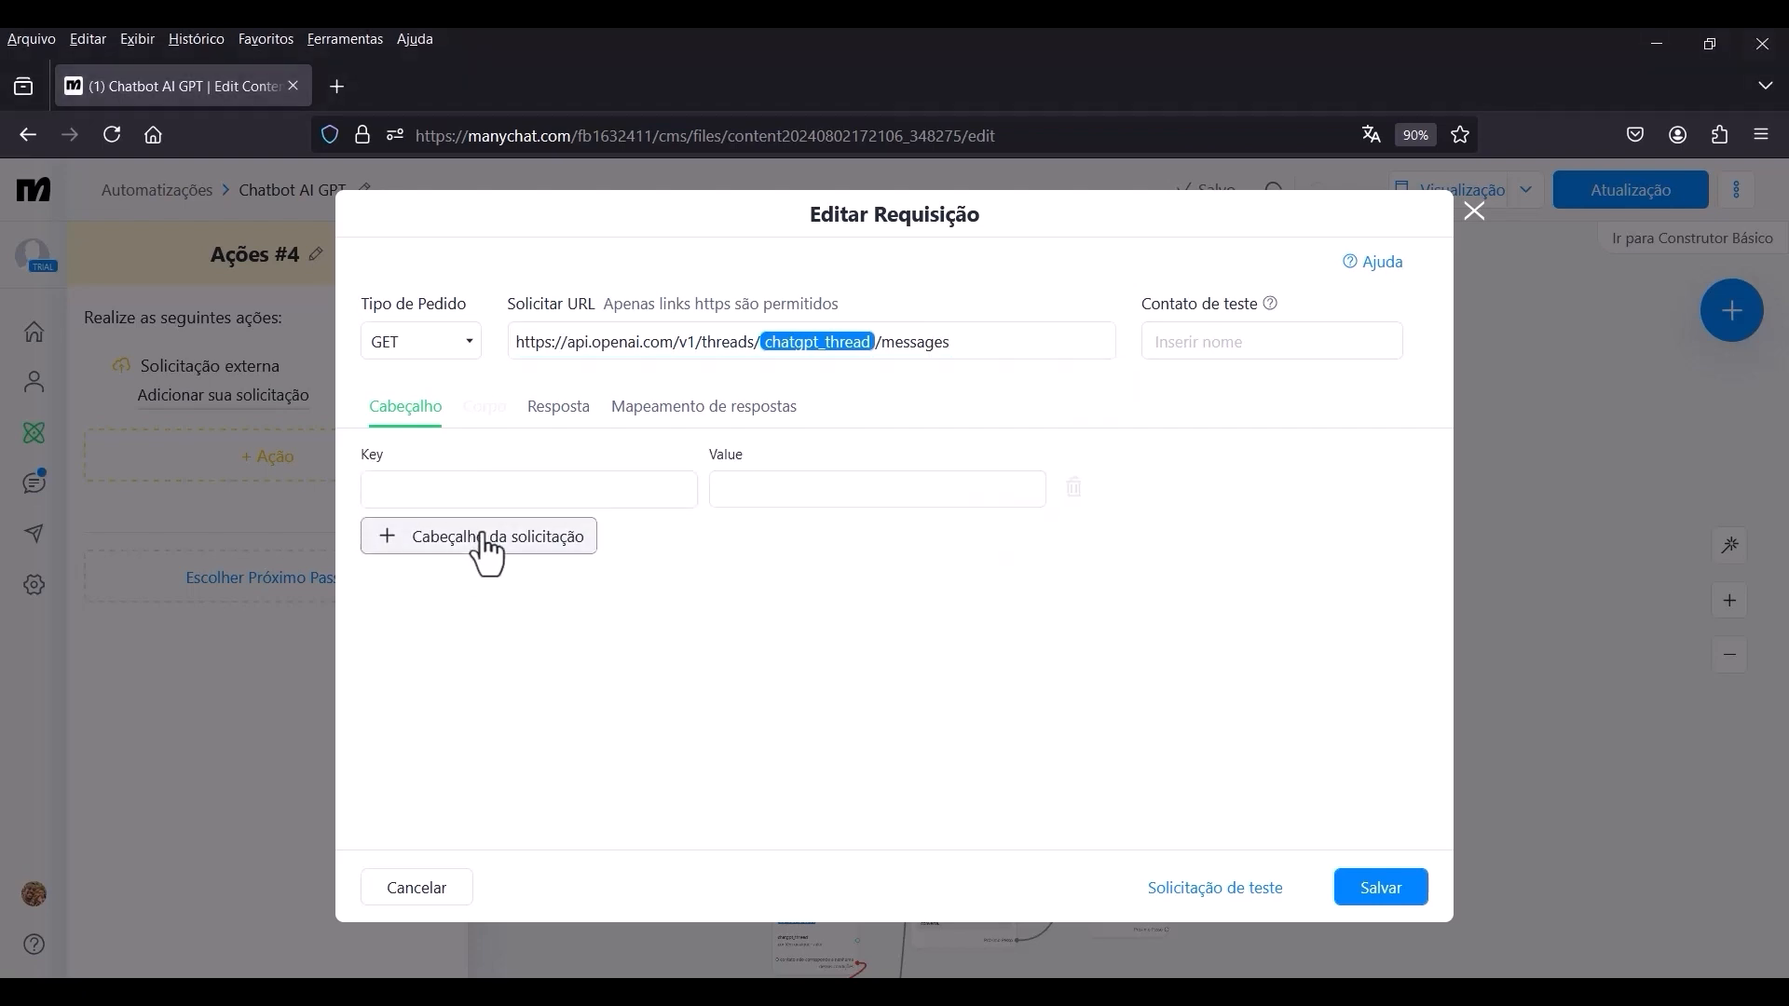
pyautogui.click(466, 587)
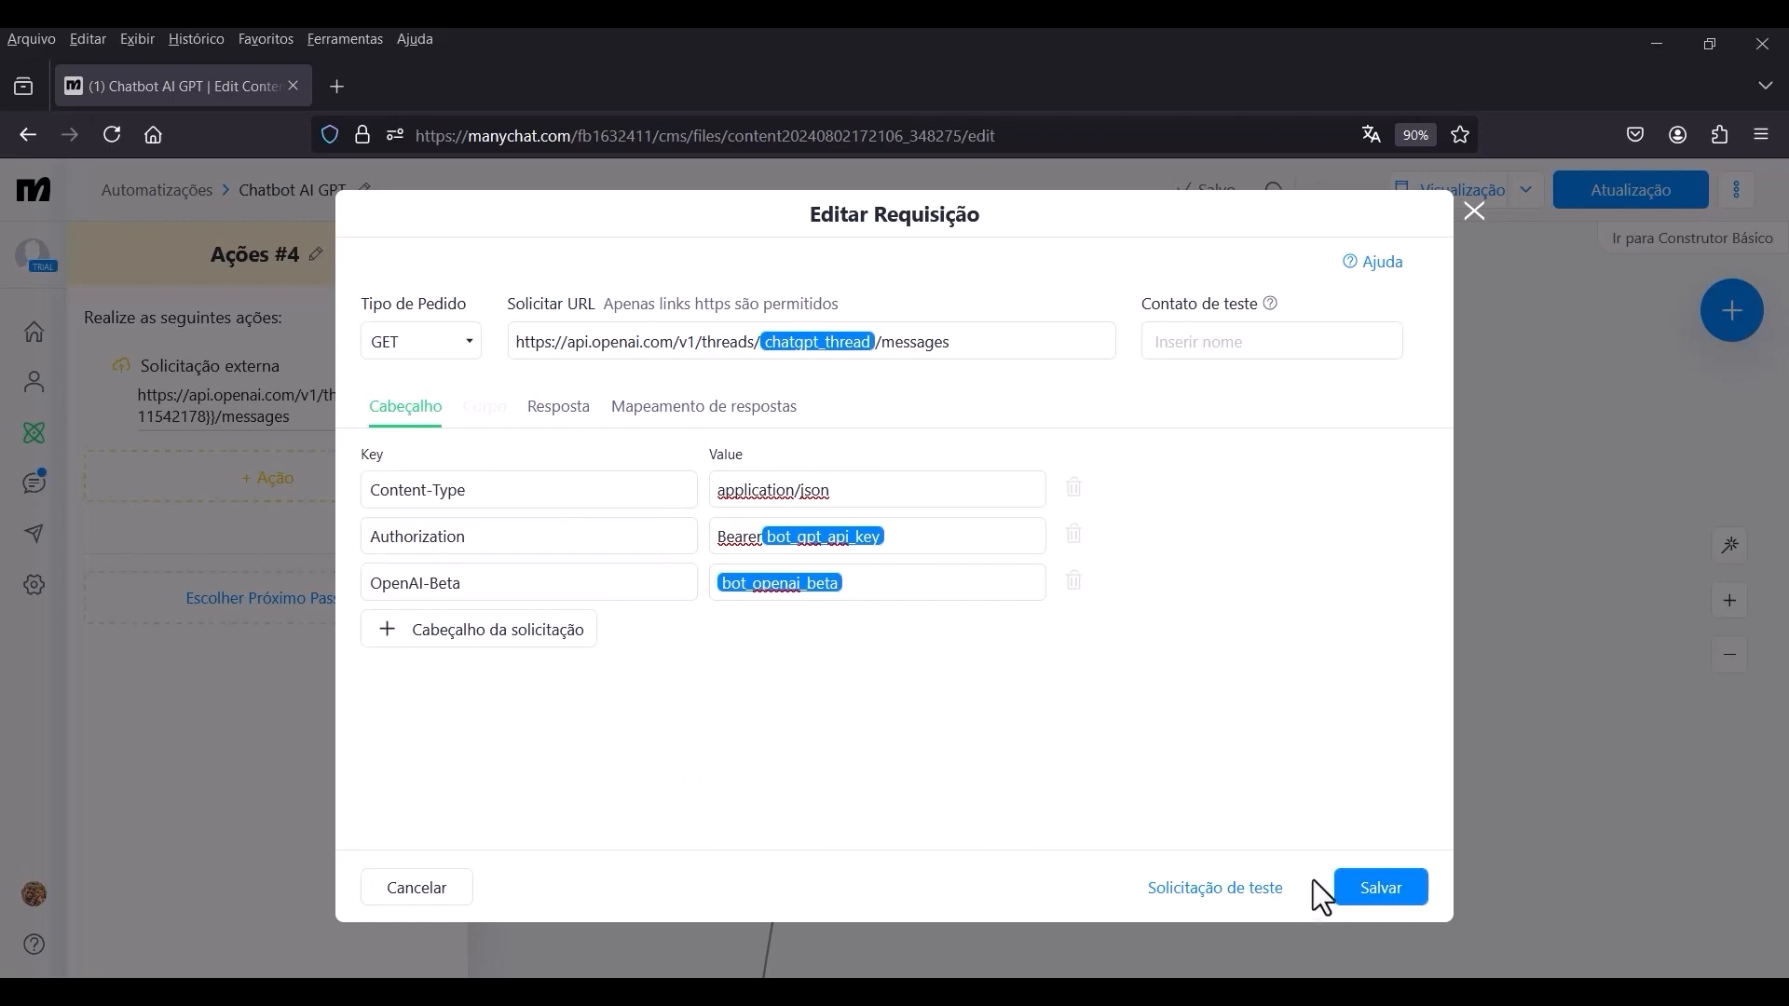
pyautogui.click(1392, 896)
# Examine the flow layout and the connection from Ações #3 to Ações #4.
pyautogui.scroll(-5, 1073, 378)
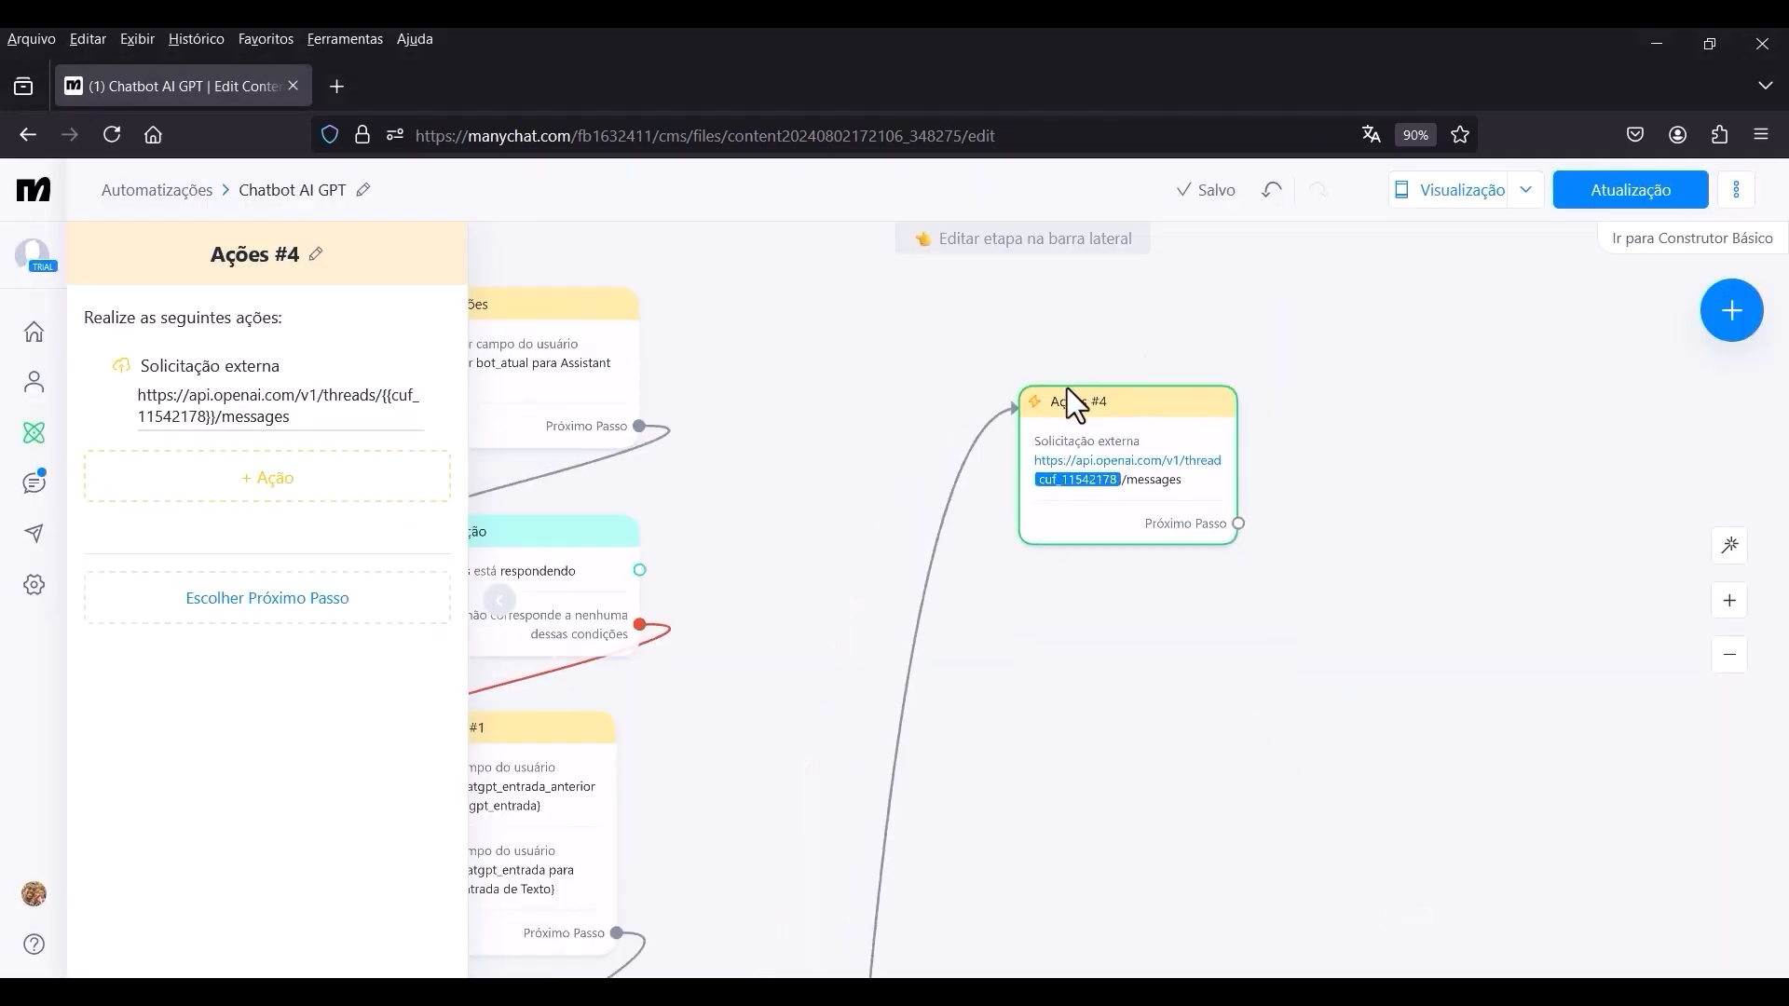
pyautogui.moveTo(1120, 396)
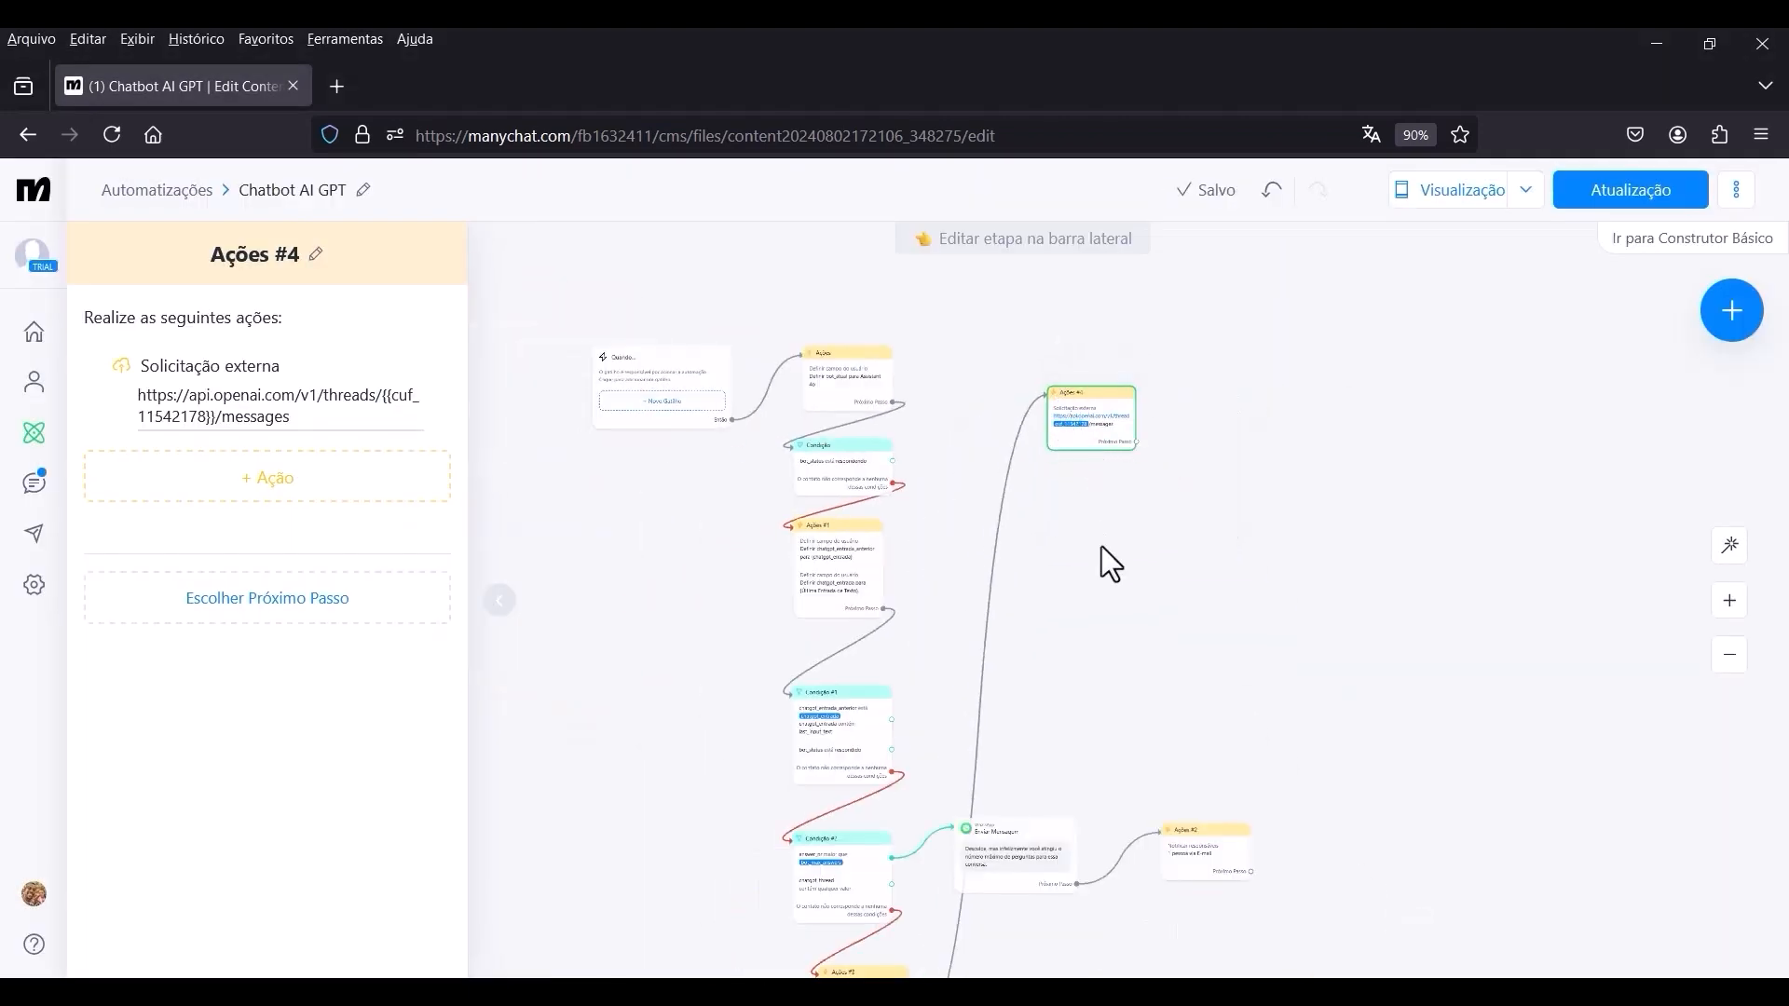
pyautogui.moveTo(1103, 559); pyautogui.dragTo(1169, 260)
pyautogui.scroll(5, 946, 746)
pyautogui.moveTo(878, 613)
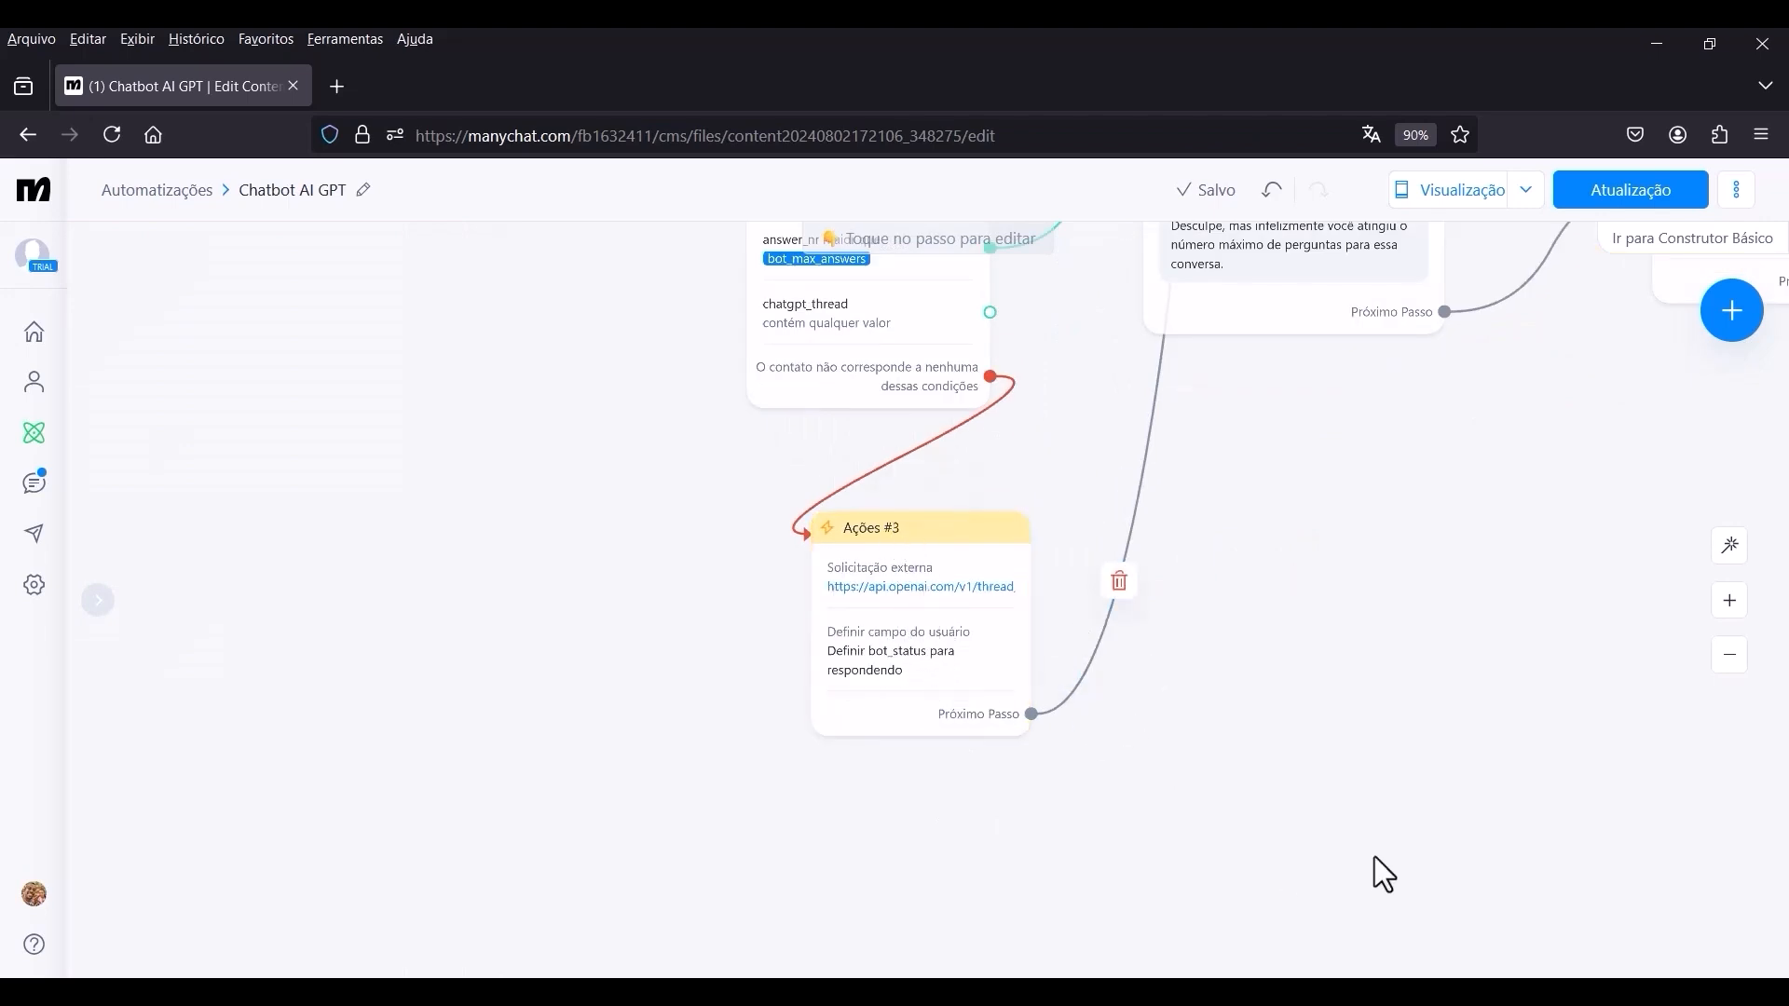
pyautogui.scroll(-5, 1276, 710)
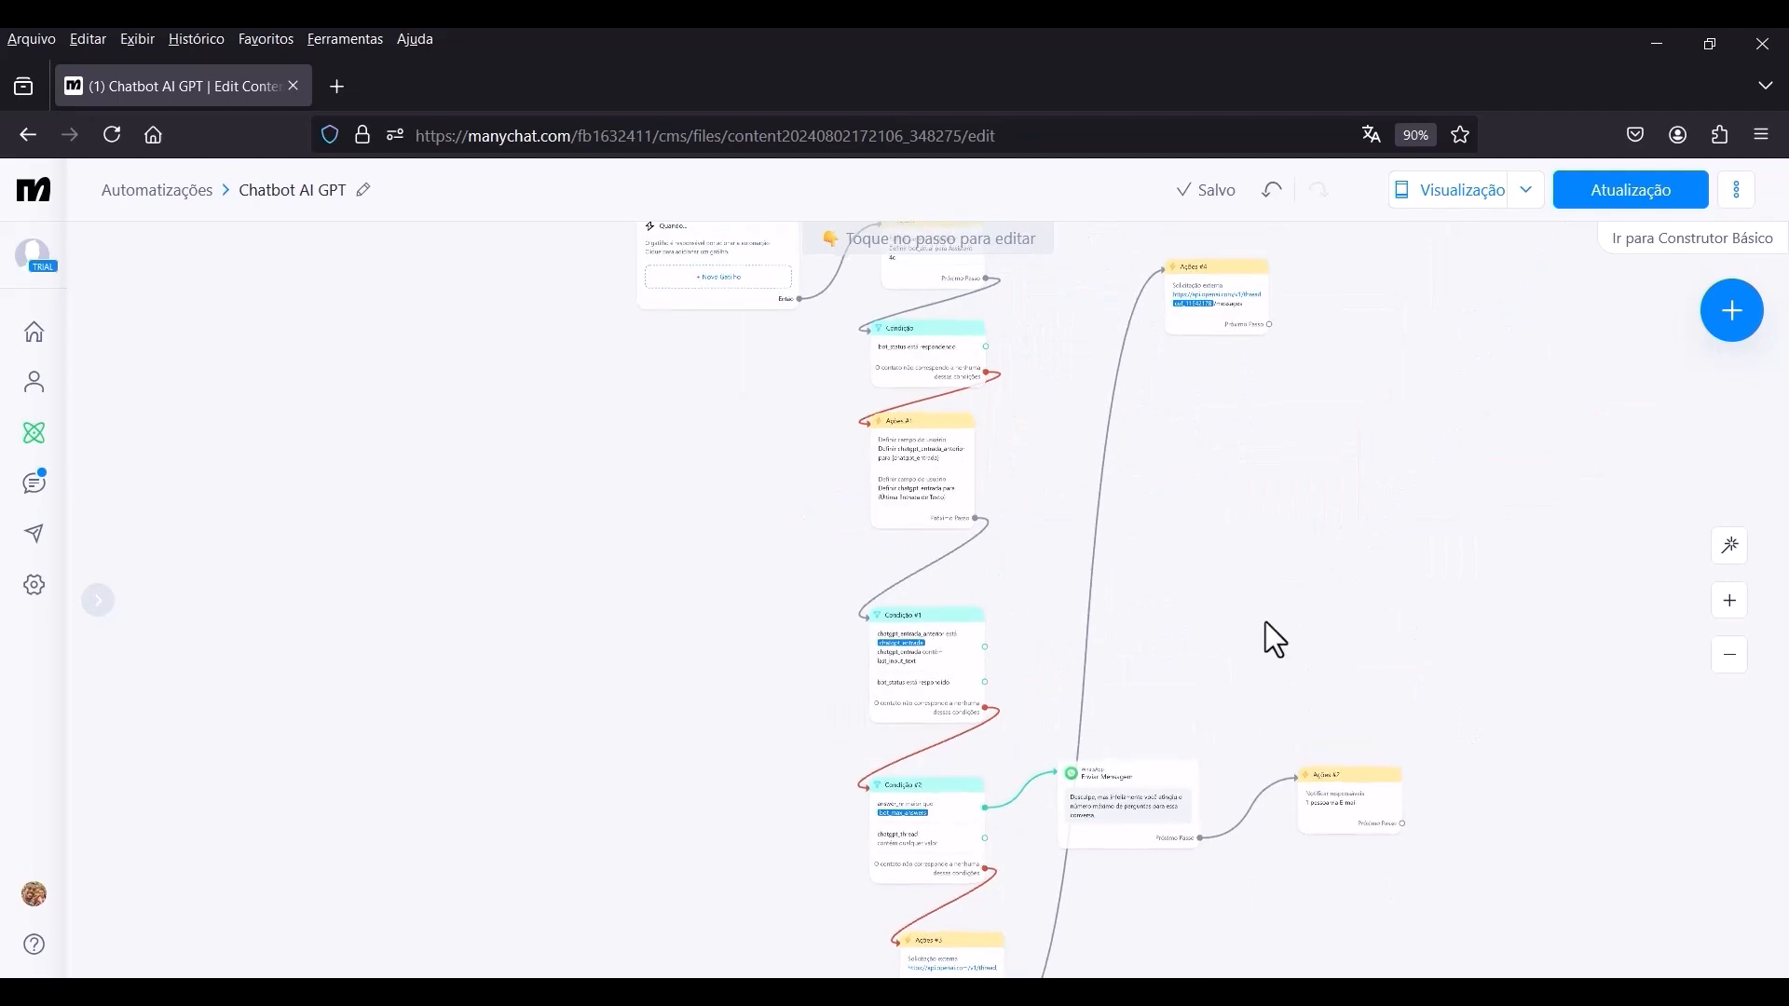
pyautogui.scroll(-3, 1067, 559)
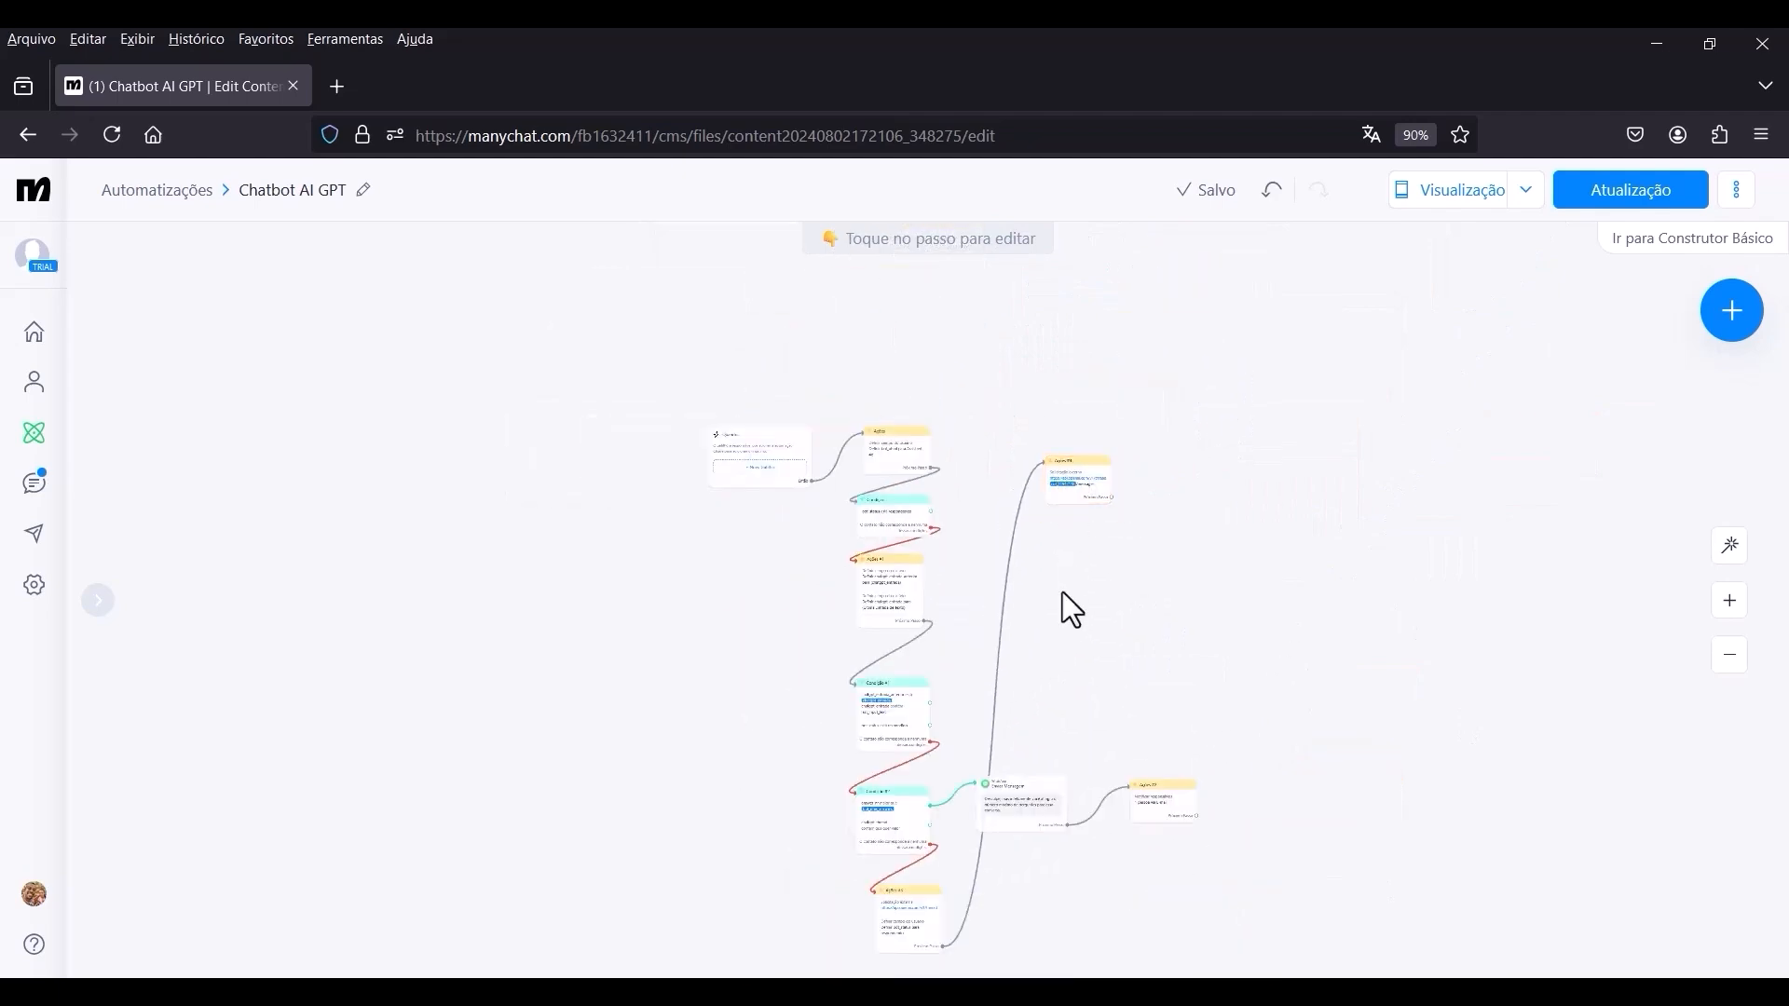
pyautogui.scroll(-2, 1295, 652)
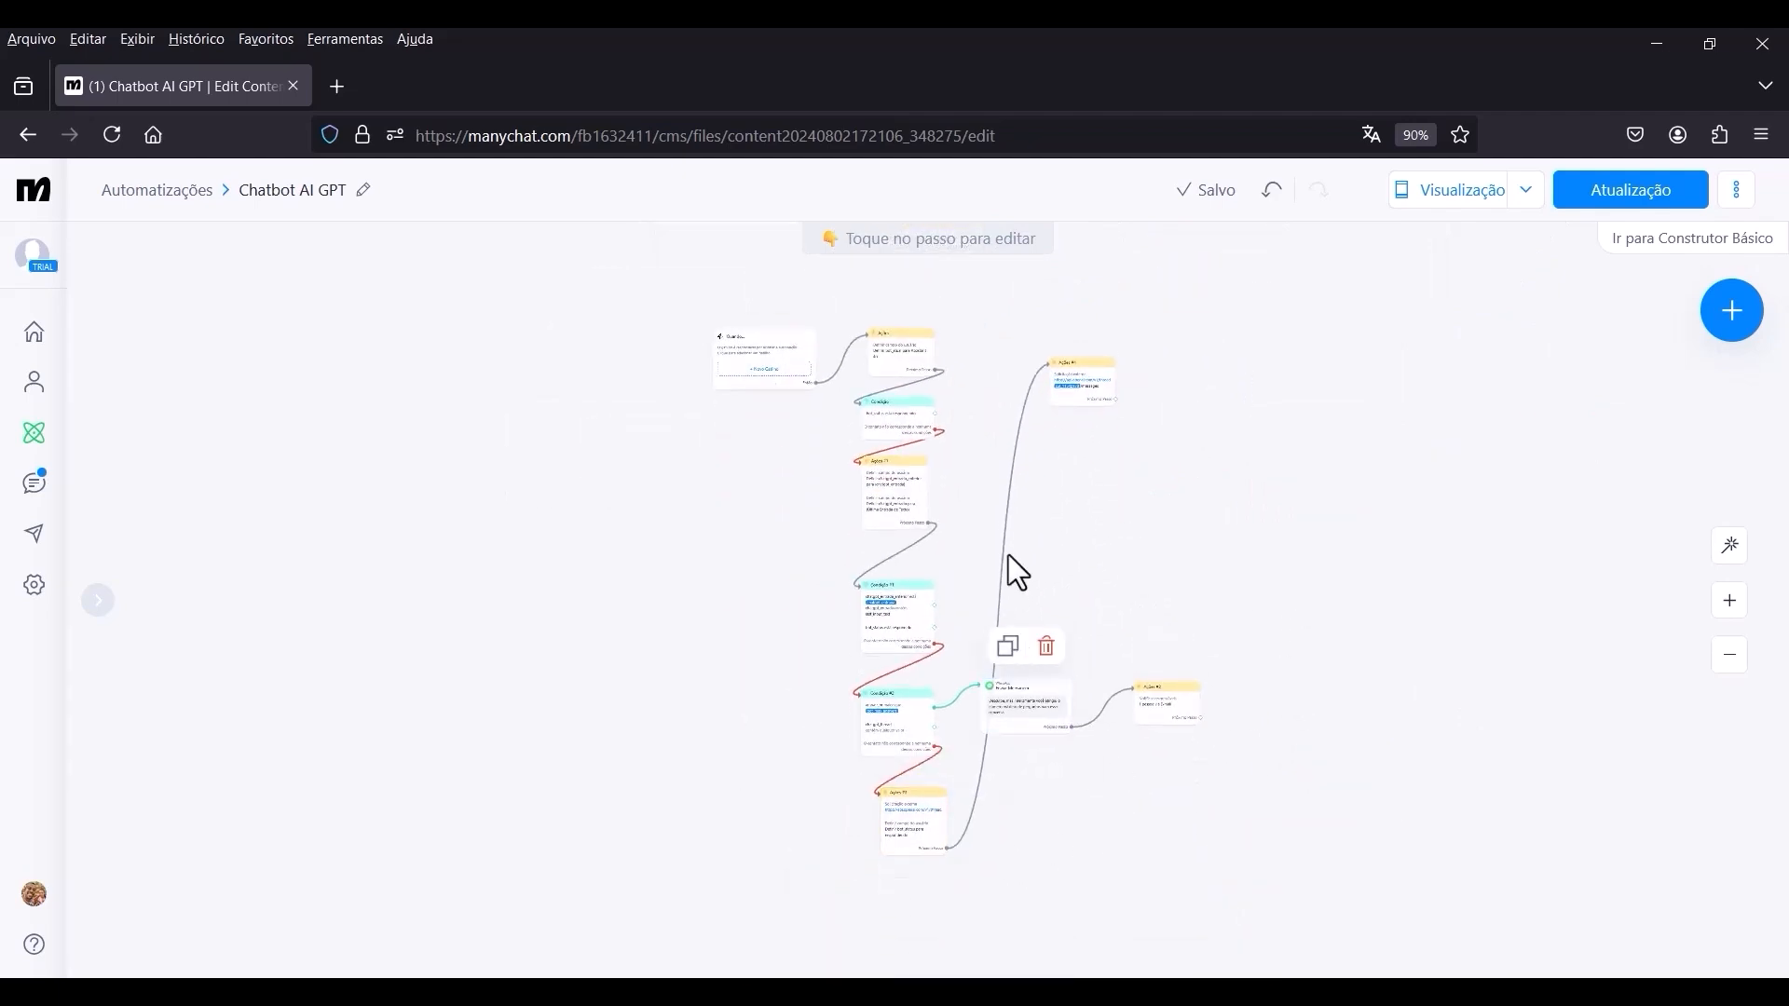
pyautogui.scroll(5, 1051, 391)
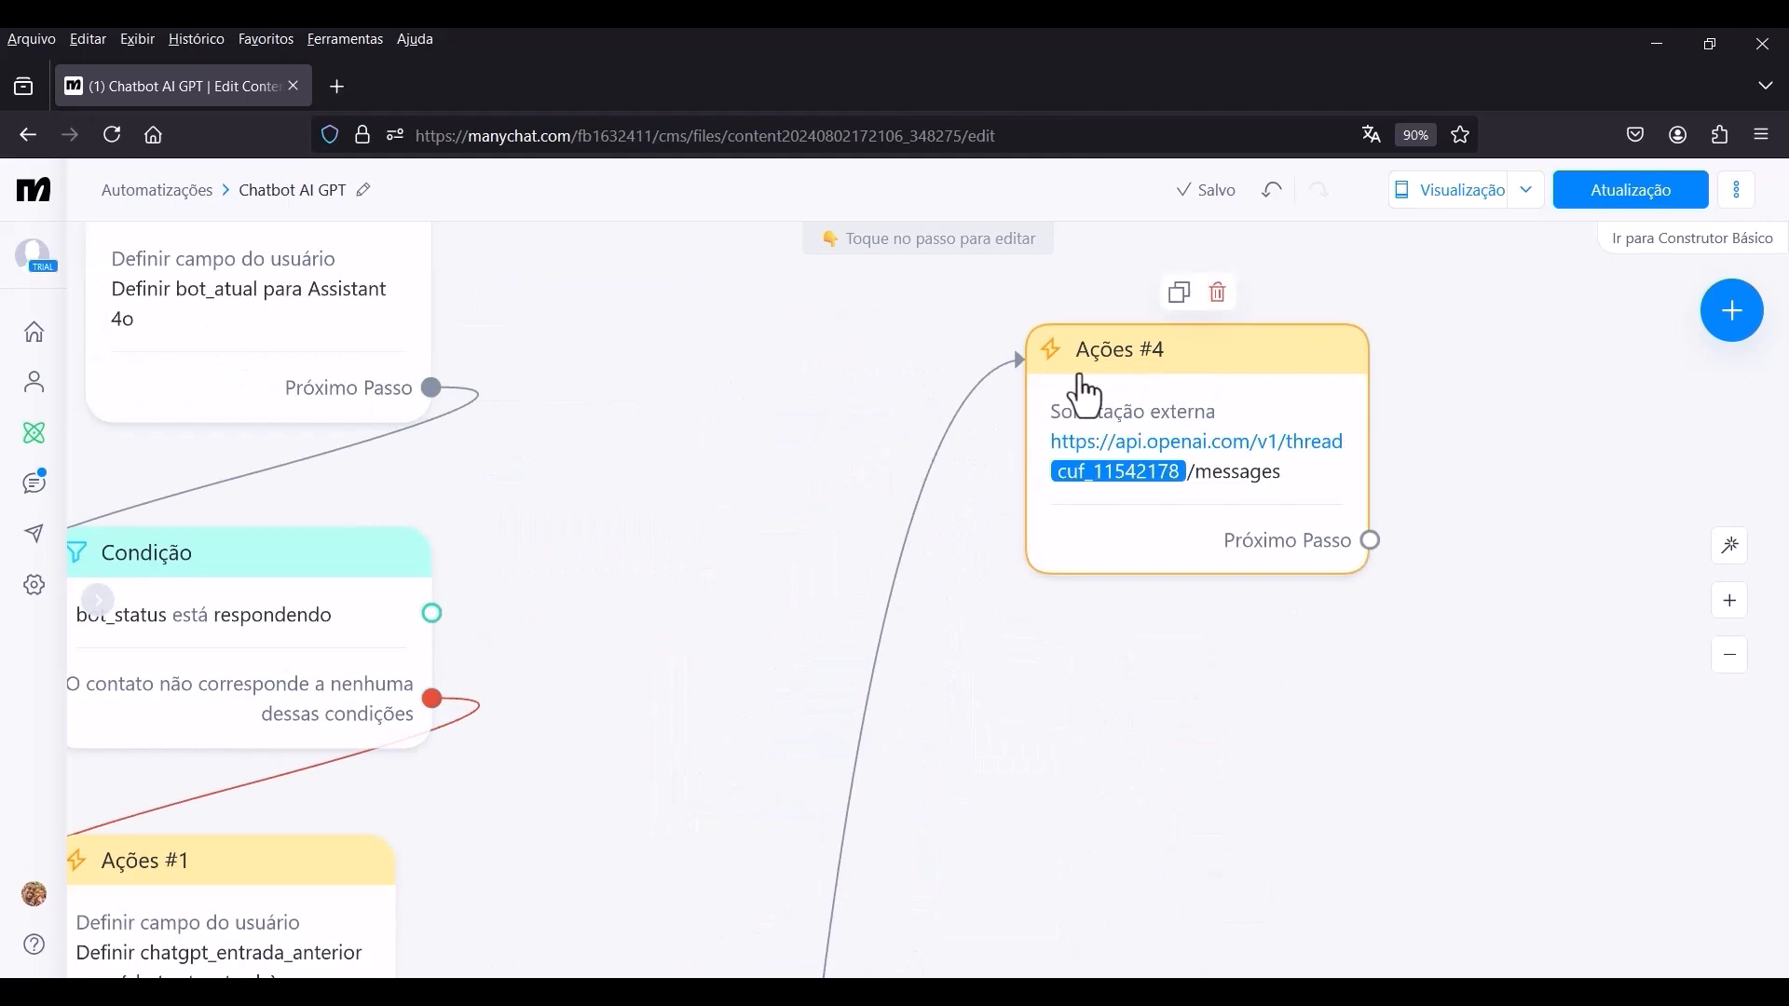
# Reopen the external request of Ações #4 and set its response mapping JSONPath to data[0].content[0].text.value.
pyautogui.click(1081, 380)
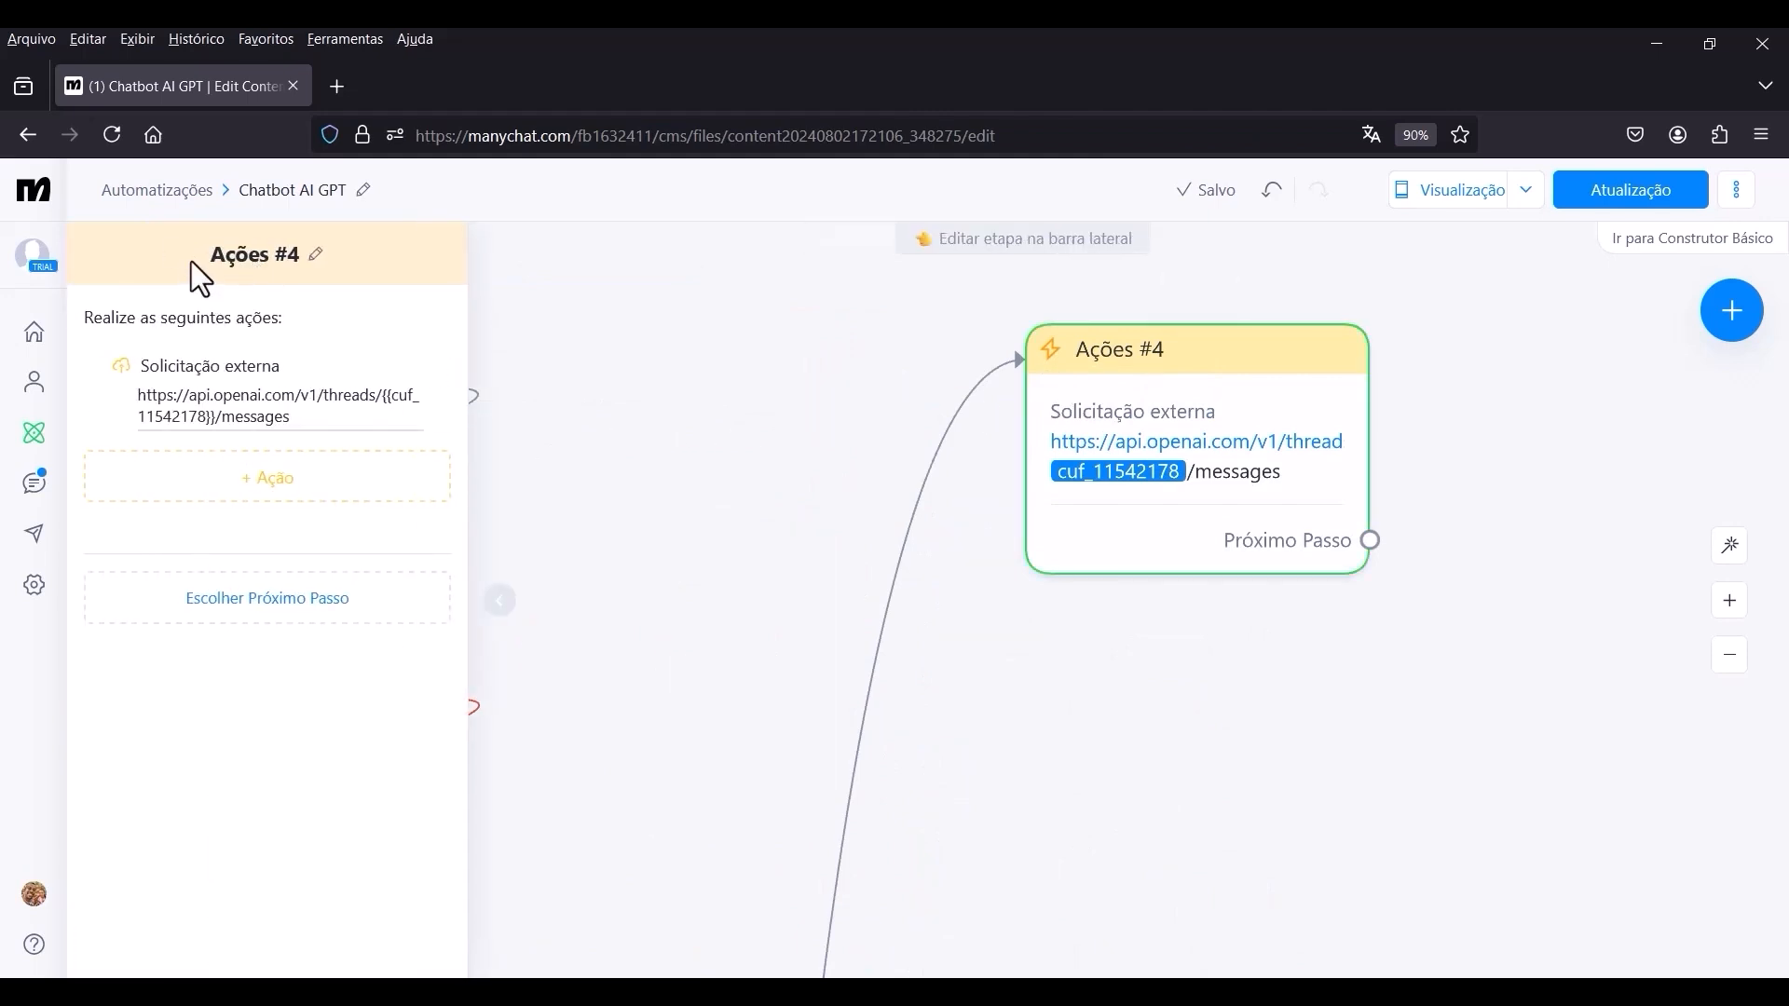
pyautogui.click(203, 396)
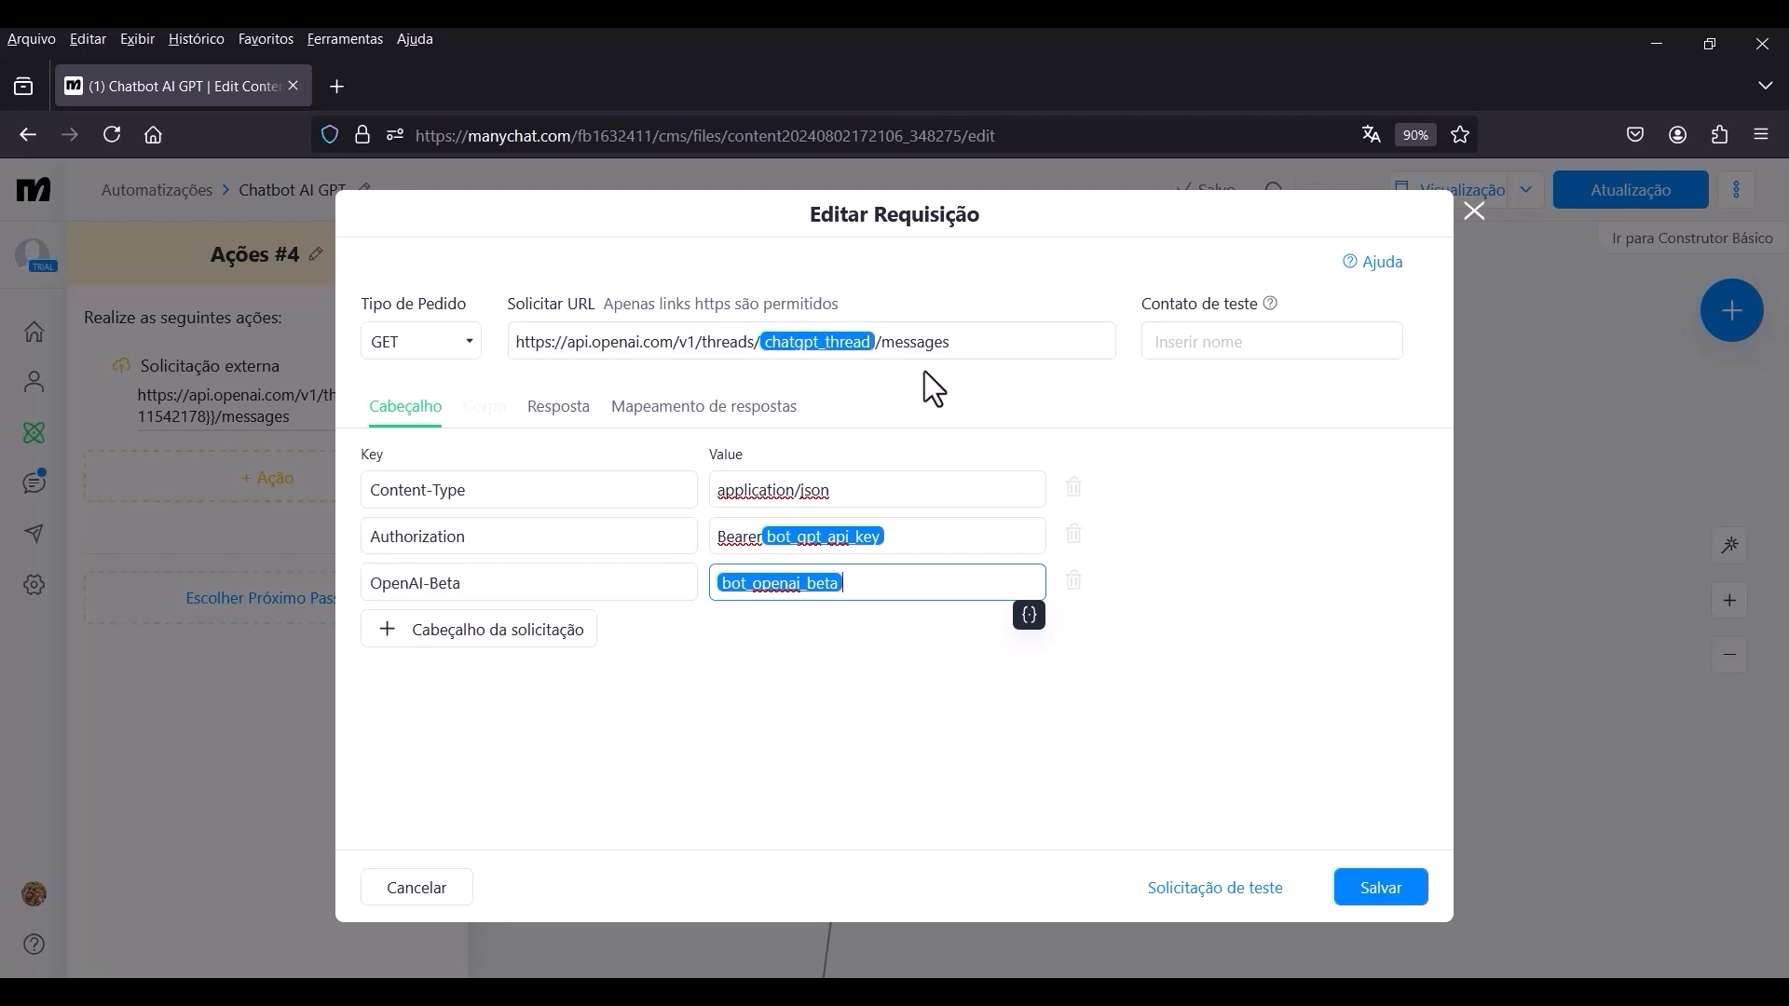
pyautogui.click(857, 412)
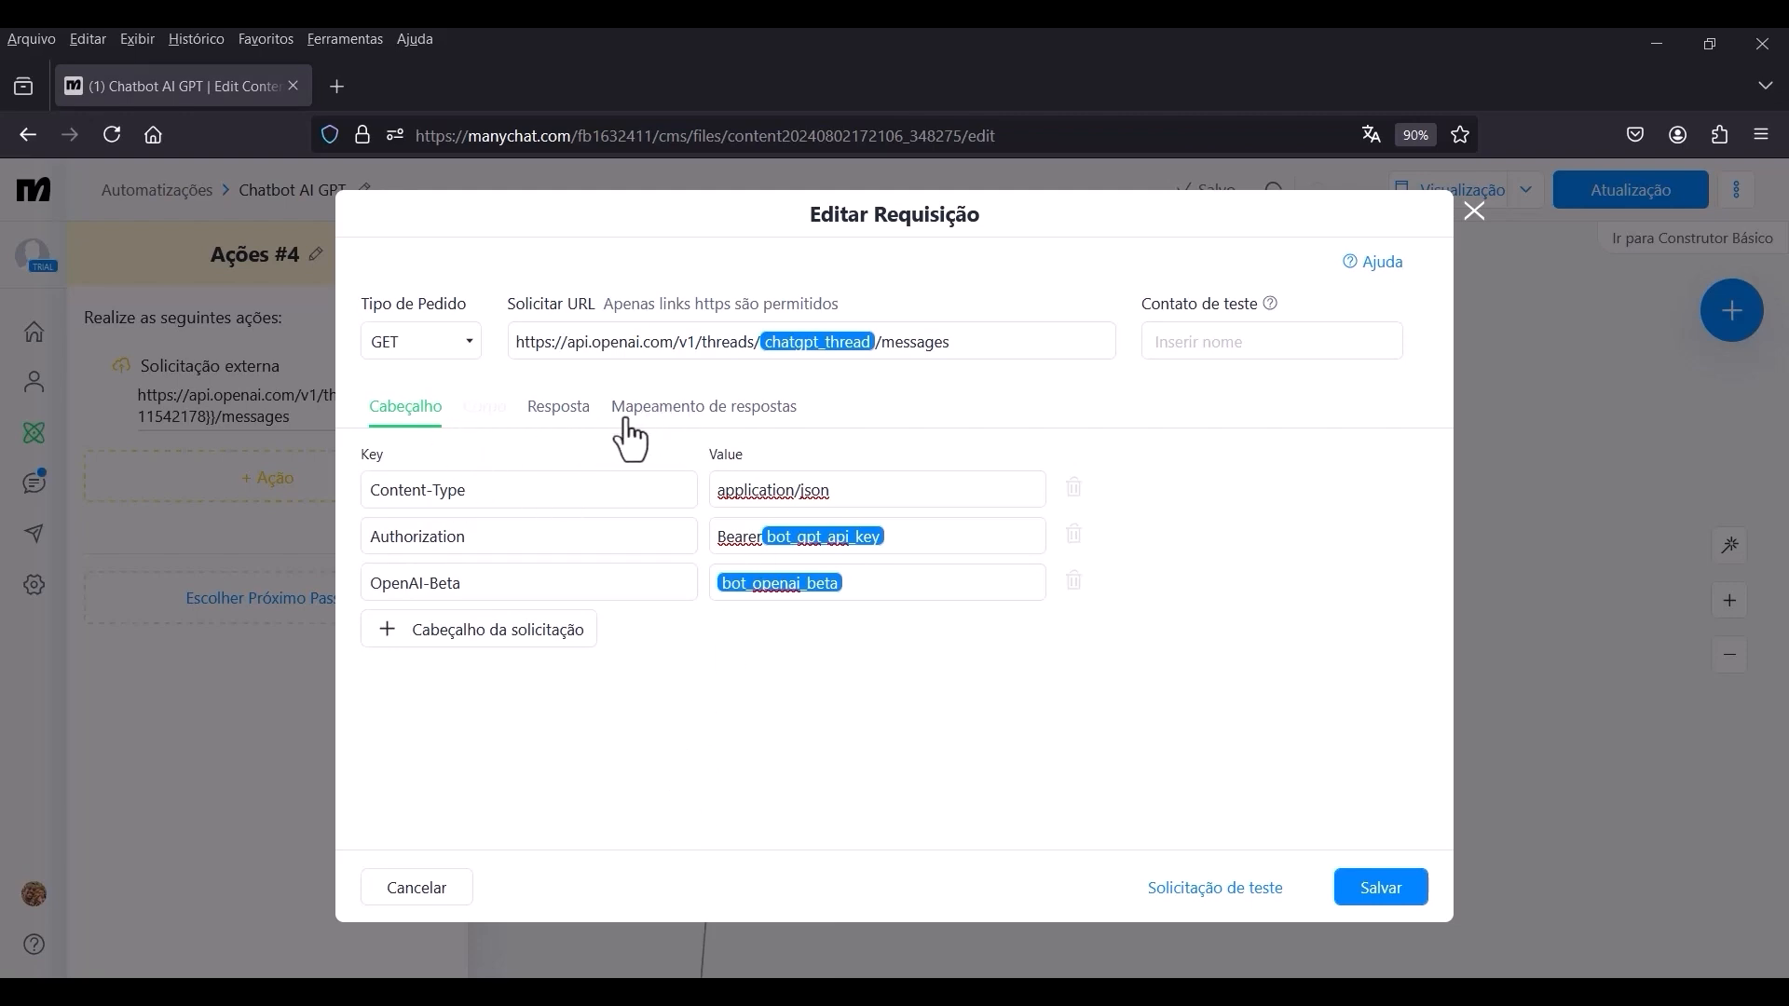
pyautogui.click(686, 419)
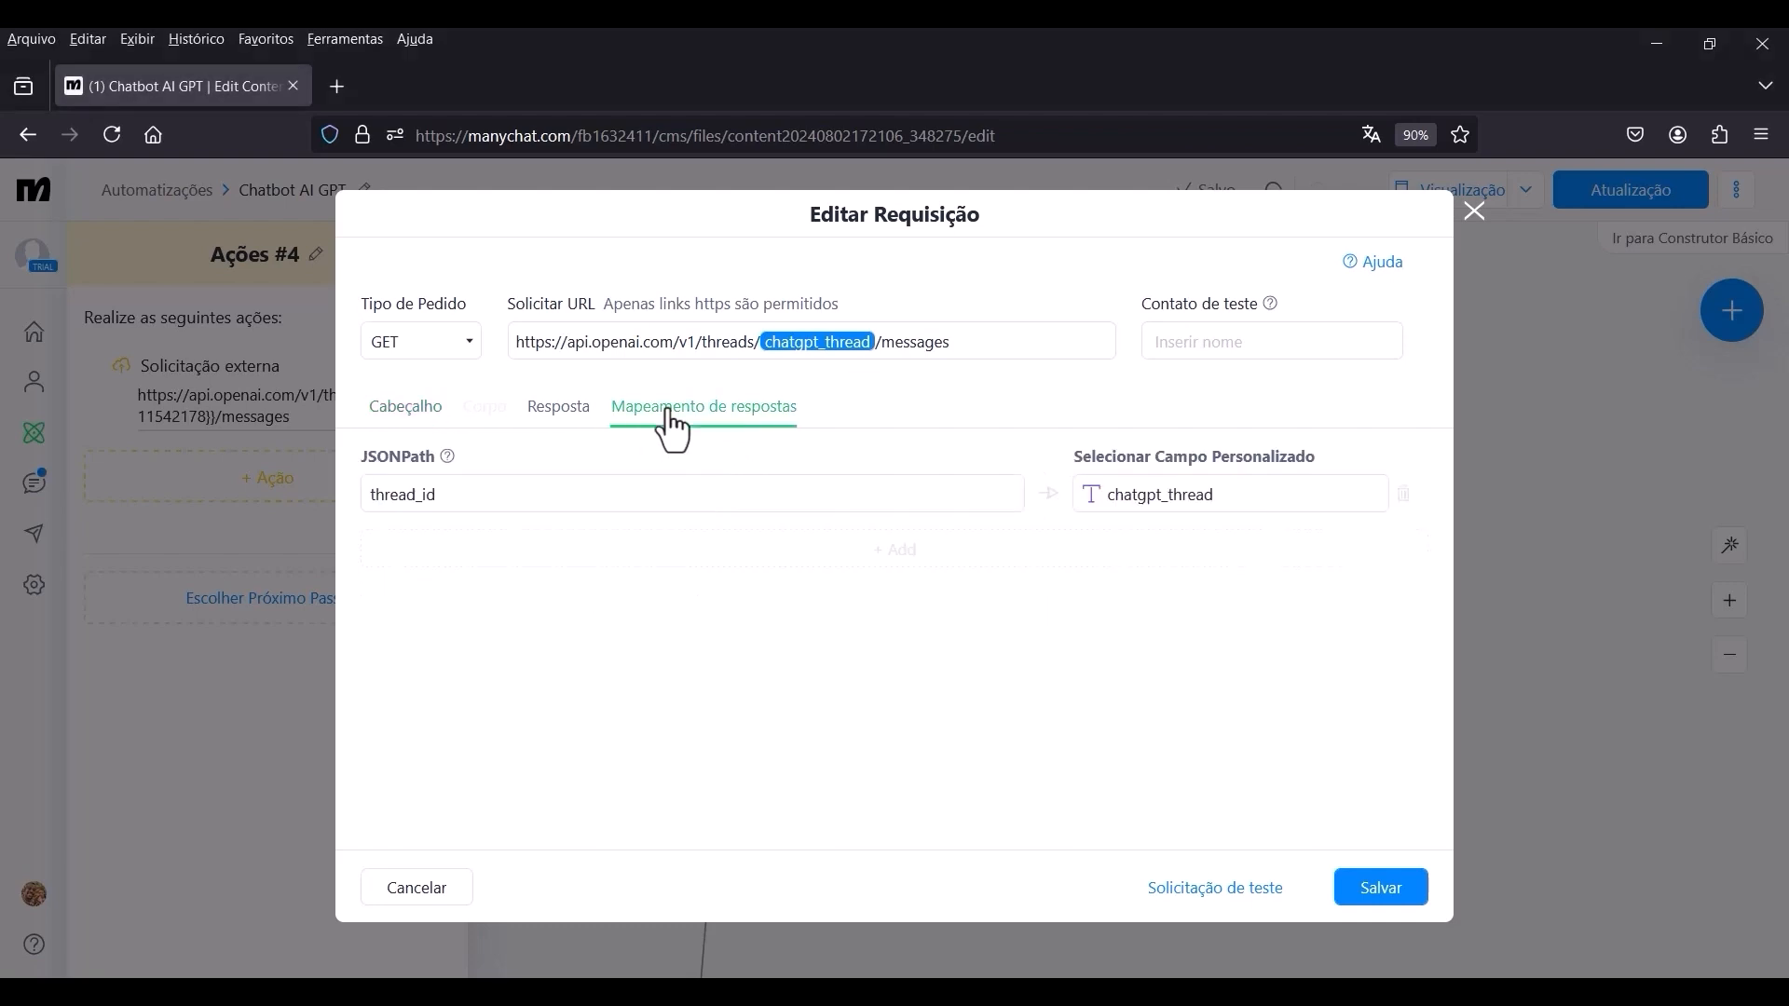
pyautogui.moveTo(492, 488); pyautogui.dragTo(299, 498)
pyautogui.press('BackSpace')
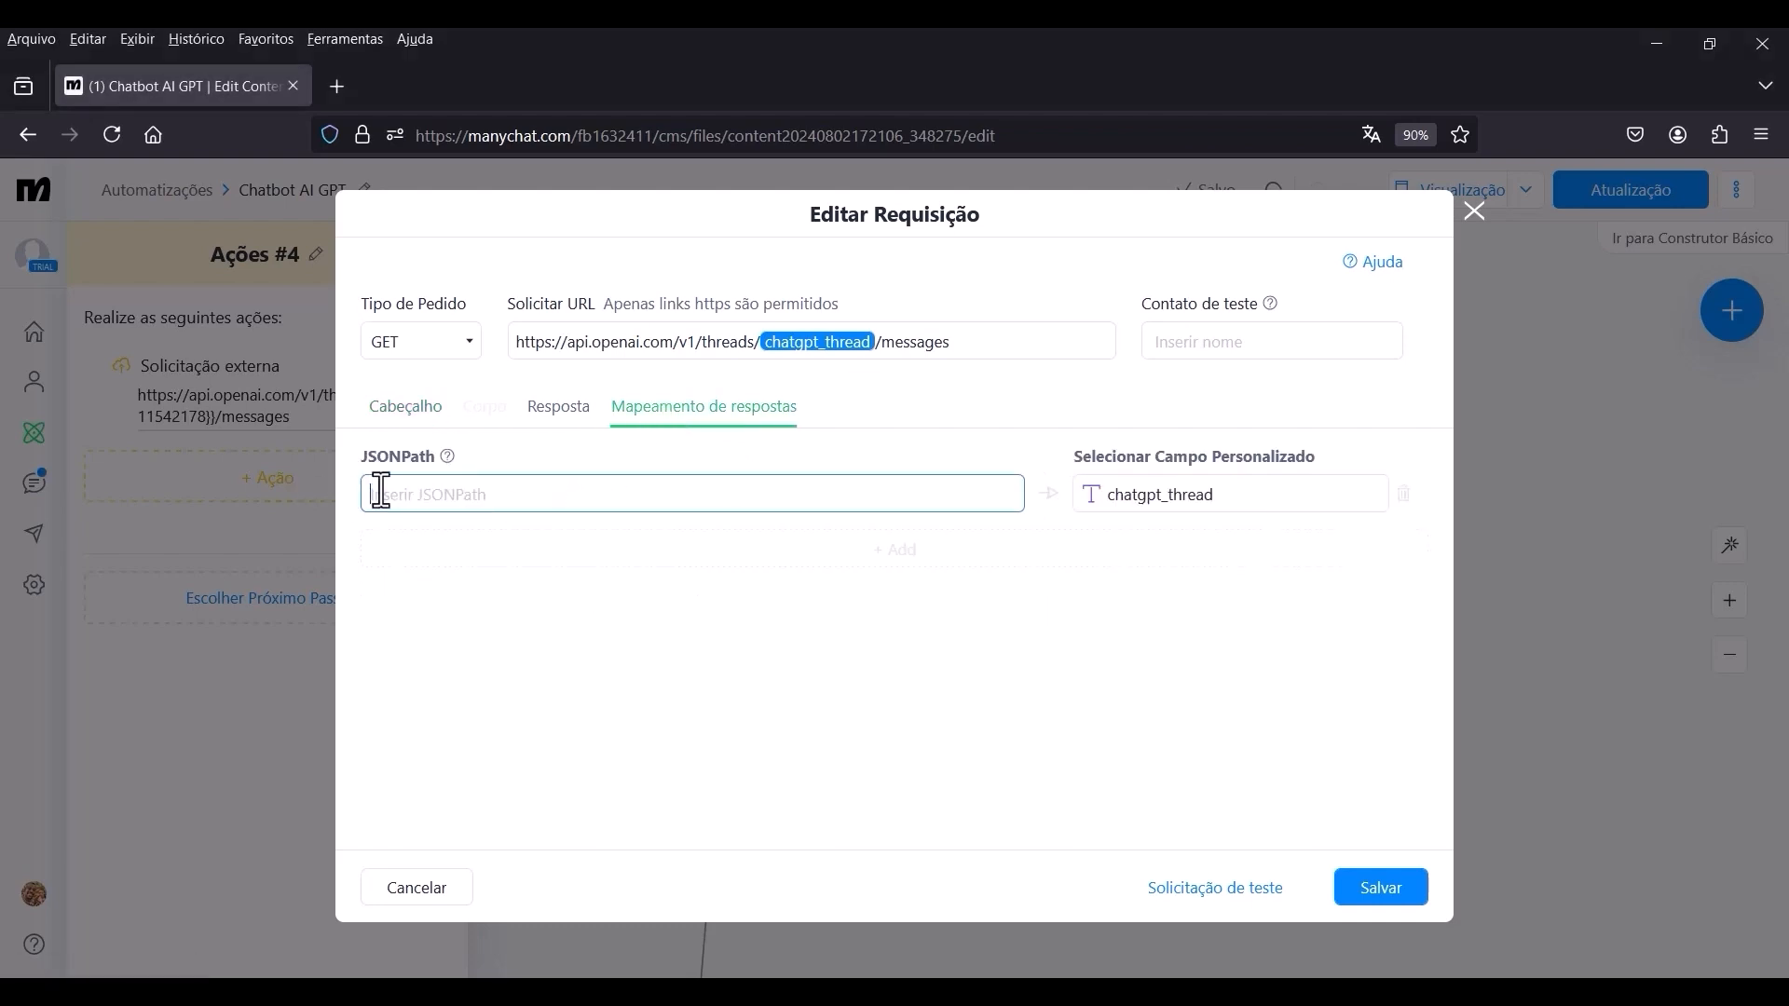
pyautogui.write('data[0].content[0].text.value')
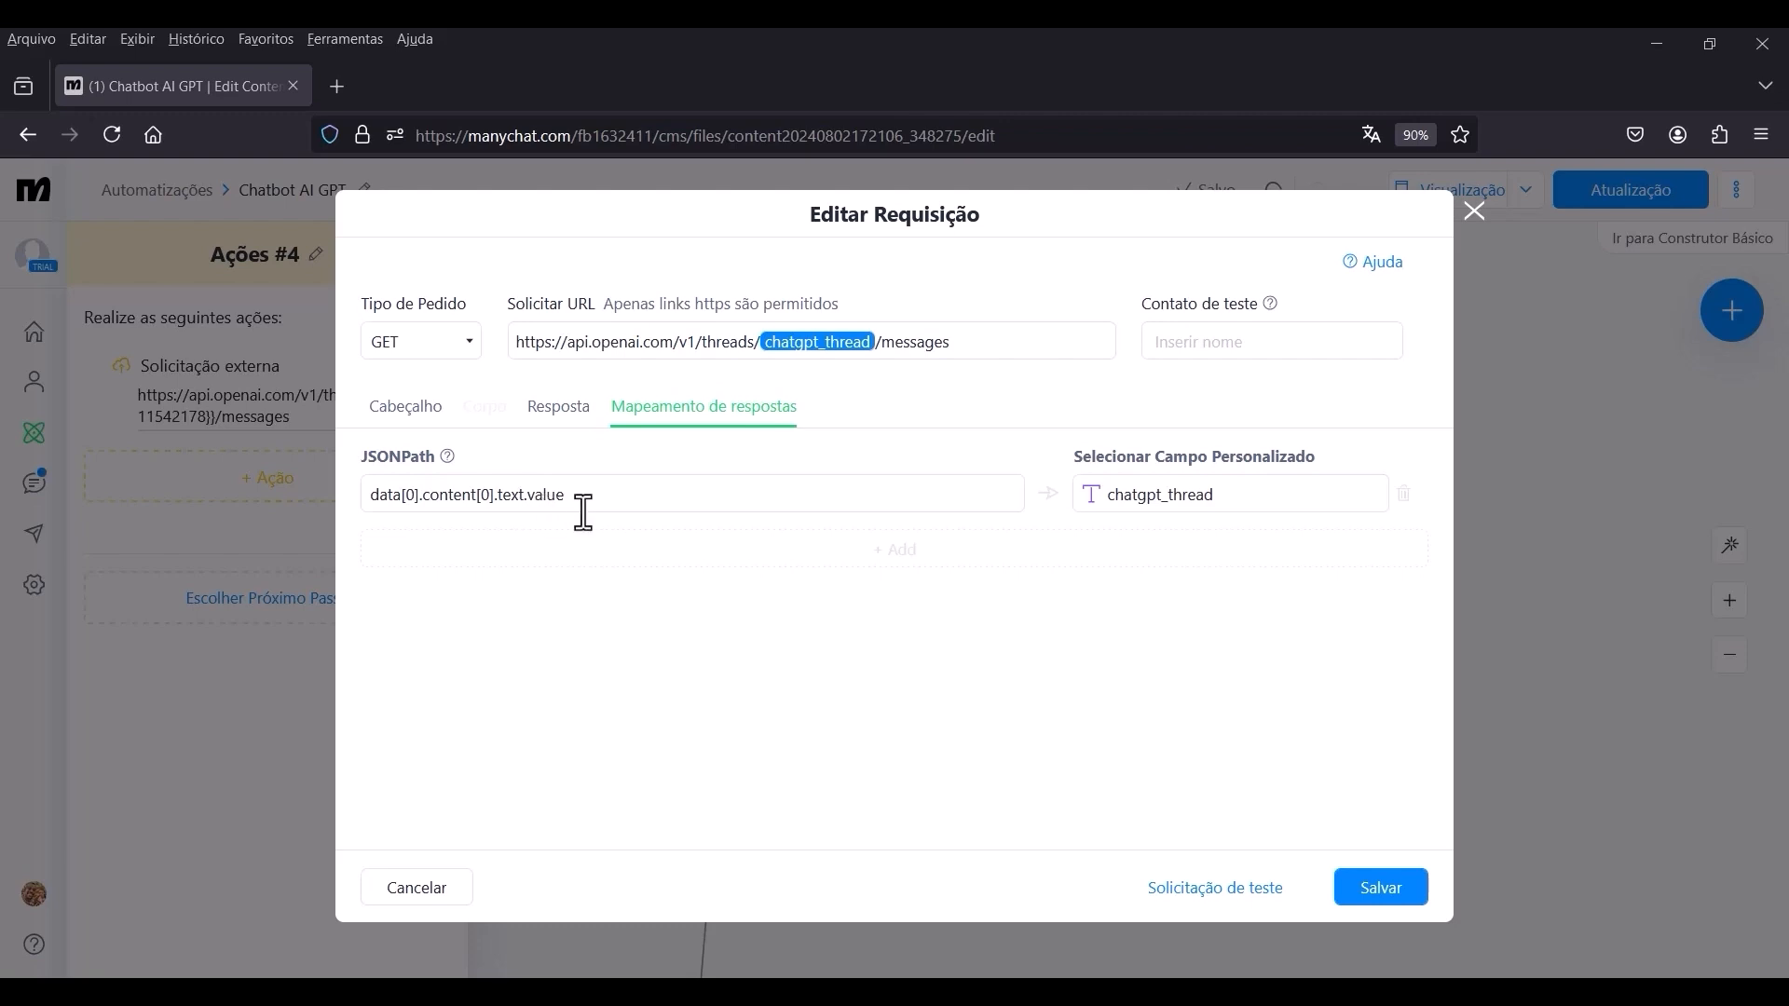
pyautogui.moveTo(587, 506); pyautogui.dragTo(393, 519)
# Choose chatgpt_thread as the custom field of the response mapping and save the external request.
pyautogui.click(1204, 504)
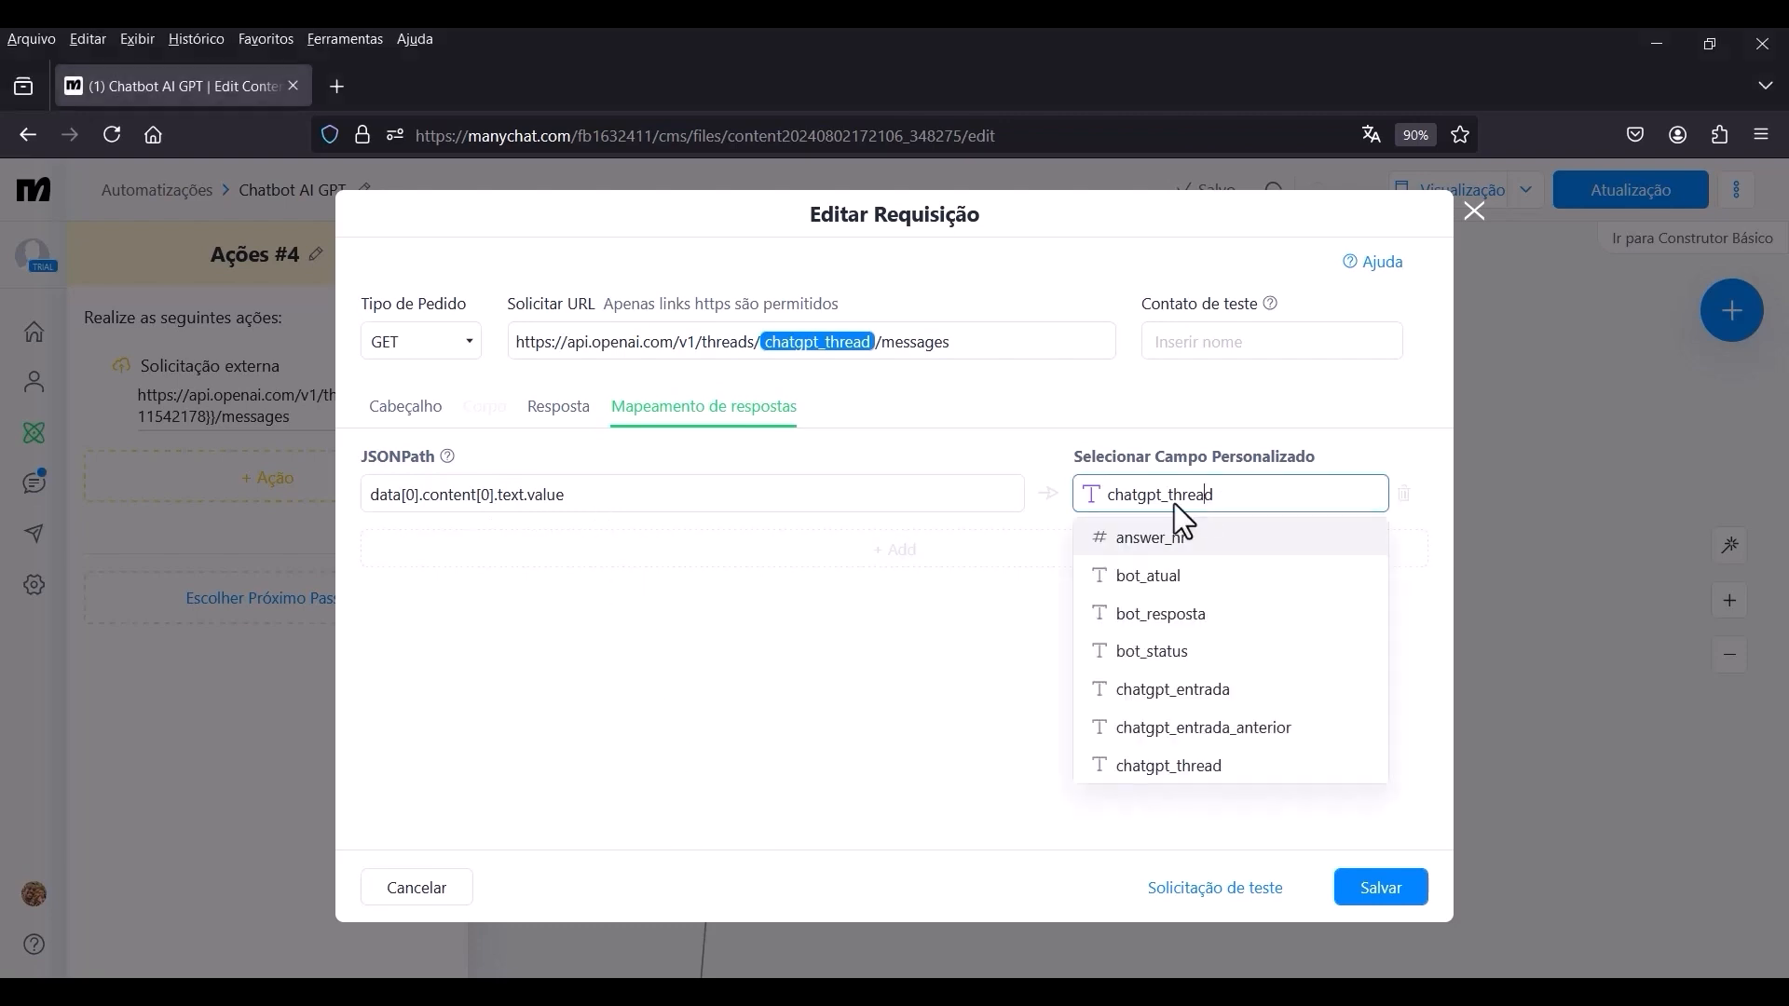
pyautogui.click(1168, 765)
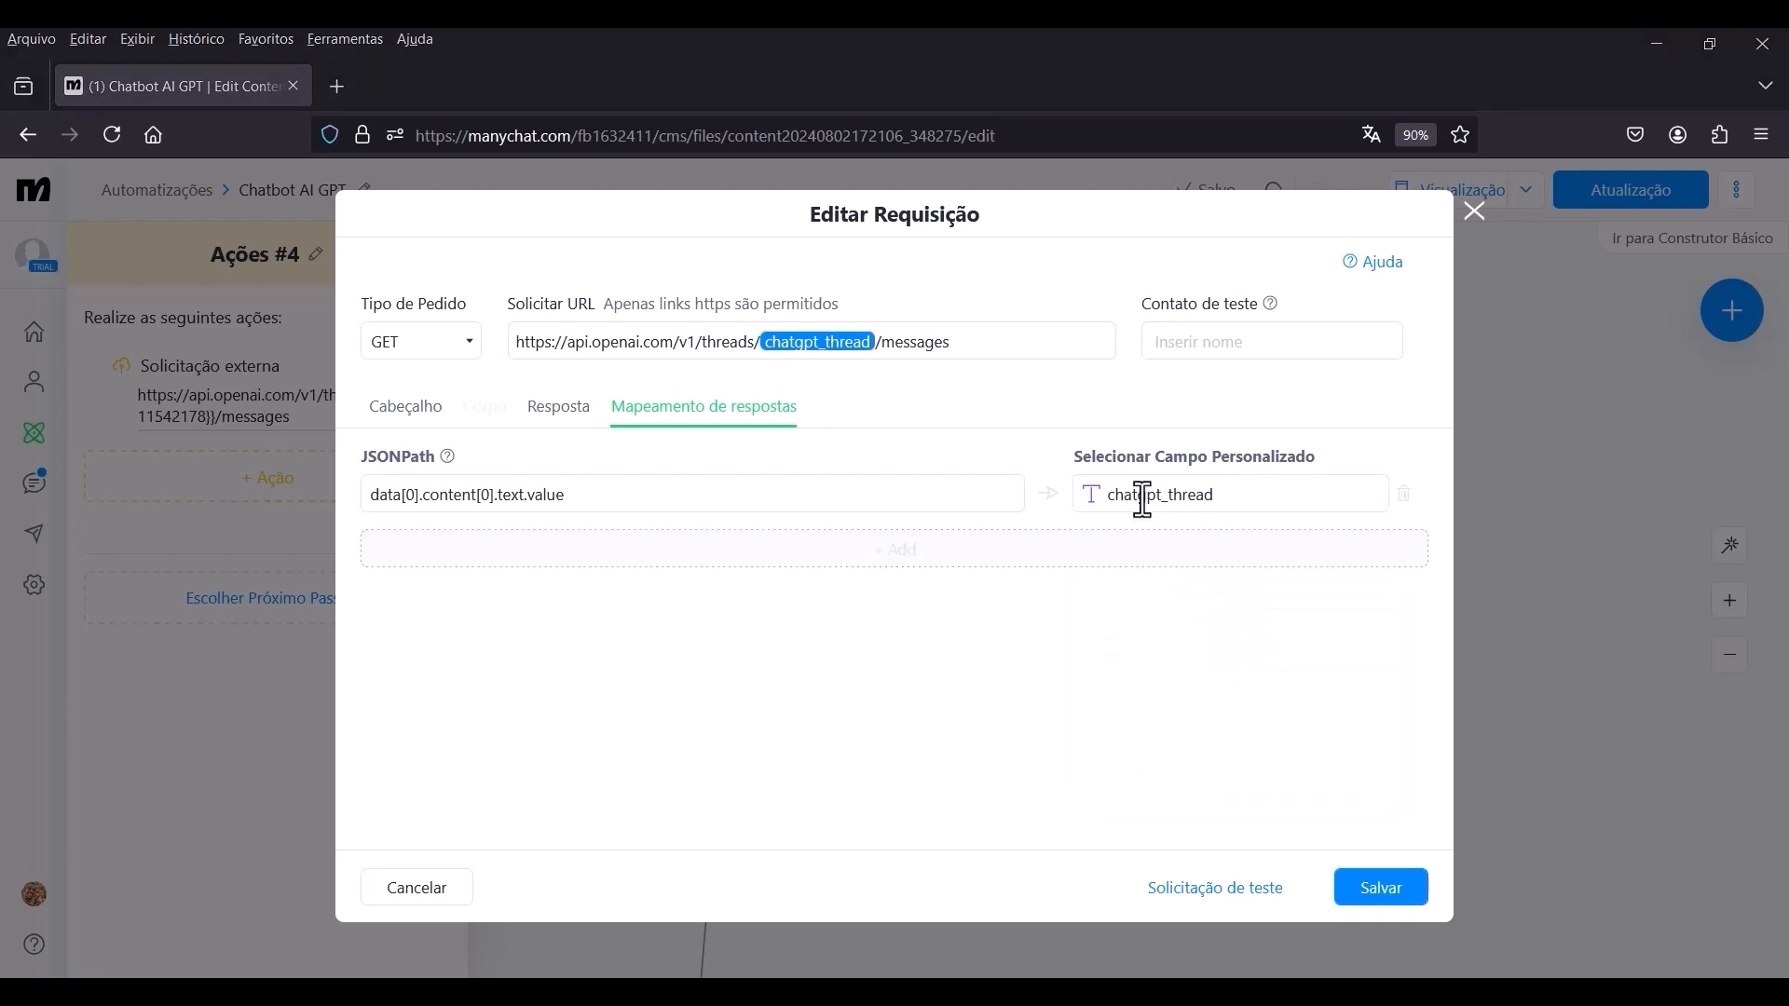
pyautogui.click(1189, 502)
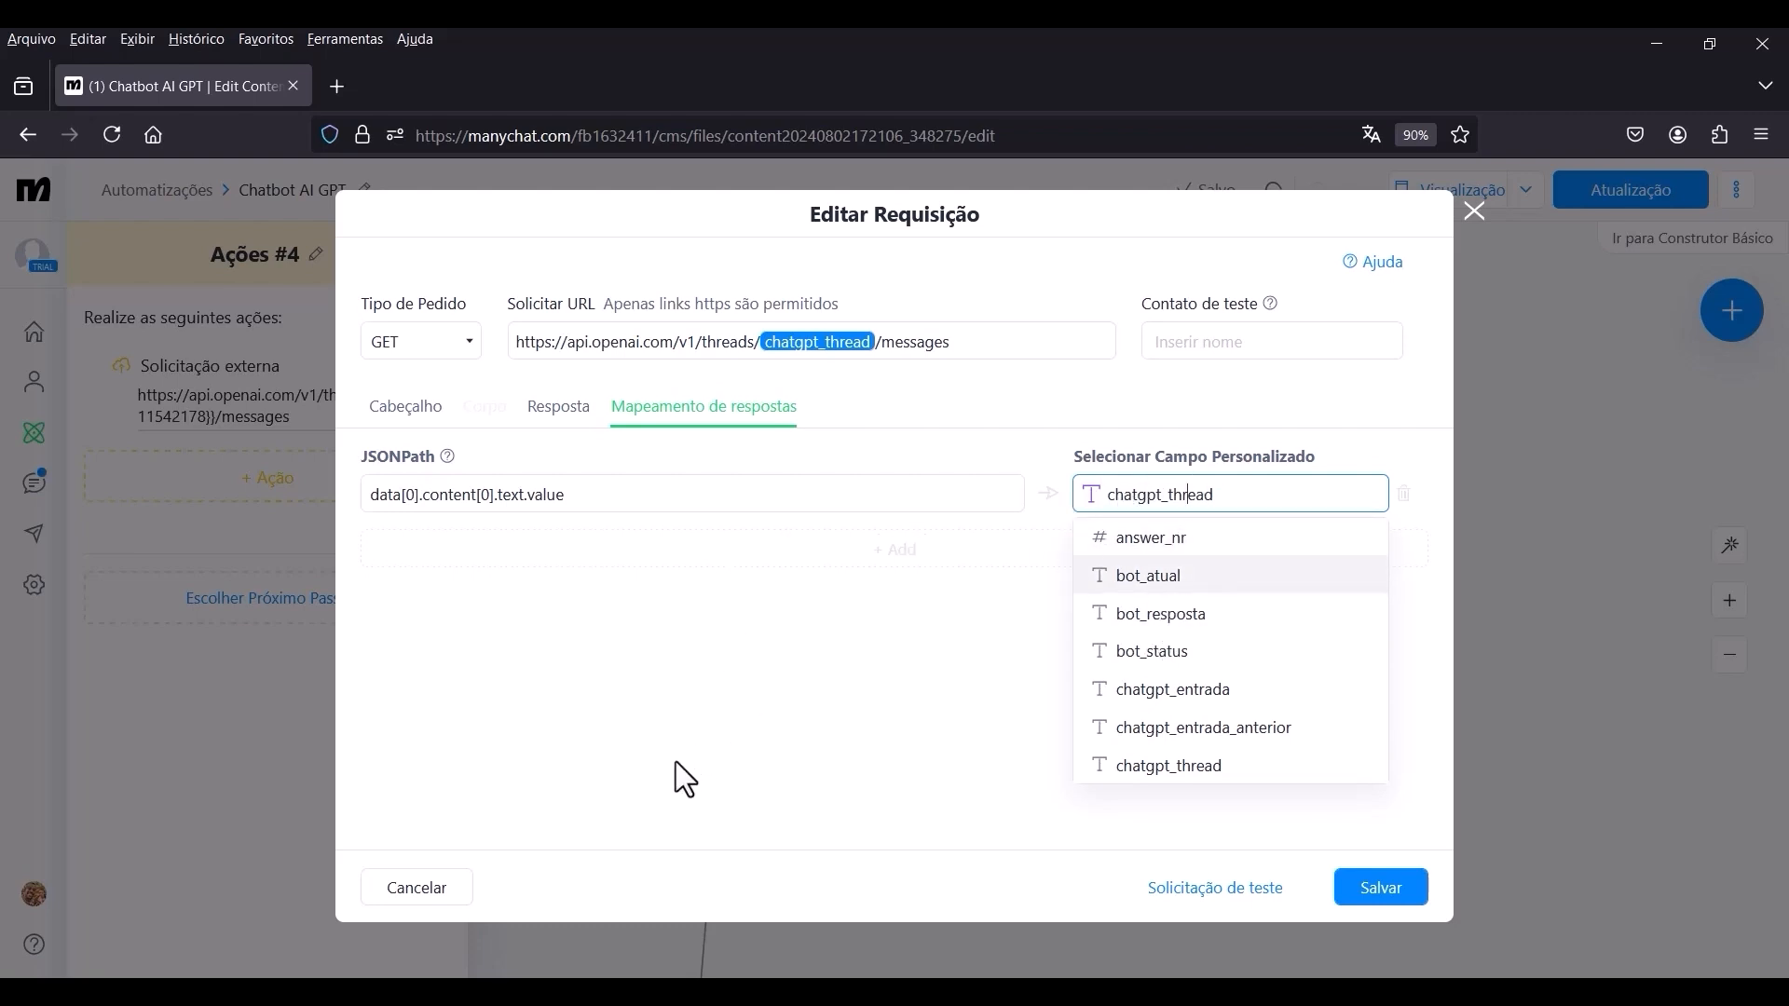
pyautogui.click(660, 781)
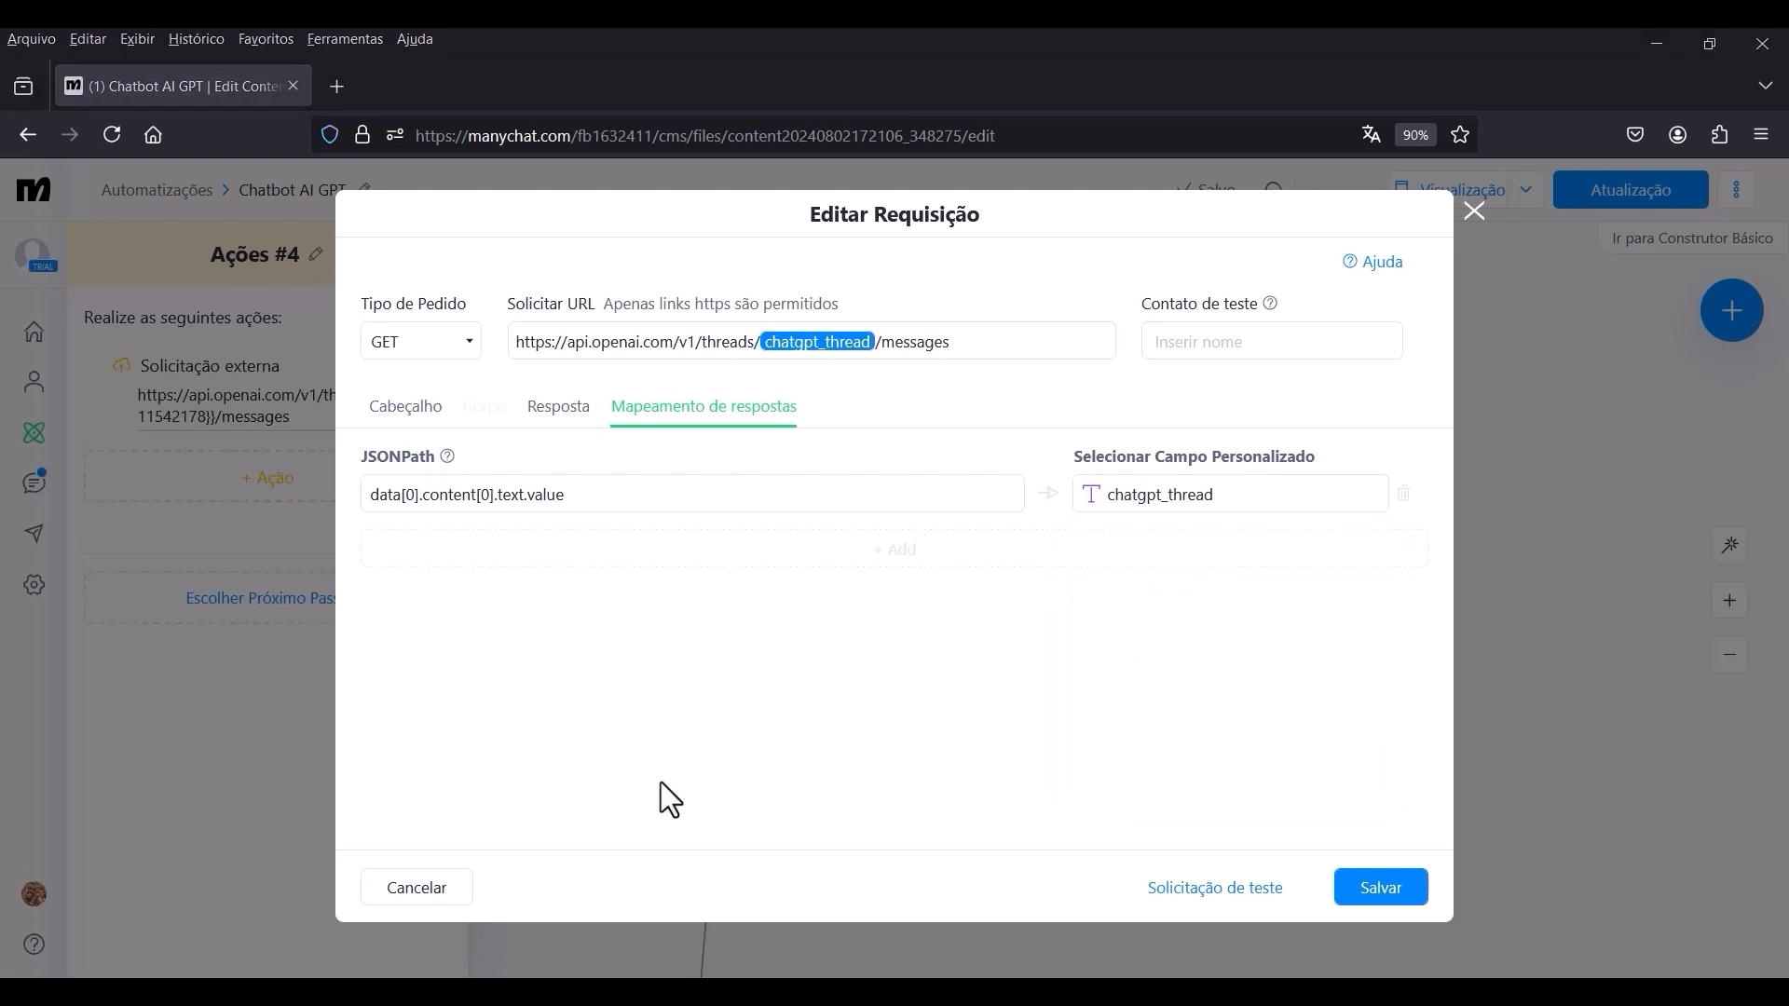
pyautogui.click(1394, 896)
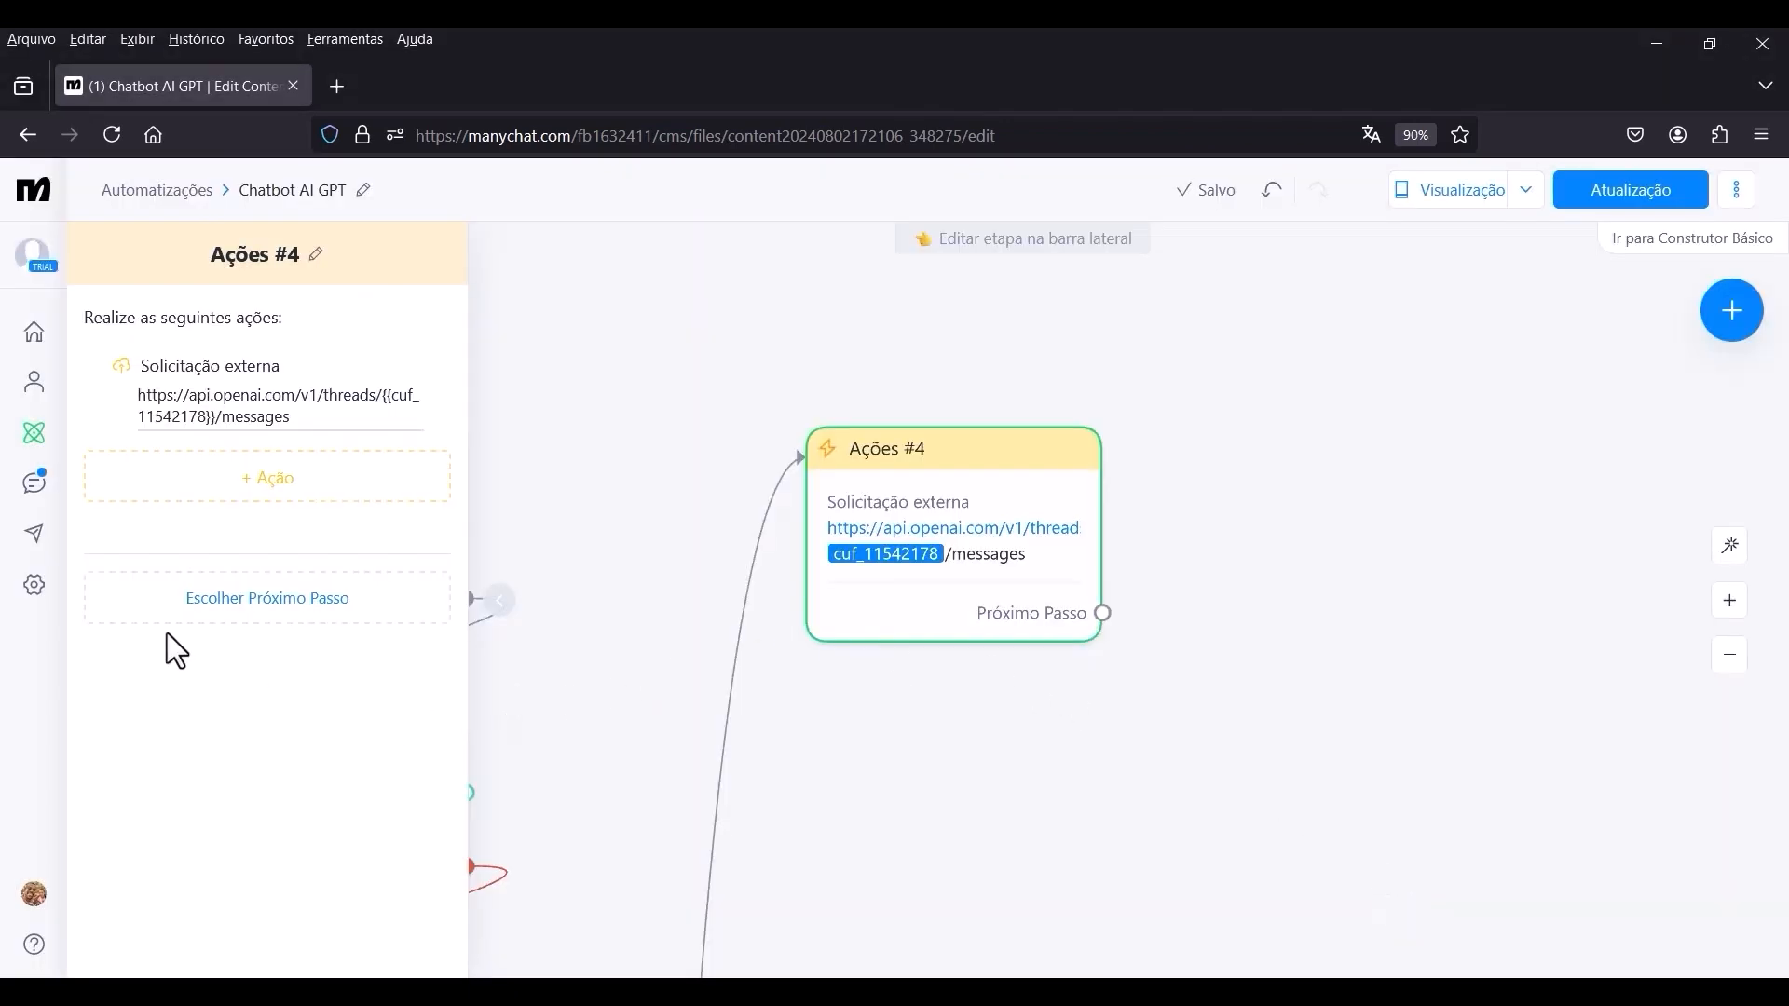
# Create a new user field named chatgpt_resposta of type Texto in the account's custom field settings.
pyautogui.click(35, 589)
pyautogui.scroll(-3, 157, 715)
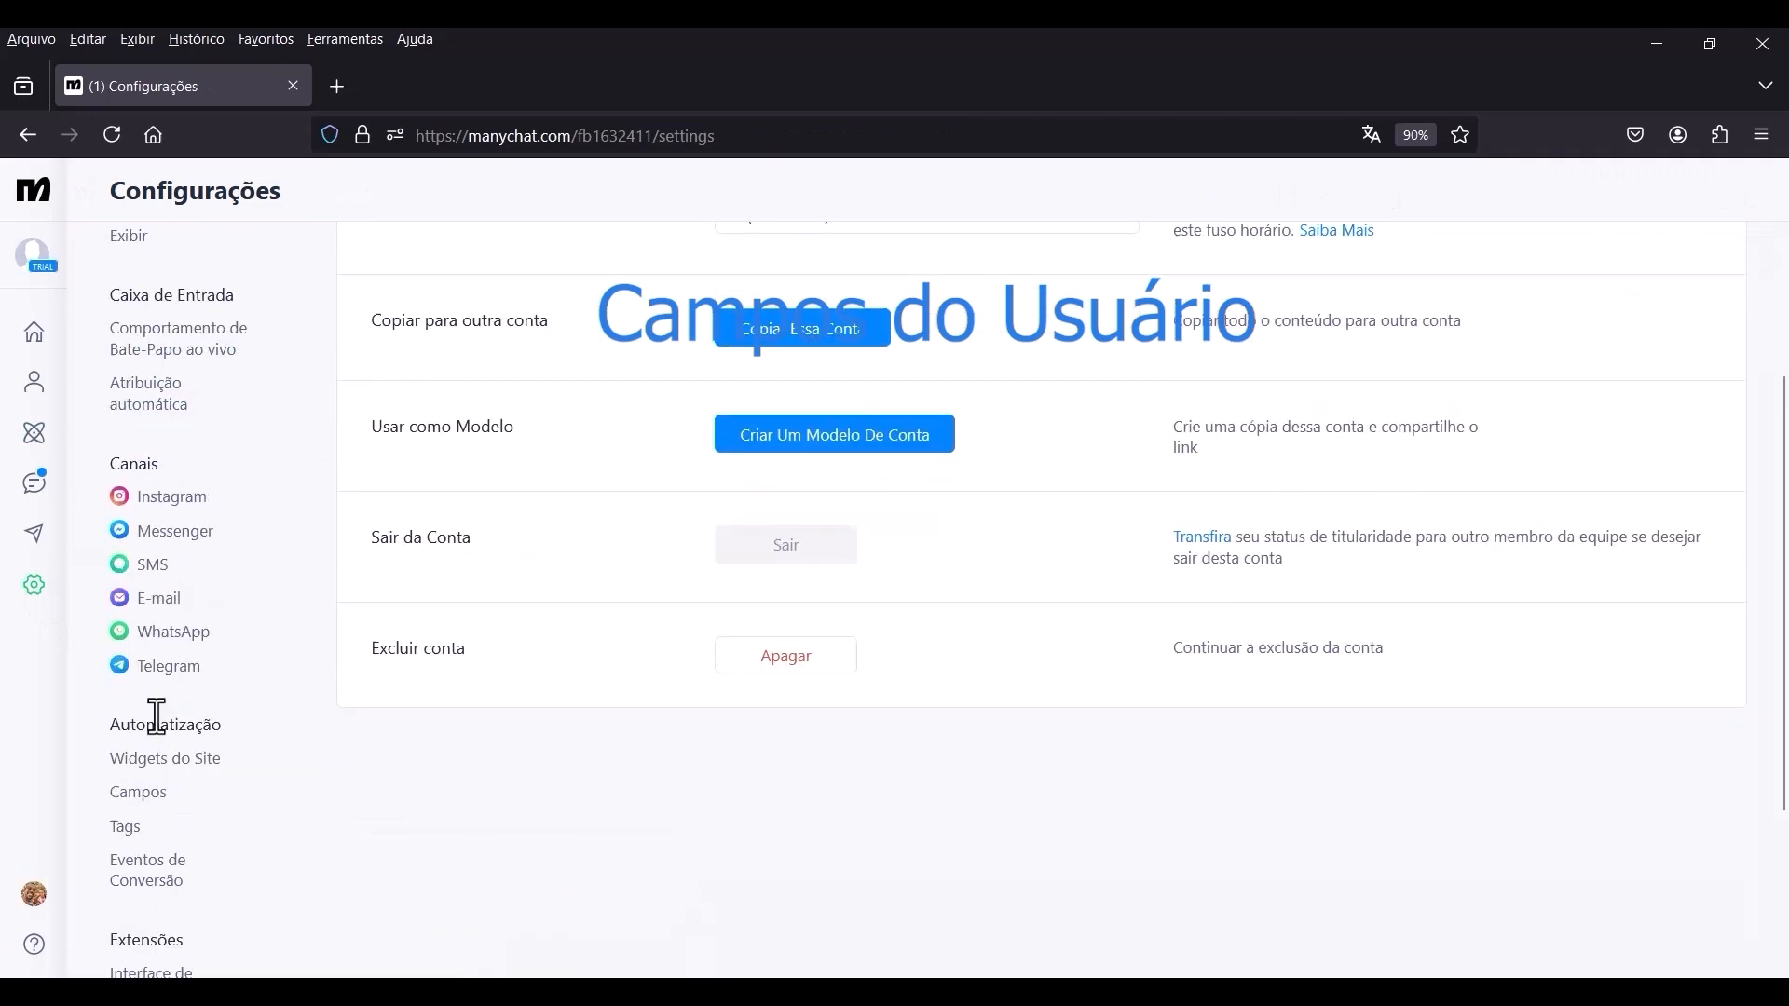
pyautogui.click(138, 792)
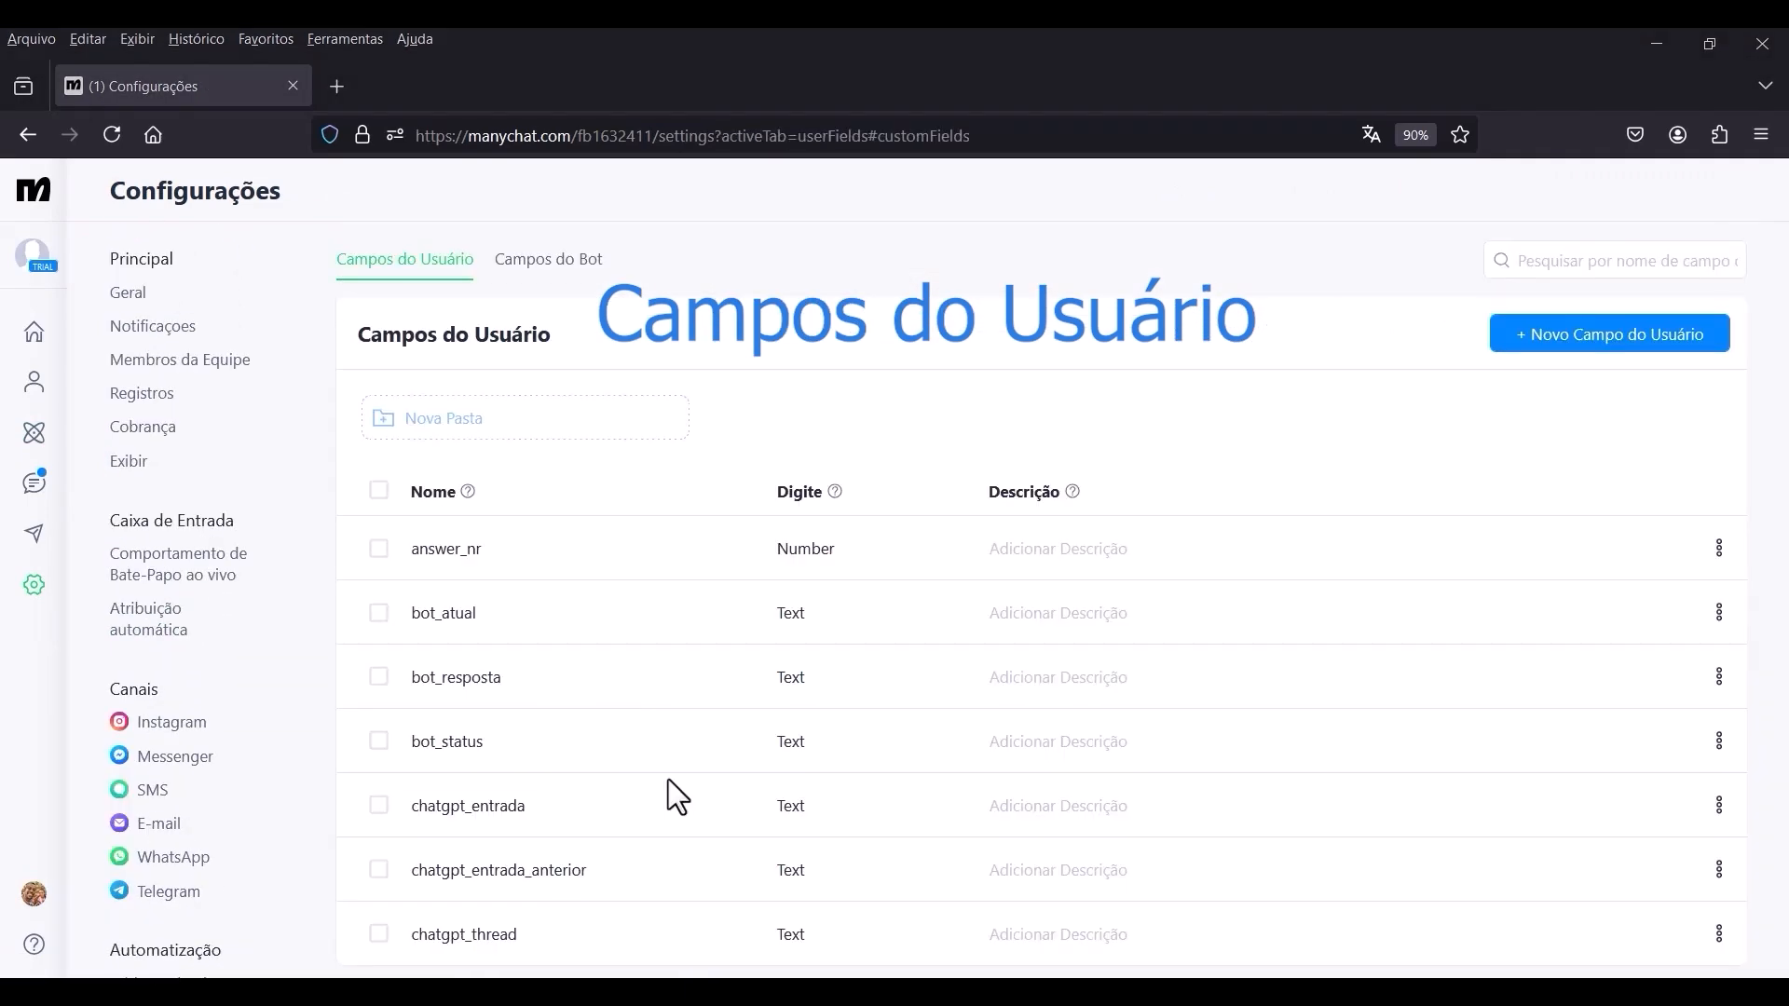
pyautogui.click(1593, 345)
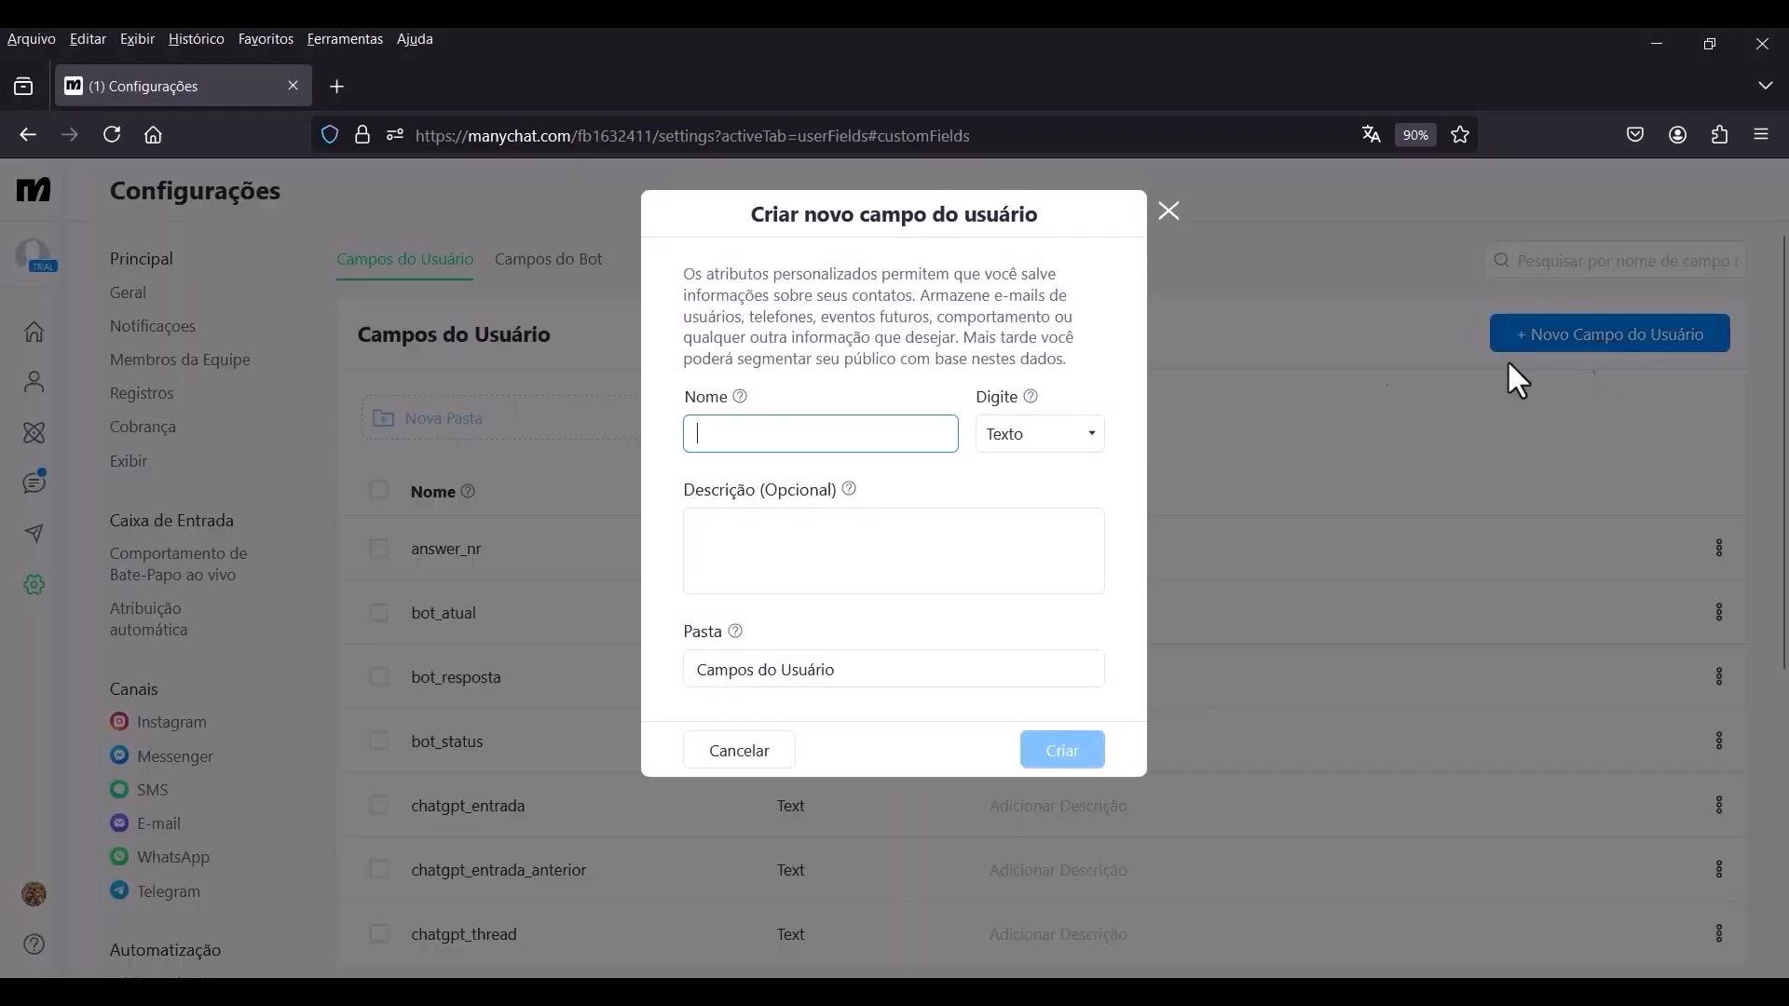
pyautogui.click(836, 456)
pyautogui.write('chatgpt_resposta')
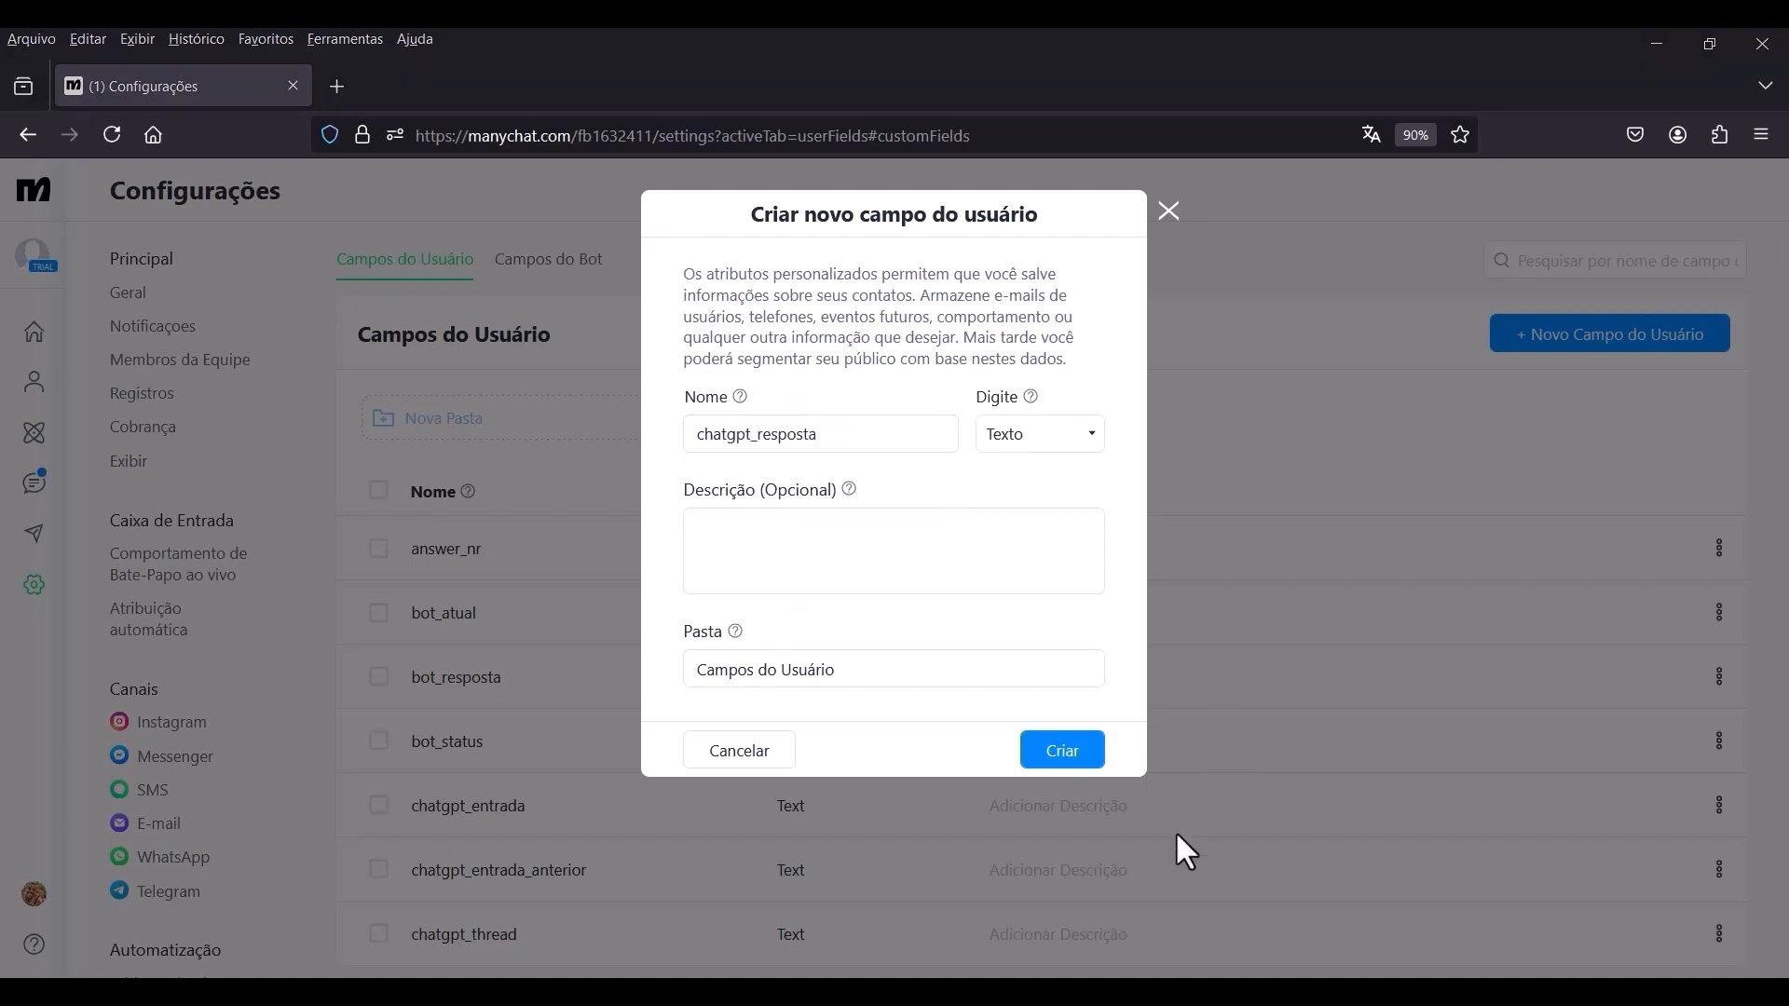
pyautogui.click(1076, 759)
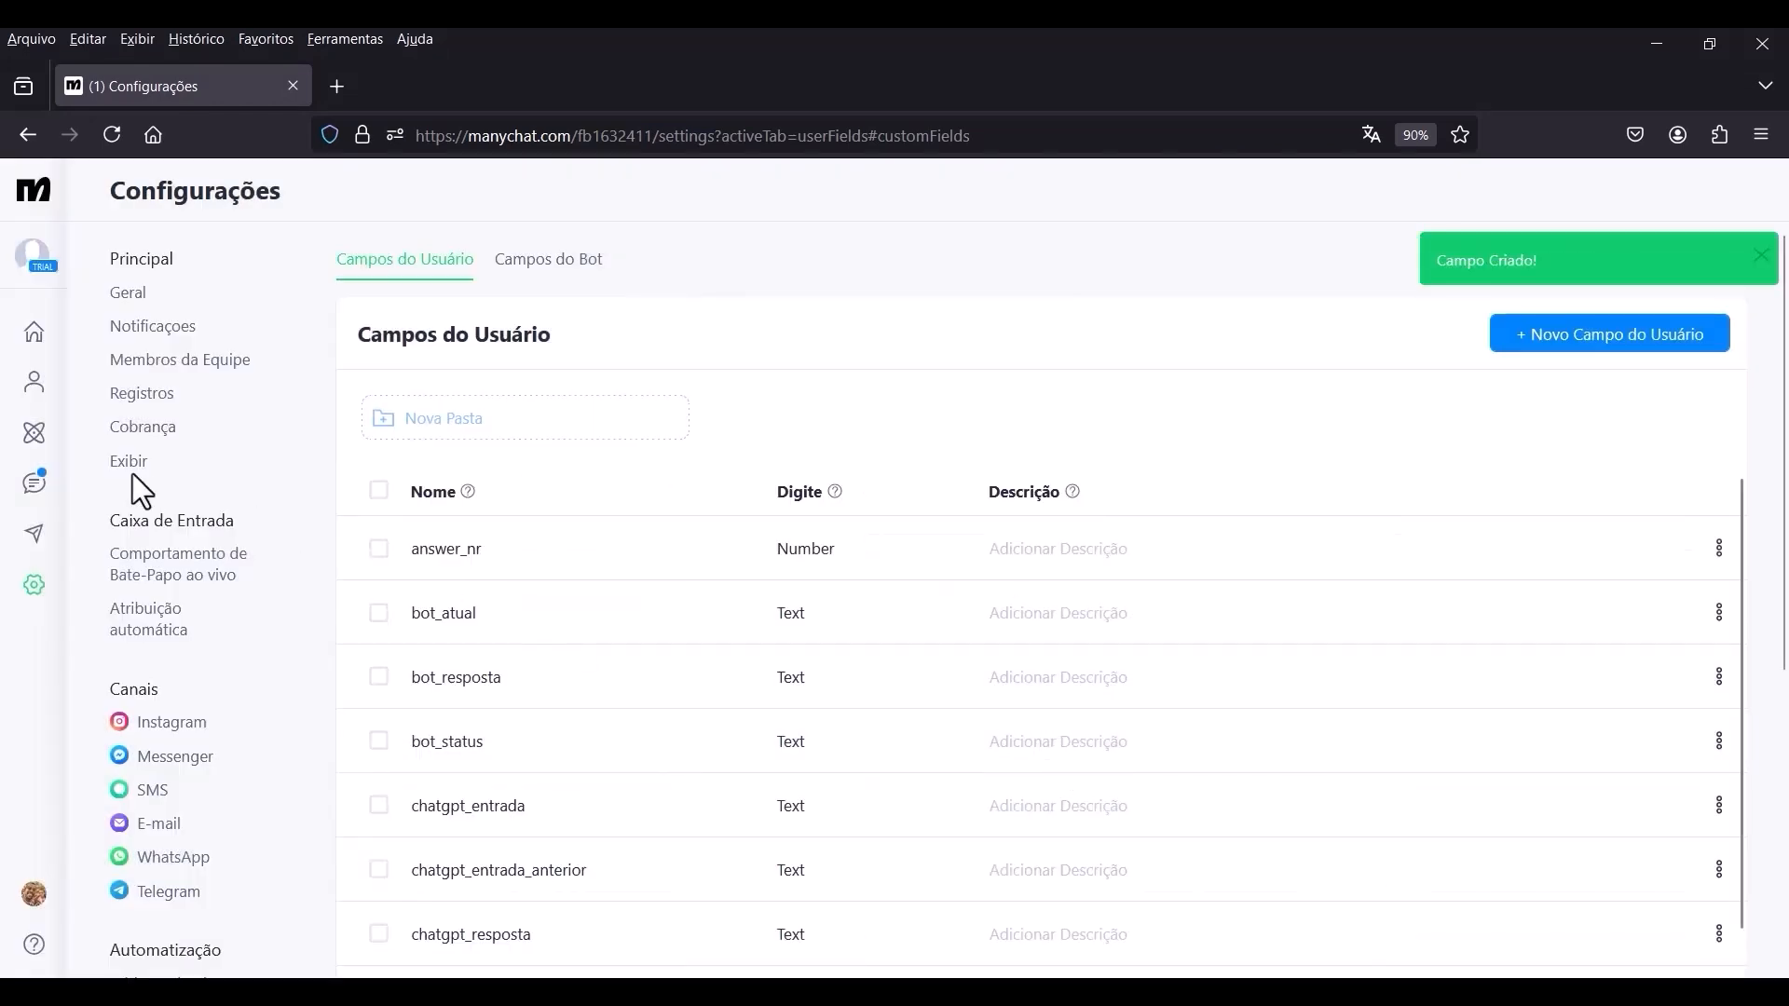
# Return to the automations list and open the Chatbot AI GPT automation.
pyautogui.click(35, 438)
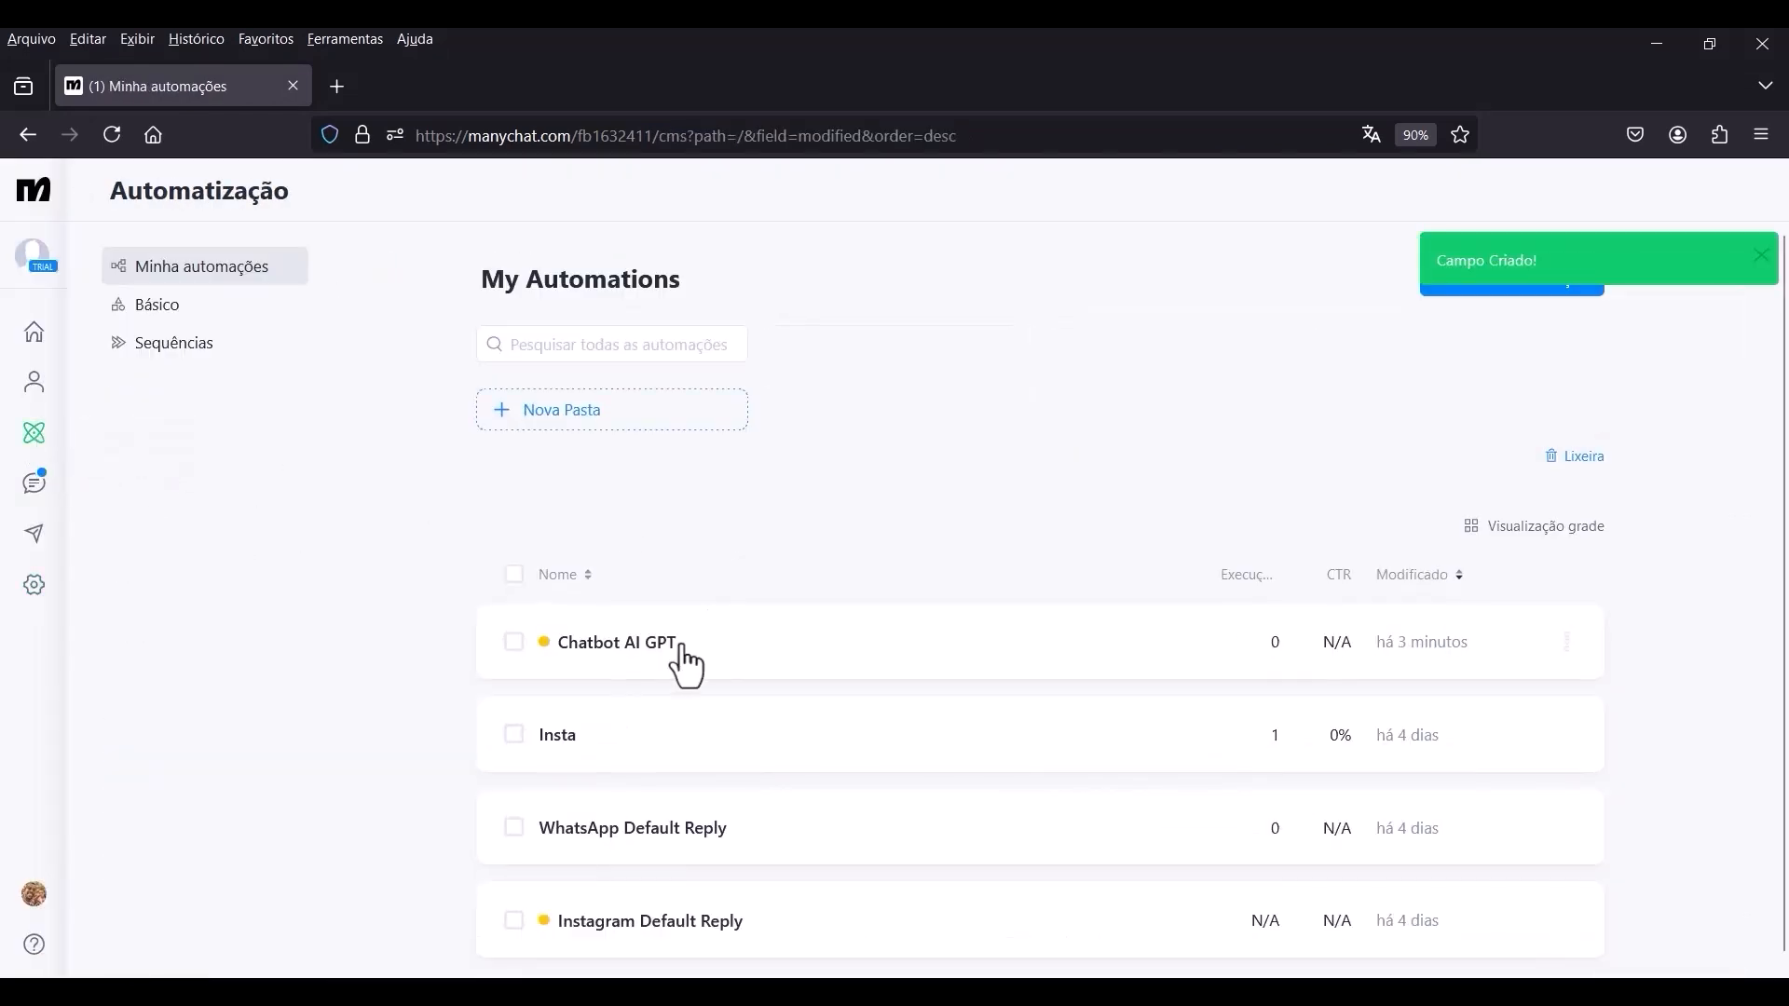
pyautogui.click(655, 658)
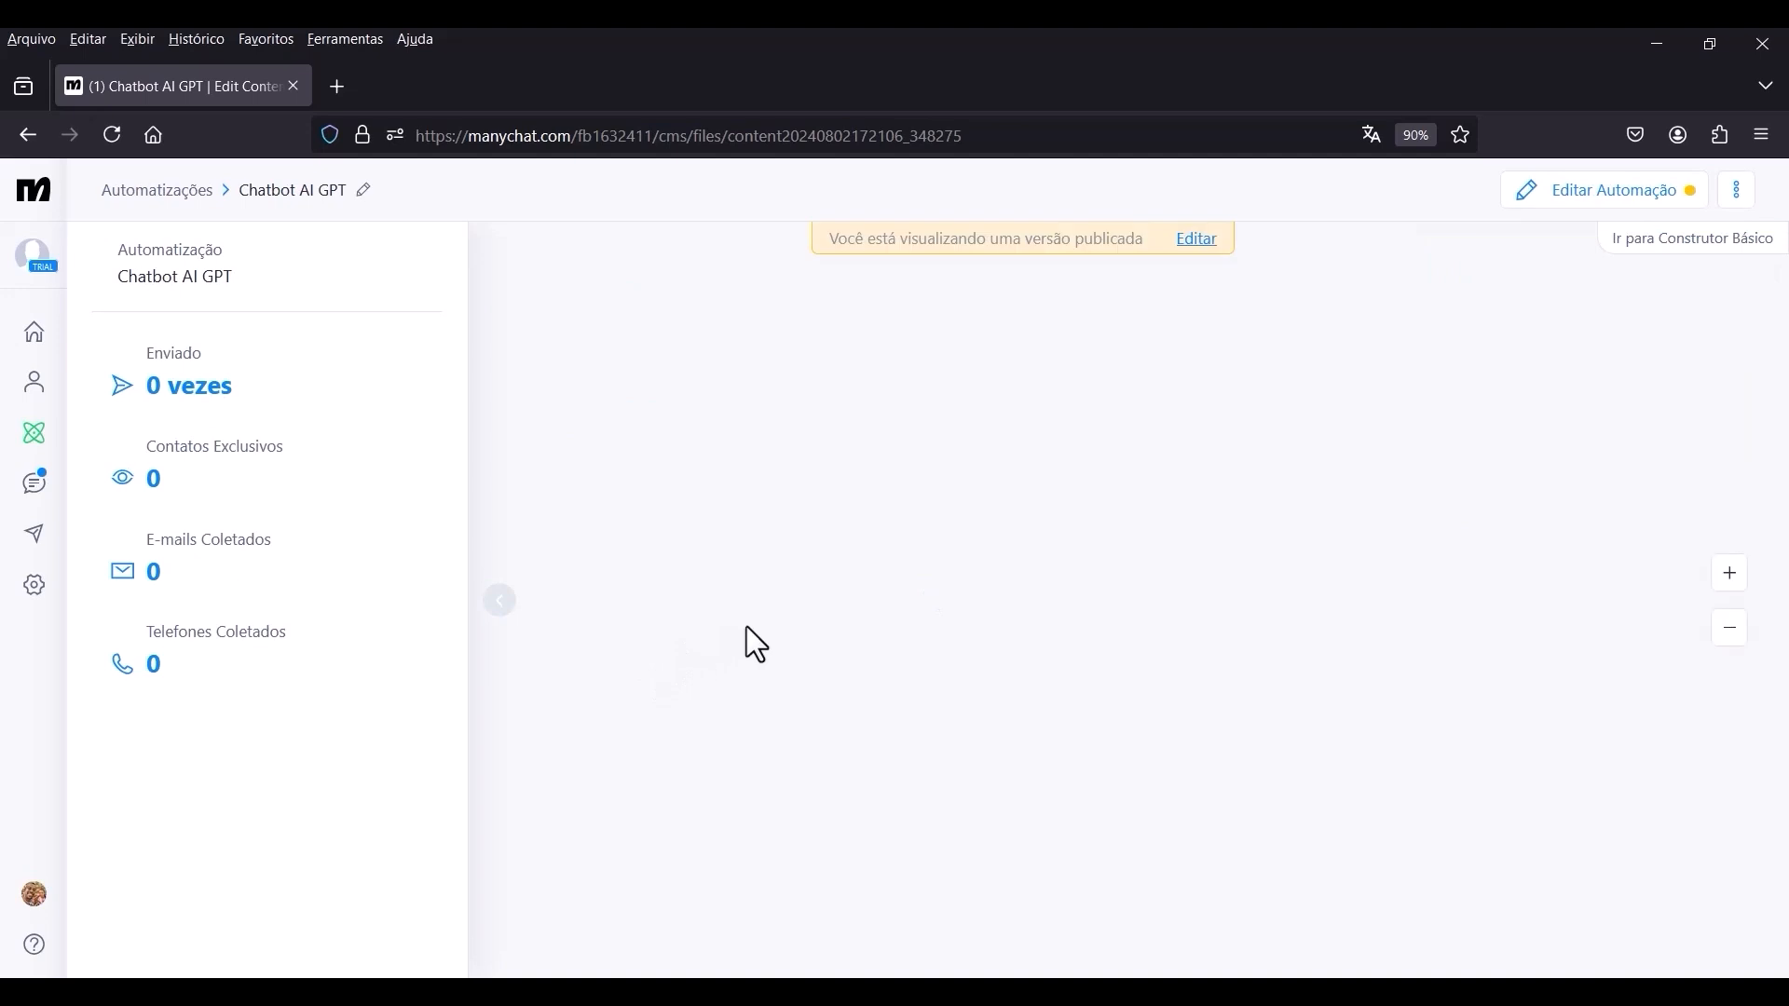
pyautogui.moveTo(1409, 803); pyautogui.dragTo(1211, 963)
pyautogui.moveTo(1243, 540); pyautogui.dragTo(1198, 459)
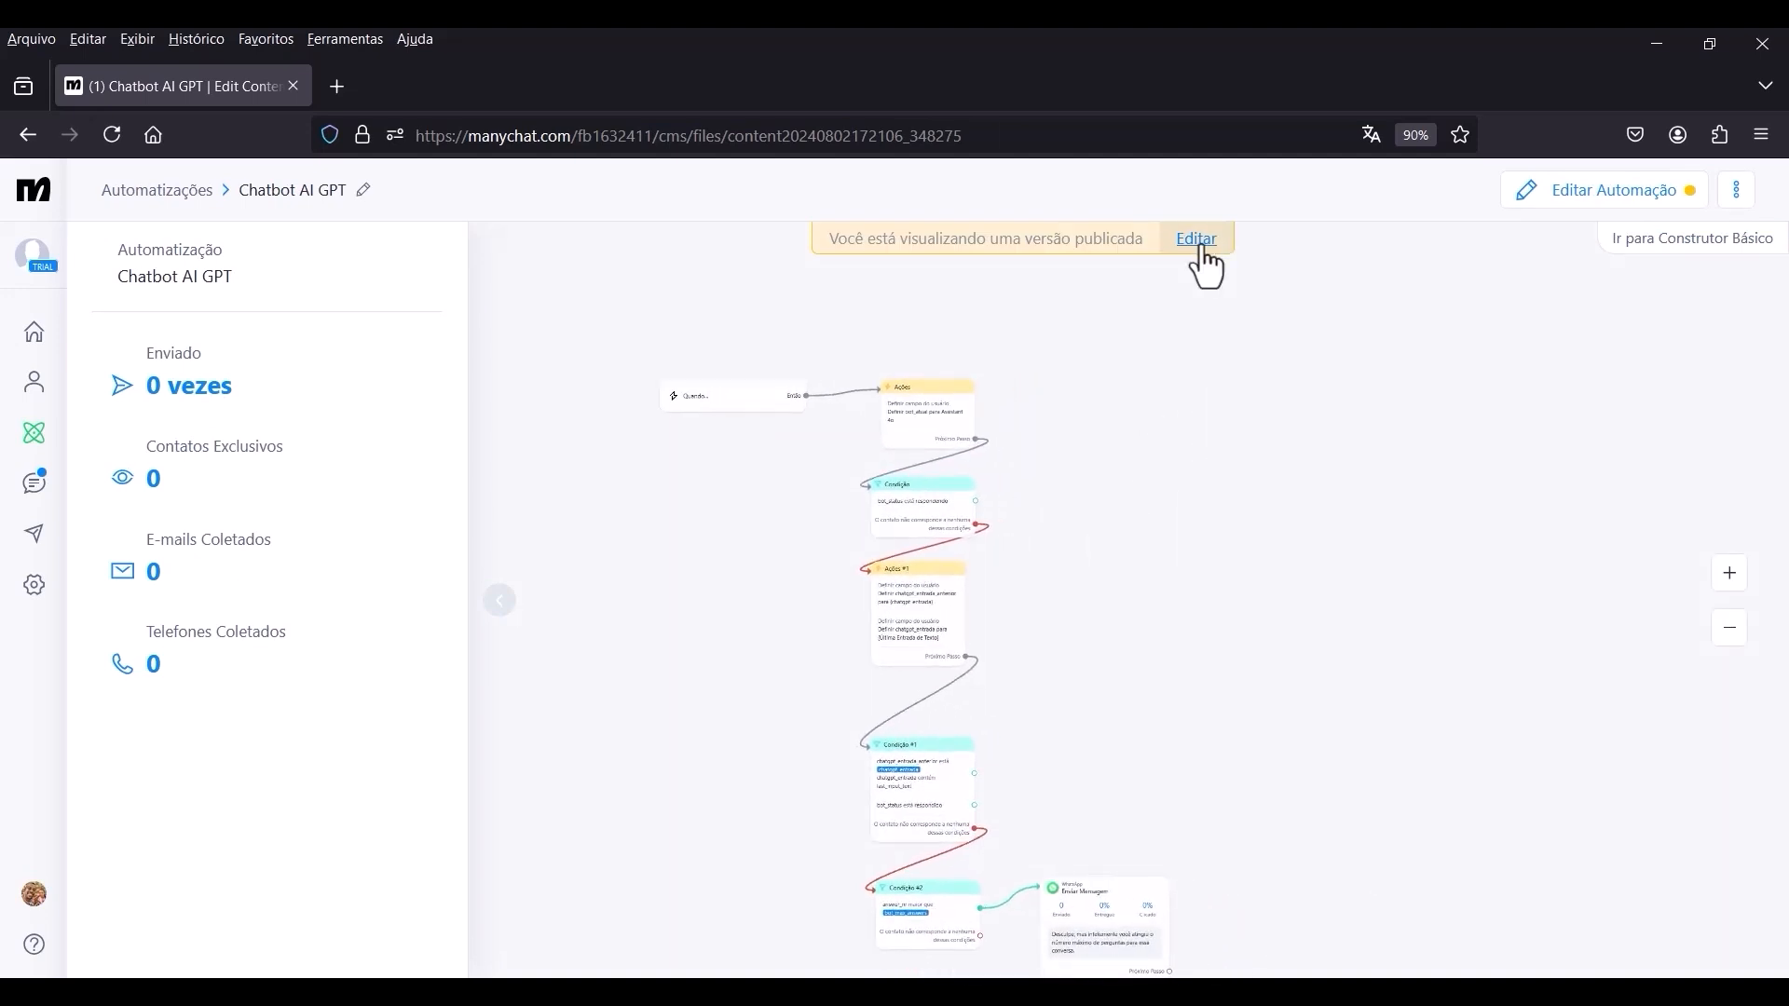
# Switch the published Chatbot AI GPT automation to editing and open the external request of Ações #4.
pyautogui.click(1196, 240)
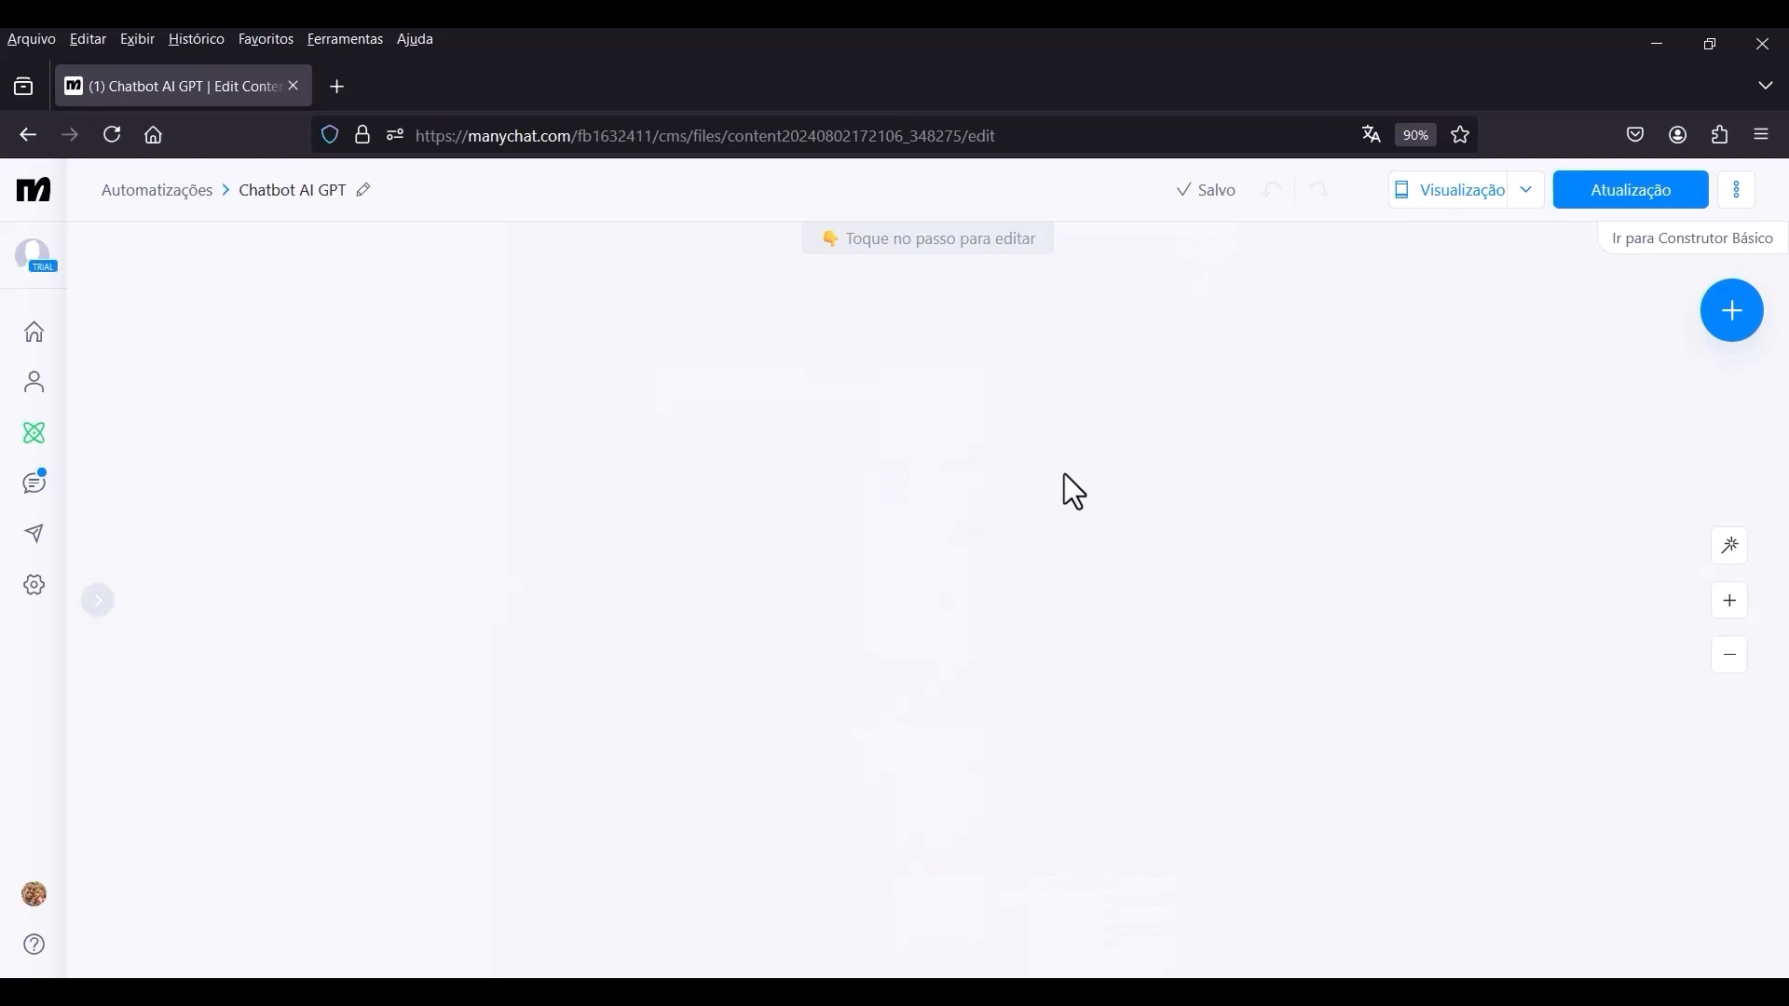
pyautogui.scroll(5, 1122, 300)
pyautogui.scroll(2, 899, 328)
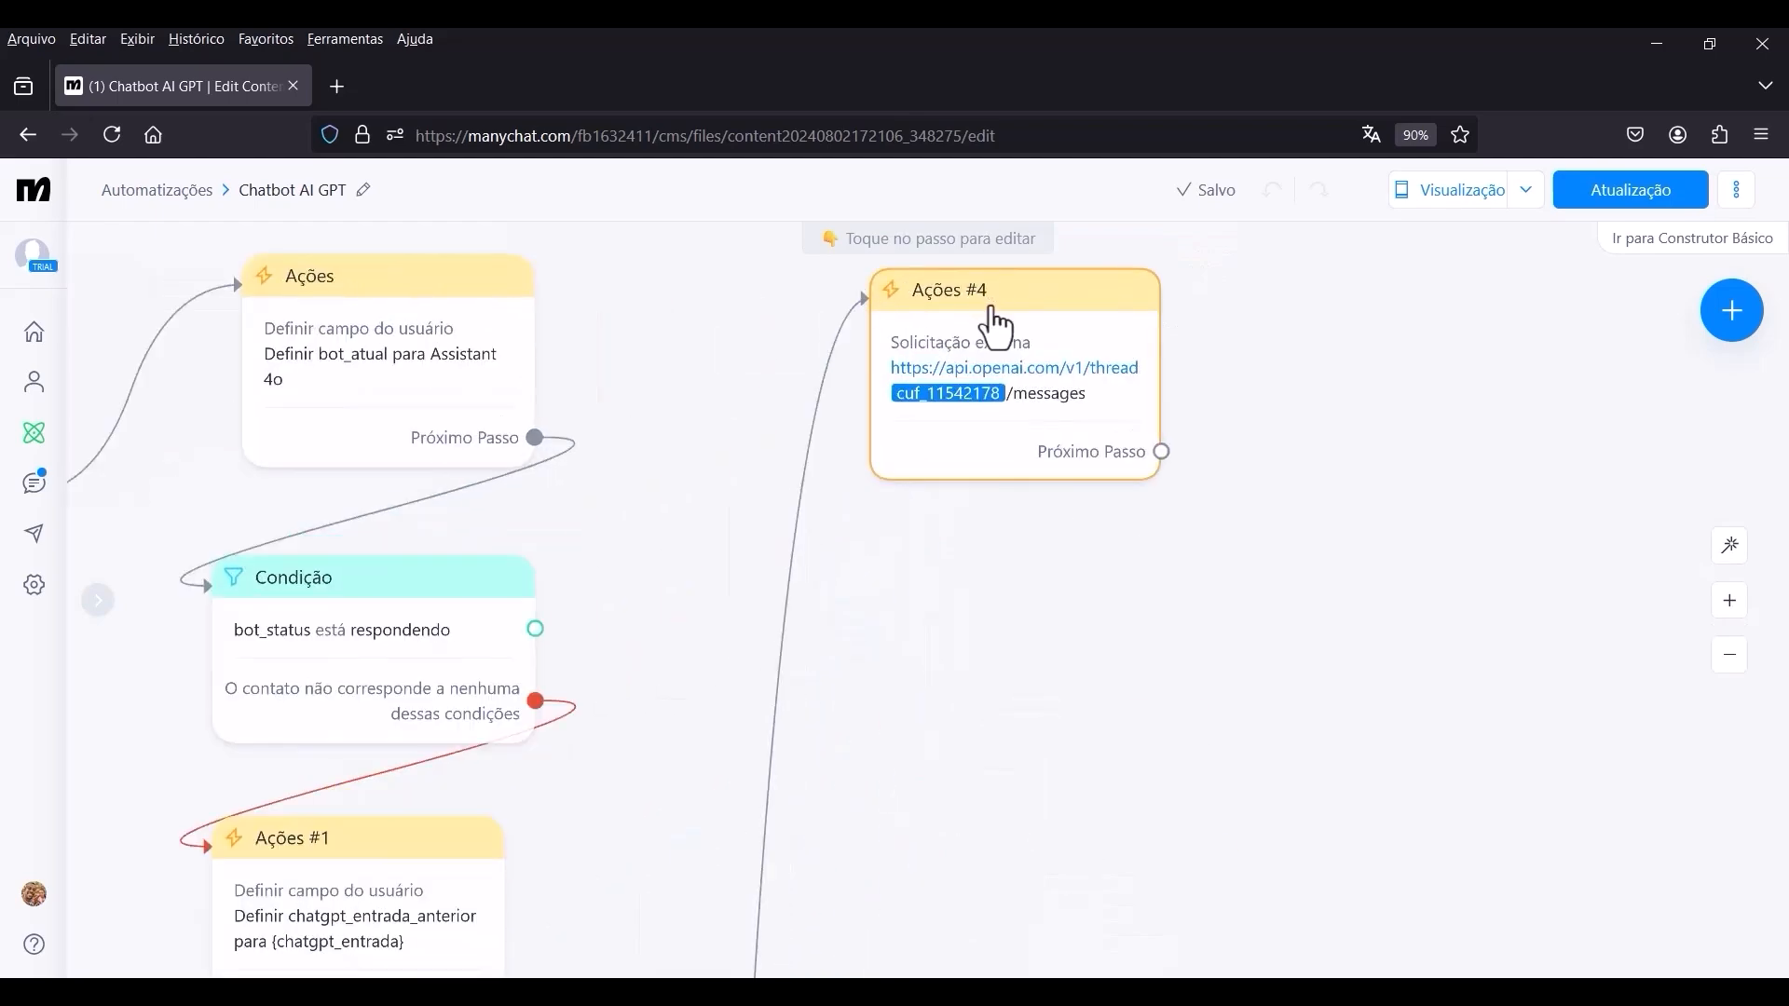
pyautogui.click(1000, 346)
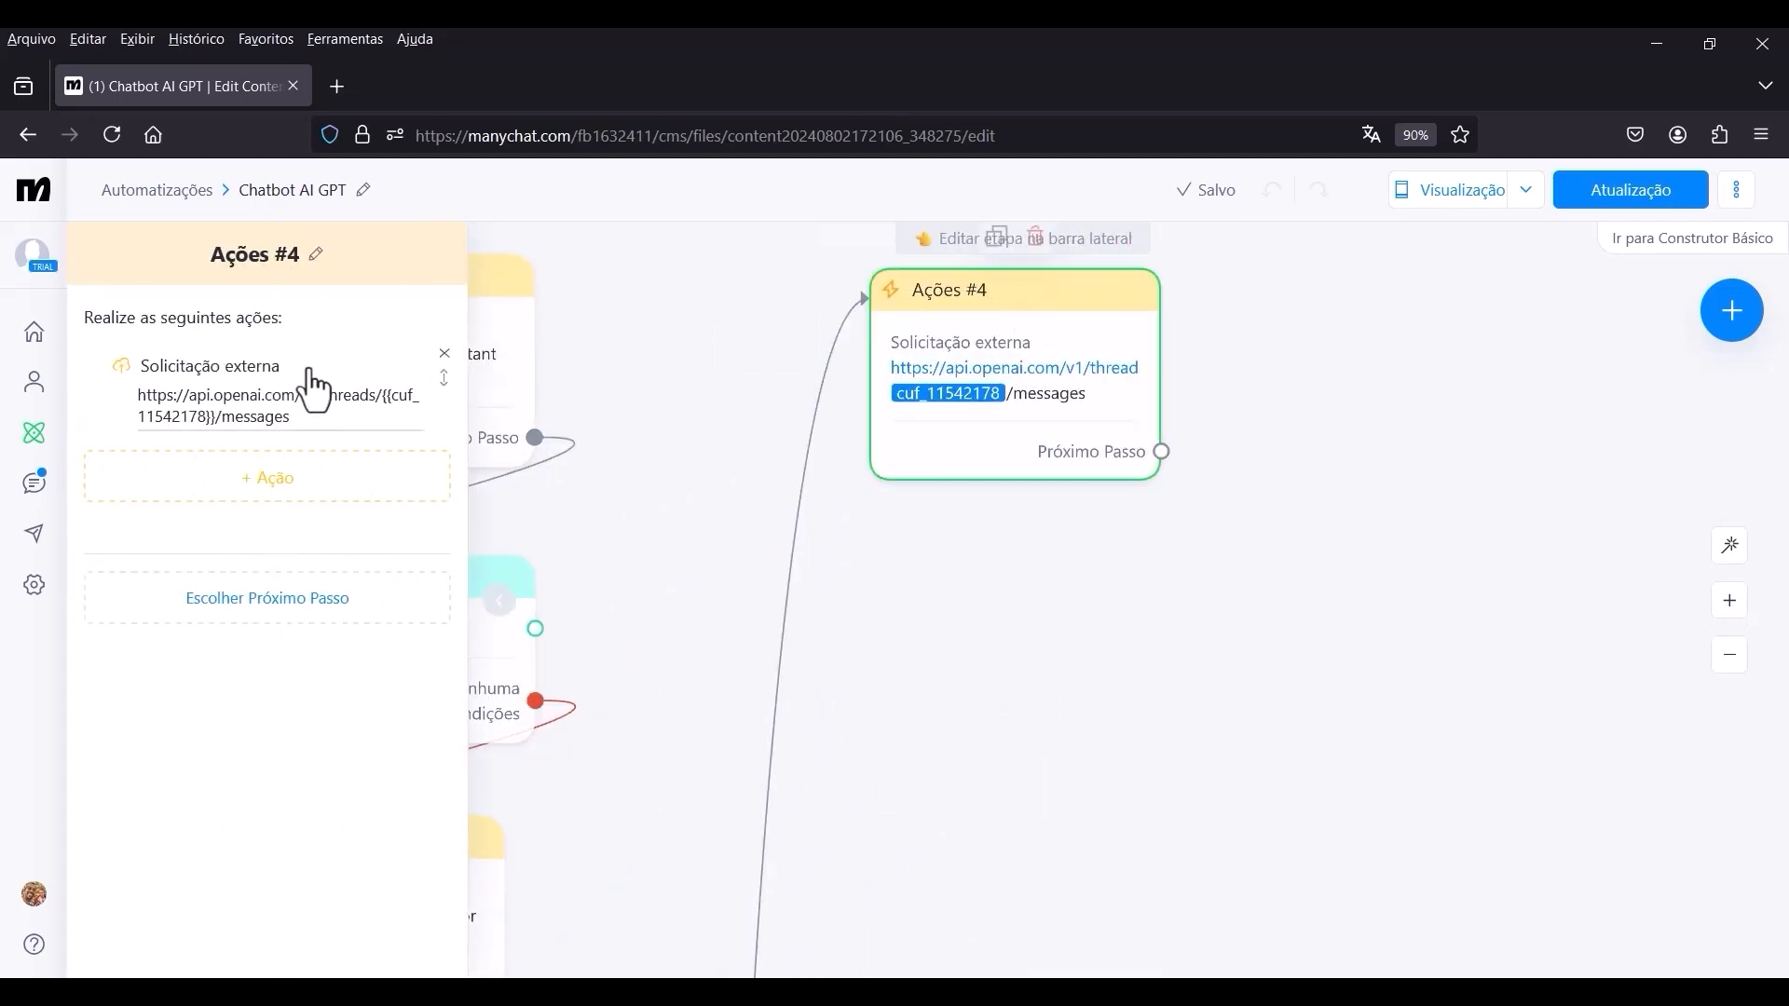
pyautogui.click(244, 402)
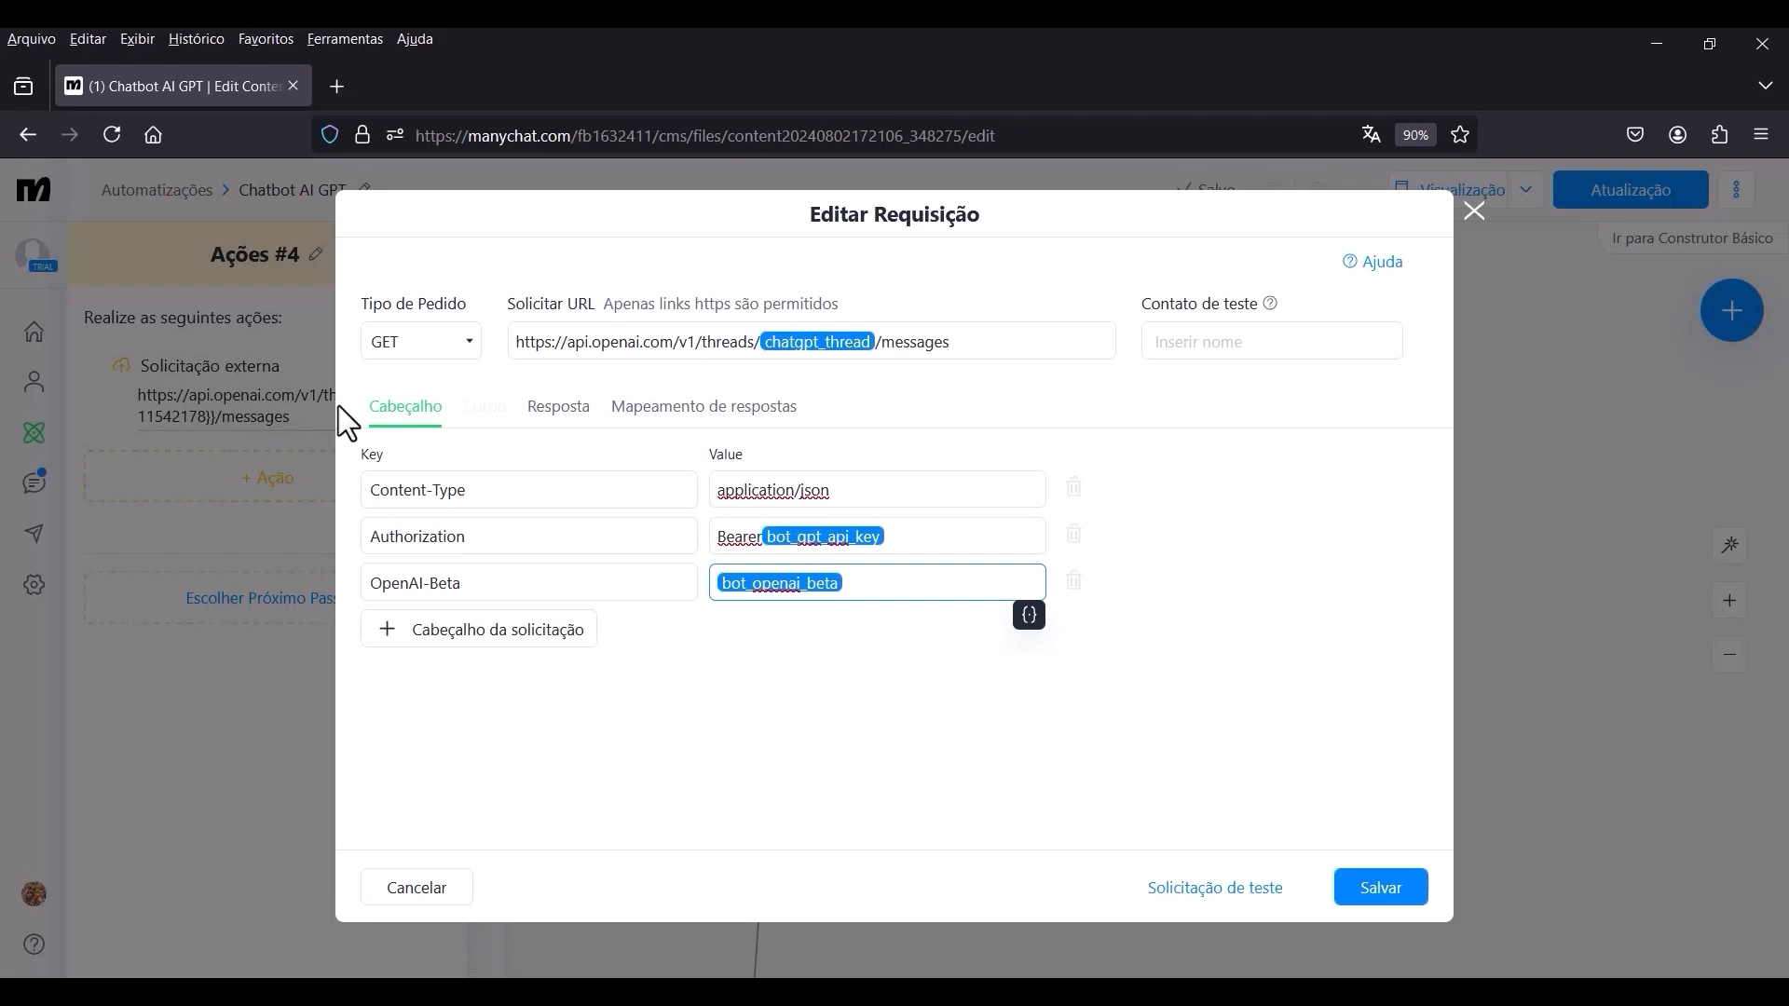
# Set the custom field of the request's response mapping to chatgpt_resposta and save the request.
pyautogui.click(663, 412)
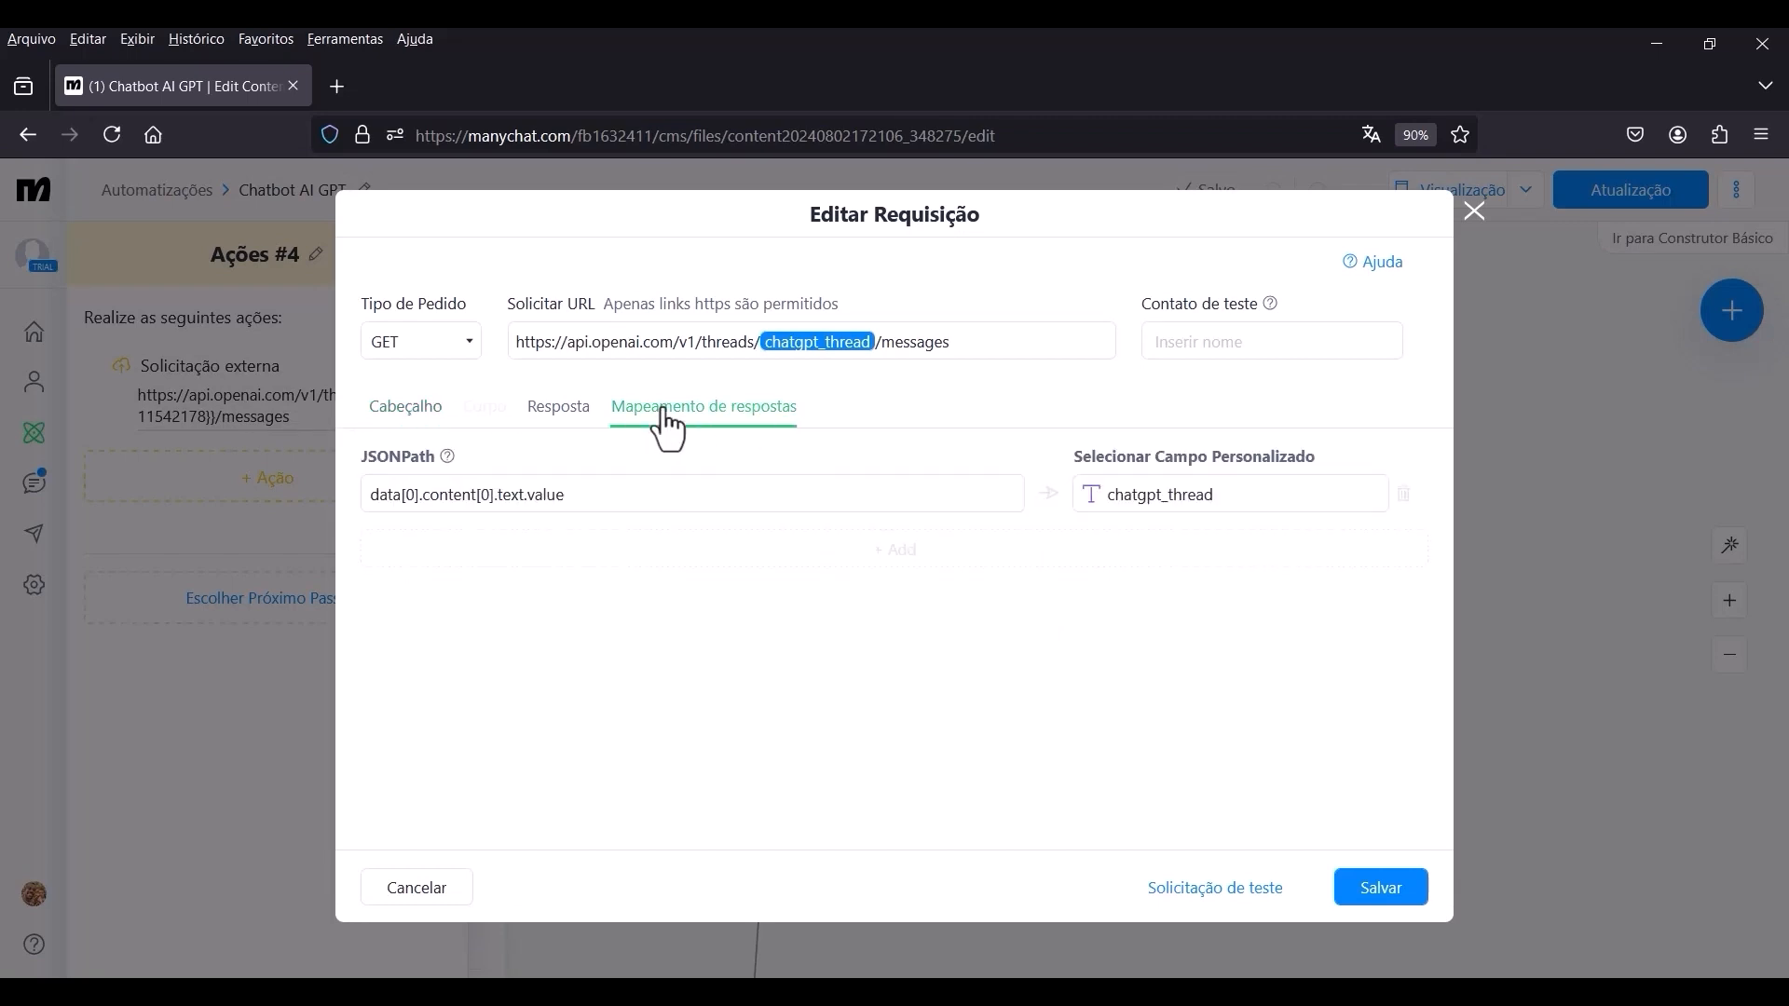
pyautogui.click(1228, 494)
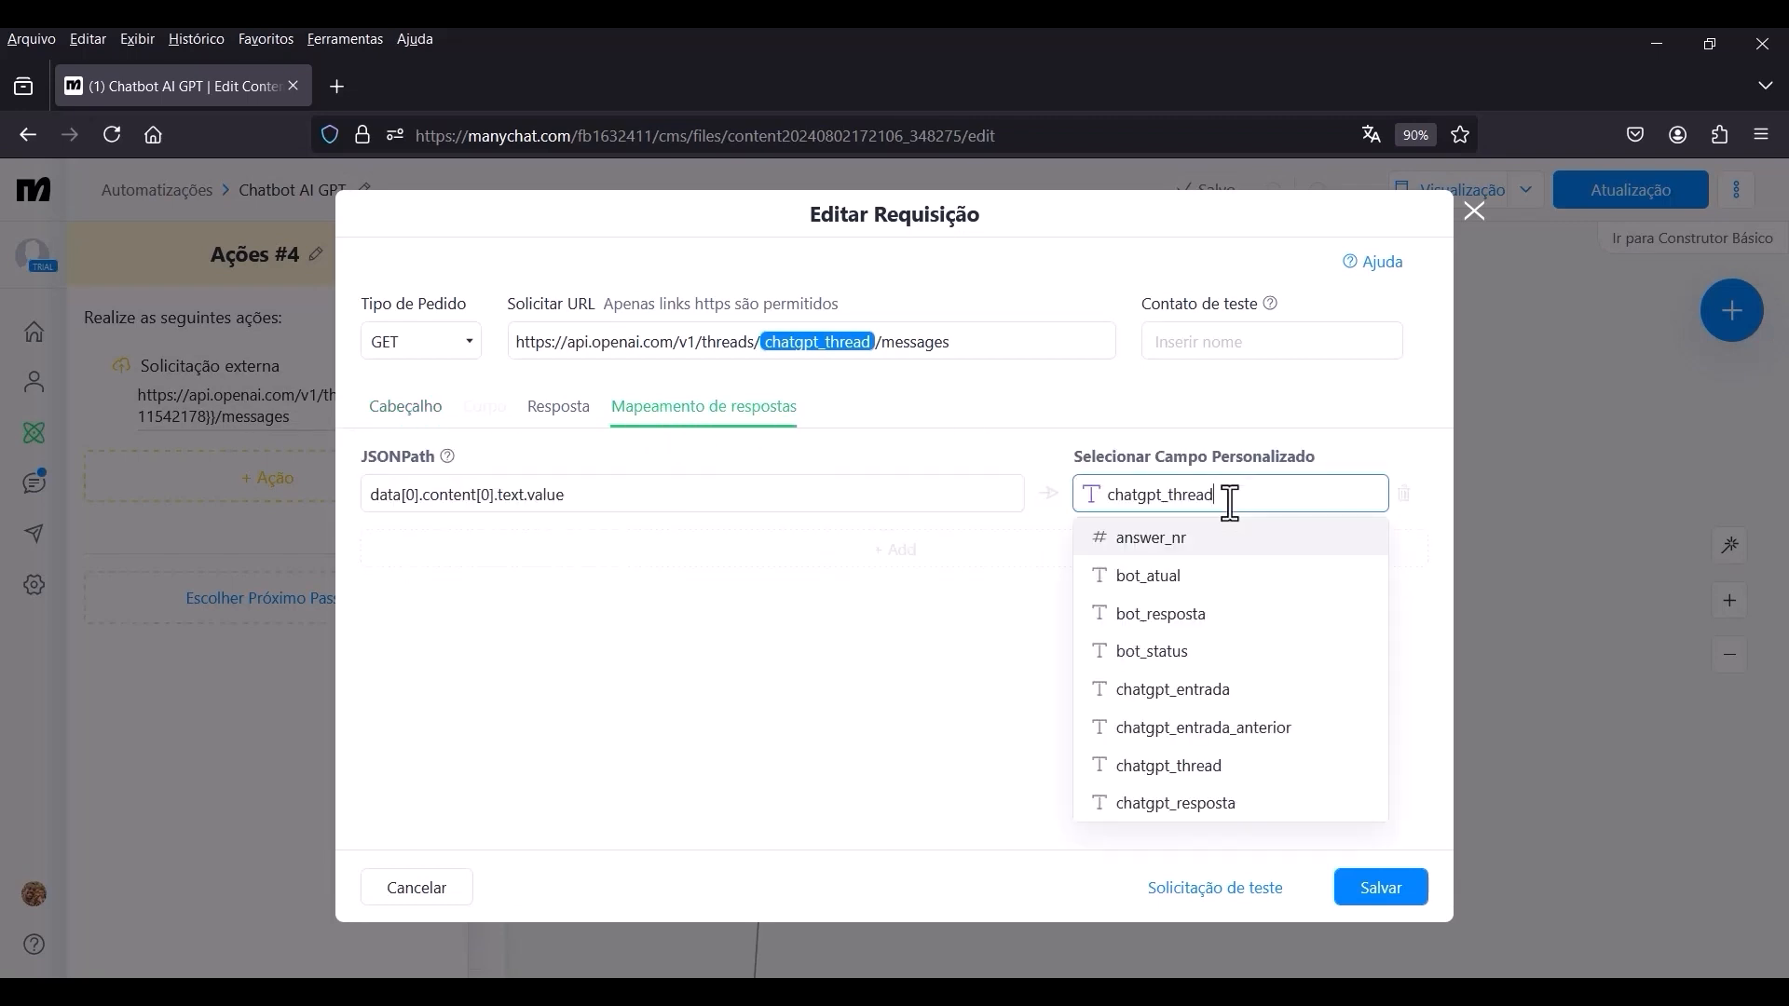
pyautogui.click(1175, 803)
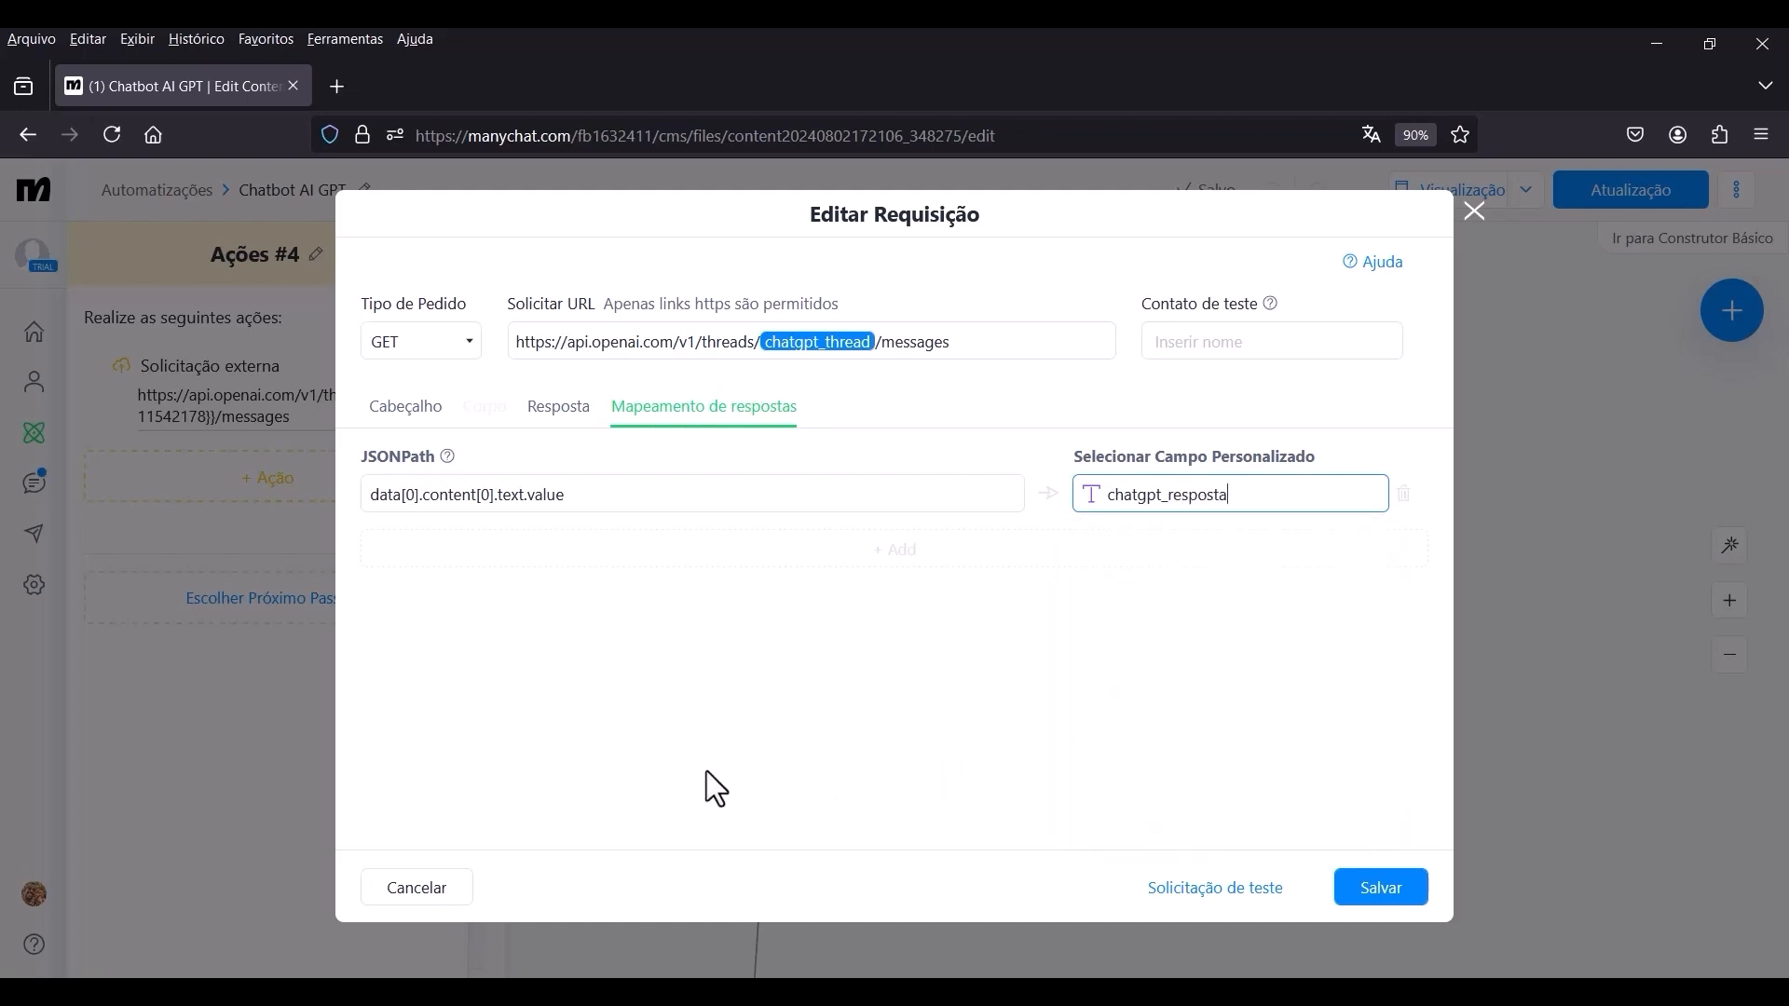
pyautogui.click(1380, 887)
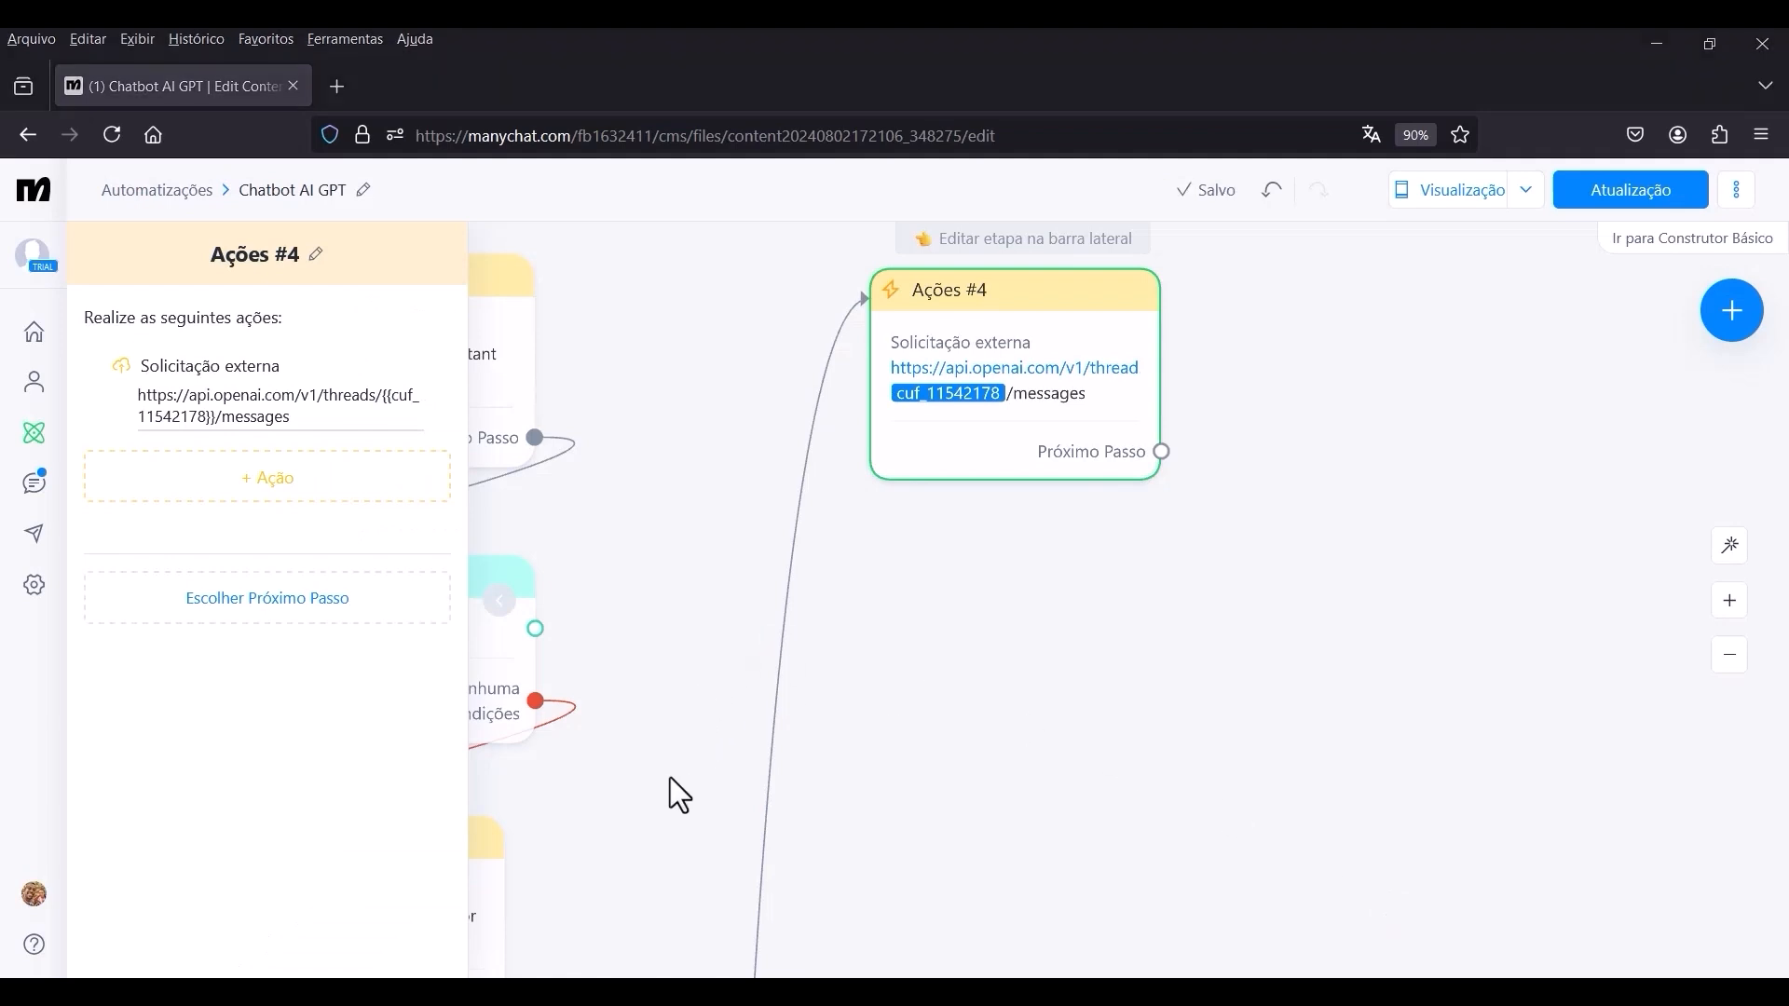
# Move Ações #4 beside the first Condição block and connect its "bot_status está respondendo" branch to Ações #4.
pyautogui.scroll(-2, 726, 441)
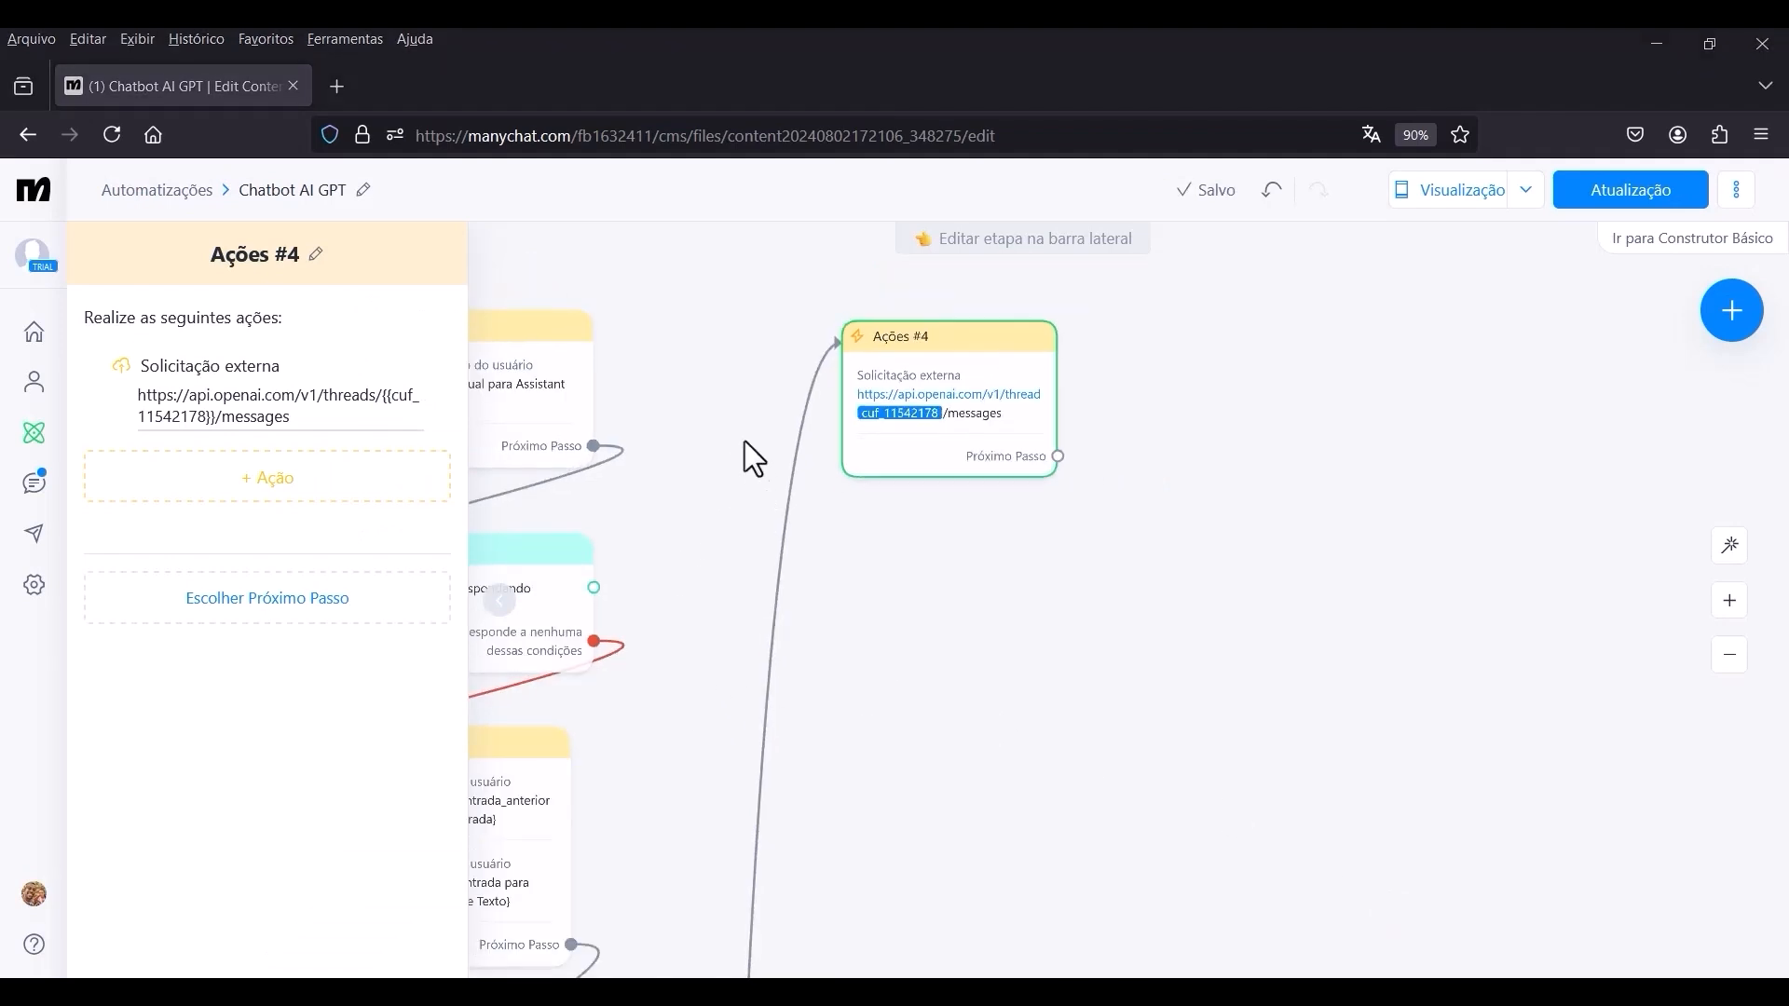
pyautogui.moveTo(746, 440); pyautogui.dragTo(948, 415)
pyautogui.click(870, 467)
pyautogui.scroll(1, 870, 468)
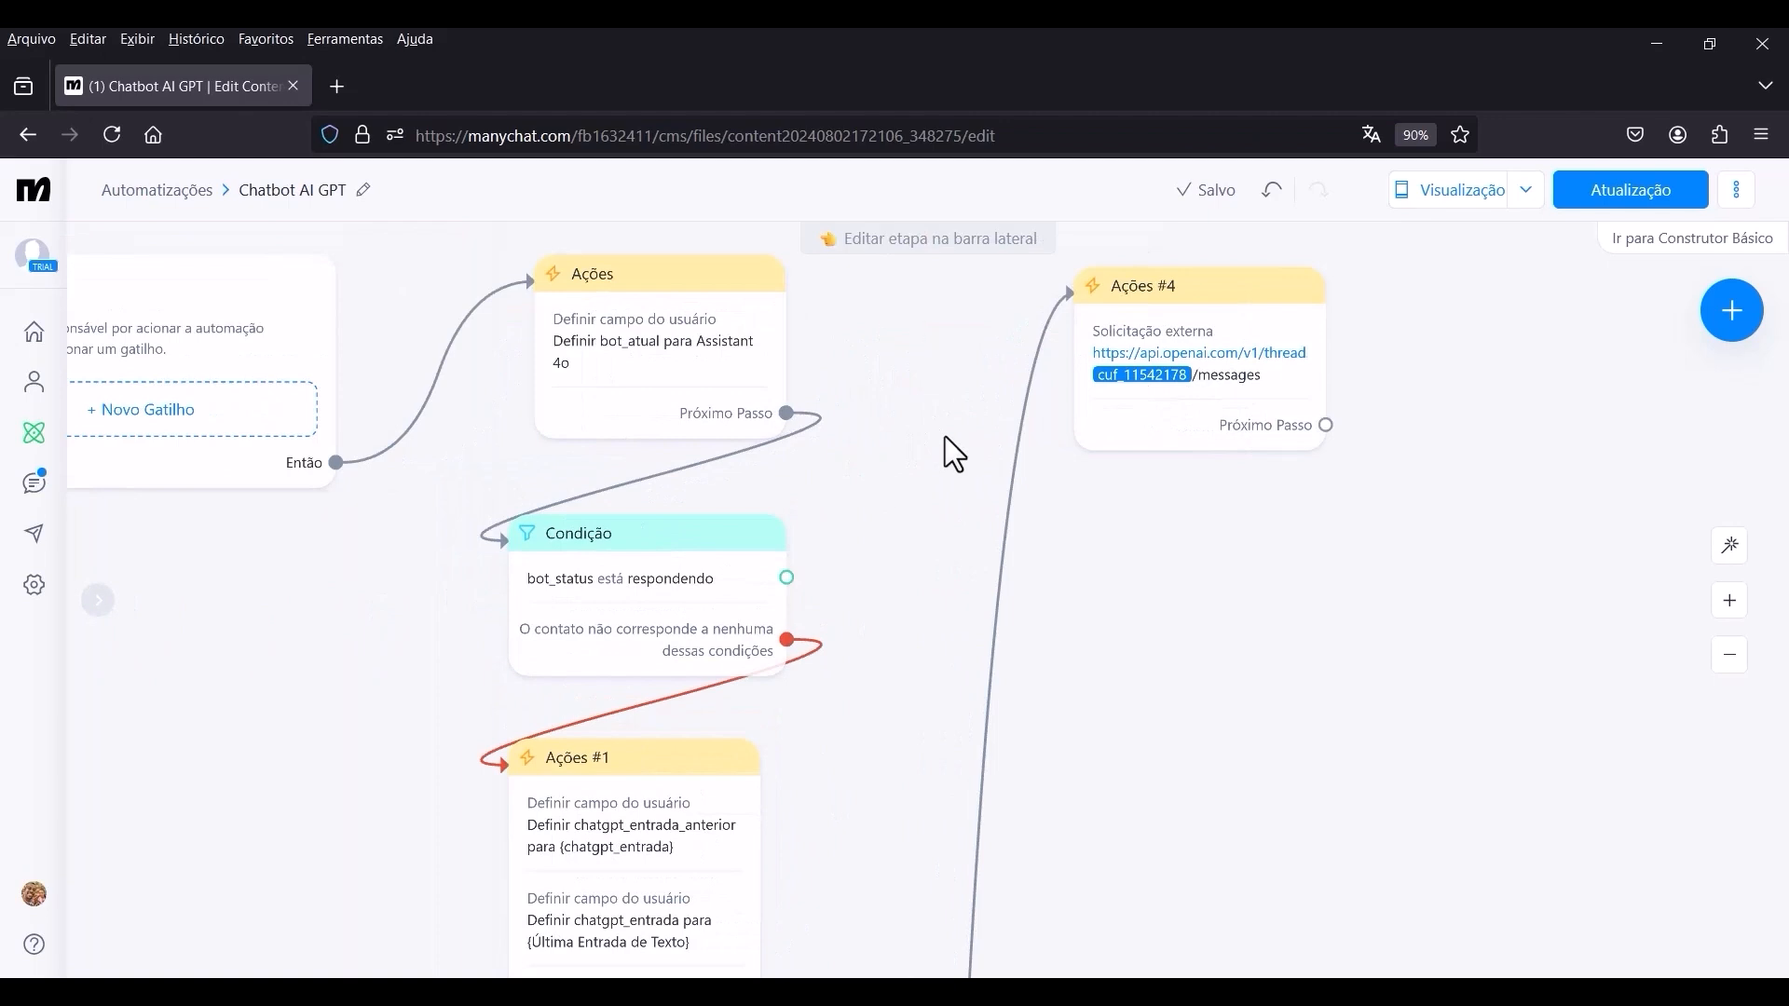
pyautogui.moveTo(1150, 347); pyautogui.dragTo(1062, 557)
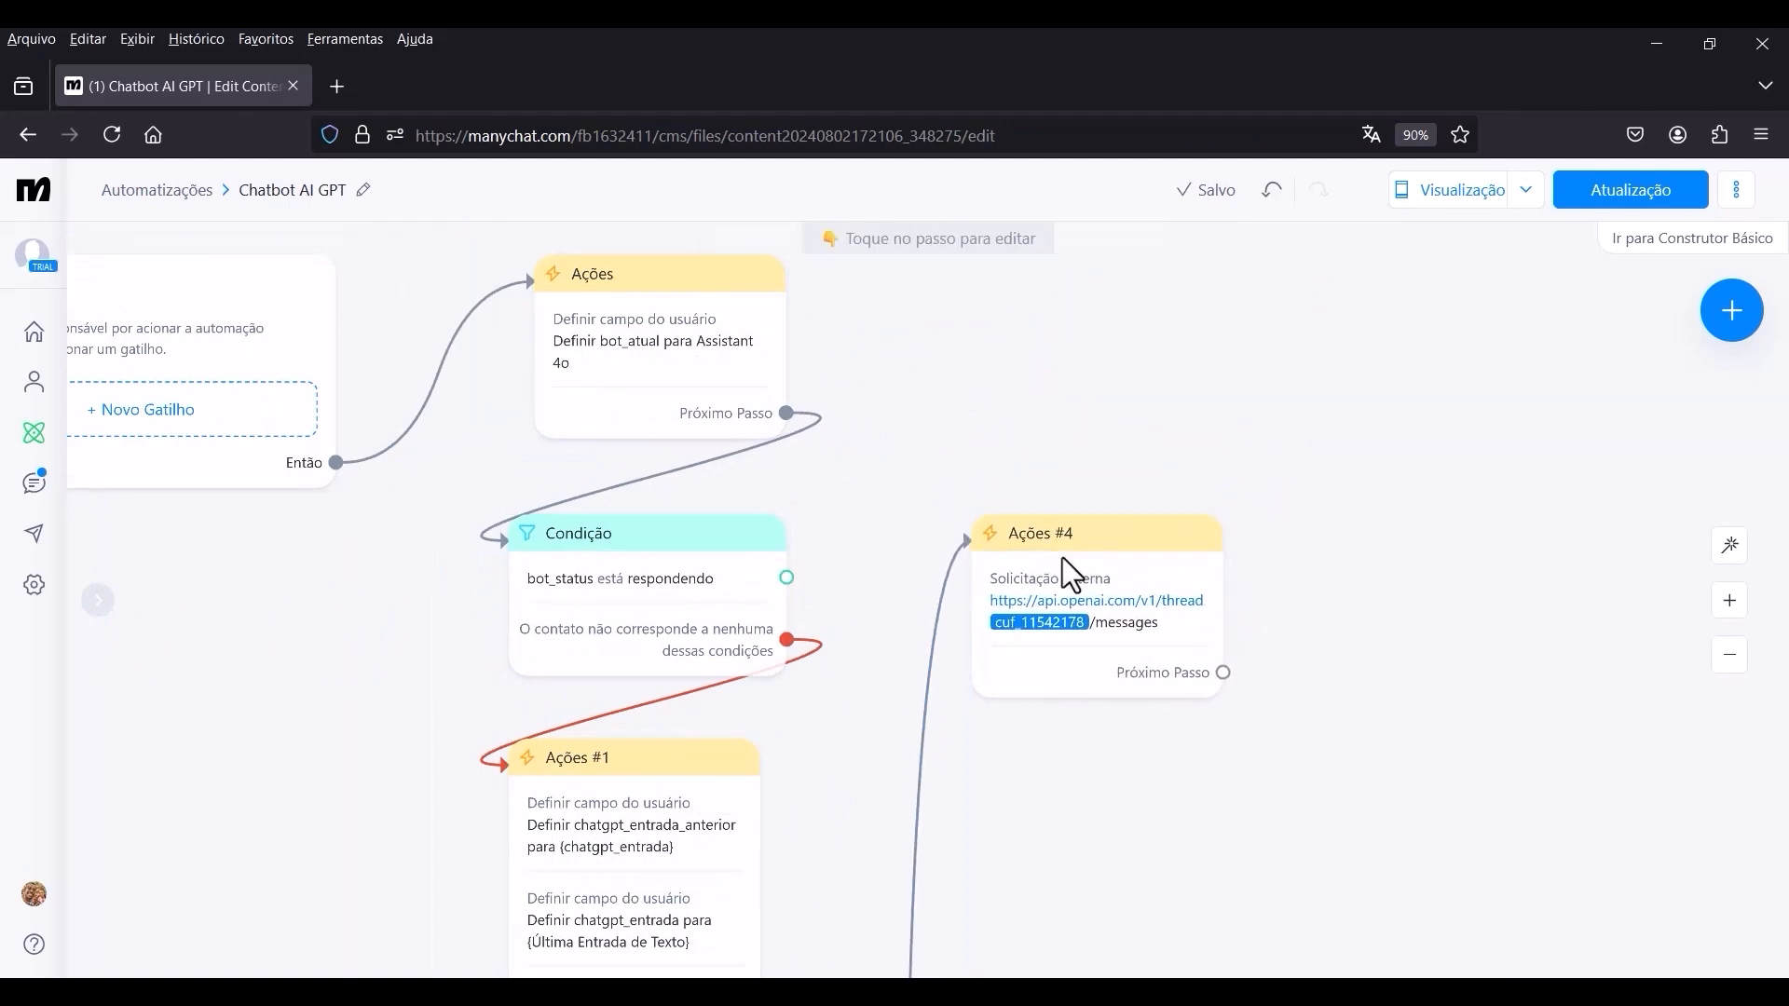
pyautogui.click(783, 575)
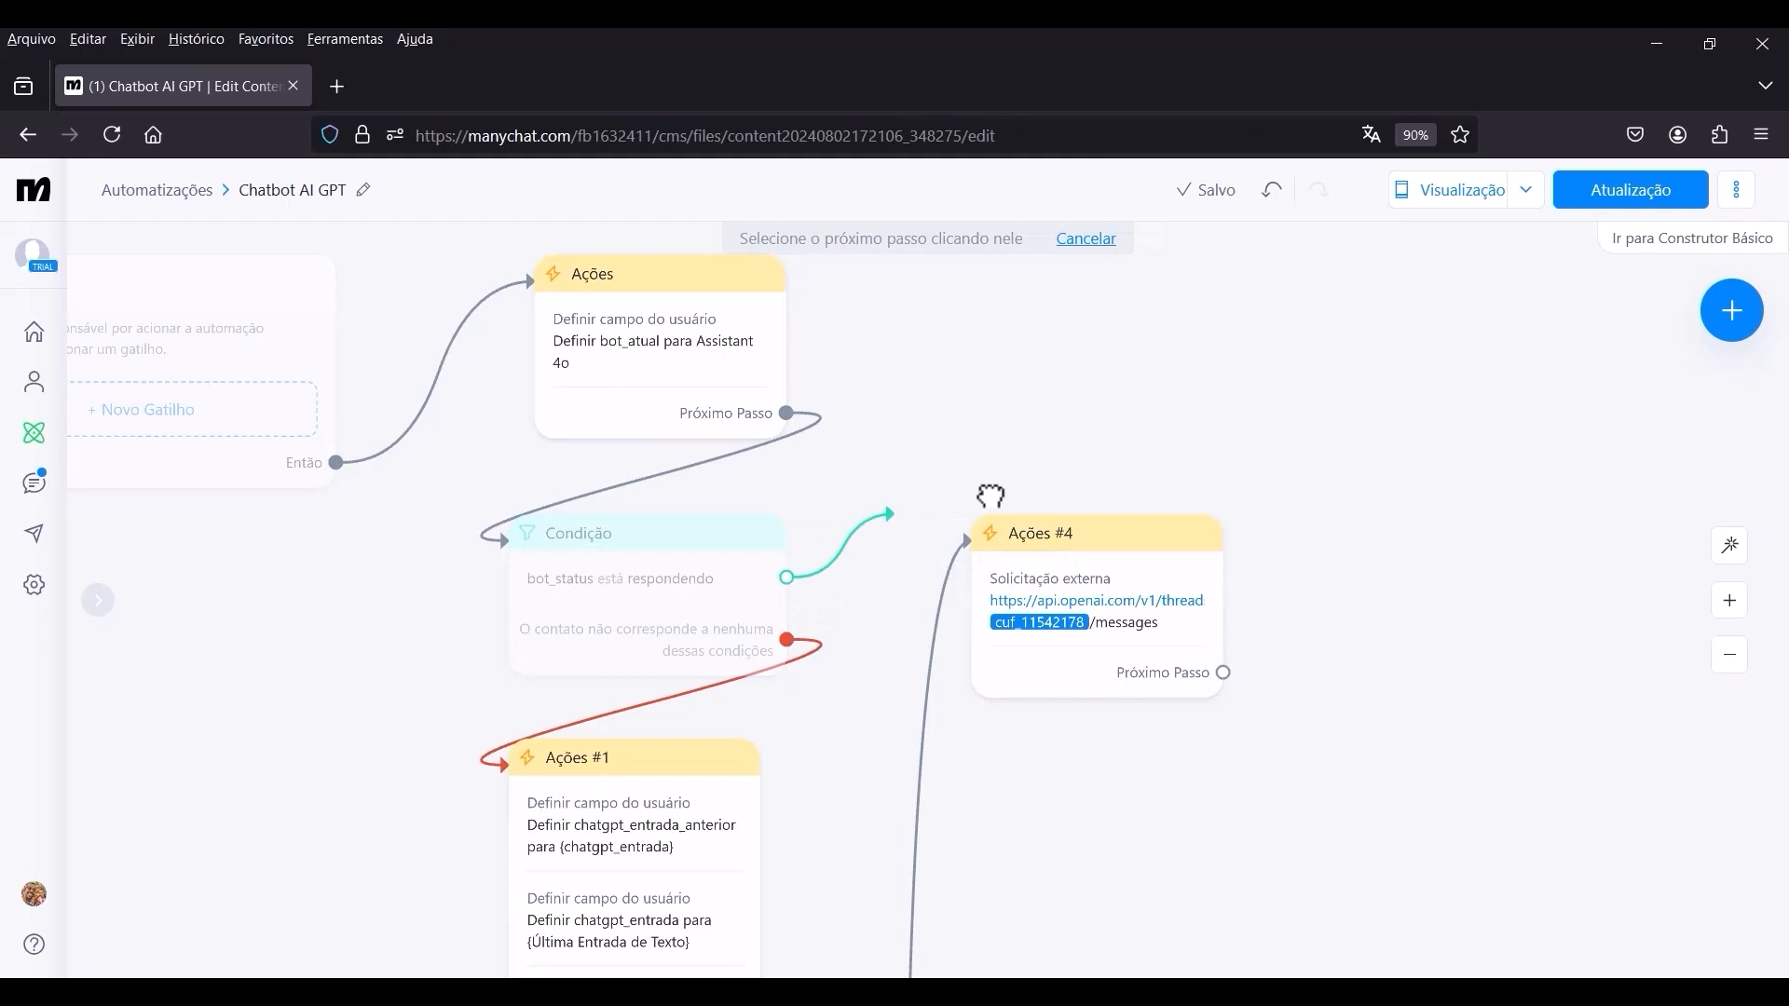
pyautogui.click(1022, 556)
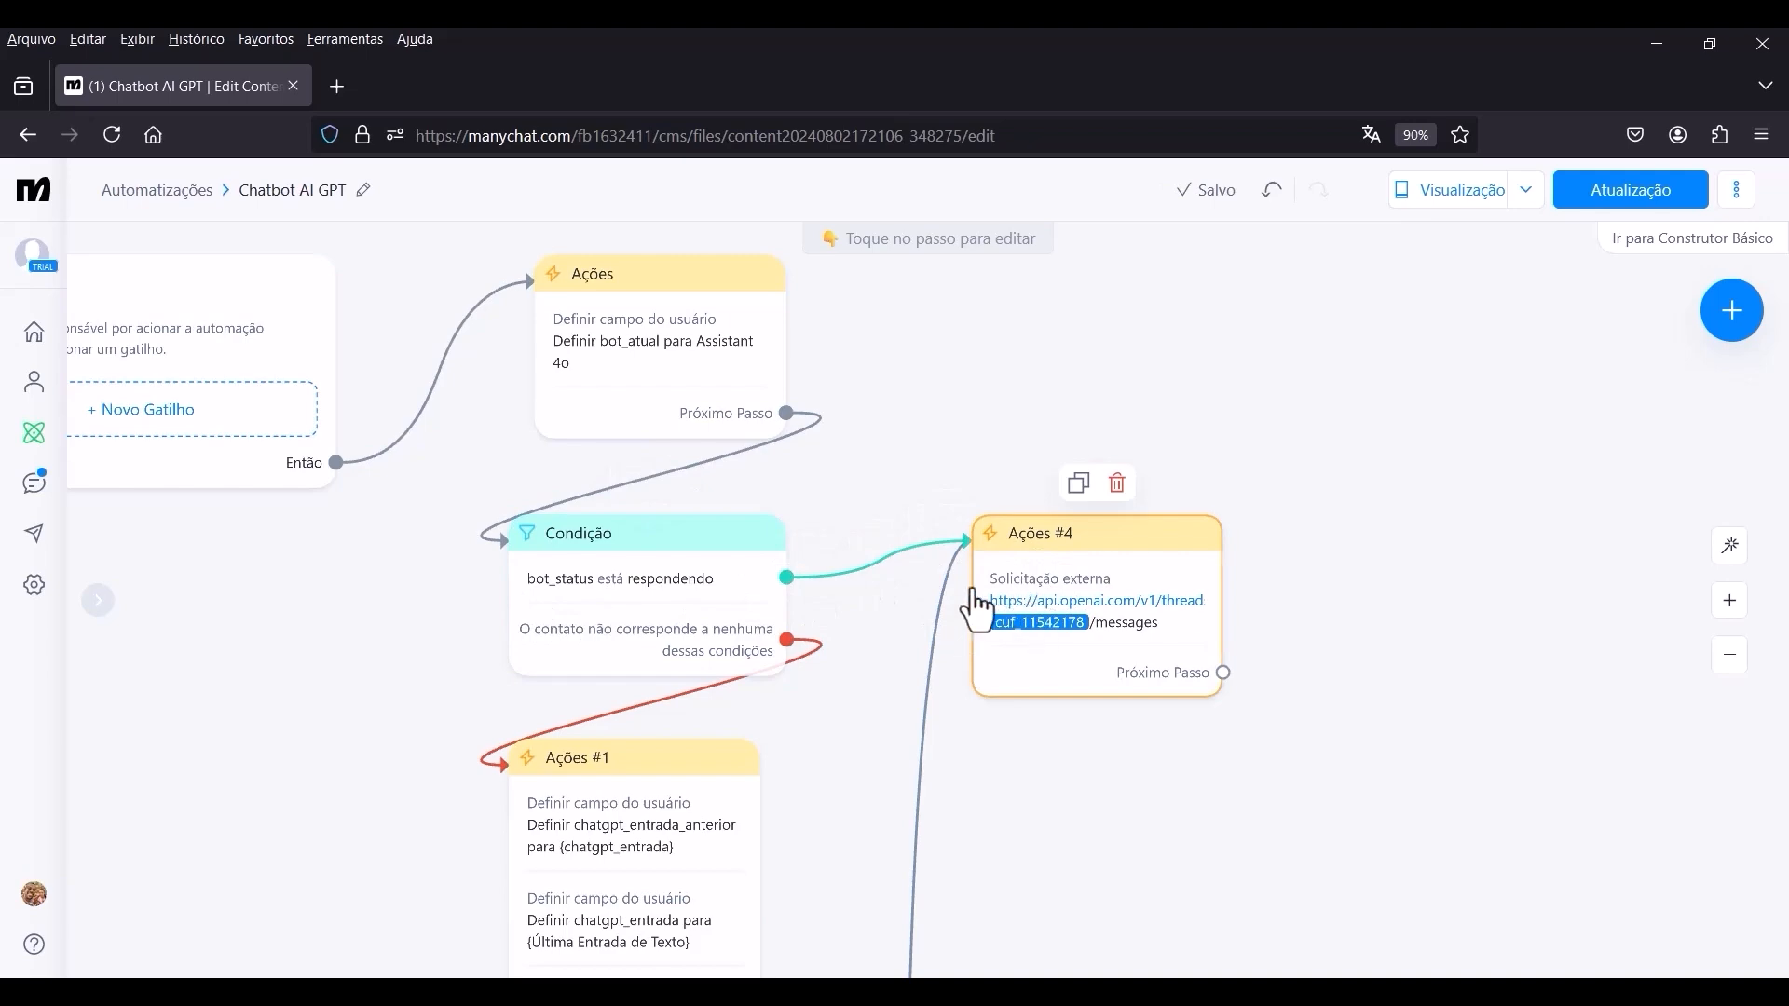
# Connect the "chatgpt_thread contém qualquer valor" branch of Condição #2 to Ações #4.
pyautogui.scroll(-5, 926, 711)
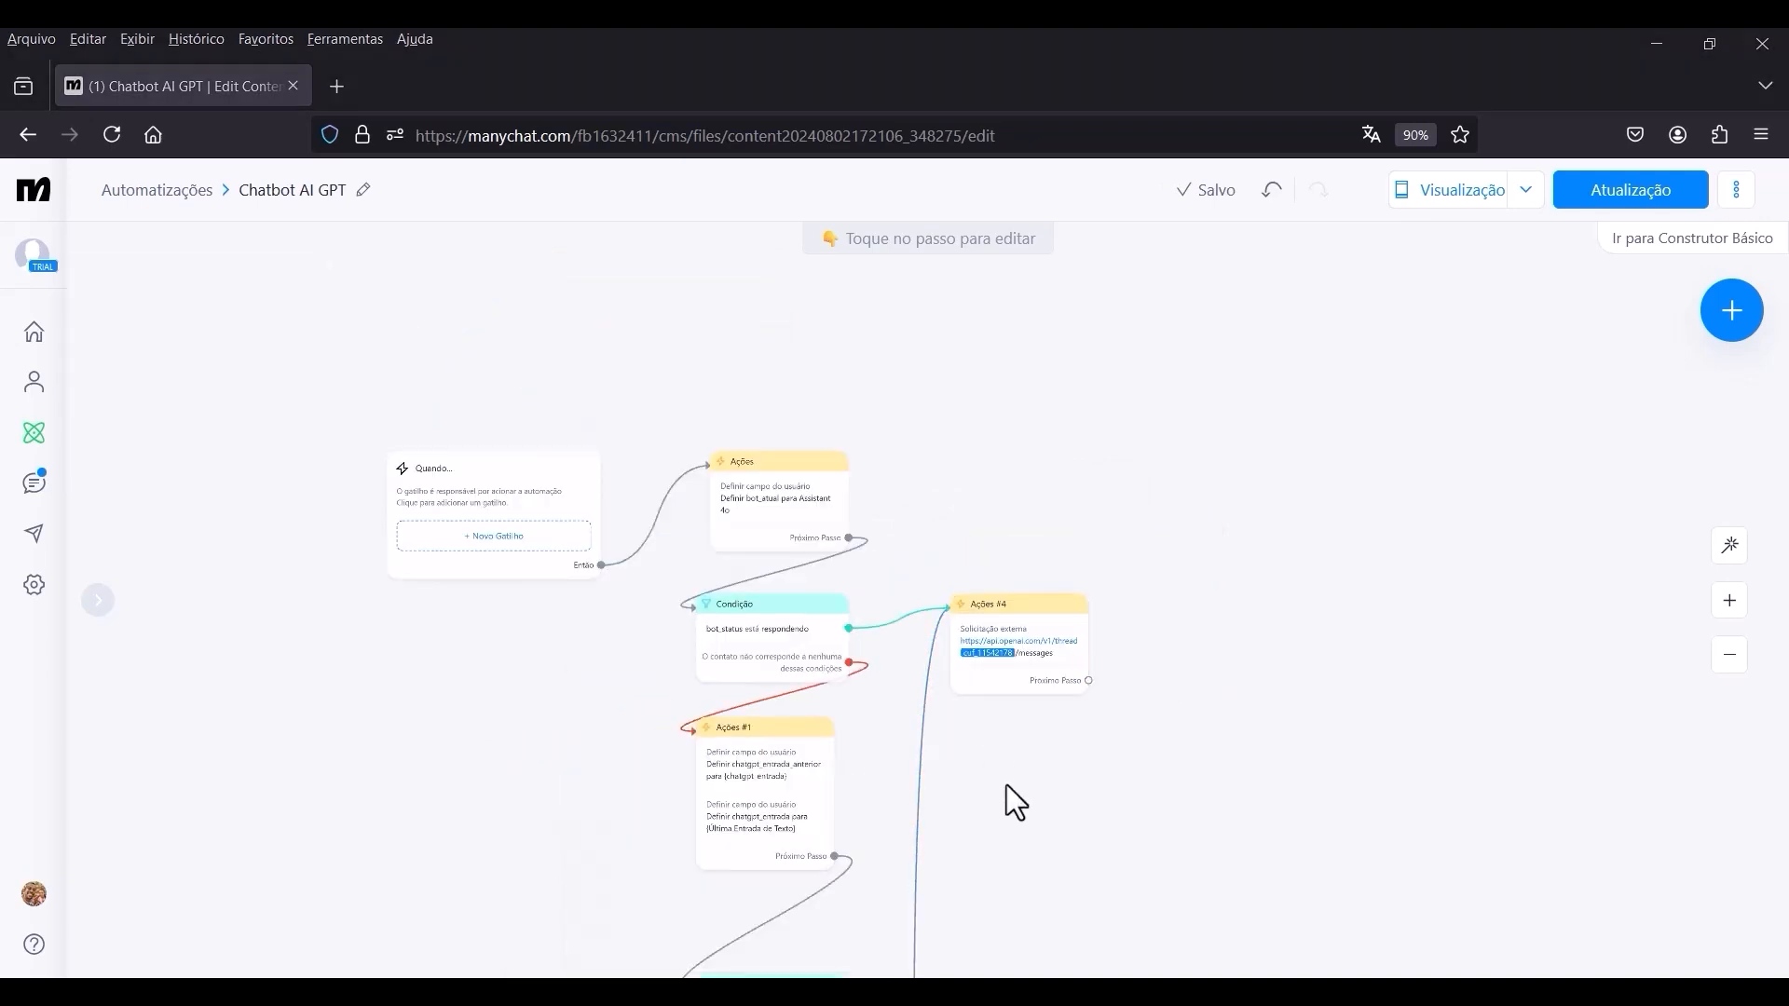
pyautogui.moveTo(1006, 798); pyautogui.dragTo(1050, 539)
pyautogui.moveTo(1060, 657); pyautogui.dragTo(1076, 492)
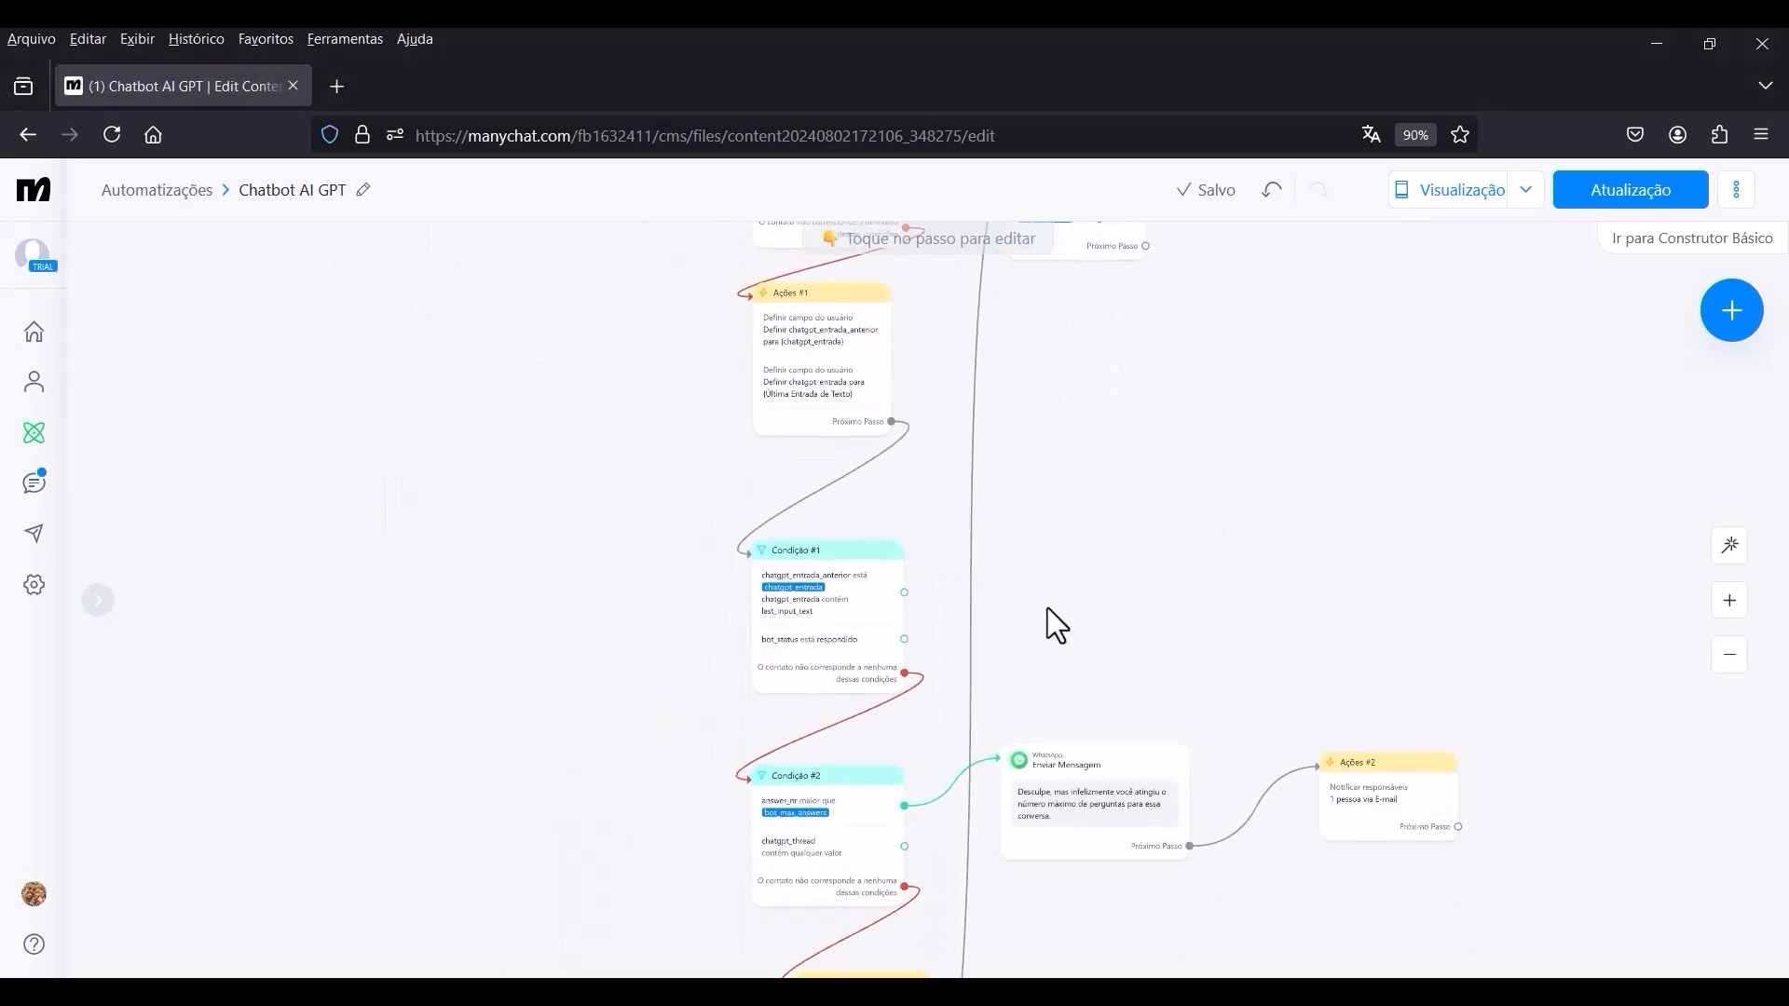
pyautogui.moveTo(1049, 613); pyautogui.dragTo(1042, 550)
pyautogui.scroll(-2, 1042, 560)
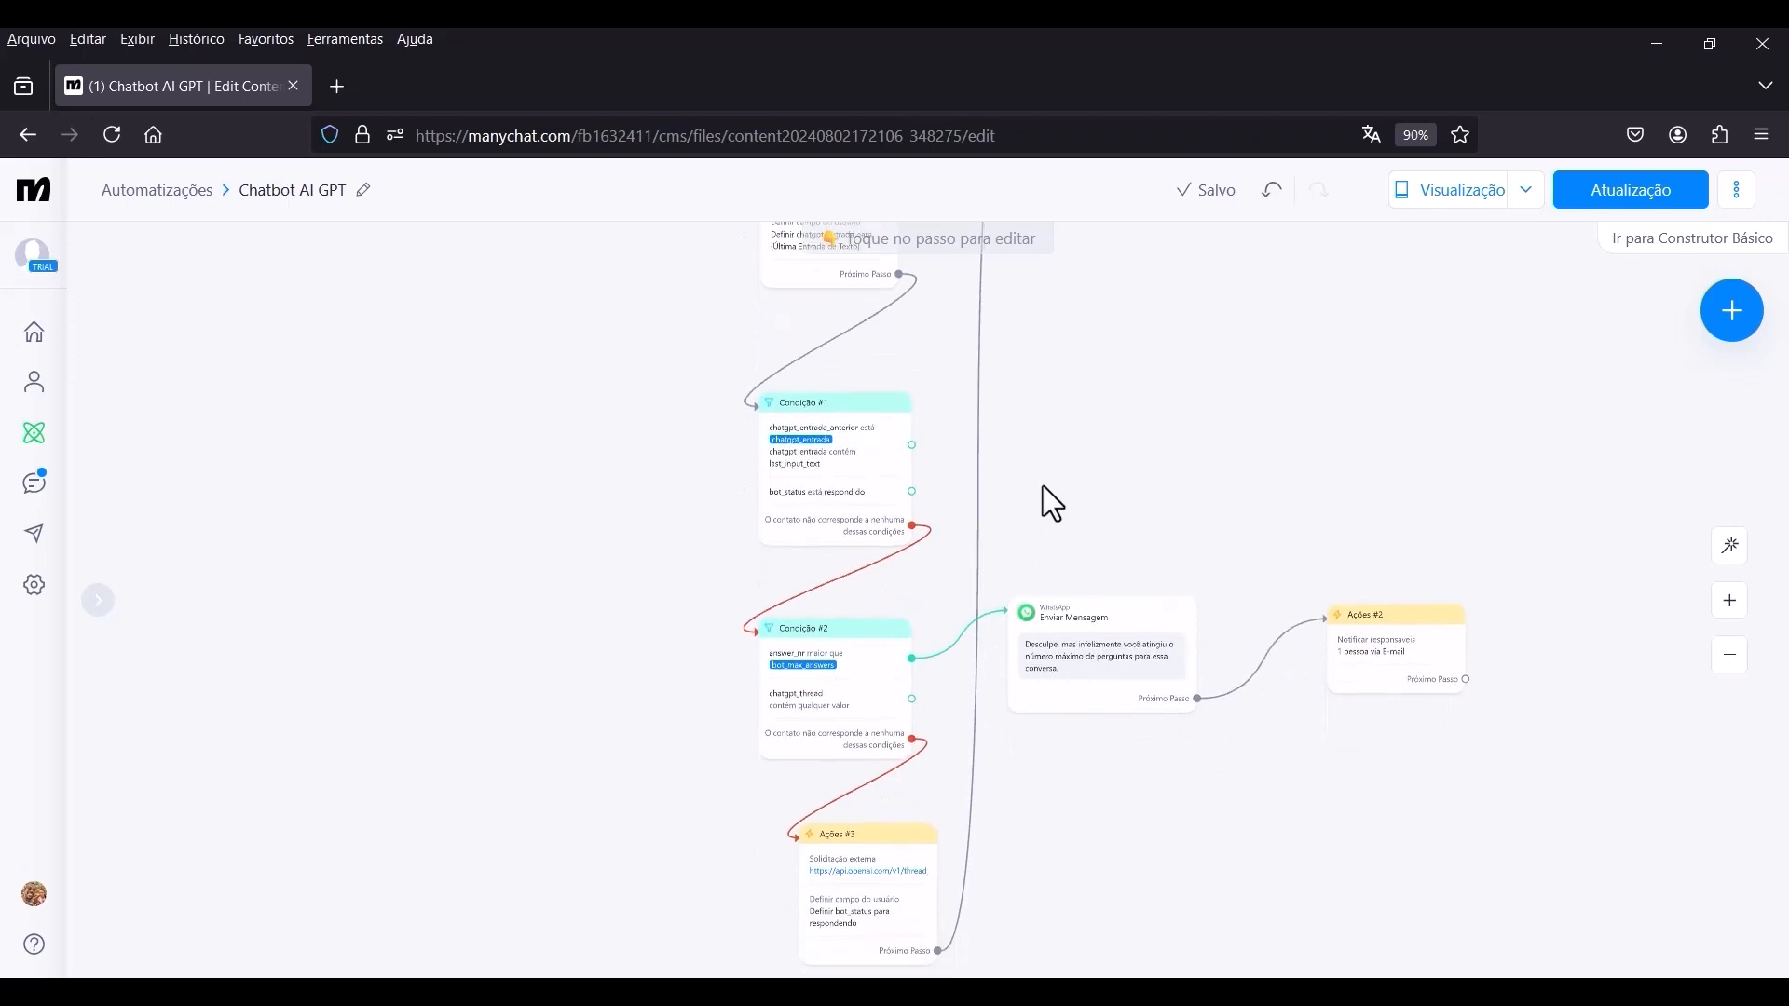
pyautogui.moveTo(955, 692)
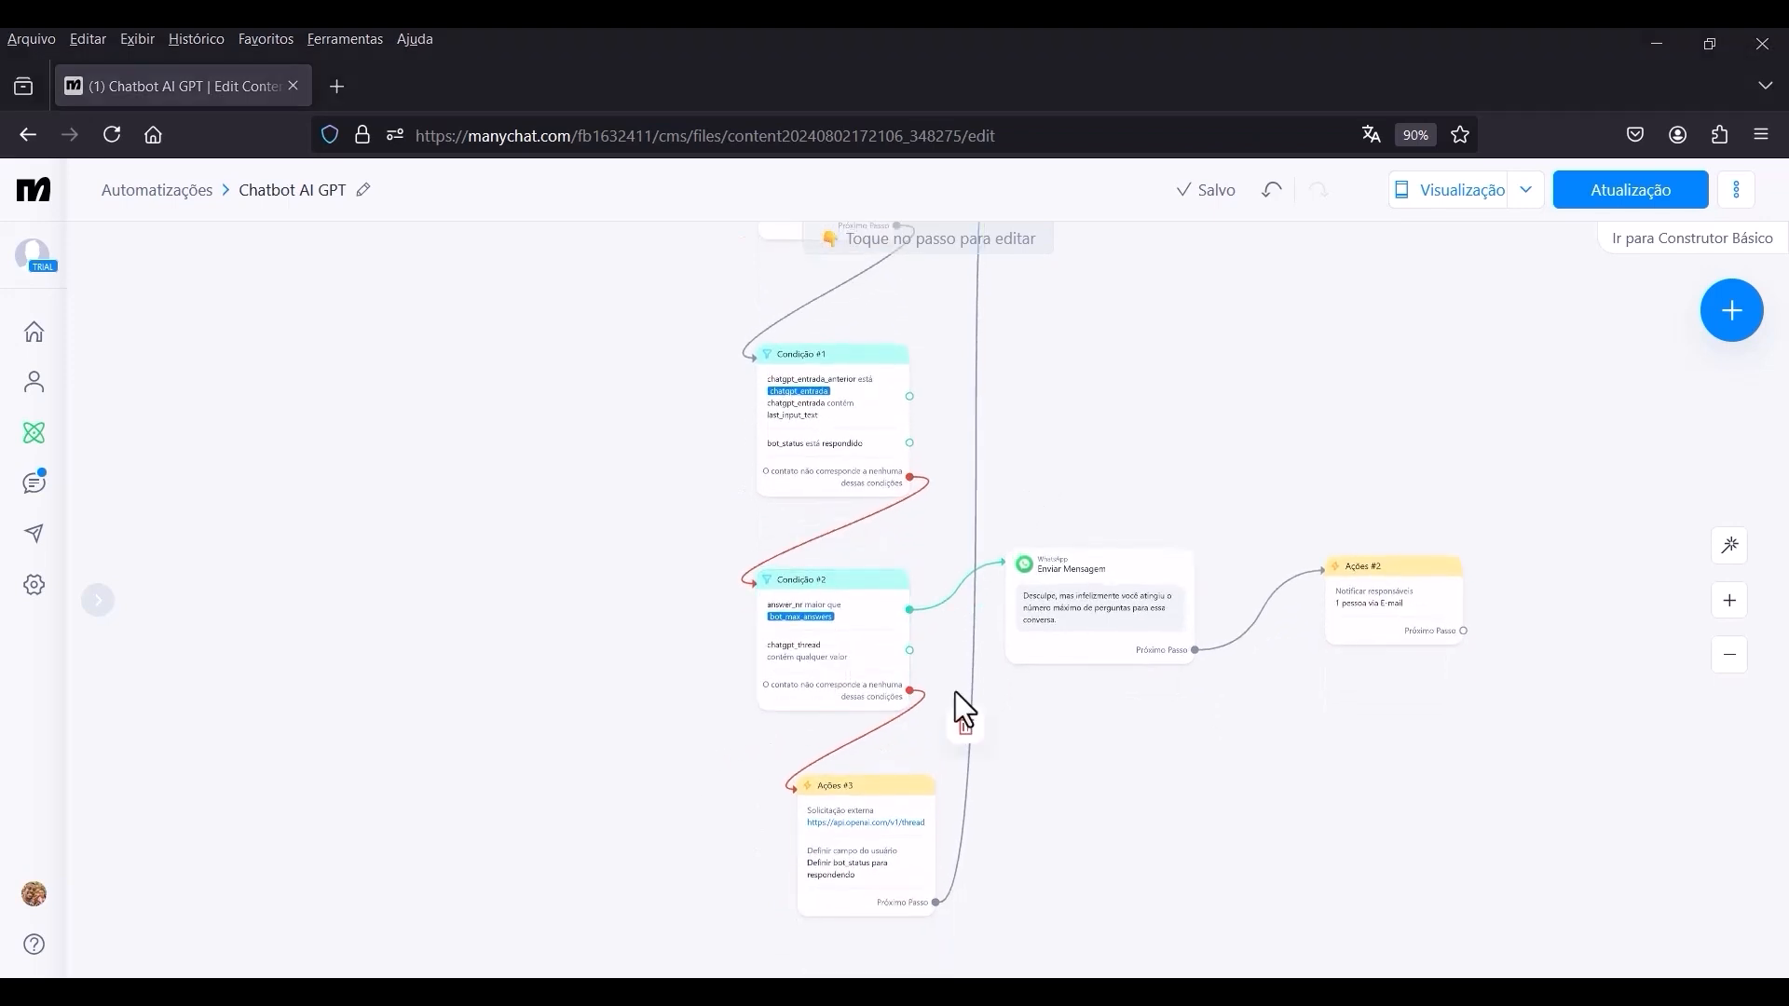
pyautogui.click(908, 652)
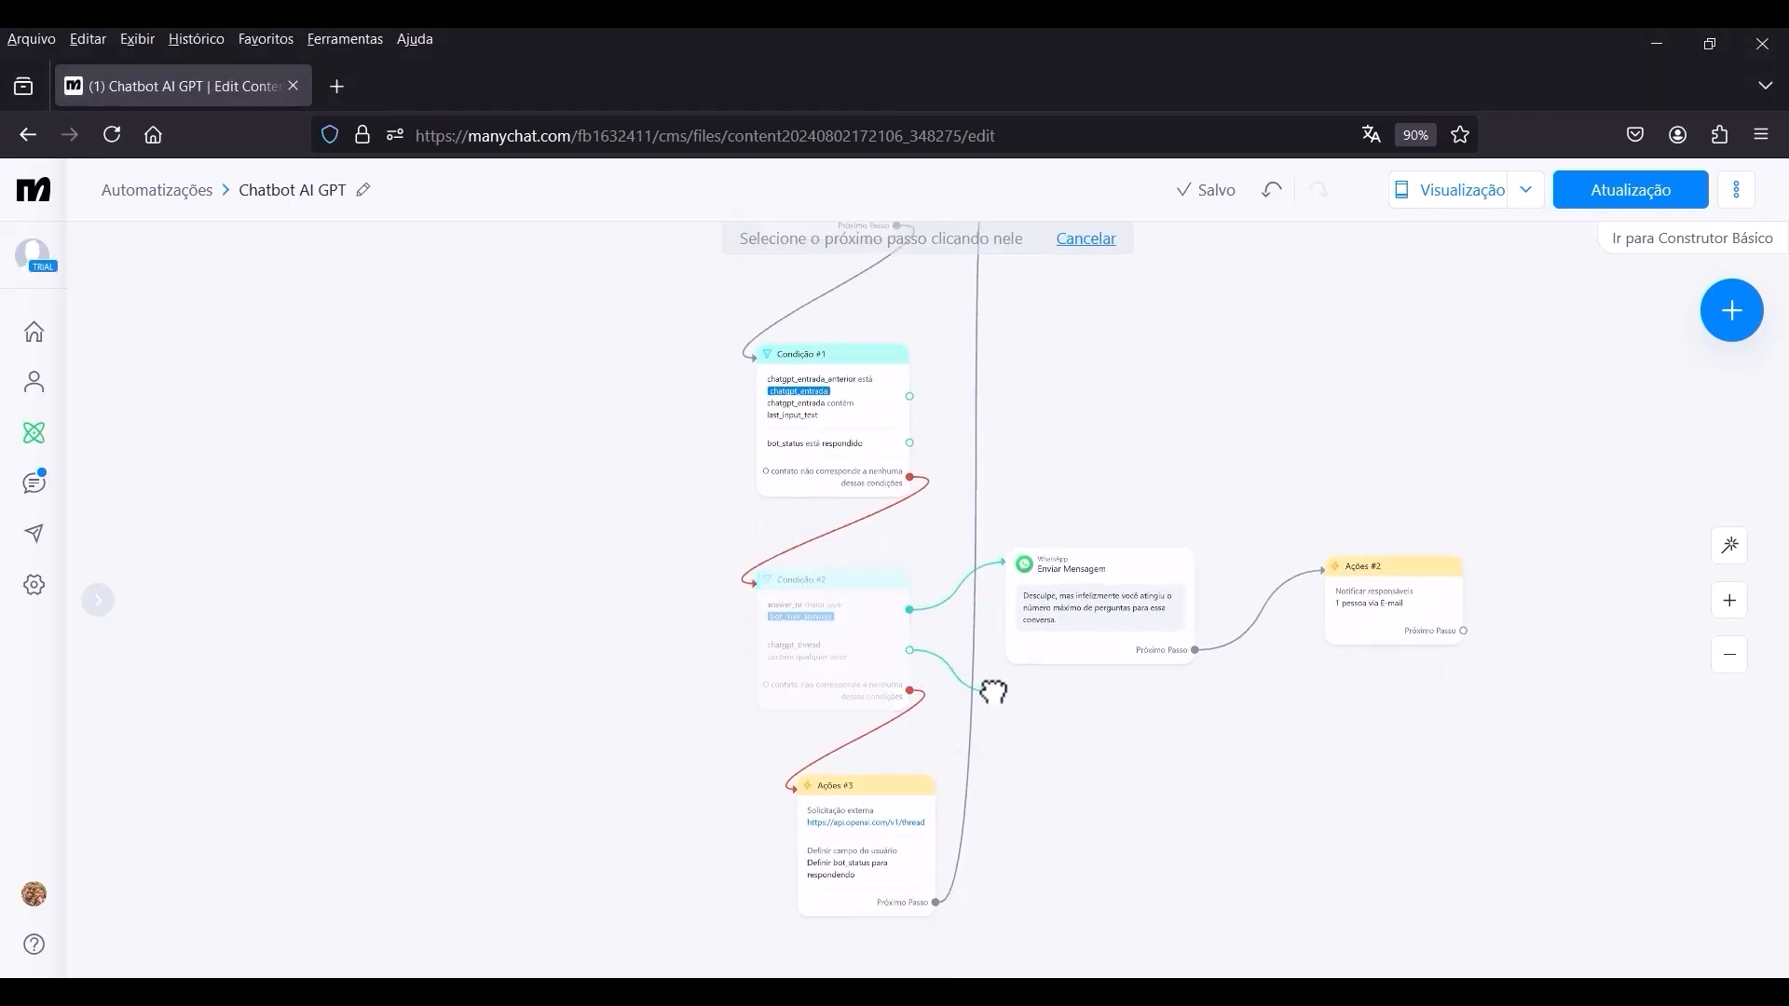
pyautogui.moveTo(1053, 384); pyautogui.dragTo(984, 711)
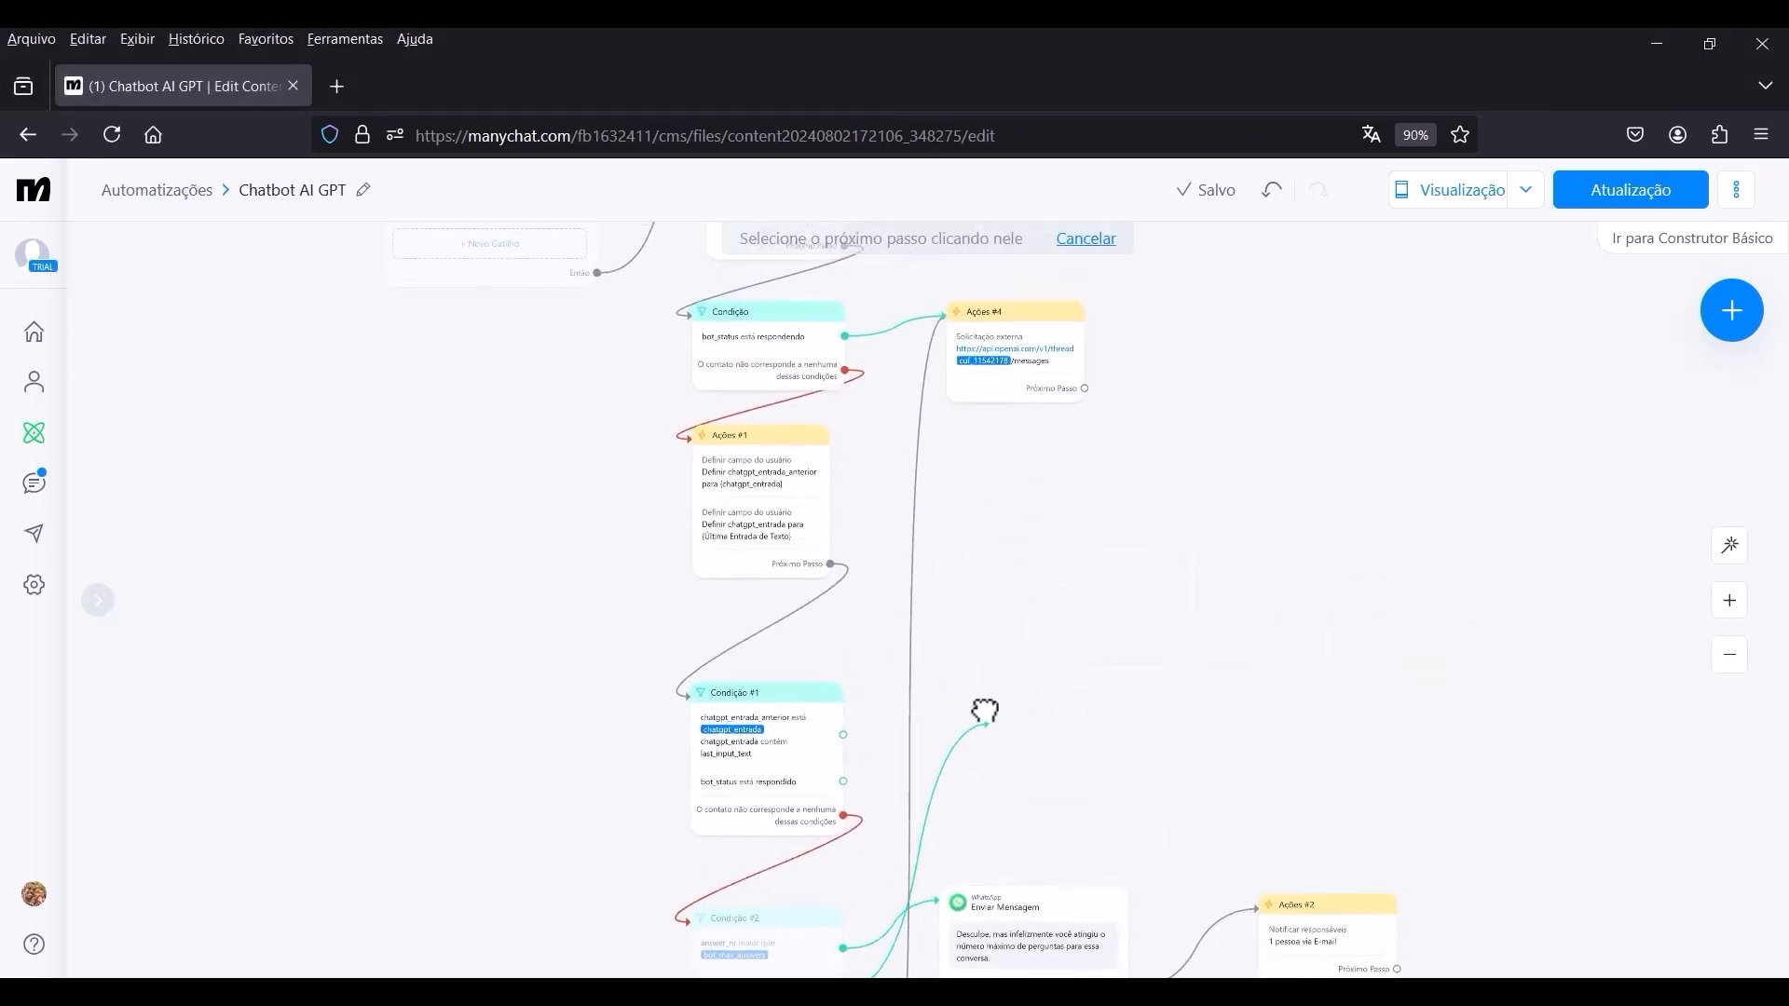
pyautogui.click(964, 341)
# Add a new Condição block as the next step of Ações #4, placed beside it.
pyautogui.scroll(-2, 959, 522)
pyautogui.moveTo(975, 663); pyautogui.dragTo(1022, 613)
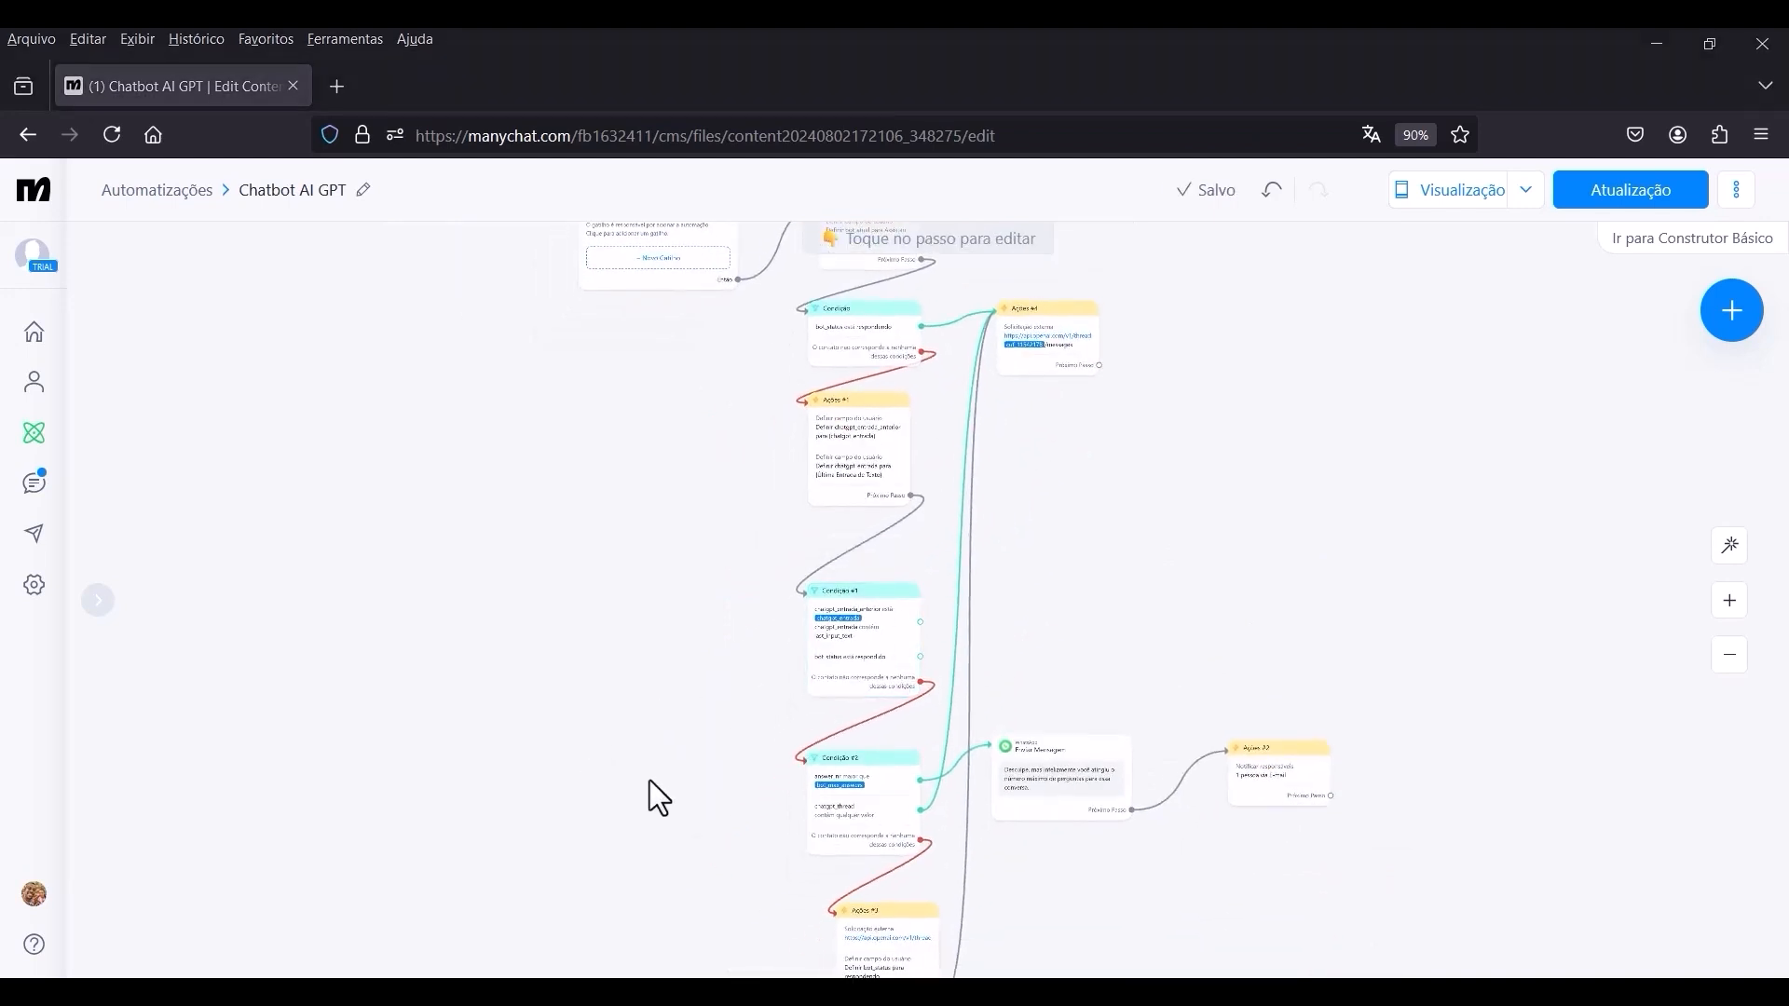
pyautogui.scroll(-3, 1098, 540)
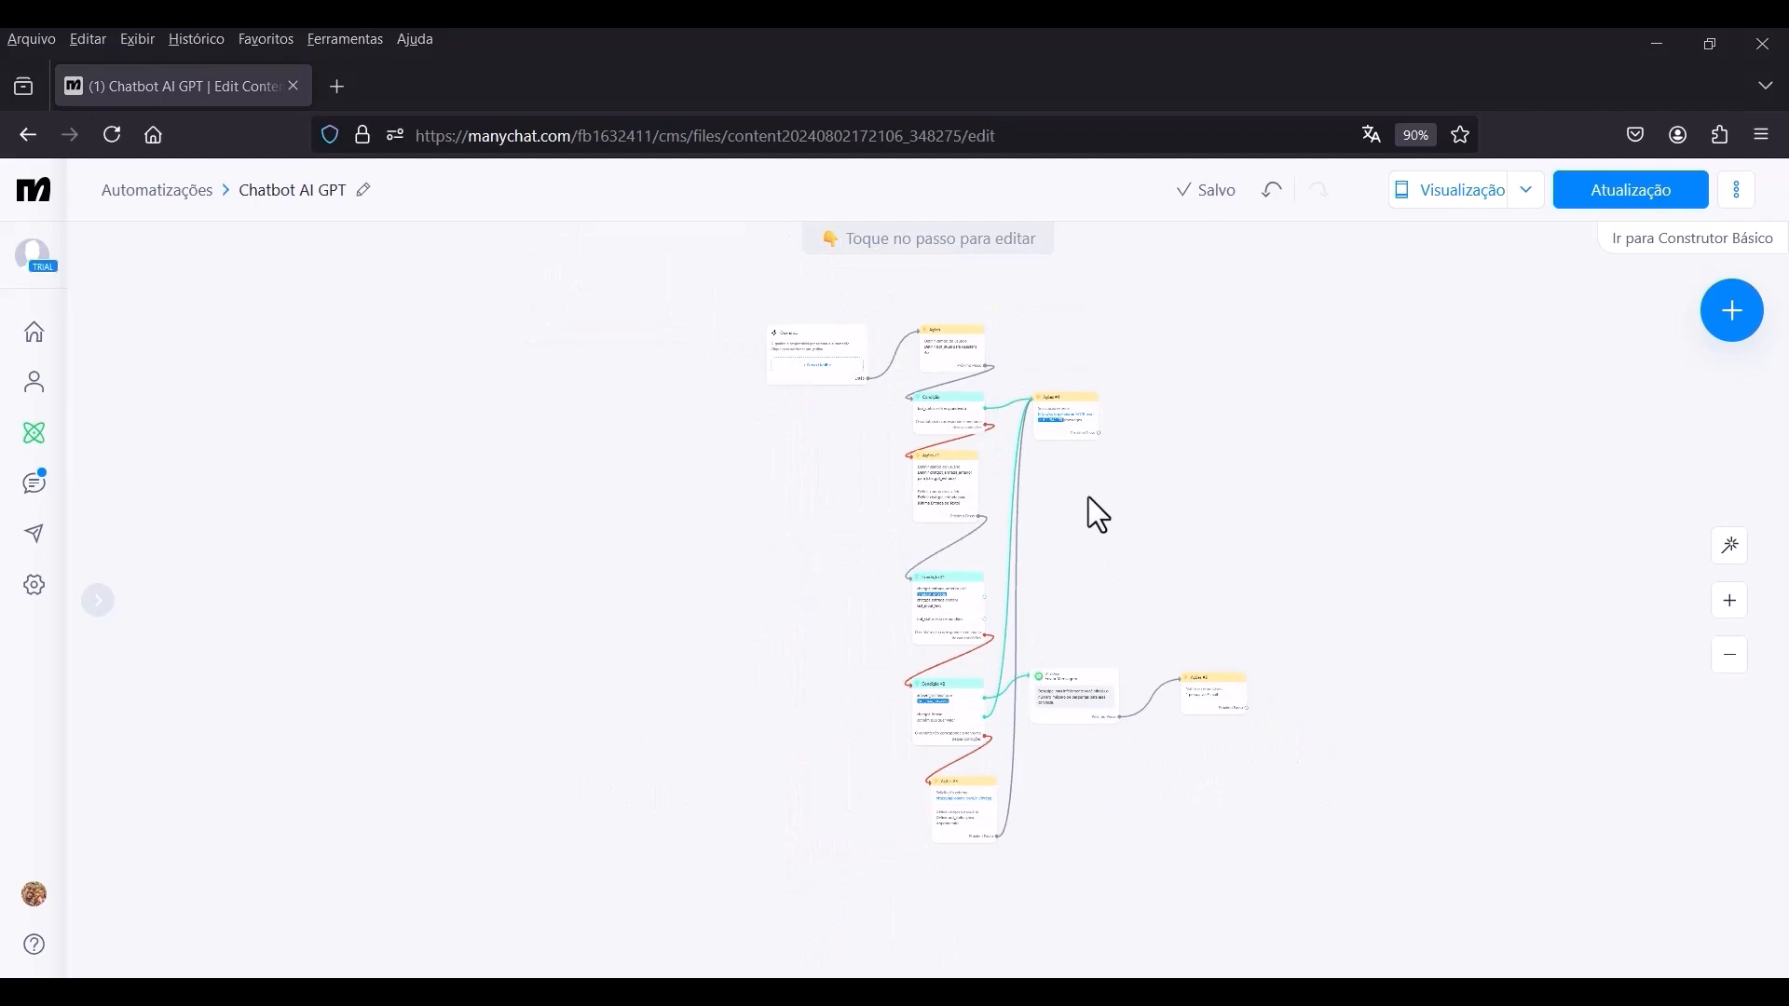
pyautogui.scroll(5, 1099, 419)
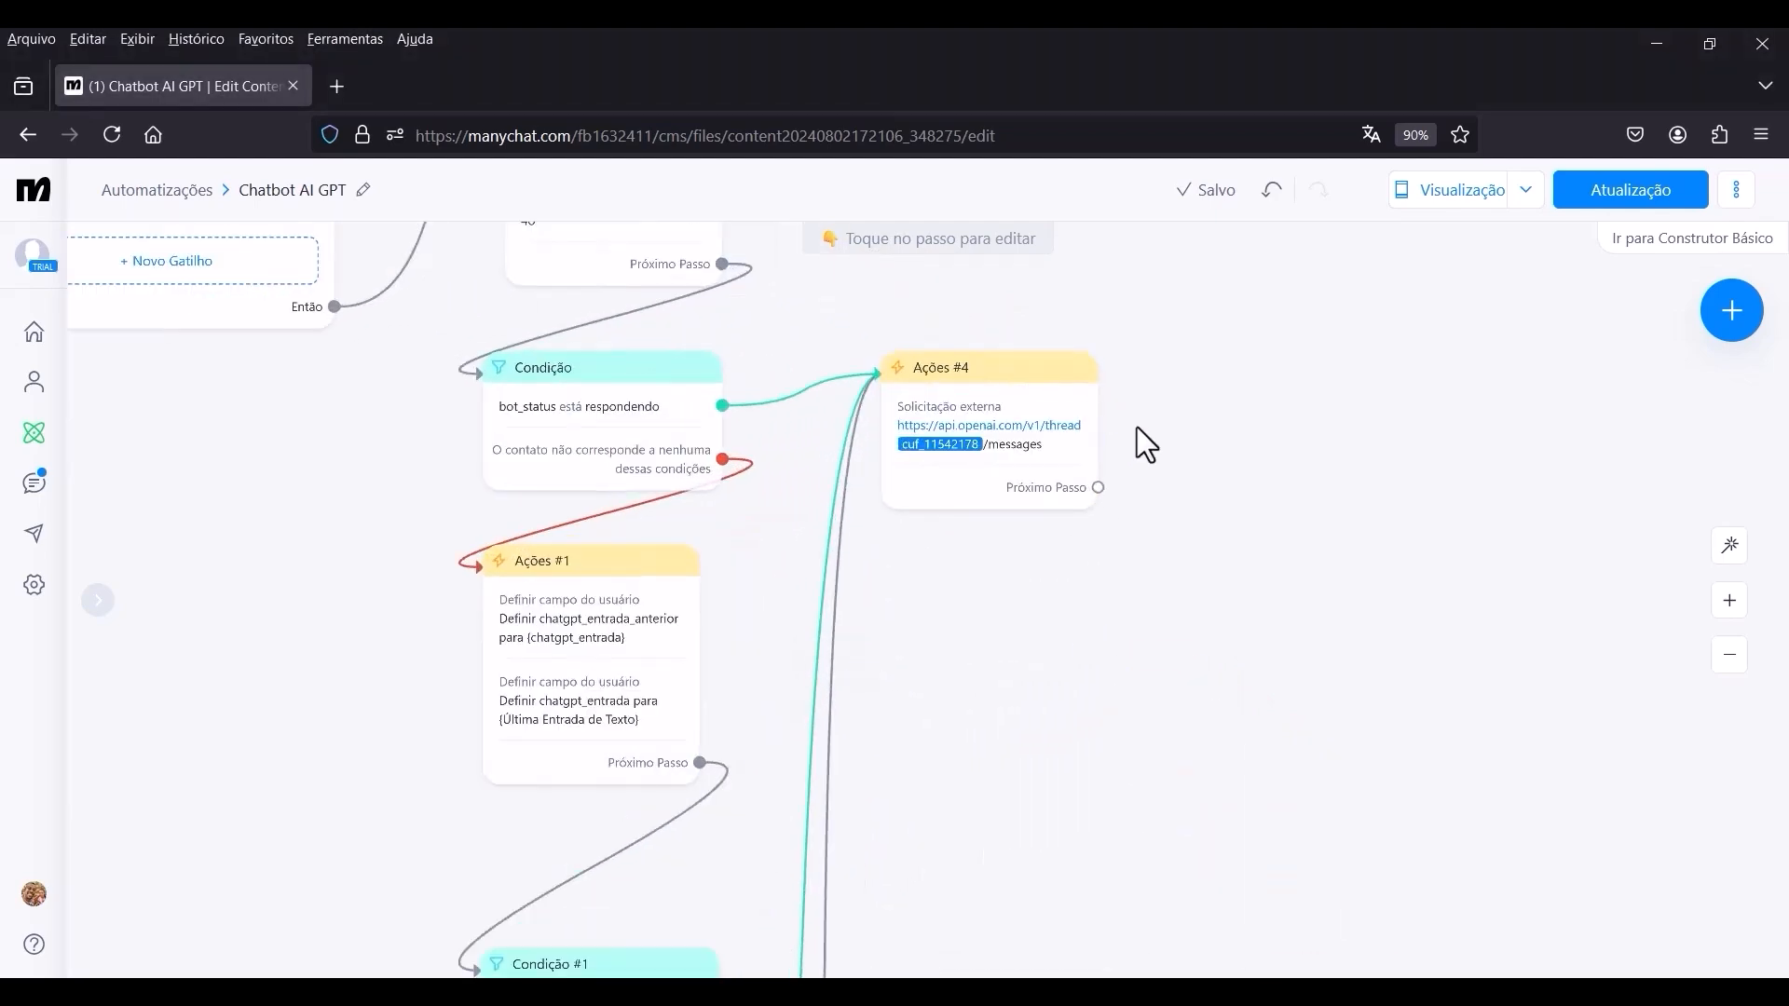
pyautogui.moveTo(1111, 428); pyautogui.dragTo(1195, 533)
pyautogui.scroll(3, 1161, 528)
pyautogui.moveTo(1287, 629); pyautogui.dragTo(1188, 611)
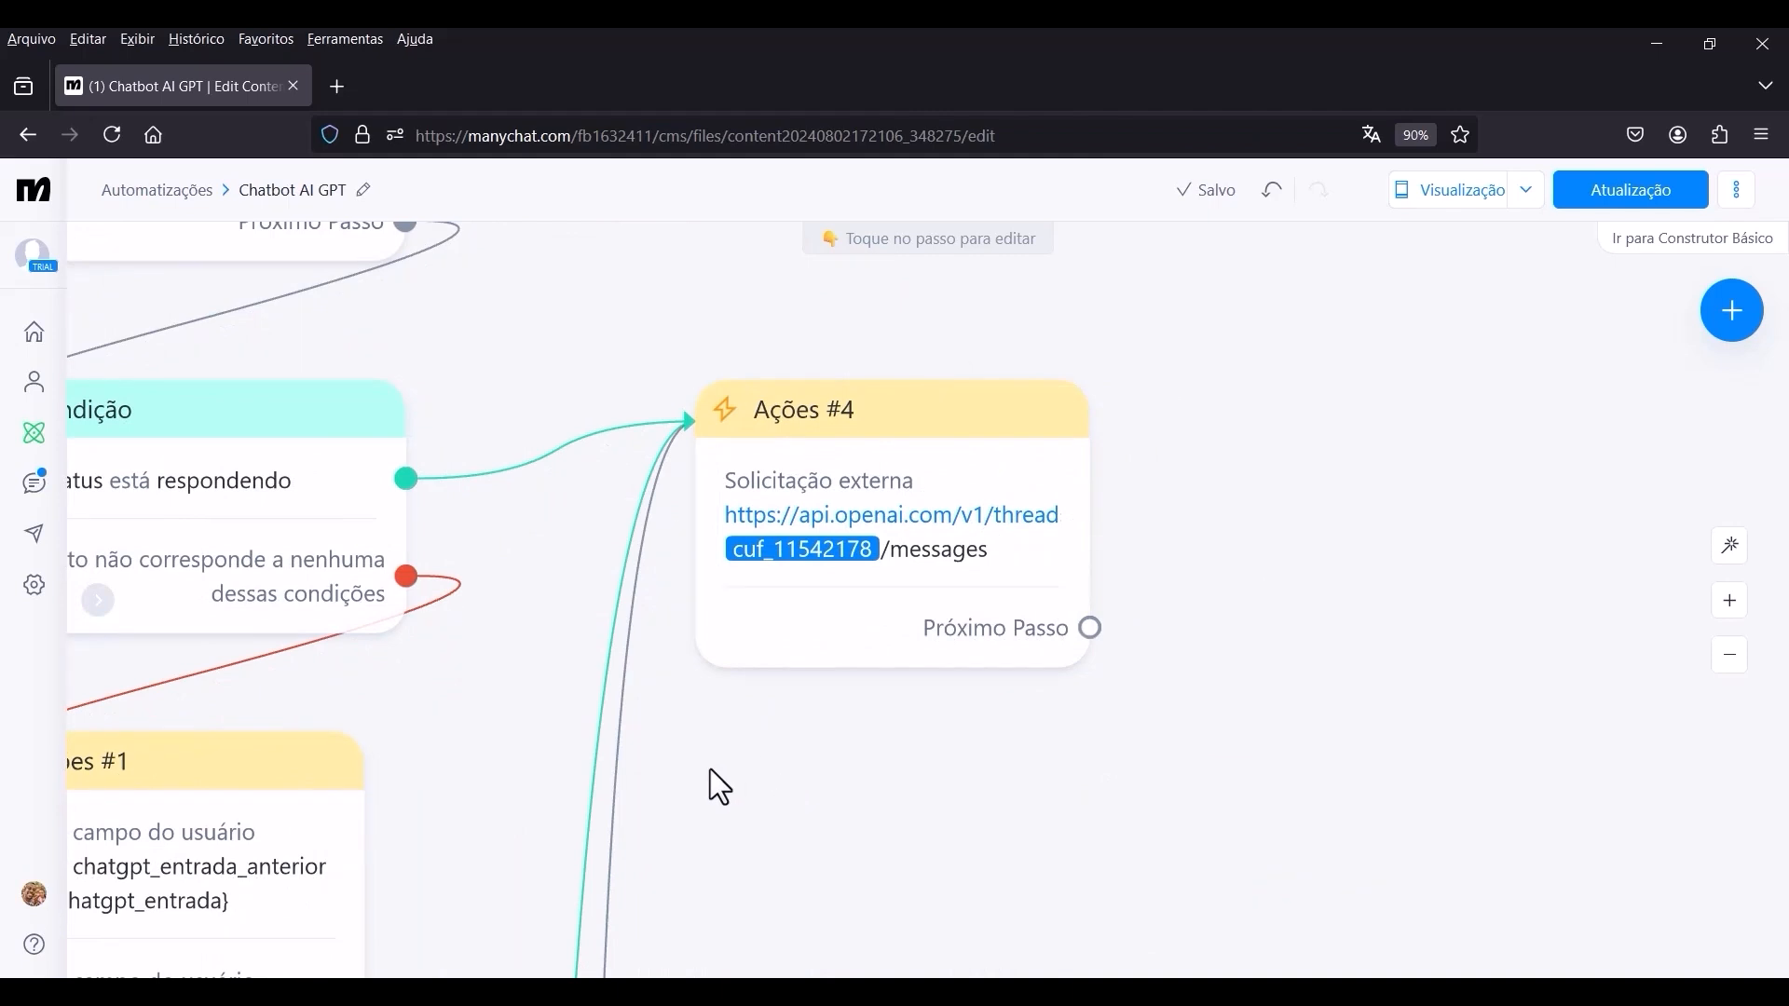
pyautogui.scroll(-5, 1125, 770)
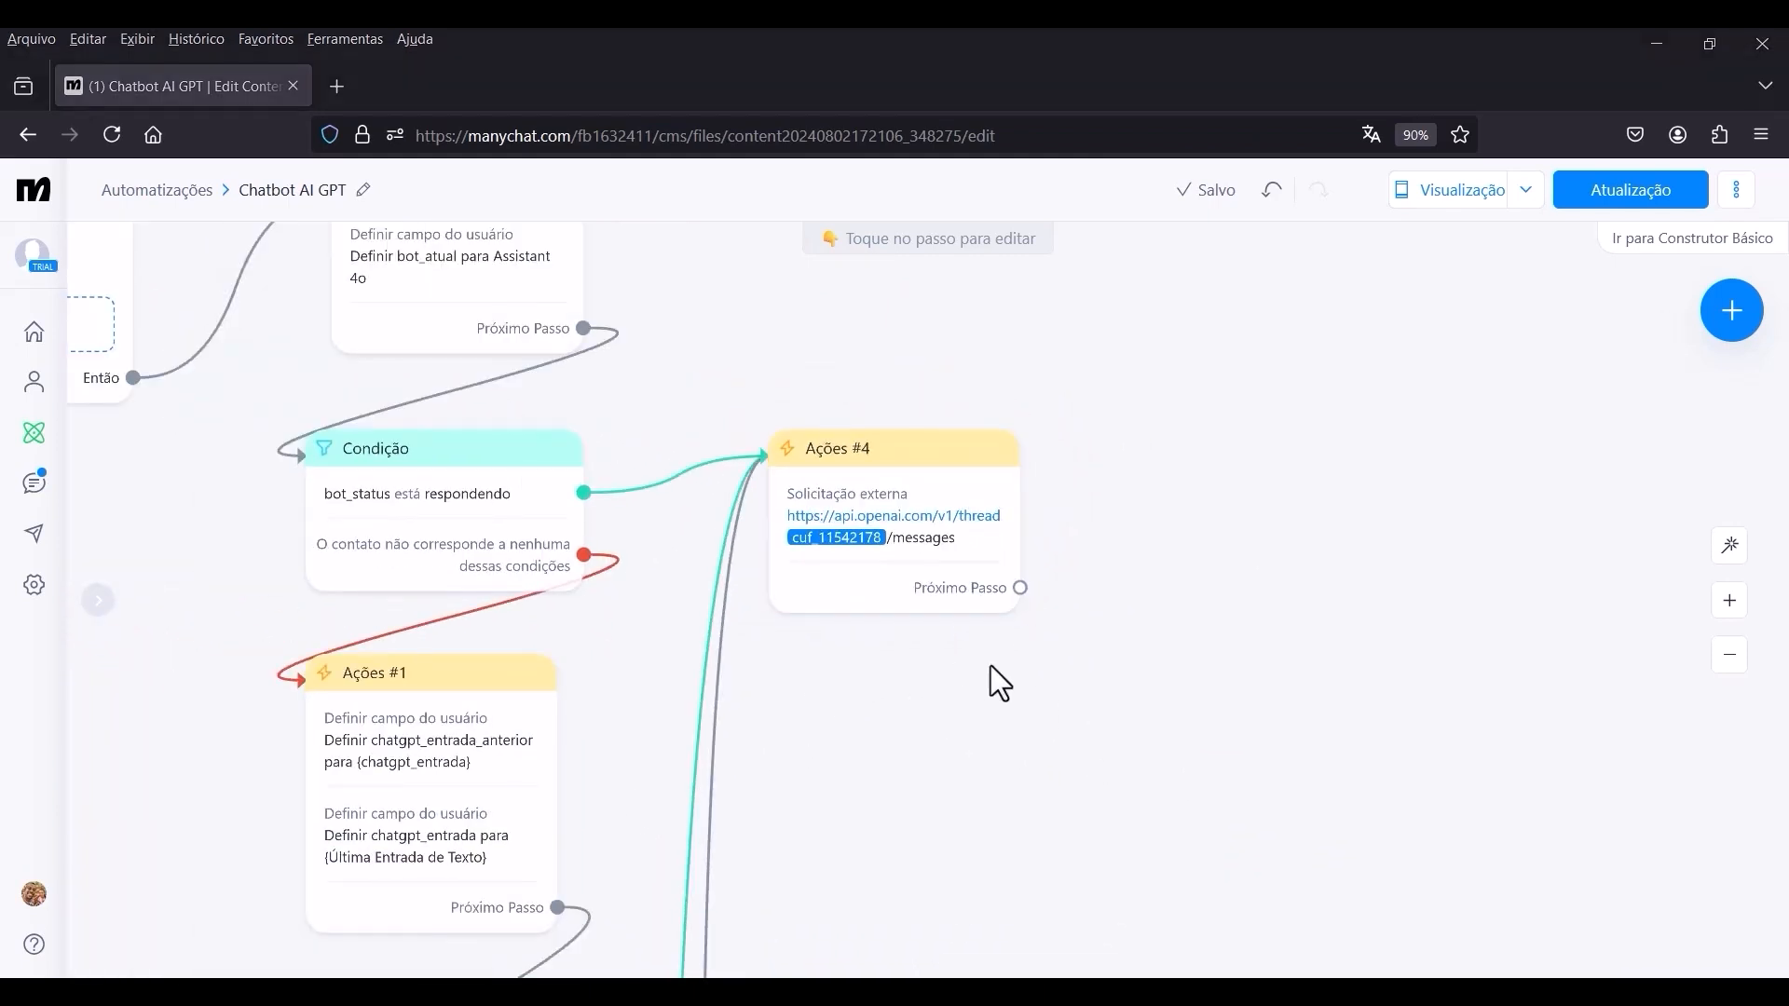
pyautogui.moveTo(1030, 585); pyautogui.dragTo(1234, 470)
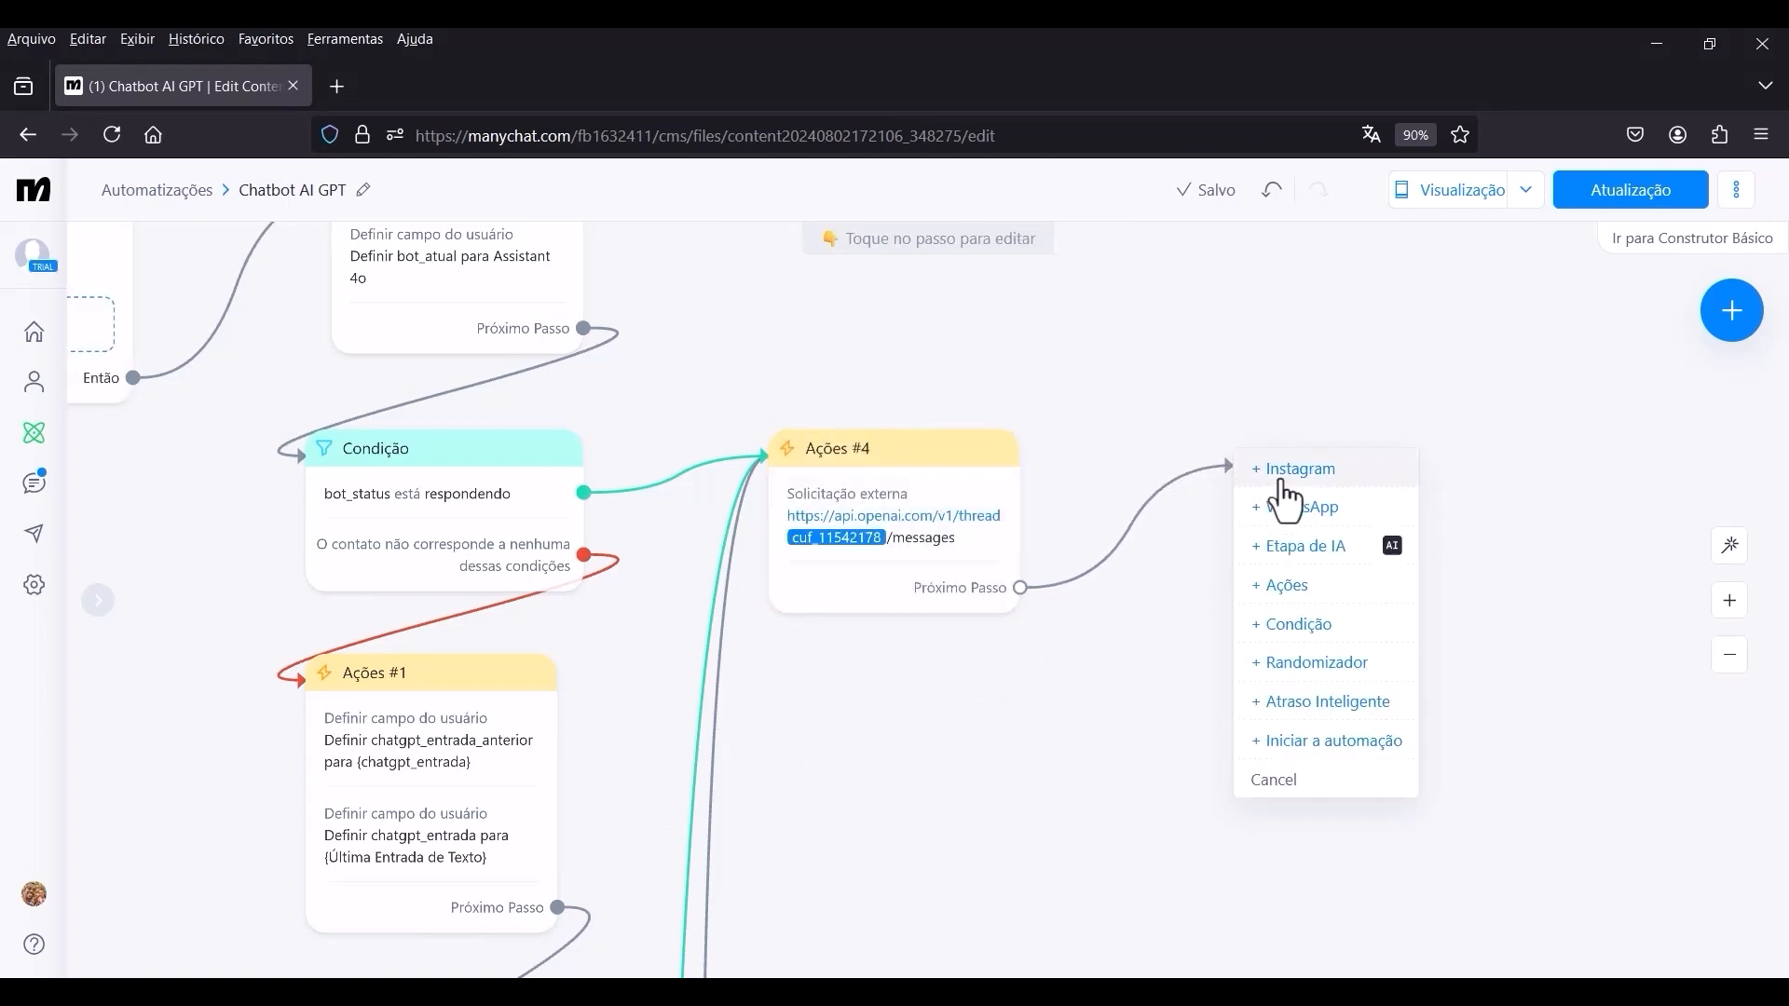
pyautogui.click(1300, 624)
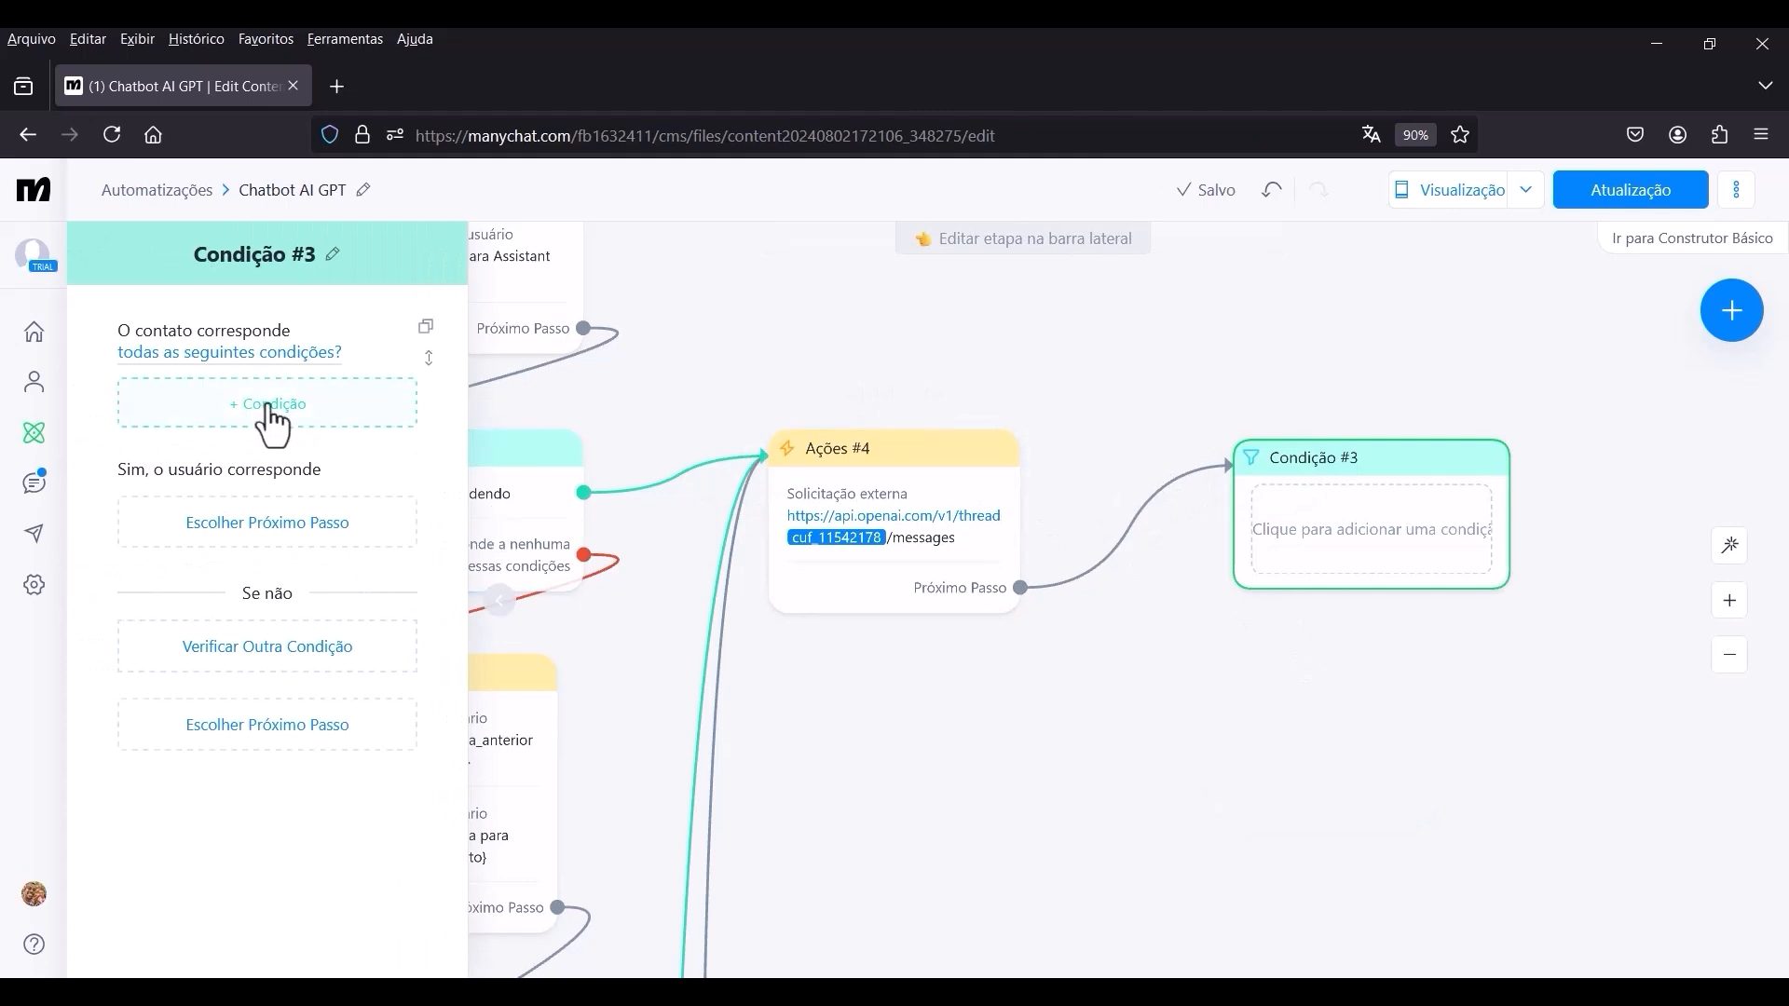
pyautogui.click(271, 407)
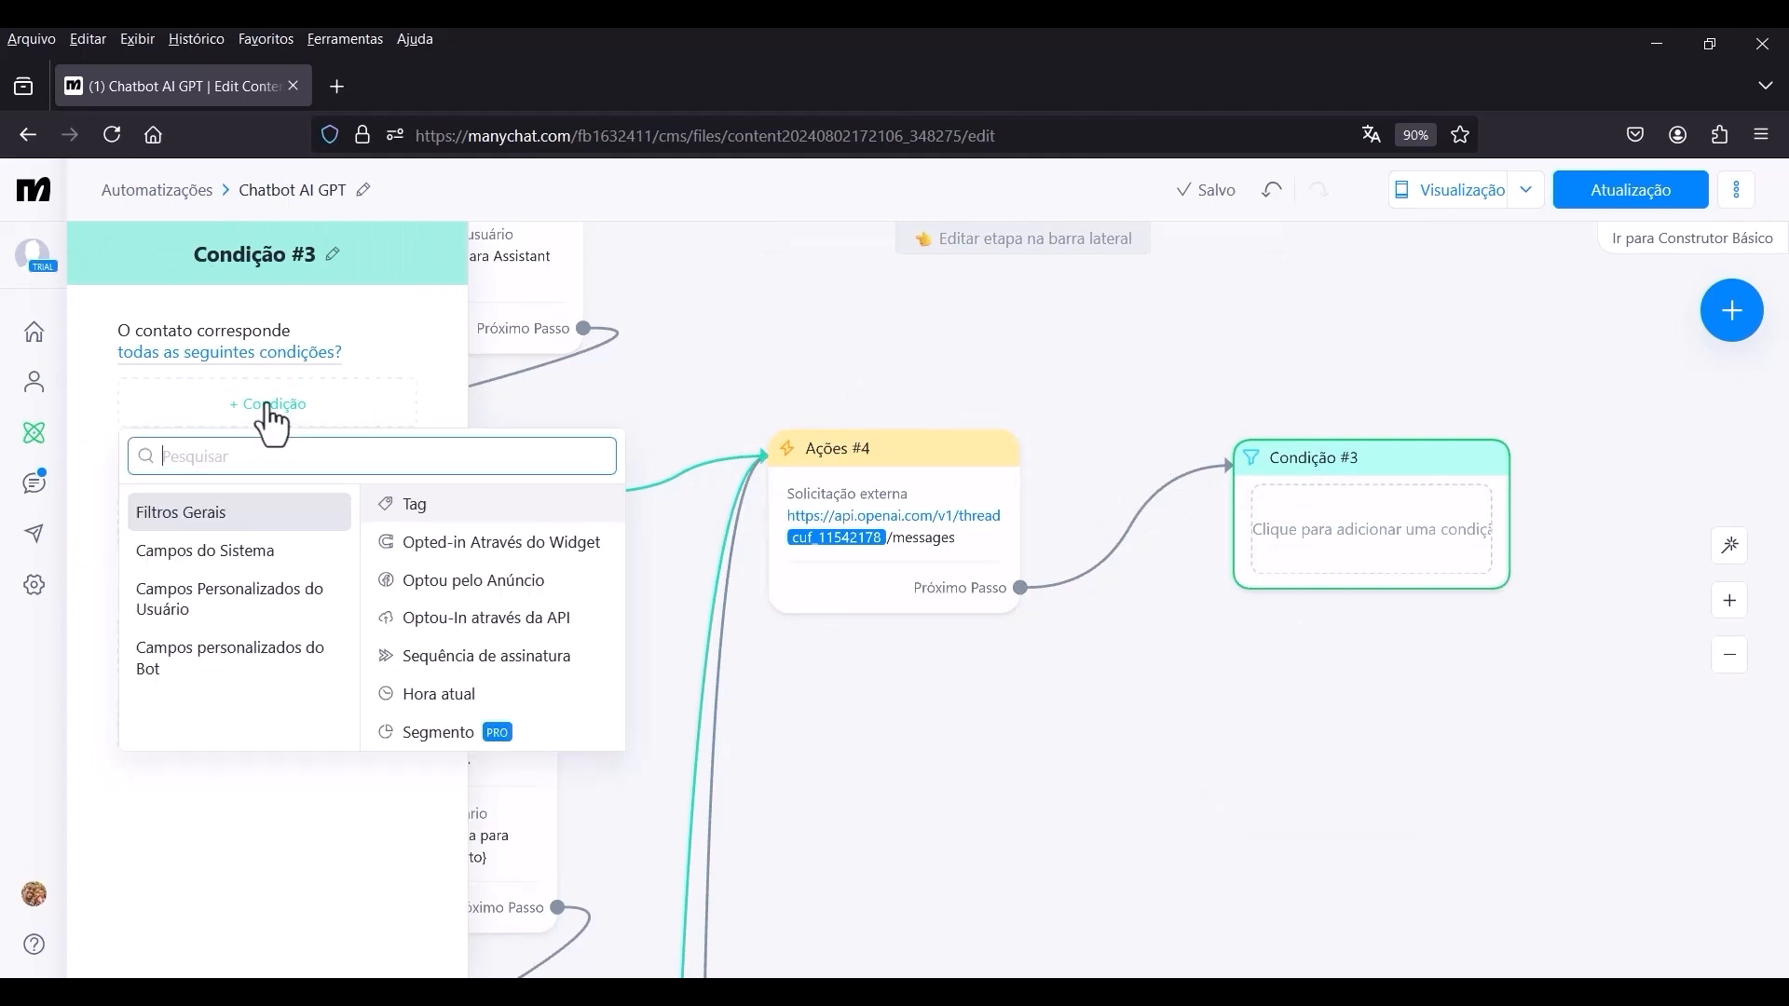
pyautogui.click(221, 618)
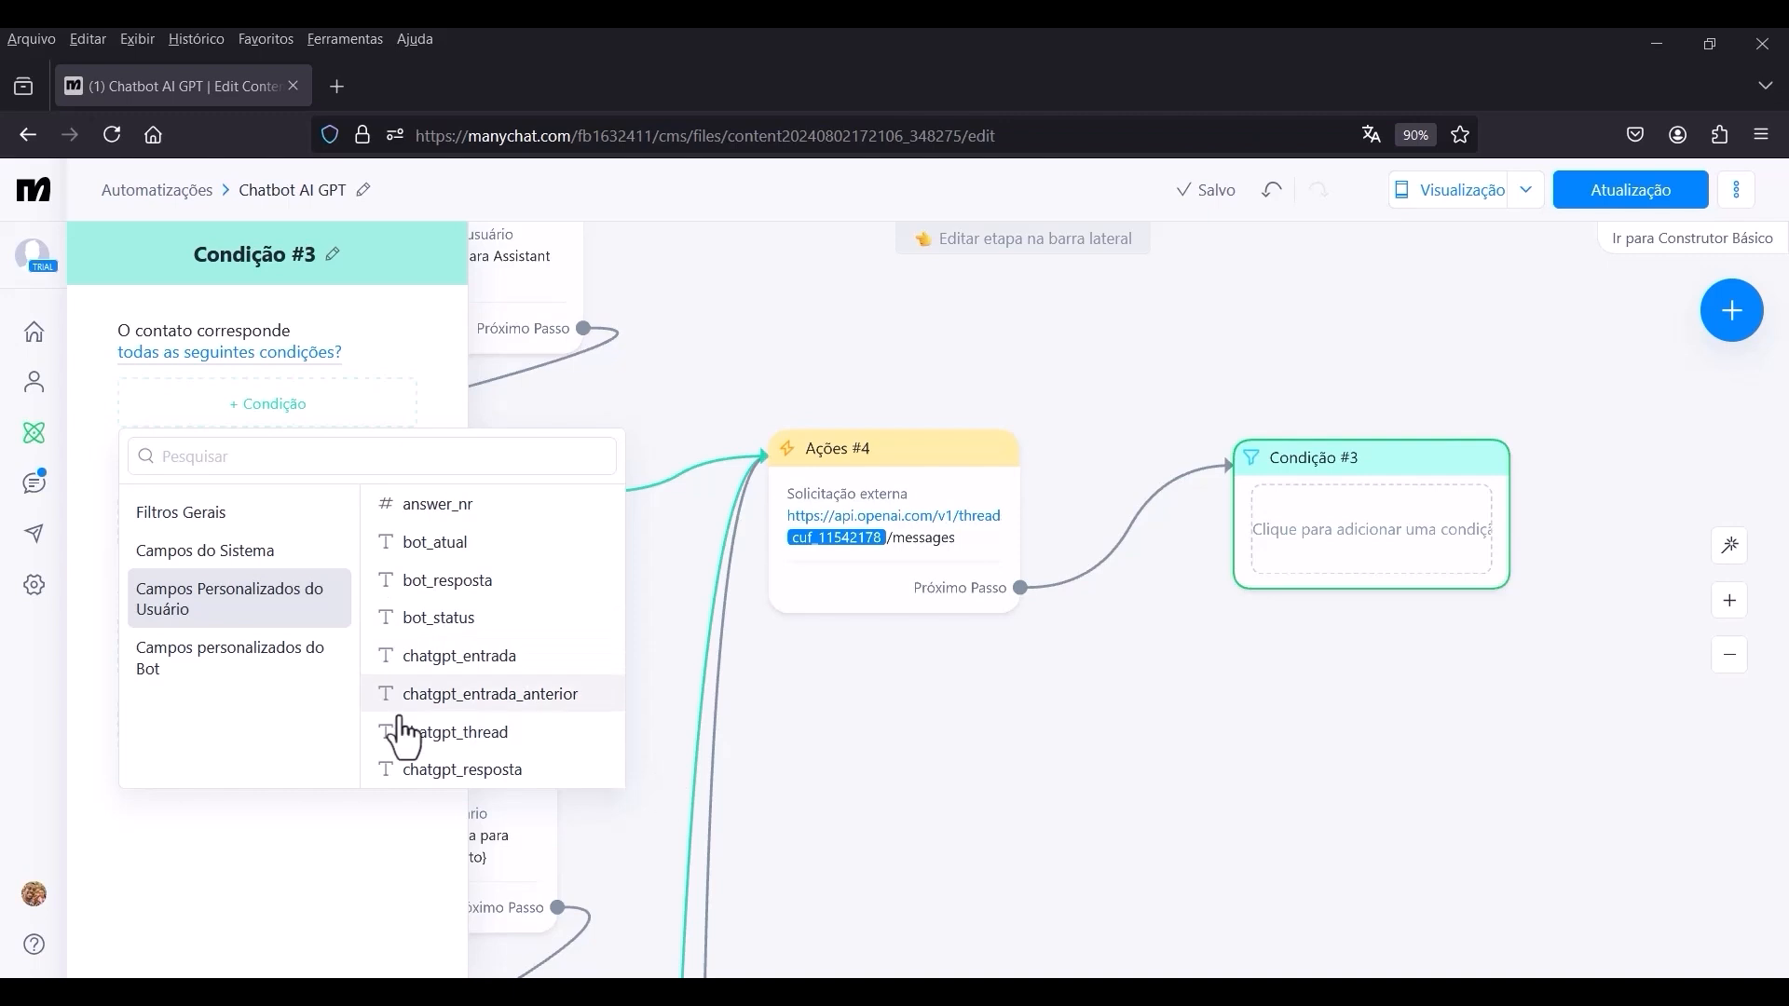
pyautogui.click(447, 771)
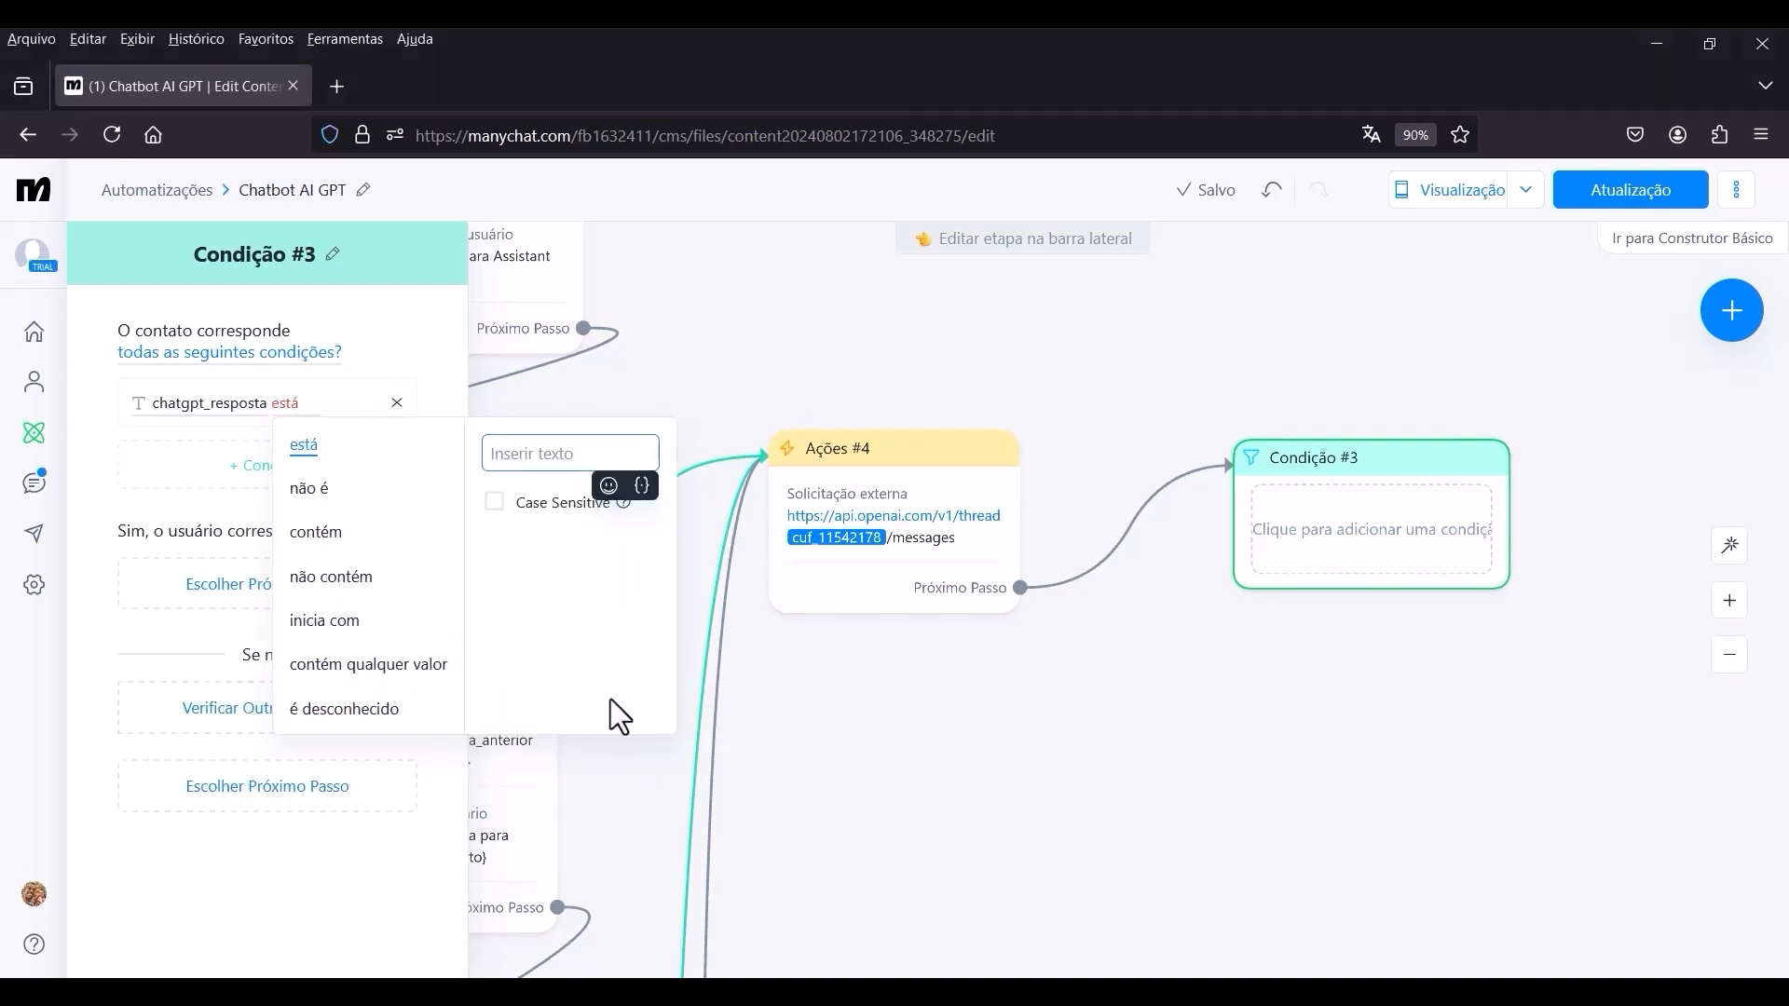
pyautogui.click(641, 488)
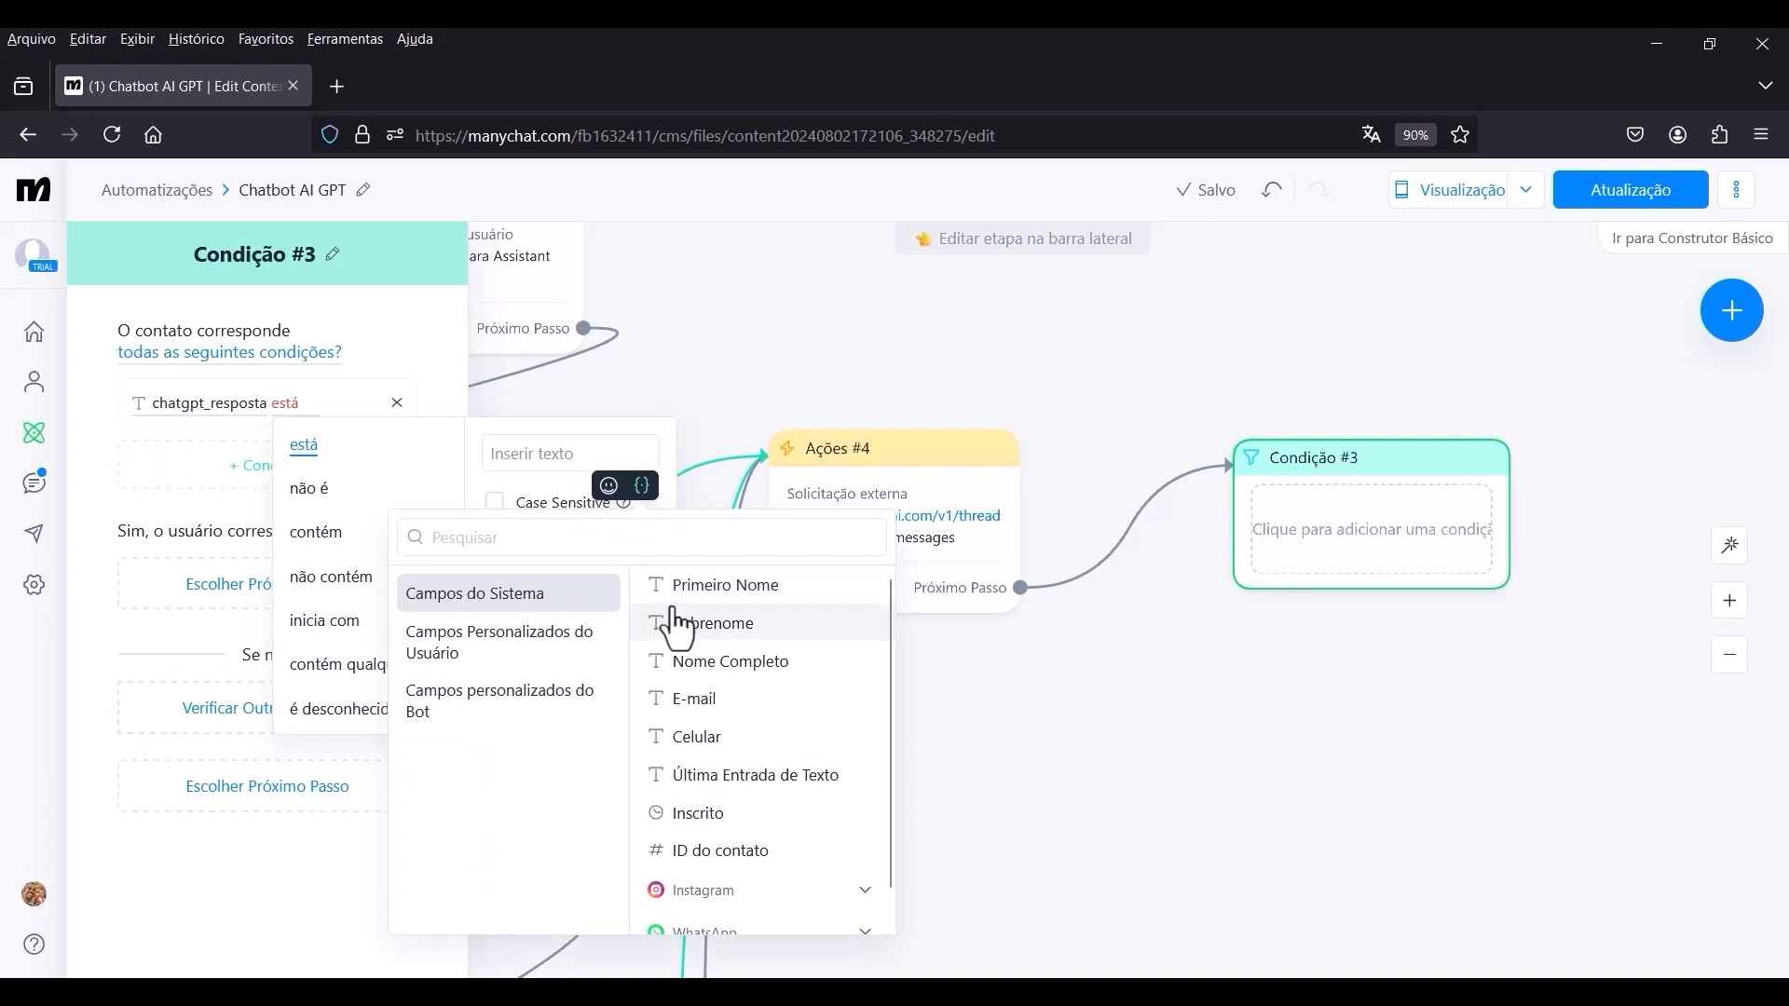
pyautogui.click(506, 664)
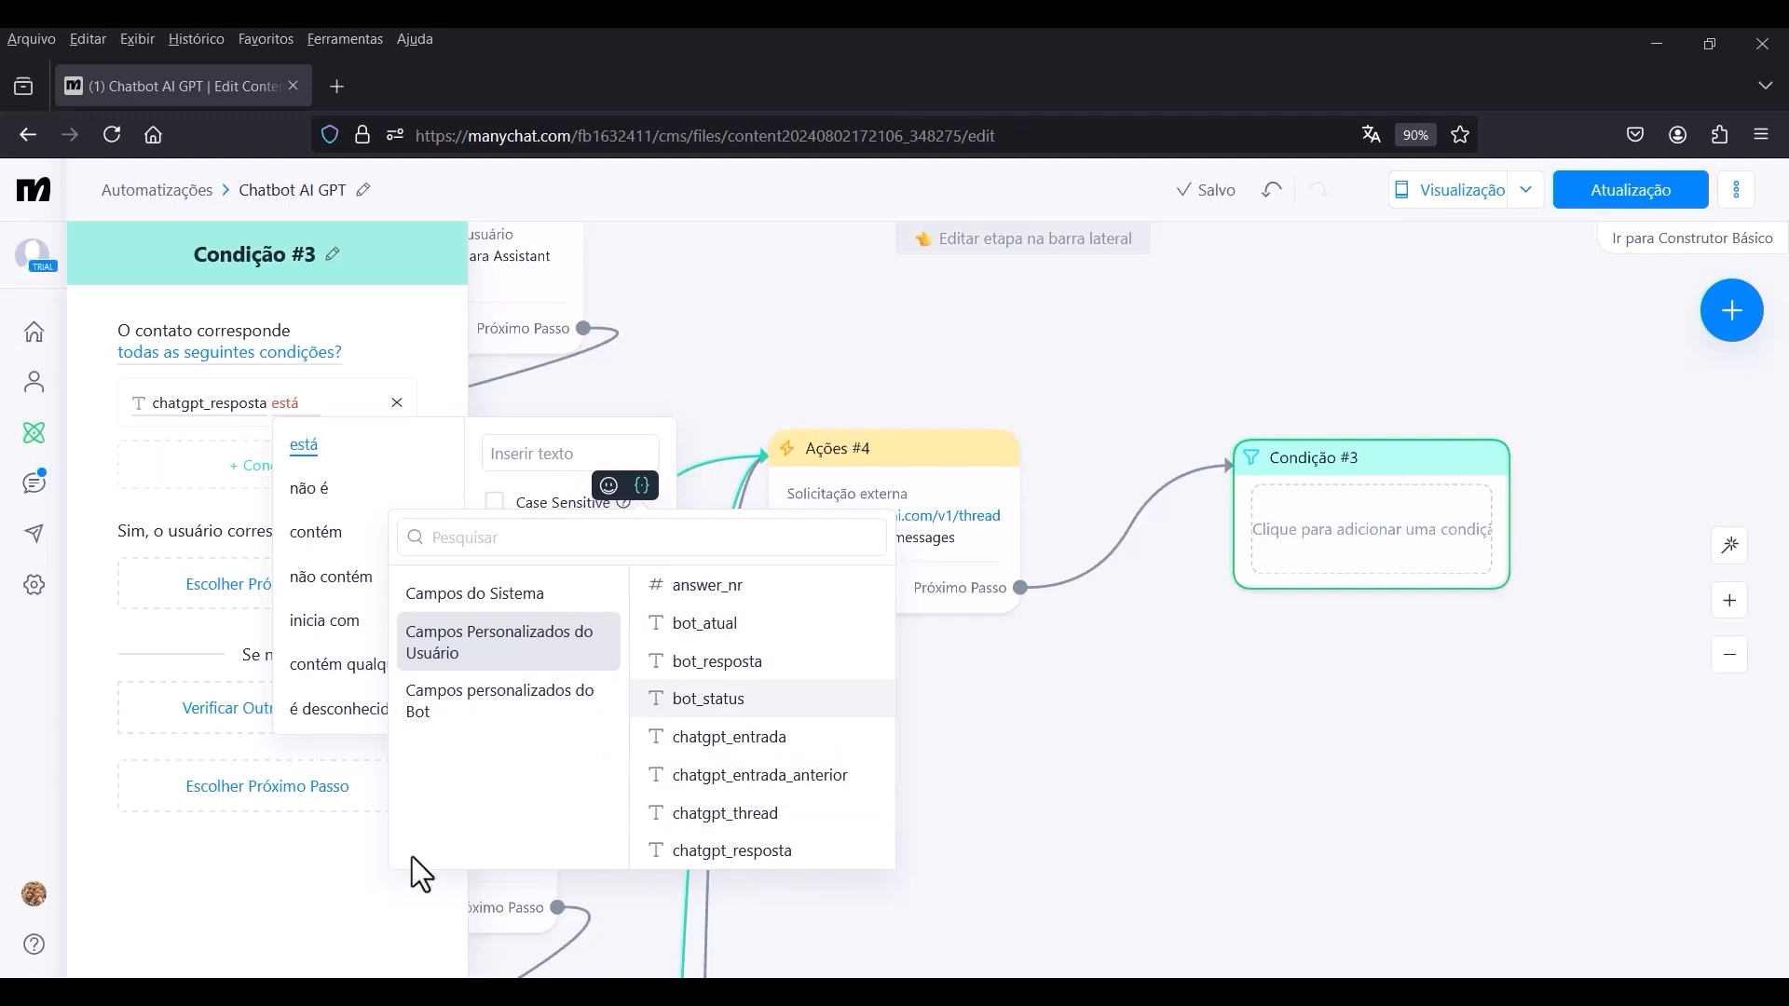
pyautogui.click(436, 906)
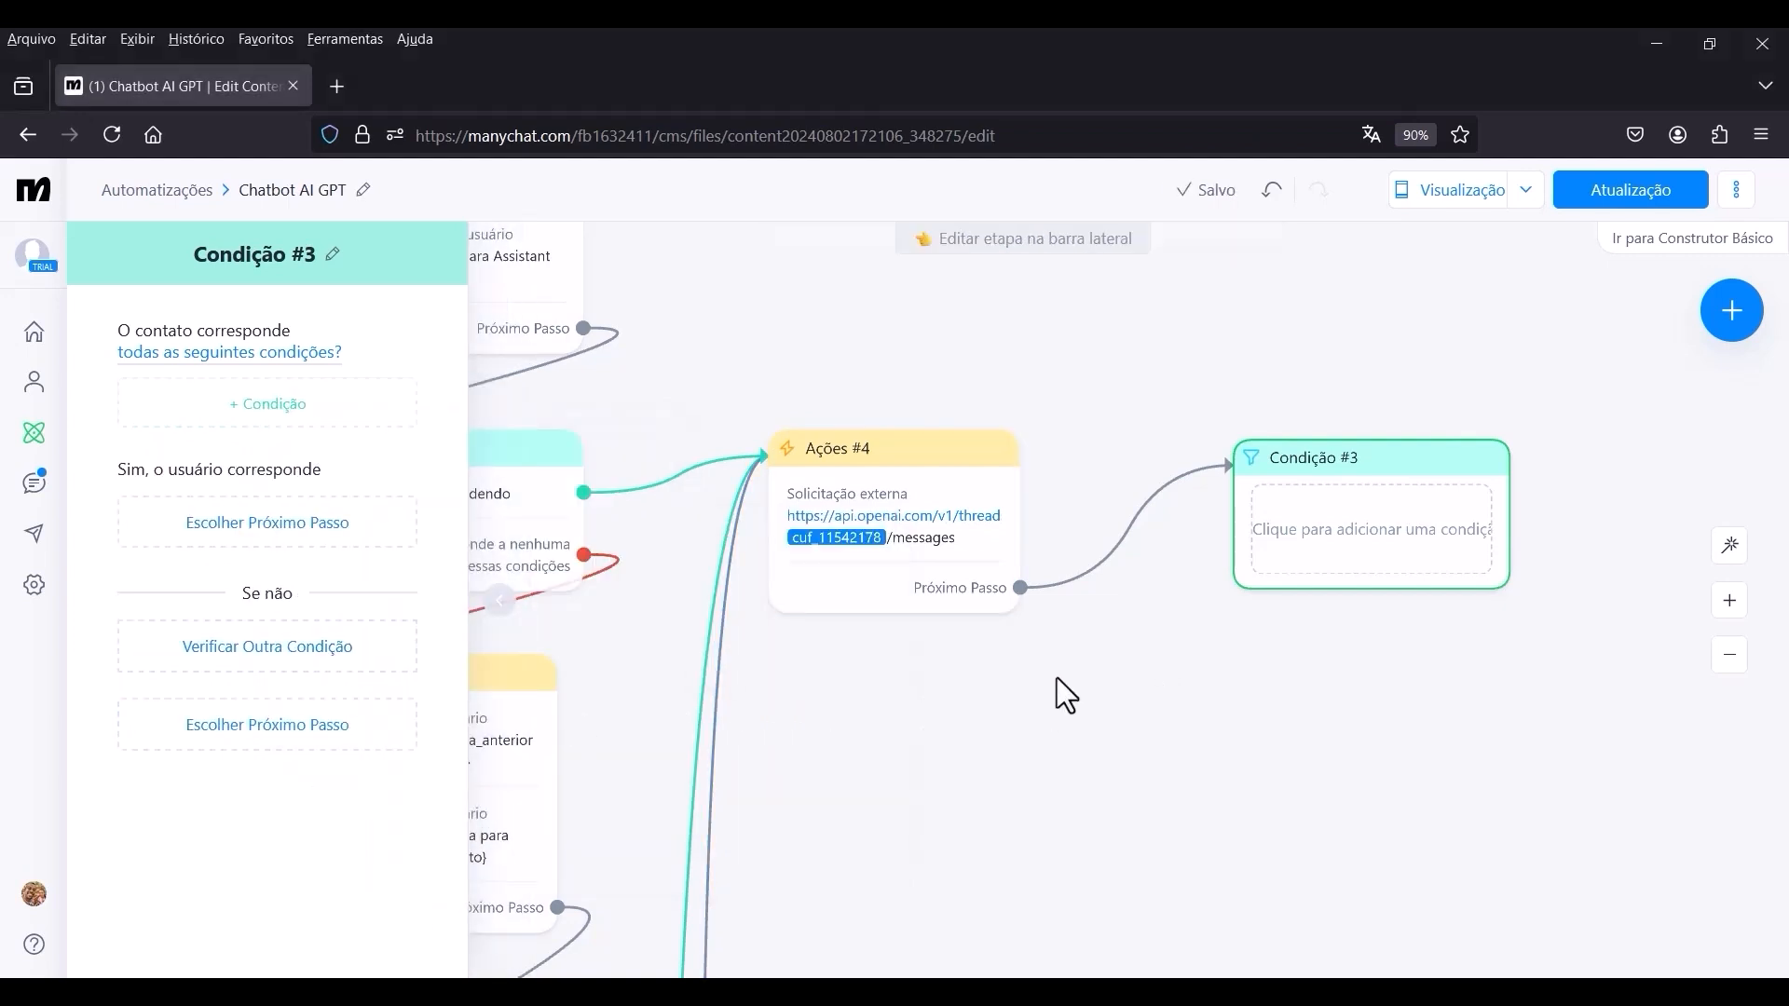
pyautogui.click(1160, 689)
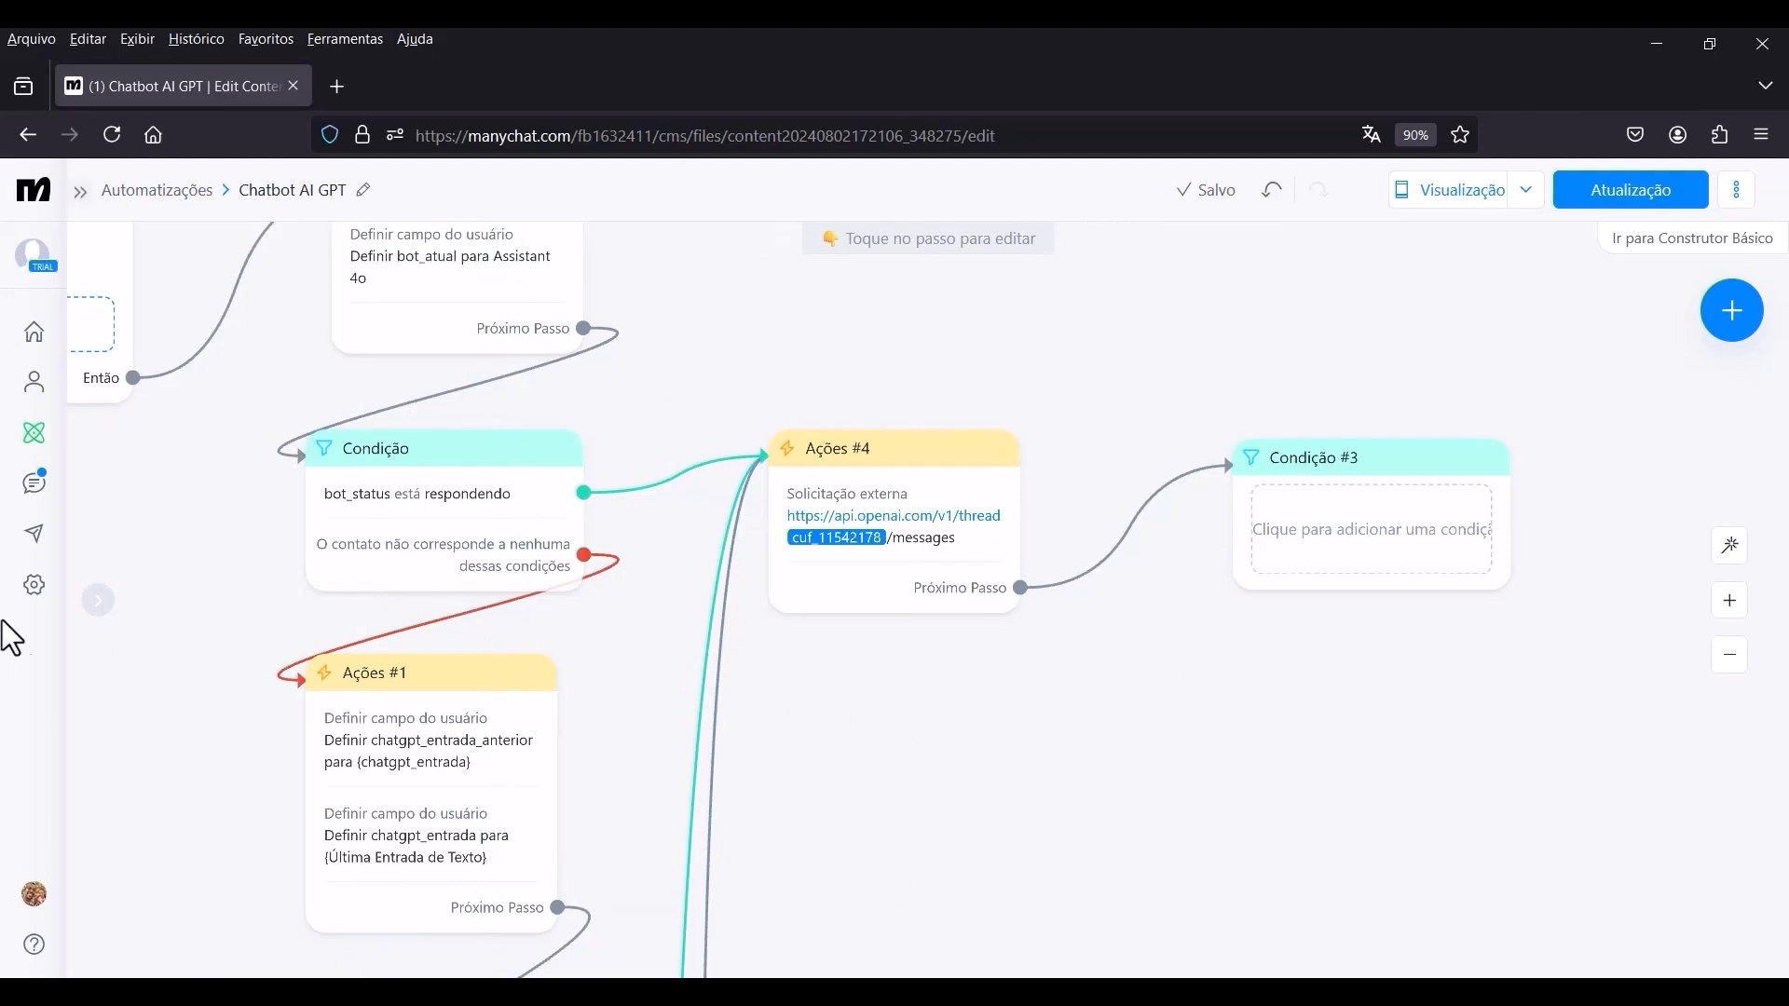
# Create a text user field named chatgpt_resposta_anterior in the account's custom field settings.
pyautogui.click(33, 587)
pyautogui.scroll(-2, 139, 792)
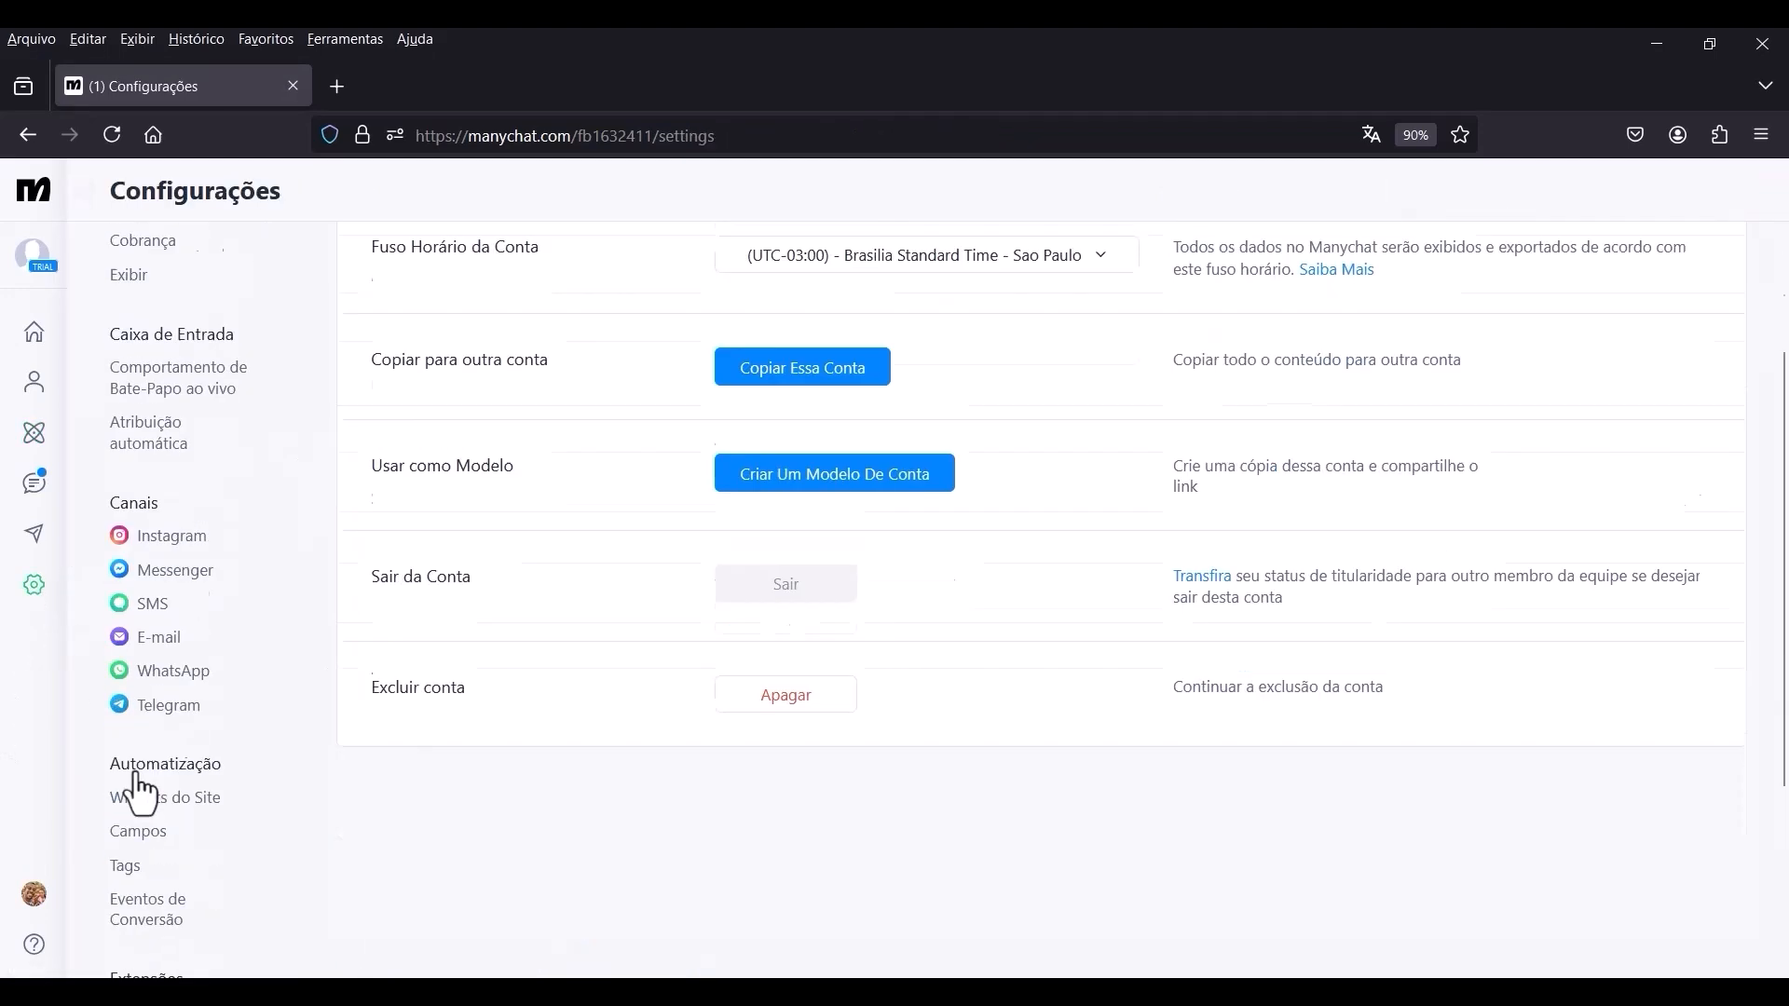
pyautogui.scroll(-3, 140, 792)
pyautogui.click(144, 550)
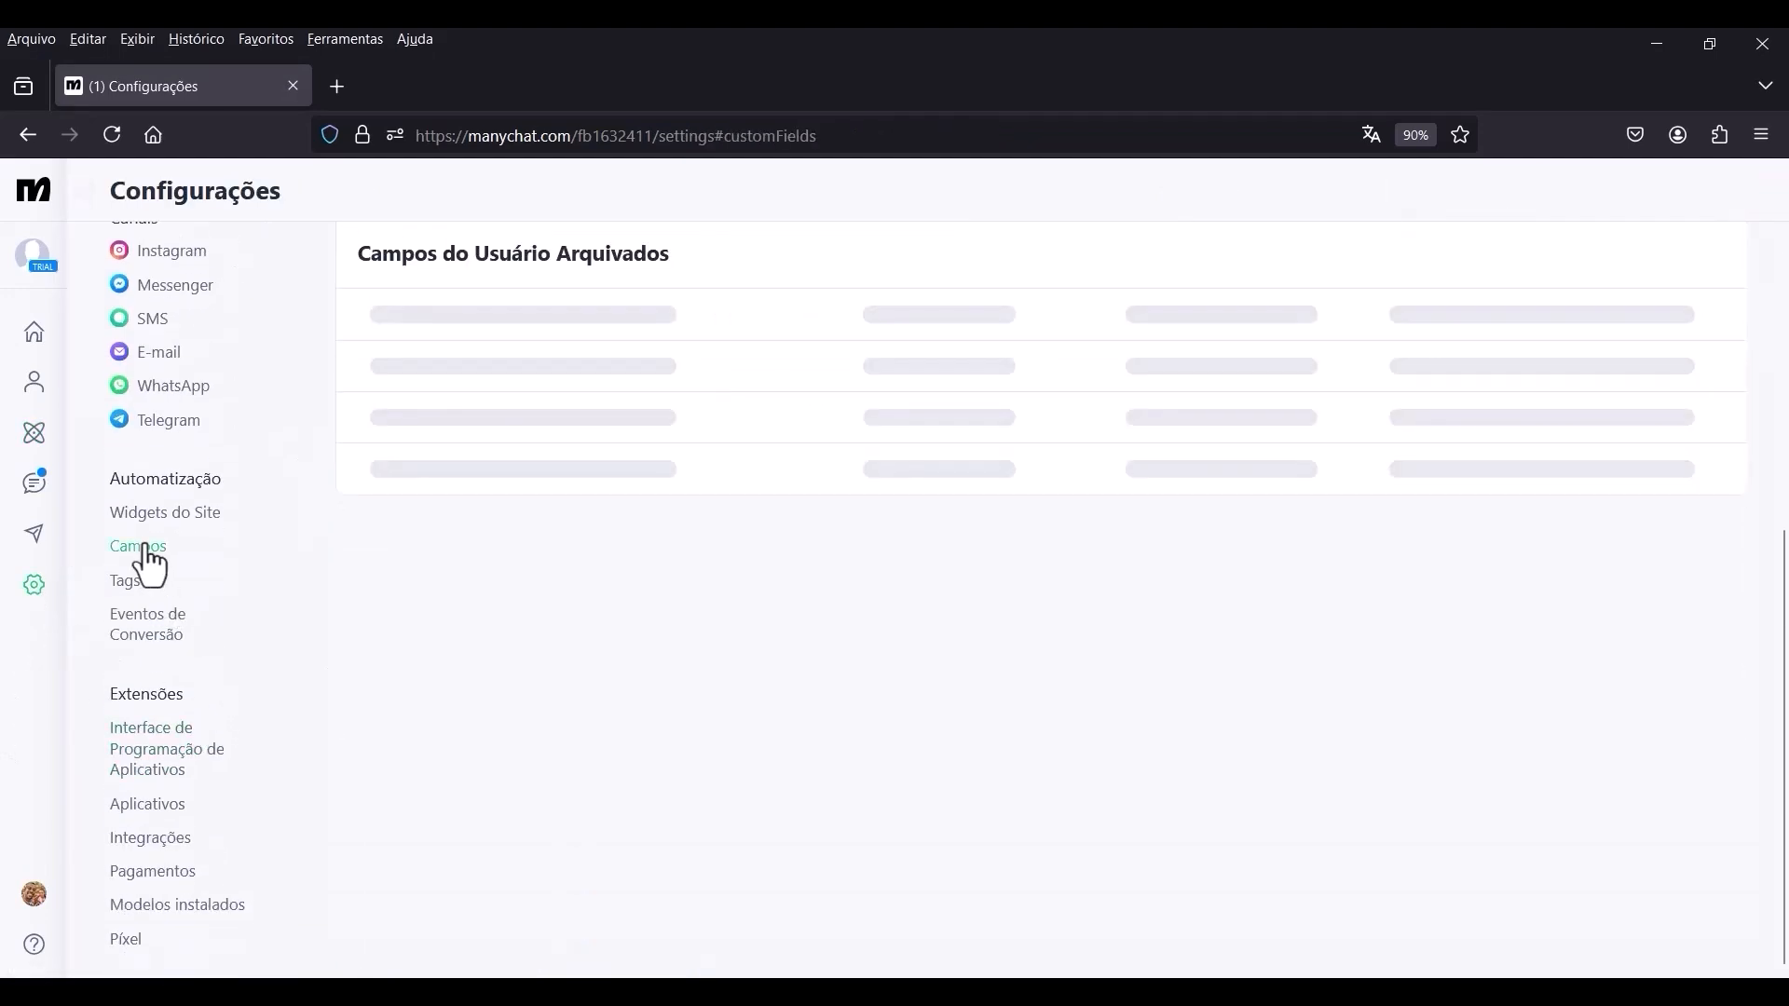
pyautogui.scroll(5, 627, 579)
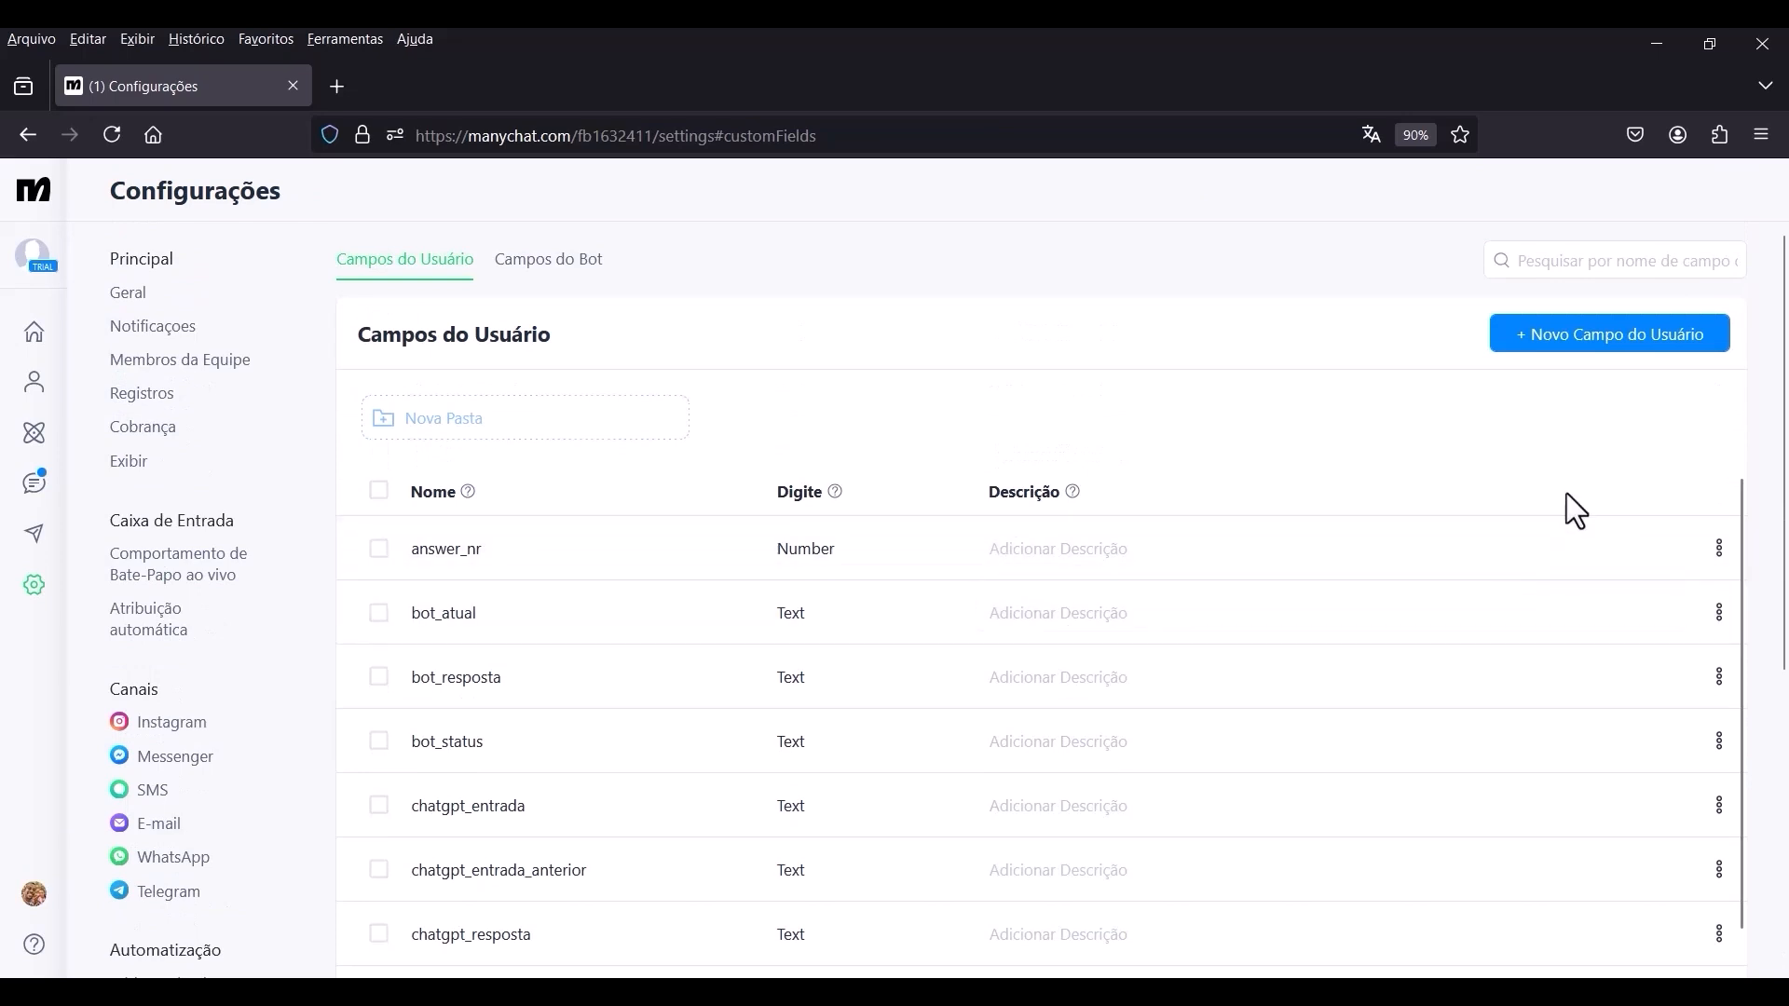
pyautogui.click(1597, 362)
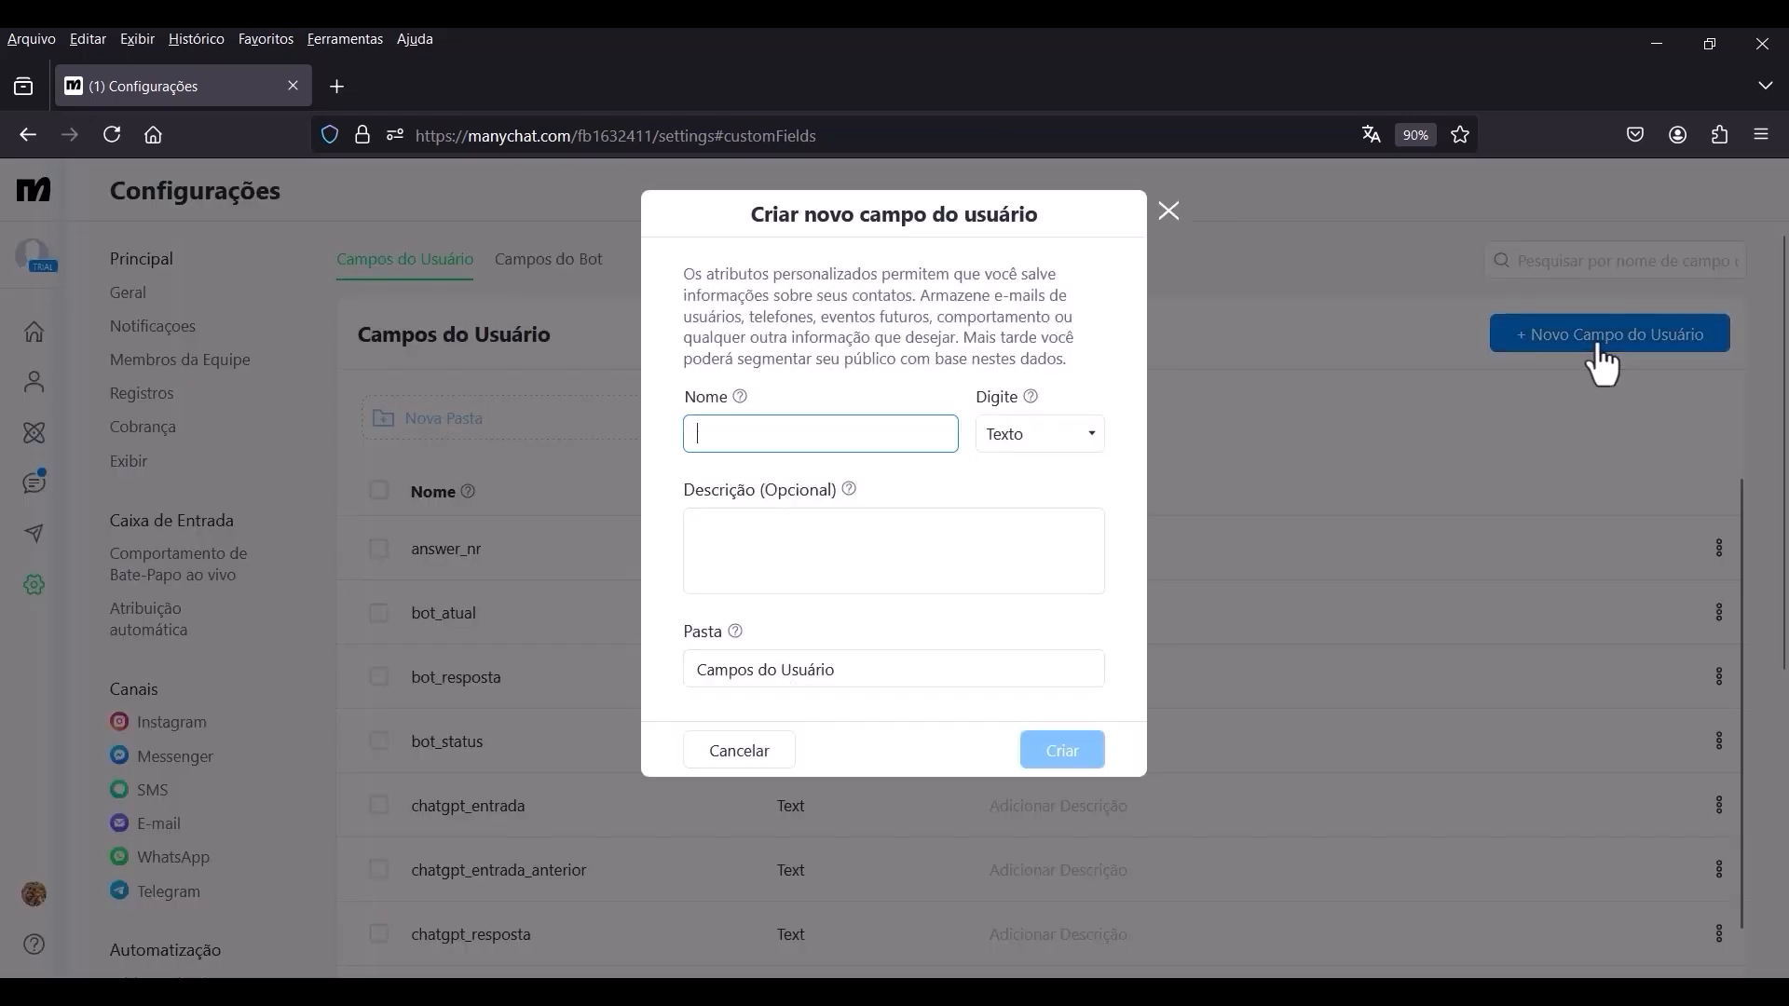
pyautogui.click(839, 433)
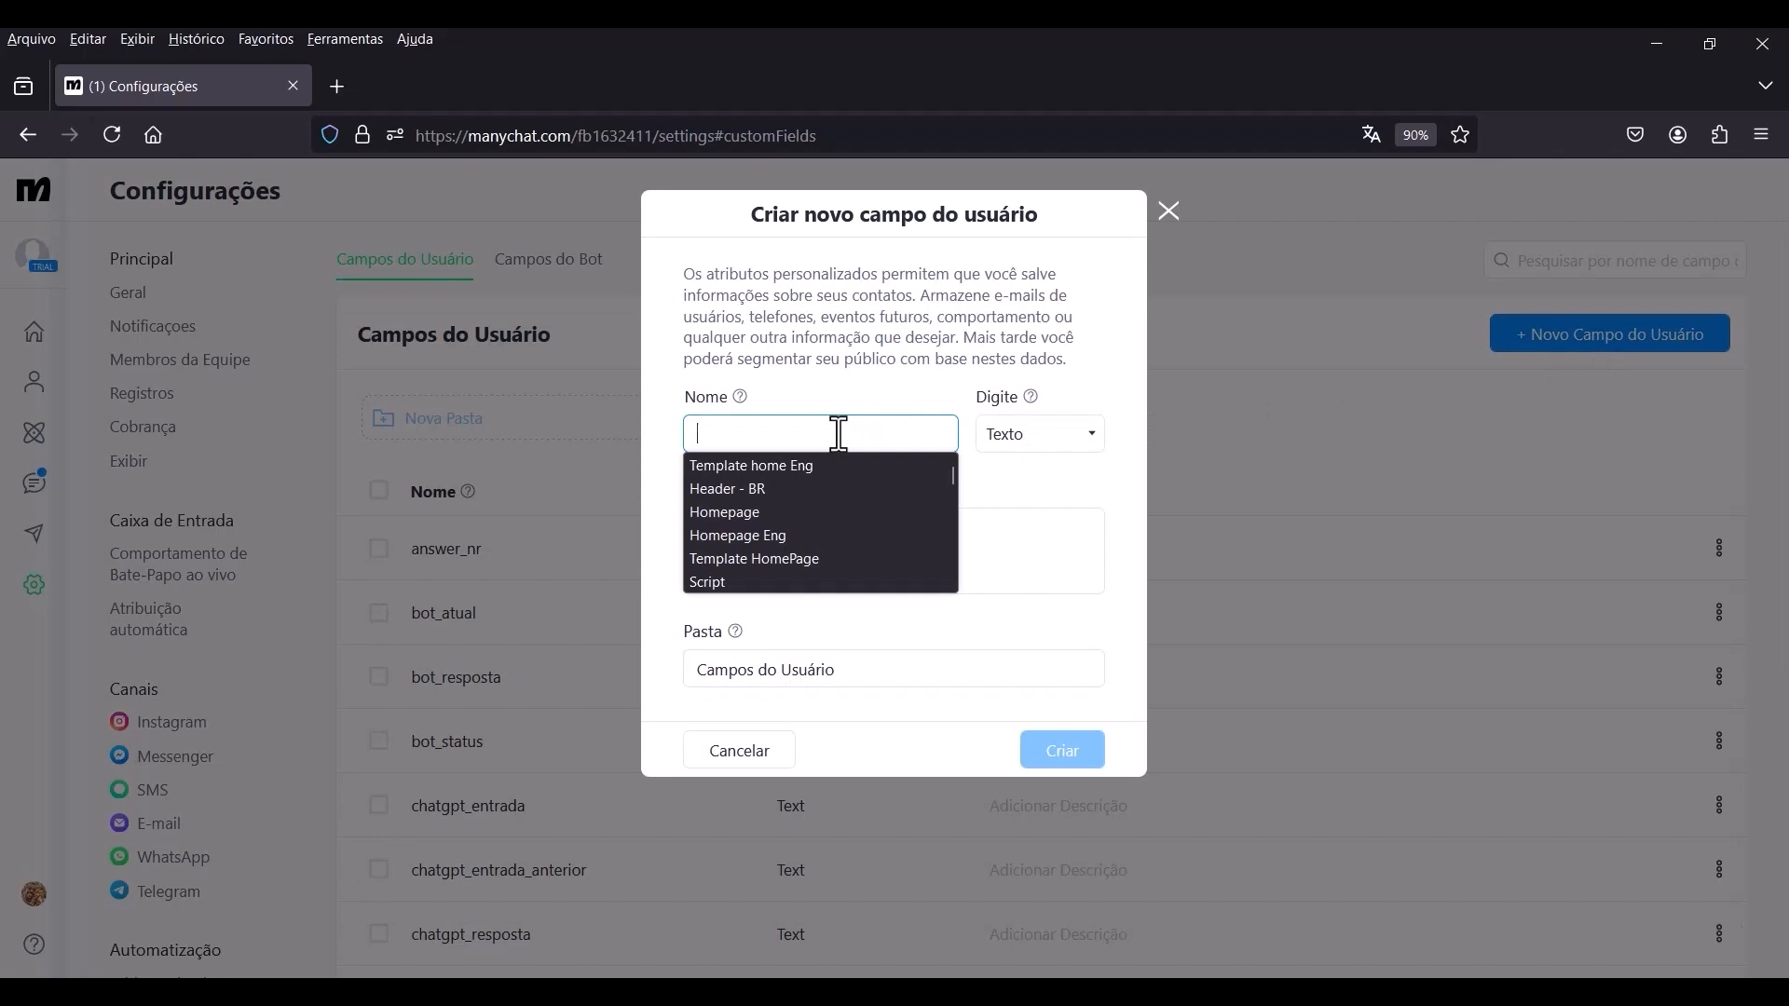
pyautogui.write('chatgpt_resposta_anterior')
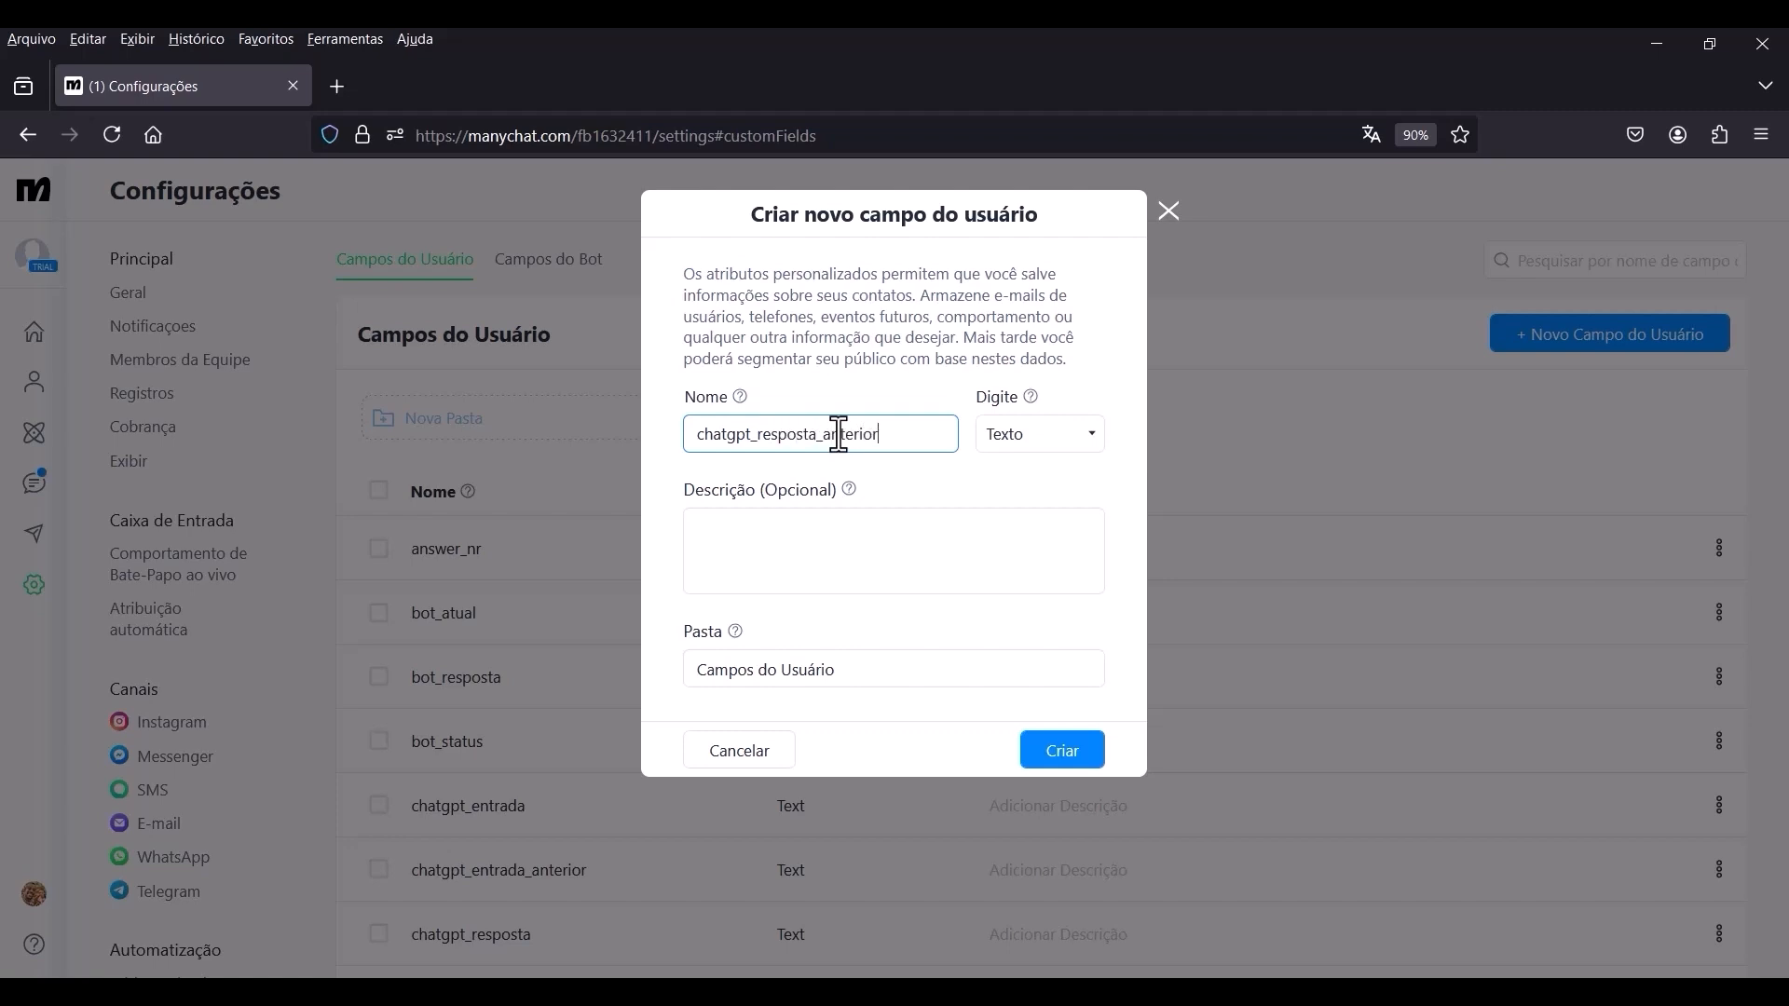
pyautogui.click(1387, 884)
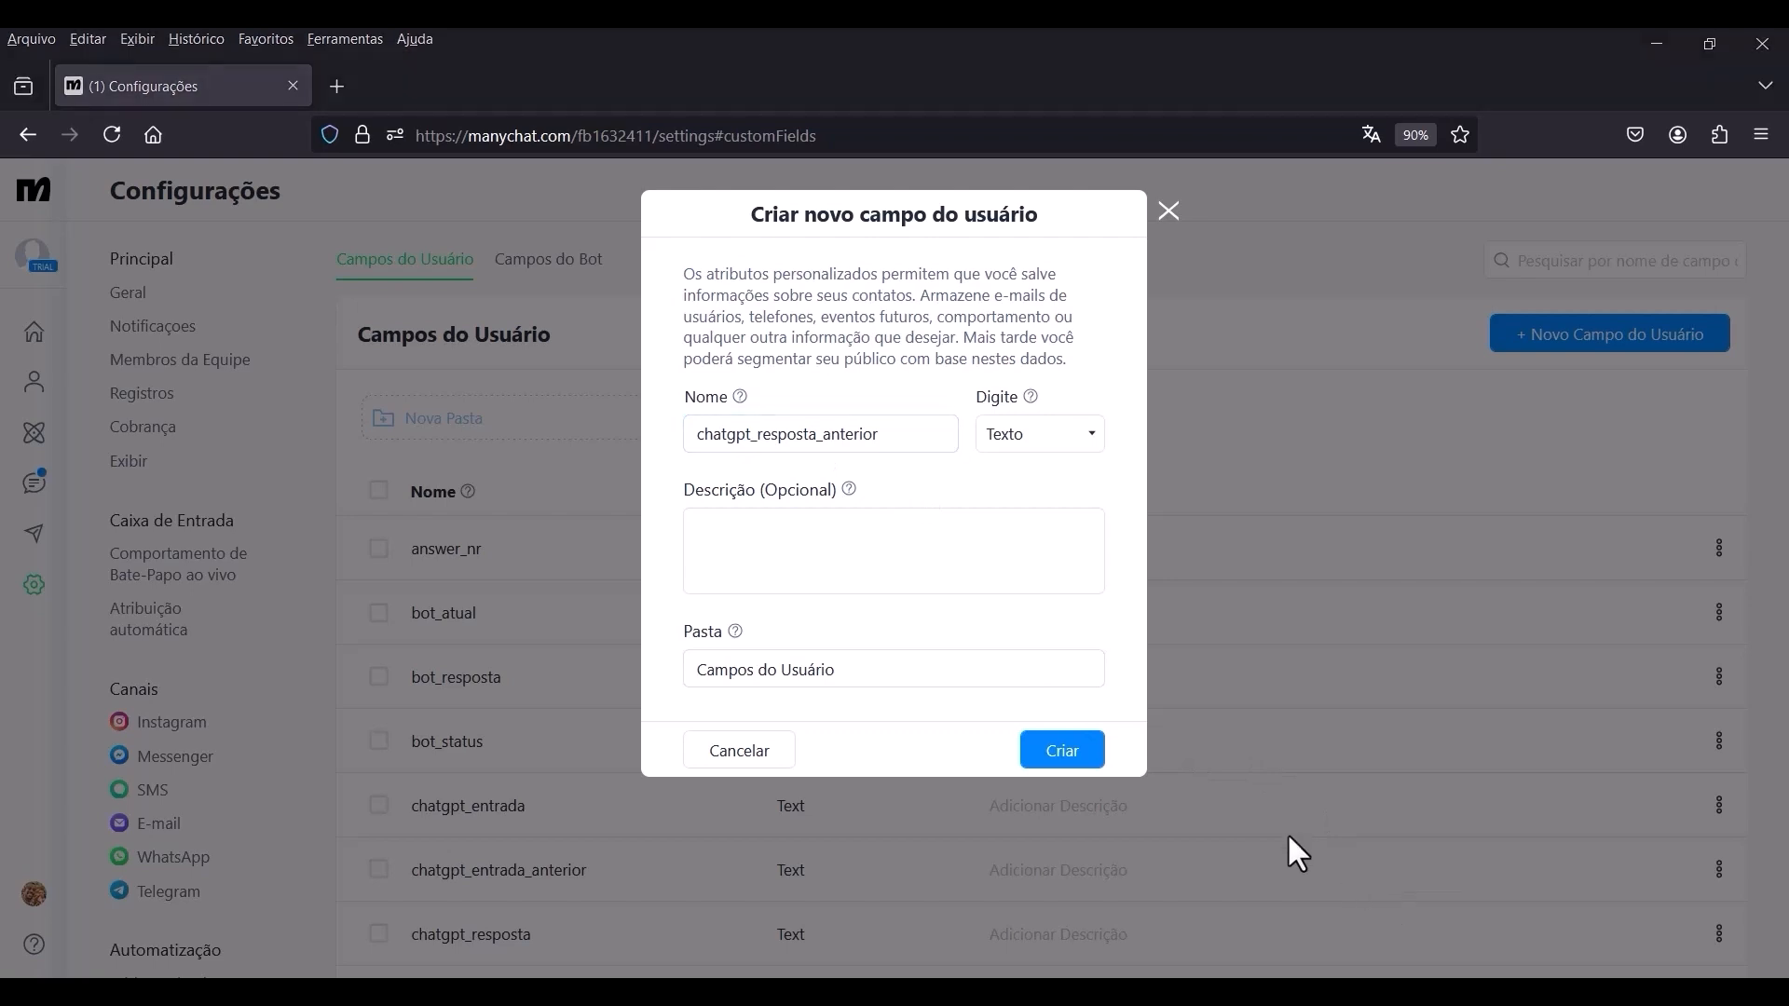
pyautogui.click(1061, 754)
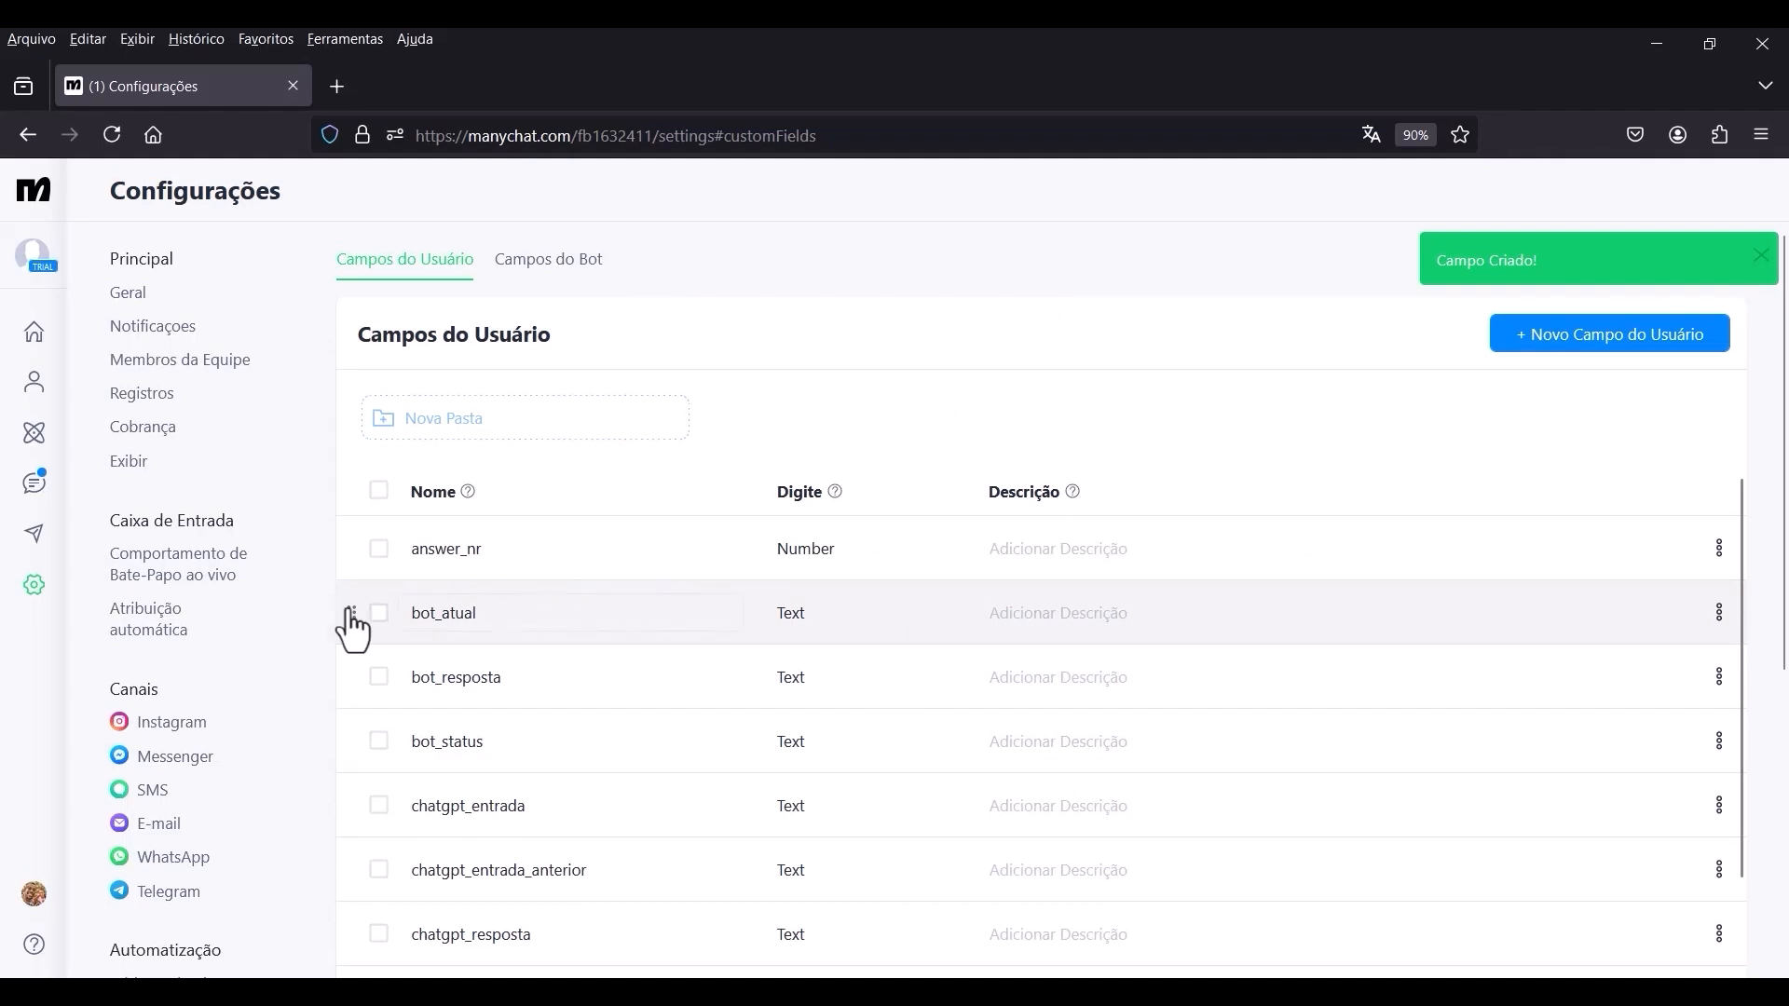
# Reopen the Chatbot AI GPT automation and switch it from the published version to editing.
pyautogui.click(30, 430)
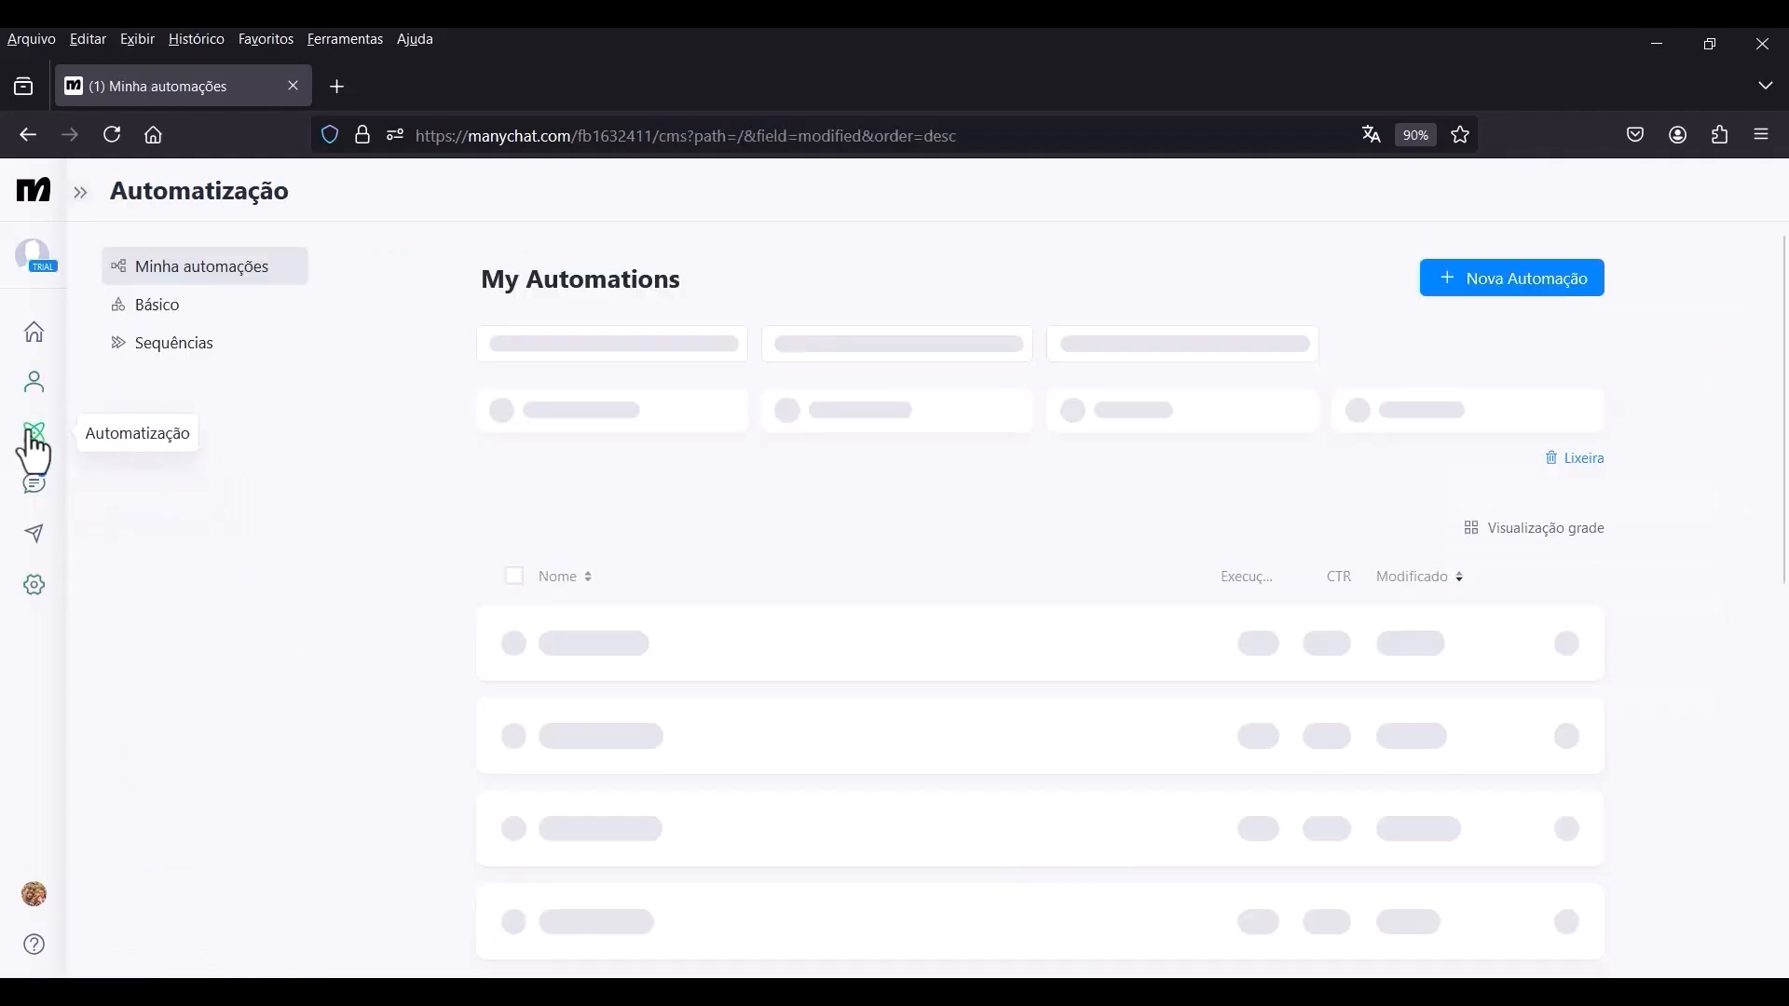
pyautogui.click(799, 641)
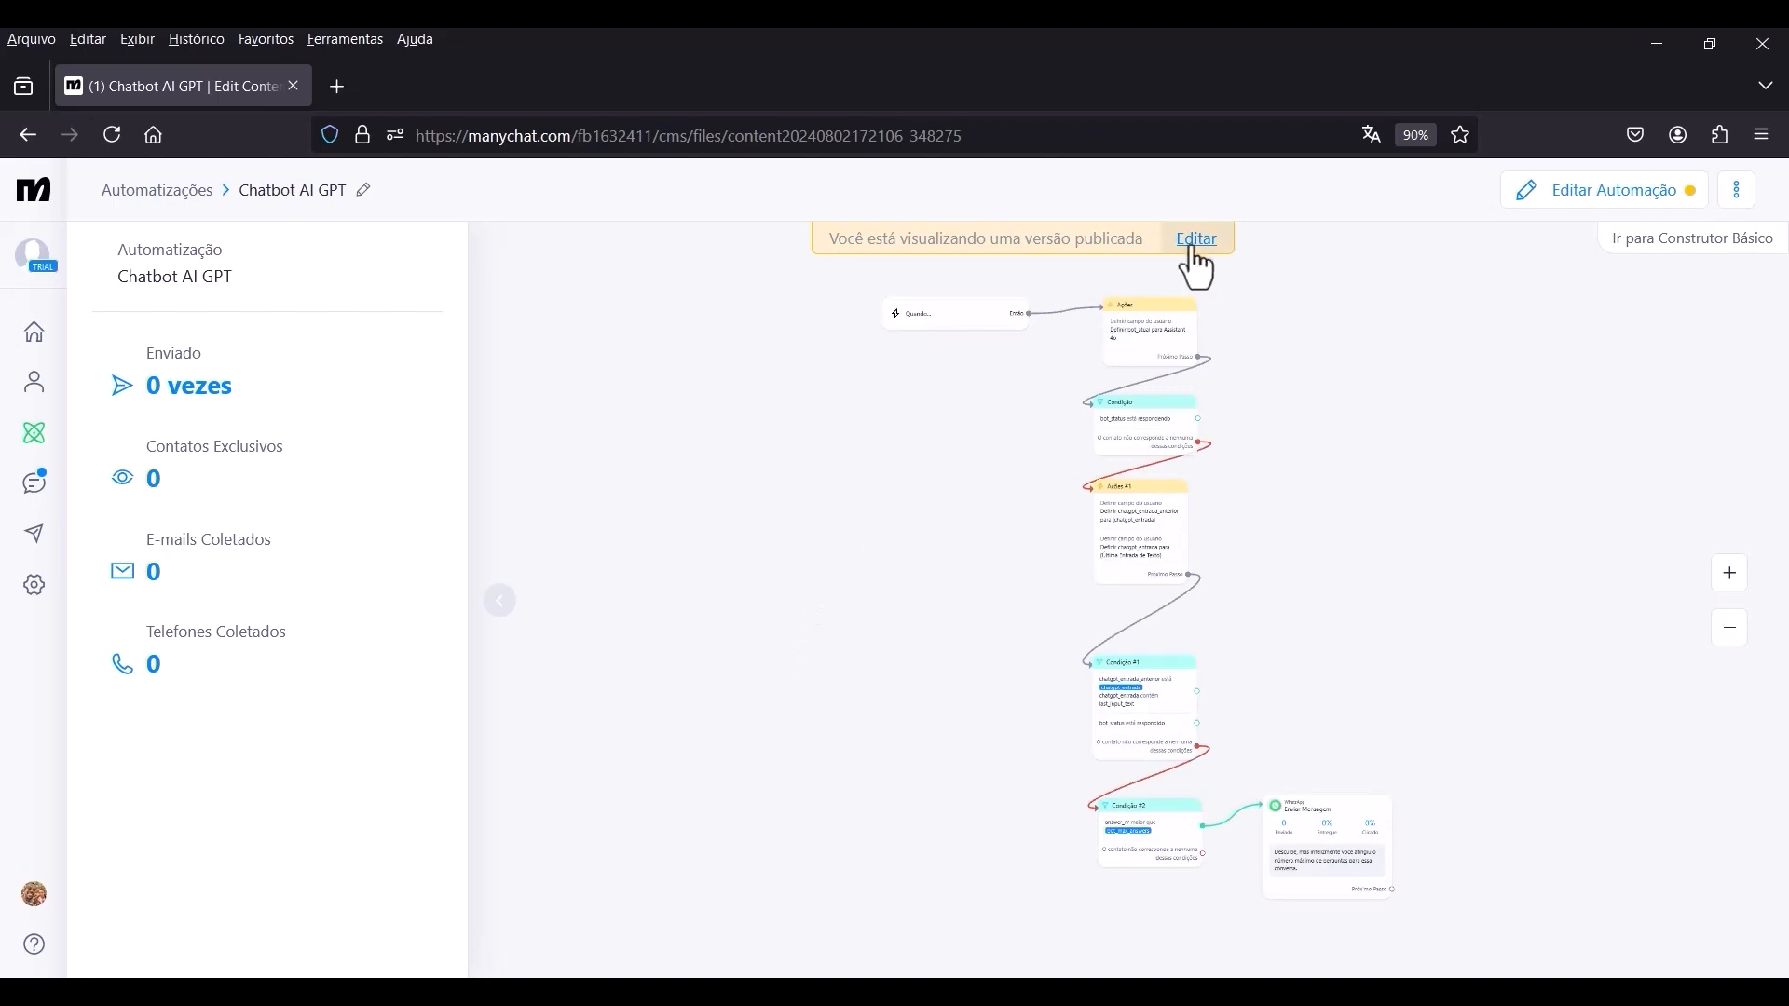
pyautogui.click(1198, 239)
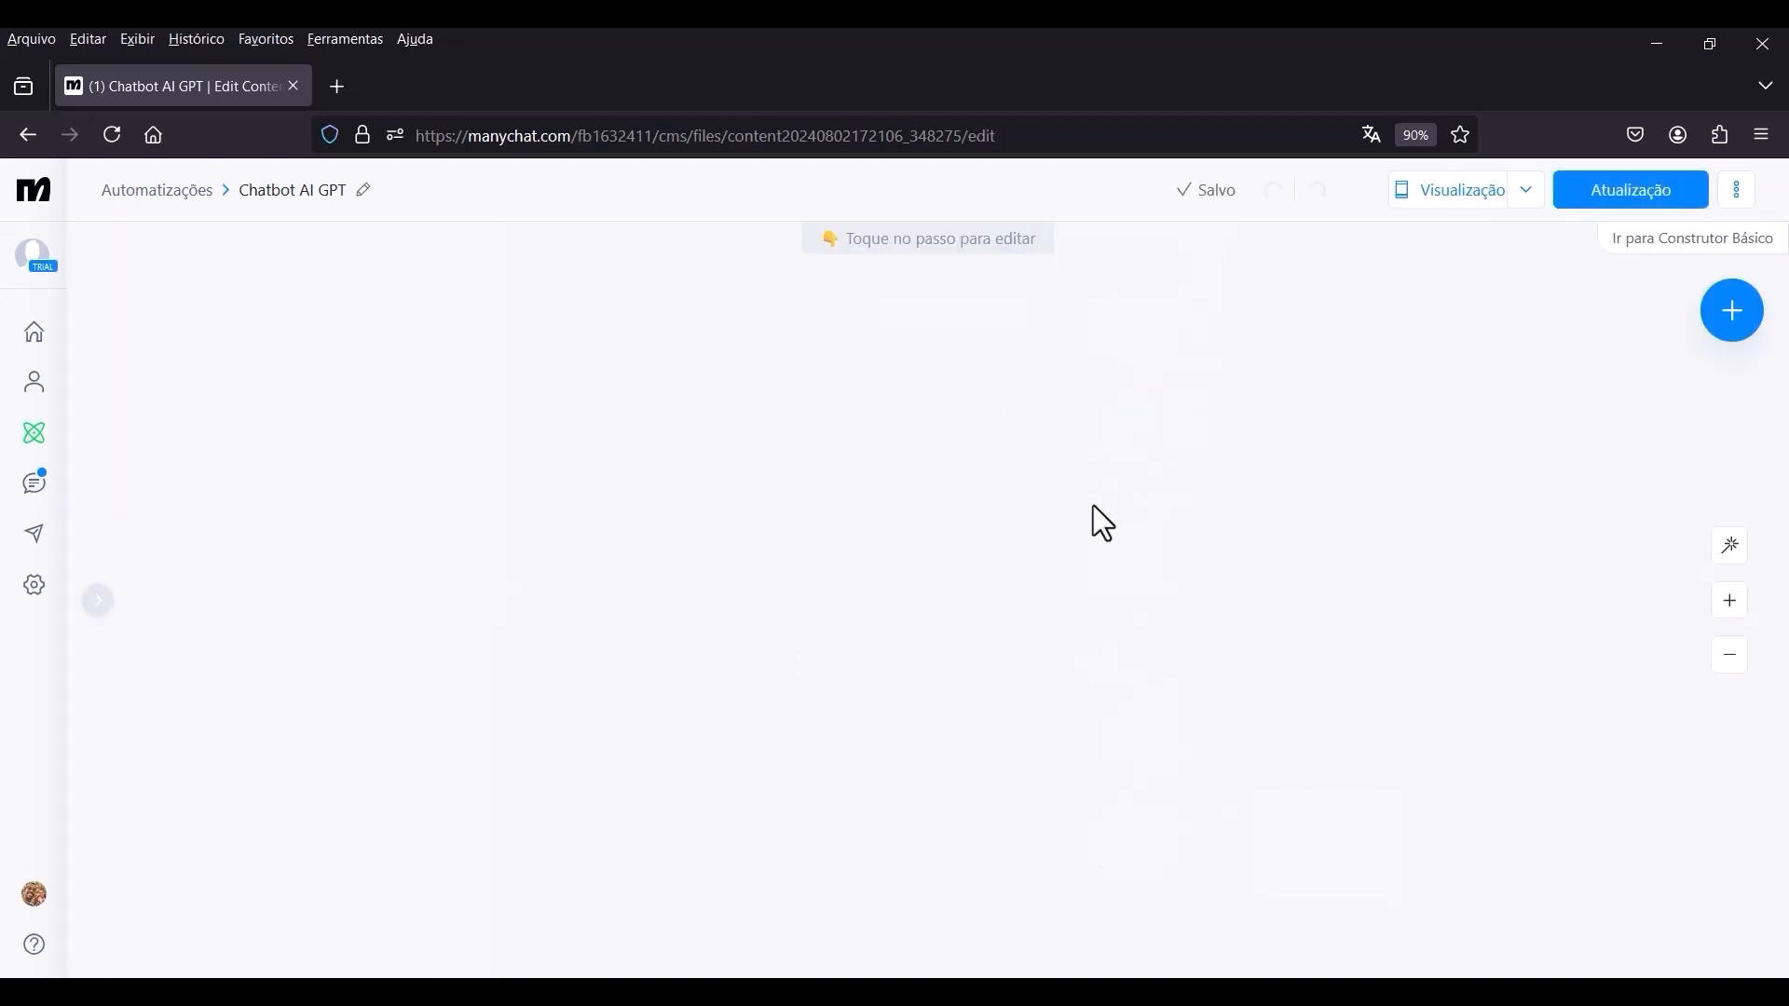
pyautogui.scroll(5, 1229, 652)
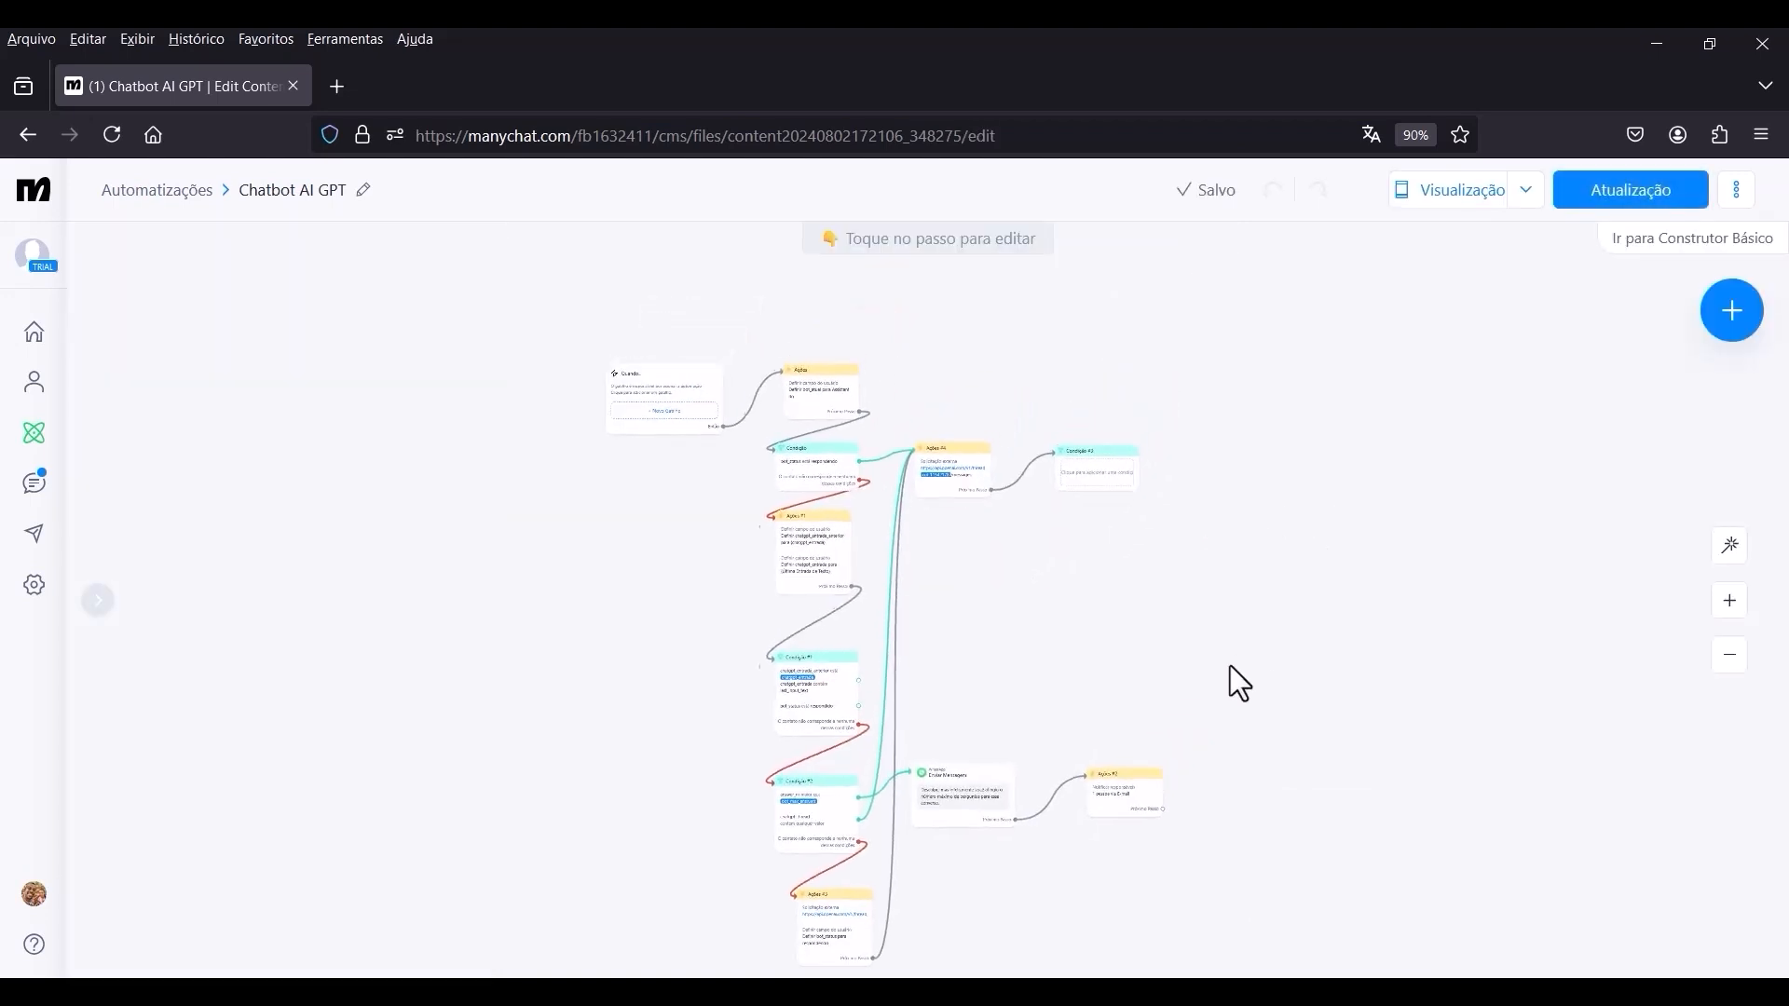
# Add a condition to Condição #3 that chatgpt_resposta está the custom field chatgpt_resposta_anterior.
pyautogui.click(936, 531)
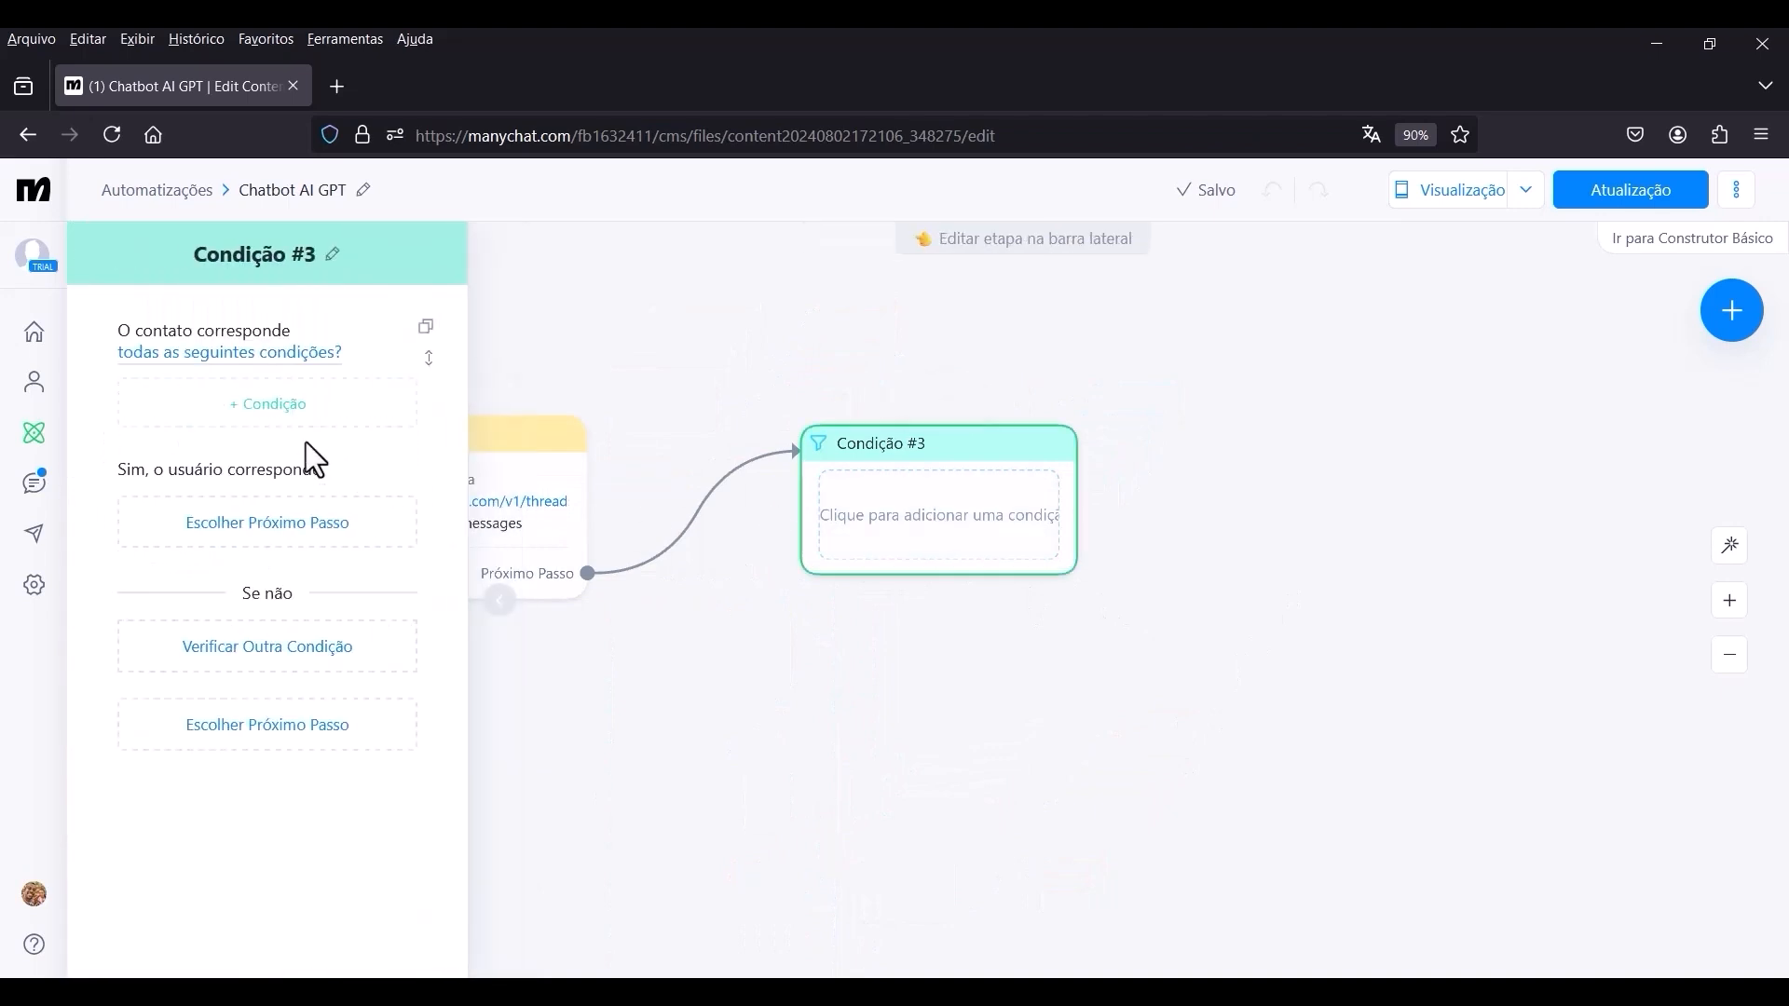
pyautogui.click(280, 405)
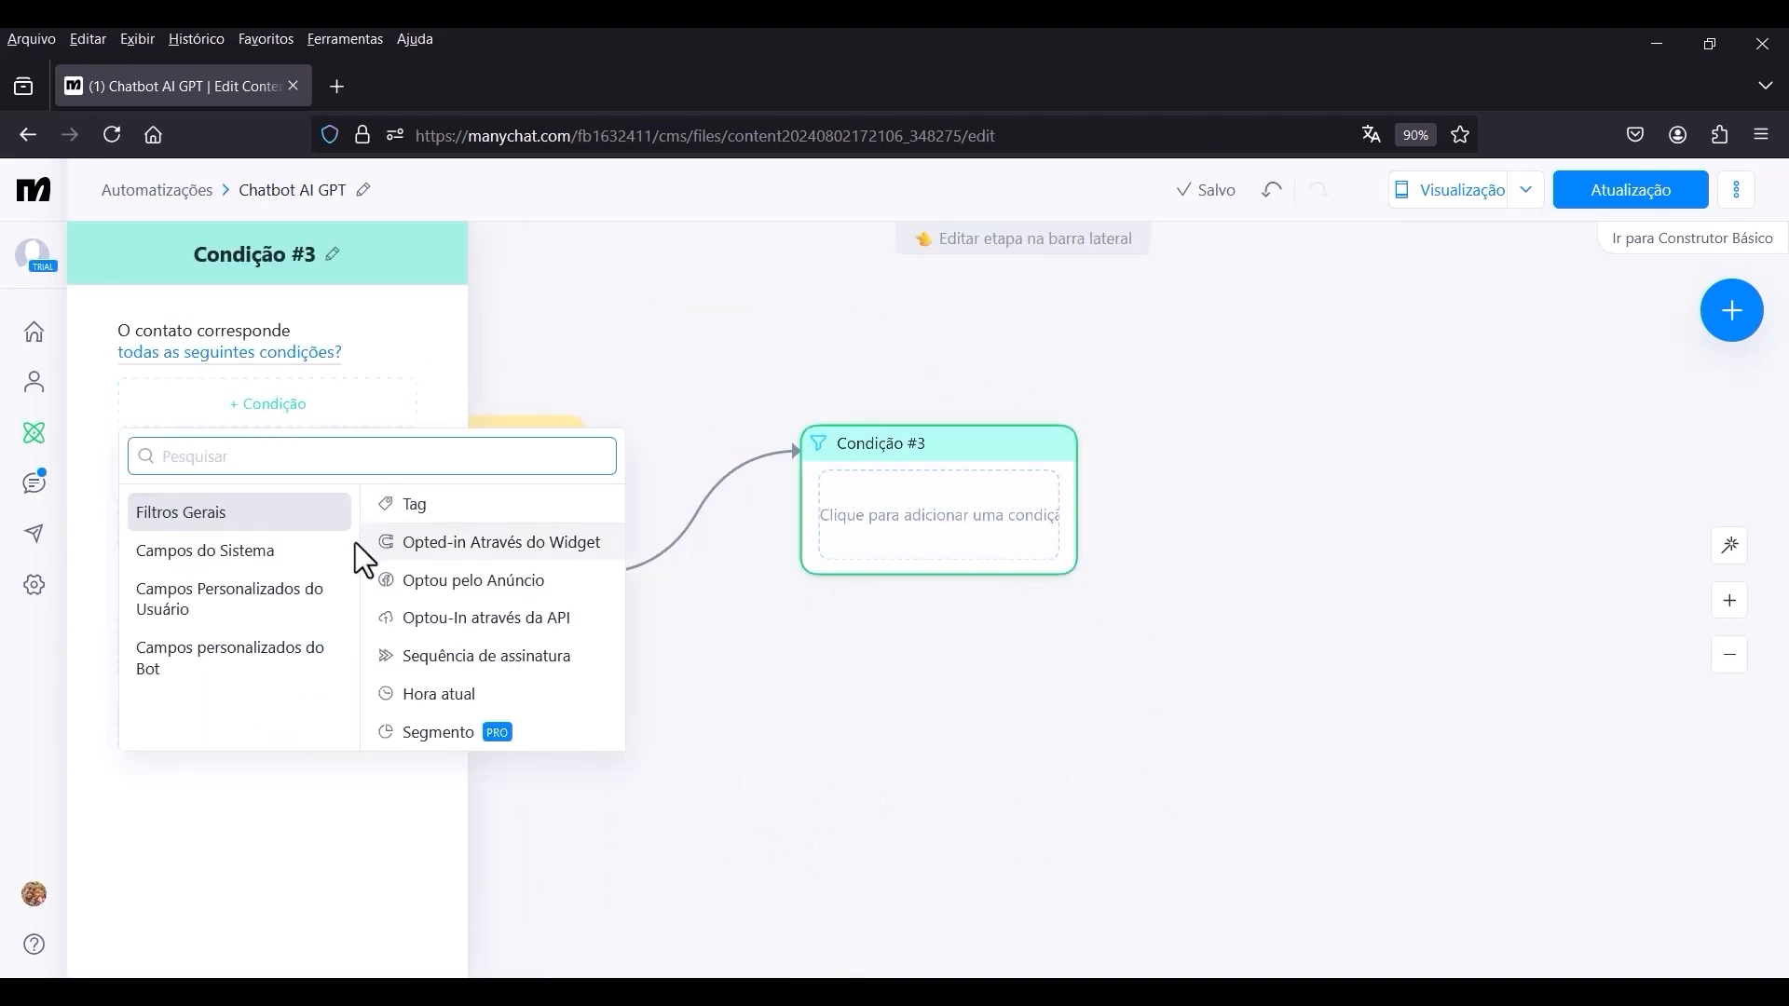
pyautogui.click(277, 611)
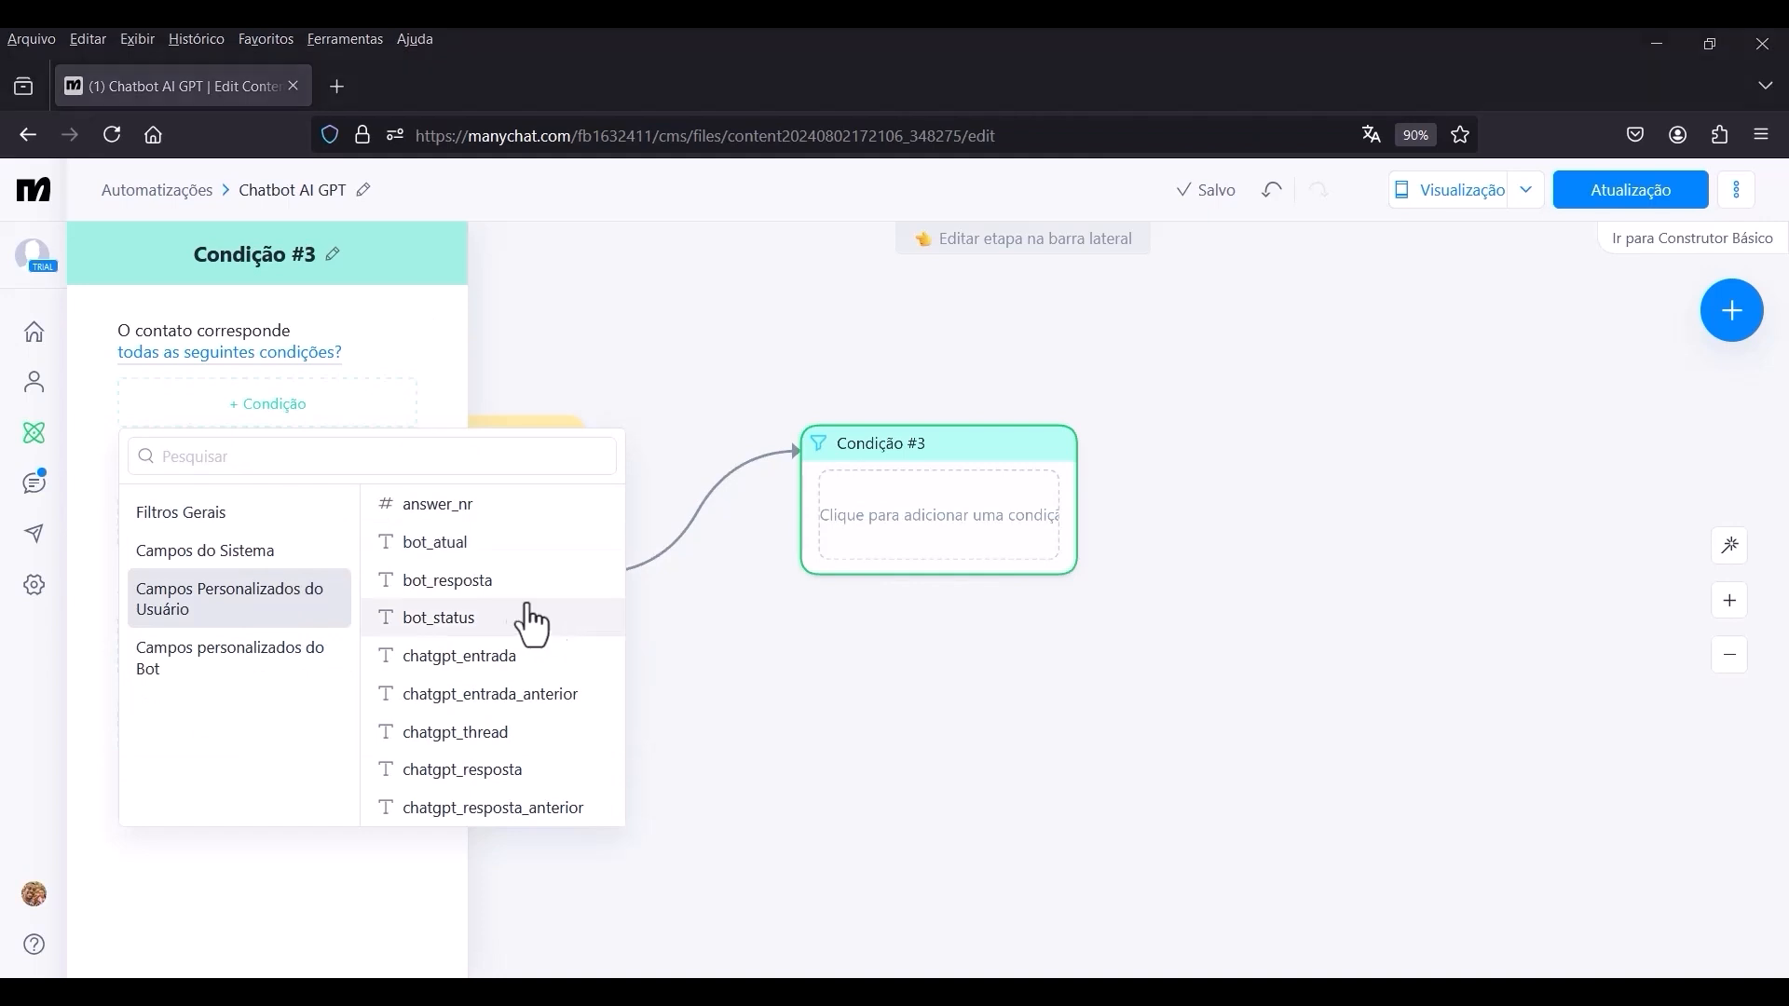
pyautogui.click(482, 771)
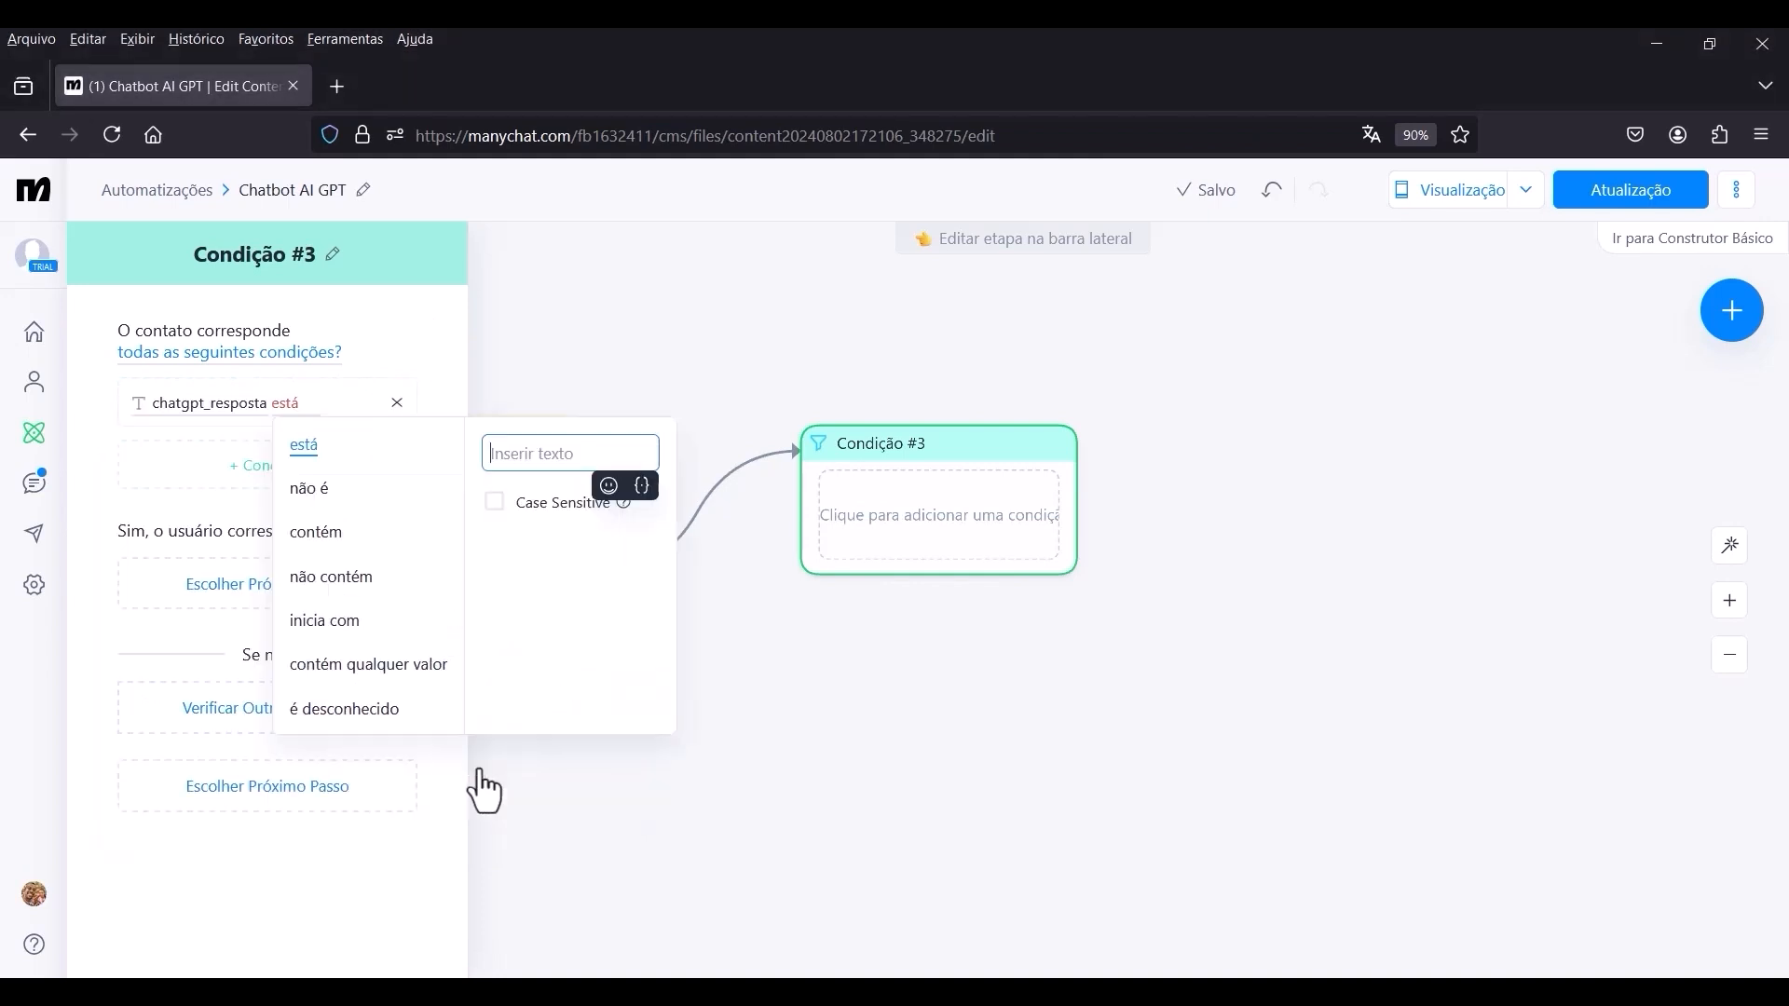
pyautogui.click(642, 486)
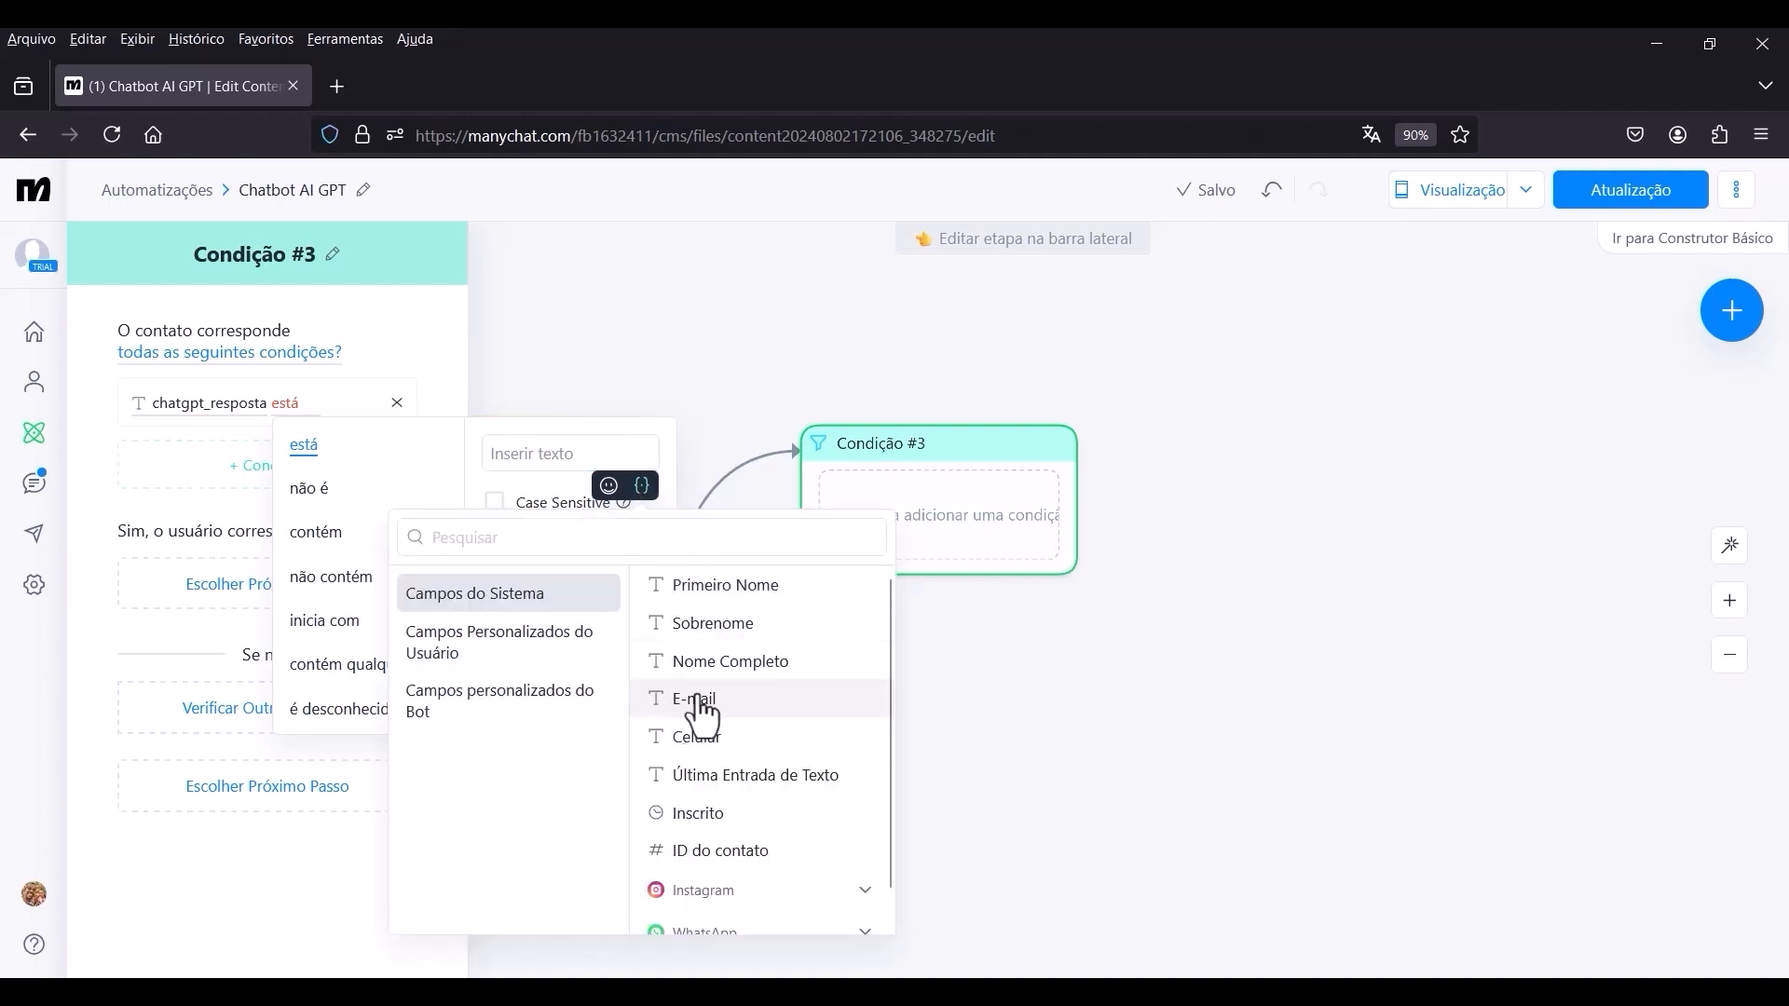
pyautogui.click(515, 665)
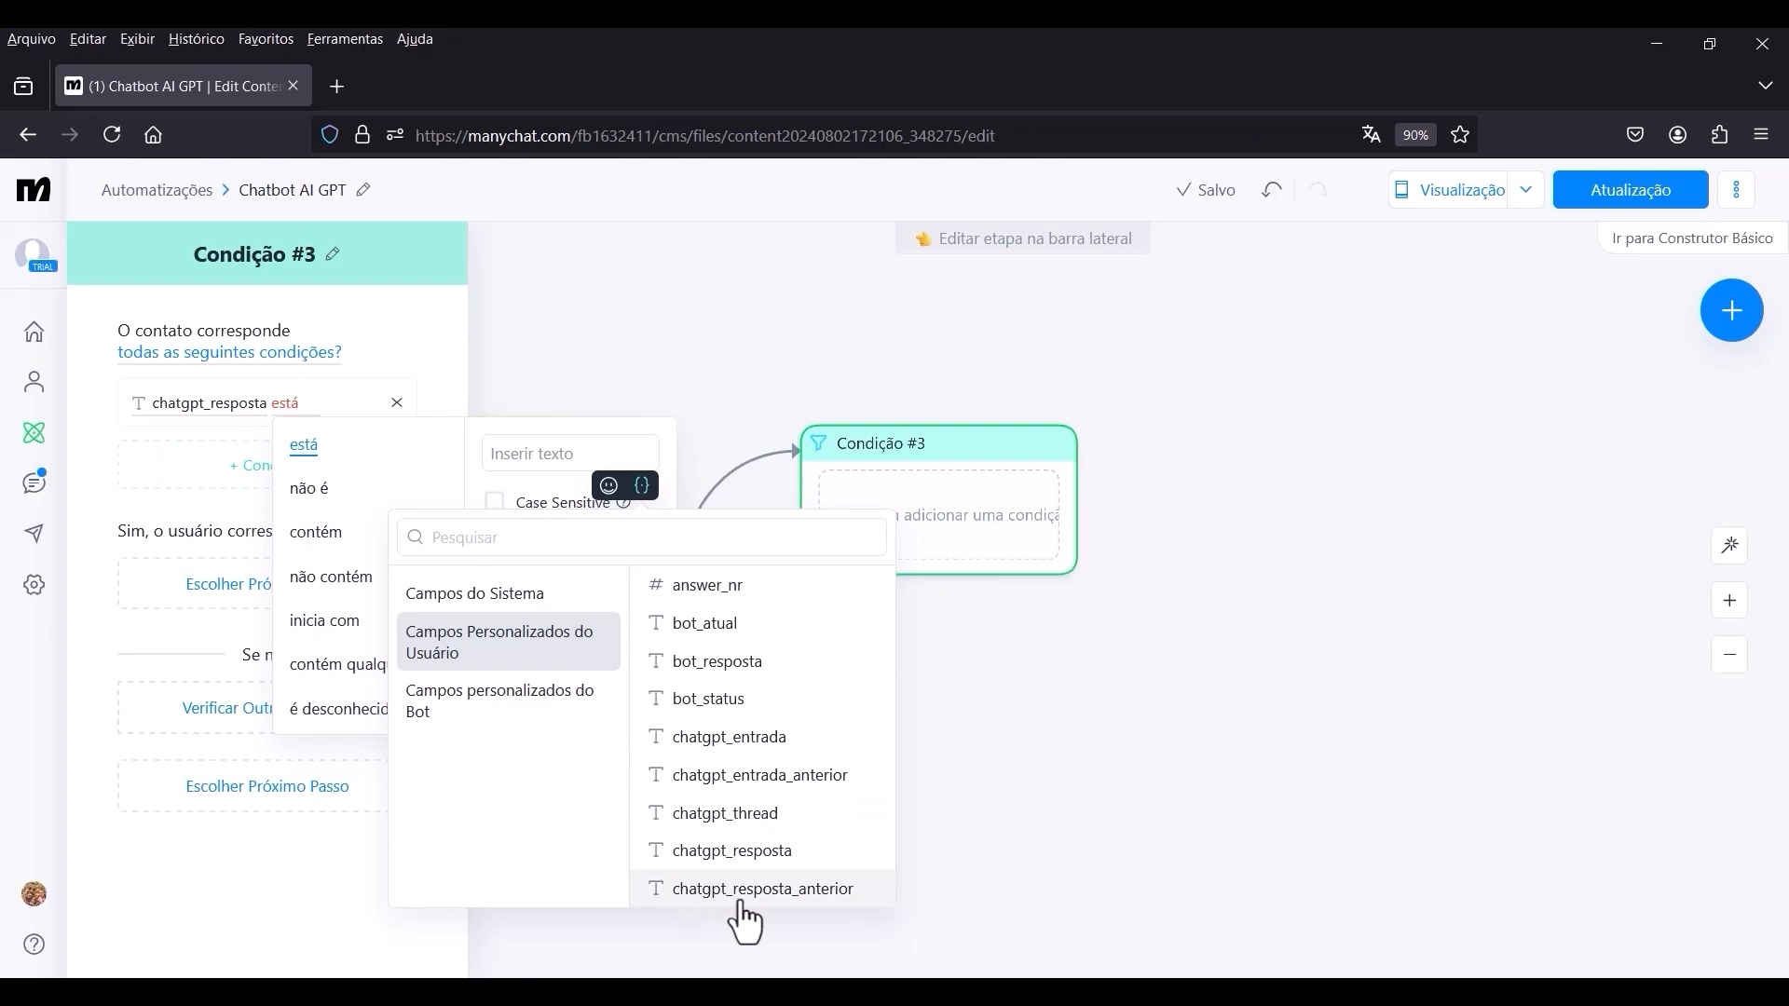
pyautogui.click(800, 894)
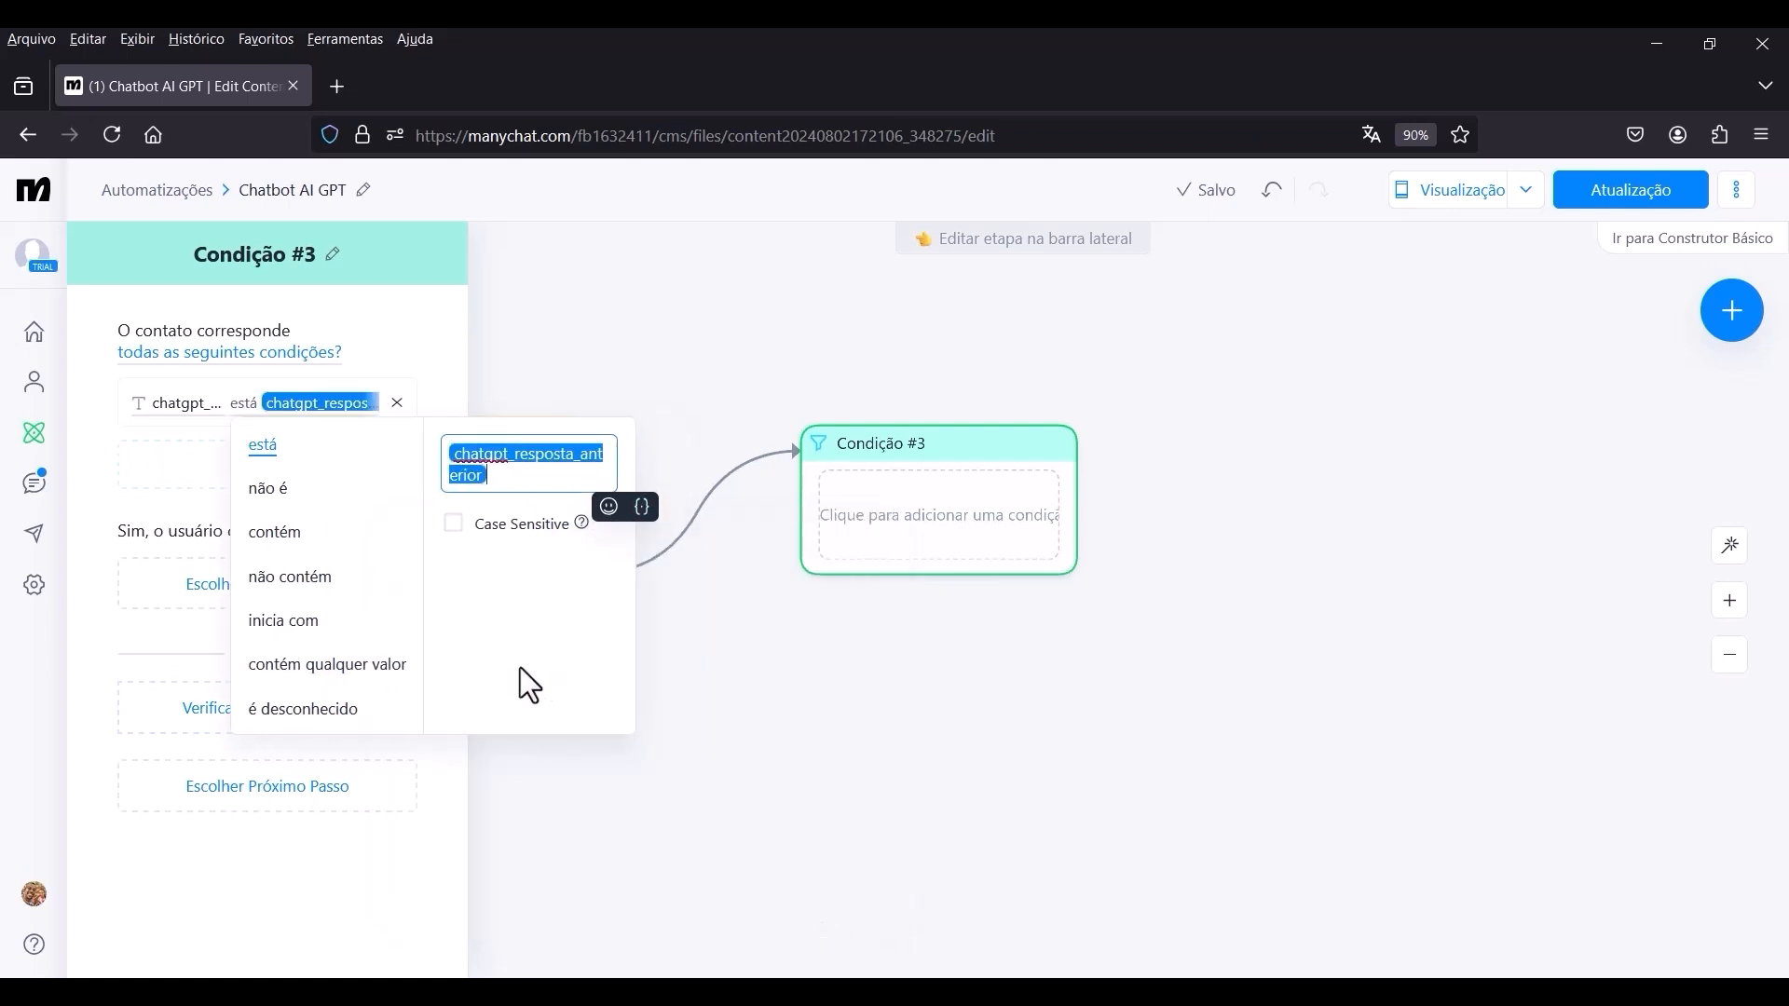
pyautogui.click(156, 477)
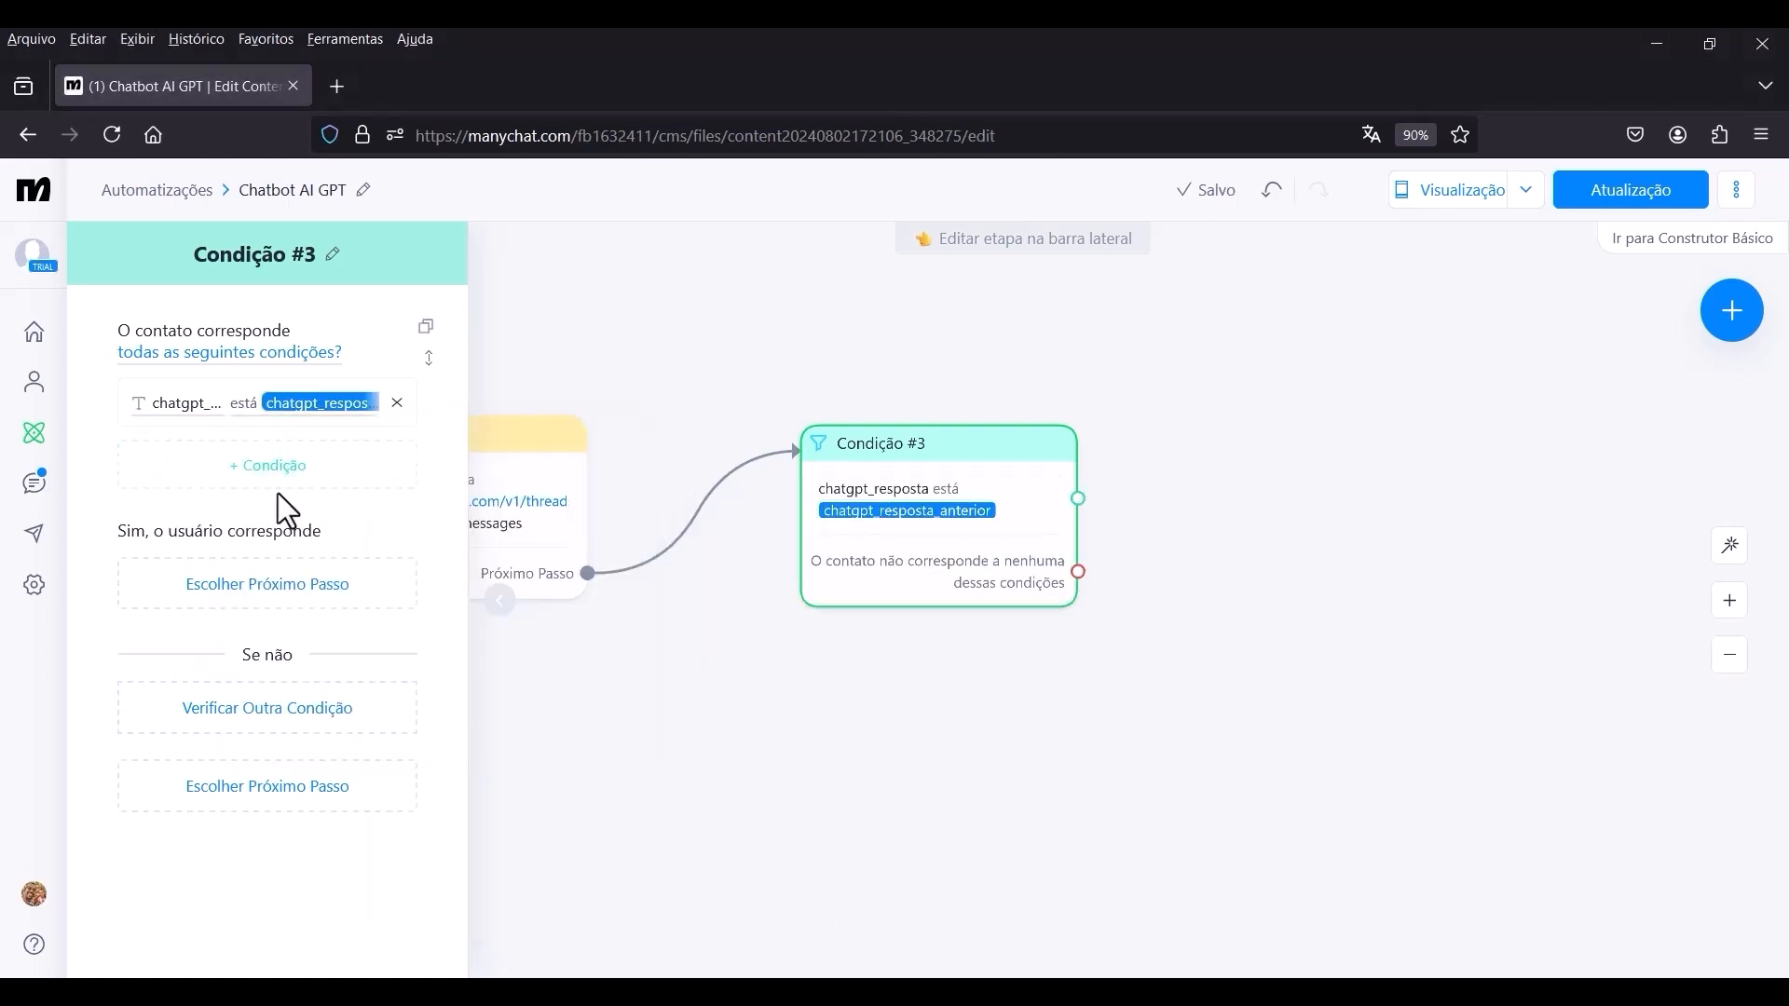
# Add an alternative condition branch to Condição #3 requiring that chatgpt_resposta contém qualquer valor.
pyautogui.click(352, 731)
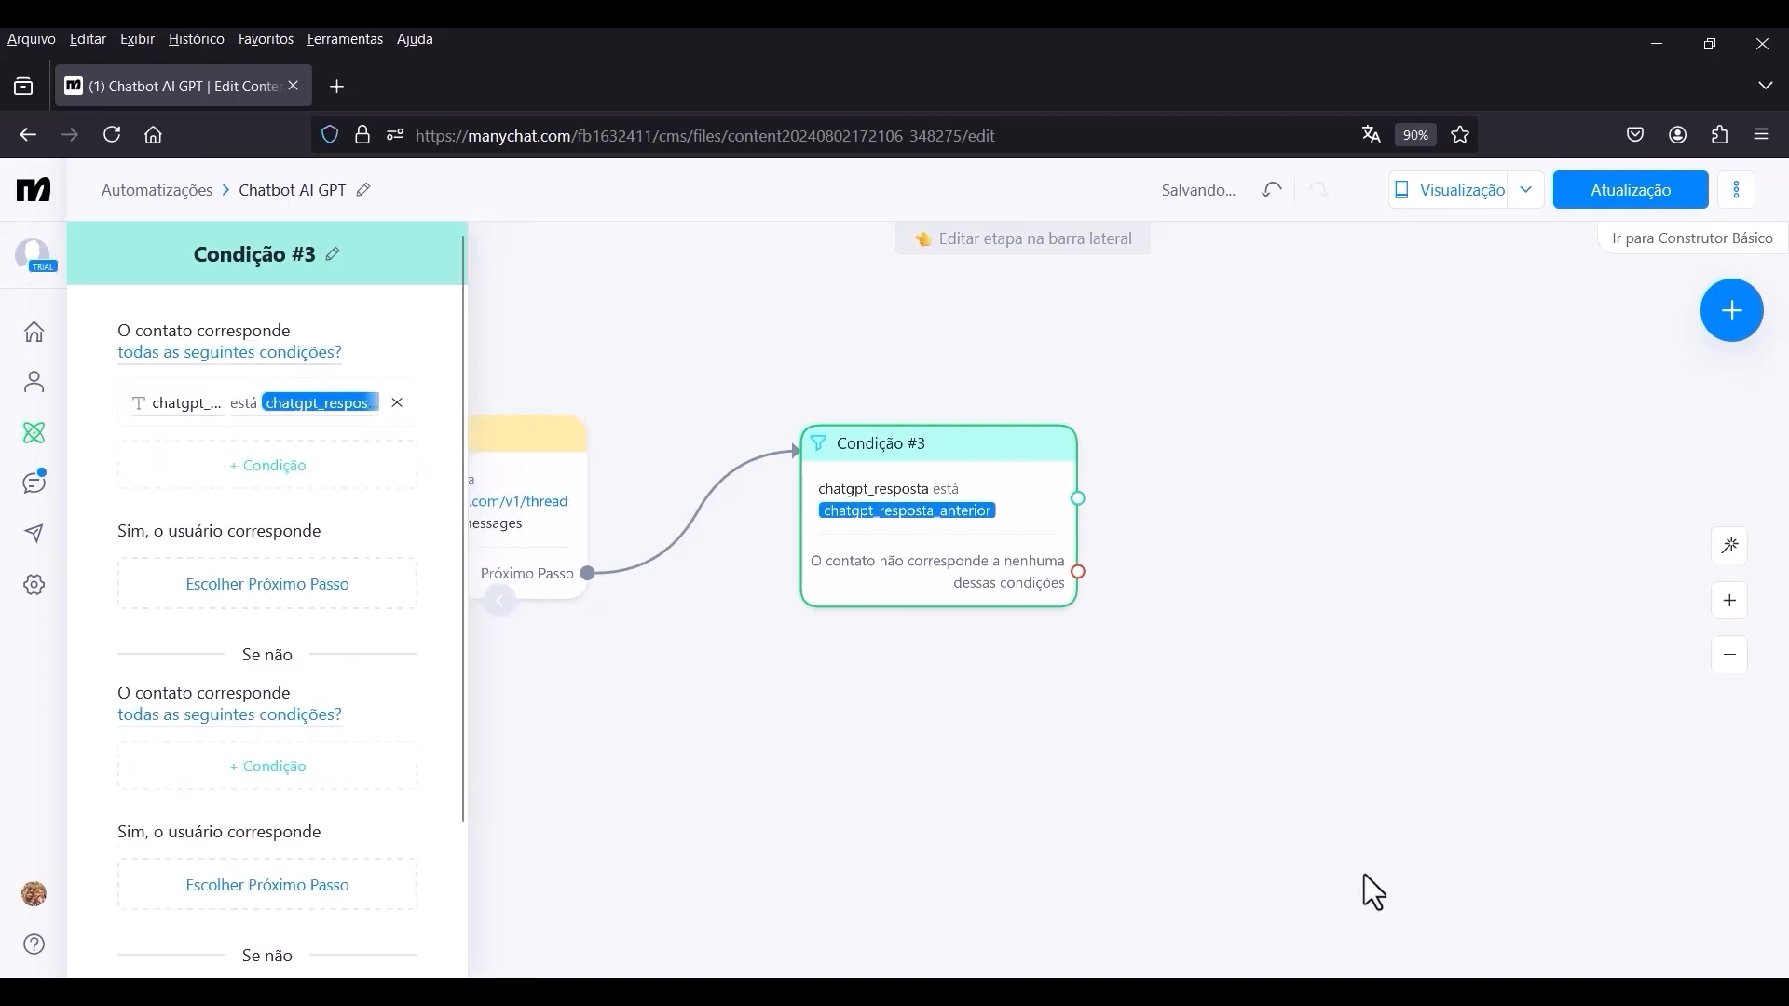
pyautogui.click(257, 778)
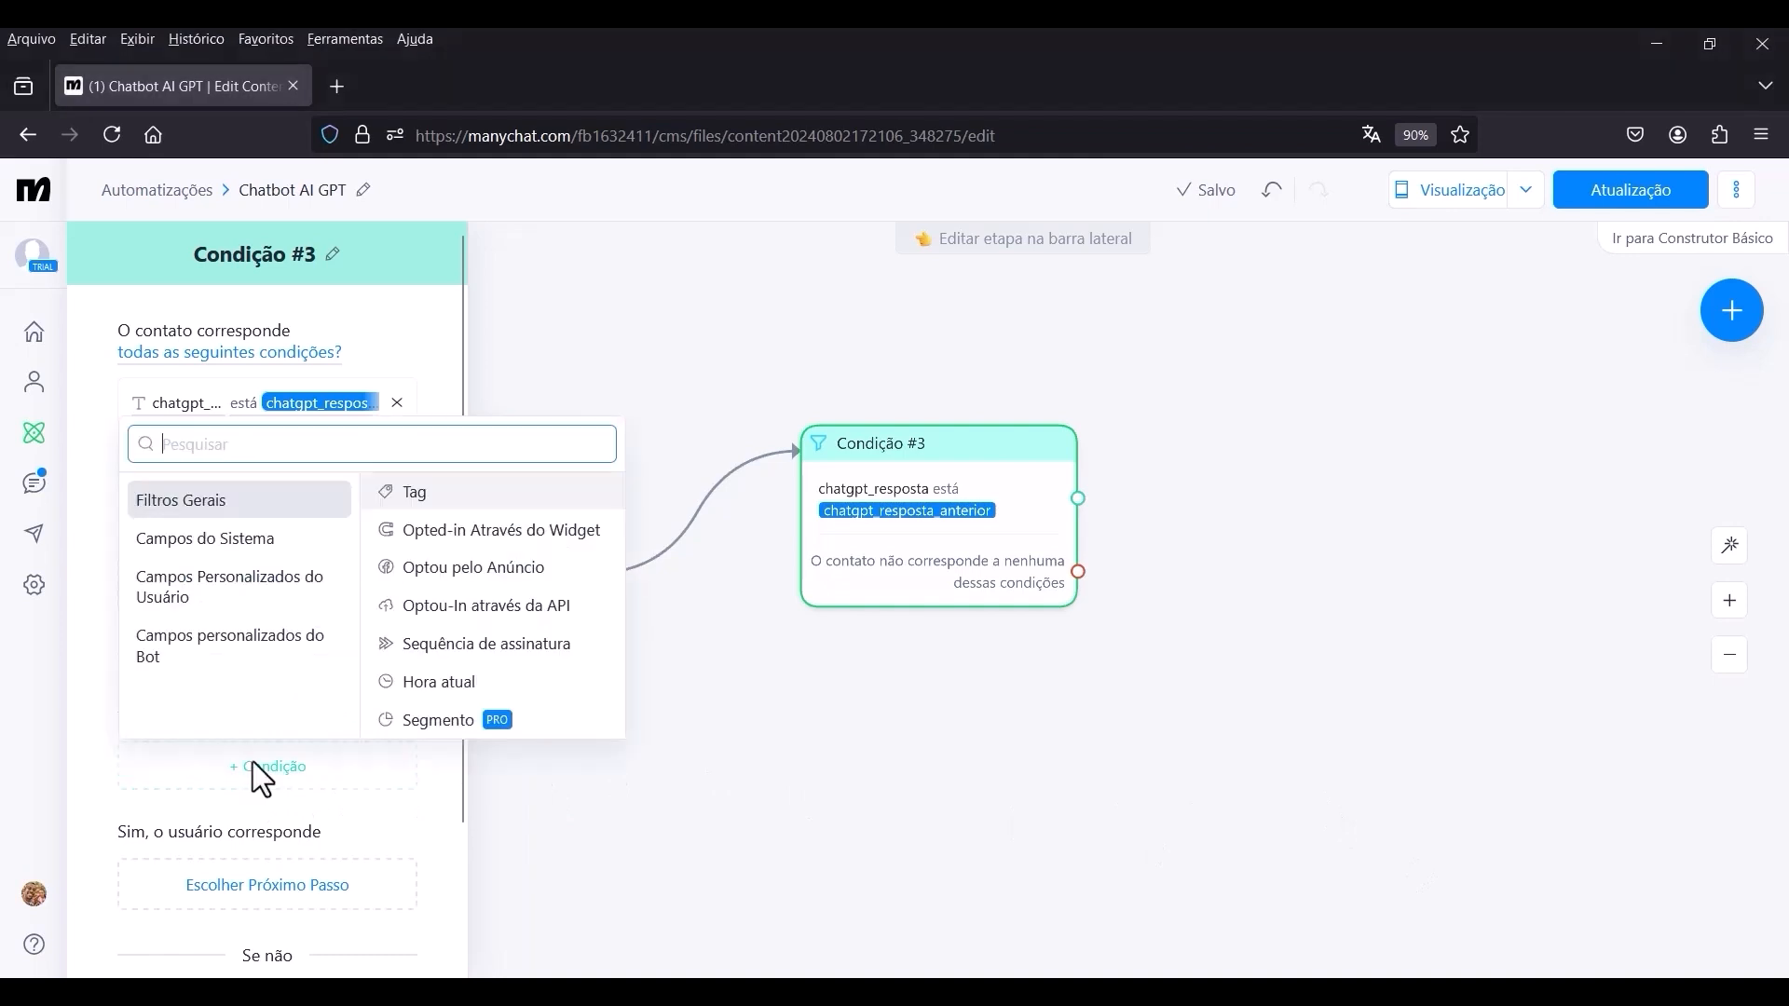
pyautogui.click(257, 606)
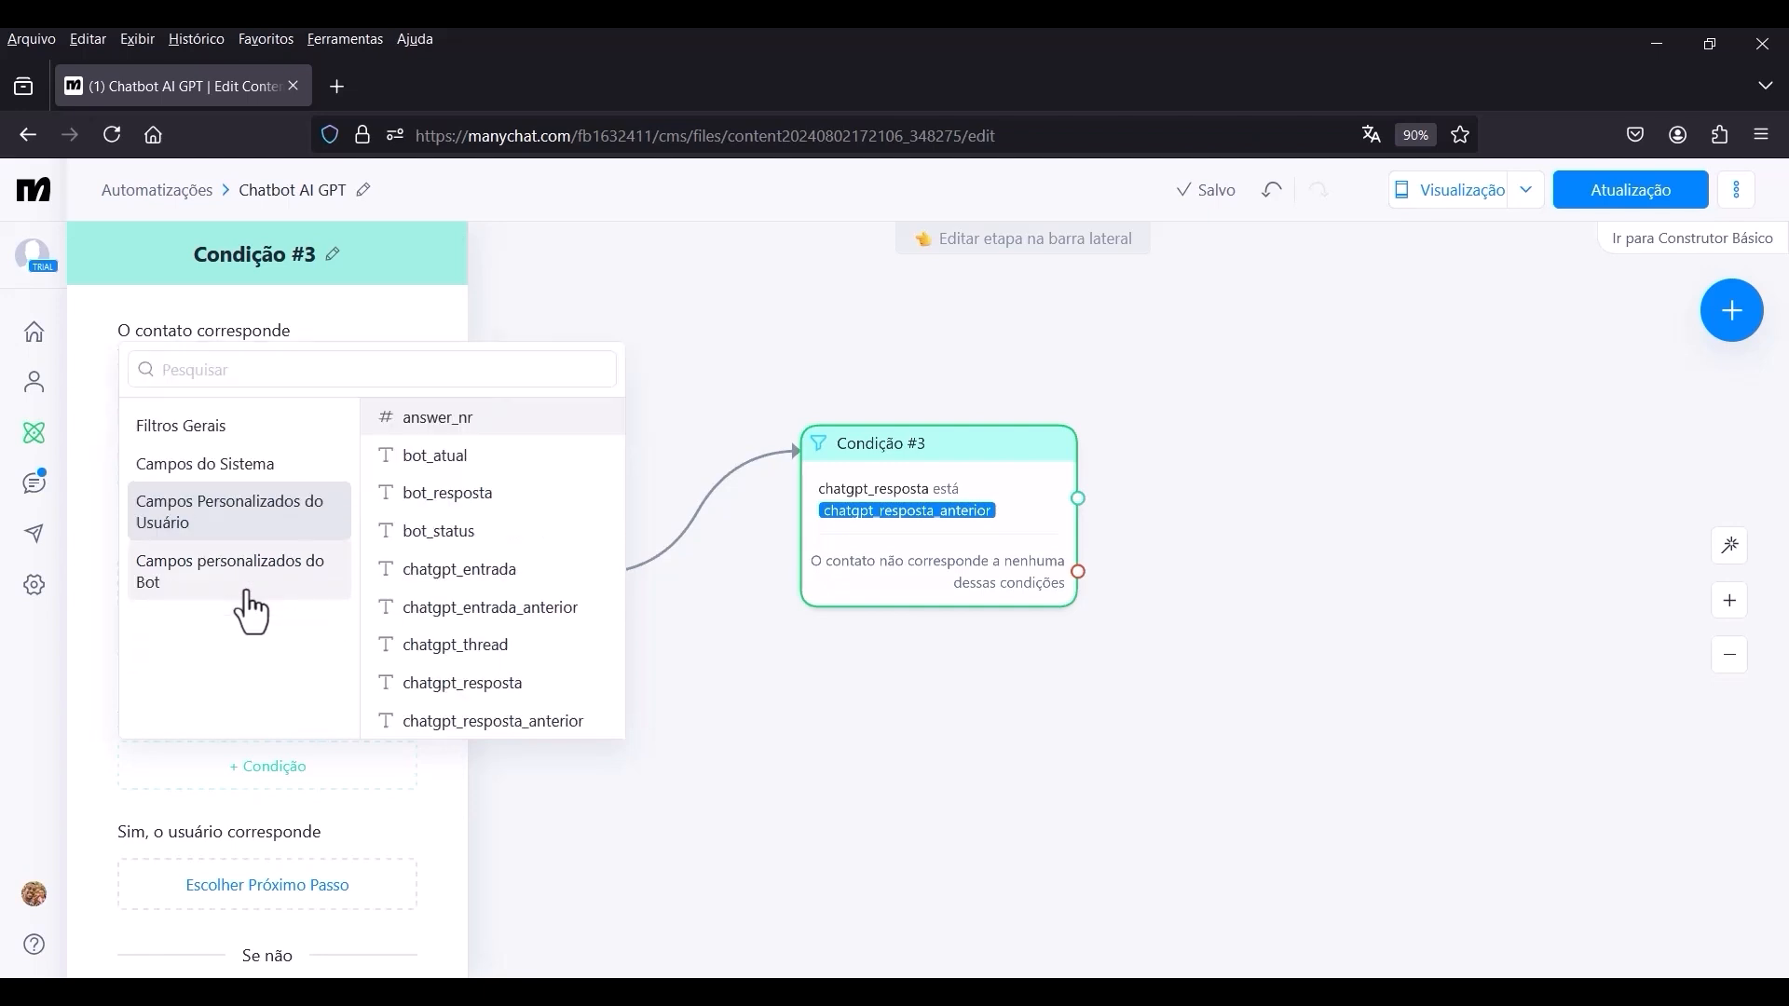
pyautogui.click(483, 691)
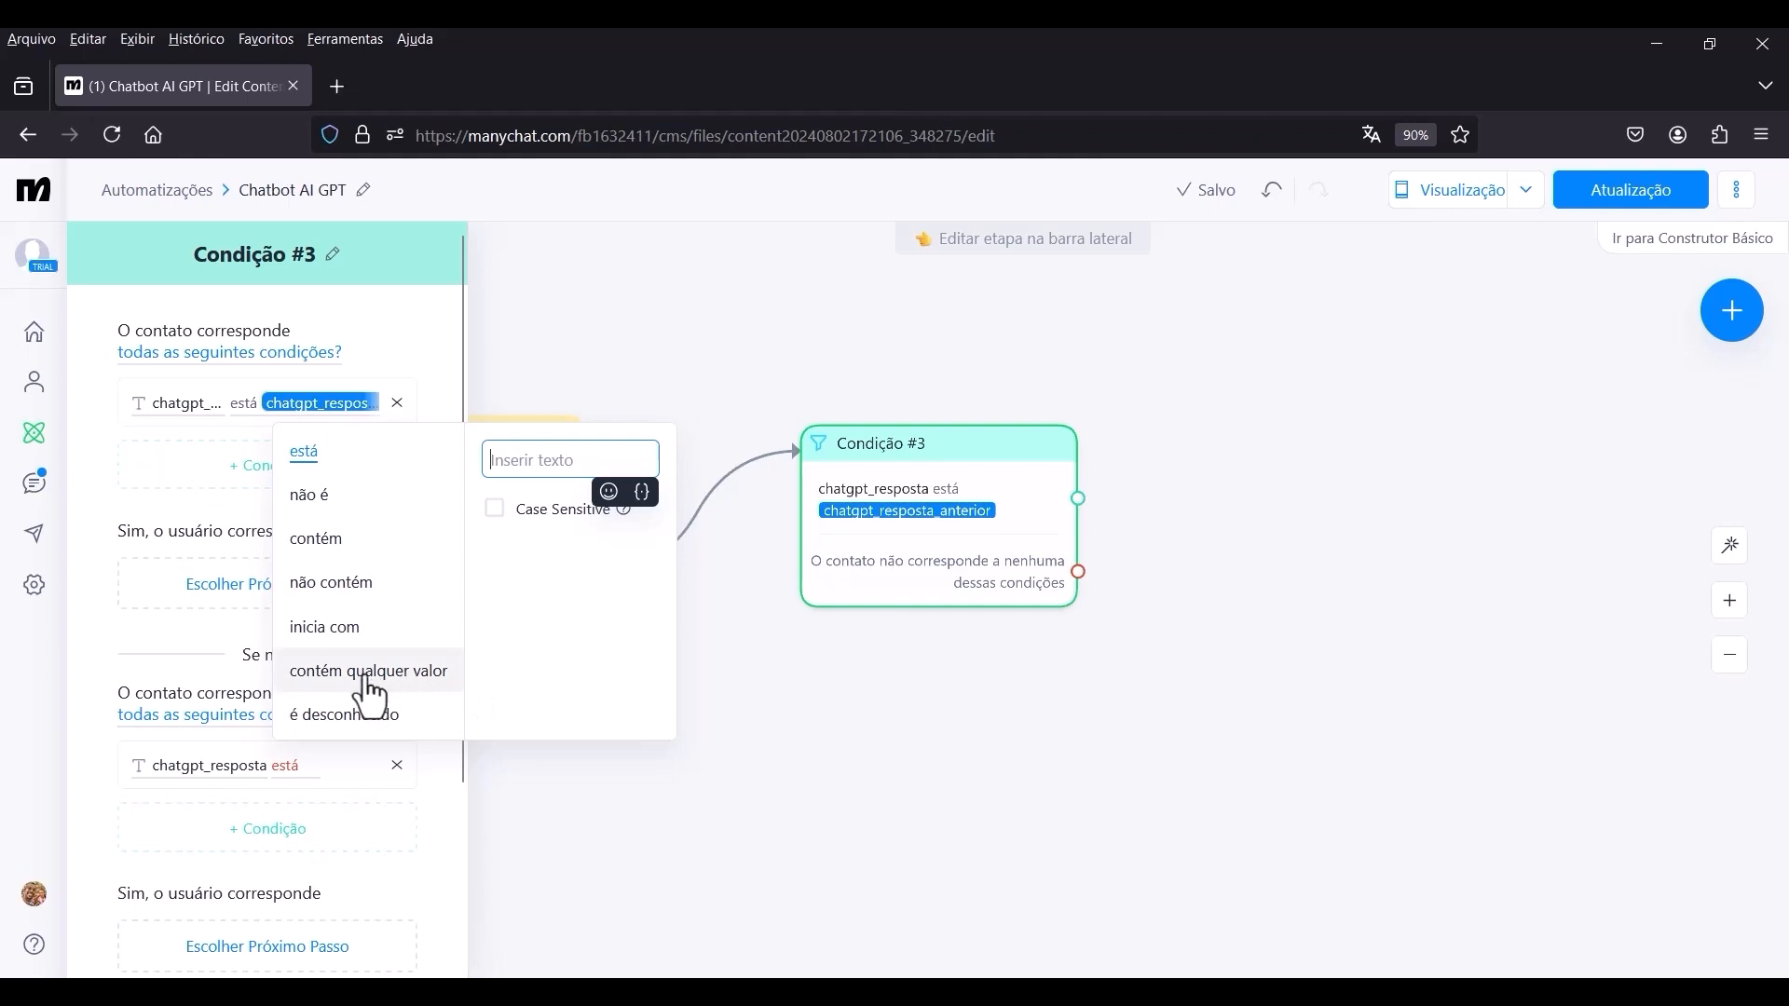
pyautogui.click(425, 672)
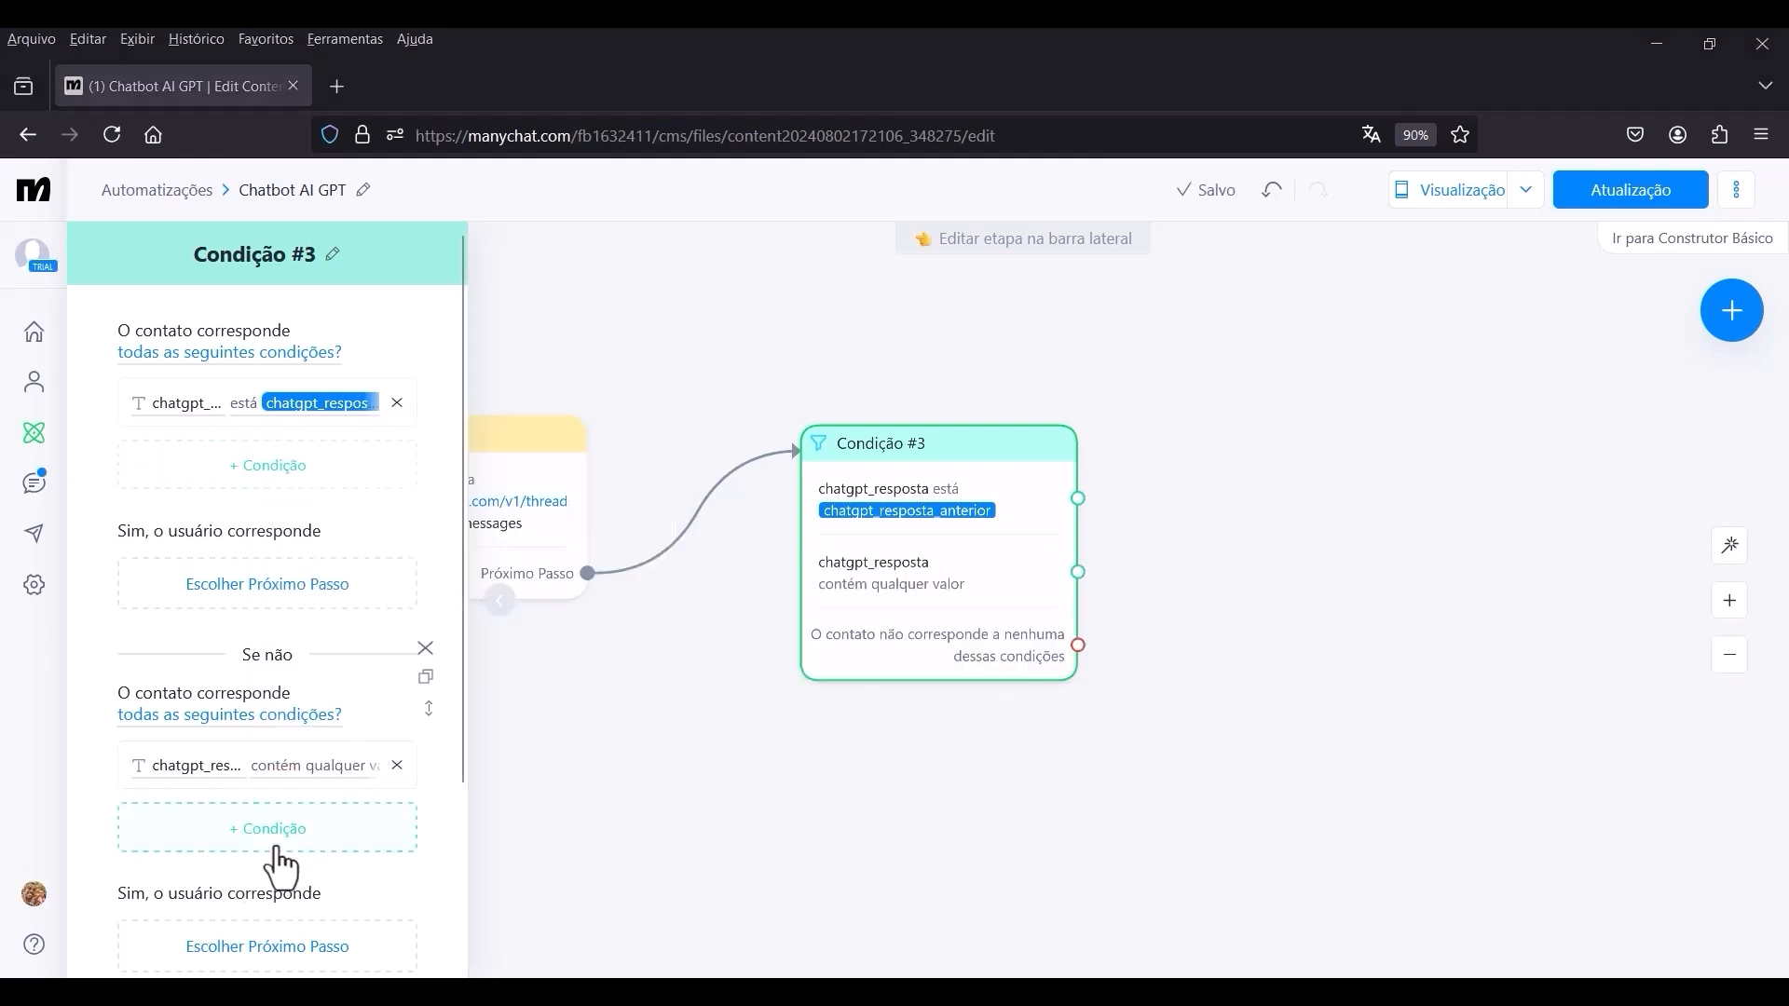
# Add to the second branch of Condição #3 the condition that chatgpt_resposta não é the custom field chatgpt_entrada.
pyautogui.click(245, 843)
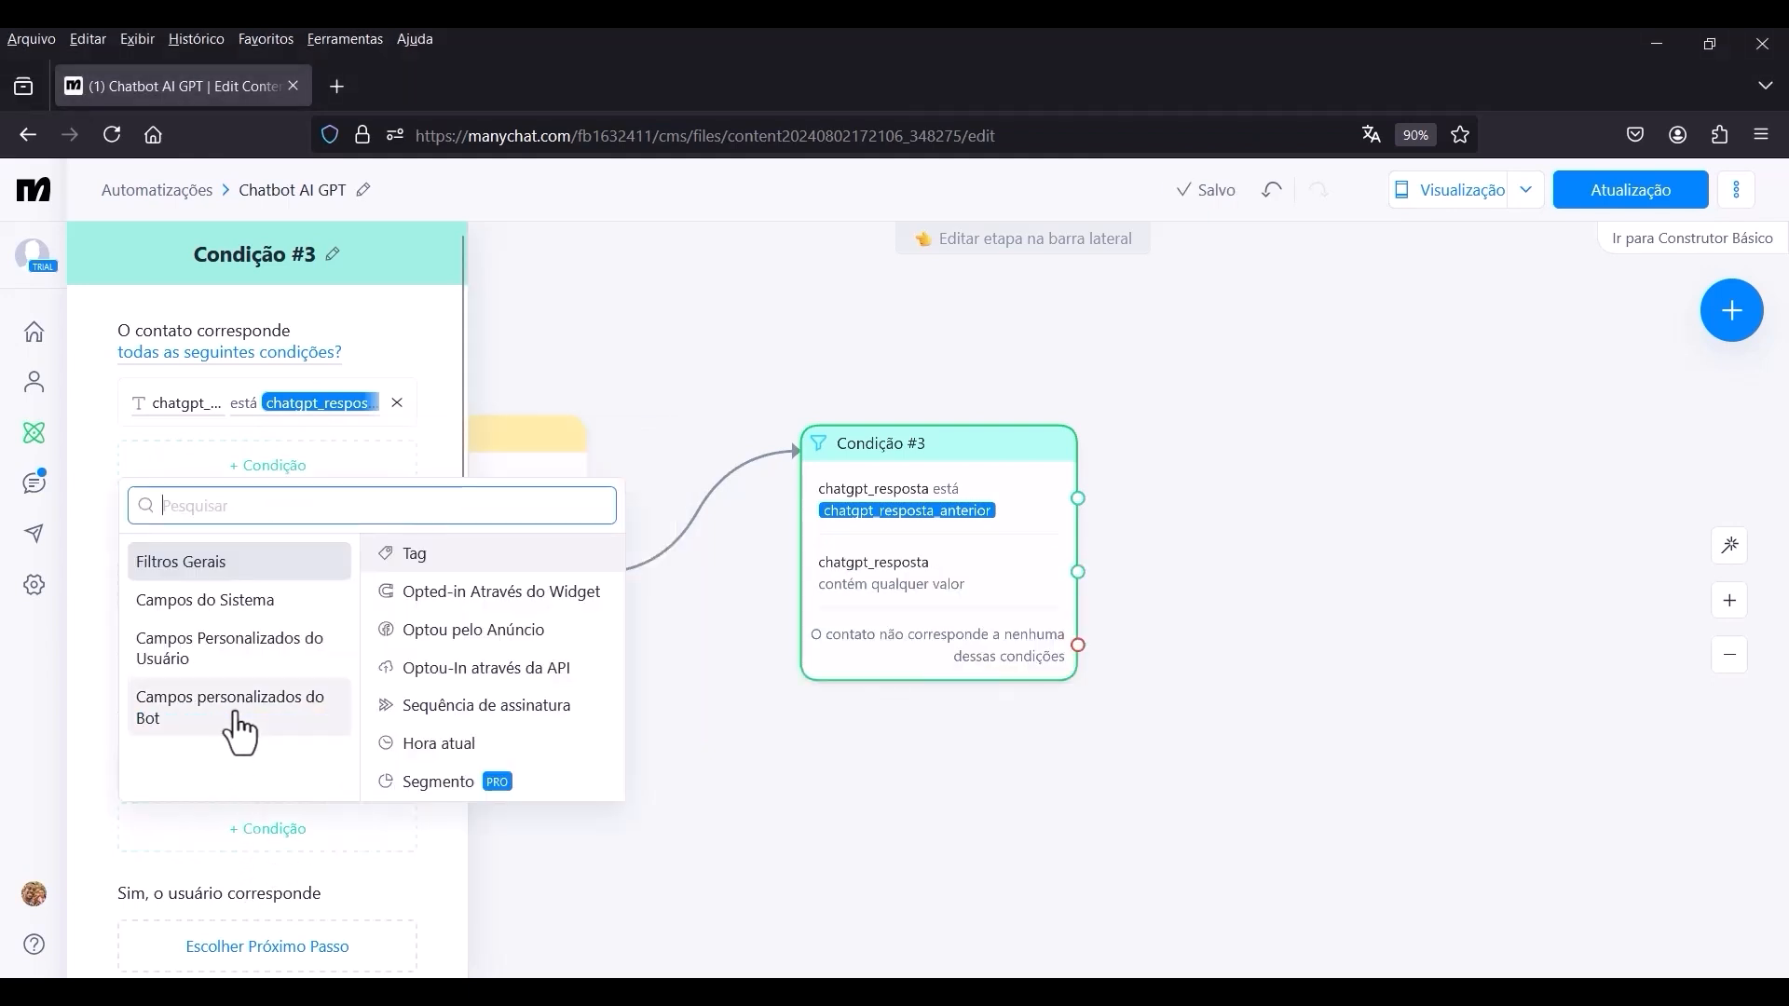
pyautogui.click(238, 652)
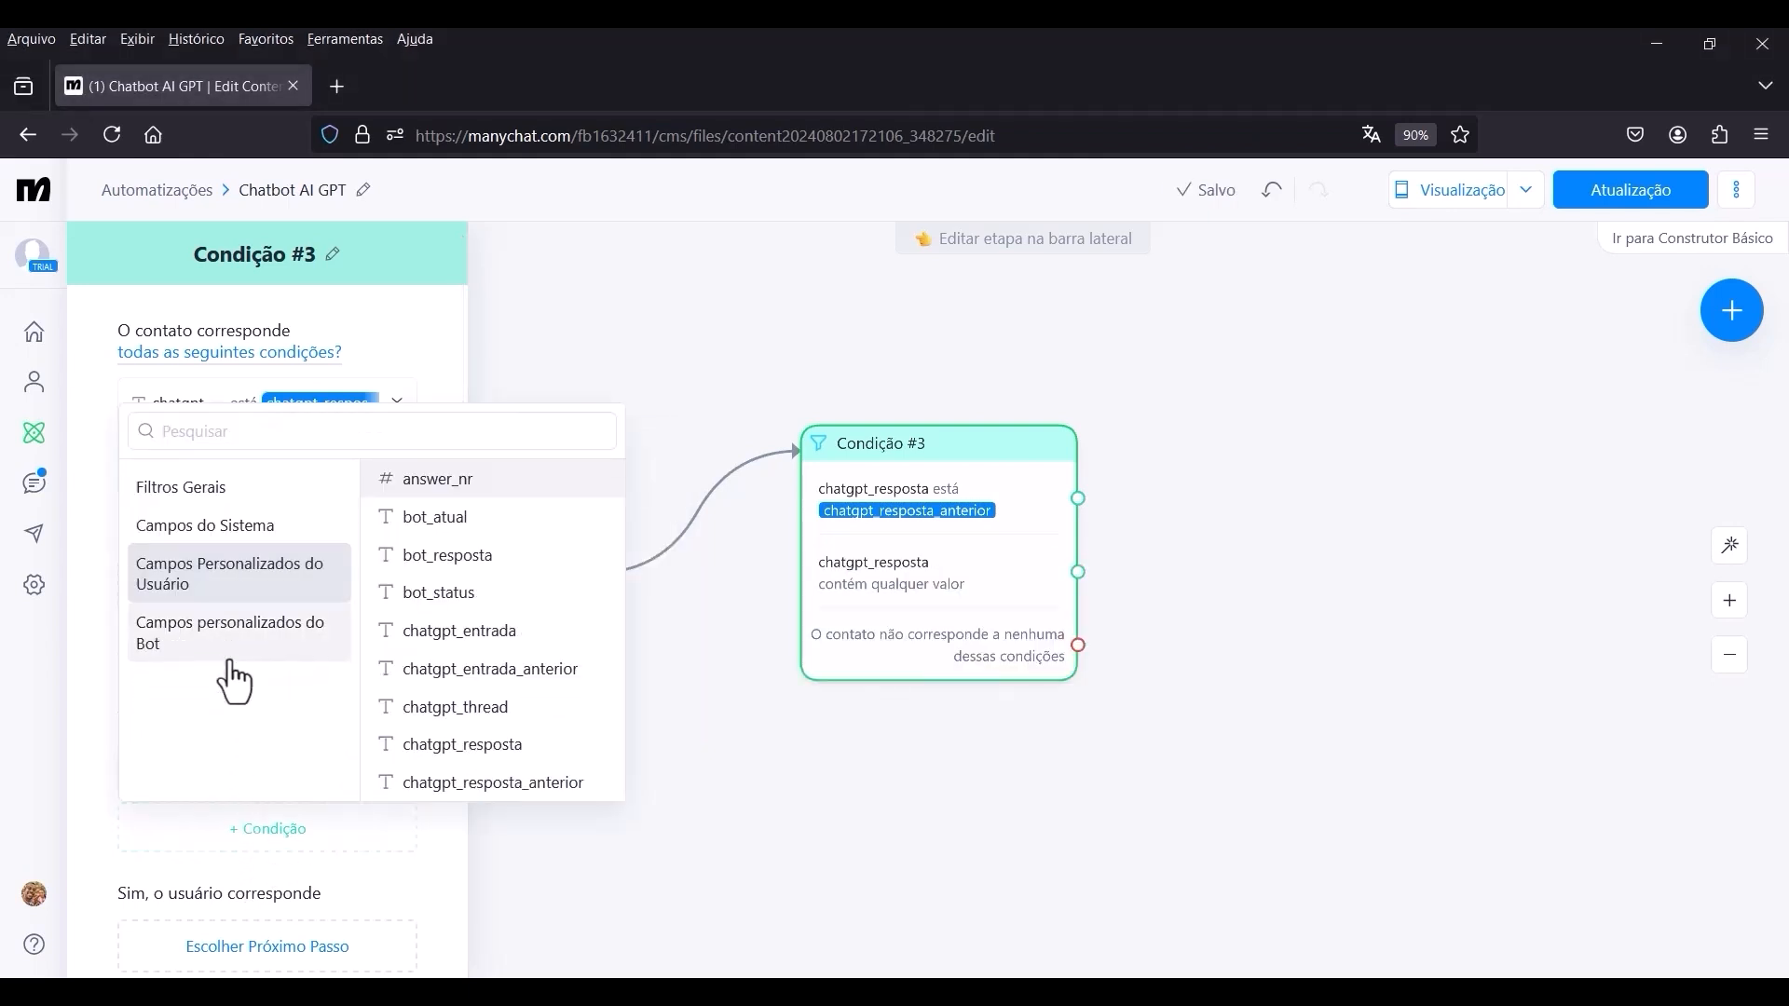
pyautogui.click(492, 747)
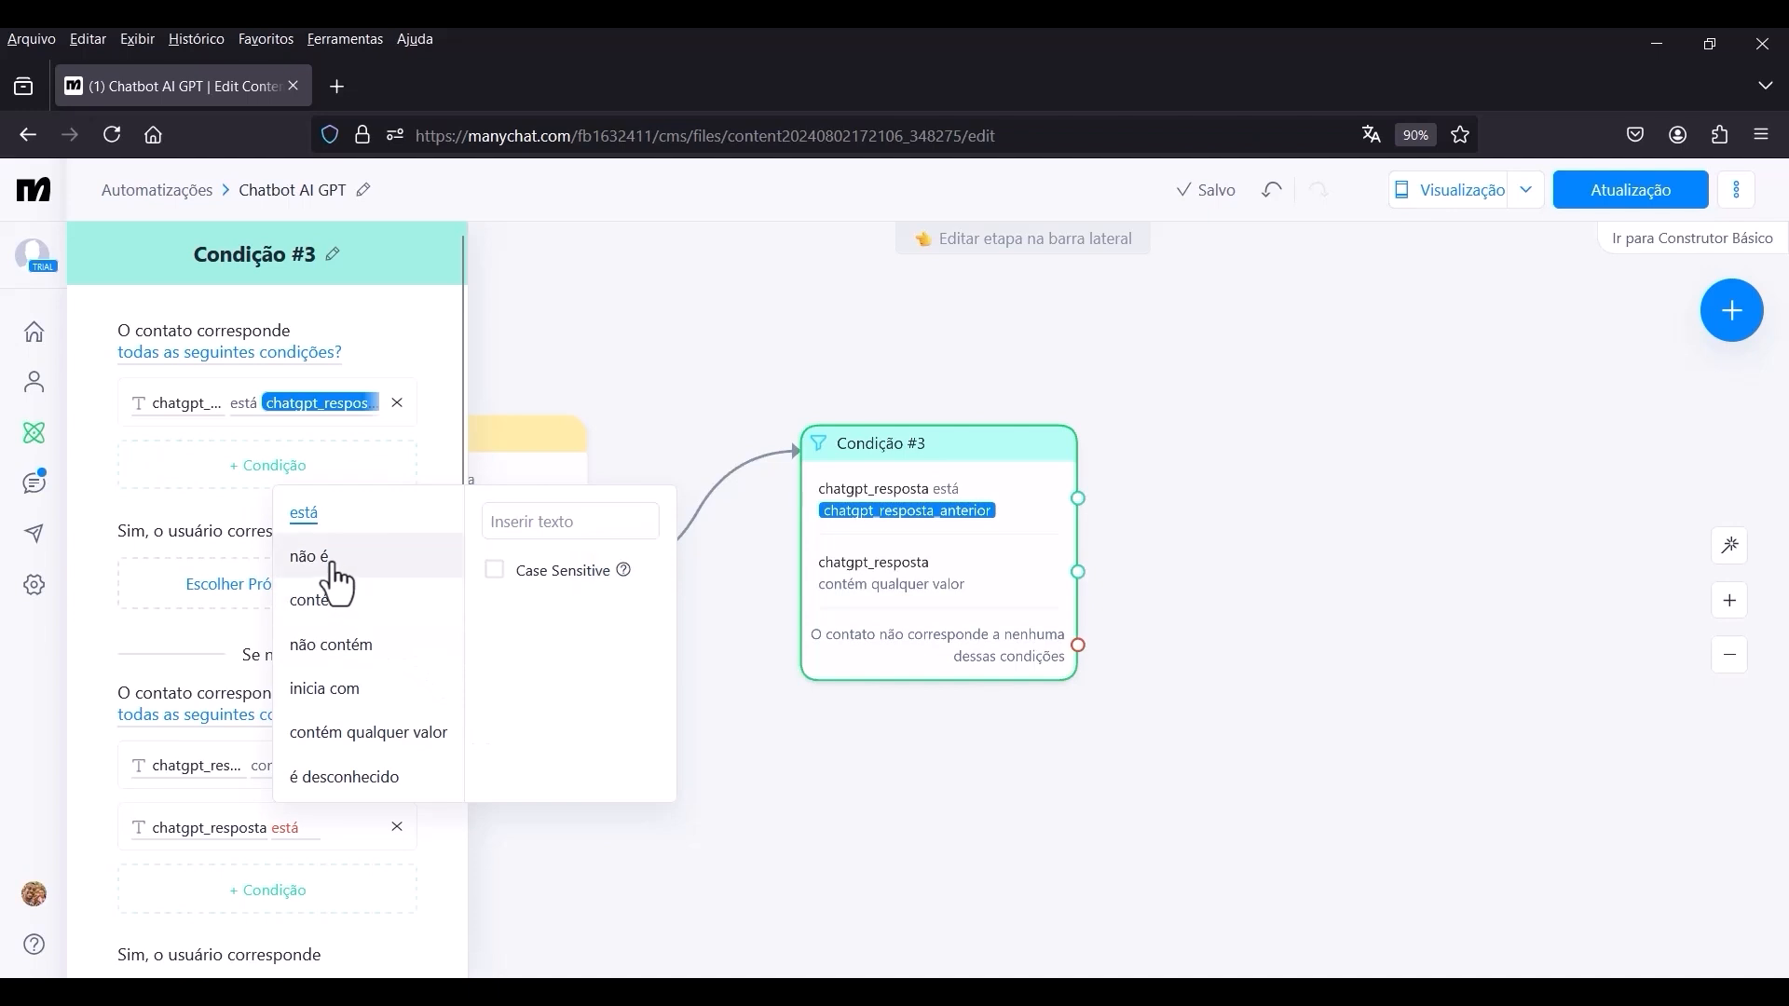
pyautogui.click(529, 519)
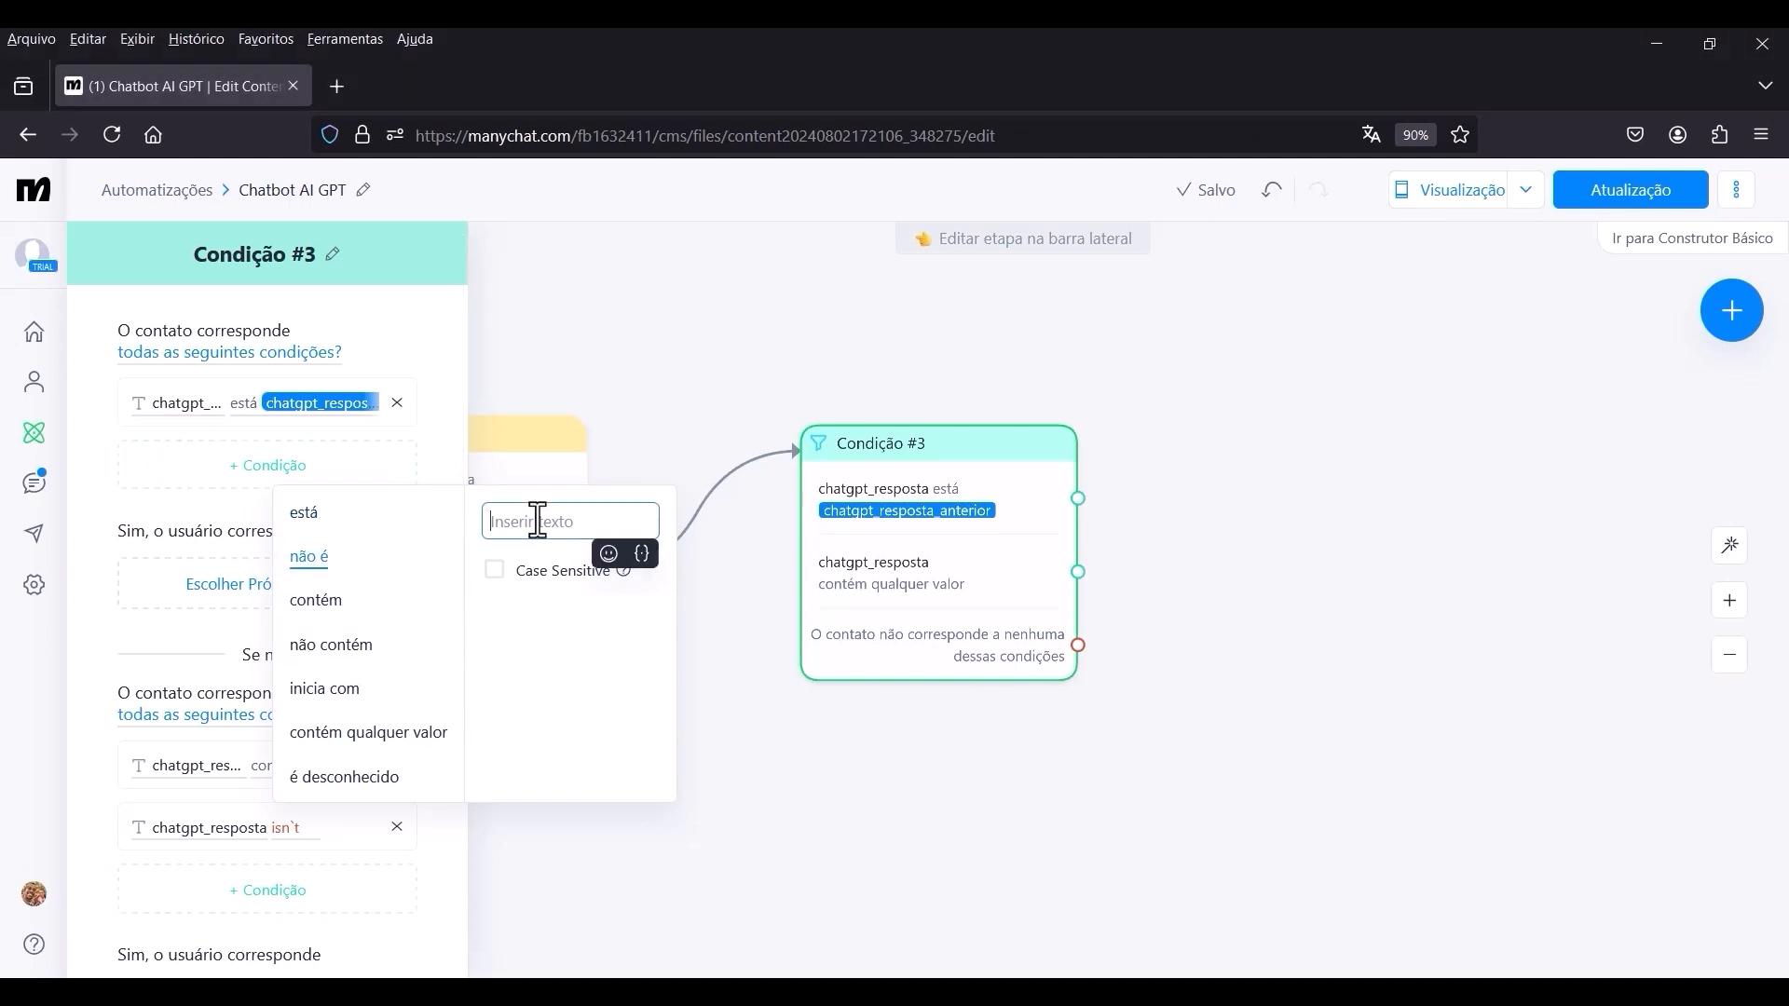
pyautogui.click(642, 556)
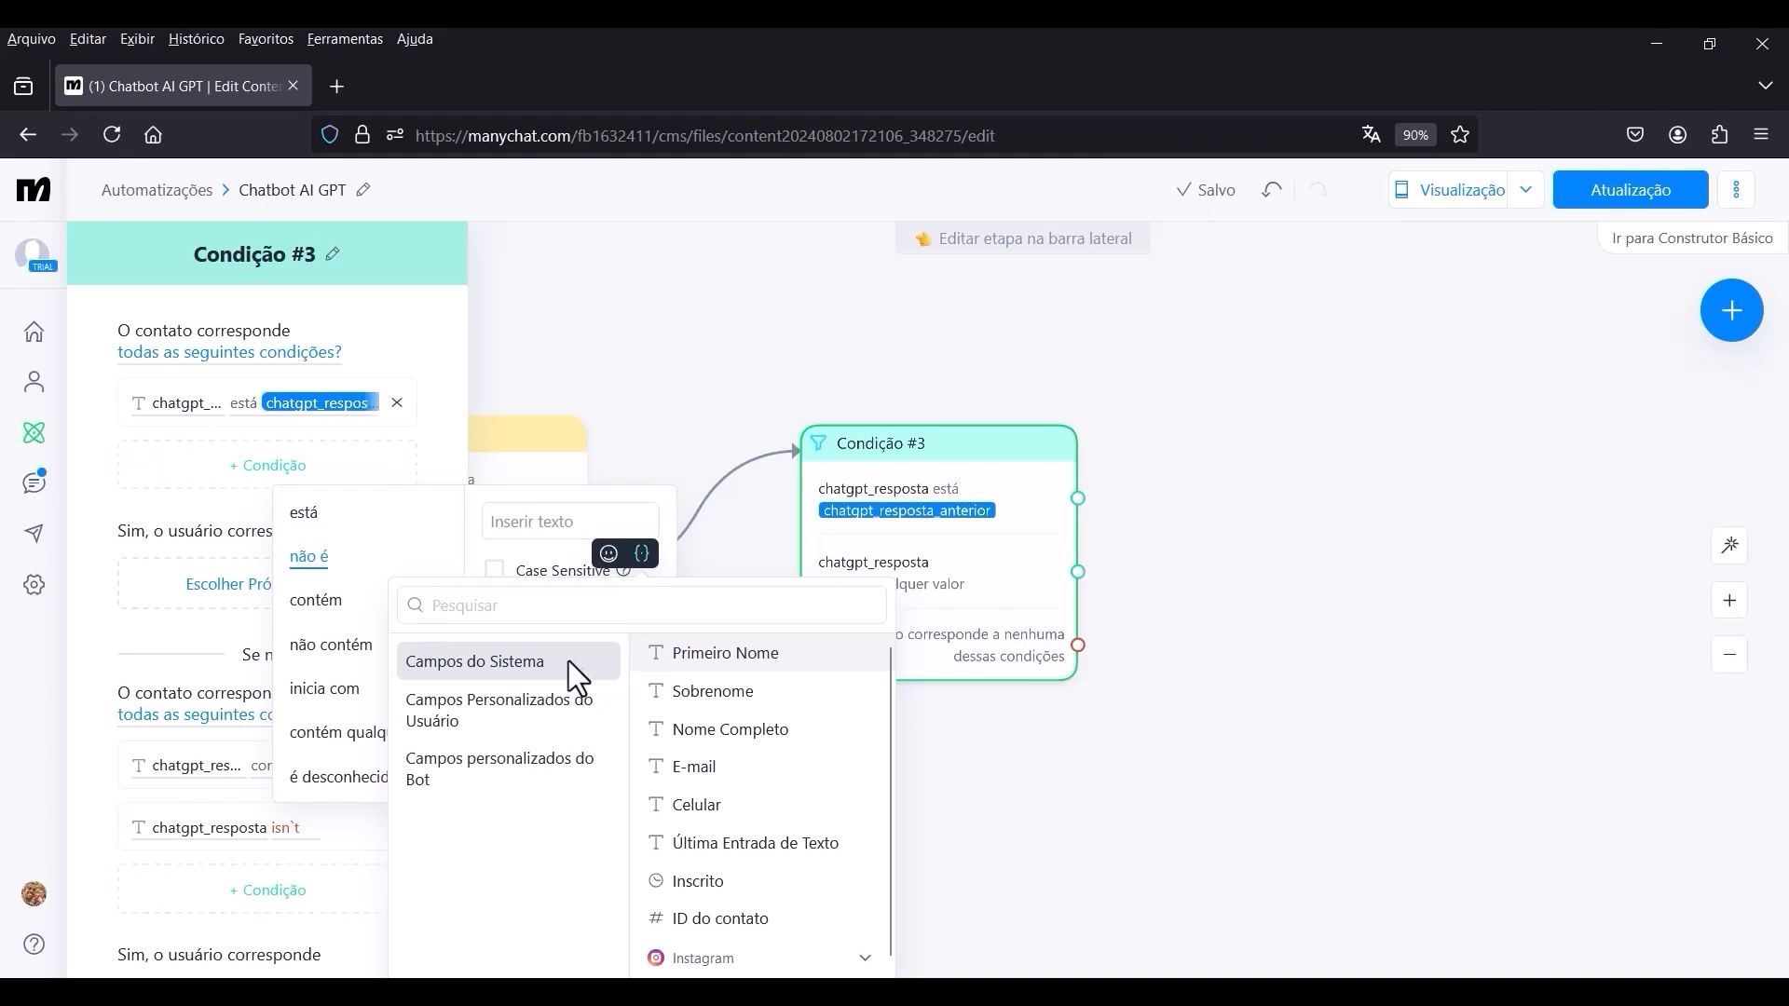
pyautogui.click(515, 722)
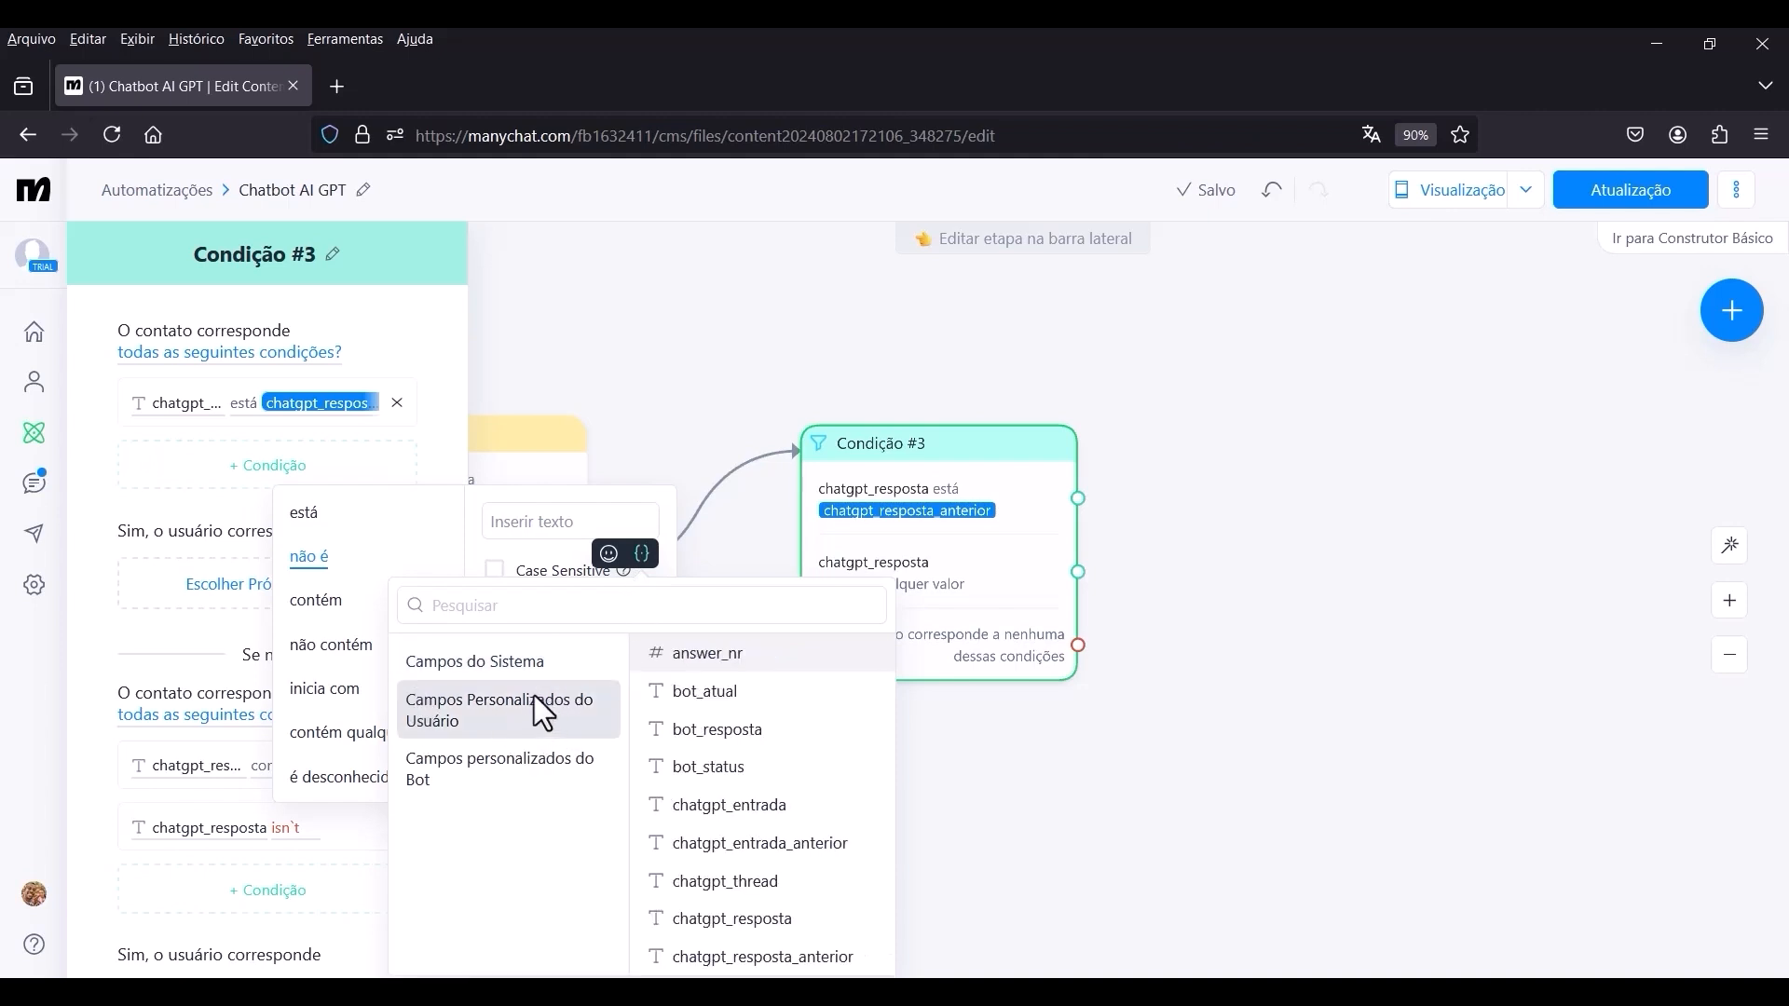
pyautogui.click(725, 807)
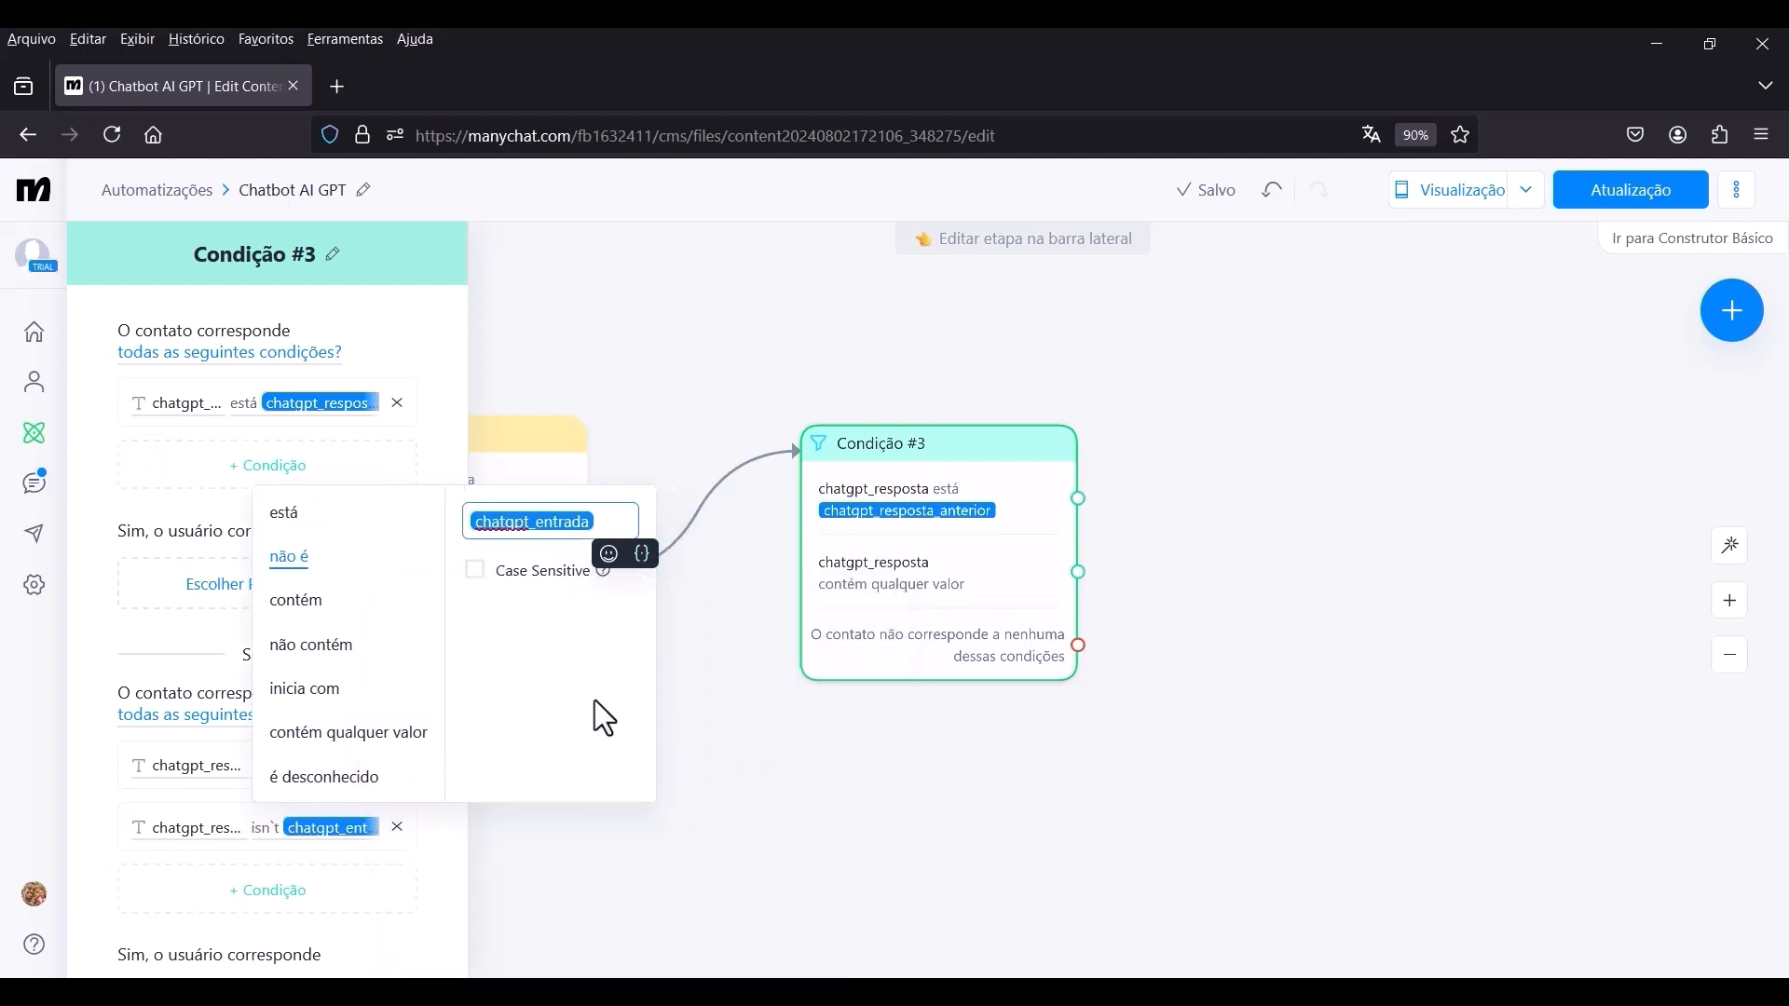
pyautogui.click(562, 720)
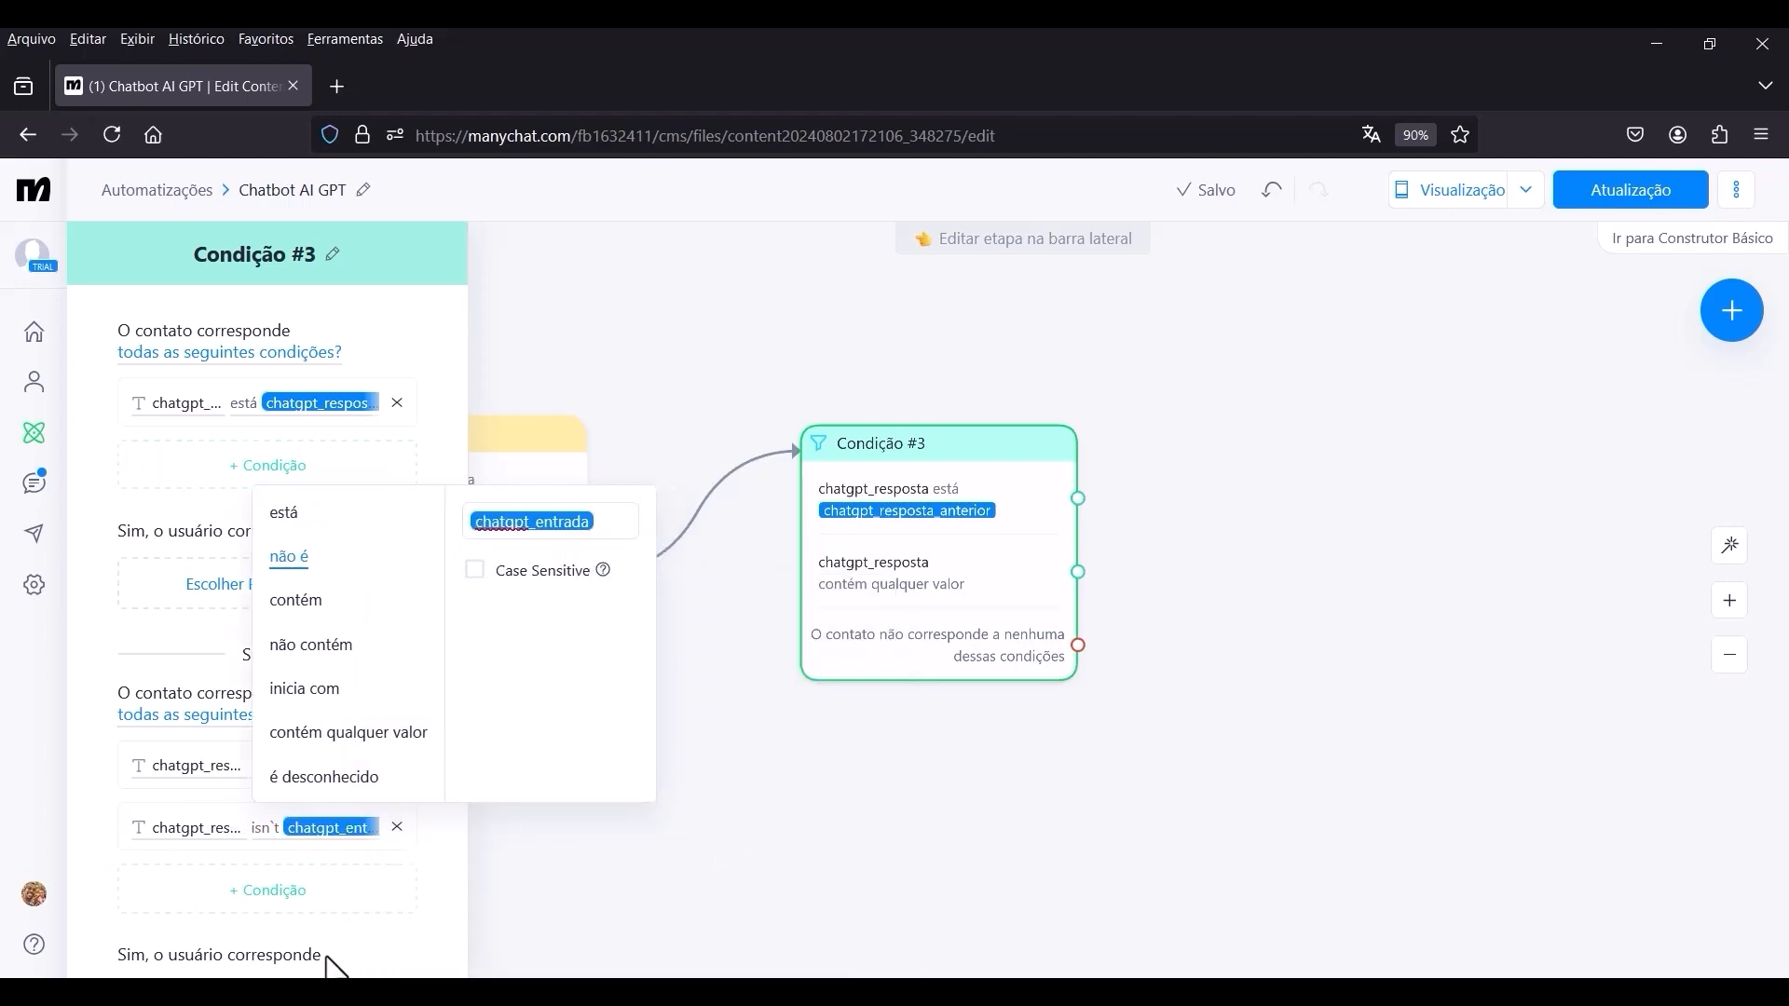
pyautogui.click(398, 904)
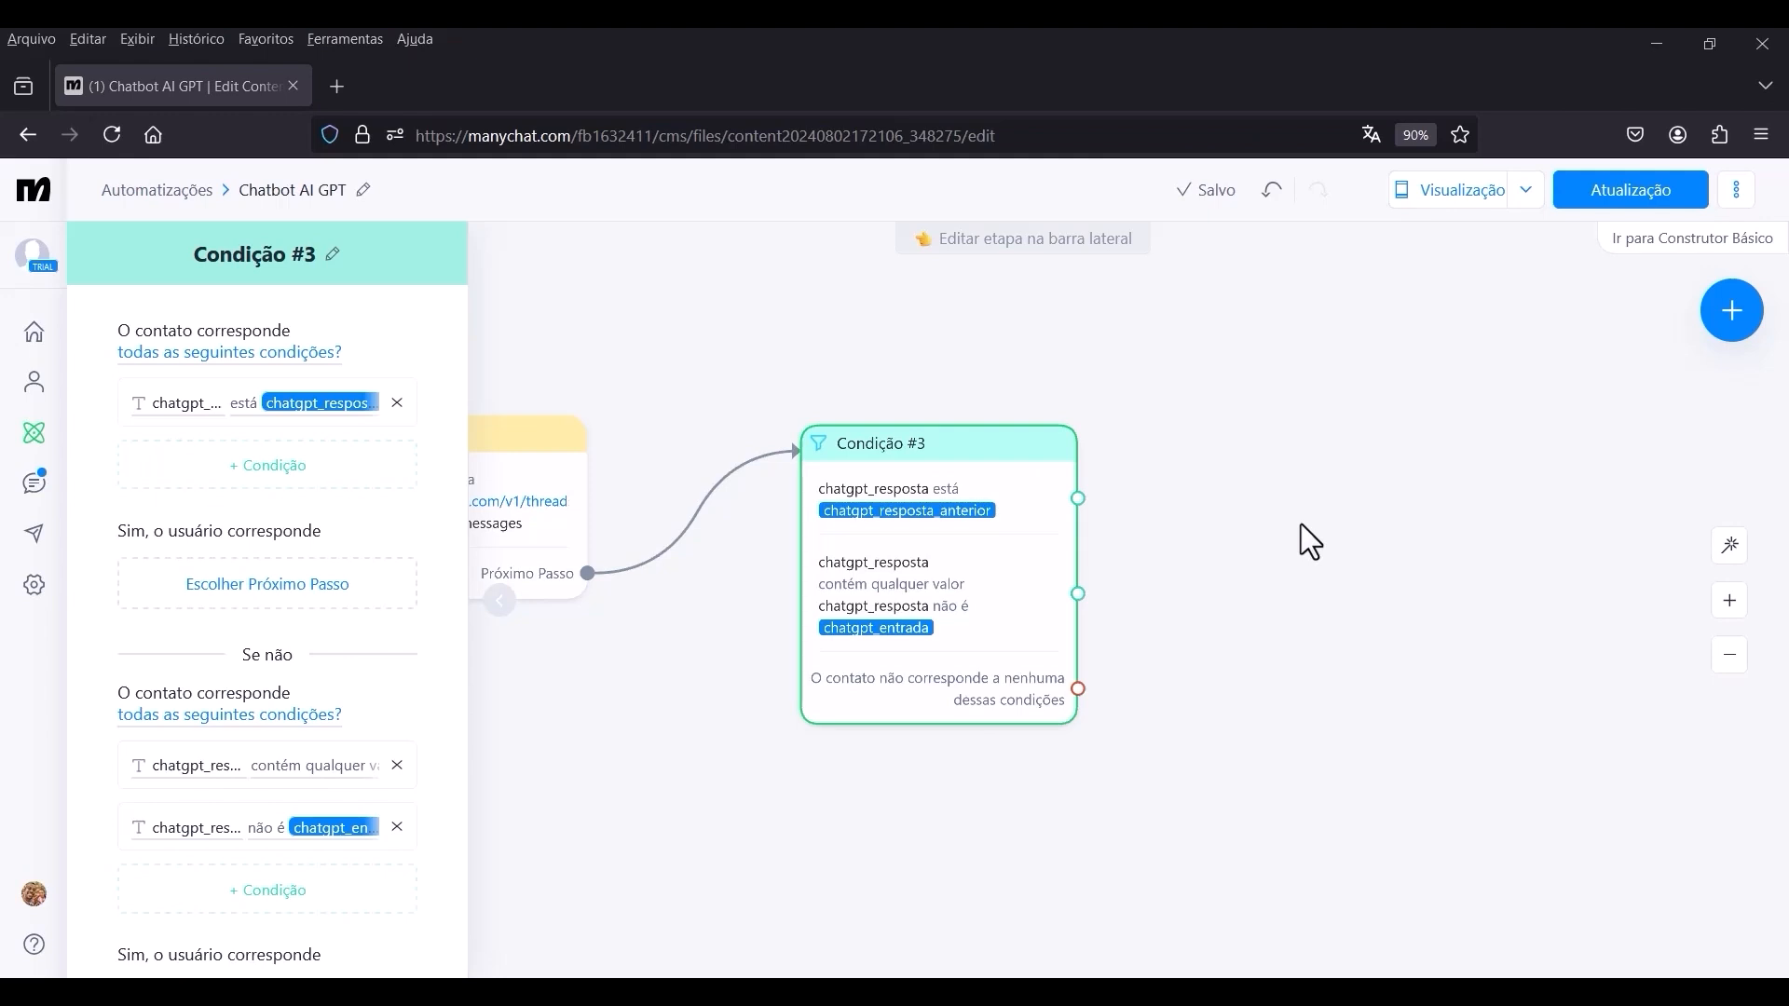
pyautogui.click(674, 643)
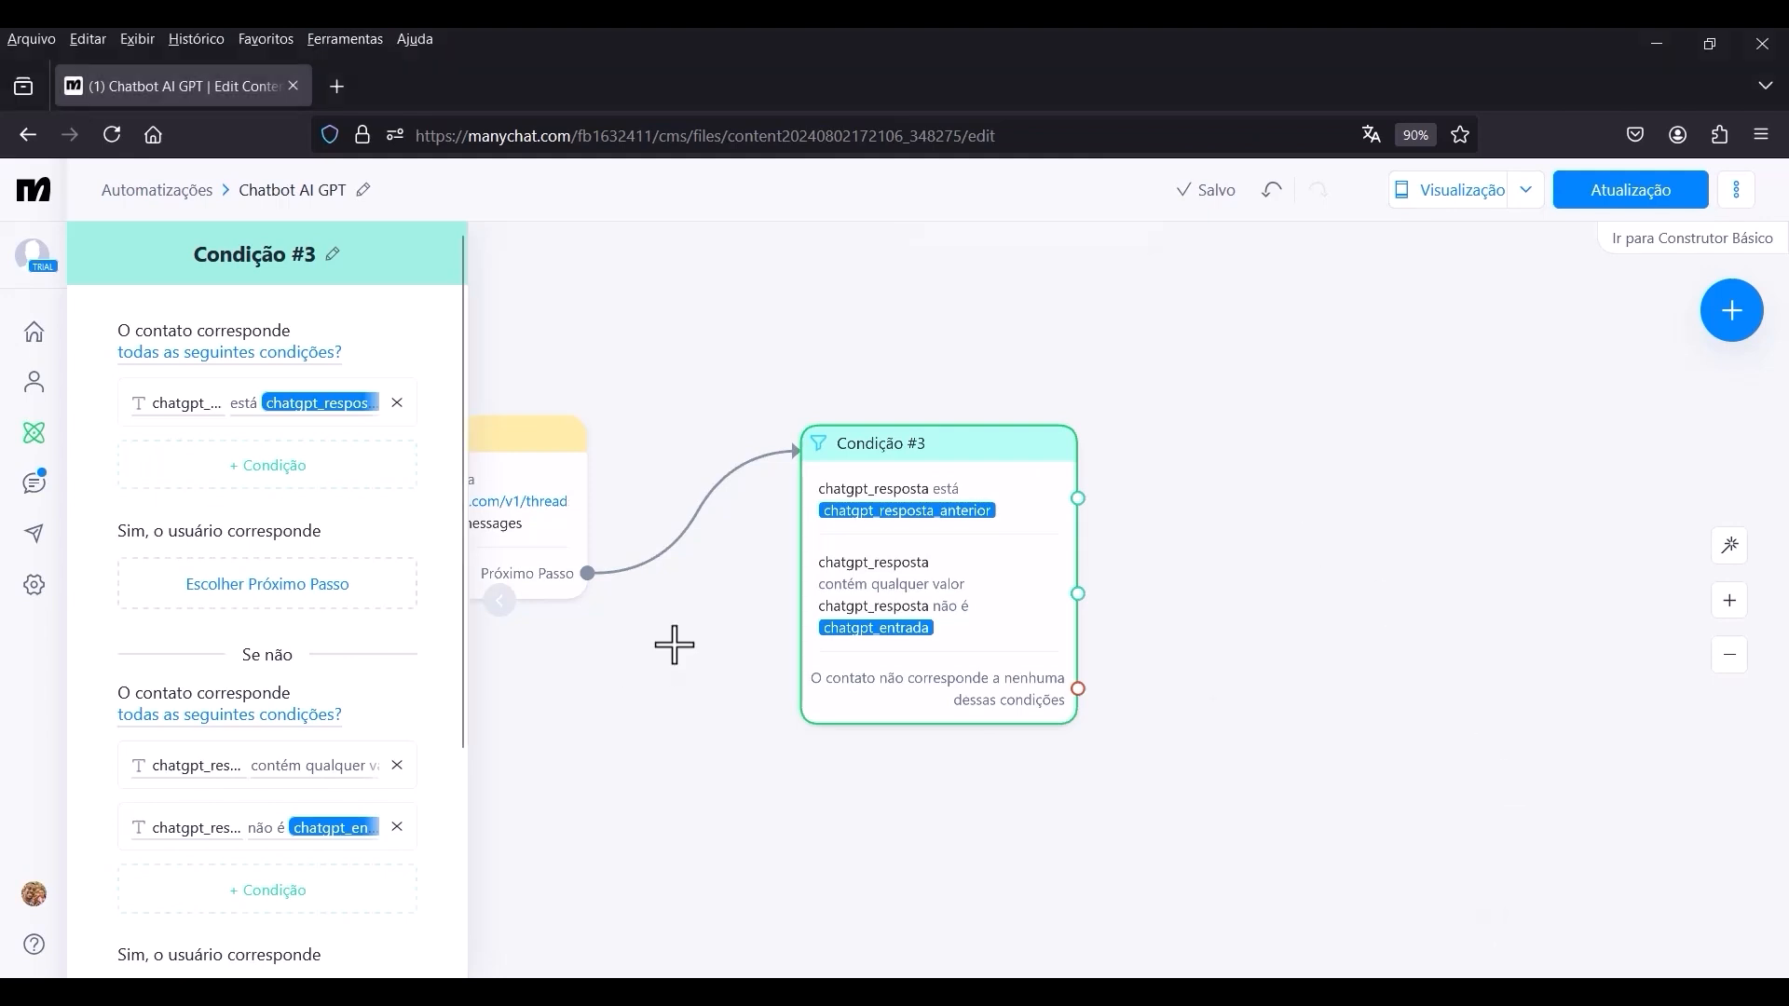
# Connect the second branch of Condição #3 to a new Ações step.
pyautogui.scroll(-1, 899, 537)
pyautogui.moveTo(1082, 549); pyautogui.dragTo(918, 494)
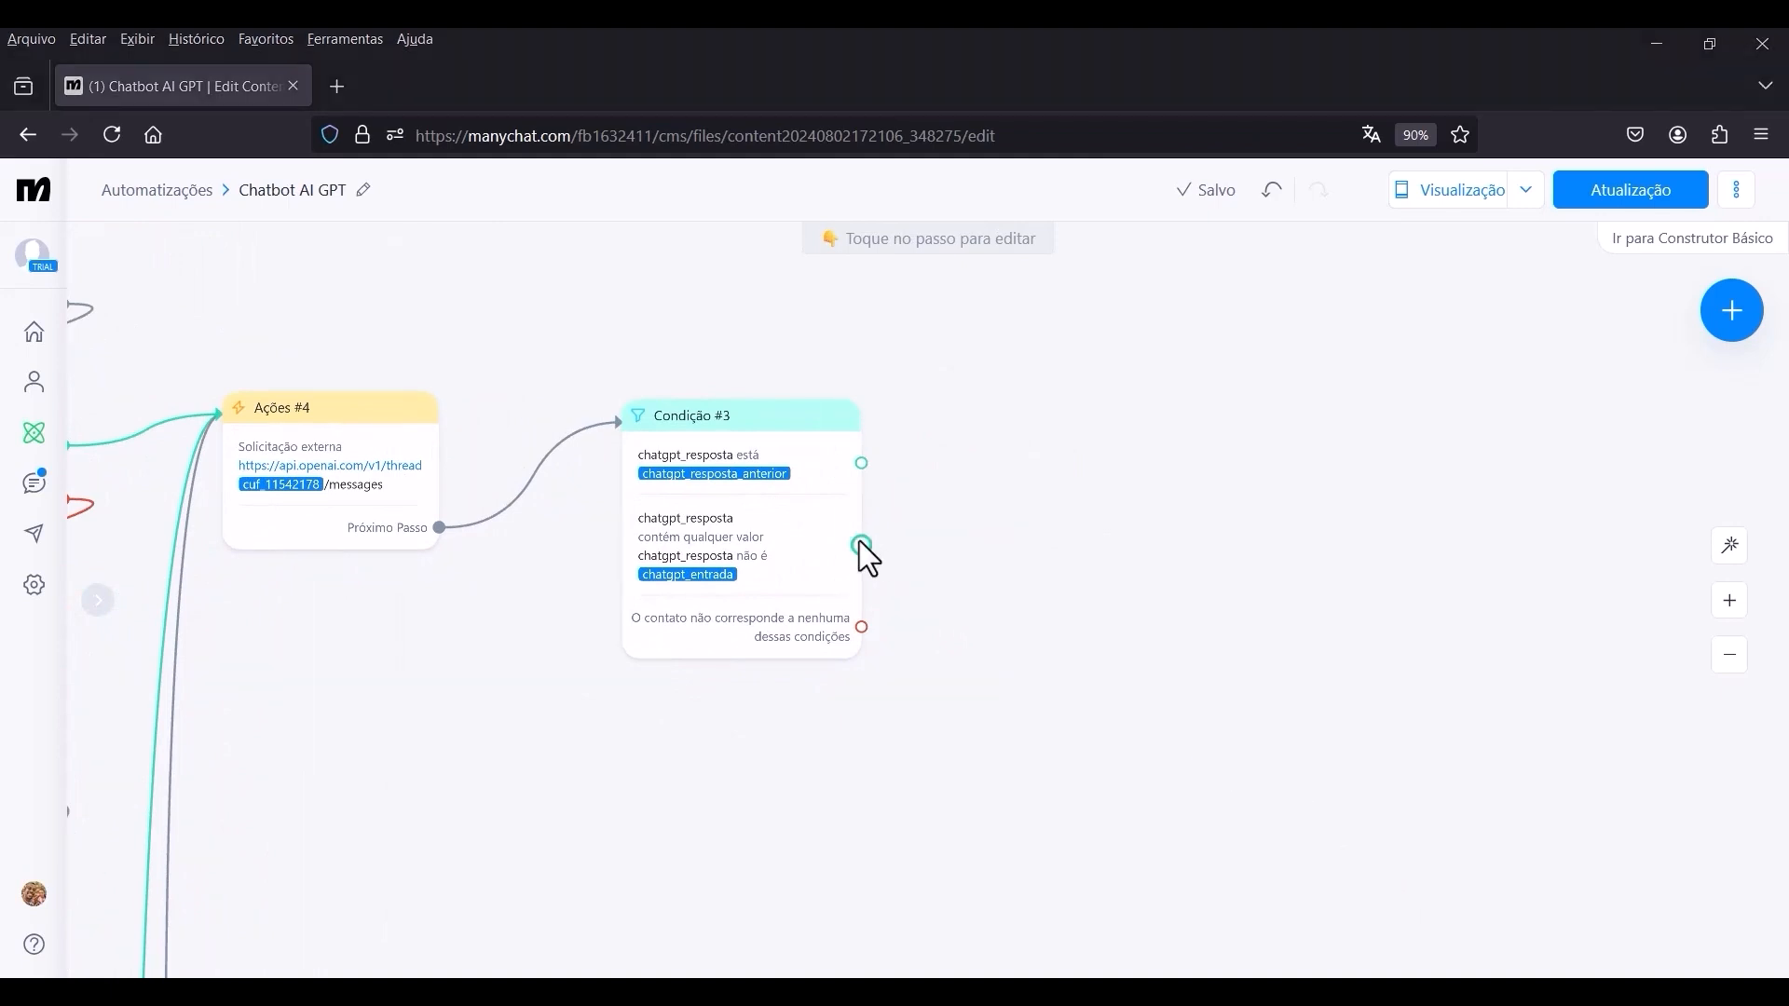
pyautogui.moveTo(861, 545); pyautogui.dragTo(1099, 480)
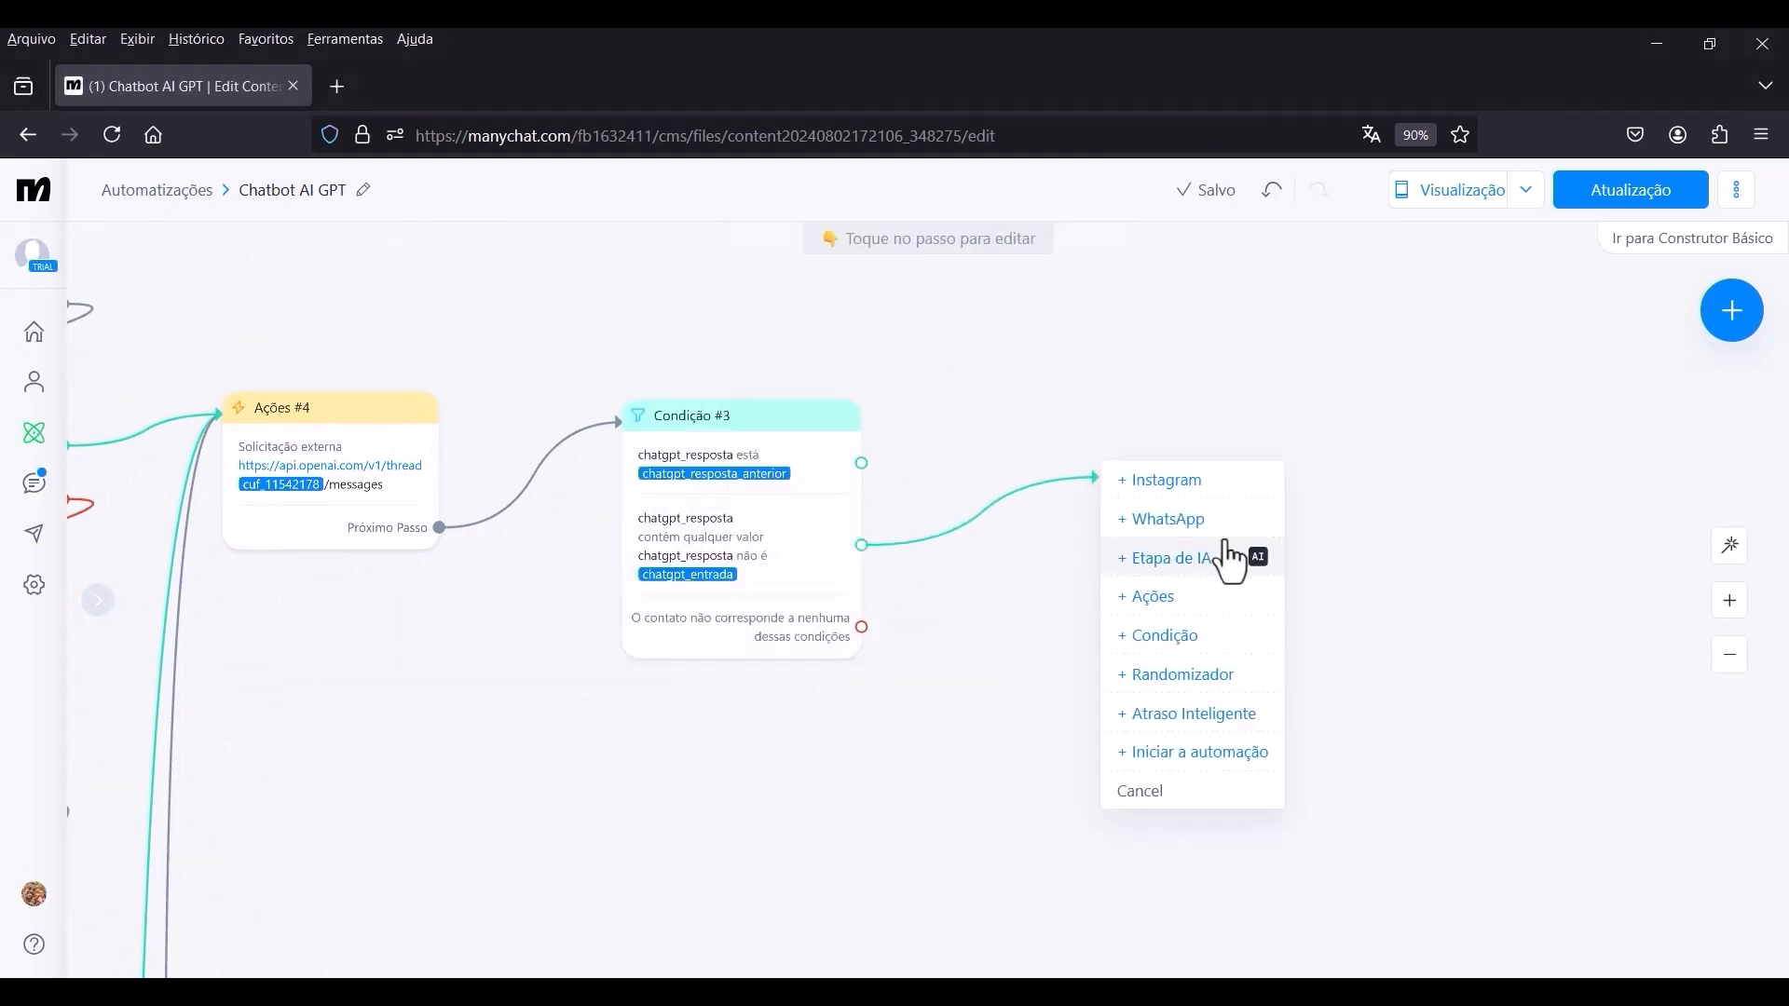
pyautogui.click(1152, 596)
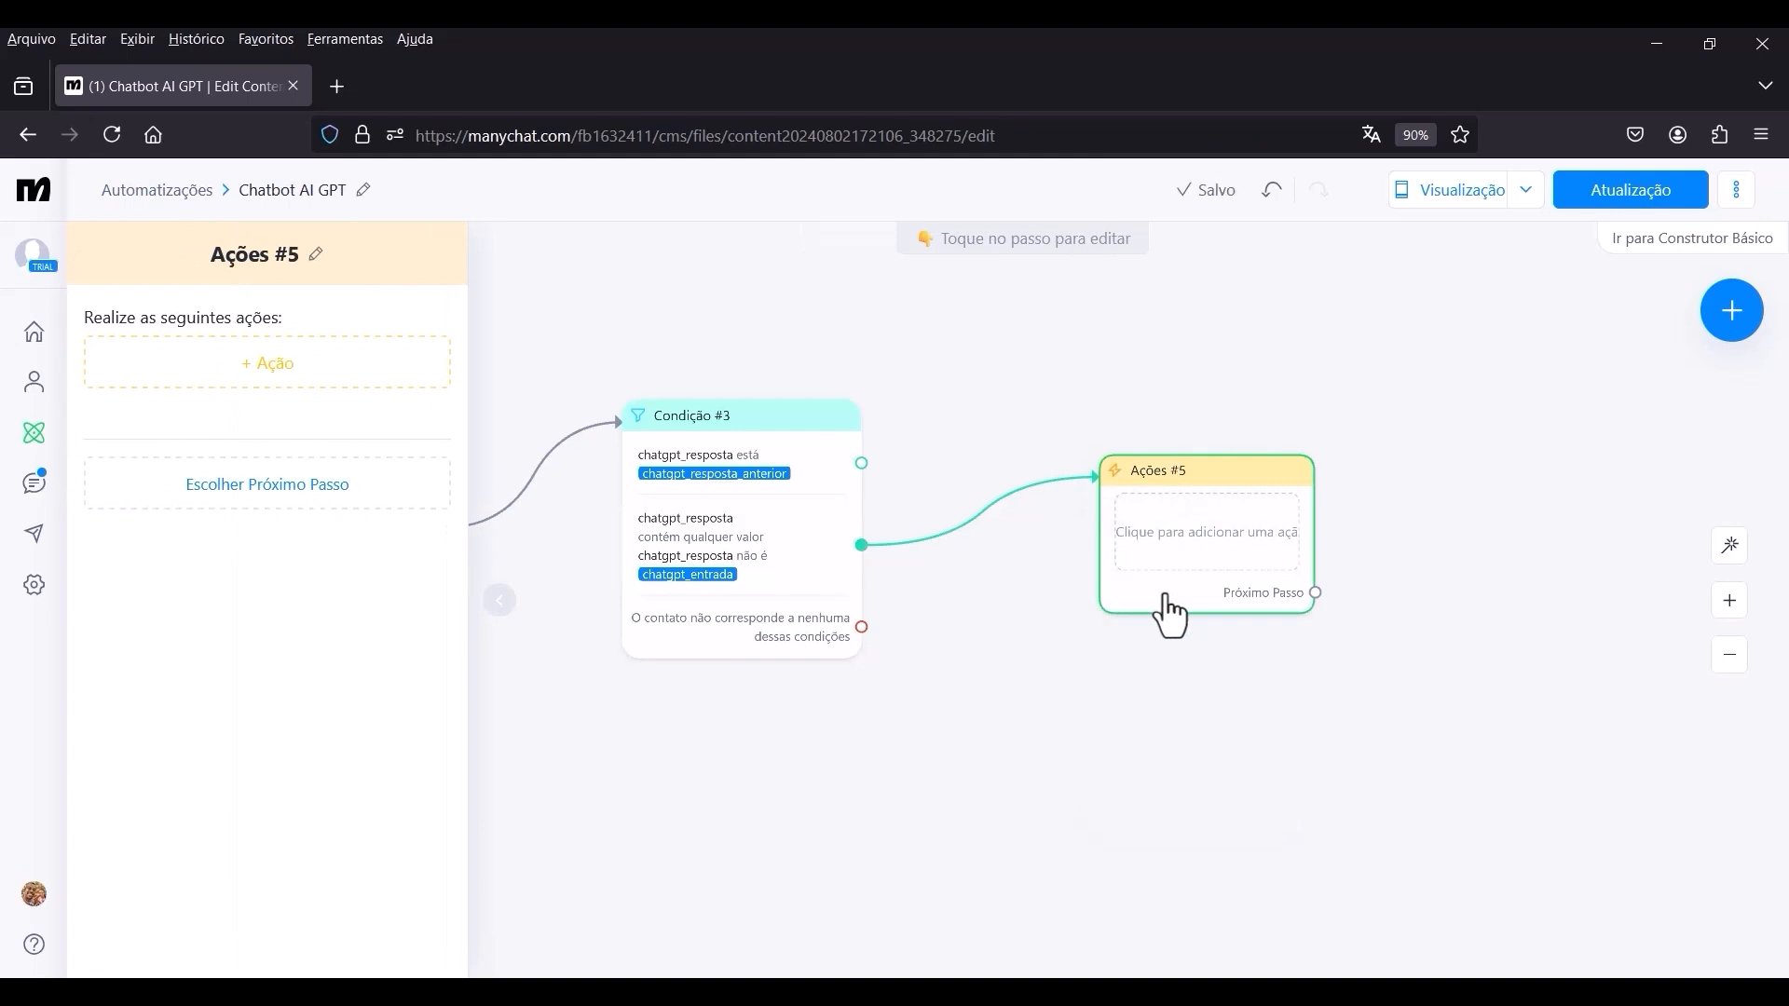
# Add a Definir campo do usuário action to Ações #5 that increases answer_nr by 1.
pyautogui.click(328, 397)
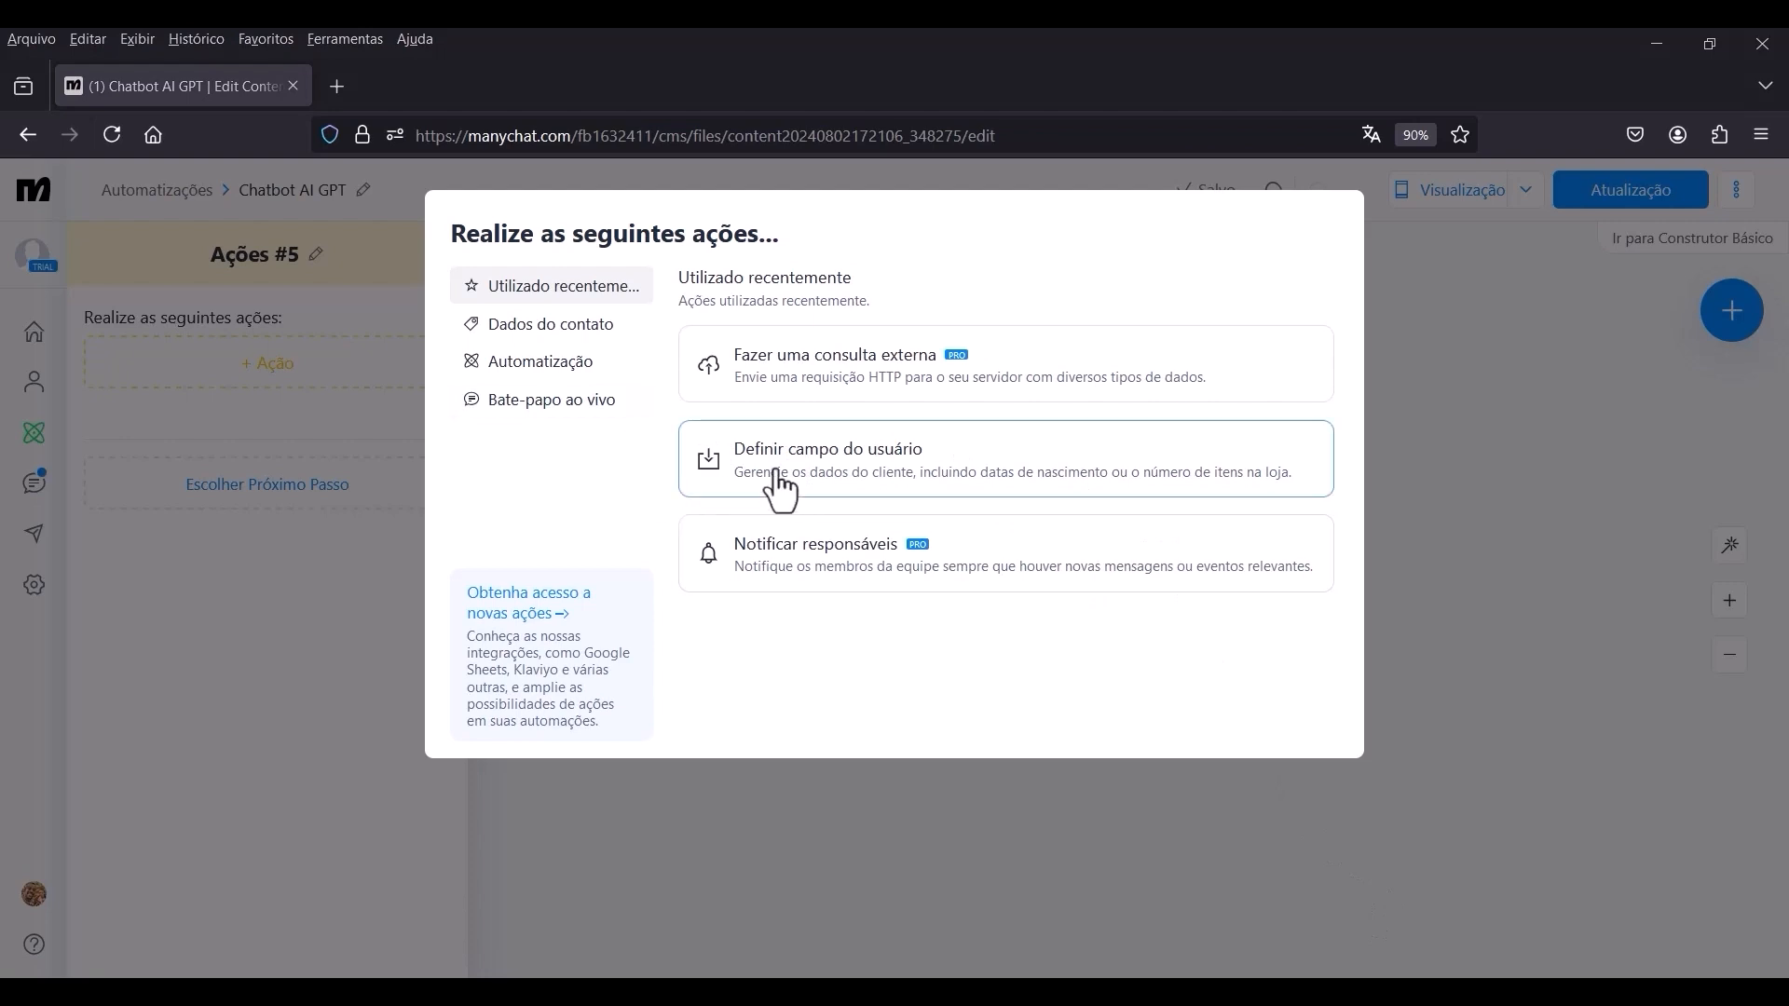
pyautogui.click(921, 477)
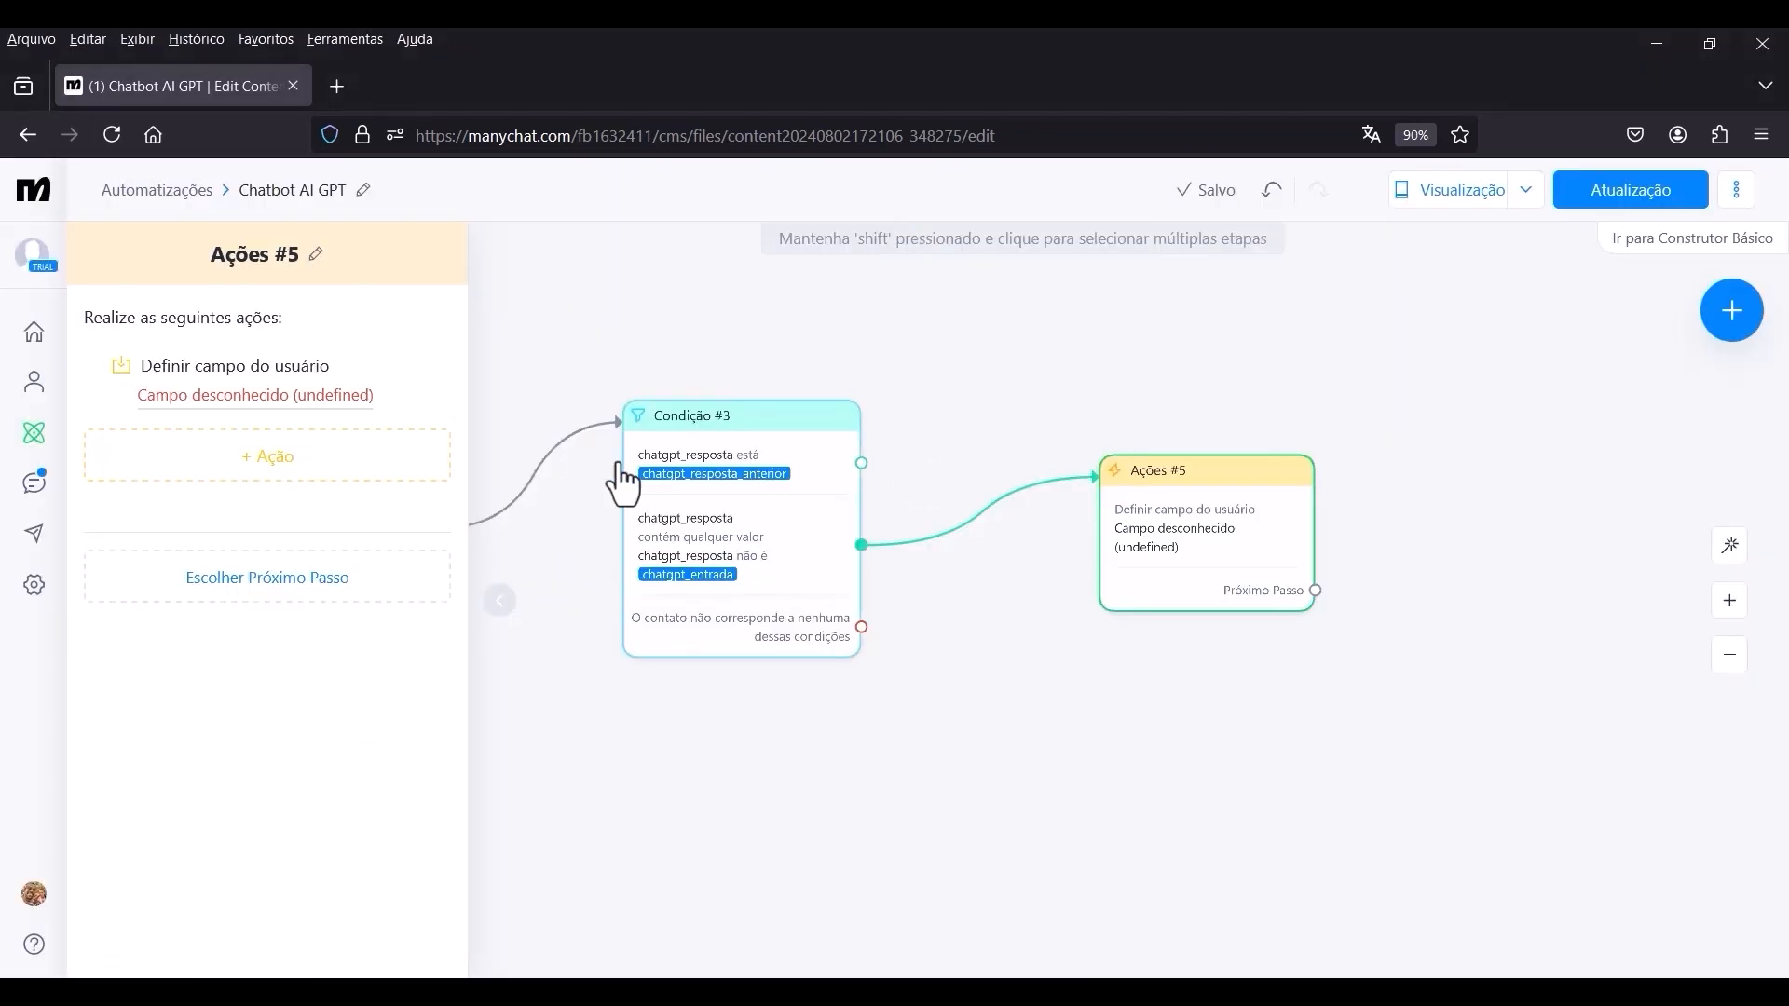
pyautogui.click(216, 393)
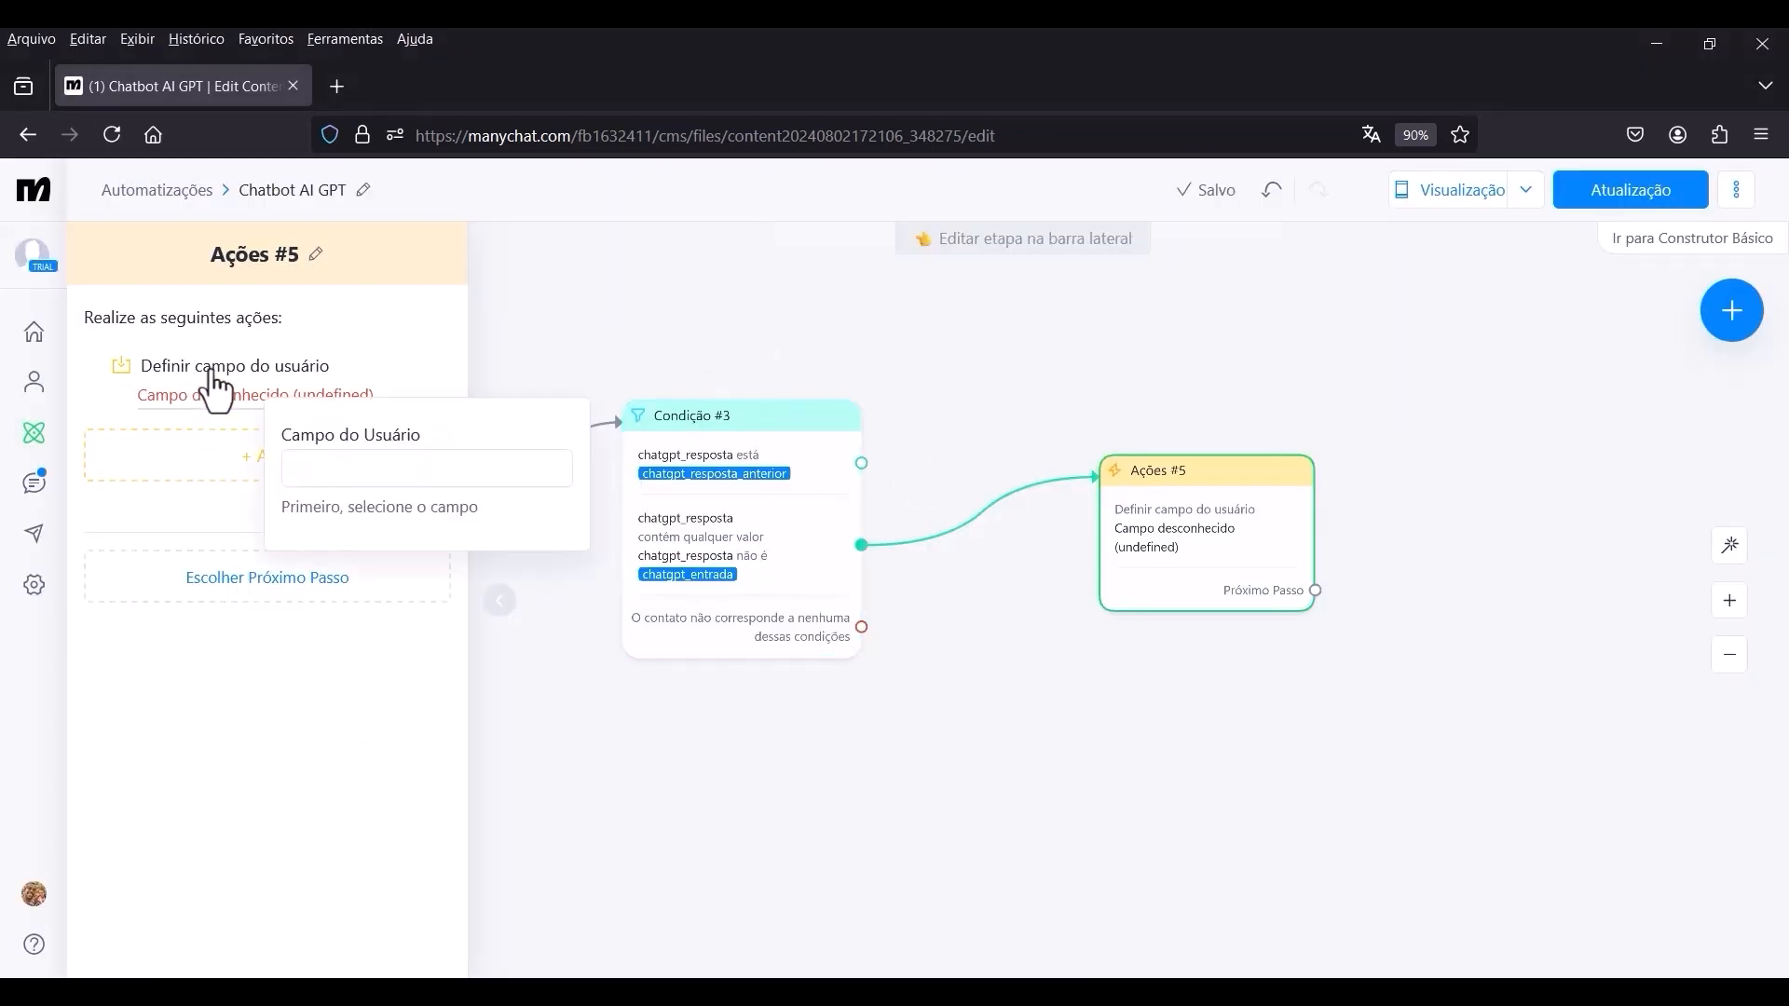
pyautogui.click(359, 463)
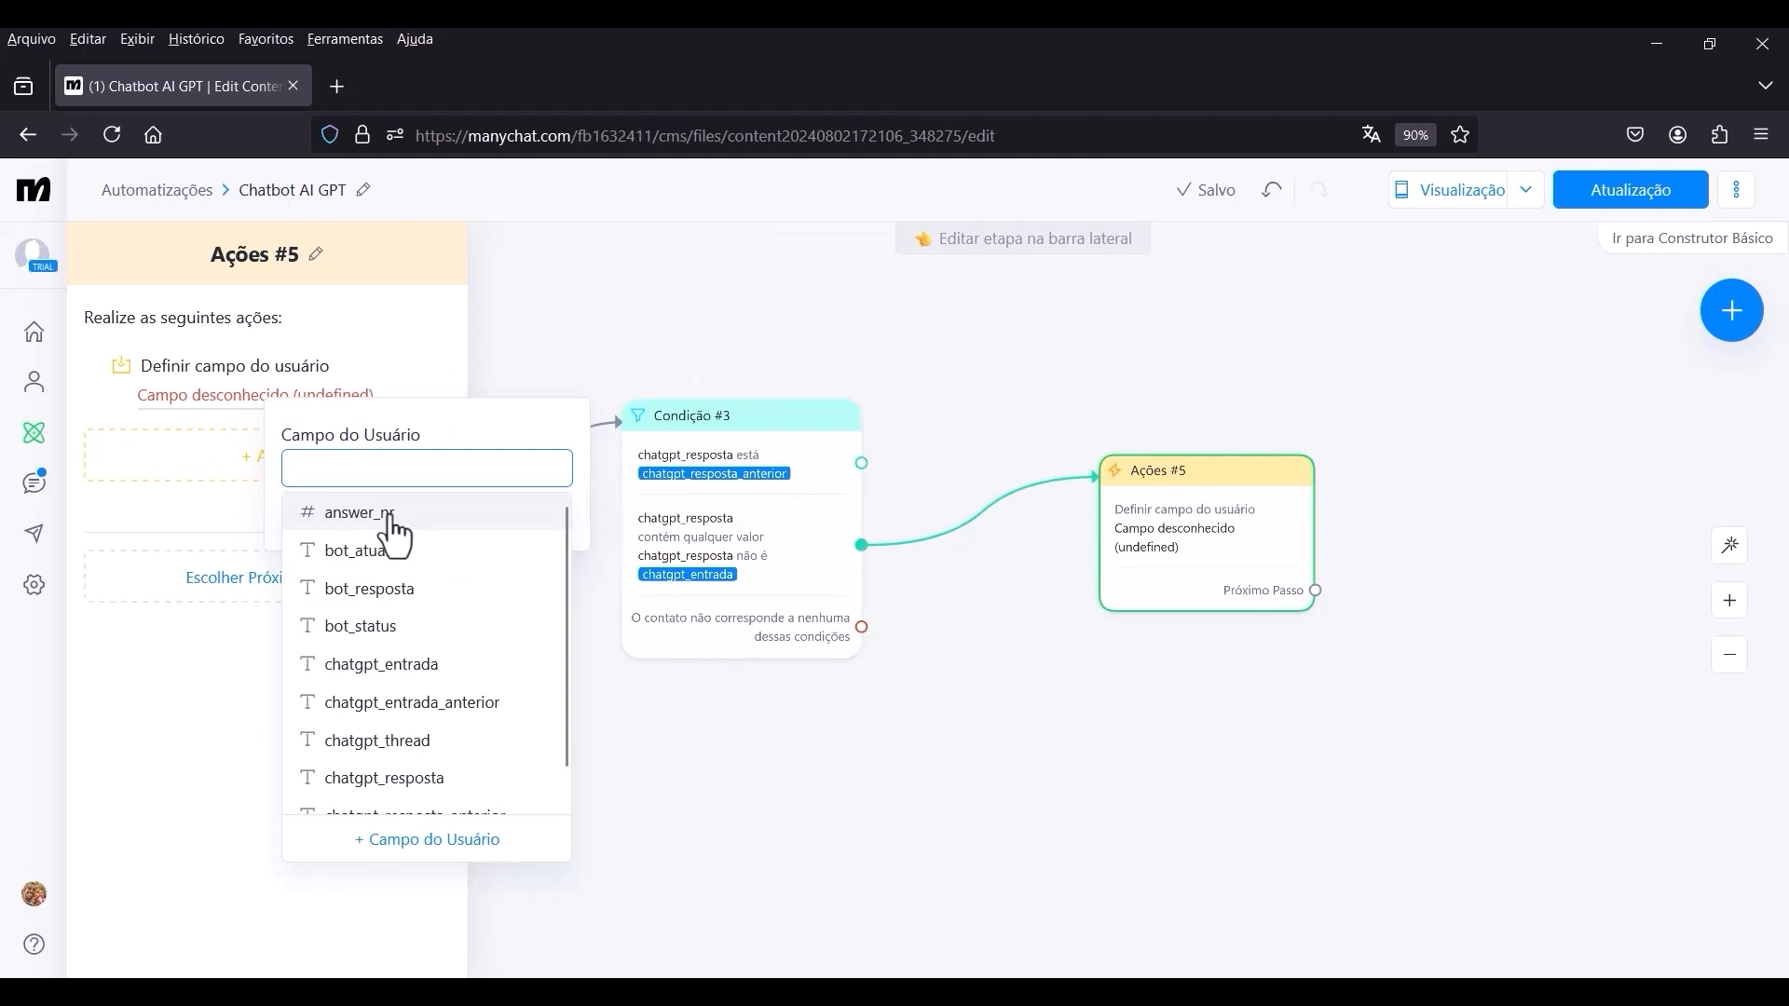
pyautogui.click(359, 512)
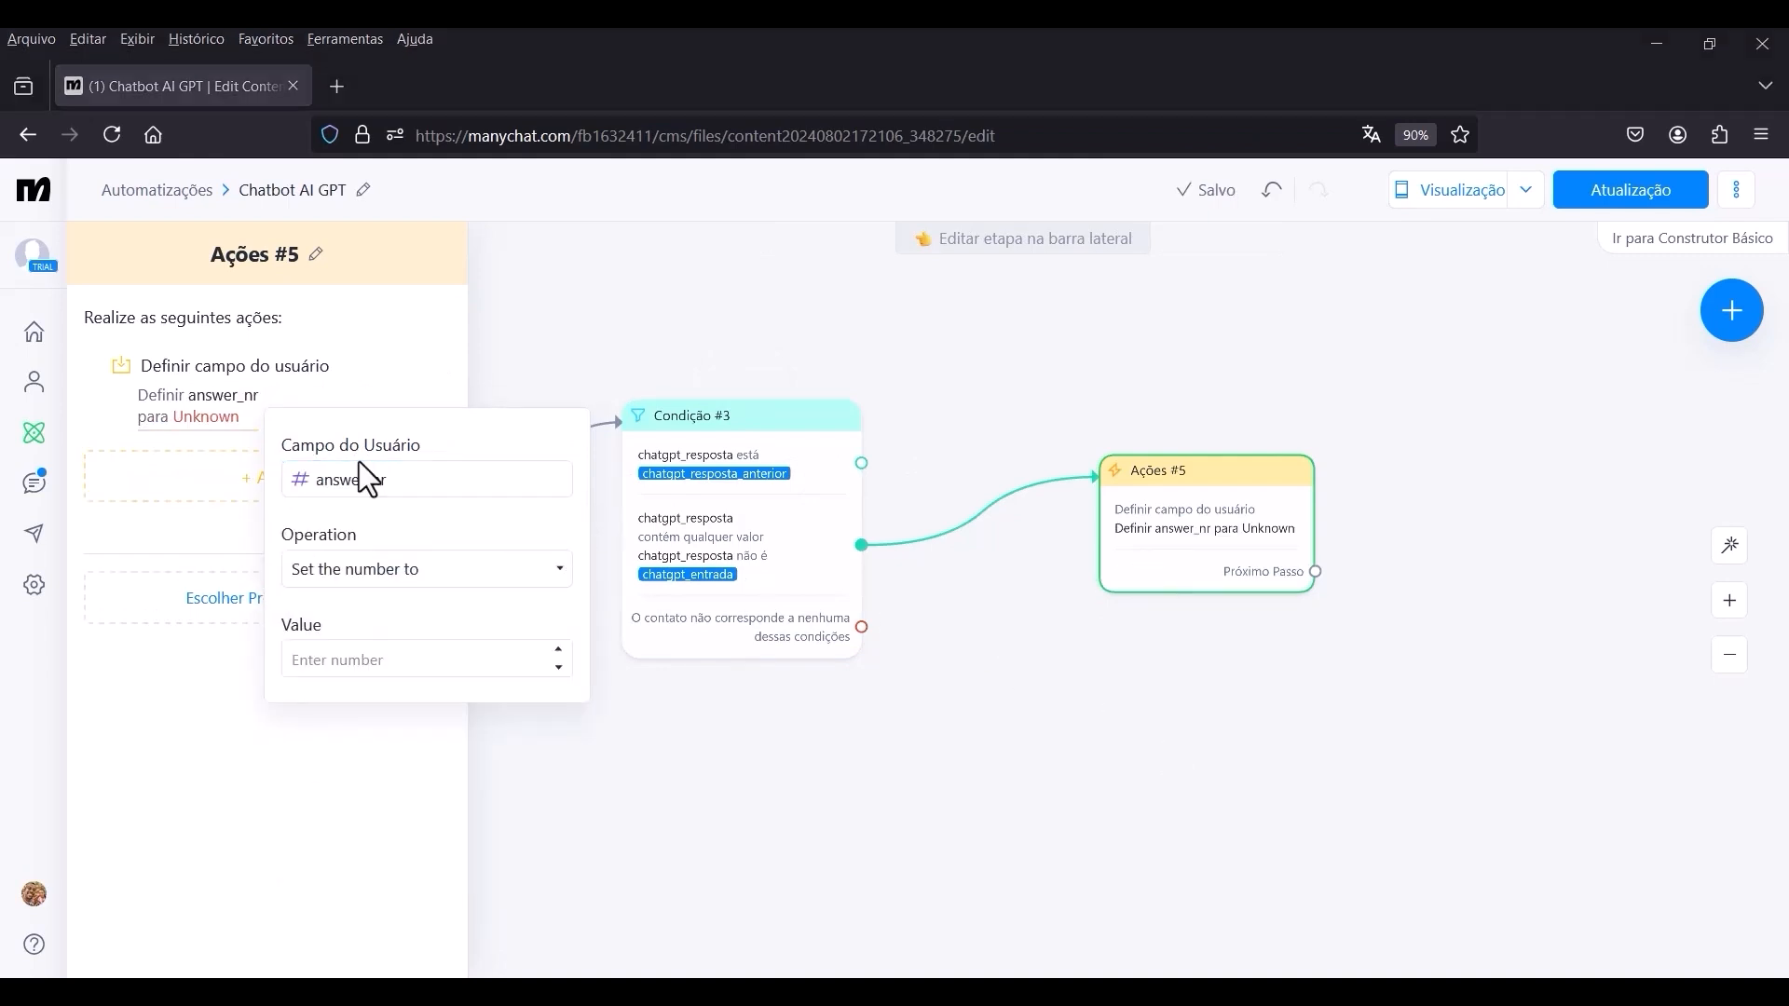
pyautogui.click(481, 576)
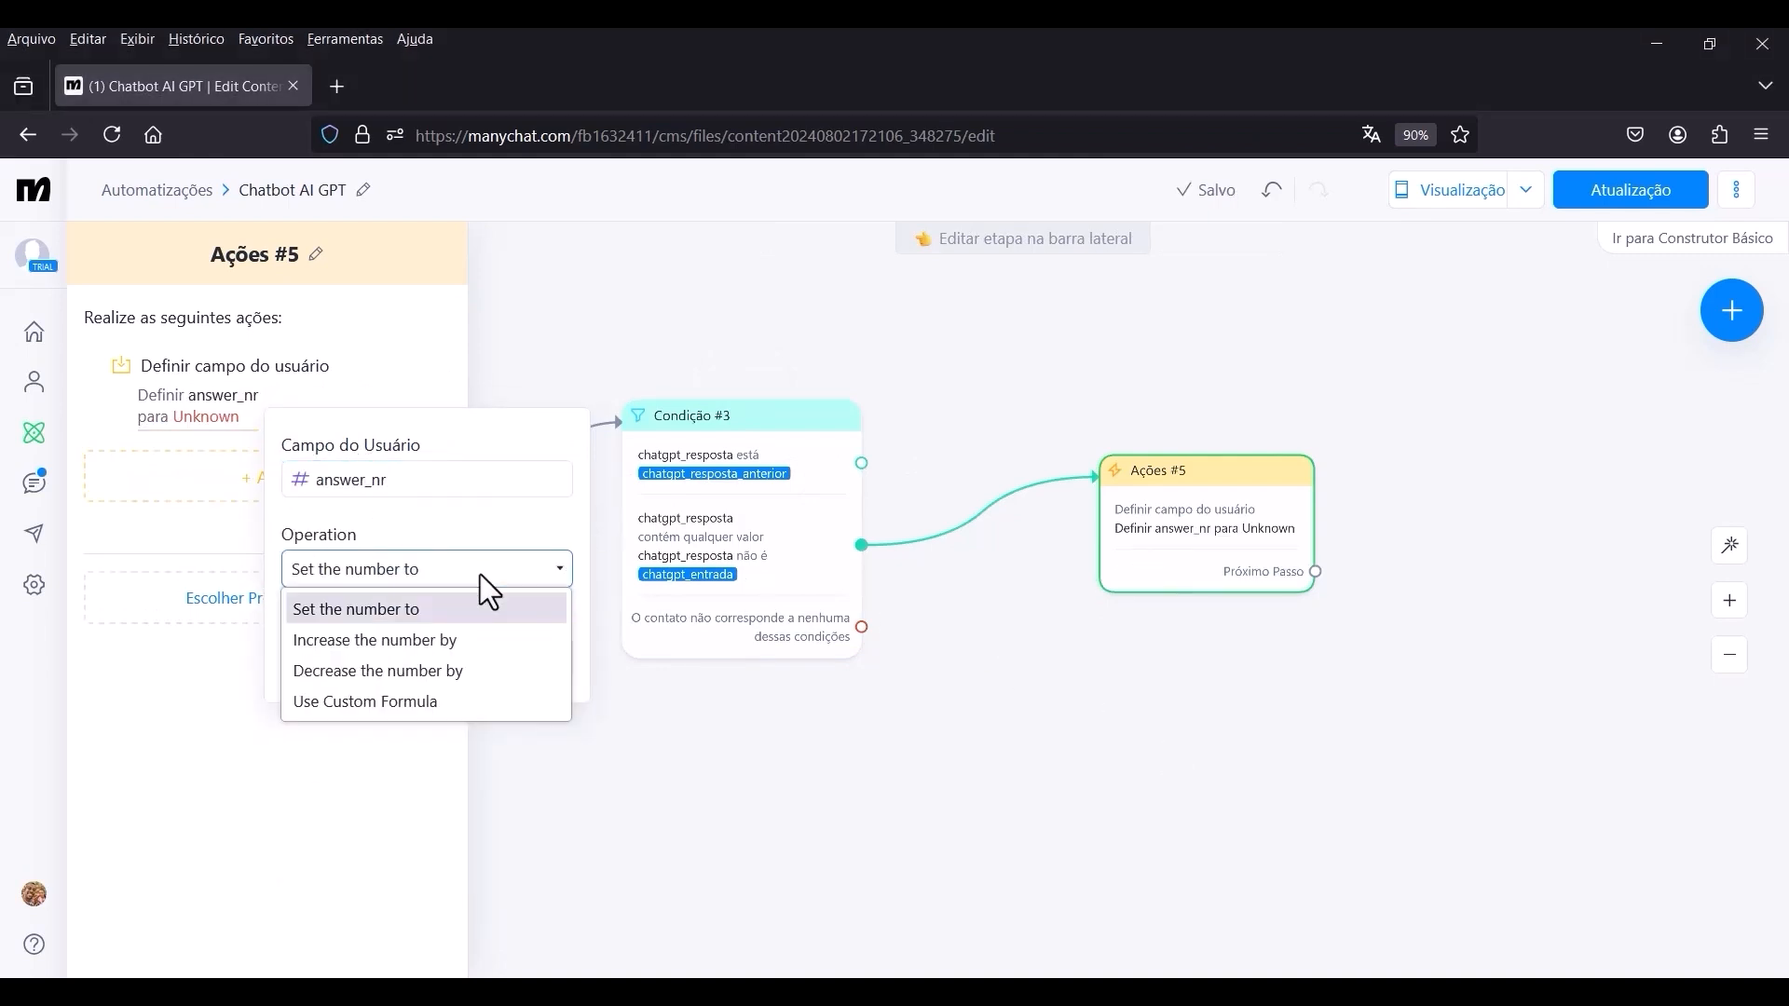
pyautogui.click(427, 645)
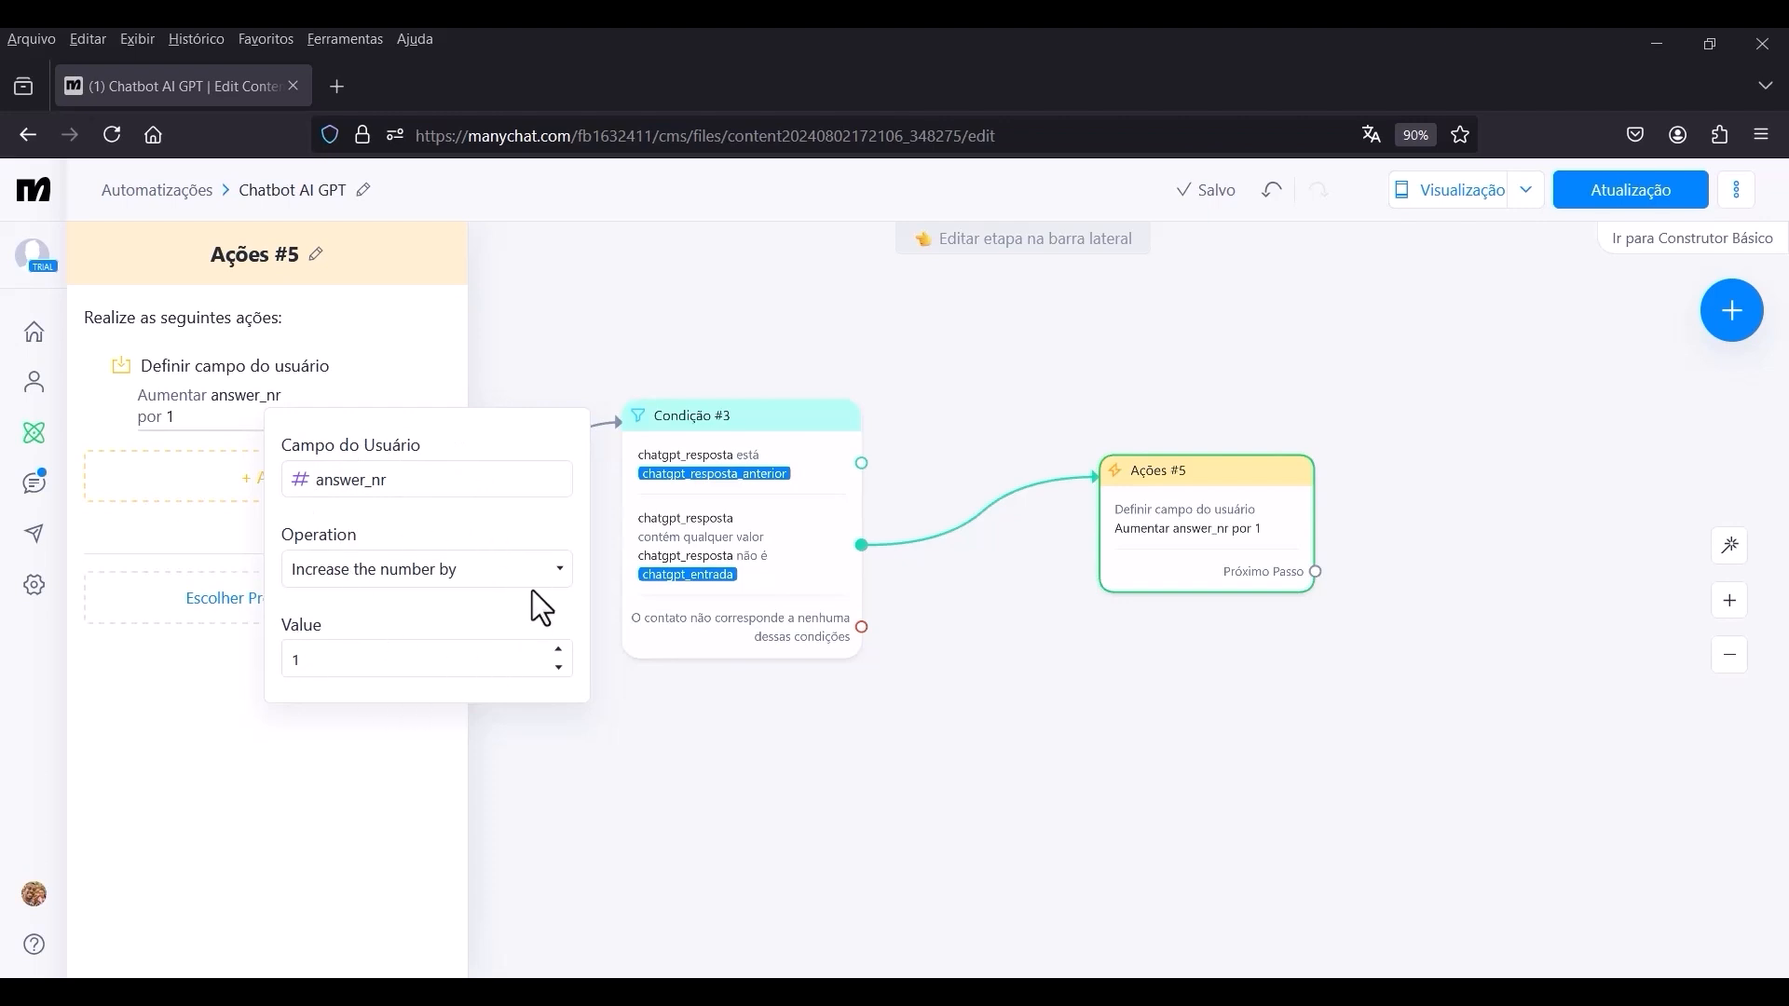
pyautogui.click(148, 546)
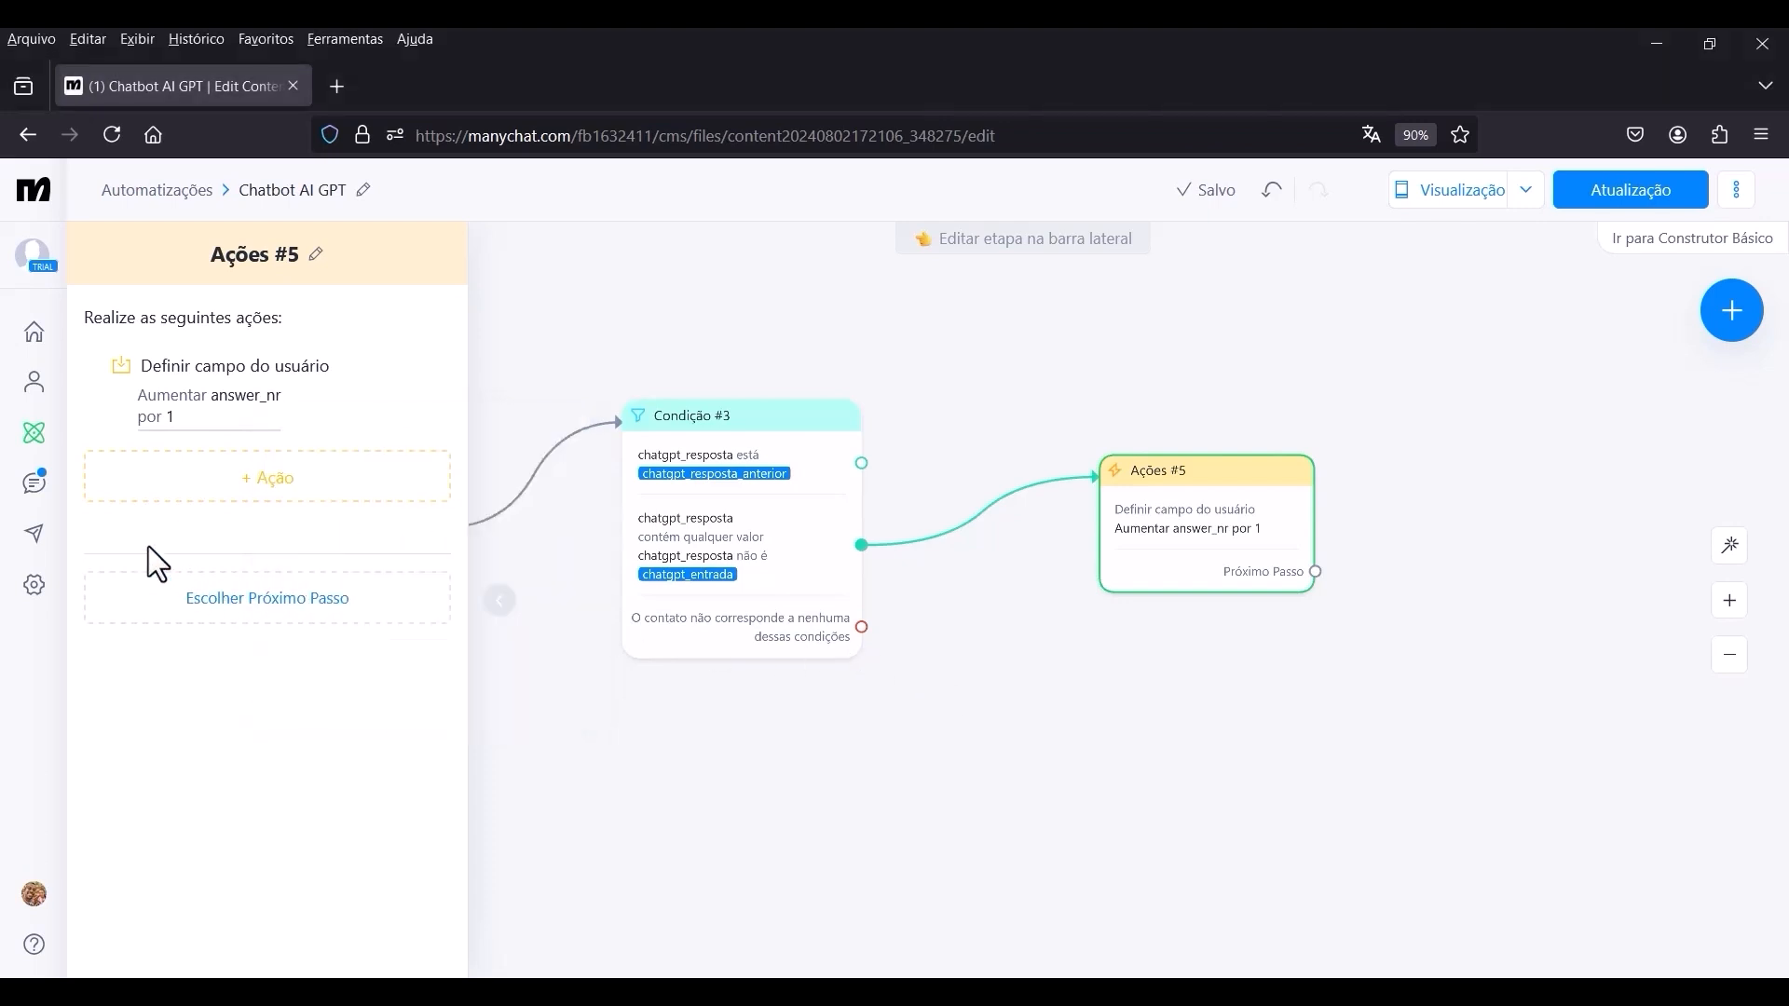
# Add a Limpar campo personalizado action to Ações #5 from the contact data actions.
pyautogui.click(317, 507)
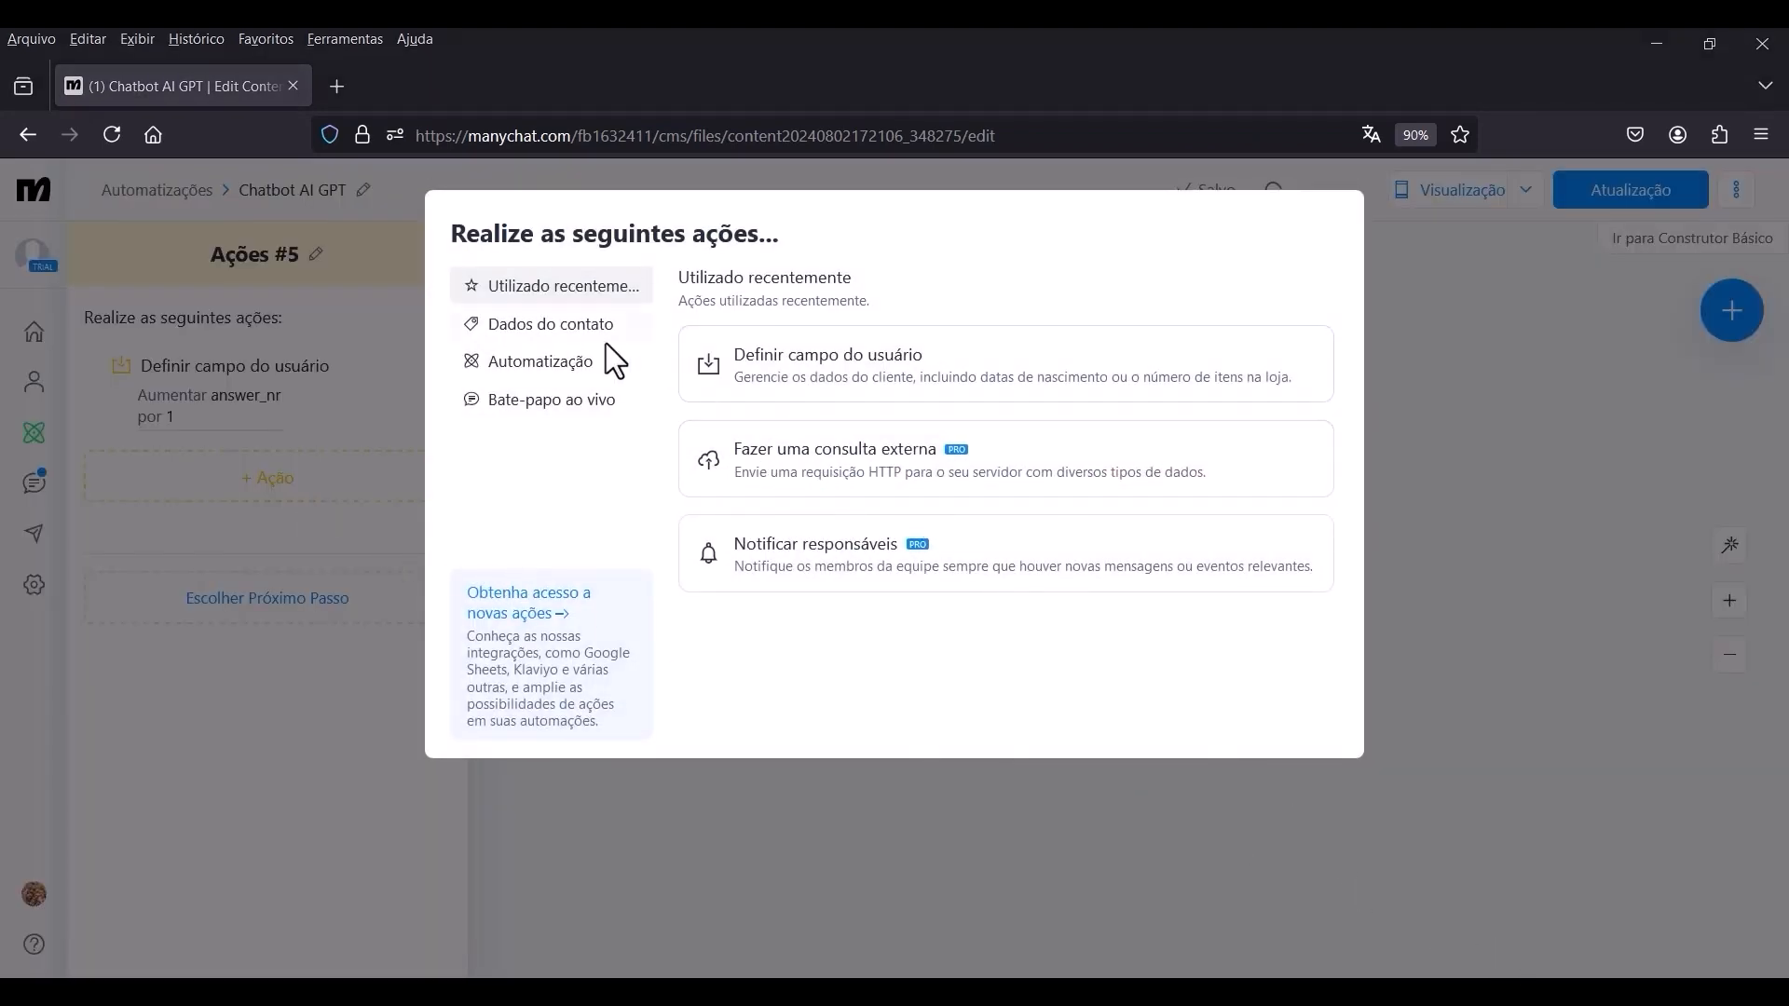
pyautogui.click(565, 326)
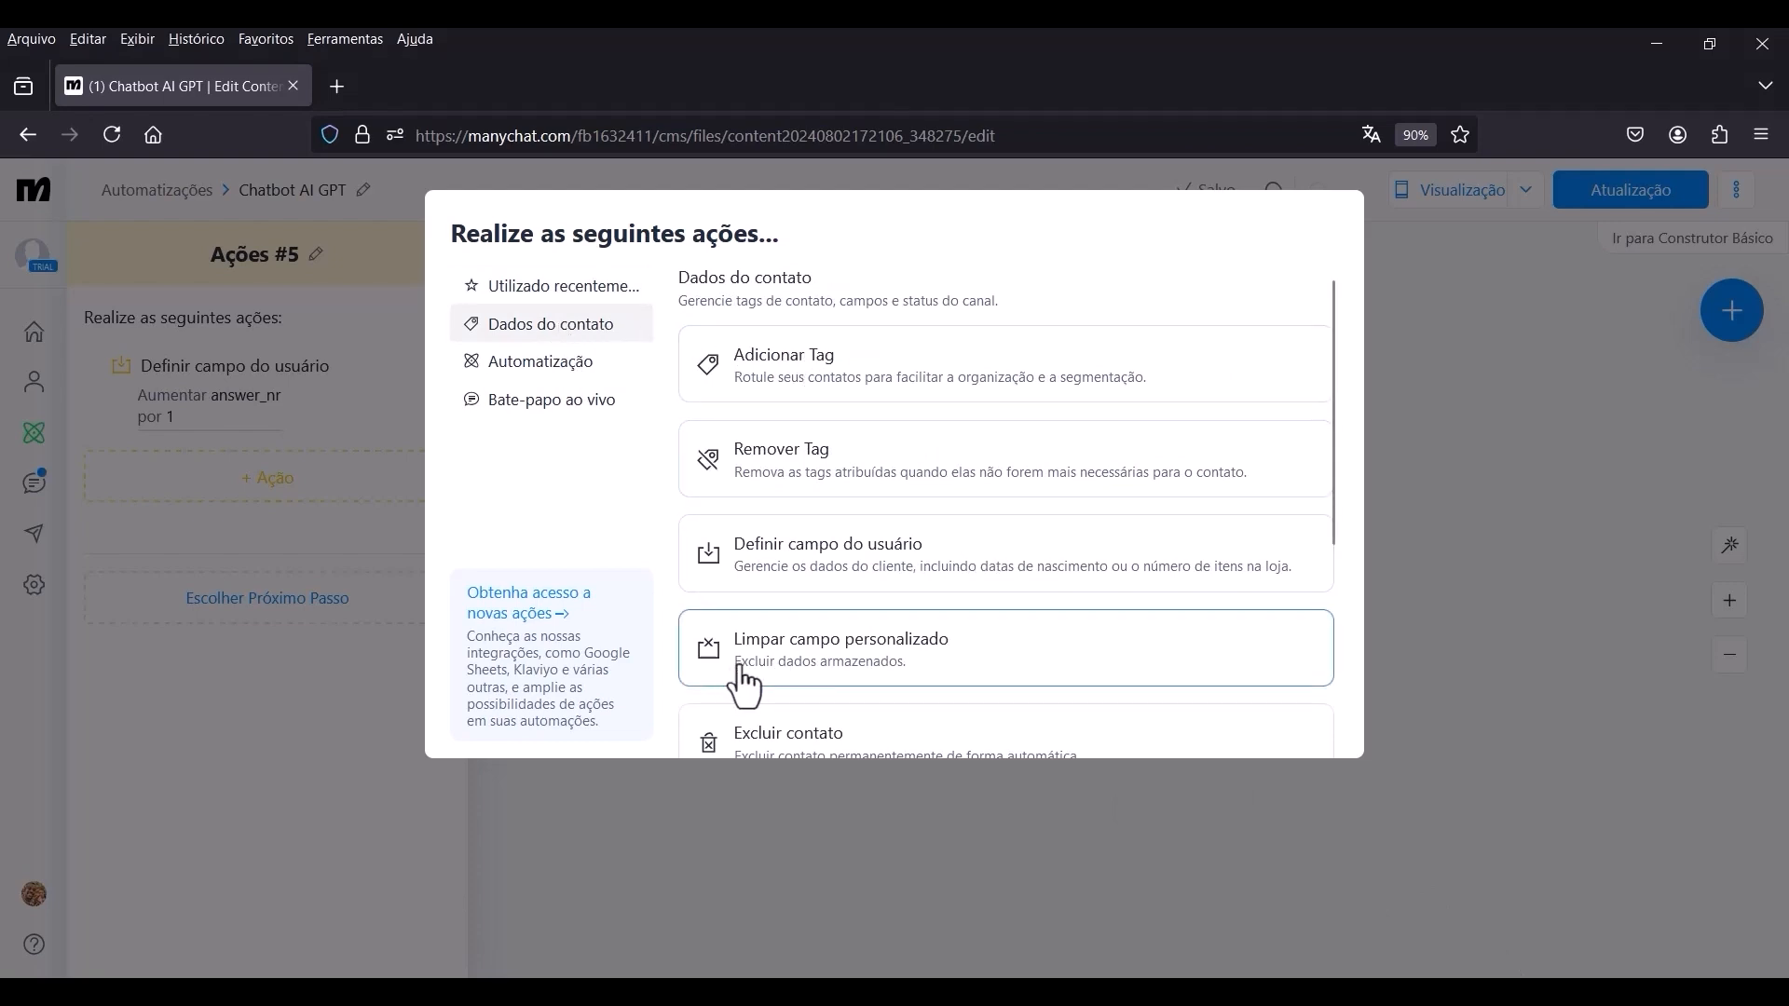
pyautogui.click(926, 667)
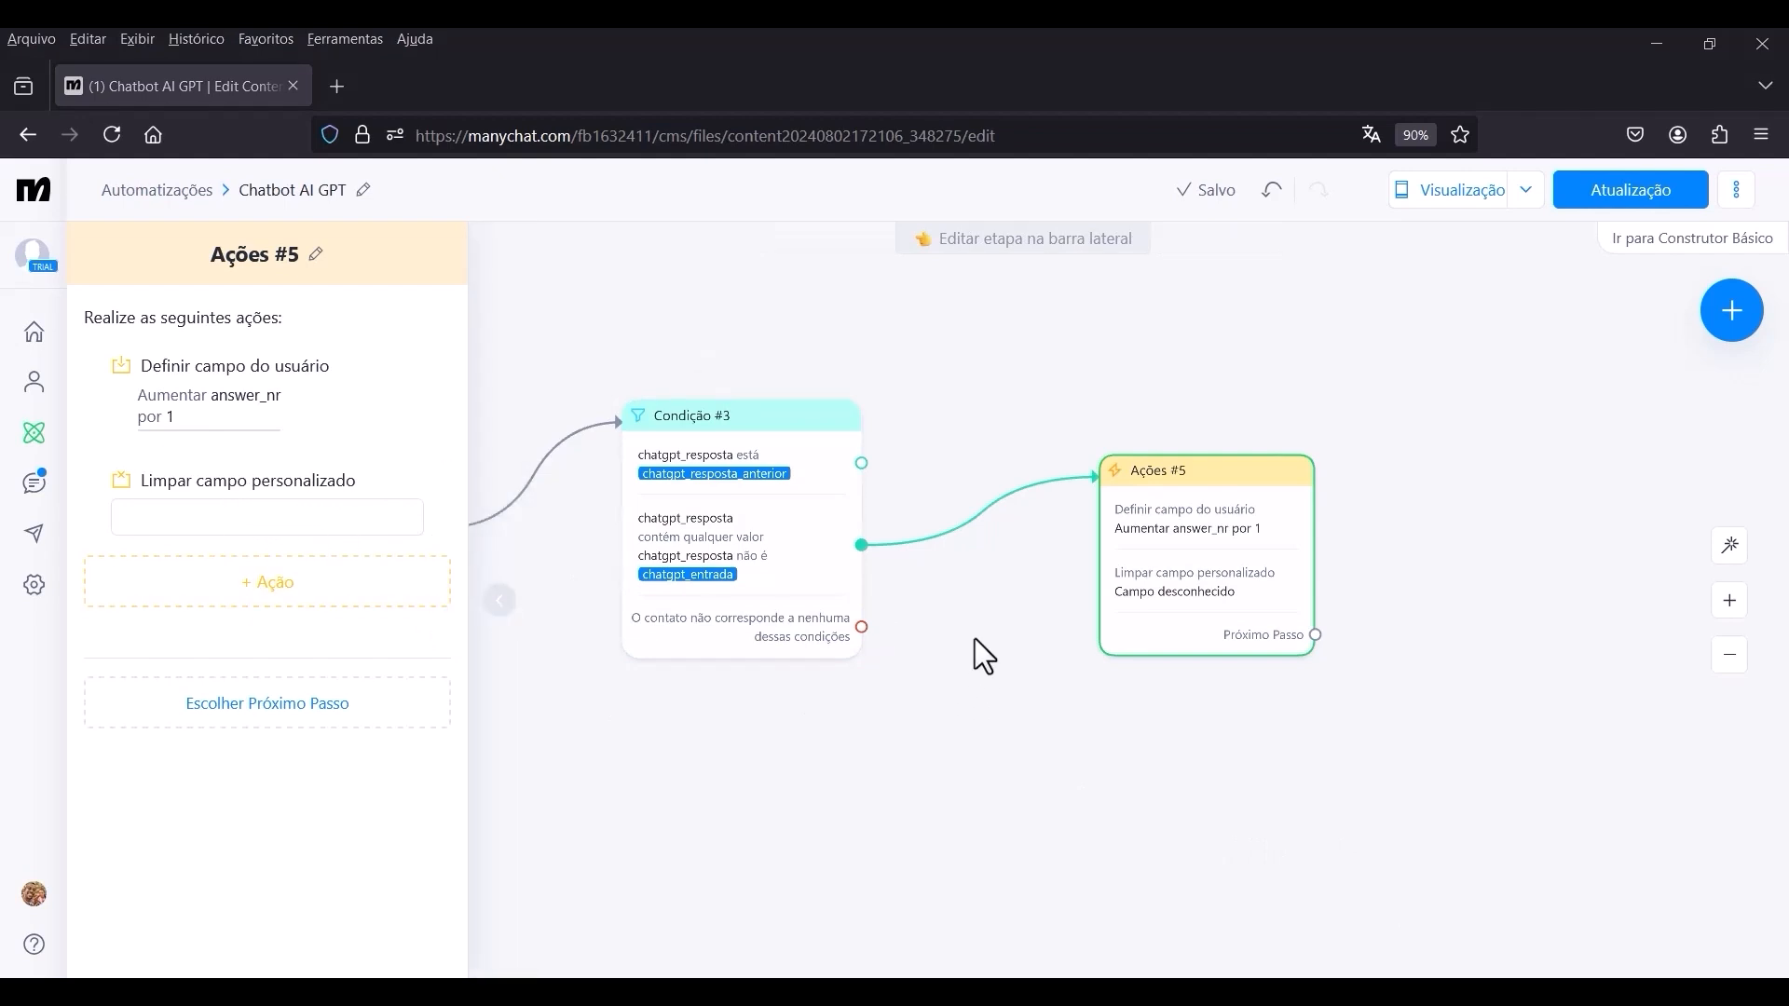
pyautogui.click(972, 675)
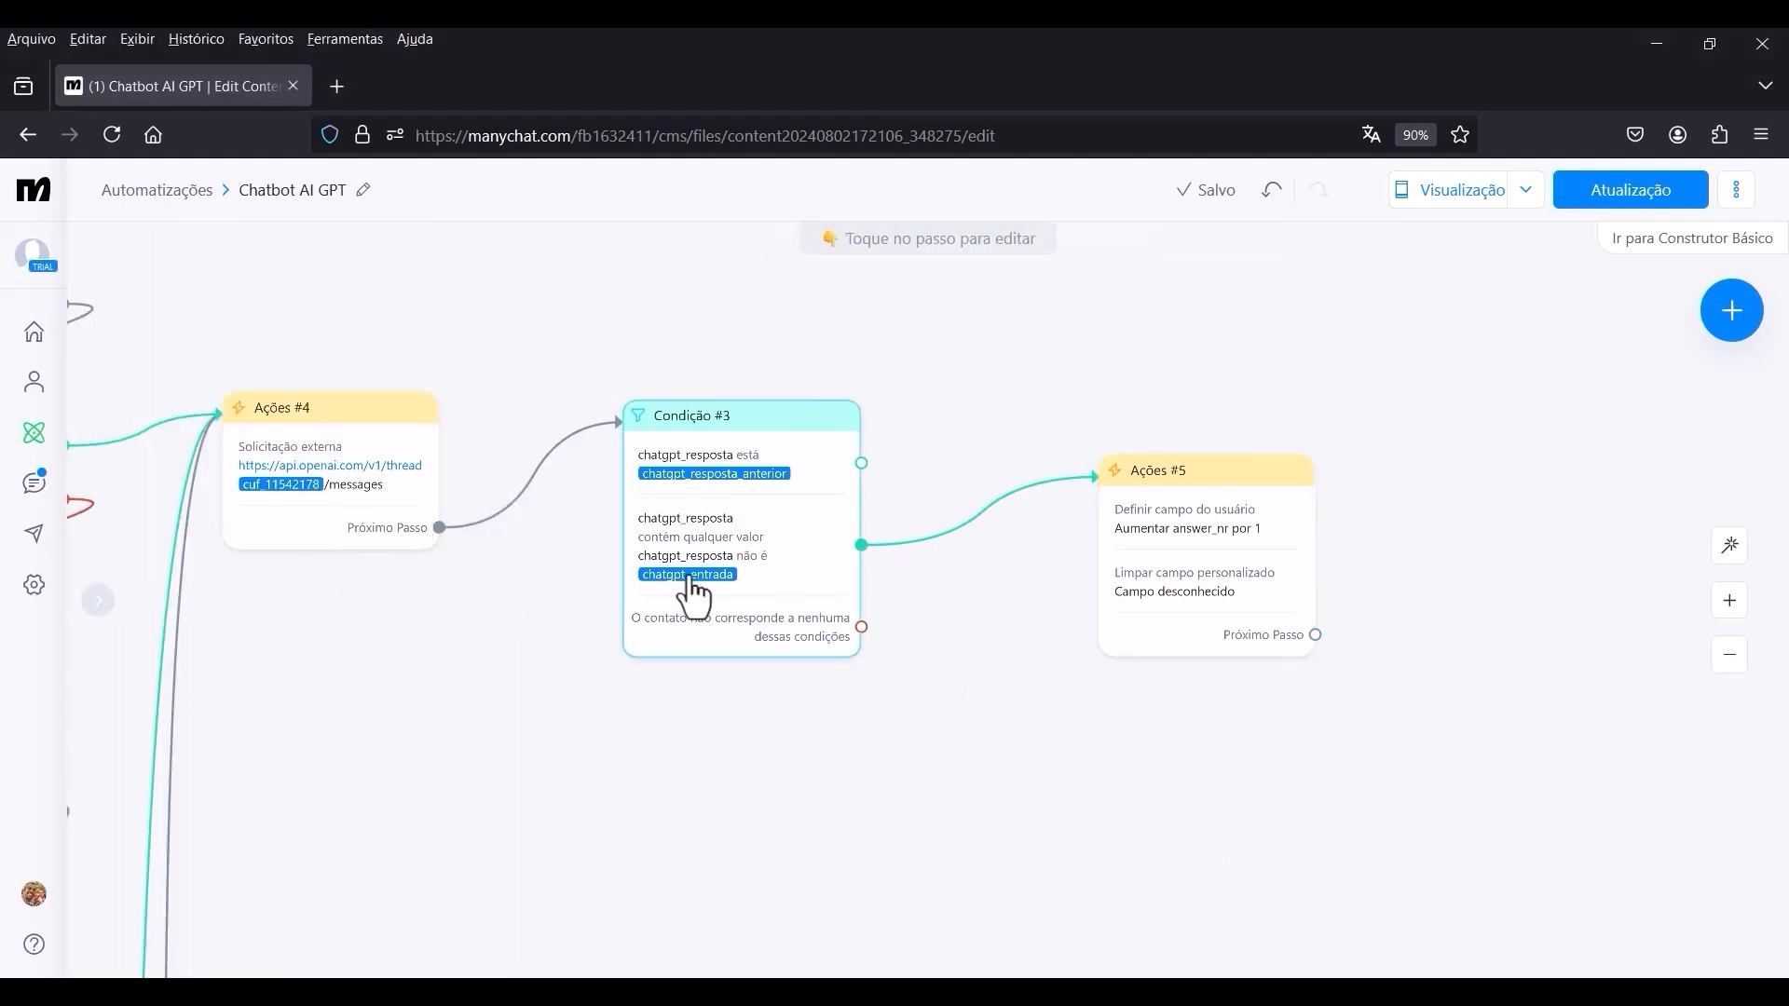
# Create a user field named retry_nr of type Número in the account's field settings.
pyautogui.click(34, 587)
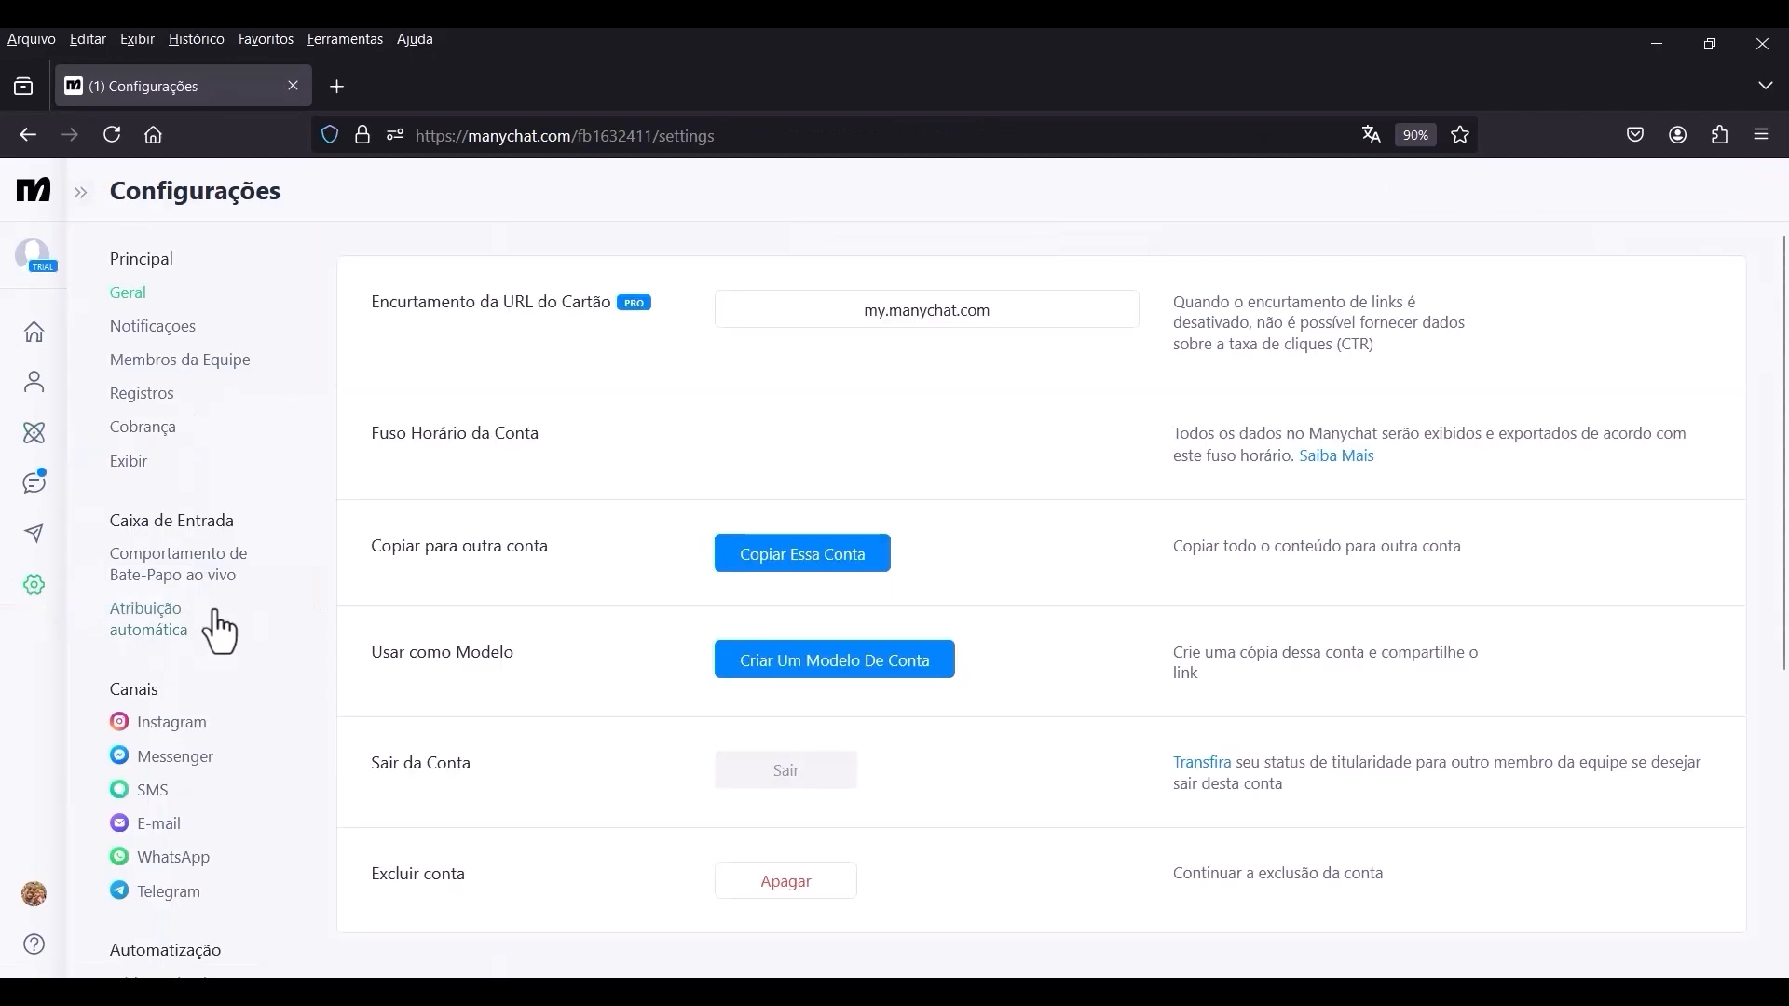
pyautogui.scroll(-5, 271, 634)
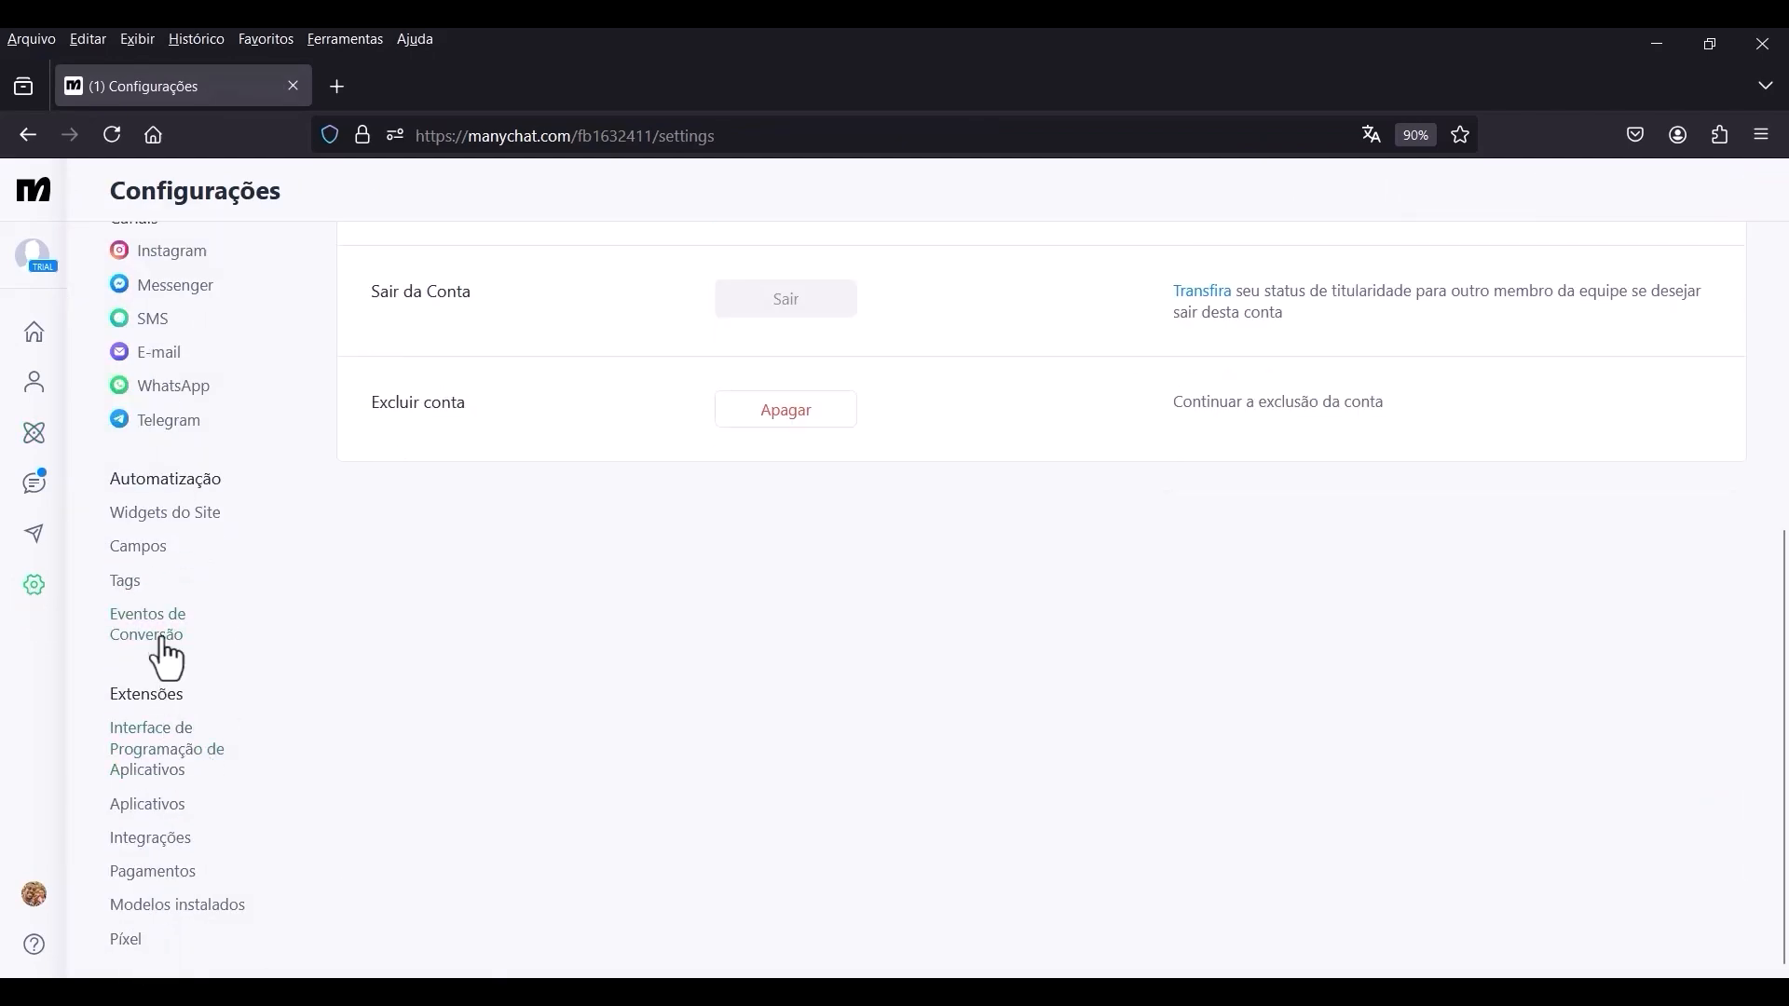
pyautogui.click(162, 554)
pyautogui.scroll(5, 801, 600)
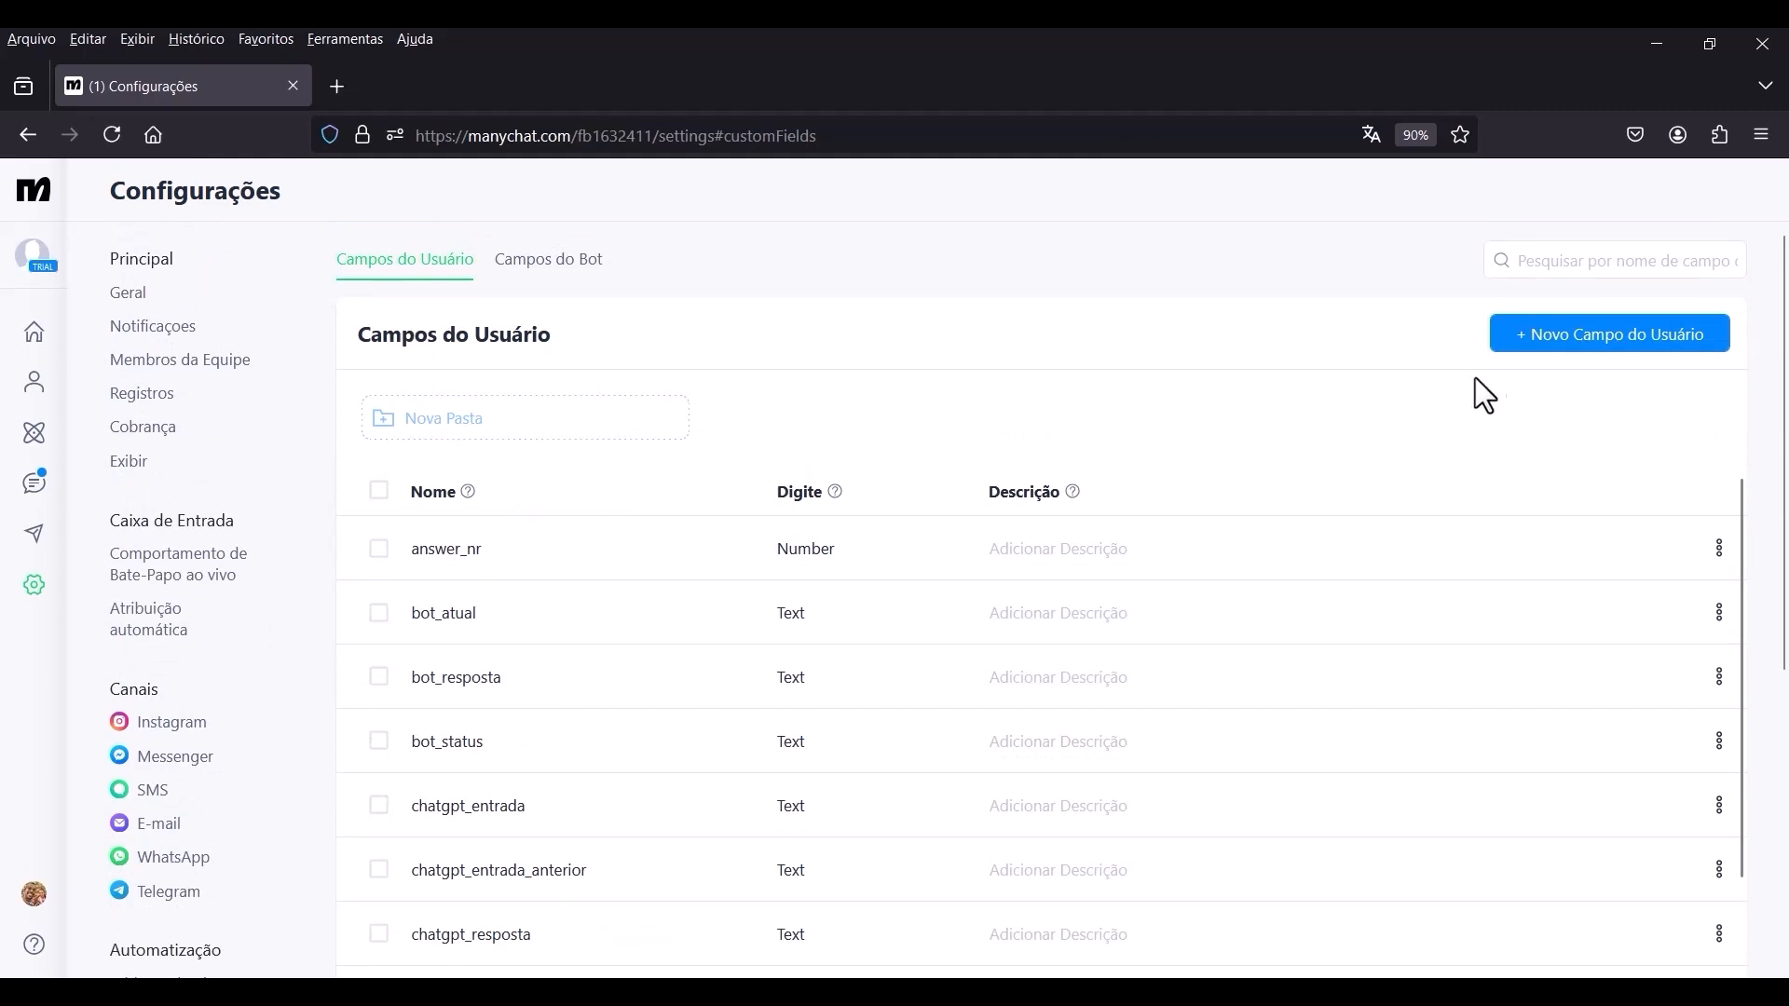
pyautogui.click(1558, 345)
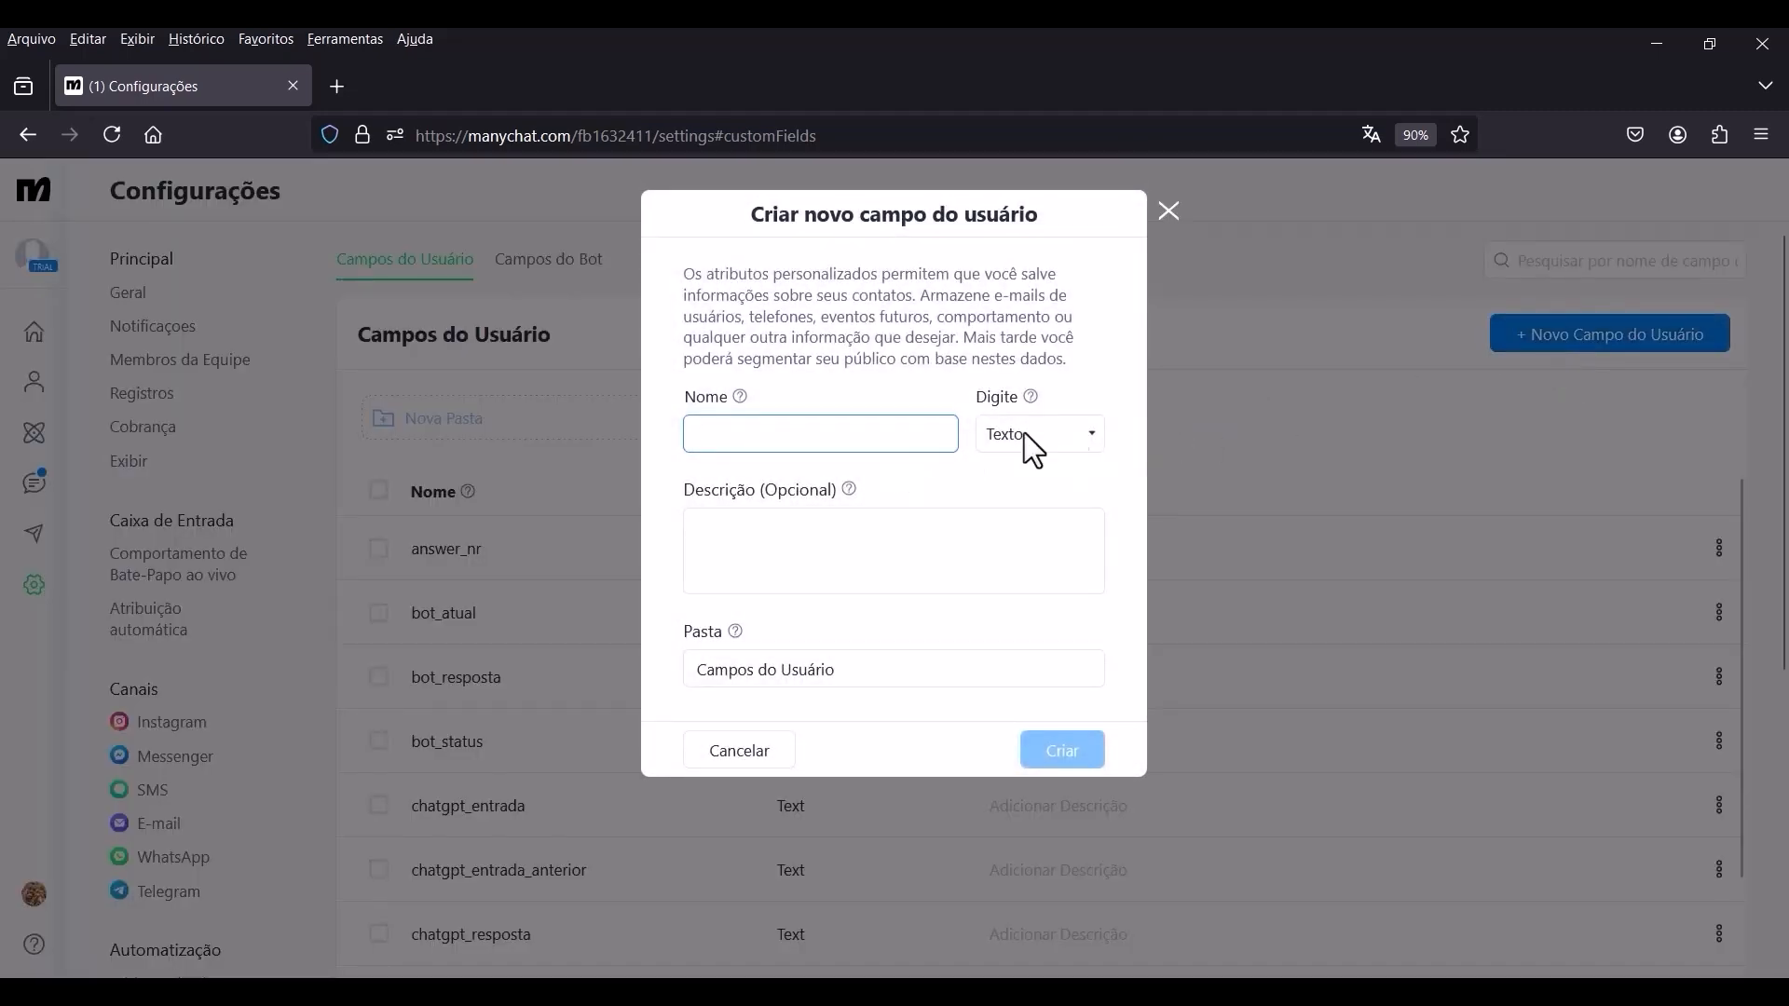
pyautogui.click(1034, 434)
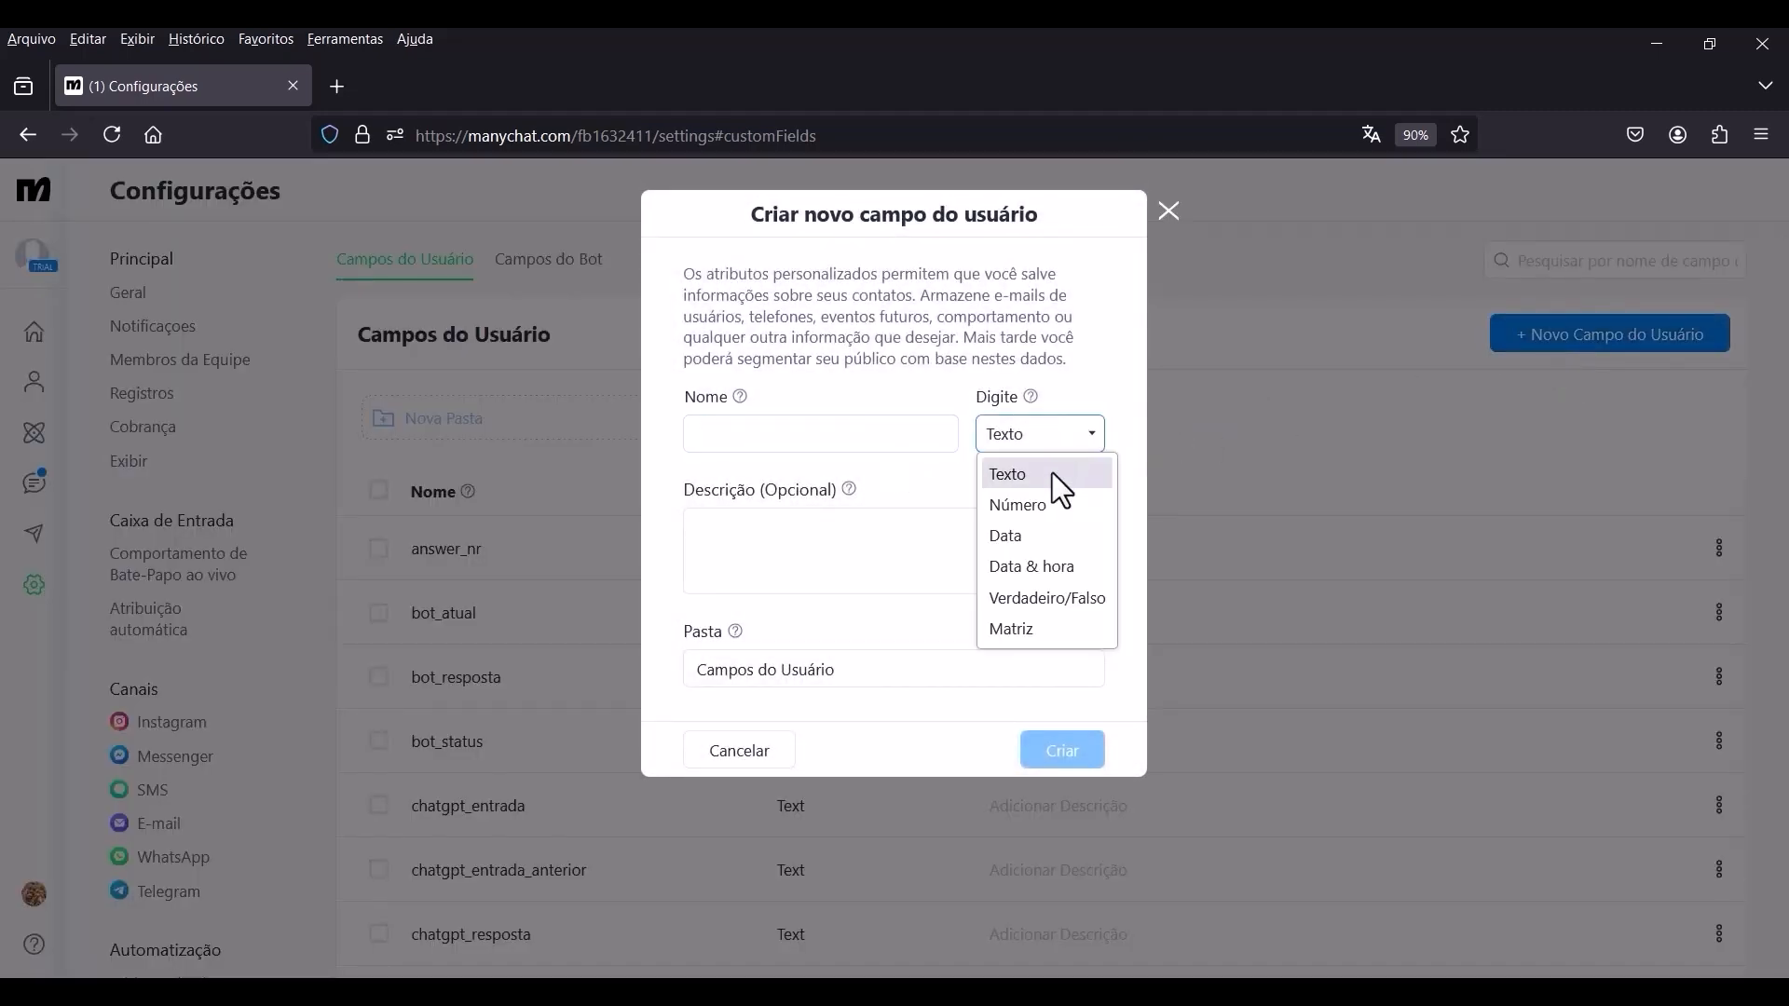
pyautogui.click(1043, 510)
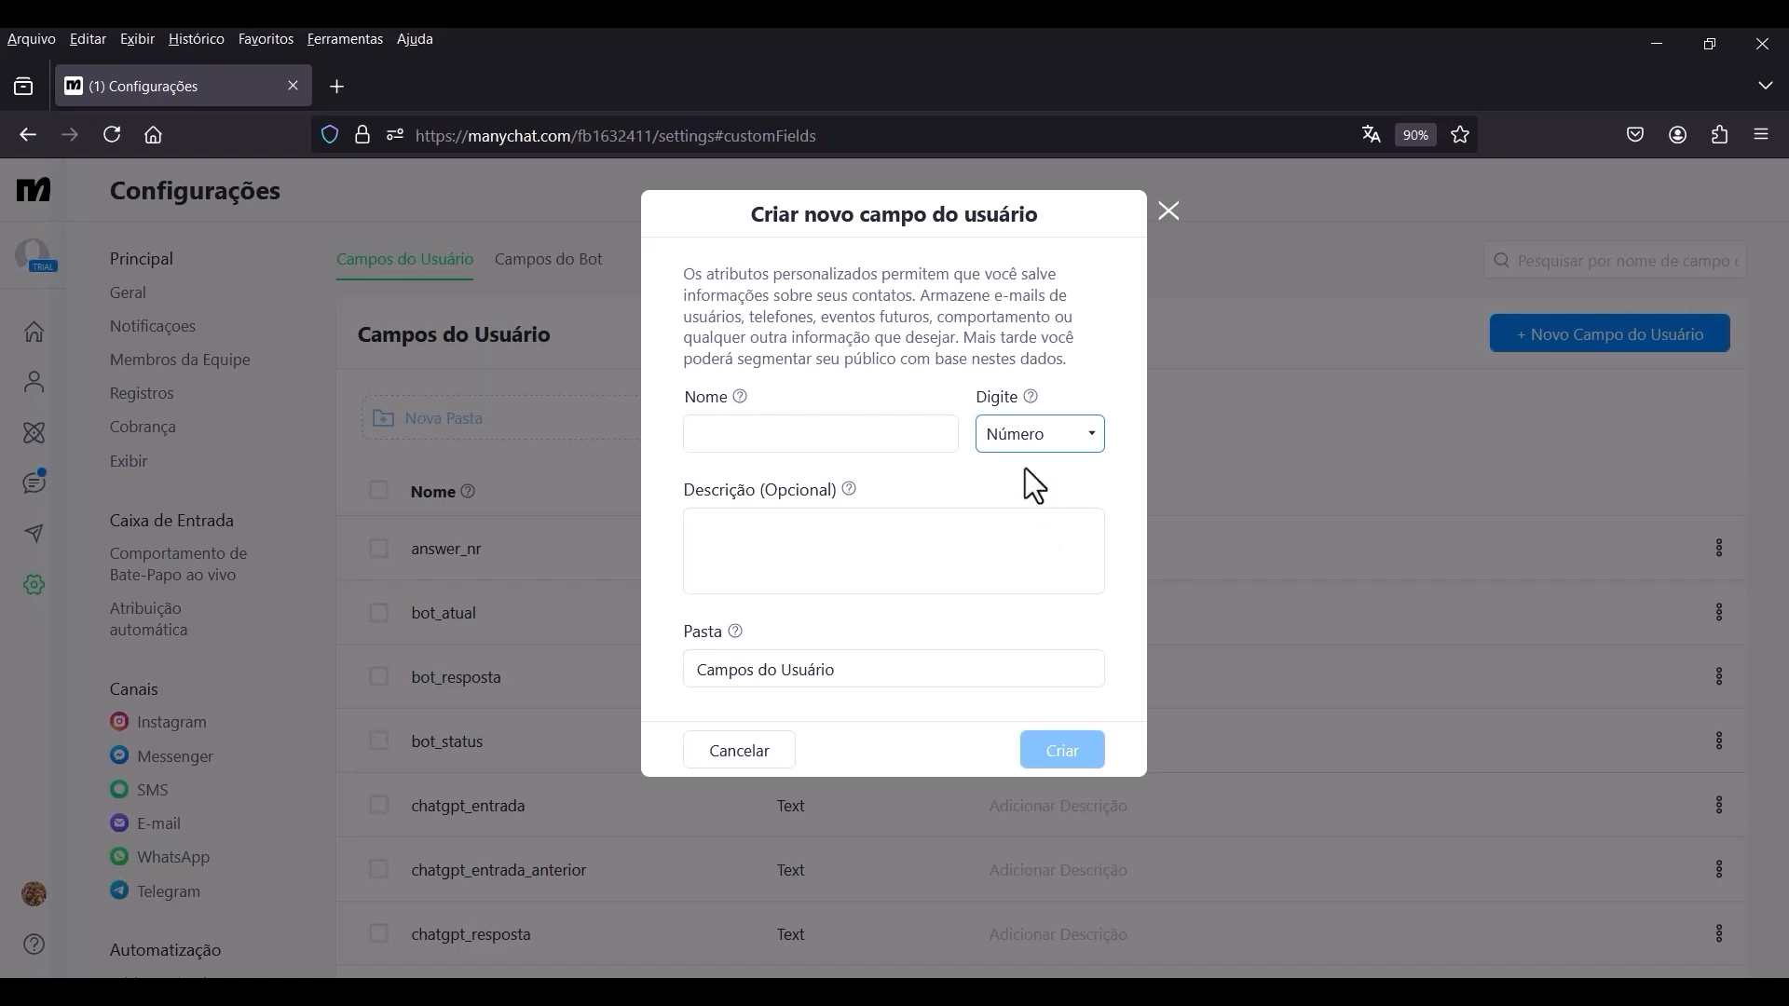
pyautogui.click(766, 431)
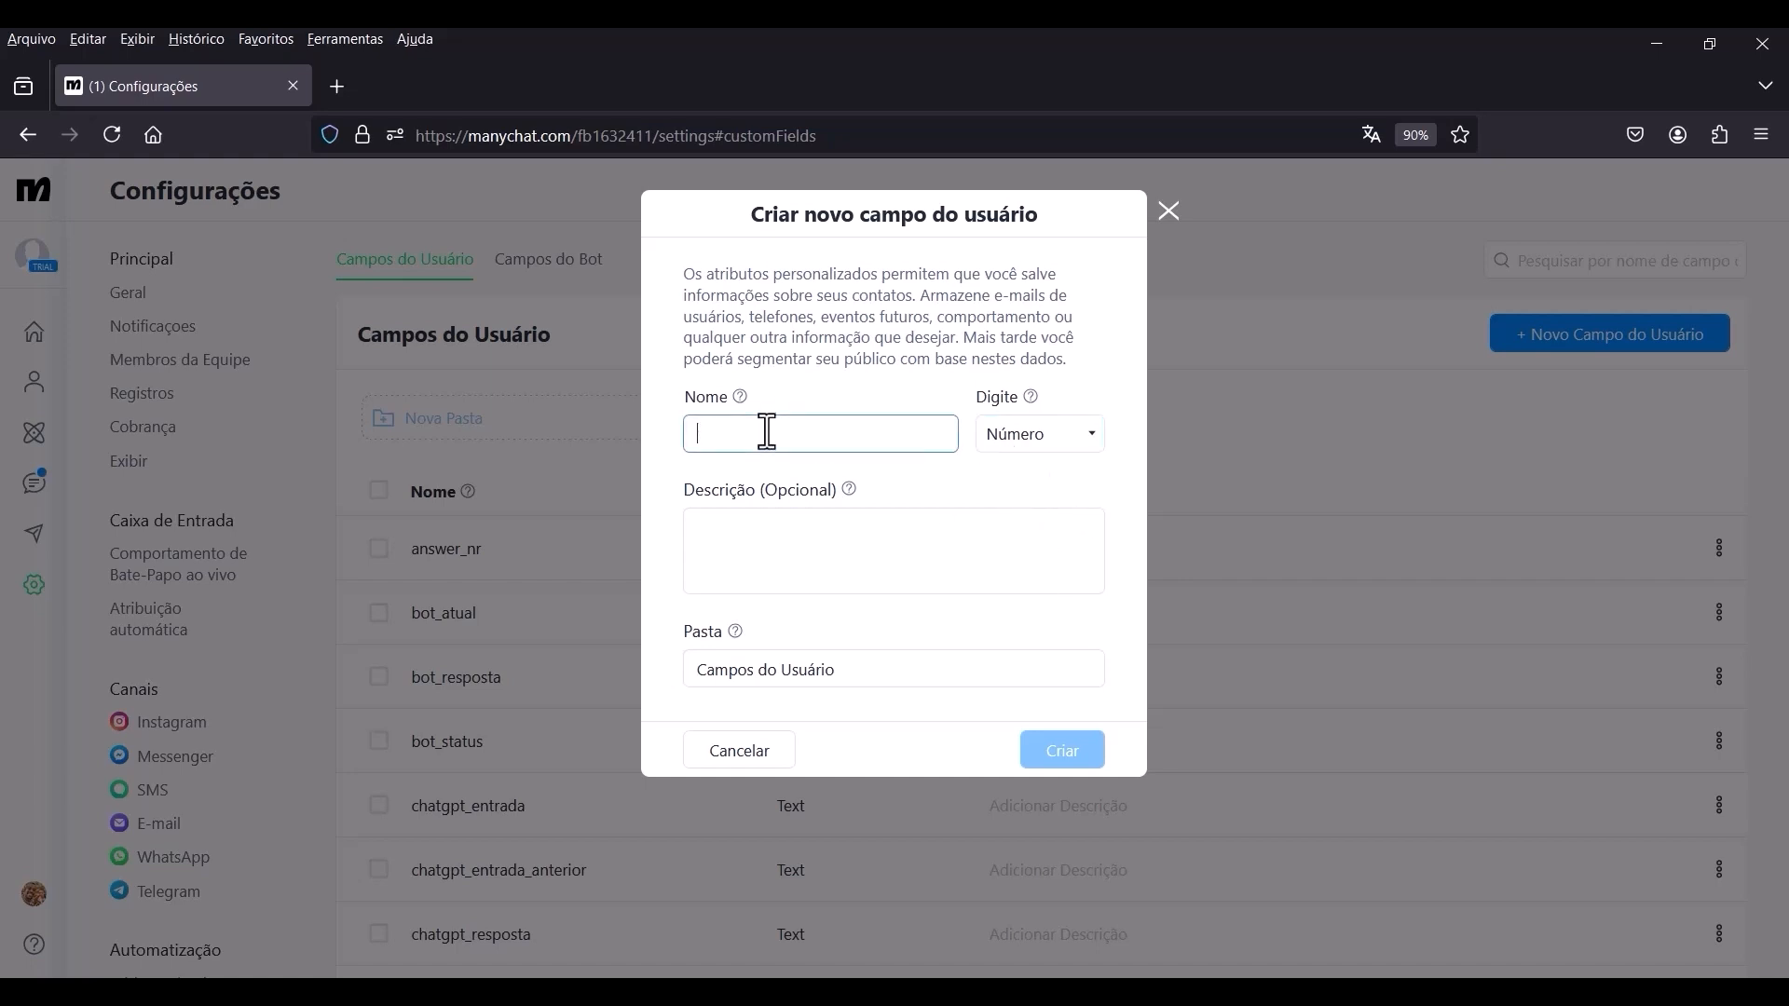
pyautogui.write('retry_nr')
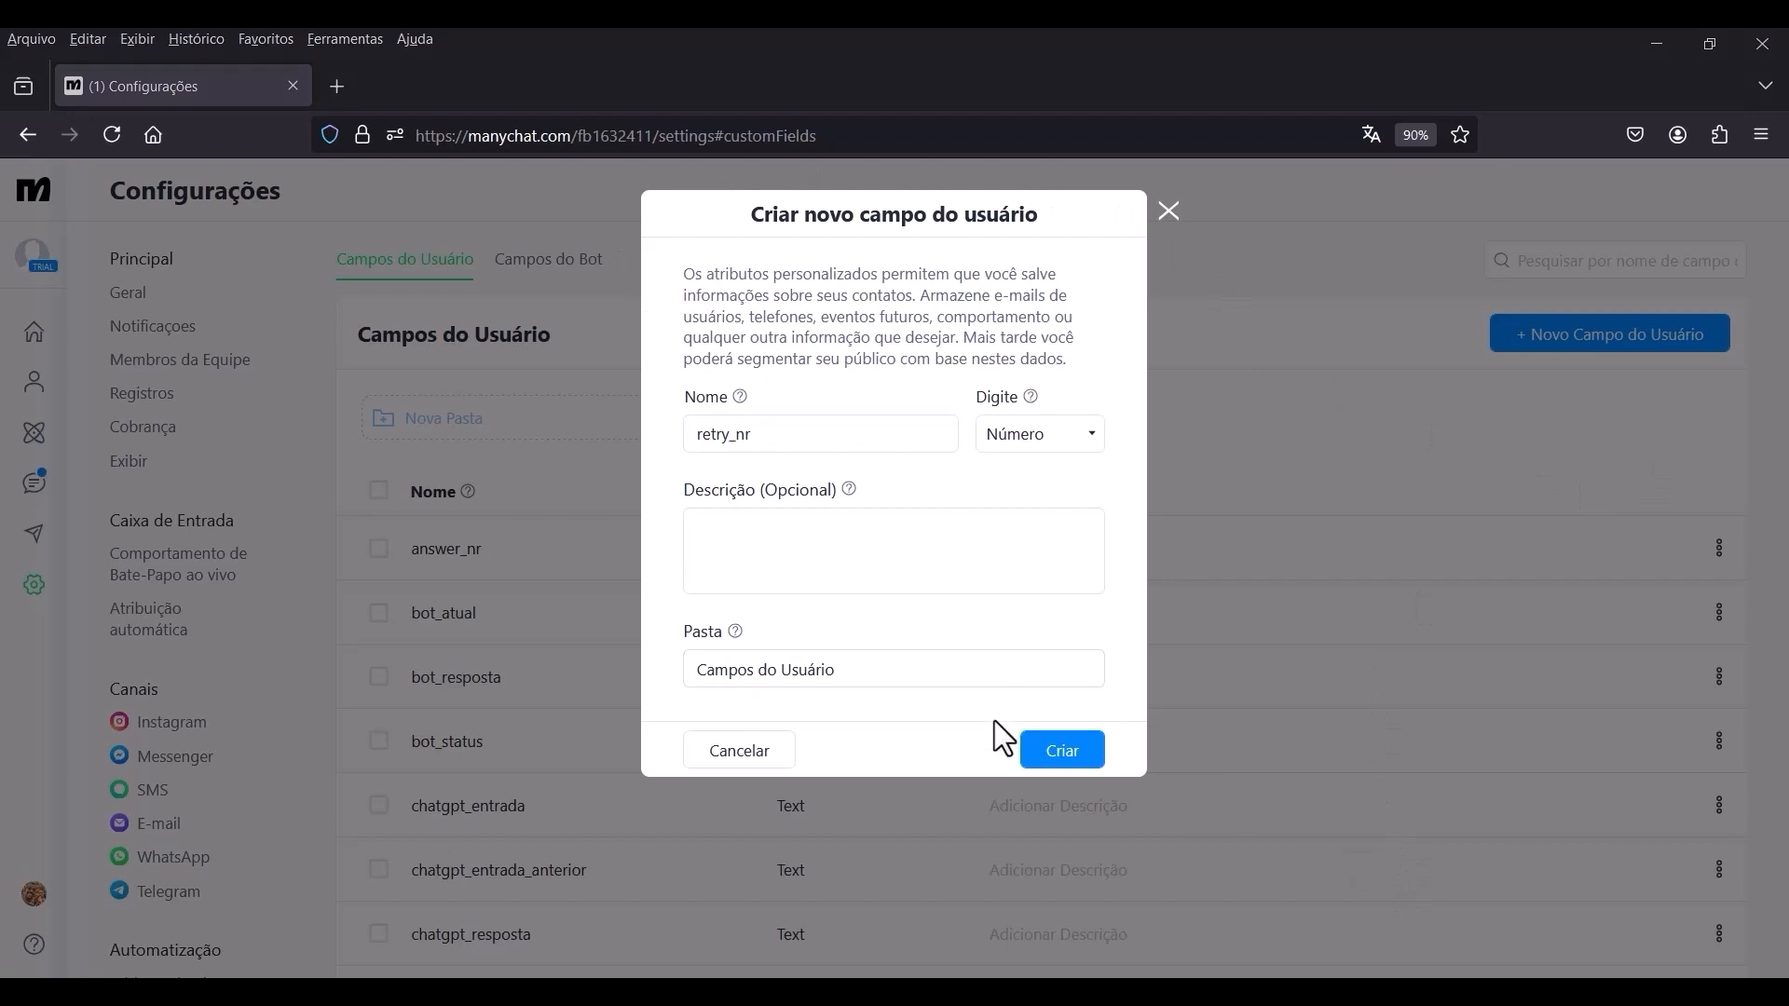
pyautogui.click(1069, 756)
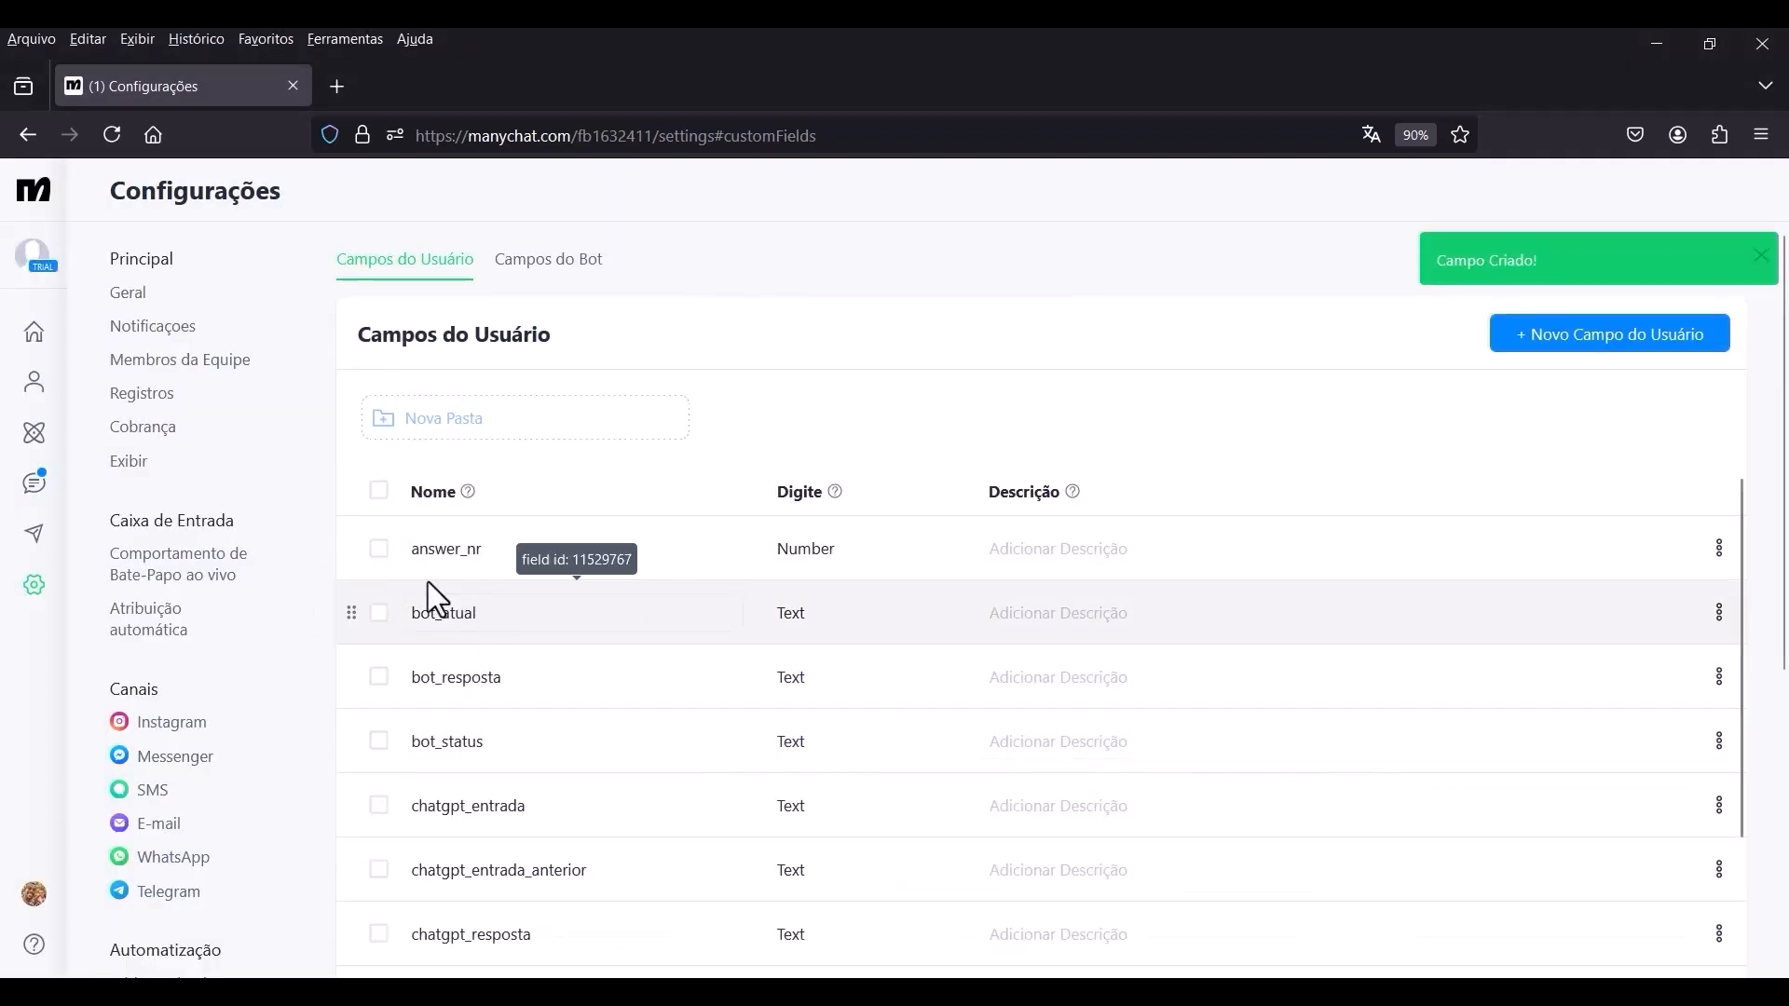
# Return to the Chatbot AI GPT automation and switch its published version to editing.
pyautogui.click(43, 445)
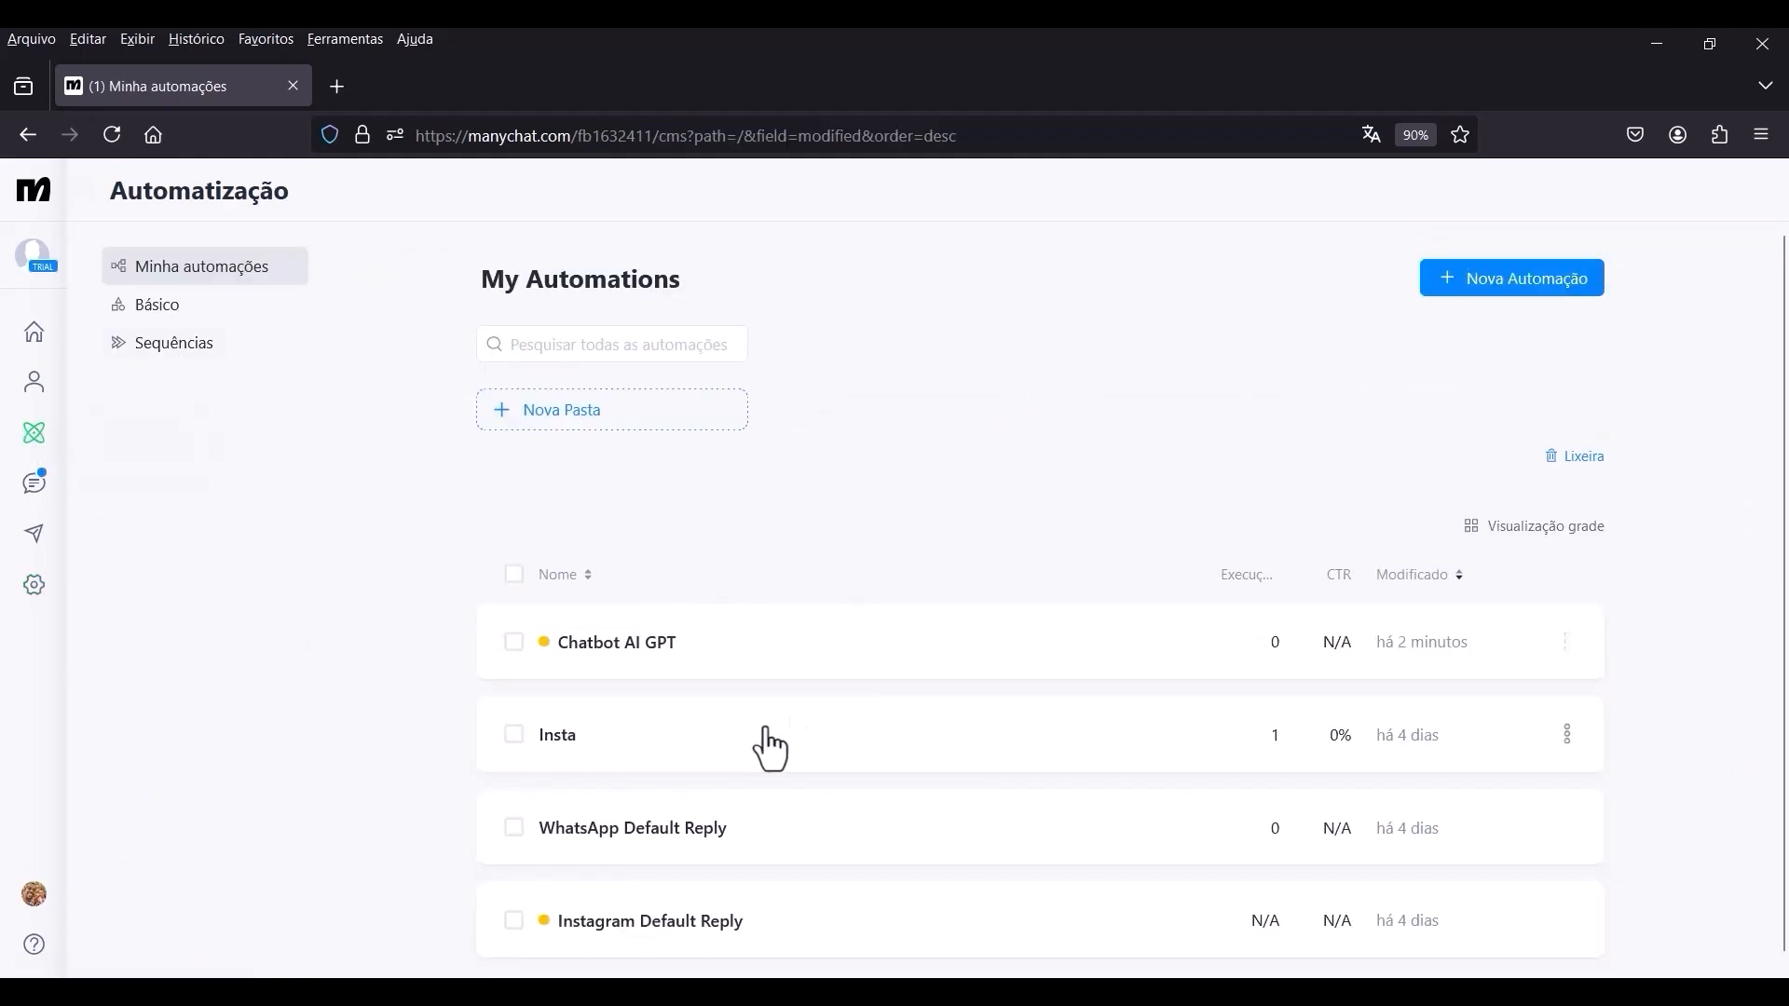
pyautogui.click(645, 642)
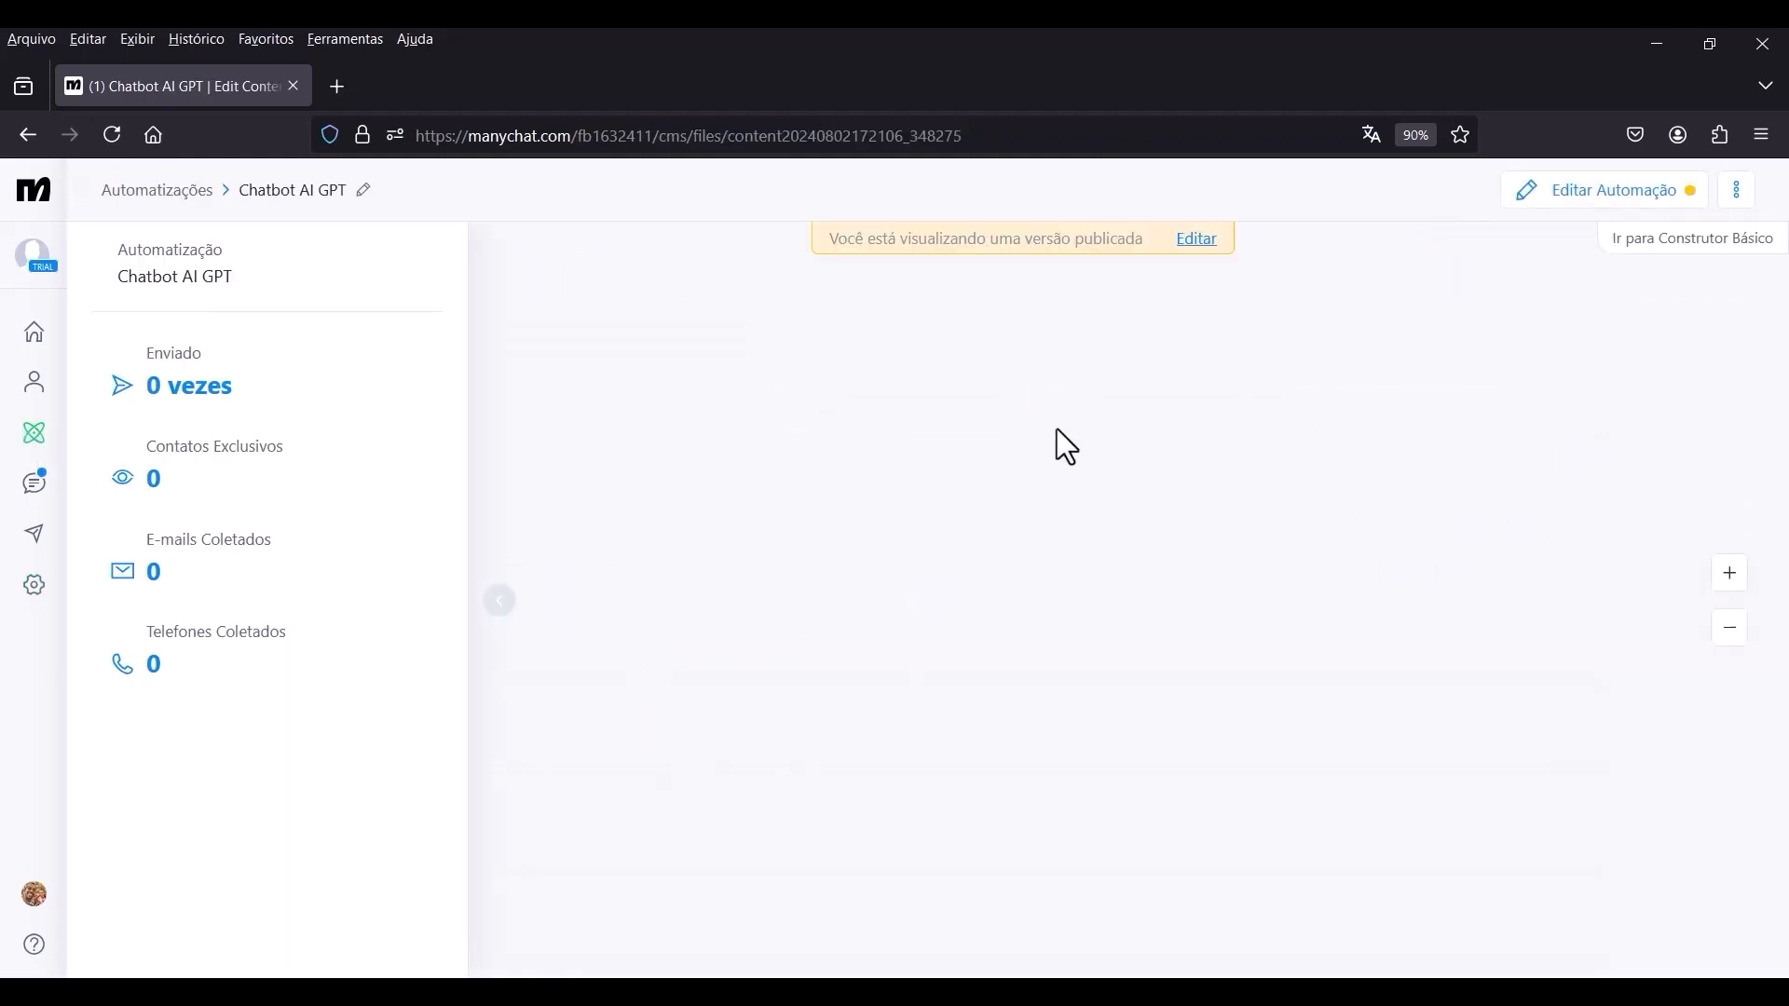
pyautogui.click(1198, 242)
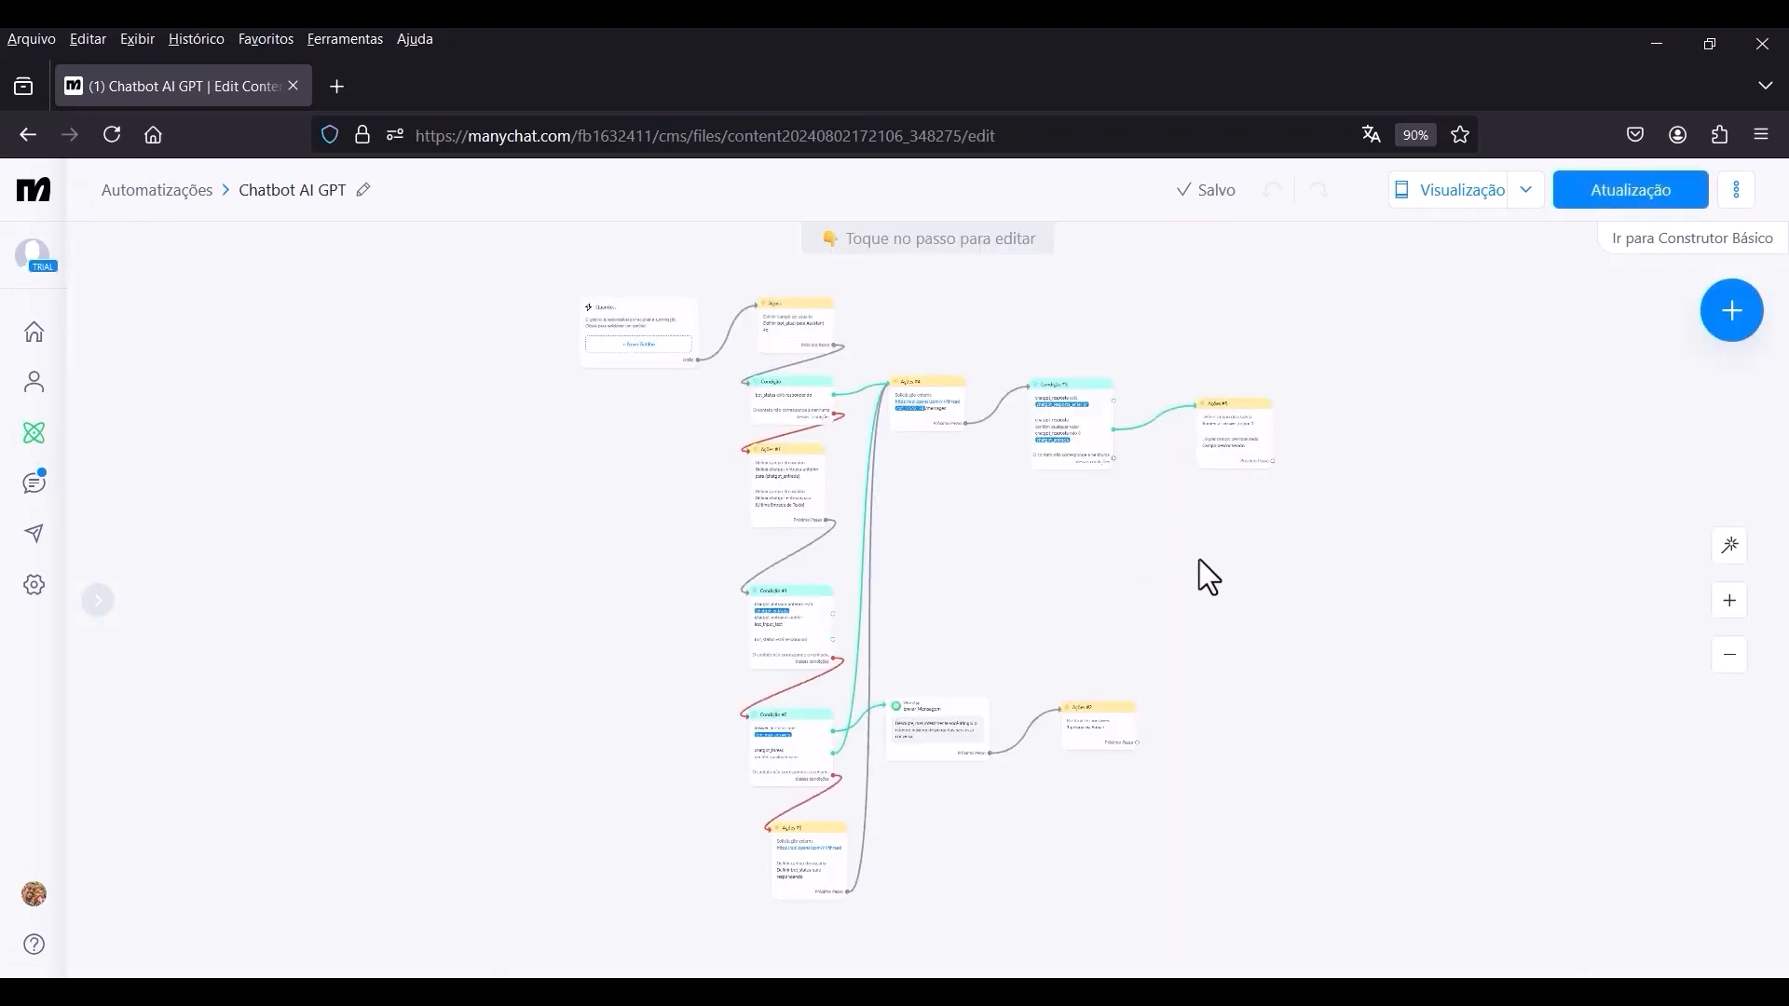
# Set the Limpar campo personalizado action in Ações #5 to clear the retry_nr field.
pyautogui.scroll(10, 1042, 550)
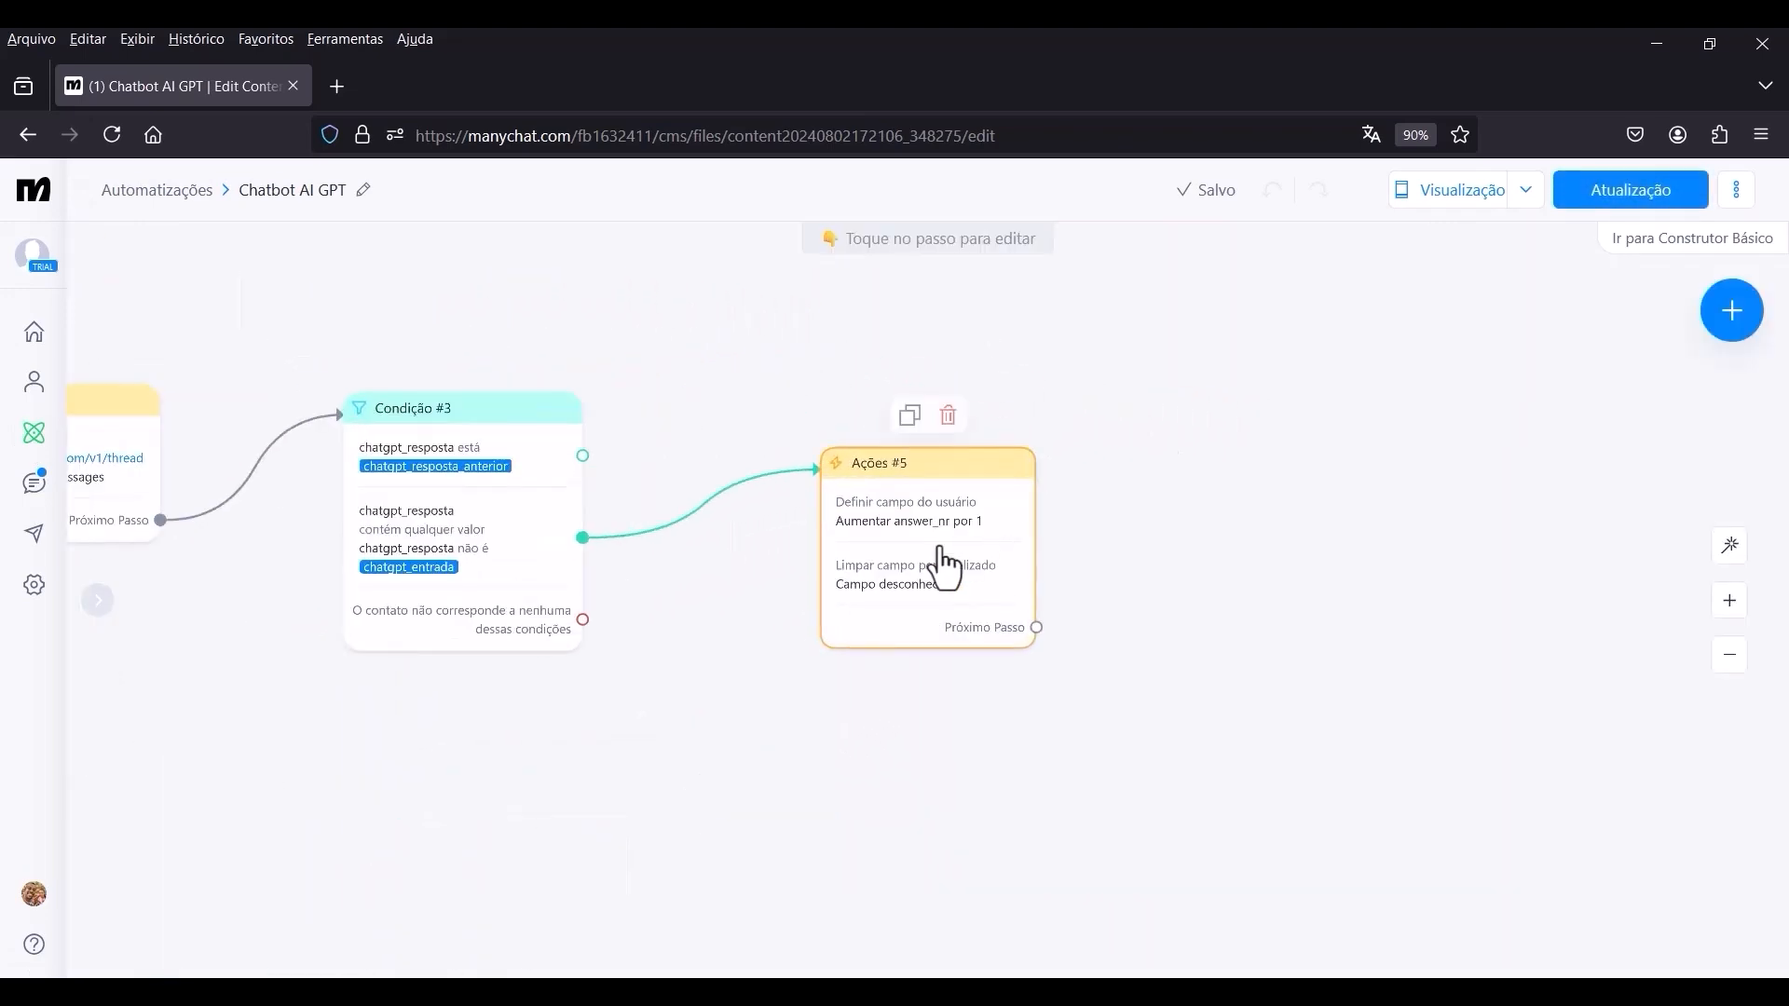
pyautogui.click(945, 566)
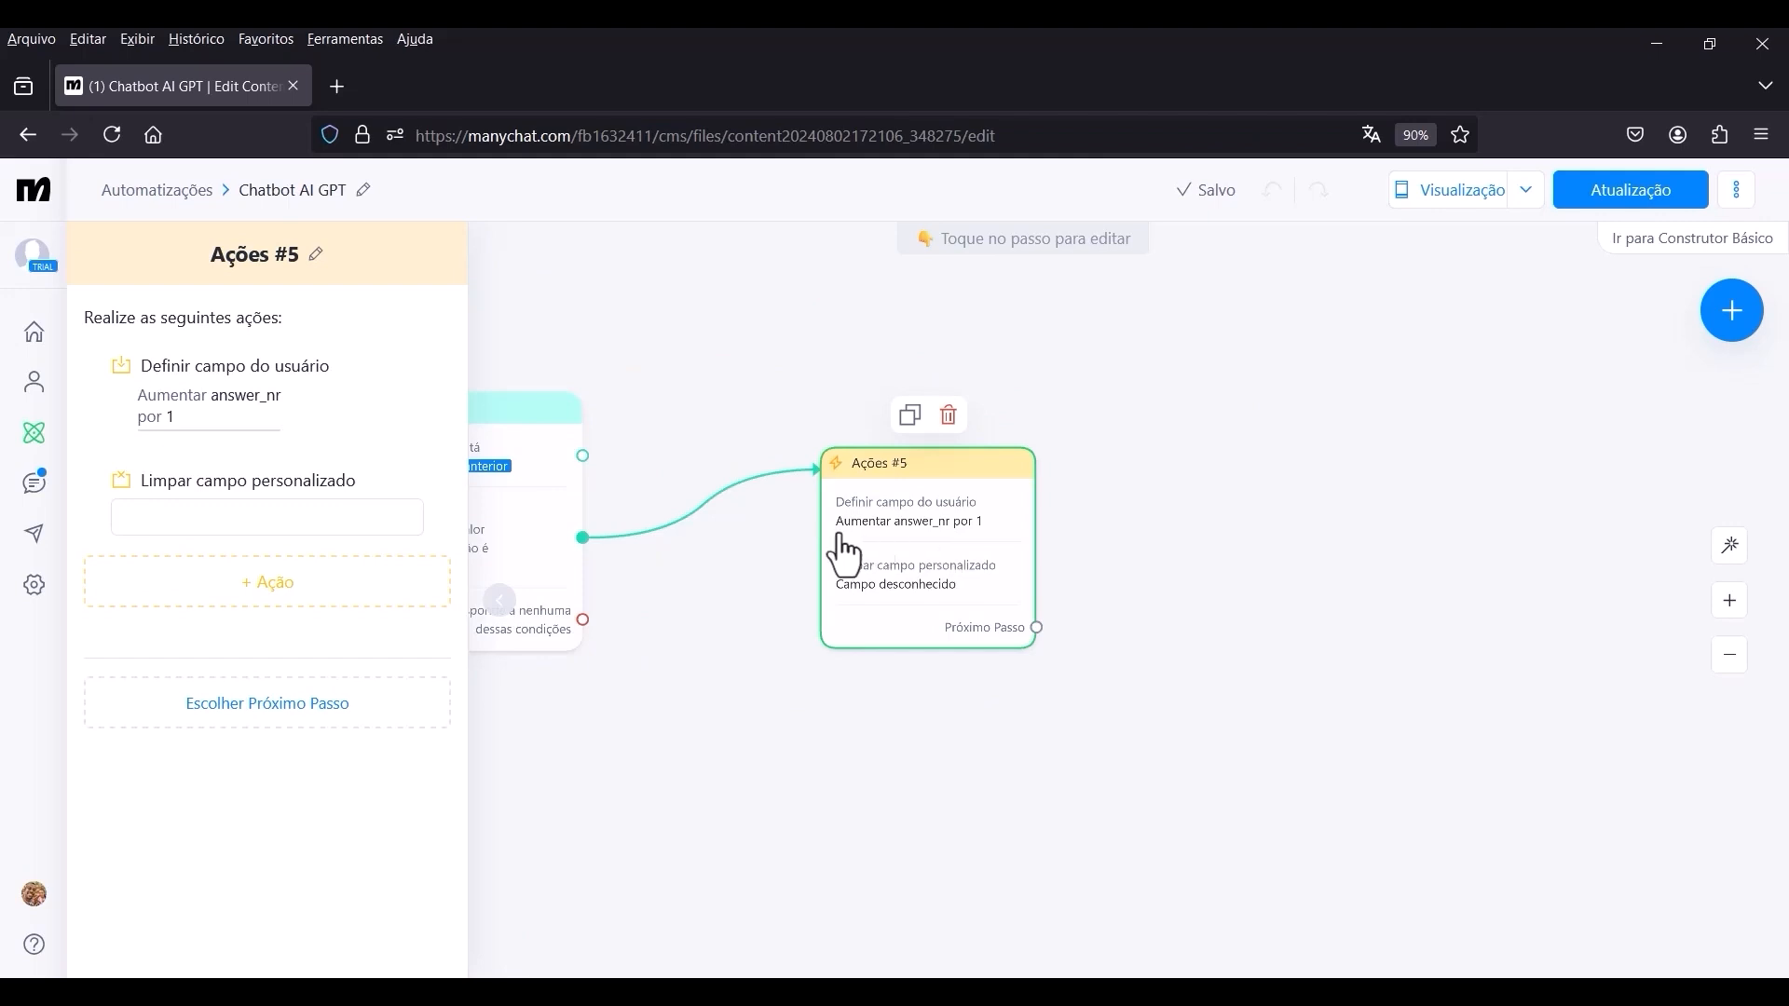
pyautogui.click(250, 518)
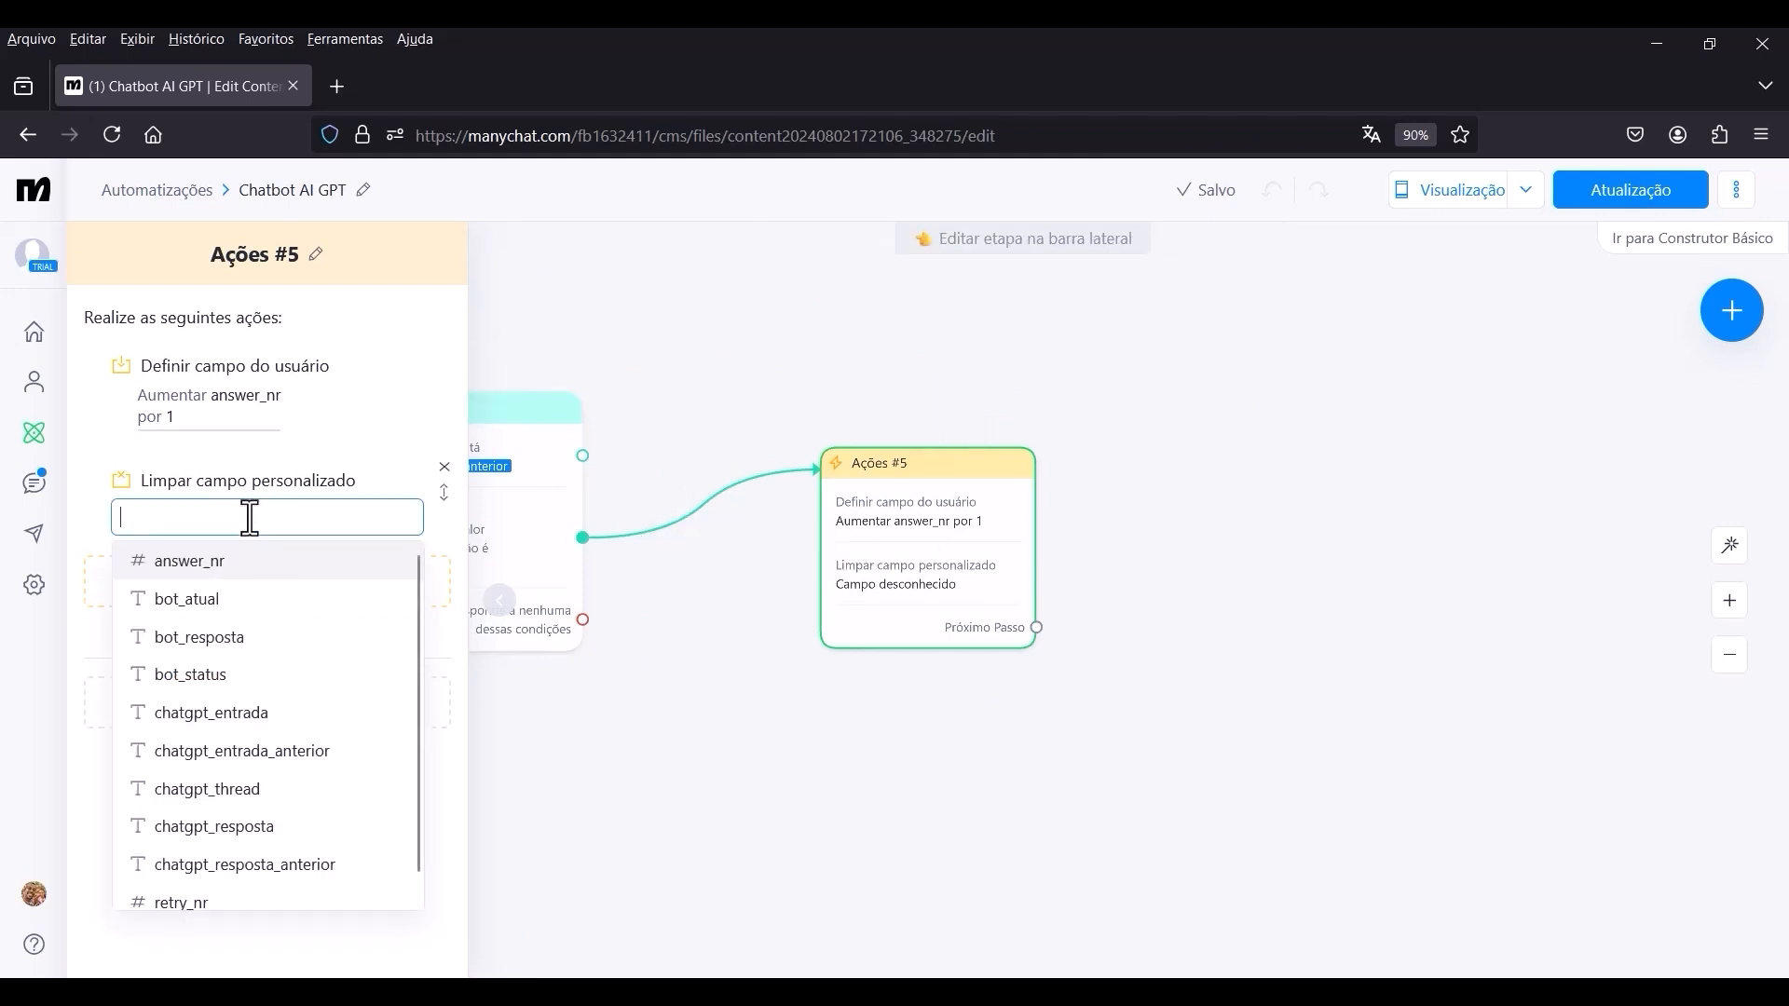
pyautogui.scroll(-1, 207, 899)
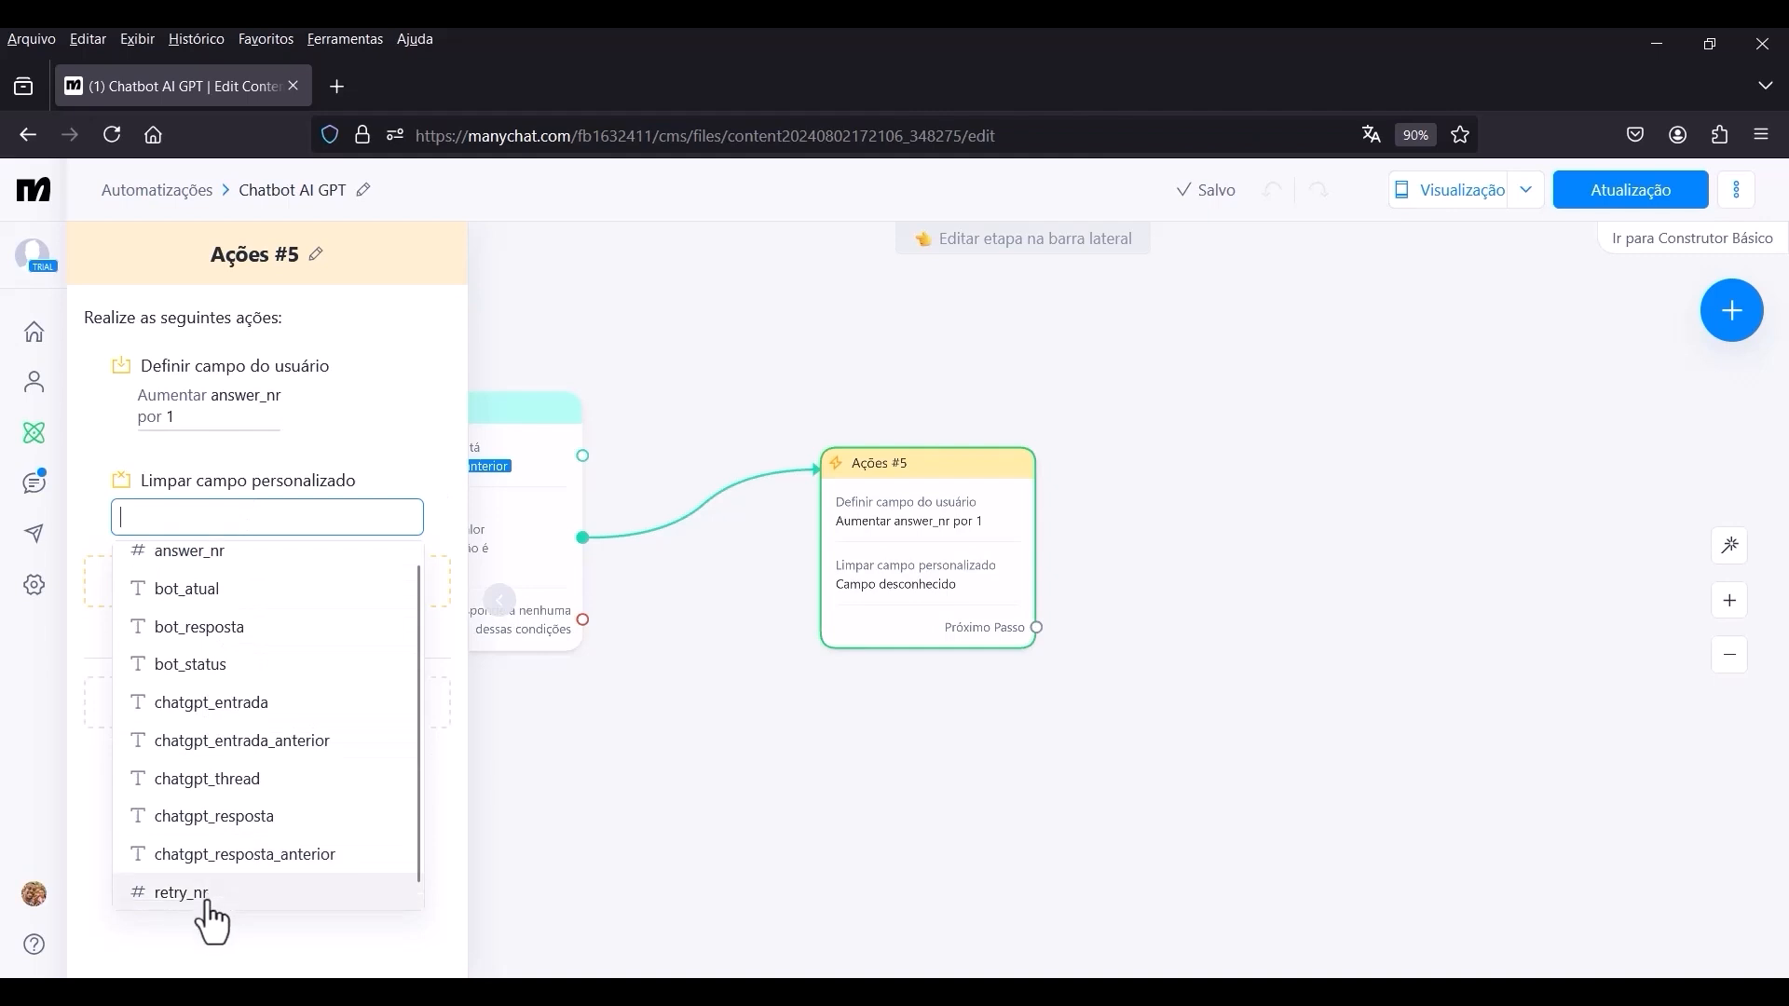
pyautogui.click(186, 892)
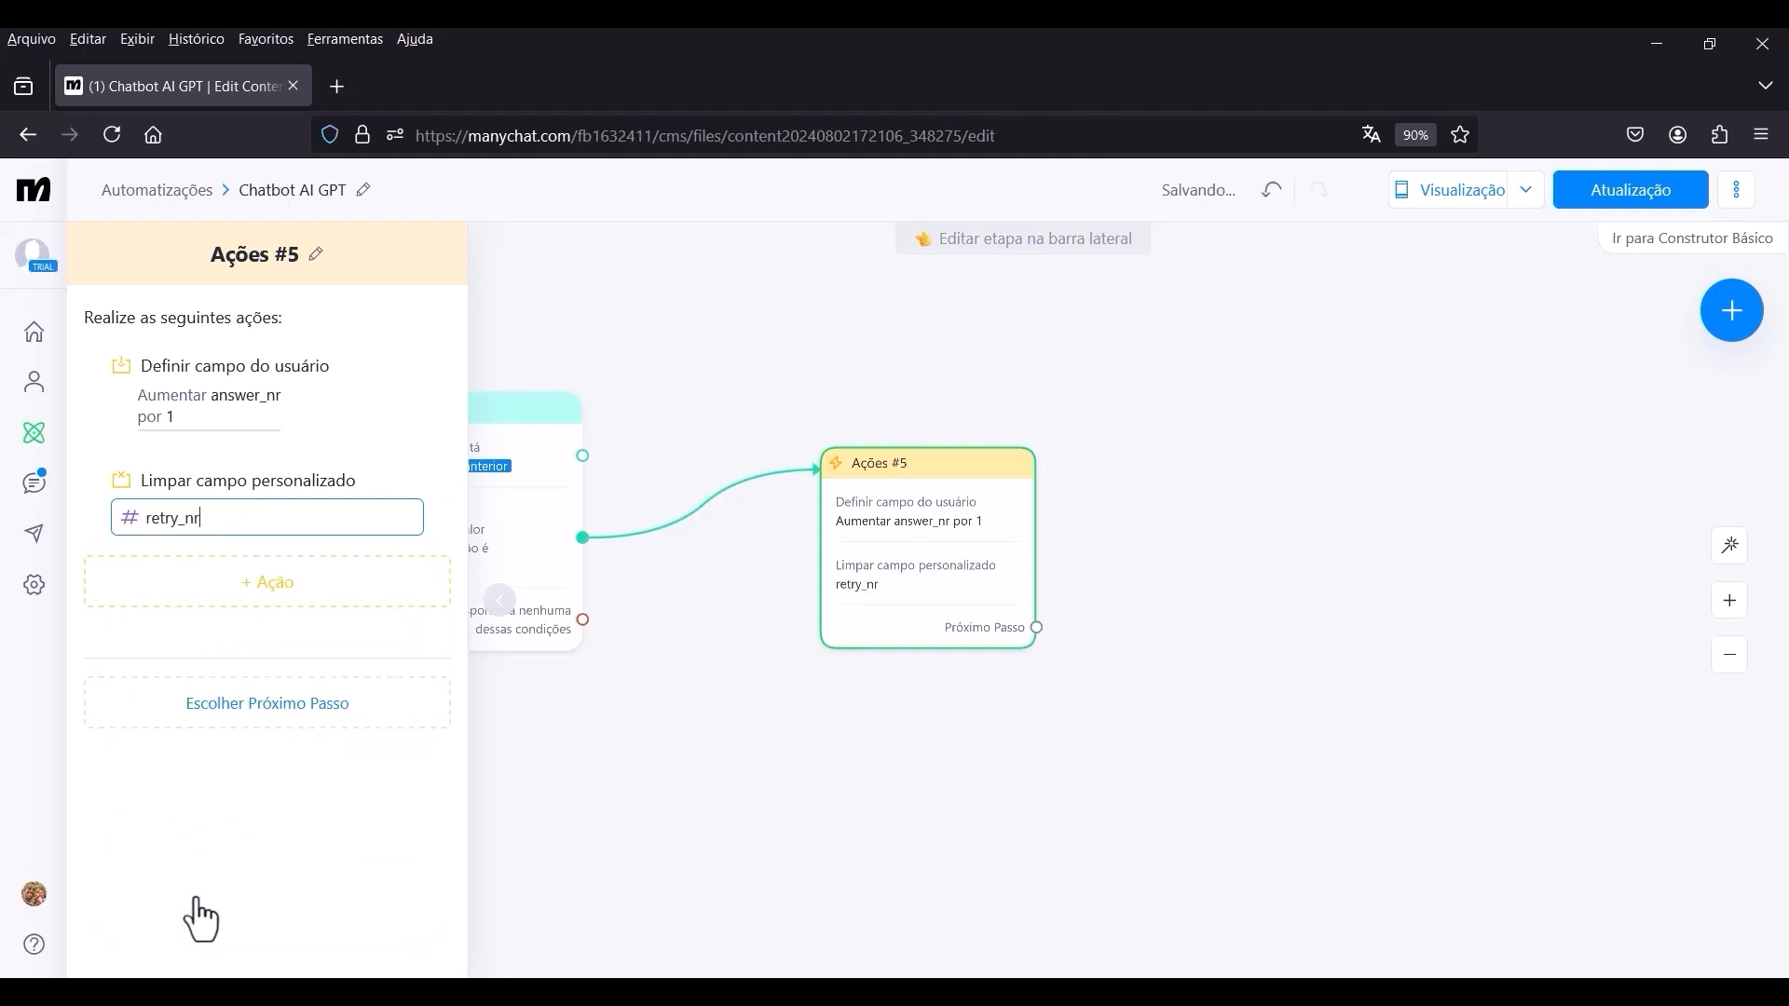
pyautogui.click(387, 759)
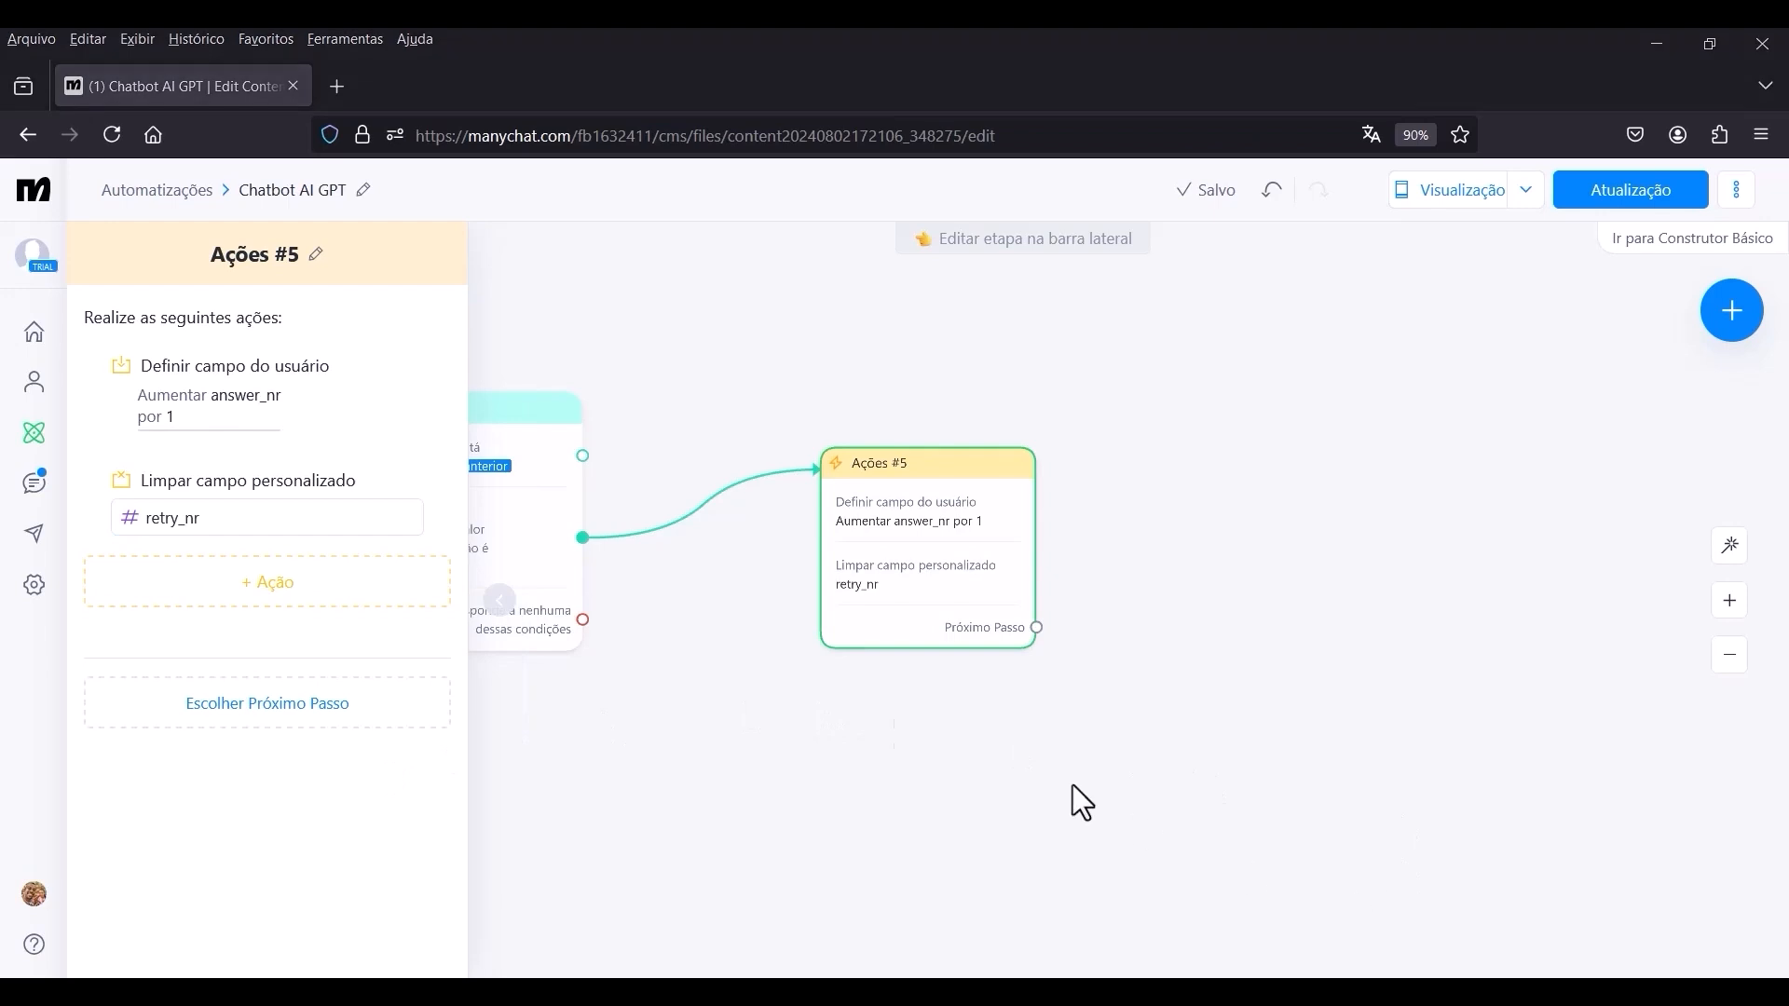
# Add a Definir campo do usuário action to Ações #5 that sets bot_status to respondido.
pyautogui.click(254, 596)
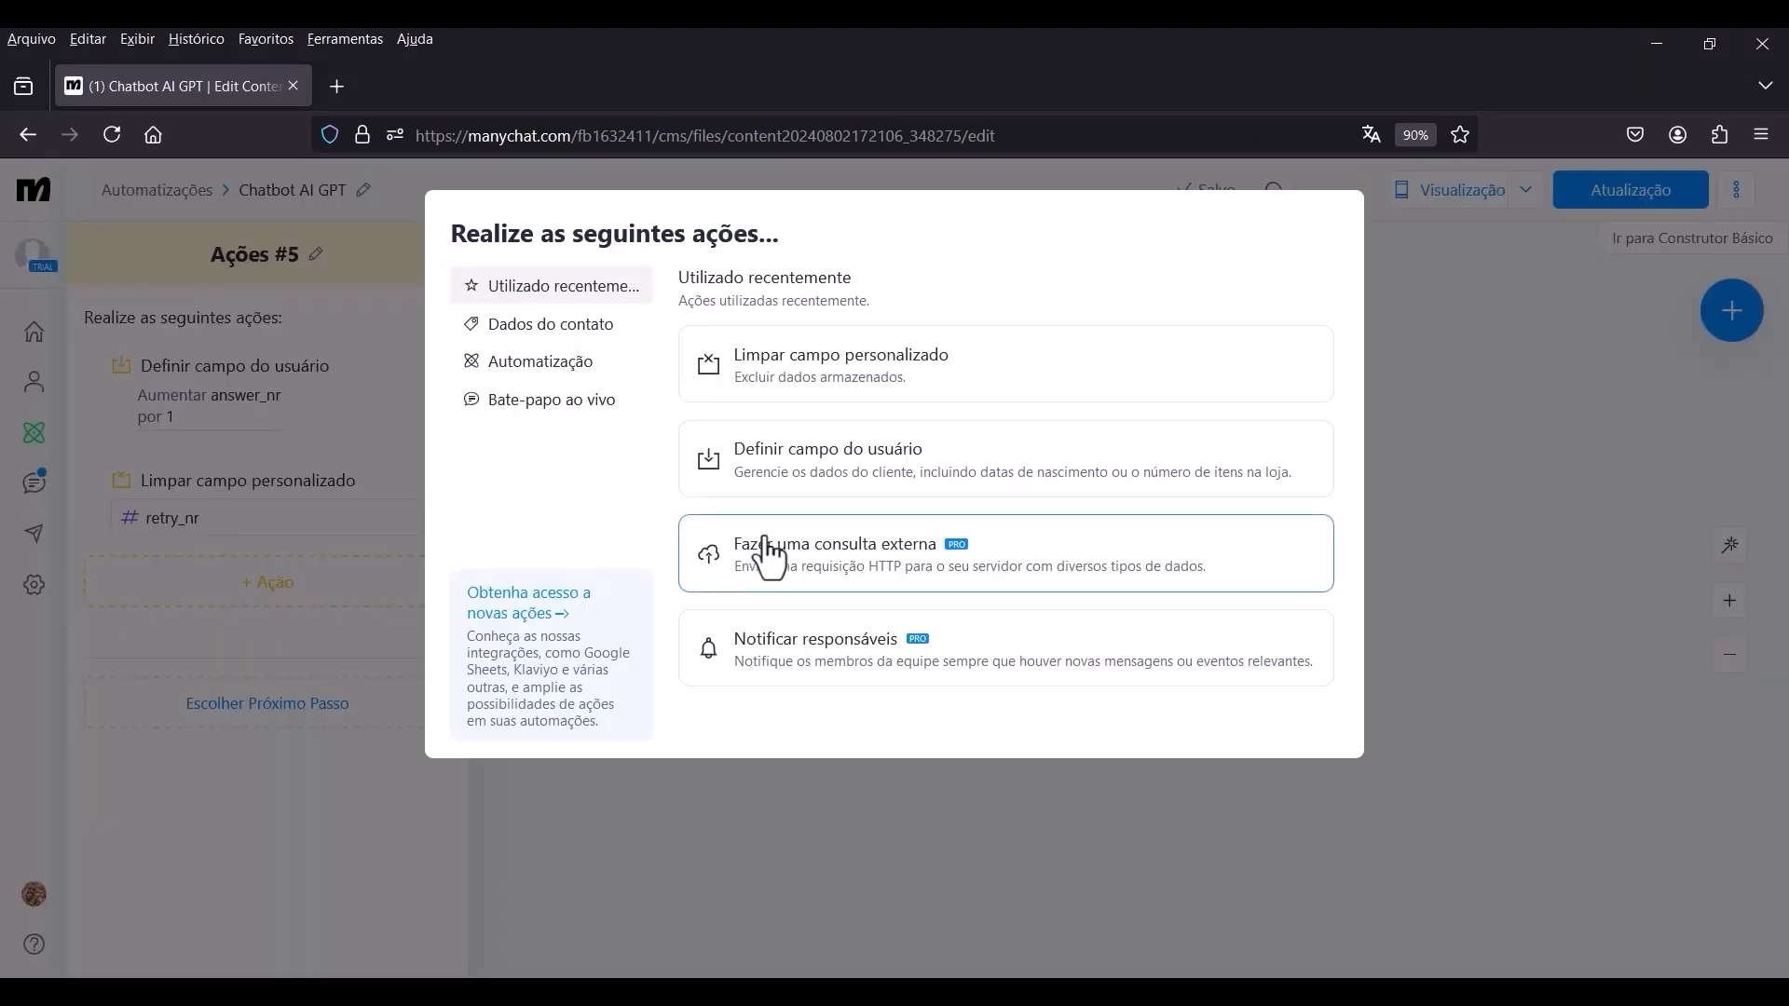
pyautogui.click(814, 485)
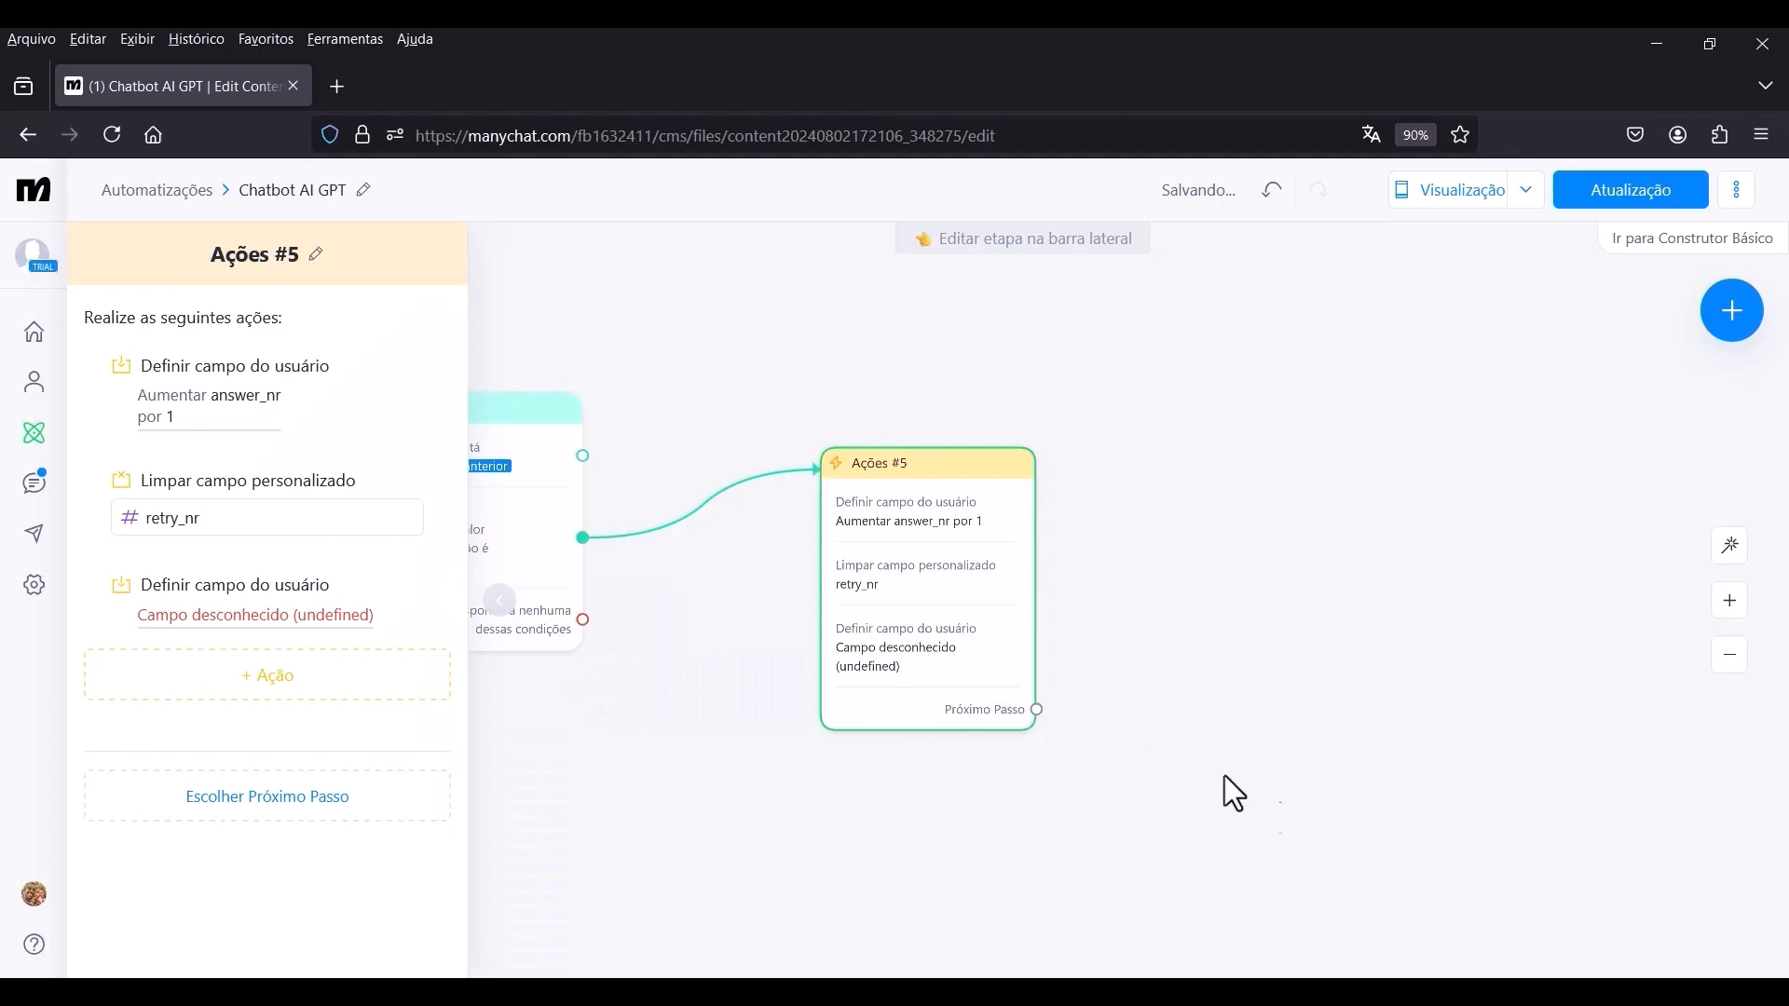
pyautogui.click(264, 615)
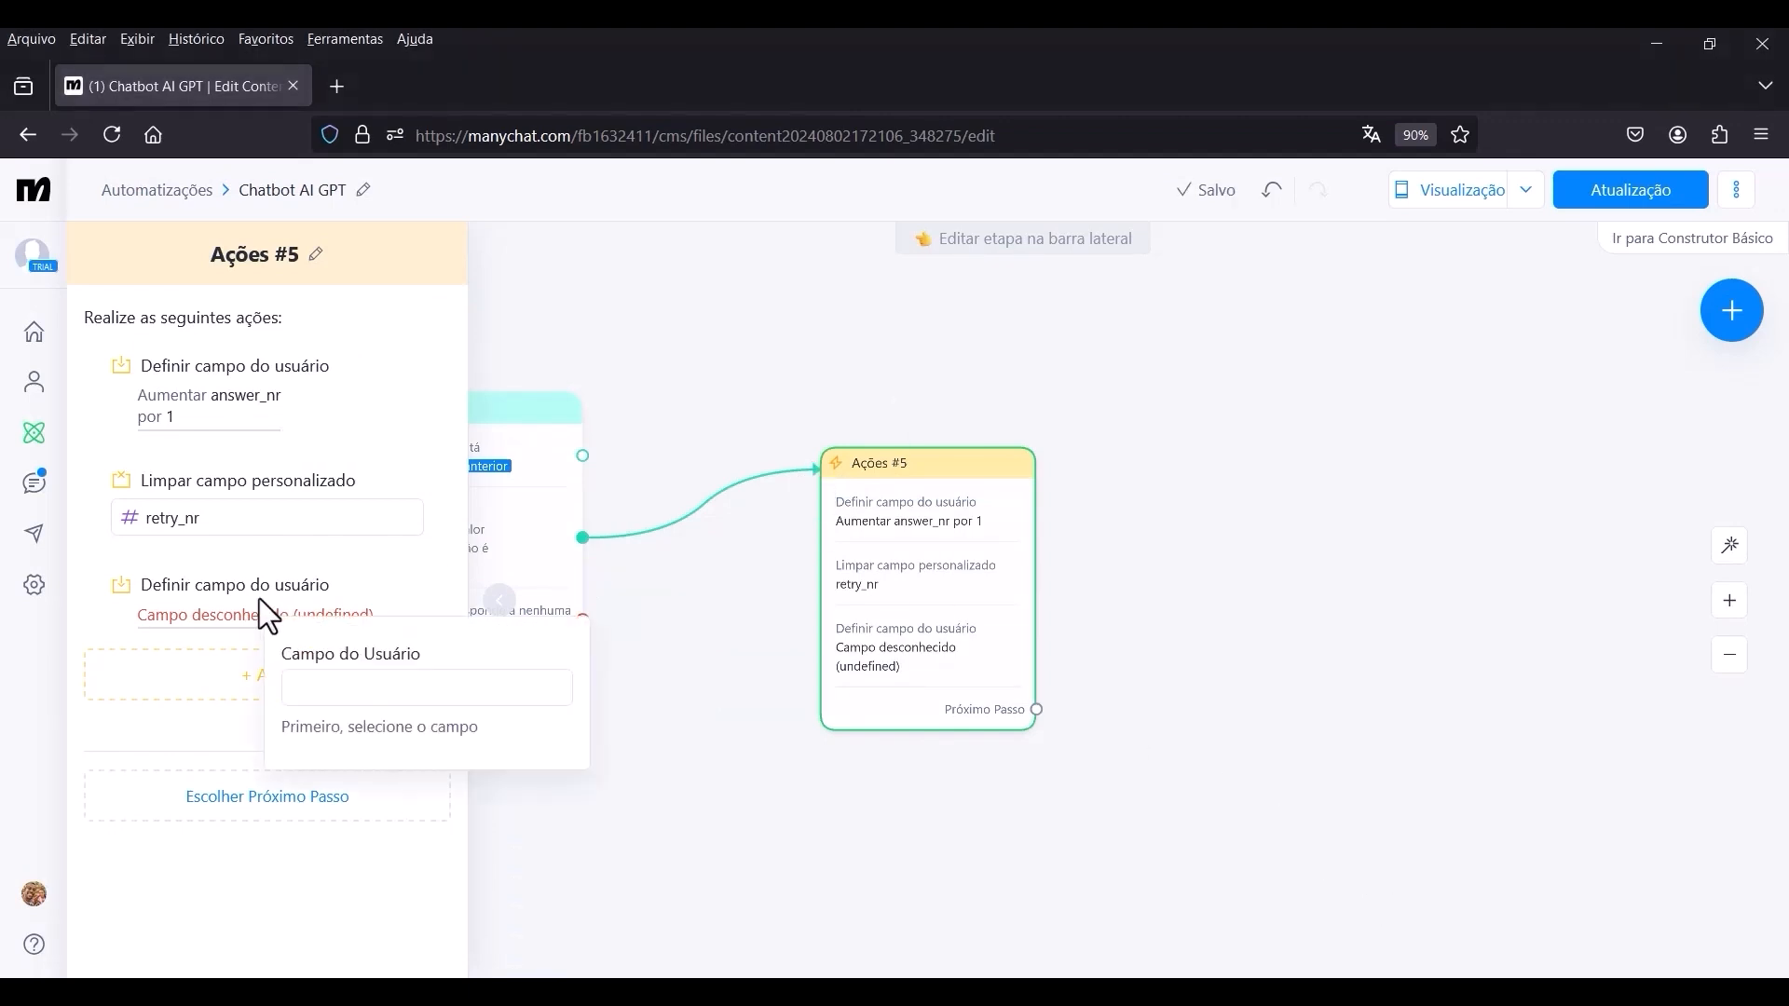
pyautogui.click(396, 690)
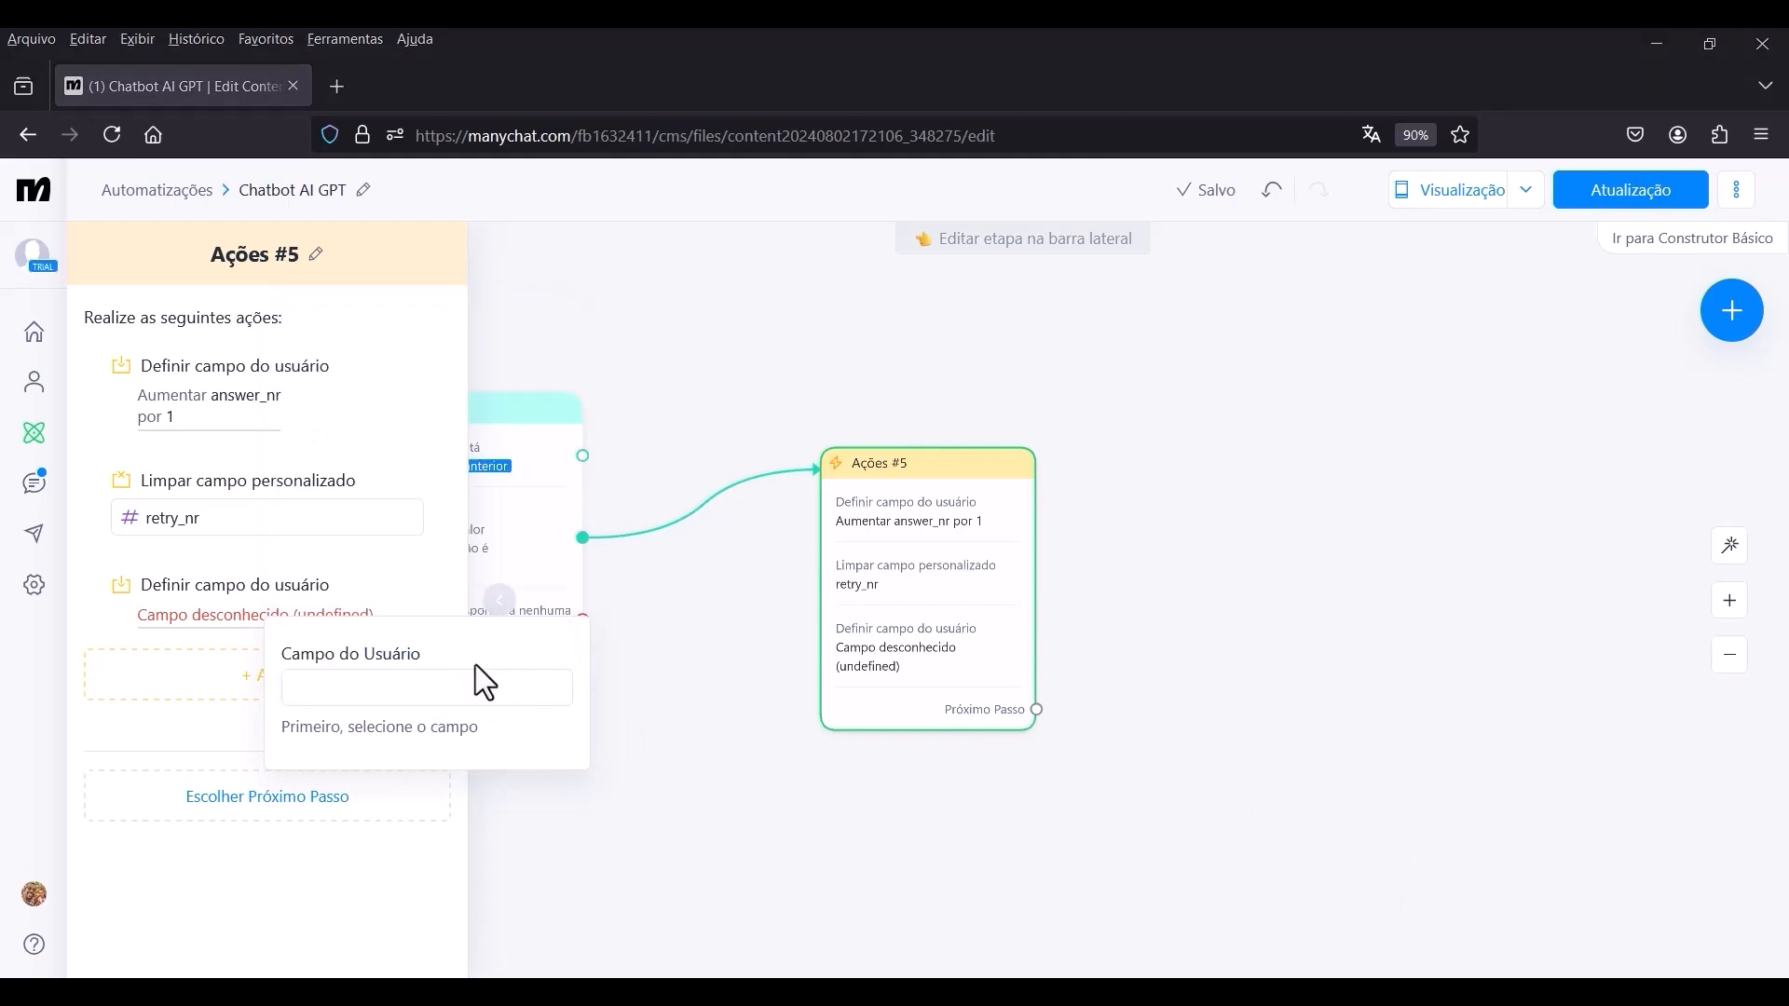
pyautogui.click(410, 680)
pyautogui.click(410, 680)
pyautogui.scroll(-1, 415, 587)
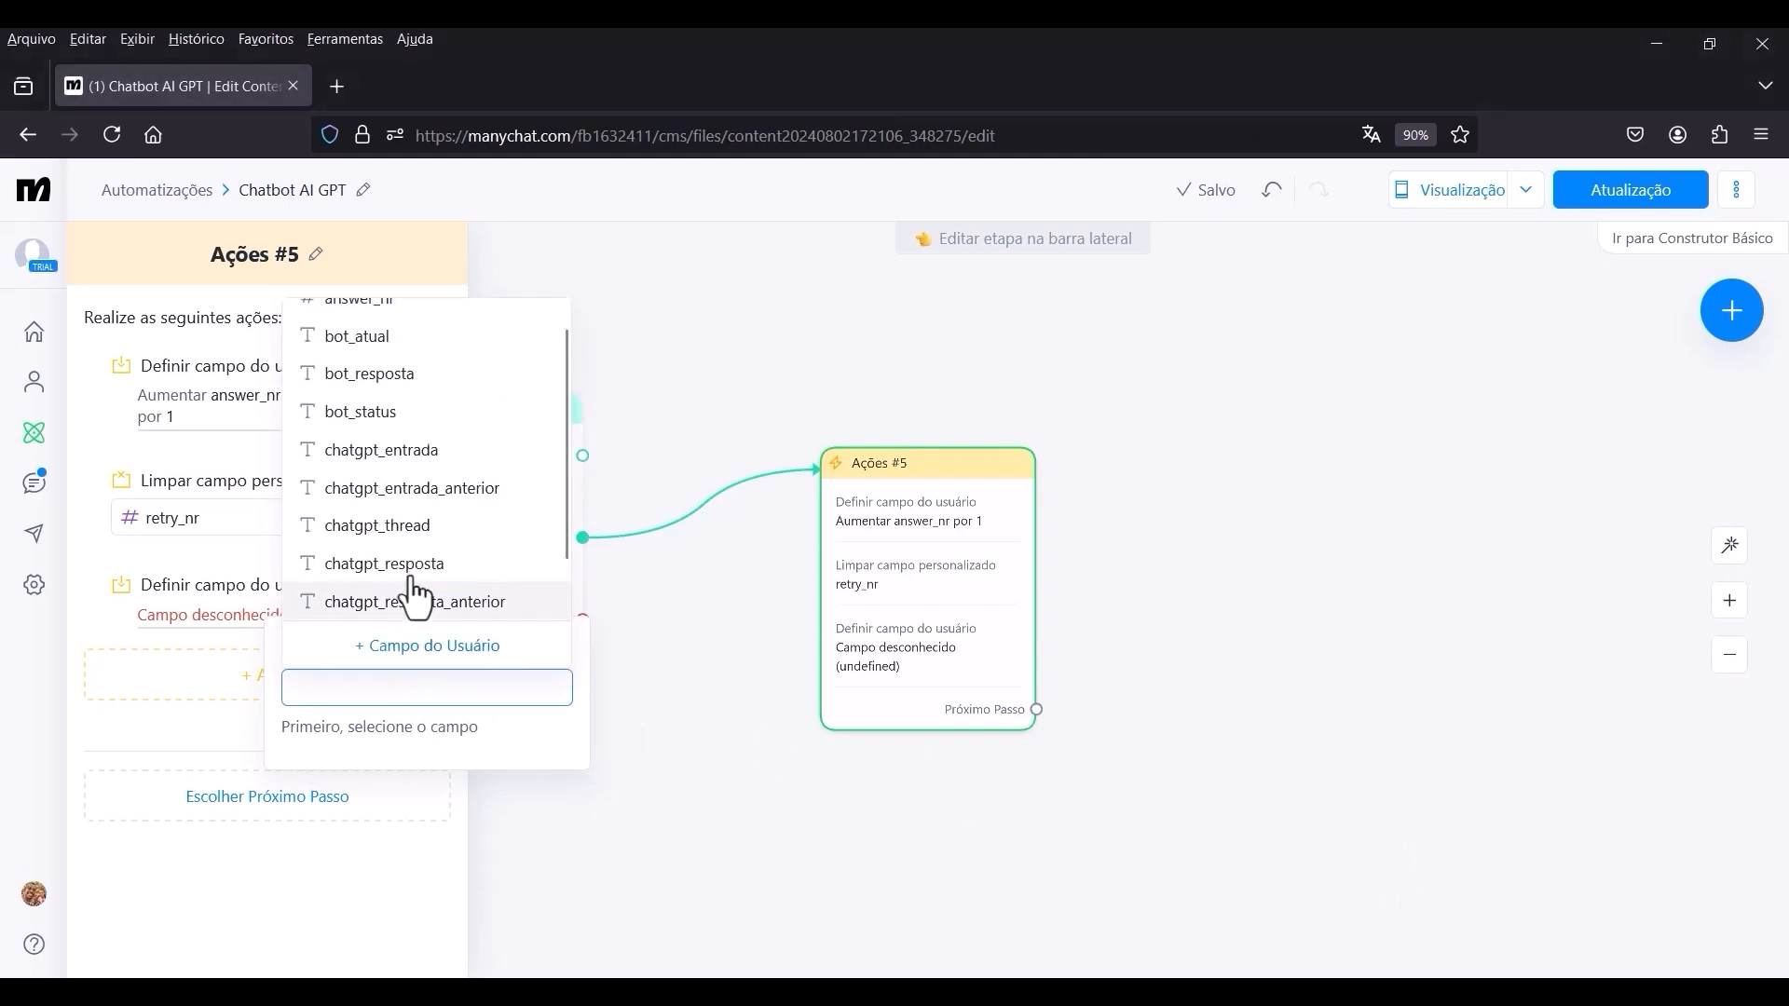
pyautogui.click(367, 415)
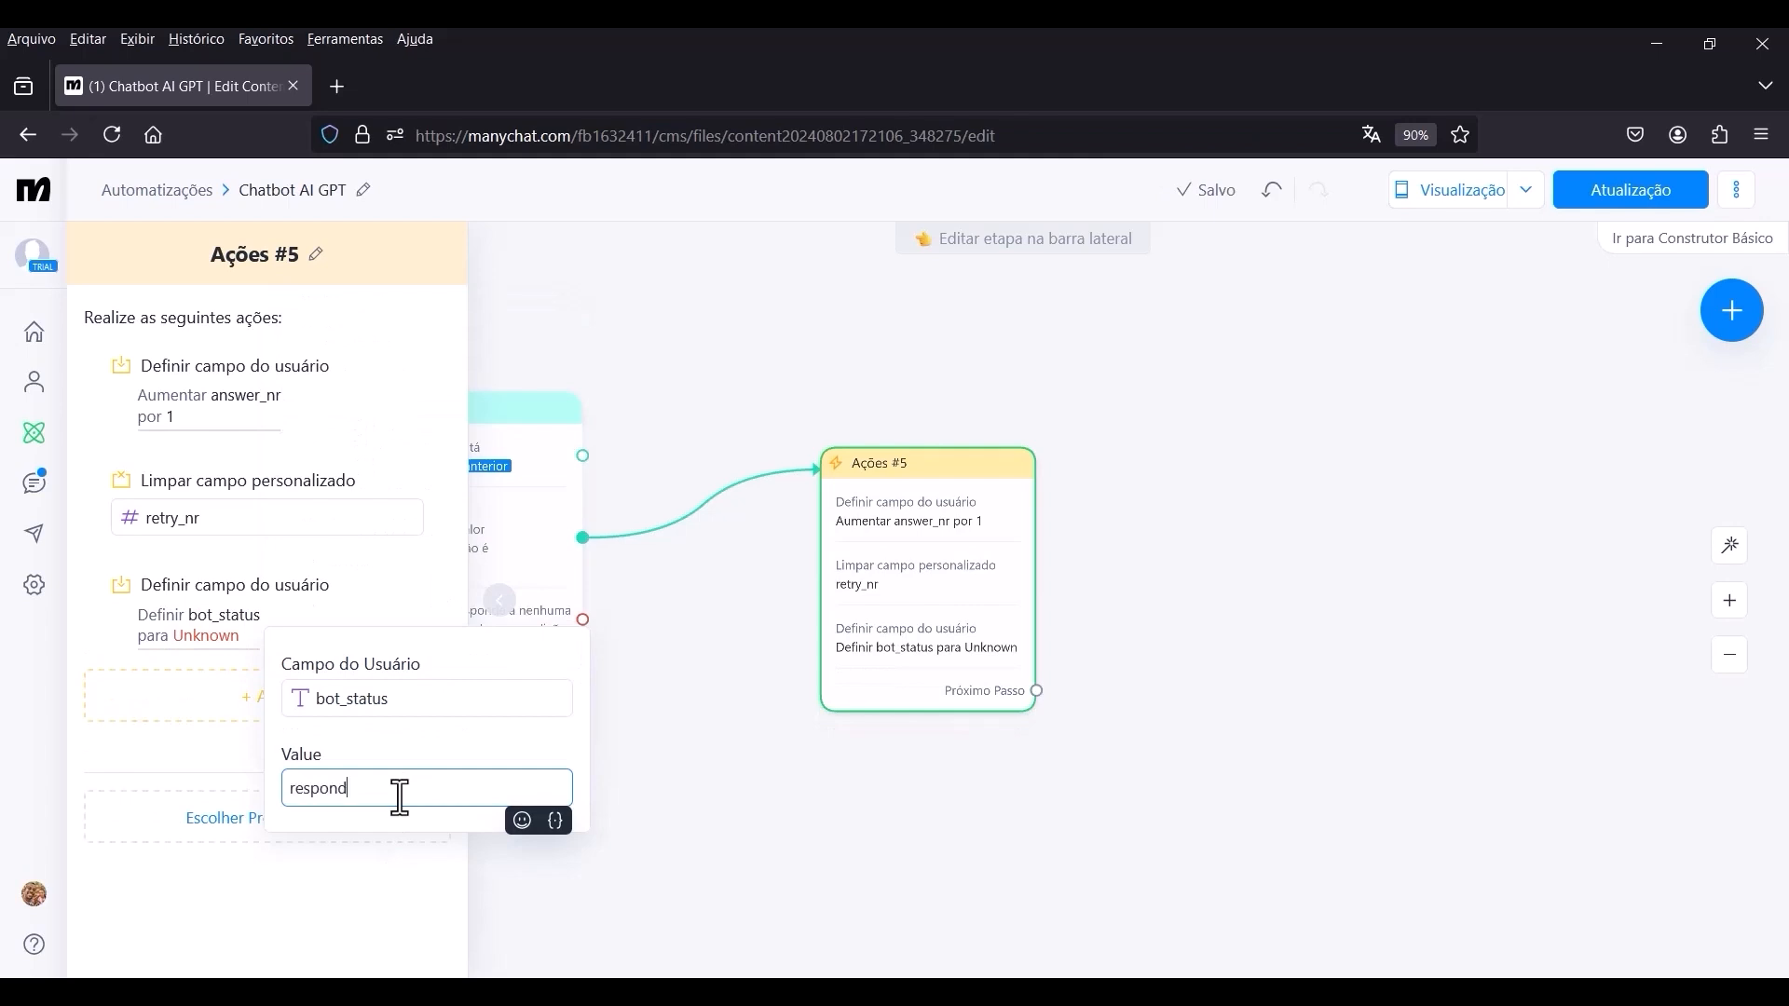
pyautogui.click(190, 736)
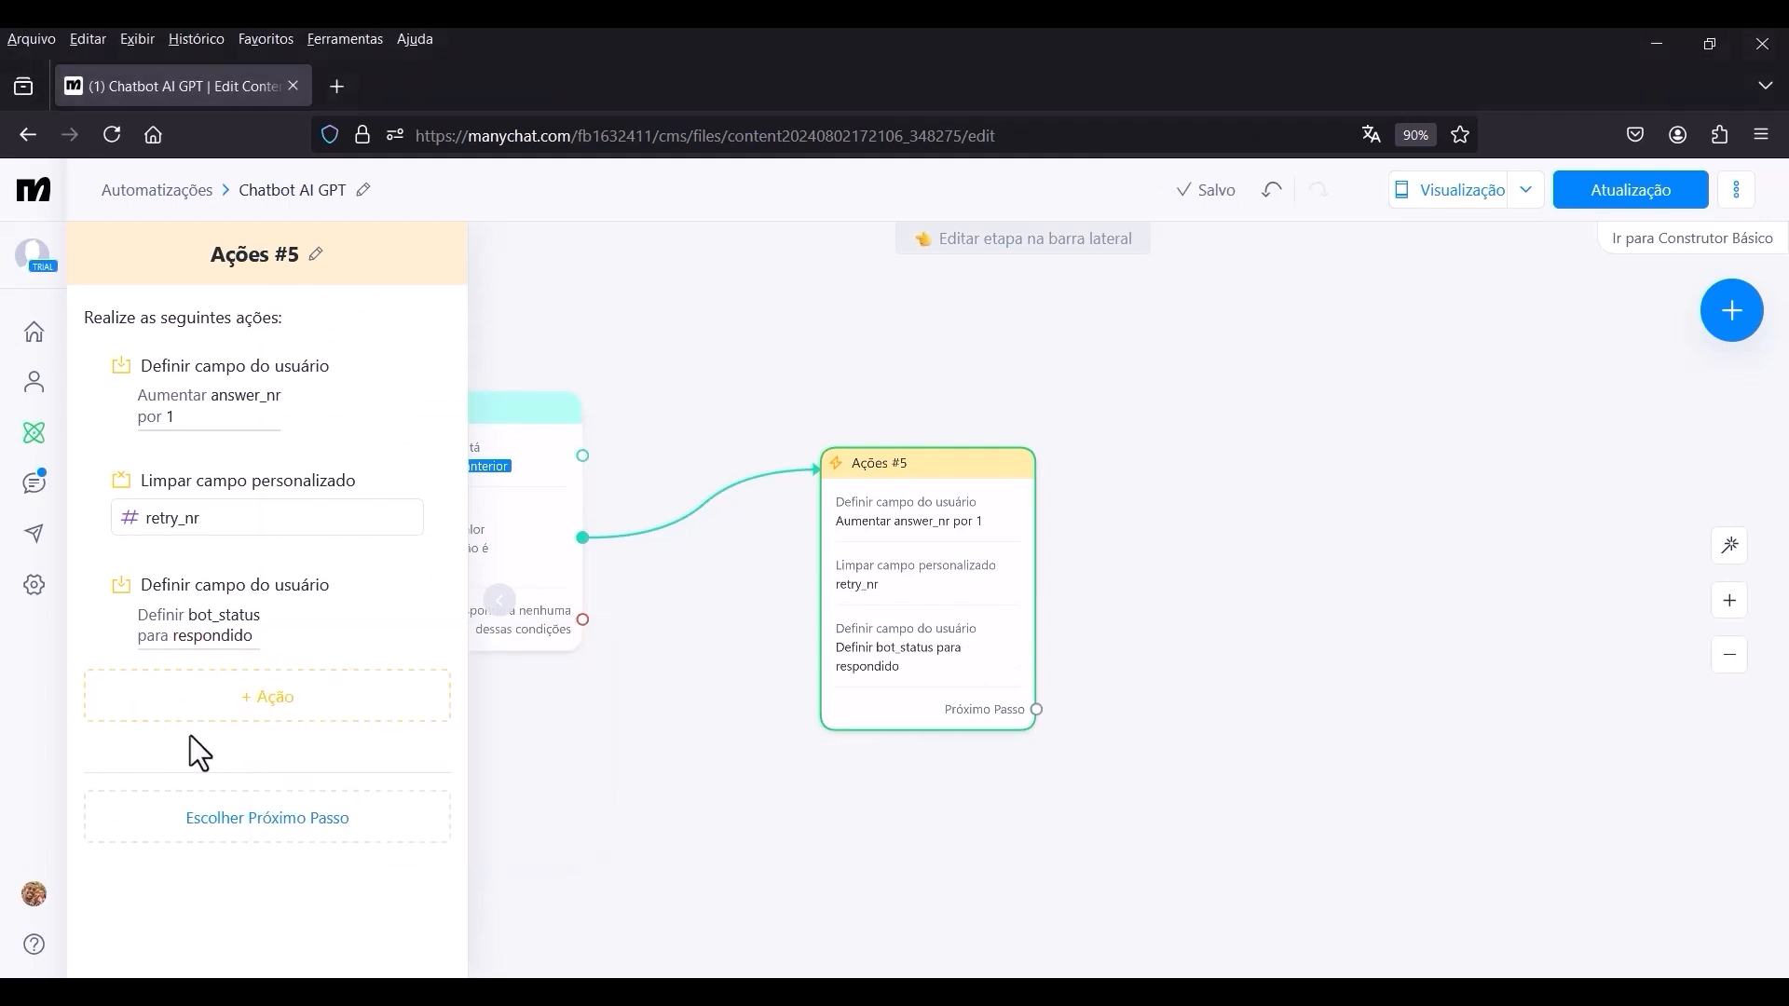
# Add another Definir campo do usuário action to Ações #5 for the chatgpt_resposta_anterior field.
pyautogui.click(272, 711)
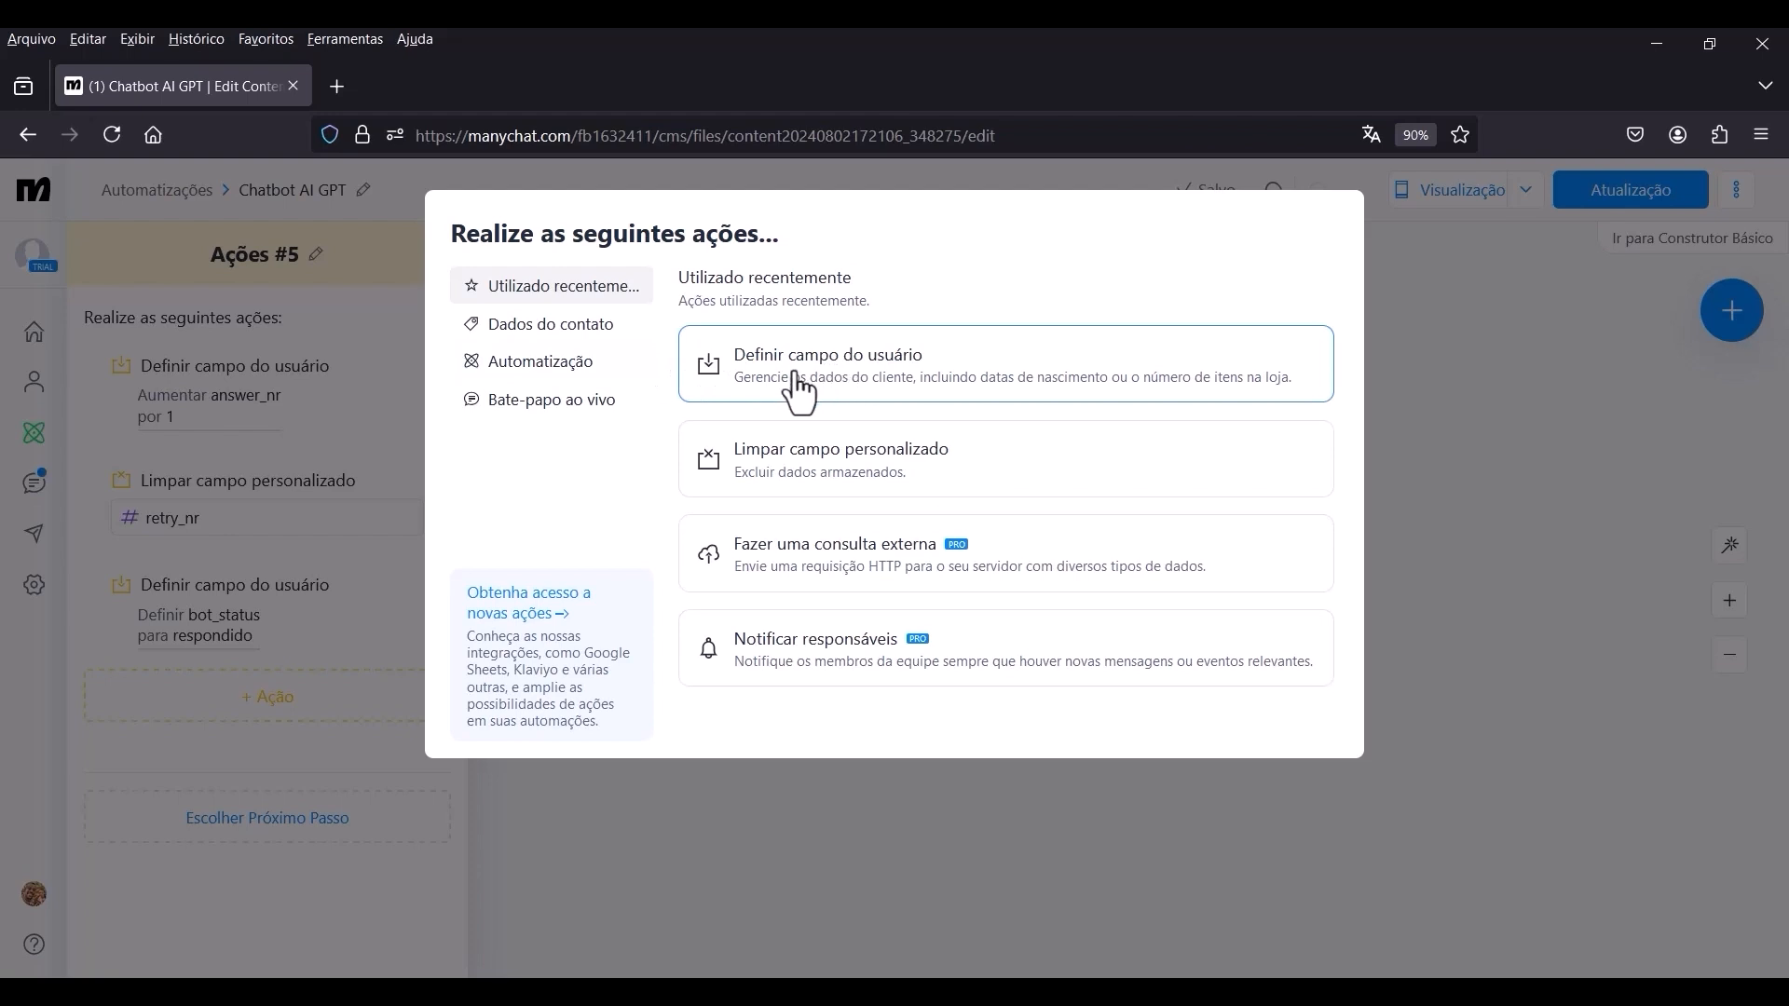
pyautogui.click(827, 382)
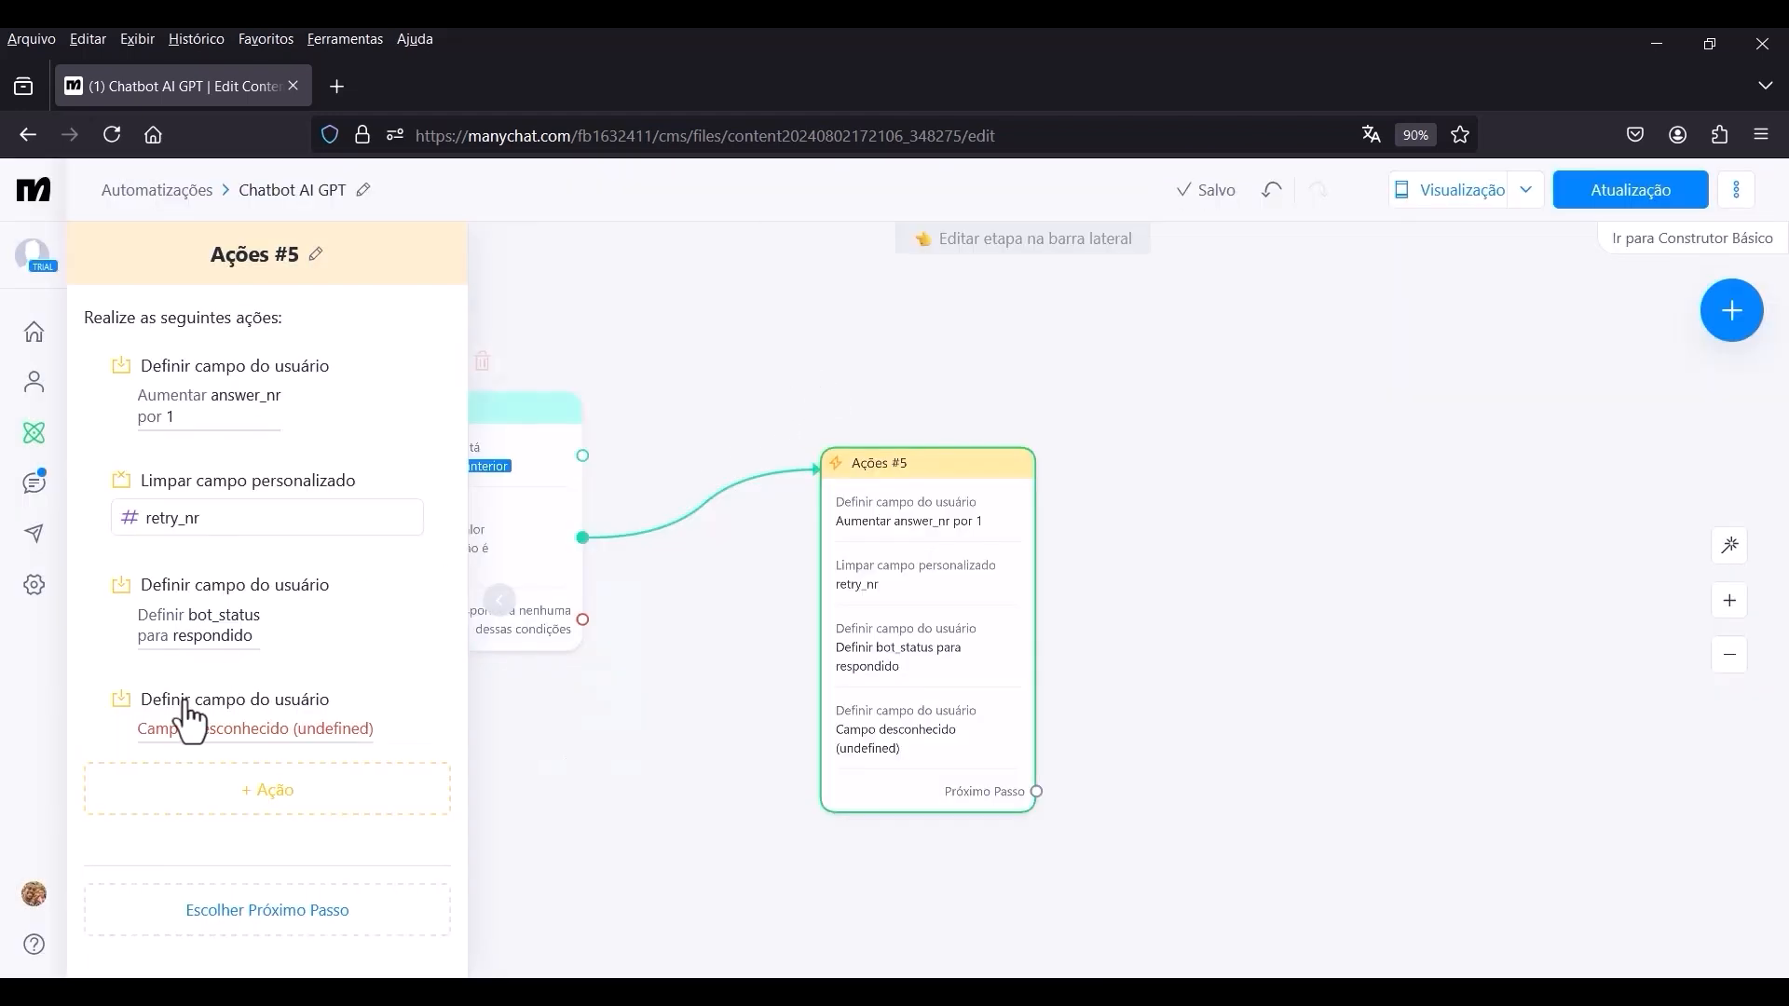
pyautogui.click(230, 729)
pyautogui.click(394, 803)
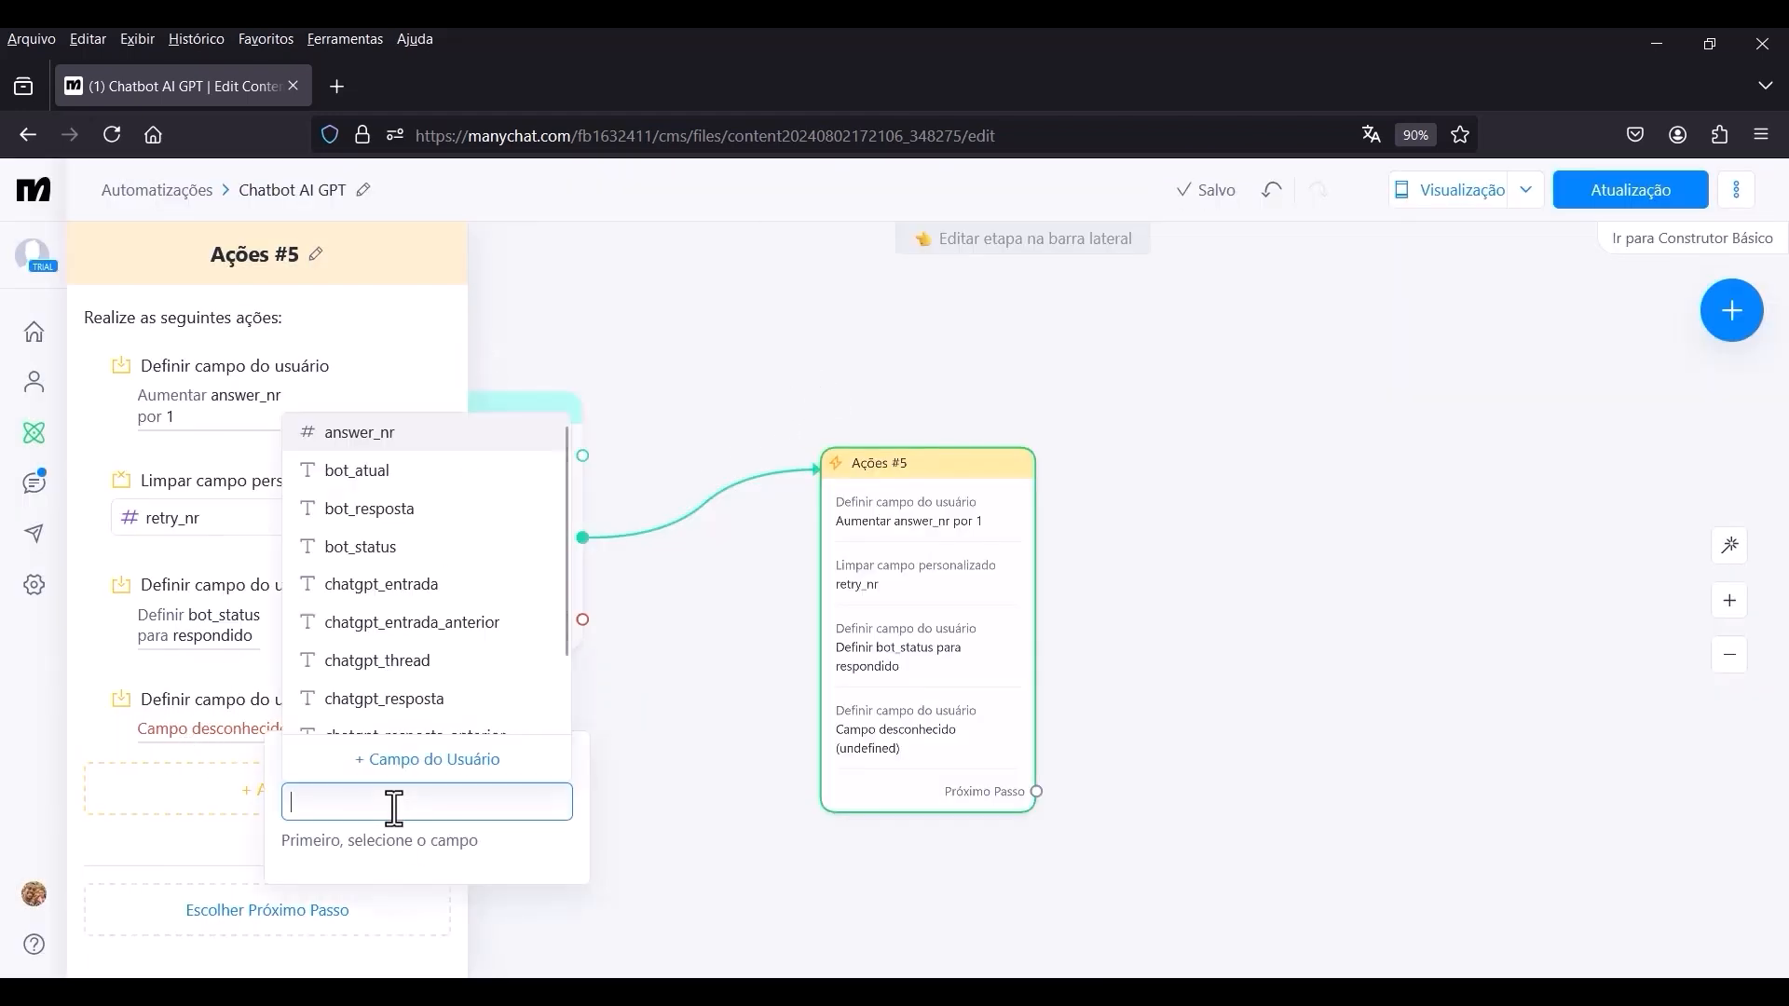
pyautogui.scroll(-1, 549, 713)
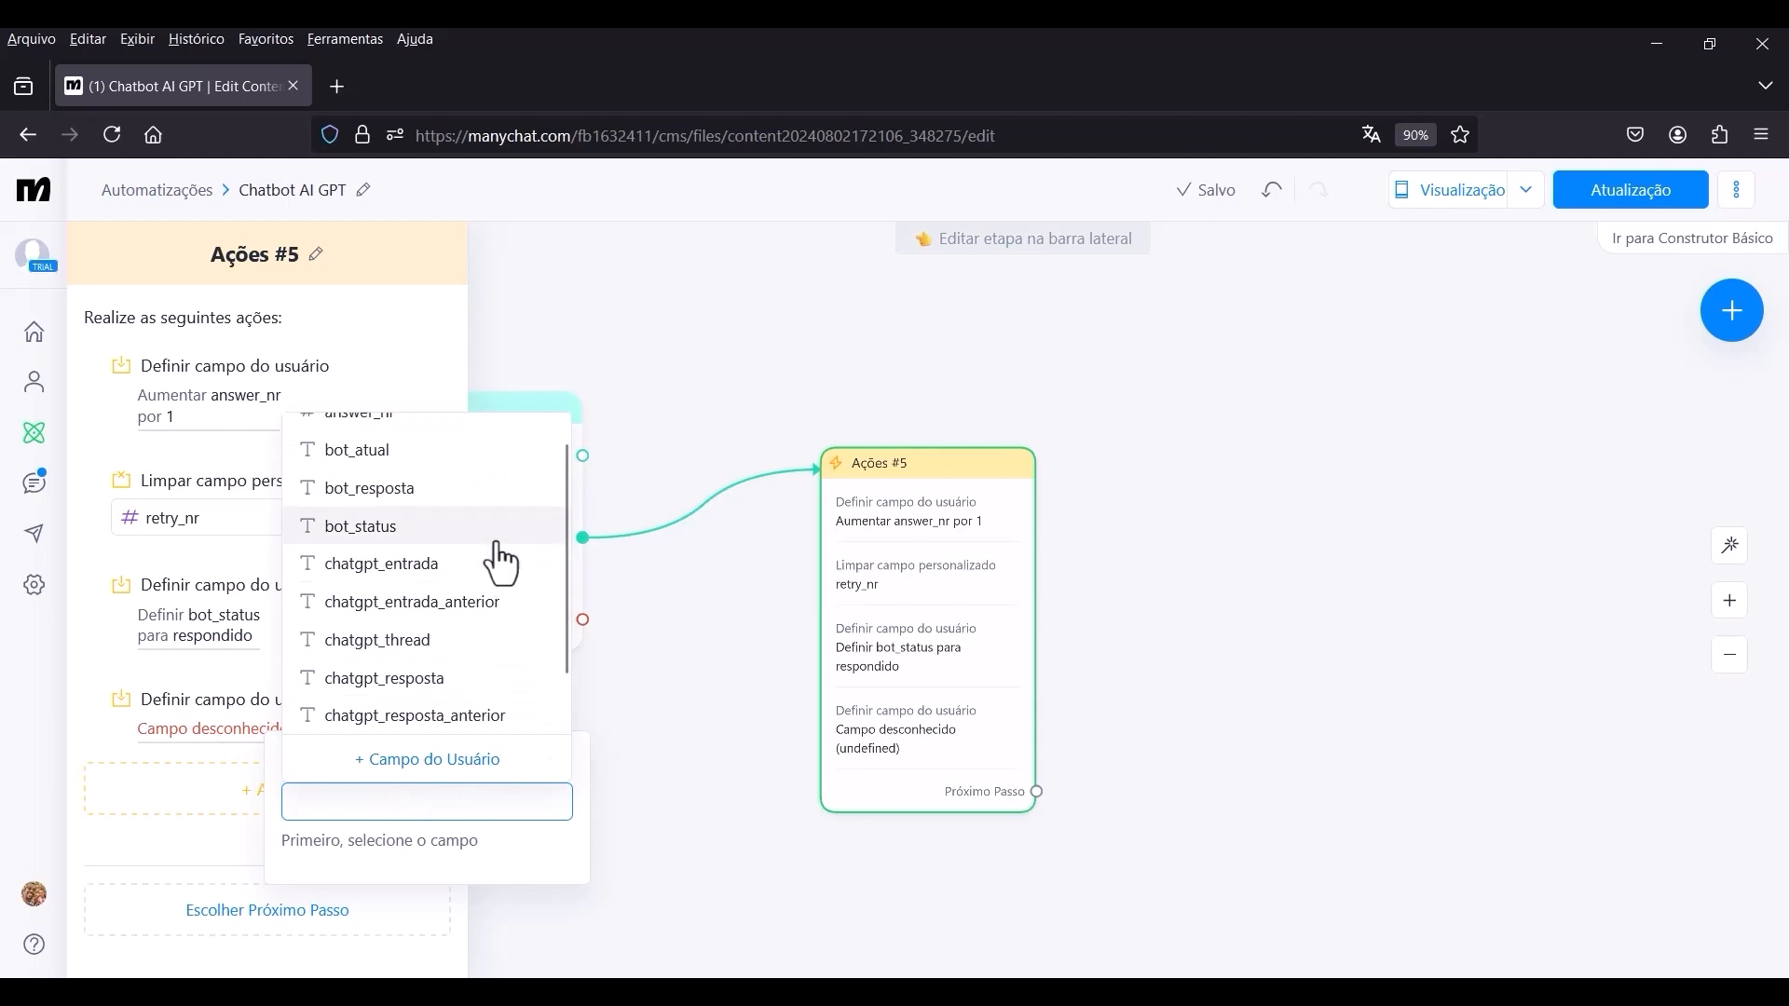
pyautogui.click(392, 716)
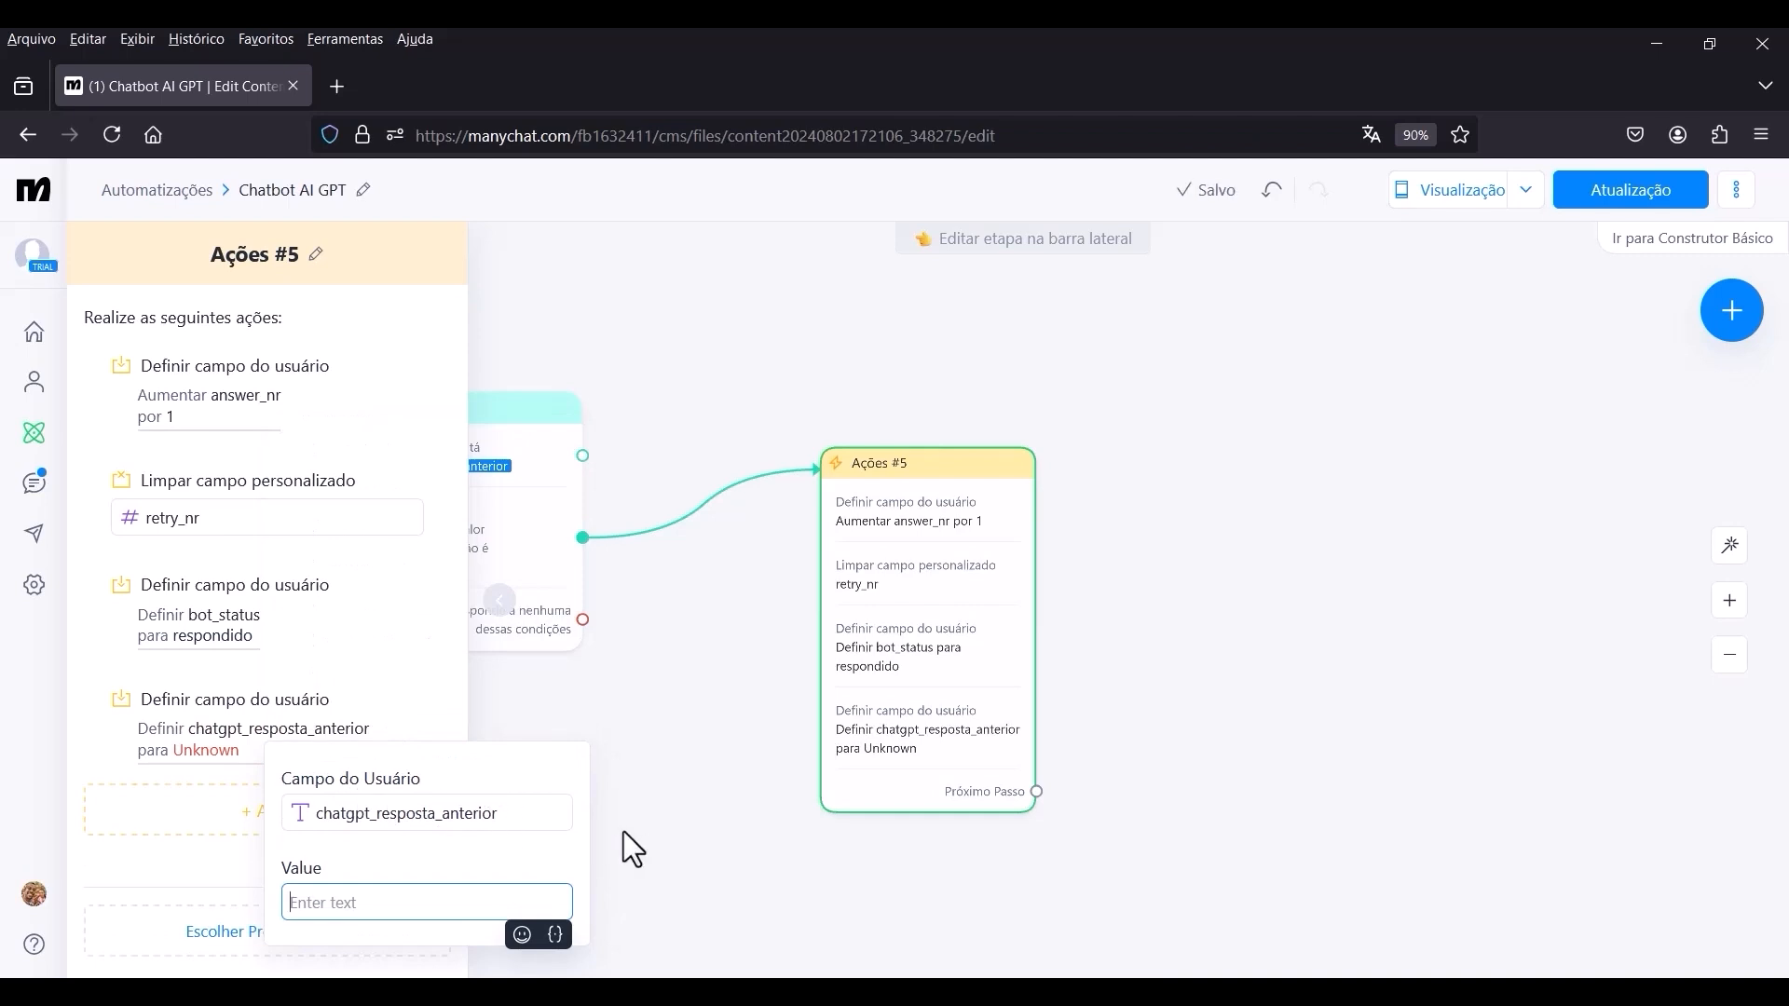
# Set the value of chatgpt_resposta_anterior to the custom user field chatgpt_resposta.
pyautogui.click(416, 936)
pyautogui.click(380, 903)
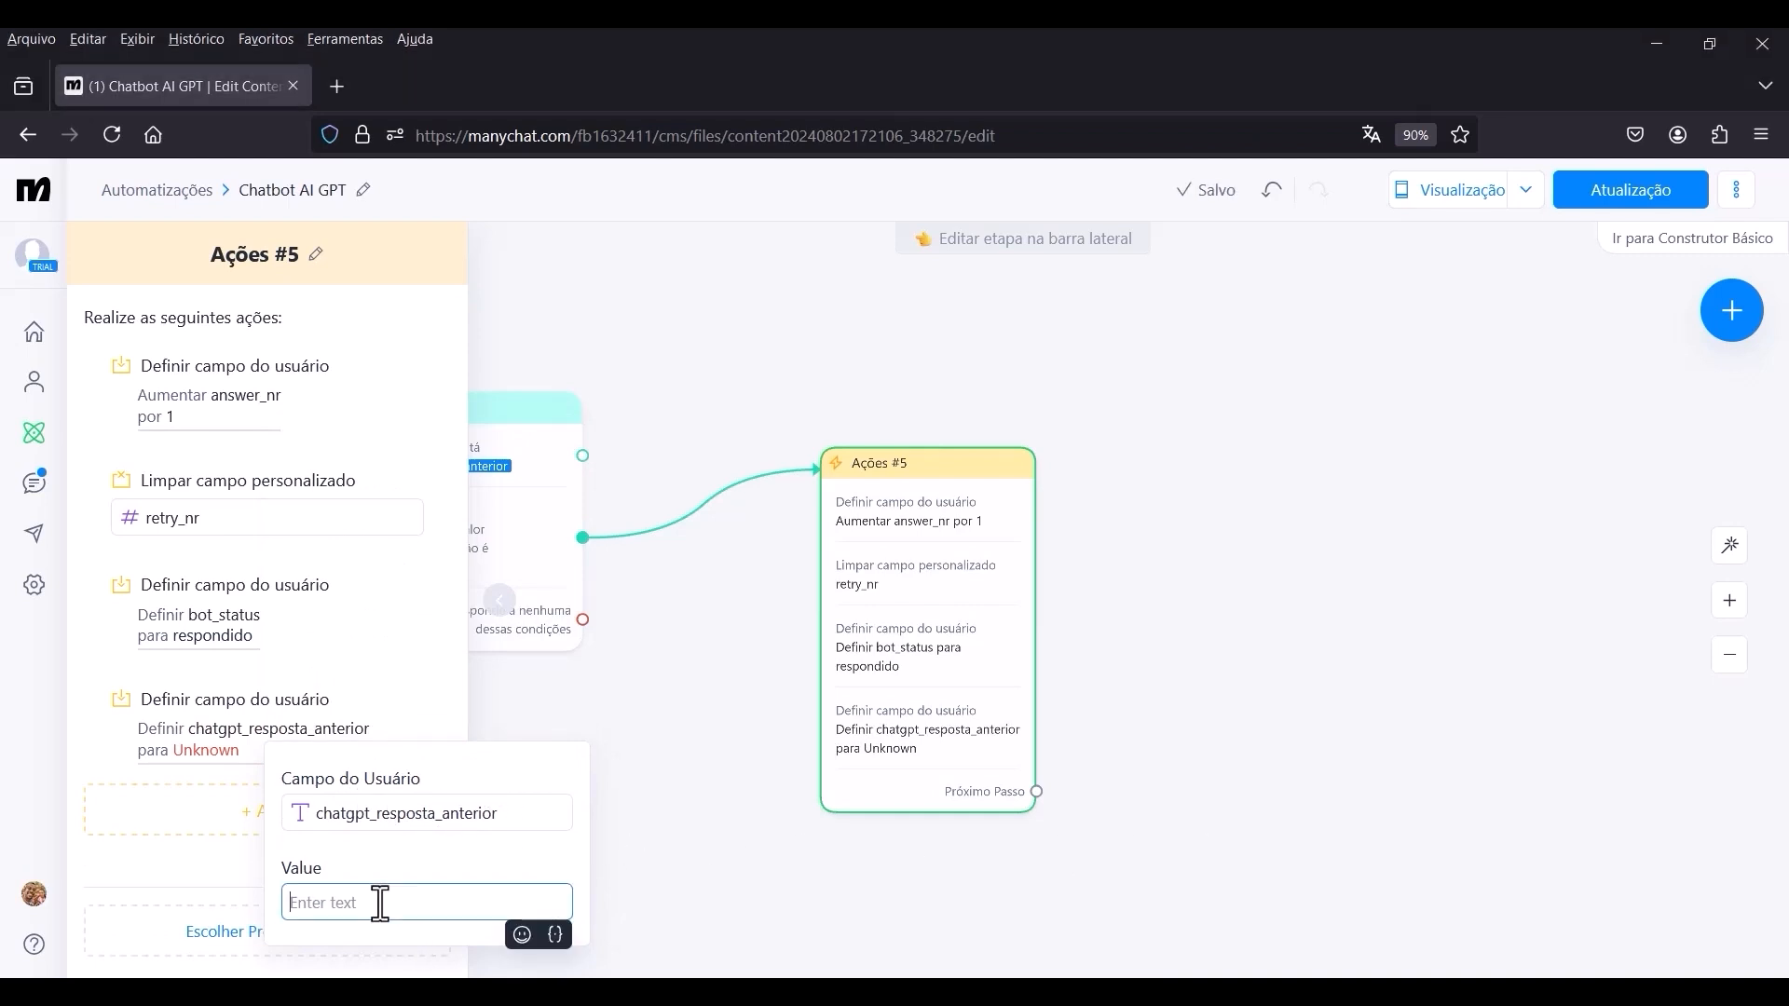
pyautogui.click(555, 934)
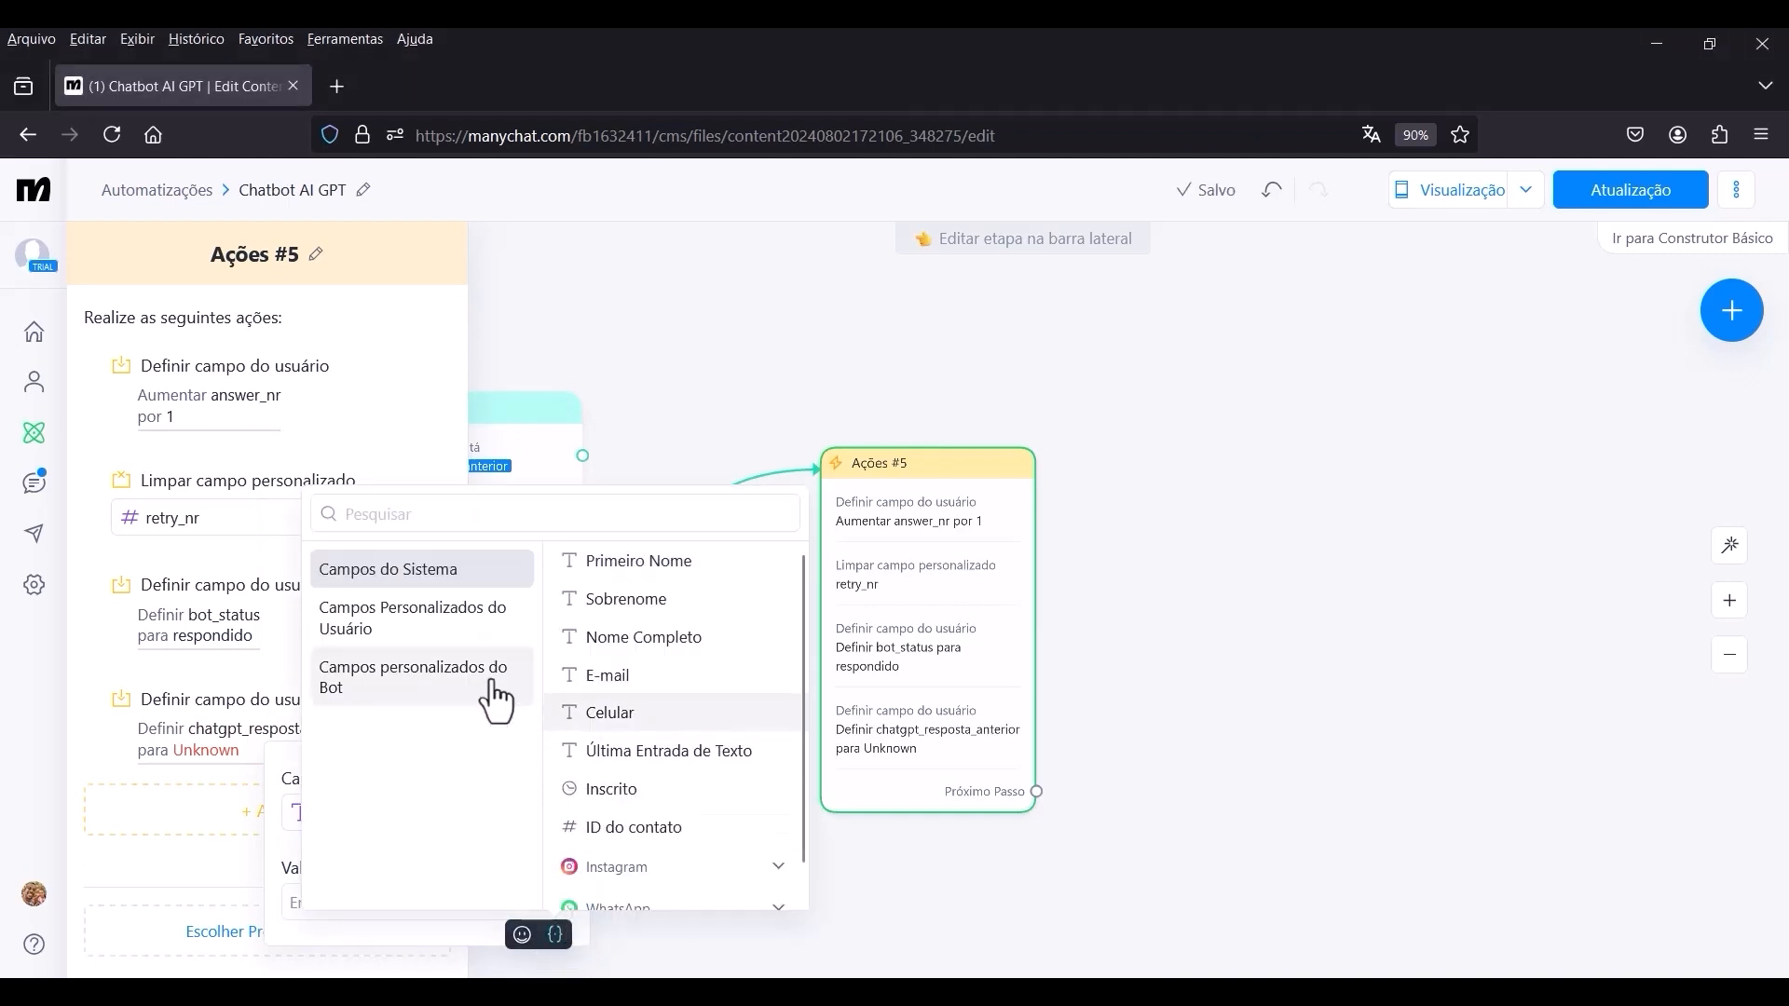
pyautogui.click(443, 641)
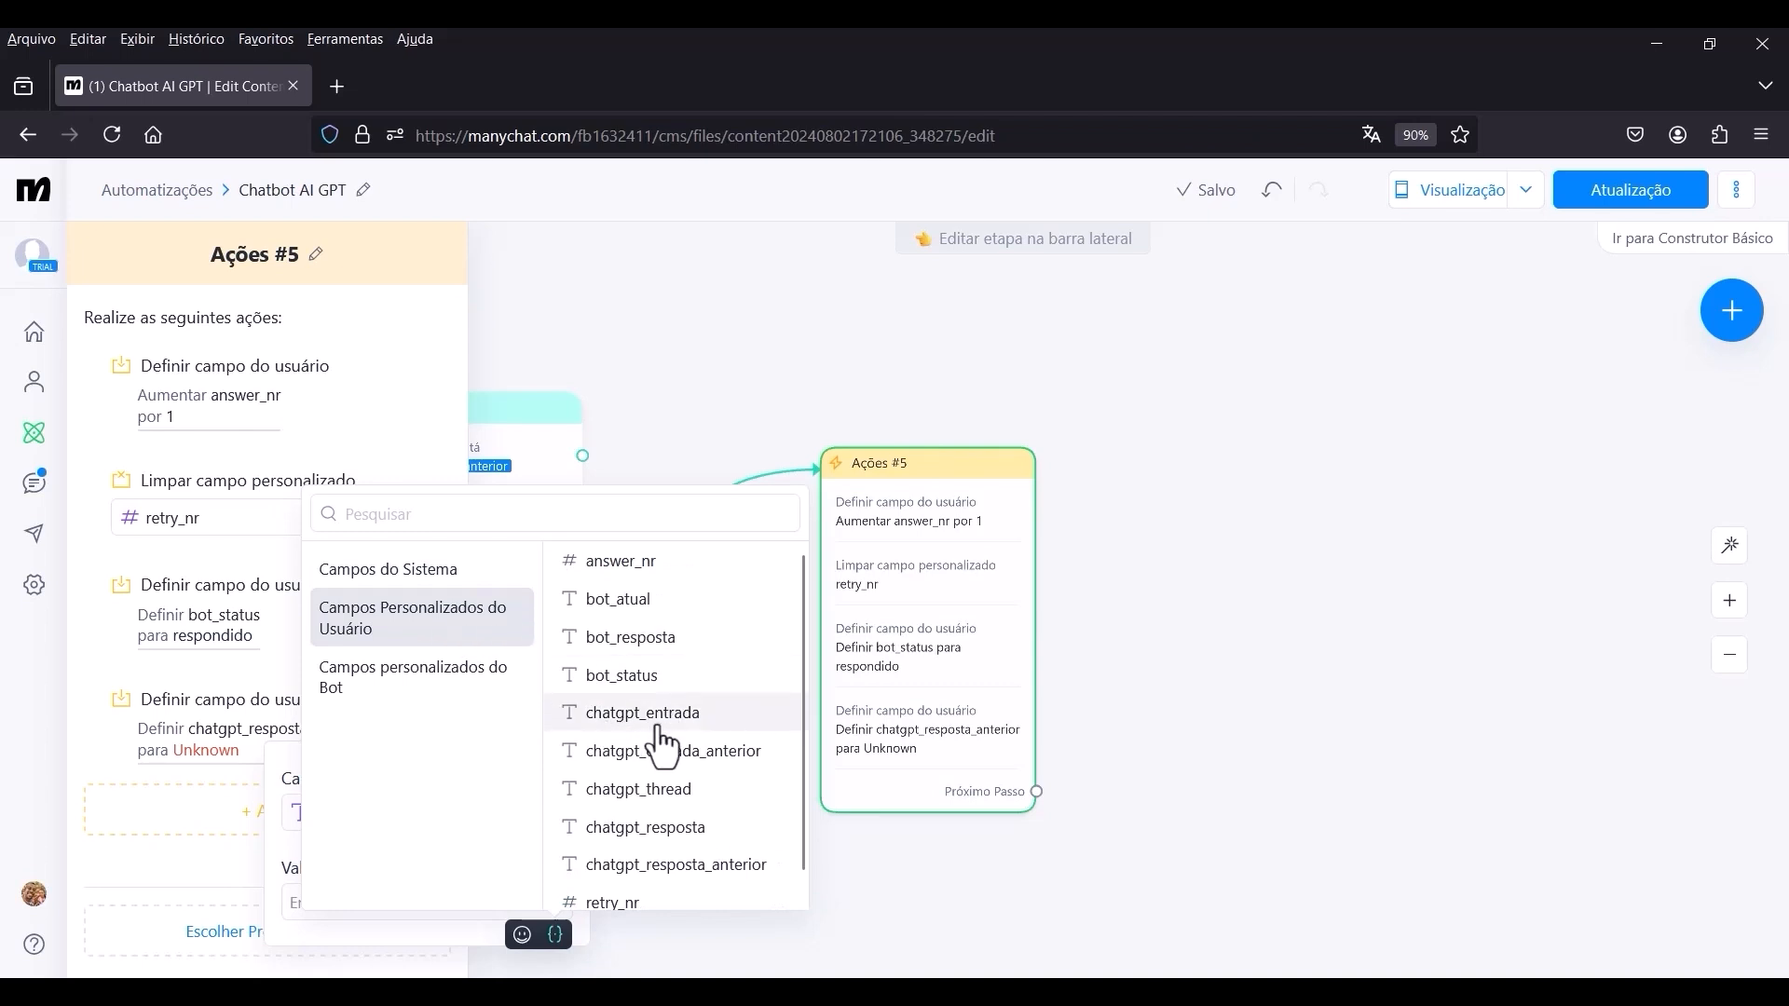
pyautogui.click(723, 826)
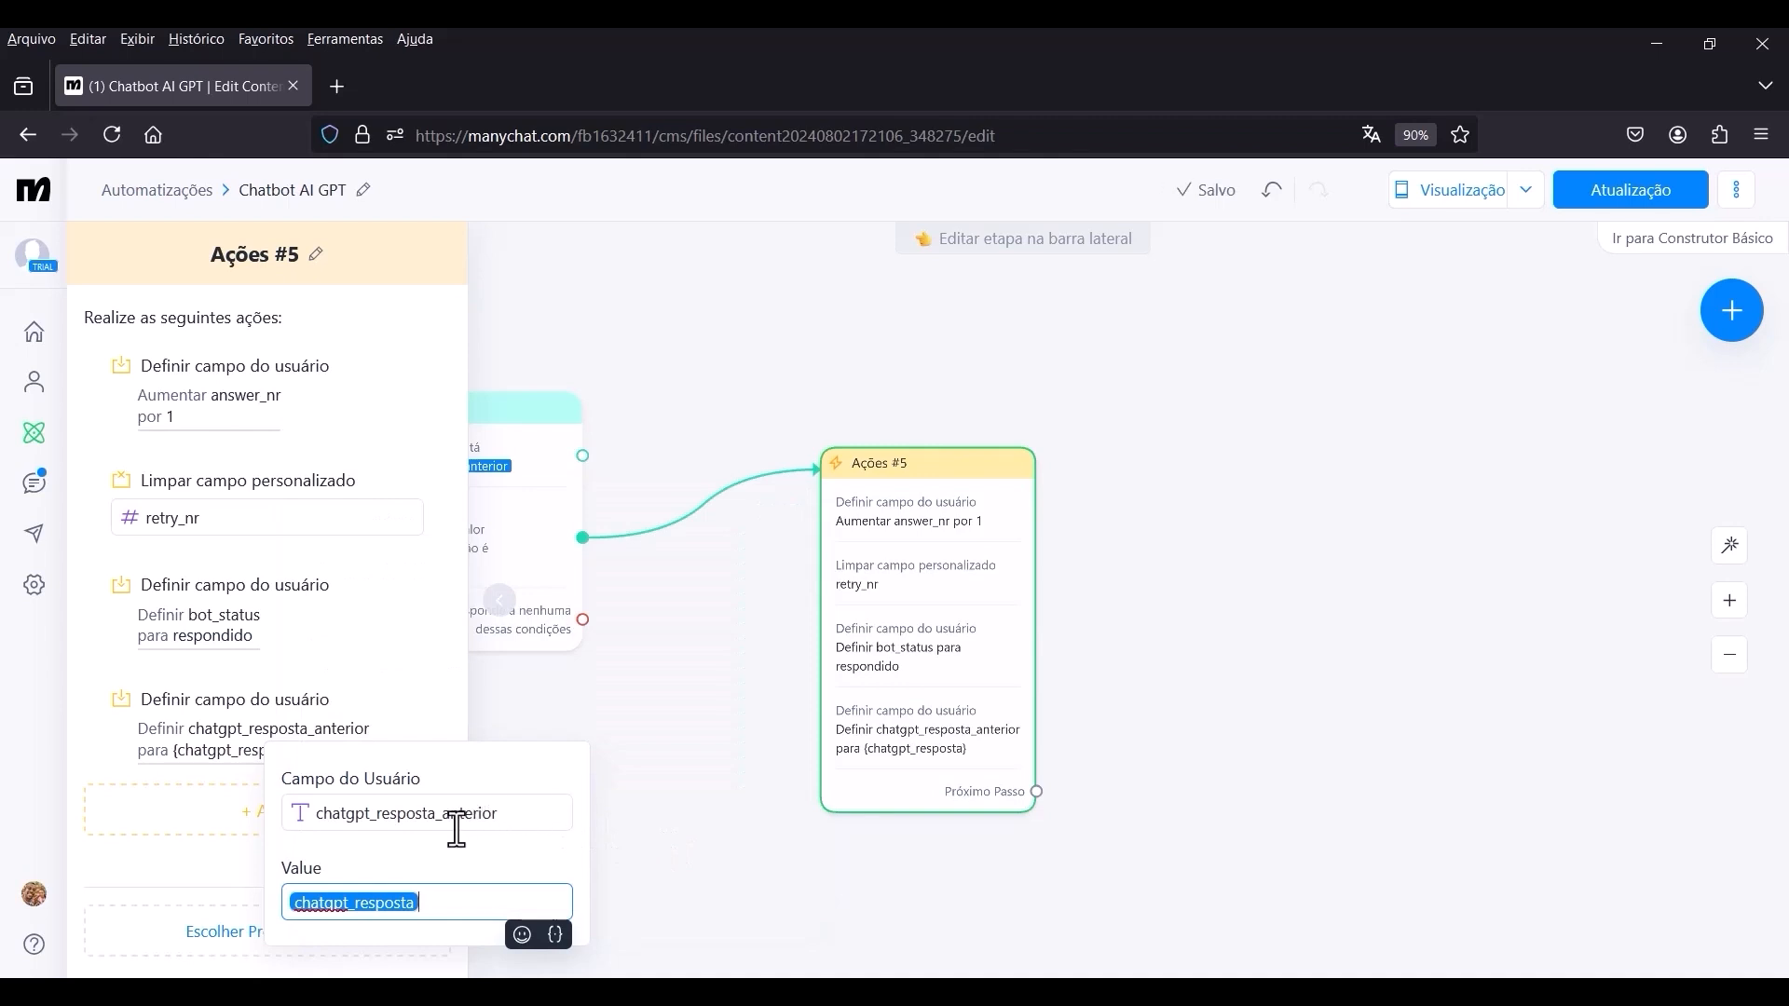
pyautogui.click(177, 854)
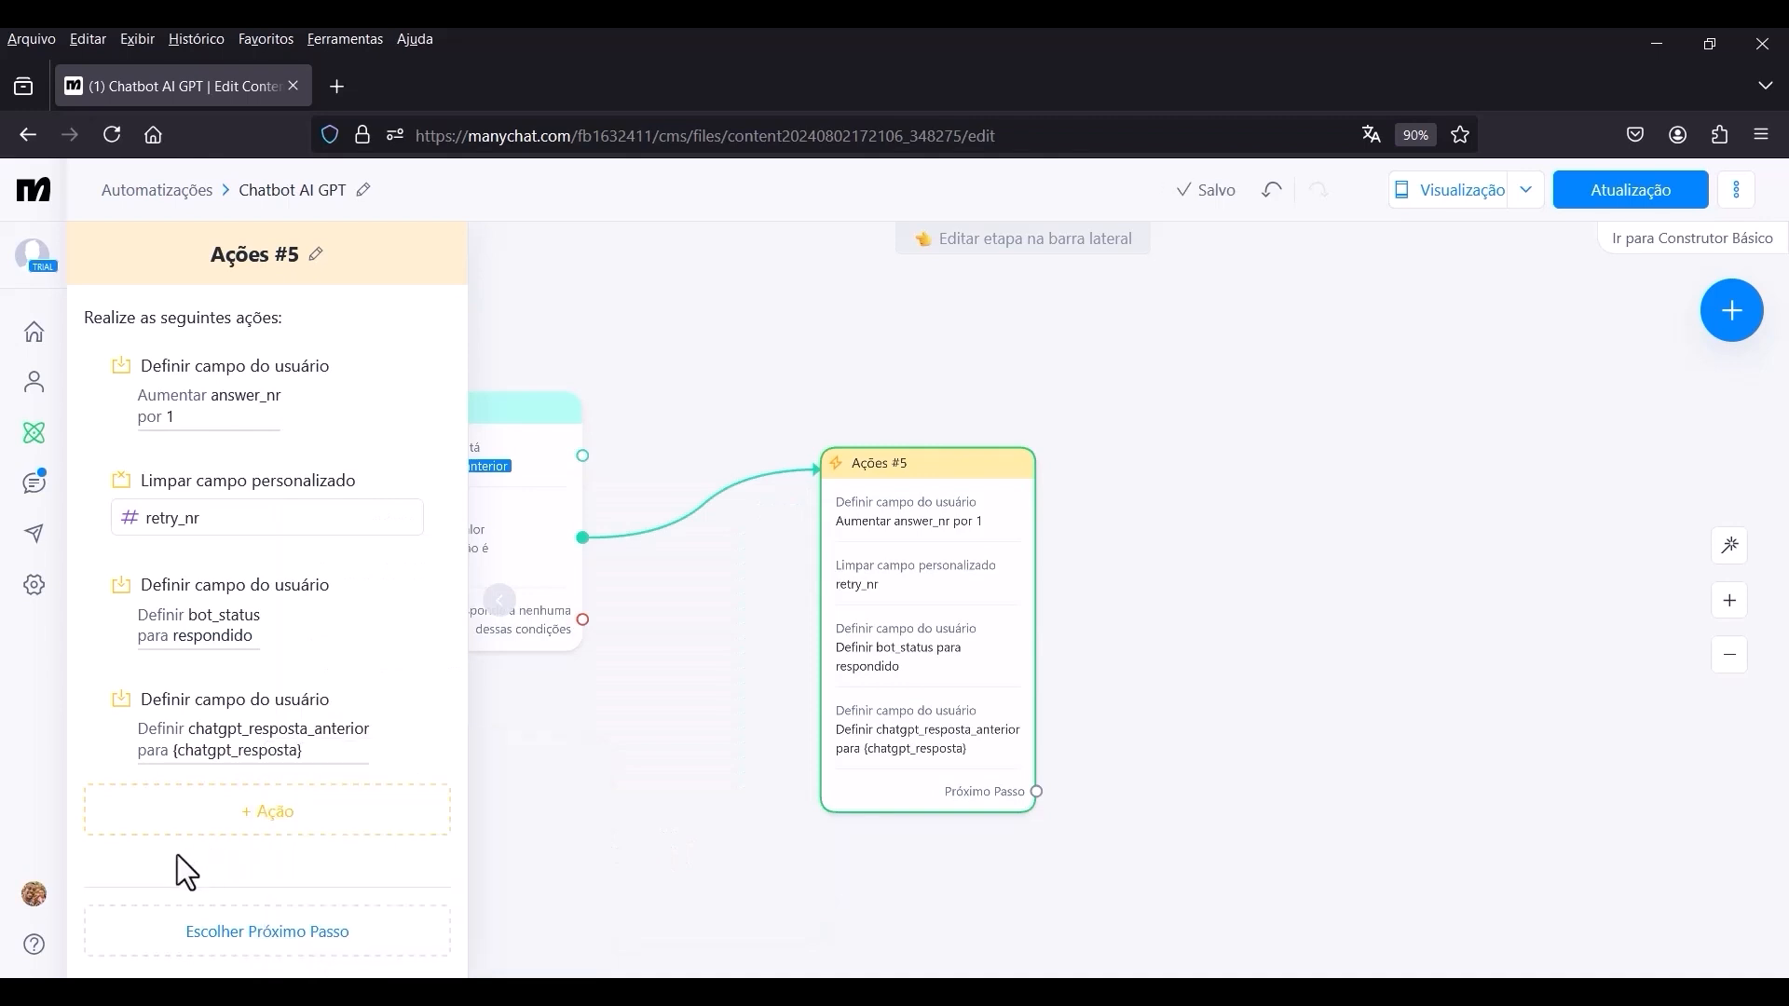
# Connect Ações #5 to a new WhatsApp message step and replace its text block with an Entrada do Usuário block.
pyautogui.click(1183, 613)
pyautogui.scroll(-5, 1157, 567)
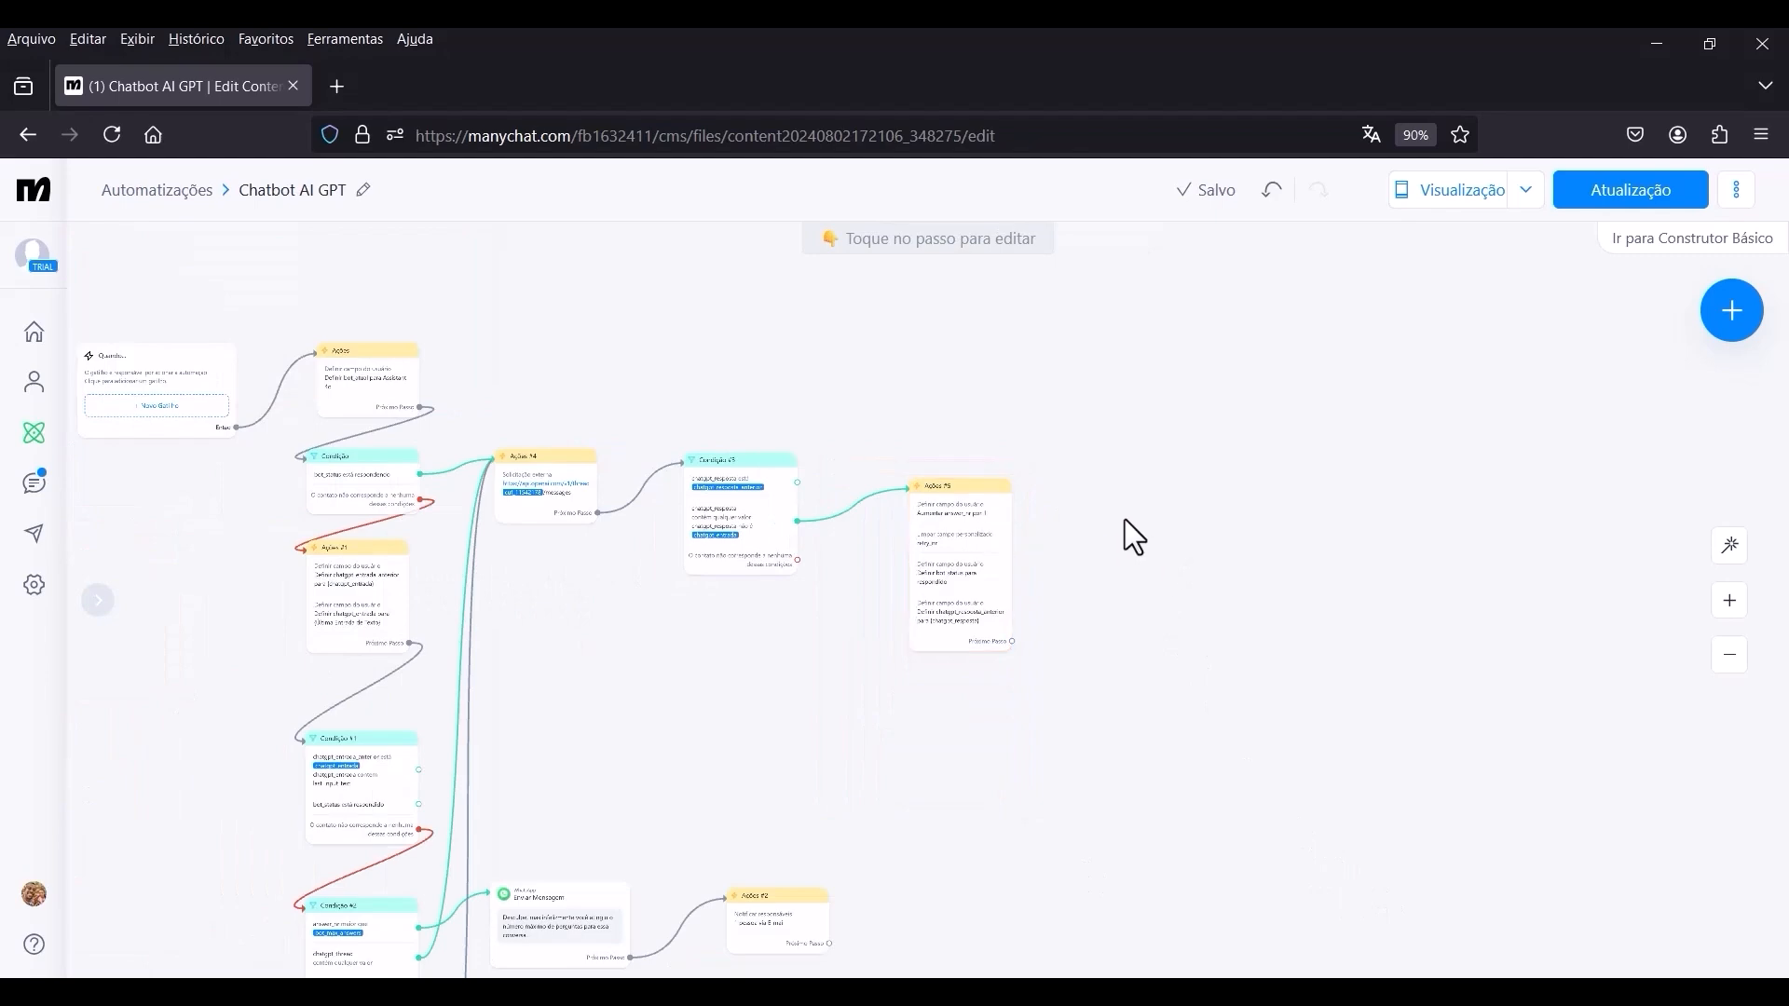
pyautogui.moveTo(1125, 518); pyautogui.dragTo(1020, 479)
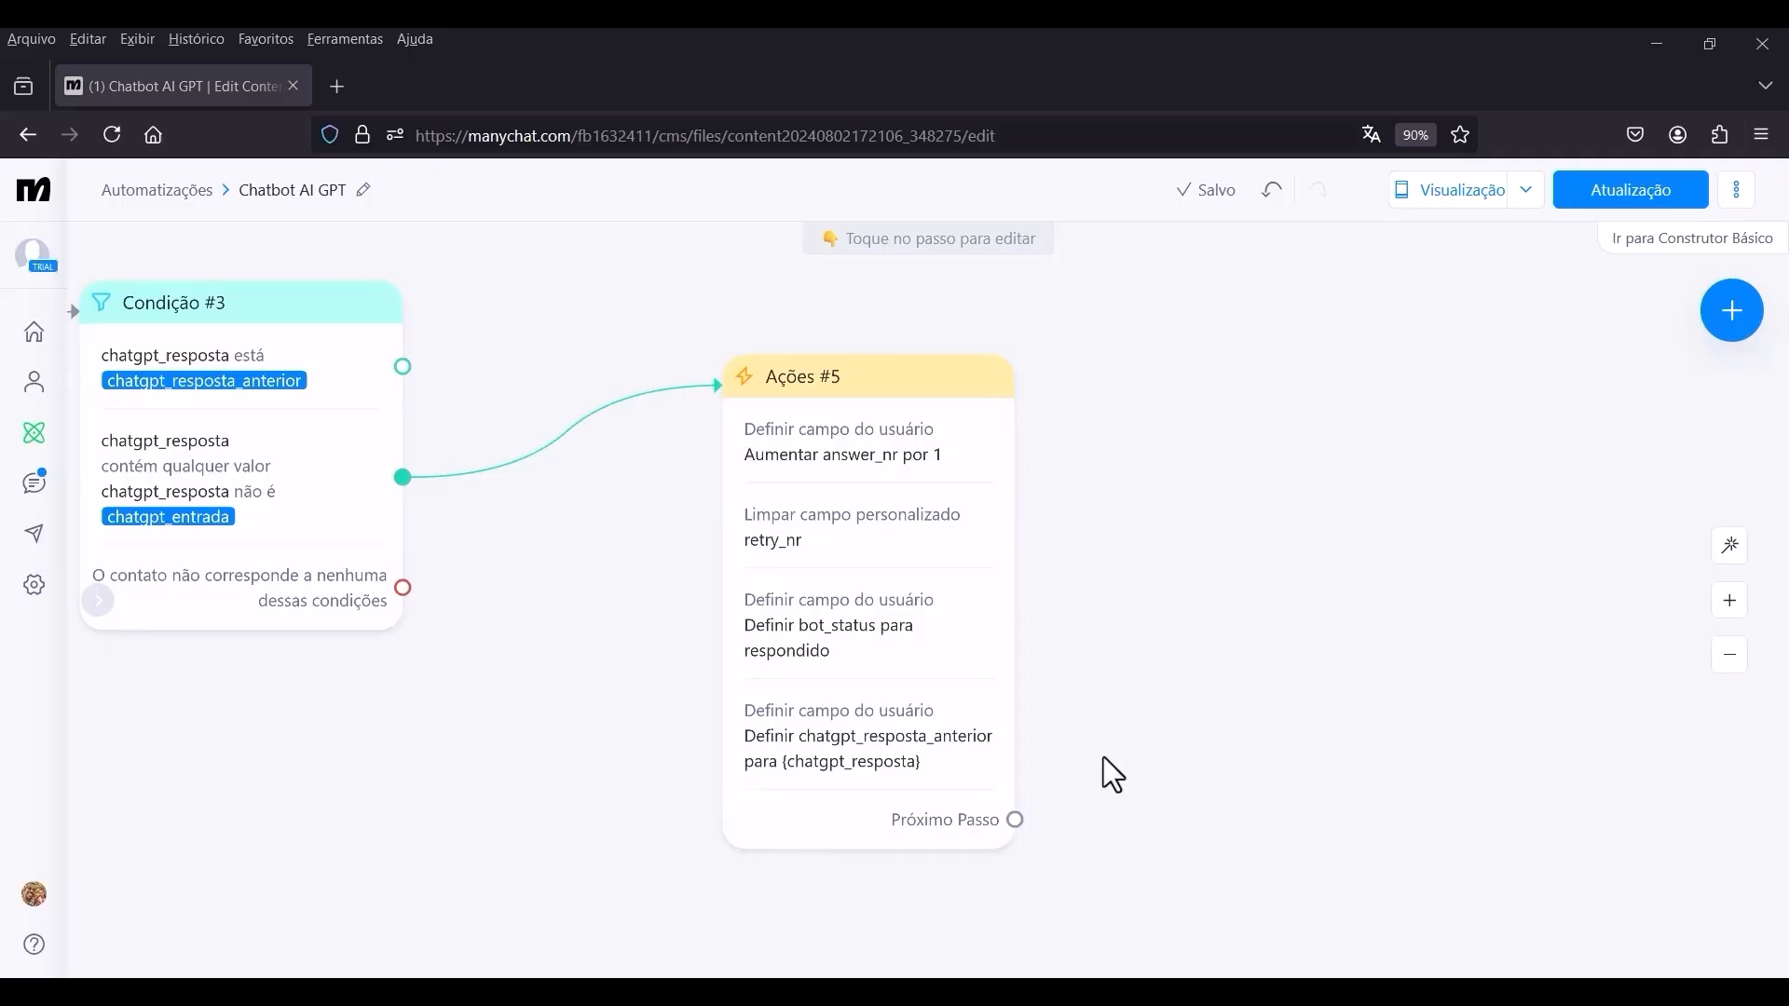
pyautogui.moveTo(1011, 825); pyautogui.dragTo(1252, 549)
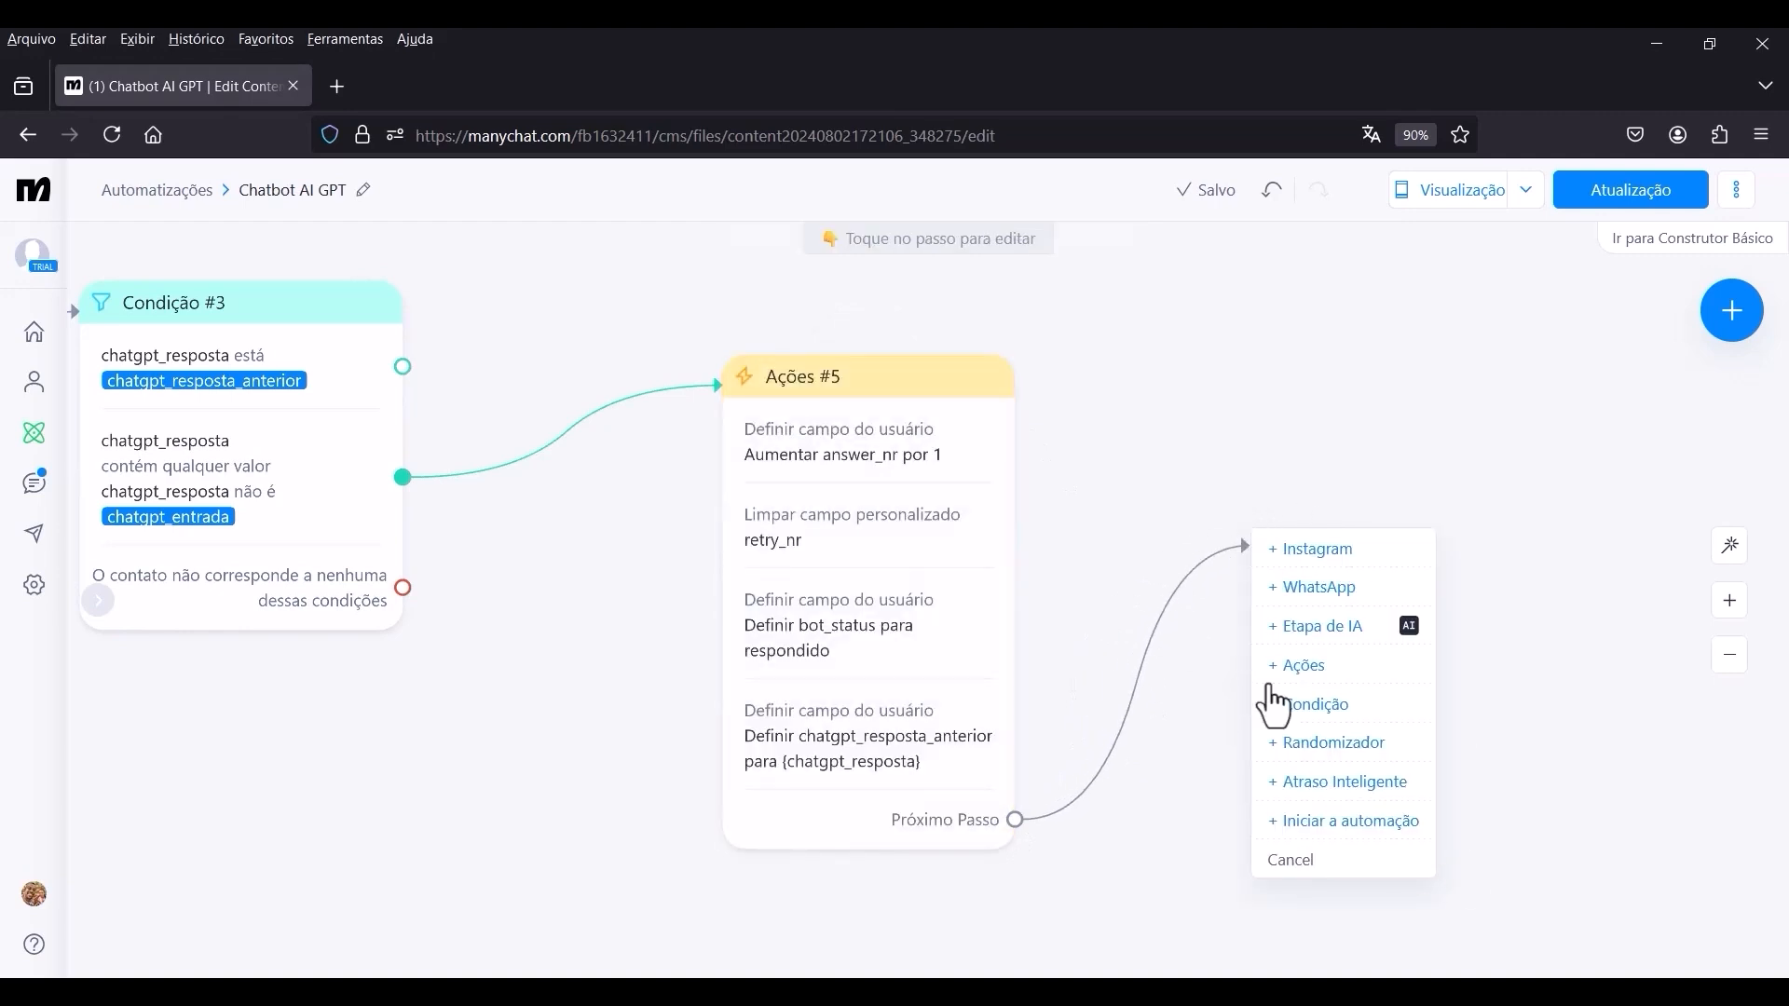
pyautogui.click(1305, 587)
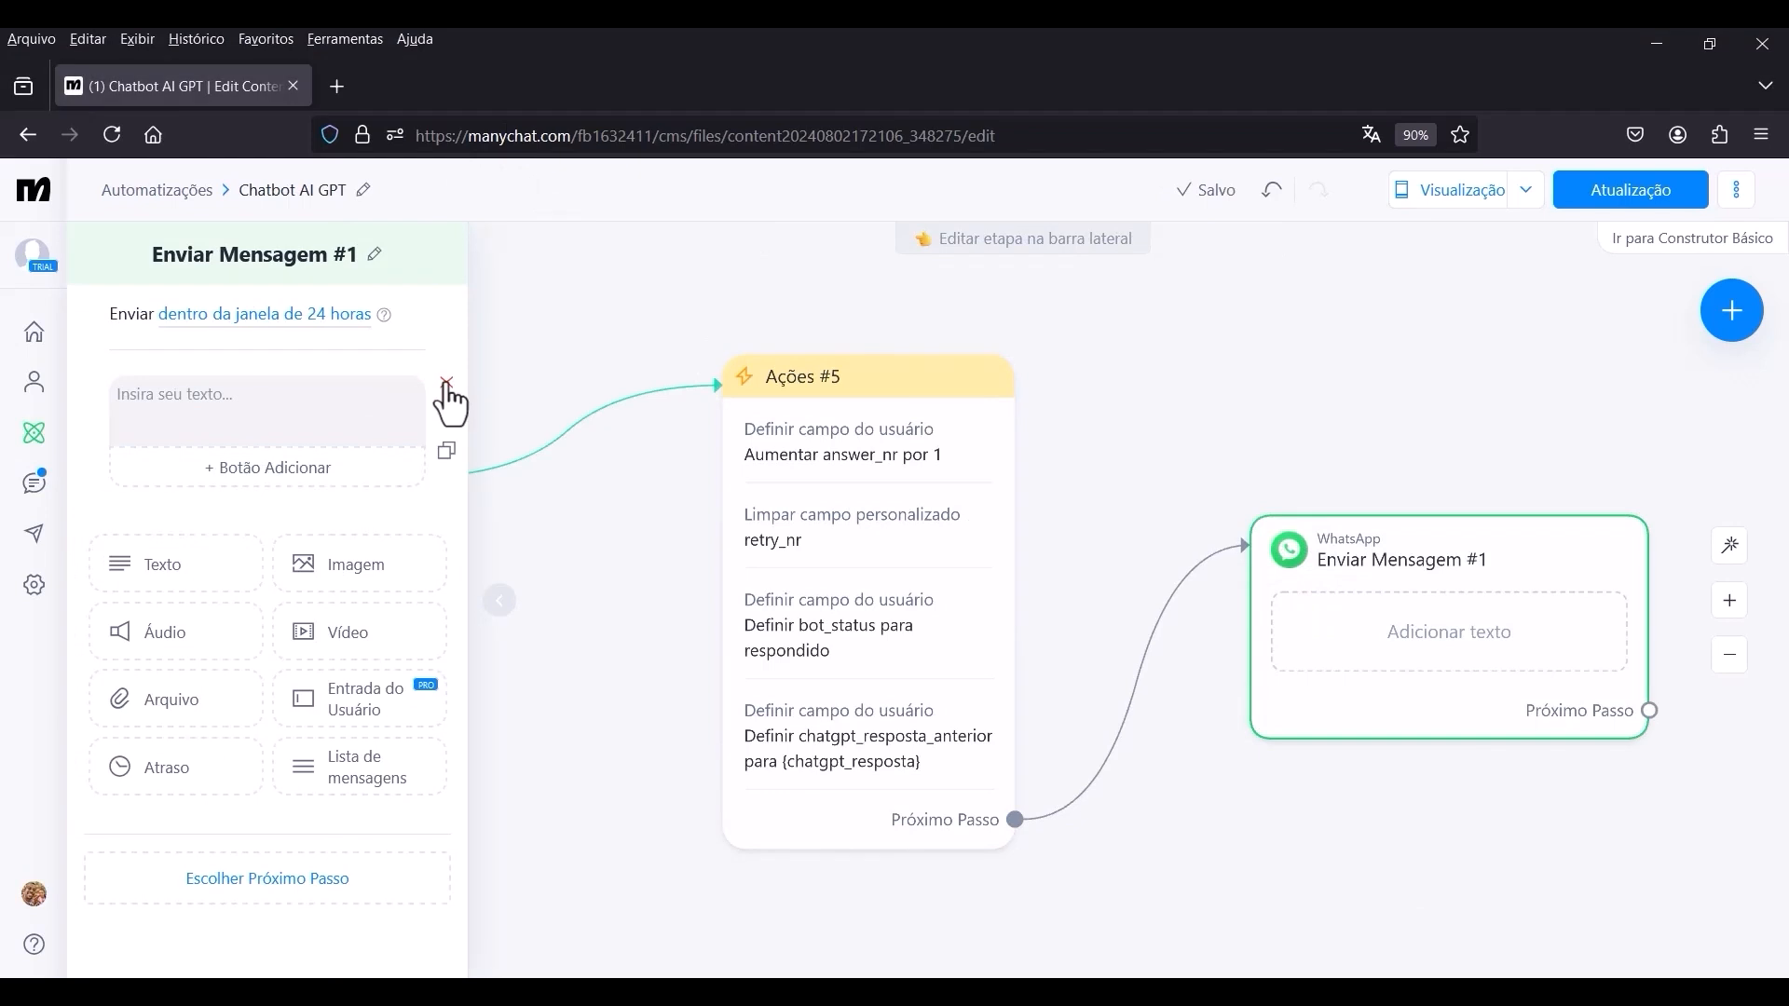
pyautogui.click(446, 386)
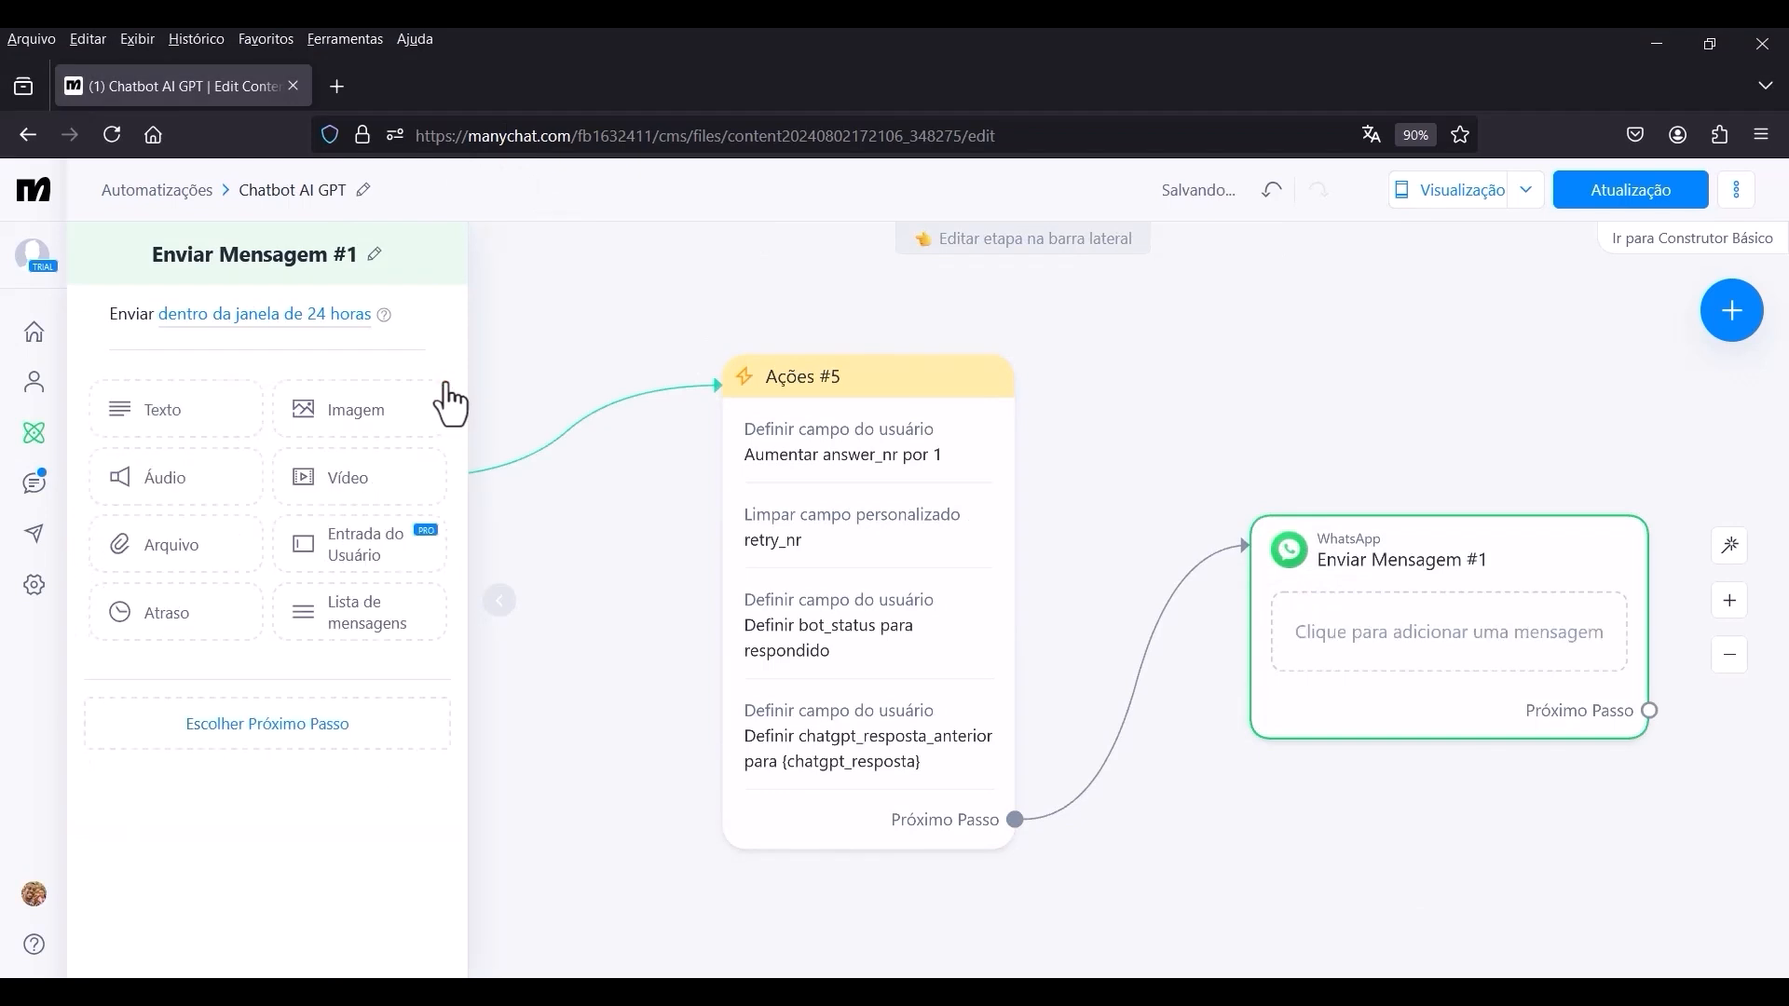
pyautogui.click(375, 561)
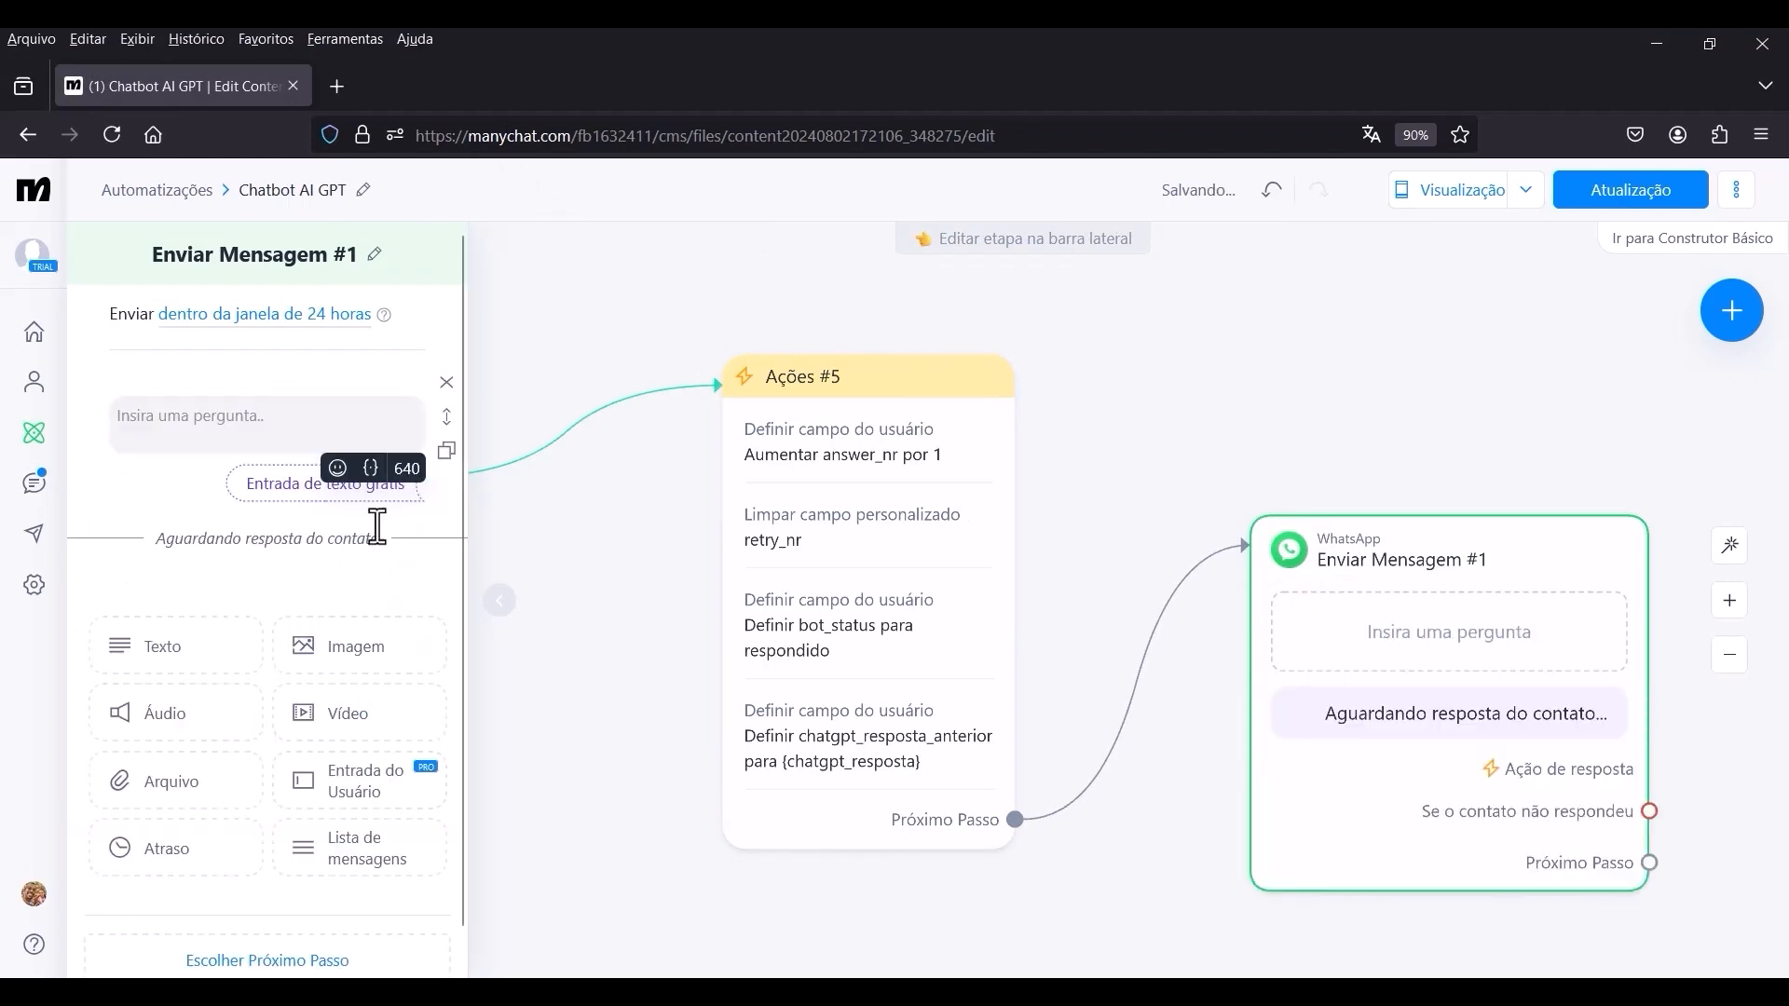
# Insert the custom user field chatgpt_resposta as the question text of the Entrada do Usuário block.
pyautogui.click(170, 410)
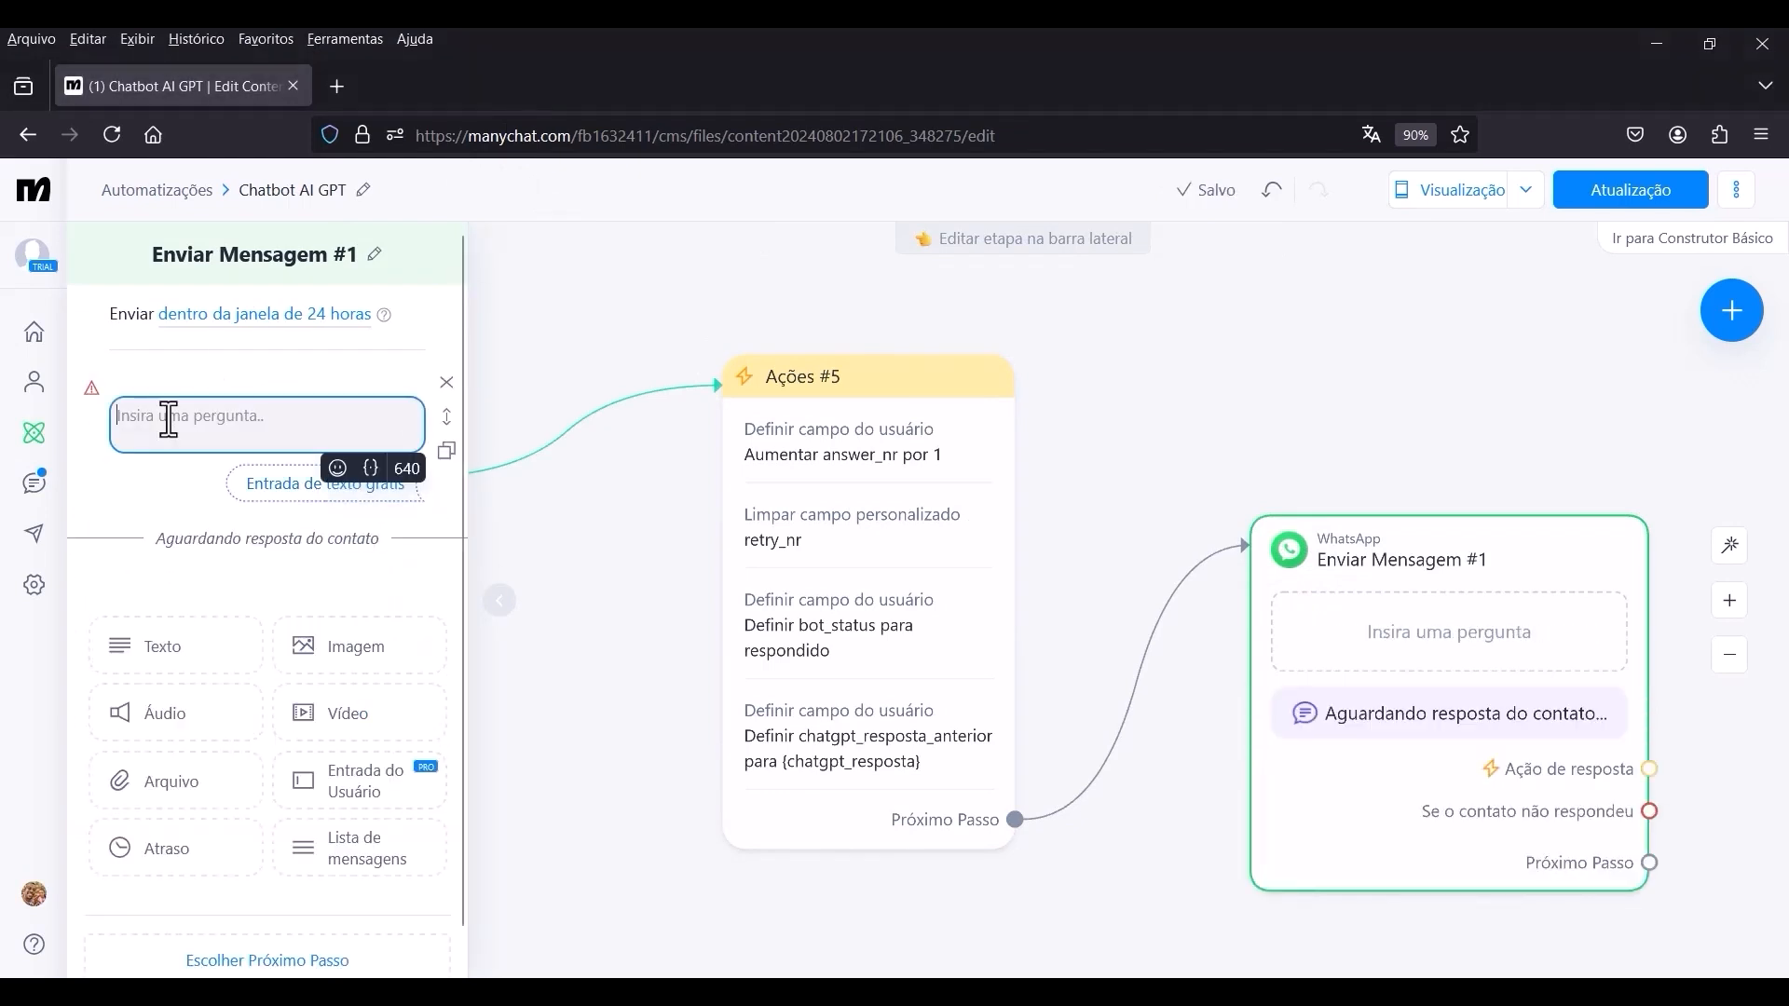
pyautogui.click(370, 469)
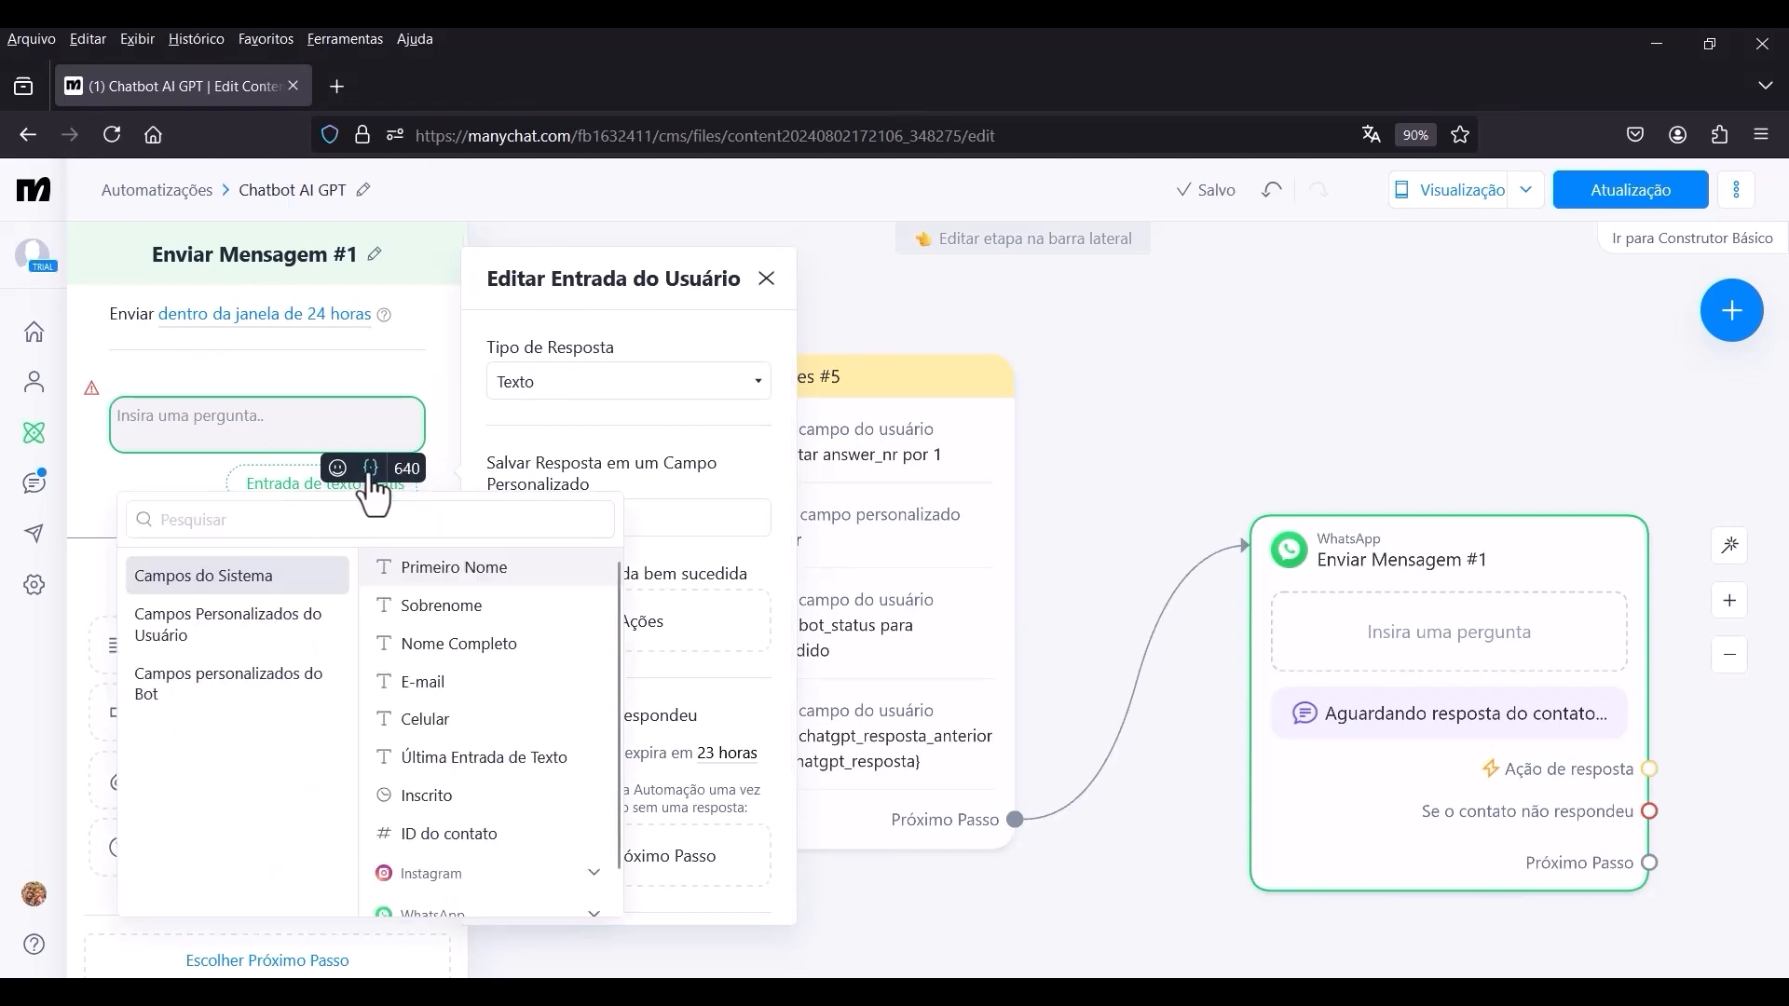
pyautogui.click(196, 643)
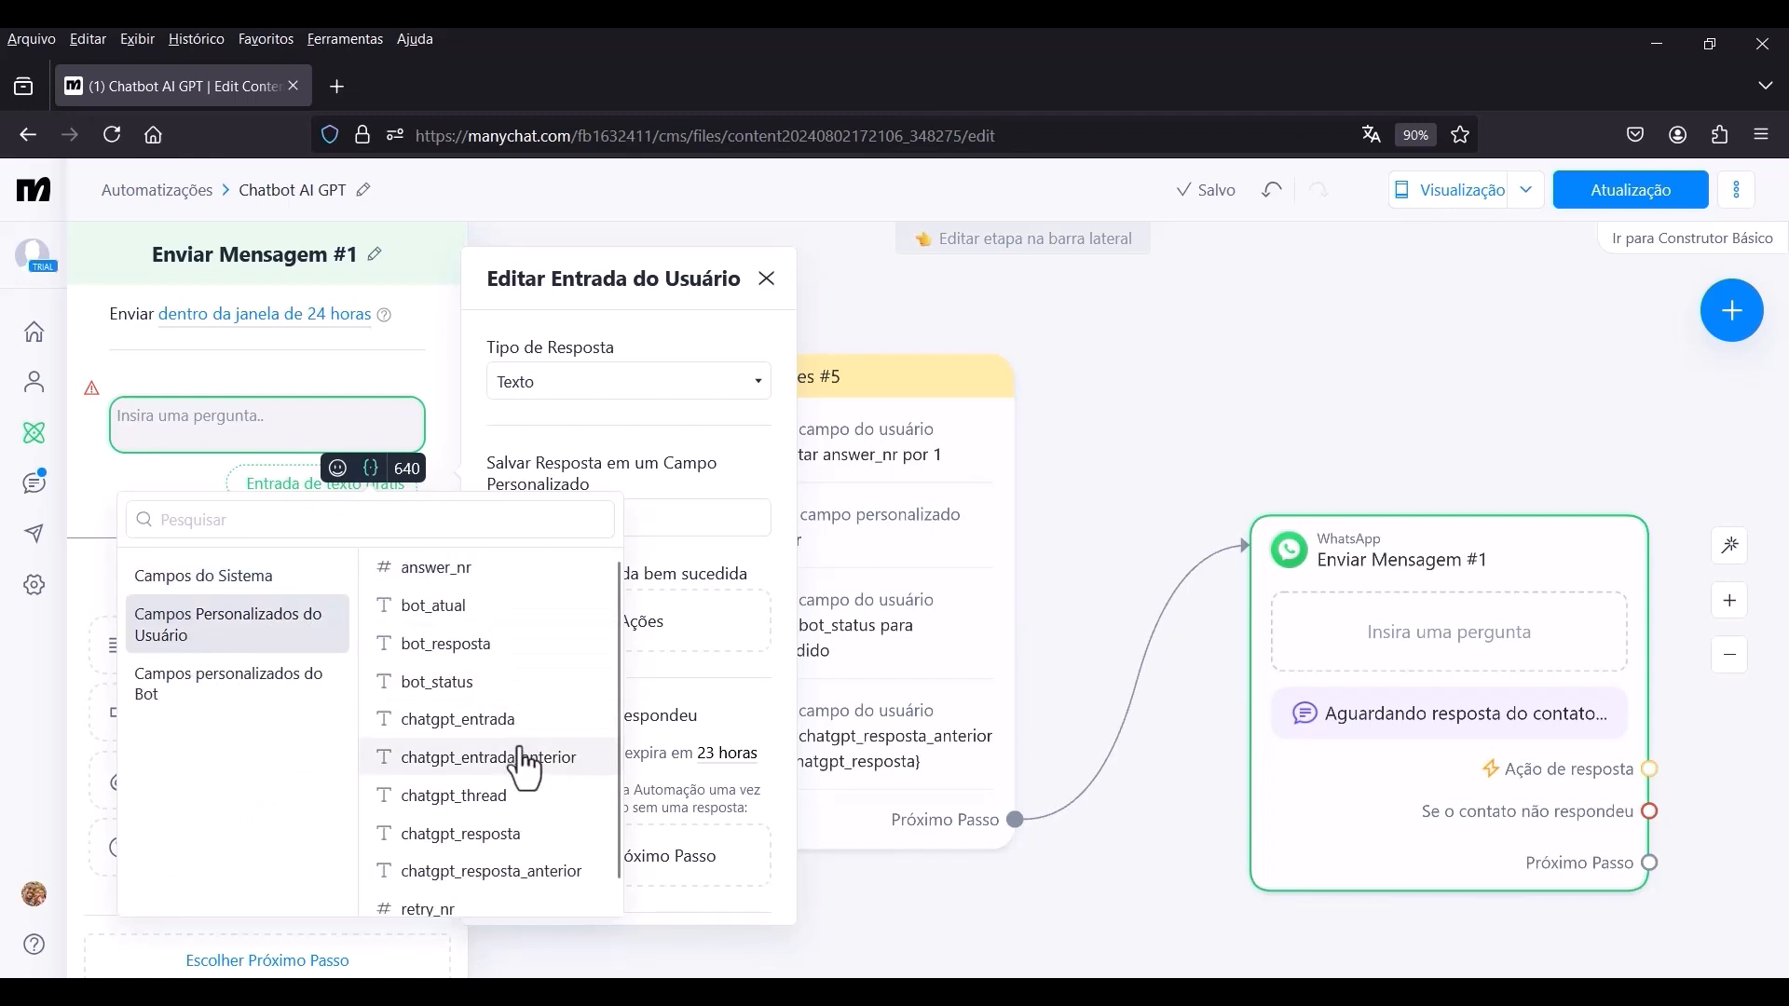
pyautogui.click(463, 850)
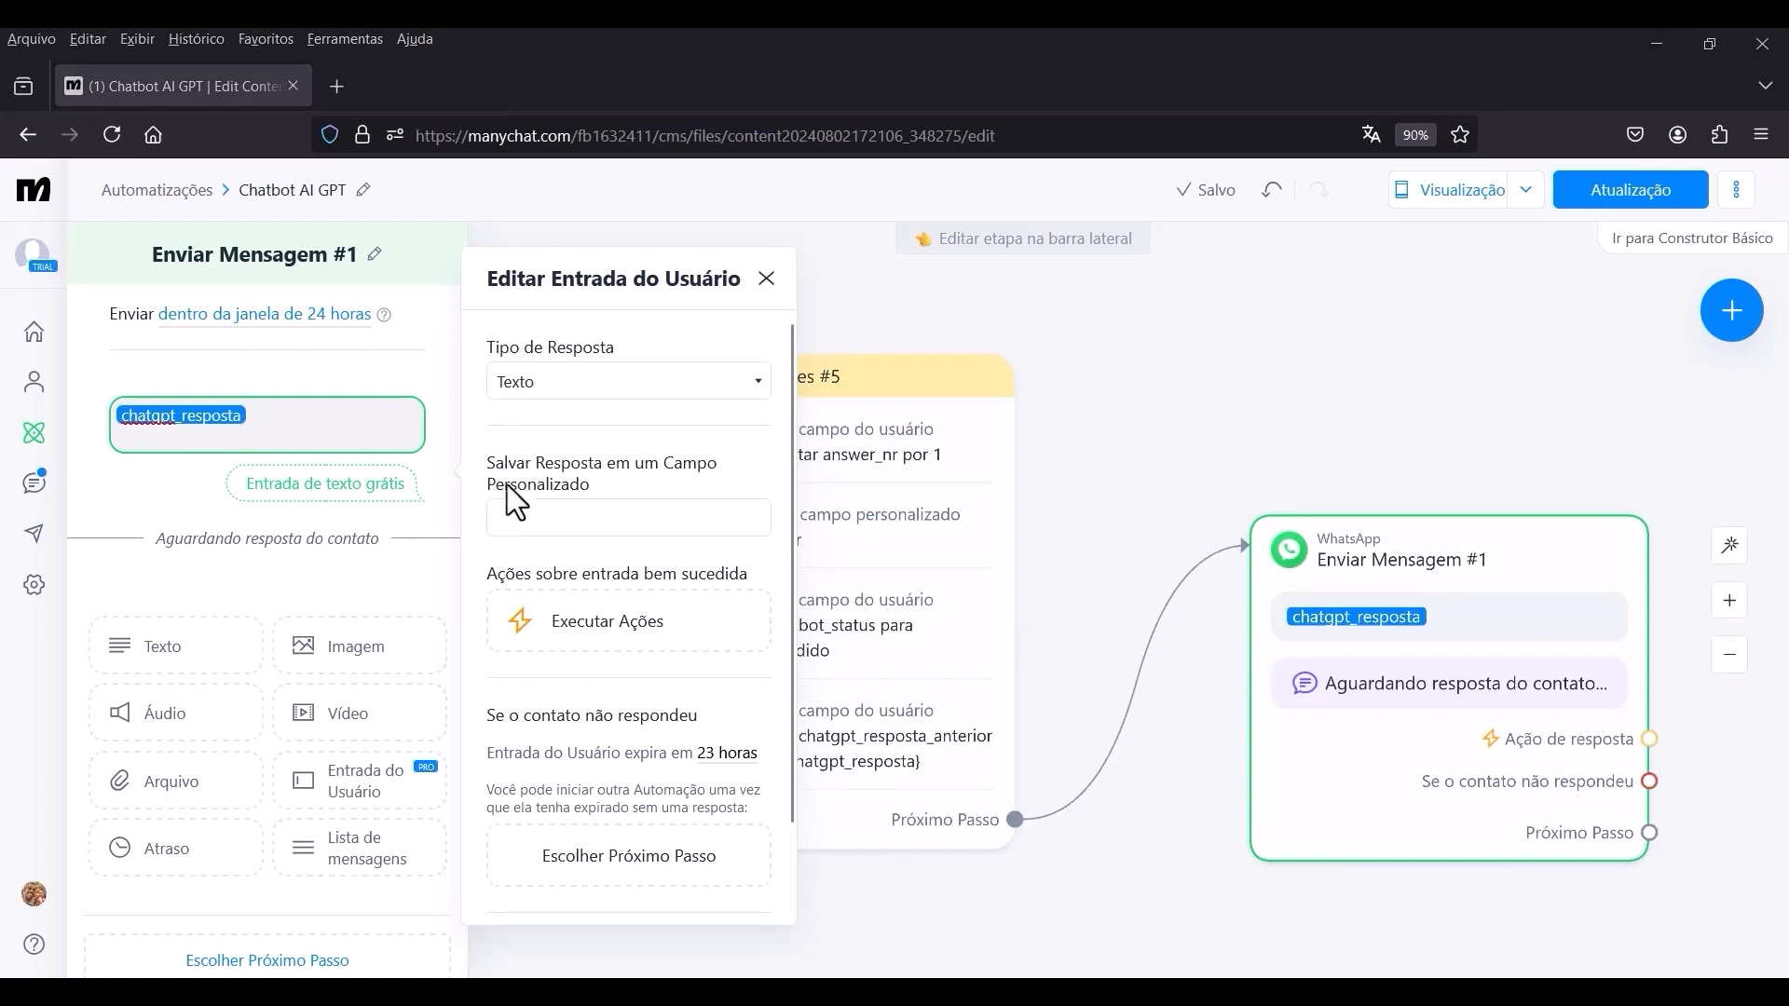
# Save the contact's reply to the Entrada do Usuário block in the chatgpt_entrada field.
pyautogui.click(584, 517)
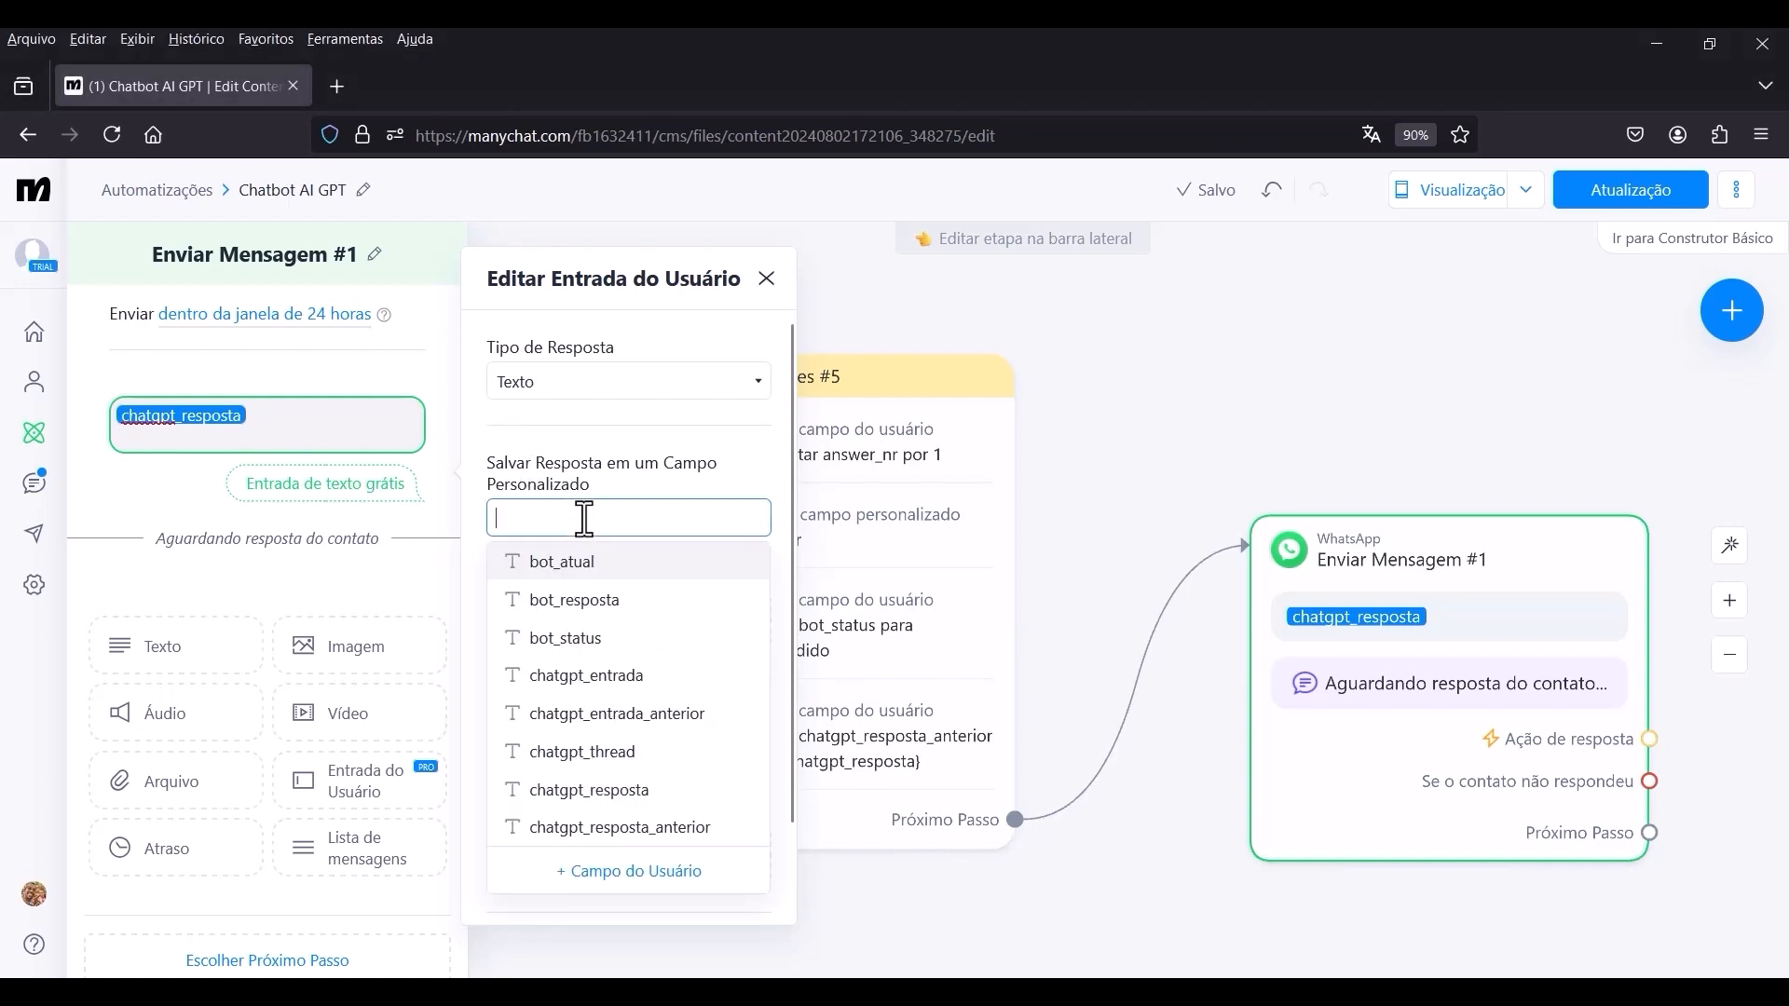
pyautogui.click(586, 676)
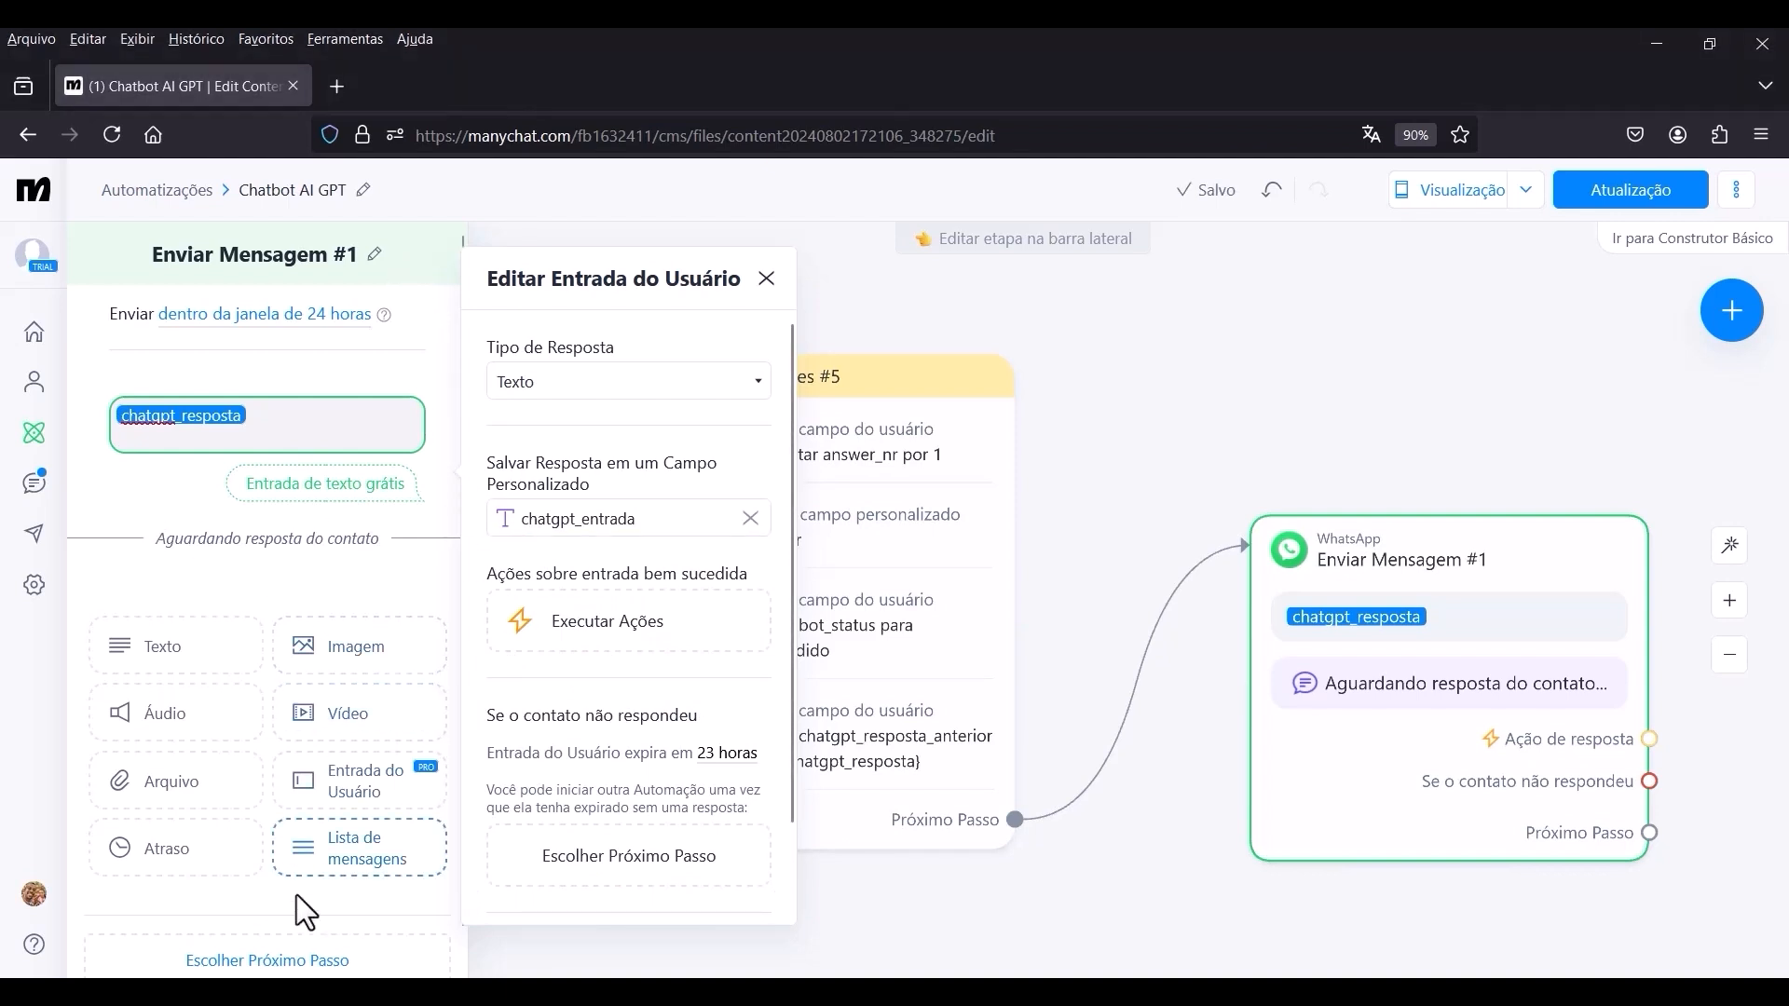
pyautogui.click(294, 964)
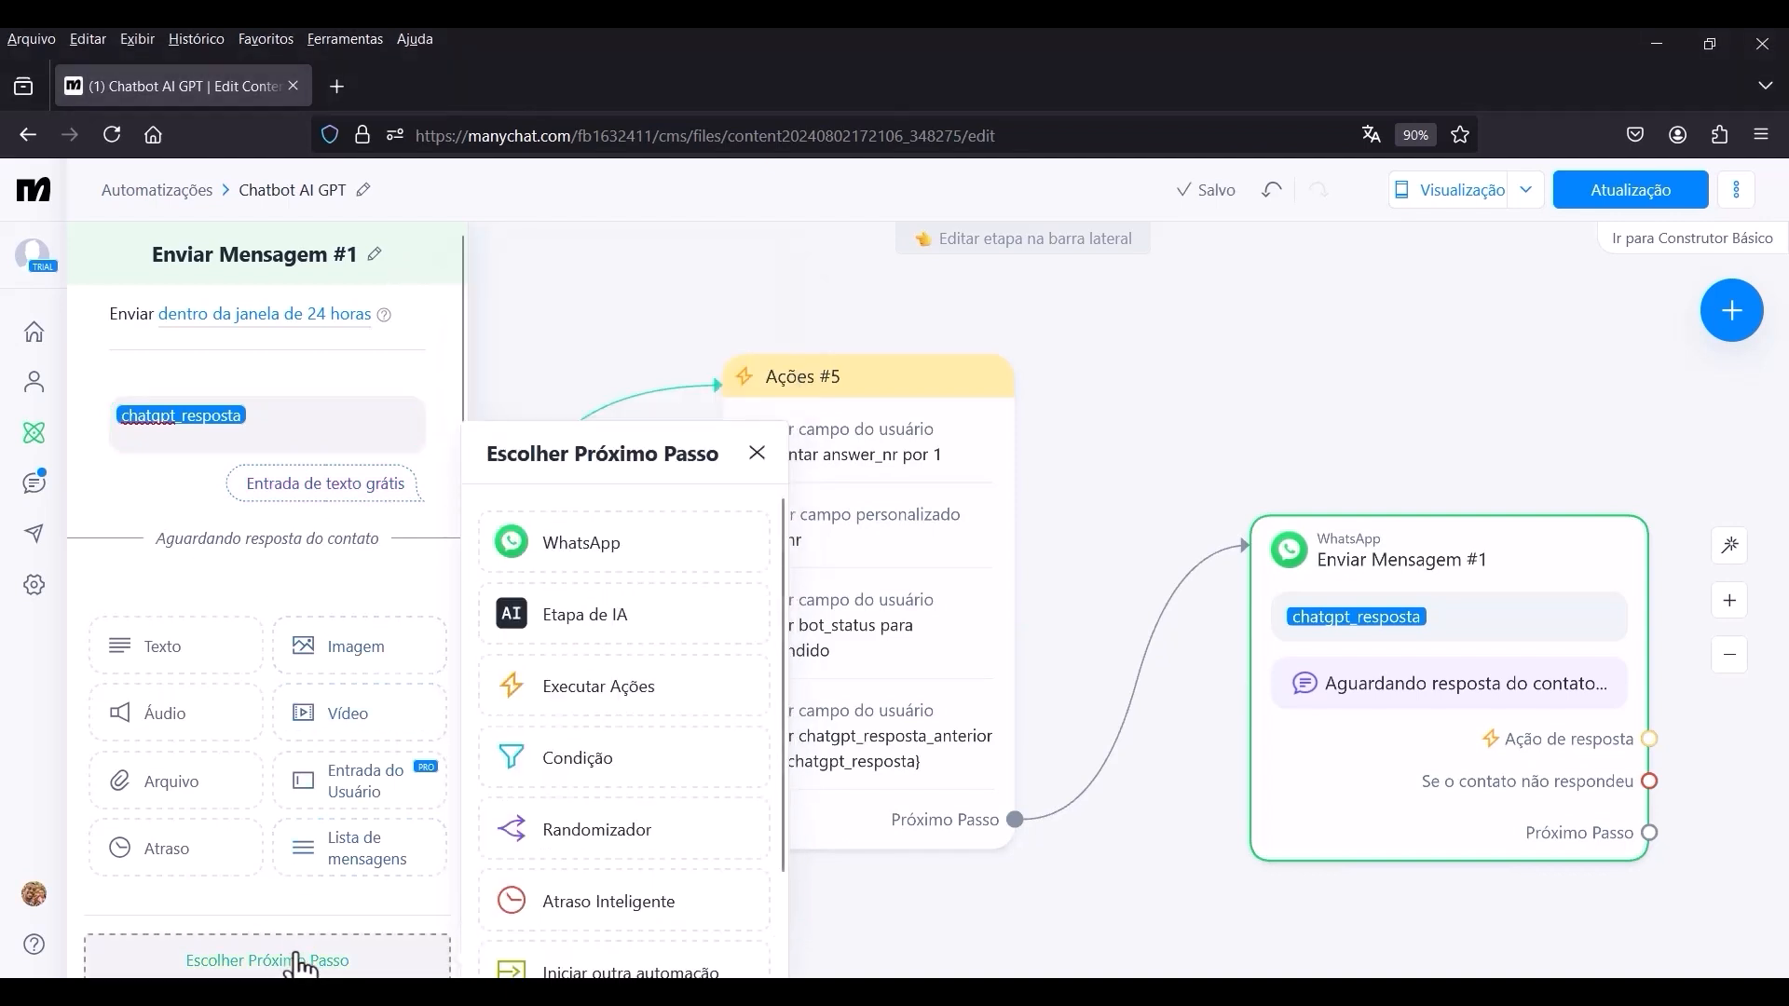
pyautogui.click(1351, 360)
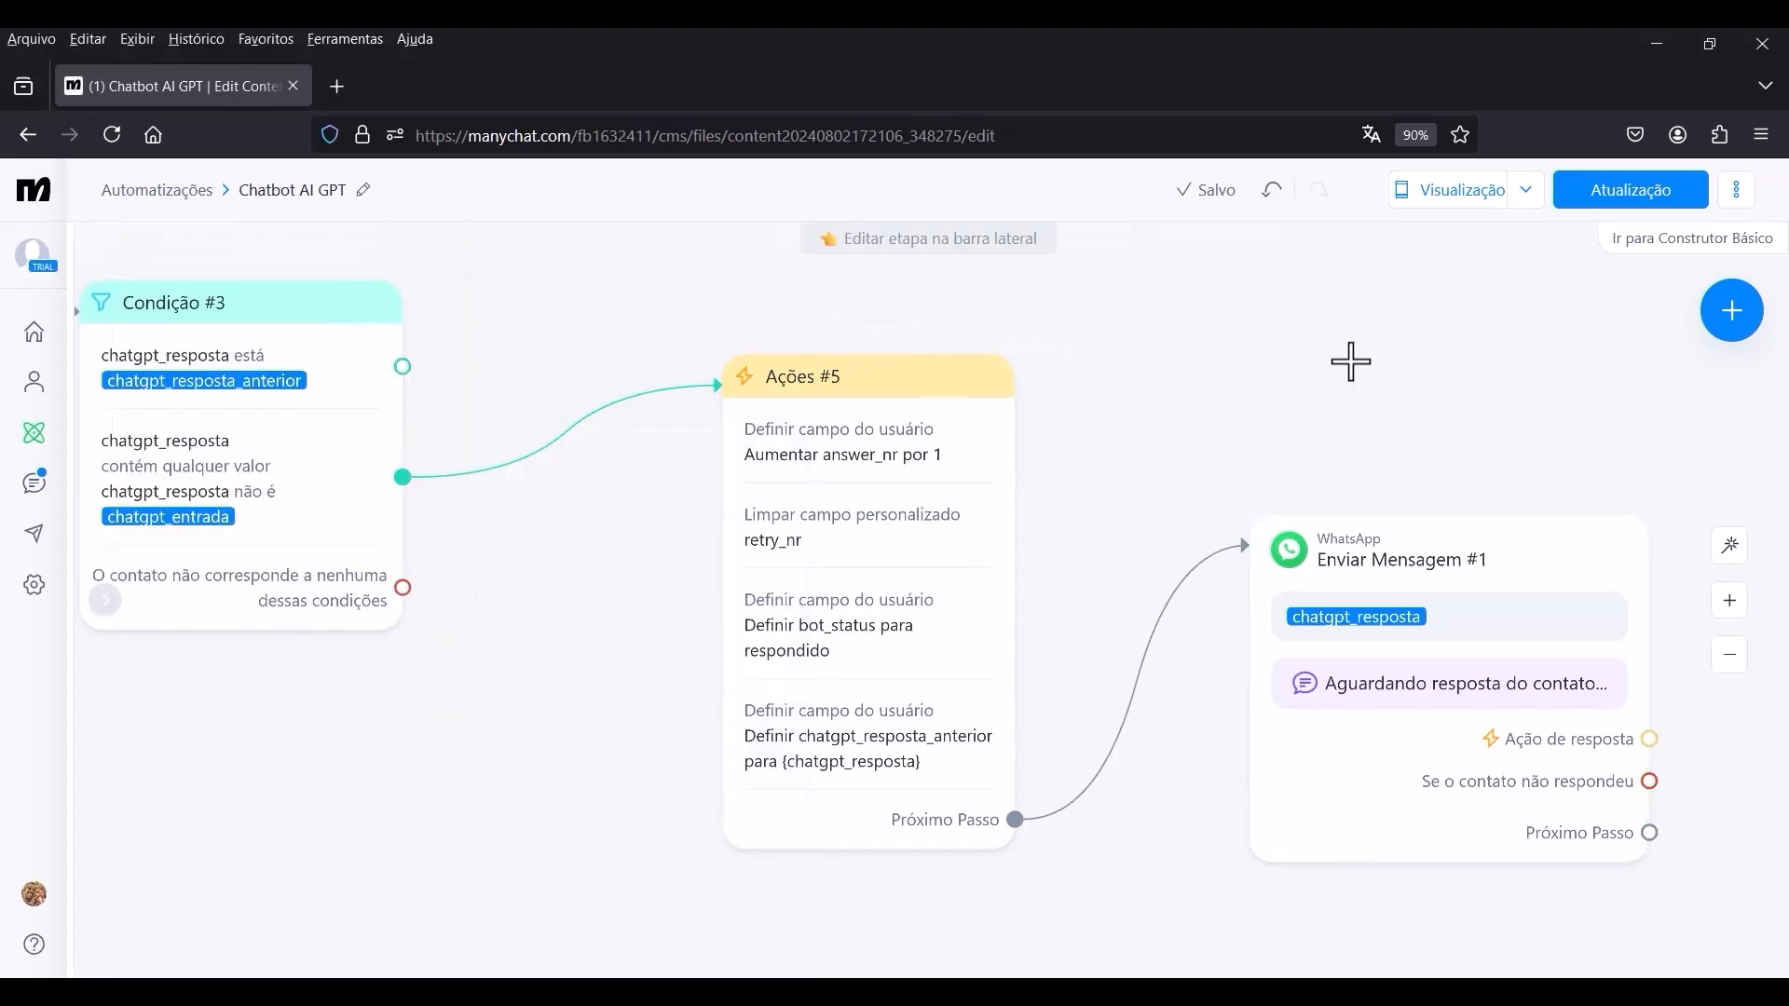
# Connect the Ação de resposta output of the WhatsApp message Enviar Mensagem #1 to a new Ações step.
pyautogui.scroll(3, 1254, 519)
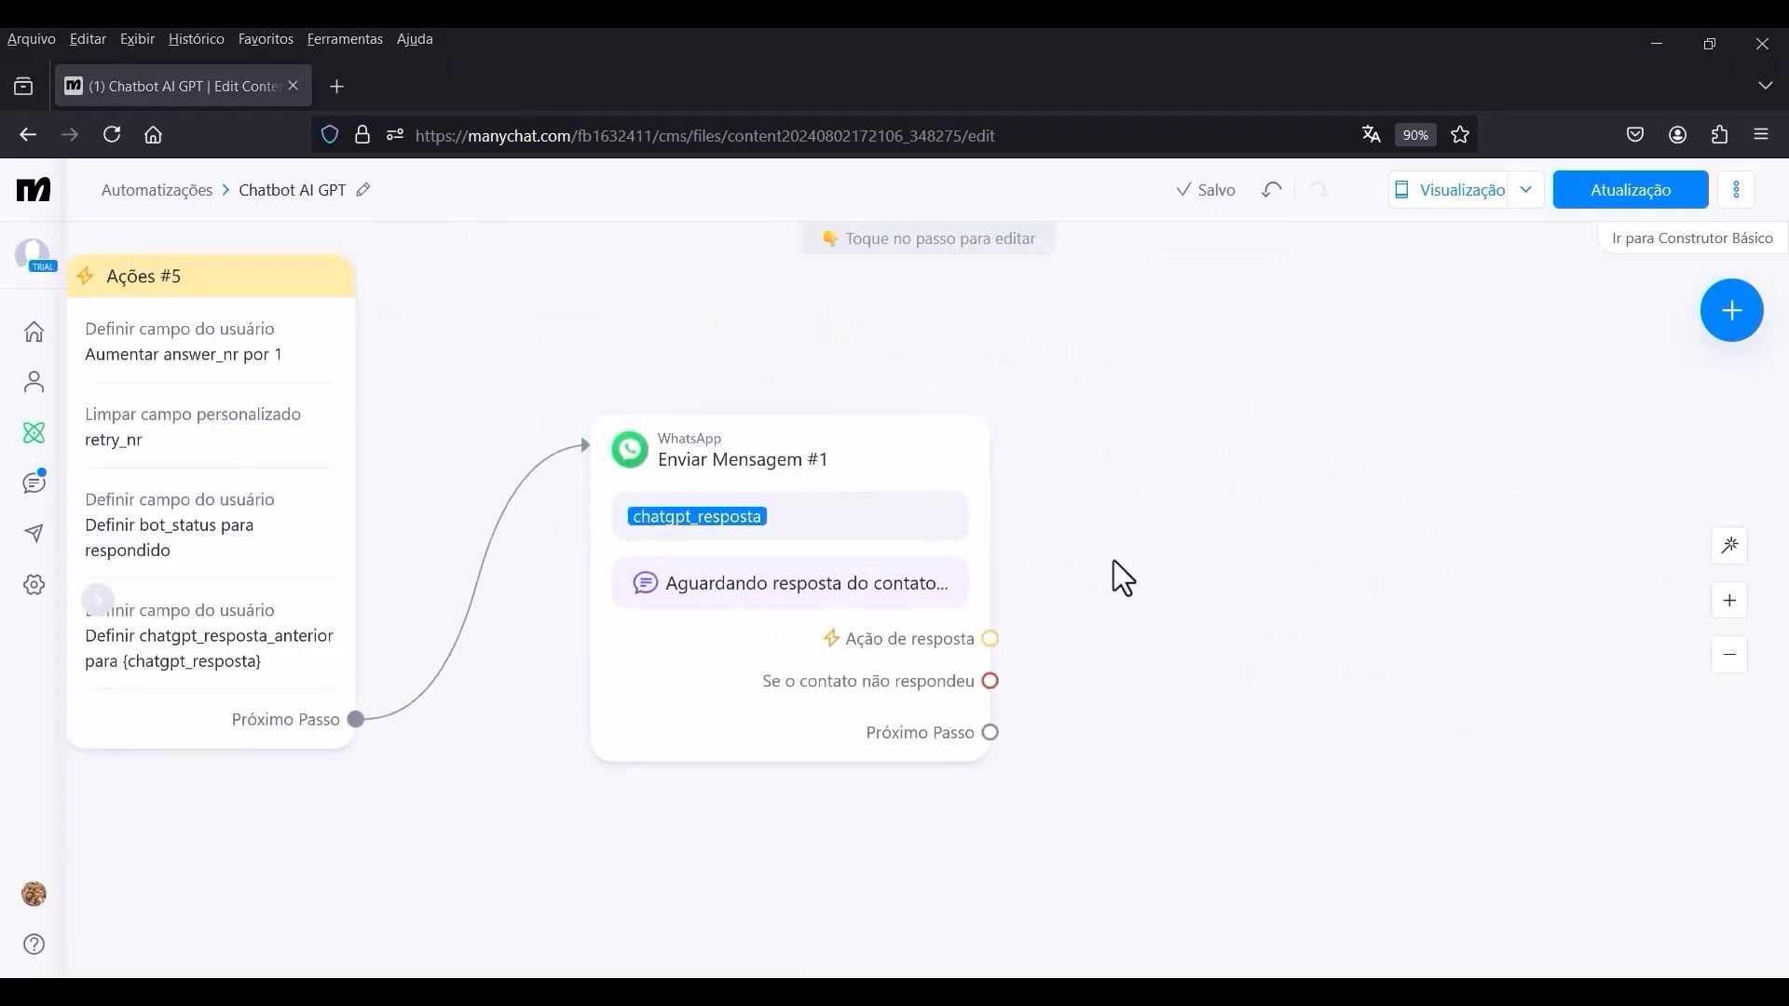
pyautogui.click(989, 639)
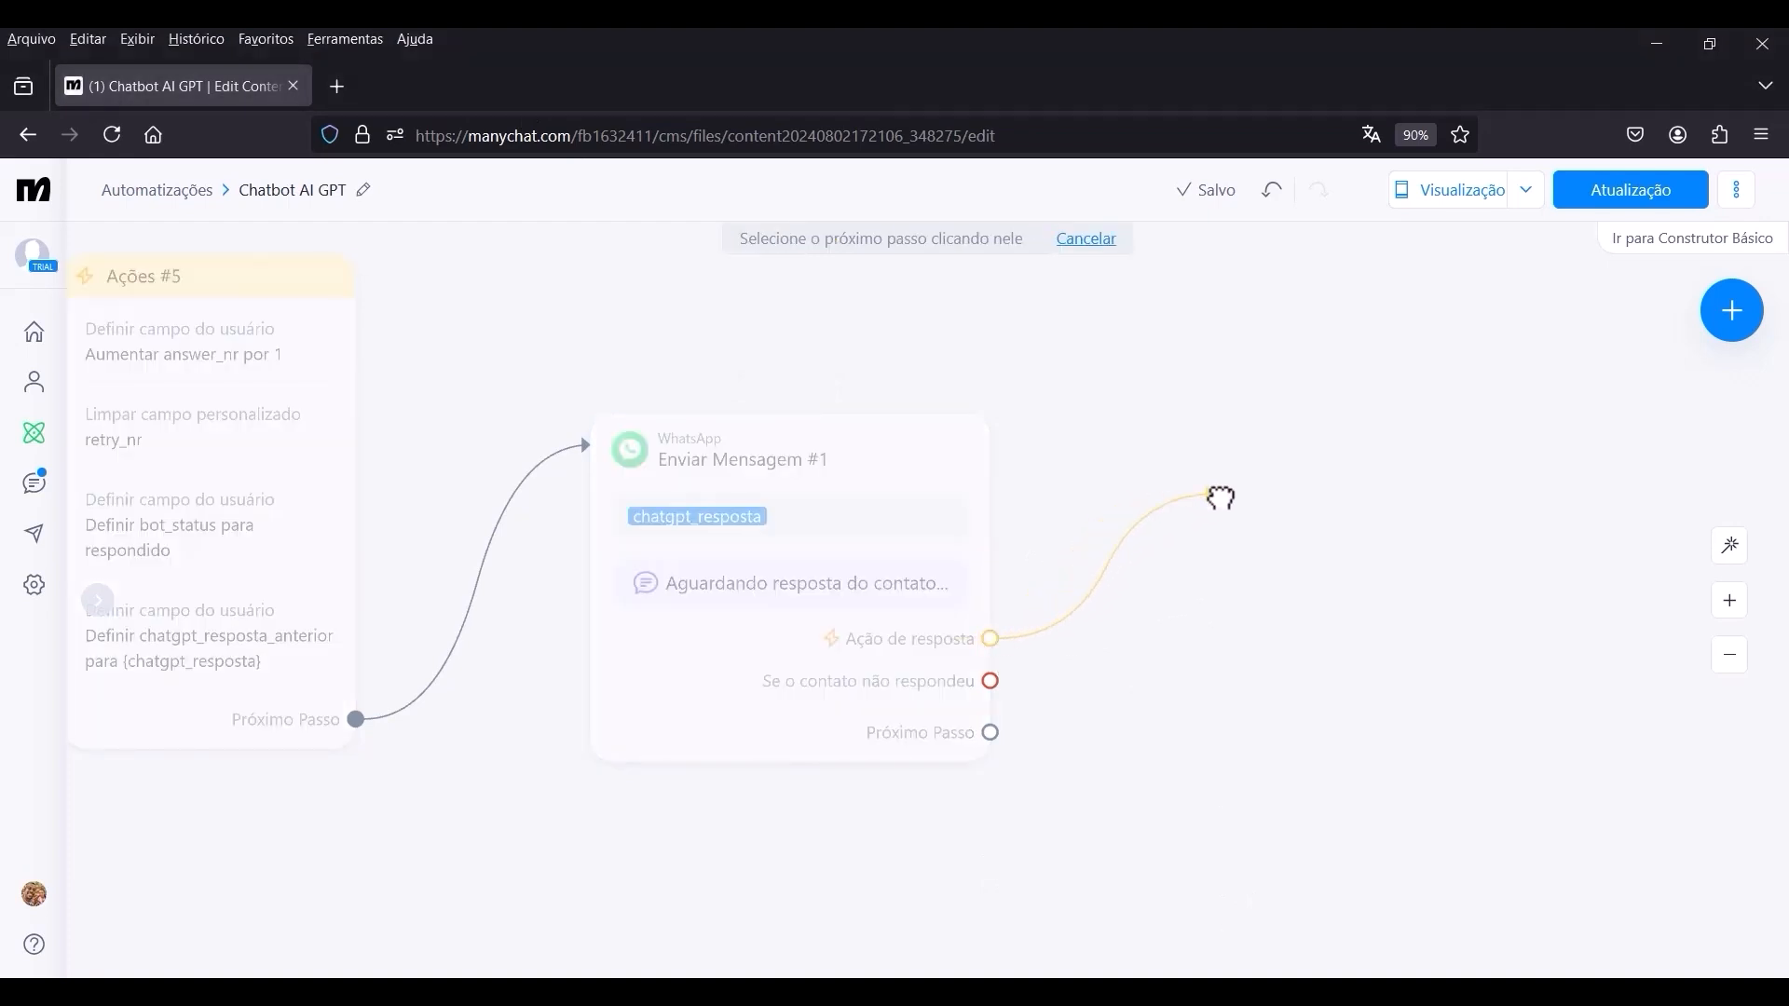
pyautogui.click(1227, 452)
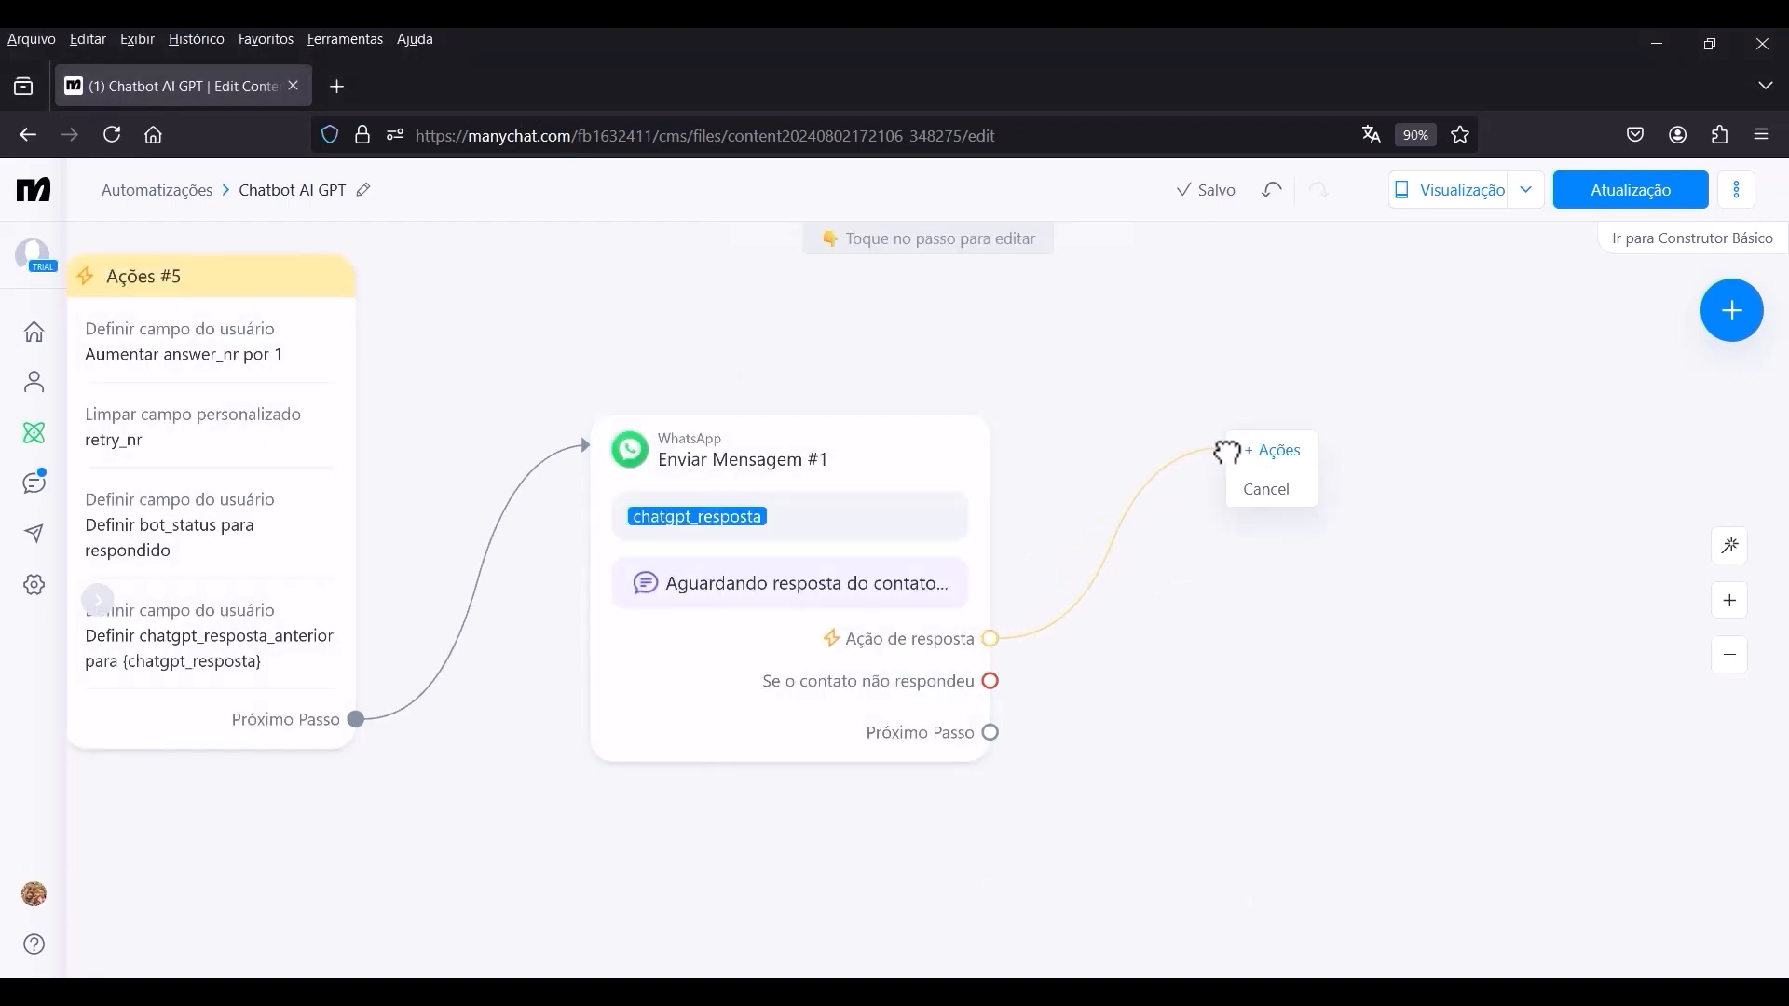
pyautogui.click(1268, 457)
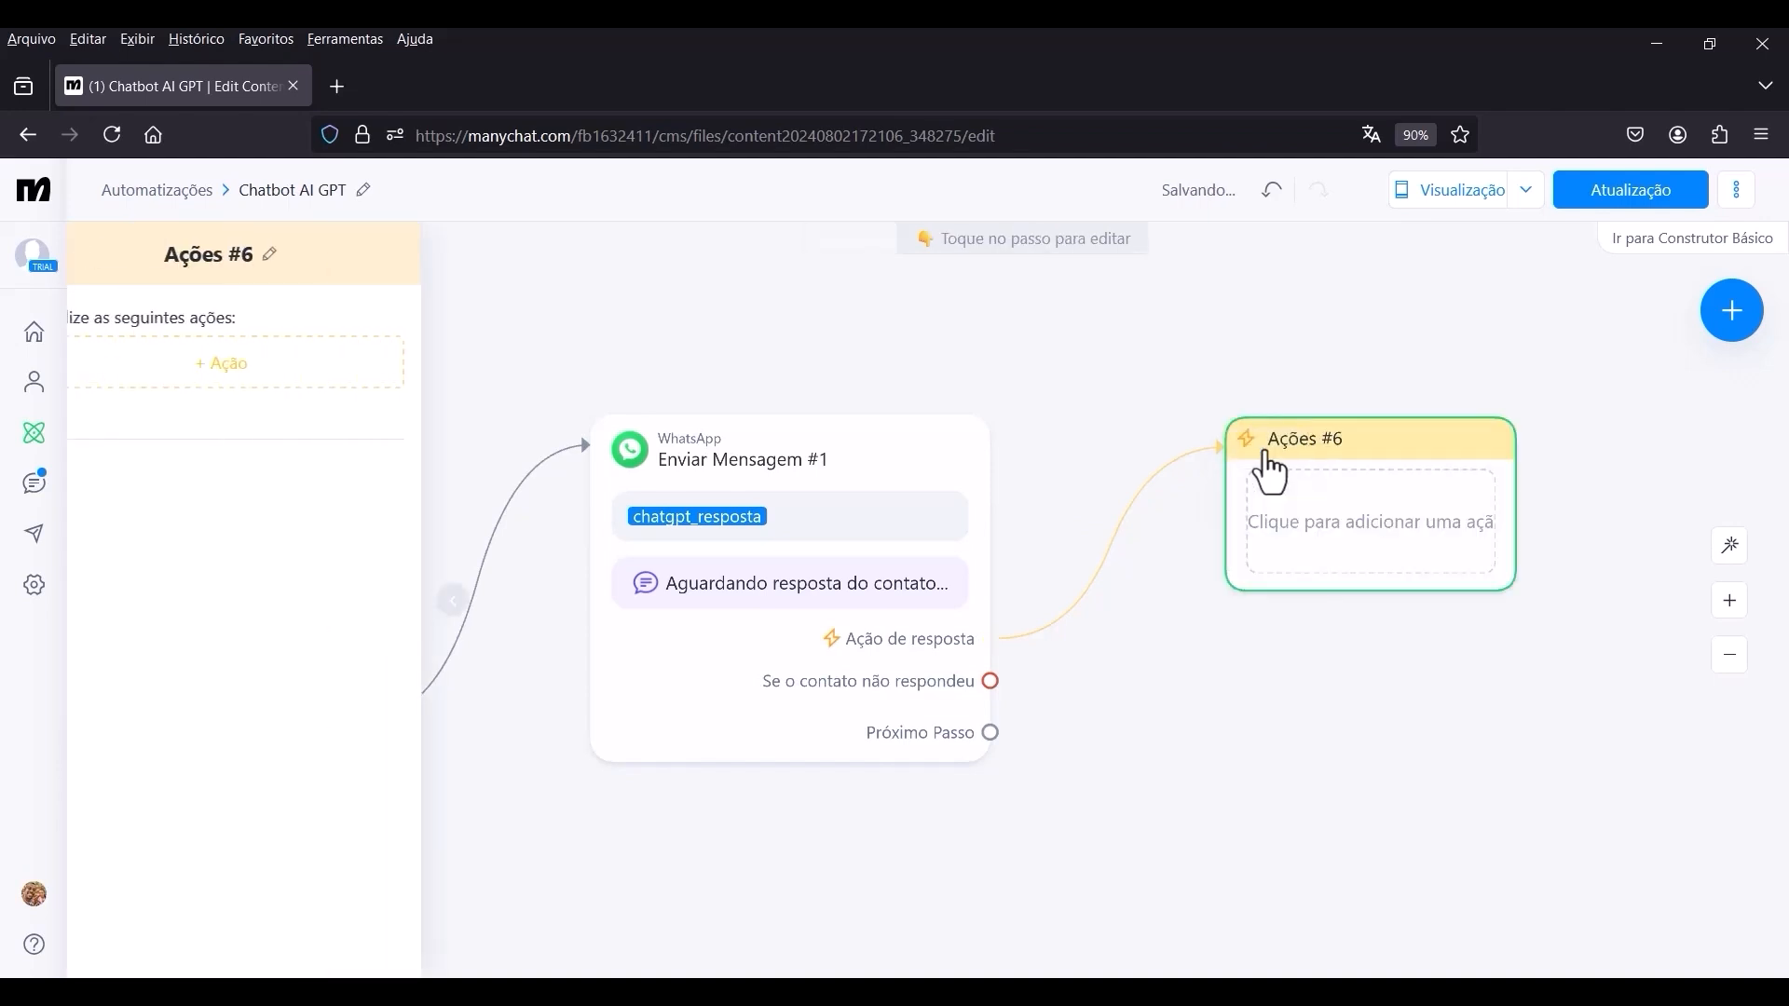
# Add a Definir campo do usuário action to Ações #6 that sets bot_status to respondendo.
pyautogui.click(297, 390)
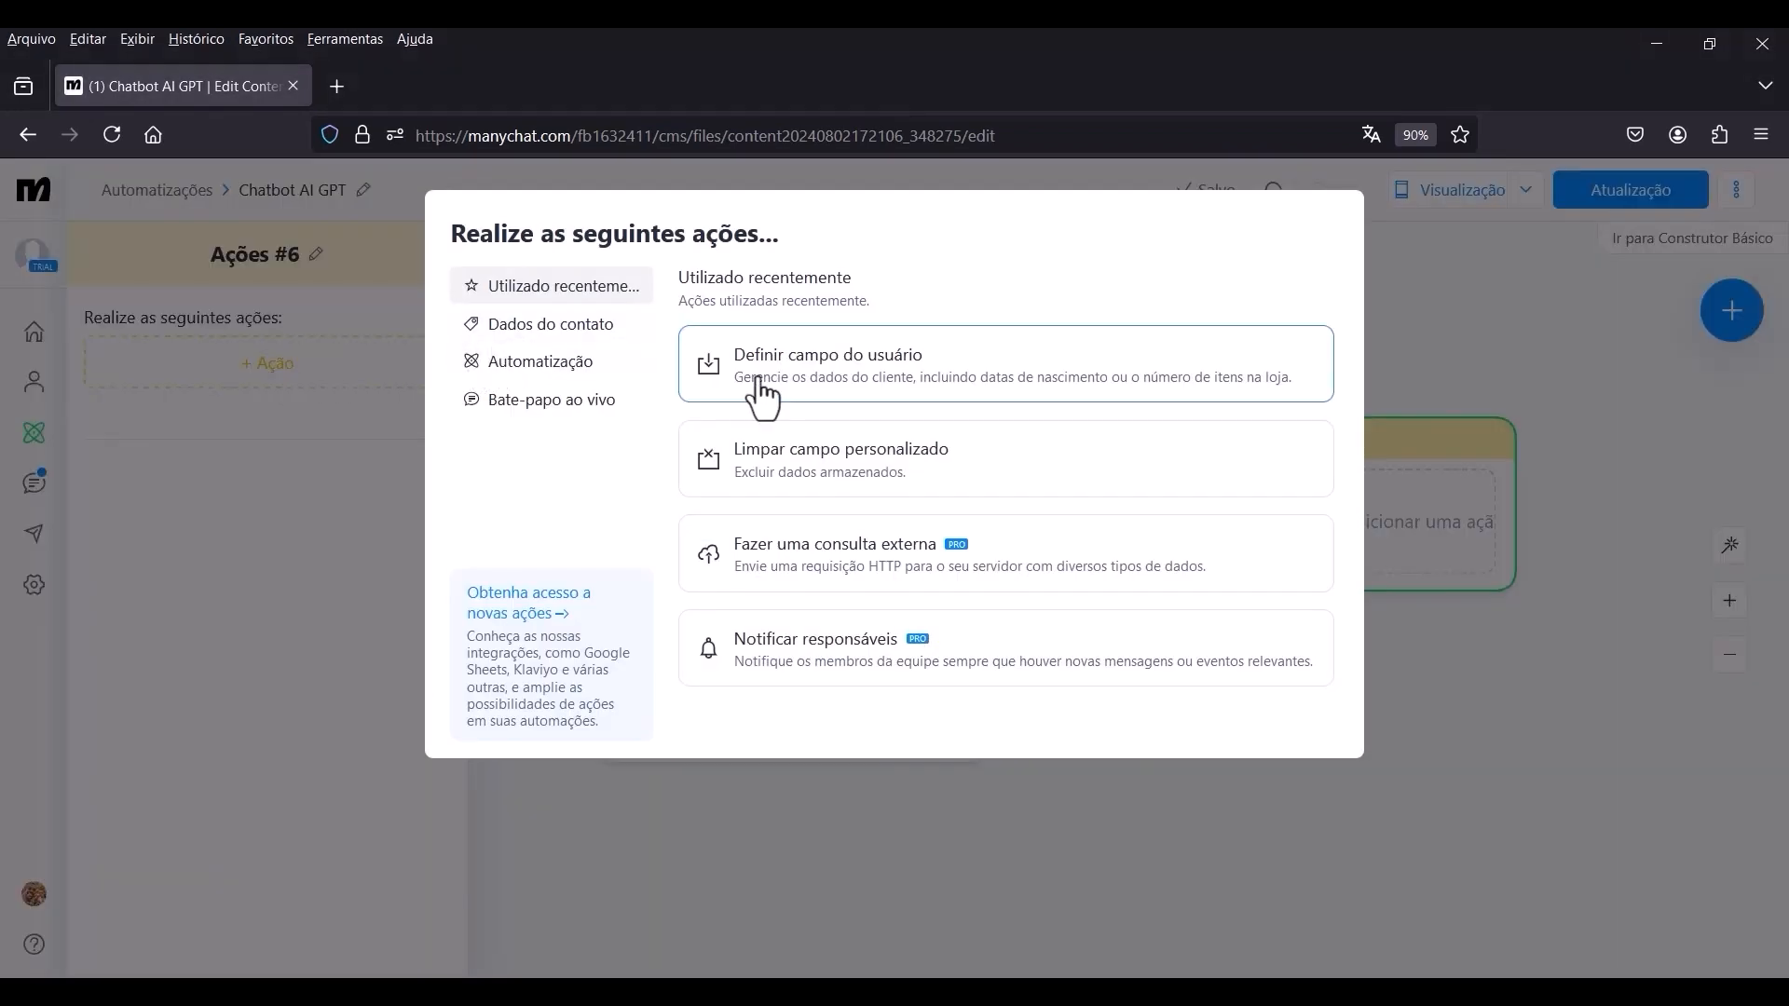
pyautogui.click(918, 386)
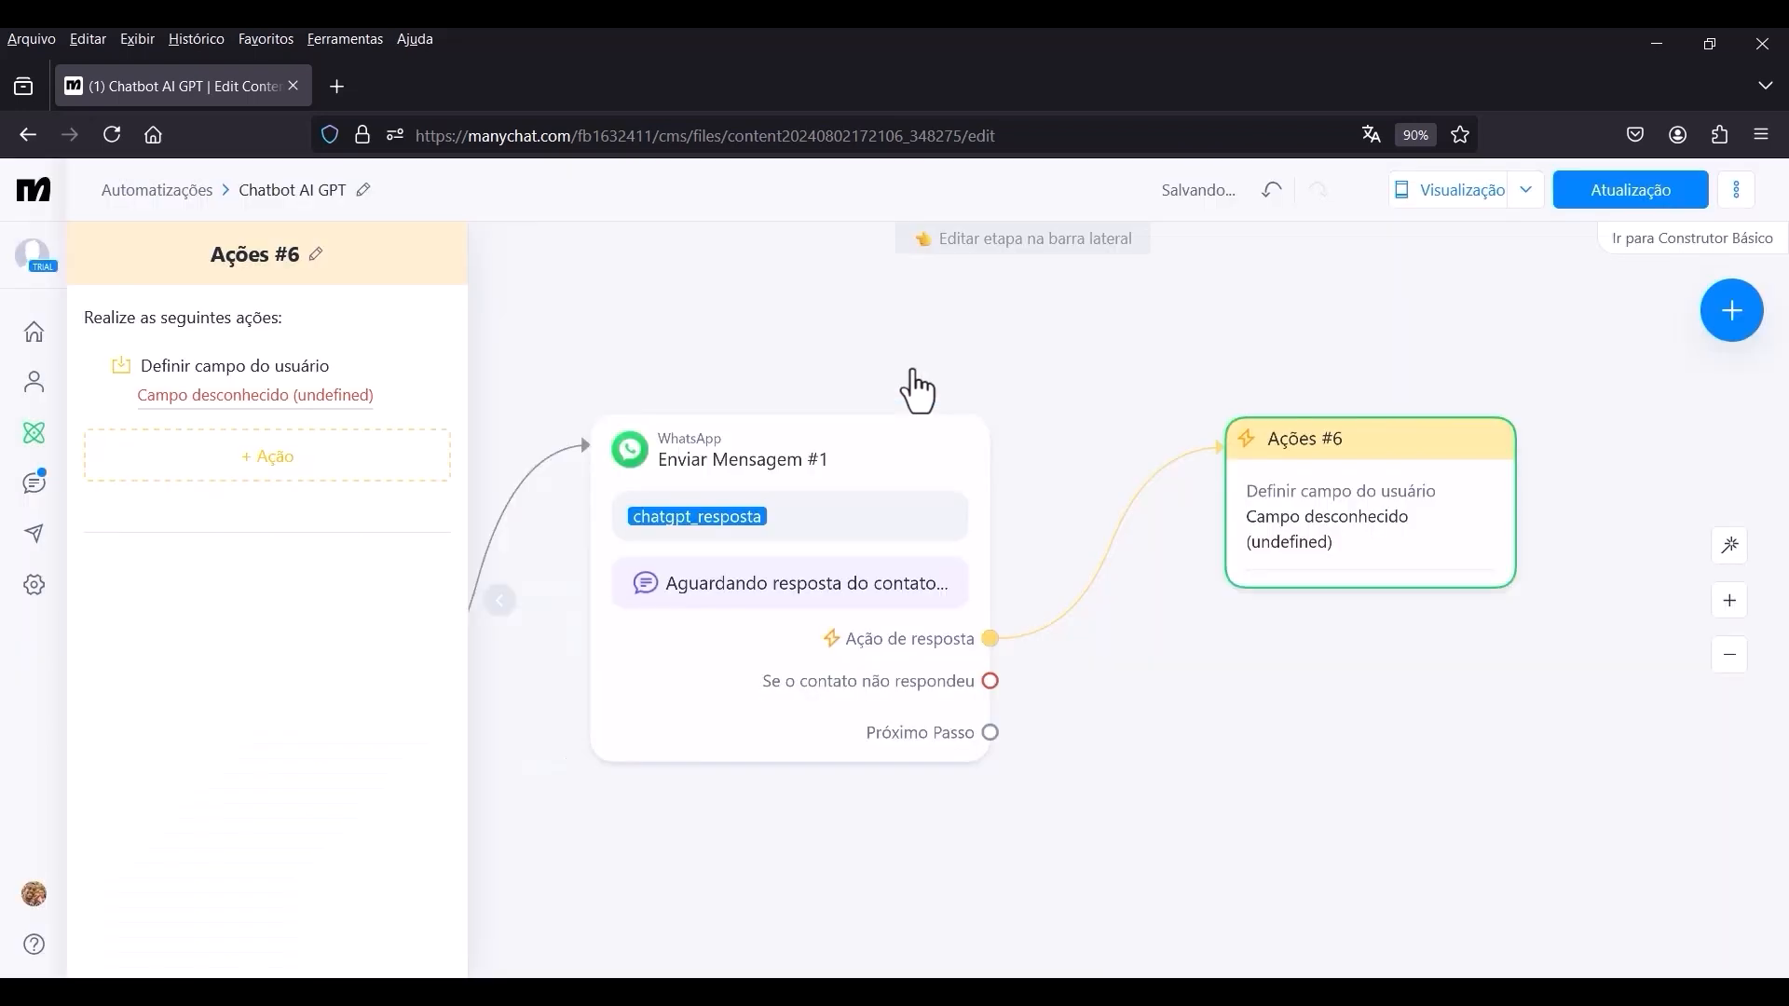
pyautogui.click(263, 395)
pyautogui.click(333, 464)
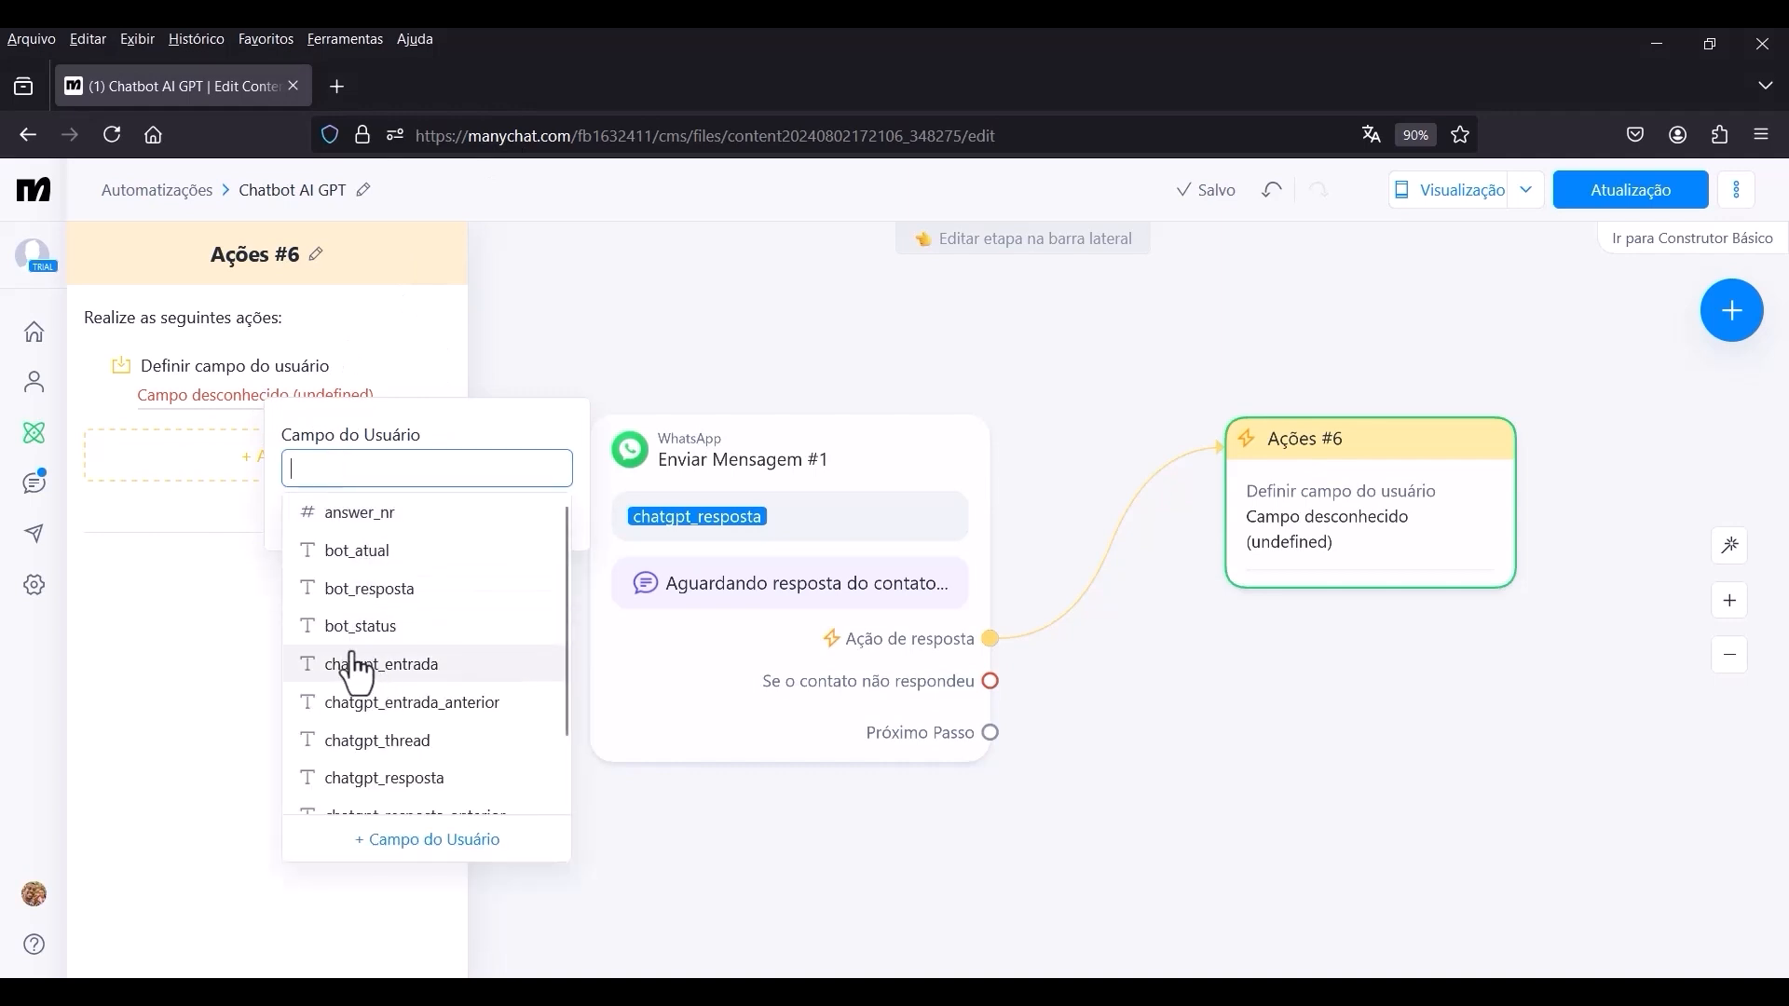
pyautogui.click(365, 624)
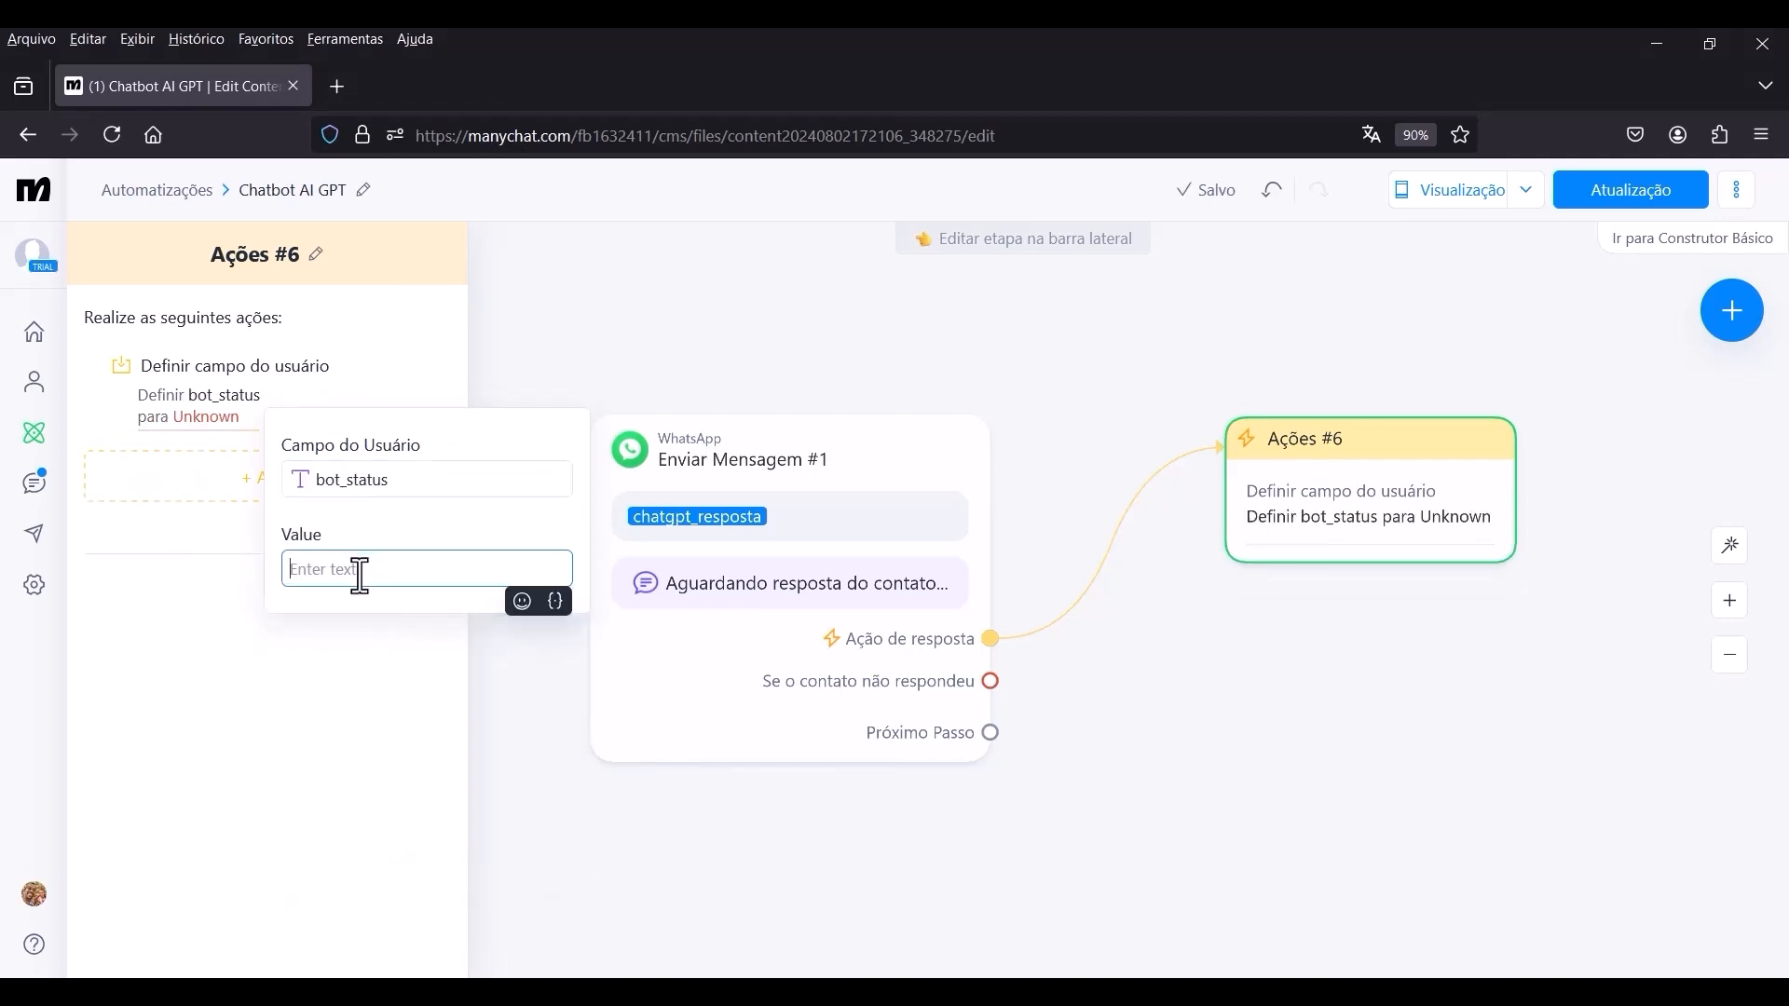
pyautogui.write('RESPONDENDO')
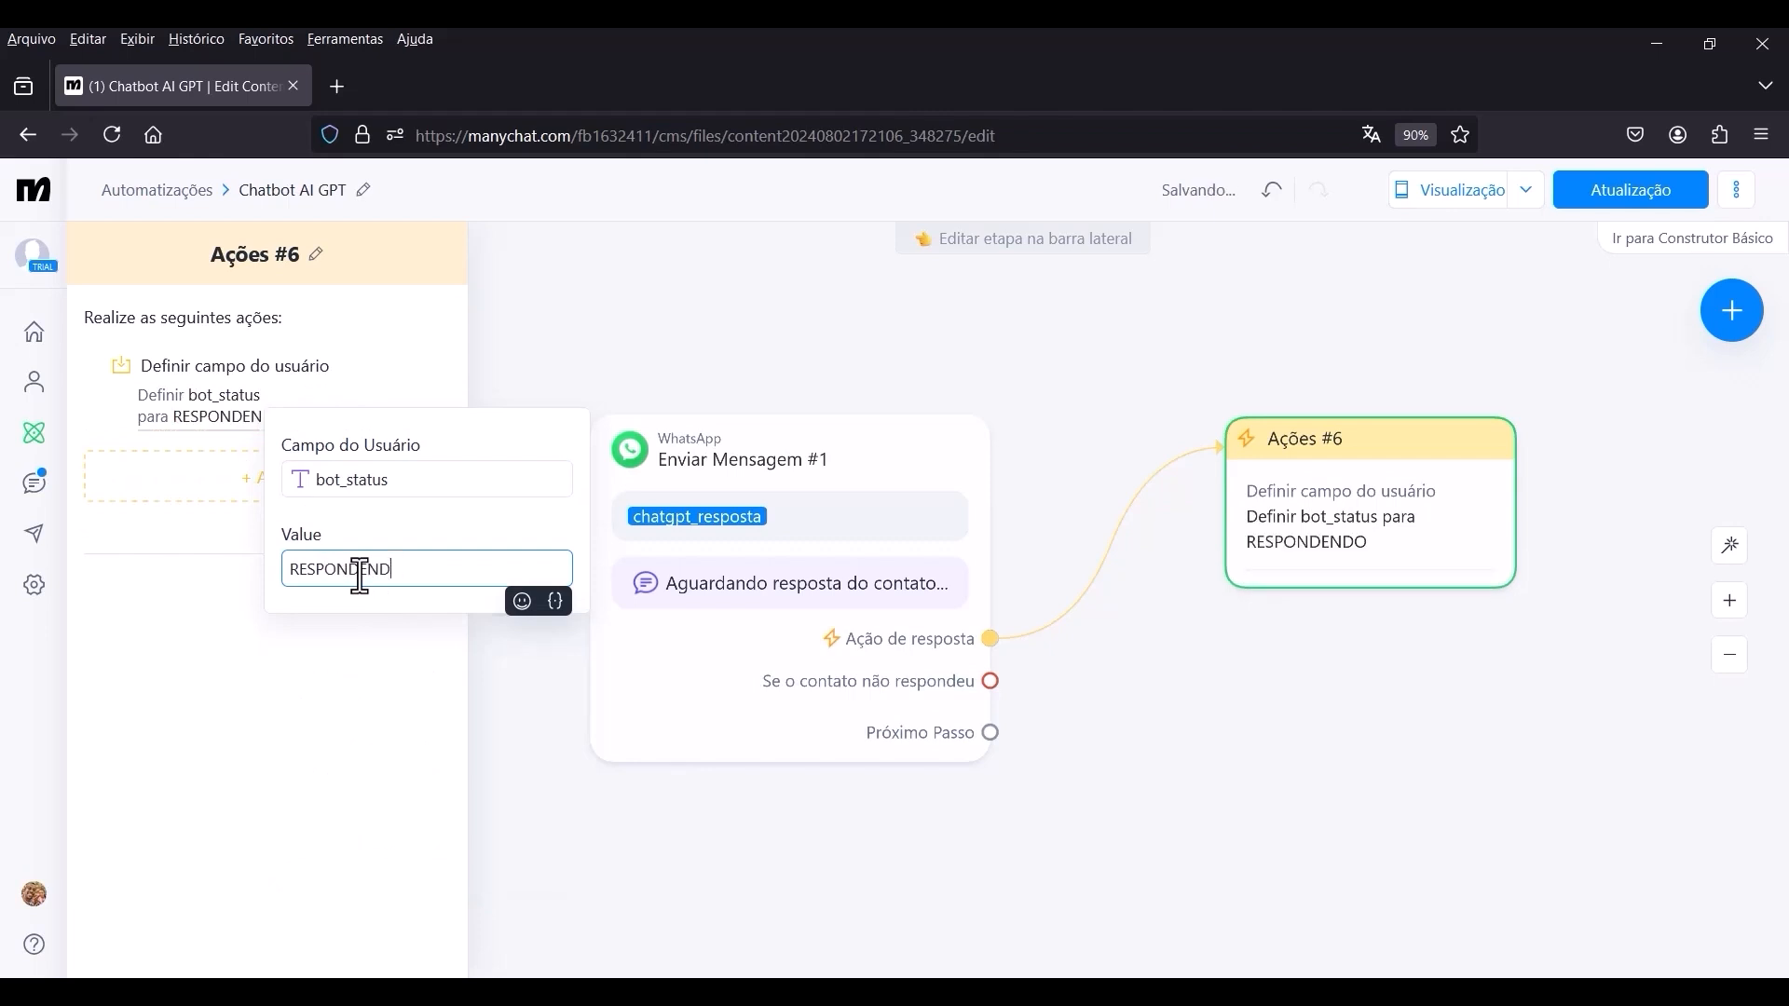
pyautogui.hotkey('ctrl', 'a')
pyautogui.write('responde')
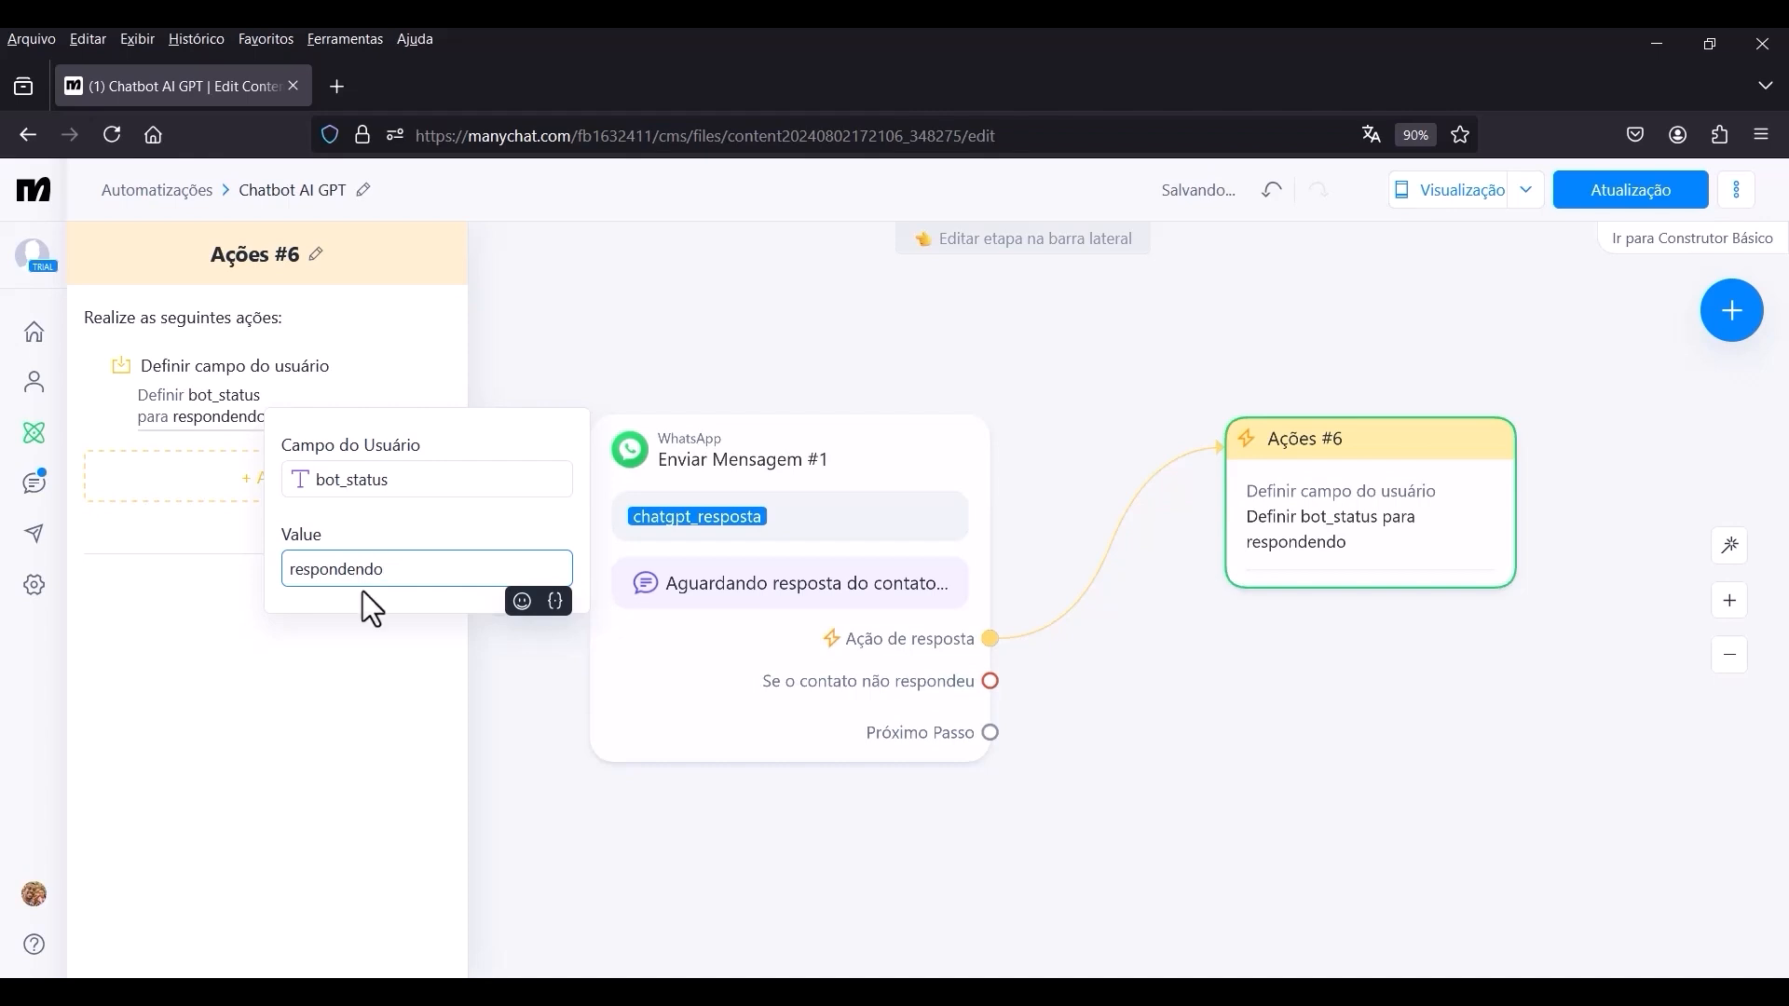
pyautogui.click(383, 608)
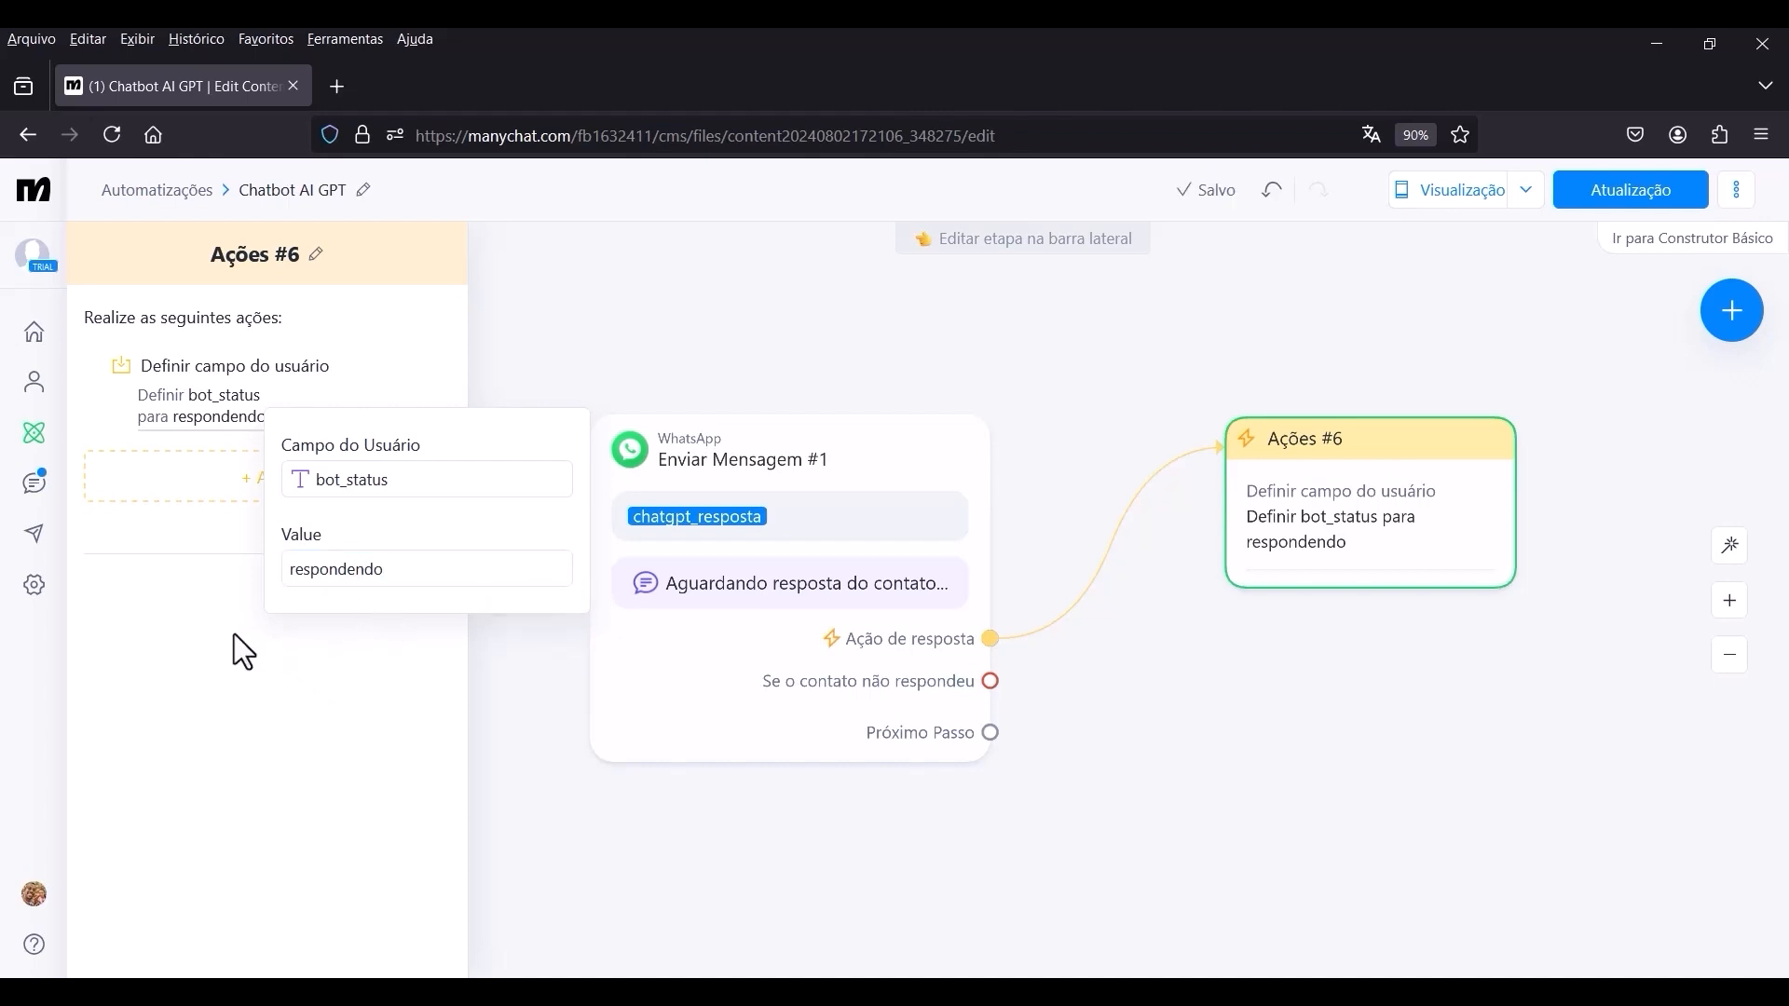
pyautogui.click(263, 643)
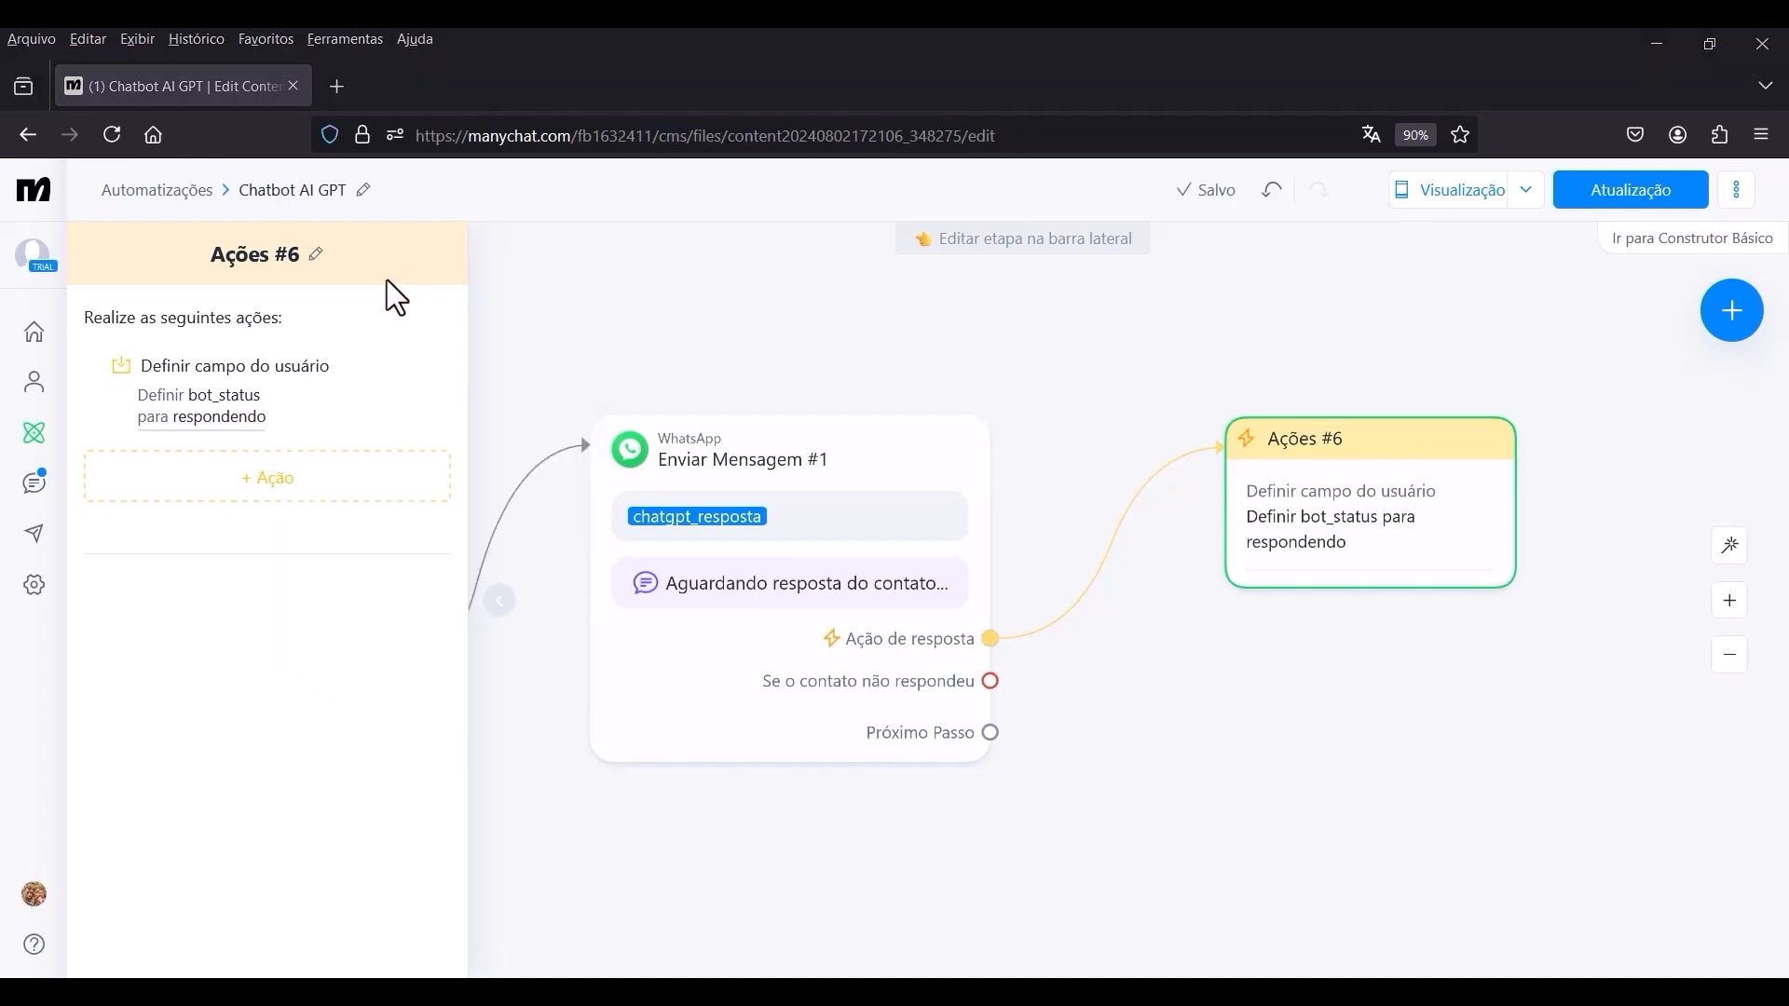
# Add a Limpar campo personalizado action to Ações #6 that clears the chatgpt_resposta field.
pyautogui.click(244, 503)
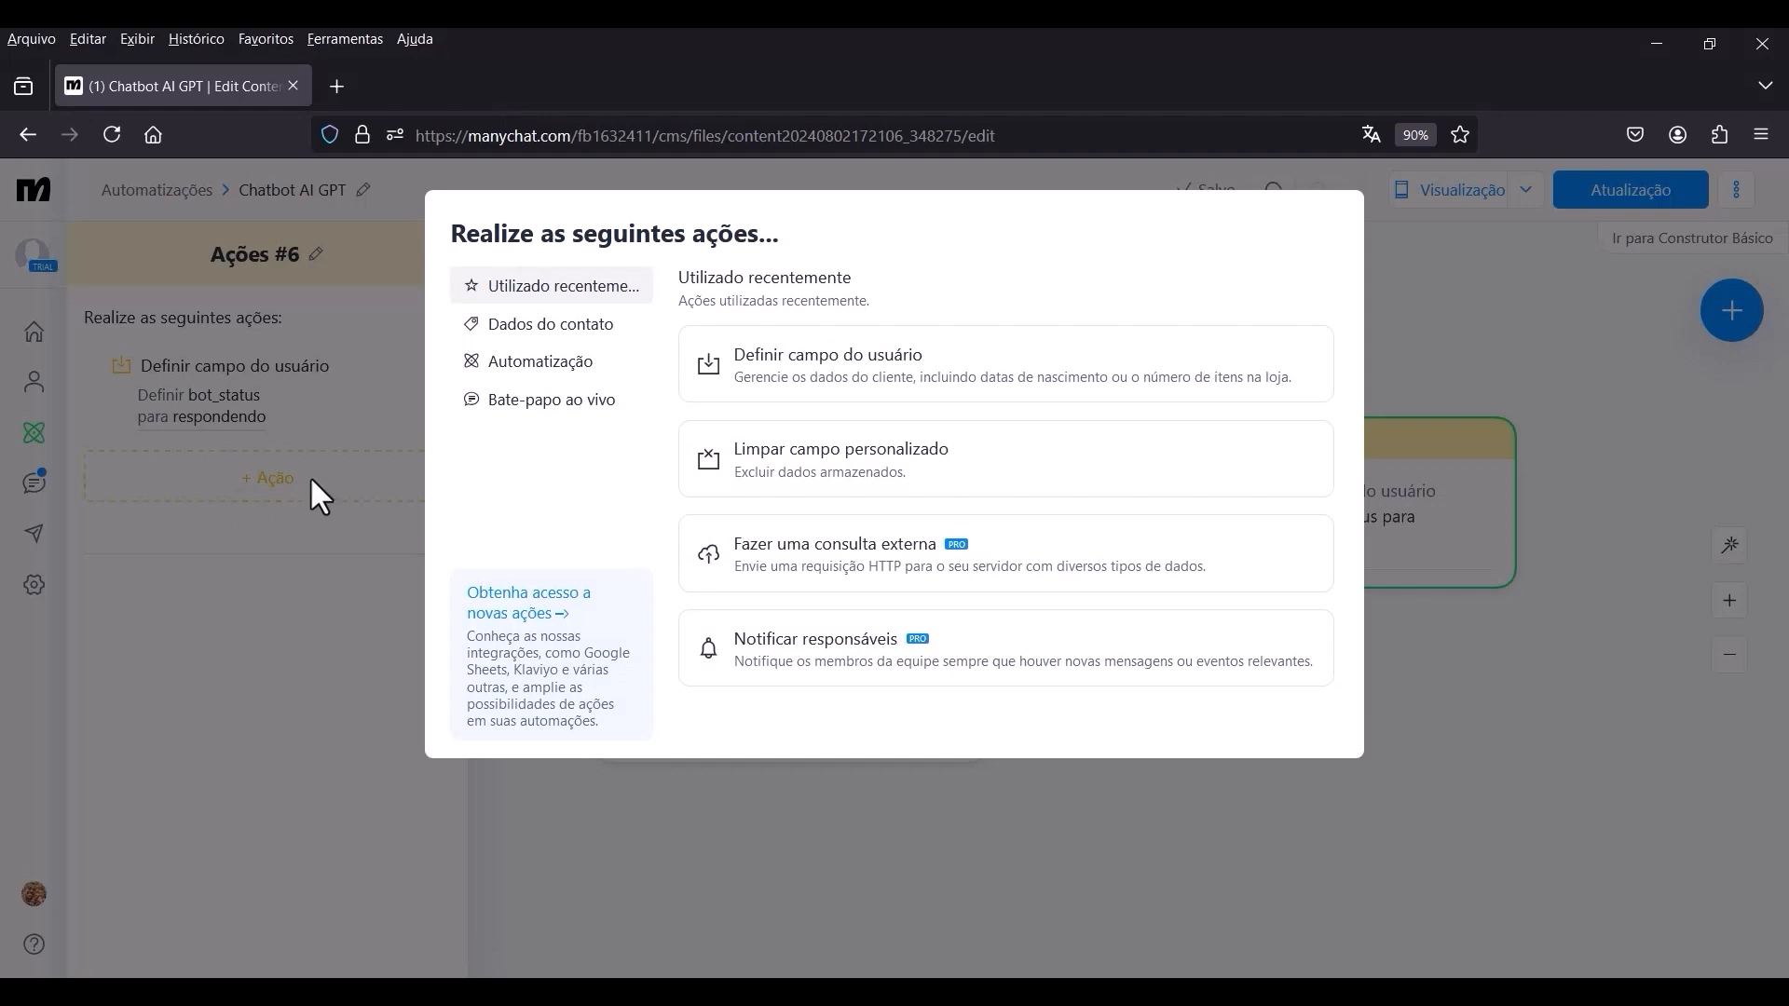
pyautogui.click(781, 485)
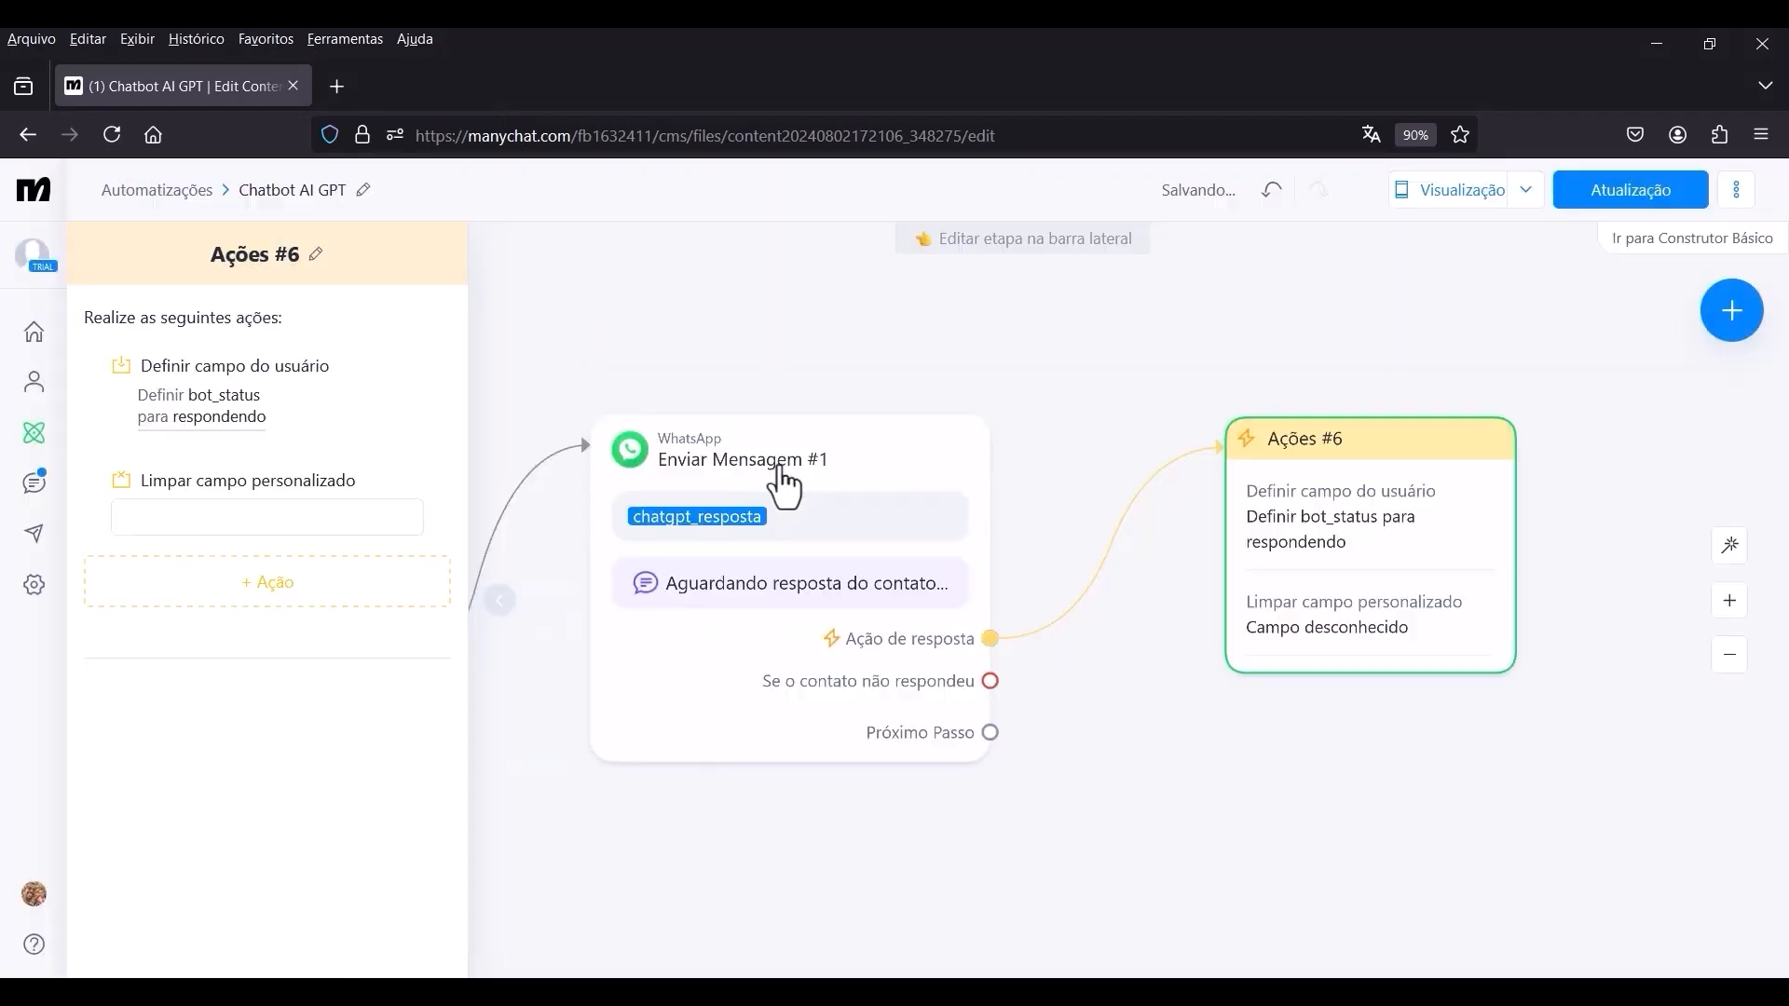
pyautogui.click(284, 516)
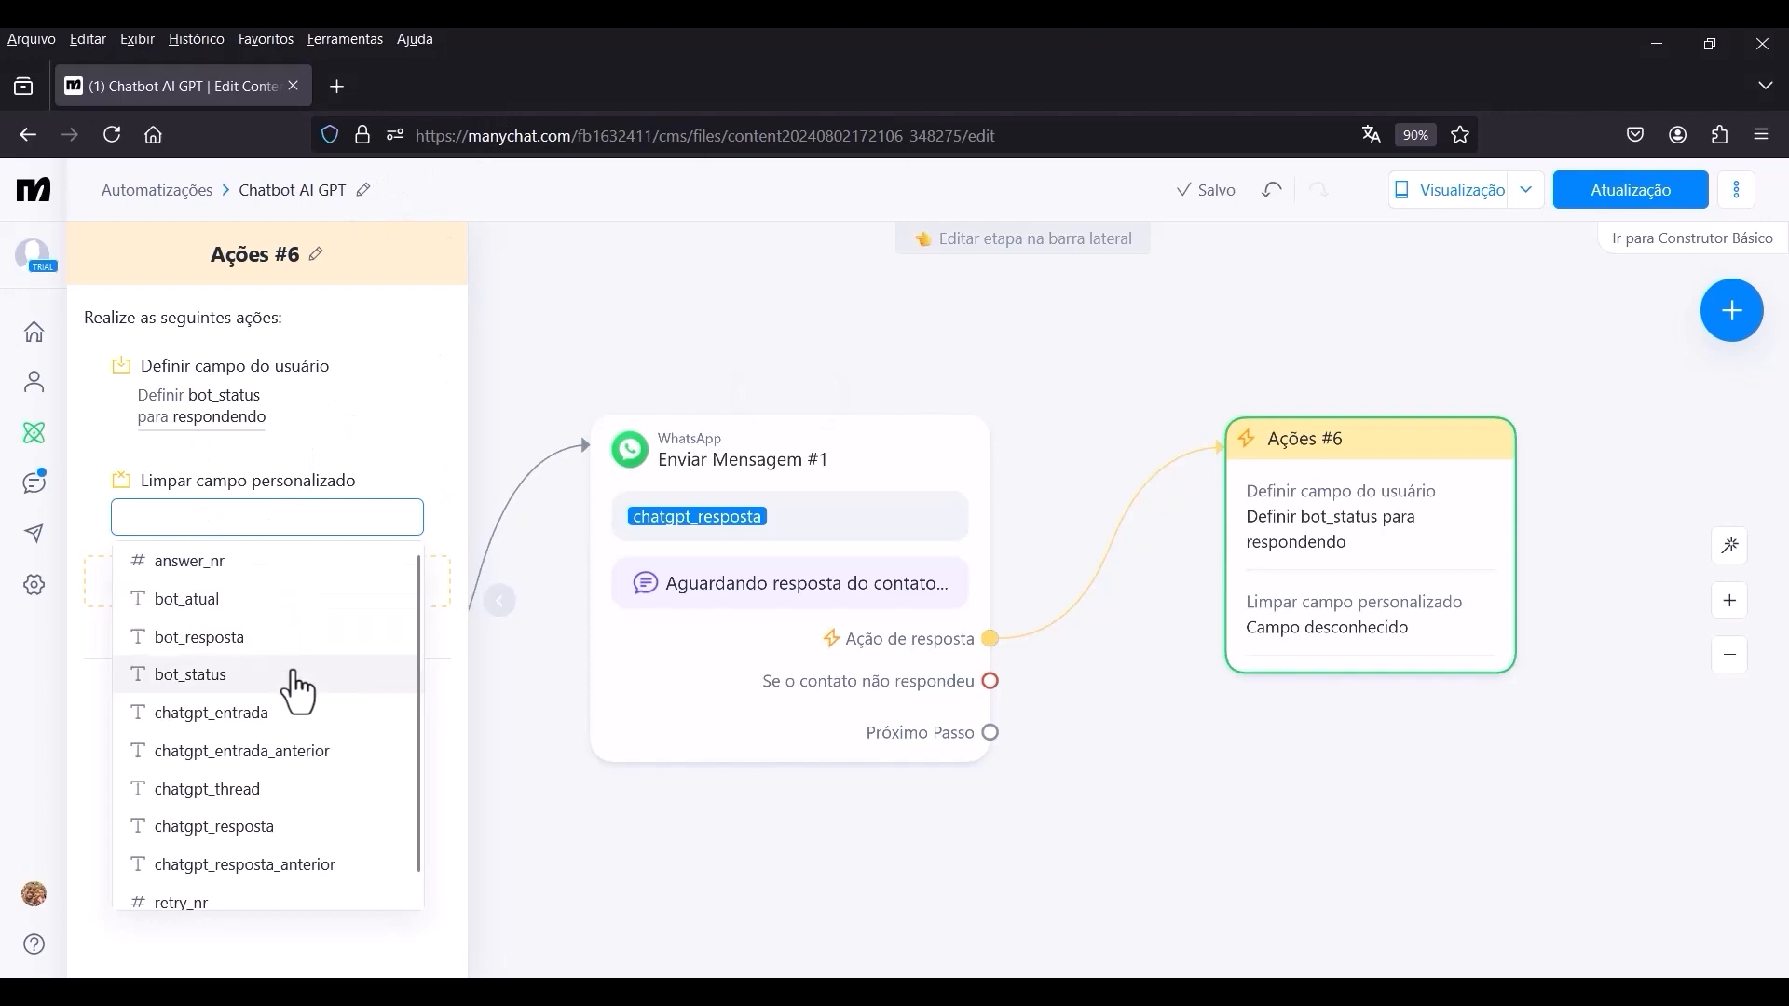
pyautogui.click(299, 827)
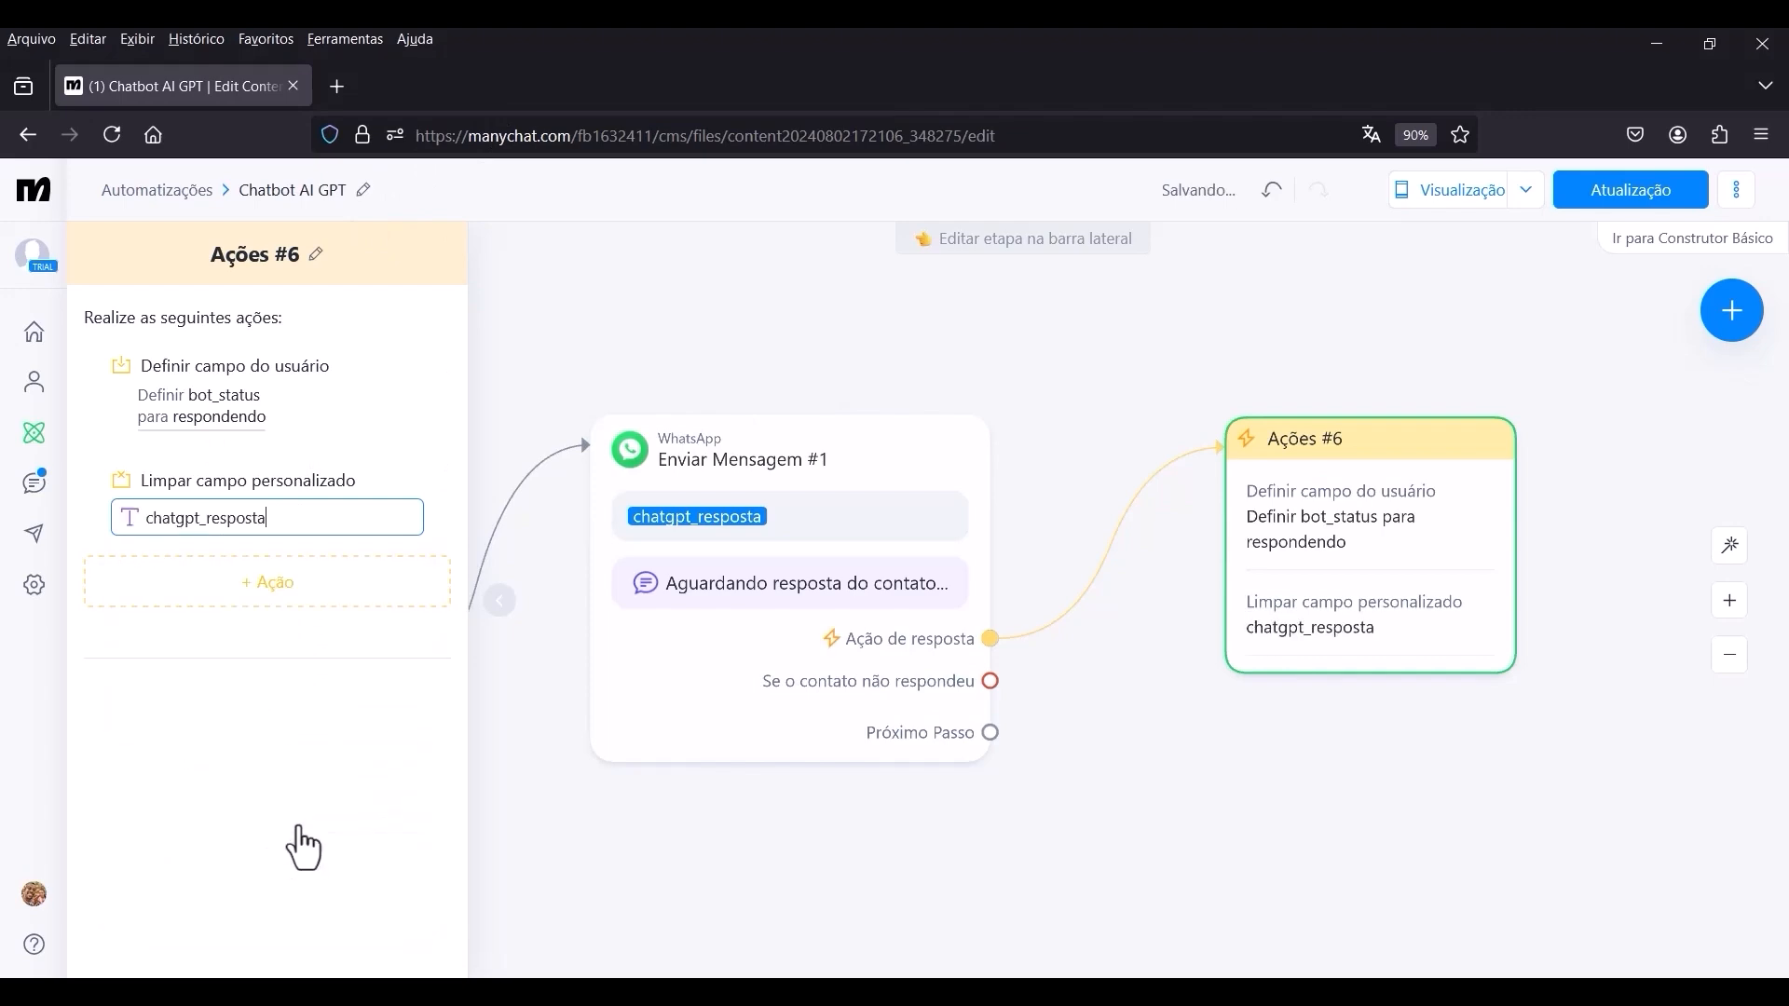
pyautogui.click(313, 604)
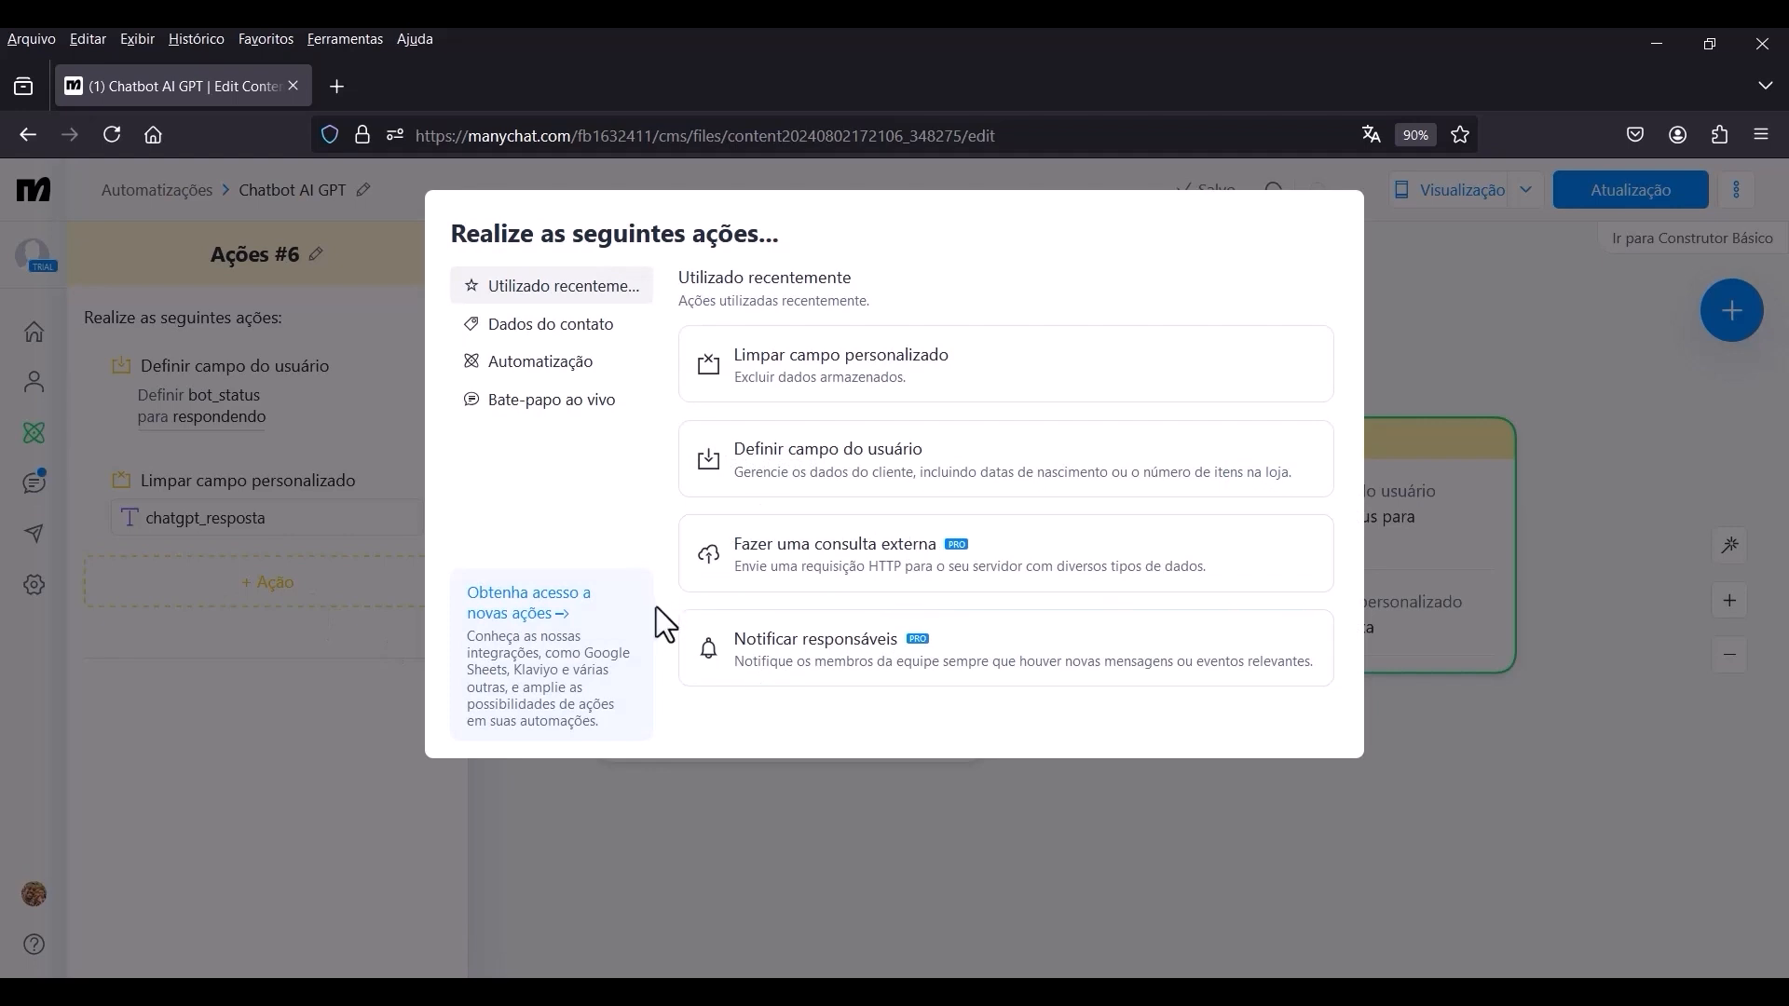
pyautogui.click(913, 579)
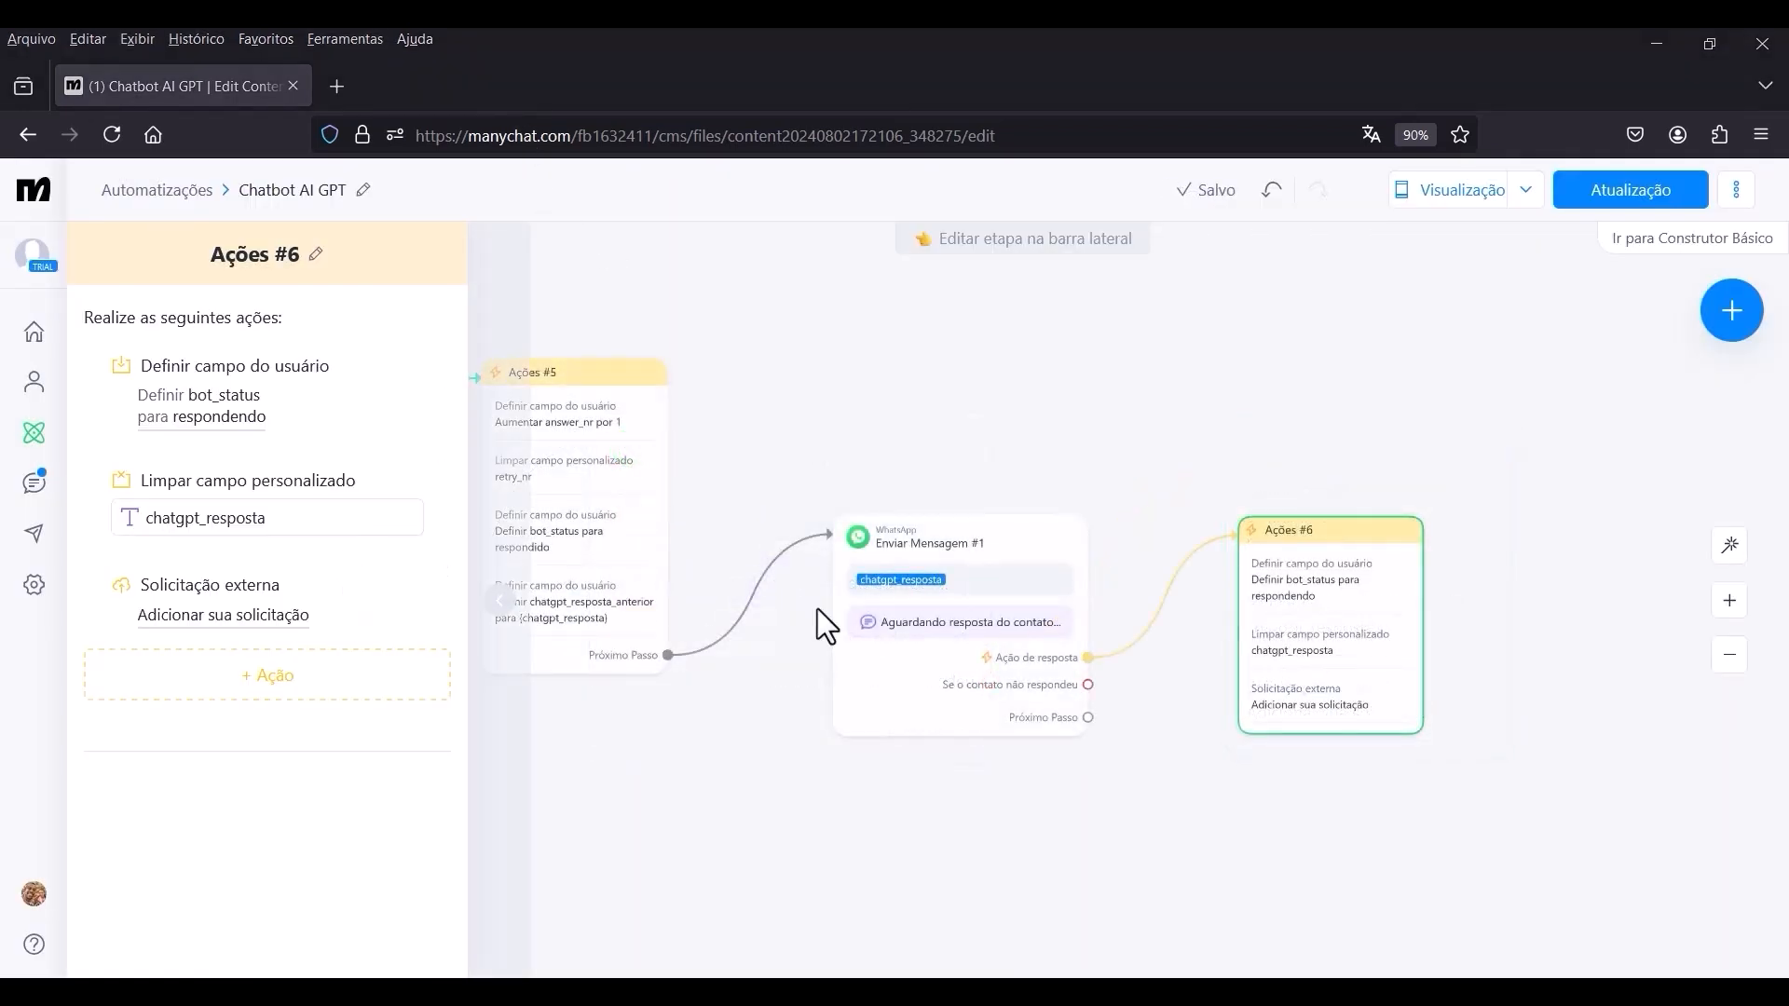
pyautogui.click(263, 615)
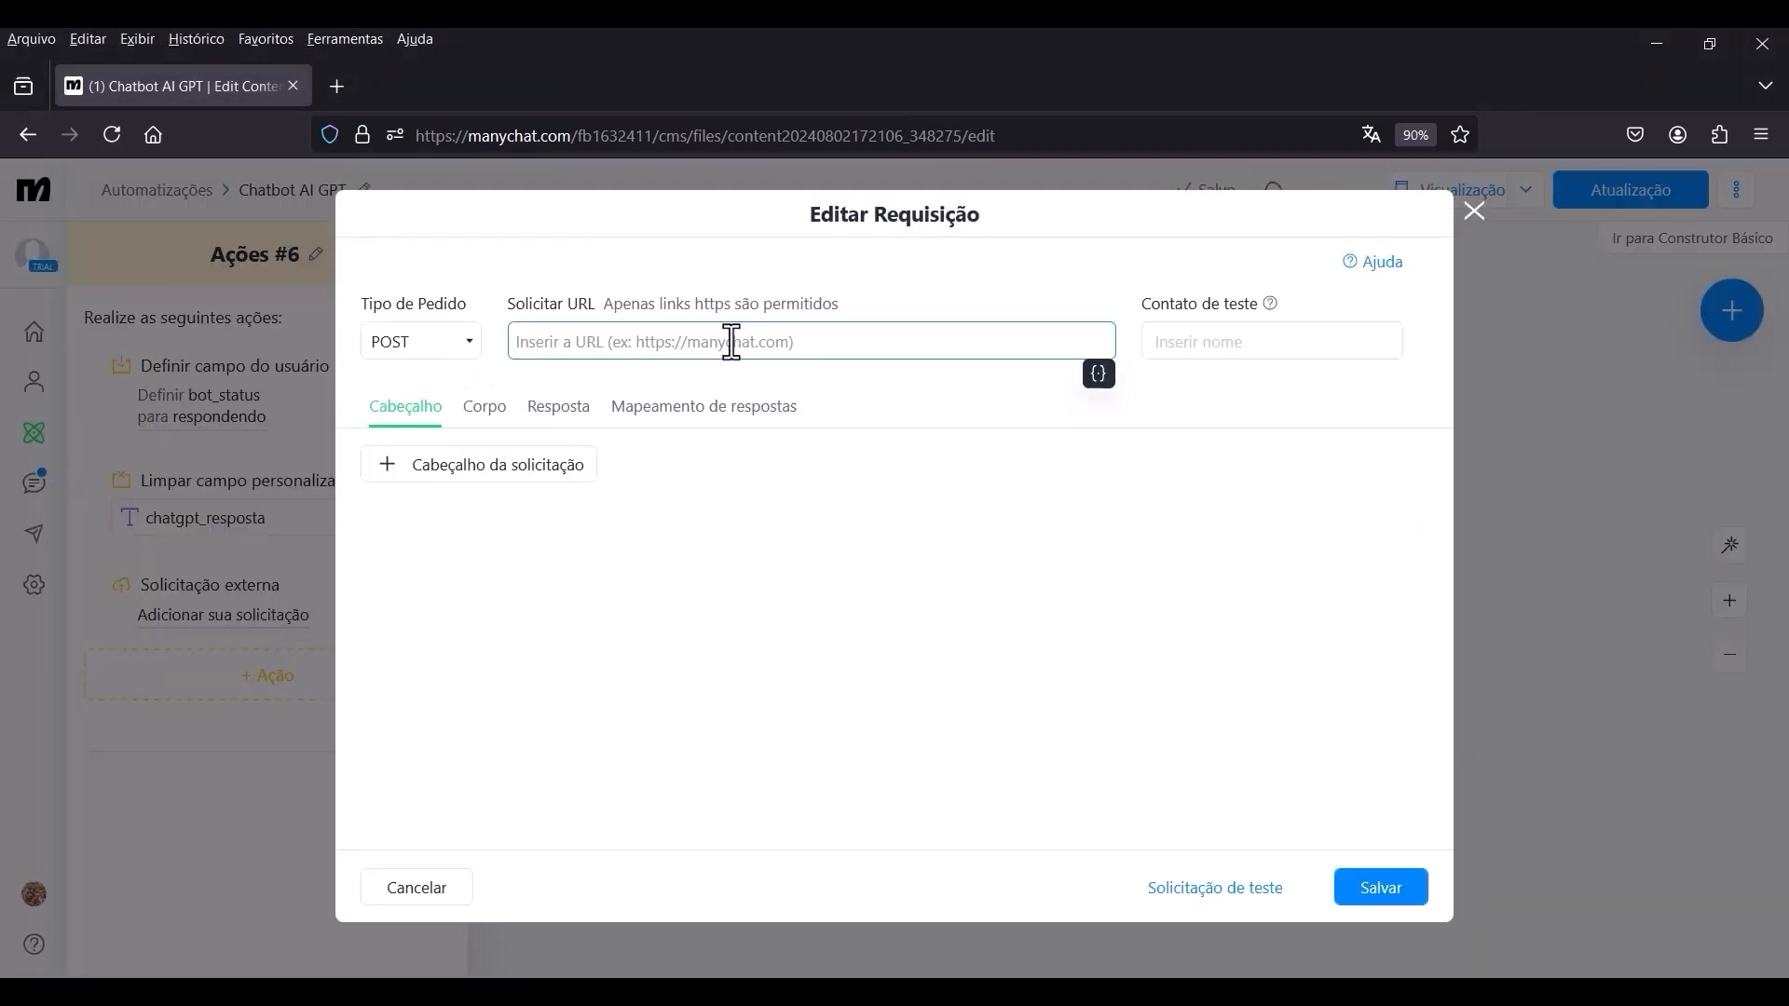
pyautogui.write('https://api.openai.com/v1/threads/{{chatgpt_thread}}/messages')
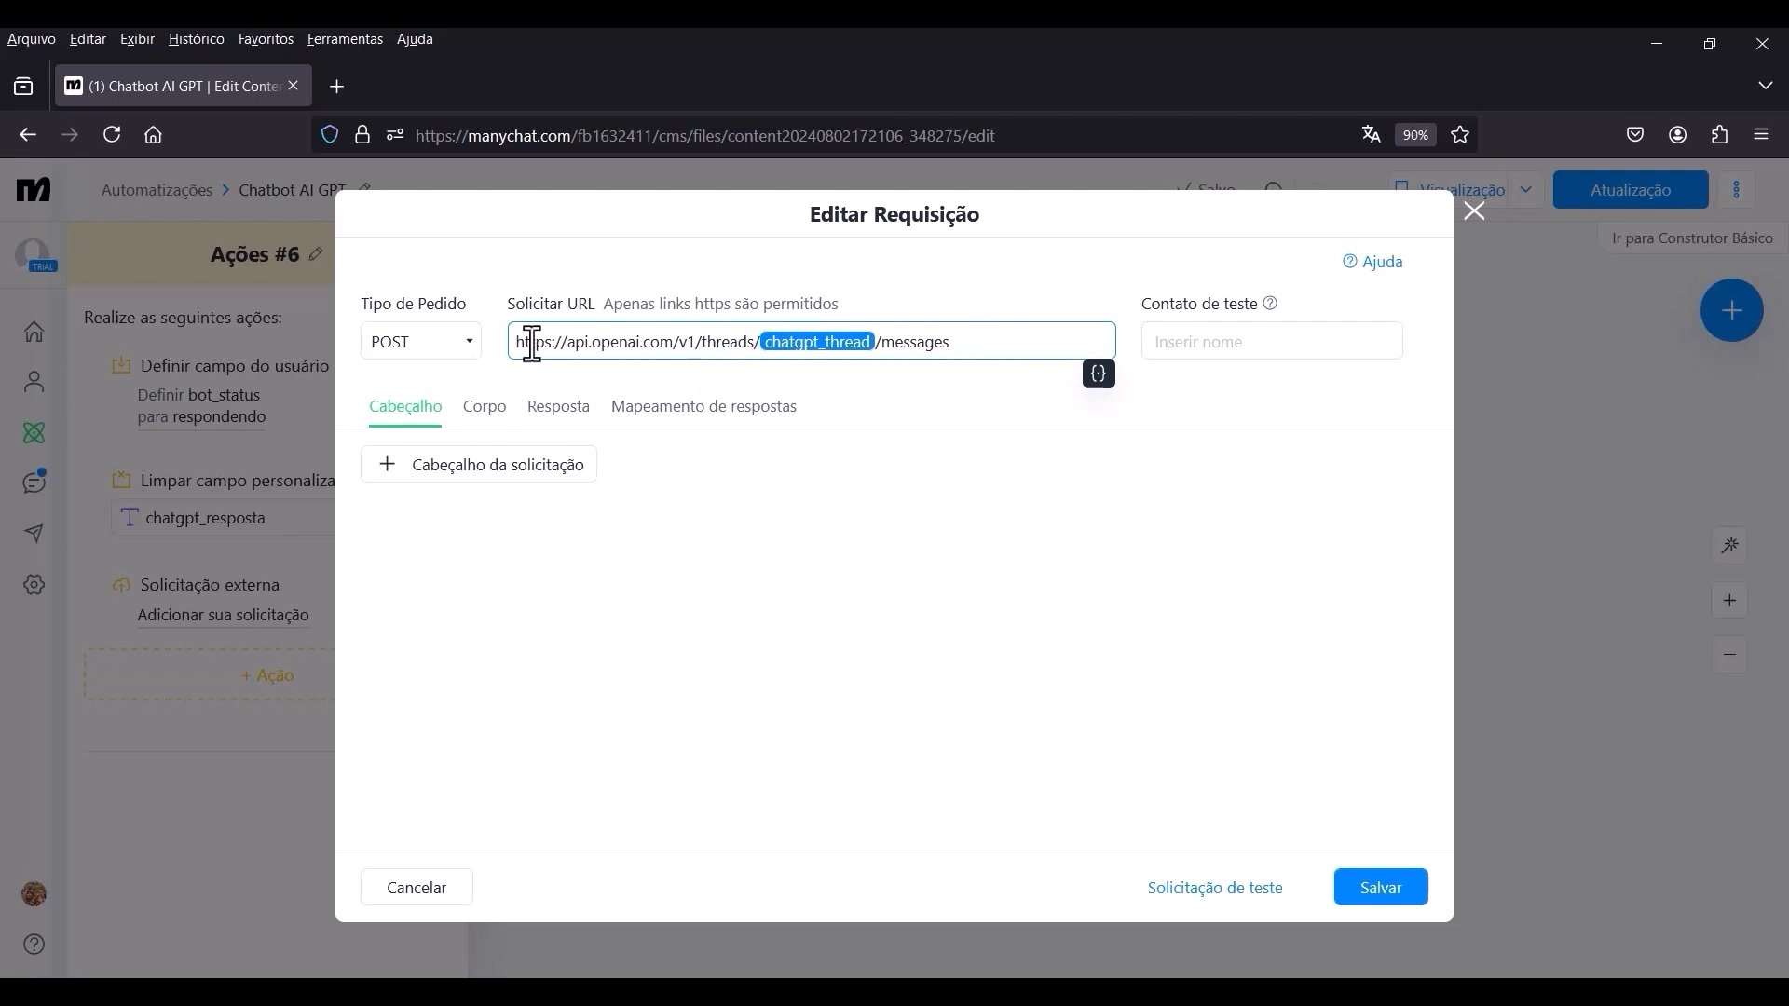
pyautogui.click(621, 810)
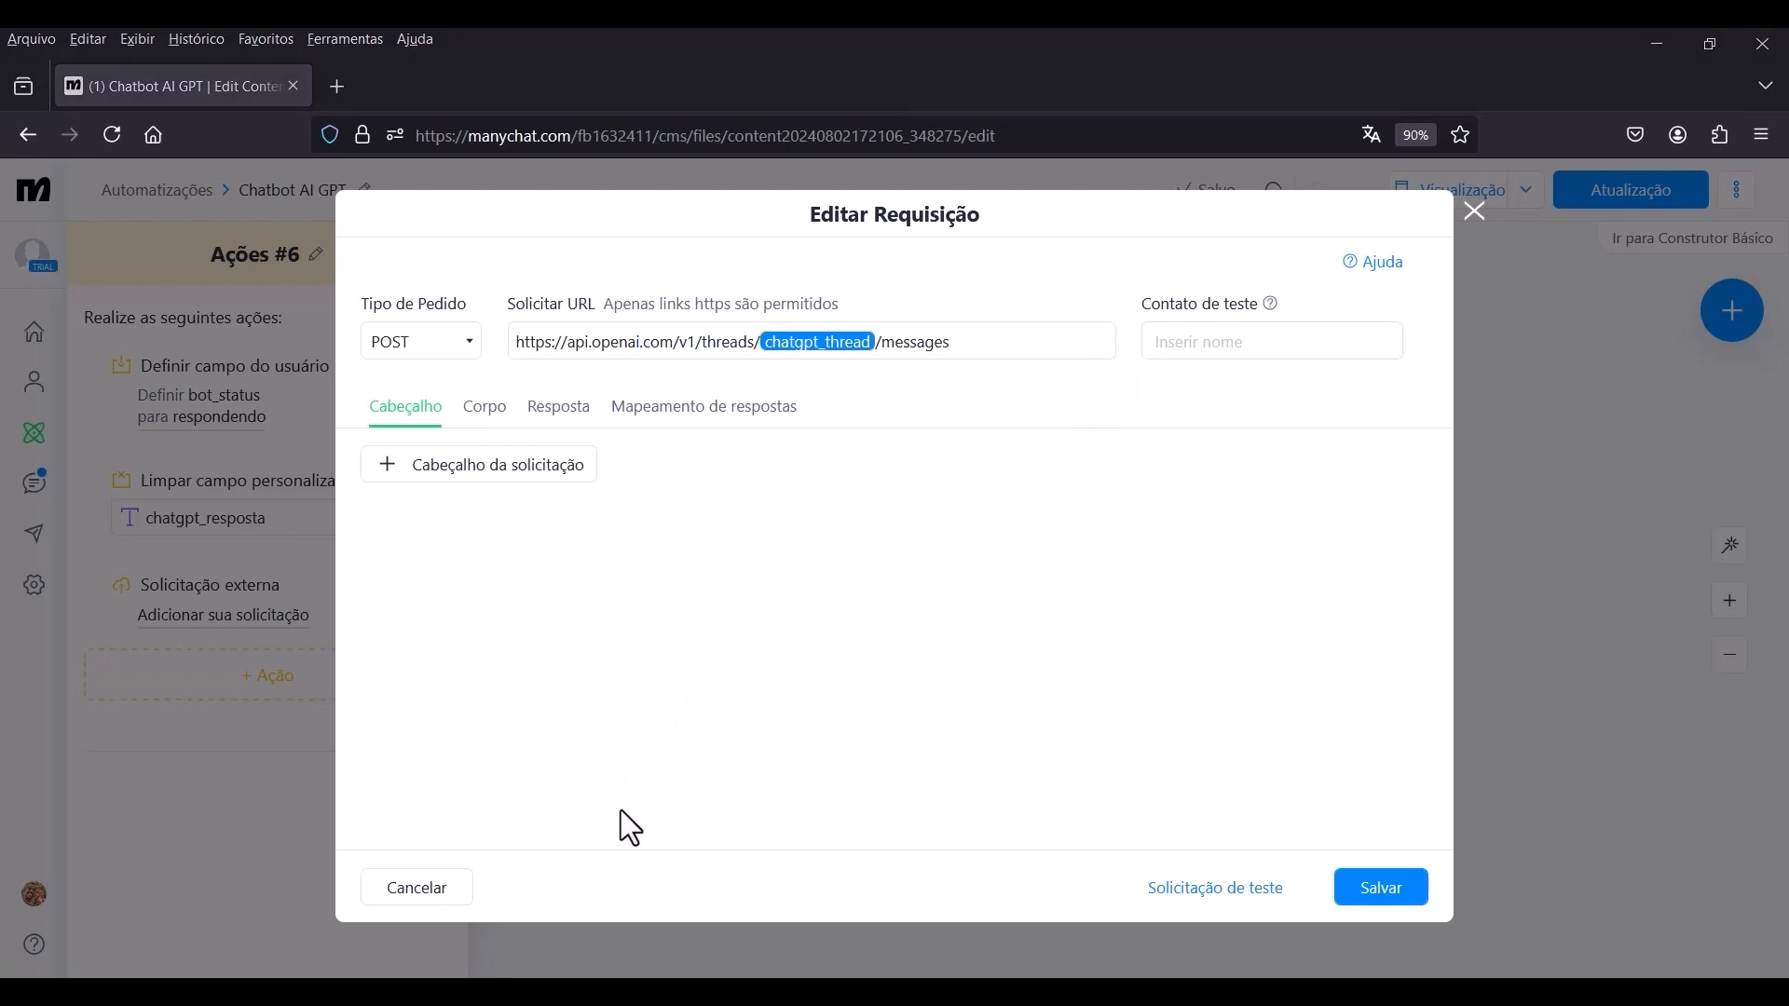
# Add three empty header rows to the external request in Ações #6.
pyautogui.click(499, 469)
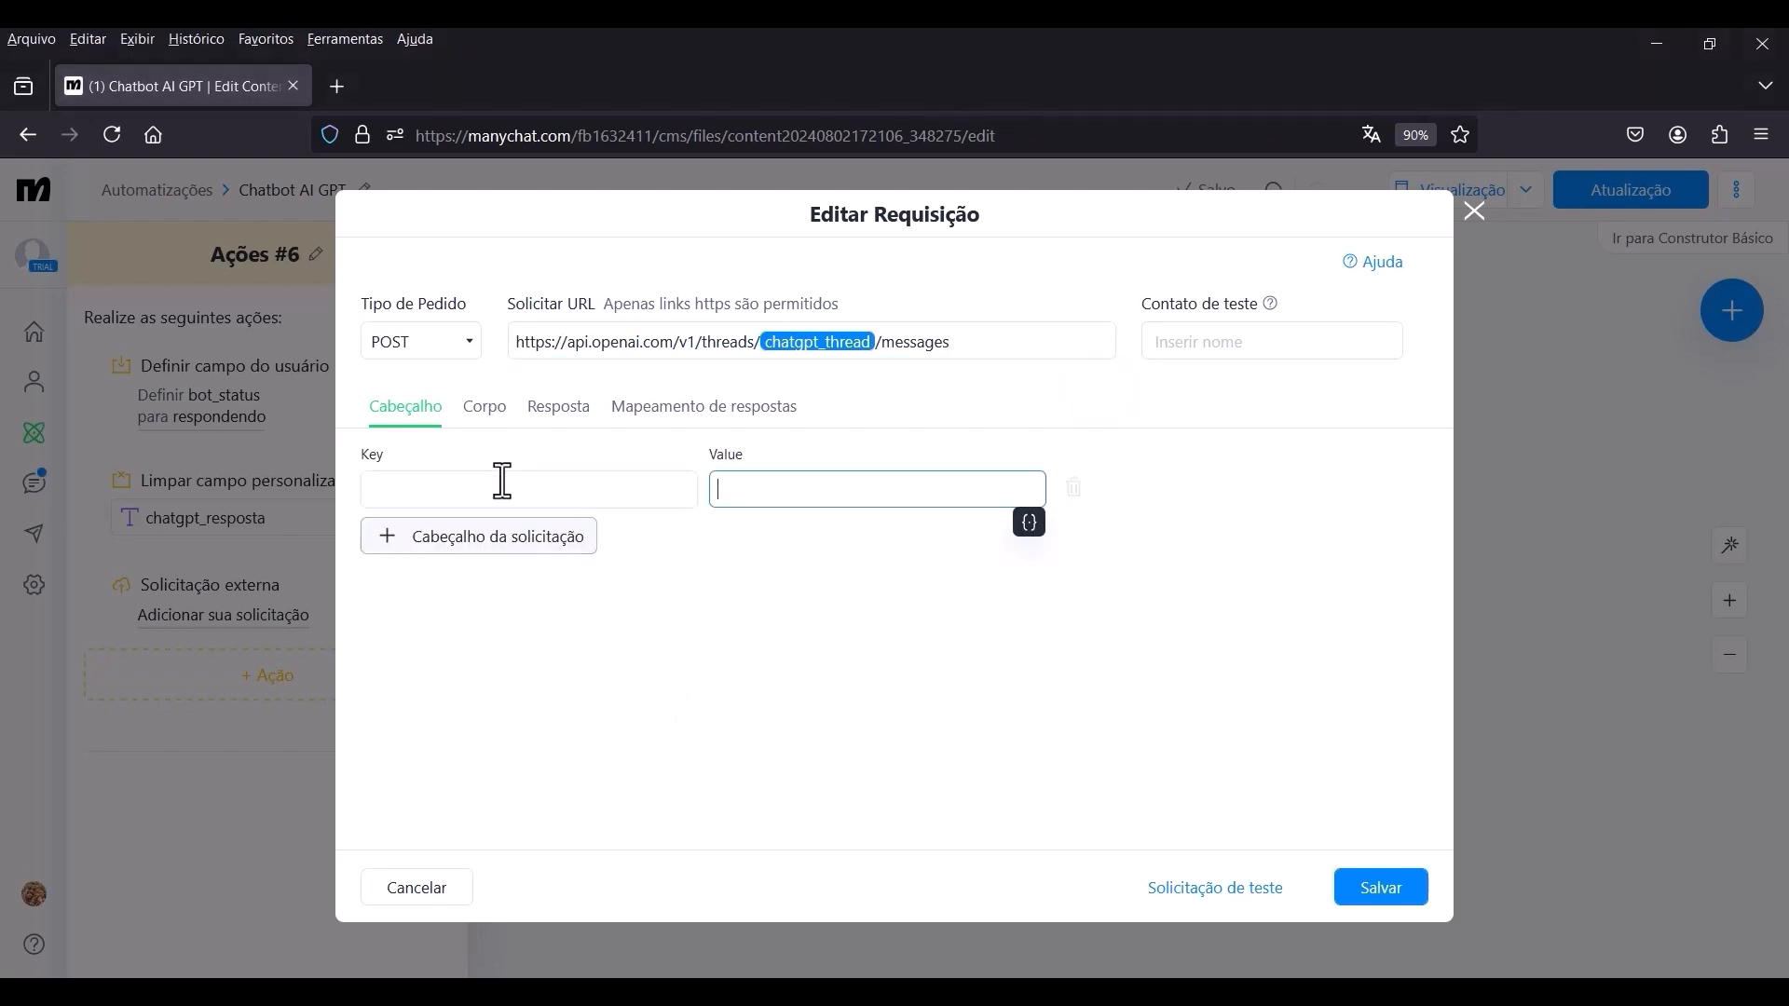
pyautogui.click(510, 547)
pyautogui.click(515, 585)
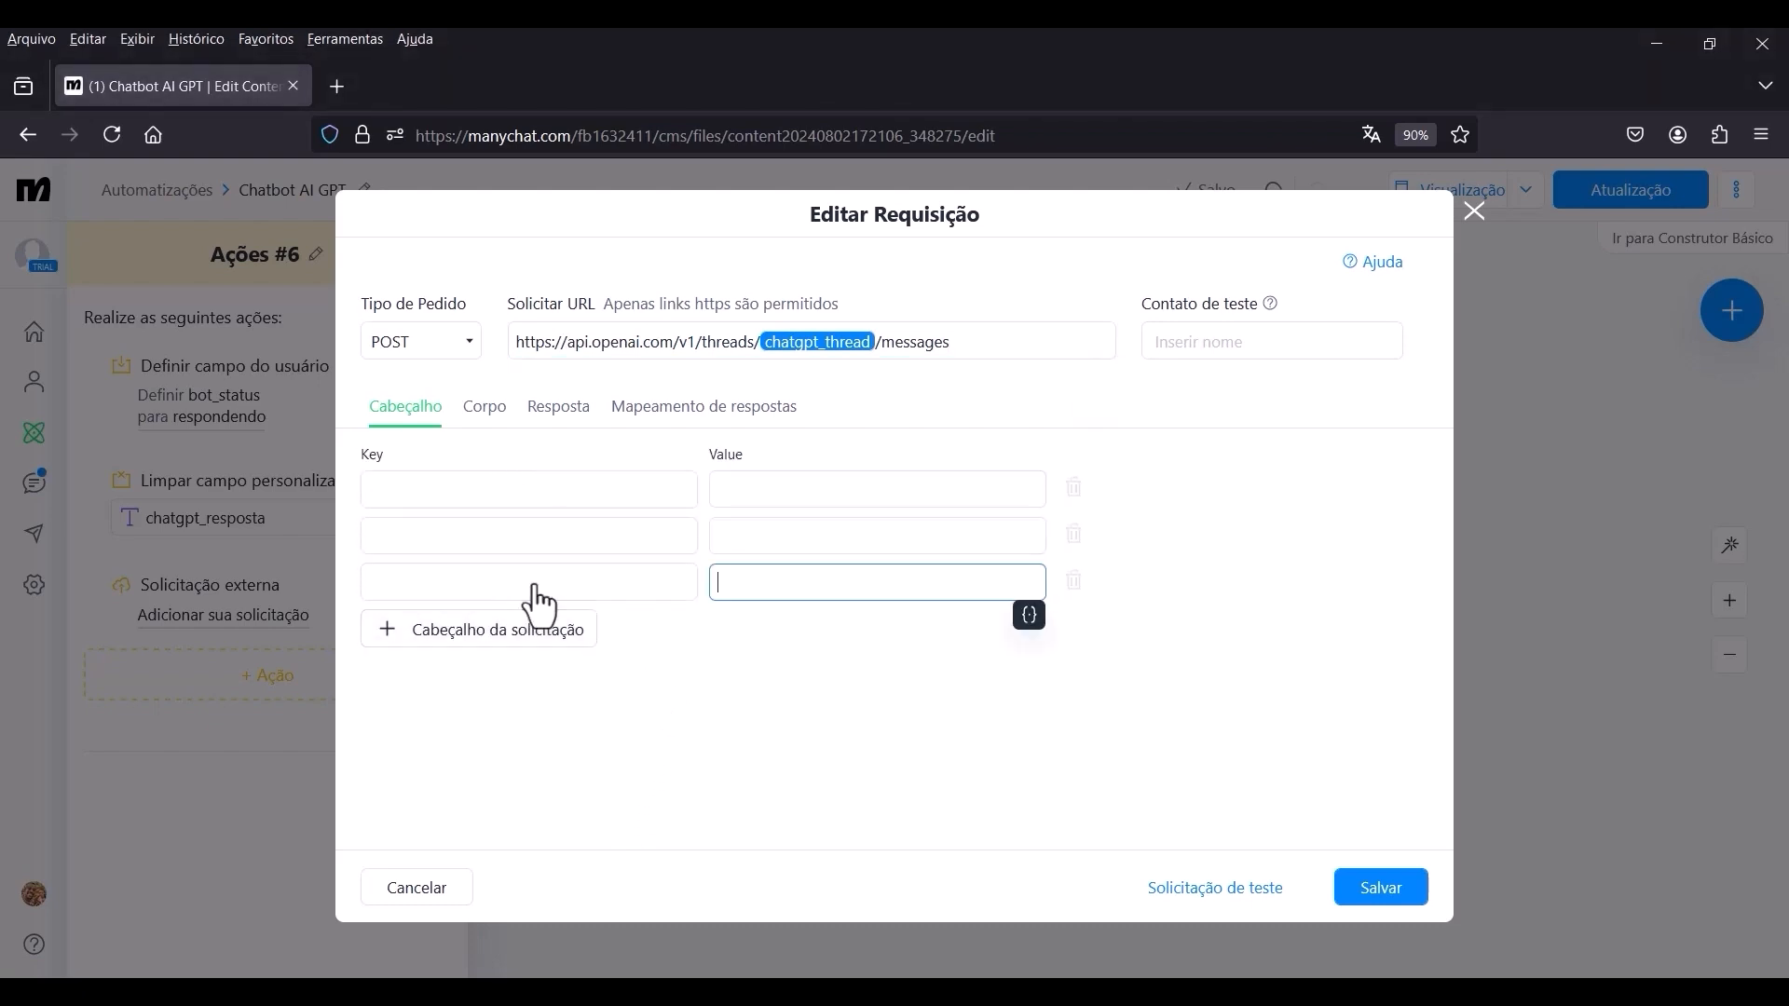
pyautogui.click(641, 801)
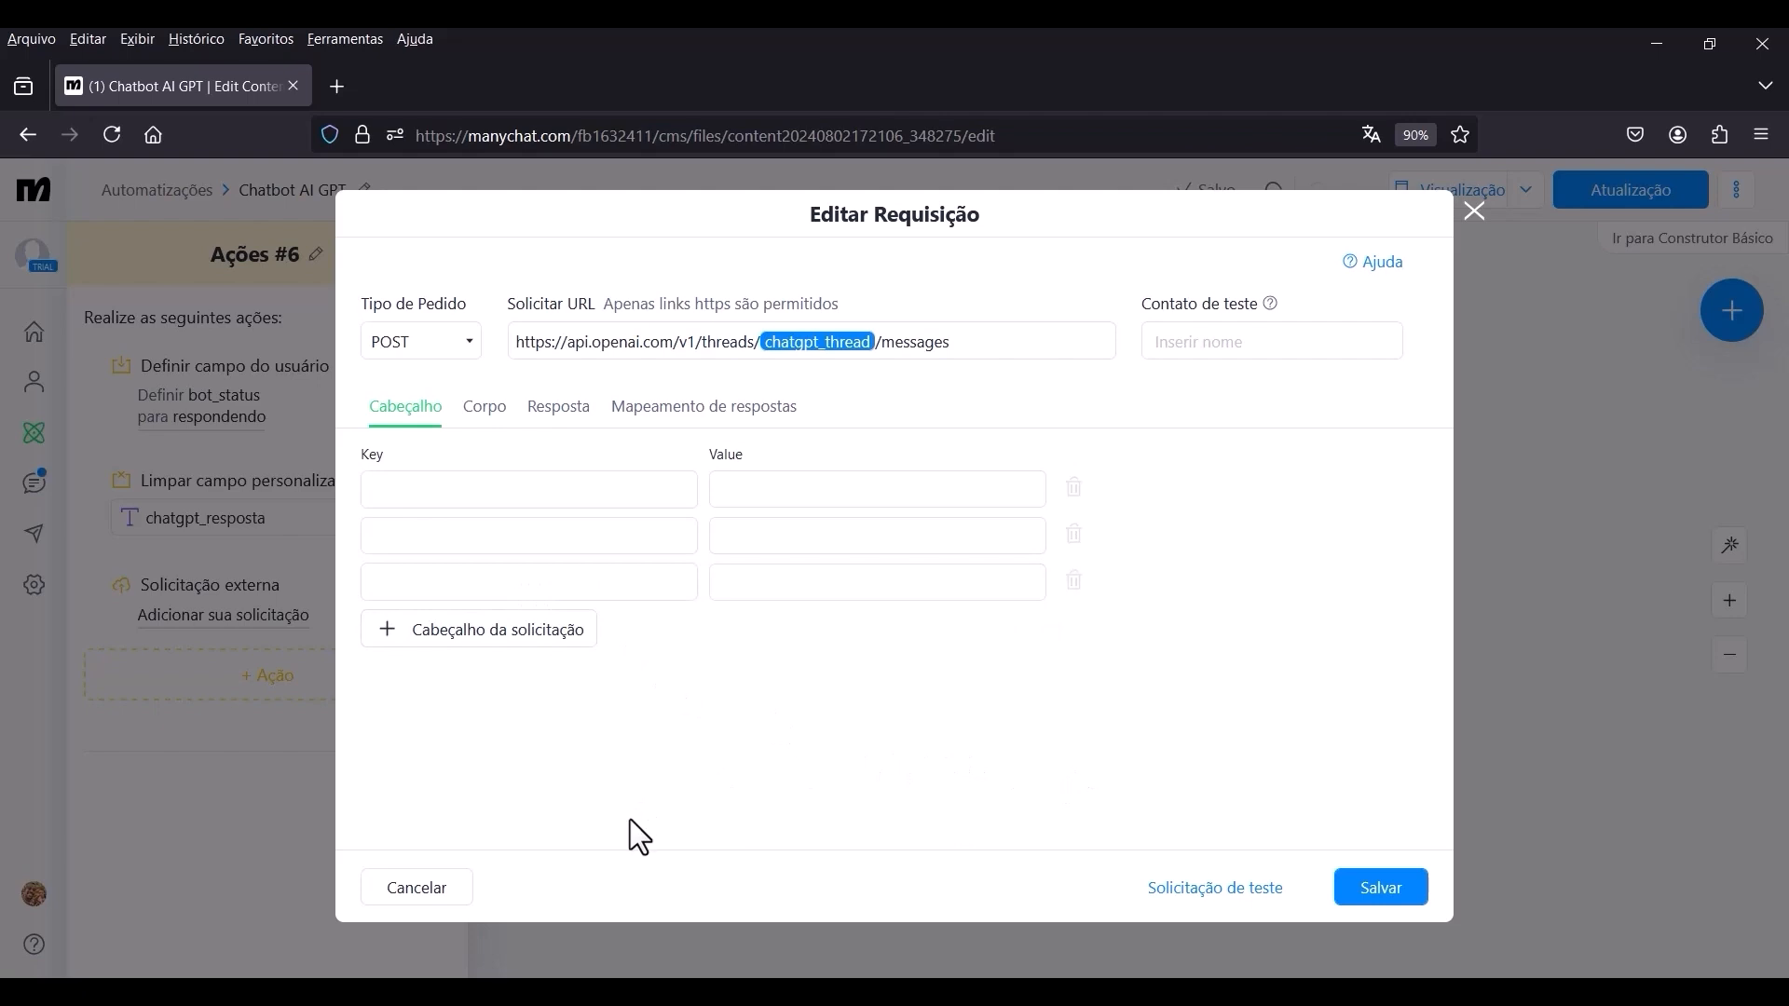
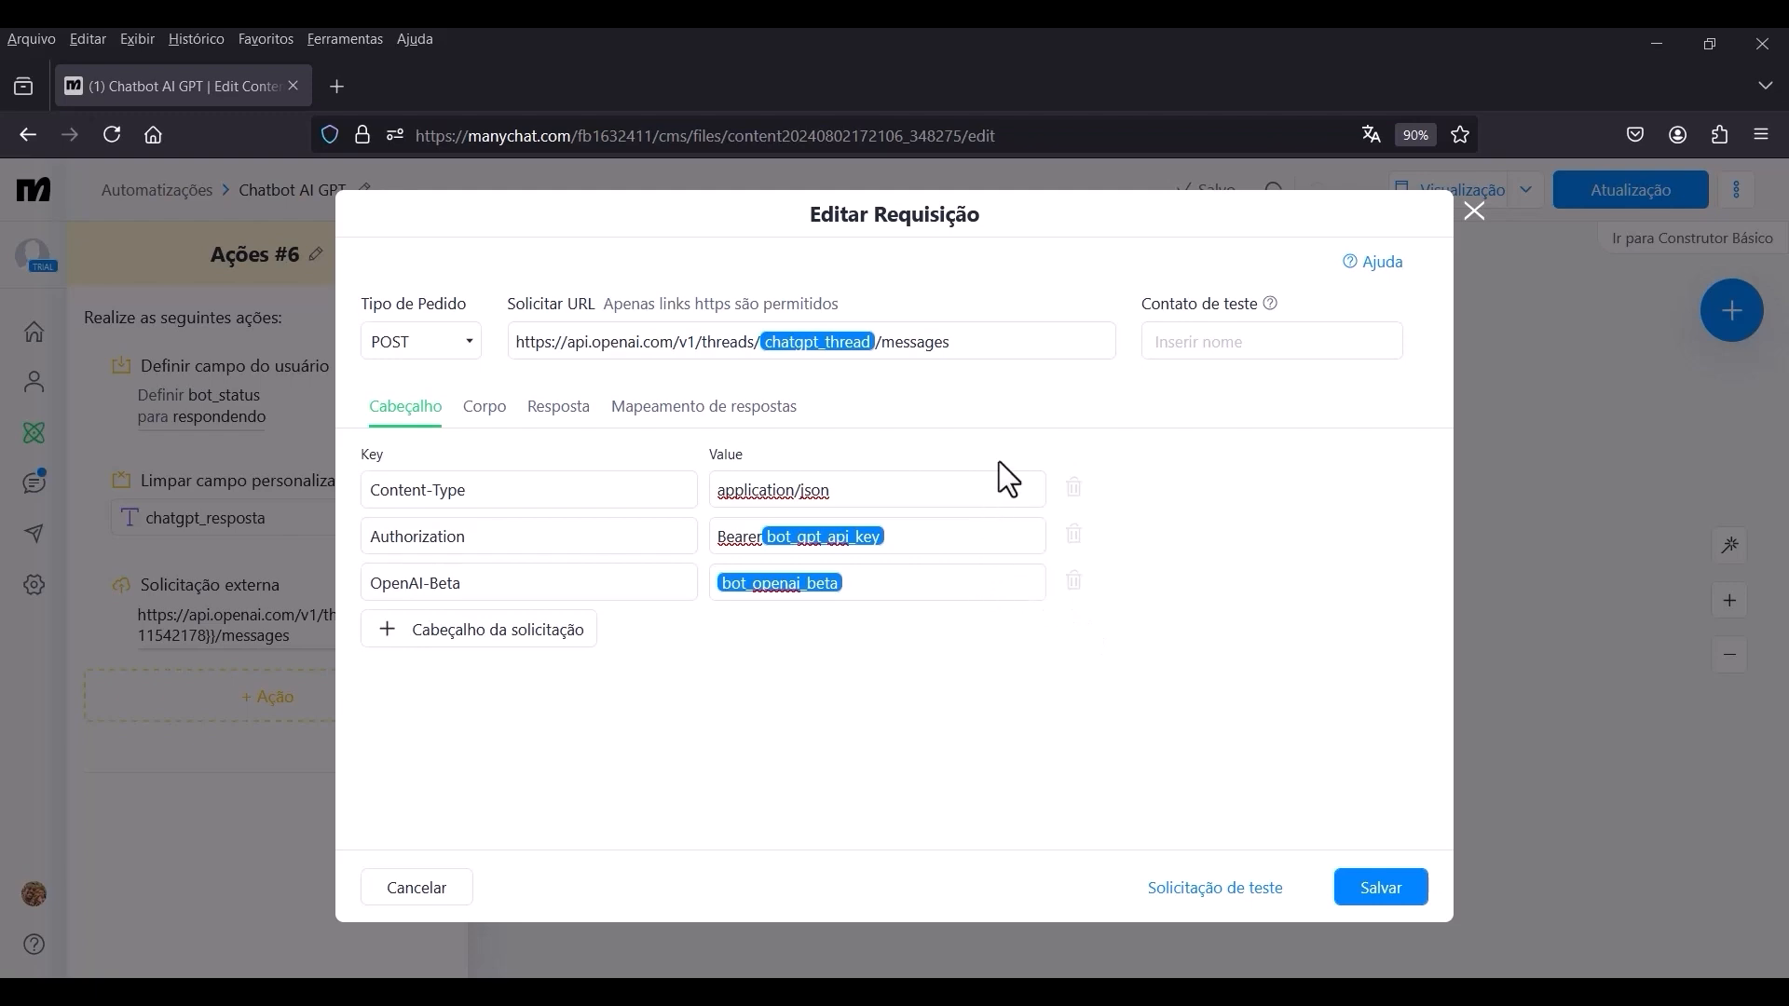
# Fill the messages request body with JSON setting role to "user" and content to the chatgpt_entrada field, and save the request.
pyautogui.click(487, 417)
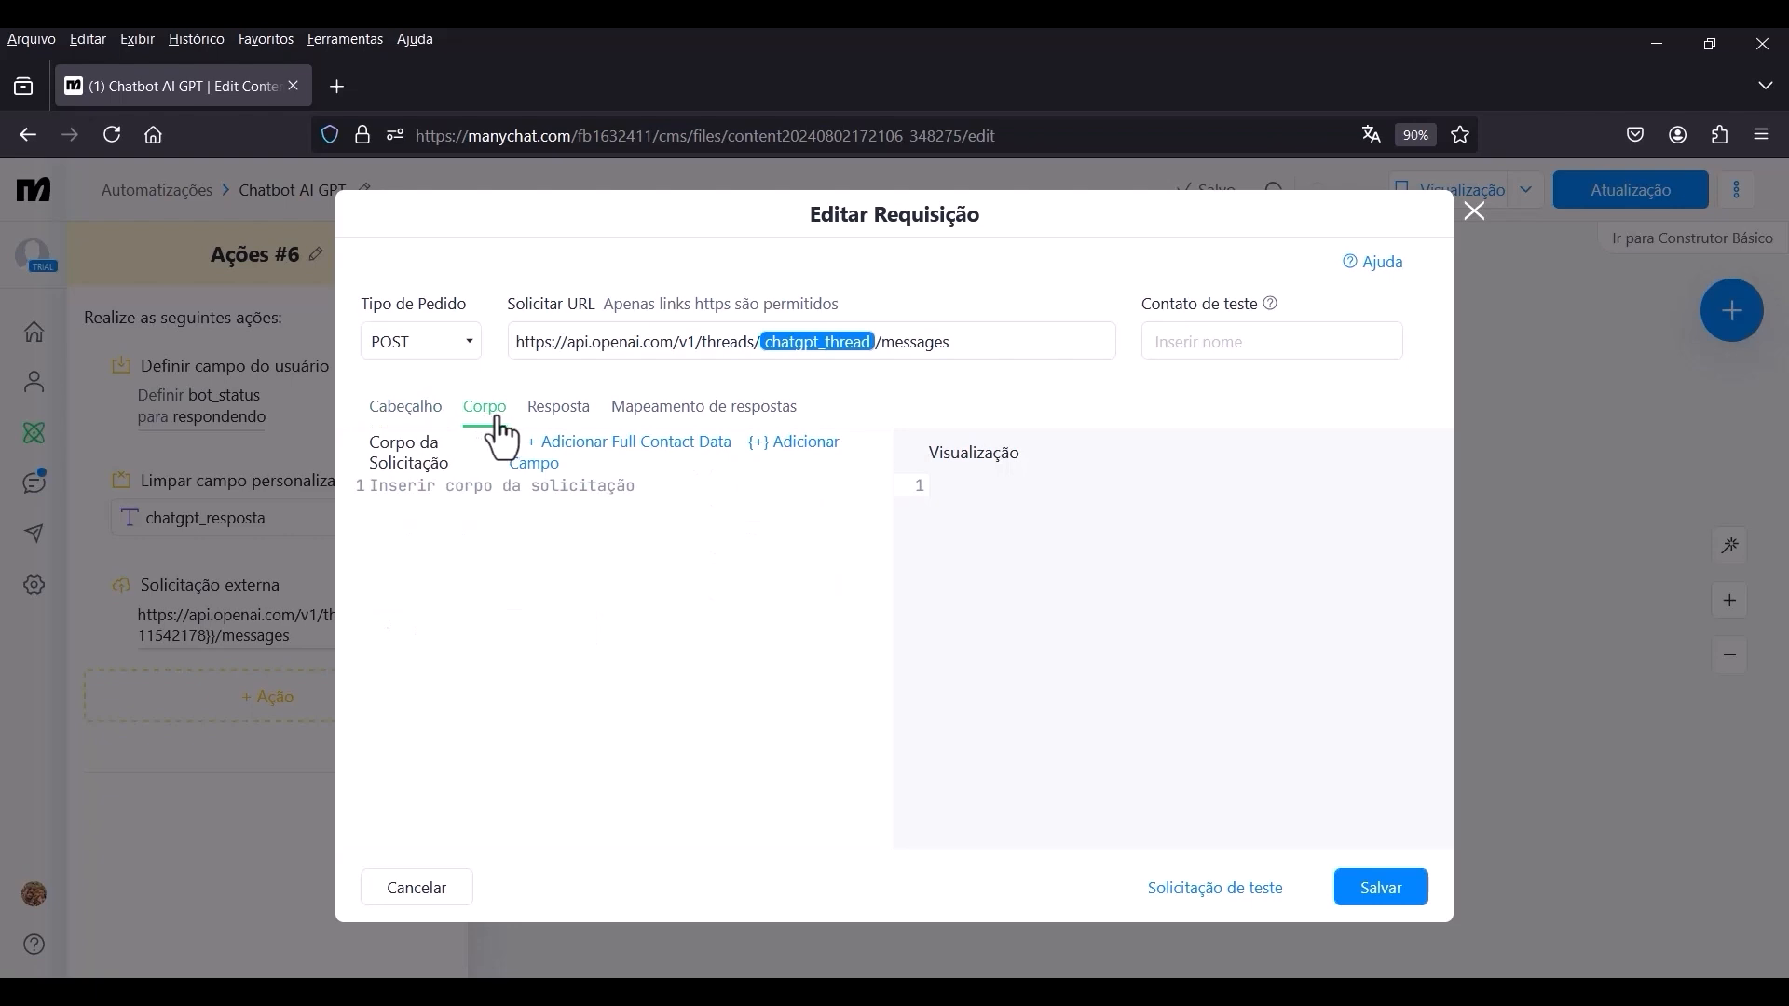
pyautogui.write('{  "role": "user",  "content": "" }')
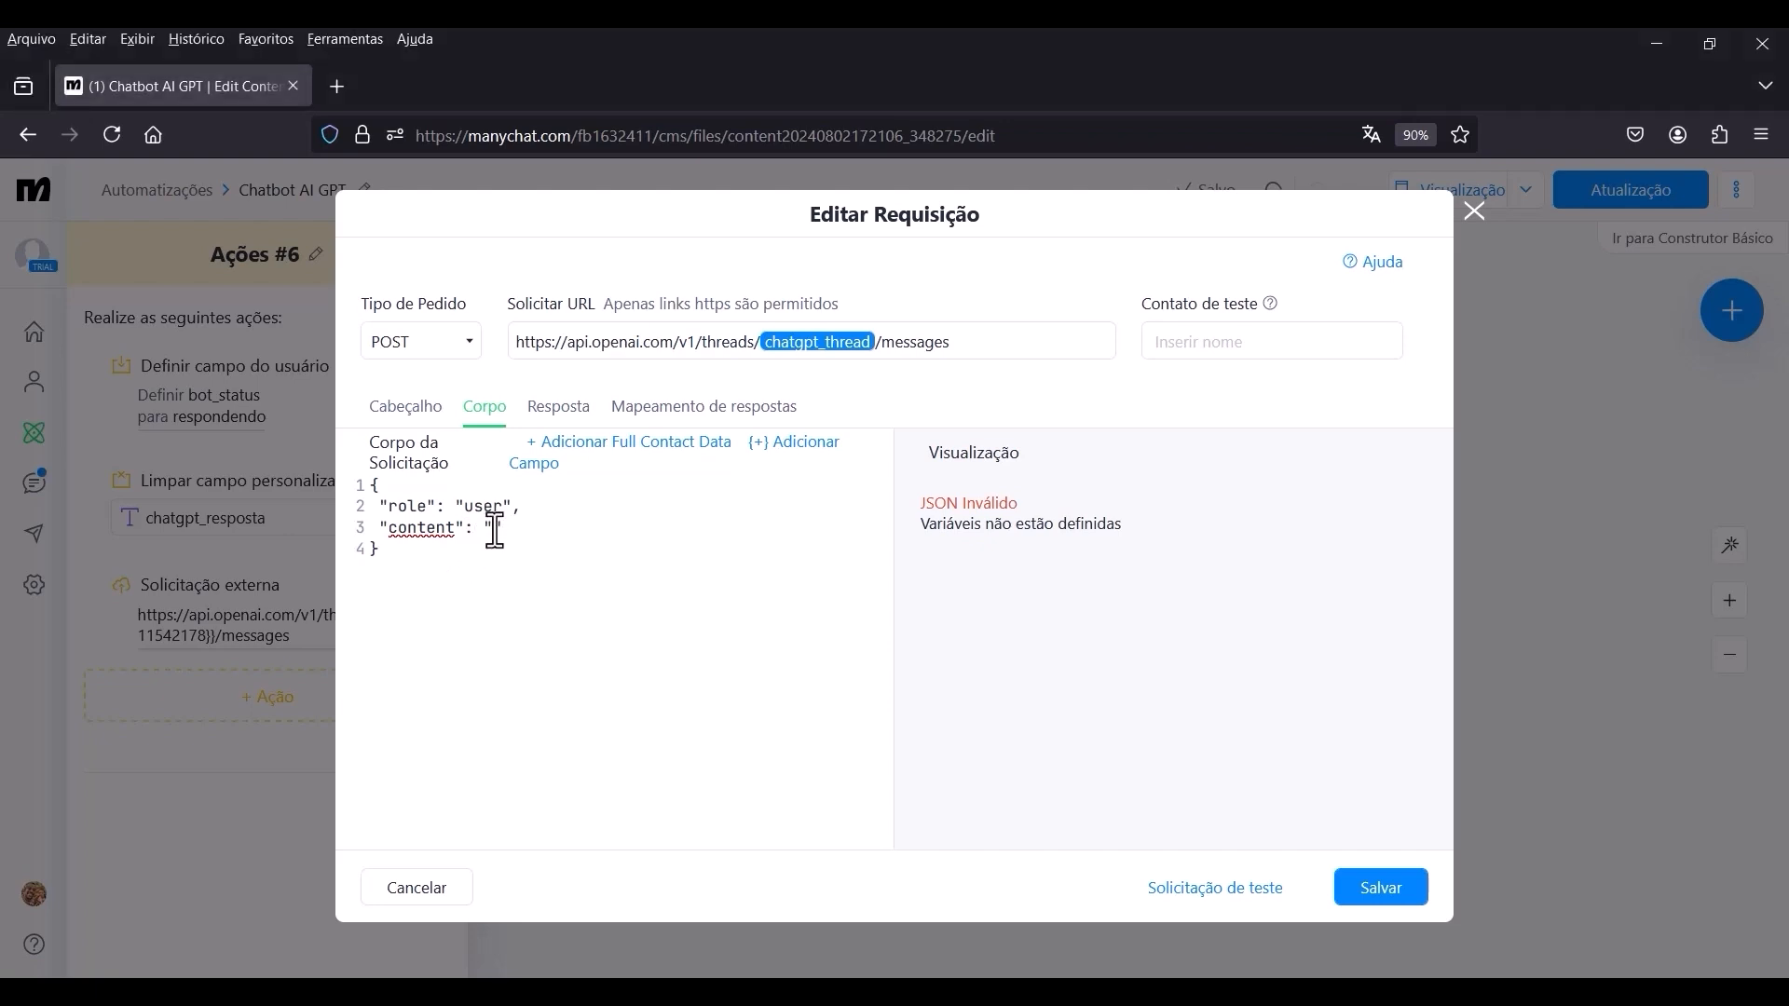
pyautogui.click(807, 447)
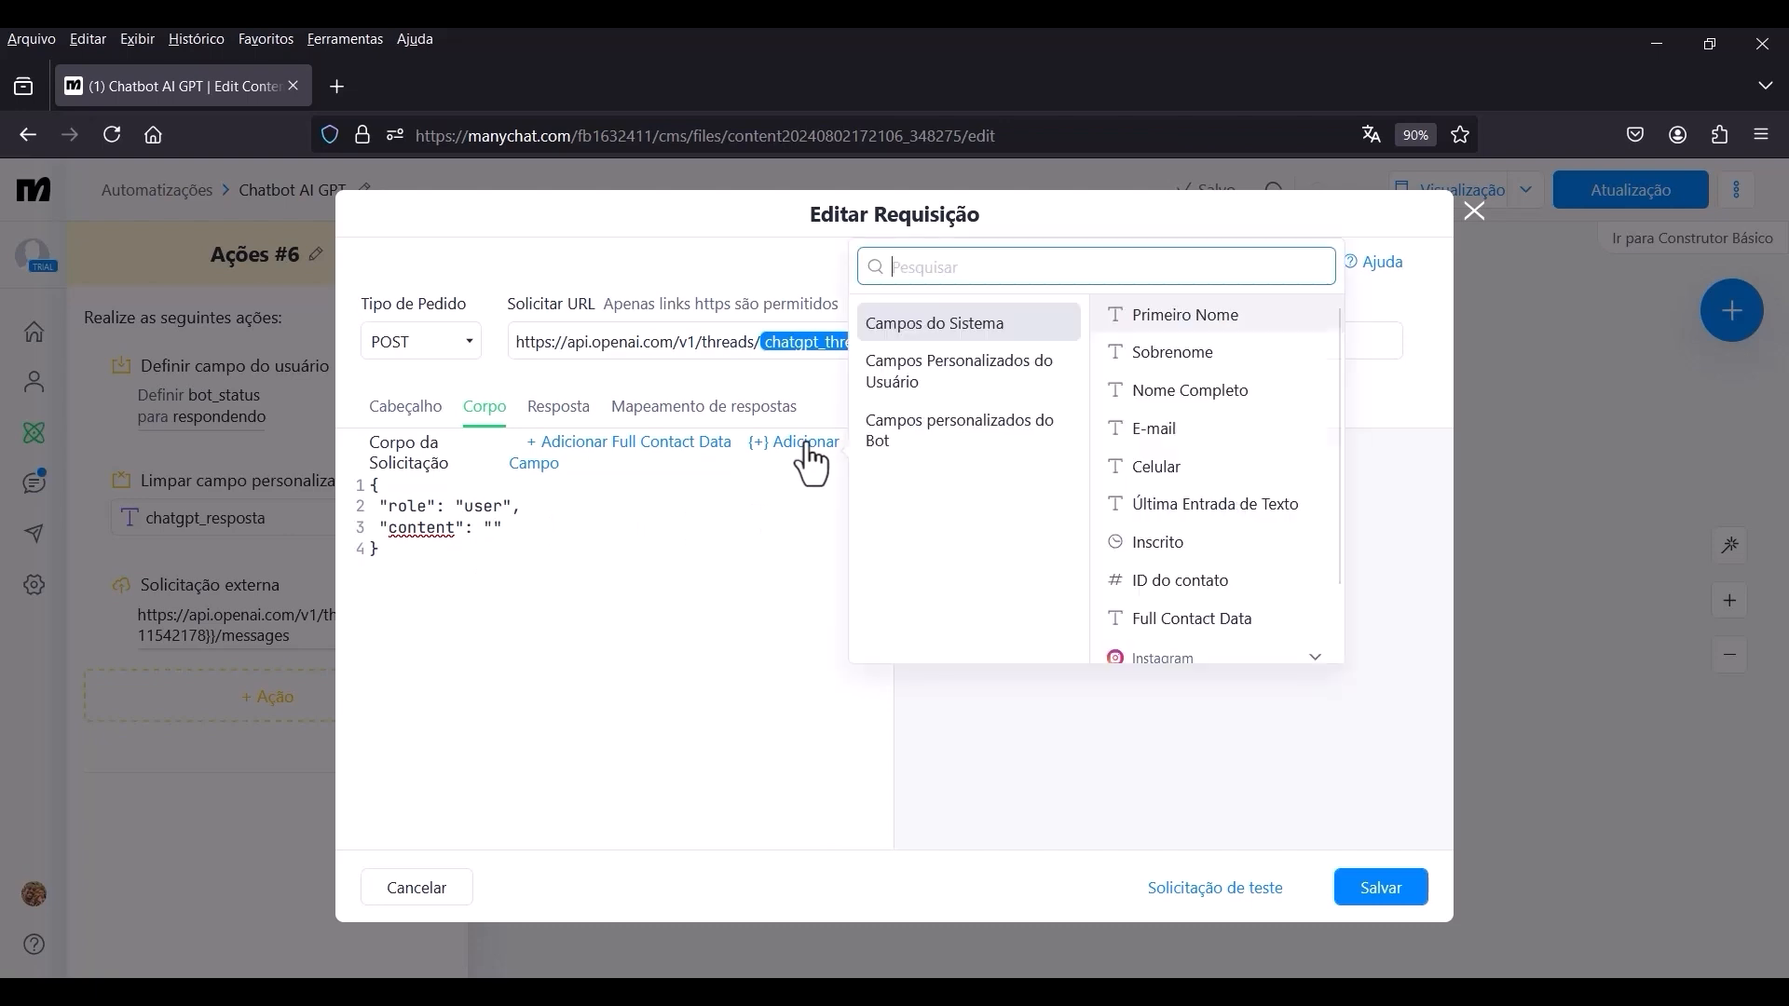
pyautogui.click(918, 392)
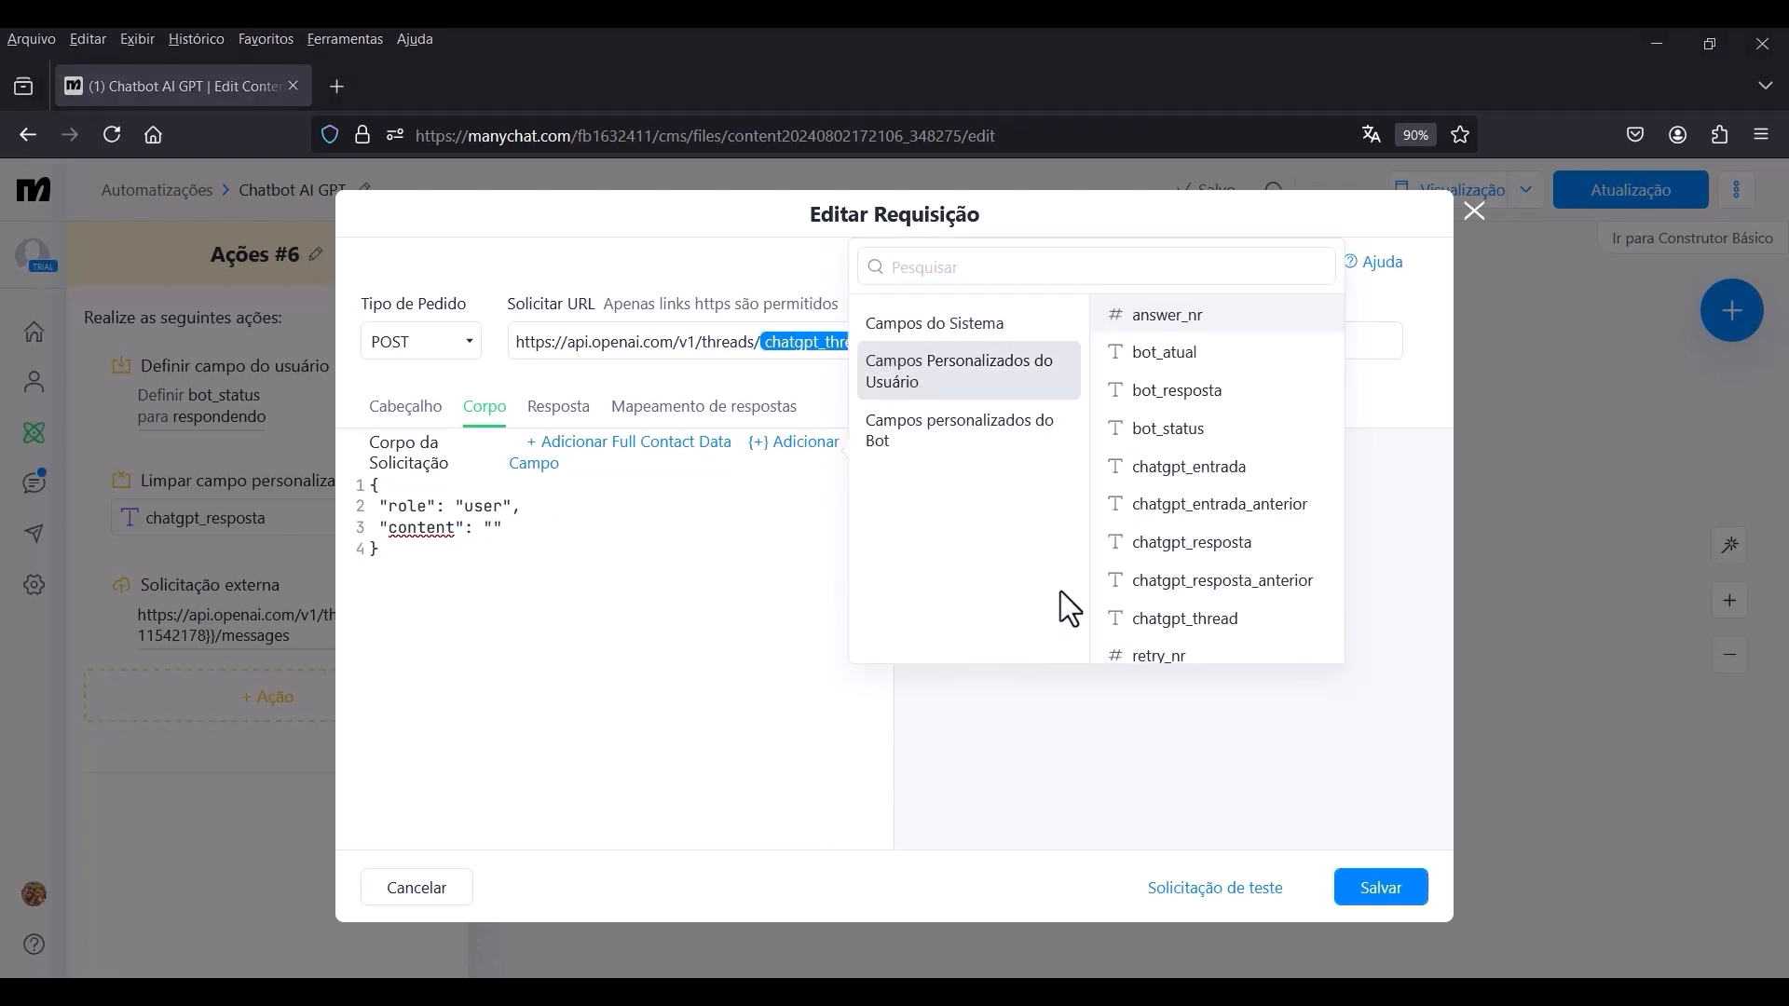
pyautogui.click(1187, 477)
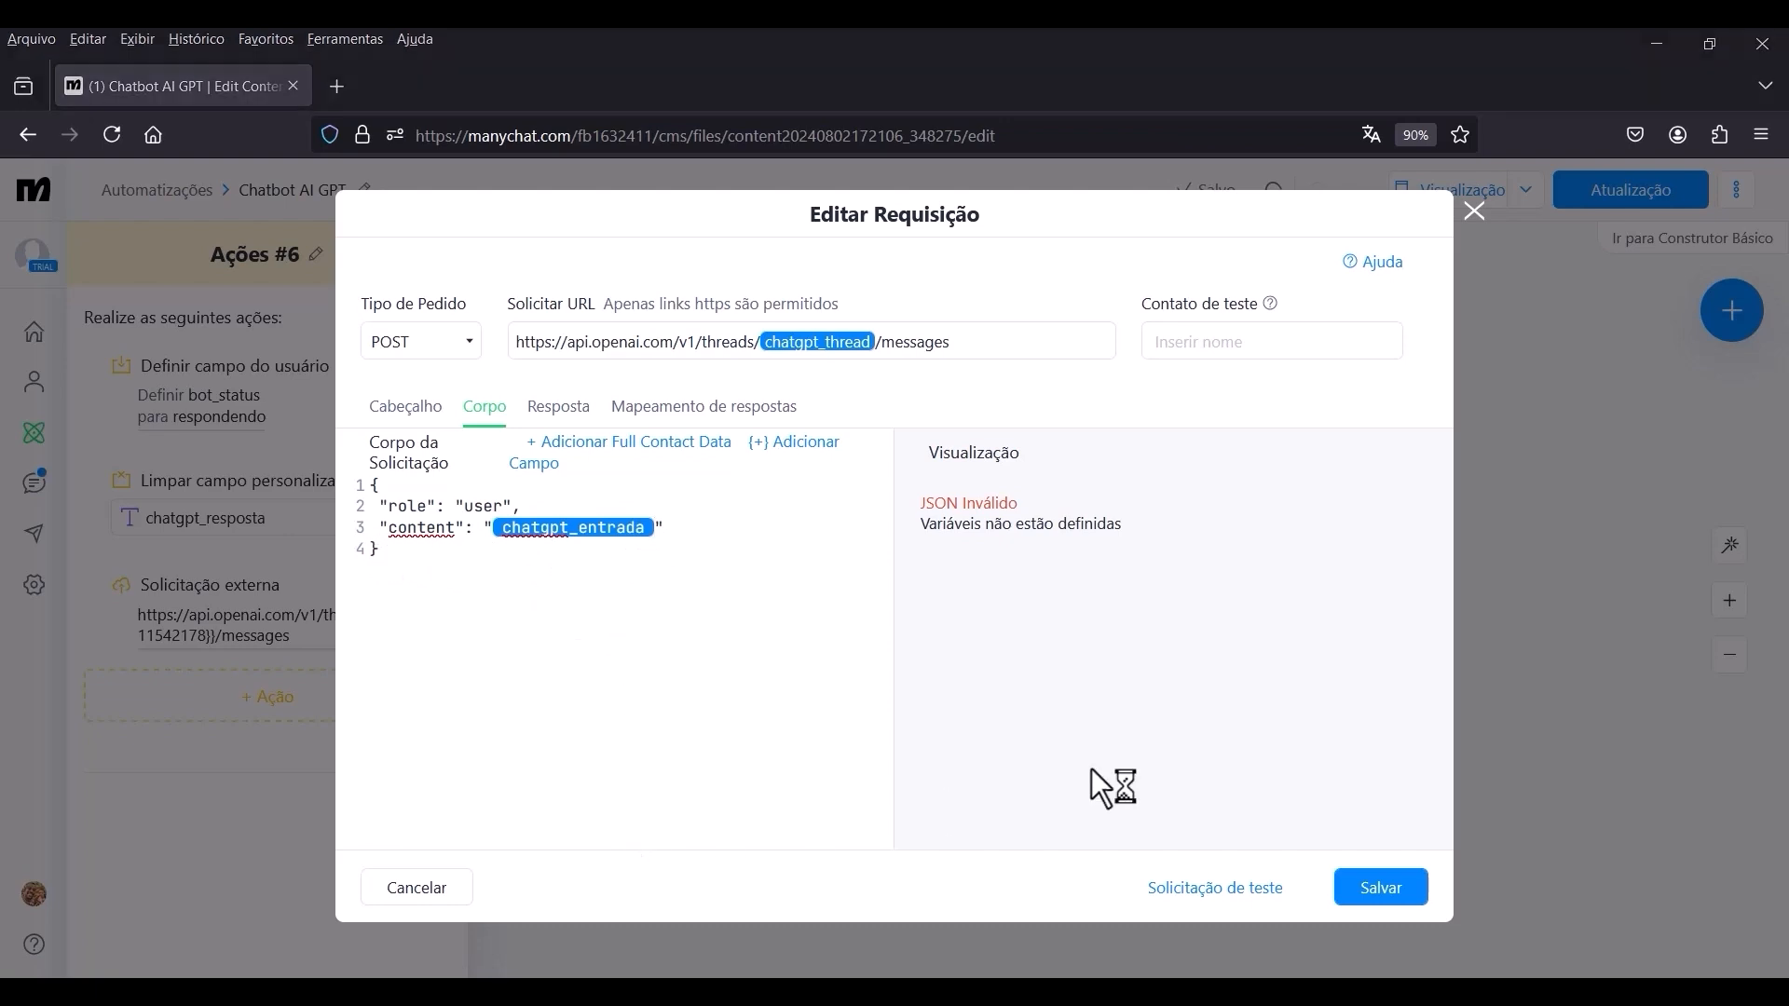
pyautogui.click(1393, 896)
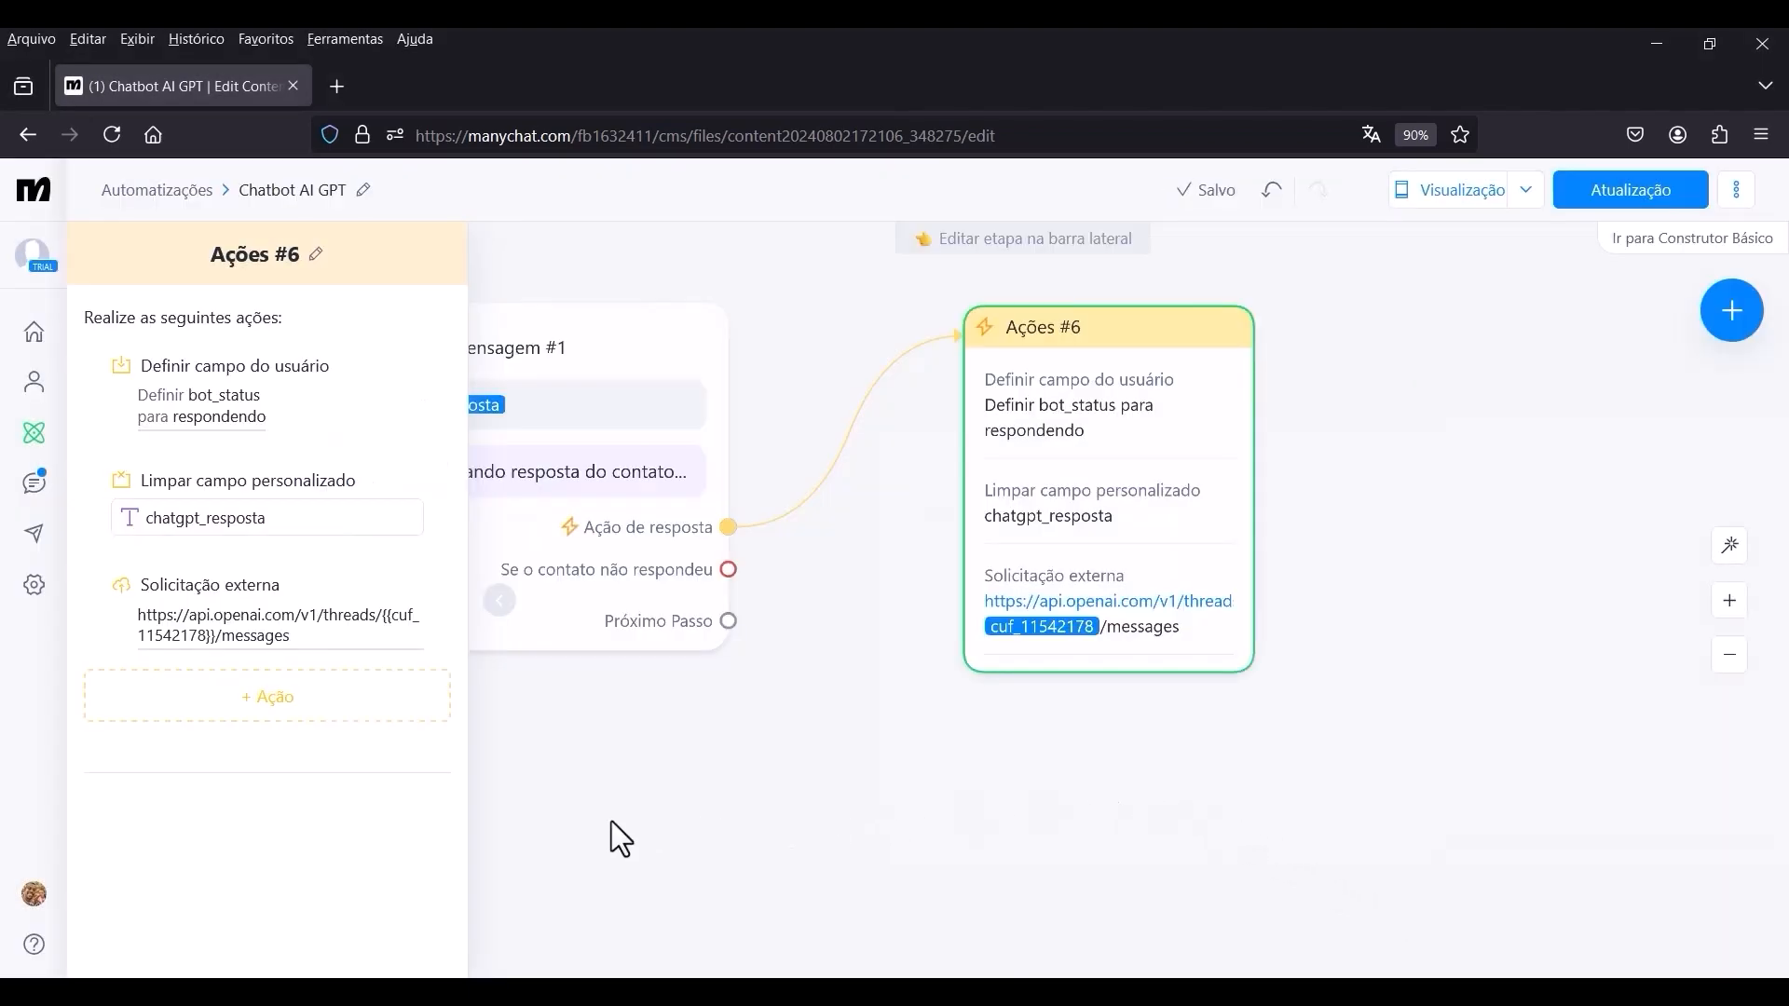
pyautogui.click(280, 712)
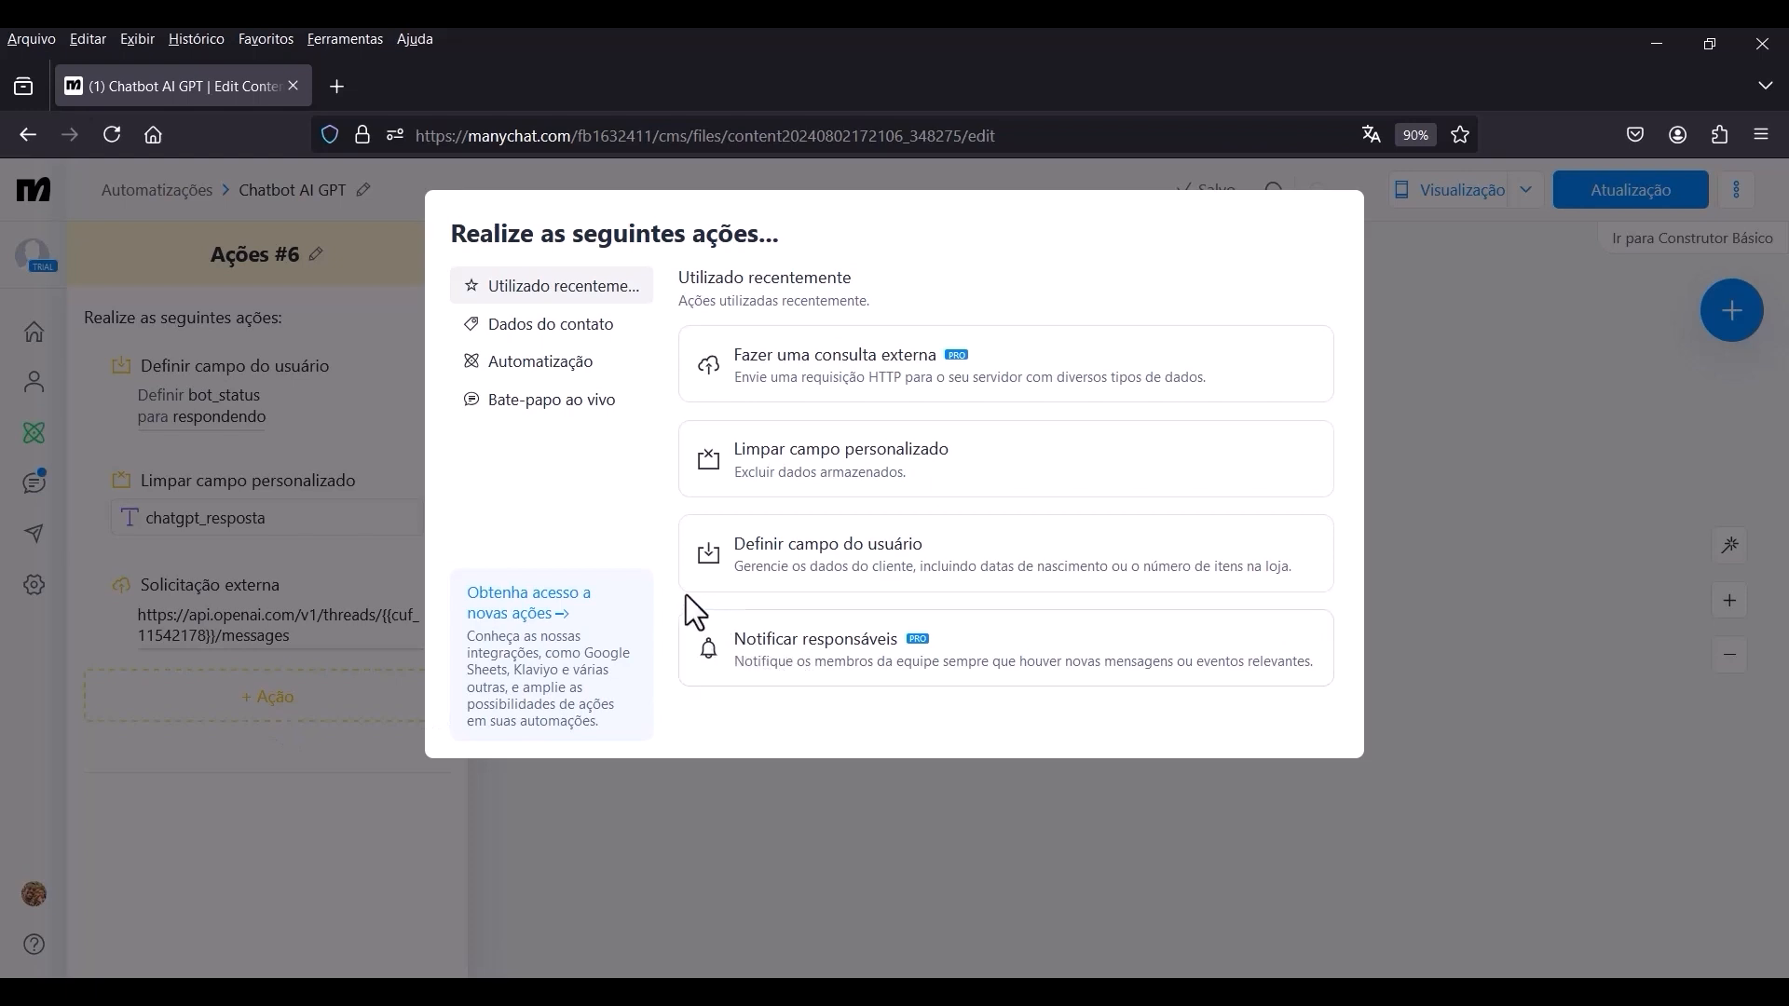
pyautogui.click(799, 389)
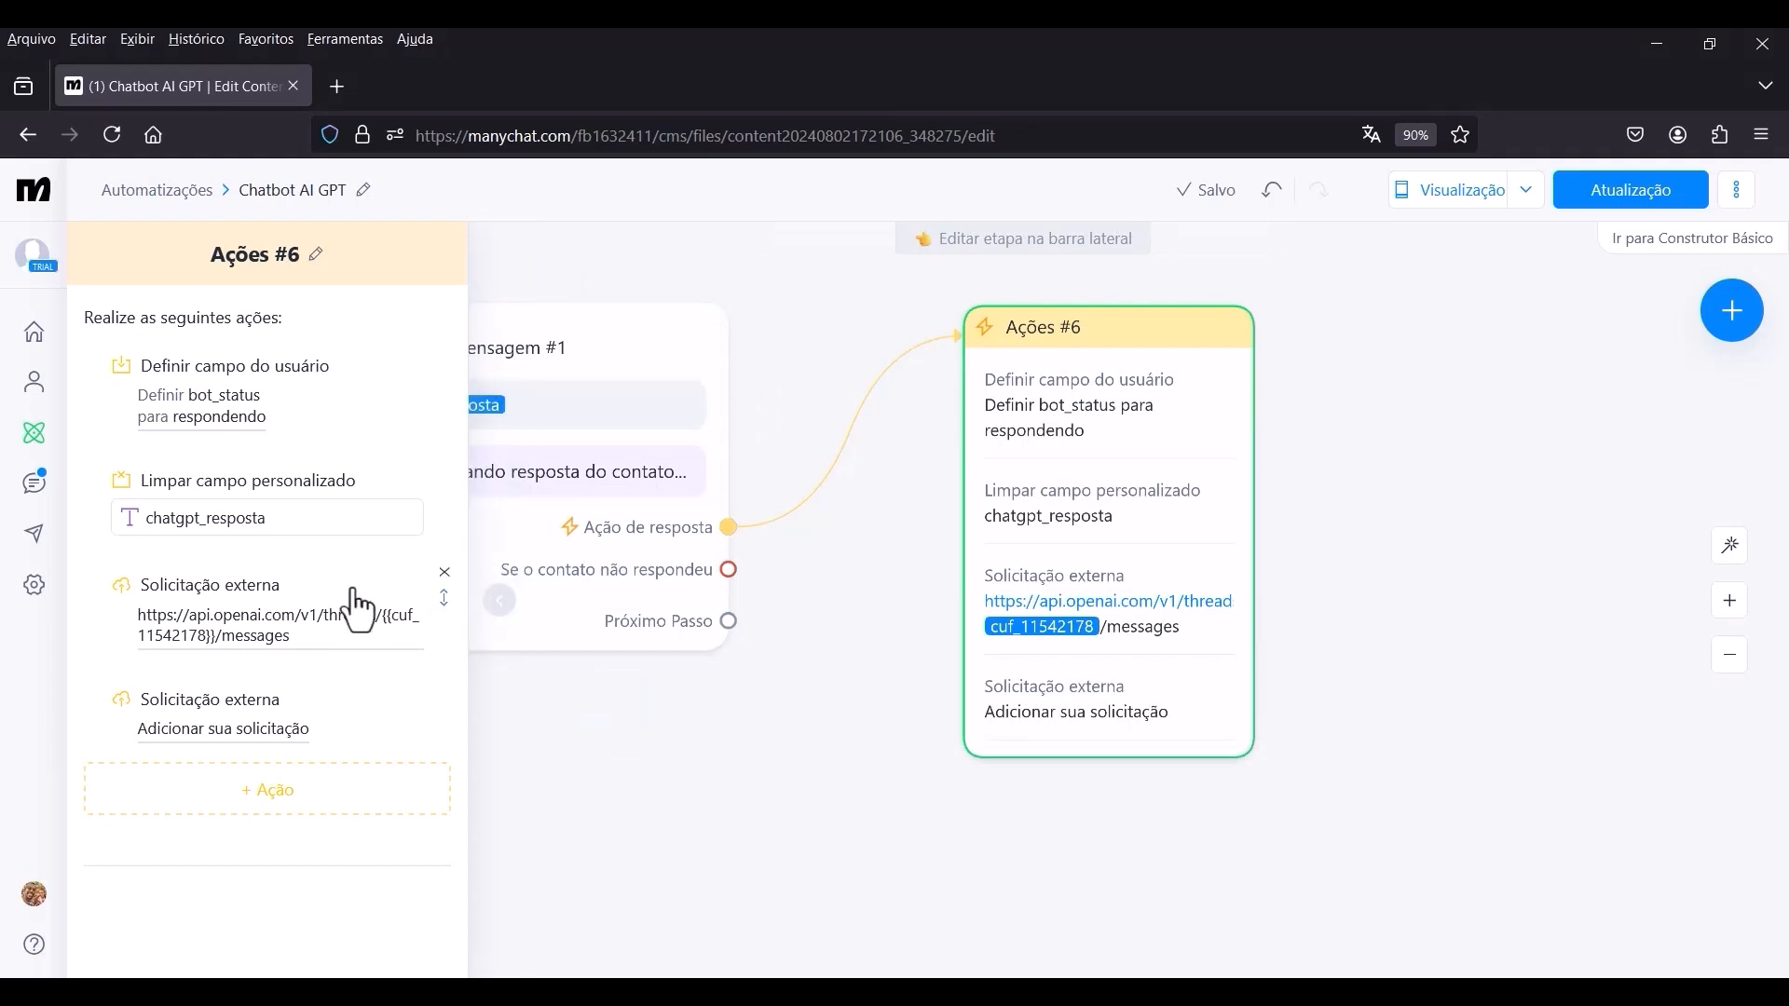
pyautogui.click(247, 728)
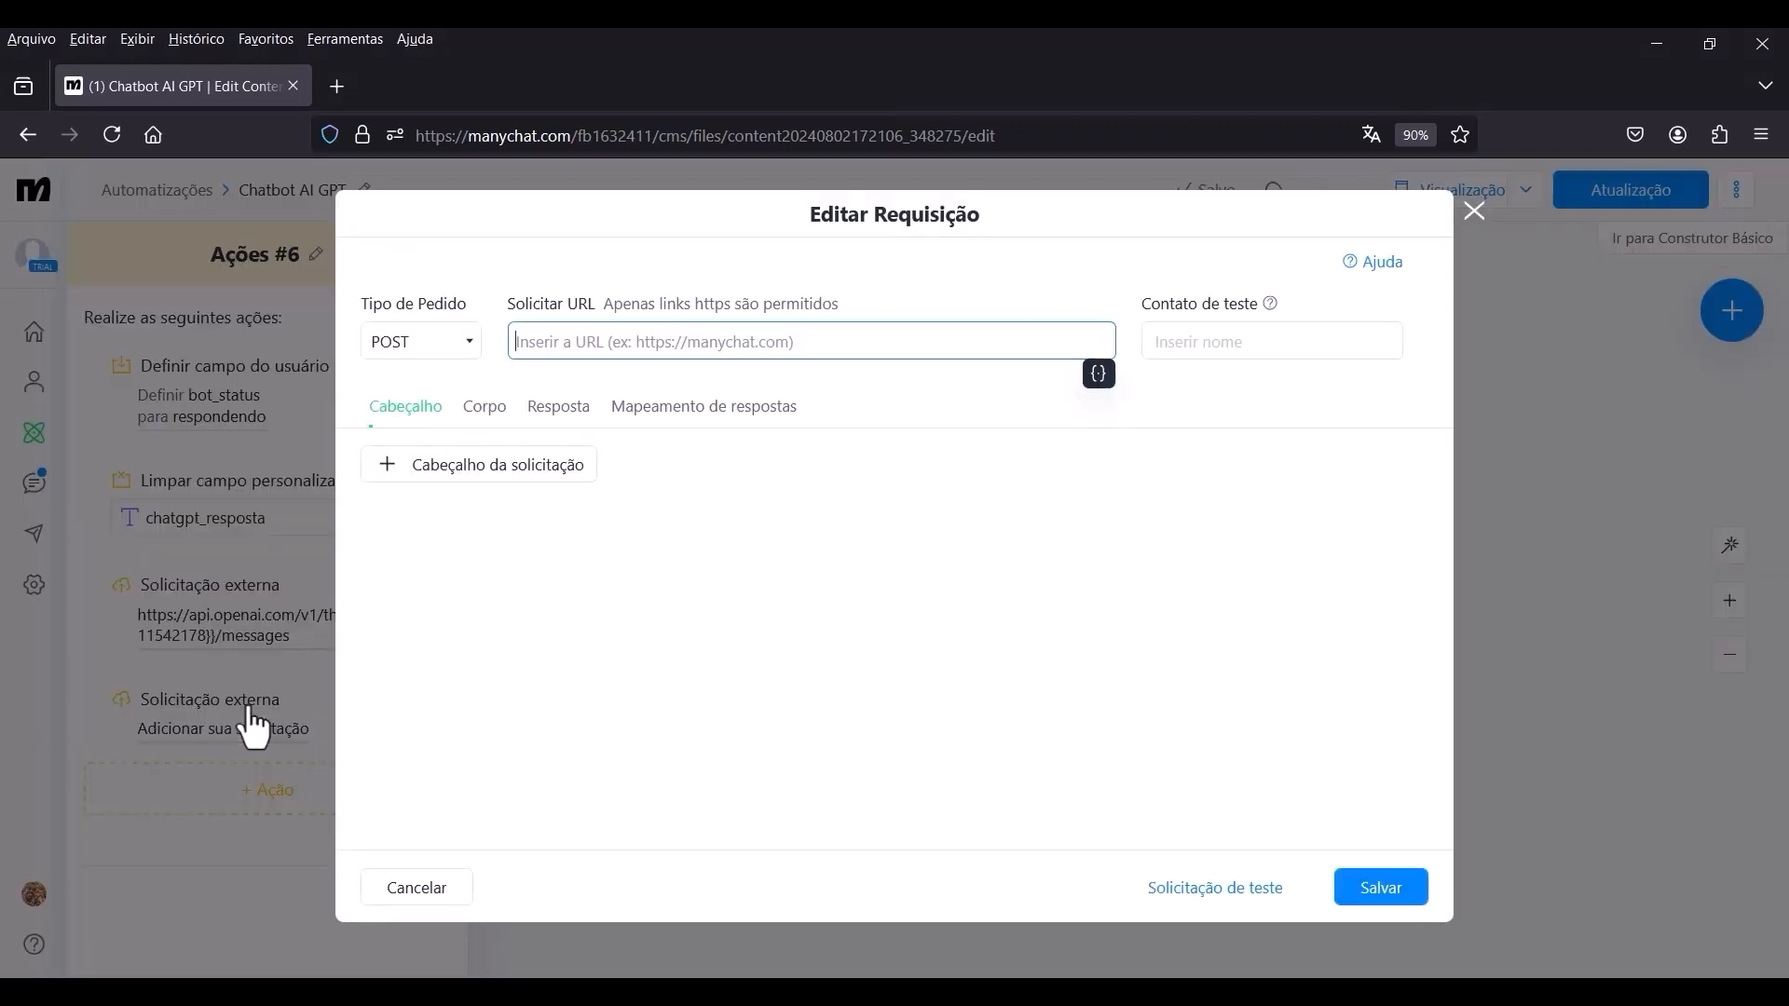
pyautogui.click(623, 811)
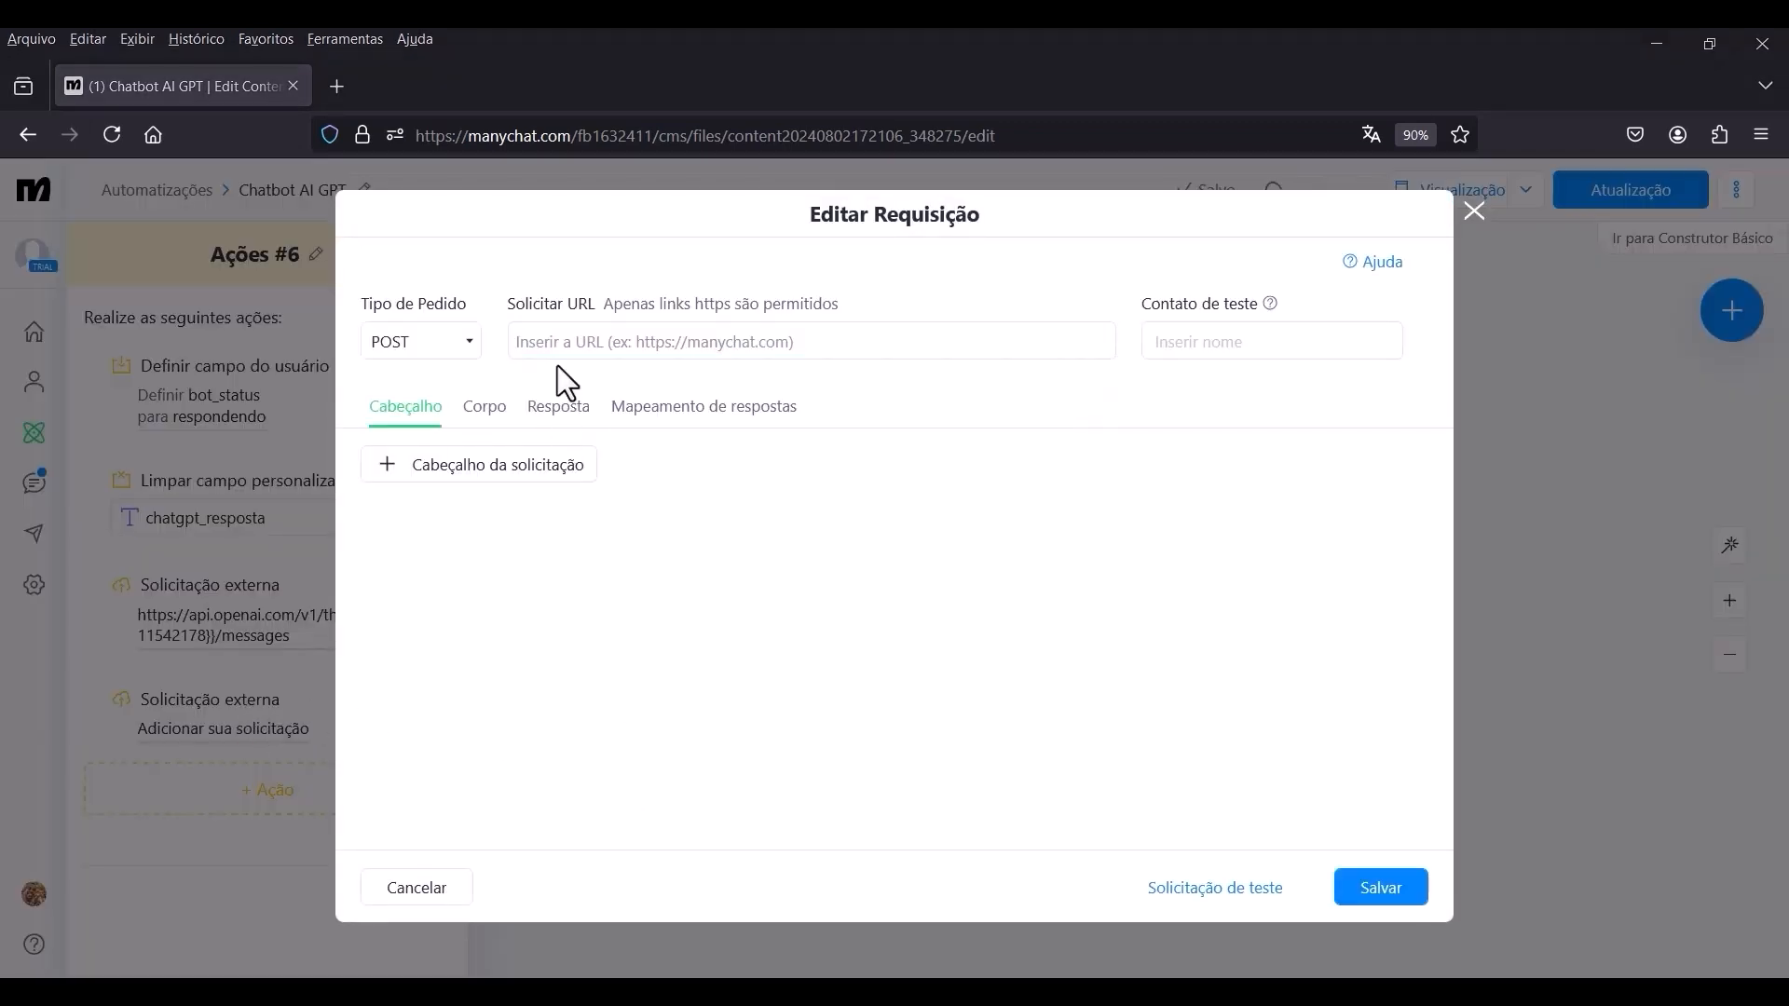
pyautogui.click(605, 348)
pyautogui.write('https://api.openai.com/v1/threads/chatgpt_thread/messages')
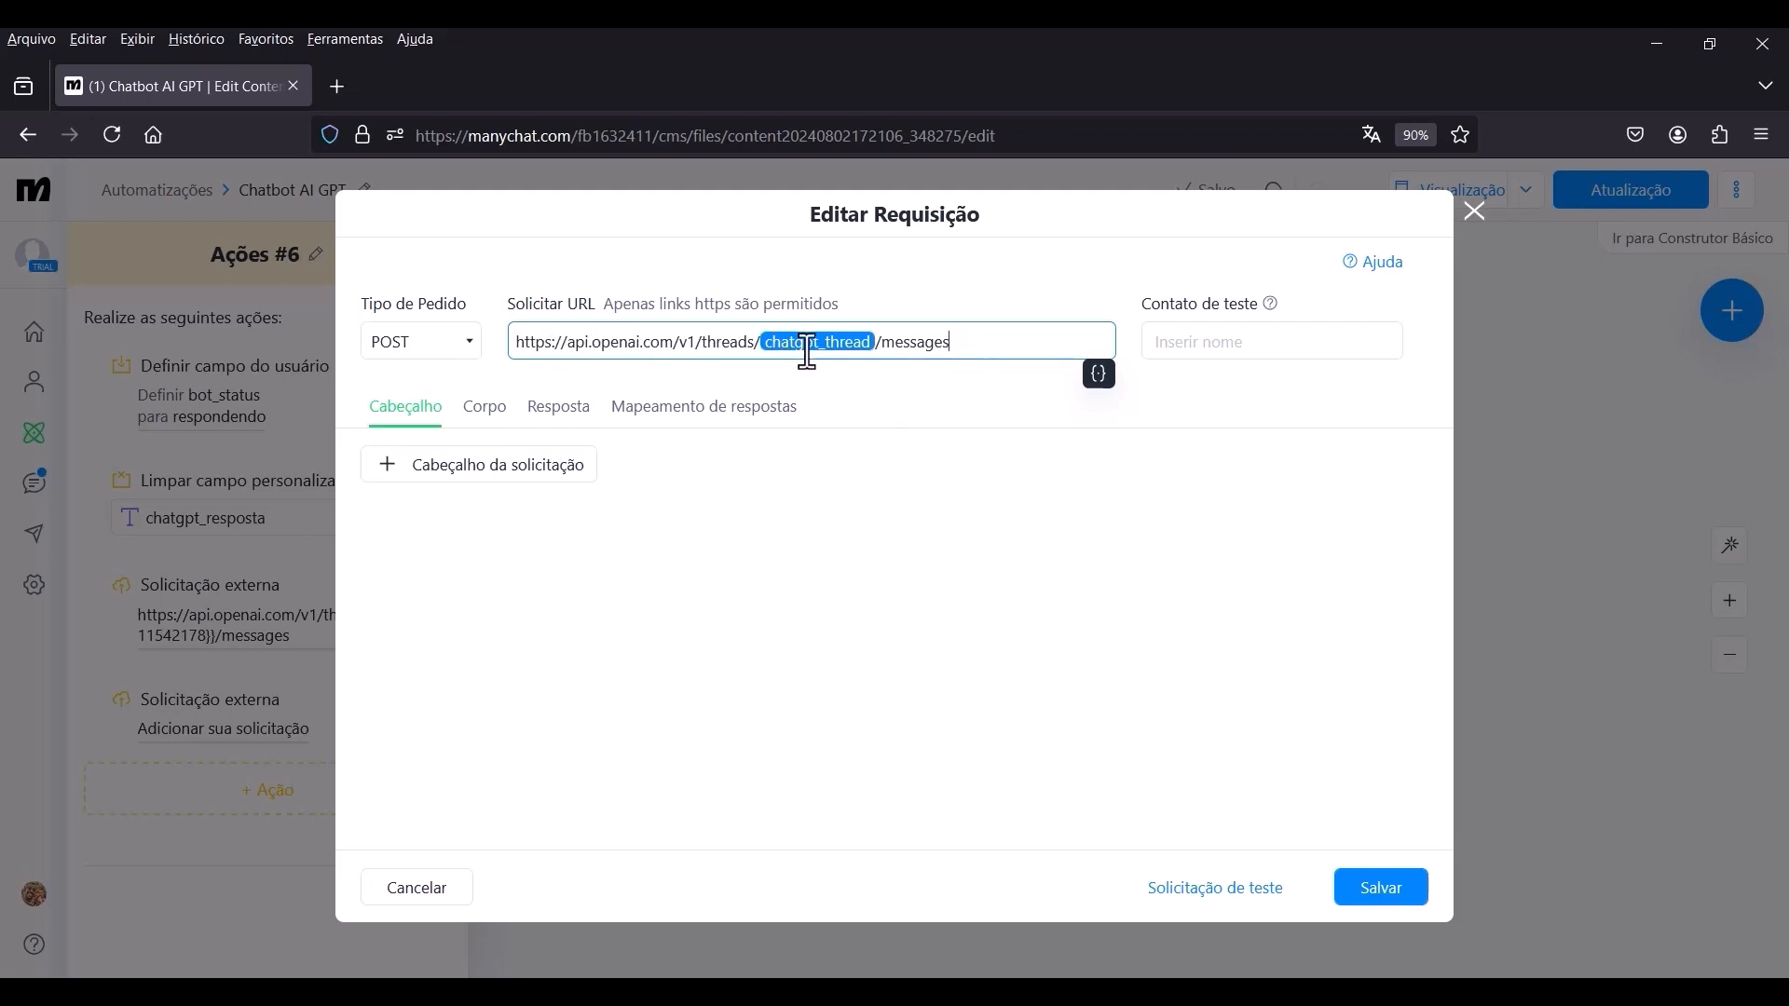
pyautogui.click(907, 392)
pyautogui.click(976, 341)
pyautogui.moveTo(982, 348); pyautogui.dragTo(885, 355)
pyautogui.write('run')
pyautogui.click(923, 275)
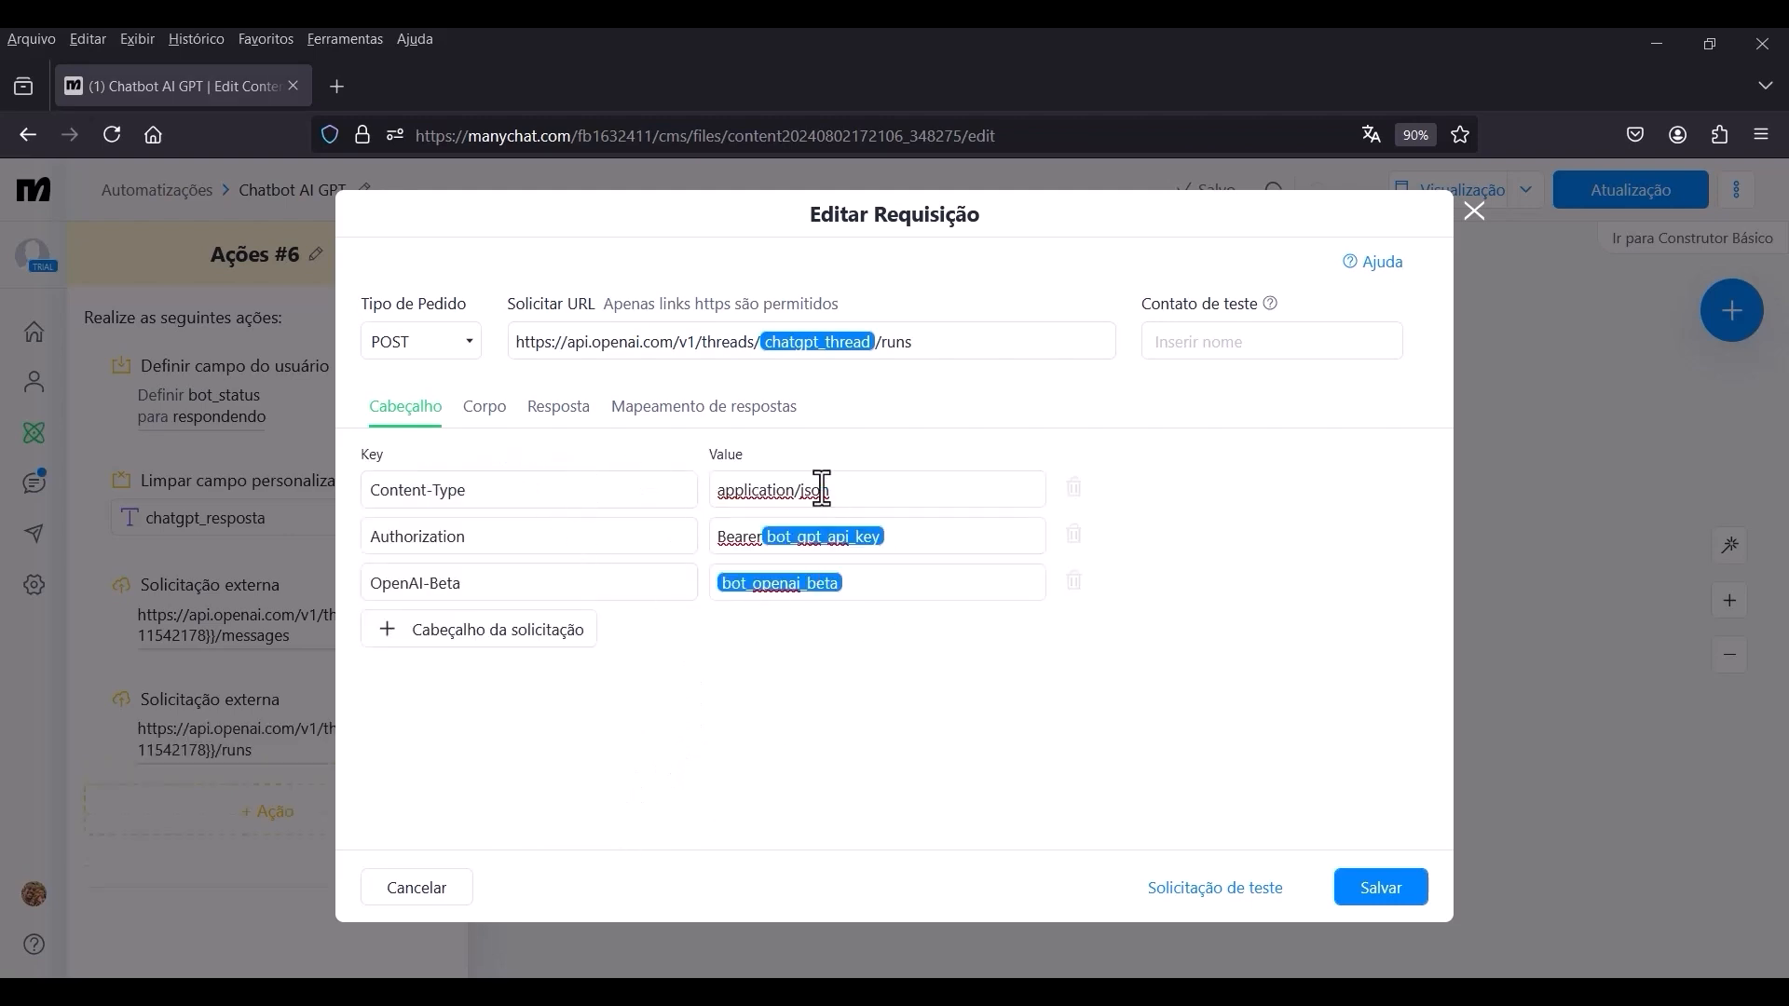
# Fill the runs request body with JSON setting assistant_id to the bot field bot_gpt_assist_id, and save the request.
pyautogui.click(484, 414)
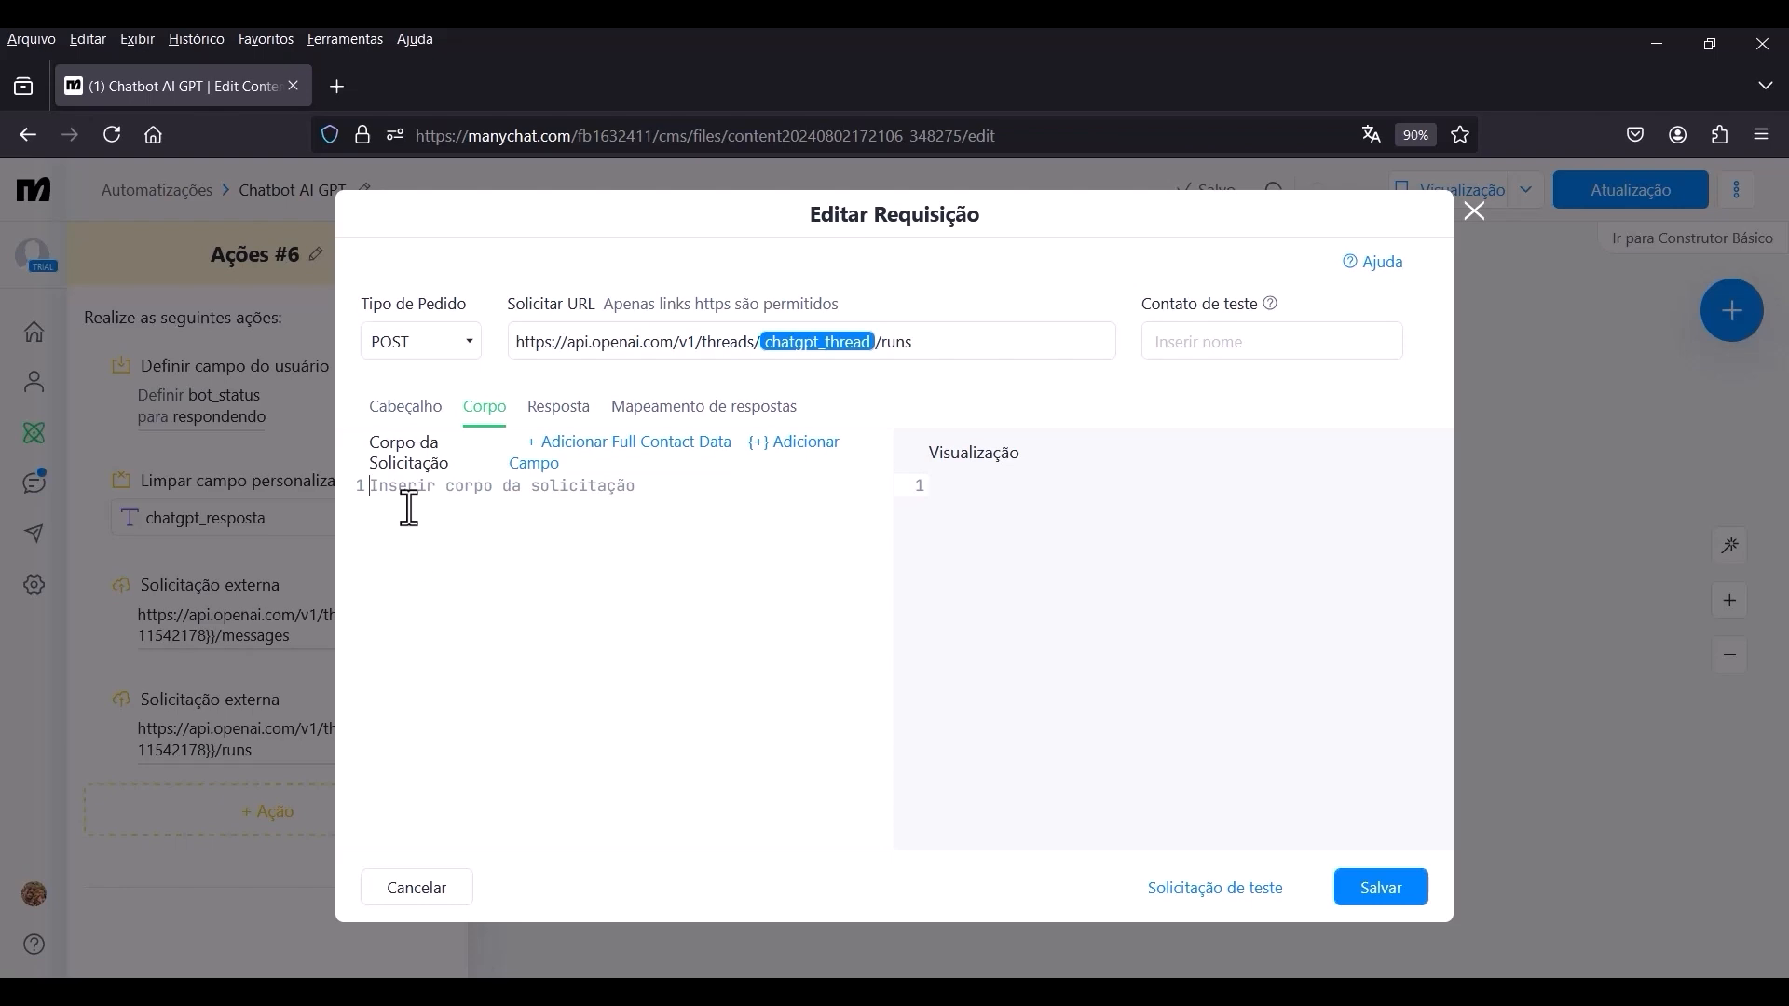
pyautogui.click(392, 497)
pyautogui.write('{"assistant_id": ""}')
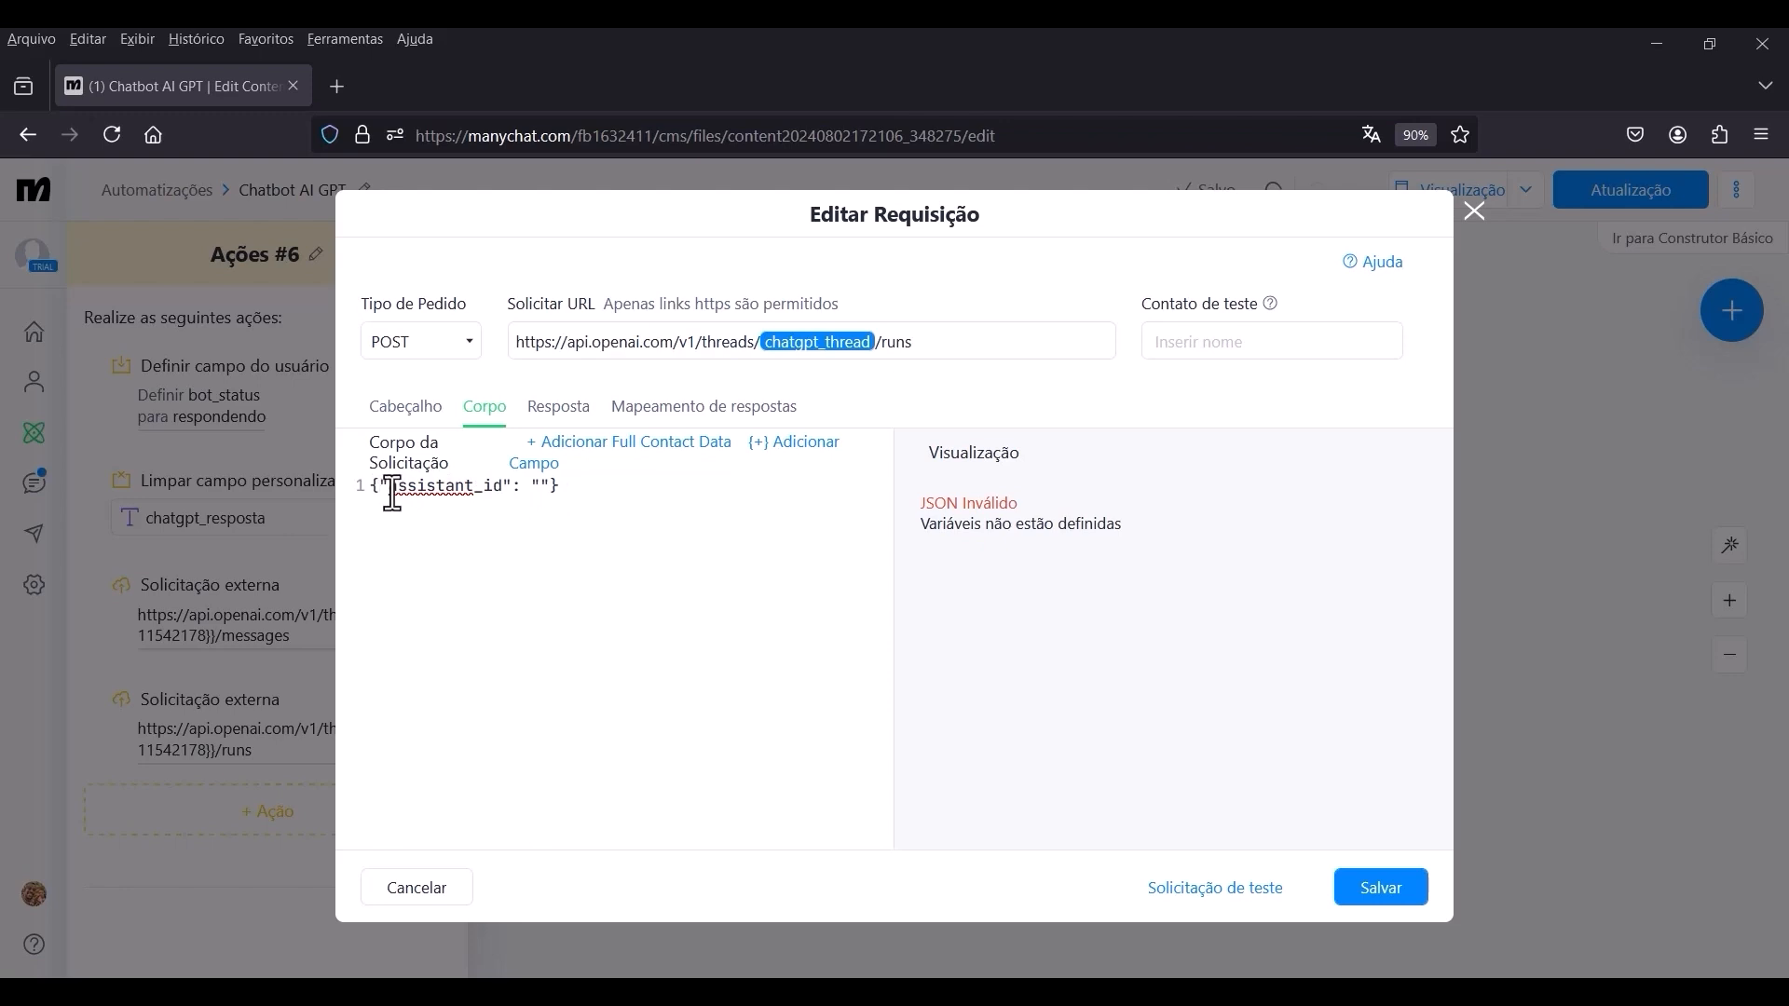
pyautogui.click(540, 486)
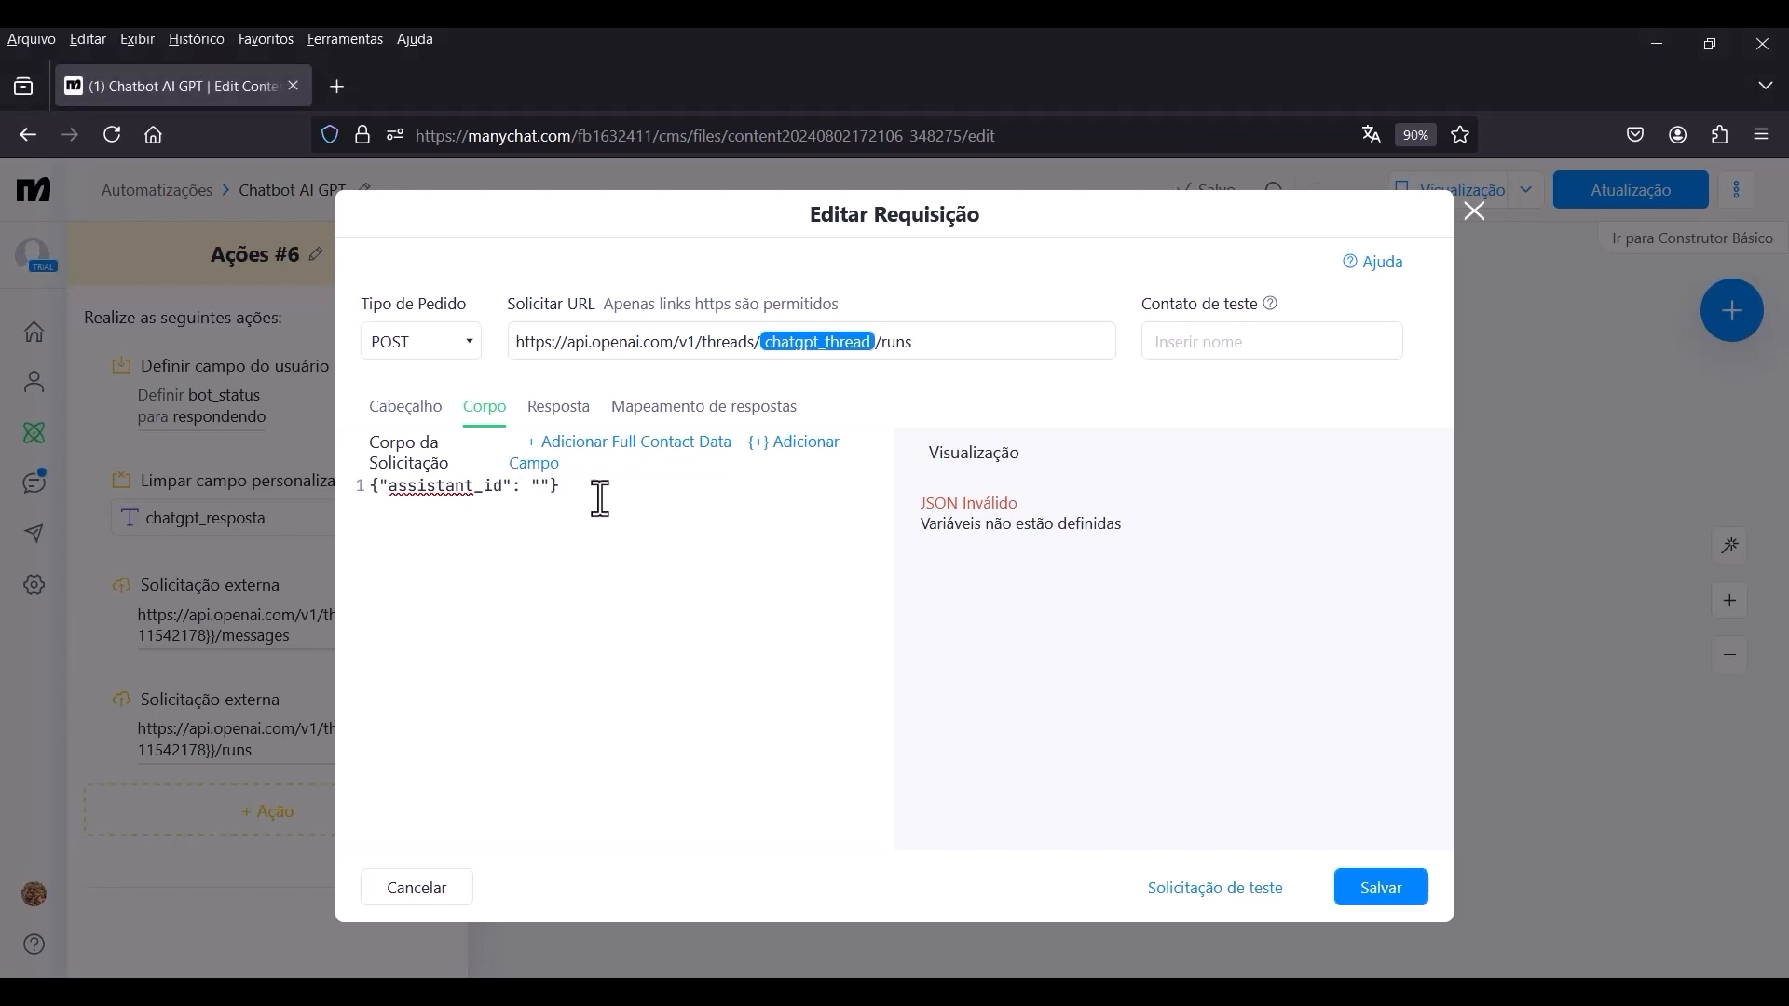
pyautogui.click(794, 445)
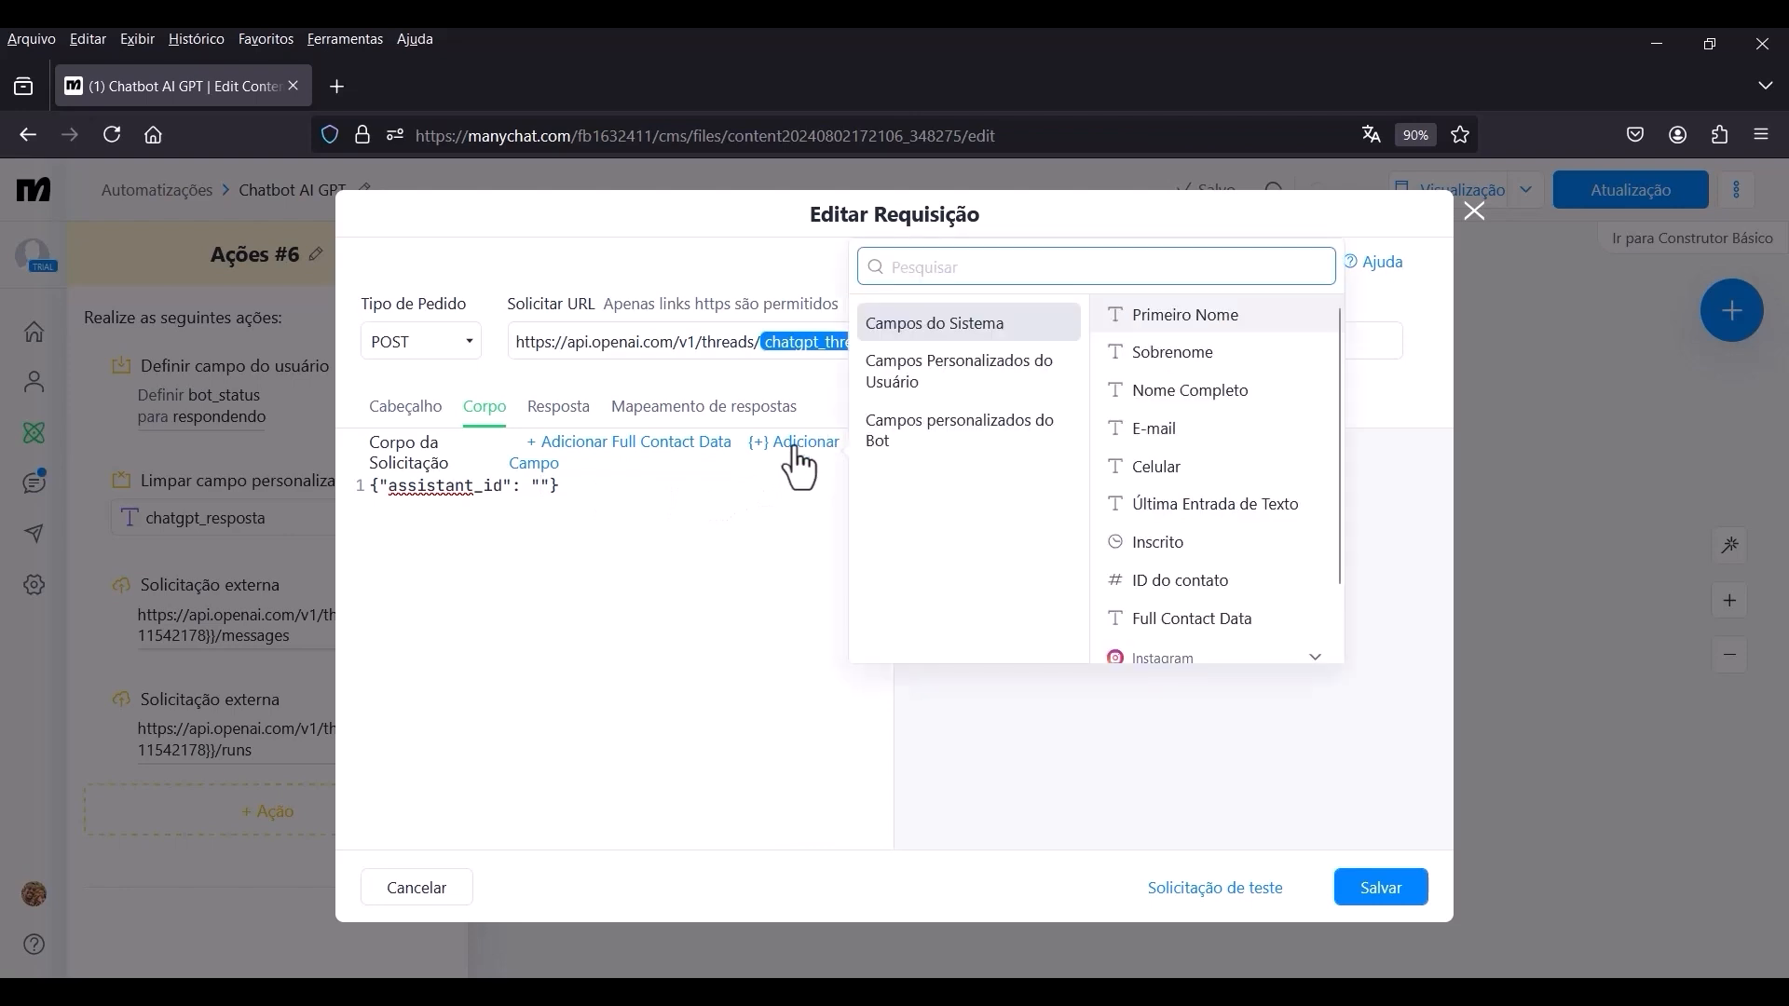
pyautogui.click(936, 446)
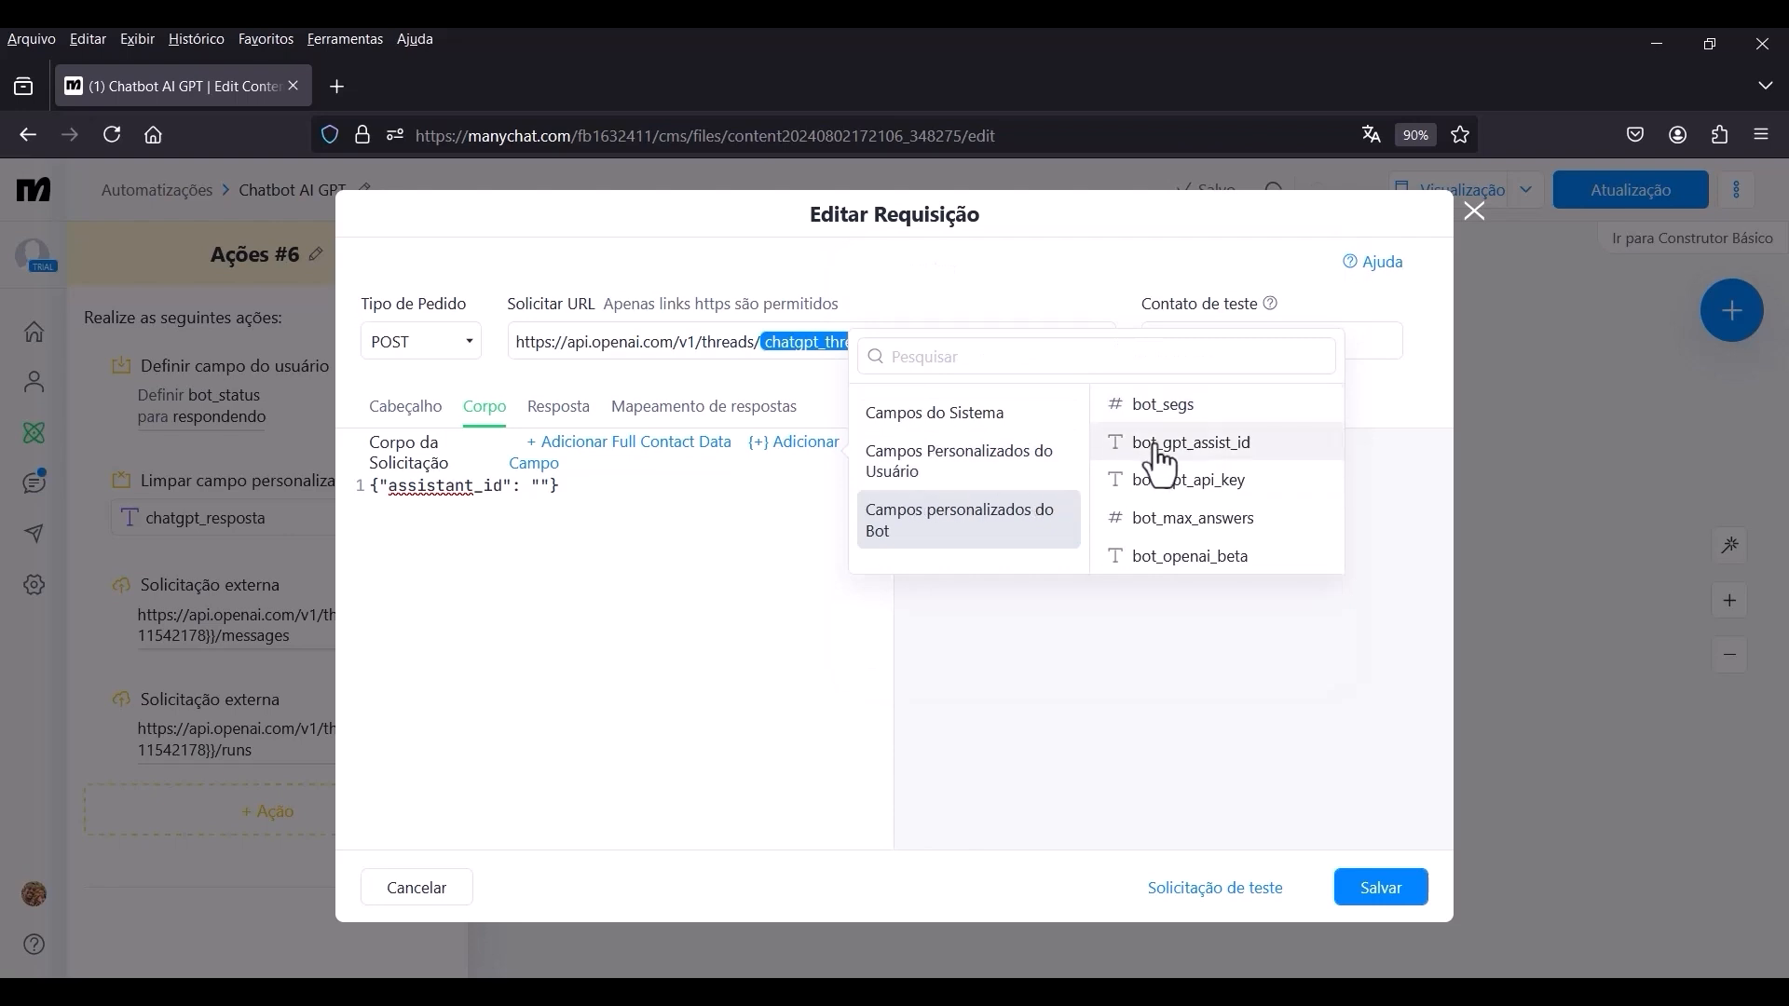
pyautogui.click(1220, 457)
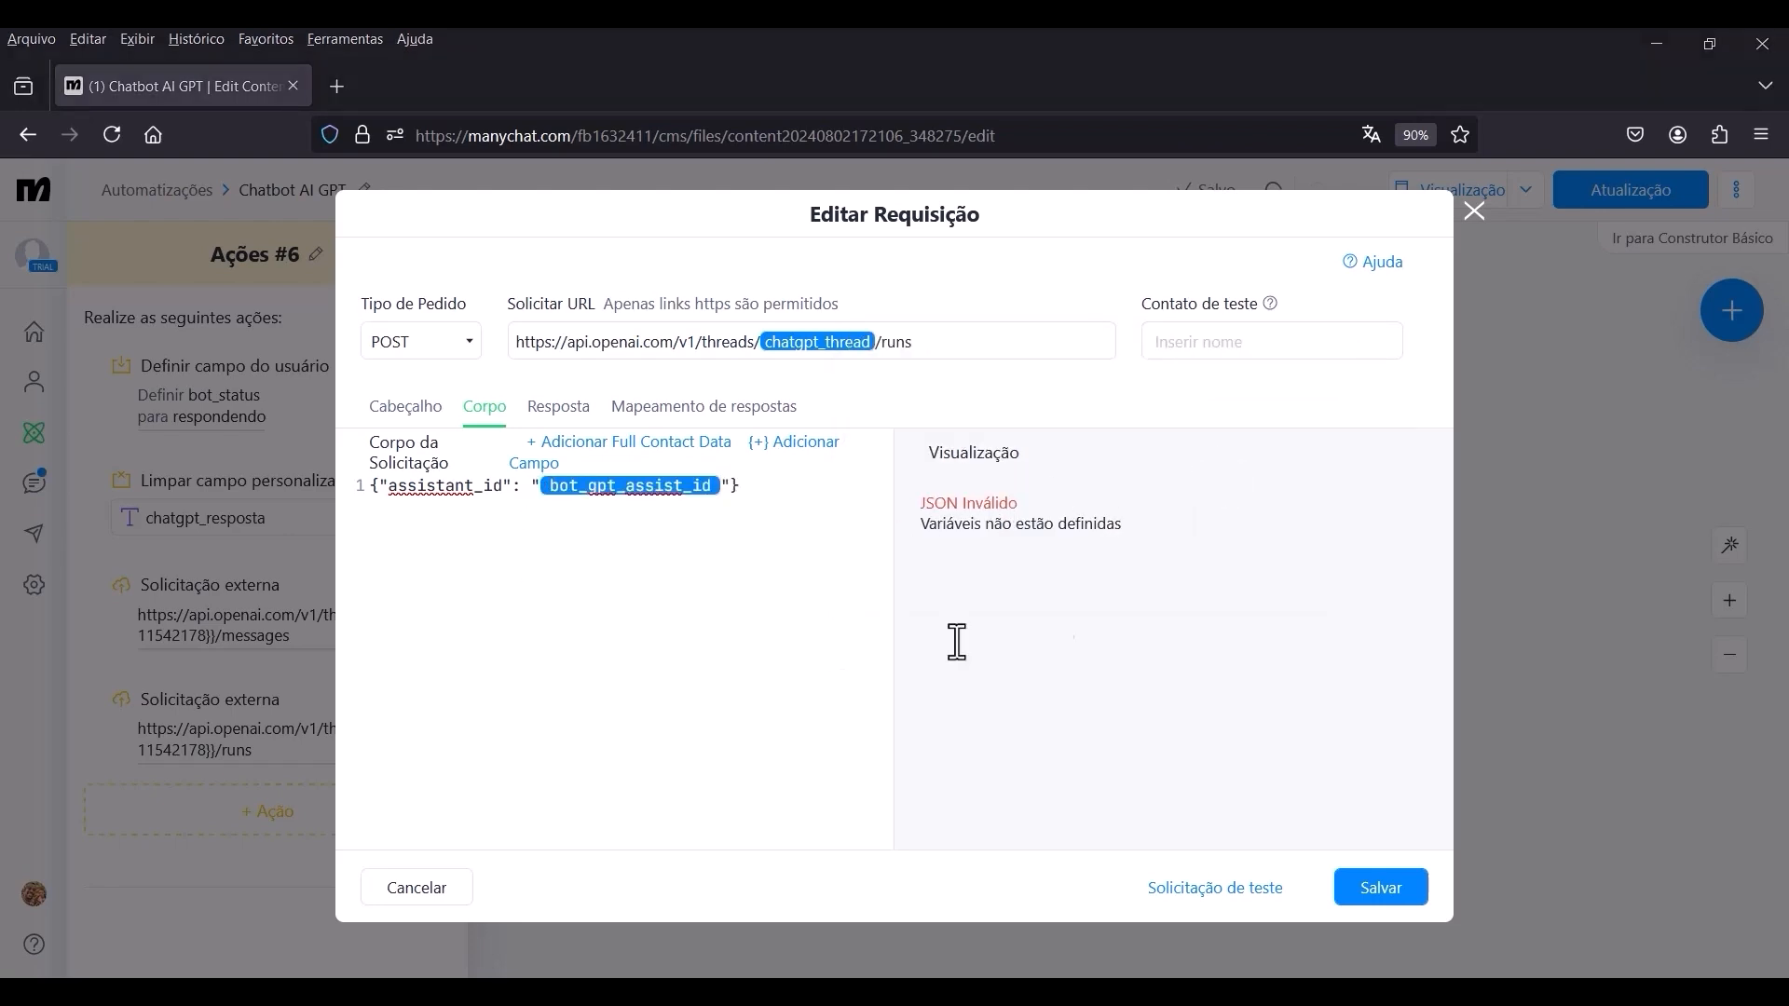
pyautogui.click(1391, 897)
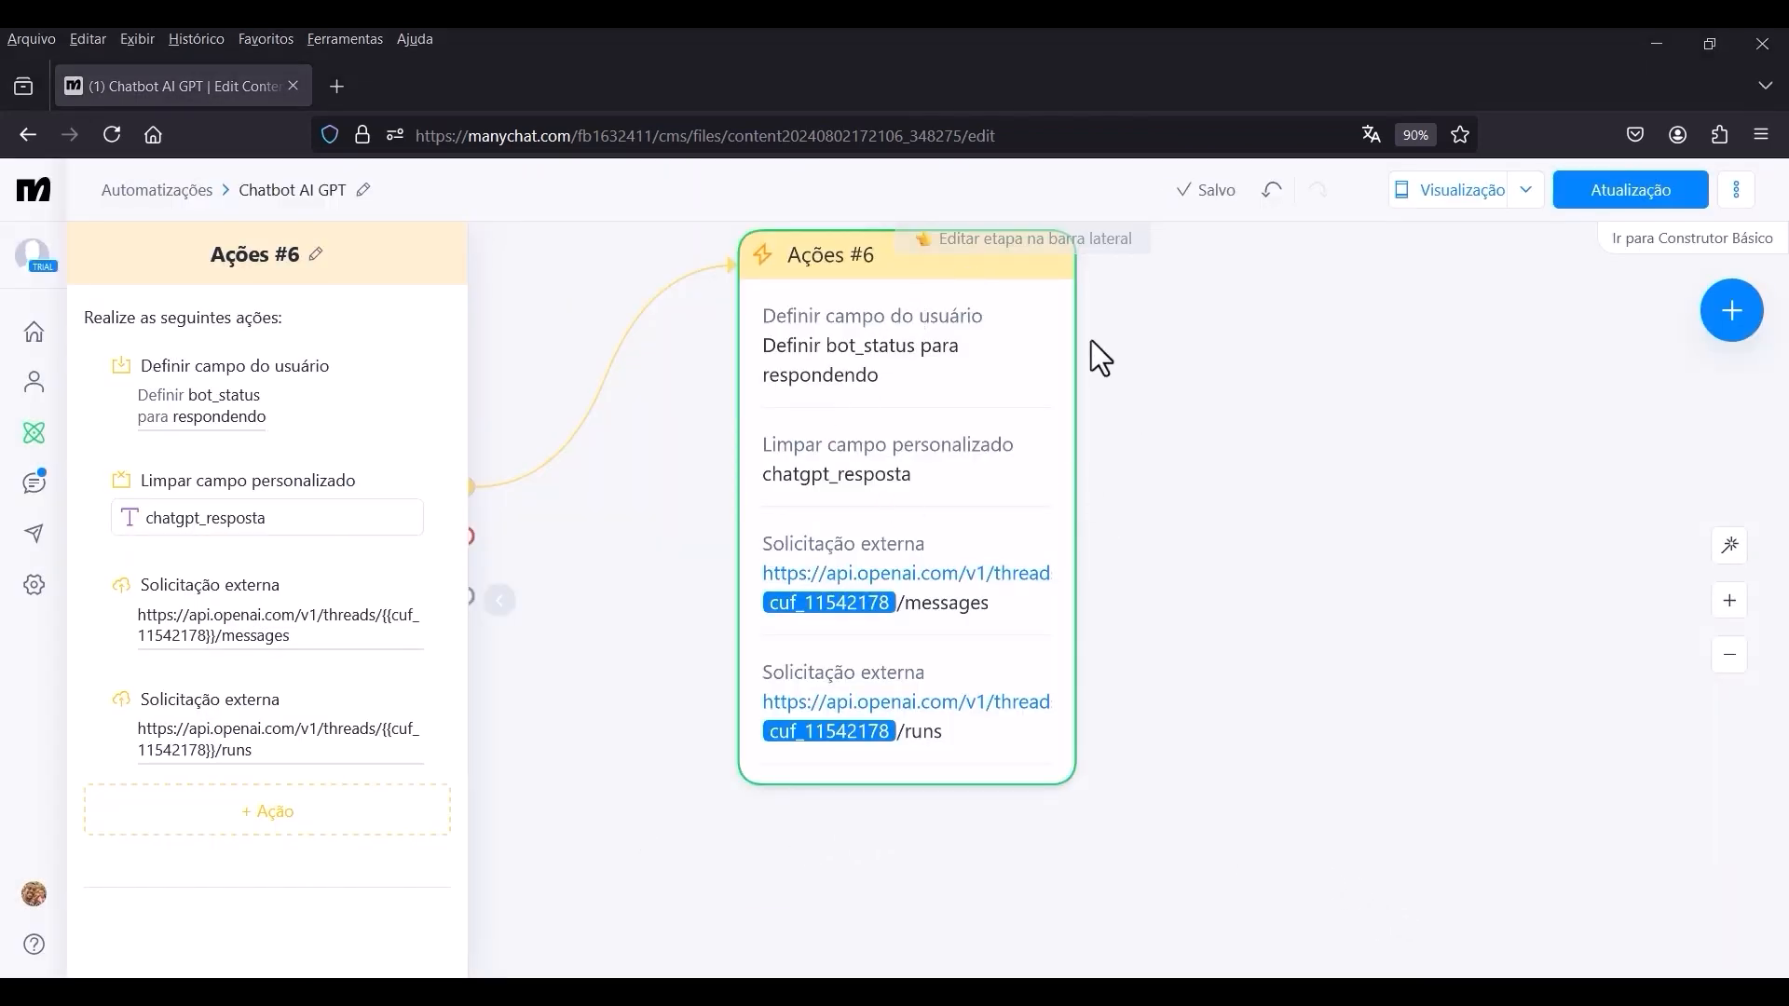
# Set the user input in Enviar Mensagem #1 to expire after 2 minutes.
pyautogui.scroll(-3, 965, 354)
pyautogui.moveTo(1209, 367); pyautogui.dragTo(1218, 462)
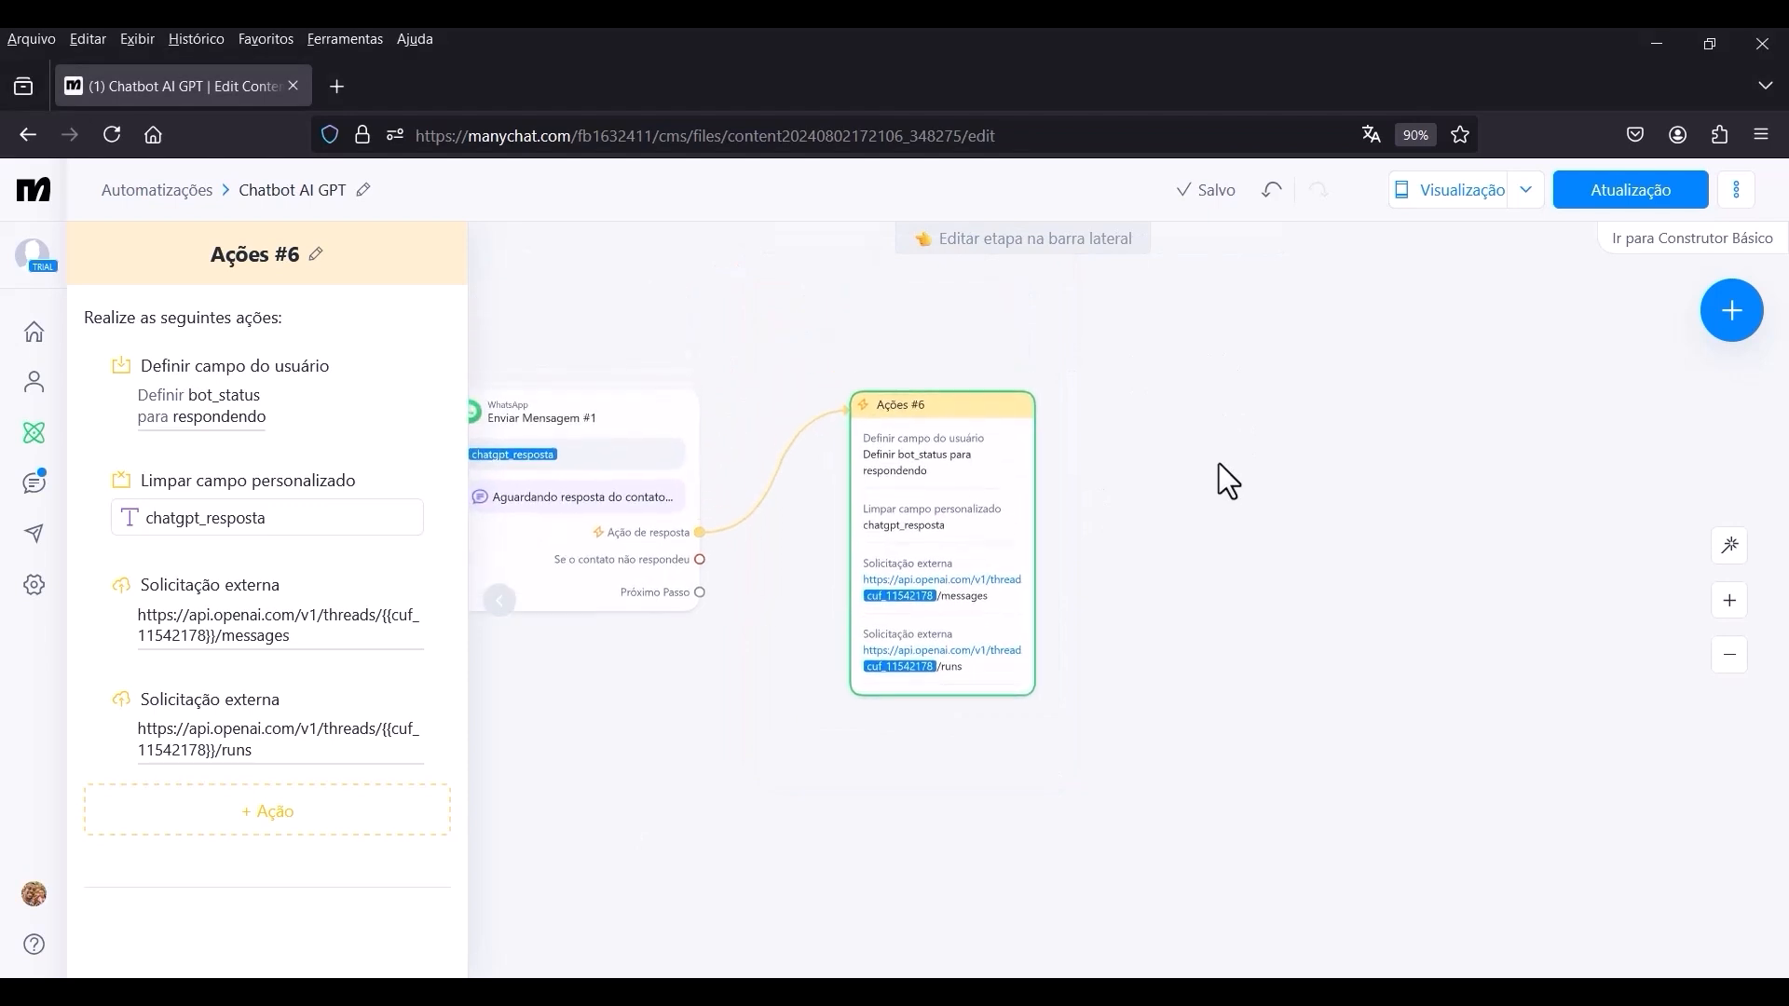
pyautogui.moveTo(974, 373)
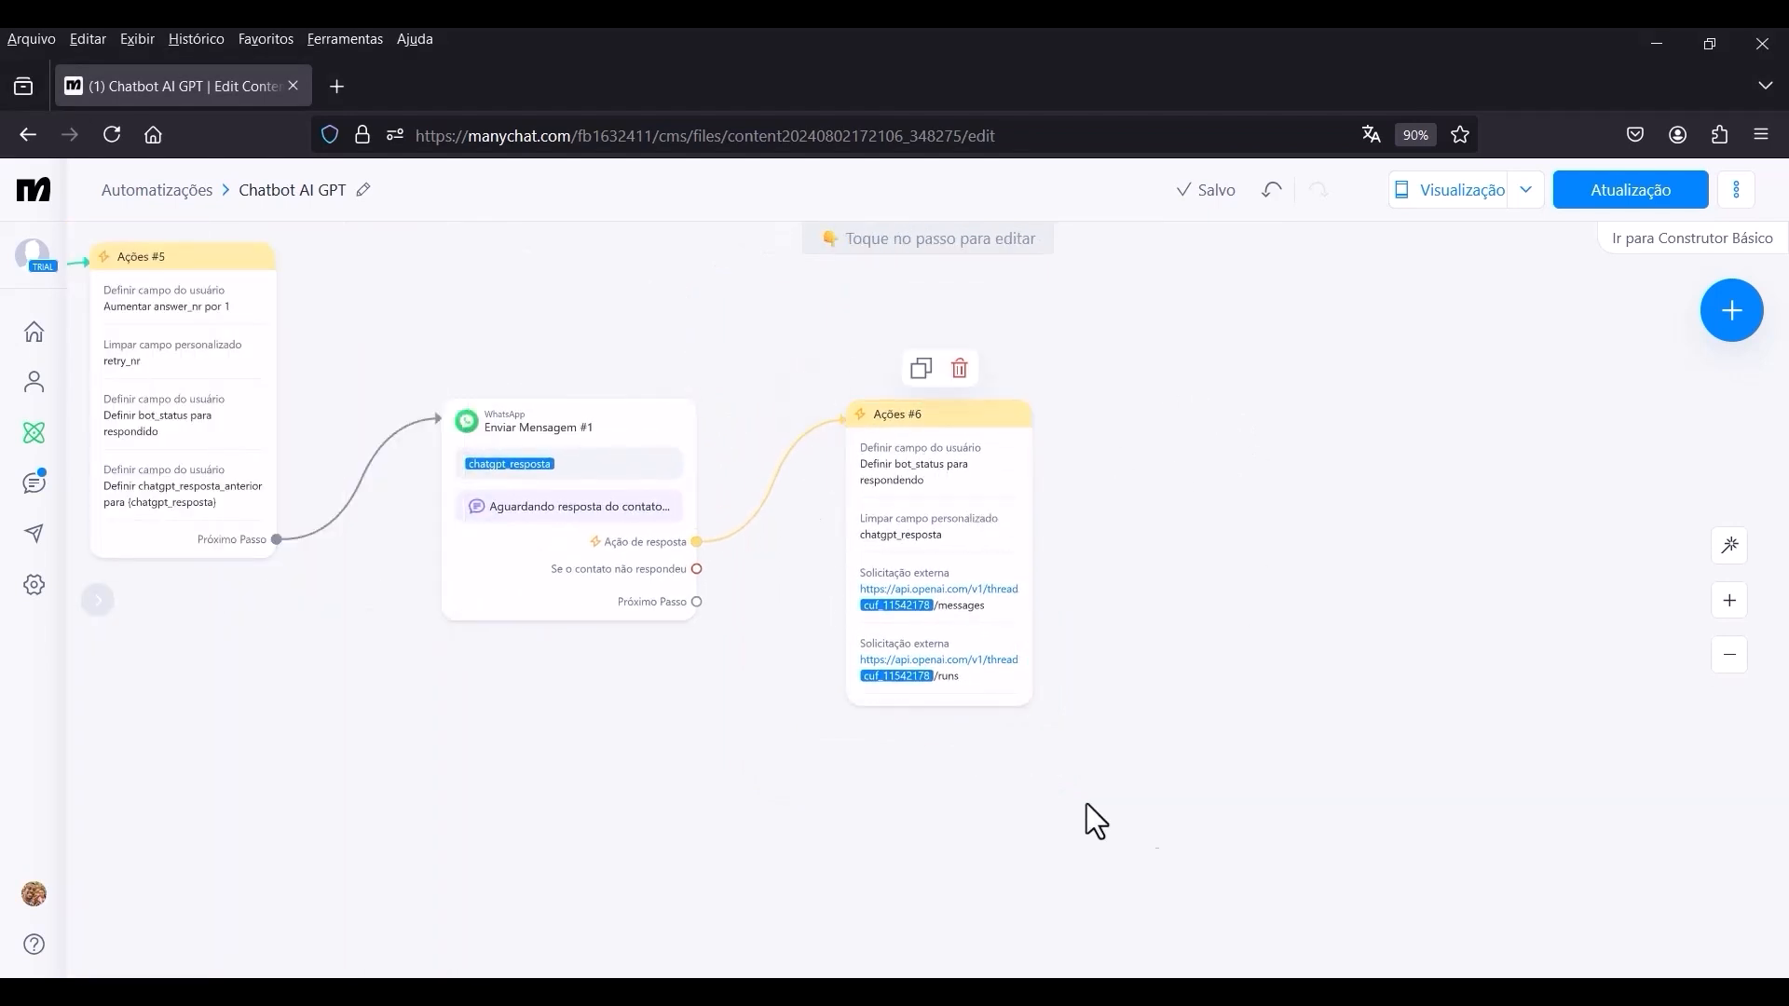
pyautogui.moveTo(1329, 566); pyautogui.dragTo(1492, 529)
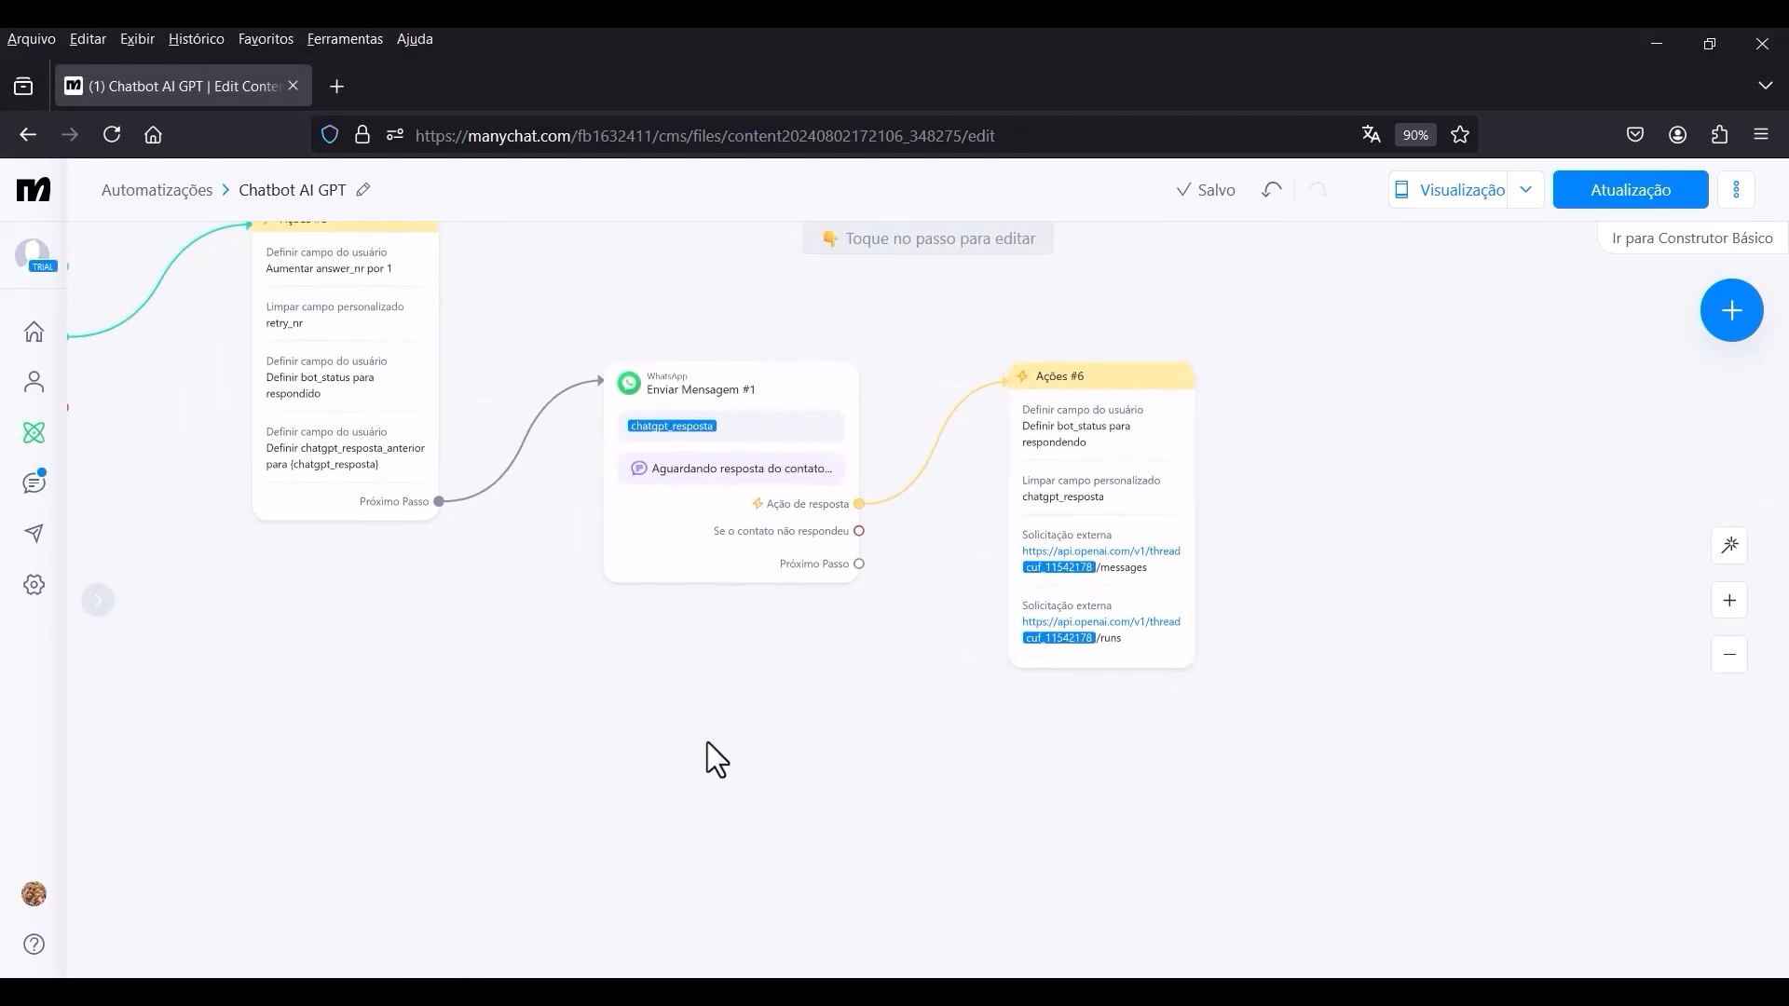
pyautogui.click(745, 535)
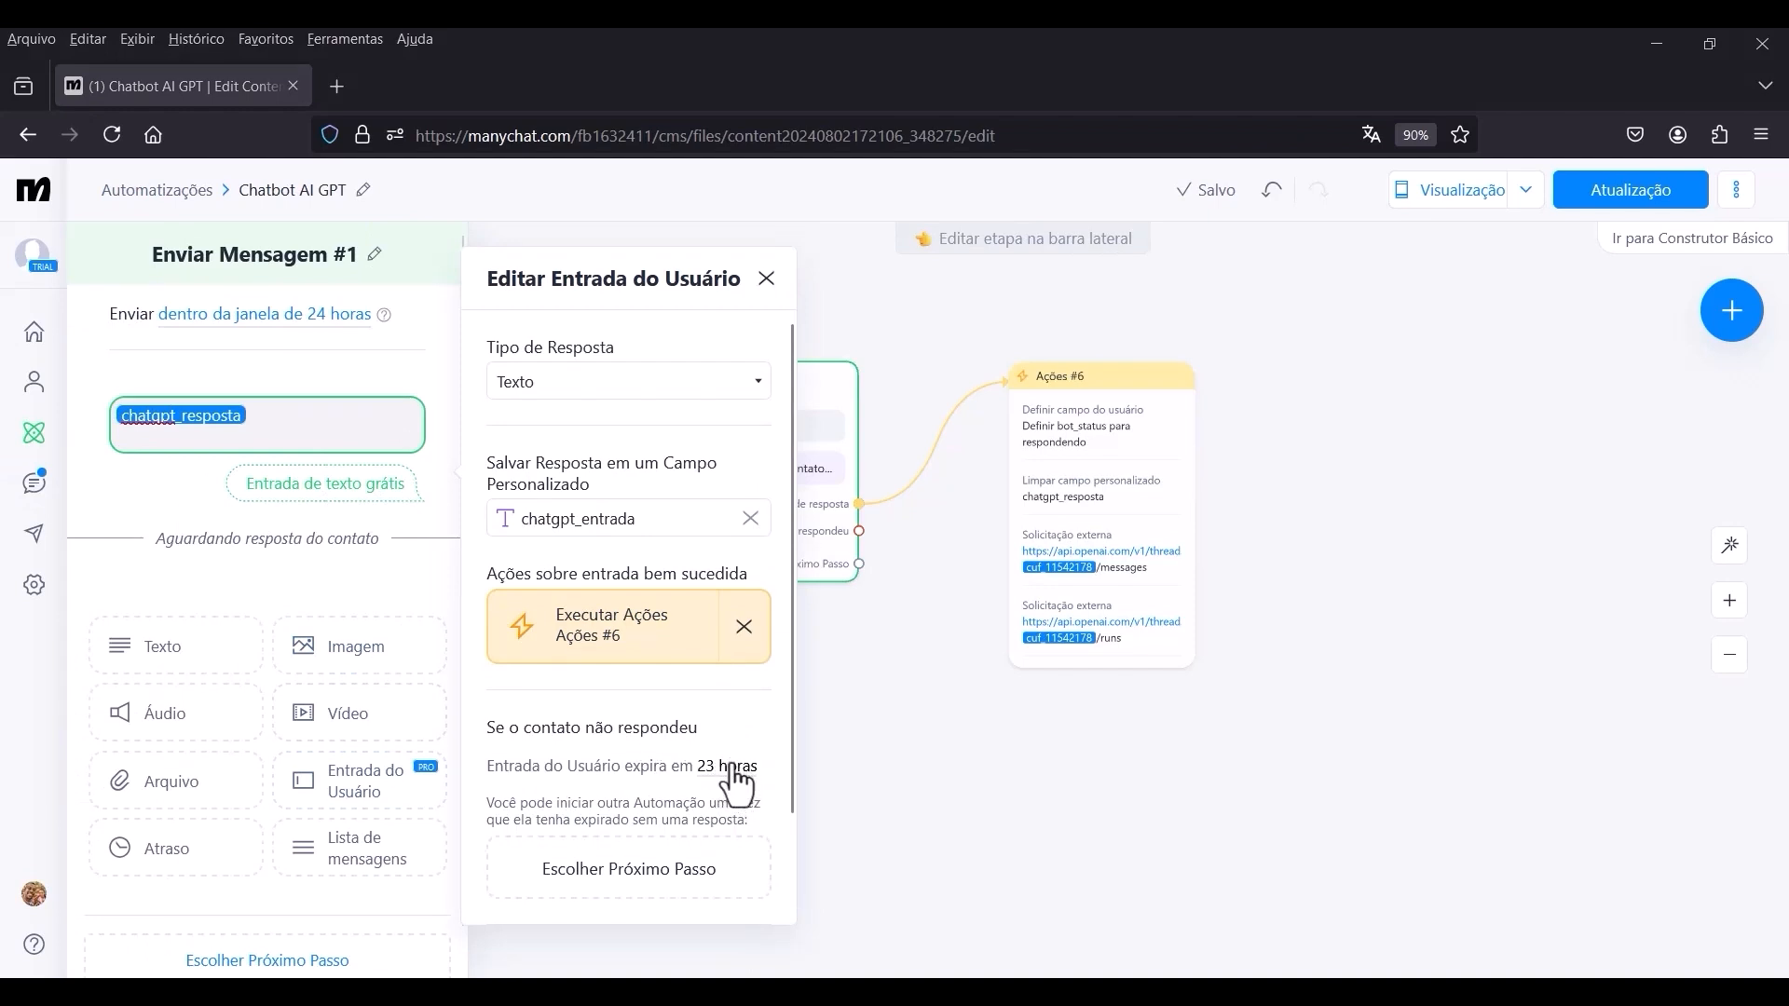
pyautogui.click(728, 769)
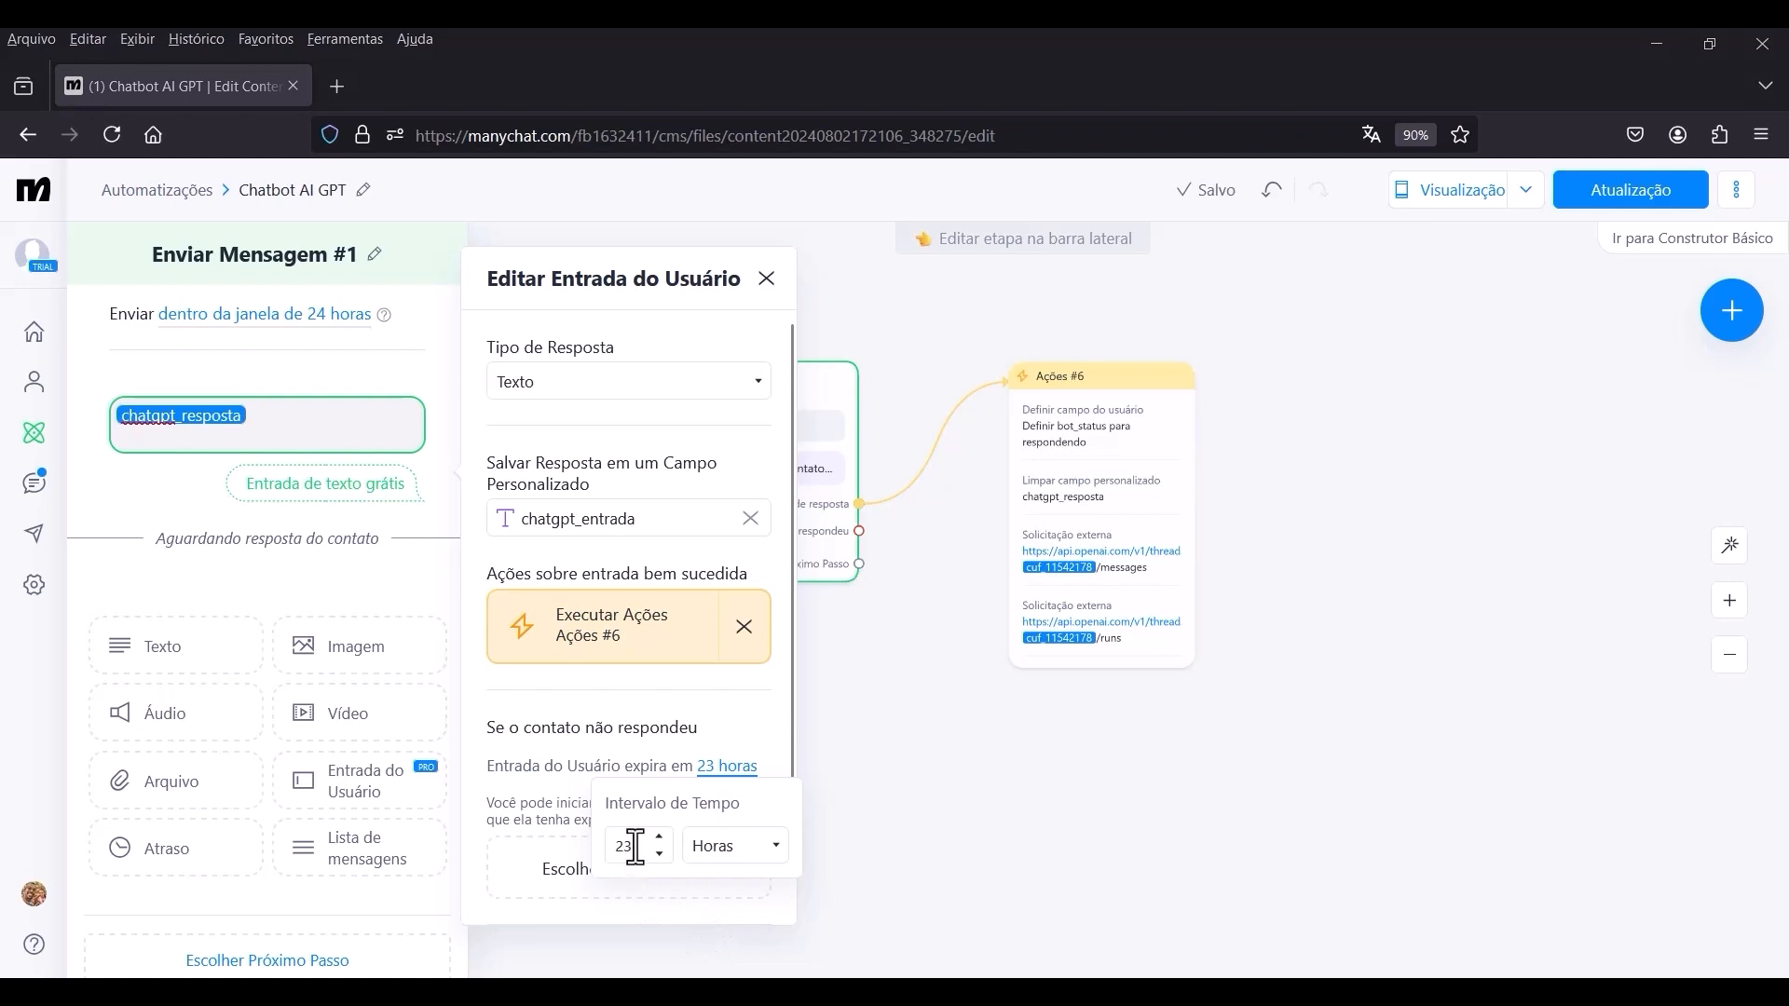
pyautogui.moveTo(635, 845); pyautogui.dragTo(587, 846)
pyautogui.write('2')
pyautogui.click(746, 855)
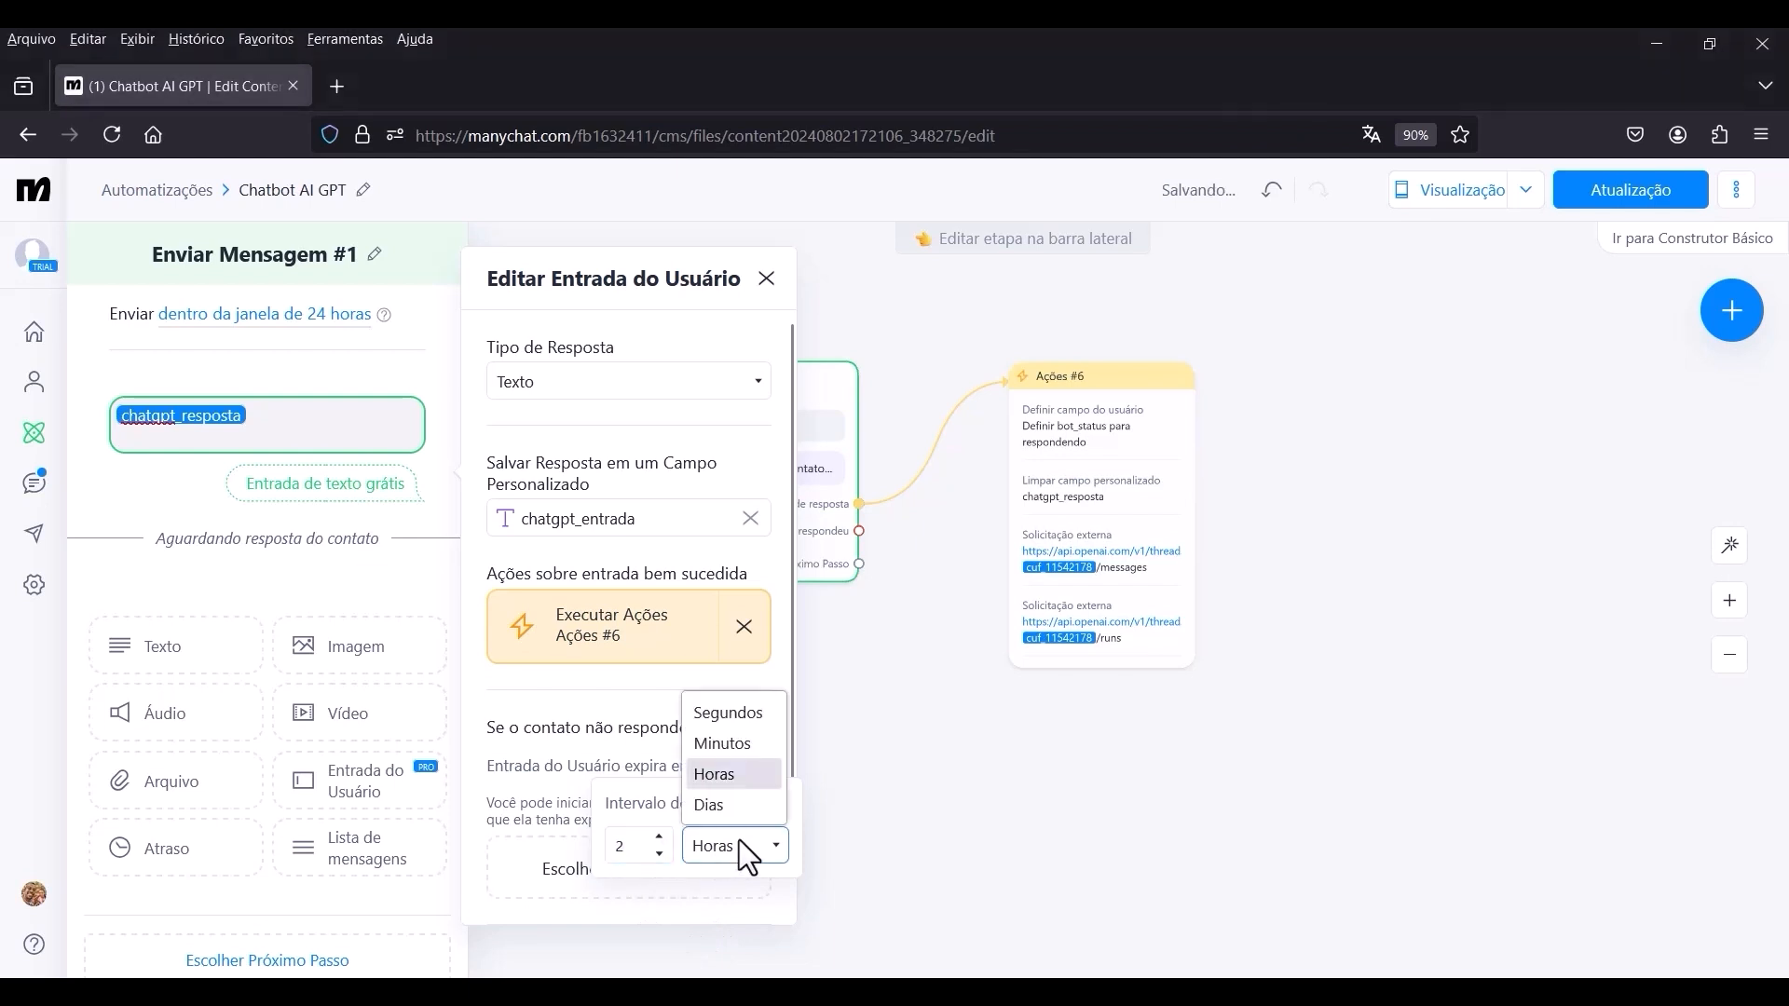
pyautogui.click(739, 751)
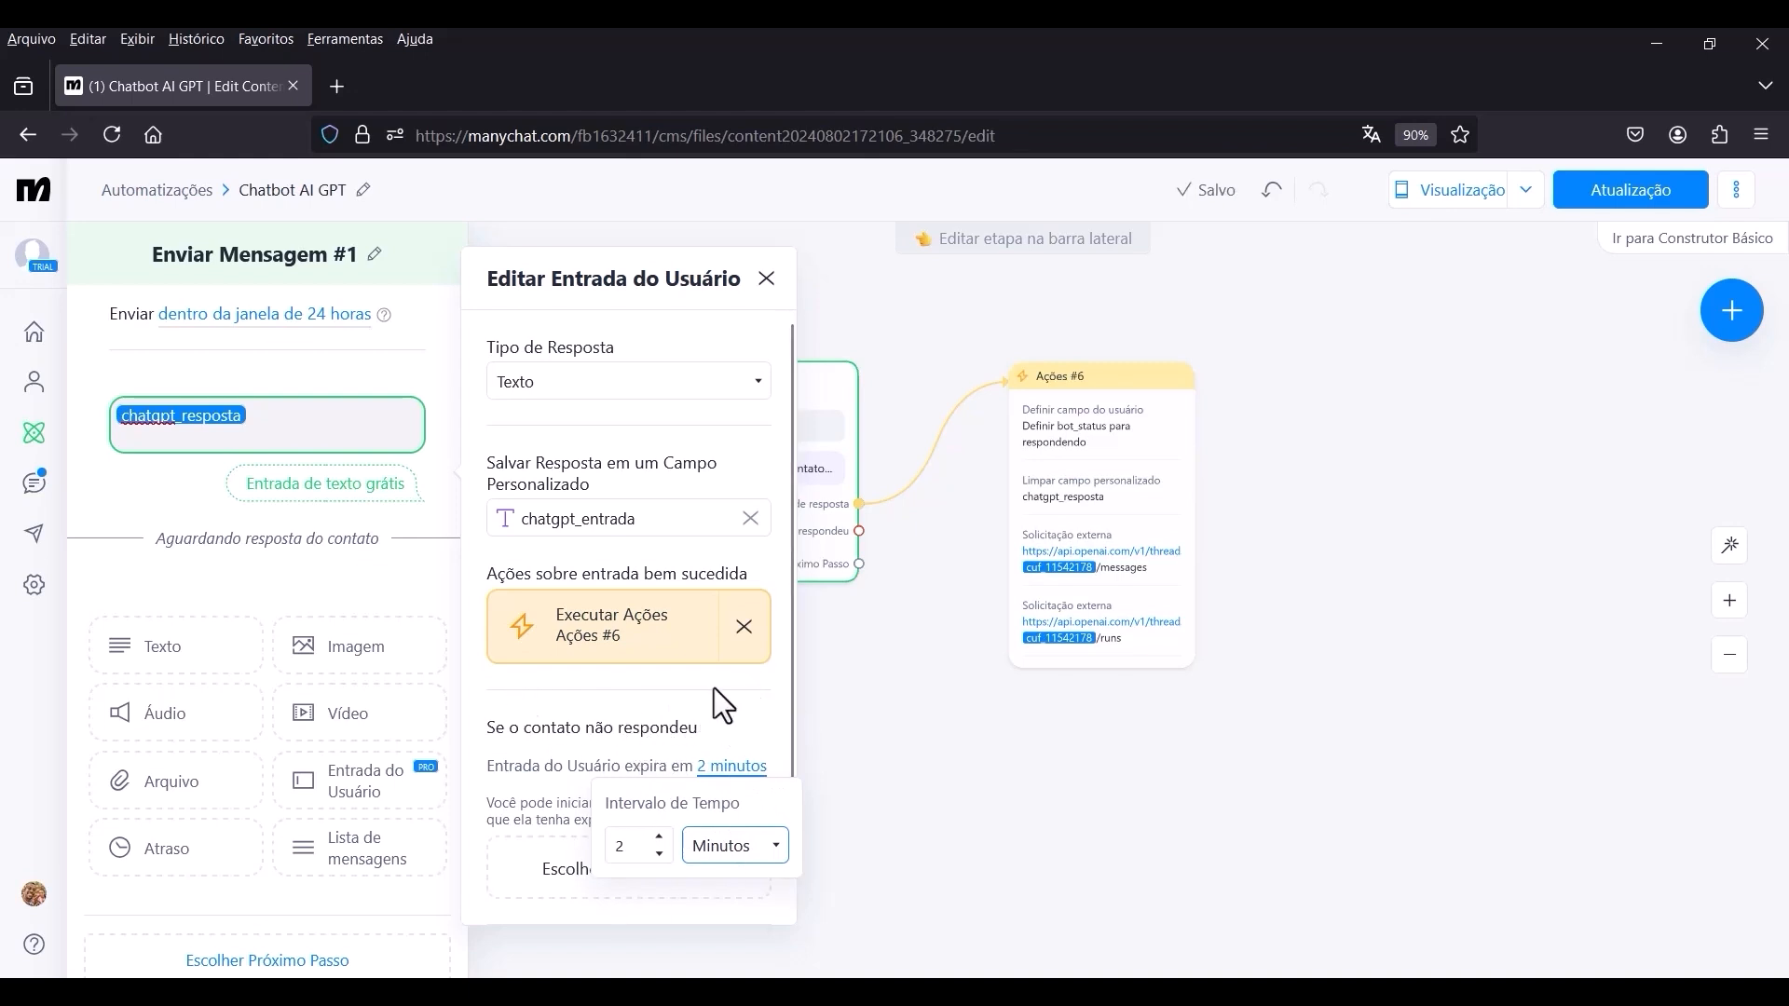
pyautogui.click(445, 617)
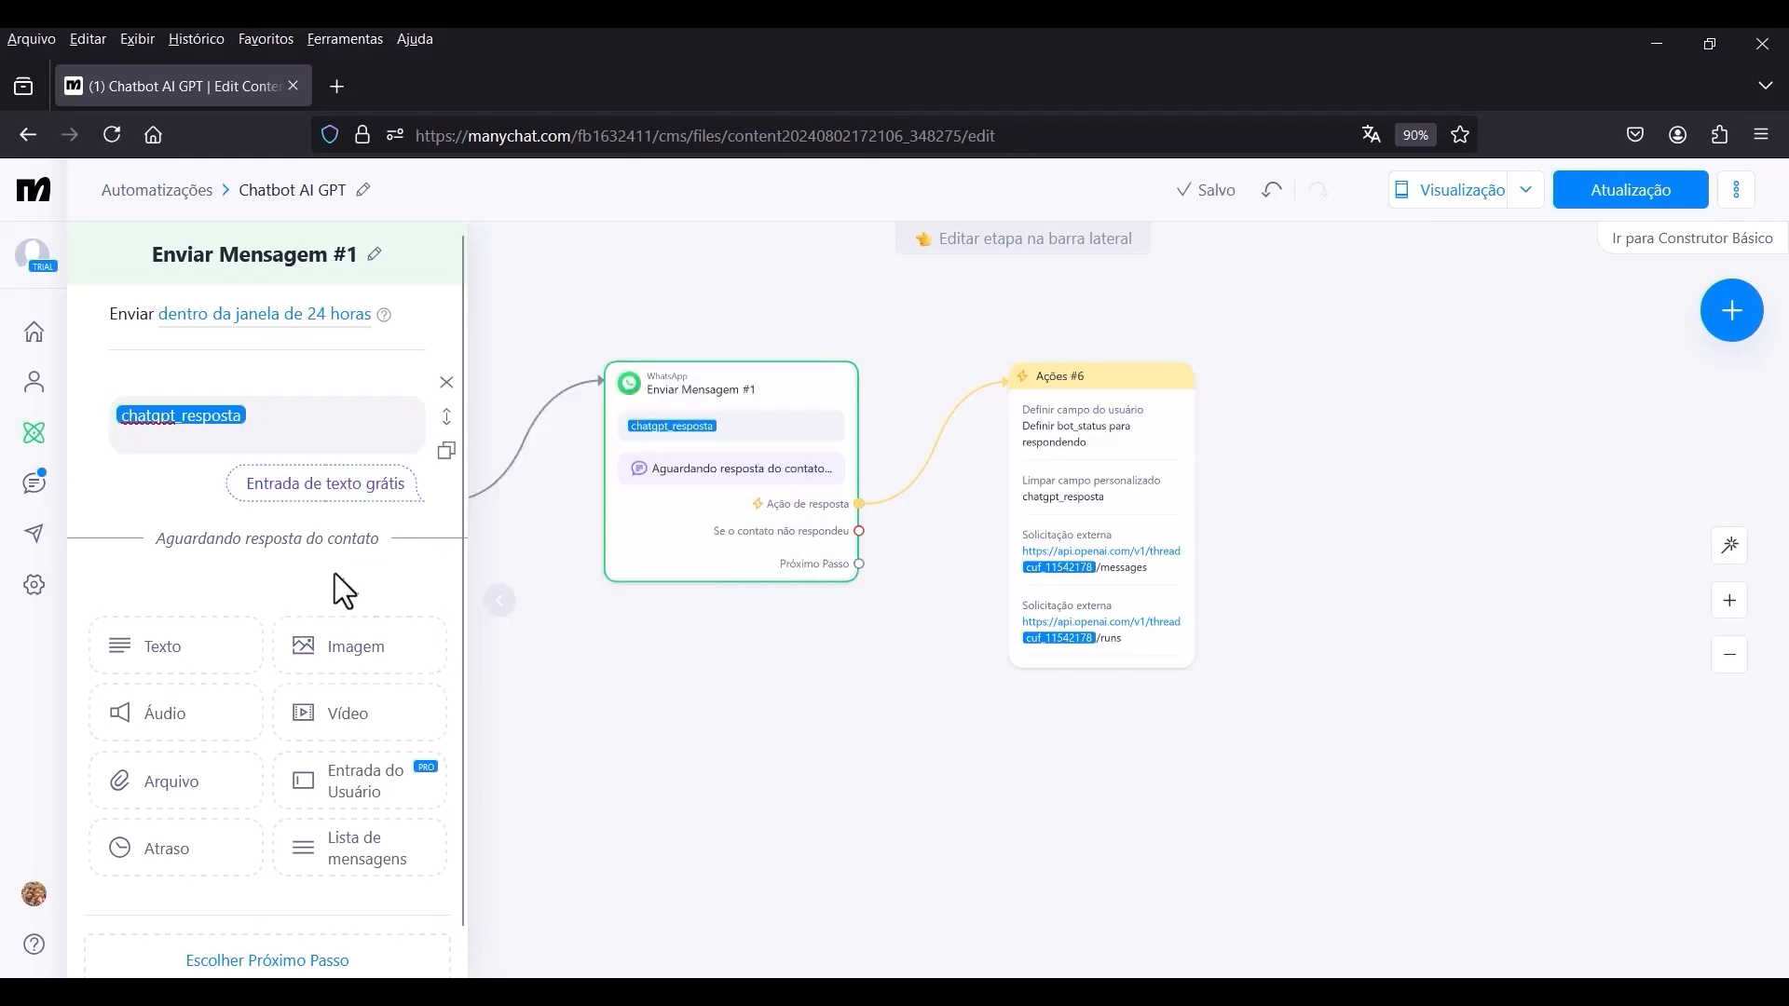
pyautogui.click(253, 434)
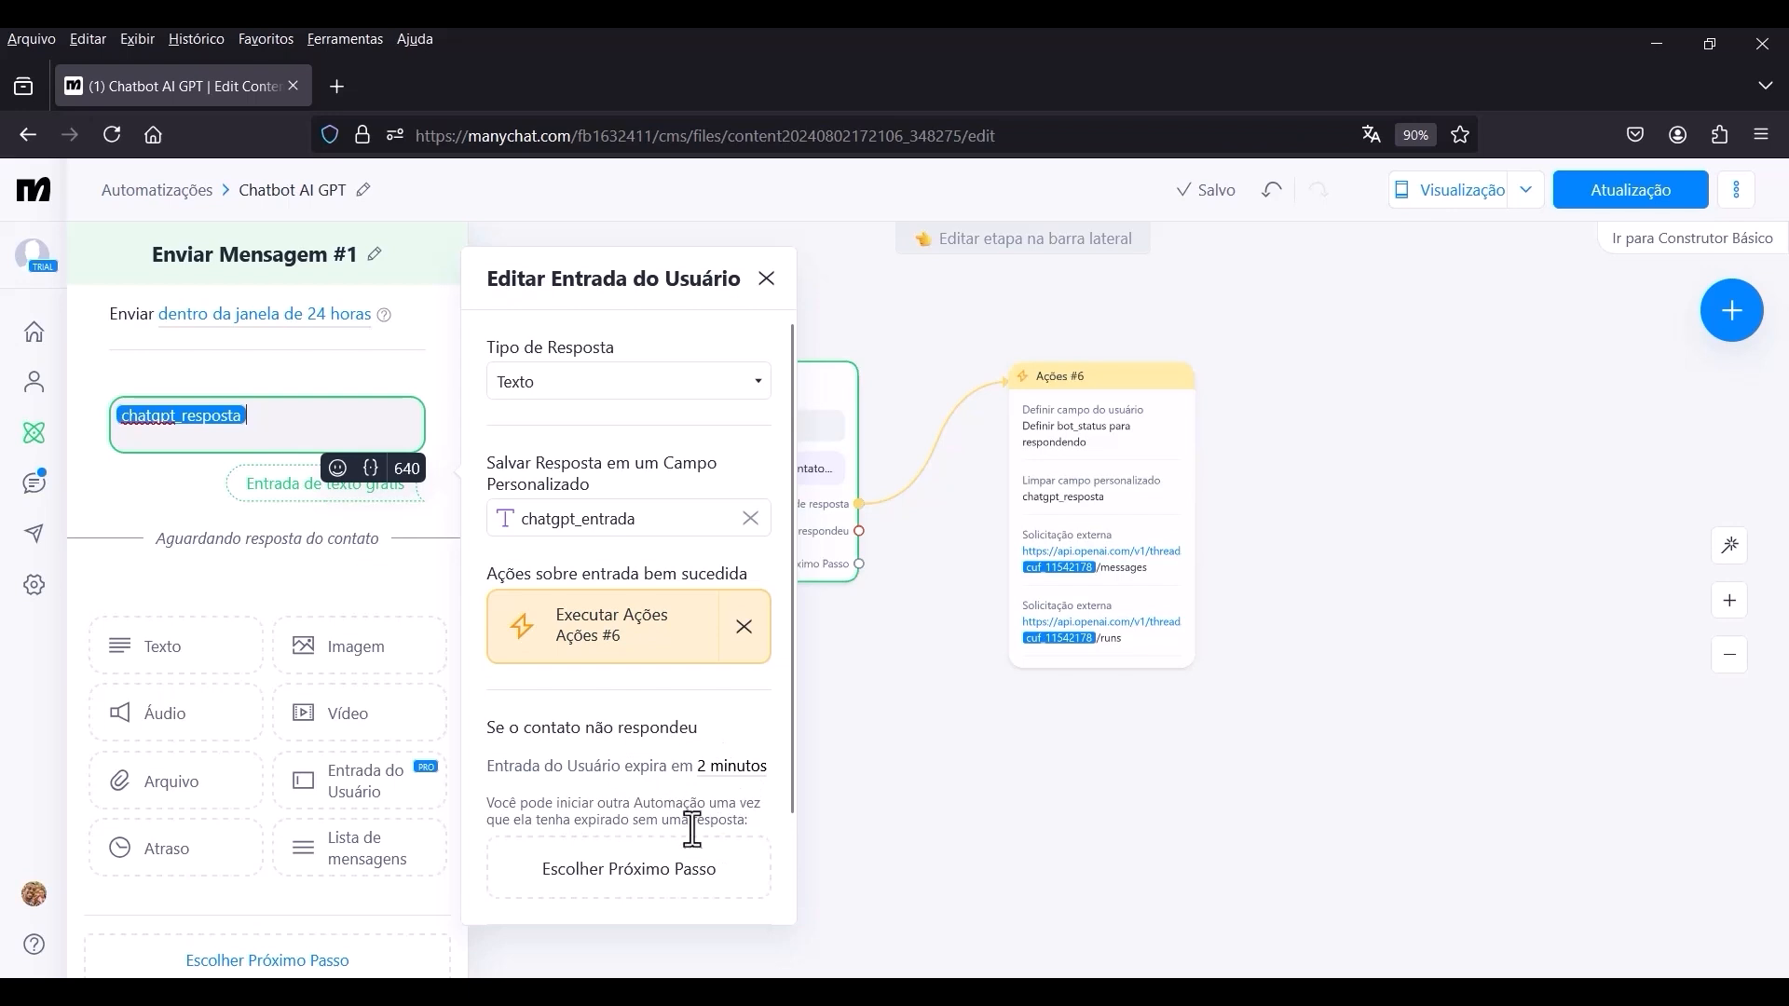
pyautogui.click(827, 743)
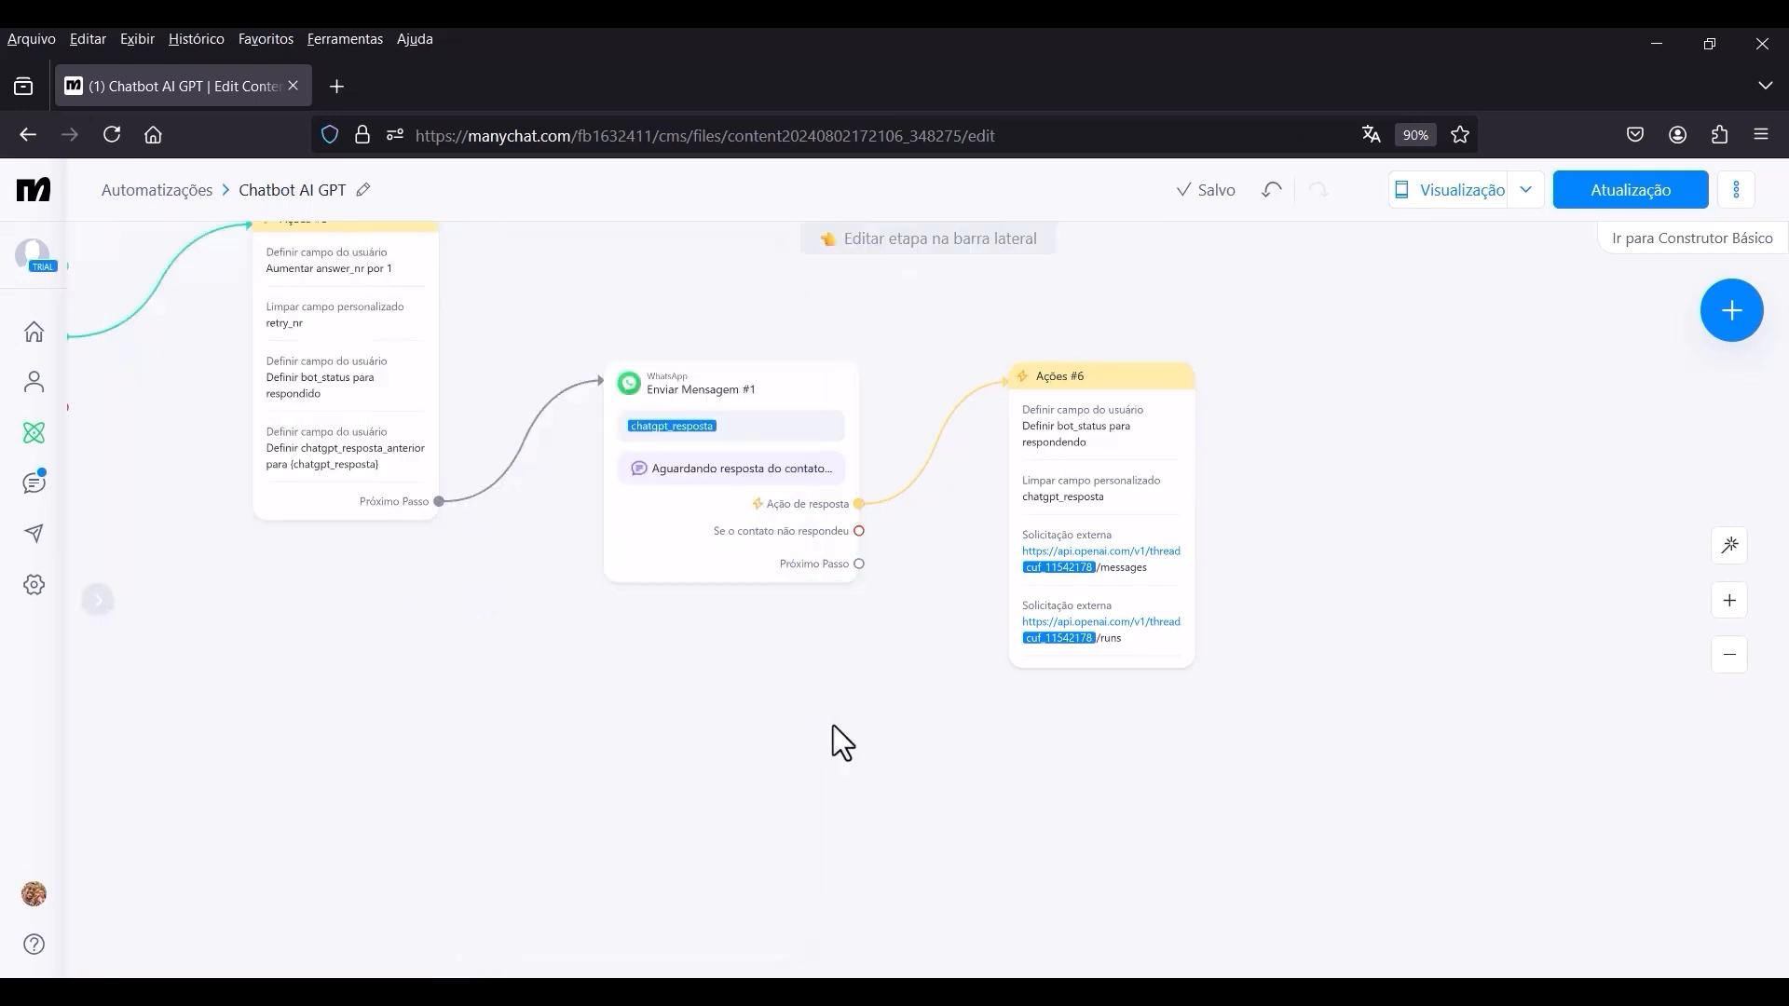
# Connect Se o contato não respondeu to a new WhatsApp message reading "Se precisar de mais alguma informação é só chamar.".
pyautogui.moveTo(859, 531); pyautogui.dragTo(994, 787)
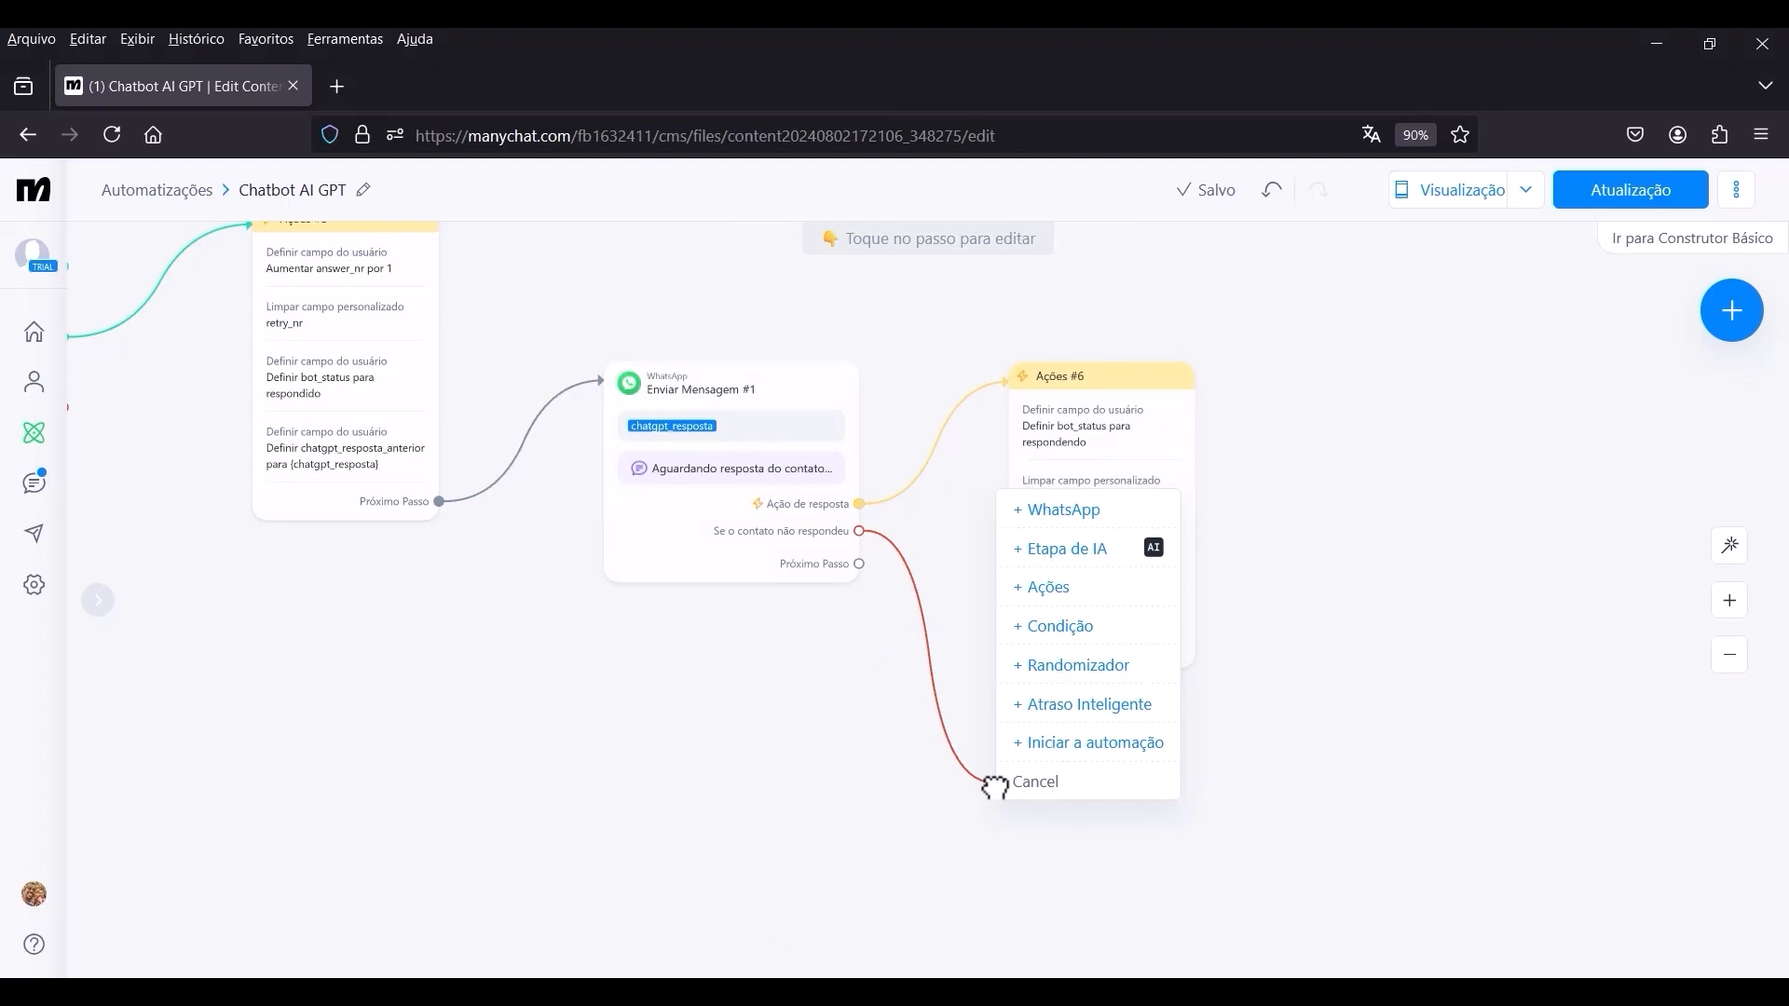
pyautogui.click(1047, 512)
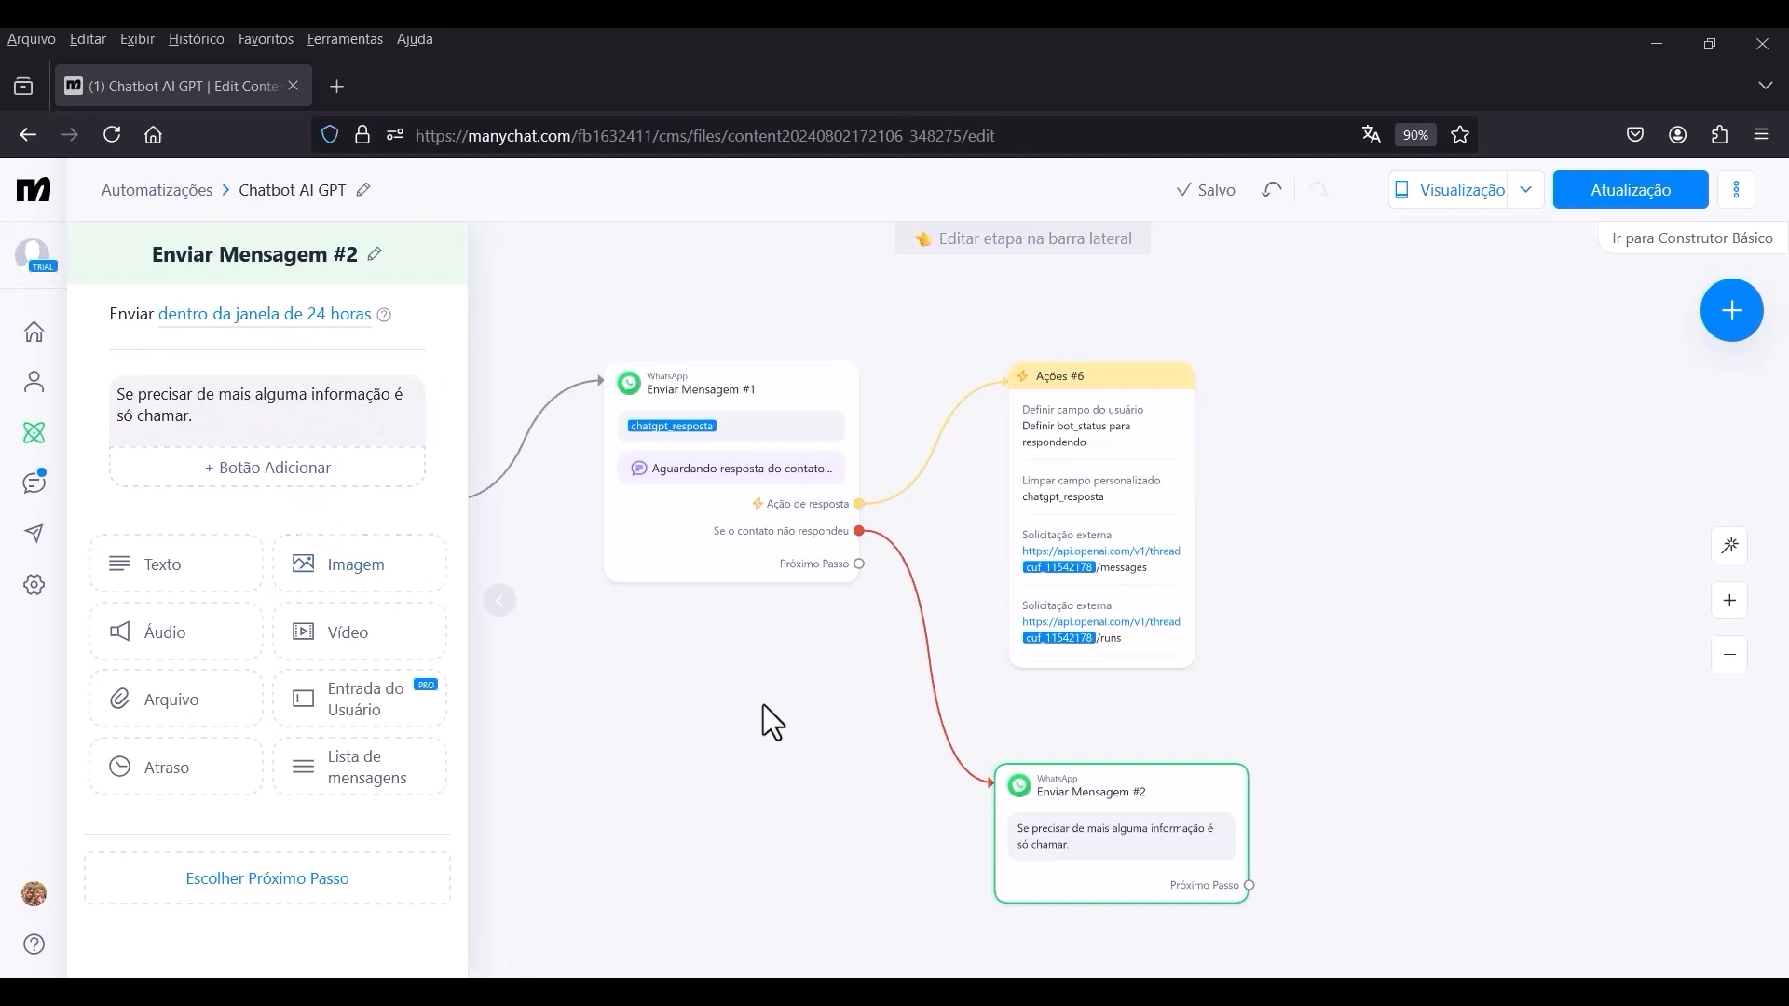
pyautogui.click(1212, 698)
# Connect the Próximo Passo of Enviar Mensagem #2 to a new Ações step.
pyautogui.scroll(-3, 1215, 701)
pyautogui.moveTo(1260, 693); pyautogui.dragTo(1071, 600)
pyautogui.scroll(2, 1034, 642)
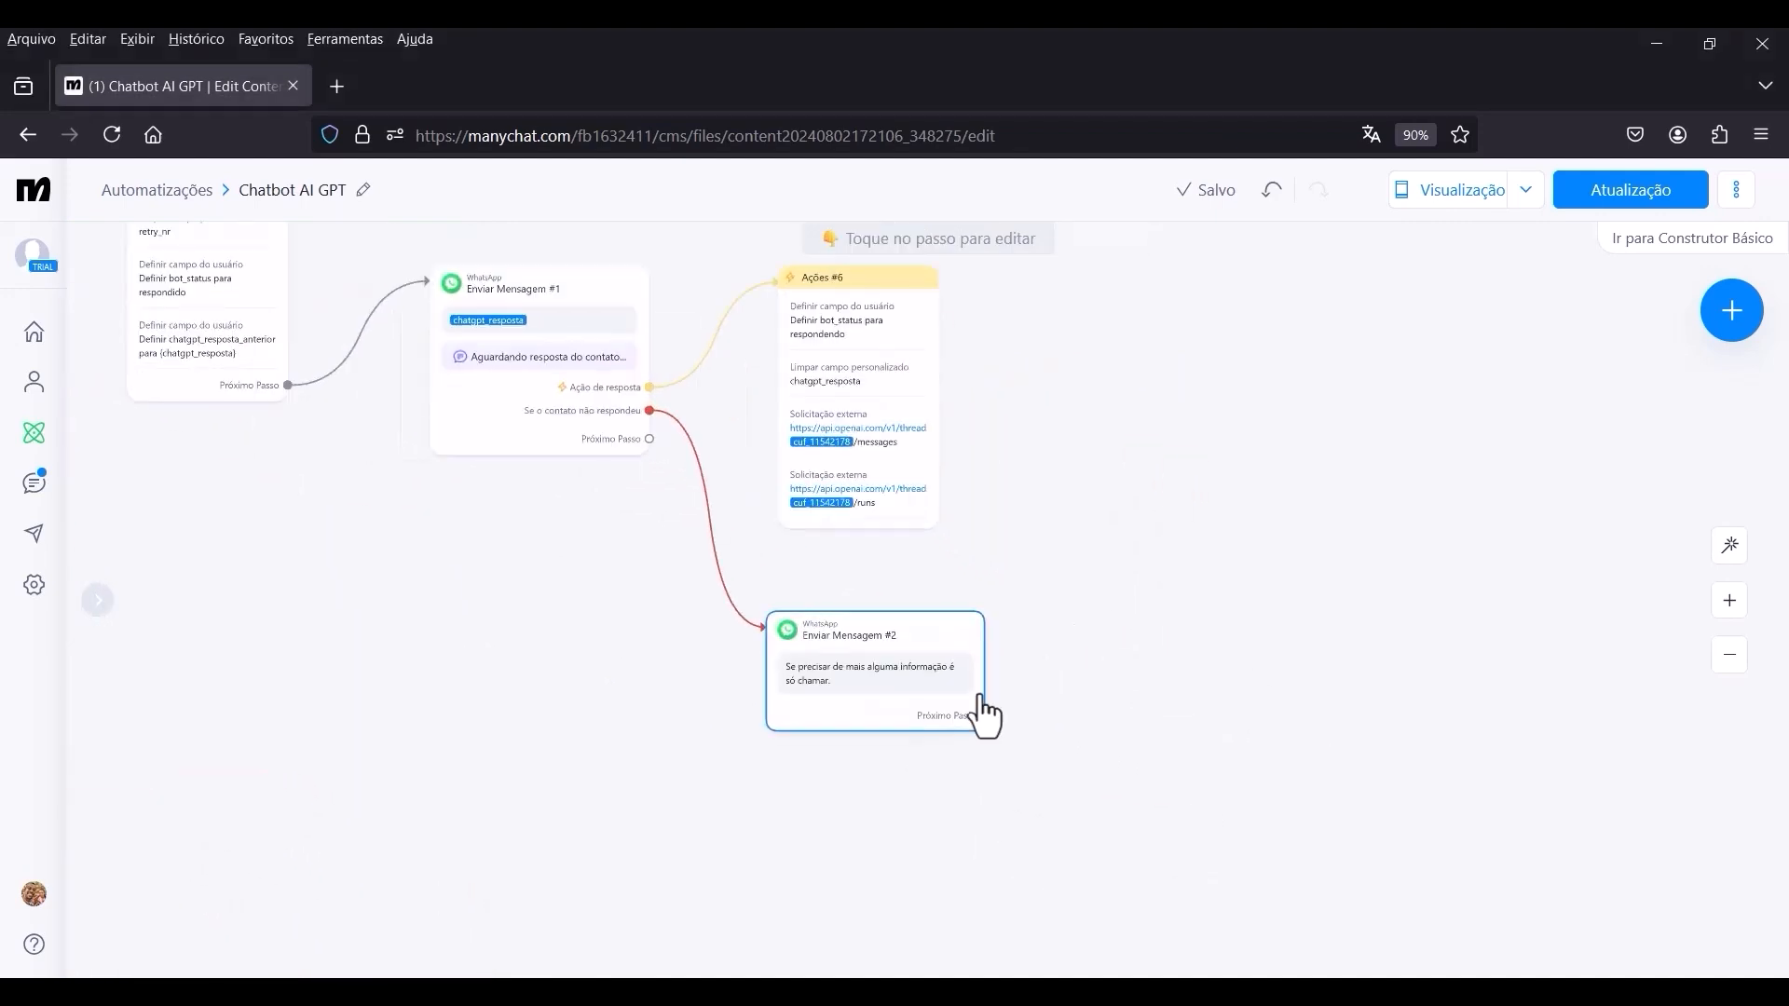
pyautogui.moveTo(985, 714); pyautogui.dragTo(1153, 593)
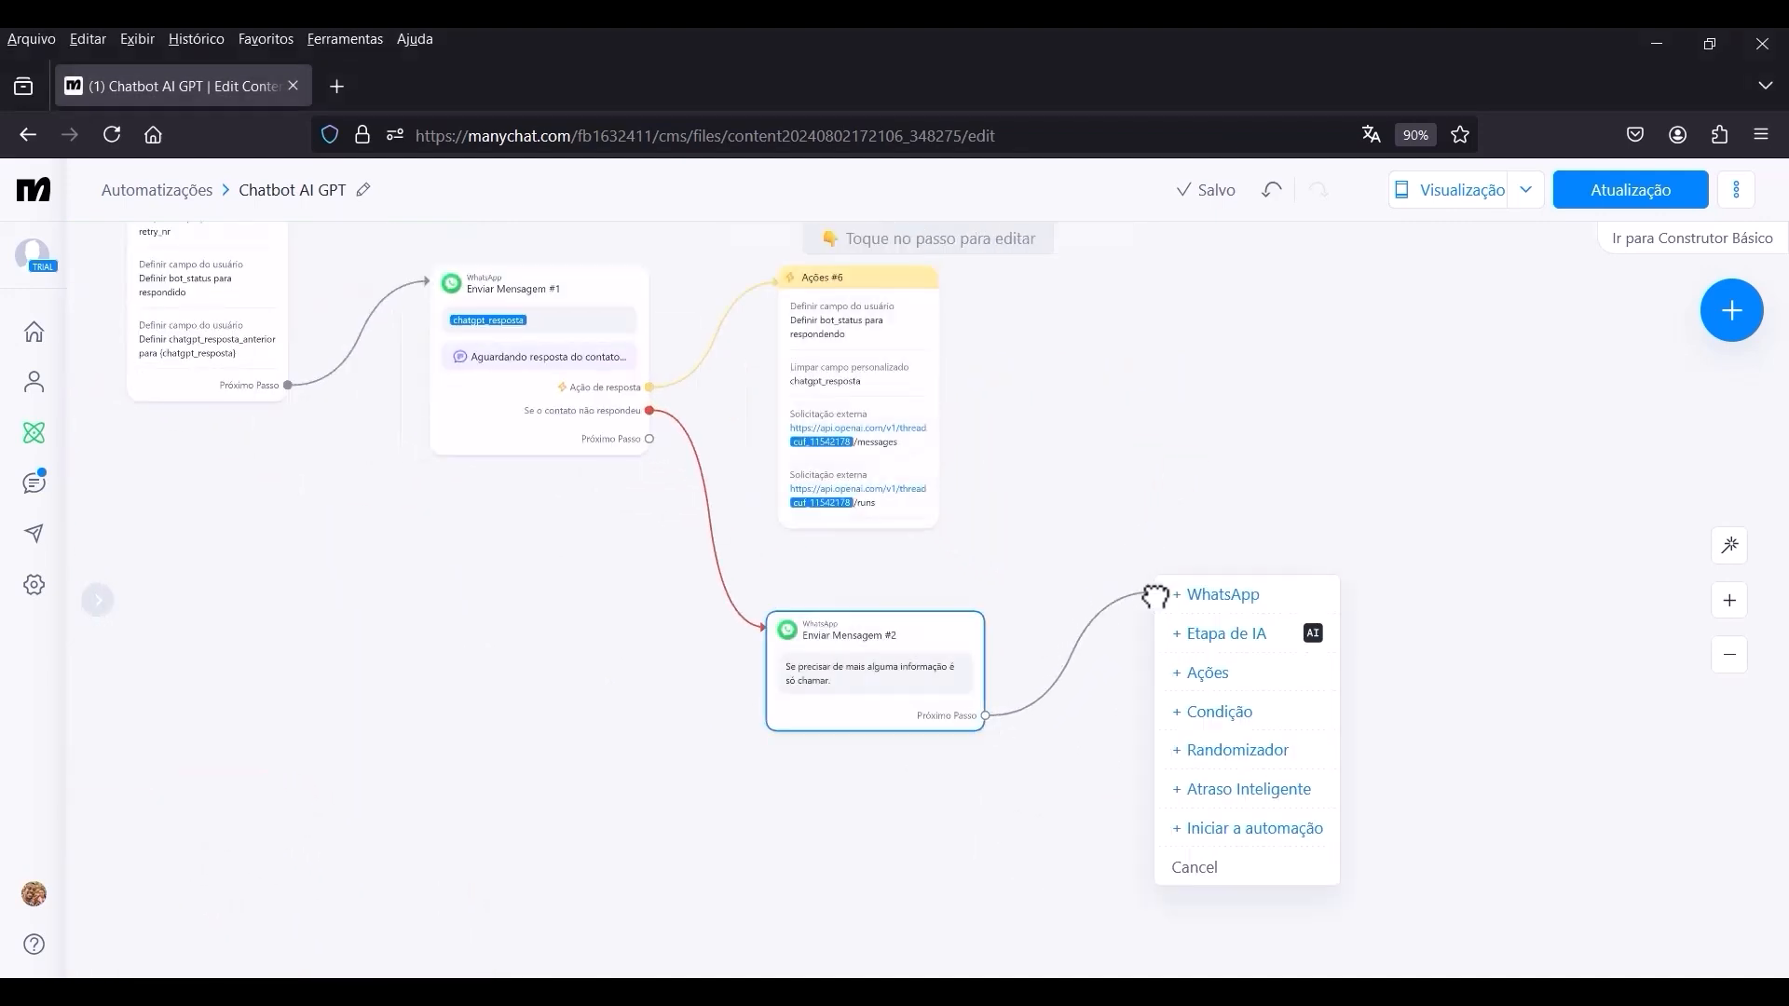
pyautogui.click(1216, 673)
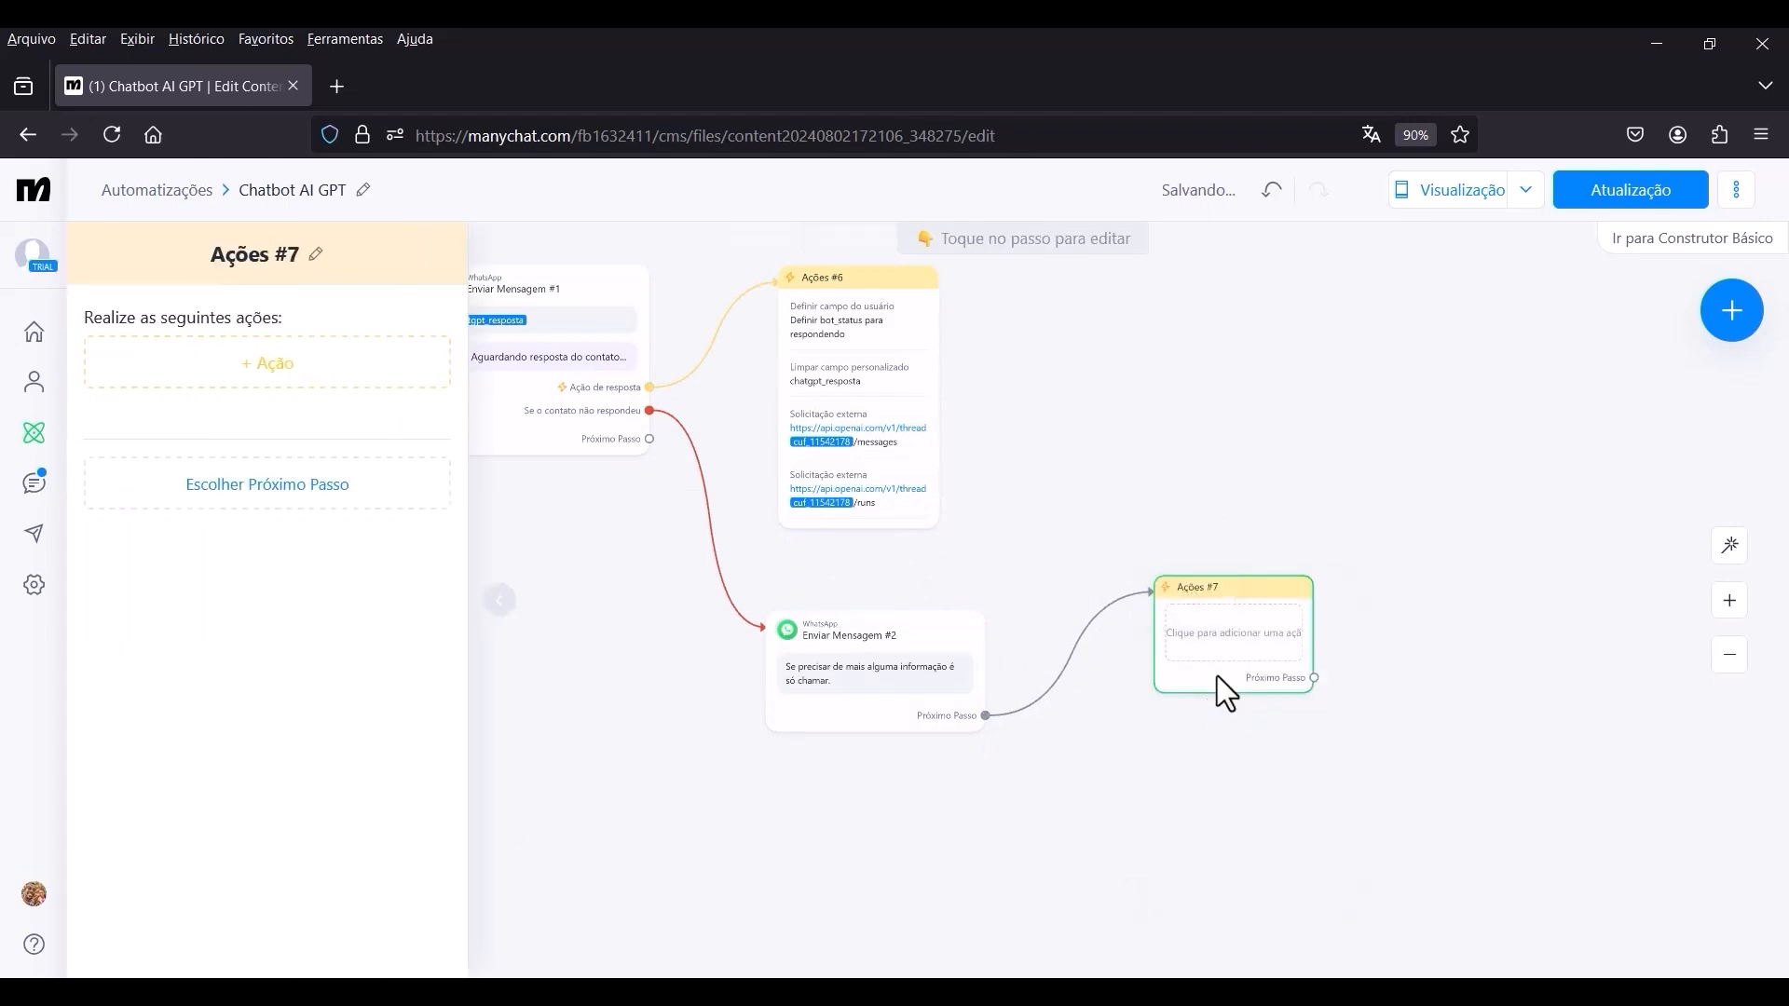
# Add a Limpar campo personalizado action to Ações #7 that clears the chatgpt_resposta field.
pyautogui.click(272, 368)
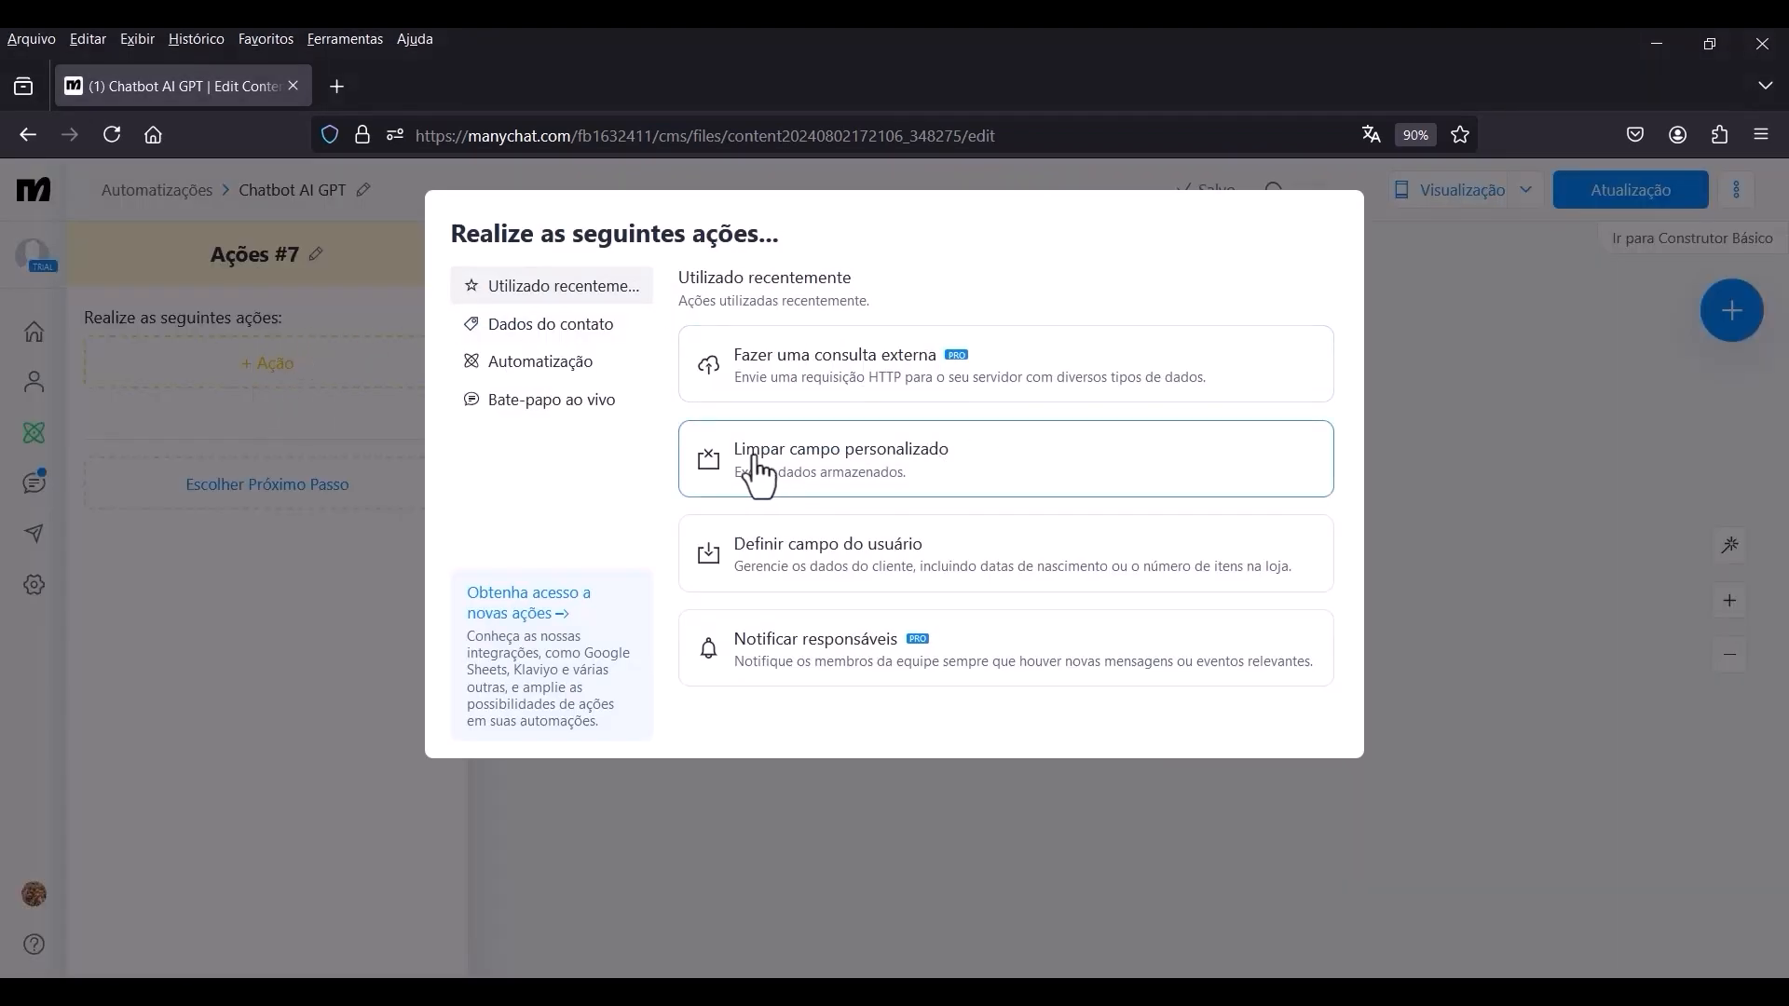
pyautogui.click(841, 483)
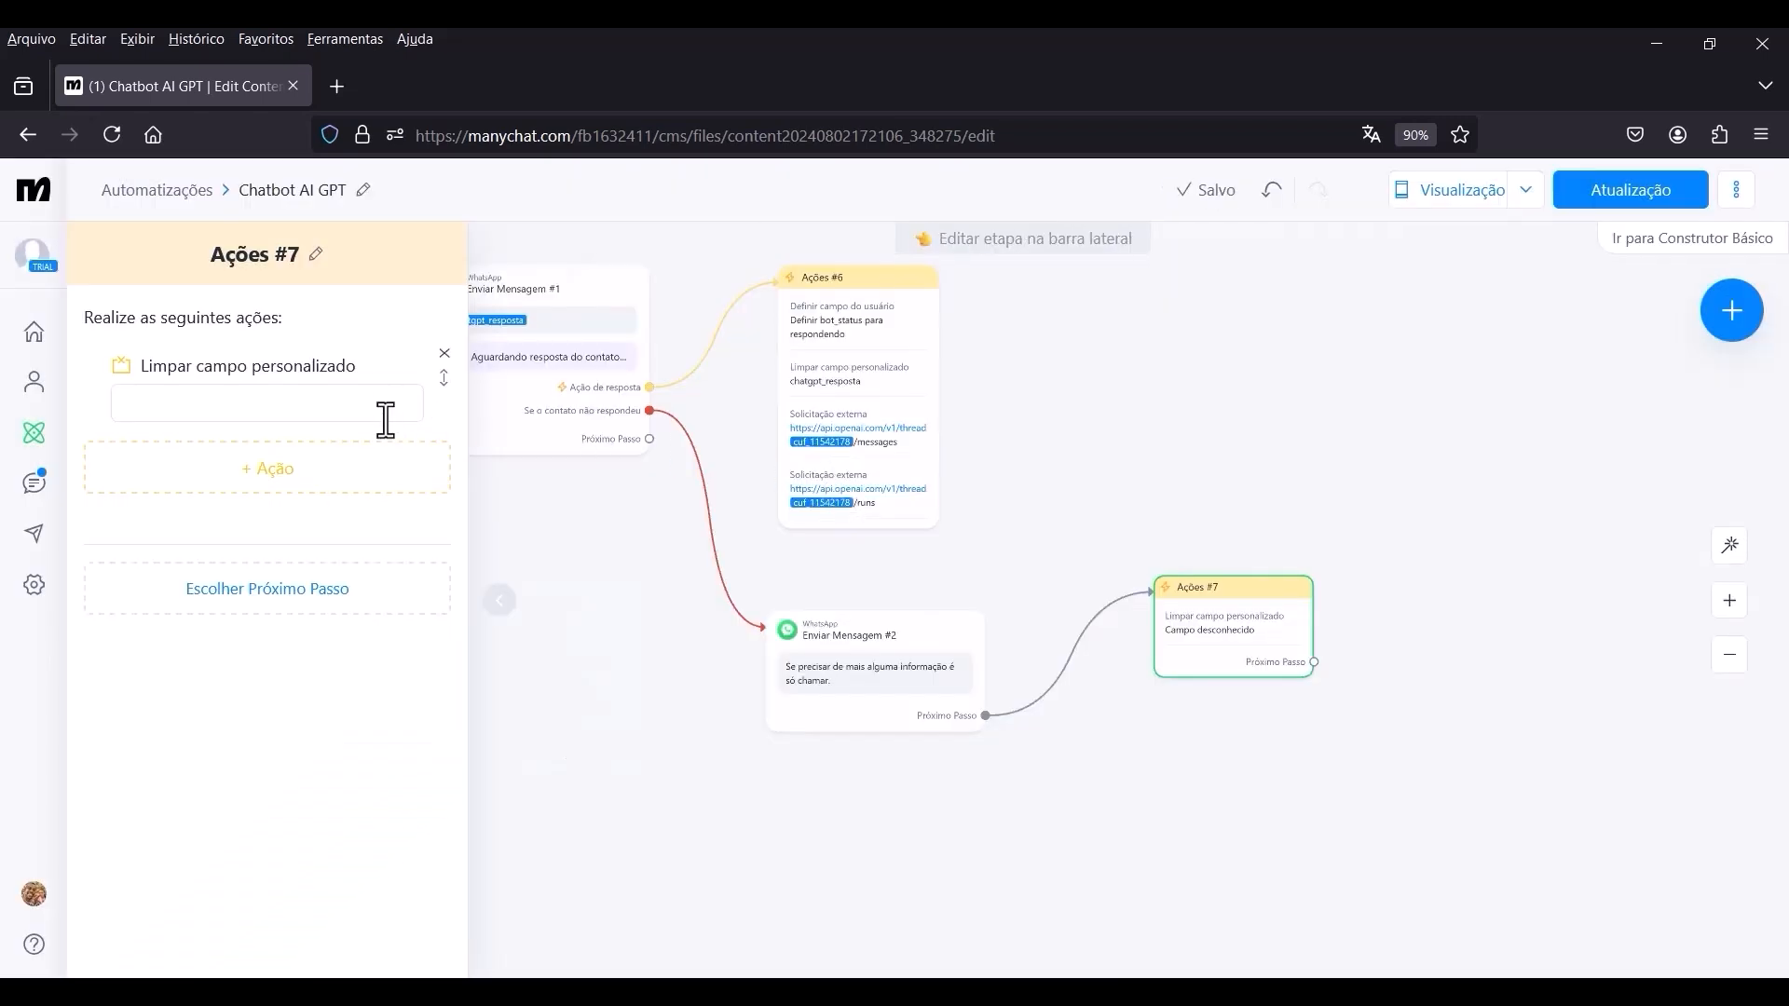
pyautogui.click(306, 390)
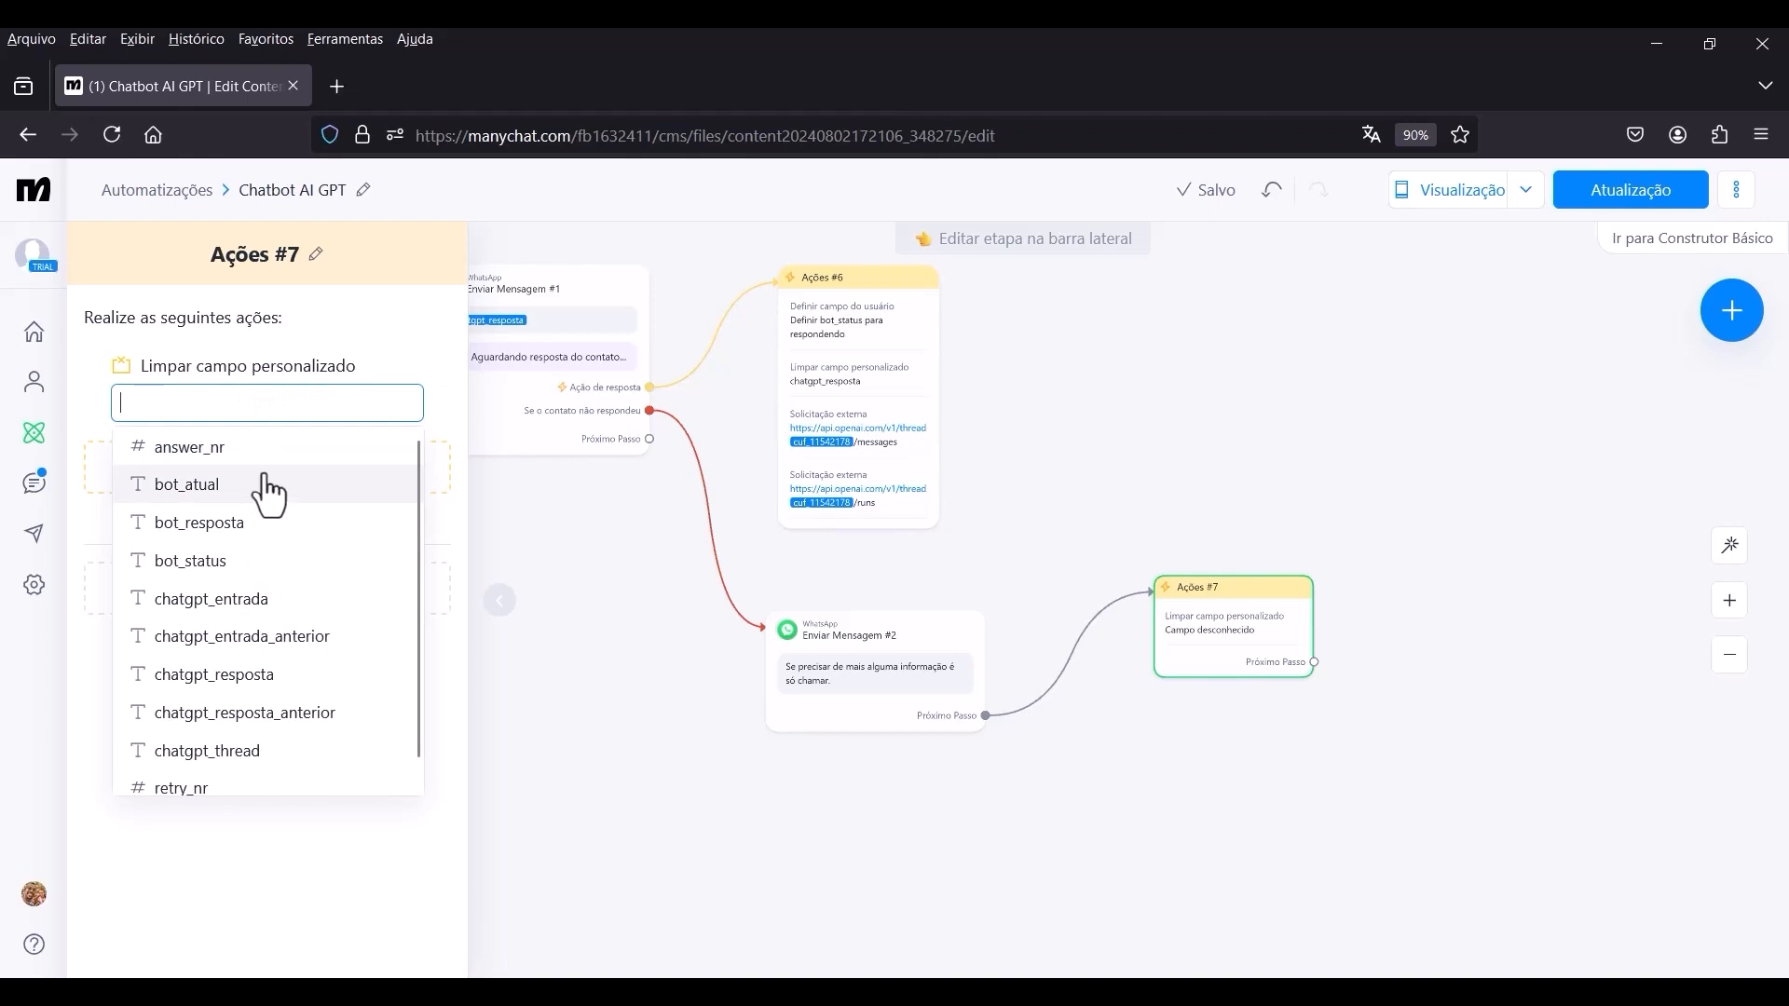
pyautogui.click(240, 691)
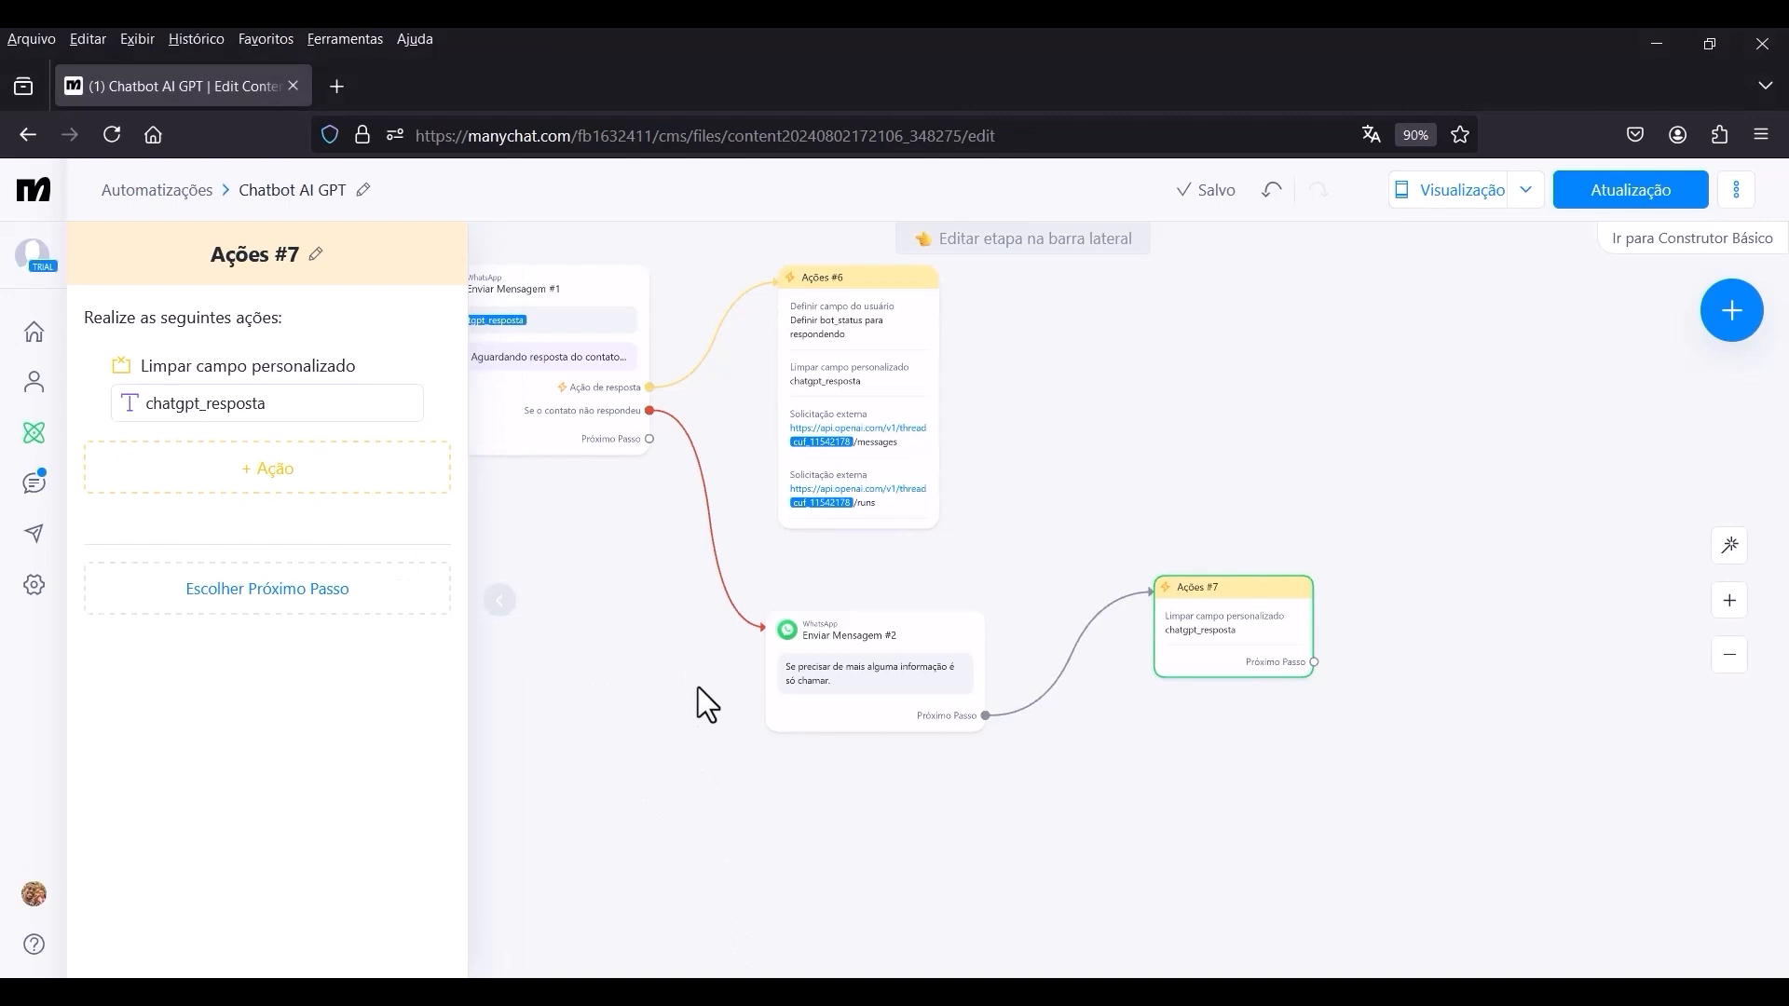
pyautogui.click(613, 634)
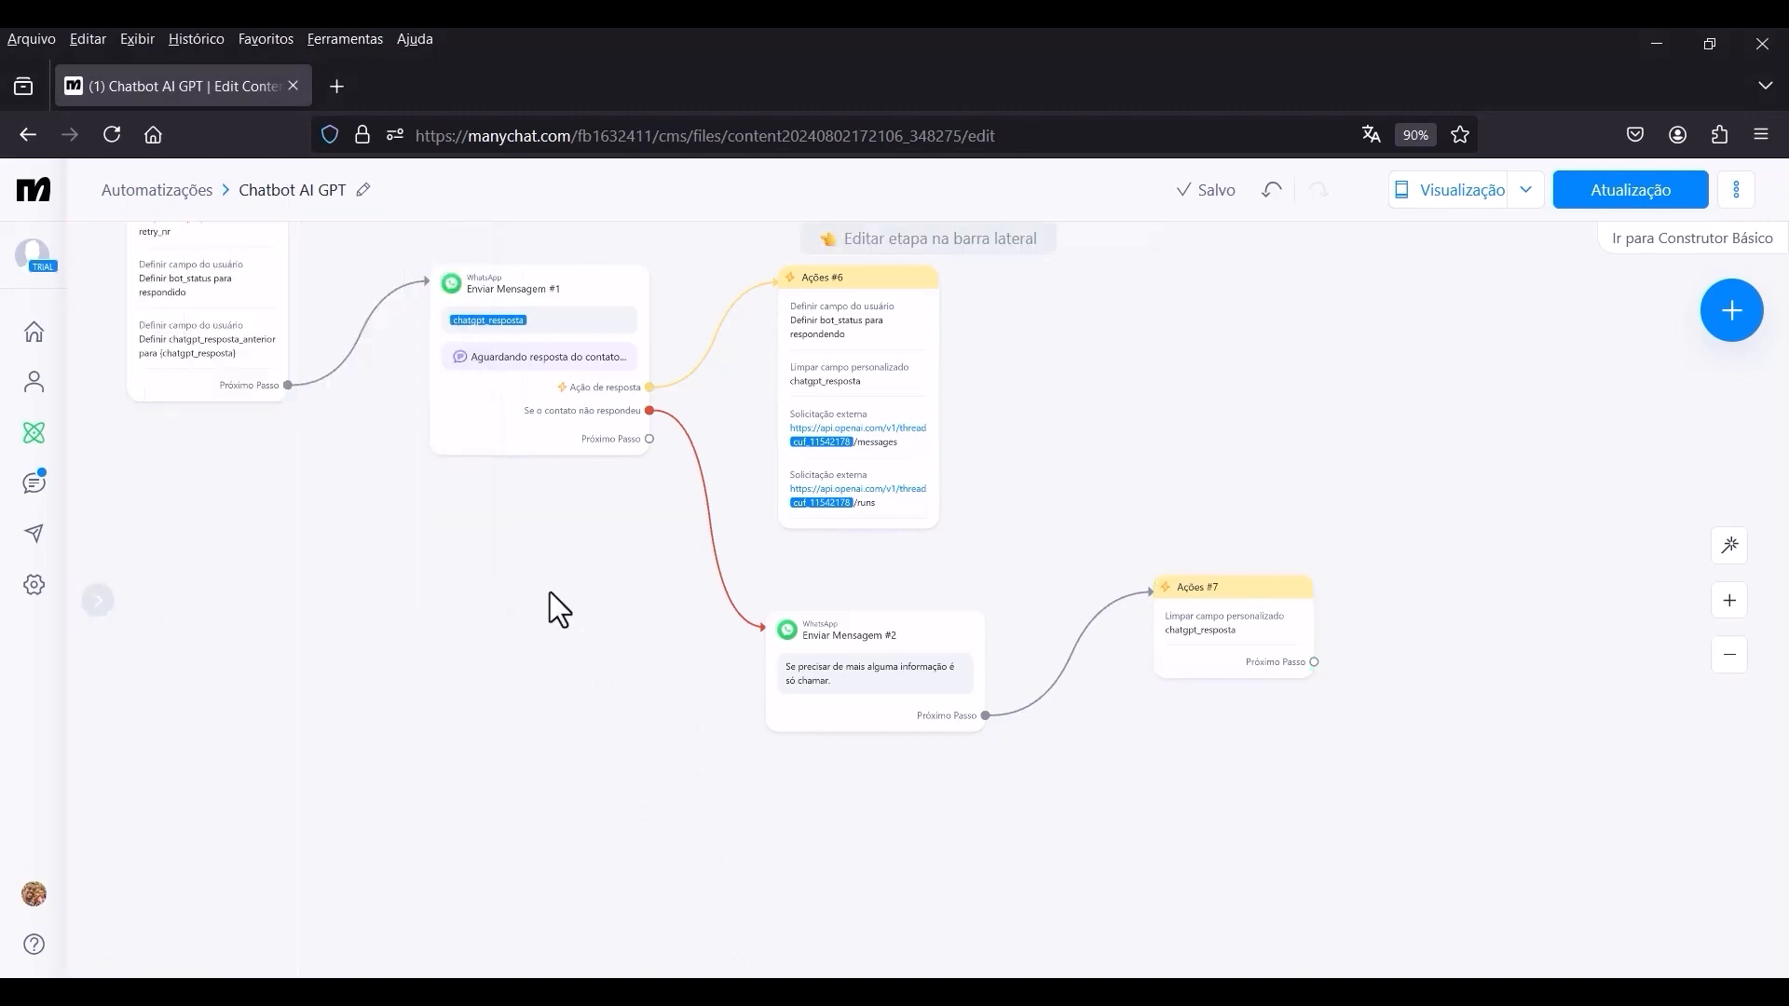
# Connect the Próximo Passo of Enviar Mensagem #1 to a new Atraso Inteligente step below Enviar Mensagem #2.
pyautogui.scroll(4, 596, 470)
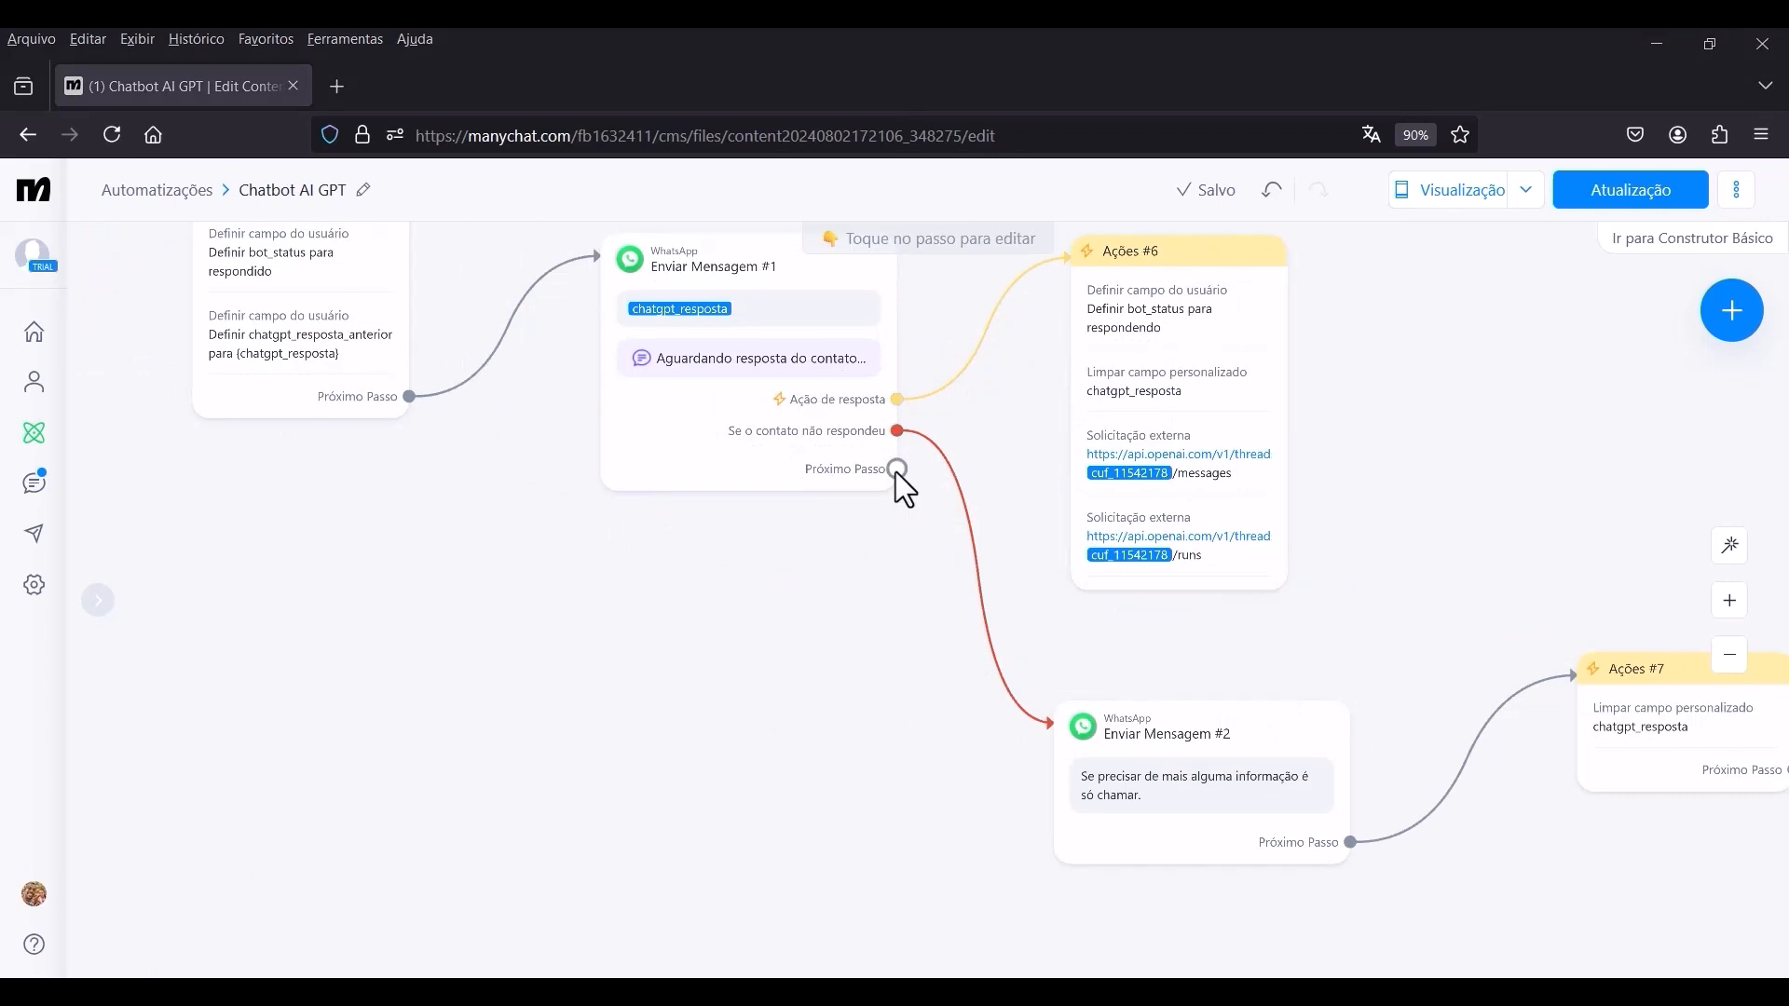
pyautogui.click(896, 471)
pyautogui.moveTo(937, 665); pyautogui.dragTo(991, 241)
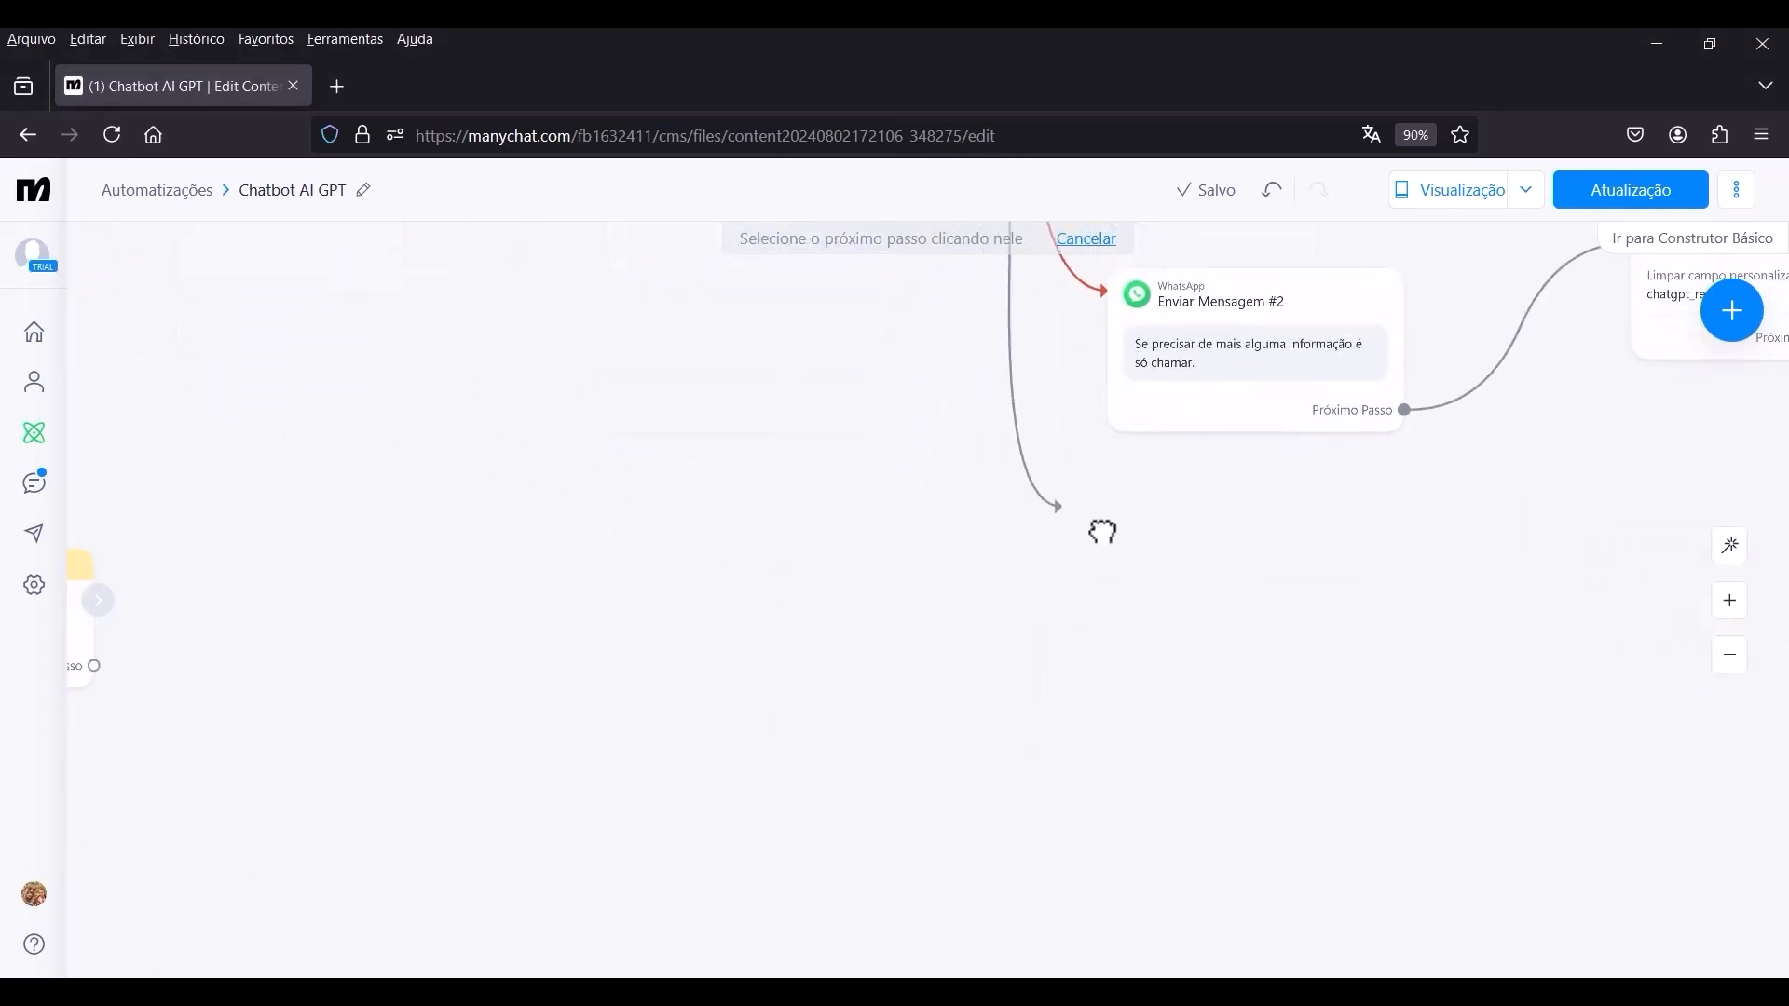
pyautogui.click(1087, 640)
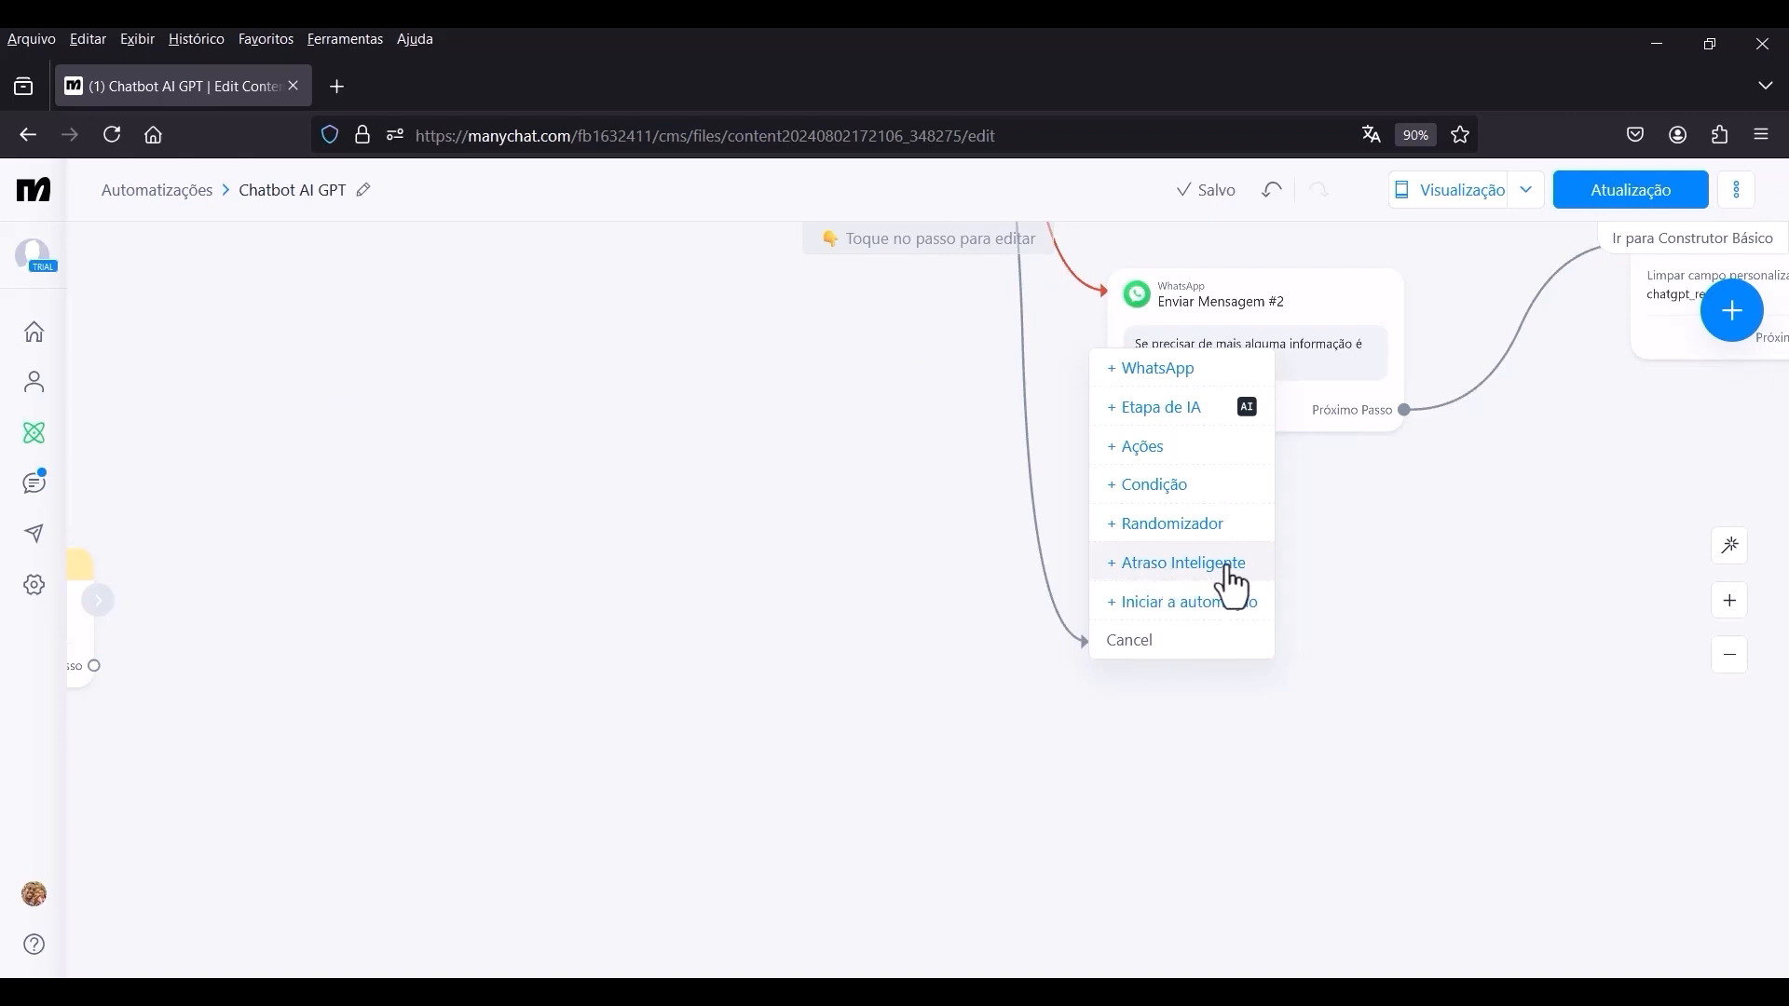
pyautogui.click(1155, 567)
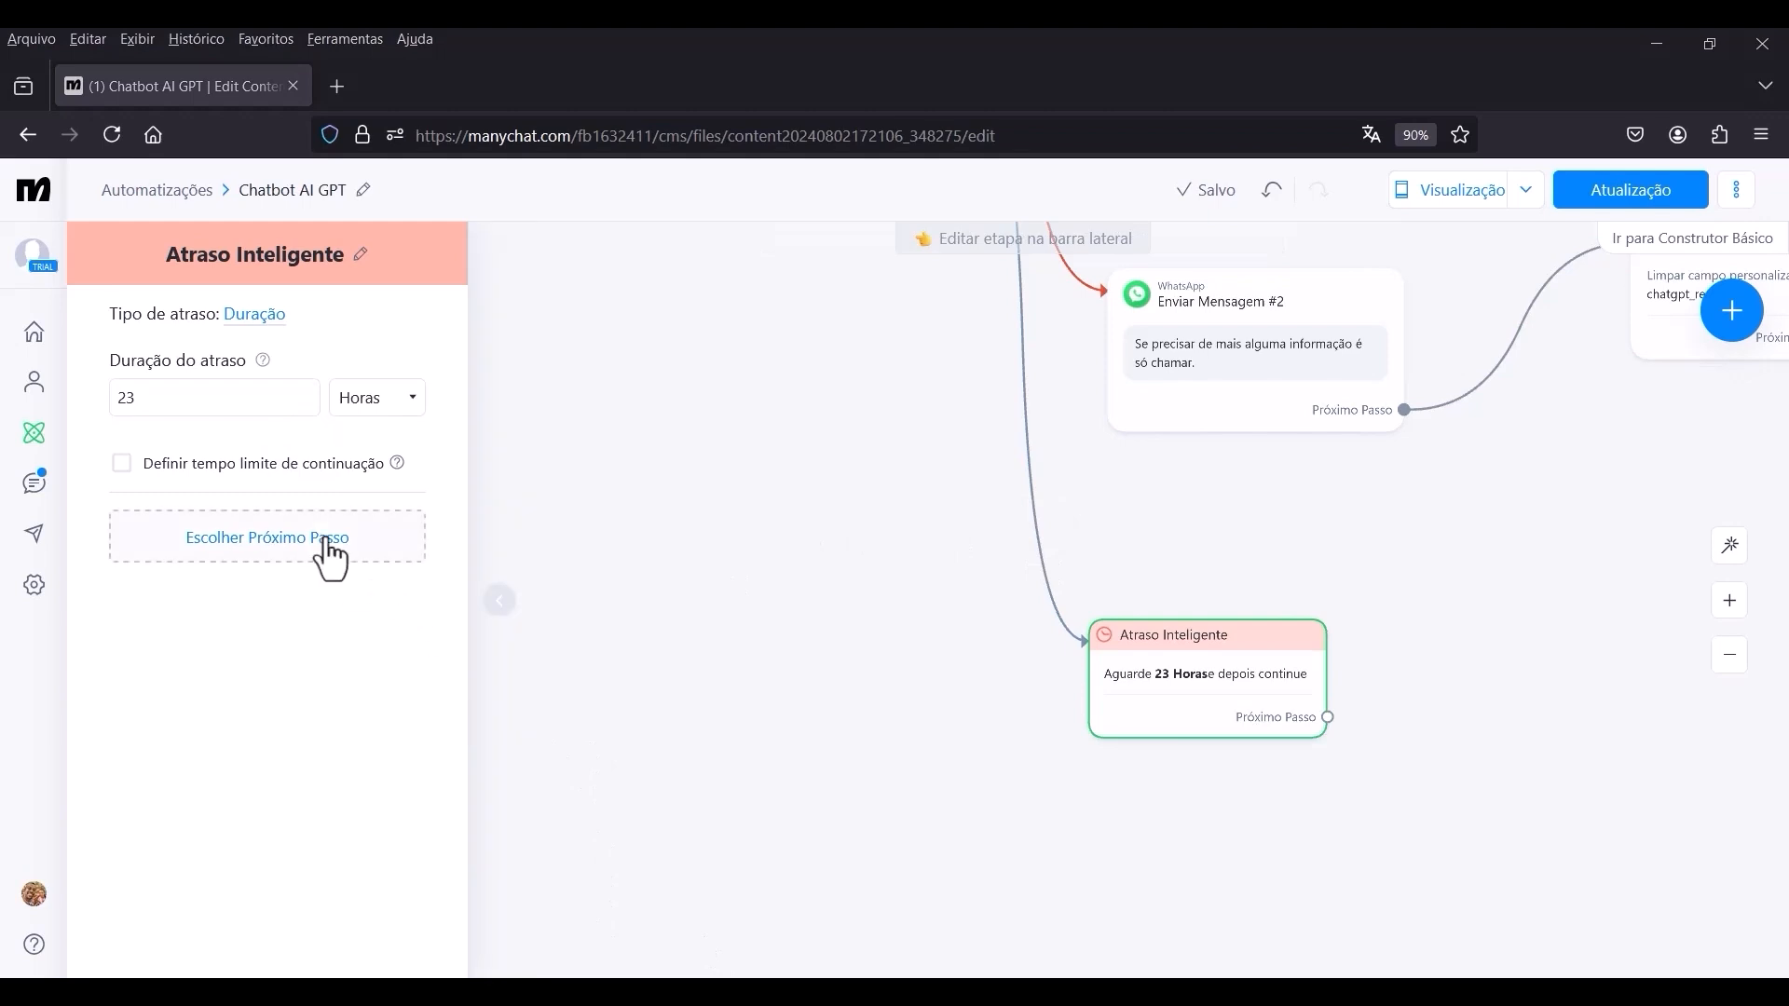
# Set the smart delay's duration to the bot custom field bot_segs, with Segundos as the unit.
pyautogui.moveTo(186, 399); pyautogui.dragTo(94, 403)
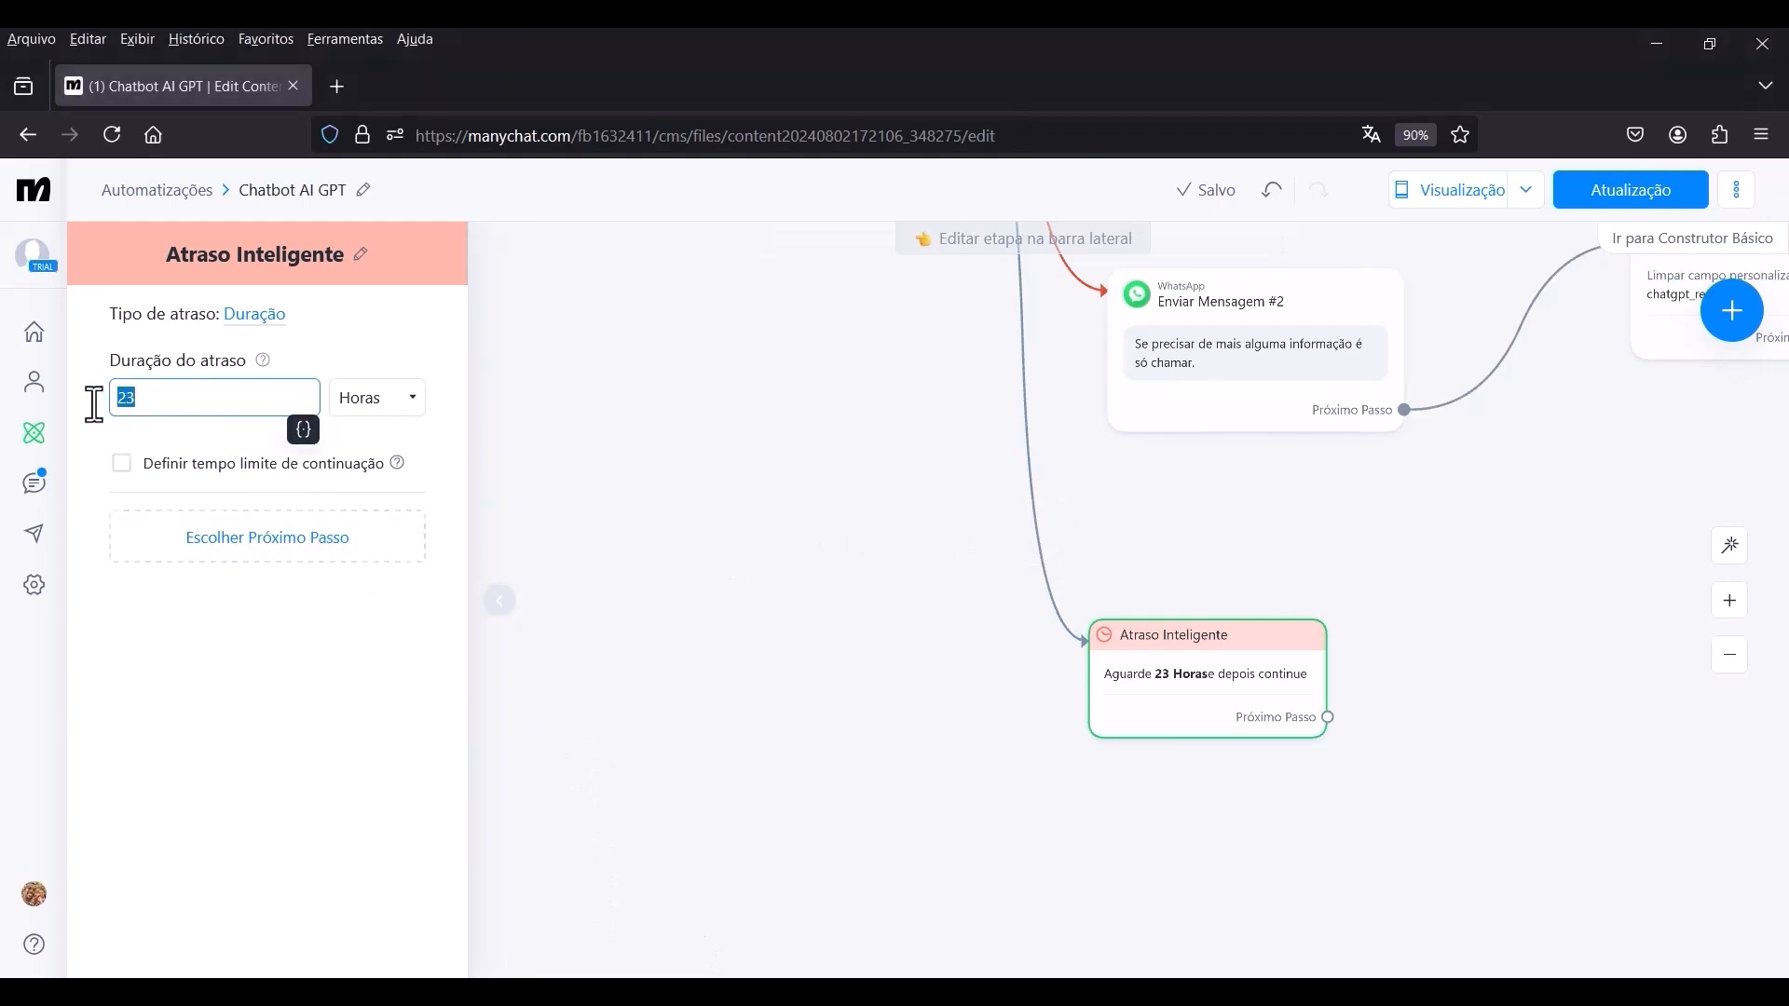
pyautogui.click(303, 430)
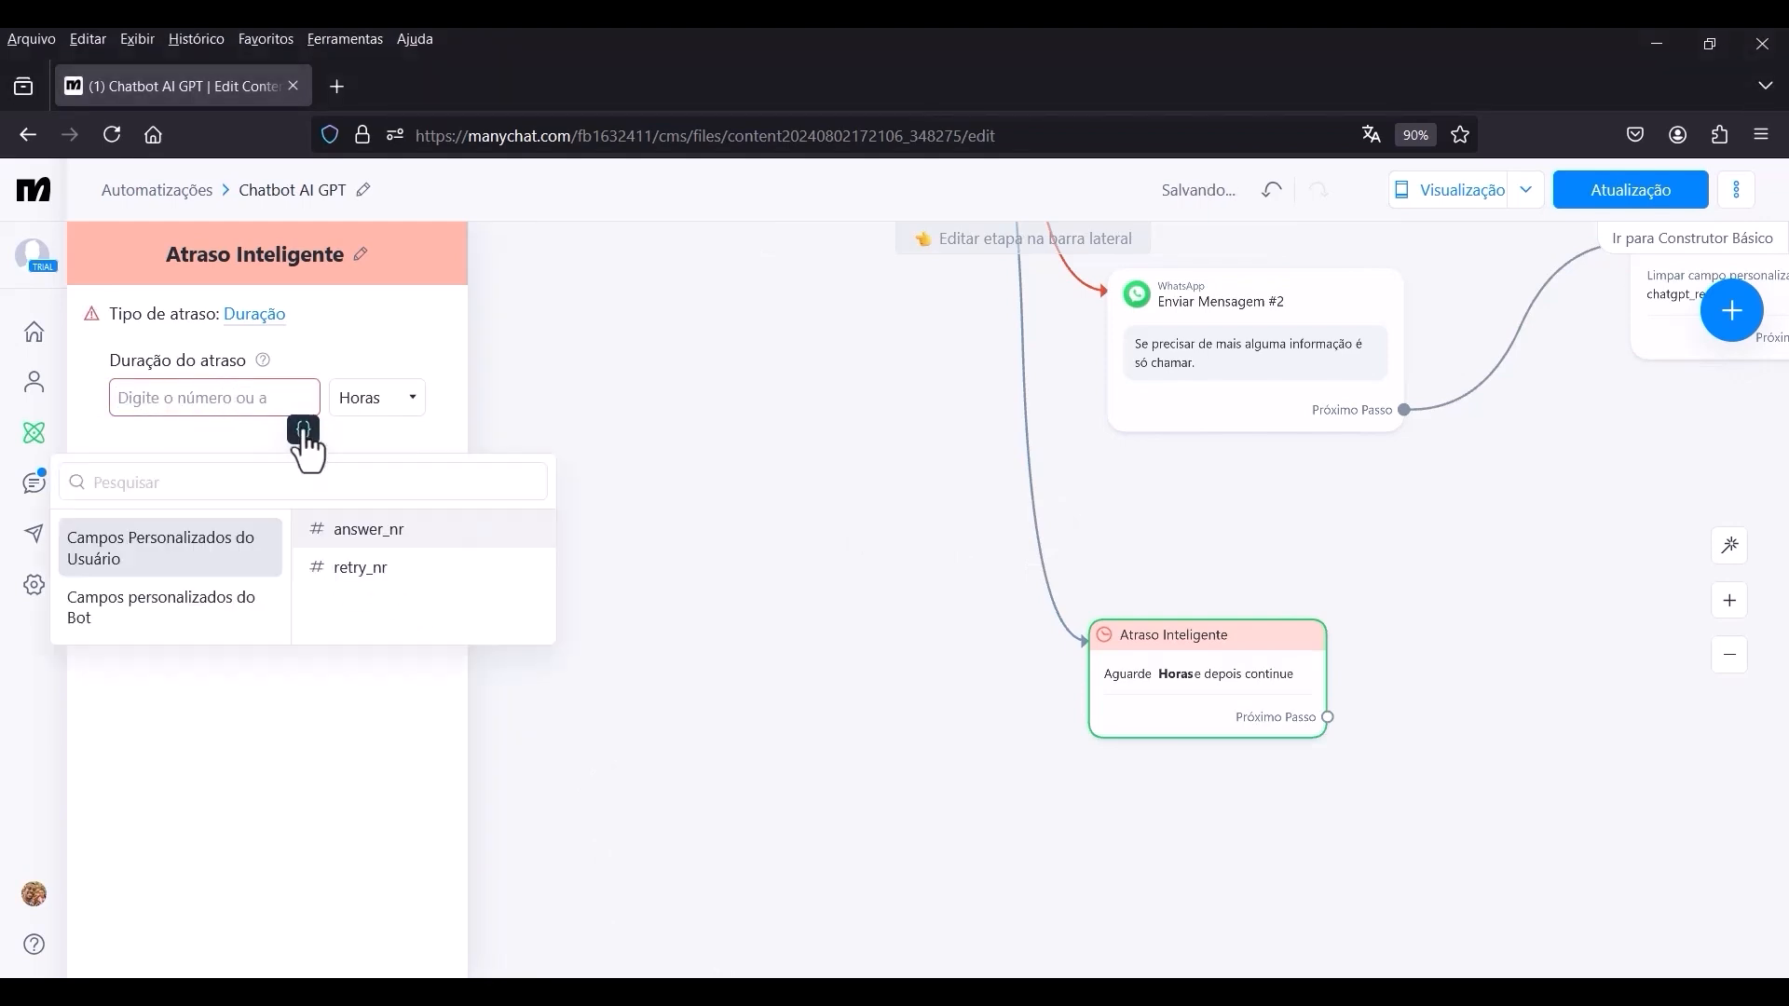
pyautogui.click(139, 612)
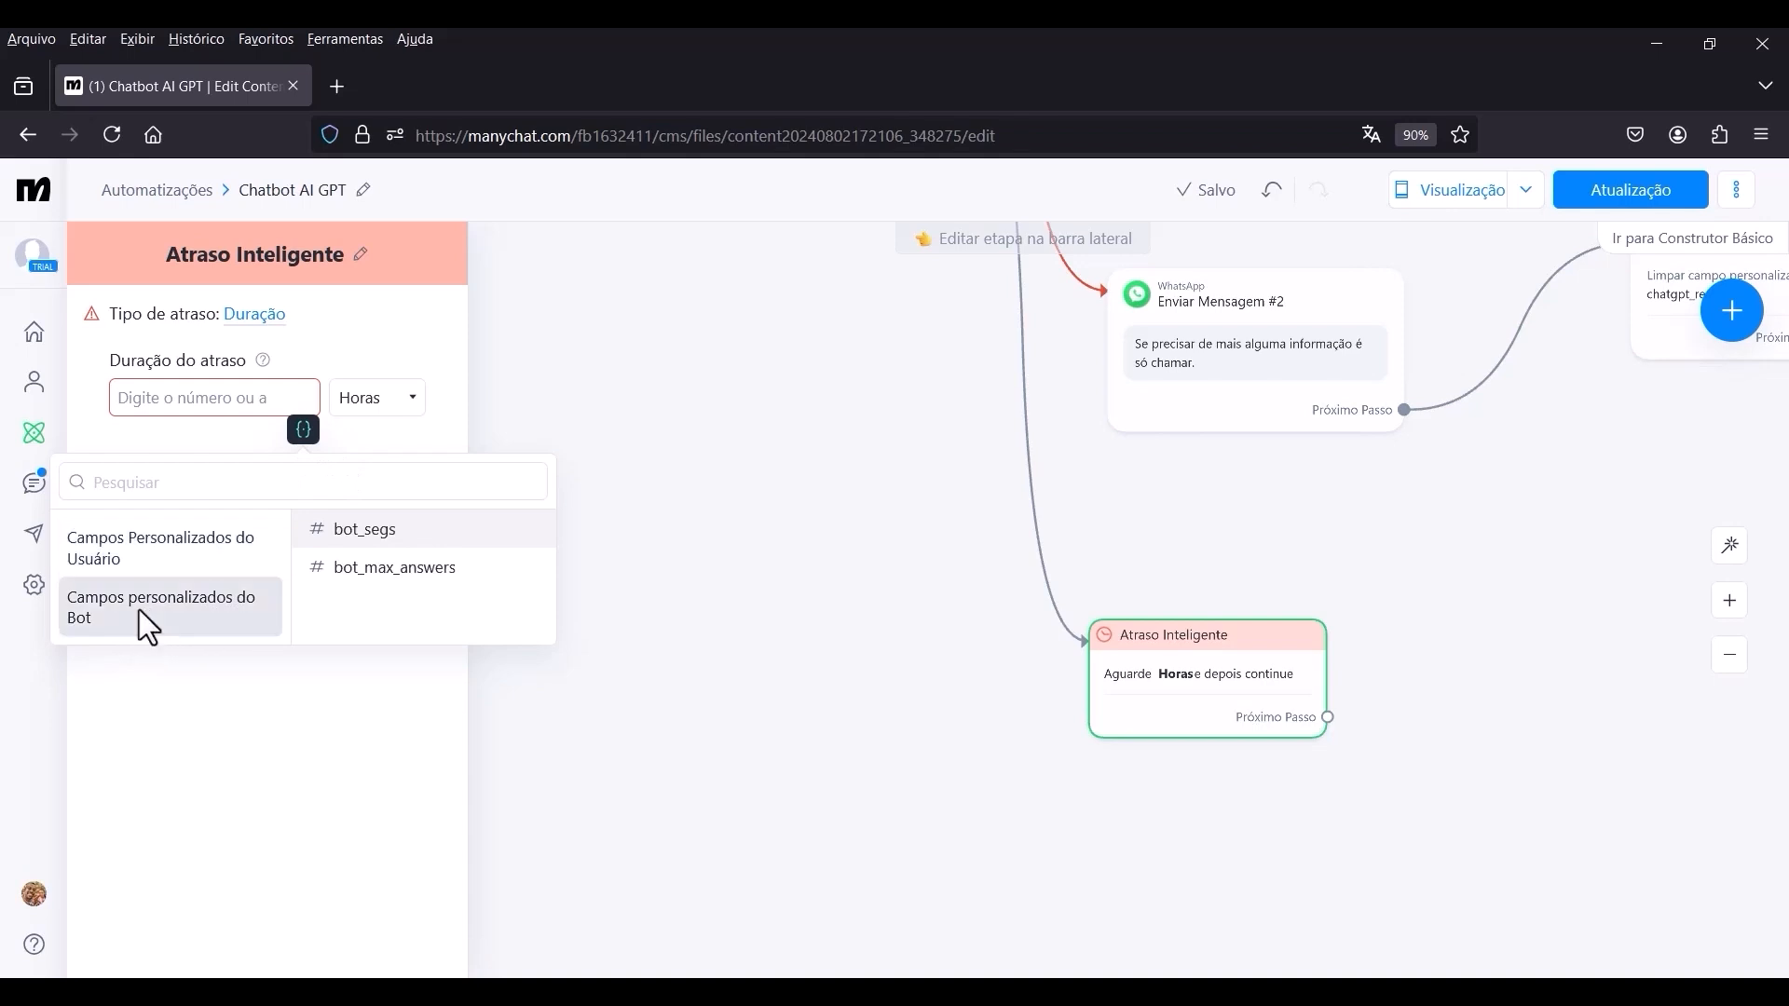
pyautogui.click(369, 540)
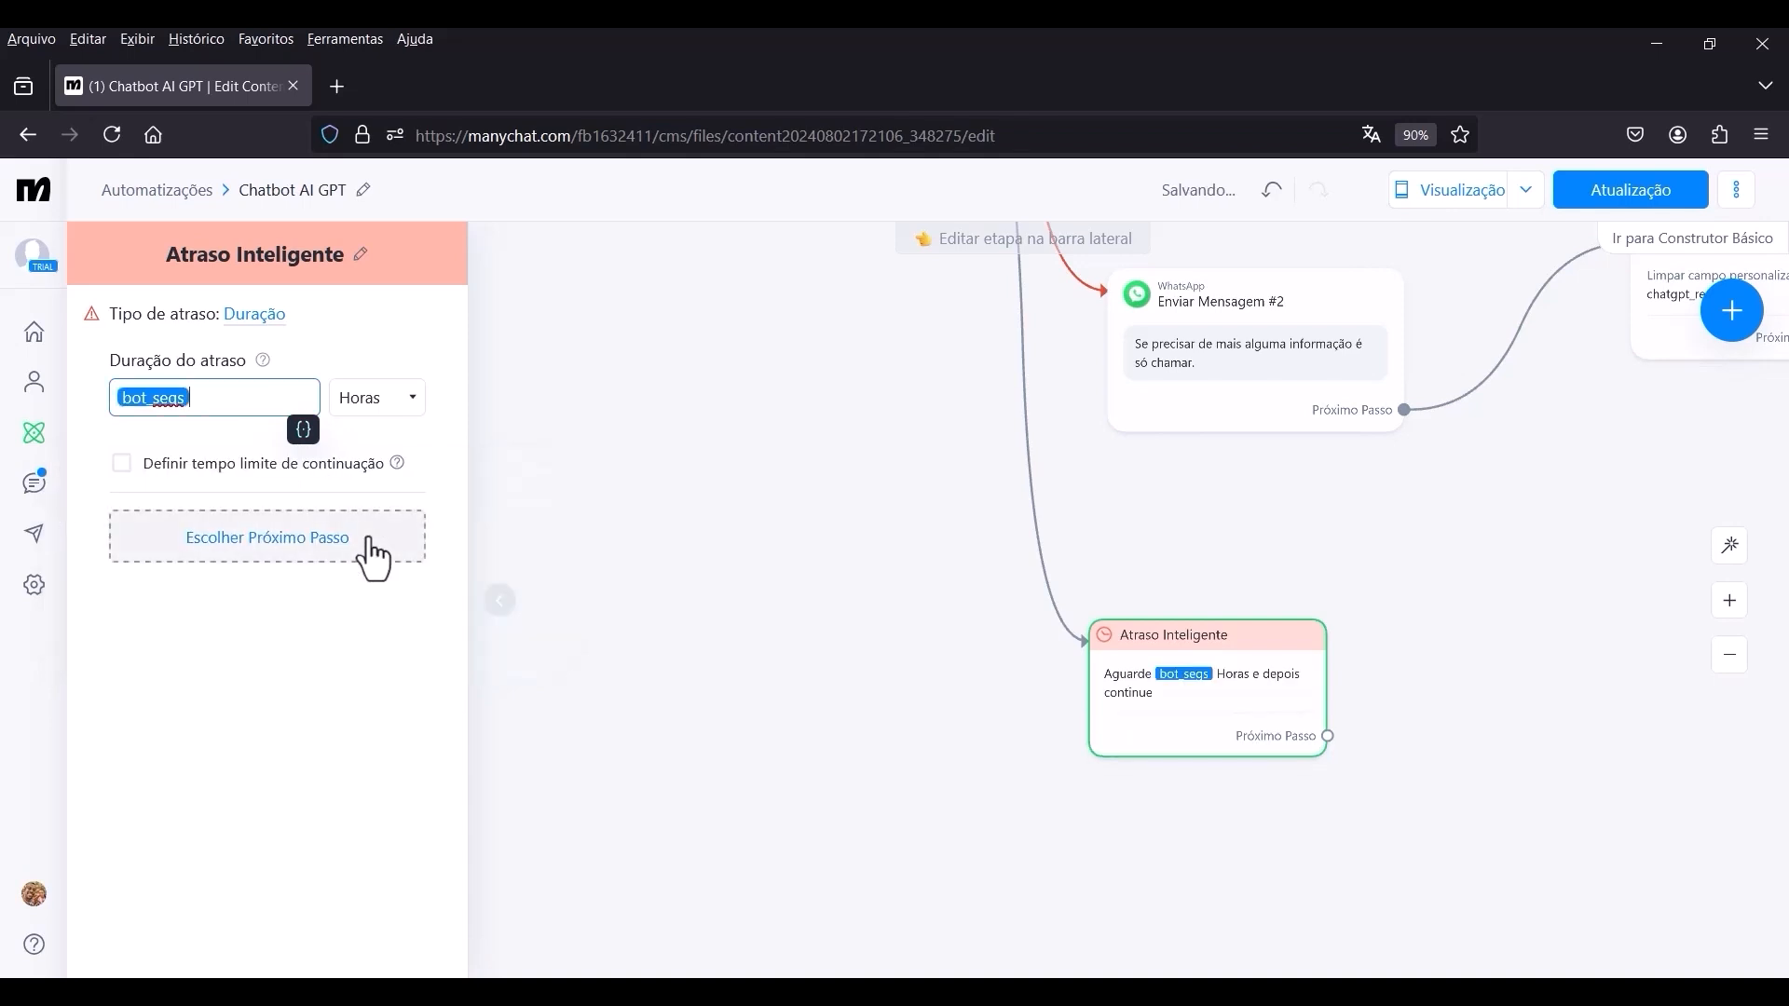
pyautogui.click(413, 411)
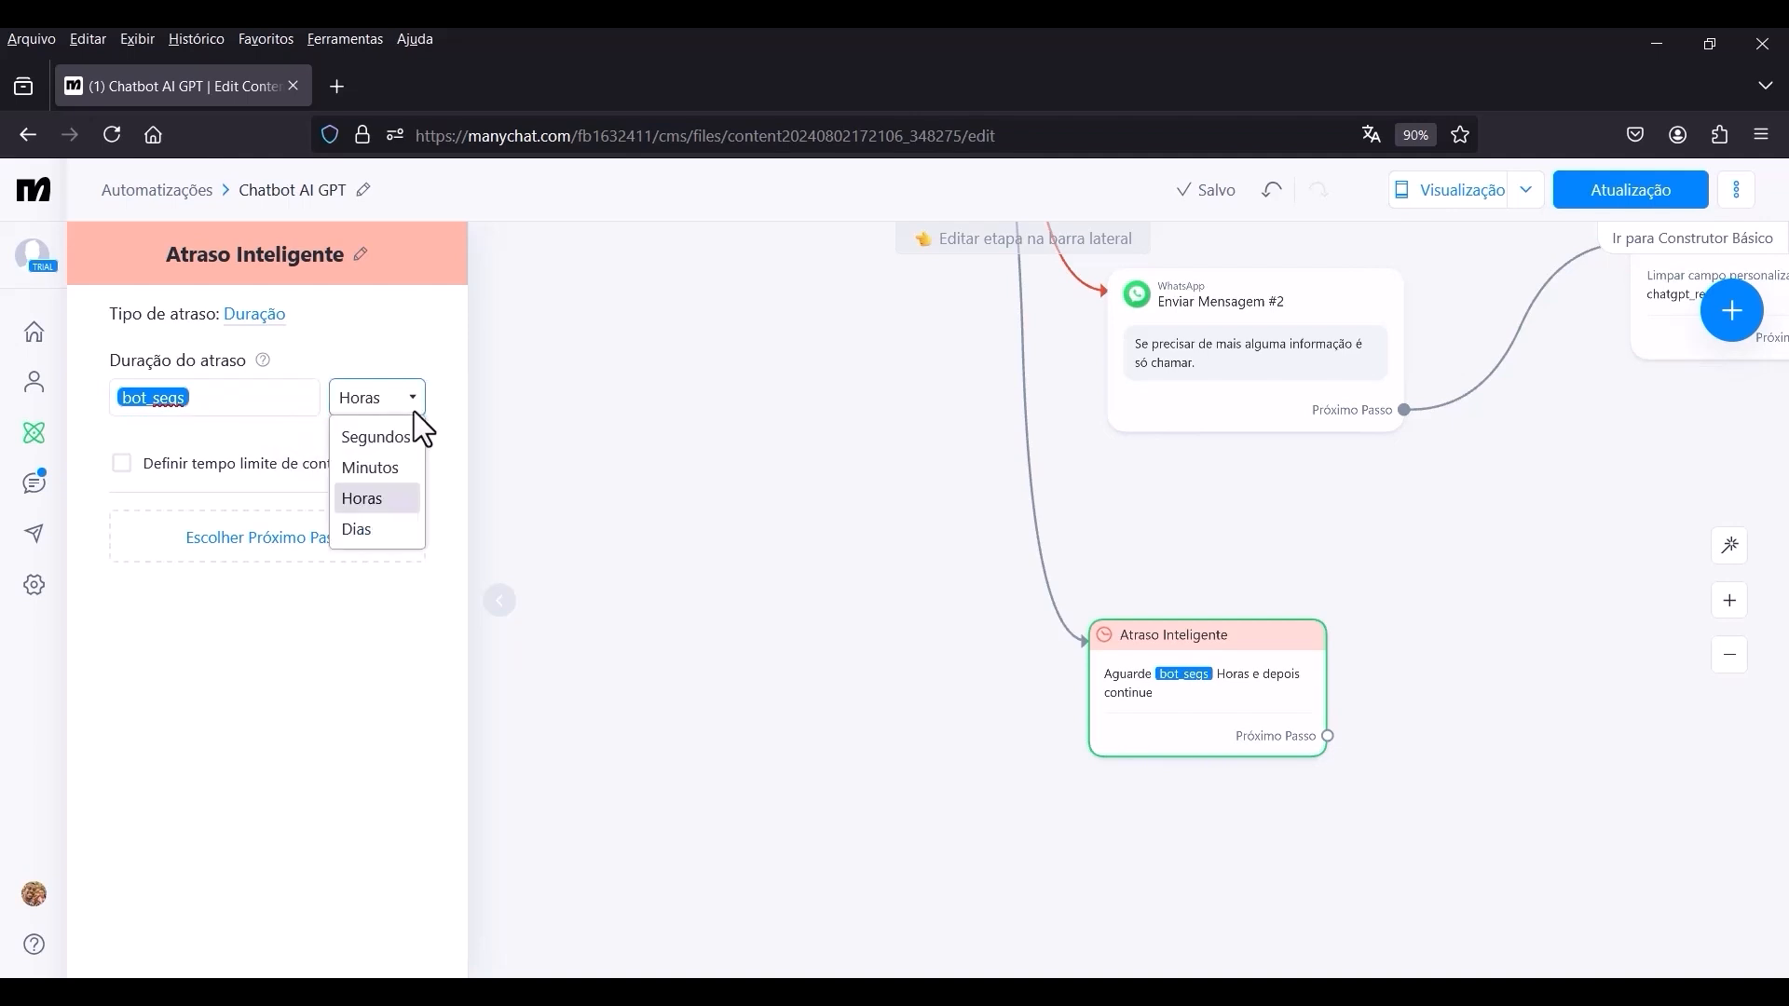
pyautogui.click(367, 439)
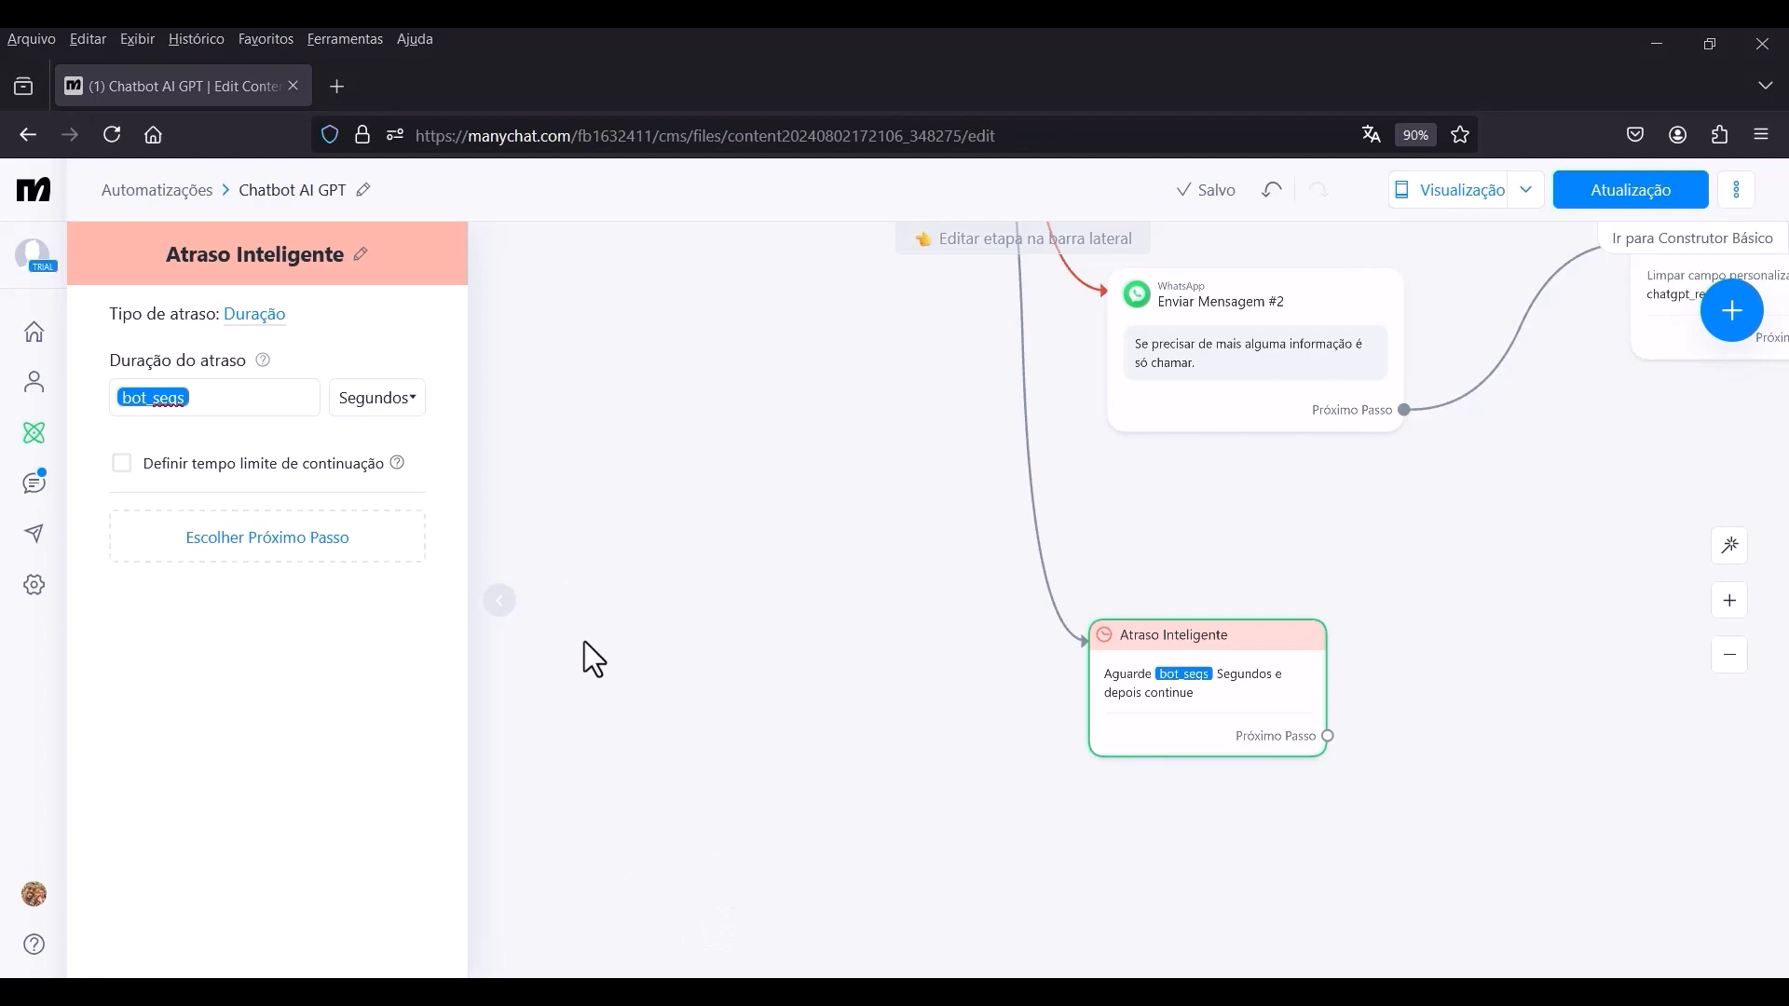
pyautogui.click(755, 611)
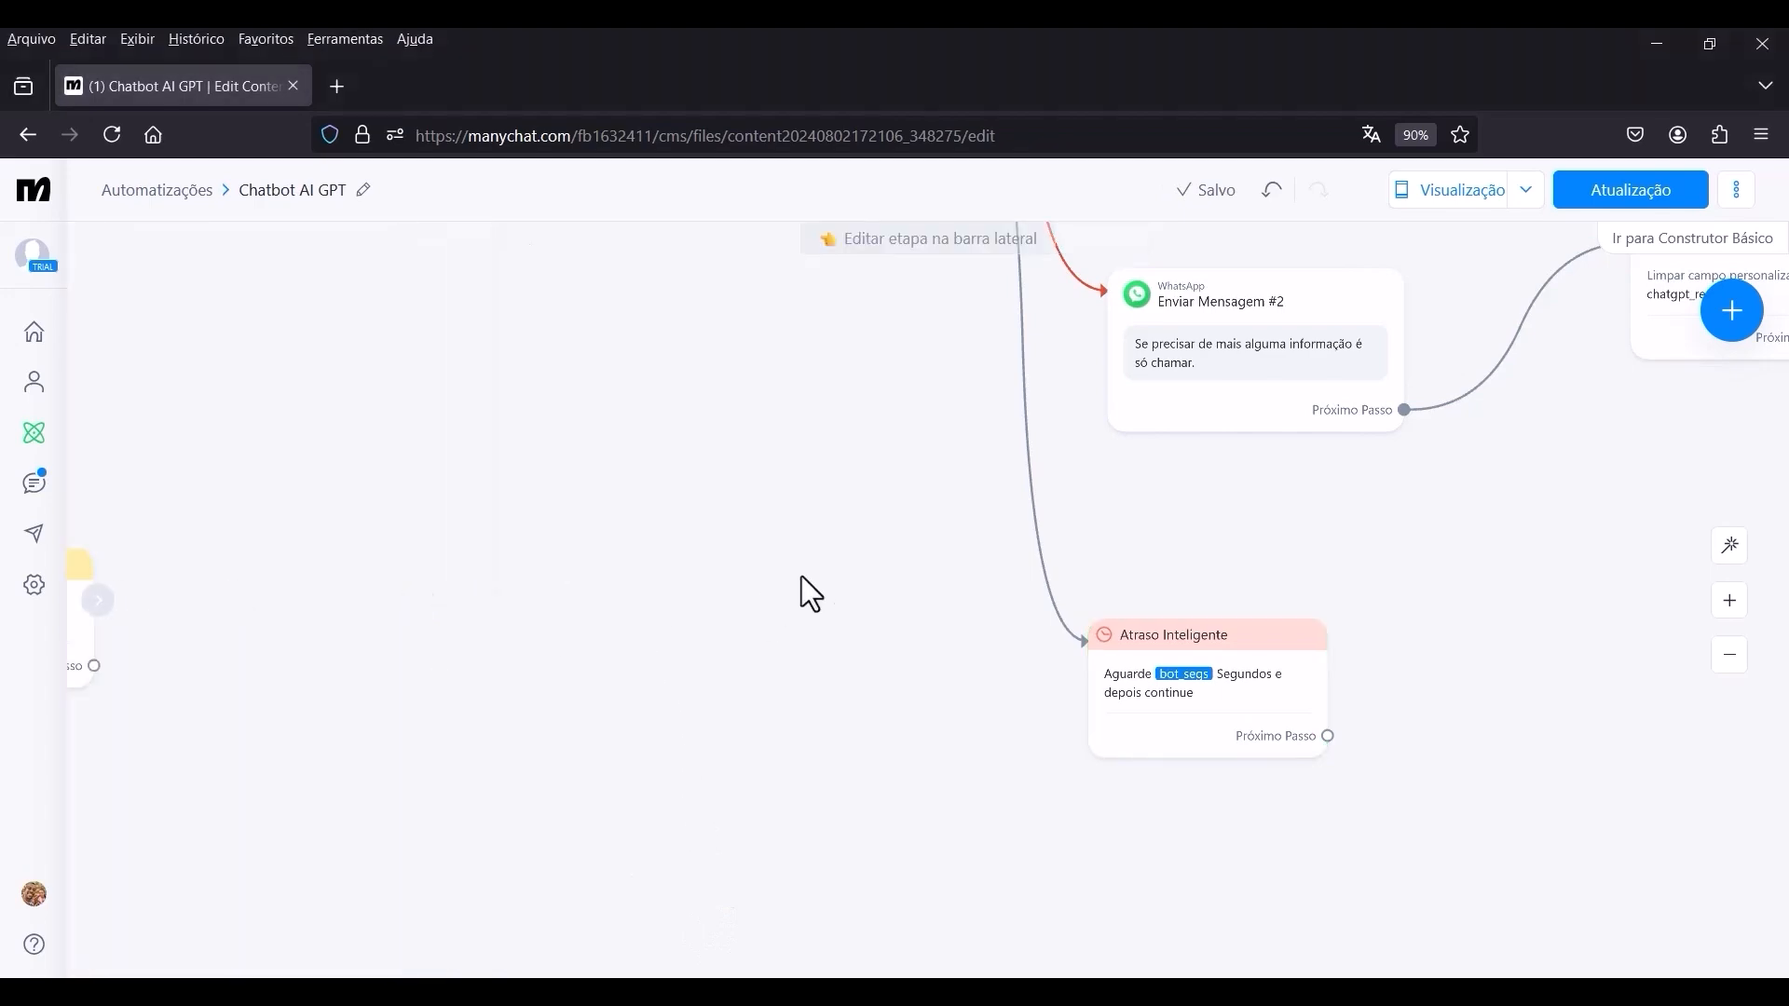
# Connect the Próximo Passo of Atraso Inteligente back to the first Ações step, which sets bot_atual.
pyautogui.scroll(-3, 850, 568)
pyautogui.scroll(-5, 849, 570)
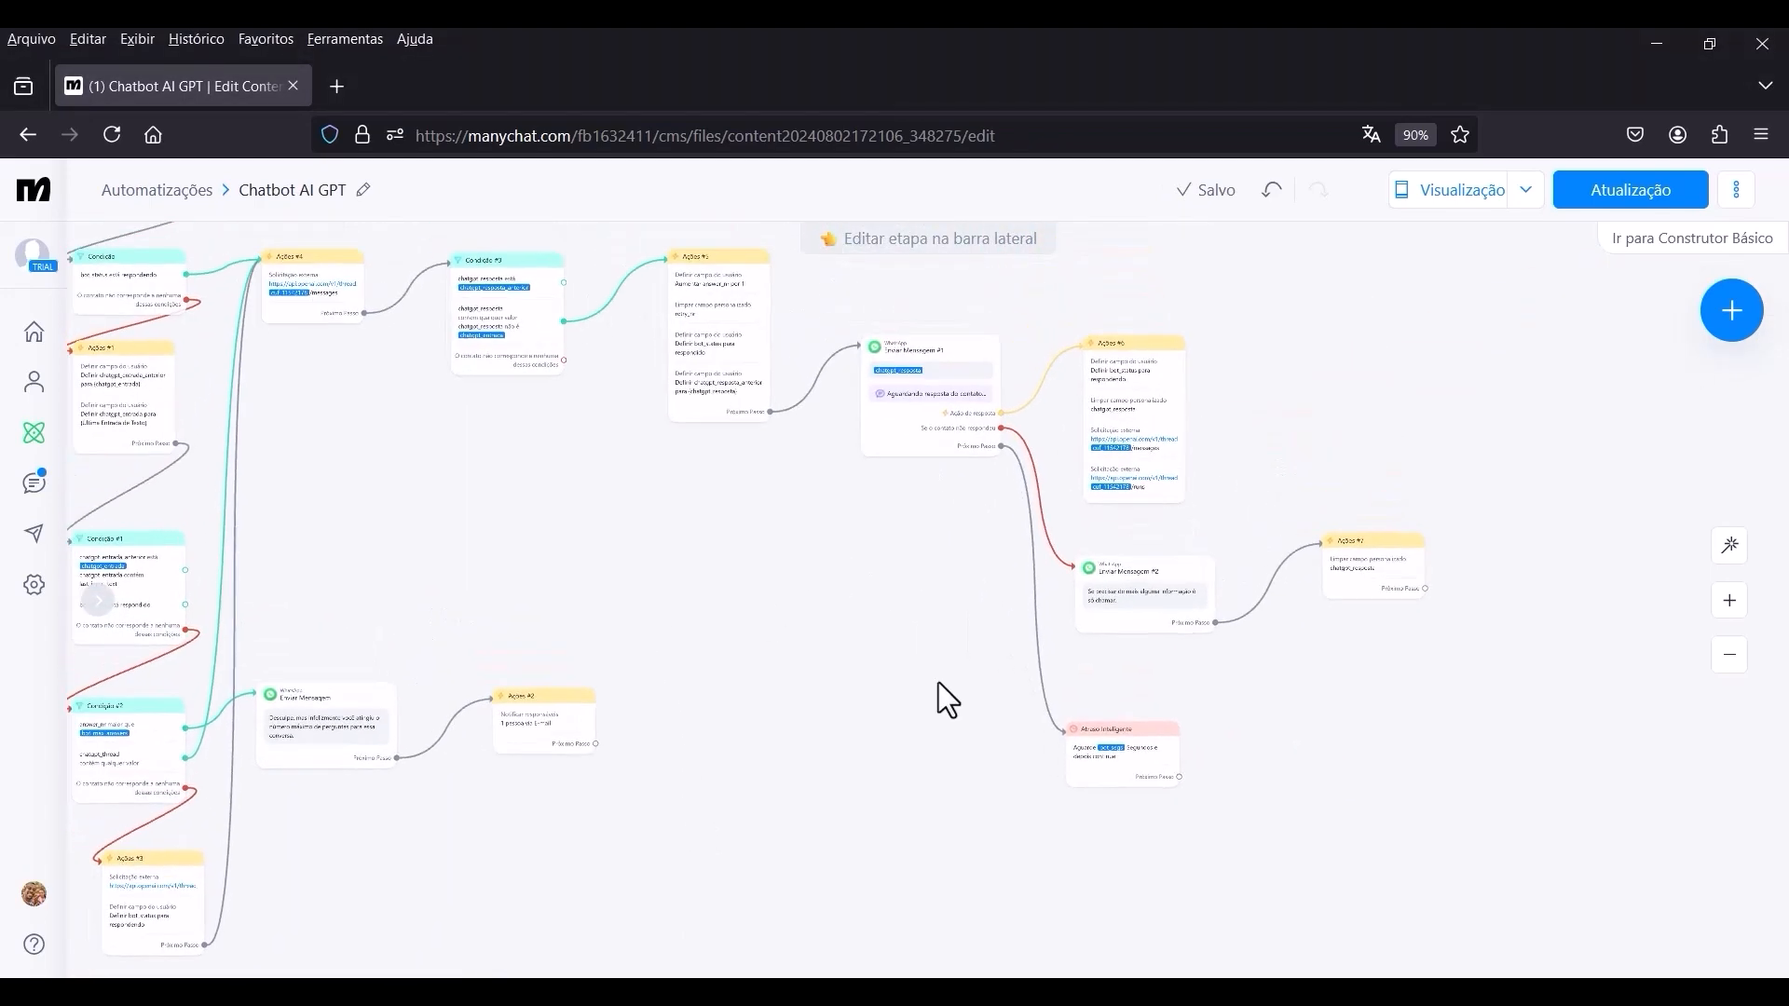
pyautogui.scroll(5, 884, 579)
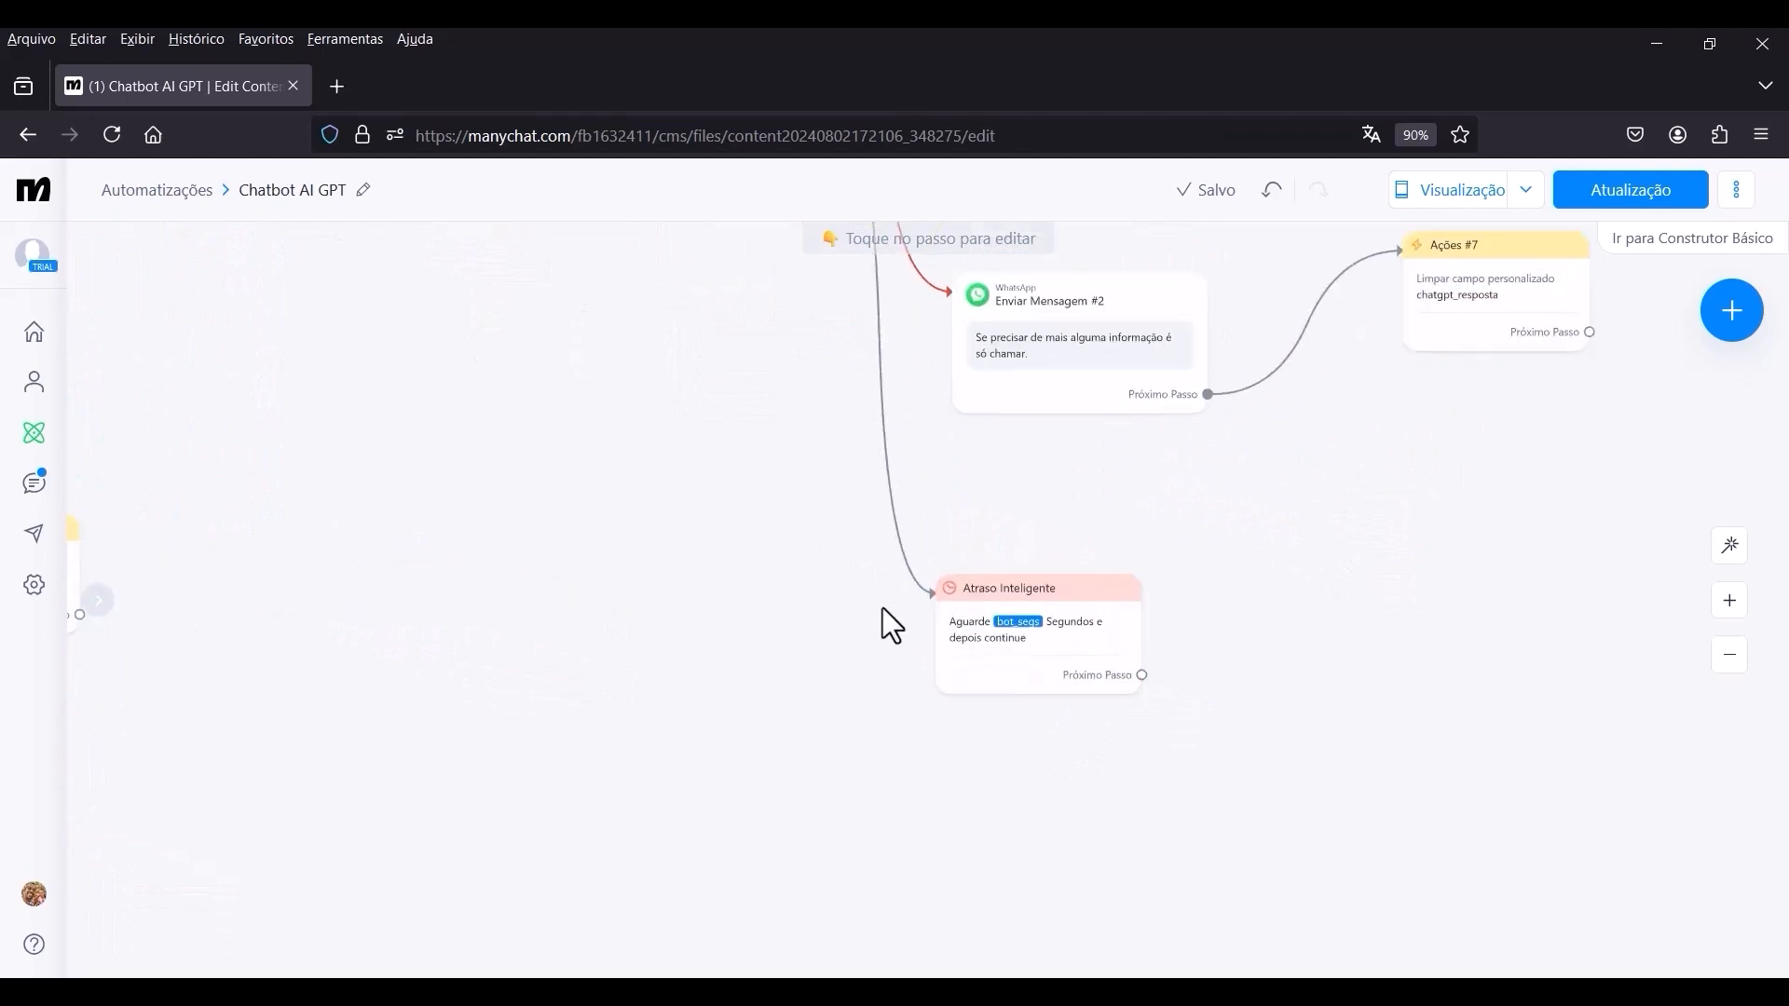
pyautogui.scroll(-2, 882, 607)
pyautogui.scroll(4, 987, 684)
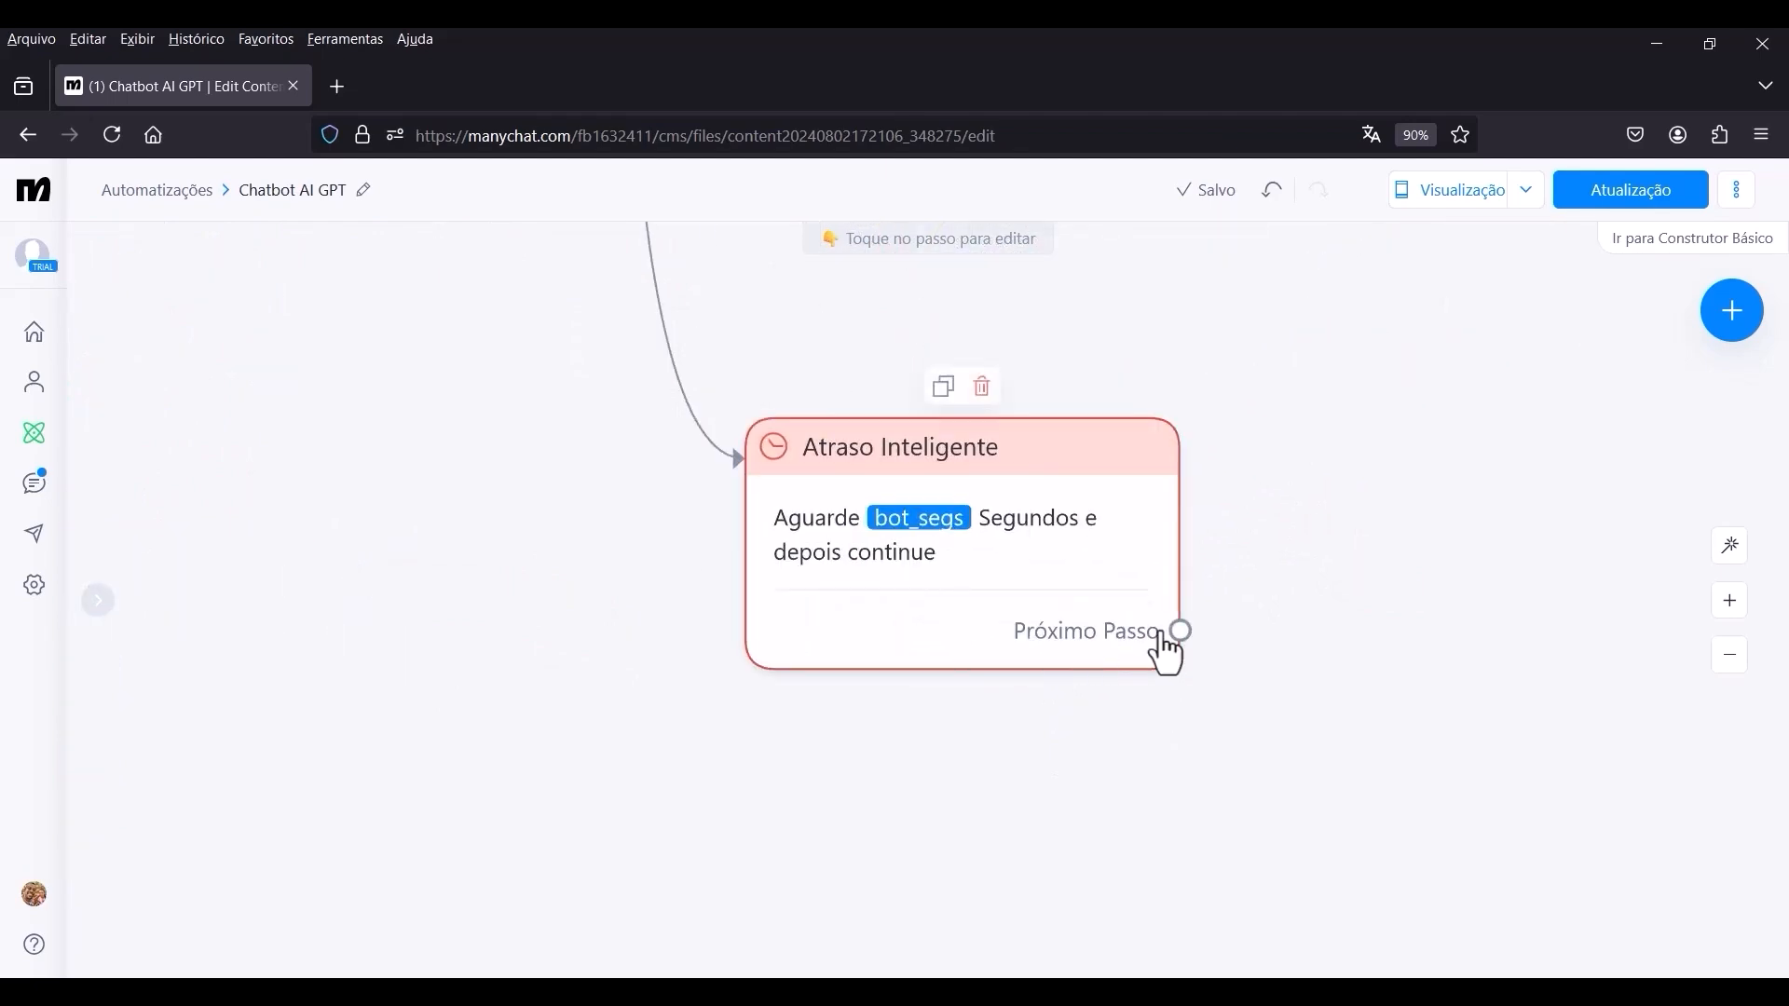
pyautogui.scroll(-4, 1179, 657)
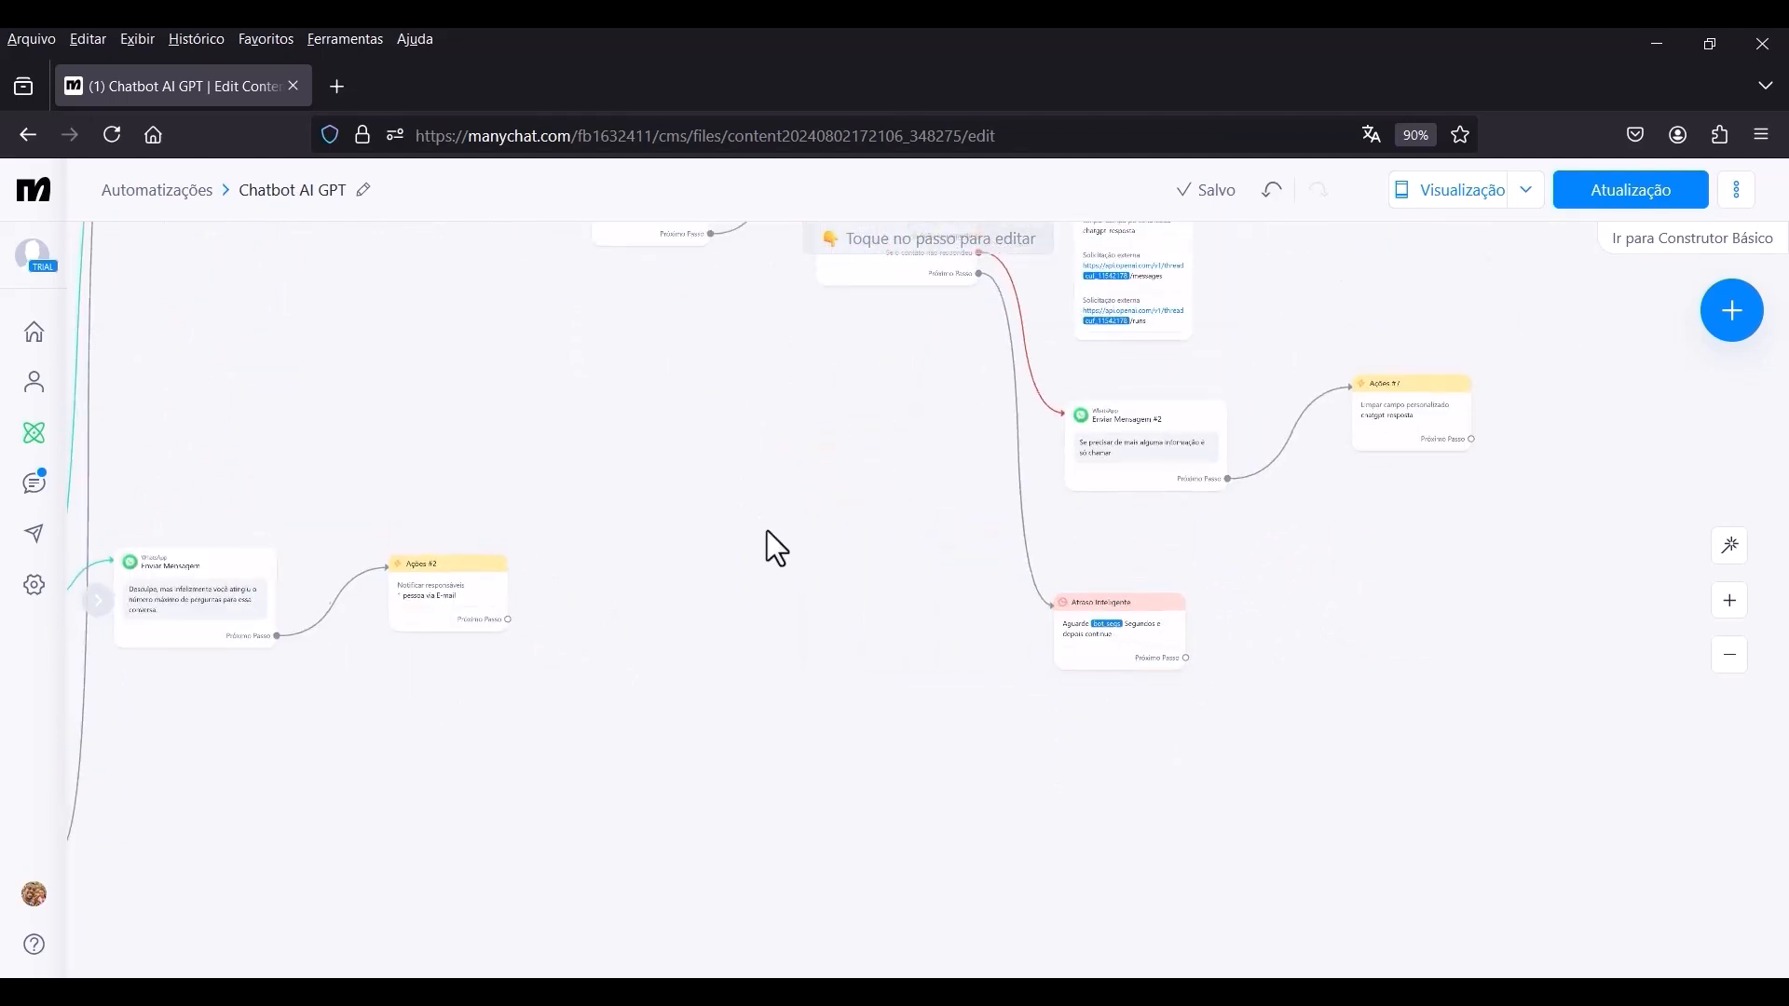
pyautogui.moveTo(767, 529); pyautogui.dragTo(829, 656)
pyautogui.scroll(2, 1304, 818)
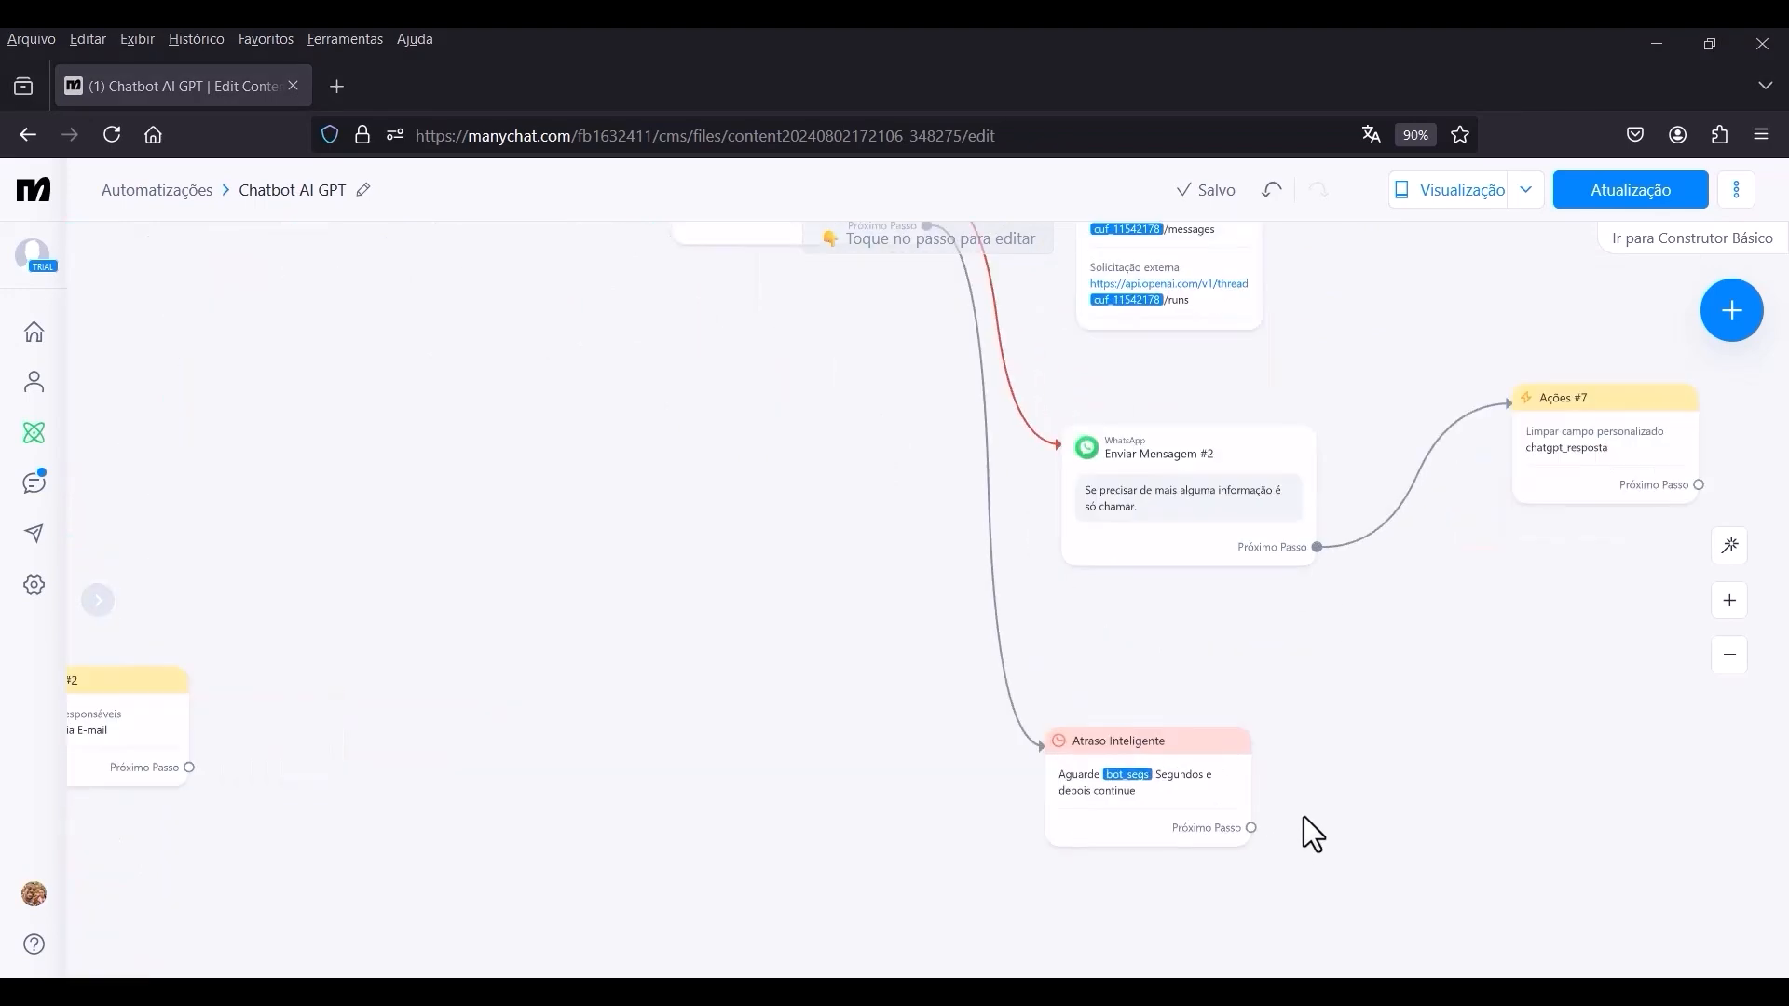
pyautogui.click(1254, 825)
pyautogui.scroll(-3, 1254, 825)
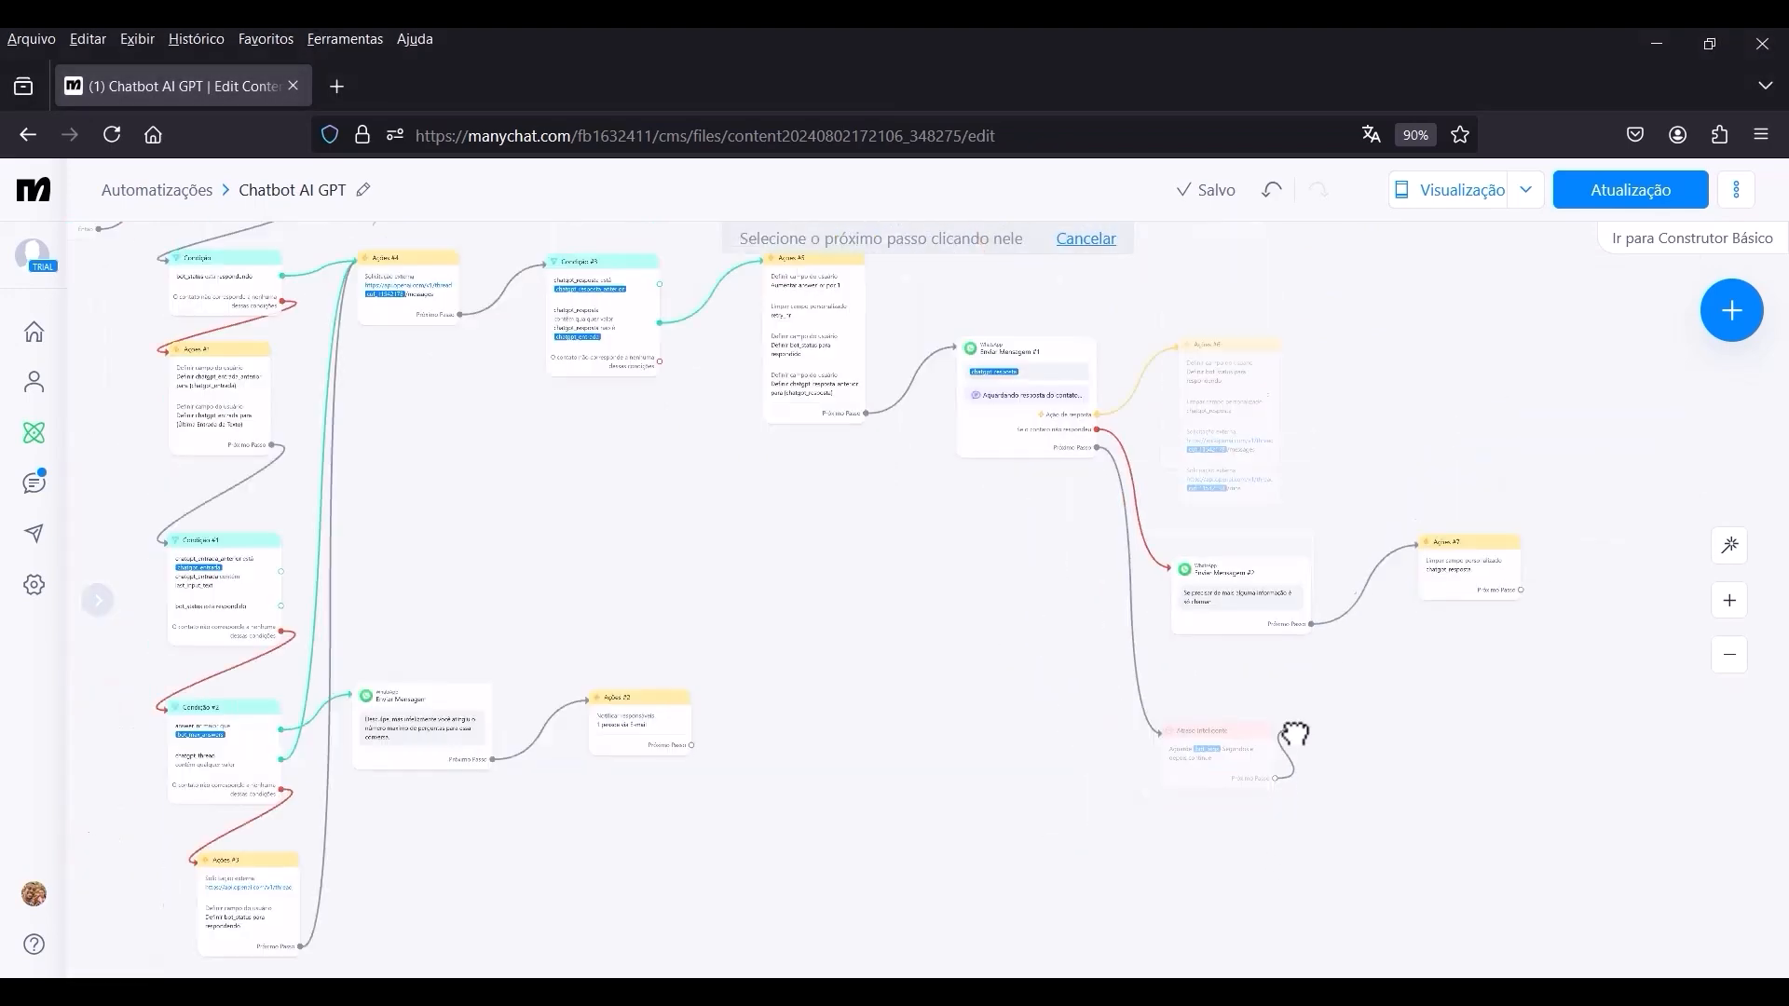
pyautogui.scroll(5, 727, 487)
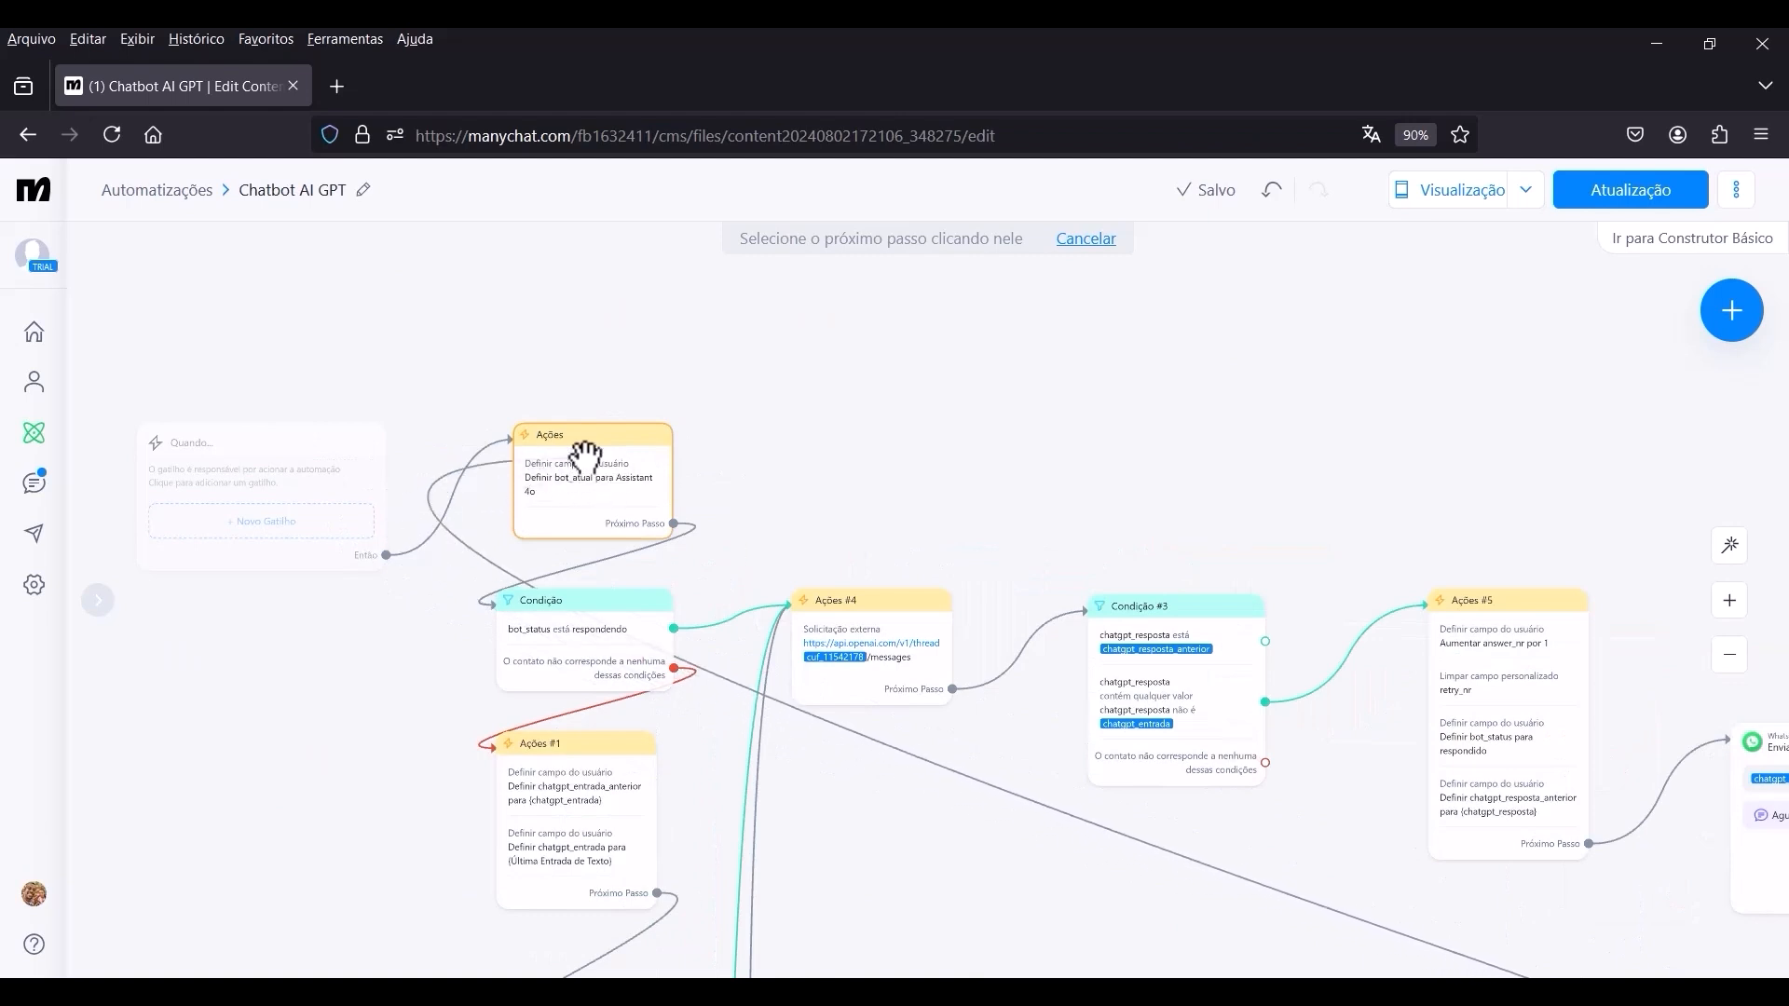
pyautogui.click(584, 460)
# Review the connections across the whole flow, from the trigger through the conditions to the Atraso Inteligente loop.
pyautogui.scroll(-4, 597, 494)
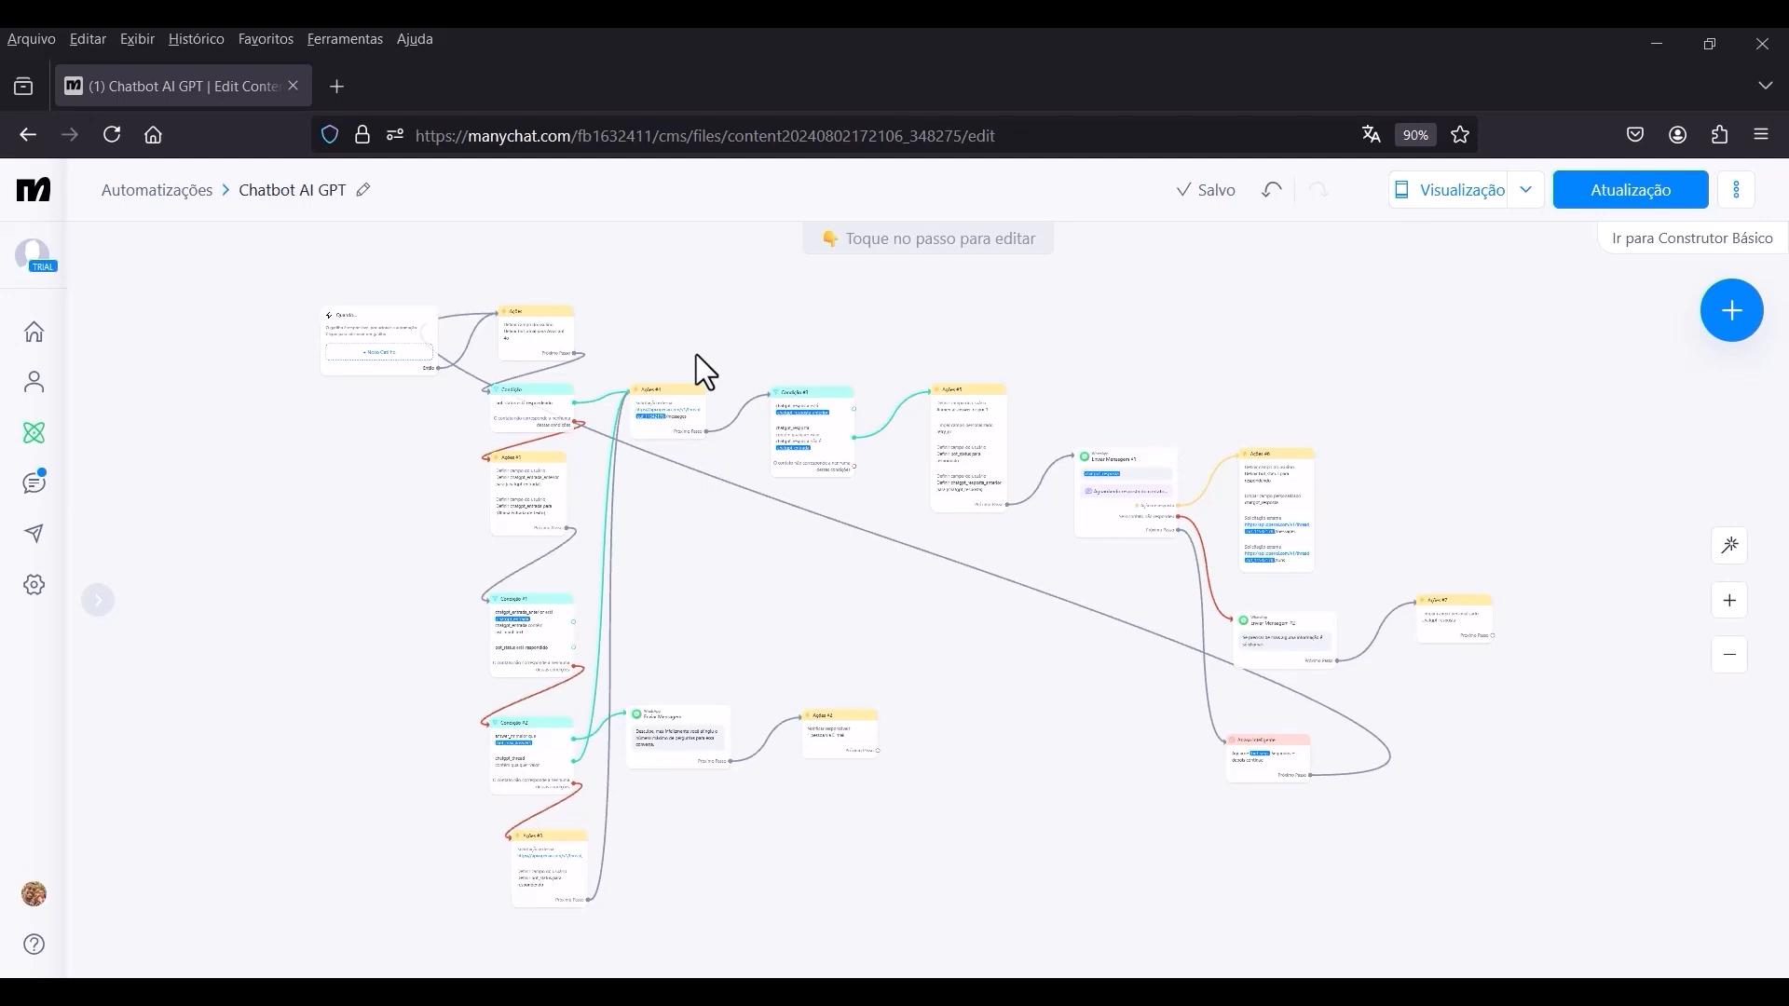
pyautogui.scroll(-3, 958, 650)
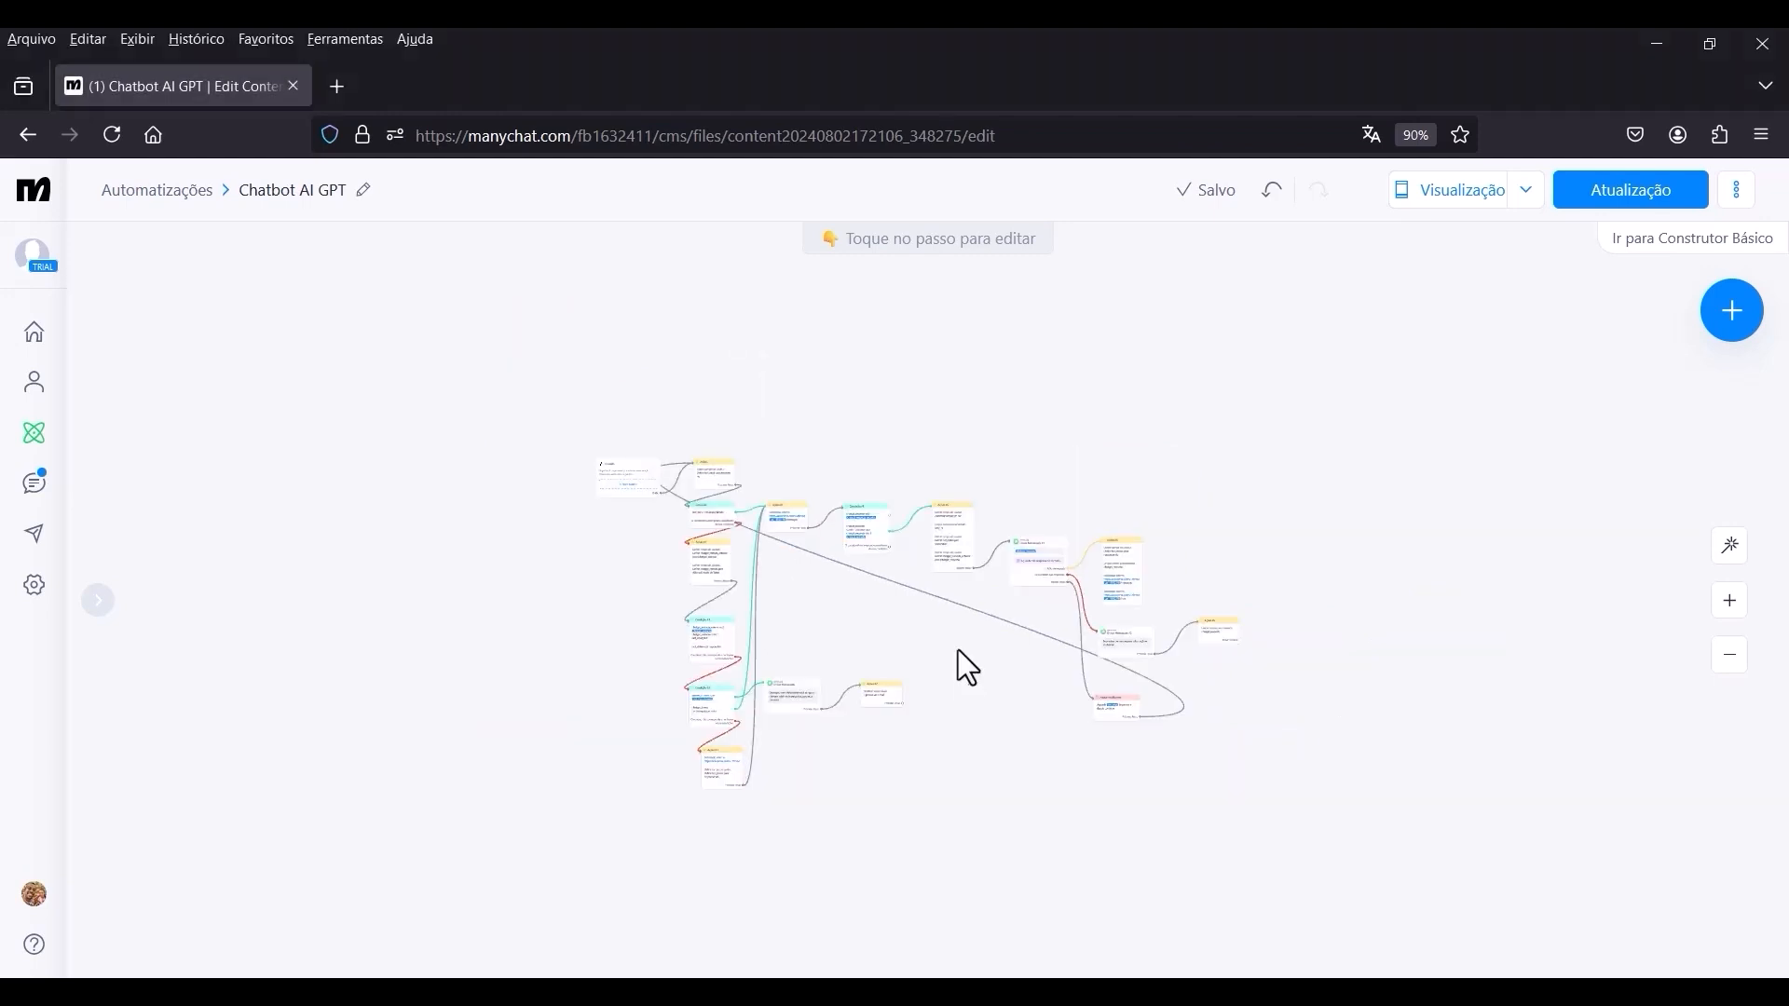
pyautogui.scroll(1, 958, 652)
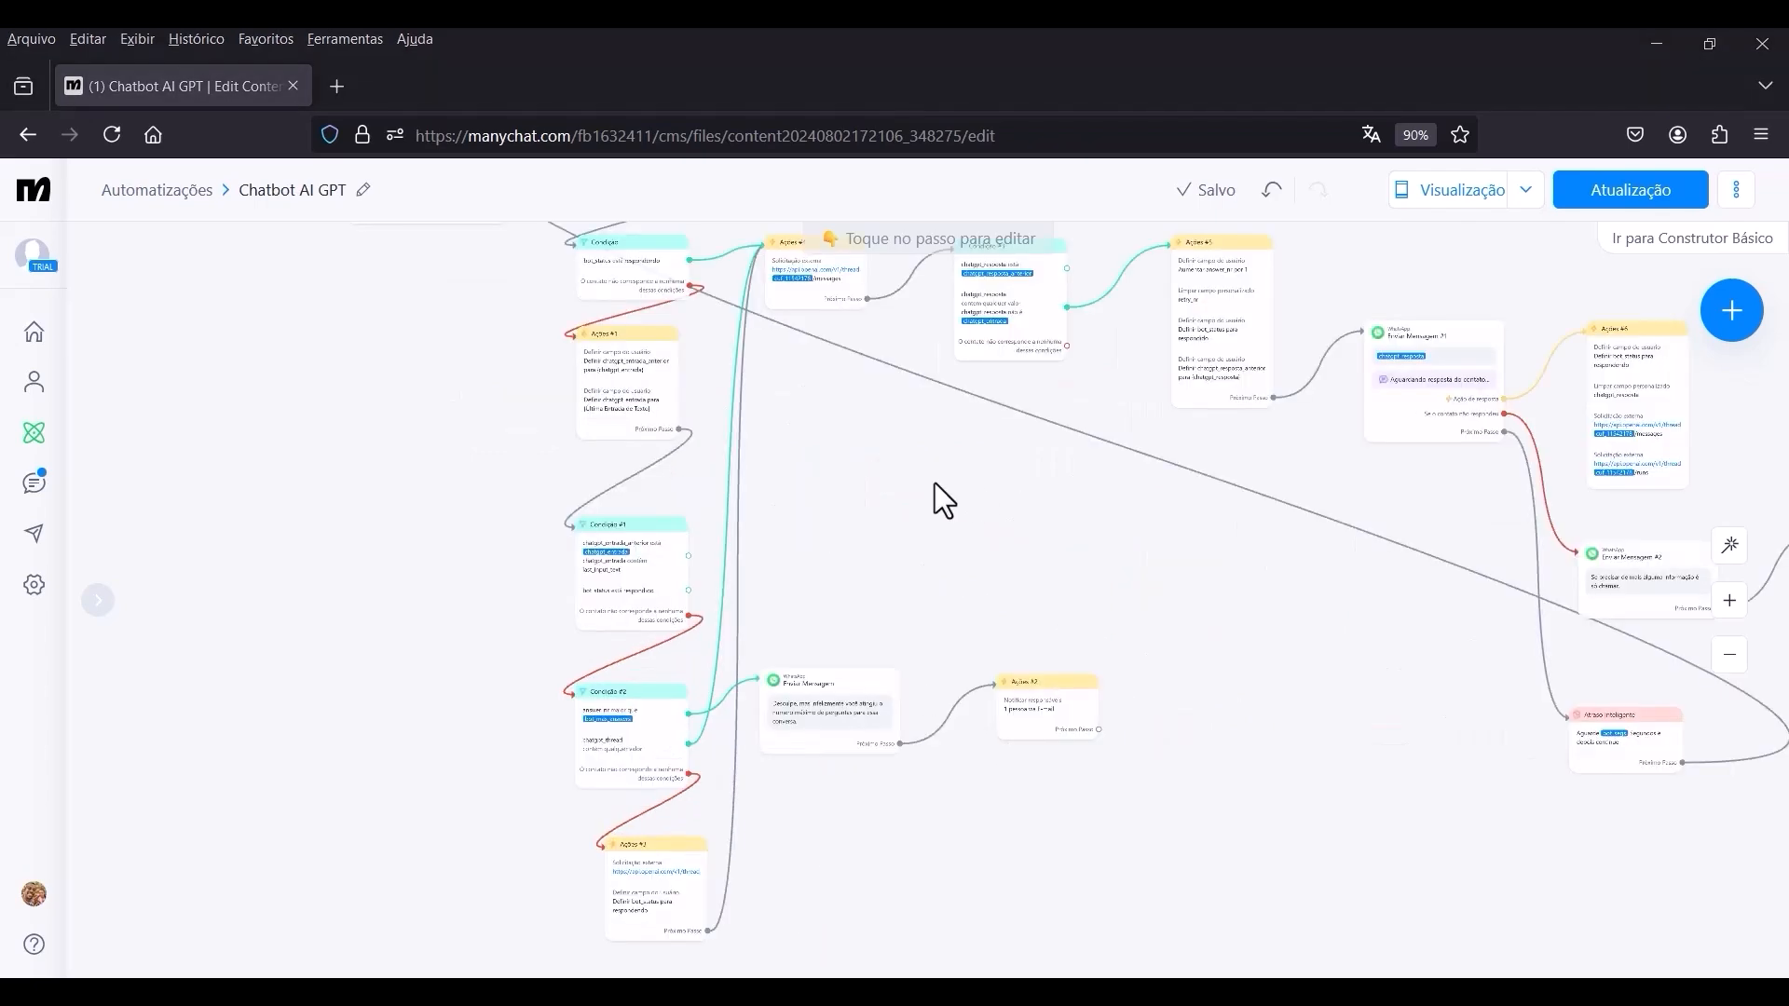
pyautogui.scroll(-2, 935, 482)
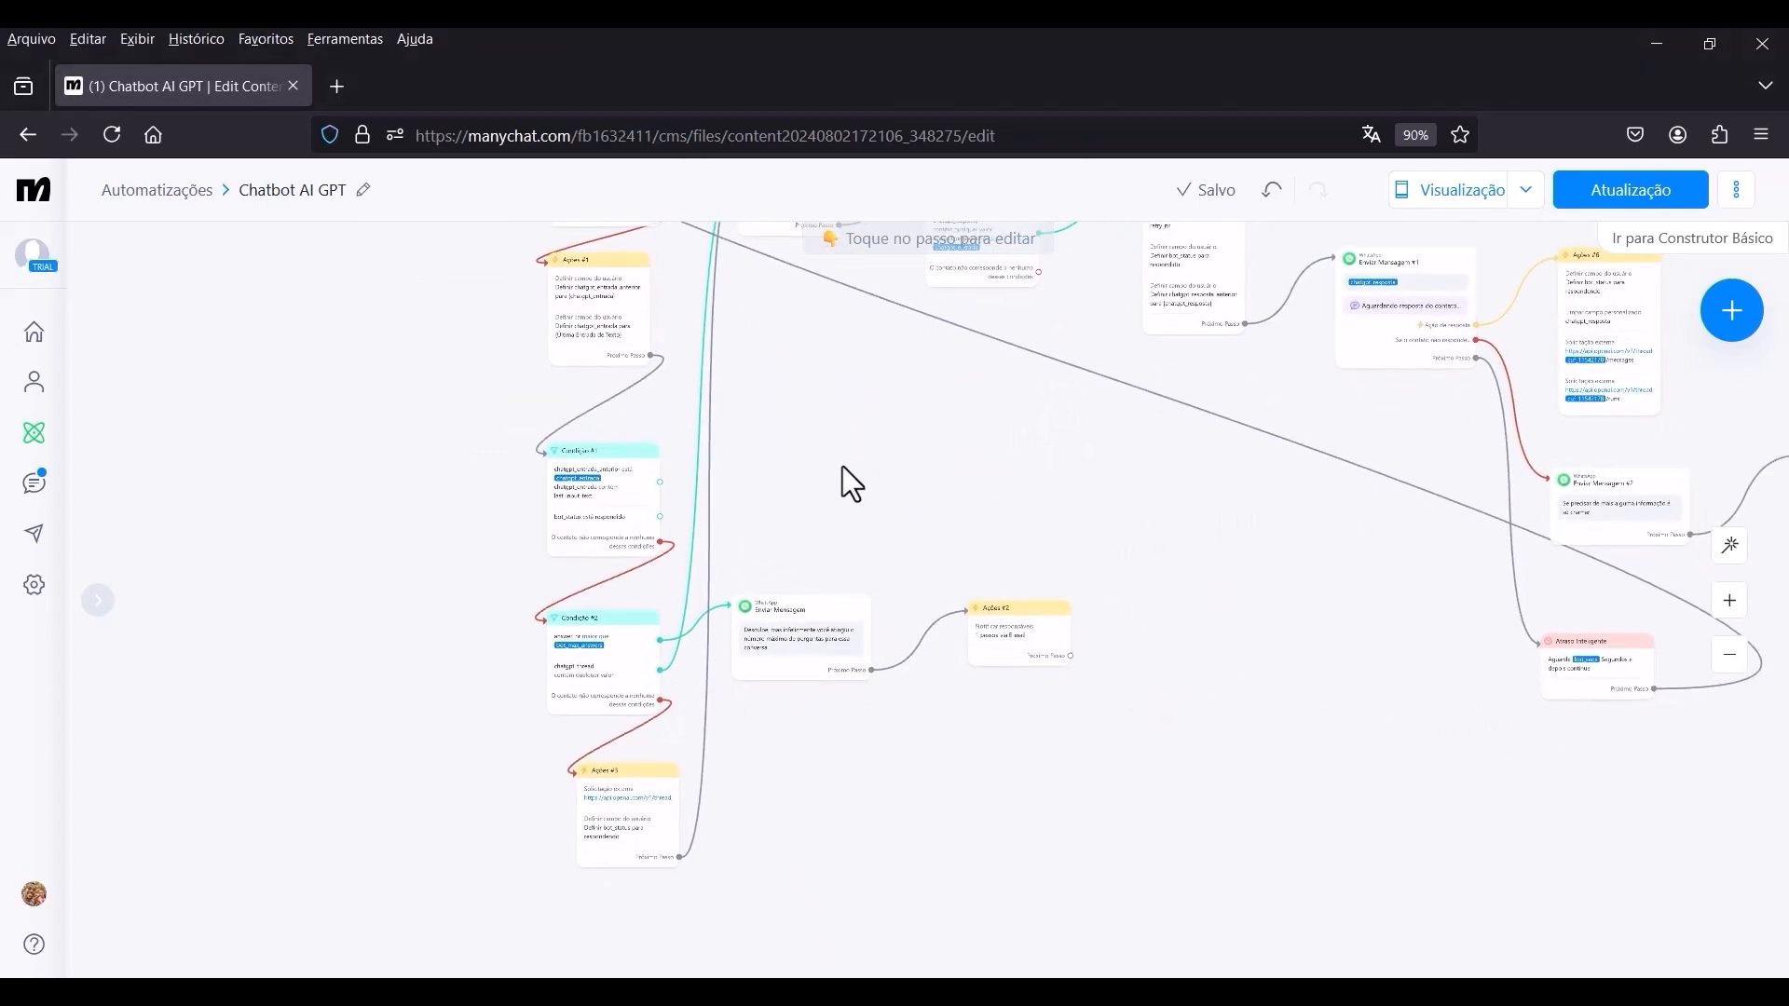
pyautogui.scroll(-3, 842, 466)
pyautogui.moveTo(1196, 607); pyautogui.dragTo(1129, 616)
pyautogui.scroll(5, 833, 446)
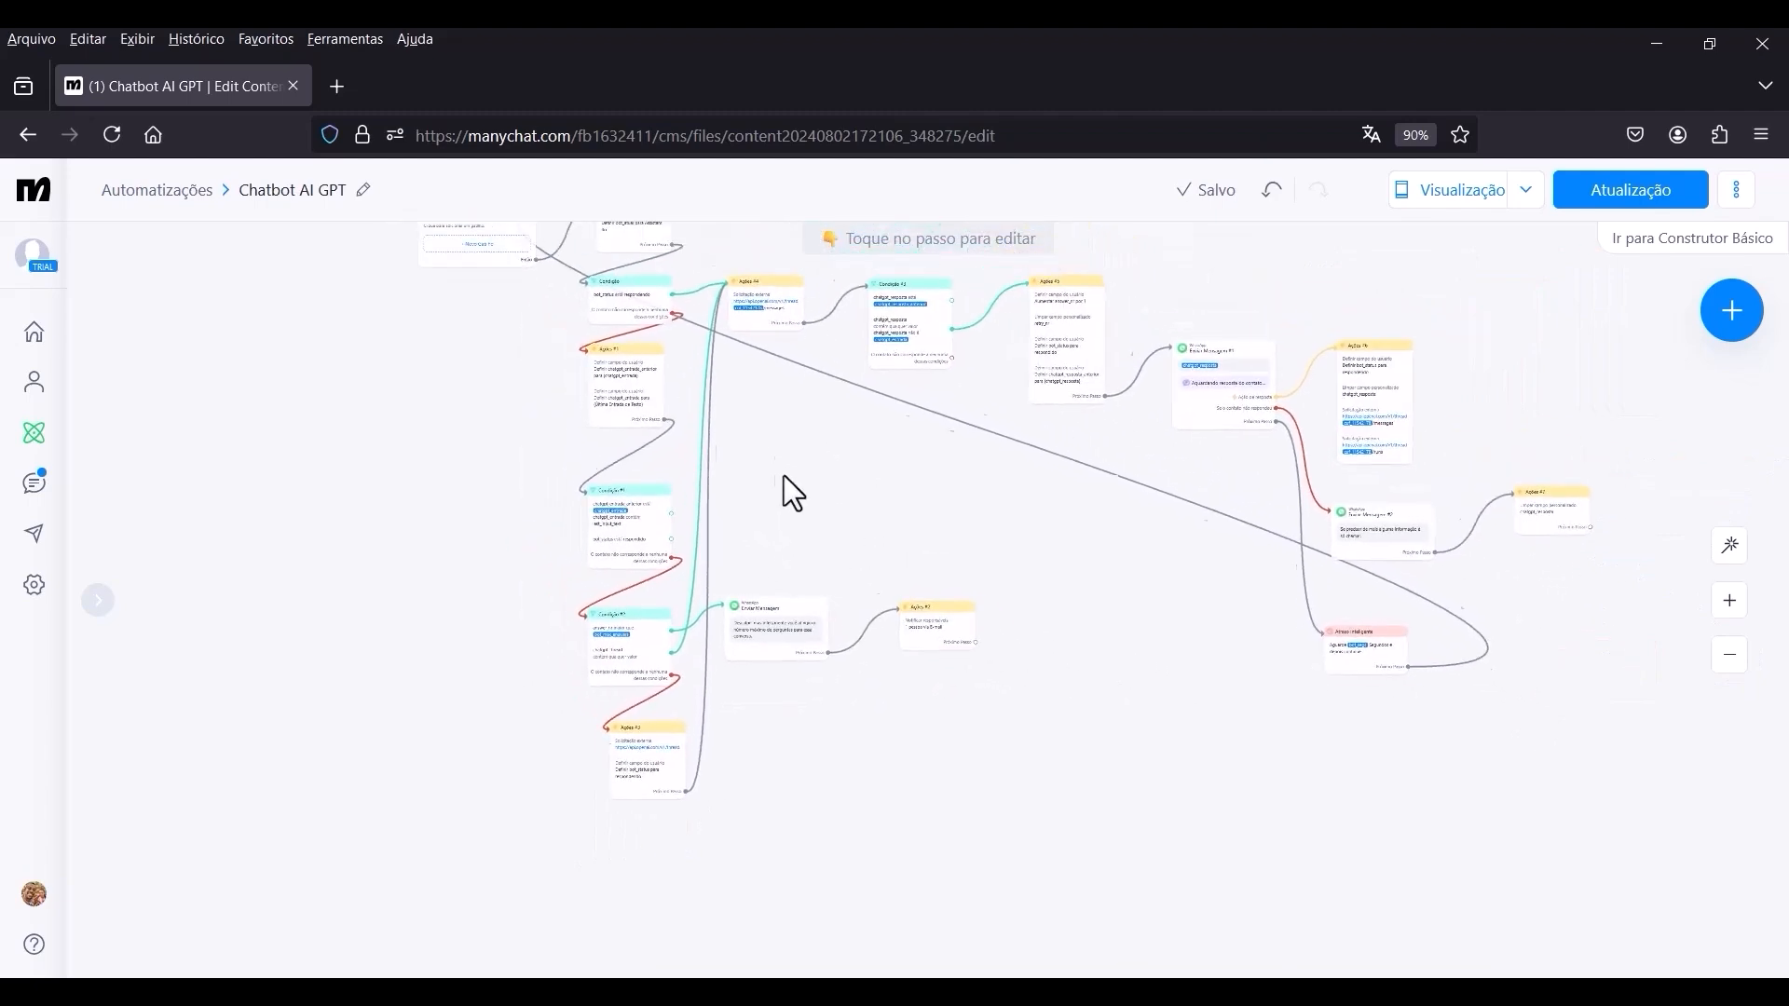
pyautogui.scroll(1, 798, 631)
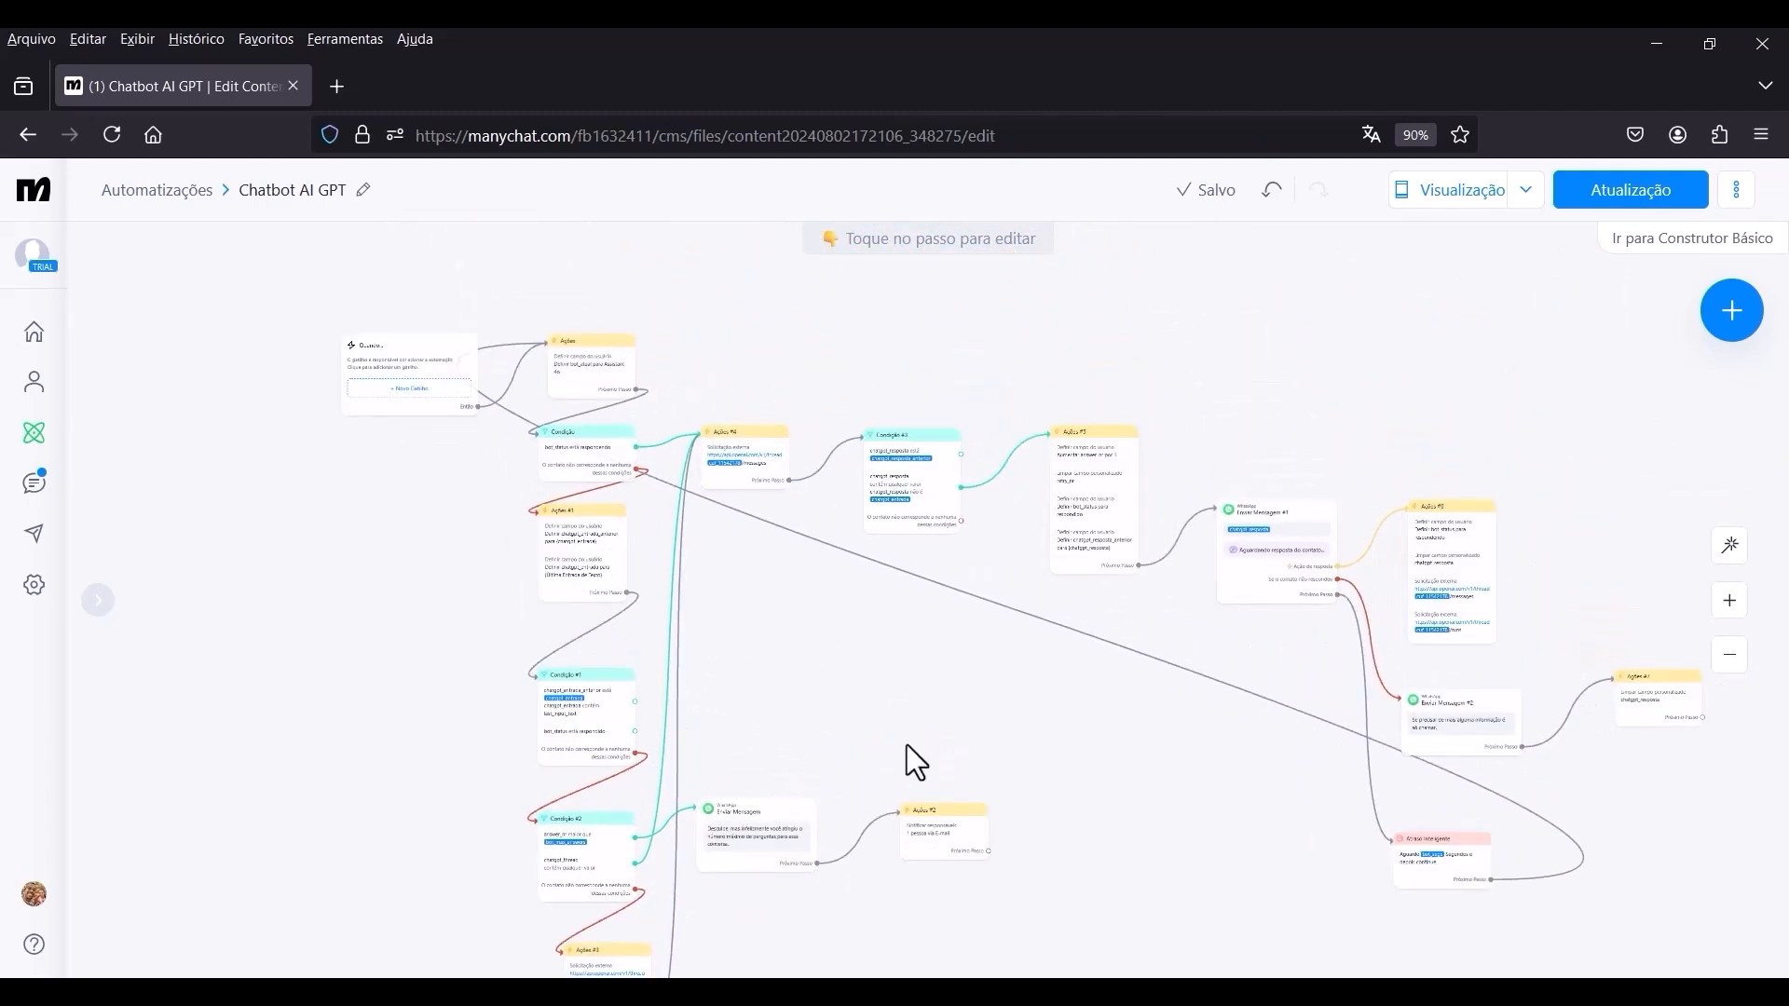
pyautogui.scroll(-3, 847, 578)
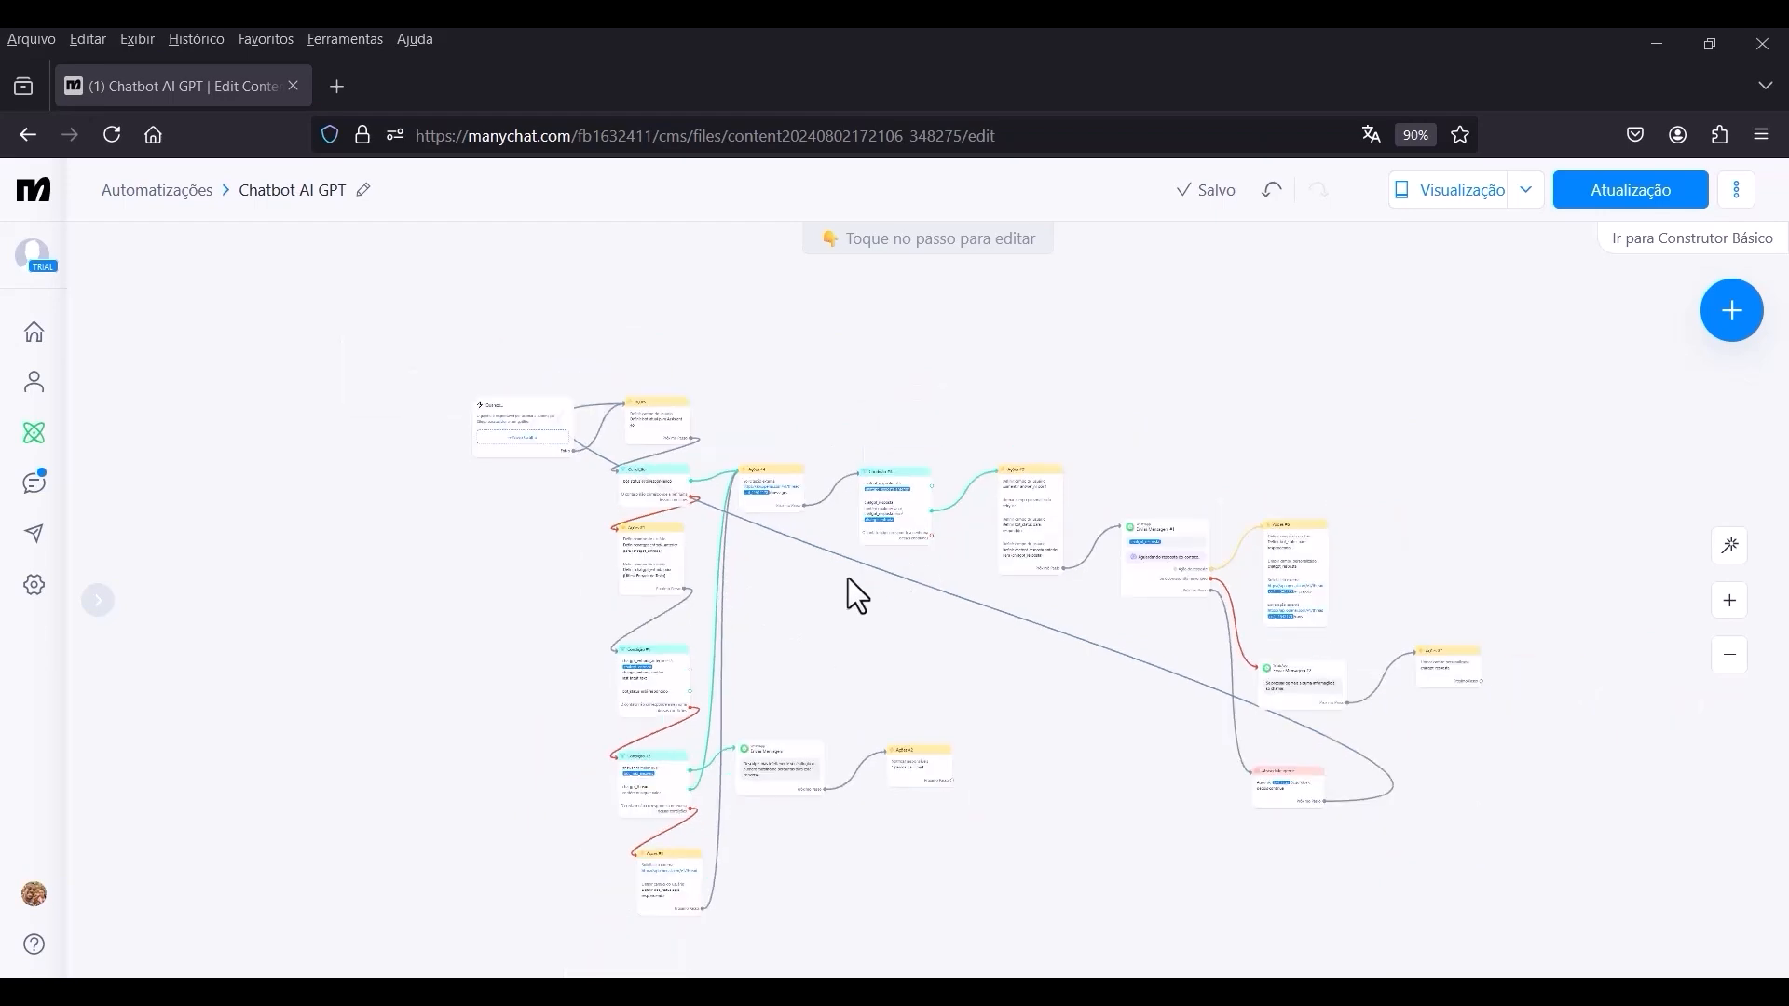
pyautogui.scroll(-2, 907, 559)
pyautogui.scroll(2, 907, 517)
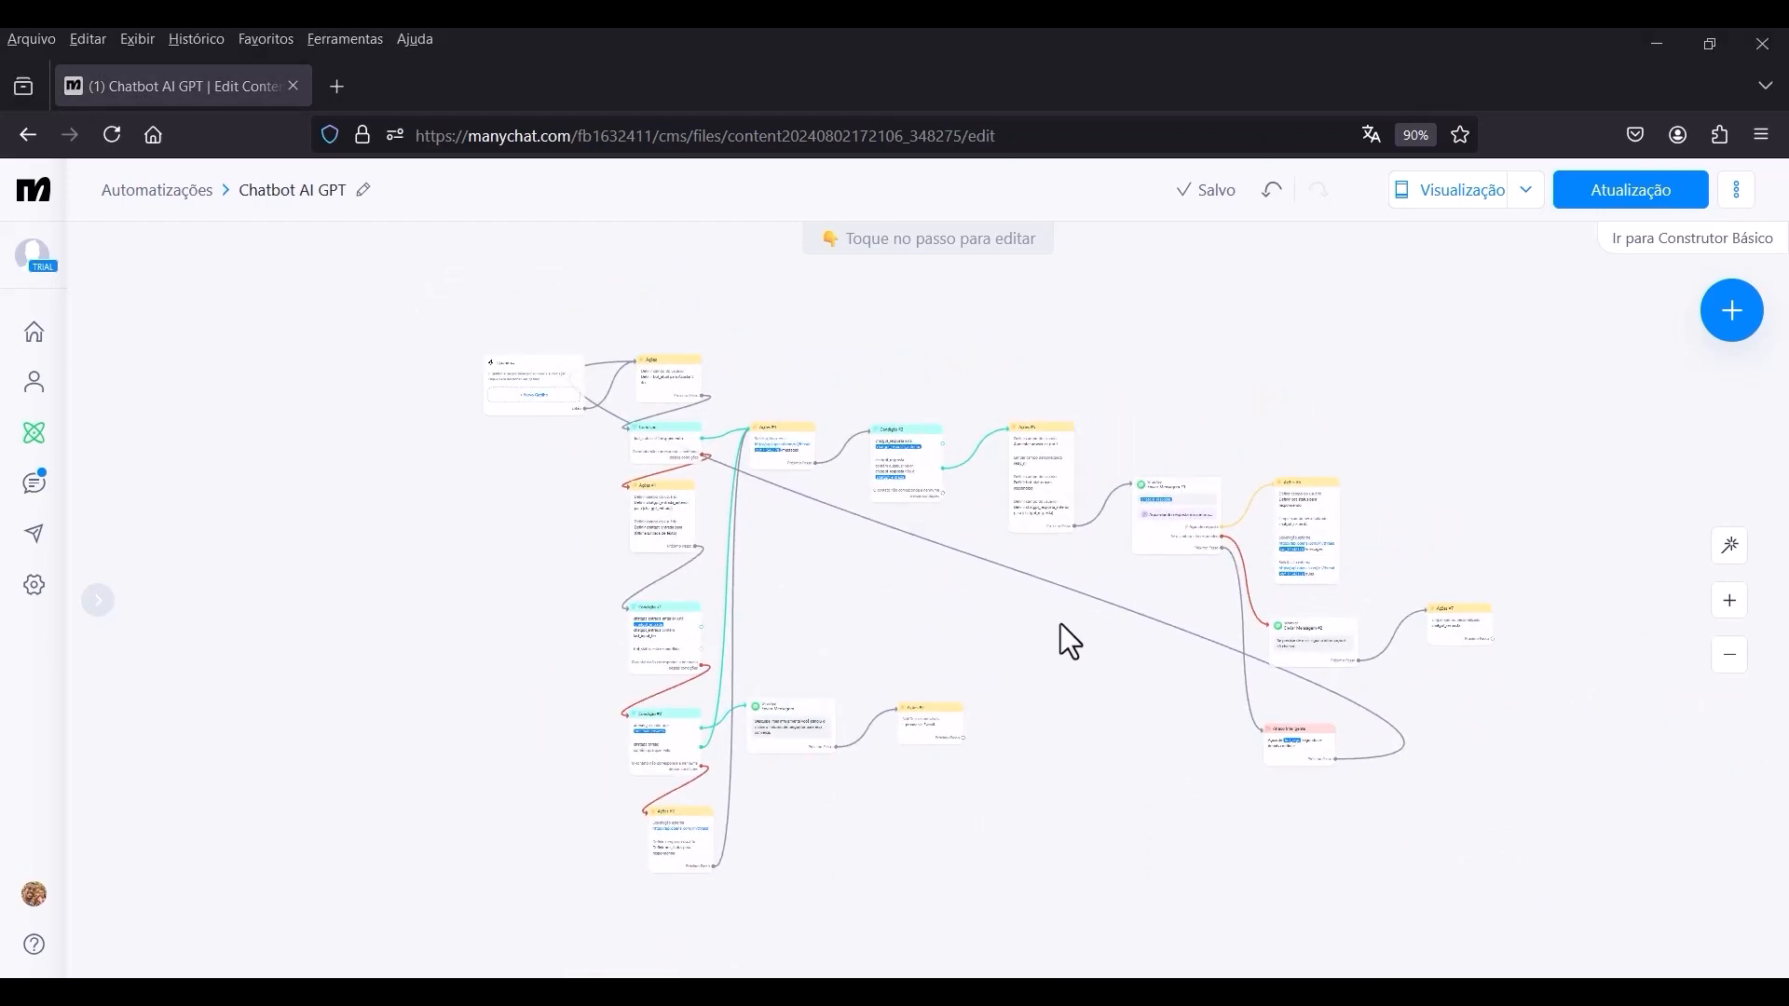
# Add another Se não group to Condição #3 with a condition on the custom user field retry_nr.
pyautogui.scroll(5, 898, 605)
pyautogui.scroll(2, 819, 559)
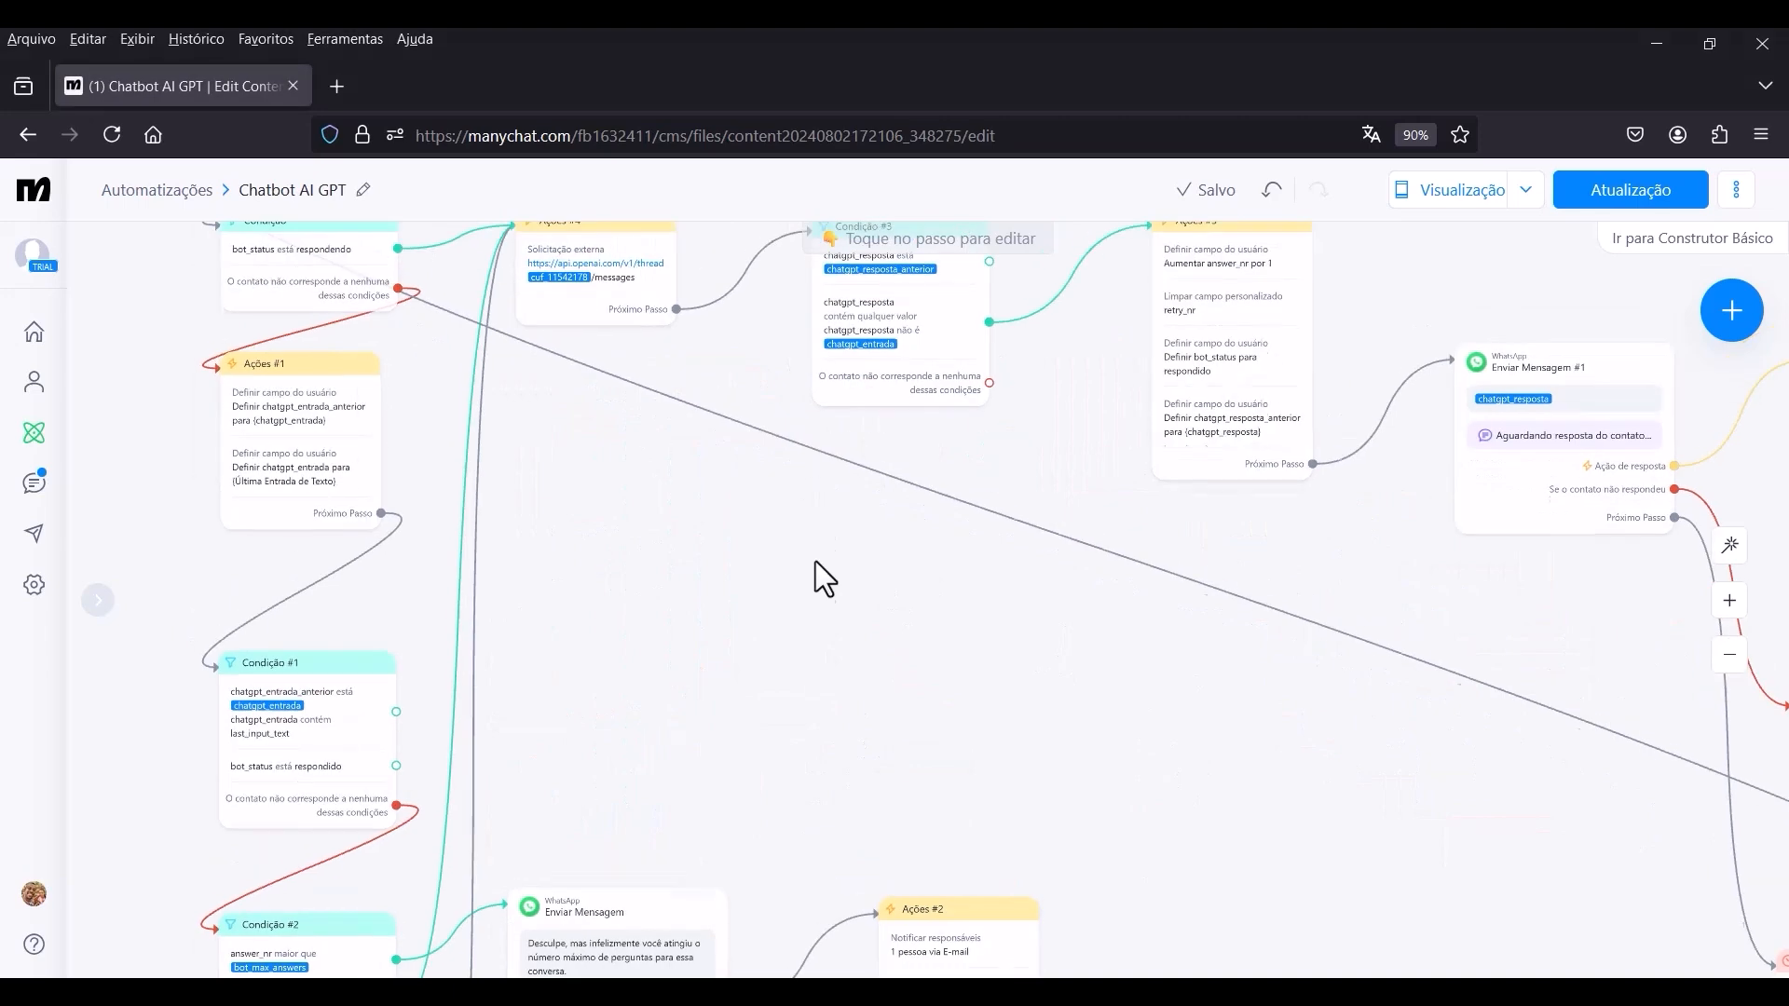
pyautogui.scroll(5, 836, 556)
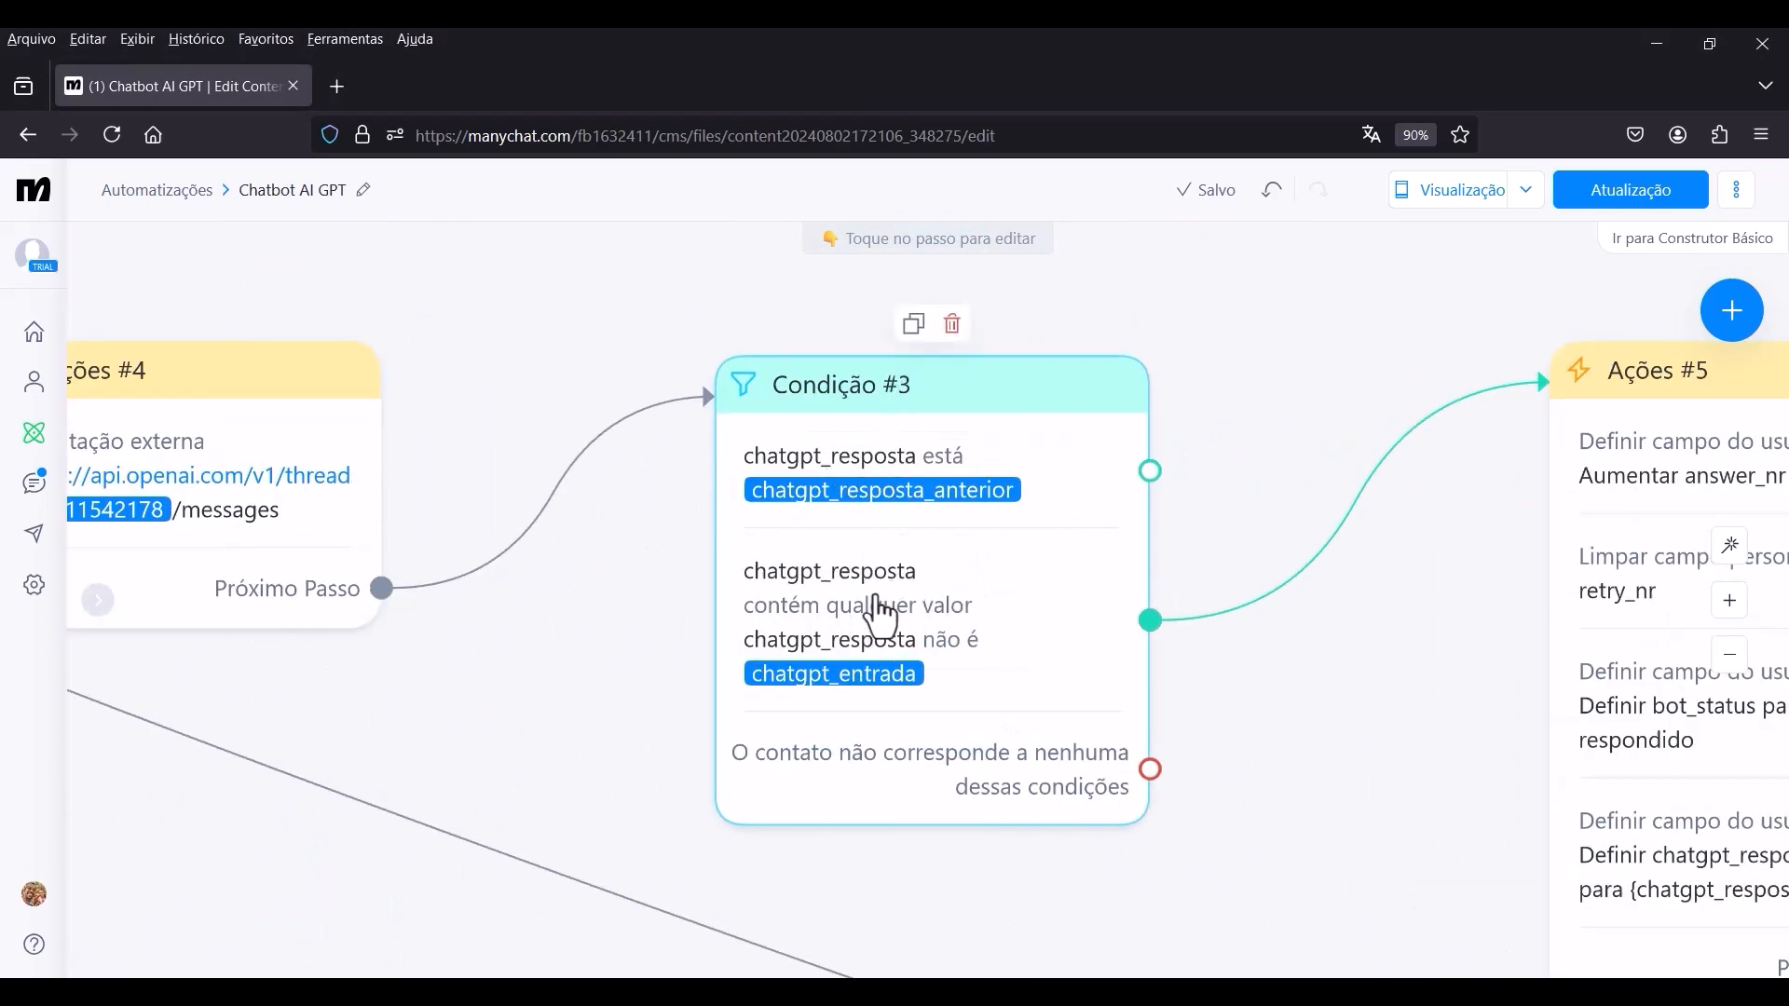
pyautogui.click(871, 610)
pyautogui.moveTo(35, 533)
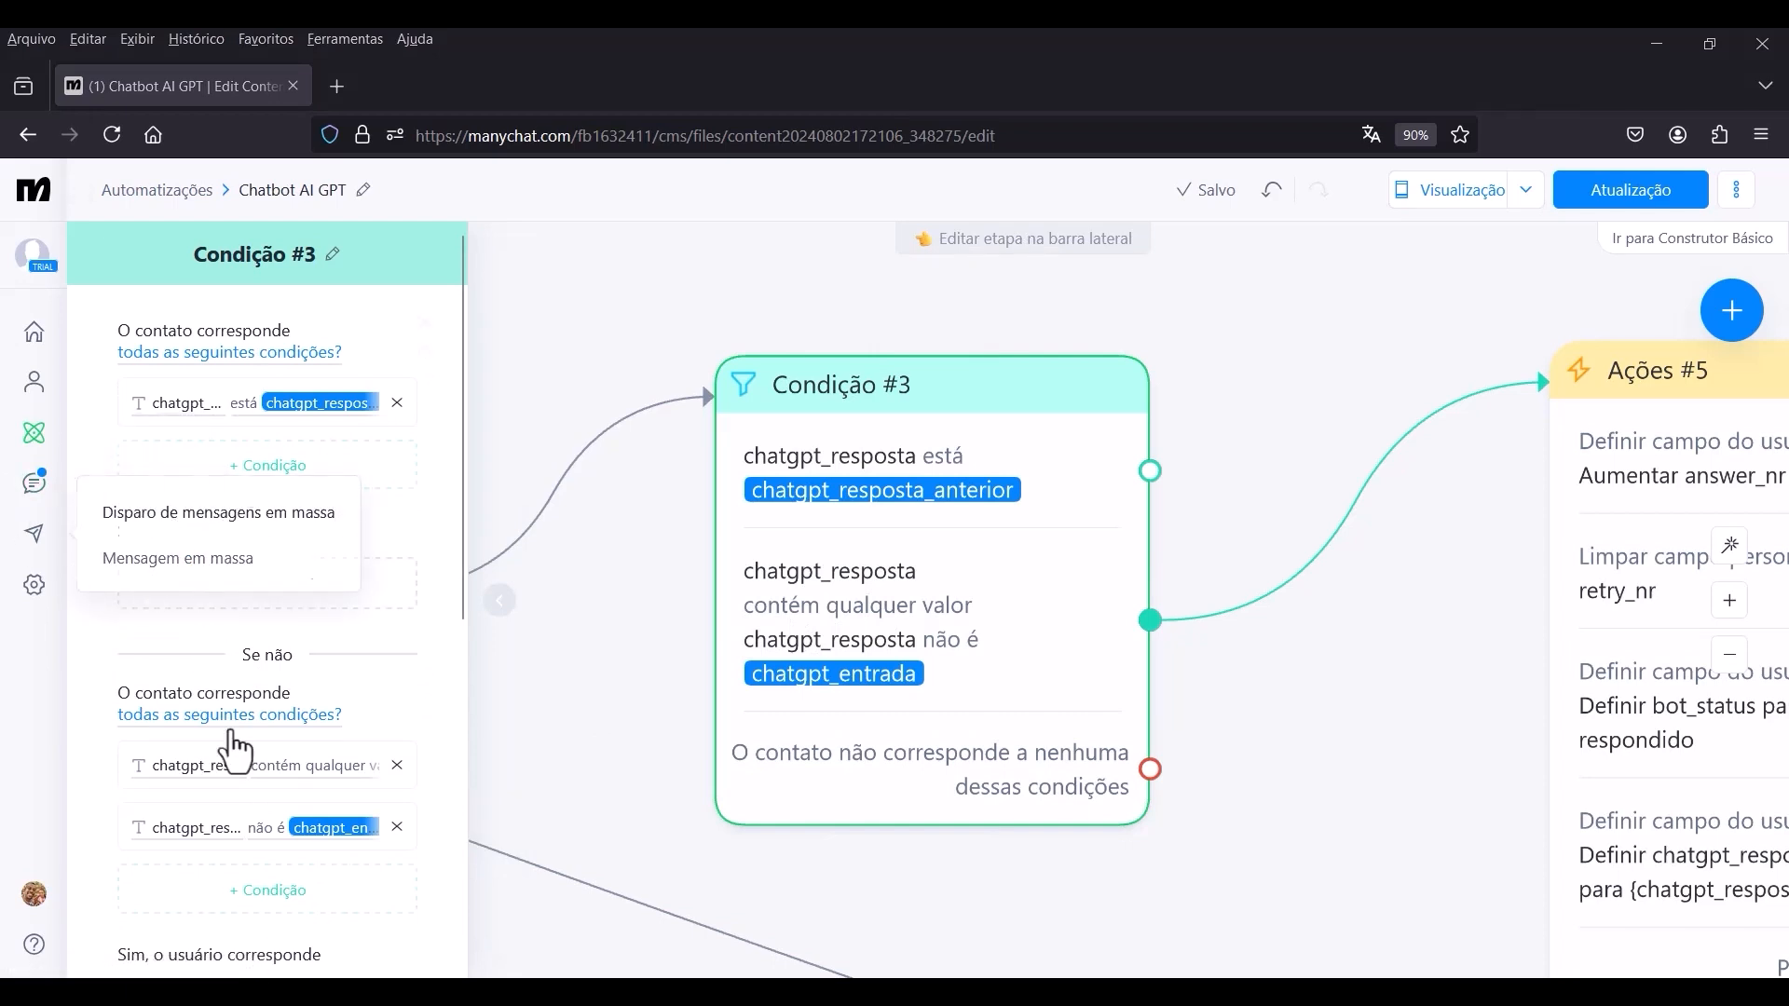
pyautogui.scroll(-5, 293, 542)
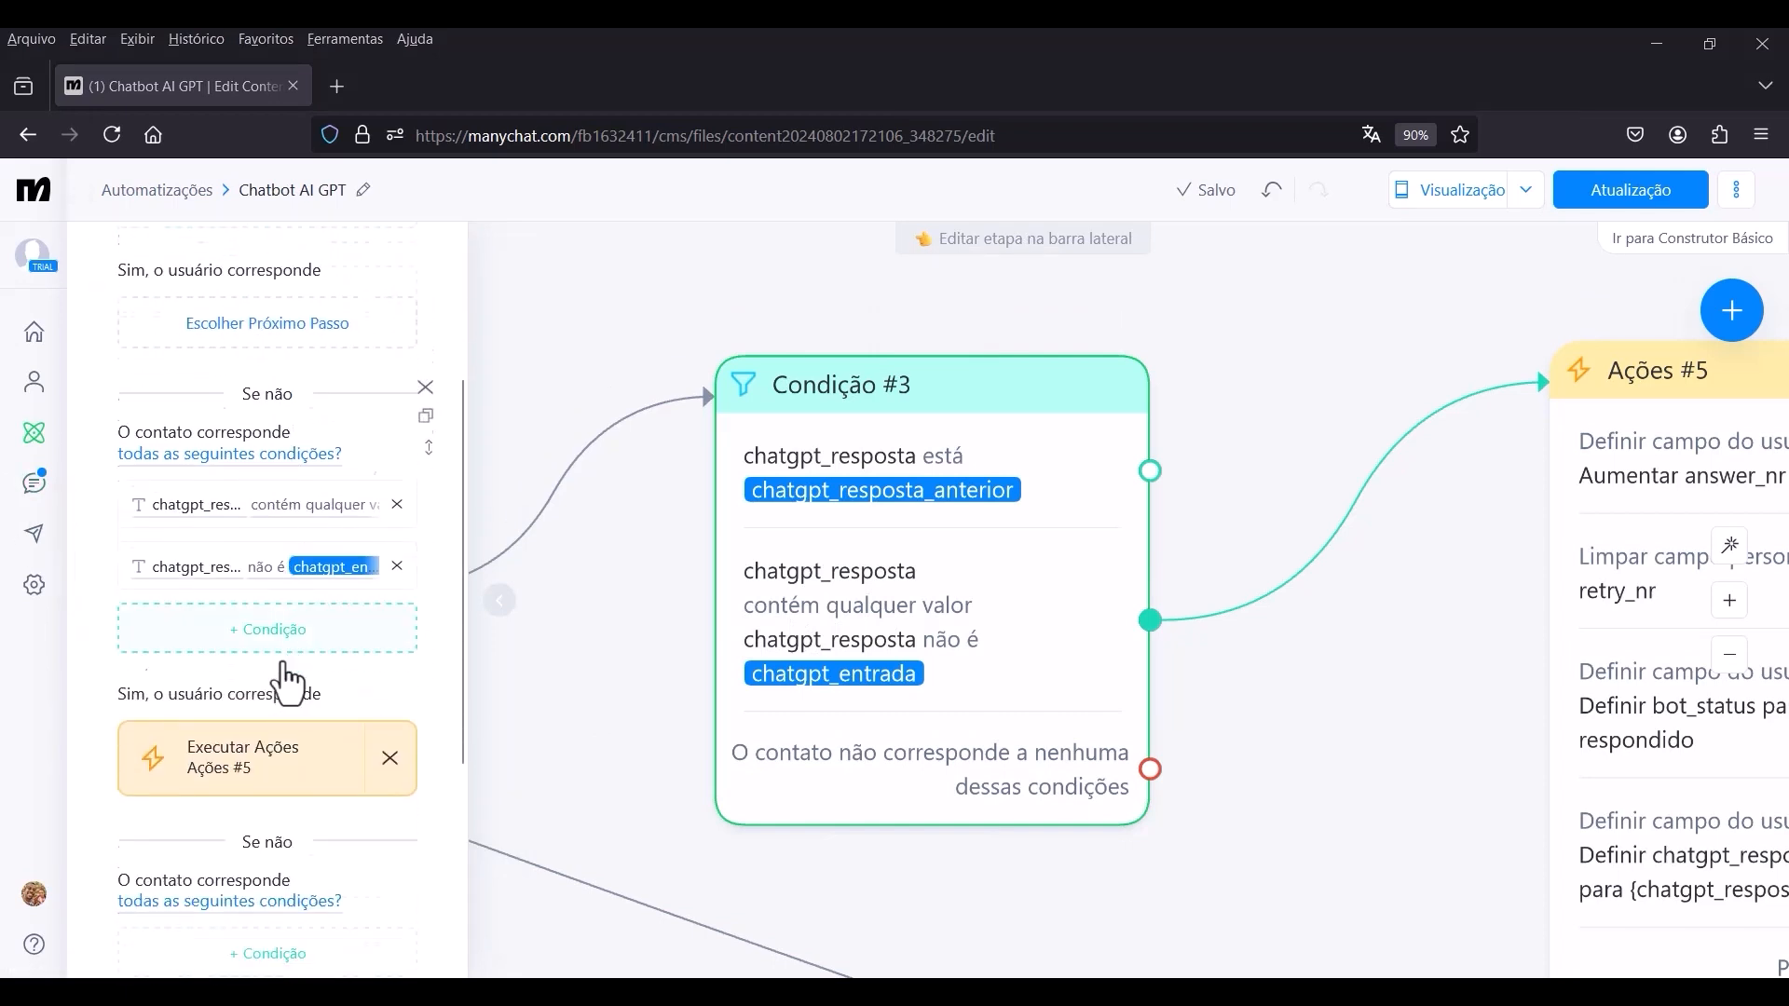
pyautogui.click(254, 626)
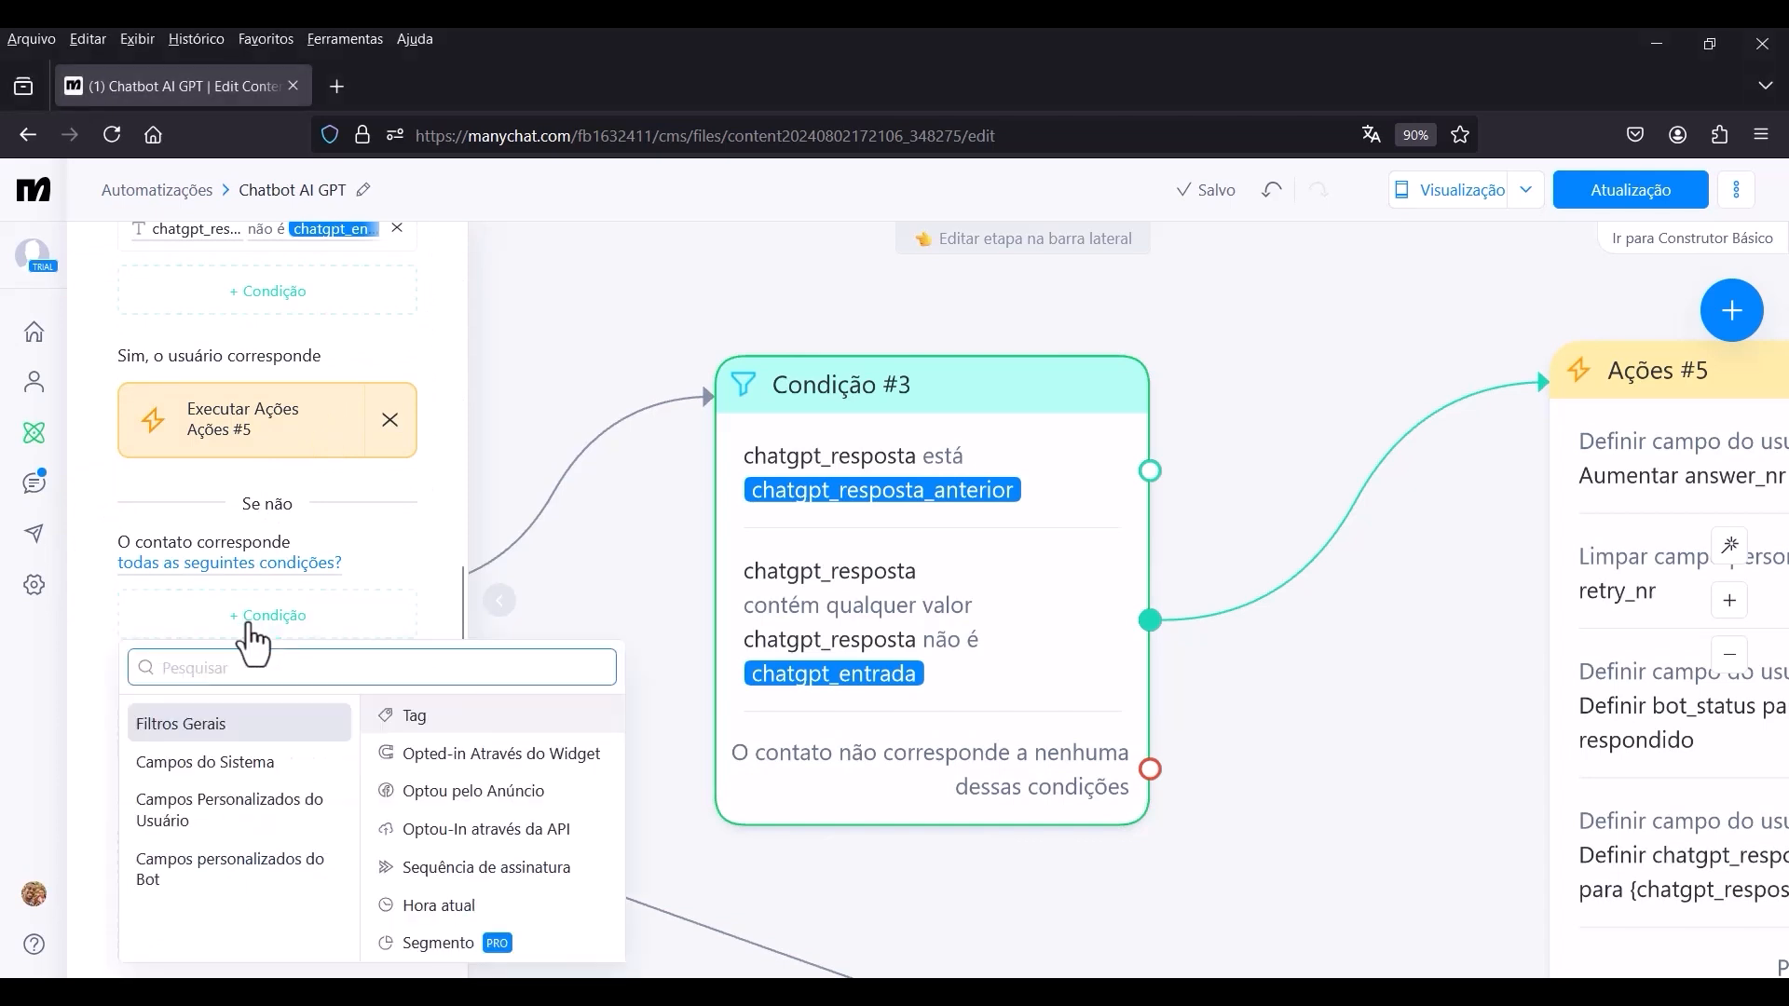
pyautogui.click(217, 824)
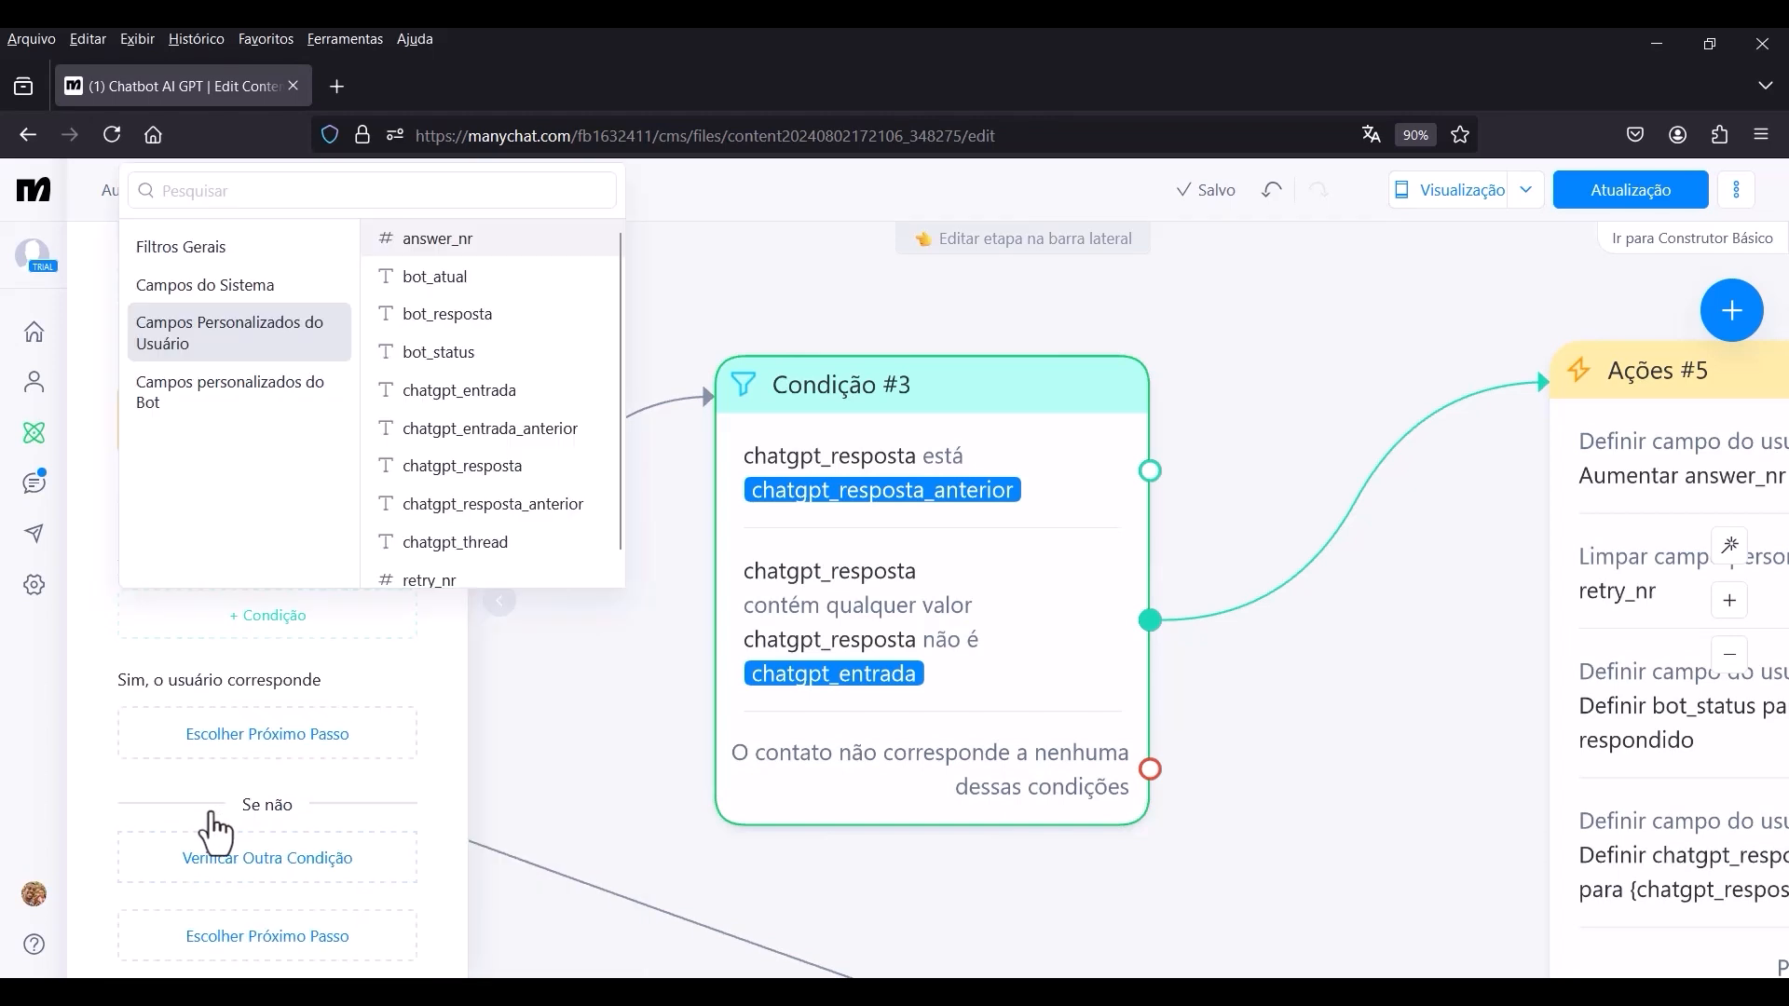
pyautogui.scroll(-1, 463, 573)
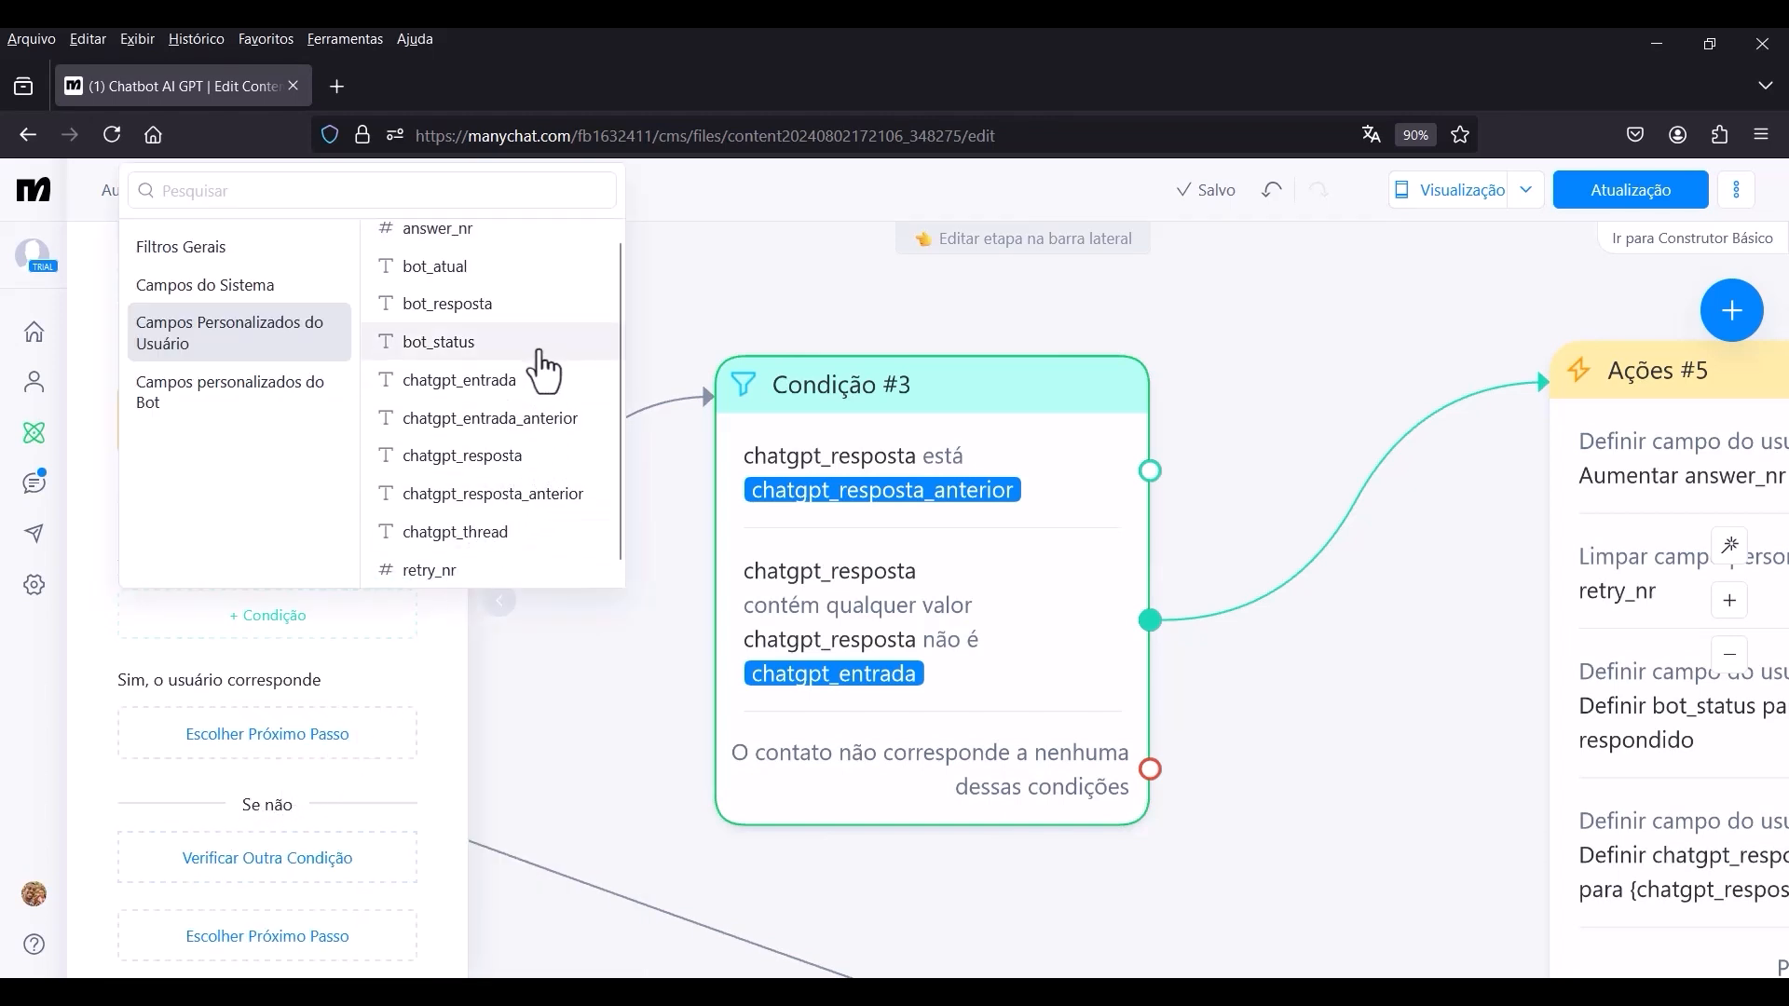
pyautogui.click(443, 570)
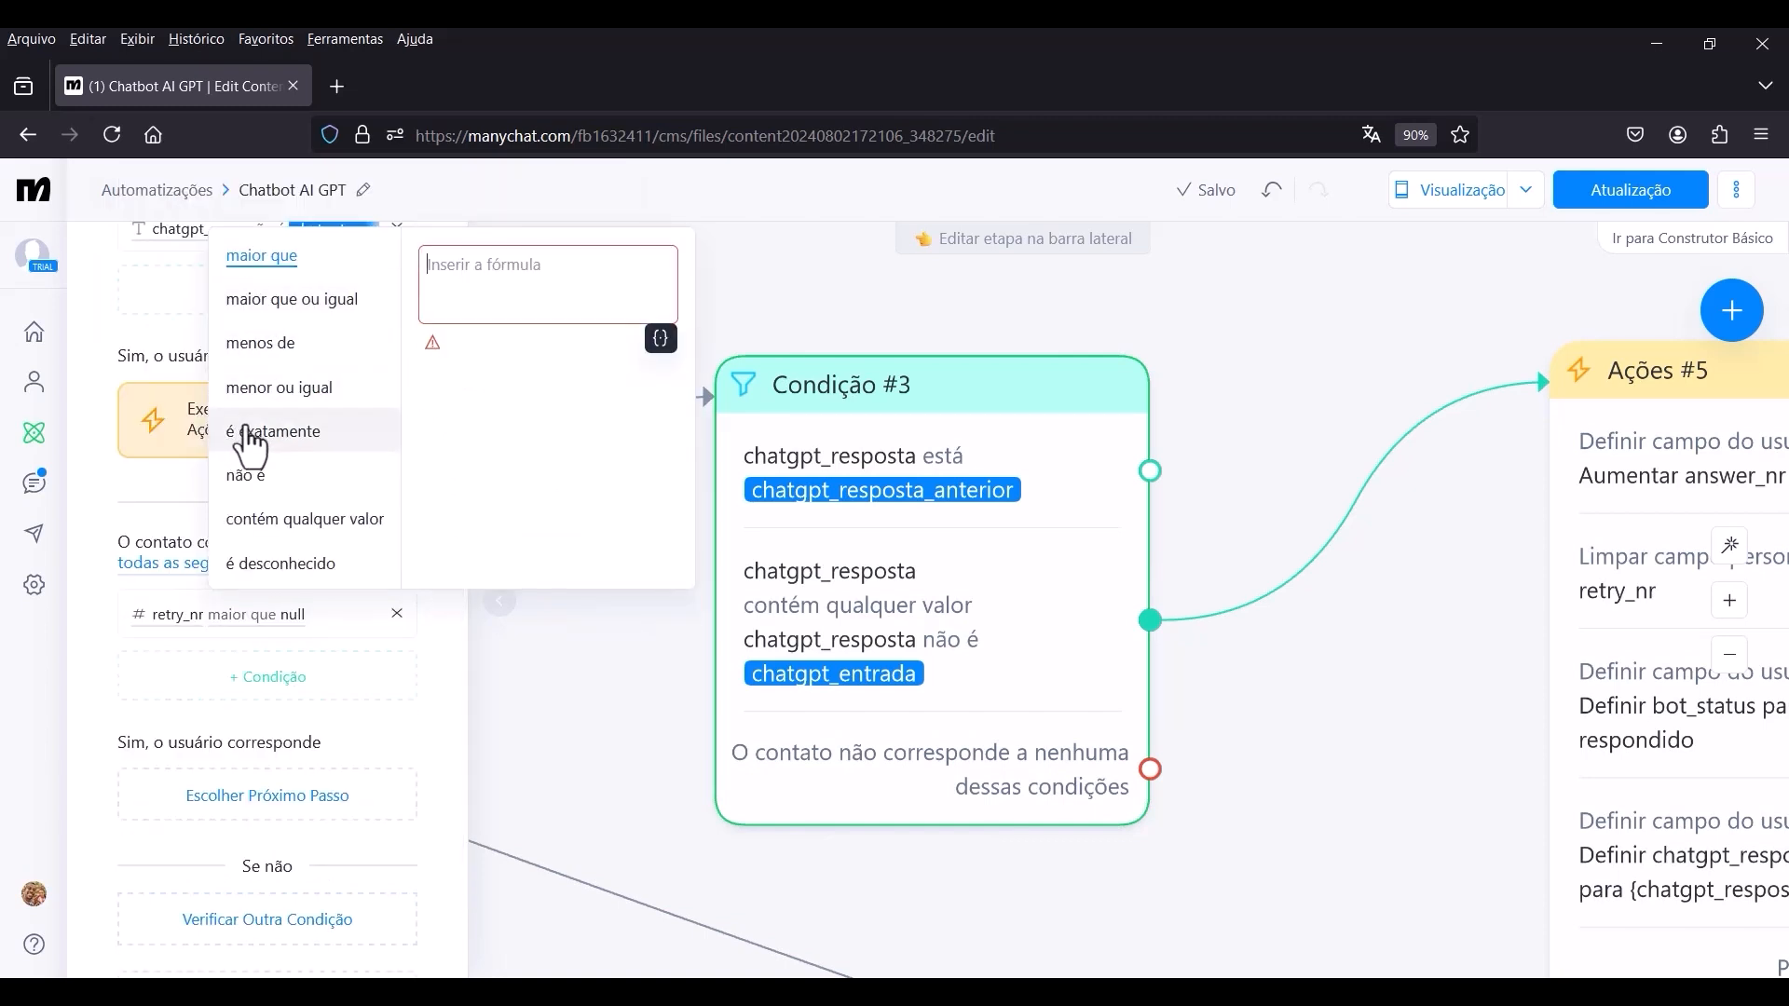
# Set the retry_nr condition in Condição #3 to menor ou igual 10.
pyautogui.click(304, 389)
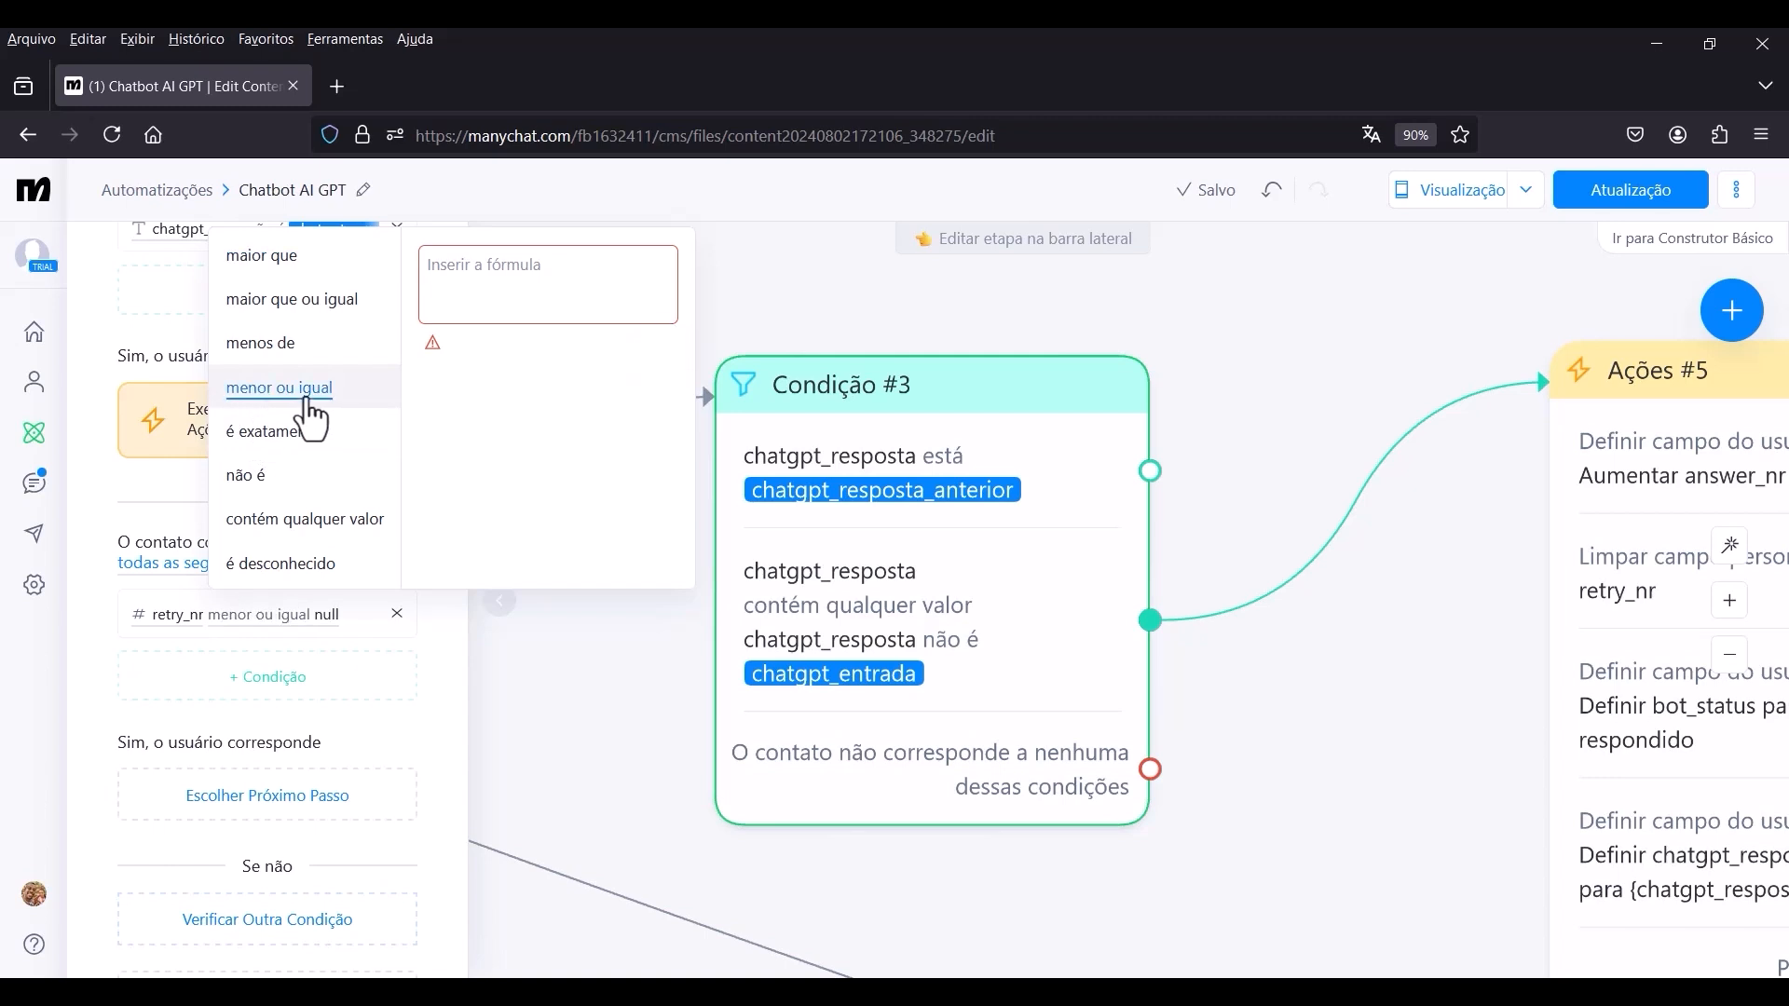
pyautogui.click(460, 294)
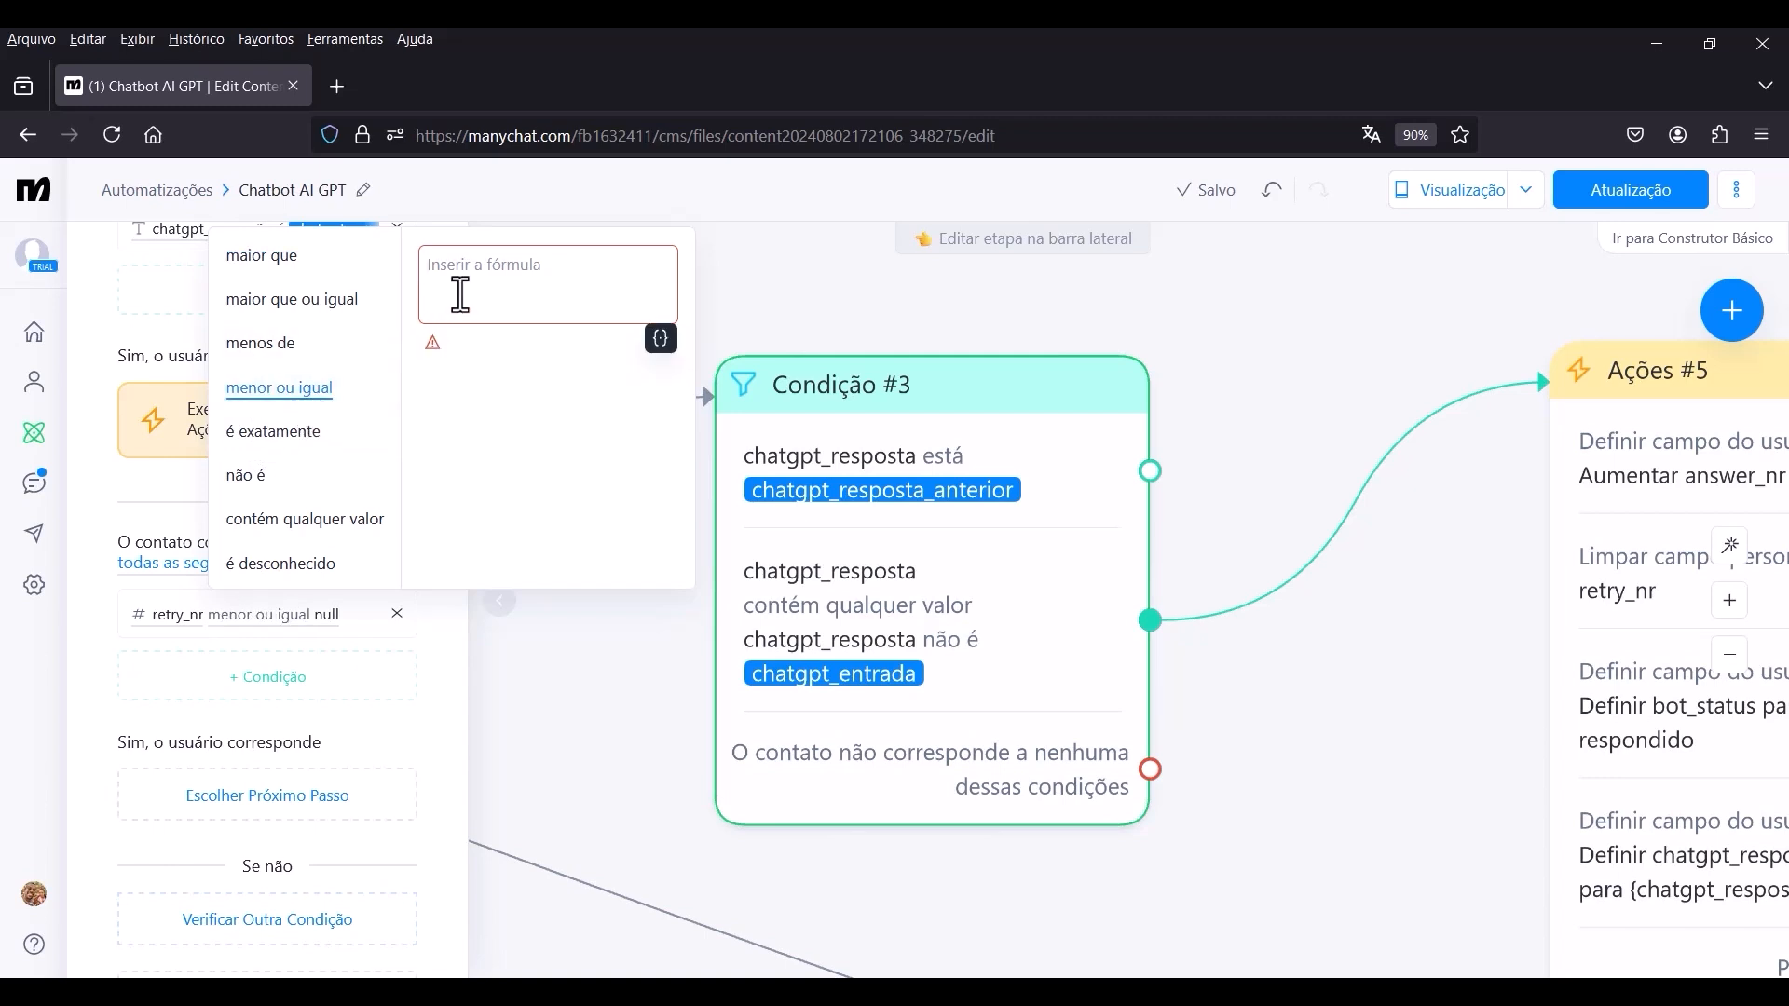
pyautogui.write('10')
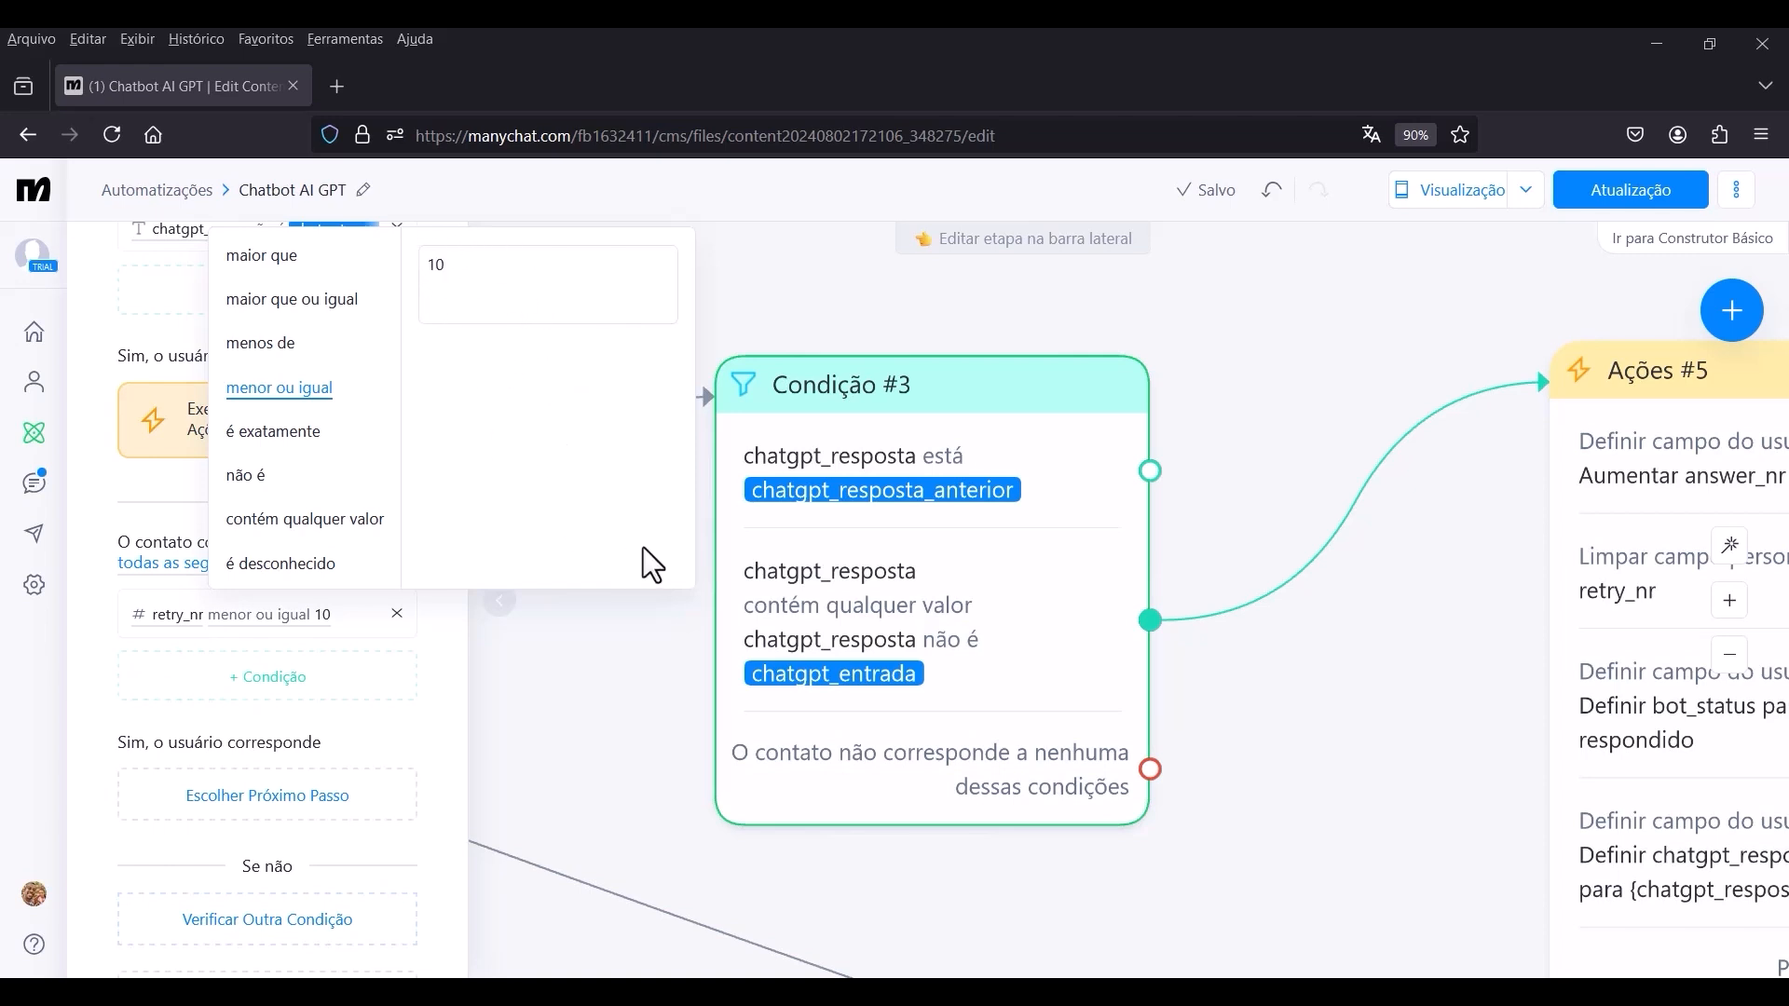
pyautogui.click(445, 673)
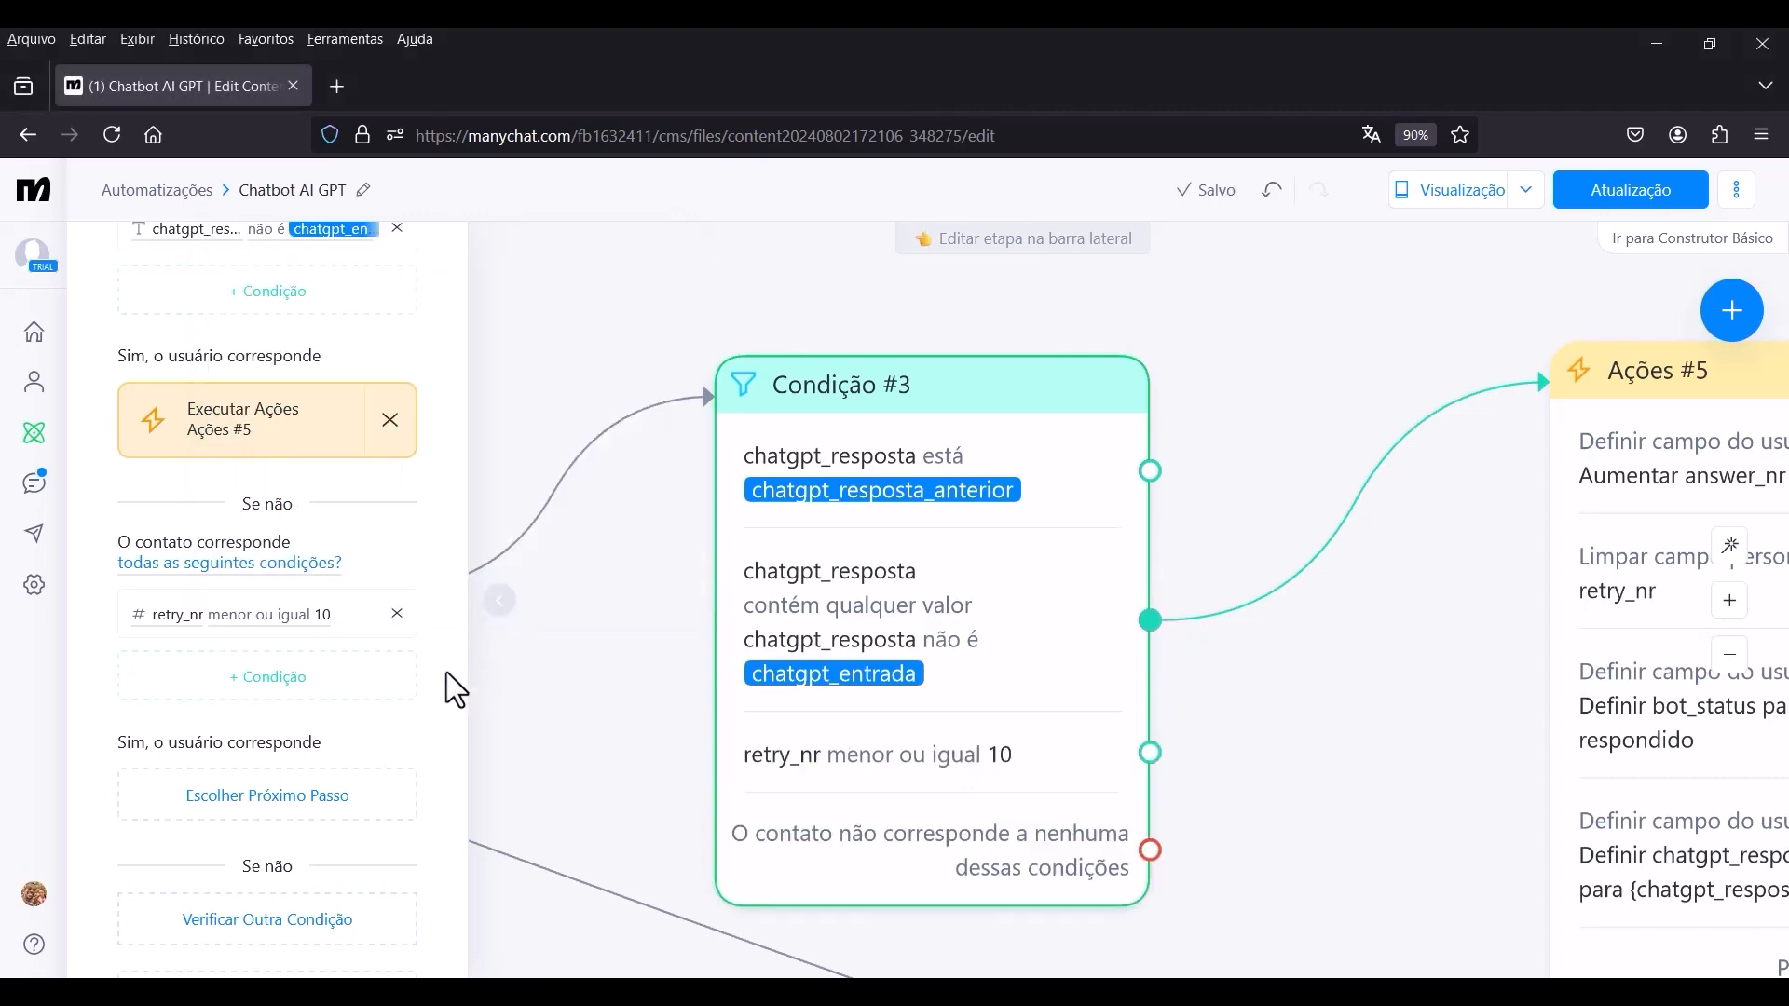
pyautogui.click(622, 643)
# Connect the retry_nr output of Condição #3 to a new Ações step below Ações #5.
pyautogui.scroll(-2, 989, 553)
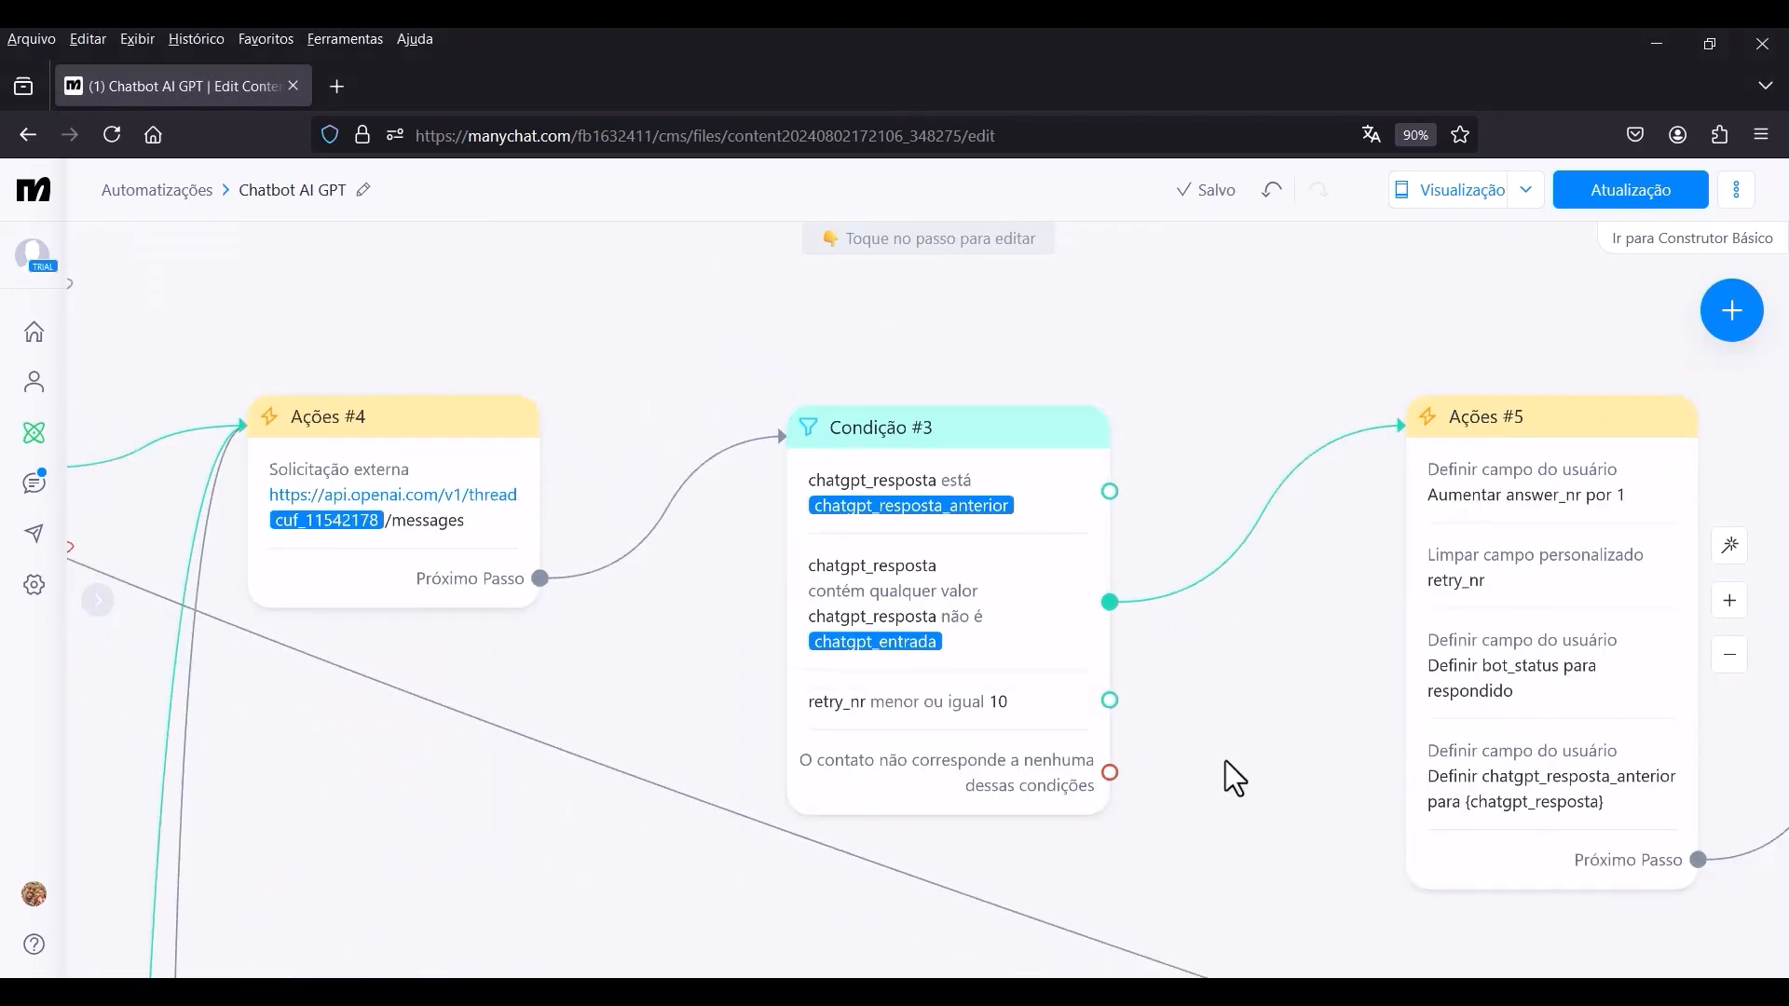
pyautogui.moveTo(1224, 762); pyautogui.dragTo(969, 432)
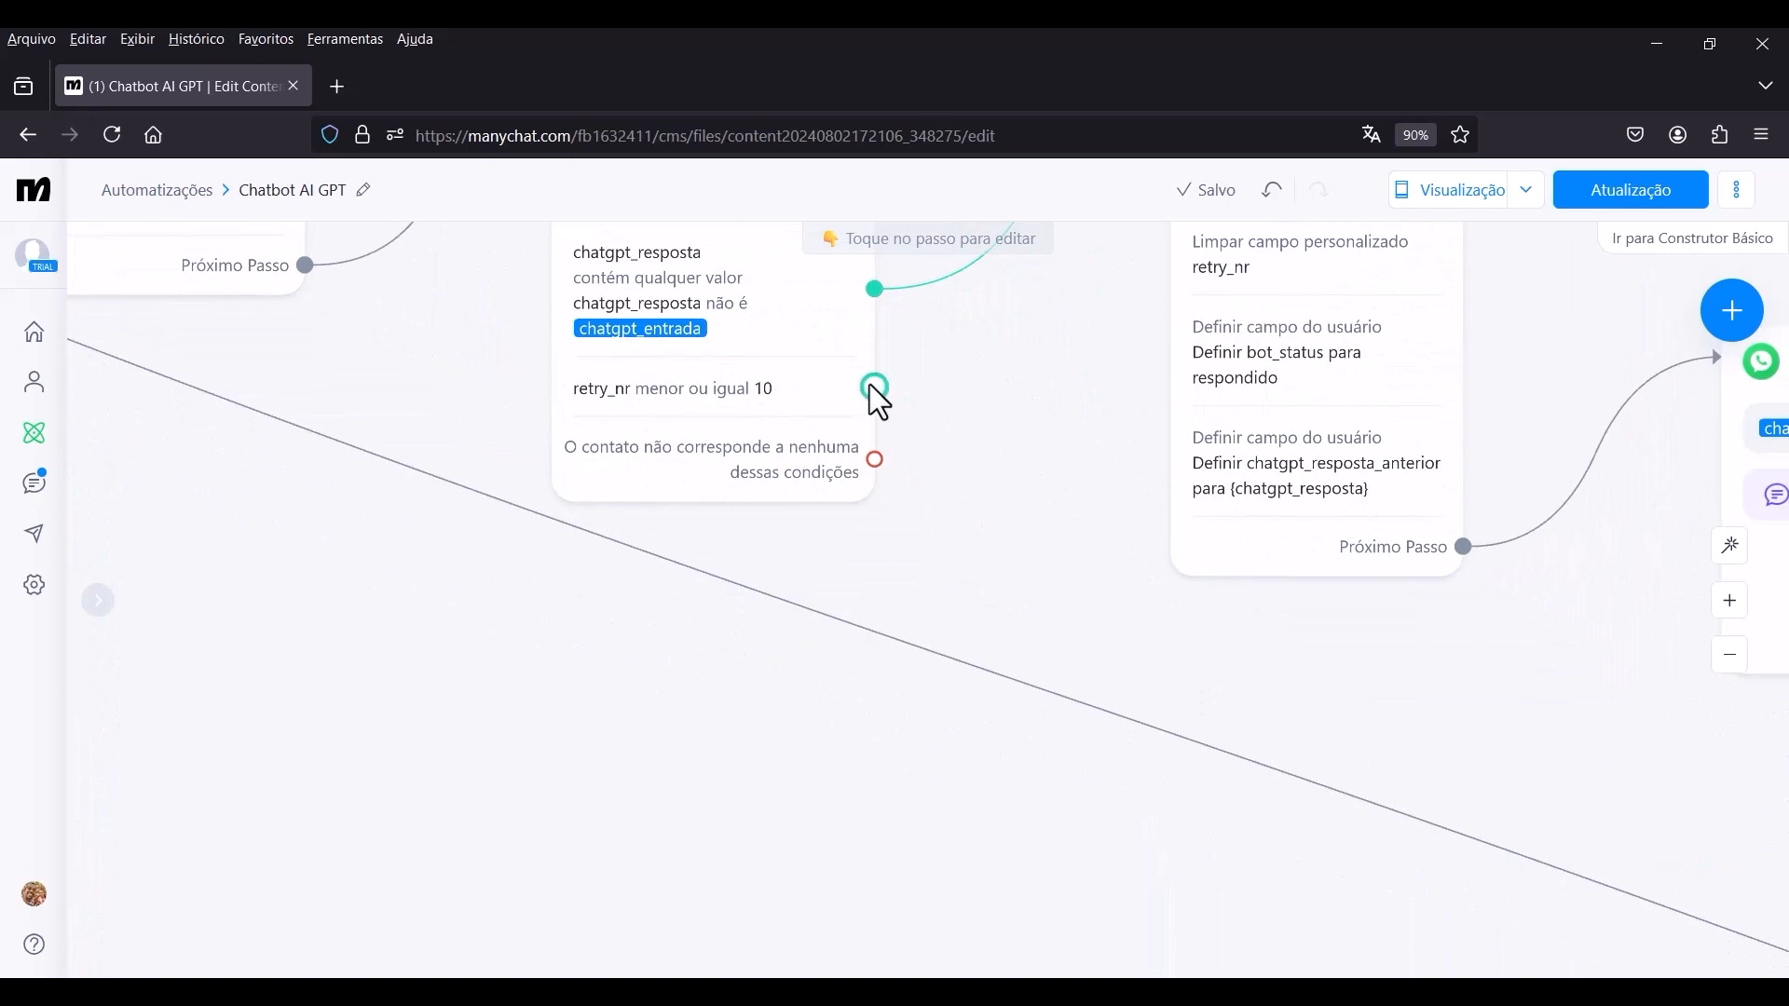
pyautogui.moveTo(871, 387); pyautogui.dragTo(1172, 629)
pyautogui.scroll(-3, 1100, 662)
pyautogui.scroll(2, 1093, 667)
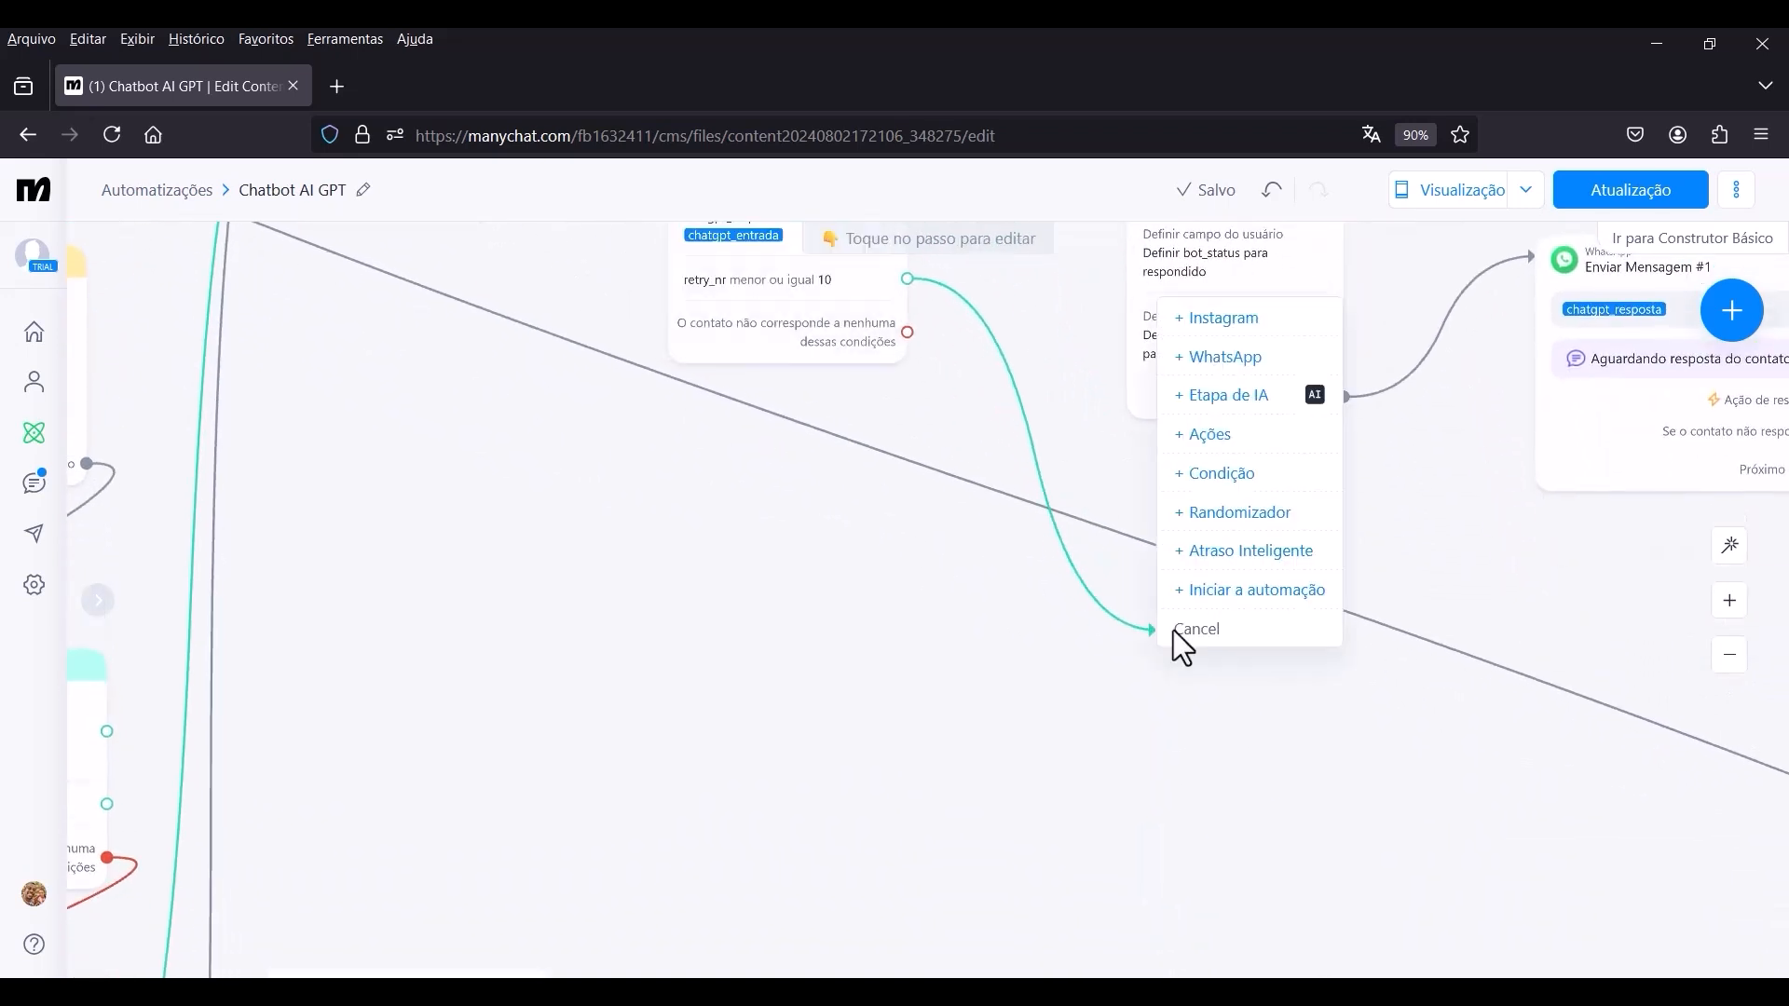
pyautogui.click(1217, 436)
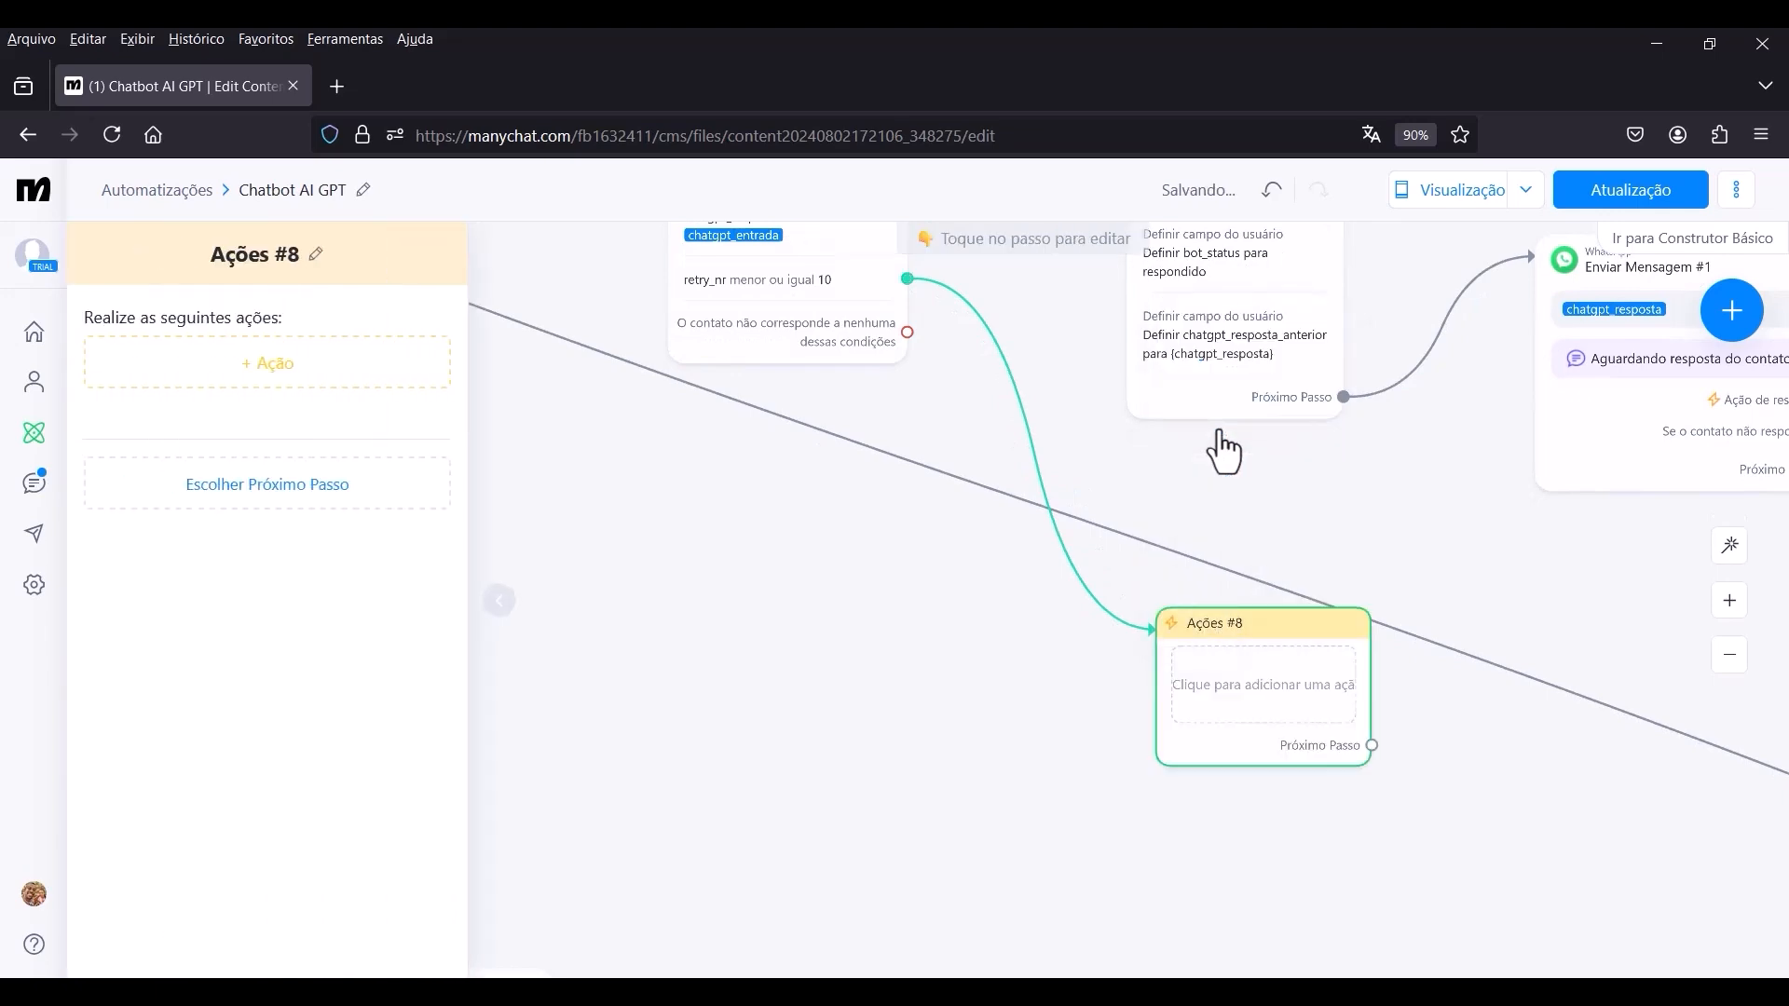
# Add a Definir campo do usuário action to the new Ações step that increases retry_nr by 1.
pyautogui.click(273, 365)
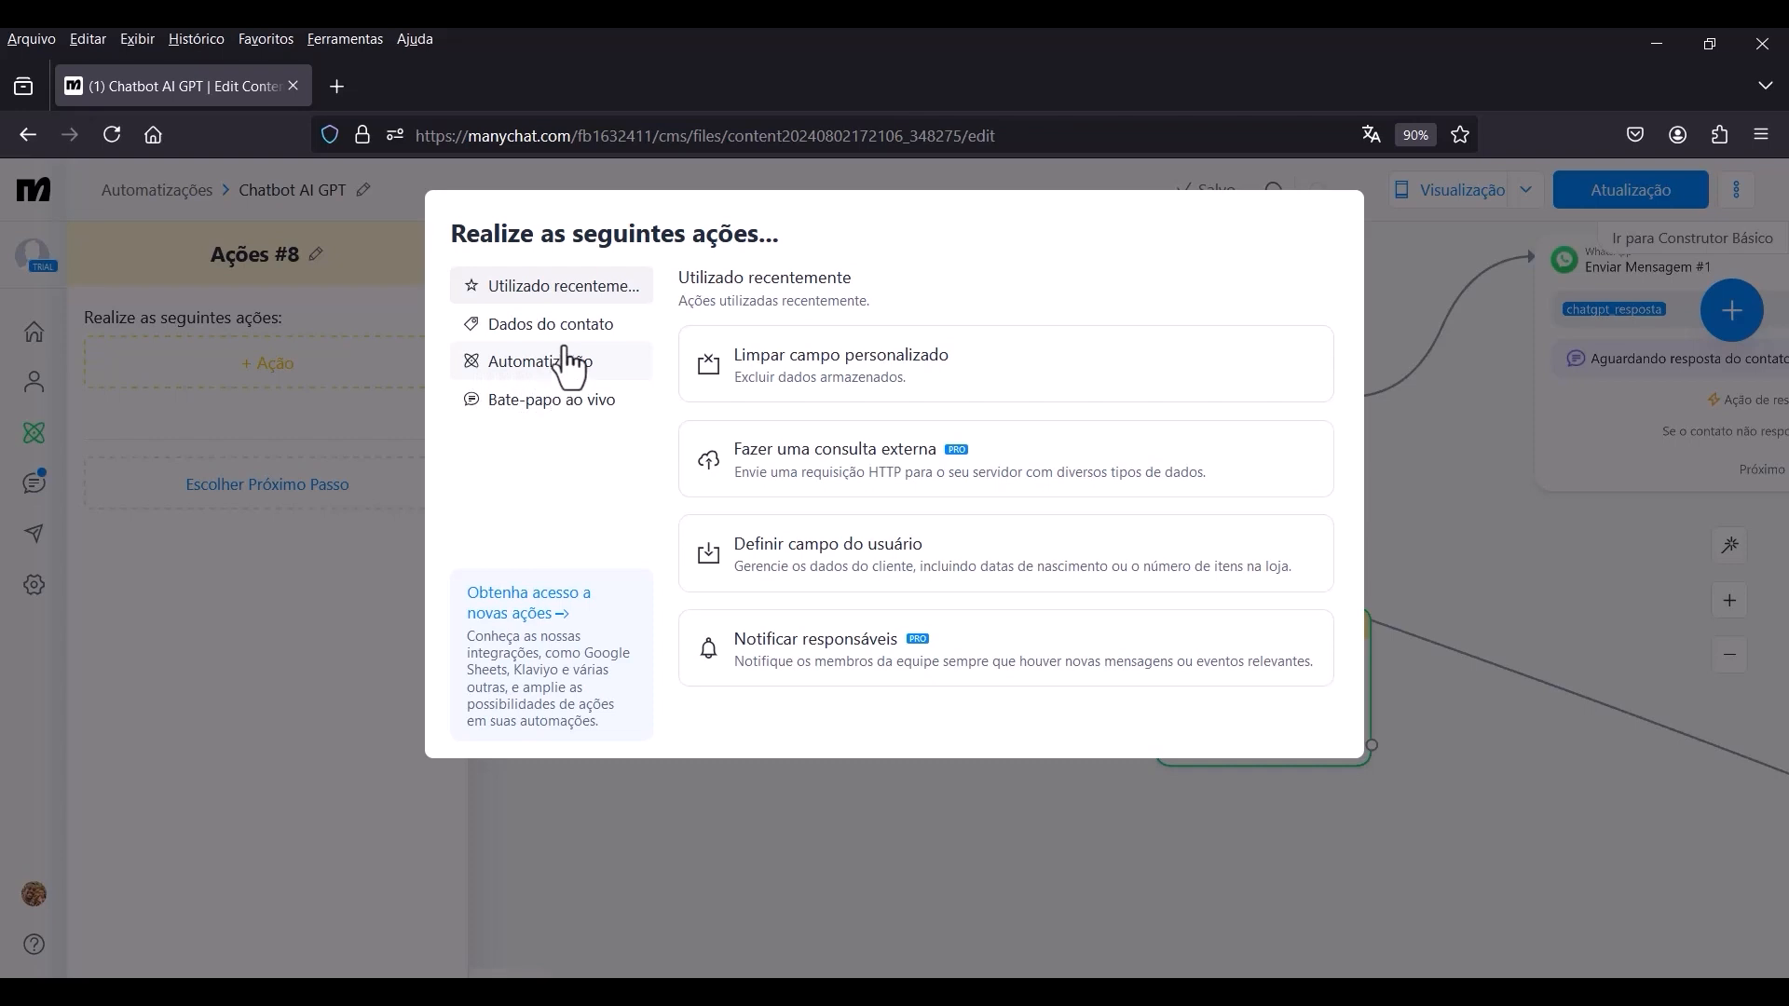
pyautogui.click(778, 573)
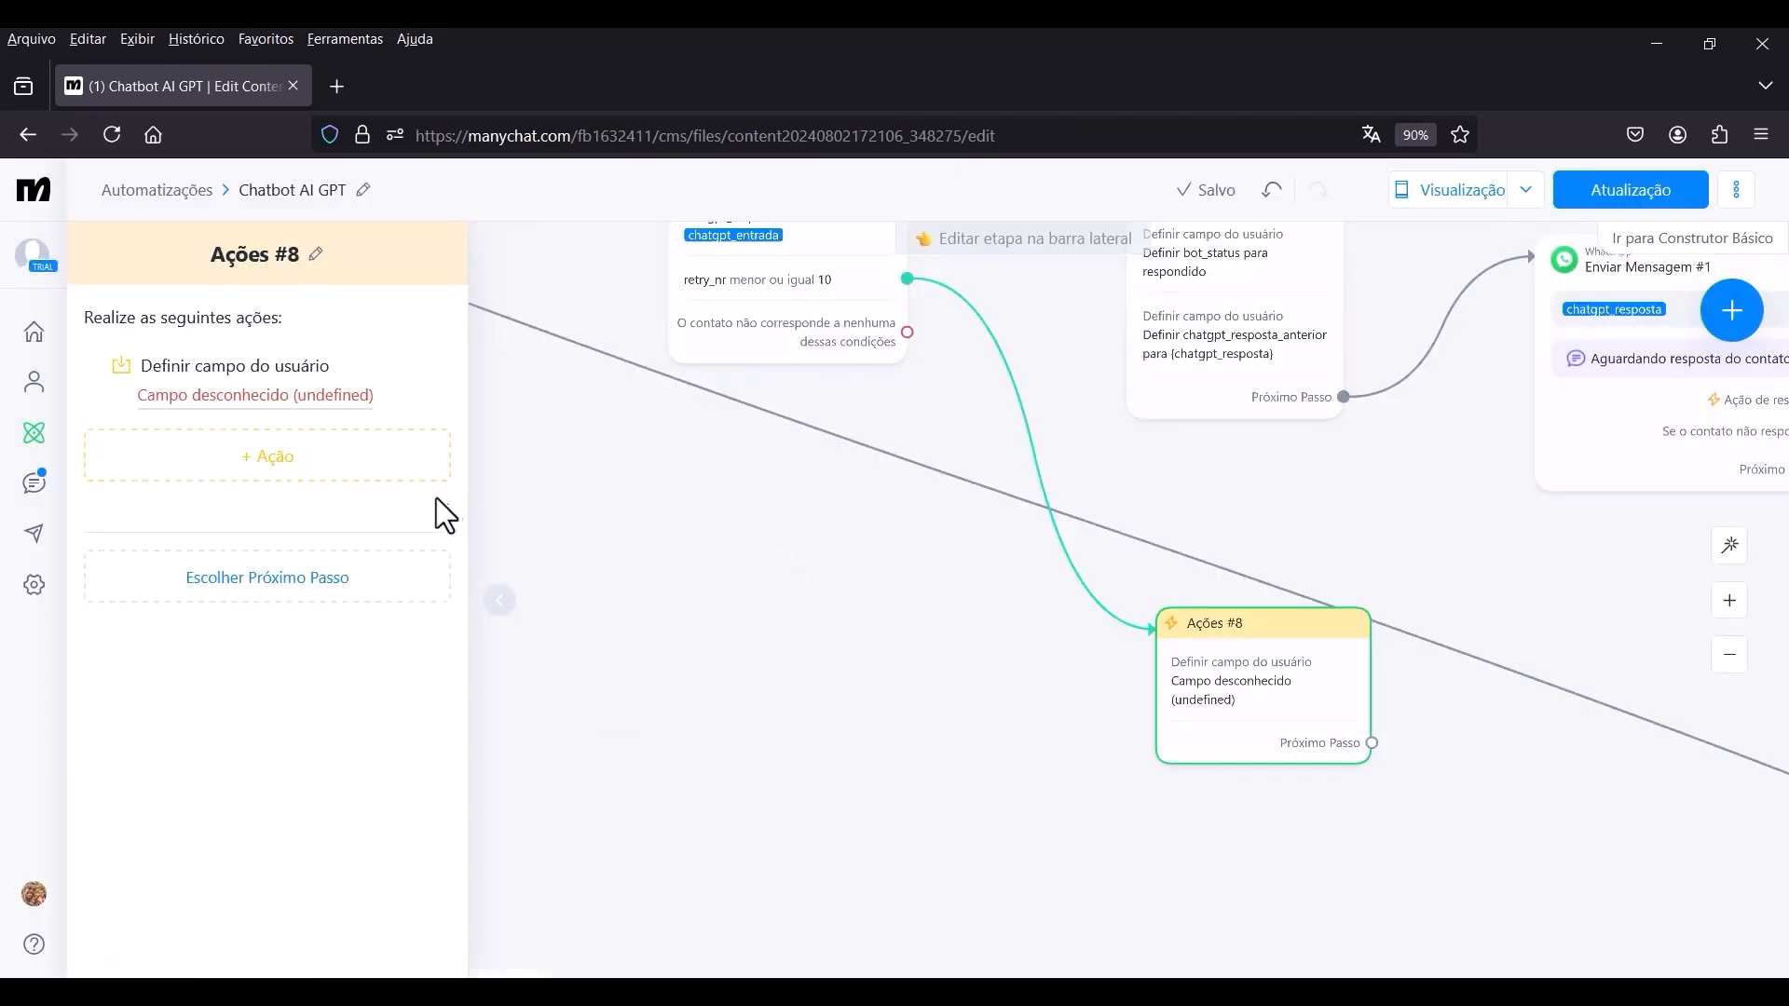
pyautogui.click(259, 372)
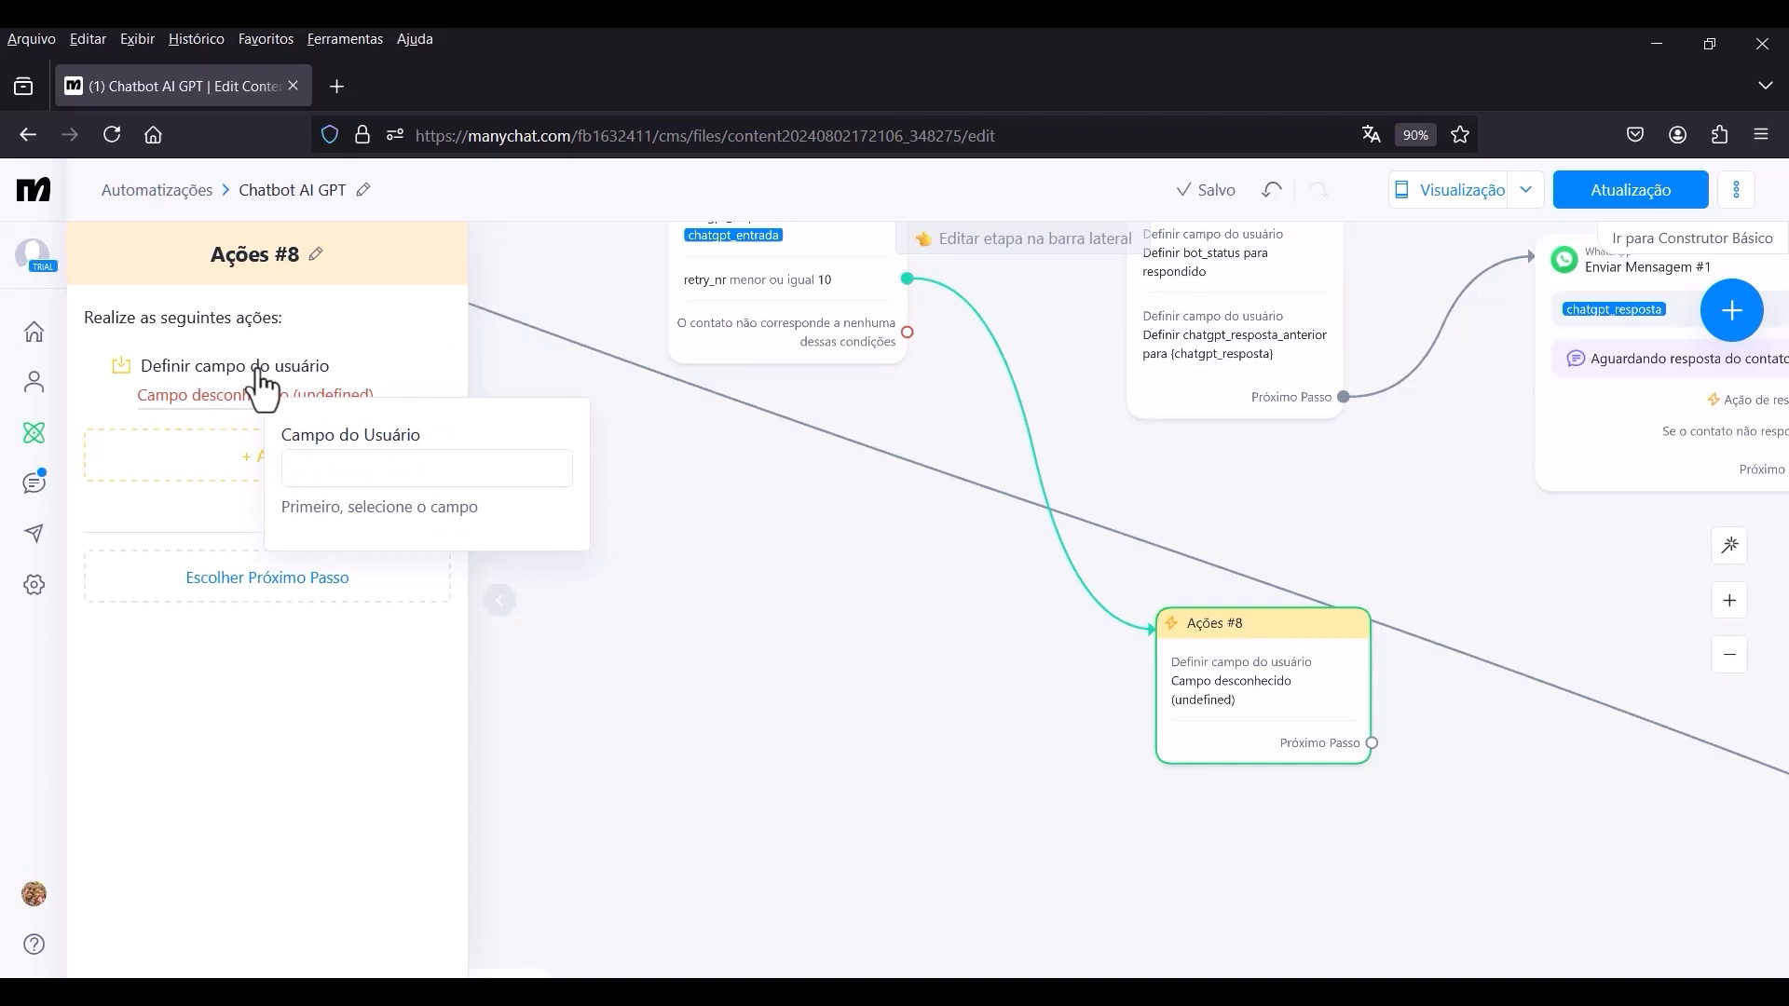
pyautogui.click(340, 471)
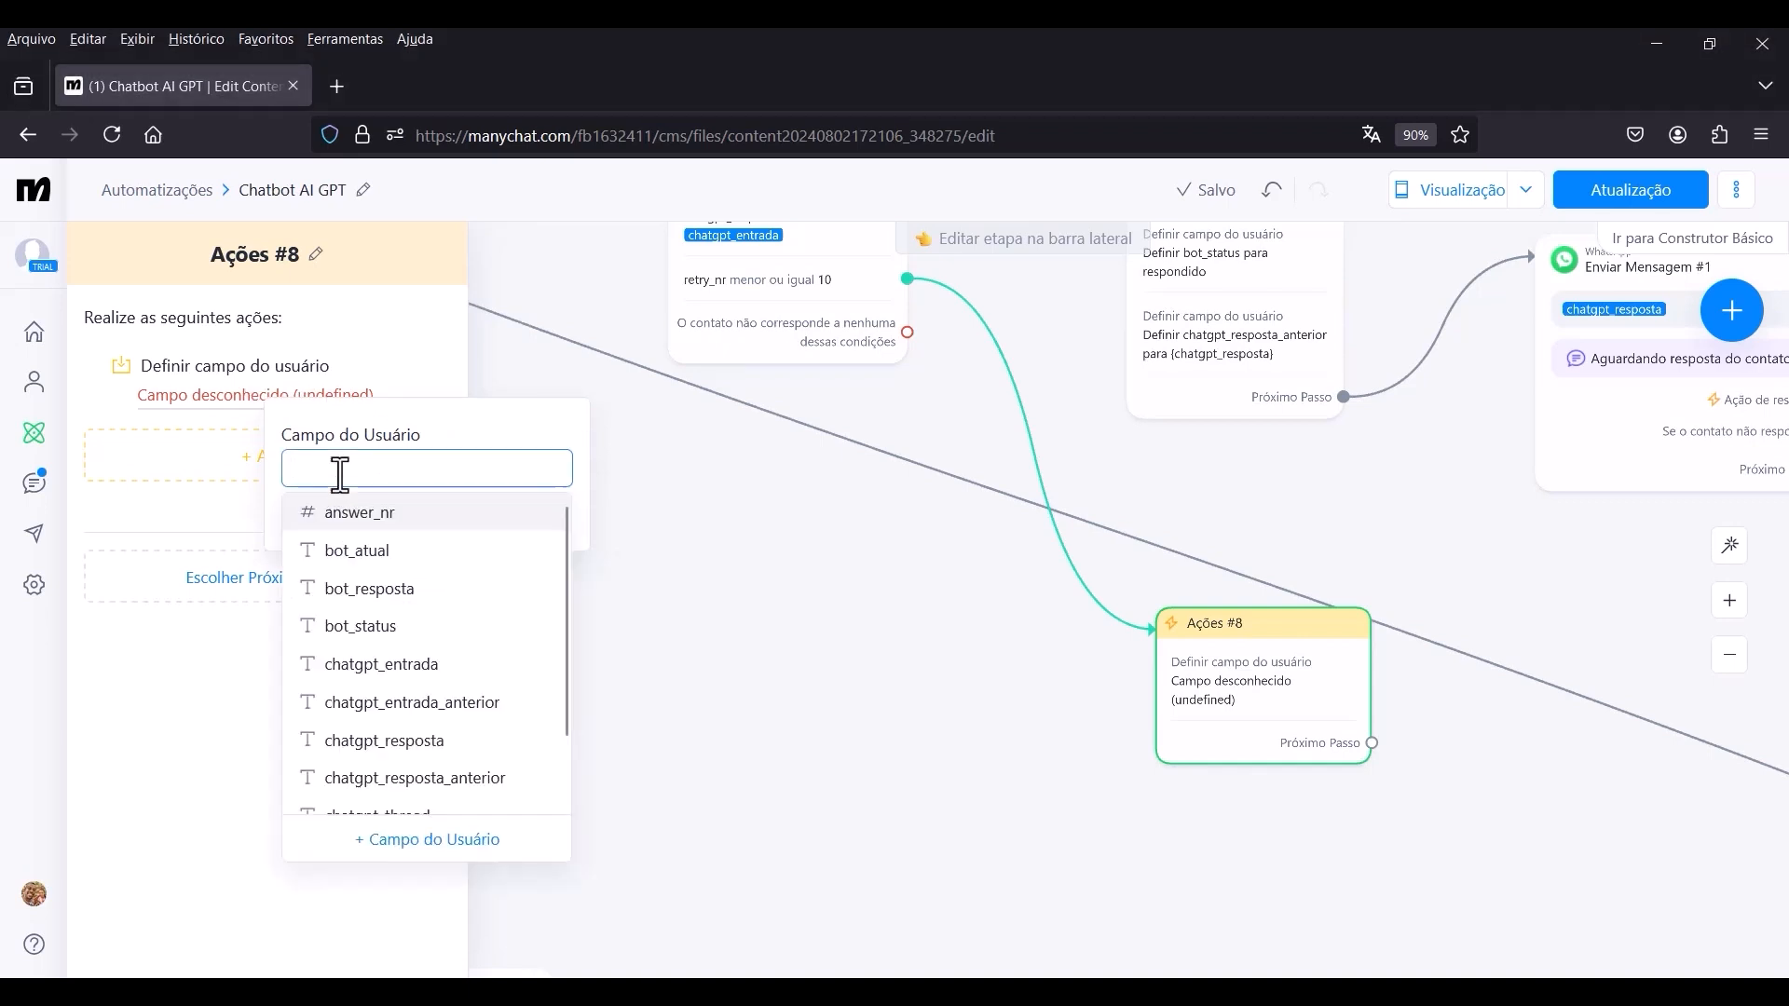
pyautogui.scroll(-1, 405, 671)
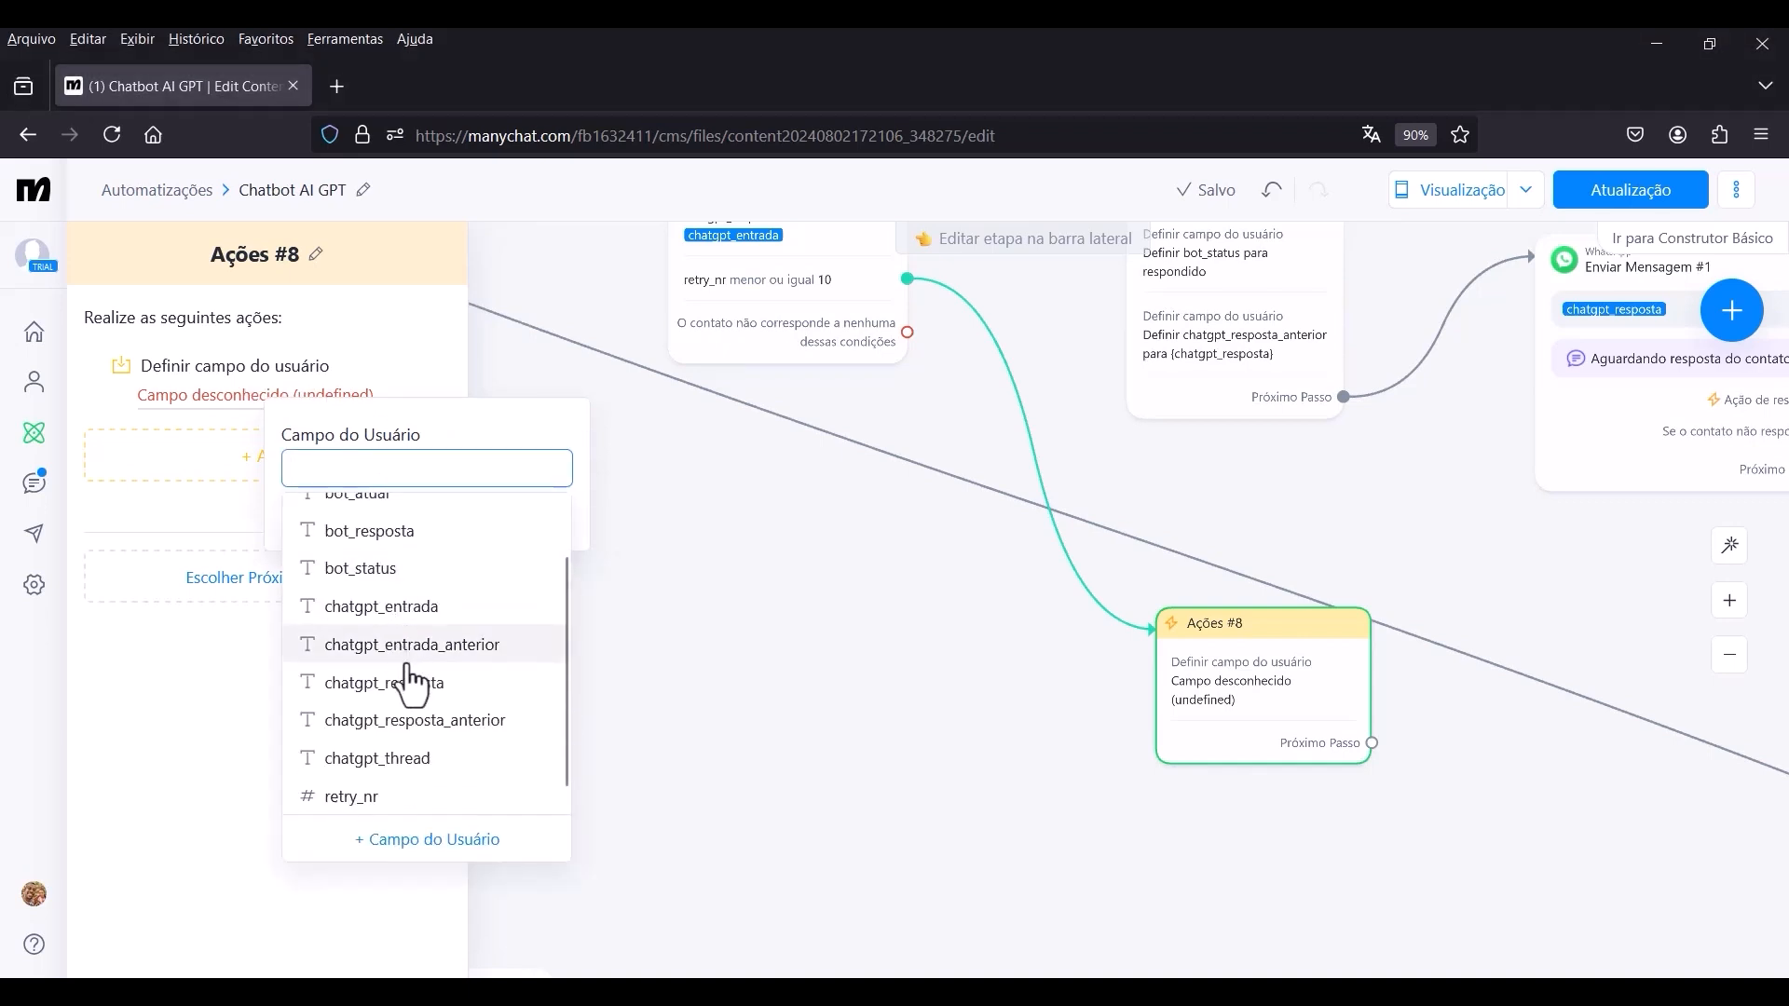
pyautogui.click(396, 800)
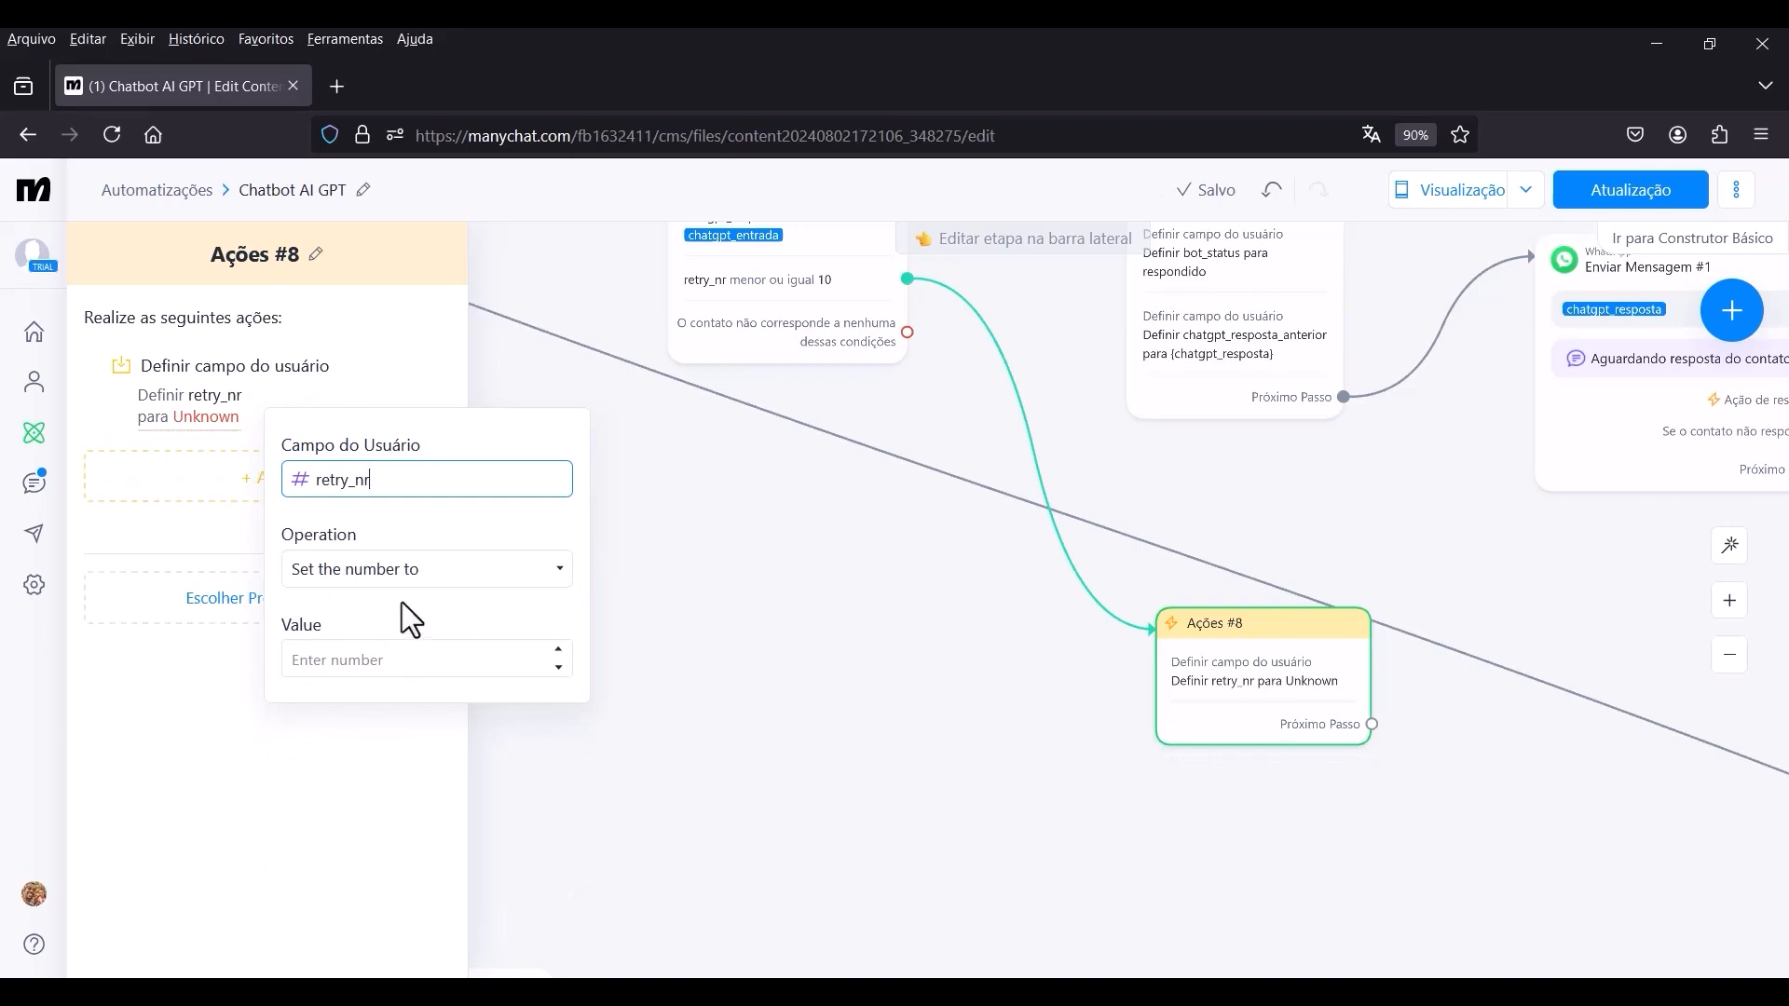
pyautogui.click(416, 570)
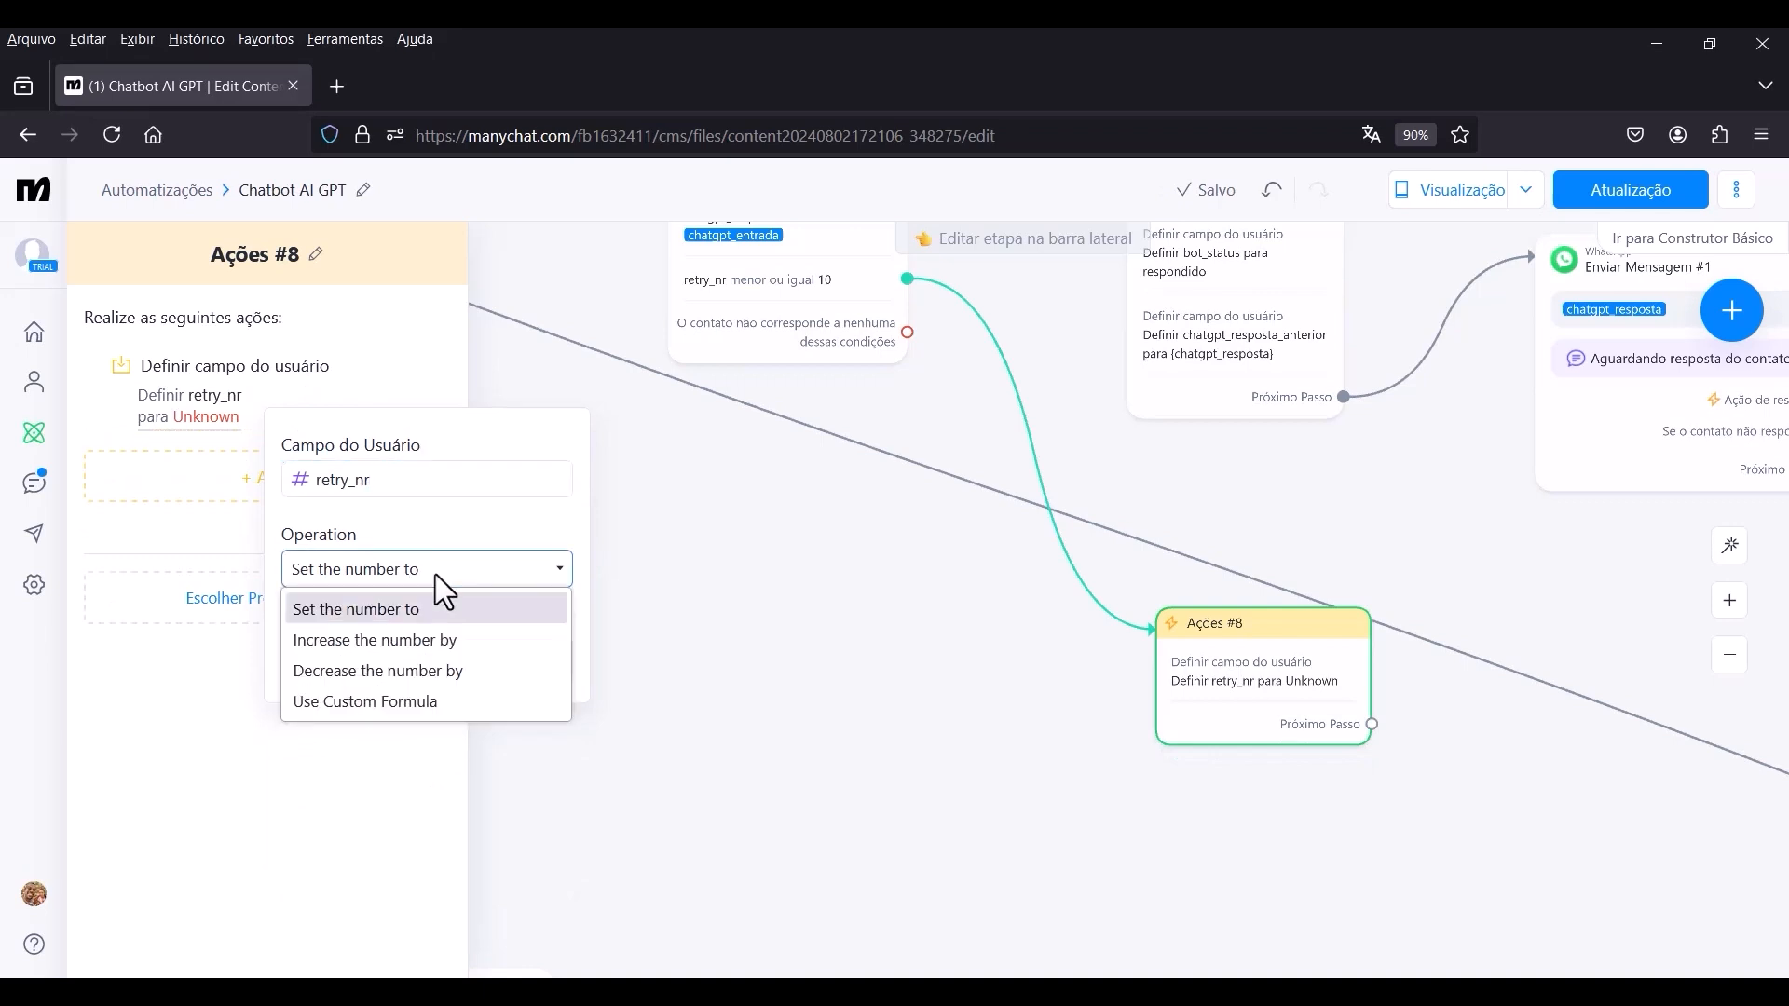
pyautogui.click(365, 654)
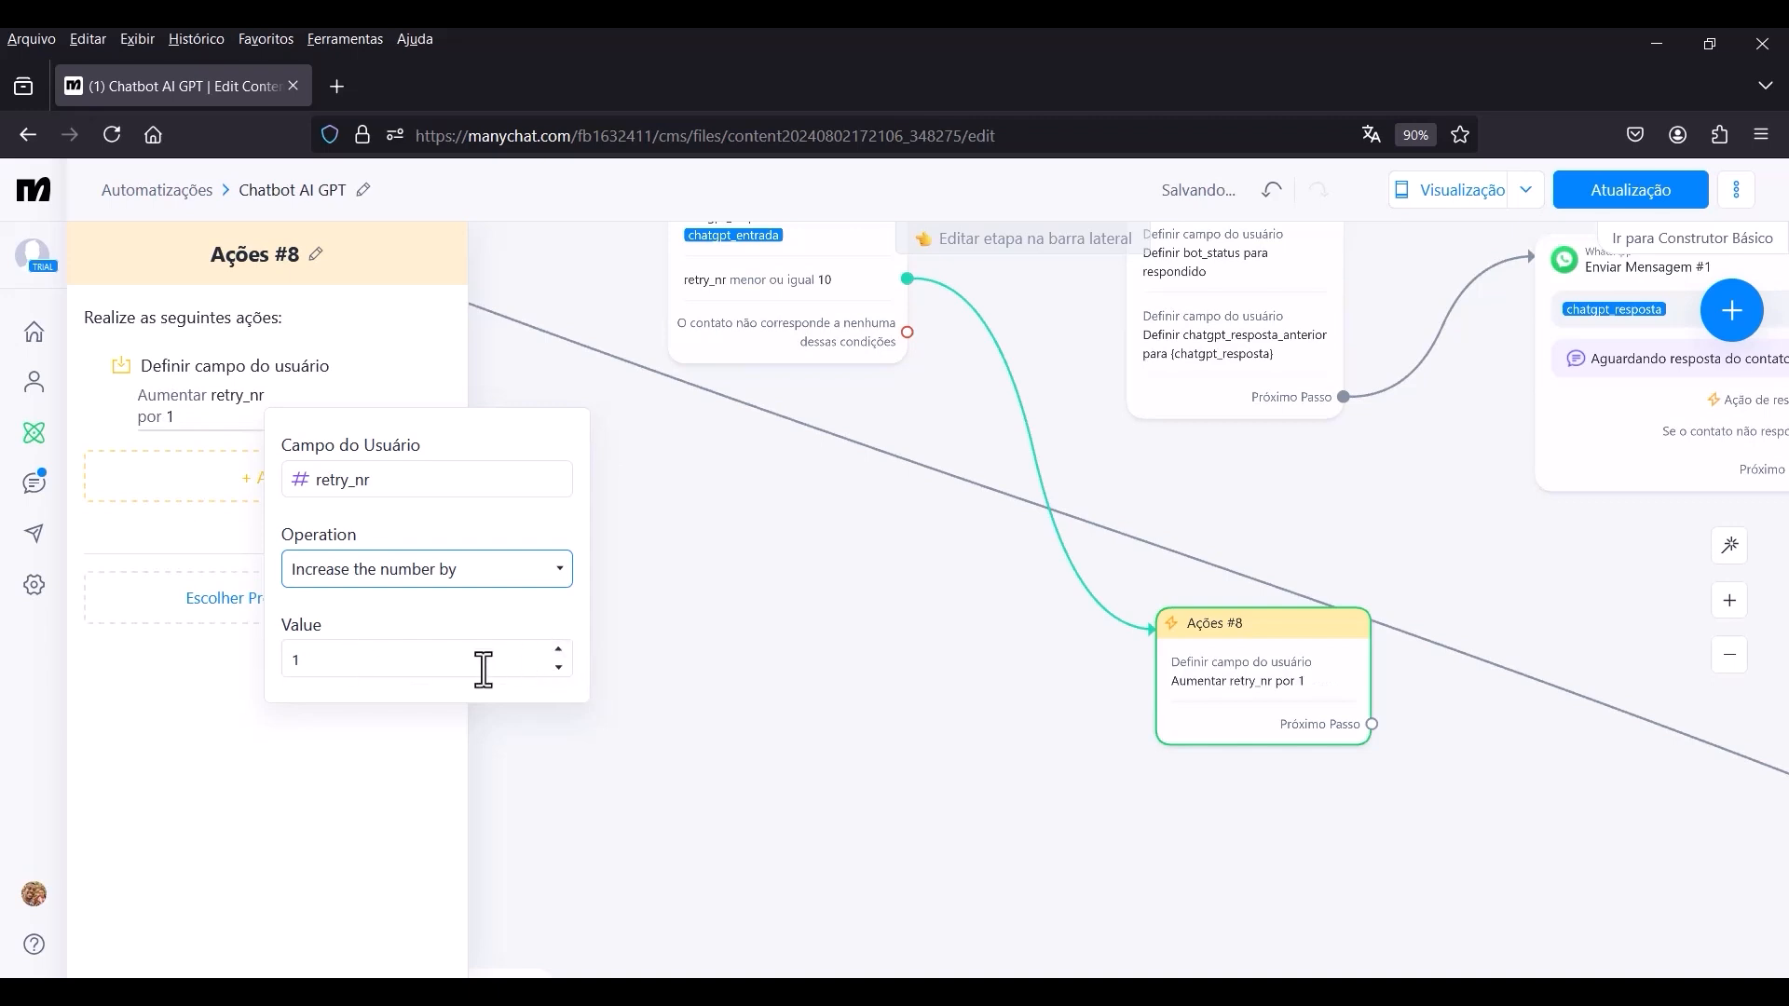
pyautogui.click(428, 735)
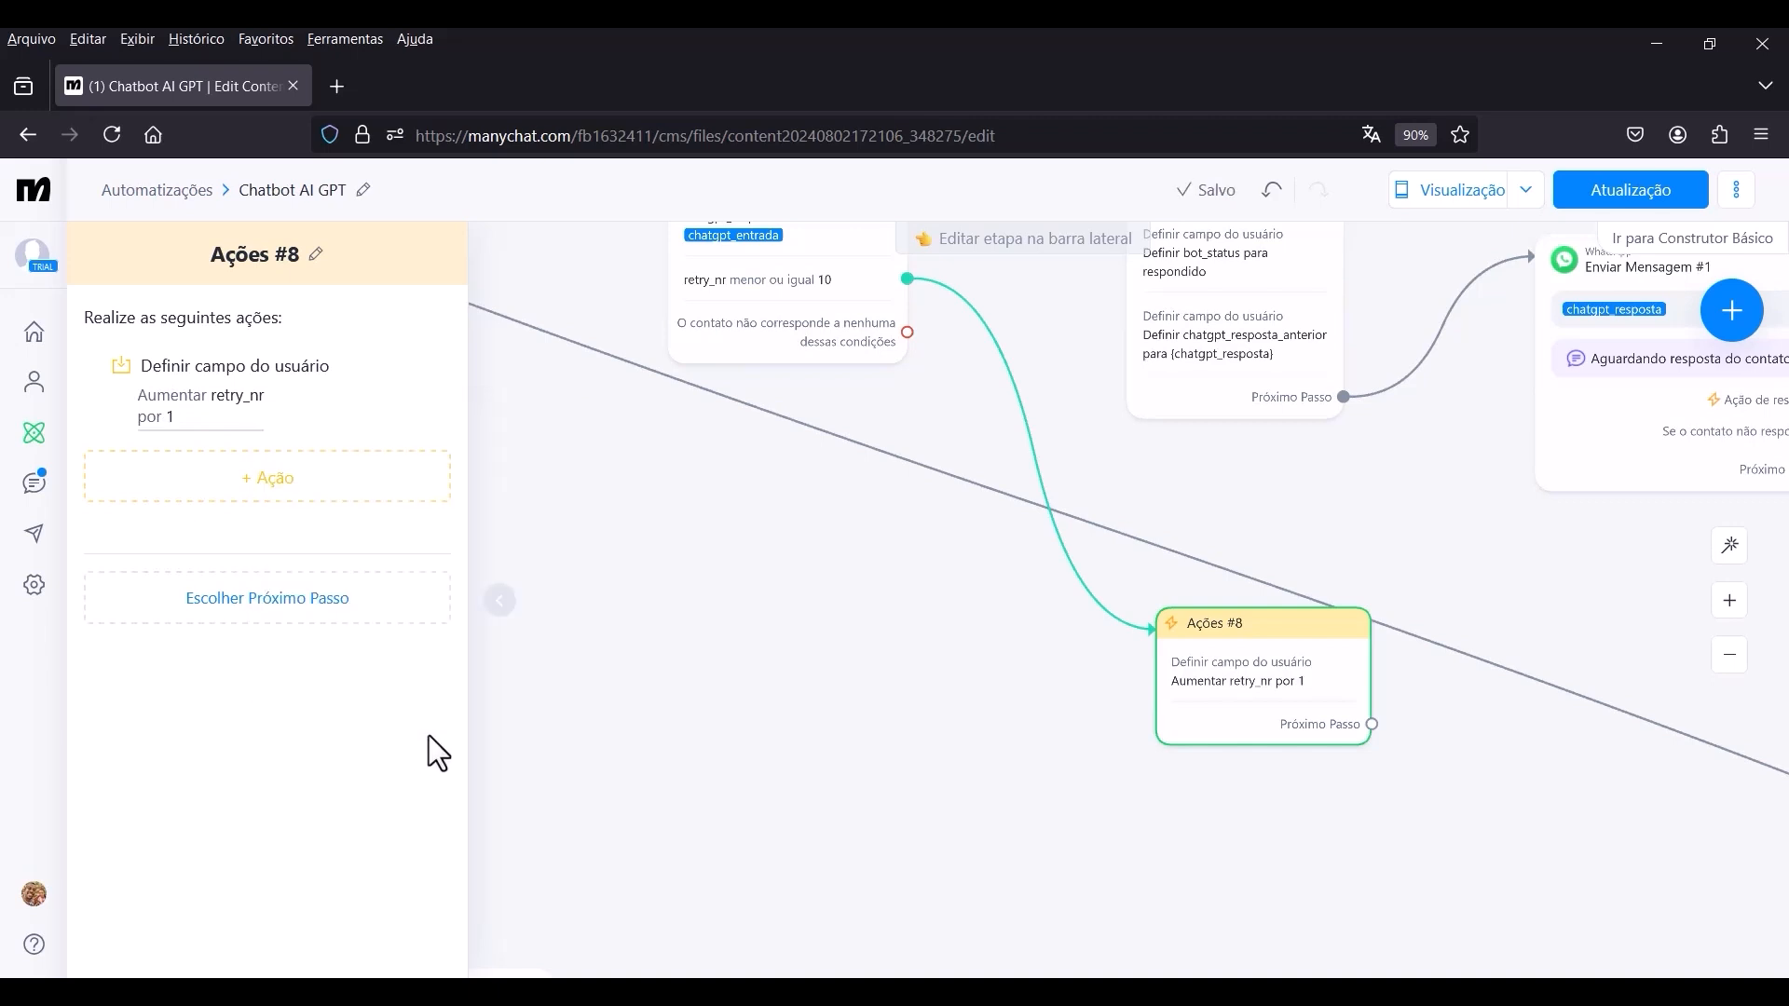
# Connect the Próximo Passo of the Ações step that increases retry_nr to the existing Atraso Inteligente.
pyautogui.scroll(-3, 1024, 745)
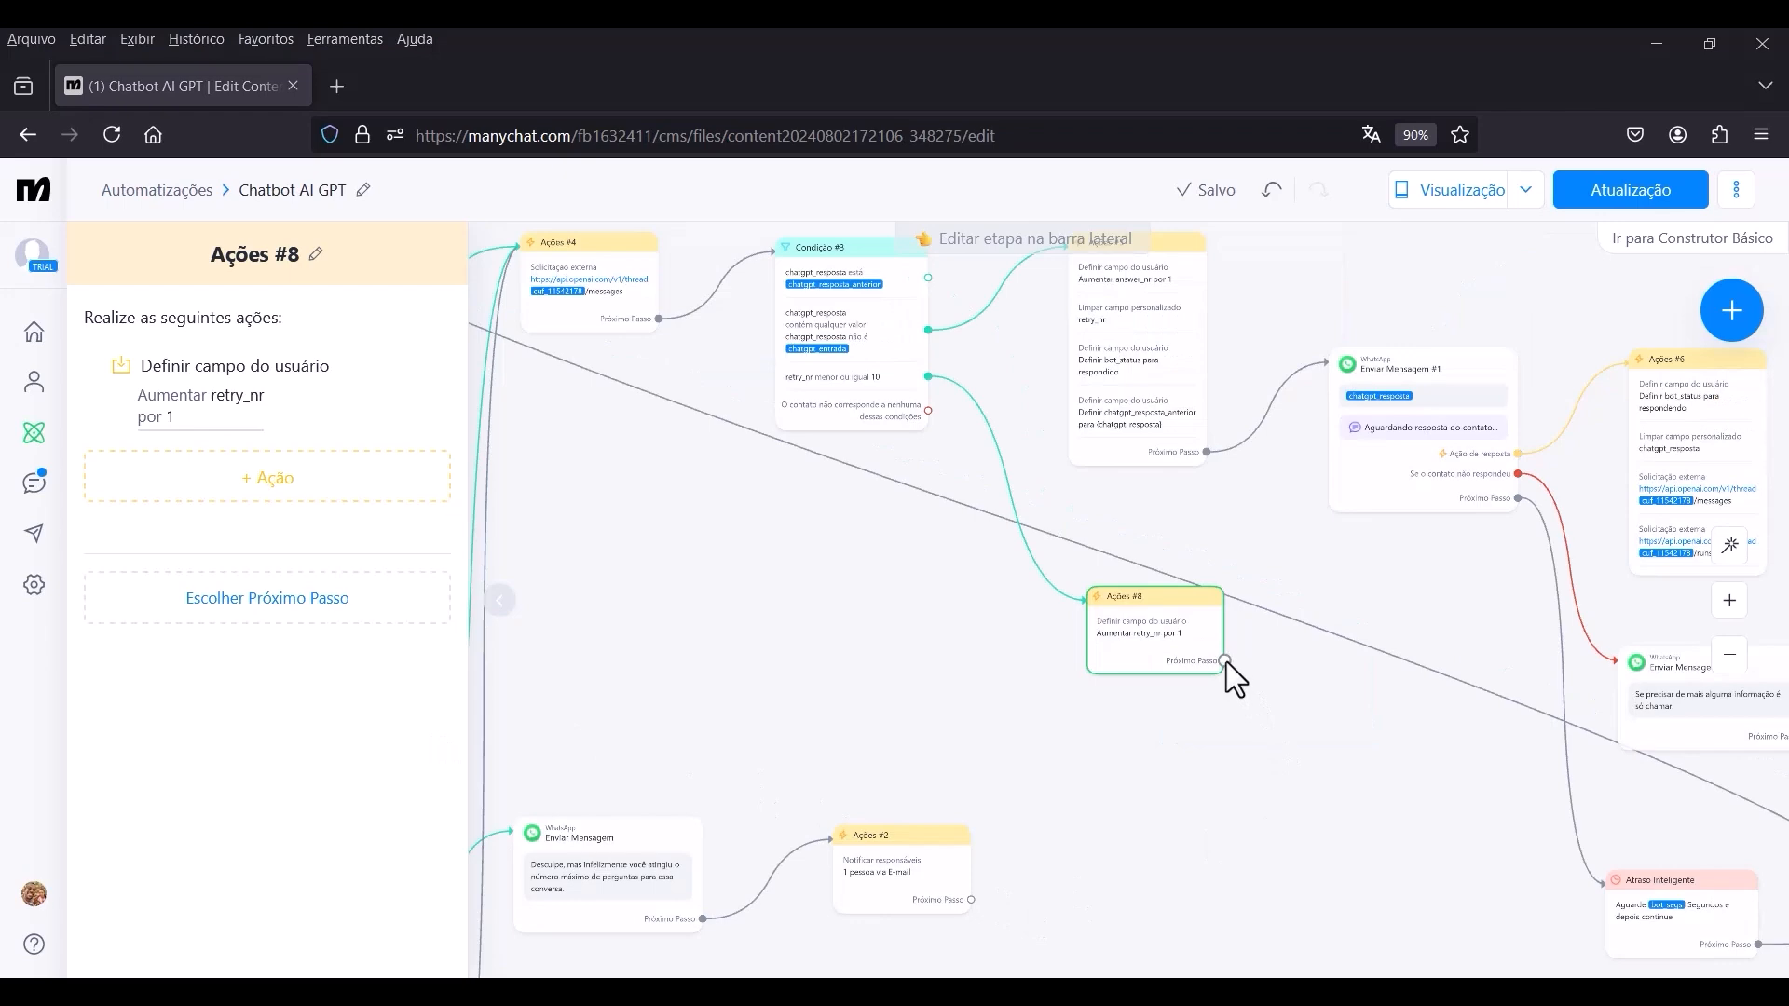
pyautogui.click(1226, 662)
pyautogui.moveTo(1341, 714); pyautogui.dragTo(1034, 539)
pyautogui.scroll(5, 1318, 764)
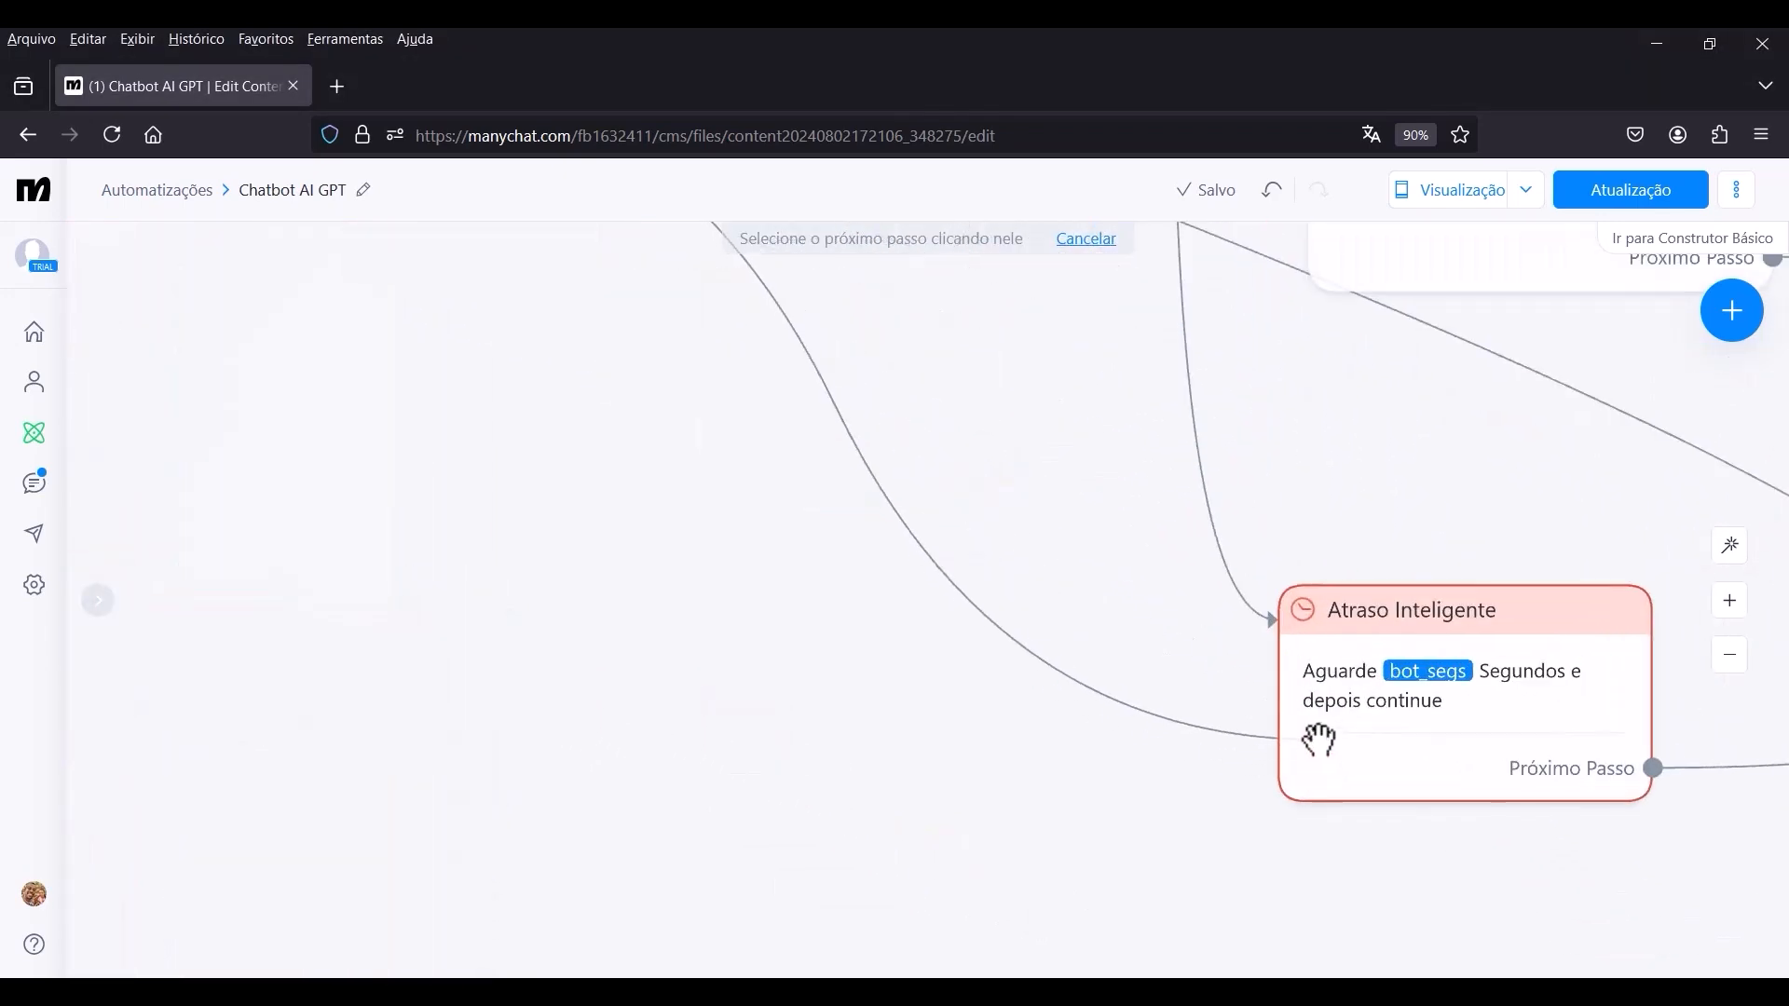
pyautogui.click(1320, 710)
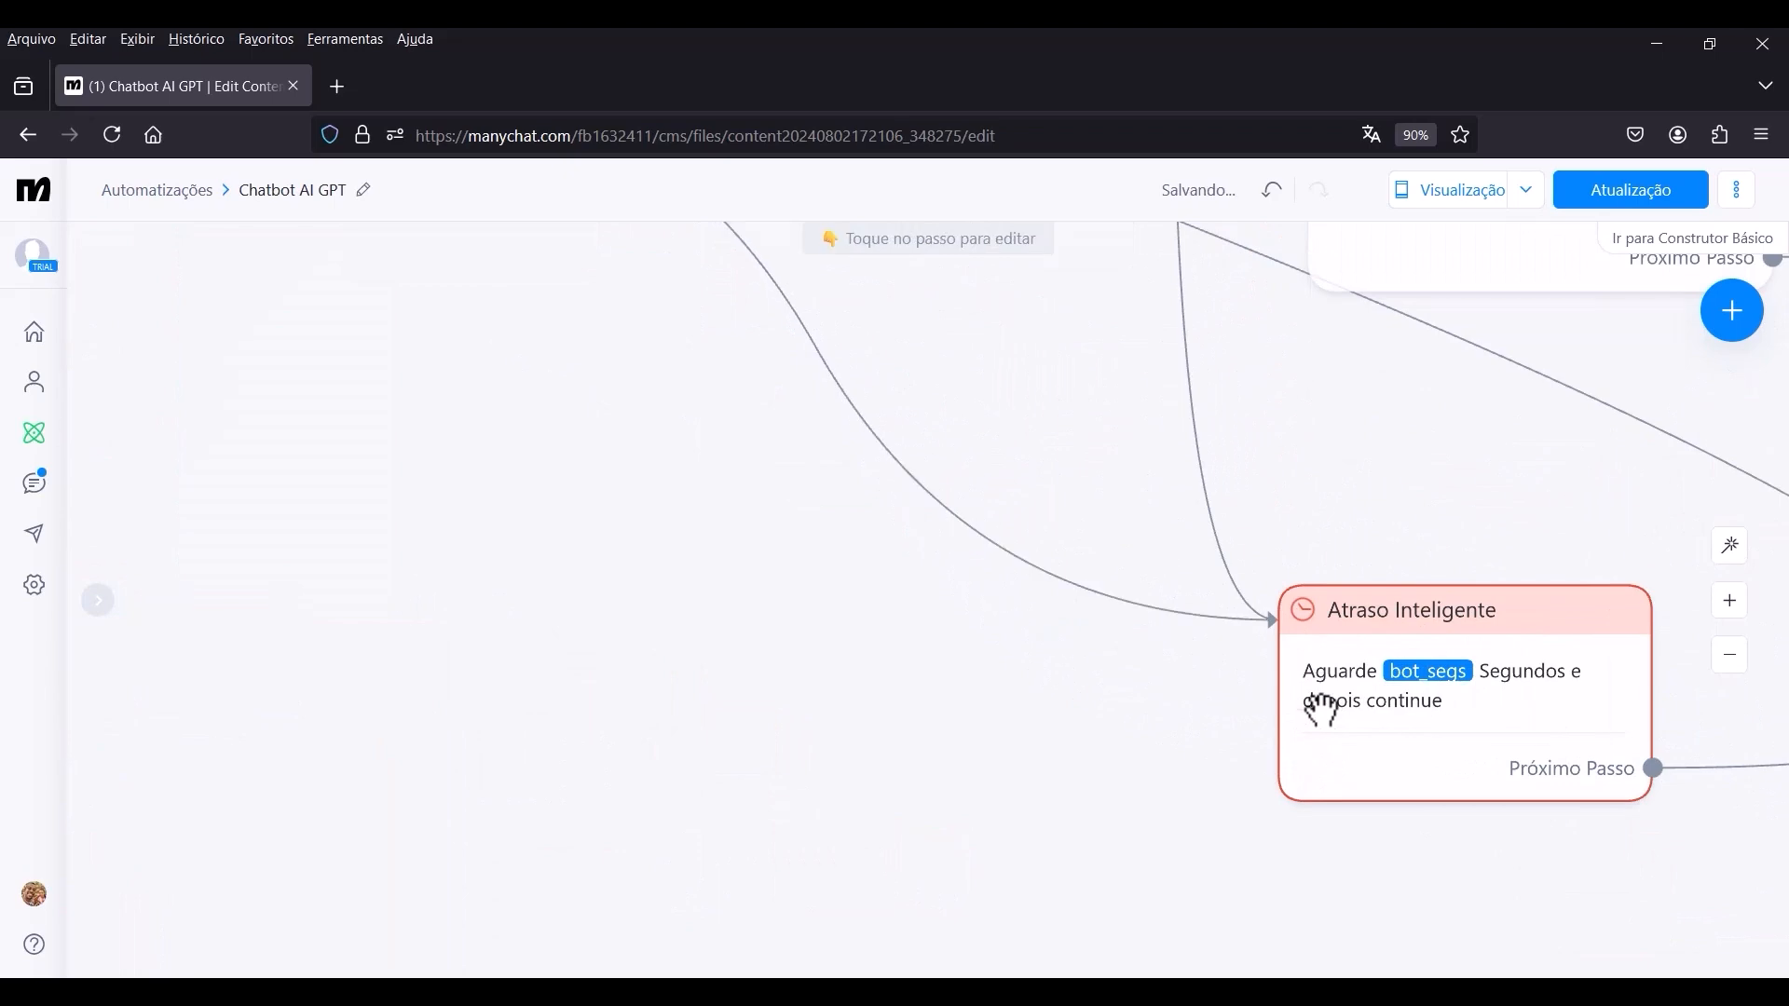
# Connect the no-match output of Condição #3 to a new Ações step below Ações #8.
pyautogui.scroll(-5, 1397, 718)
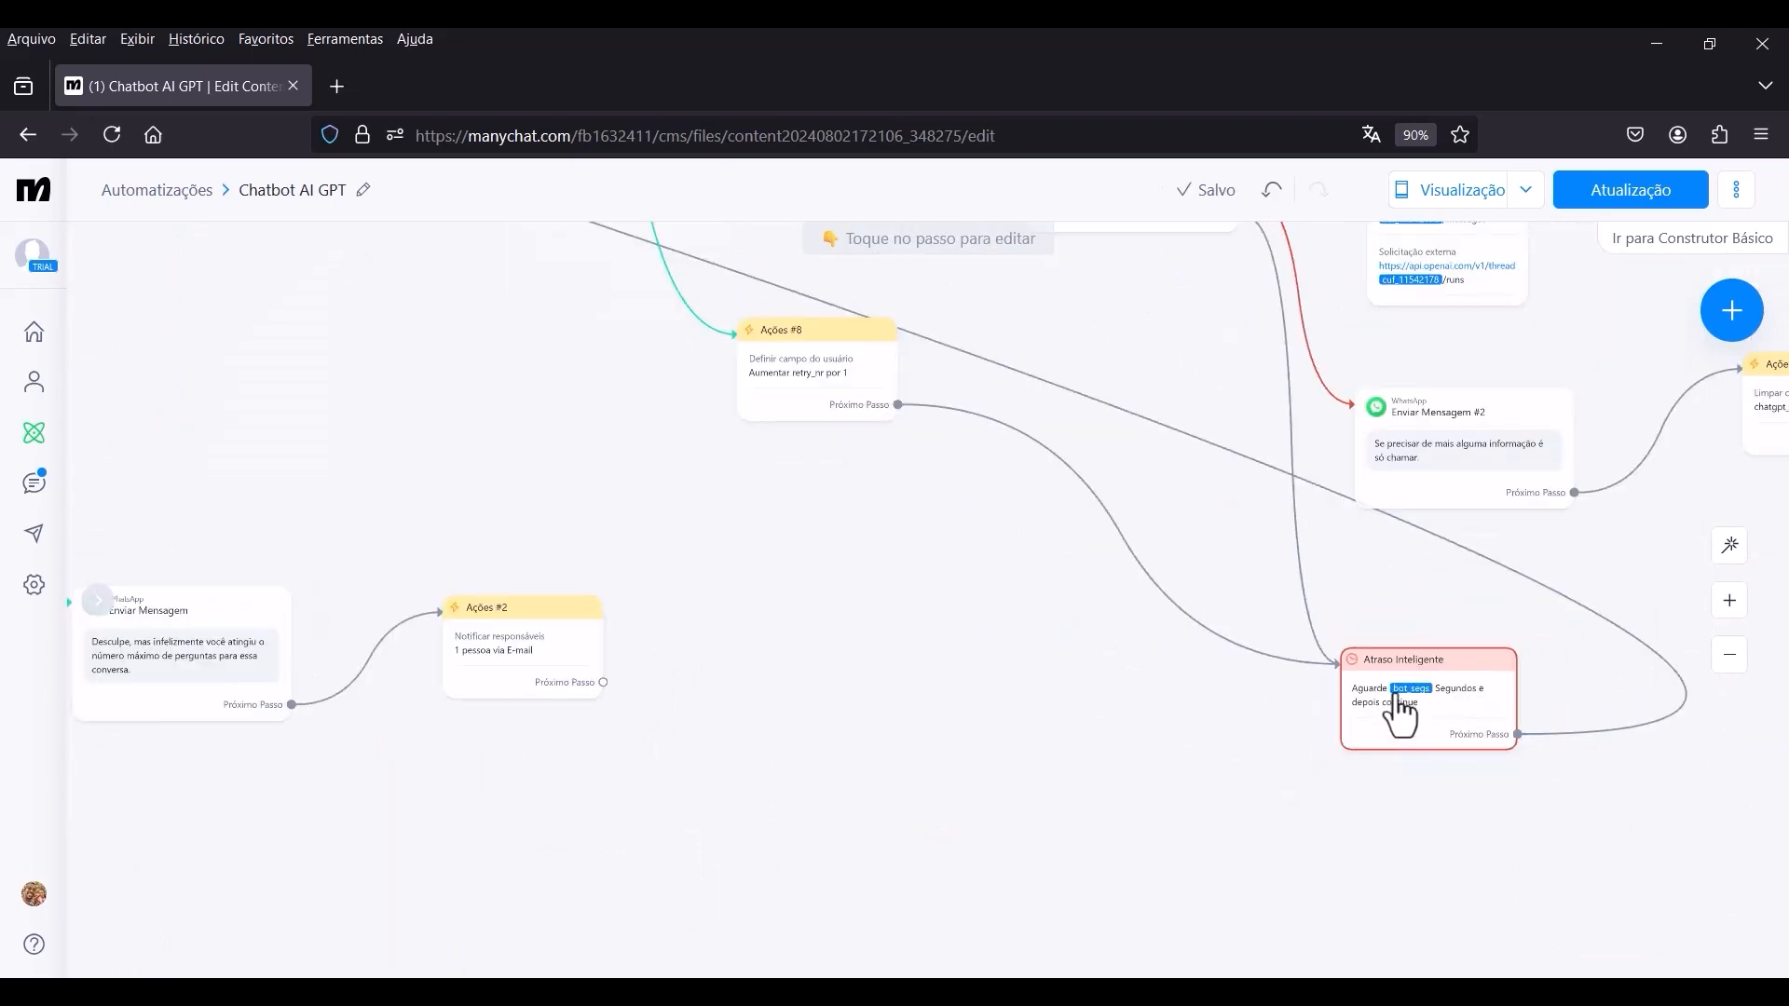
pyautogui.scroll(-4, 1396, 697)
pyautogui.moveTo(1141, 655); pyautogui.dragTo(1211, 790)
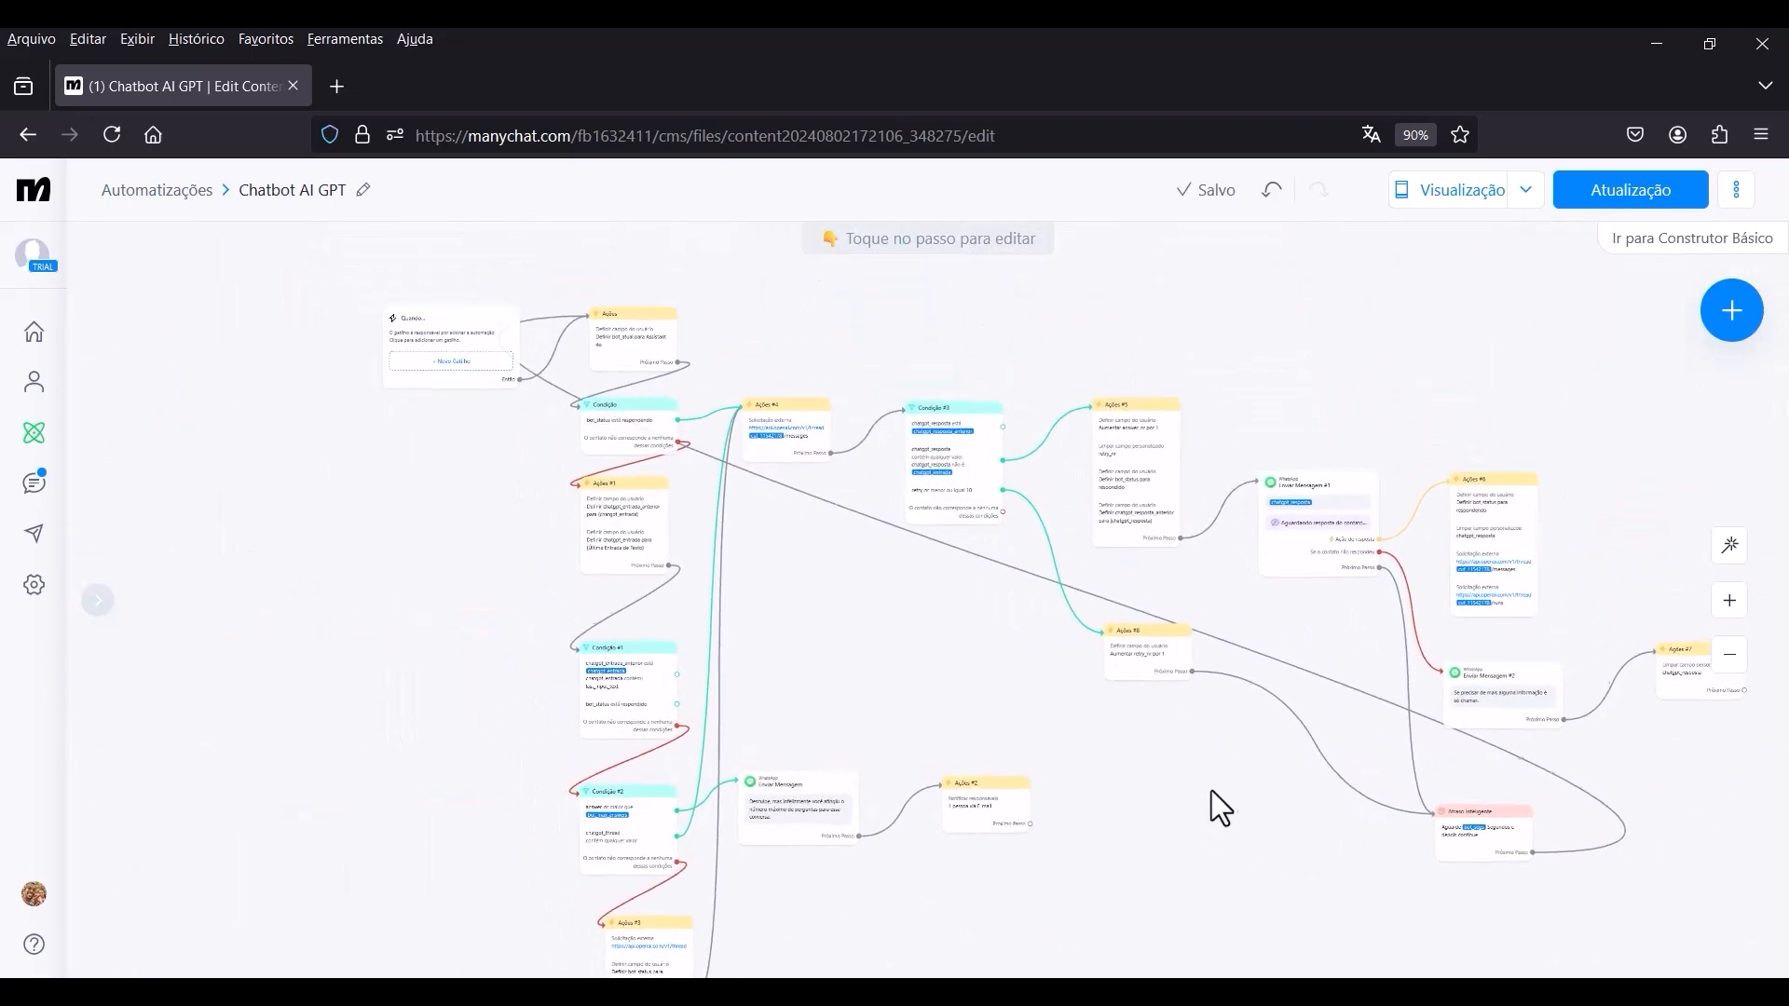
pyautogui.scroll(5, 978, 487)
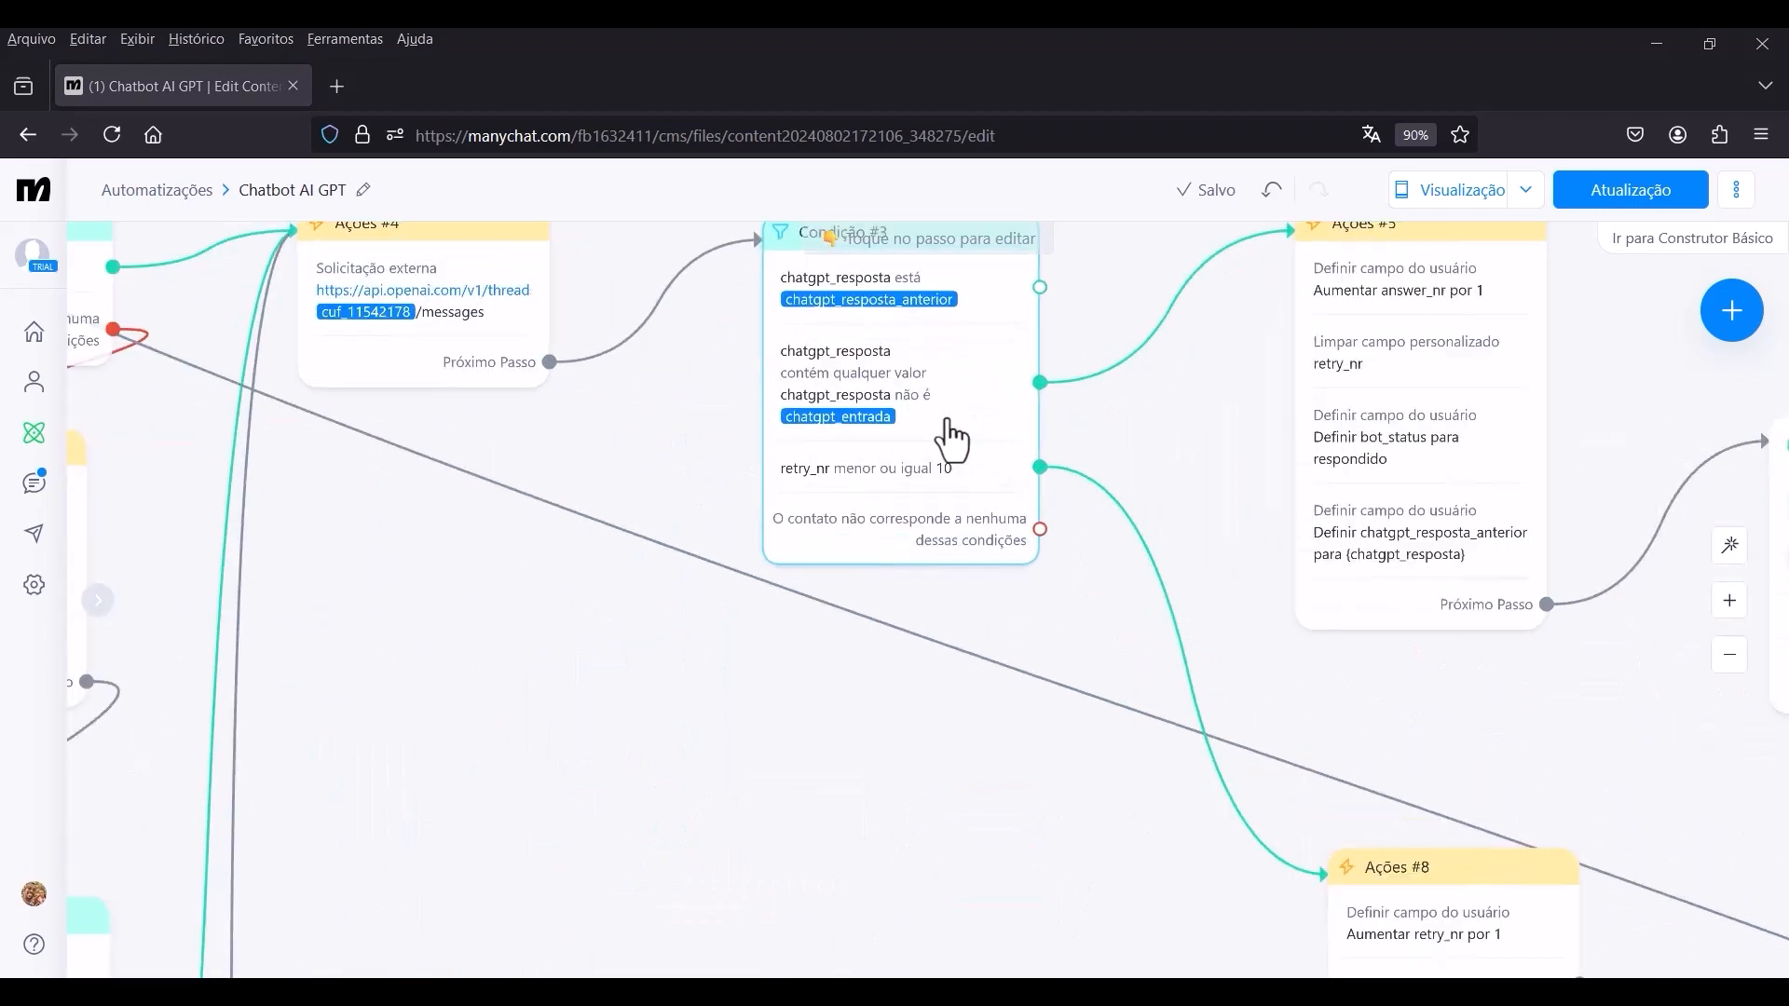
pyautogui.scroll(2, 951, 438)
pyautogui.moveTo(1177, 447); pyautogui.dragTo(1164, 577)
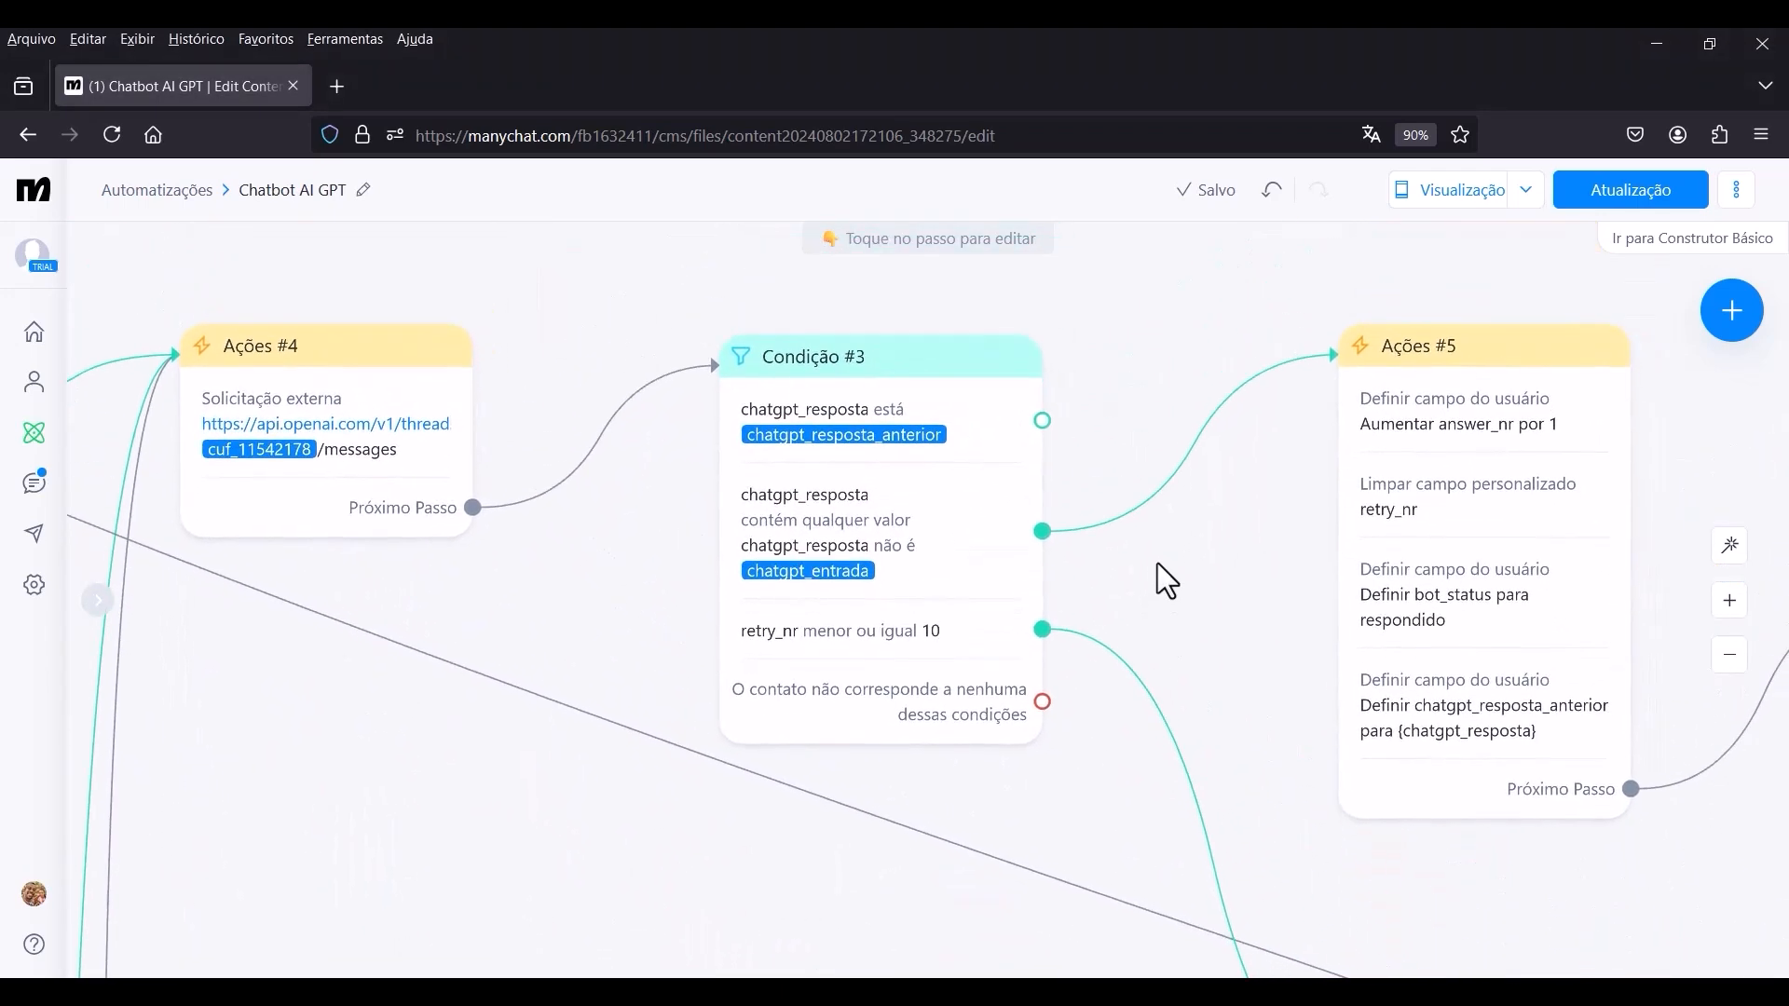
pyautogui.scroll(2, 1081, 643)
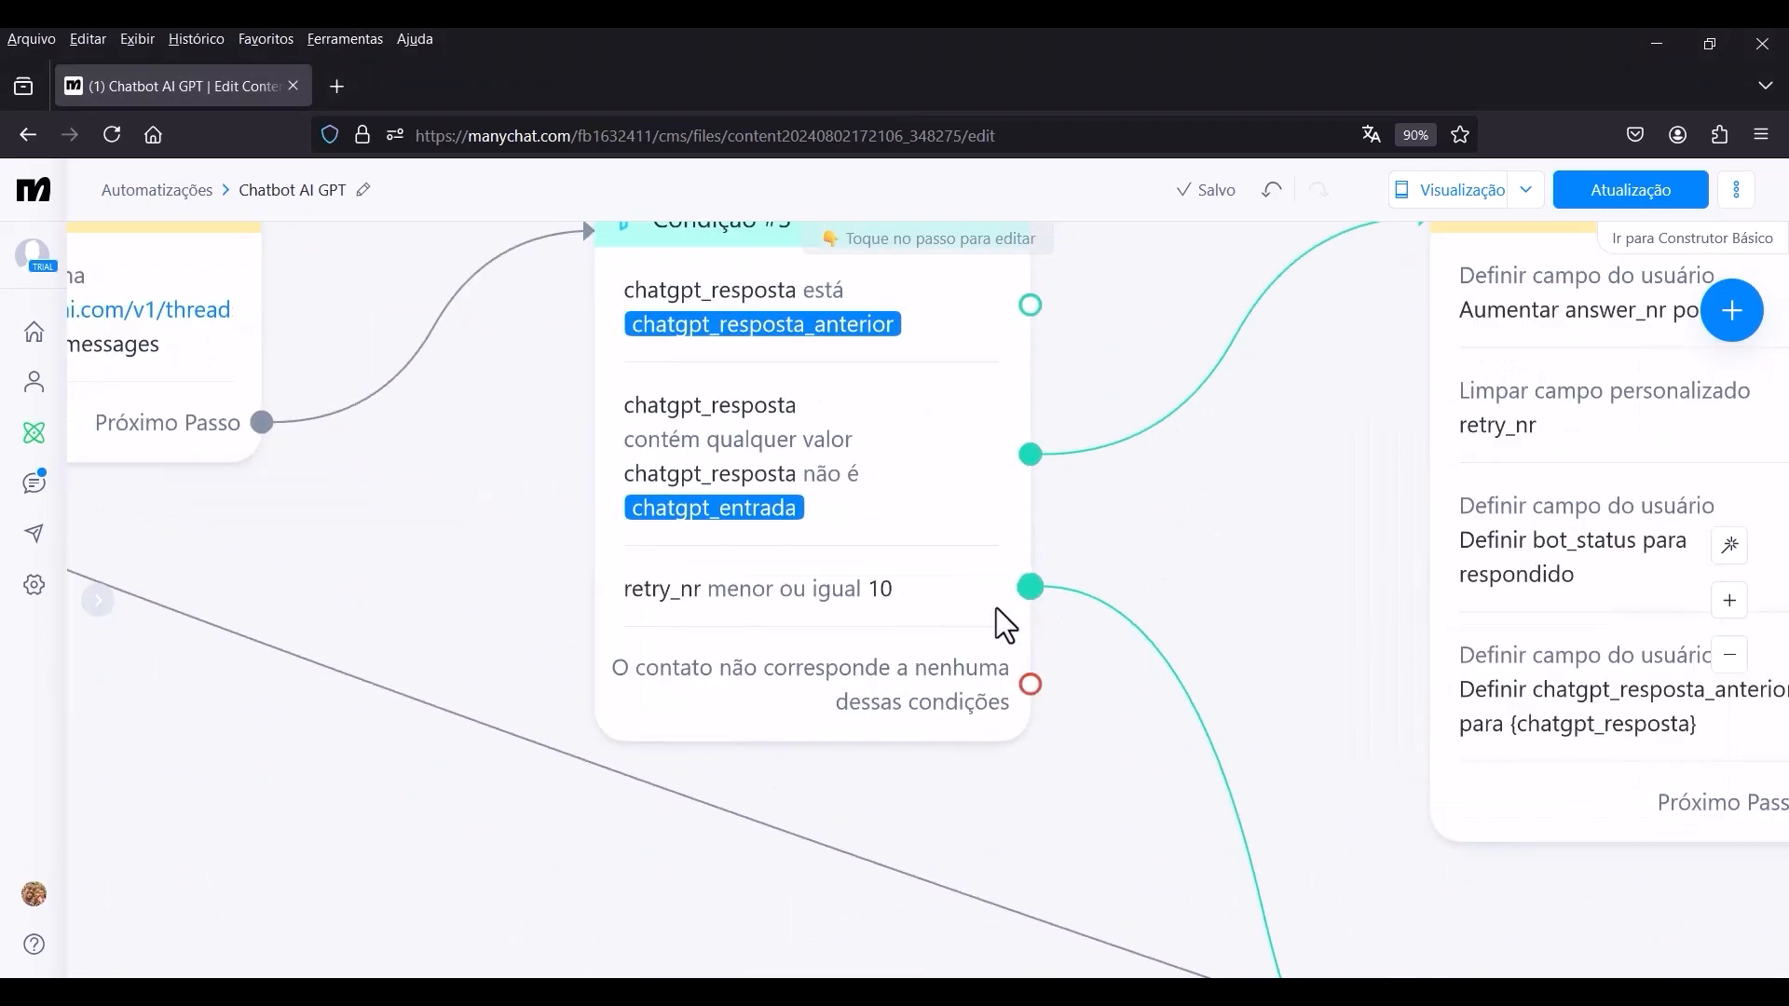
pyautogui.click(1031, 686)
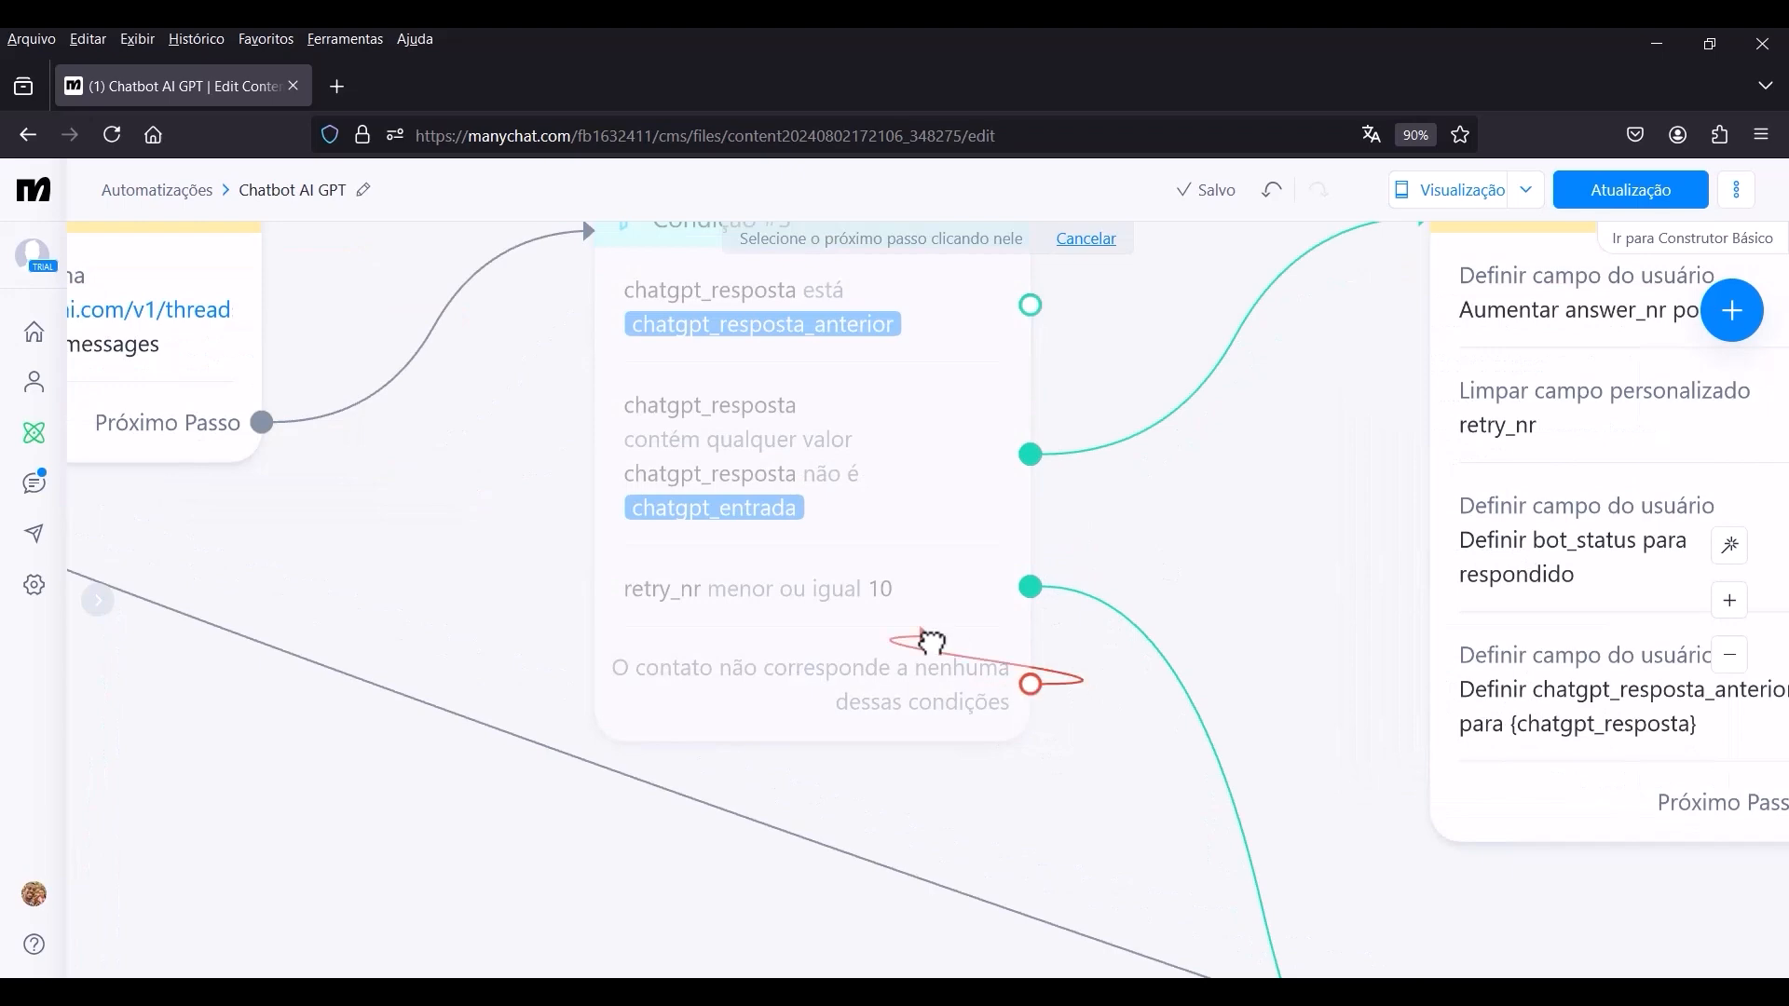
pyautogui.scroll(-5, 932, 641)
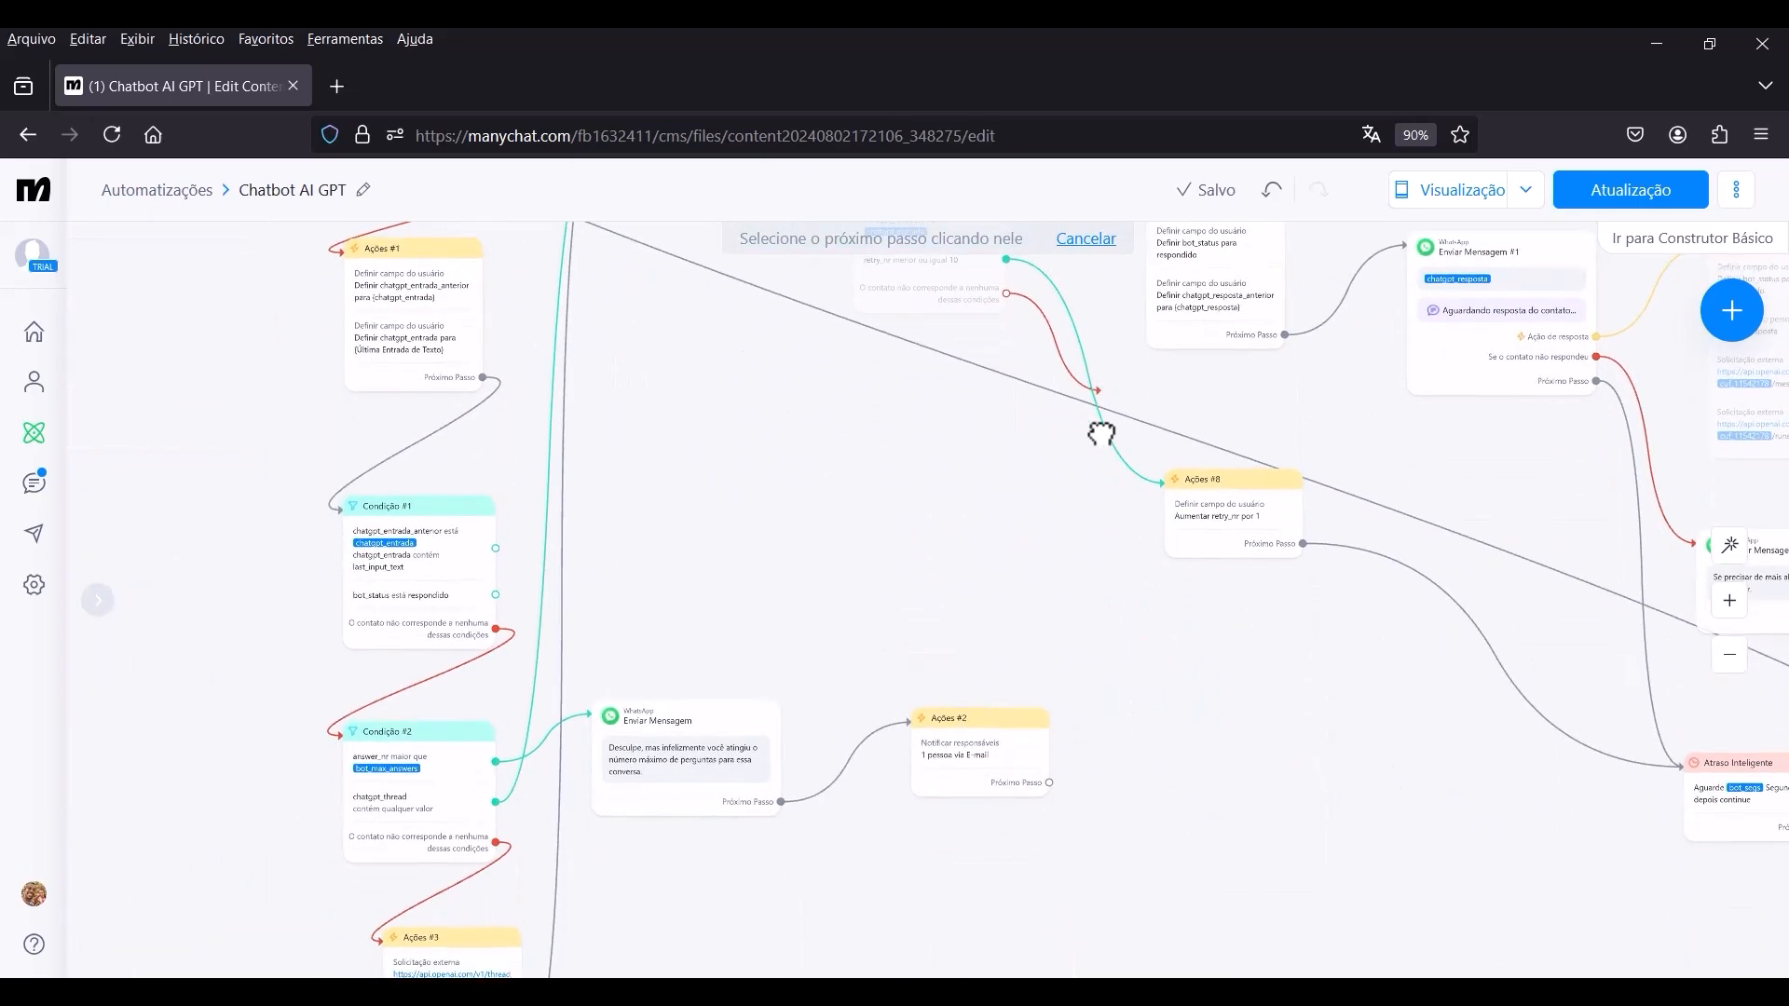
pyautogui.click(1155, 692)
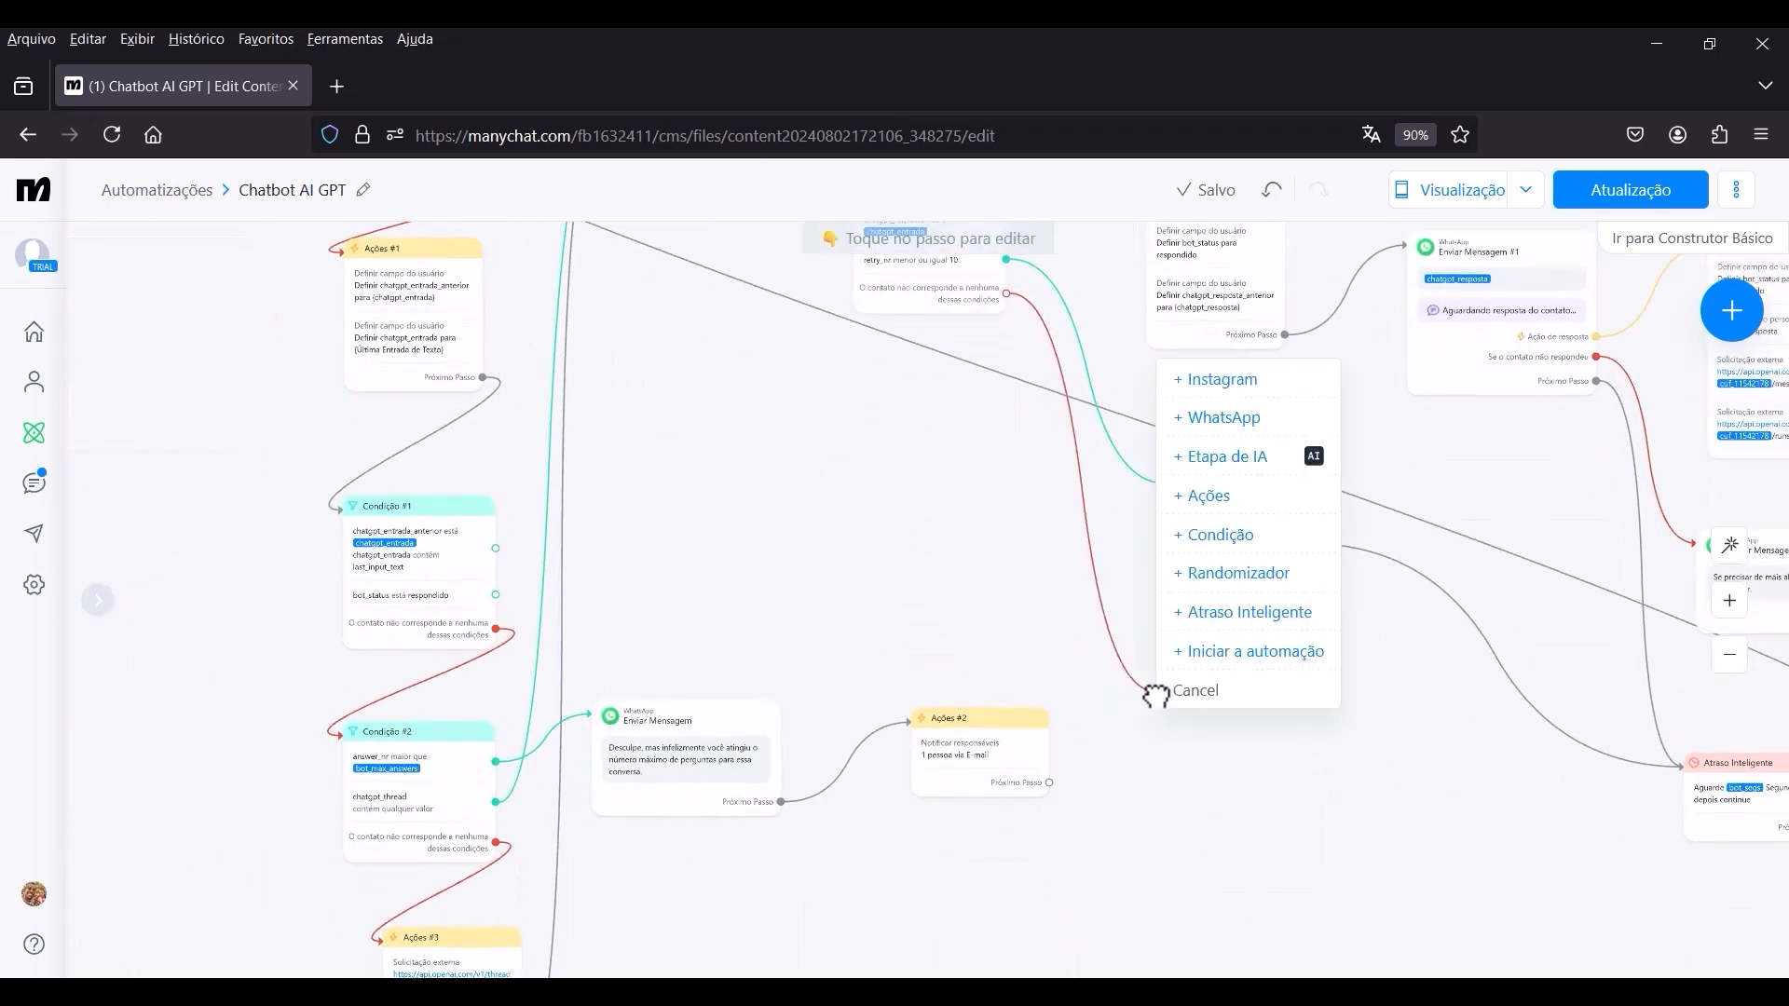
pyautogui.click(1209, 497)
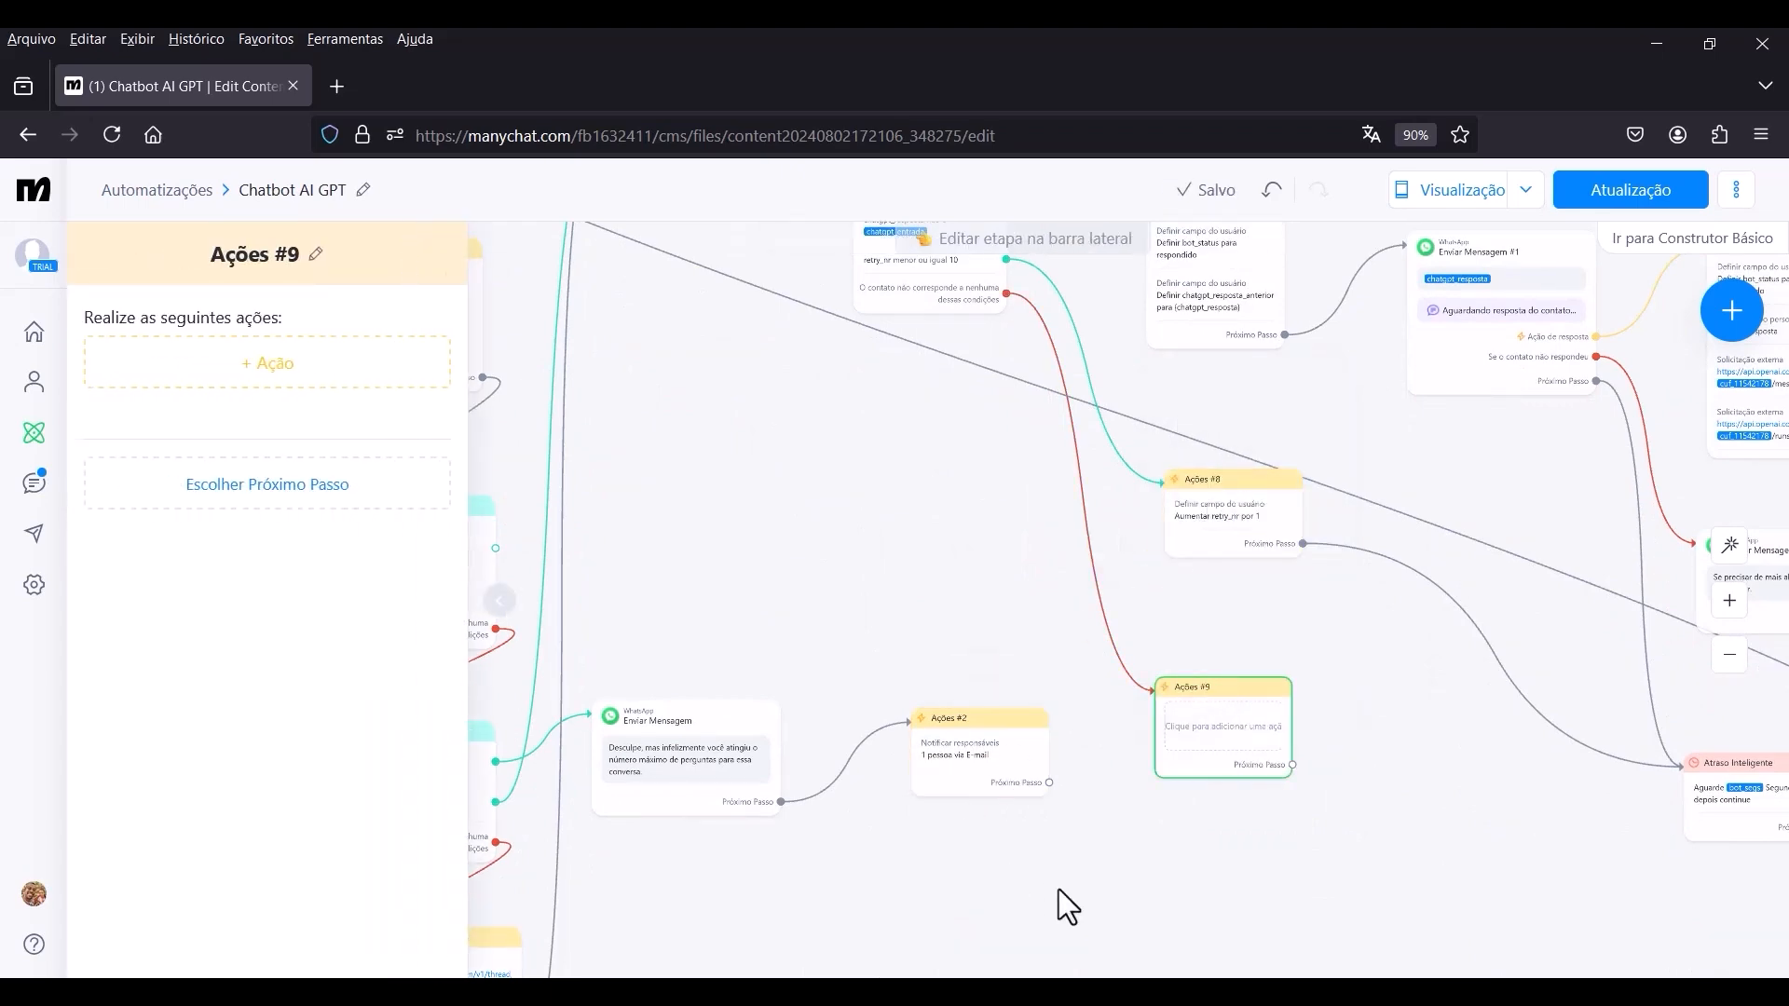
# Add a Limpar campo personalizado action for chatgpt_thread to Ações #9.
pyautogui.click(344, 400)
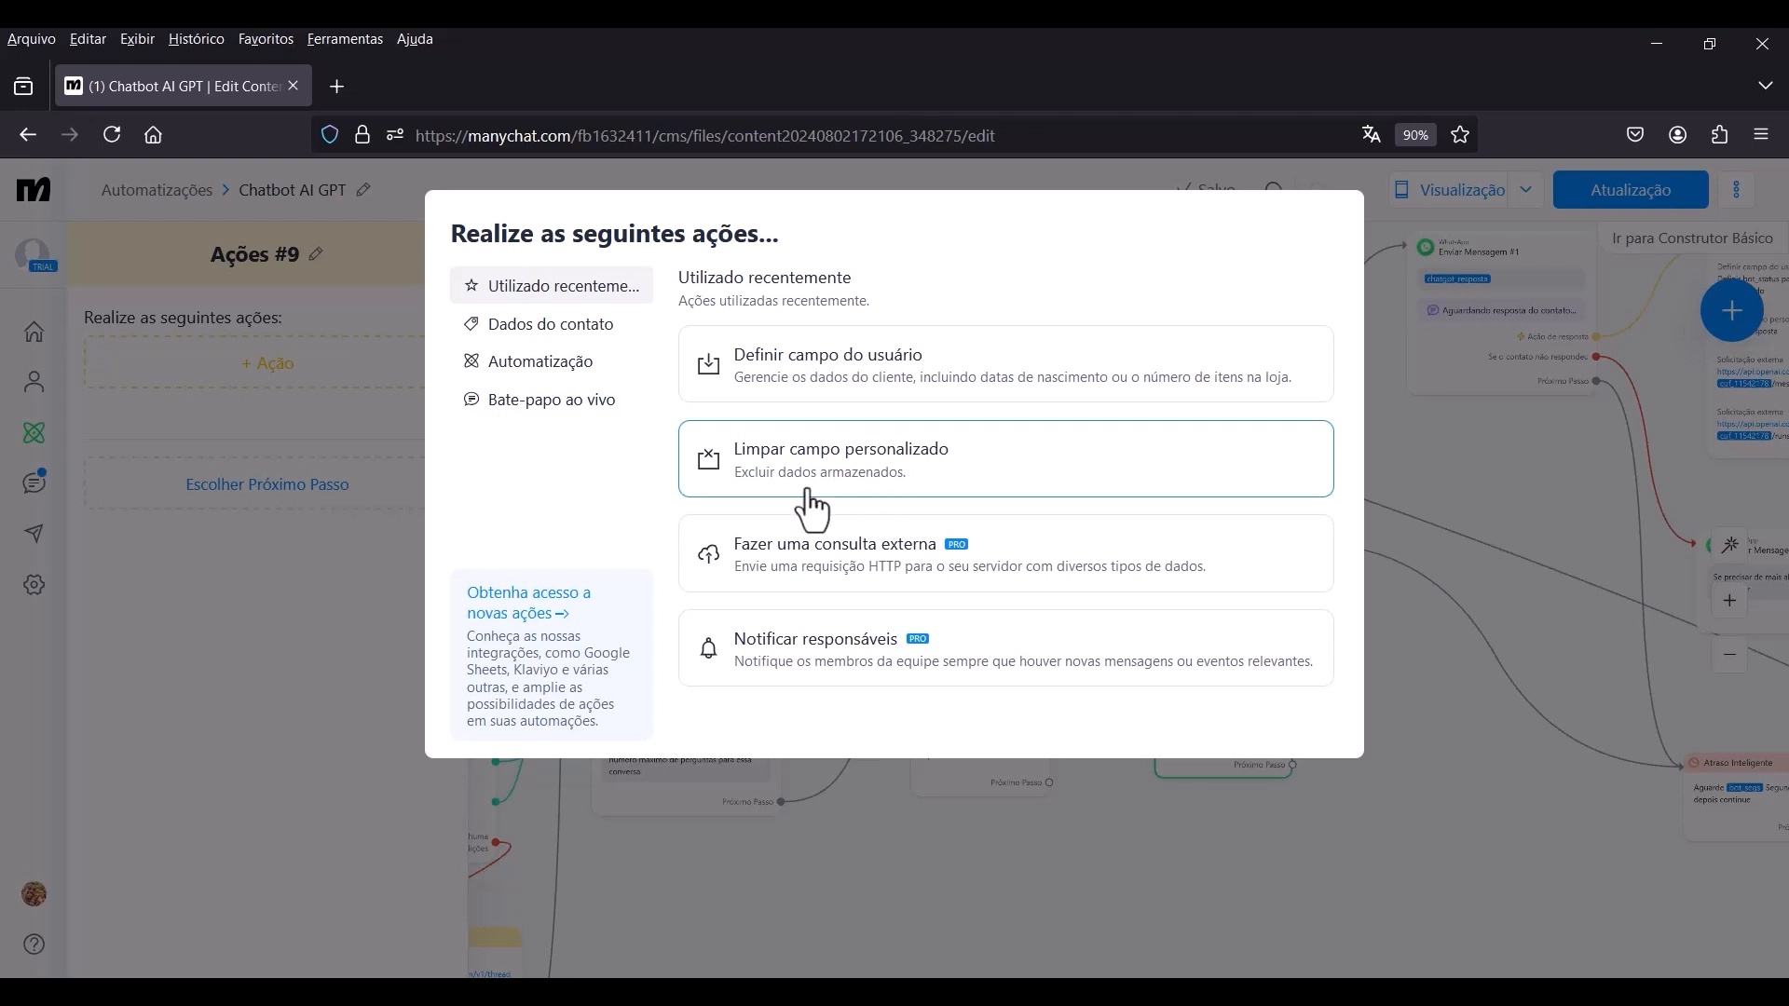
pyautogui.click(895, 479)
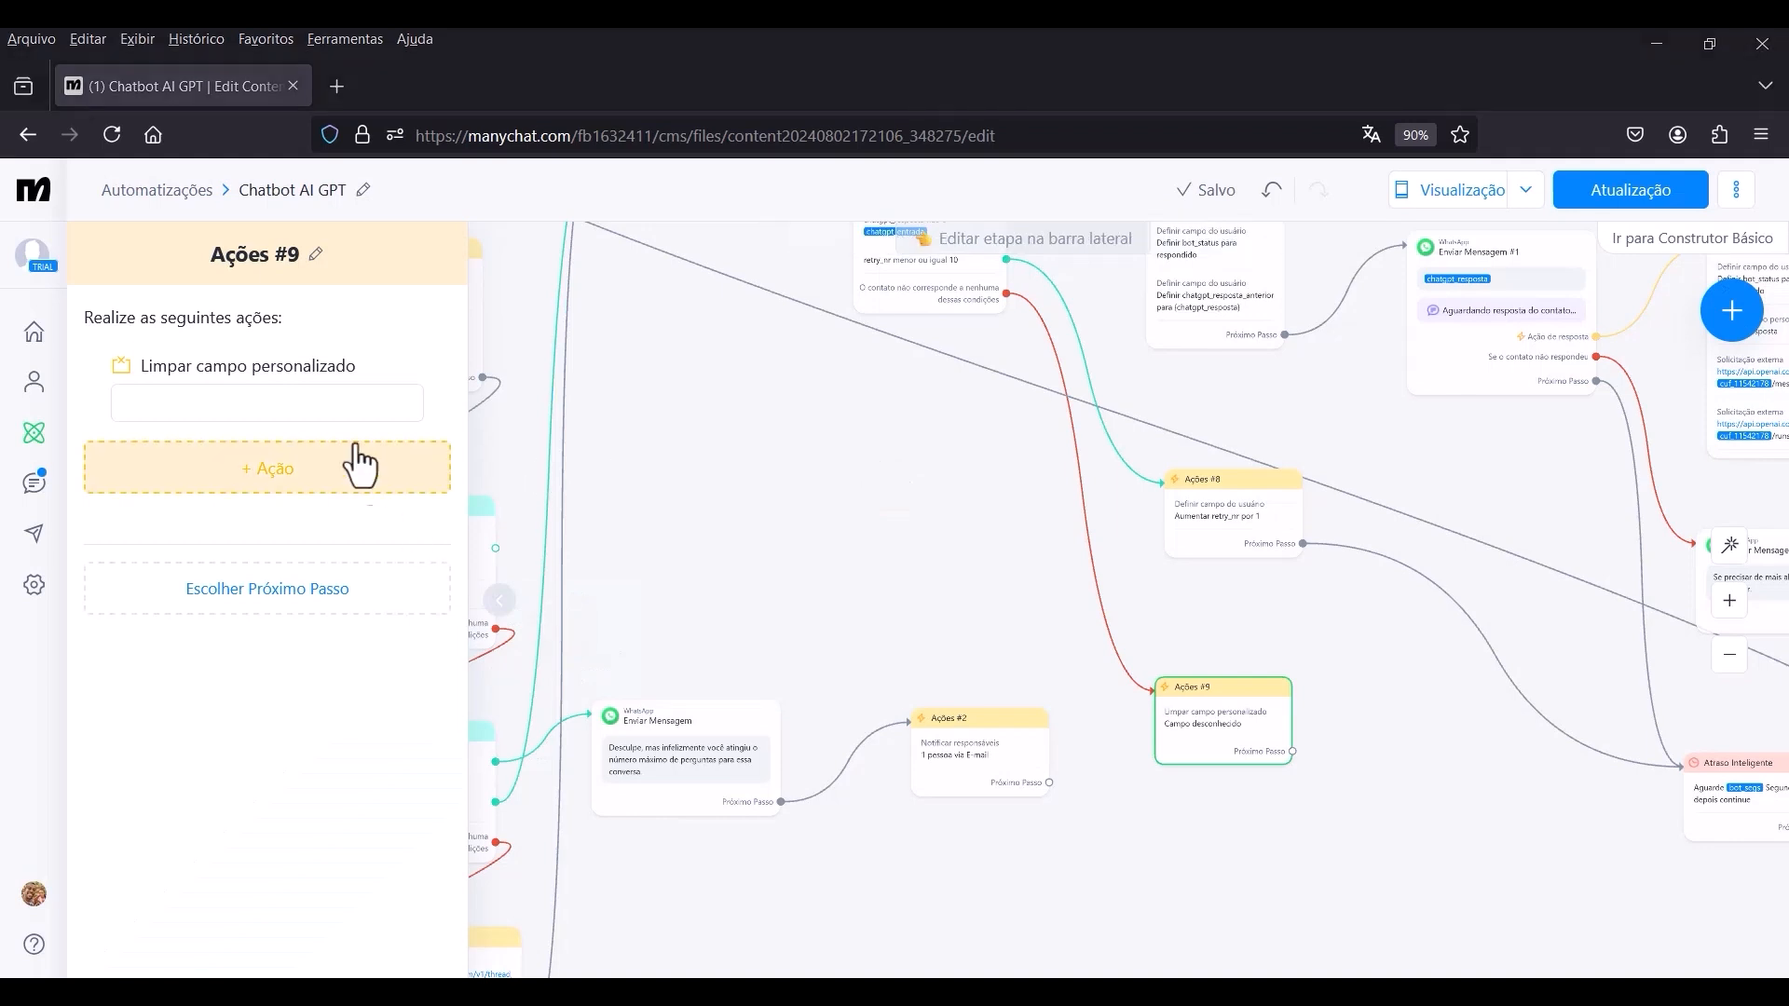
pyautogui.click(326, 403)
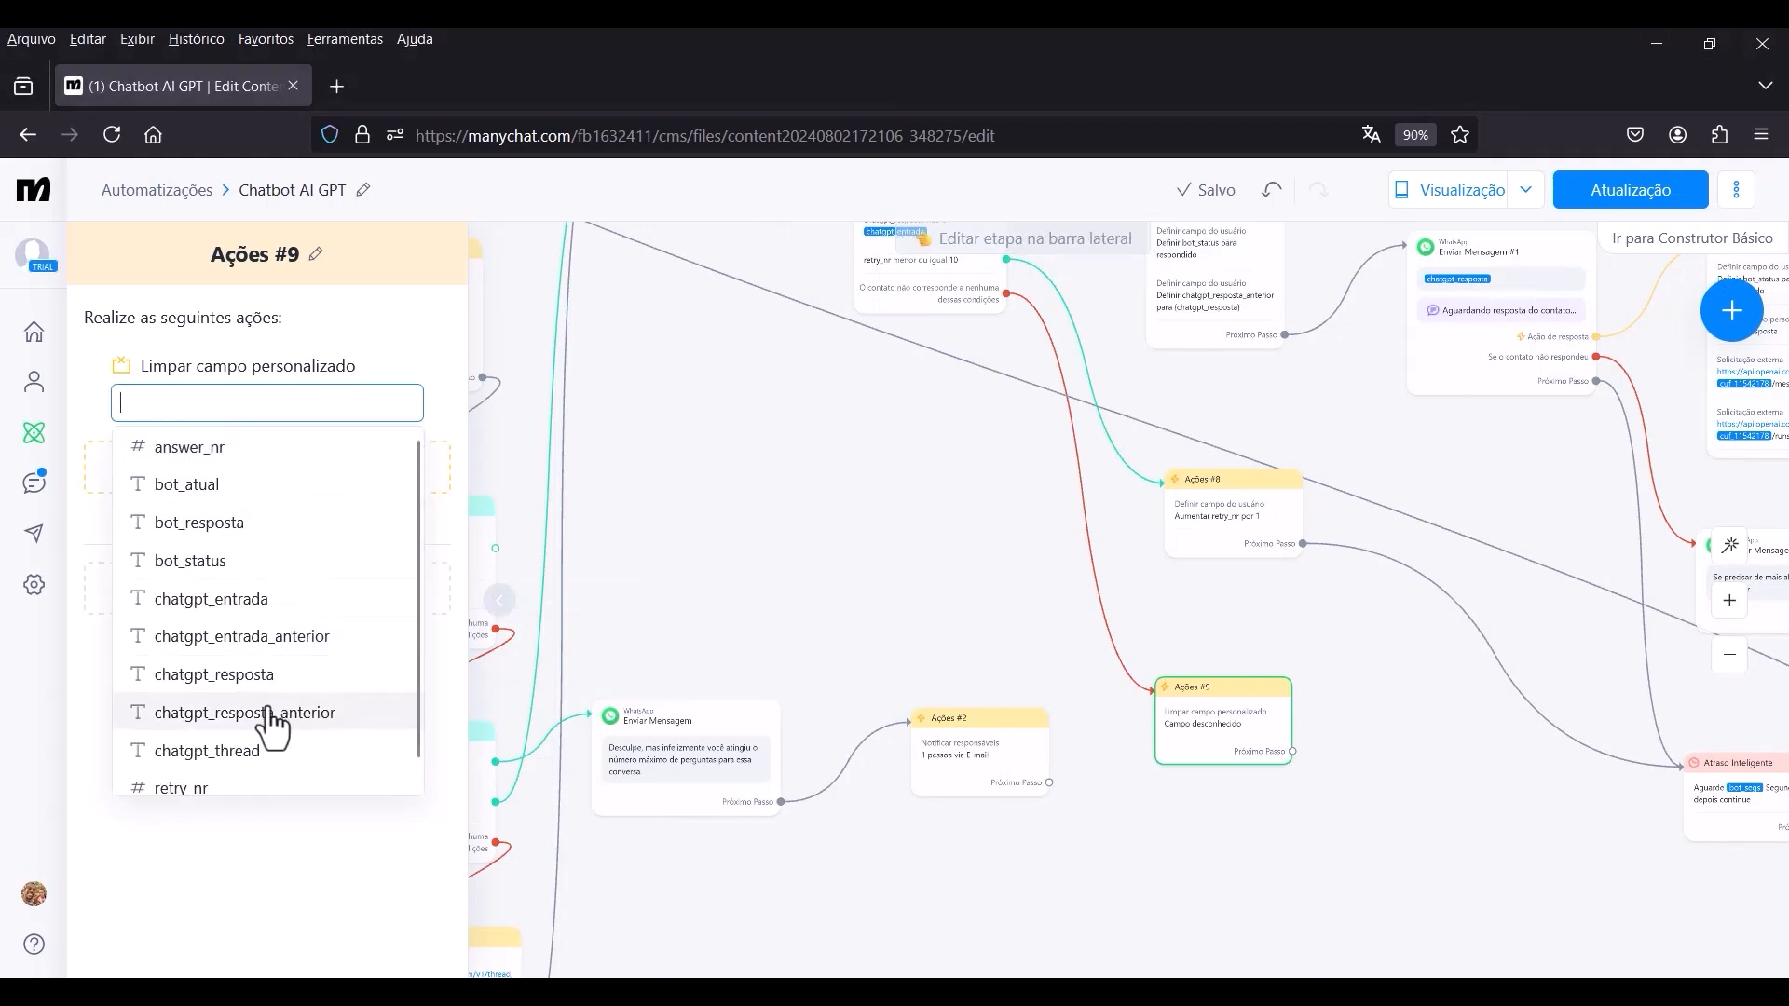
pyautogui.click(202, 766)
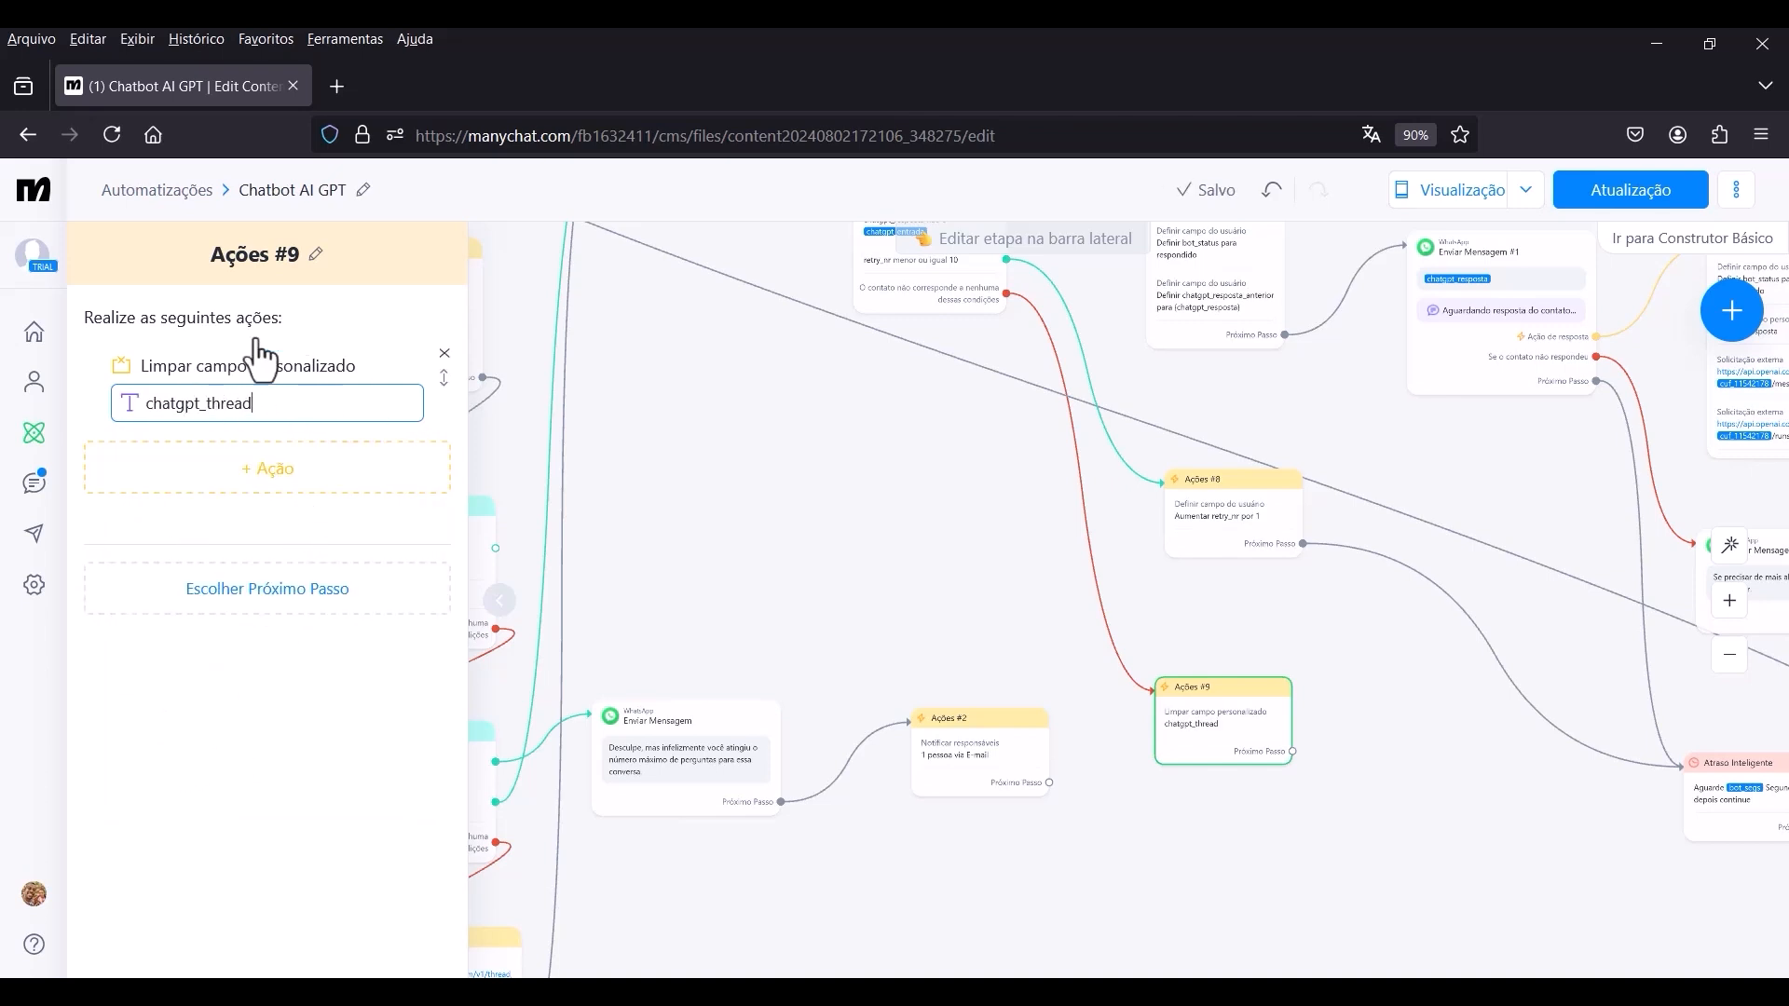
pyautogui.click(339, 527)
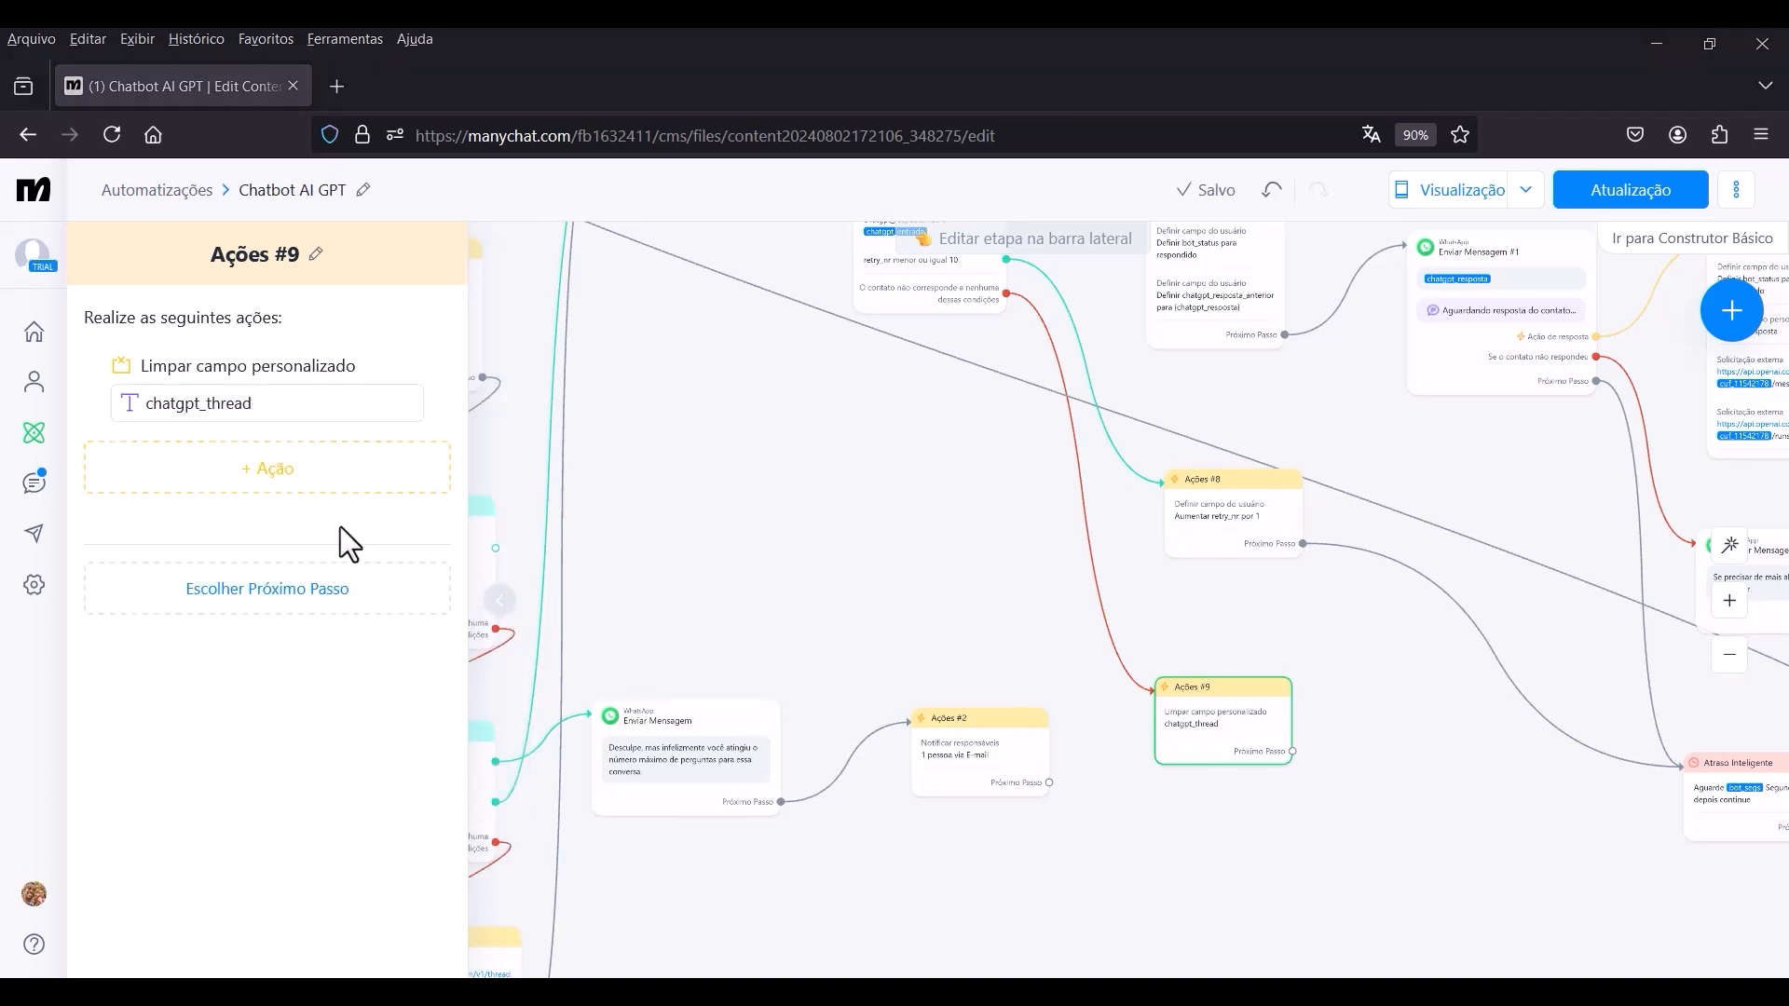
# Add a second Limpar campo personalizado action to Ações #9 that clears chatgpt_resposta.
pyautogui.click(259, 490)
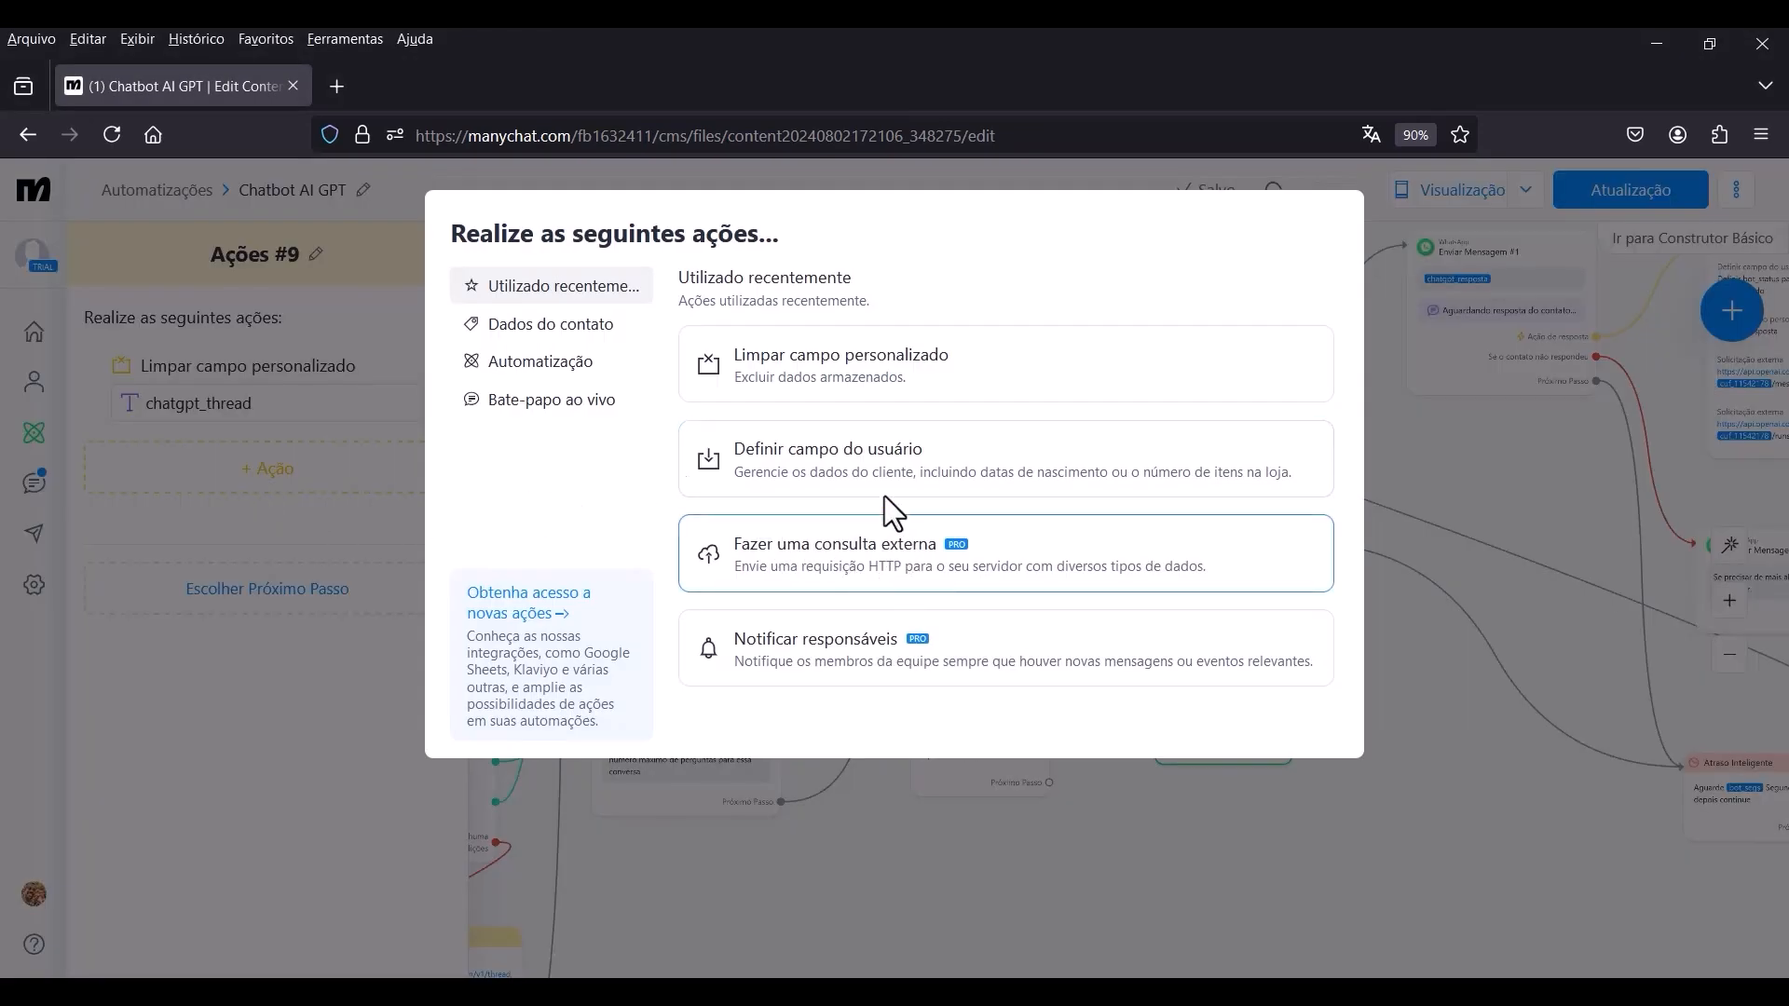
pyautogui.click(877, 377)
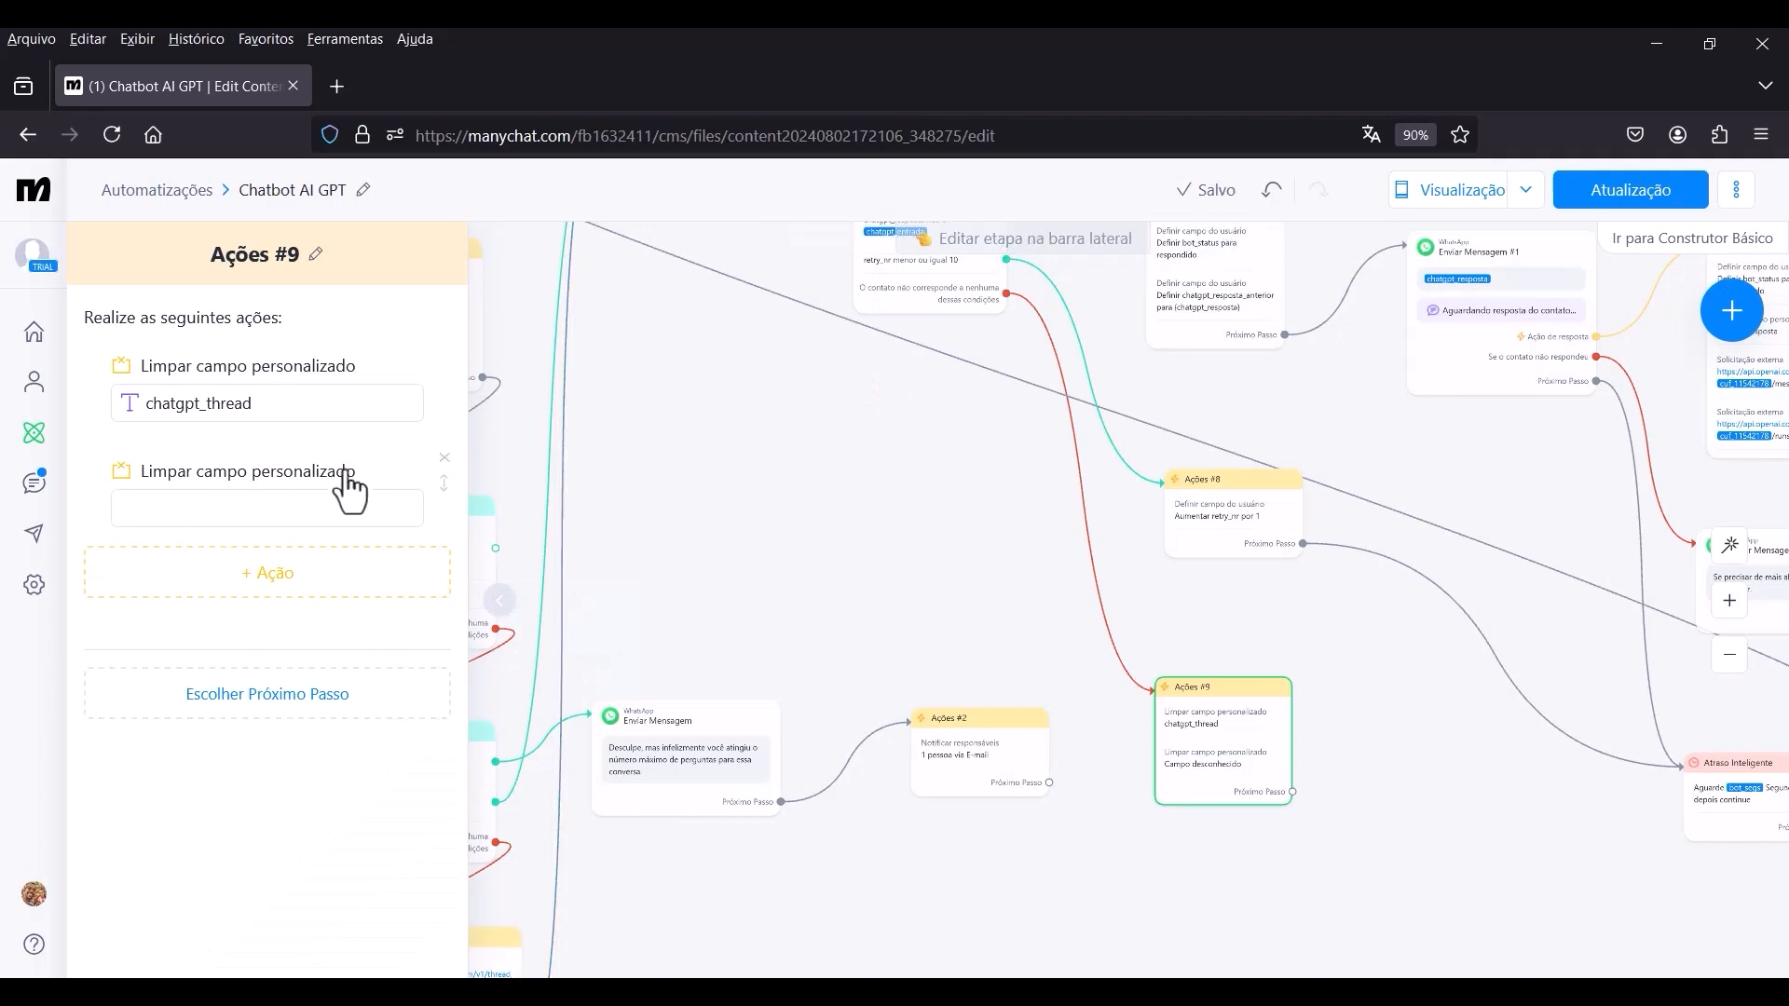
pyautogui.click(203, 510)
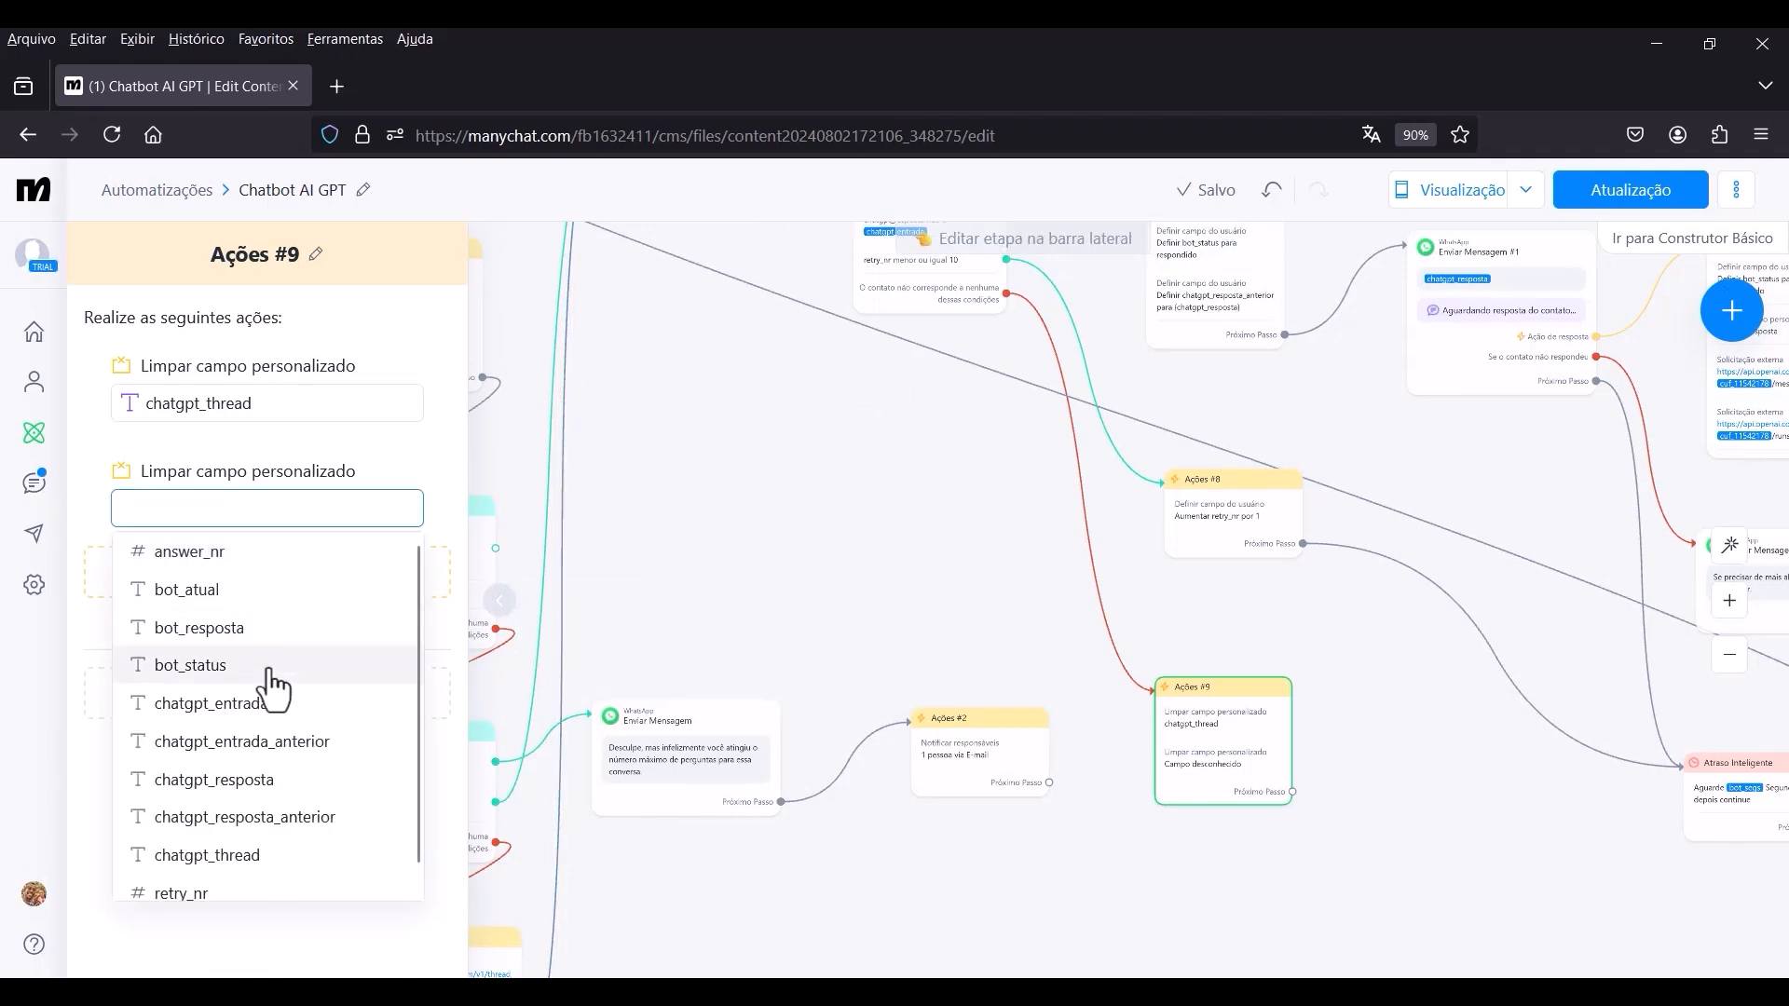
pyautogui.click(228, 790)
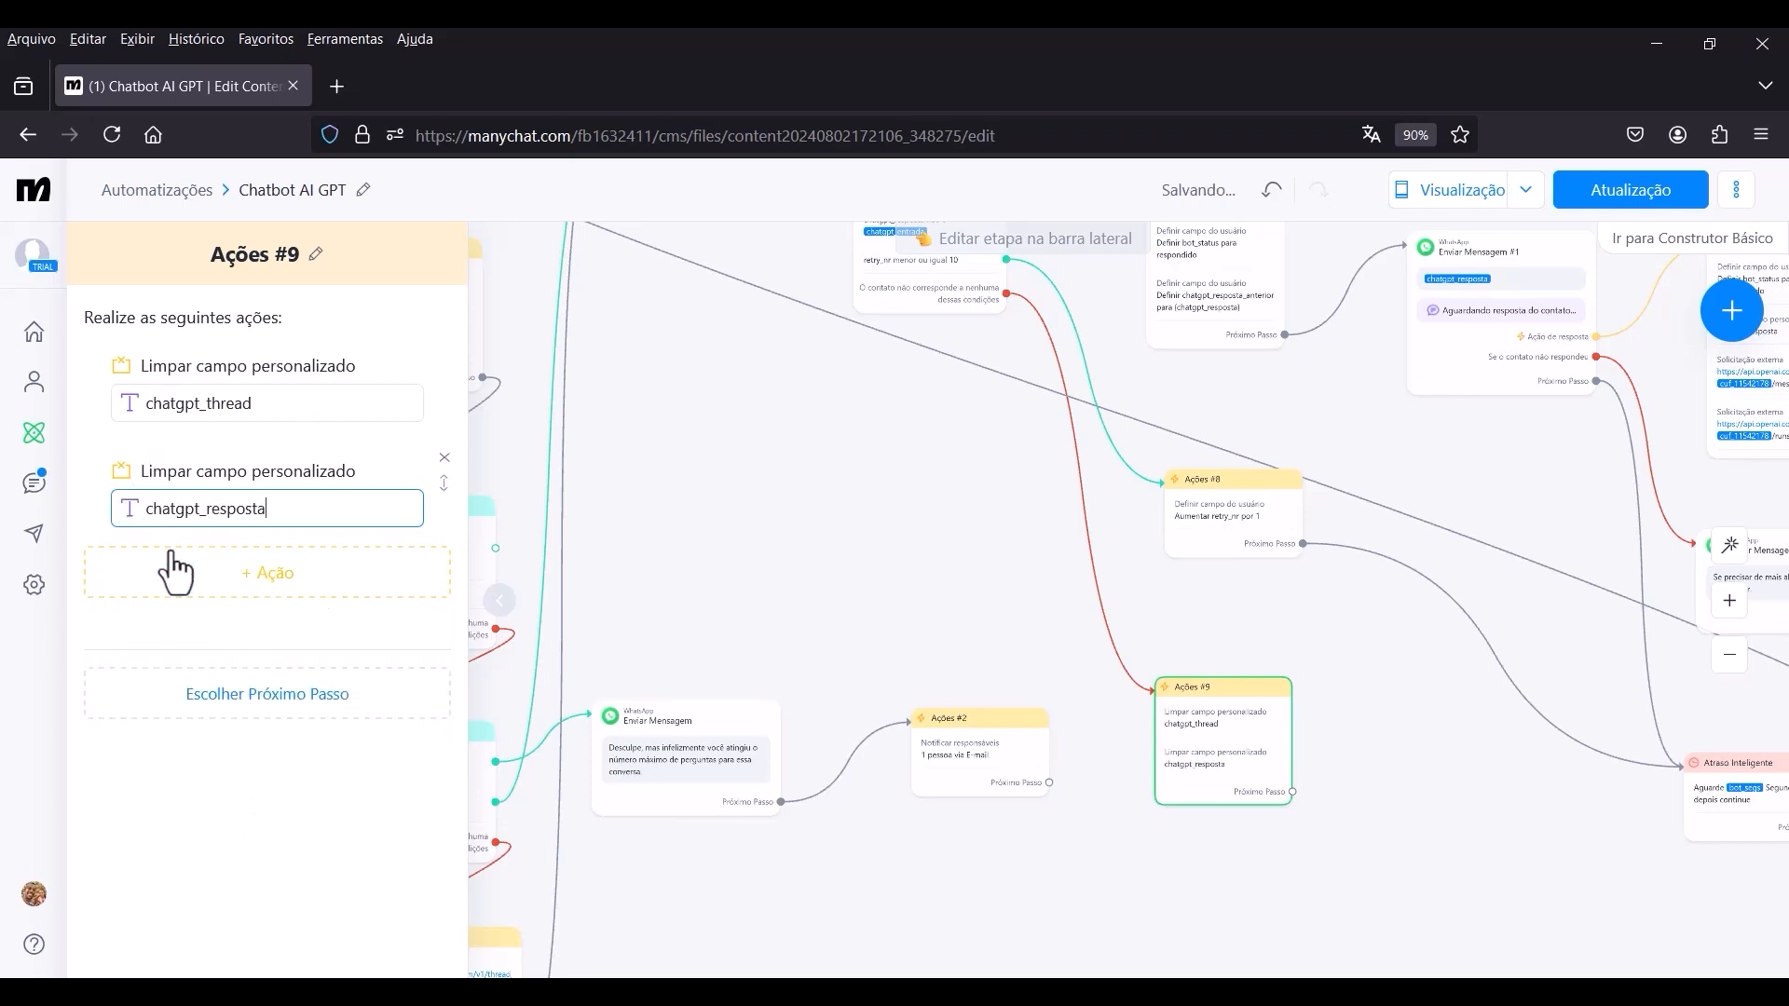
pyautogui.click(315, 645)
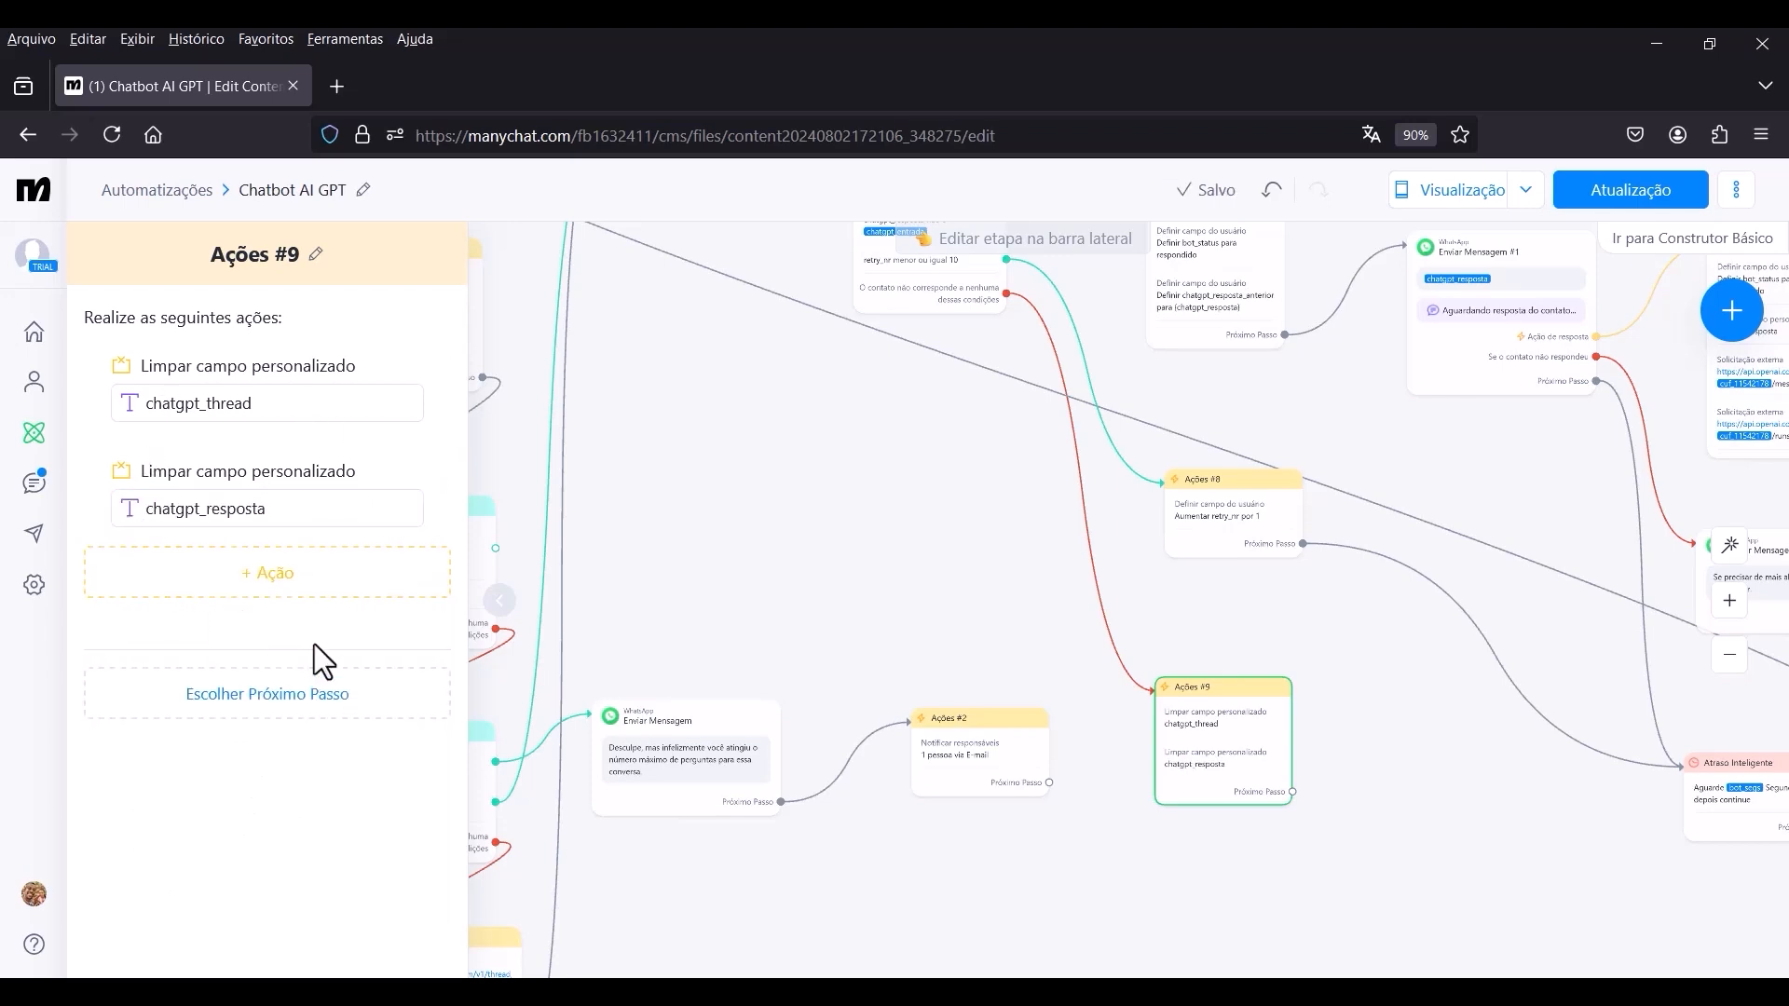
# Add a third Limpar campo personalizado action to Ações #9 that clears chatgpt_entrada.
pyautogui.click(270, 584)
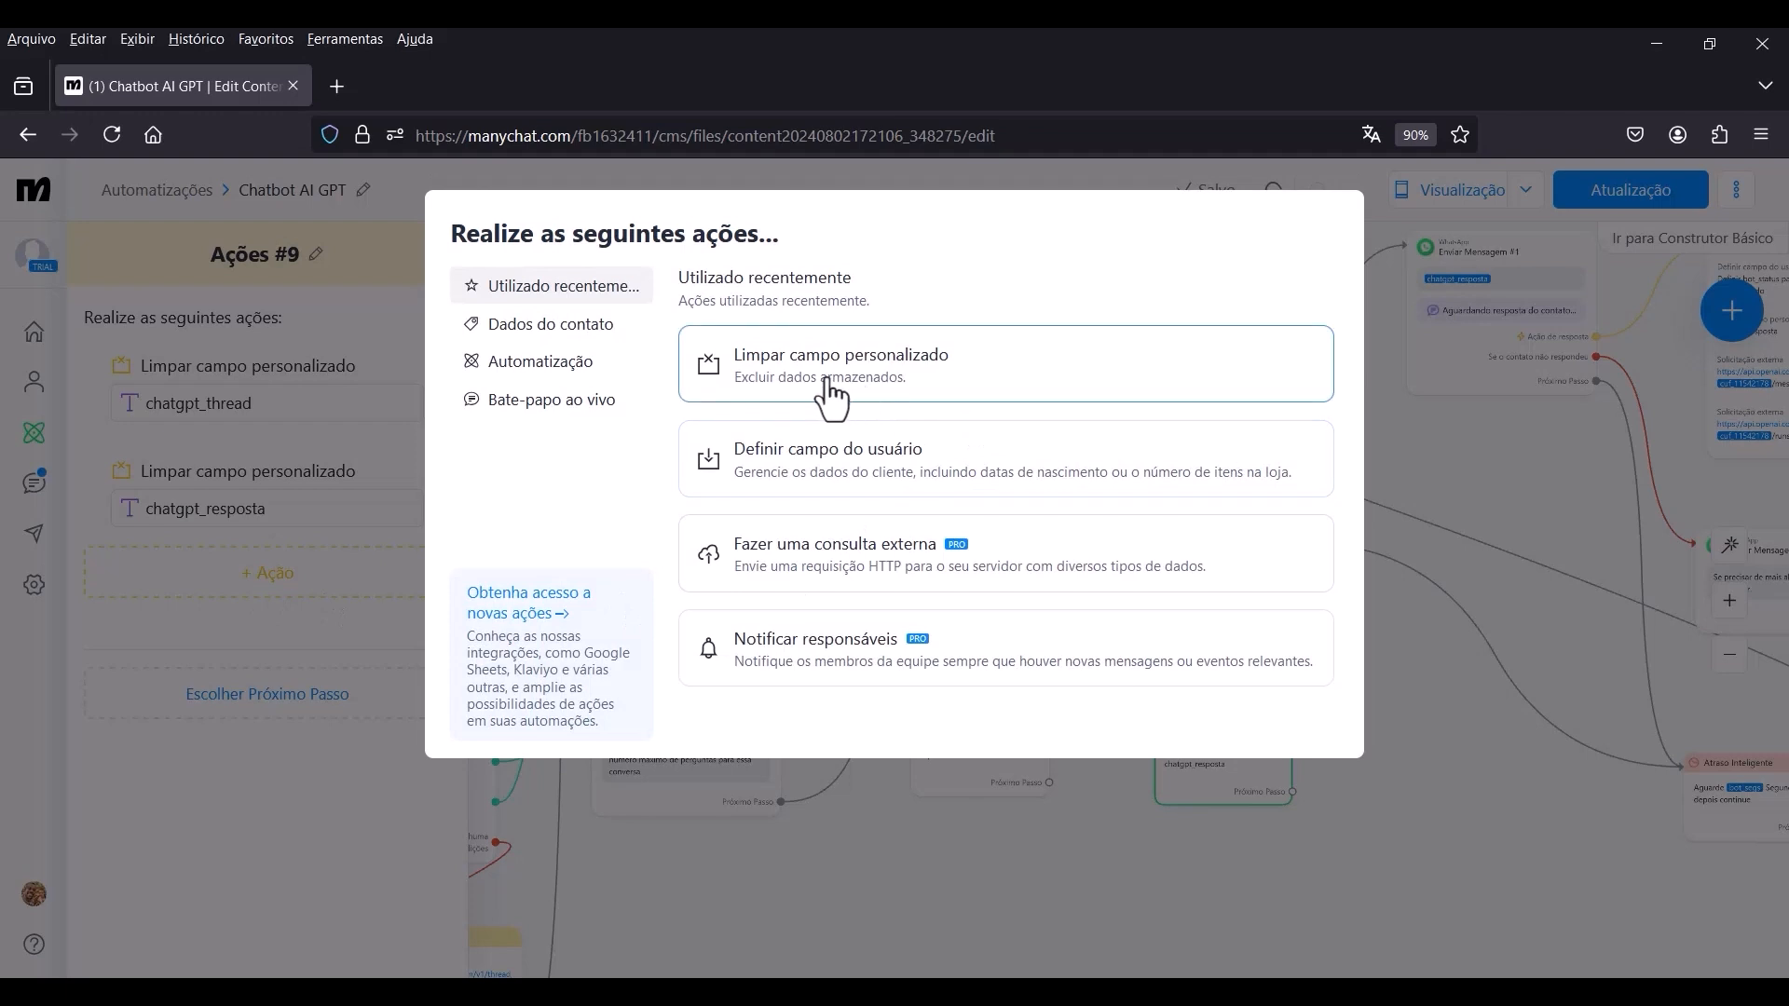
pyautogui.click(829, 396)
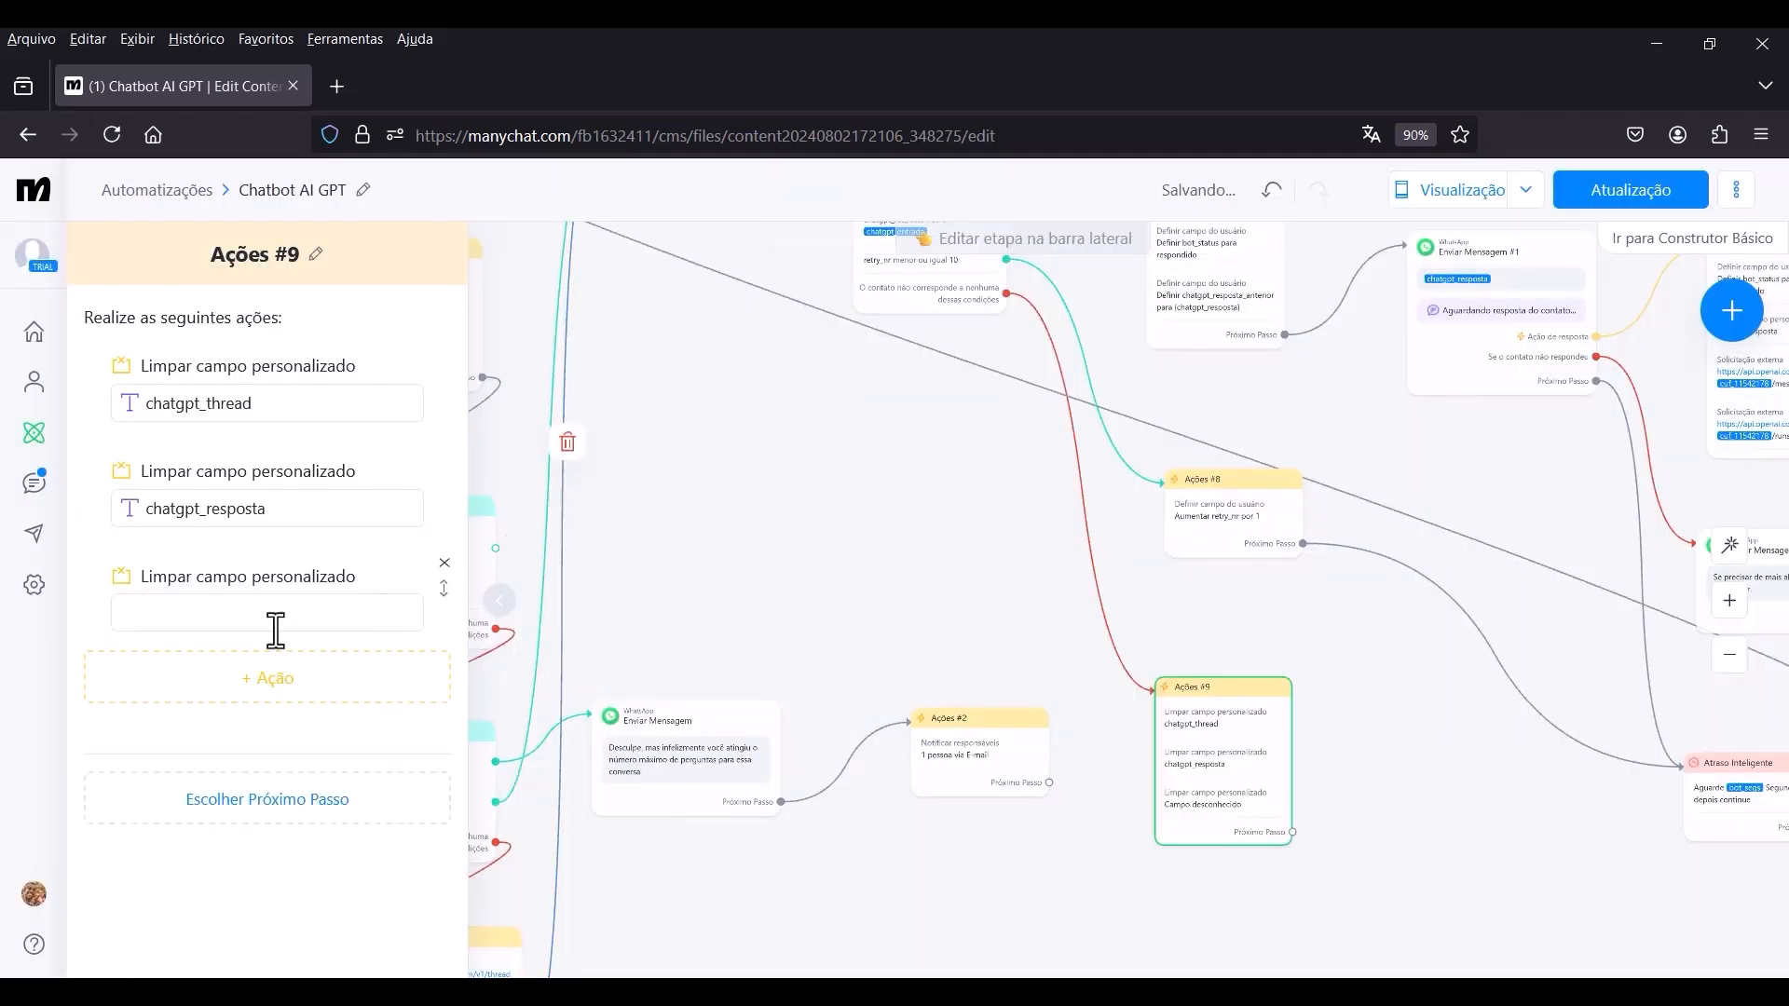
pyautogui.click(247, 617)
pyautogui.scroll(-1, 299, 566)
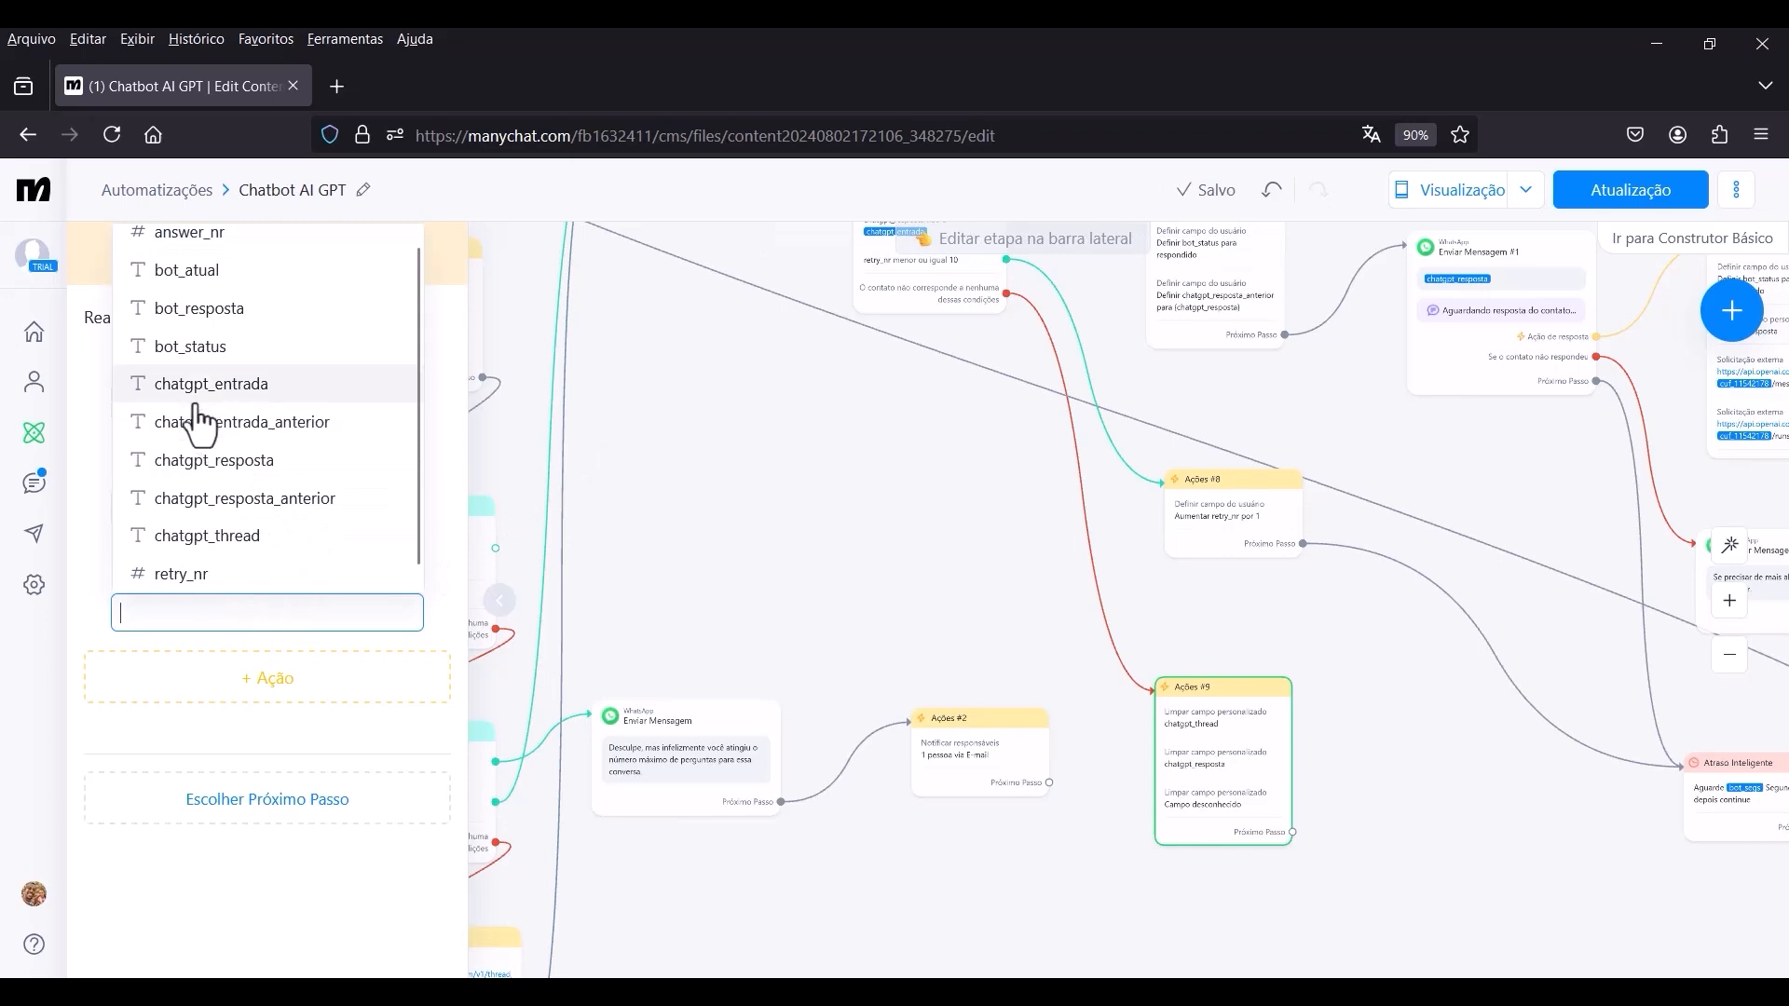
pyautogui.click(226, 396)
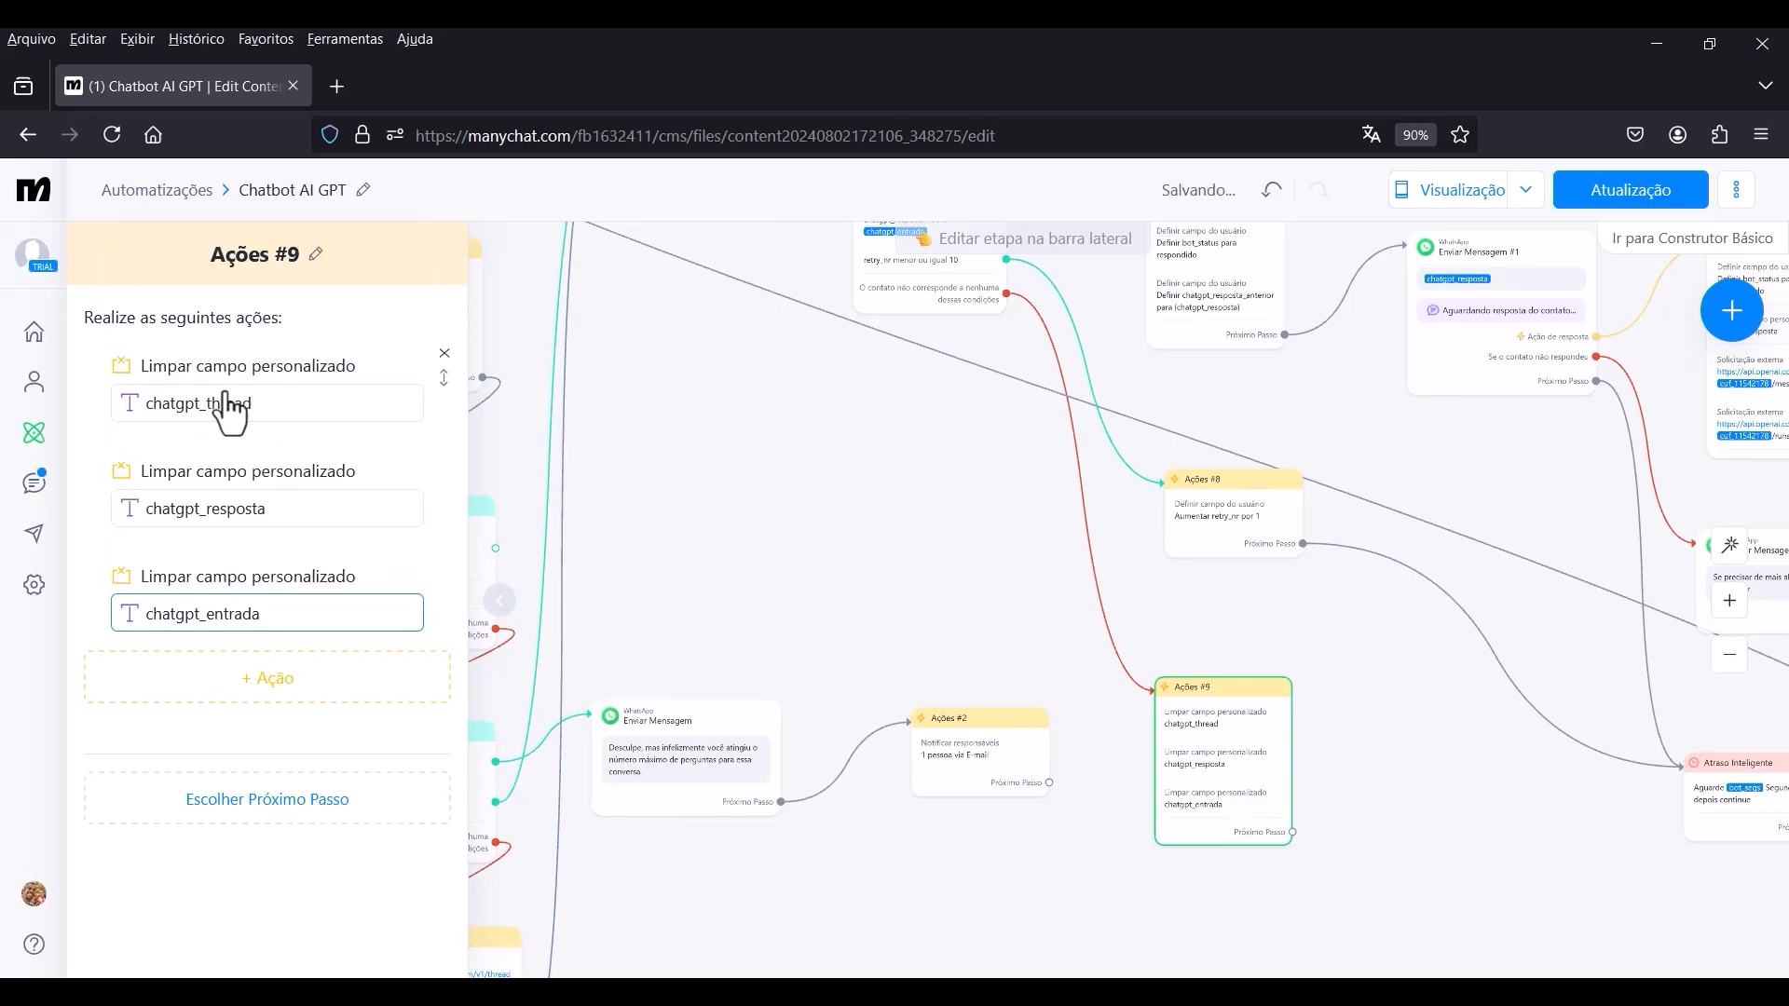
# Add a Notificar responsáveis action from the Bate-papo ao vivo category to Ações #9.
pyautogui.click(240, 686)
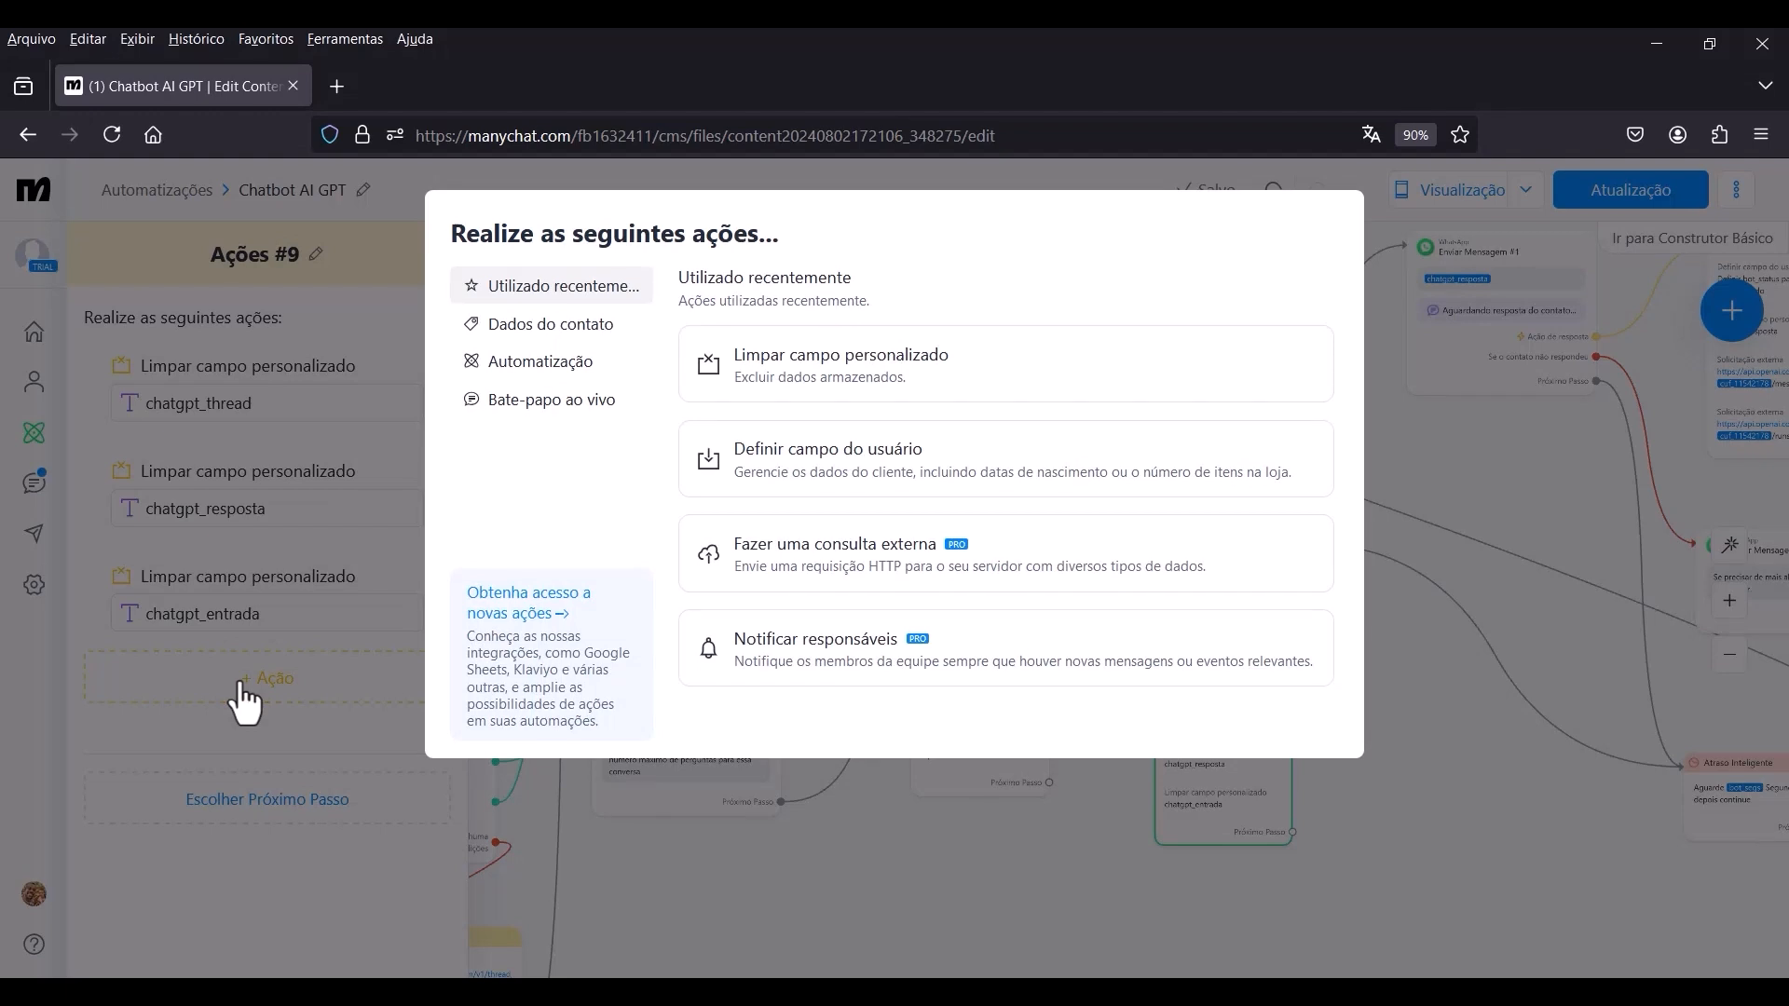
pyautogui.click(517, 412)
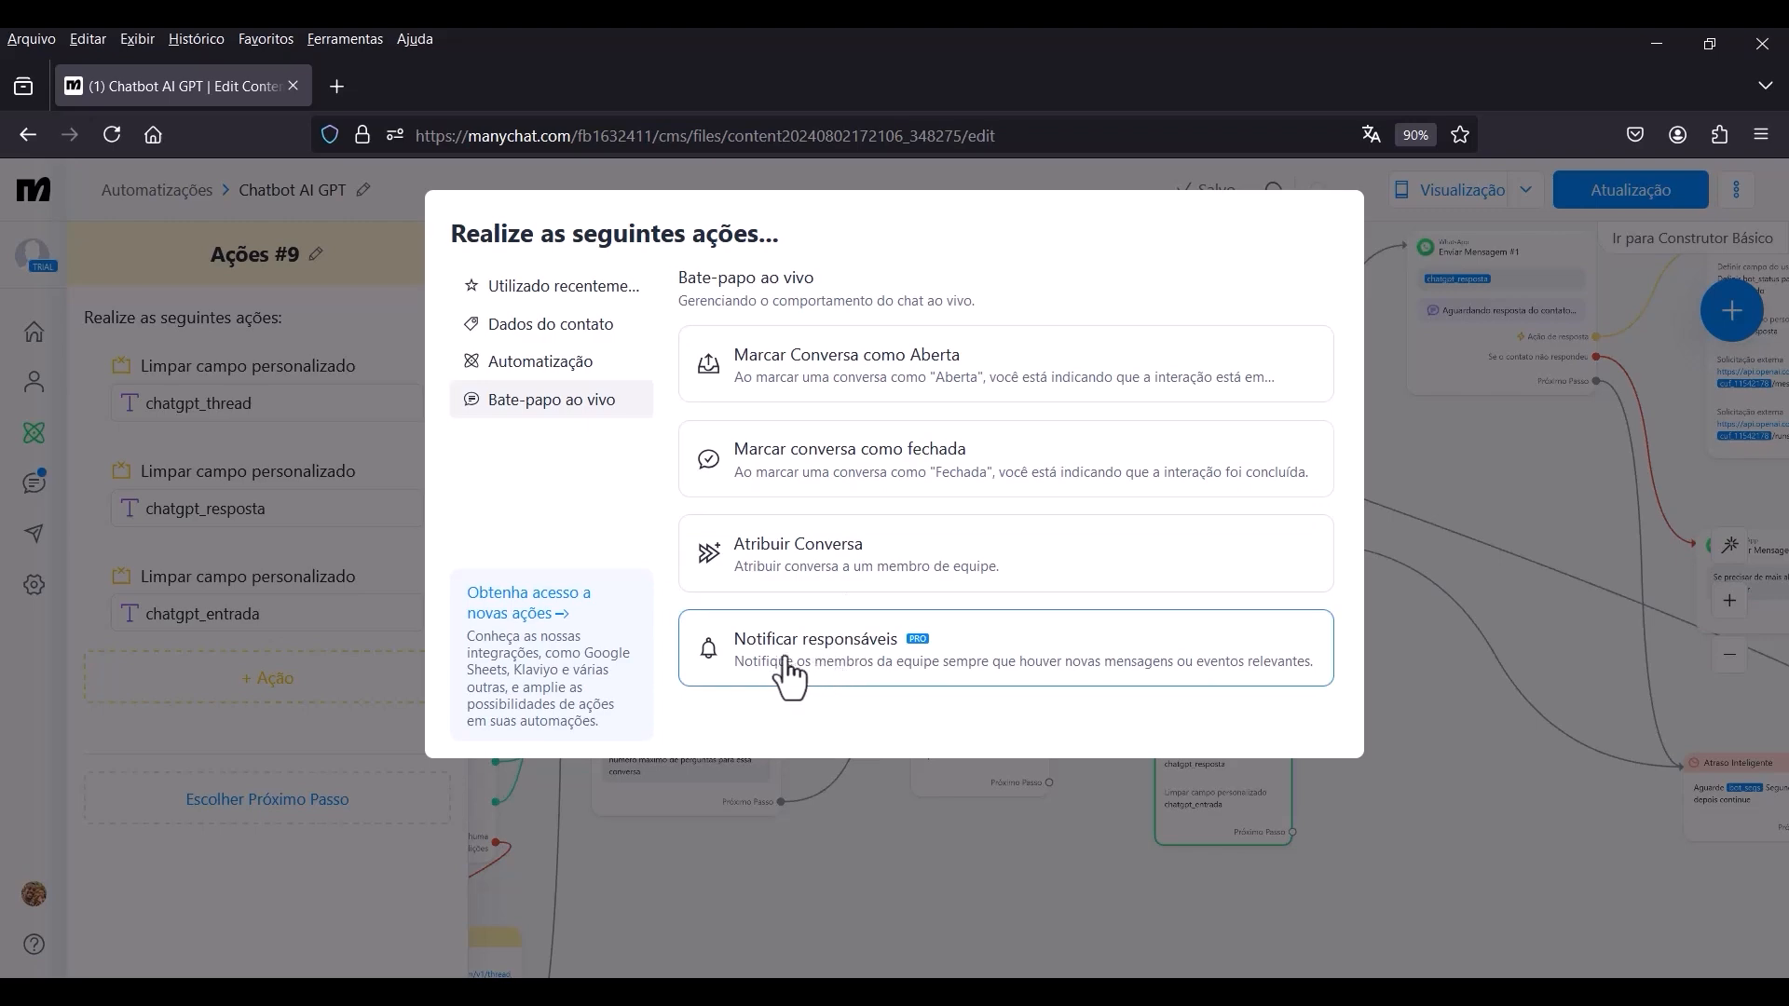
pyautogui.click(862, 673)
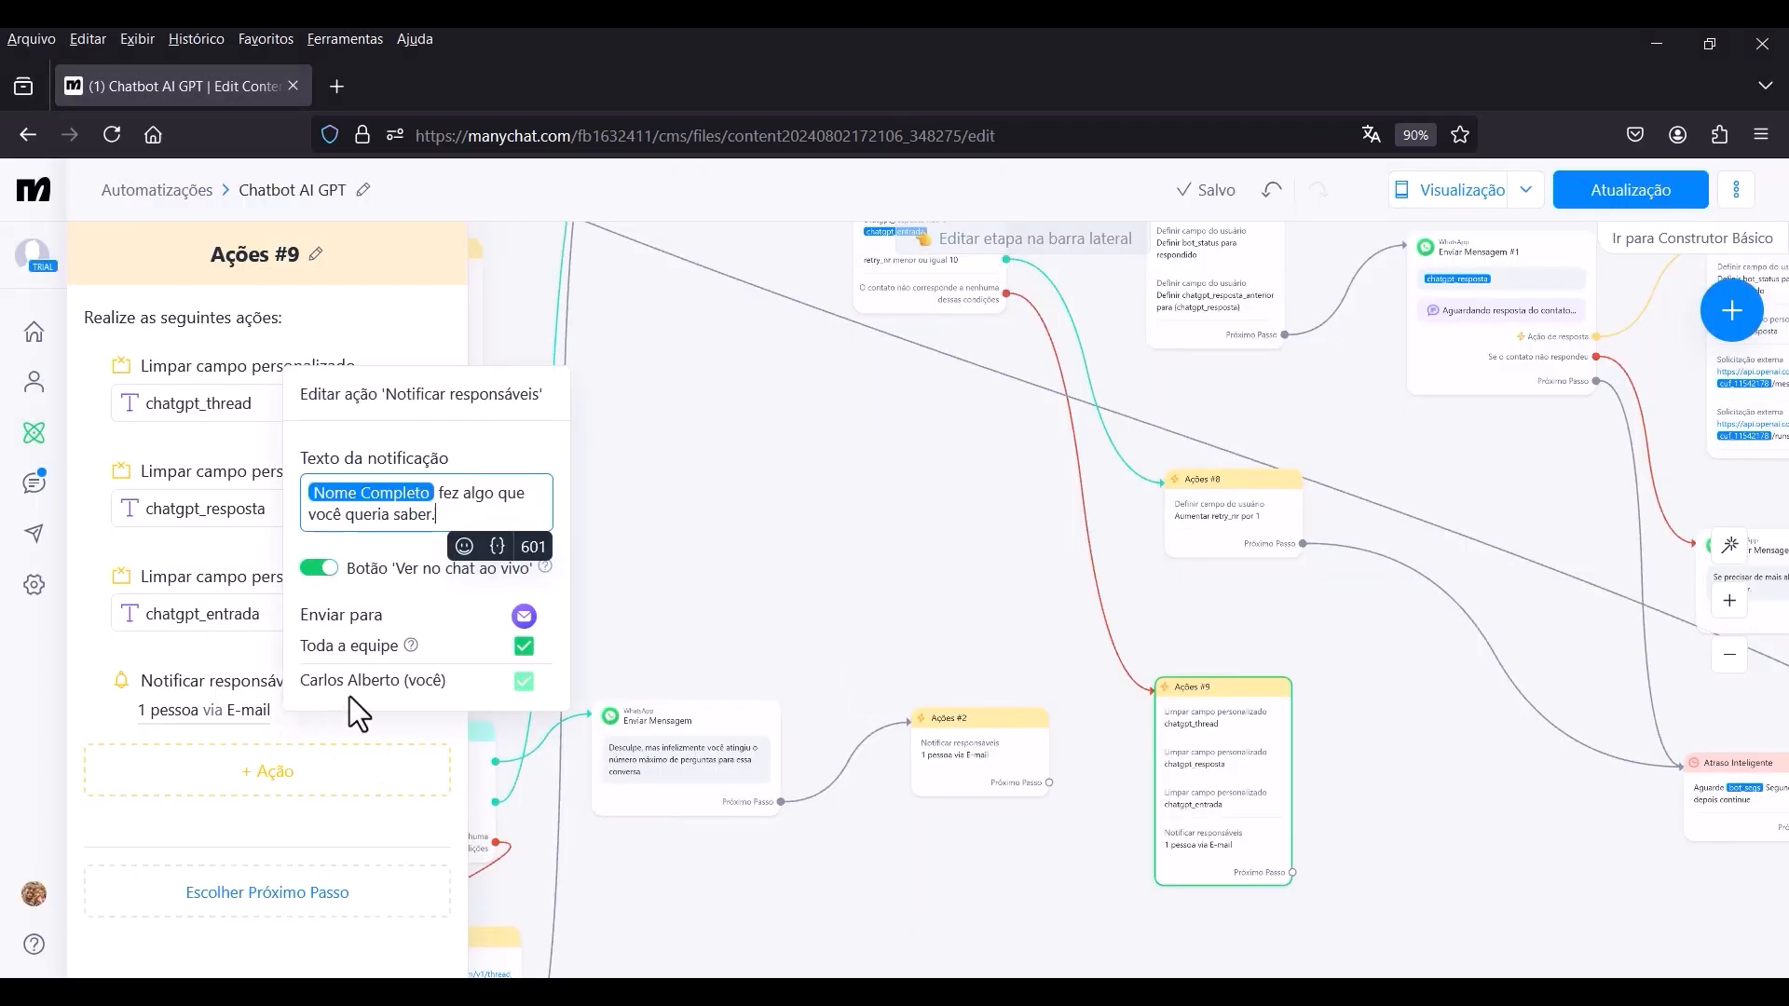
# Set the notification text to the Nome Completo variable followed by "encontrou um erro!".
pyautogui.tripleClick(444, 501)
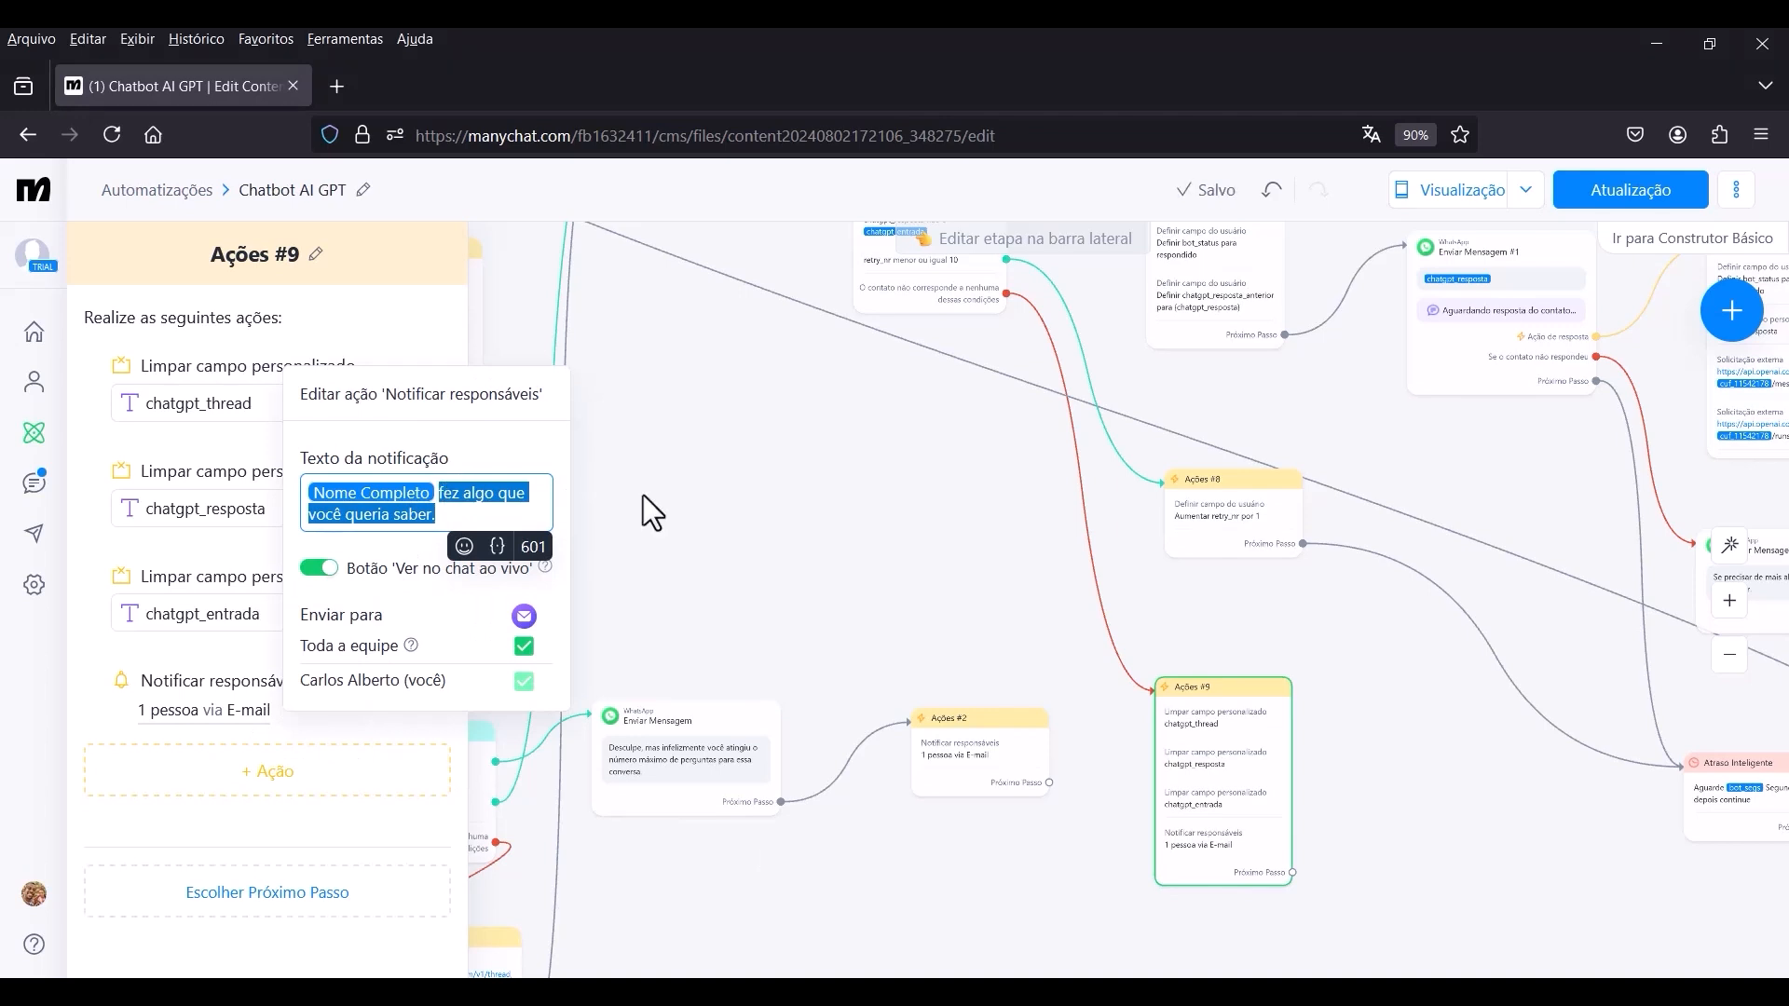
pyautogui.write('ENCONTRO')
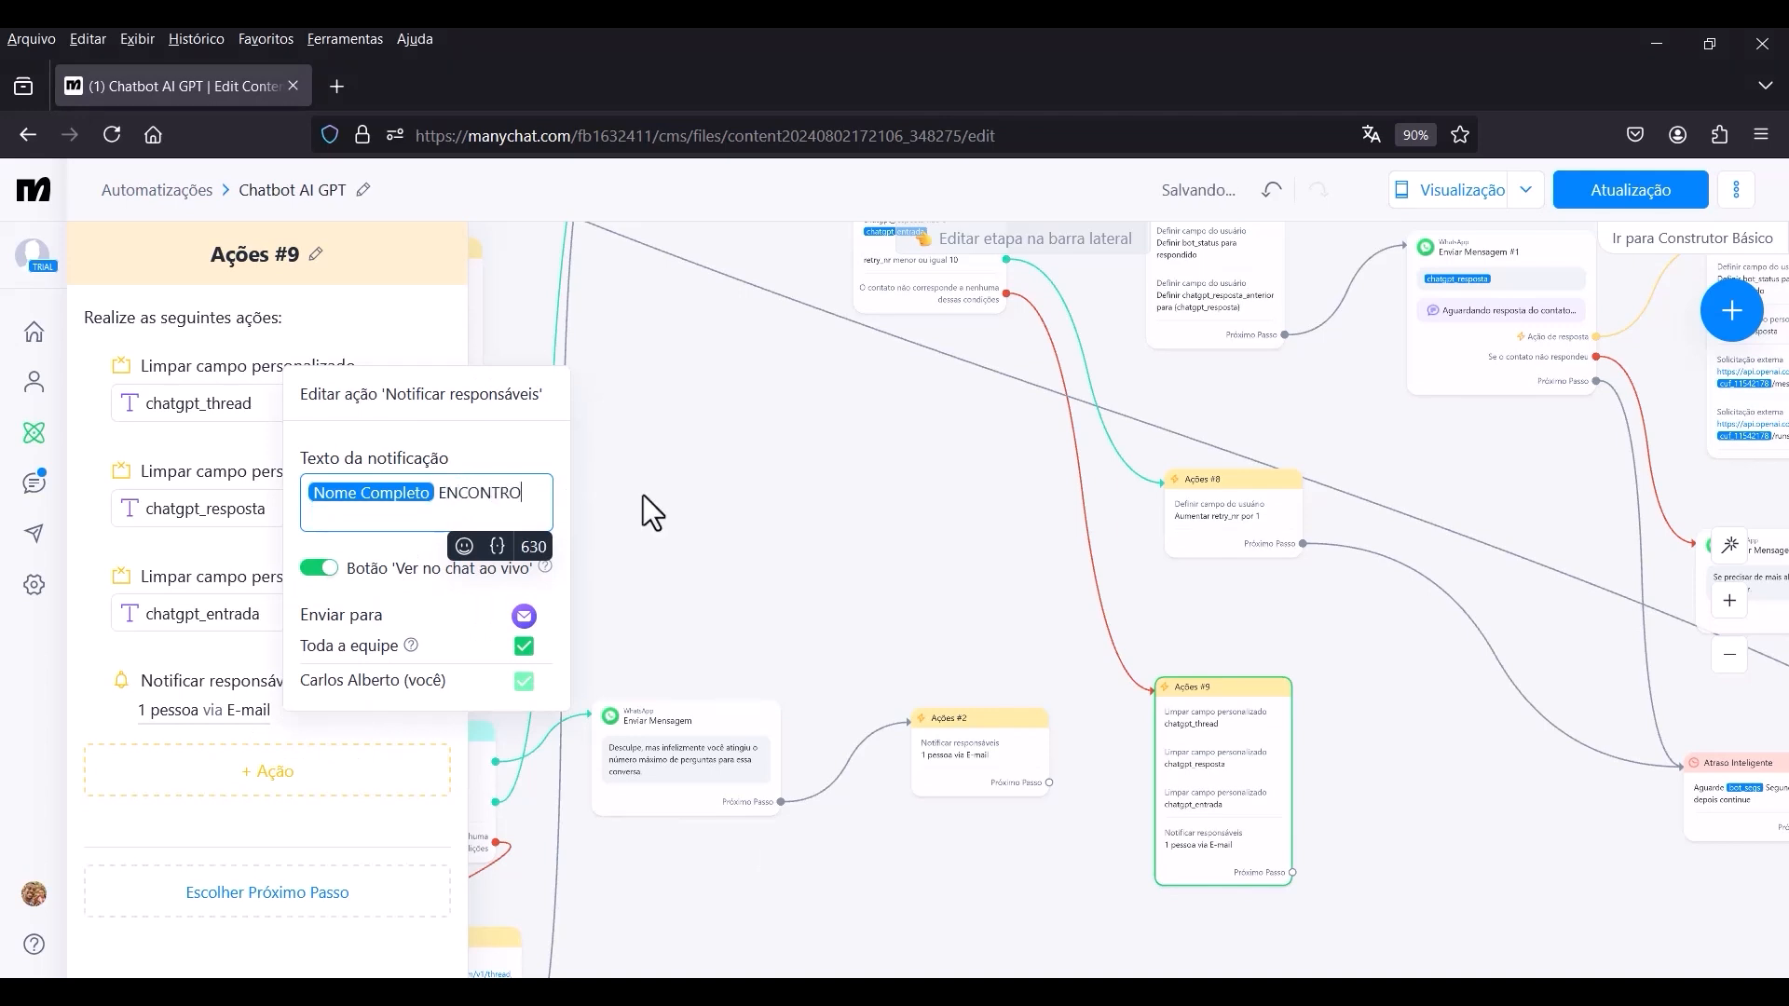
pyautogui.write('U UM ERRO')
pyautogui.press('BackSpace')
pyautogui.press('BackSpace')
pyautogui.press('BackSpace')
pyautogui.press('BackSpace')
pyautogui.press('BackSpace')
pyautogui.press('BackSpace')
pyautogui.press('BackSpace')
pyautogui.press('BackSpace')
pyautogui.press('BackSpace')
pyautogui.press('BackSpace')
pyautogui.press('BackSpace')
pyautogui.press('BackSpace')
pyautogui.press('BackSpace')
pyautogui.press('BackSpace')
pyautogui.press('BackSpace')
pyautogui.press('BackSpace')
pyautogui.press('BackSpace')
pyautogui.write('encontrou um e')
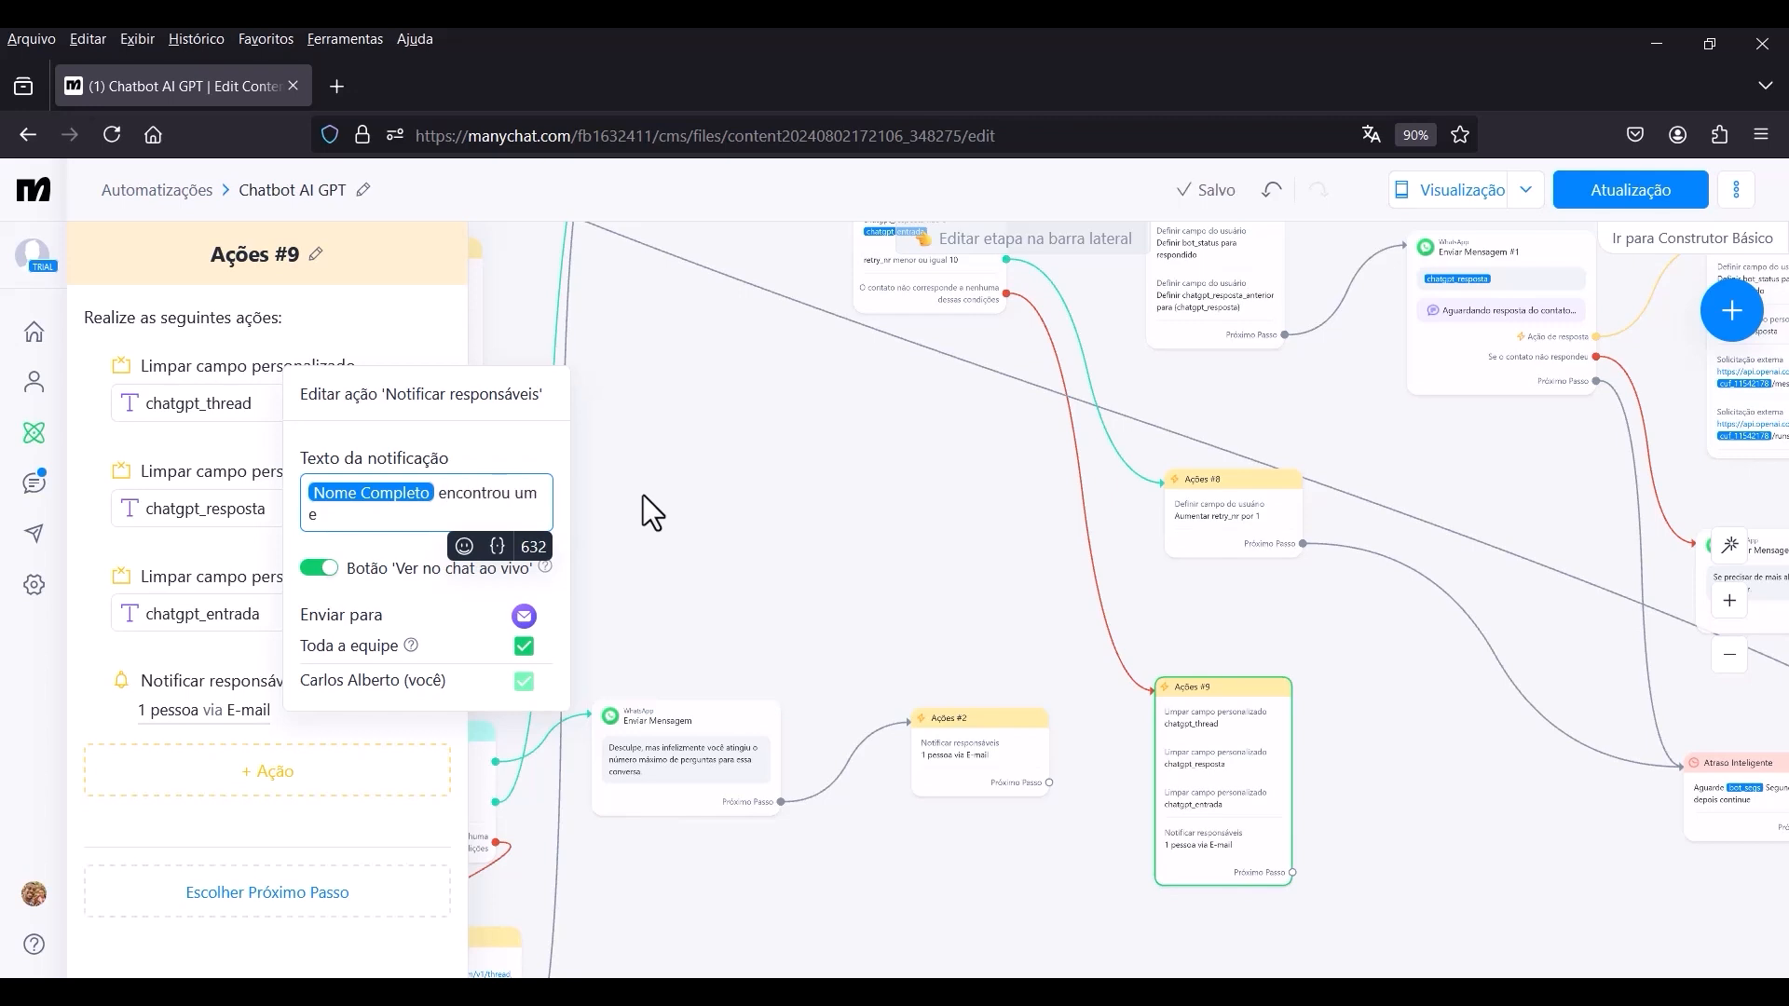
pyautogui.write('rro!')
pyautogui.click(643, 495)
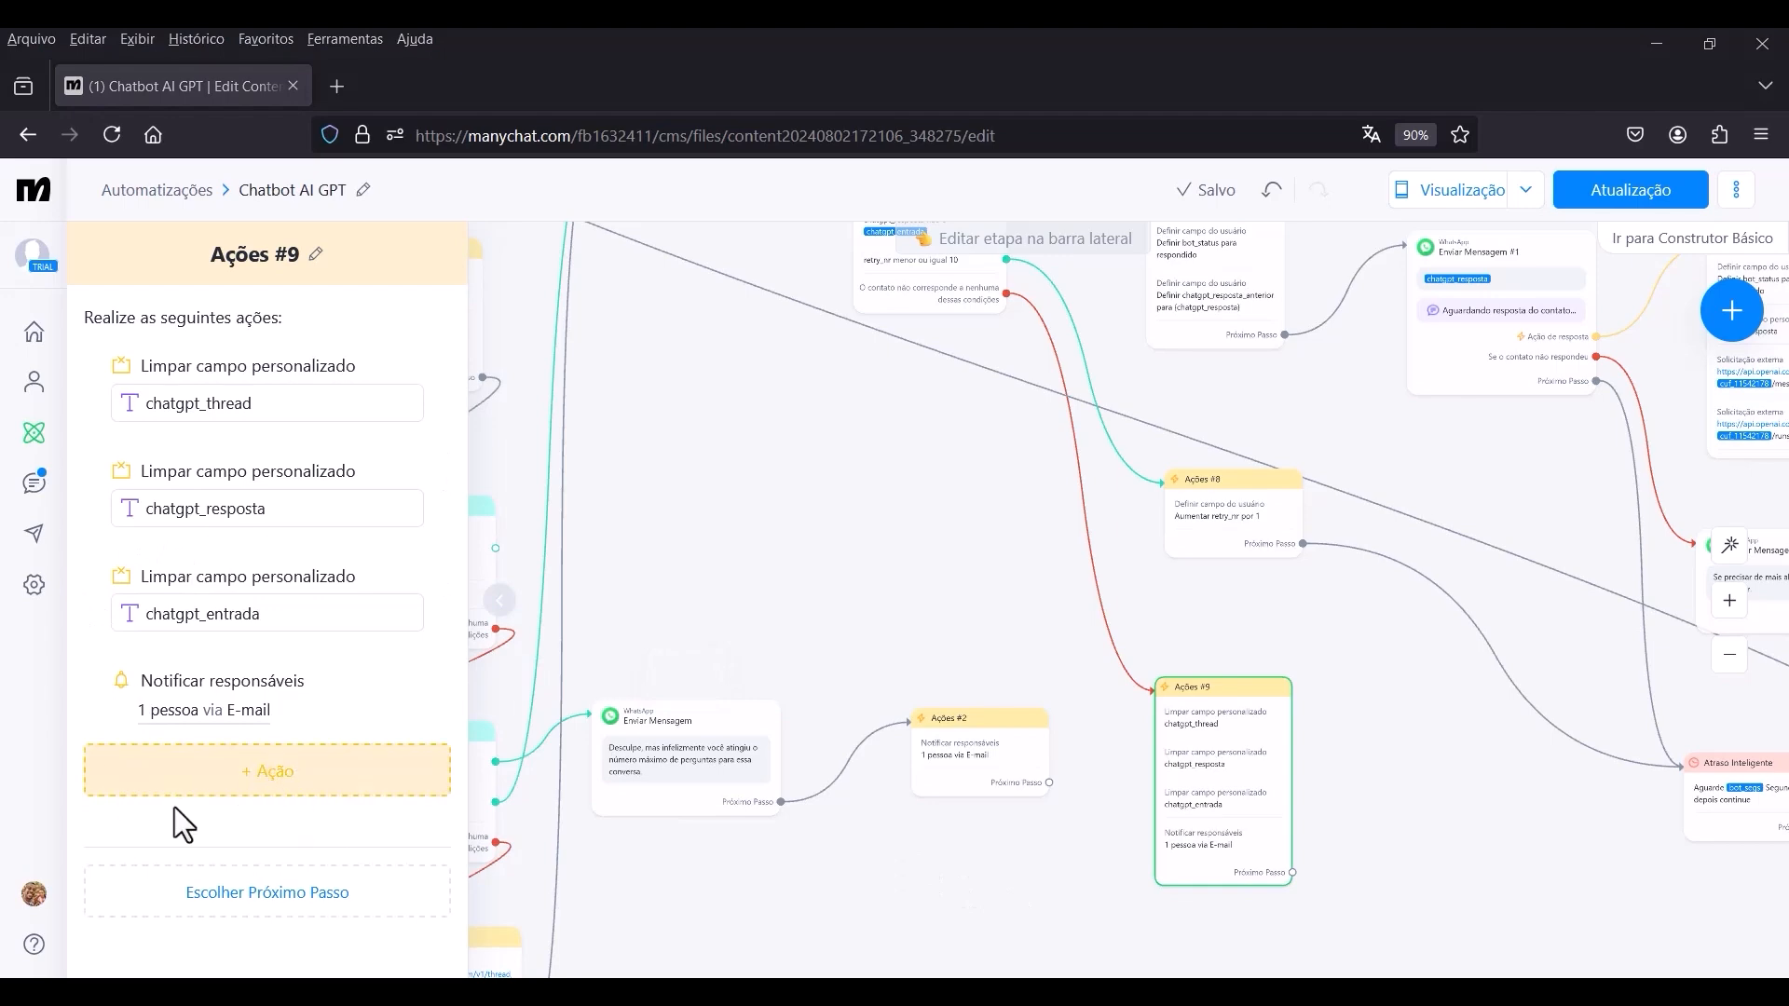
# Add a Definir campo do usuário action to Ações #9 that sets bot_status to "erro!".
pyautogui.click(244, 787)
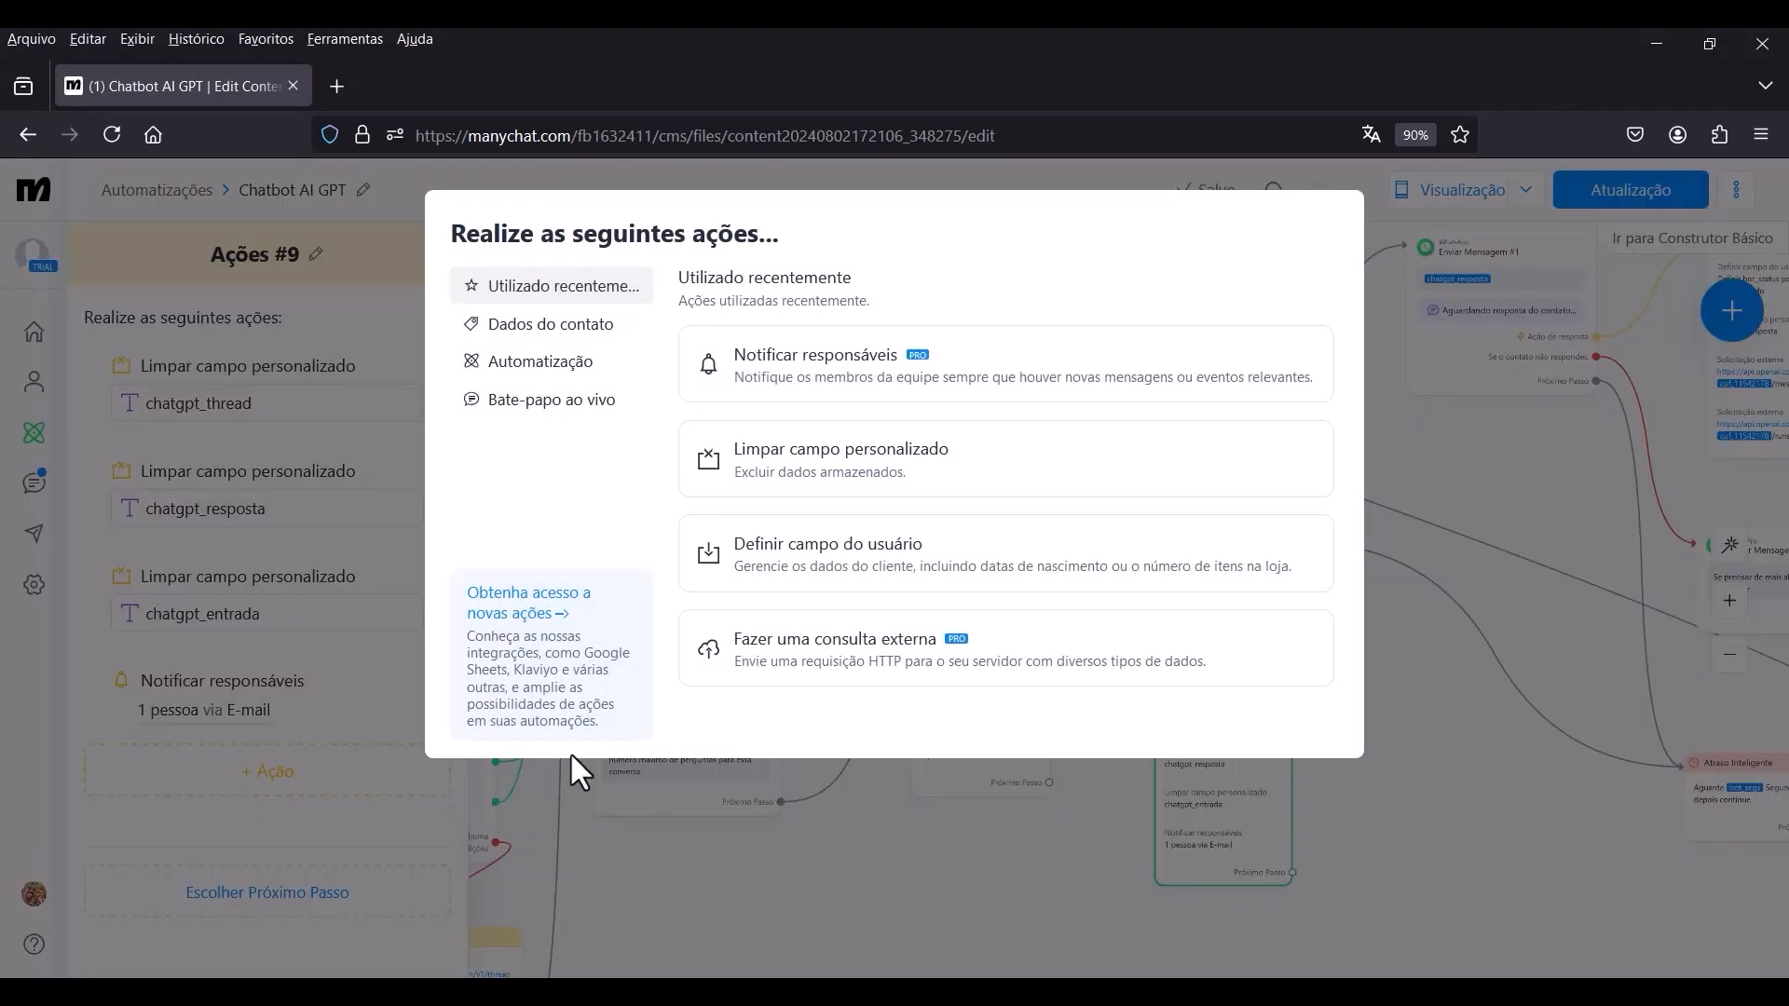
pyautogui.click(783, 573)
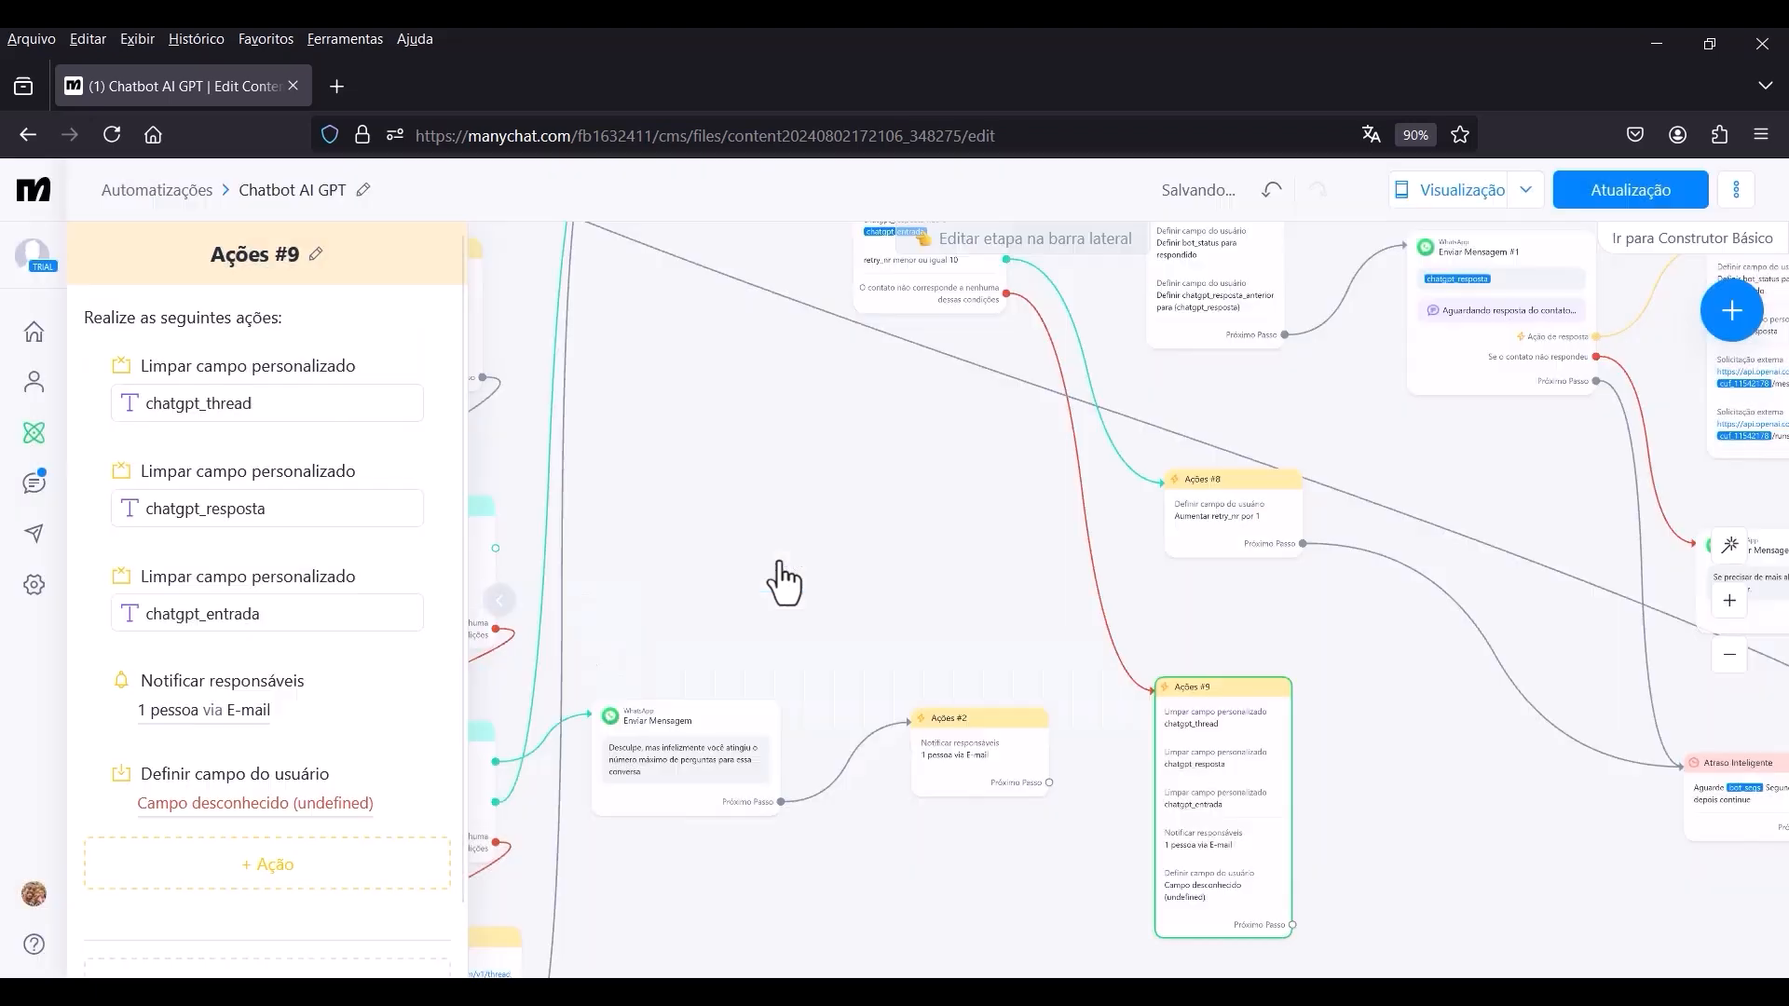
pyautogui.click(247, 801)
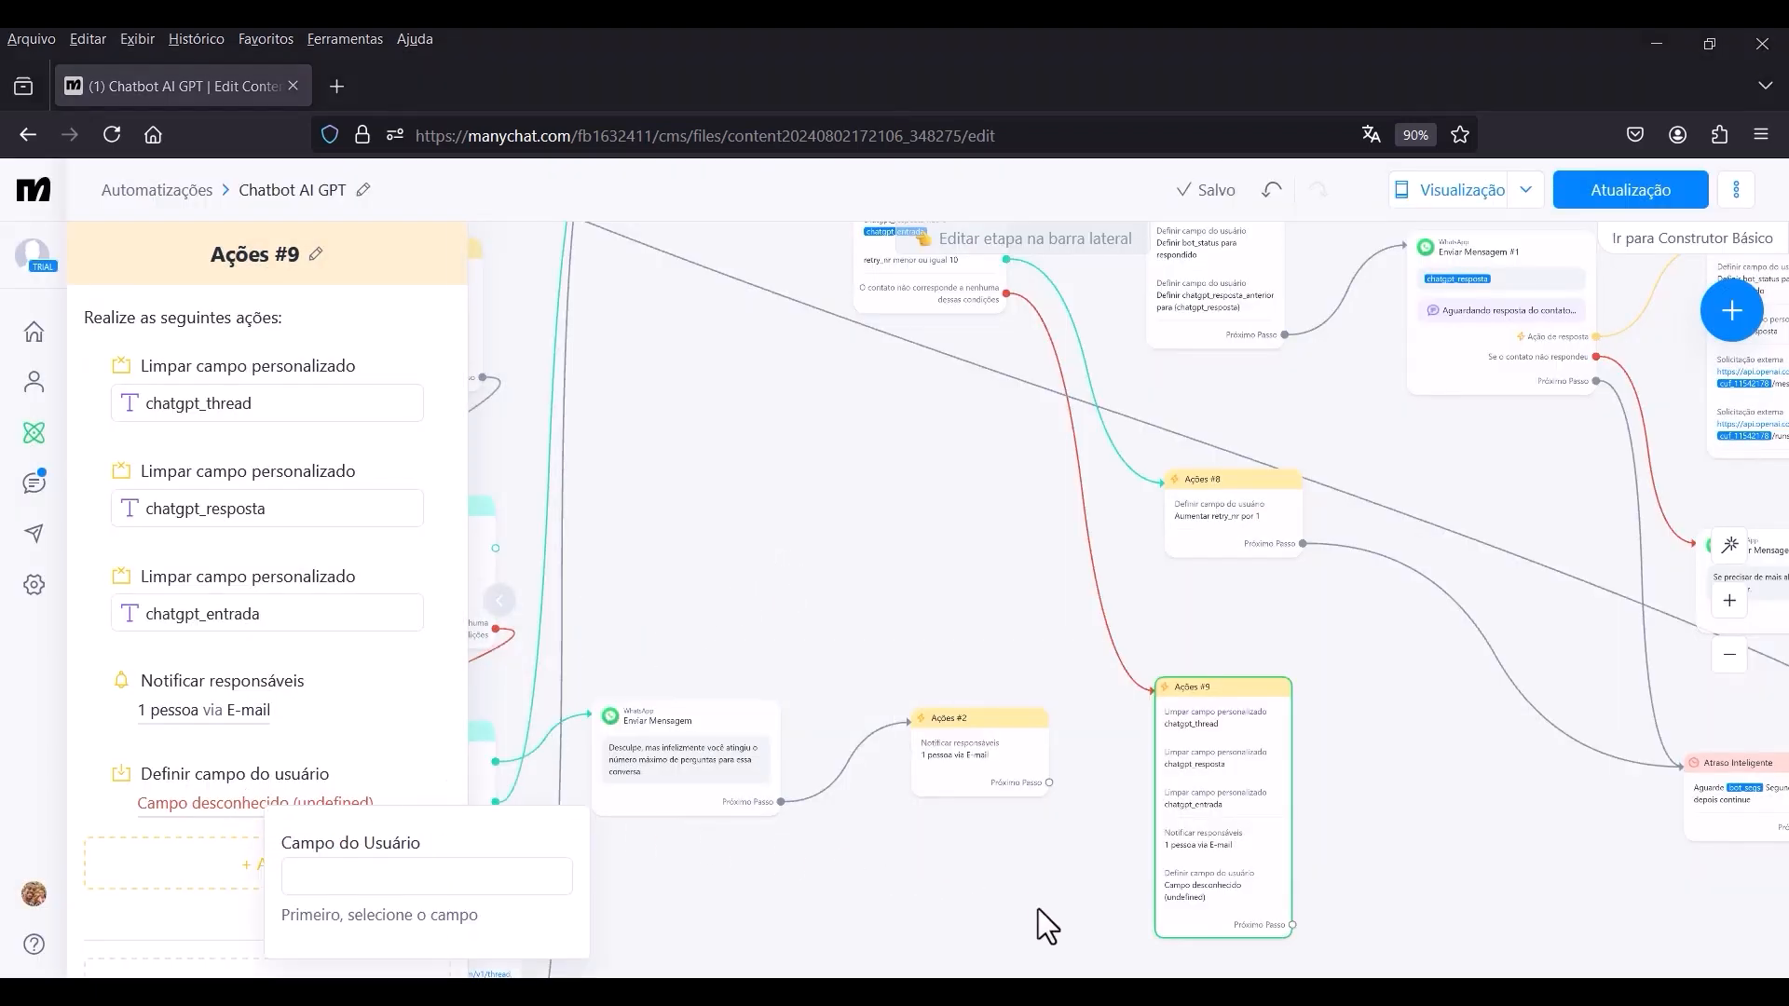
pyautogui.click(373, 895)
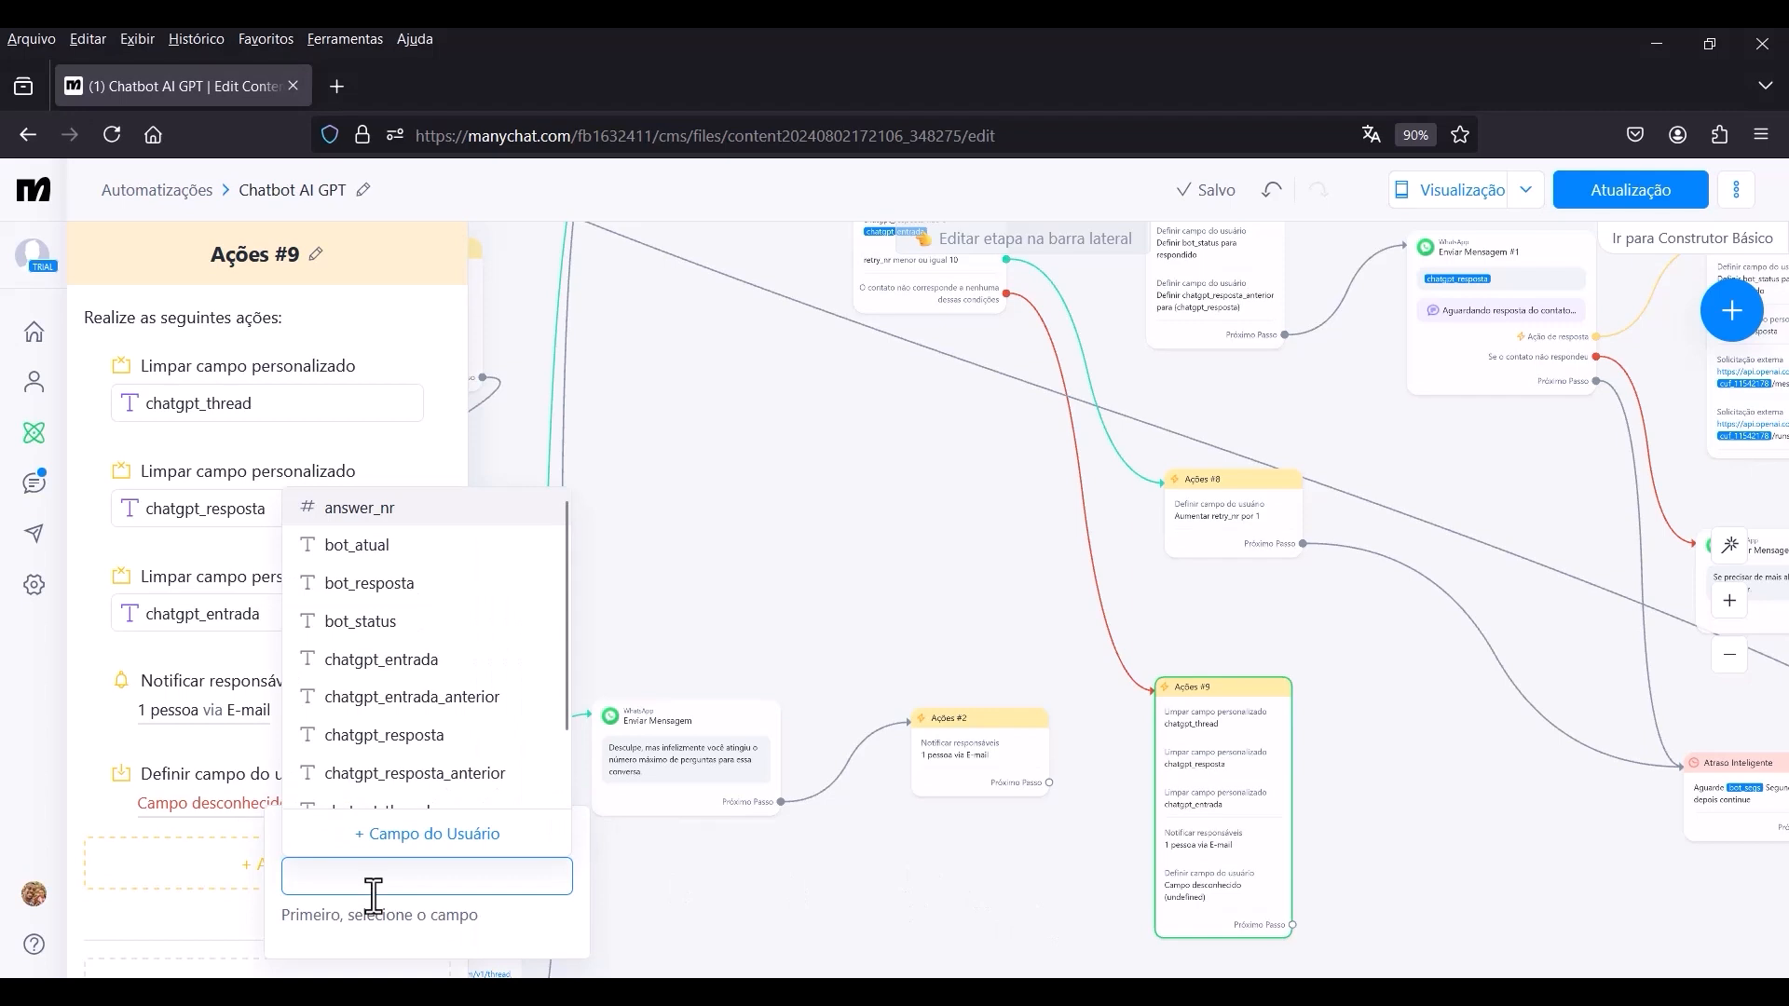
pyautogui.scroll(-1, 465, 796)
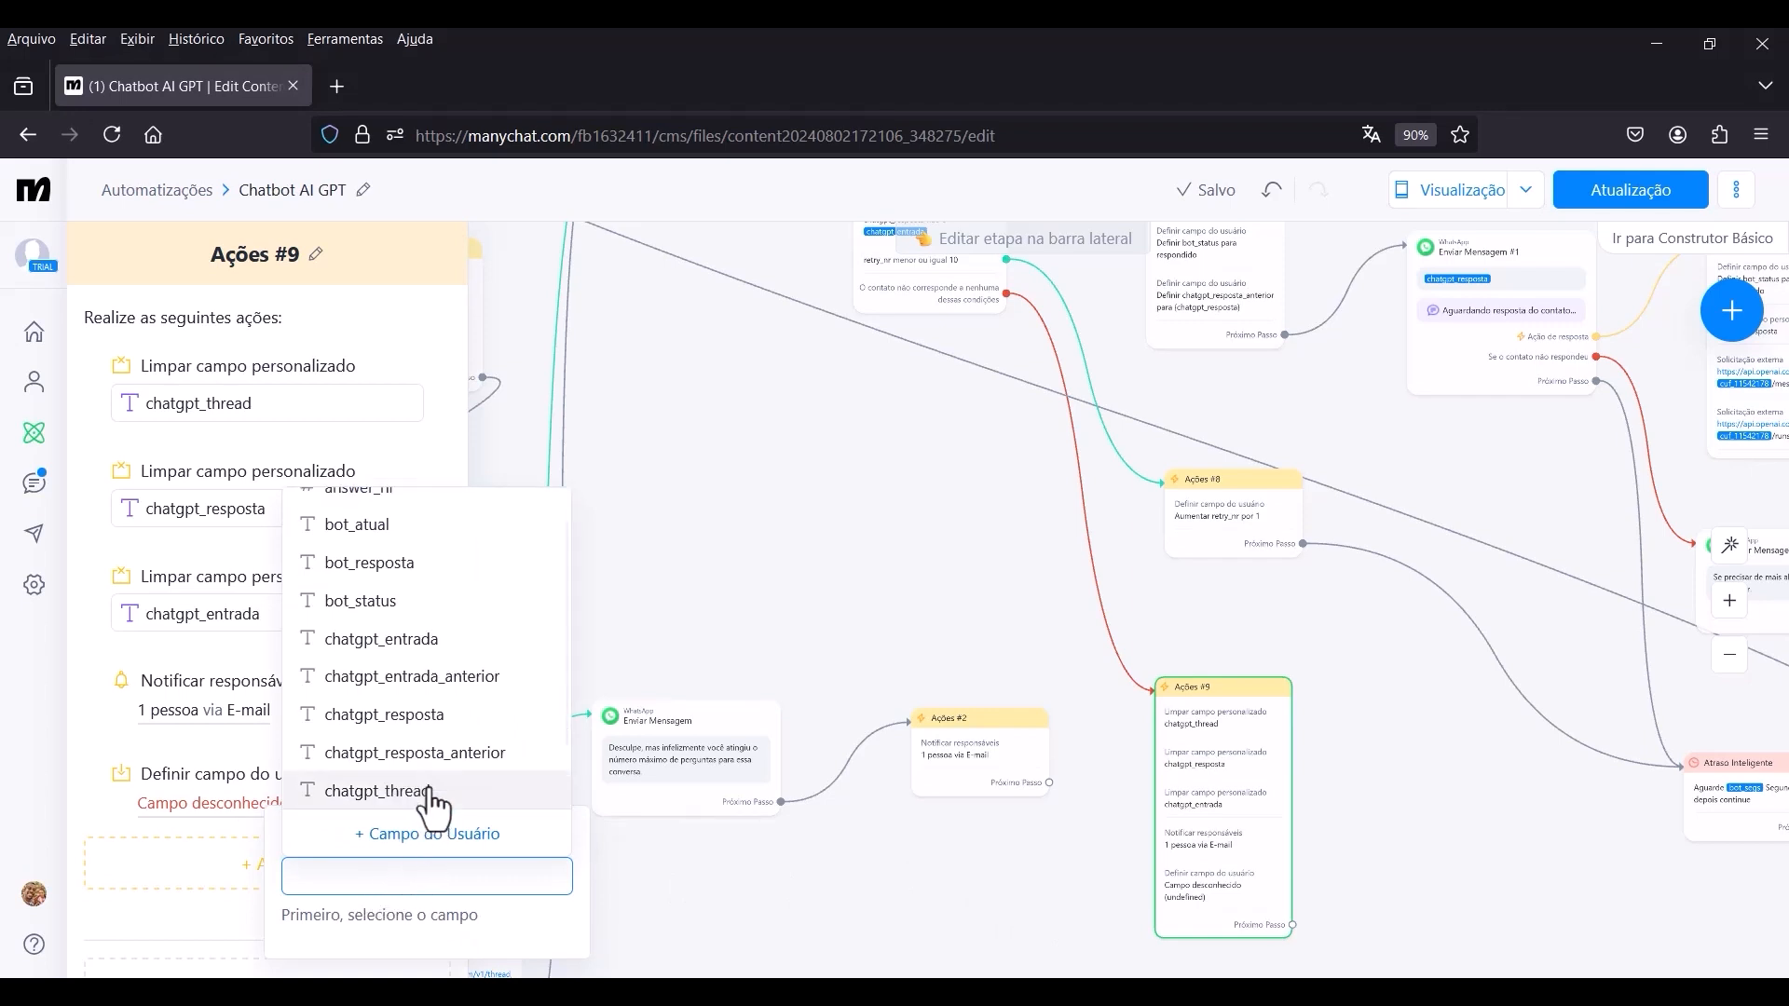
pyautogui.click(361, 601)
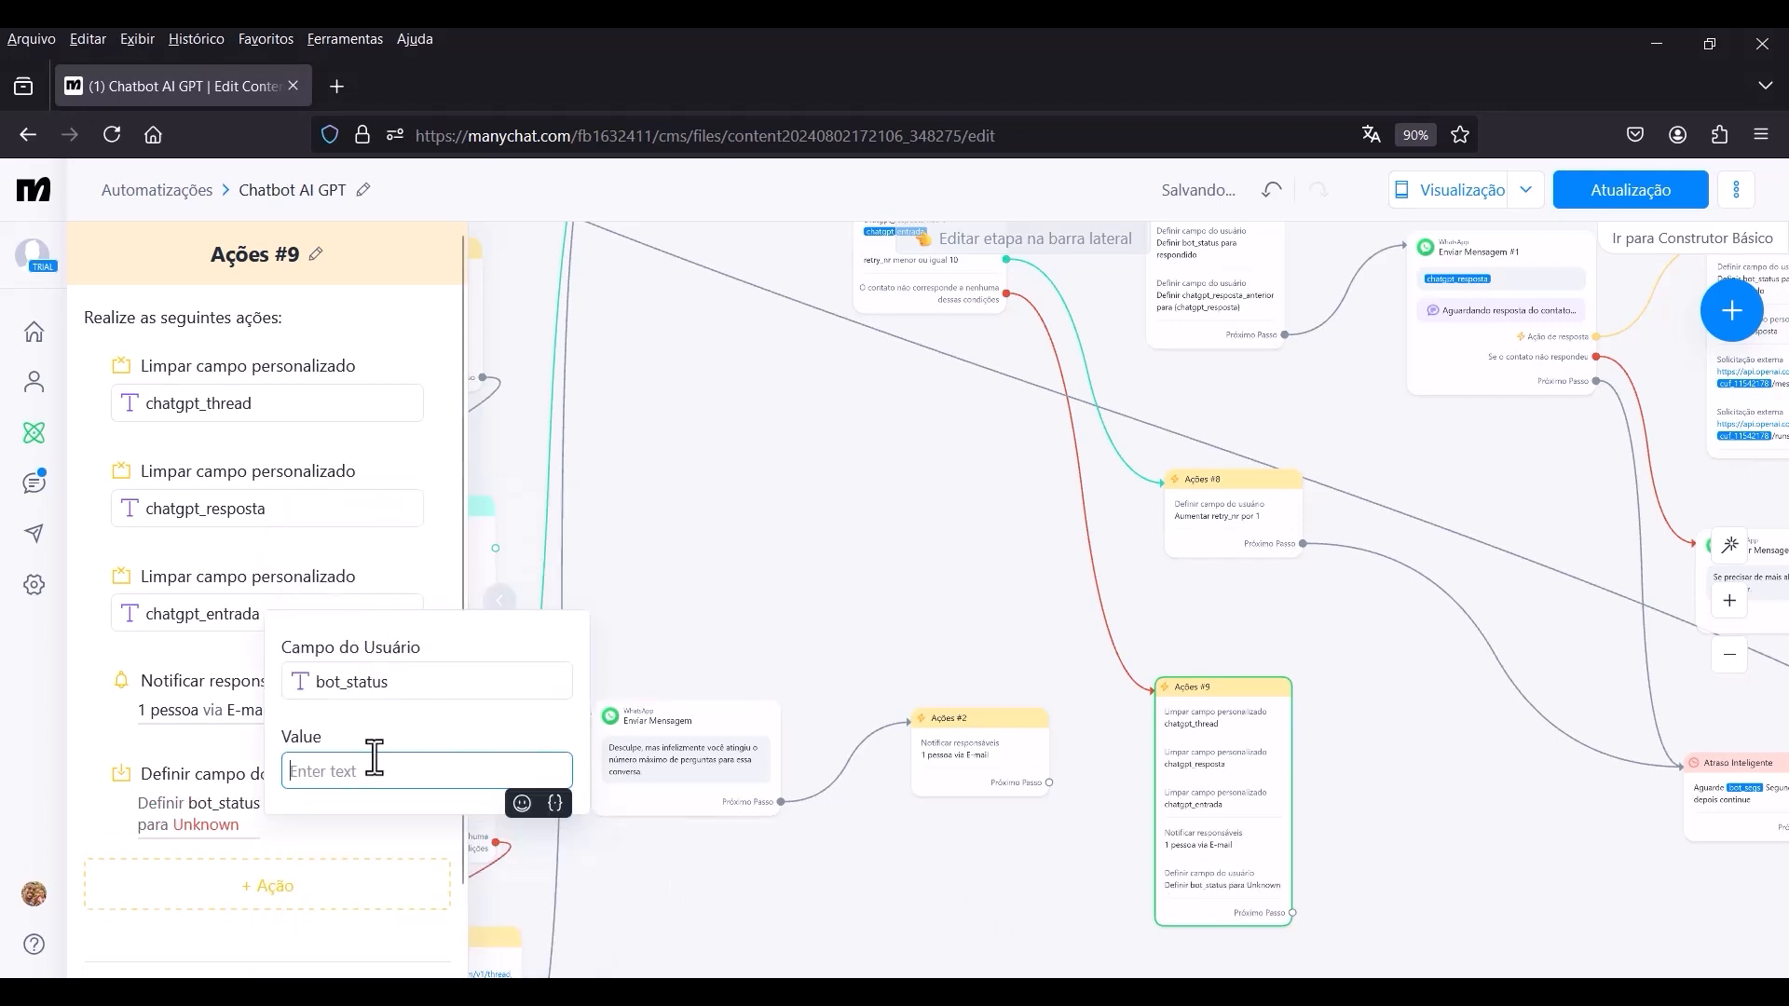
pyautogui.write('erro')
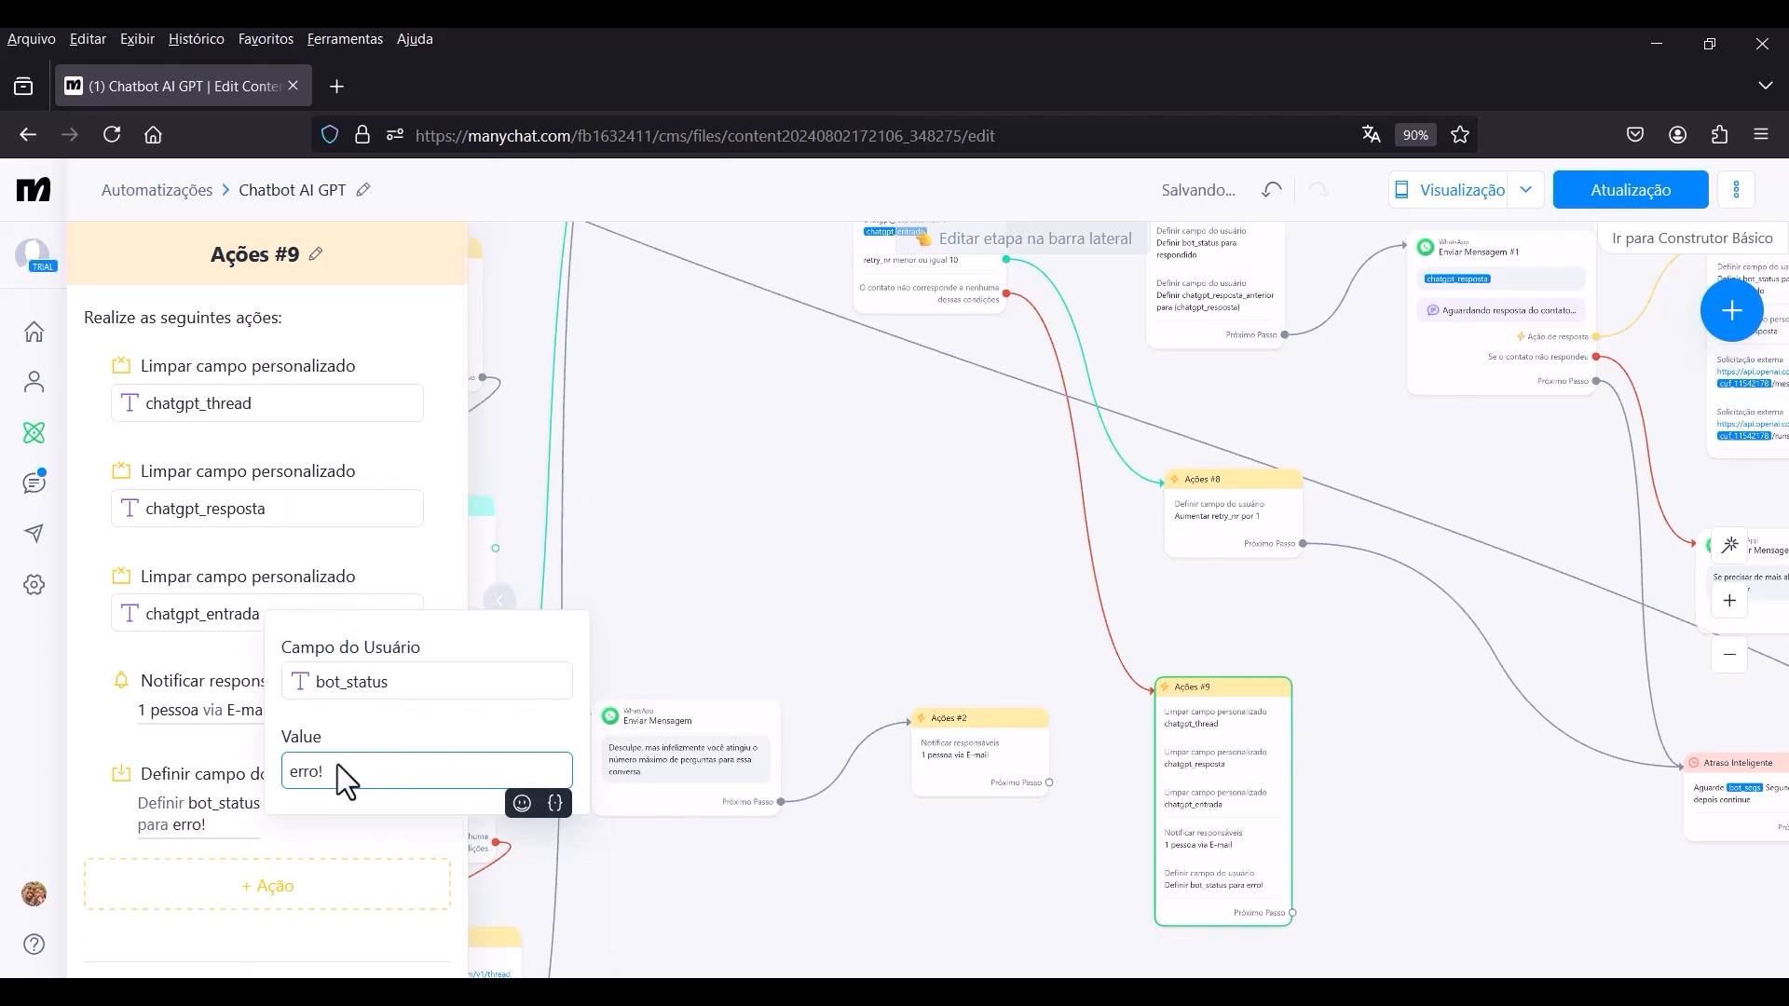
pyautogui.write('!')
pyautogui.click(349, 846)
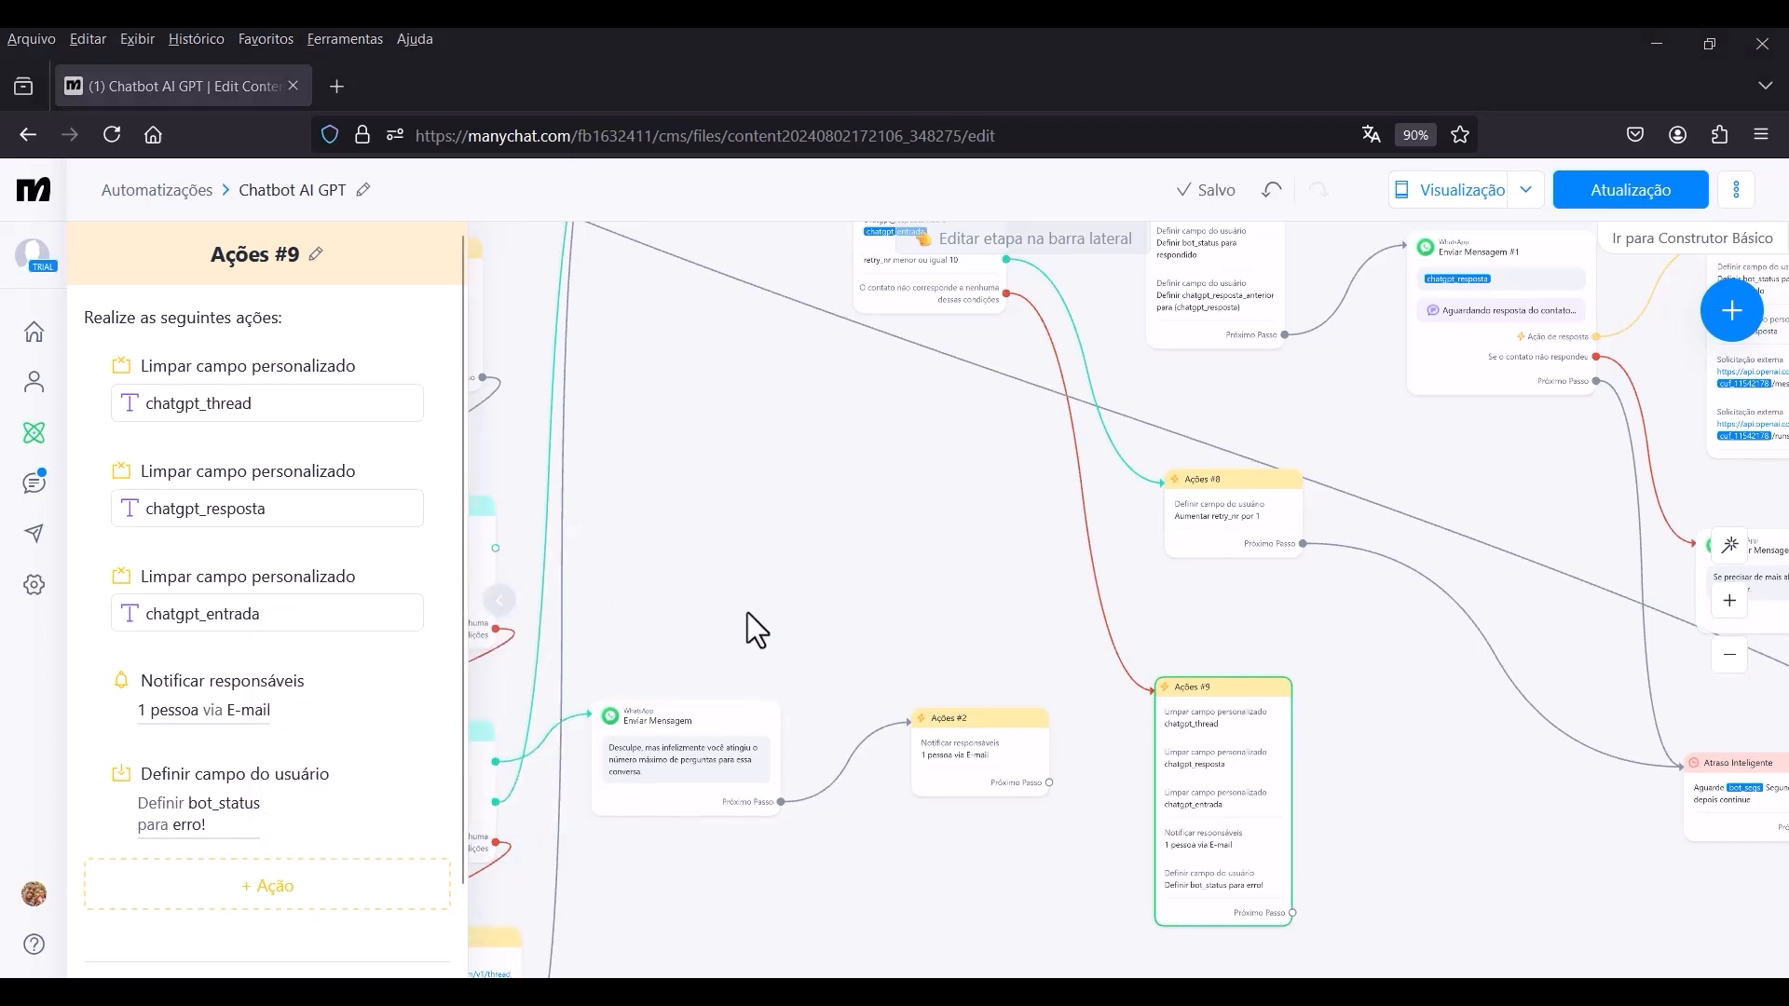
pyautogui.click(809, 581)
# Add a WhatsApp message as the next step after Ações #9.
pyautogui.scroll(-3, 820, 585)
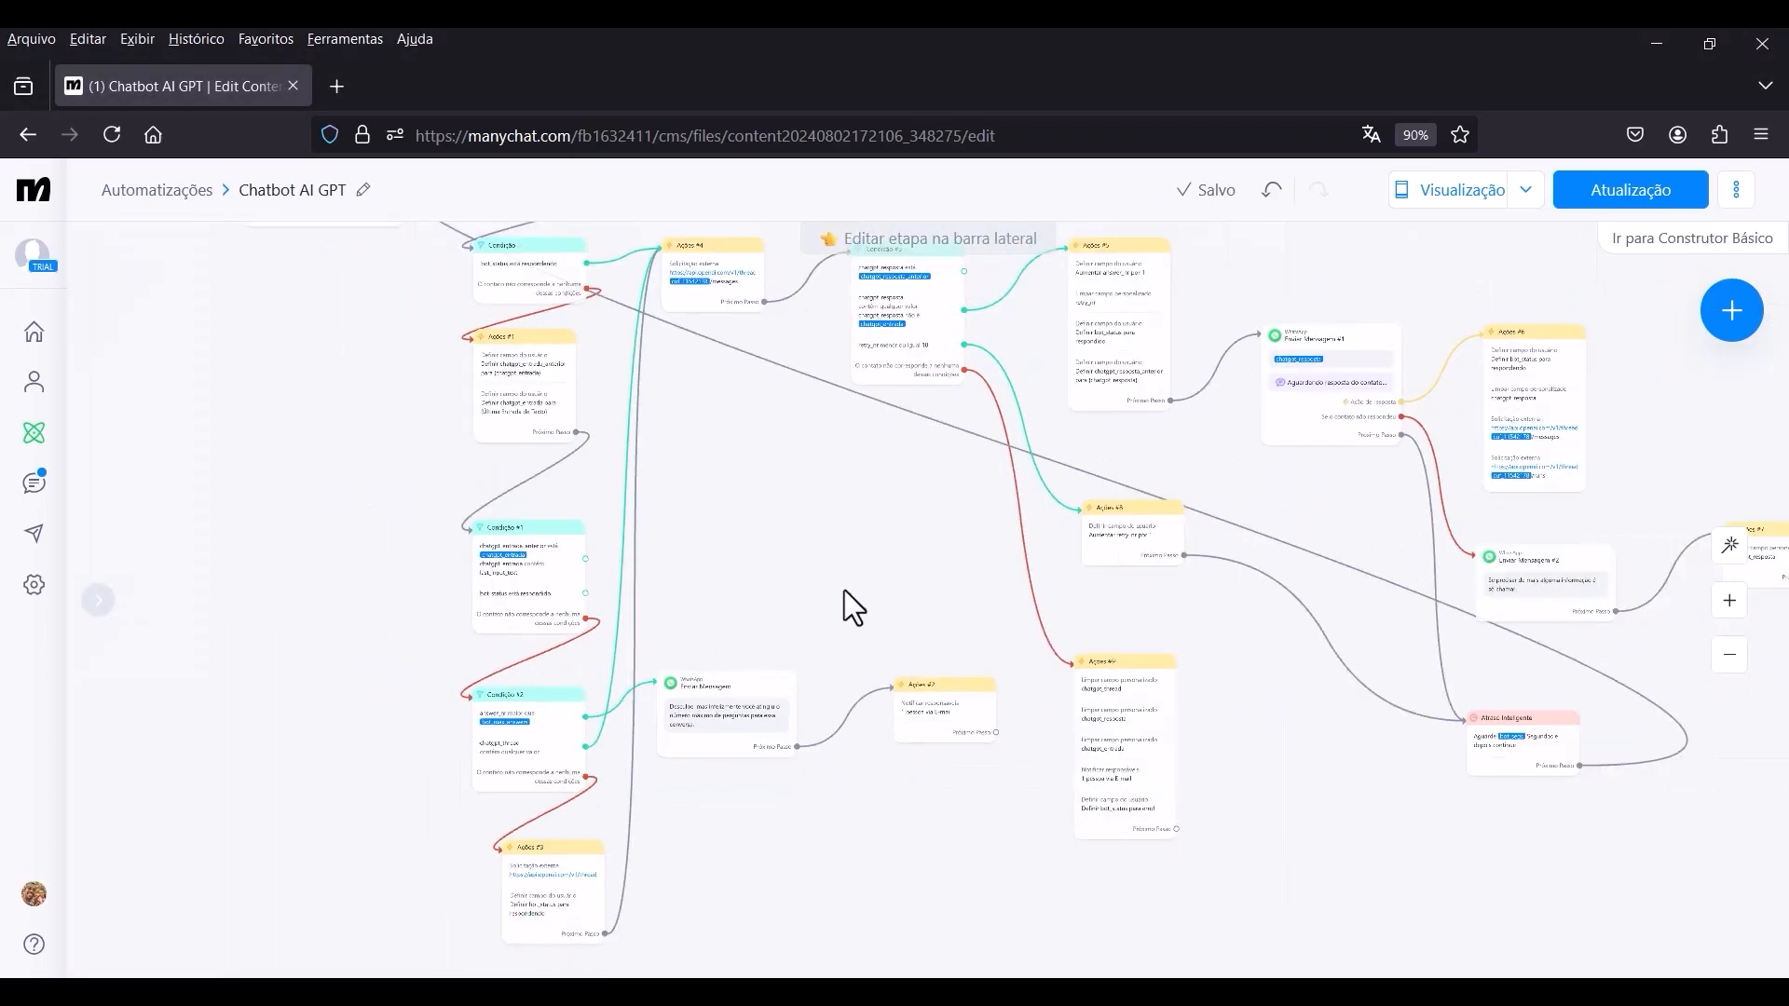
pyautogui.moveTo(932, 561); pyautogui.dragTo(844, 423)
pyautogui.scroll(5, 883, 456)
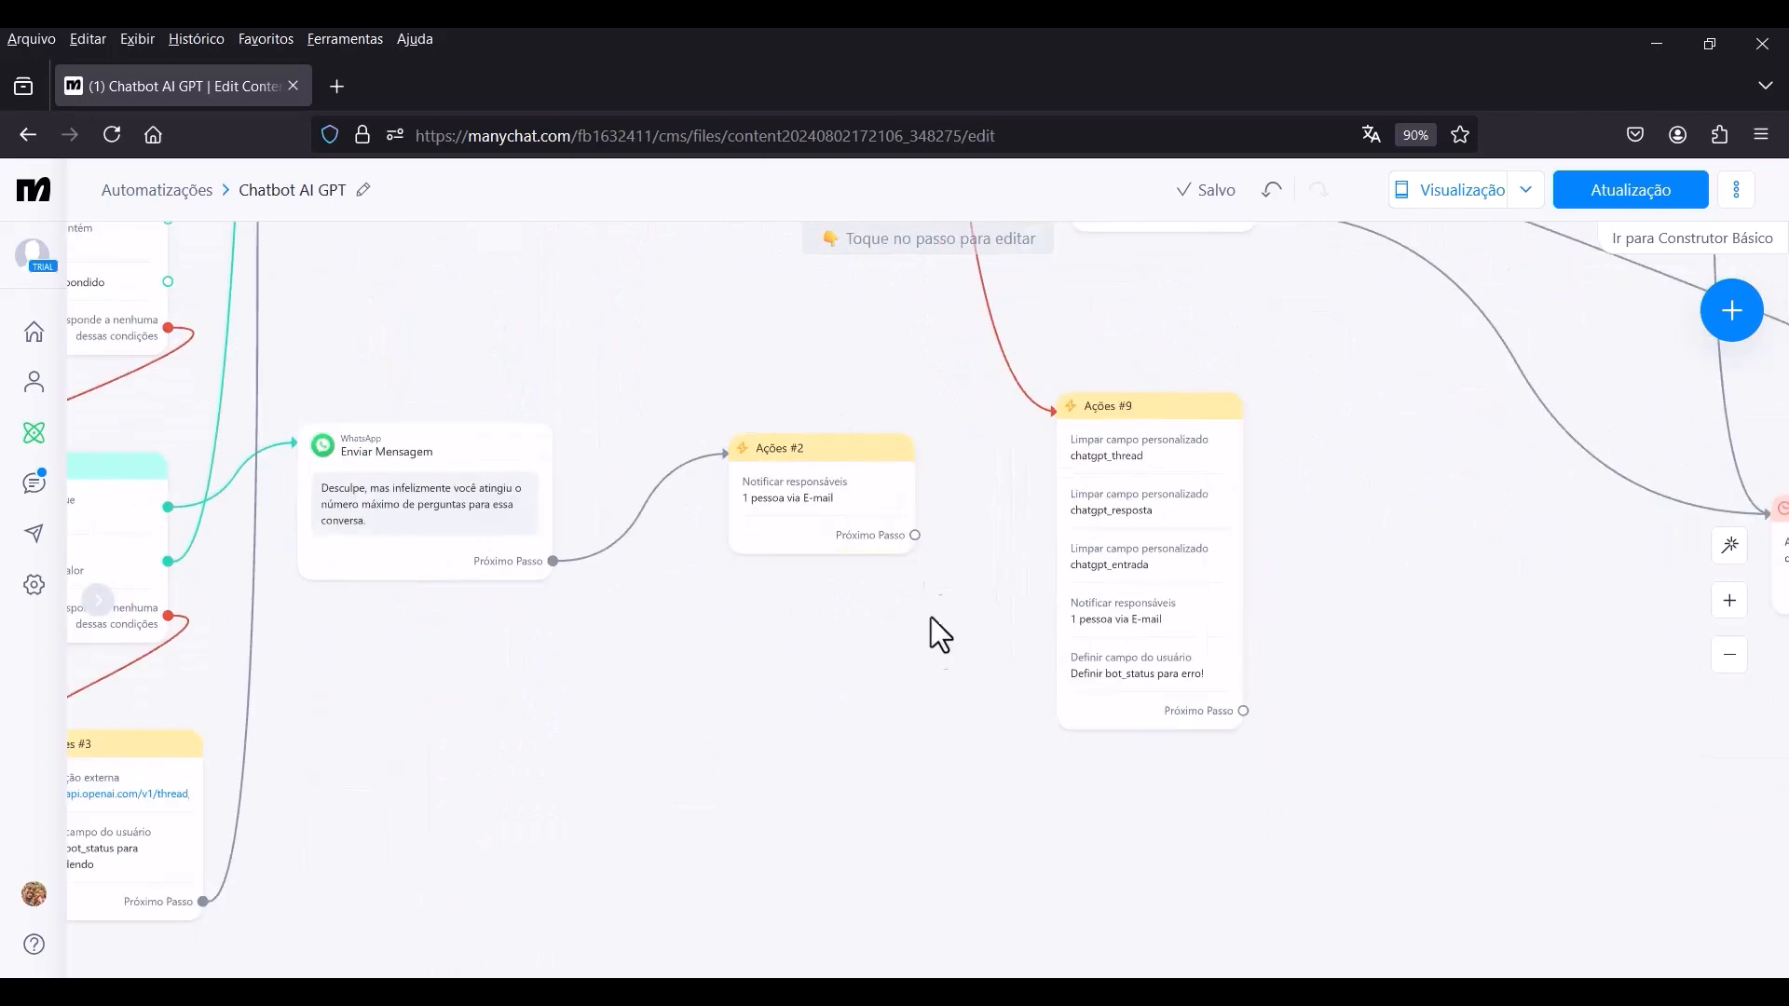
pyautogui.scroll(3, 846, 597)
pyautogui.moveTo(1490, 736); pyautogui.dragTo(1065, 736)
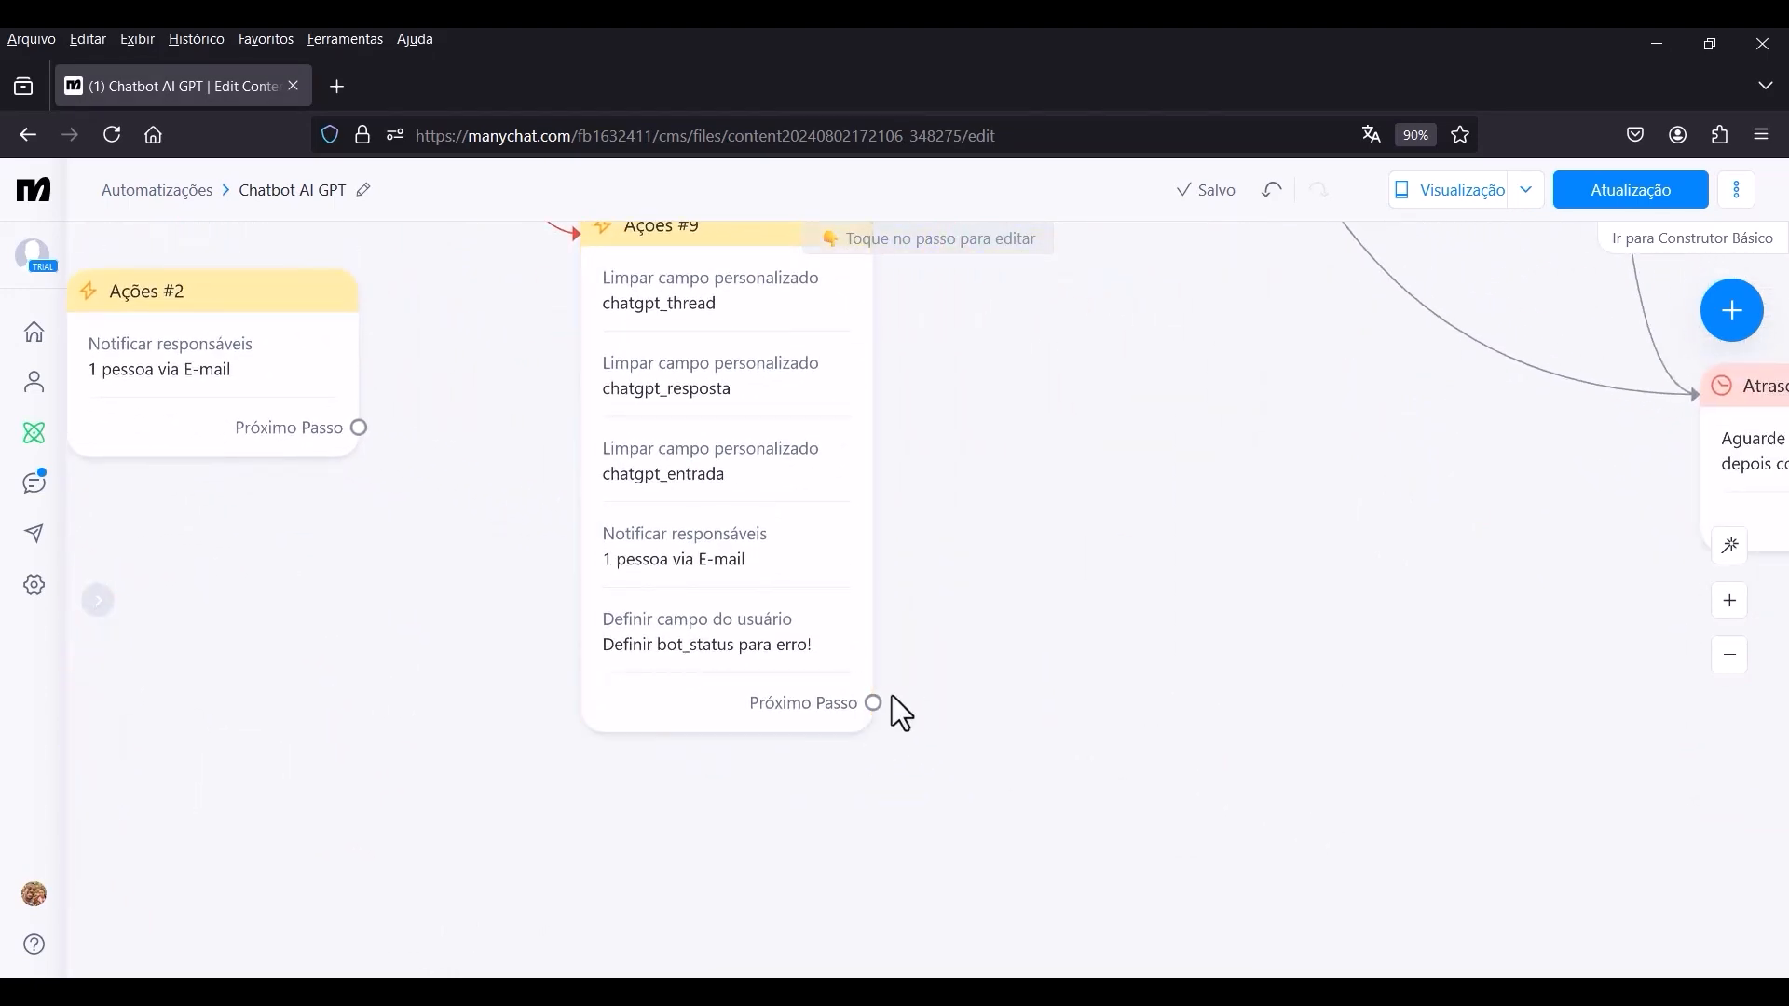
pyautogui.moveTo(876, 702); pyautogui.dragTo(1152, 504)
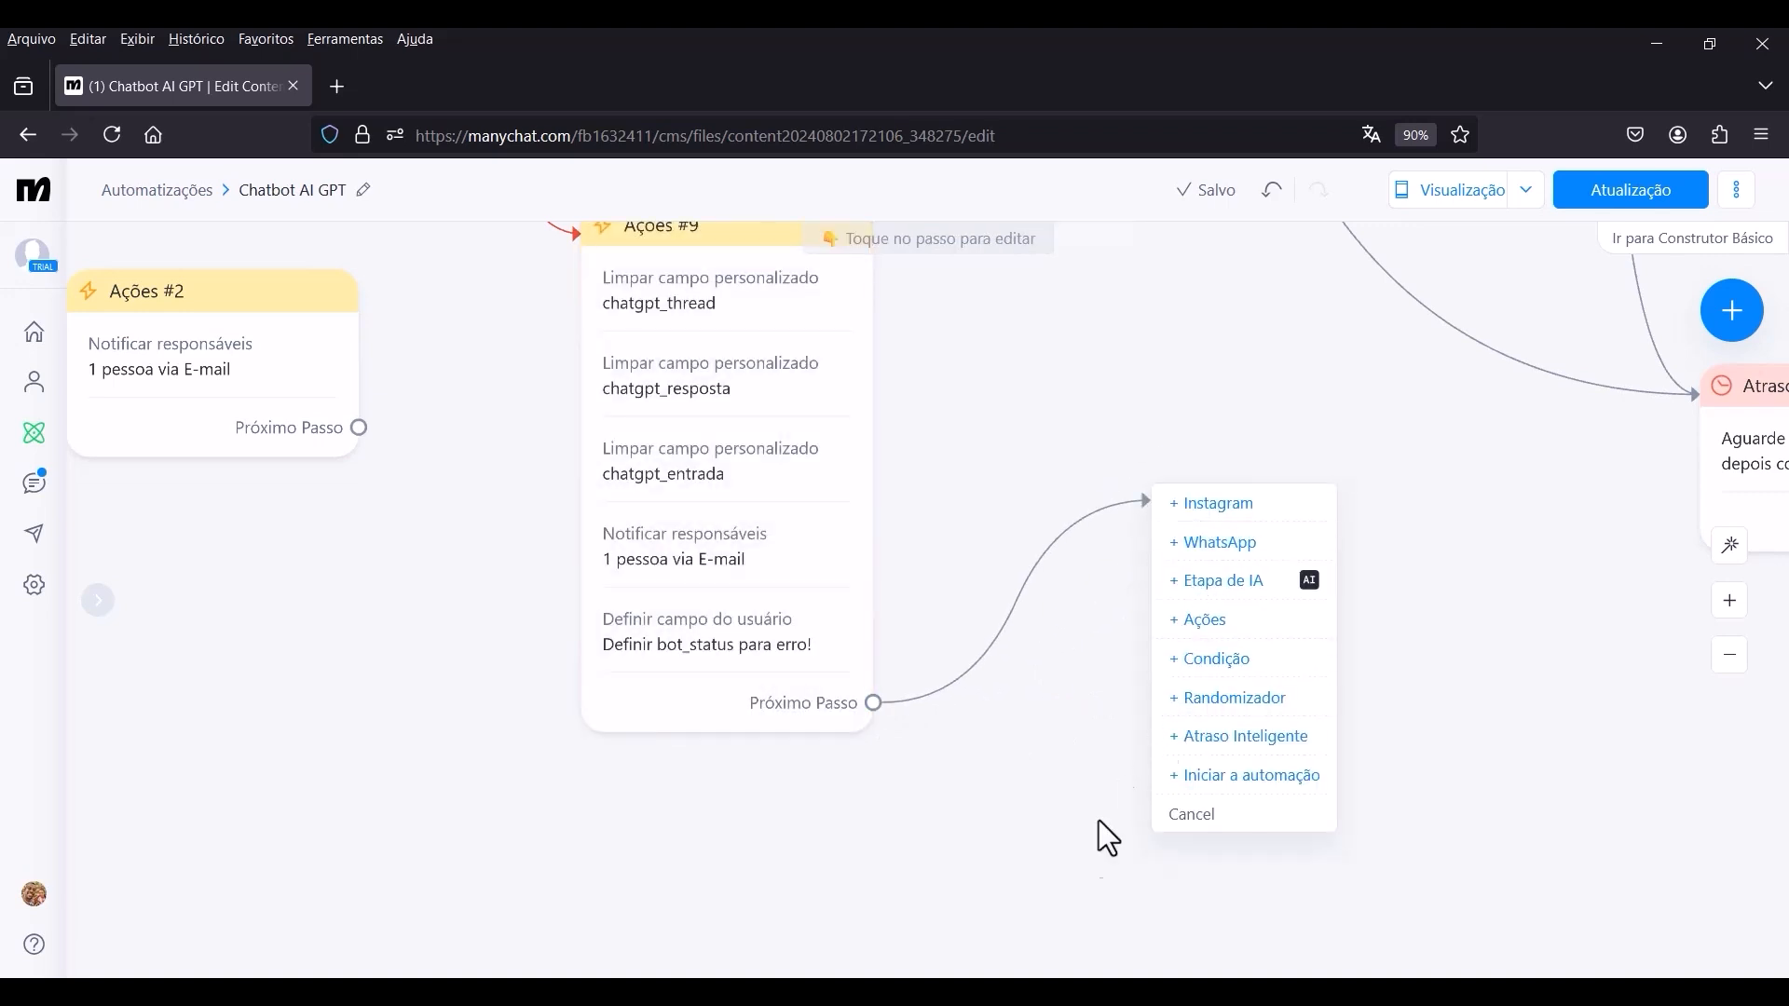
pyautogui.click(1218, 544)
# Fill Enviar Mensagem #3 with the apology starting "Desculpe não encontrei a resposta para sua pergunta" that asks for text questions instead of images, audio or video.
pyautogui.click(223, 398)
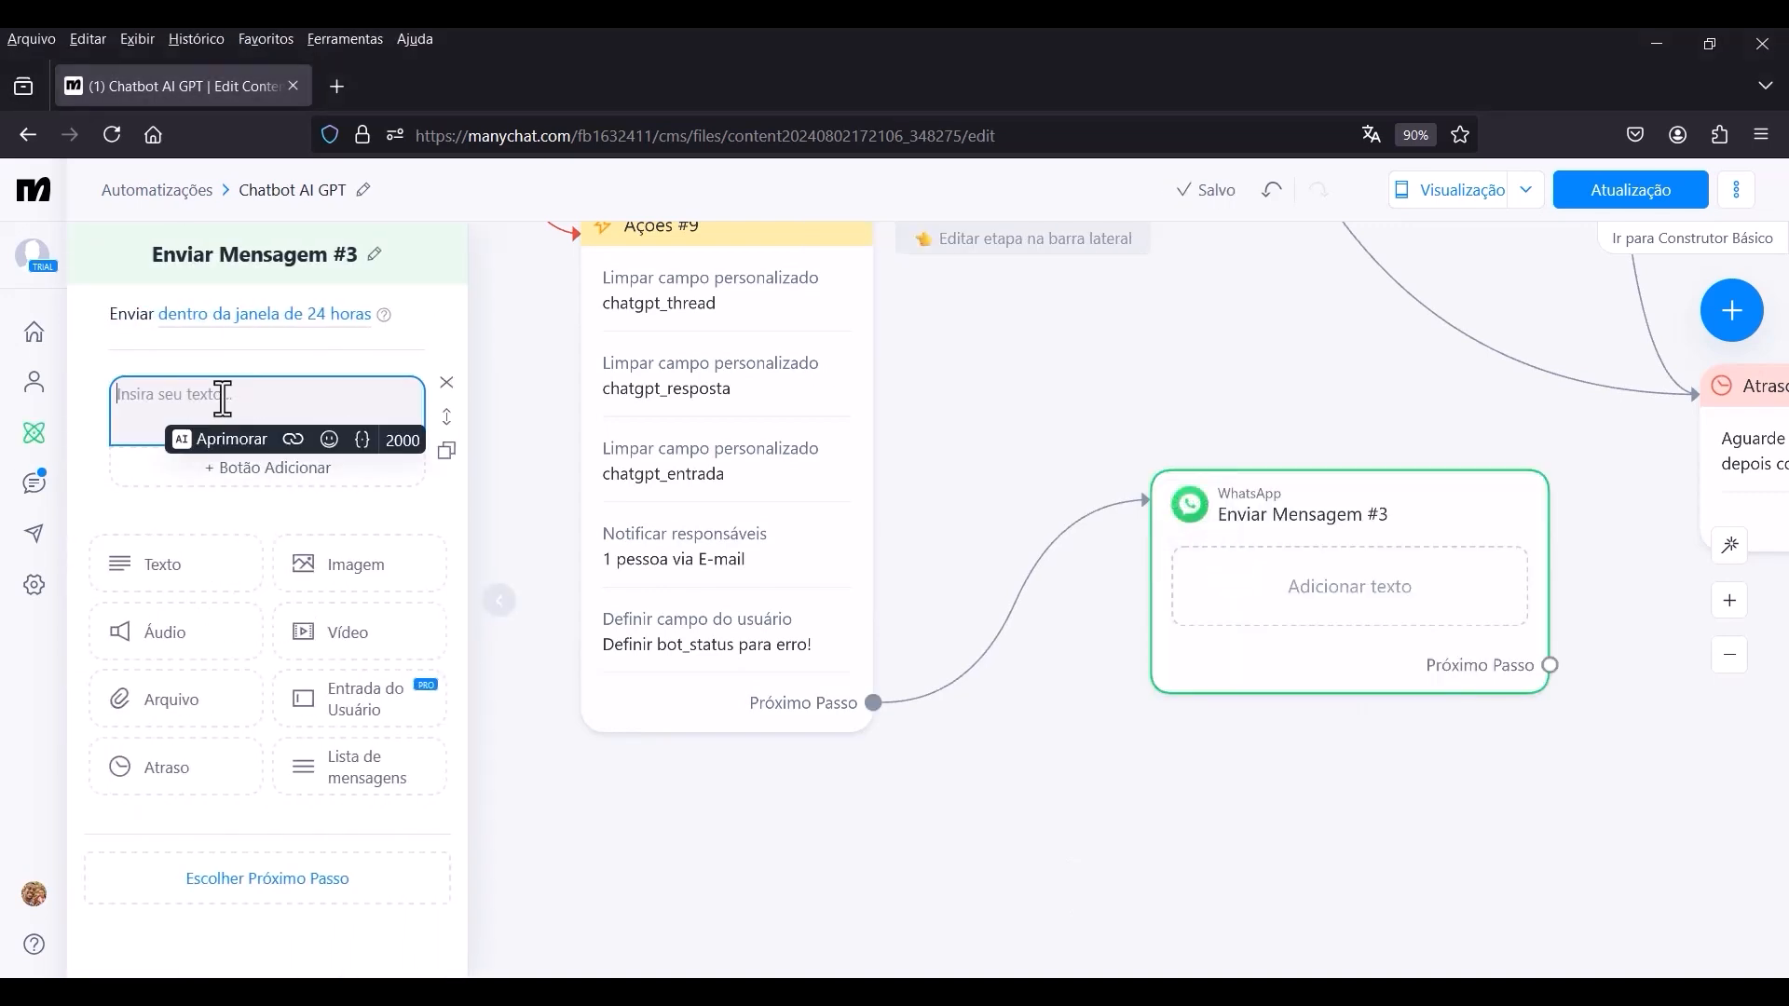
pyautogui.write('Desculpe não encontrei a resposta para sua pergunta, sou um assistente virtual e ainda estou aprendendo... 🤗 Evite mandar imagens, áudios ou vídeos, pergunte em texto que assim ficará mais fácil de obter uma resposta.😜')
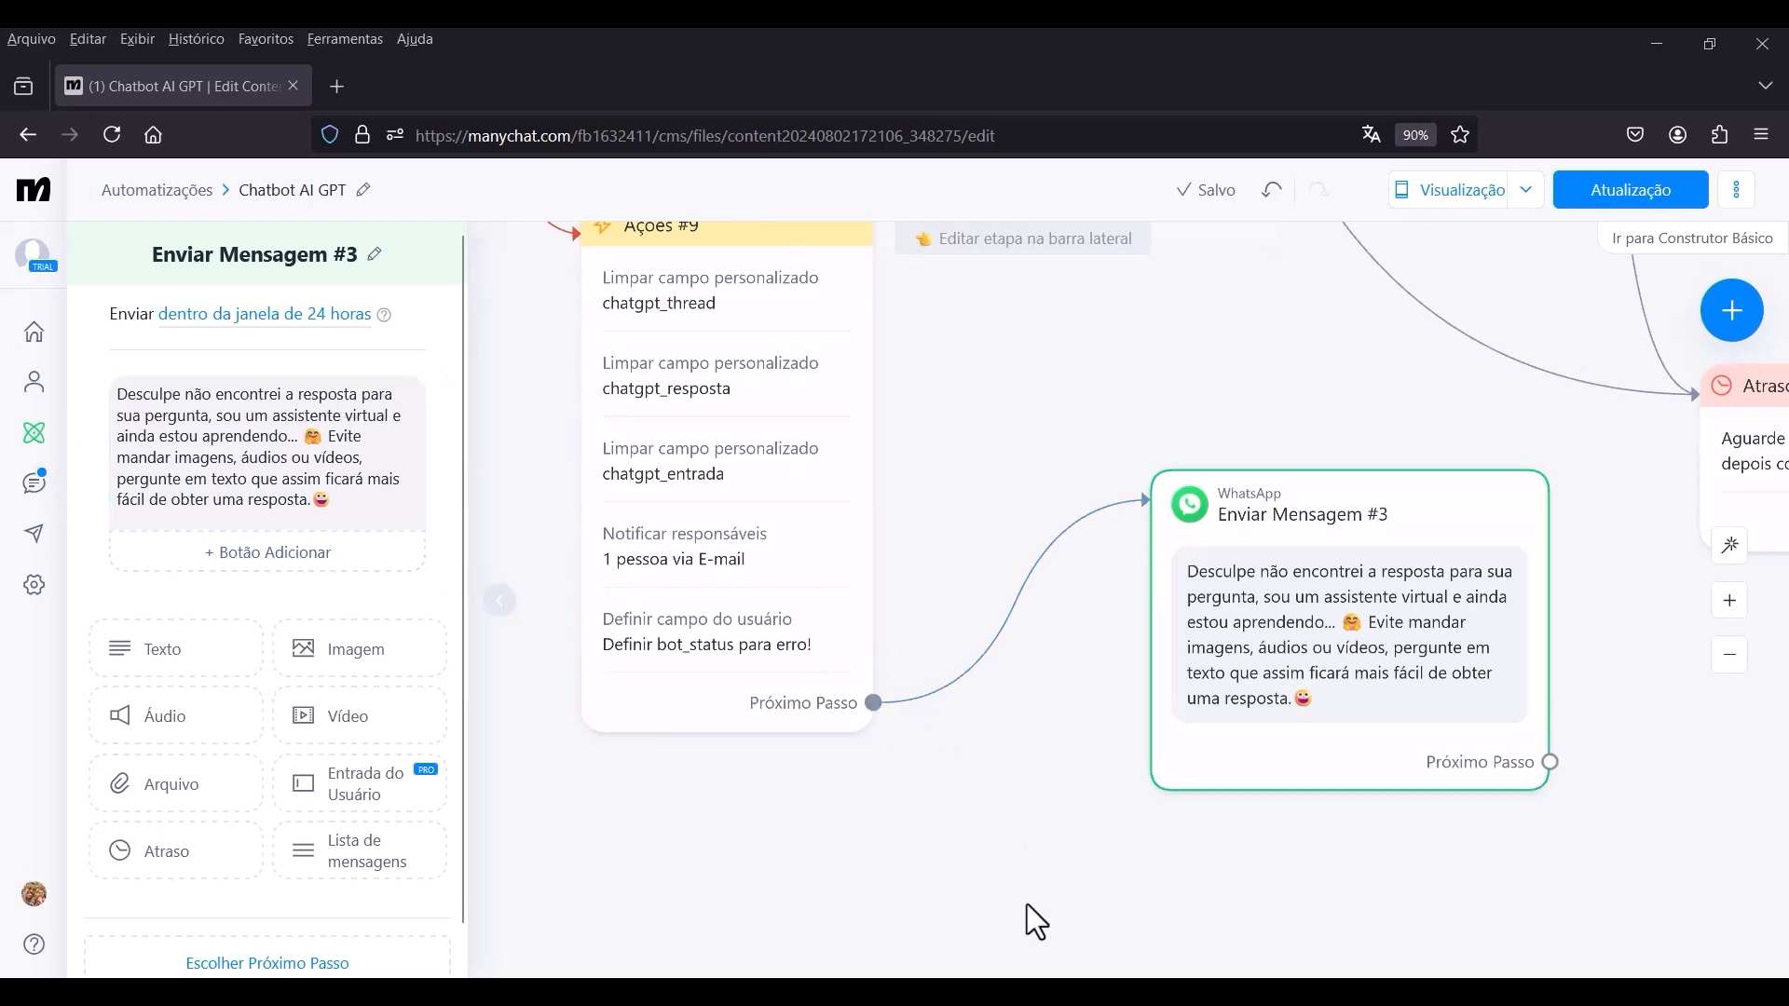
pyautogui.click(969, 413)
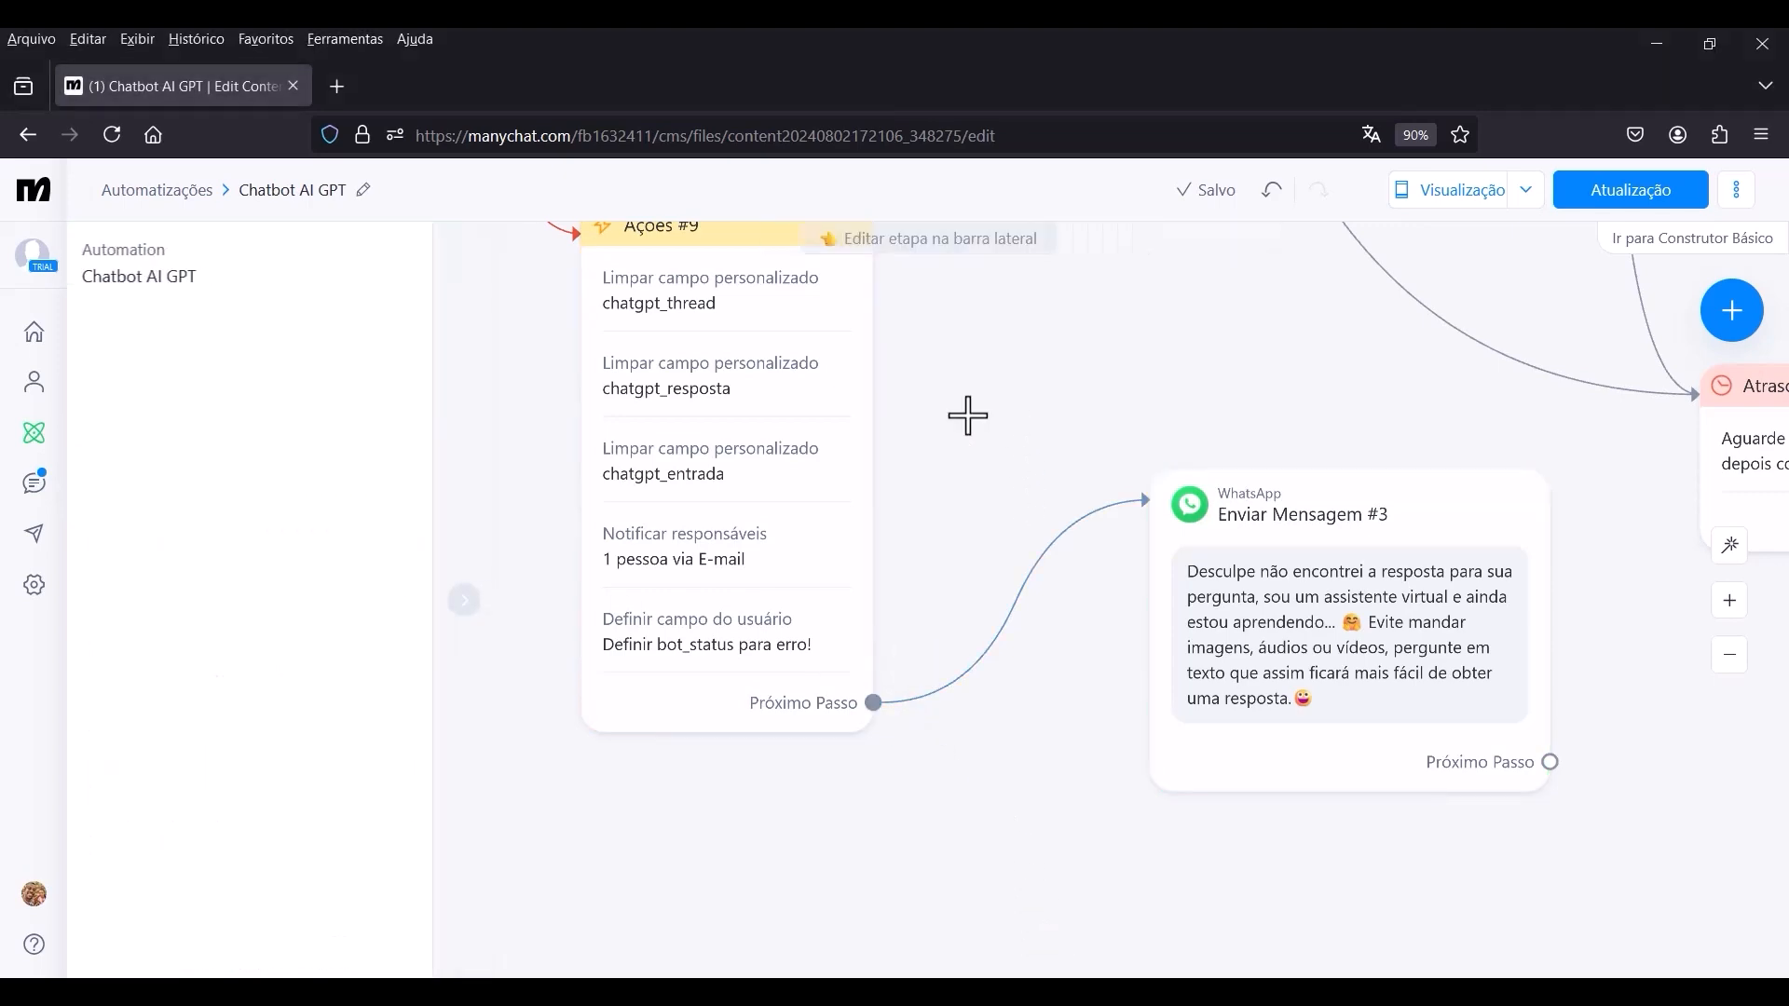
# Connect the "chatgpt_resposta está chatgpt_resposta_anterior" output of Condição #3 to Enviar Mensagem #3 and publish the automation update.
pyautogui.scroll(-3, 920, 428)
pyautogui.scroll(-3, 618, 485)
pyautogui.scroll(8, 618, 347)
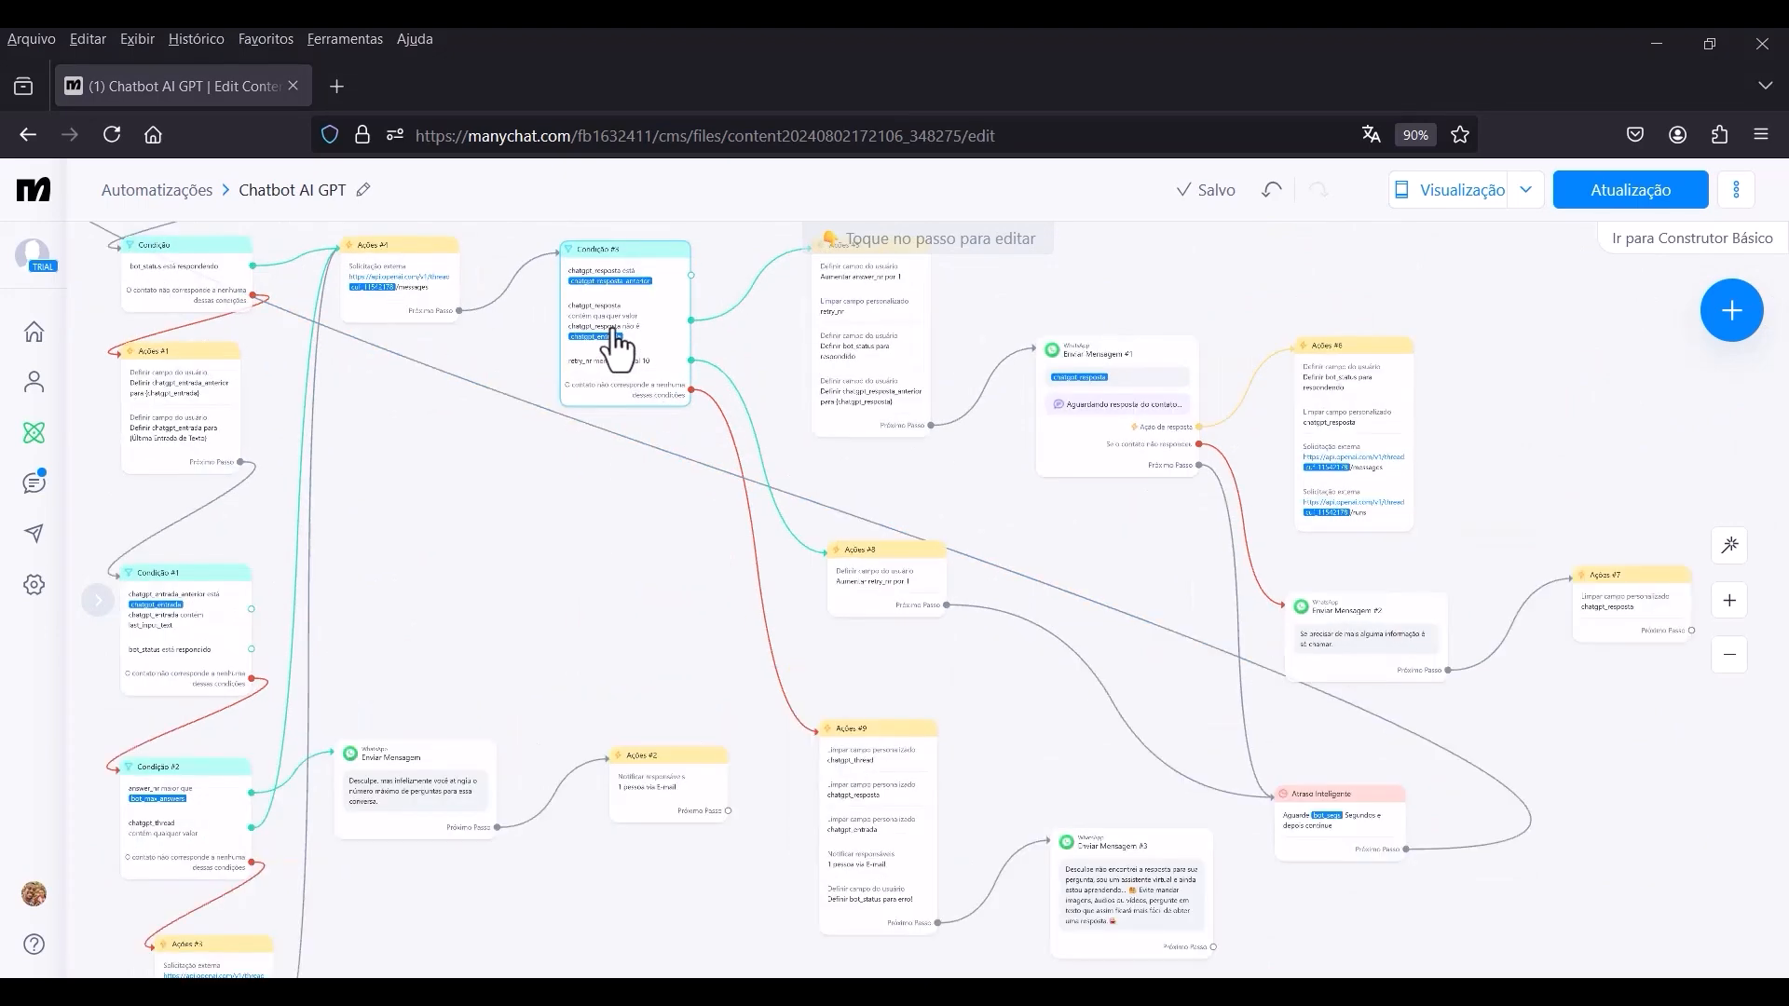
pyautogui.moveTo(747, 251); pyautogui.dragTo(758, 417)
pyautogui.scroll(3, 757, 415)
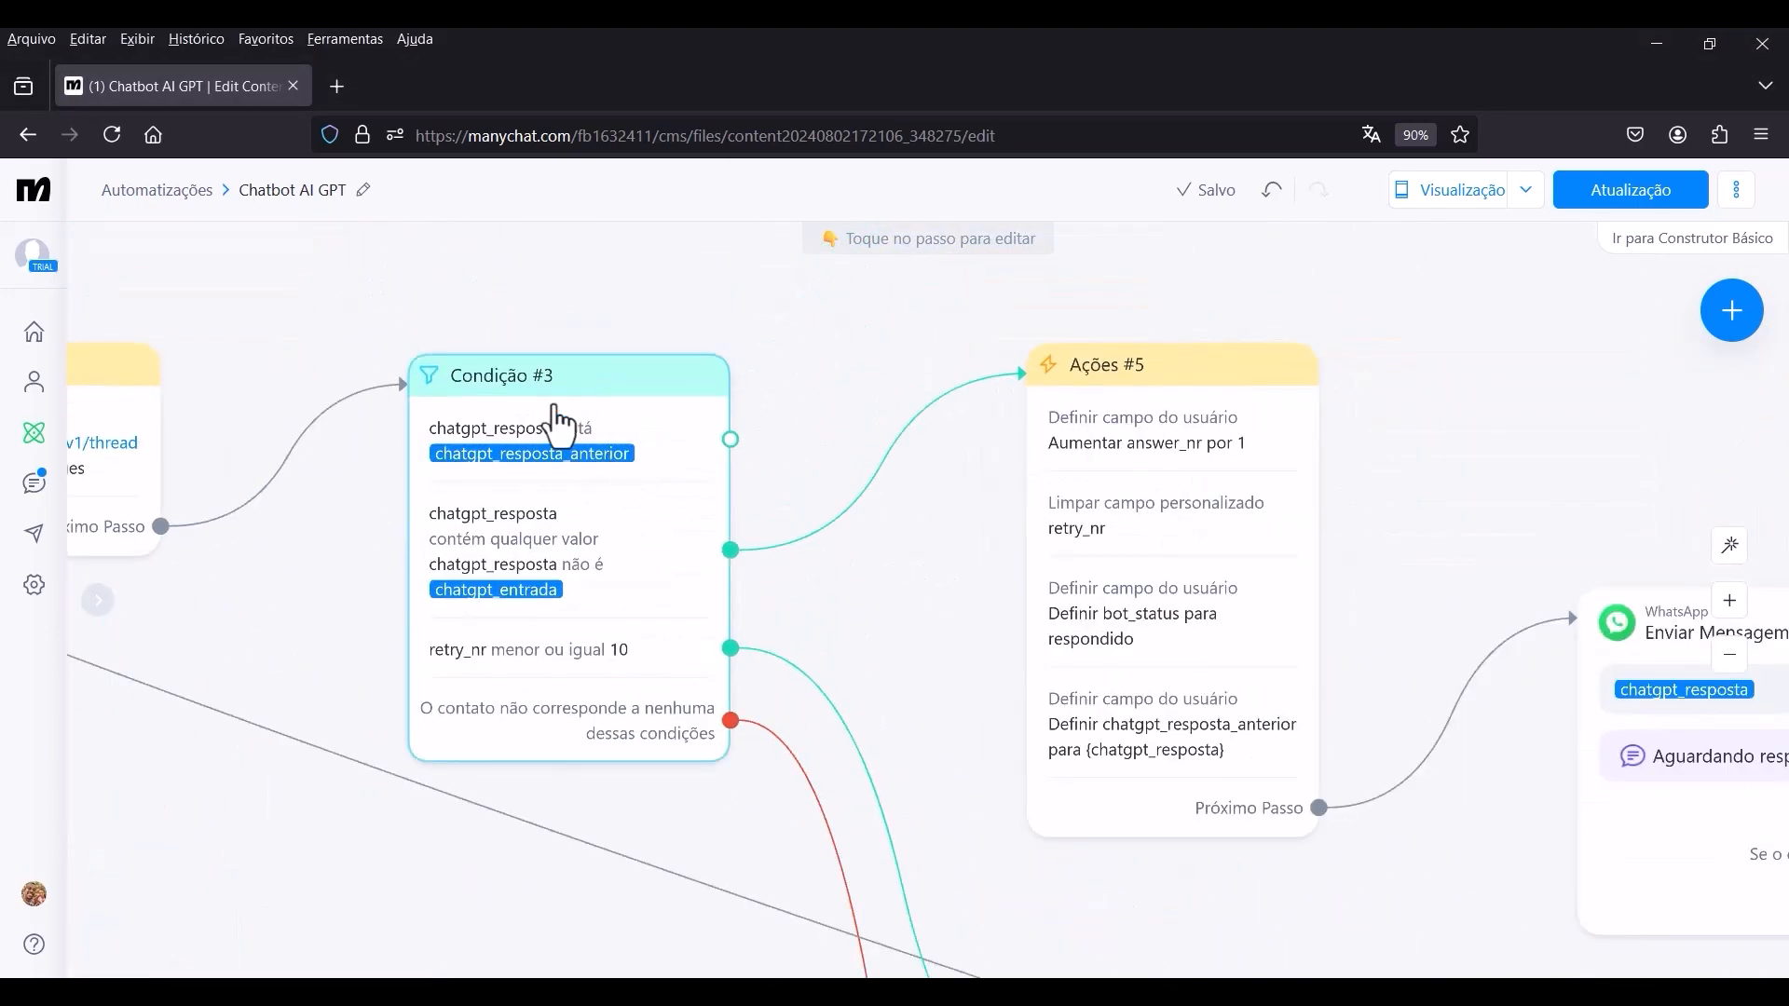
pyautogui.click(730, 439)
pyautogui.scroll(-8, 652, 296)
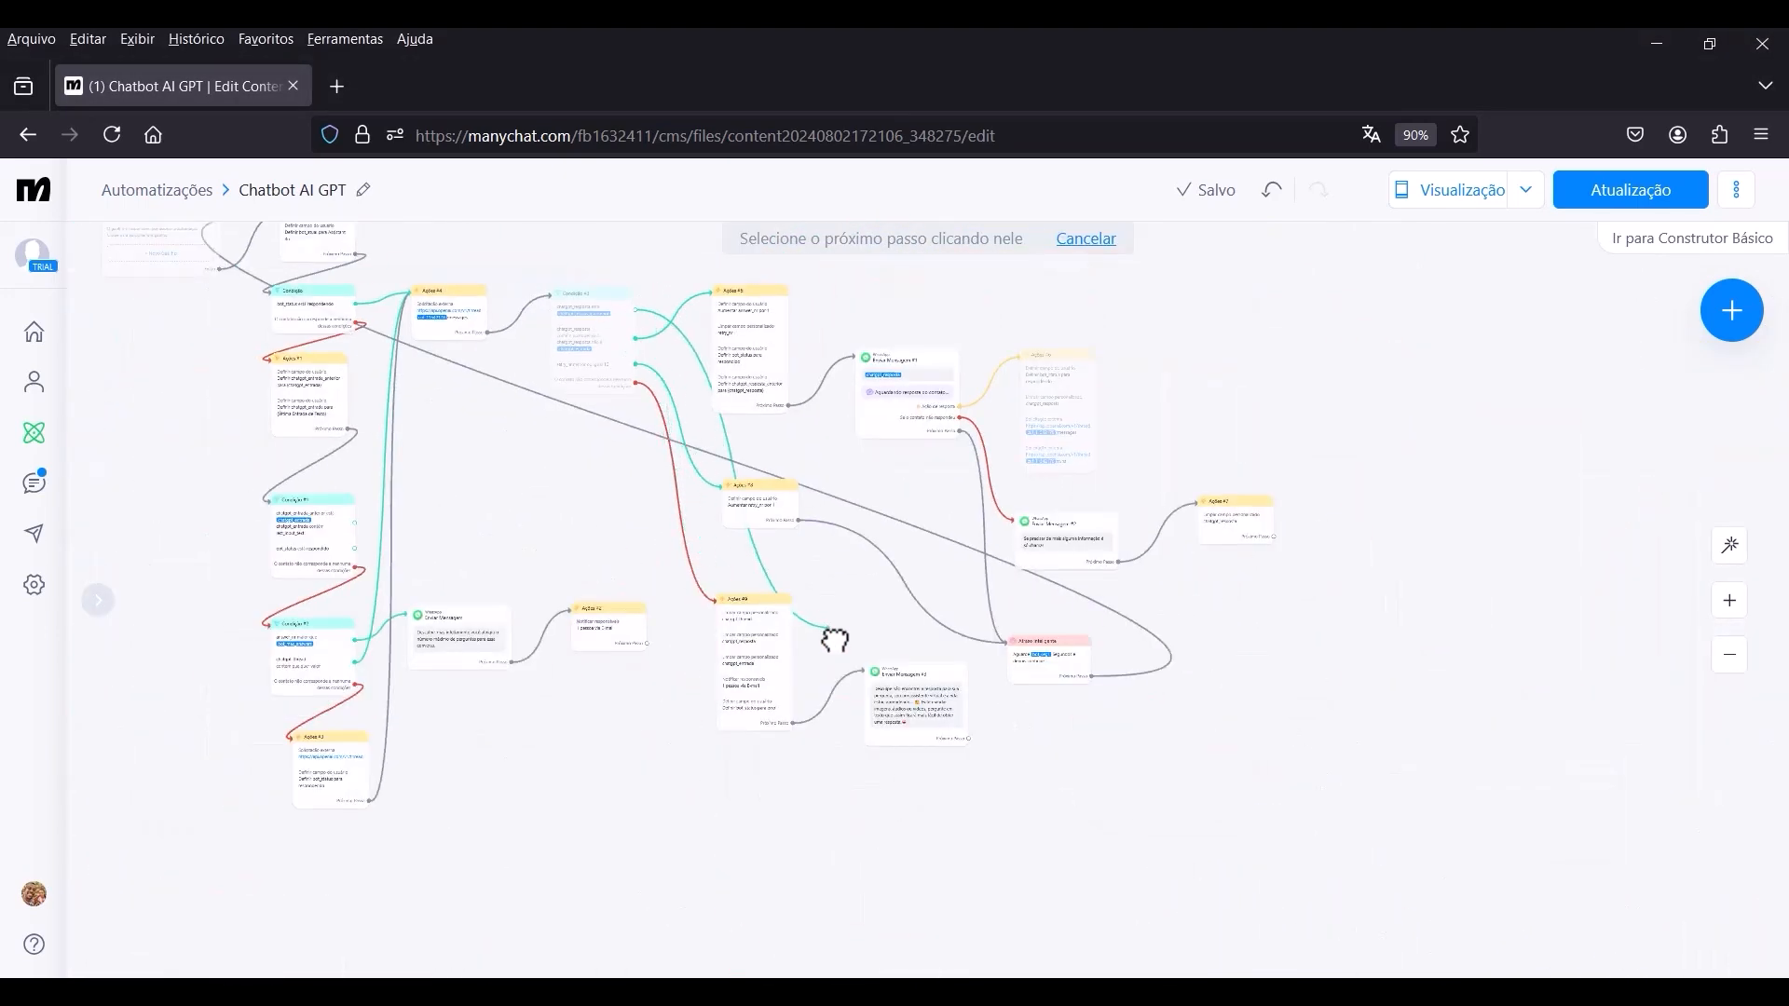
pyautogui.scroll(3, 838, 638)
pyautogui.click(881, 663)
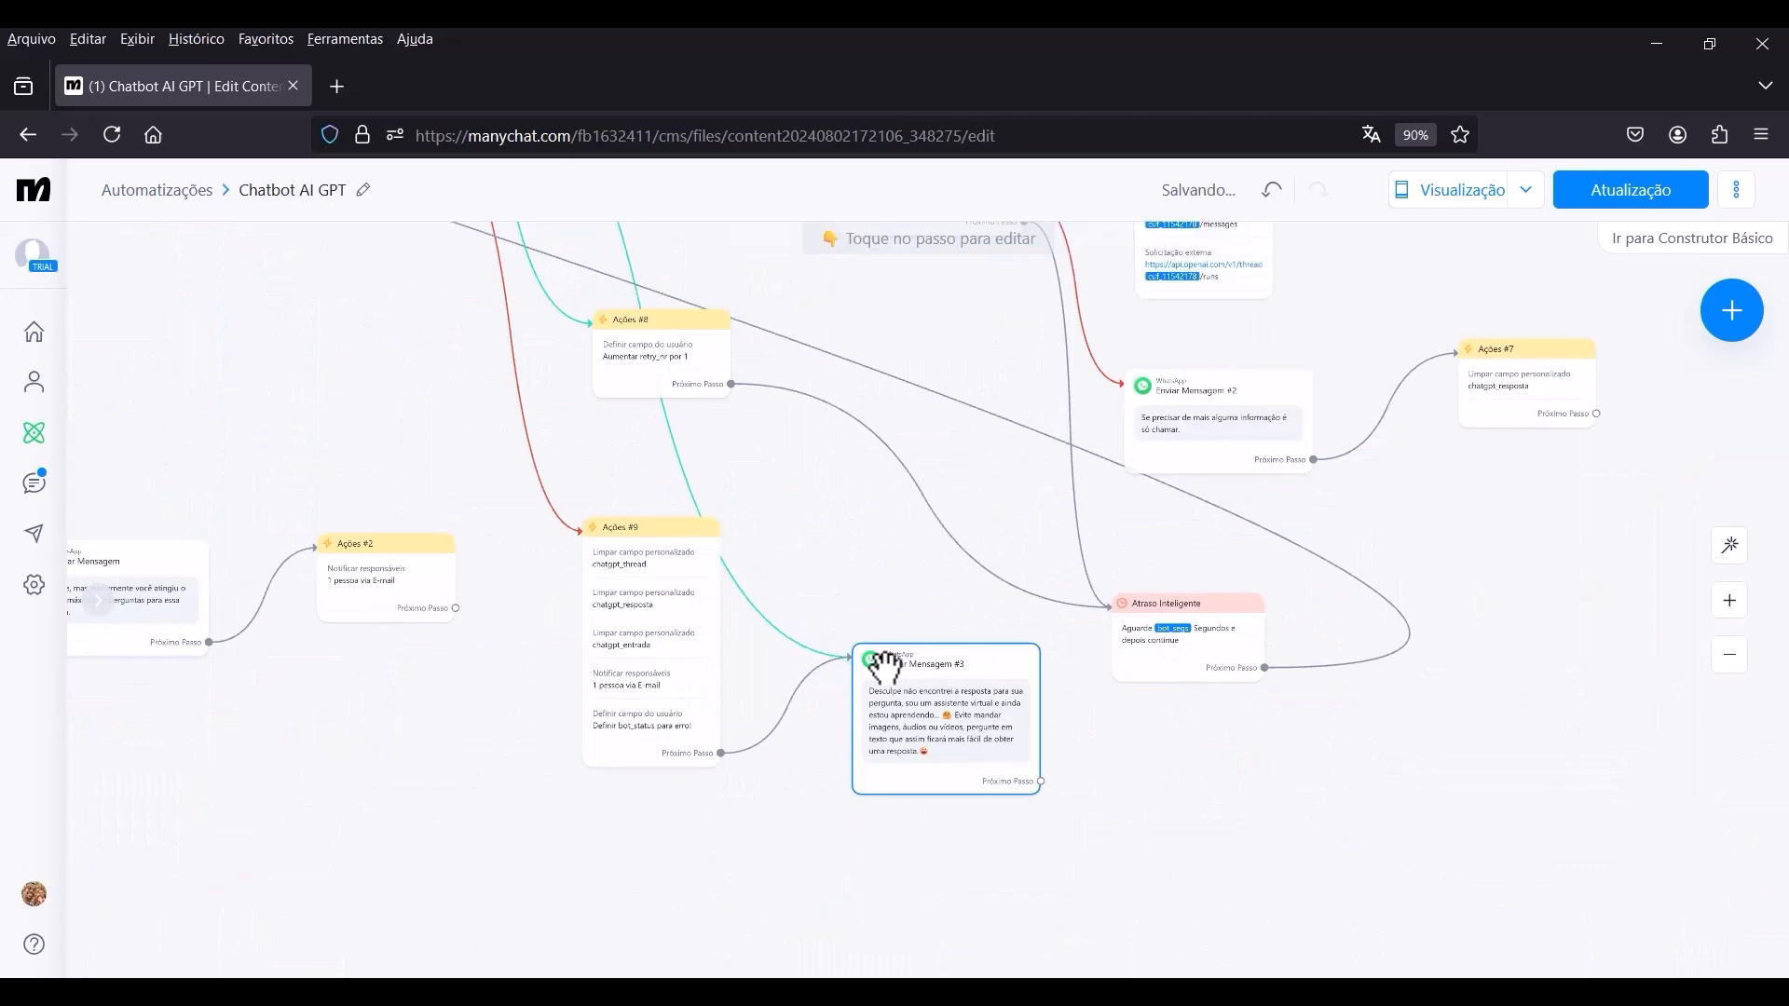
pyautogui.scroll(-5, 873, 641)
pyautogui.scroll(2, 549, 717)
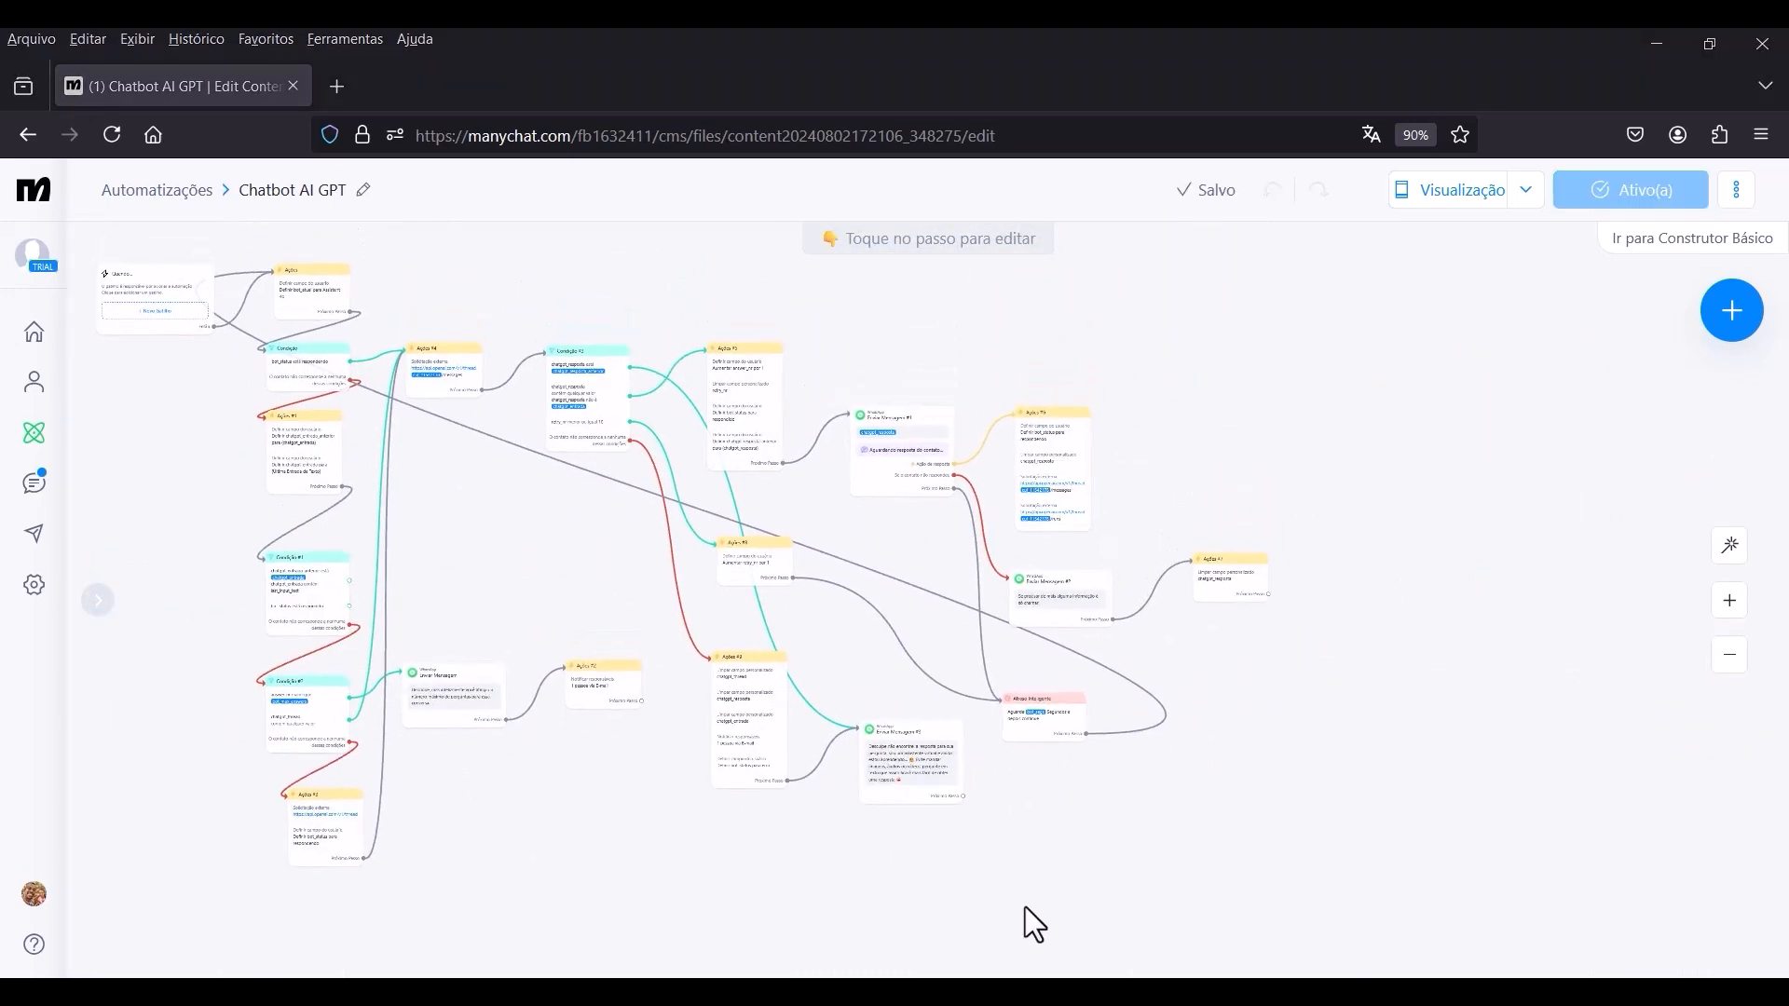
# Connect the first output of Condição #1, comparing chatgpt_entrada_anterior with chatgpt_entrada, to Enviar Mensagem #3.
pyautogui.scroll(2, 585, 618)
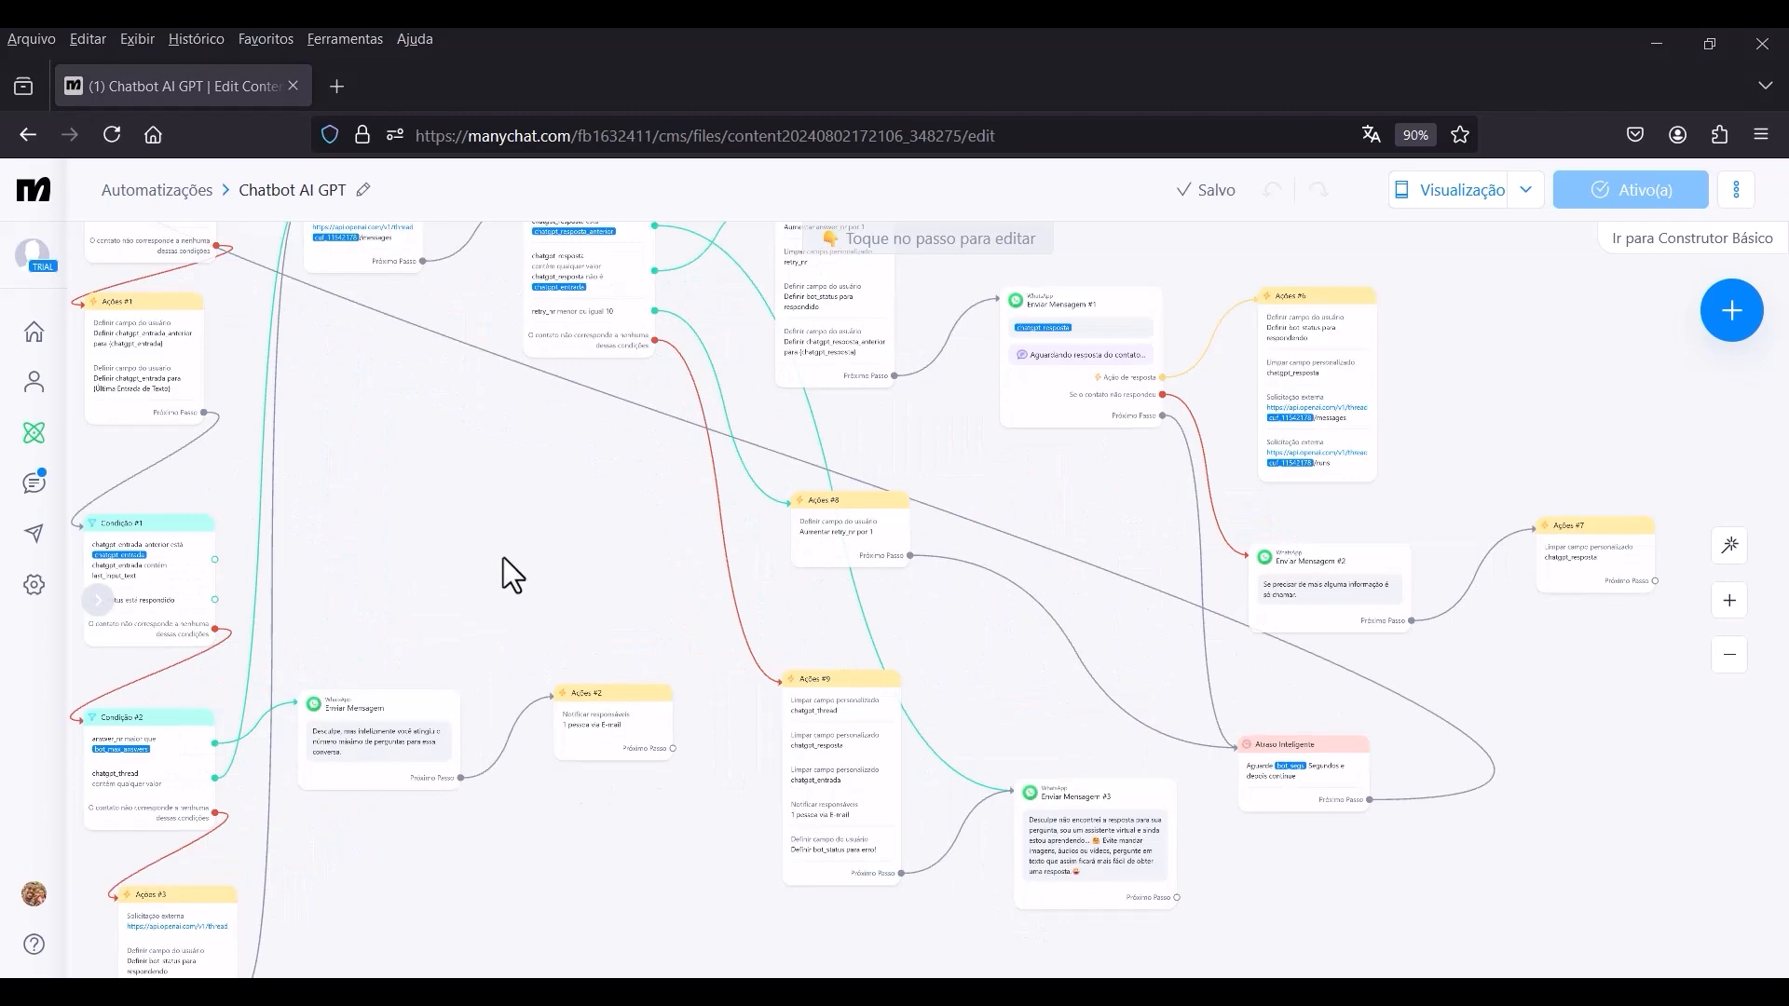
pyautogui.scroll(2, 562, 556)
pyautogui.scroll(4, 704, 462)
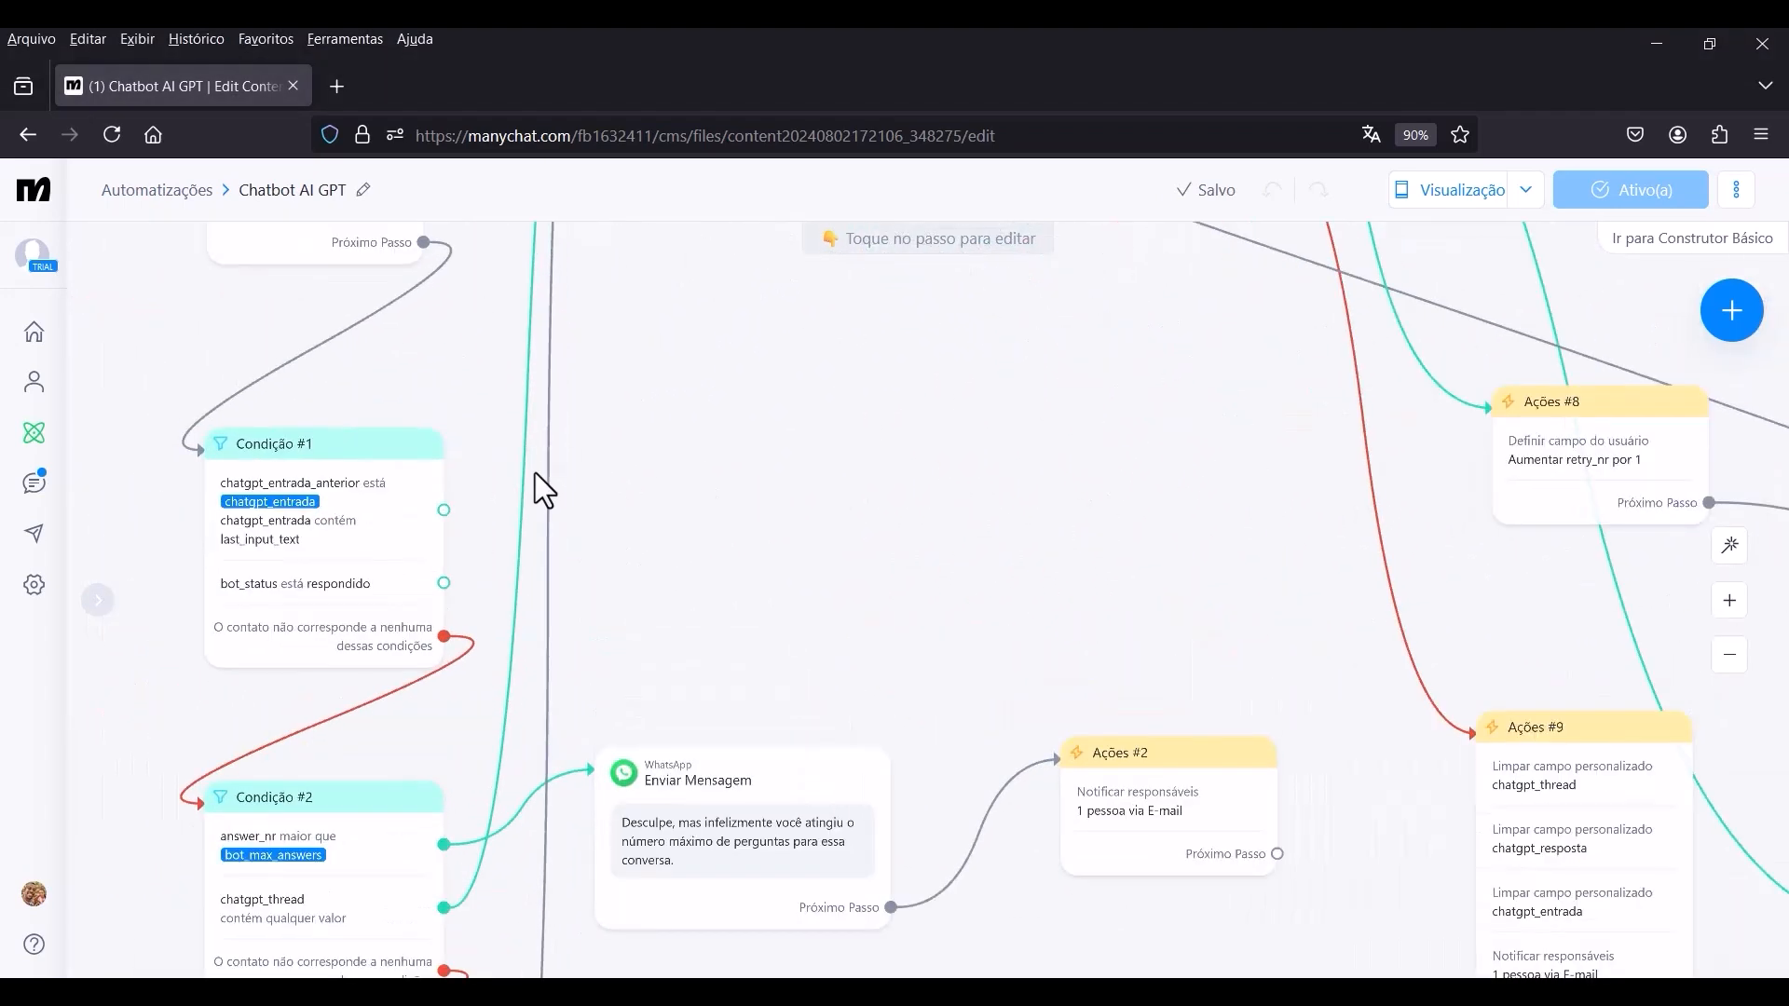
pyautogui.moveTo(535, 472); pyautogui.dragTo(850, 464)
pyautogui.scroll(3, 689, 490)
pyautogui.scroll(1, 676, 499)
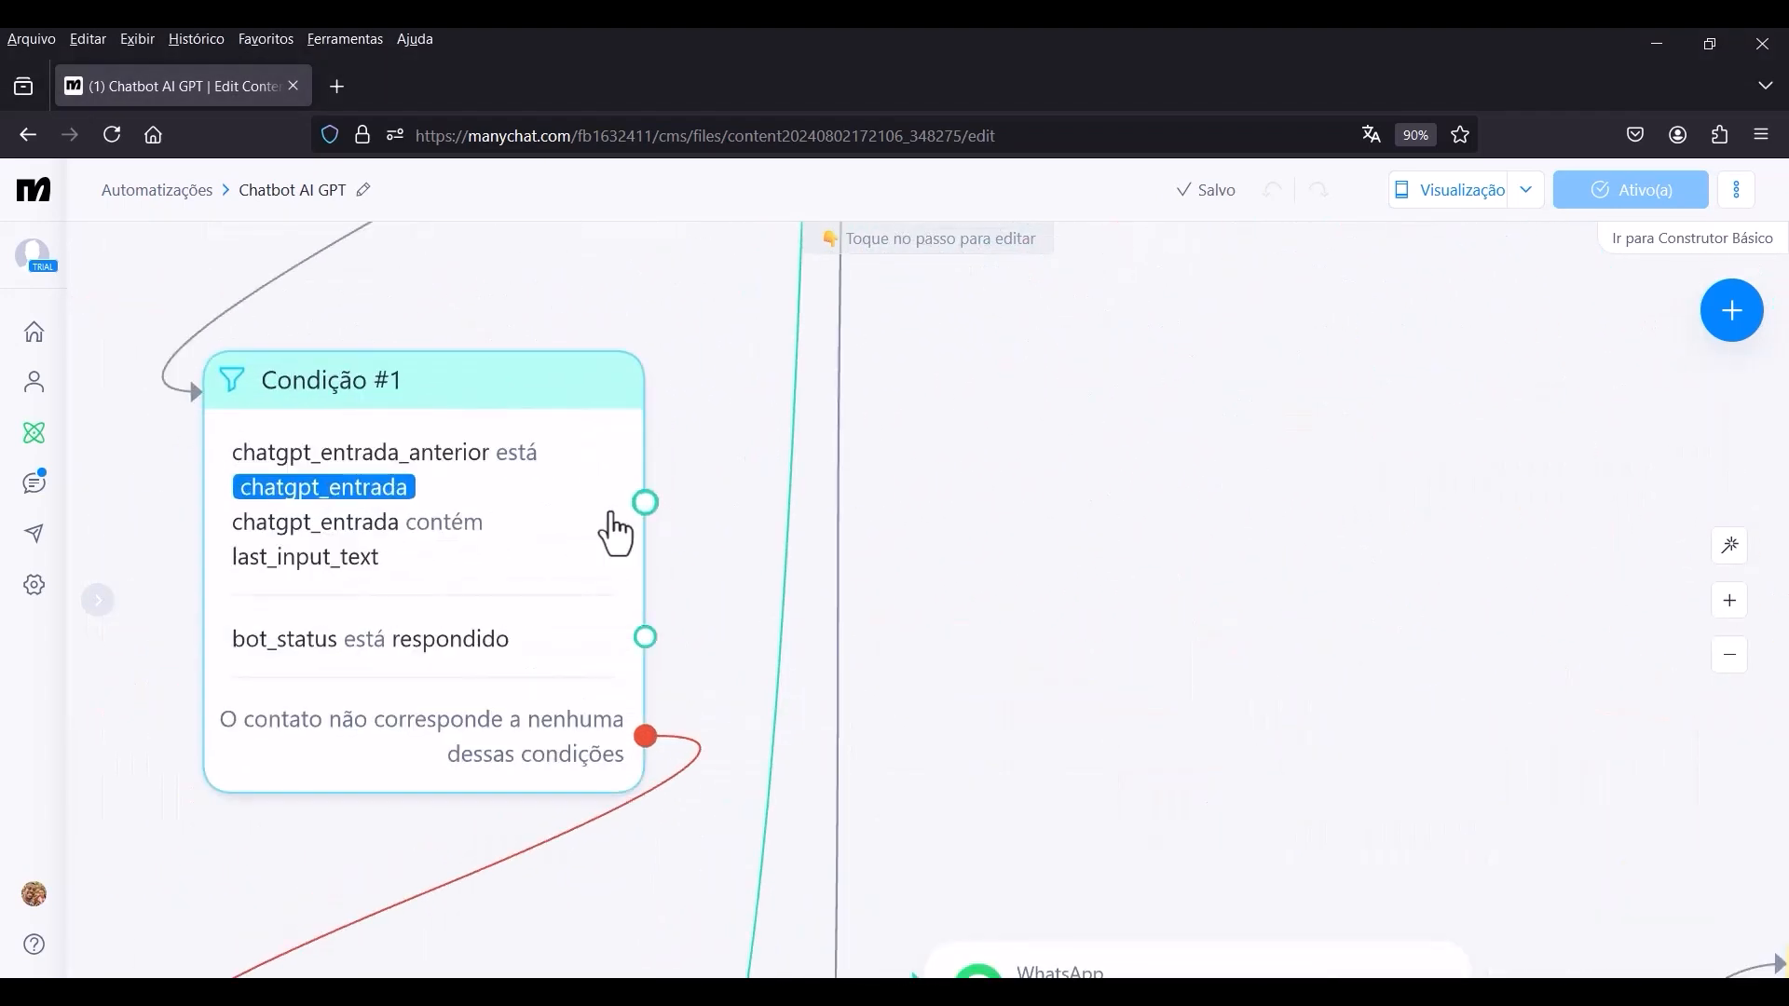
pyautogui.click(645, 503)
pyautogui.scroll(-5, 838, 479)
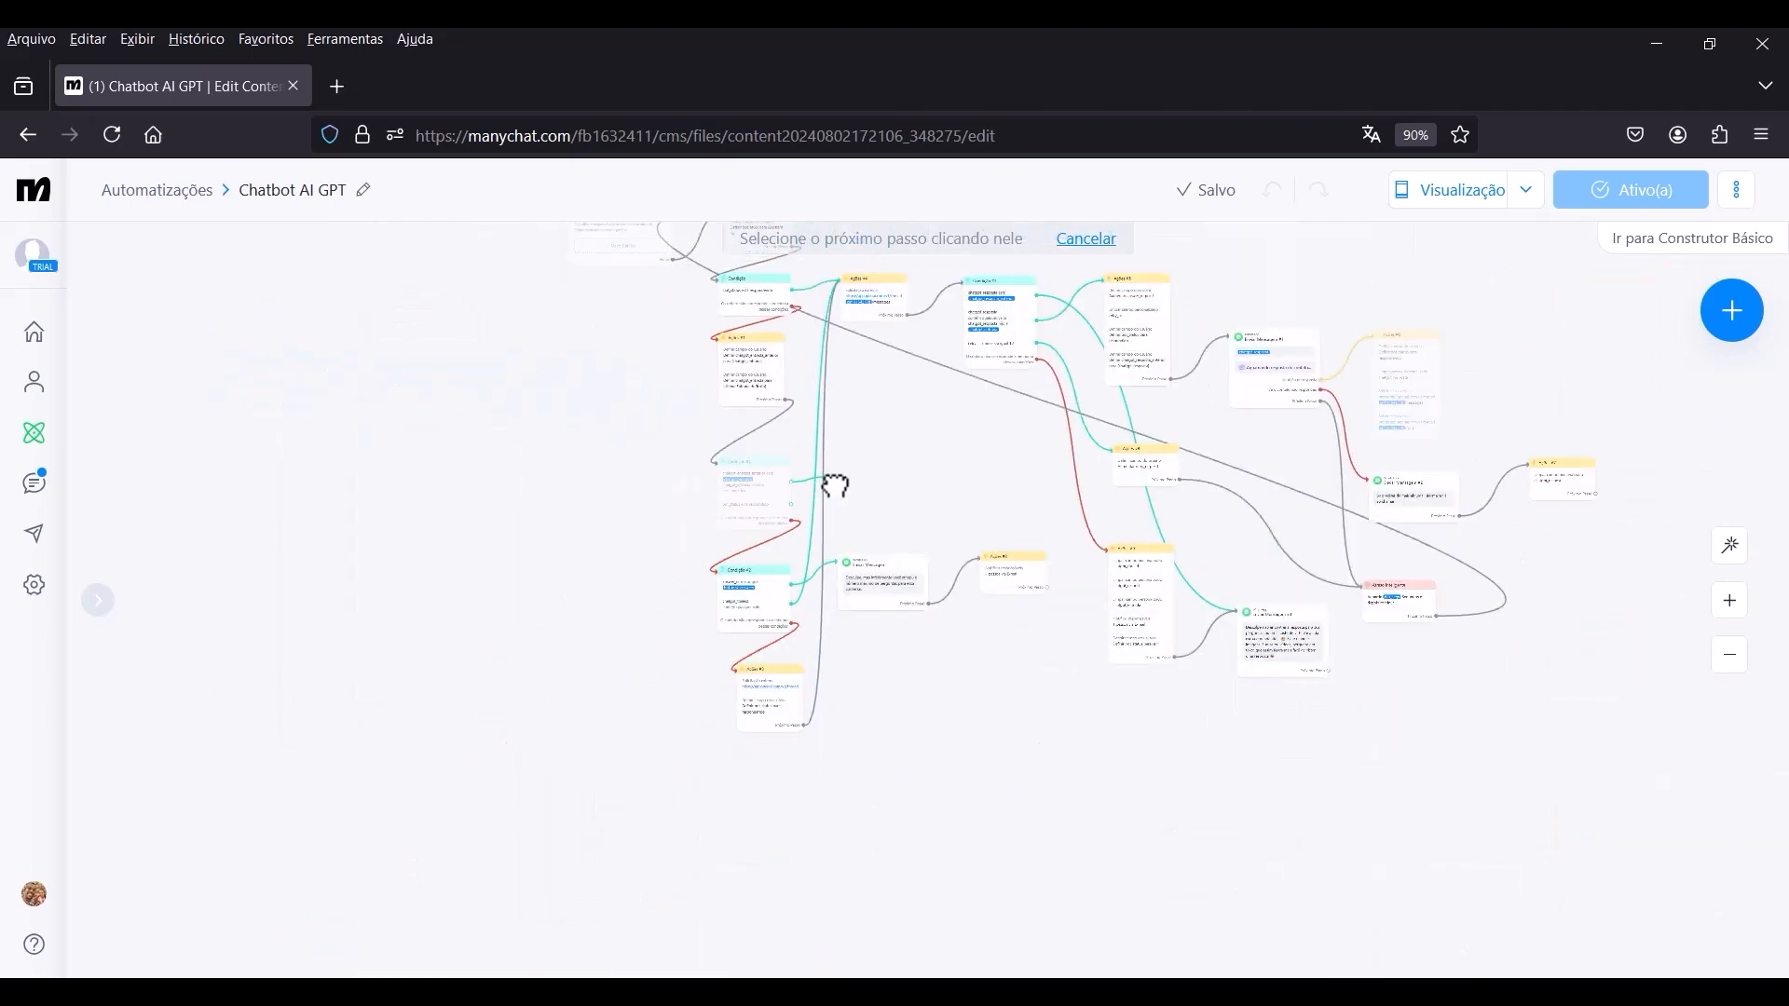
pyautogui.scroll(4, 1107, 572)
pyautogui.scroll(2, 1107, 572)
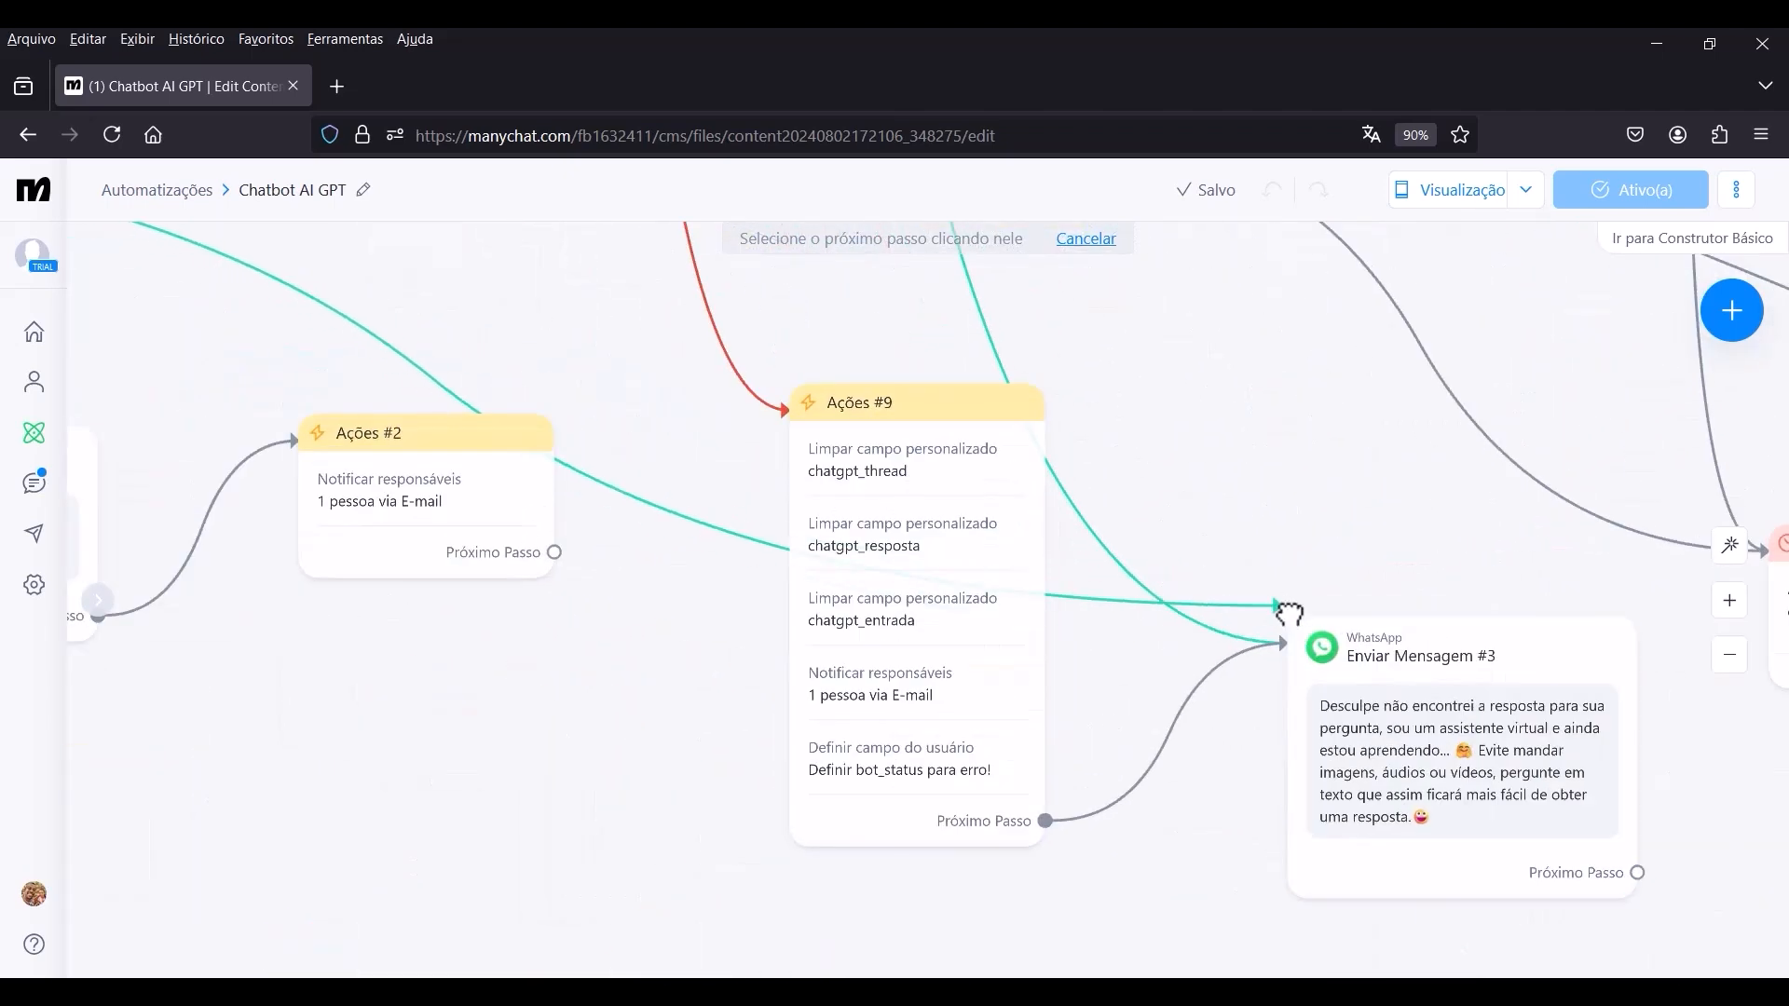
pyautogui.click(1373, 691)
pyautogui.scroll(-6, 1100, 618)
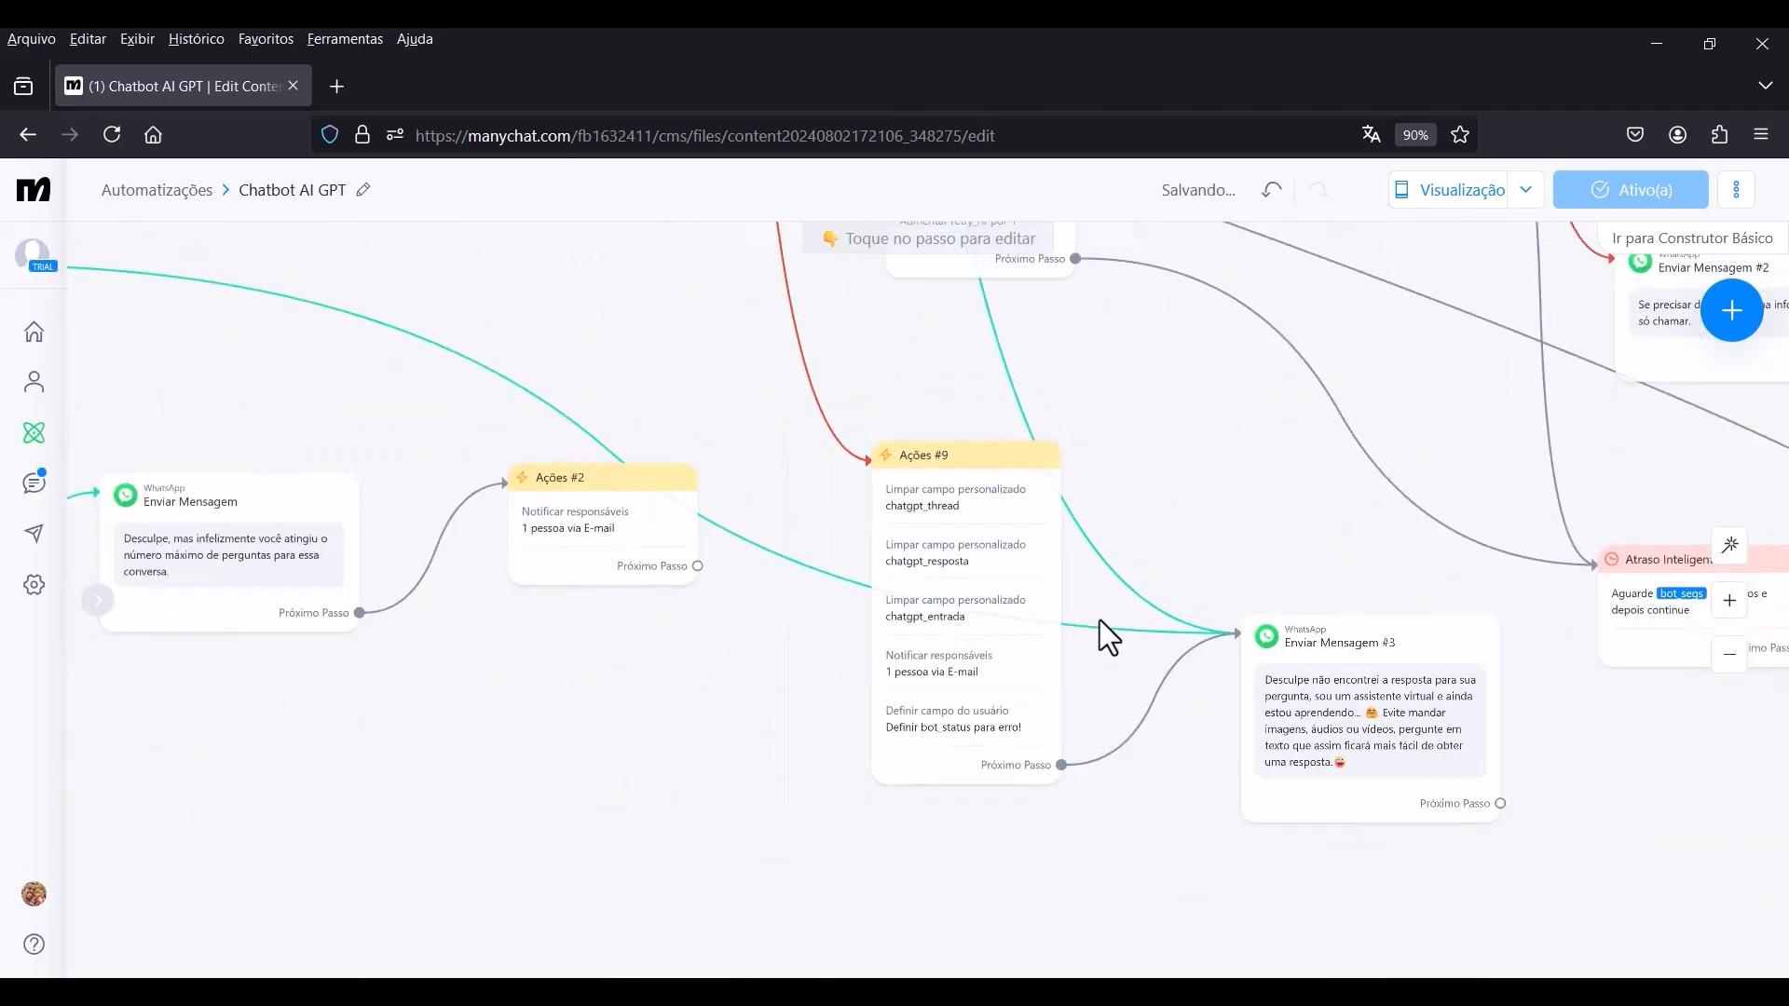
pyautogui.moveTo(1269, 752); pyautogui.dragTo(1263, 816)
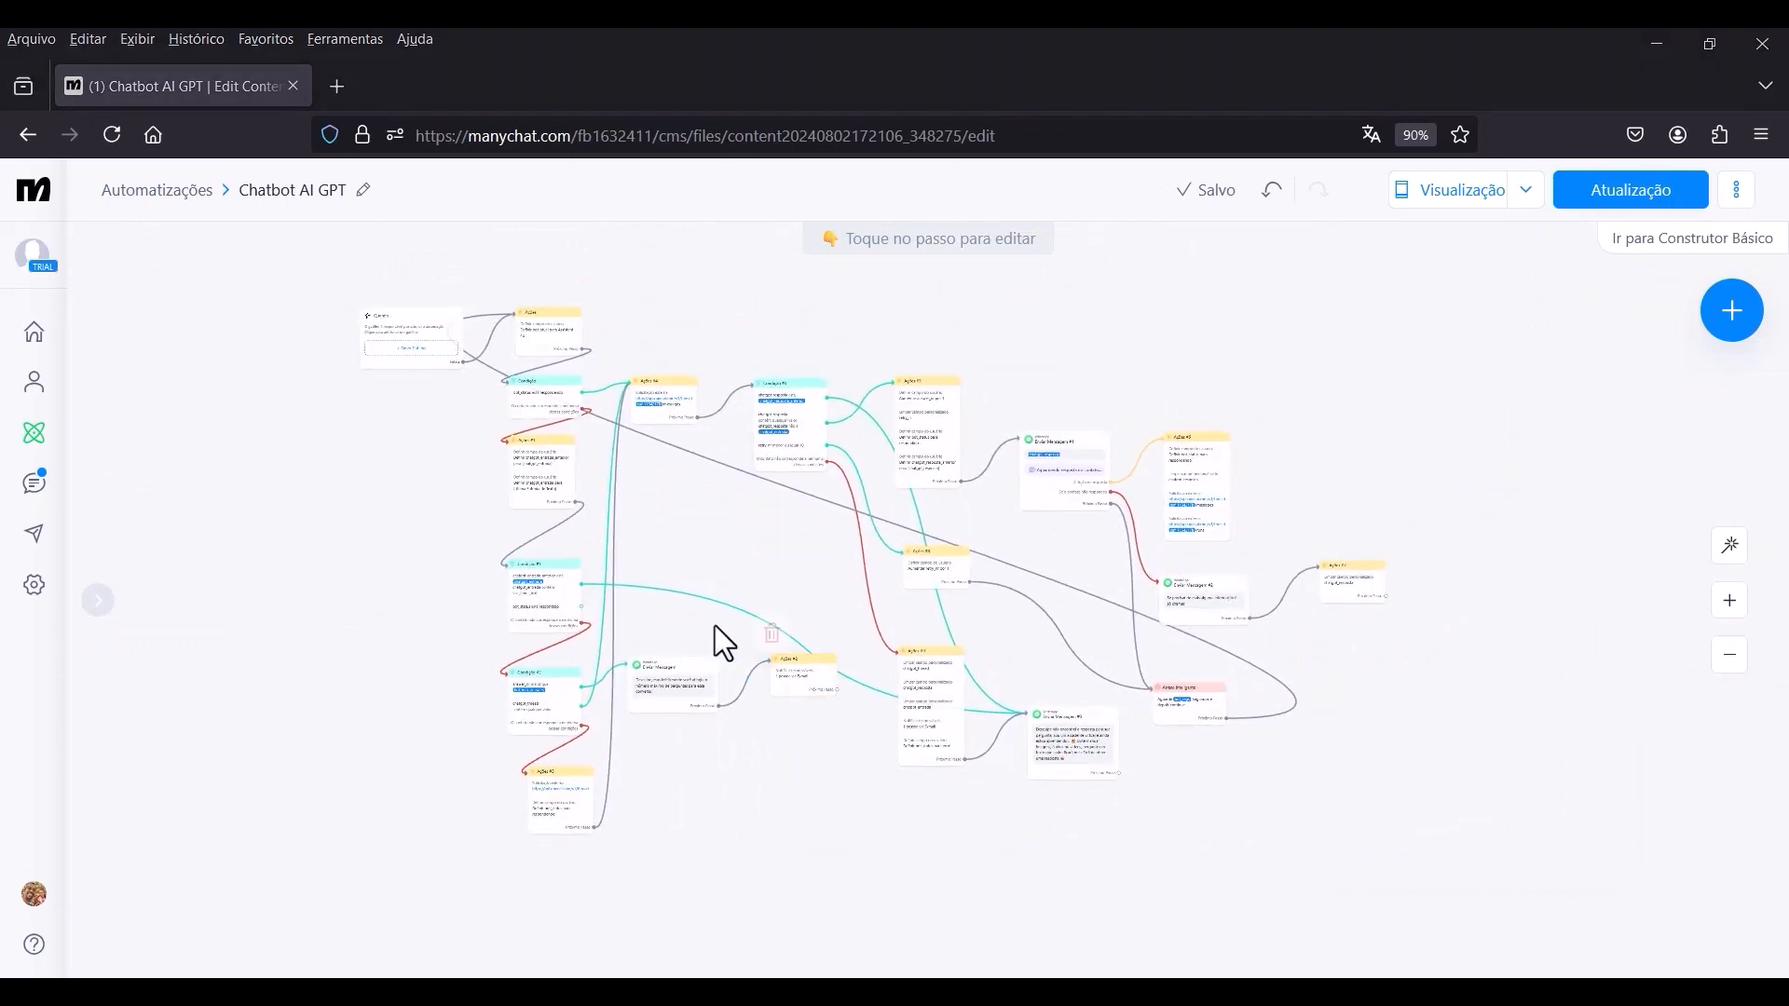
# Duplicate the Ações #6 step and place the copy beside Condição #1, above the Enviar Mensagem step.
pyautogui.scroll(5, 727, 622)
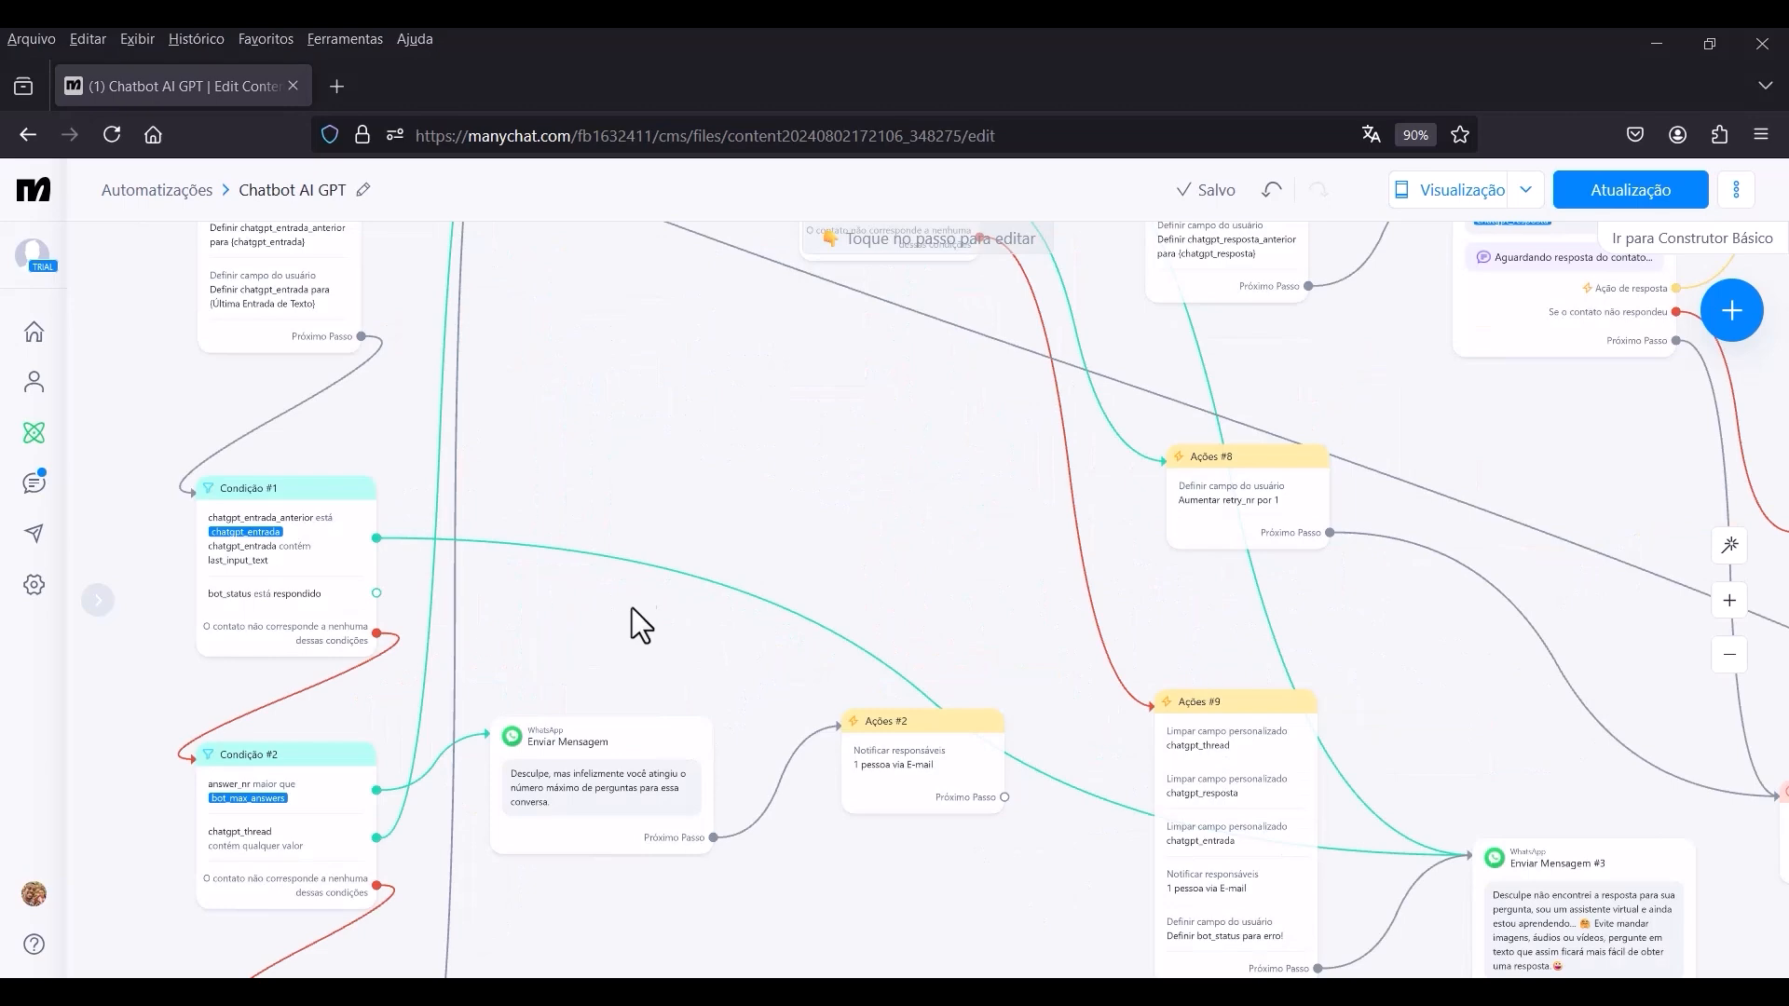
pyautogui.moveTo(643, 615); pyautogui.dragTo(920, 602)
pyautogui.scroll(3, 618, 564)
pyautogui.scroll(2, 500, 571)
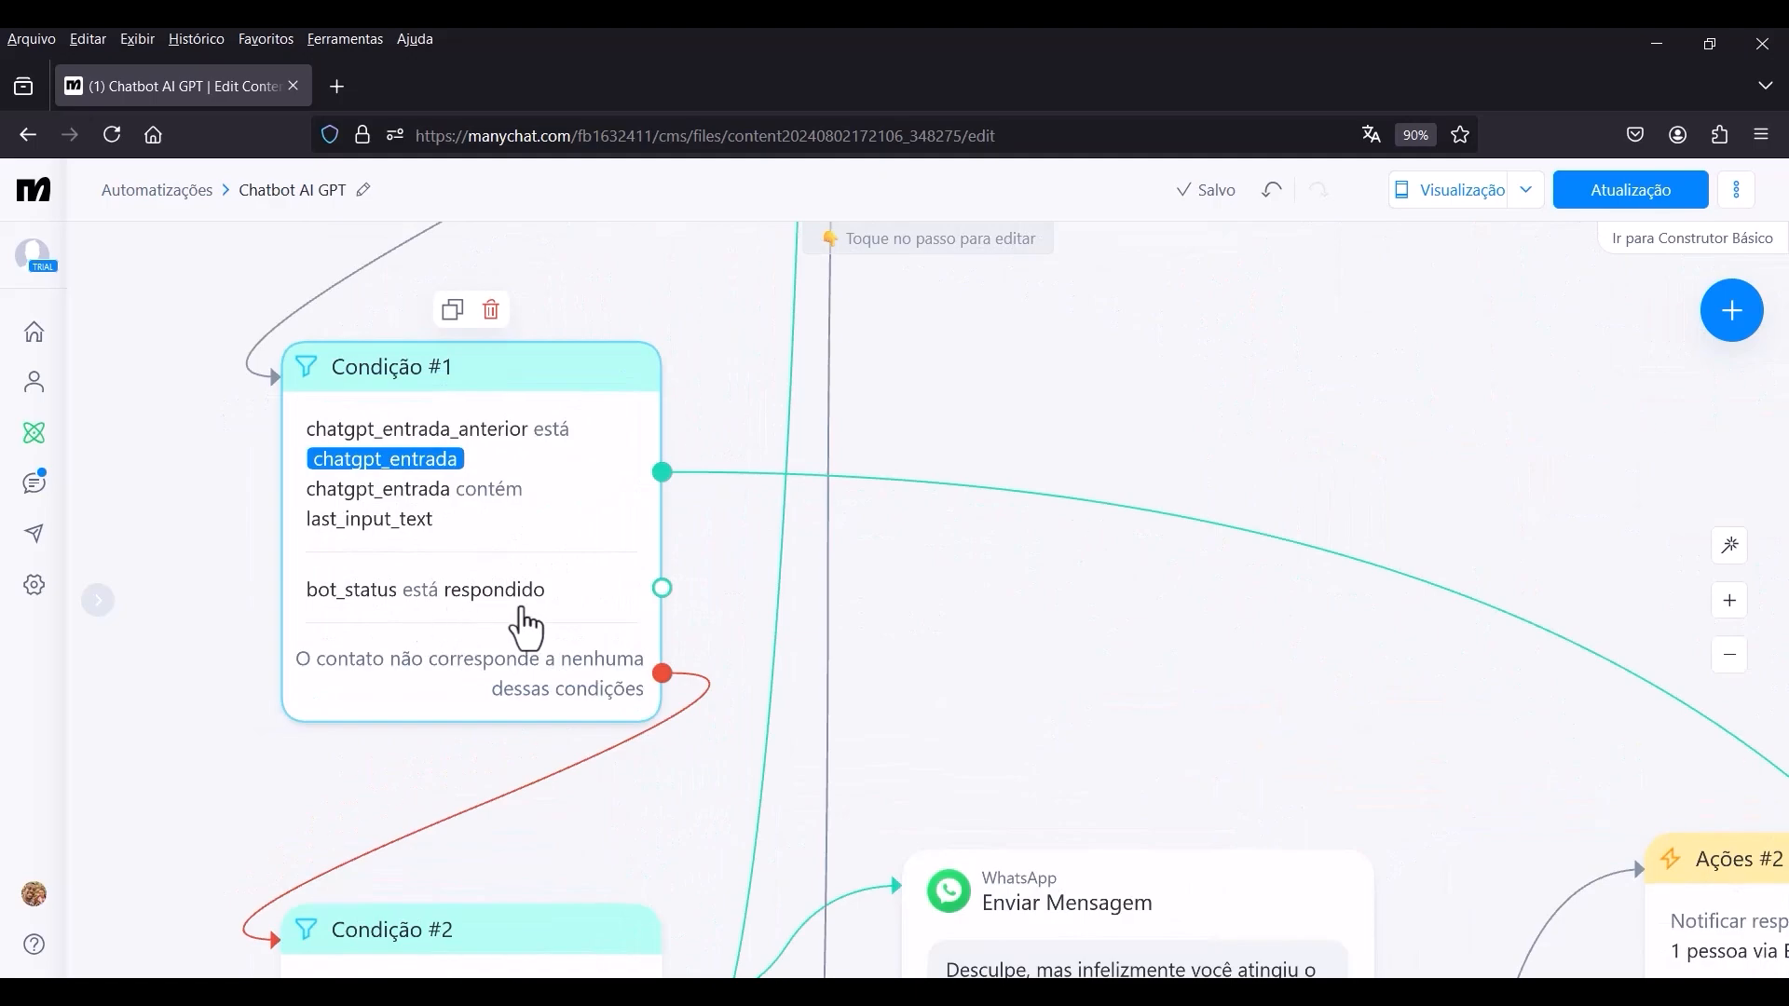
pyautogui.scroll(-6, 661, 591)
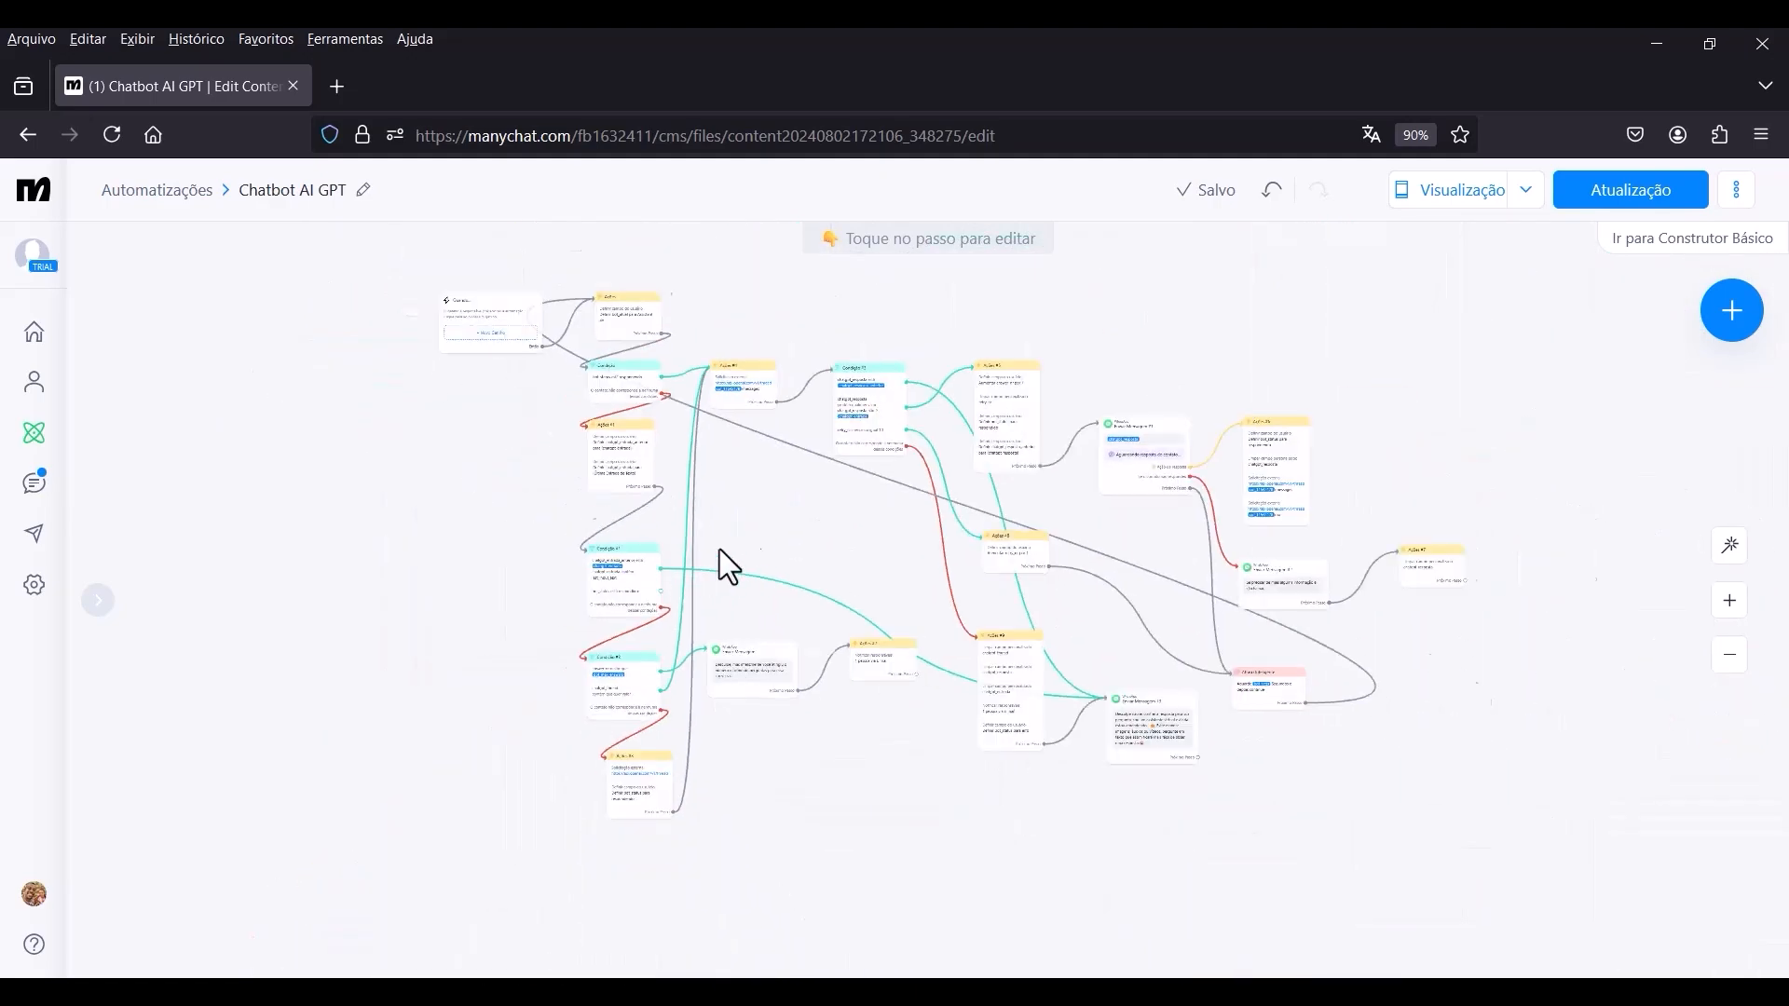
pyautogui.scroll(5, 1344, 427)
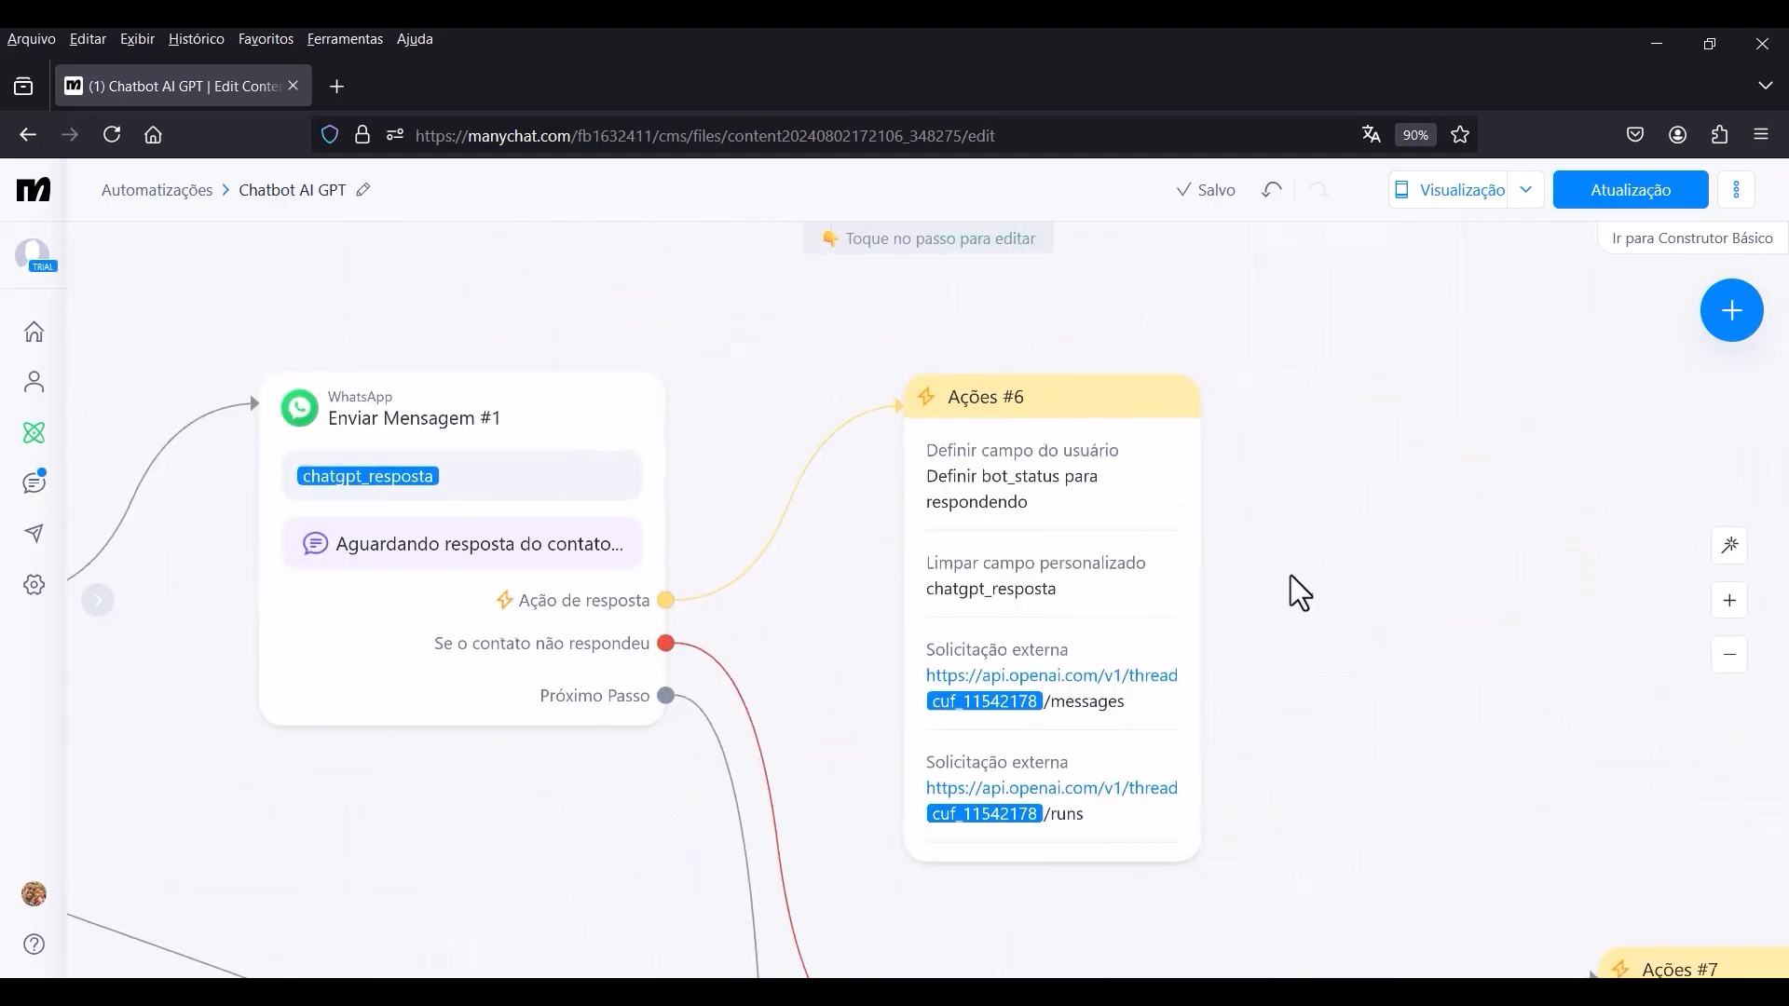
pyautogui.scroll(-3, 1109, 463)
pyautogui.scroll(2, 1070, 483)
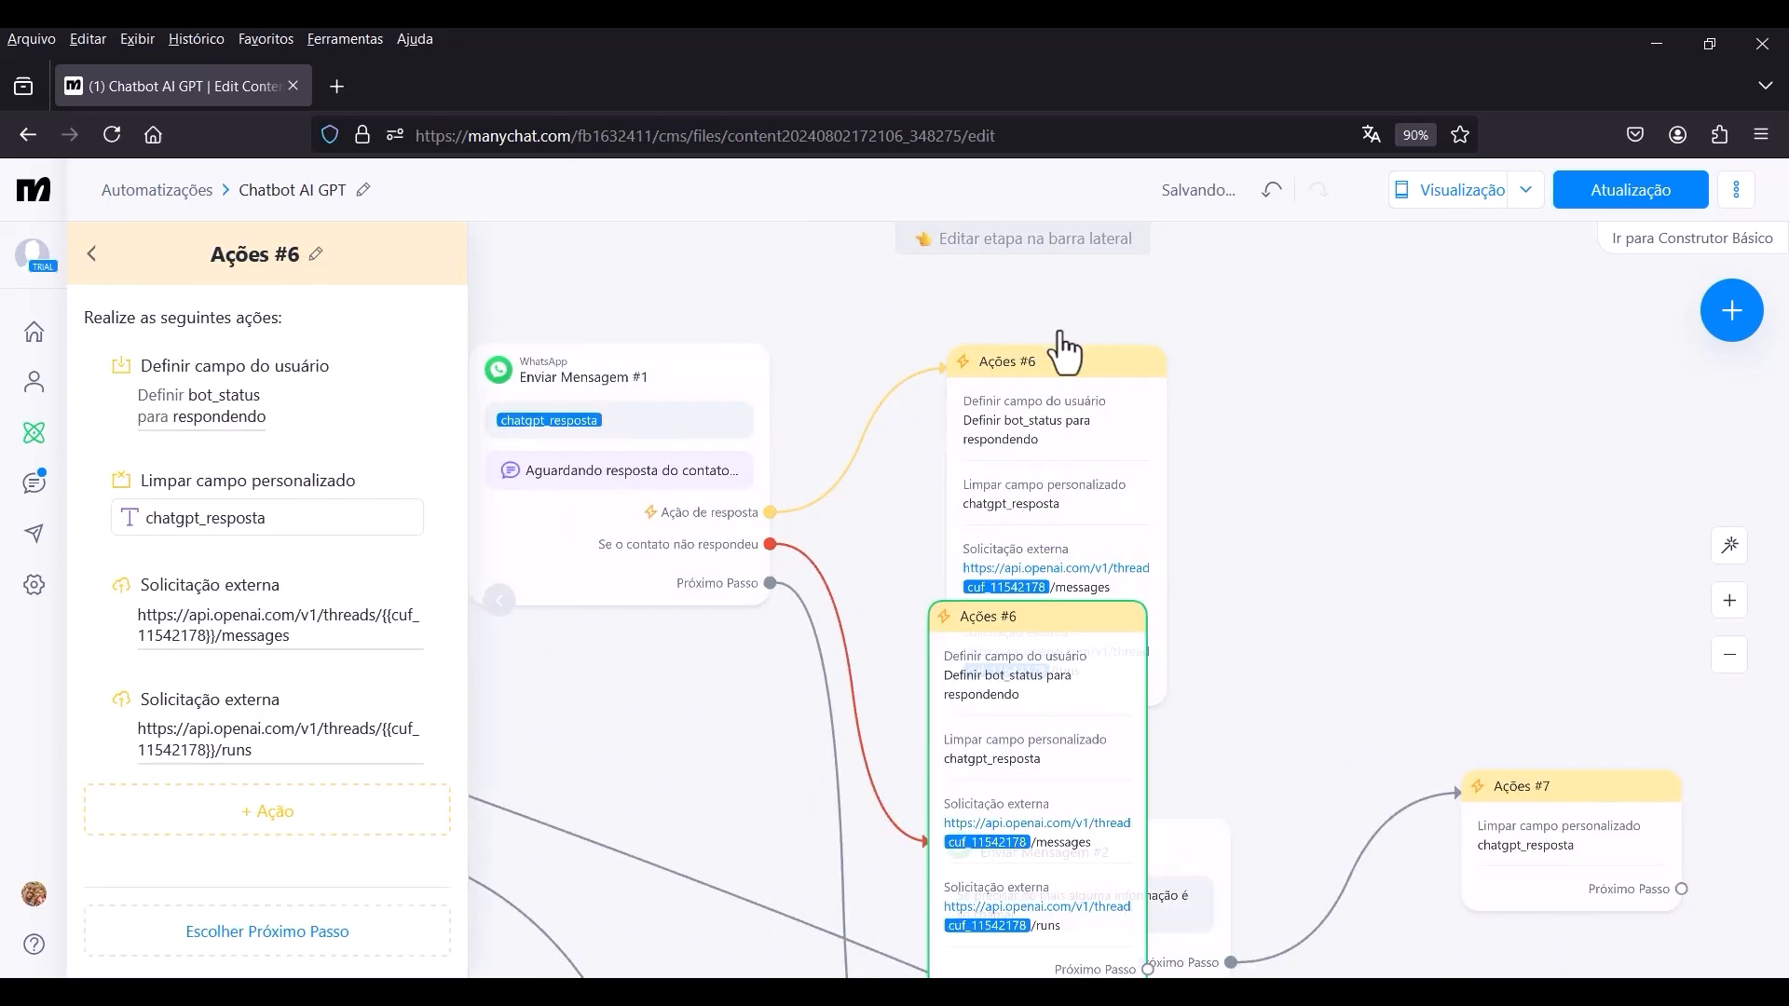
pyautogui.scroll(-5, 1161, 350)
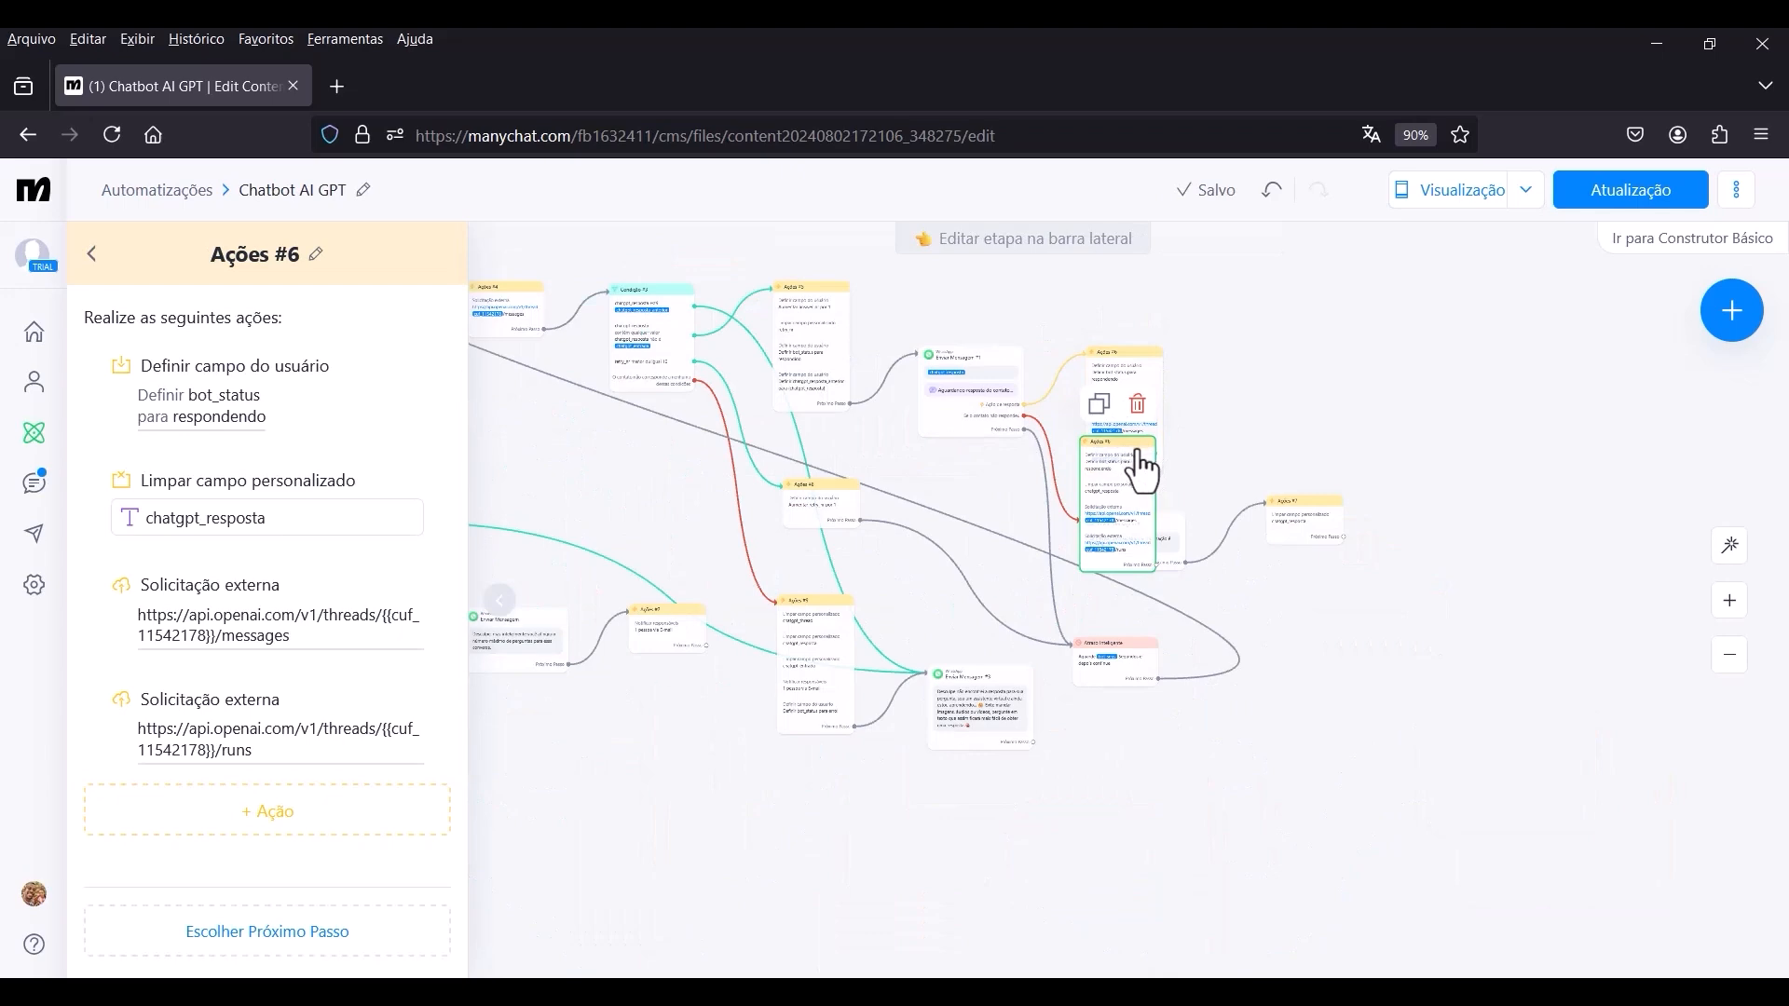
pyautogui.moveTo(1136, 452); pyautogui.dragTo(559, 446)
pyautogui.moveTo(679, 462); pyautogui.dragTo(1090, 442)
pyautogui.scroll(5, 807, 534)
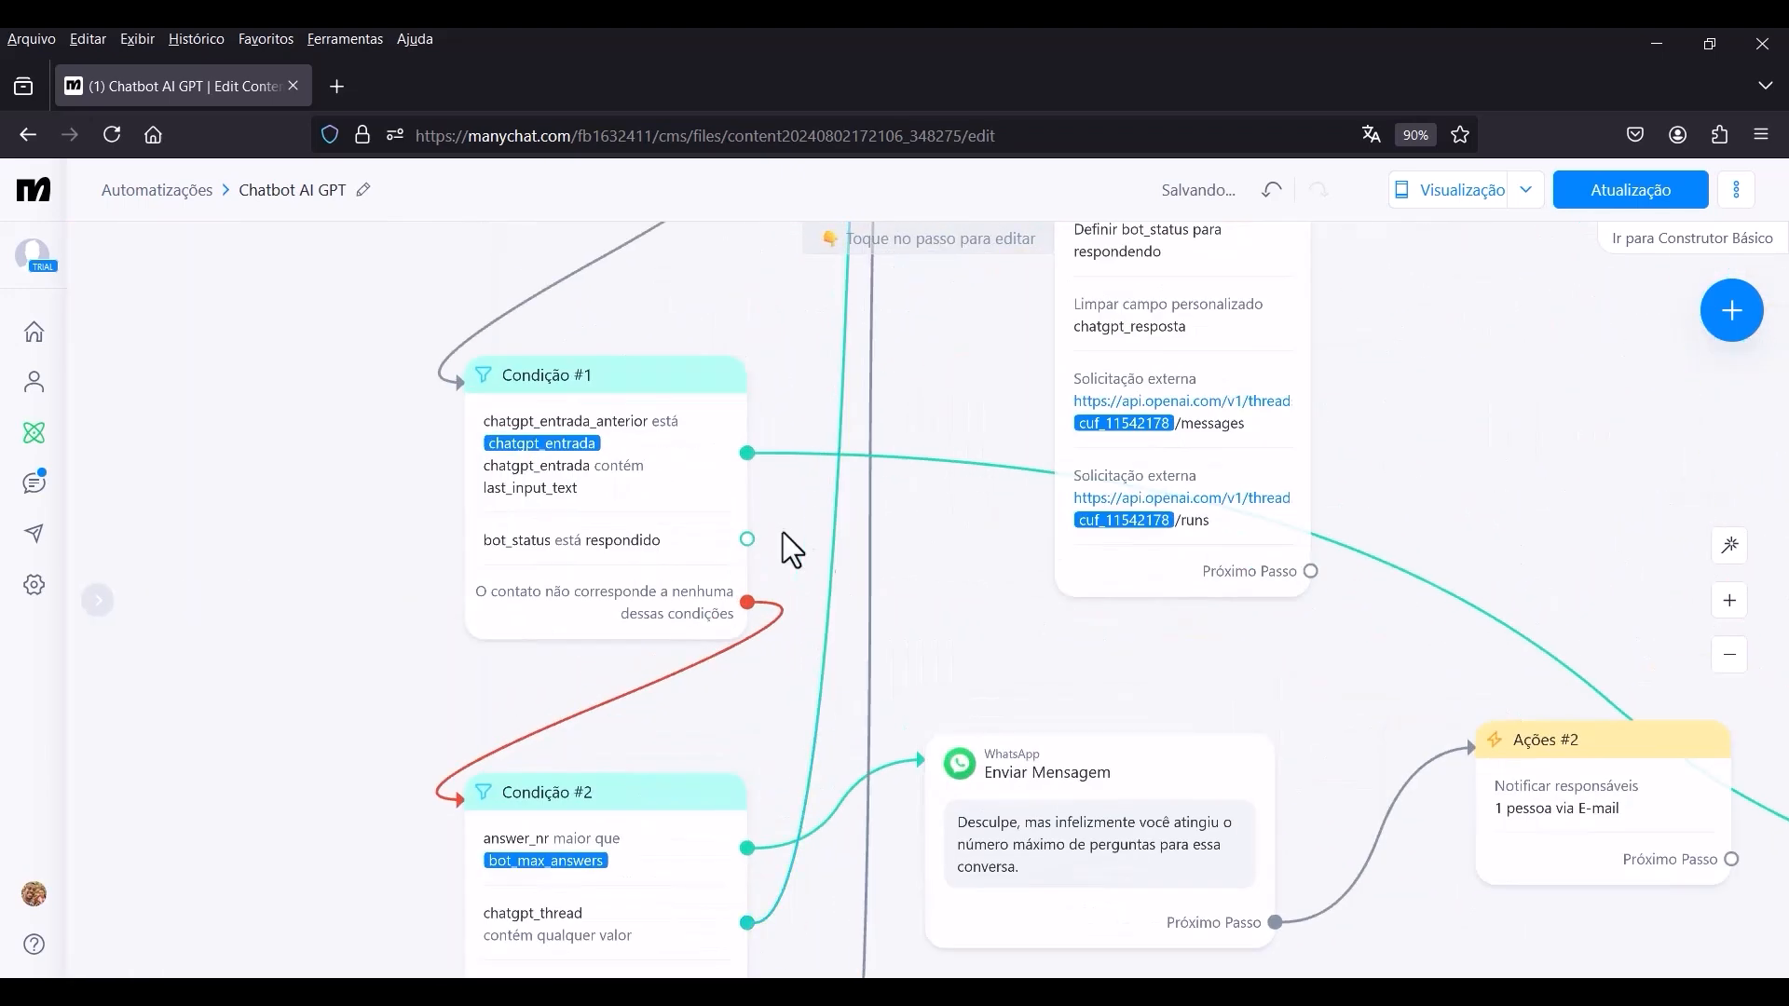
pyautogui.scroll(-3, 683, 495)
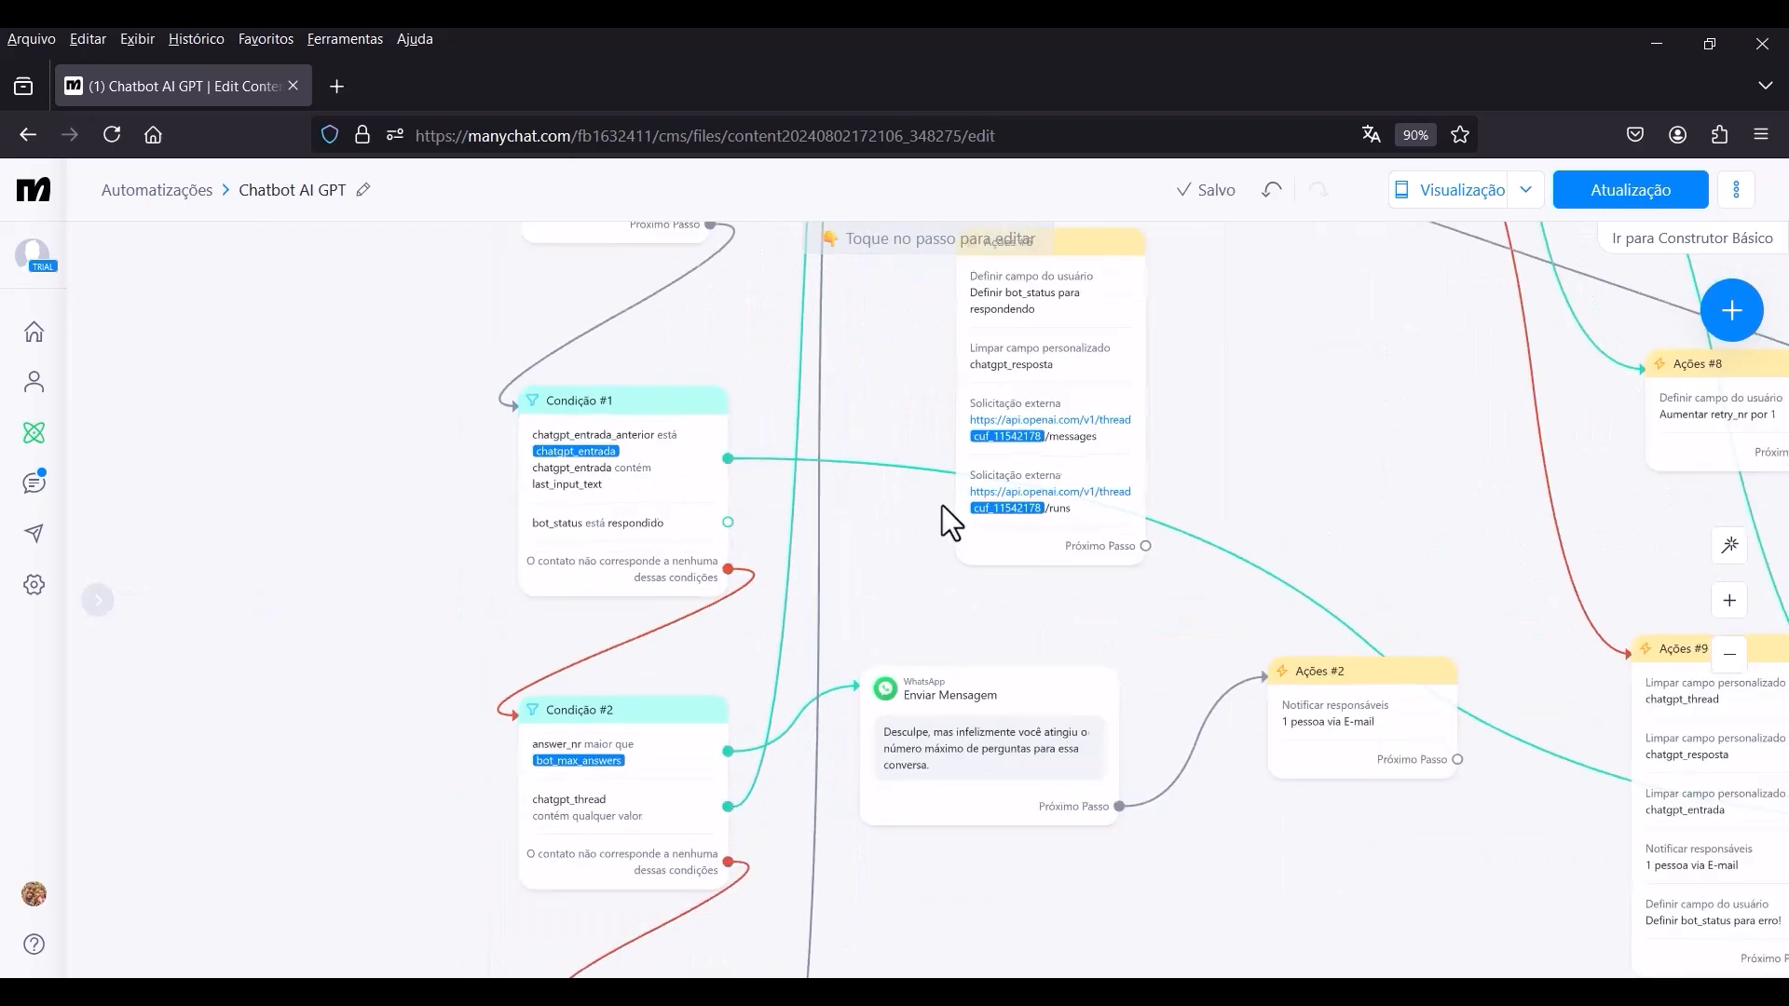
# Reposition the copied Ações #6 step in the space between Condição #1 and Ações #8, above the Enviar Mensagem step.
pyautogui.moveTo(942, 505); pyautogui.dragTo(881, 653)
pyautogui.moveTo(982, 399); pyautogui.dragTo(880, 454)
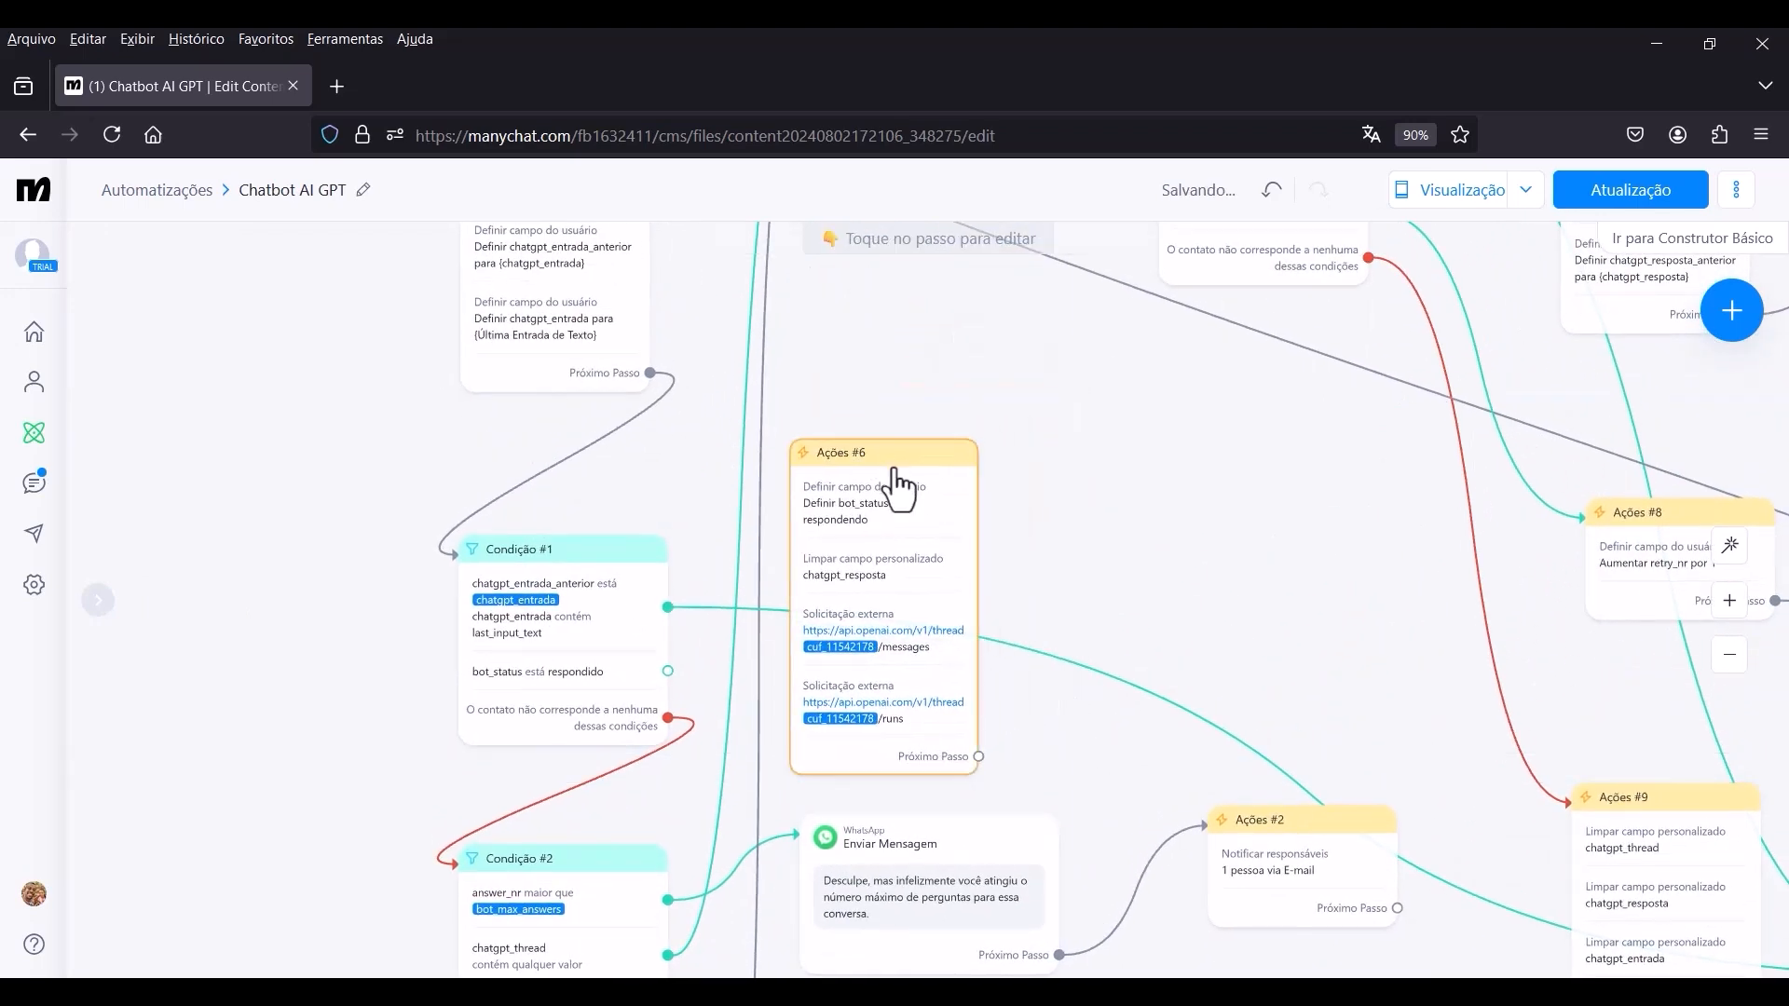
pyautogui.moveTo(1054, 567); pyautogui.dragTo(1122, 508)
pyautogui.scroll(3, 1127, 506)
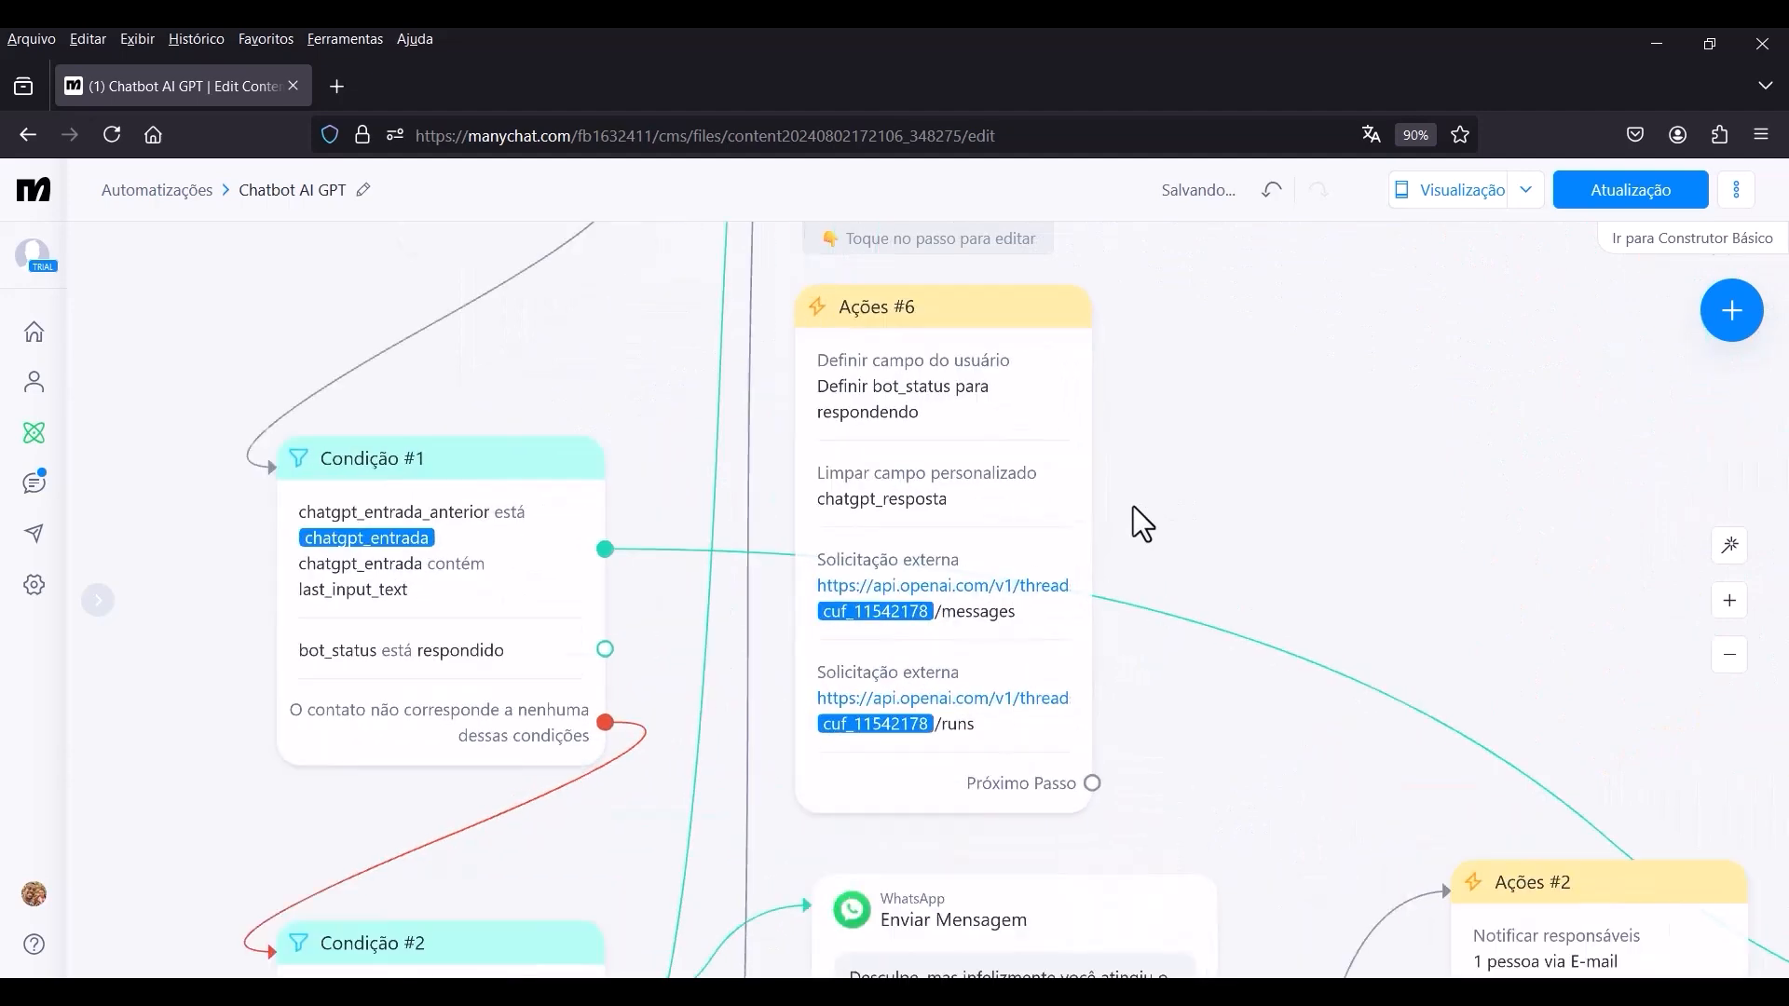
pyautogui.moveTo(952, 314); pyautogui.dragTo(1123, 315)
# Connect the "bot_status está respondido" output of Condição #1 to the copied Ações #6 step.
pyautogui.scroll(-3, 1271, 419)
pyautogui.moveTo(1381, 518); pyautogui.dragTo(1206, 518)
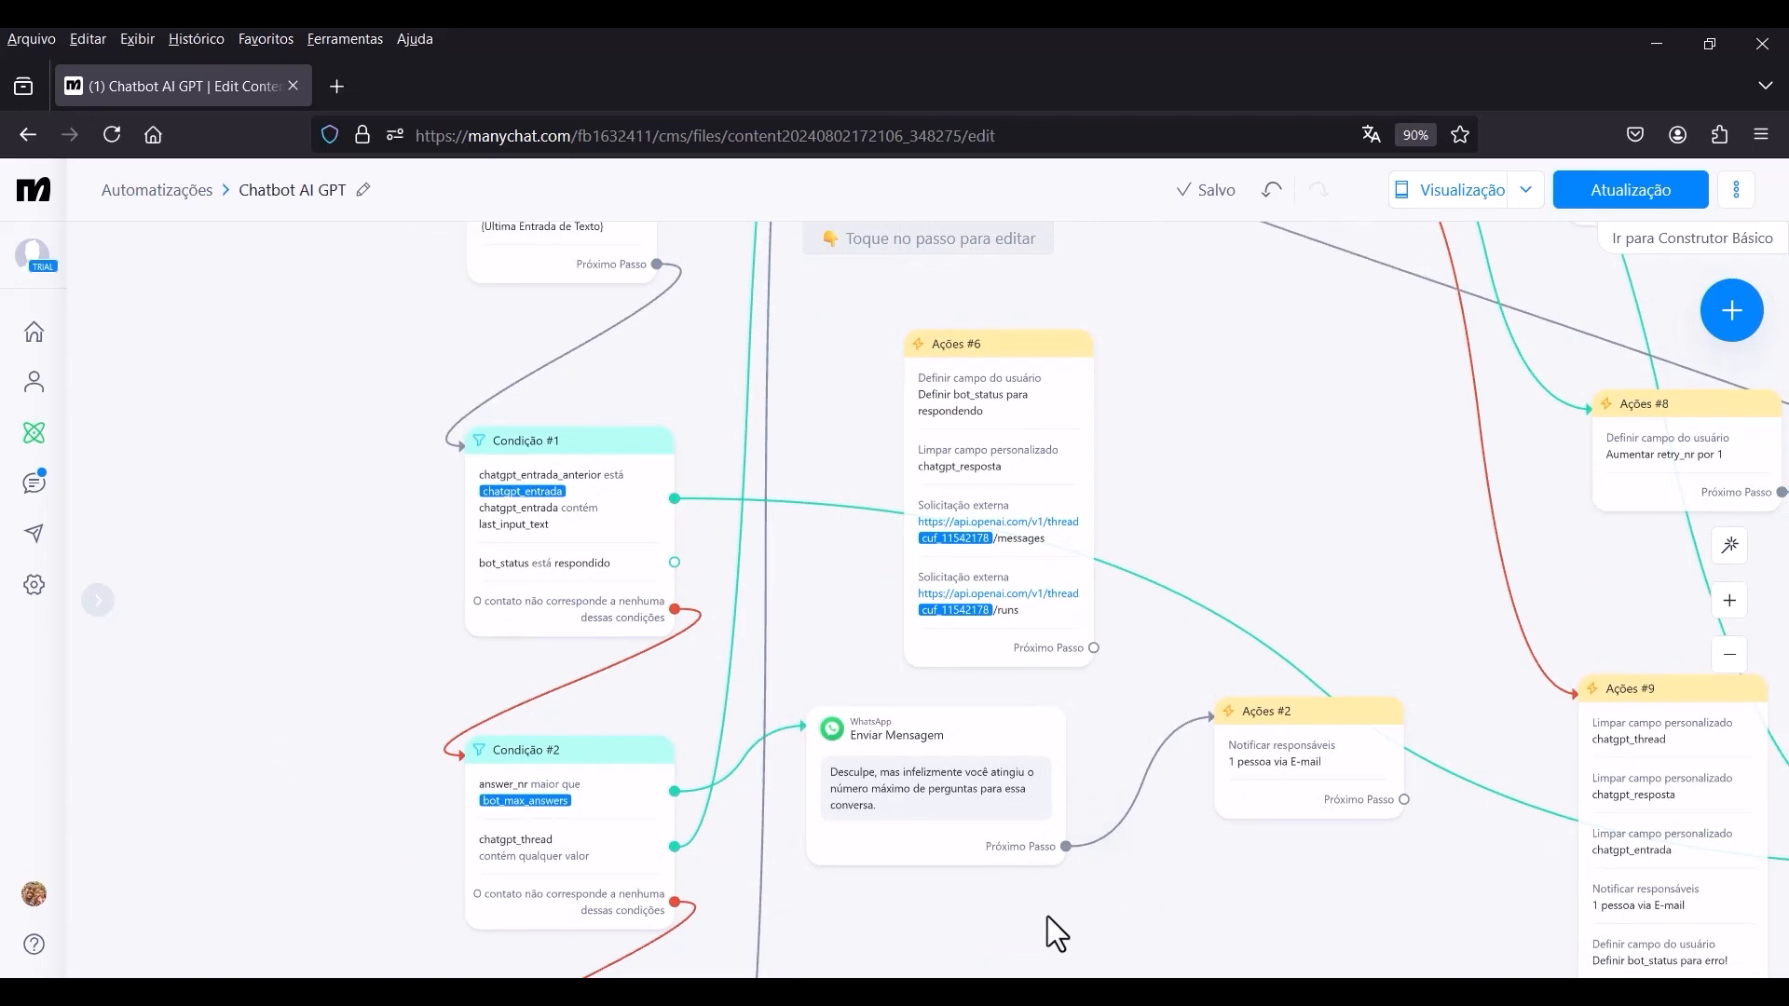
pyautogui.click(676, 561)
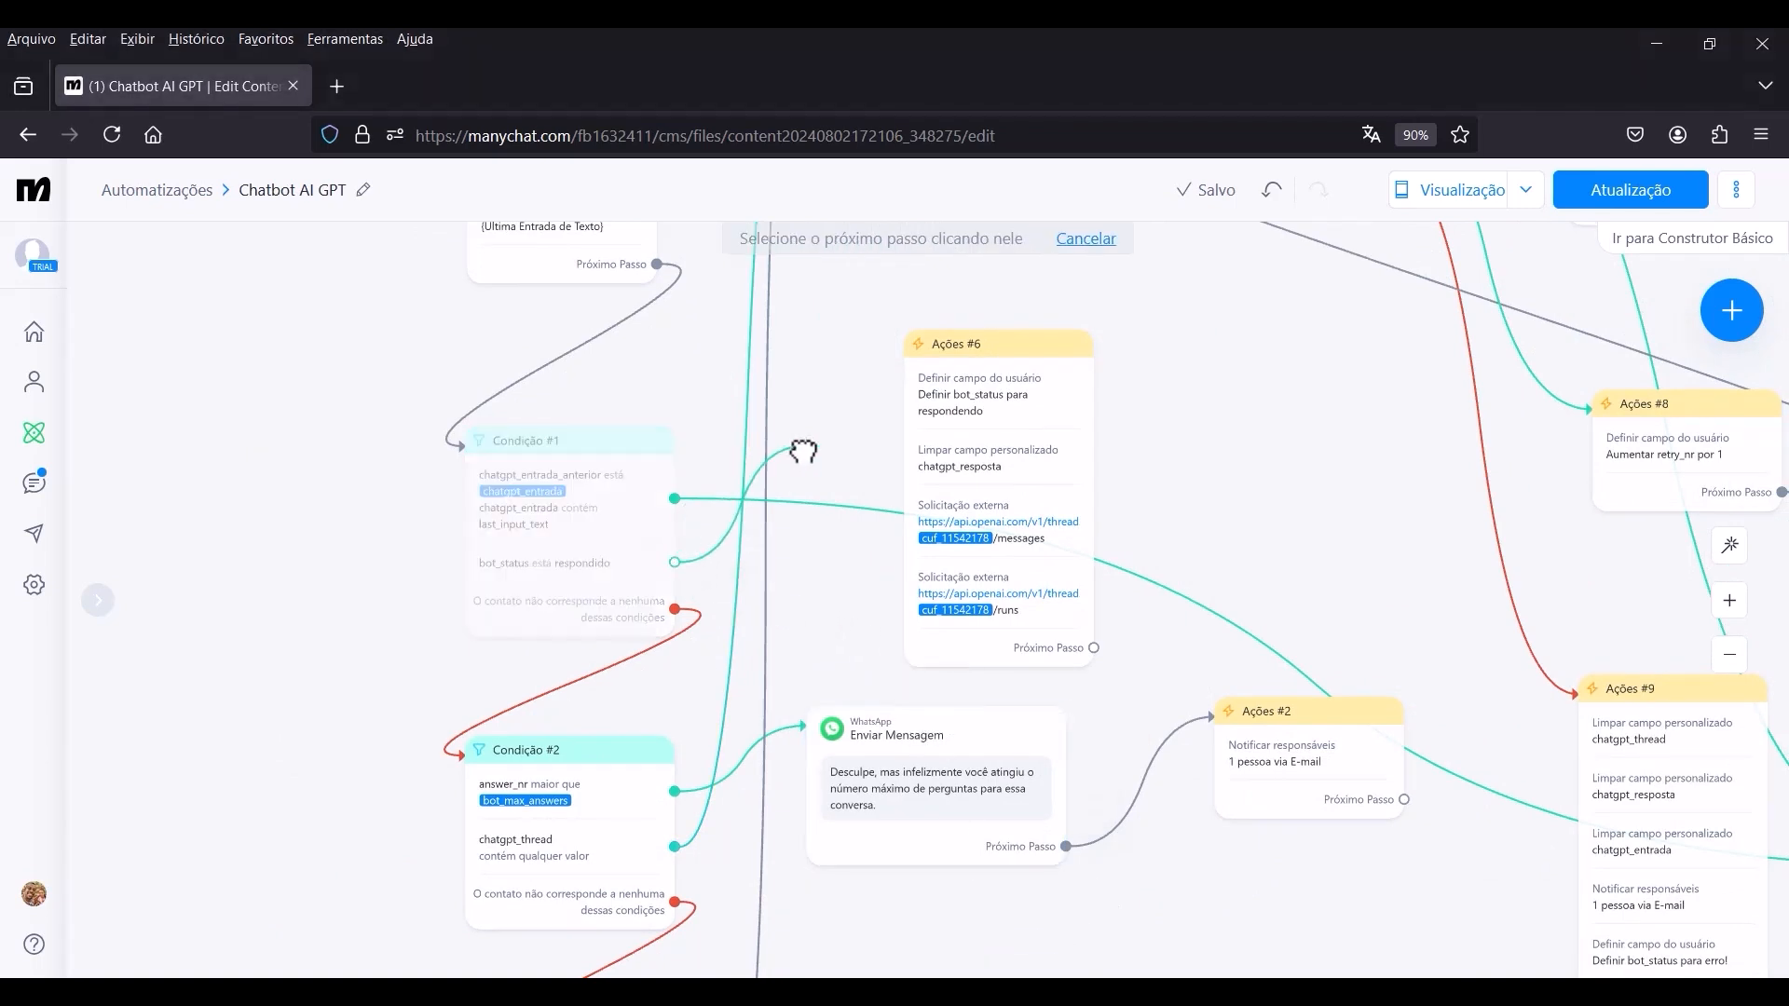
pyautogui.click(949, 368)
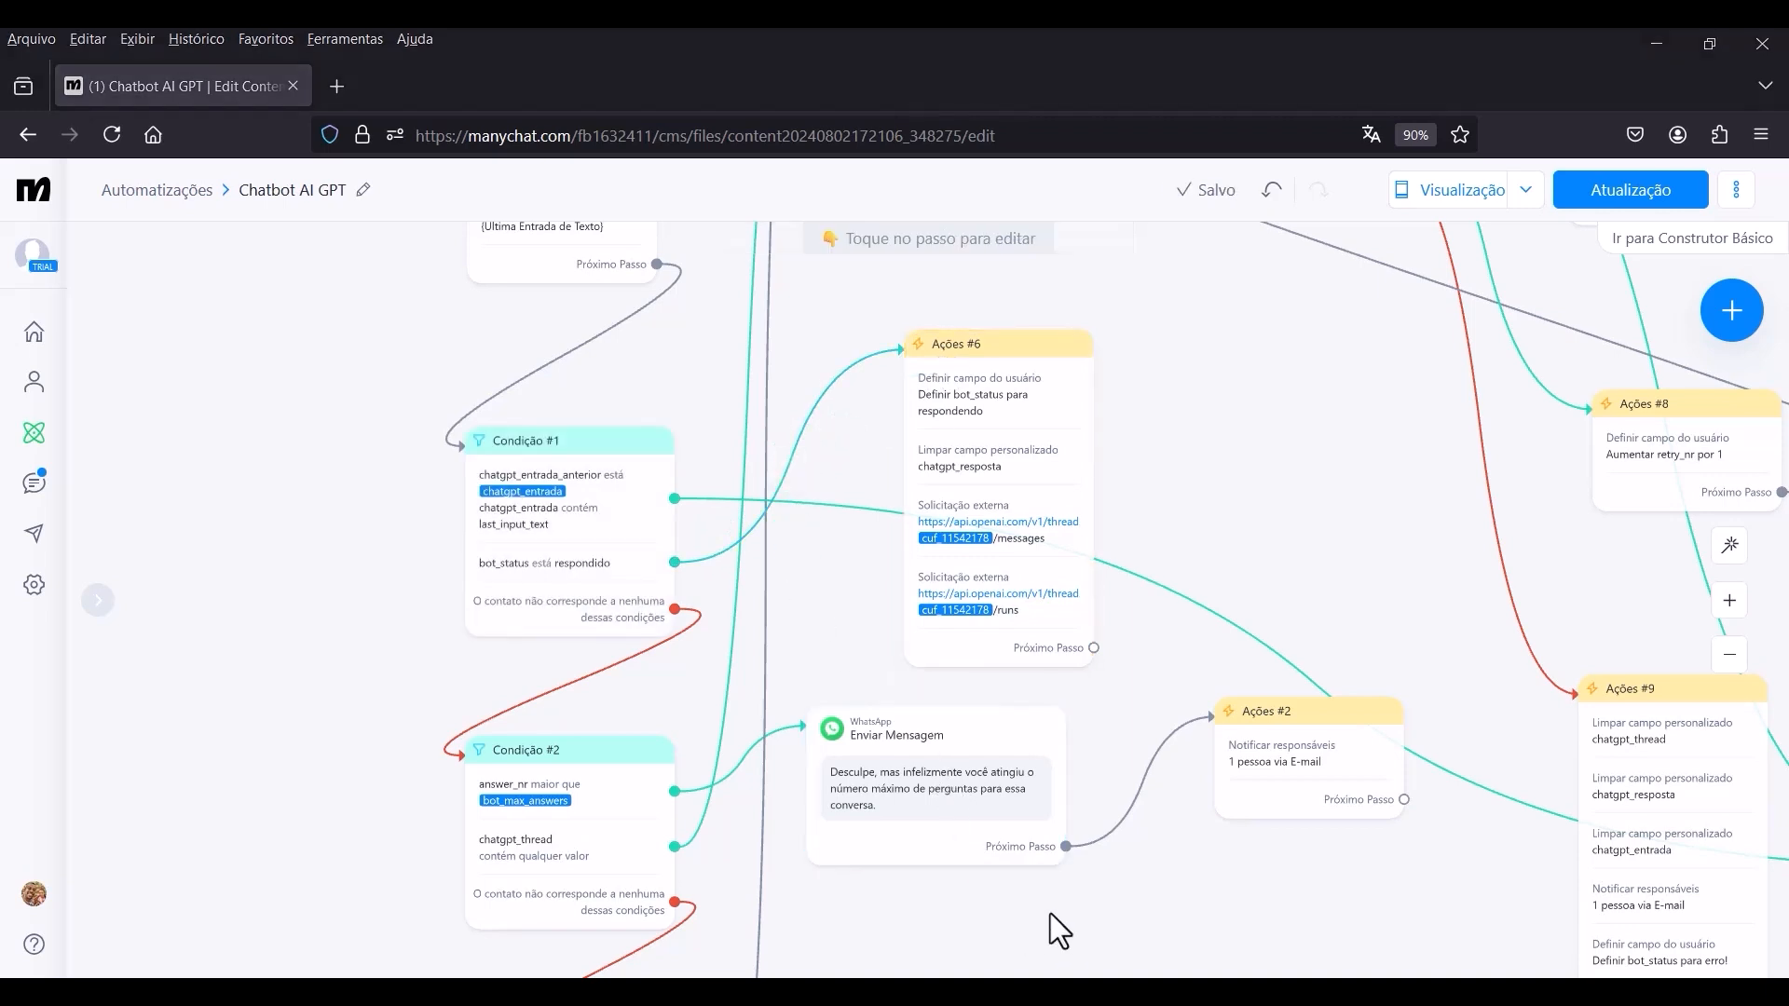
# Connect the Próximo Passo output of the copied Ações #6 to the Atraso Inteligente step.
pyautogui.click(1093, 647)
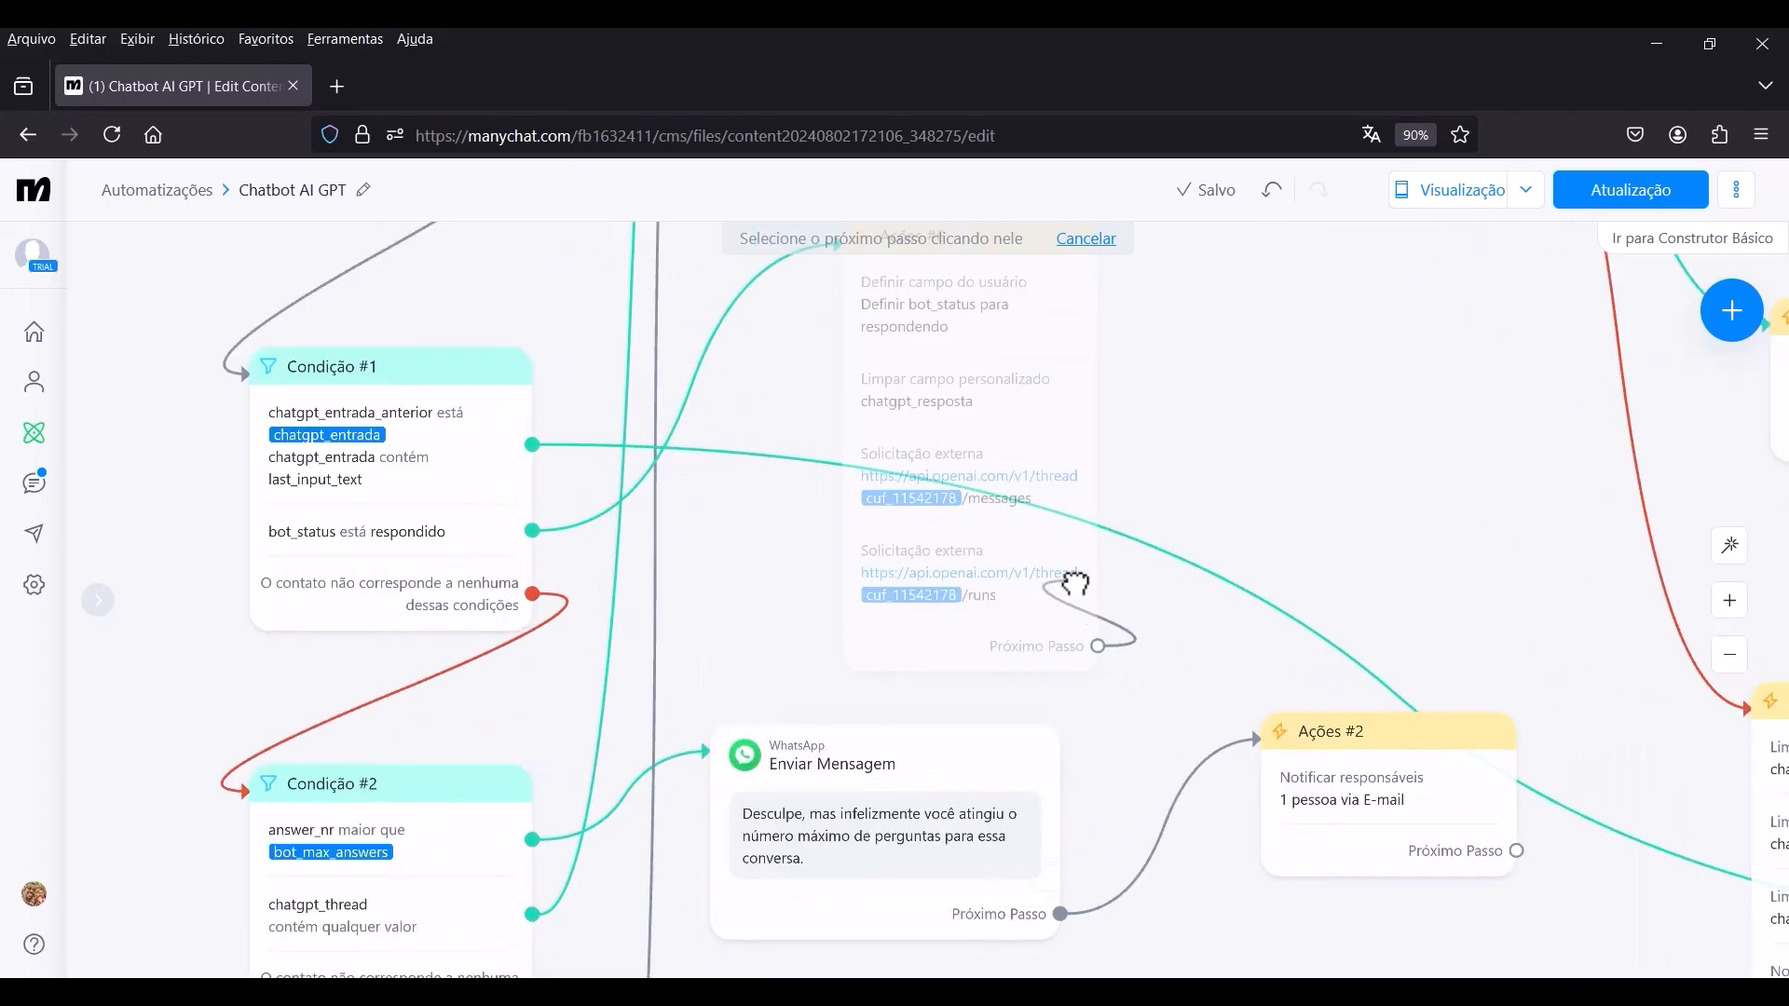
pyautogui.scroll(-5, 1013, 433)
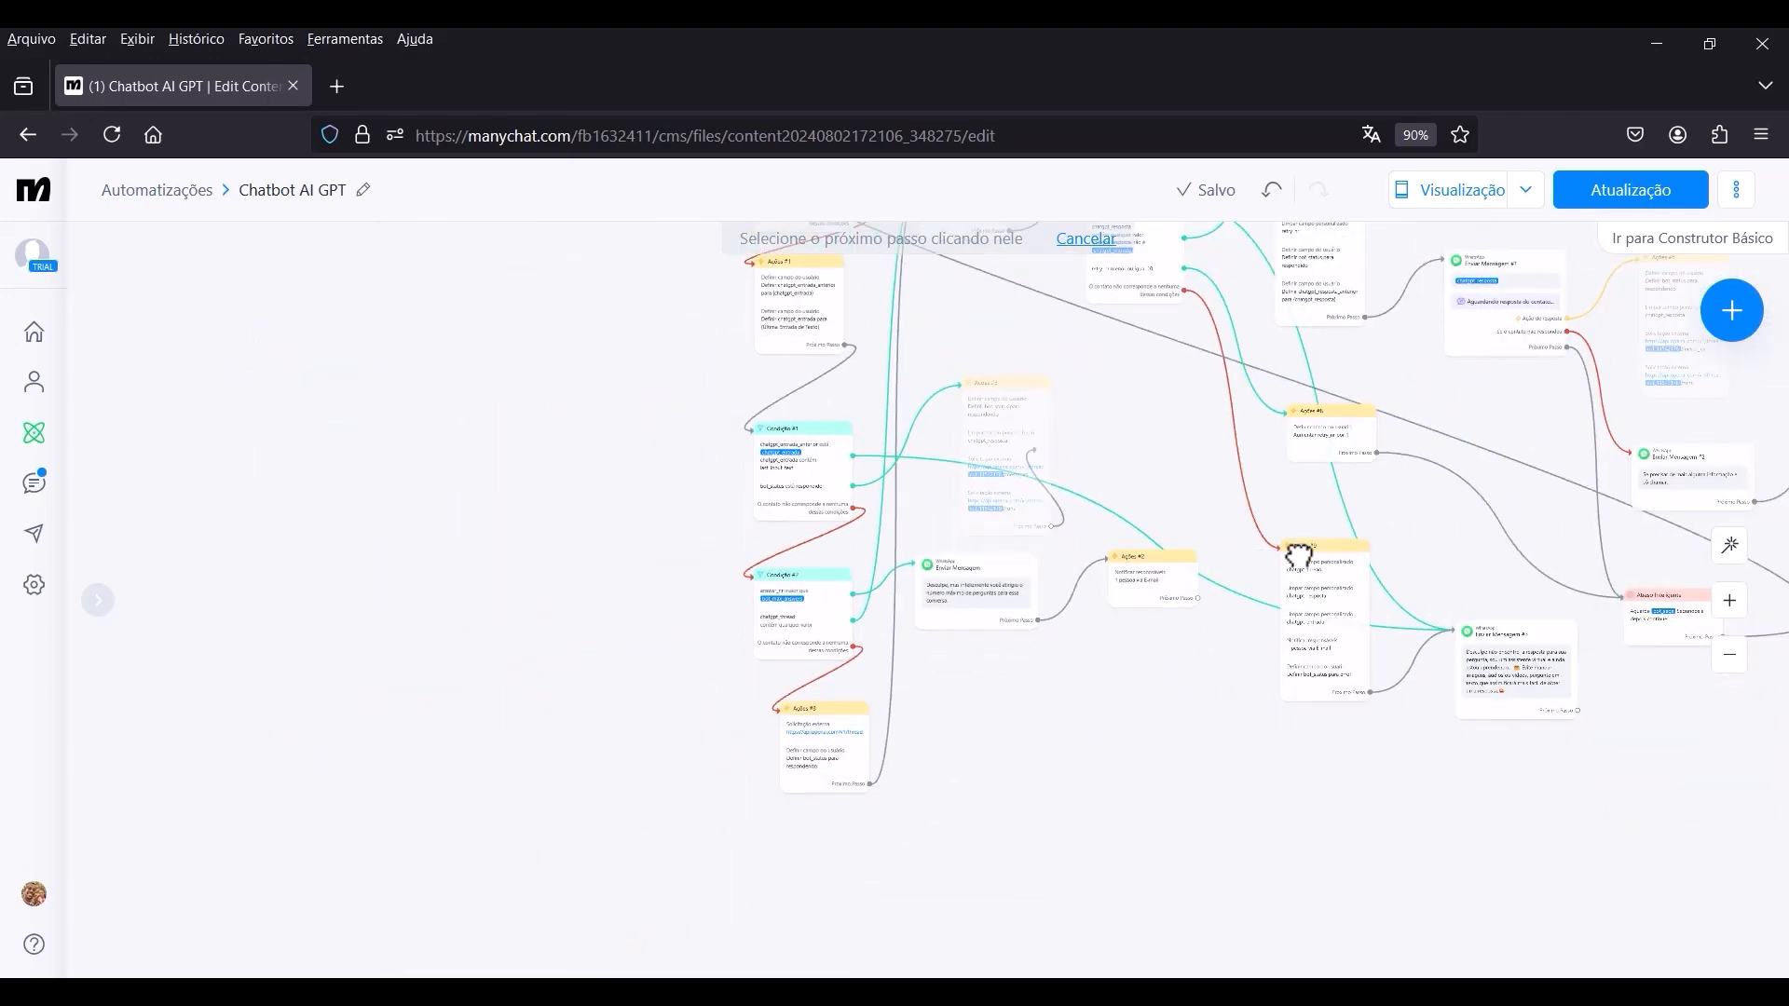
pyautogui.scroll(10, 1253, 565)
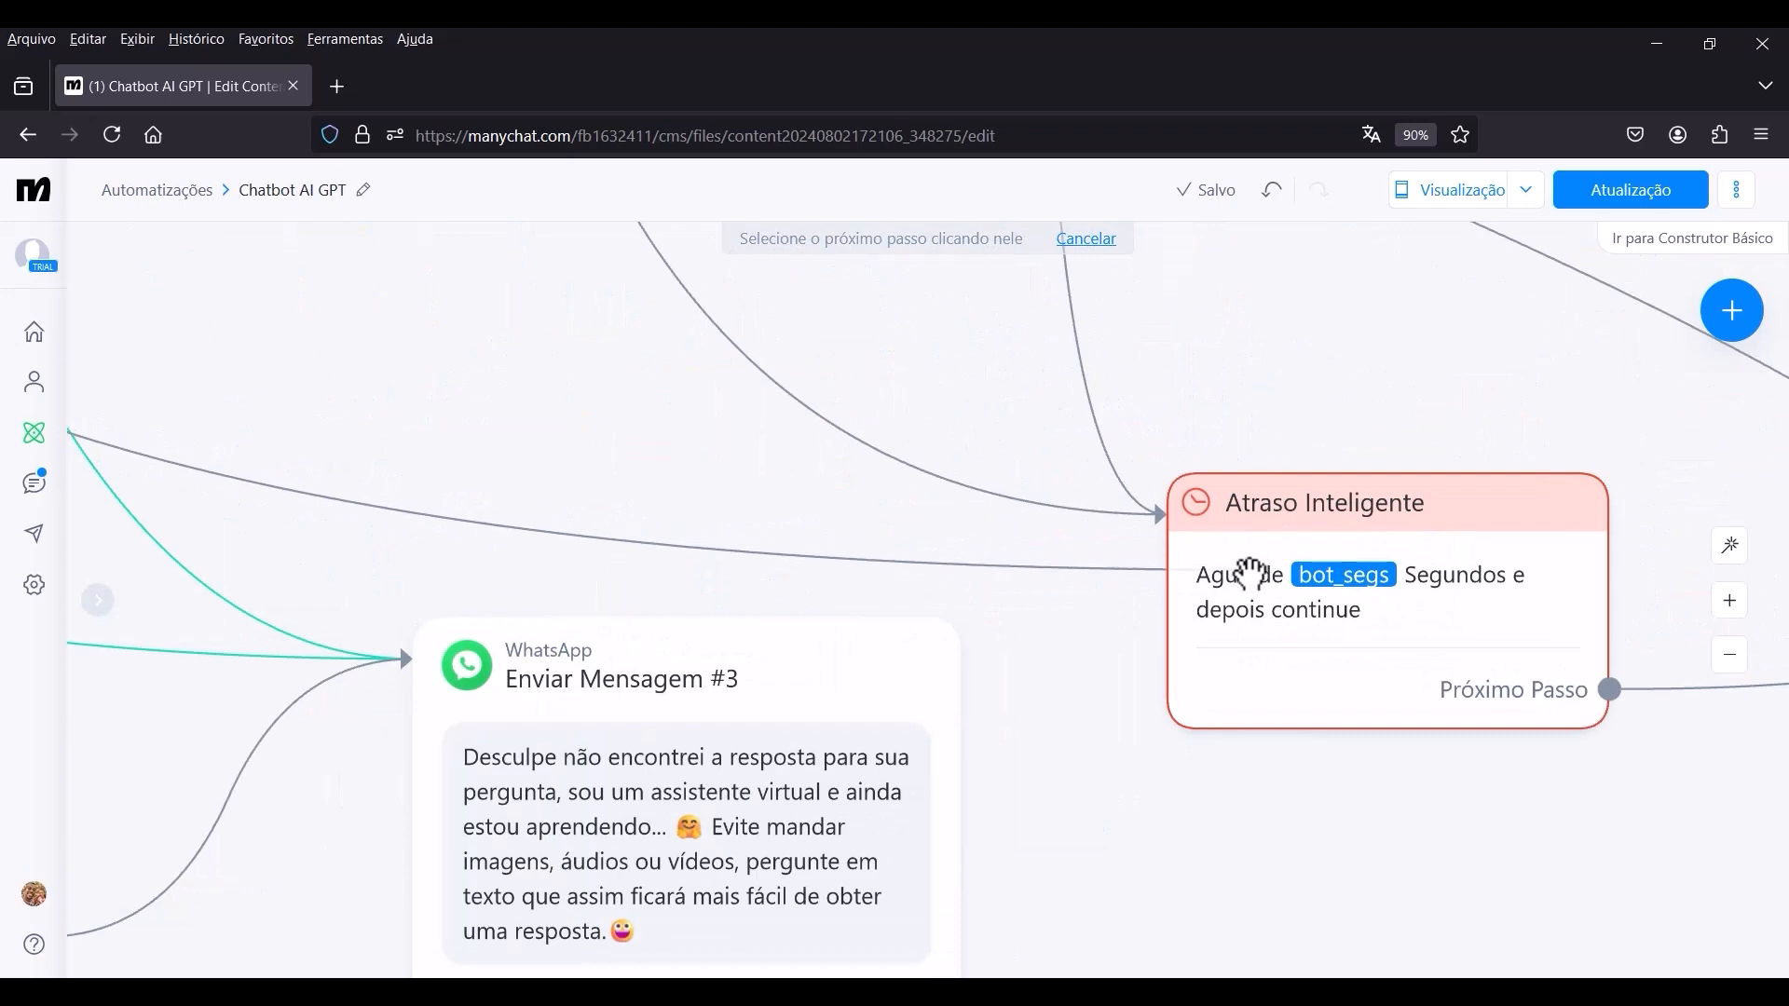
pyautogui.click(1242, 570)
pyautogui.scroll(-10, 1138, 670)
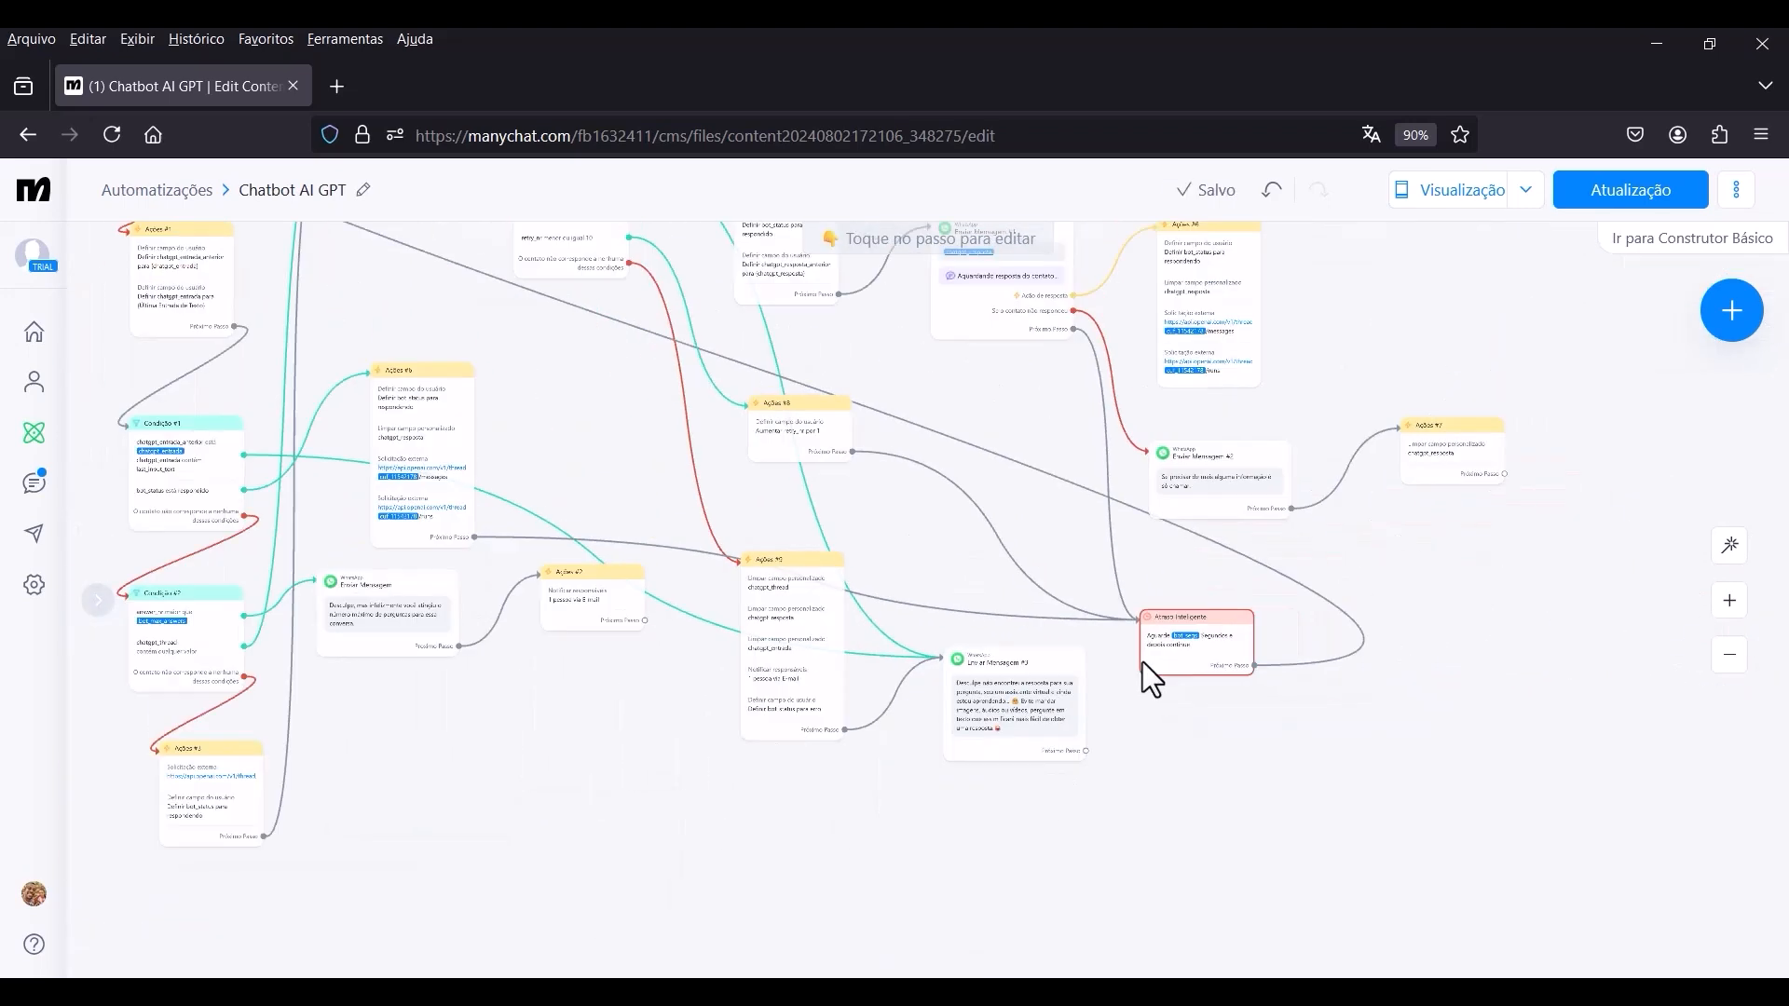
# Add a new WhatsApp trigger of the type "O usuário envia uma mensagem" to the Quando... step.
pyautogui.moveTo(696, 743); pyautogui.dragTo(831, 827)
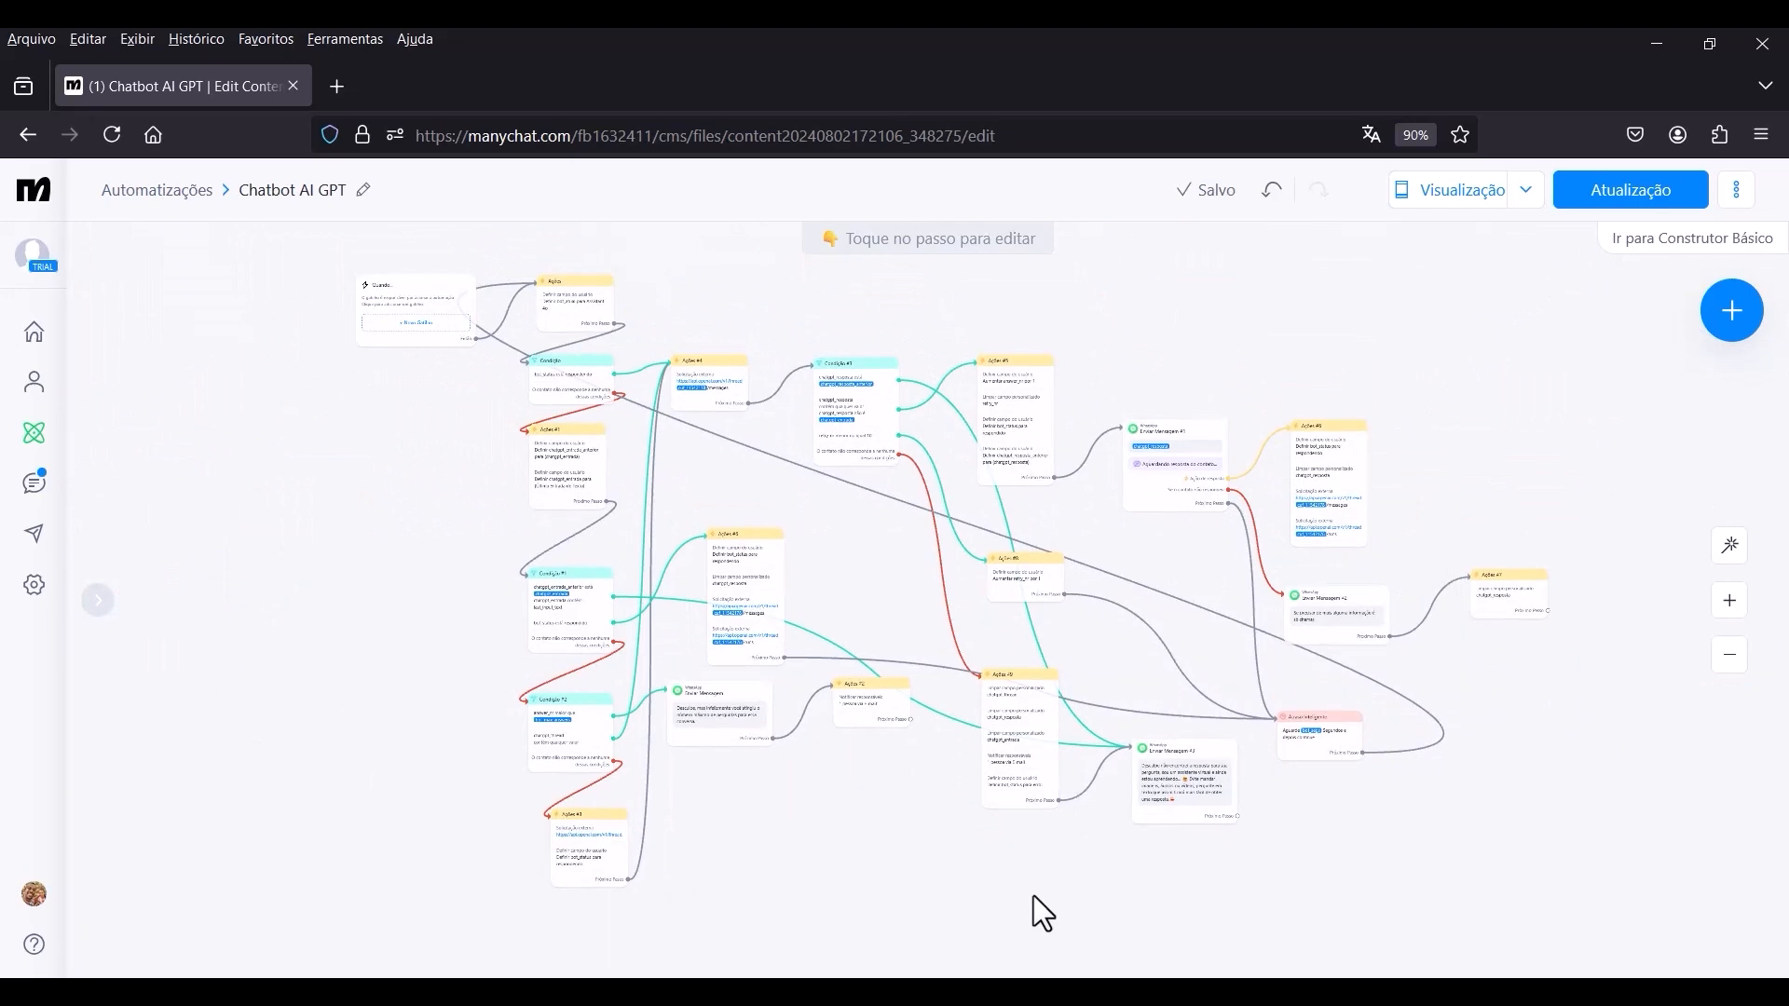
pyautogui.scroll(-2, 888, 643)
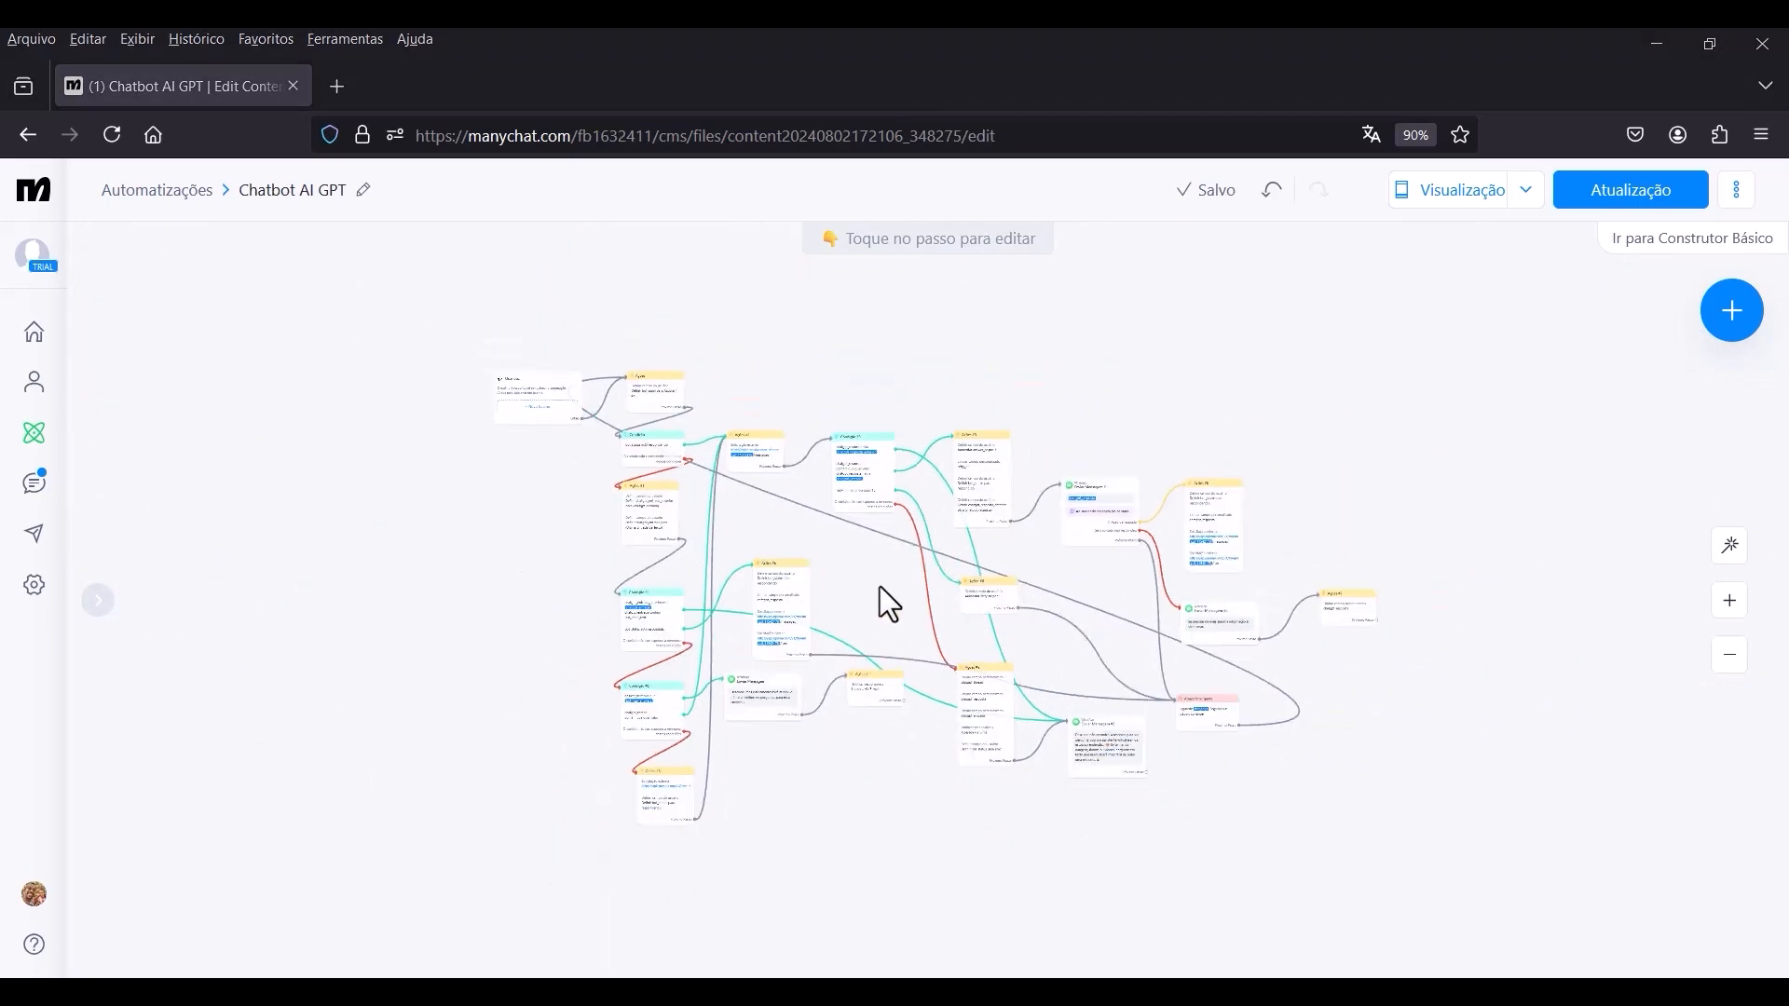
pyautogui.moveTo(880, 585)
pyautogui.mouseDown()
pyautogui.moveTo(943, 590)
pyautogui.moveTo(893, 572)
pyautogui.mouseUp()
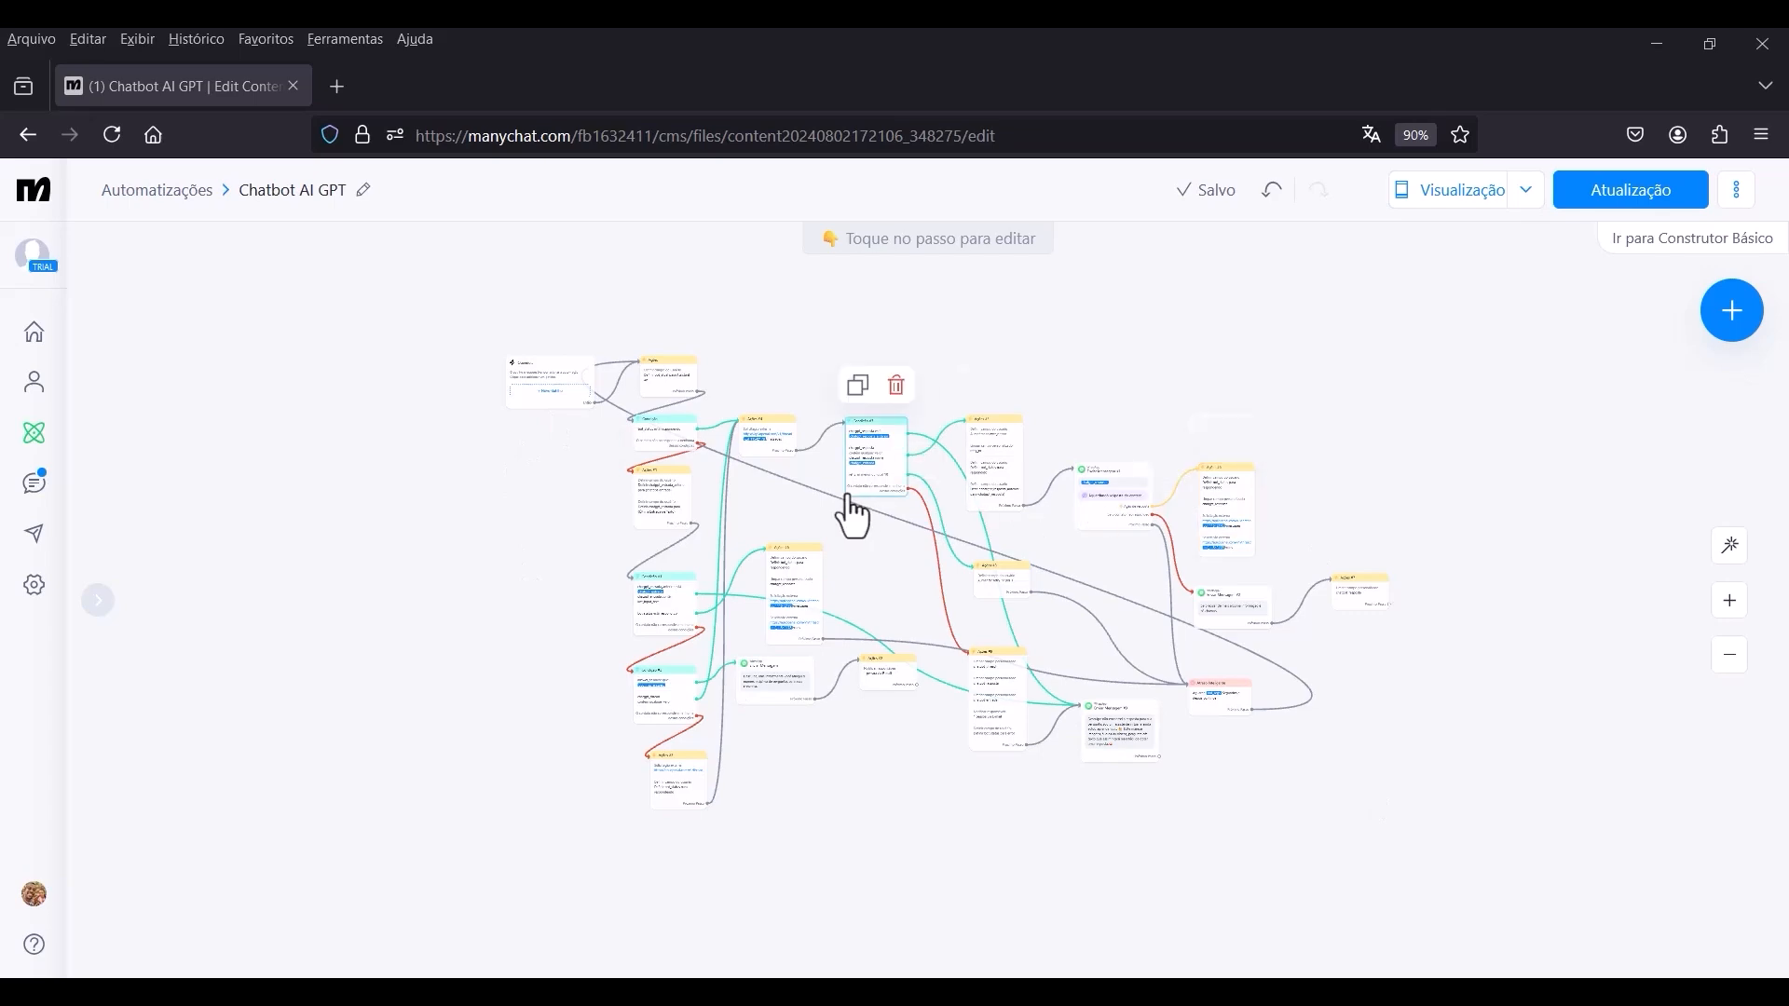
pyautogui.scroll(10, 503, 379)
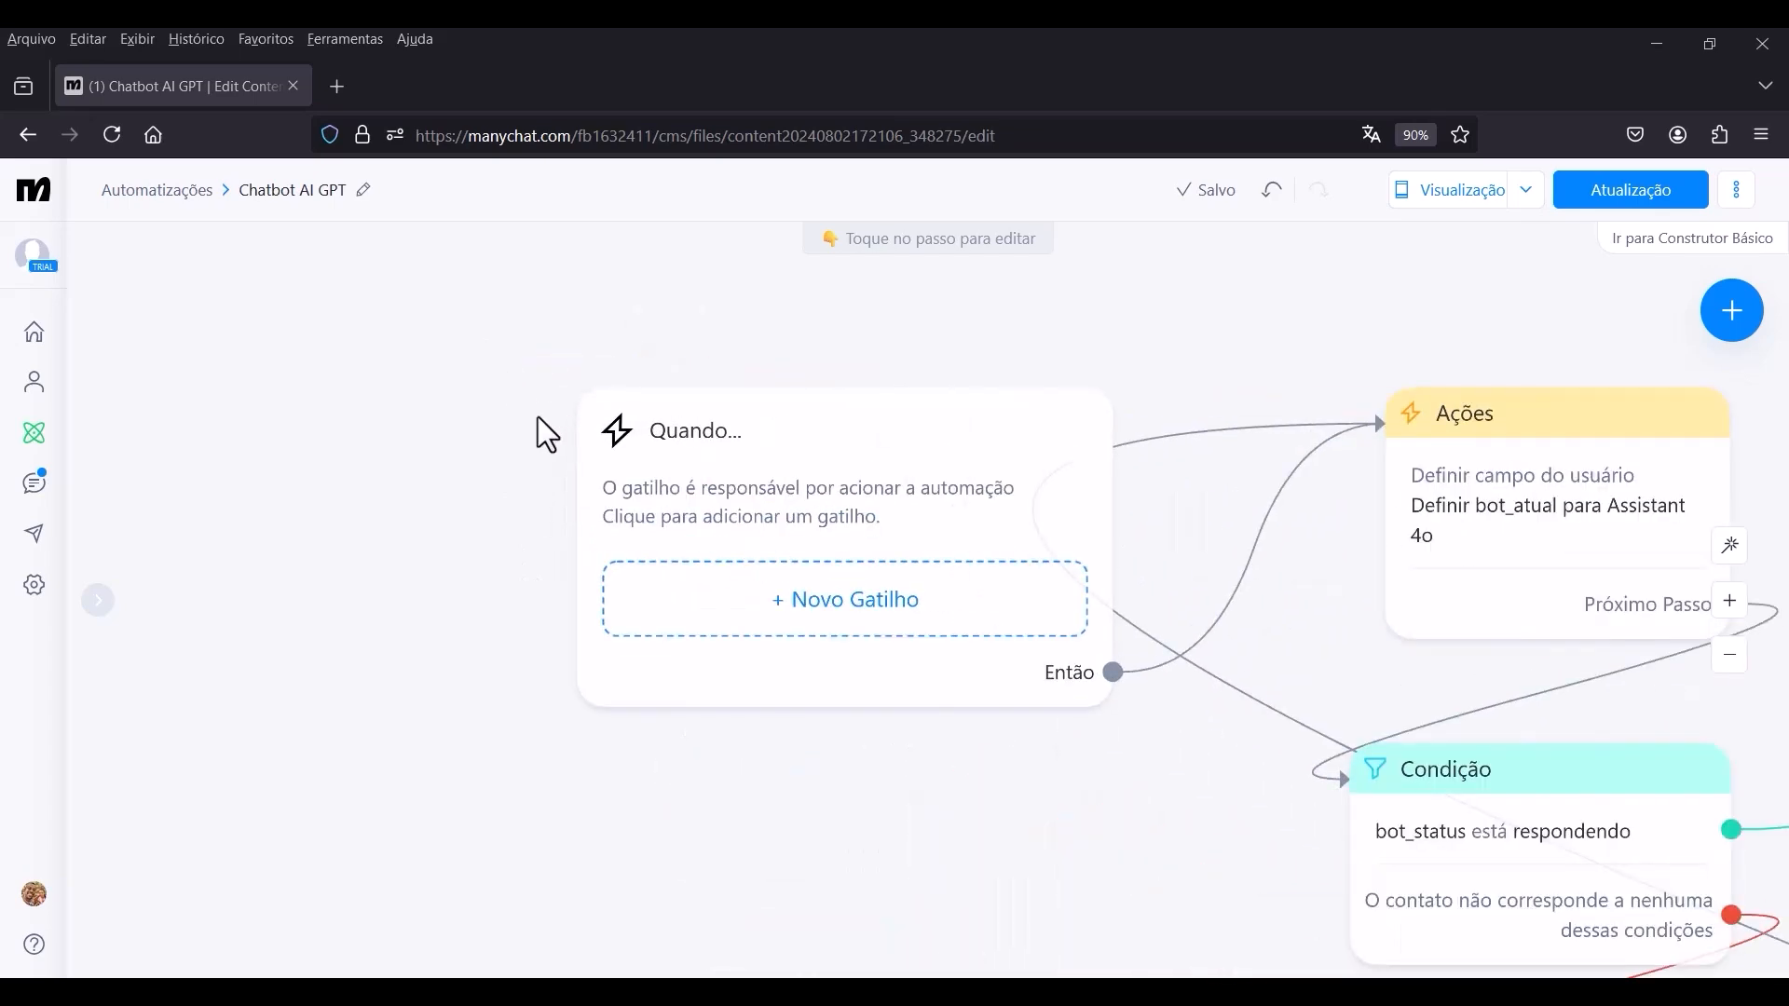
pyautogui.moveTo(397, 452); pyautogui.dragTo(508, 452)
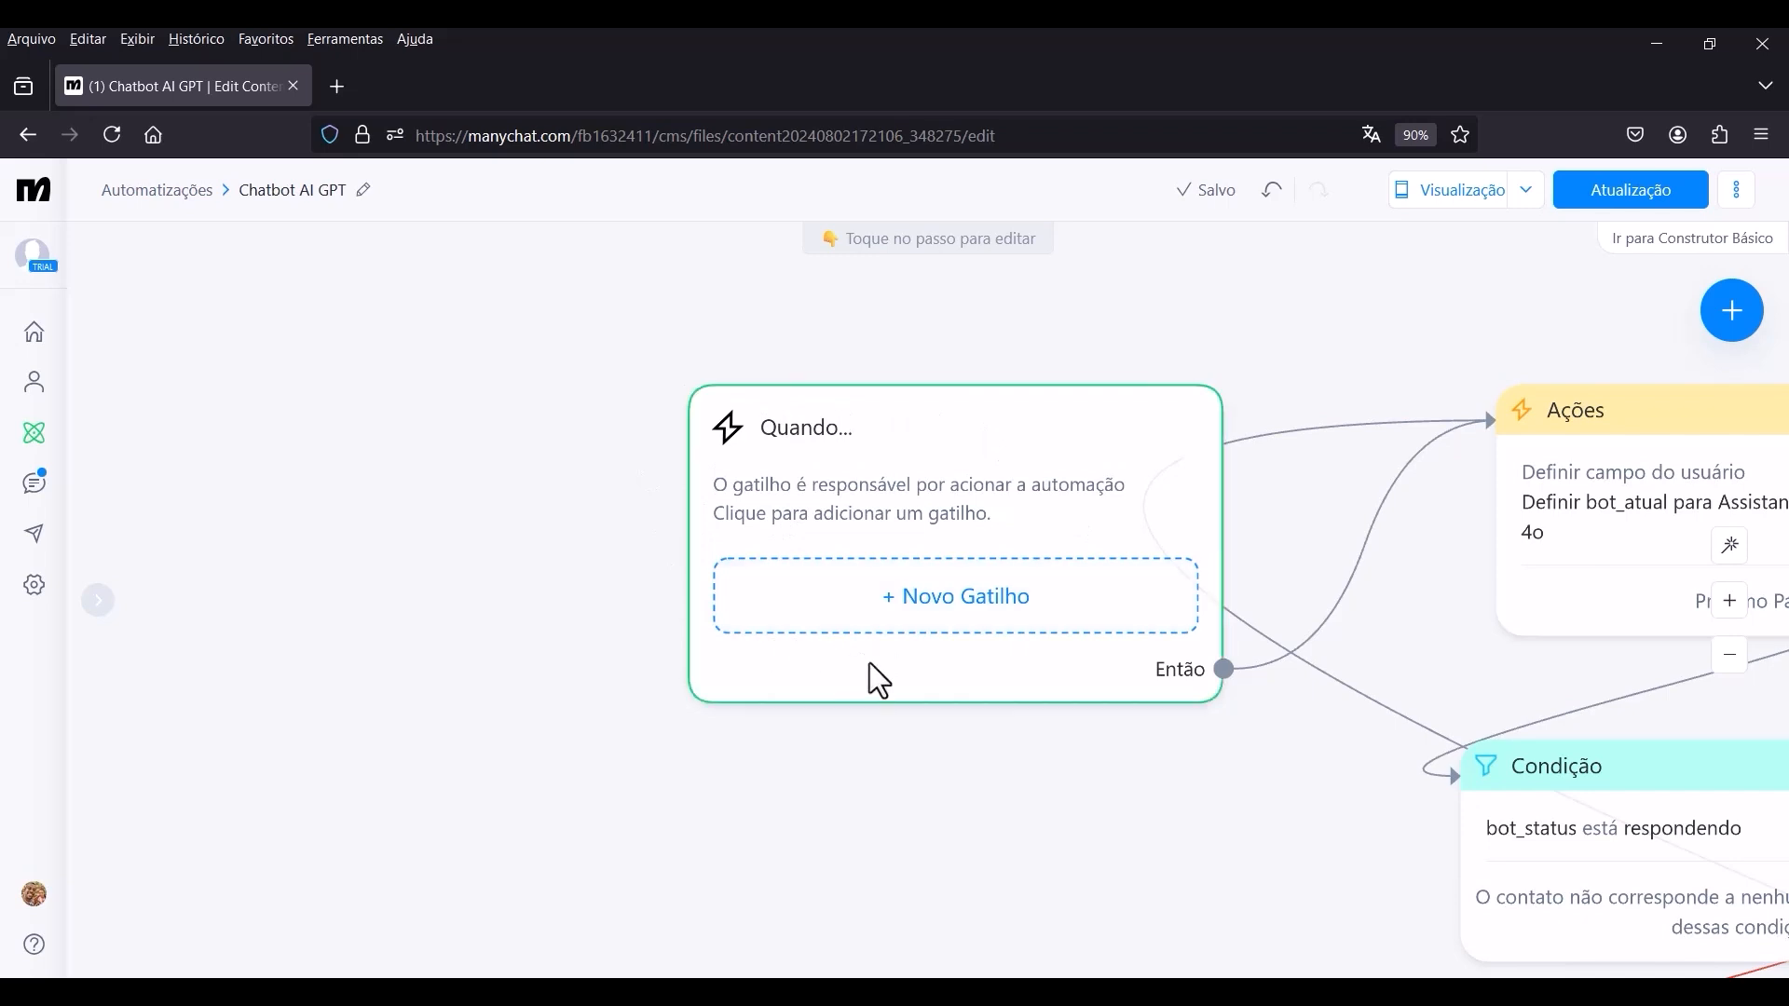
pyautogui.click(964, 620)
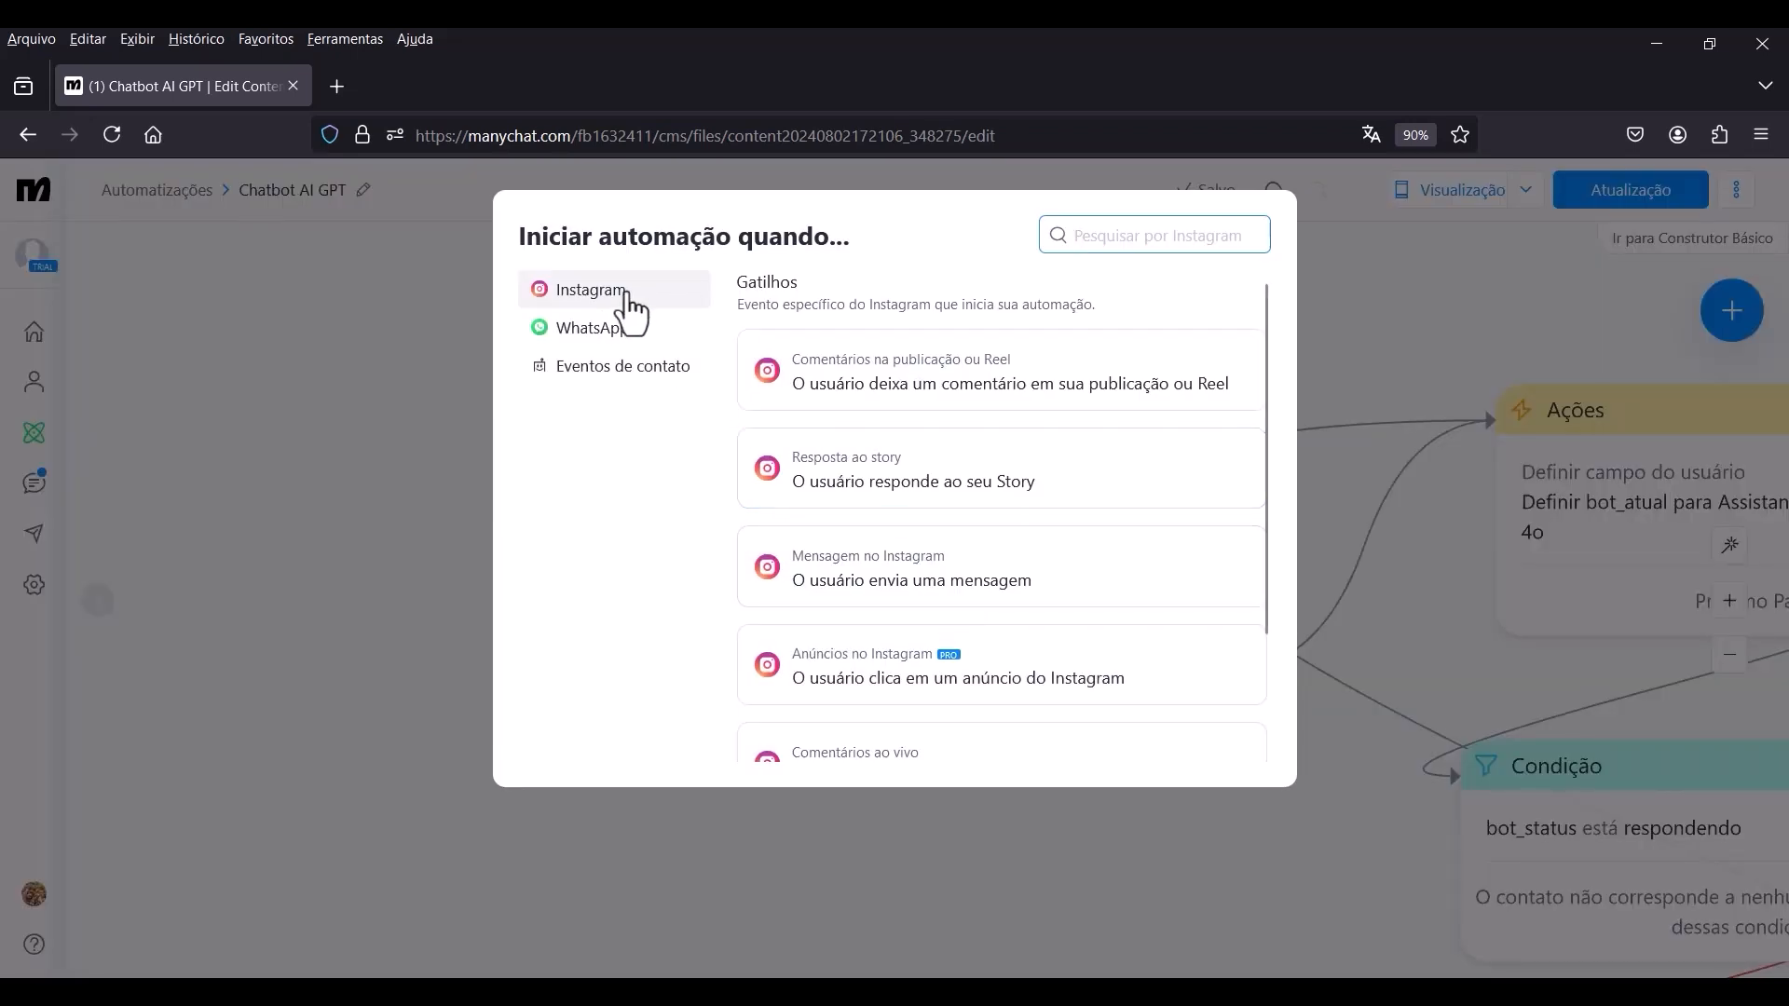
pyautogui.click(604, 328)
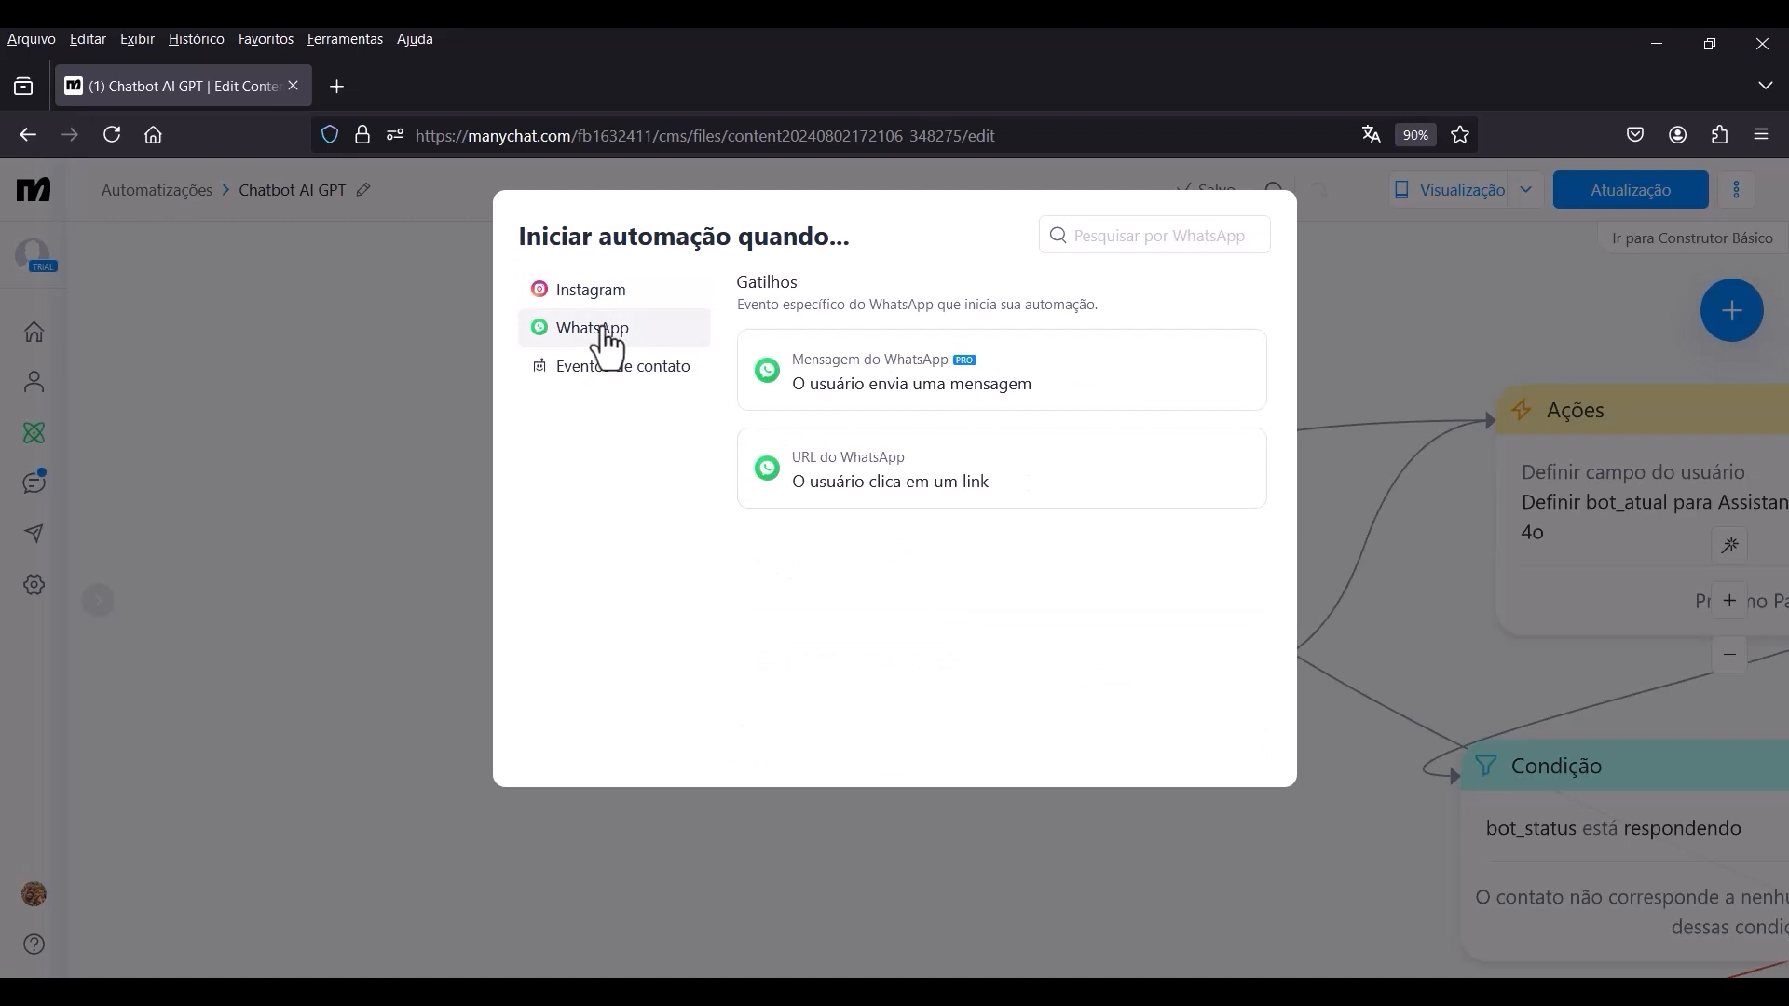
pyautogui.click(898, 401)
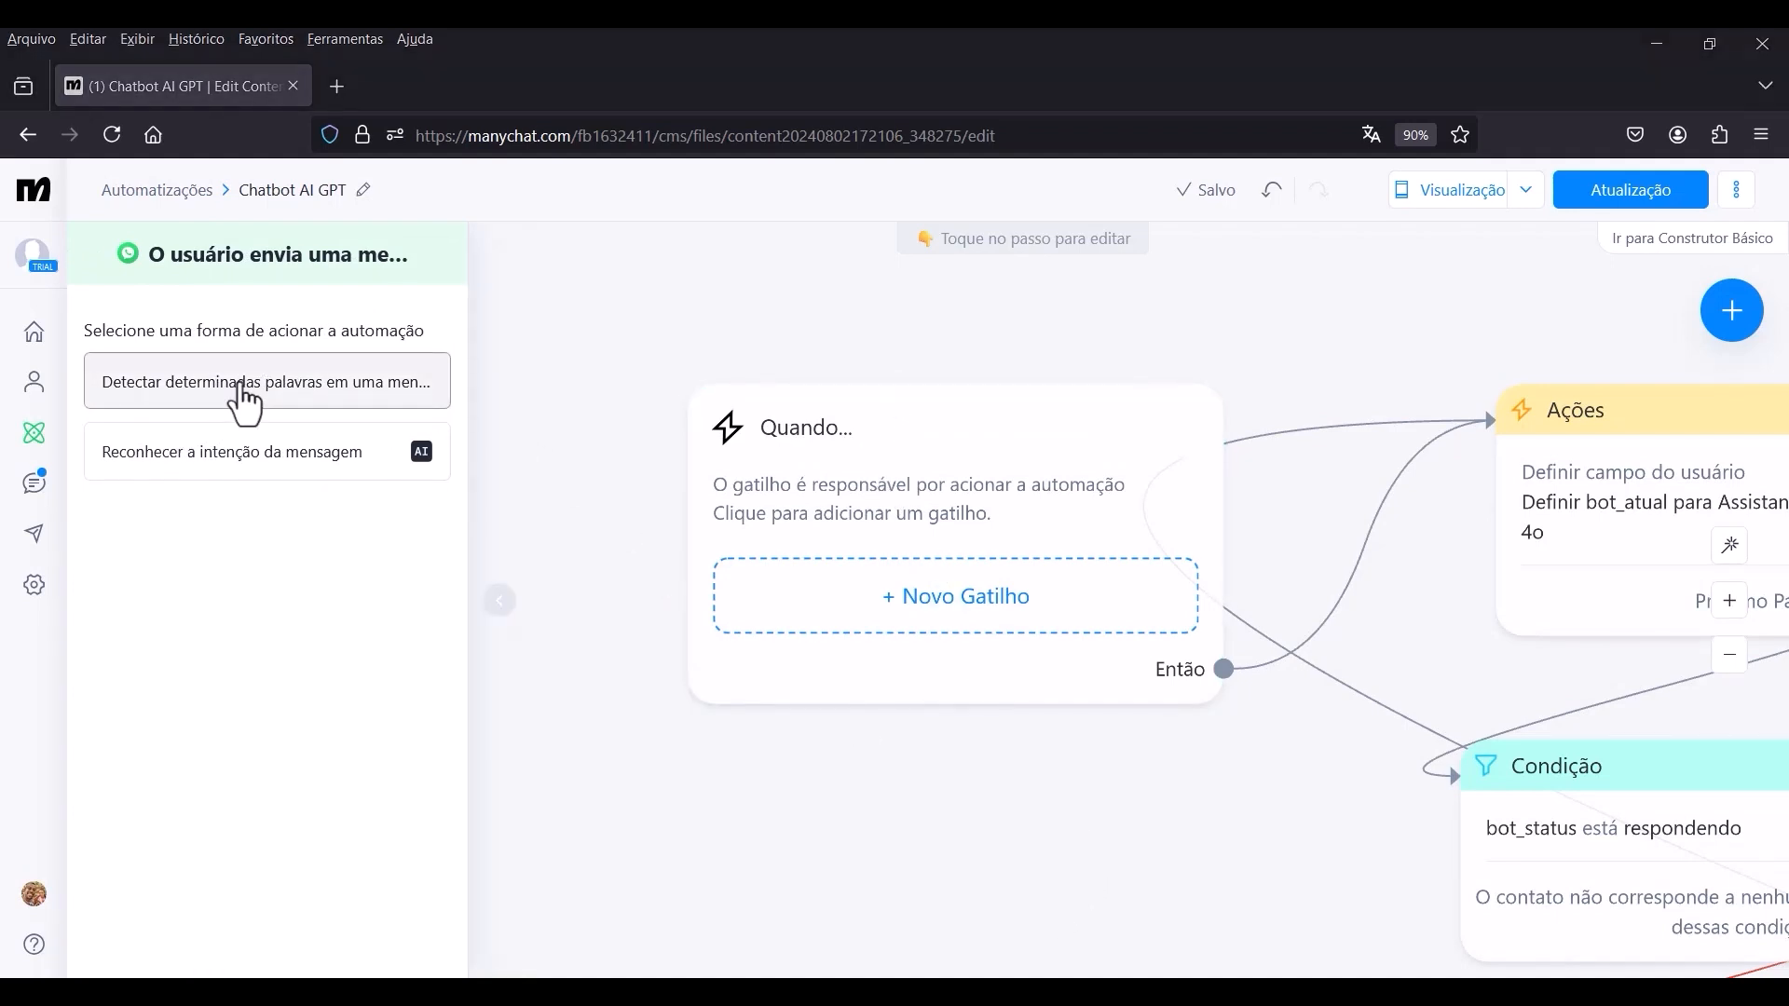
# Make the trigger detect messages containing the keywords a, e, i, o, u and create it.
pyautogui.click(292, 386)
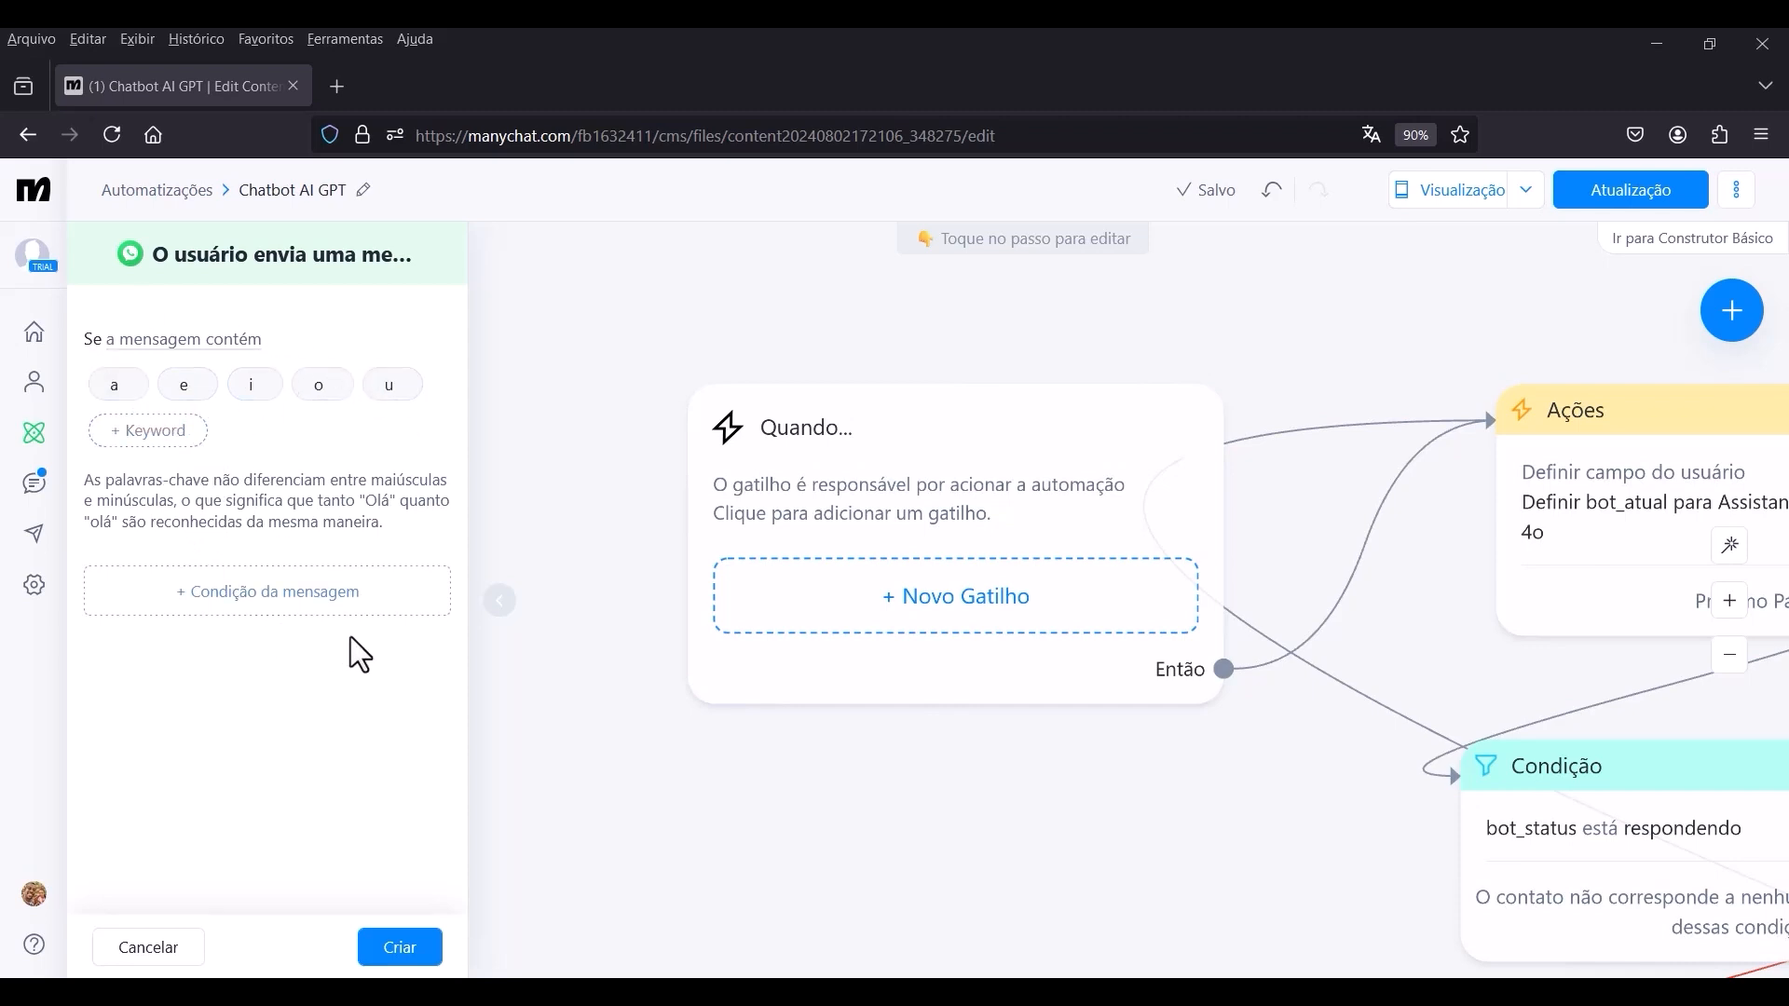
pyautogui.click(400, 960)
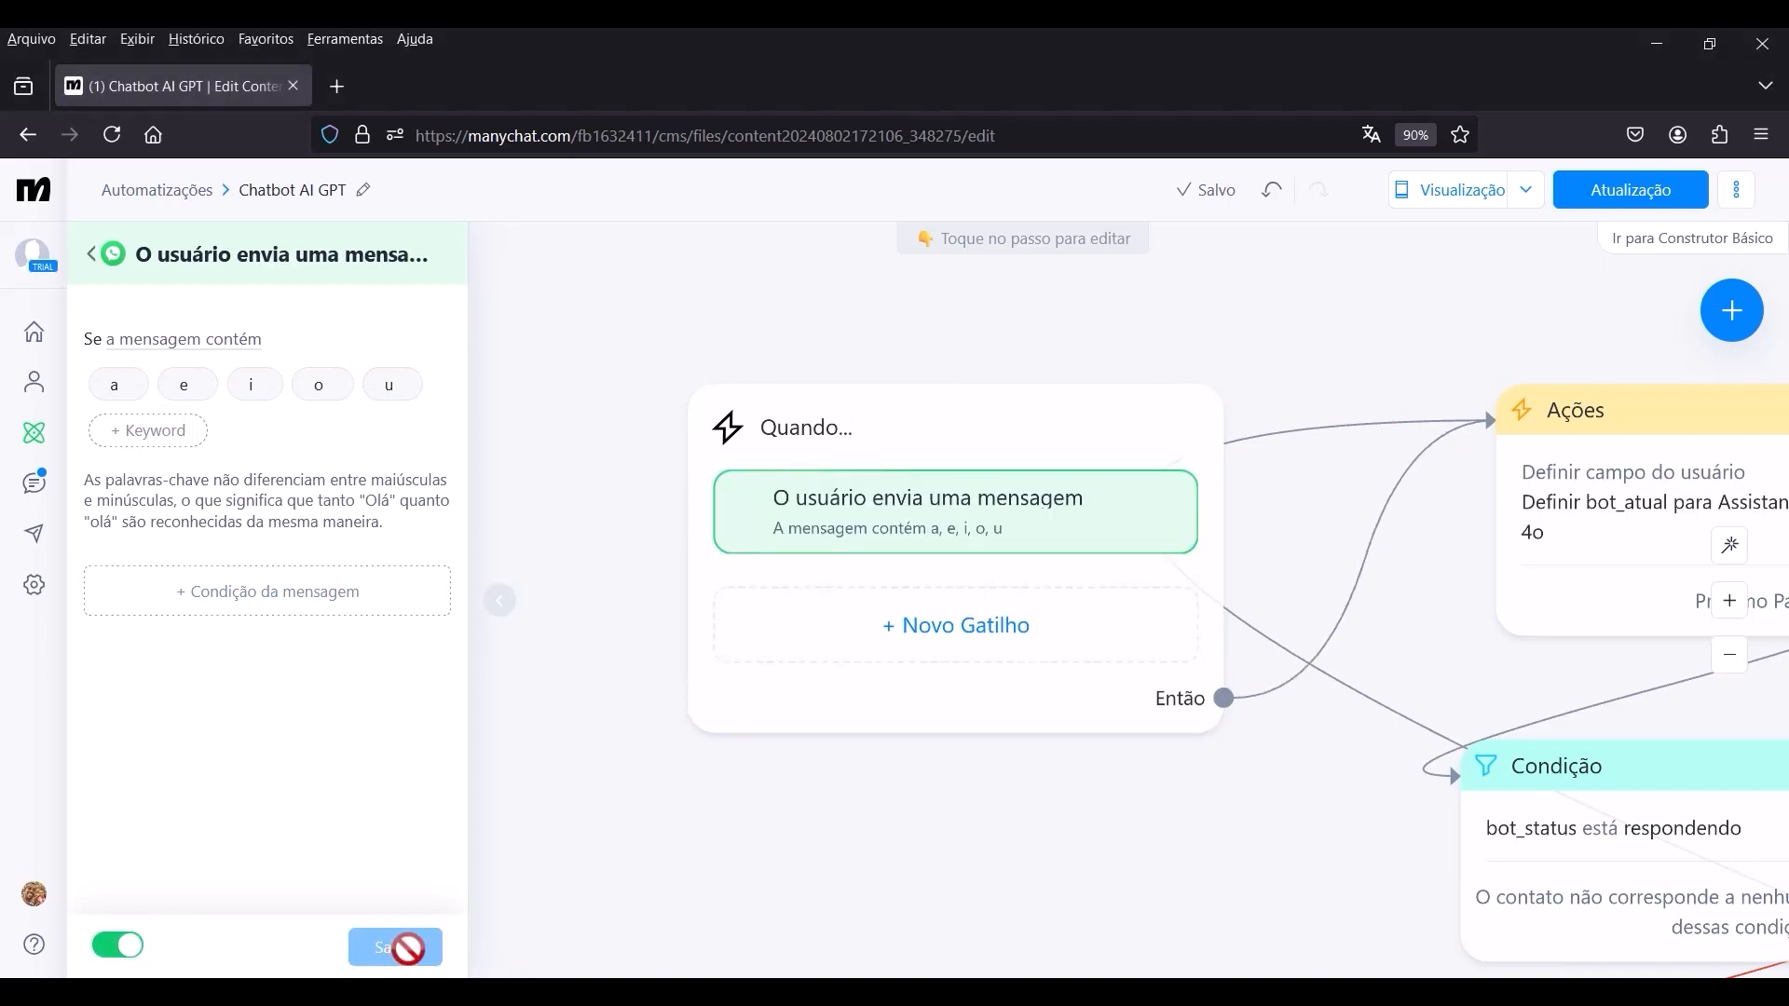
pyautogui.click(629, 675)
pyautogui.scroll(-2, 652, 579)
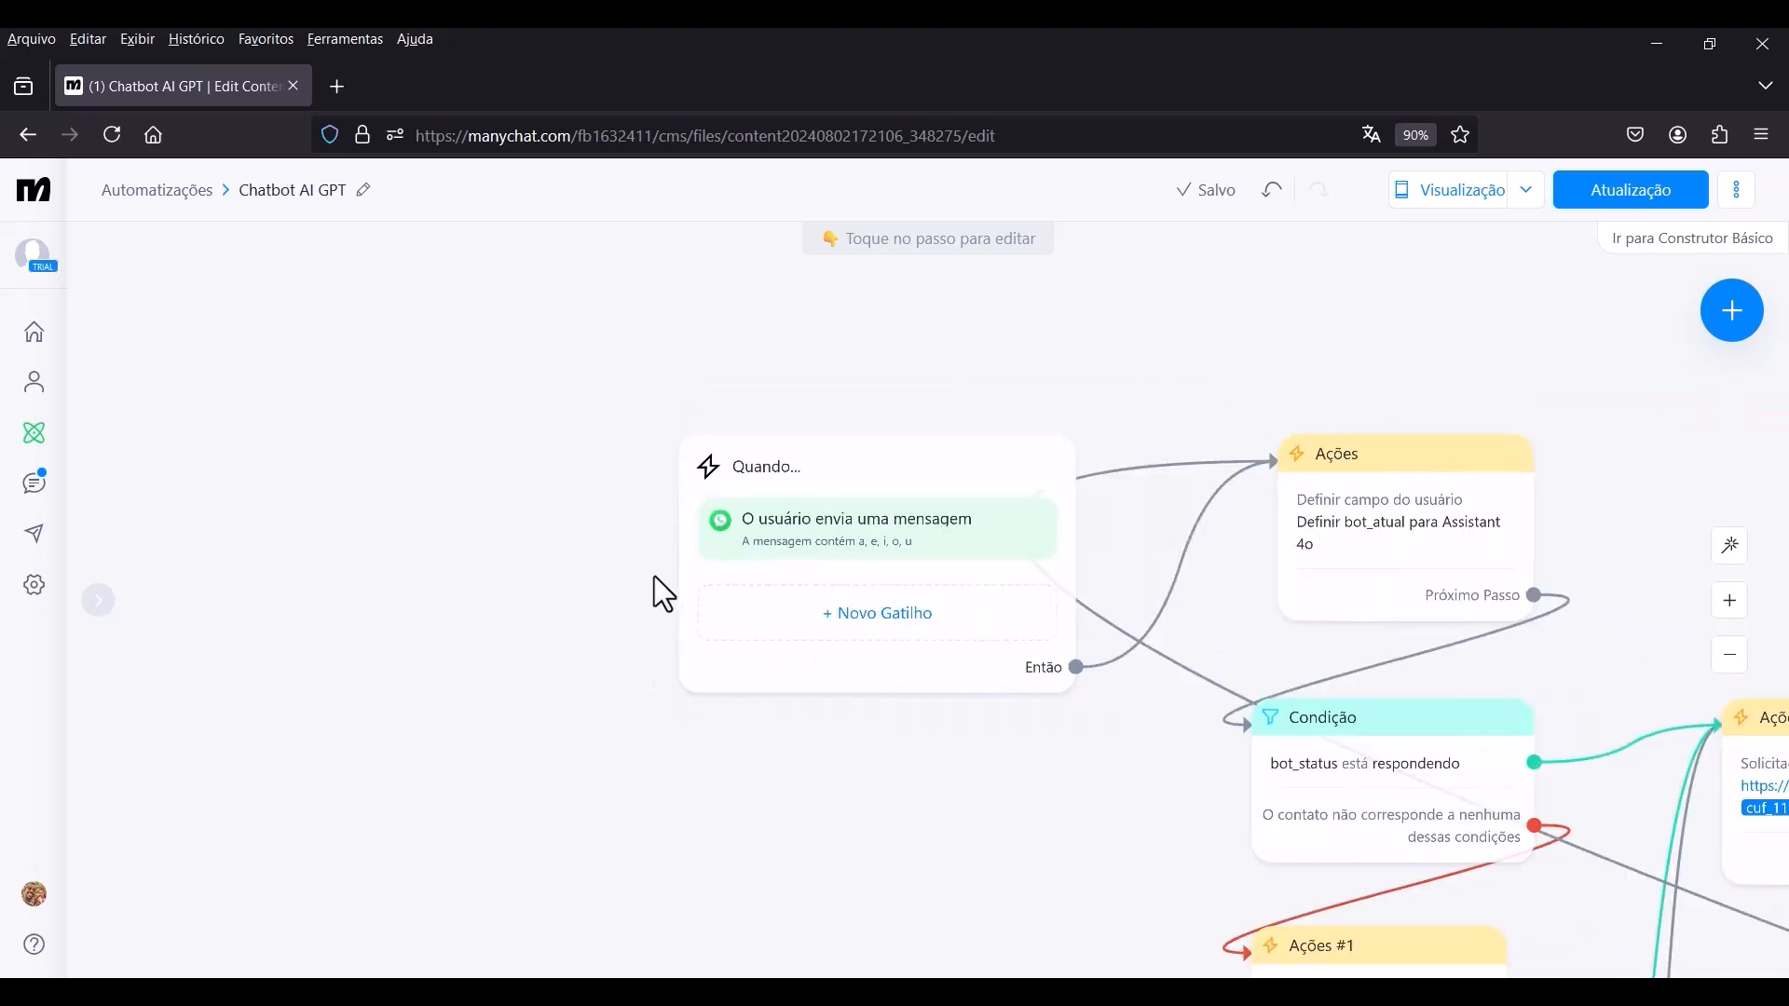
pyautogui.moveTo(638, 612); pyautogui.dragTo(526, 564)
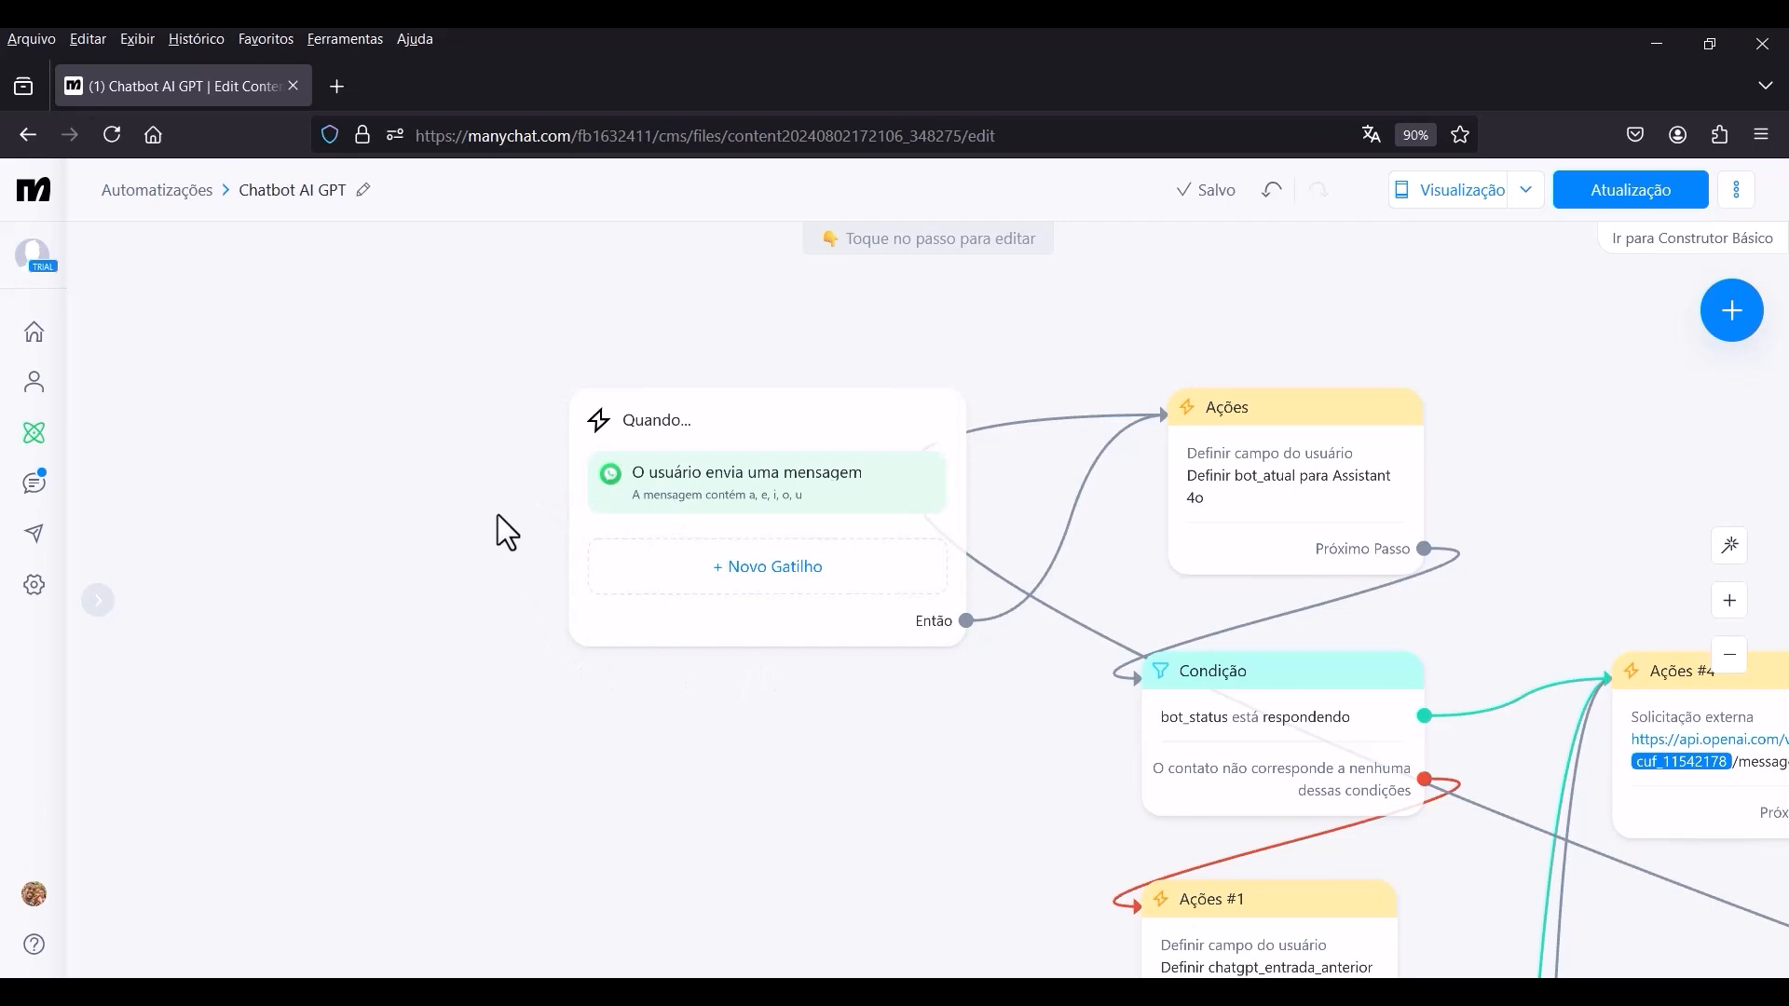
# In the WhatsApp channel settings, replace the Resposta Padrão automation with Chatbot AI GPT.
pyautogui.click(34, 587)
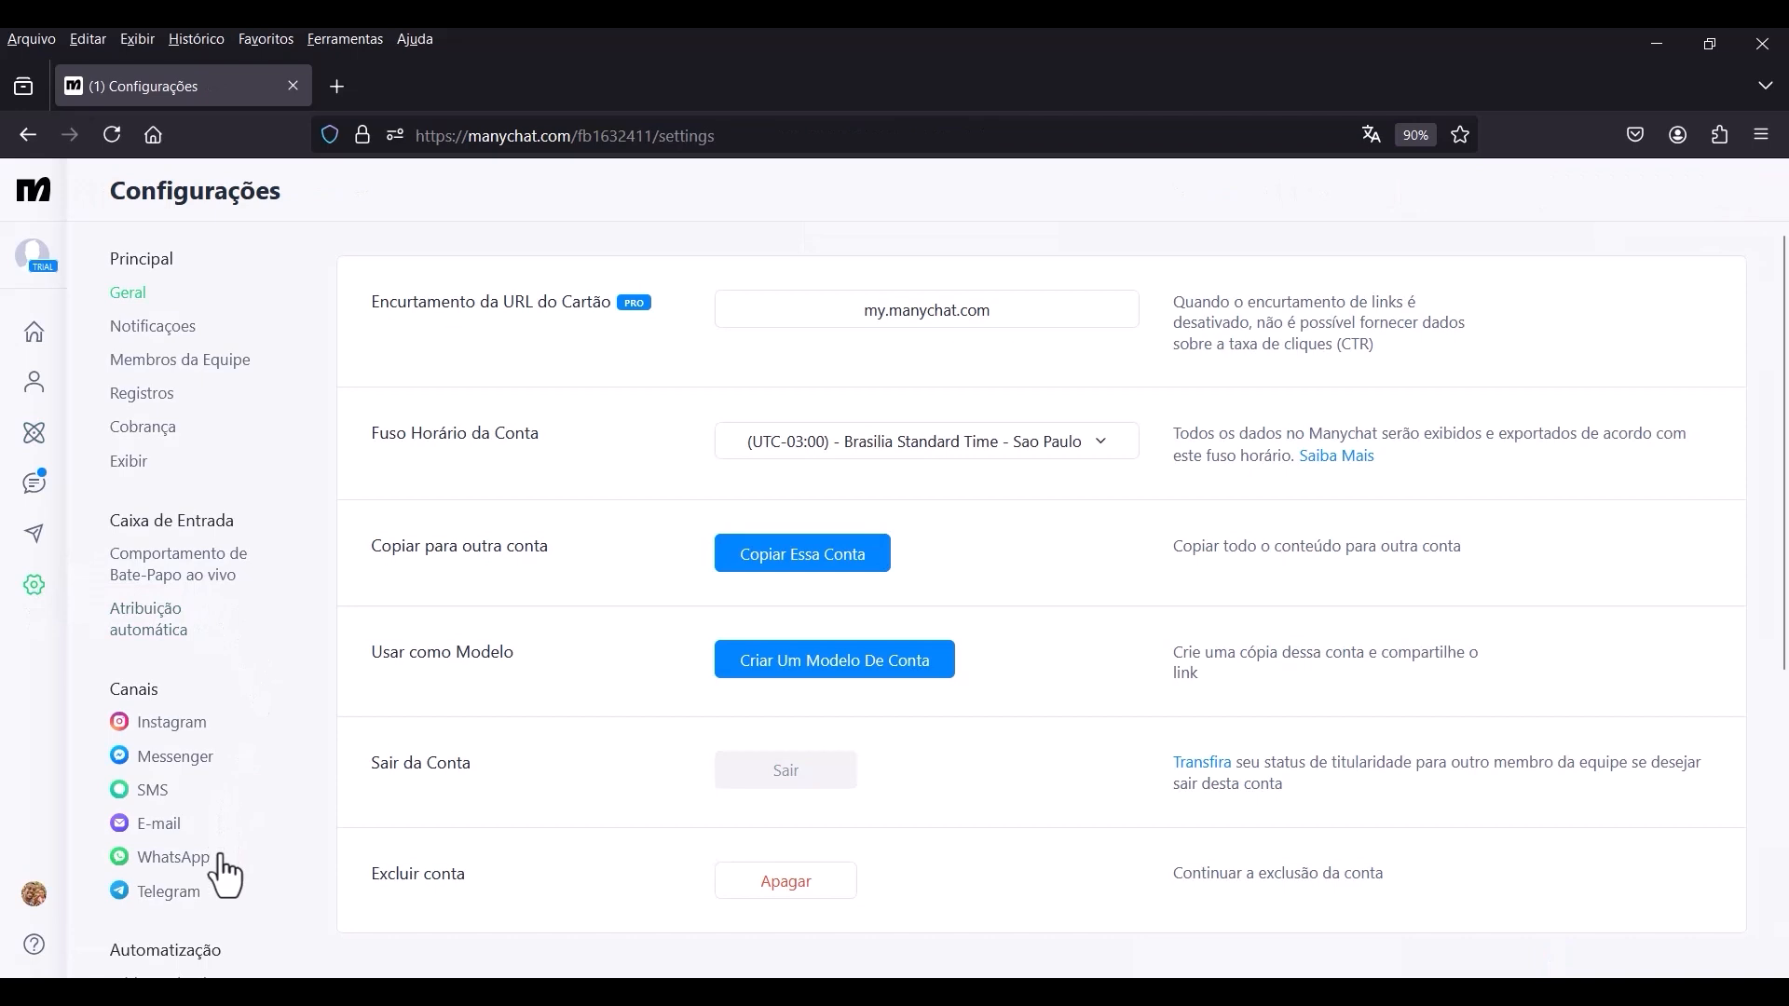
pyautogui.click(184, 858)
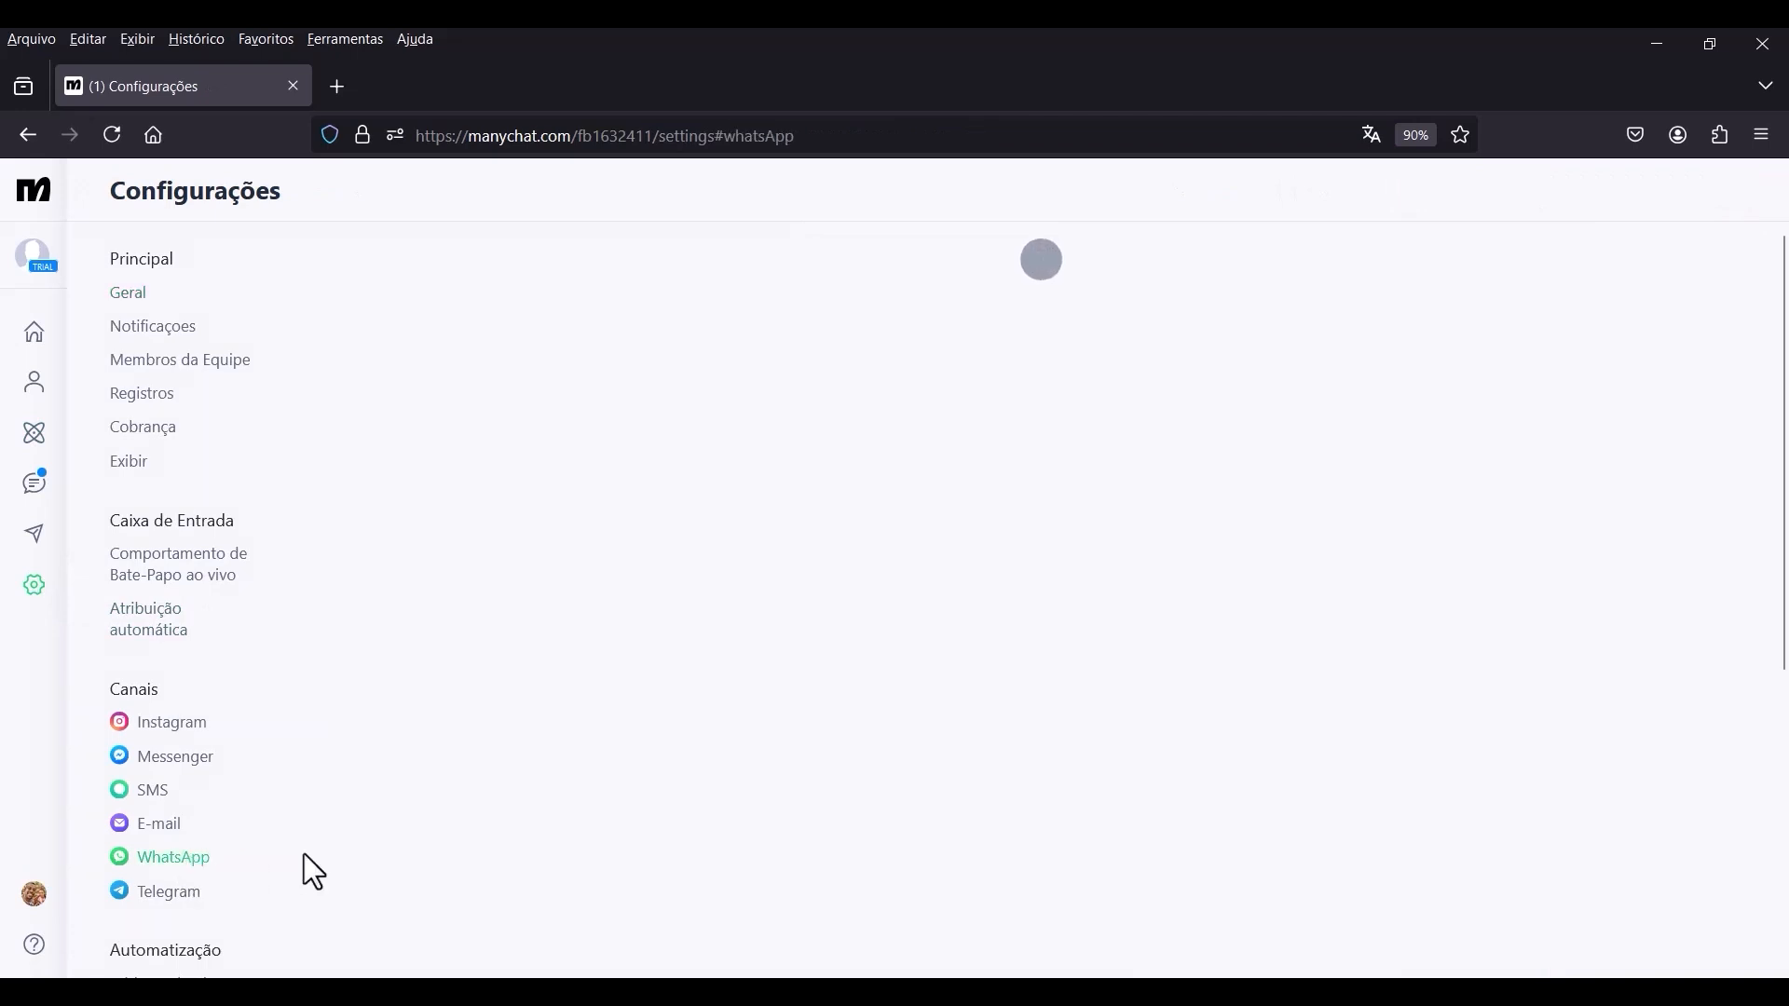
pyautogui.scroll(-5, 574, 681)
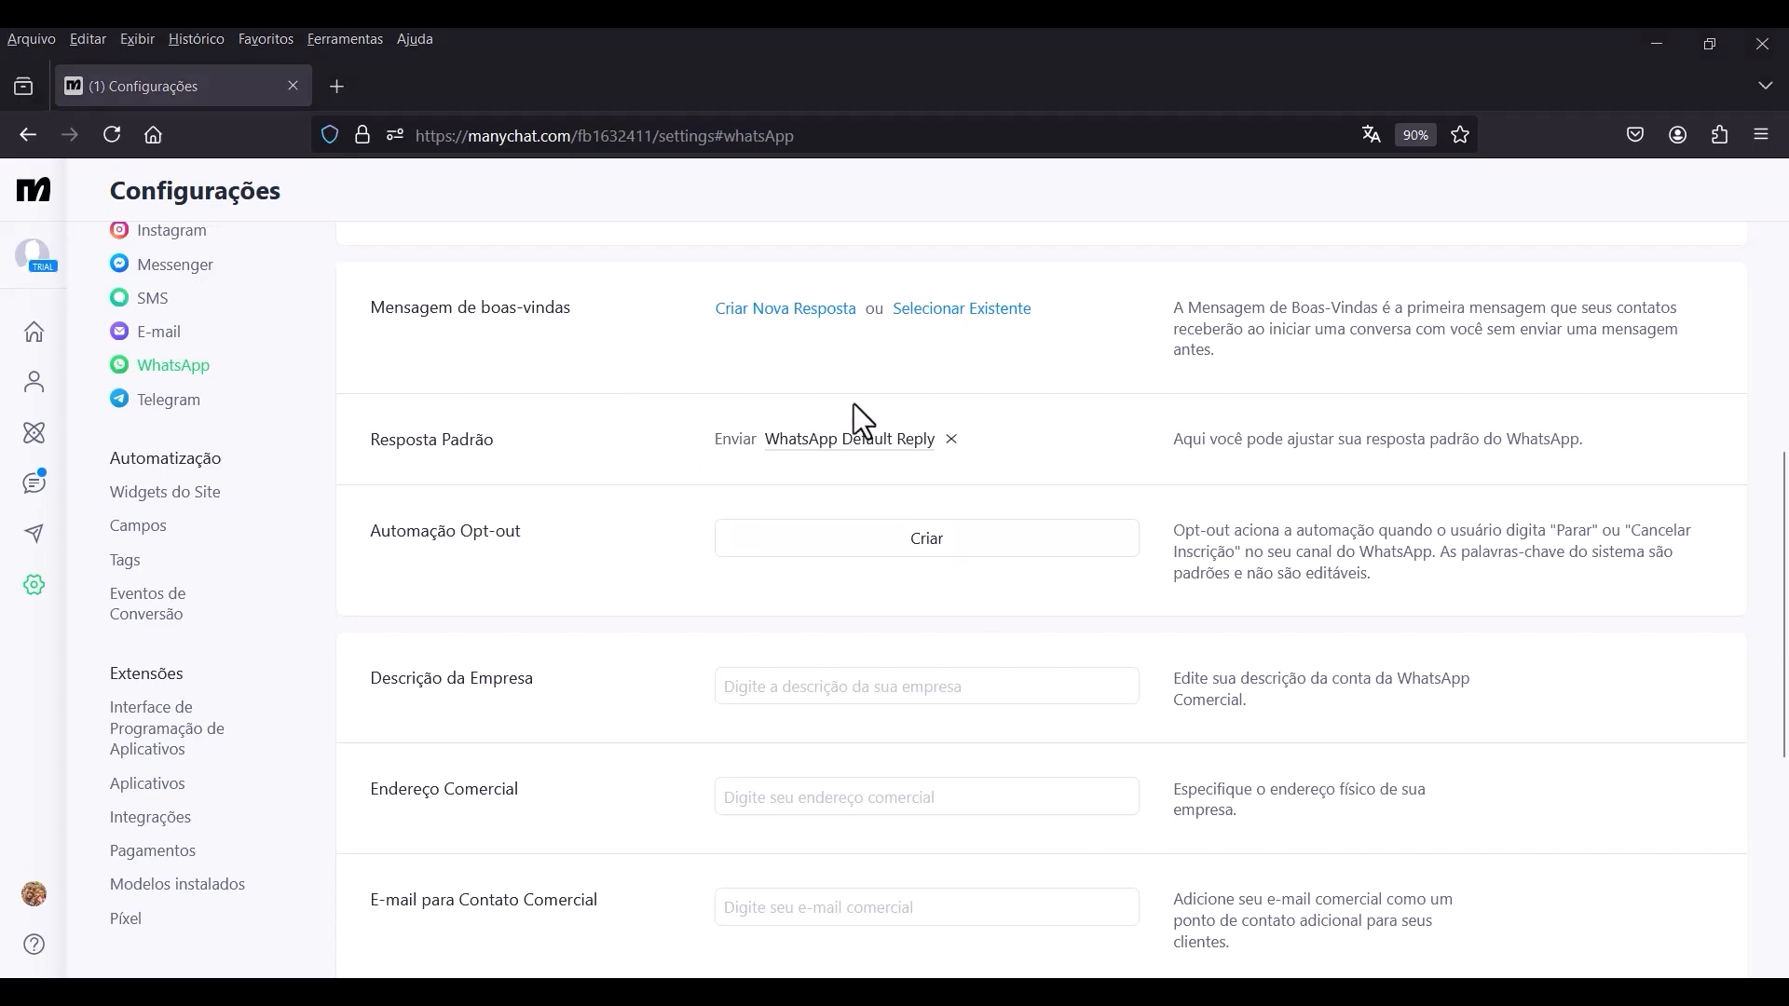
pyautogui.click(952, 439)
pyautogui.click(935, 450)
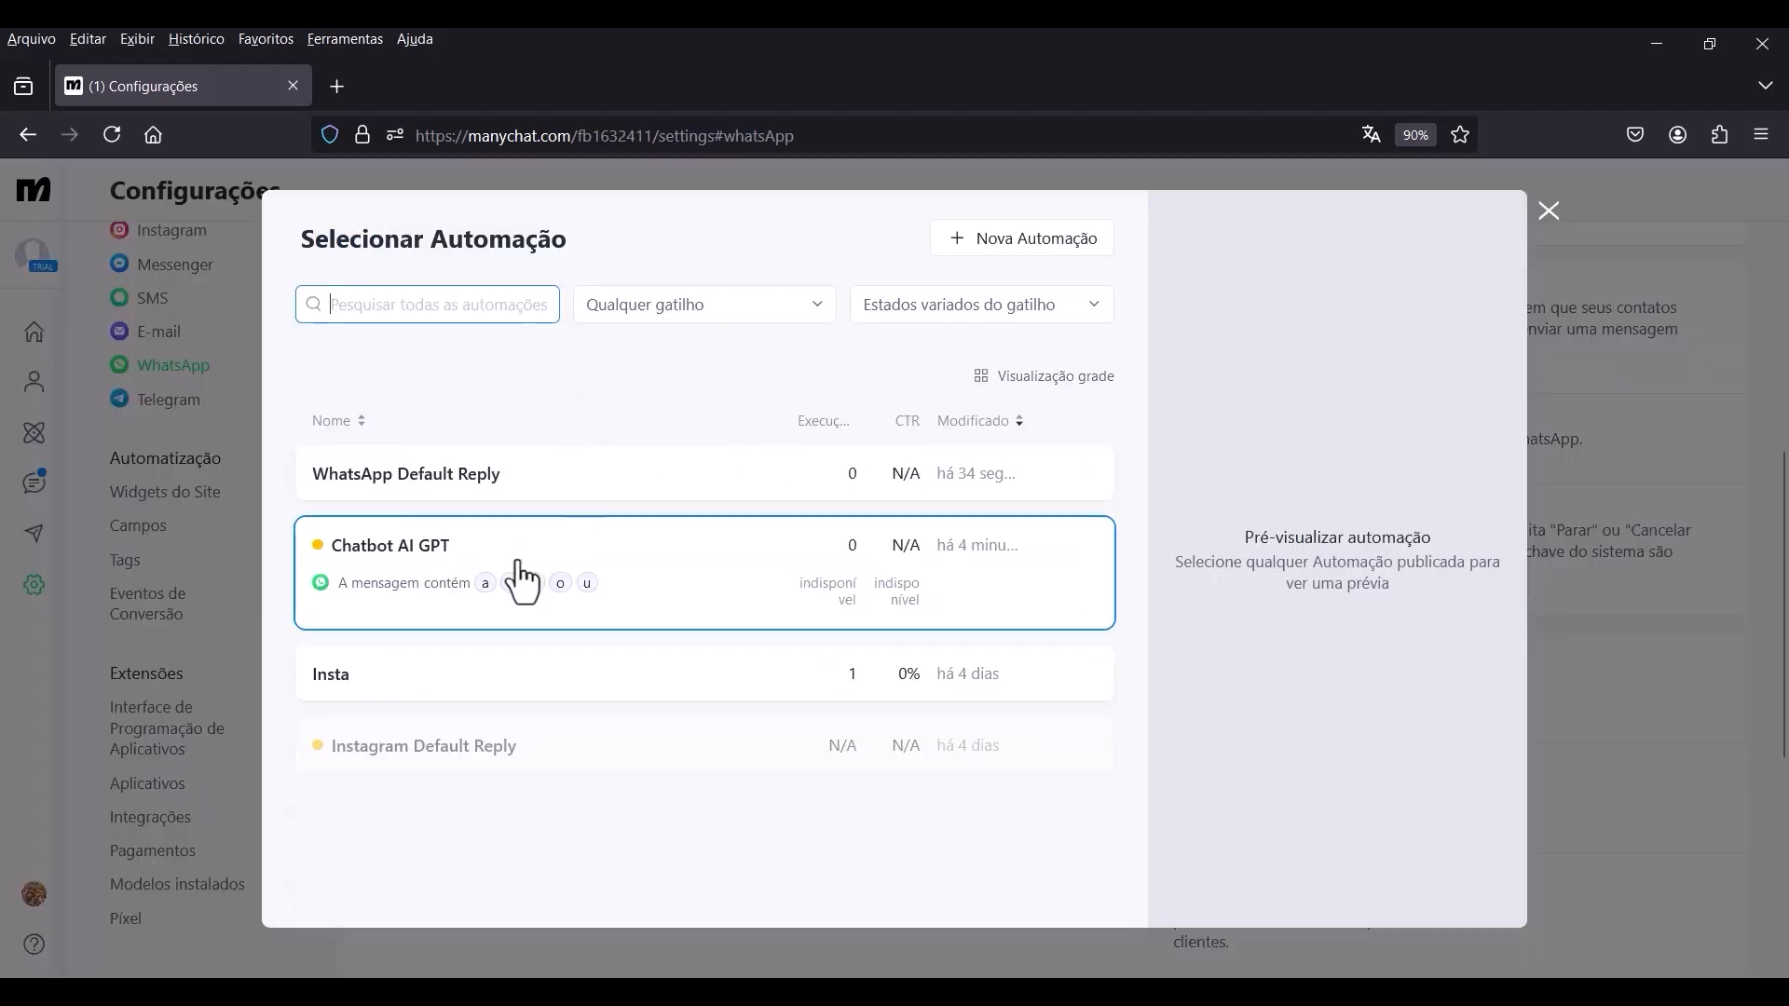
pyautogui.click(401, 578)
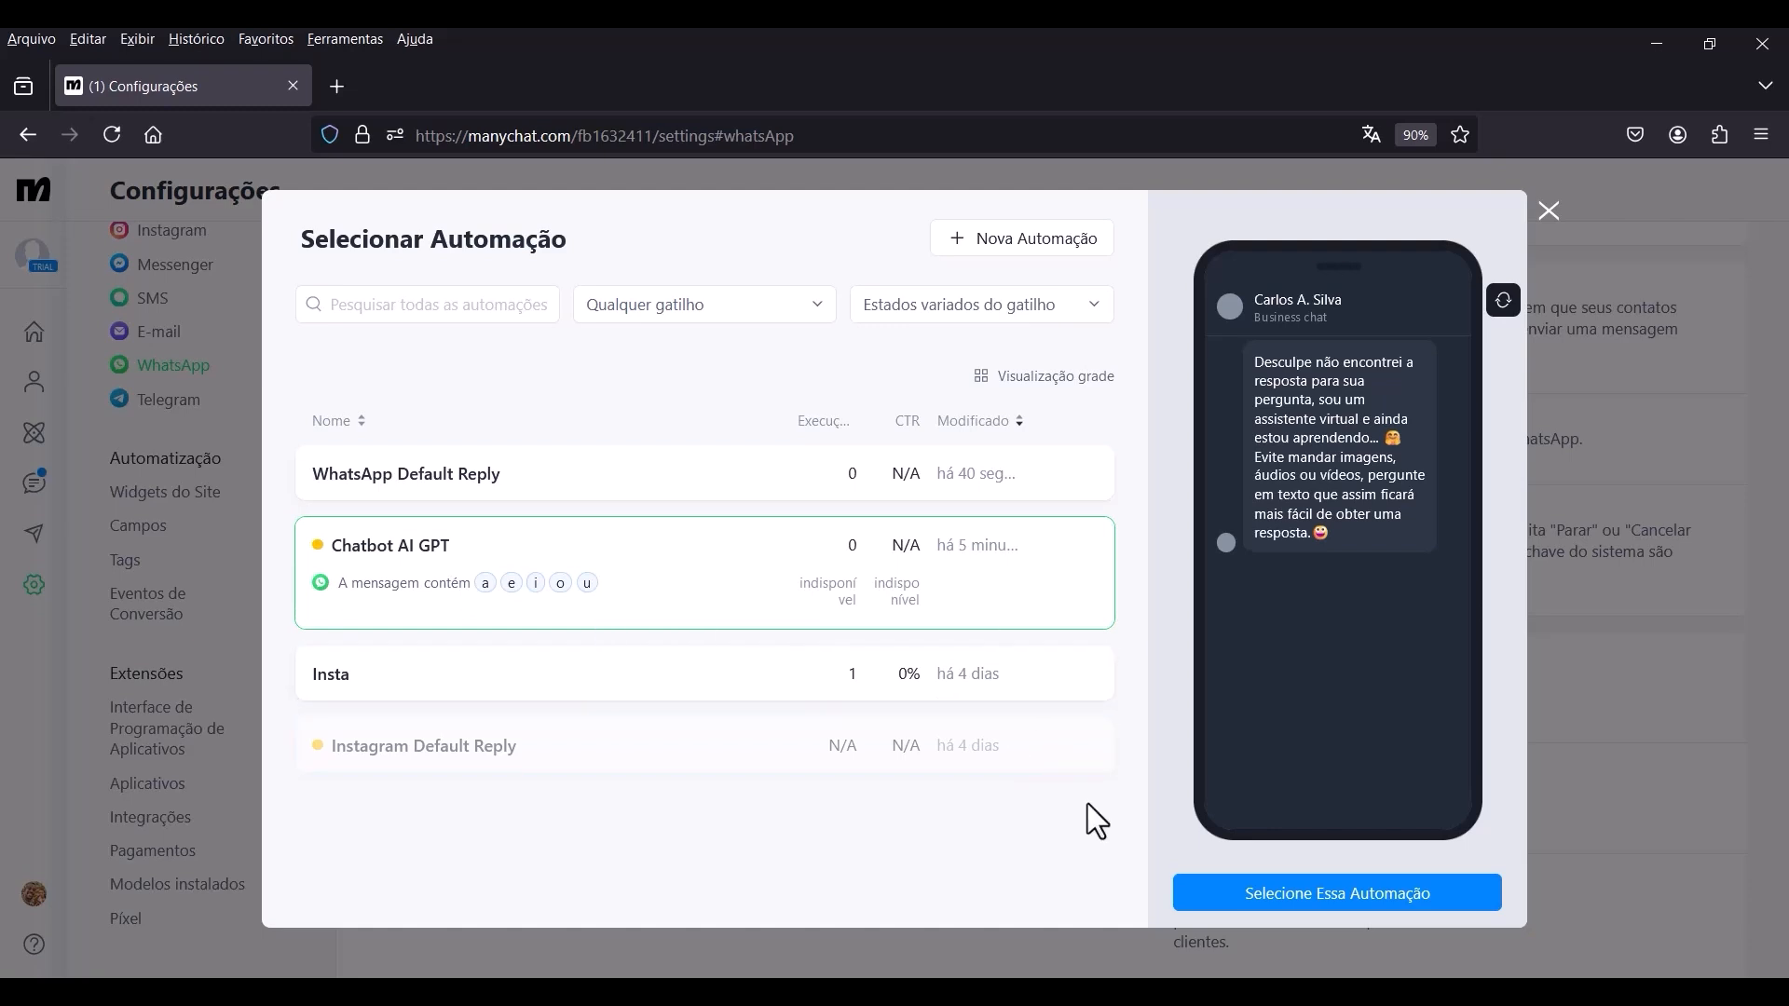
pyautogui.click(1323, 925)
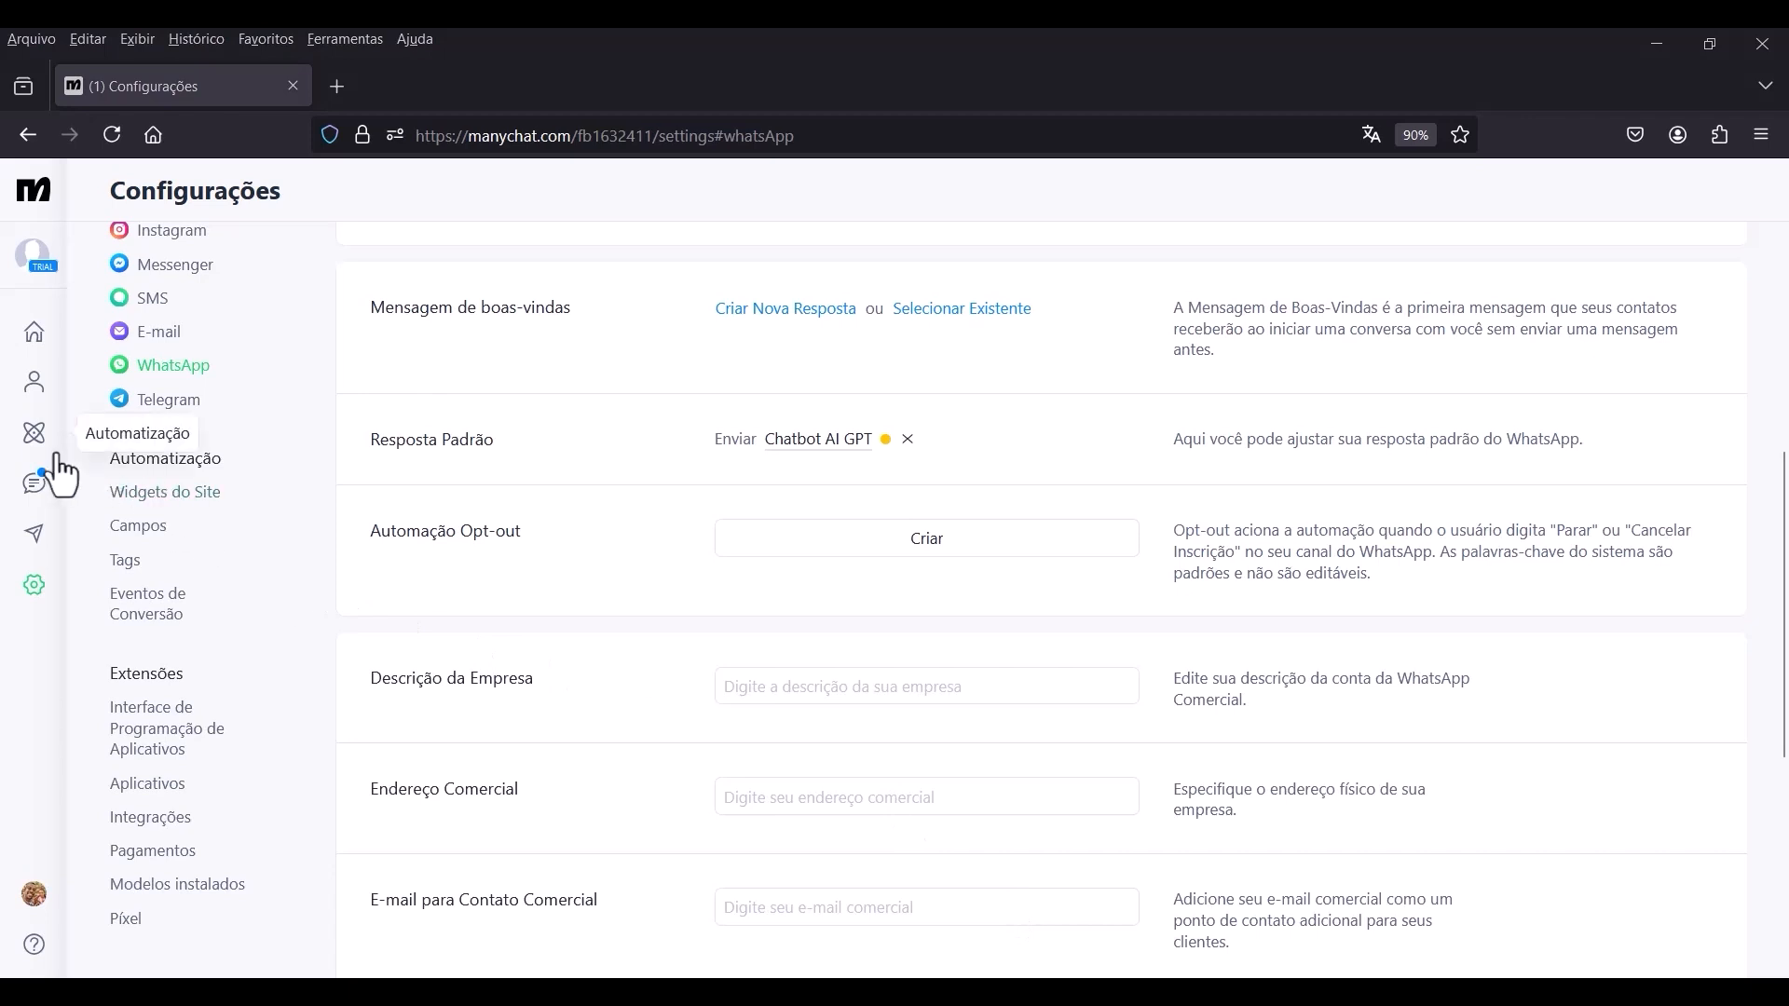
# Reopen the Chatbot AI GPT automation for editing and publish its update.
pyautogui.click(33, 435)
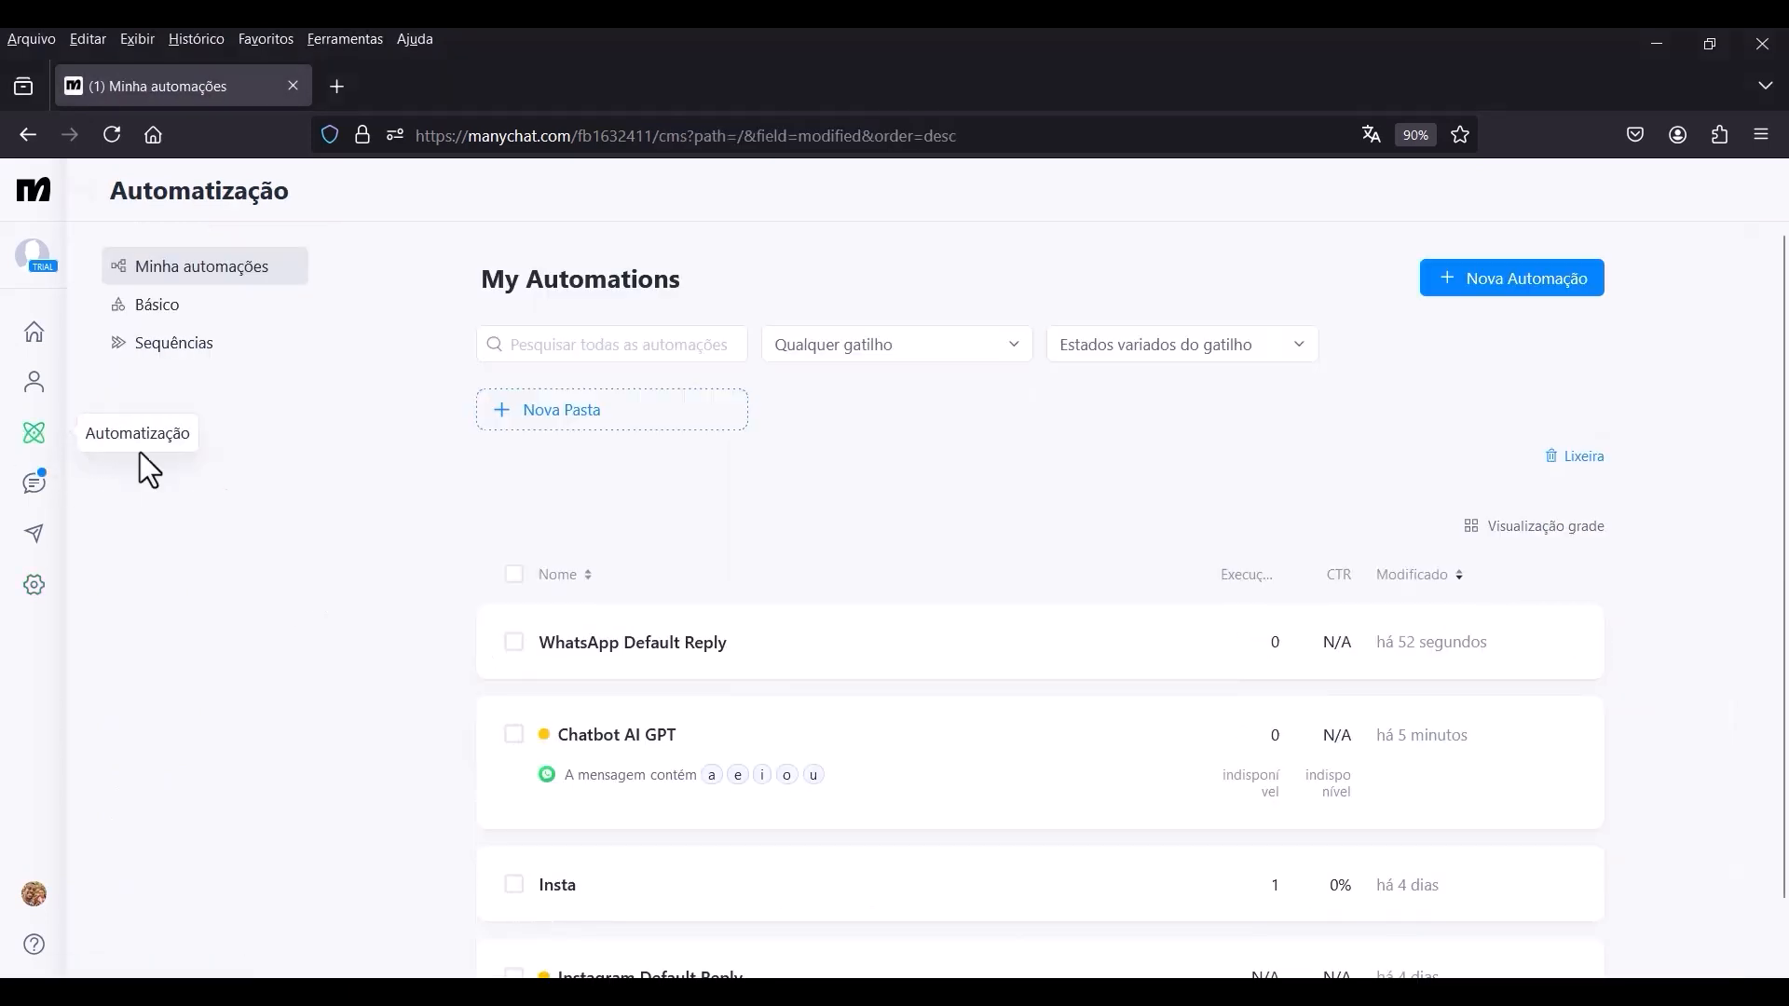
pyautogui.click(626, 743)
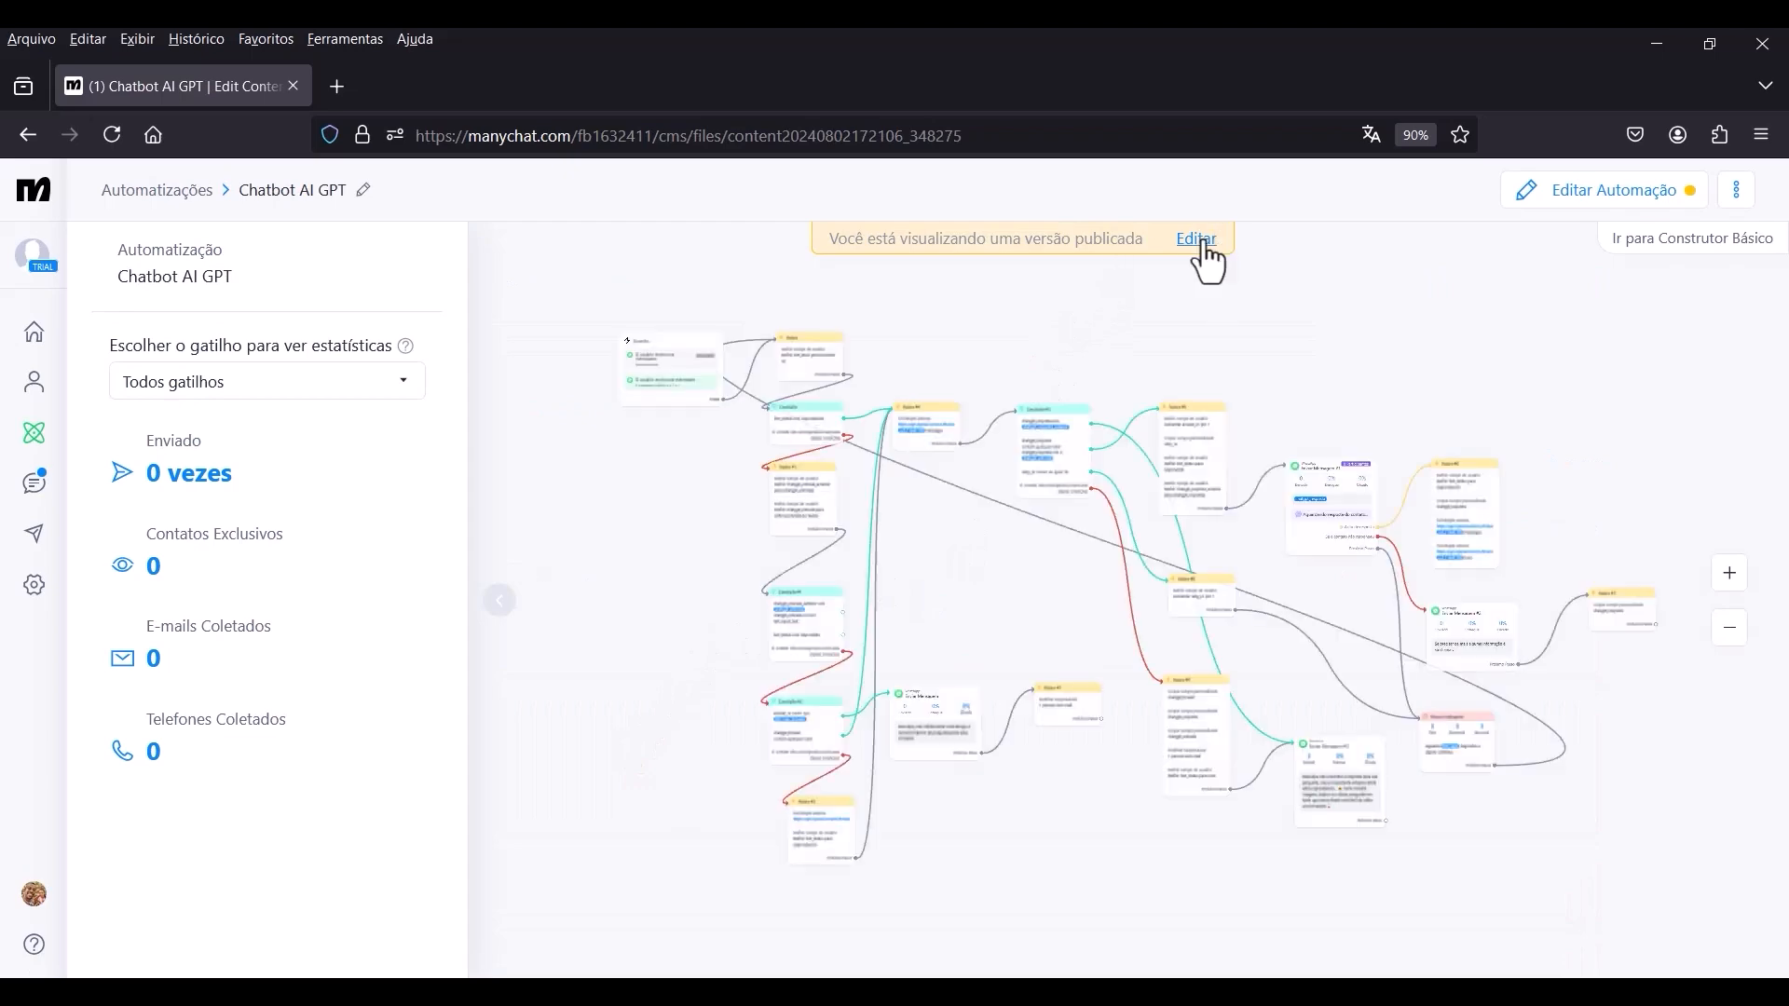
pyautogui.click(1197, 240)
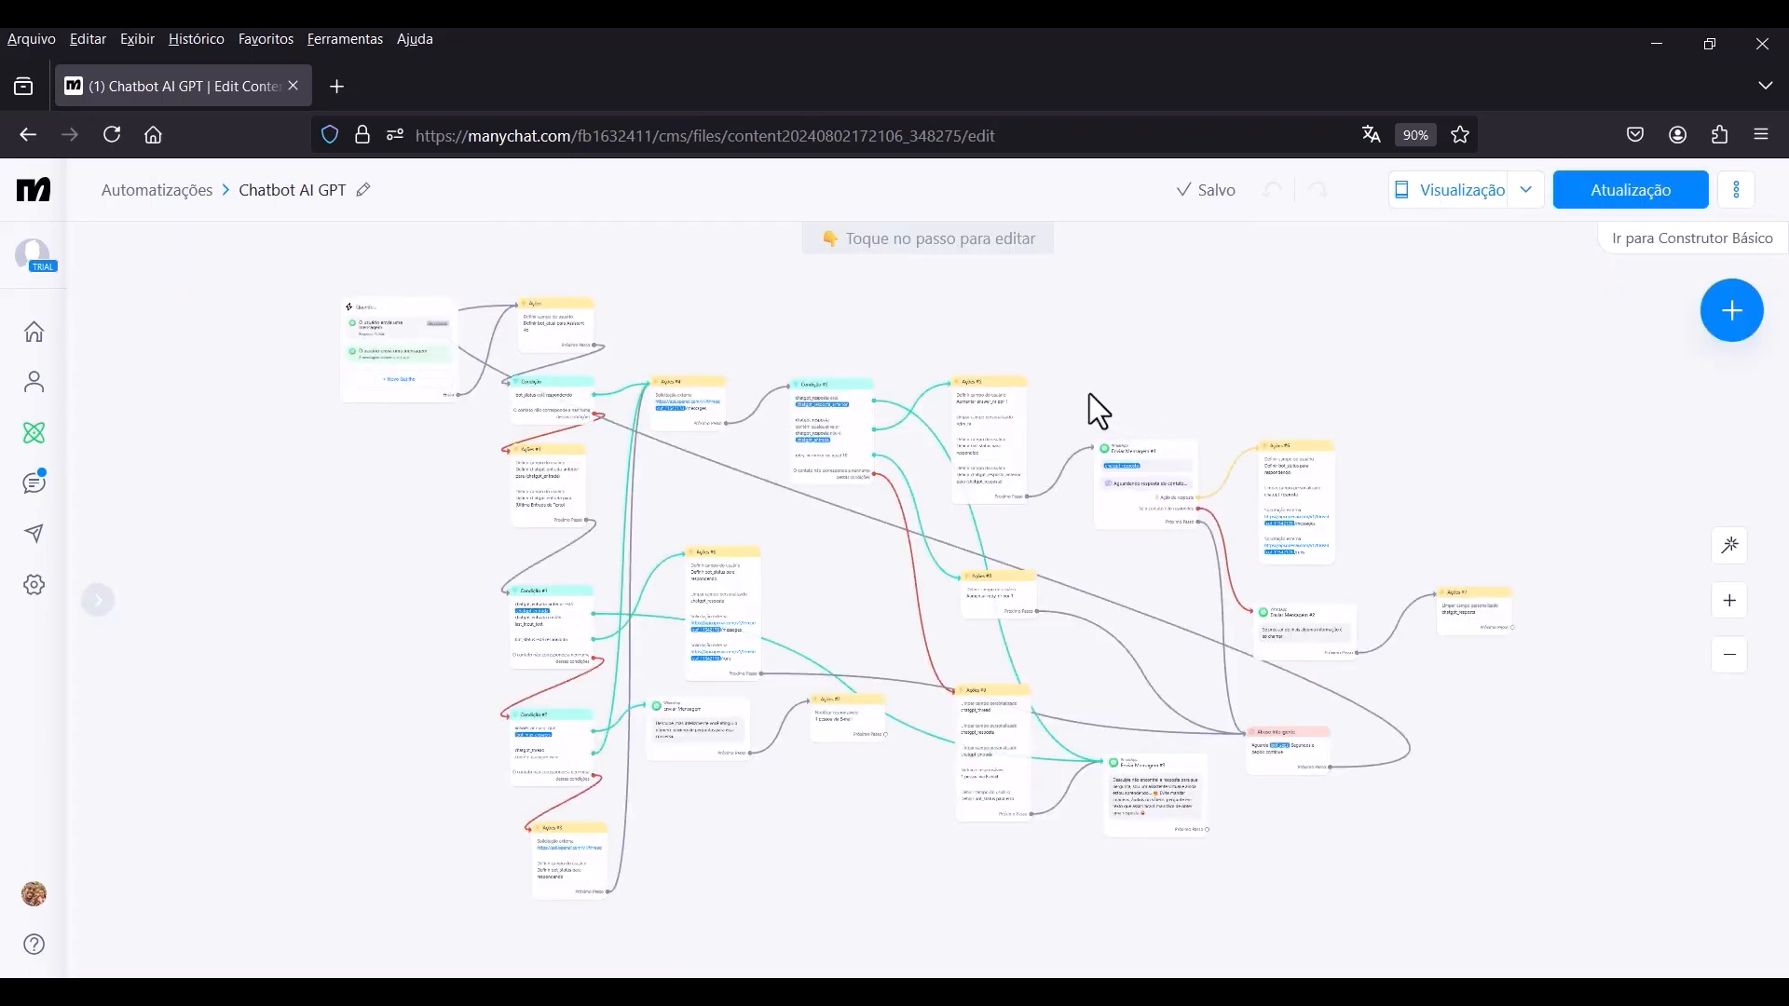
pyautogui.moveTo(1132, 386); pyautogui.dragTo(1044, 397)
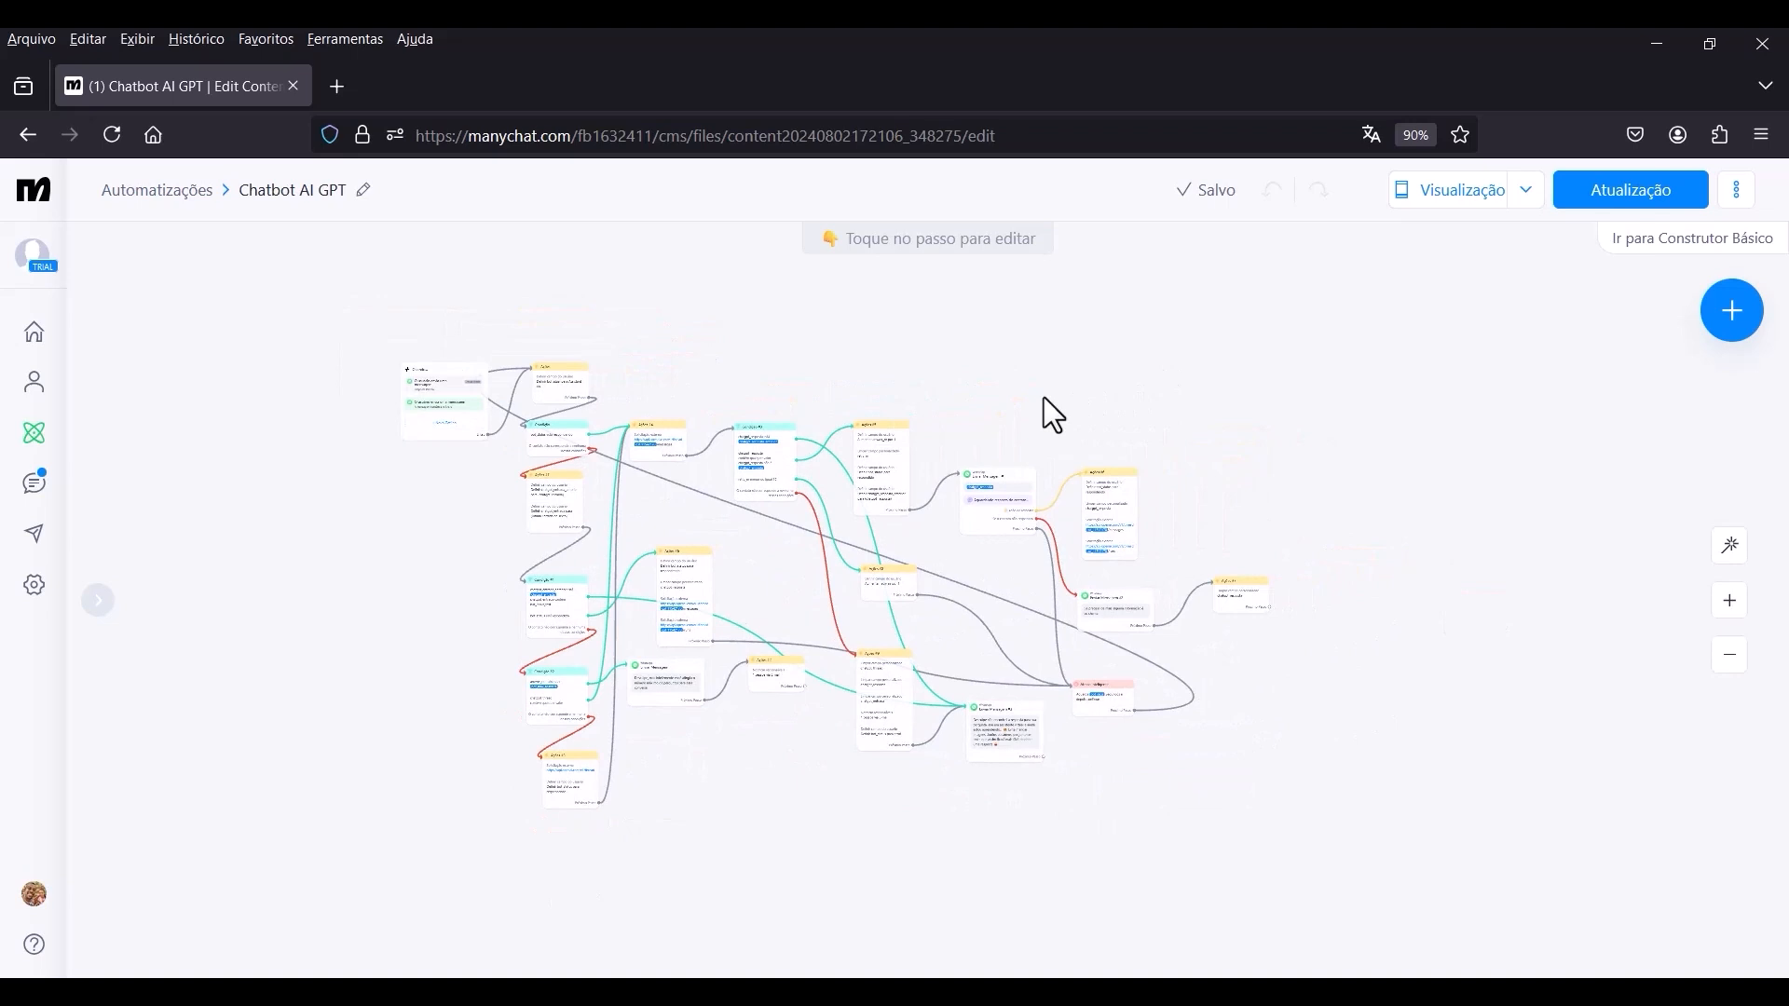
pyautogui.click(1610, 218)
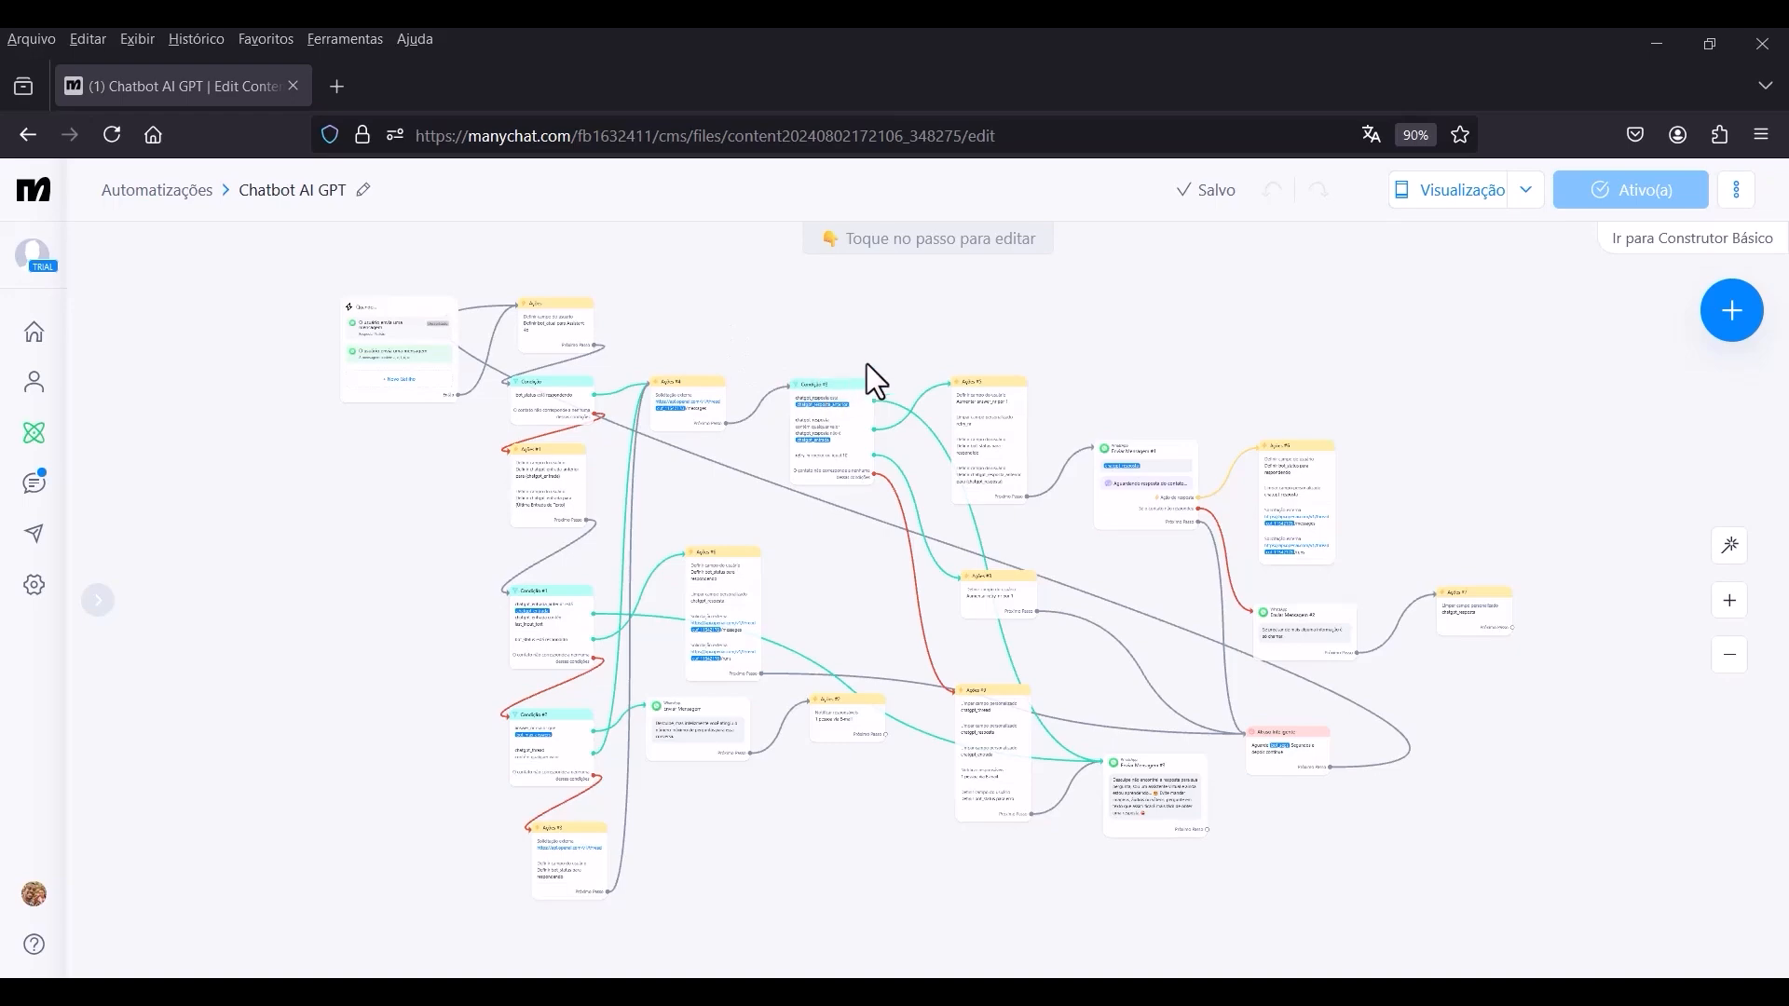
# Look over the published flow and open the account's contact list.
pyautogui.scroll(-1, 863, 317)
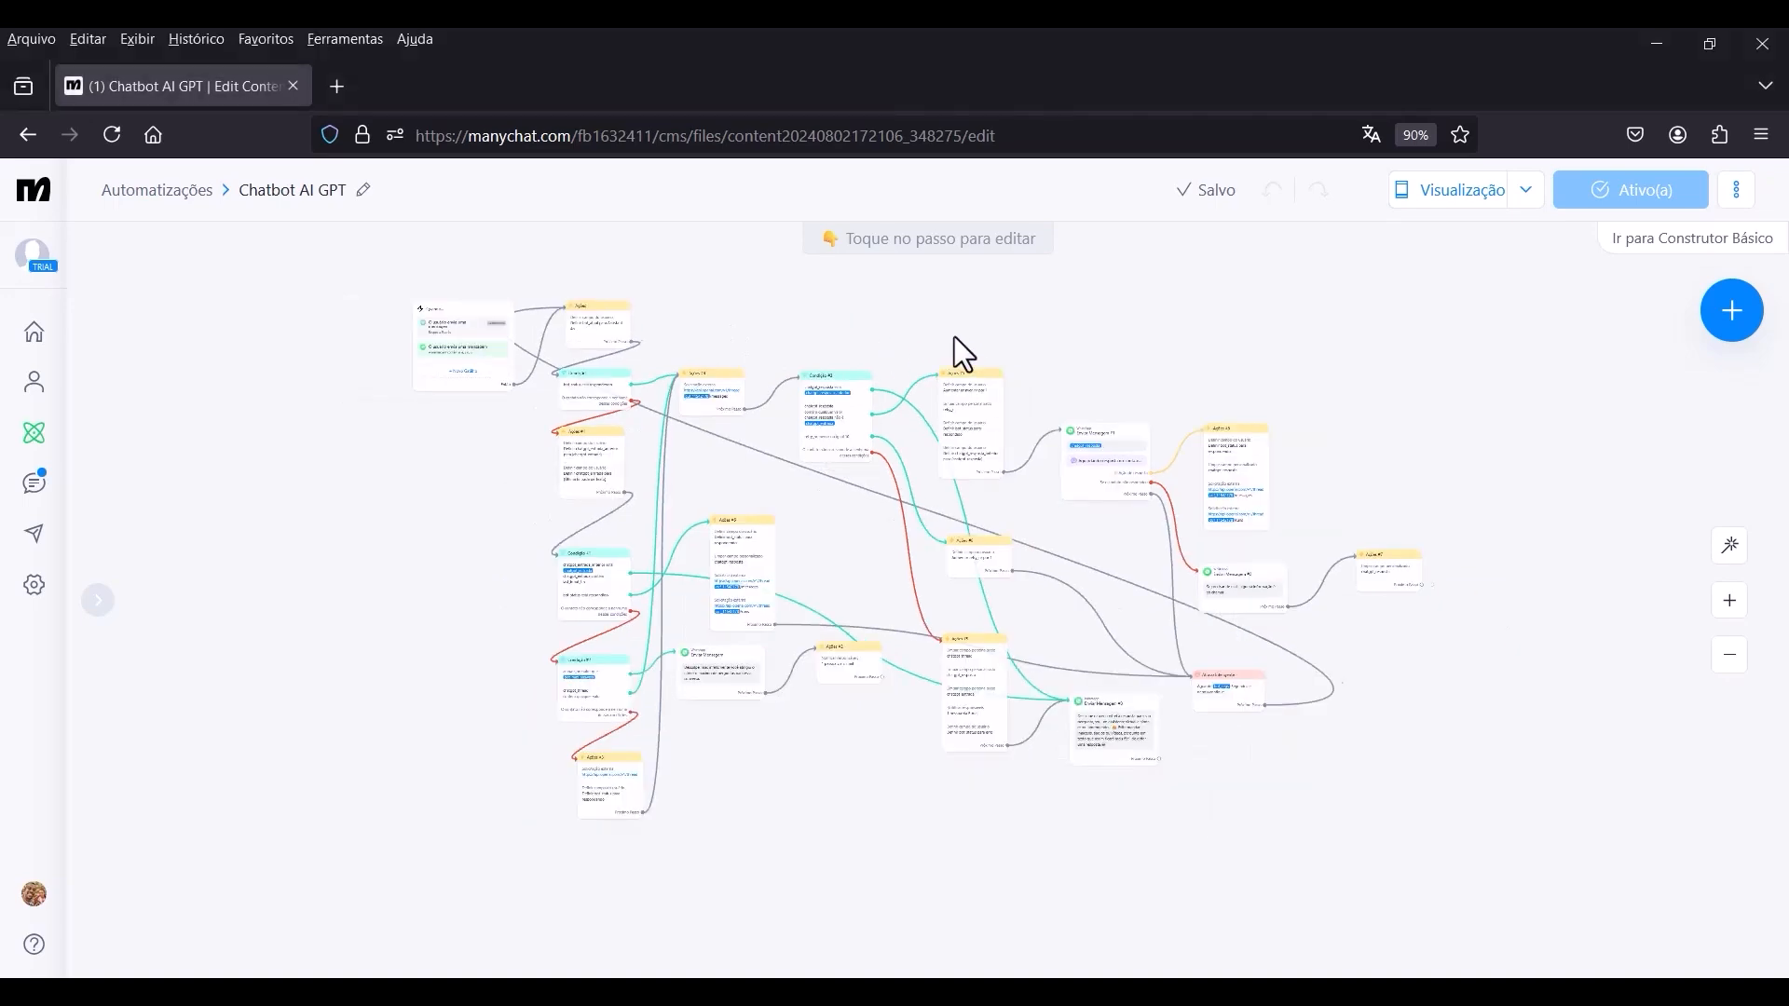
pyautogui.moveTo(926, 334); pyautogui.dragTo(959, 350)
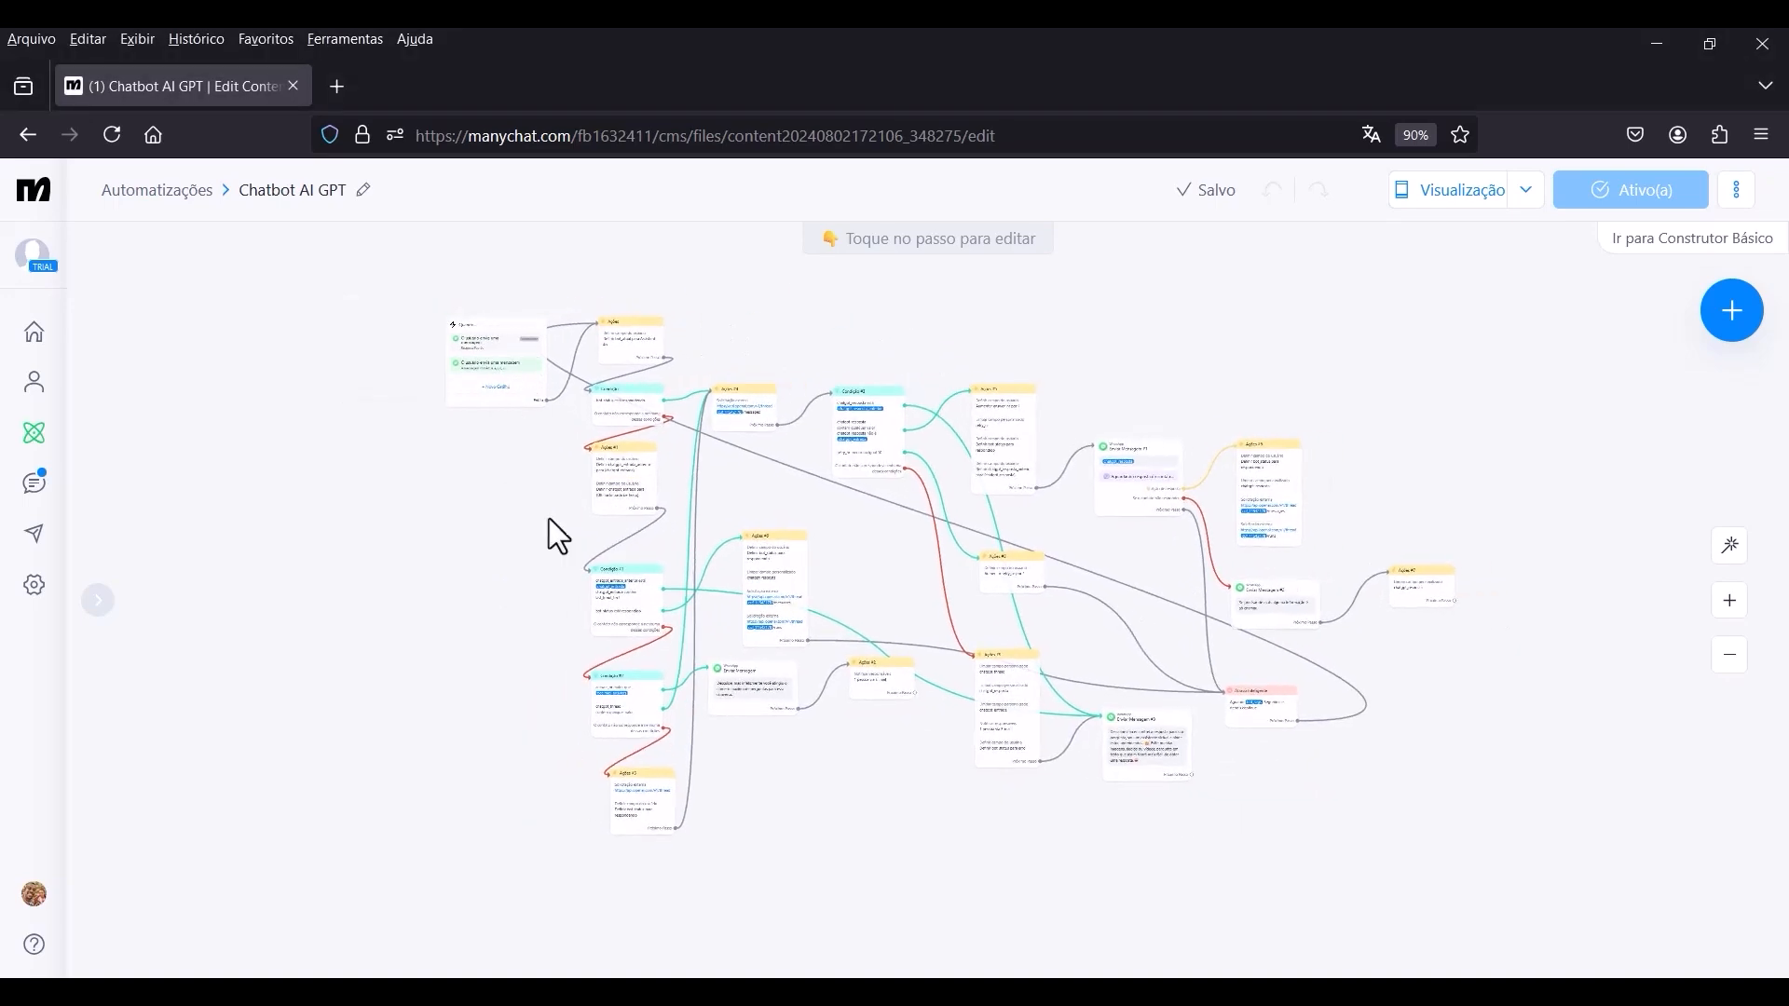
pyautogui.click(34, 387)
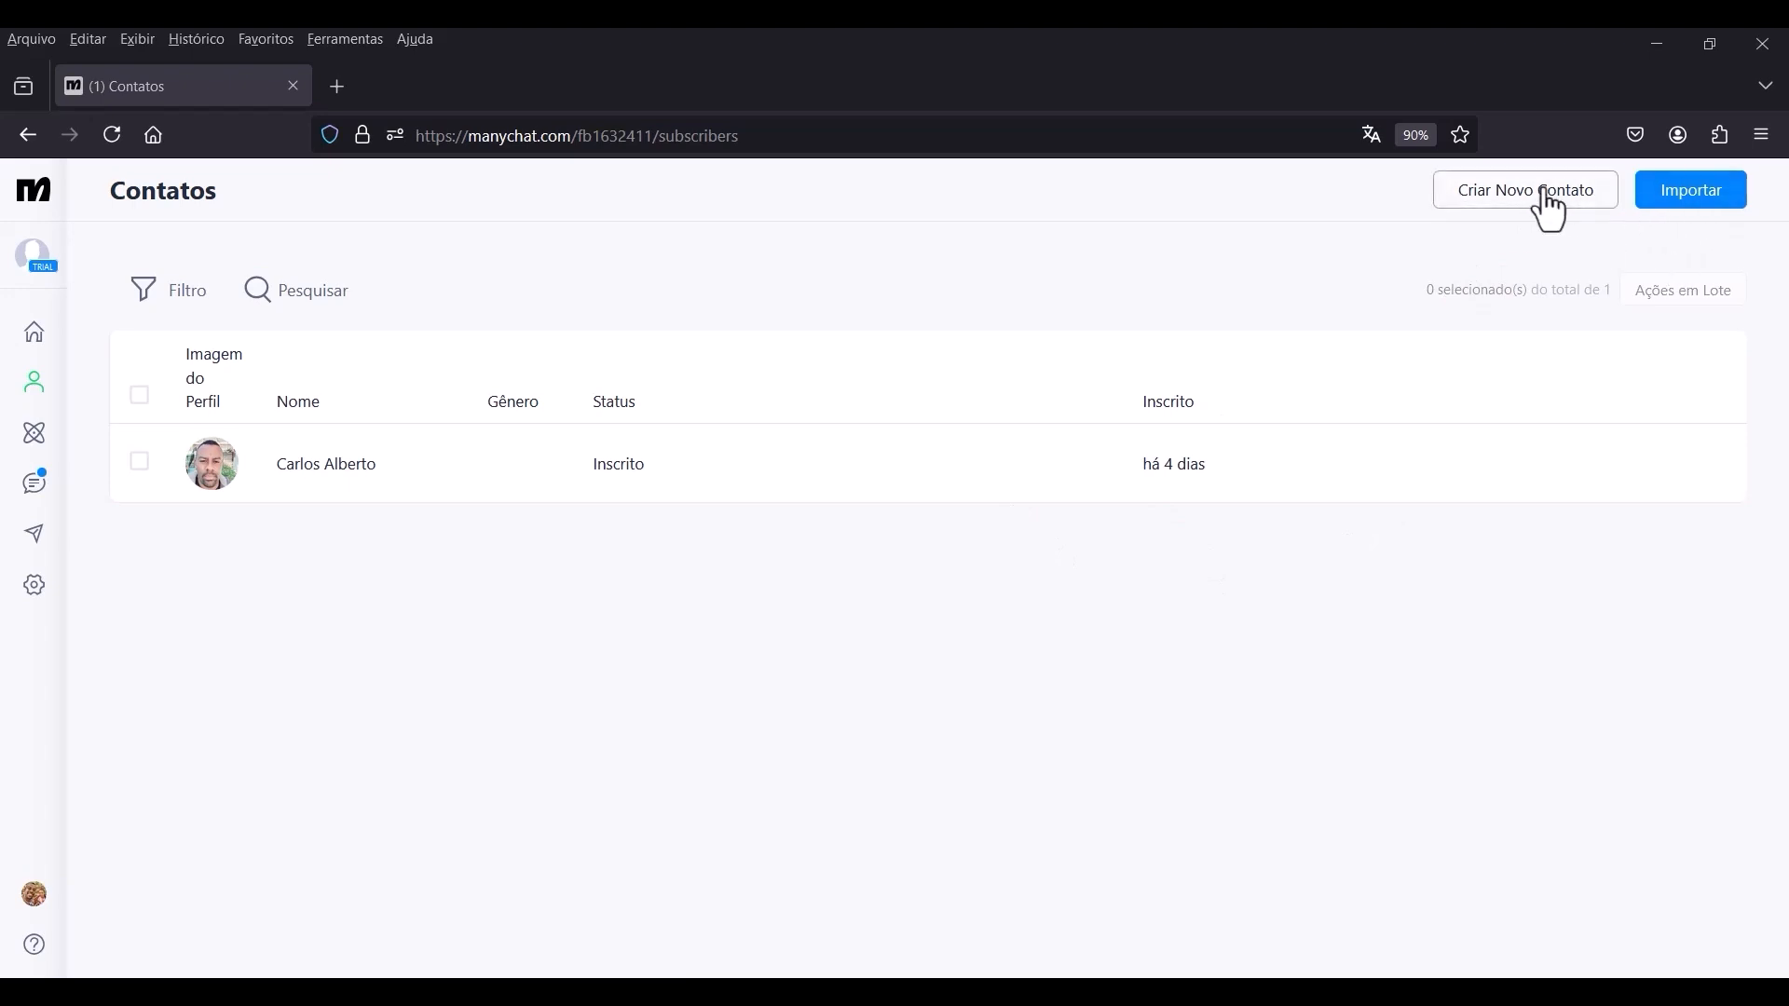
# Open the Chatbot AI GPT automation from the automations list in edit mode.
pyautogui.click(35, 442)
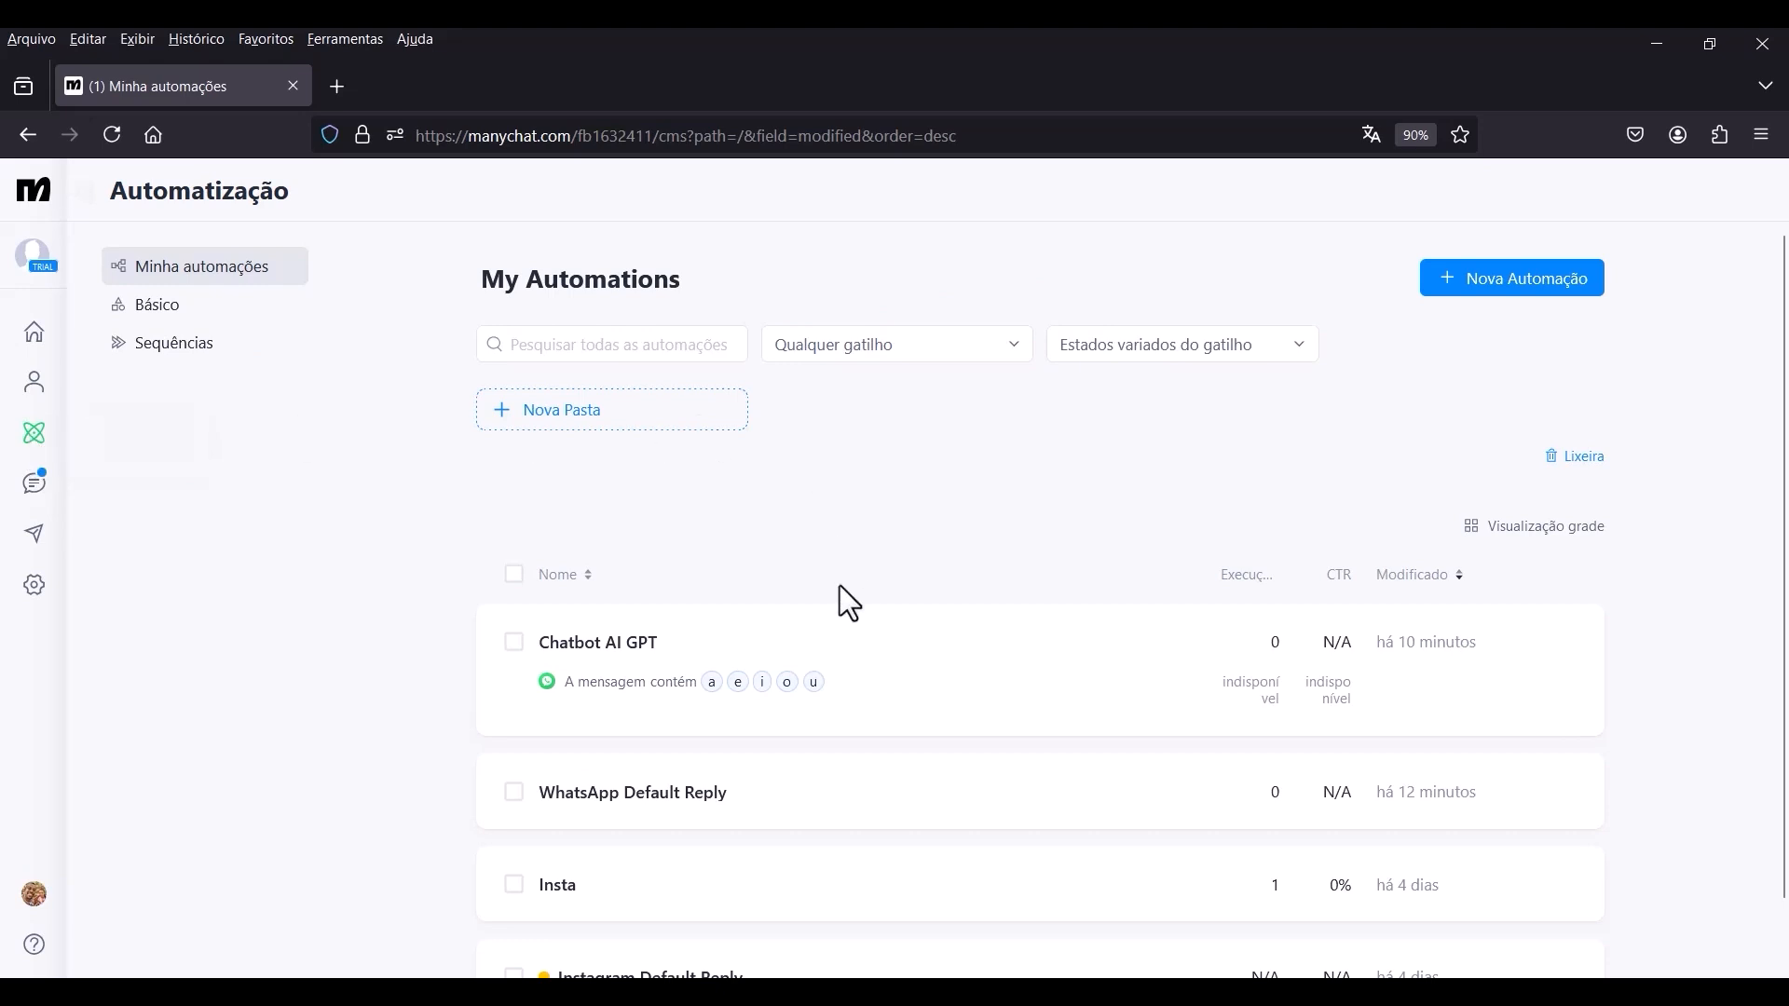
pyautogui.click(692, 657)
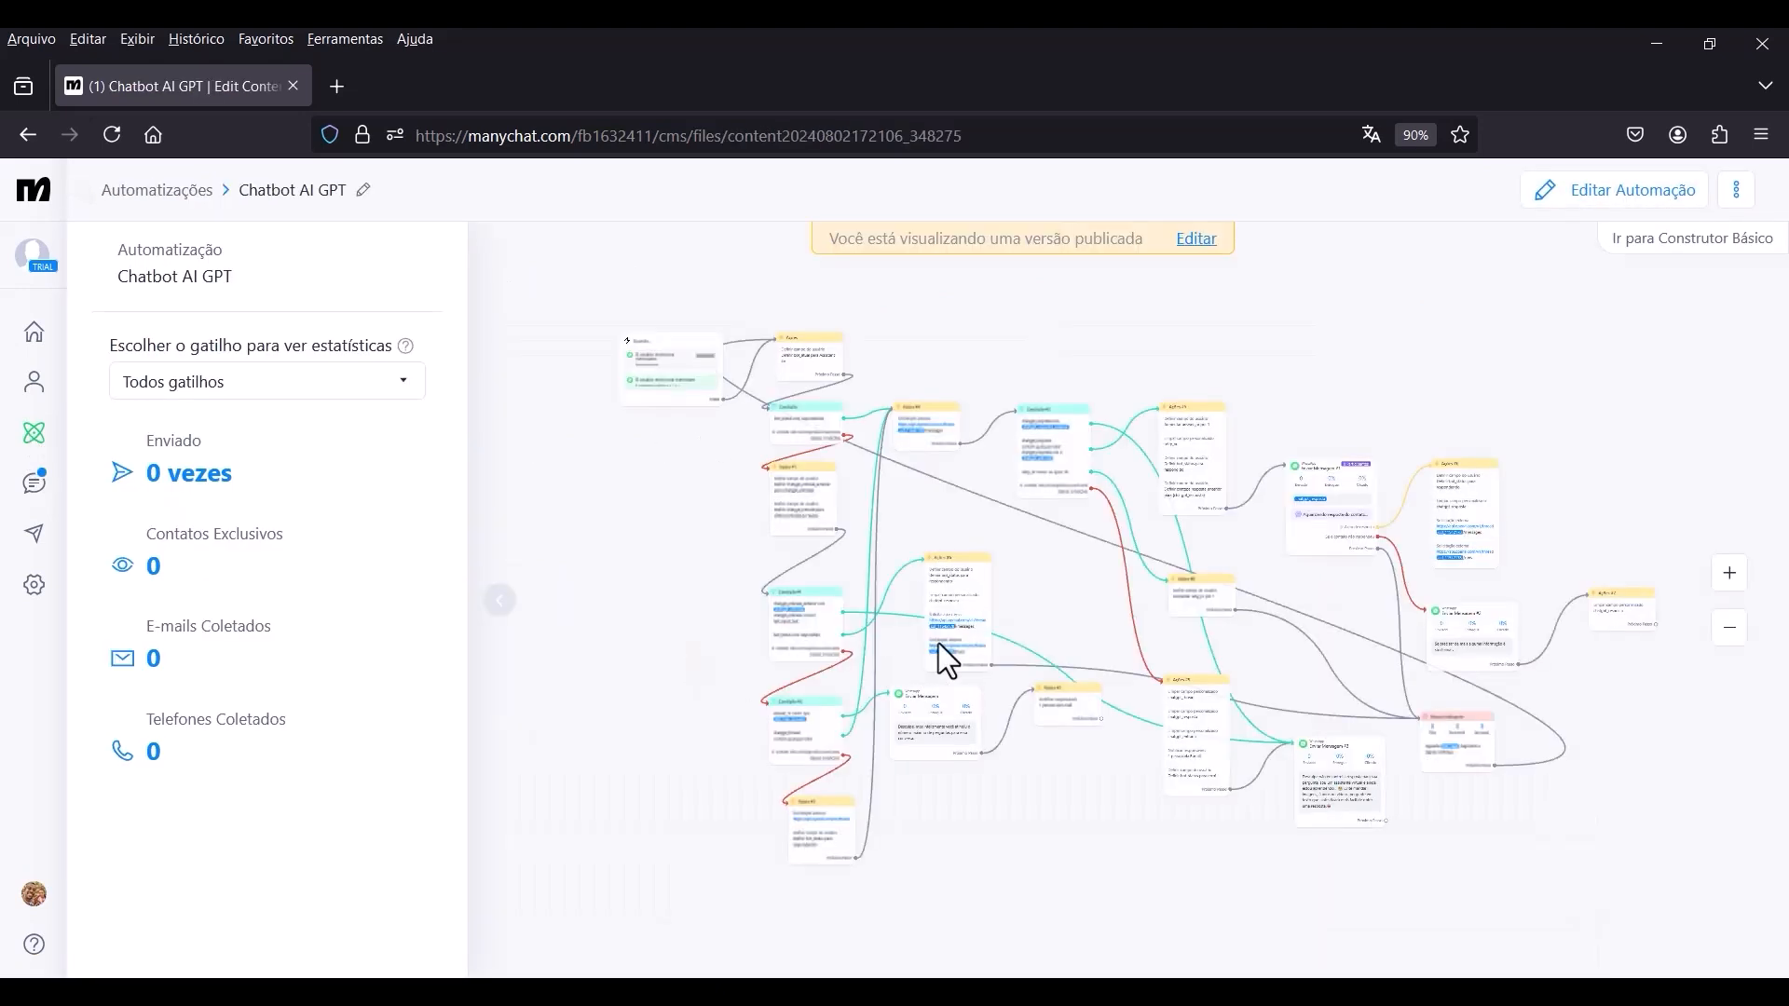
pyautogui.click(1196, 240)
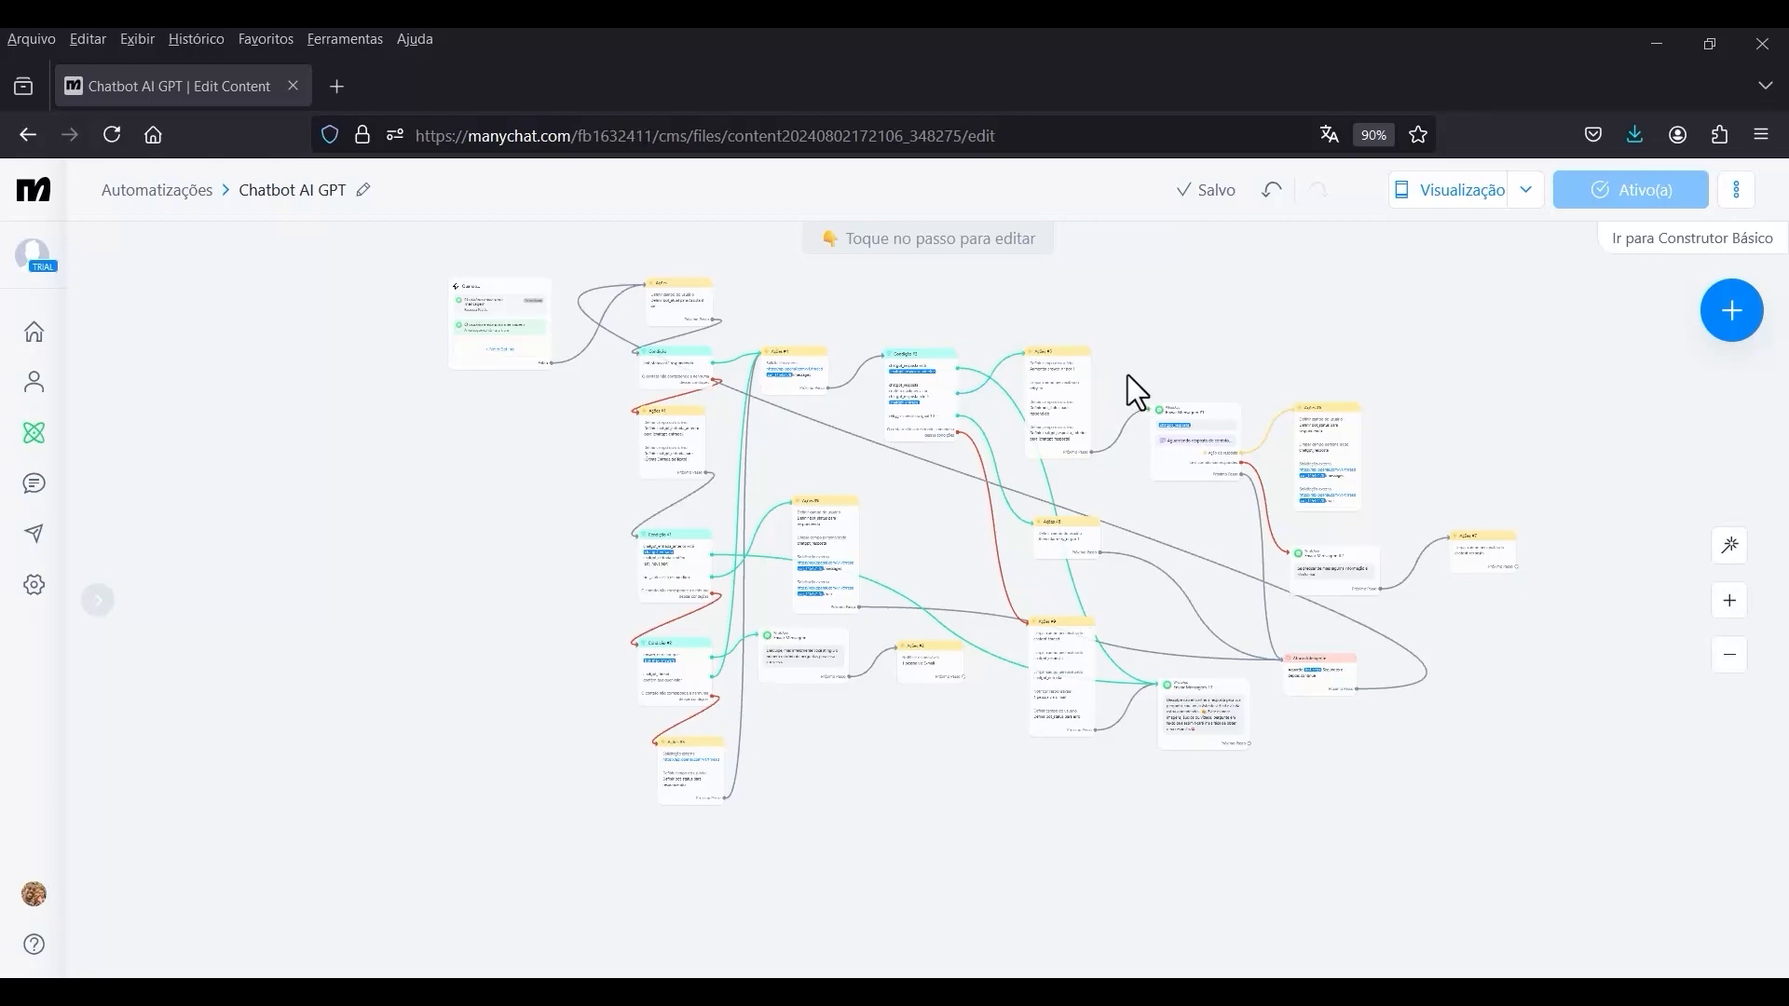
pyautogui.moveTo(1357, 315); pyautogui.dragTo(1384, 315)
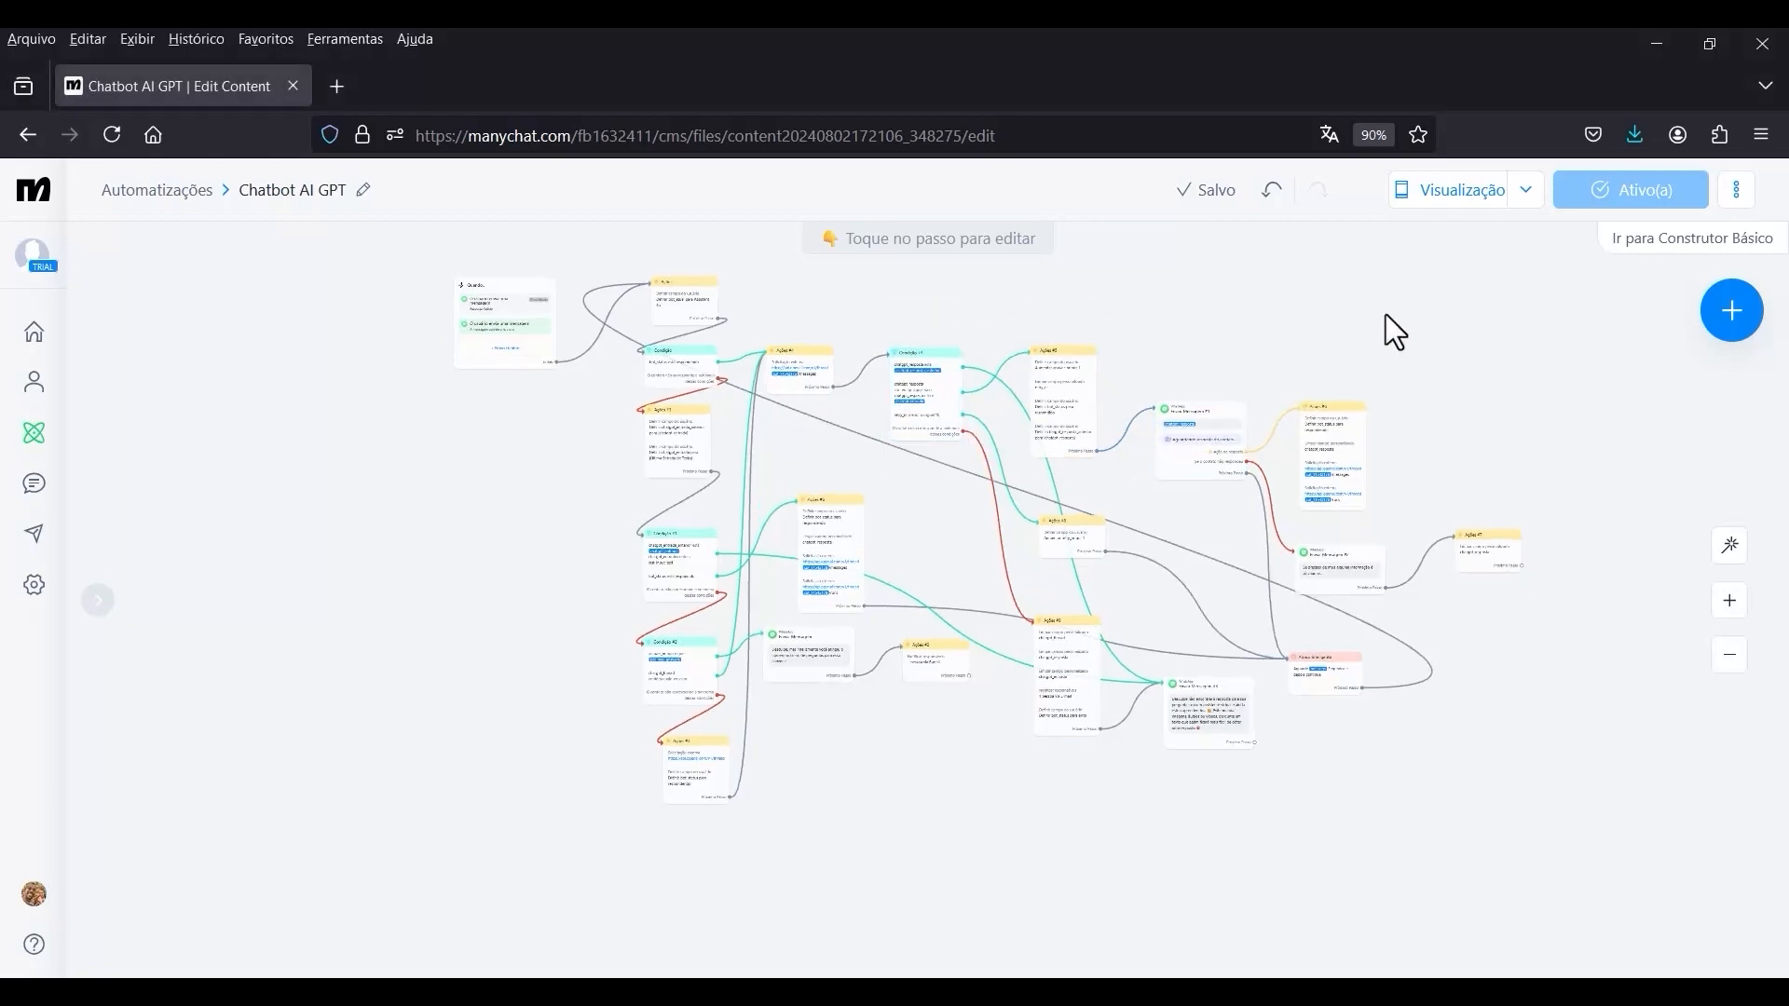
pyautogui.scroll(8, 852, 843)
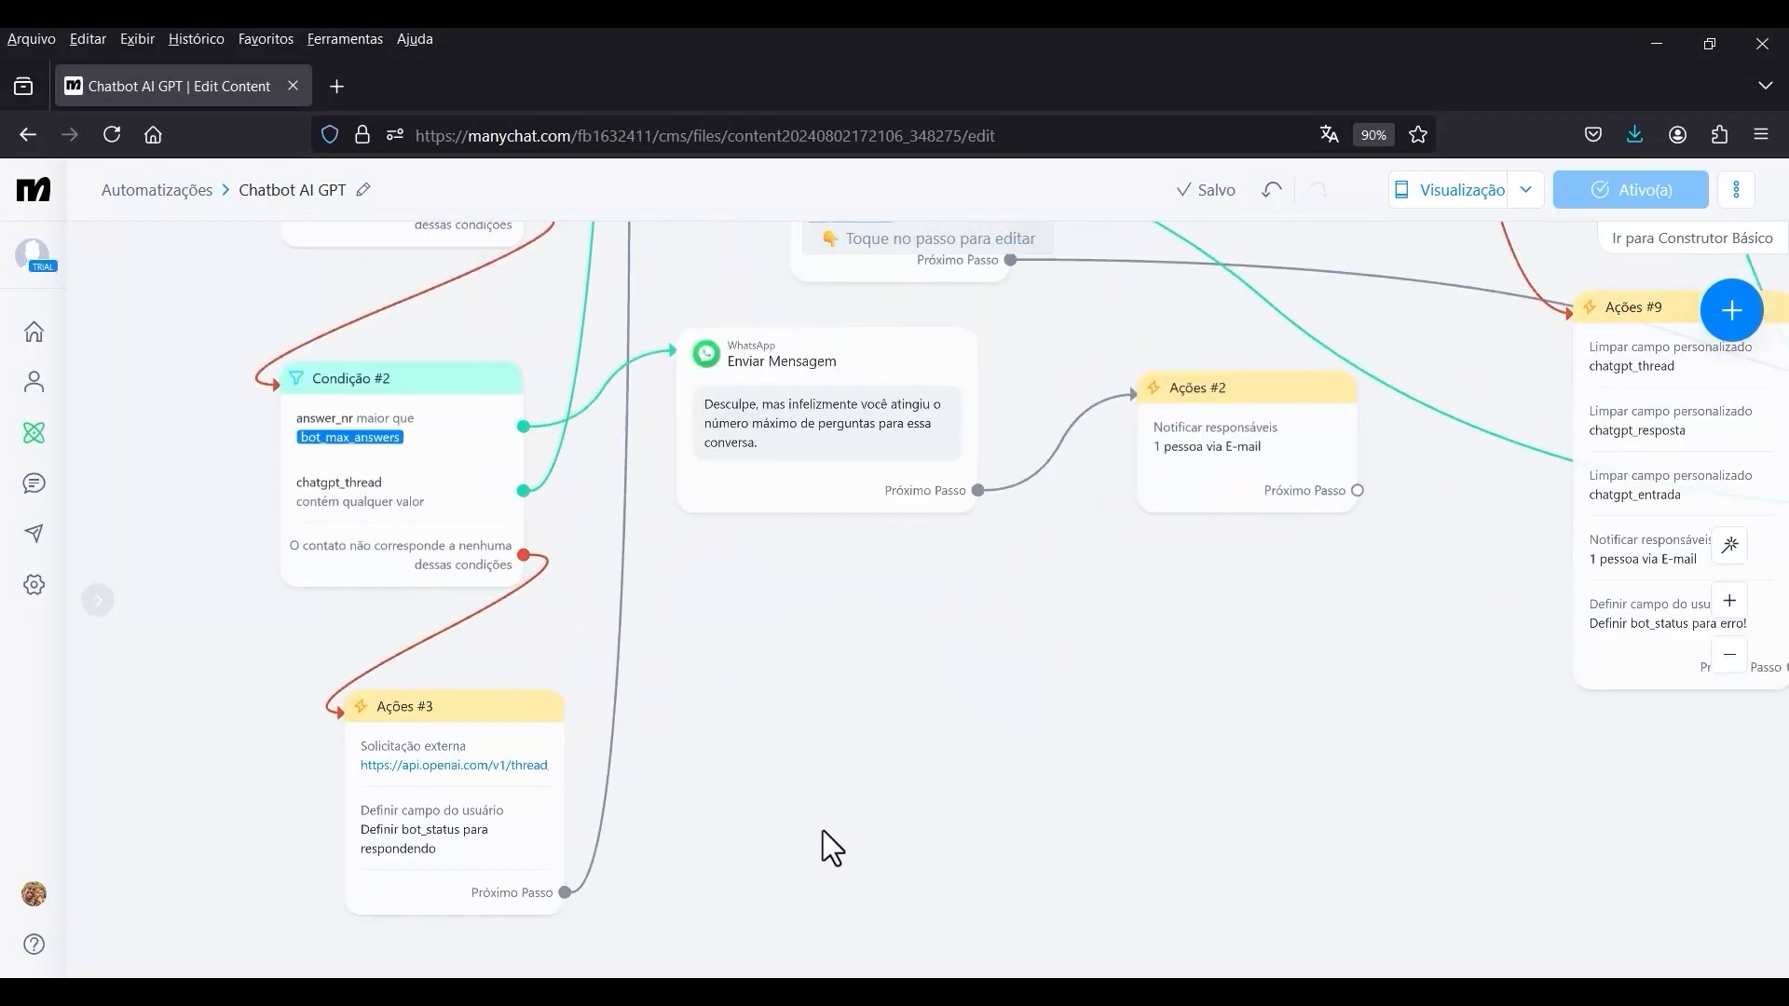
pyautogui.moveTo(736, 781); pyautogui.dragTo(1155, 656)
pyautogui.scroll(5, 816, 688)
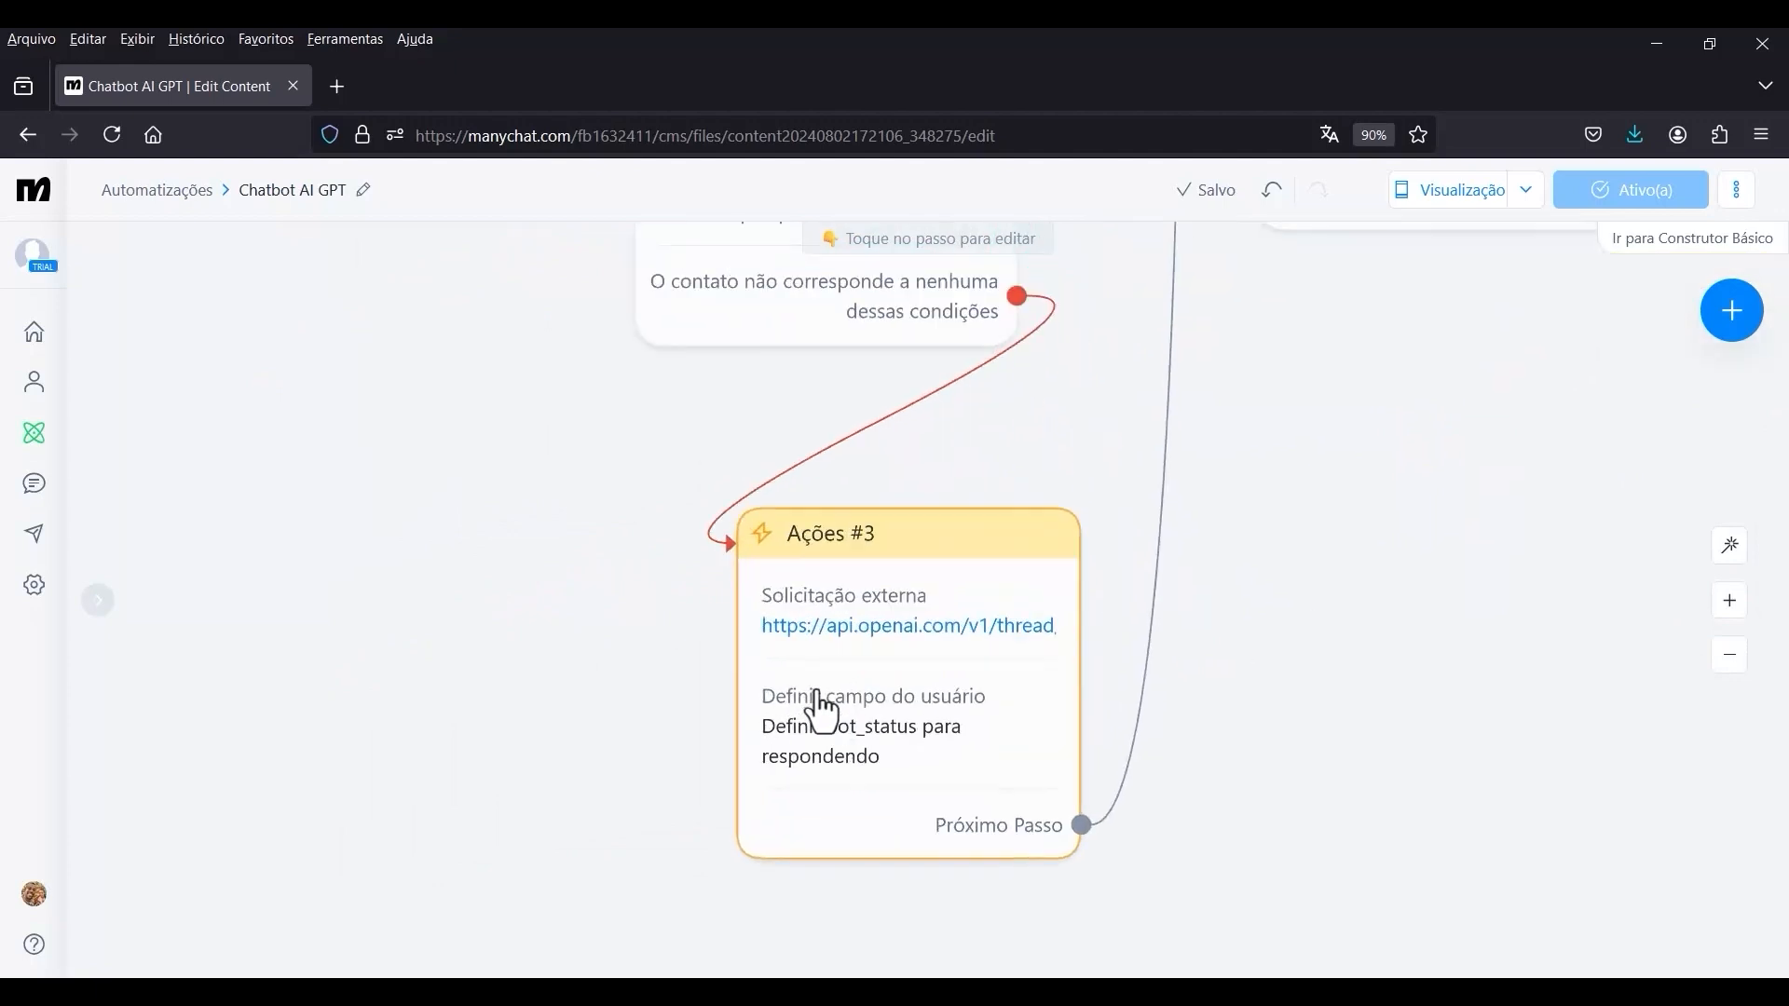
pyautogui.scroll(-1, 833, 610)
pyautogui.moveTo(1300, 745); pyautogui.dragTo(1289, 704)
pyautogui.scroll(1, 842, 593)
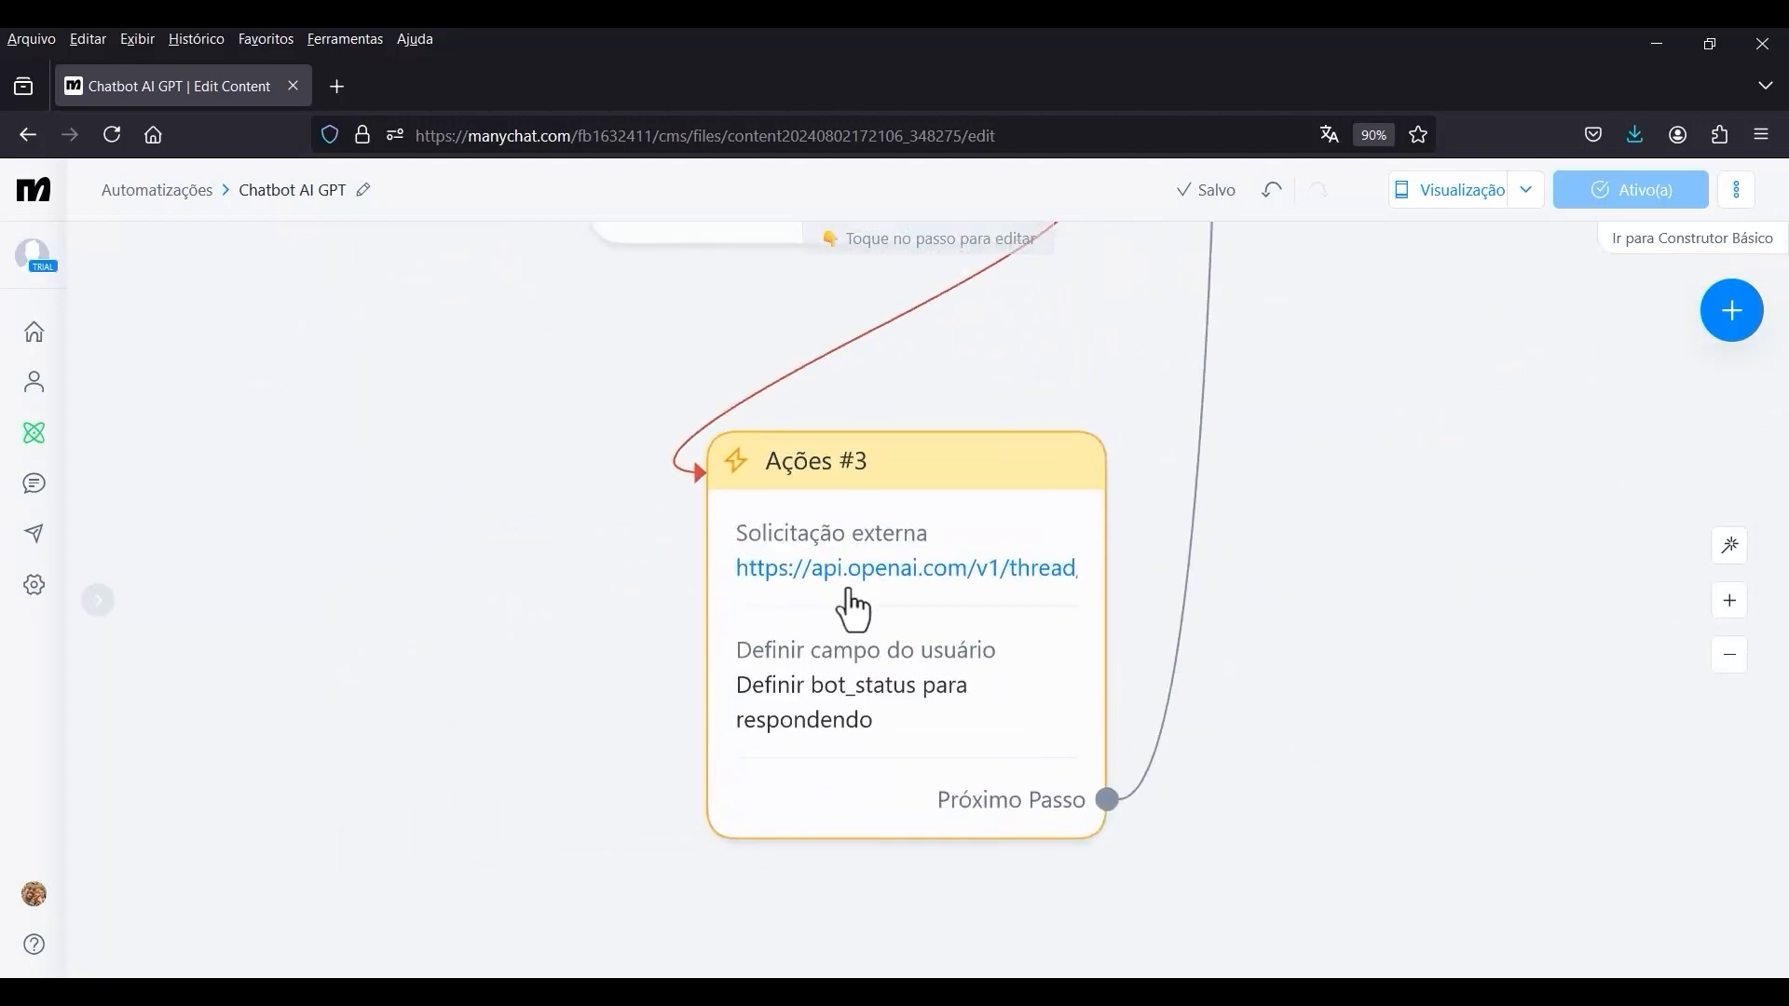
pyautogui.click(852, 610)
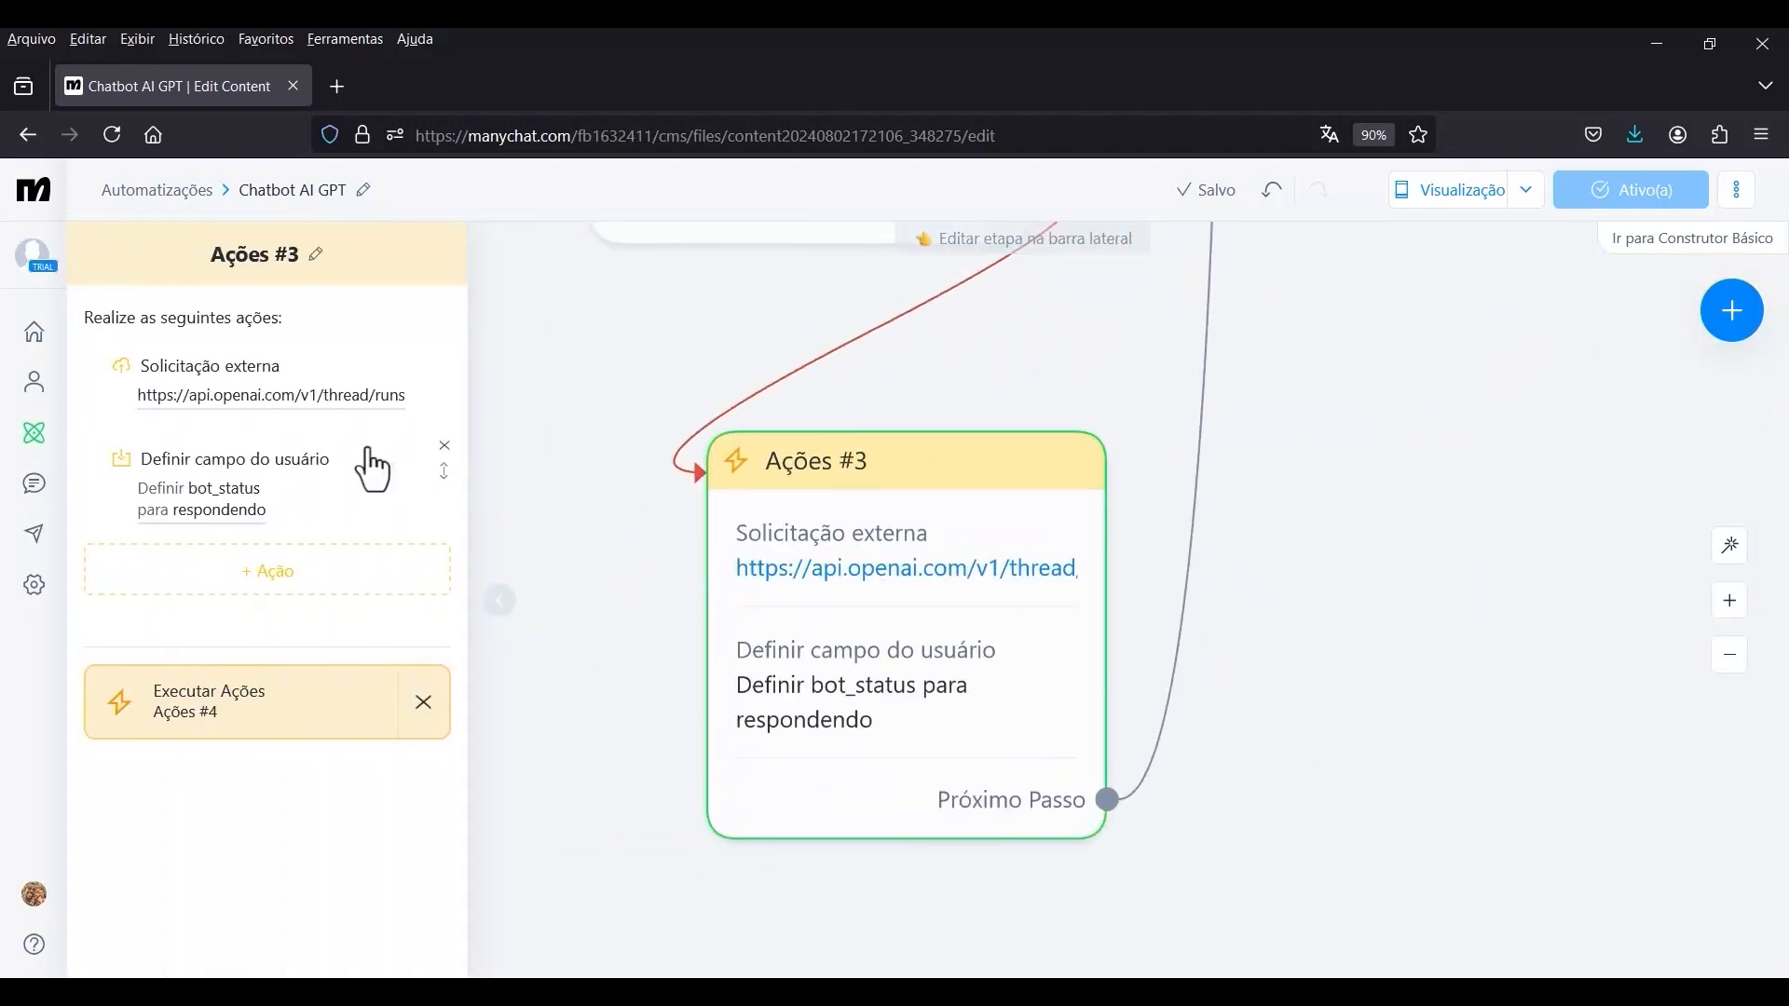
pyautogui.click(250, 395)
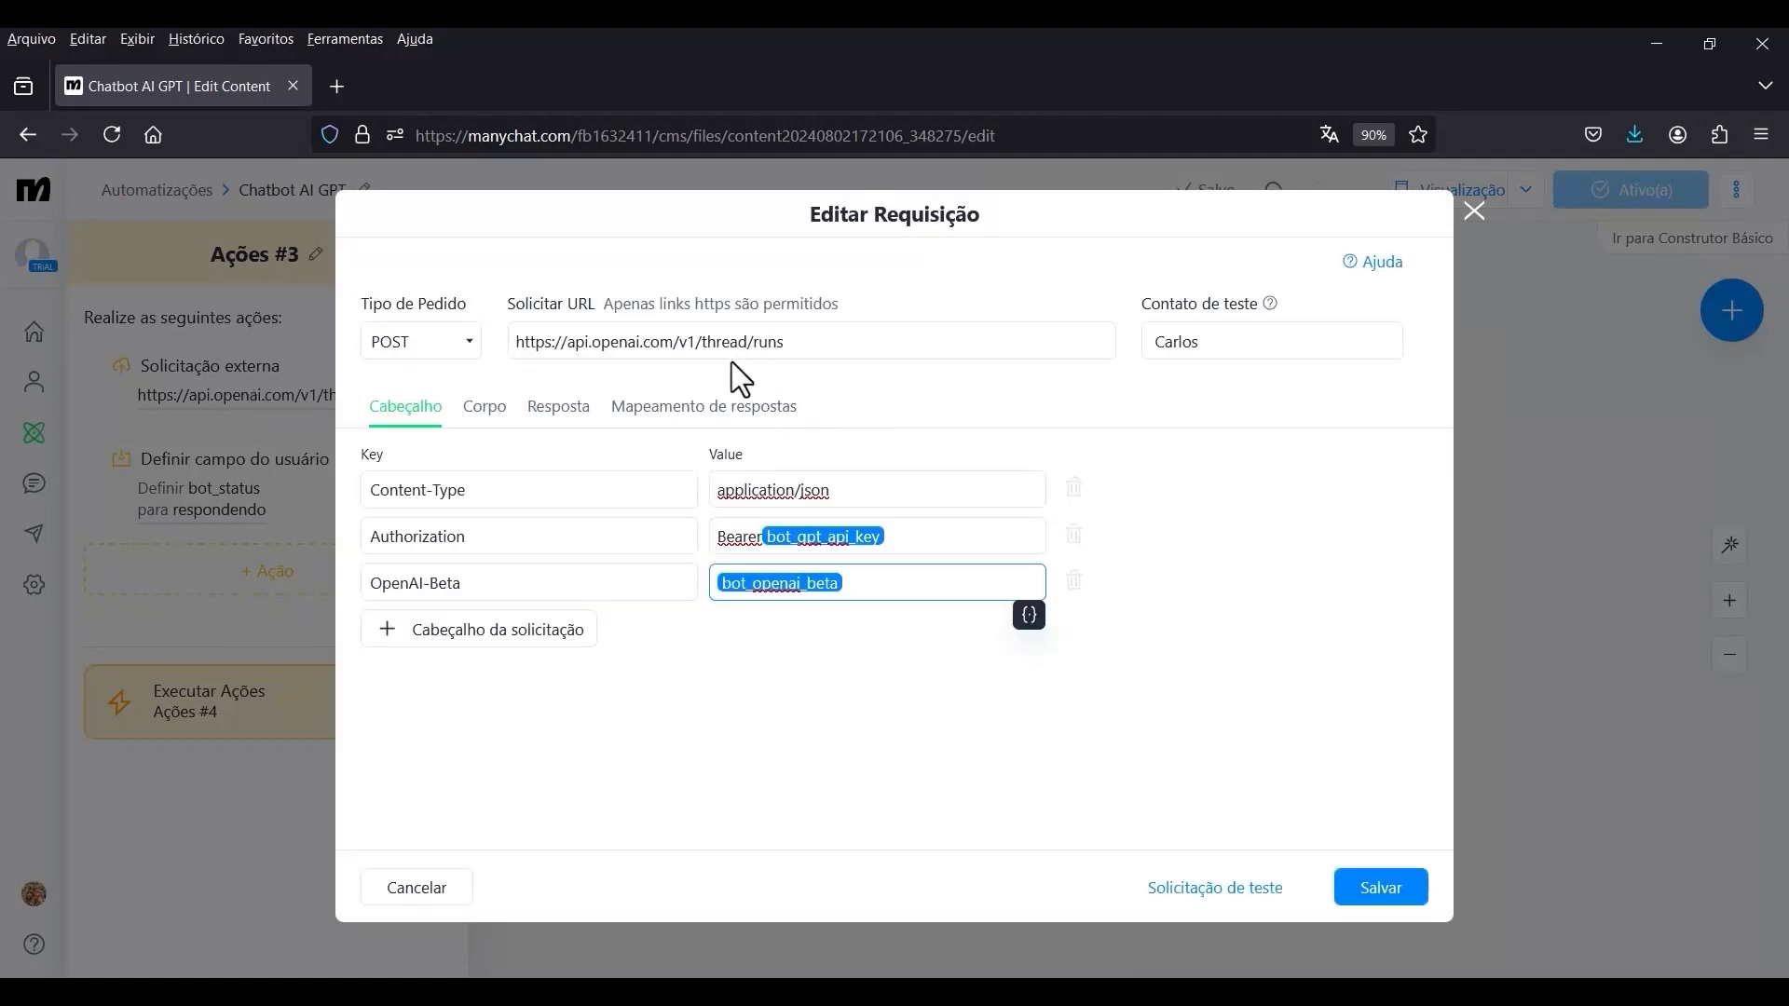
pyautogui.click(745, 343)
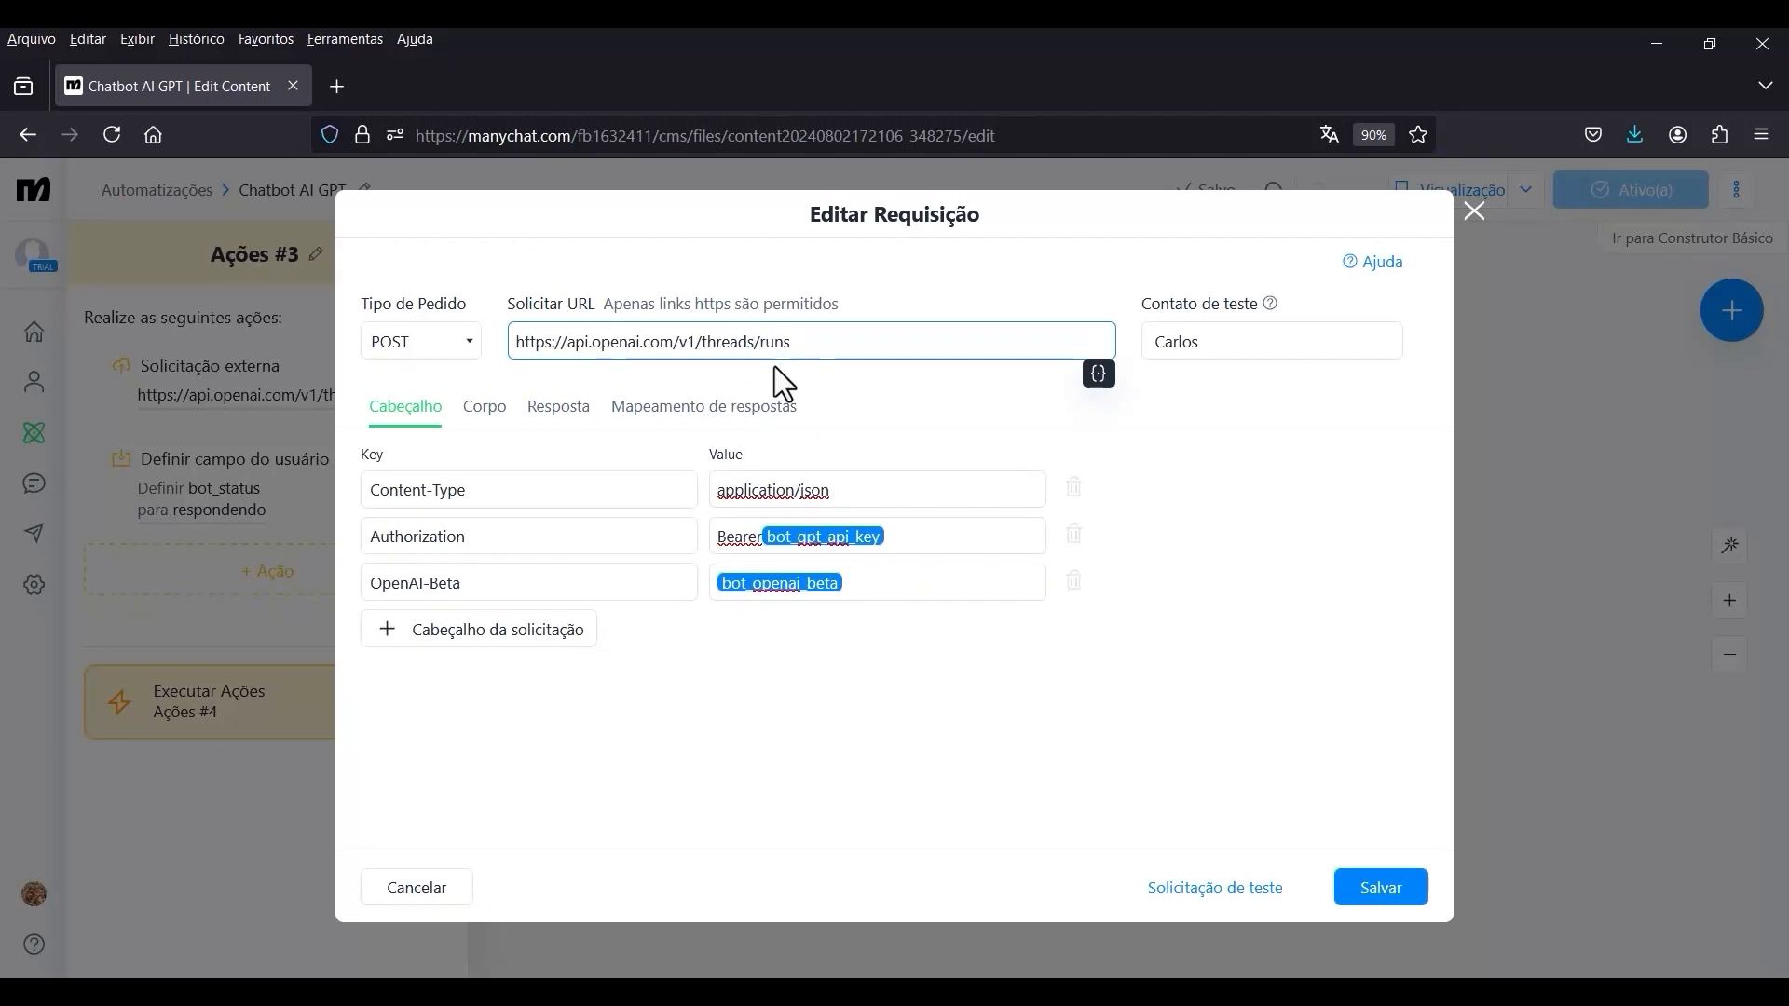
pyautogui.click(1263, 557)
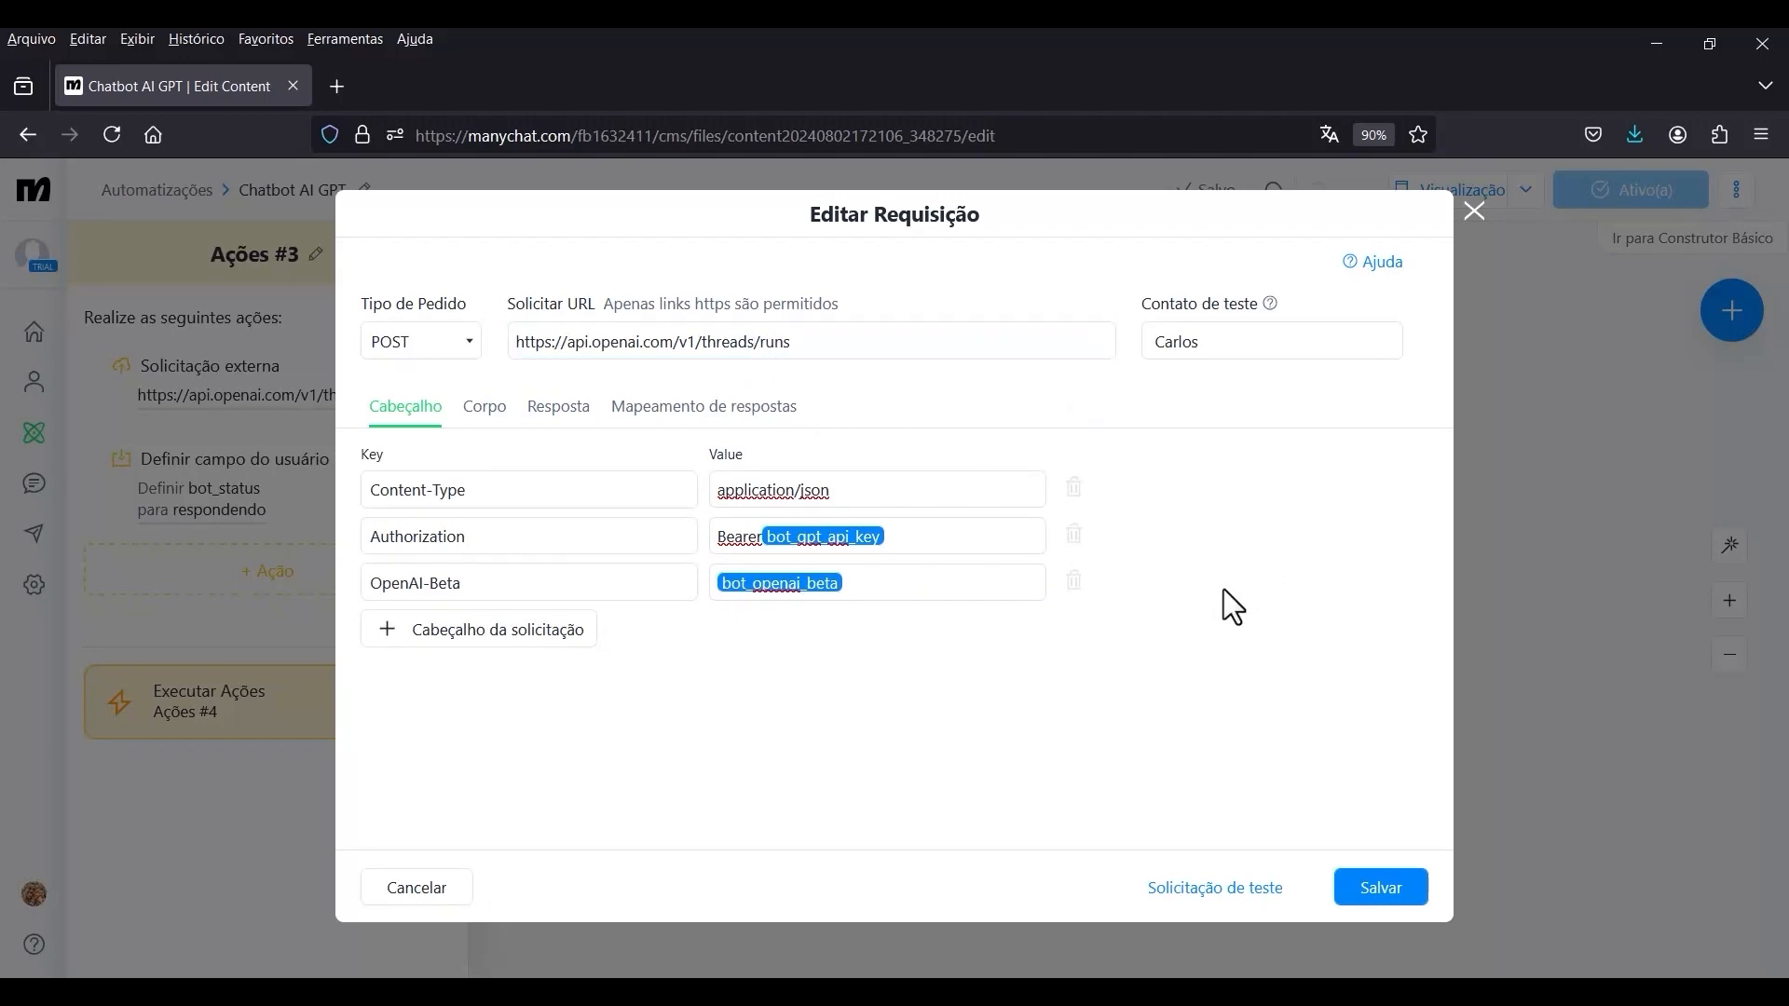
pyautogui.click(1398, 899)
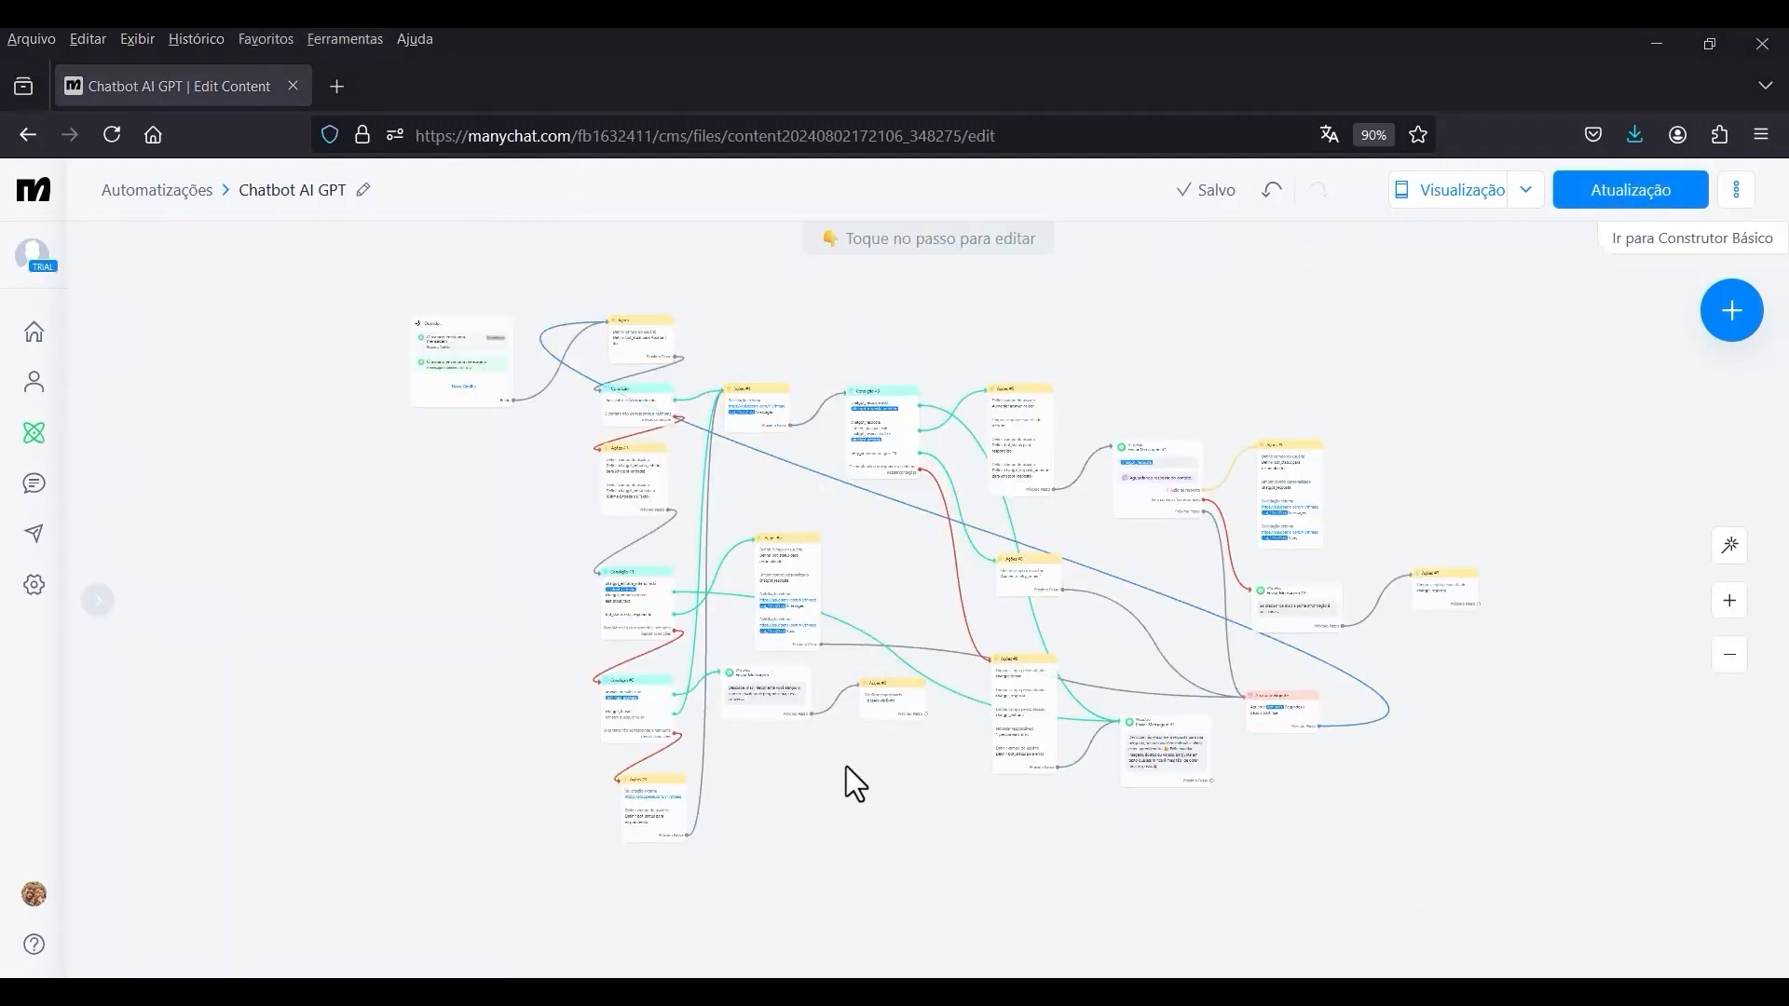
pyautogui.moveTo(888, 773); pyautogui.dragTo(953, 763)
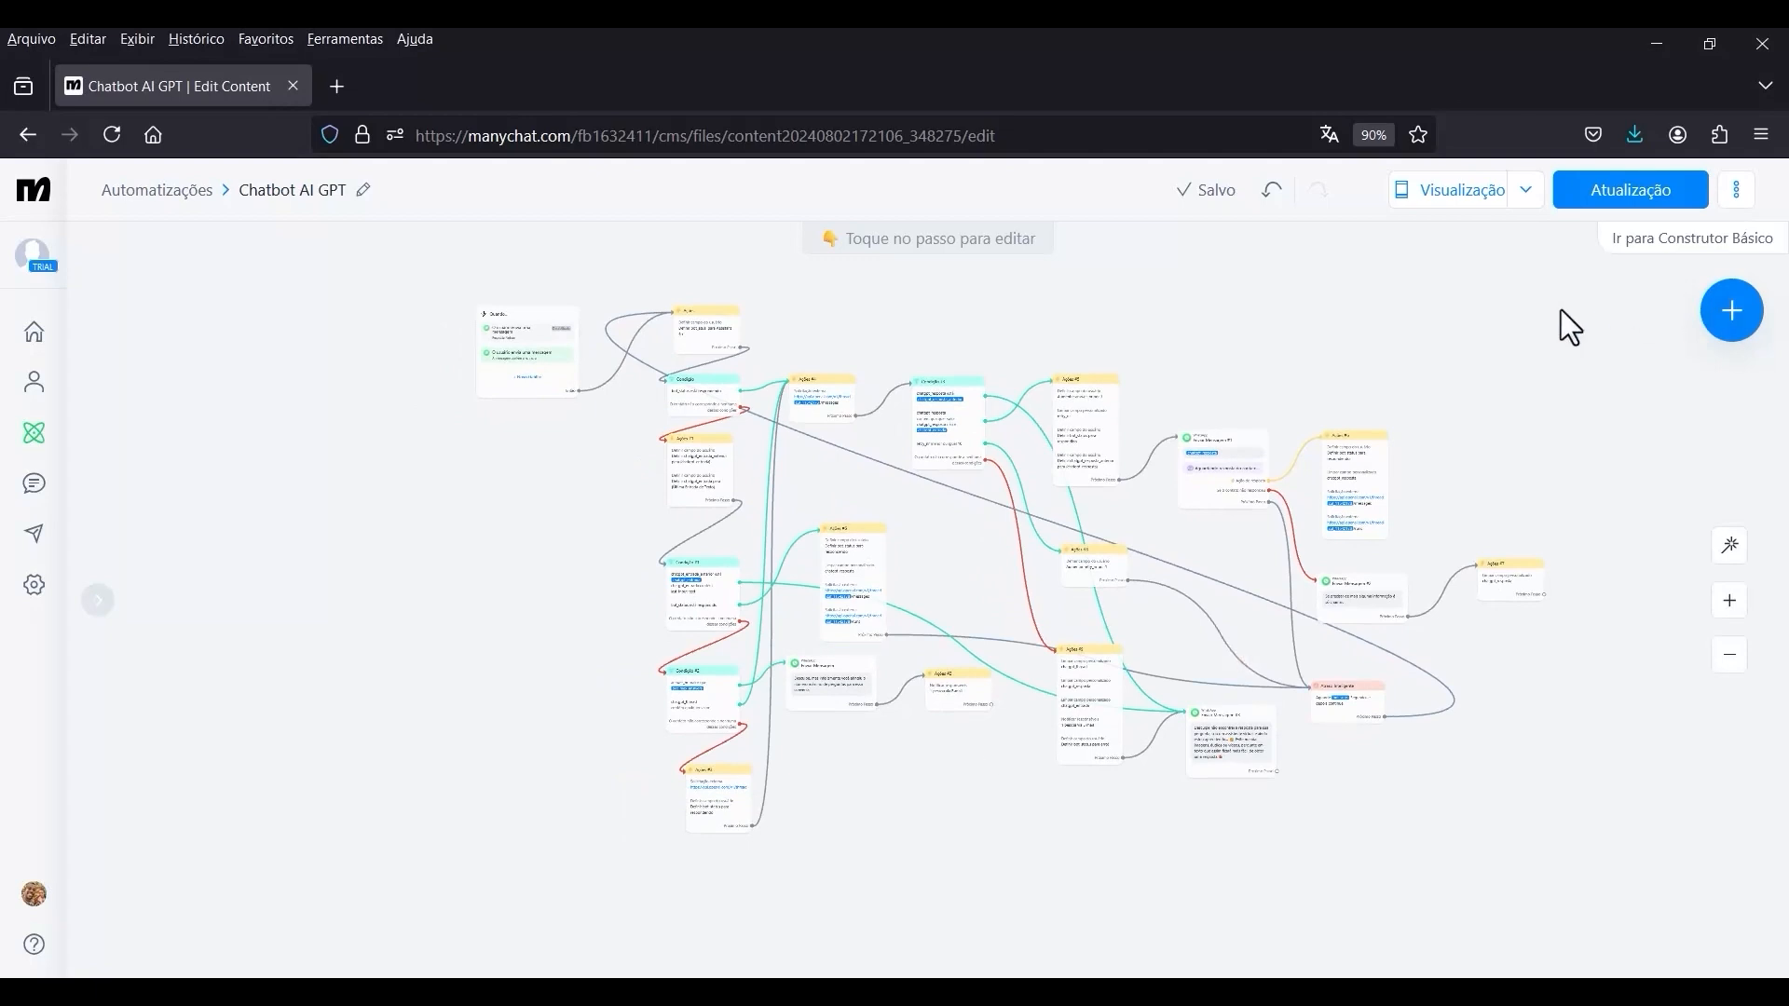
pyautogui.click(1614, 198)
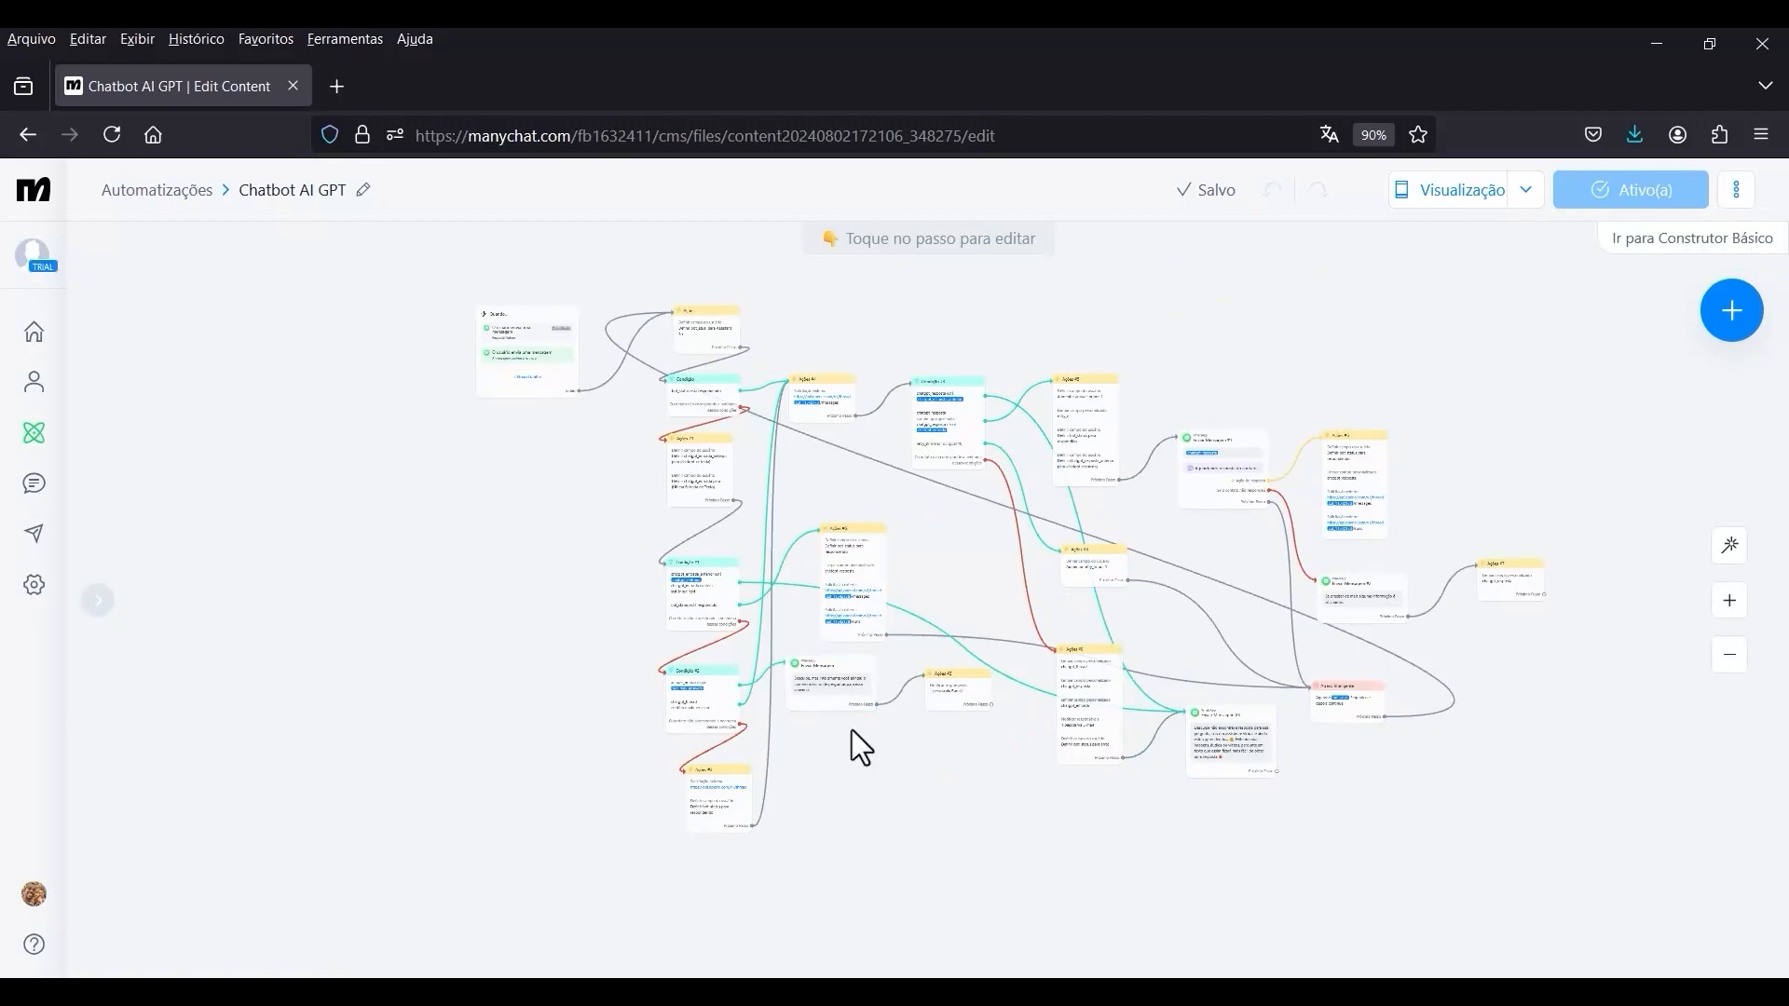
# Examine the error message text in Enviar Mensagem #3 and how that step connects to the rest of the flow.
pyautogui.scroll(3, 1288, 829)
pyautogui.scroll(5, 1289, 811)
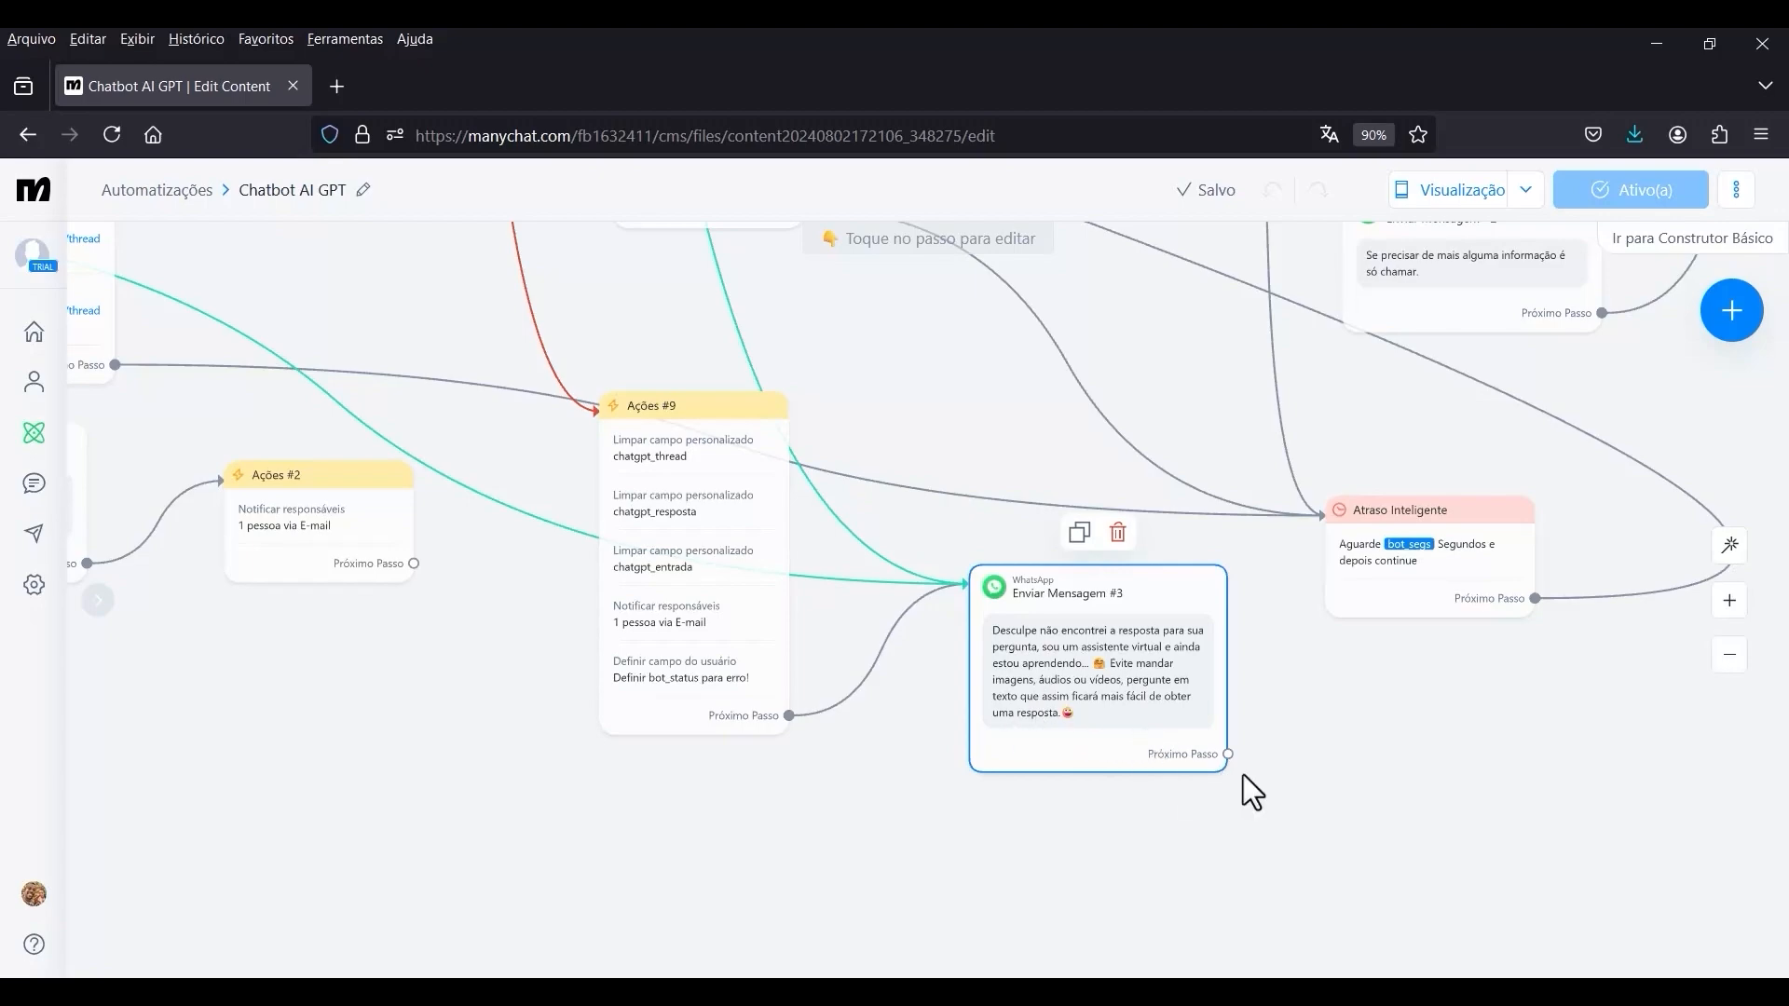
pyautogui.scroll(4, 1109, 690)
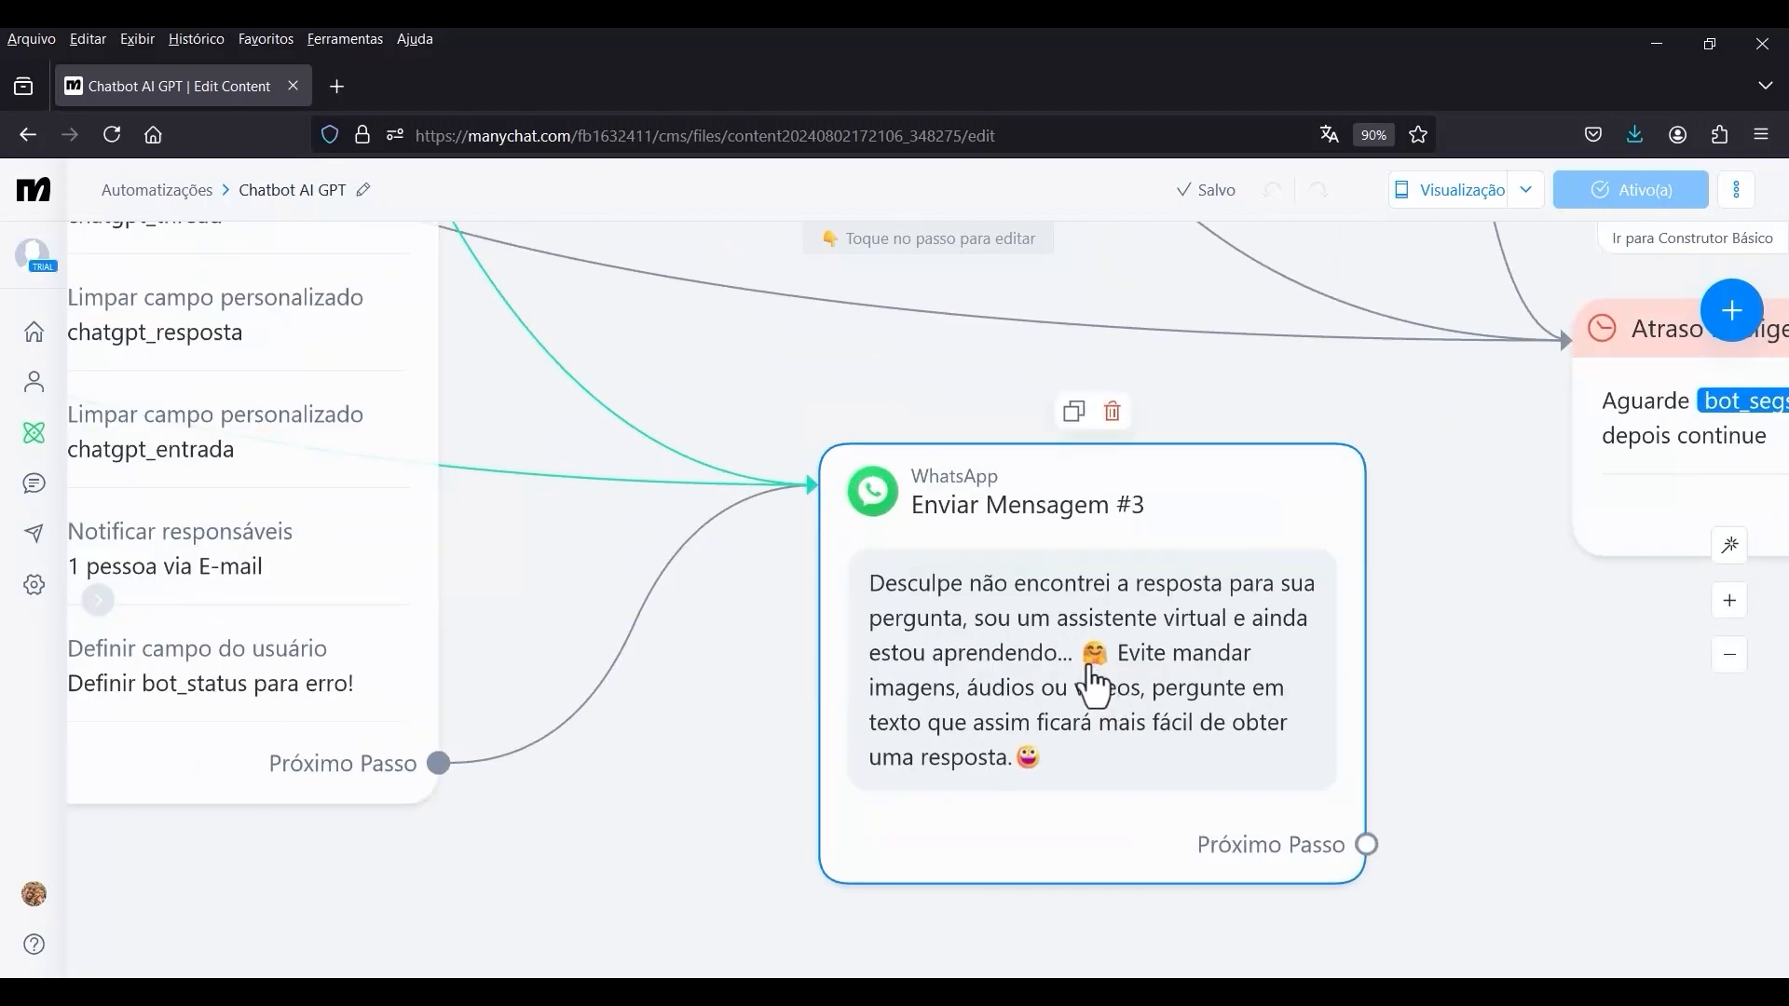
pyautogui.scroll(-10, 1102, 830)
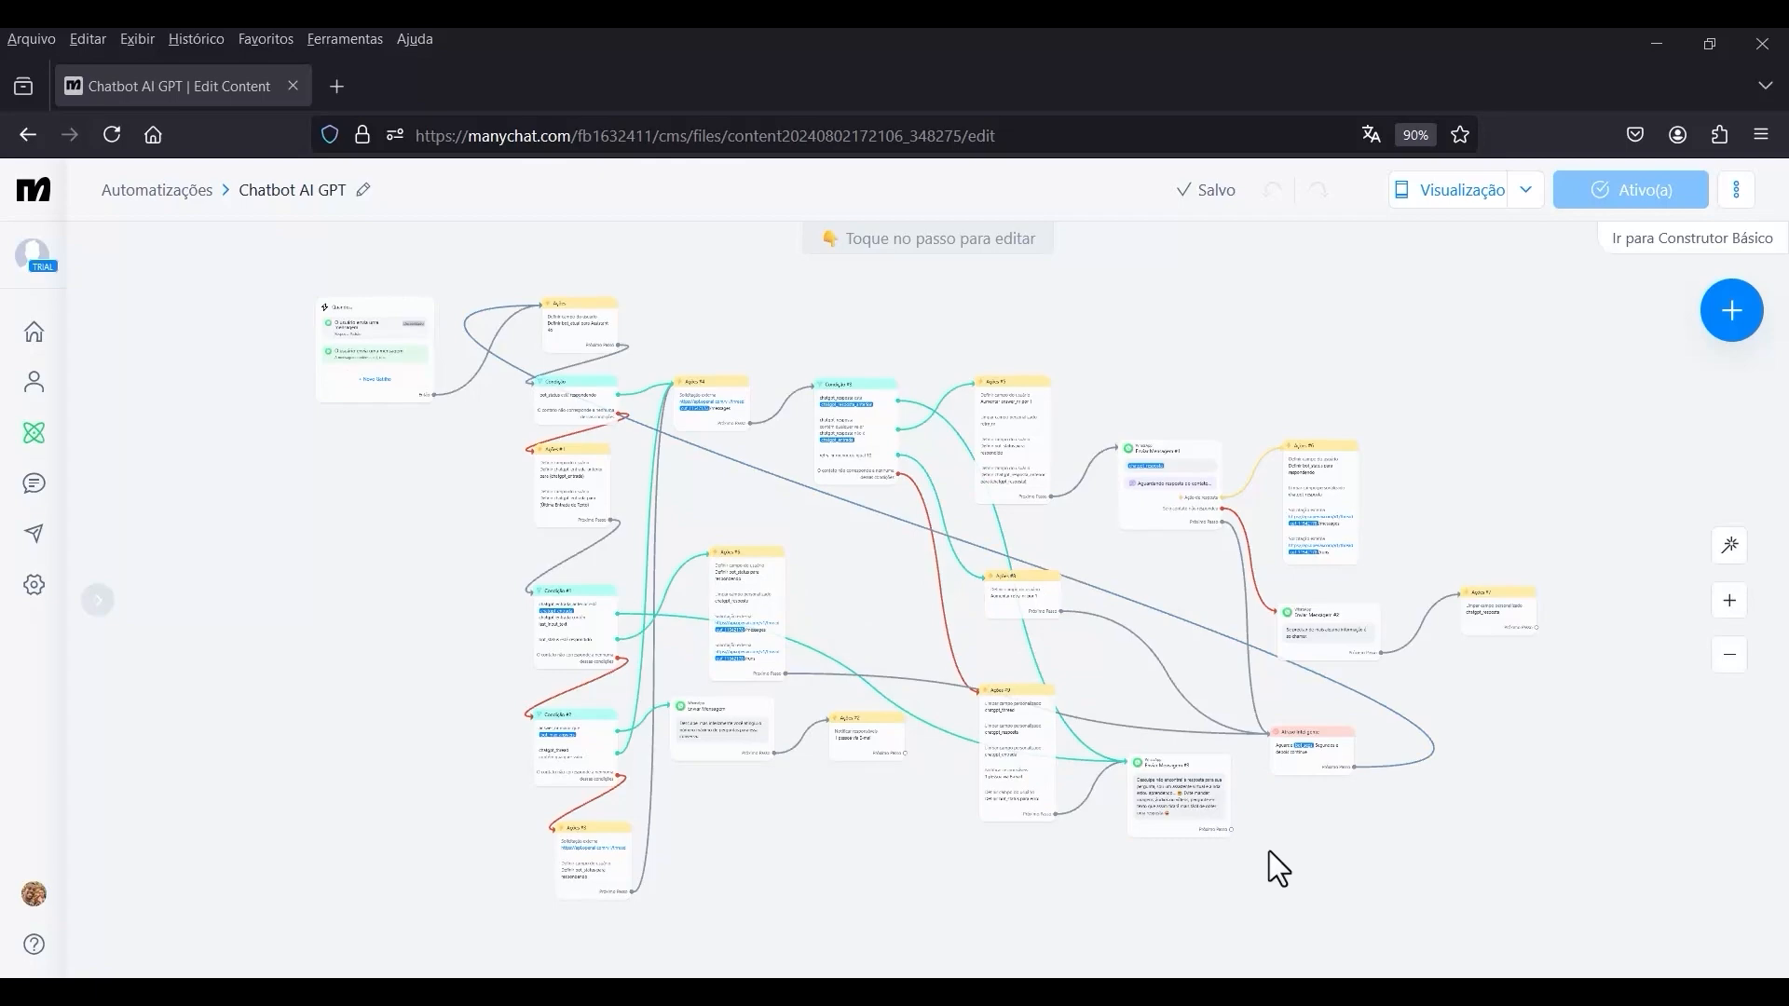
pyautogui.scroll(6, 1269, 851)
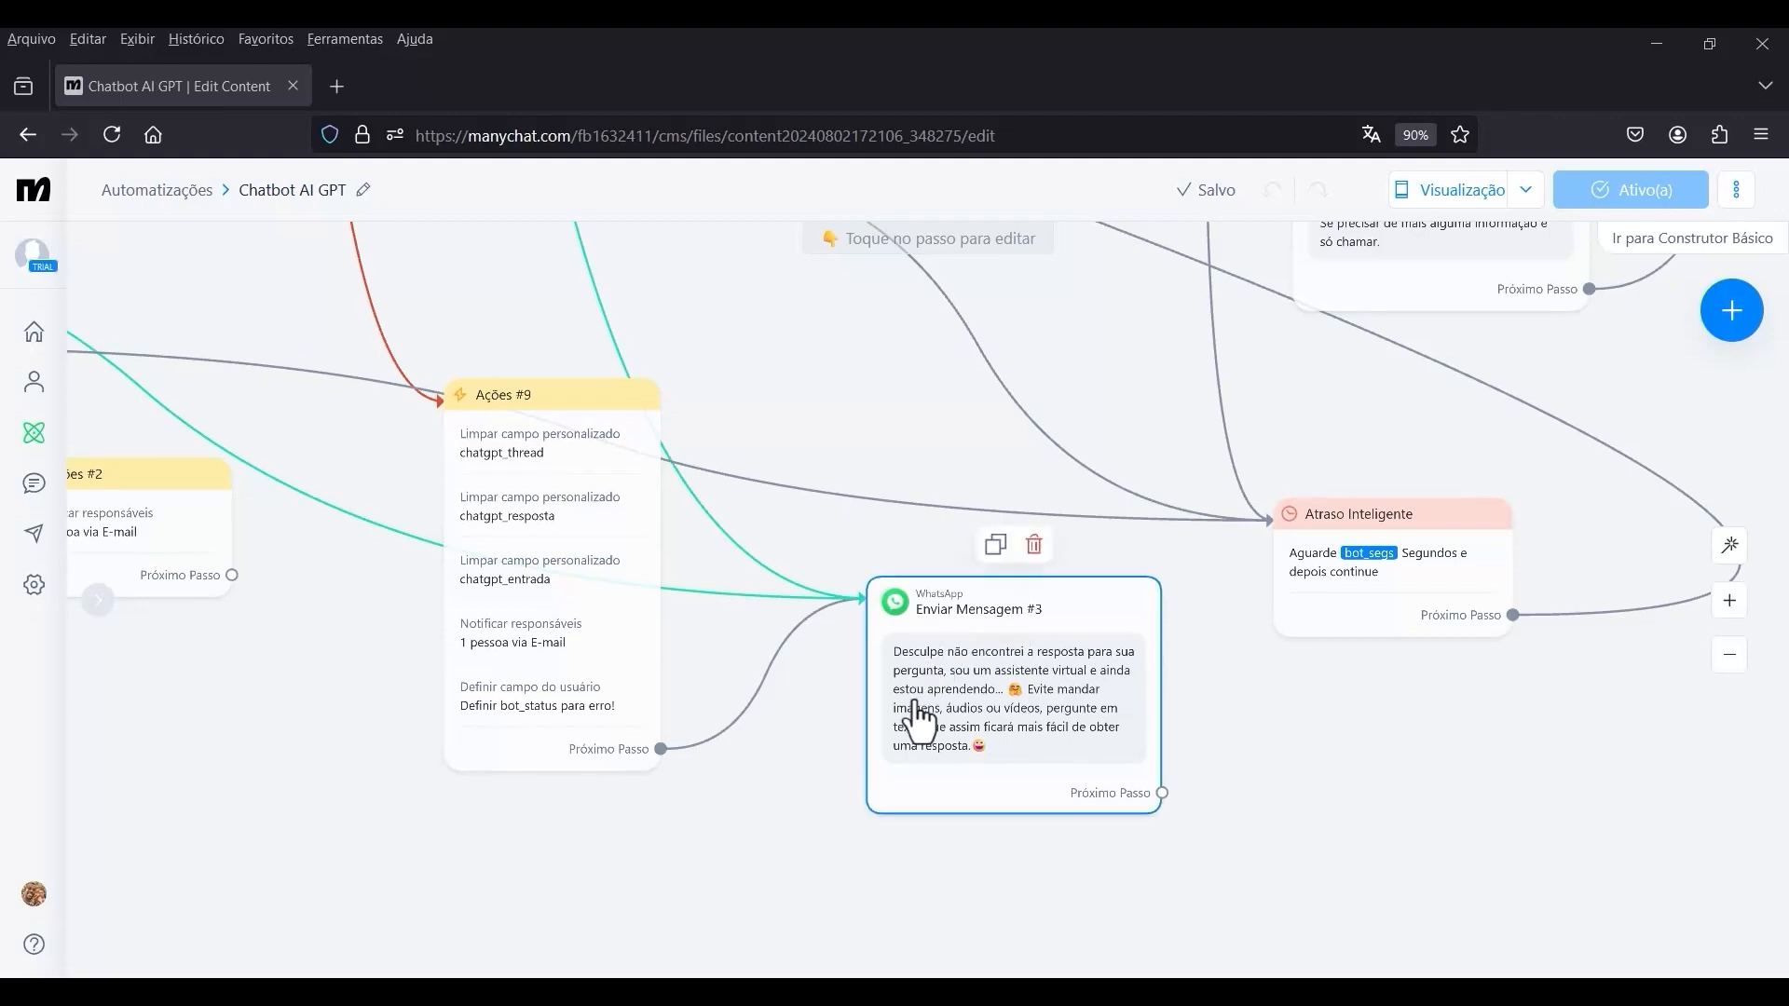
pyautogui.scroll(1, 965, 717)
pyautogui.scroll(2, 965, 717)
pyautogui.moveTo(979, 736)
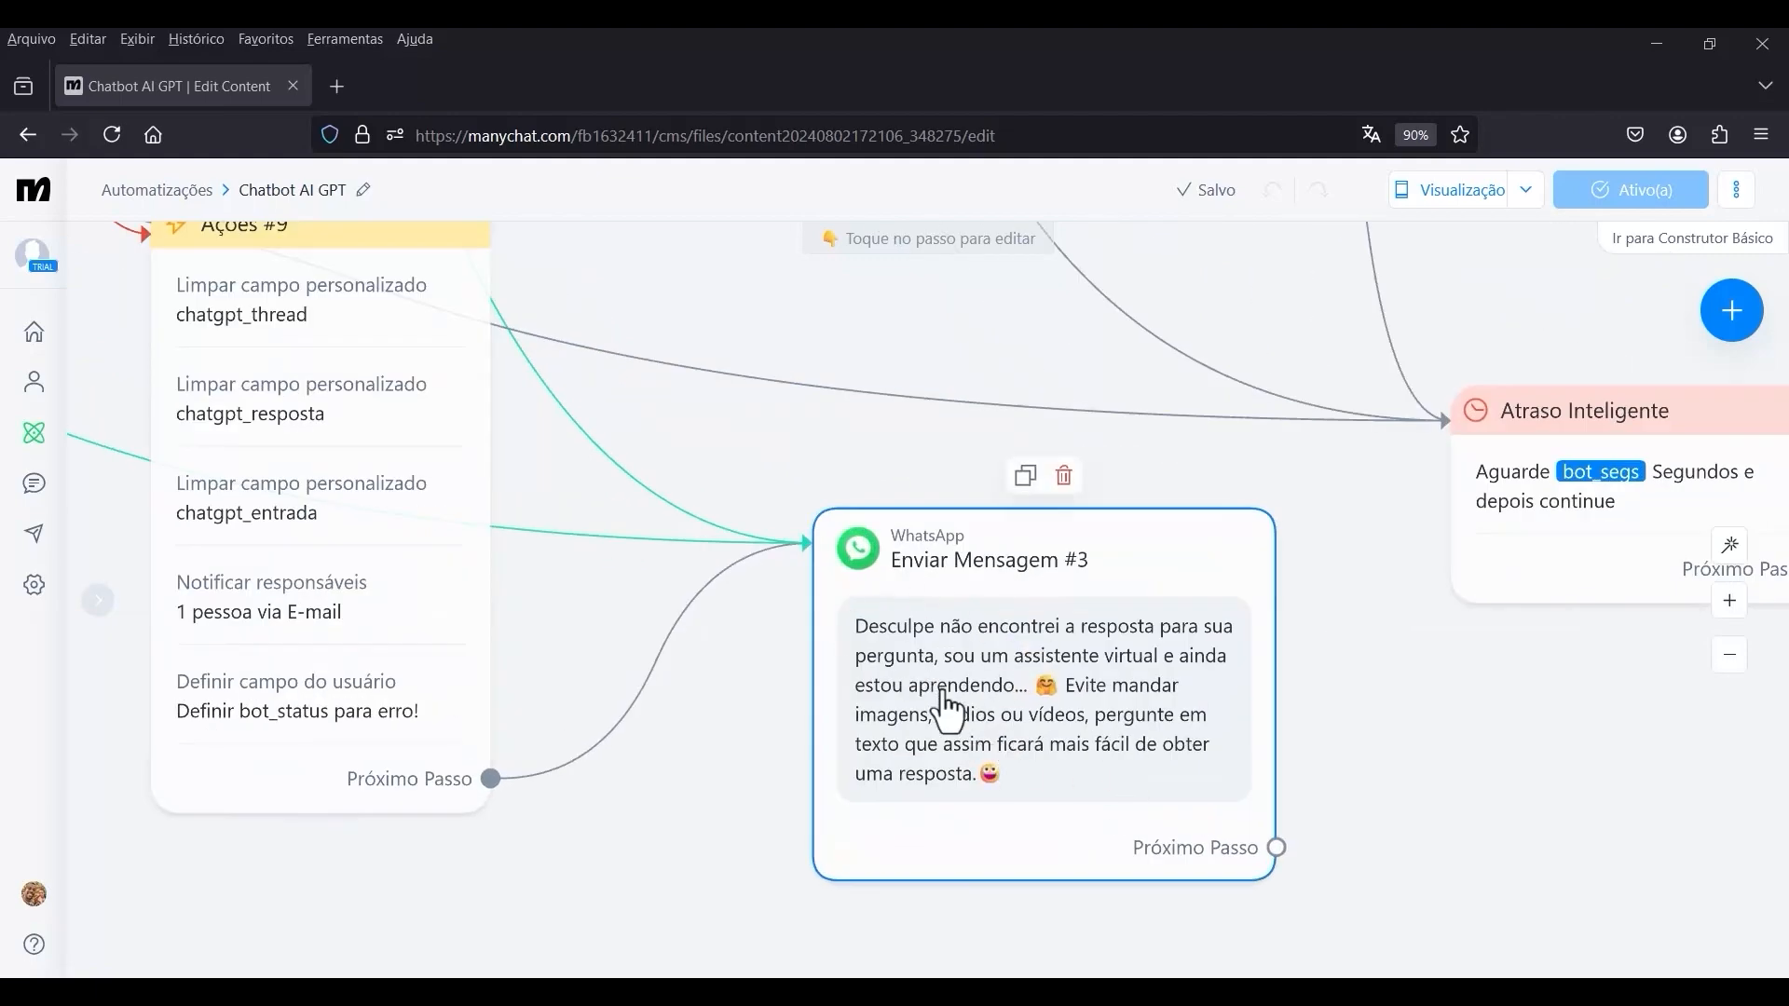
pyautogui.scroll(-8, 958, 688)
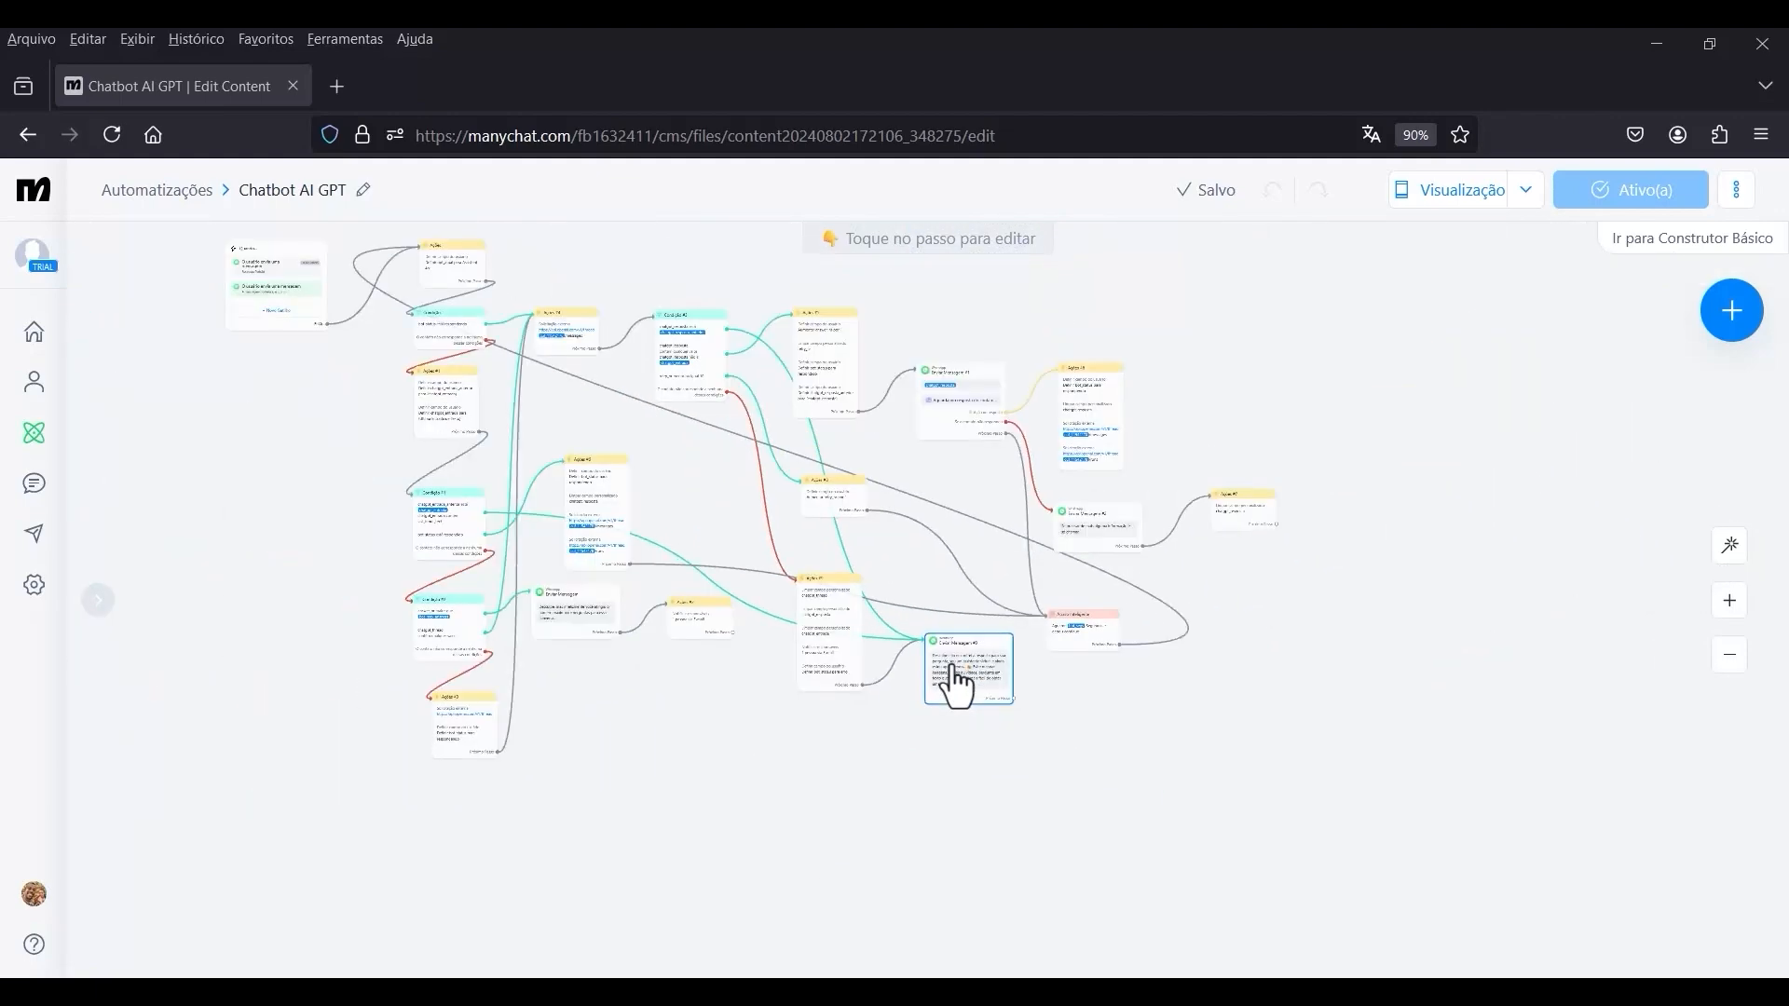
pyautogui.scroll(3, 832, 723)
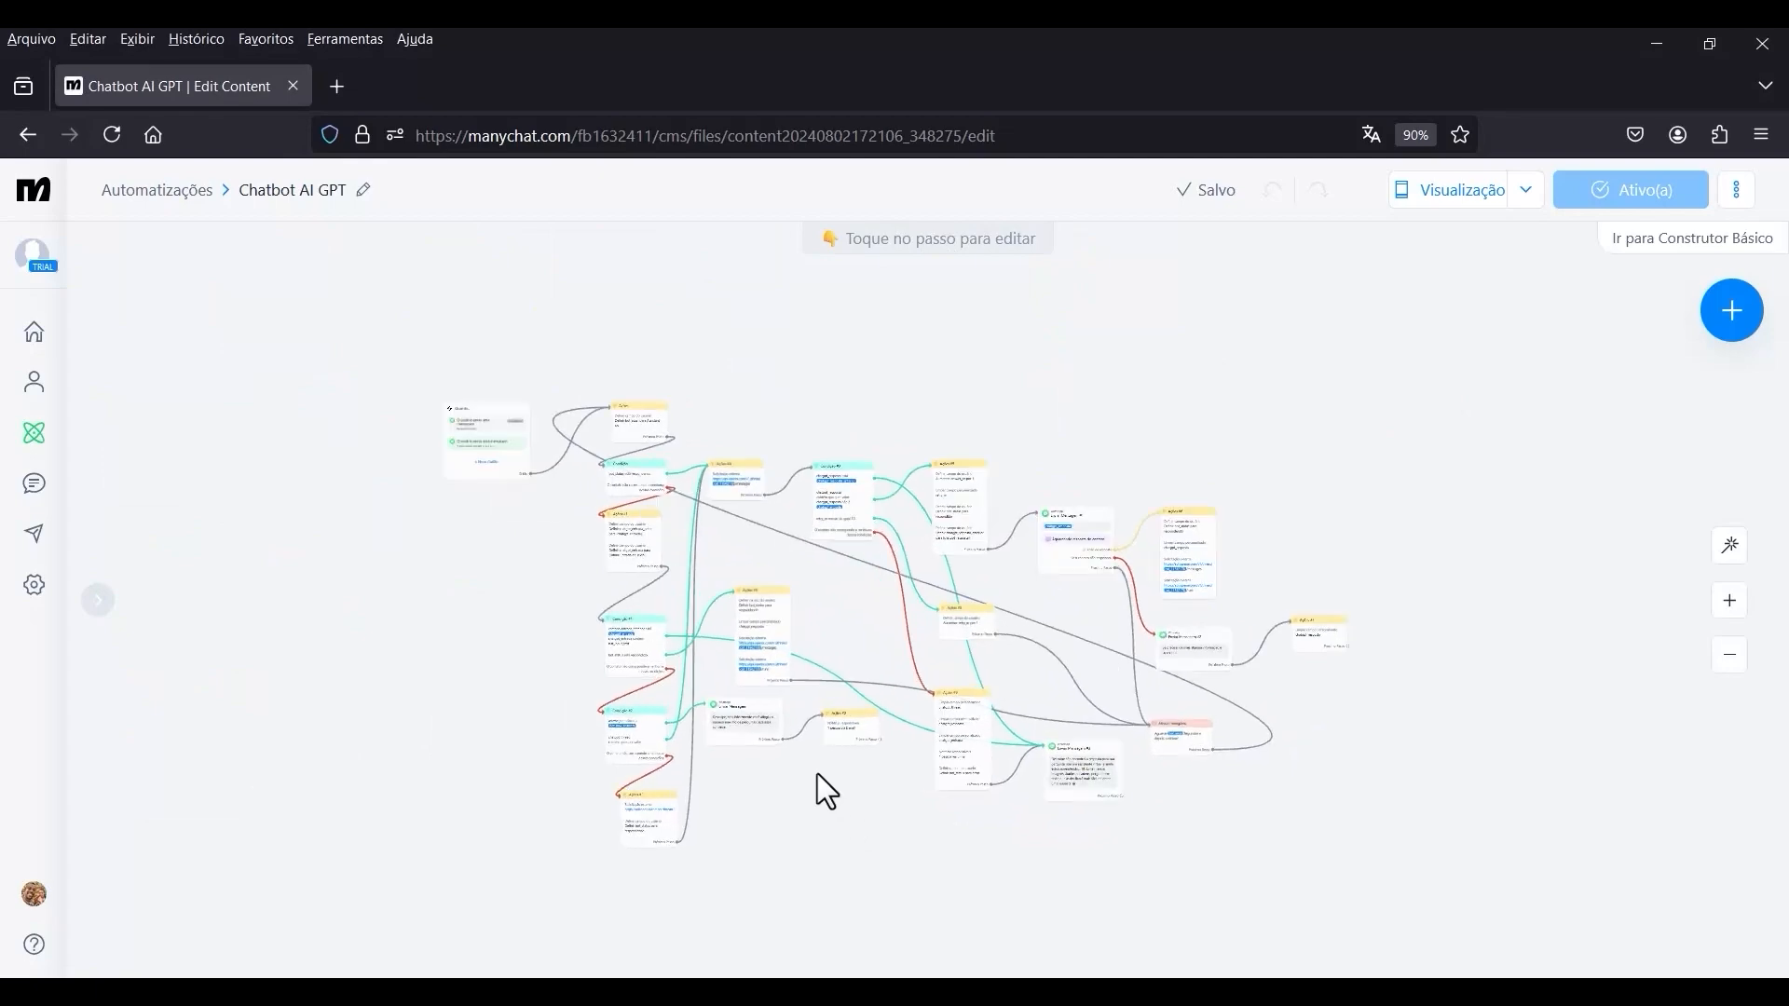
# Open the account's Registros log in the settings.
pyautogui.click(34, 586)
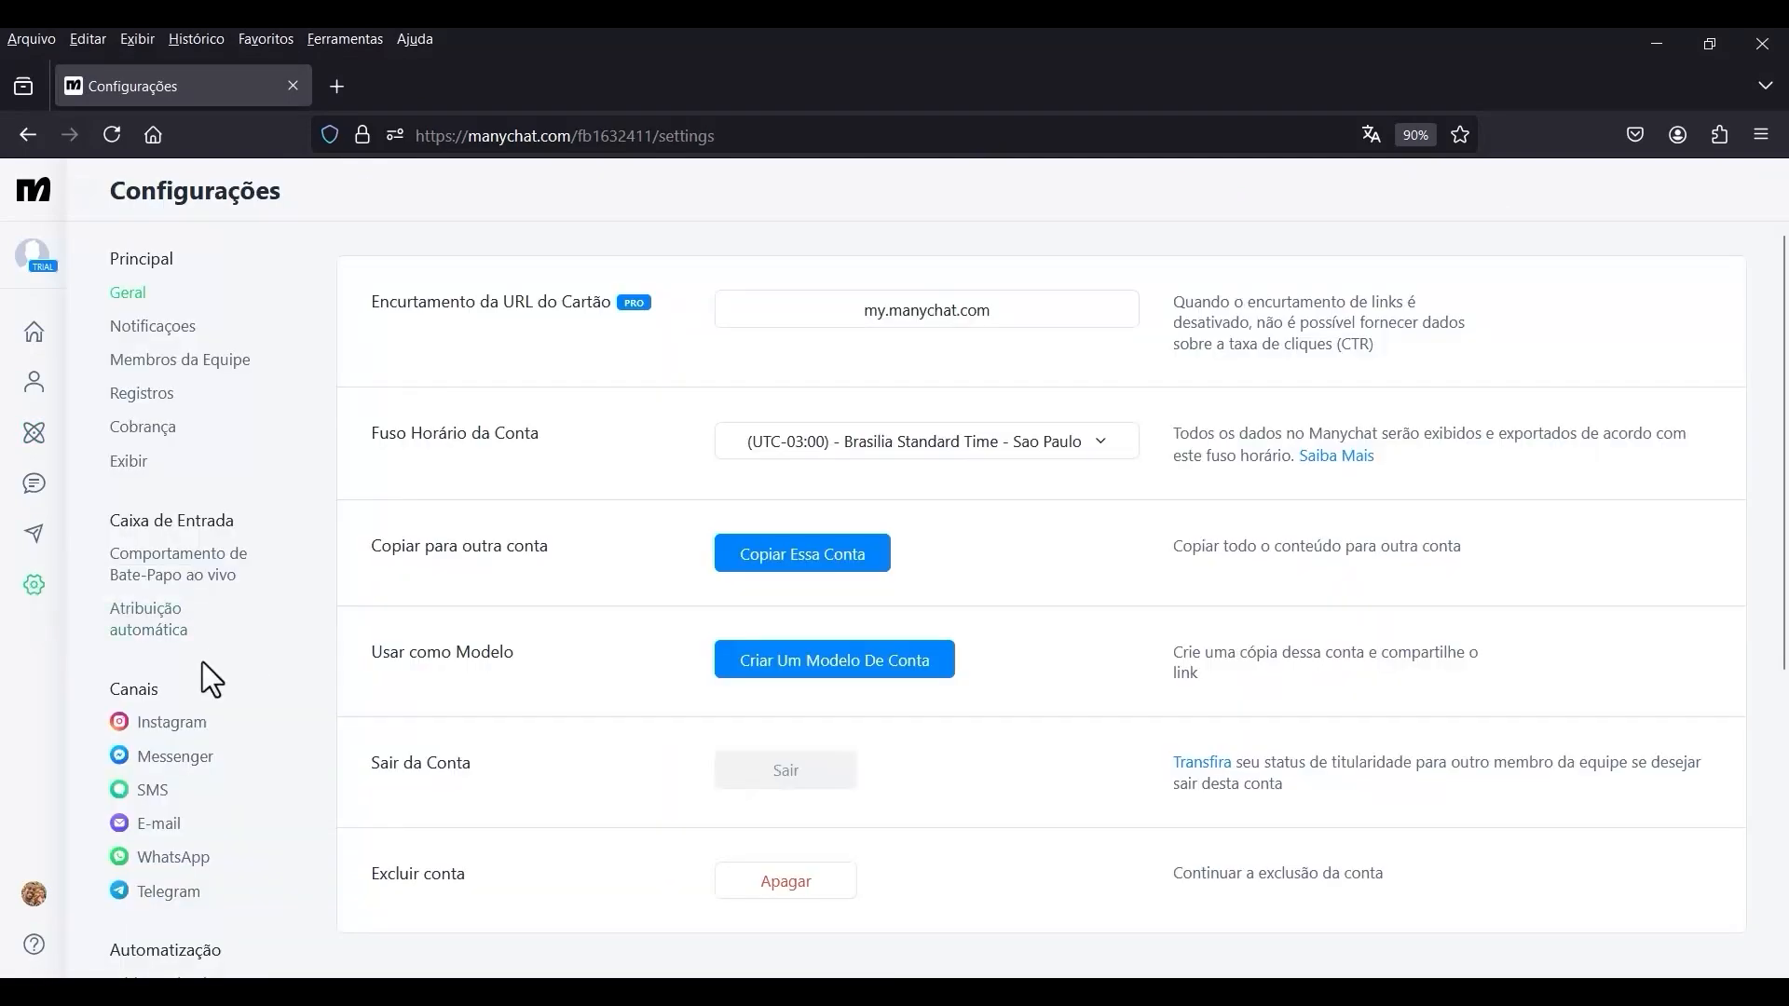
pyautogui.scroll(-4, 160, 758)
pyautogui.scroll(4, 168, 767)
pyautogui.click(162, 402)
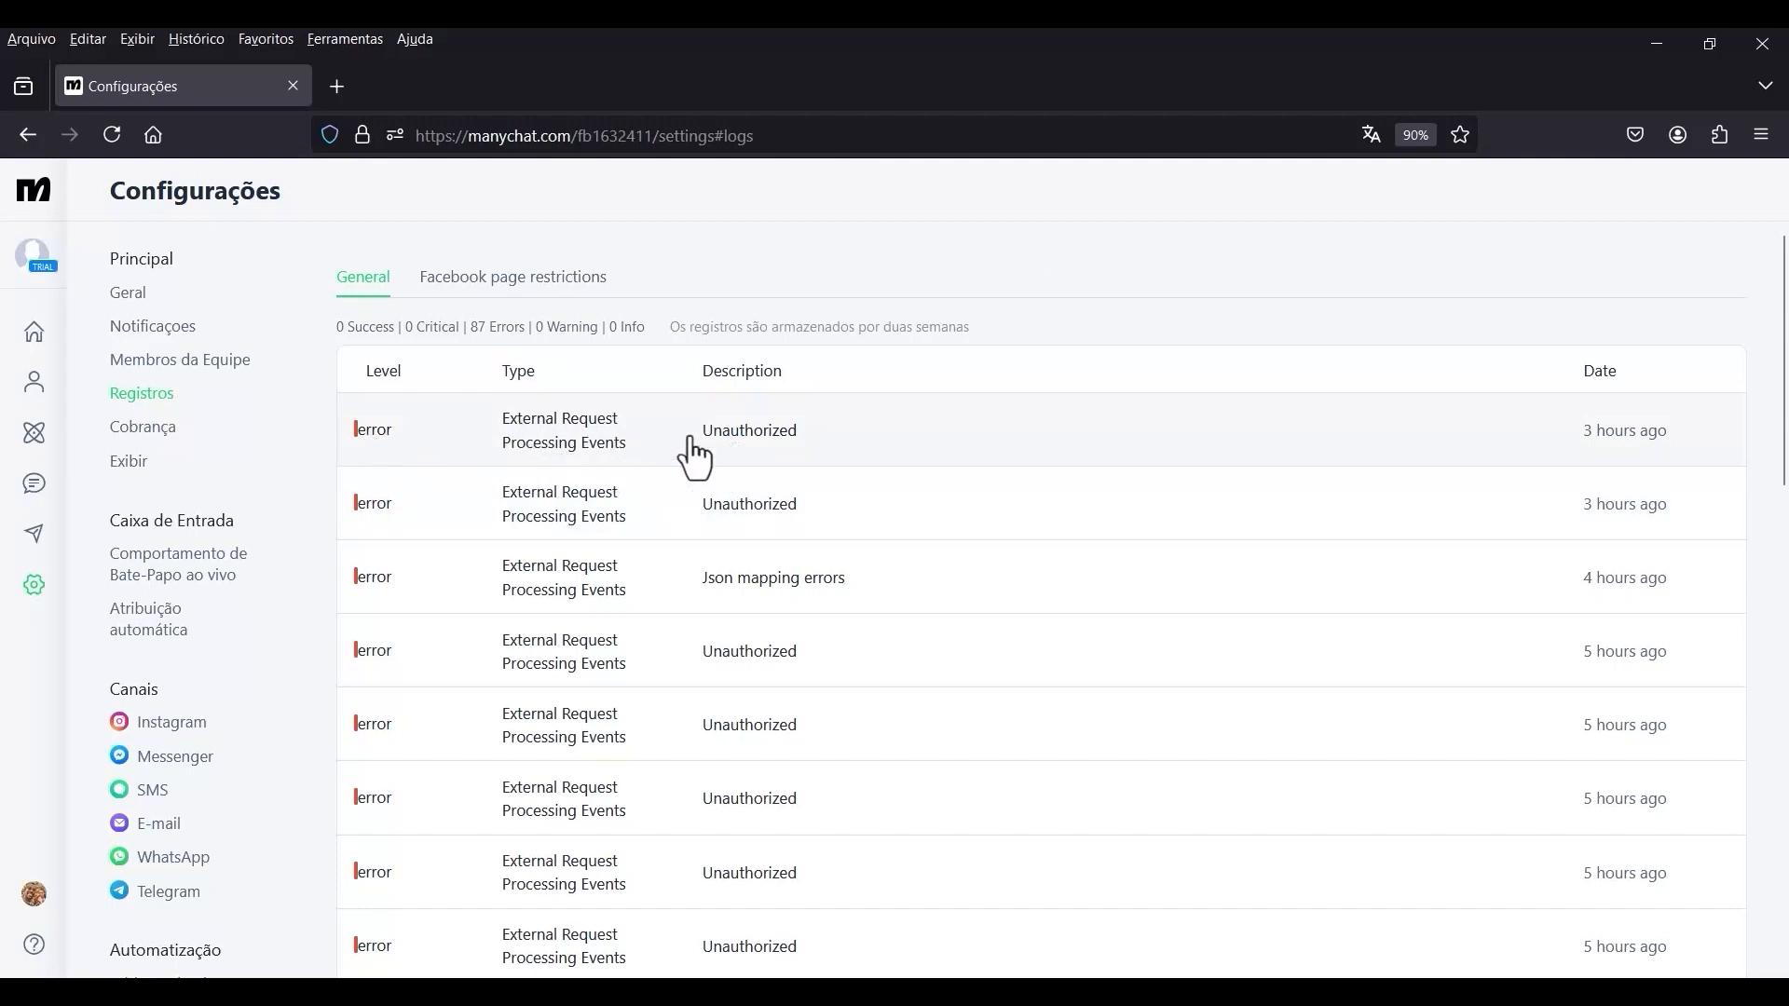
# Examine the most recent External Request error entry, reading its type, general request details and response body.
pyautogui.click(569, 449)
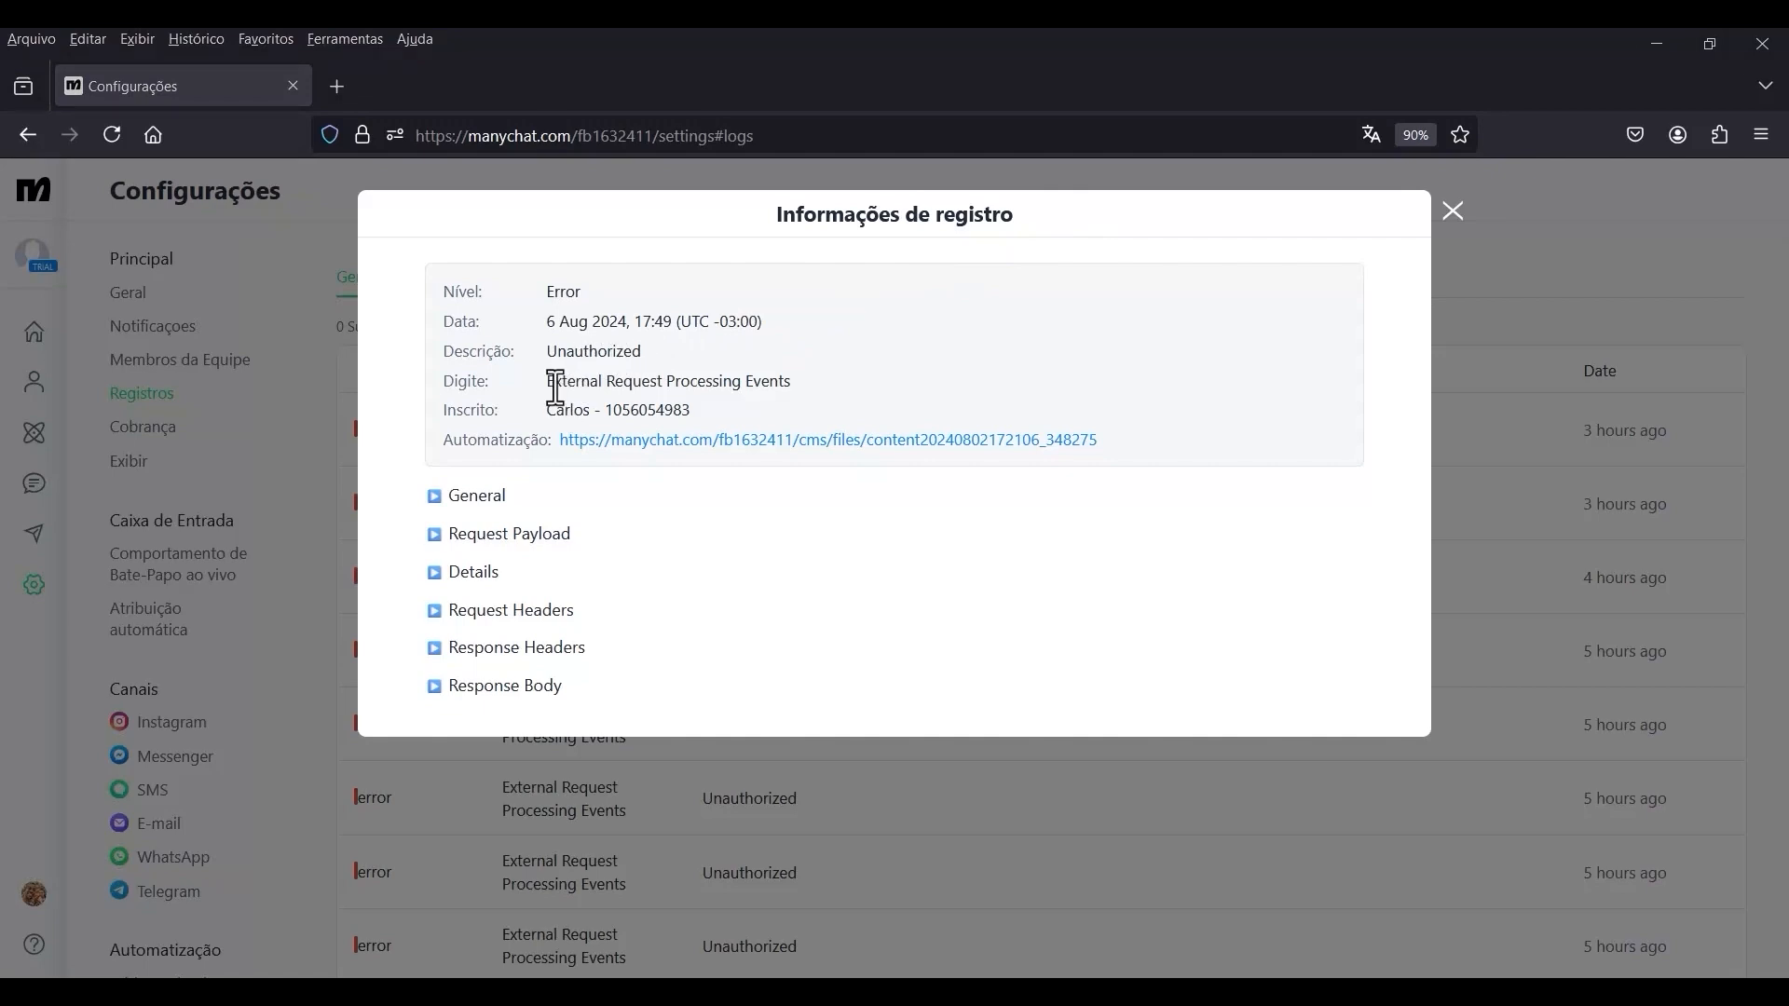
pyautogui.moveTo(547, 381); pyautogui.dragTo(754, 392)
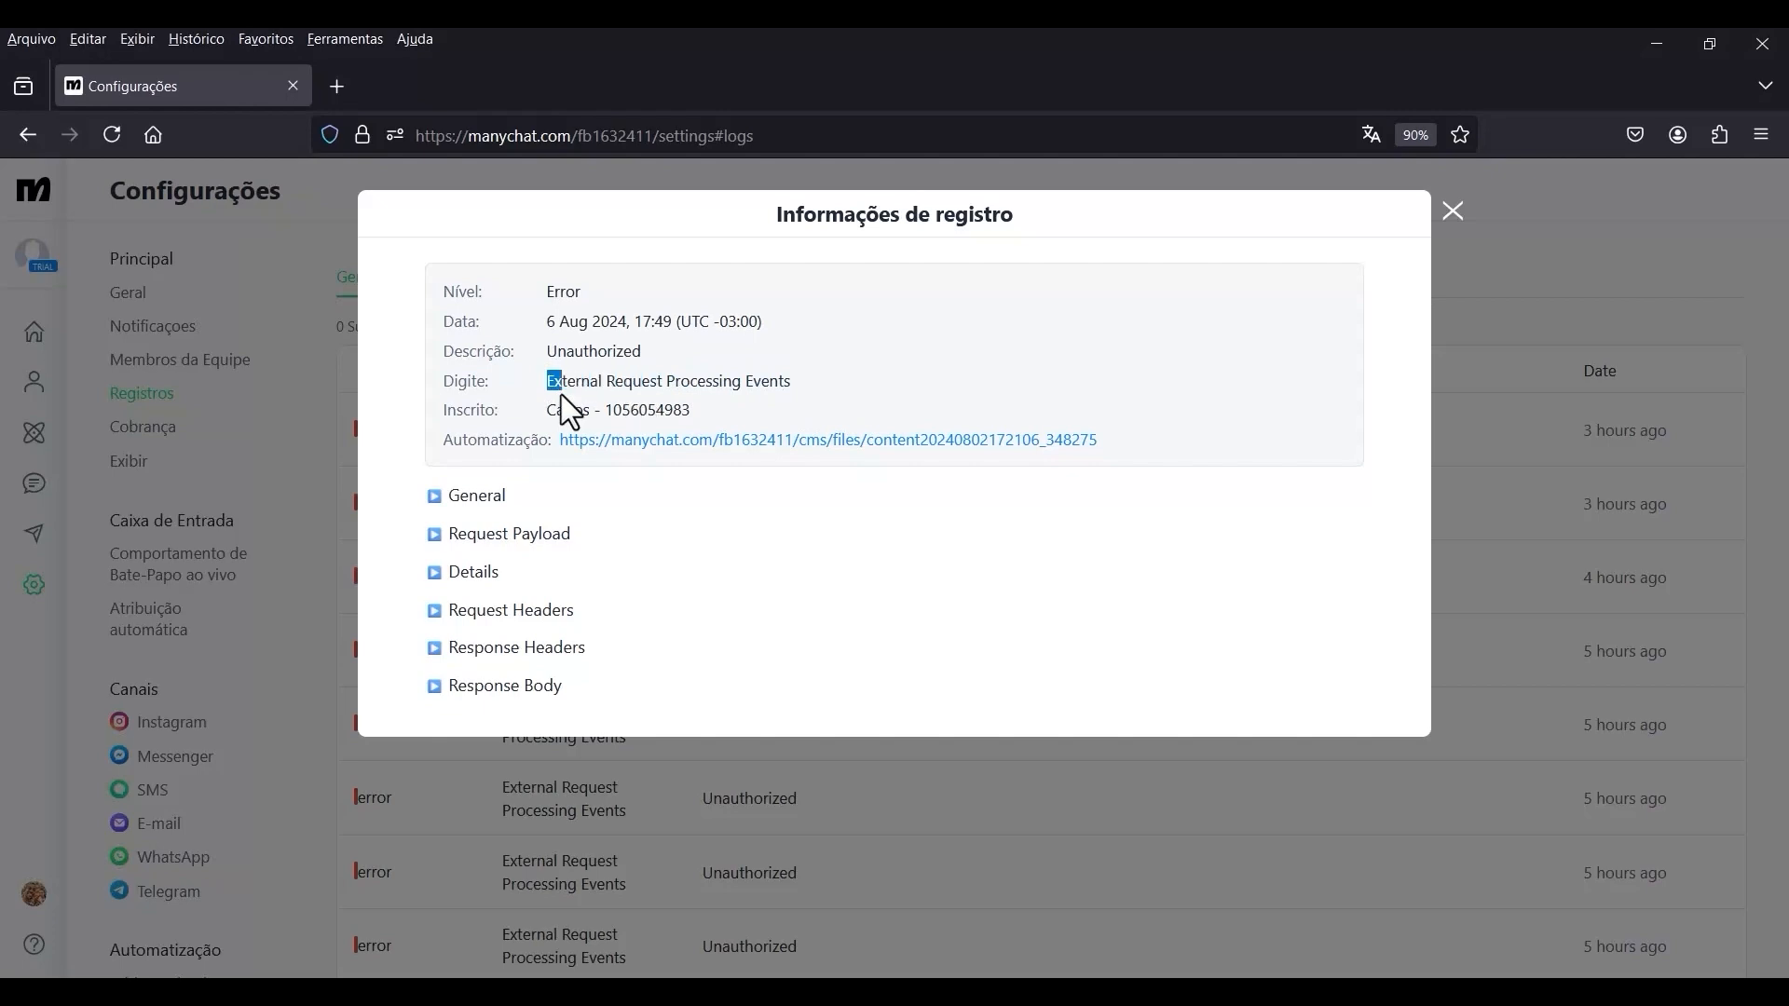
pyautogui.moveTo(560, 396); pyautogui.dragTo(800, 391)
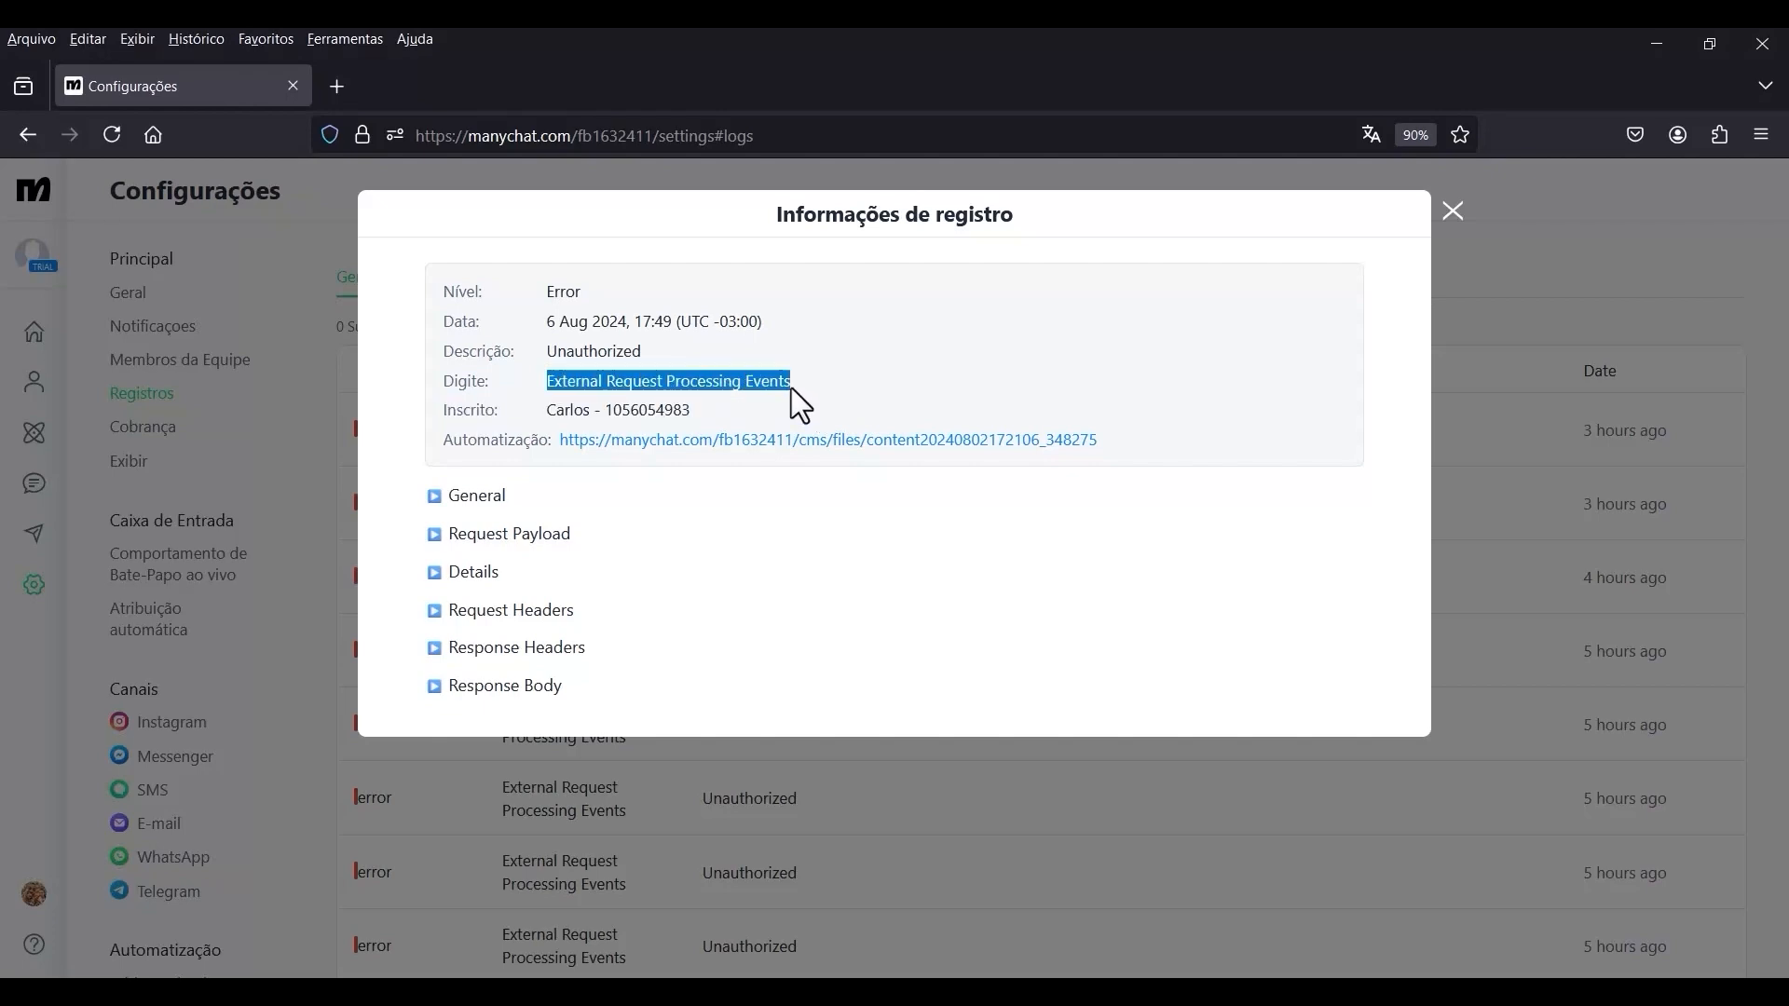
pyautogui.click(433, 503)
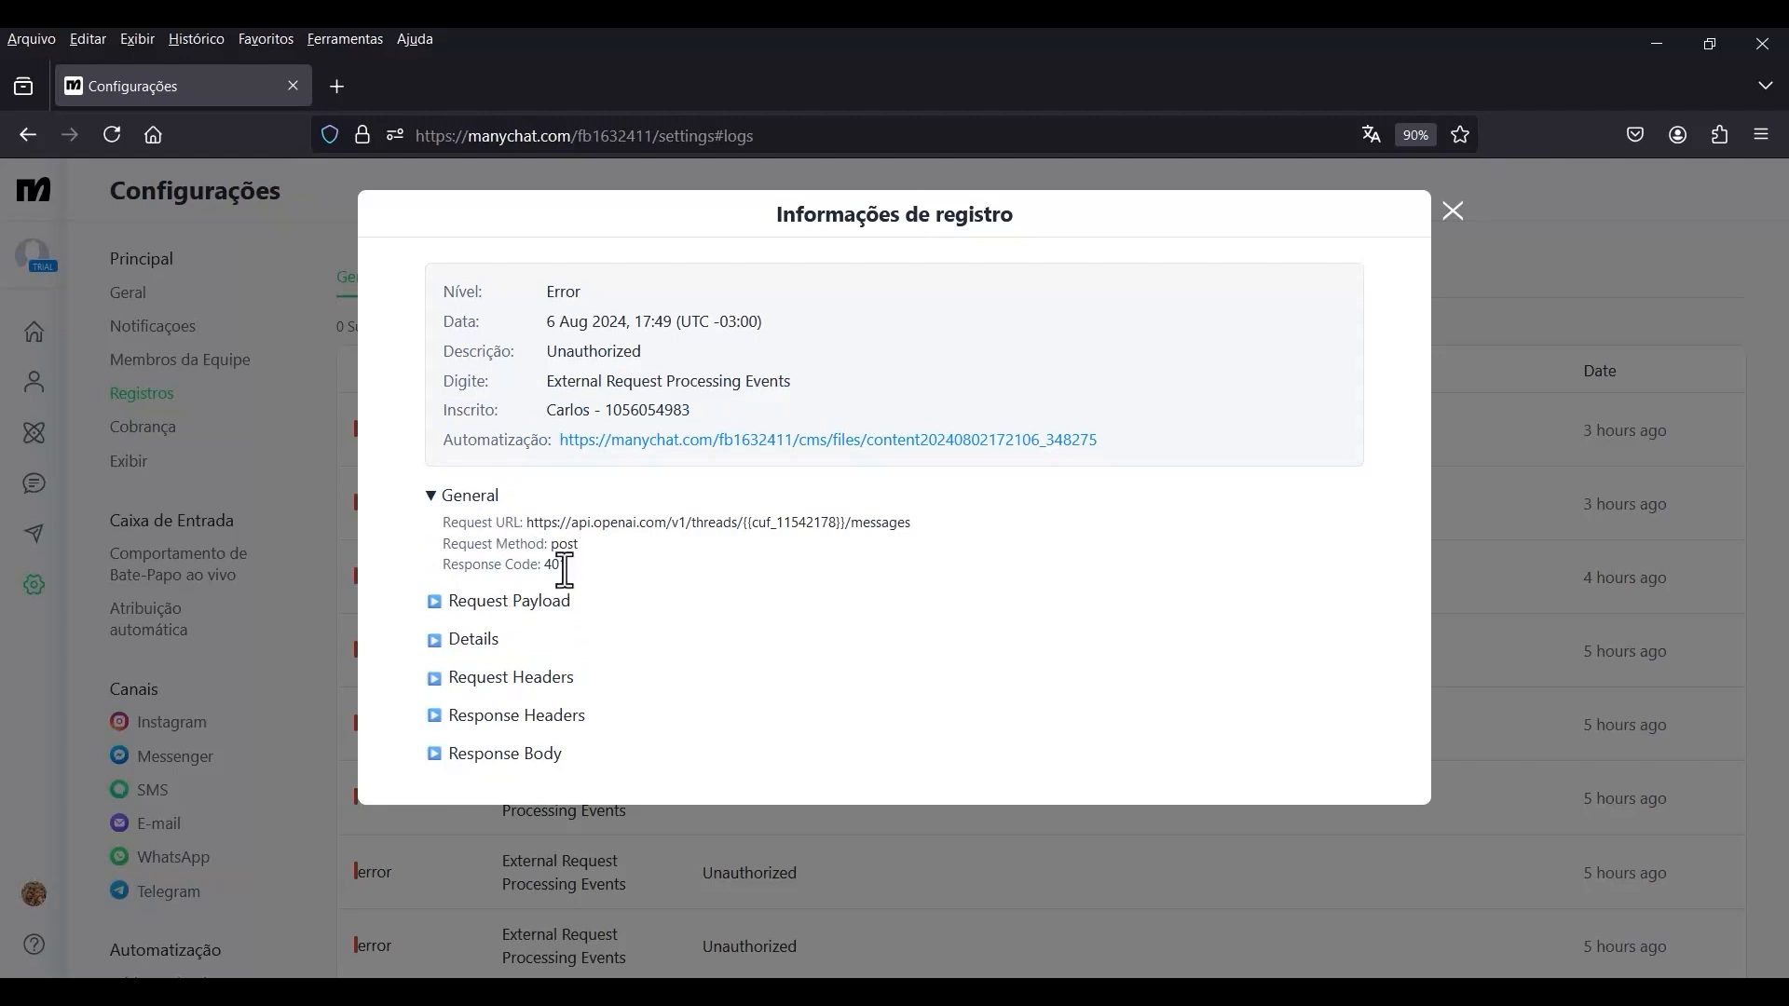
pyautogui.moveTo(570, 568)
pyautogui.mouseDown()
pyautogui.moveTo(531, 517)
pyautogui.moveTo(434, 537)
pyautogui.moveTo(573, 523)
pyautogui.moveTo(553, 542)
pyautogui.mouseUp()
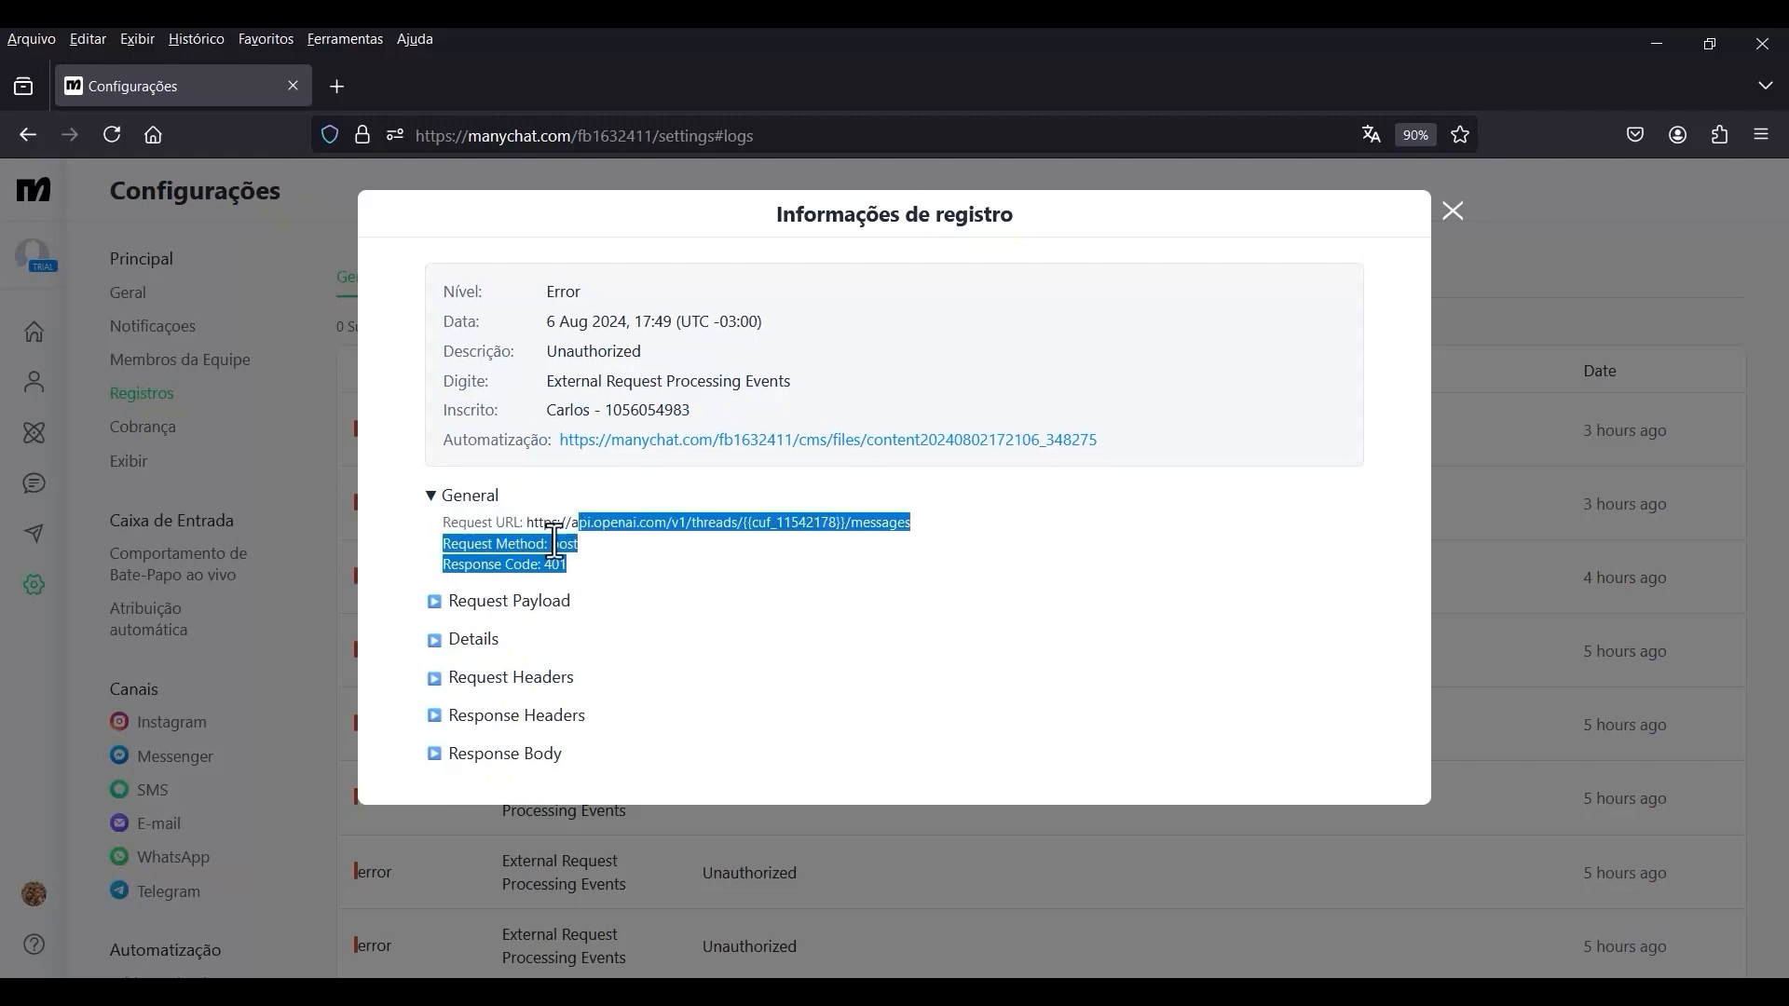
pyautogui.click(434, 755)
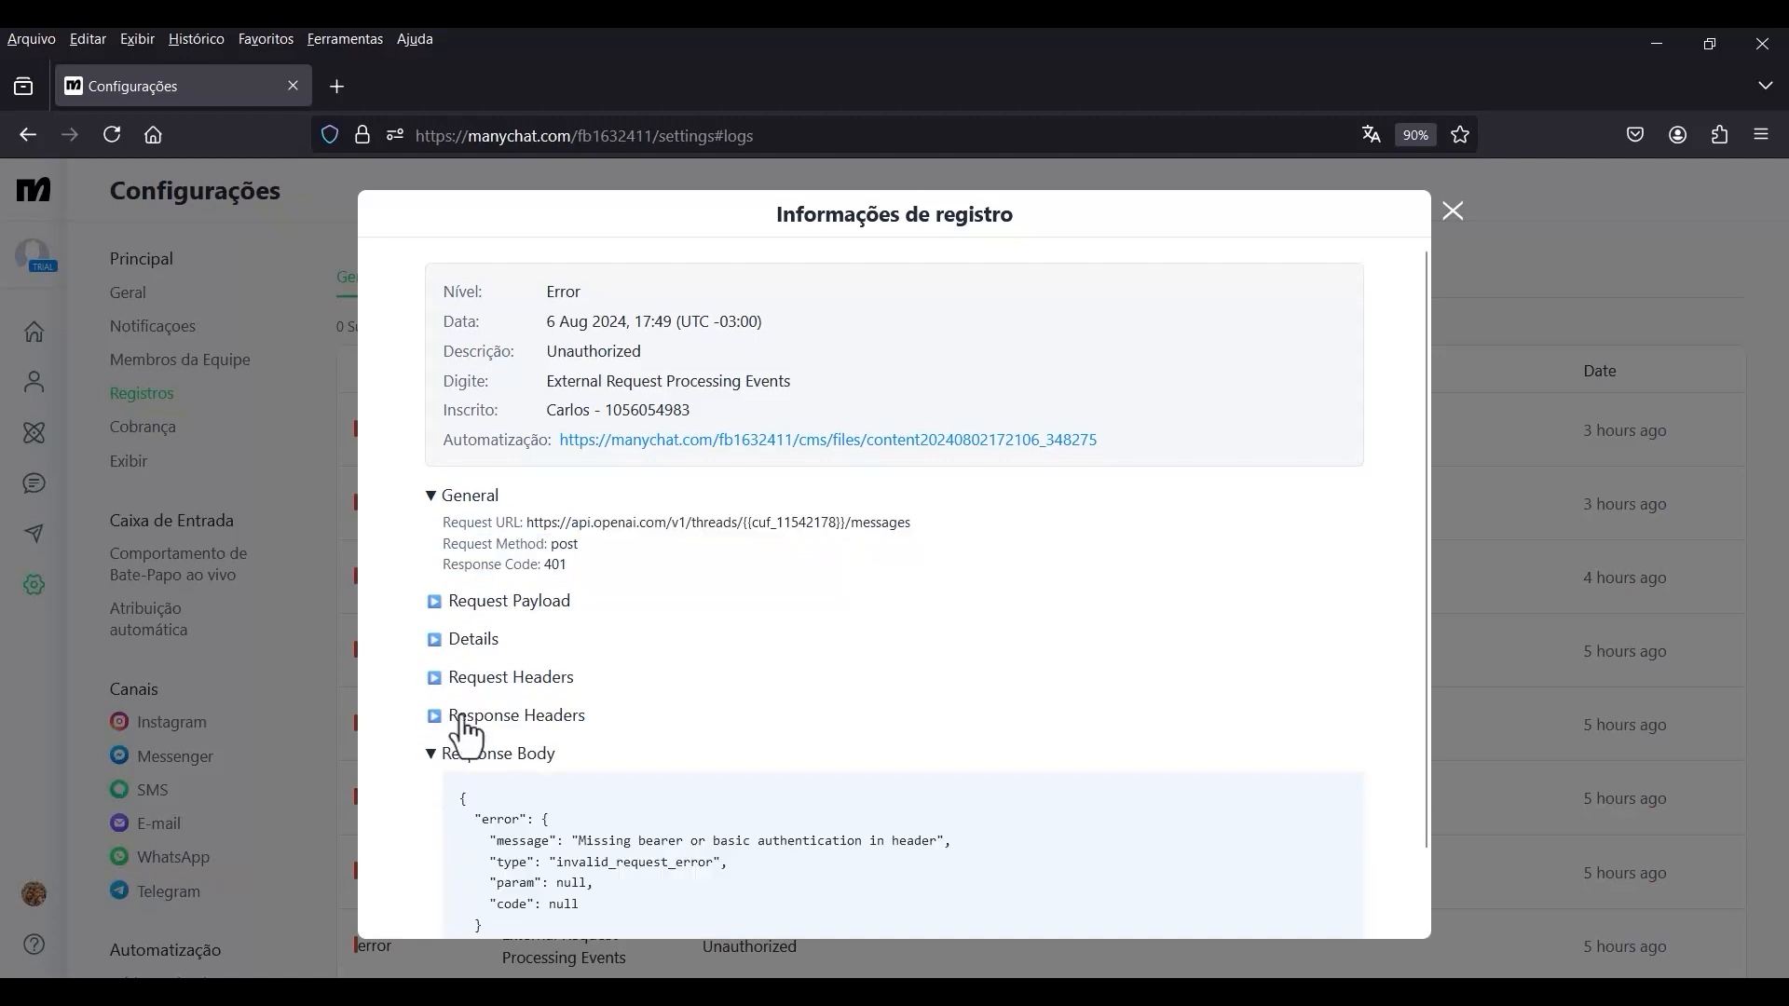
pyautogui.scroll(-2, 626, 708)
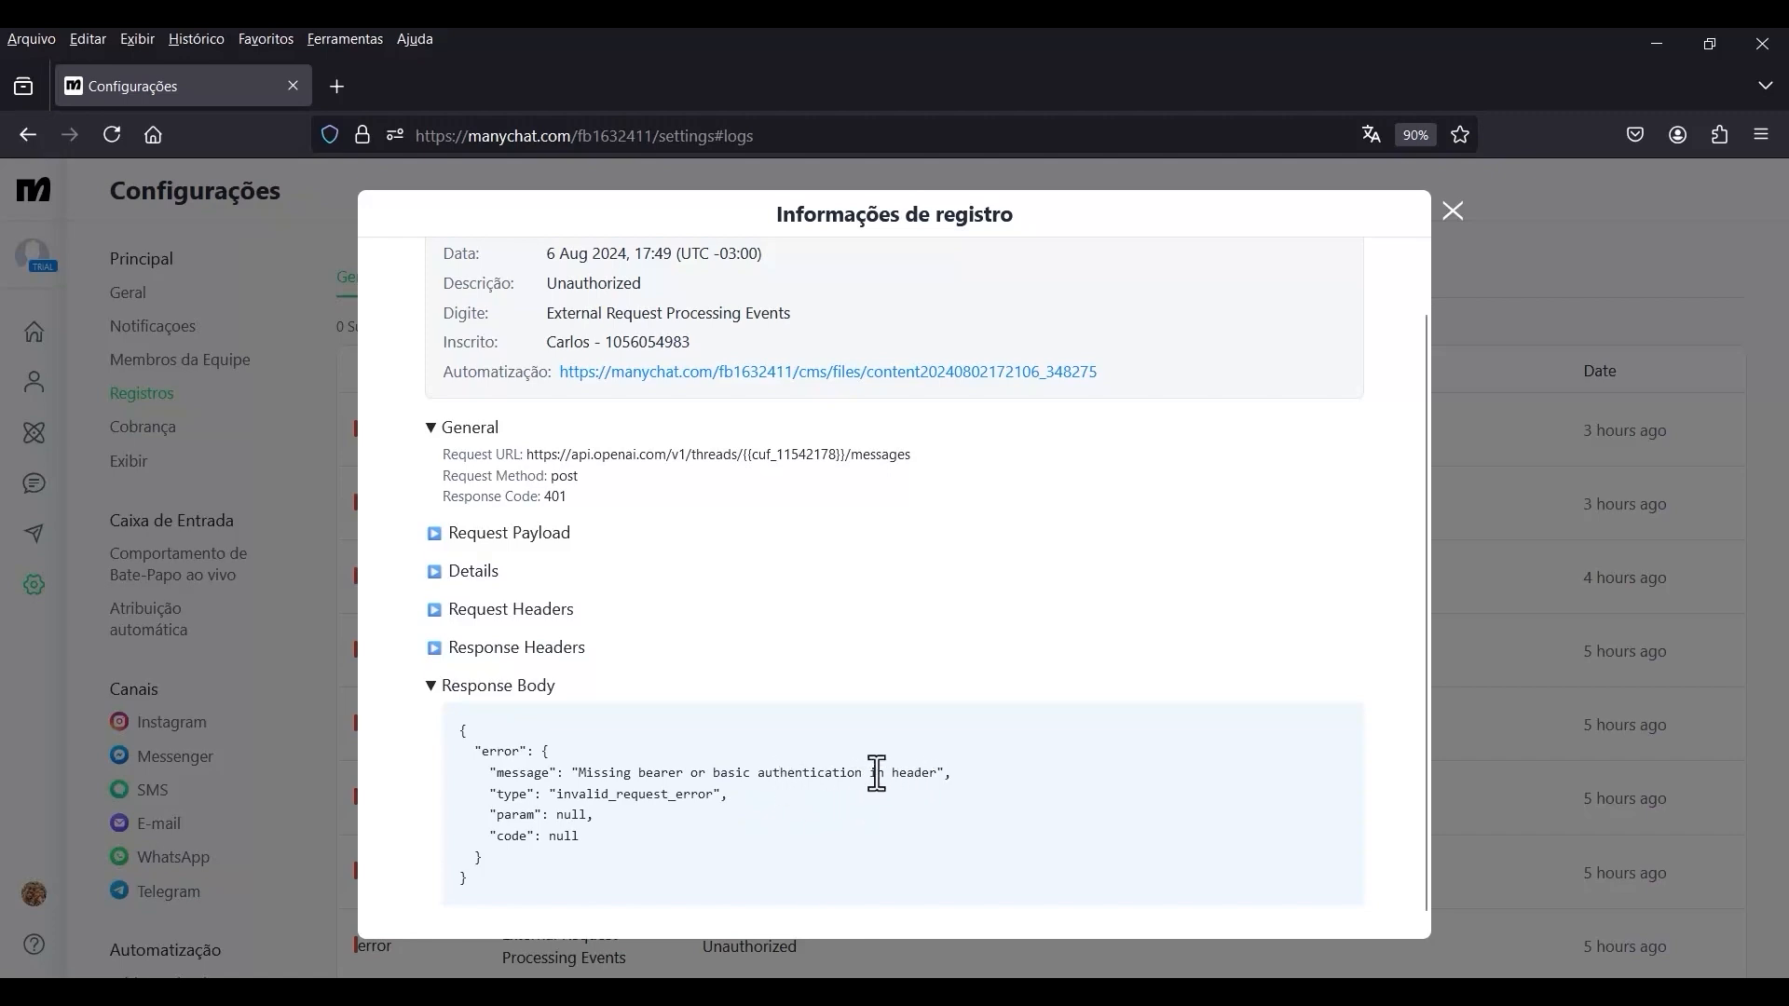
pyautogui.moveTo(899, 779); pyautogui.dragTo(611, 766)
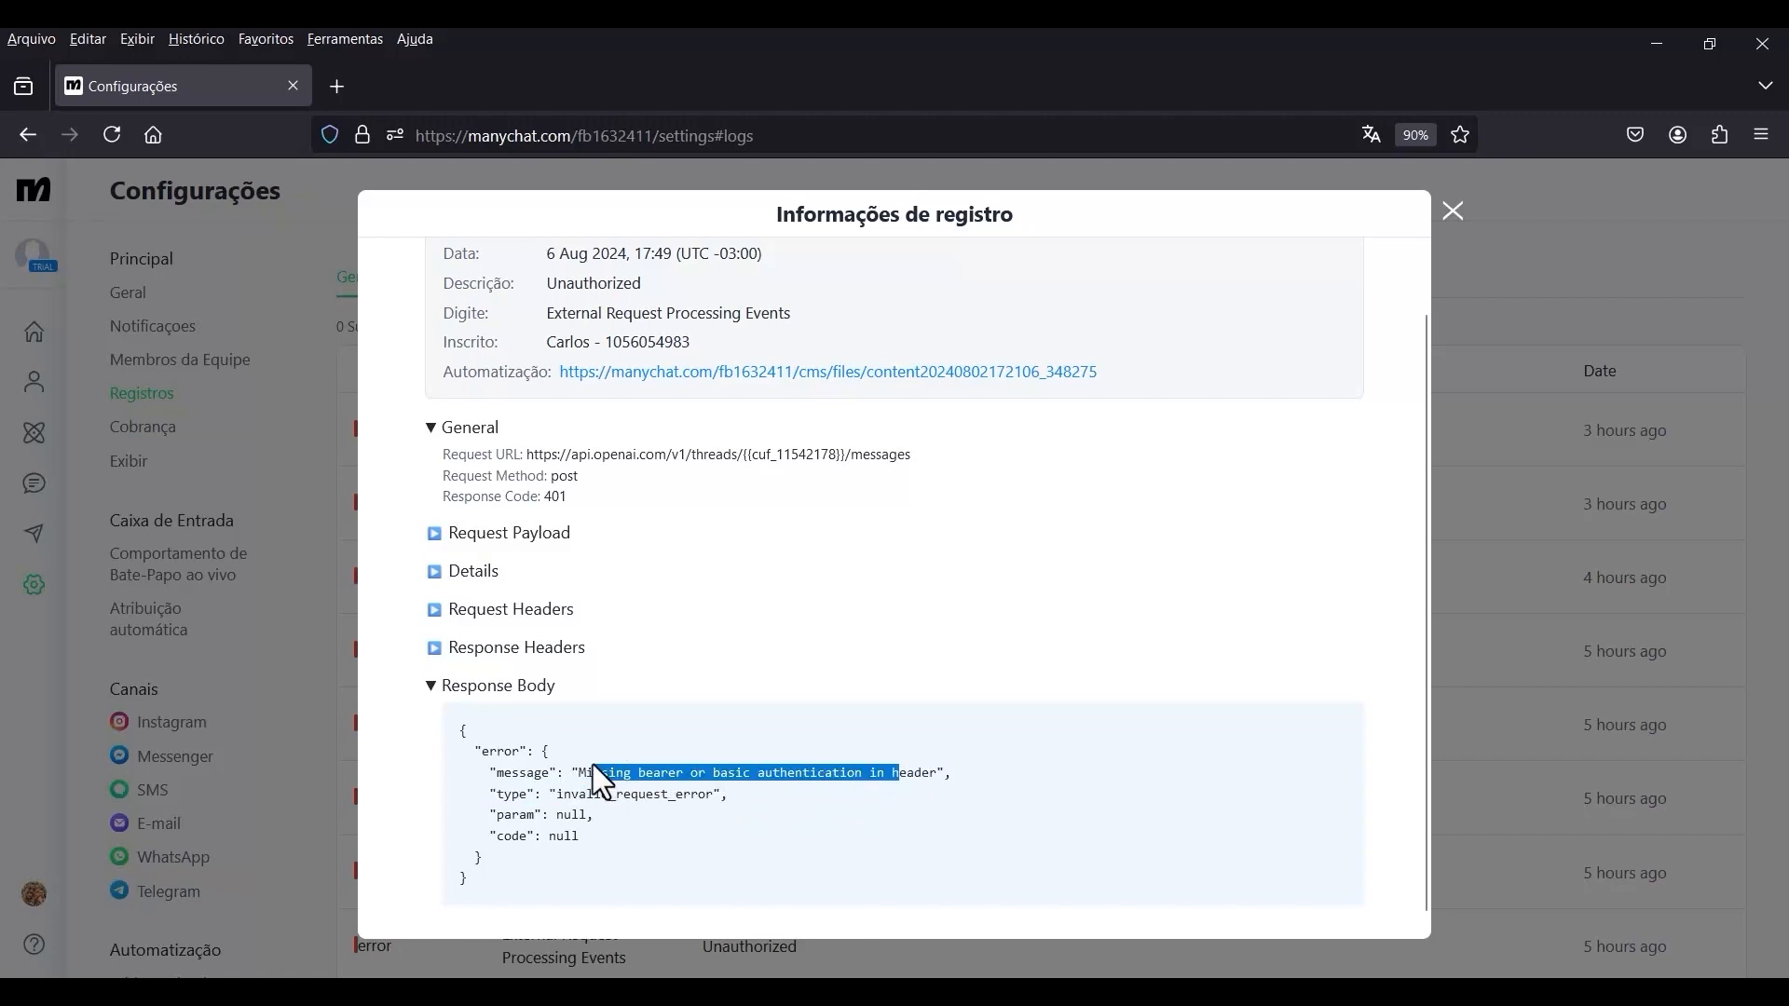
# Check the OPENAI_API_KEY entry on the OpenAI API keys page and compare it with the bot fields in the Manychat settings.
pyautogui.hotkey('alt', 'Tab')
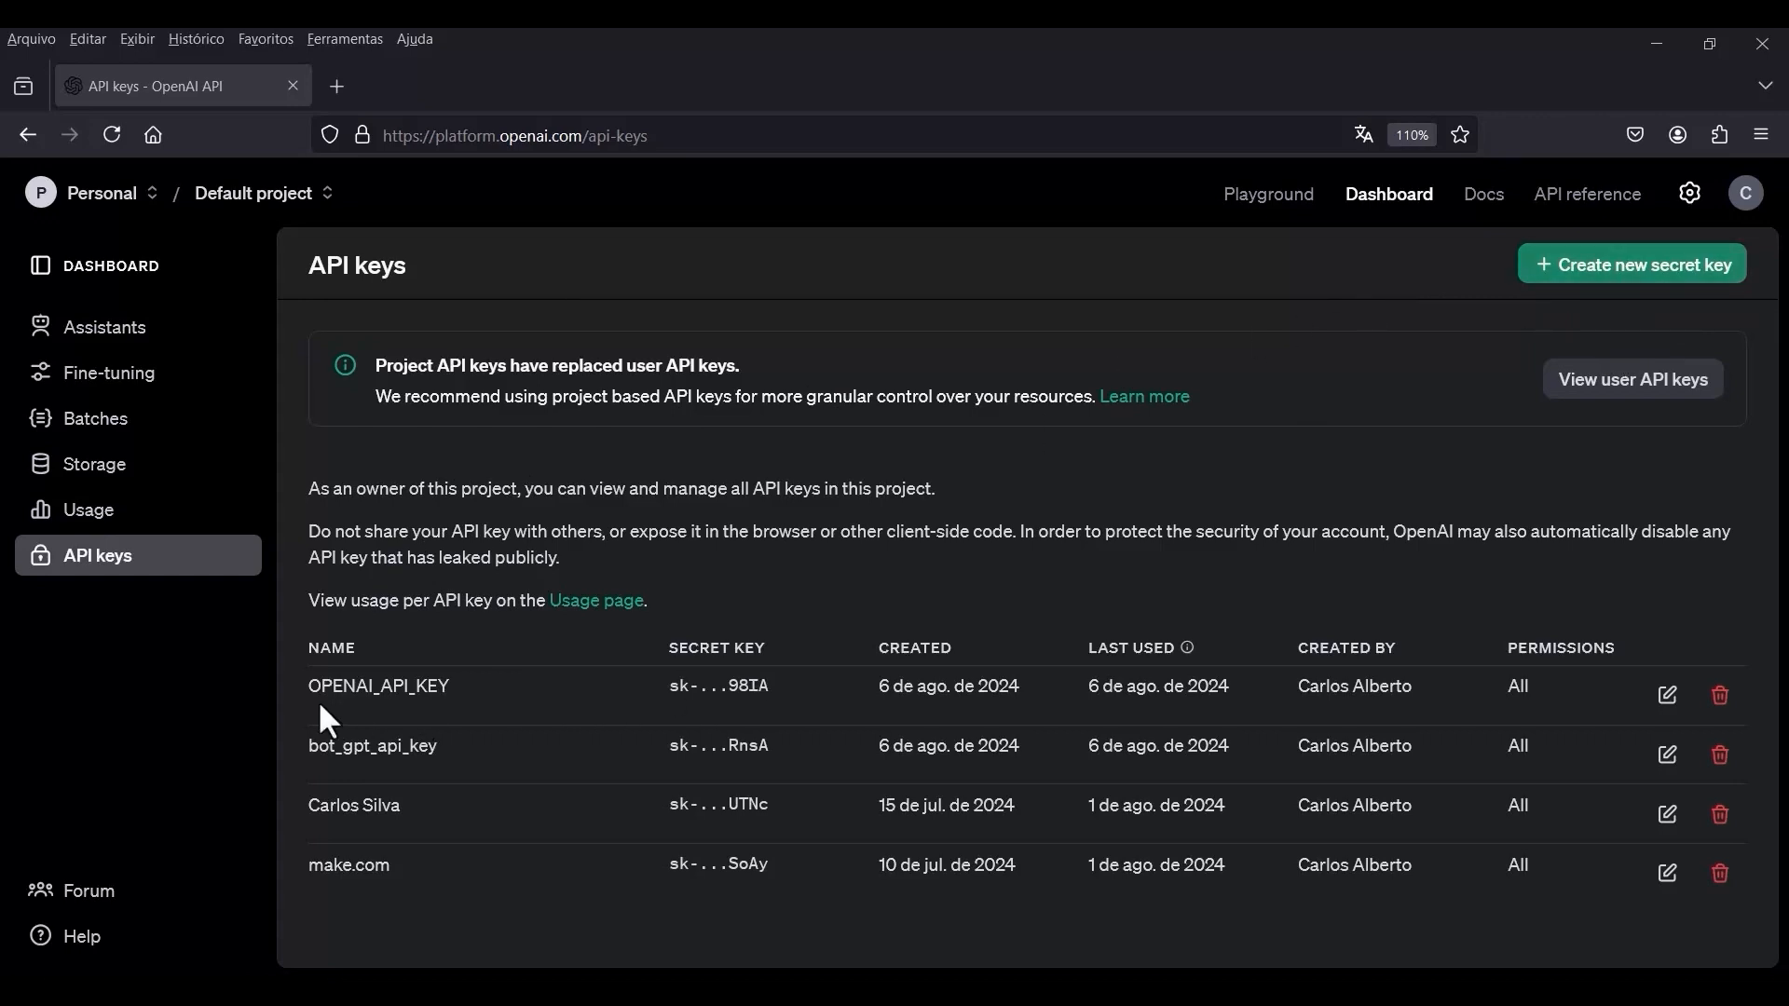
pyautogui.moveTo(309, 687); pyautogui.dragTo(443, 692)
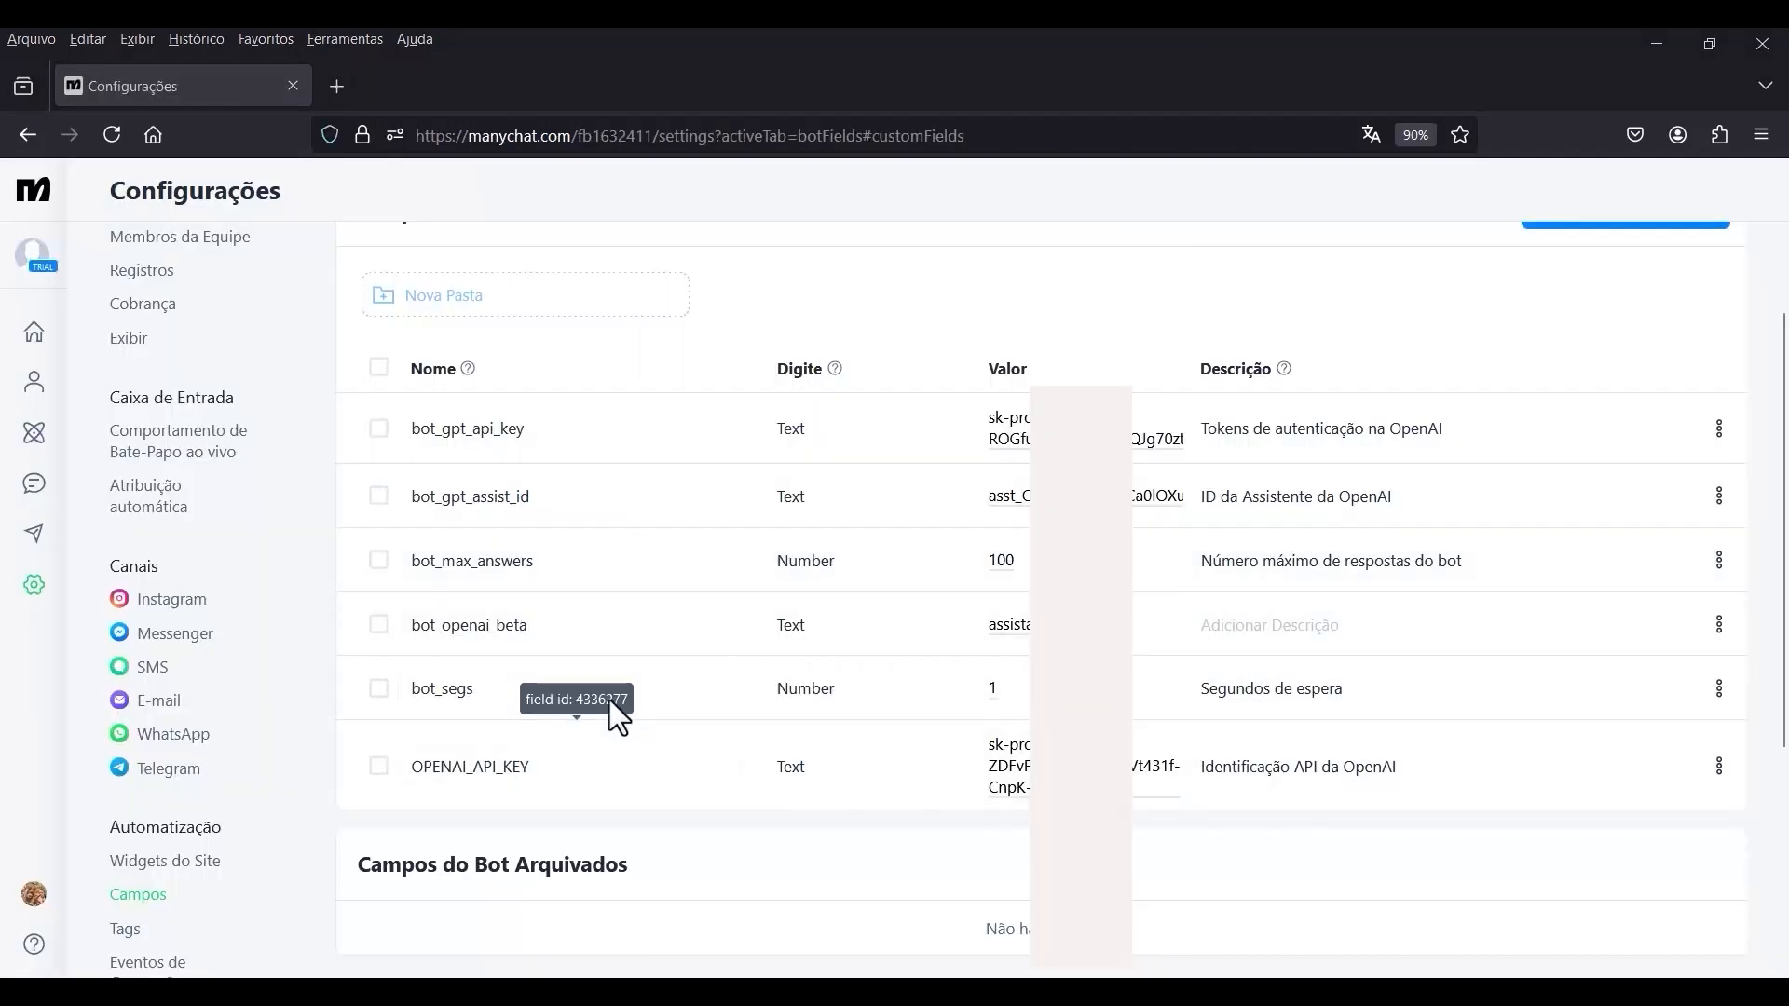
pyautogui.scroll(3, 605, 708)
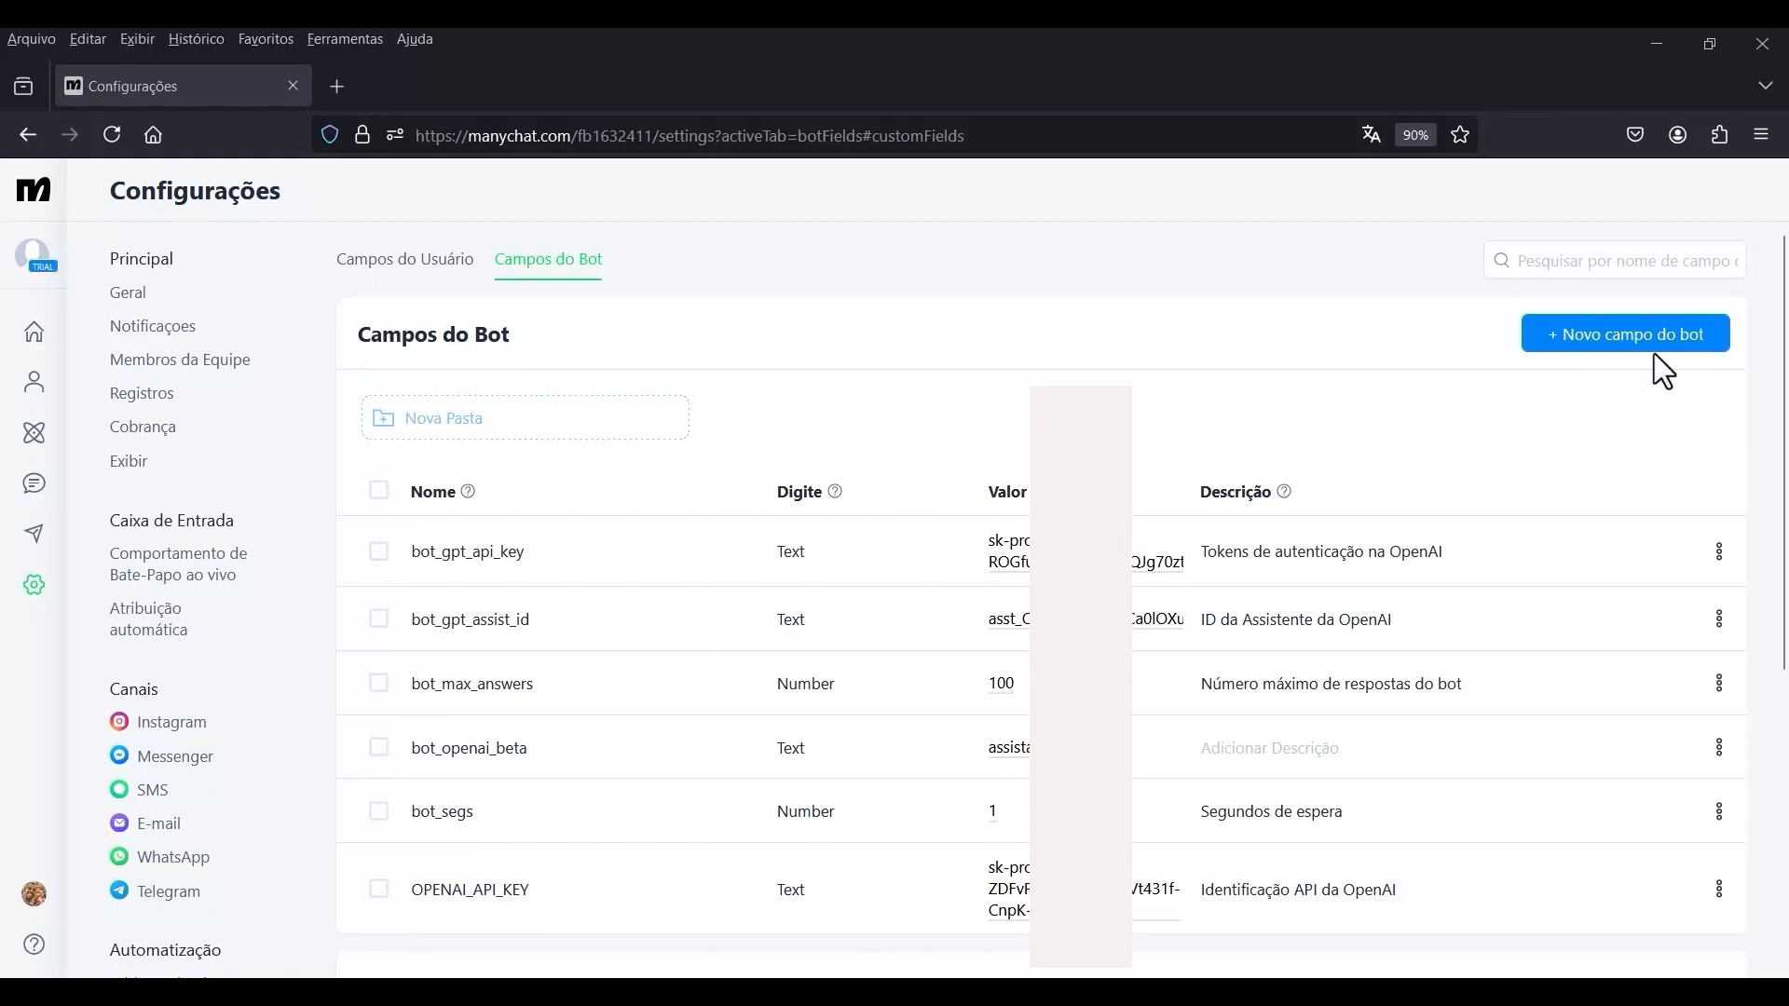
pyautogui.scroll(-2, 950, 520)
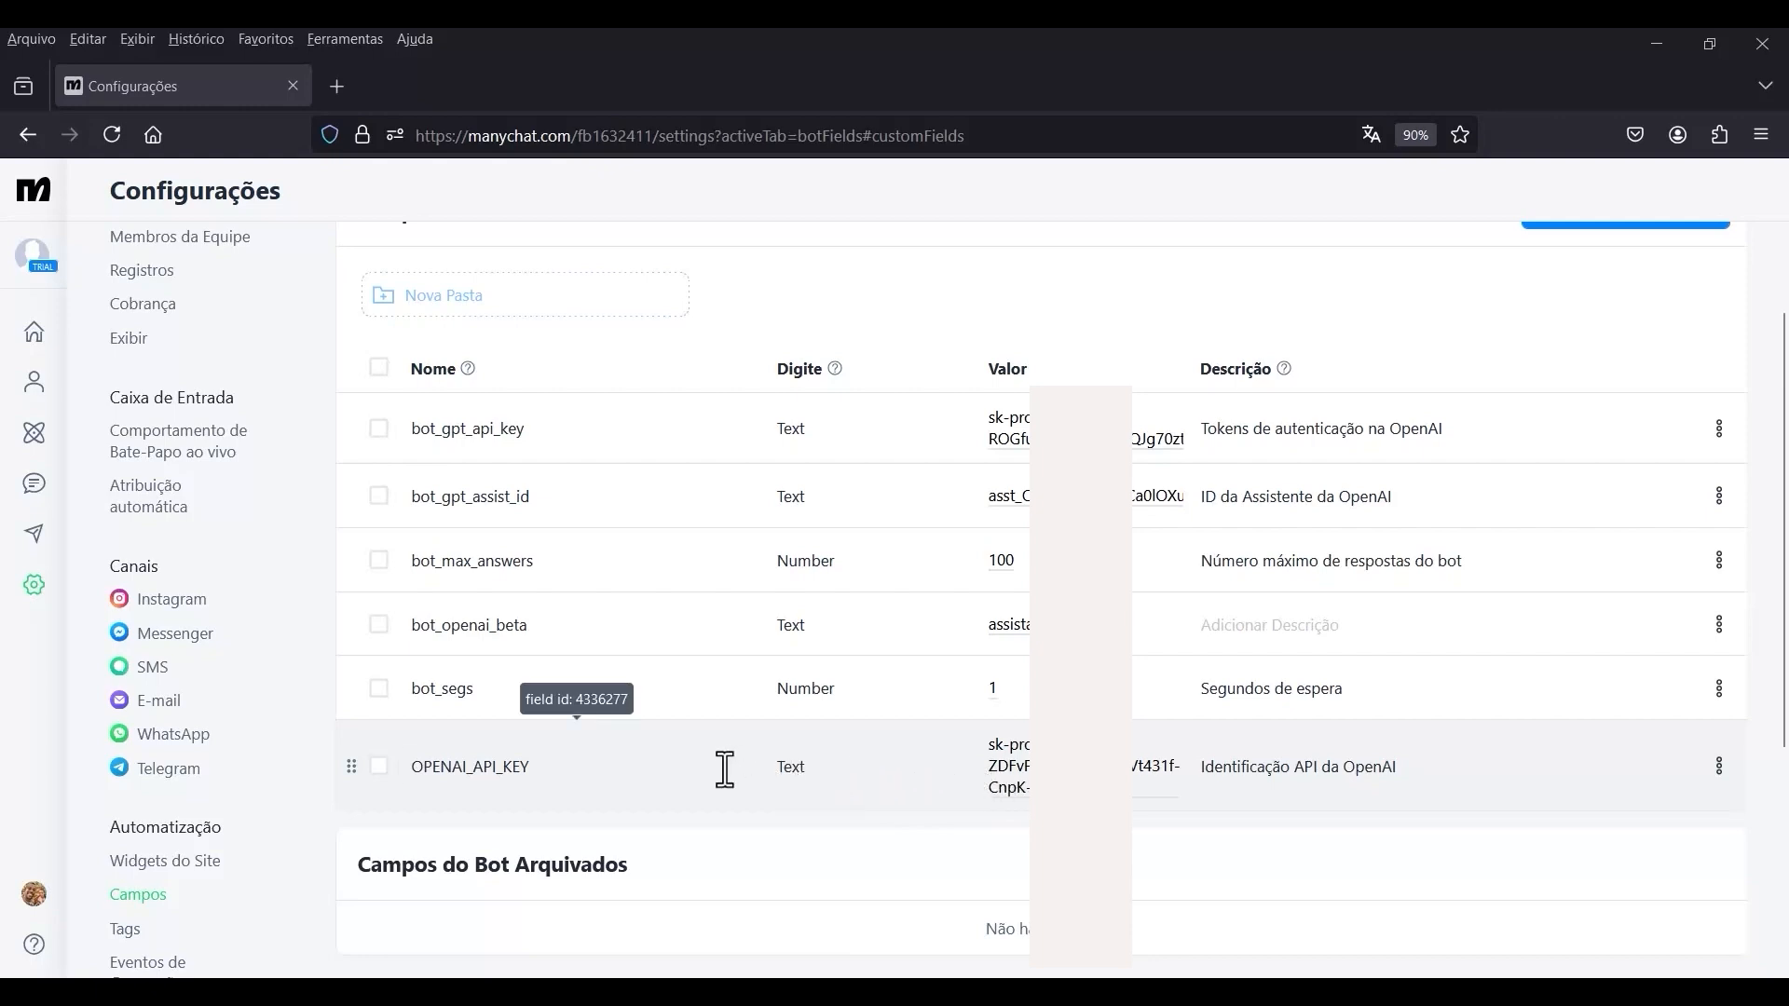
# Open the Chatbot AI GPT automation, review Ações #3 in the published version, and switch the flow to edit mode.
pyautogui.click(31, 438)
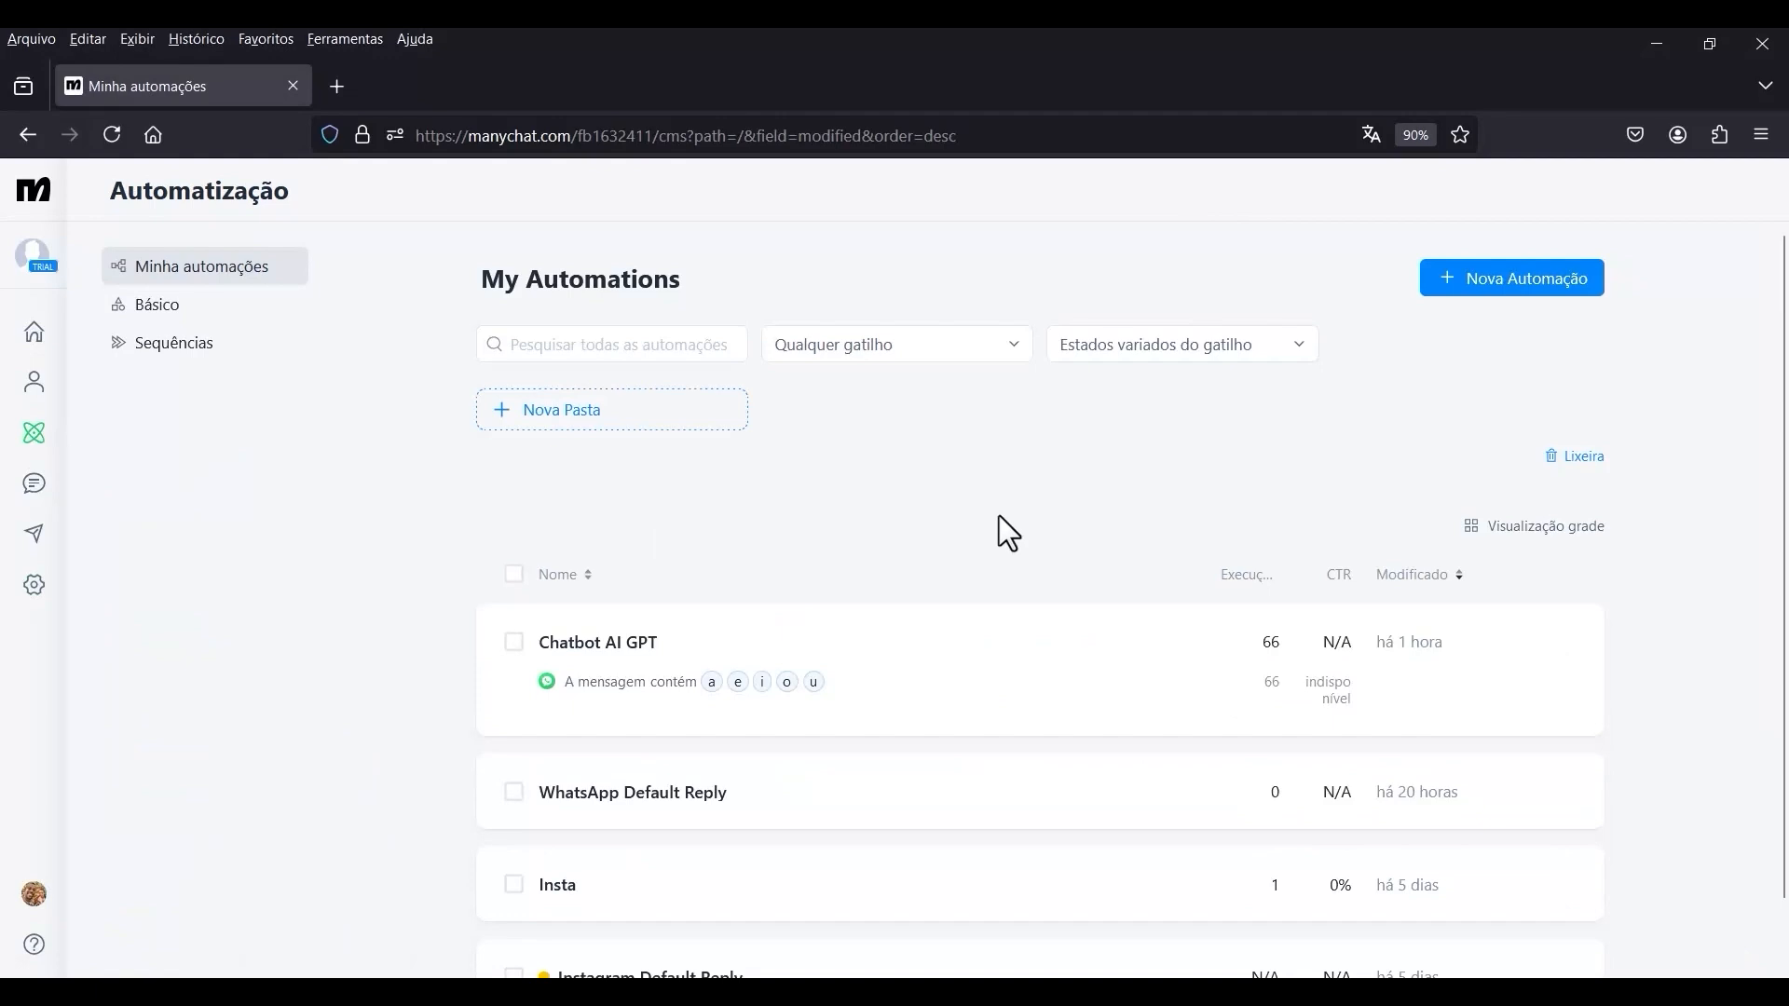
pyautogui.click(626, 703)
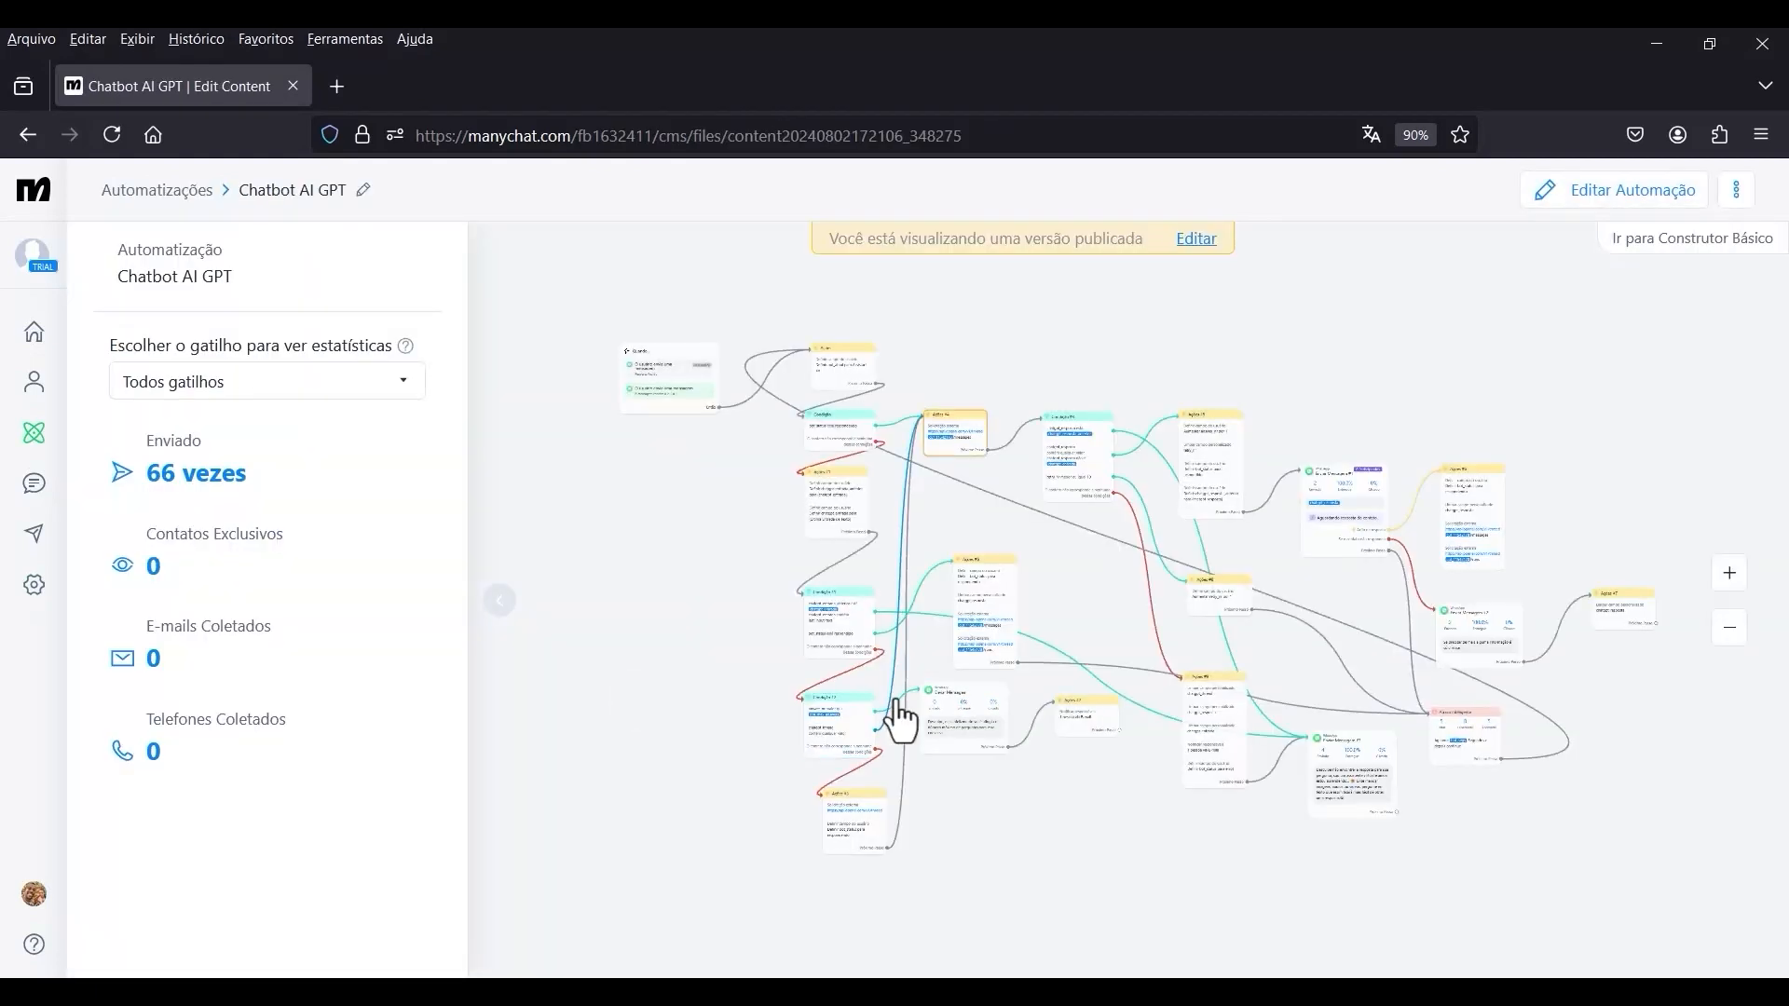
pyautogui.scroll(5, 919, 832)
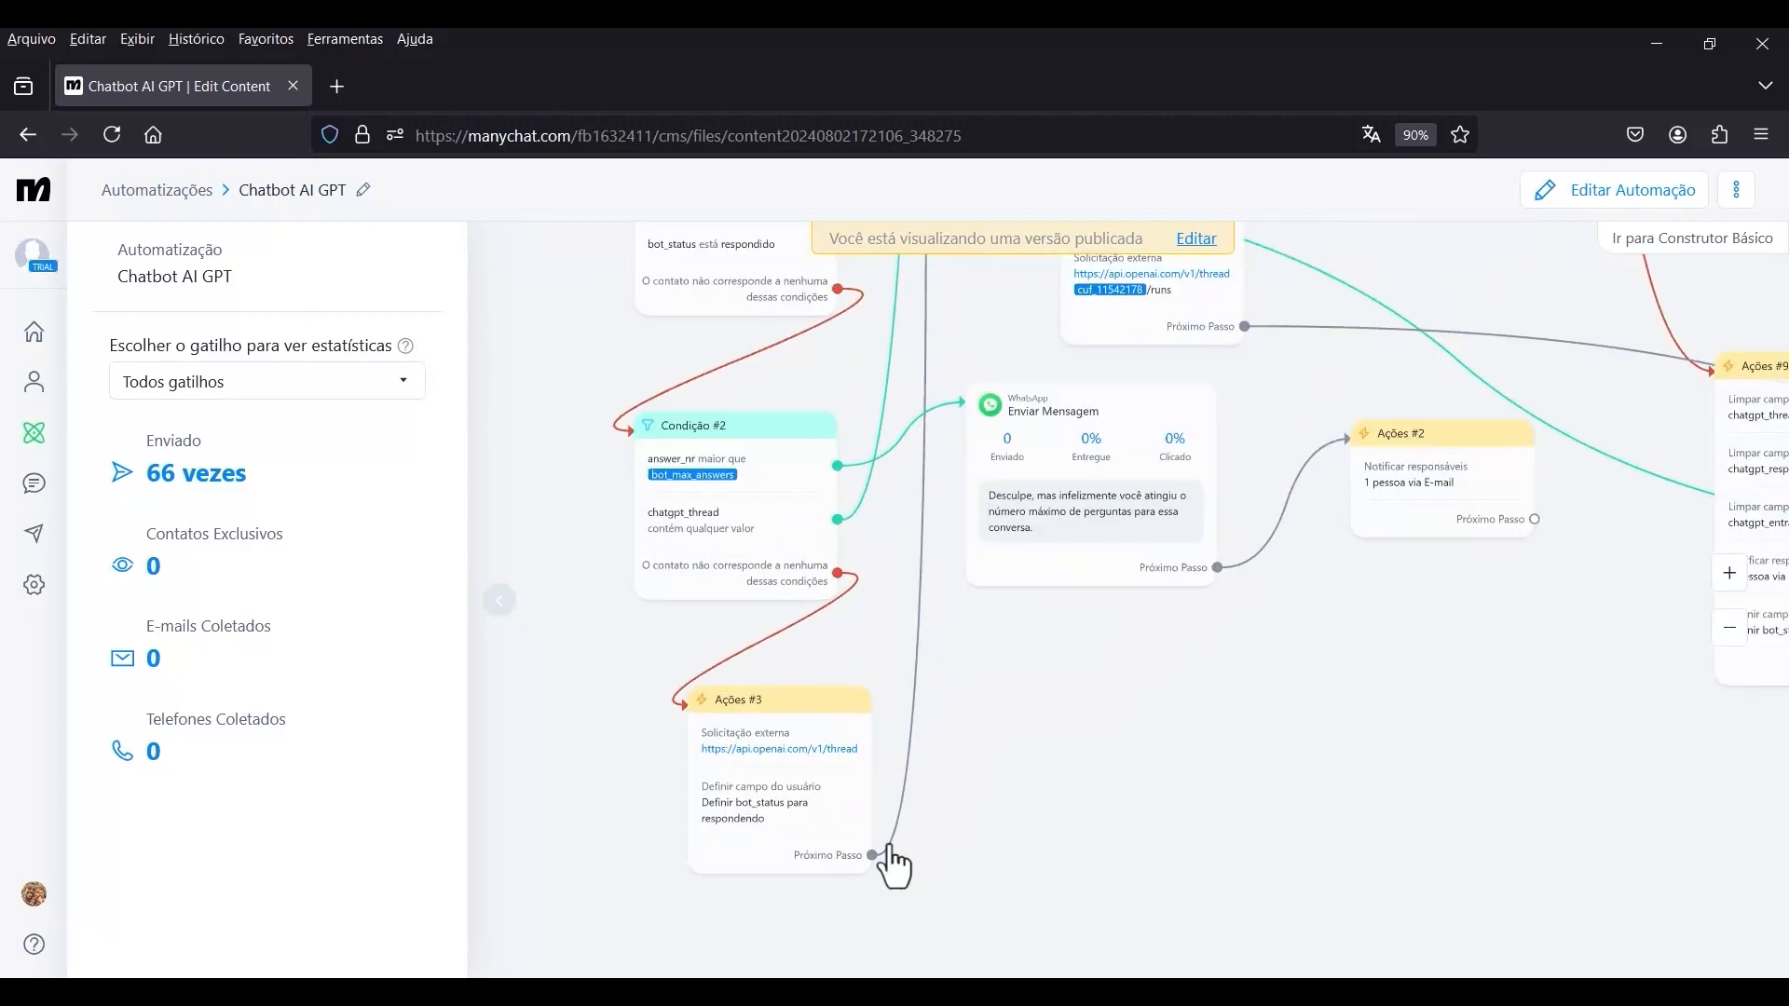
pyautogui.click(742, 769)
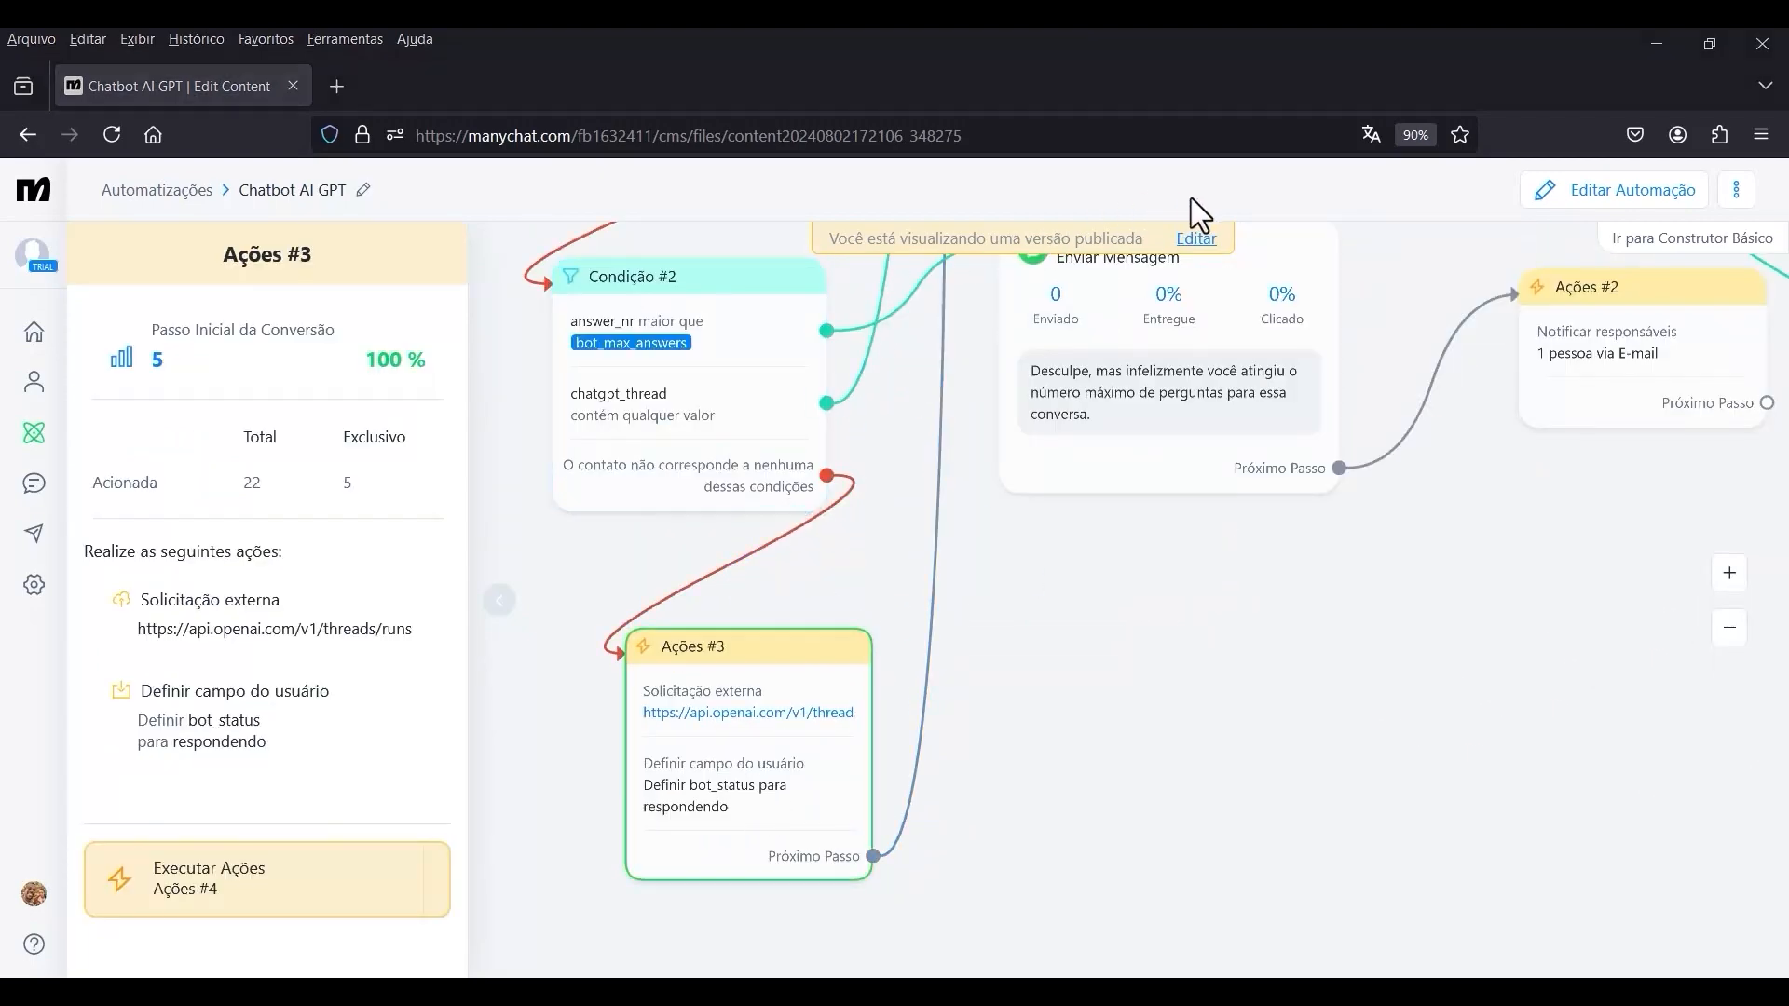
pyautogui.click(1192, 244)
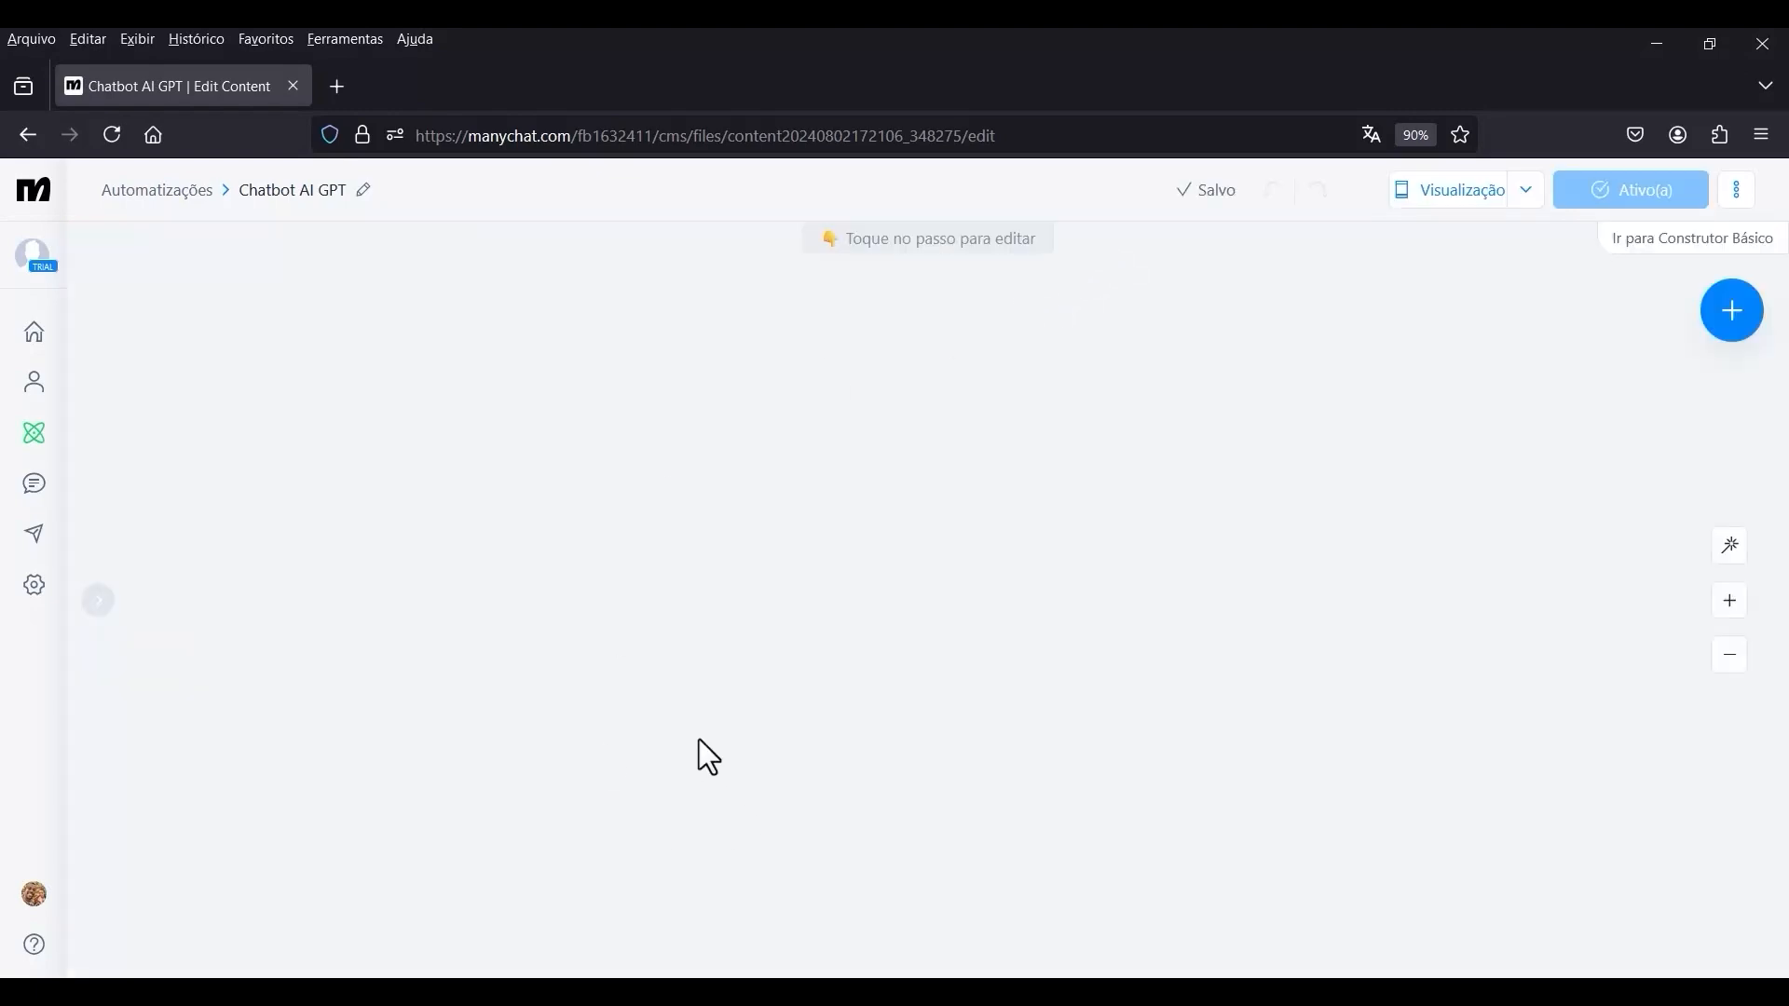
# Check the header values of the threads/runs external request in Ações #3, especially Authorization, and close it without saving.
pyautogui.scroll(5, 707, 751)
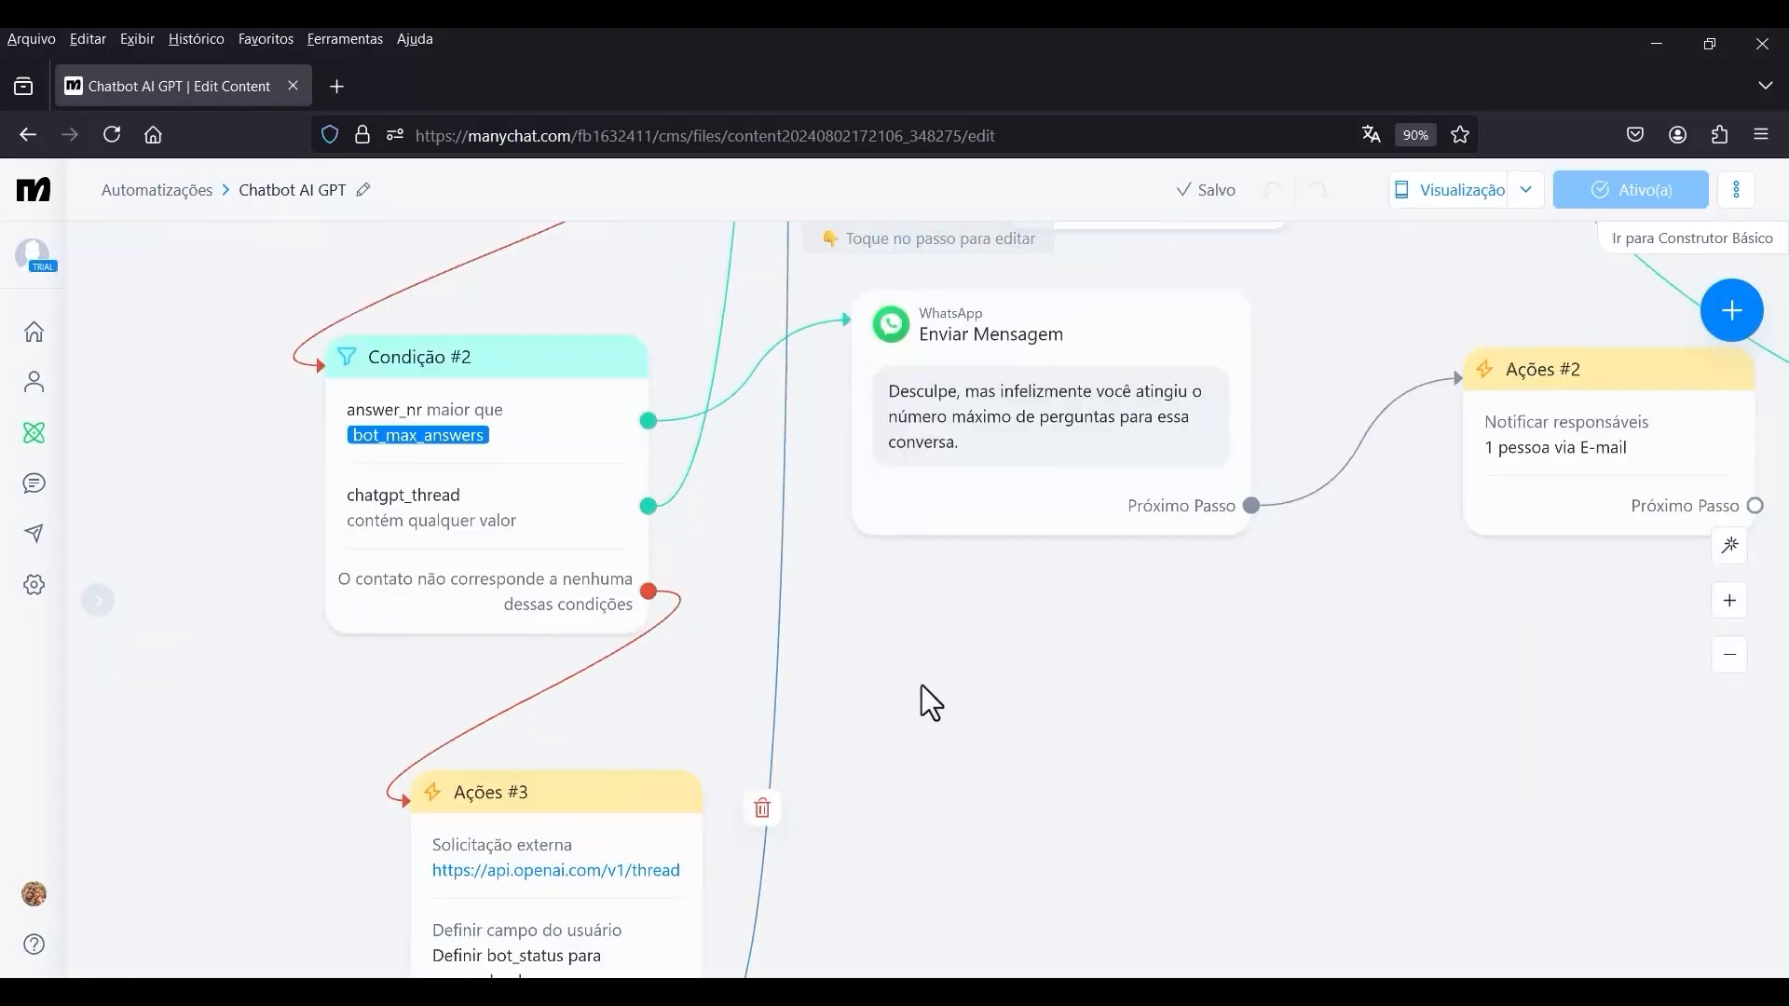
pyautogui.moveTo(858, 755); pyautogui.dragTo(980, 563)
pyautogui.click(563, 755)
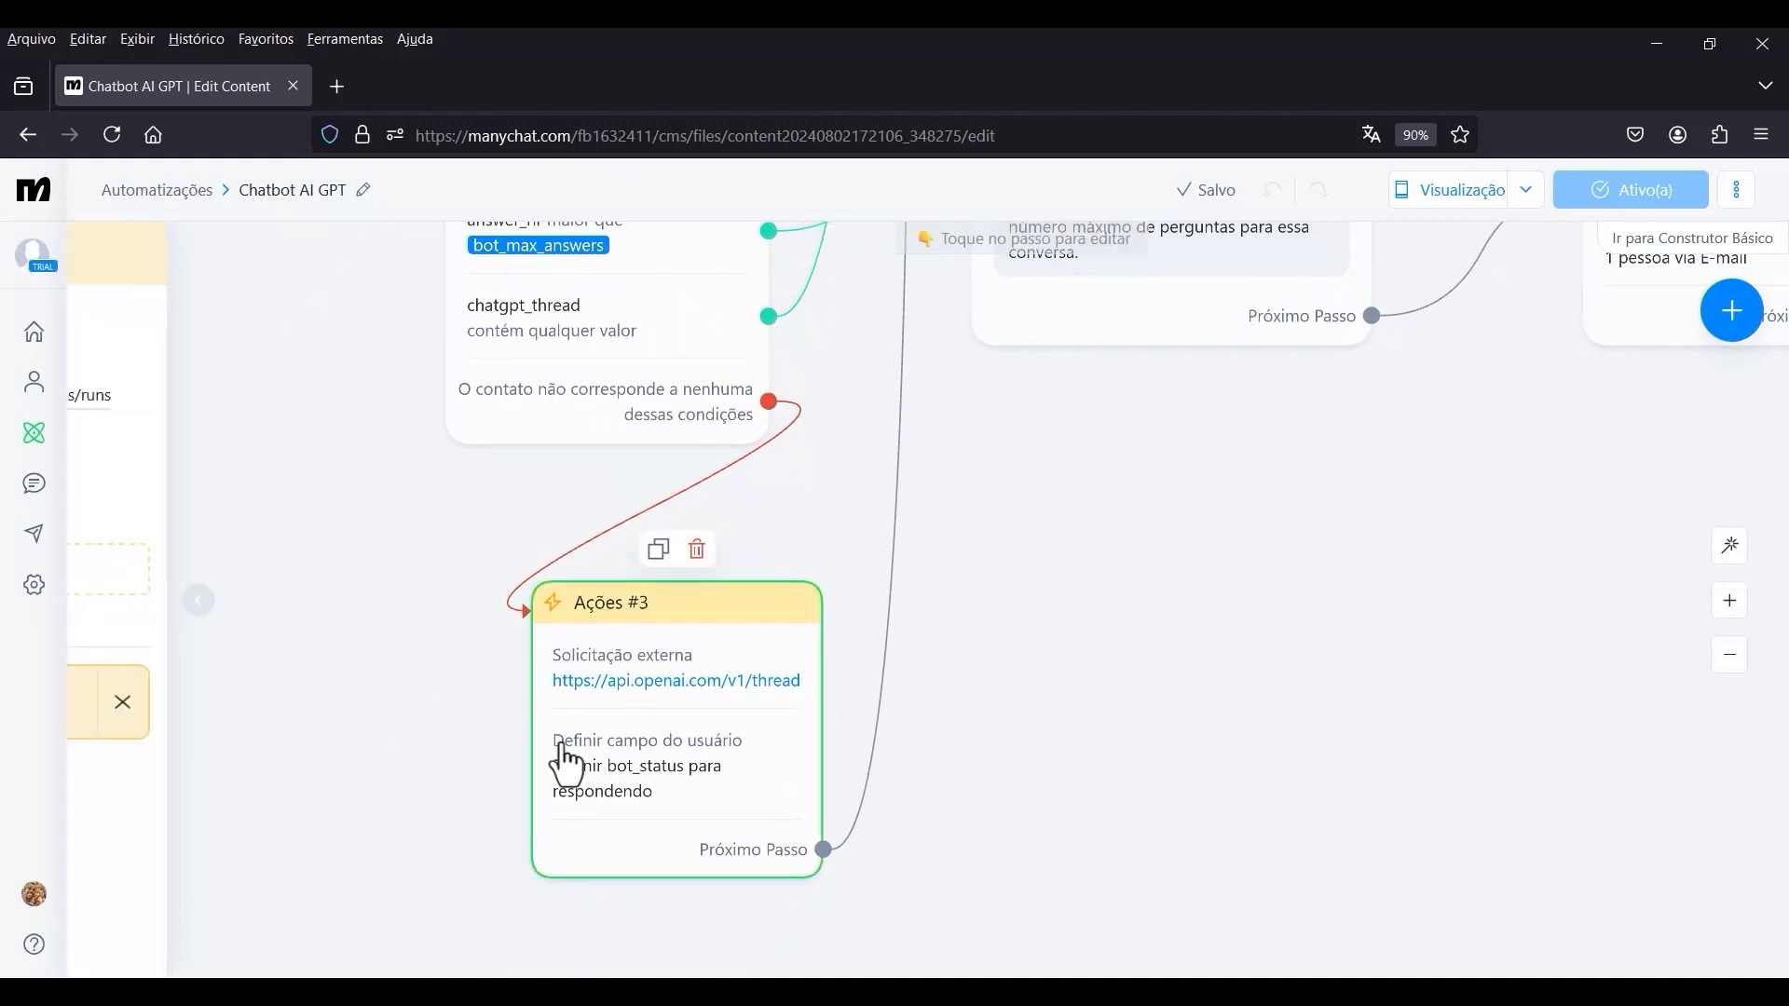
pyautogui.click(220, 396)
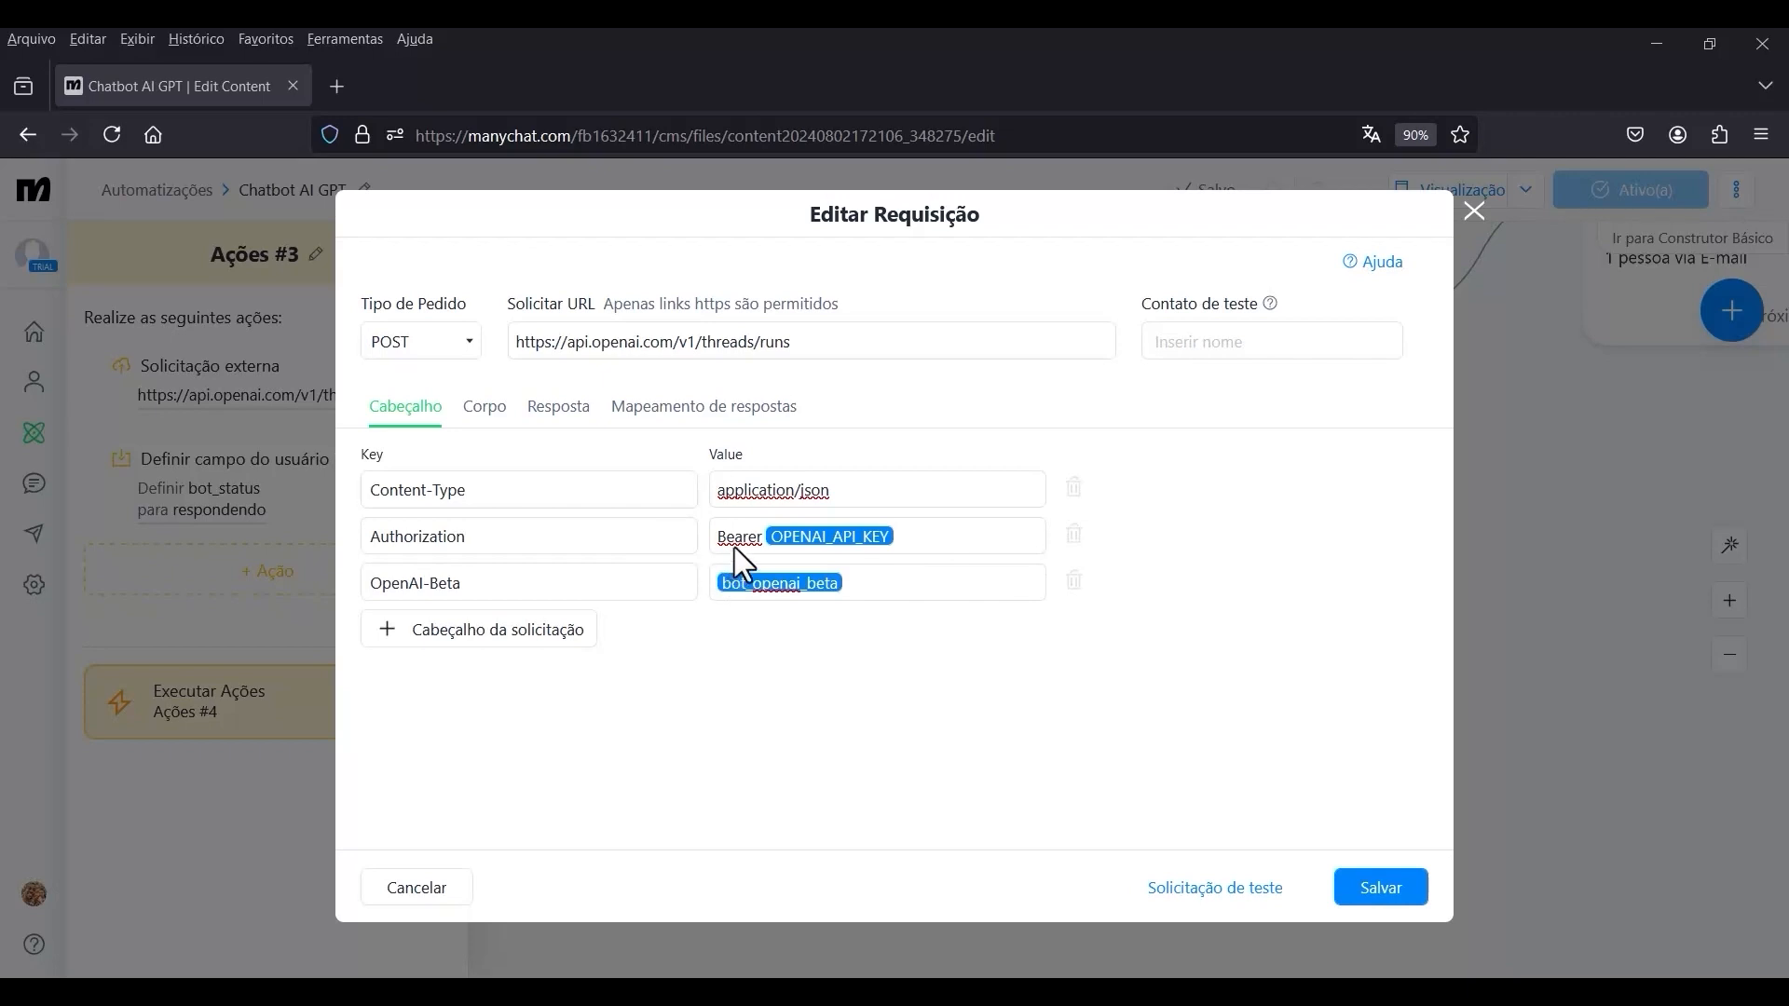
pyautogui.click(752, 550)
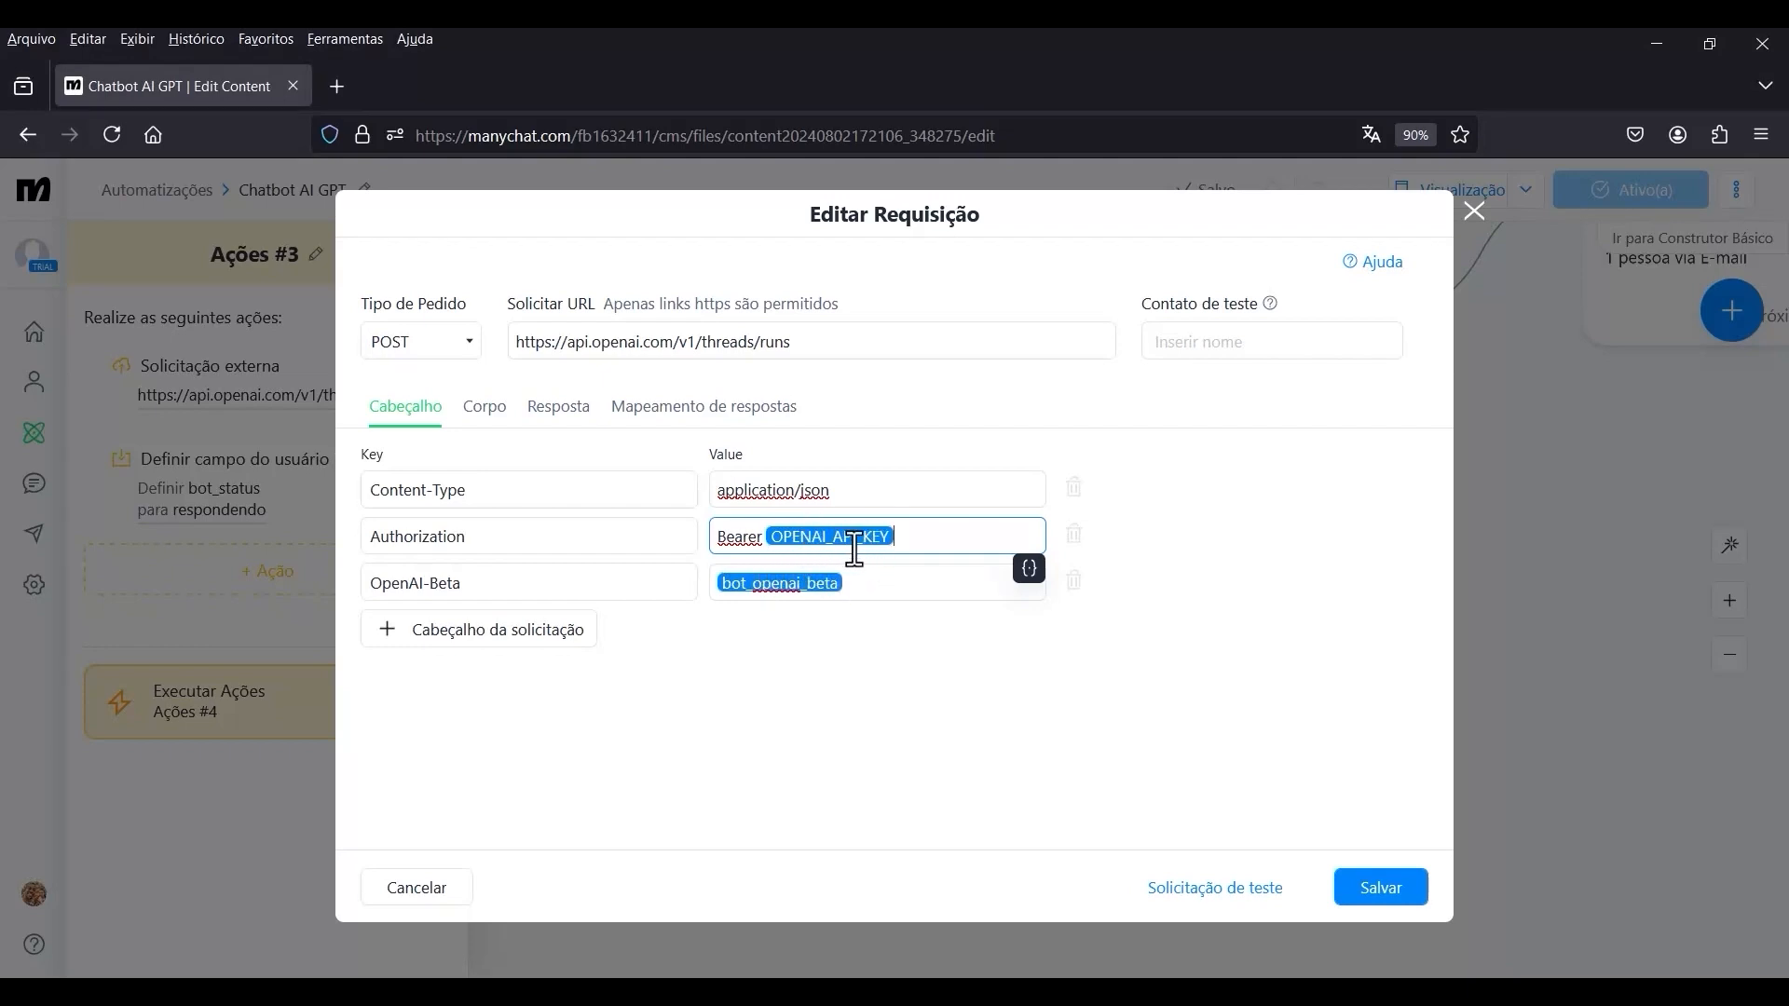
pyautogui.moveTo(1003, 538); pyautogui.dragTo(683, 537)
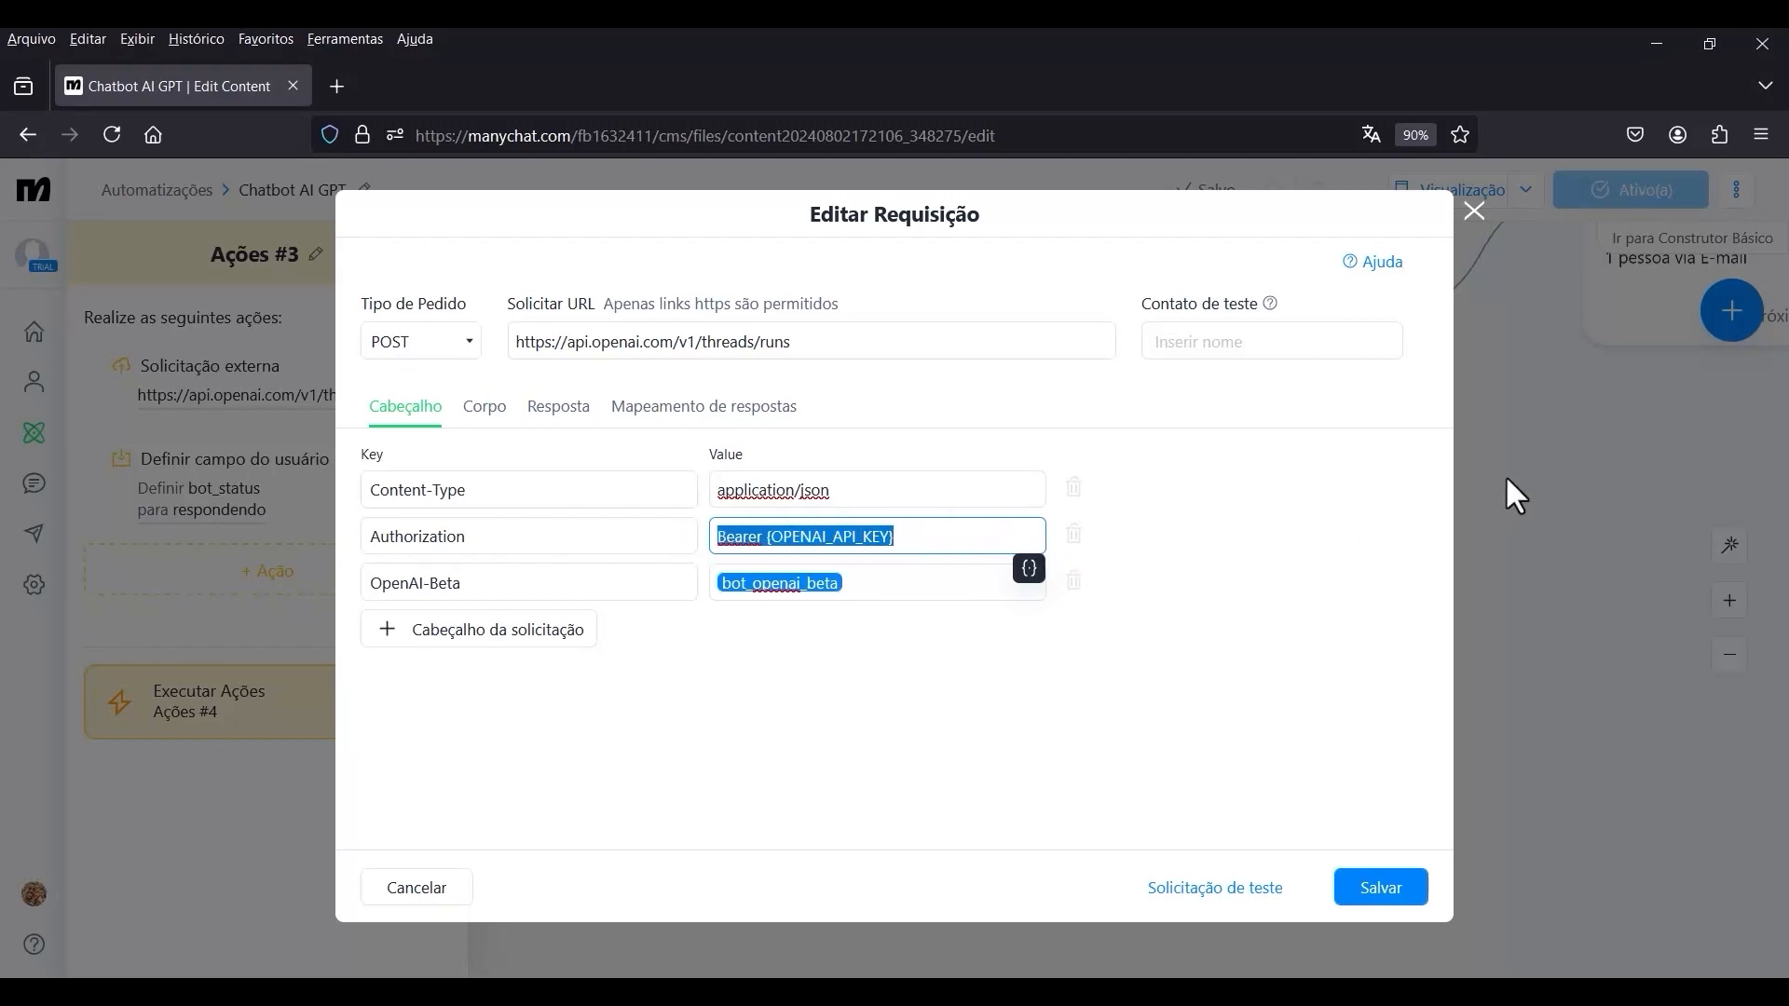
pyautogui.click(1713, 461)
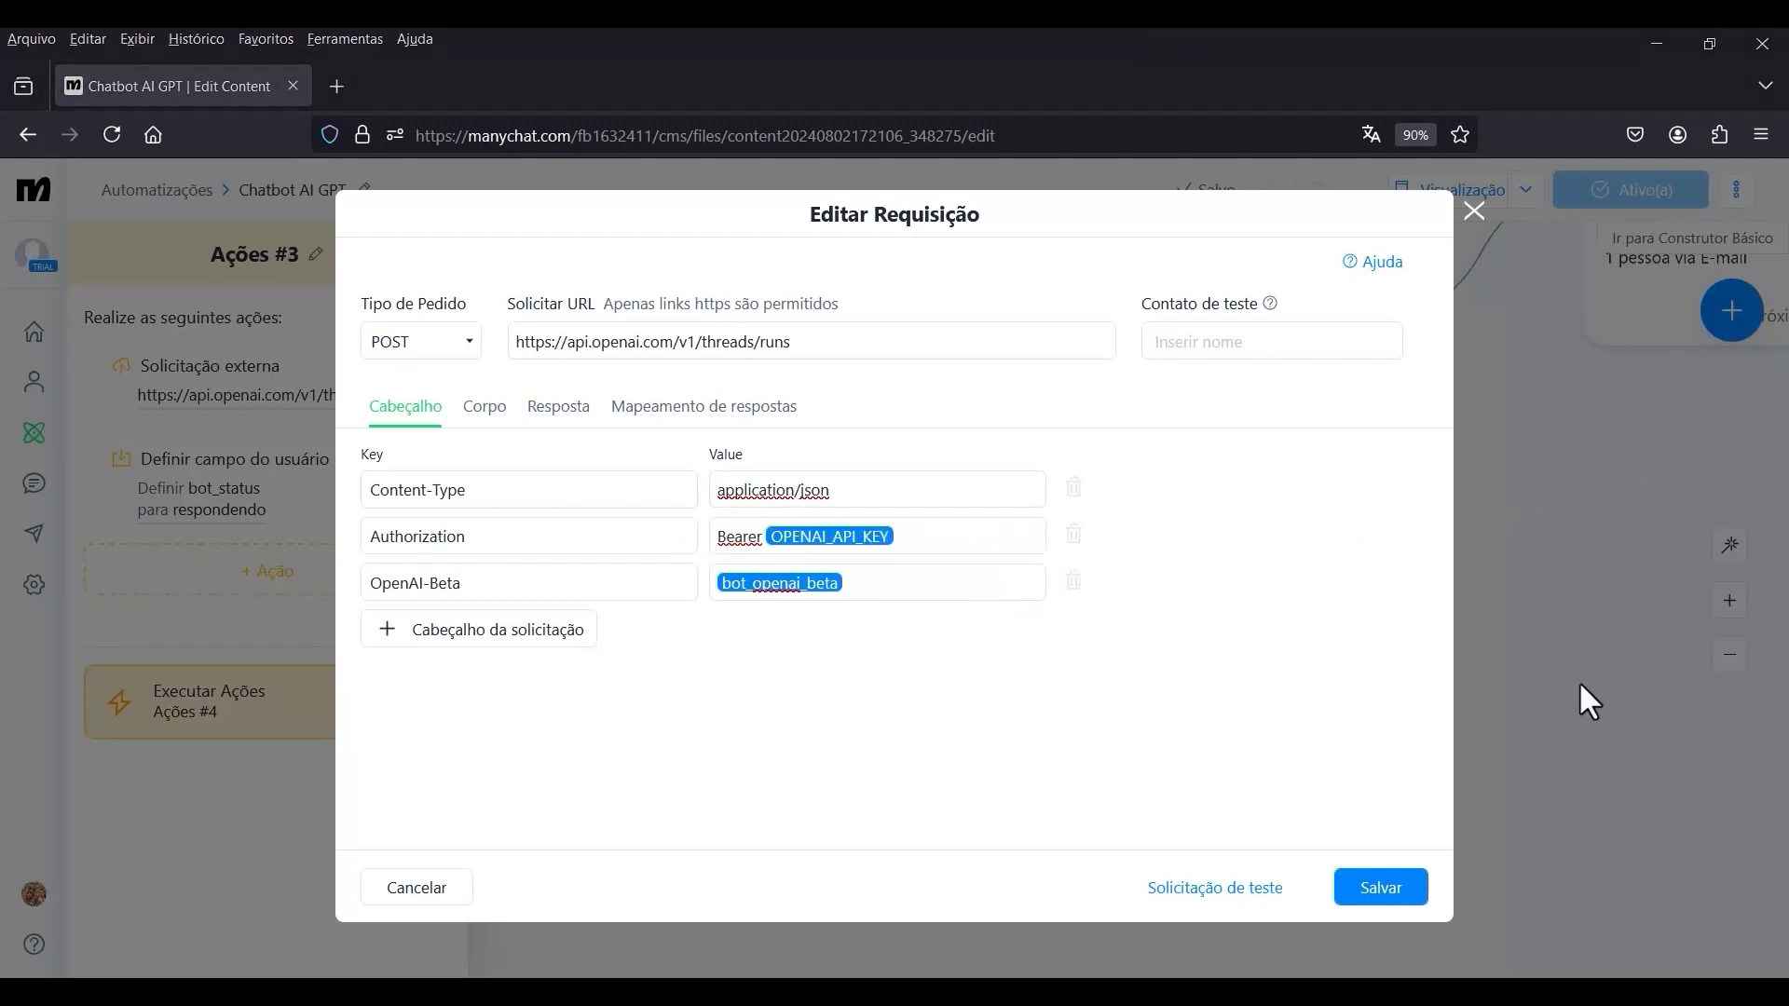
pyautogui.click(1550, 697)
# Check the Authorization header of the GET messages request in Ações #4 and close it without saving.
pyautogui.scroll(-5, 932, 735)
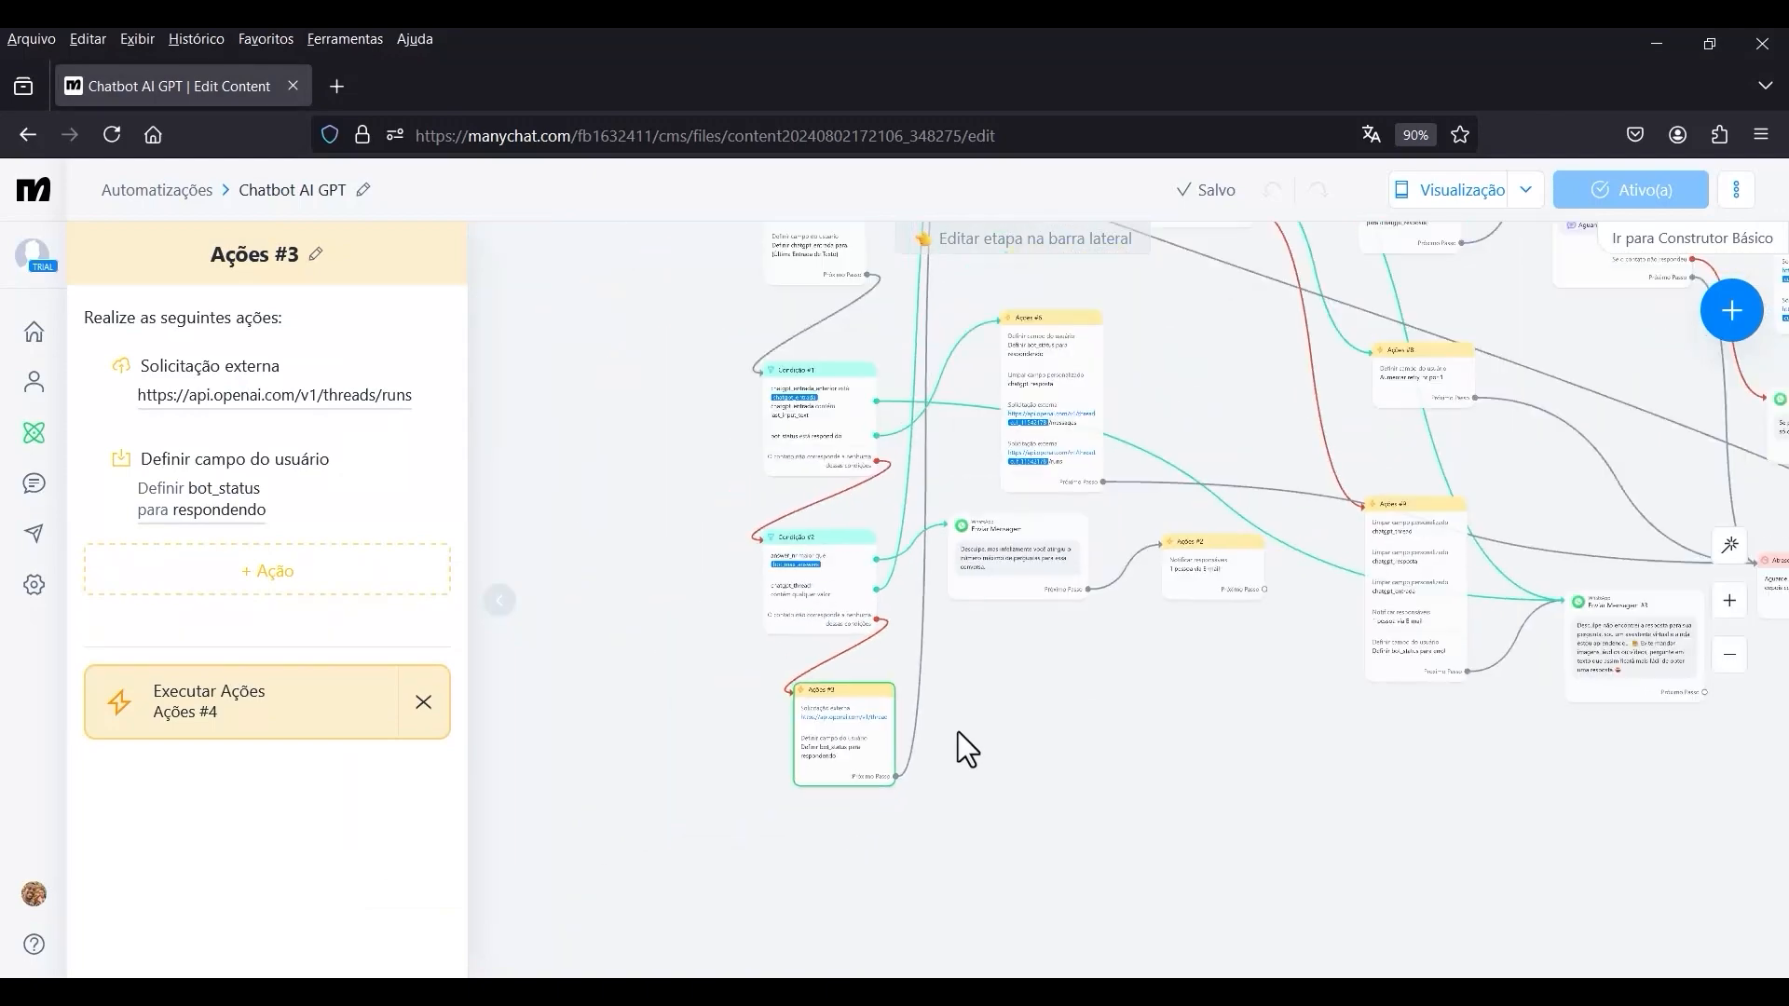
pyautogui.moveTo(1109, 683); pyautogui.dragTo(1004, 918)
pyautogui.scroll(5, 914, 365)
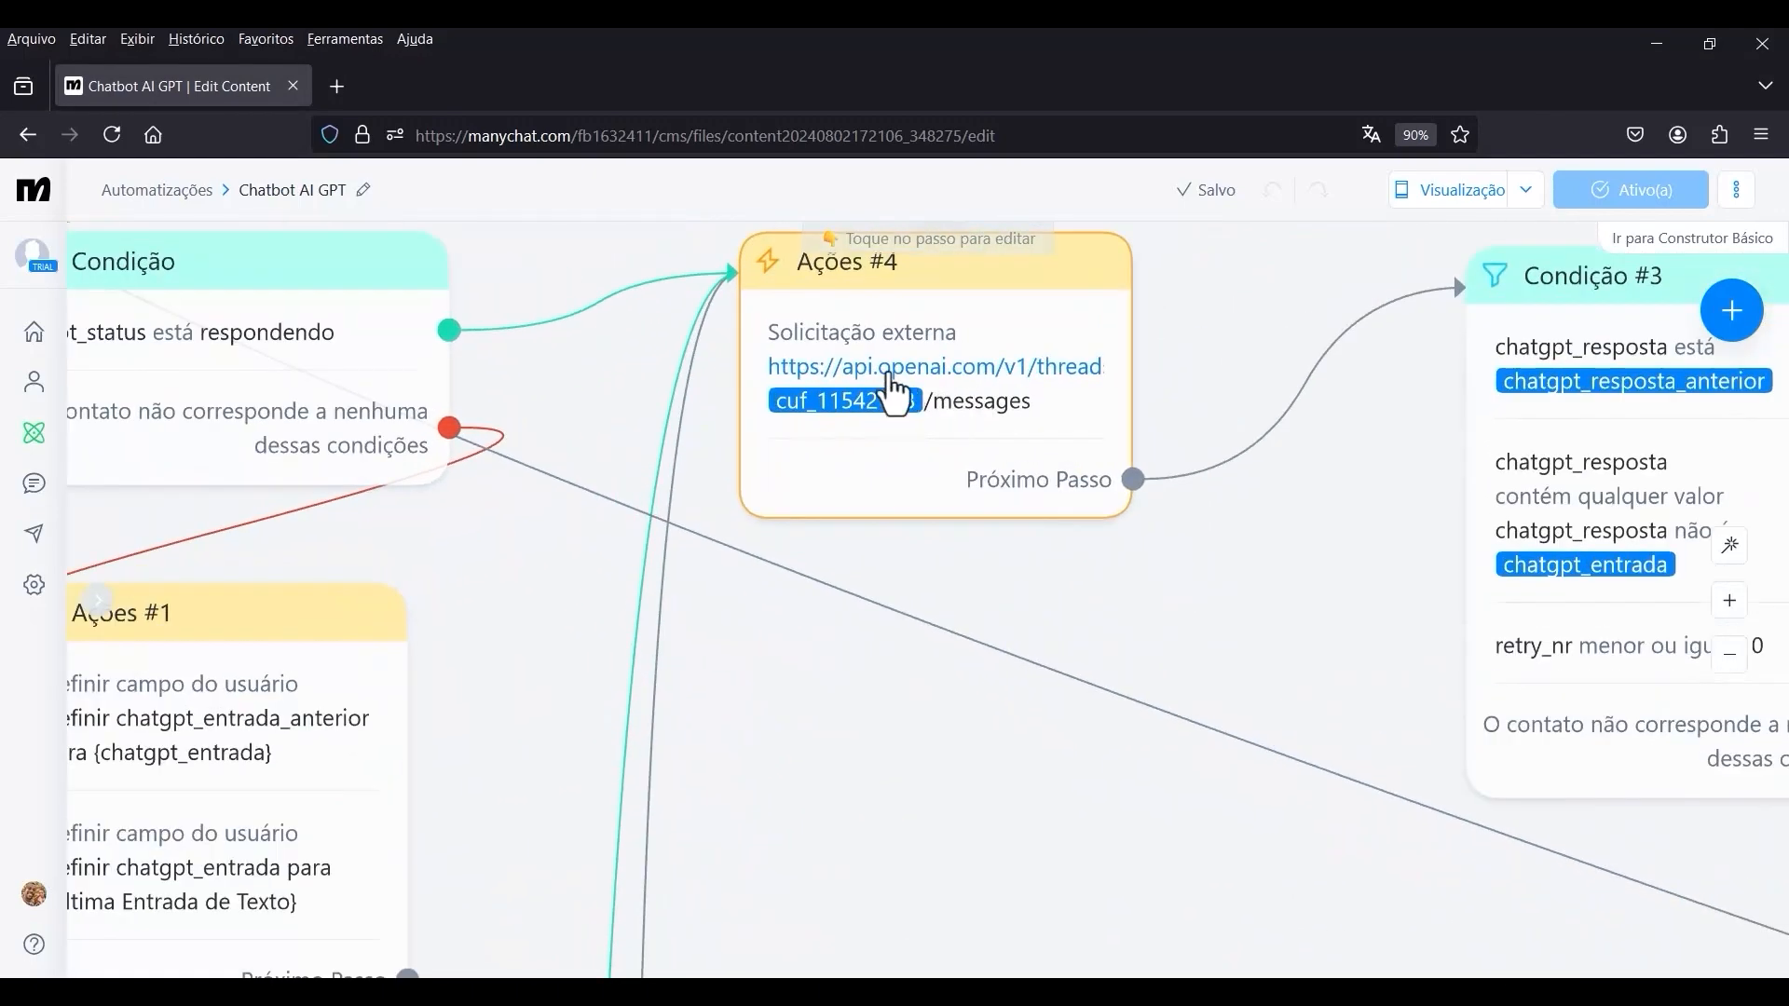
pyautogui.click(899, 395)
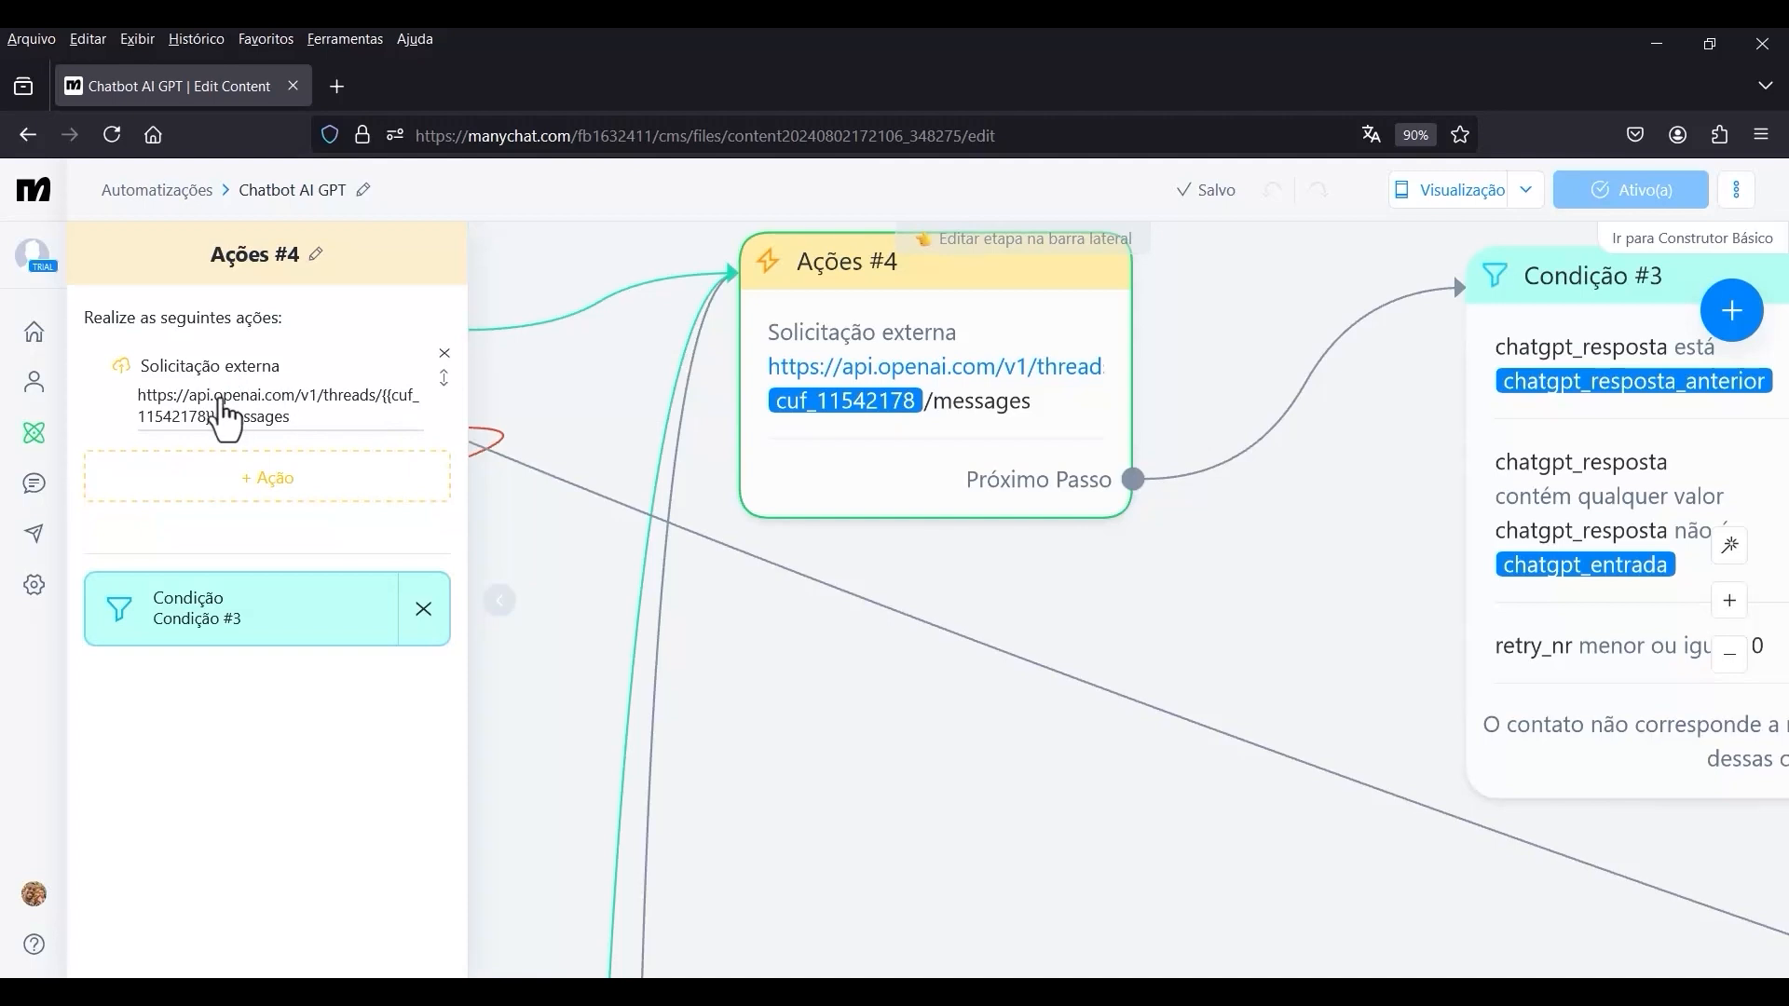
pyautogui.click(284, 401)
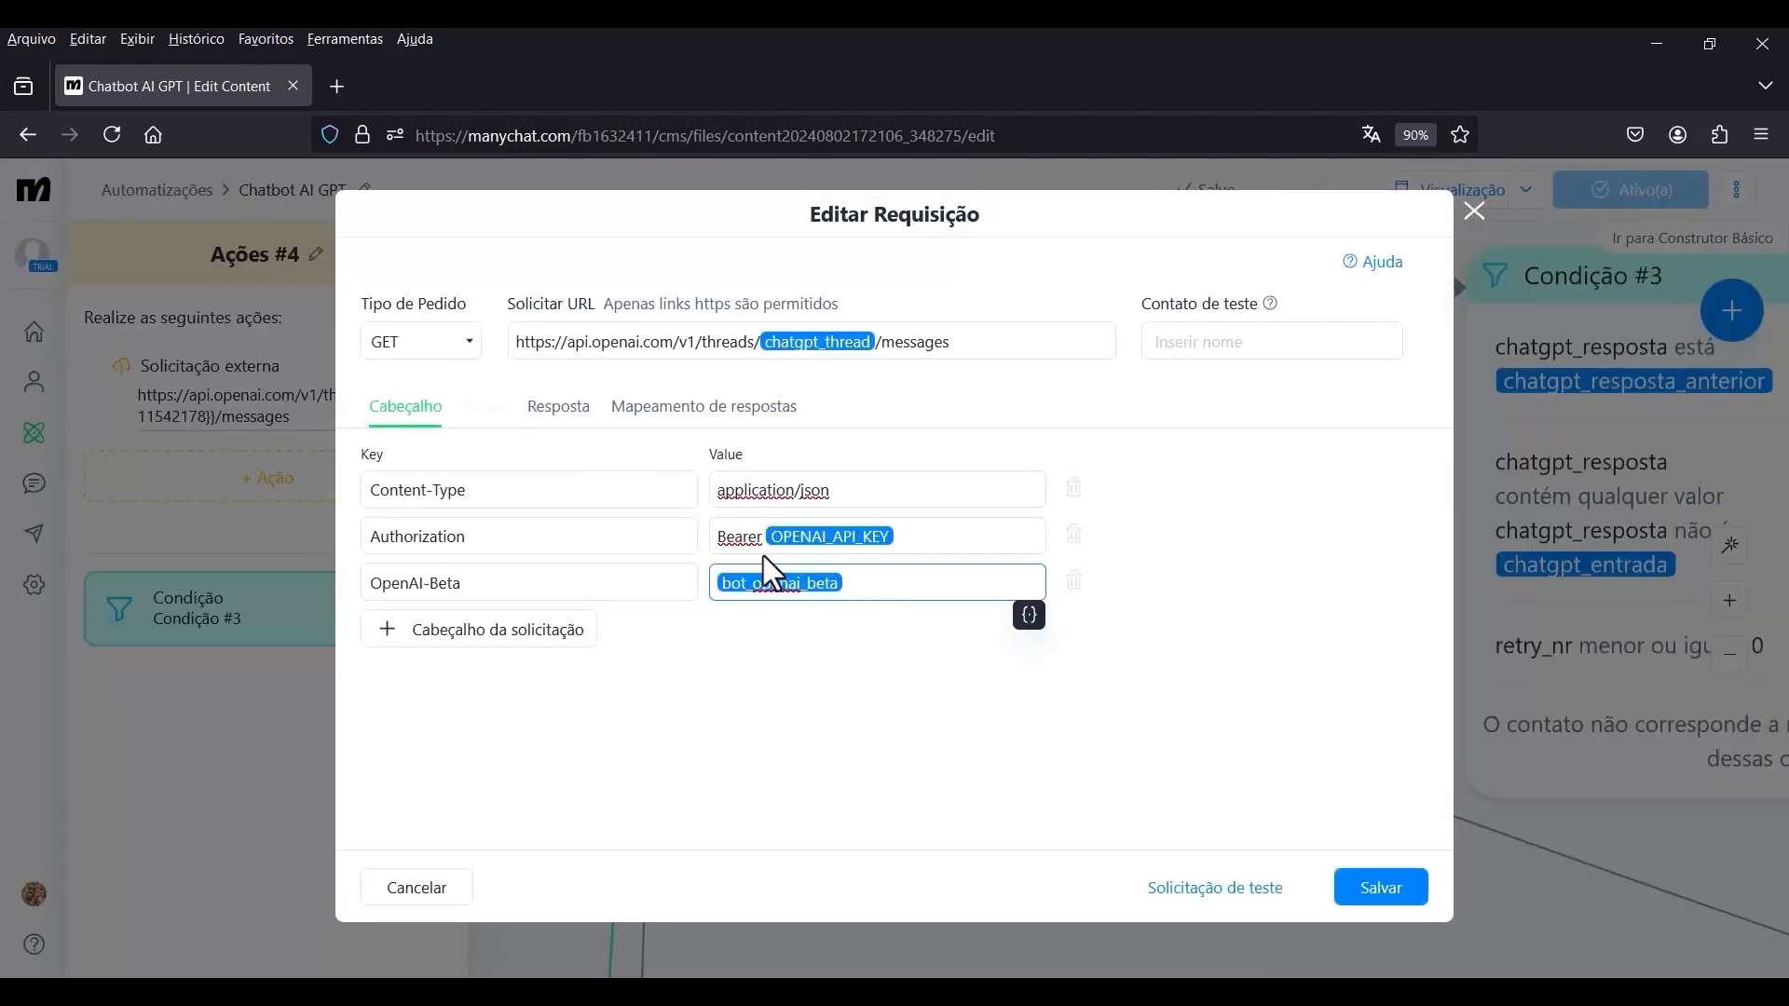
pyautogui.click(922, 534)
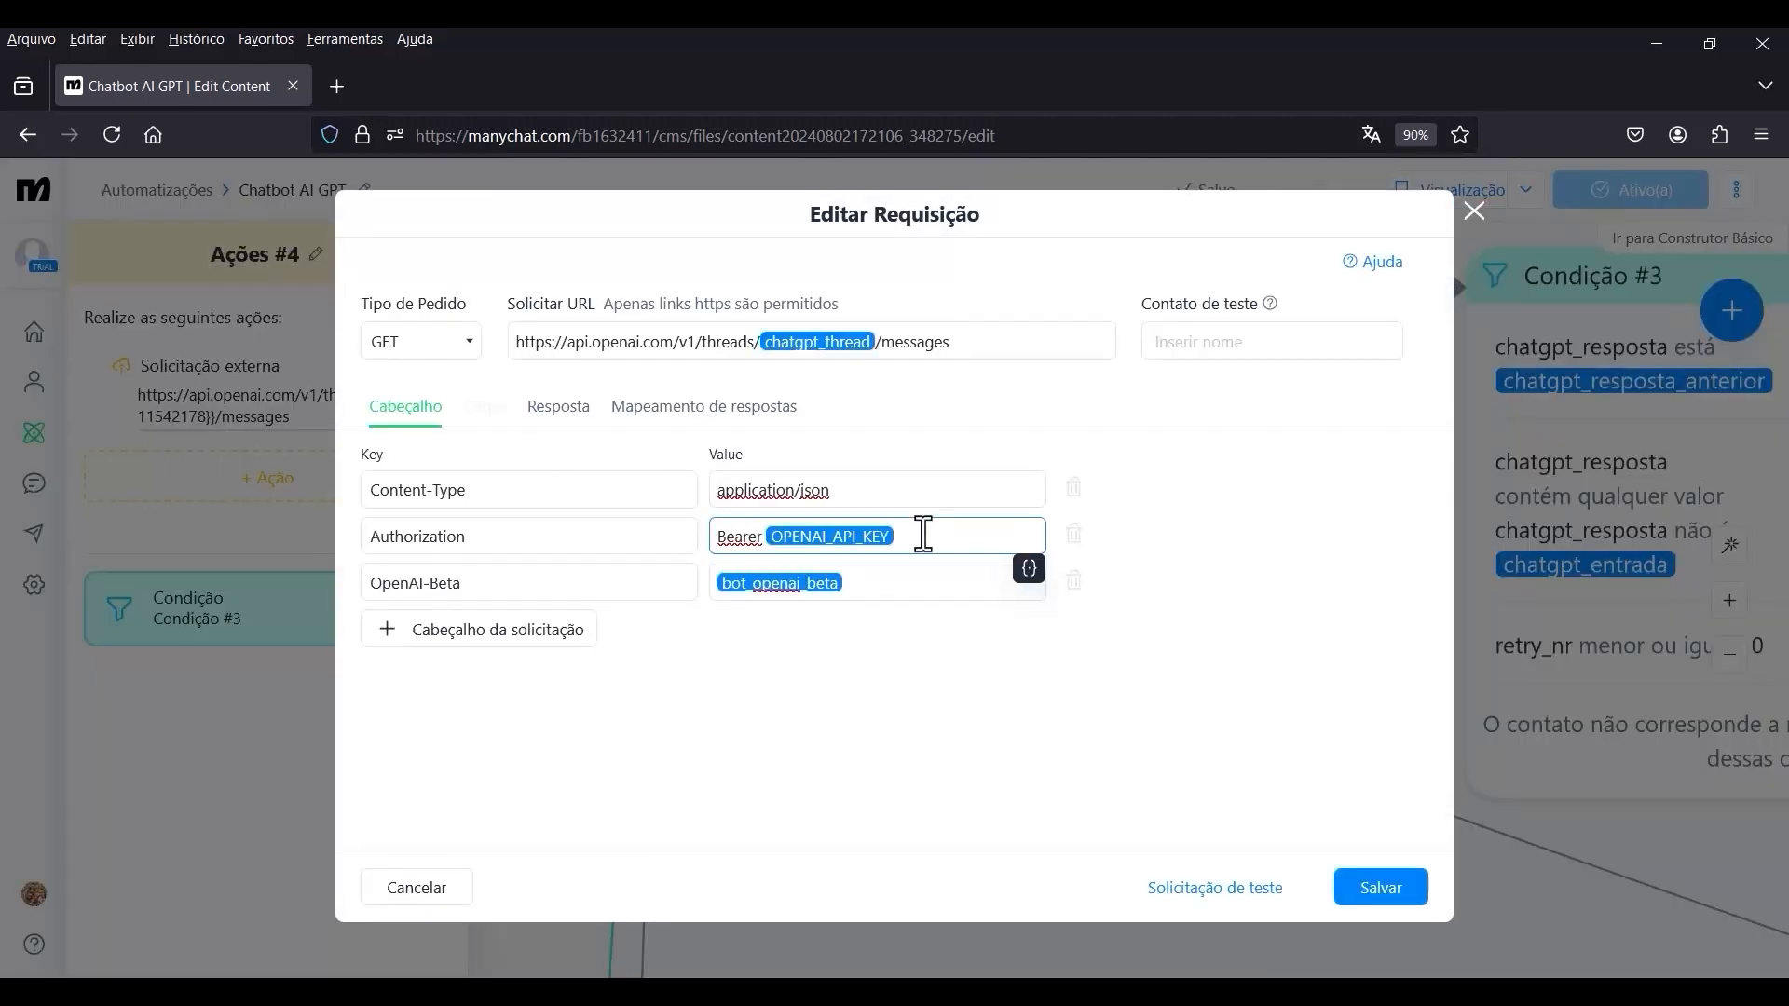
pyautogui.moveTo(923, 534); pyautogui.dragTo(714, 536)
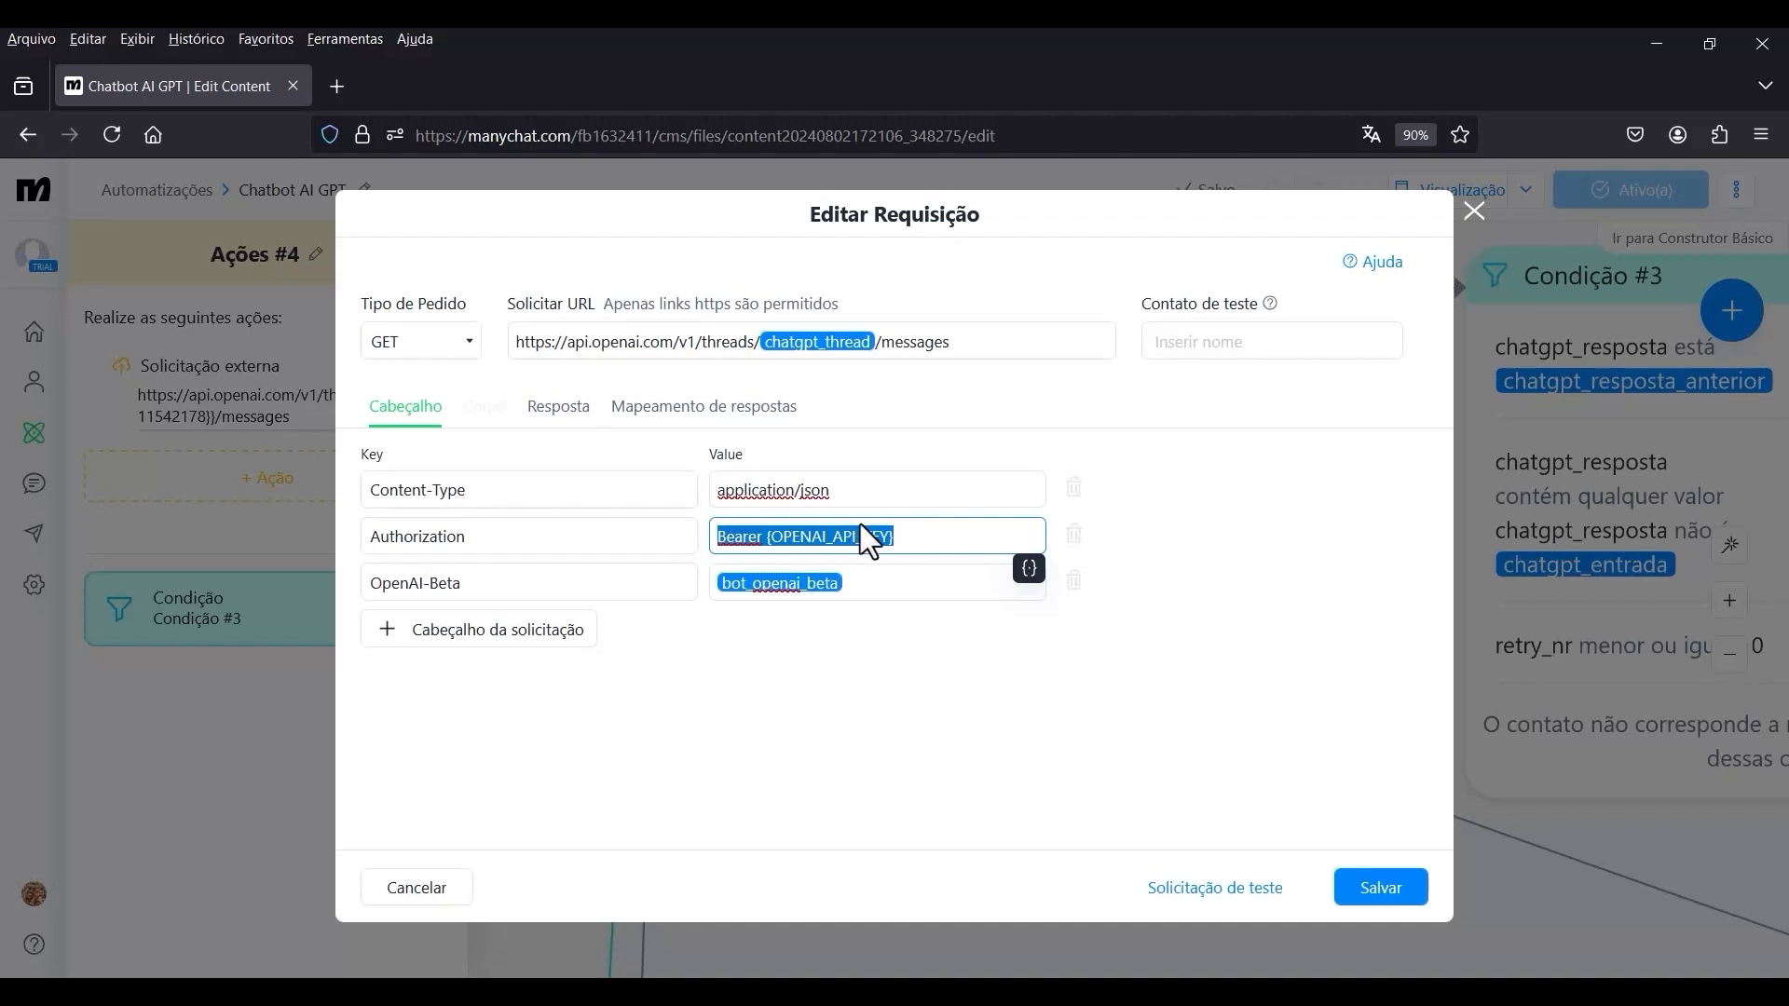
pyautogui.click(1472, 214)
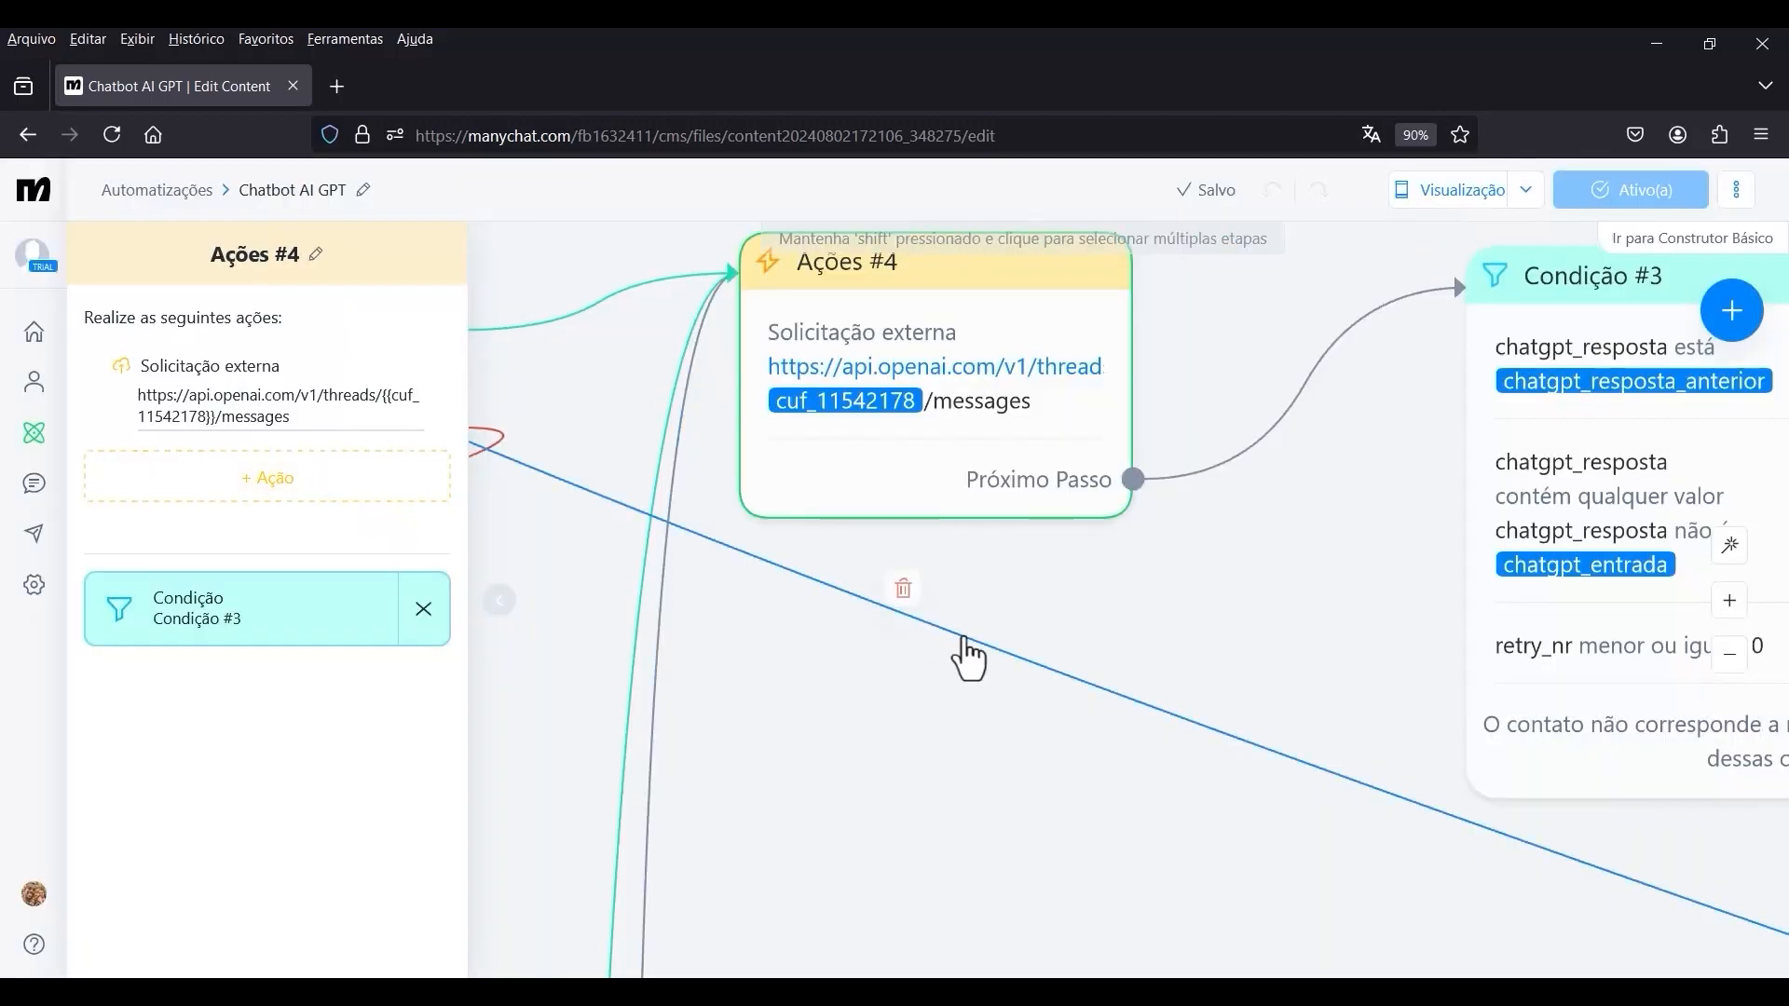
# Check the headers of the messages and runs requests in the Ações #6 step linked from Condição #1.
pyautogui.click(1097, 611)
pyautogui.scroll(-8, 952, 519)
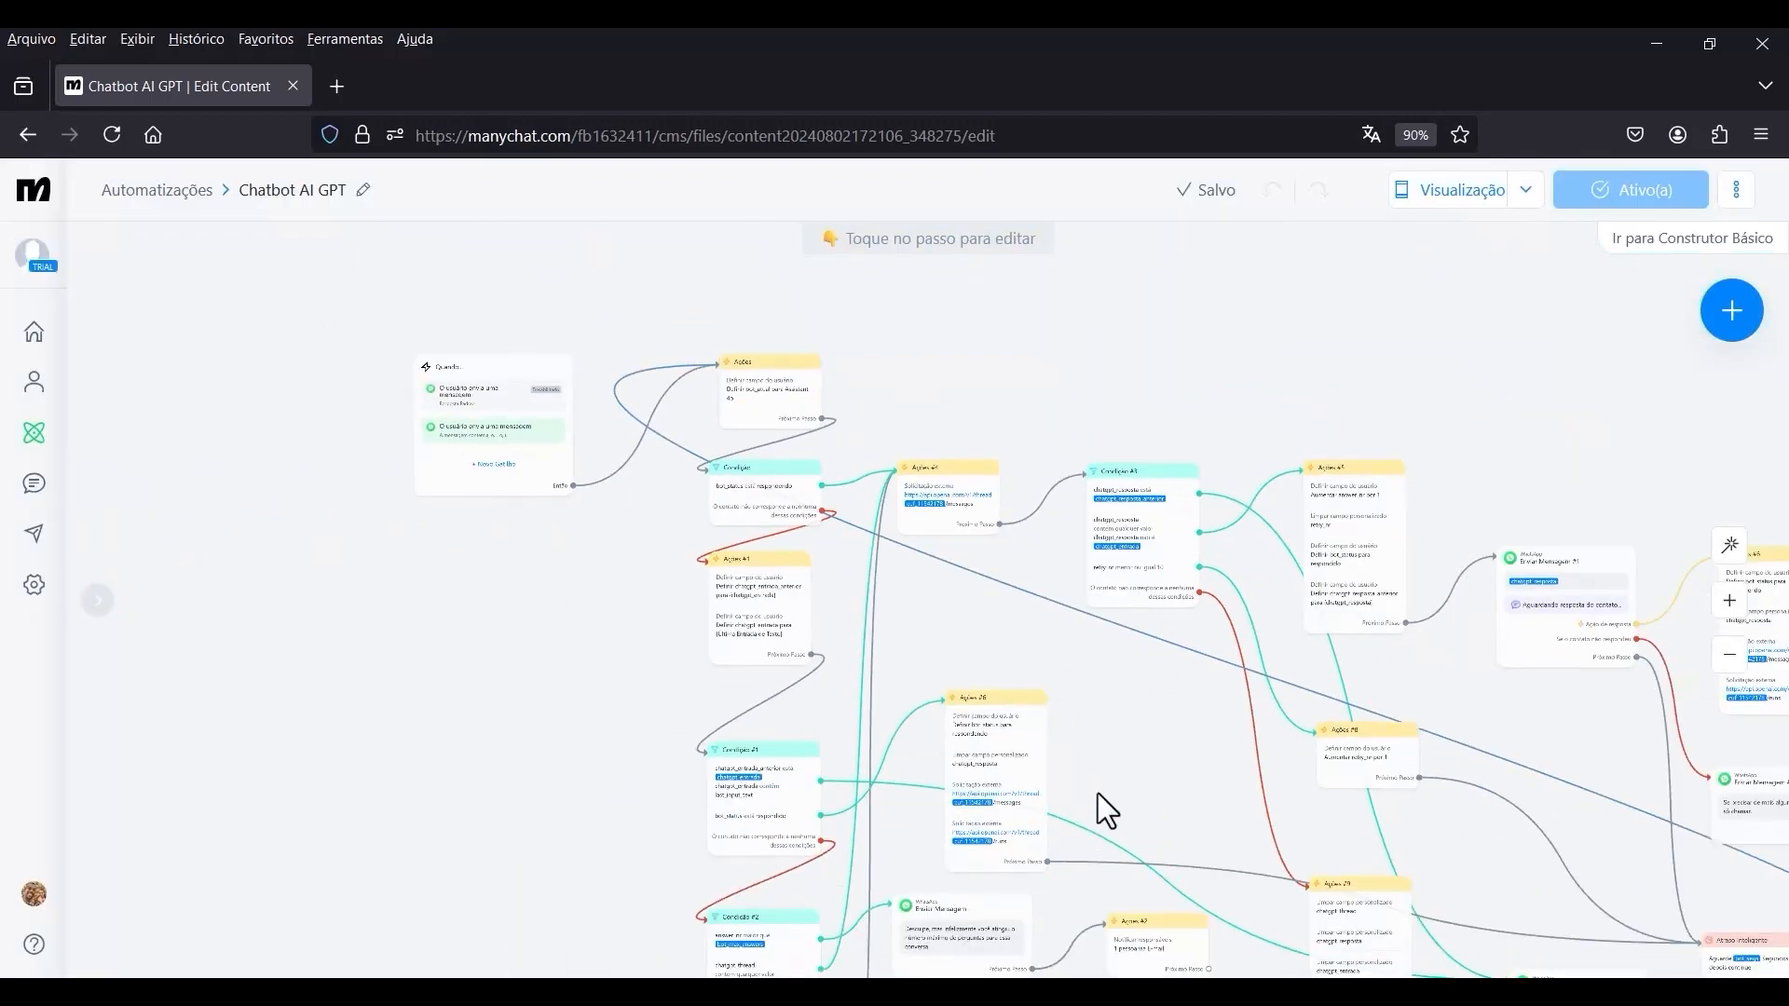
pyautogui.scroll(8, 1059, 619)
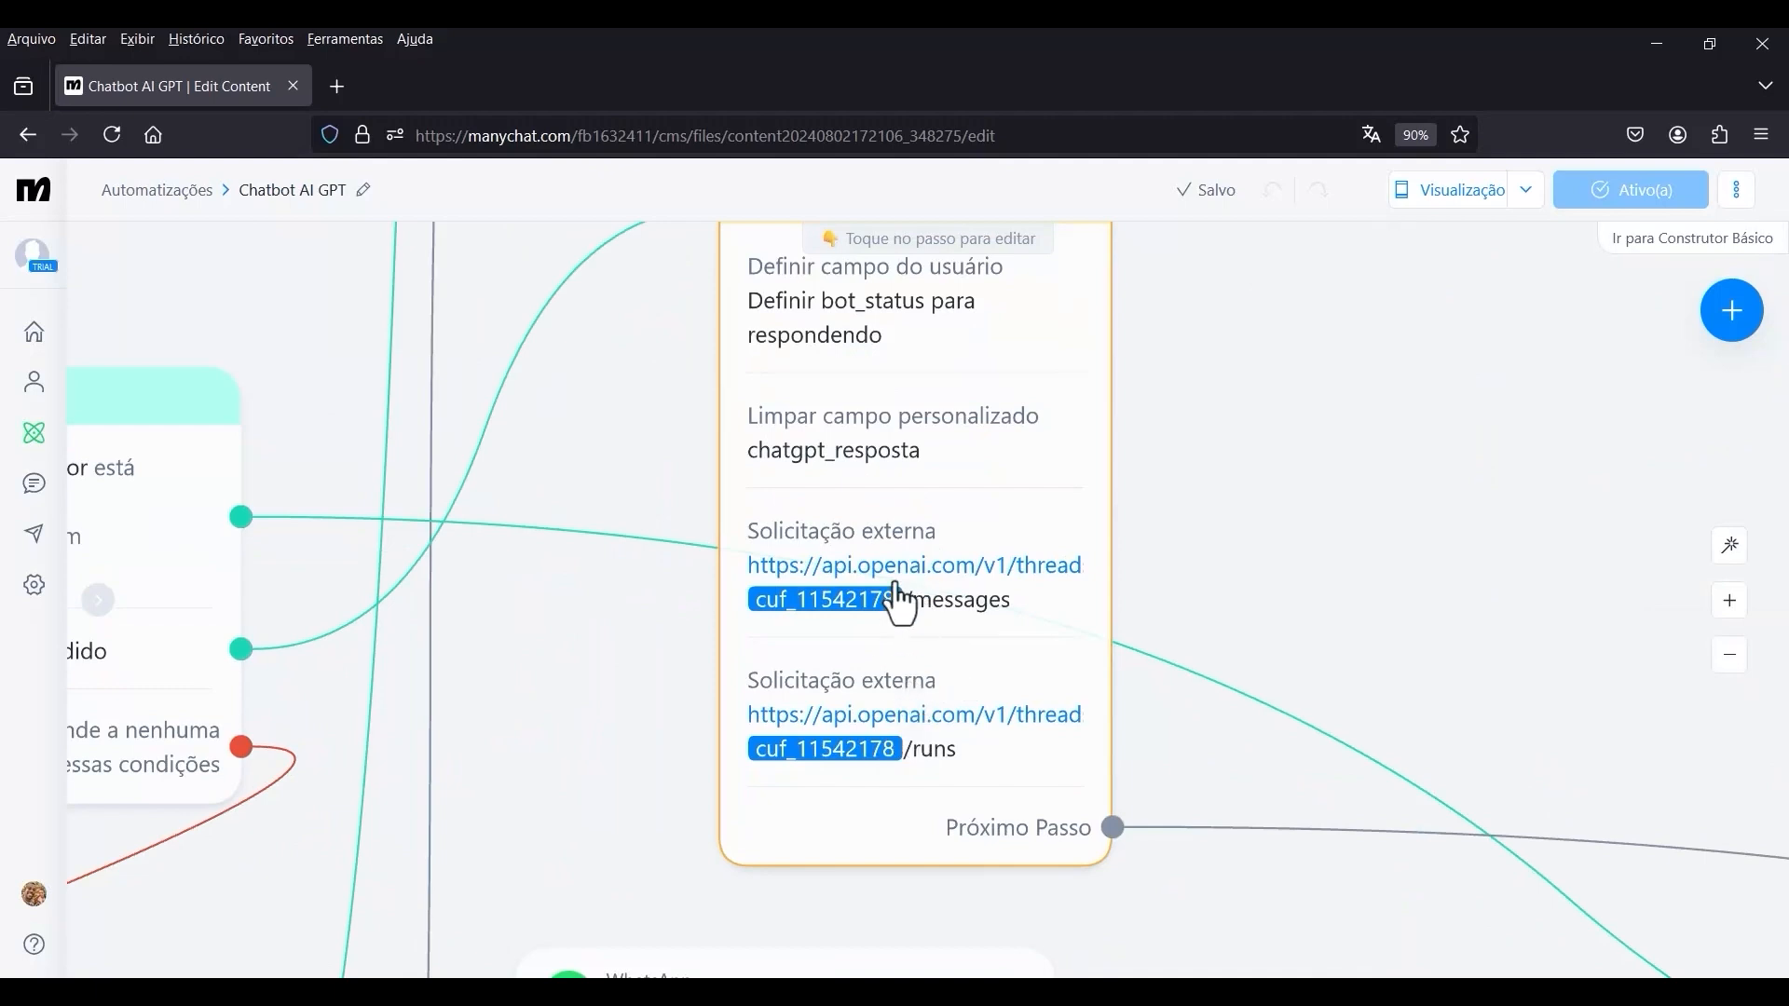
pyautogui.click(899, 601)
pyautogui.click(320, 639)
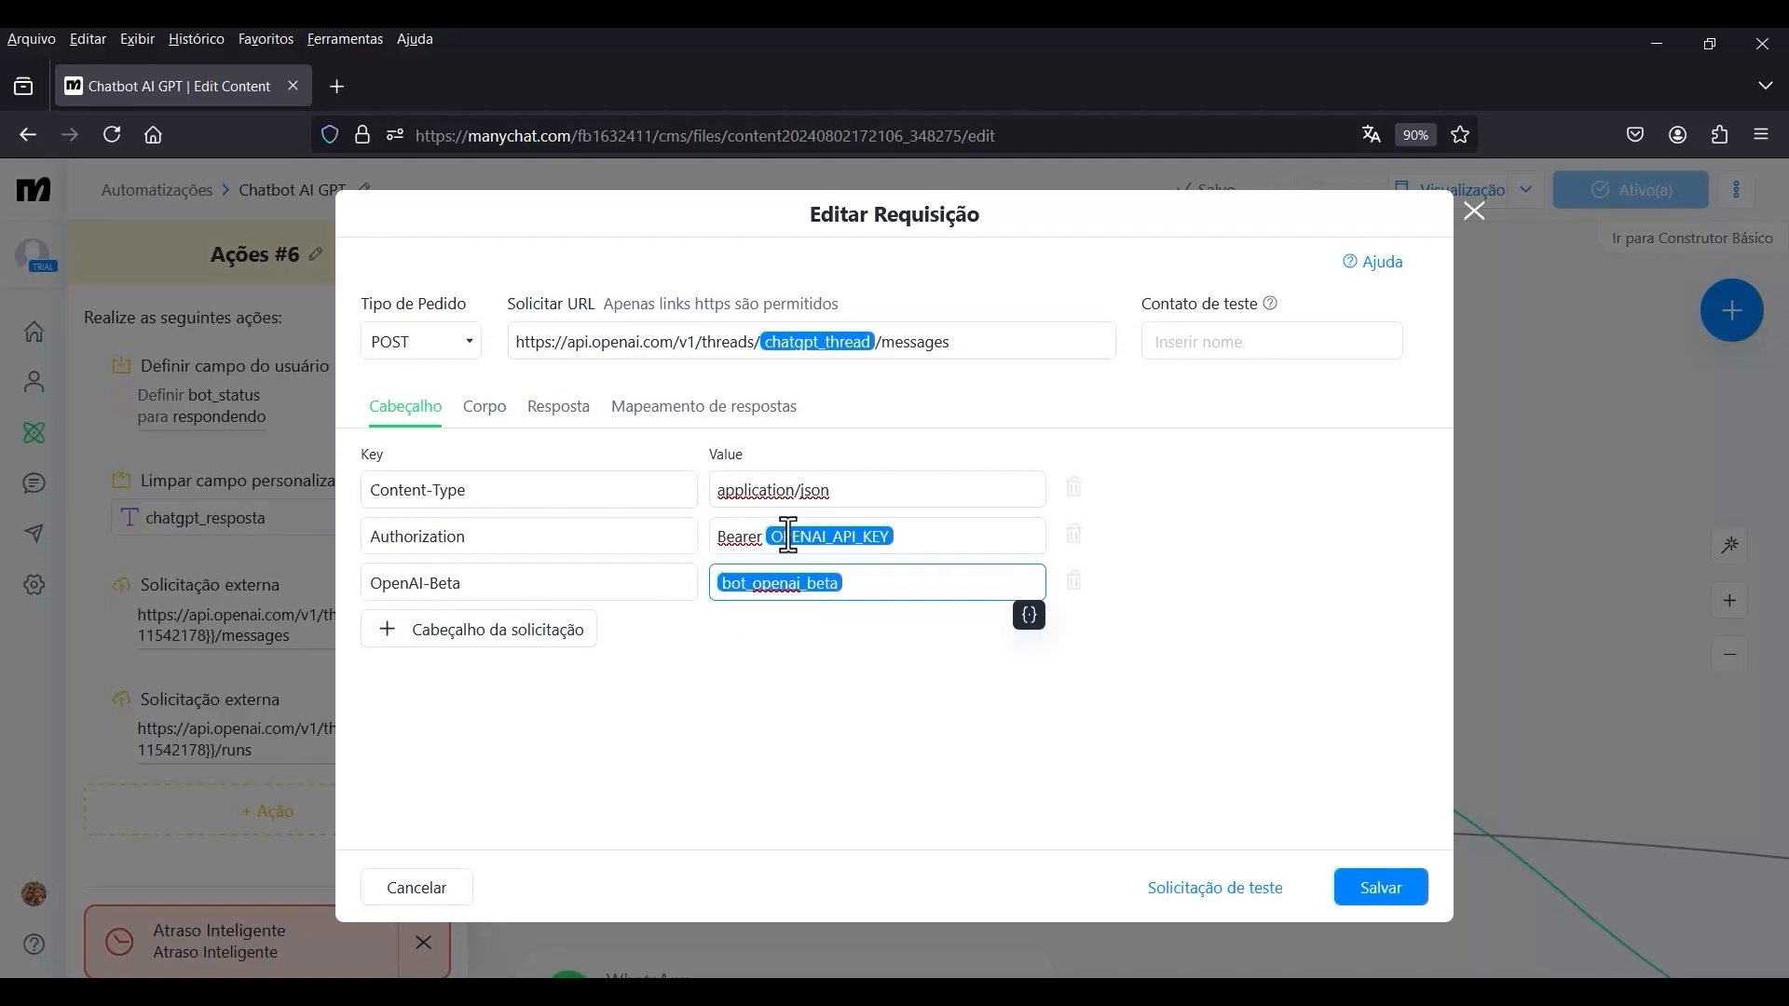
pyautogui.click(1473, 212)
pyautogui.click(337, 756)
pyautogui.click(1472, 216)
# Check the headers of the messages and runs requests in the Ações #6 step that follows Enviar Mensagem #1.
pyautogui.scroll(-5, 917, 607)
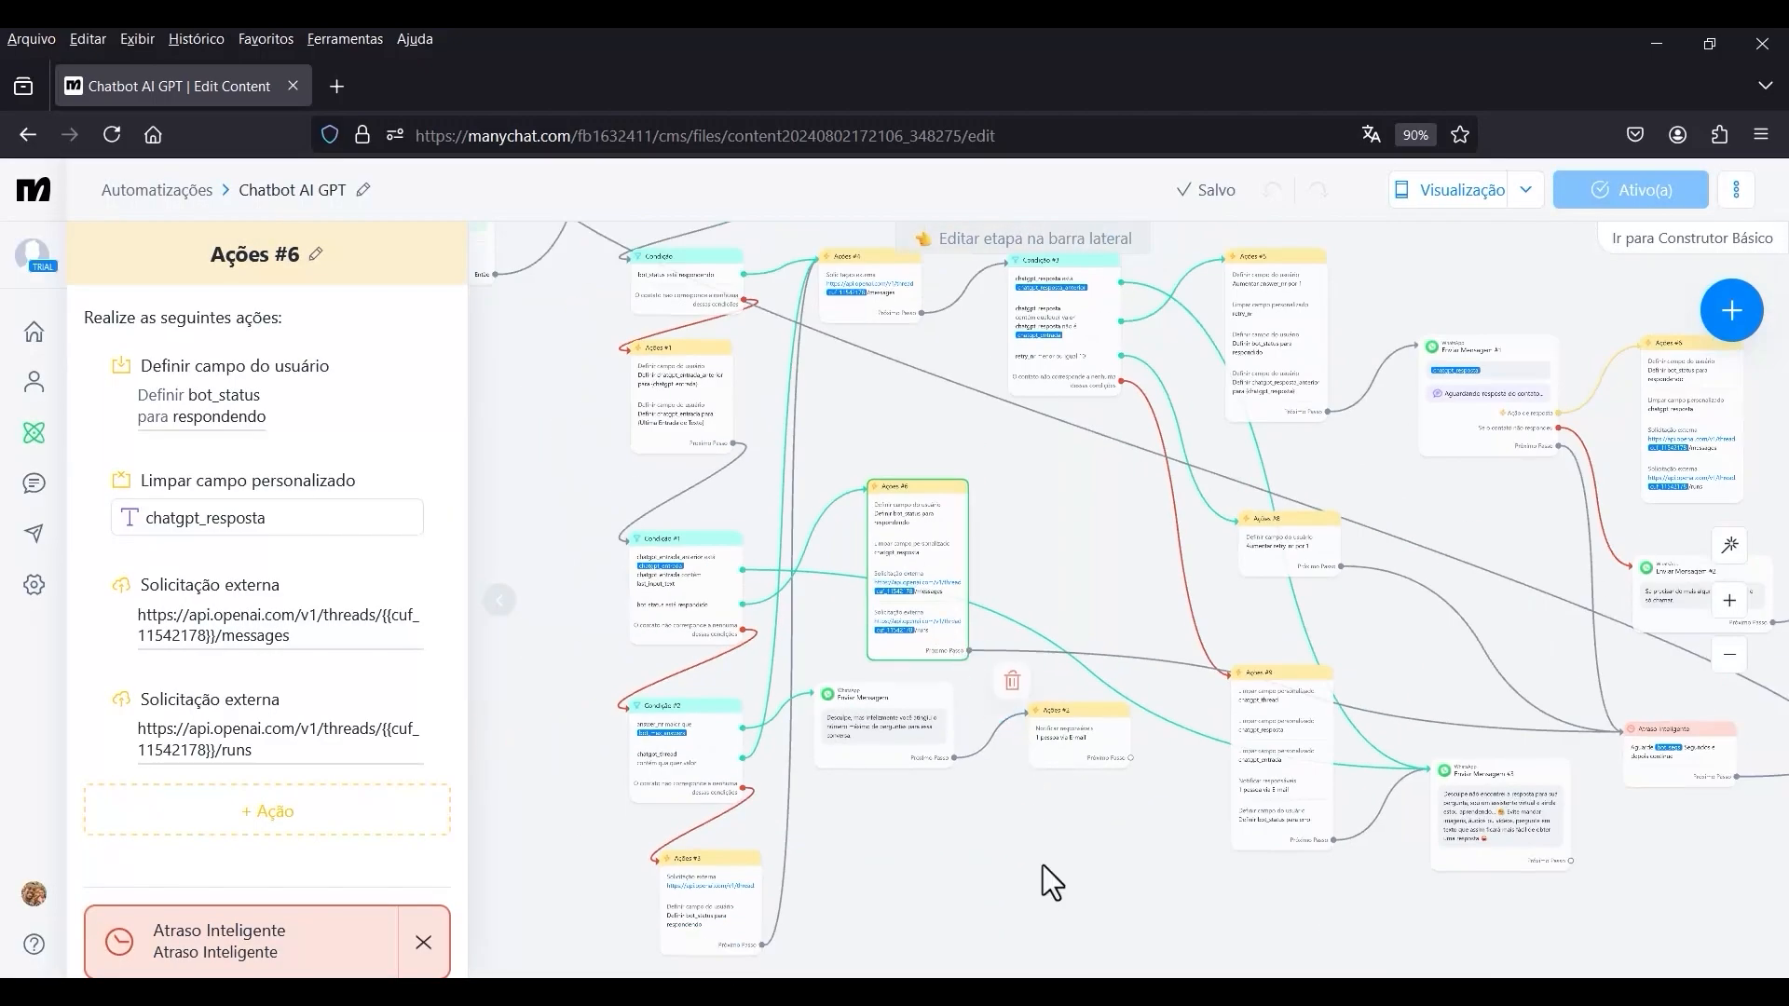
pyautogui.moveTo(1043, 866); pyautogui.dragTo(734, 809)
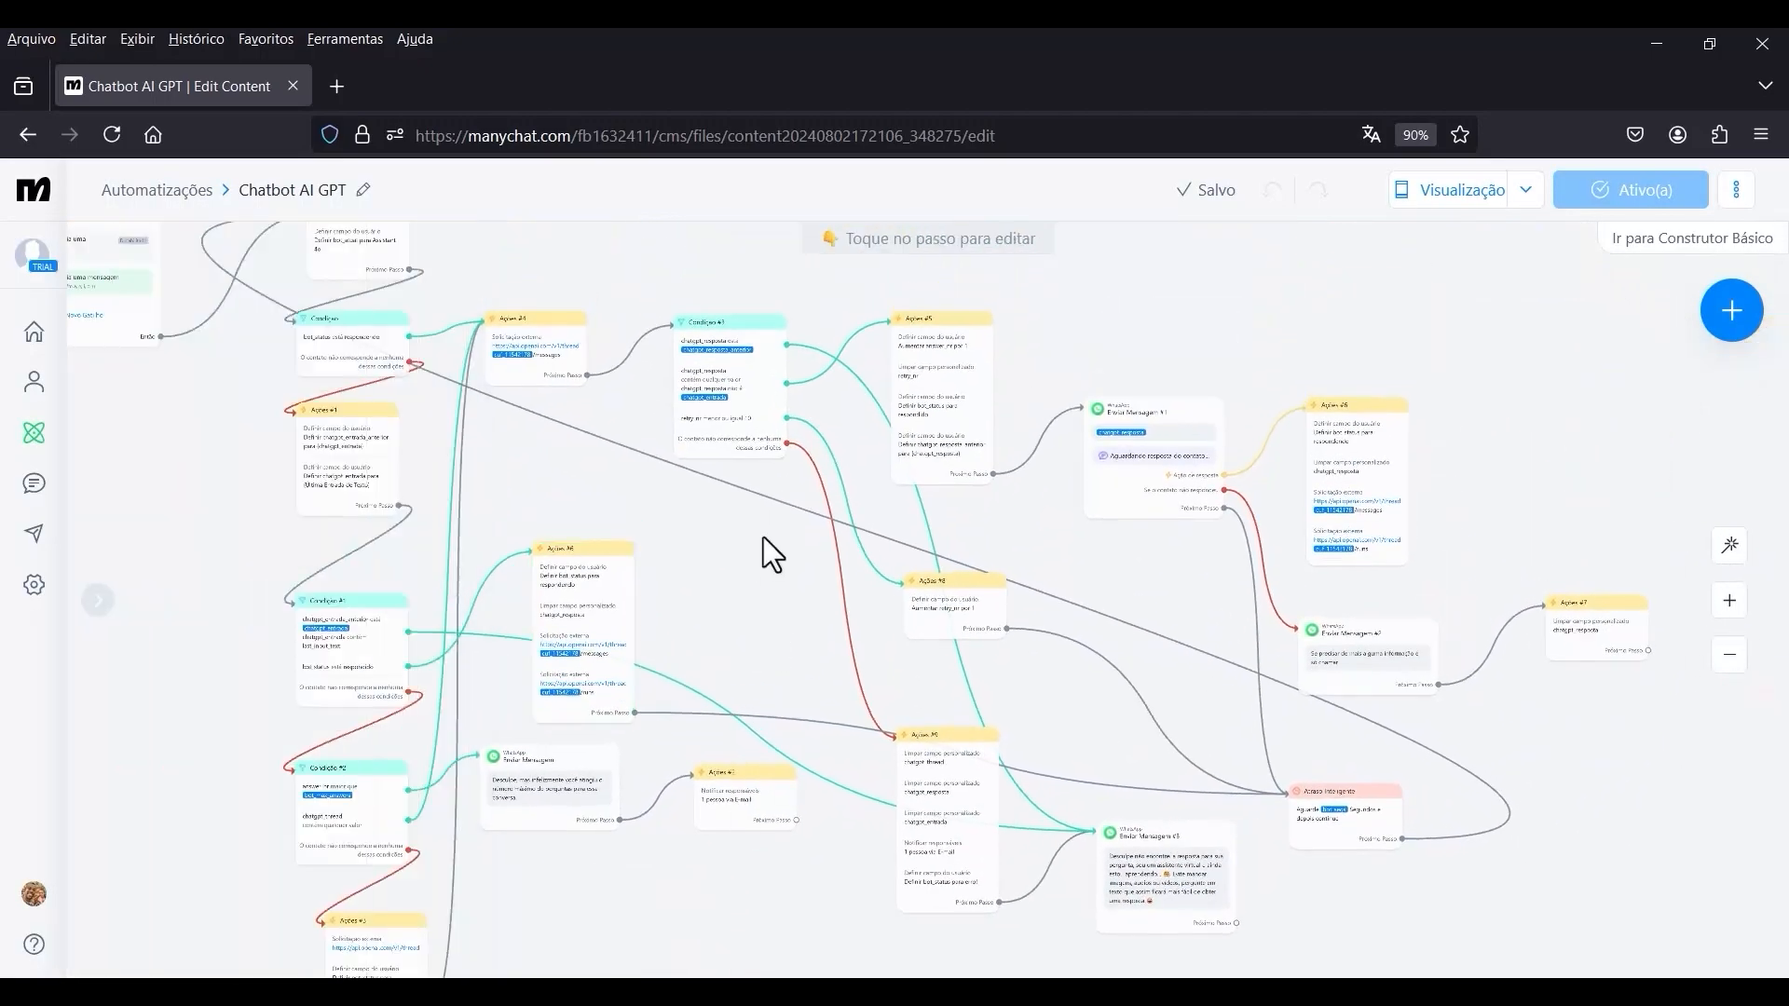
pyautogui.moveTo(763, 535); pyautogui.dragTo(615, 688)
pyautogui.scroll(5, 1272, 641)
pyautogui.scroll(2, 1289, 626)
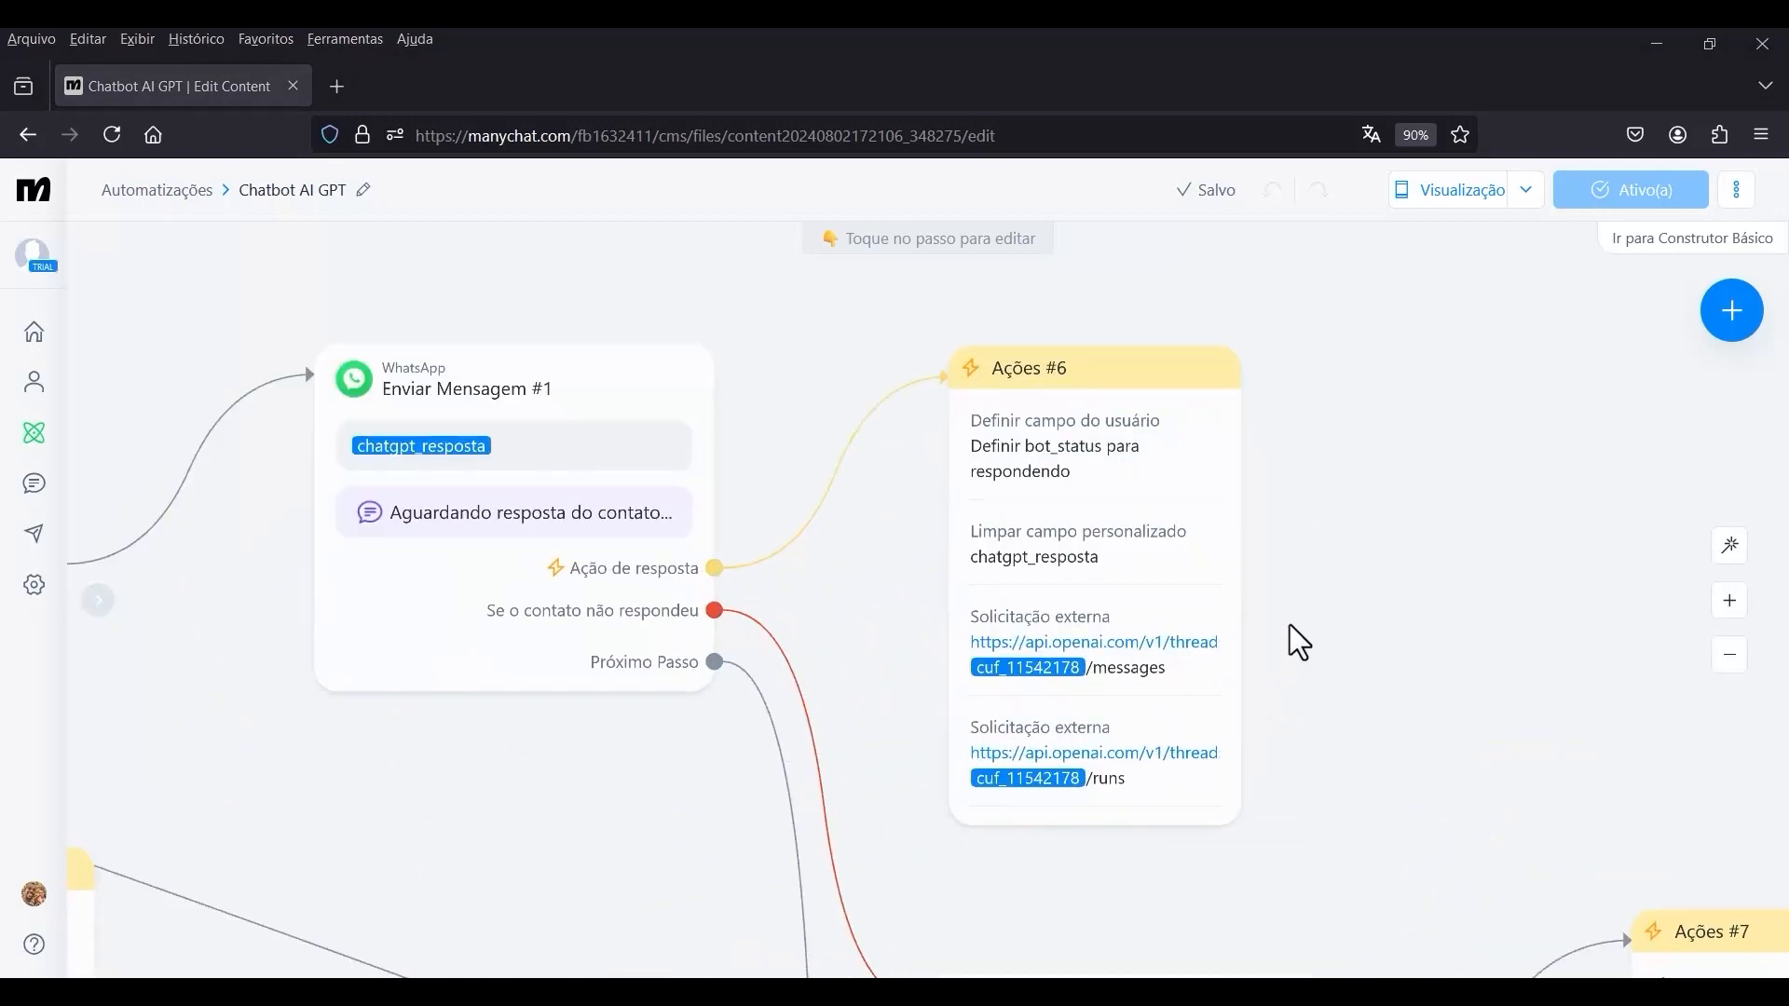
pyautogui.click(1076, 727)
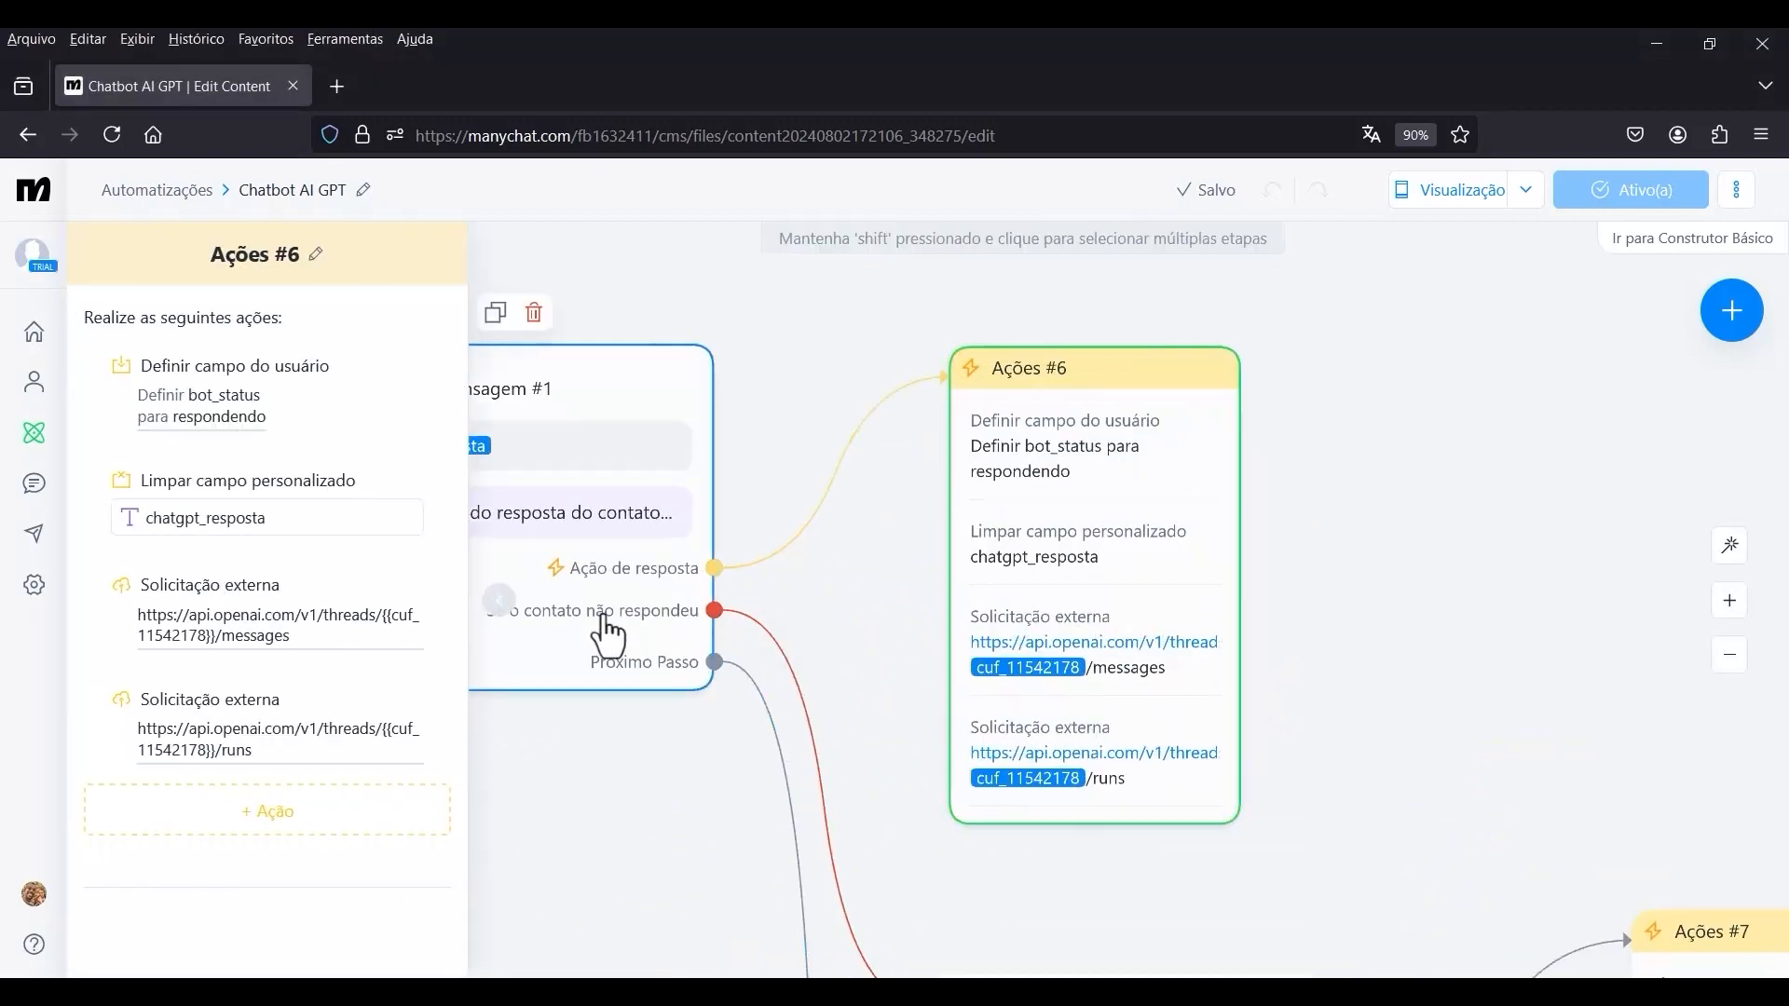
pyautogui.click(291, 635)
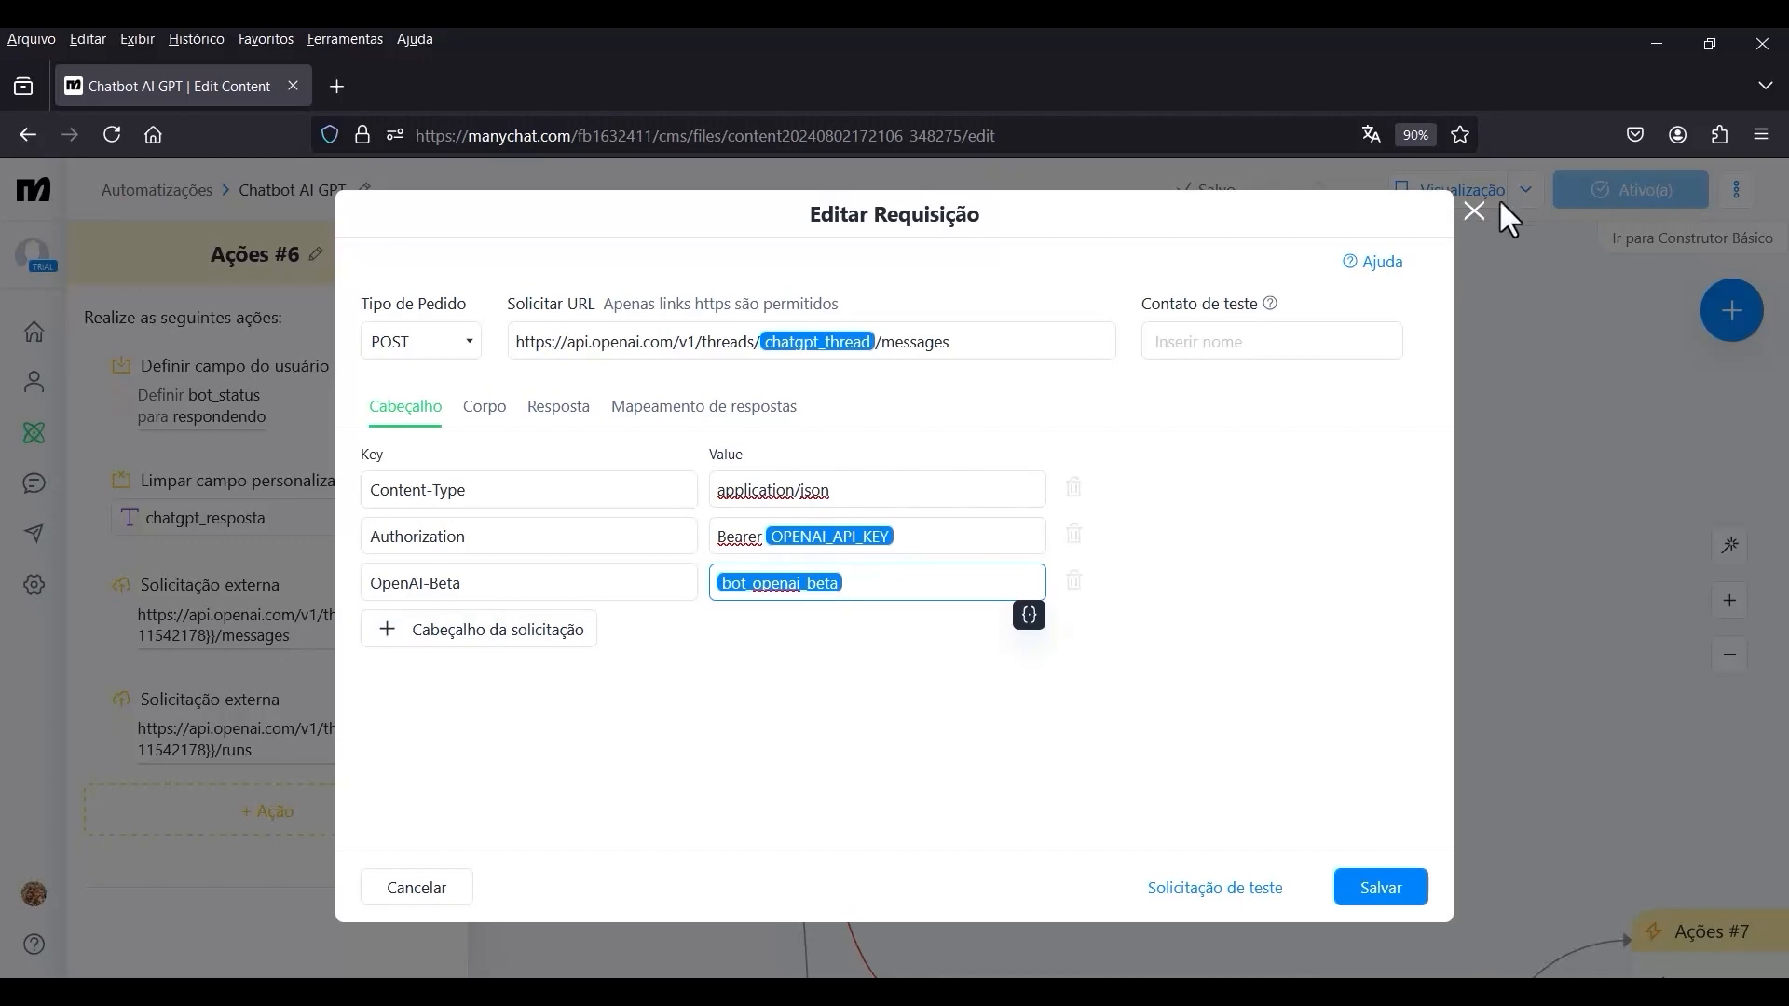
pyautogui.click(1481, 216)
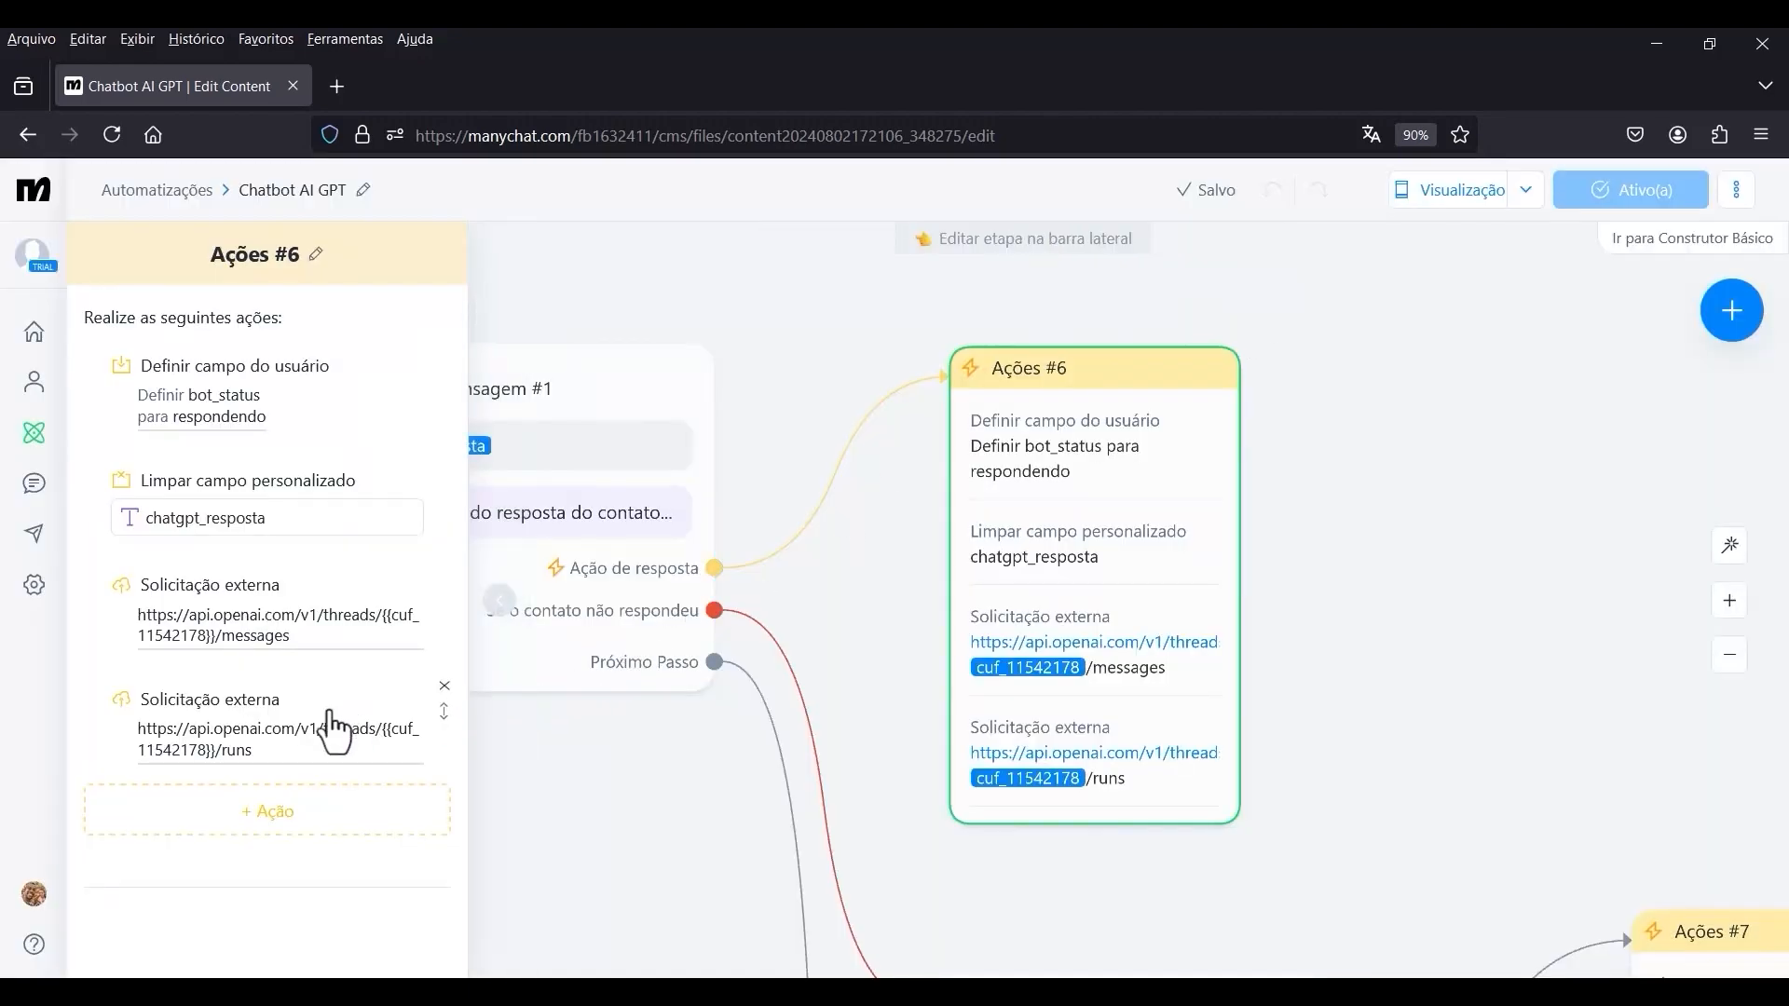
pyautogui.click(273, 738)
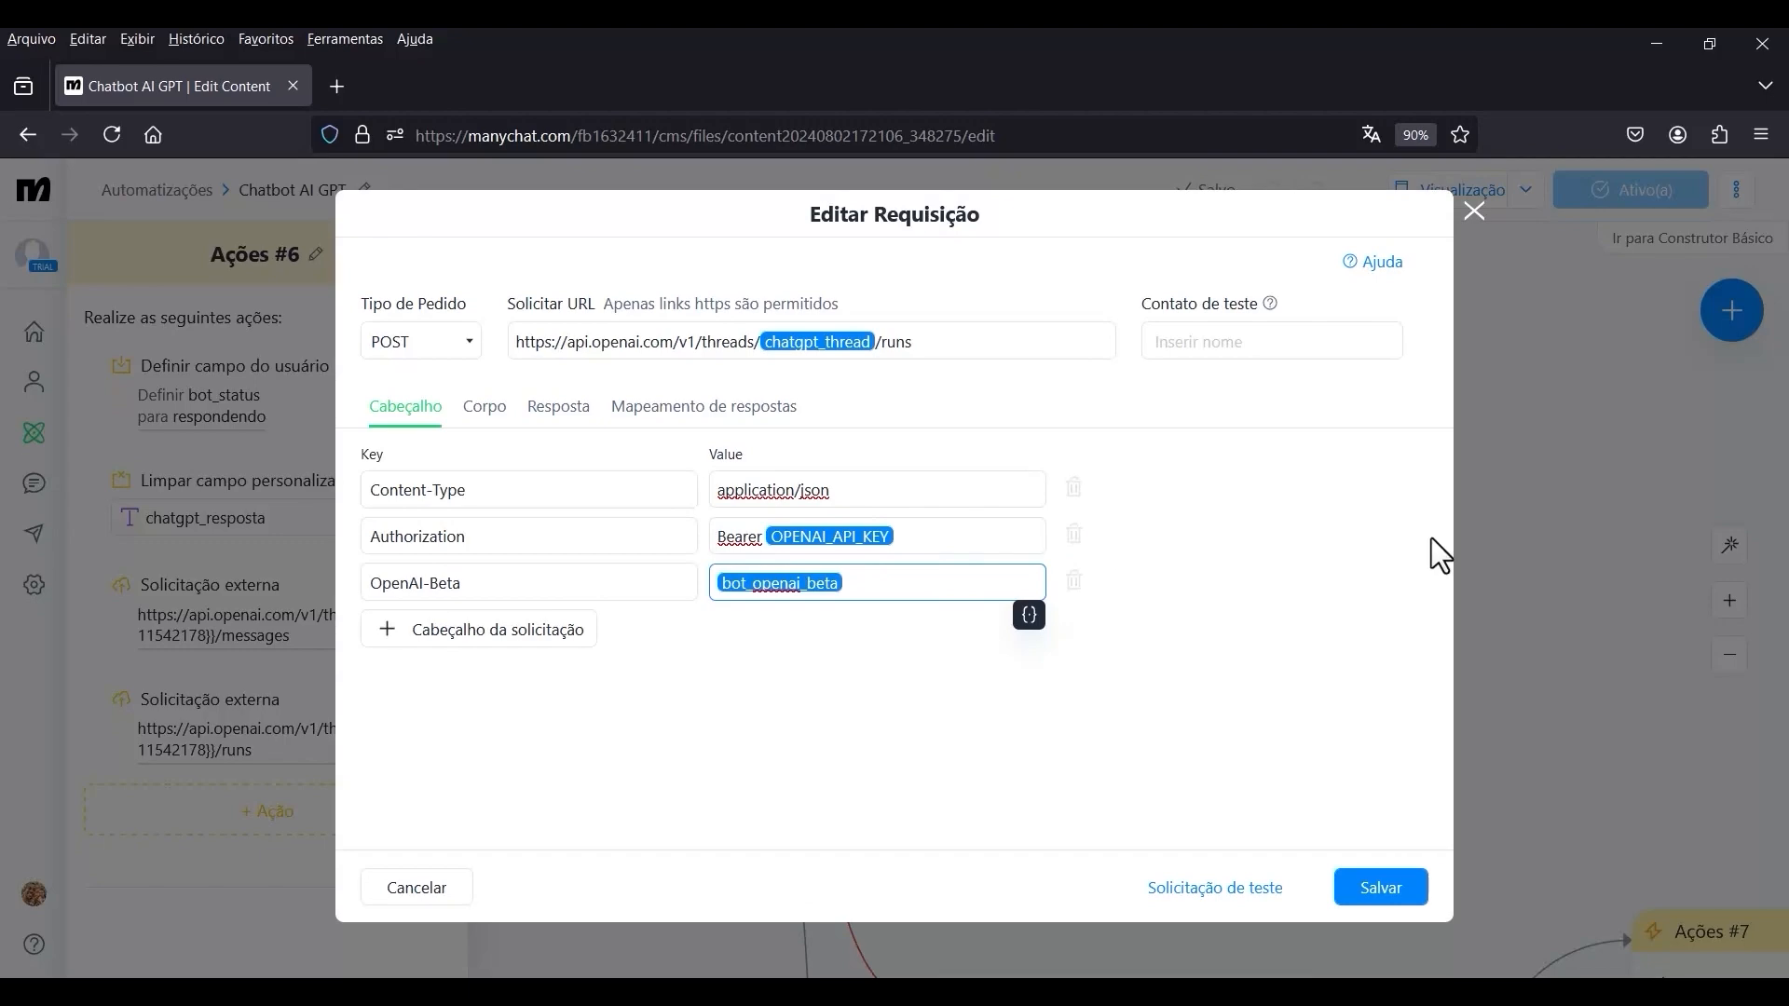
pyautogui.click(1487, 221)
# Examine the whole flow and compare the two Ações #6 steps and their connections.
pyautogui.scroll(-5, 1442, 601)
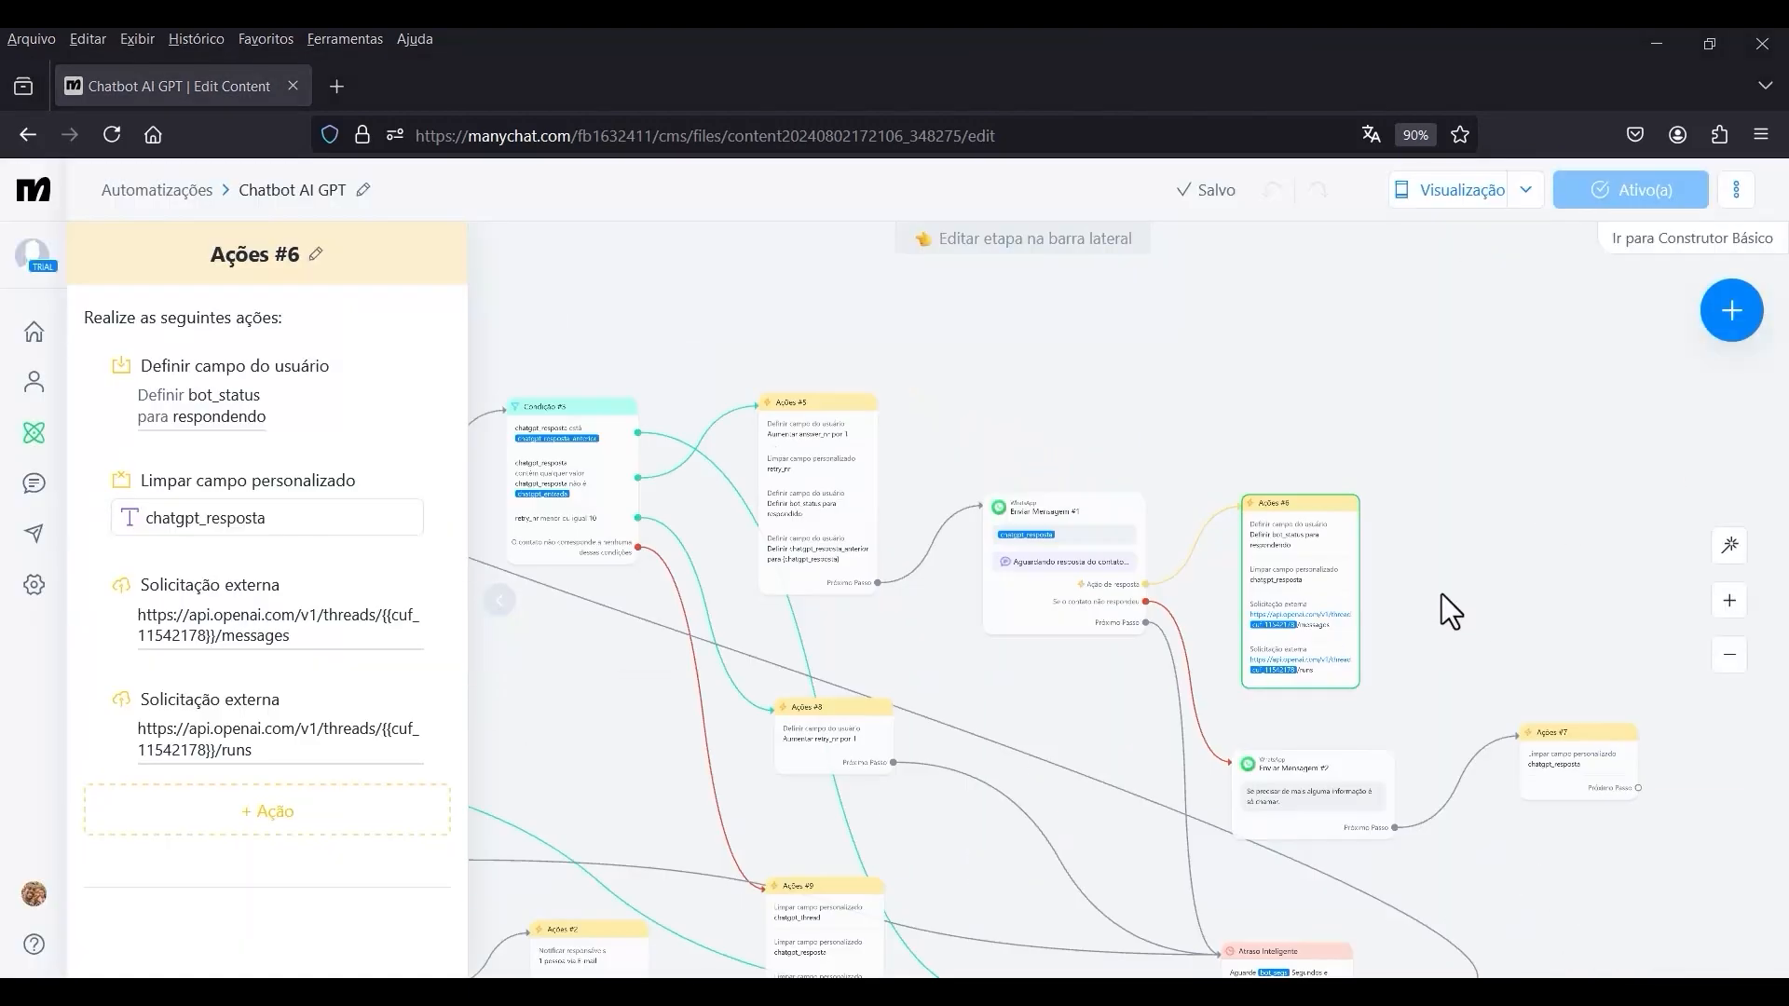
pyautogui.moveTo(1574, 799); pyautogui.dragTo(1630, 697)
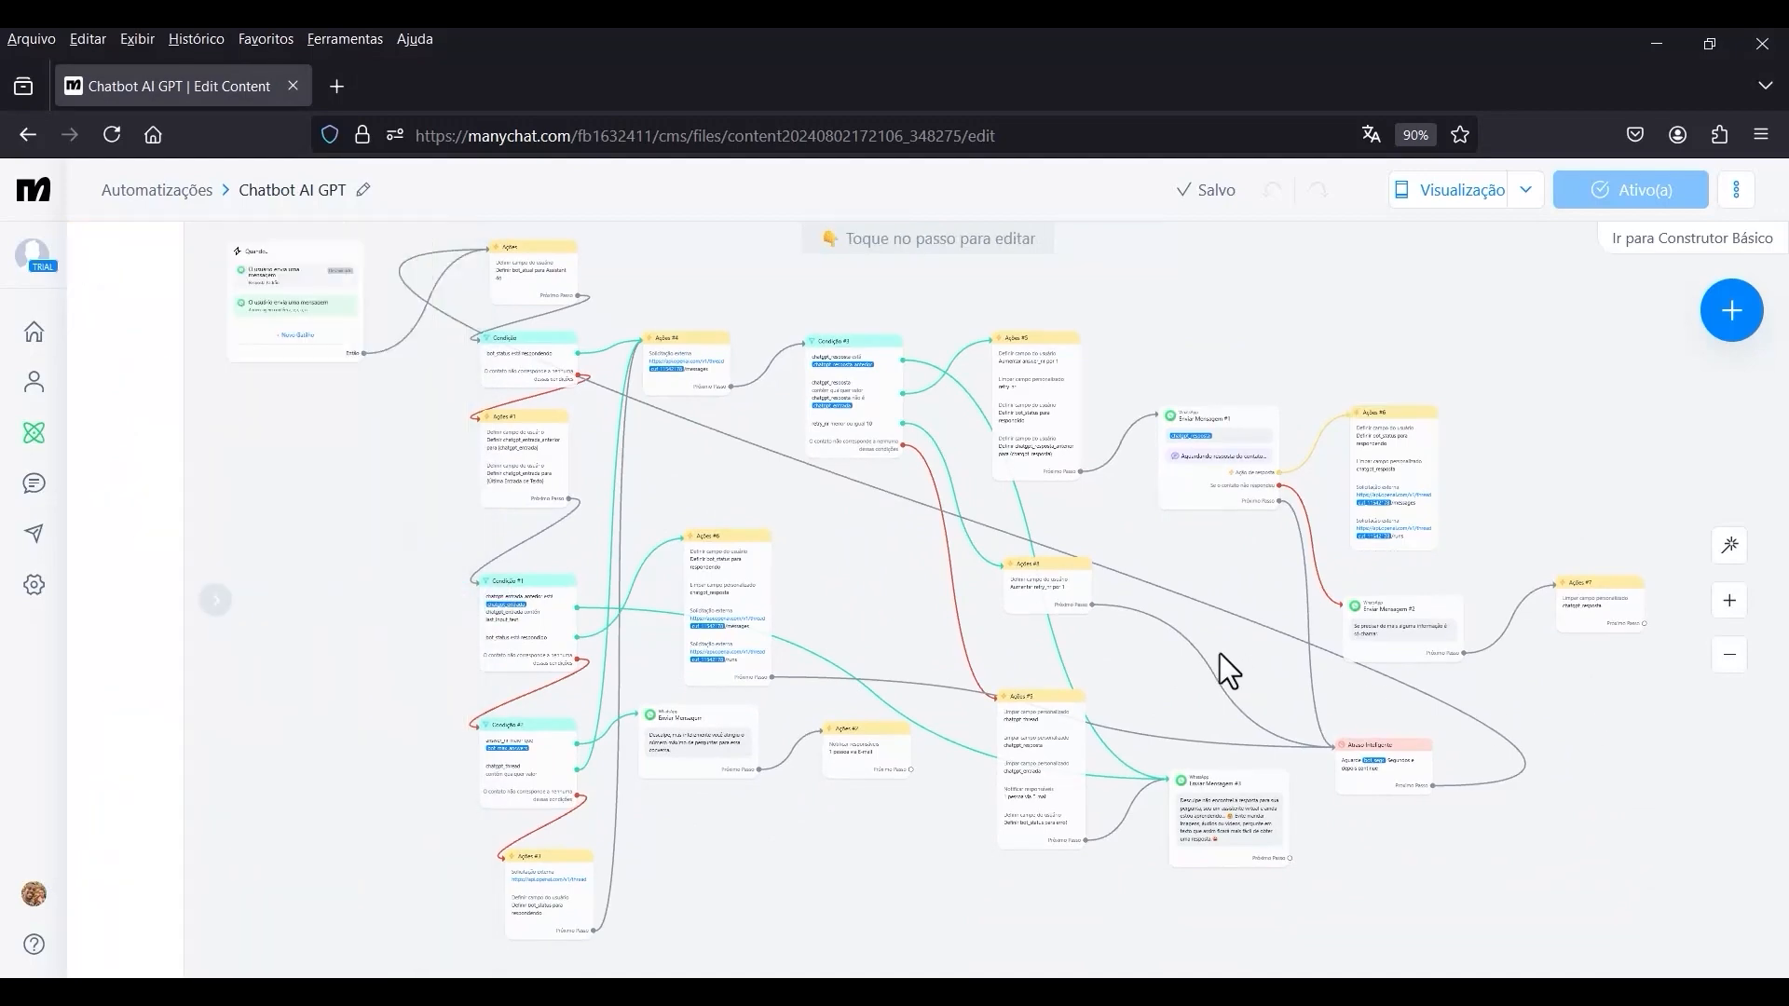
pyautogui.scroll(3, 892, 675)
pyautogui.scroll(-3, 723, 599)
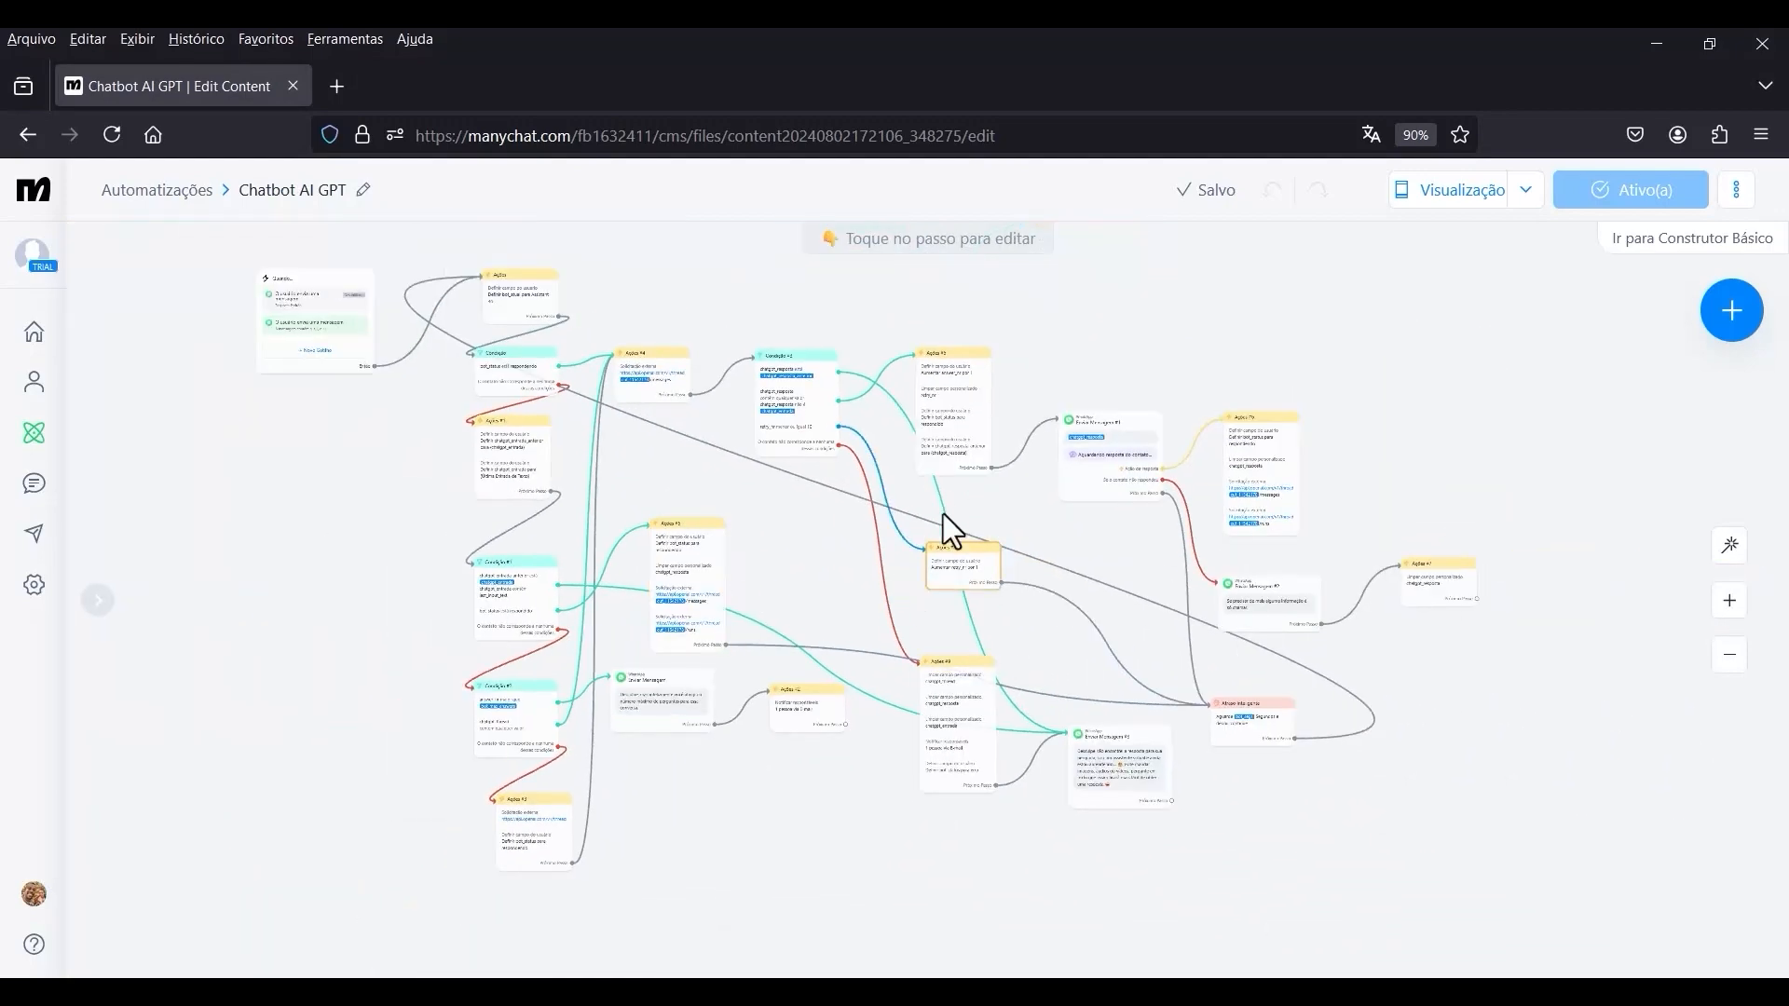
pyautogui.scroll(2, 1109, 564)
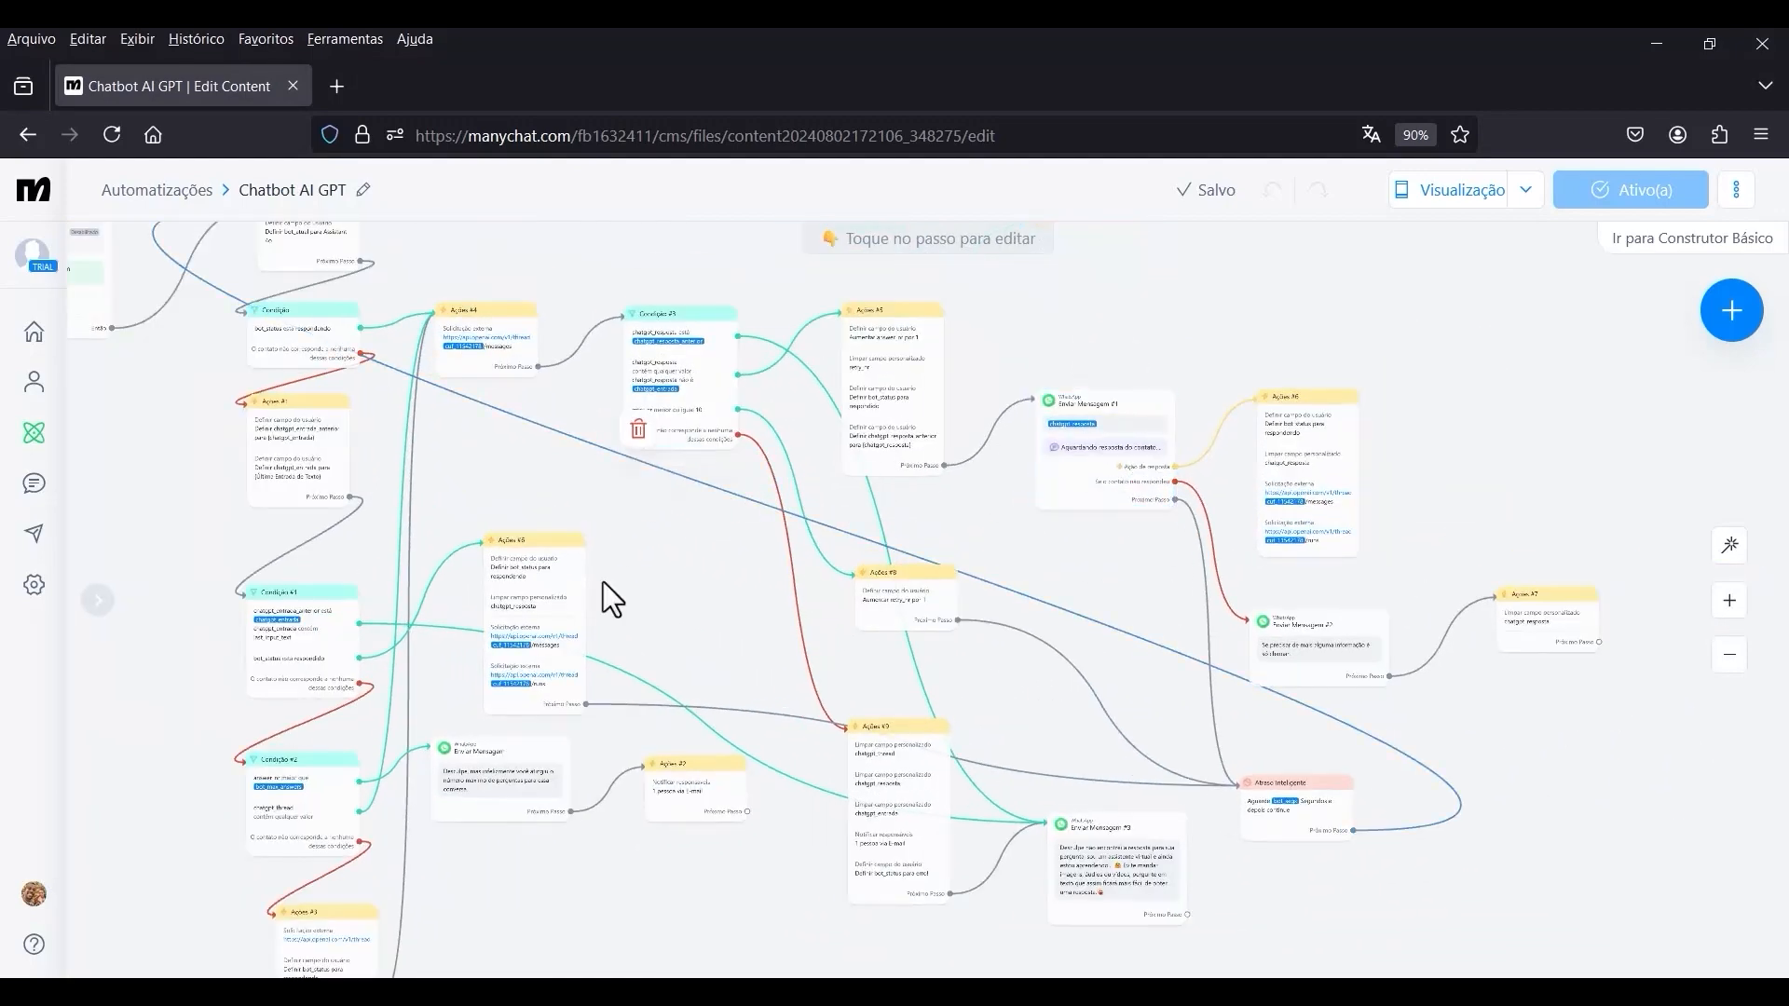
pyautogui.scroll(5, 559, 689)
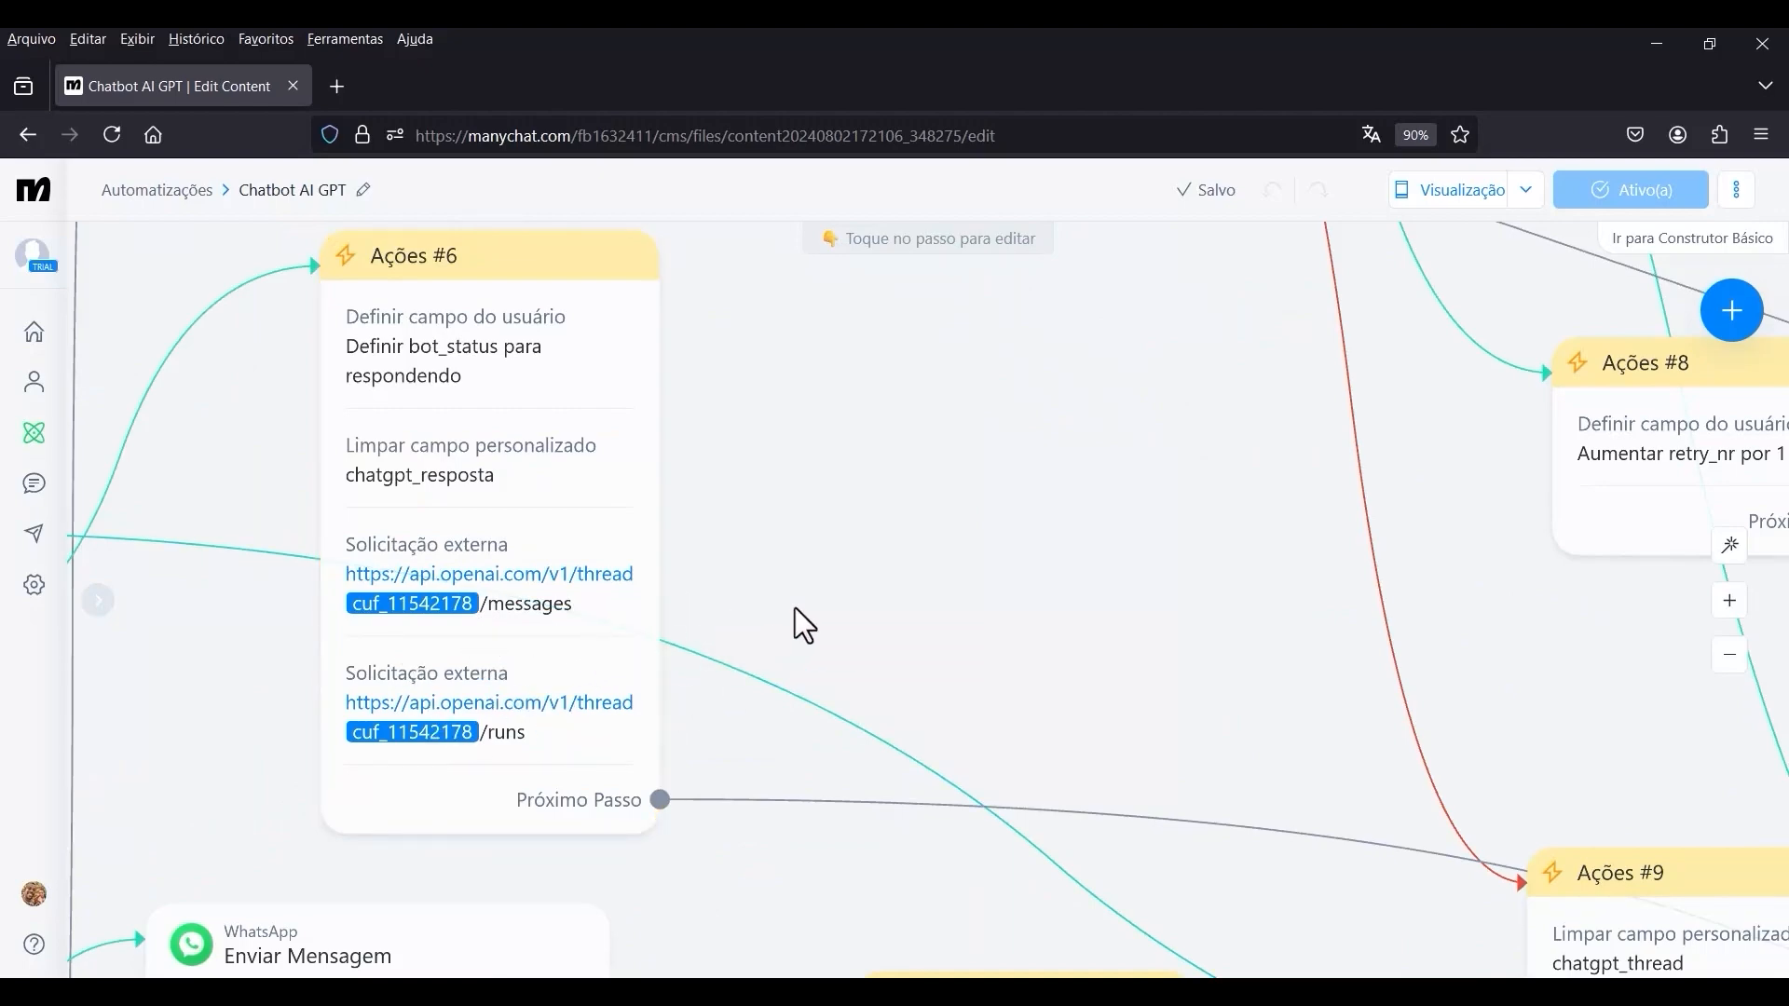
pyautogui.scroll(-5, 831, 631)
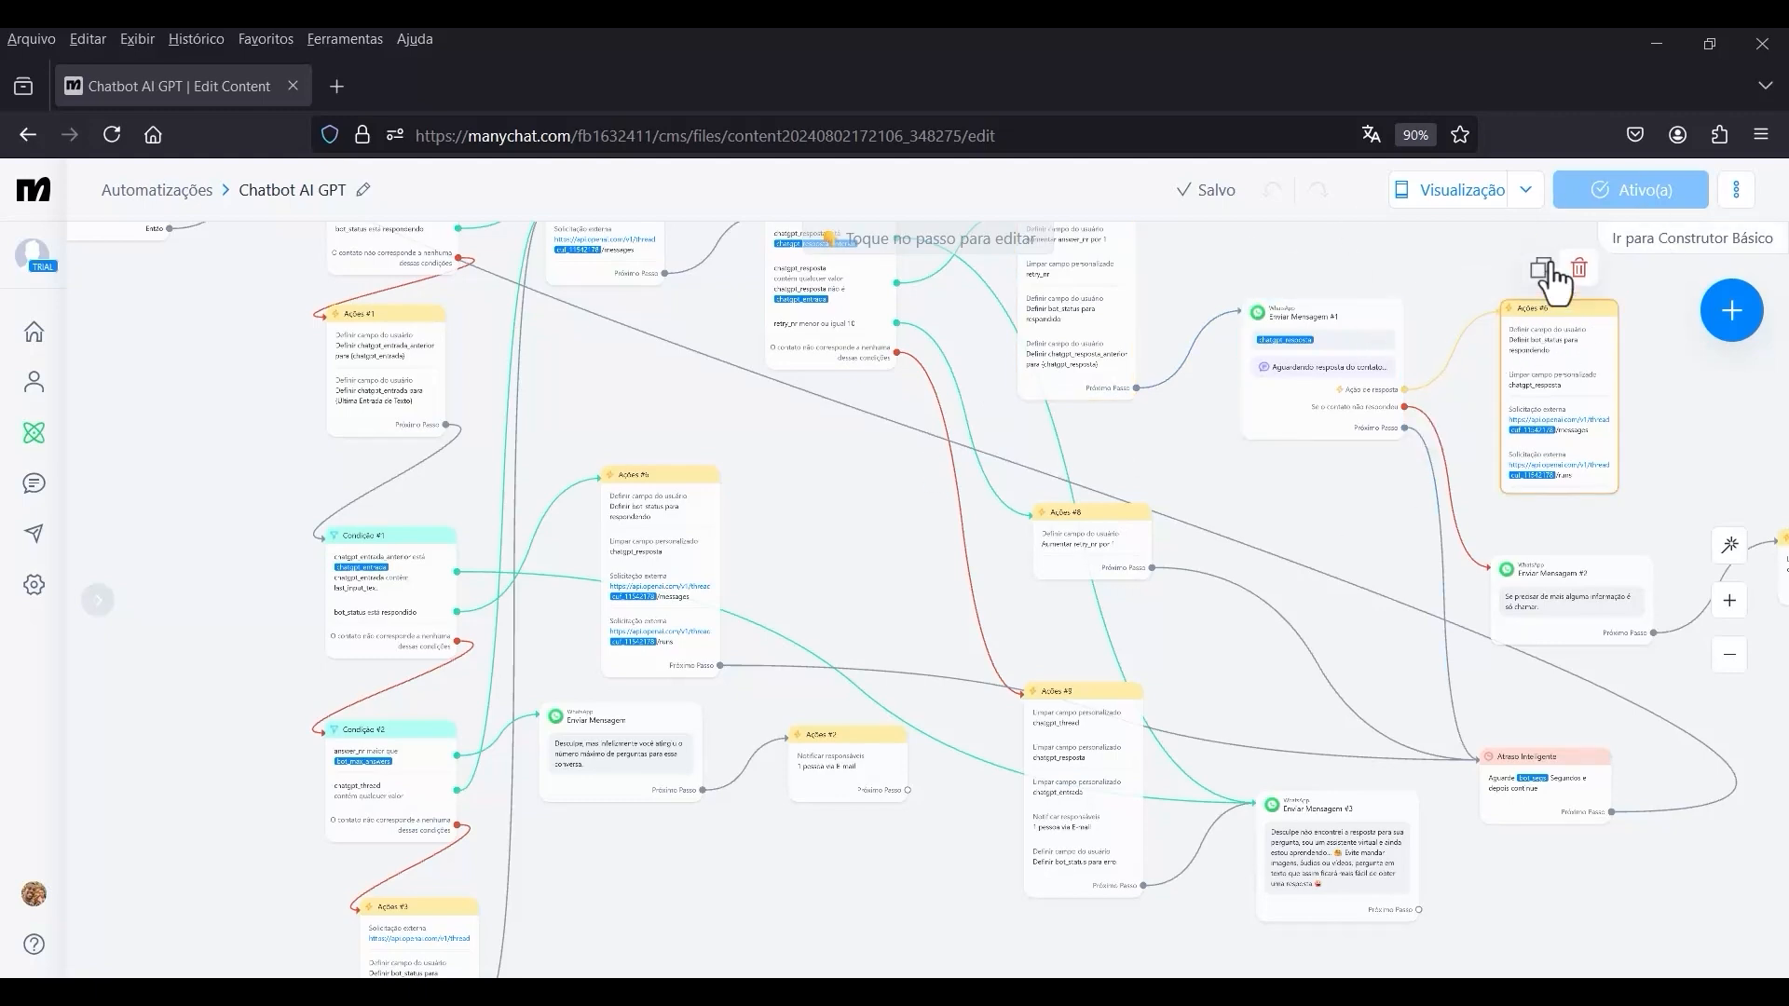
# Test the automation in WhatsApp by sending the message "Olá" in the Chatbot Teste chat on WhatsApp Web.
pyautogui.click(1525, 192)
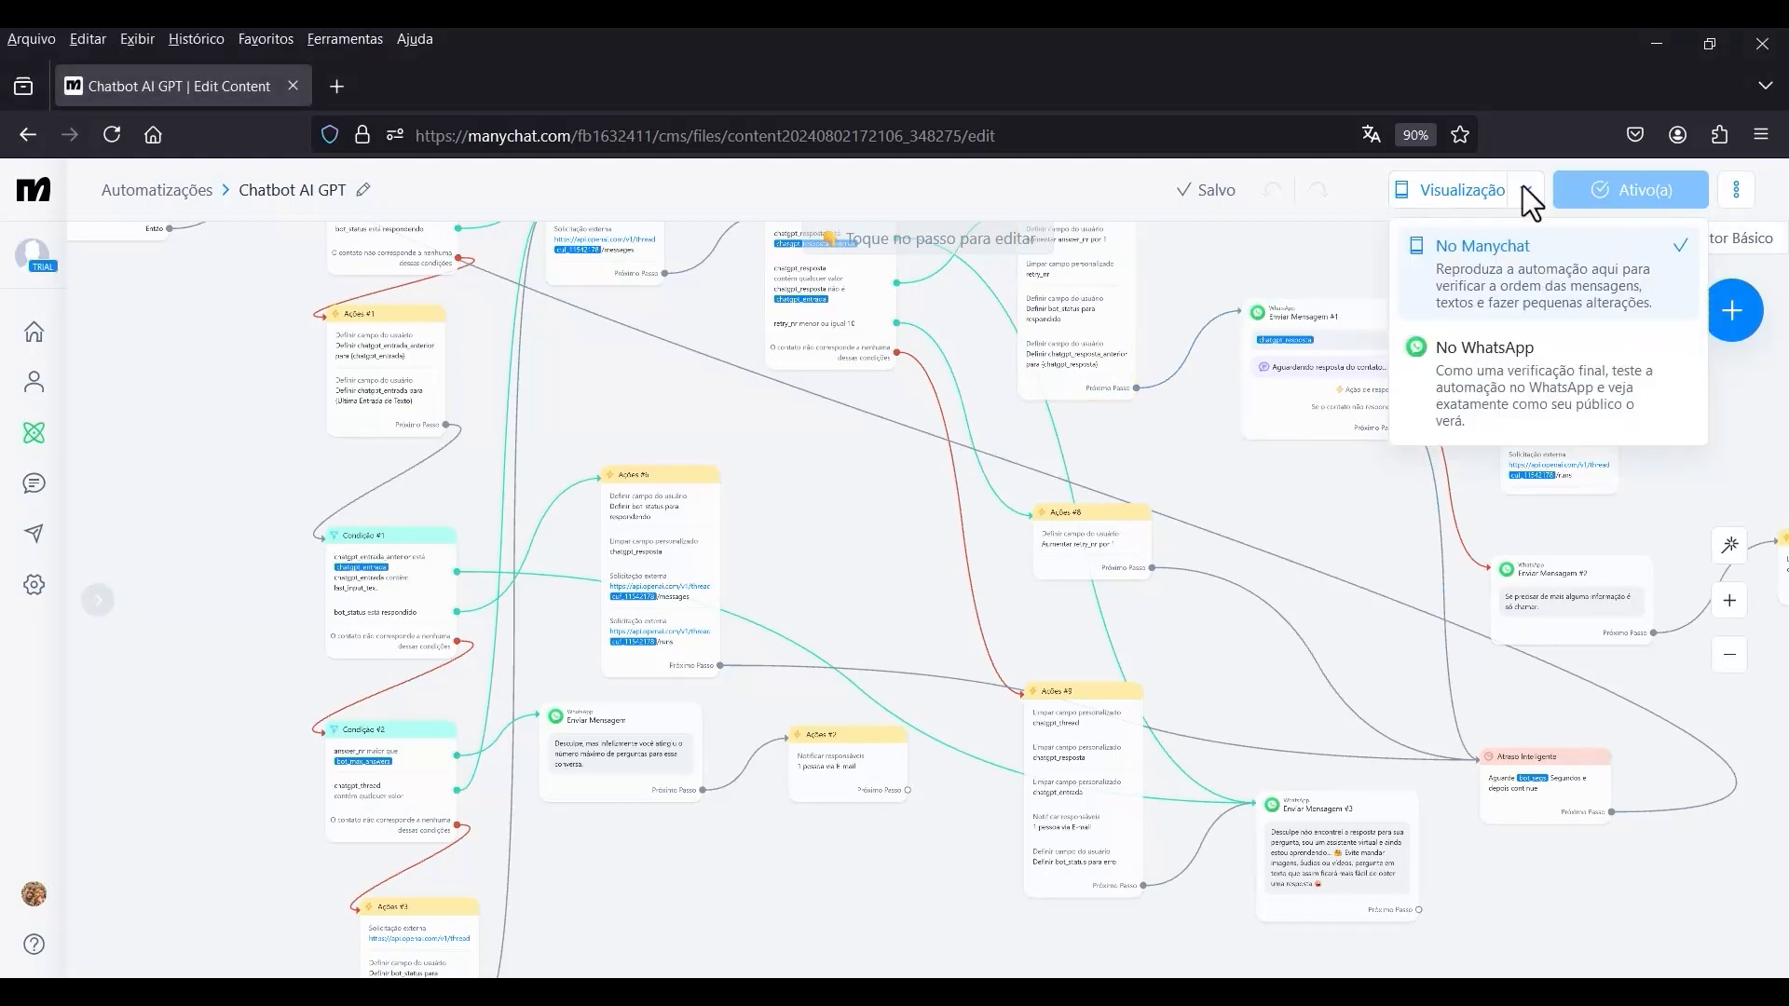
pyautogui.click(1507, 388)
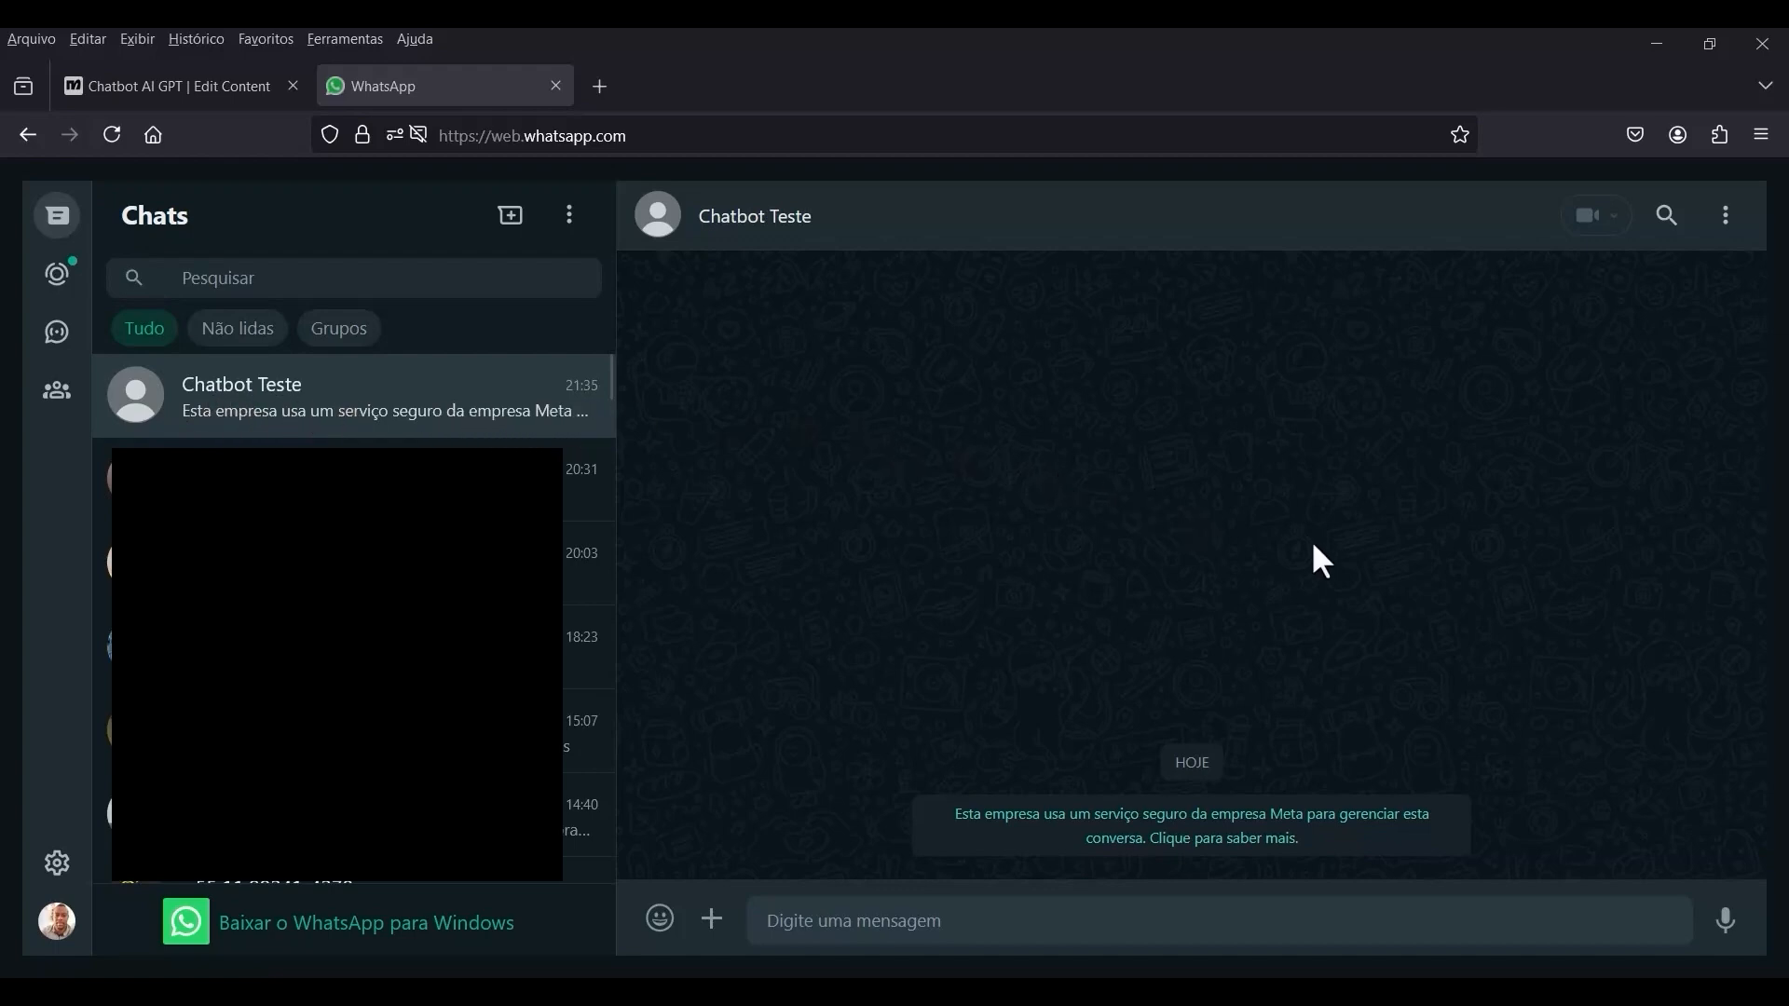
pyautogui.click(805, 925)
pyautogui.write('O')
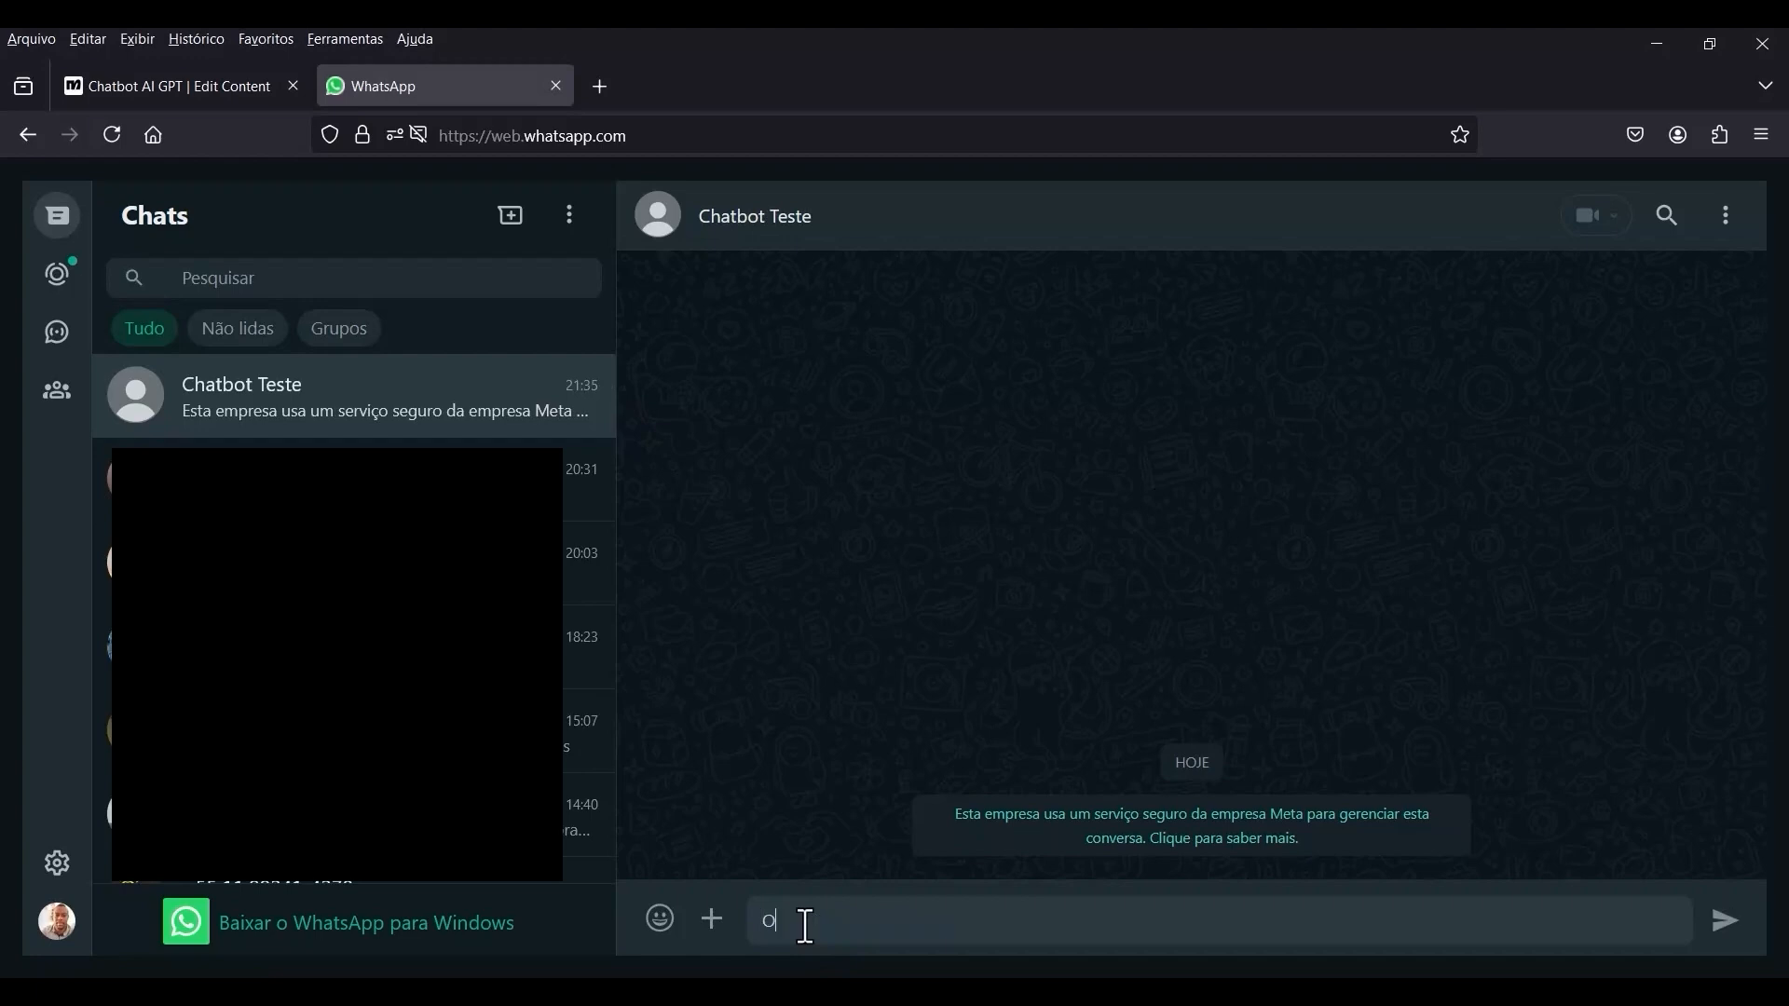
pyautogui.write('lá')
pyautogui.press('Return')
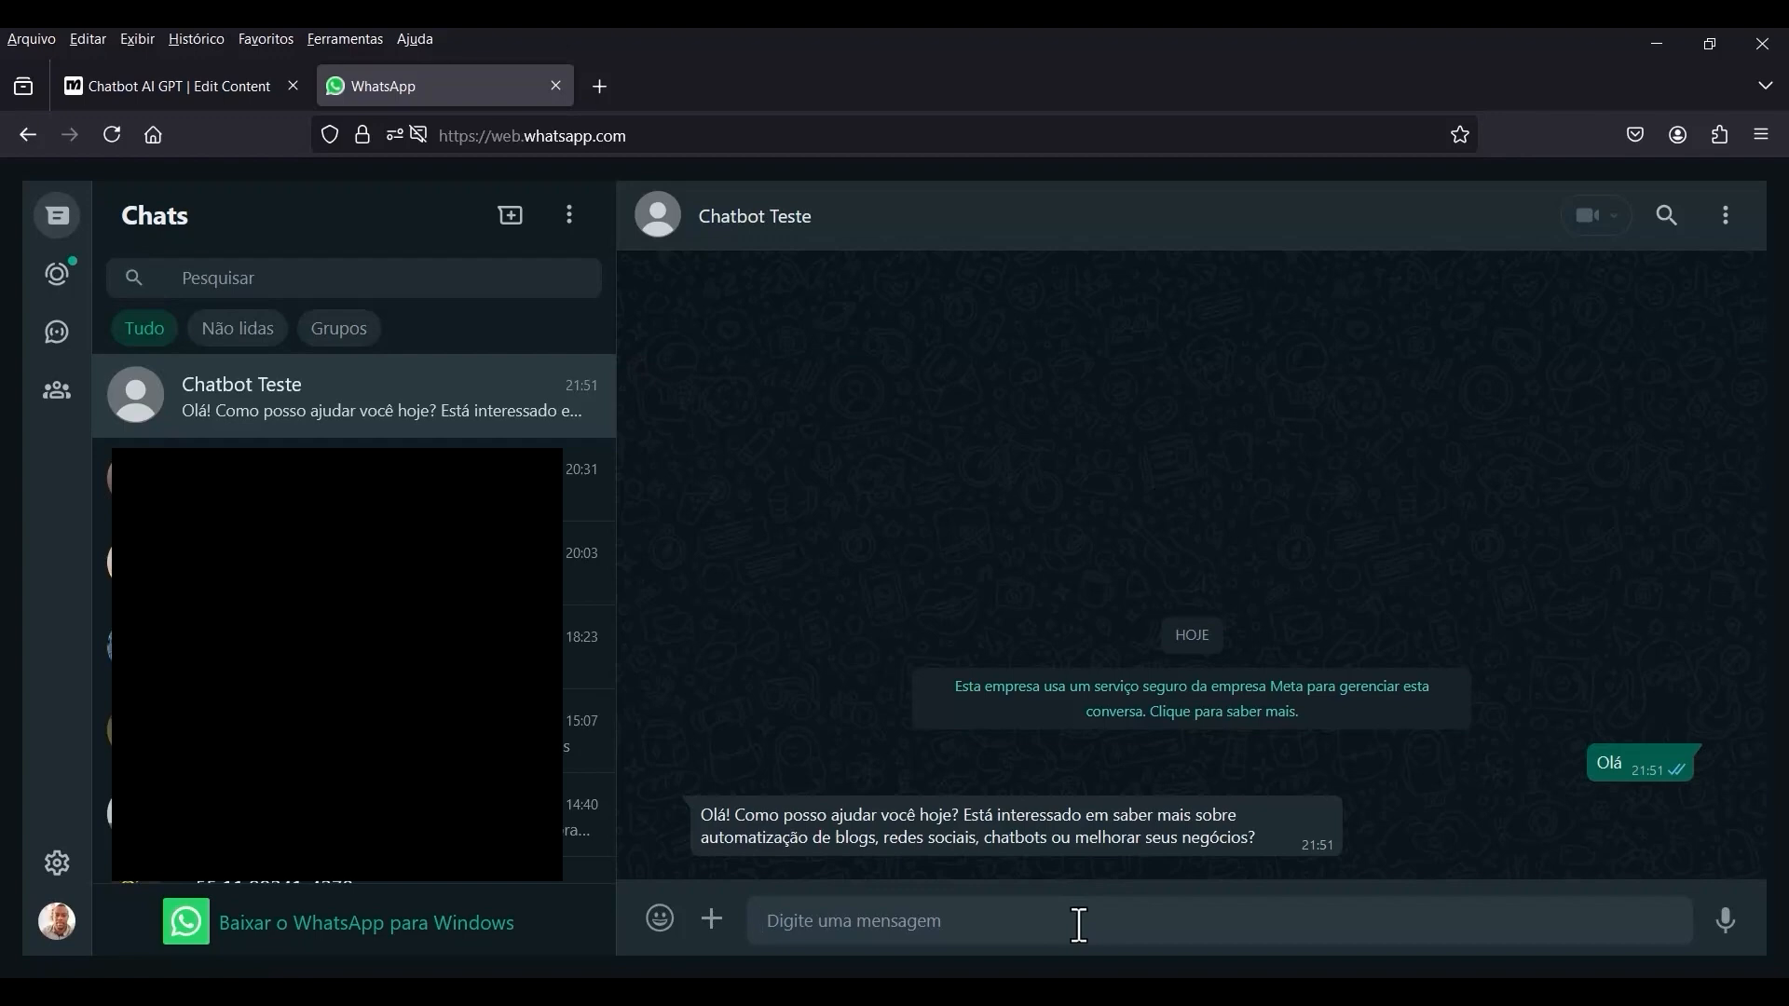
# Send the follow-up question "Qual é o valor?" to Chatbot Teste.
pyautogui.write('Qual')
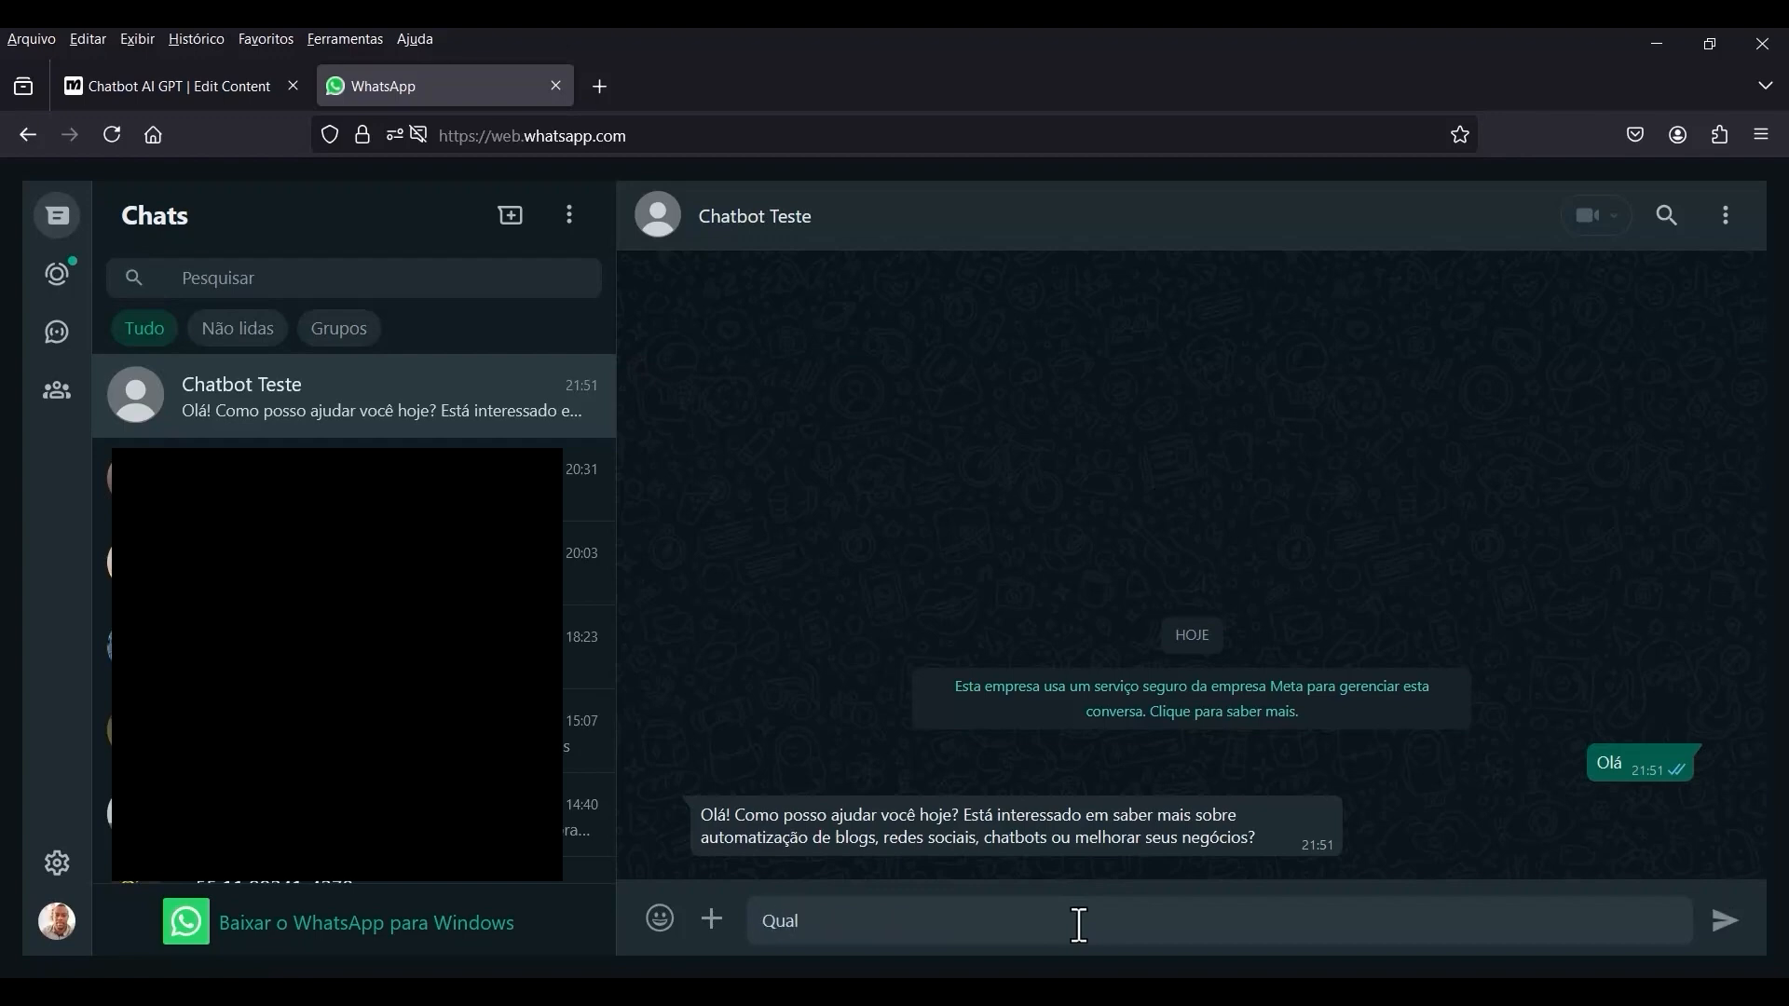
pyautogui.write(' é o valor?')
pyautogui.press('Return')
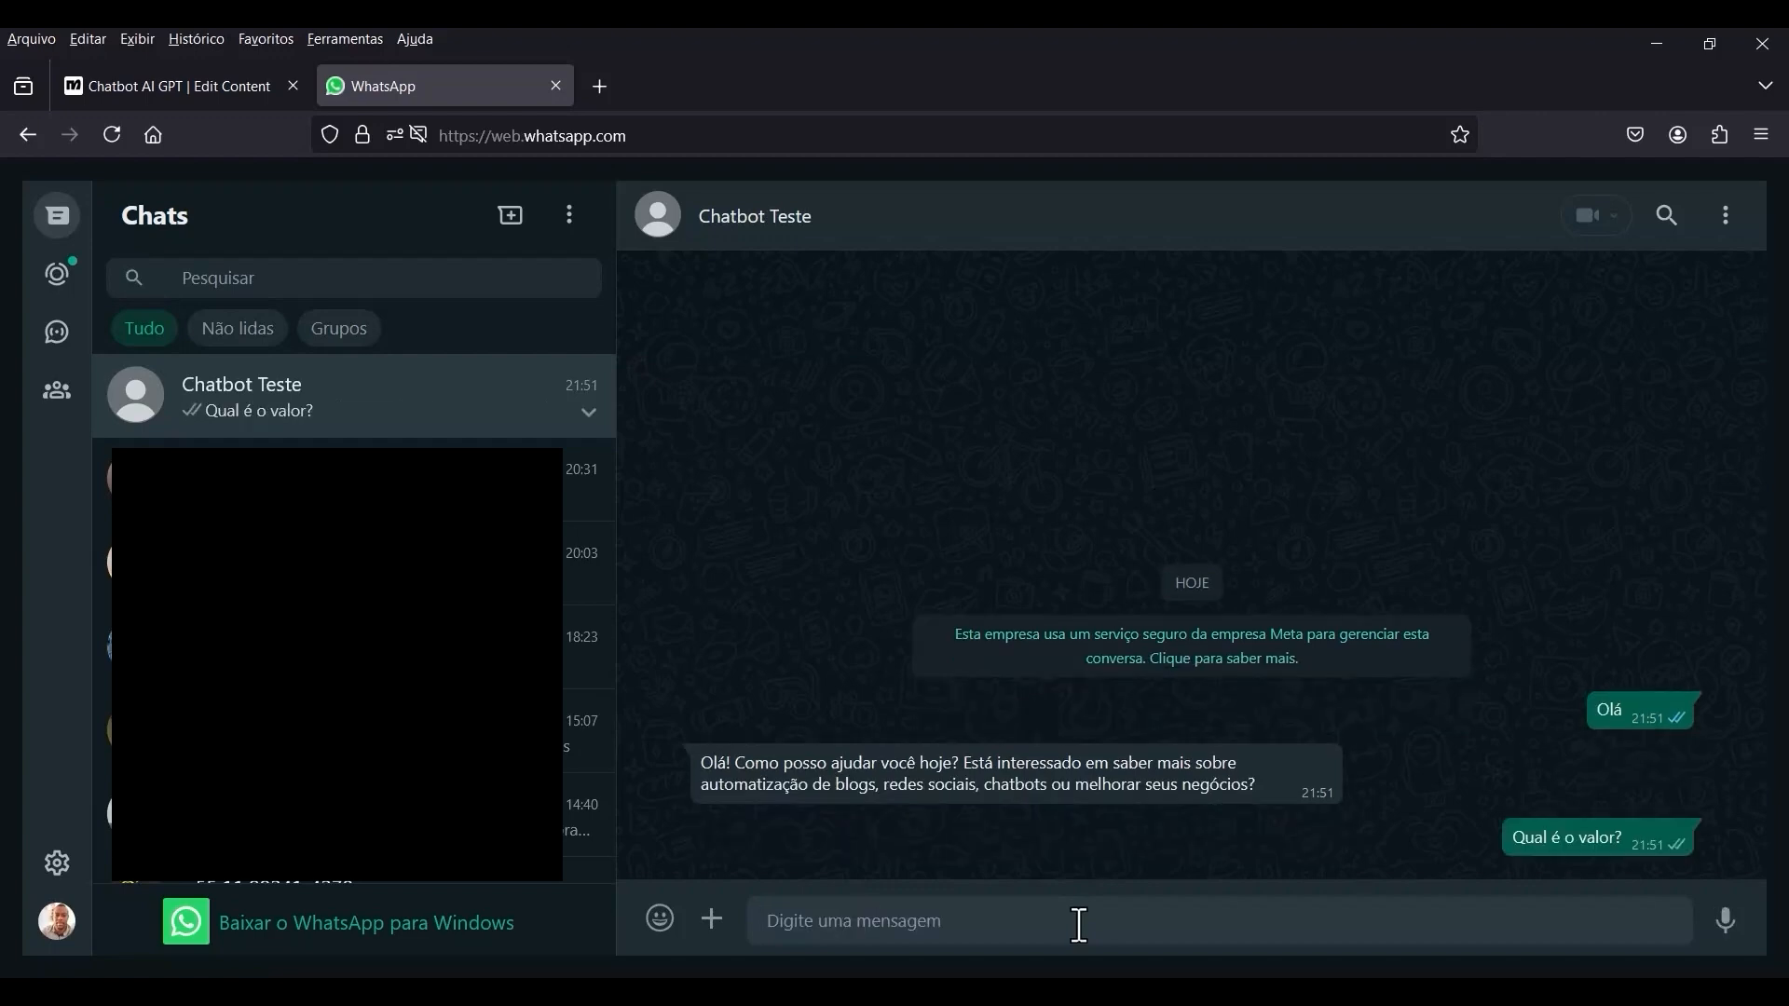
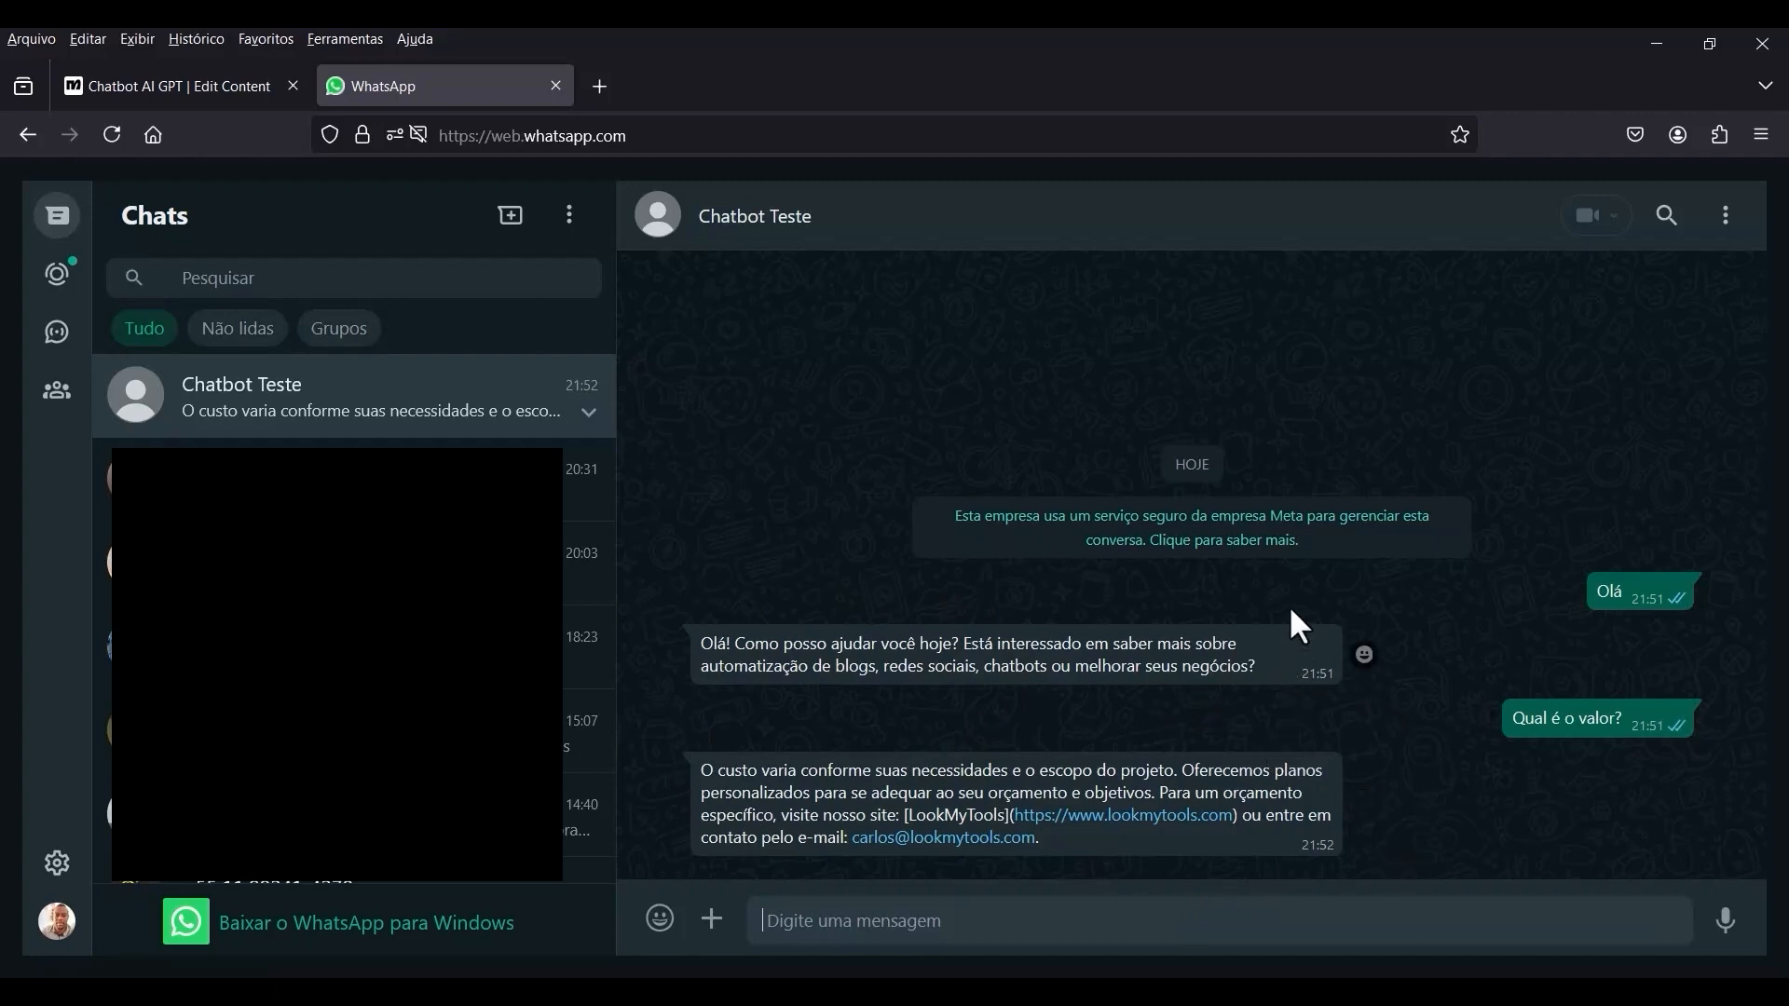
# Send the message "Quem é você?" in the Chatbot Teste chat and close the WhatsApp tab once the reply arrives.
pyautogui.write('Quem é v')
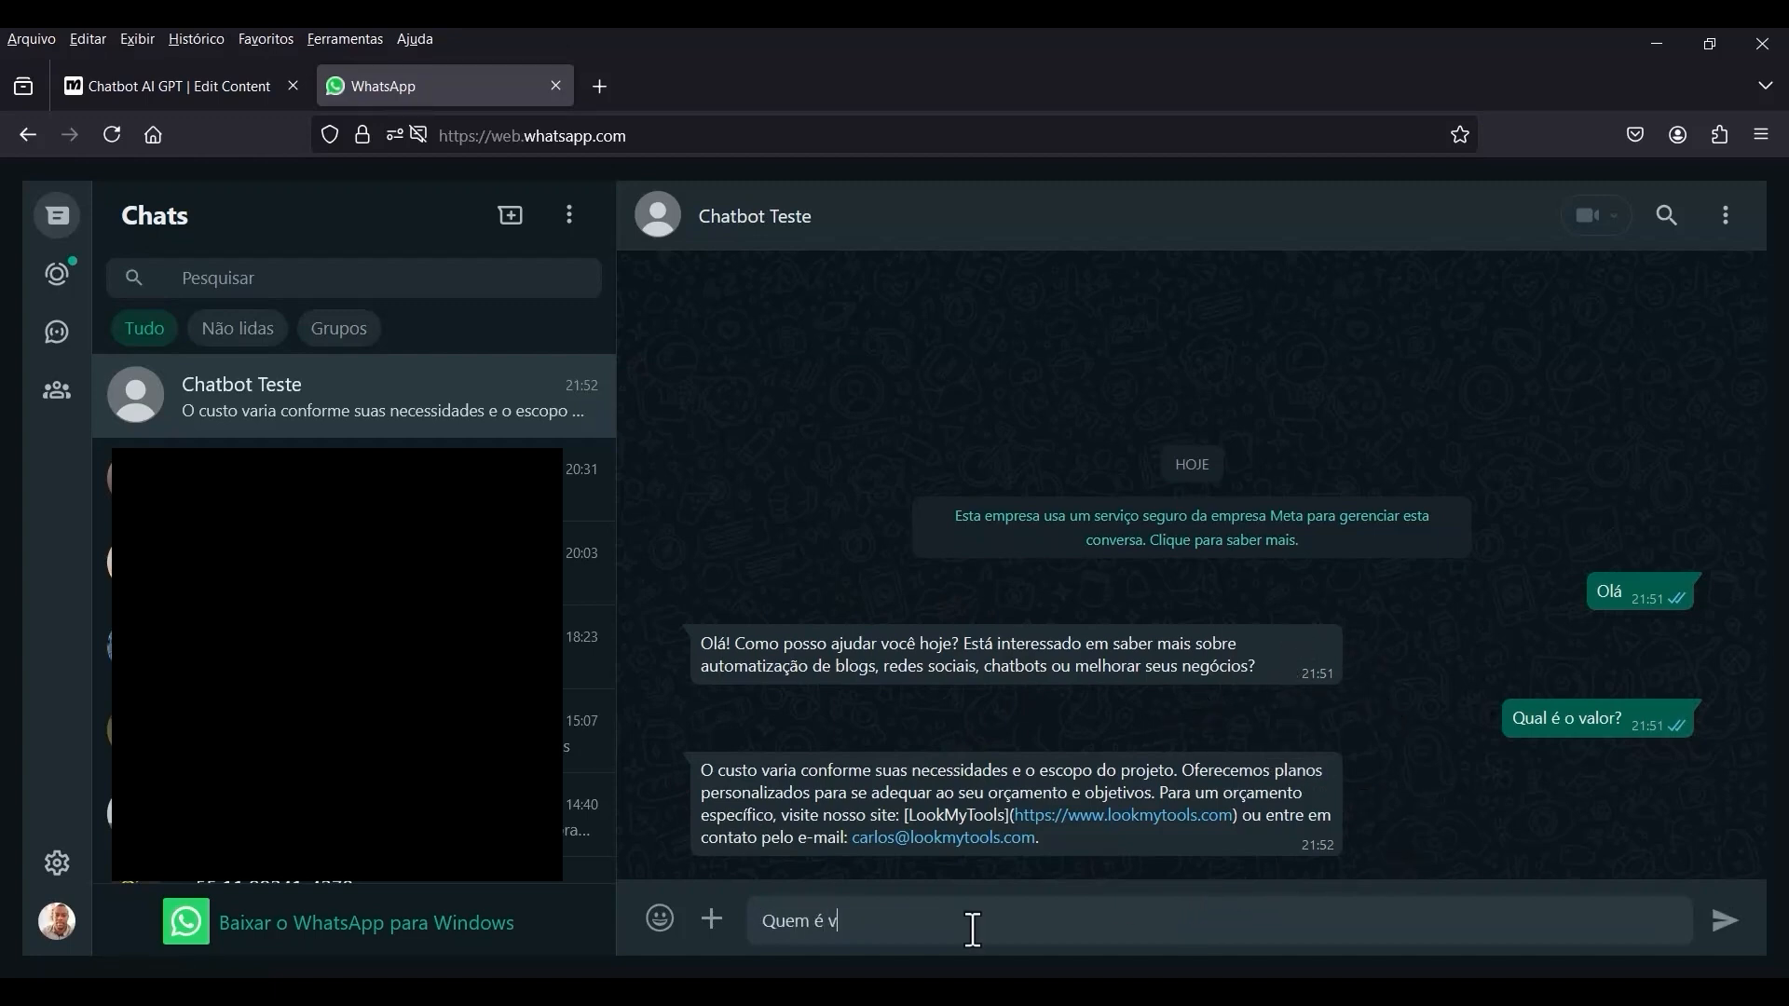
pyautogui.write('?')
pyautogui.press('Return')
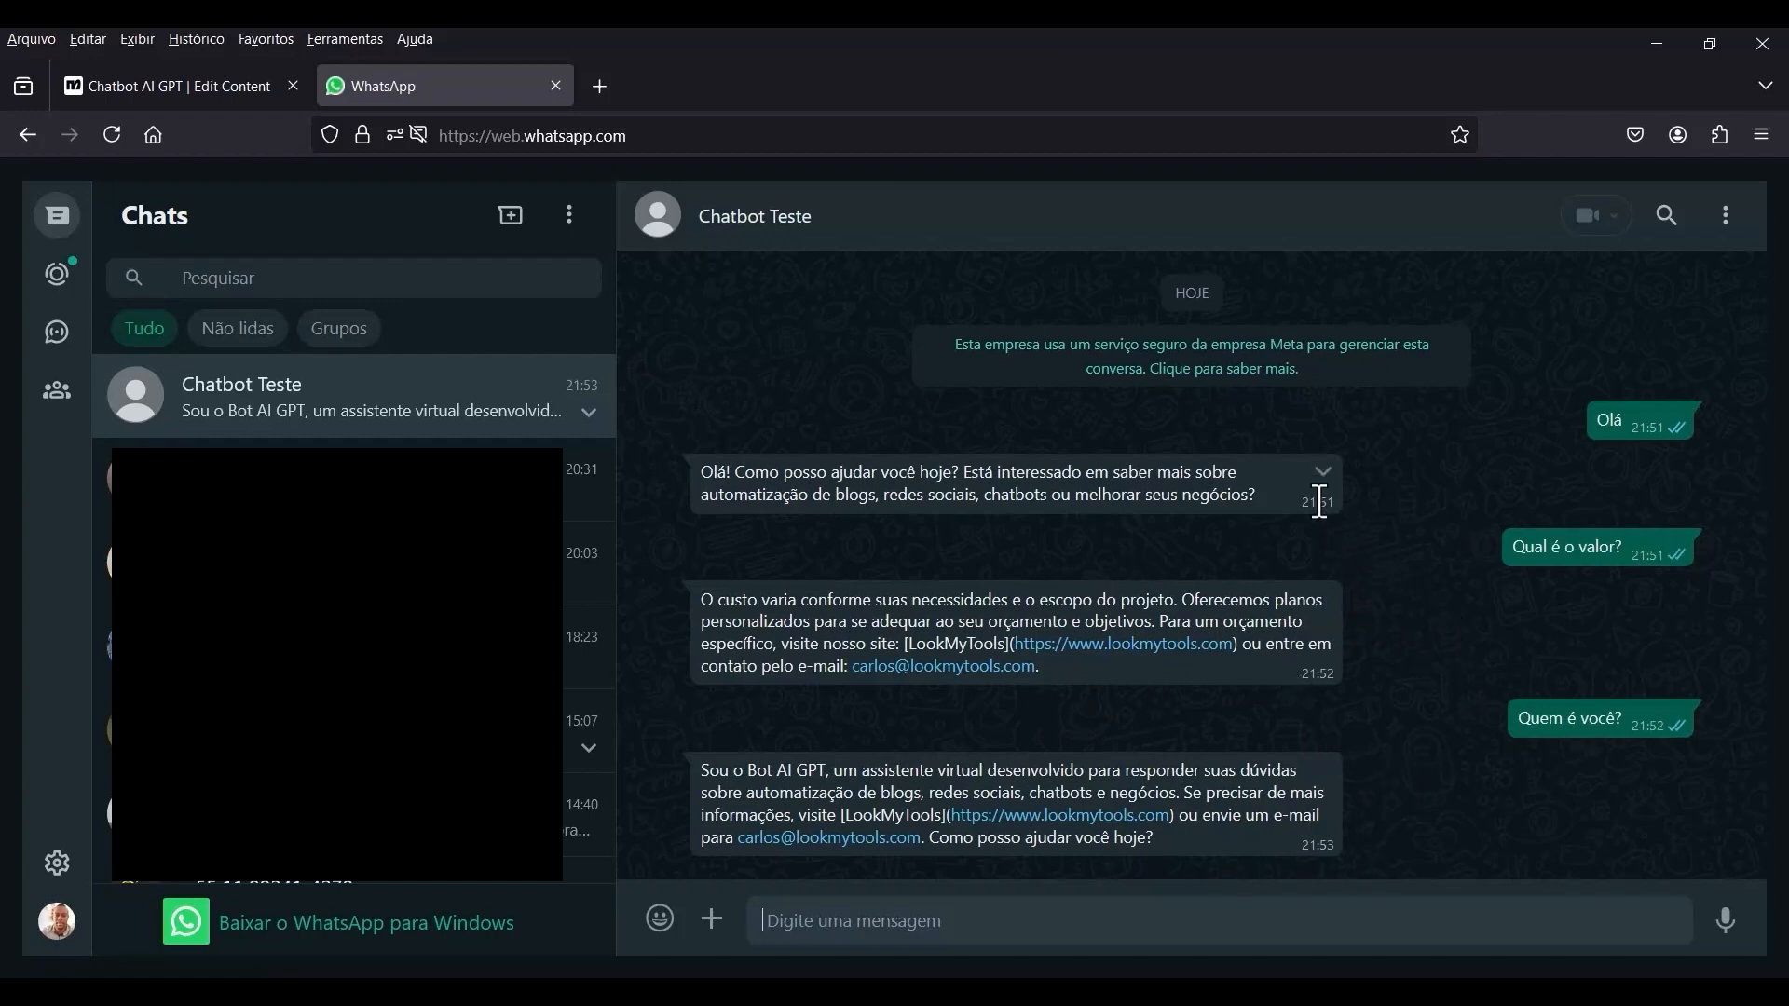
pyautogui.hotkey('ctrl', 'w')
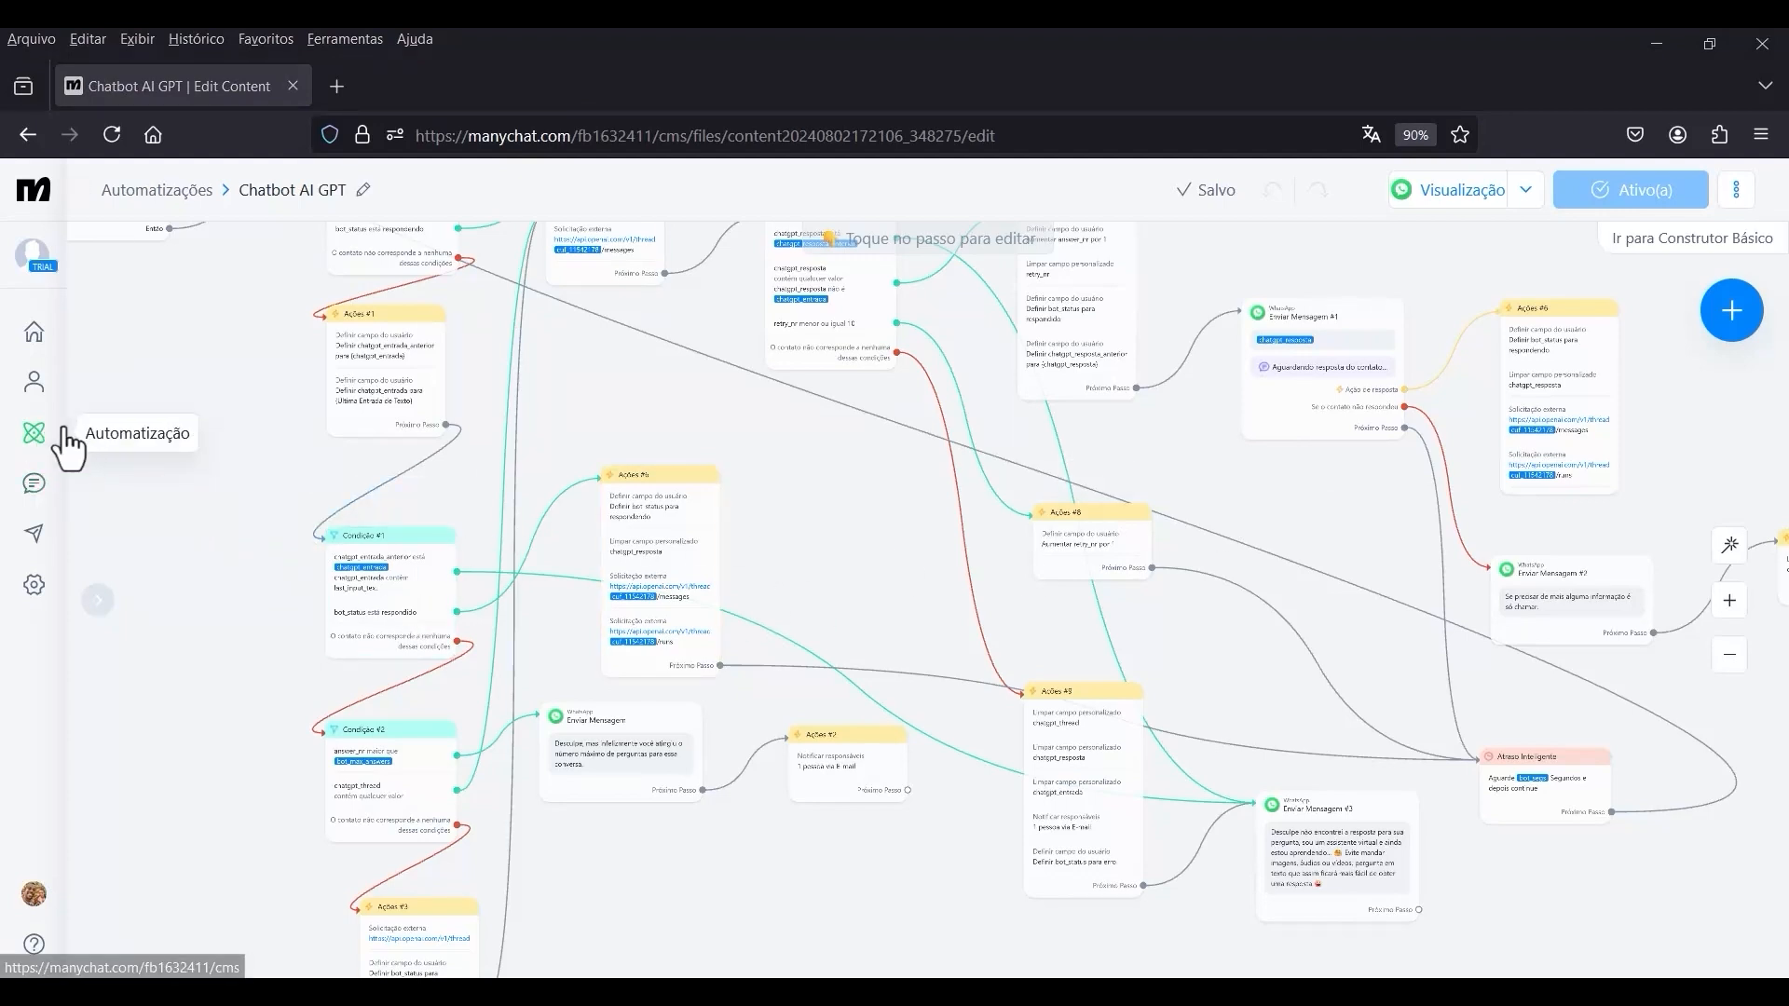
# Refresh the Manychat contact list, open the subscribed contact's profile and review its custom field values.
pyautogui.click(35, 384)
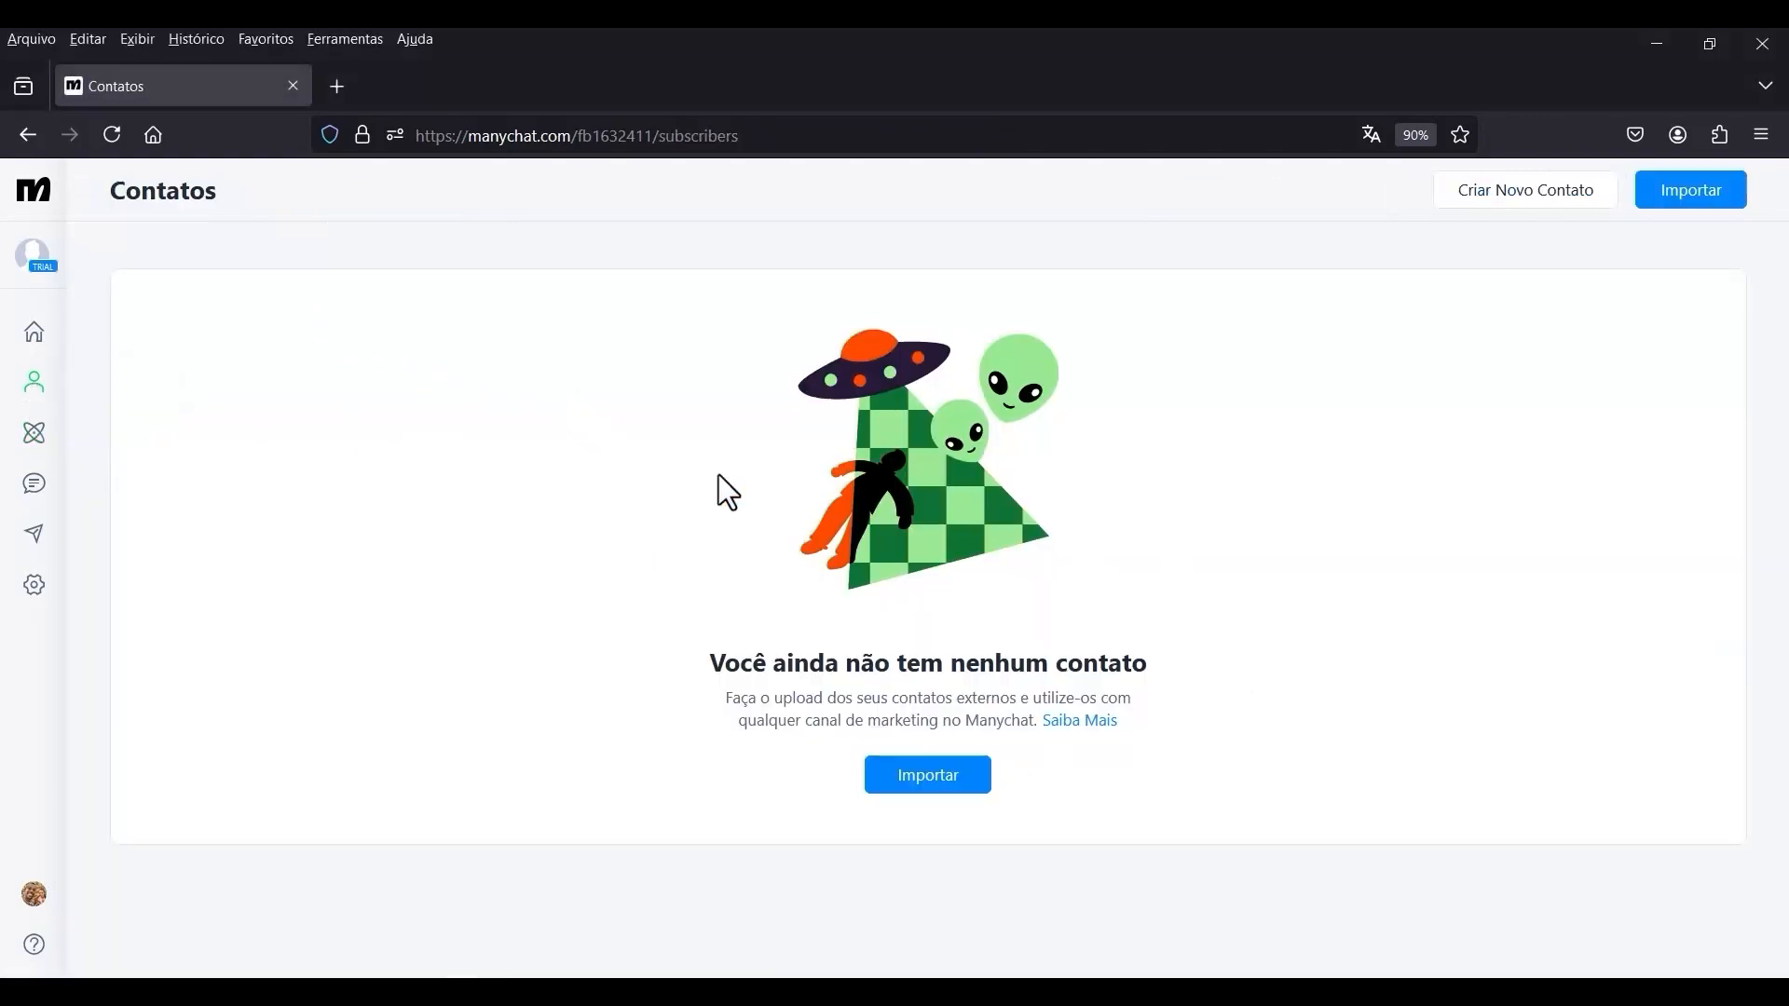
pyautogui.click(113, 136)
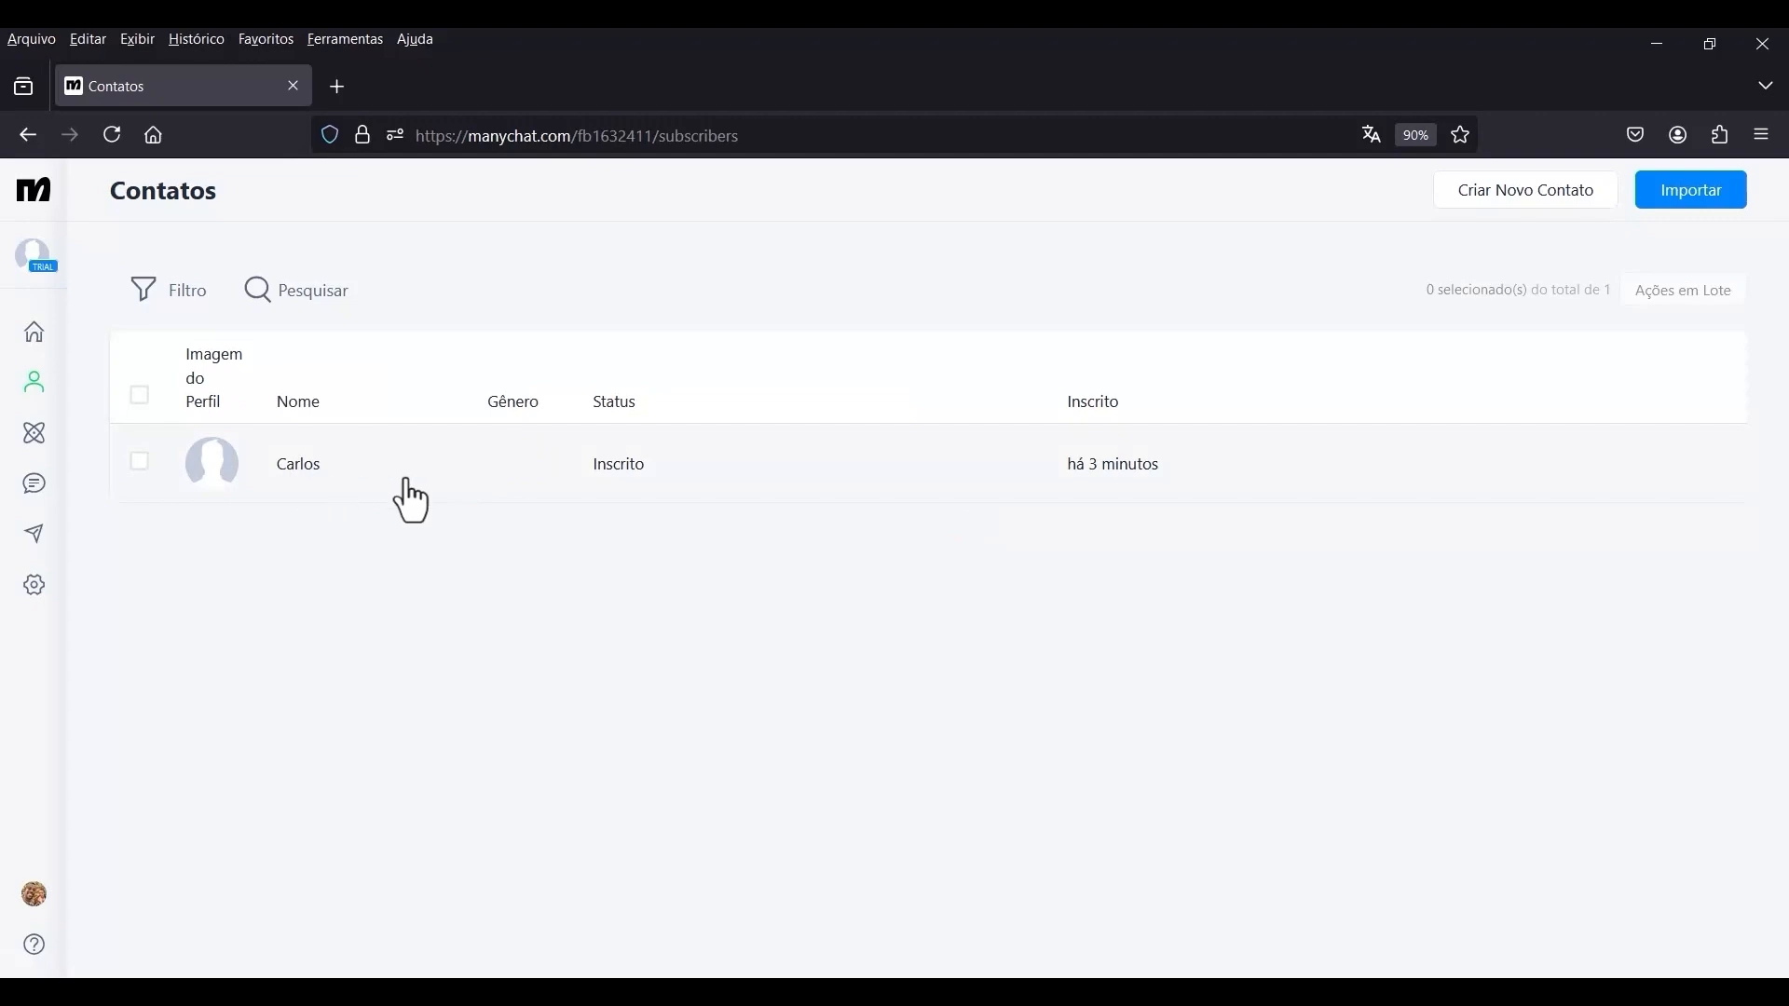
pyautogui.click(606, 474)
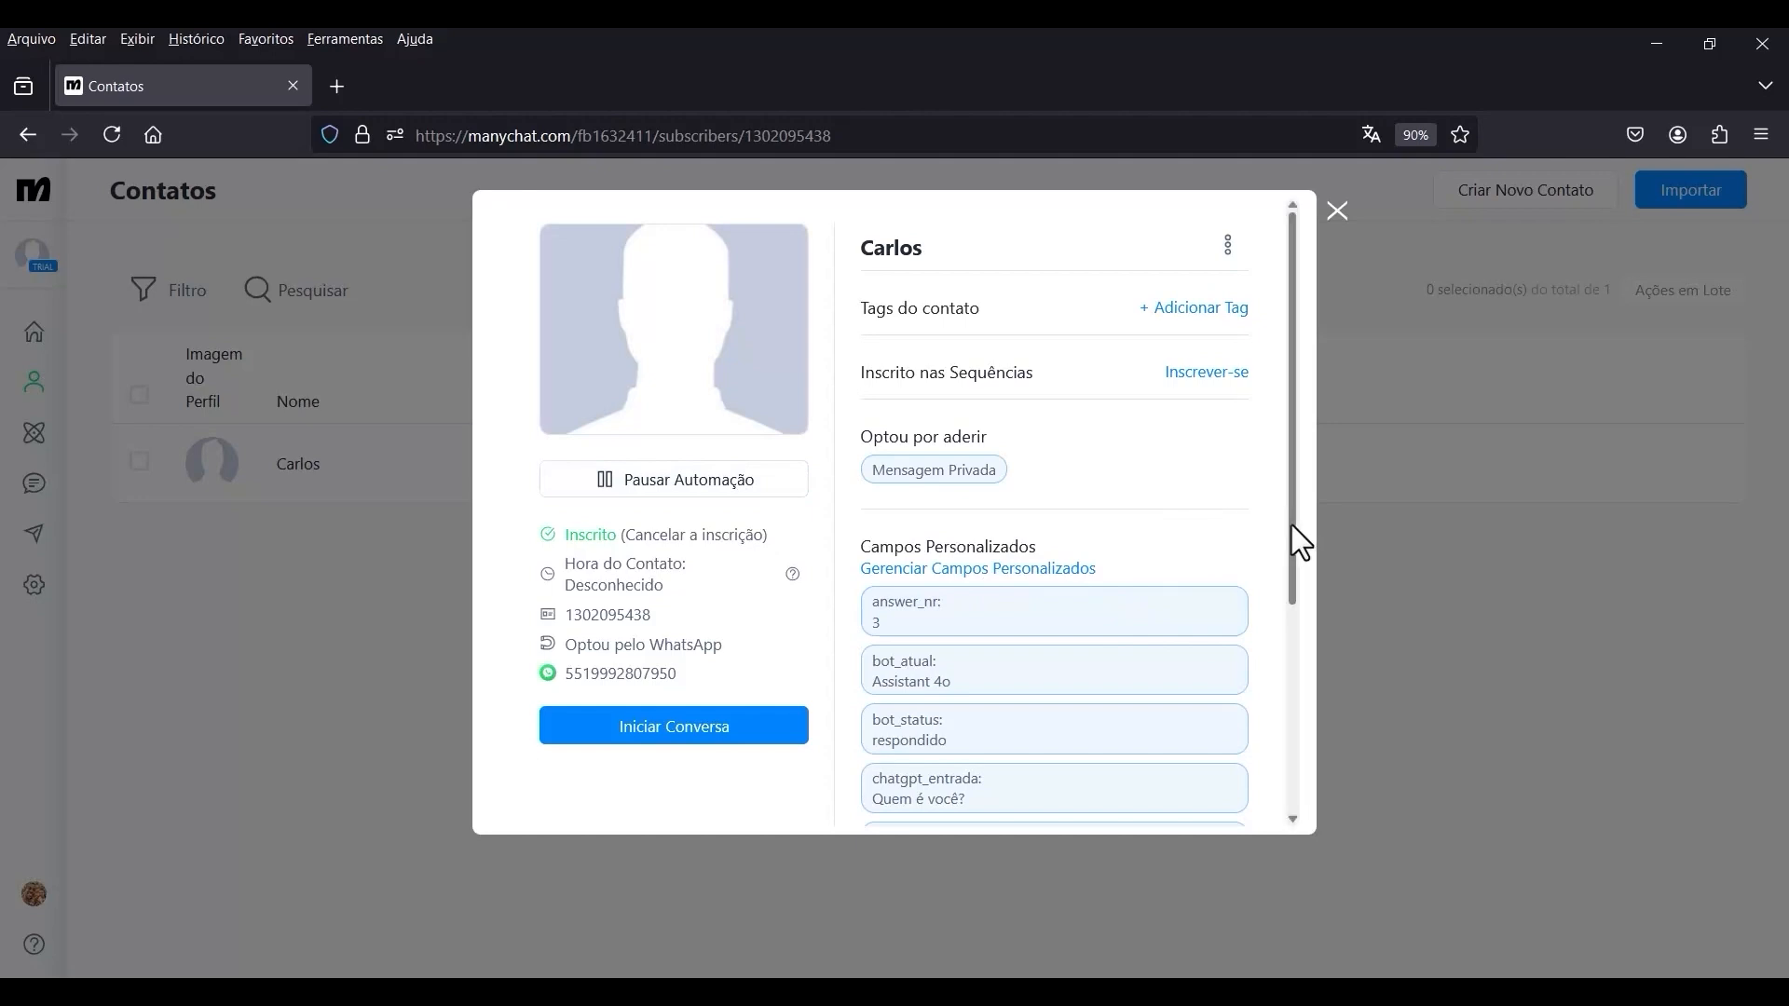
pyautogui.scroll(-3, 1289, 528)
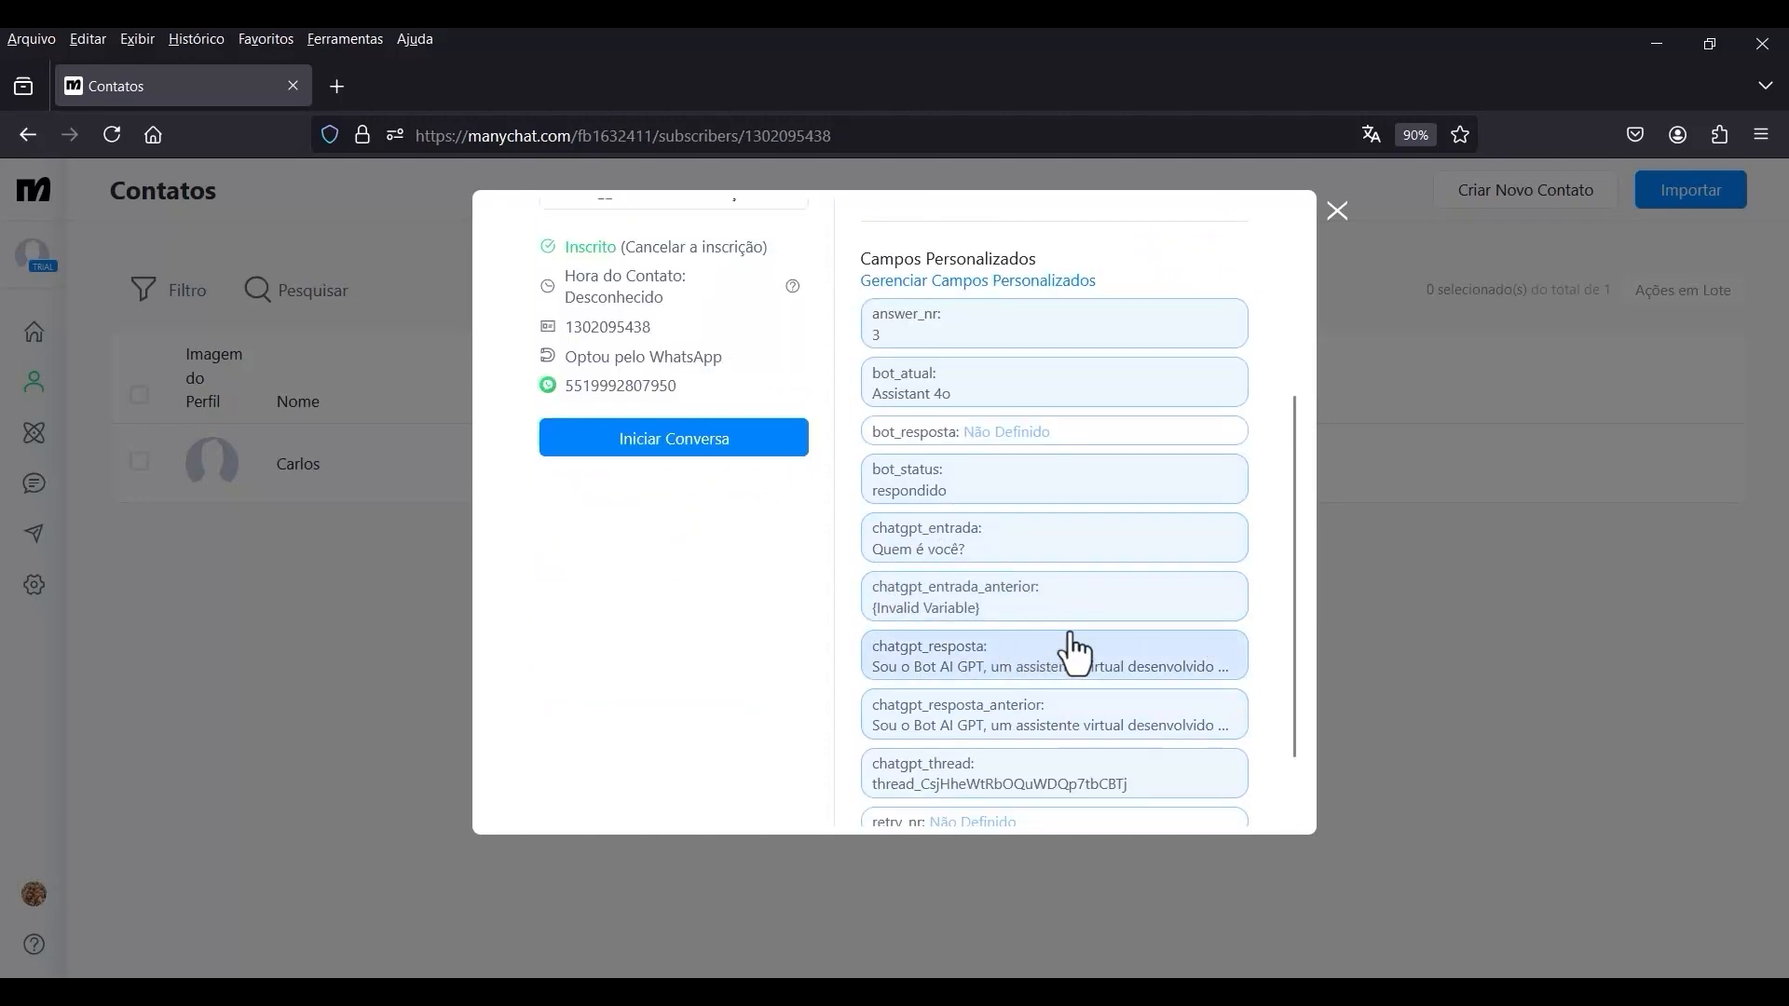
pyautogui.scroll(-1, 1025, 611)
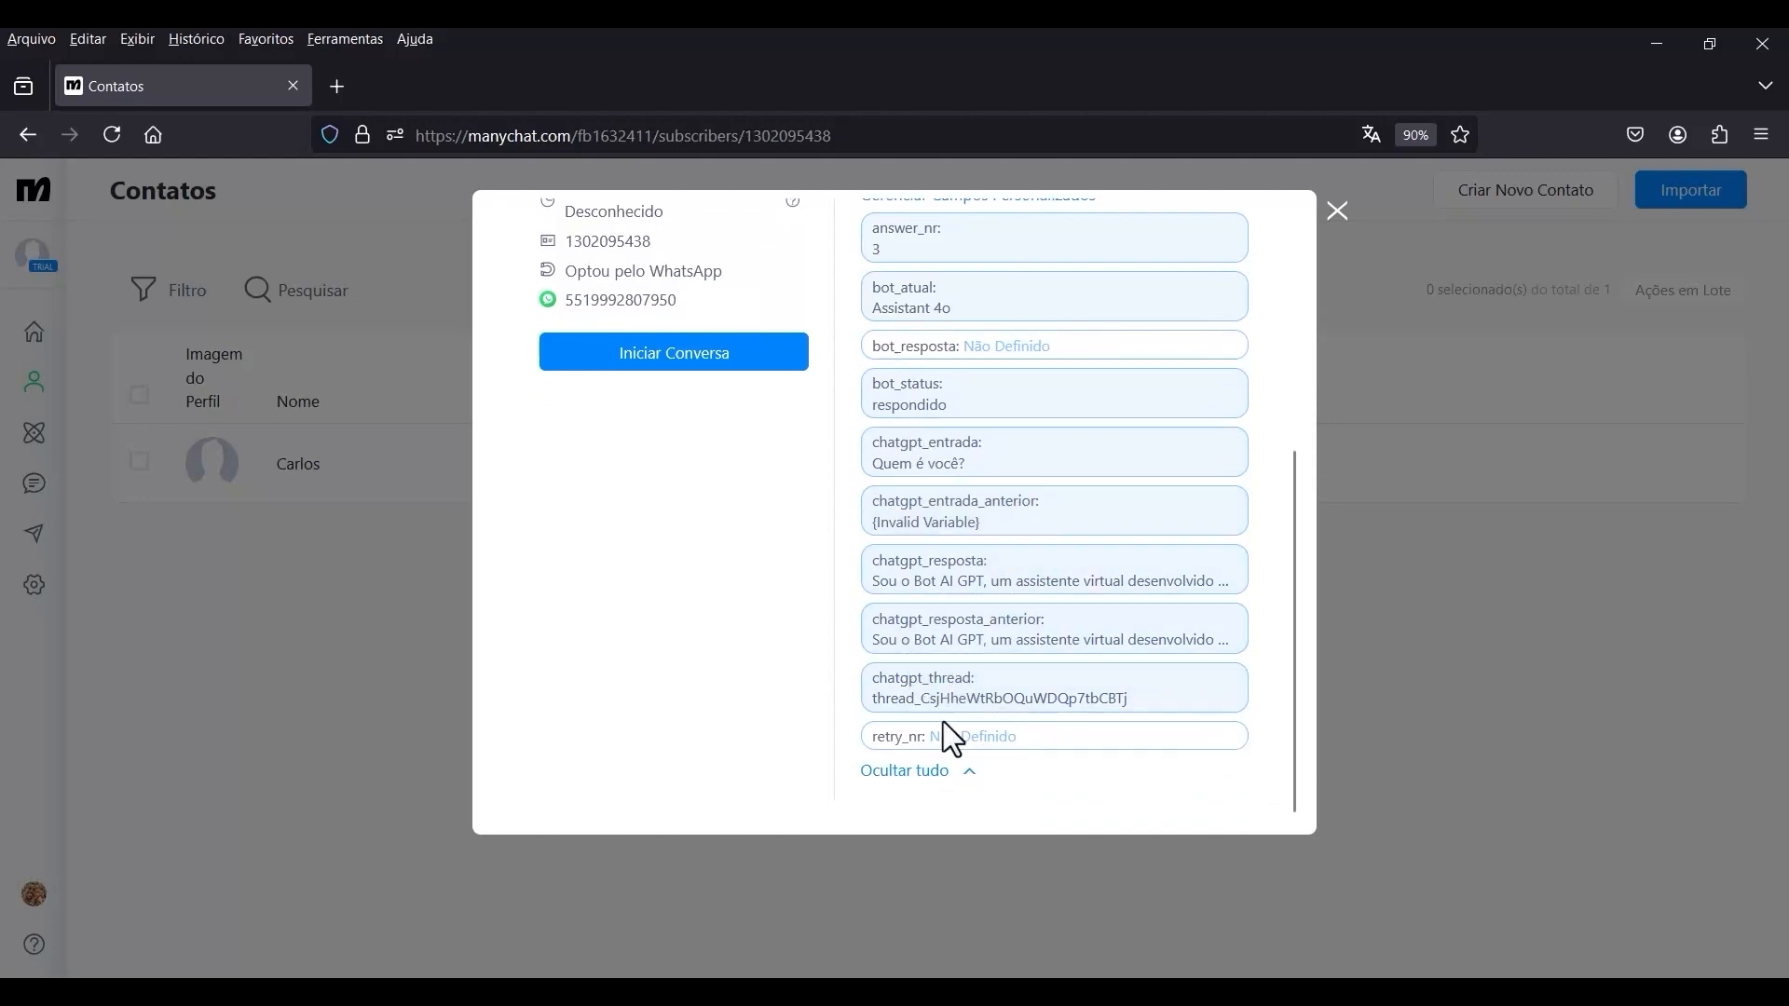
pyautogui.scroll(4, 1189, 643)
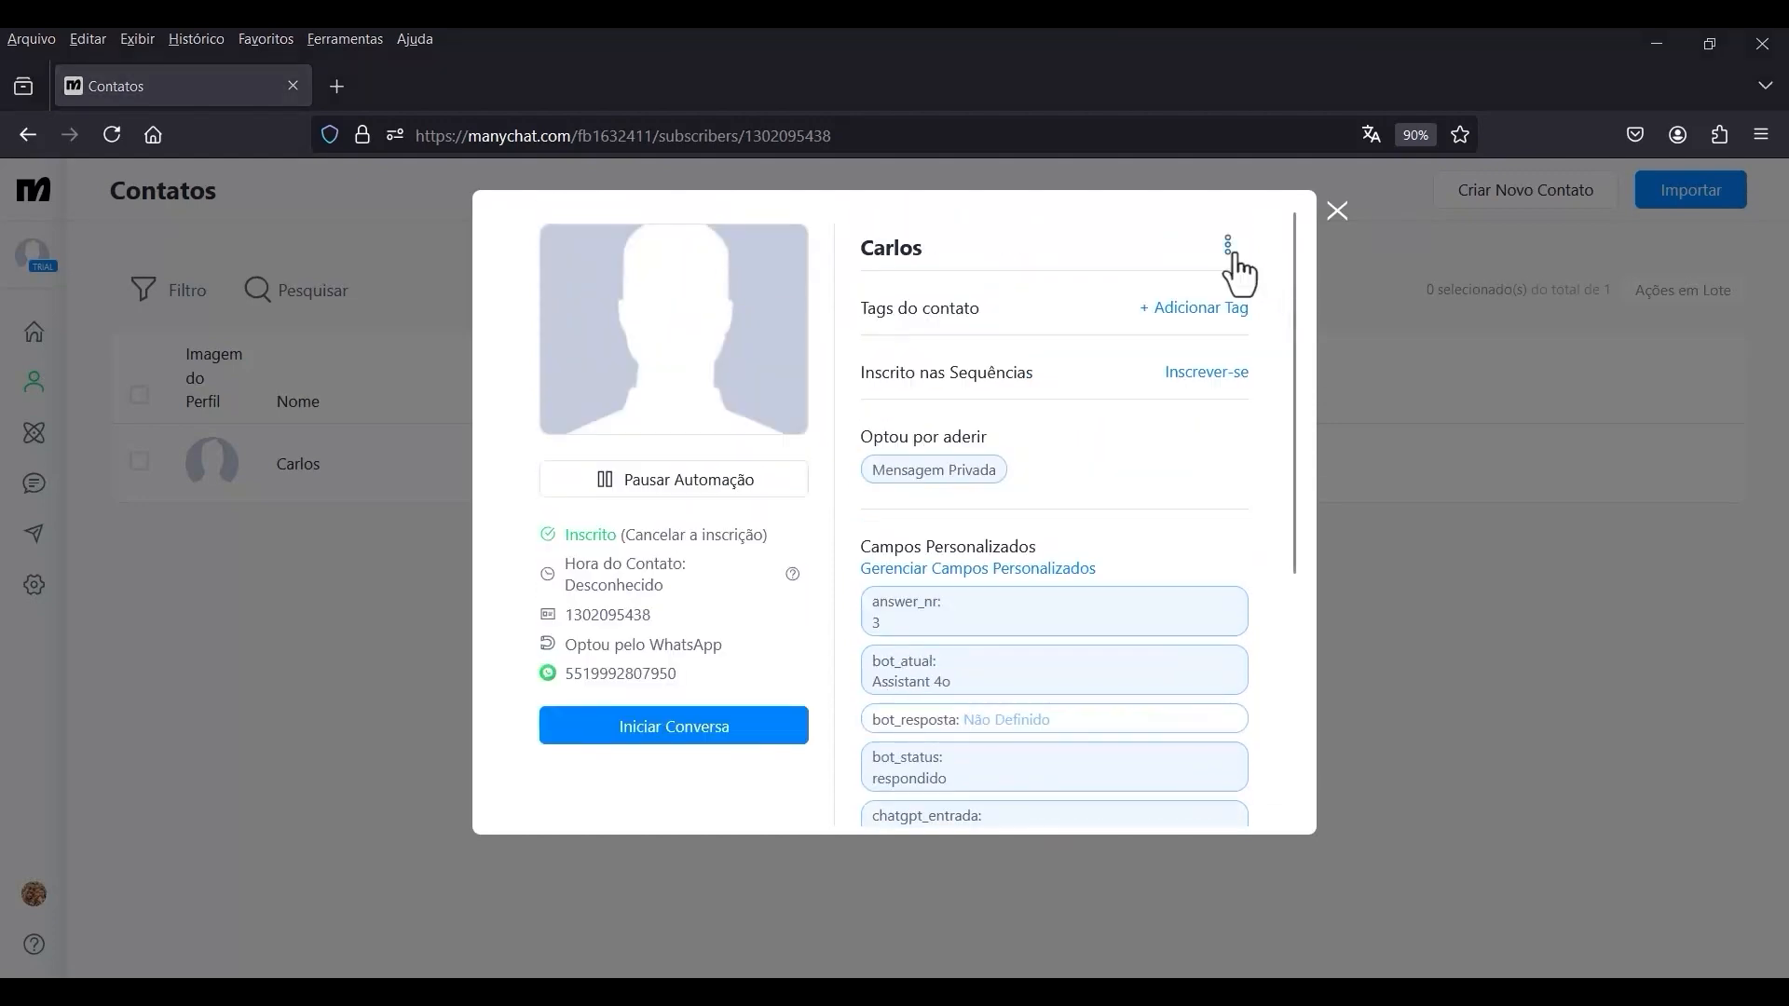
# Check the additional actions available for the contact, including deletion, and close the profile.
pyautogui.click(1228, 244)
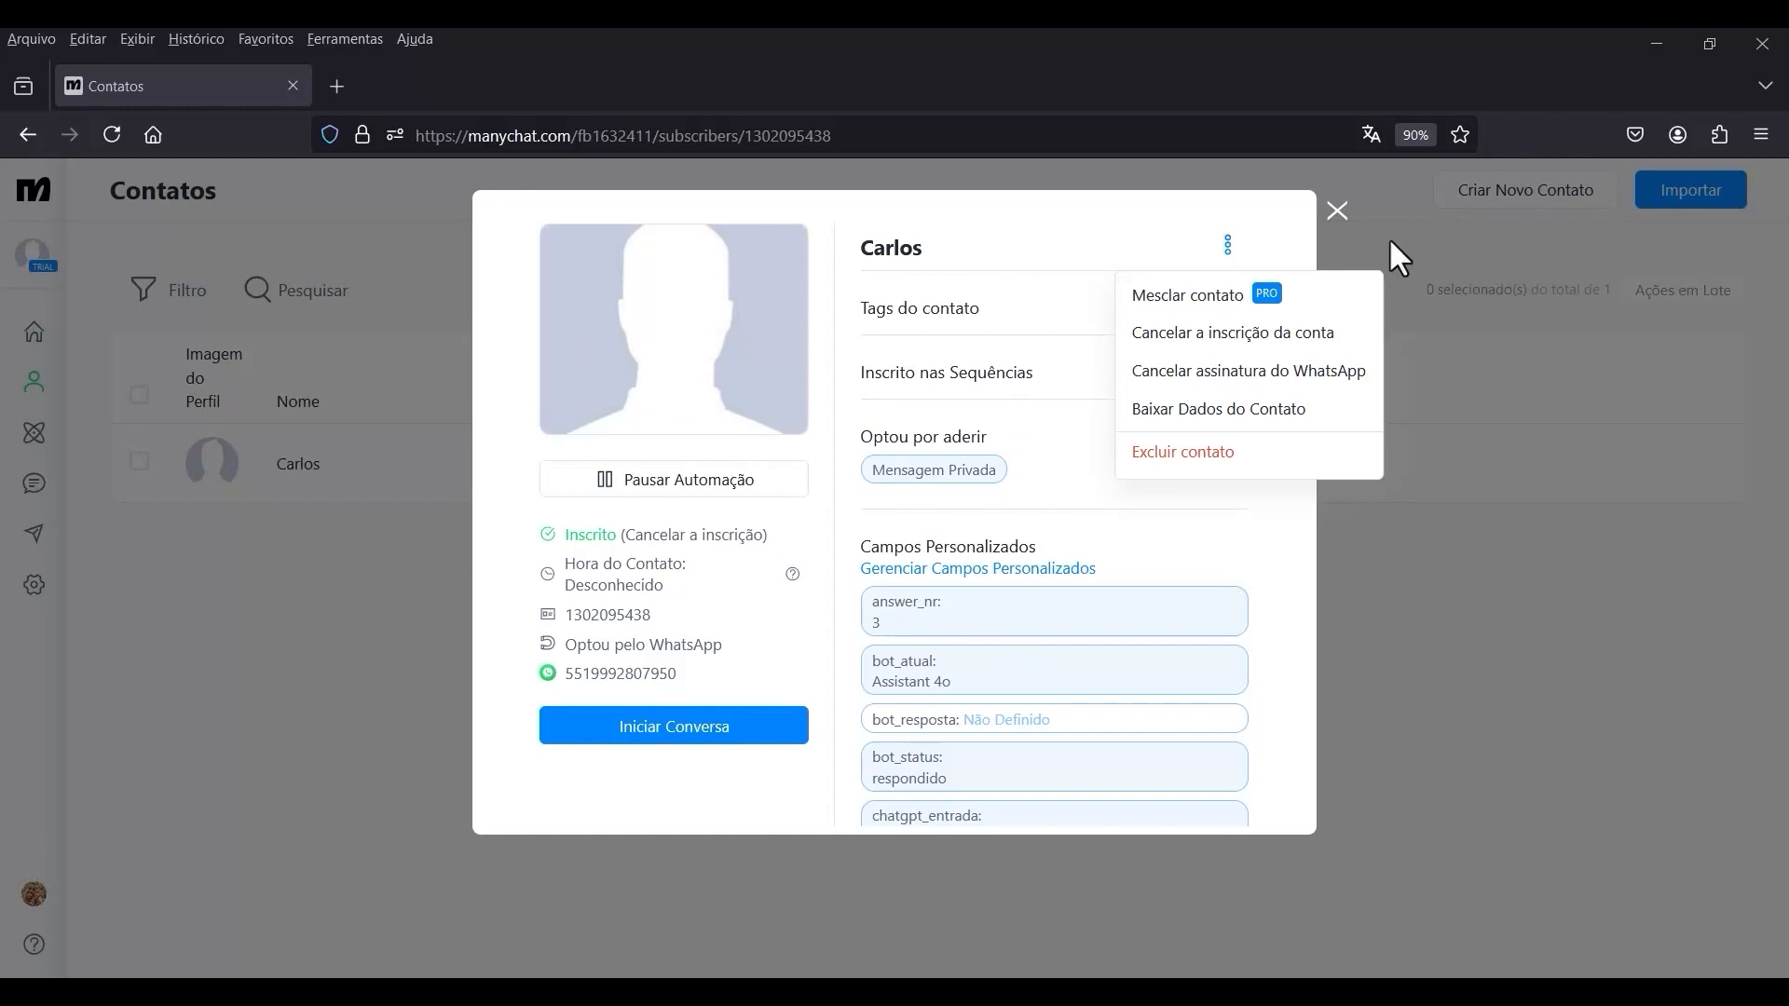
pyautogui.click(1293, 212)
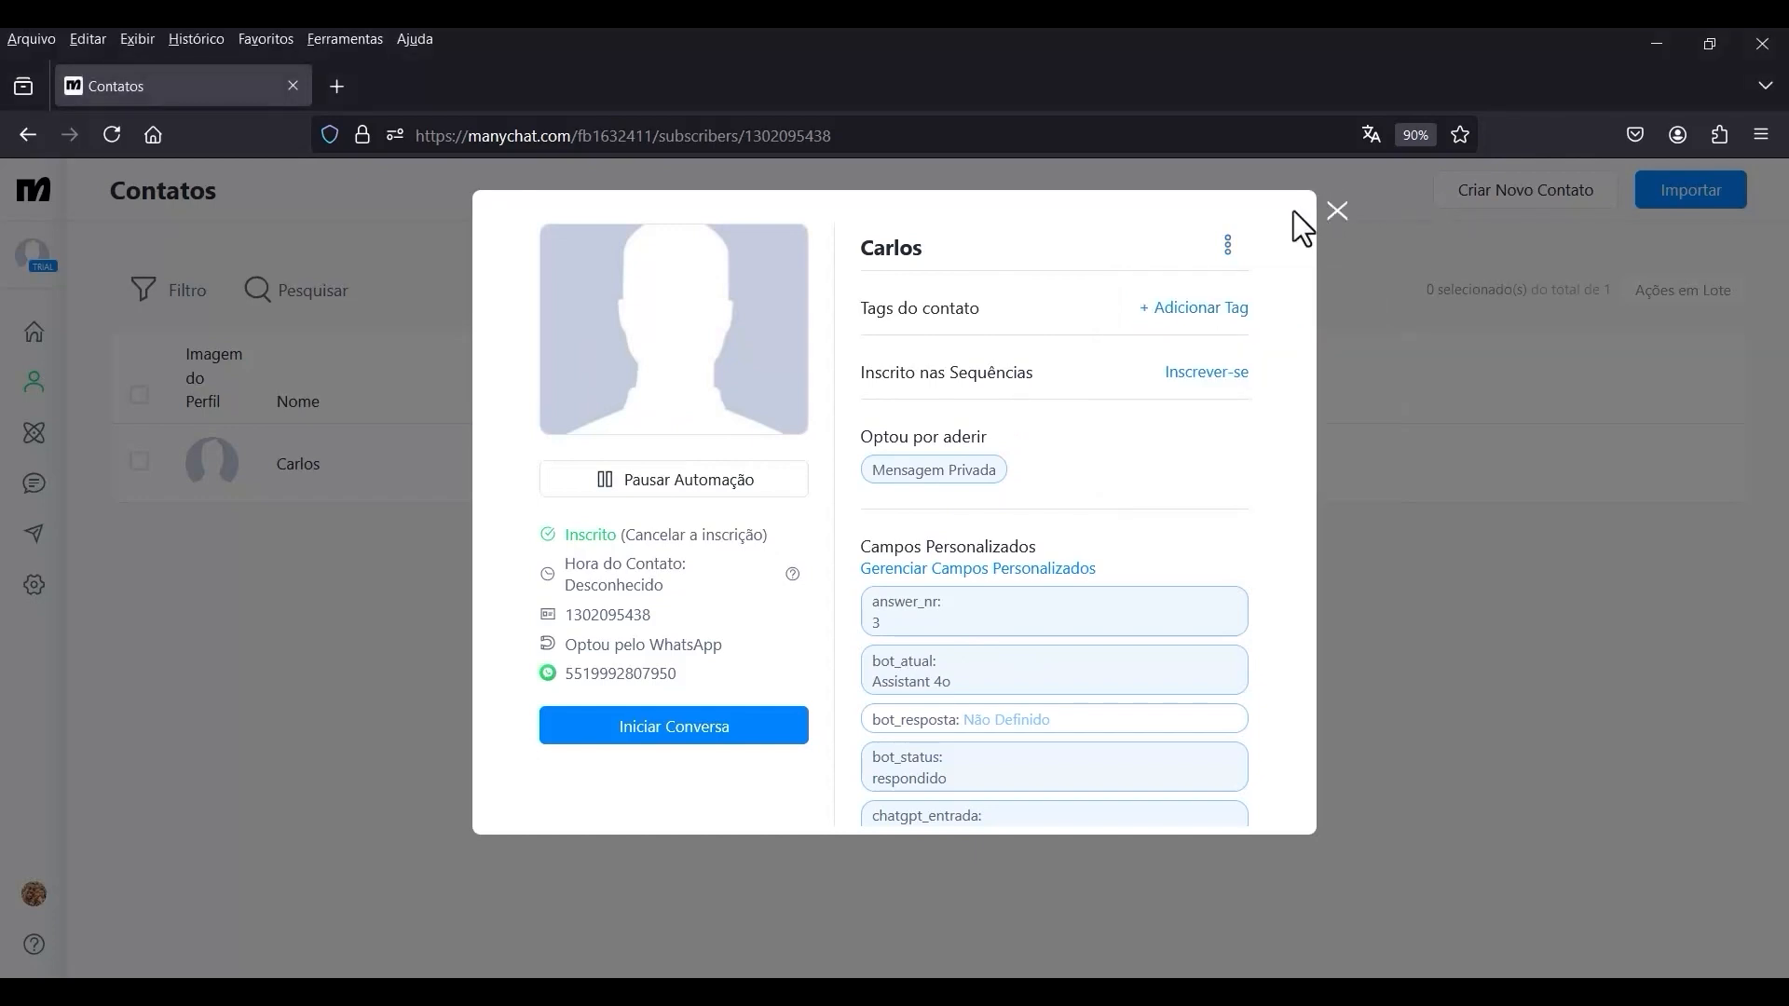
pyautogui.click(1339, 215)
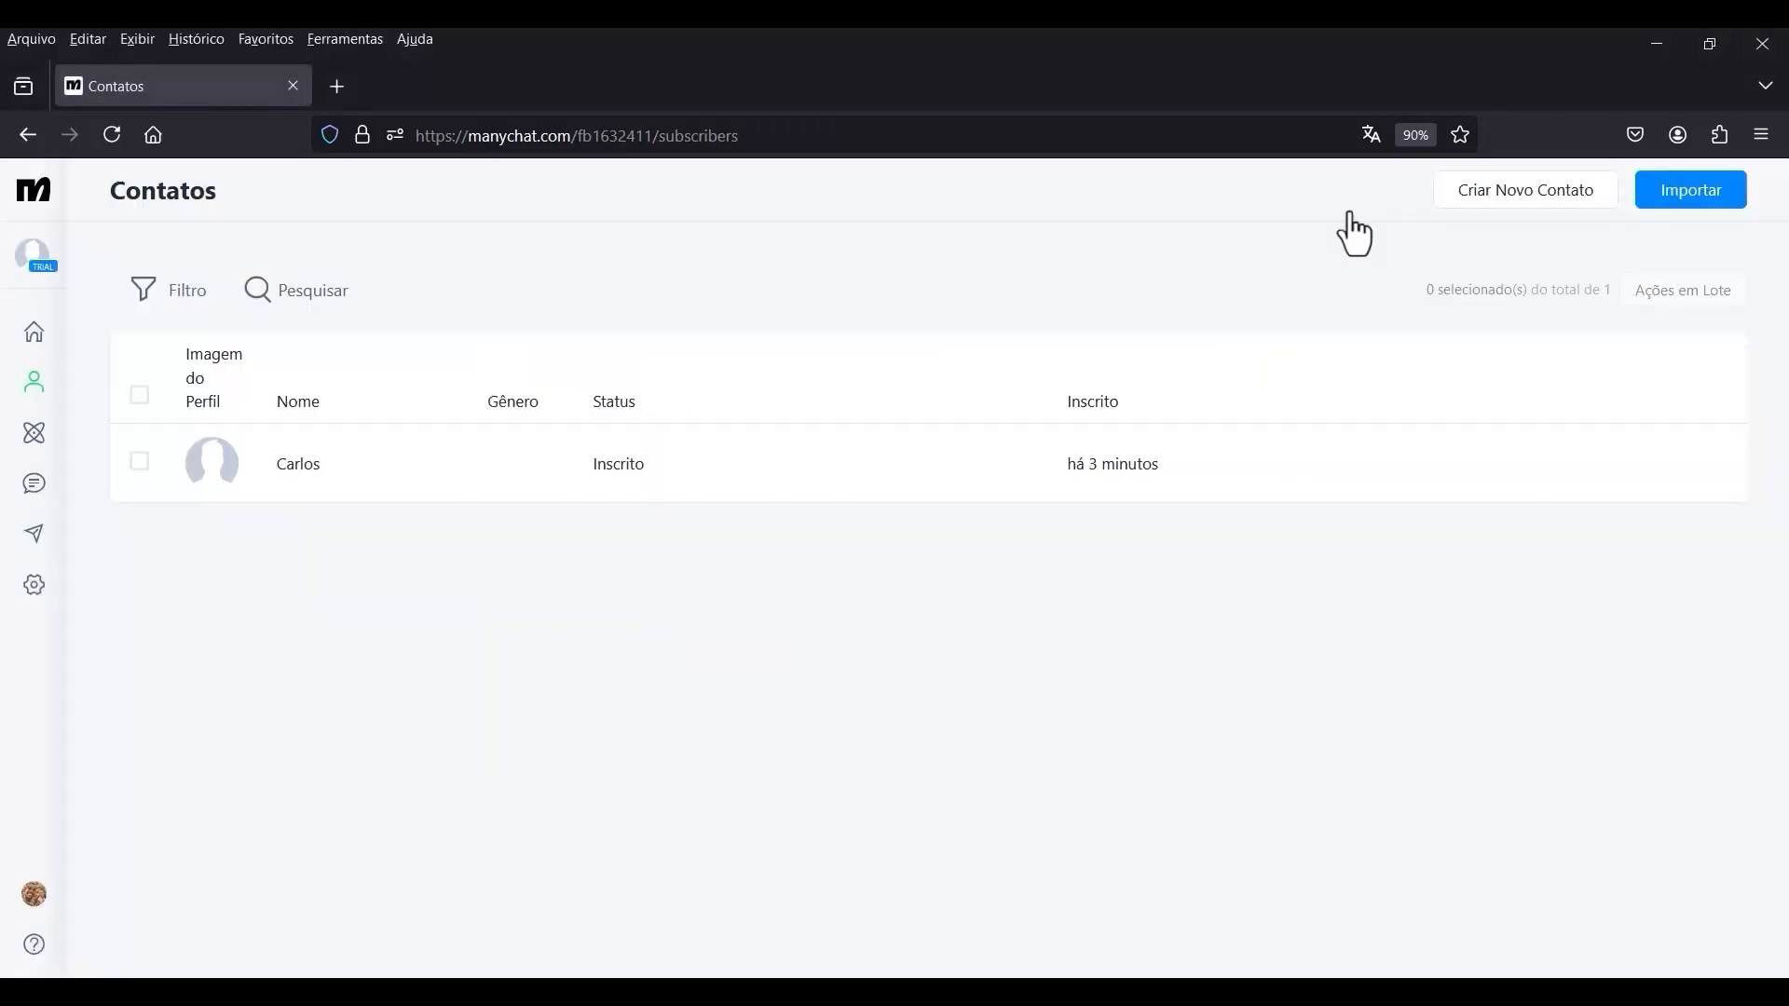
# Duplicate the Chatbot AI GPT automation in the list of automations.
pyautogui.click(32, 451)
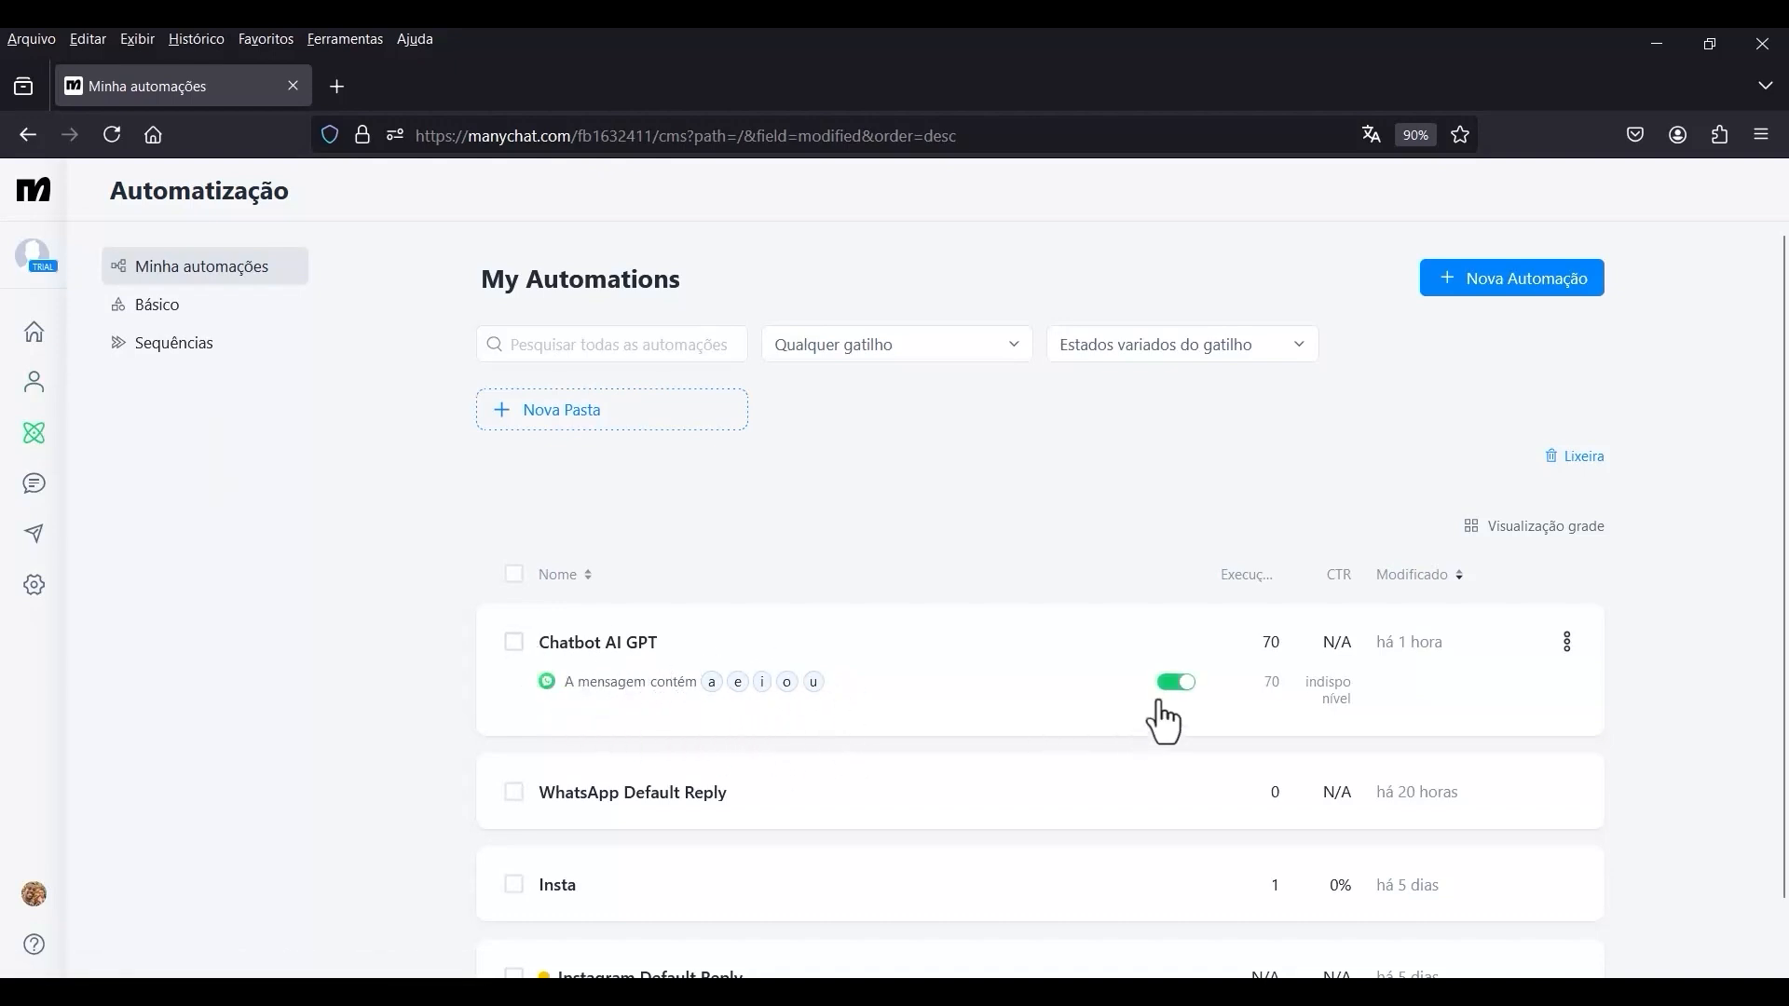
pyautogui.click(1568, 644)
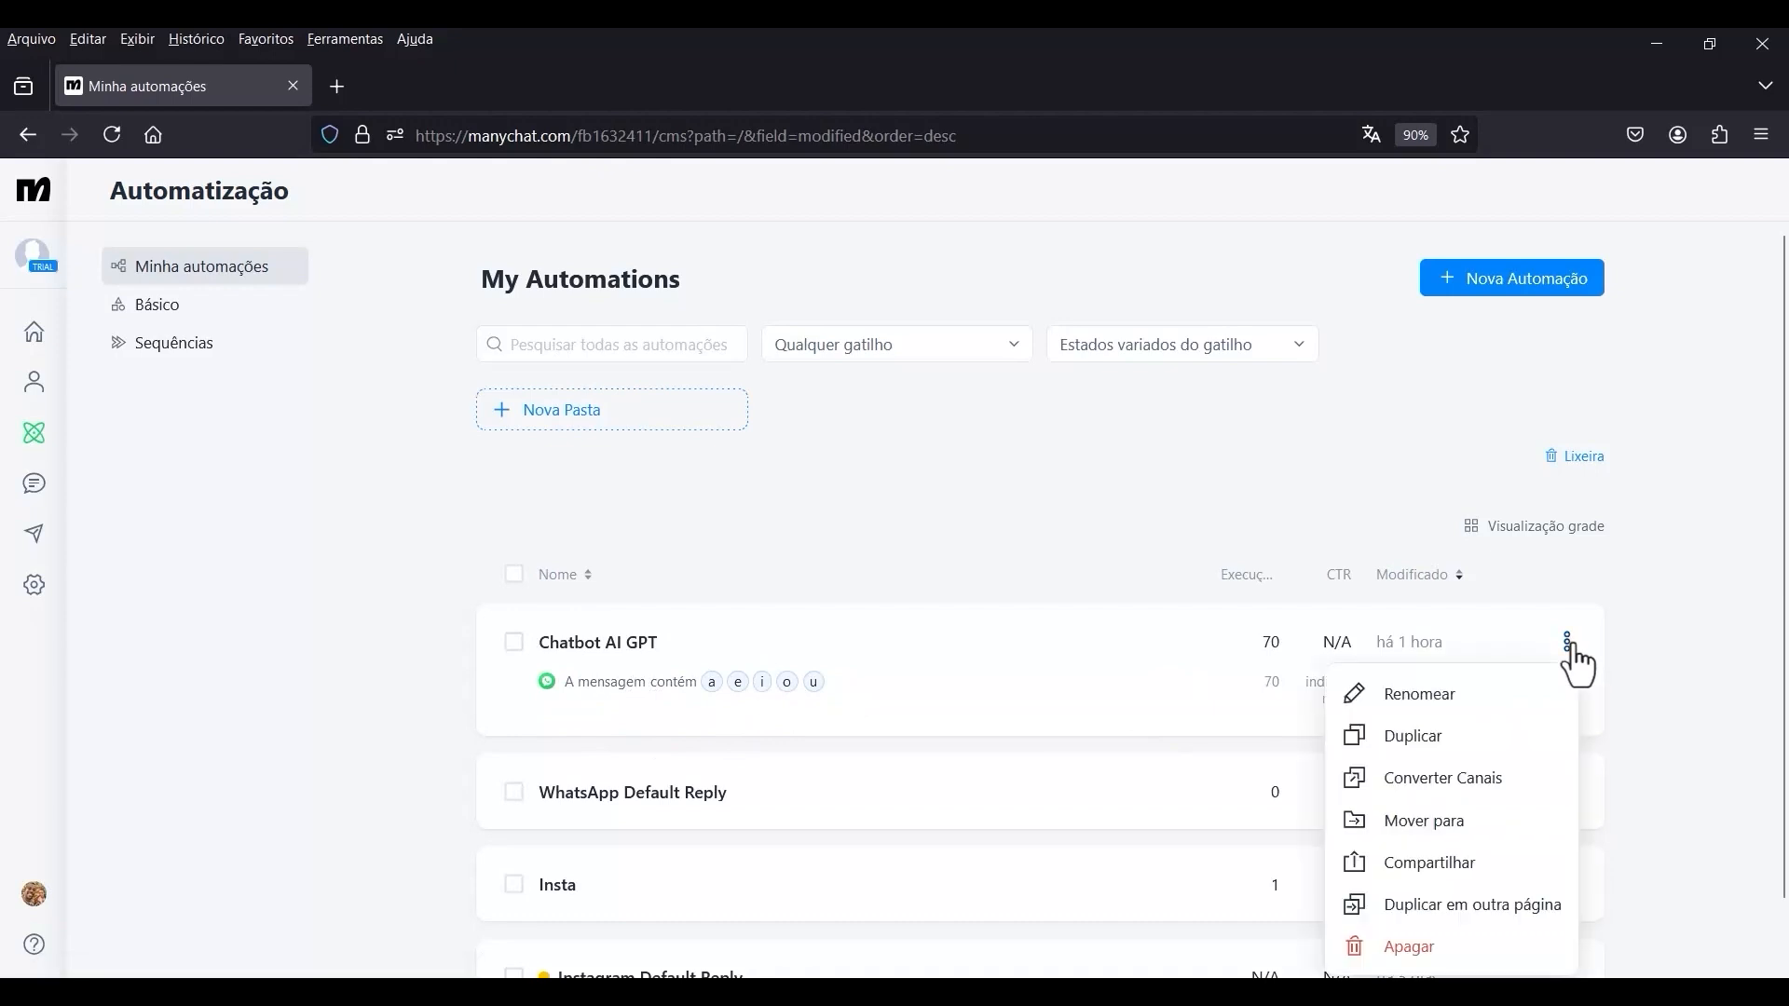
pyautogui.click(1440, 738)
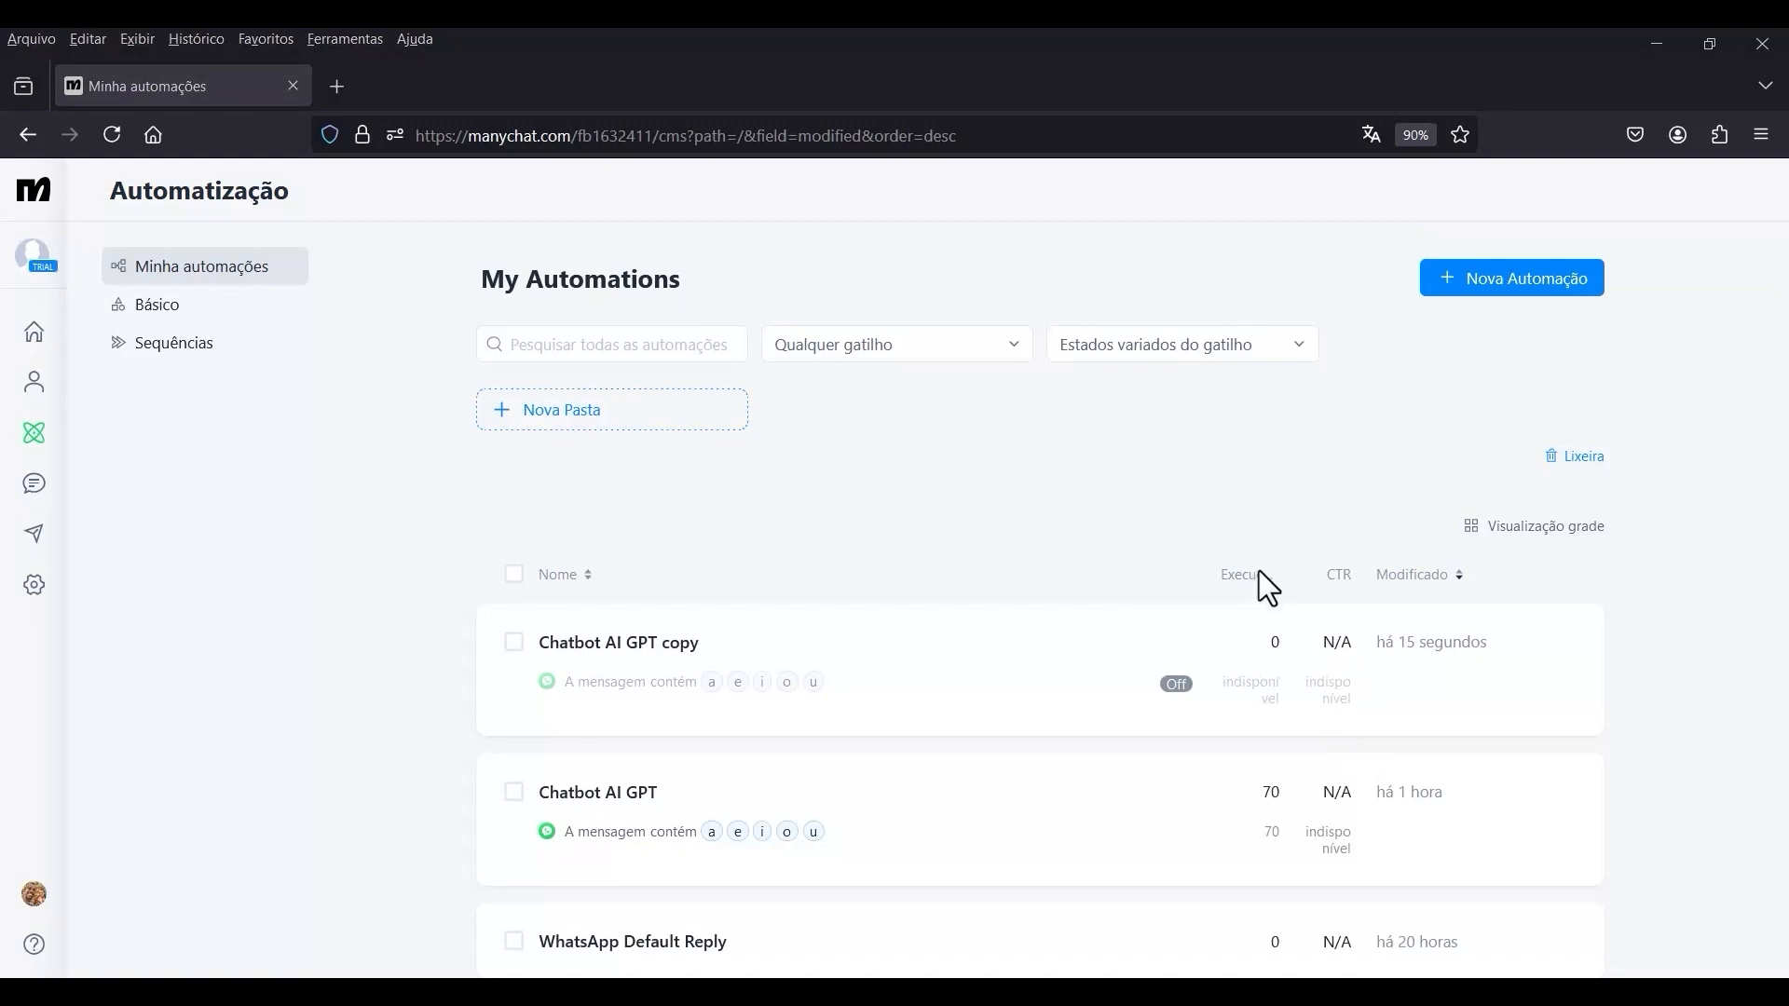
# Rename the duplicated automation as "Chatbot AI GPT (Cópia de segurança)".
pyautogui.click(1566, 650)
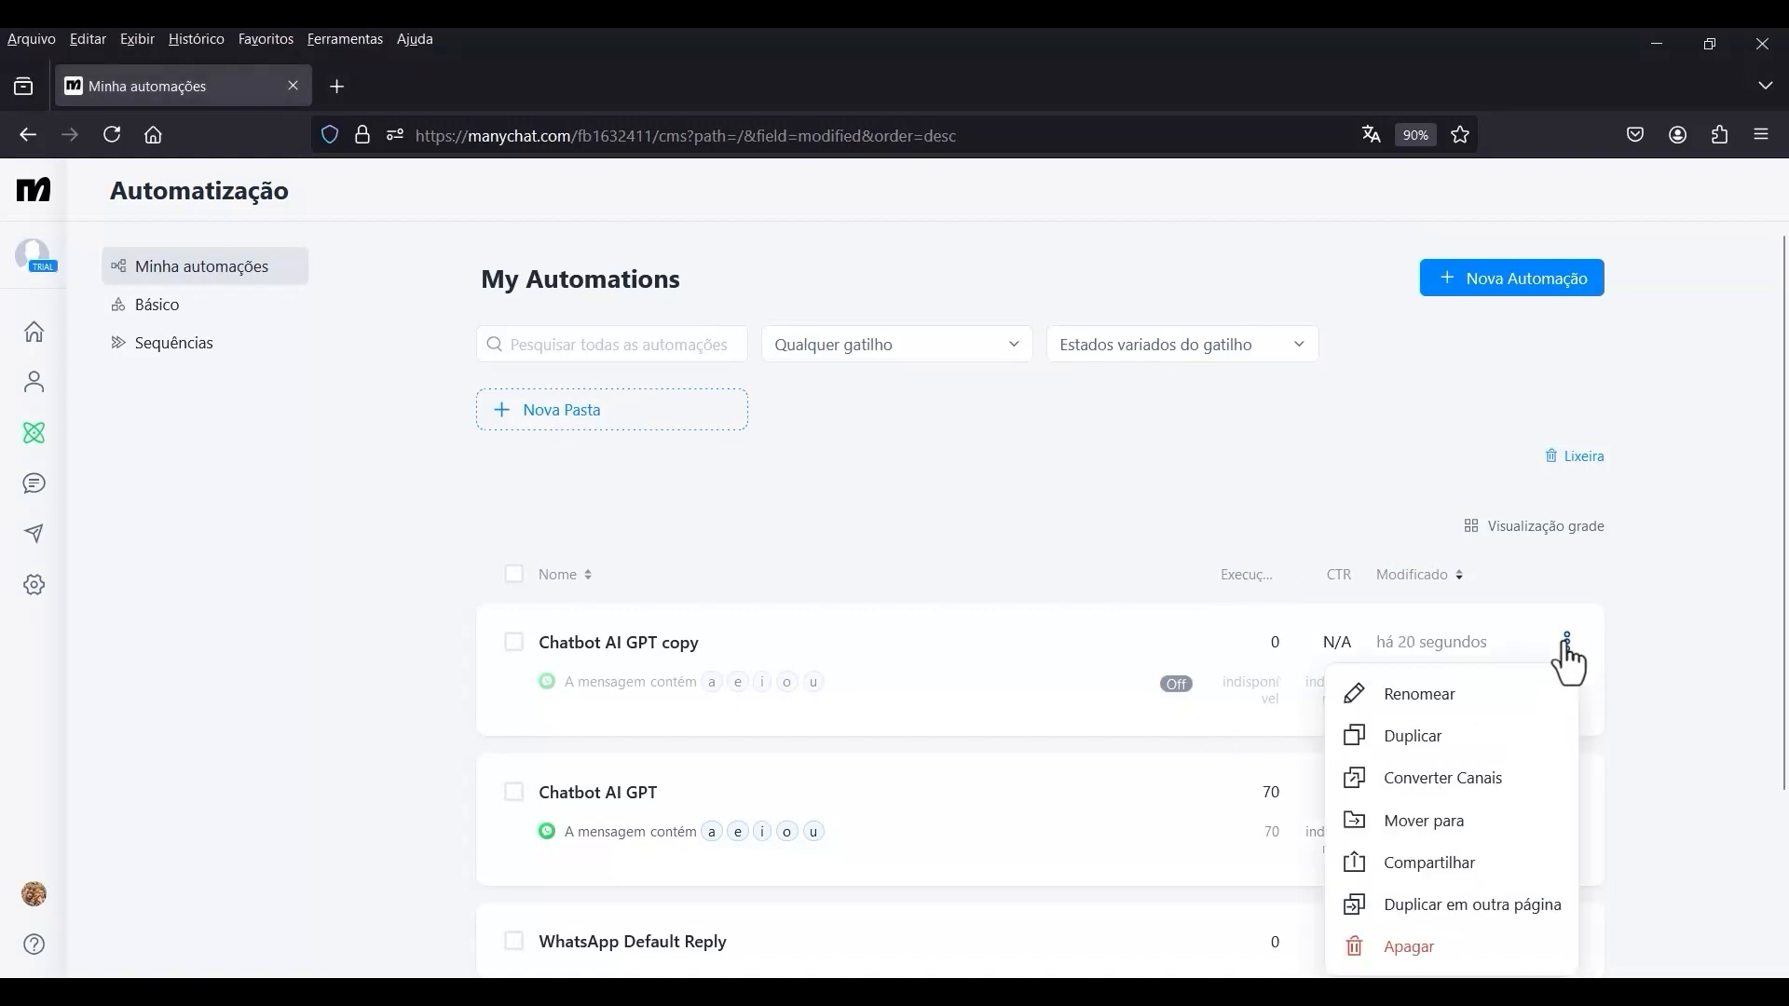
pyautogui.click(1418, 698)
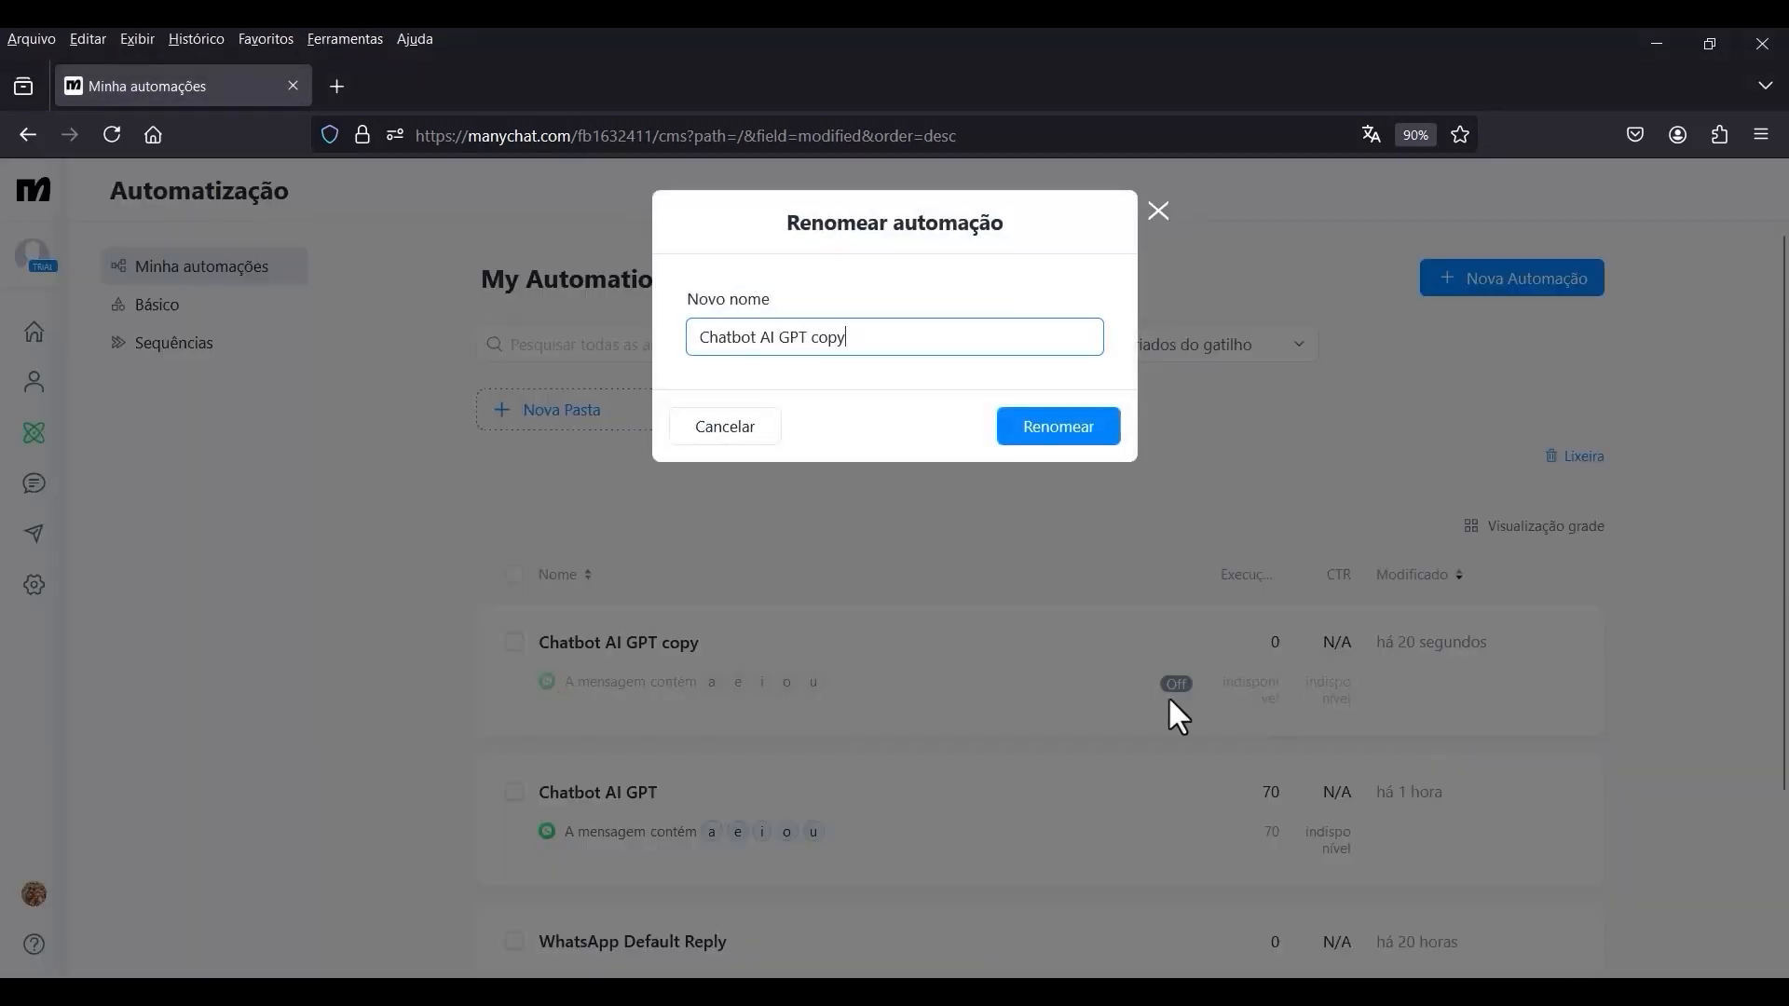
pyautogui.moveTo(849, 338); pyautogui.dragTo(818, 340)
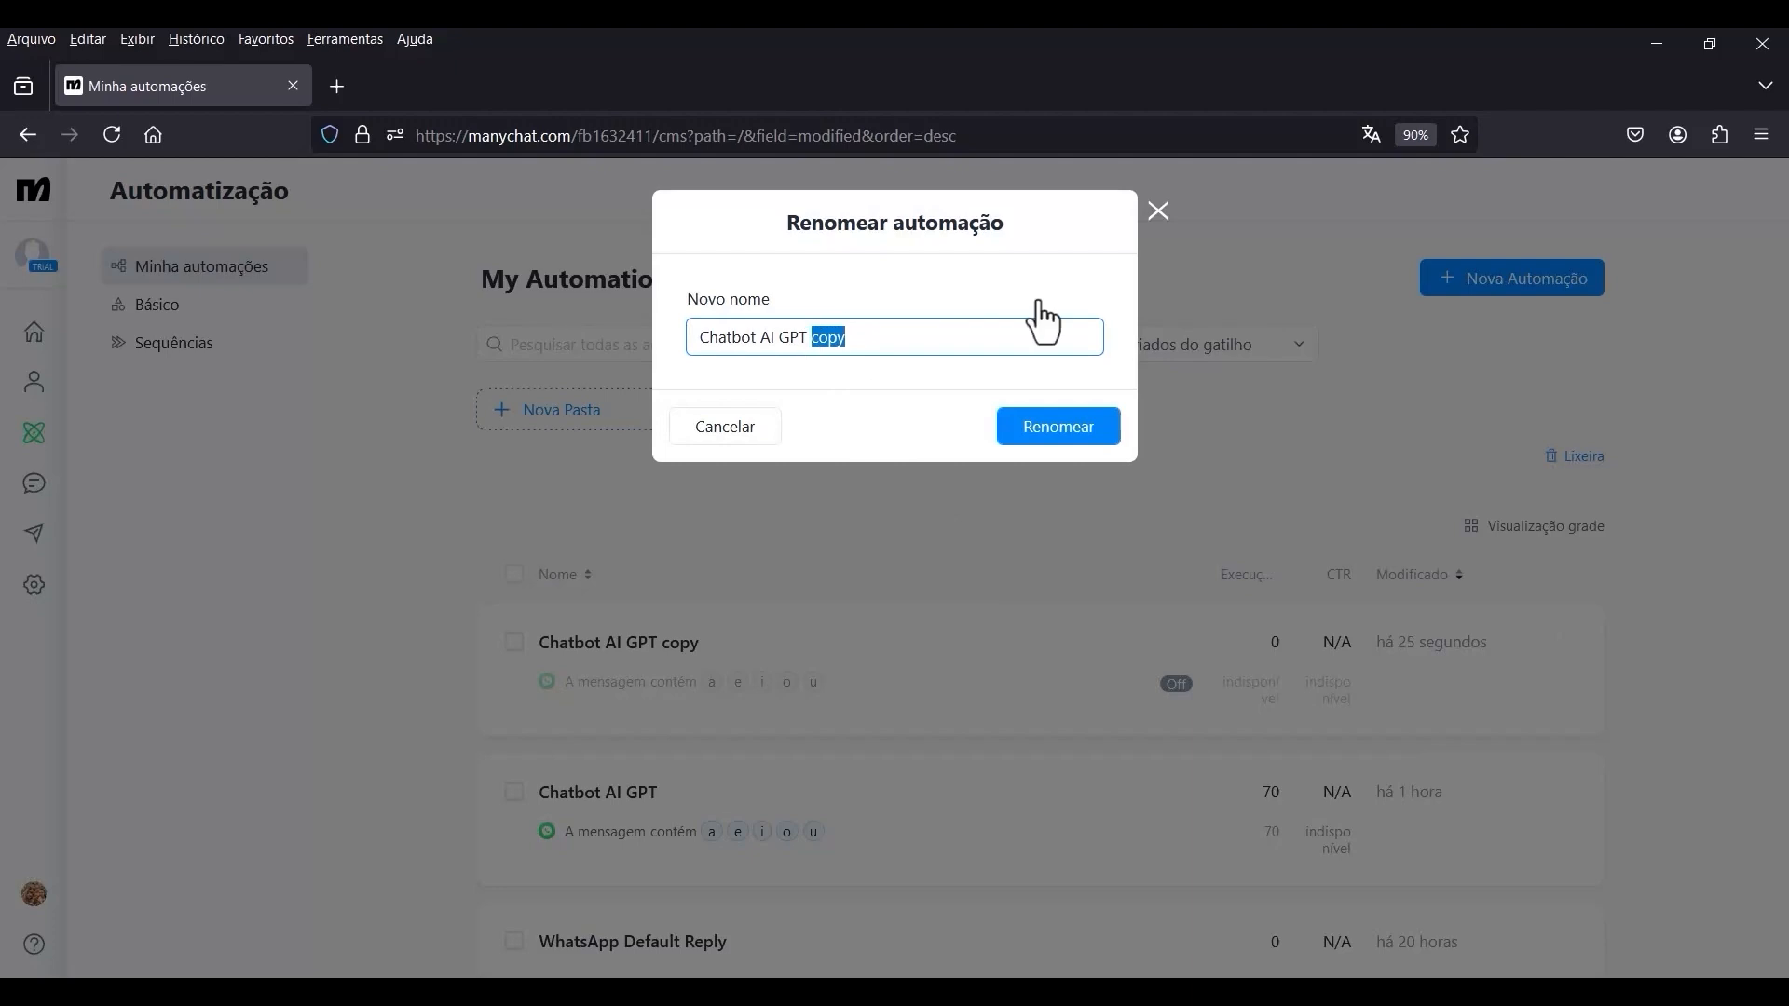
pyautogui.write('(Cópia de segurança')
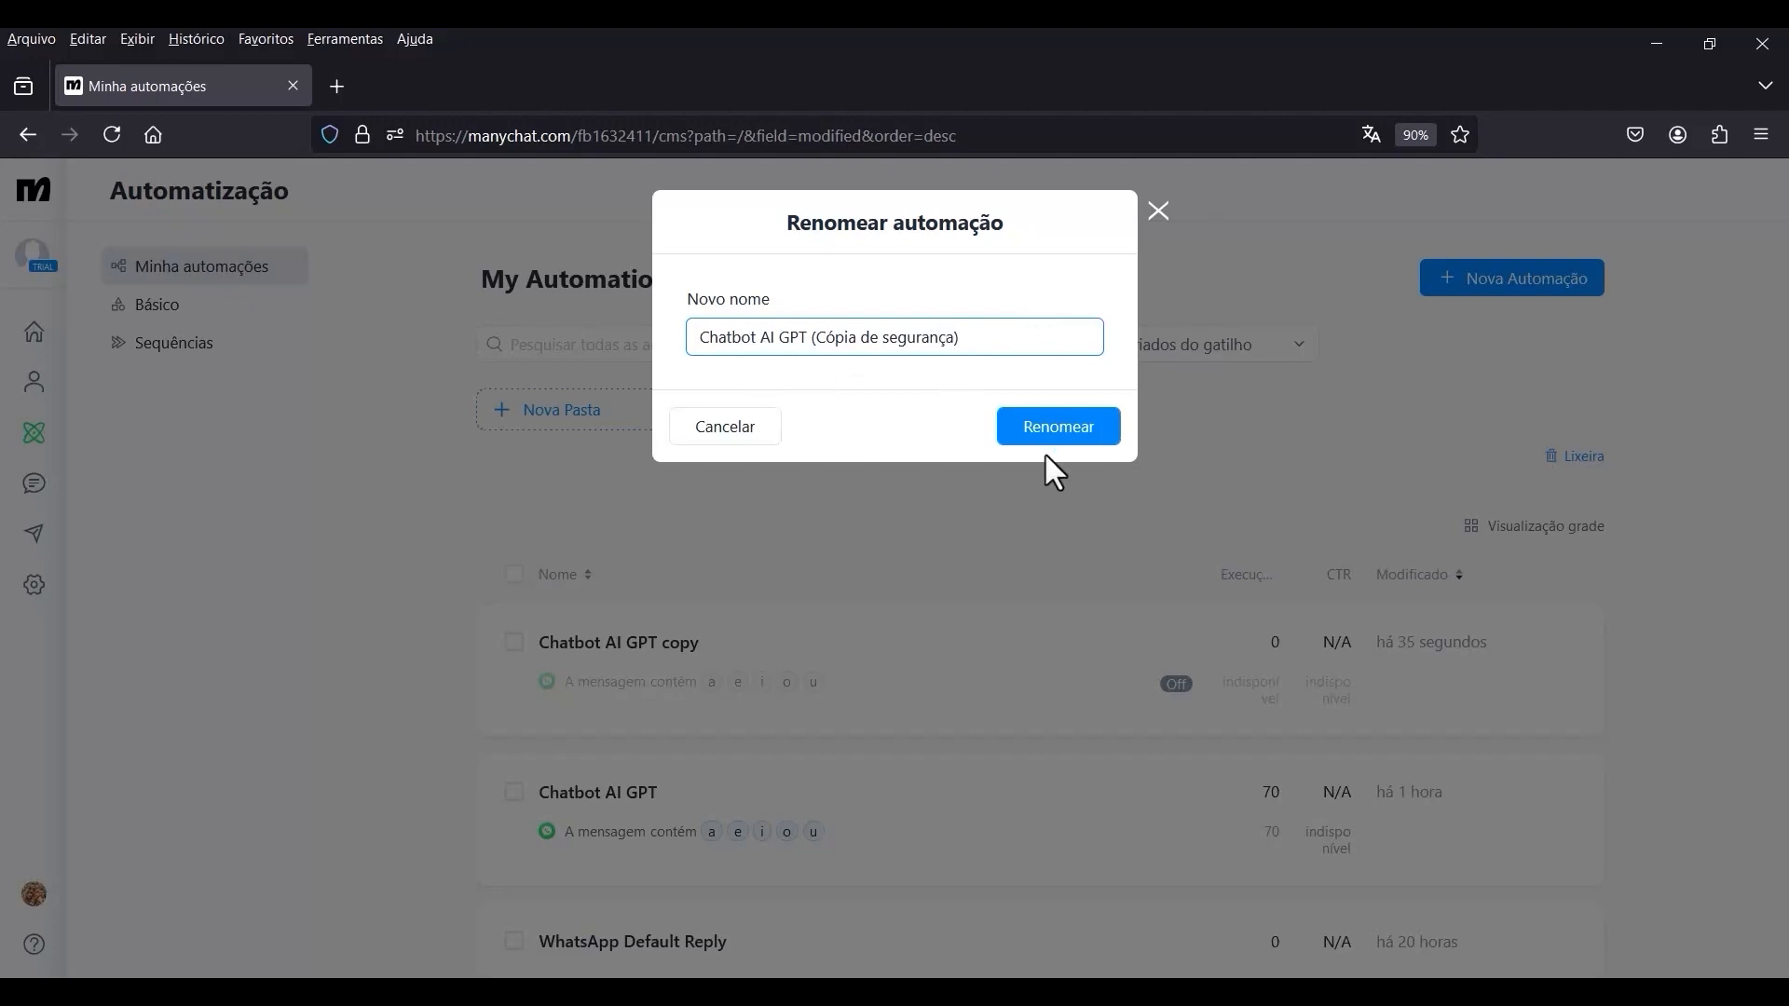
pyautogui.click(1062, 436)
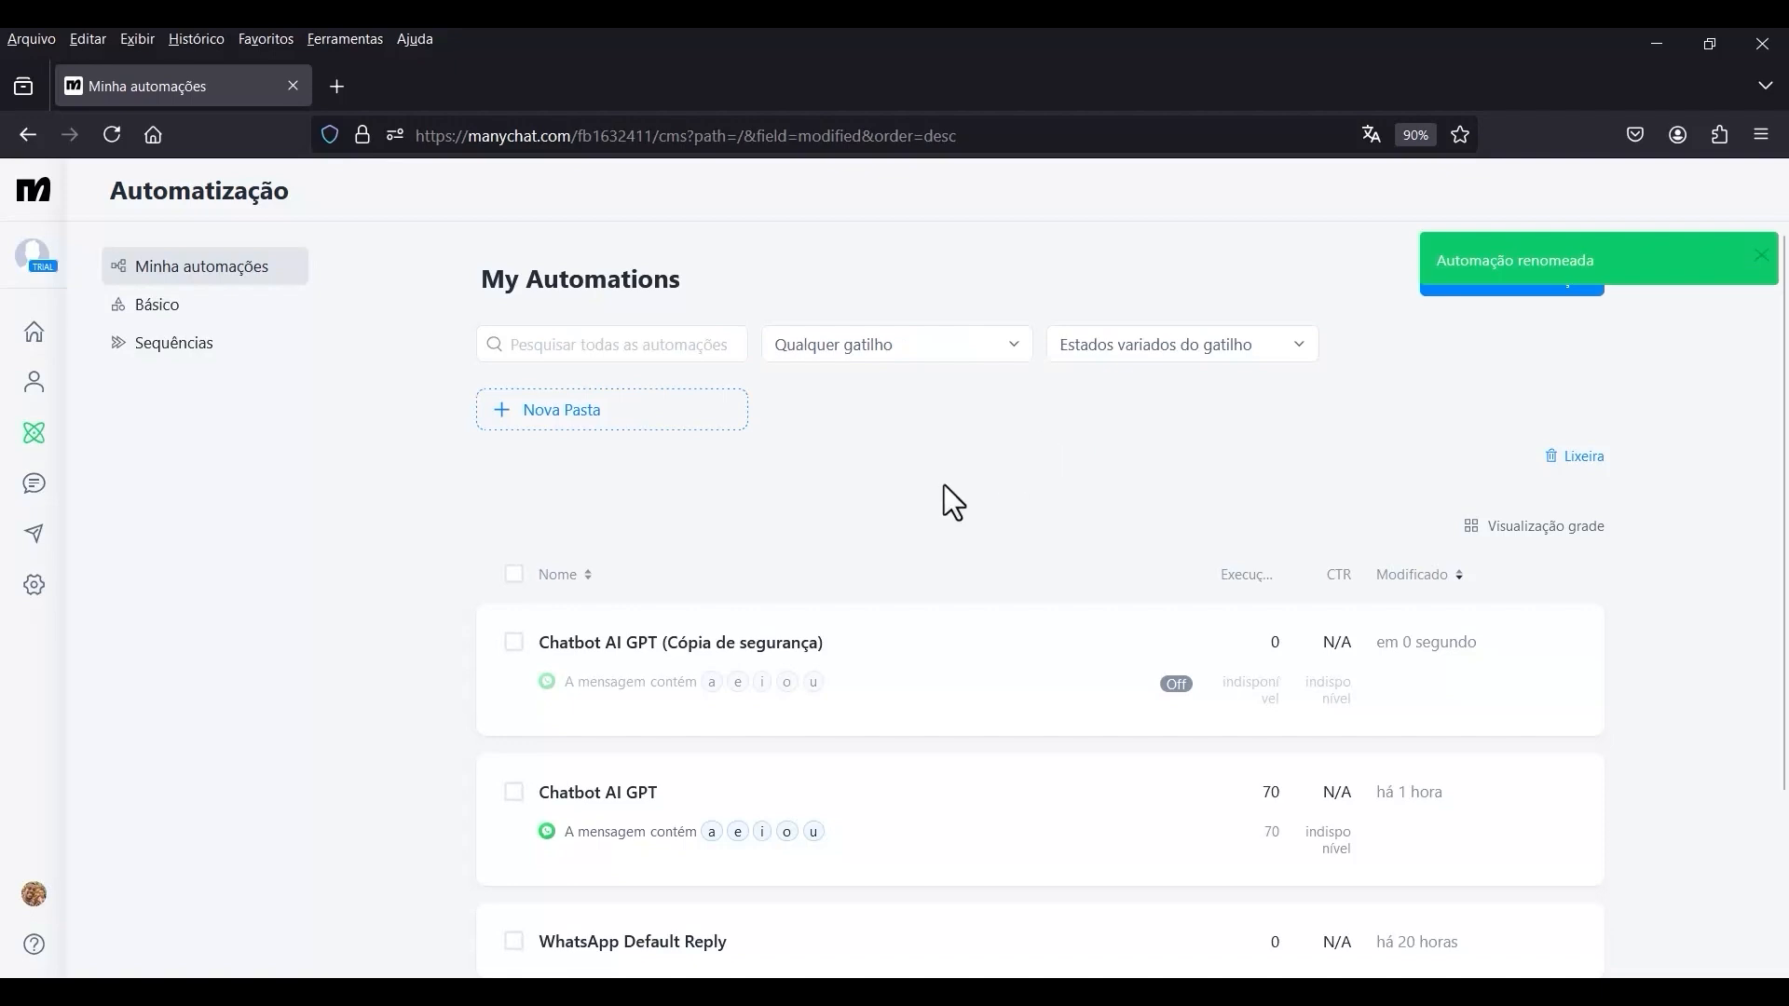